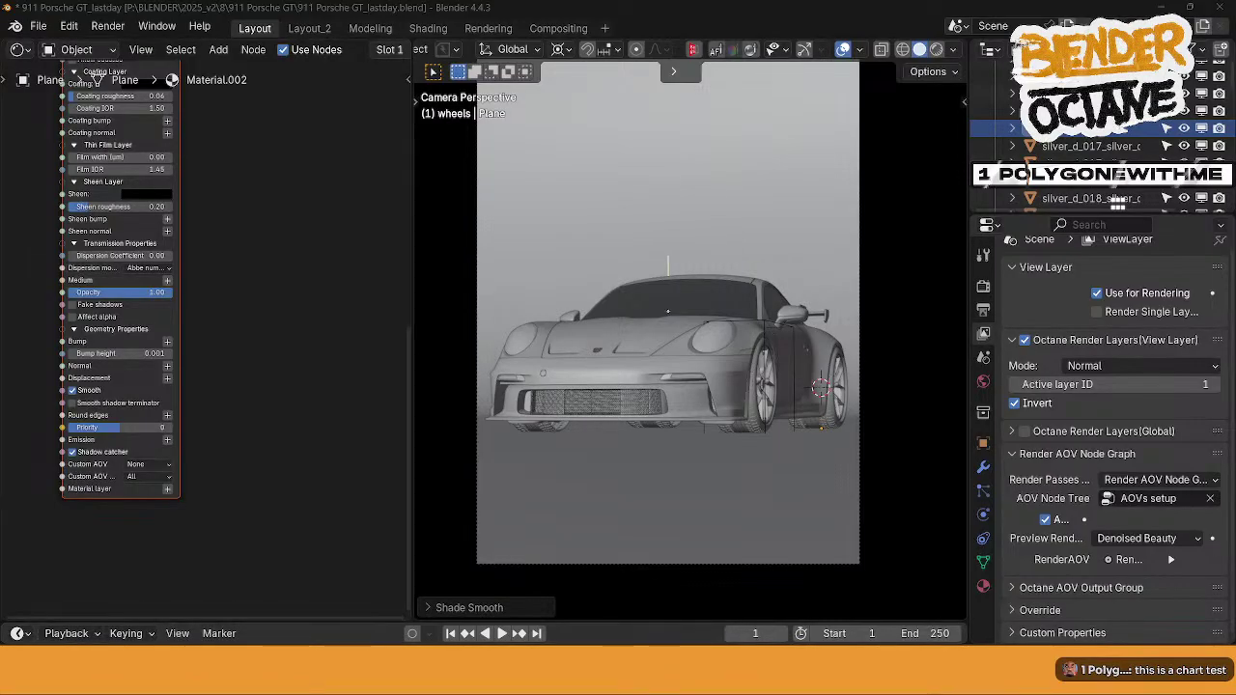
# - Play 250905_144152_VIDEO_14mm_BT.709_DAVINCI-WG from the Downloads folder, and view the done-ad-v2.jpg poster image
pyautogui.click(348, 669)
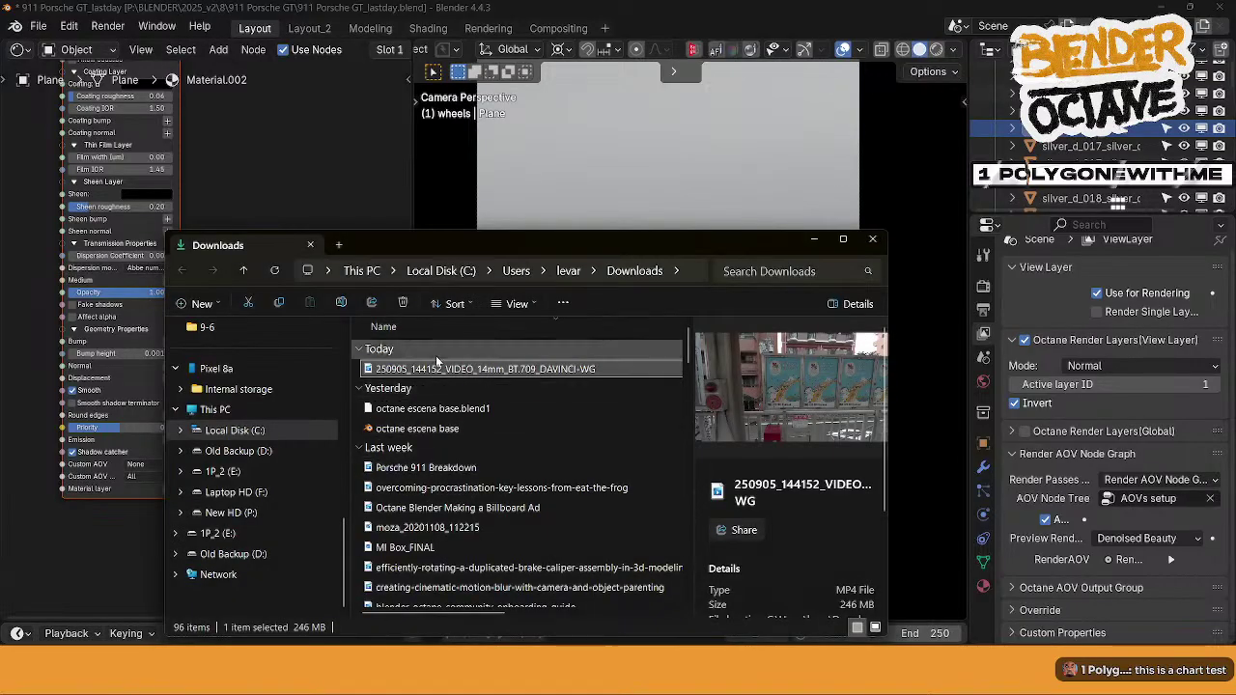
pyautogui.doubleClick(479, 369)
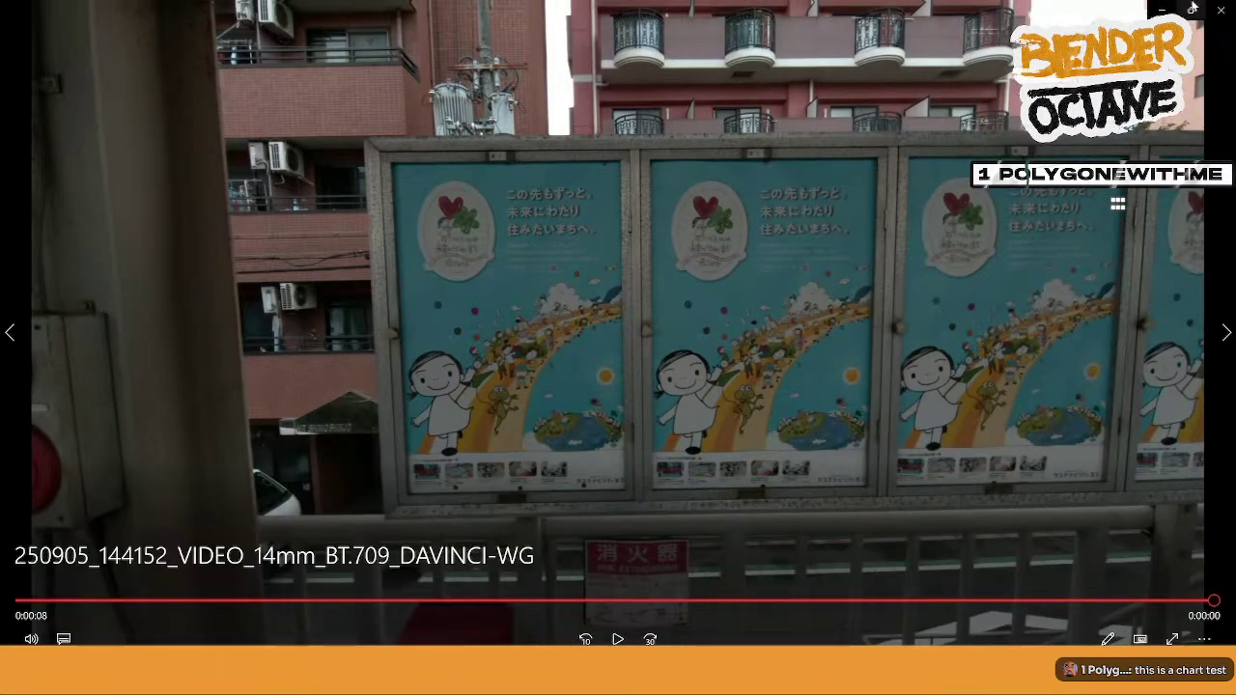
pyautogui.click(1163, 8)
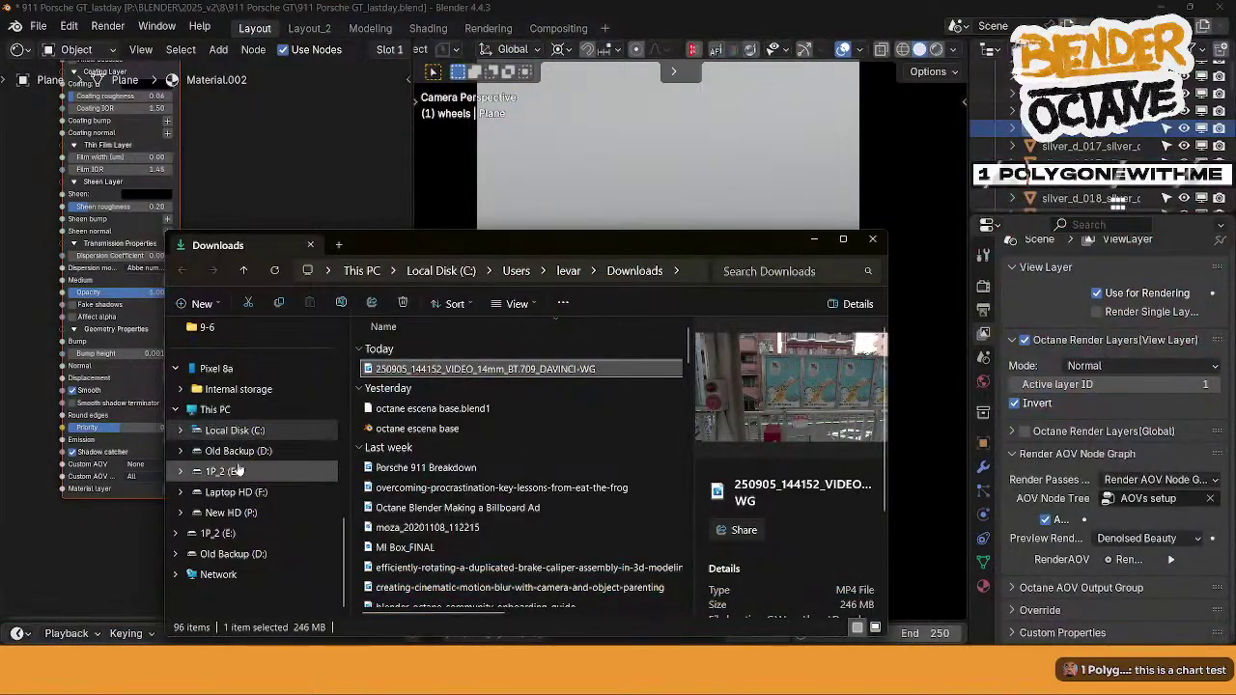
pyautogui.moveTo(400, 235); pyautogui.dragTo(0, 255)
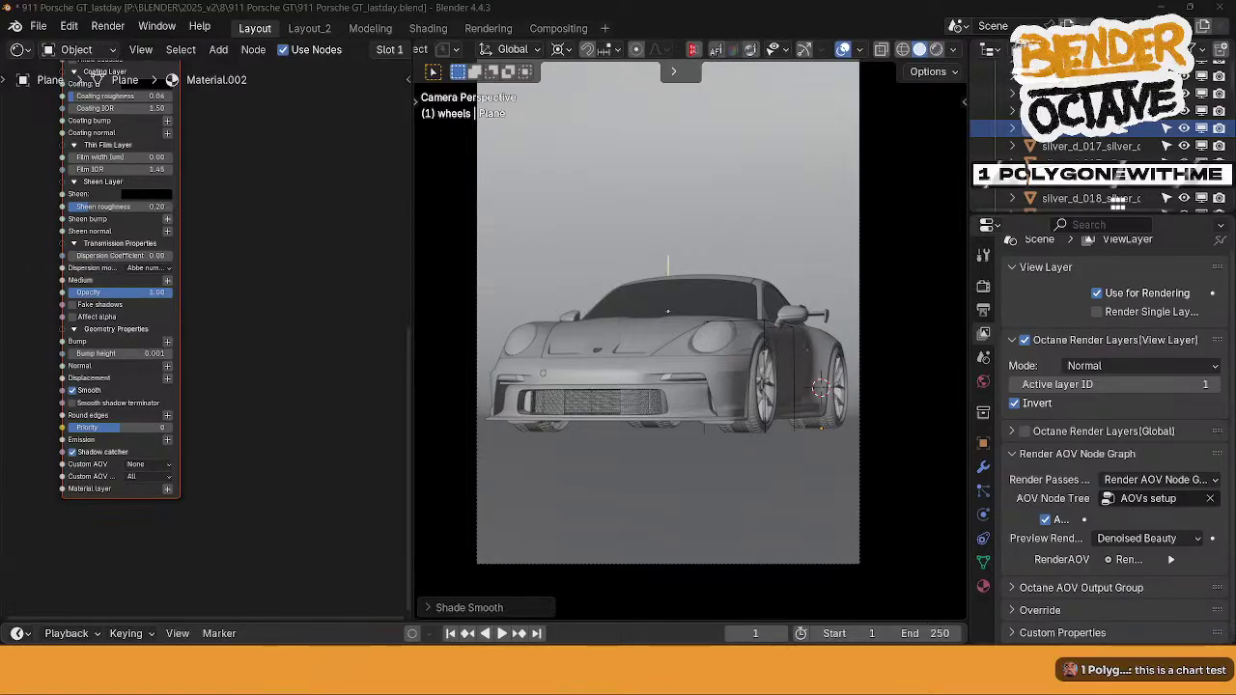
pyautogui.hotkey('alt', 'Tab')
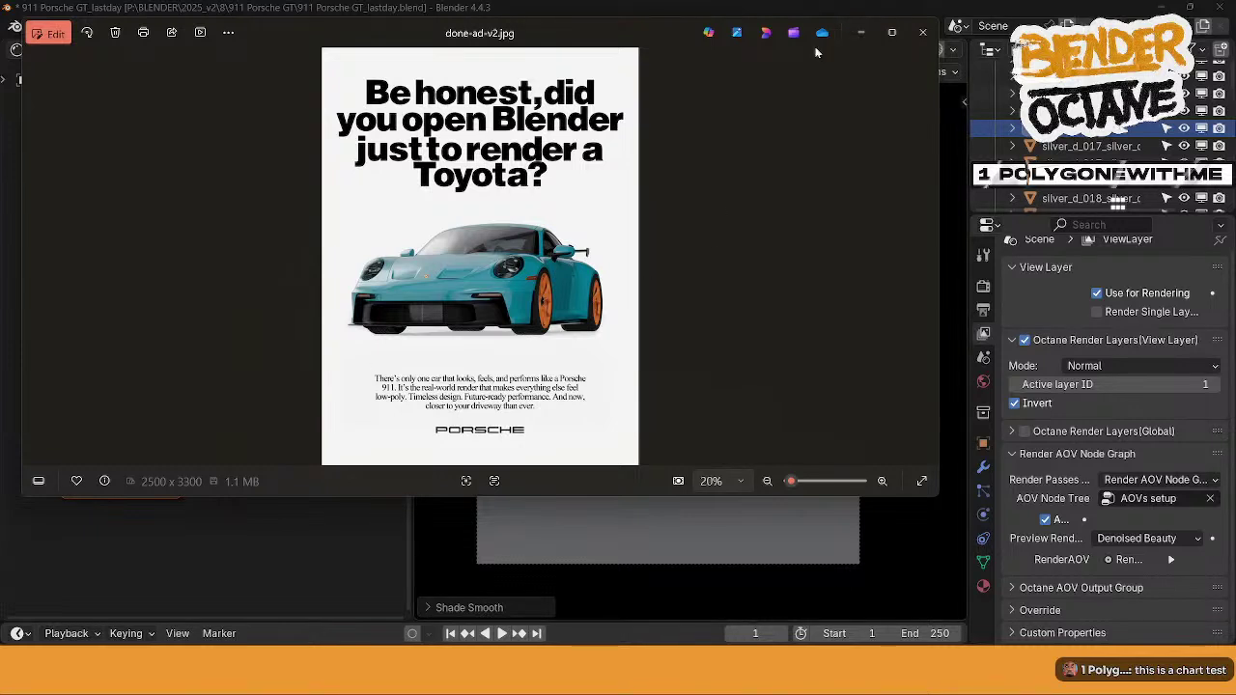
pyautogui.click(786, 6)
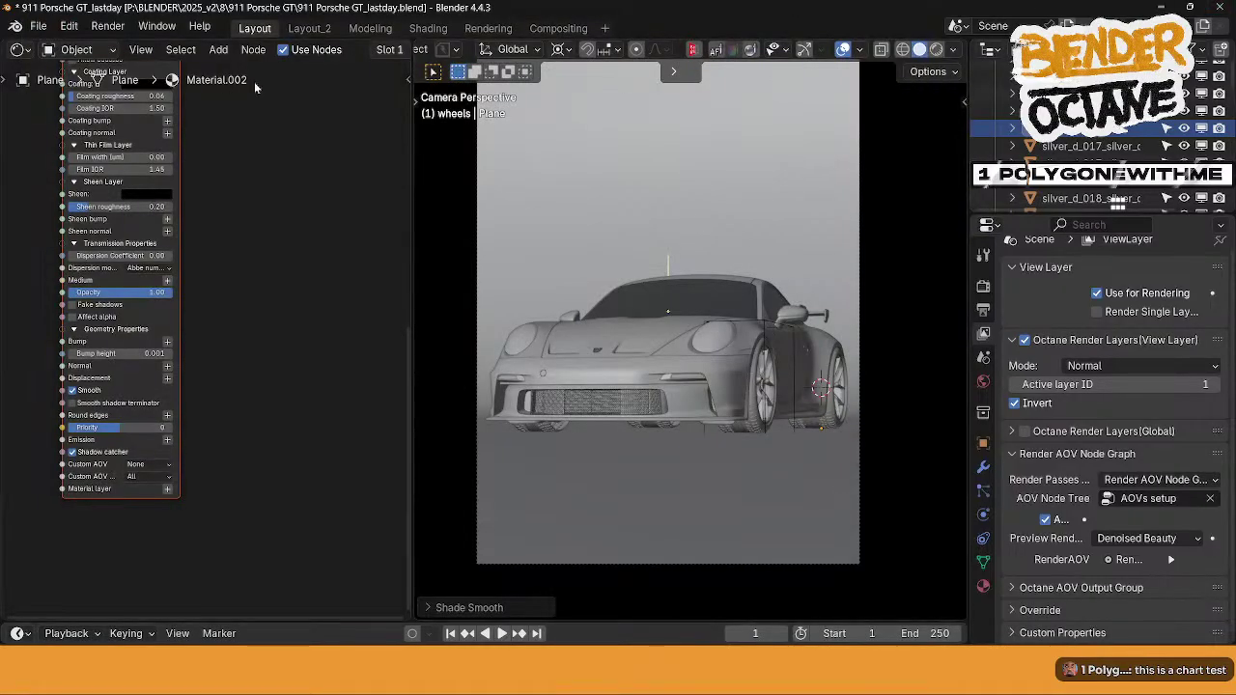
# - Create a new file from the VFX template, saving the changes to 911 Porsche GT_lastday.blend
pyautogui.click(38, 26)
pyautogui.moveTo(50, 50)
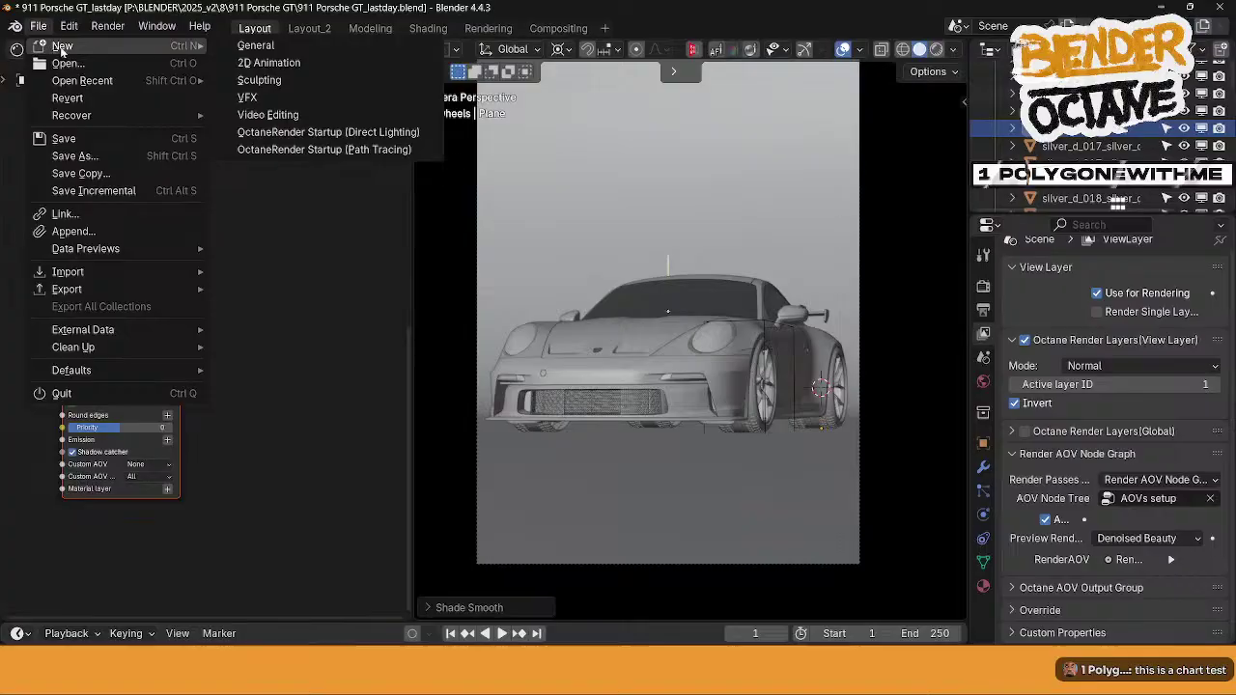
pyautogui.click(396, 96)
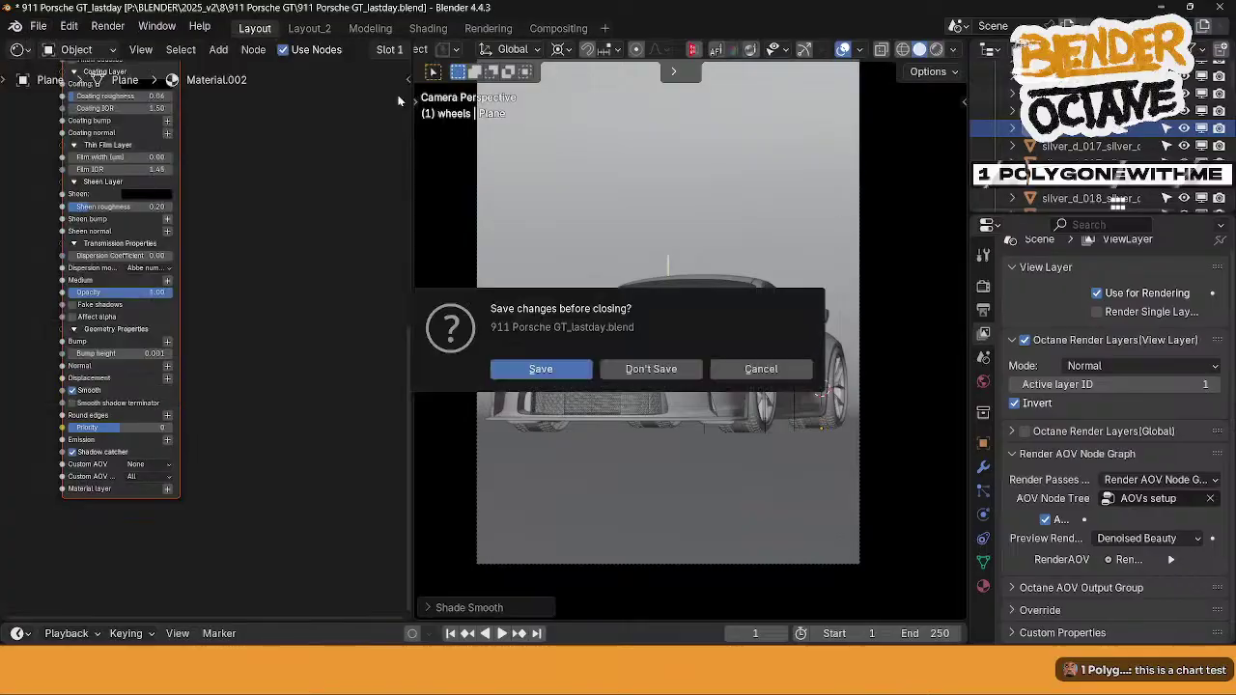
pyautogui.click(546, 370)
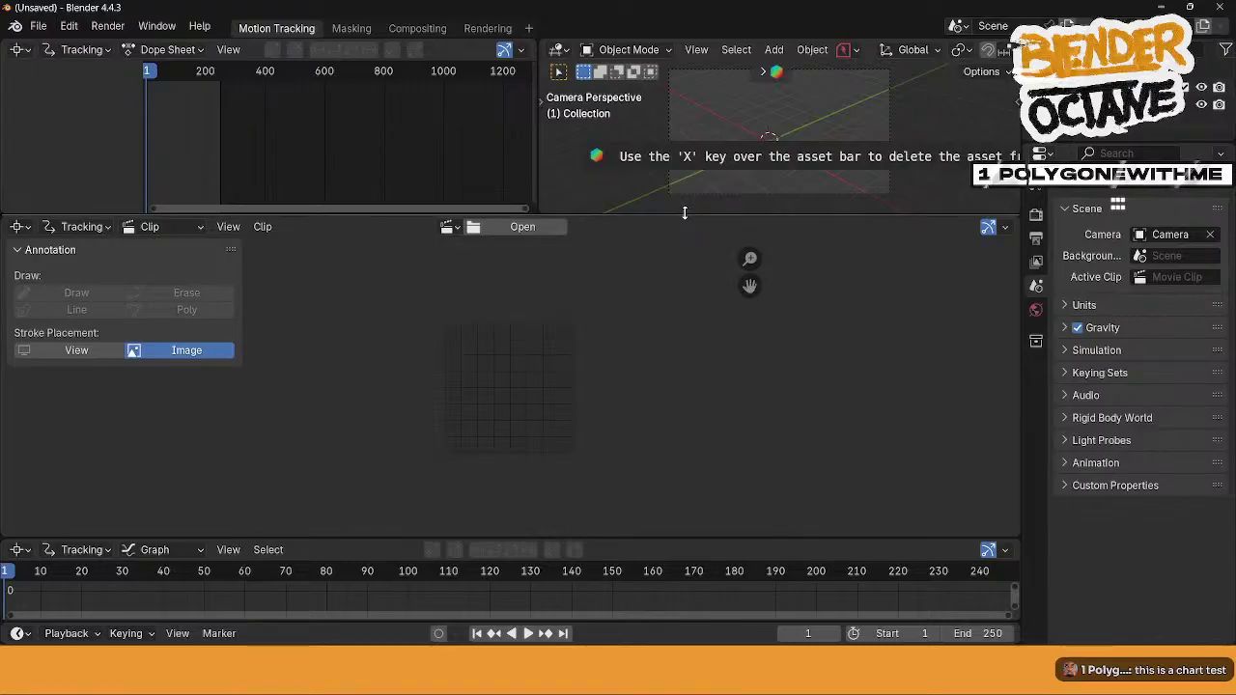
# - Make the clip editor shorter and open the file browser for loading a movie clip
pyautogui.moveTo(684, 212); pyautogui.dragTo(684, 255)
pyautogui.click(522, 268)
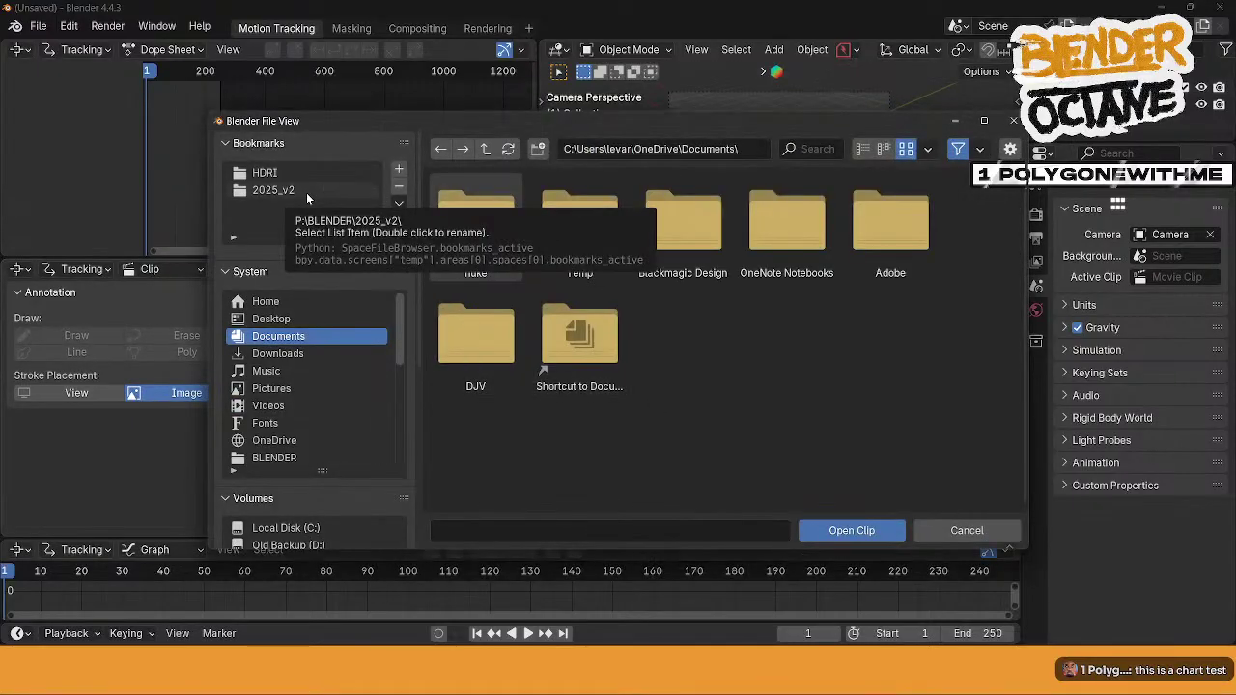
pyautogui.moveTo(399, 345)
pyautogui.mouseDown()
pyautogui.moveTo(403, 416)
pyautogui.moveTo(401, 334)
pyautogui.mouseUp()
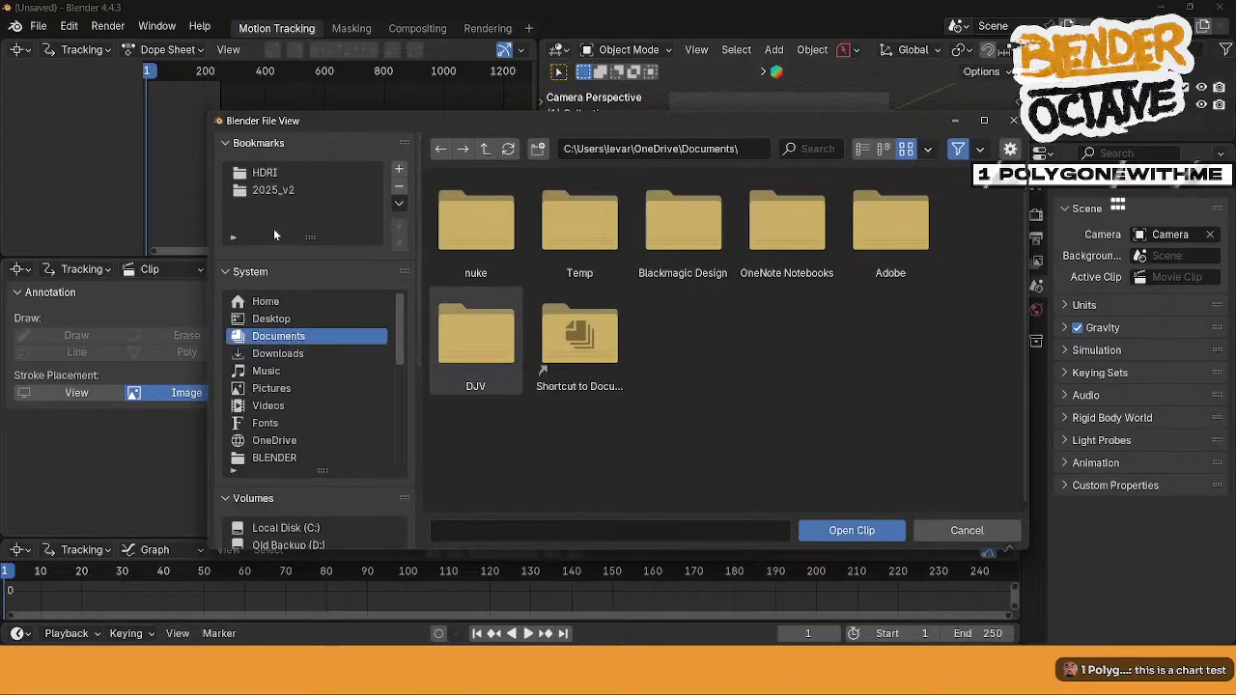
pyautogui.click(272, 193)
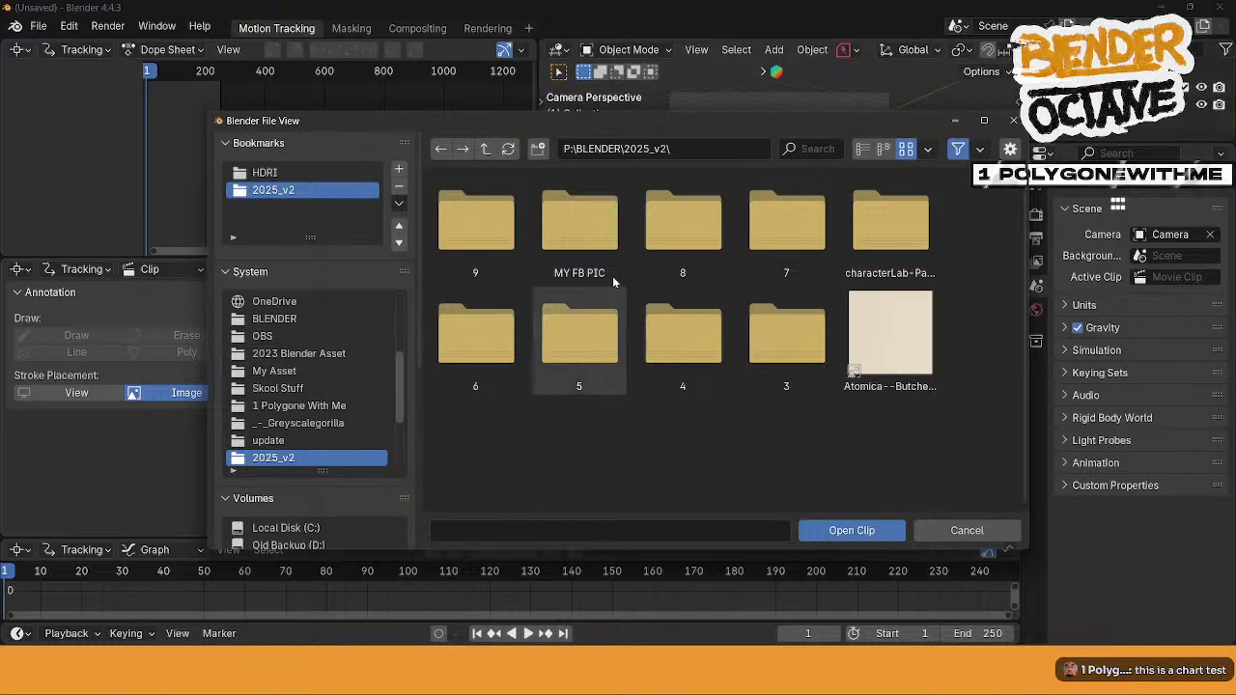
pyautogui.click(696, 219)
pyautogui.doubleClick(696, 218)
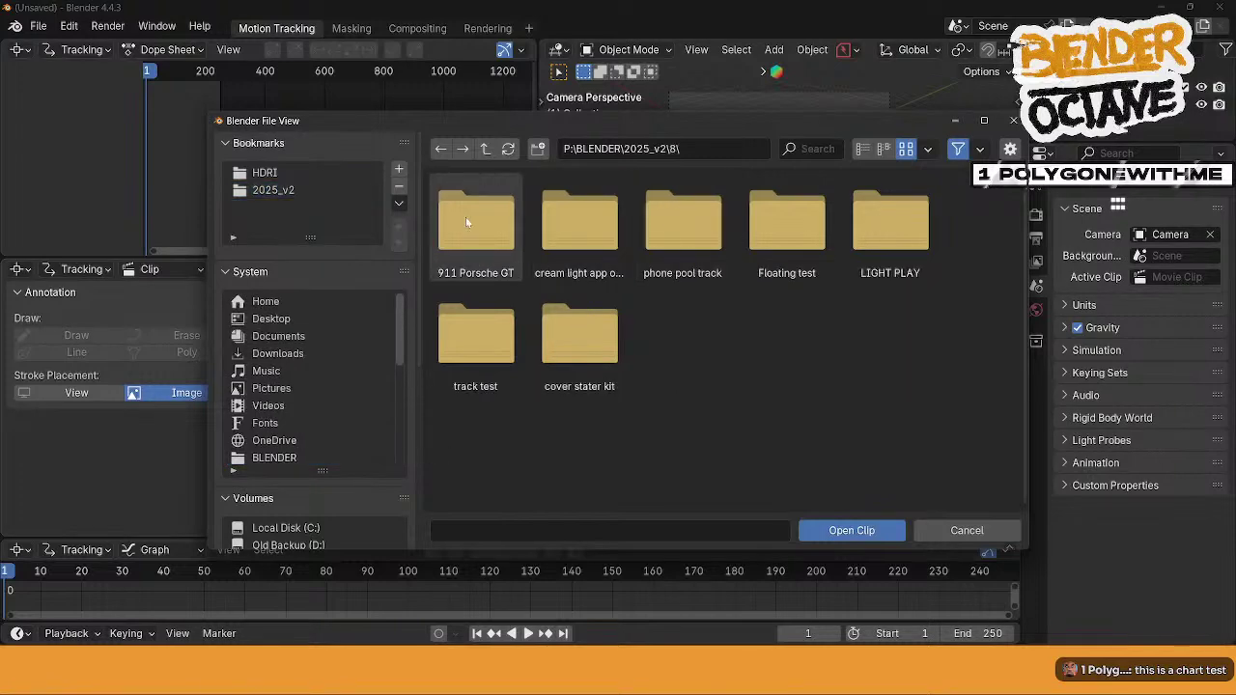
pyautogui.doubleClick(466, 222)
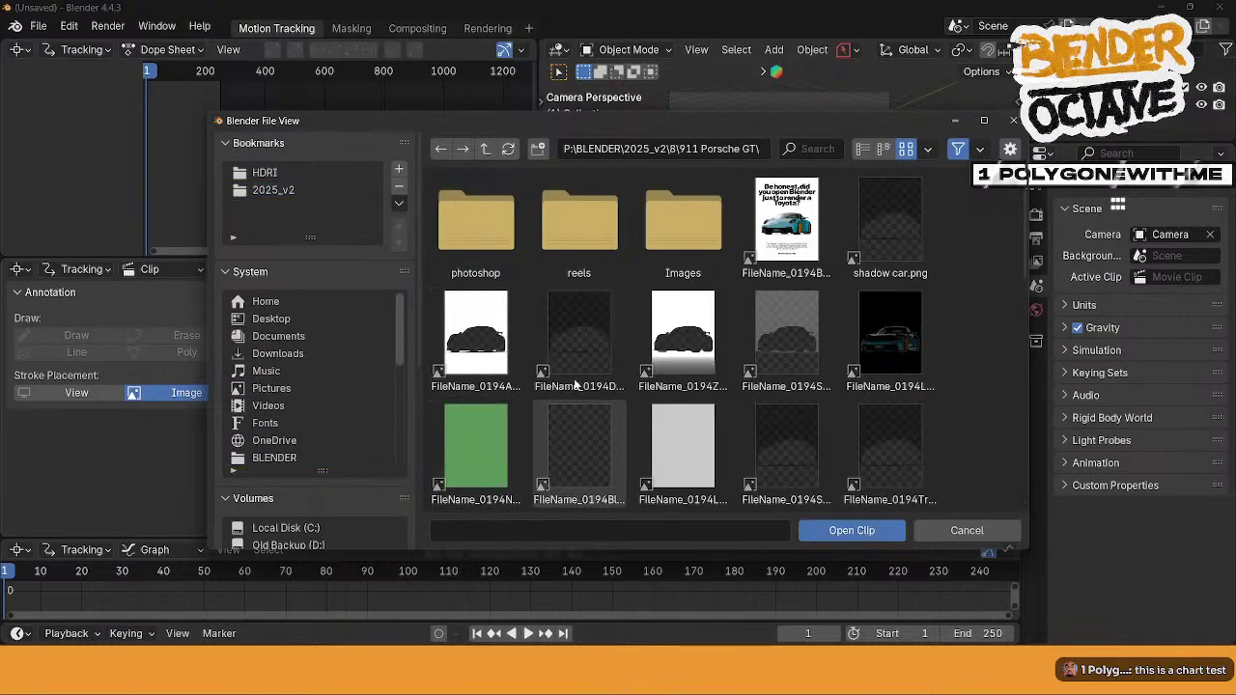
pyautogui.doubleClick(464, 219)
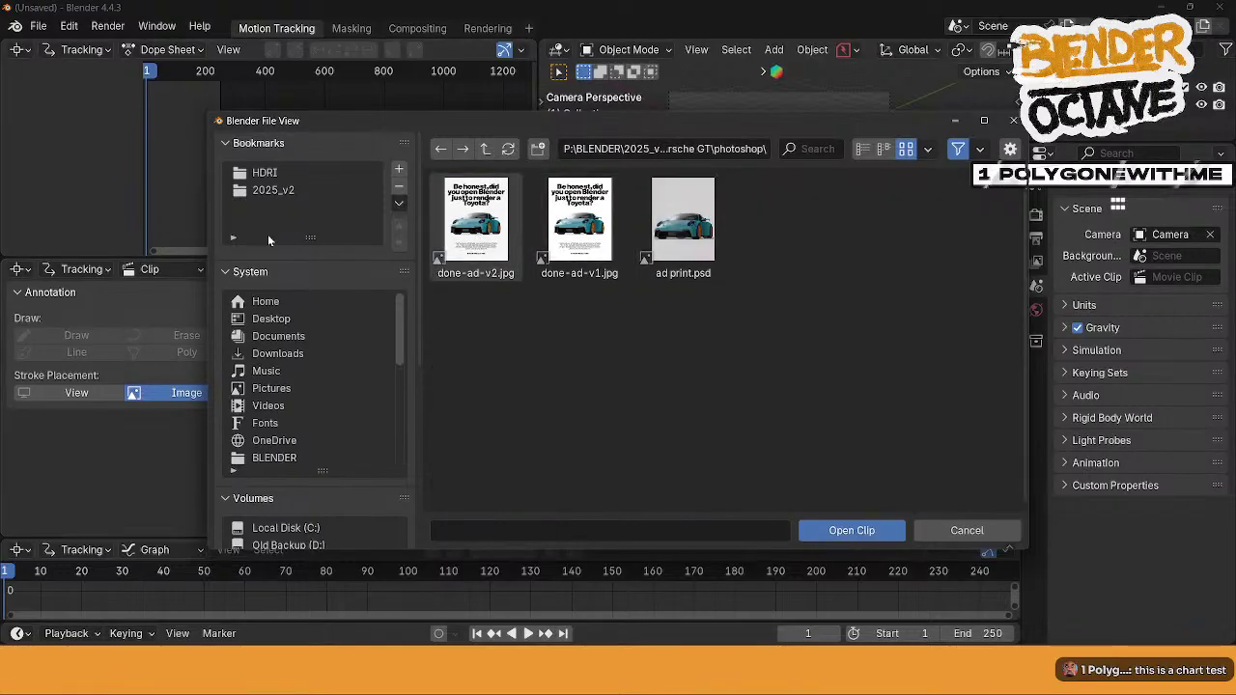
# - Load 250905_144152_VIDEO_14mm_BT.709_DAVINCI-WG.mp4 from the Downloads folder as the movie clip
pyautogui.click(277, 353)
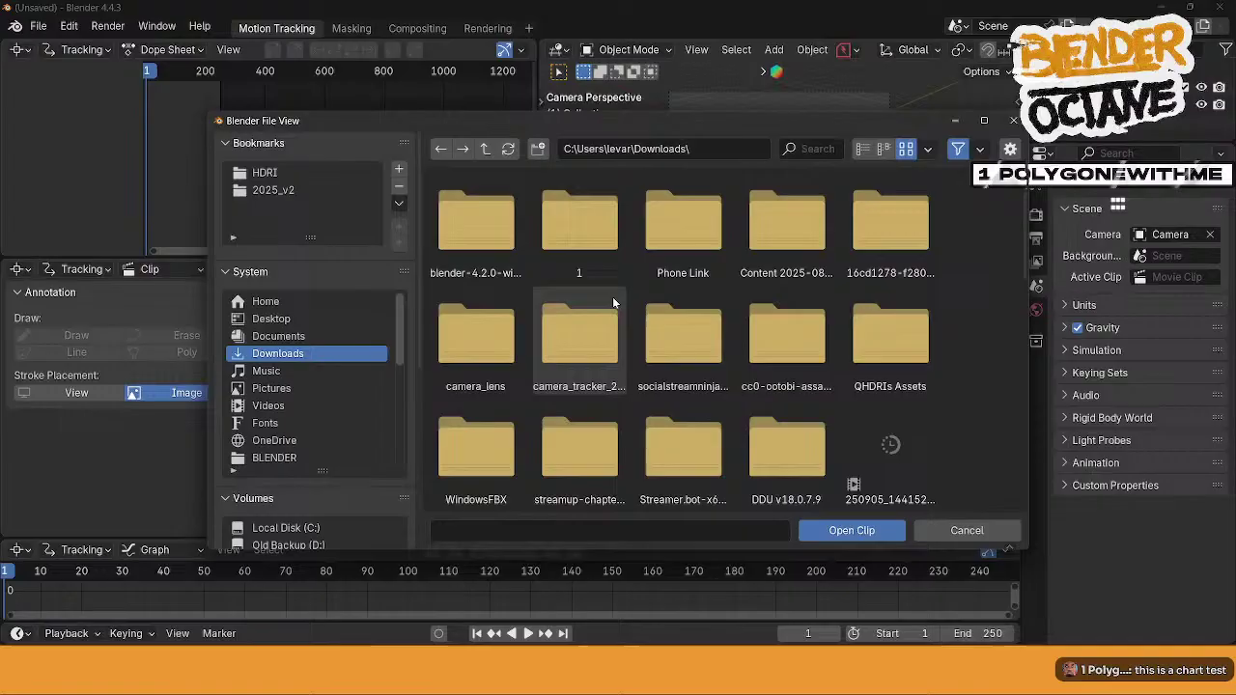
pyautogui.scroll(-2, 881, 456)
pyautogui.click(892, 459)
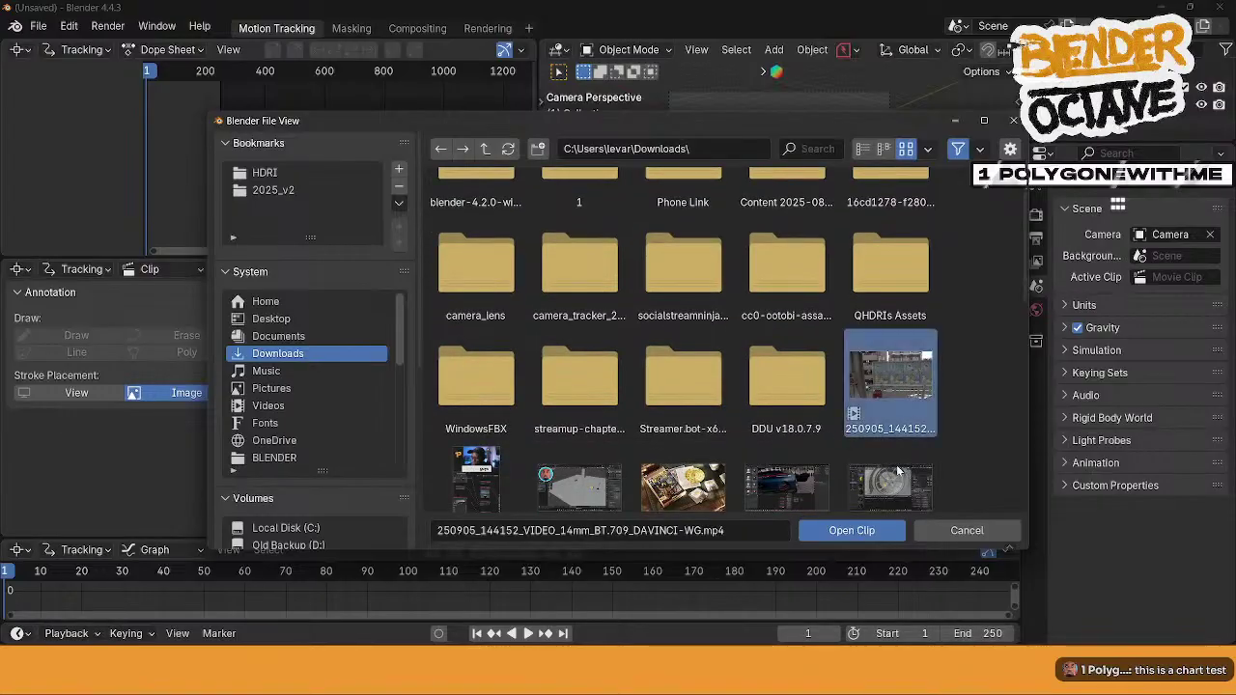
pyautogui.click(851, 530)
# - Set the scene frames to match the loaded clip and prefetch its footage
pyautogui.scroll(-5, 628, 429)
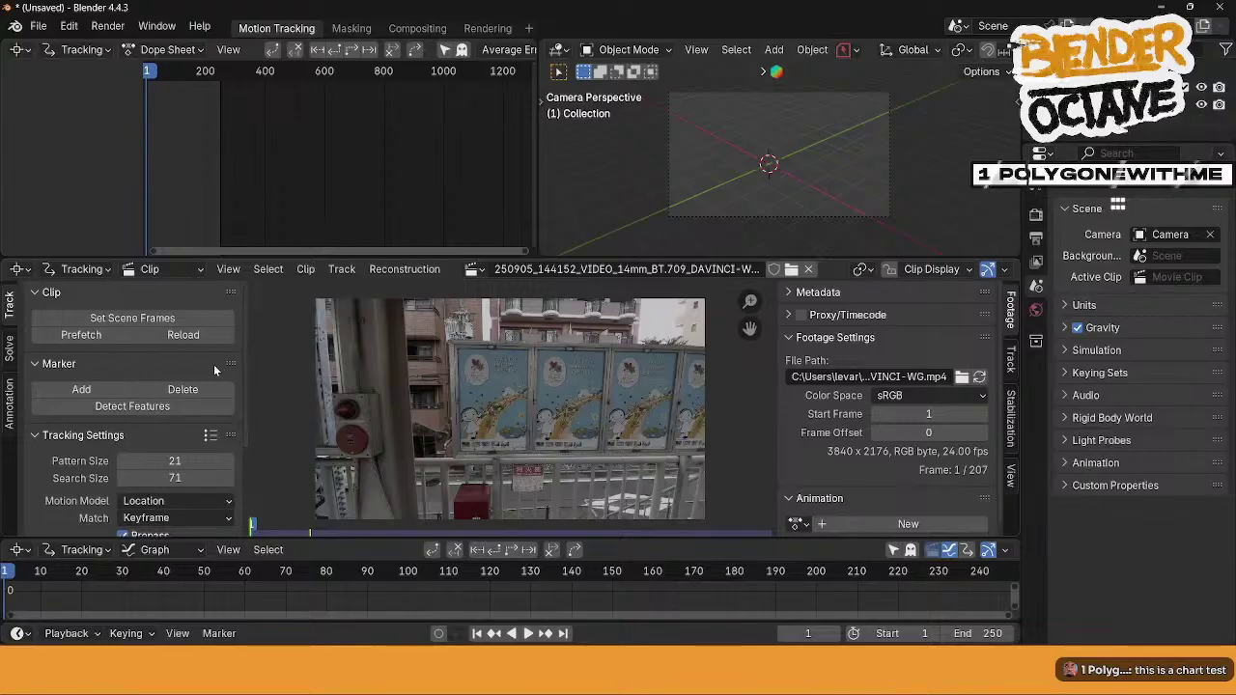
pyautogui.click(101, 325)
pyautogui.click(104, 335)
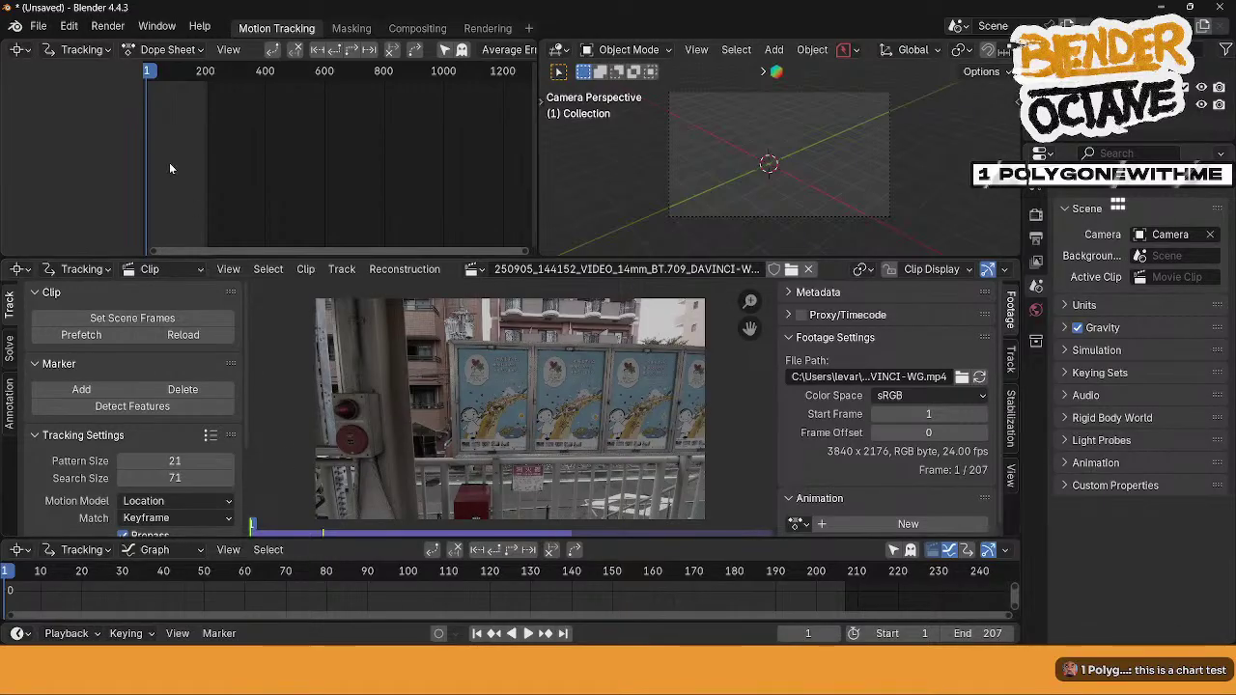
# - Save the project as "ad tracking" in the 911 Porsche GT folder
pyautogui.click(39, 26)
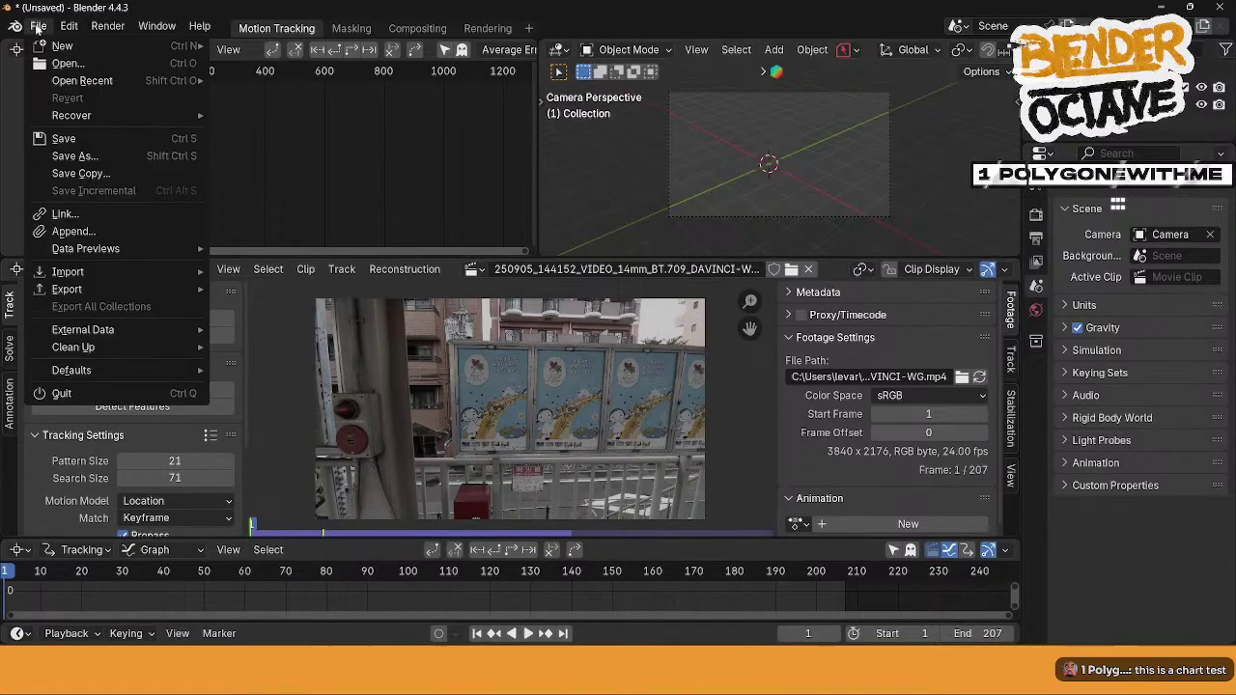
pyautogui.click(77, 156)
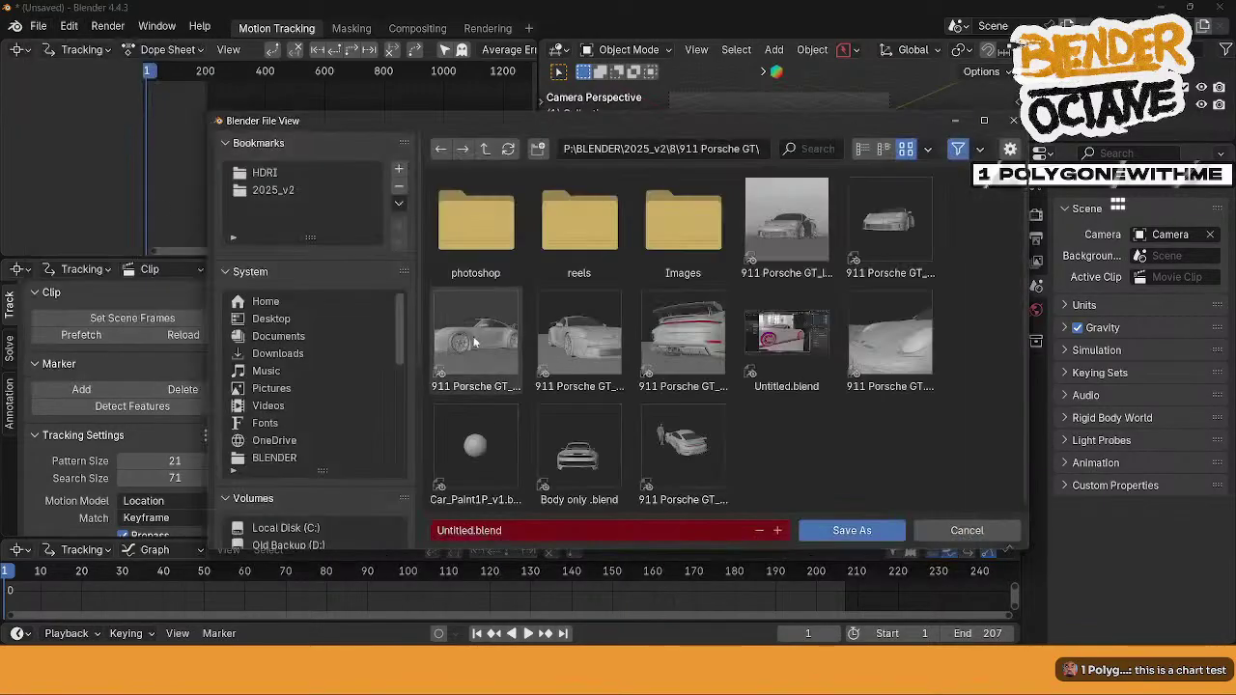
pyautogui.click(768, 536)
pyautogui.write('ad')
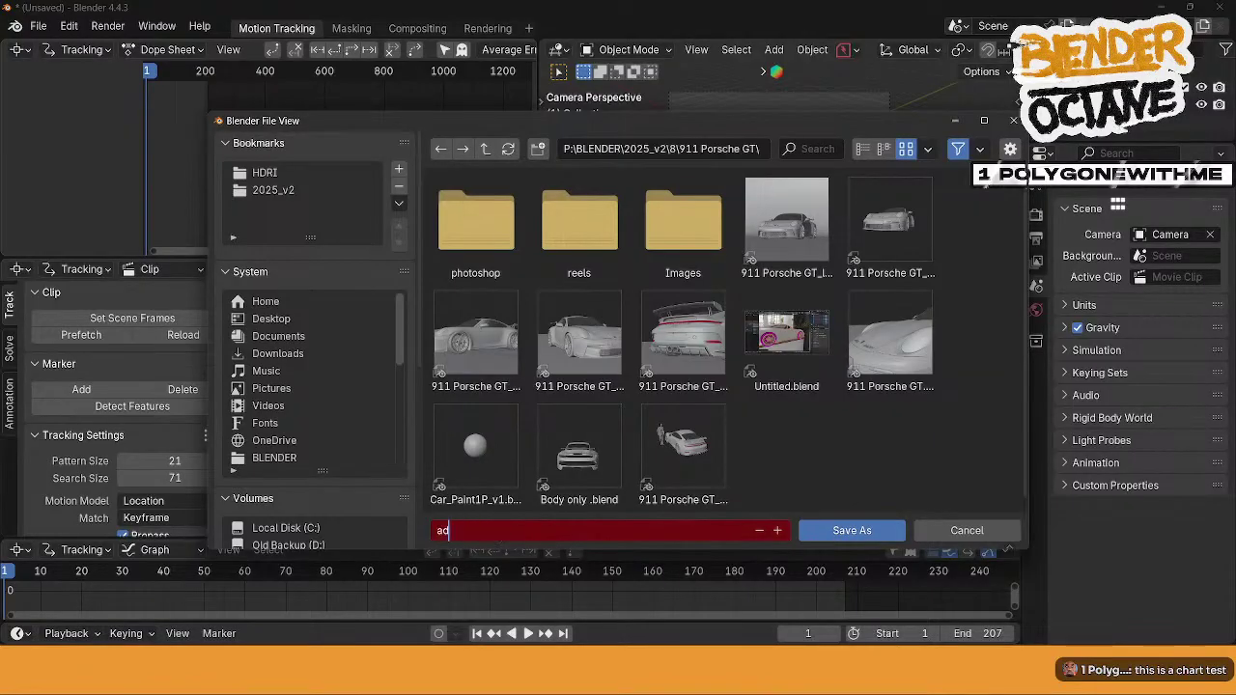
pyautogui.write(' tracking')
pyautogui.press('Return')
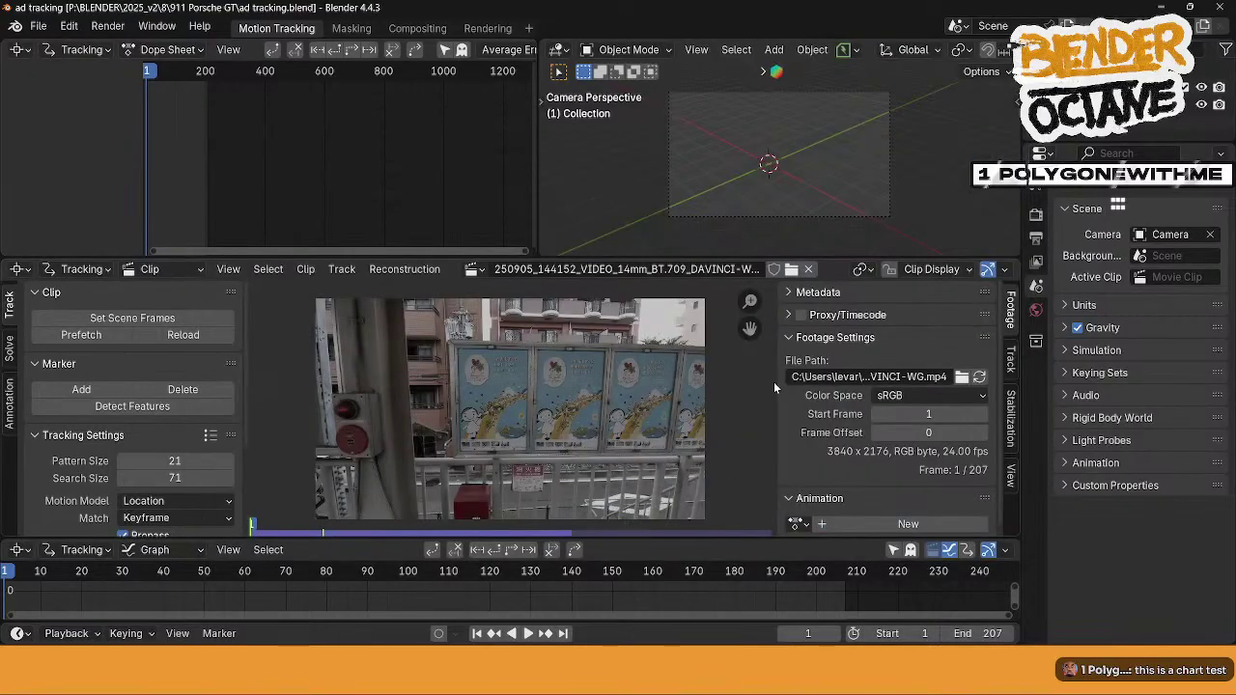
# - Enlarge the clip editor and play the street footage, pausing partway through
pyautogui.moveTo(644, 259); pyautogui.dragTo(647, 212)
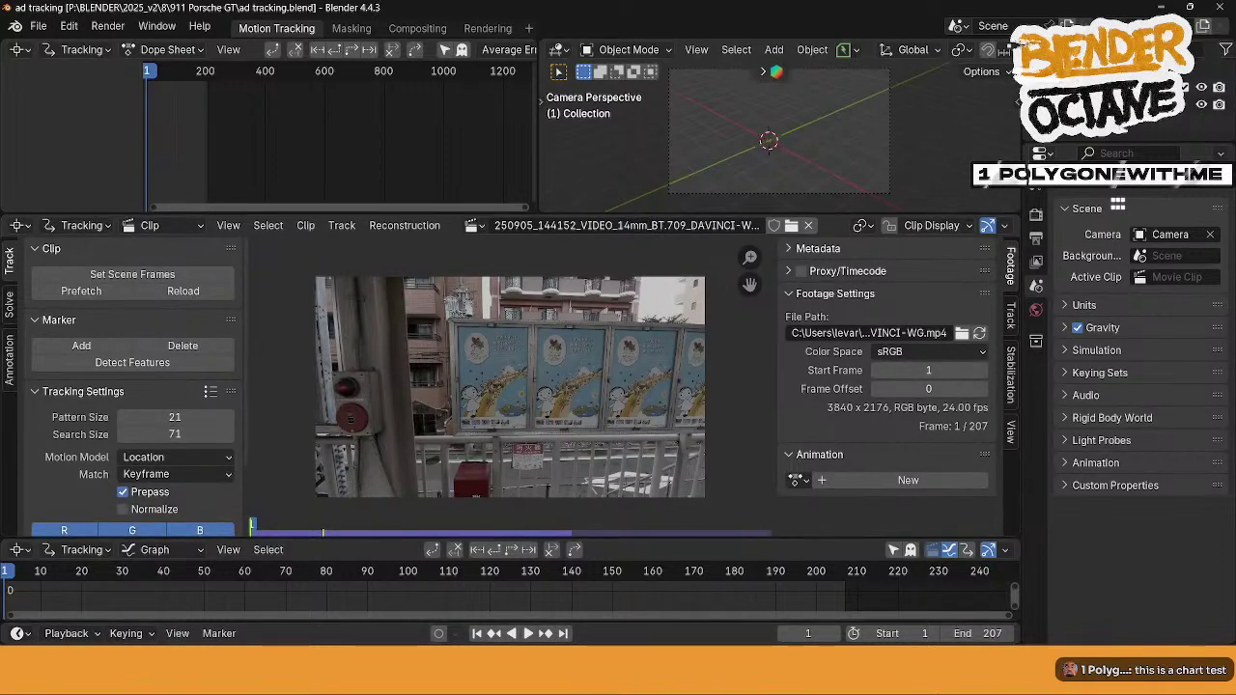
pyautogui.scroll(2, 511, 370)
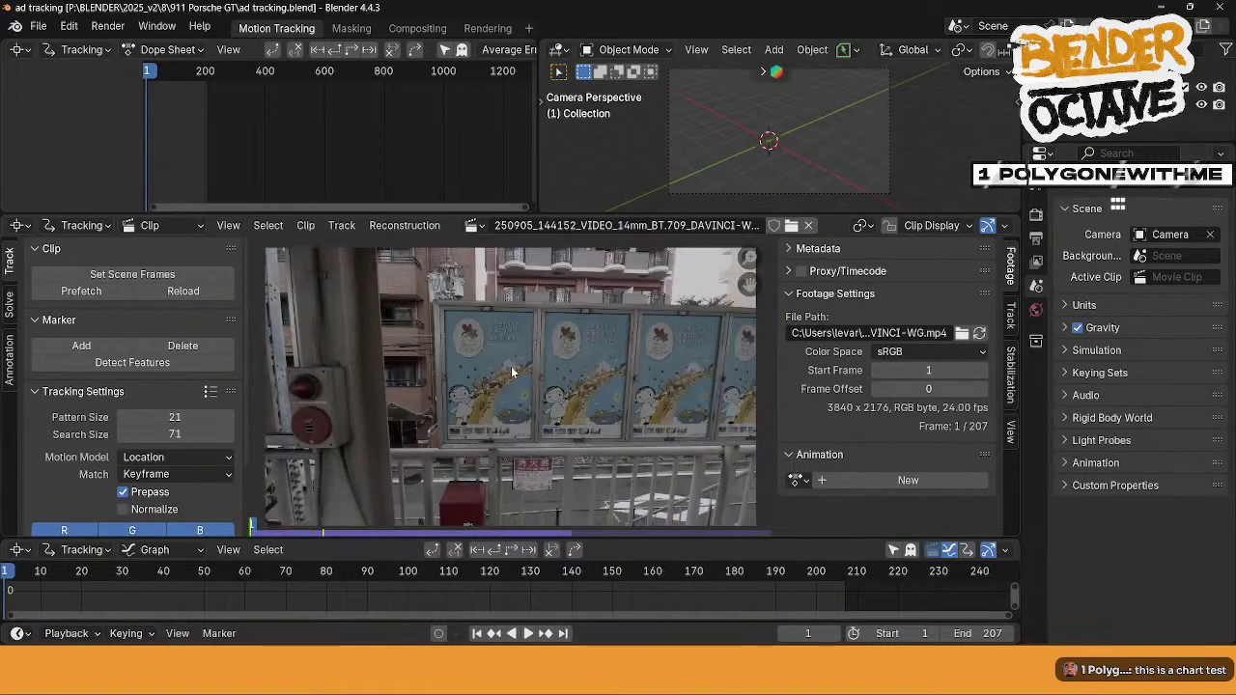
pyautogui.press('space')
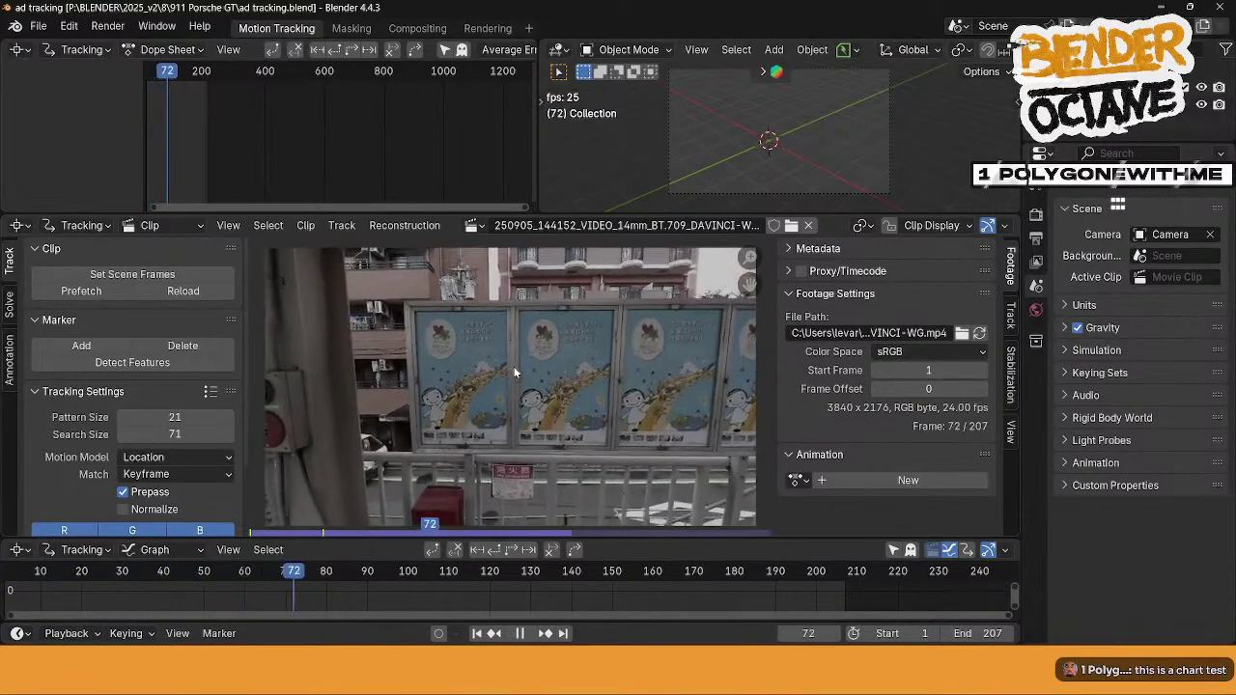
pyautogui.press('space')
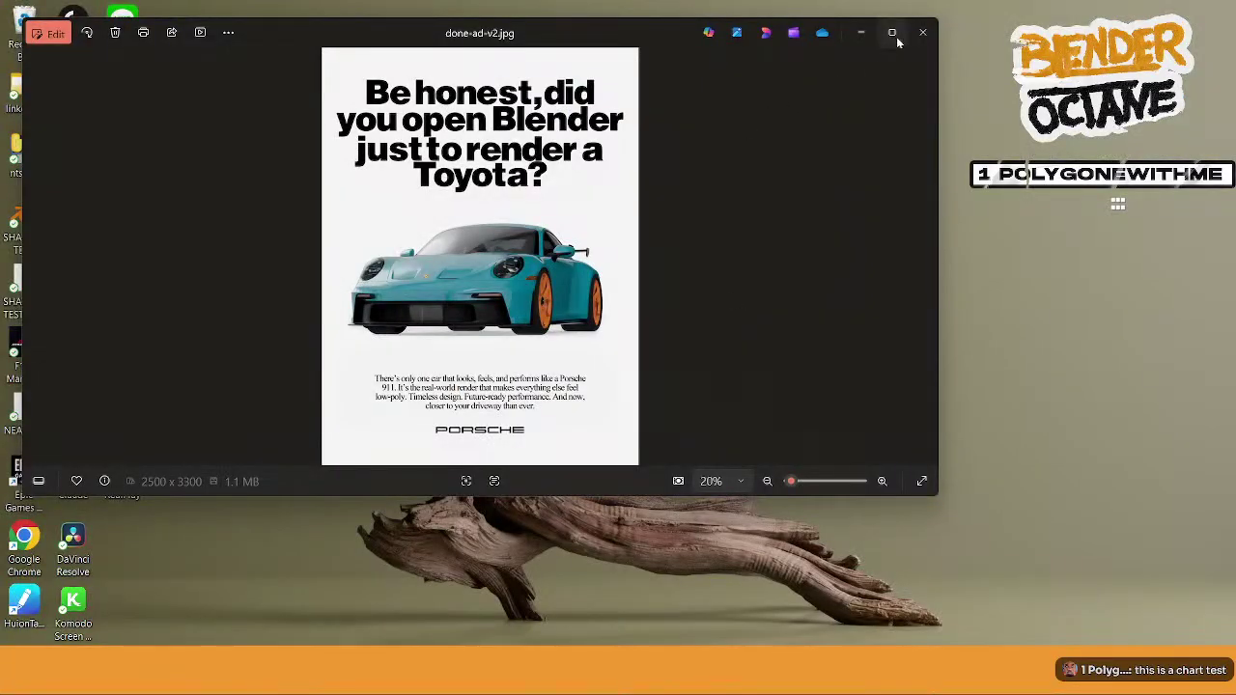
# - Close the done-ad-v2.jpg image and the Porsche logo search window, returning to the ad tracking project in Blender
pyautogui.click(922, 33)
pyautogui.moveTo(845, 671)
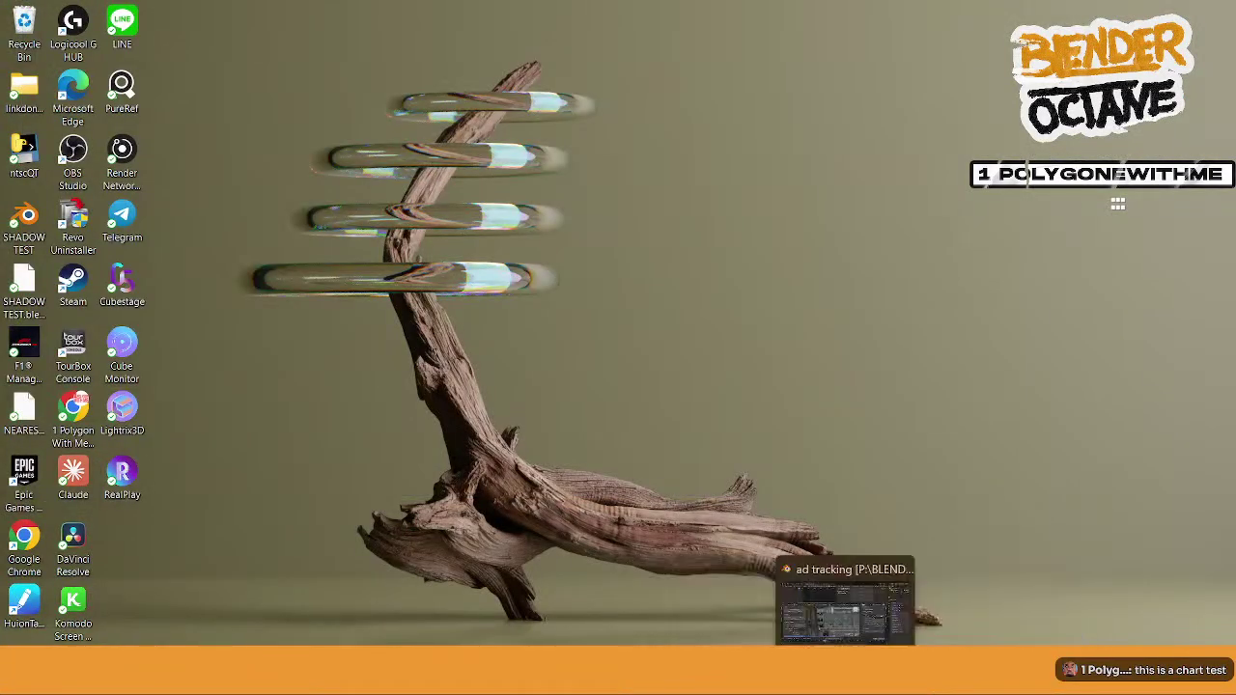
pyautogui.click(839, 632)
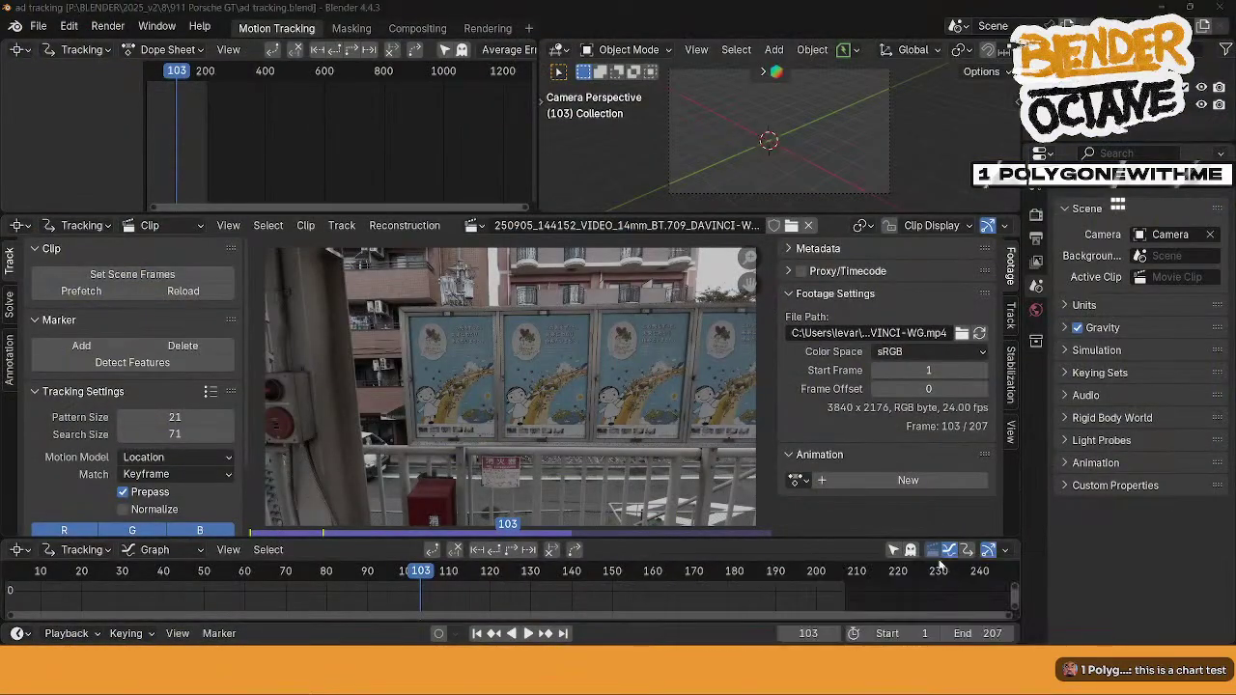
pyautogui.moveTo(0, 135); pyautogui.dragTo(548, 68)
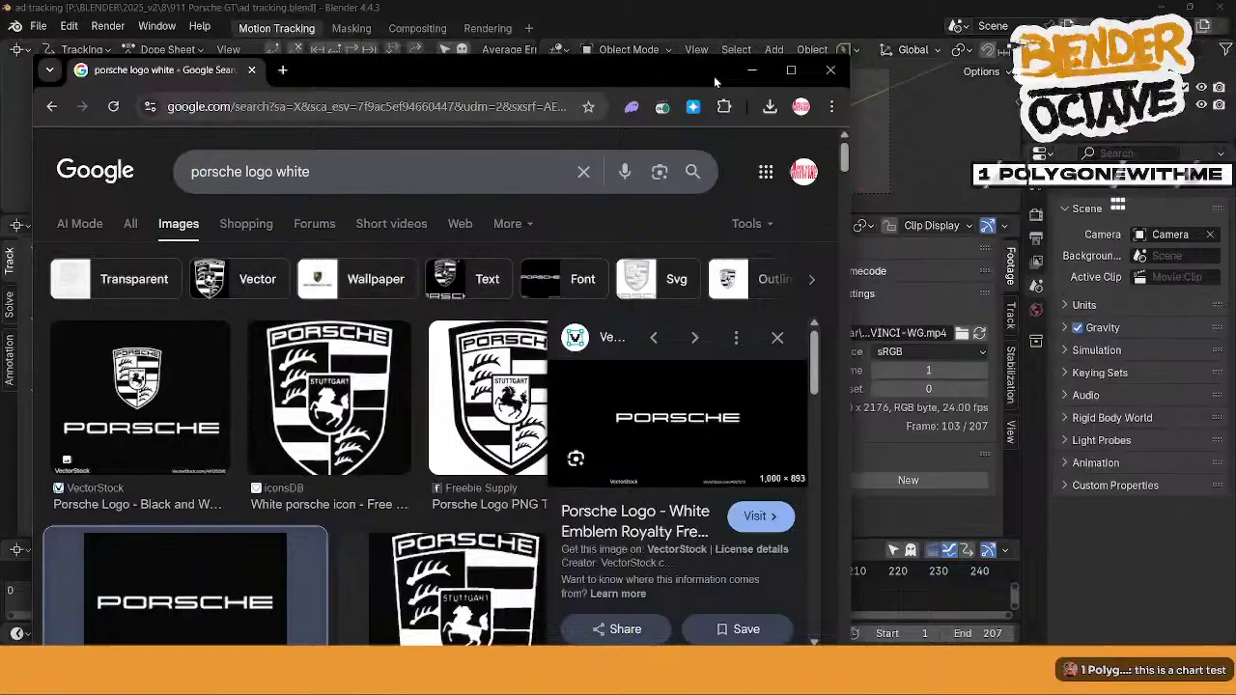
pyautogui.click(829, 71)
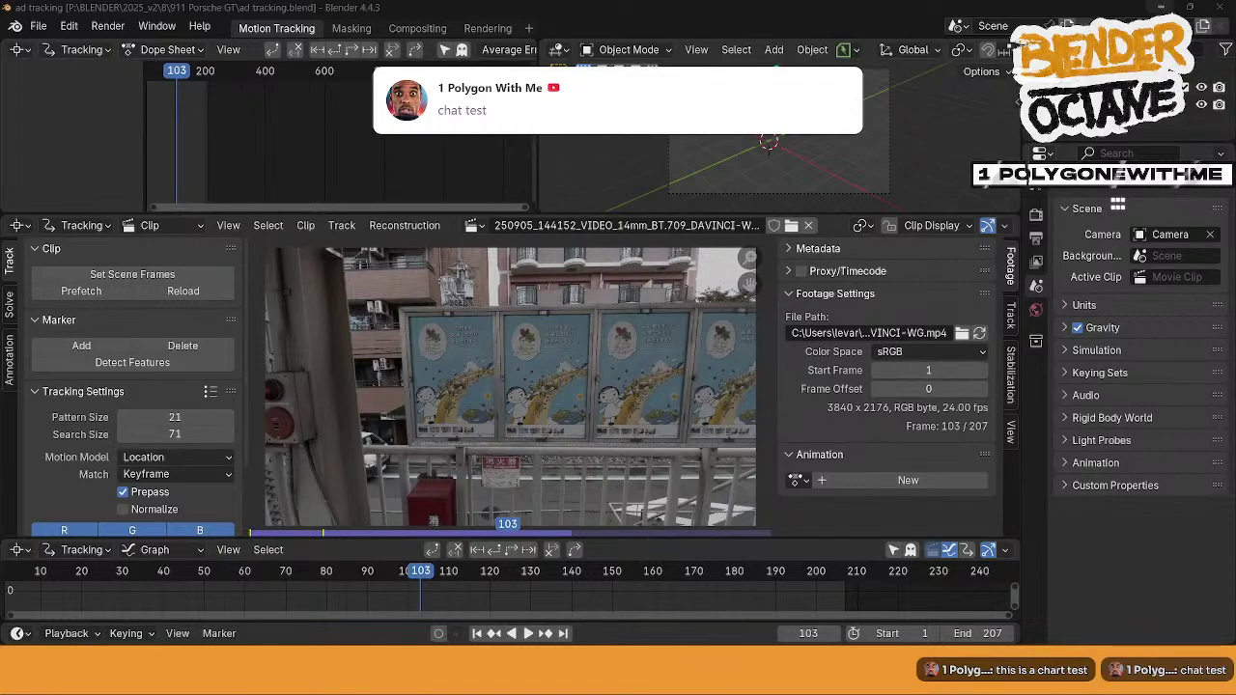
# - Minimise Blender, switch to Chrome to view the Porsche ad mock-up chat in ChatGPT, and minimise that window
pyautogui.click(1163, 7)
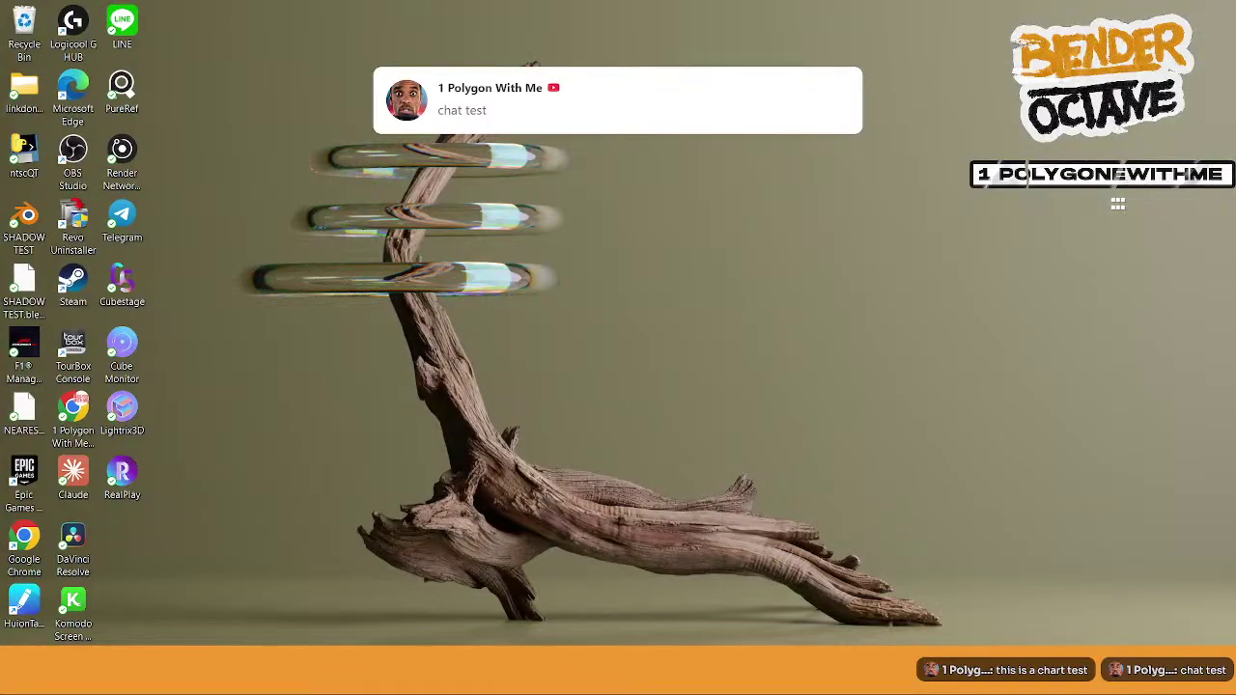
pyautogui.moveTo(874, 675)
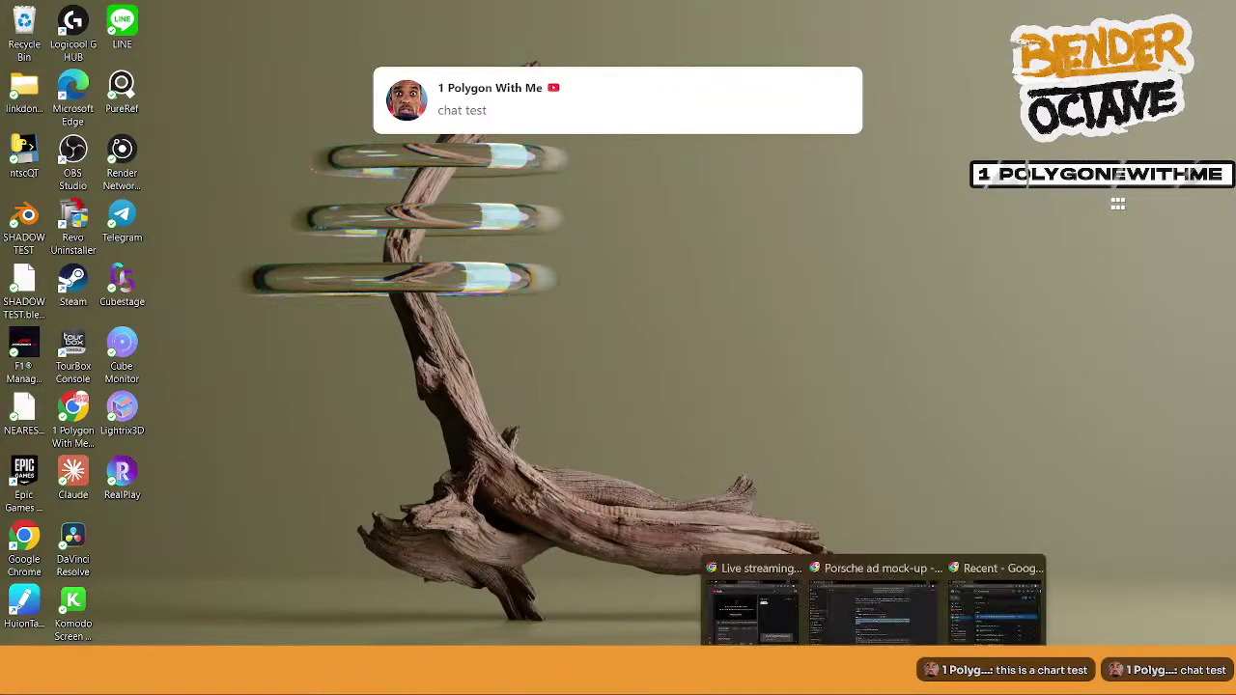
pyautogui.click(874, 589)
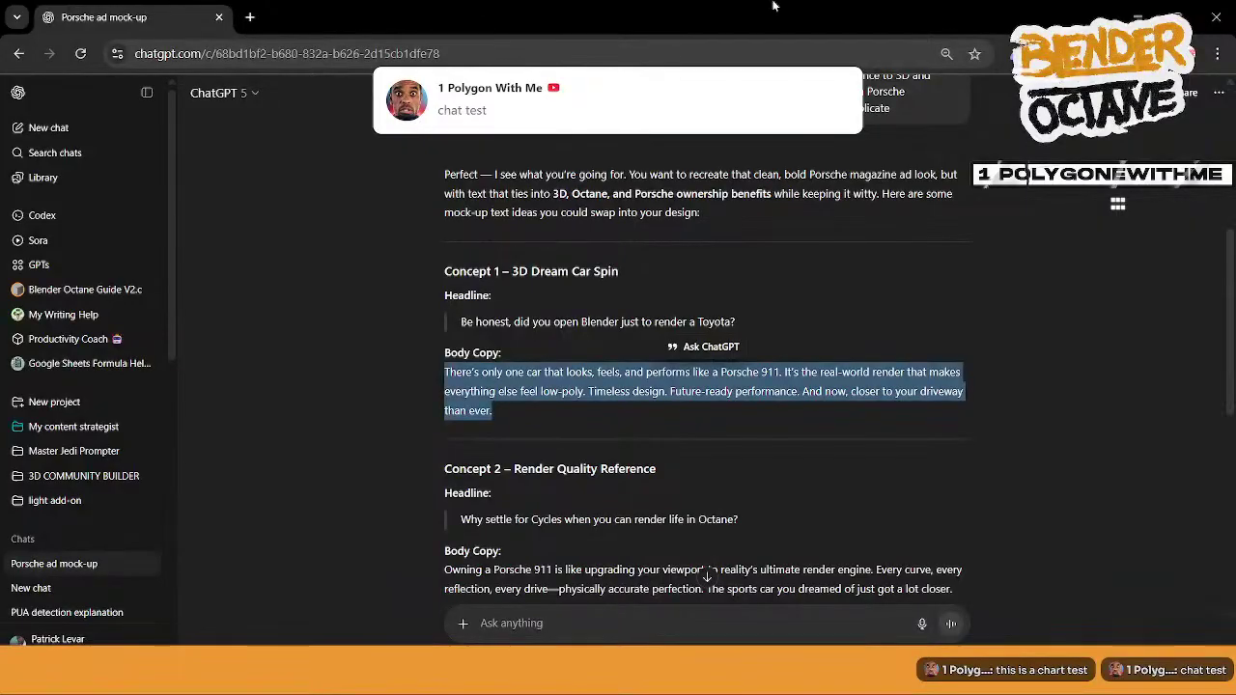
pyautogui.click(1136, 17)
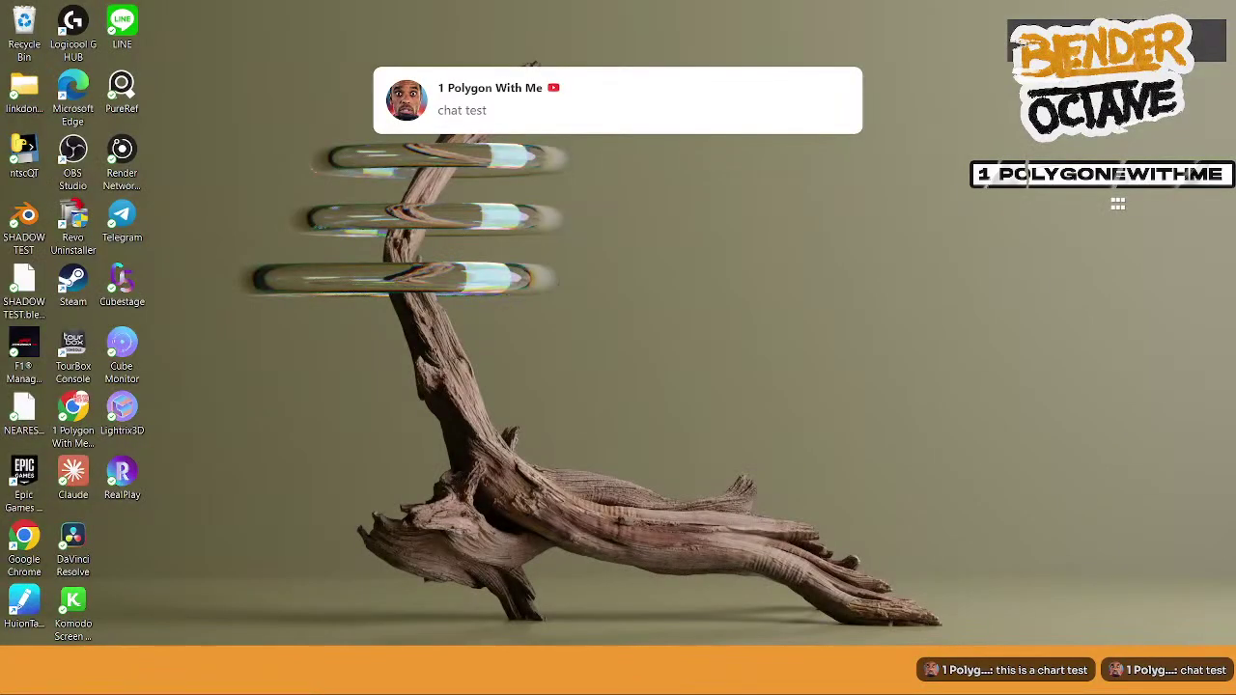
# - Switch to the Octane for Blender community in Chrome and open the VFX & Tracking Composing course from its classroom
pyautogui.moveTo(874, 676)
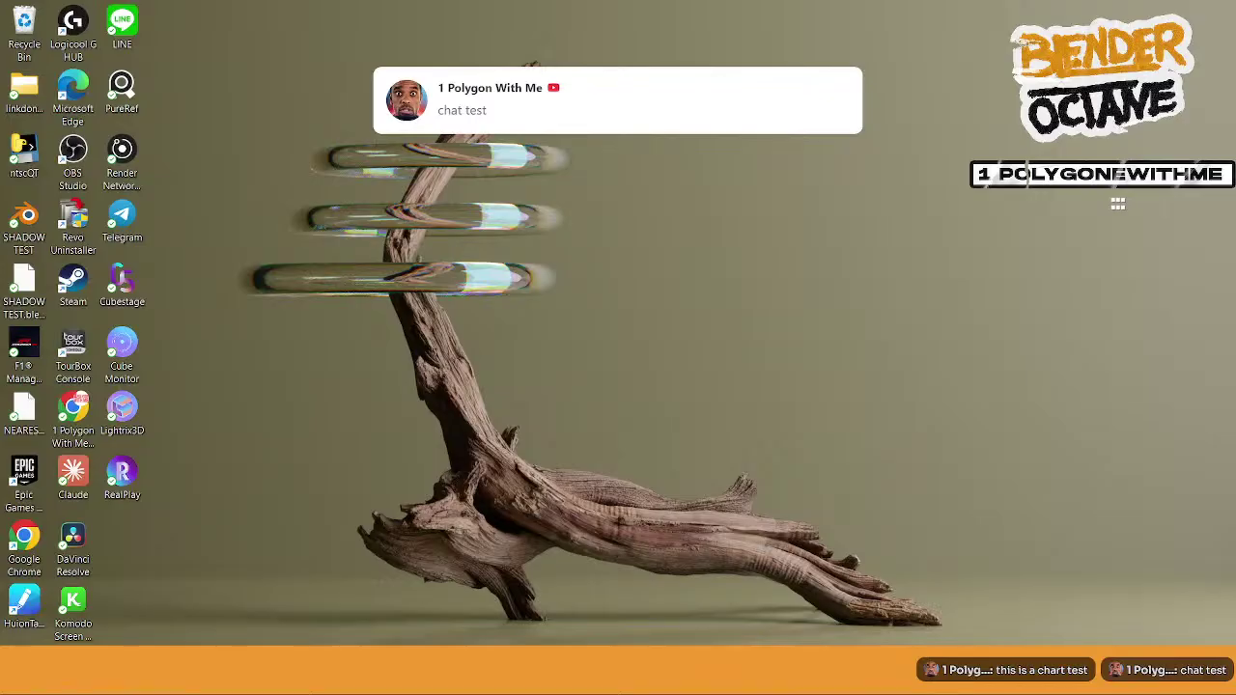
pyautogui.moveTo(450, 2); pyautogui.dragTo(450, 13)
pyautogui.scroll(5, 787, 377)
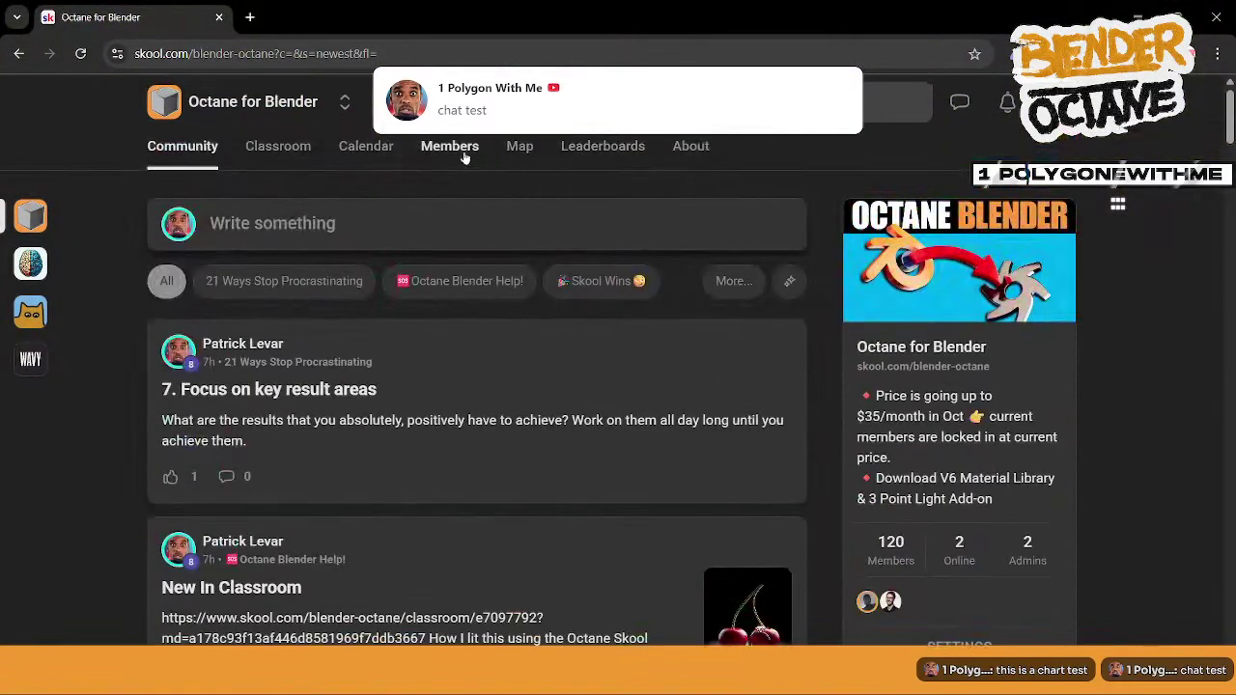
pyautogui.click(350, 149)
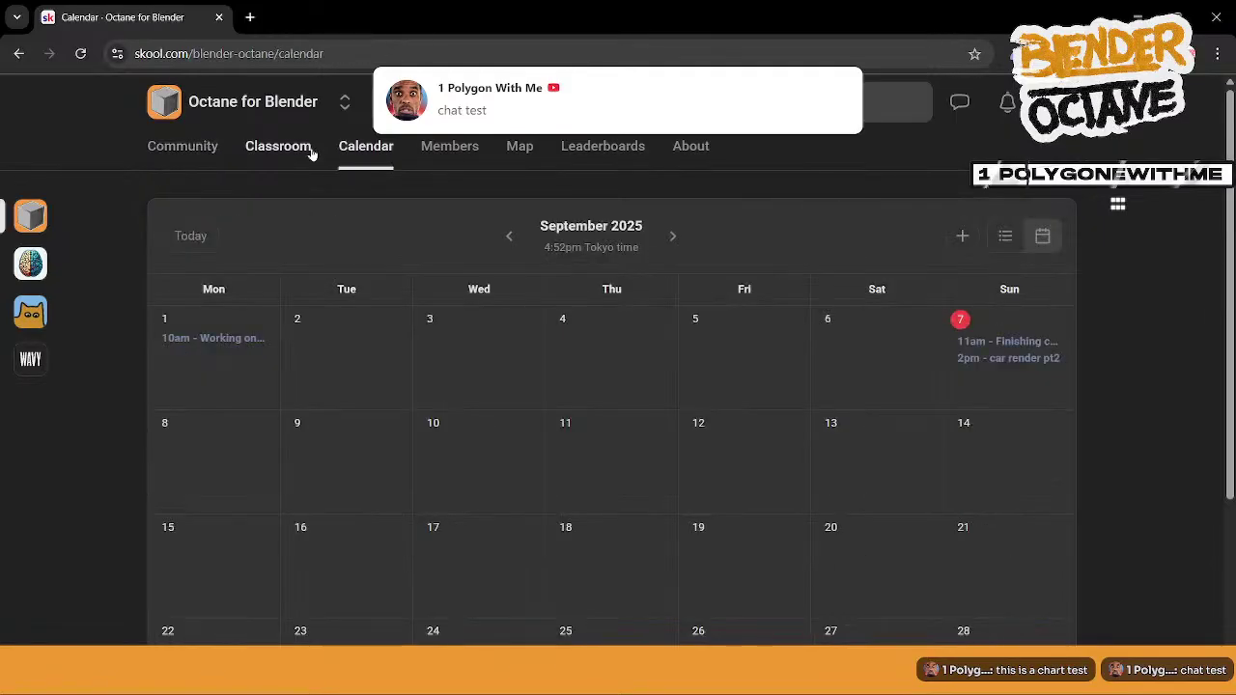
pyautogui.click(308, 150)
pyautogui.scroll(-7, 644, 421)
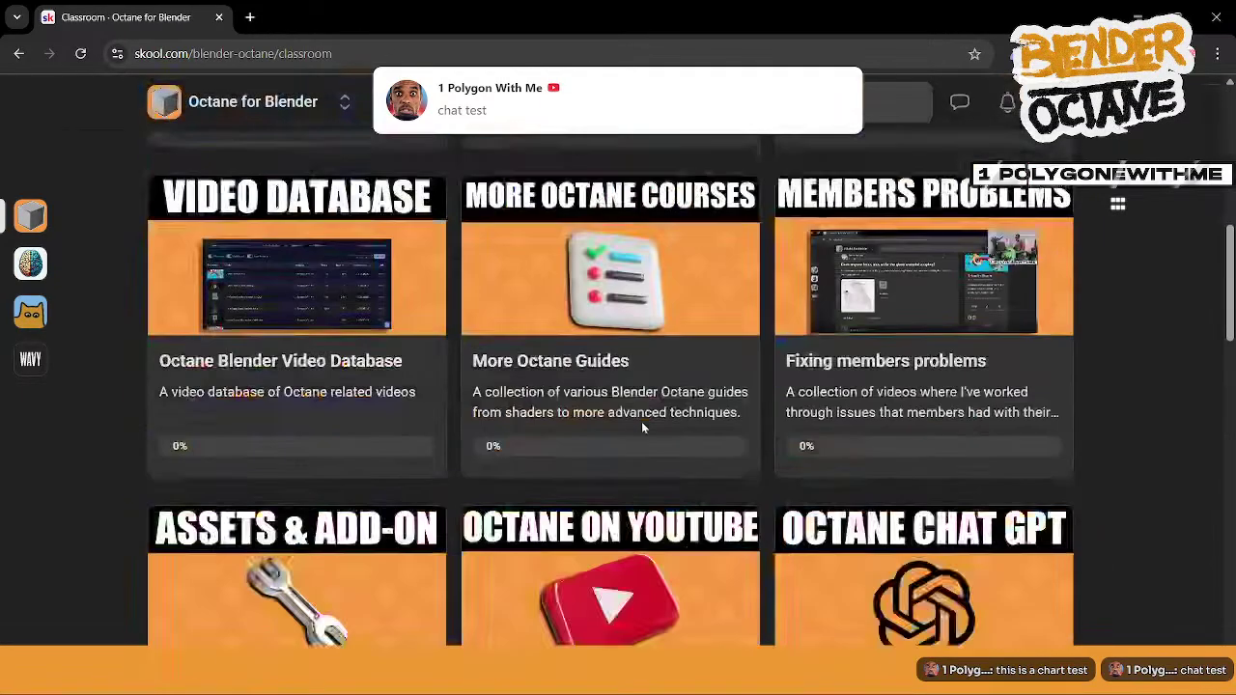
pyautogui.scroll(-7, 641, 425)
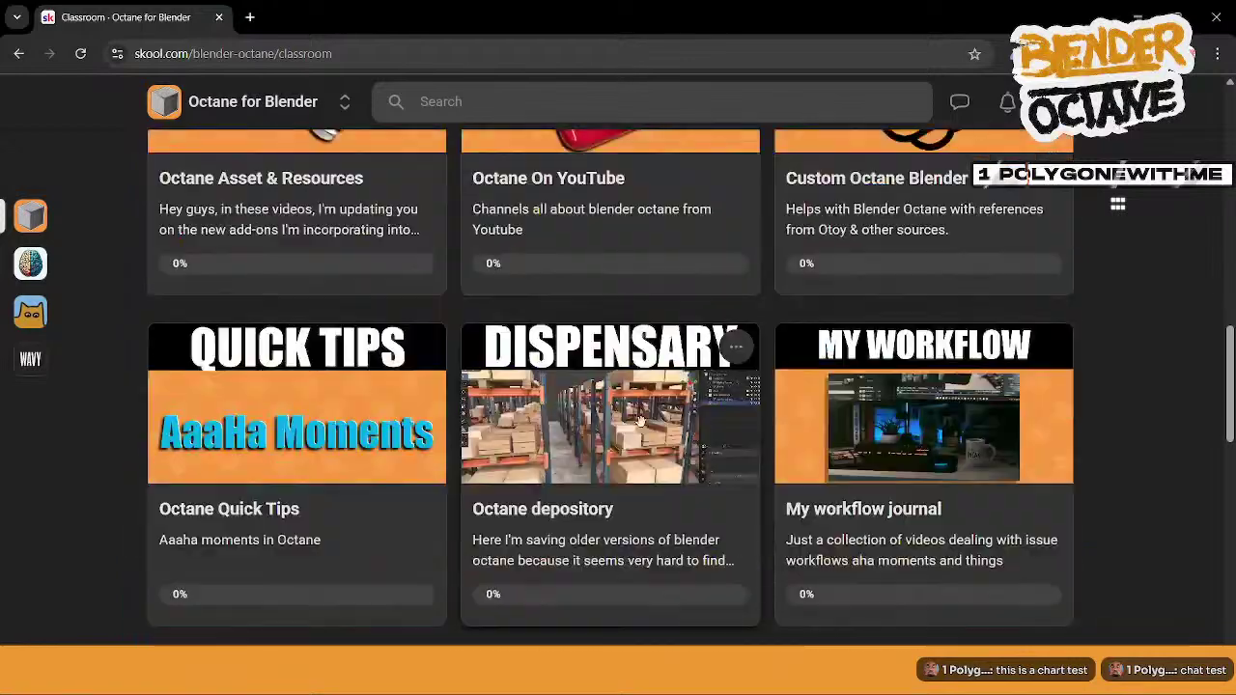
pyautogui.scroll(-1, 635, 426)
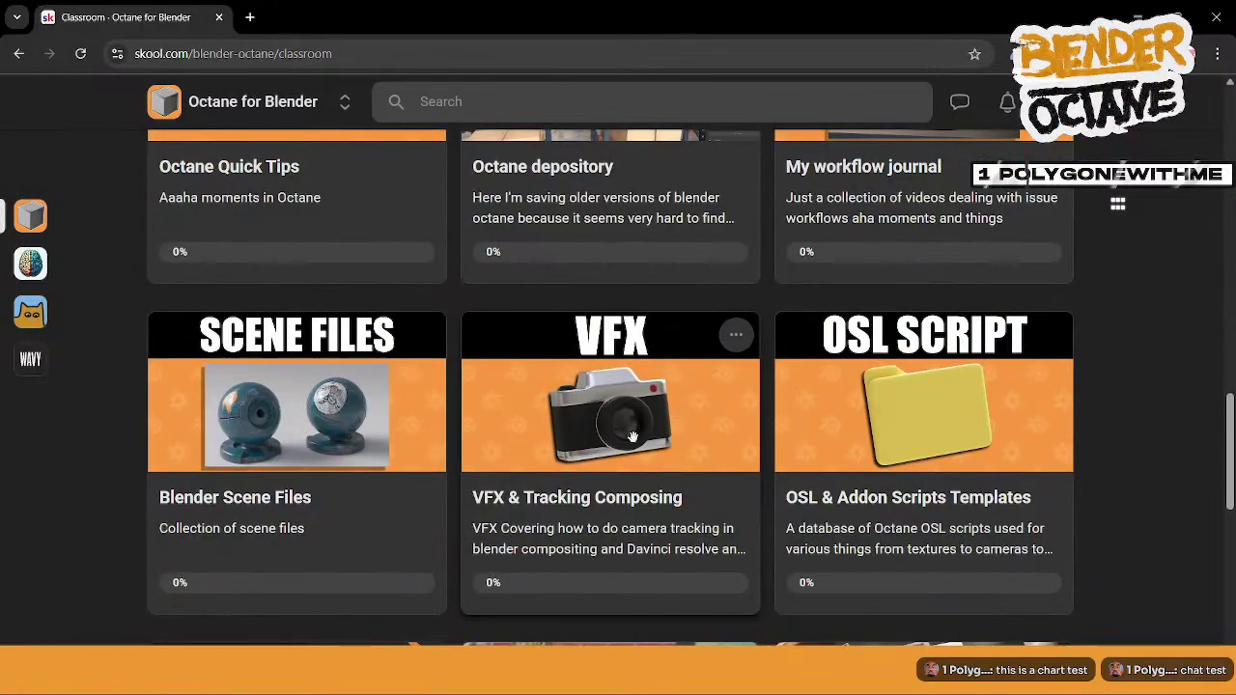
pyautogui.click(633, 437)
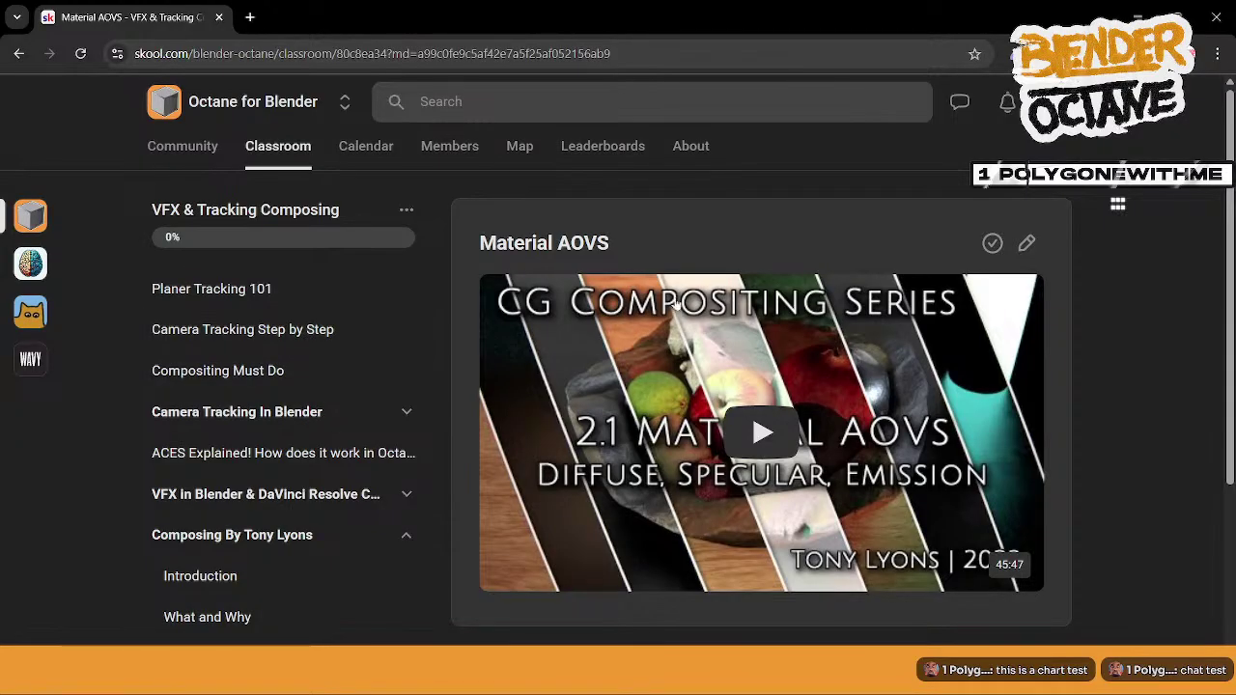
# - Examine the VFX & Tracking Composing lesson list, expanding and collapsing the Camera Tracking In Blender section
pyautogui.scroll(-2, 390, 441)
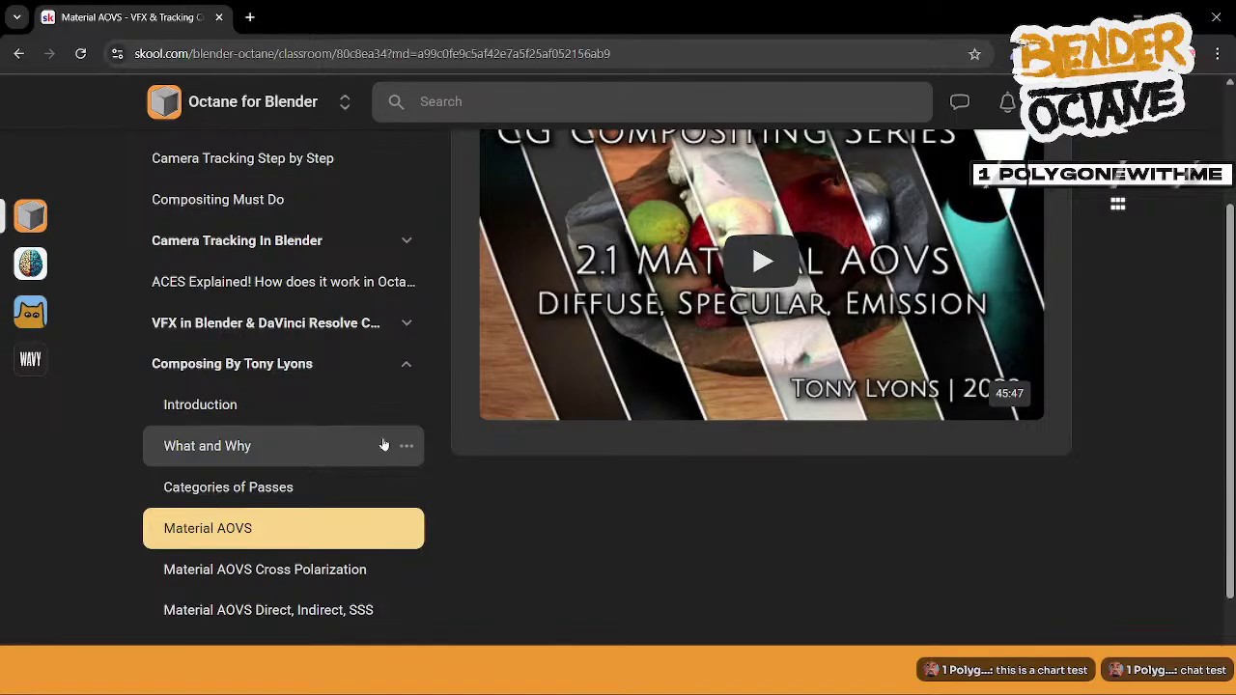
pyautogui.scroll(-1, 383, 446)
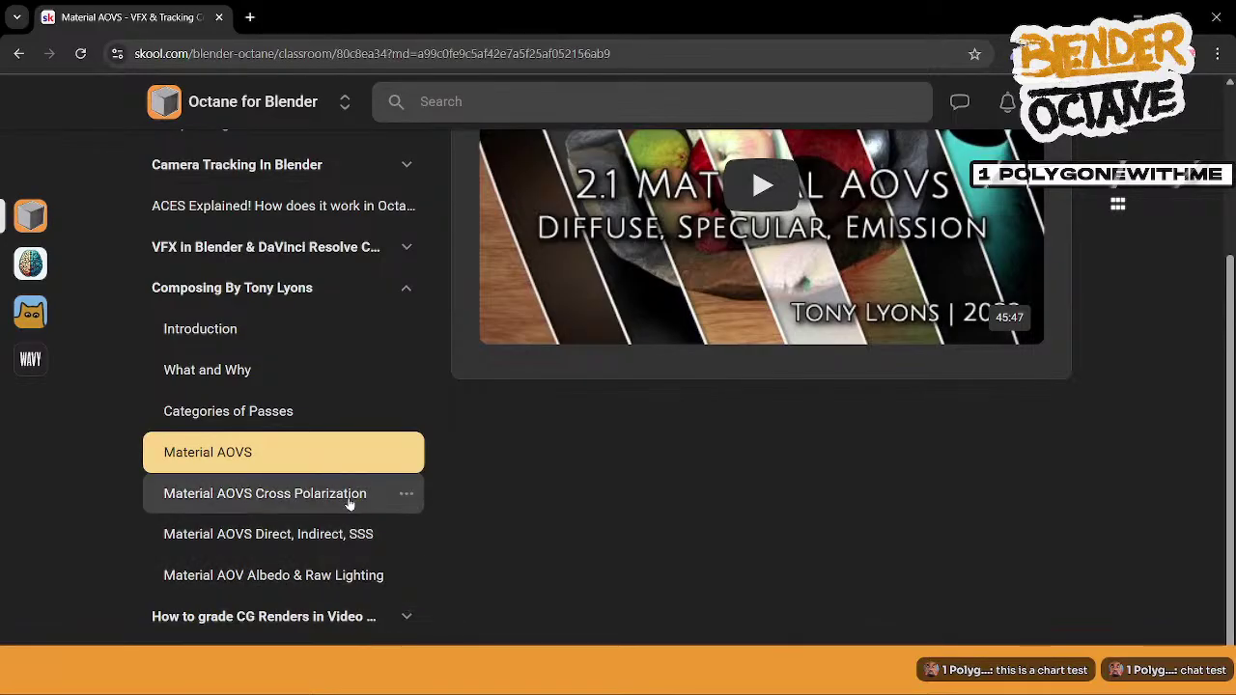
pyautogui.scroll(1, 348, 494)
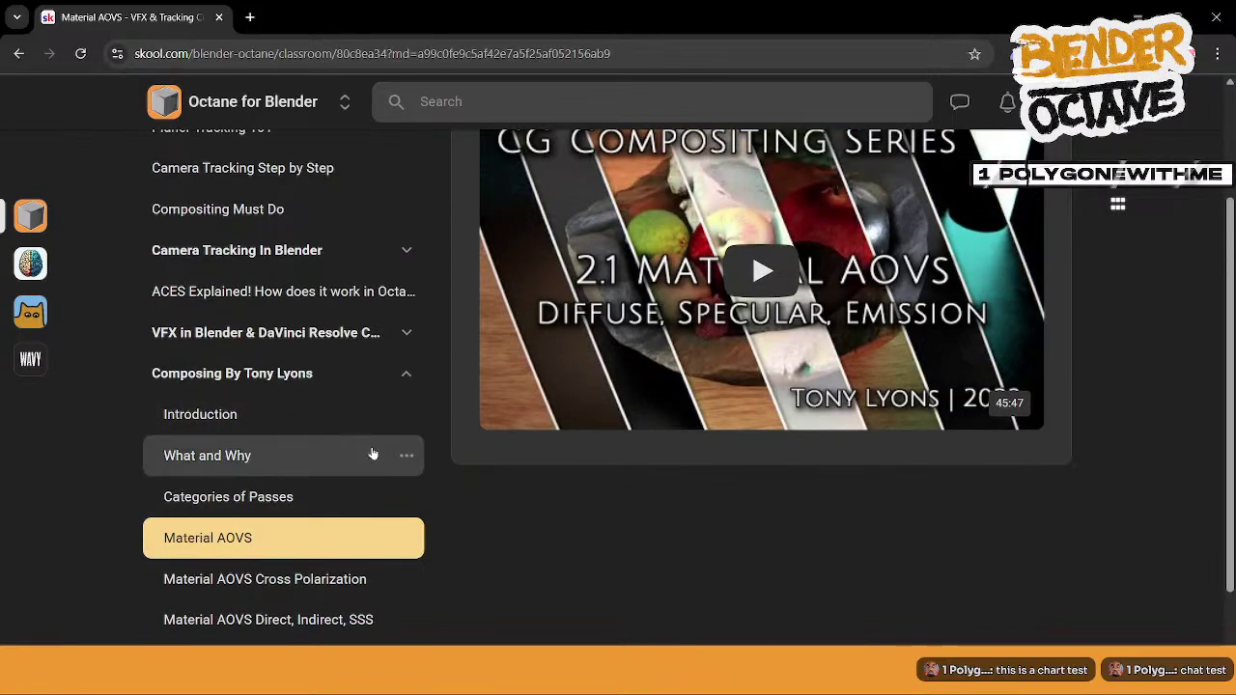
pyautogui.scroll(-1, 373, 454)
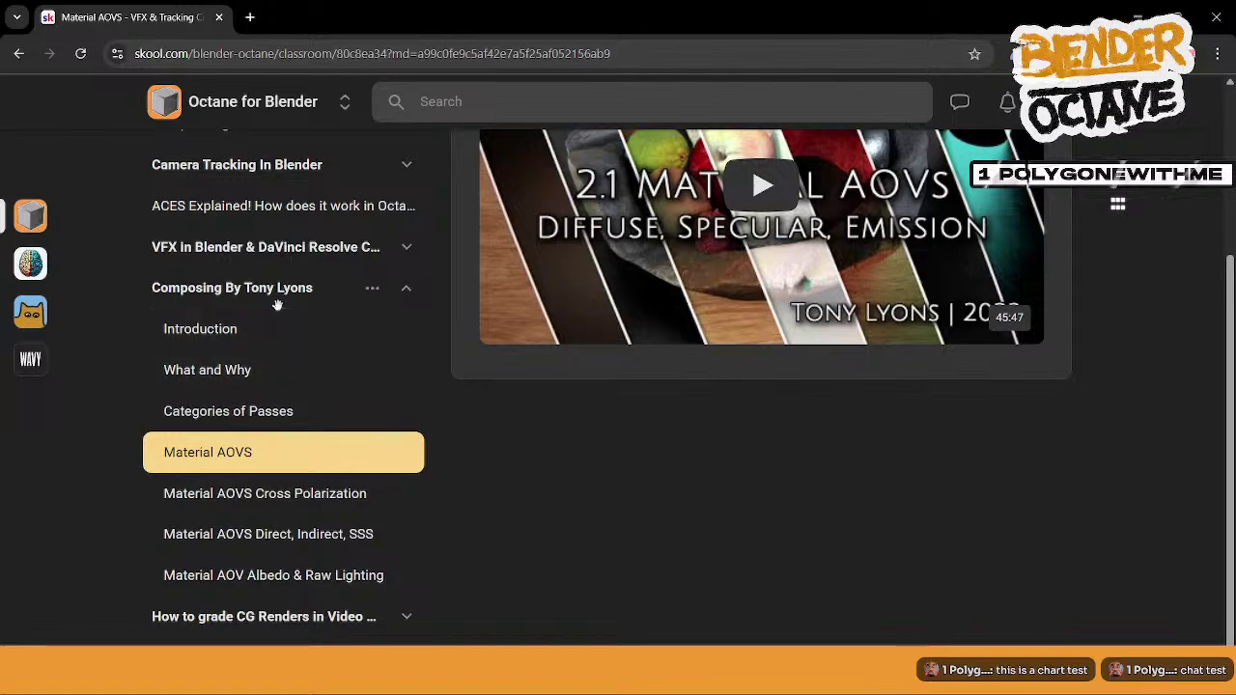
pyautogui.scroll(1, 280, 295)
pyautogui.scroll(1, 291, 285)
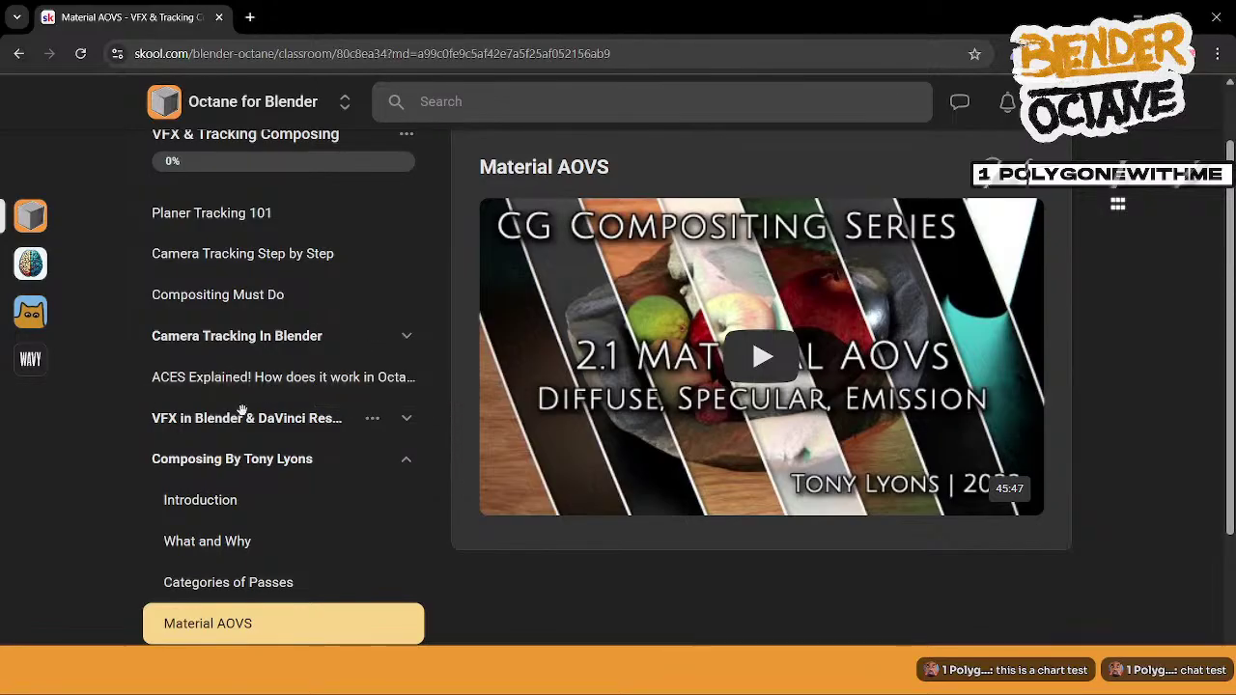
pyautogui.click(236, 337)
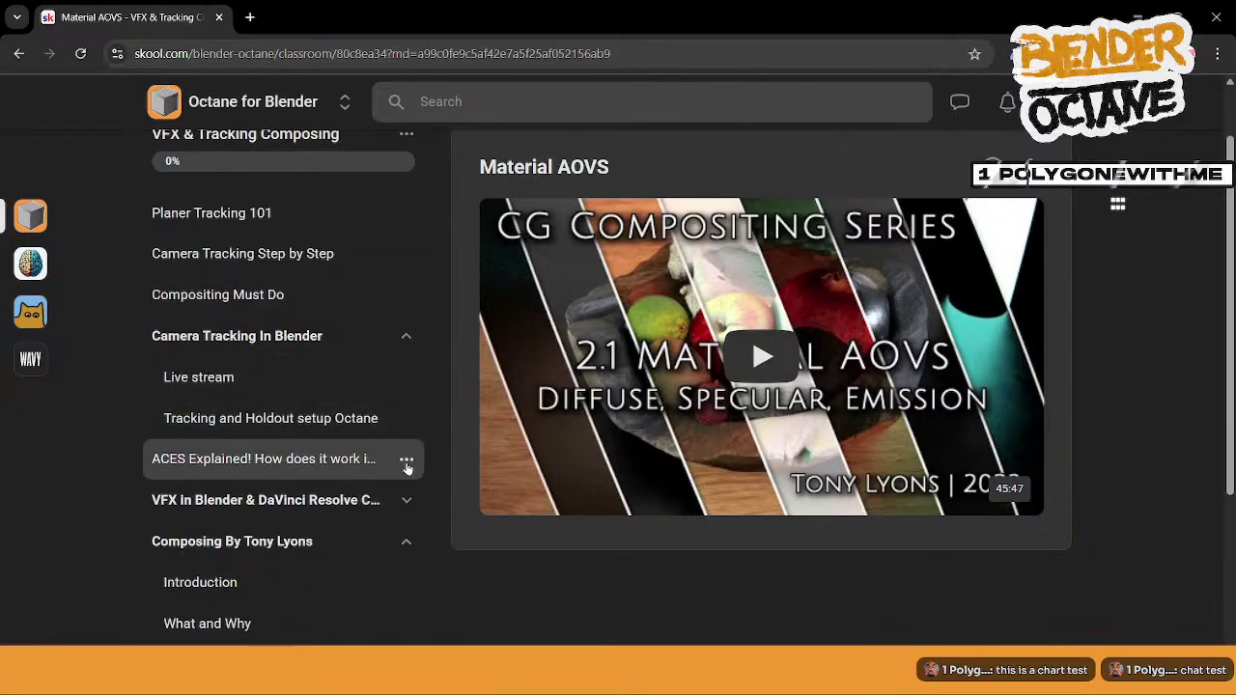
pyautogui.click(407, 335)
pyautogui.scroll(1, 261, 289)
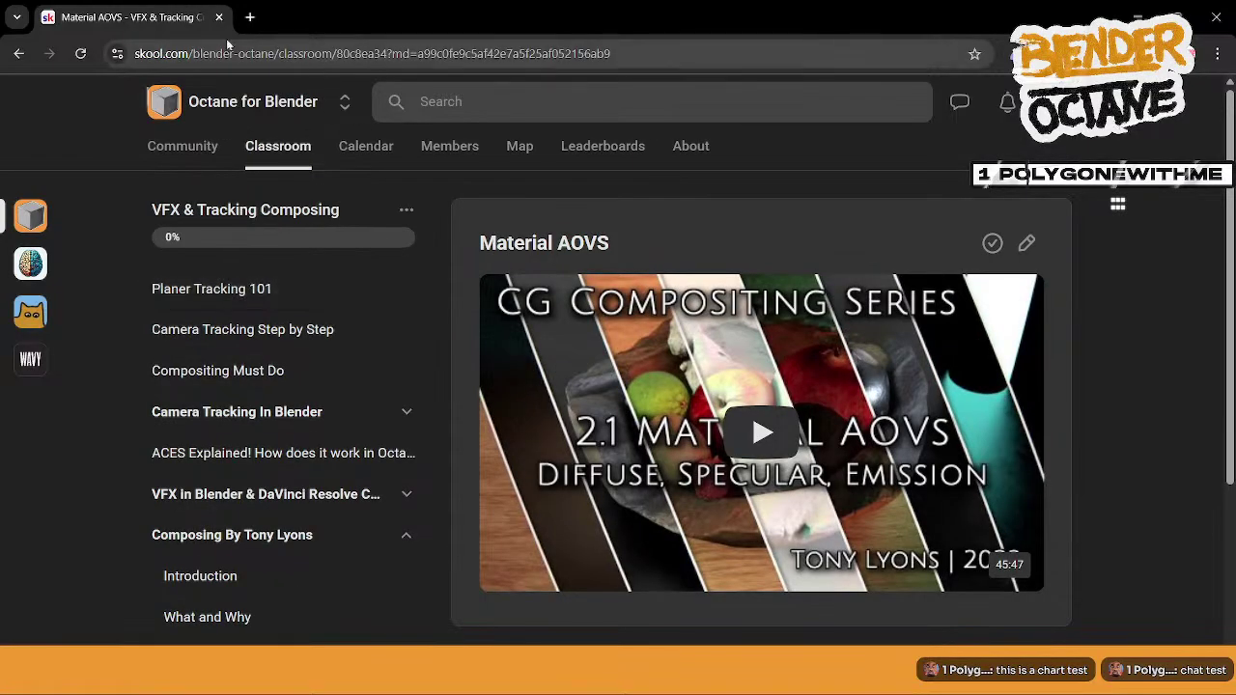
# - Replace the Skool page with YouTube in a new tab and open the videos of the 1 Polygon With Me channel
pyautogui.click(251, 17)
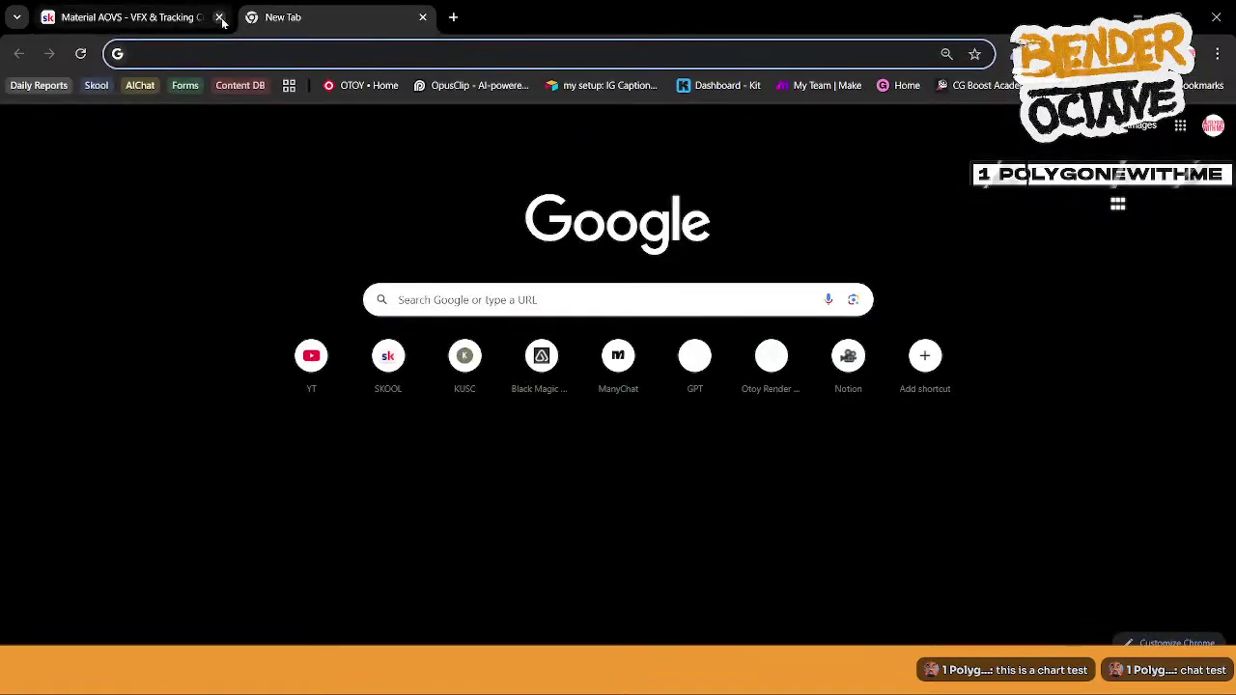
pyautogui.click(226, 17)
pyautogui.click(295, 357)
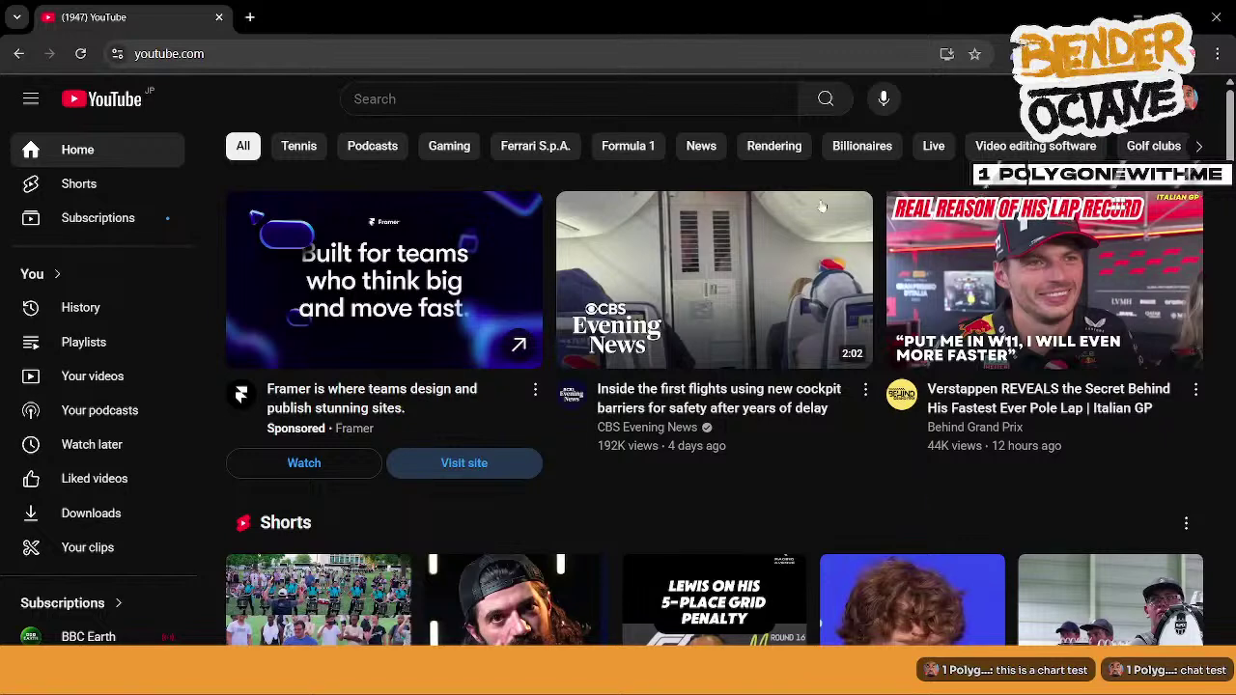
pyautogui.moveTo(724, 266)
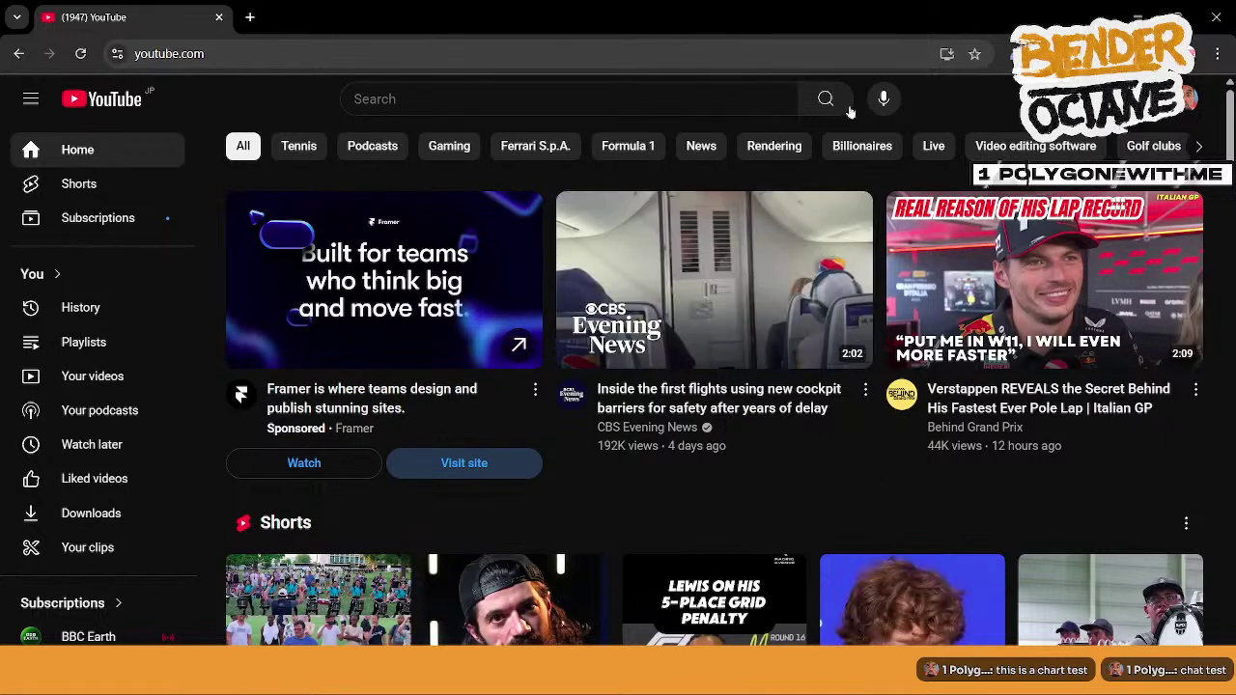
pyautogui.click(1187, 98)
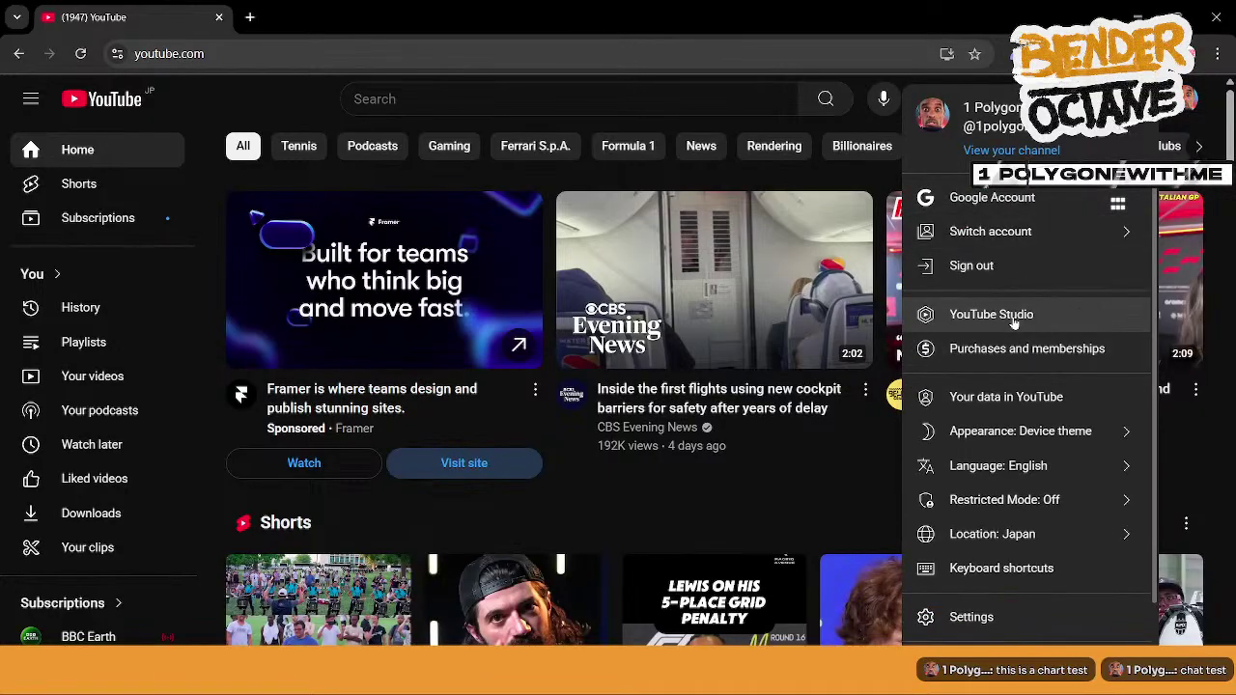
pyautogui.click(1011, 149)
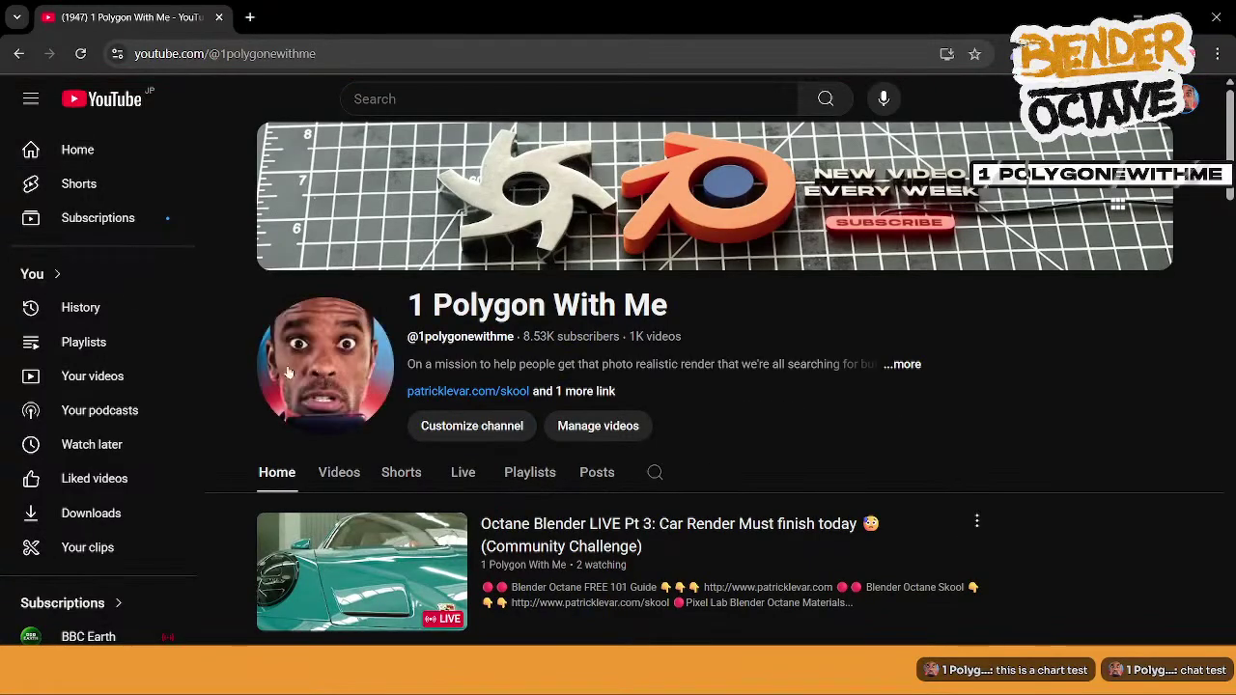
pyautogui.click(355, 473)
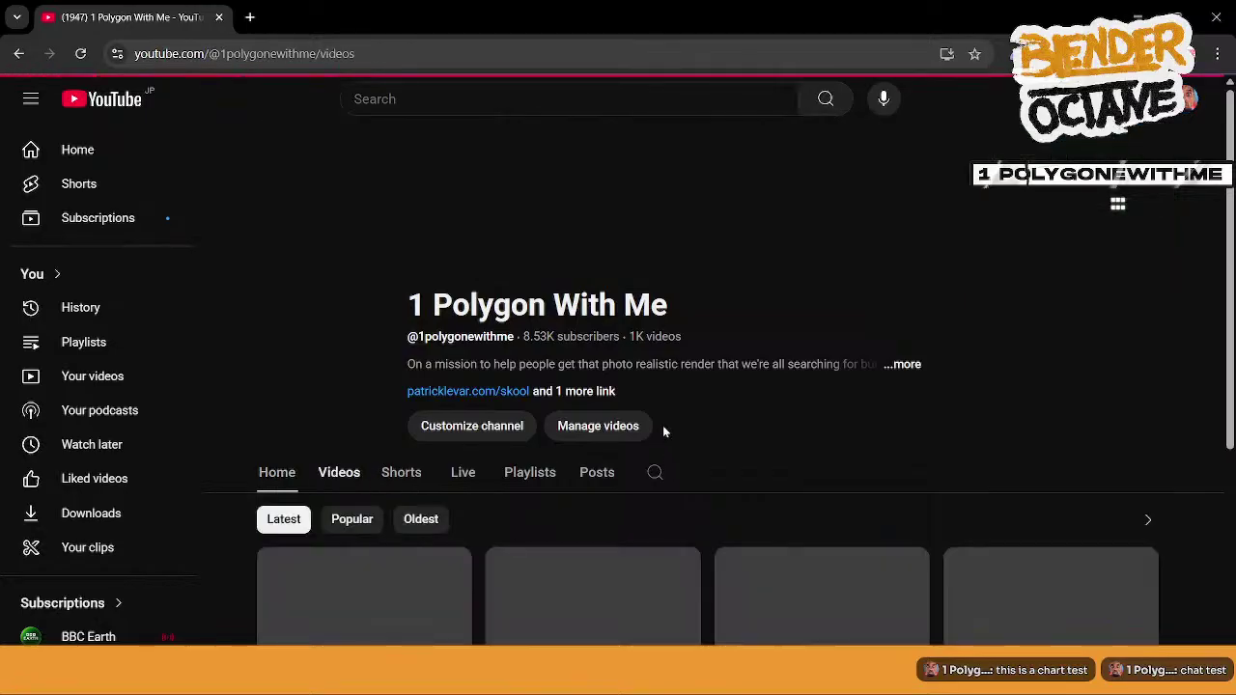
# - Look through the channel's uploaded videos, back to the older ones, for a planar tracking tutorial
pyautogui.scroll(-10, 562, 431)
pyautogui.scroll(-4, 565, 428)
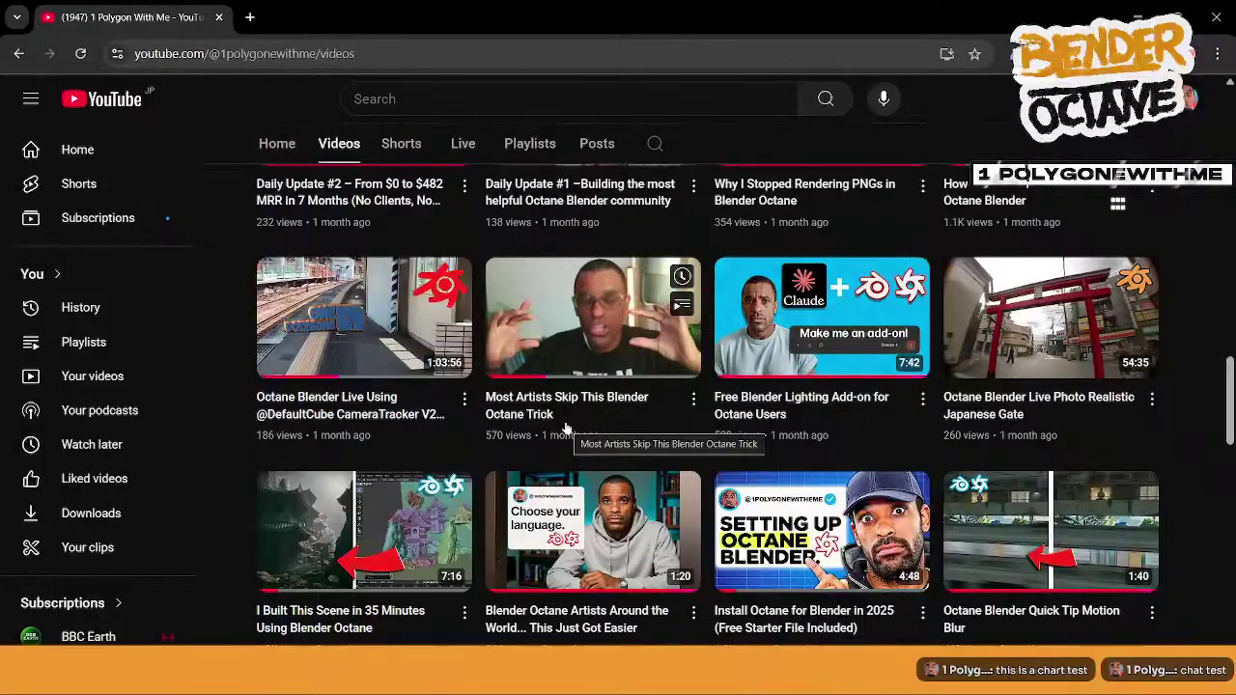
pyautogui.scroll(-3, 565, 428)
pyautogui.scroll(-7, 566, 427)
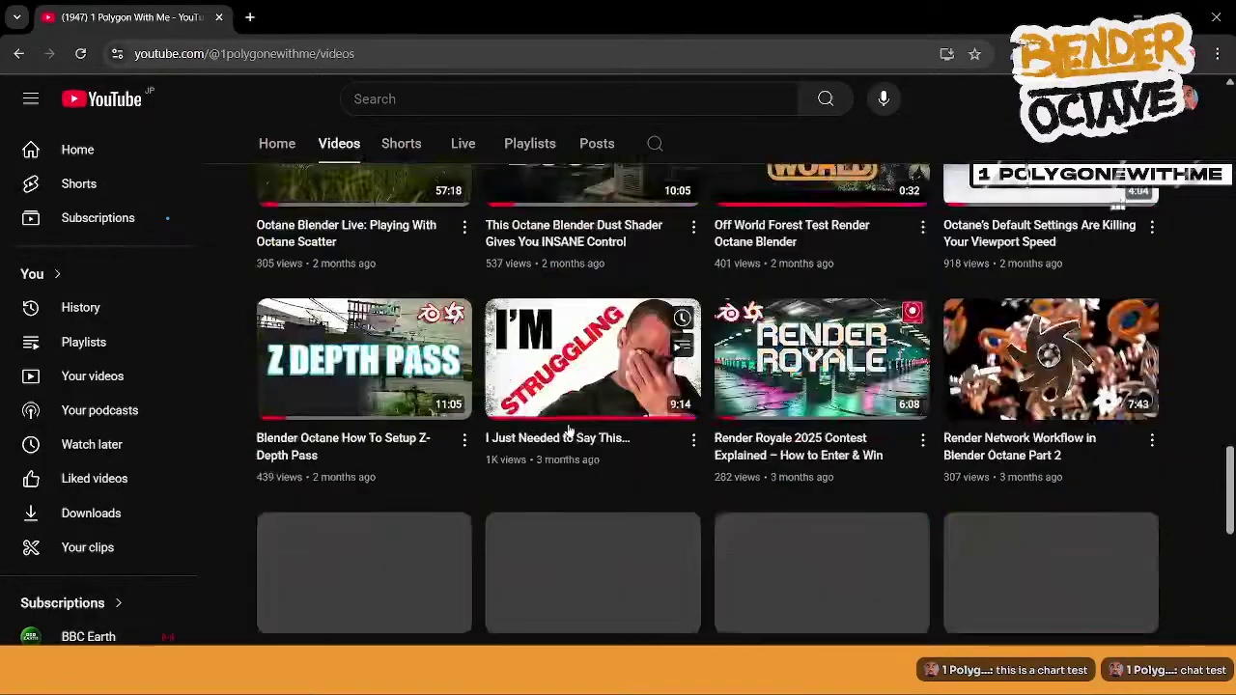
pyautogui.scroll(-5, 568, 432)
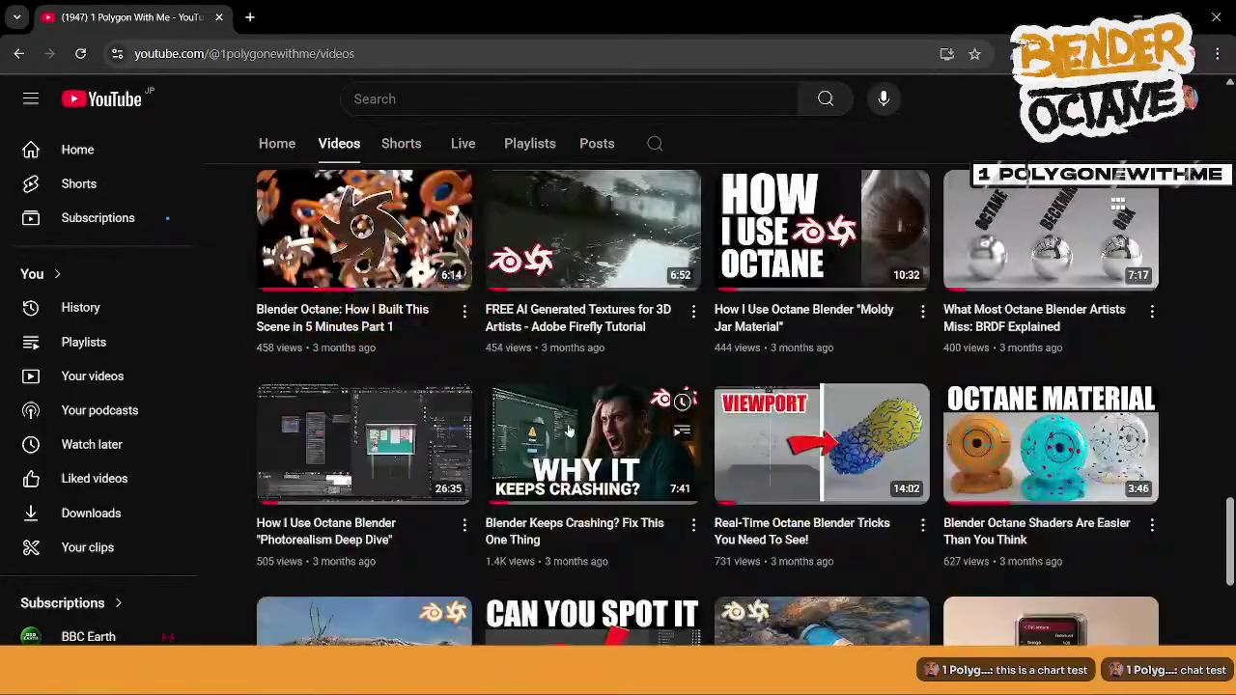
pyautogui.scroll(-1, 570, 434)
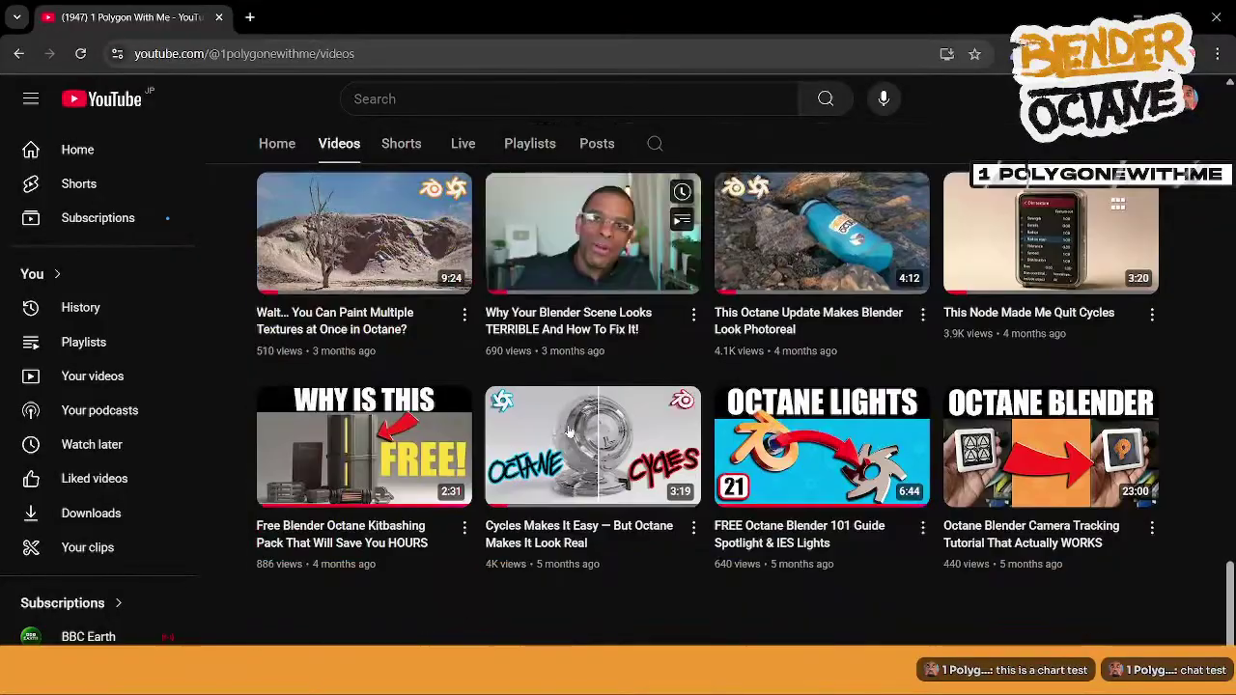
pyautogui.scroll(-3, 594, 540)
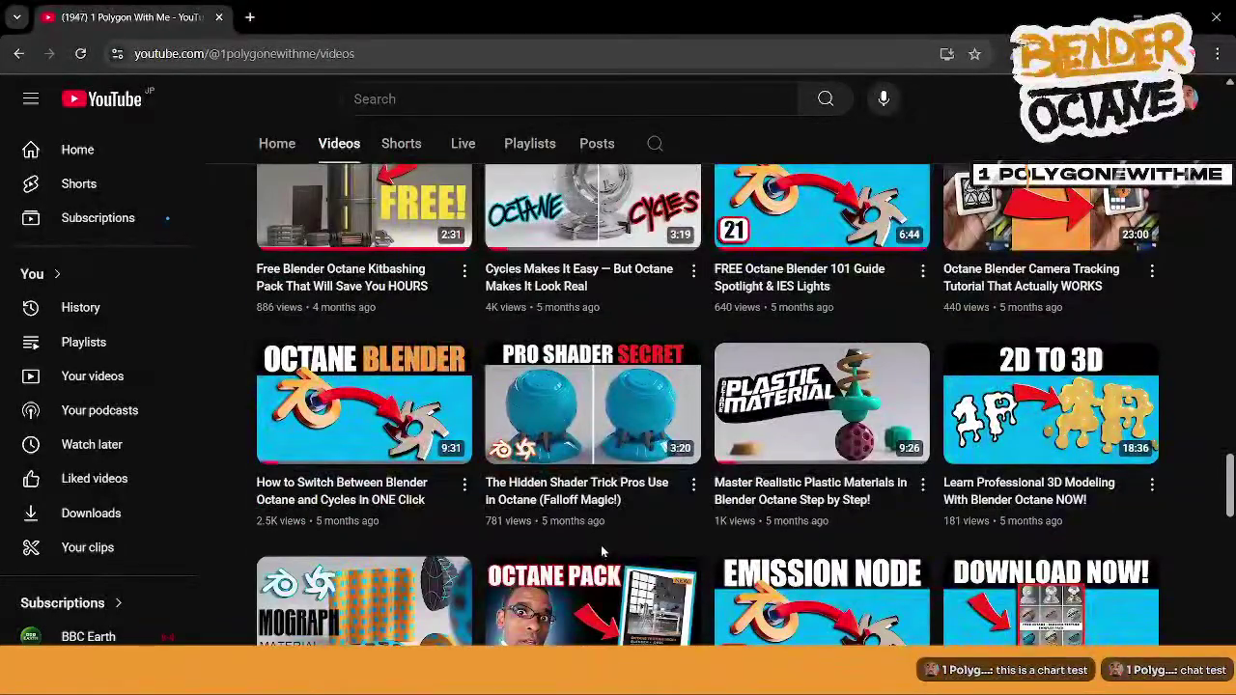
pyautogui.scroll(1, 965, 396)
pyautogui.moveTo(1065, 330)
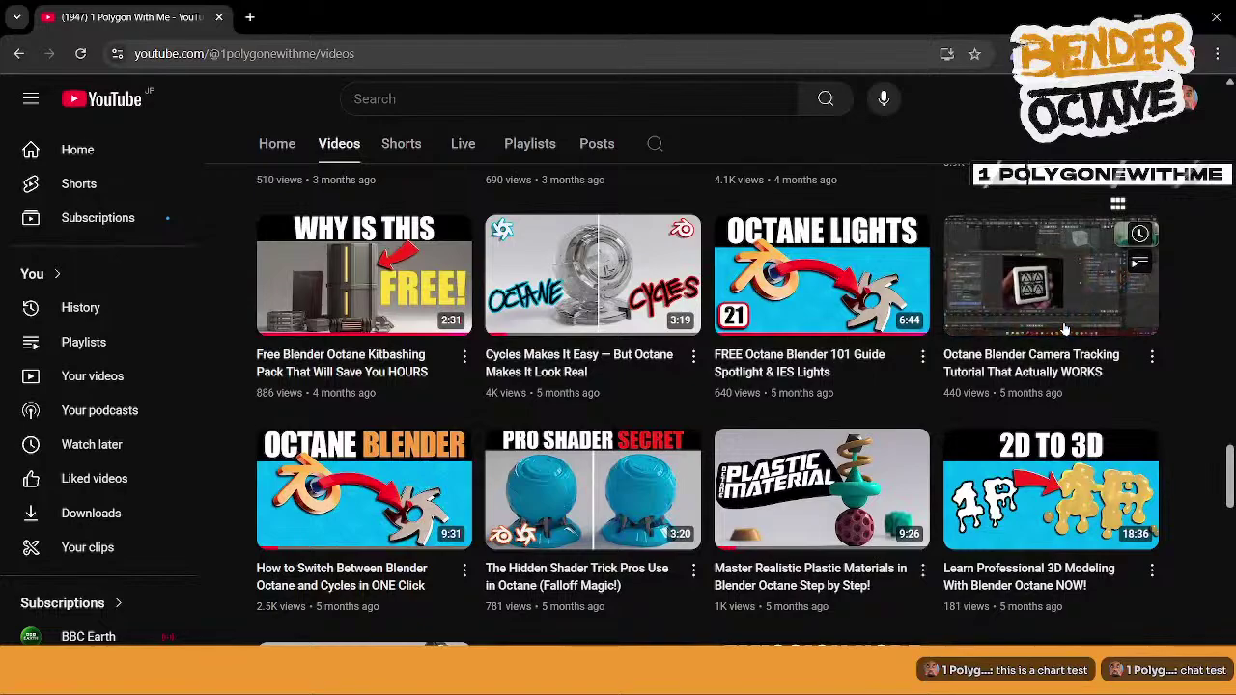
pyautogui.scroll(-2, 436, 537)
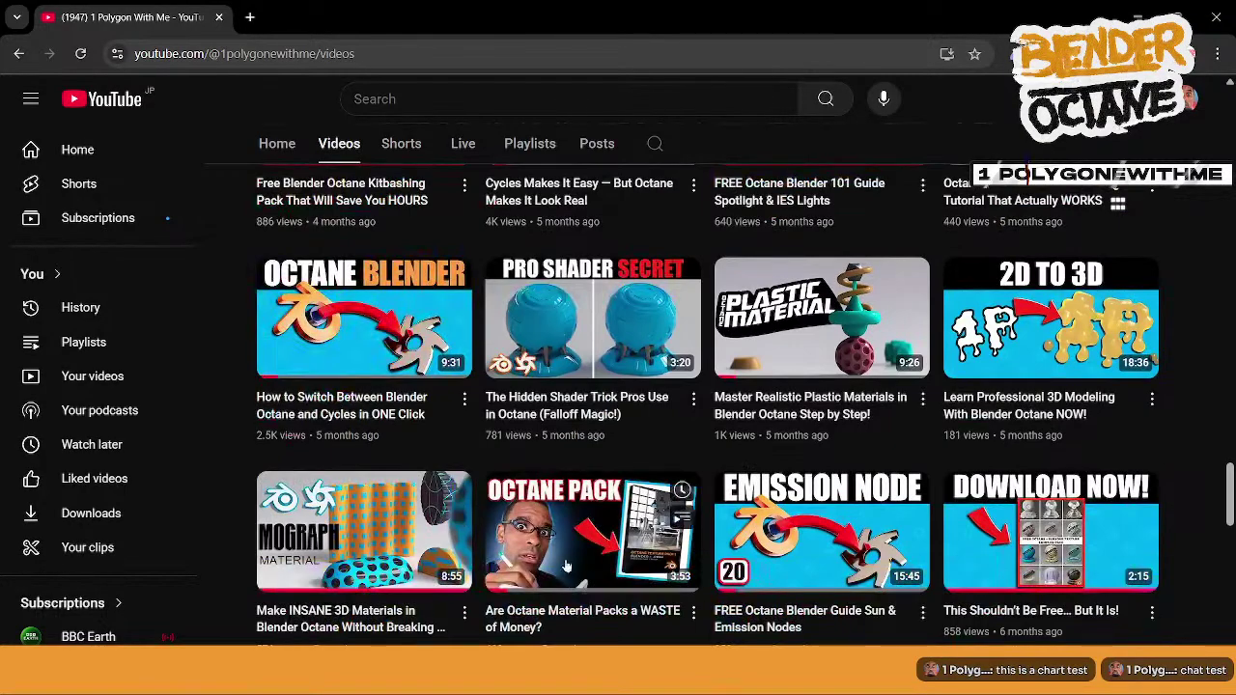
pyautogui.scroll(-4, 566, 567)
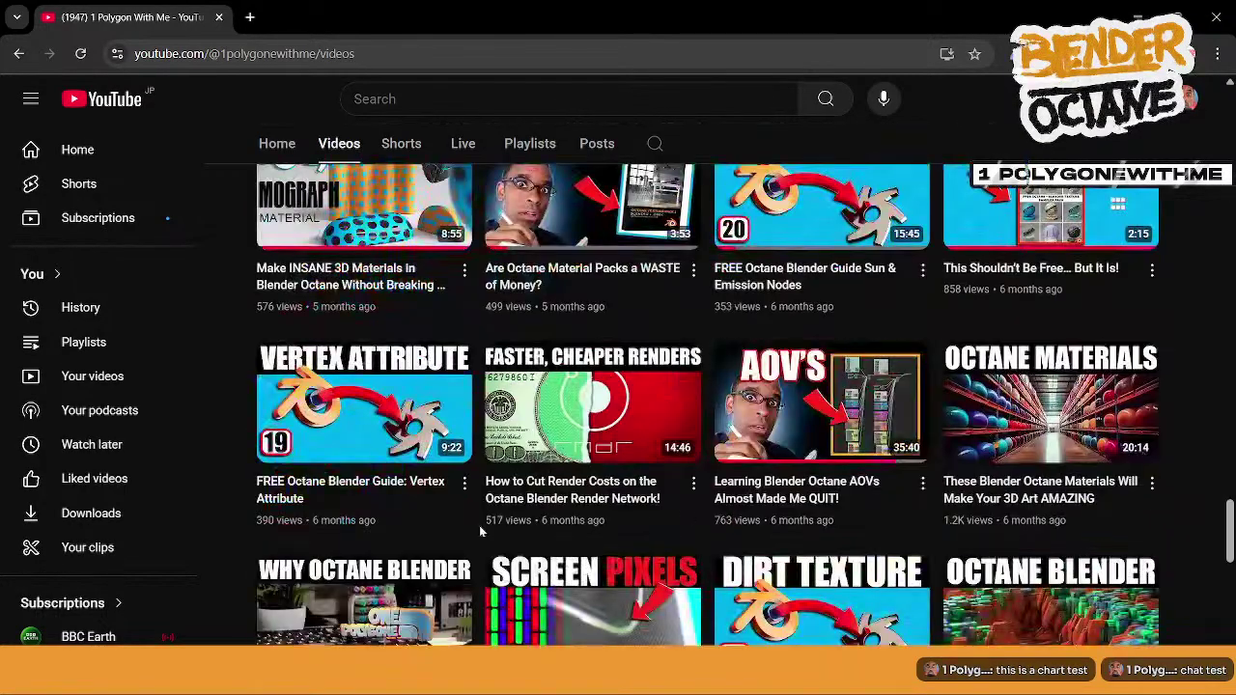
pyautogui.scroll(-5, 488, 483)
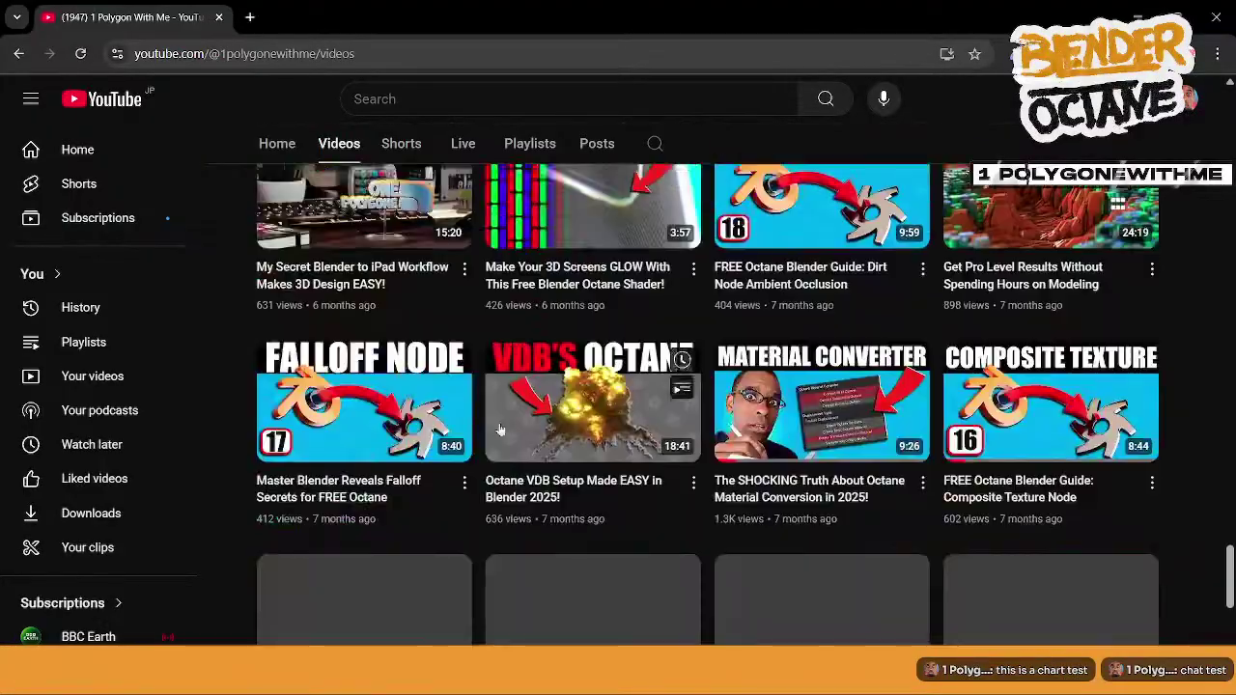
pyautogui.scroll(-4, 499, 429)
pyautogui.scroll(-1, 1216, 376)
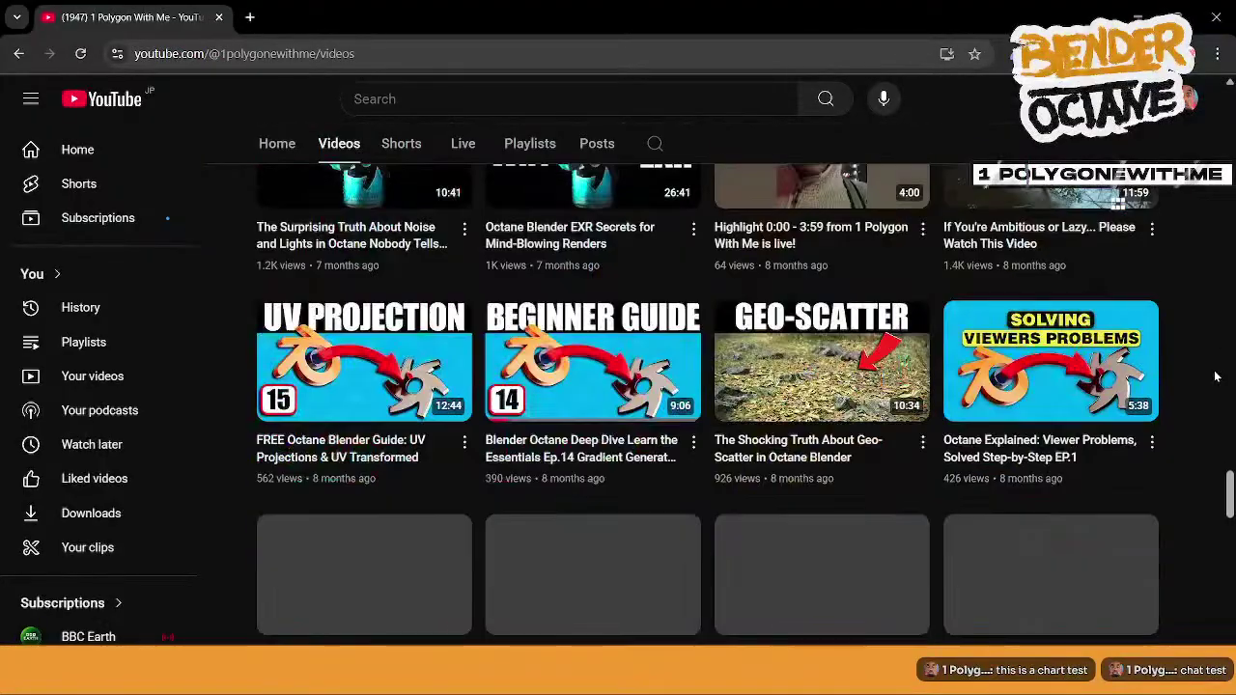
pyautogui.scroll(-1, 1217, 376)
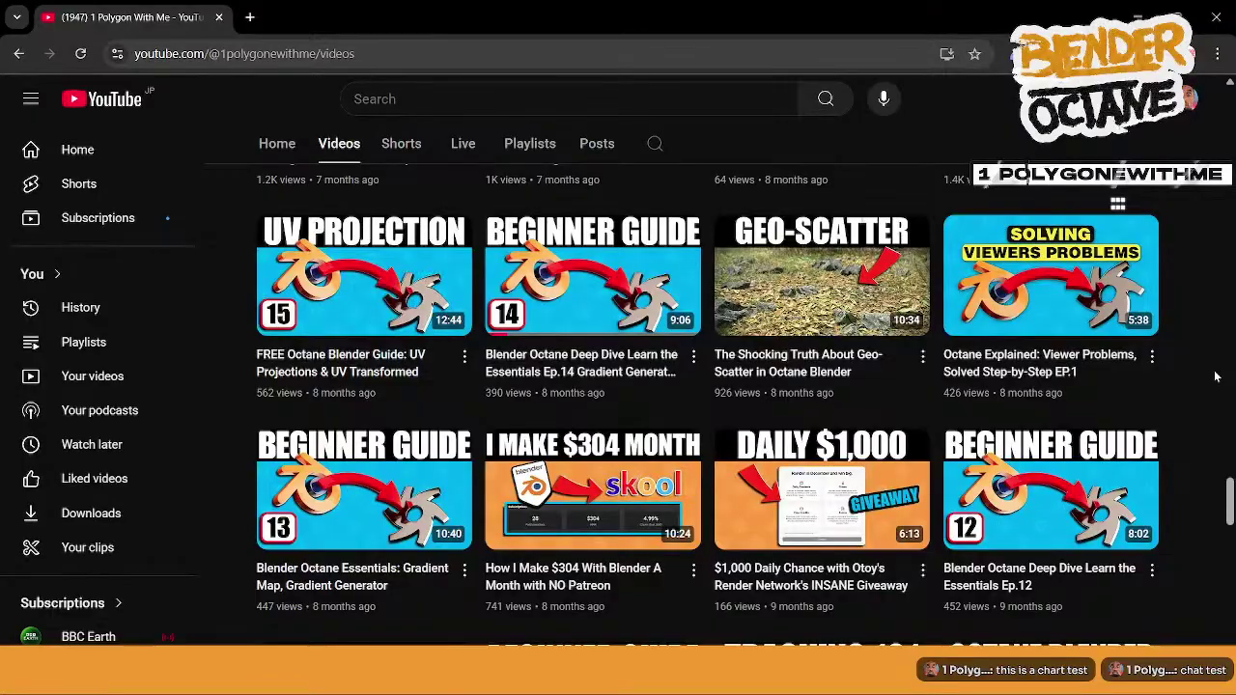
pyautogui.scroll(-1, 1217, 376)
pyautogui.scroll(-3, 1217, 377)
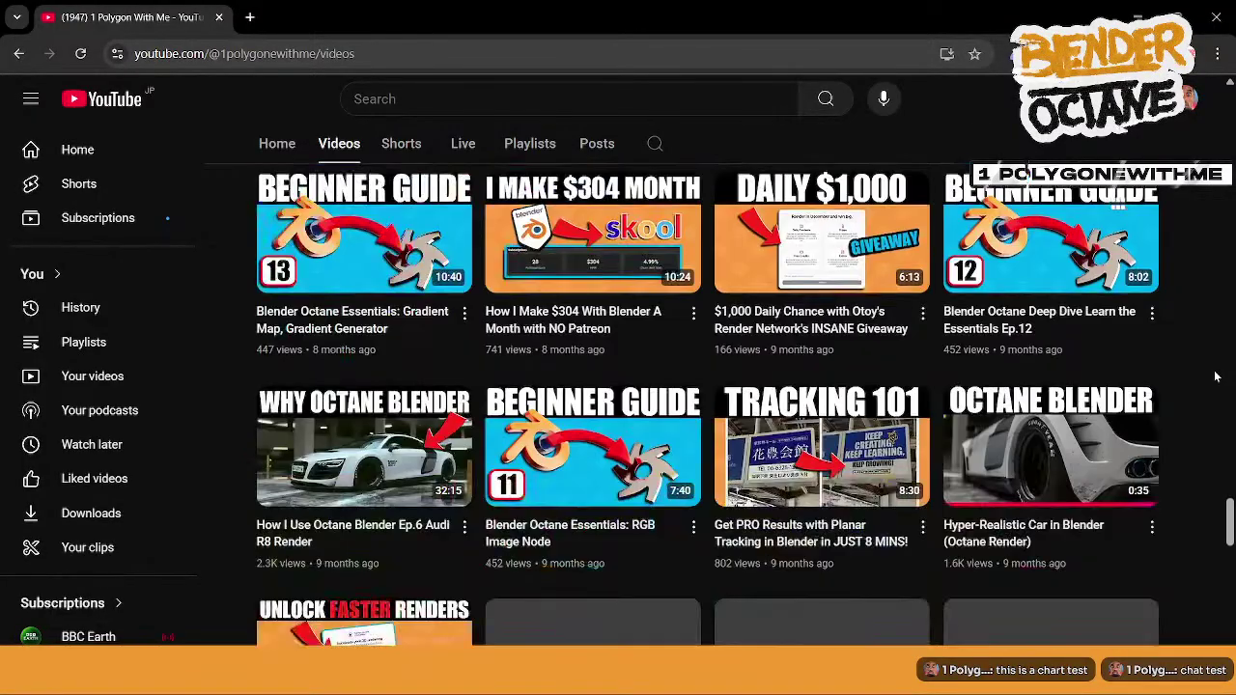
# - Open the video "Get PRO Results with Planar Tracking in Blender in JUST 8 MINS!" and mute its sound
pyautogui.click(857, 379)
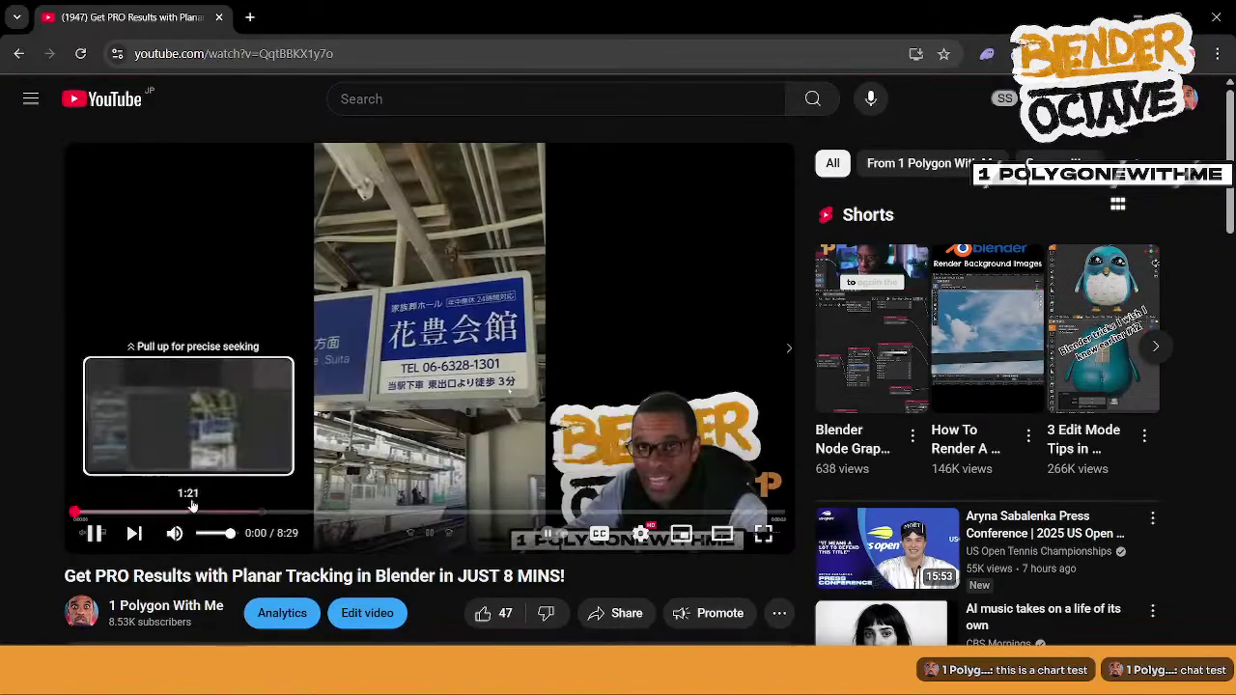
pyautogui.moveTo(881, 524)
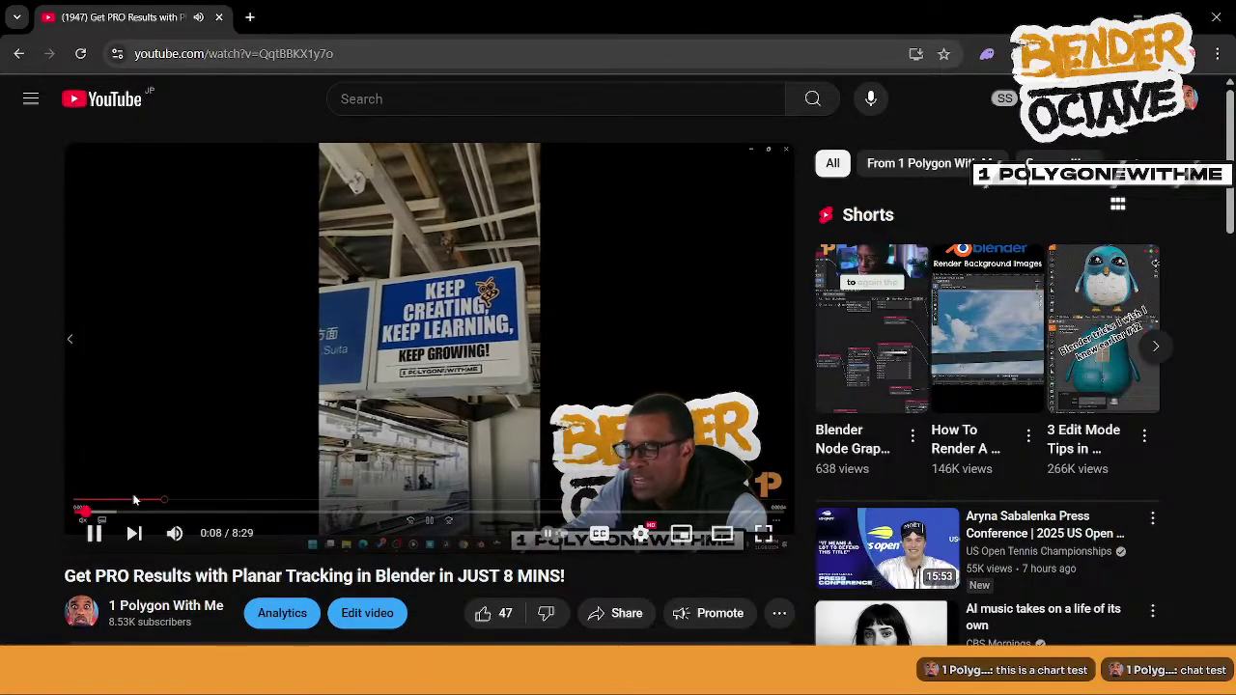
pyautogui.click(174, 534)
pyautogui.click(173, 534)
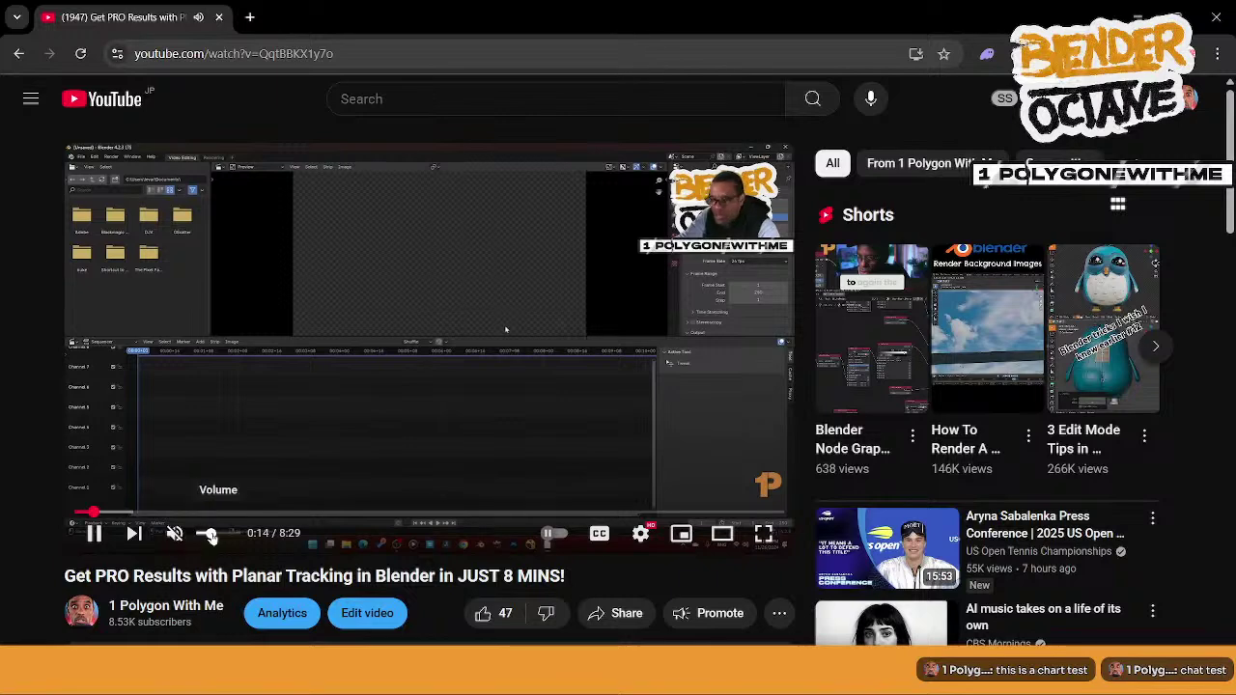
# - Skip ahead through the planar tracking video to the tracking settings section and pause it at 1:29
pyautogui.click(113, 514)
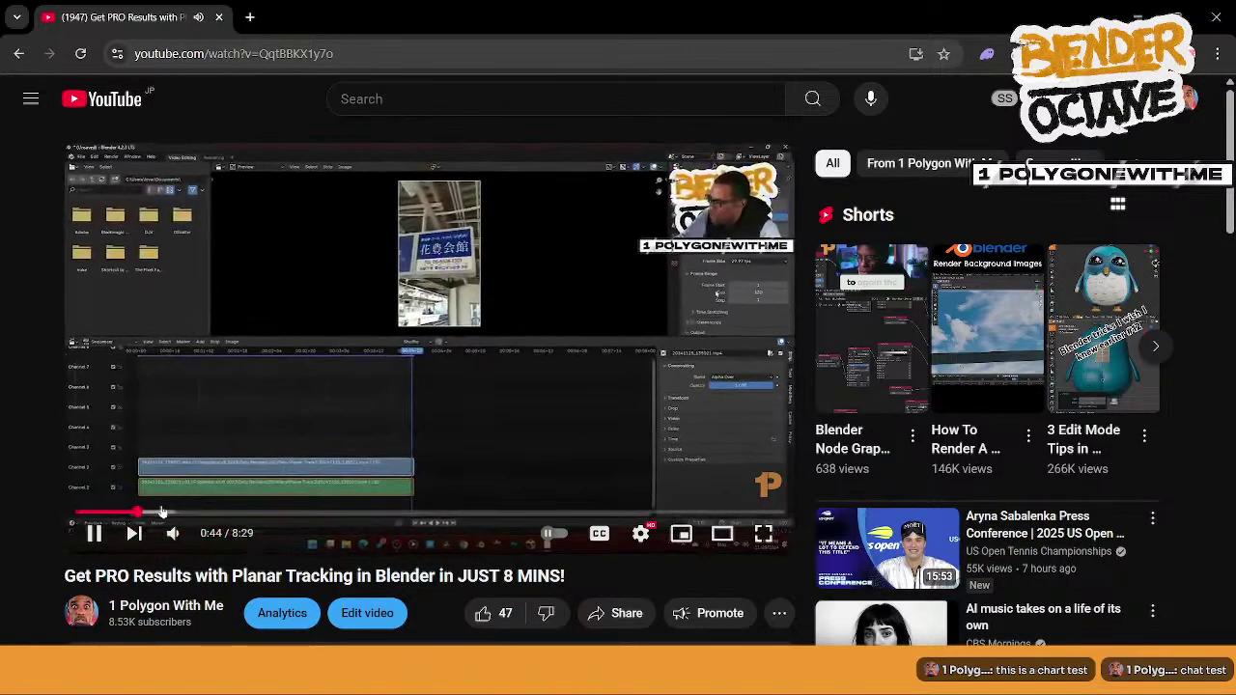
pyautogui.click(151, 511)
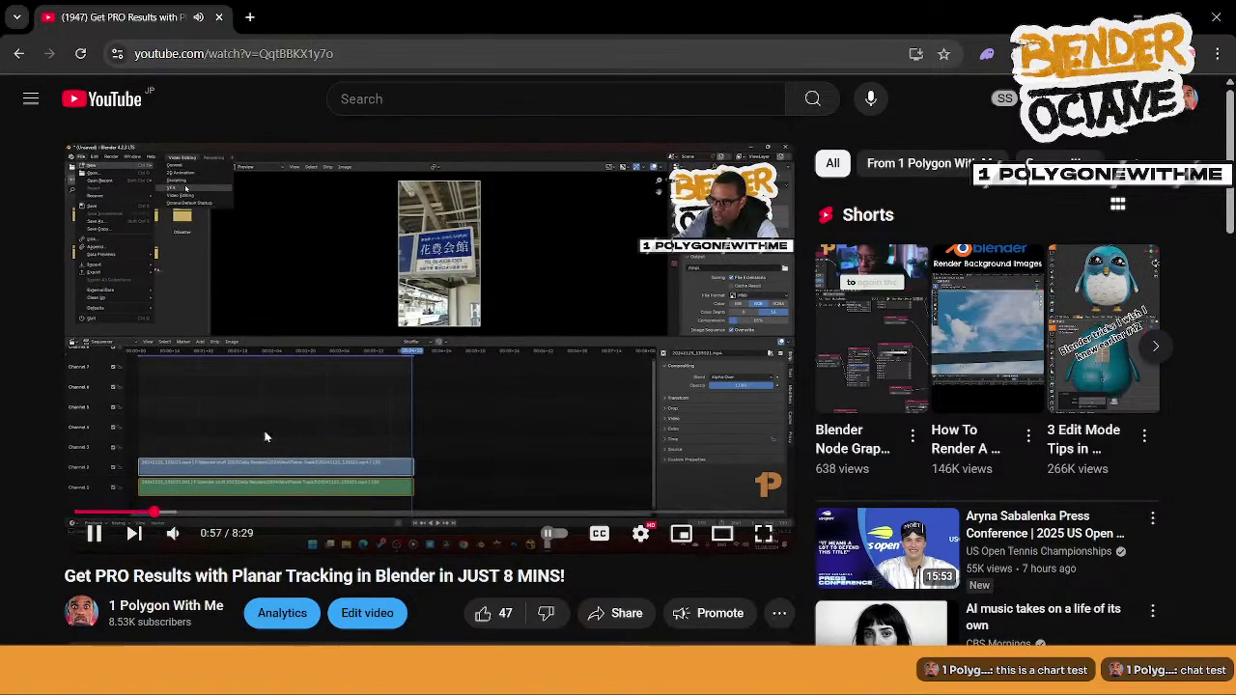
pyautogui.click(167, 512)
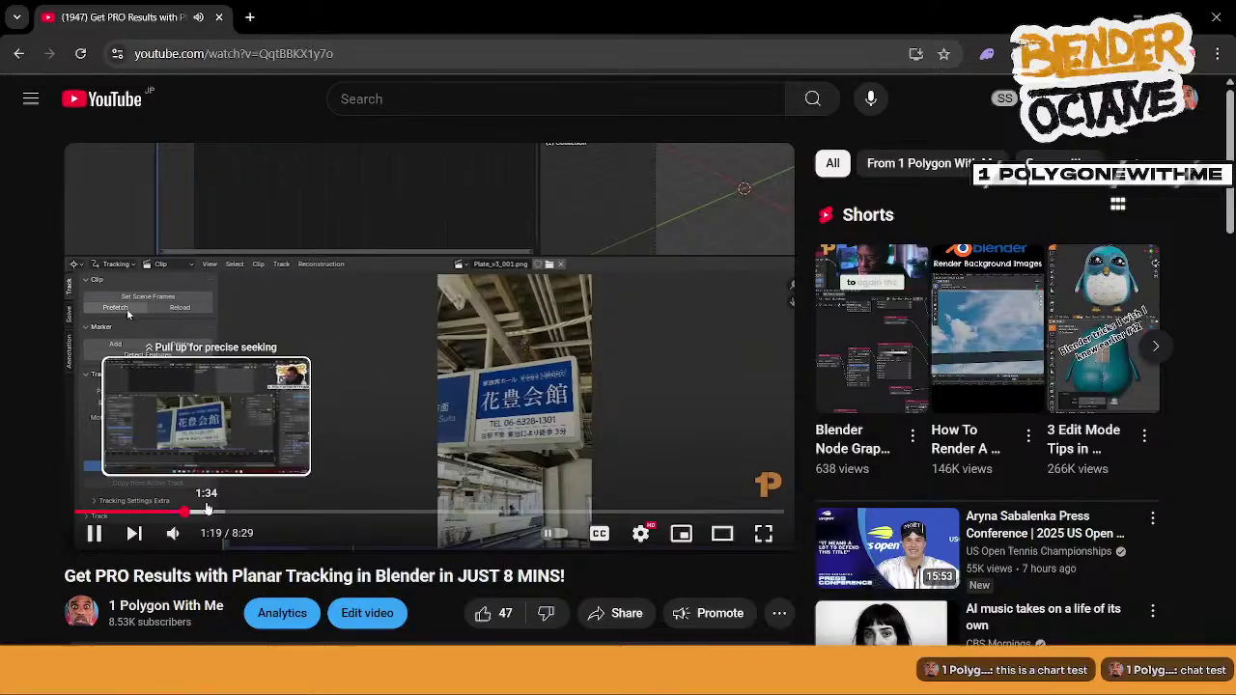
pyautogui.press('Right')
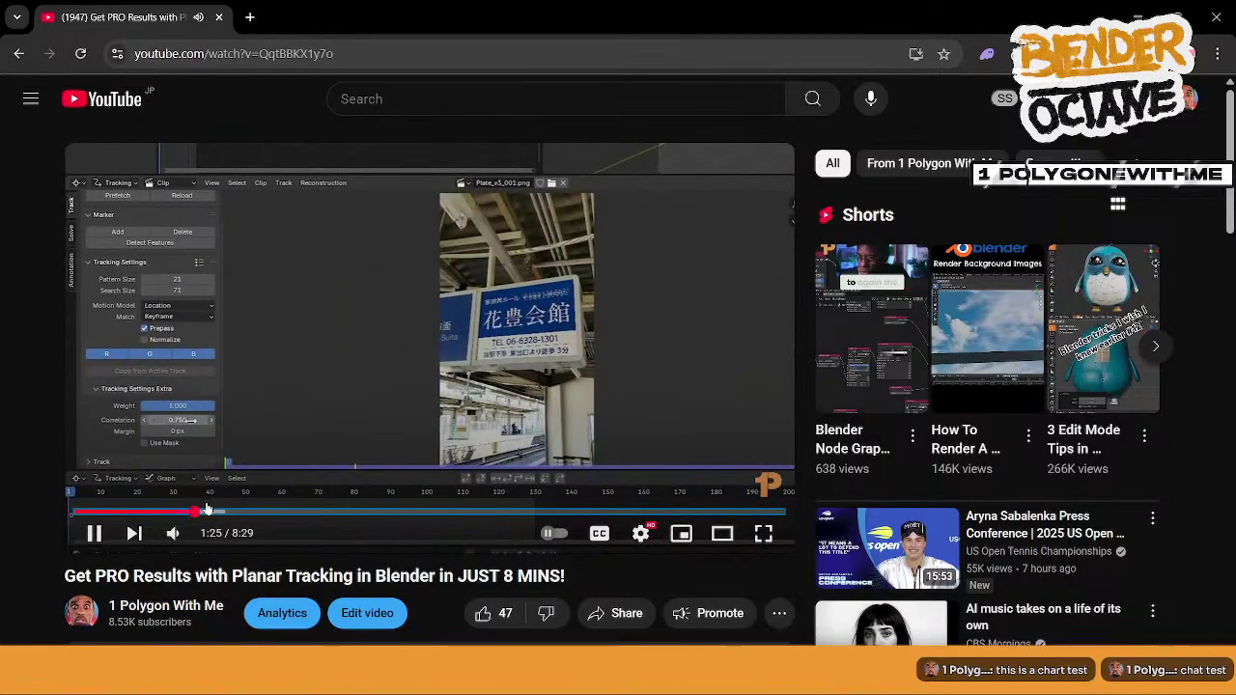
pyautogui.click(361, 364)
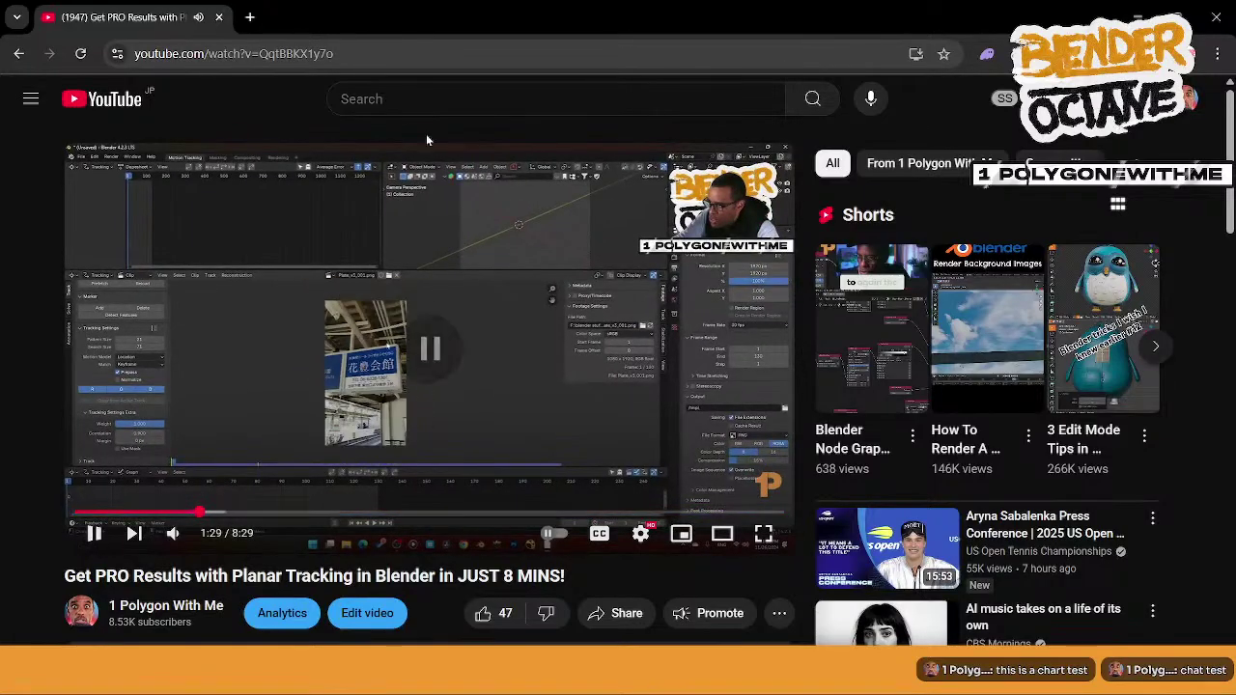
# - Switch to Blender, expand Tracking Settings Extra for the billboard clip and set Correlation to 0.9
pyautogui.click(1138, 16)
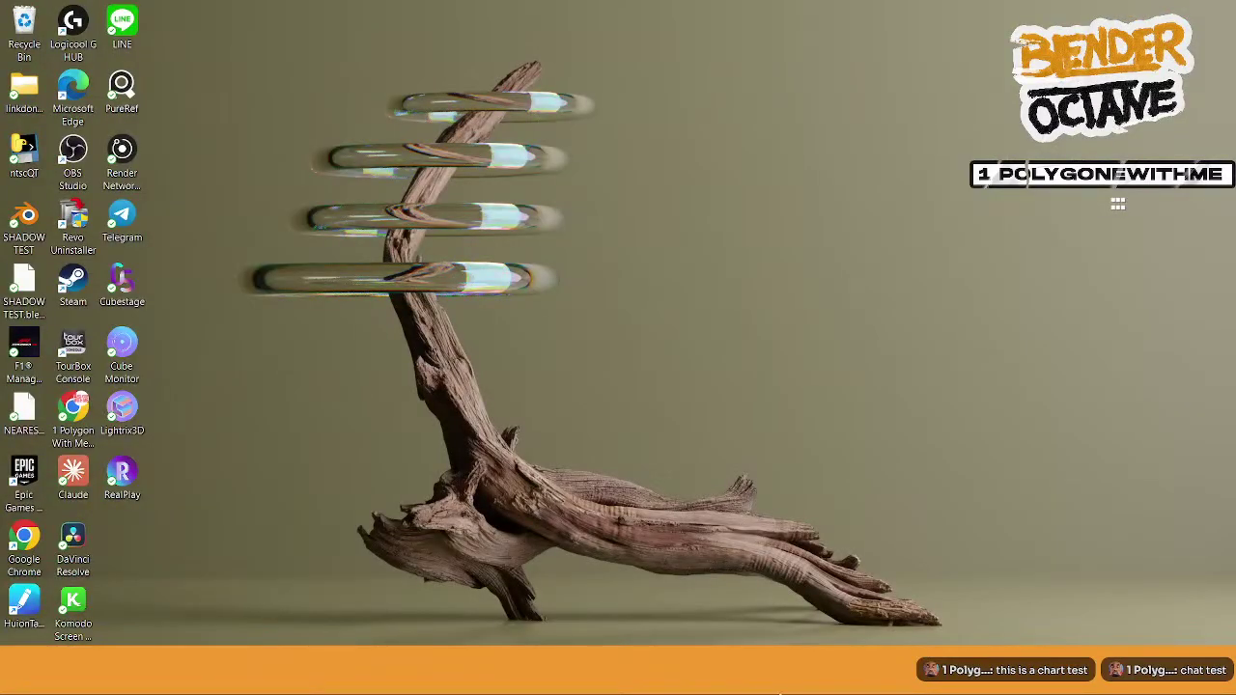
pyautogui.hotkey('alt', 'Tab')
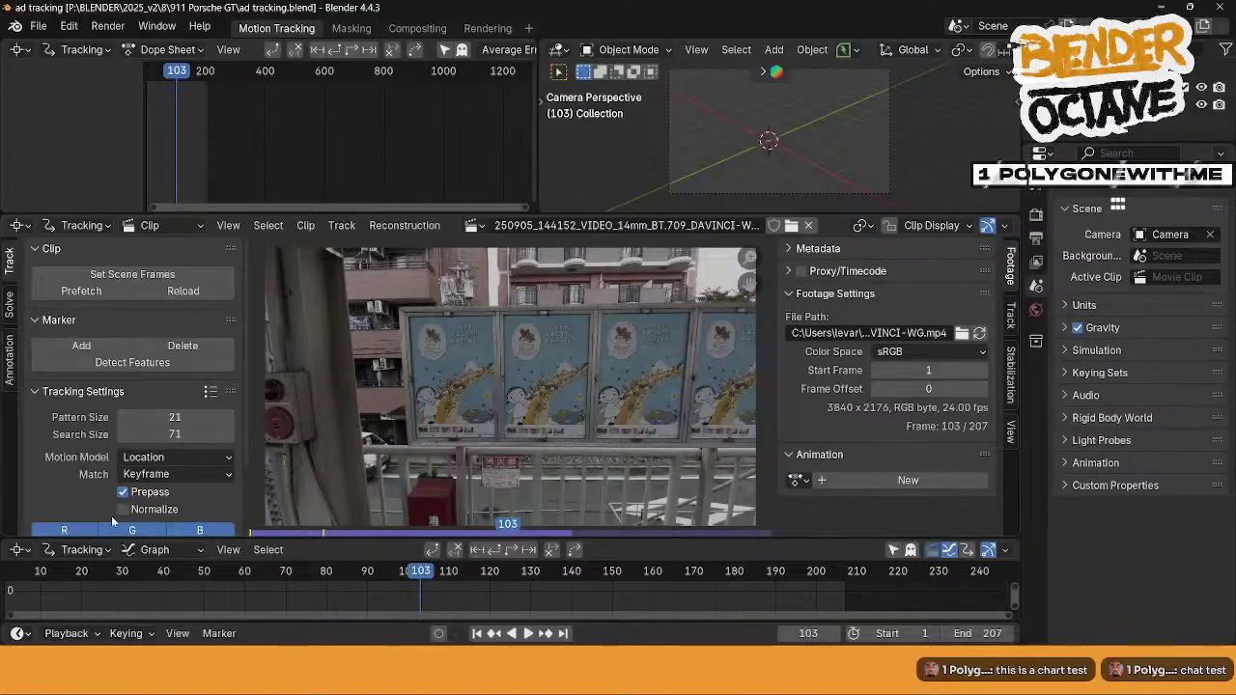
pyautogui.scroll(-2, 120, 492)
pyautogui.click(45, 502)
pyautogui.scroll(-2, 126, 483)
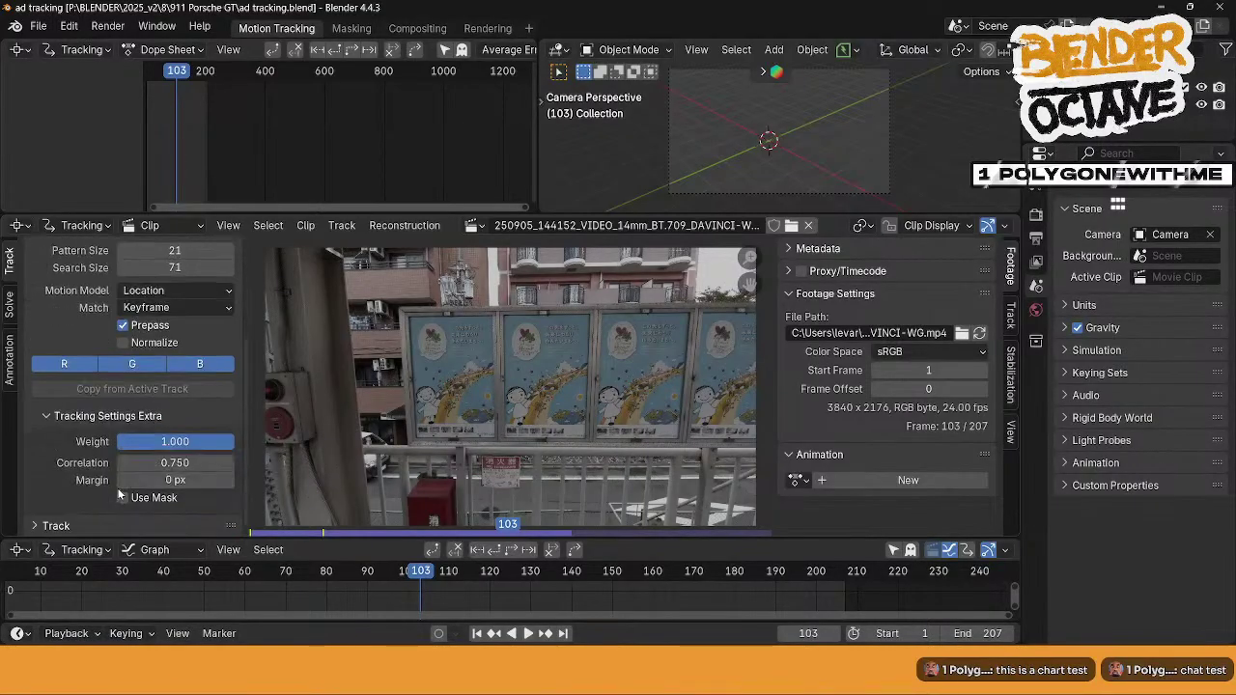
pyautogui.click(155, 441)
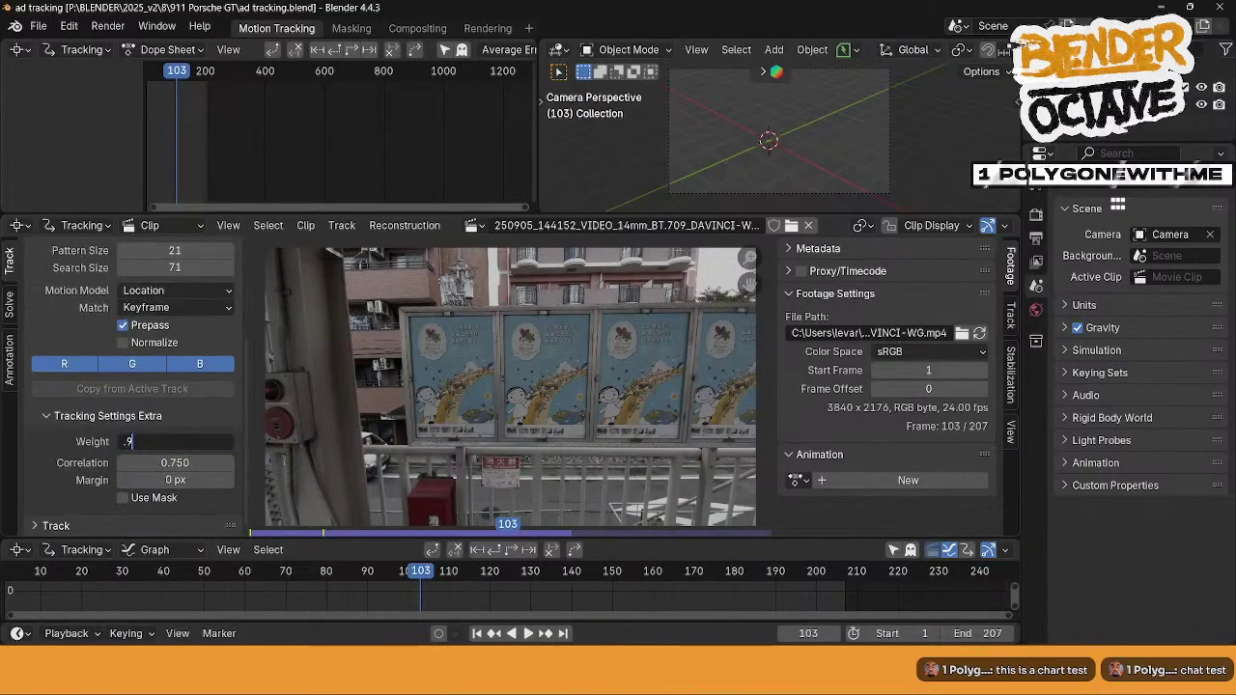
pyautogui.press('Escape')
pyautogui.click(175, 462)
pyautogui.write('.9')
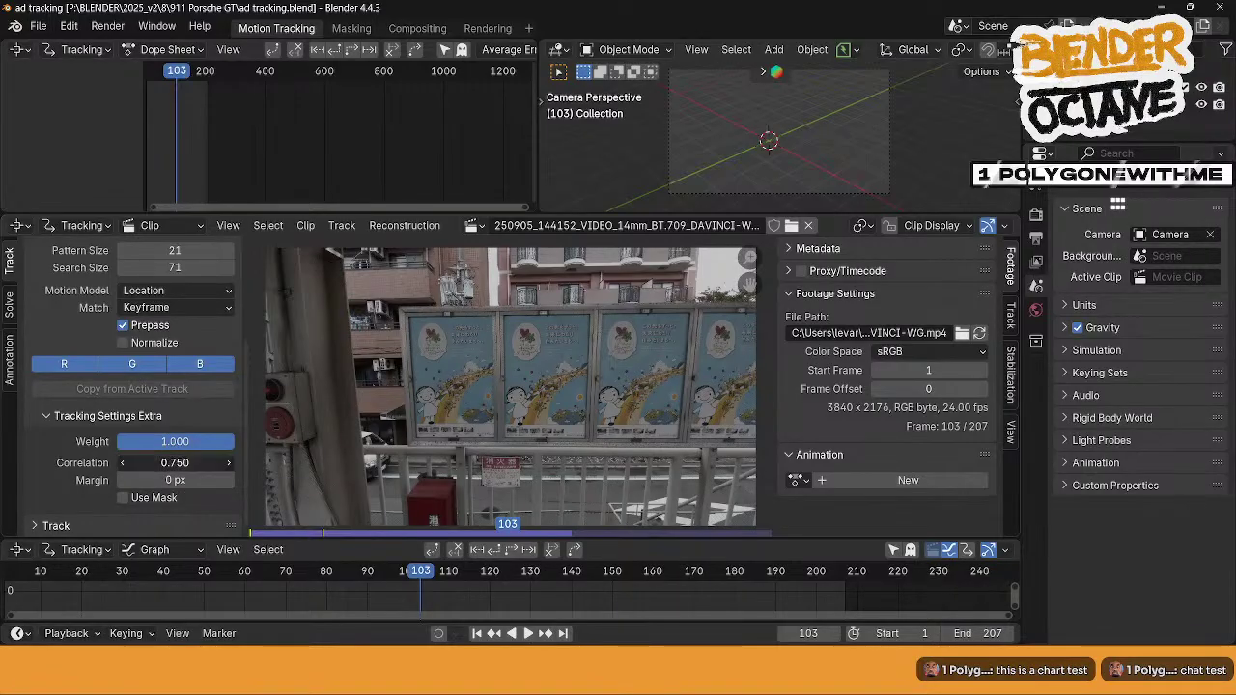
pyautogui.press('Return')
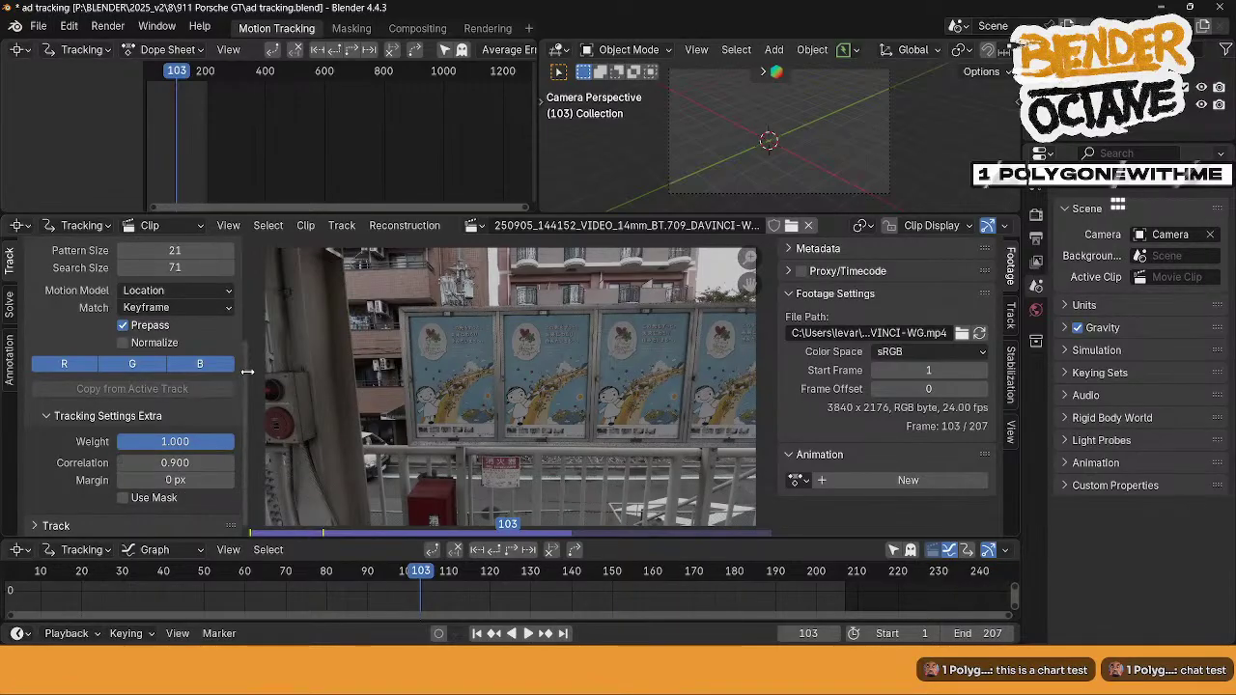
# - Return to the YouTube video, watch how a marker is placed and tracked on the sign's corner, and pause at 1:50
pyautogui.click(1158, 8)
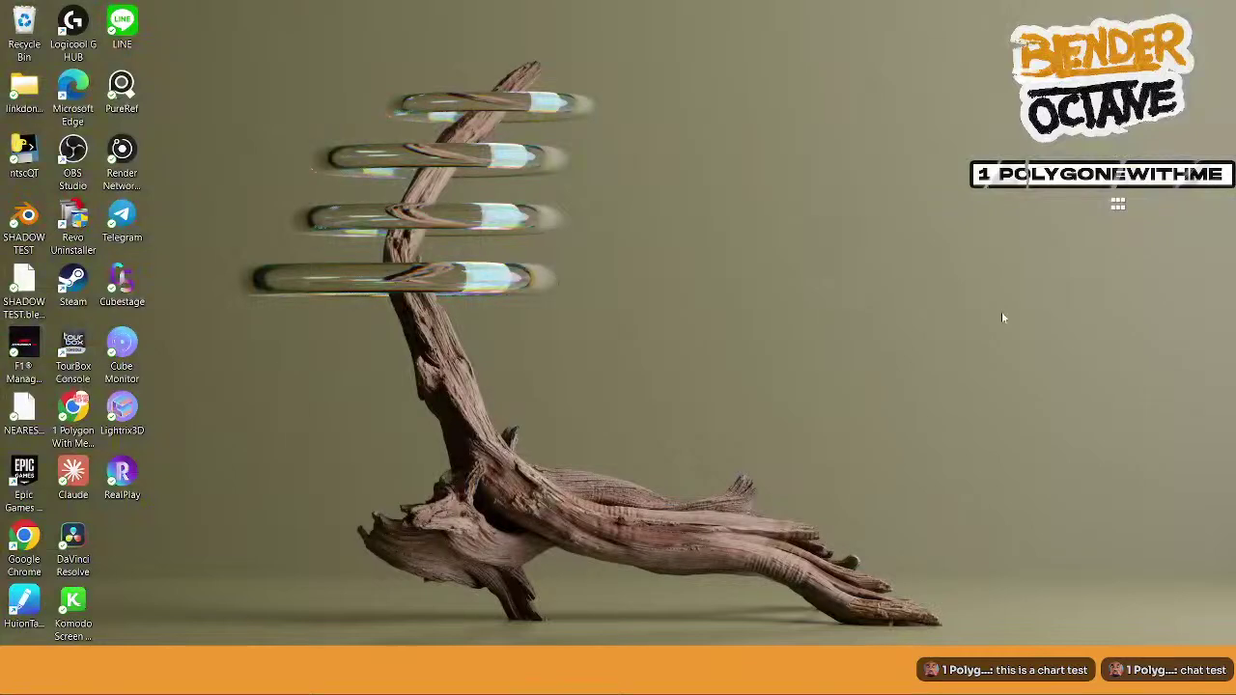
pyautogui.click(1004, 599)
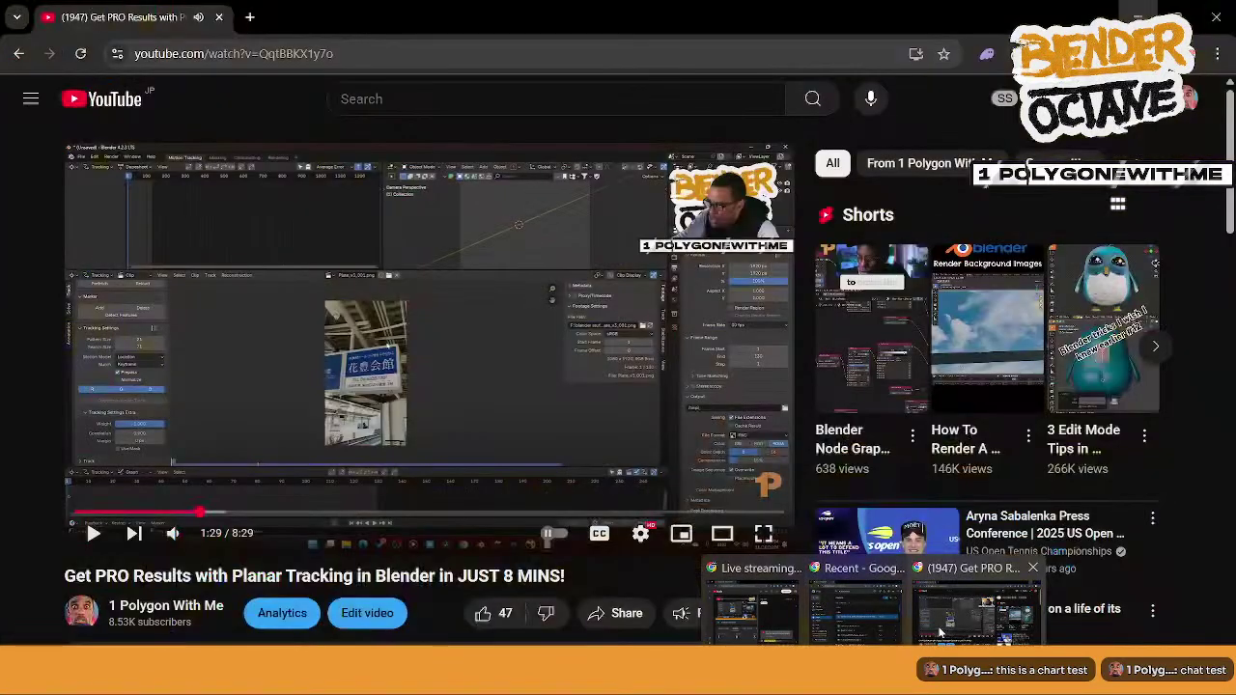
pyautogui.click(461, 340)
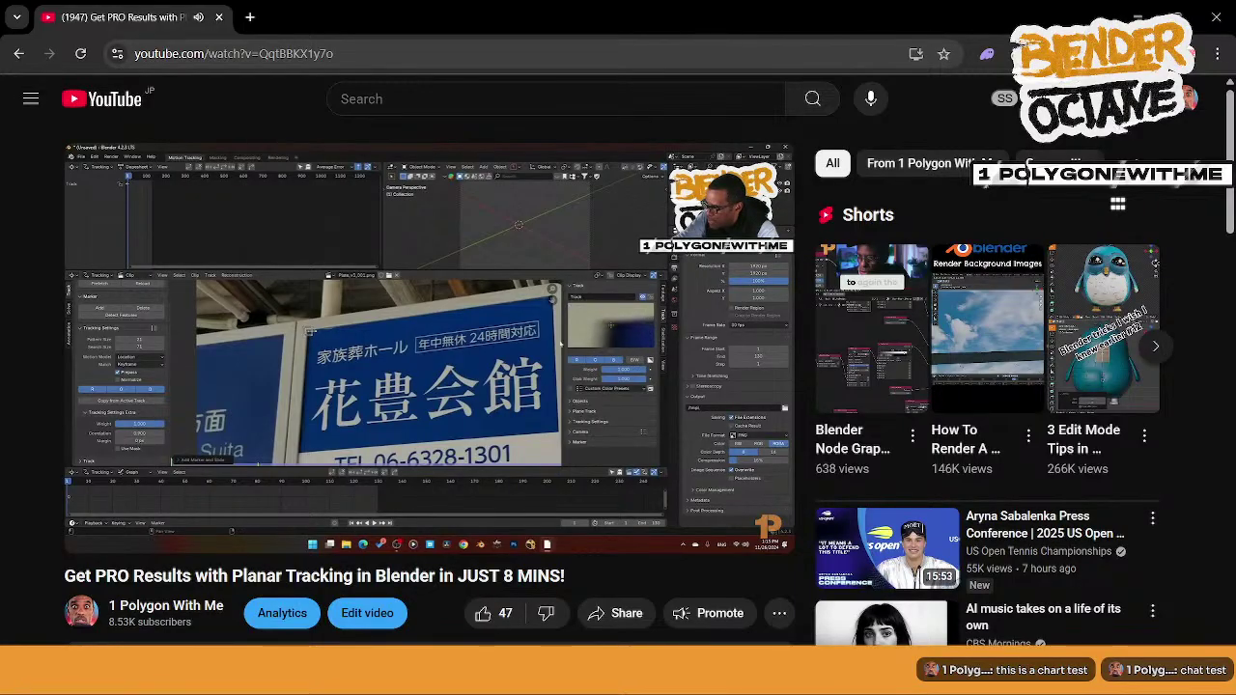
pyautogui.moveTo(486, 440)
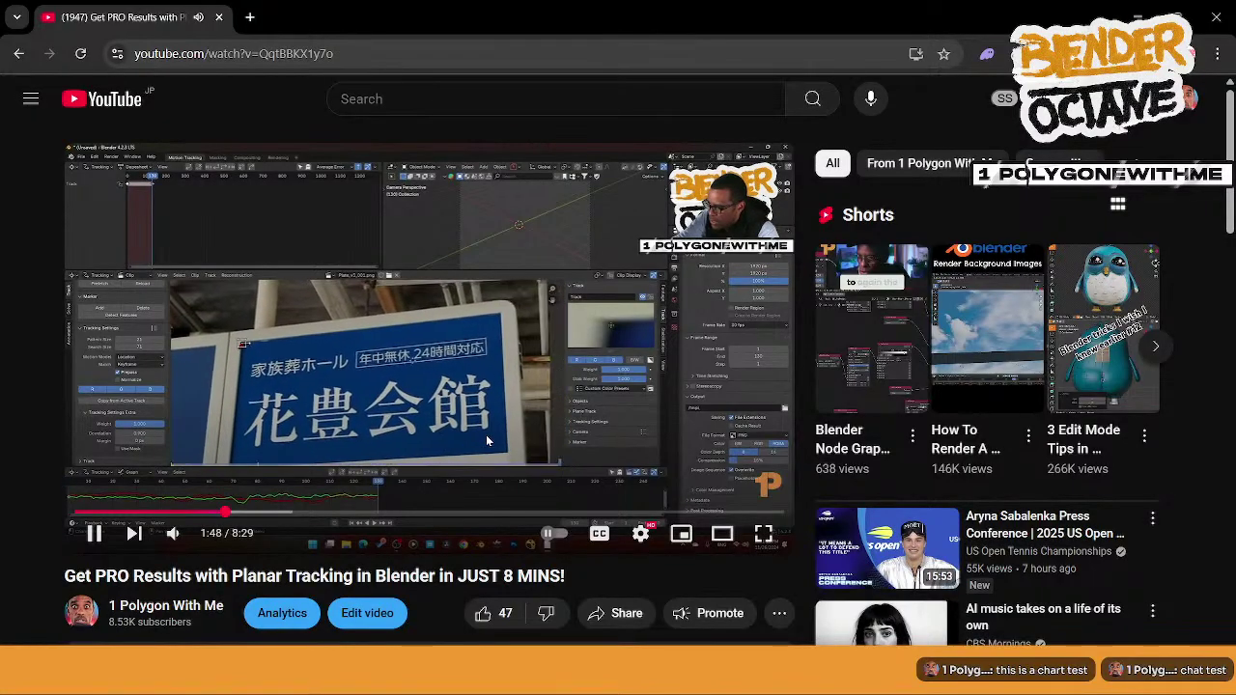
pyautogui.click(490, 319)
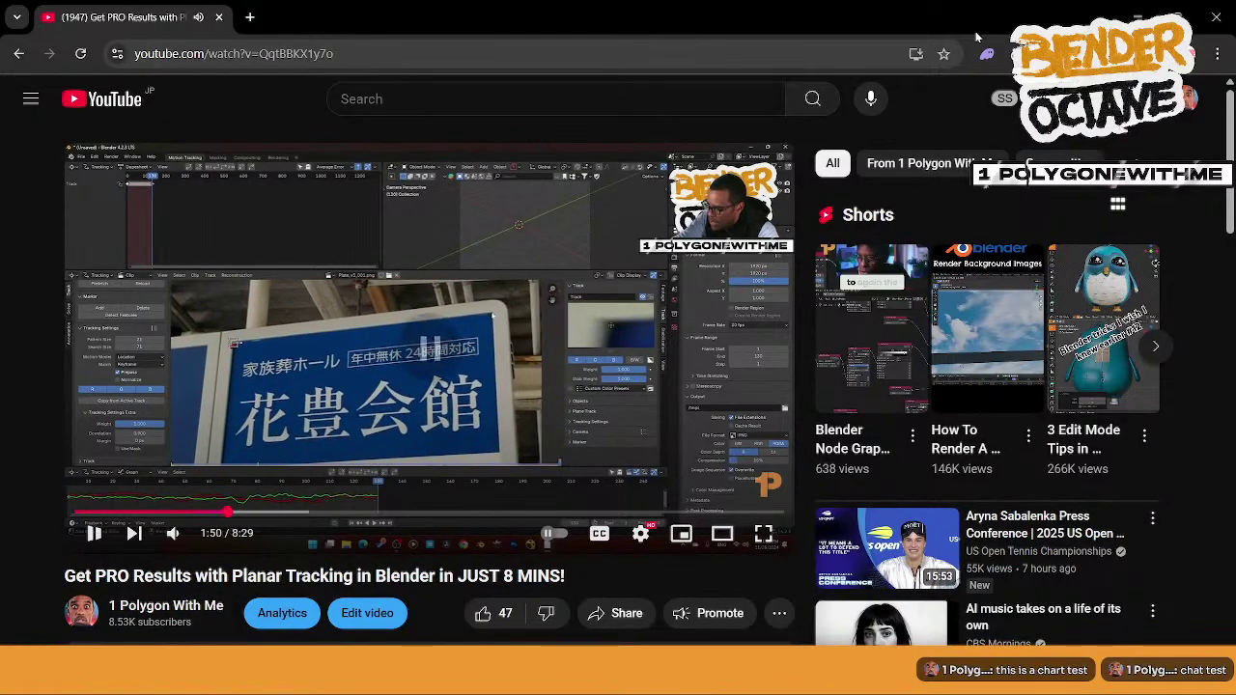
# - Switch back to Blender and play the billboard footage onward from frame 103, stopping at frame 129
pyautogui.click(1138, 17)
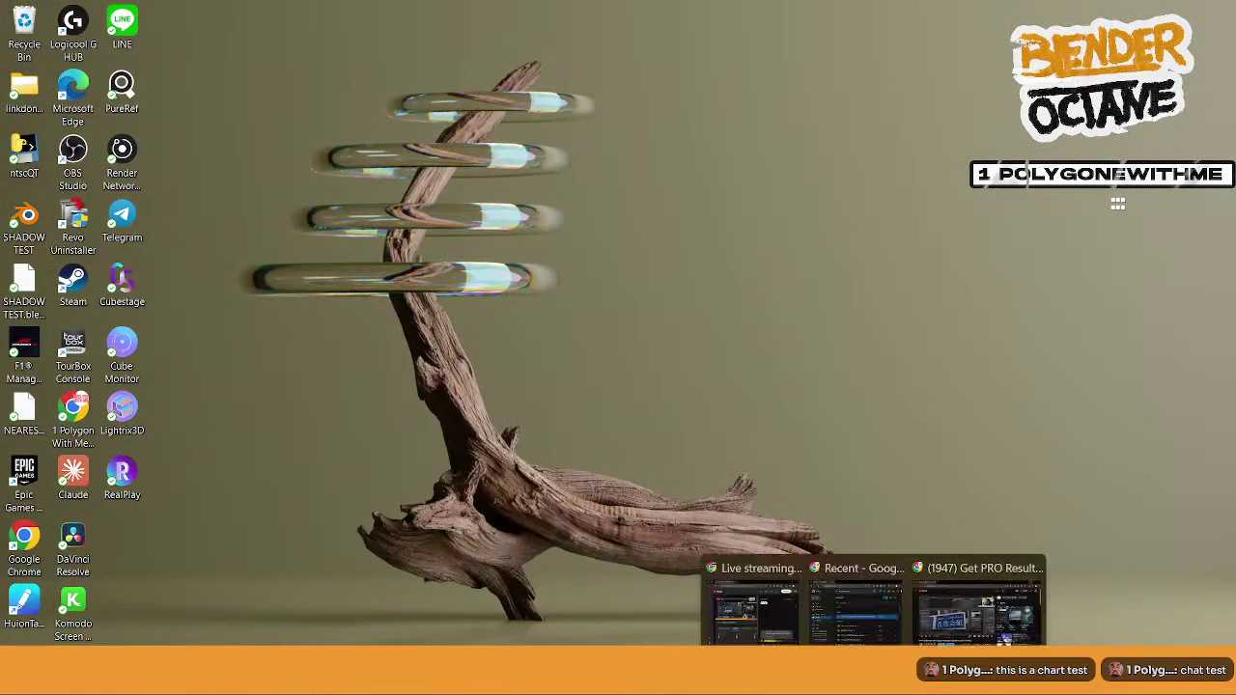
pyautogui.click(849, 671)
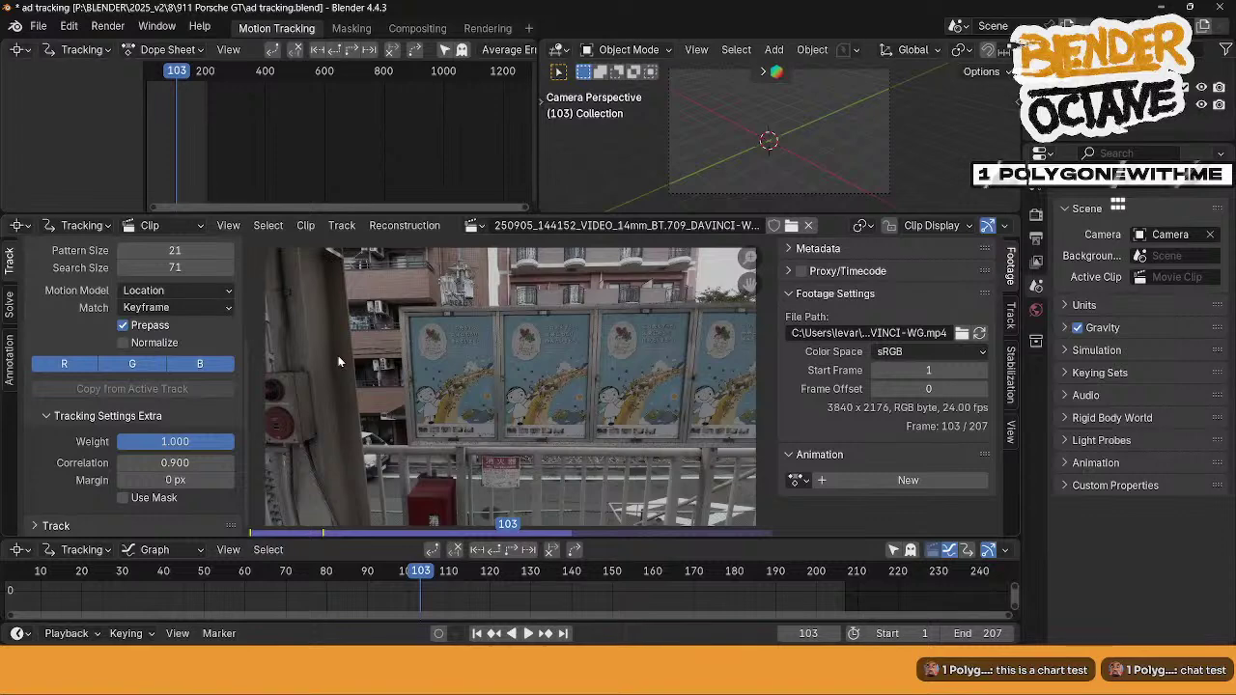
pyautogui.press('space')
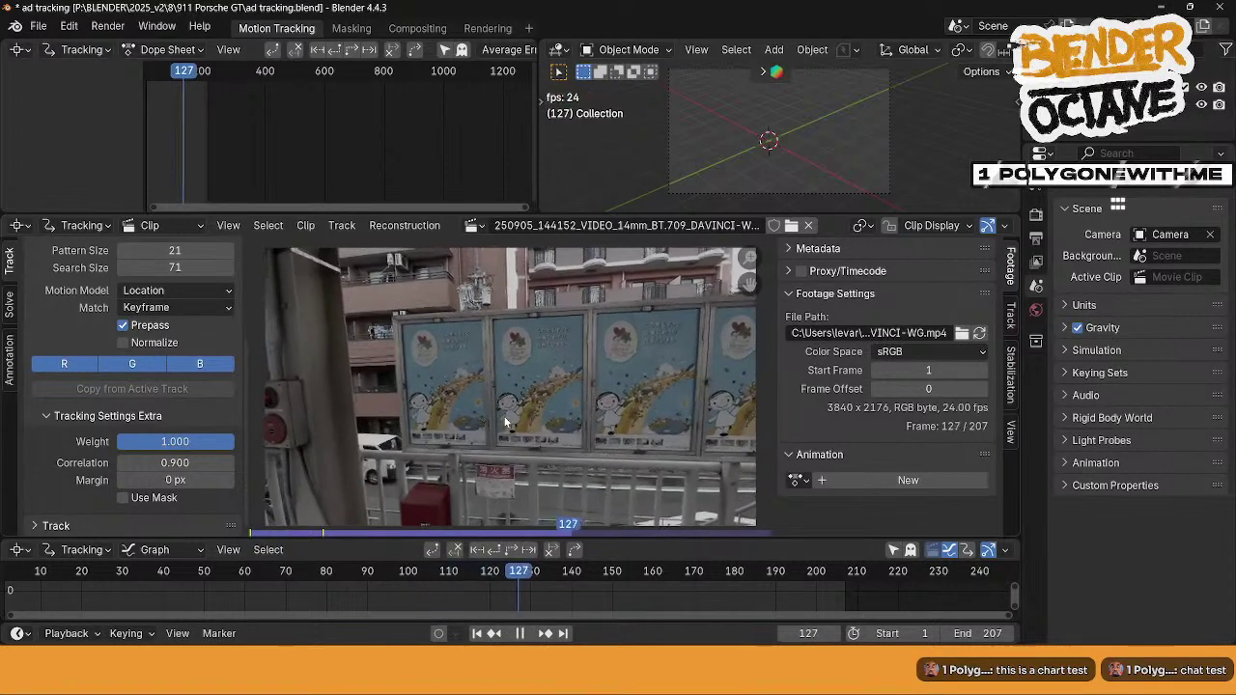
pyautogui.press('space')
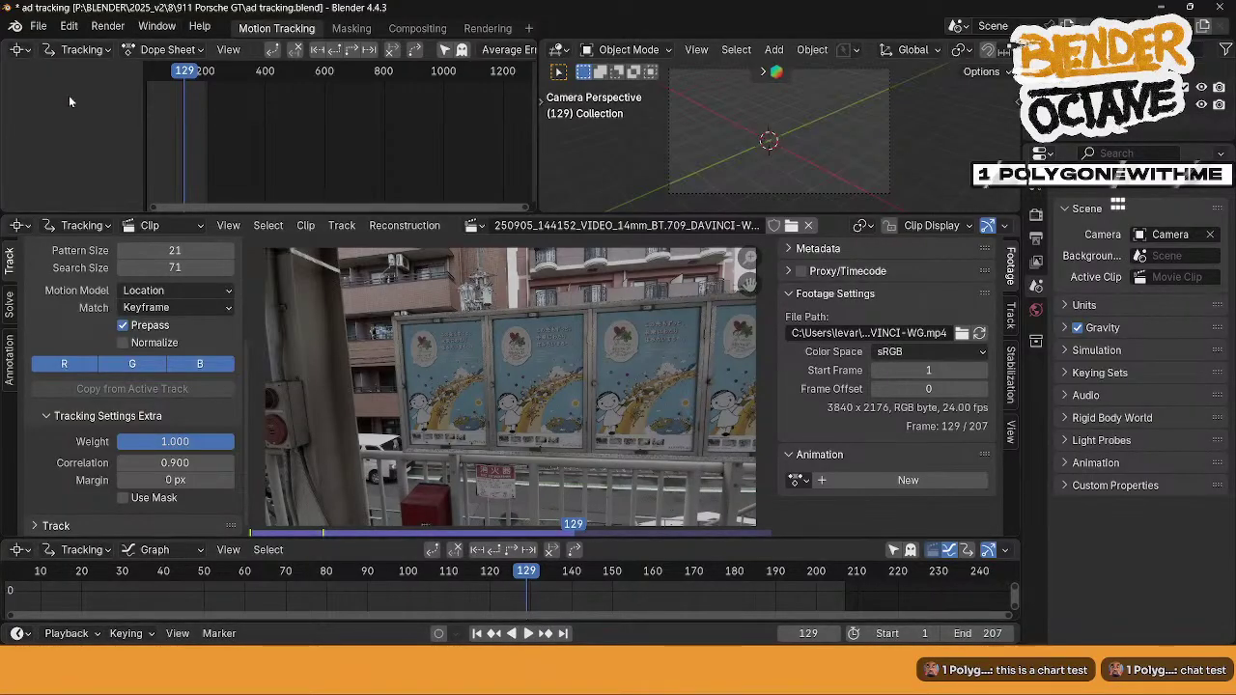
# - In the System preferences, double the Video Sequencer memory cache limit to 8192 and close the preferences
pyautogui.click(68, 25)
pyautogui.click(134, 266)
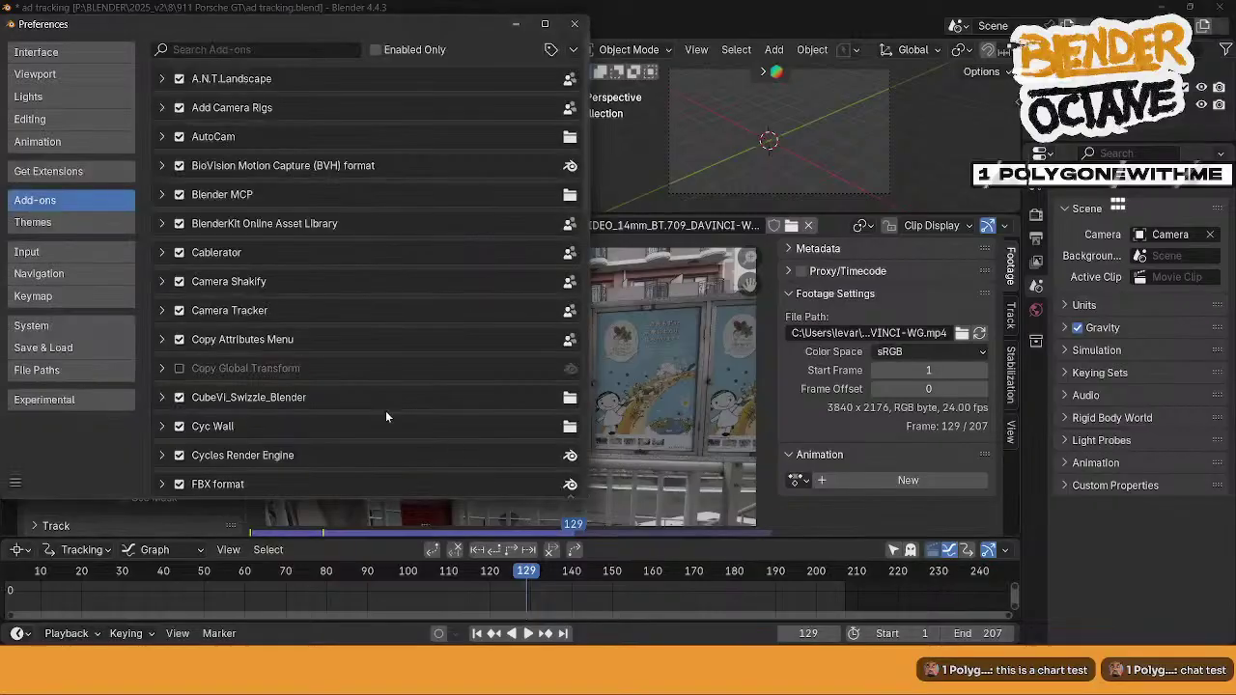
pyautogui.click(39, 325)
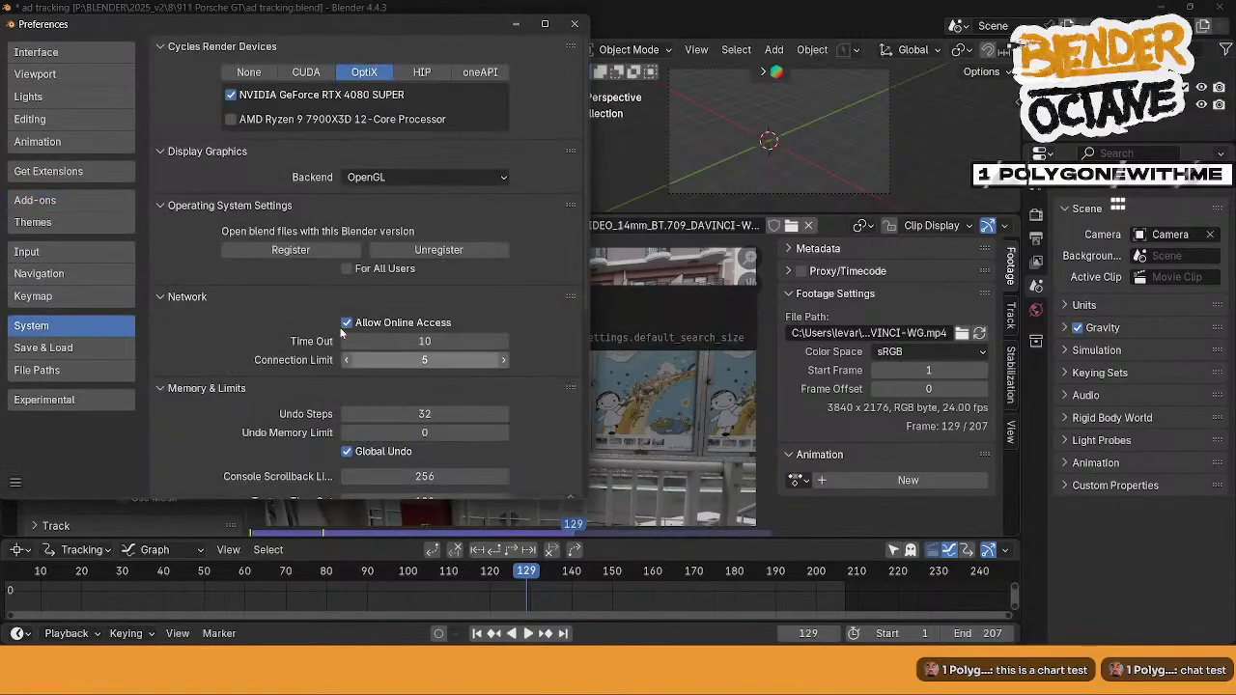
pyautogui.scroll(-2, 243, 317)
pyautogui.scroll(2, 246, 315)
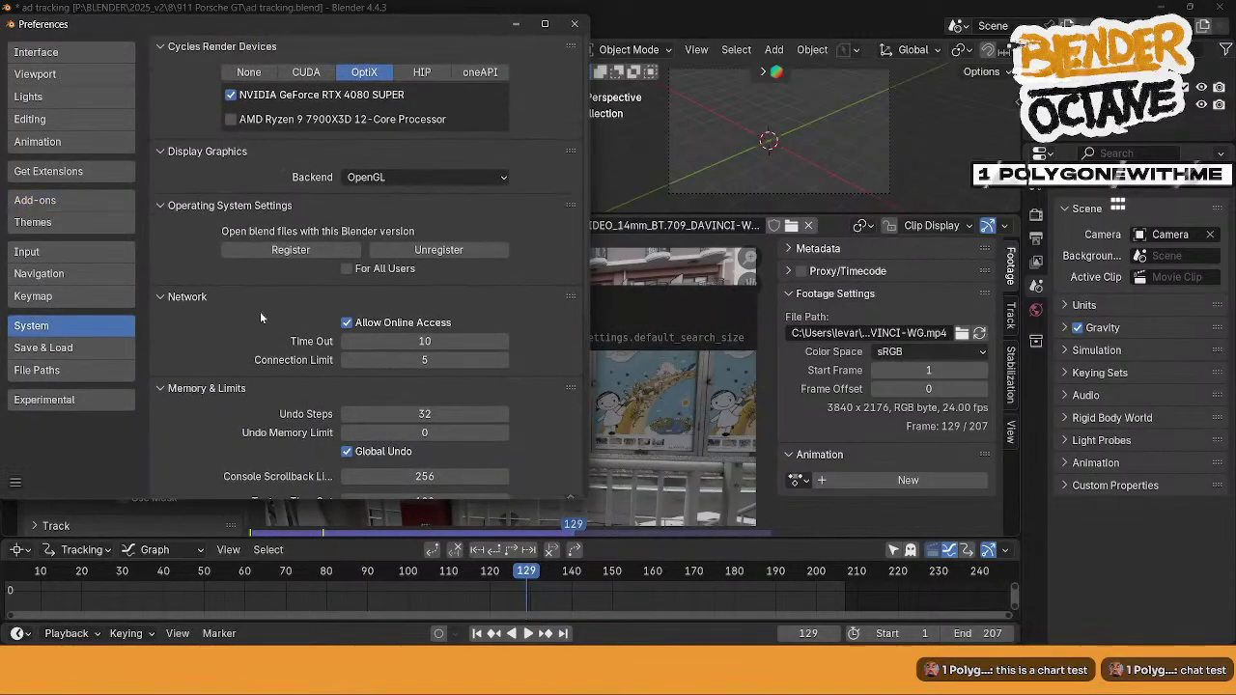
pyautogui.scroll(-7, 280, 391)
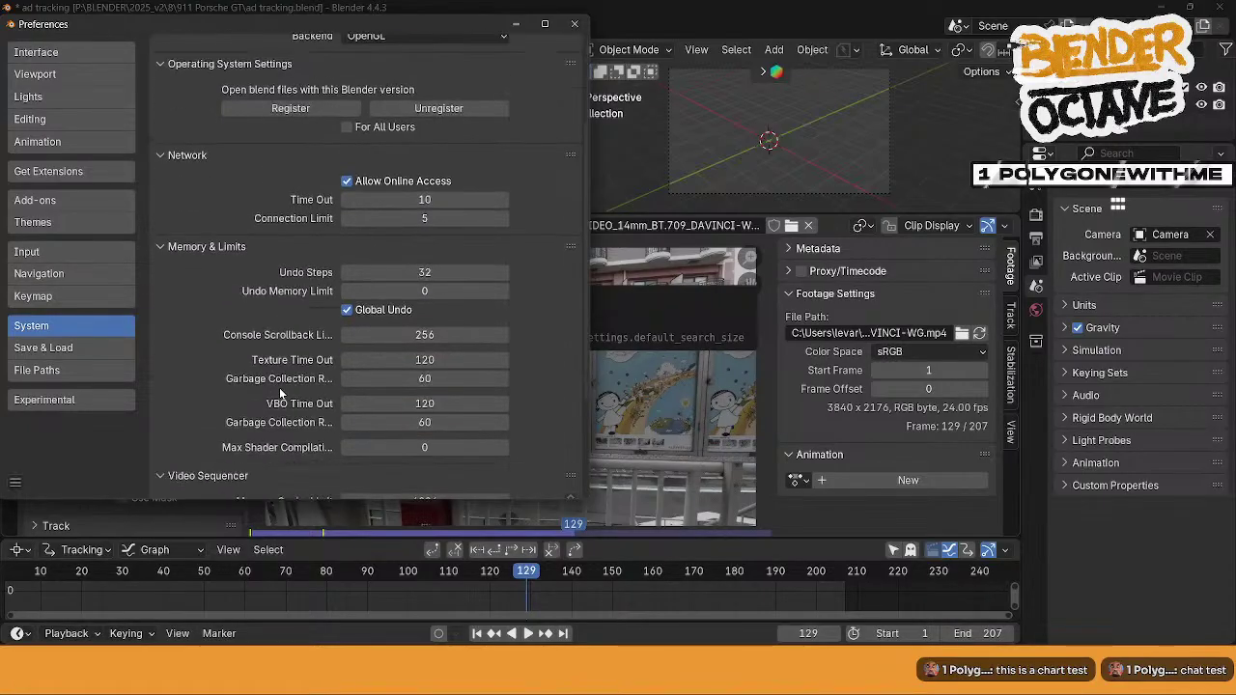
pyautogui.click(460, 395)
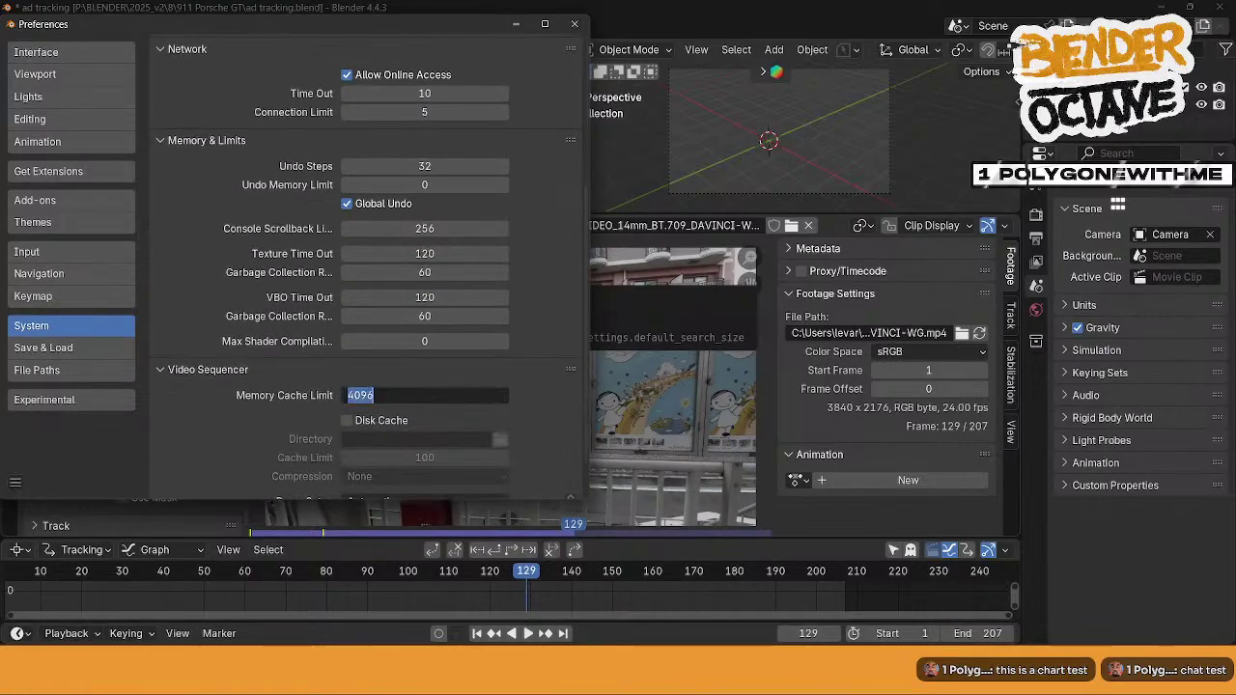
pyautogui.write('*2')
pyautogui.press('Return')
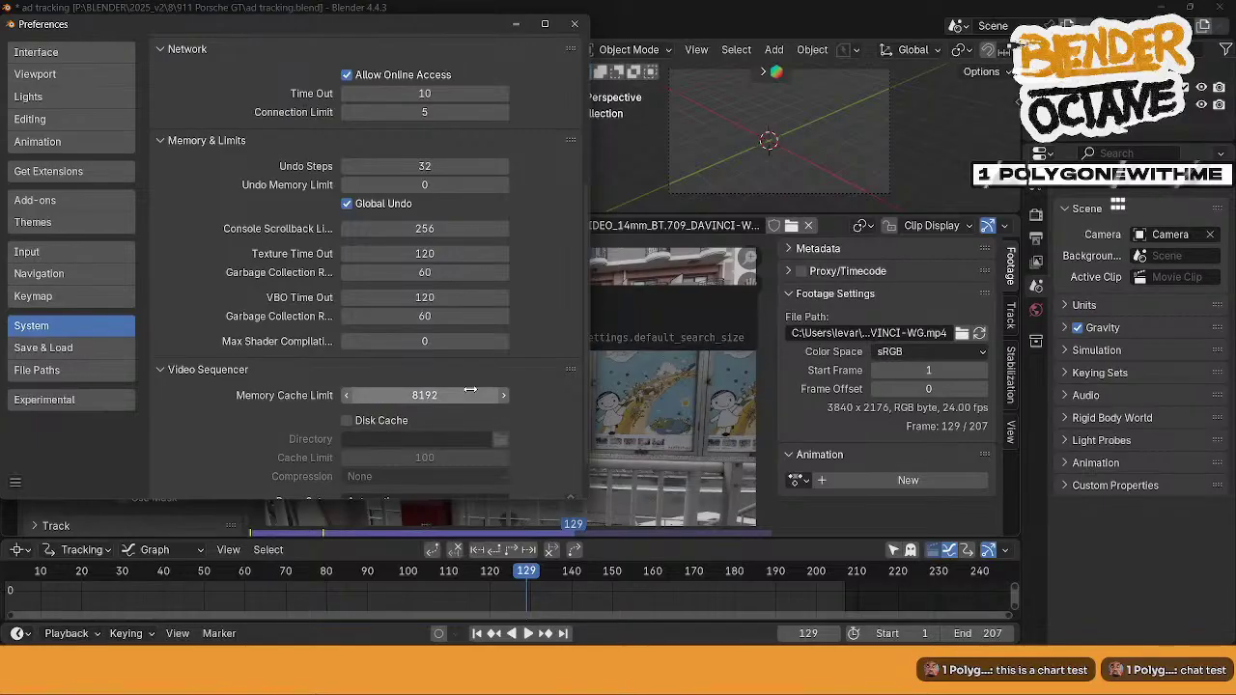
pyautogui.click(575, 24)
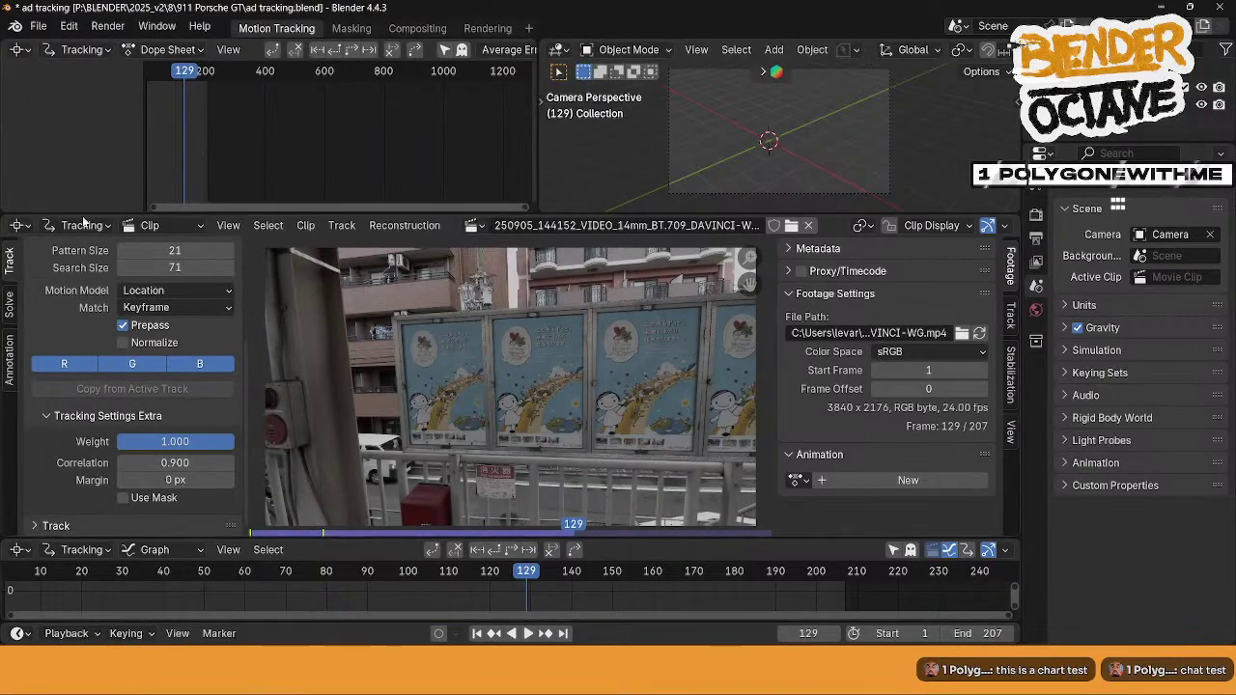
# - Prefetch the whole clip into the cache and play the footage from frame 1 to check playback
pyautogui.scroll(4, 97, 454)
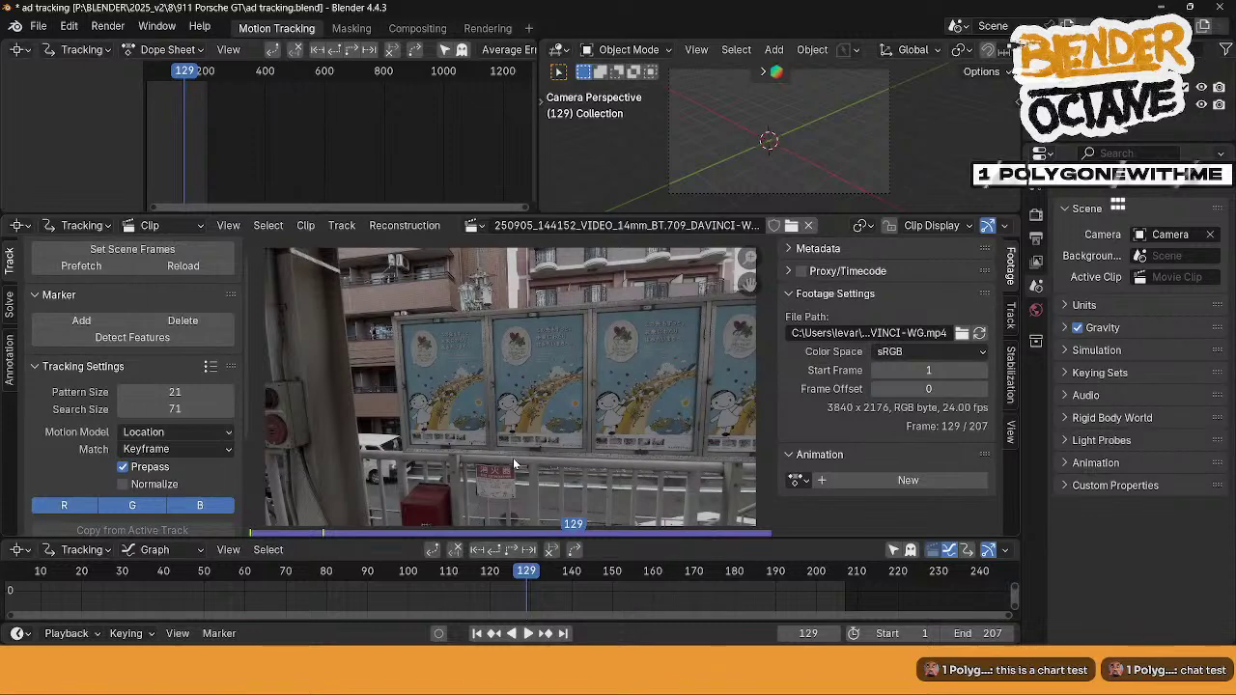
pyautogui.hotkey('shift', 'Left')
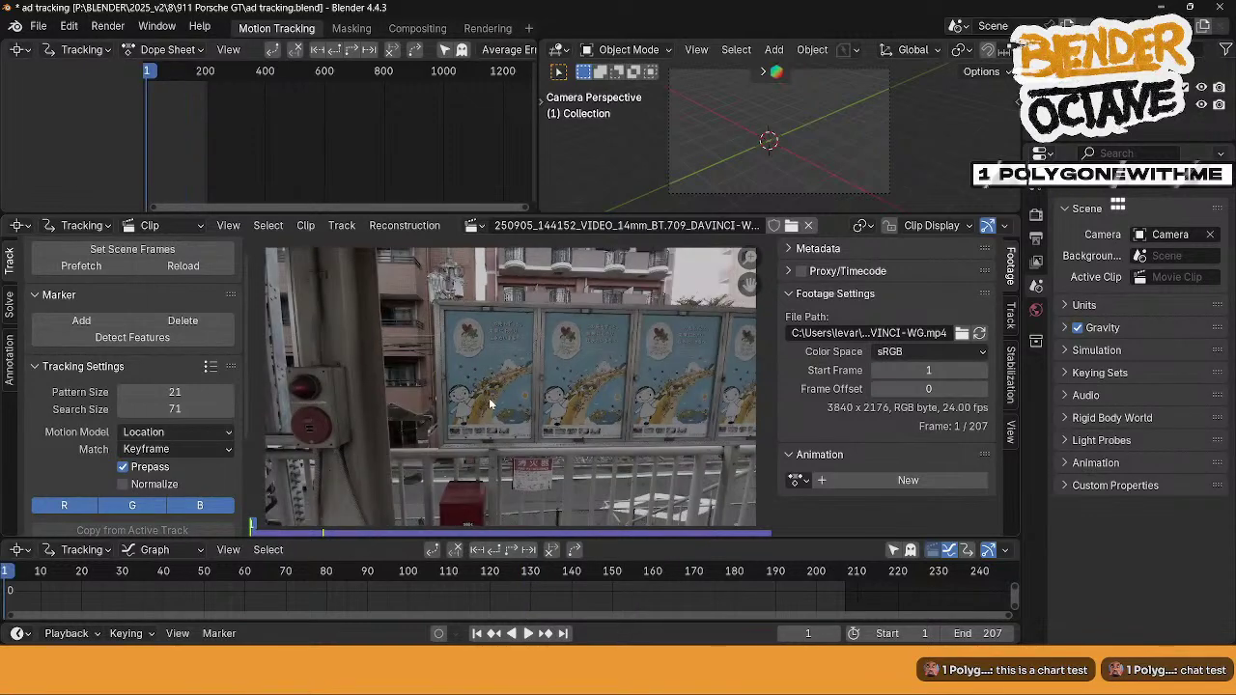
pyautogui.press('space')
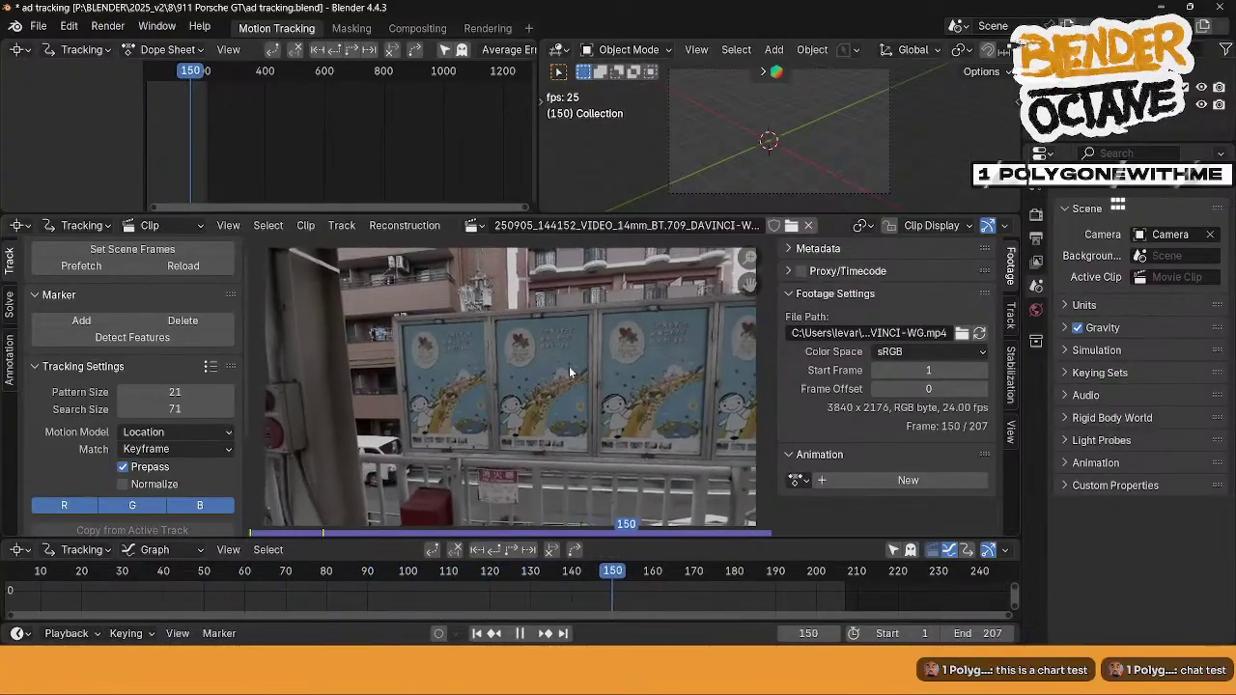
pyautogui.press('space')
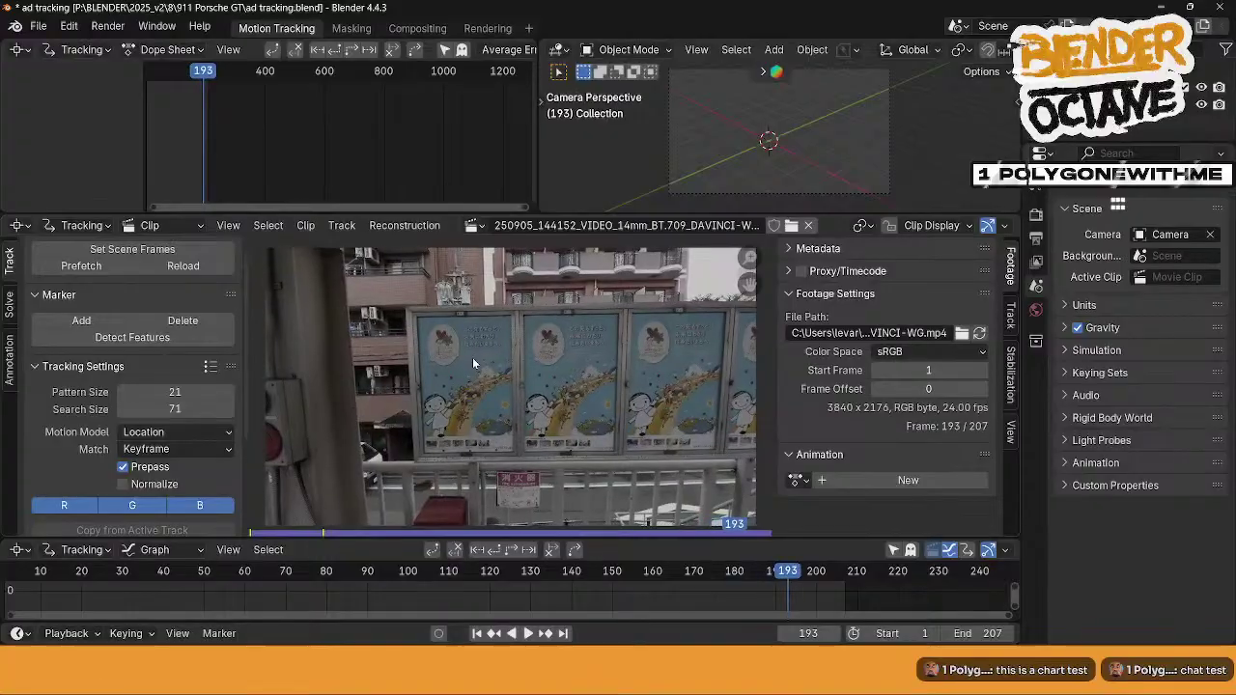
# - At frame 1, add a tracking marker on the first billboard panel's upper-left inner corner and fine-tune its position using the track preview
pyautogui.hotkey('shift', 'Left')
pyautogui.scroll(3, 457, 343)
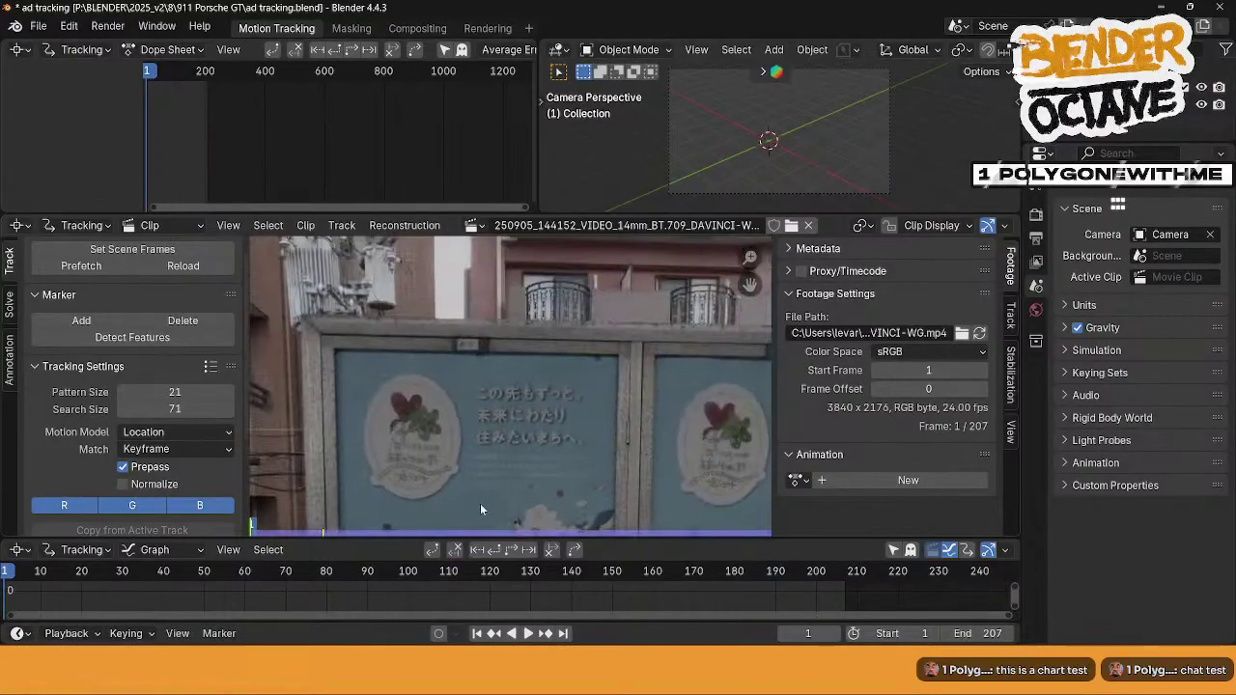
pyautogui.keyDown('ctrl'); pyautogui.click(336, 349); pyautogui.keyUp('ctrl')
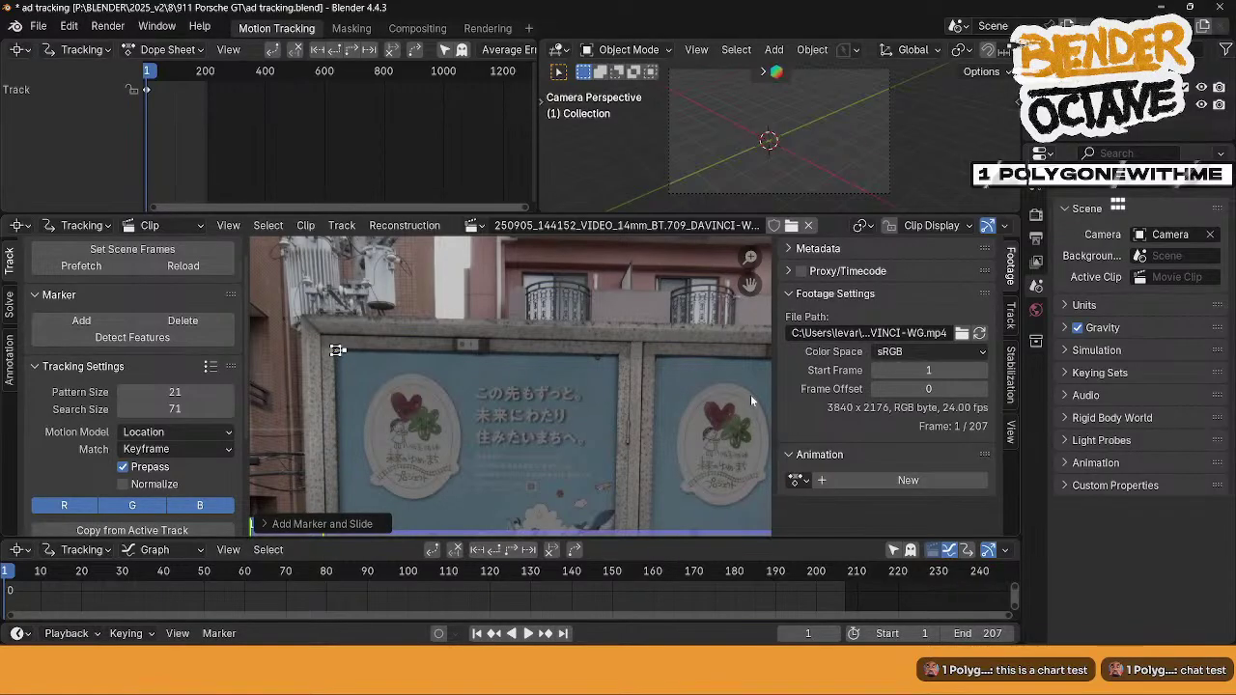
pyautogui.click(1006, 319)
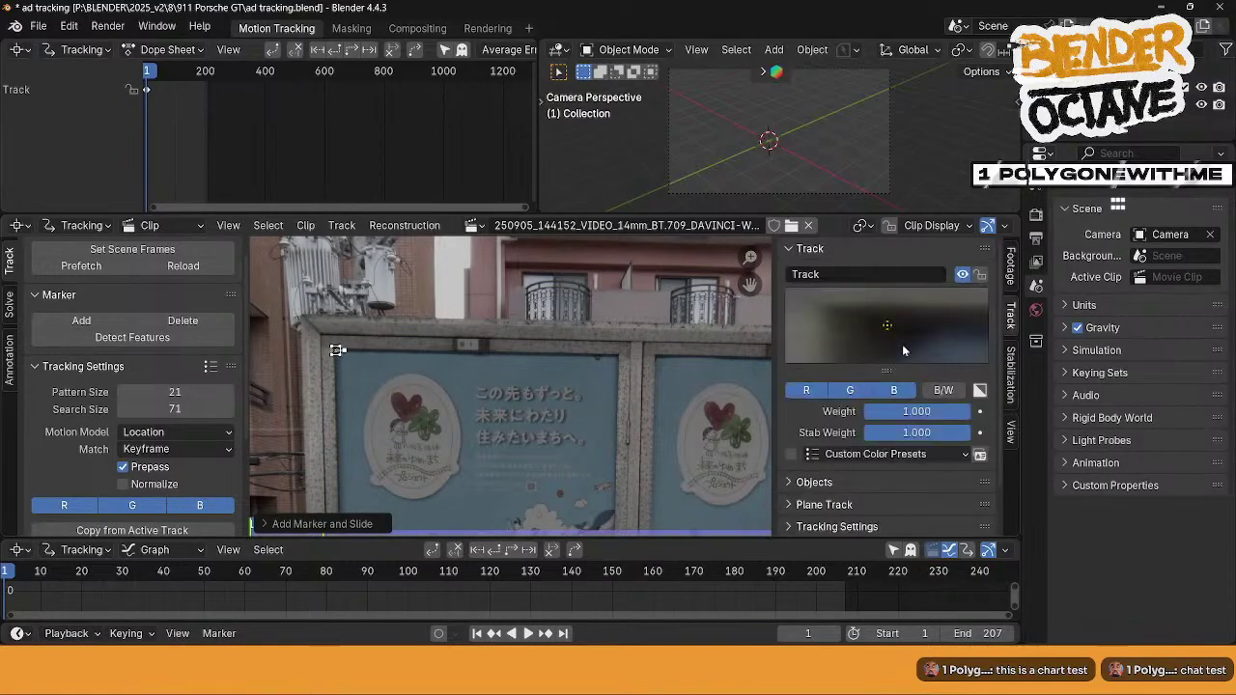
pyautogui.moveTo(335, 351); pyautogui.dragTo(337, 352)
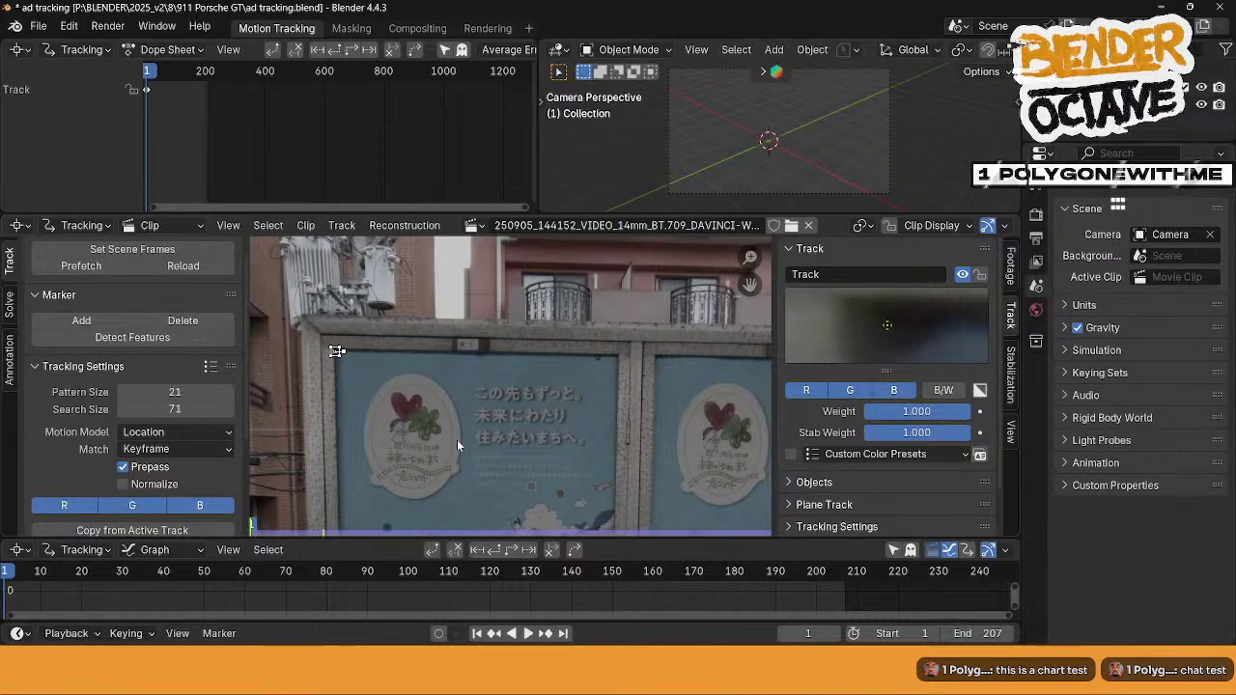
# - Enlarge the upper-left corner marker and track it forward from frame 1 to frame 207
pyautogui.press('s')
pyautogui.click(504, 475)
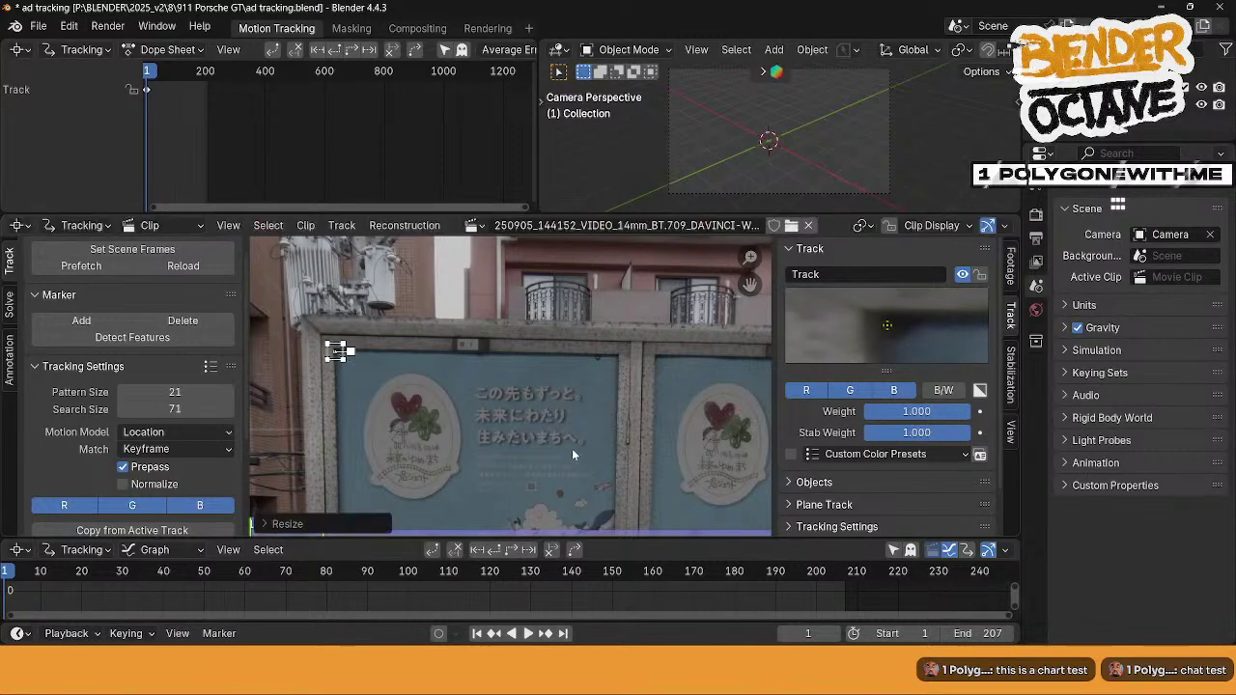
pyautogui.hotkey('ctrl', 't')
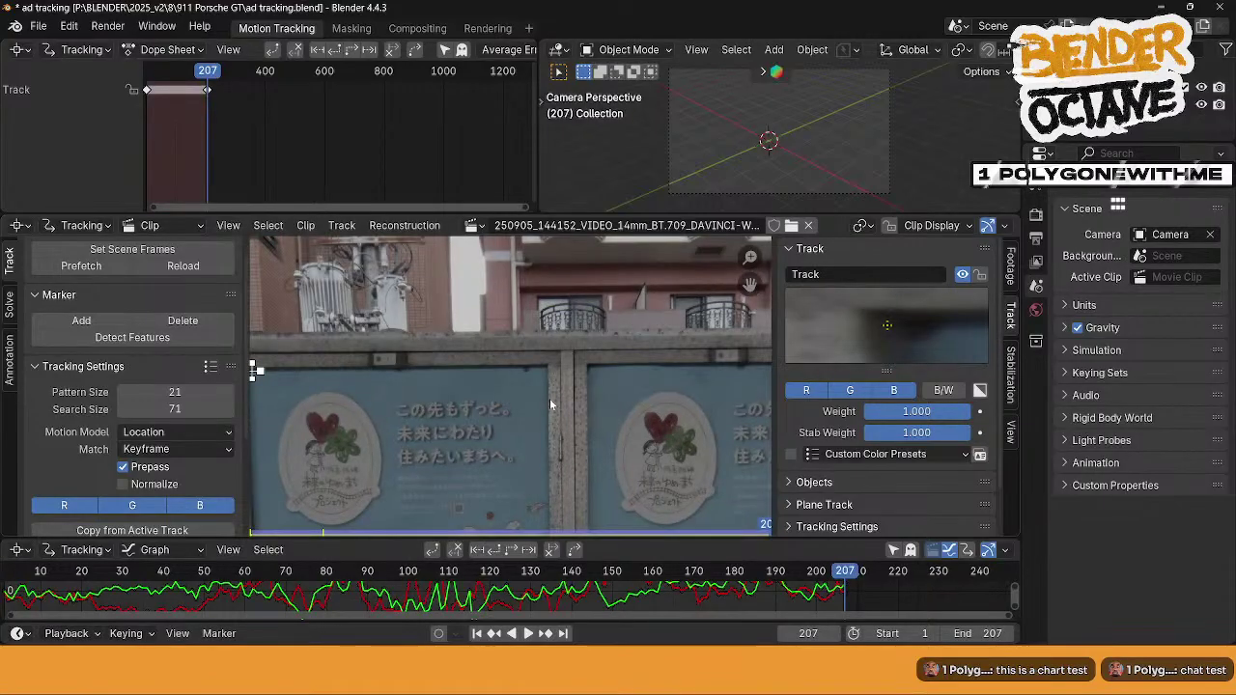
# - At frame 207, place and enlarge a marker on the first panel's upper-right inner corner and track it backward to frame 1
pyautogui.scroll(-3, 550, 398)
pyautogui.scroll(3, 546, 412)
pyautogui.keyDown('ctrl'); pyautogui.click(546, 365); pyautogui.keyUp('ctrl')
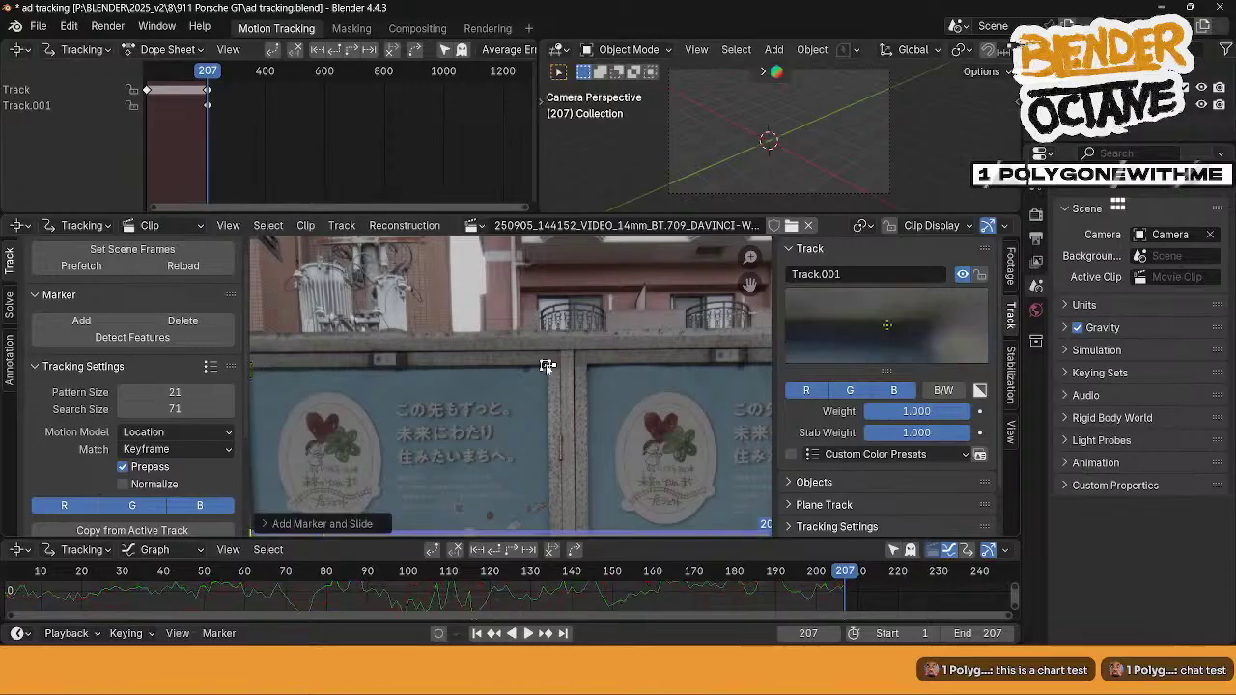
pyautogui.moveTo(906, 323); pyautogui.dragTo(866, 322)
pyautogui.press('s')
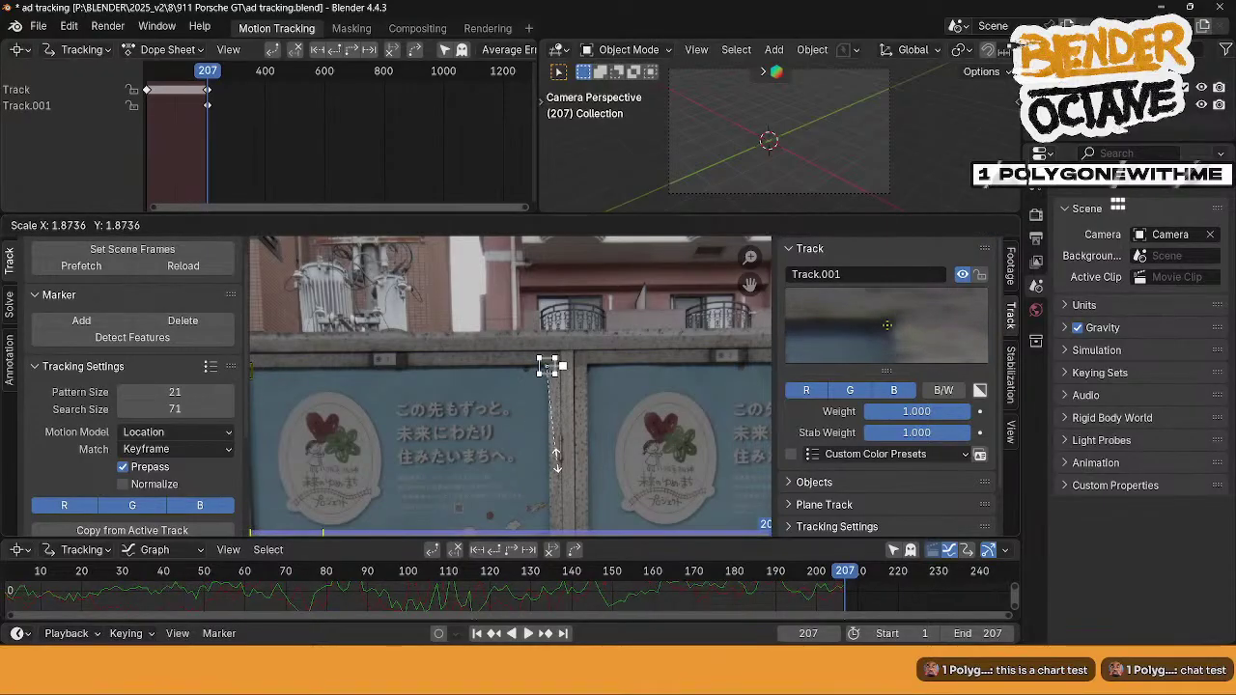
pyautogui.click(560, 476)
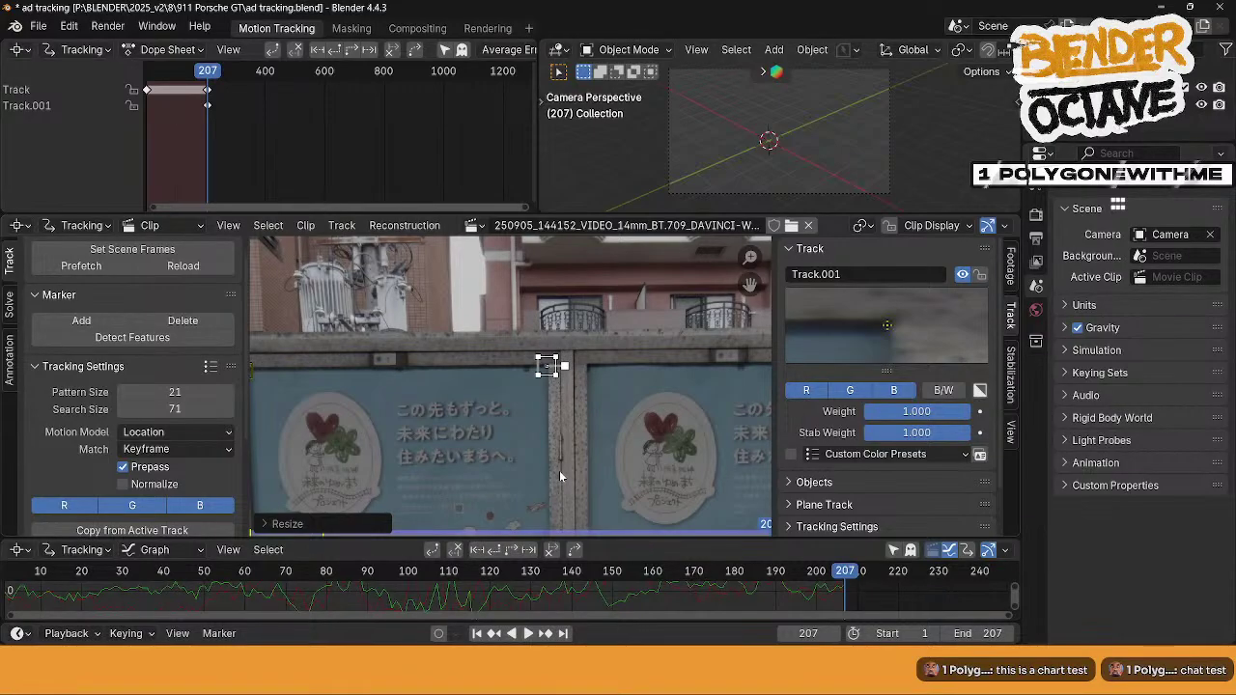
pyautogui.hotkey('ctrl', 'shift', 't')
# - At frame 1, place and enlarge a marker on the first panel's lower-left inner corner and track it forward to frame 207
pyautogui.moveTo(481, 502); pyautogui.dragTo(500, 331, button='middle')
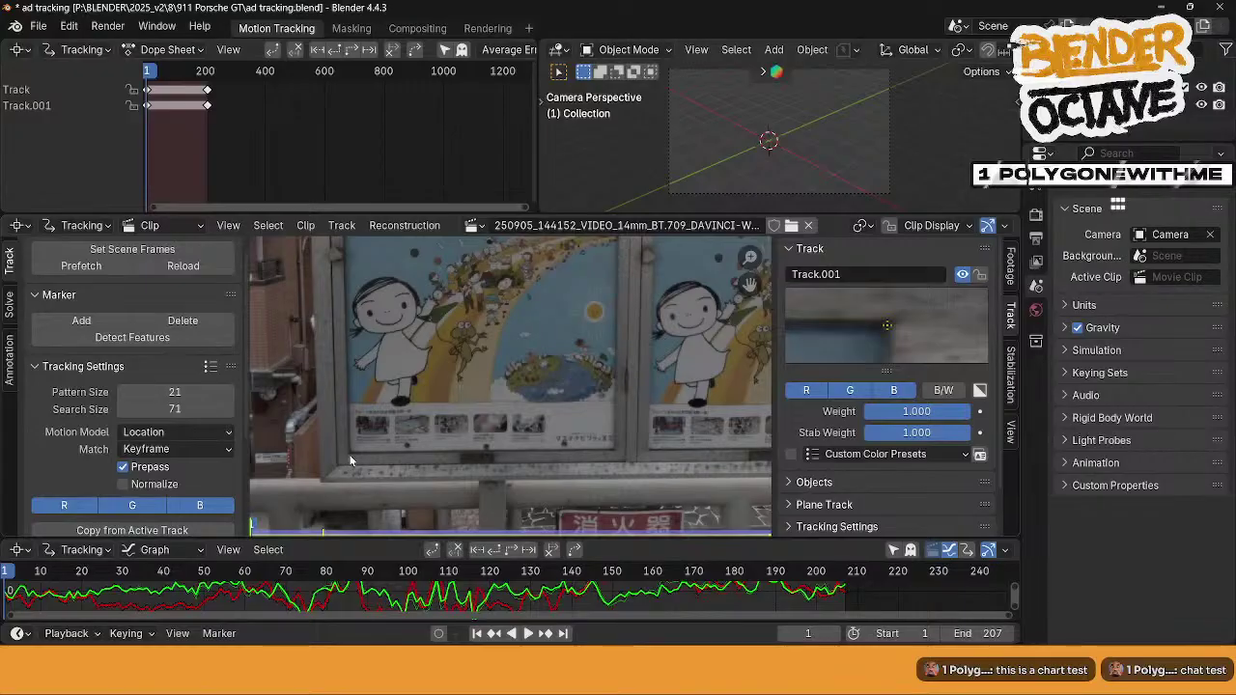
pyautogui.keyDown('ctrl'); pyautogui.click(349, 449); pyautogui.keyUp('ctrl')
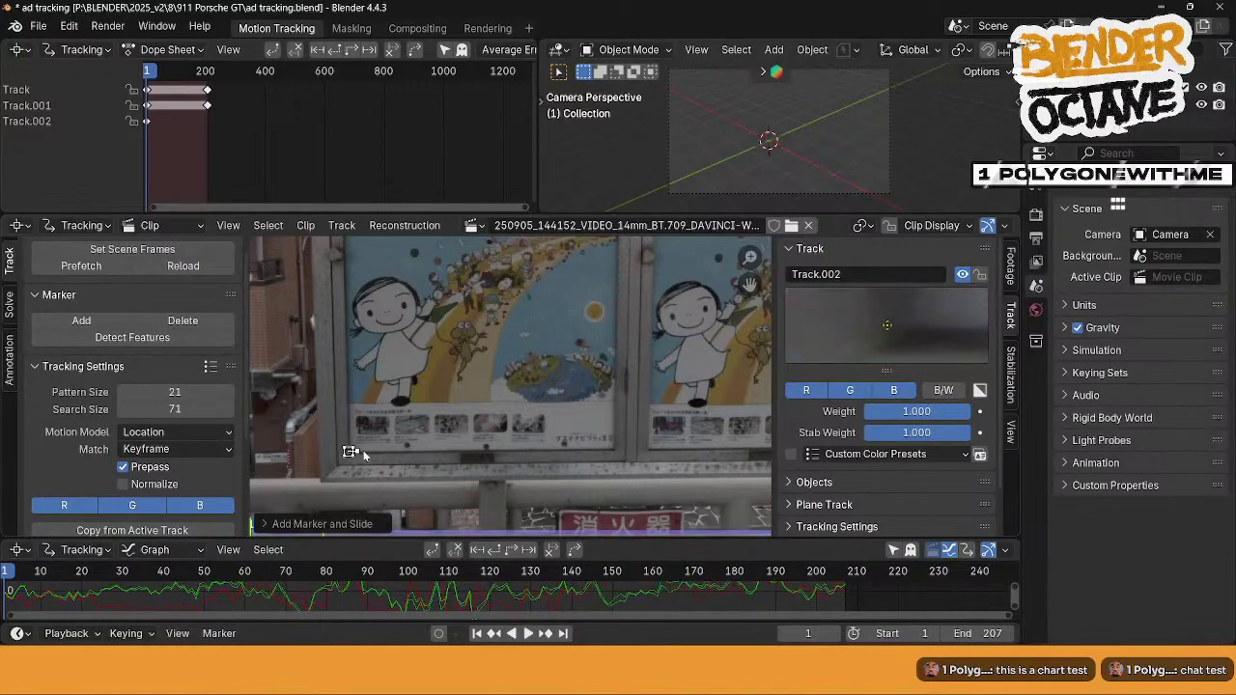
pyautogui.press('s')
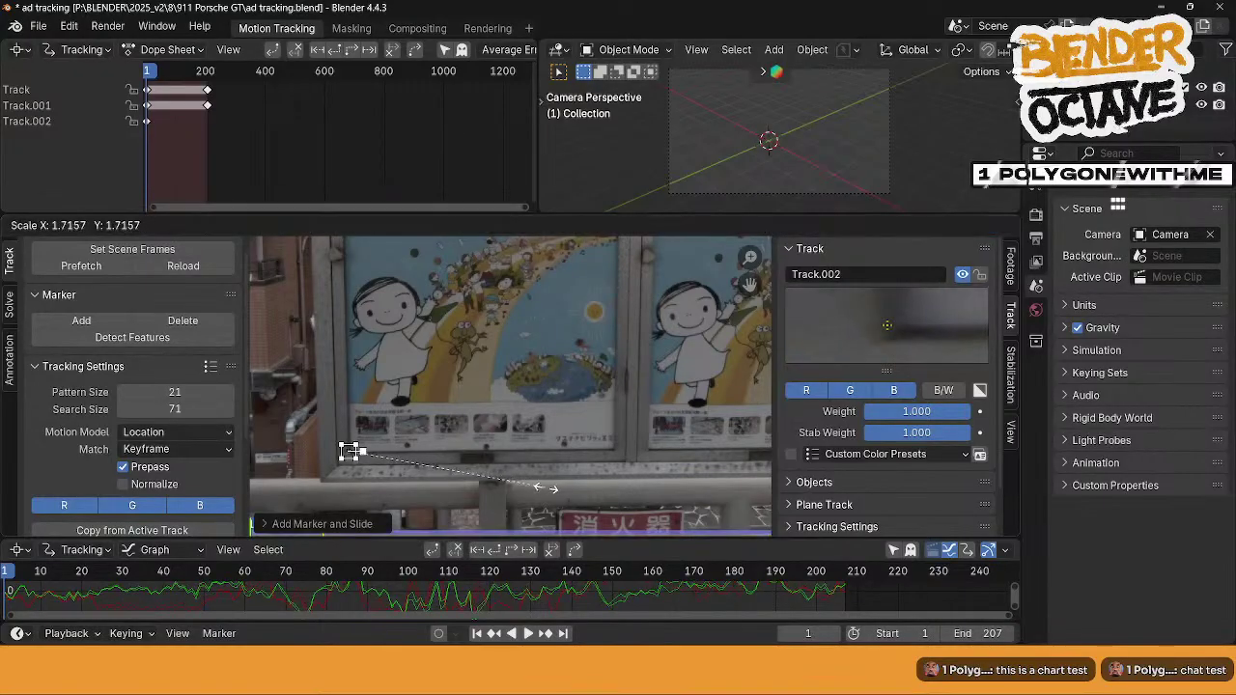
pyautogui.press('Return')
pyautogui.hotkey('ctrl', 't')
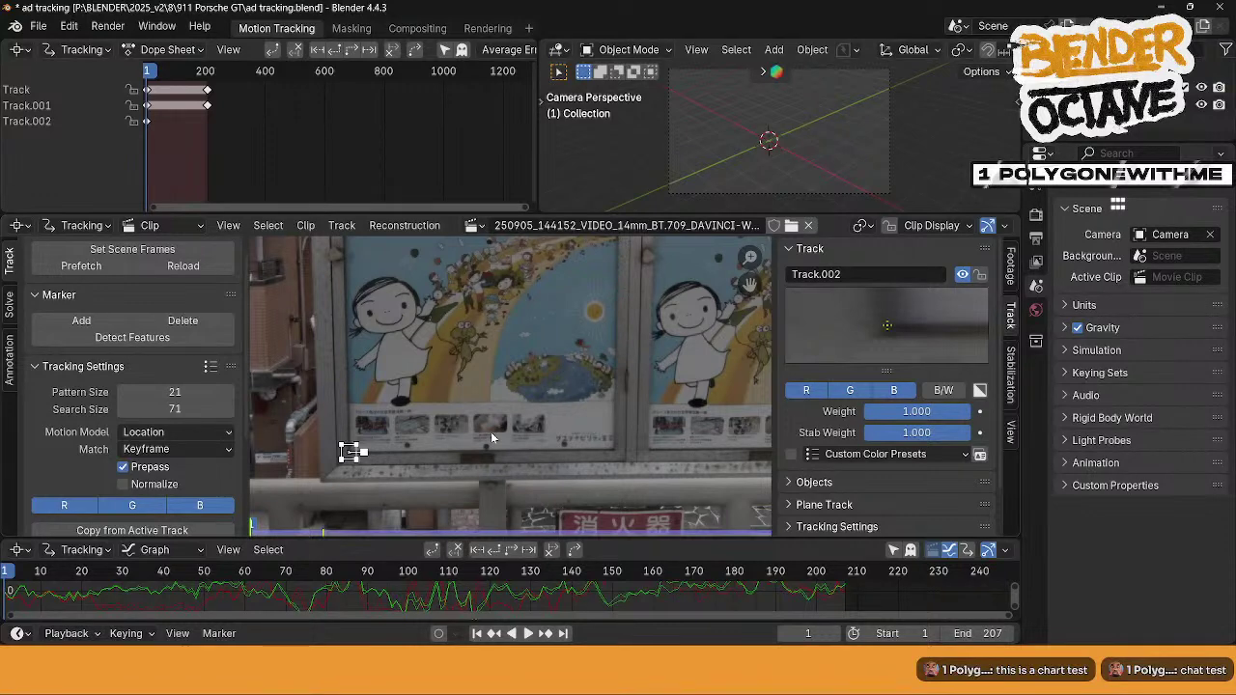
pyautogui.hotkey('ctrl', 't')
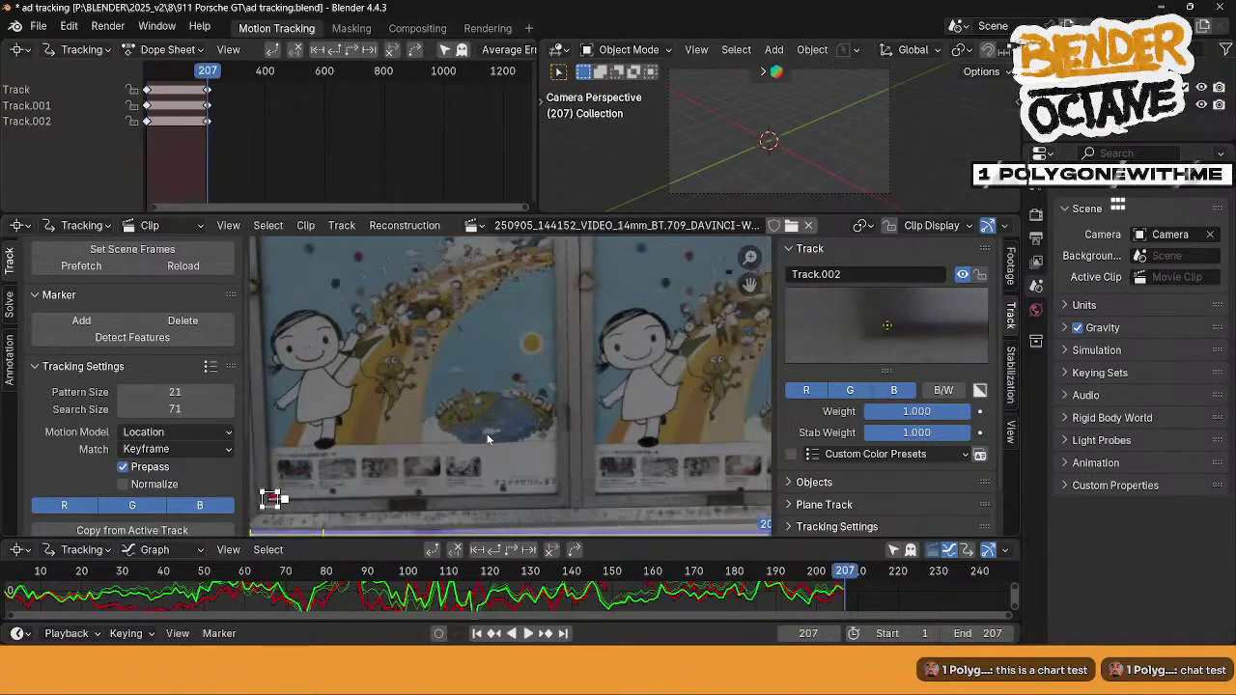
# - Place an enlarged marker on the first panel's lower-right inner corner at frame 207, track it backward to frame 1, and save the file
pyautogui.keyDown('ctrl'); pyautogui.click(556, 493); pyautogui.keyUp('ctrl')
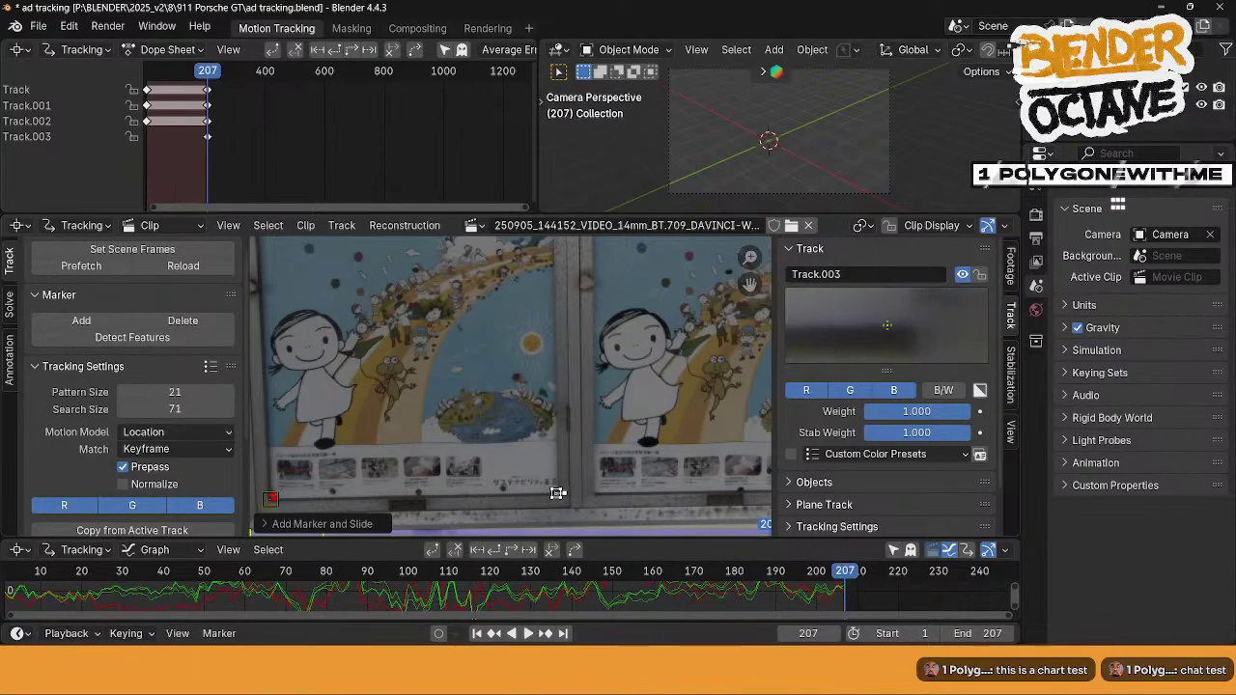
pyautogui.press('s')
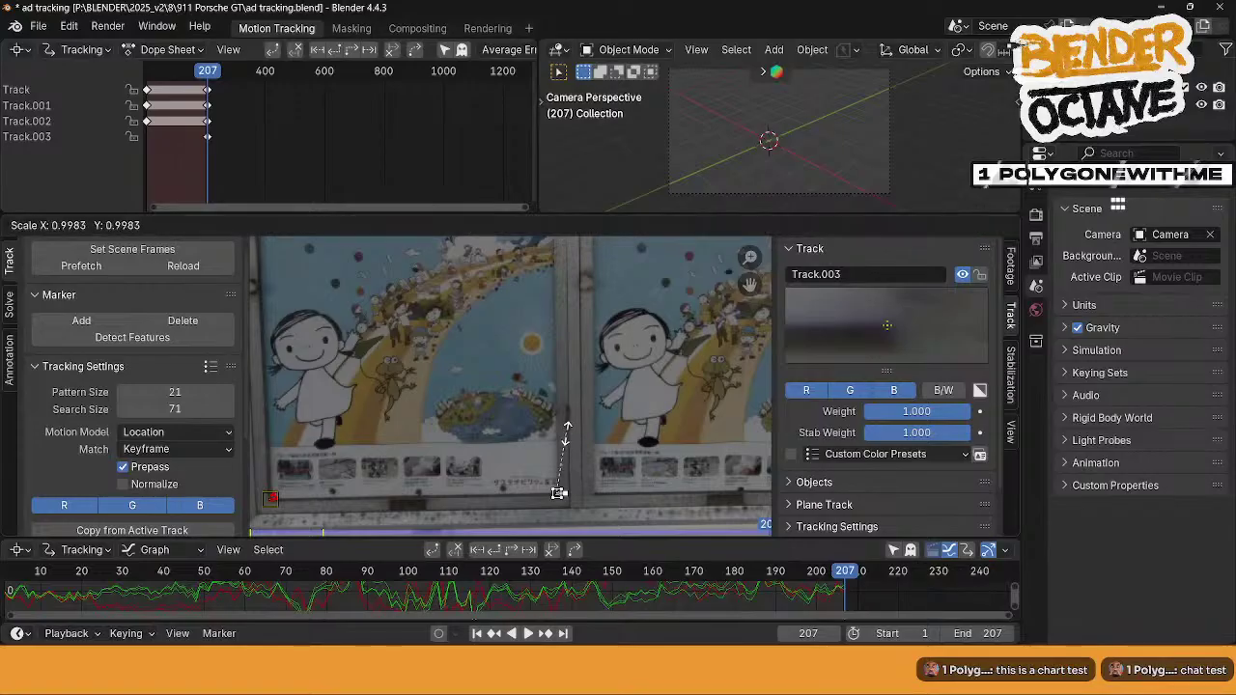
pyautogui.click(544, 459)
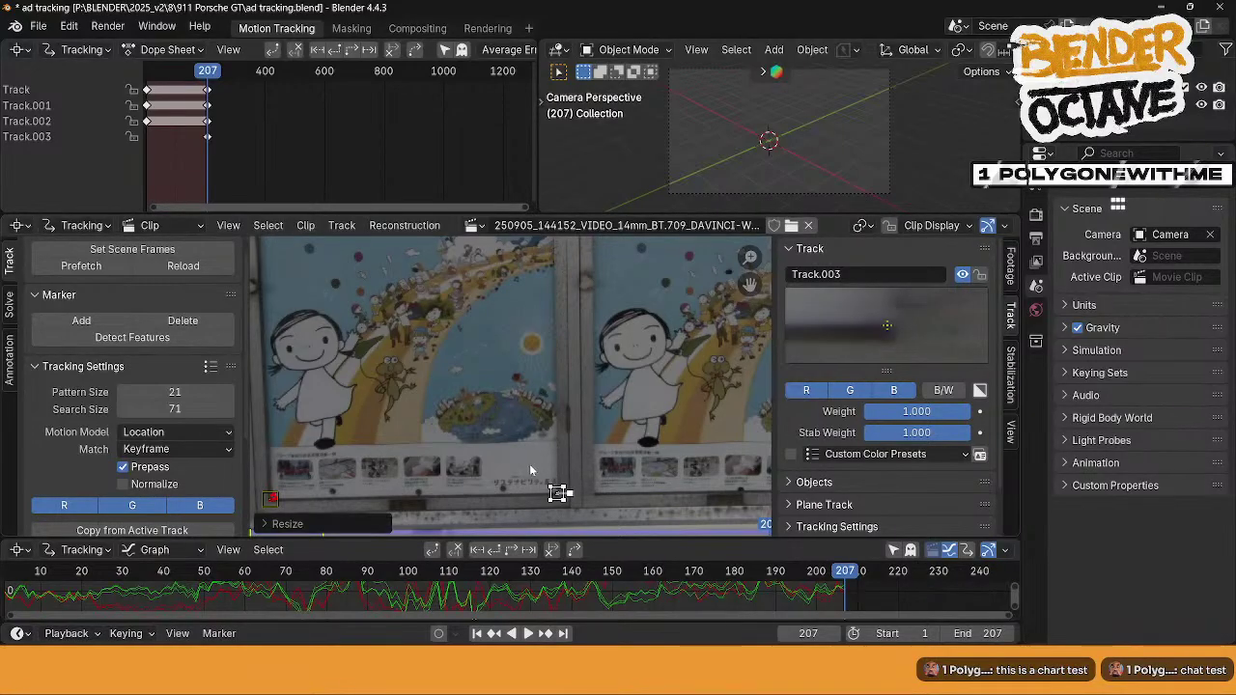
pyautogui.hotkey('shift', 'Left')
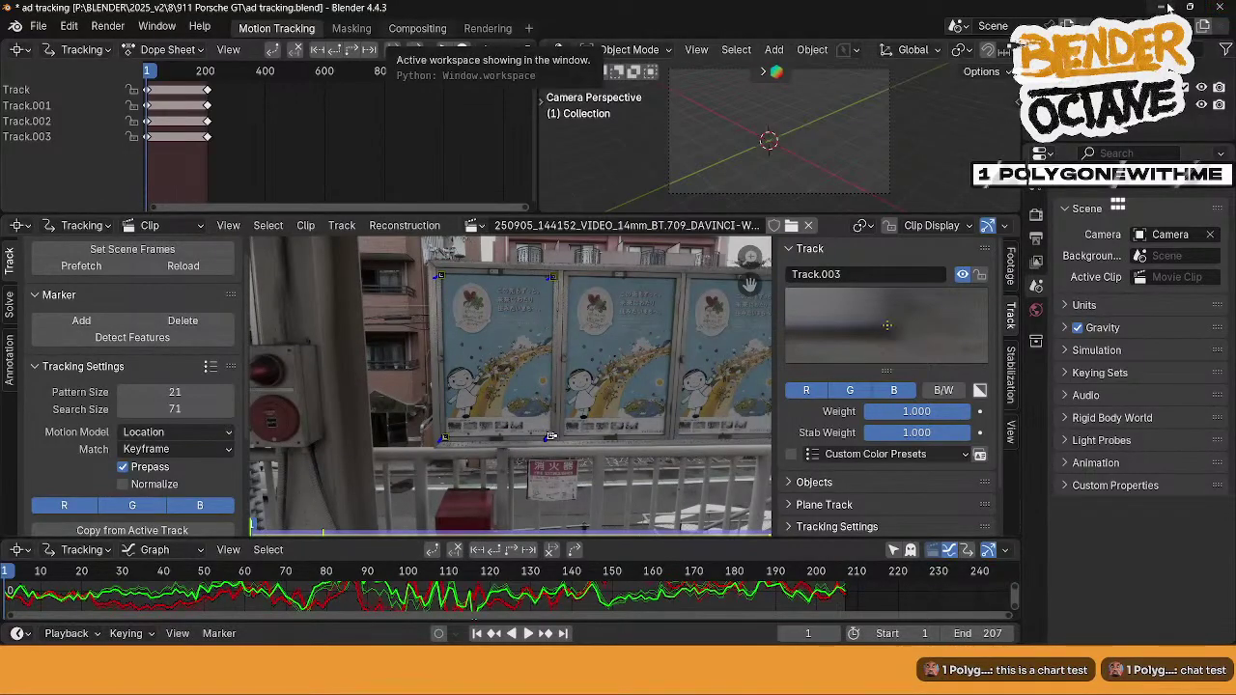
pyautogui.hotkey('ctrl', 's')
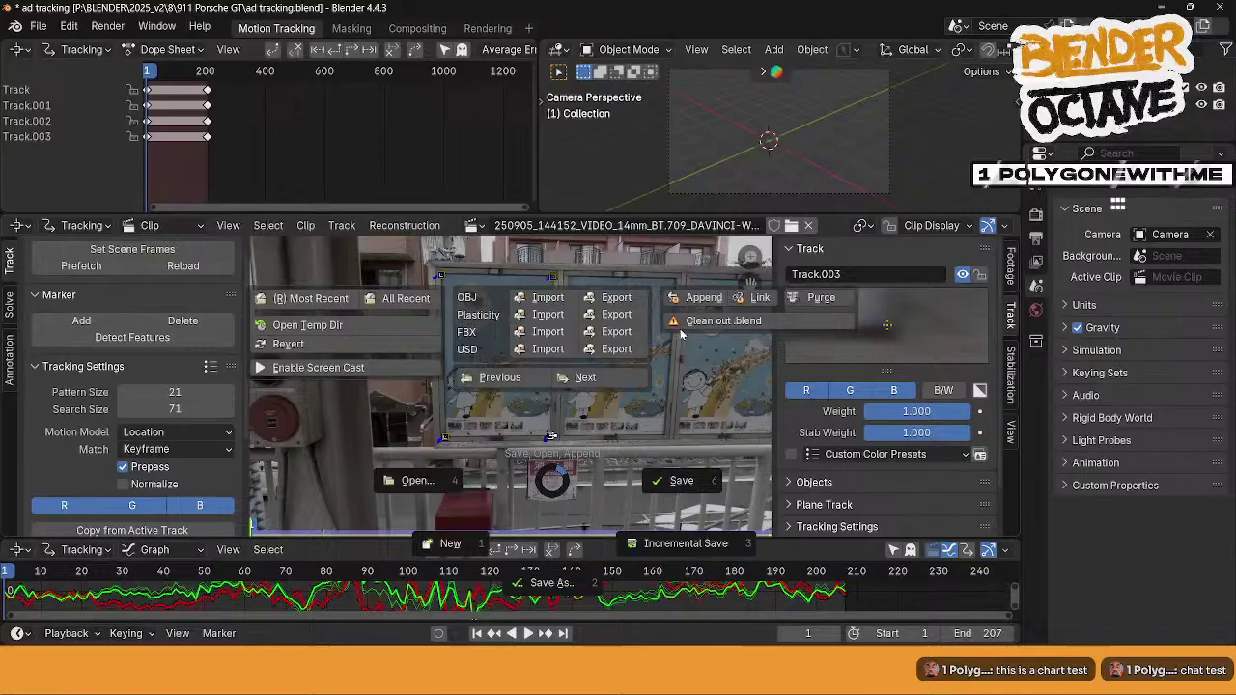
pyautogui.click(672, 481)
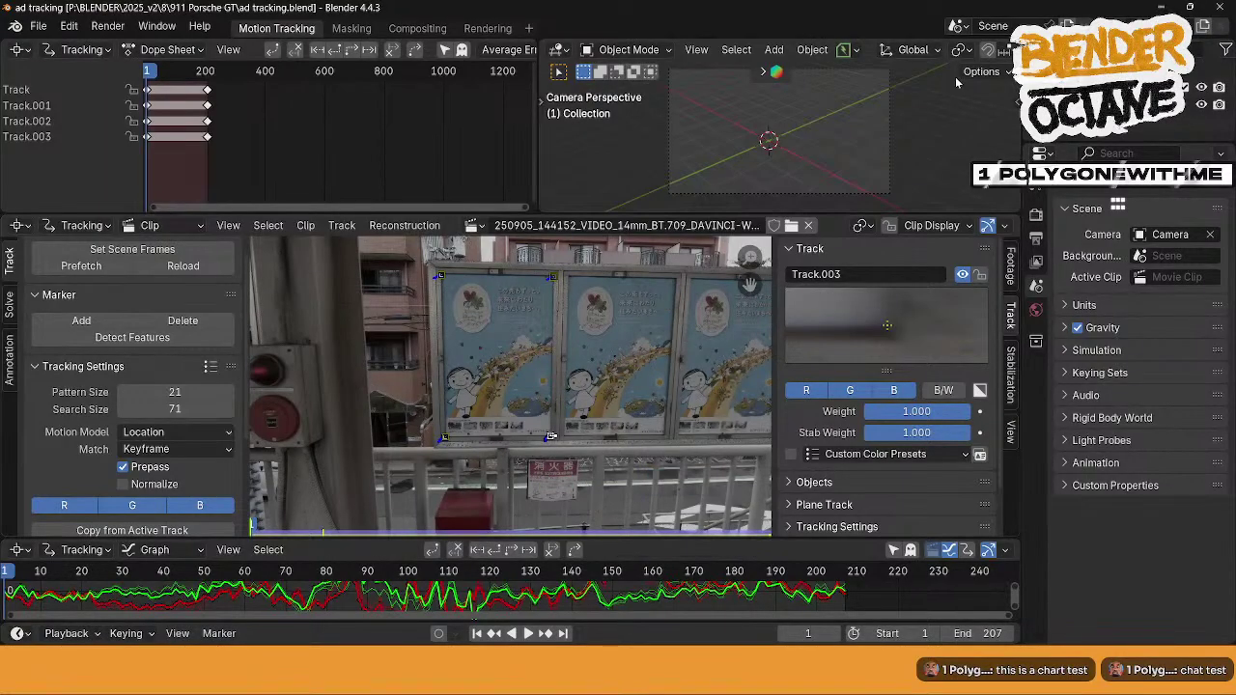
# - Switch to the YouTube planar tracking video, watch it from 1:50 to 2:18, and return to Blender
pyautogui.click(1163, 8)
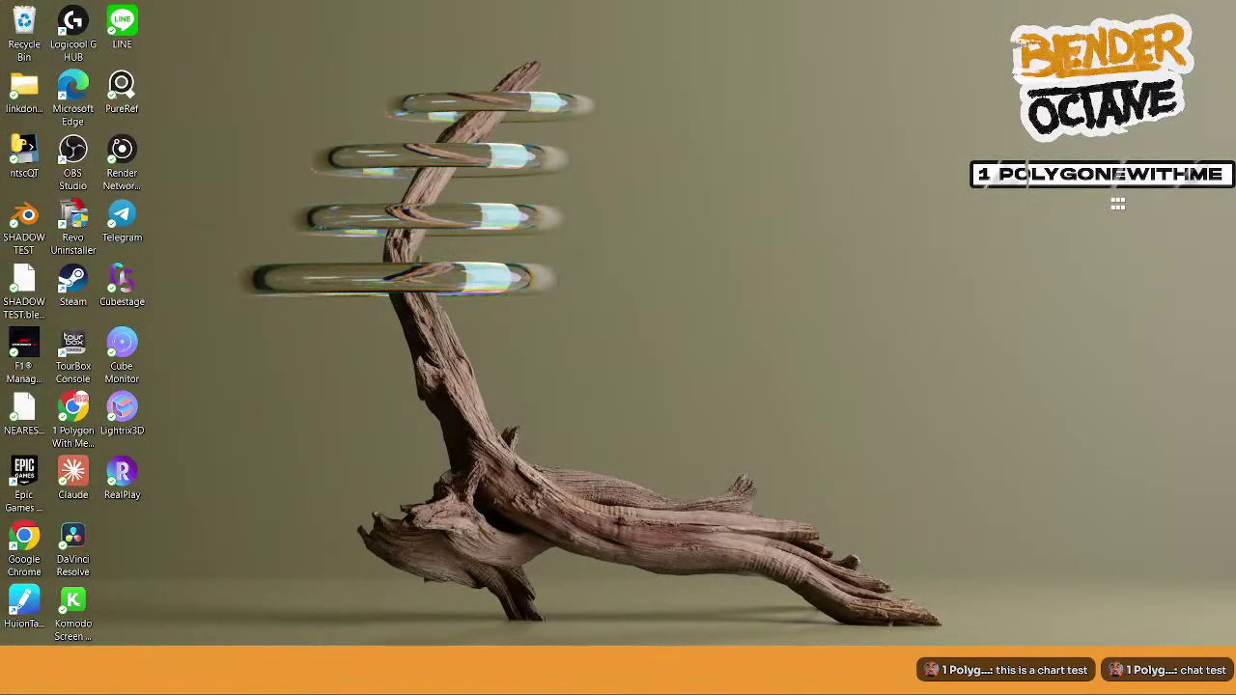
pyautogui.moveTo(846, 670)
pyautogui.click(847, 637)
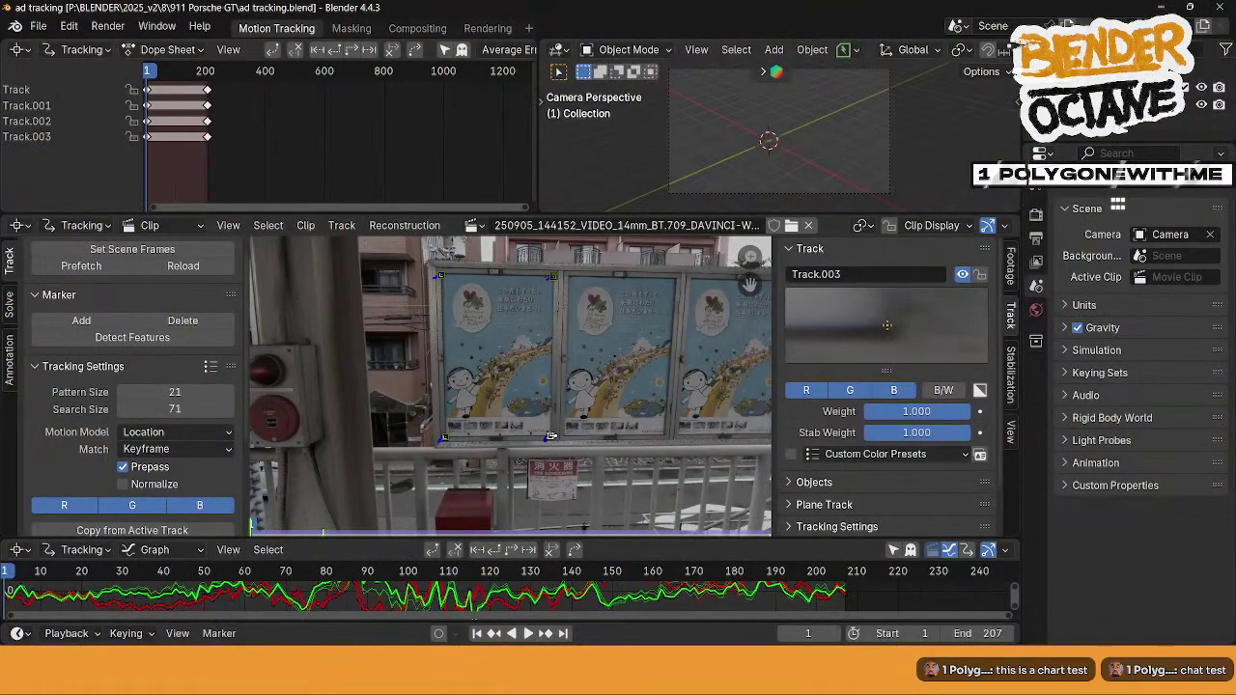
pyautogui.click(921, 606)
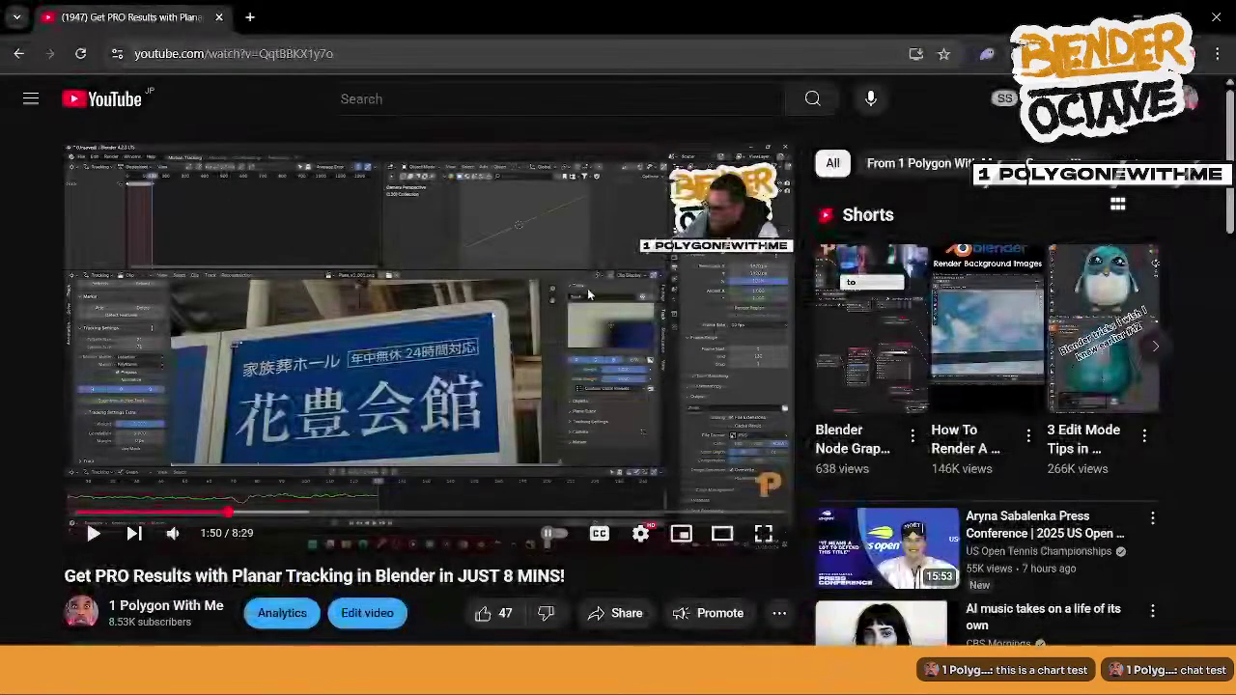
pyautogui.click(440, 397)
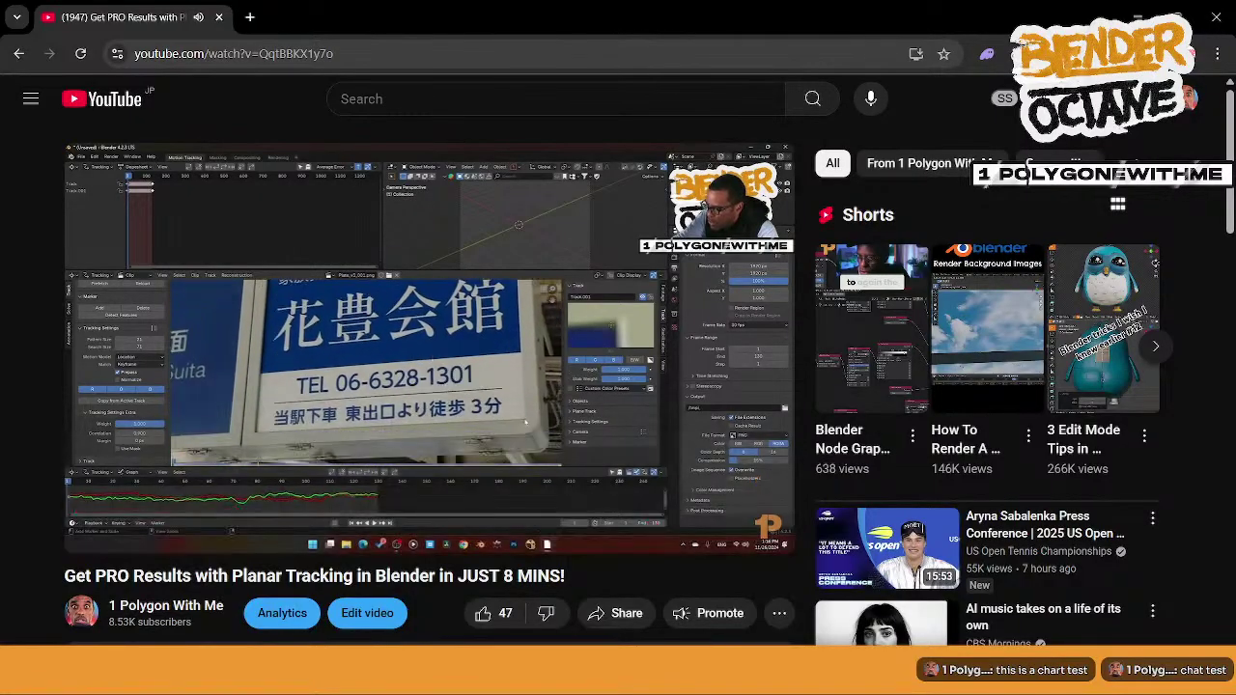
pyautogui.press('Right')
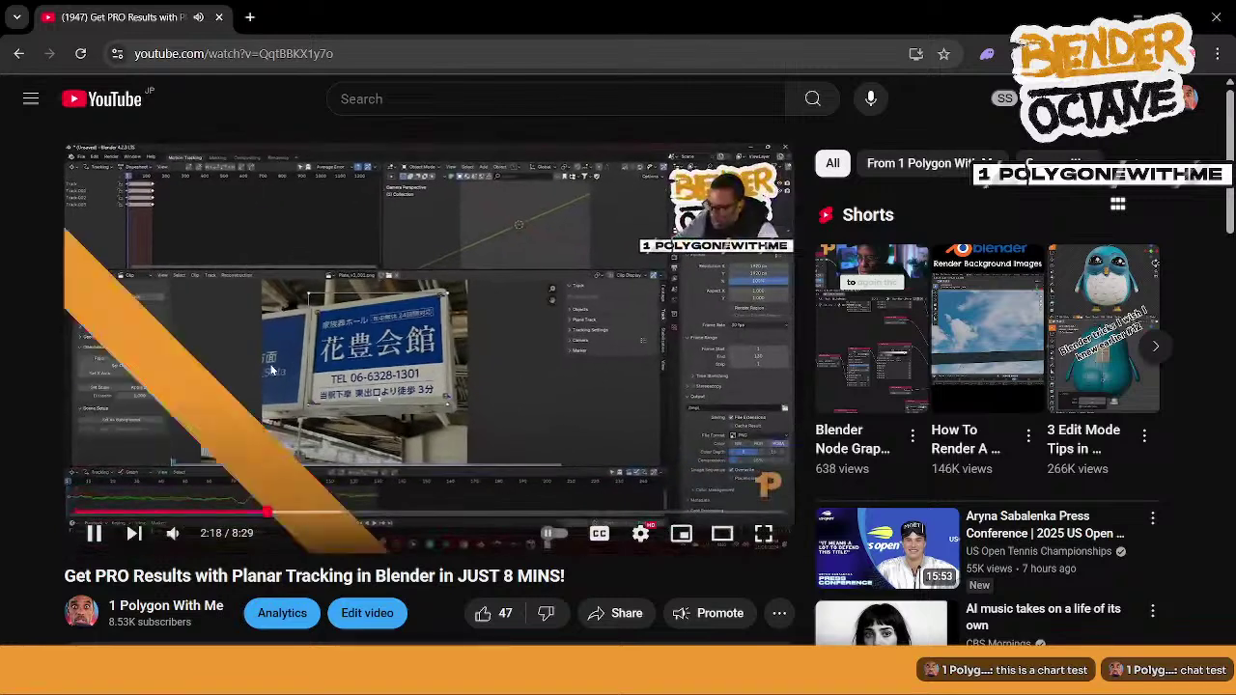
pyautogui.click(372, 403)
pyautogui.click(1137, 16)
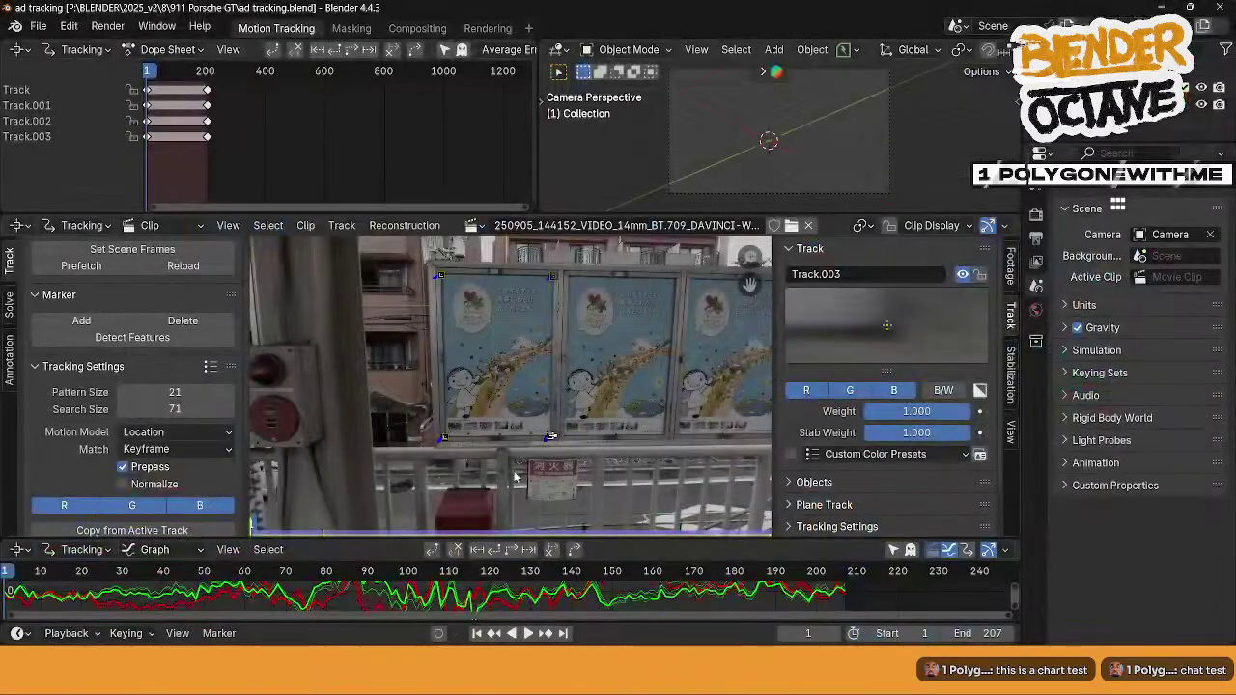
# - Select all four corner tracks and create a plane track from them
pyautogui.scroll(1, 97, 397)
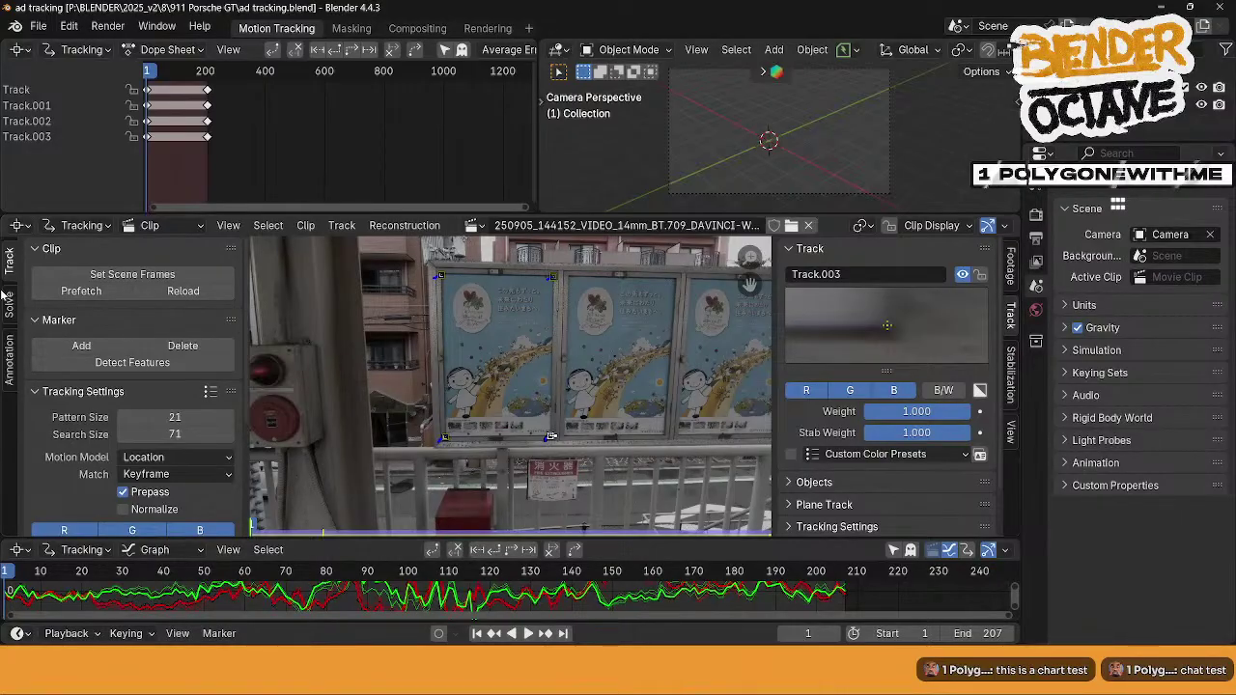
pyautogui.press('a')
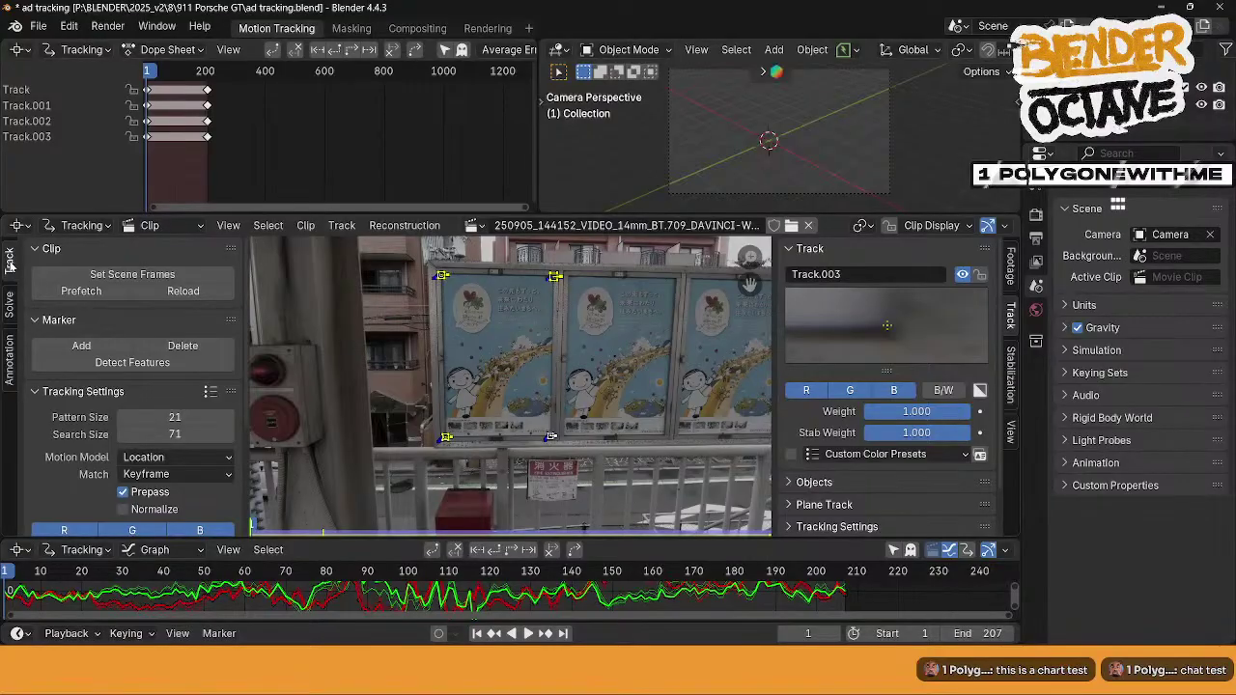
pyautogui.scroll(-3, 77, 284)
pyautogui.scroll(3, 116, 292)
pyautogui.click(10, 303)
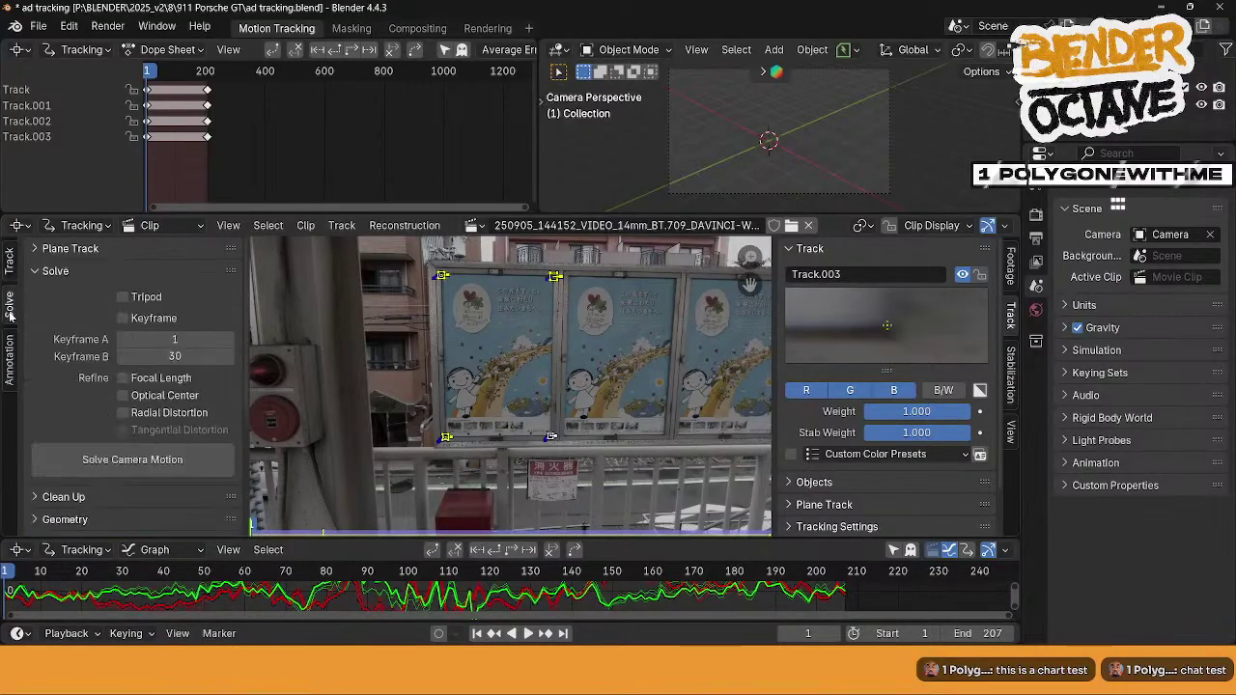
pyautogui.click(58, 249)
pyautogui.click(72, 275)
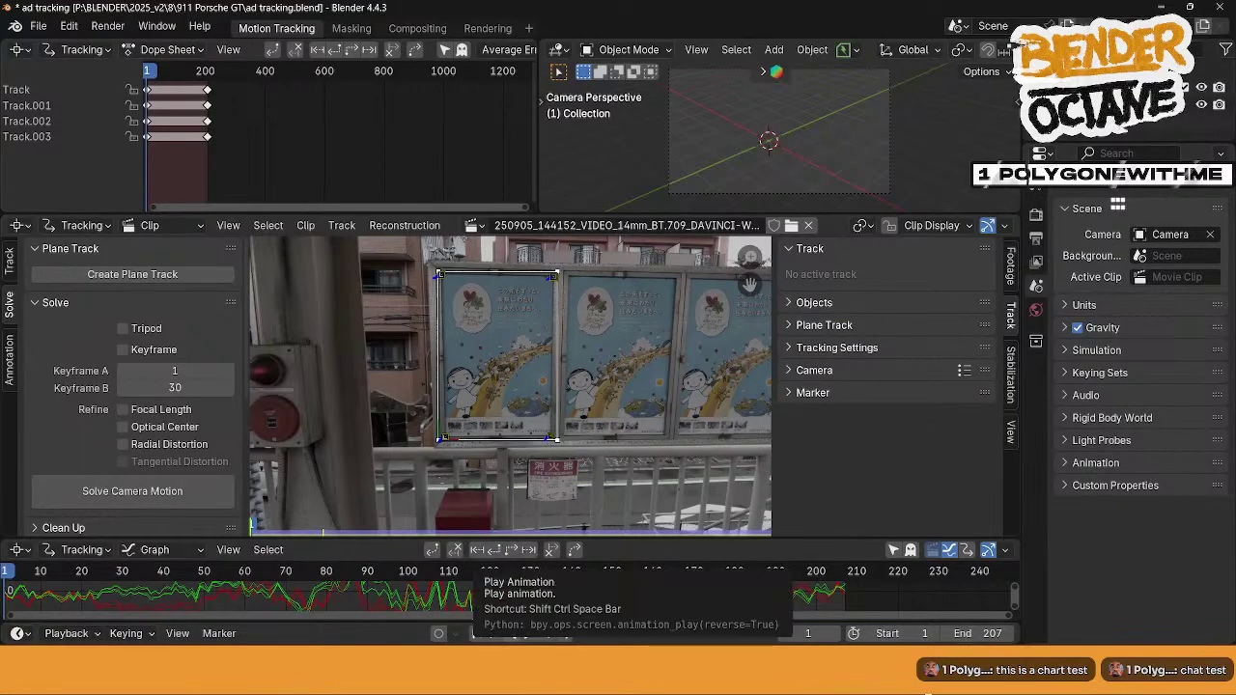
# - Close the Movies & TV window, watch the YouTube reference video up to 2:33, and return to Blender
pyautogui.moveTo(927, 694)
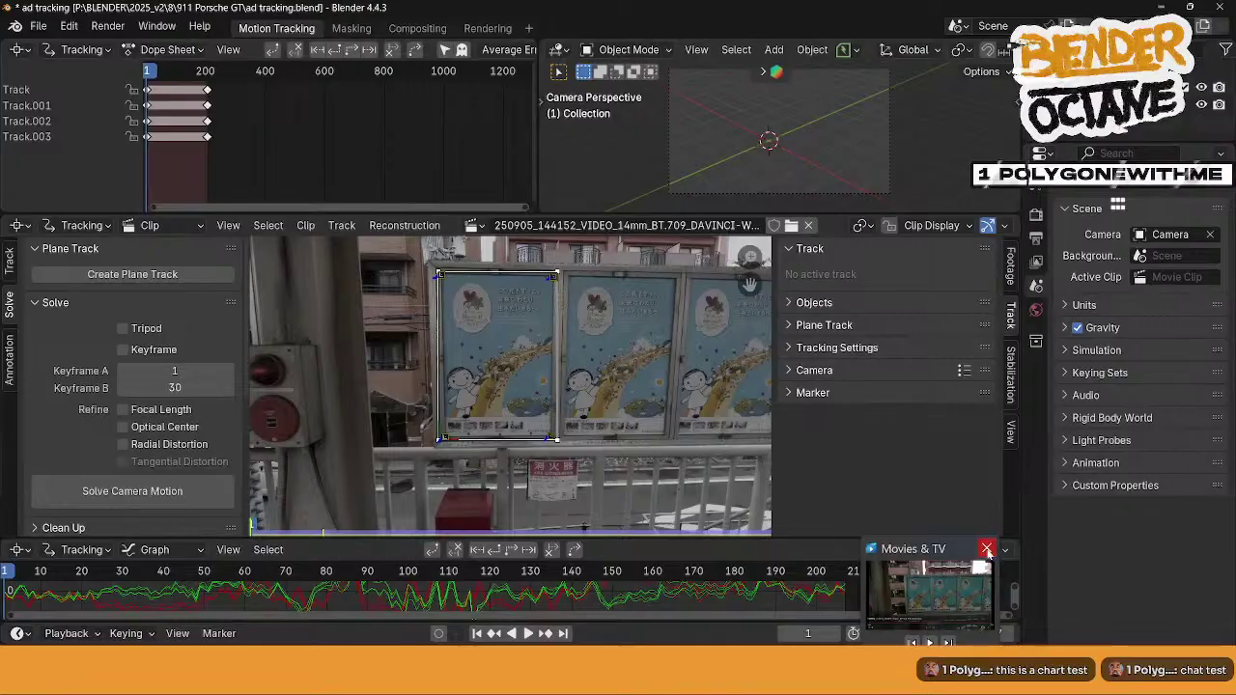
pyautogui.click(985, 552)
pyautogui.moveTo(887, 693)
pyautogui.click(938, 609)
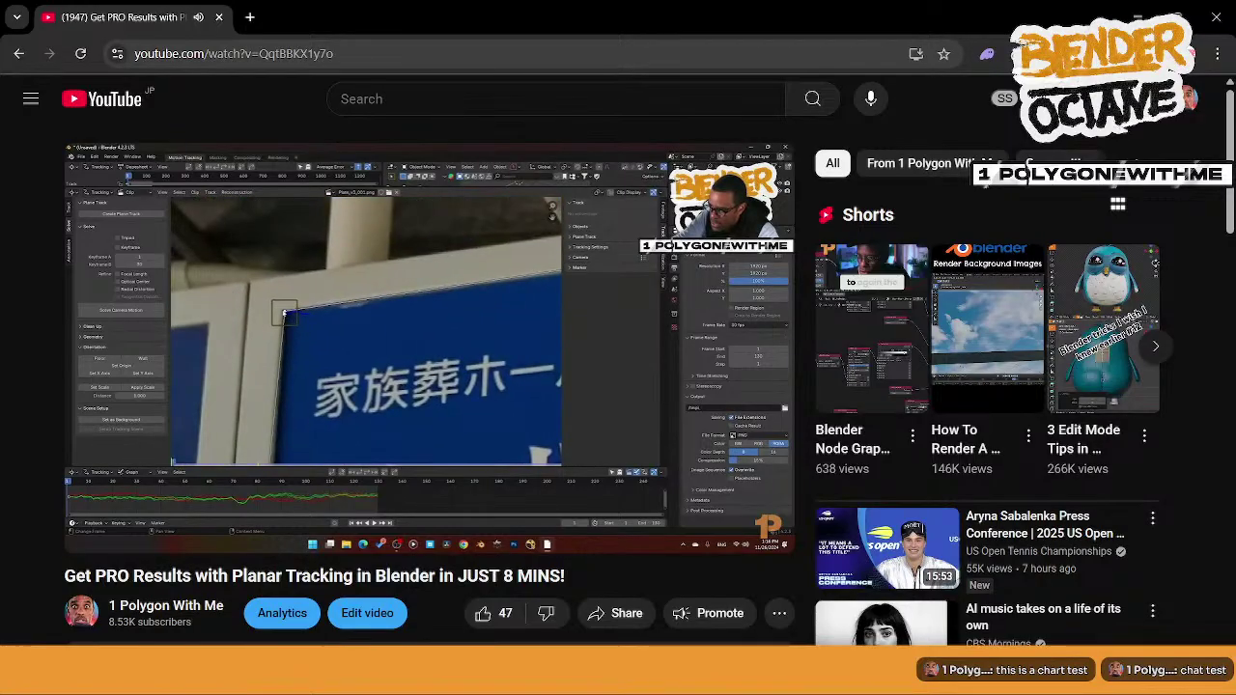
pyautogui.click(615, 389)
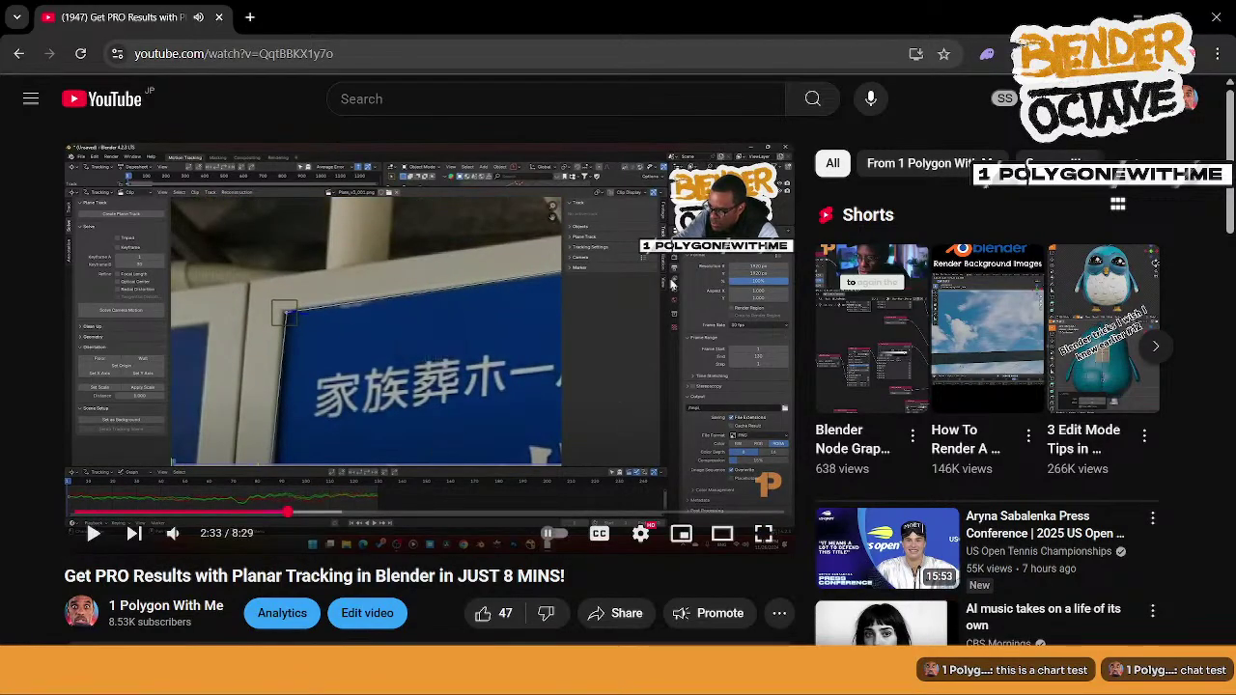
pyautogui.hotkey('alt', 'Tab')
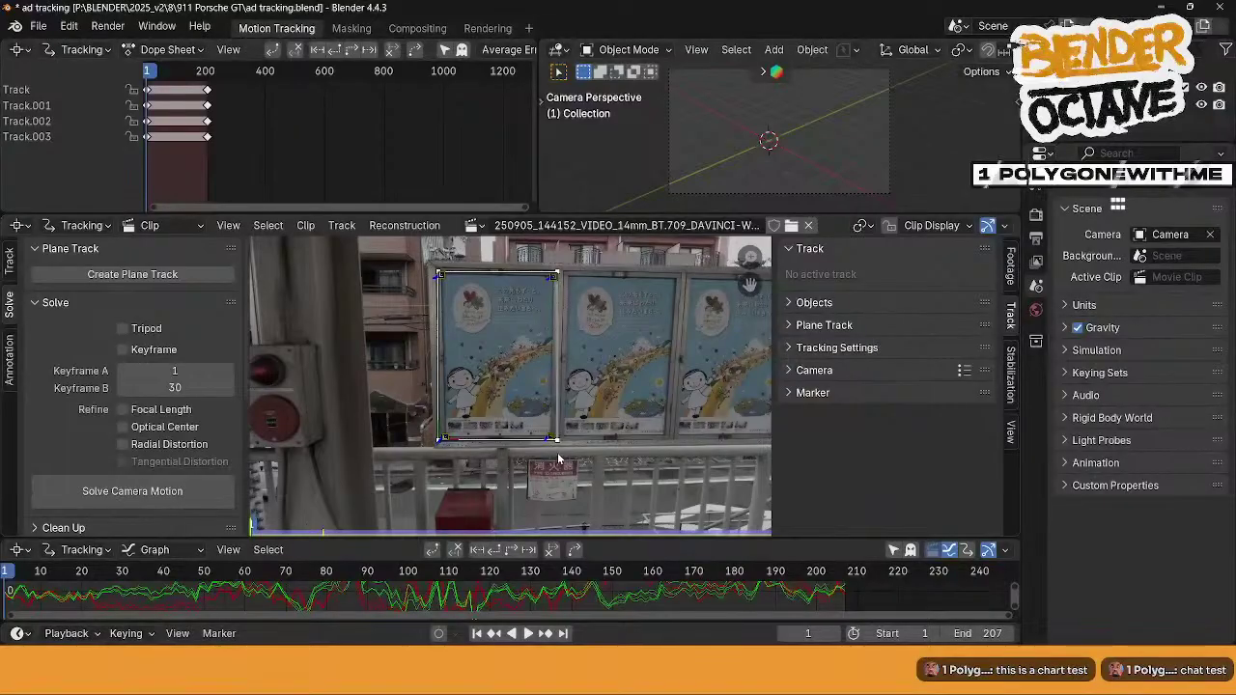
# - Enlarge the clip editor and align the plane track's two upper corners with the first panel's upper inner corners at frame 1
pyautogui.scroll(5, 540, 376)
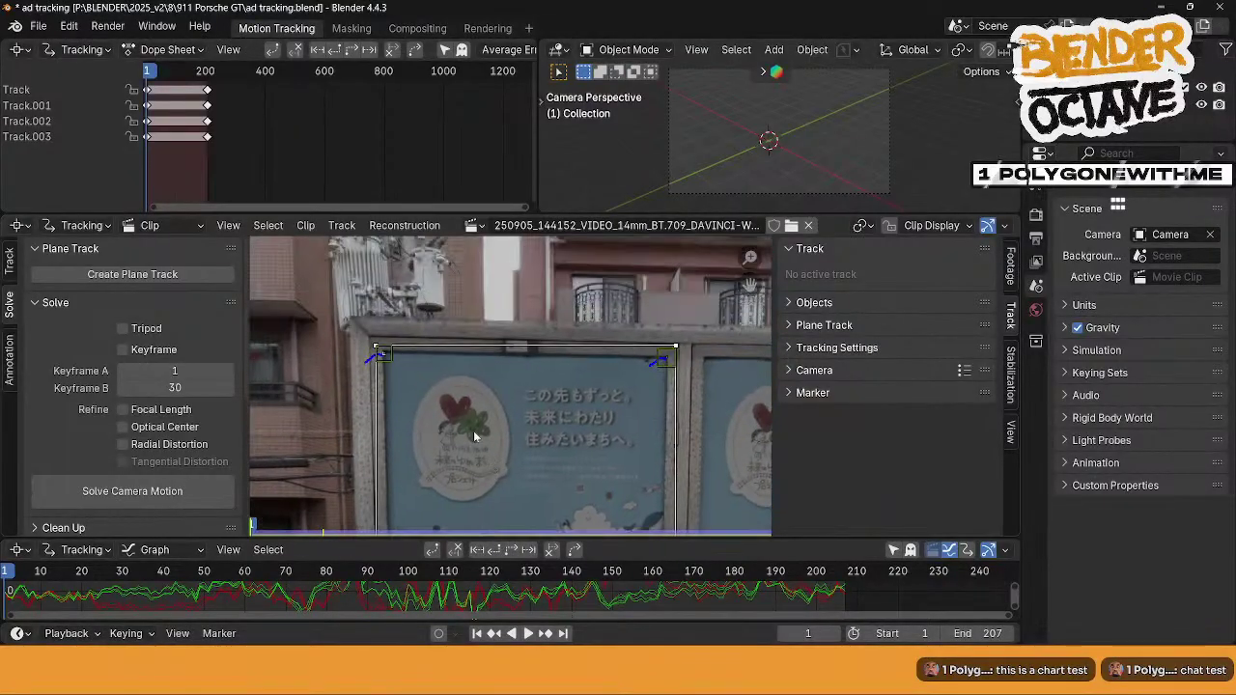
pyautogui.moveTo(567, 214); pyautogui.dragTo(565, 62)
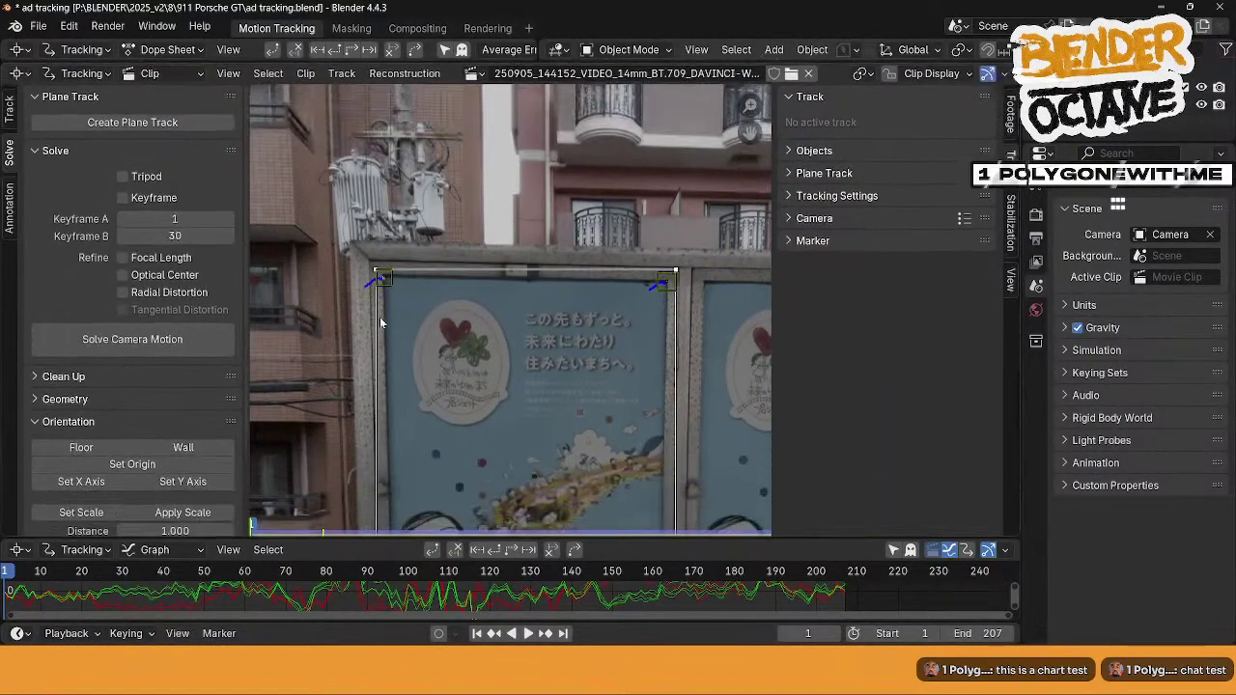
pyautogui.scroll(4, 377, 338)
pyautogui.scroll(-3, 377, 333)
pyautogui.scroll(3, 374, 293)
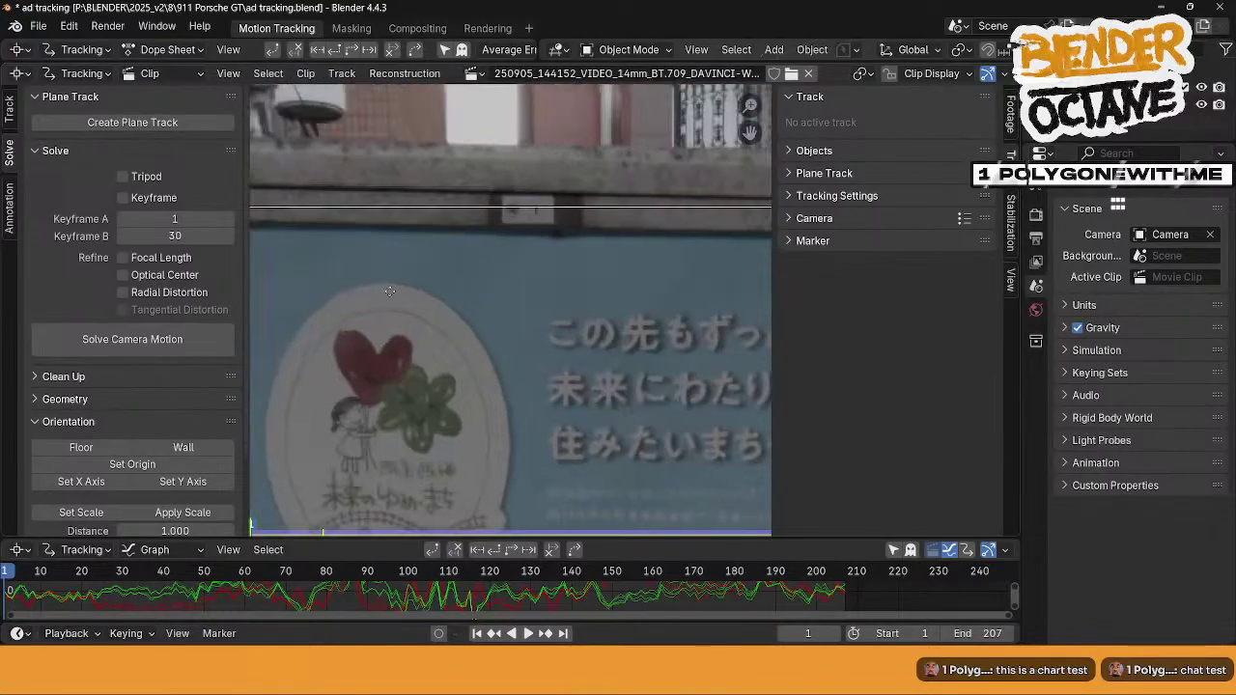
pyautogui.moveTo(345, 290); pyautogui.dragTo(452, 327, button='middle')
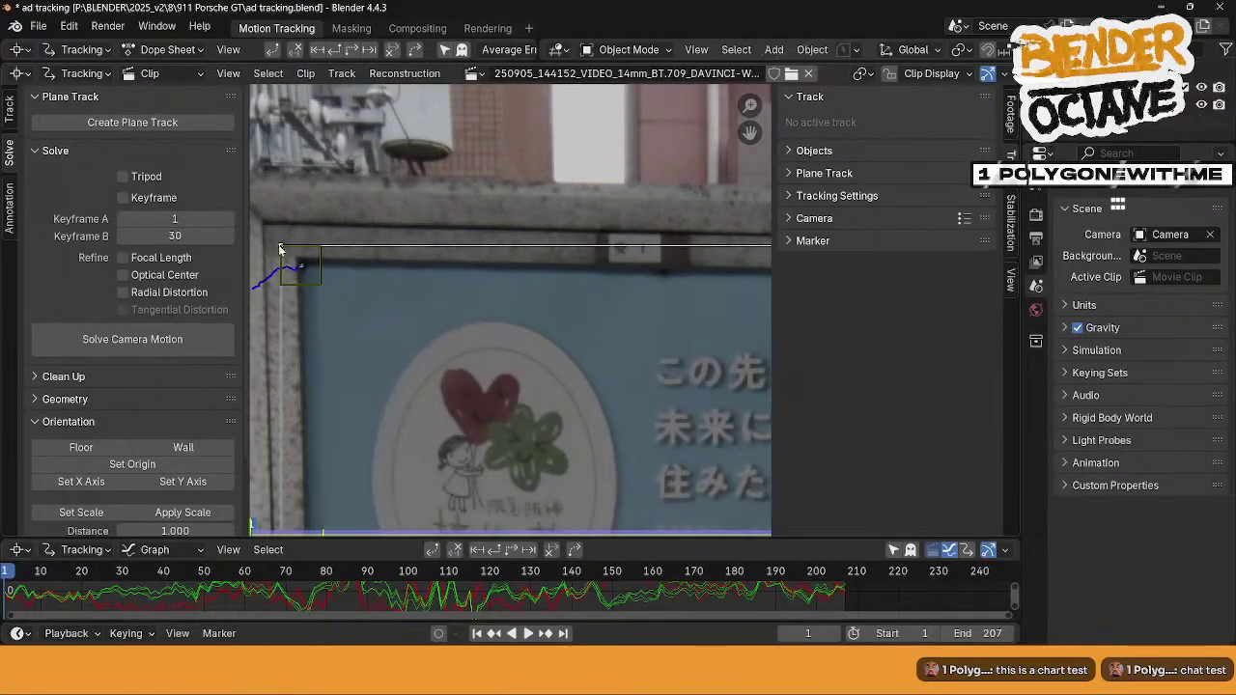
pyautogui.moveTo(280, 249); pyautogui.dragTo(303, 261)
pyautogui.moveTo(509, 351); pyautogui.dragTo(391, 375, button='middle')
pyautogui.moveTo(391, 277); pyautogui.dragTo(367, 307)
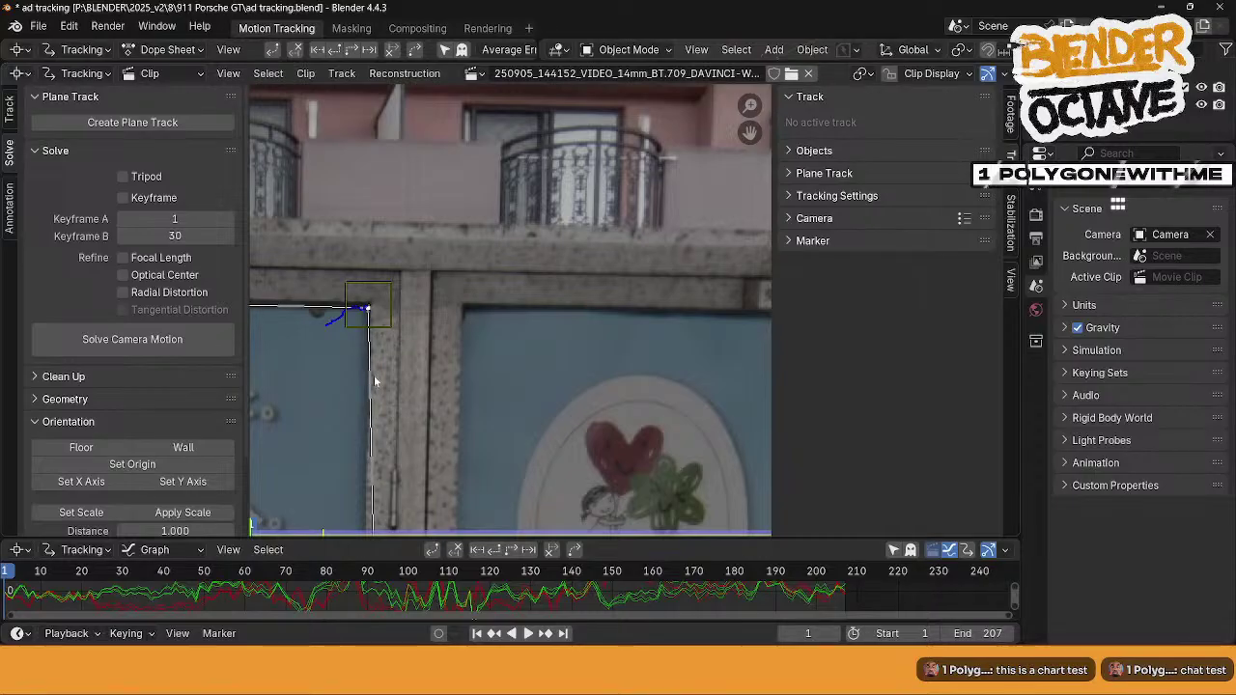
# - Align the plane track's two lower corners with the first panel's lower inner corners at frame 1
pyautogui.moveTo(378, 382); pyautogui.dragTo(461, 297, button='middle')
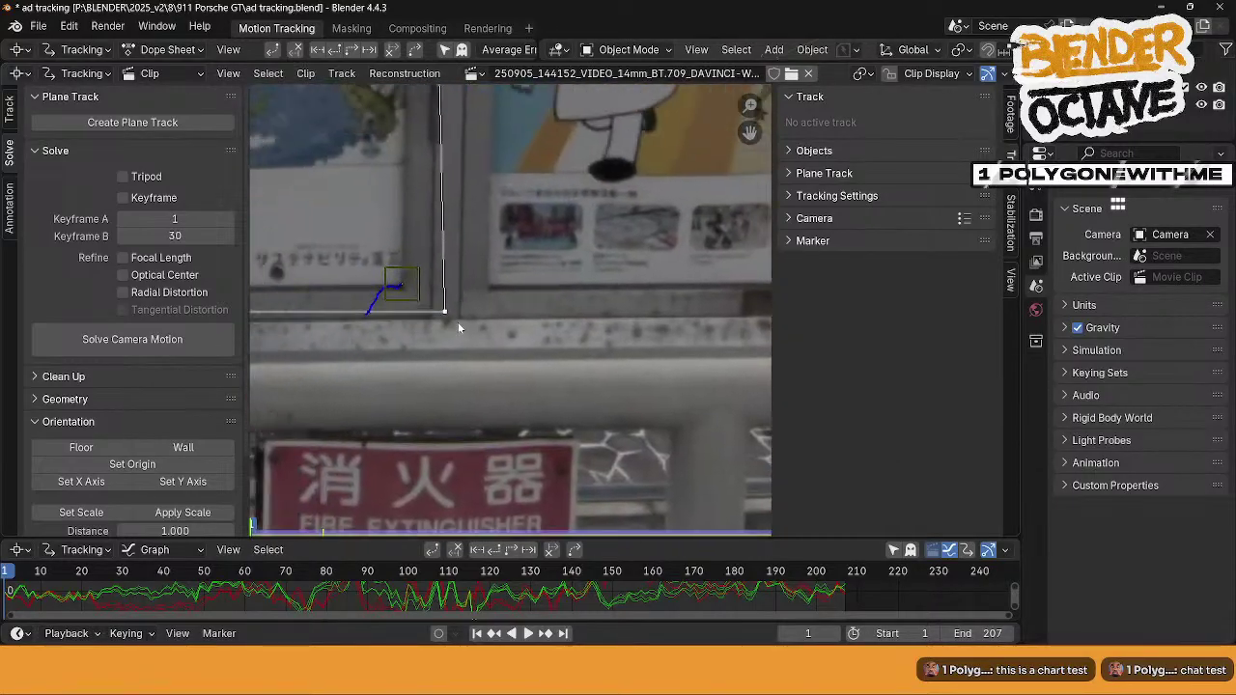
pyautogui.moveTo(444, 311); pyautogui.dragTo(399, 287)
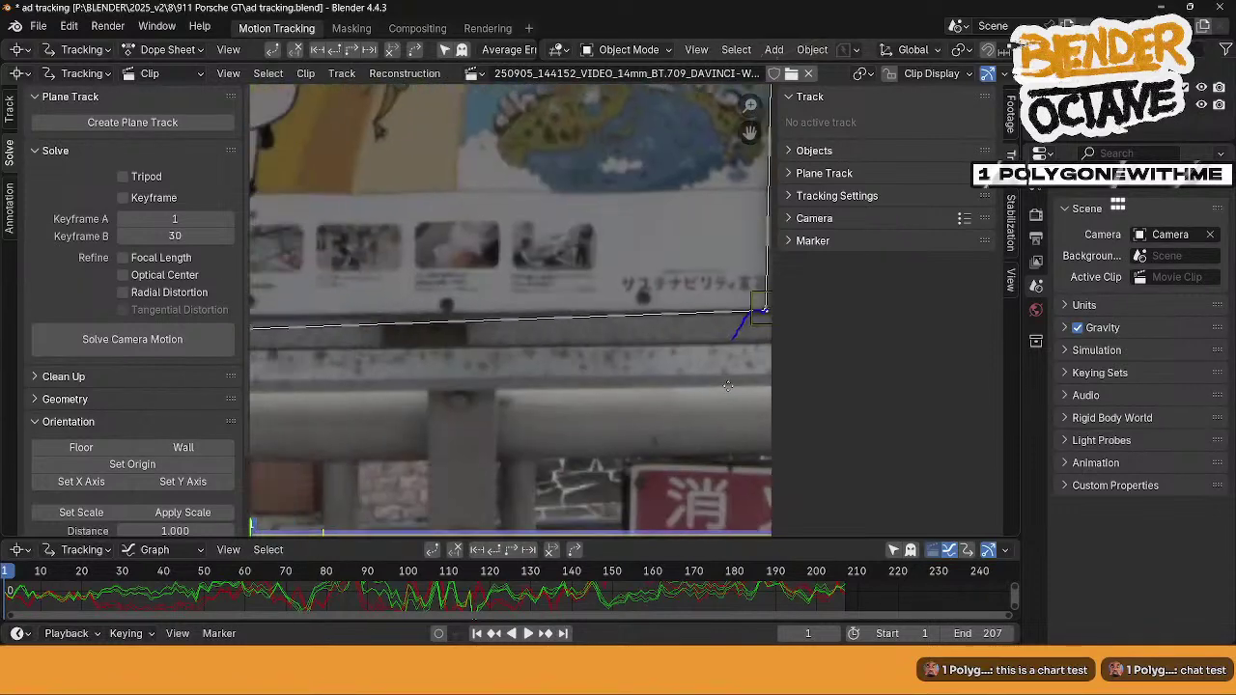
pyautogui.moveTo(321, 324); pyautogui.dragTo(366, 304)
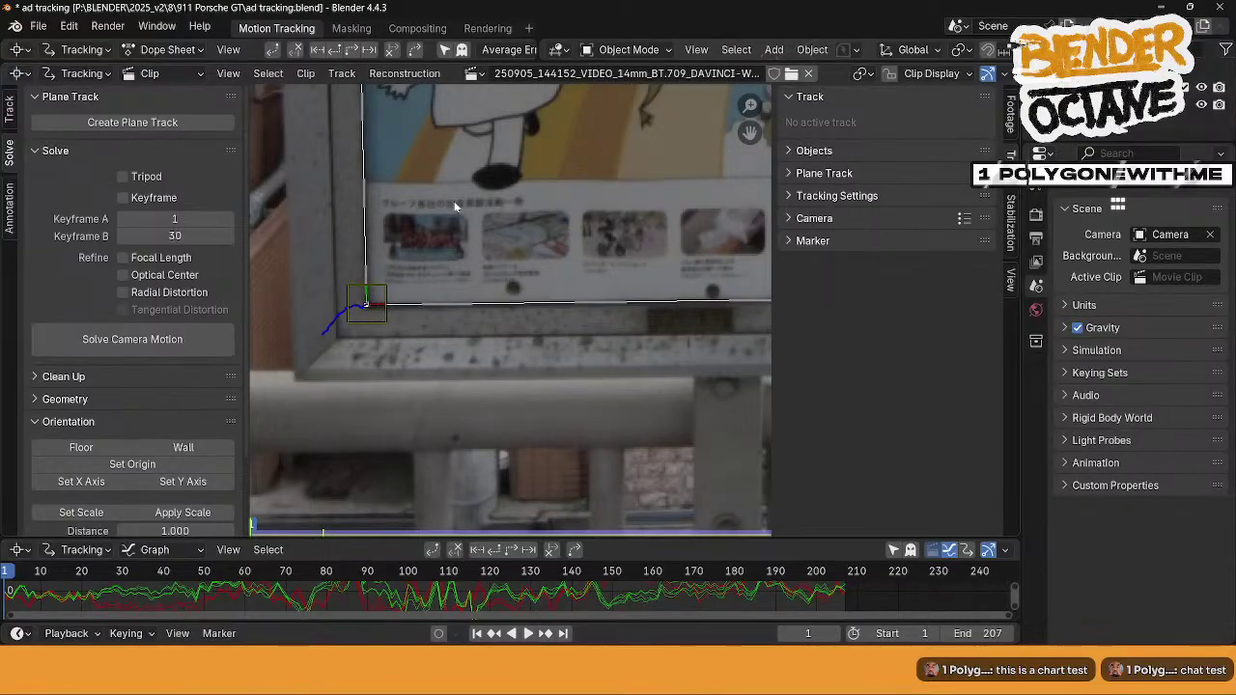
# - Fine-tune the plane track's two upper corners against the first panel's inner frame and check the full outline
pyautogui.moveTo(454, 201); pyautogui.dragTo(471, 526, button='middle')
pyautogui.moveTo(473, 106); pyautogui.dragTo(490, 534, button='middle')
pyautogui.moveTo(451, 224); pyautogui.dragTo(455, 448, button='middle')
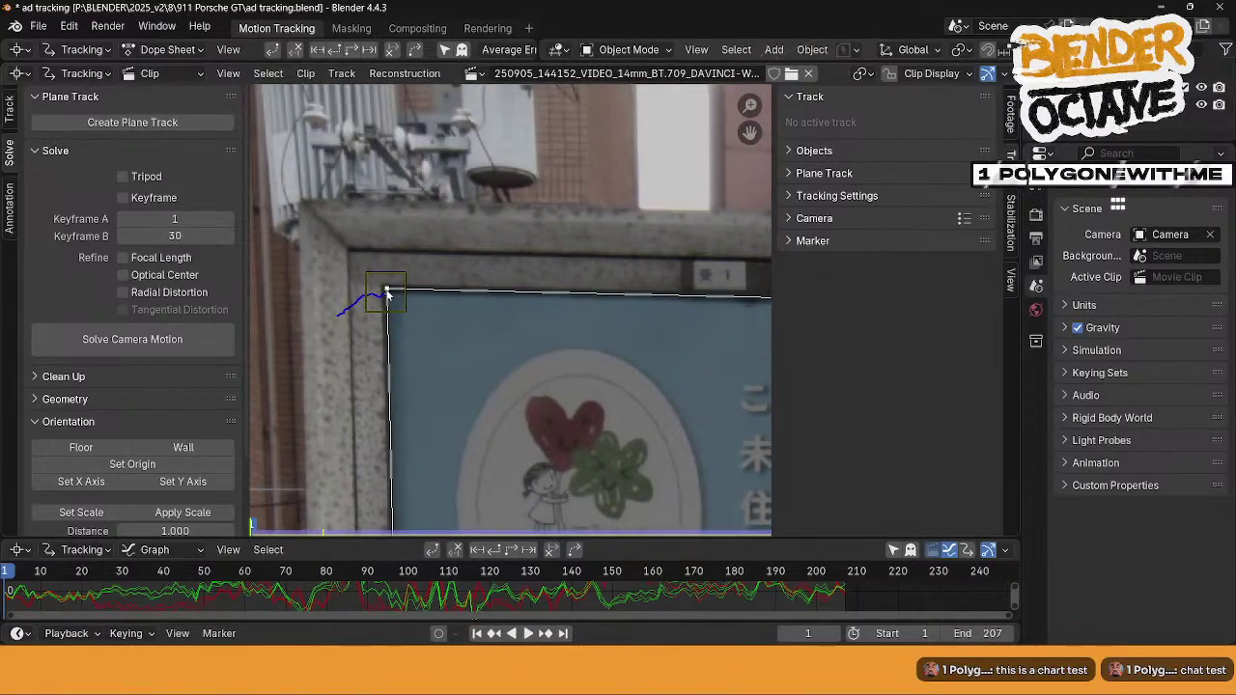
pyautogui.moveTo(386, 288); pyautogui.dragTo(385, 286)
pyautogui.moveTo(554, 335)
pyautogui.mouseDown(button='middle')
pyautogui.moveTo(452, 271)
pyautogui.moveTo(461, 266)
pyautogui.mouseUp(button='middle')
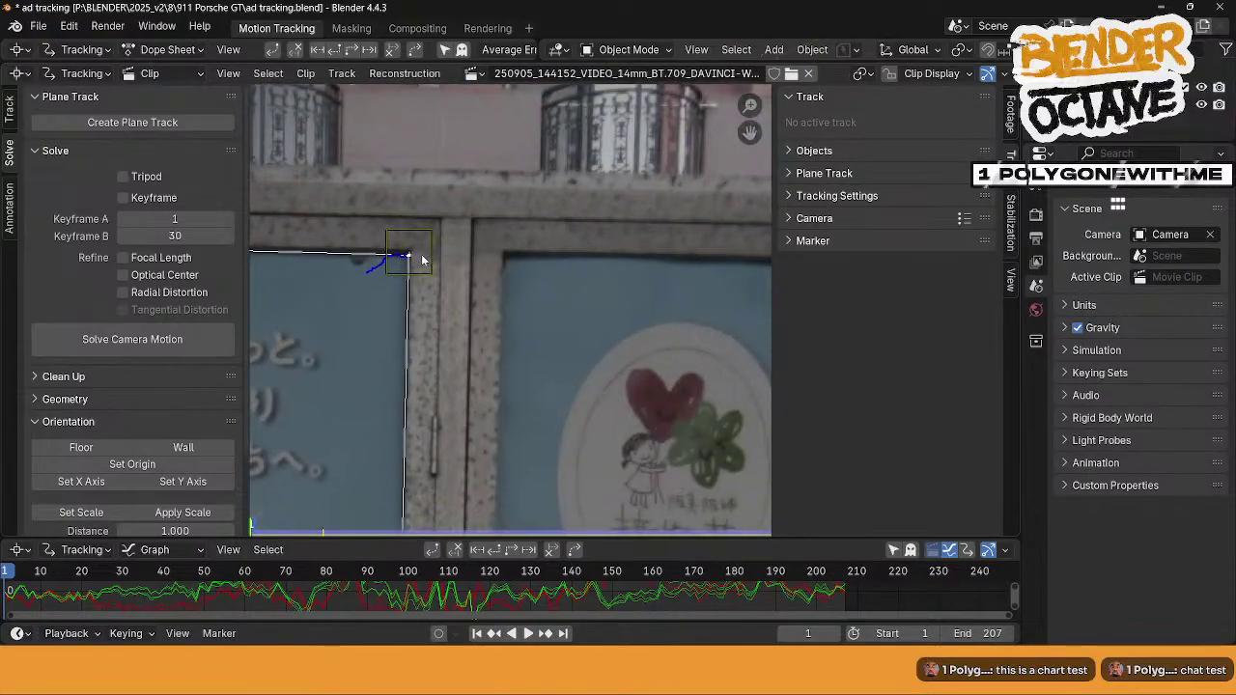
pyautogui.moveTo(408, 256); pyautogui.dragTo(409, 254)
pyautogui.moveTo(460, 376); pyautogui.dragTo(513, 538, button='middle')
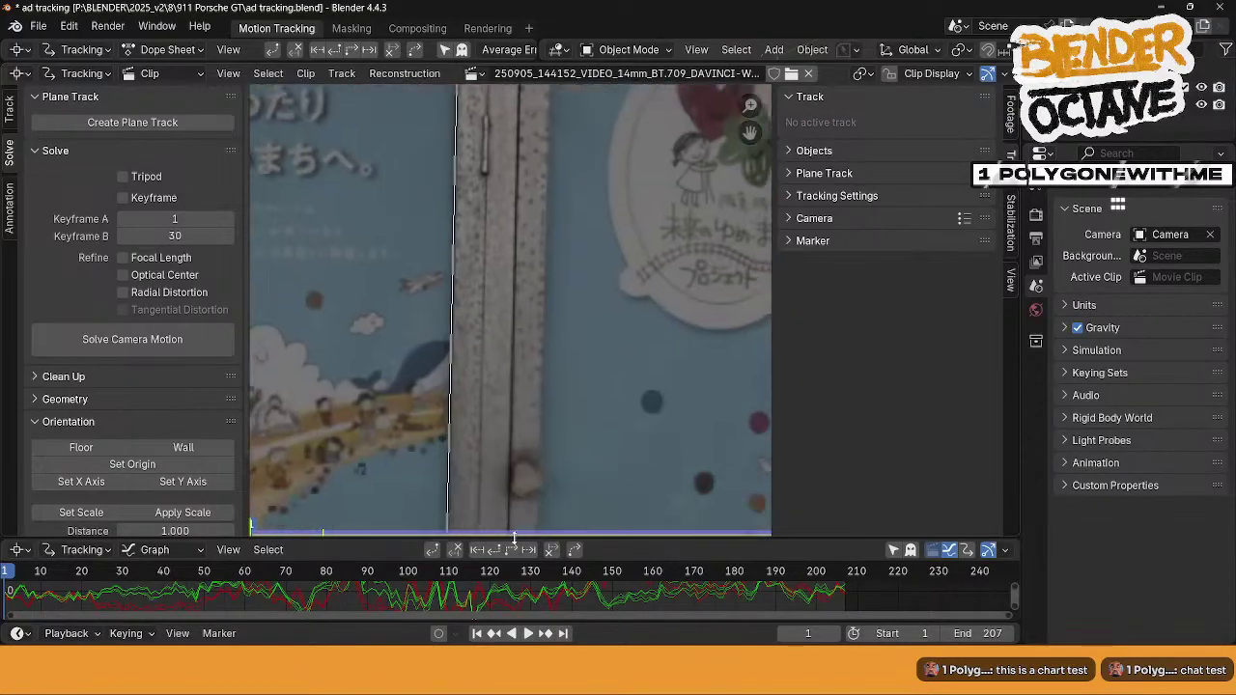
pyautogui.moveTo(482, 489); pyautogui.dragTo(471, 147, button='middle')
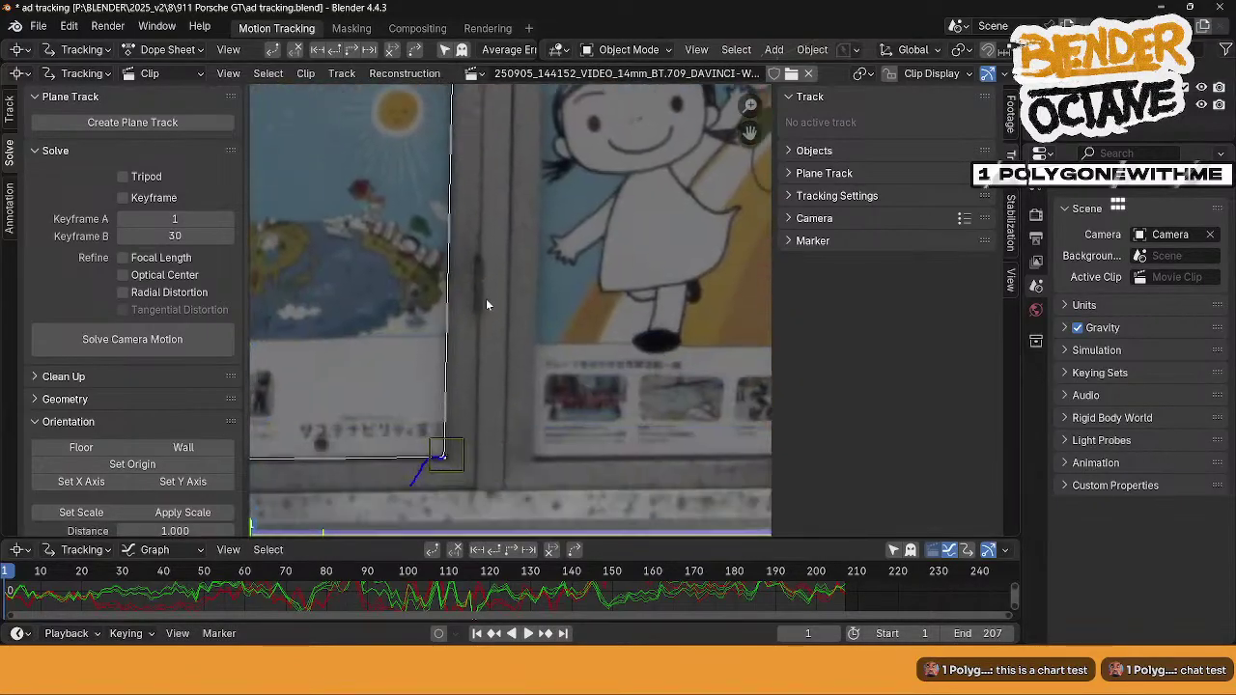
pyautogui.scroll(-6, 487, 298)
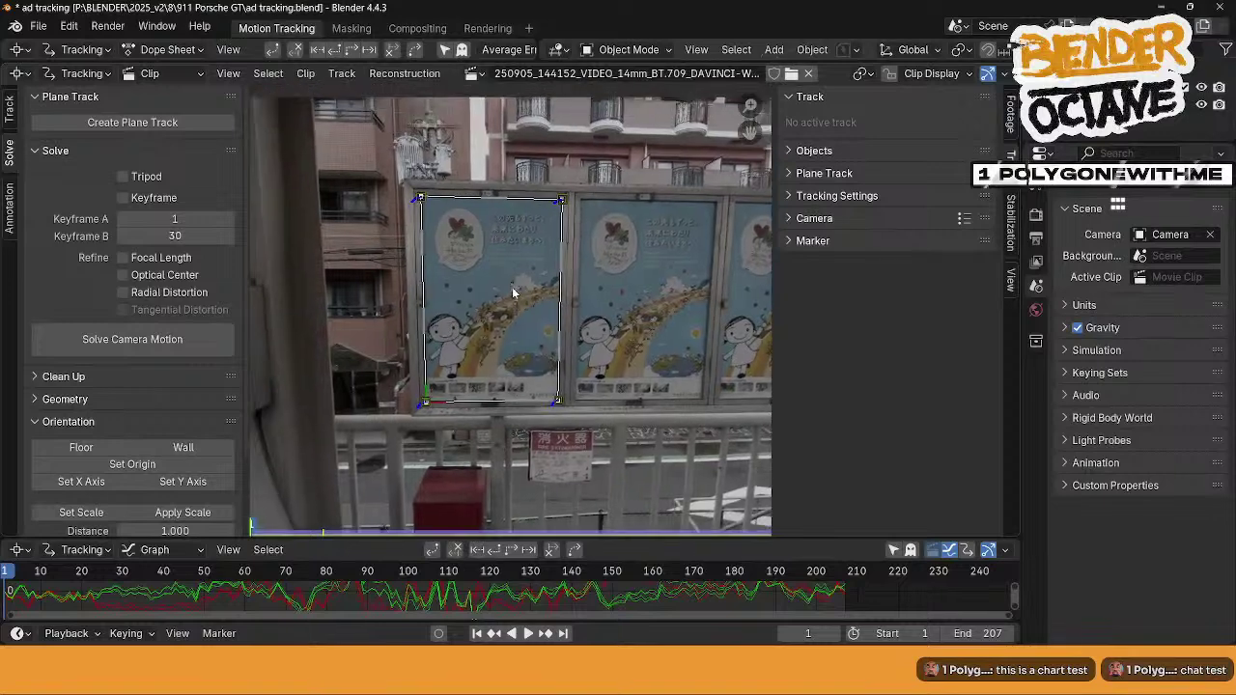
pyautogui.moveTo(514, 293); pyautogui.dragTo(499, 253, button='middle')
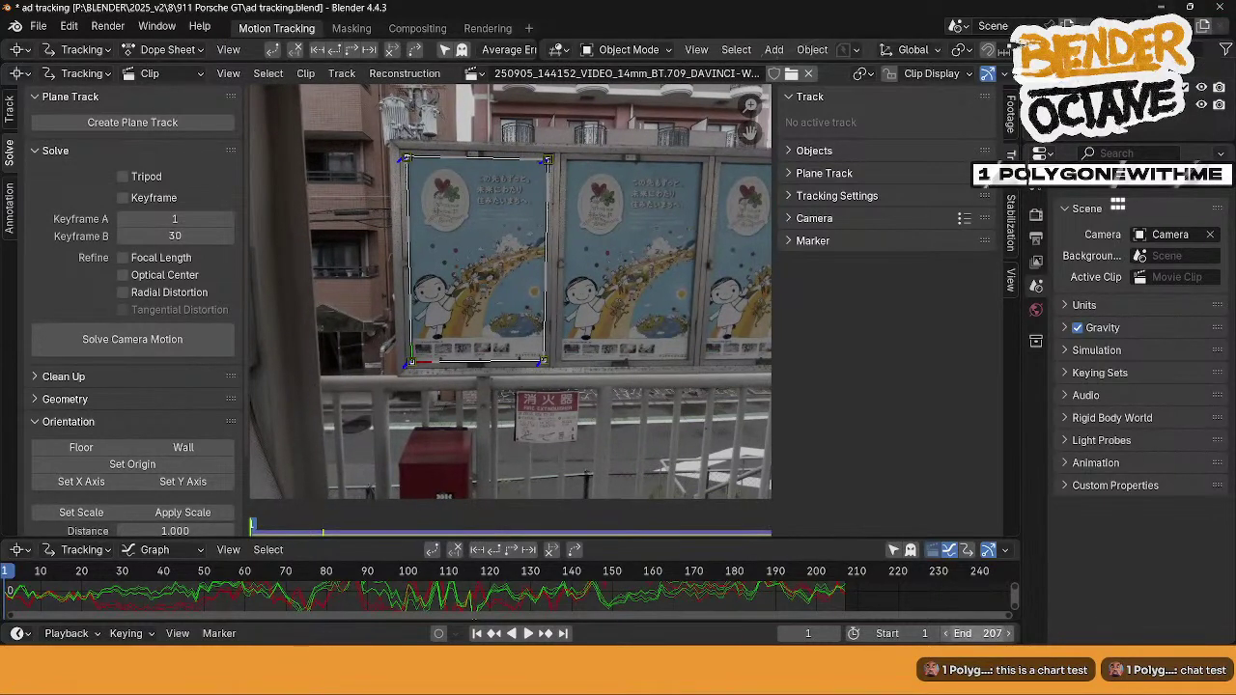
# - Switch to the YouTube planar tracking video, watch it from 2:34 to the compositor node setup, pause it, and return to Blender
pyautogui.moveTo(888, 664)
pyautogui.click(904, 618)
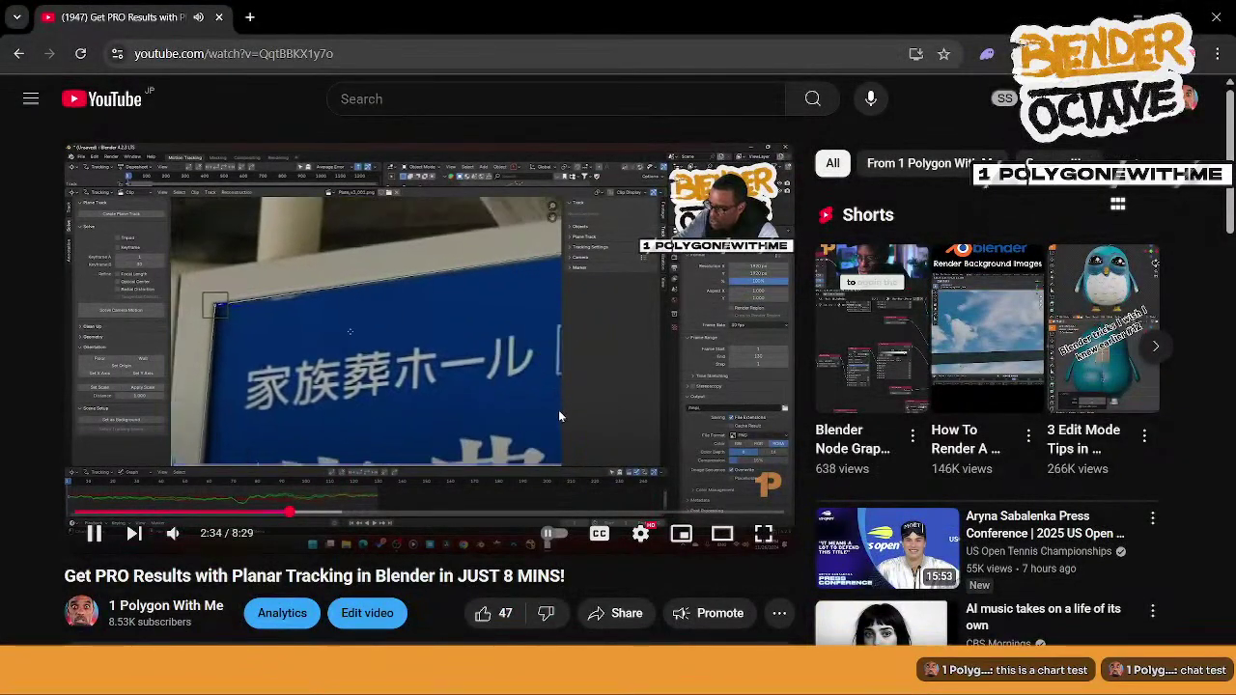
pyautogui.press('Right')
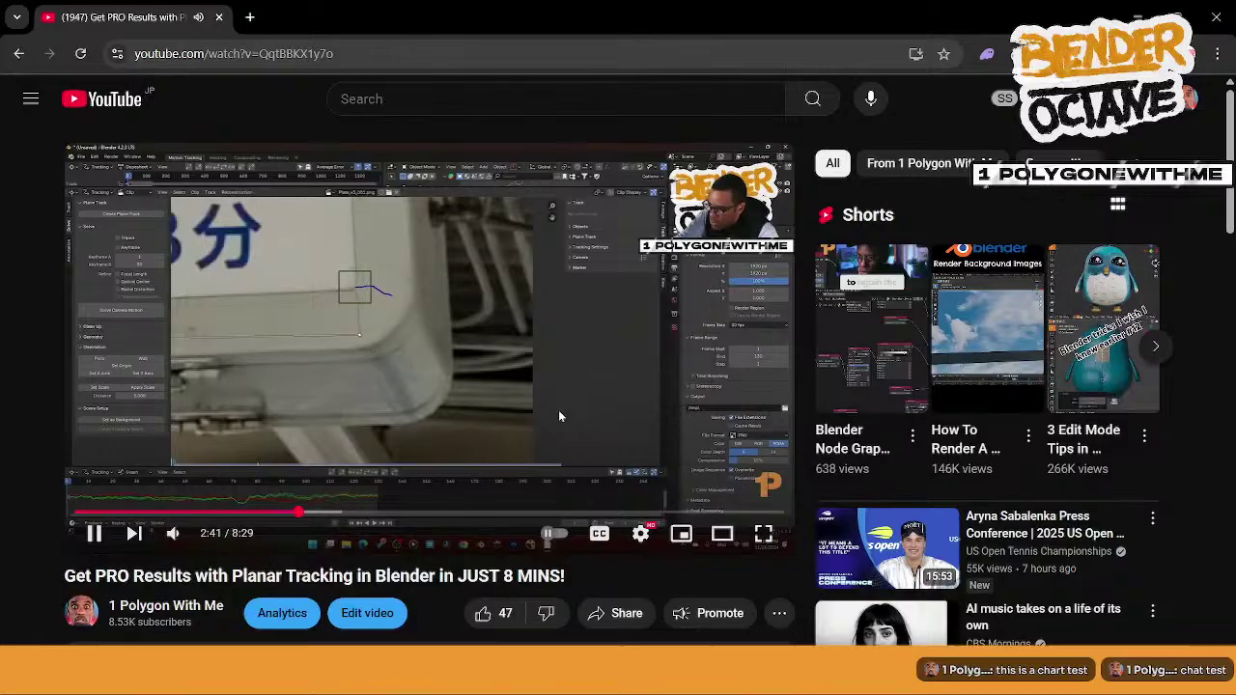
pyautogui.press('Right')
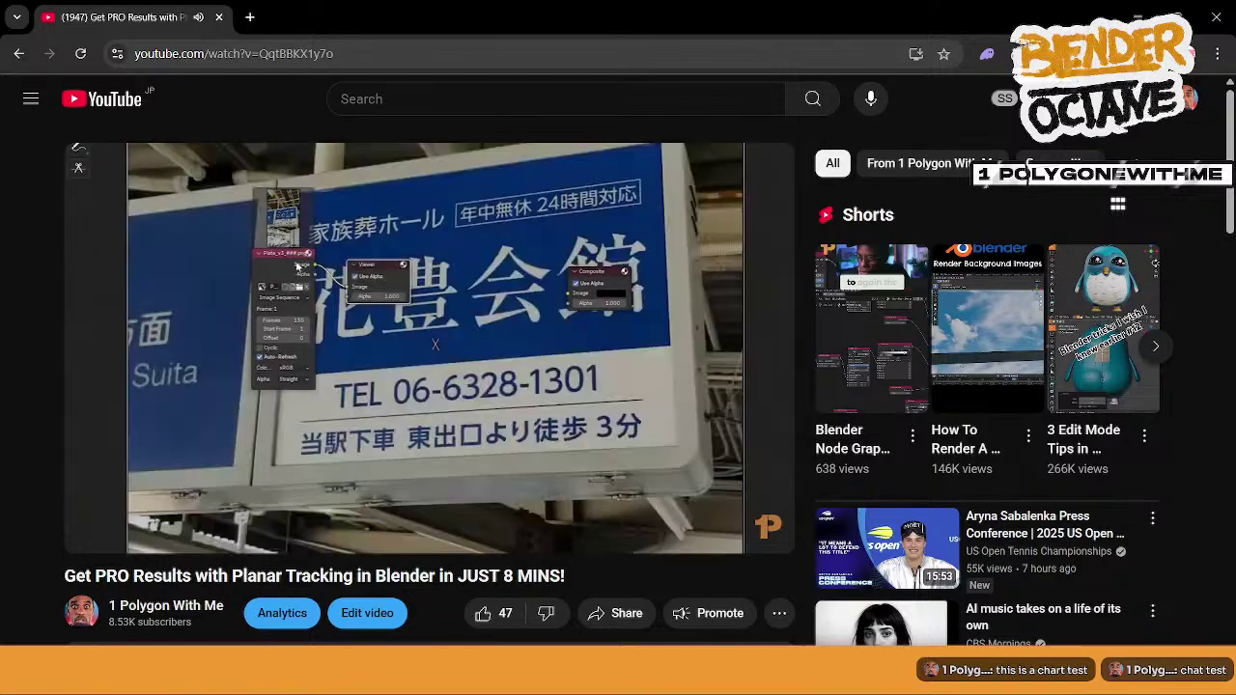
pyautogui.click(532, 422)
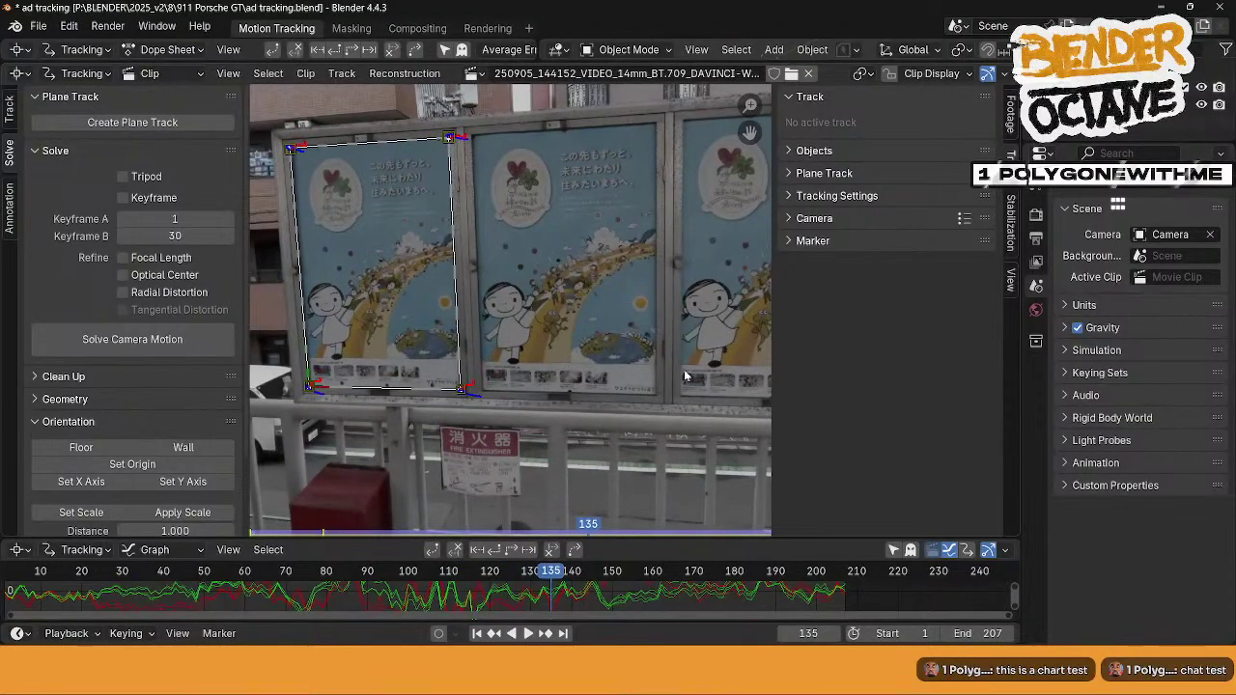
# - Pause the clip at frame 135 and inspect the plane track's fit on the first panel and the neighbouring billboard panels
pyautogui.press('space')
pyautogui.moveTo(639, 367); pyautogui.dragTo(582, 406, button='middle')
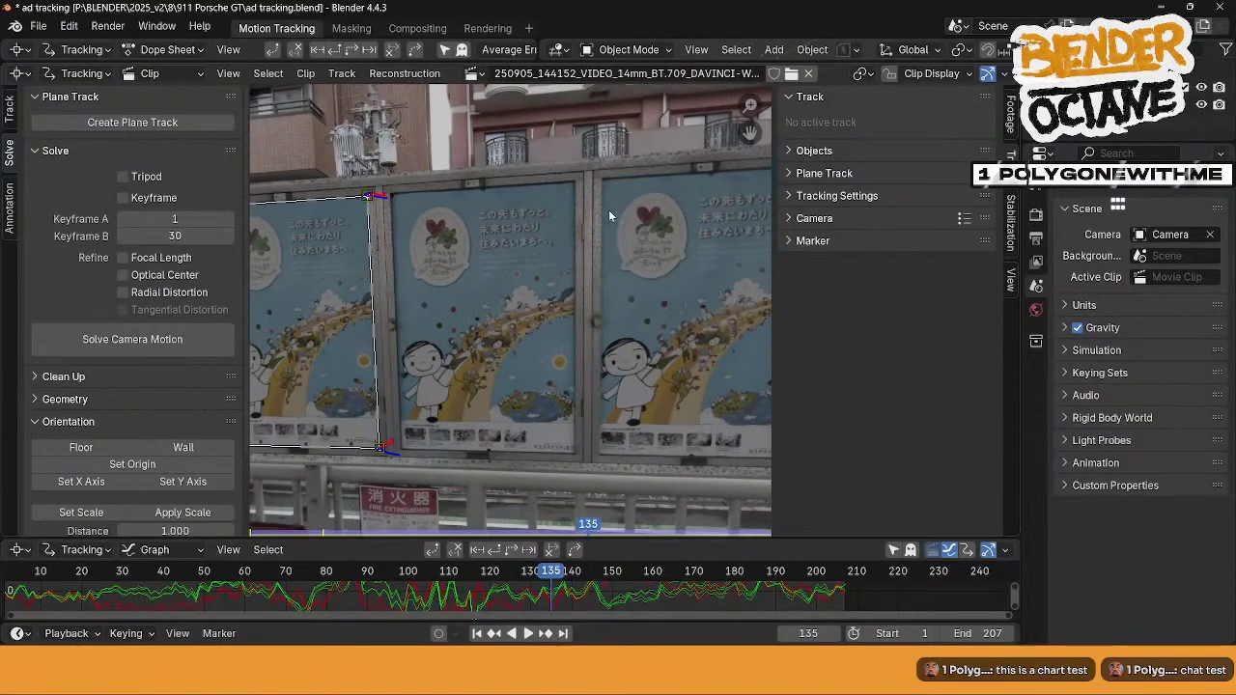
pyautogui.scroll(-1, 541, 299)
pyautogui.moveTo(469, 328); pyautogui.dragTo(486, 322, button='middle')
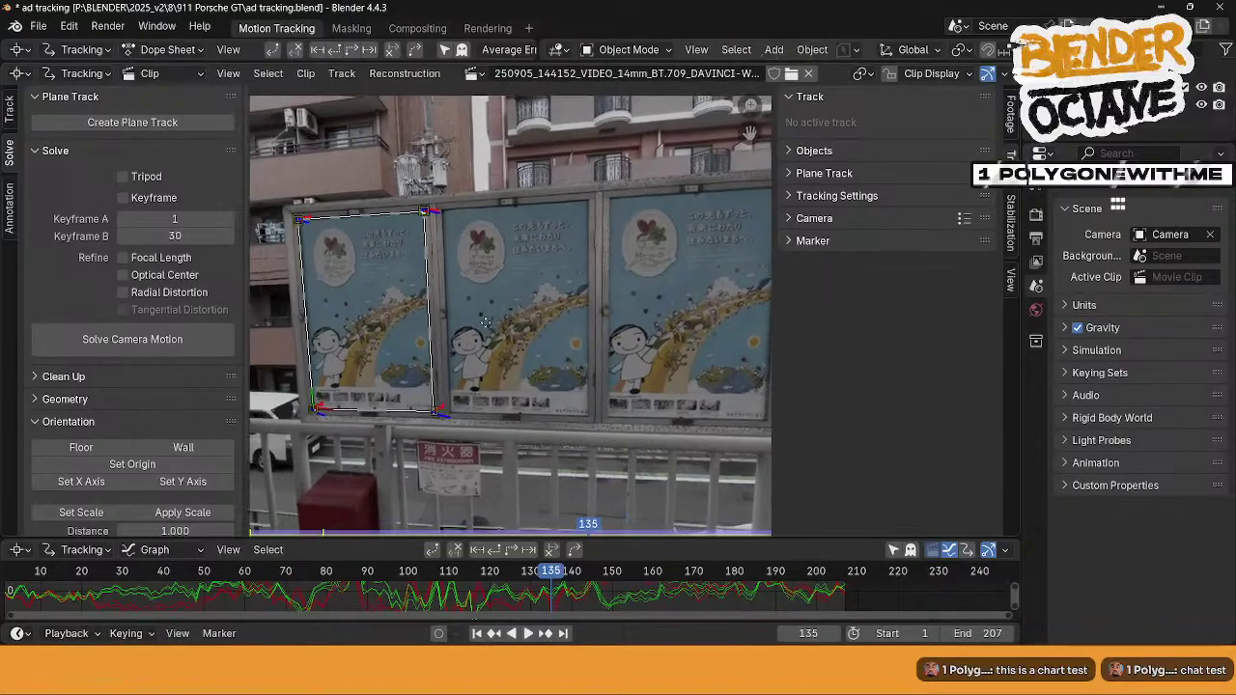
pyautogui.moveTo(635, 250); pyautogui.dragTo(543, 252, button='middle')
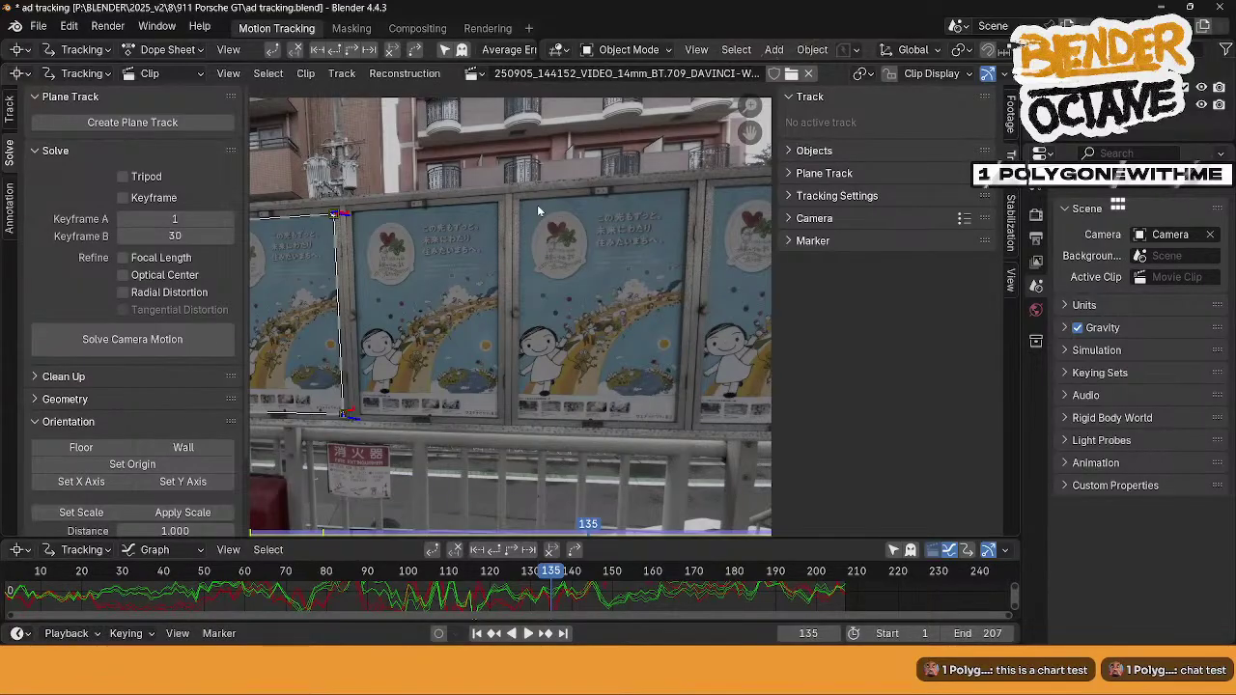
pyautogui.moveTo(429, 300); pyautogui.dragTo(531, 287, button='middle')
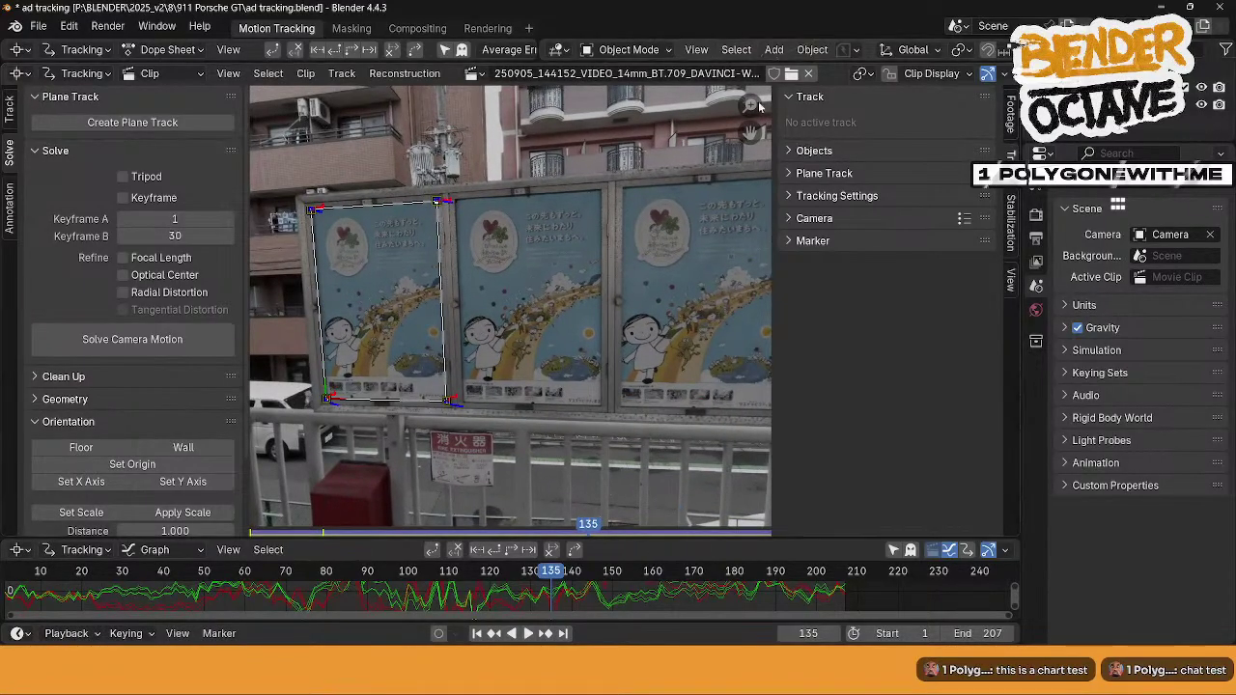
# - Open the Compositing workspace and enable Use Nodes for the scene
pyautogui.click(425, 28)
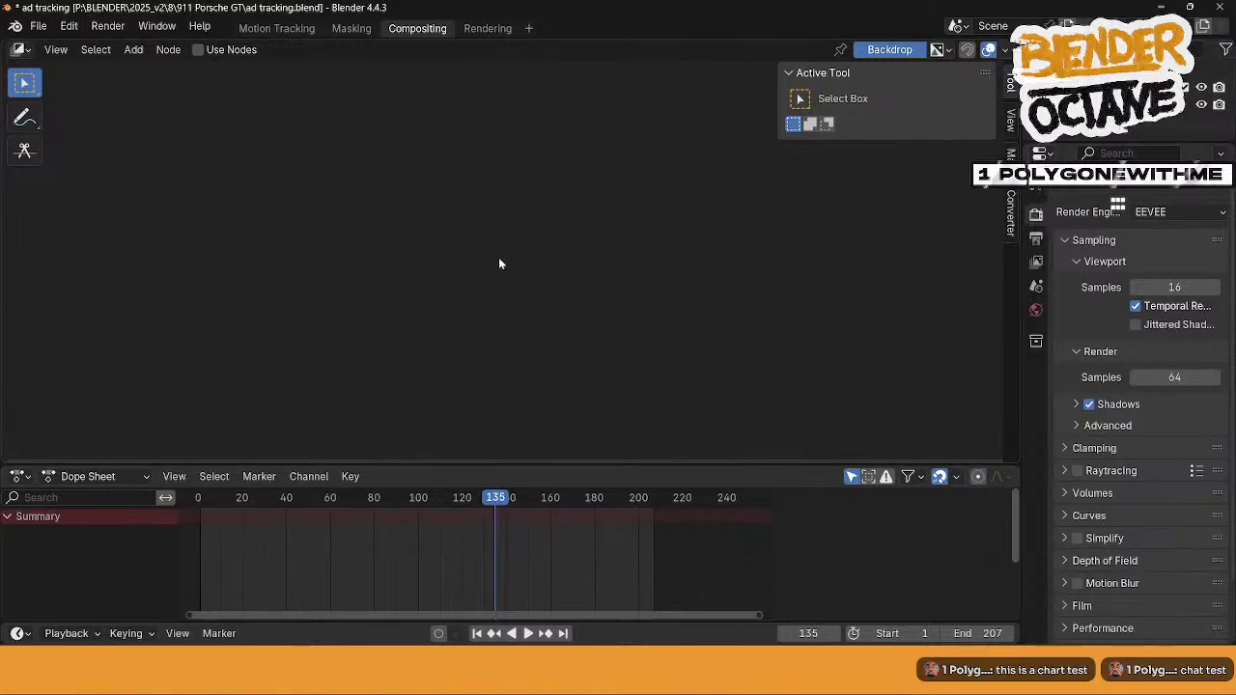
pyautogui.moveTo(396, 329); pyautogui.dragTo(391, 331, button='middle')
pyautogui.click(198, 49)
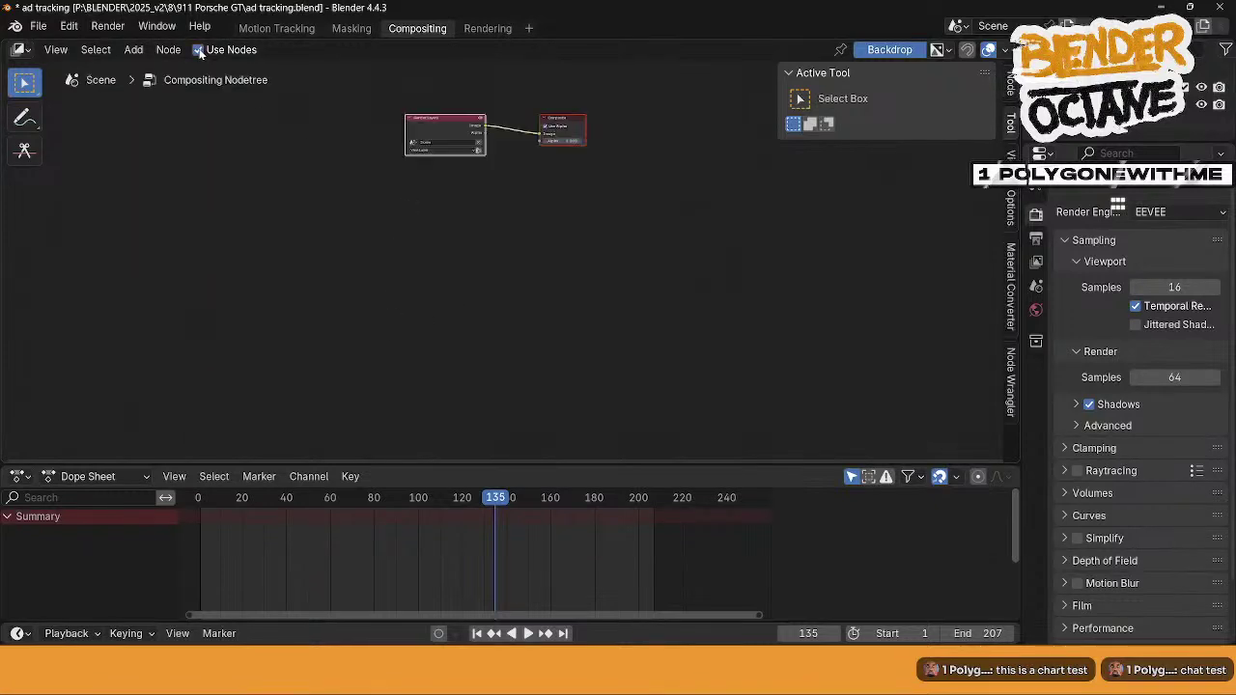
pyautogui.moveTo(533, 238); pyautogui.dragTo(512, 338, button='middle')
pyautogui.scroll(3, 511, 338)
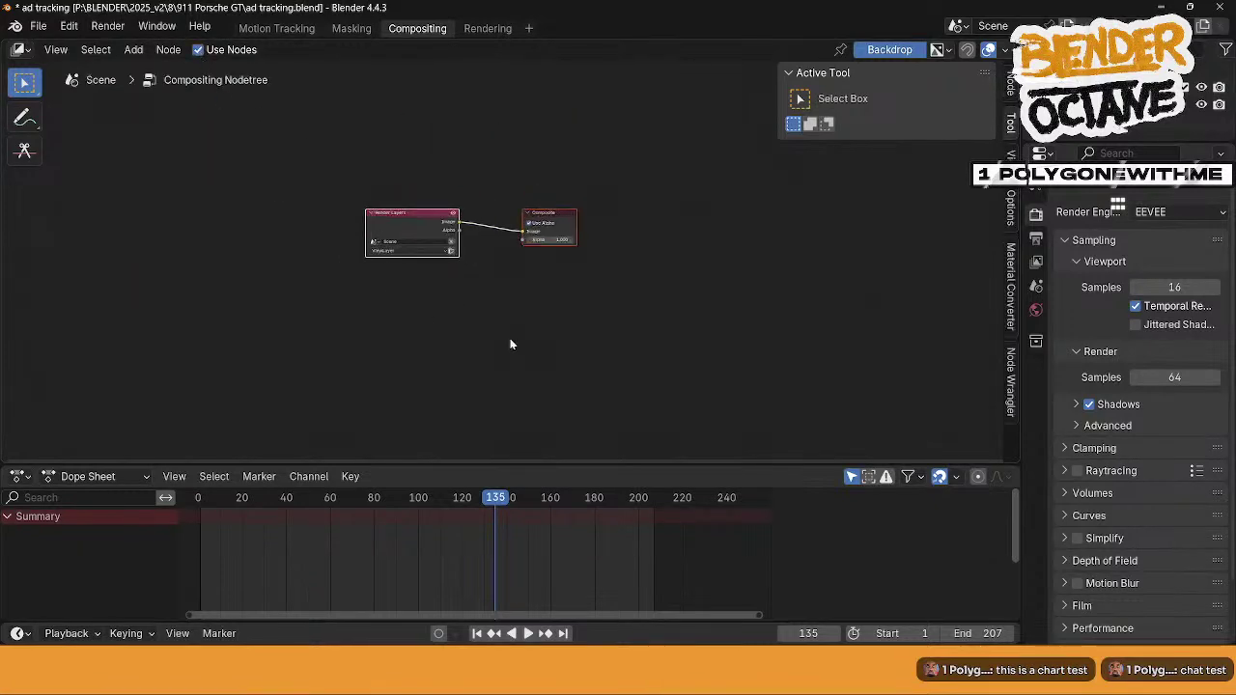
# - Add a Viewer node, place it below the Composite node, and delete the Render Layers node
pyautogui.keyDown('ctrl'); pyautogui.keyDown('shift'); pyautogui.click(375, 208); pyautogui.keyUp('shift'); pyautogui.keyUp('ctrl')
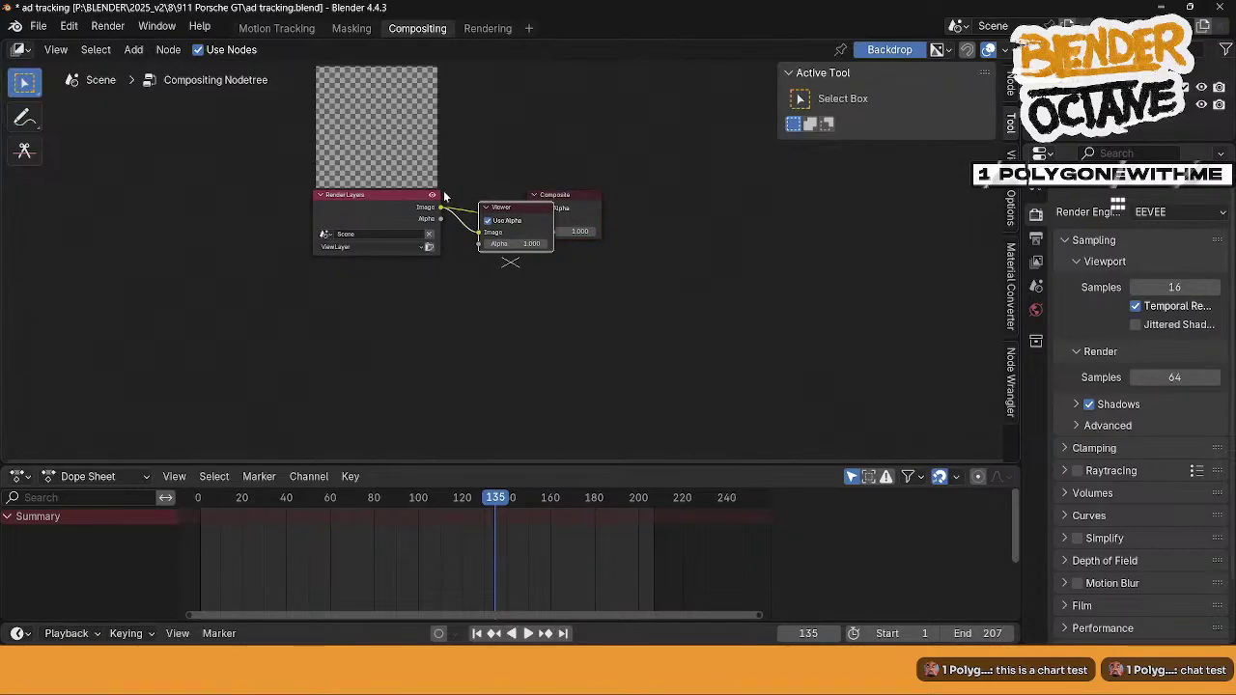
pyautogui.moveTo(534, 210); pyautogui.dragTo(699, 341)
pyautogui.moveTo(342, 211); pyautogui.dragTo(137, 317)
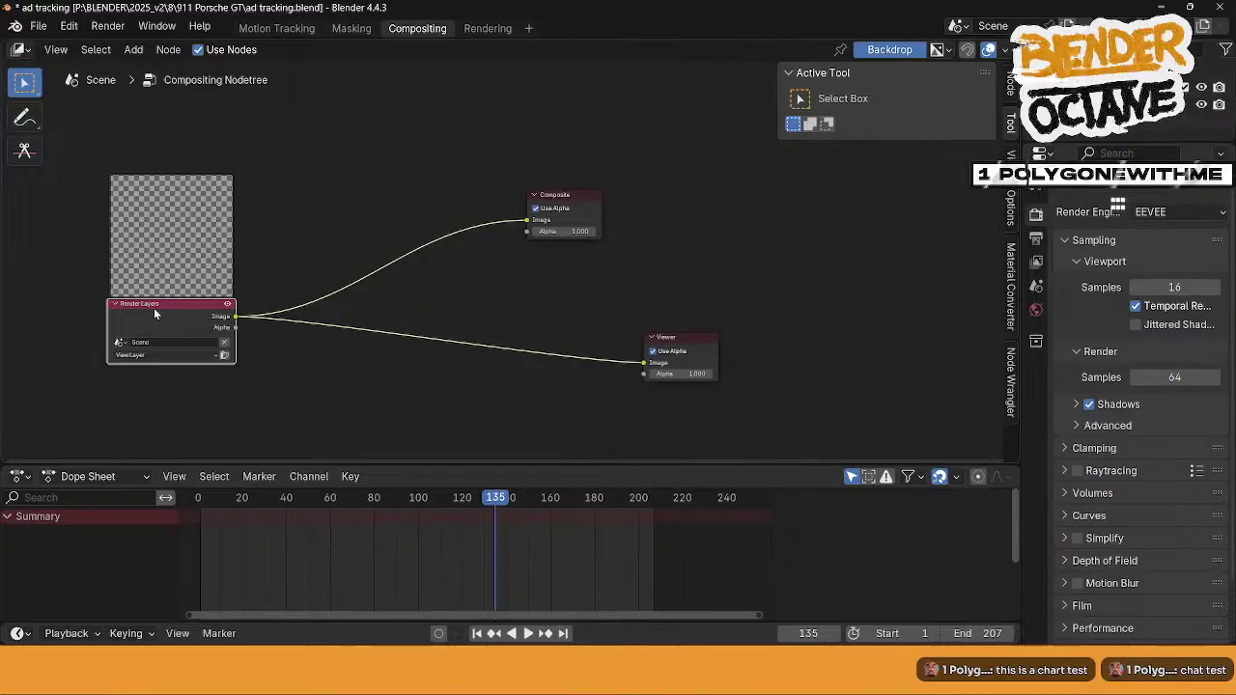
pyautogui.press('x')
pyautogui.hotkey('shift', 'a')
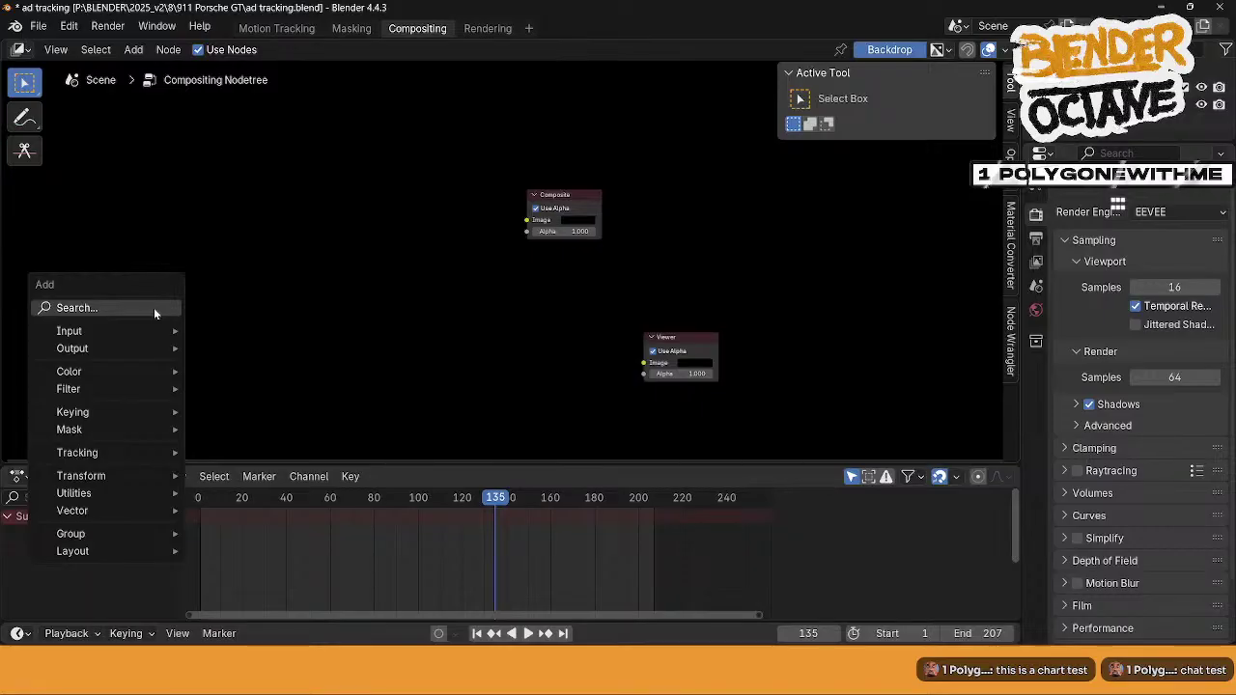
pyautogui.click(154, 308)
pyautogui.write('im')
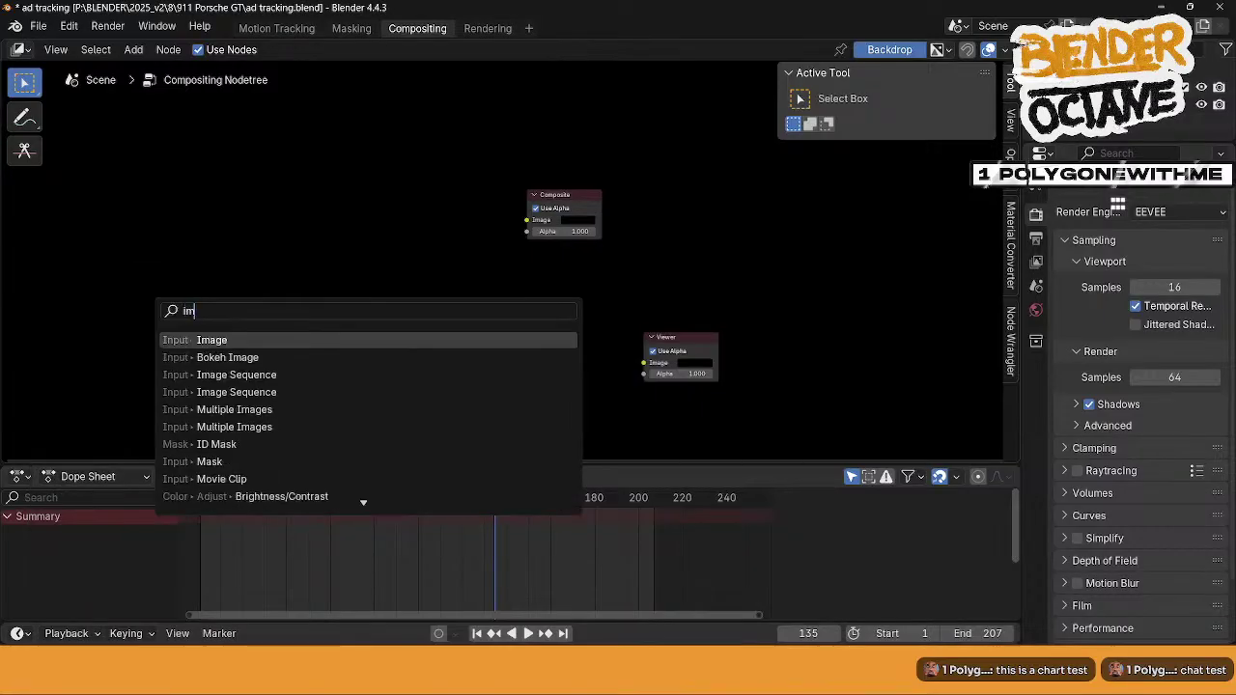
pyautogui.press('Down')
pyautogui.press('Down')
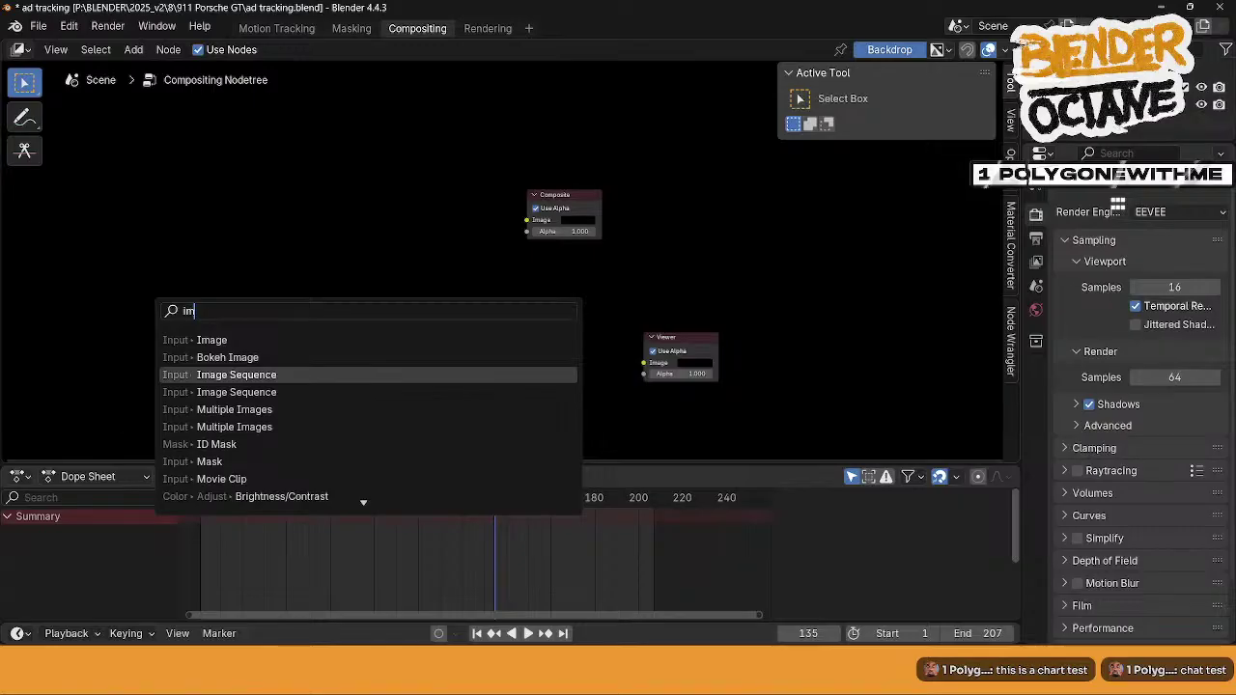
pyautogui.press('Return')
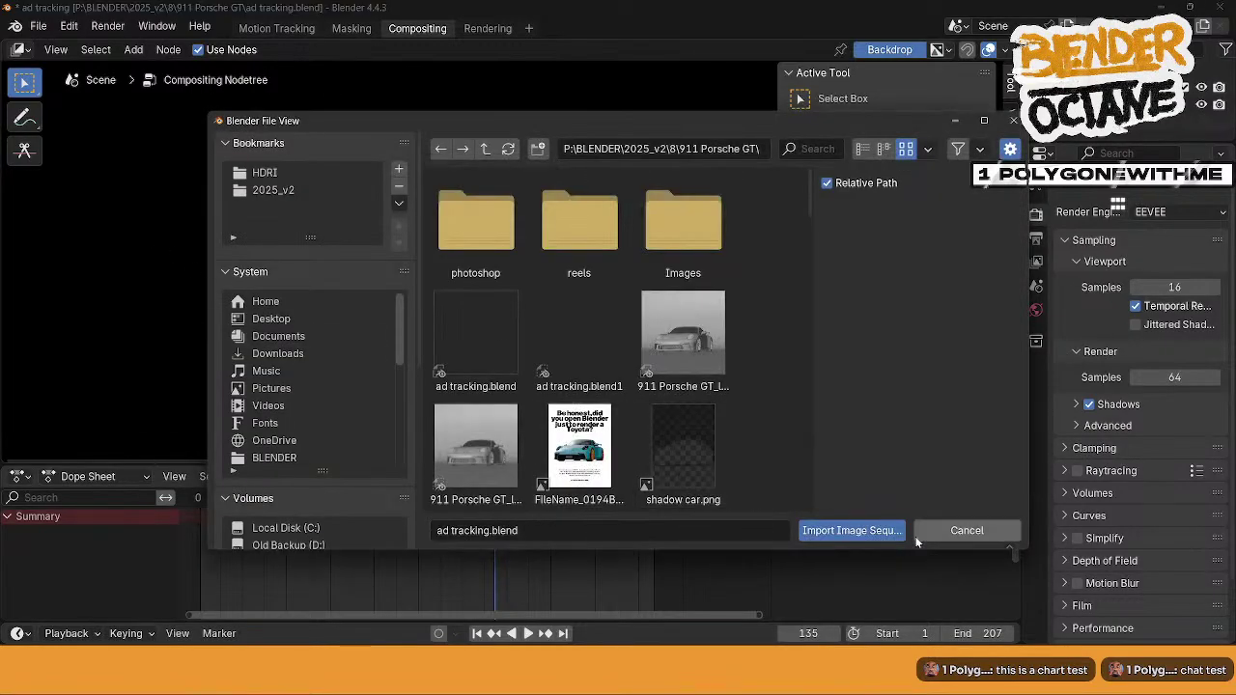
pyautogui.click(966, 532)
pyautogui.hotkey('shift', 'a')
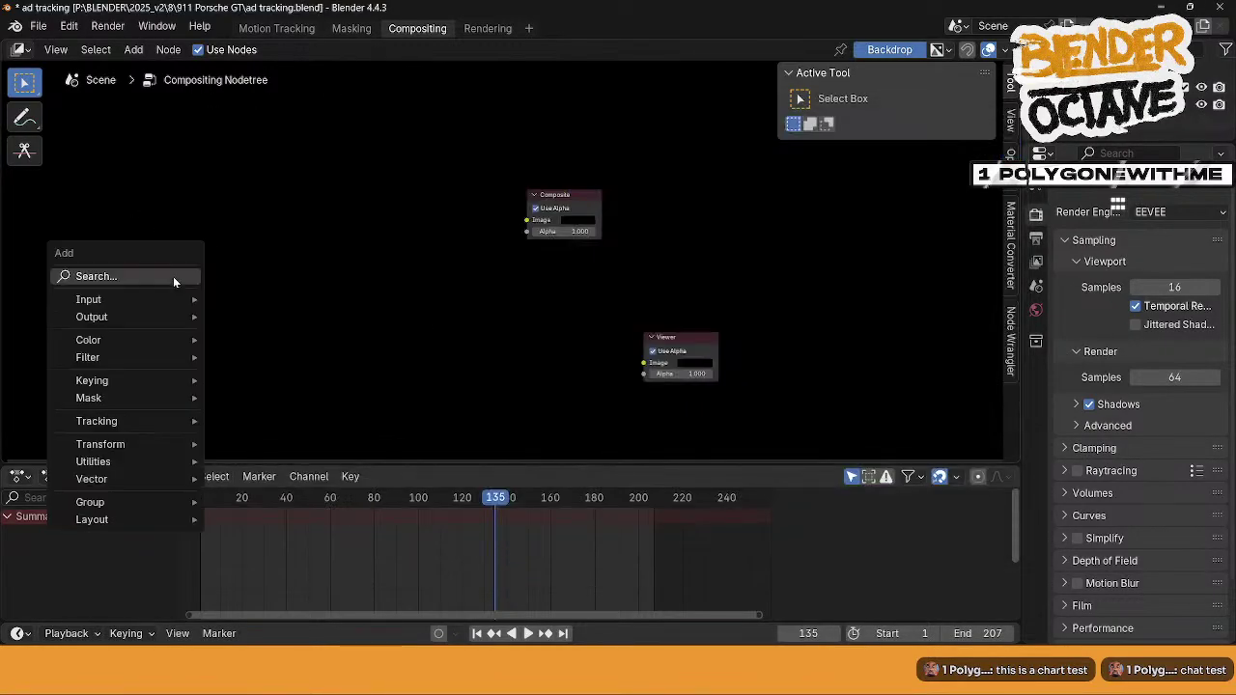
pyautogui.write('s')
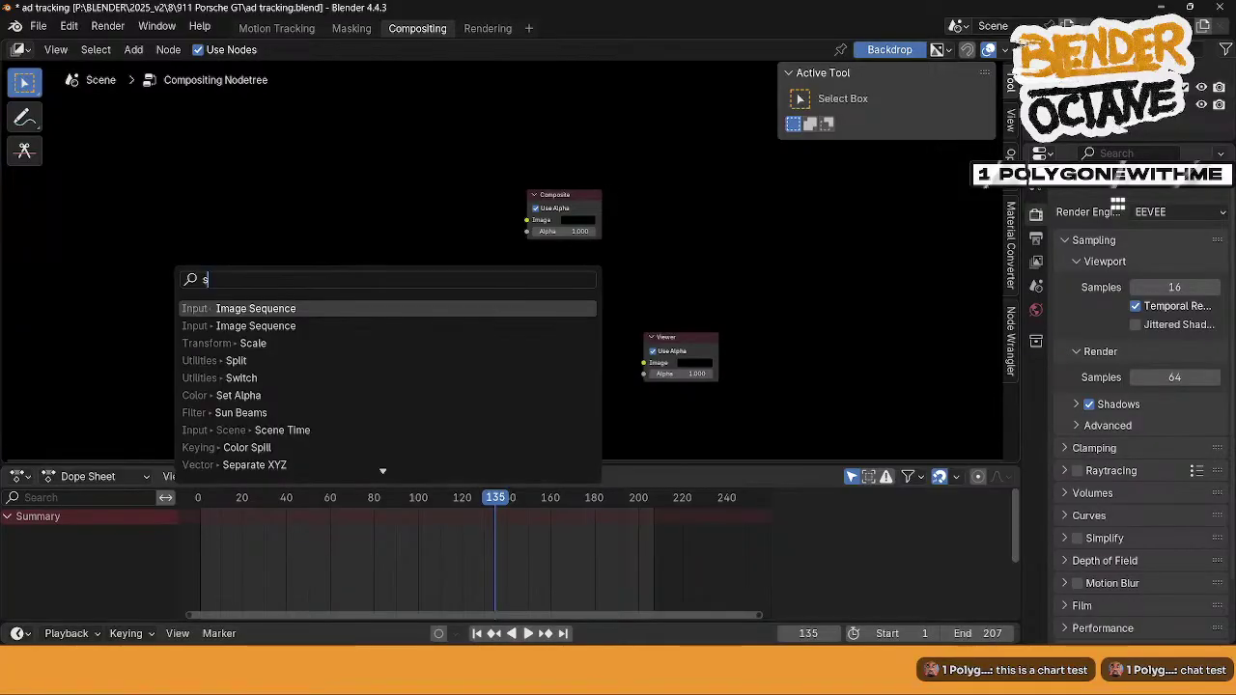
pyautogui.write('v')
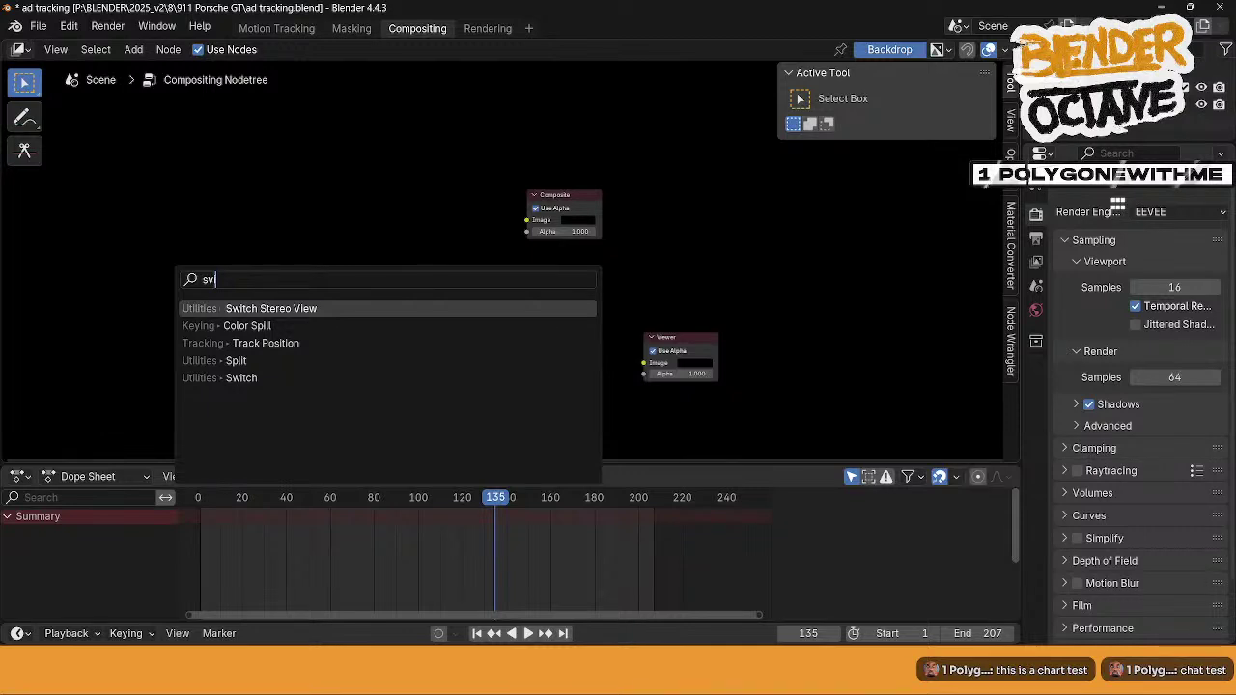
pyautogui.press('BackSpace')
pyautogui.press('BackSpace')
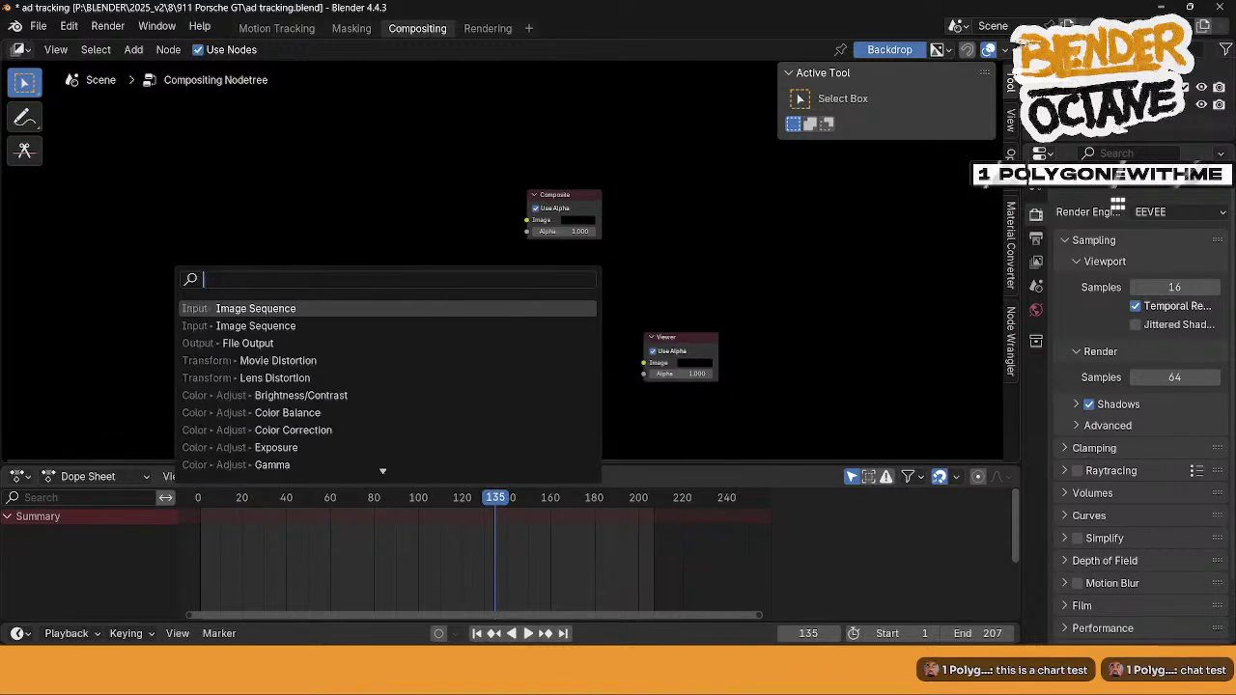
pyautogui.write('v')
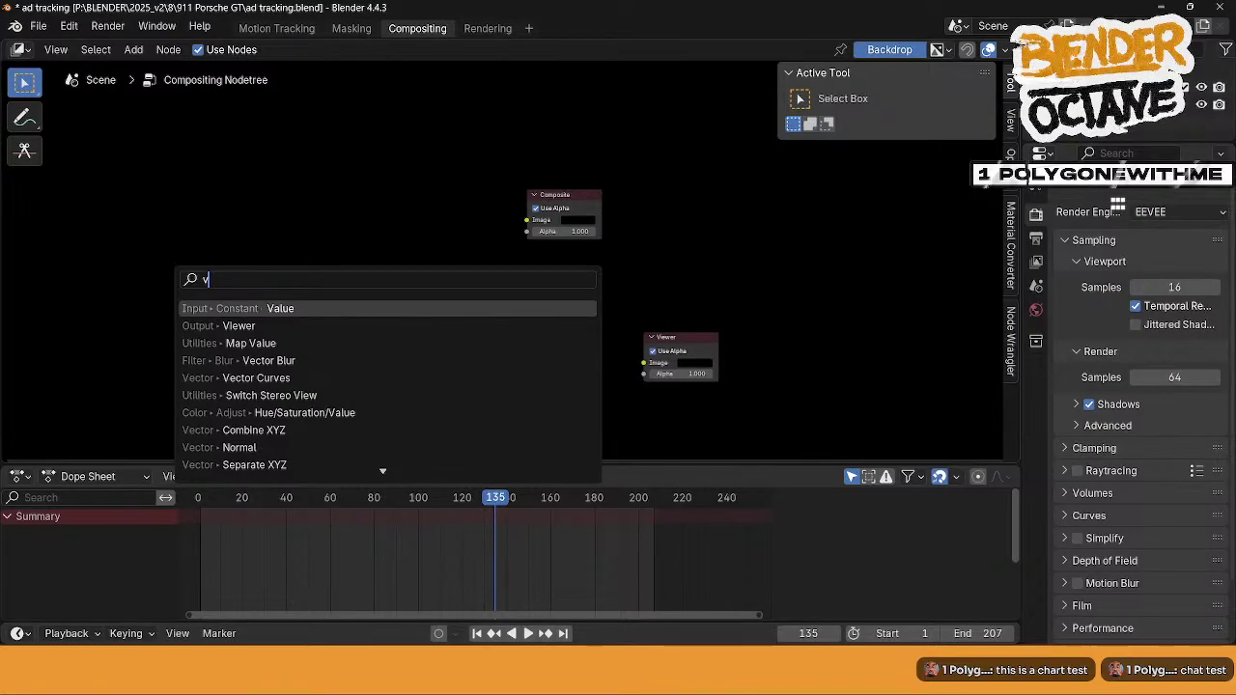
pyautogui.write('id')
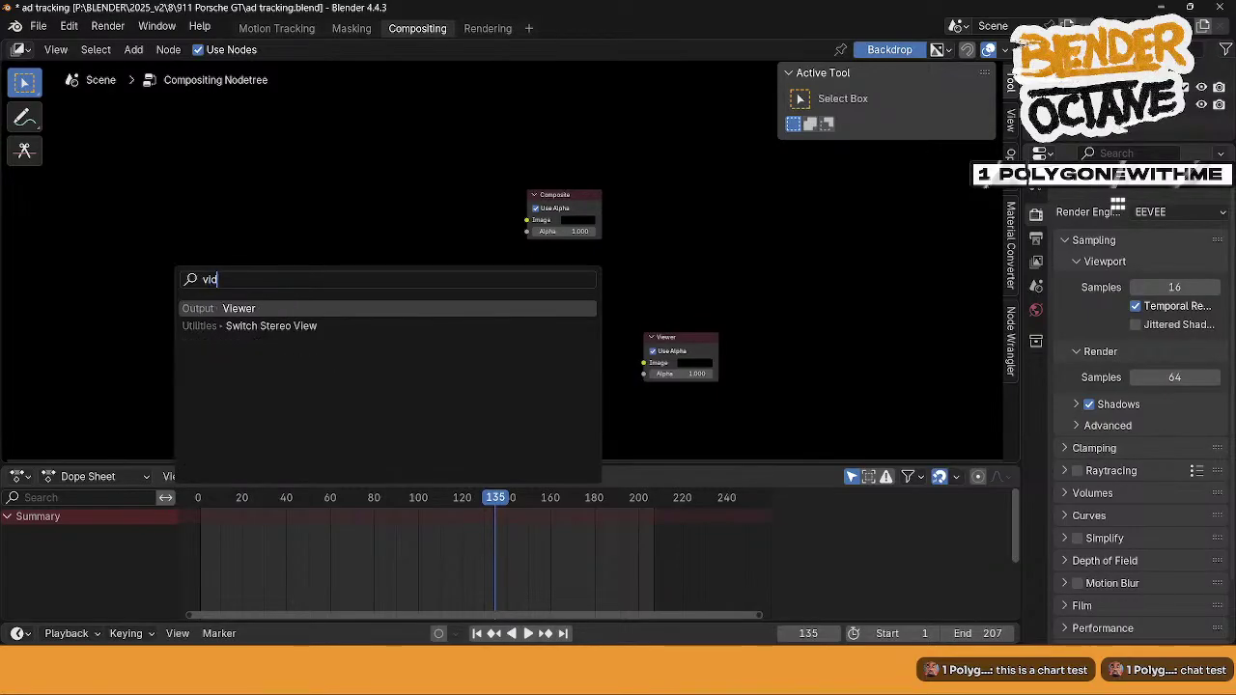
pyautogui.write('e')
pyautogui.press('BackSpace')
pyautogui.press('BackSpace')
pyautogui.press('BackSpace')
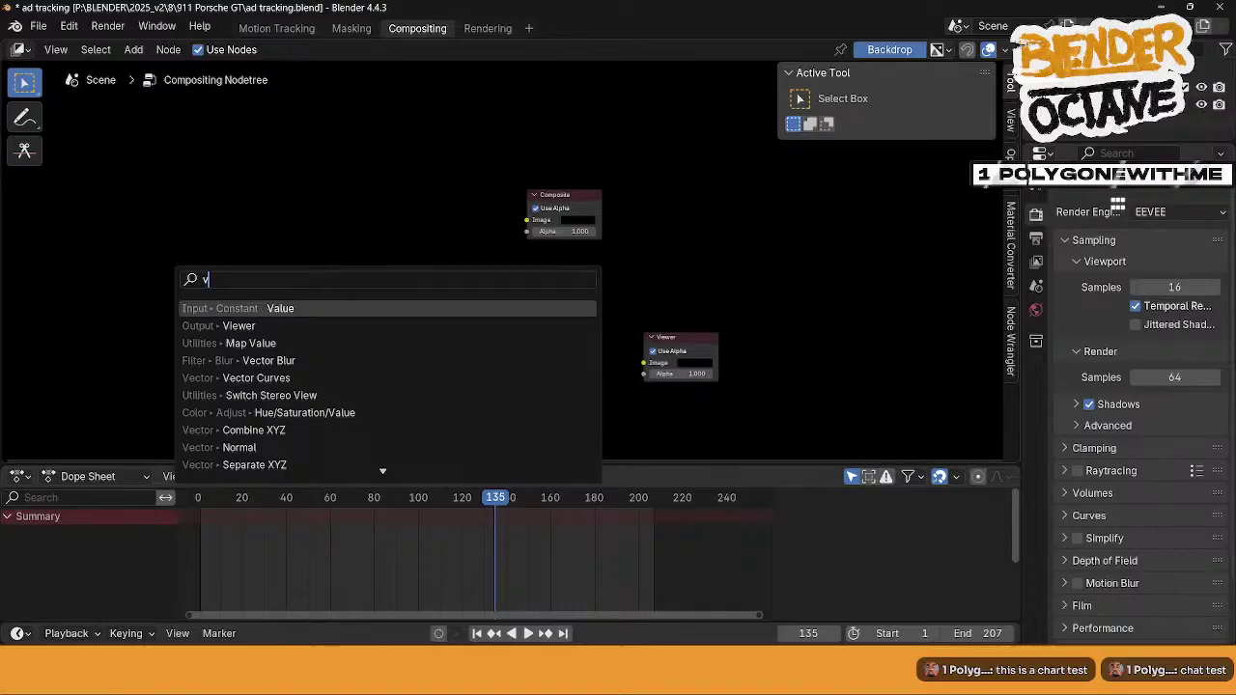
pyautogui.press('BackSpace')
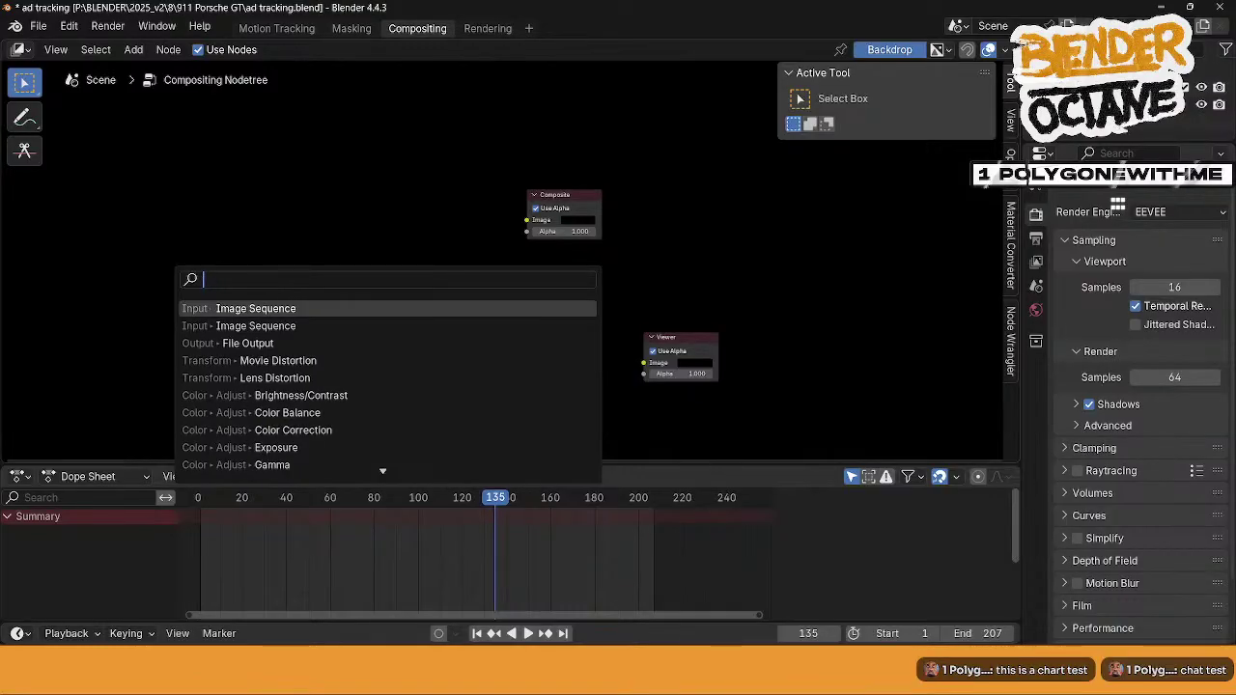
pyautogui.press('Down')
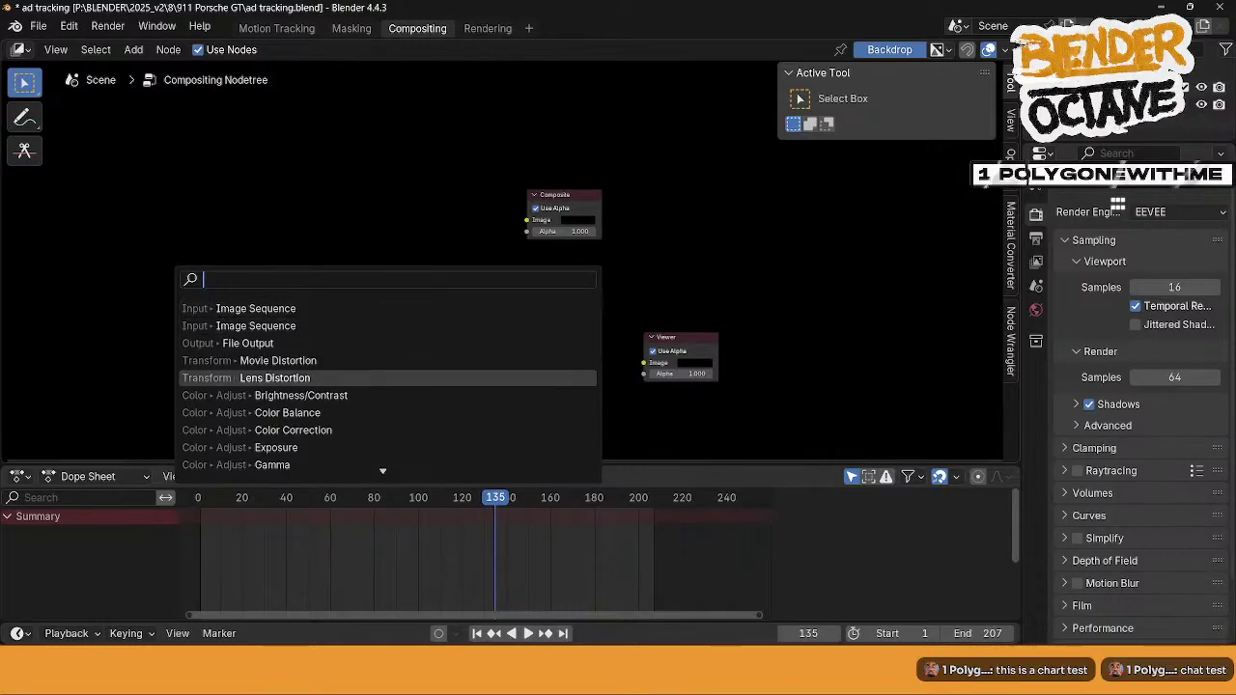
pyautogui.press('Escape')
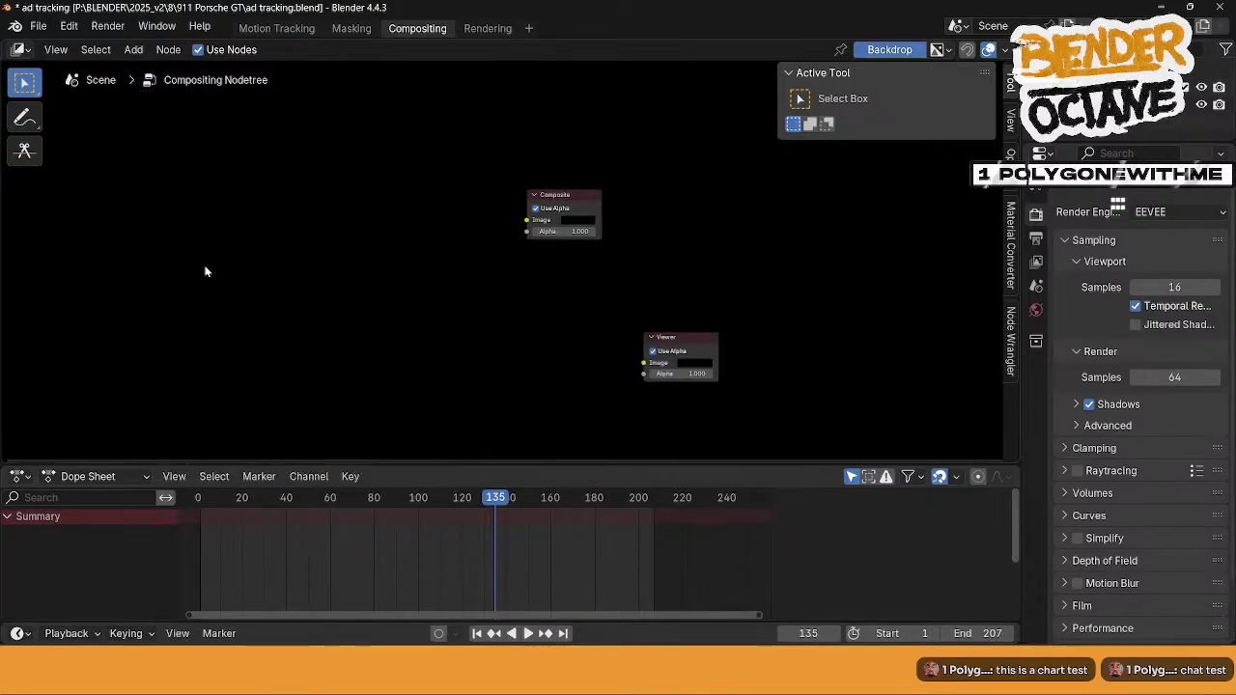
# - Add a Movie Clip input node to the left of the Composite node
pyautogui.hotkey('shift', 'a')
pyautogui.moveTo(190, 361)
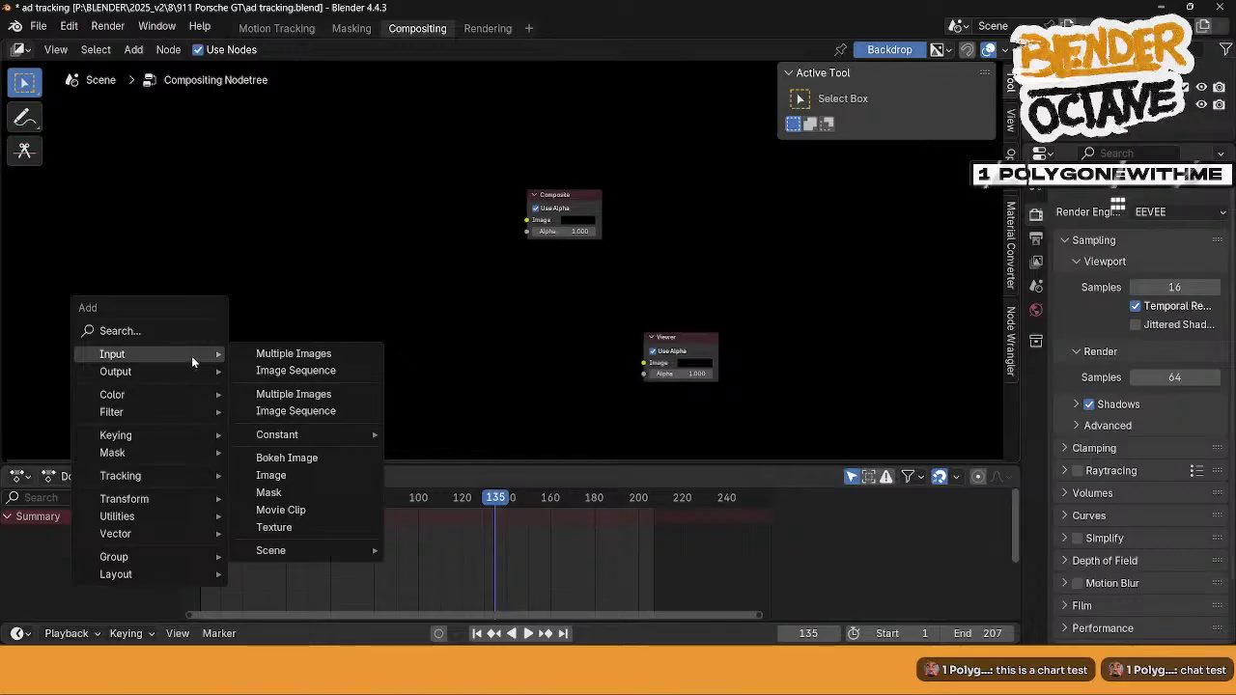
pyautogui.click(298, 511)
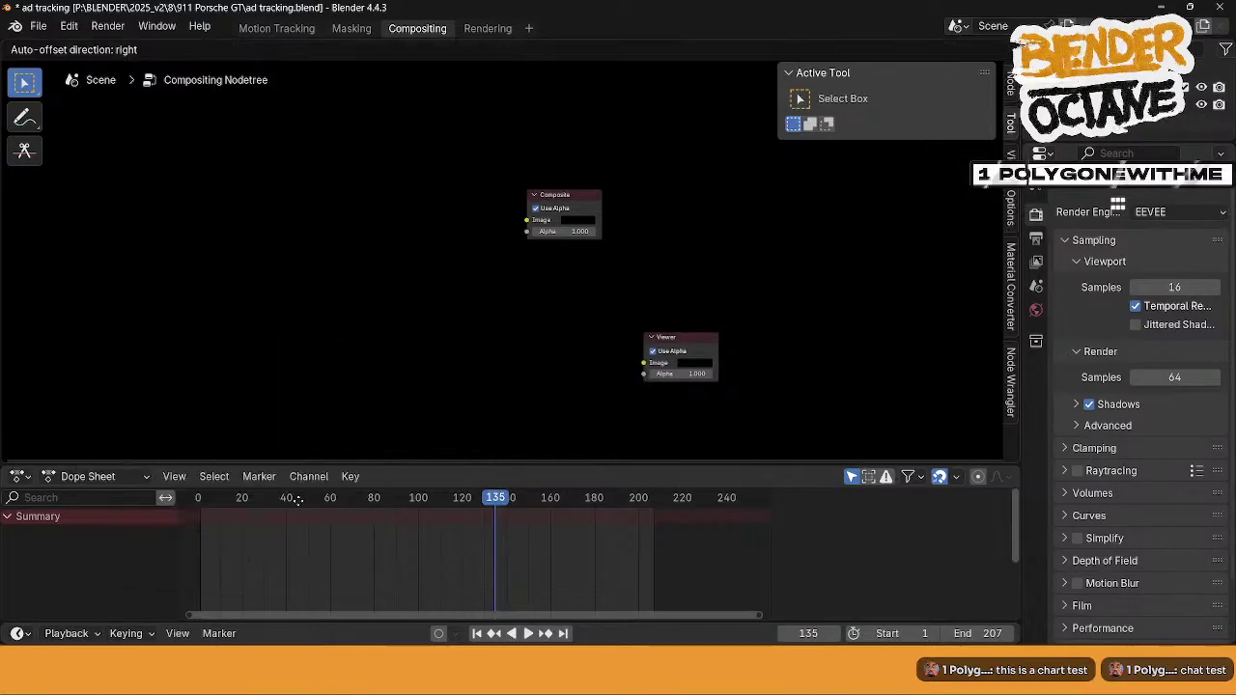
pyautogui.click(259, 206)
pyautogui.moveTo(259, 207); pyautogui.dragTo(222, 288, button='middle')
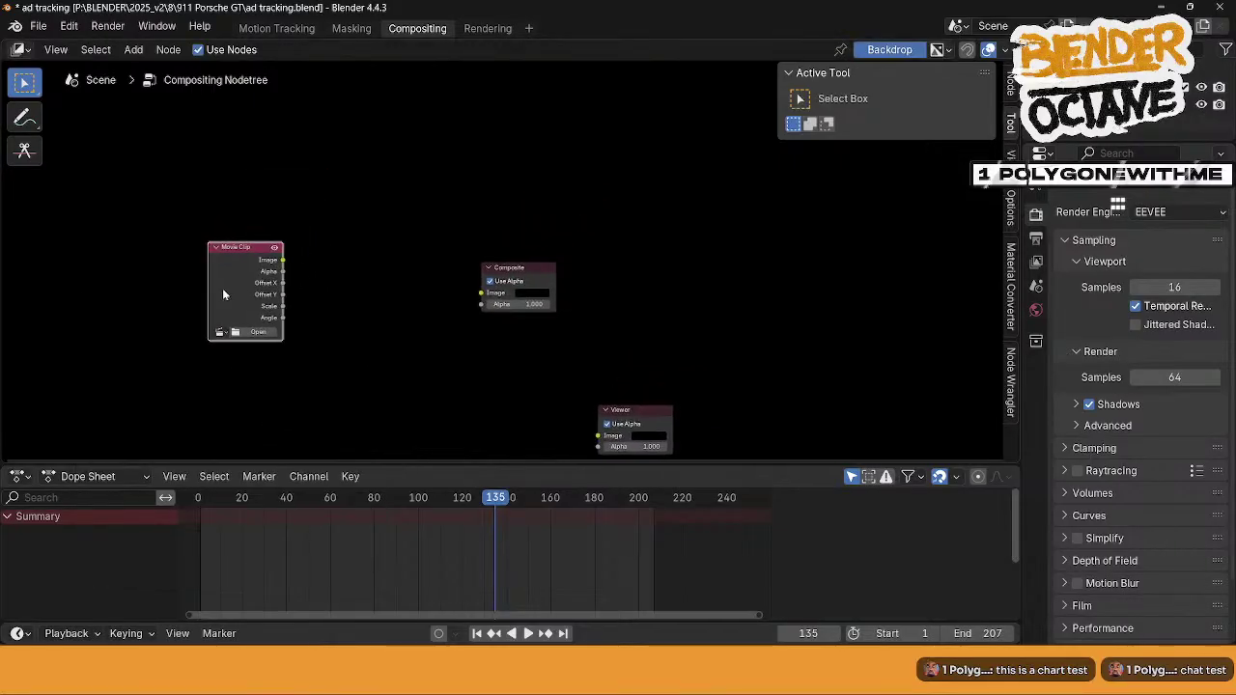
# - Connect the Movie Clip's Image output to the Composite and Viewer nodes through a shared reroute, spreading the nodes apart
pyautogui.moveTo(283, 263); pyautogui.dragTo(597, 366)
pyautogui.moveTo(536, 207); pyautogui.dragTo(809, 241)
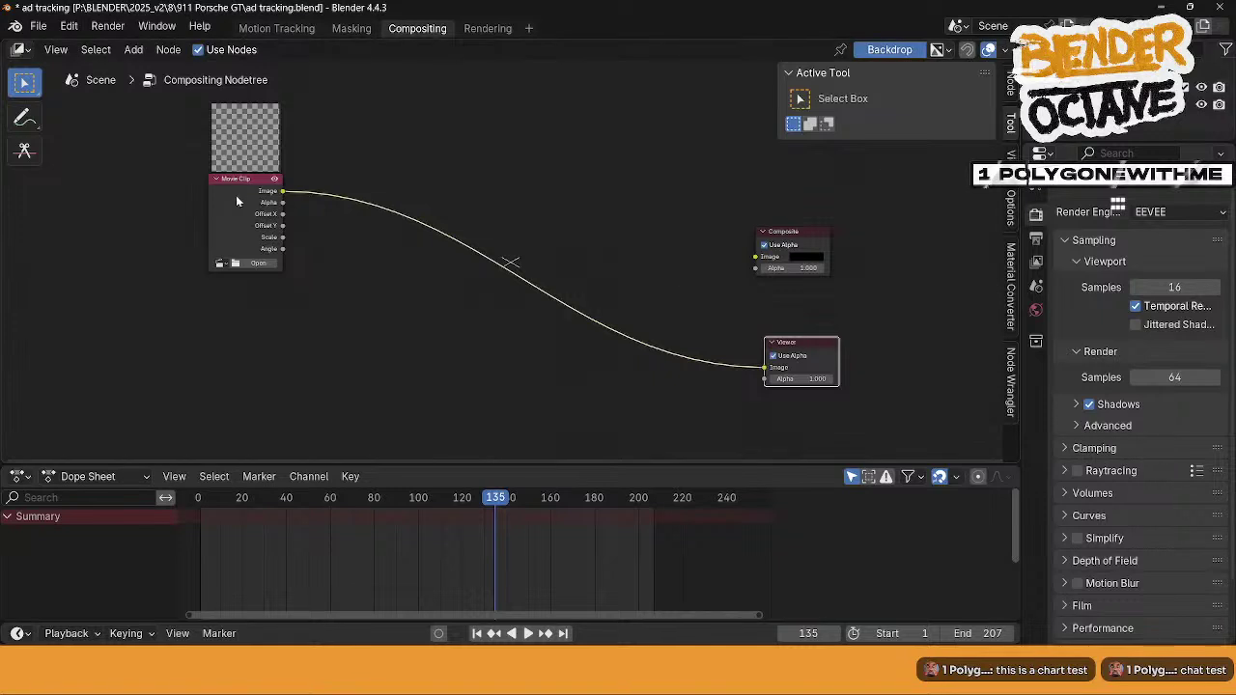
pyautogui.moveTo(238, 182); pyautogui.dragTo(164, 231)
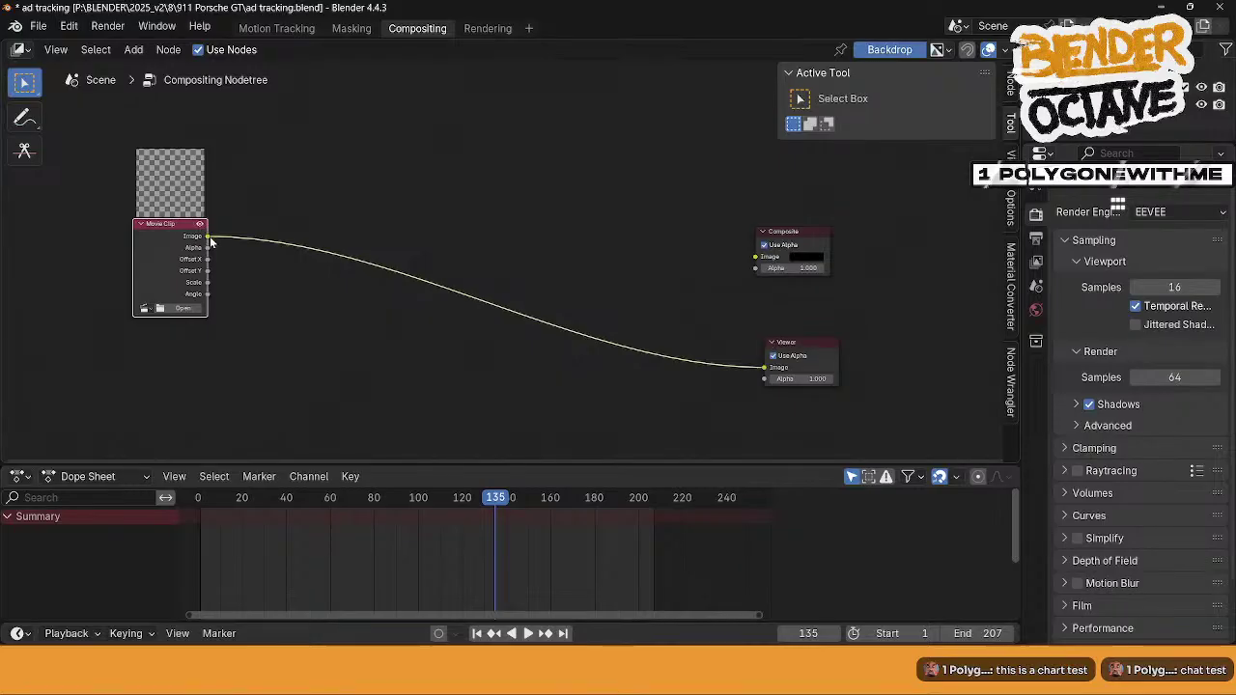
pyautogui.moveTo(208, 236); pyautogui.dragTo(819, 231)
pyautogui.moveTo(800, 342); pyautogui.dragTo(866, 326)
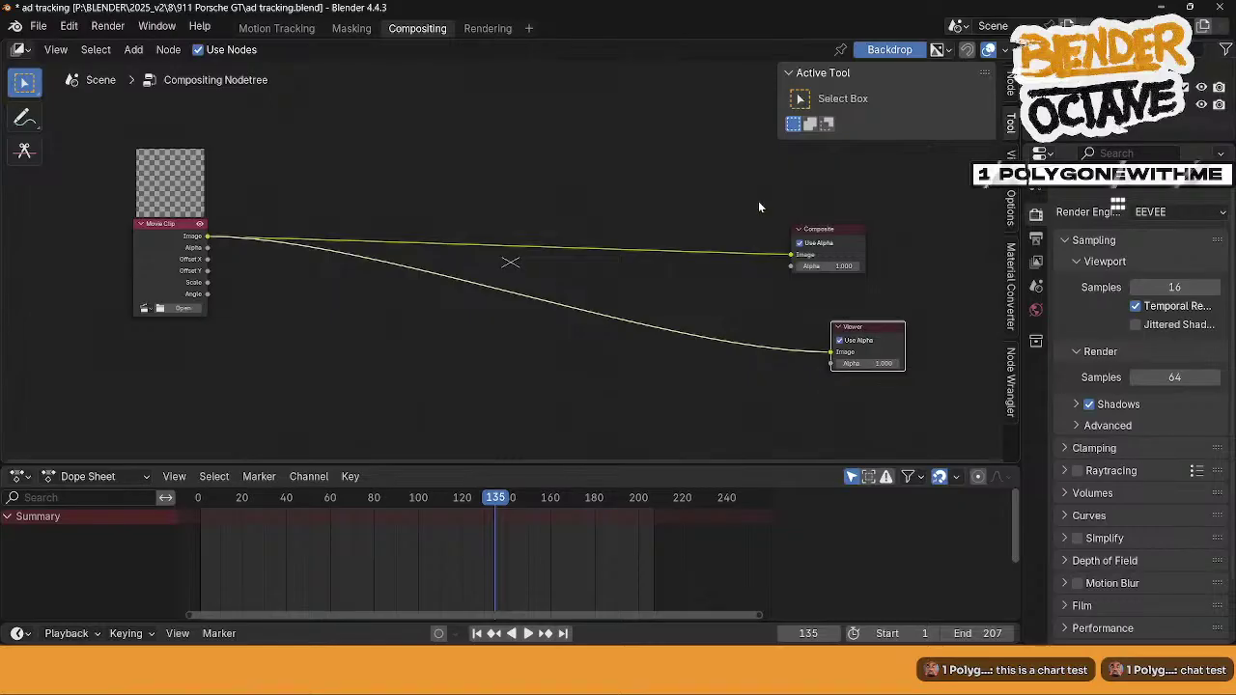
pyautogui.keyDown('shift'); pyautogui.moveTo(756, 210); pyautogui.dragTo(734, 320, button='right'); pyautogui.keyUp('shift')
pyautogui.moveTo(746, 255); pyautogui.dragTo(830, 352)
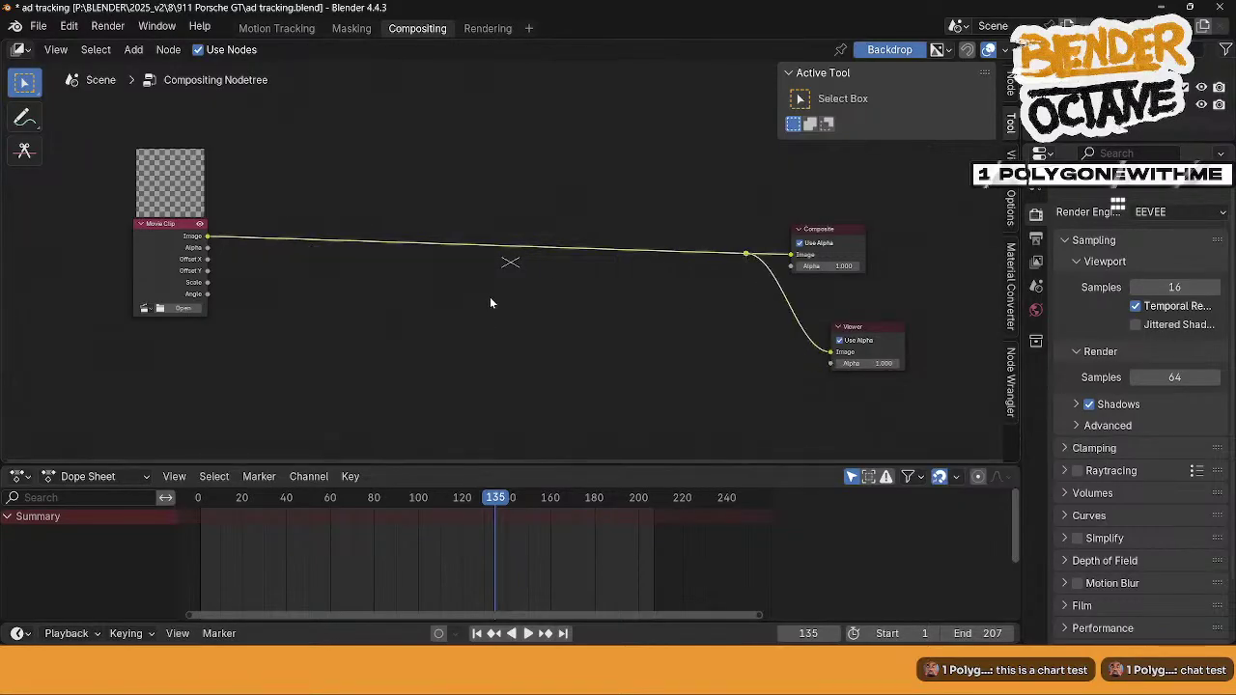
# - Switch to the YouTube planar tracking video, check its compositor setup around 3:14, pause it, and return to Blender
pyautogui.click(1162, 8)
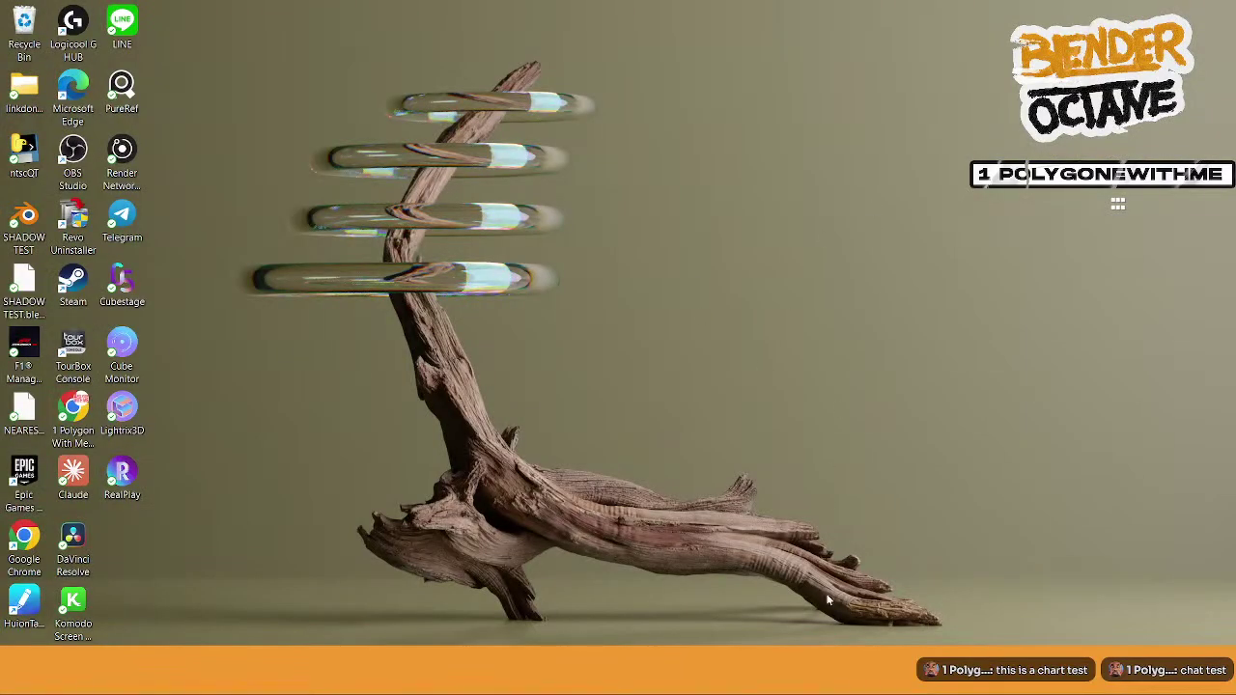
pyautogui.click(926, 680)
pyautogui.click(890, 680)
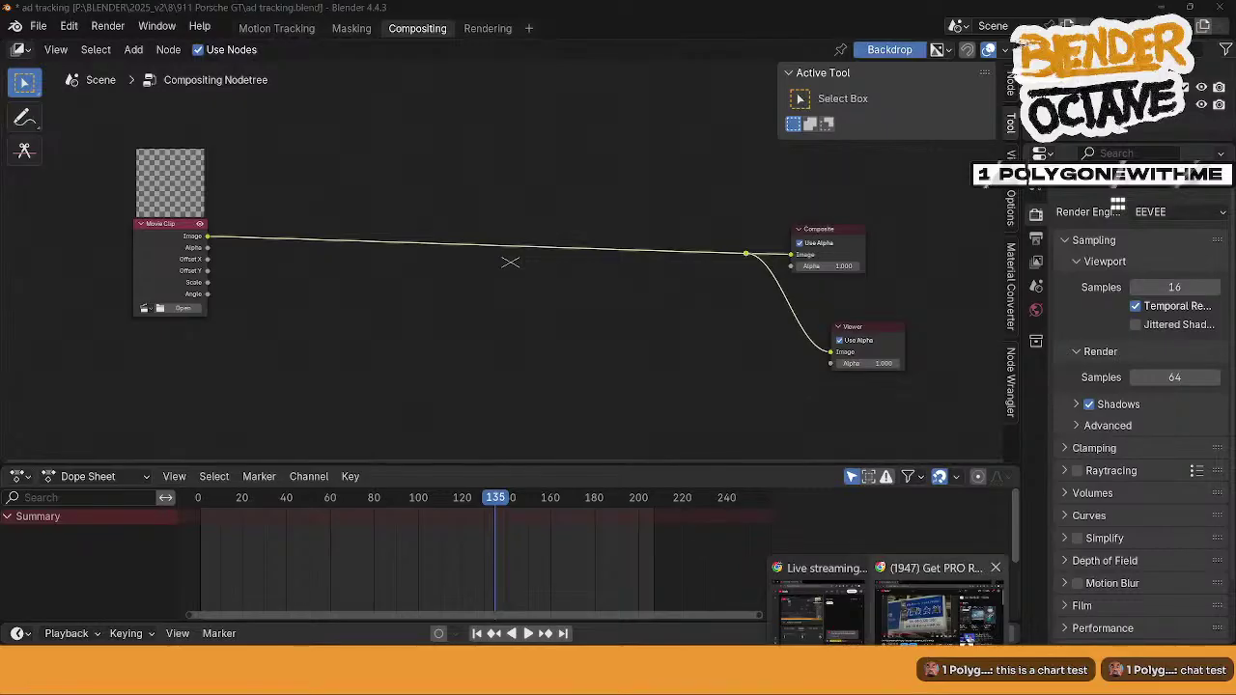
pyautogui.click(938, 606)
pyautogui.click(548, 313)
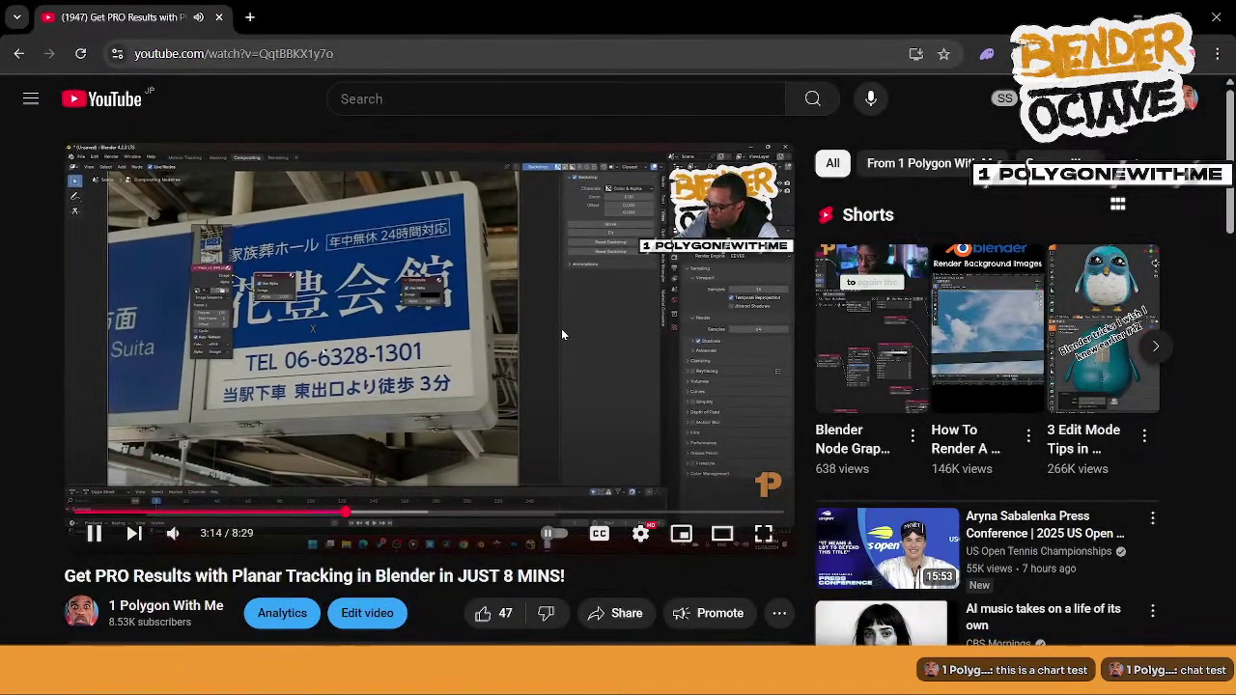
pyautogui.click(375, 337)
pyautogui.click(1137, 16)
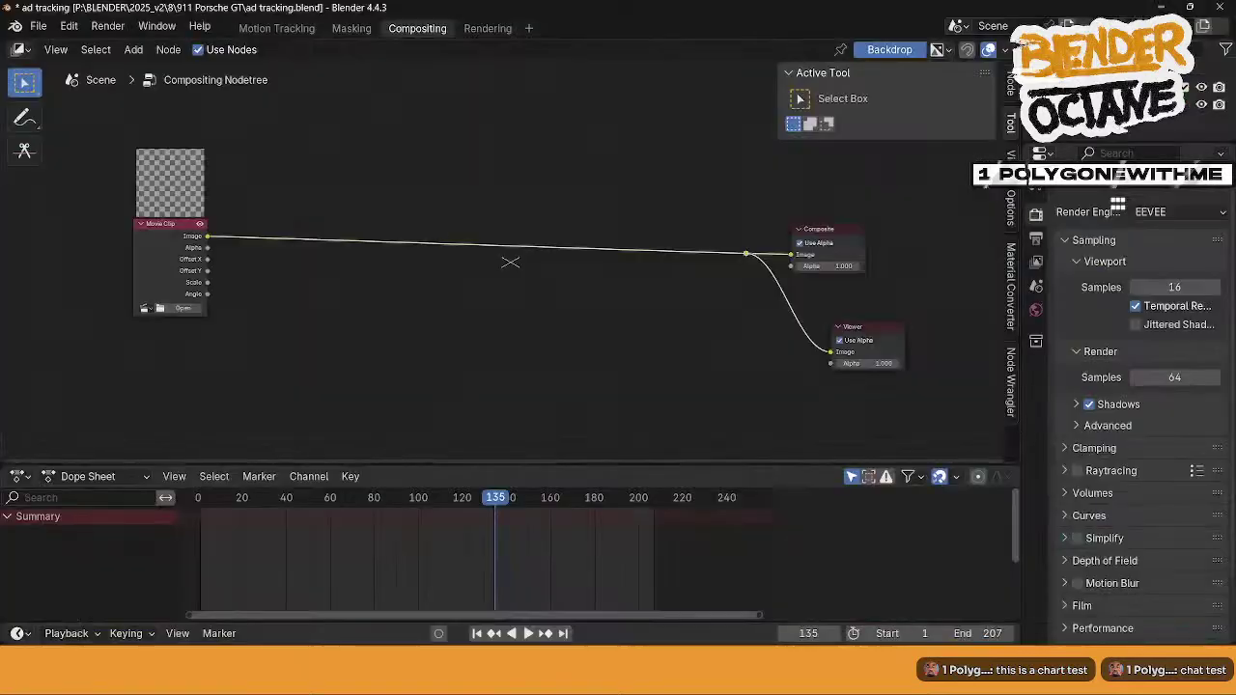
# - Assign the project's existing street billboard clip to the Movie Clip node
pyautogui.click(170, 261)
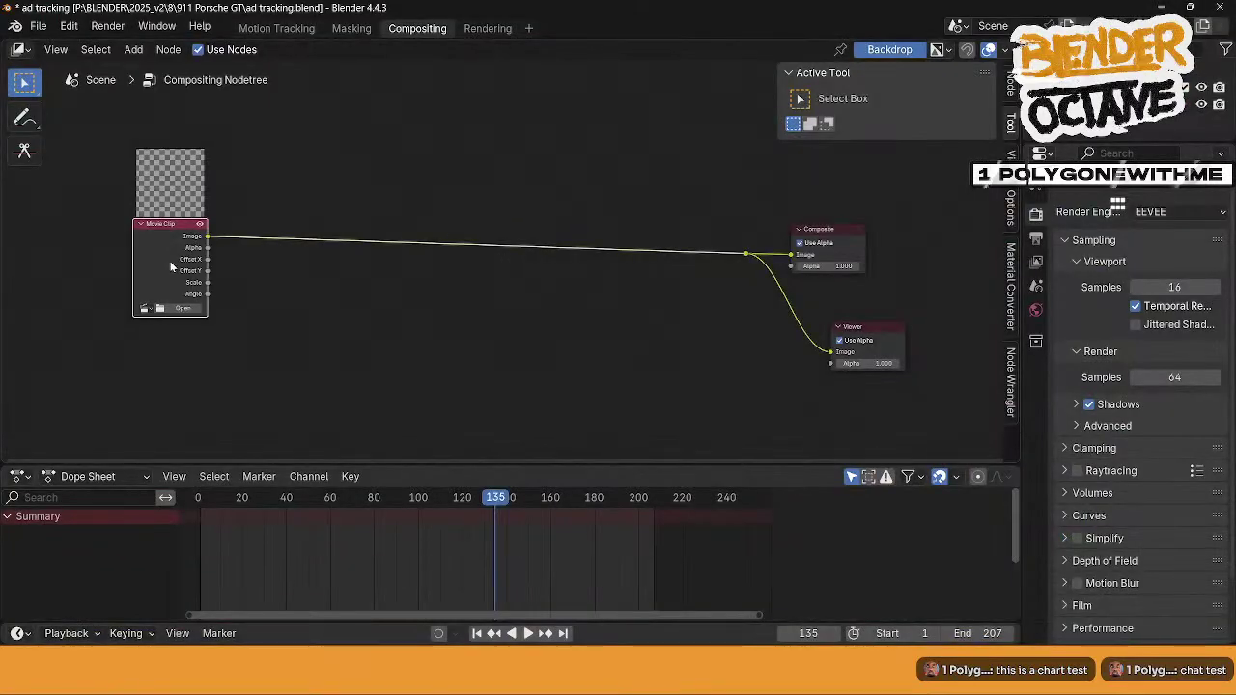
pyautogui.click(183, 309)
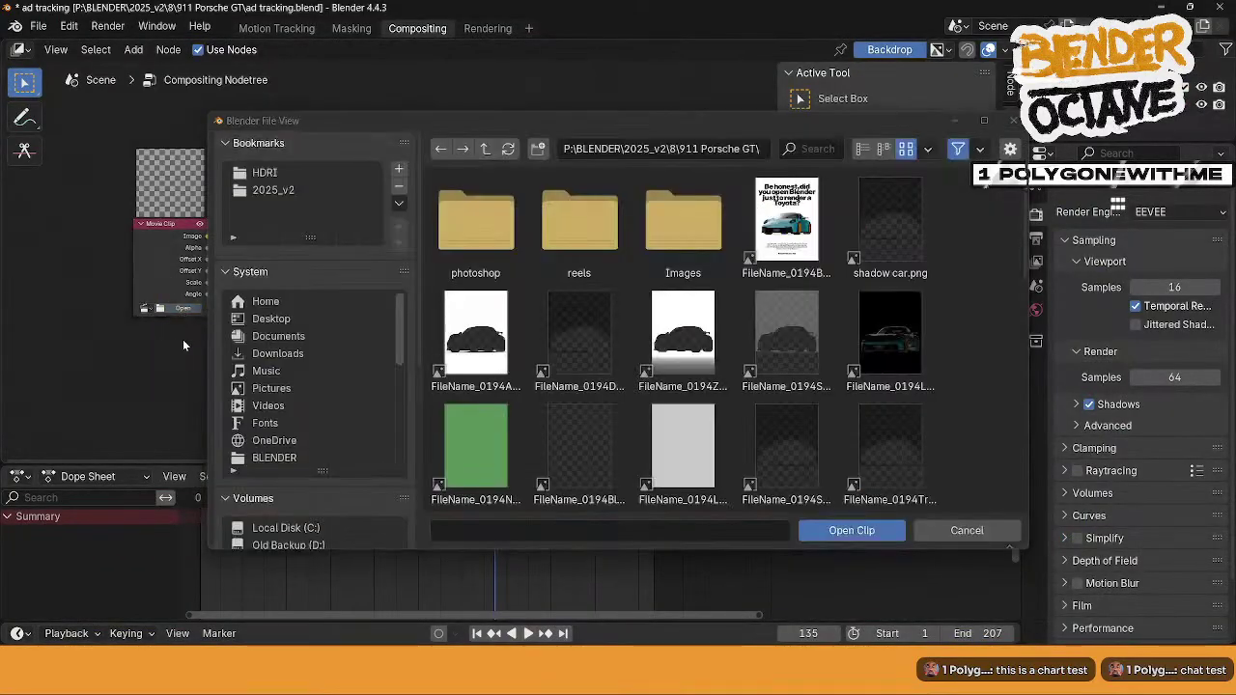
pyautogui.click(967, 530)
pyautogui.click(145, 308)
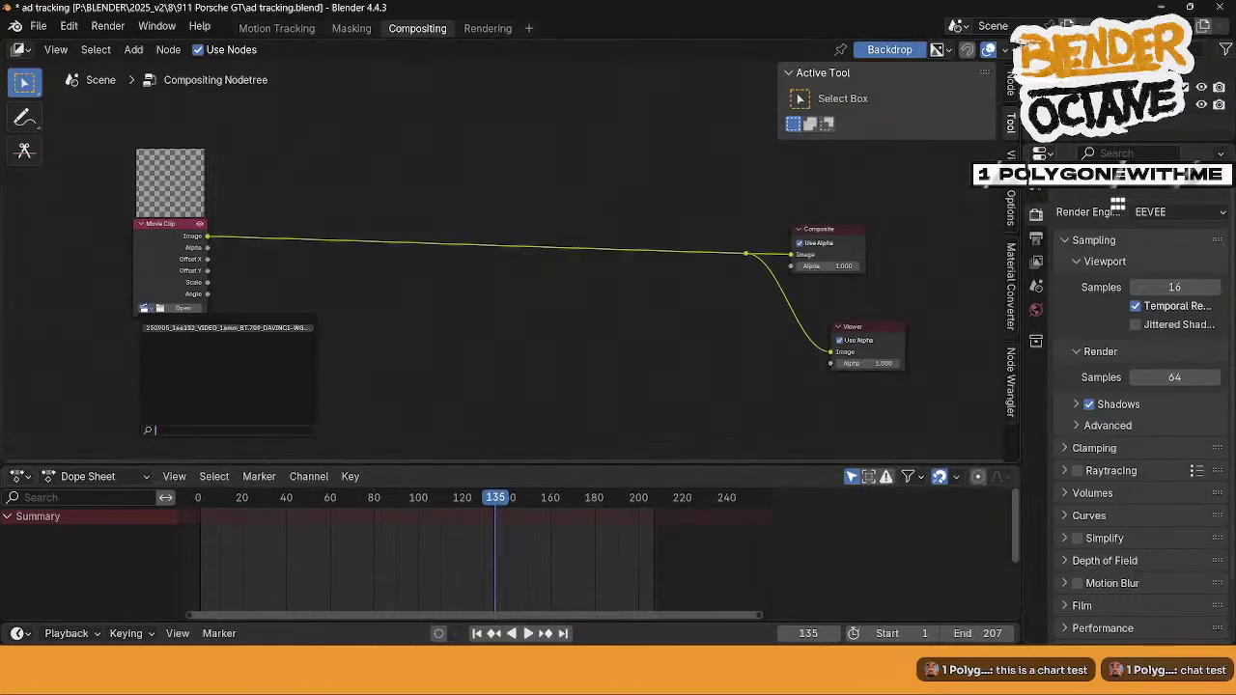
pyautogui.click(161, 328)
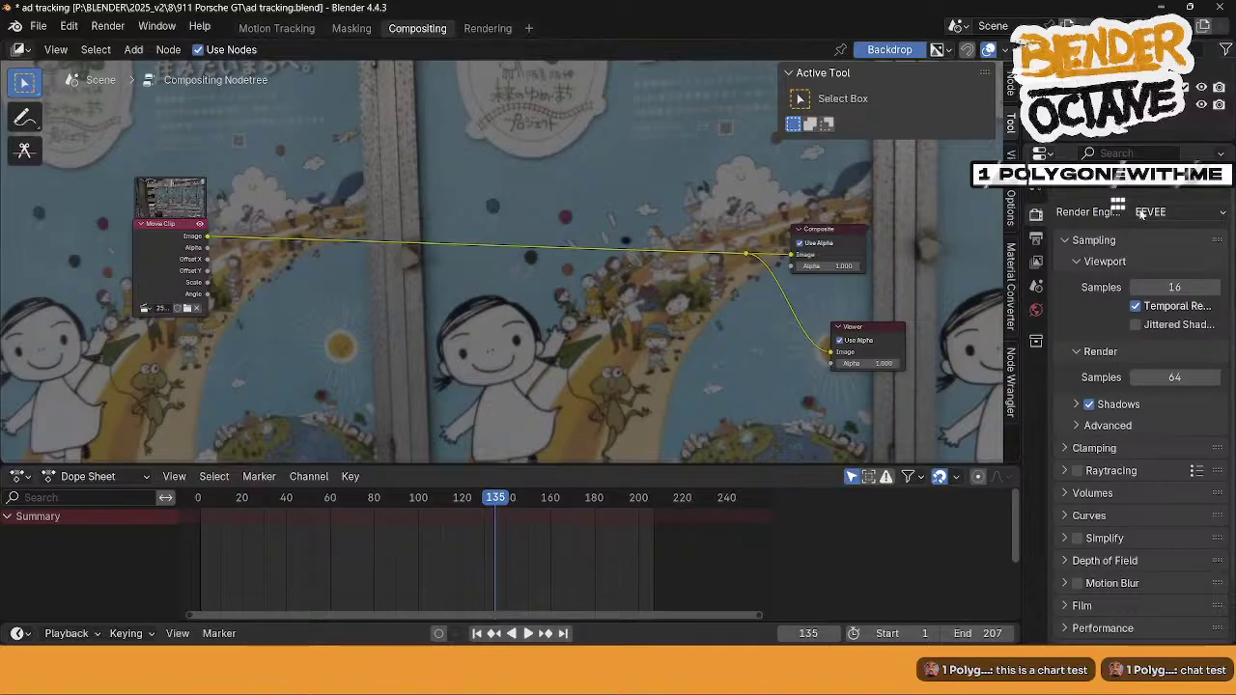
# - Fit the compositor backdrop to the node editor and hide the editor's sidebar
pyautogui.scroll(-1, 579, 189)
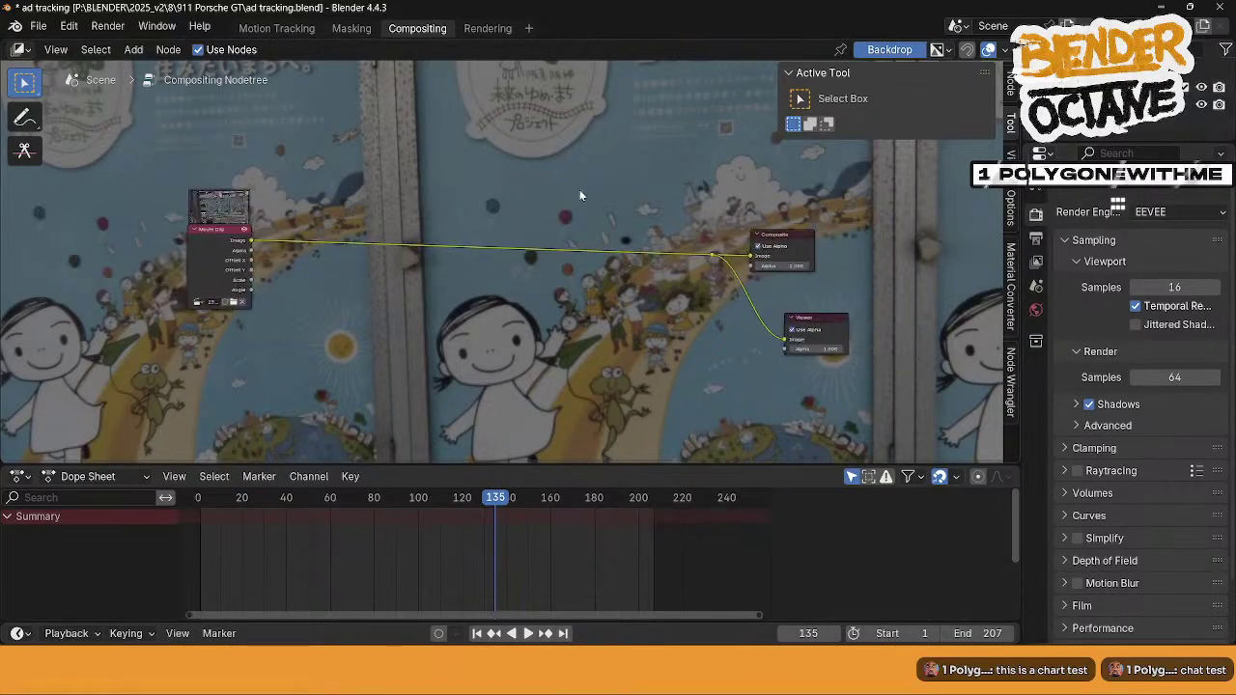
pyautogui.click(801, 328)
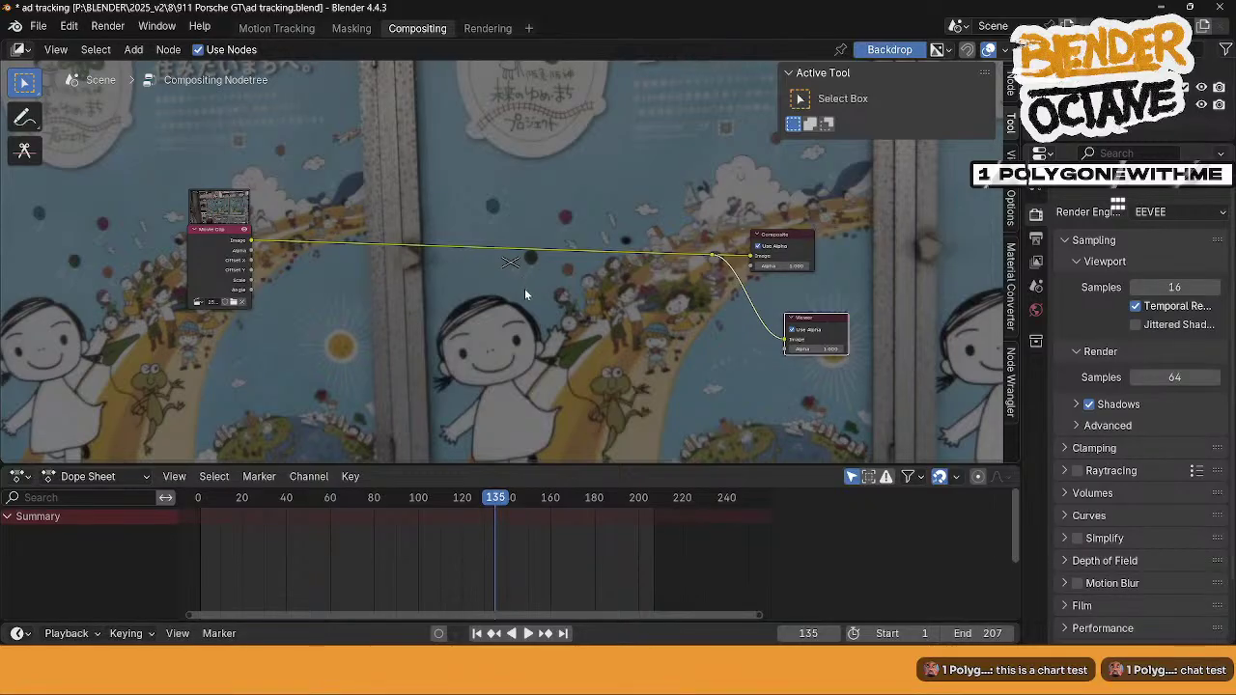
pyautogui.scroll(-1, 524, 289)
pyautogui.press('Home')
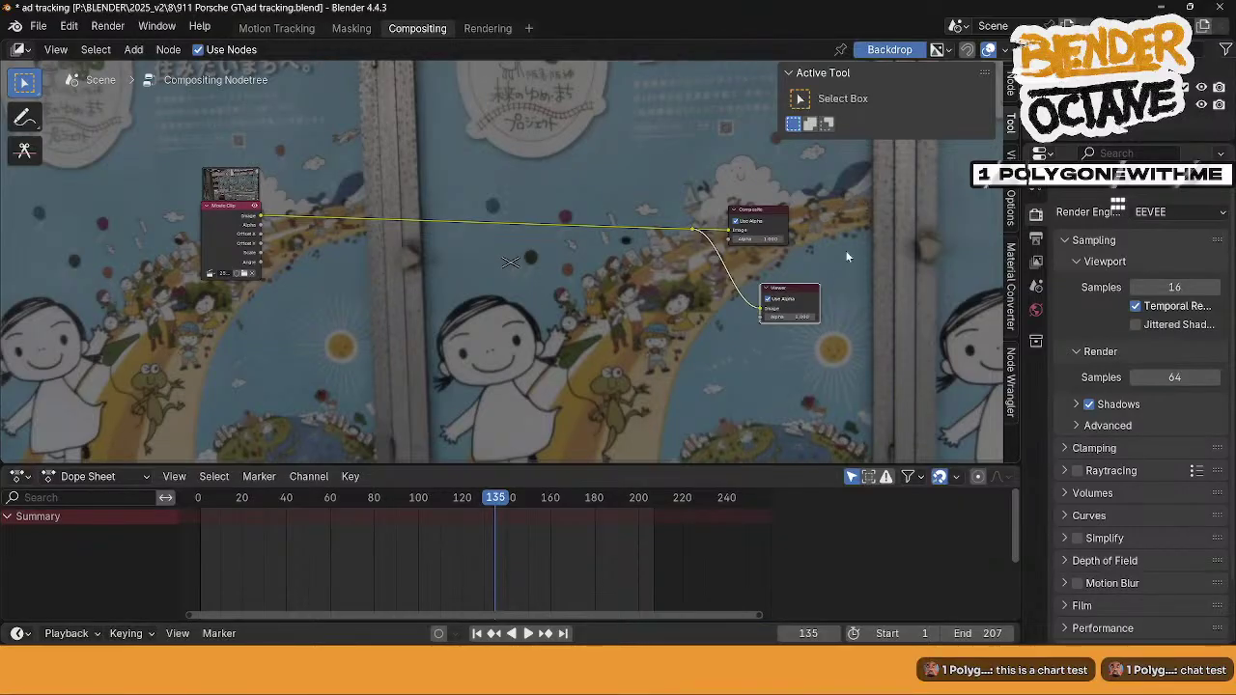
pyautogui.scroll(-2, 834, 262)
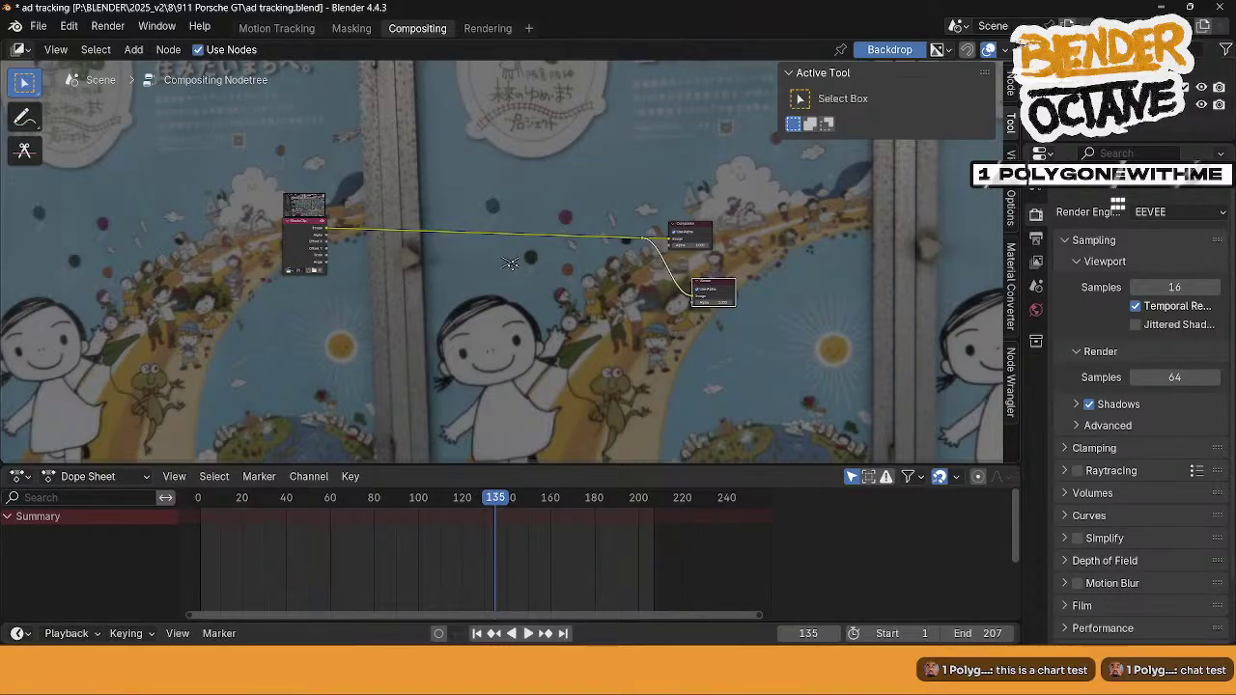
pyautogui.click(512, 265)
pyautogui.click(1009, 95)
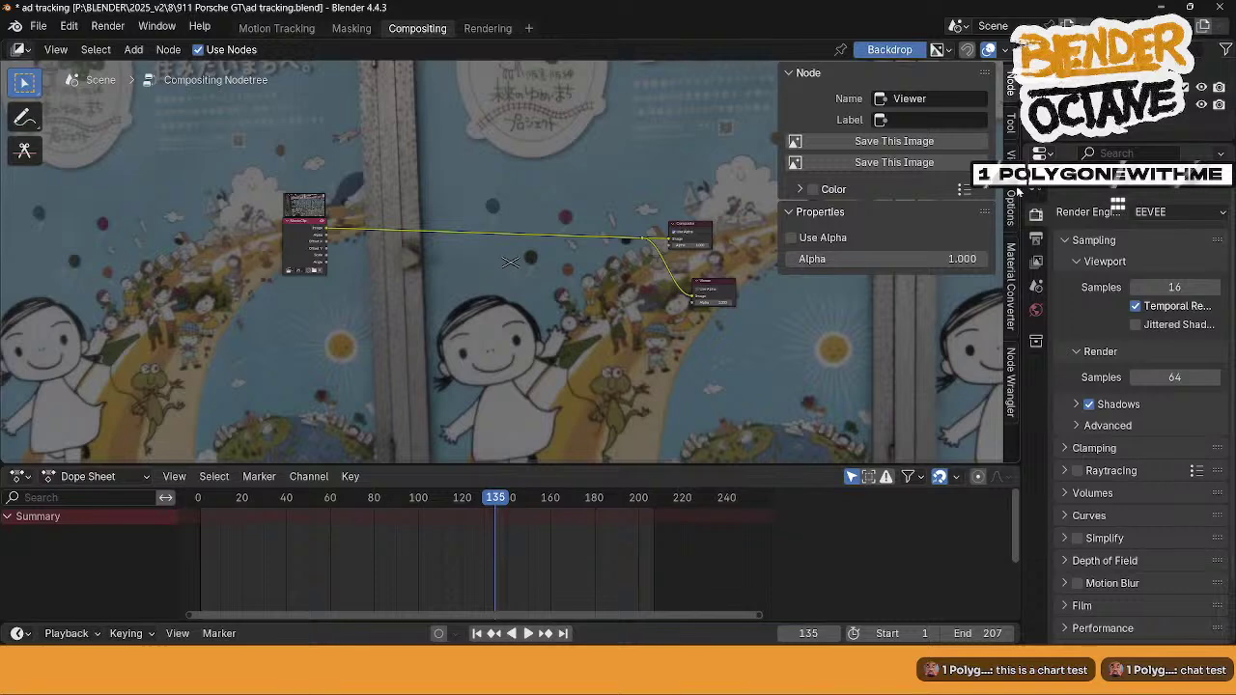
pyautogui.click(1011, 152)
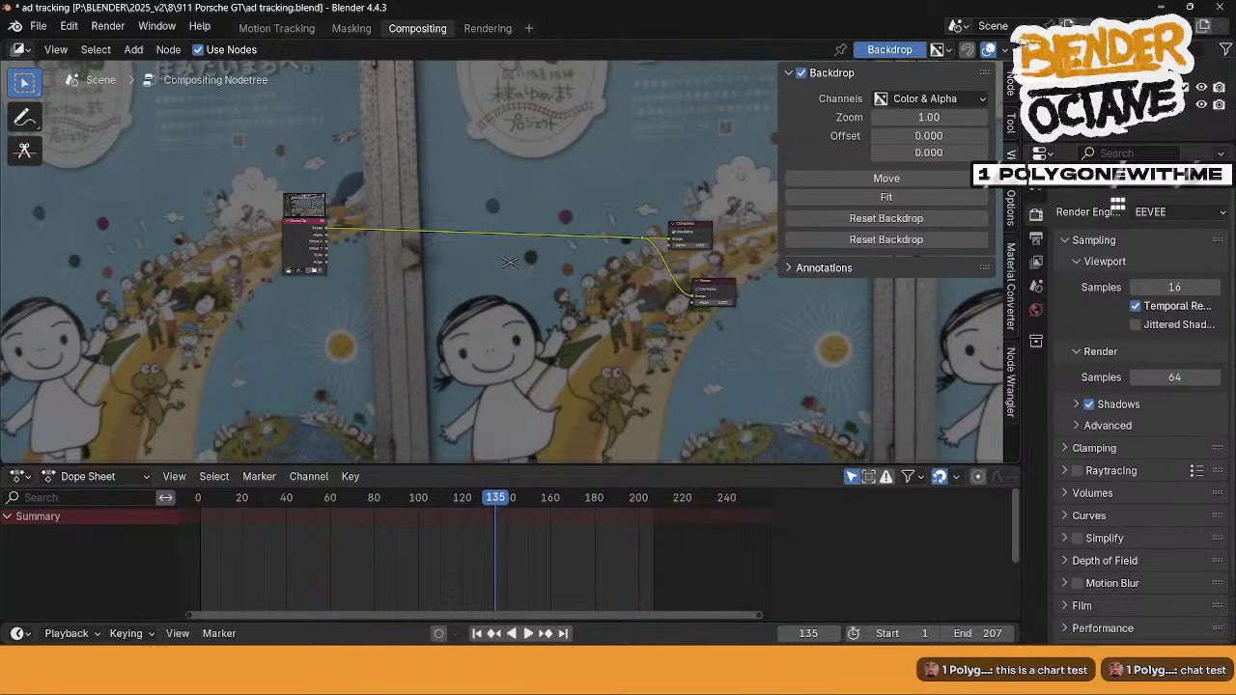
pyautogui.click(930, 200)
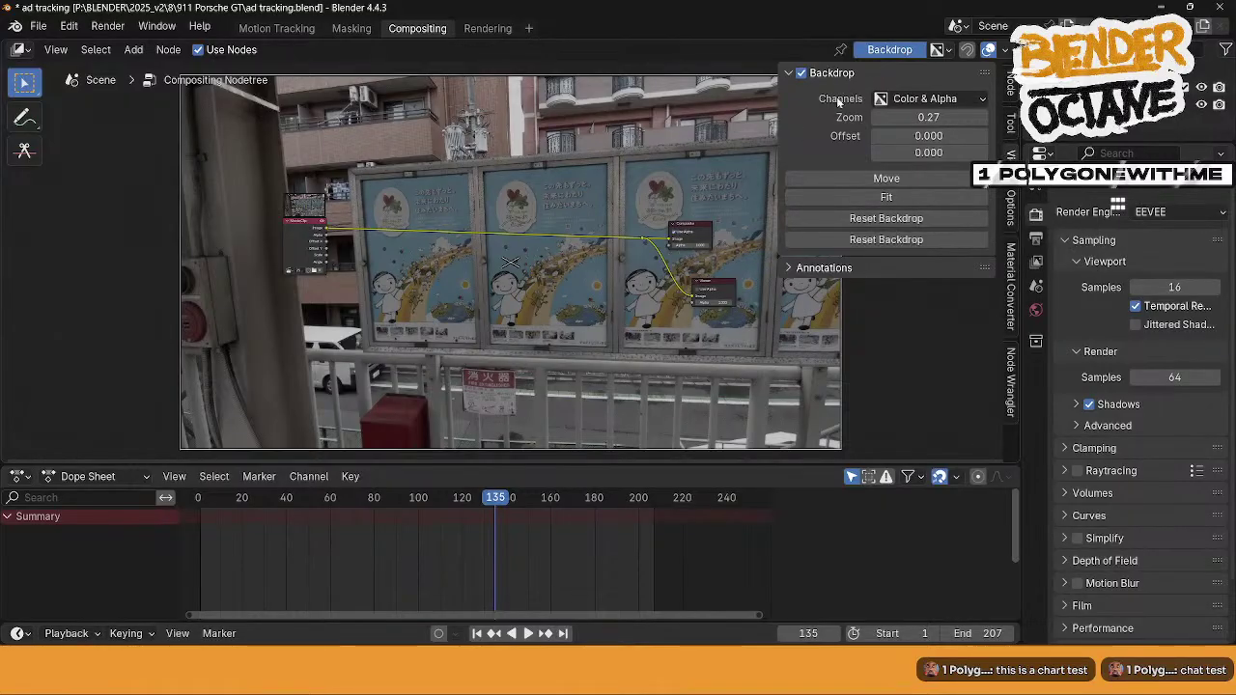
pyautogui.click(790, 74)
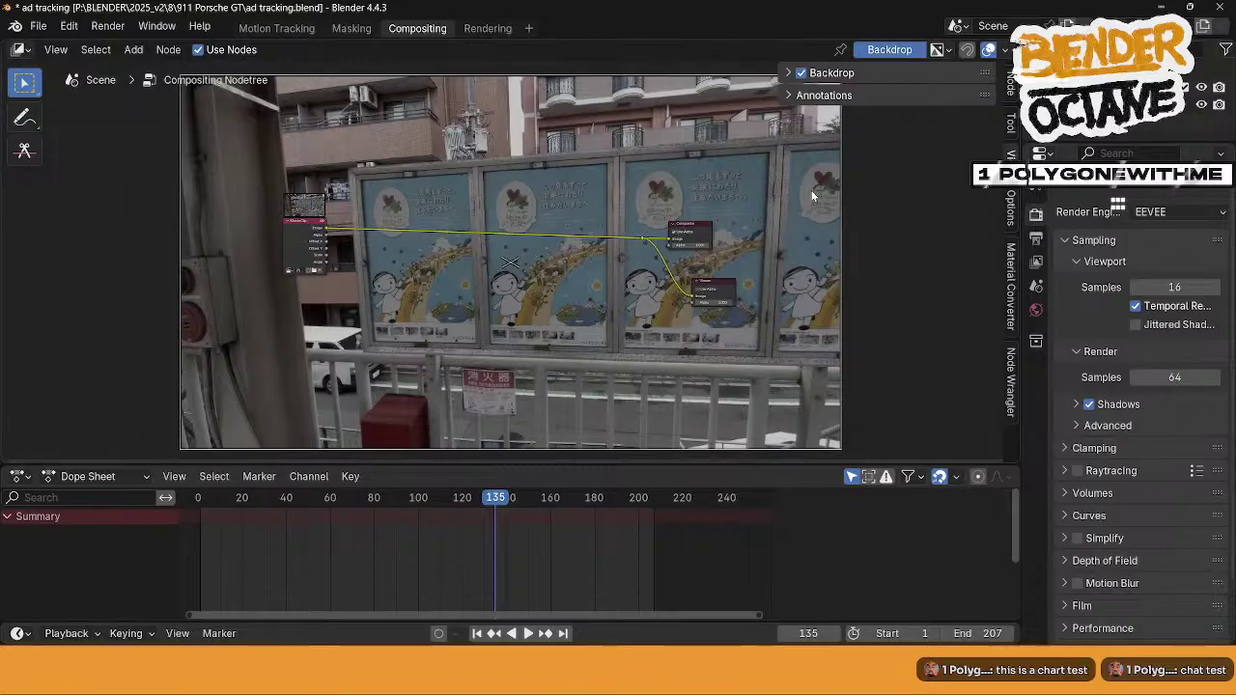
pyautogui.press('n')
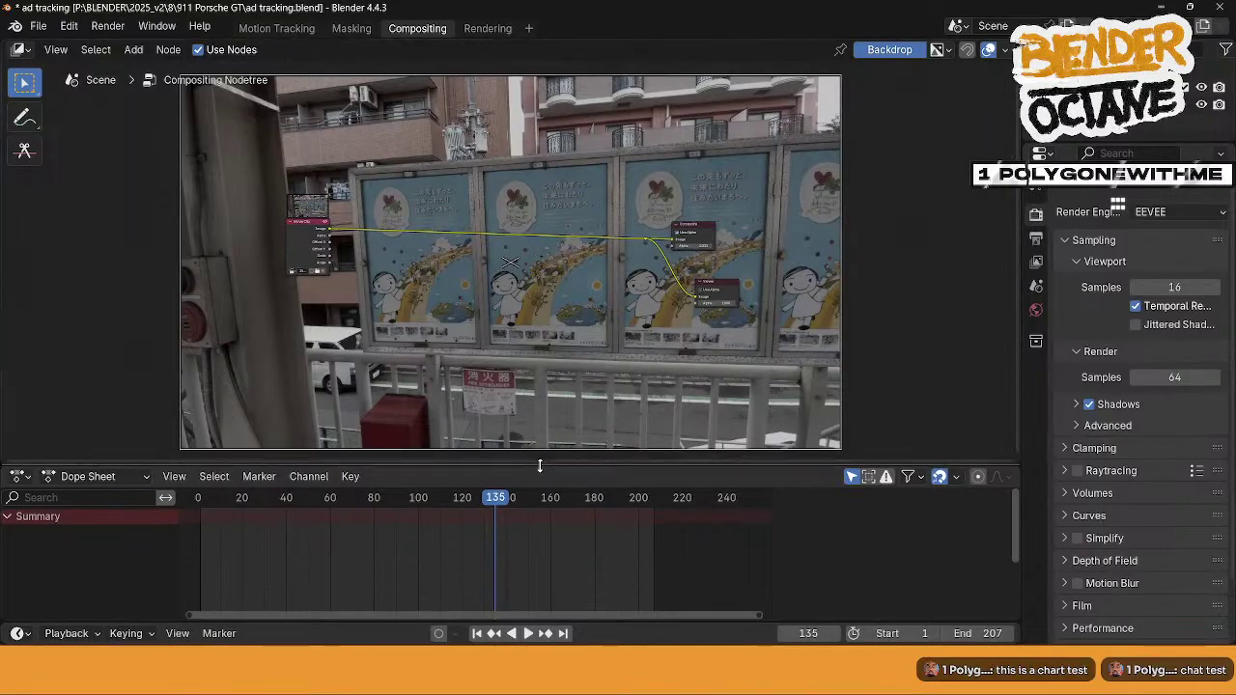
# - Enlarge the Dope Sheet area upward and move the Movie Clip node further from the output nodes
pyautogui.moveTo(541, 464); pyautogui.dragTo(543, 373)
pyautogui.moveTo(318, 221); pyautogui.dragTo(280, 201)
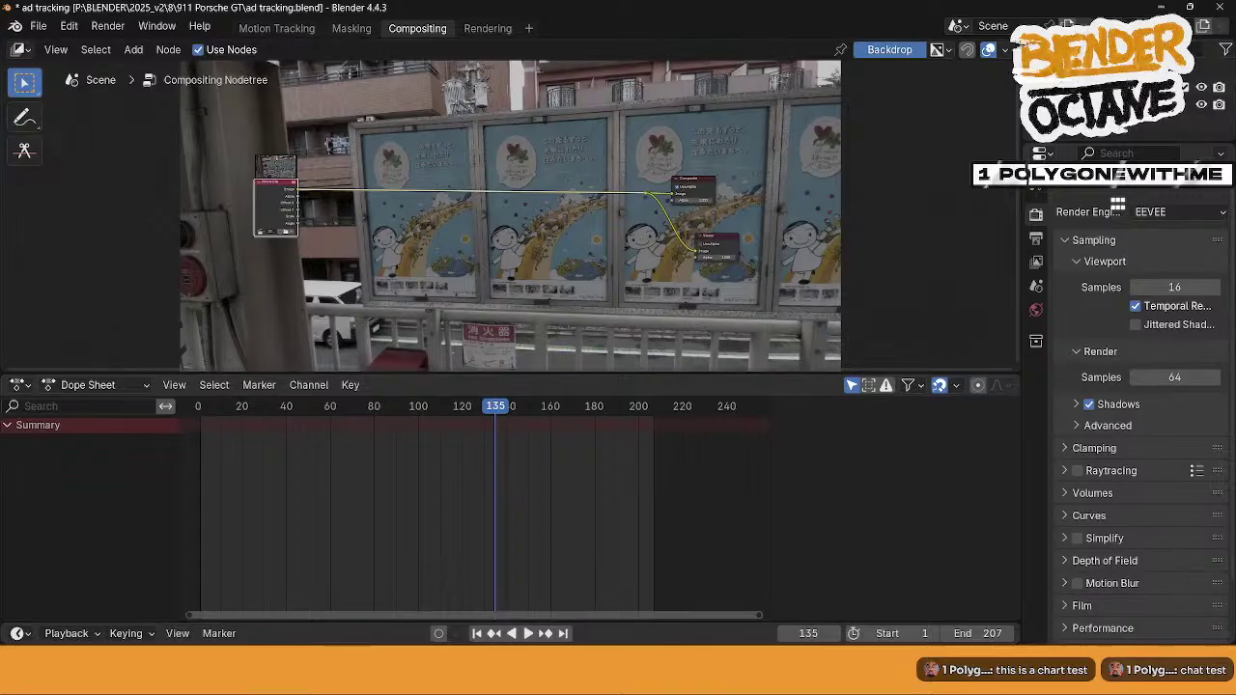
# - Switch to the YouTube planar tracking video, play ahead to where the Plane Track Deform node is added, pause, and return to Blender
pyautogui.moveTo(883, 687)
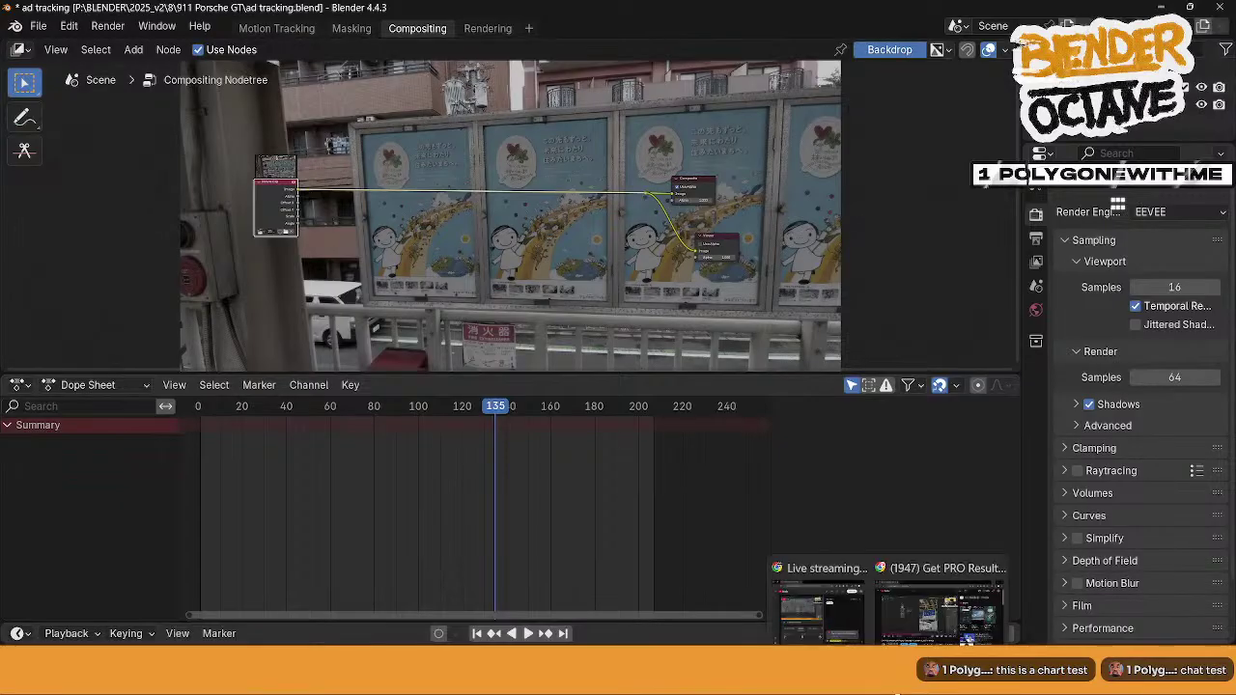
pyautogui.click(893, 627)
pyautogui.click(499, 385)
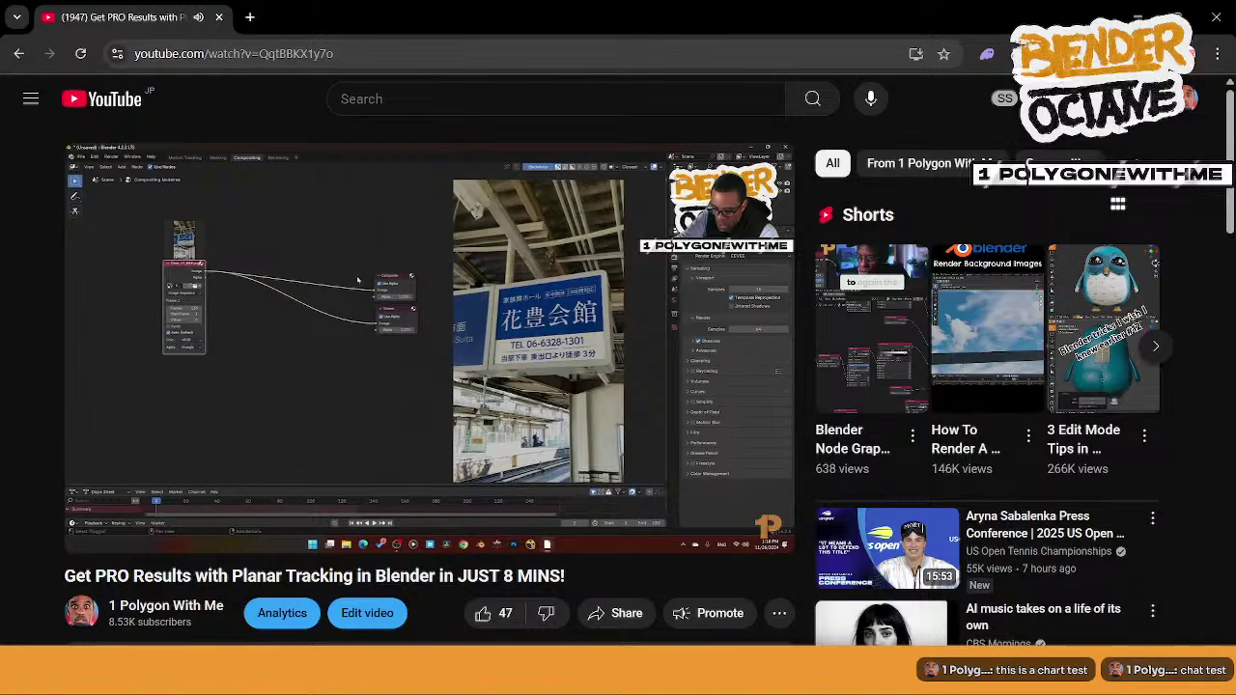
pyautogui.press('Right')
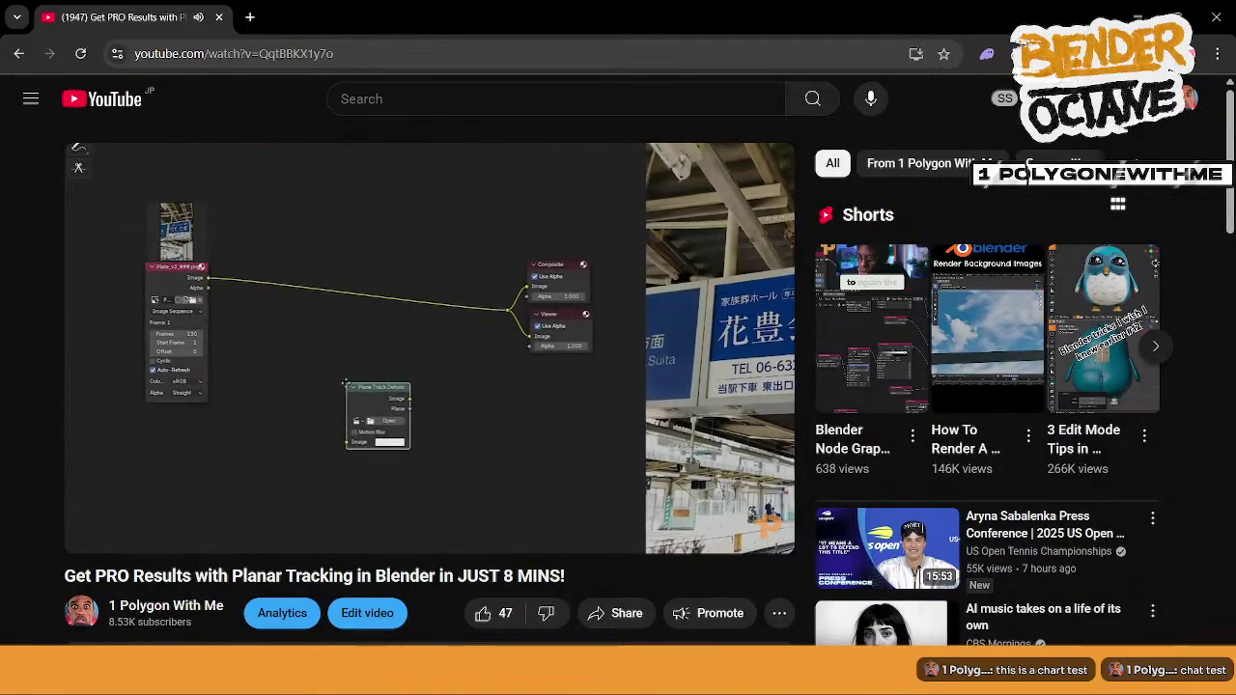
pyautogui.click(396, 275)
pyautogui.hotkey('alt', 'Tab')
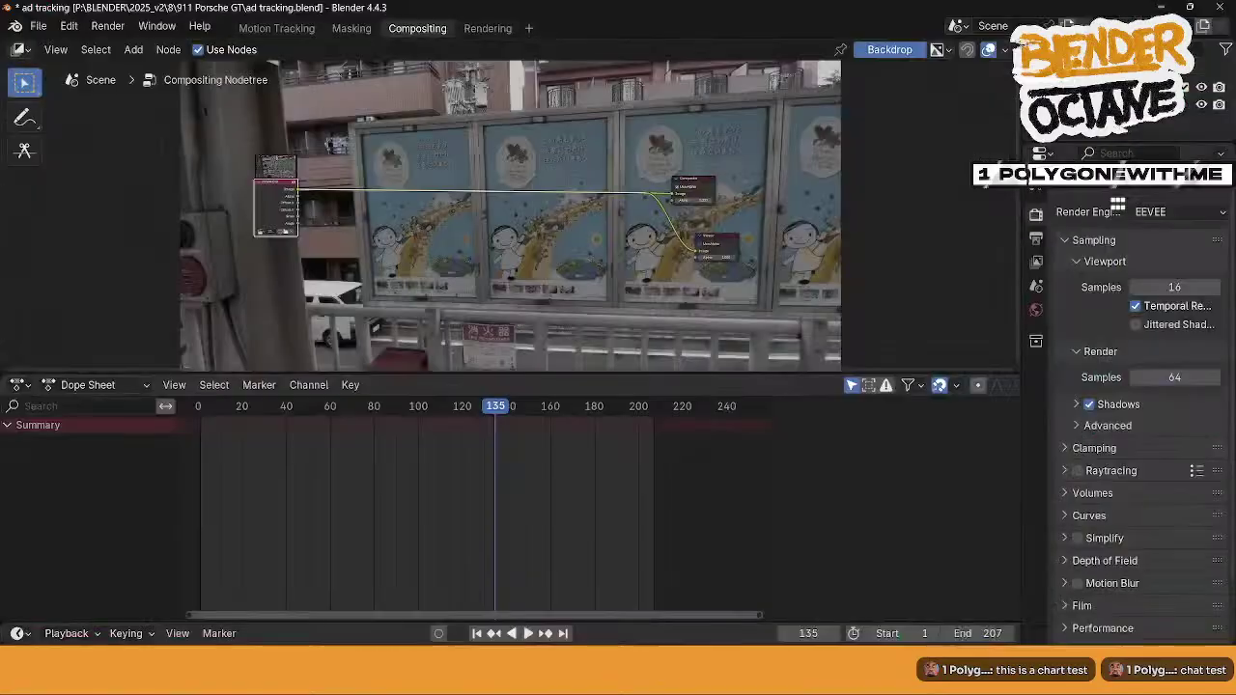
# - Add a Plane Track Deform node beside the Movie Clip node, below its output connection
pyautogui.hotkey('shift', 'a')
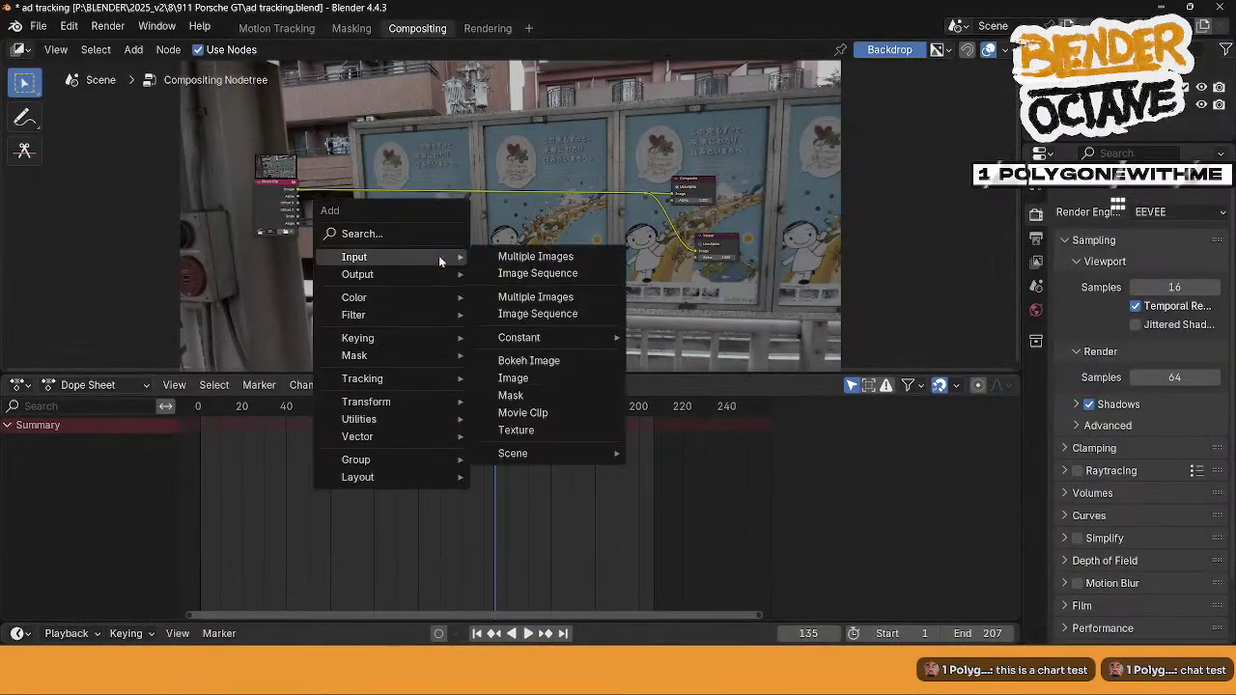
pyautogui.write('pl')
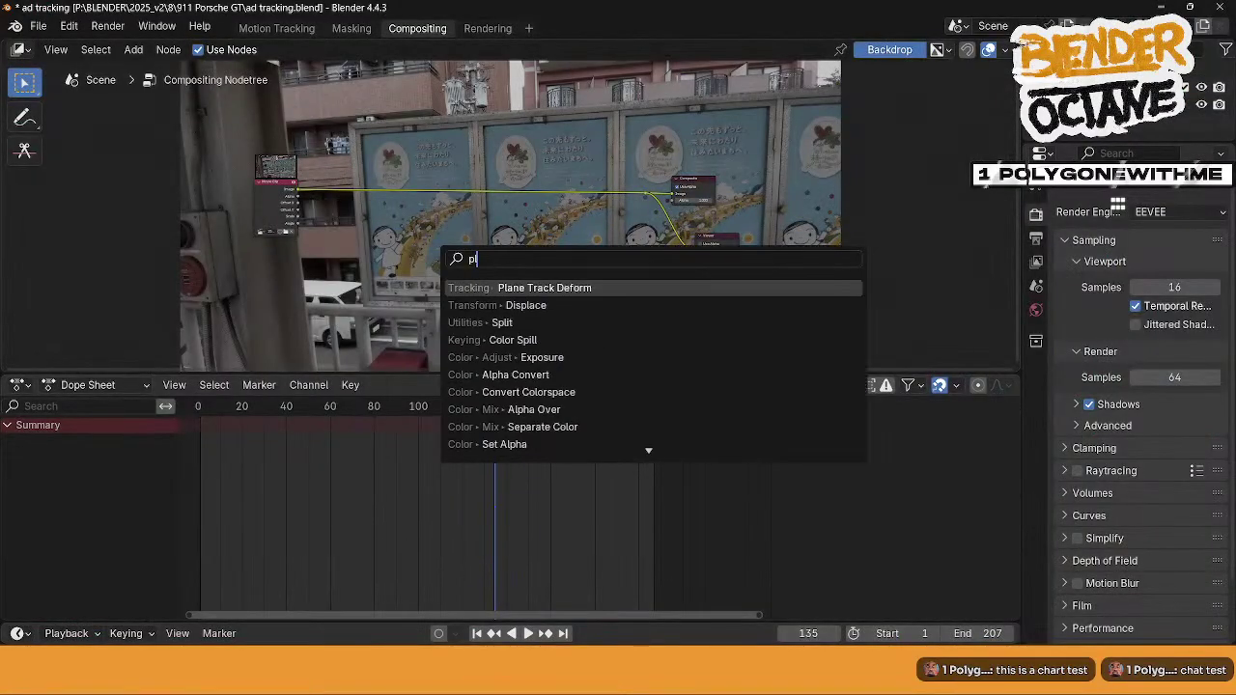
pyautogui.press('Return')
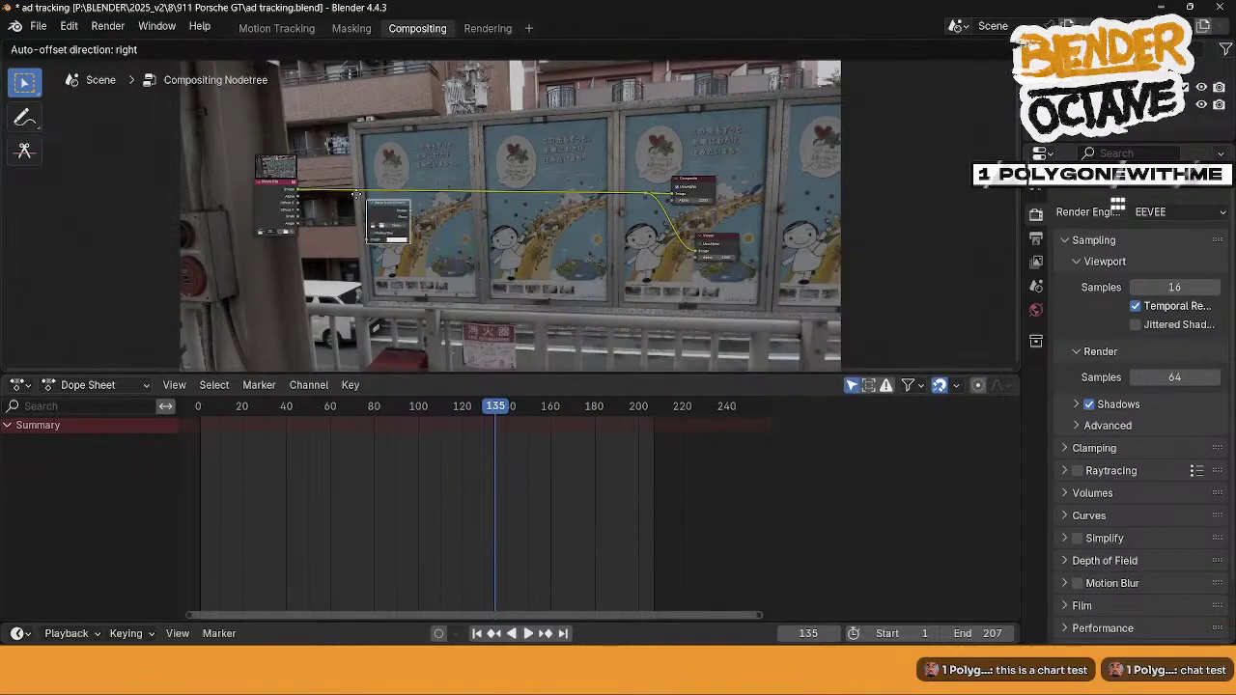
pyautogui.click(345, 210)
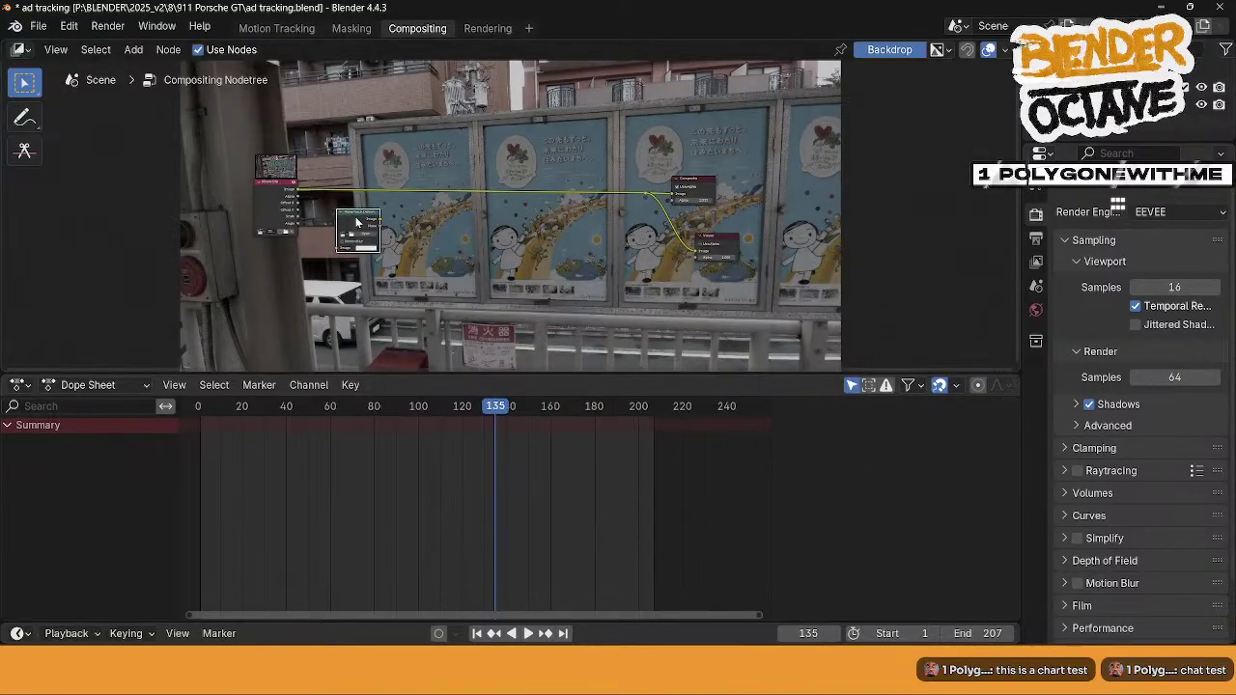
# - Connect the Plane Track Deform node's image output to the Viewer and place the Viewer beneath the Composite node
pyautogui.keyDown('ctrl'); pyautogui.keyDown('shift'); pyautogui.click(358, 222); pyautogui.keyUp('shift'); pyautogui.keyUp('ctrl')
pyautogui.scroll(3, 405, 280)
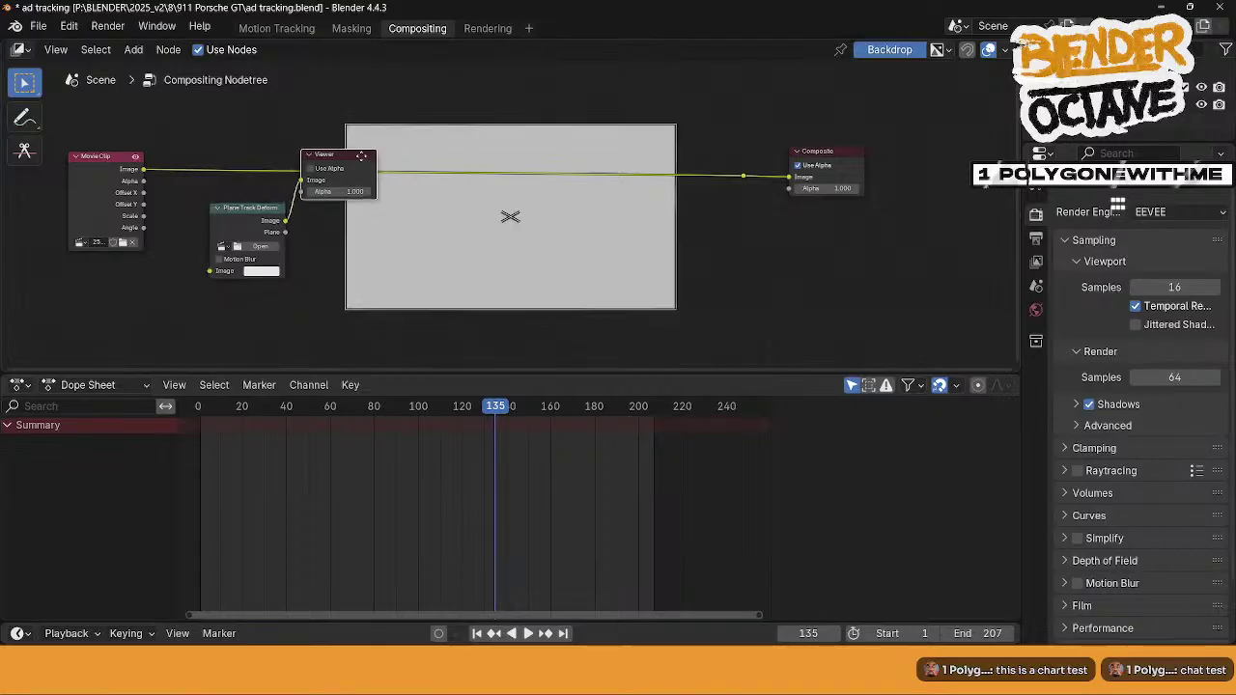
pyautogui.moveTo(361, 155); pyautogui.dragTo(834, 214)
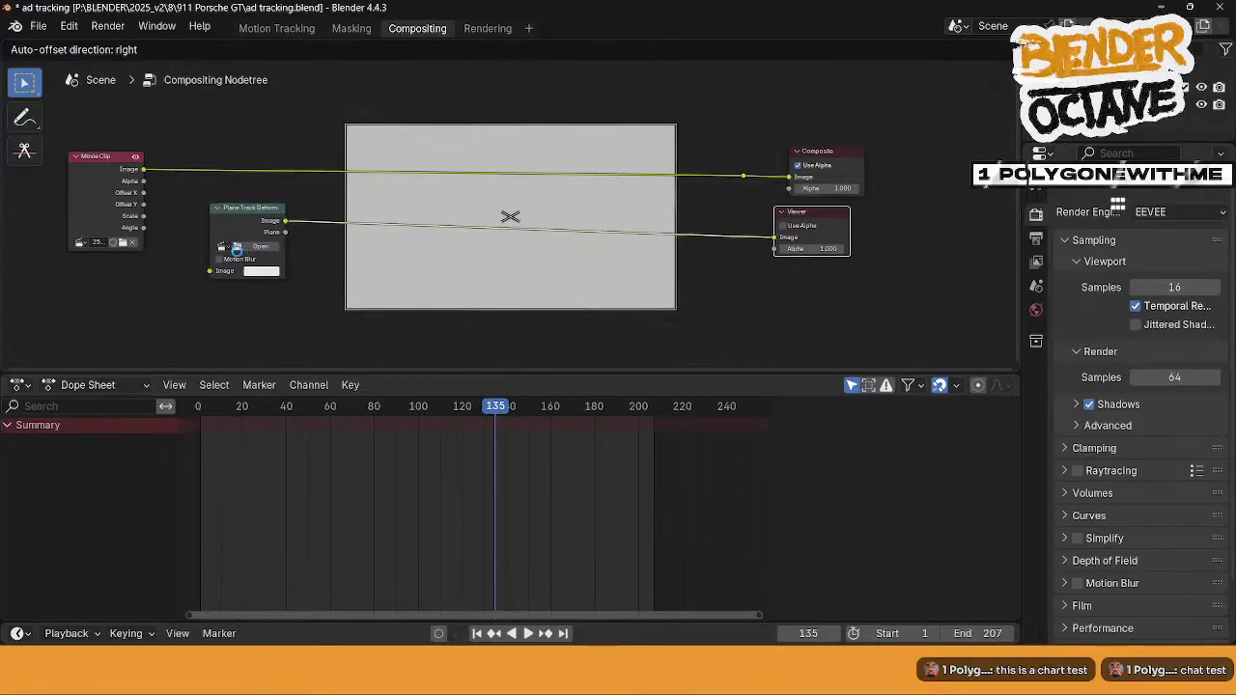
# - Open done-ad-v2.jpg from the project's photoshop folder as the Plane Track Deform node's clip
pyautogui.click(253, 245)
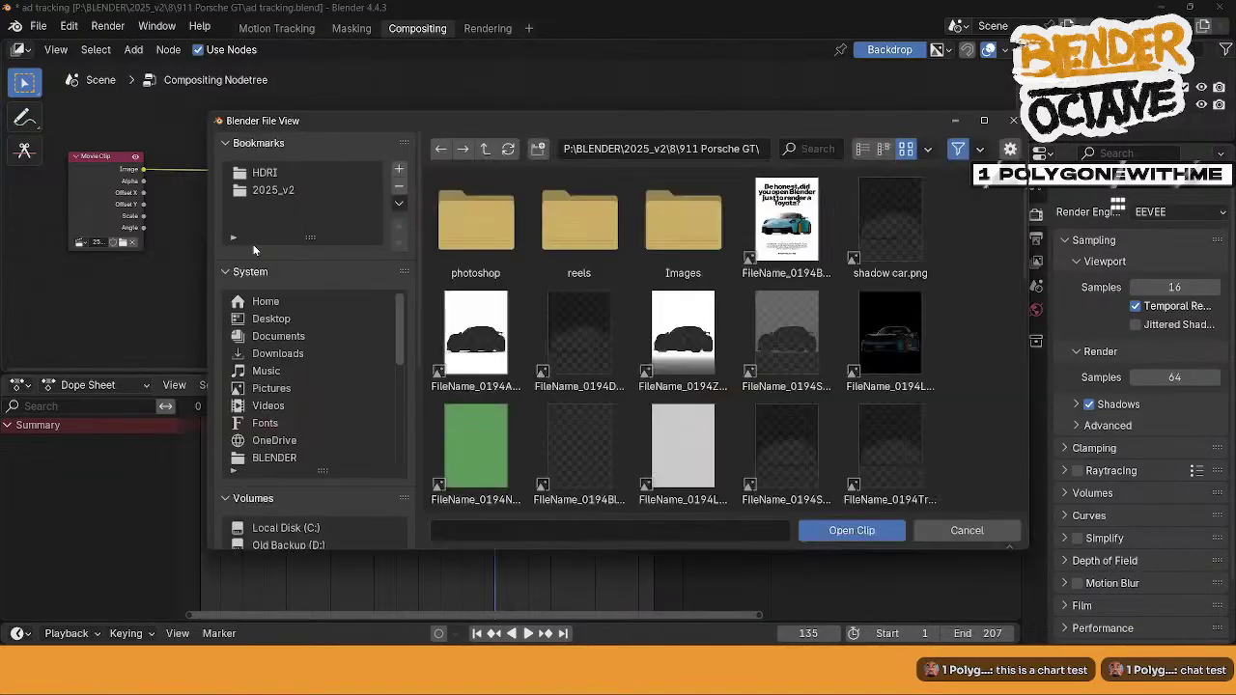
pyautogui.doubleClick(498, 222)
pyautogui.click(579, 222)
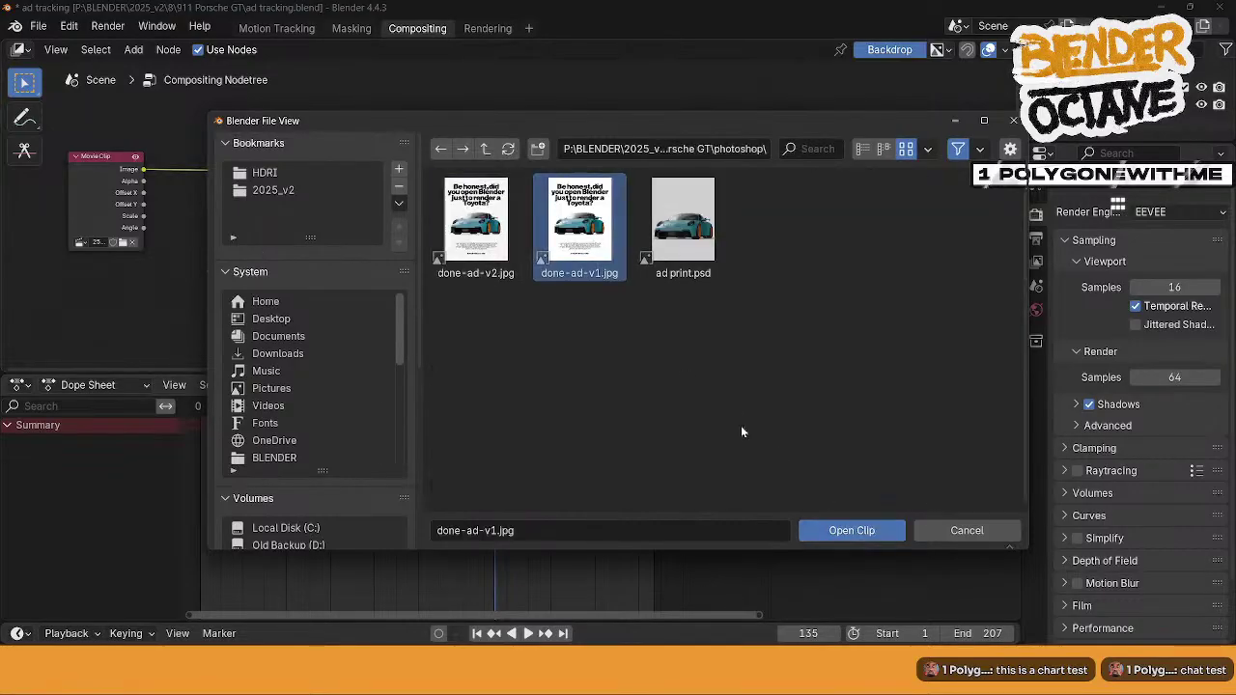
pyautogui.click(476, 222)
pyautogui.click(841, 531)
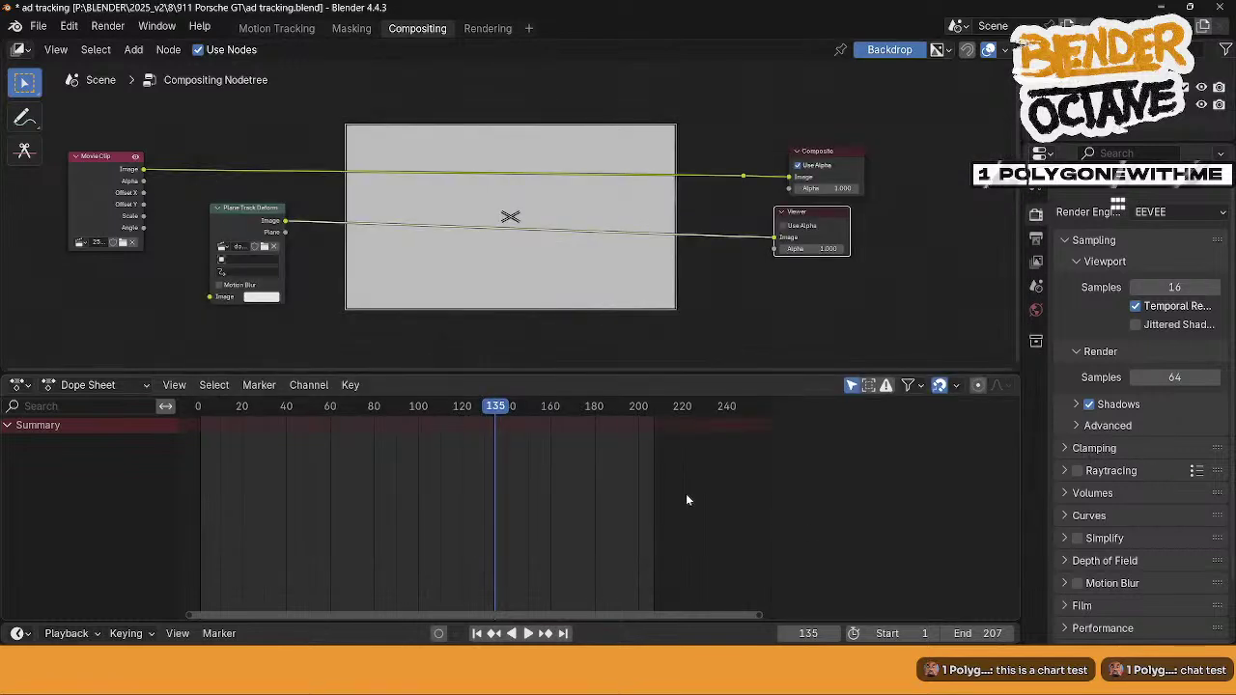
# - Set the Plane Track Deform node's tracking object to Camera and check its list of plane tracks
pyautogui.click(246, 259)
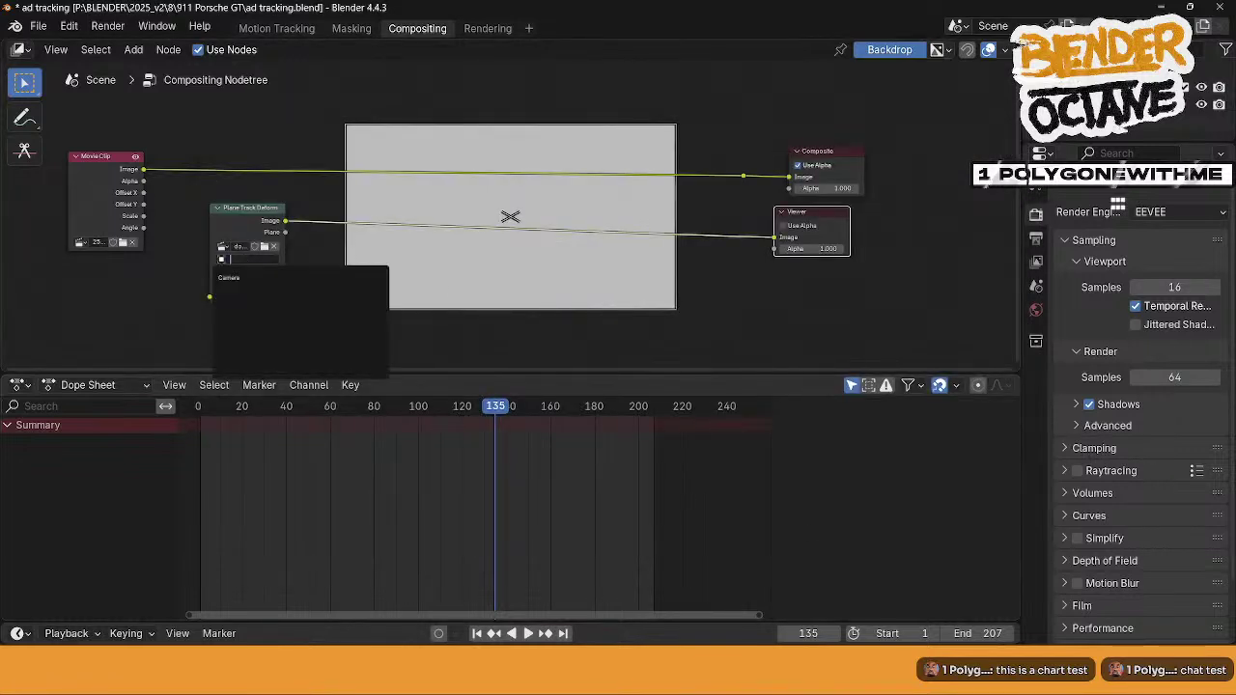
pyautogui.click(241, 279)
pyautogui.click(249, 270)
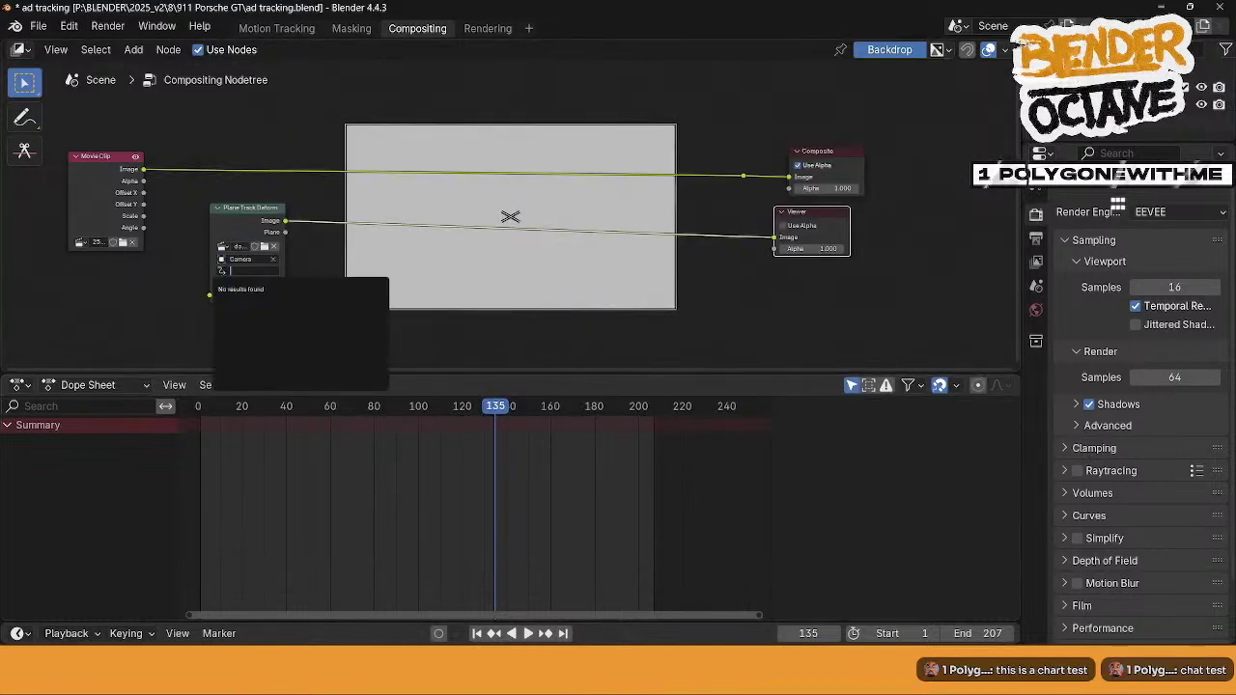
pyautogui.scroll(1, 184, 270)
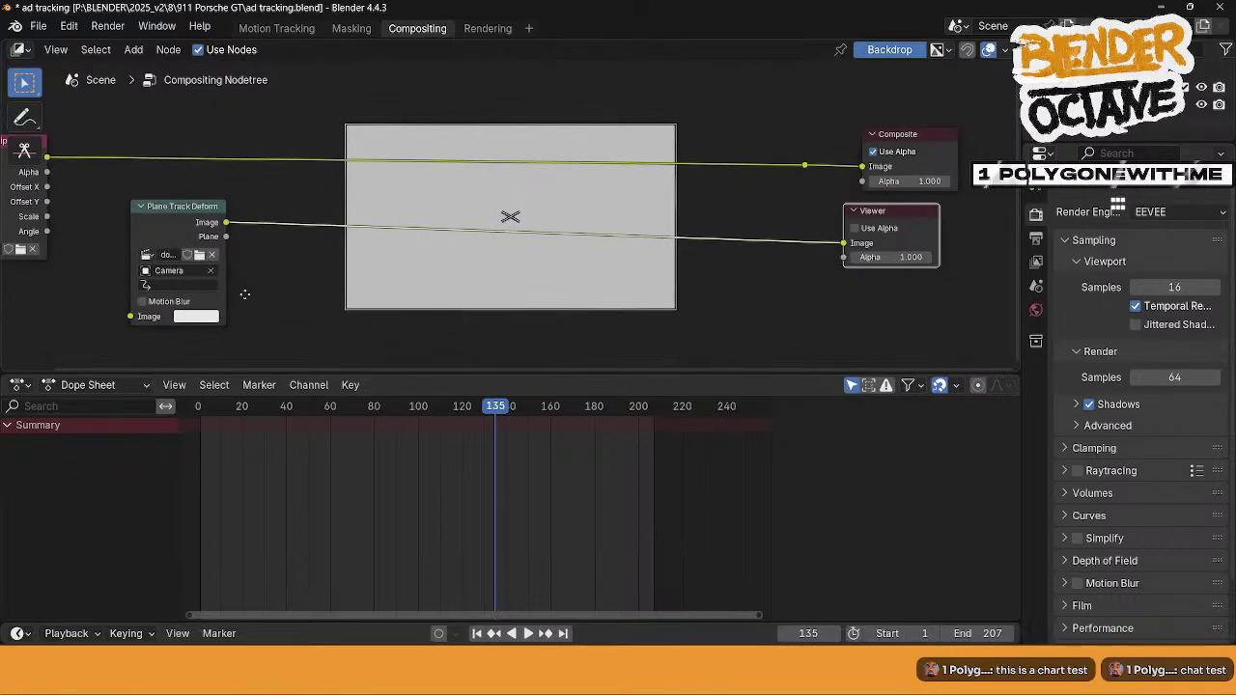
pyautogui.moveTo(244, 295); pyautogui.dragTo(288, 272, button='middle')
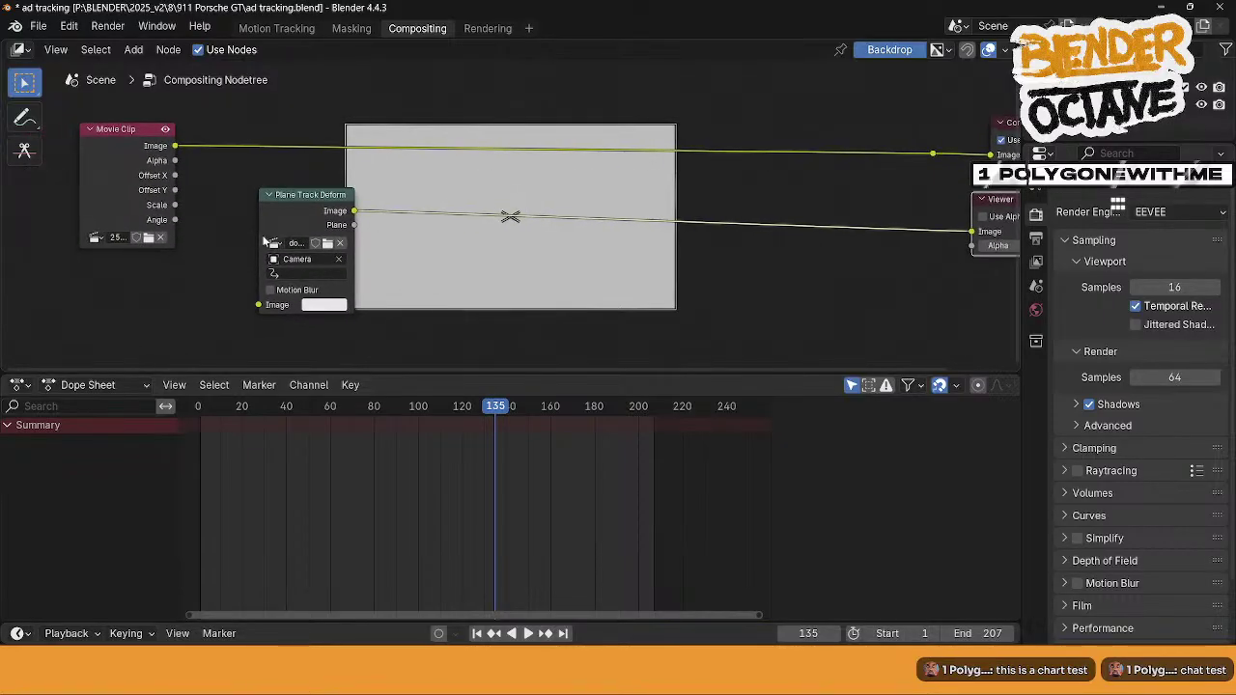
# - Widen the Plane Track Deform node, reselect Camera as its tracking object, and recheck the available plane tracks
pyautogui.moveTo(260, 236); pyautogui.dragTo(208, 237)
pyautogui.click(247, 259)
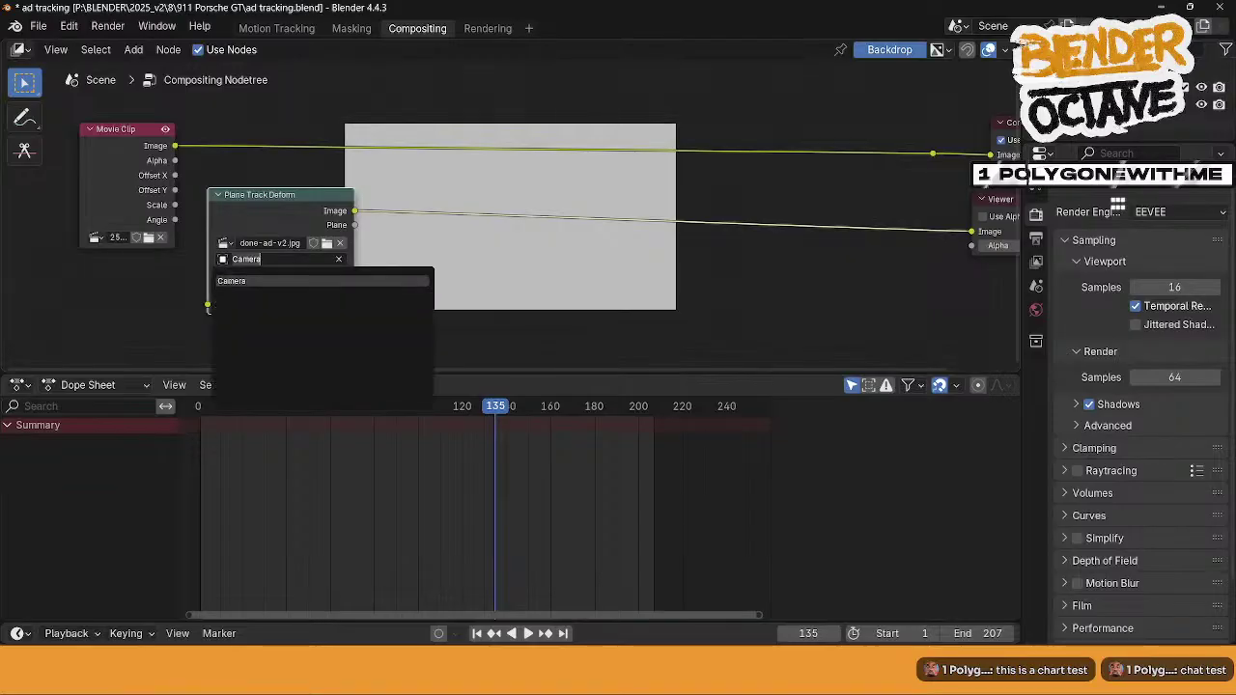
pyautogui.write('Camera')
pyautogui.press('Return')
pyautogui.click(253, 275)
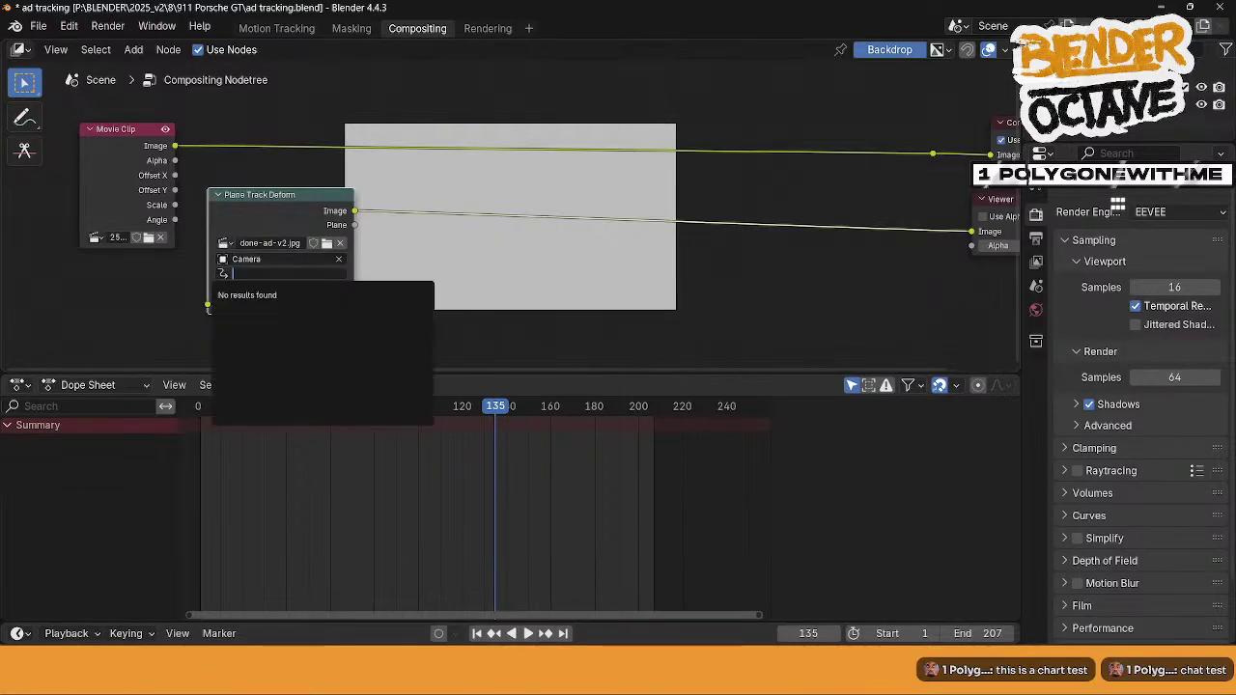
pyautogui.click(184, 300)
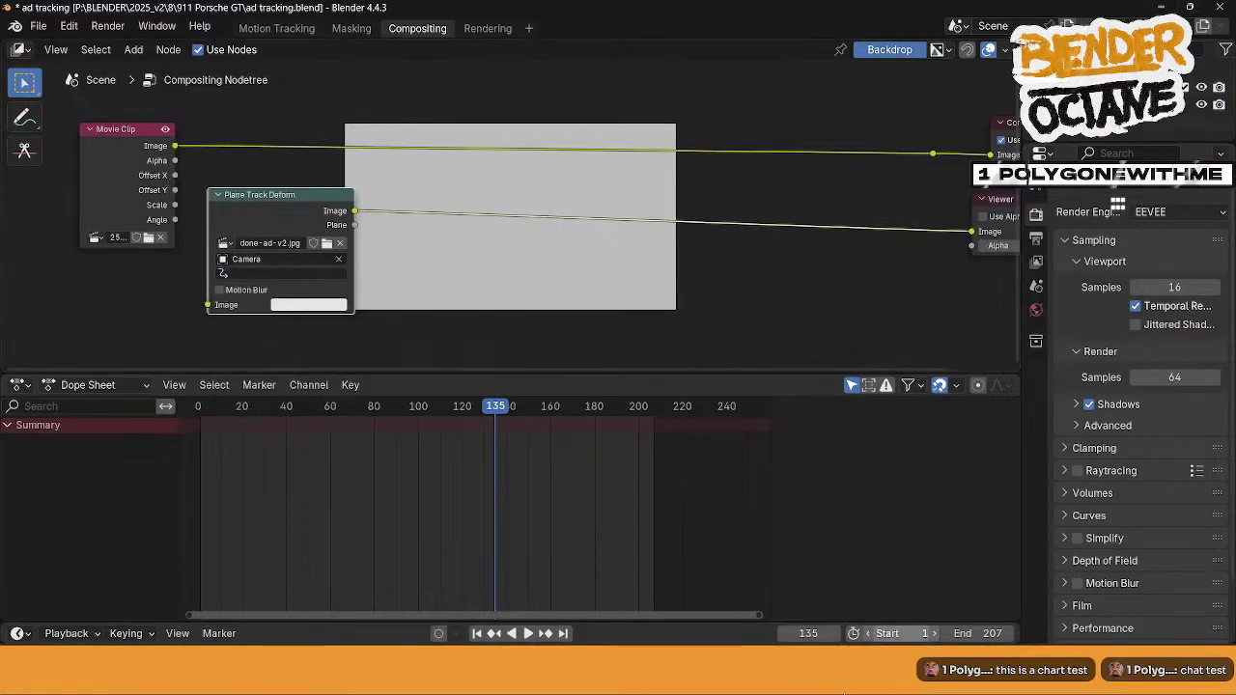
# - Switch to the YouTube video, watch how the Plane Track Deform node is configured until about 3:53, pause, and return to Blender
pyautogui.click(871, 598)
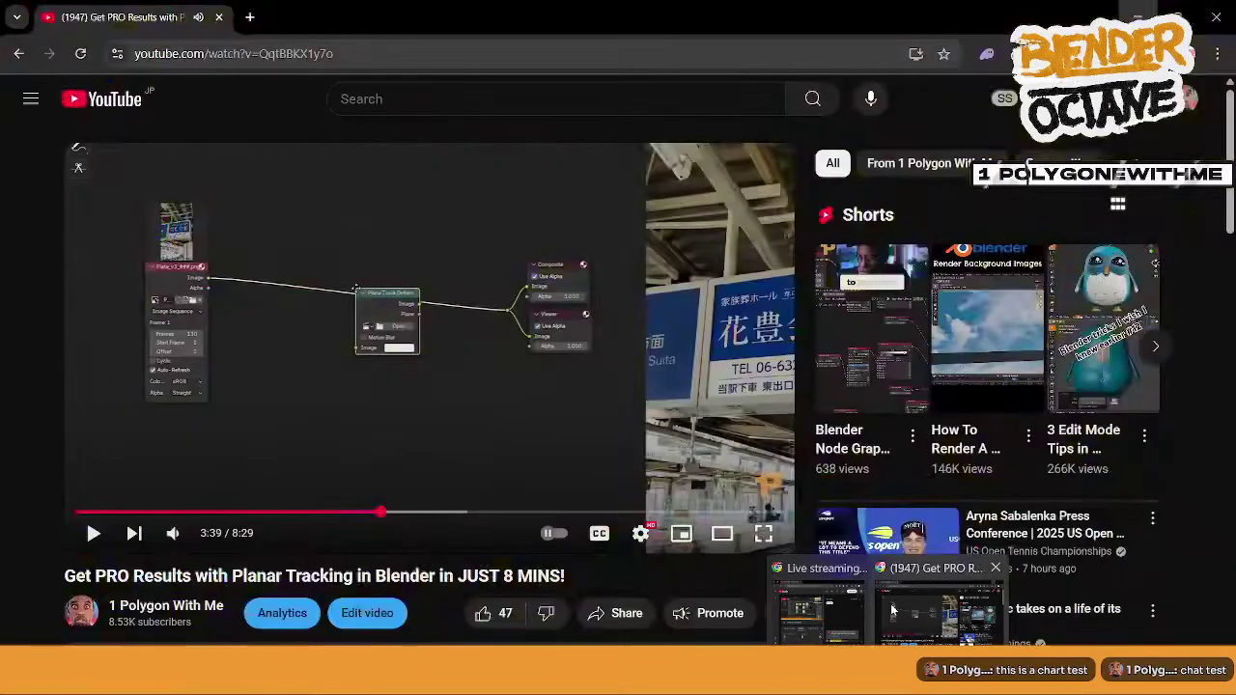
pyautogui.click(602, 378)
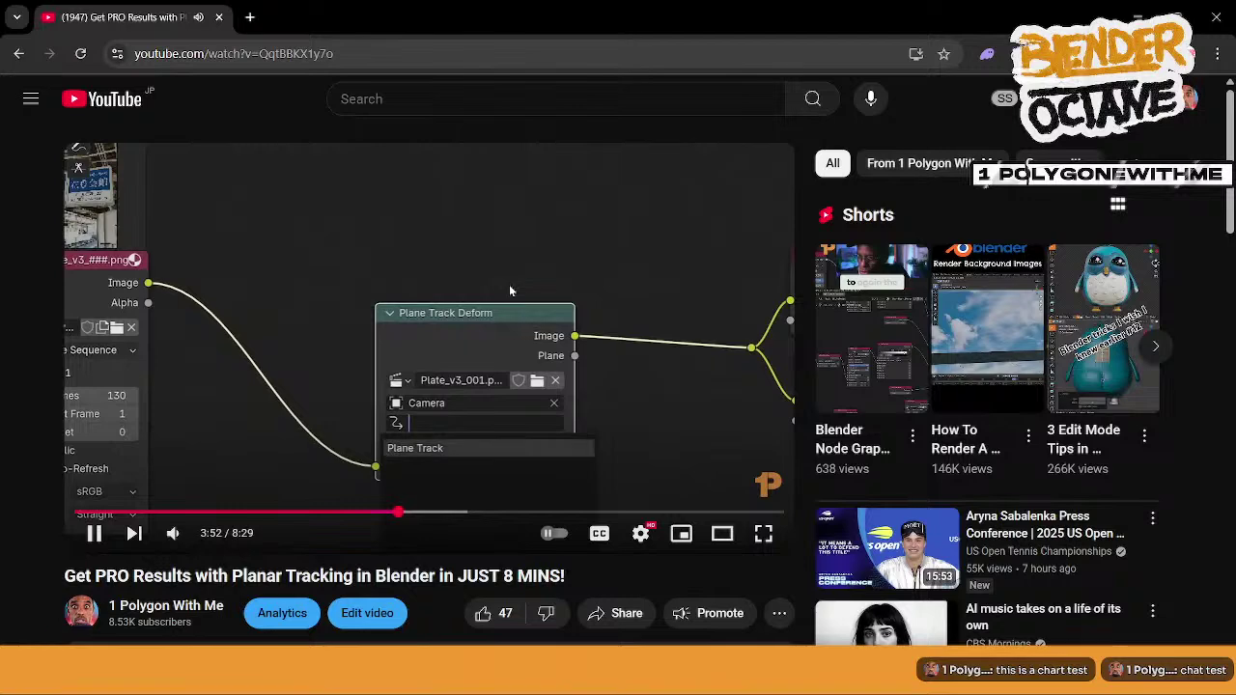
pyautogui.press('space')
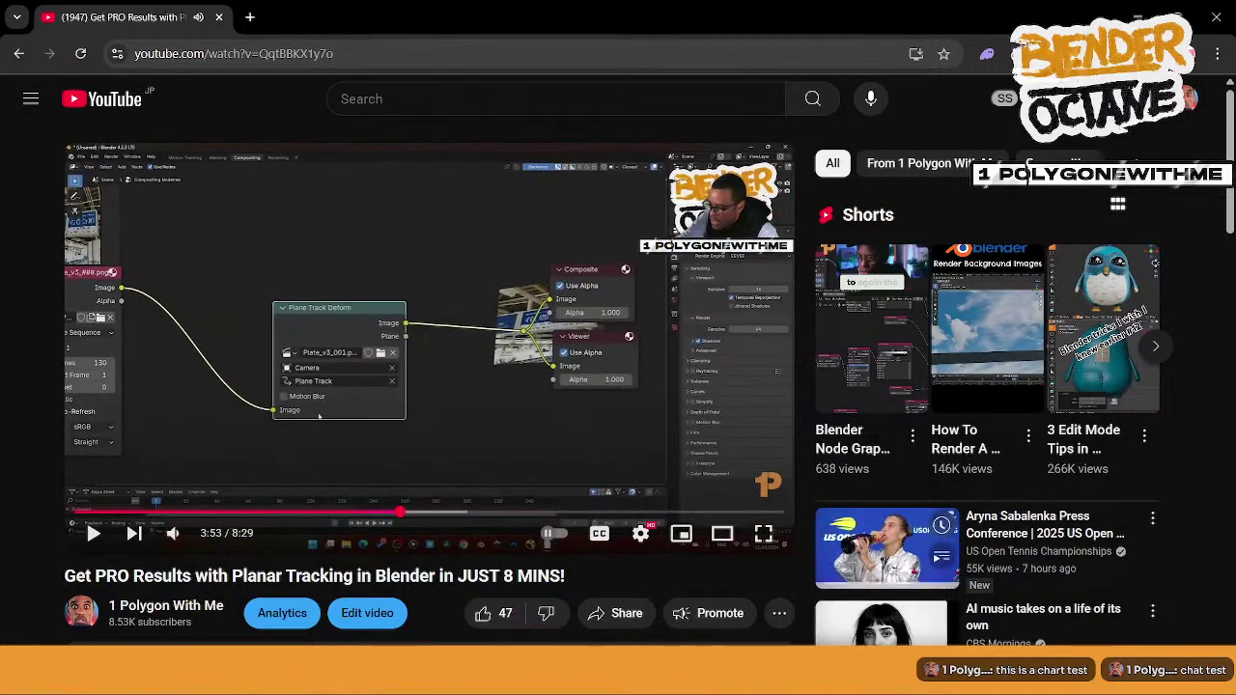
pyautogui.click(1136, 18)
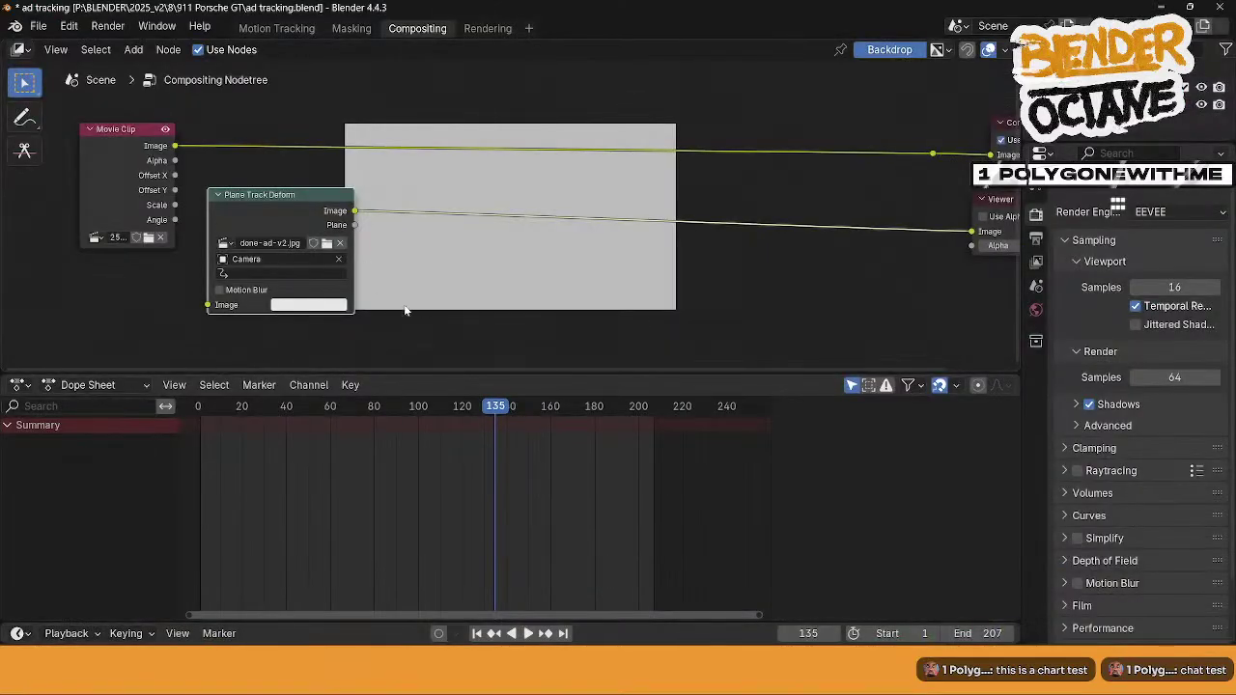
# - Link the Movie Clip image to the Plane Track Deform input and reconnect the Viewer to the Composite's incoming link
pyautogui.moveTo(175, 146); pyautogui.dragTo(207, 305)
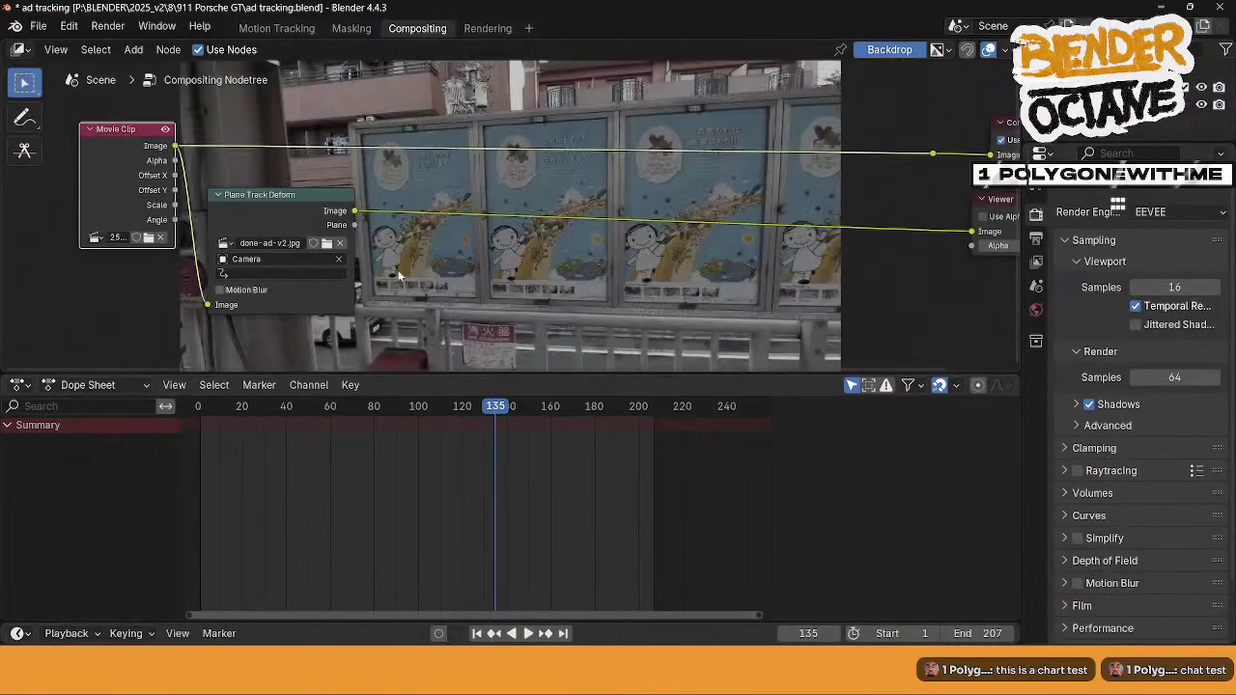
pyautogui.moveTo(934, 154); pyautogui.dragTo(971, 232)
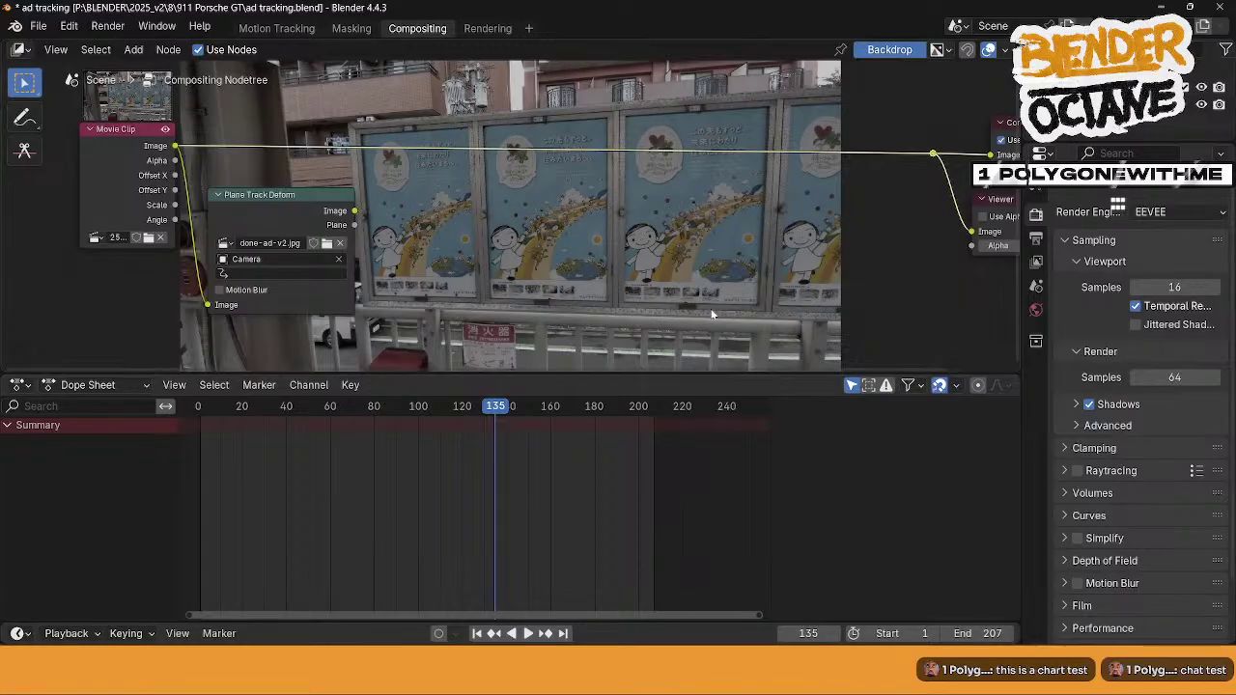
# - Assign the street billboard clip to the Plane Track Deform node, with Camera as tracking object and Plane Track as the track
pyautogui.moveTo(346, 276); pyautogui.dragTo(413, 274, button='middle')
pyautogui.click(291, 241)
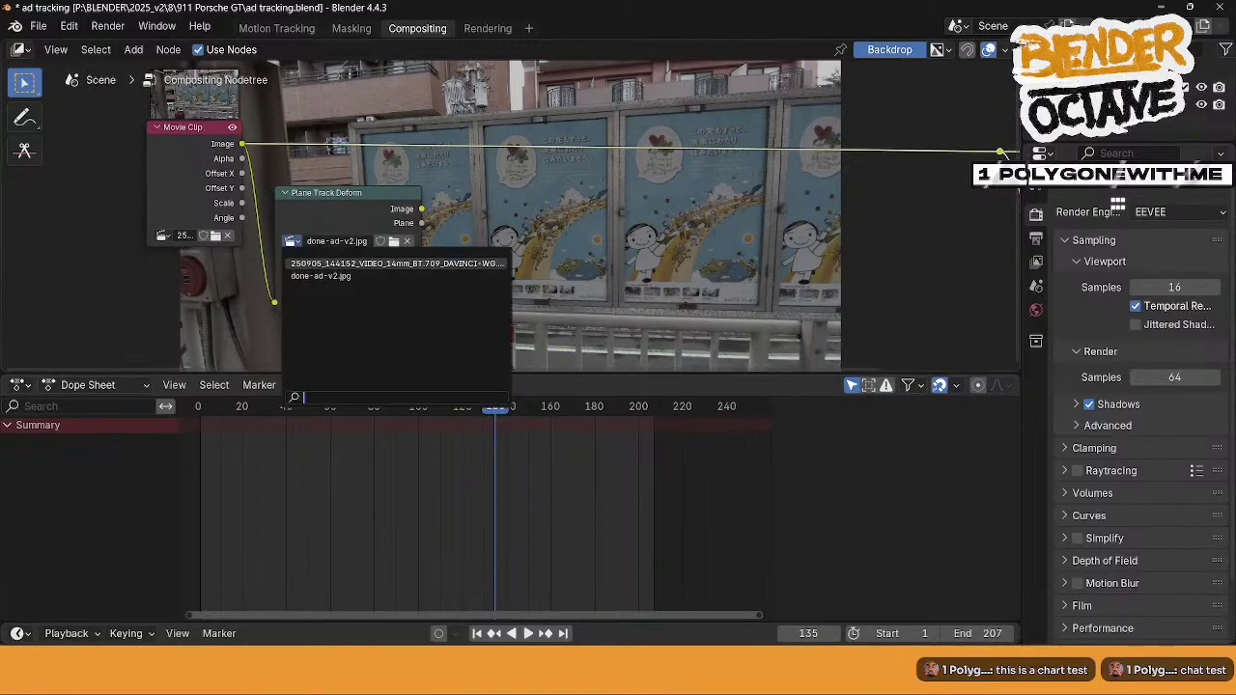
pyautogui.click(321, 264)
pyautogui.click(318, 257)
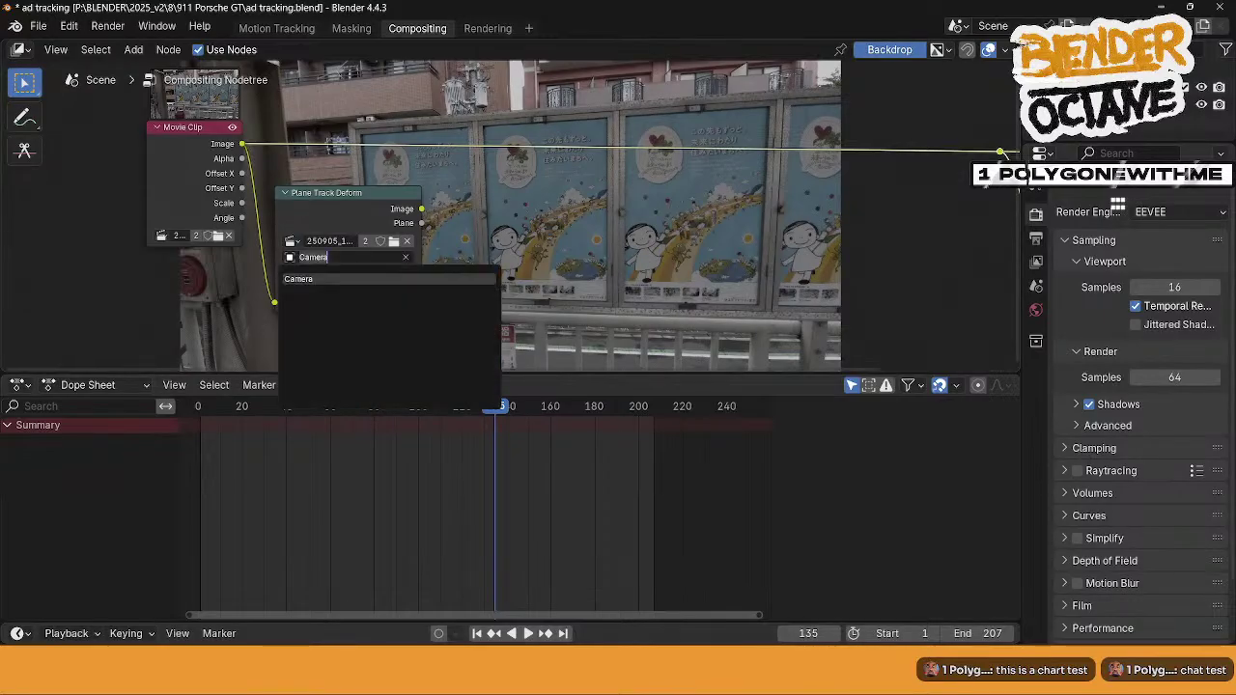
pyautogui.write('Camera')
pyautogui.click(328, 279)
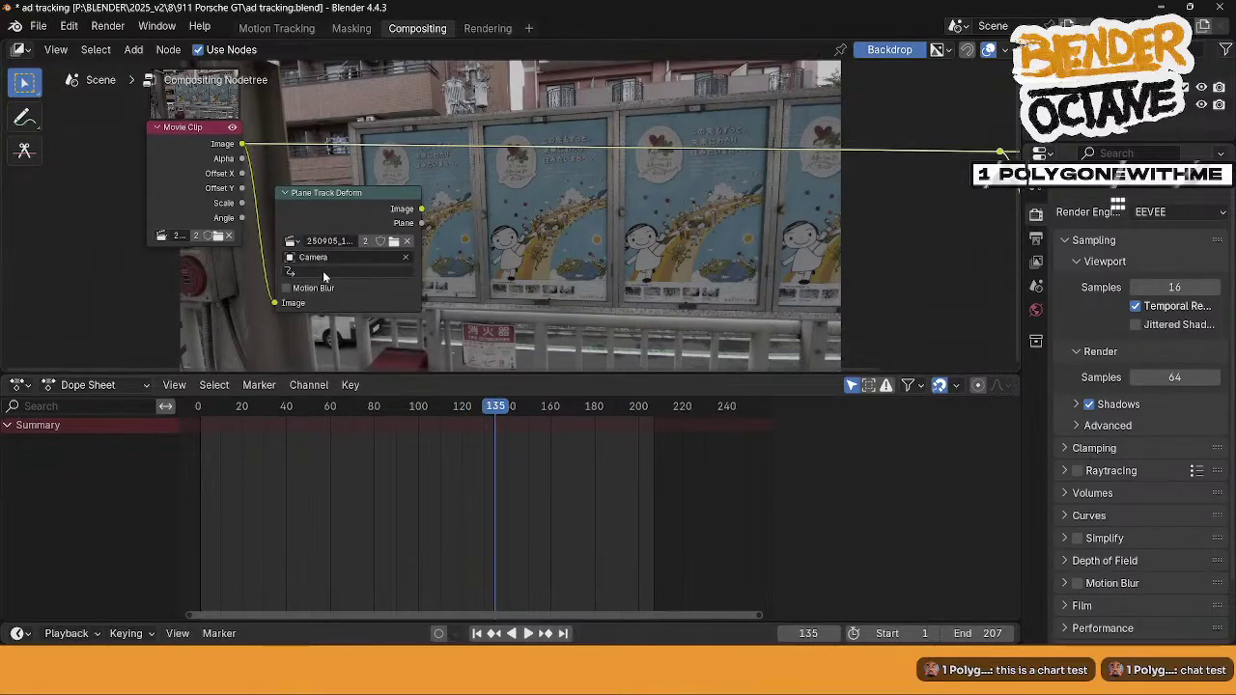
pyautogui.click(324, 271)
pyautogui.click(320, 294)
# - Try Motion Blur on the Plane Track Deform node and turn it back off
pyautogui.moveTo(391, 305); pyautogui.dragTo(197, 299, button='middle')
pyautogui.click(187, 287)
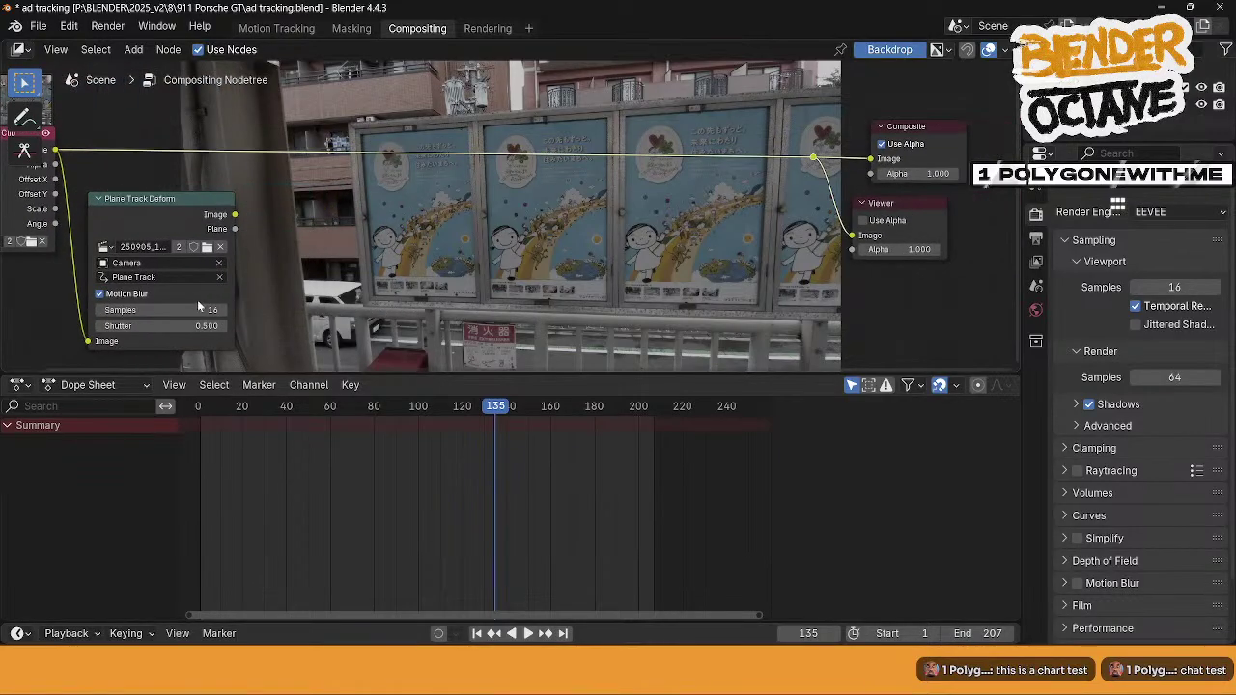
pyautogui.click(101, 295)
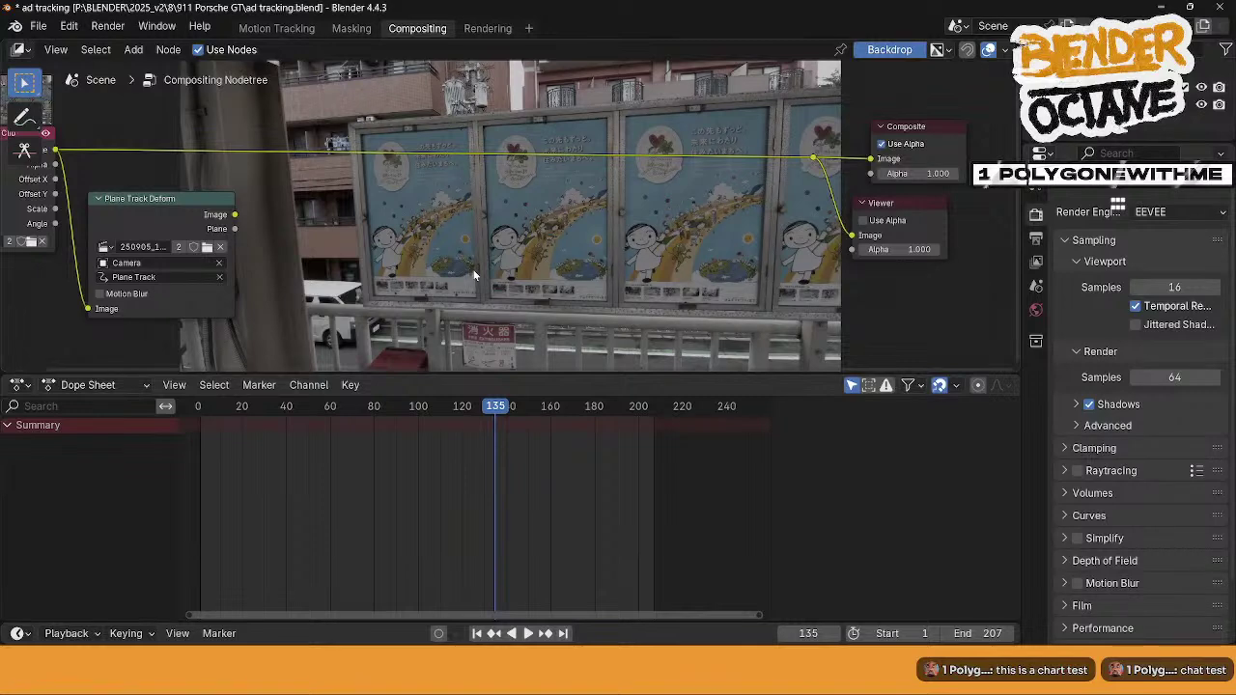
# - Insert an Alpha Over node before the outputs, feeding Plane Track Deform into its first image input and Movie Clip into its second
pyautogui.hotkey('shift', 'a')
pyautogui.write('a')
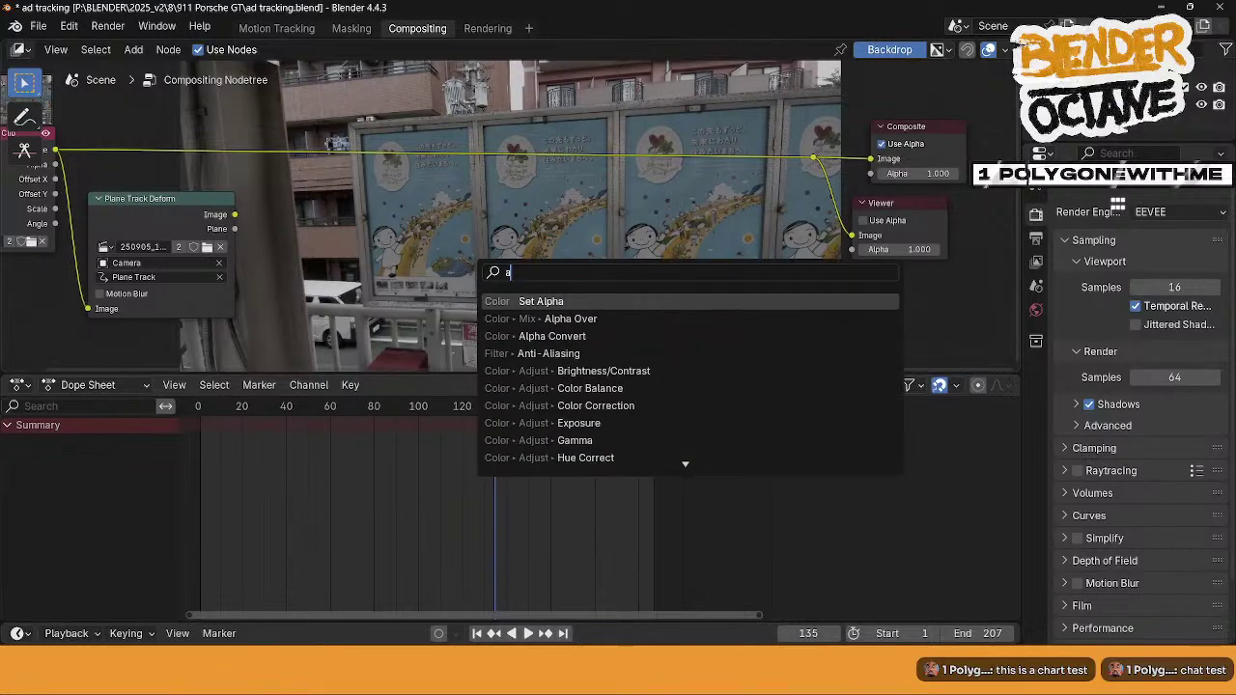
pyautogui.click(616, 319)
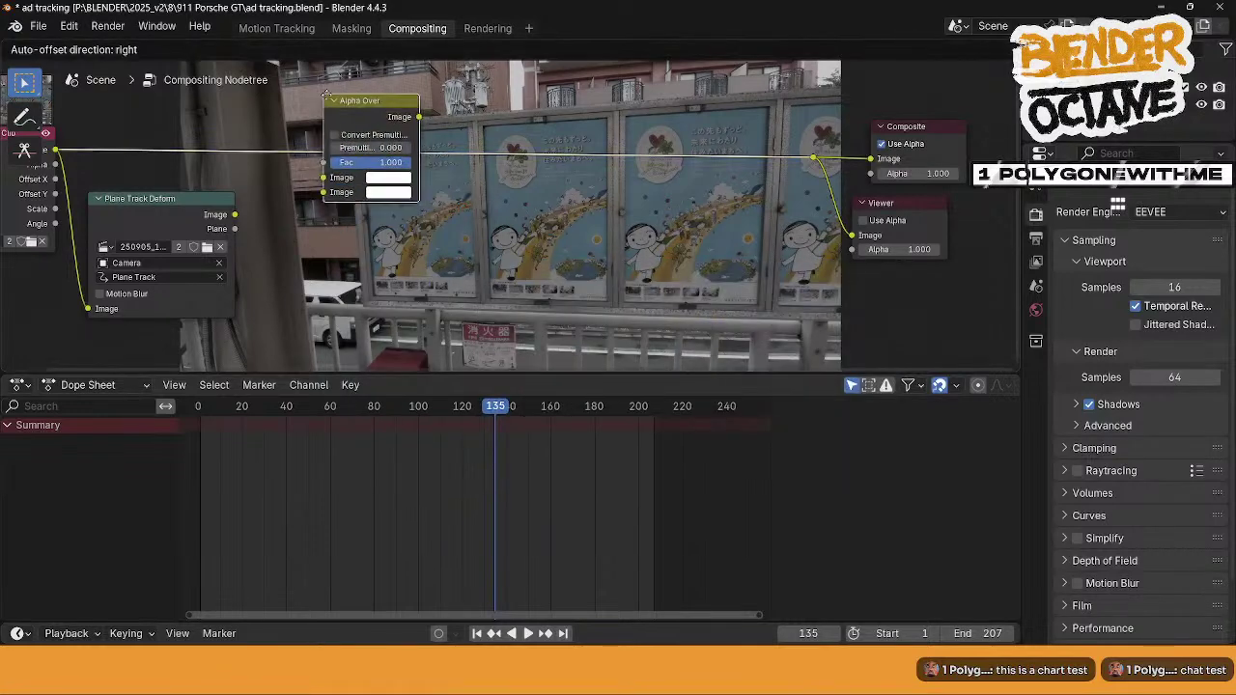
pyautogui.click(342, 108)
pyautogui.moveTo(235, 214); pyautogui.dragTo(340, 187)
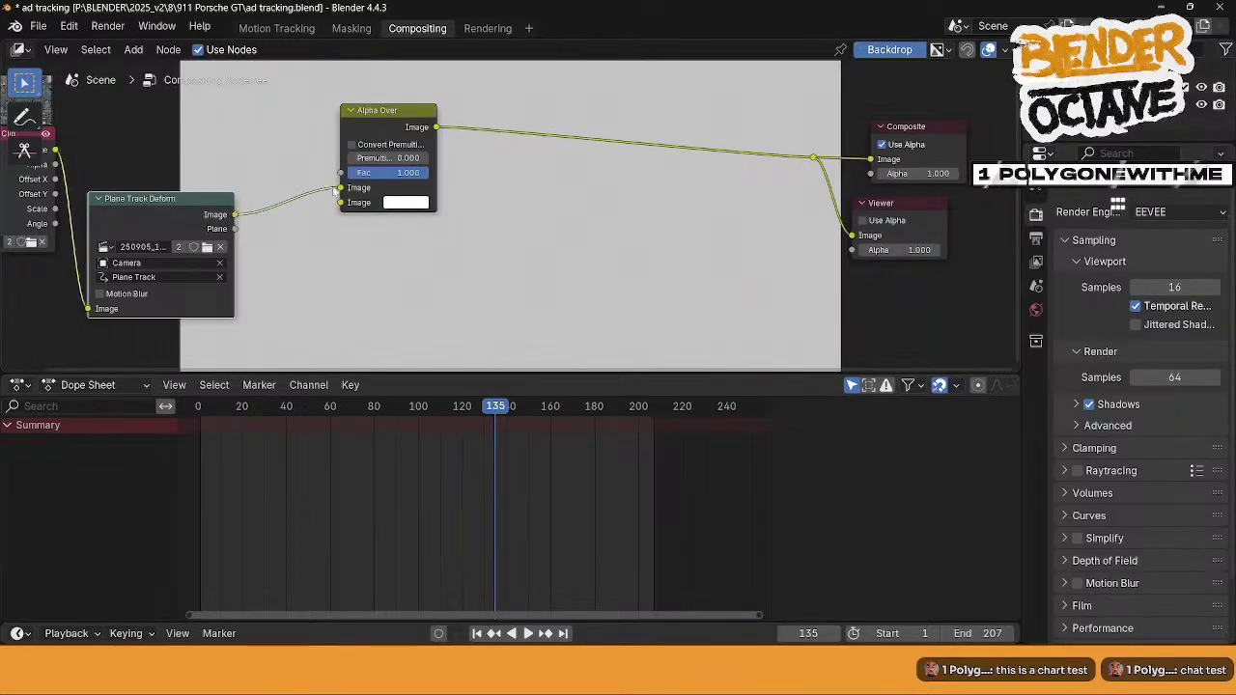
pyautogui.moveTo(56, 149); pyautogui.dragTo(340, 202)
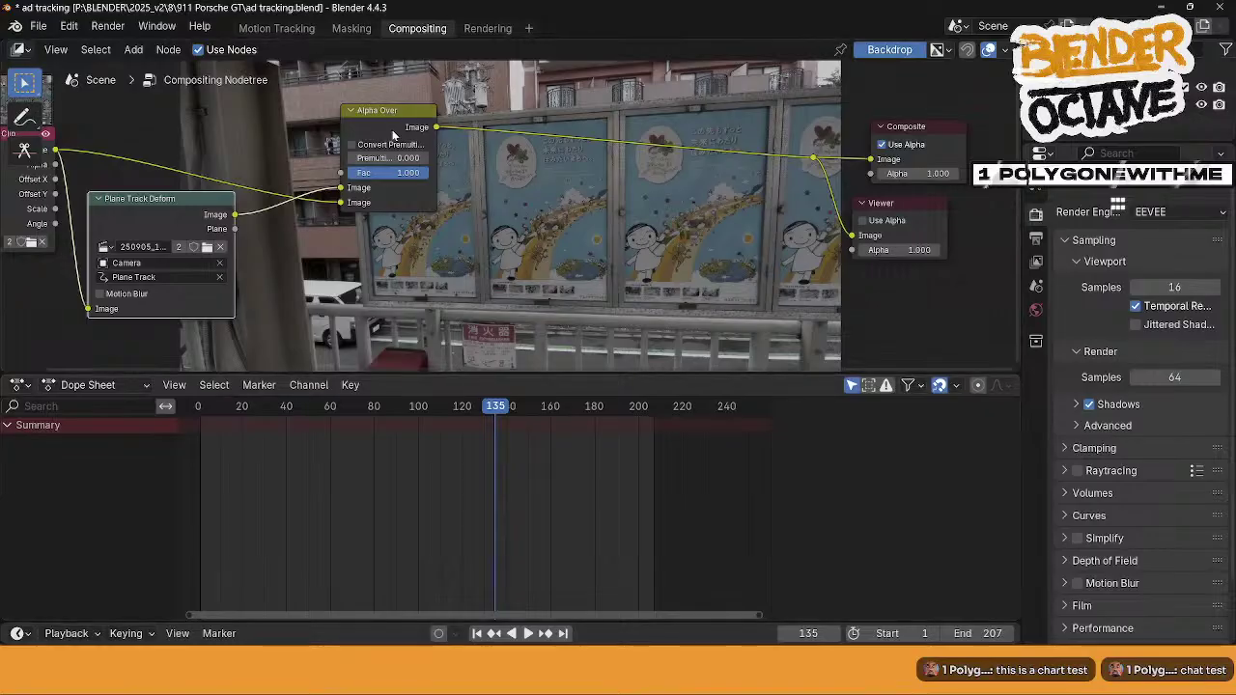
# - Switch to the YouTube reference video in the browser and check how it wires the Plane Track Deform outputs before returning to Blender
pyautogui.moveTo(390, 128)
pyautogui.mouseDown()
pyautogui.moveTo(338, 106)
pyautogui.moveTo(381, 135)
pyautogui.mouseUp()
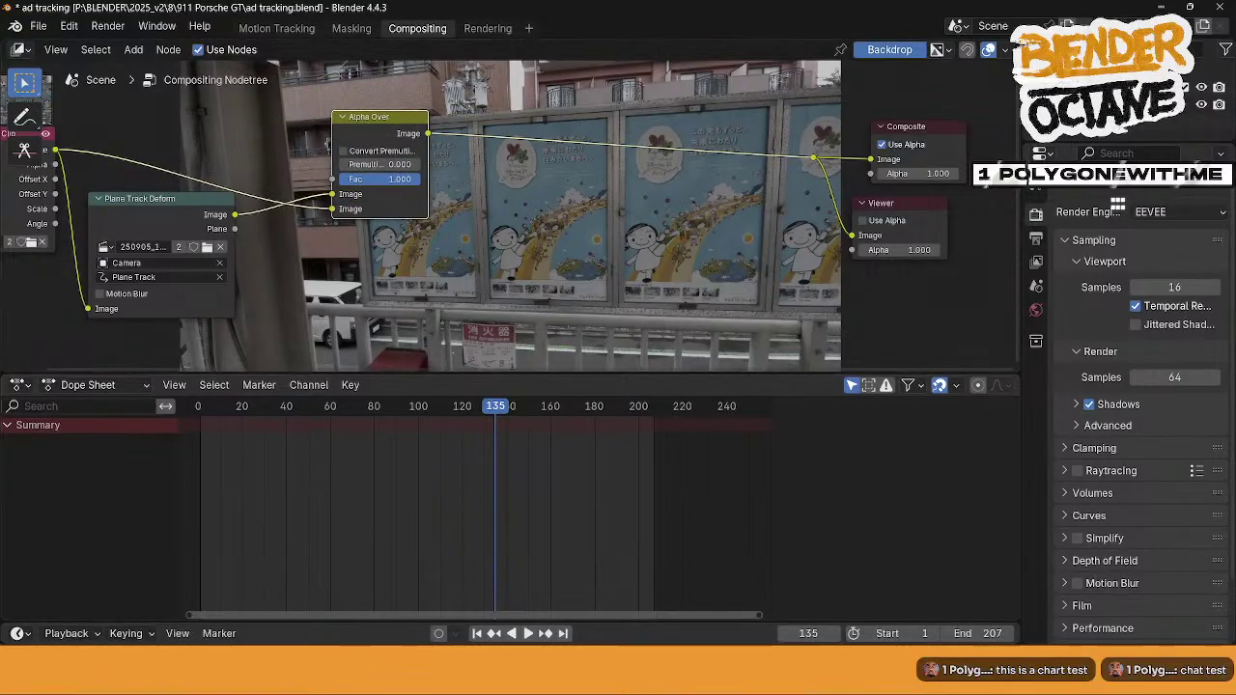
pyautogui.moveTo(889, 673)
pyautogui.click(939, 604)
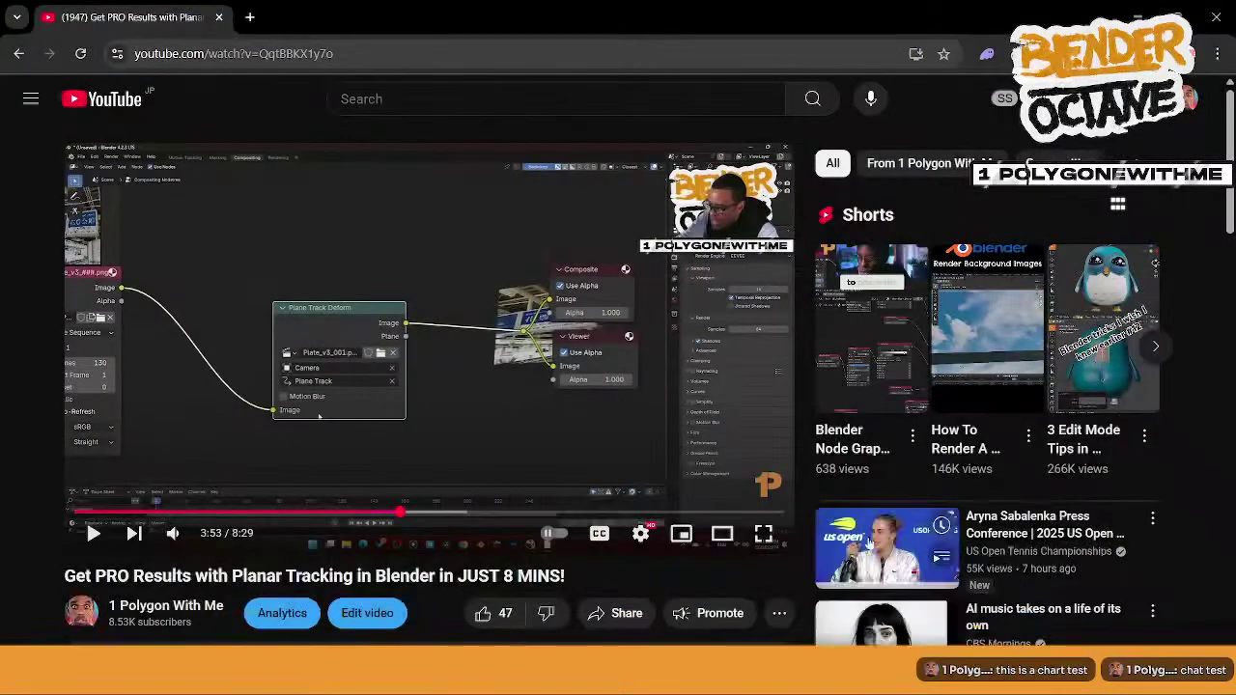
pyautogui.click(556, 340)
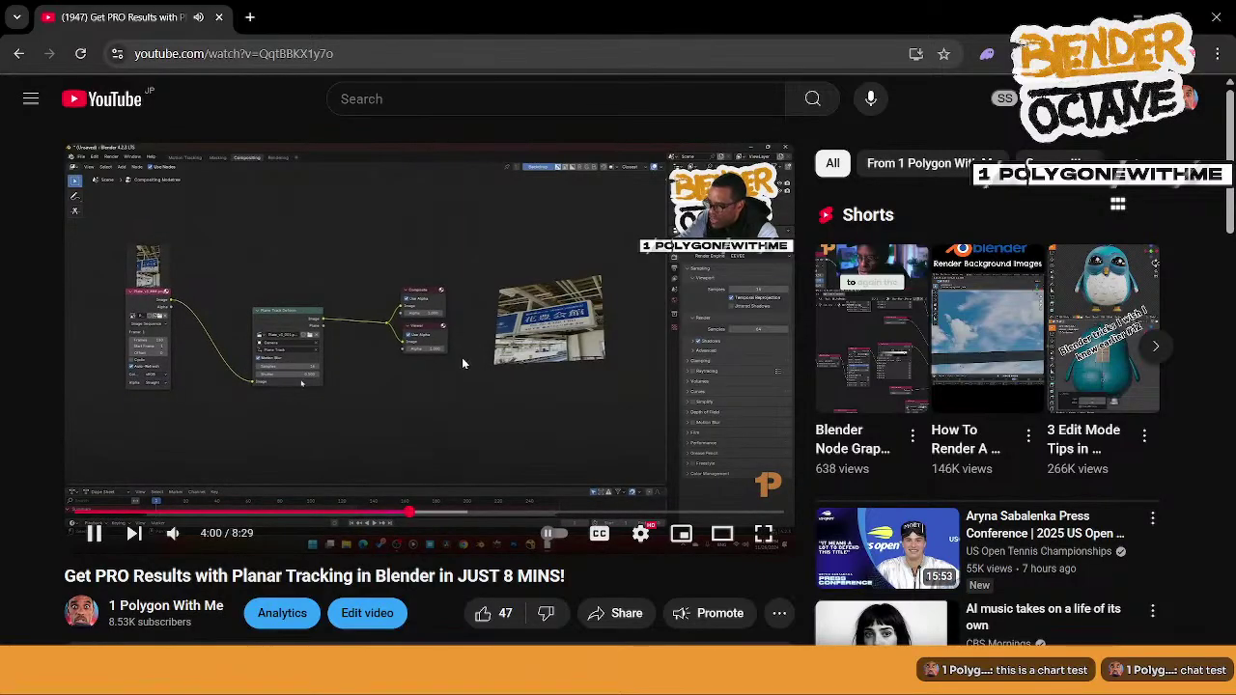
pyautogui.click(520, 335)
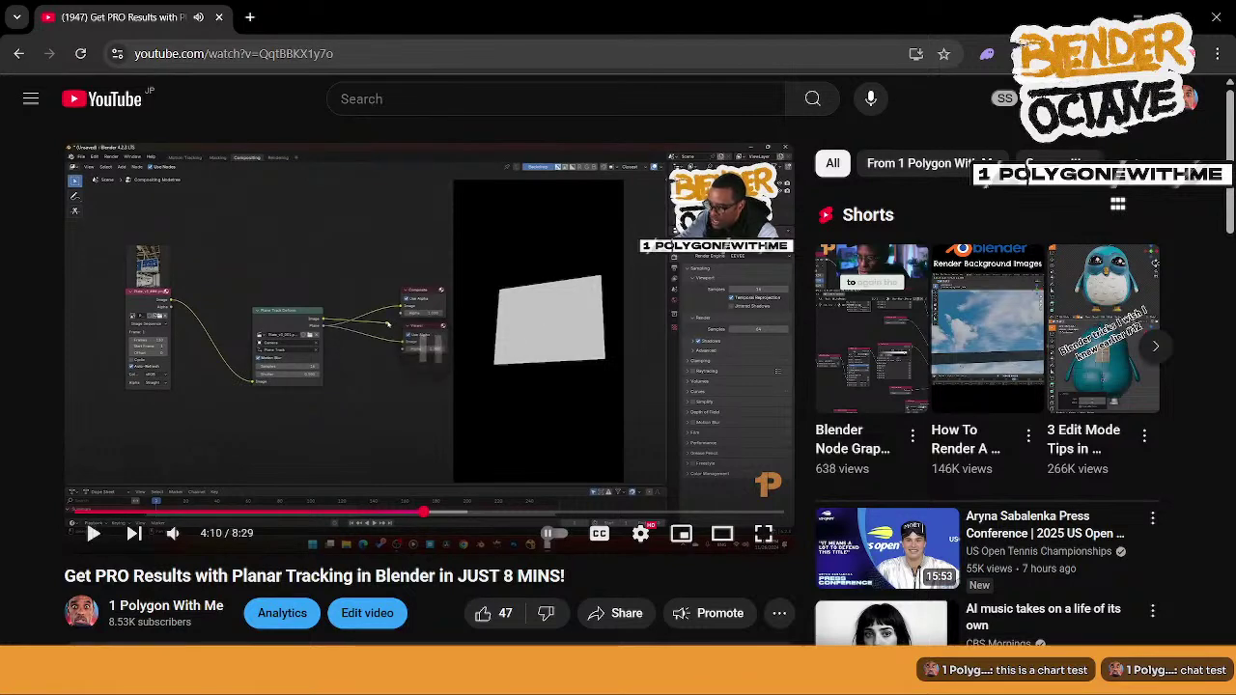
pyautogui.click(1137, 16)
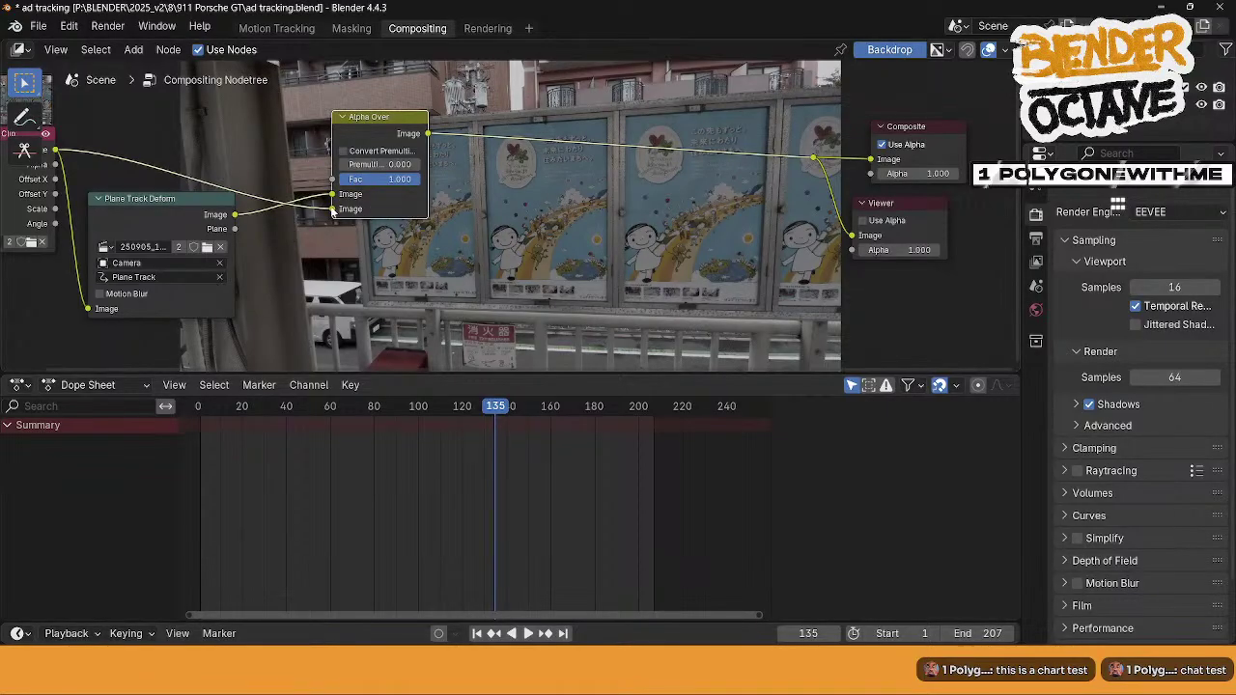
# - Detach the Alpha Over node so Plane Track Deform feeds the outputs directly, and check the reference video for its correct input order
pyautogui.moveTo(333, 210); pyautogui.dragTo(814, 157)
pyautogui.moveTo(370, 121); pyautogui.dragTo(336, 73)
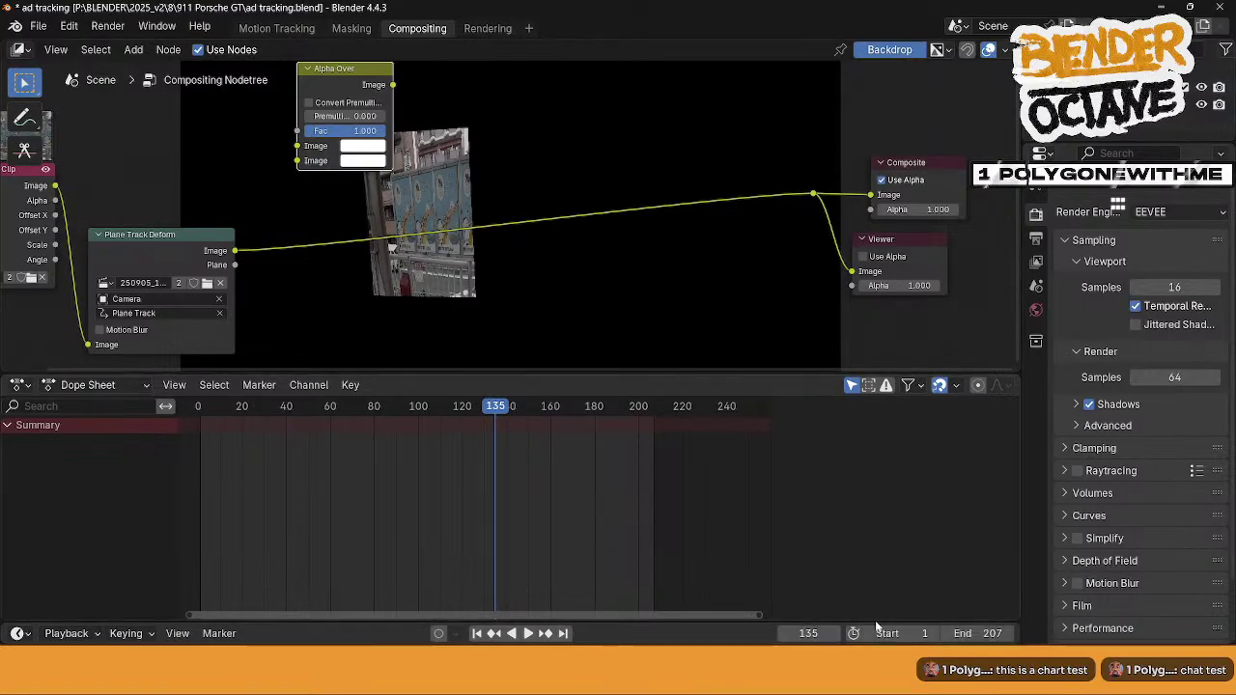
pyautogui.click(932, 613)
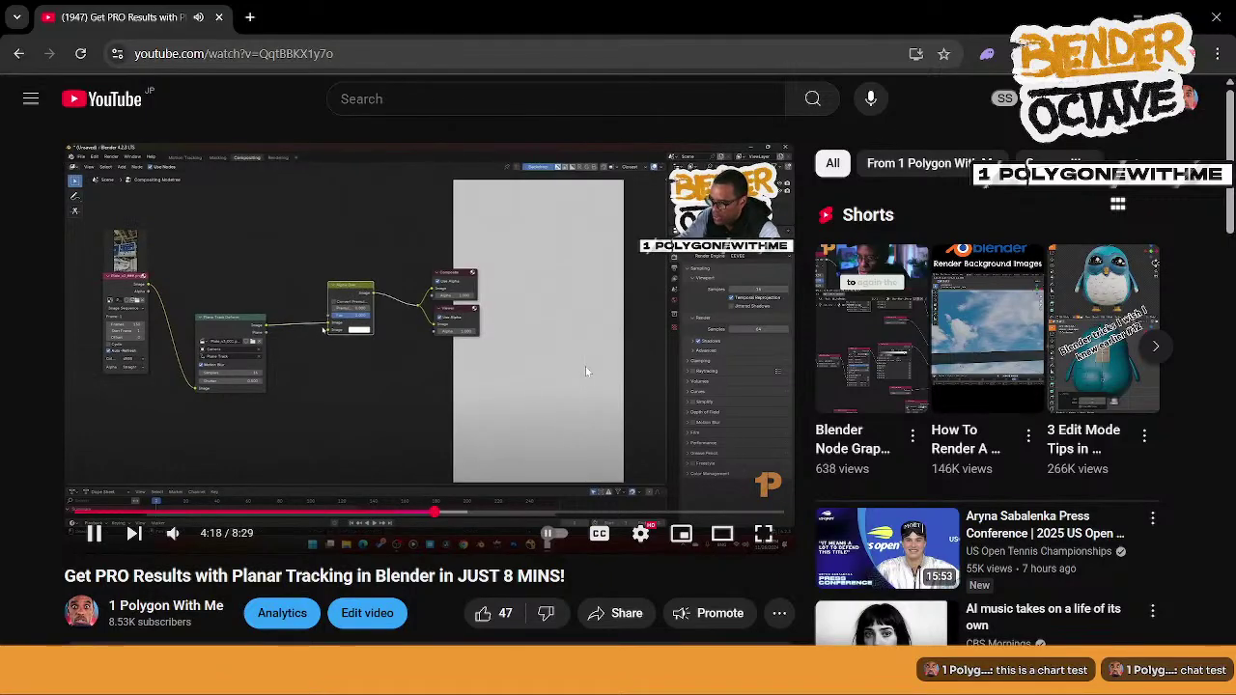
pyautogui.click(344, 378)
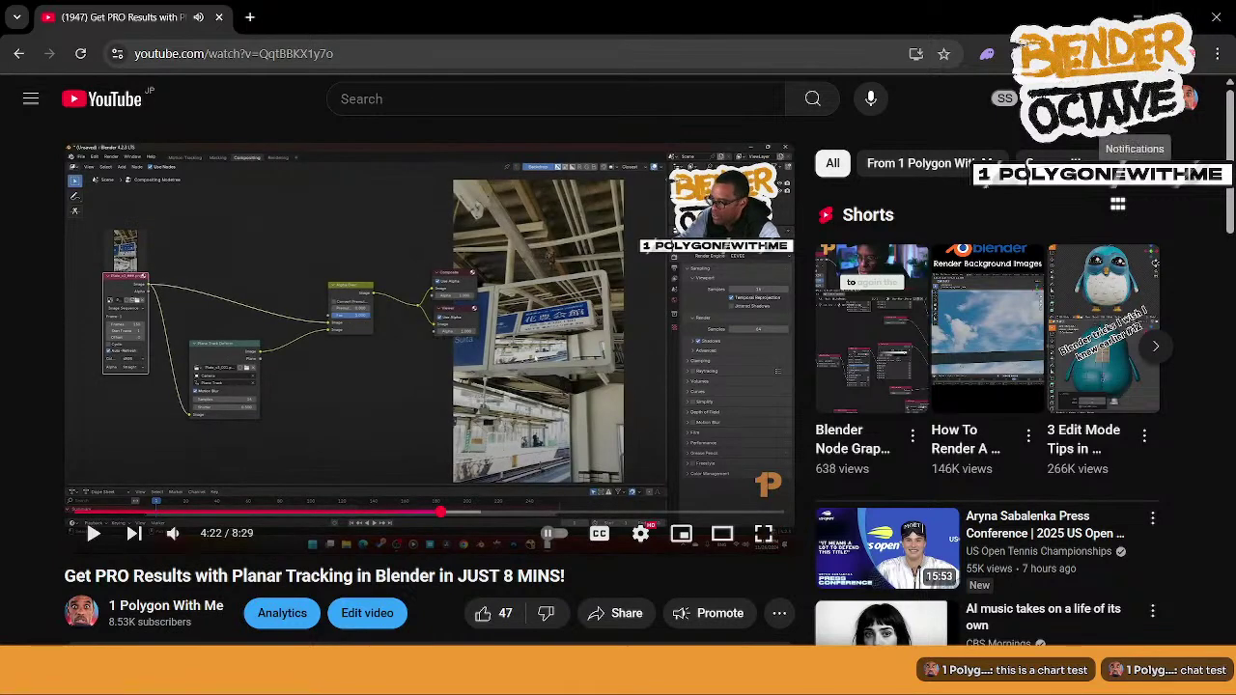
pyautogui.hotkey('alt', 'Tab')
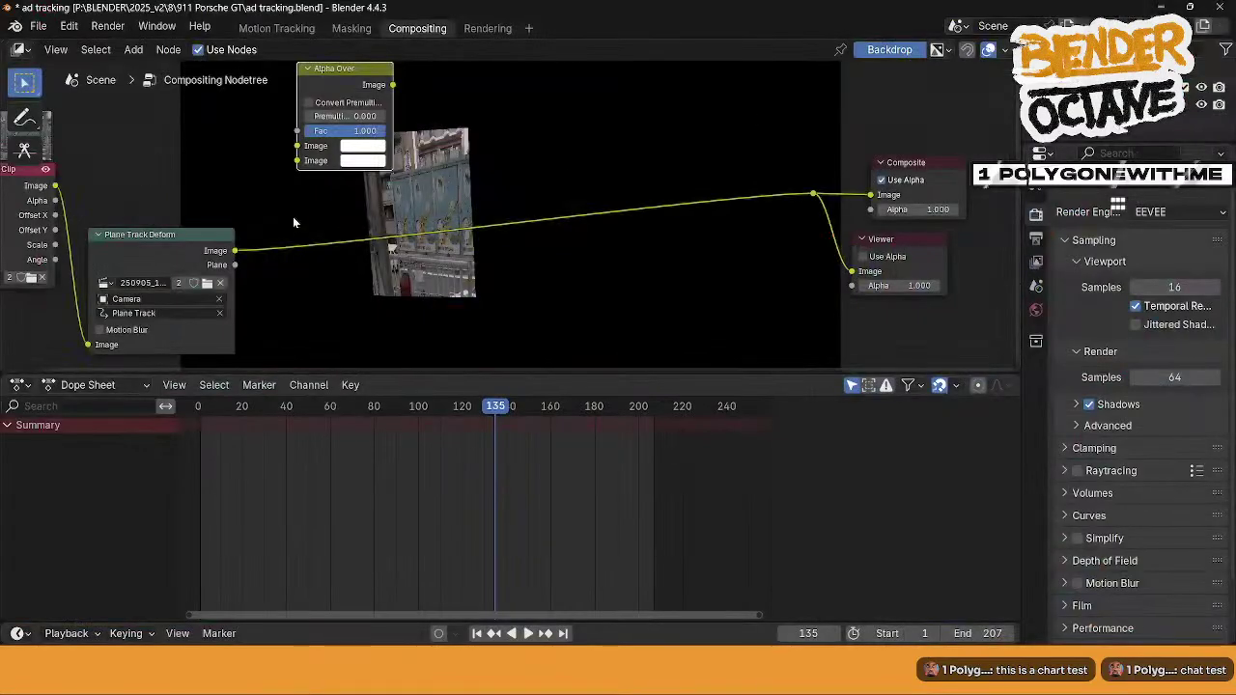
# - Reinsert Alpha Over with Movie Clip in its first image input and Plane Track Deform in its second, and enable Motion Blur on Plane Track Deform
pyautogui.moveTo(341, 70); pyautogui.dragTo(428, 158)
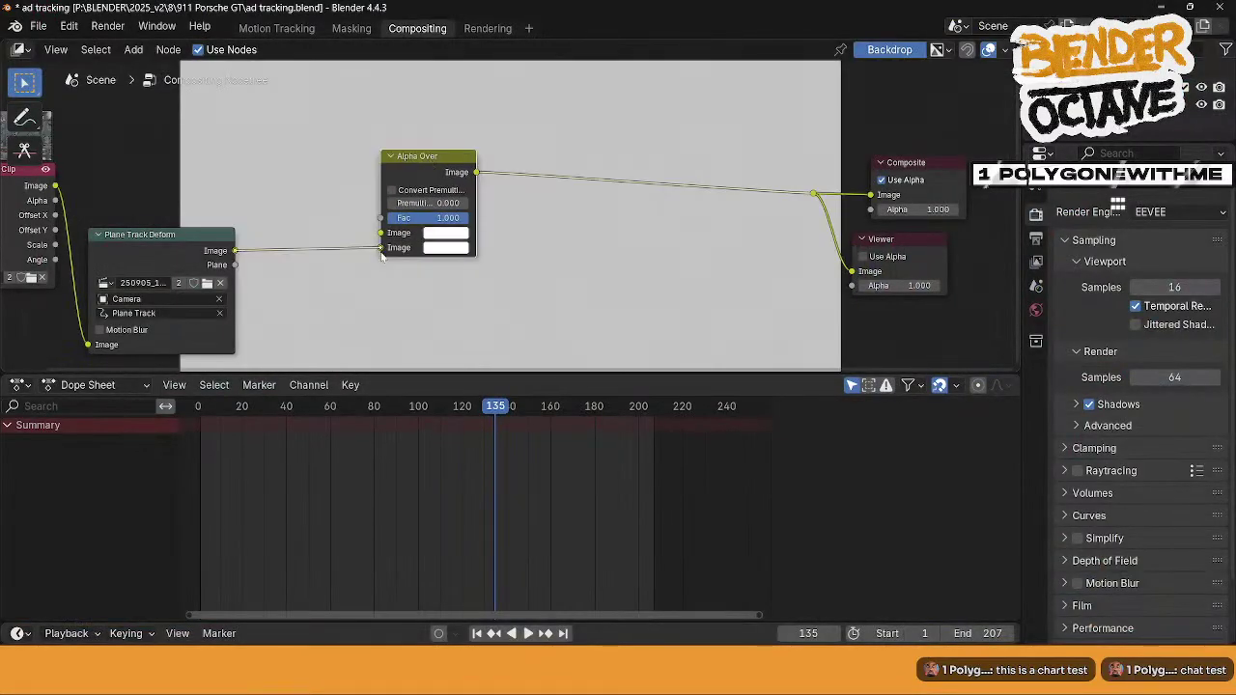
pyautogui.moveTo(55, 185); pyautogui.dragTo(381, 233)
pyautogui.click(99, 330)
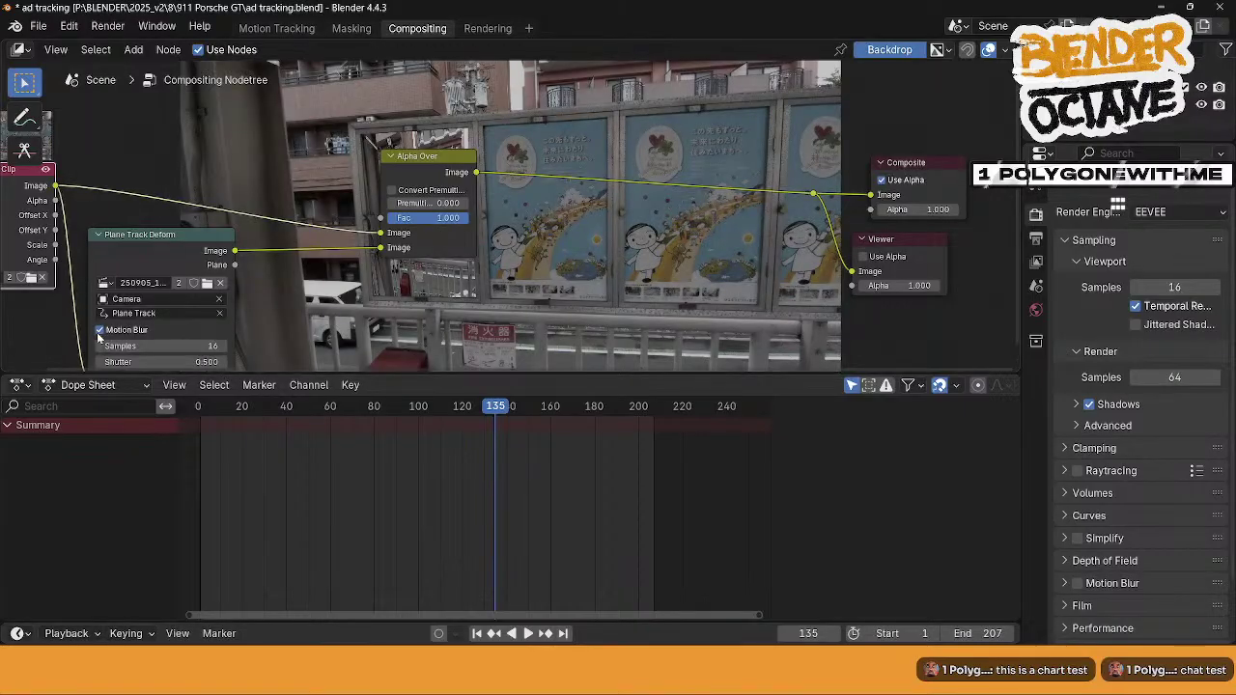
pyautogui.moveTo(391, 171); pyautogui.dragTo(562, 187)
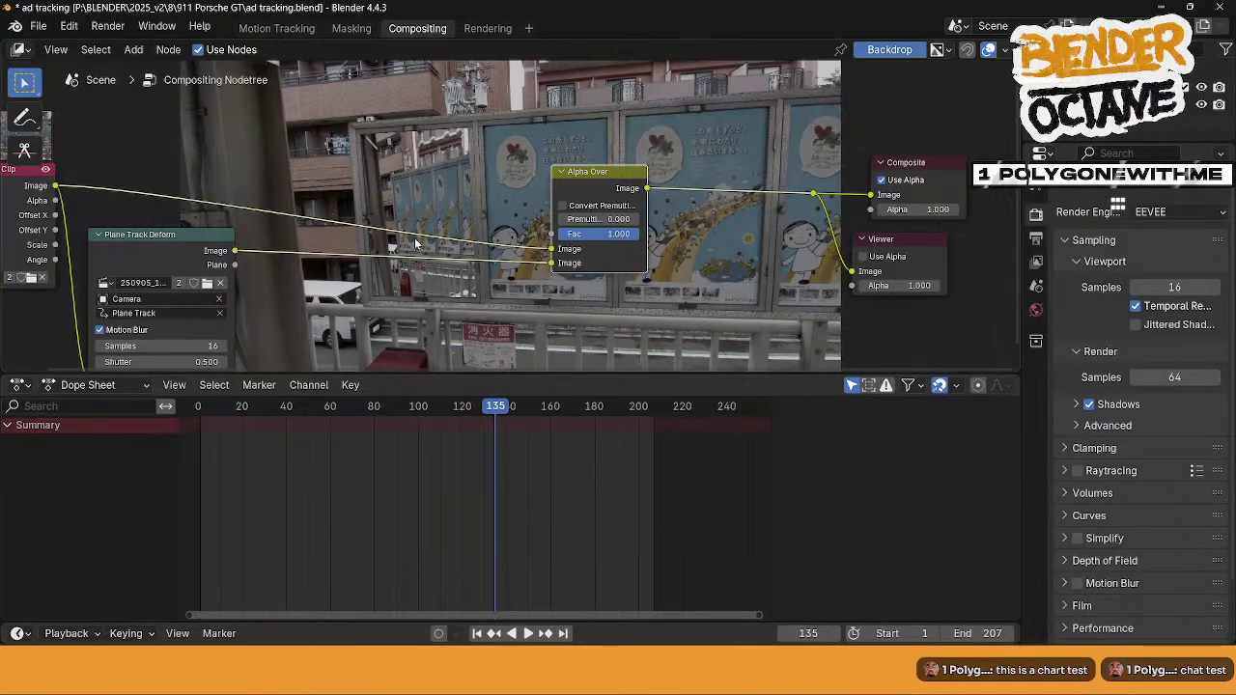
pyautogui.moveTo(350, 328); pyautogui.dragTo(354, 287, button='middle')
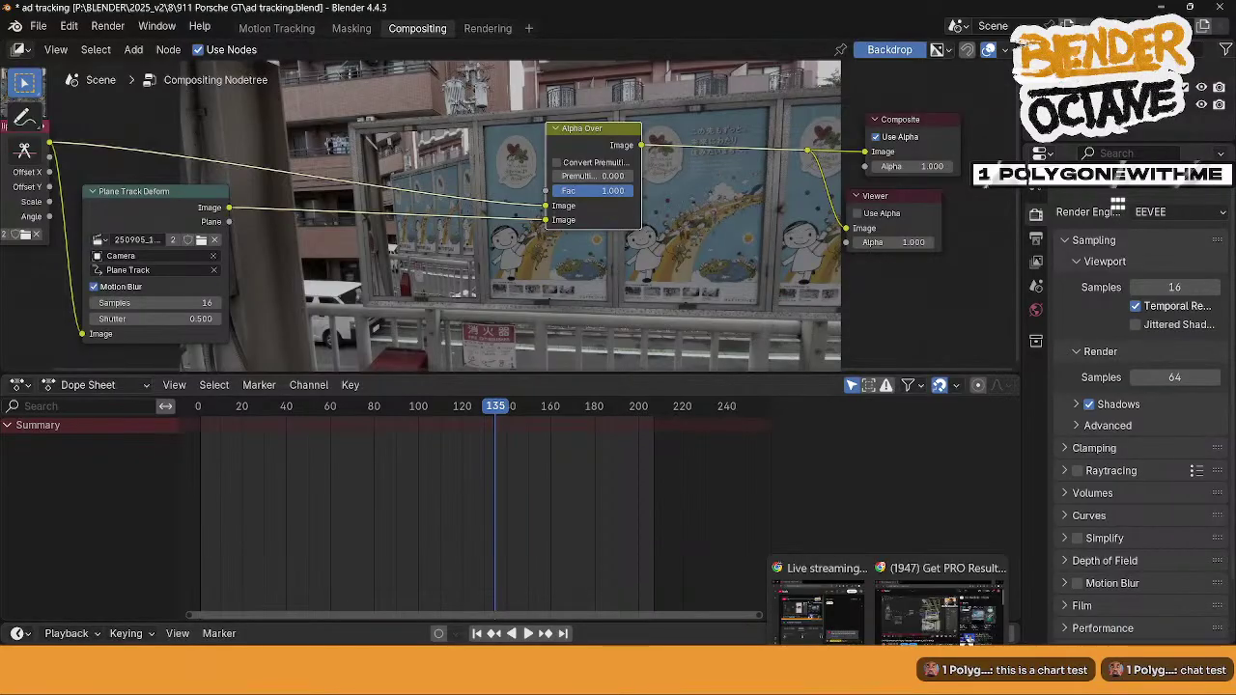
# - Skim the YouTube reference video up to about 7:44 for how the replacement image is prepared and added to the node tree
pyautogui.click(941, 604)
pyautogui.click(534, 391)
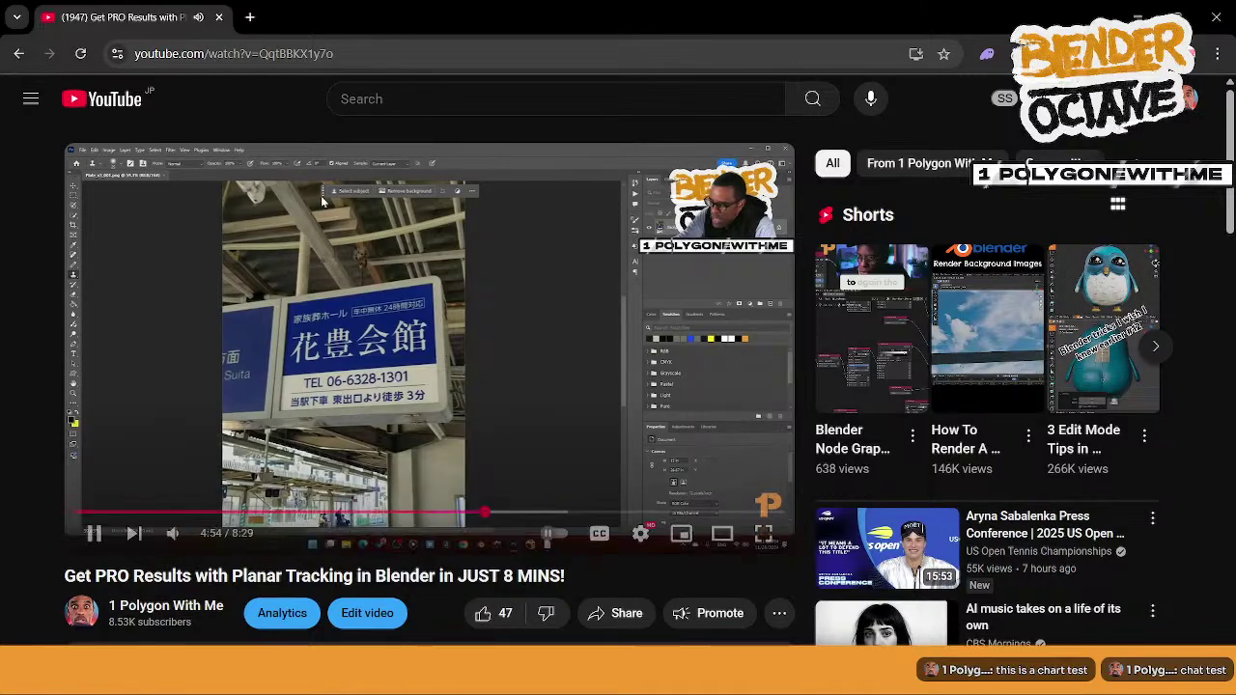
pyautogui.click(421, 325)
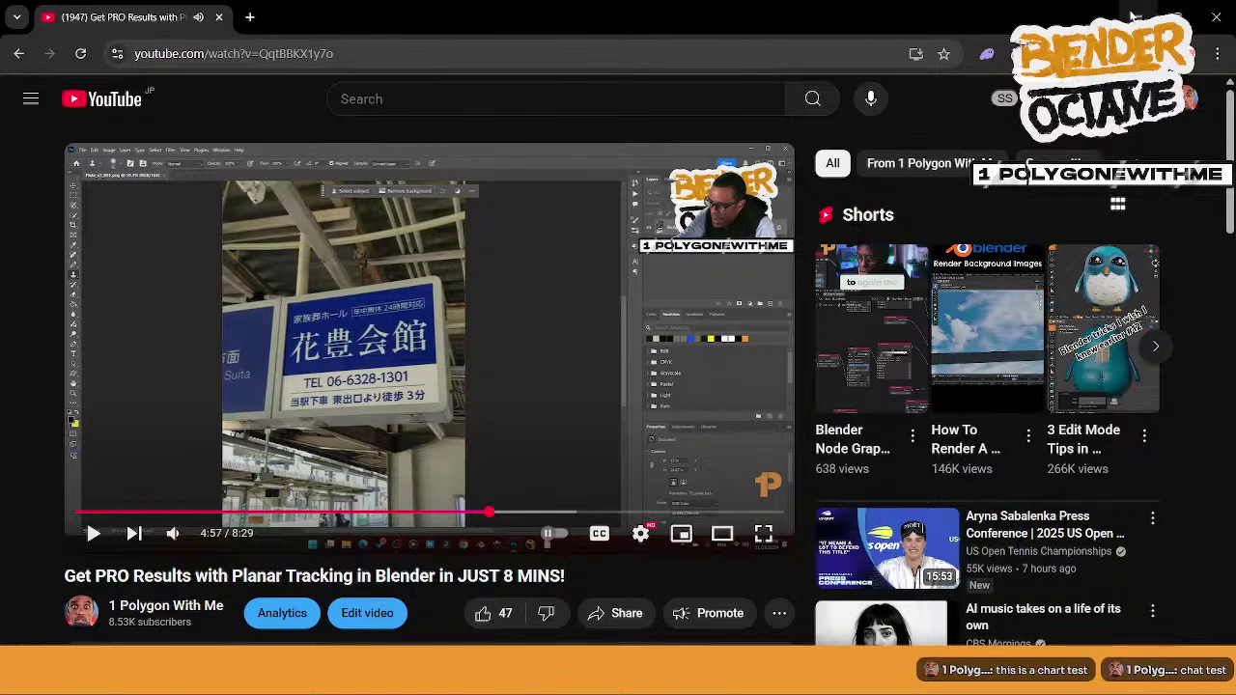
pyautogui.moveTo(512, 511); pyautogui.dragTo(673, 513)
pyautogui.click(702, 512)
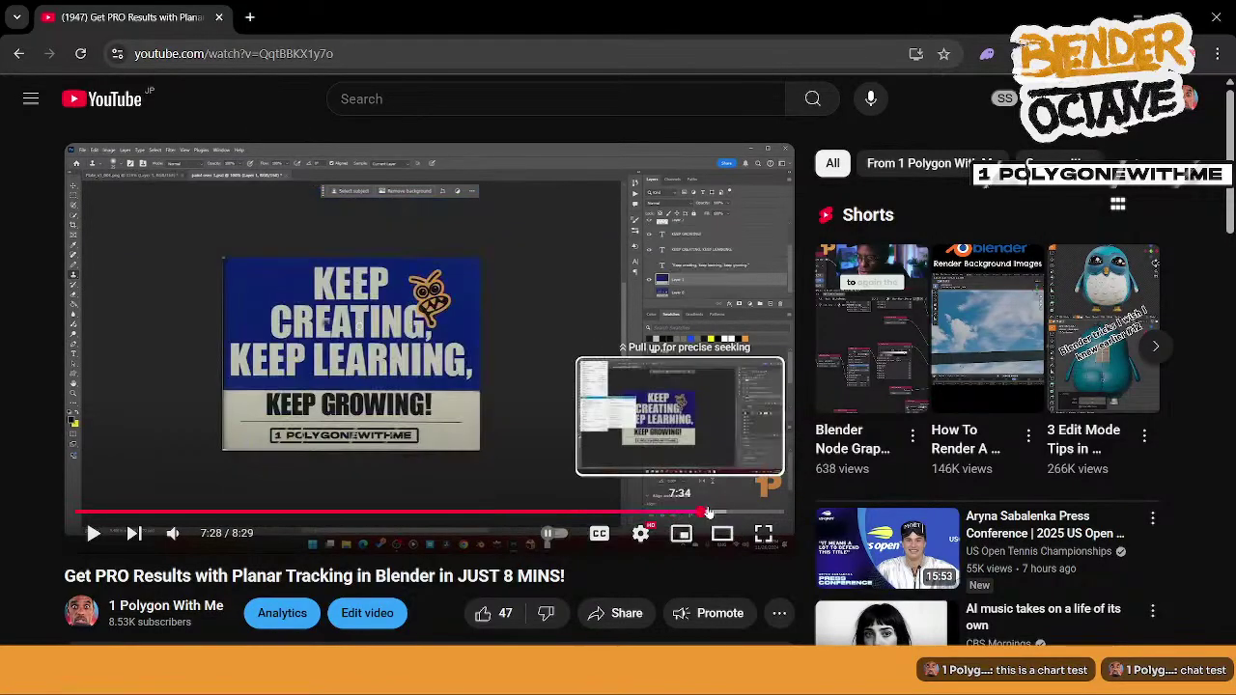
pyautogui.click(710, 513)
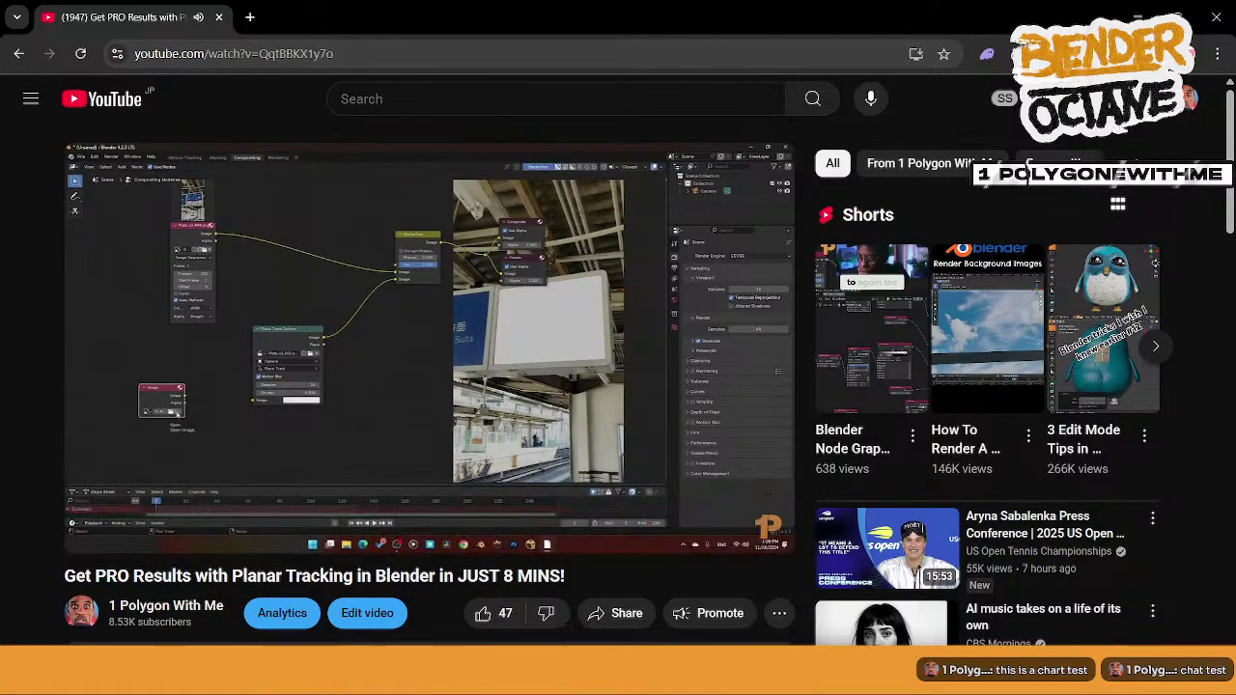
pyautogui.click(459, 346)
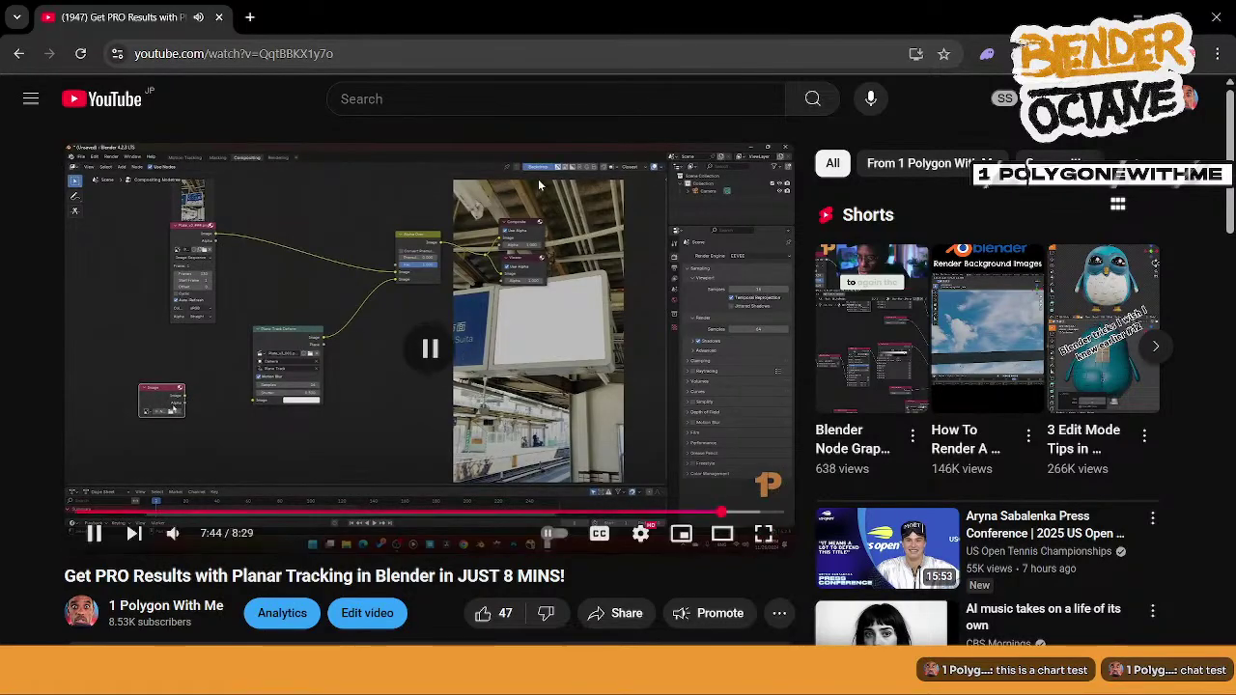
pyautogui.click(1137, 17)
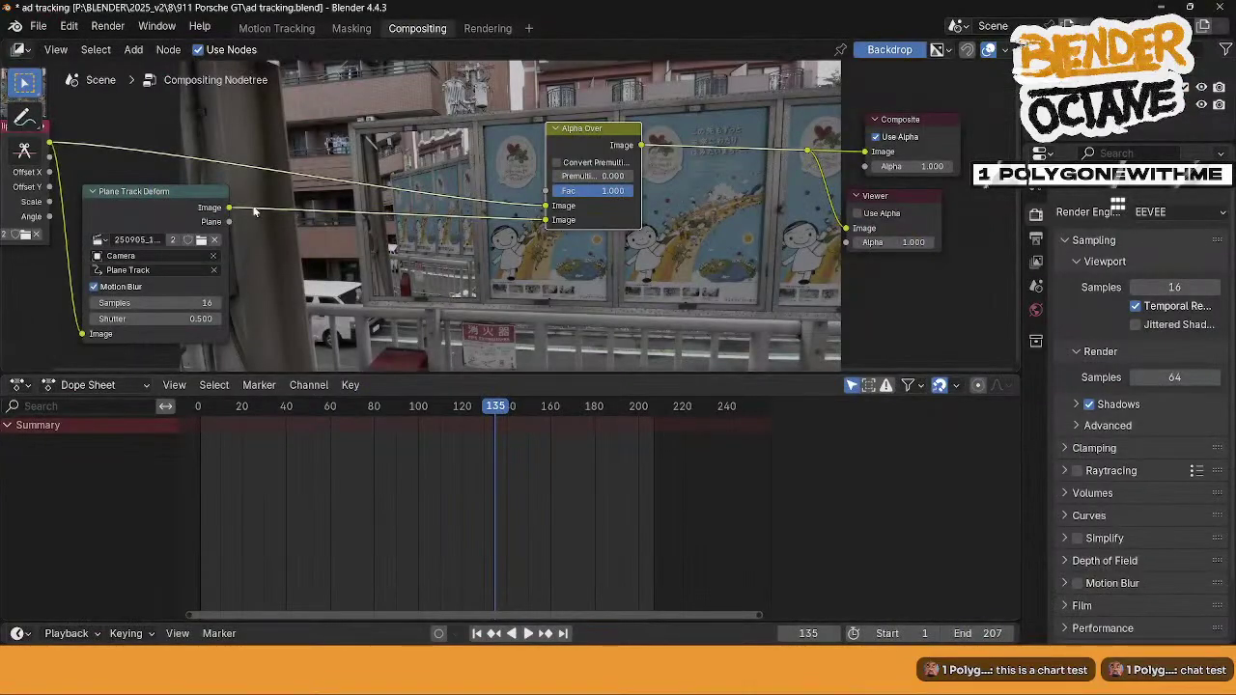
# - Space out the Plane Track Deform and Alpha Over nodes and unlink Movie Clip from the Plane Track Deform image input
pyautogui.moveTo(208, 196); pyautogui.dragTo(416, 226)
pyautogui.moveTo(600, 140); pyautogui.dragTo(578, 97)
pyautogui.moveTo(521, 206); pyautogui.dragTo(521, 216, button='middle')
pyautogui.moveTo(509, 266); pyautogui.dragTo(497, 222, button='middle')
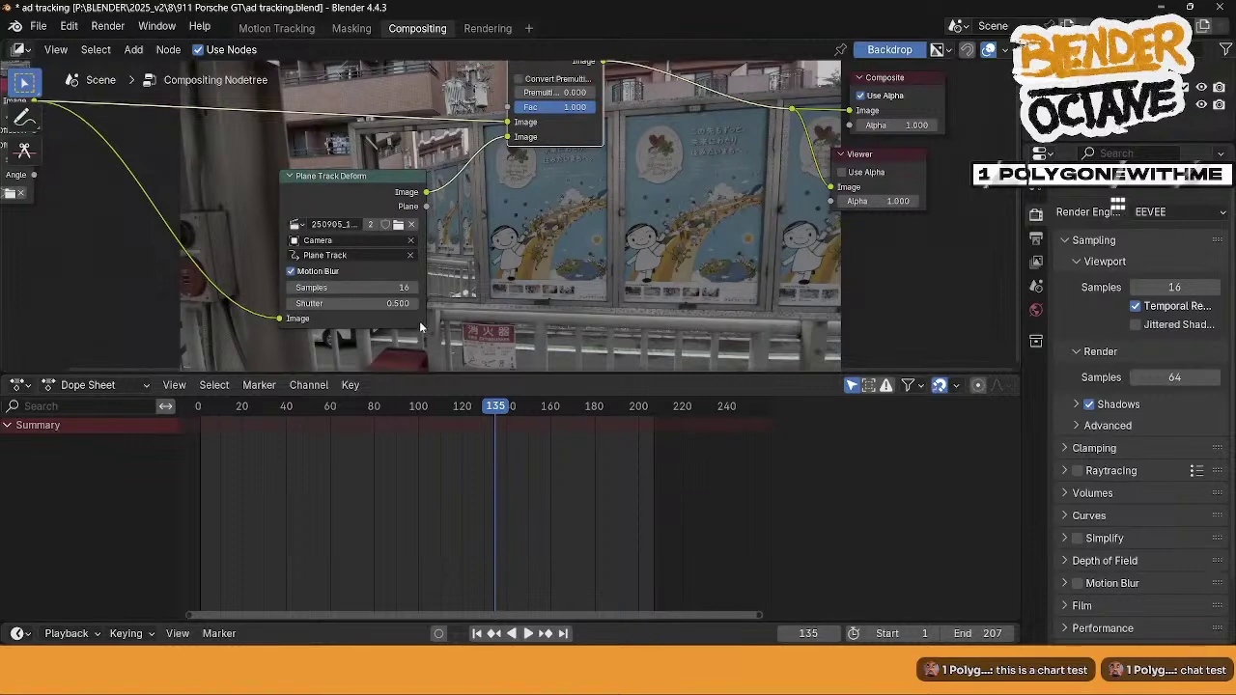
pyautogui.moveTo(419, 327); pyautogui.dragTo(495, 276, button='middle')
pyautogui.moveTo(432, 277); pyautogui.dragTo(401, 302)
pyautogui.moveTo(625, 235); pyautogui.dragTo(623, 267, button='middle')
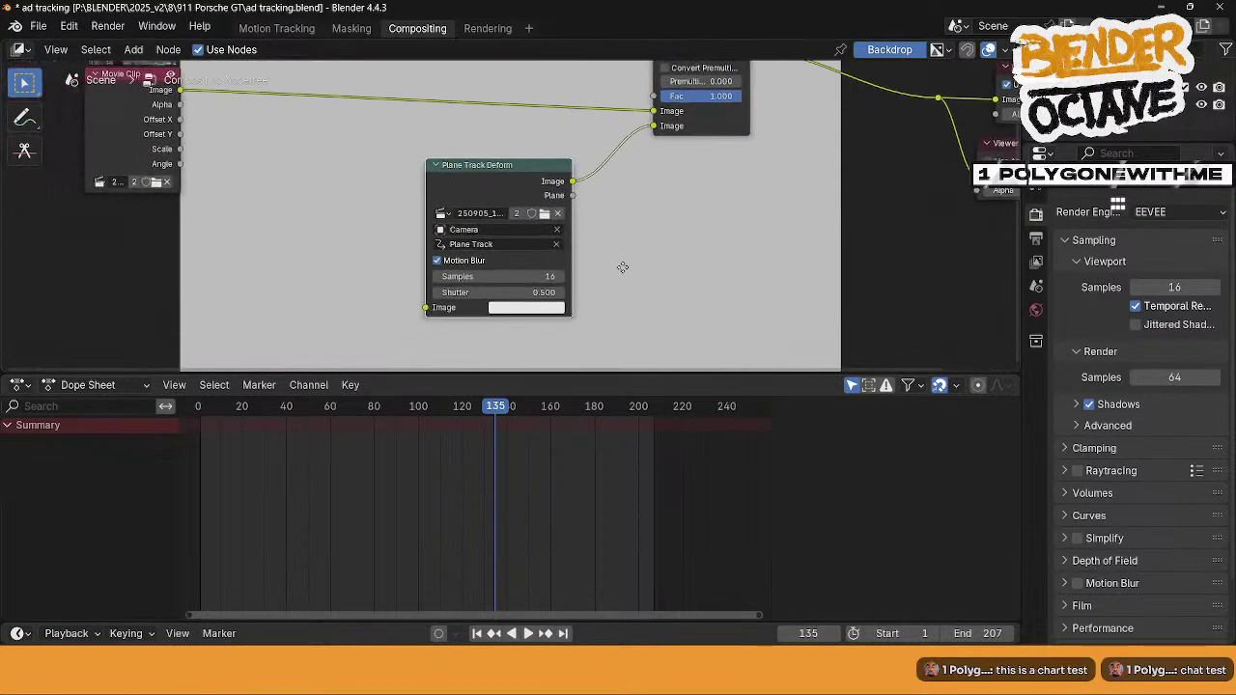
# - Add an Image node beside Plane Track Deform and link its Image output to the Plane Track Deform image input
pyautogui.click(309, 257)
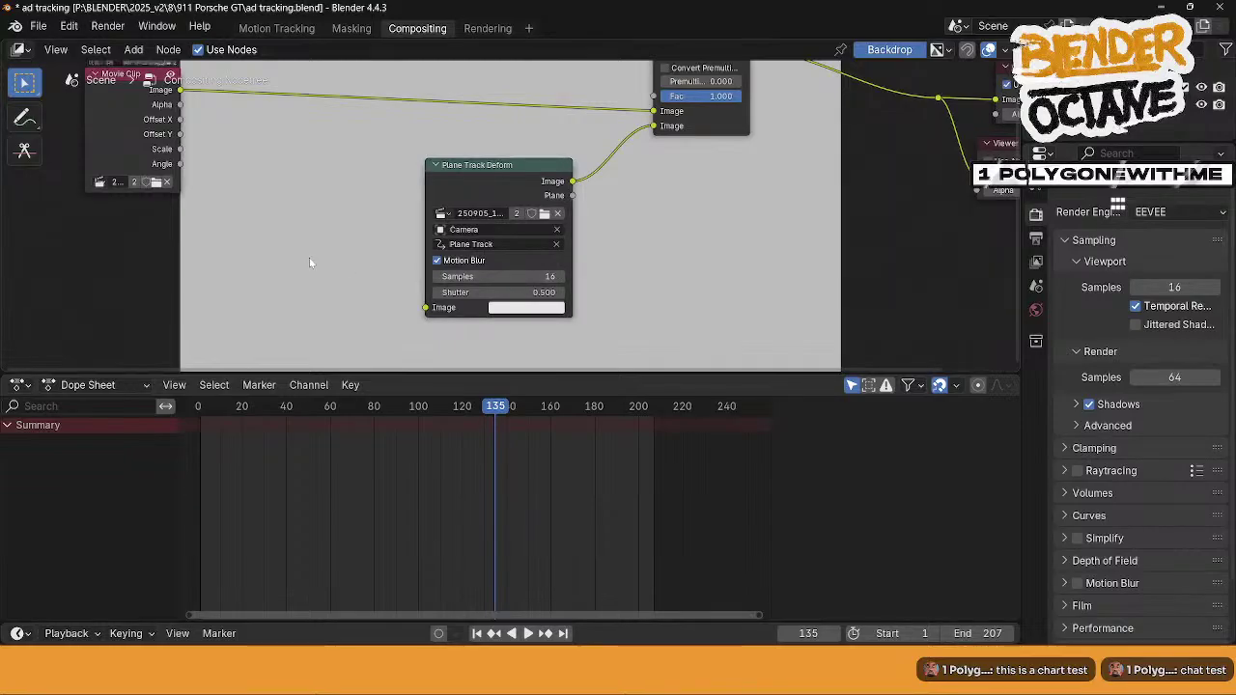
pyautogui.hotkey('shift', 'a')
pyautogui.moveTo(309, 259)
pyautogui.write('im')
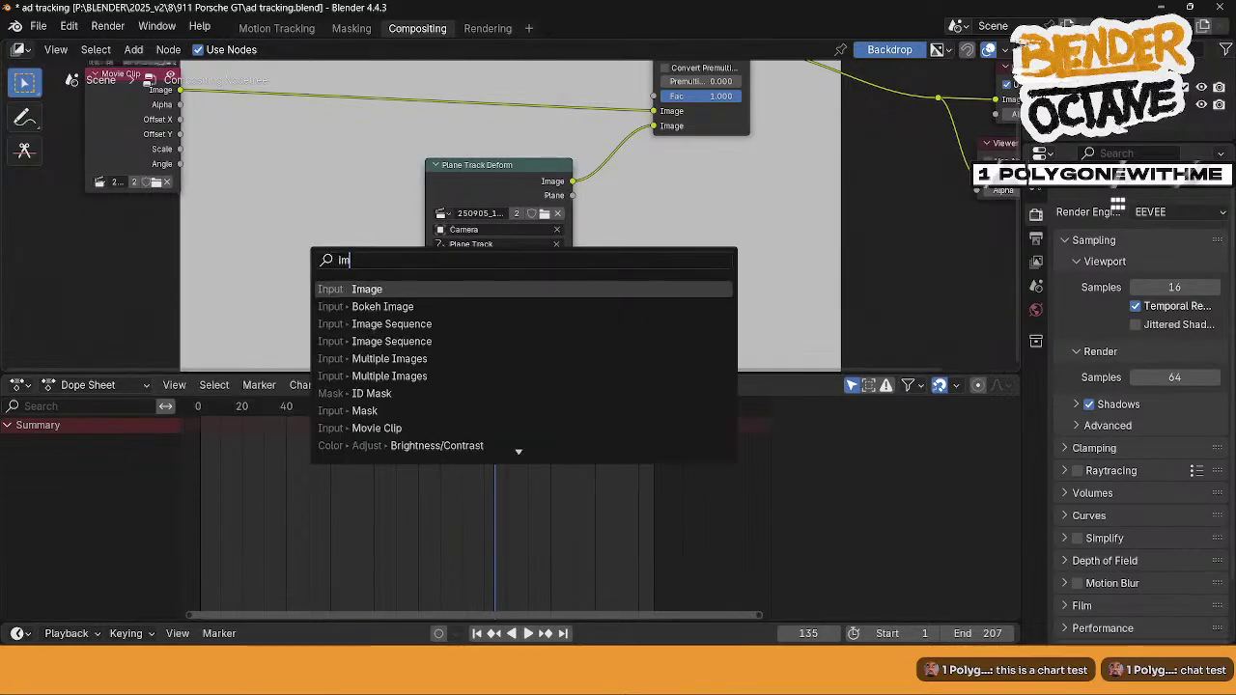
pyautogui.press('Return')
pyautogui.click(245, 261)
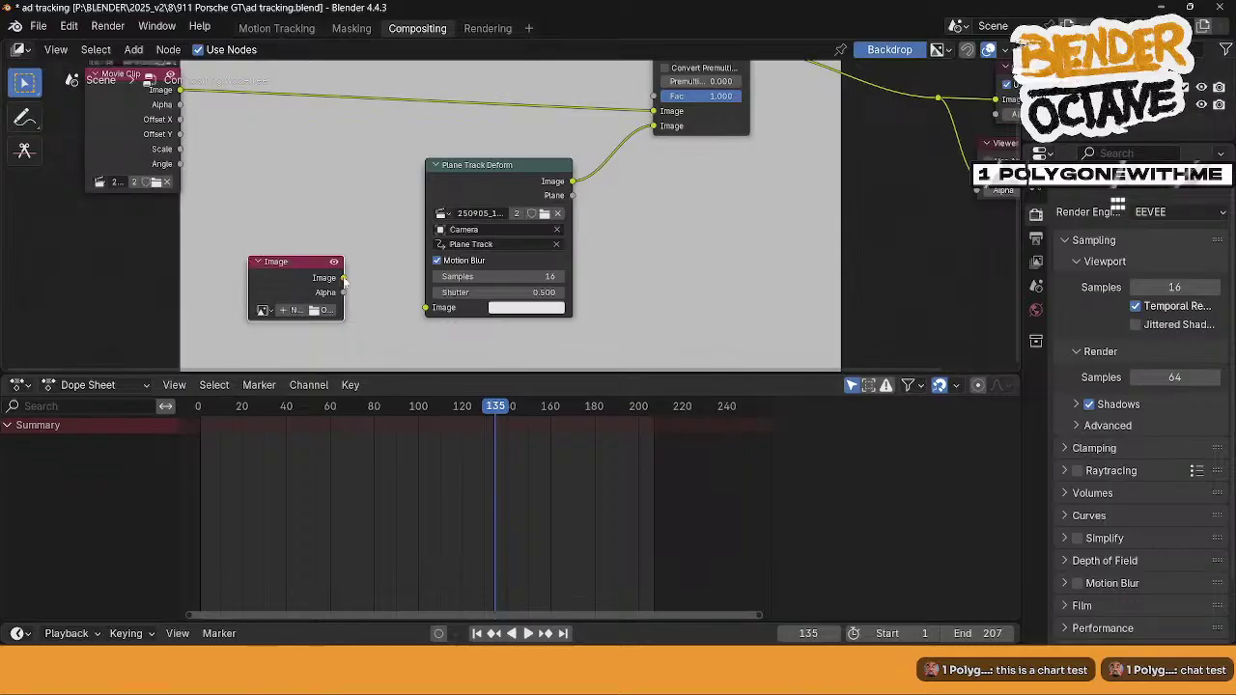
pyautogui.moveTo(345, 278); pyautogui.dragTo(425, 307)
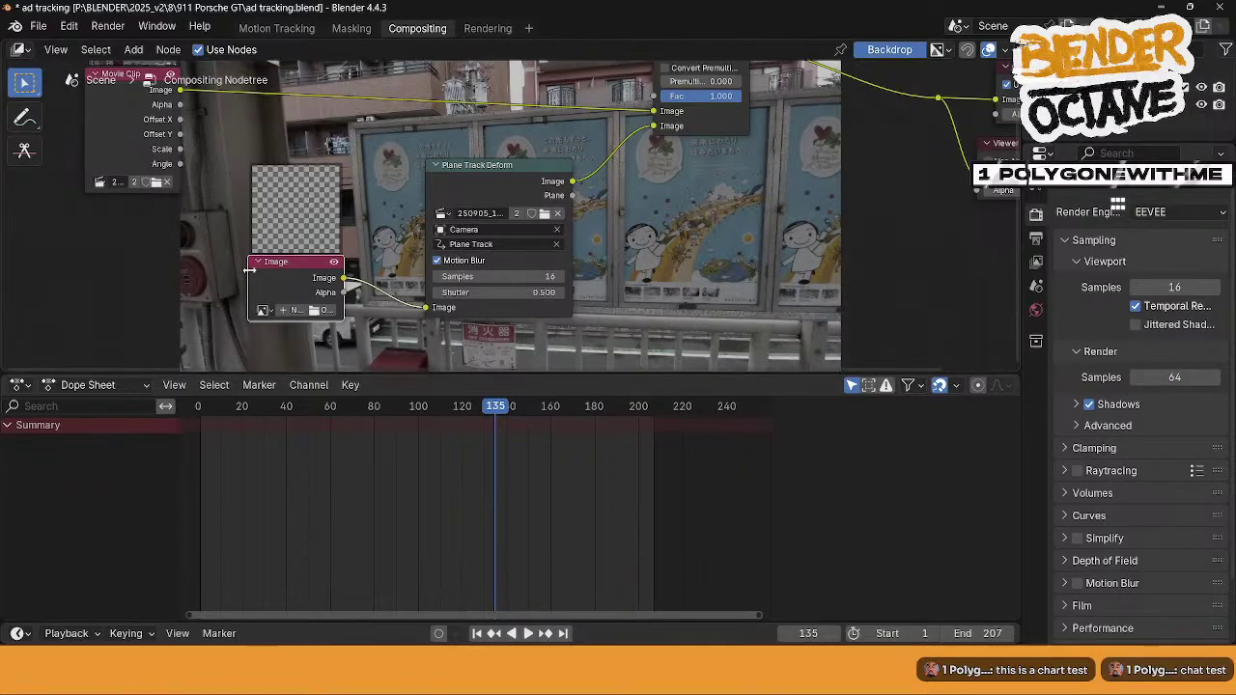
# - Widen the Image node and load done-ad-v2.jpg from the photoshop folder into it
pyautogui.moveTo(249, 271)
pyautogui.mouseDown()
pyautogui.moveTo(180, 271)
pyautogui.moveTo(229, 272)
pyautogui.mouseUp()
pyautogui.click(242, 310)
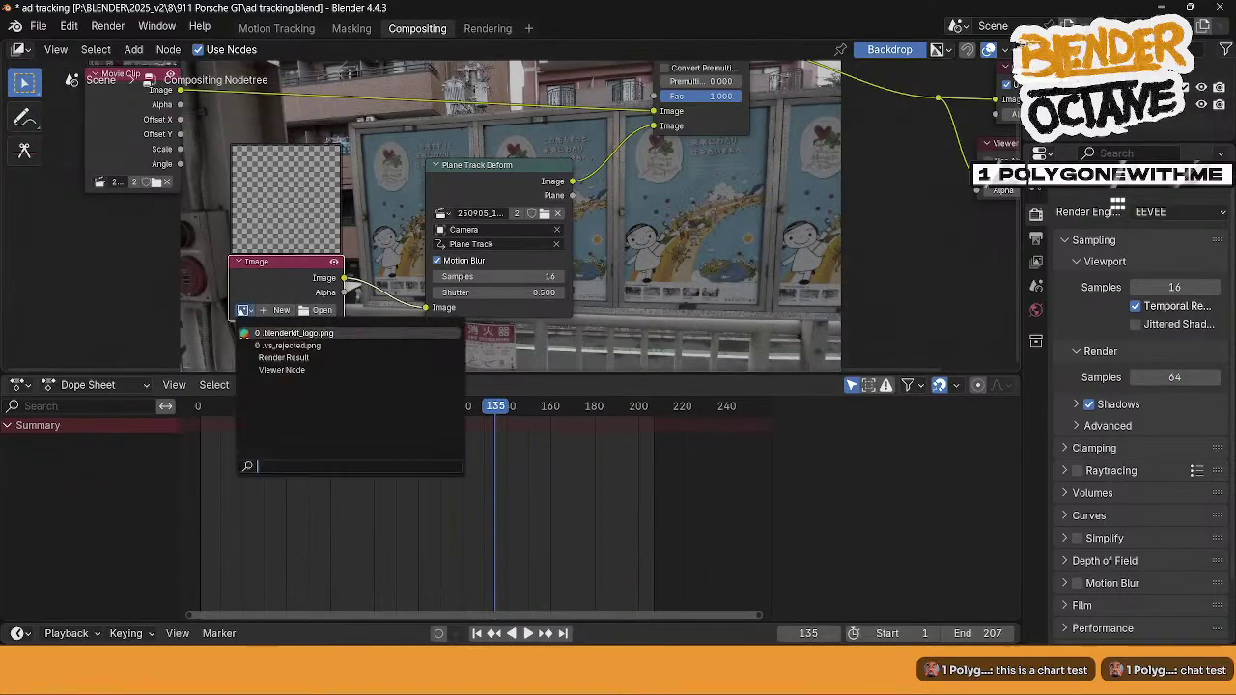
pyautogui.click(309, 315)
pyautogui.click(322, 310)
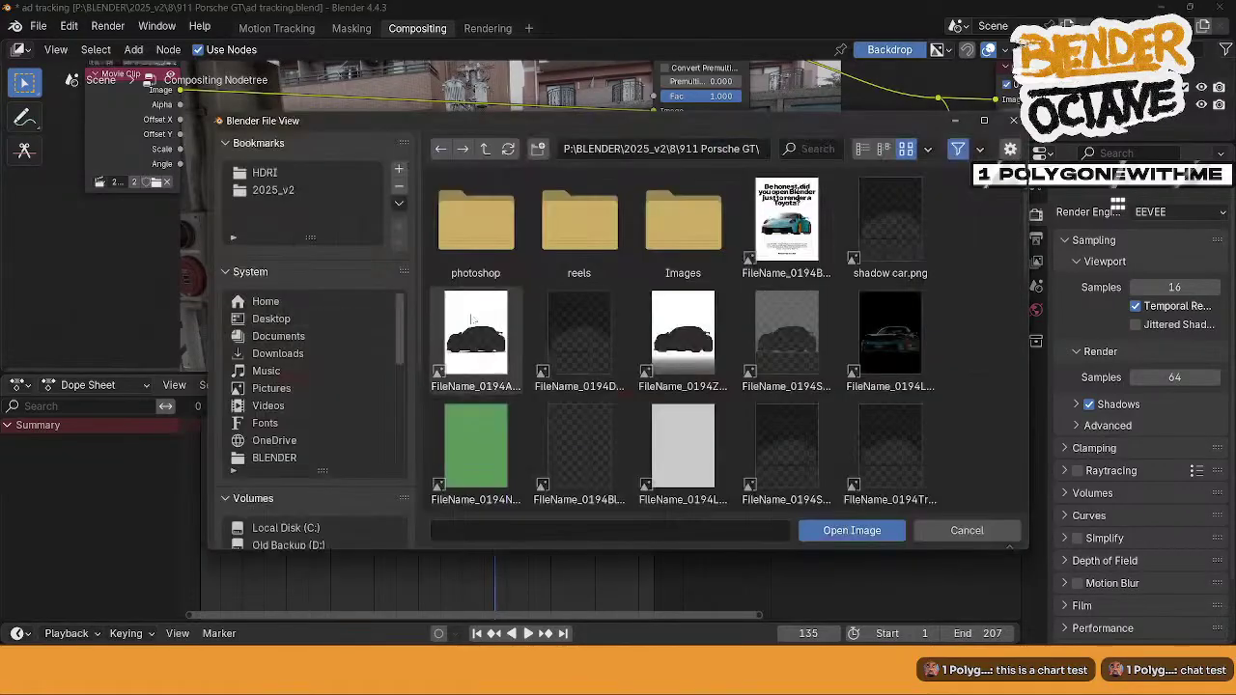
pyautogui.click(471, 224)
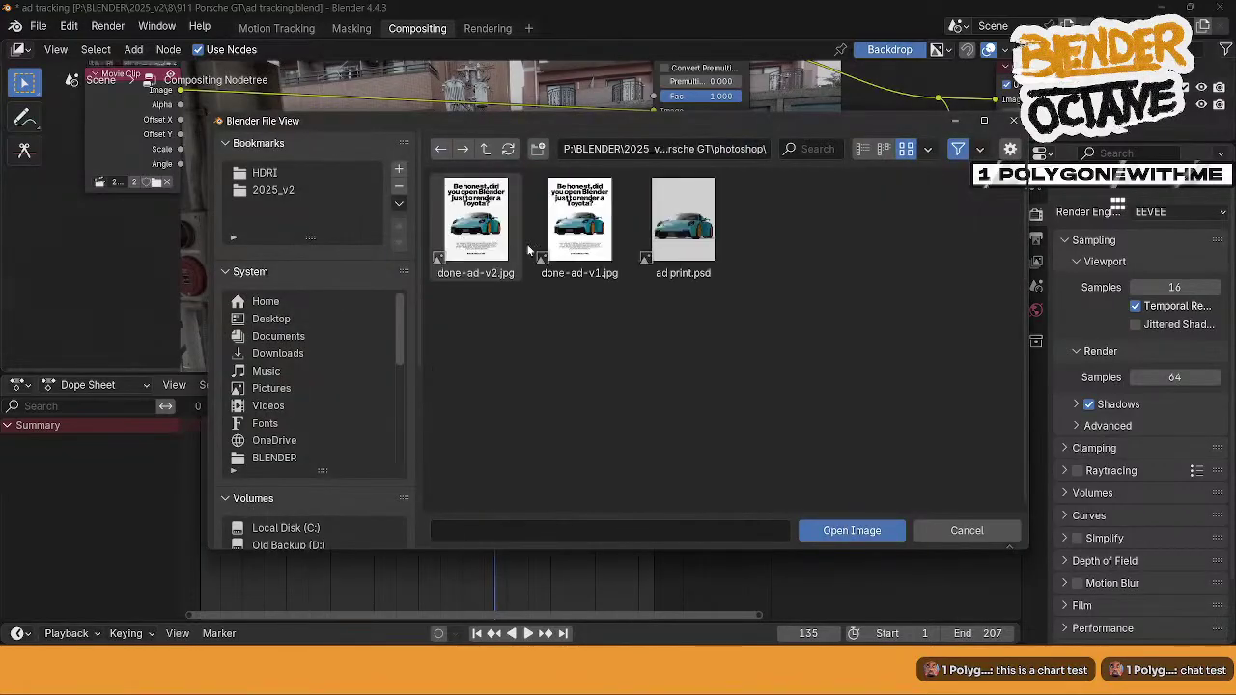
pyautogui.click(476, 220)
pyautogui.click(851, 530)
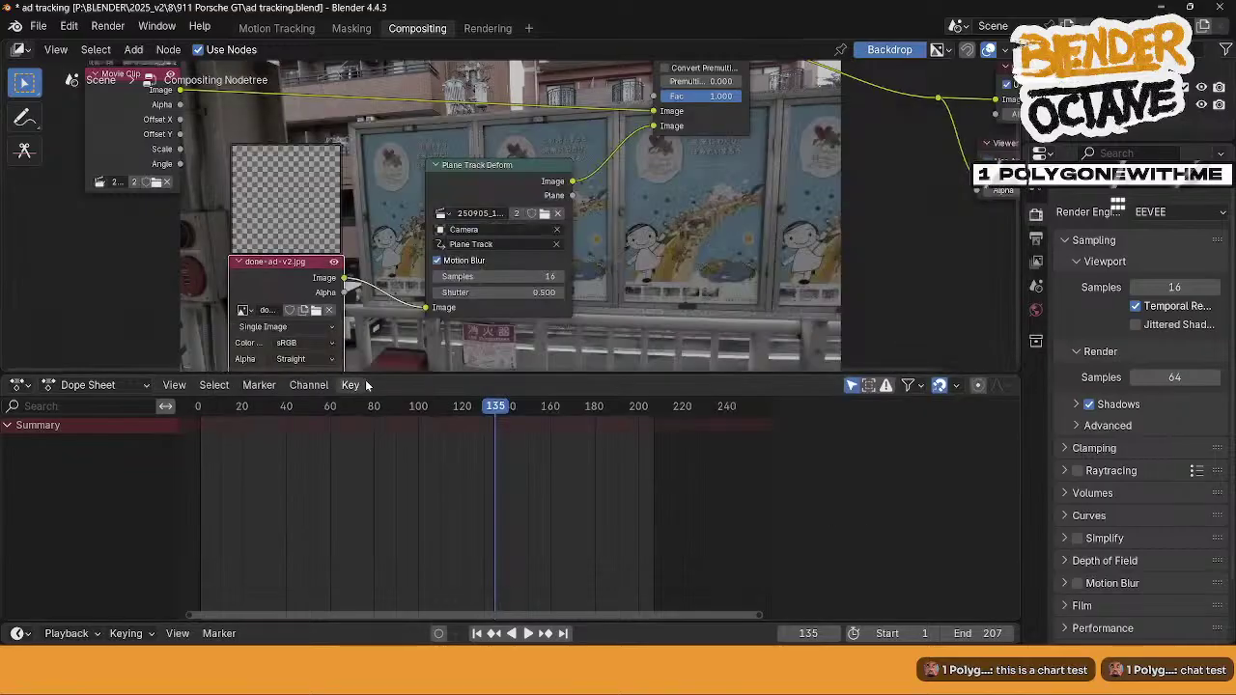
# - Move the done-ad-v2.jpg and Plane Track Deform nodes away from the tracked panel so the poster in the backdrop is uncovered
pyautogui.moveTo(301, 263); pyautogui.dragTo(106, 330)
pyautogui.click(499, 185)
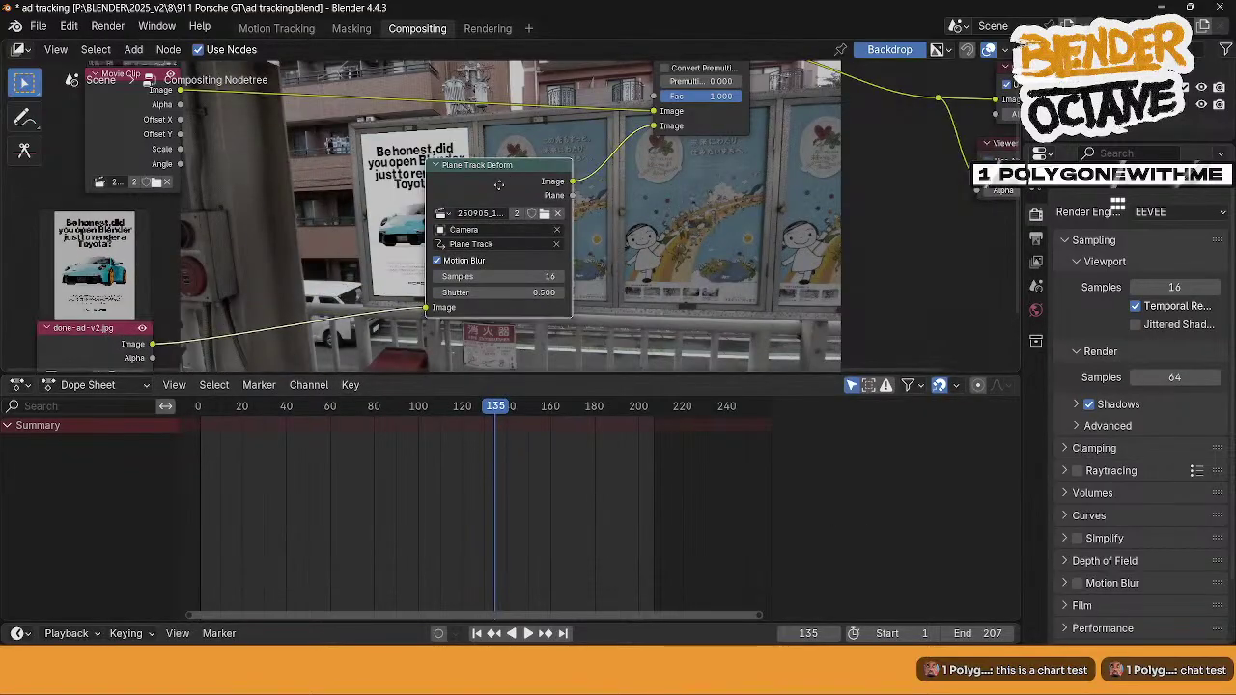
pyautogui.moveTo(499, 184); pyautogui.dragTo(289, 262)
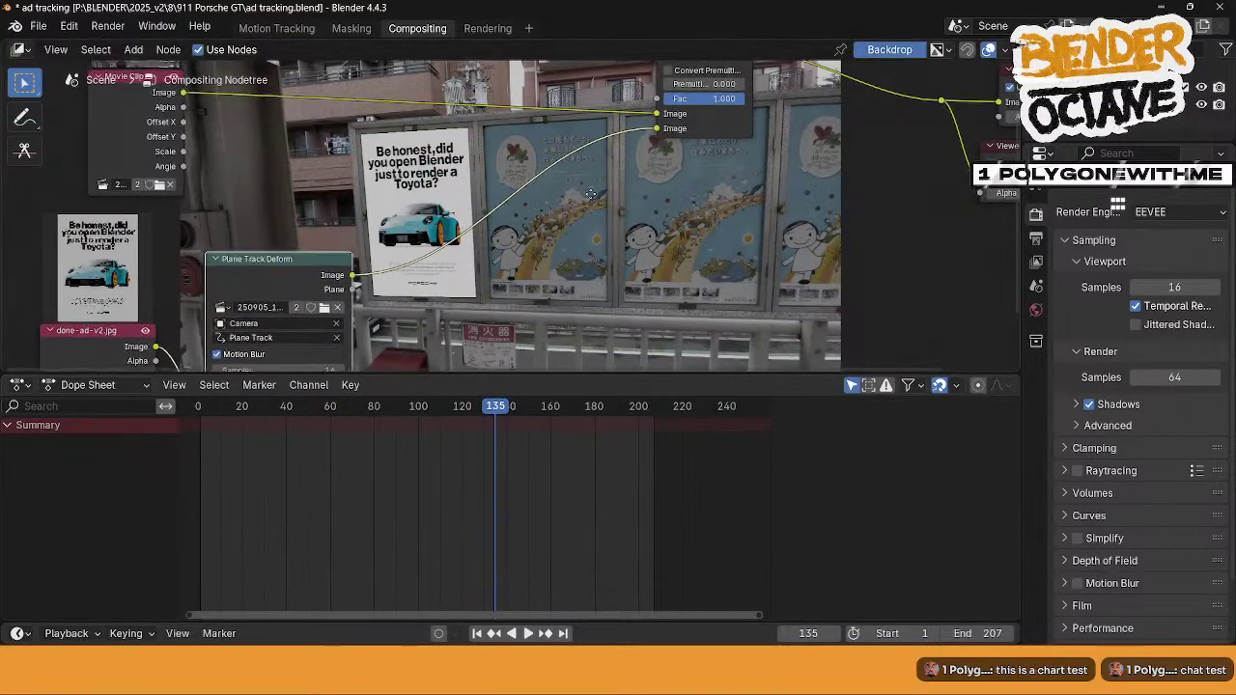
pyautogui.moveTo(590, 194); pyautogui.dragTo(567, 159, button='middle')
pyautogui.moveTo(418, 257); pyautogui.dragTo(389, 255, button='middle')
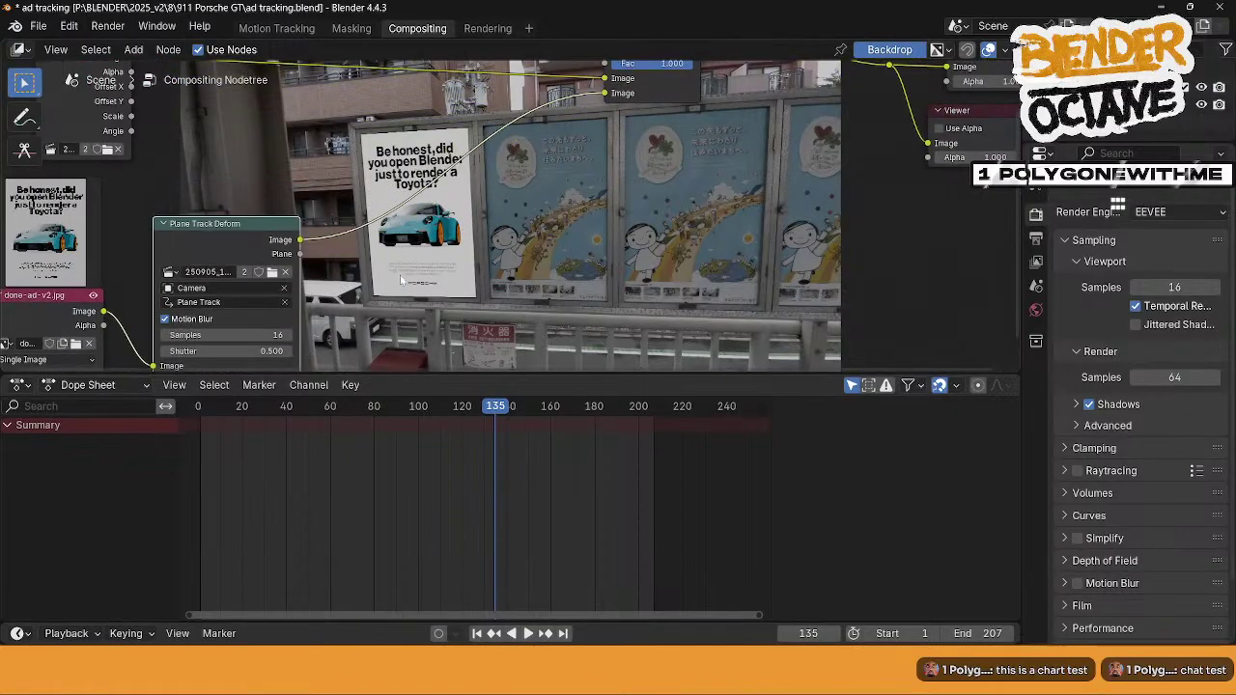
# - Play through the frames to check how the Porsche ad follows the billboard panel, and shift the Plane Track Deform node slightly aside
pyautogui.press('space')
pyautogui.press('space')
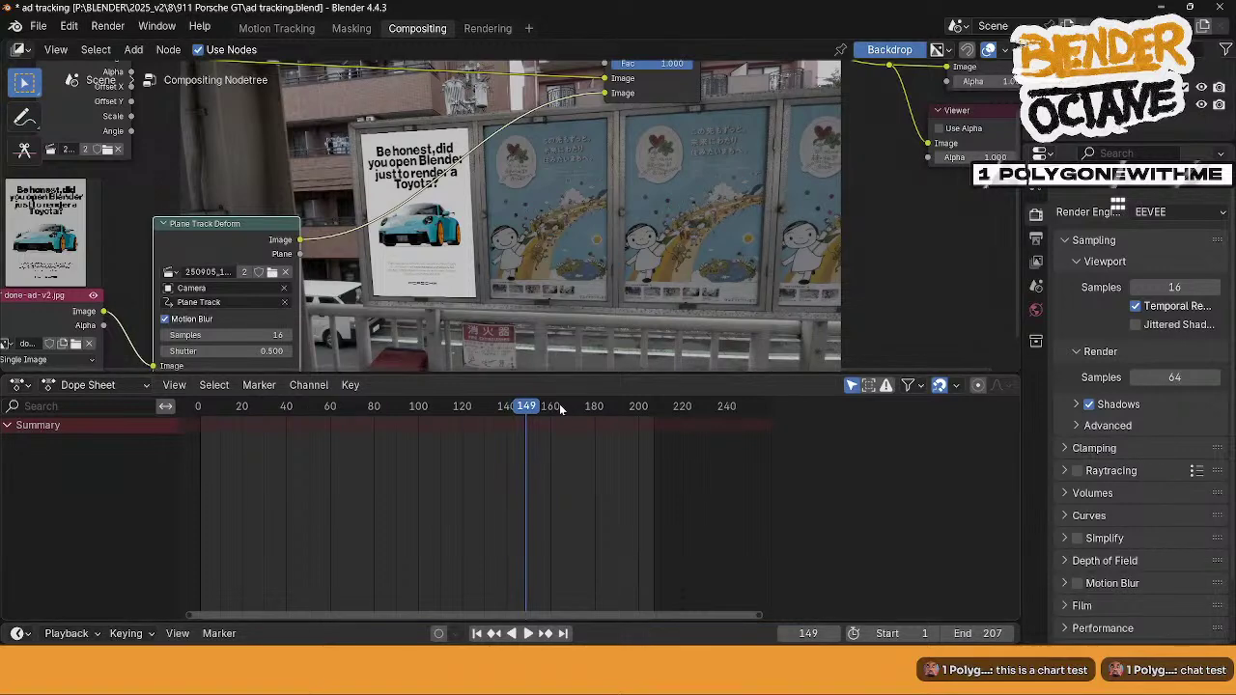
pyautogui.press('space')
pyautogui.press('space')
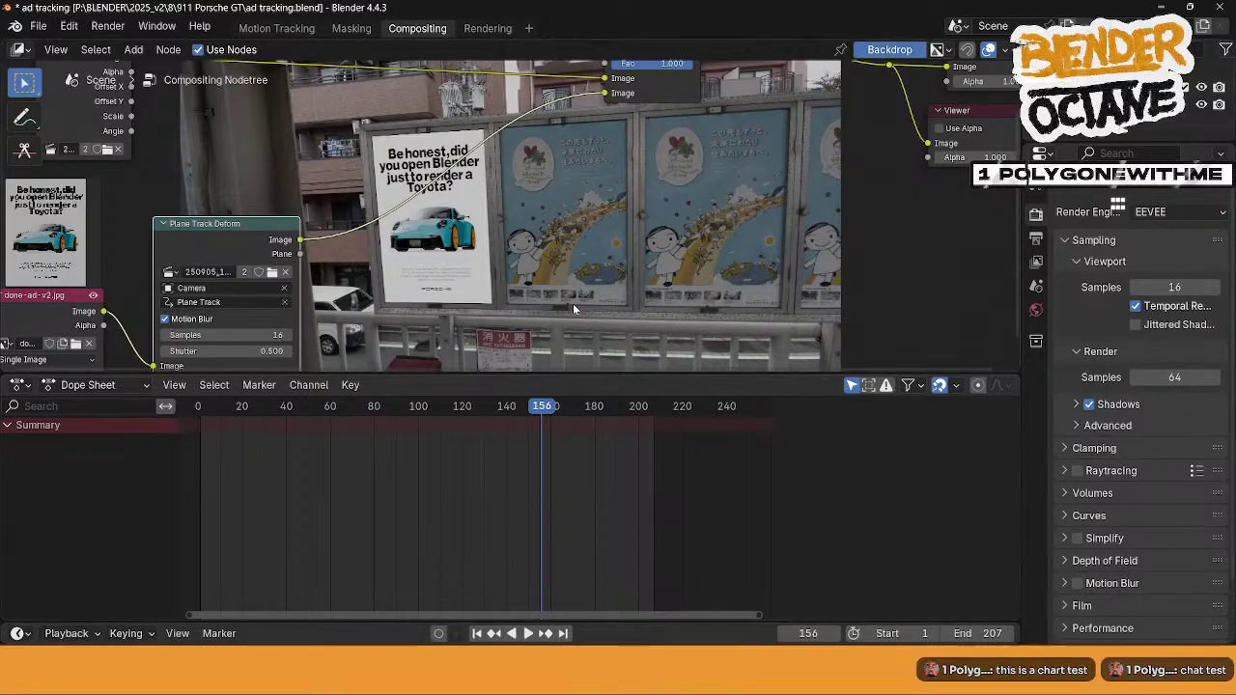
pyautogui.moveTo(232, 233); pyautogui.dragTo(219, 225)
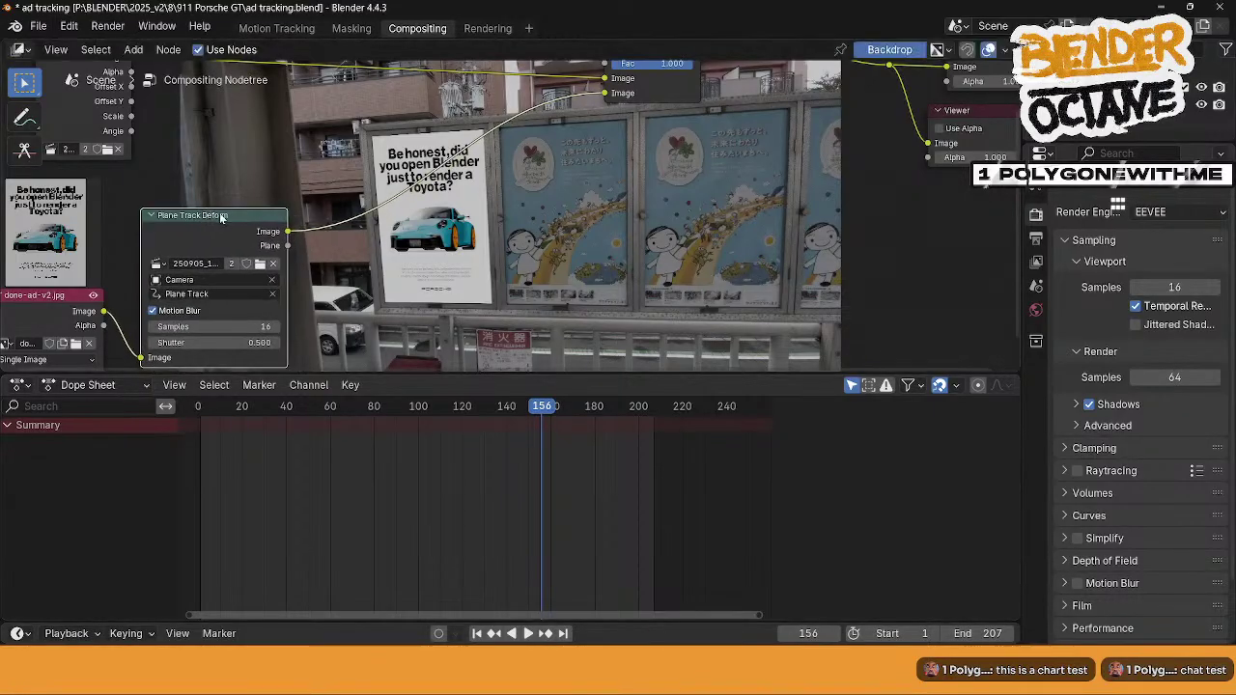
# - Route the Plane Track Deform image straight to the Composite and Viewer outputs, bypassing Alpha Over, and restore the original Alpha Over links
pyautogui.moveTo(491, 199); pyautogui.dragTo(489, 259, button='middle')
pyautogui.scroll(-3, 492, 258)
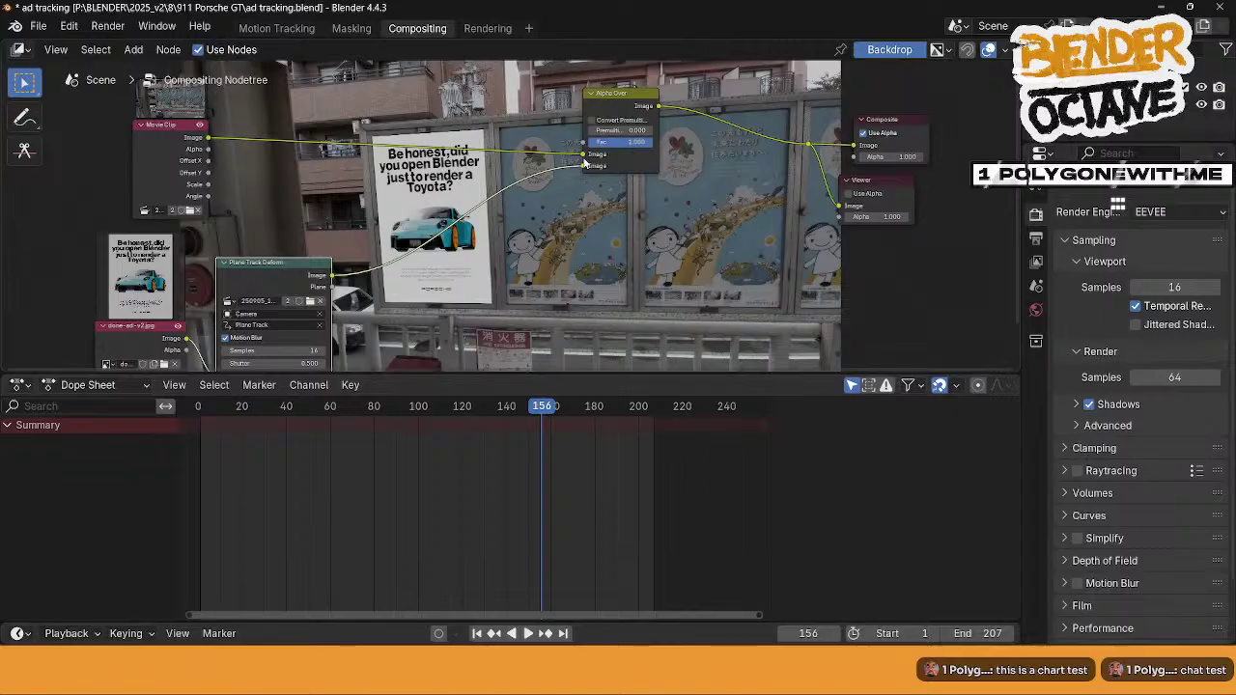
pyautogui.moveTo(583, 166); pyautogui.dragTo(808, 145)
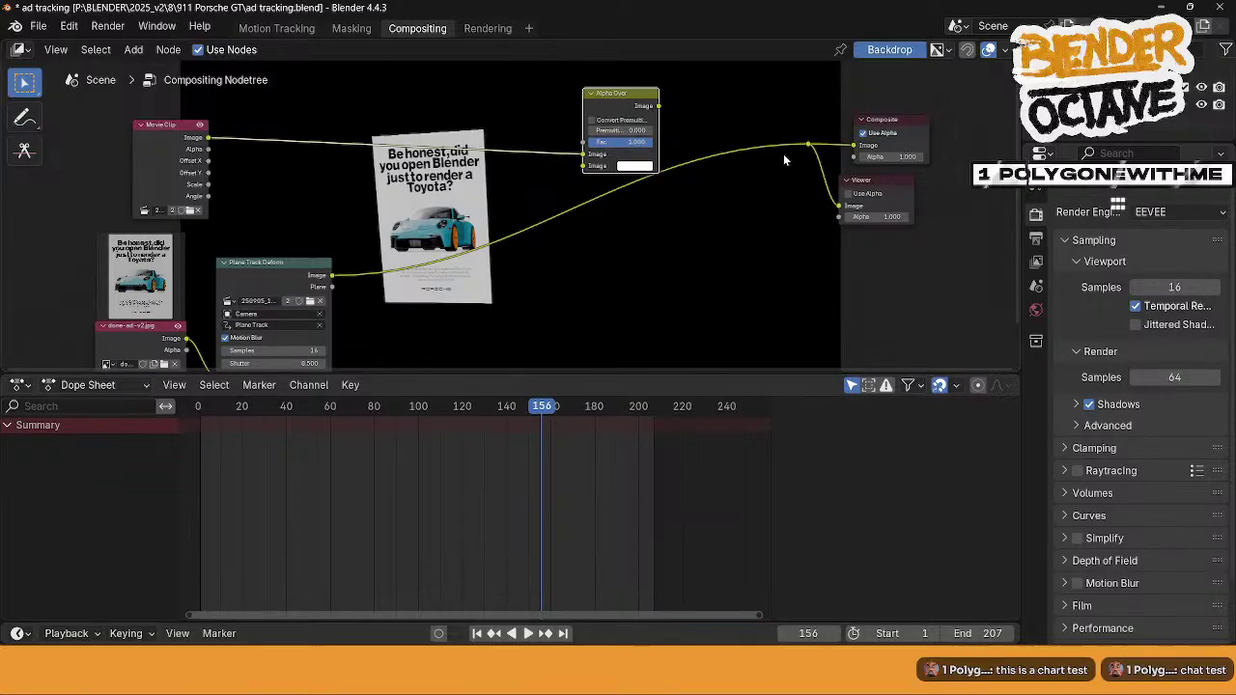
pyautogui.moveTo(663, 112); pyautogui.dragTo(808, 145)
pyautogui.moveTo(333, 275); pyautogui.dragTo(582, 168)
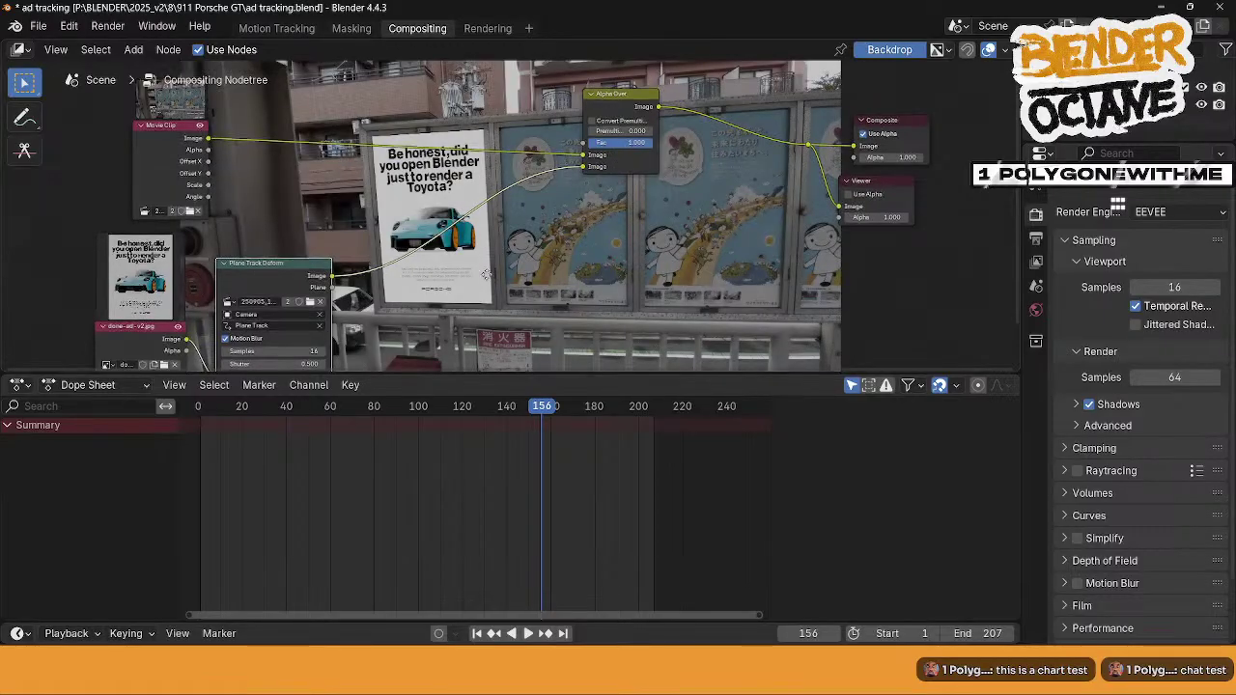
# - Save the ad tracking.blend file with the finished compositing node setup
pyautogui.moveTo(490, 279); pyautogui.dragTo(428, 258, button='middle')
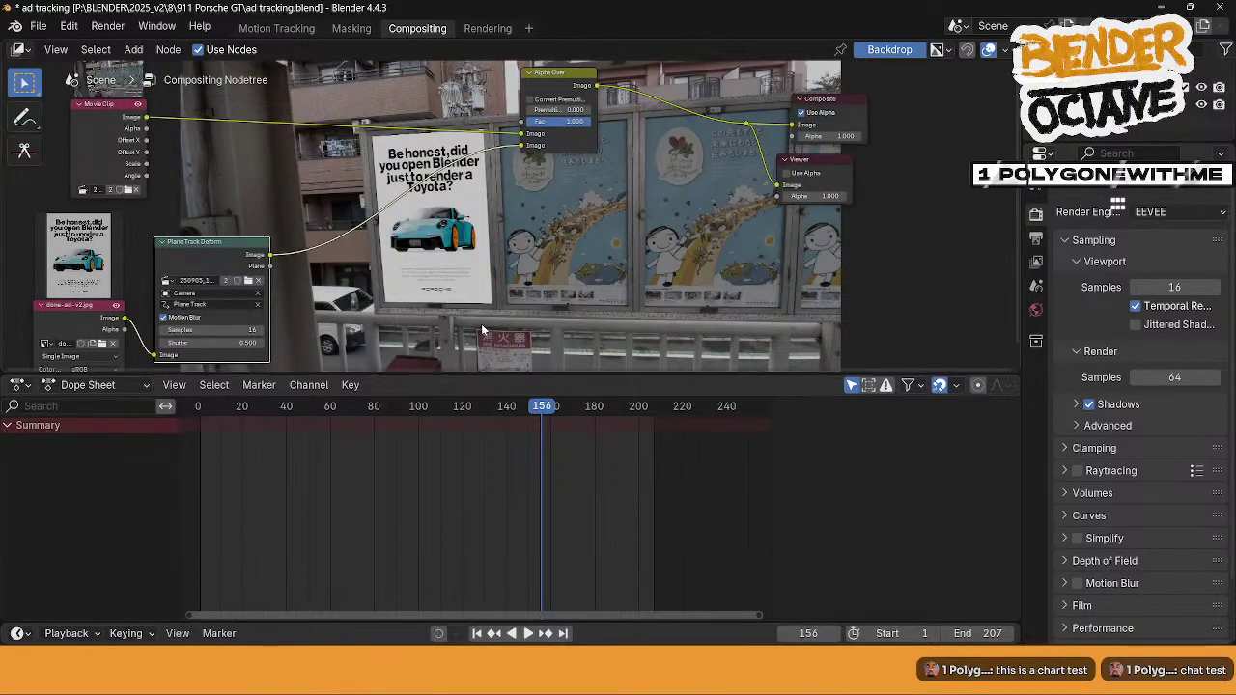
pyautogui.hotkey('ctrl', 's')
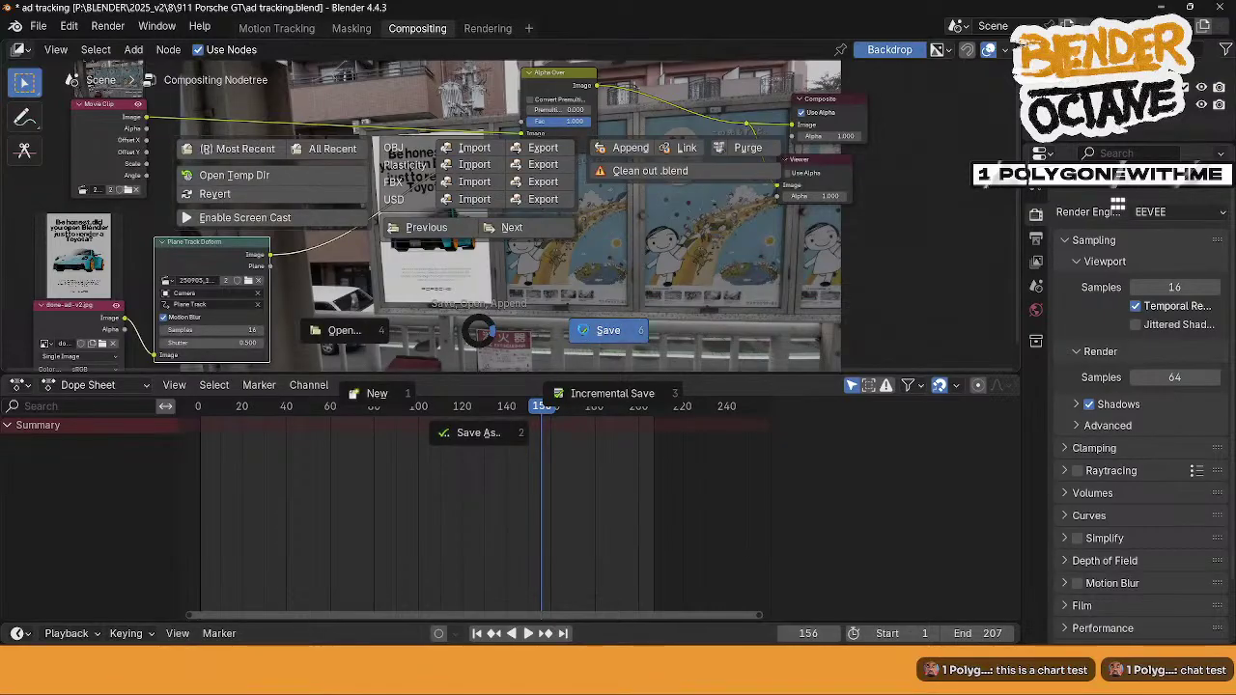
pyautogui.click(583, 334)
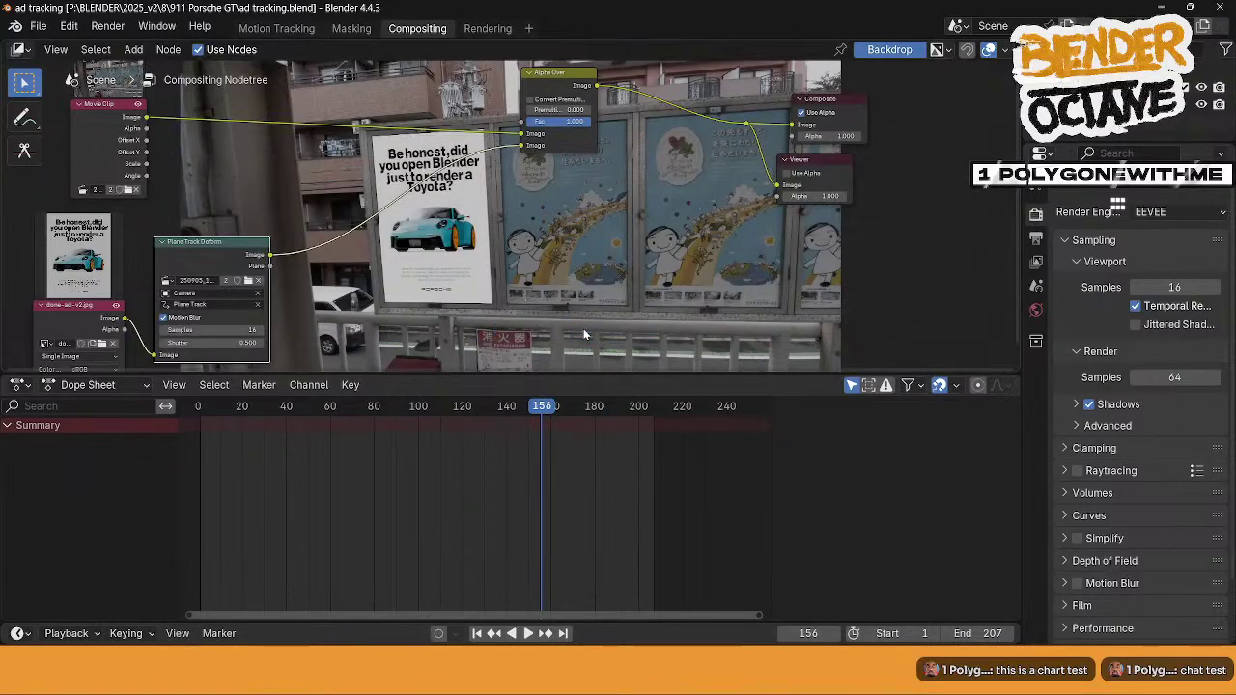
# - Set the render output file format to FFmpeg Video in the scene's output settings
pyautogui.click(1034, 264)
pyautogui.click(1038, 241)
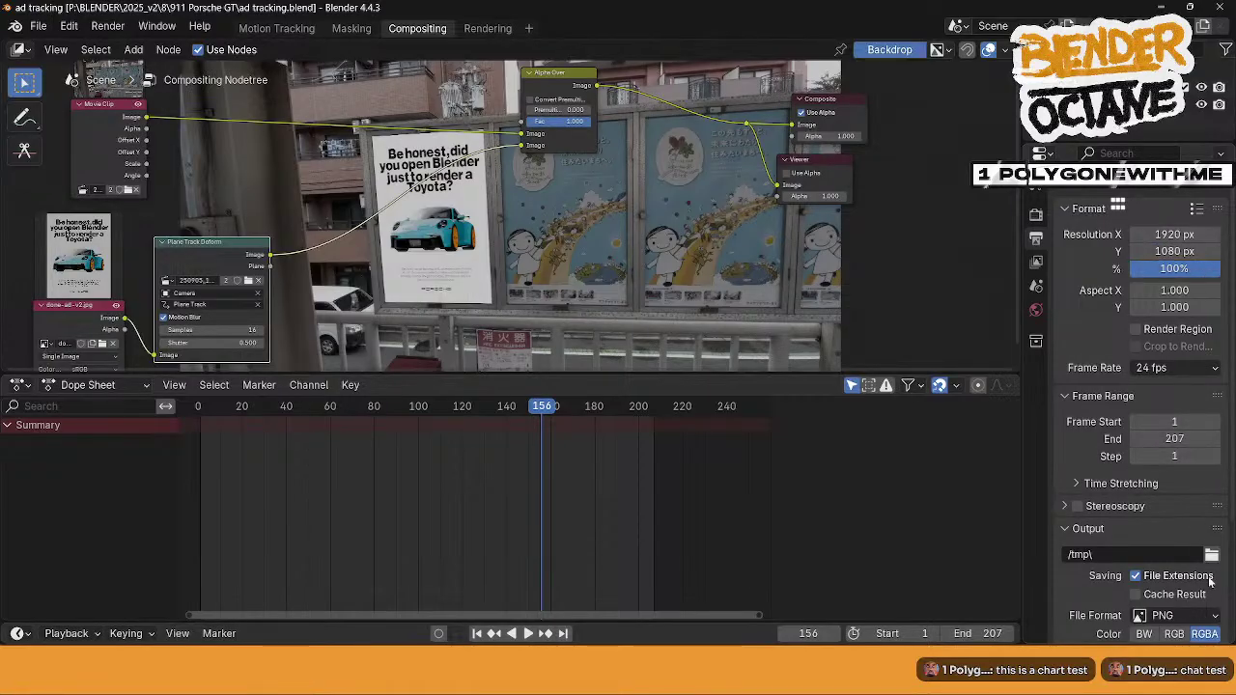
pyautogui.scroll(-1, 1197, 585)
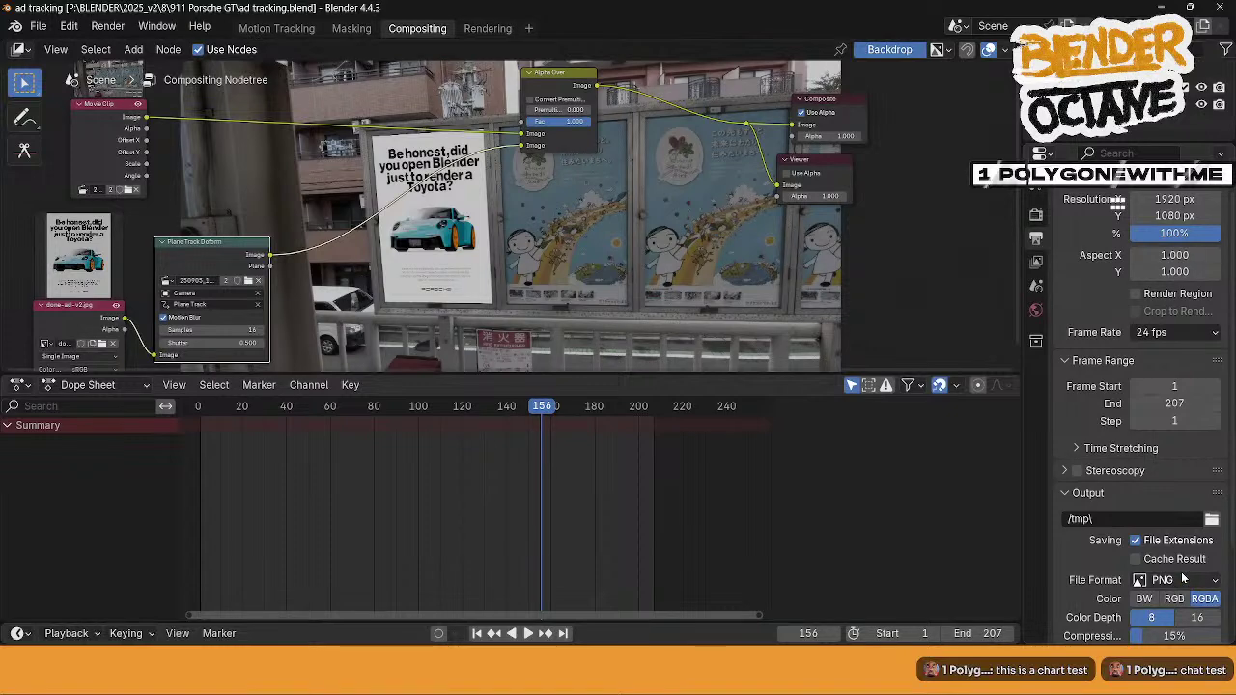
pyautogui.click(1182, 579)
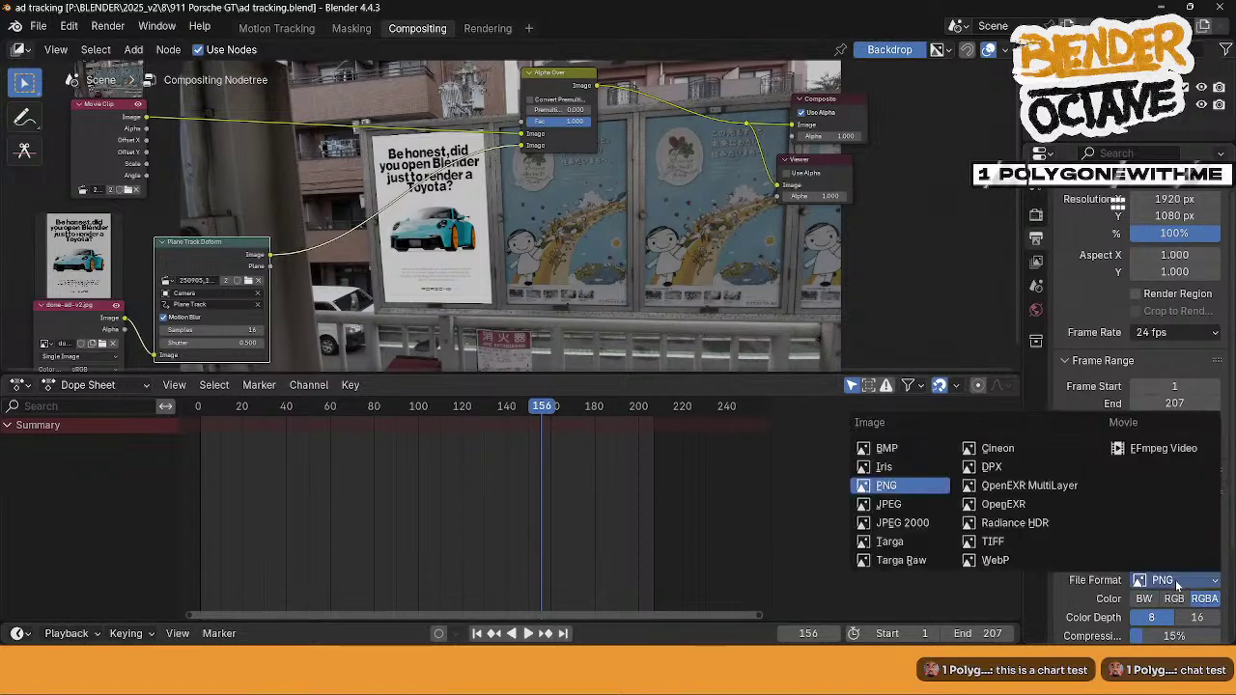
pyautogui.click(1161, 448)
pyautogui.scroll(-2, 1161, 574)
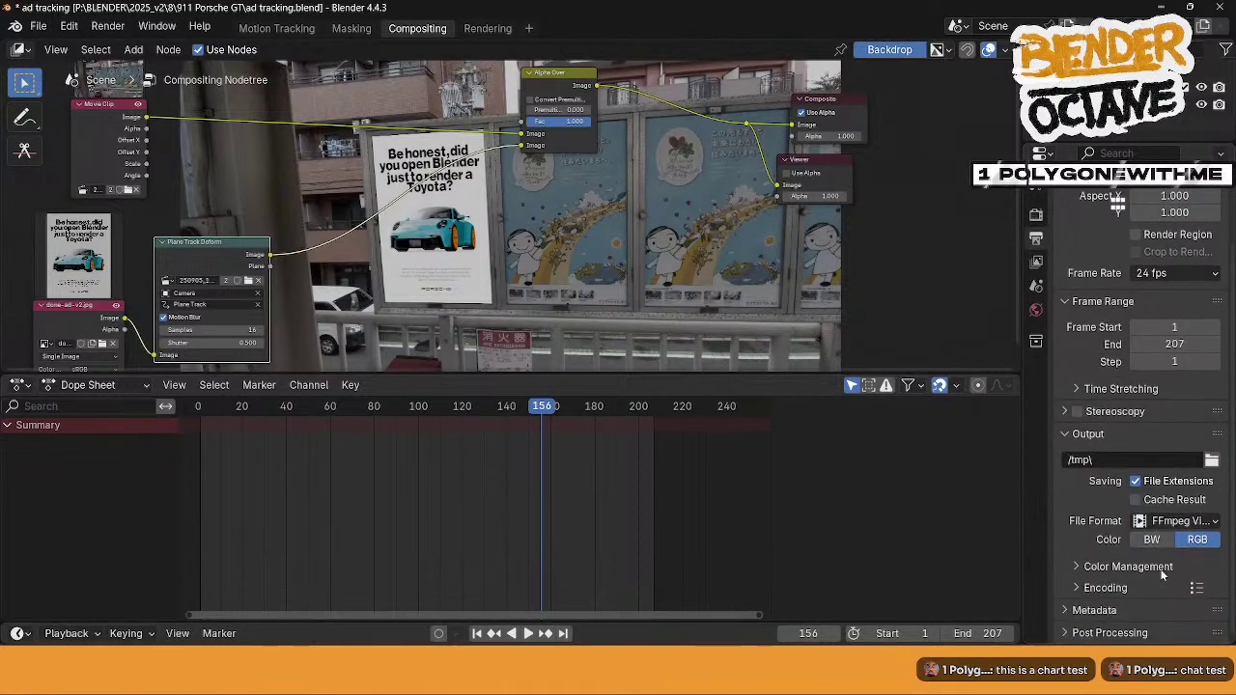
# - Browse for the render output location, and create and open a new folder named tracking inside 2025_v2\8\911 Porsche GT
pyautogui.click(1211, 460)
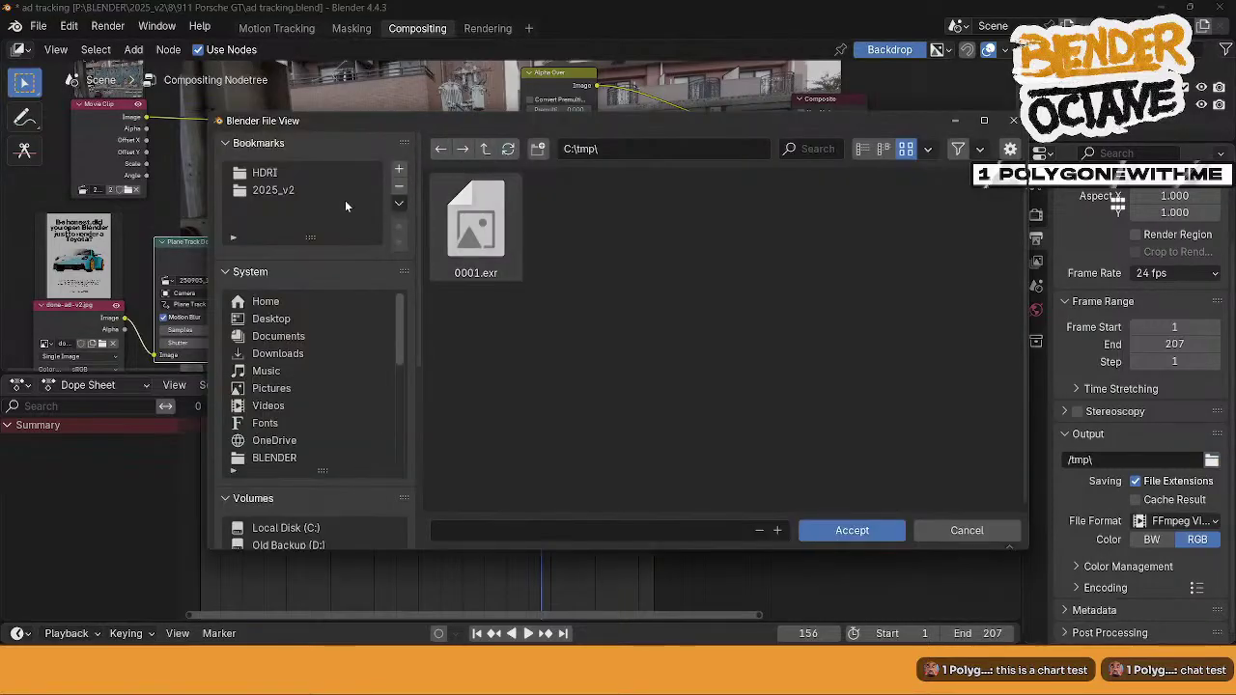
pyautogui.click(289, 192)
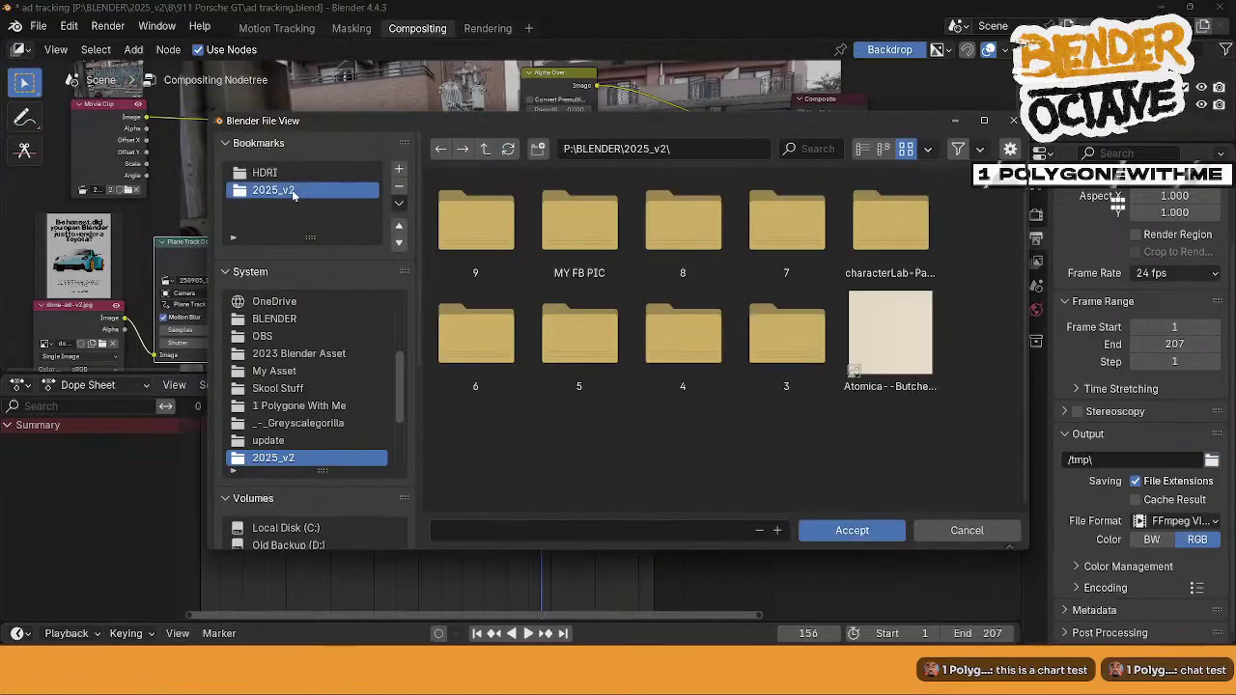
pyautogui.doubleClick(695, 226)
pyautogui.doubleClick(466, 229)
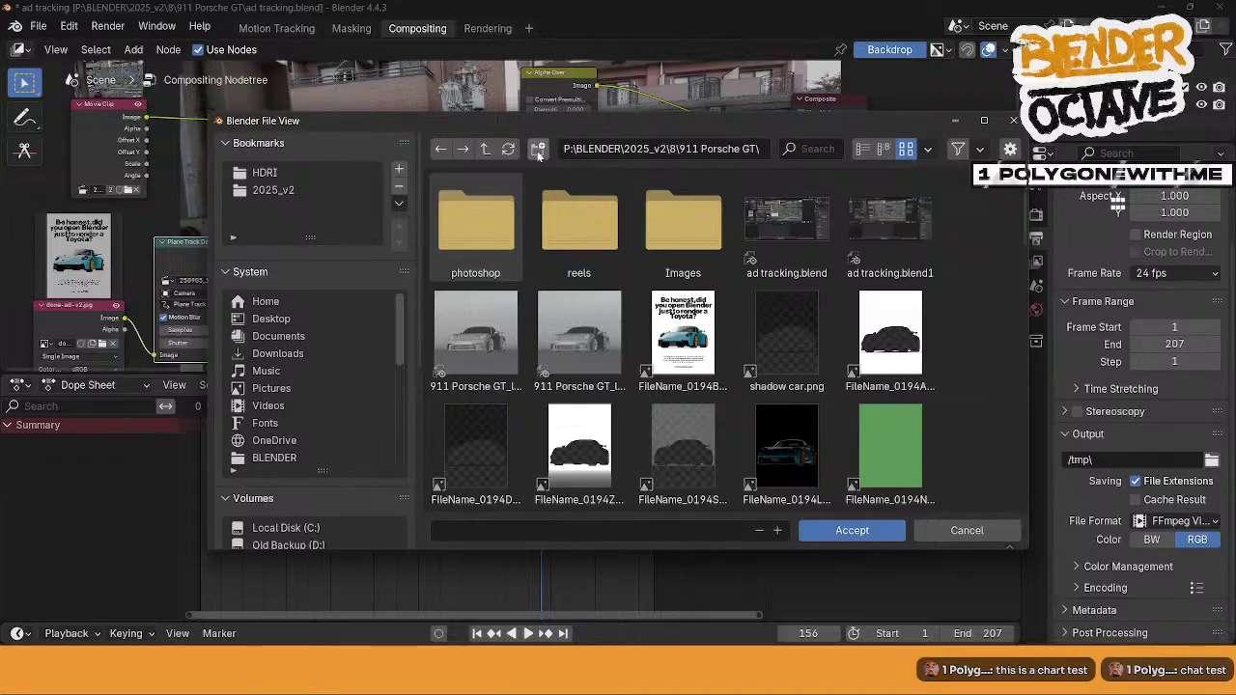
pyautogui.click(538, 150)
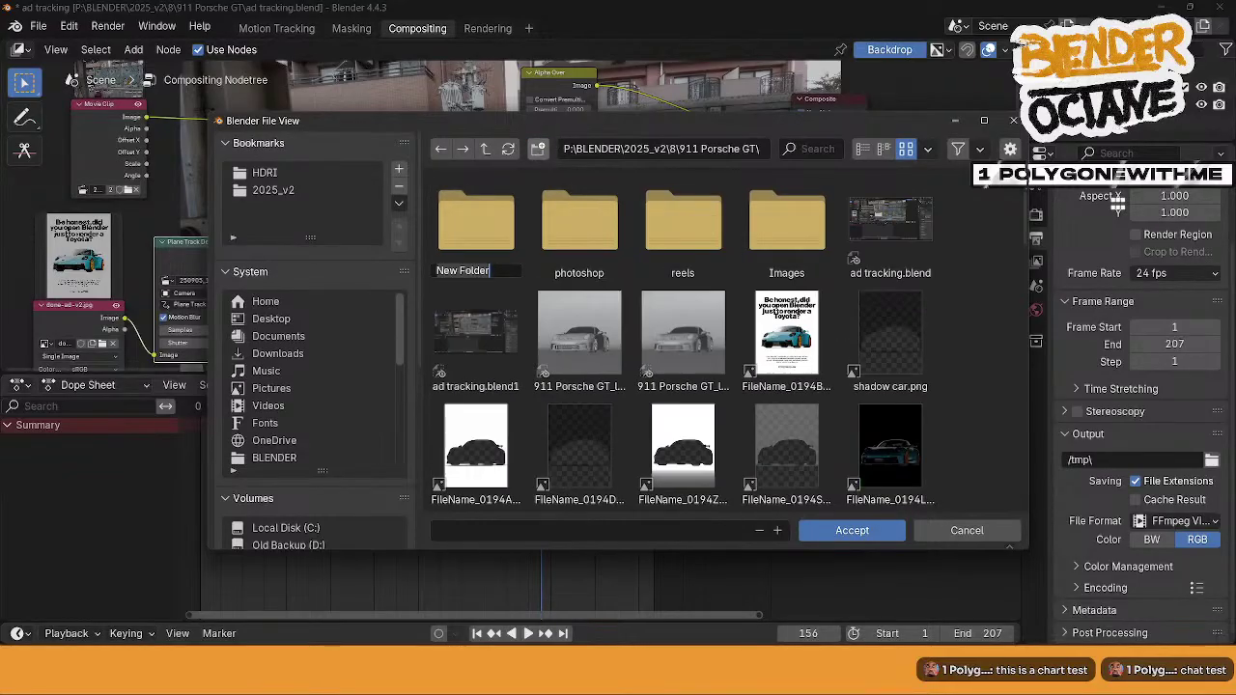
pyautogui.press('BackSpace')
pyautogui.write('tracking')
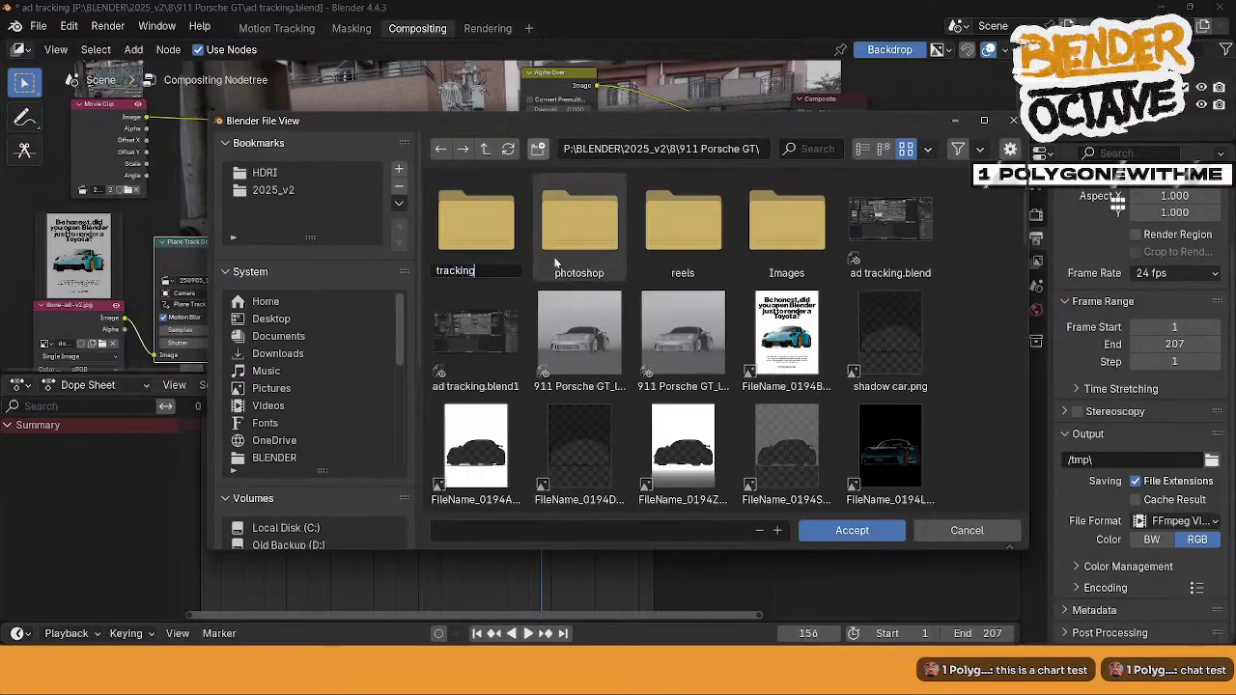
pyautogui.press('Return')
pyautogui.doubleClick(500, 222)
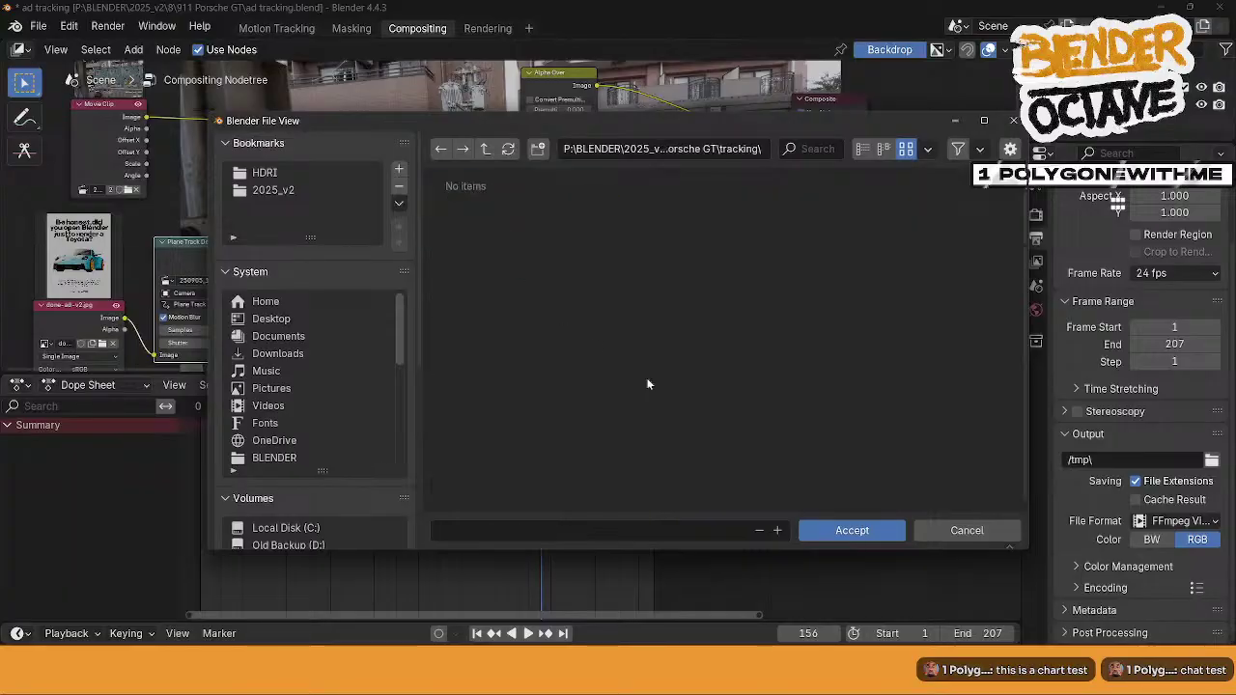
# - Name the render output file track and accept the tracking folder as its destination
pyautogui.click(552, 532)
pyautogui.write('track')
pyautogui.click(874, 530)
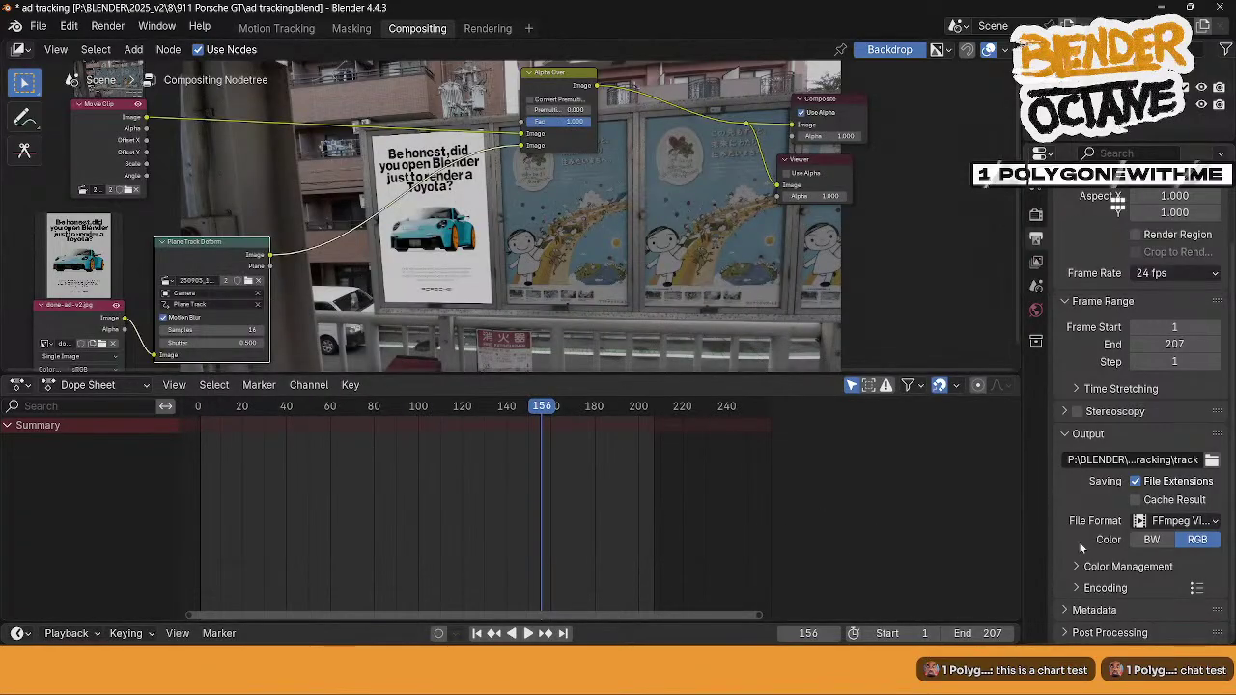
# - Apply the H264 in MP4 encoding preset to the video output and save the file
pyautogui.click(1196, 589)
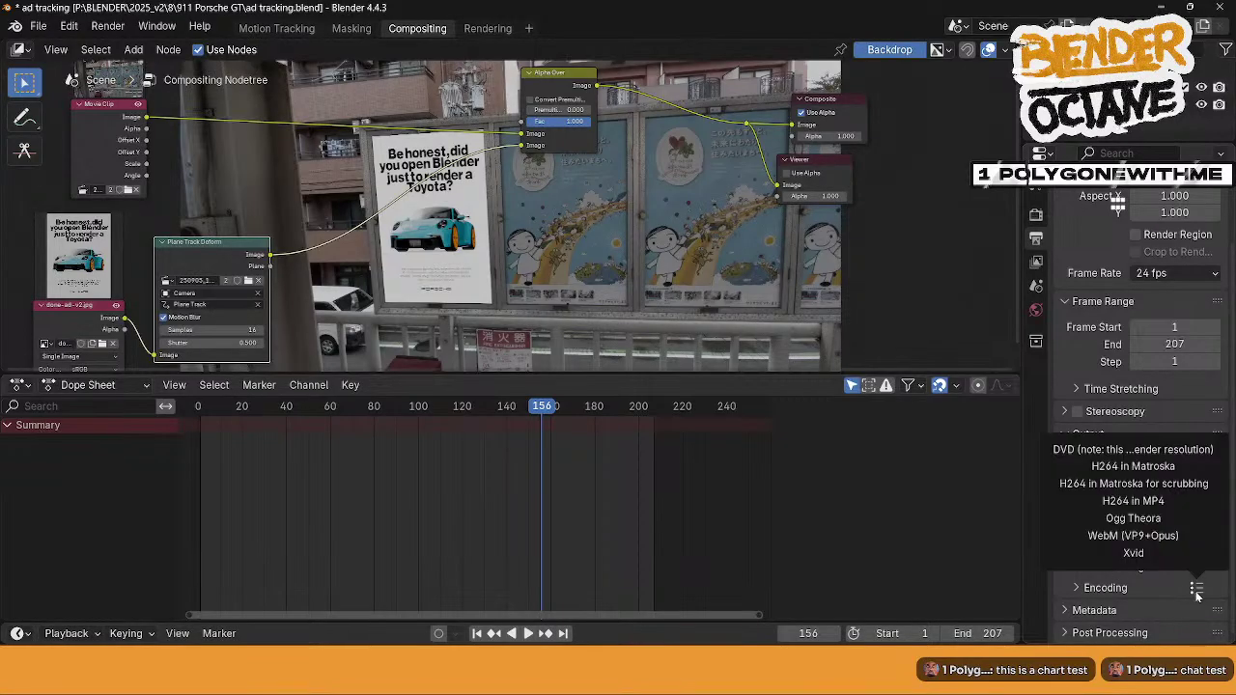
pyautogui.click(1152, 508)
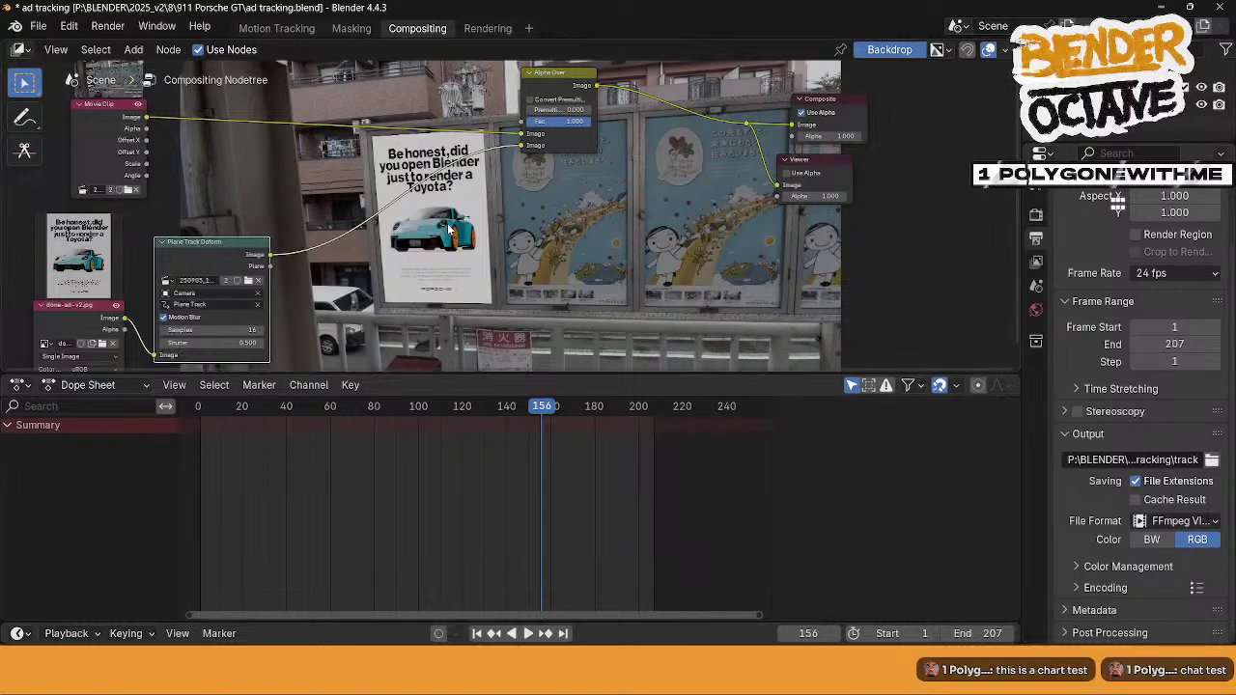
pyautogui.hotkey('ctrl', 's')
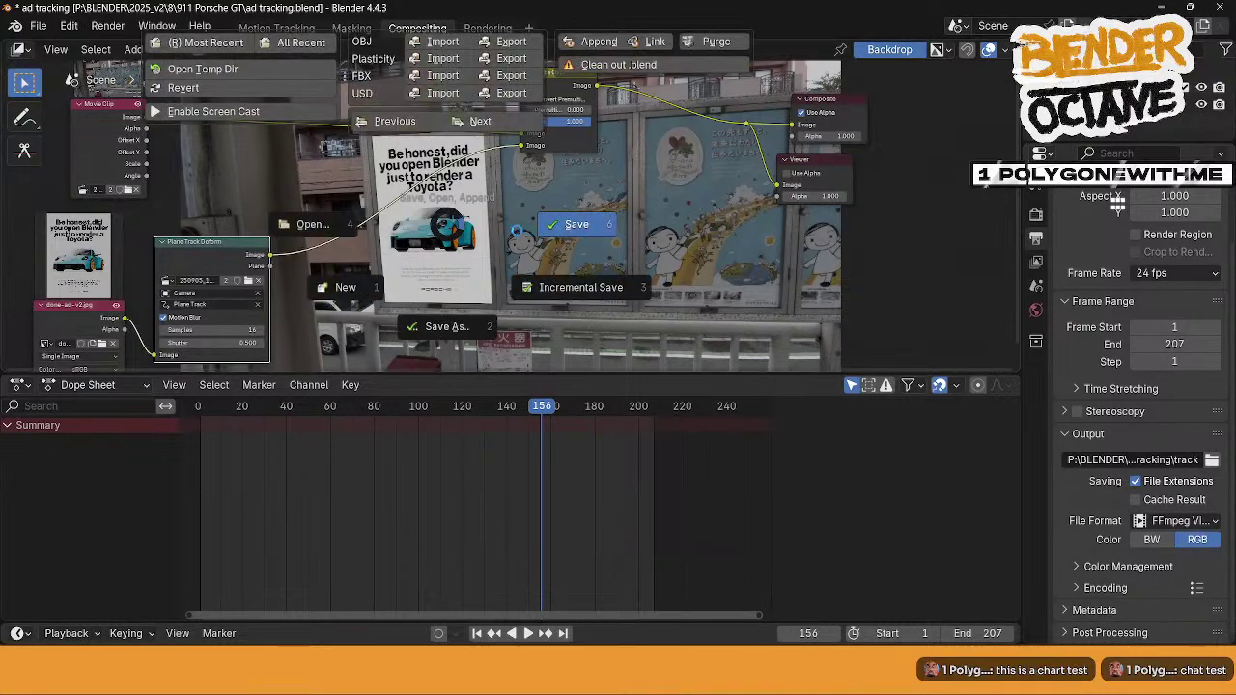
# - Render the animation and minimize the render window to return to the compositor while it runs
pyautogui.click(106, 28)
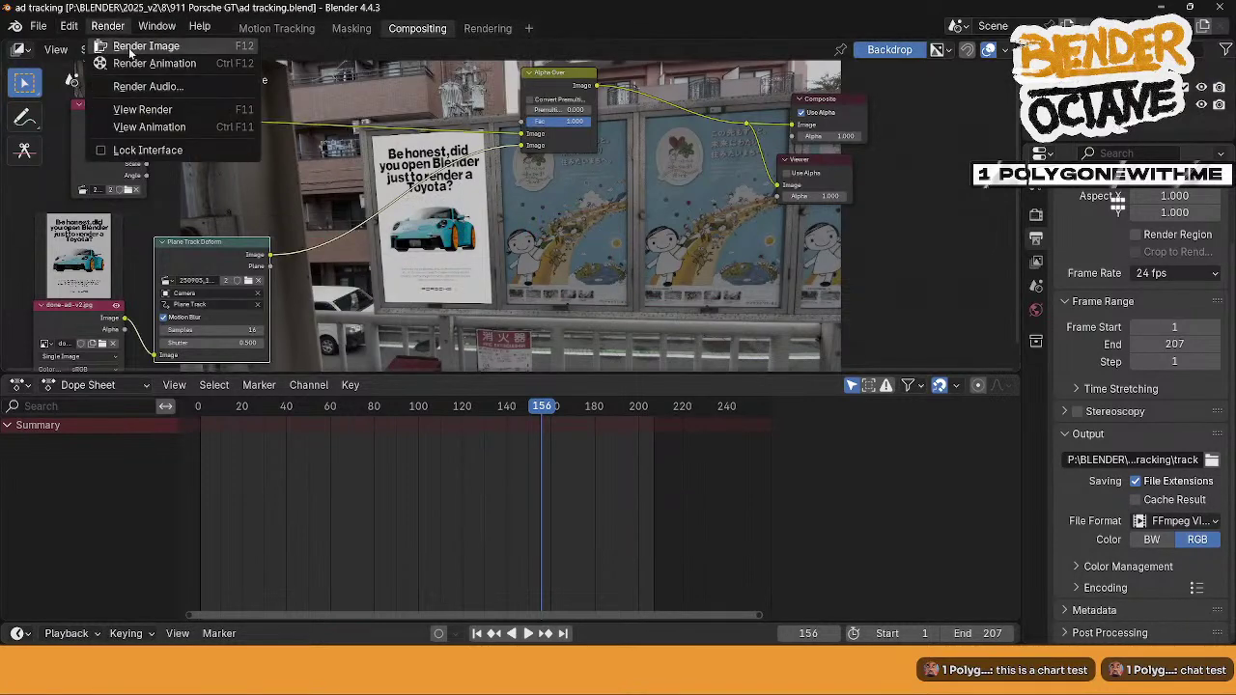
pyautogui.click(135, 48)
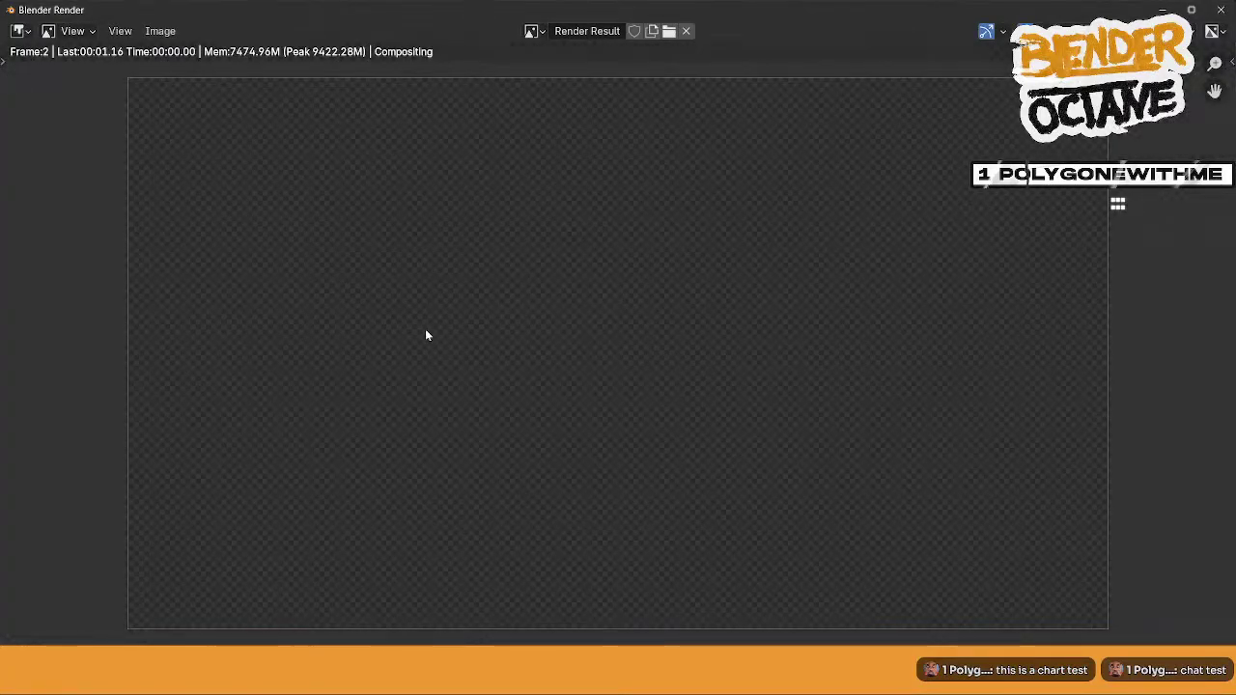
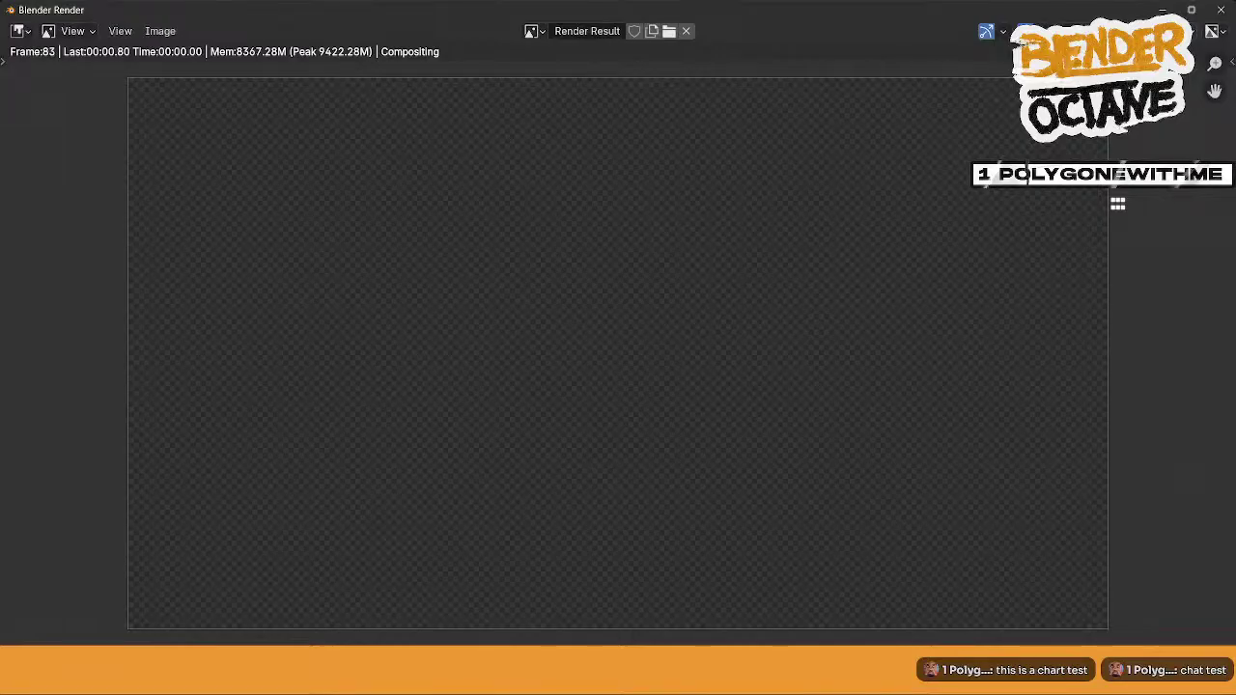
pyautogui.scroll(-1, 618, 218)
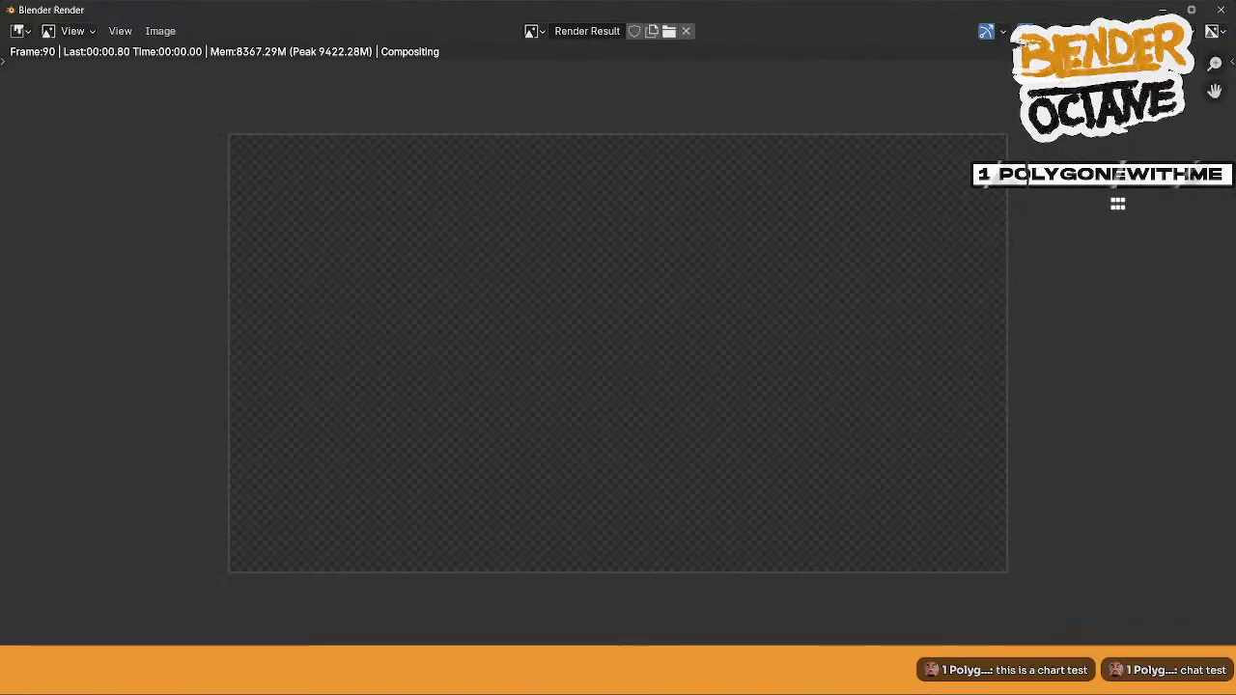
pyautogui.click(1163, 9)
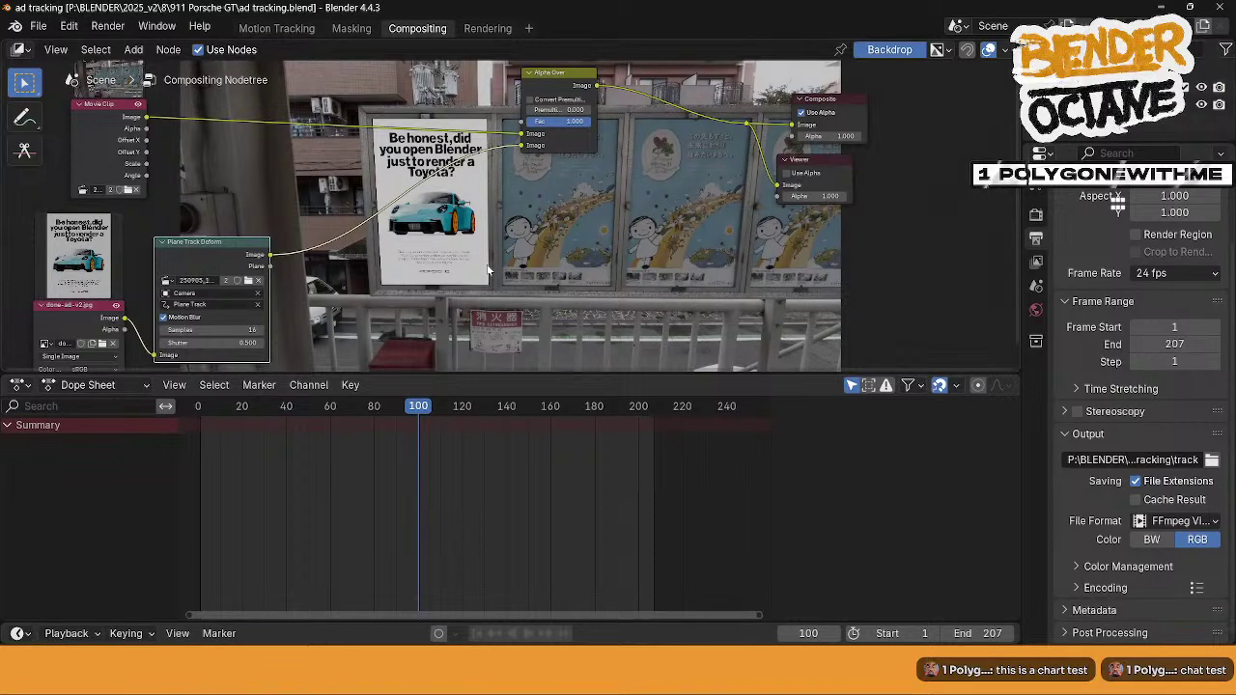
pyautogui.press('Right')
pyautogui.press('Right')
pyautogui.press('Right')
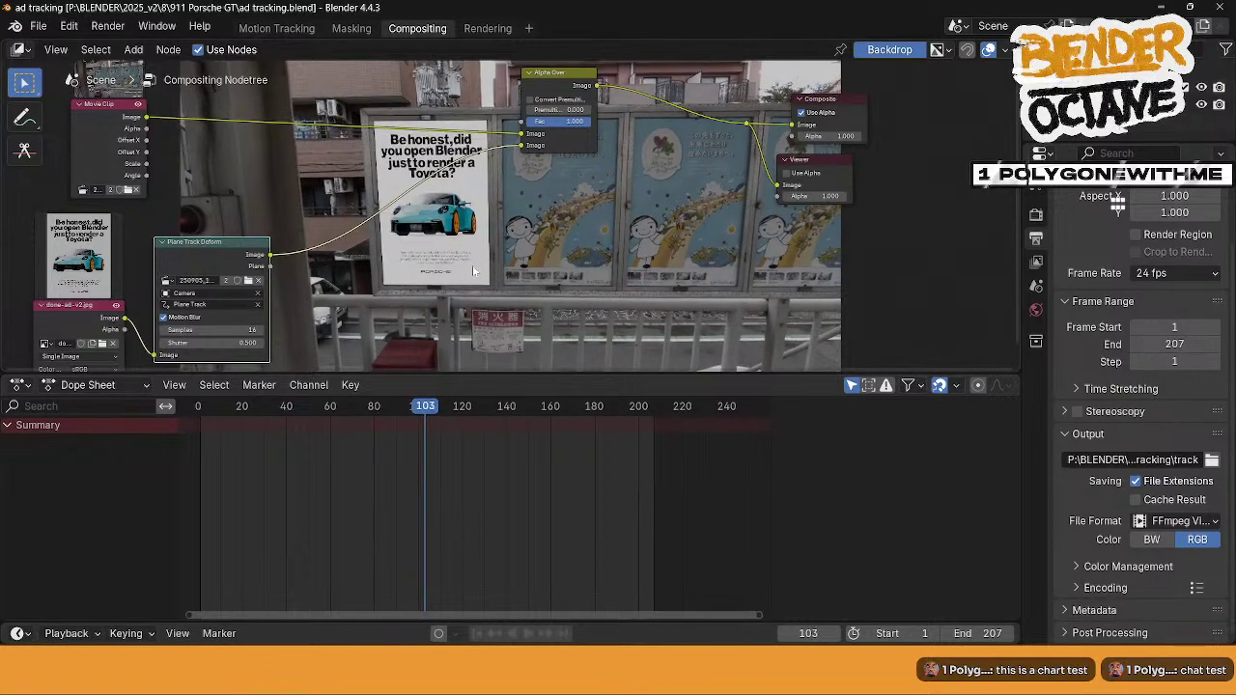
pyautogui.press('Right')
pyautogui.press('Right')
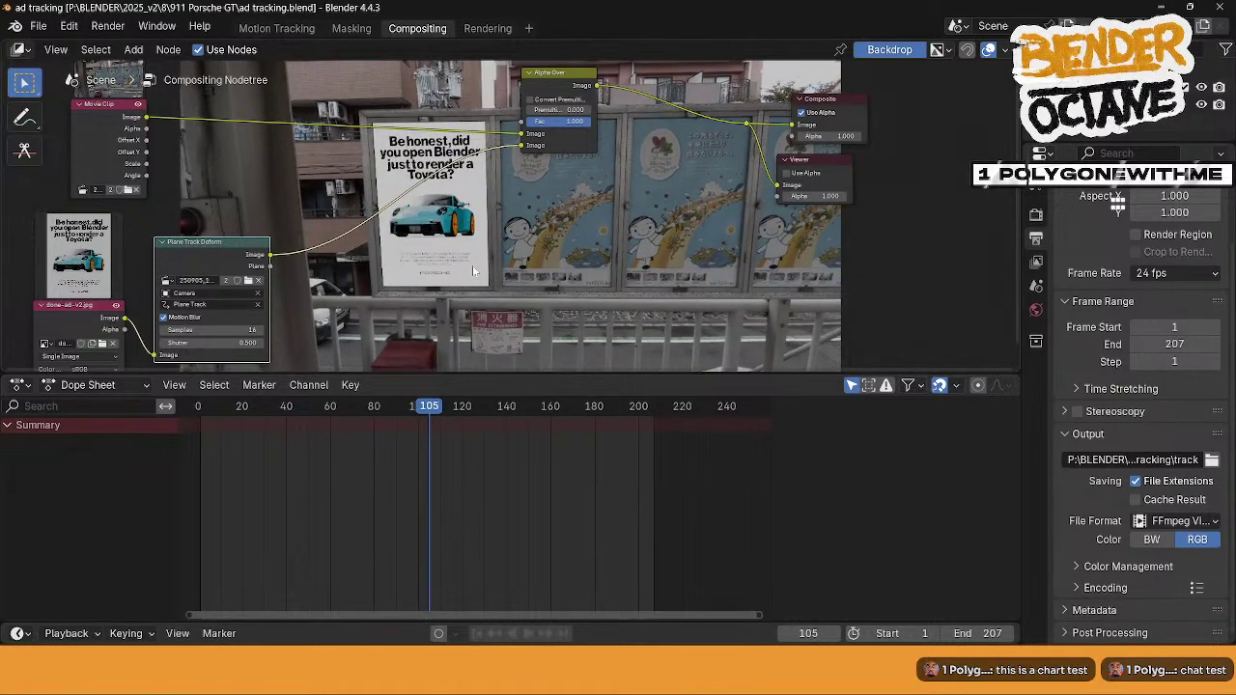
pyautogui.press('Right')
pyautogui.press('Right')
pyautogui.press('Right')
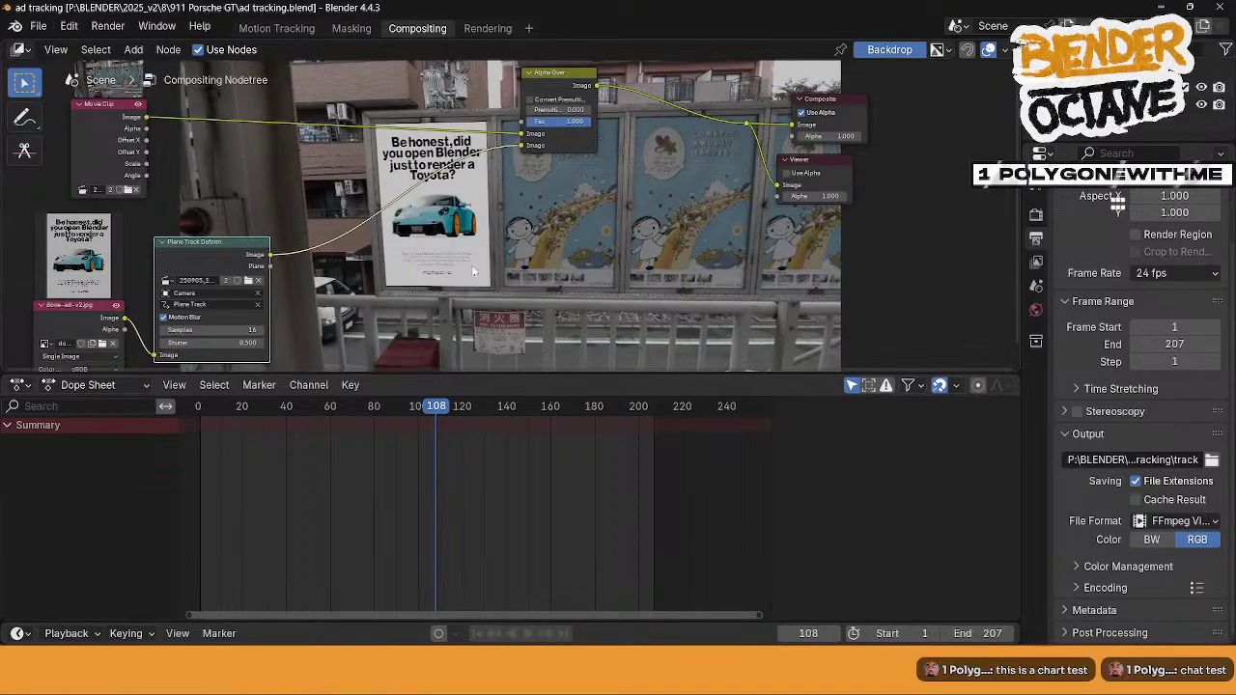
pyautogui.press('Right')
pyautogui.press('Right')
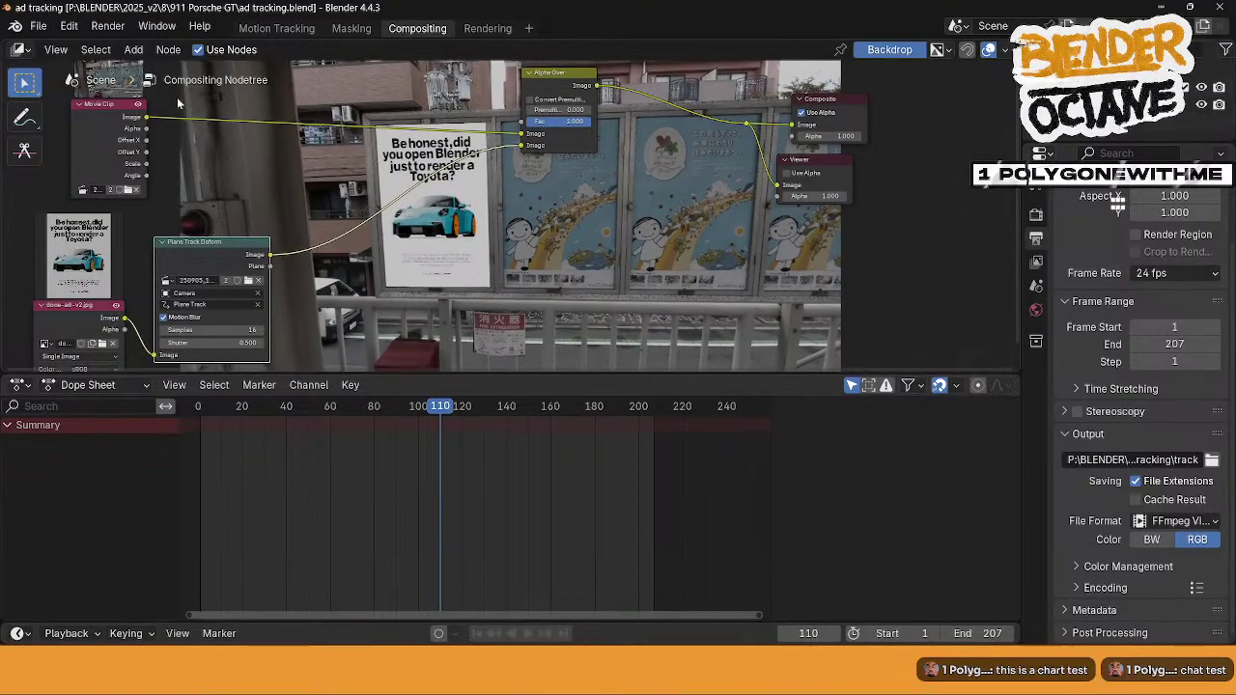
pyautogui.press('Right')
pyautogui.press('Right')
pyautogui.press('Right')
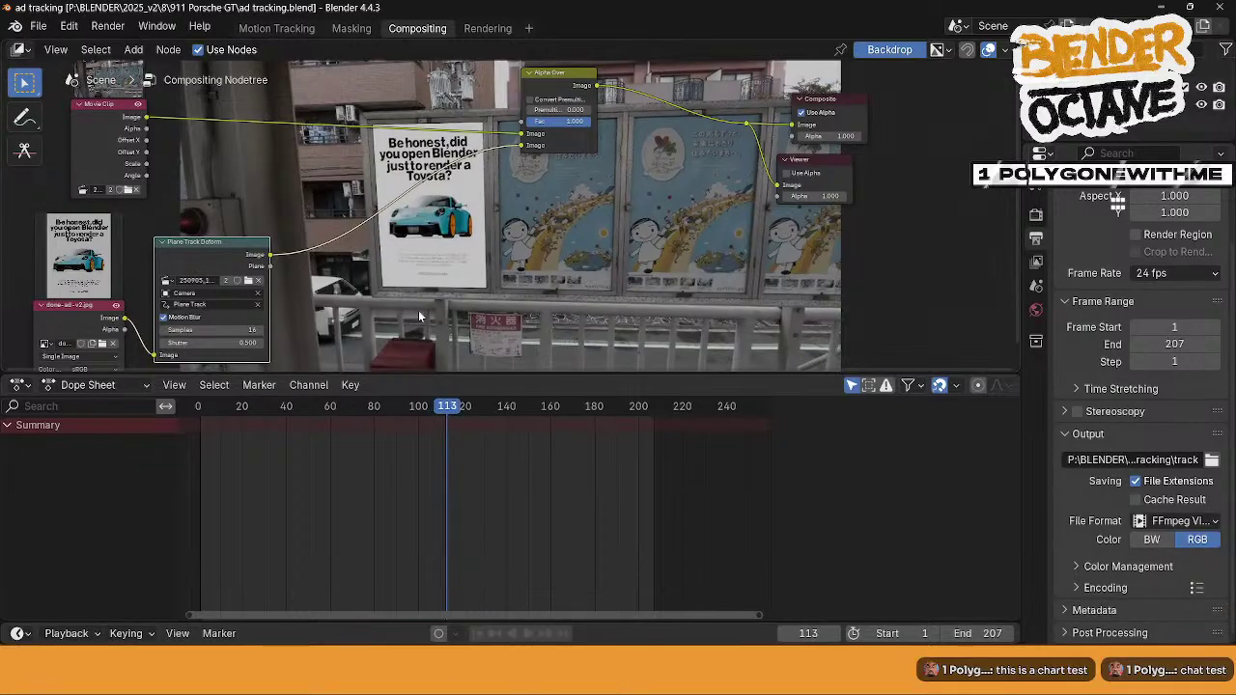
pyautogui.press('Right')
pyautogui.press('Right')
pyautogui.press('Right')
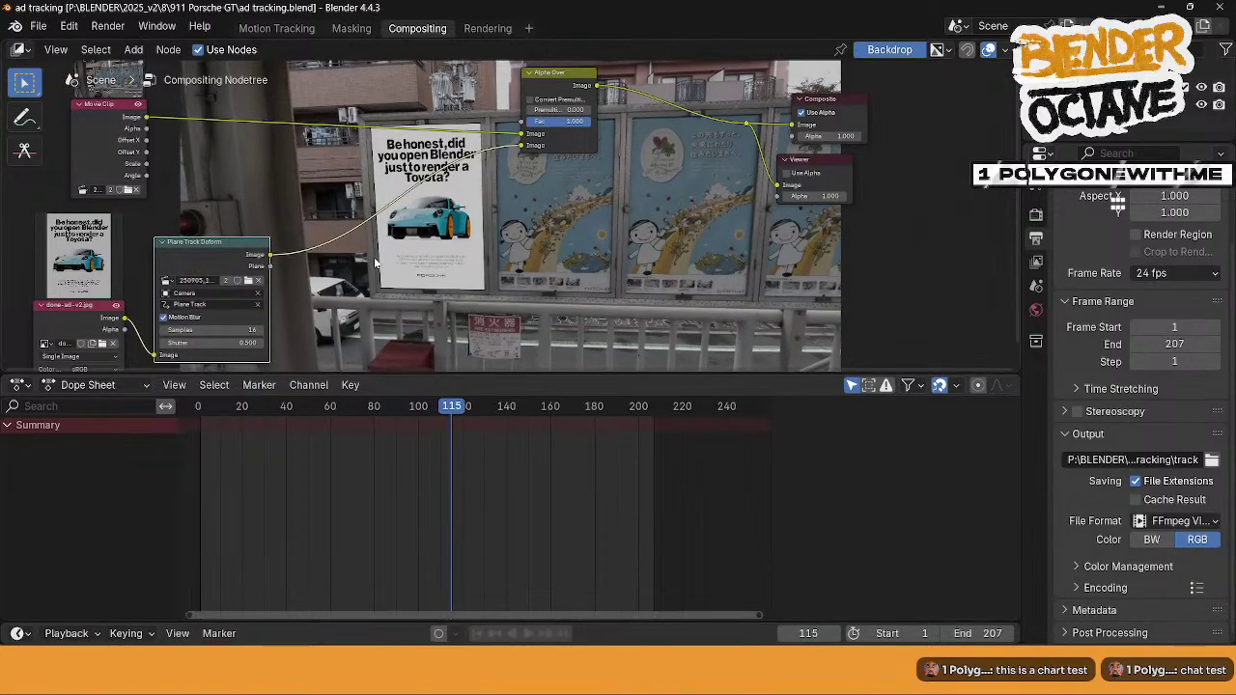
pyautogui.press('Right')
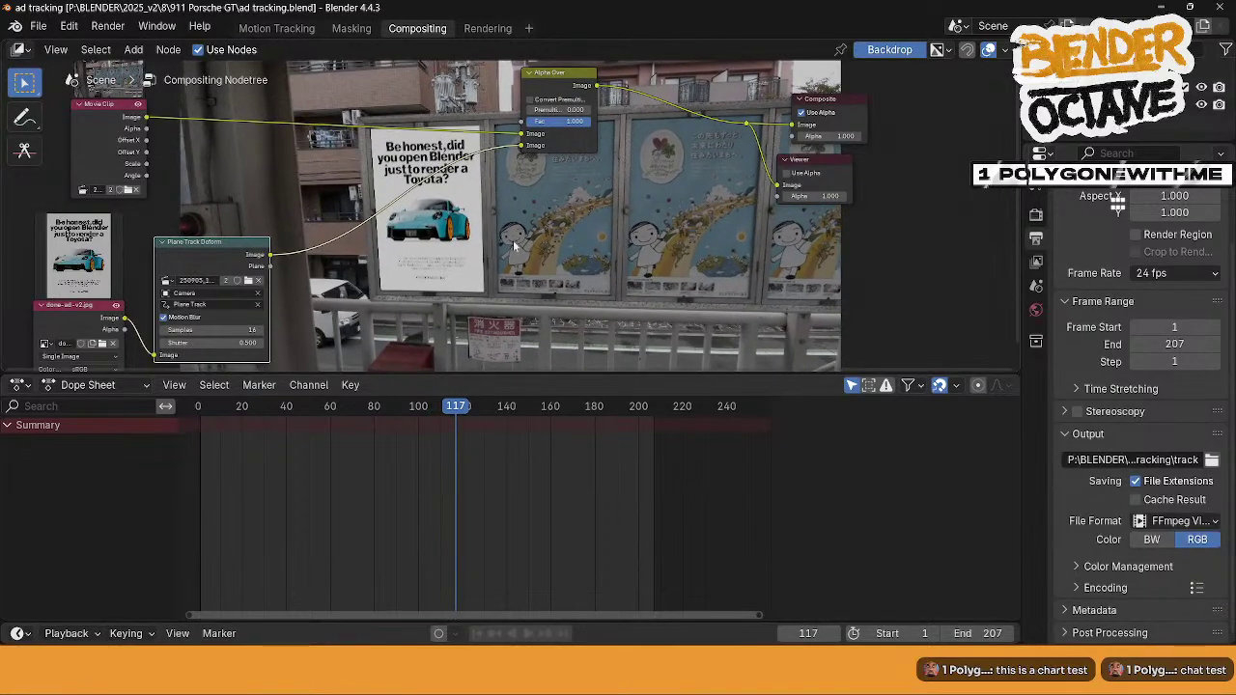
pyautogui.press('Right')
pyautogui.press('Right')
pyautogui.press('Right')
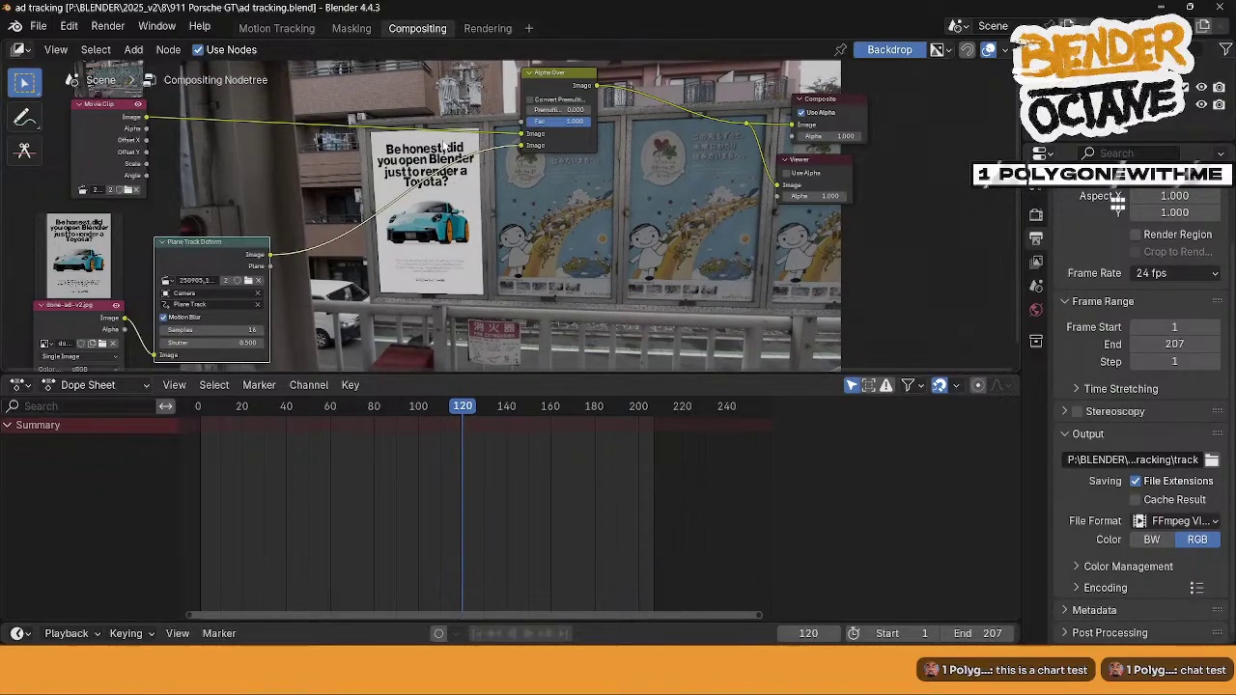
pyautogui.press('Right')
pyautogui.press('Right')
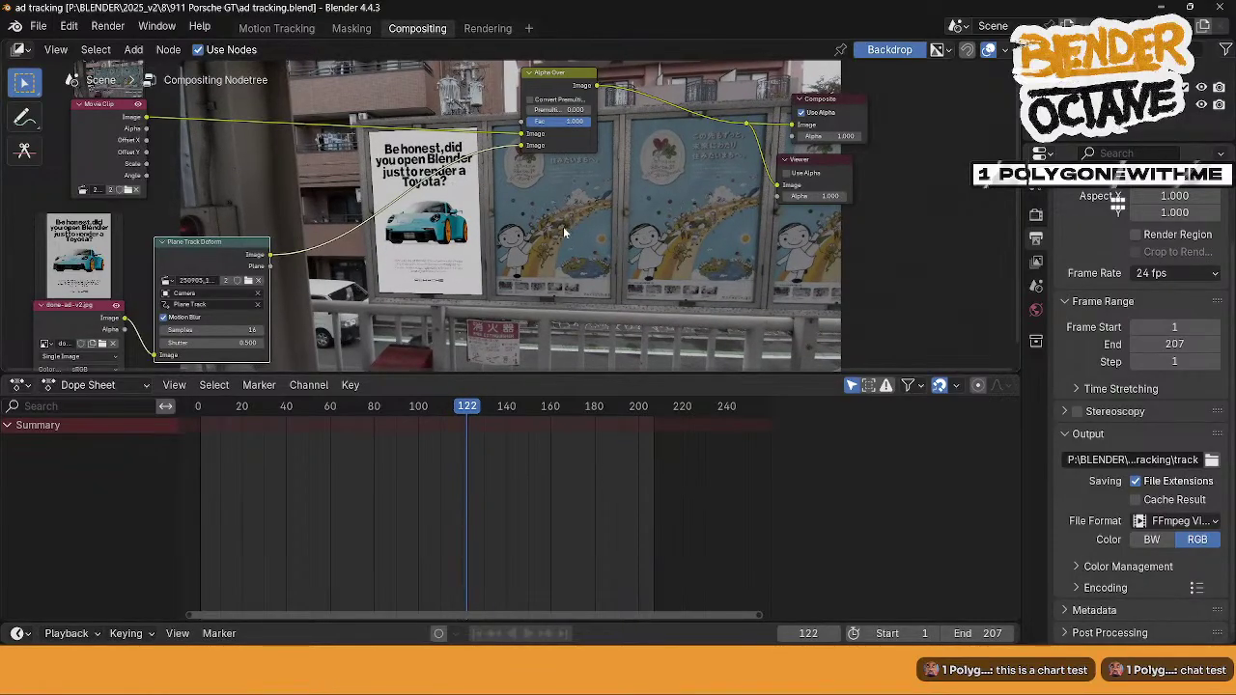
pyautogui.press('Right')
pyautogui.press('Right')
pyautogui.press('Right')
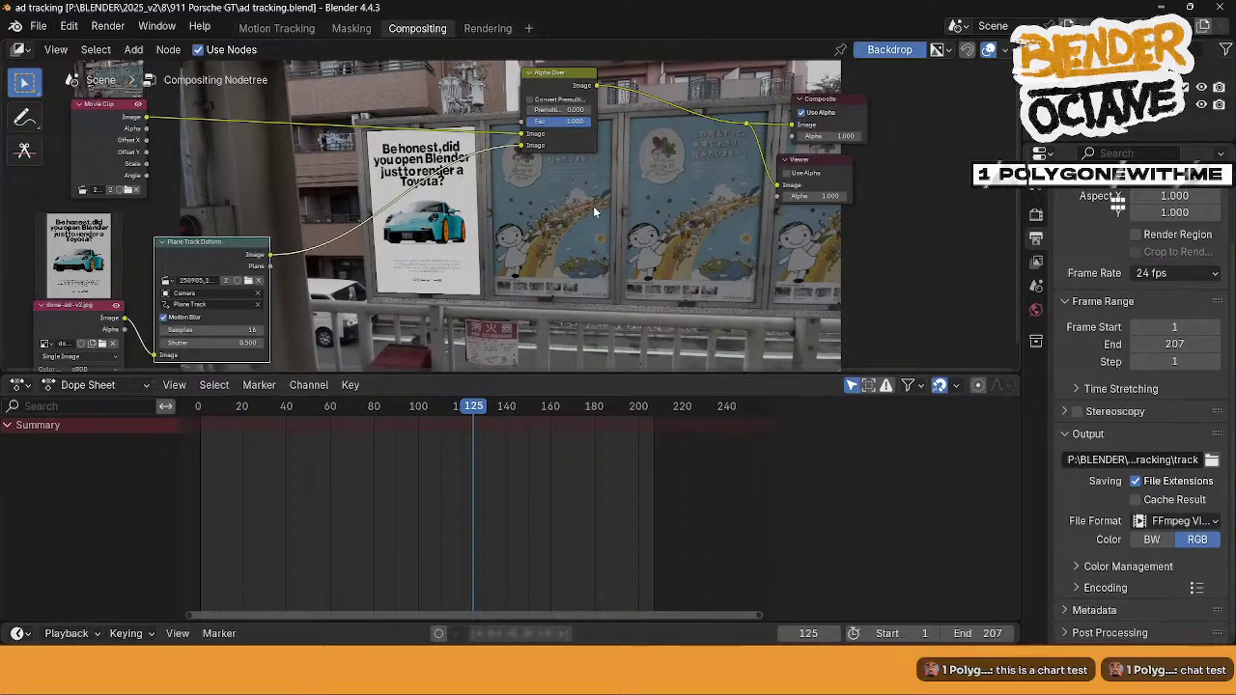
pyautogui.press('Right')
pyautogui.press('Right')
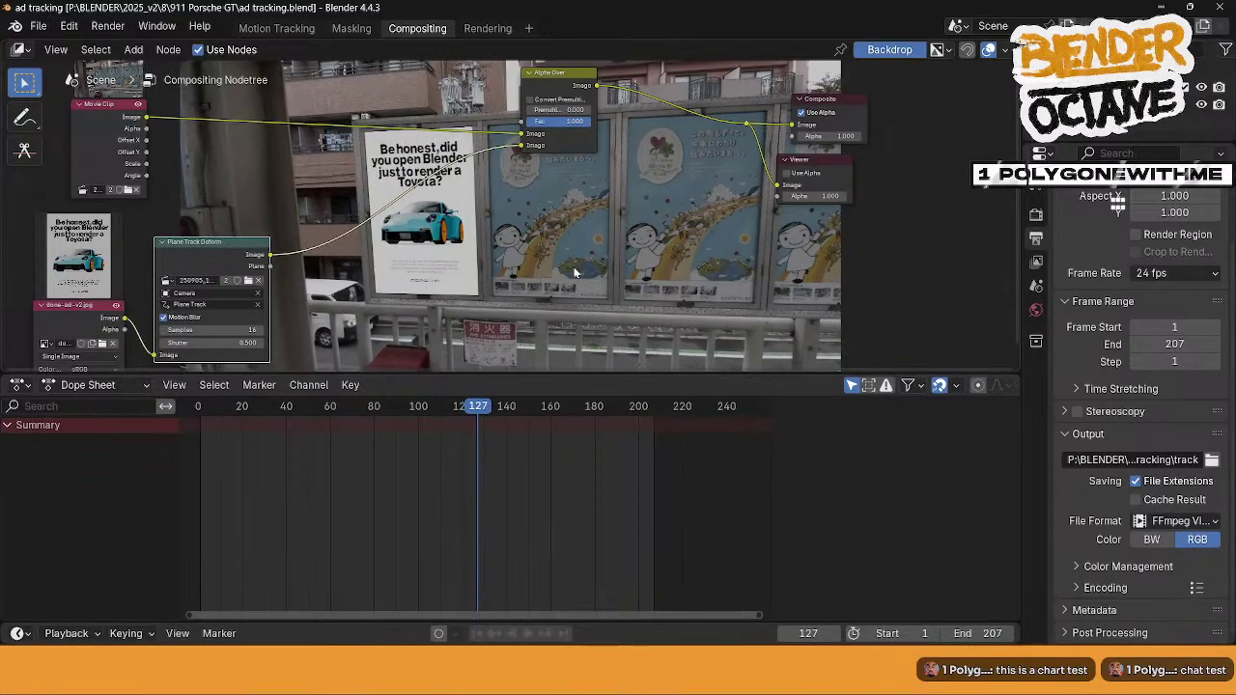
pyautogui.press('Right')
pyautogui.press('Right')
pyautogui.press('Right')
pyautogui.press('Right')
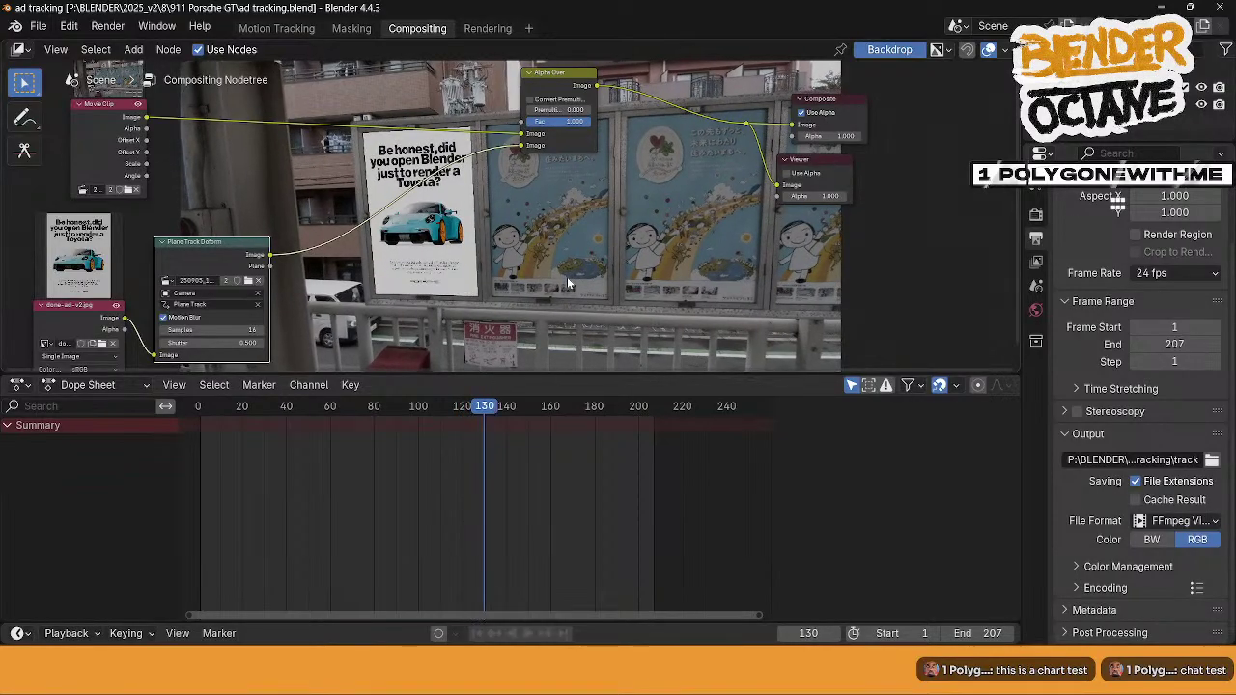
pyautogui.press('Right')
pyautogui.press('Right')
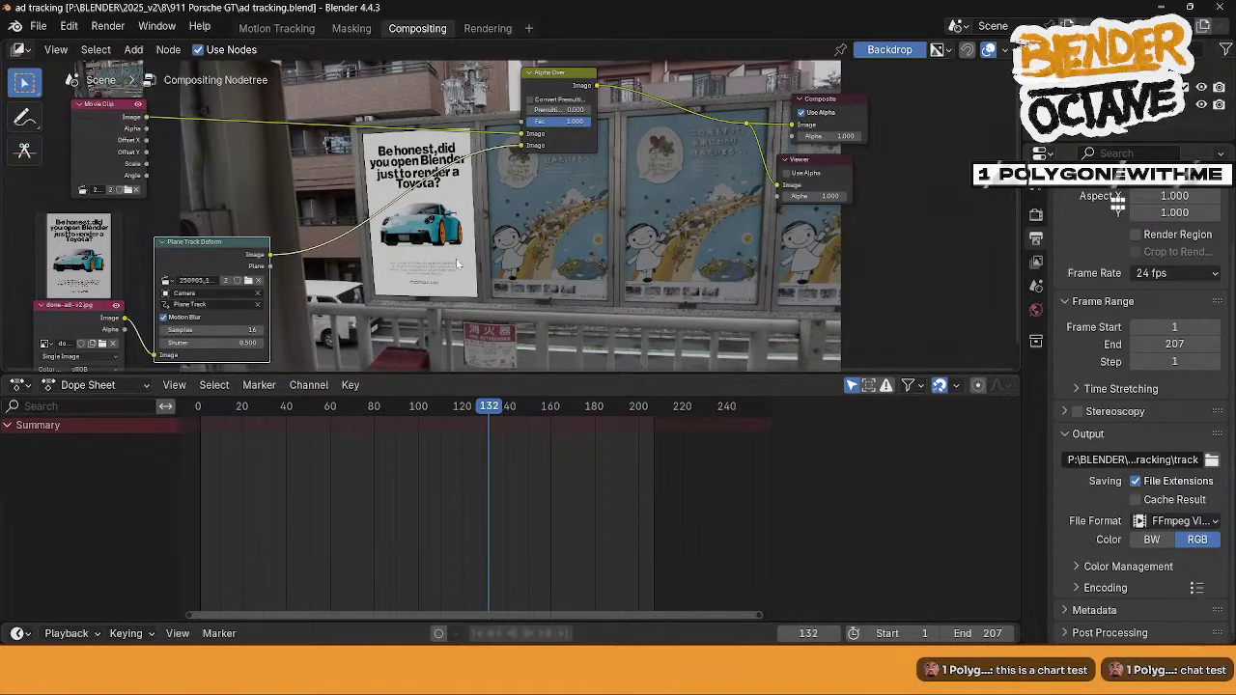
pyautogui.press('Right')
pyautogui.press('Right')
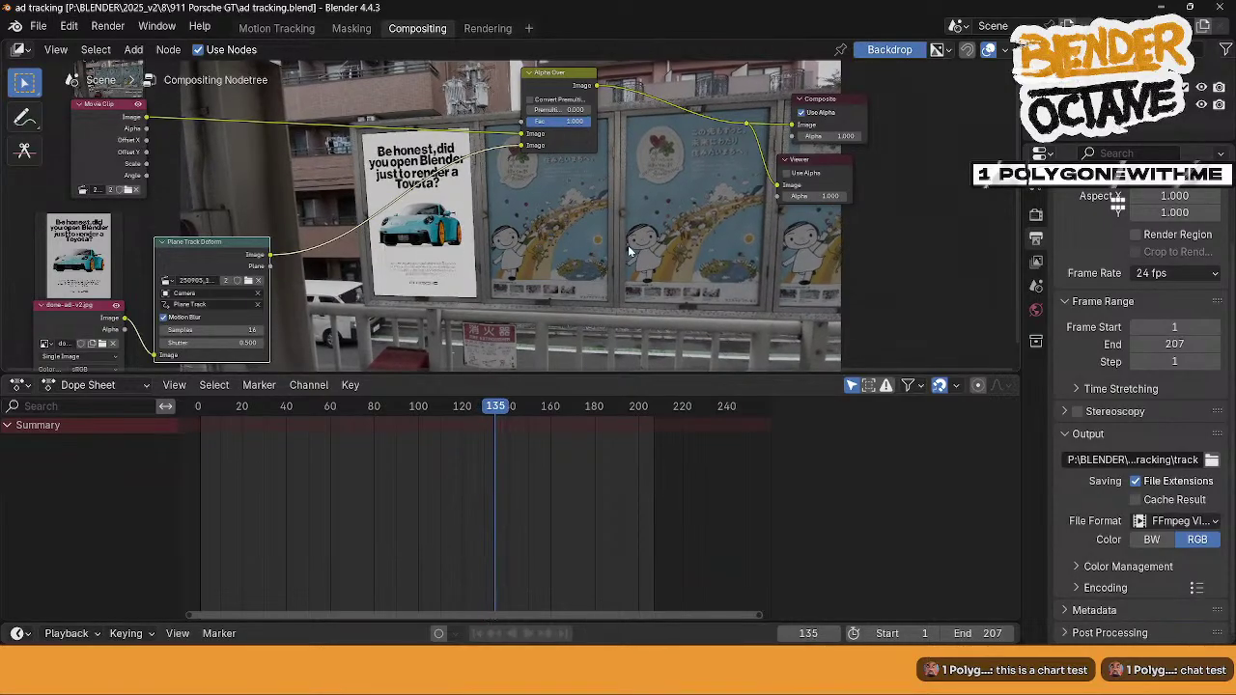
pyautogui.press('Right')
pyautogui.press('Right')
pyautogui.press('Right')
pyautogui.press('Right')
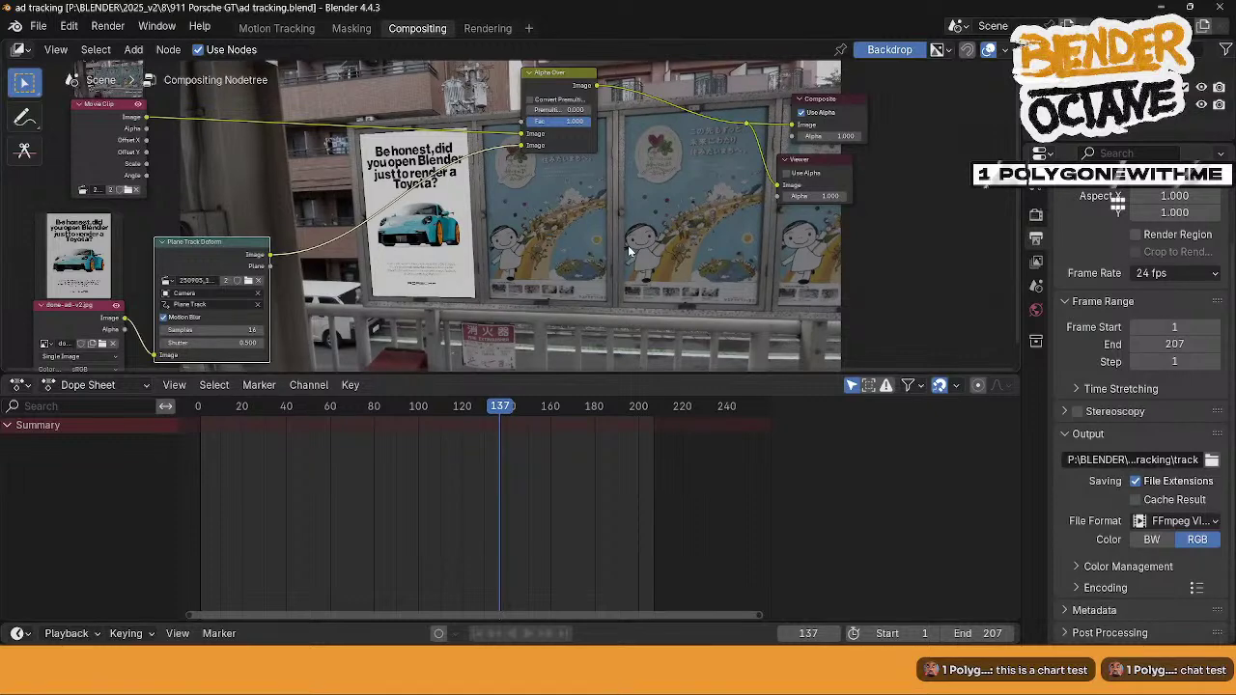
pyautogui.press('Right')
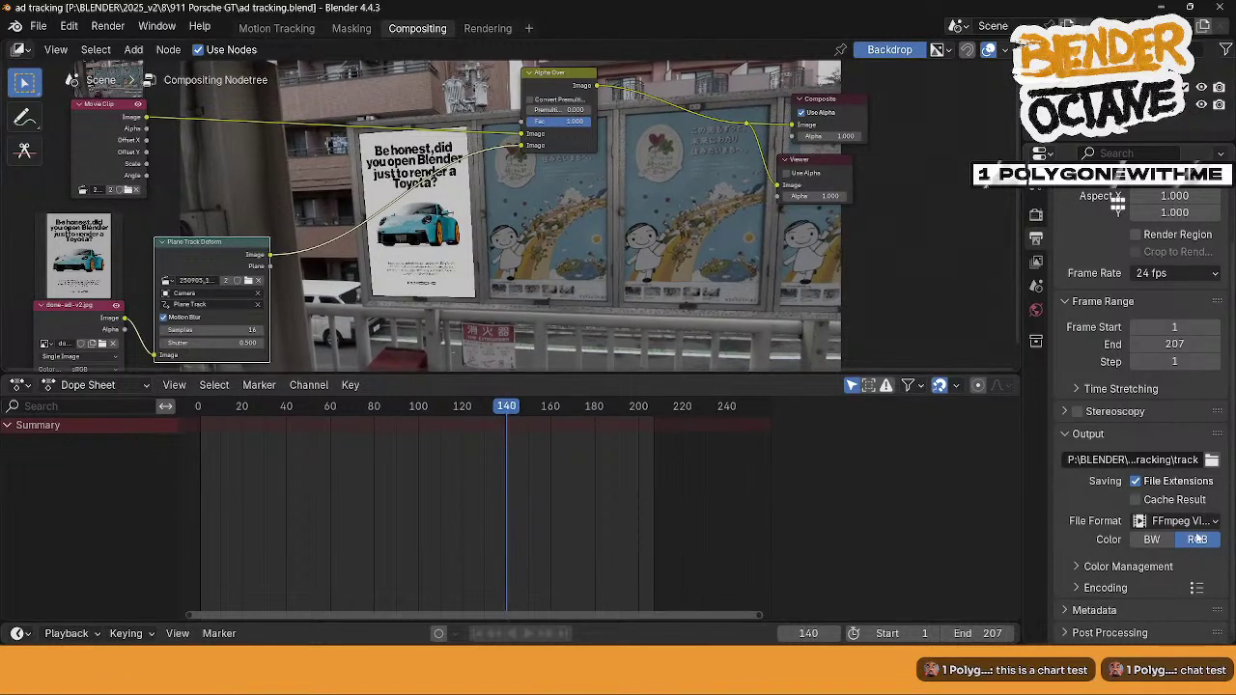
# - Review the available output file formats and the encoding presets for the FFmpeg video
pyautogui.click(1180, 520)
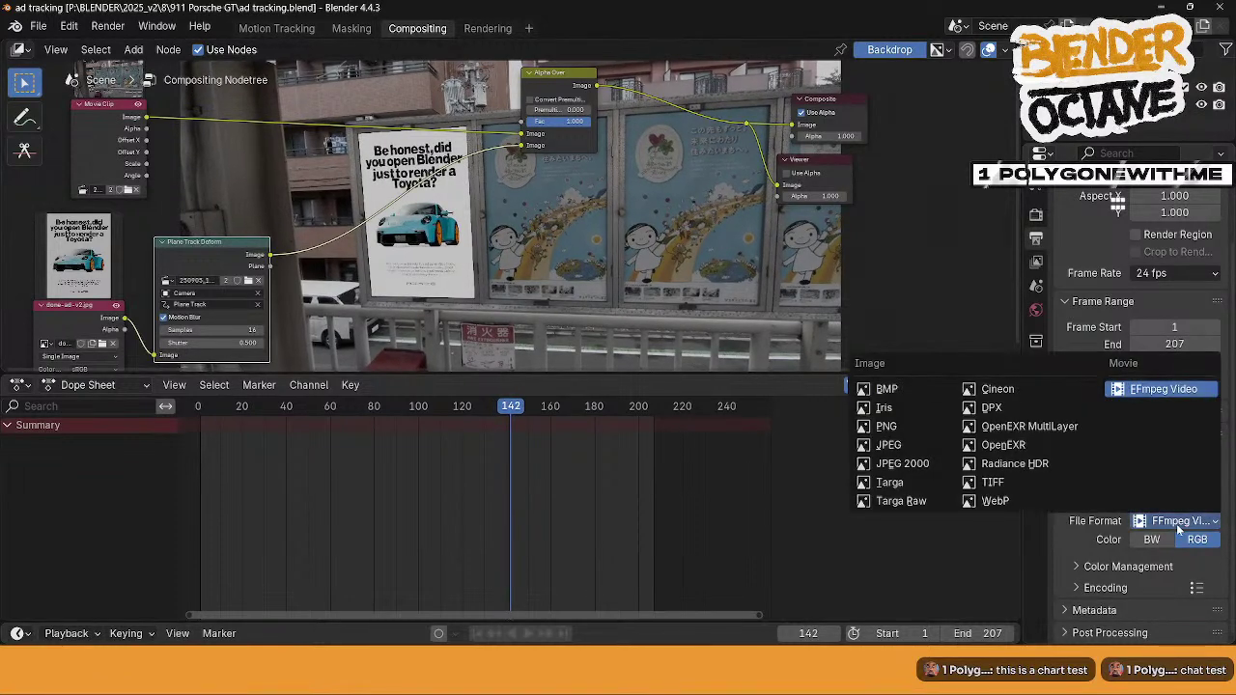
pyautogui.click(1196, 587)
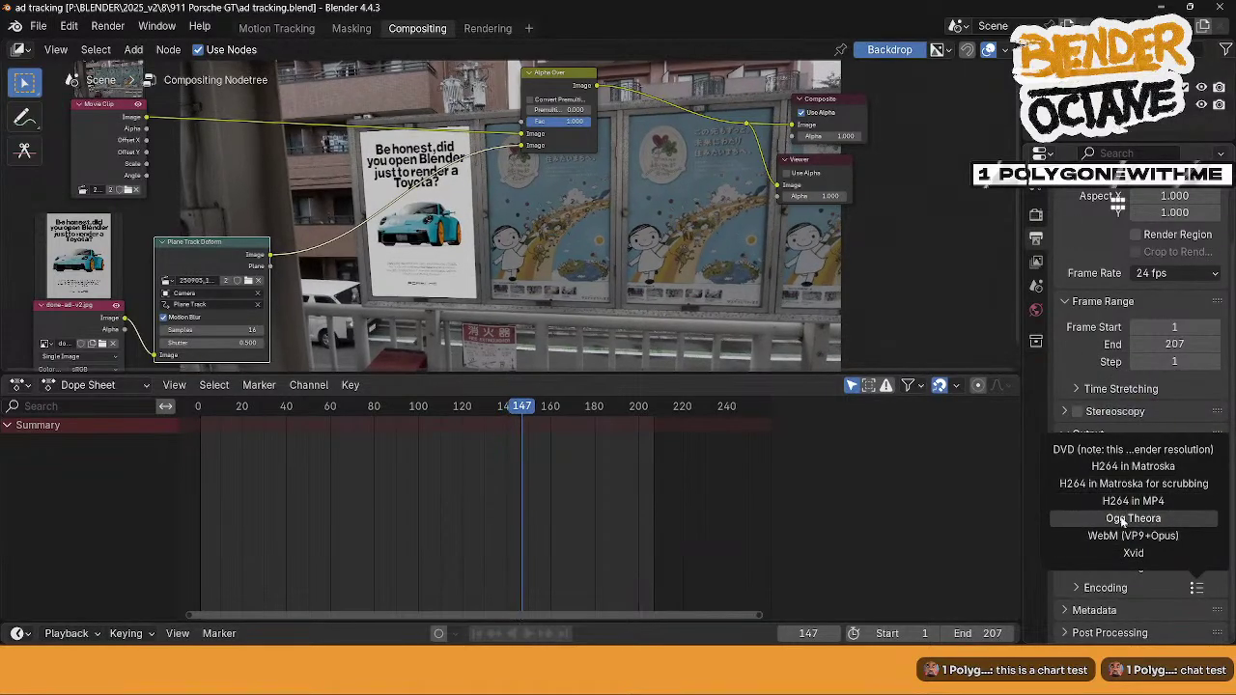
pyautogui.click(1147, 467)
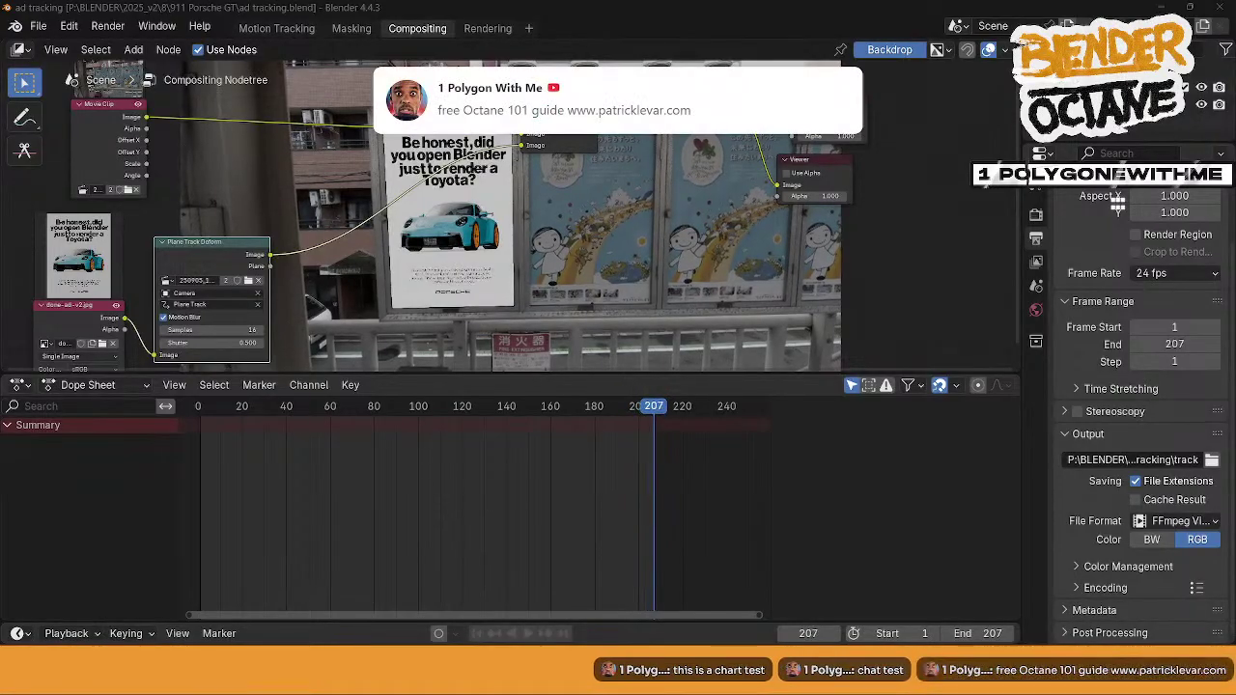
# - Close the render view, minimize Blender, and open the tracking folder inside 911 Porsche GT in File Explorer
pyautogui.press('Escape')
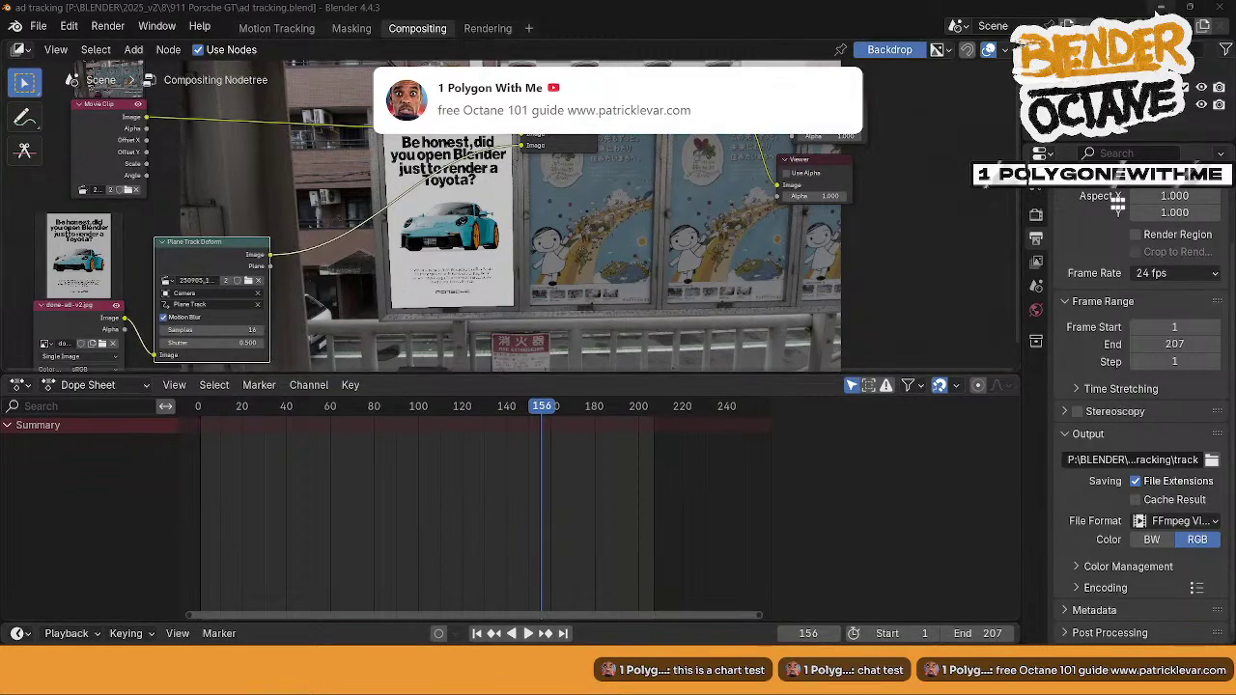
pyautogui.click(1161, 8)
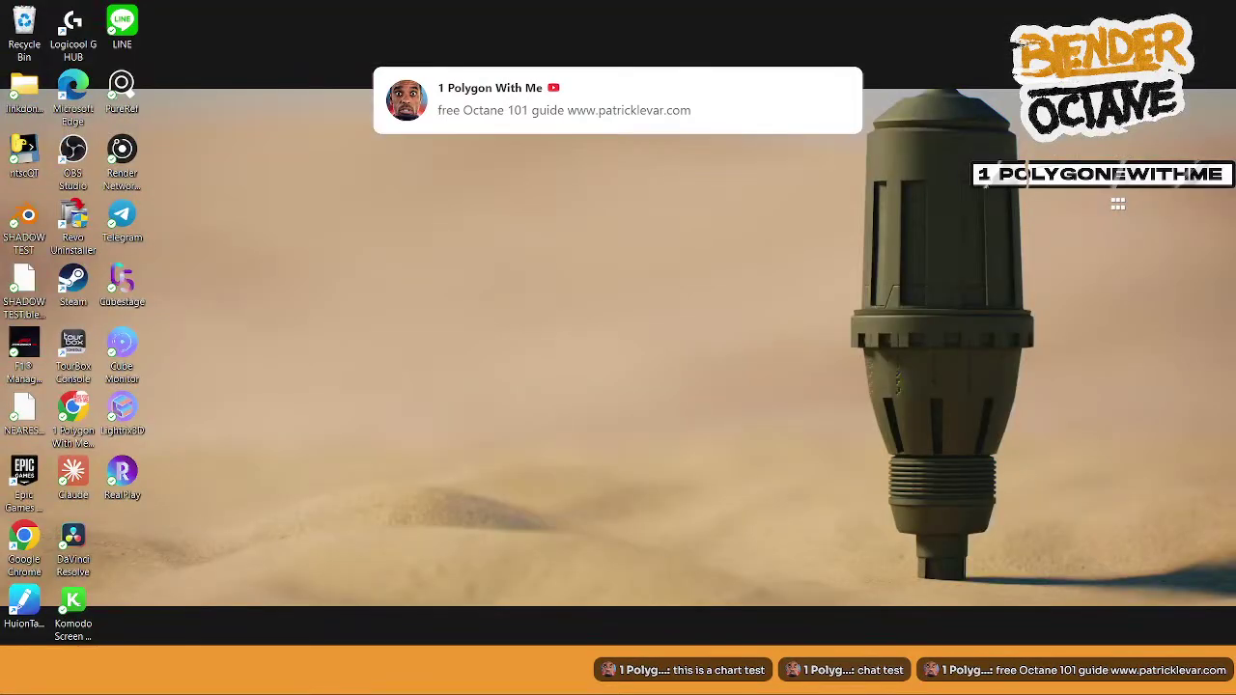
pyautogui.moveTo(0, 202); pyautogui.dragTo(713, 117)
pyautogui.click(534, 150)
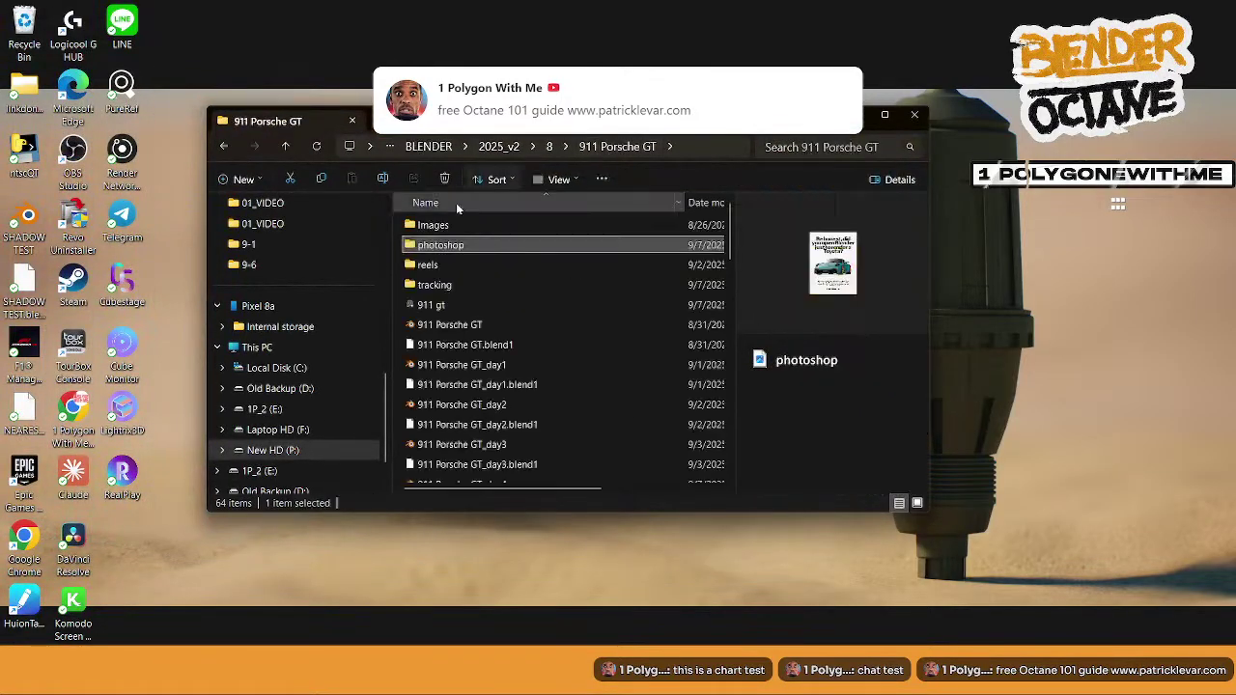
pyautogui.doubleClick(434, 285)
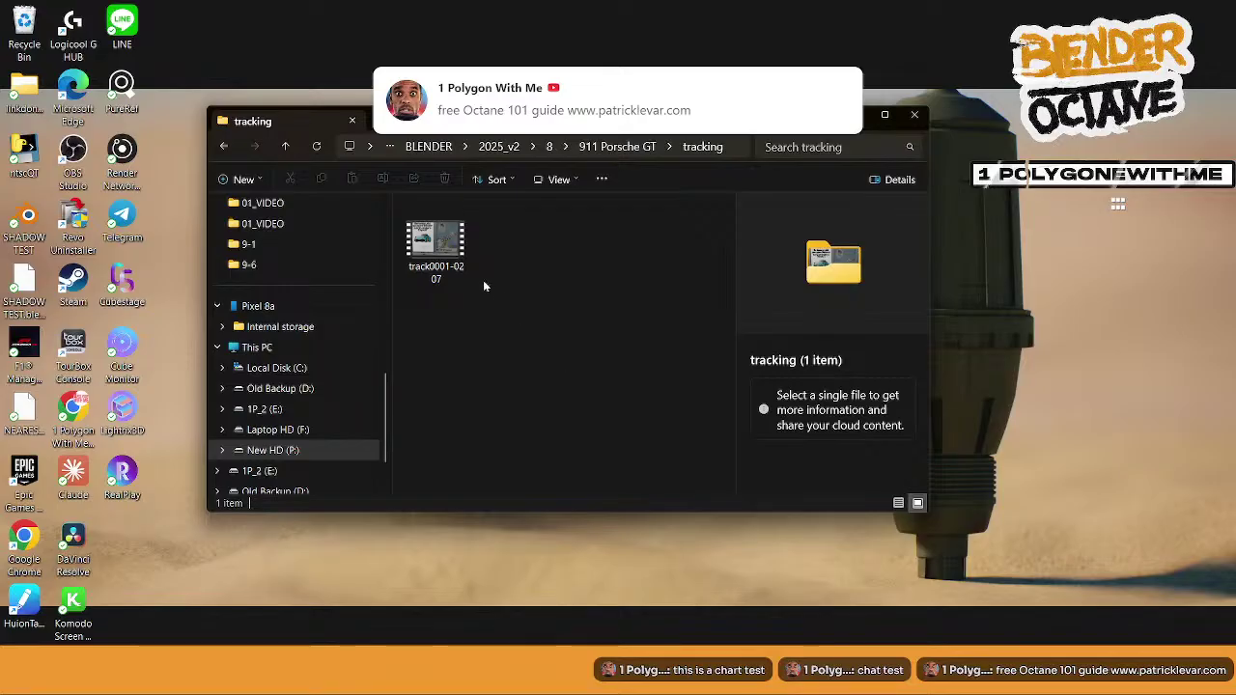
# - Play the rendered video track0001-0207 to review the tracked Porsche ad, and close the player
pyautogui.click(444, 244)
pyautogui.doubleClick(444, 244)
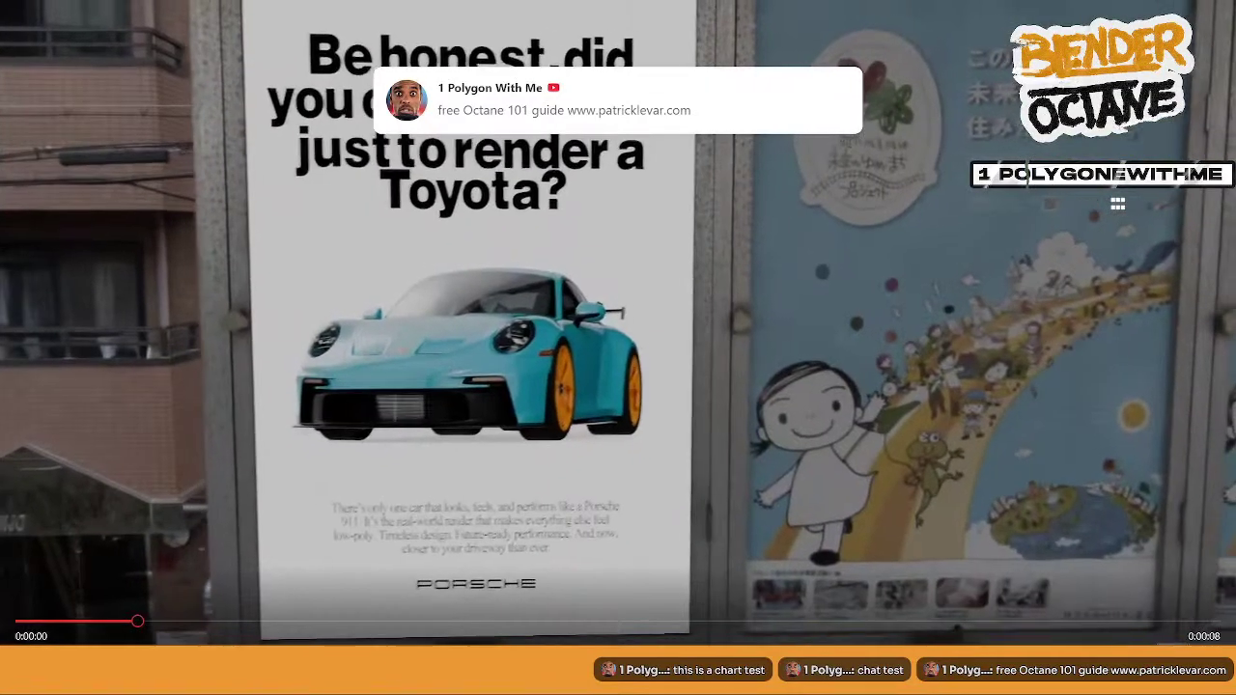
pyautogui.click(1217, 670)
pyautogui.click(1175, 581)
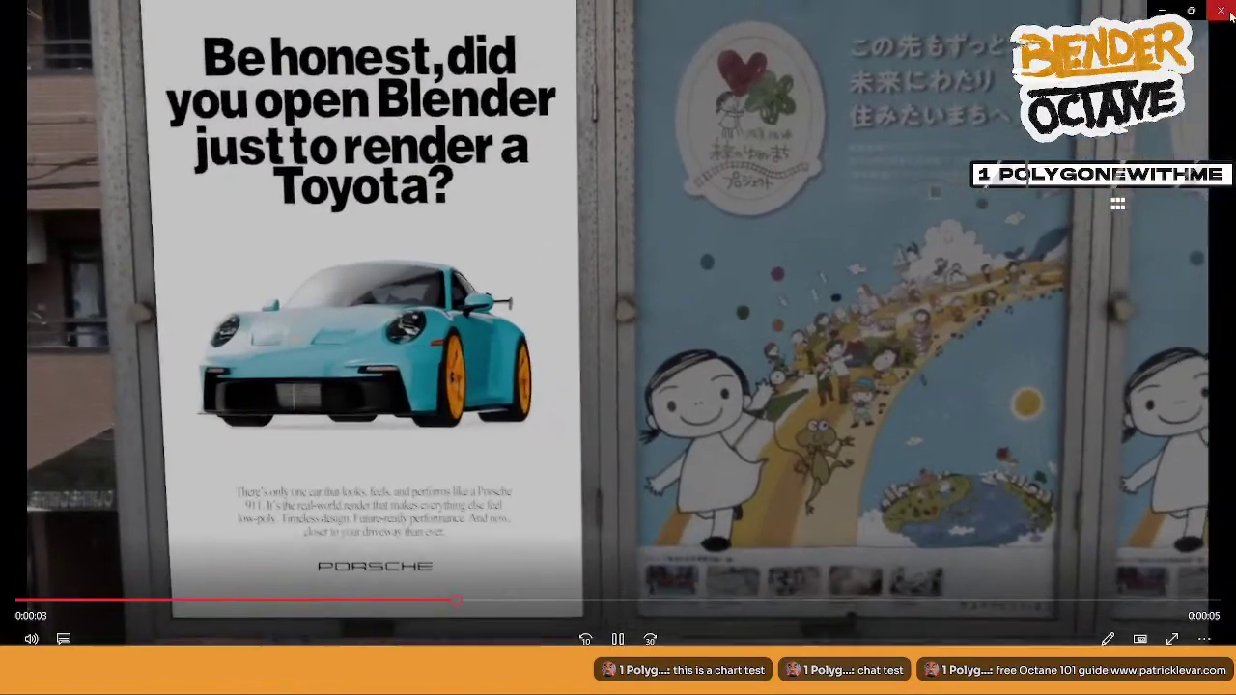
pyautogui.click(1222, 10)
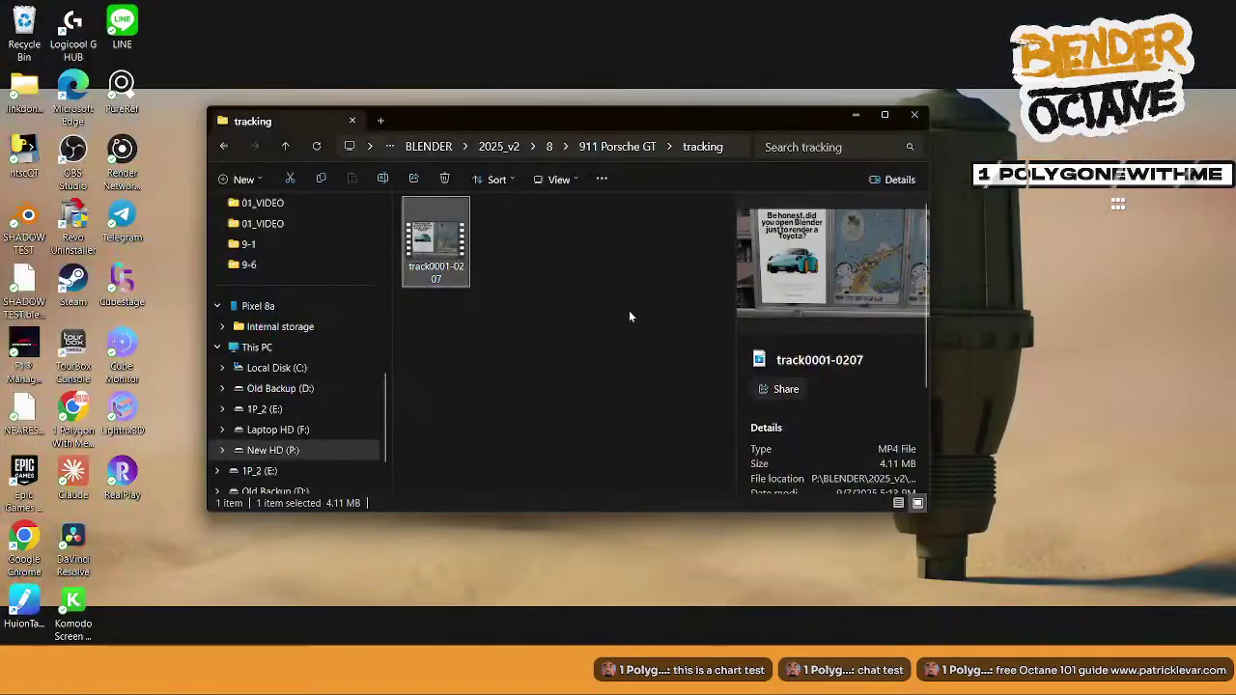
# - Go back to the 911 Porsche GT folder and switch back to Blender's compositor
pyautogui.click(627, 215)
pyautogui.click(622, 146)
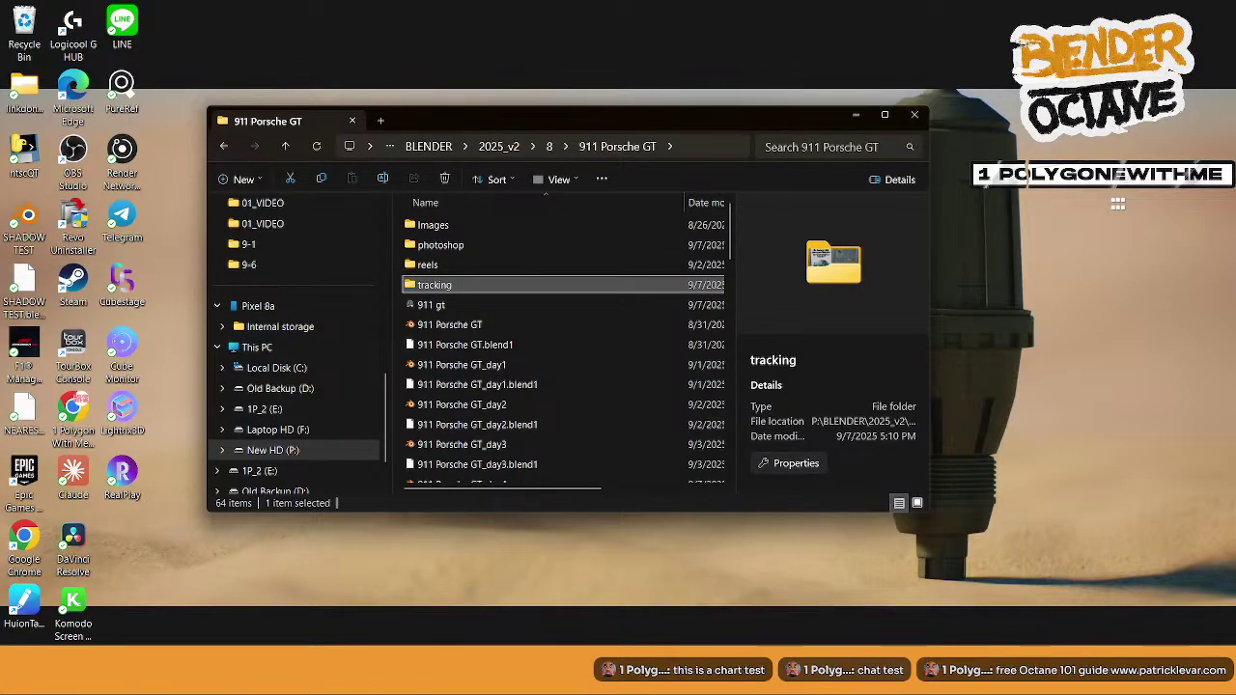
pyautogui.click(858, 680)
pyautogui.click(784, 624)
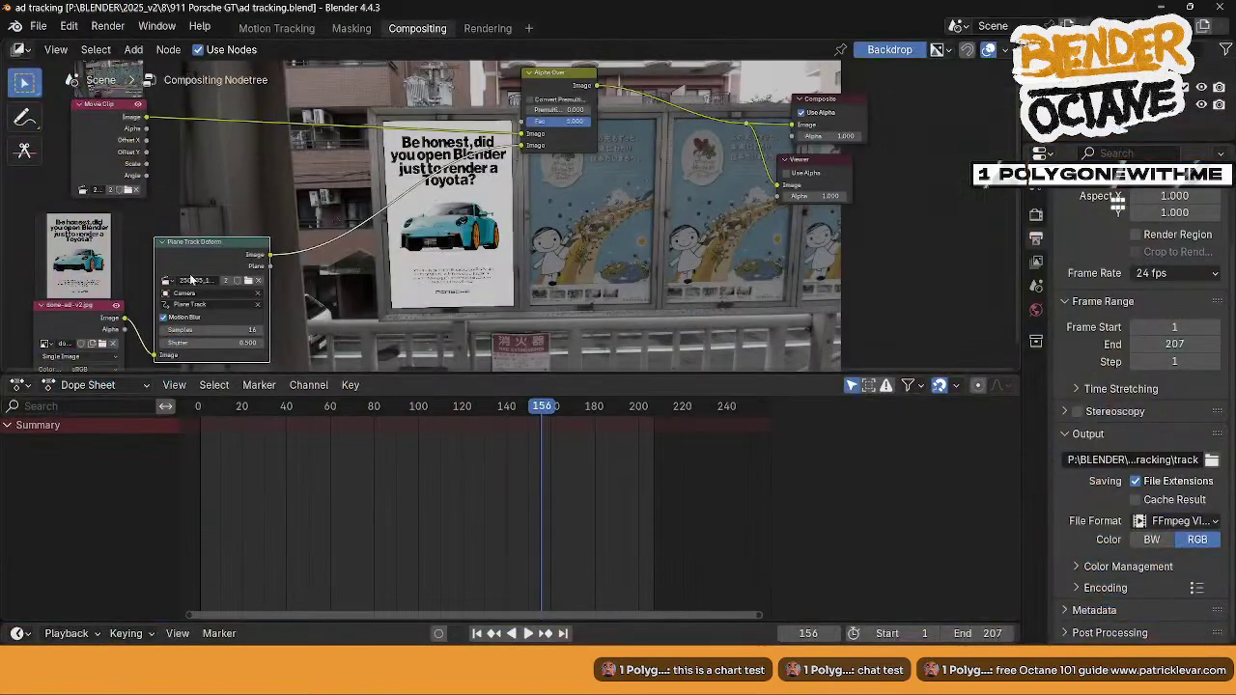
# - Insert a Scale node between the Movie Clip and Alpha Over nodes and set its space to Render Size
pyautogui.moveTo(447, 248); pyautogui.dragTo(535, 266, button='middle')
pyautogui.moveTo(173, 137); pyautogui.dragTo(157, 122)
pyautogui.hotkey('shift', 'a')
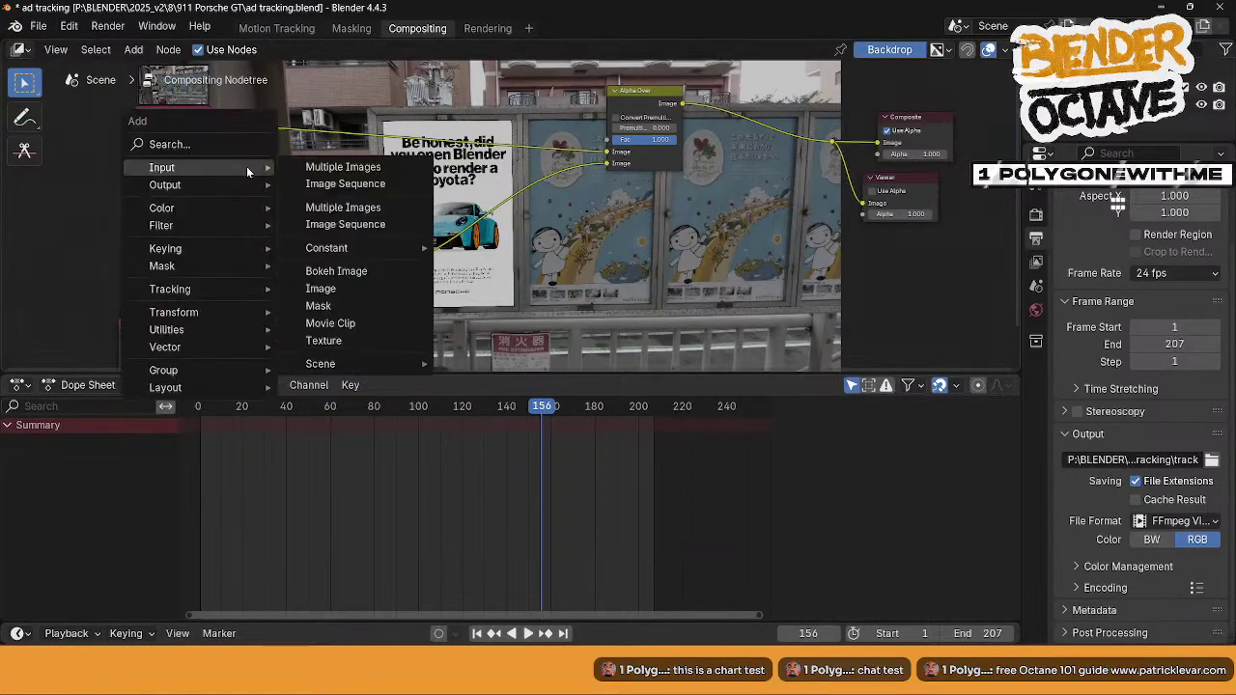
pyautogui.write('s')
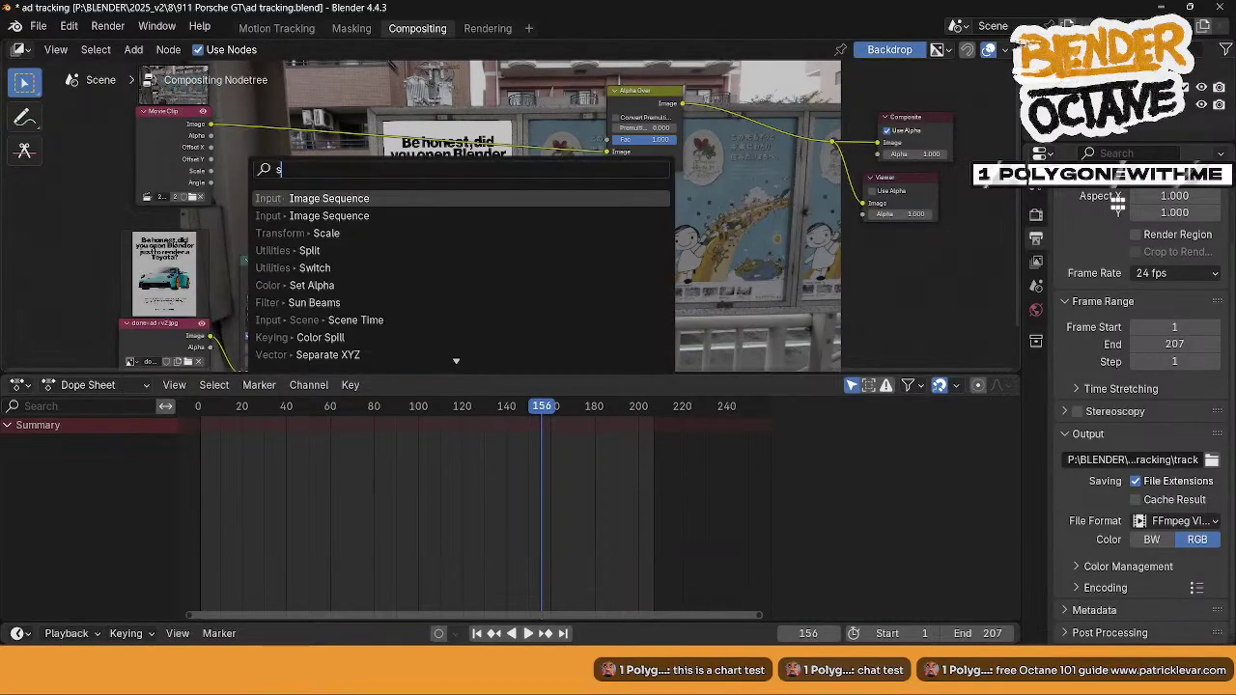
pyautogui.click(309, 233)
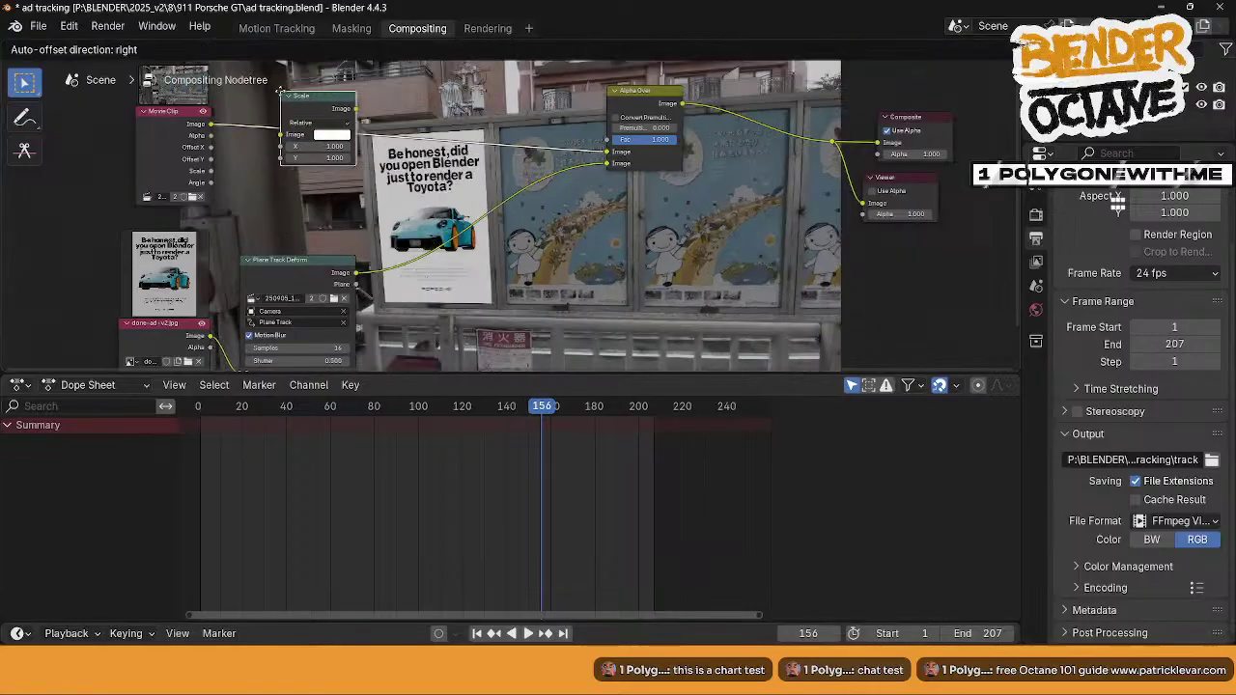
pyautogui.click(280, 92)
pyautogui.click(327, 124)
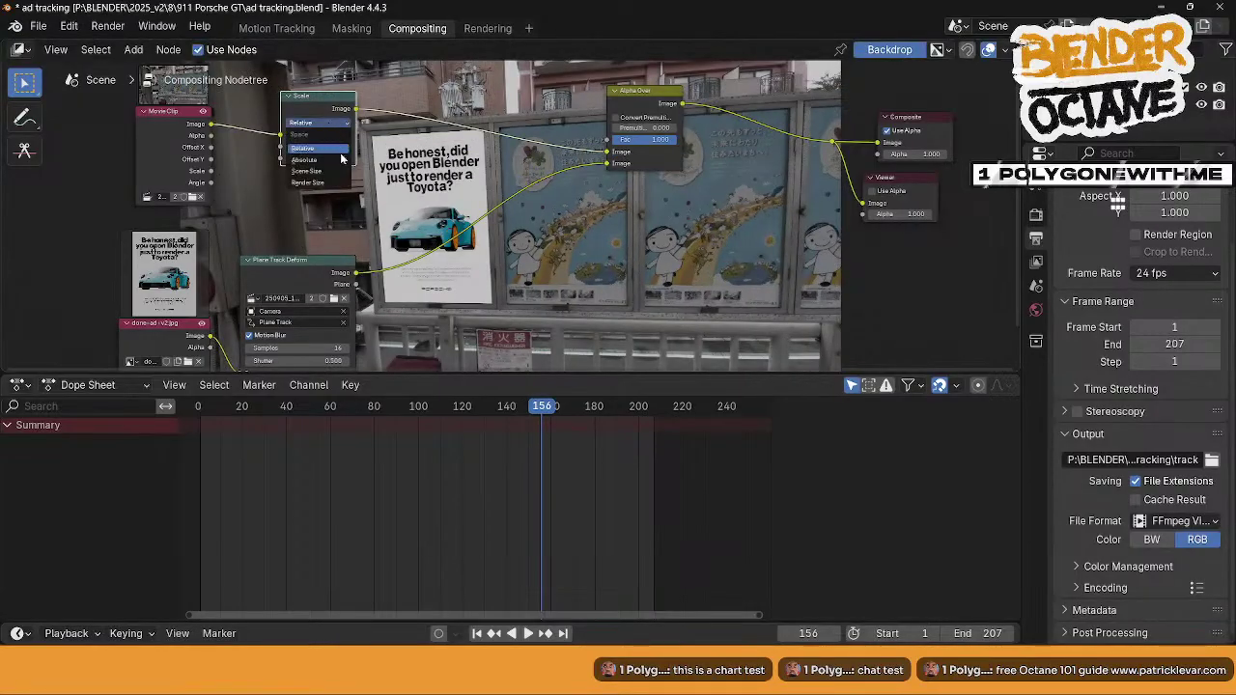
pyautogui.click(339, 182)
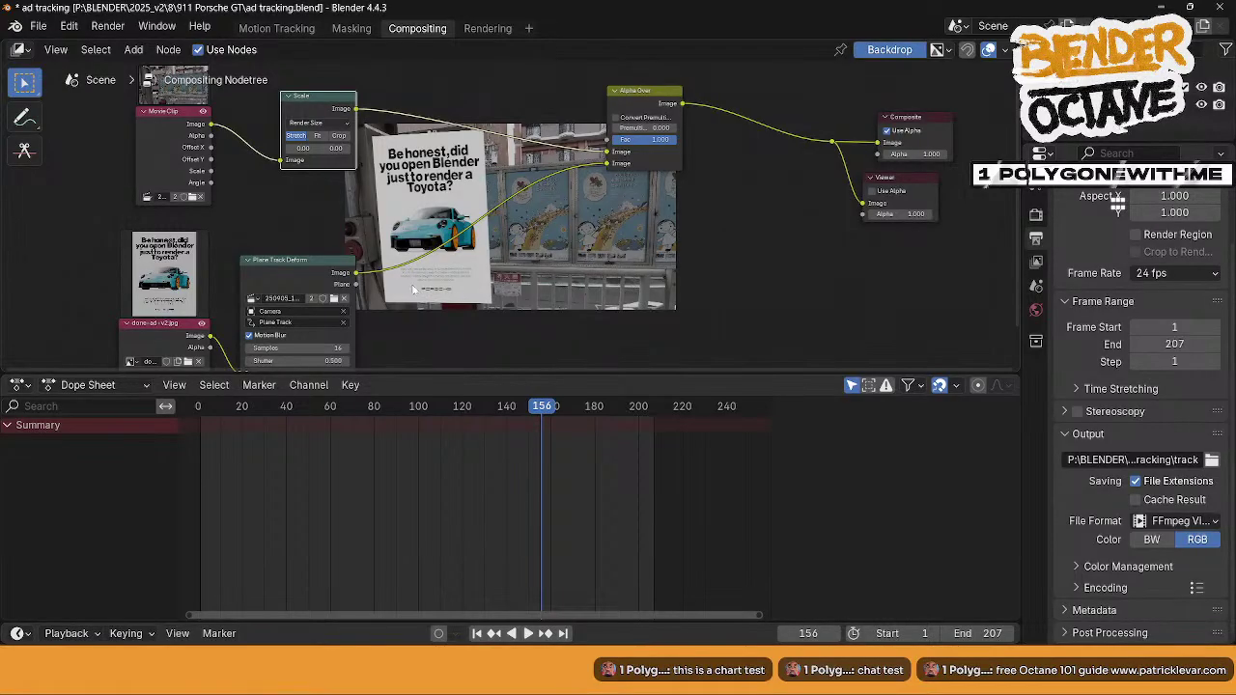
# - Check the output resolution settings against the Scale node's space options
pyautogui.moveTo(413, 290); pyautogui.dragTo(406, 258, button='middle')
pyautogui.scroll(1, 1088, 275)
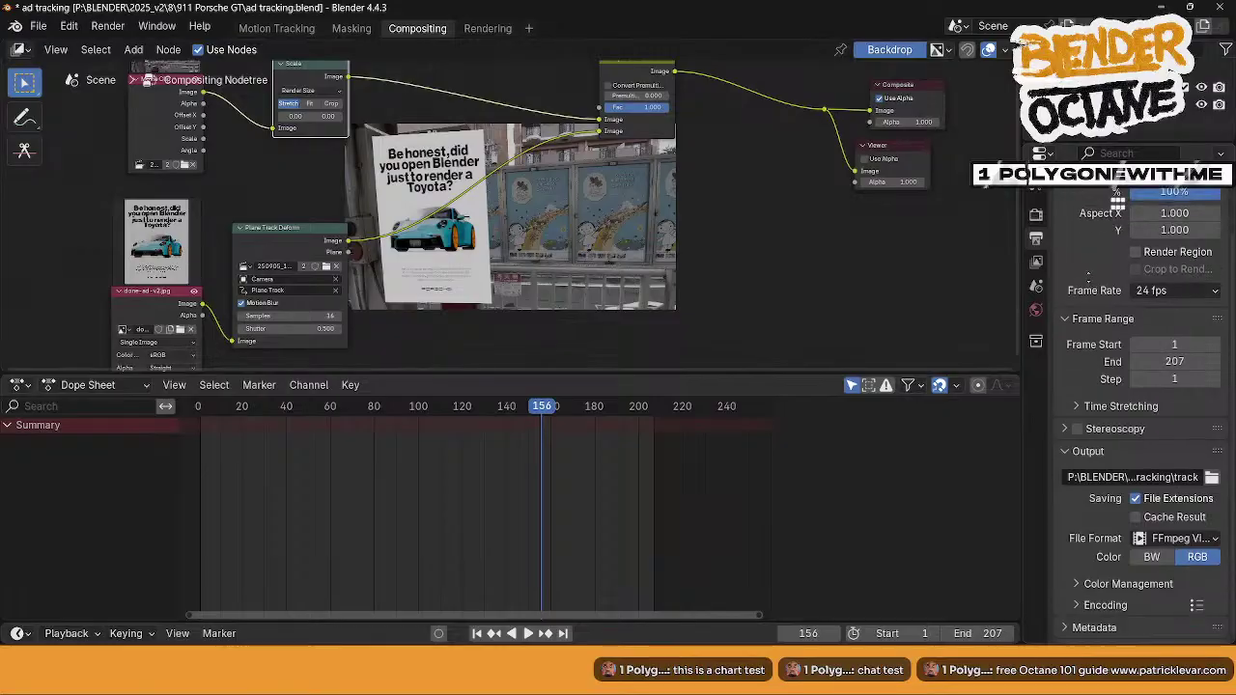
pyautogui.scroll(3, 1088, 275)
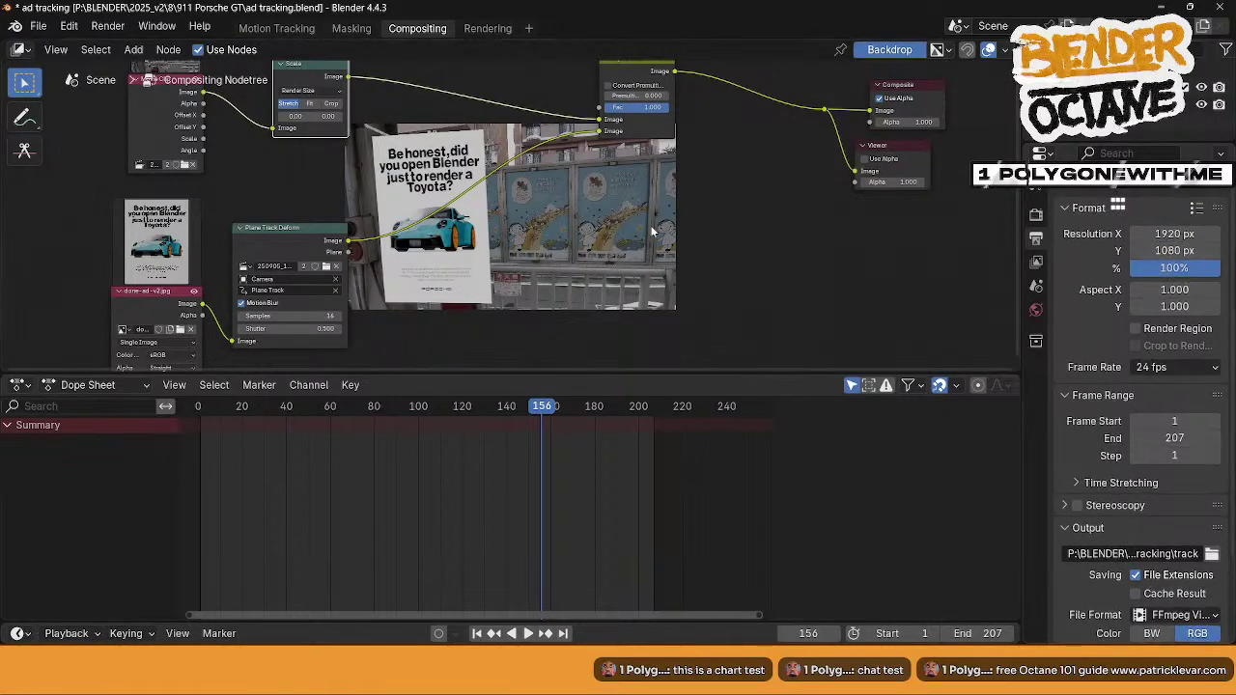
pyautogui.moveTo(309, 161); pyautogui.dragTo(313, 209, button='middle')
pyautogui.scroll(1, 313, 209)
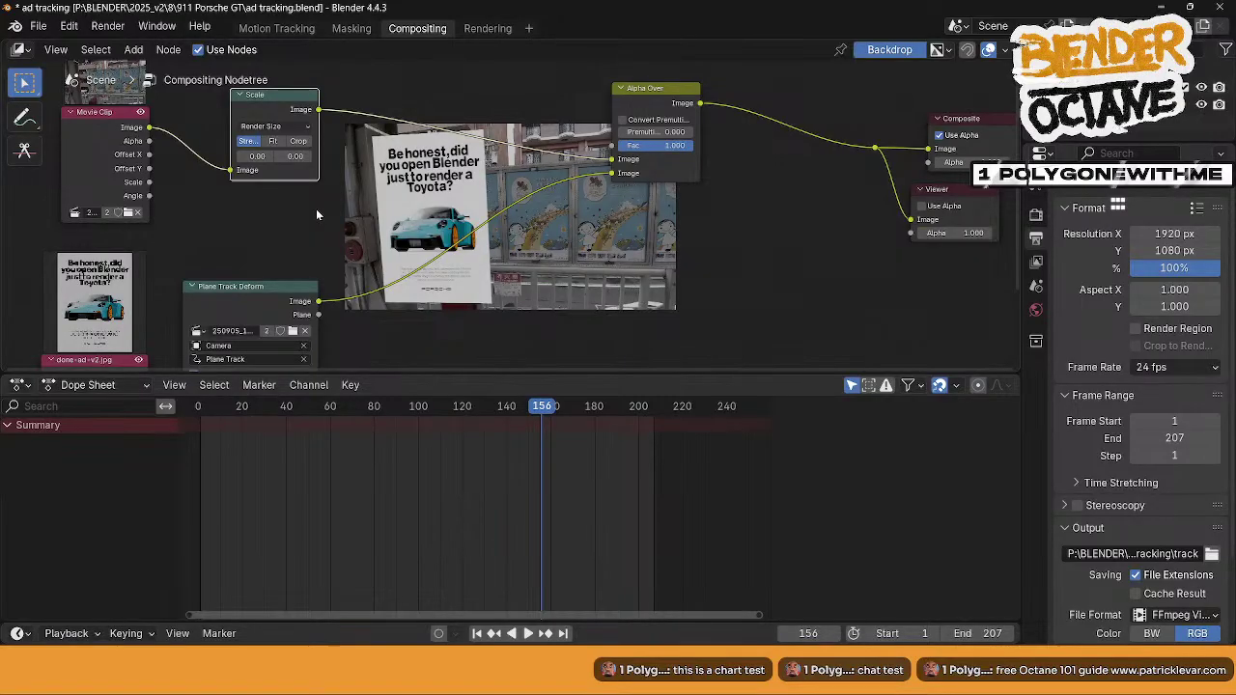
pyautogui.click(277, 127)
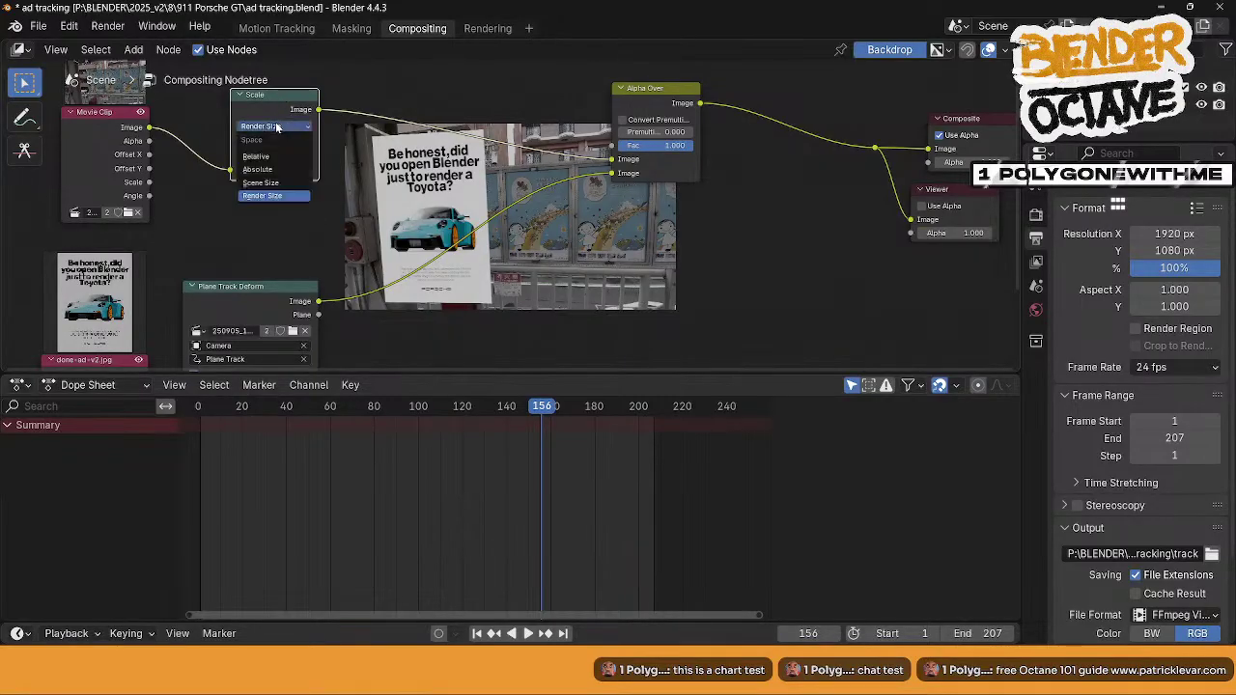
# - Duplicate the Render Size Scale node and insert the copy between the Plane Track Deform and Alpha Over nodes
pyautogui.click(265, 100)
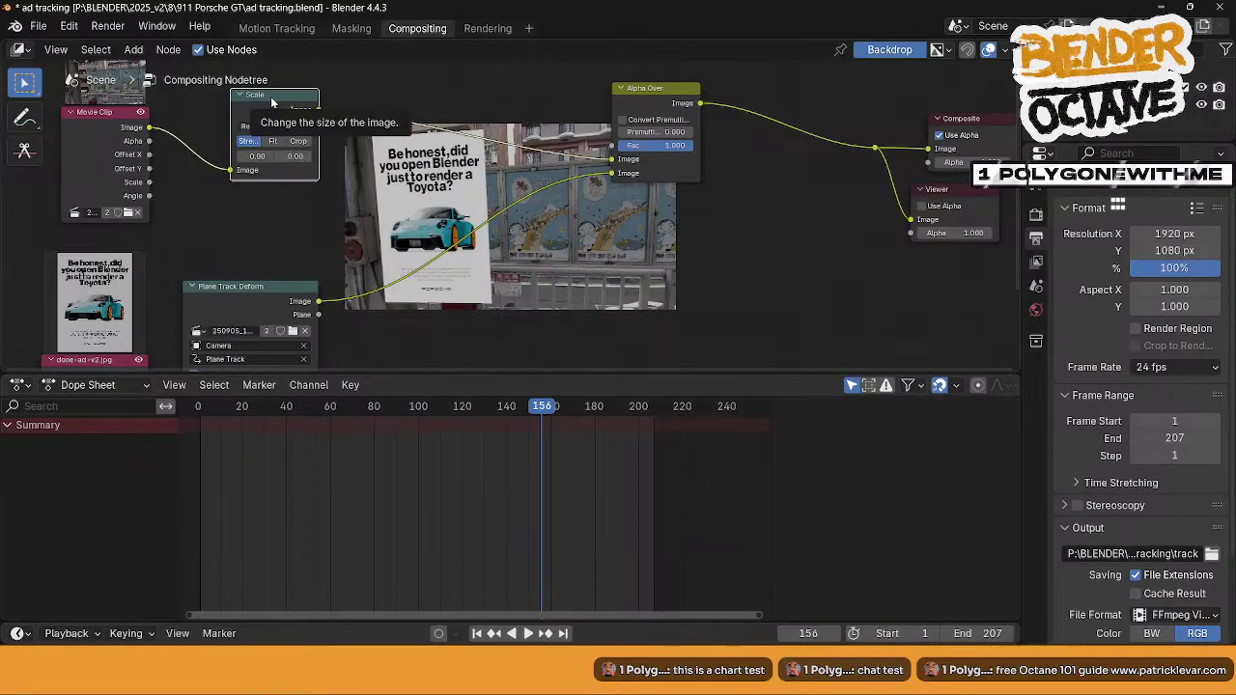
pyautogui.hotkey('shift', 'd')
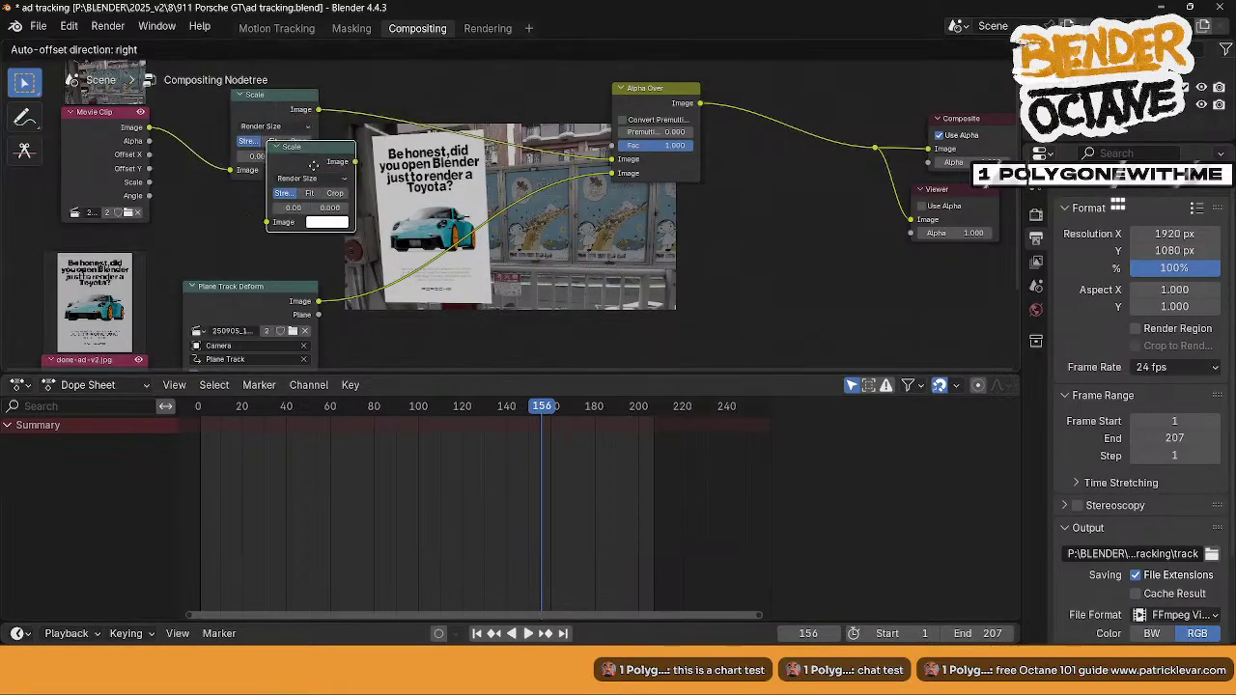
pyautogui.click(425, 283)
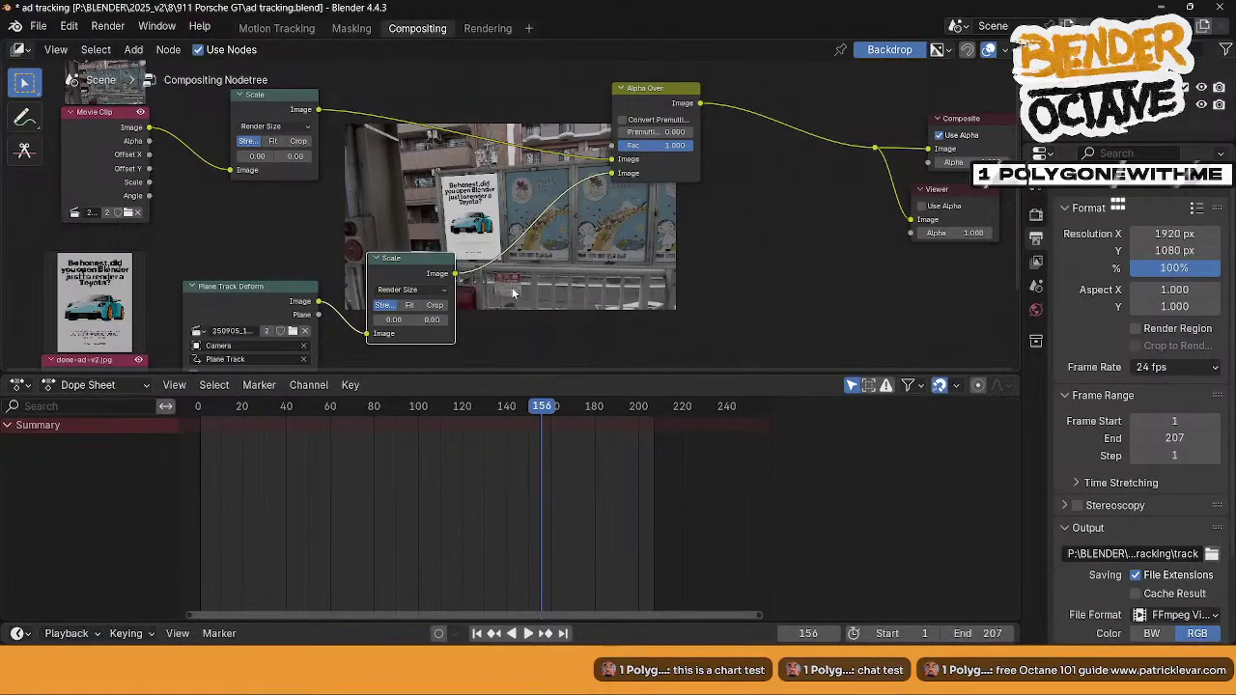
pyautogui.moveTo(376, 281); pyautogui.dragTo(372, 305)
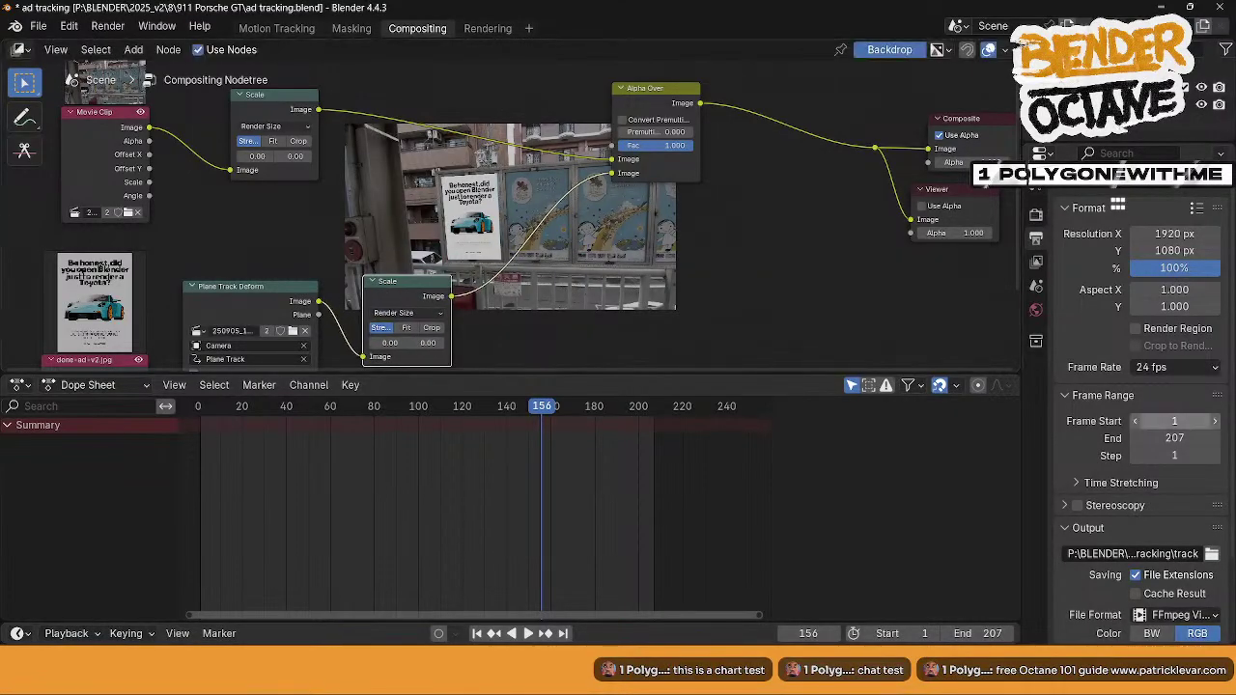
# - Keep FFmpeg Video as the output format with Cache Result off, check the encoding presets, and save the file
pyautogui.scroll(-2, 1207, 540)
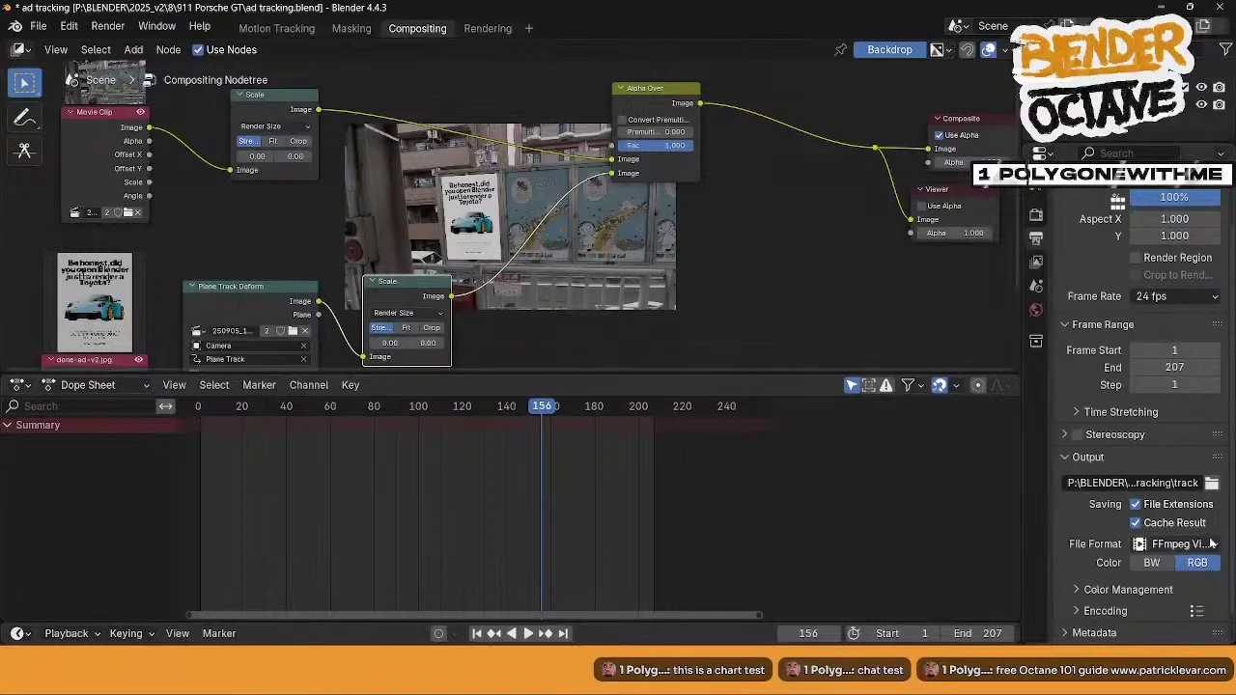
pyautogui.click(1212, 546)
pyautogui.click(1210, 547)
pyautogui.click(1205, 541)
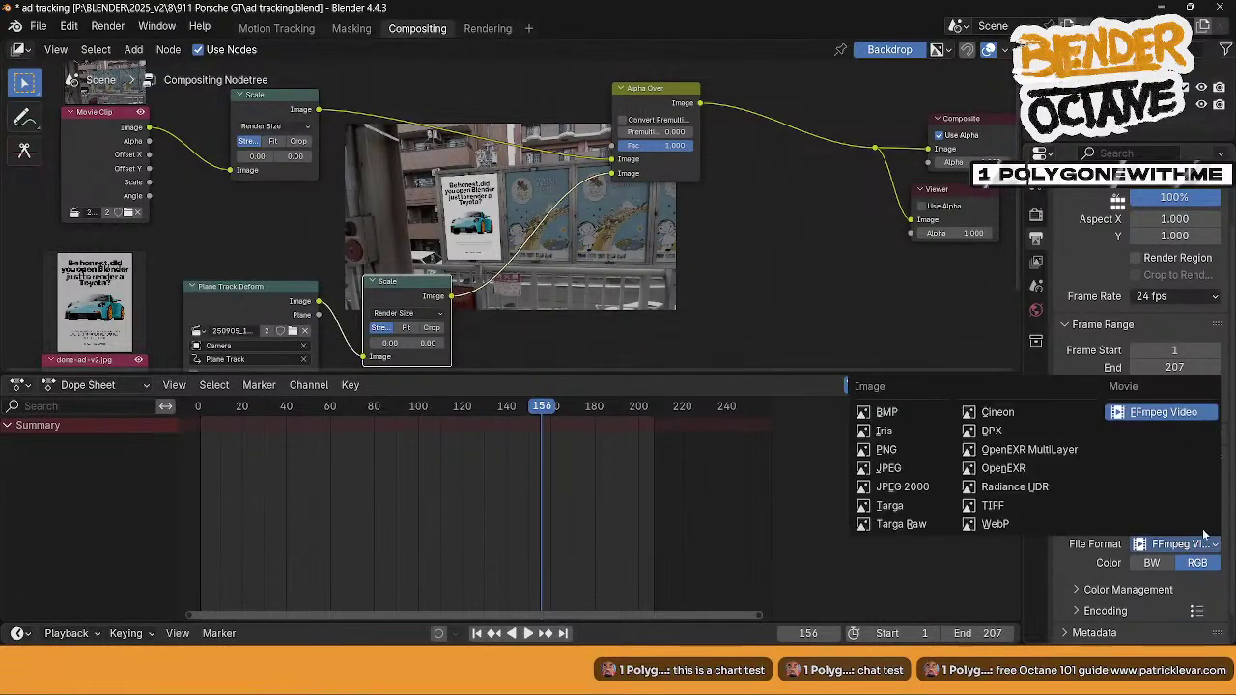
pyautogui.click(1139, 417)
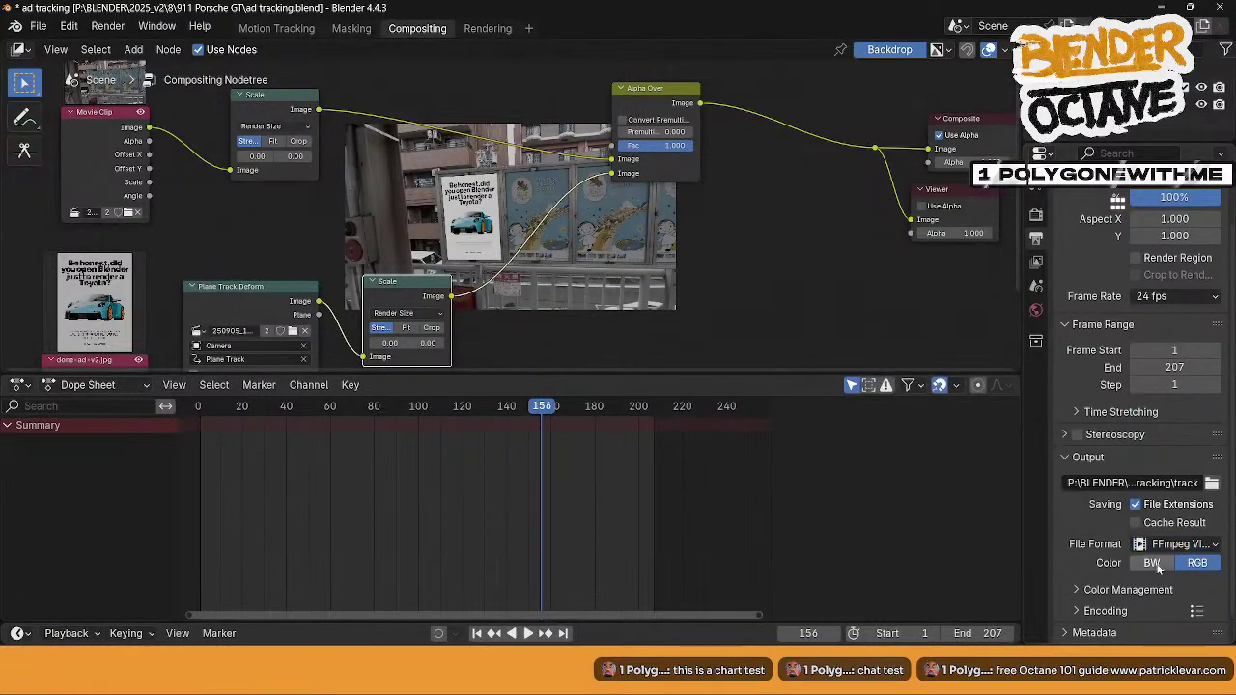
pyautogui.click(1198, 610)
pyautogui.hotkey('ctrl', 's')
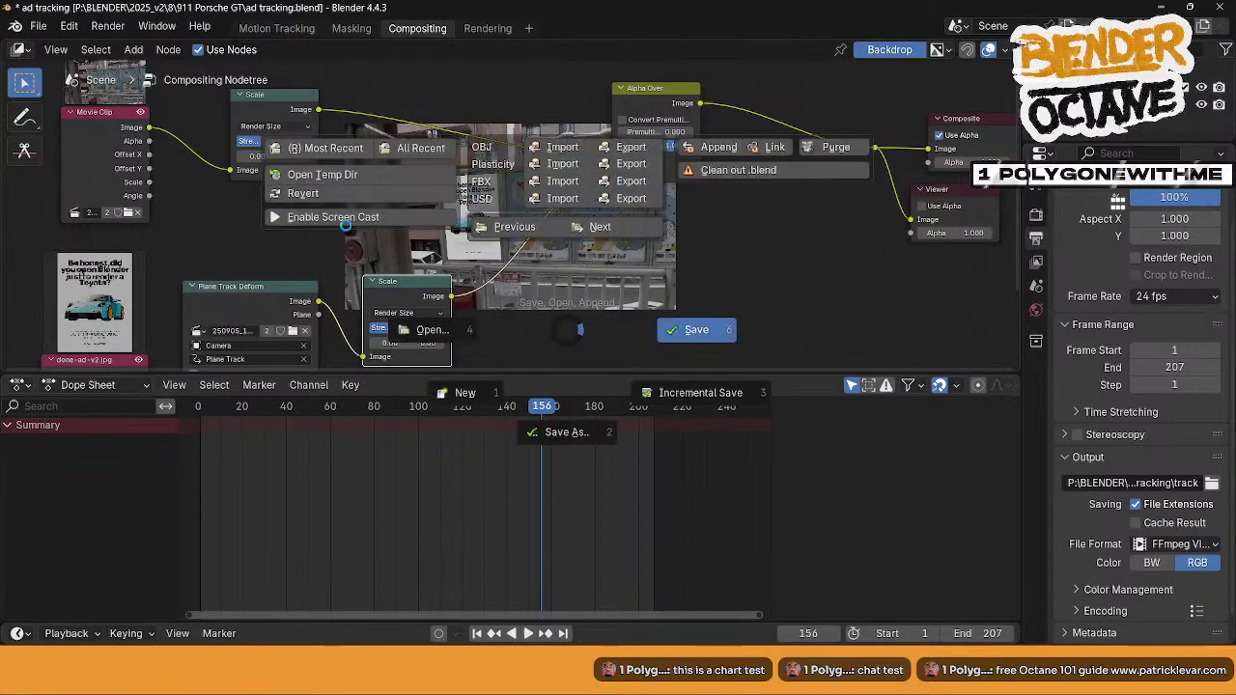
# - Render the composited animation to the output file and minimize the render window
pyautogui.click(107, 26)
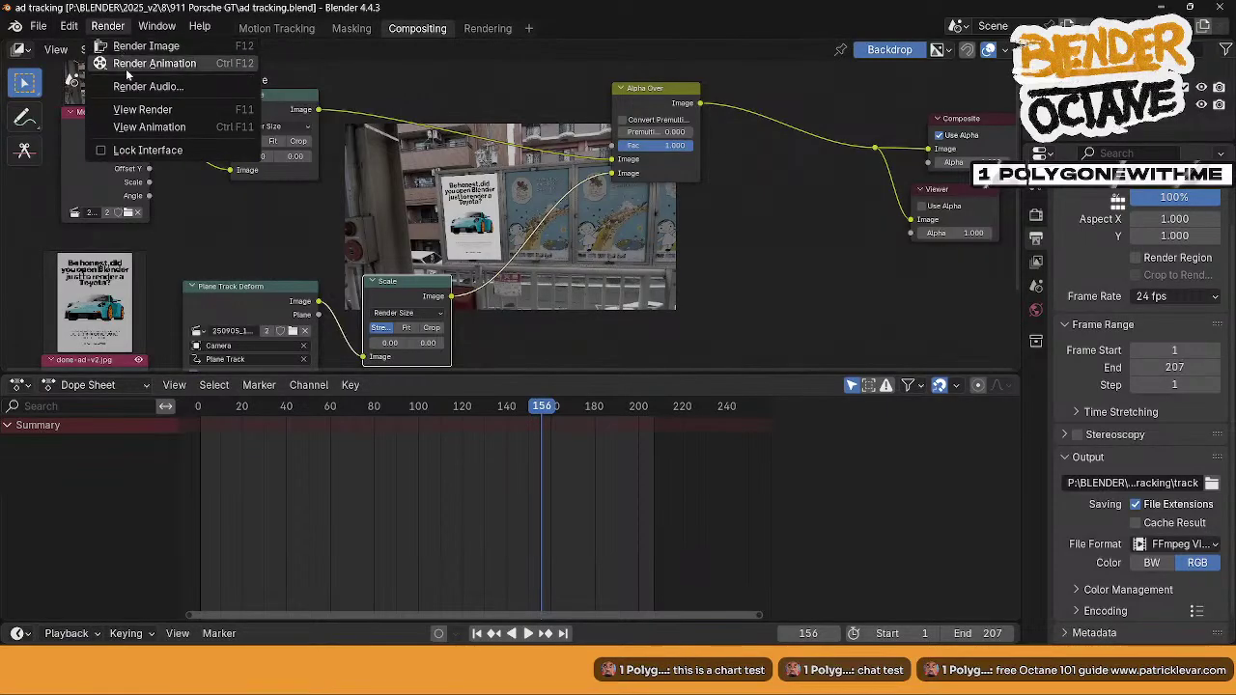
pyautogui.click(127, 66)
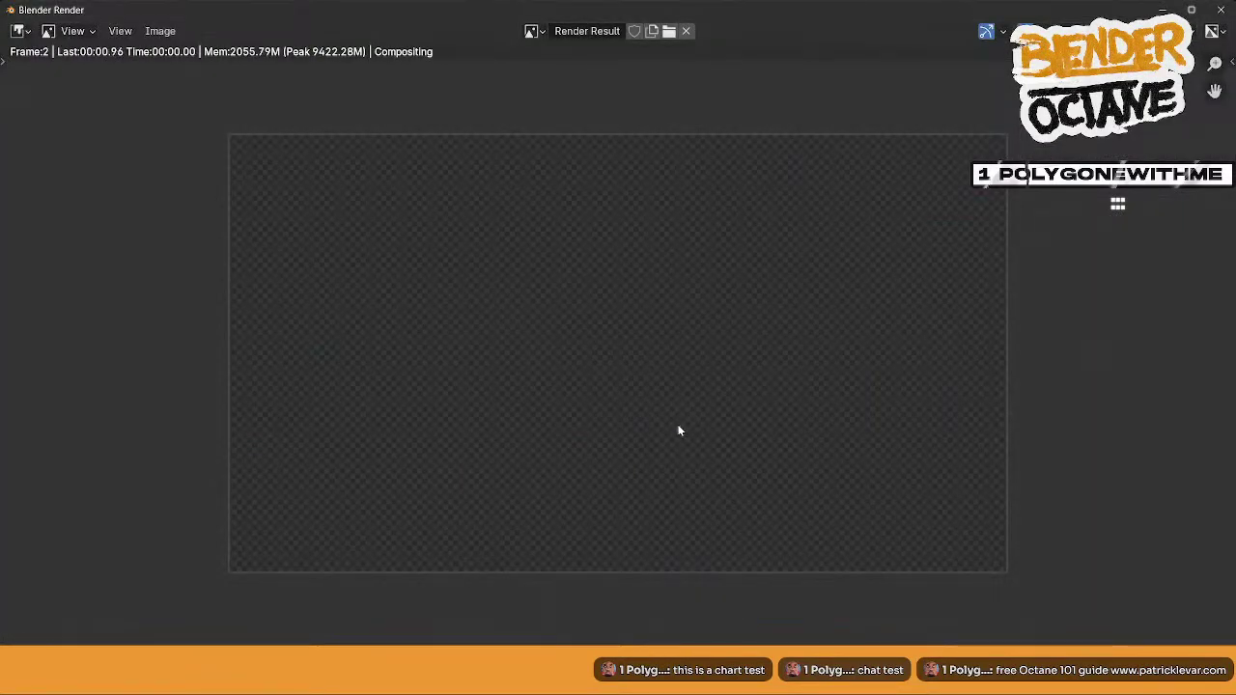
pyautogui.click(1162, 9)
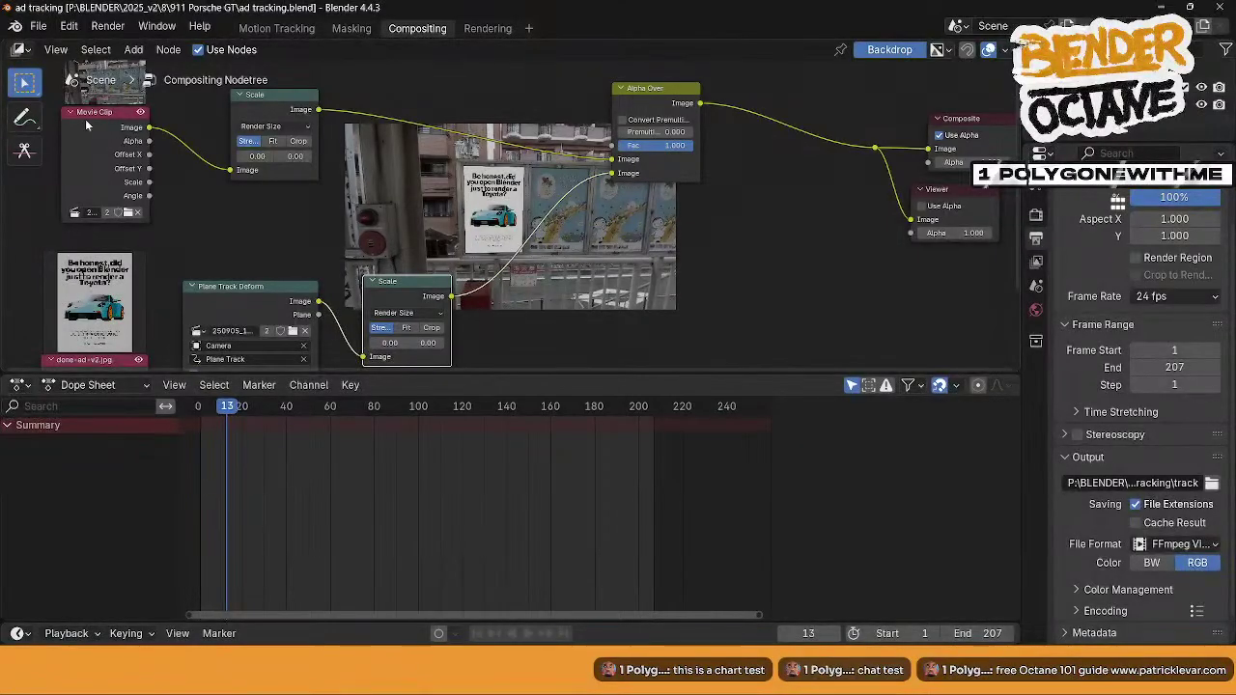
# - Look over the Movie Clip, Plane Track Deform and Scale nodes during the render, and stop rendering at about frame 51
pyautogui.moveTo(139, 174); pyautogui.dragTo(166, 223, button='middle')
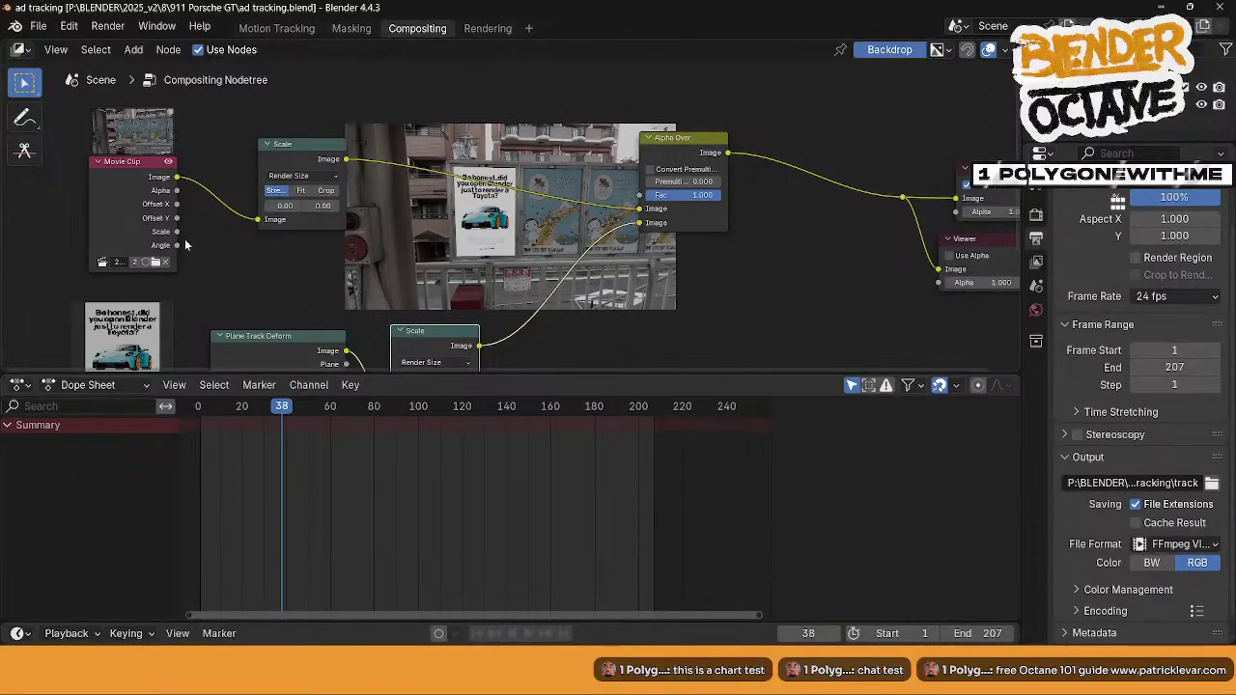
pyautogui.press('space')
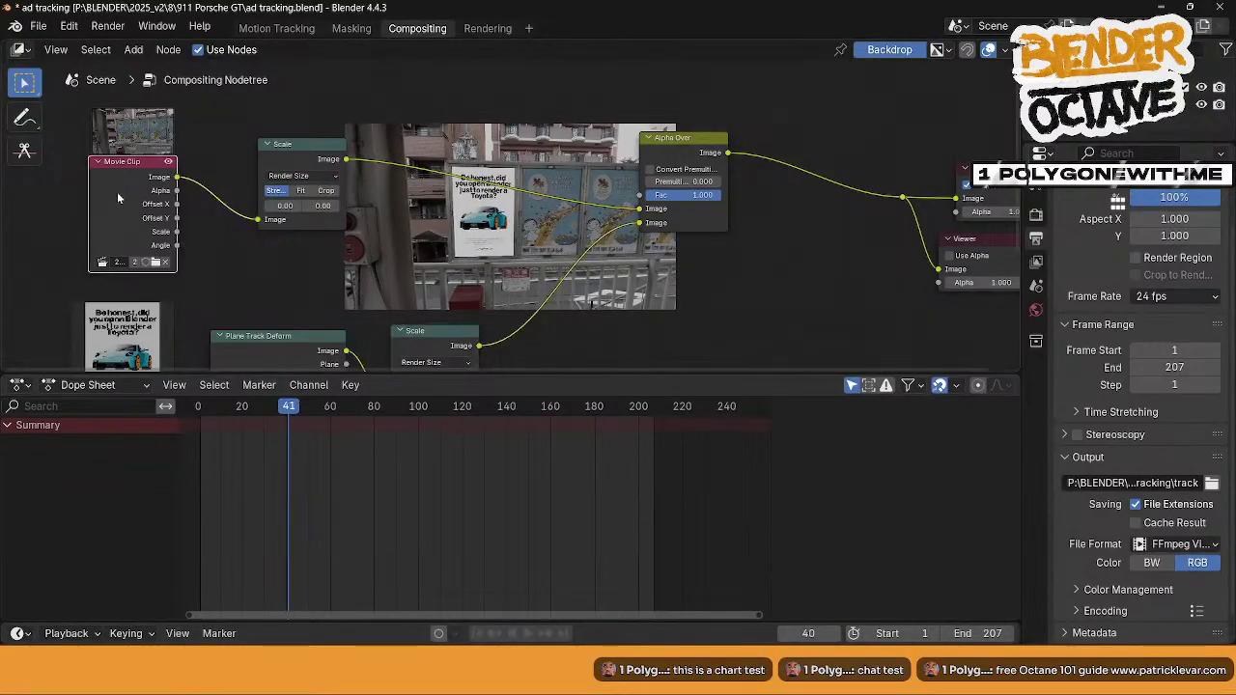
pyautogui.moveTo(117, 192); pyautogui.dragTo(113, 189)
pyautogui.moveTo(202, 258); pyautogui.dragTo(305, 185, button='middle')
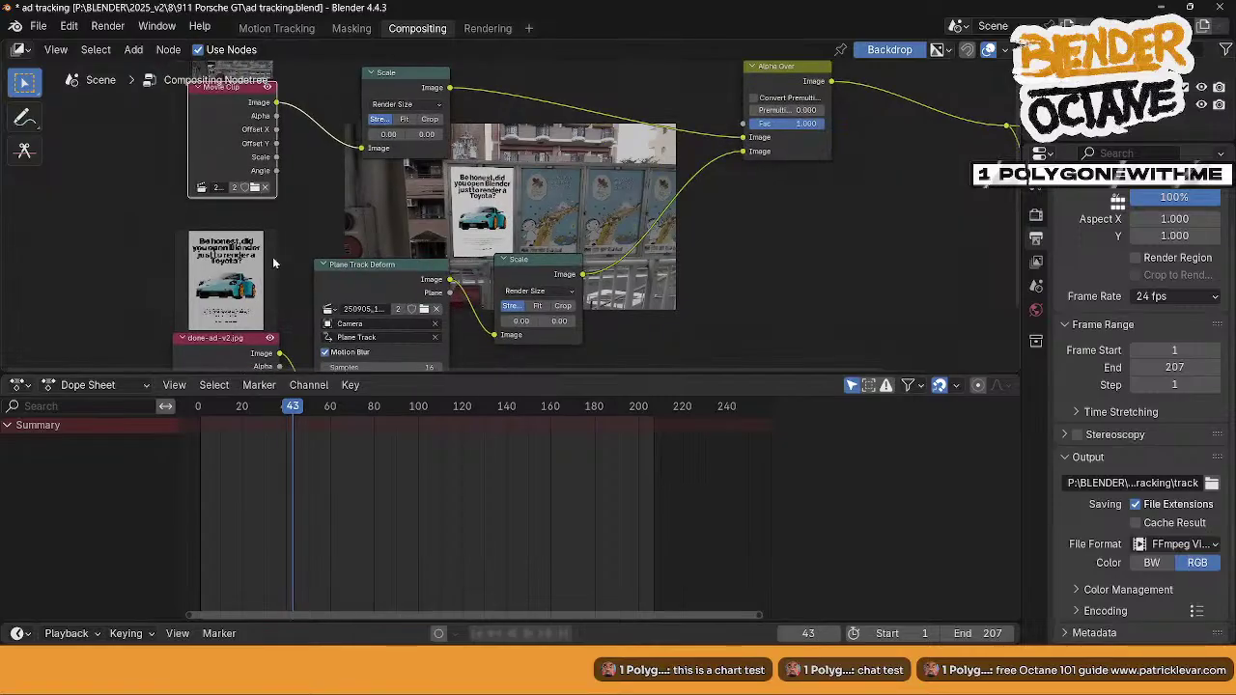
pyautogui.moveTo(298, 230); pyautogui.dragTo(278, 292, button='middle')
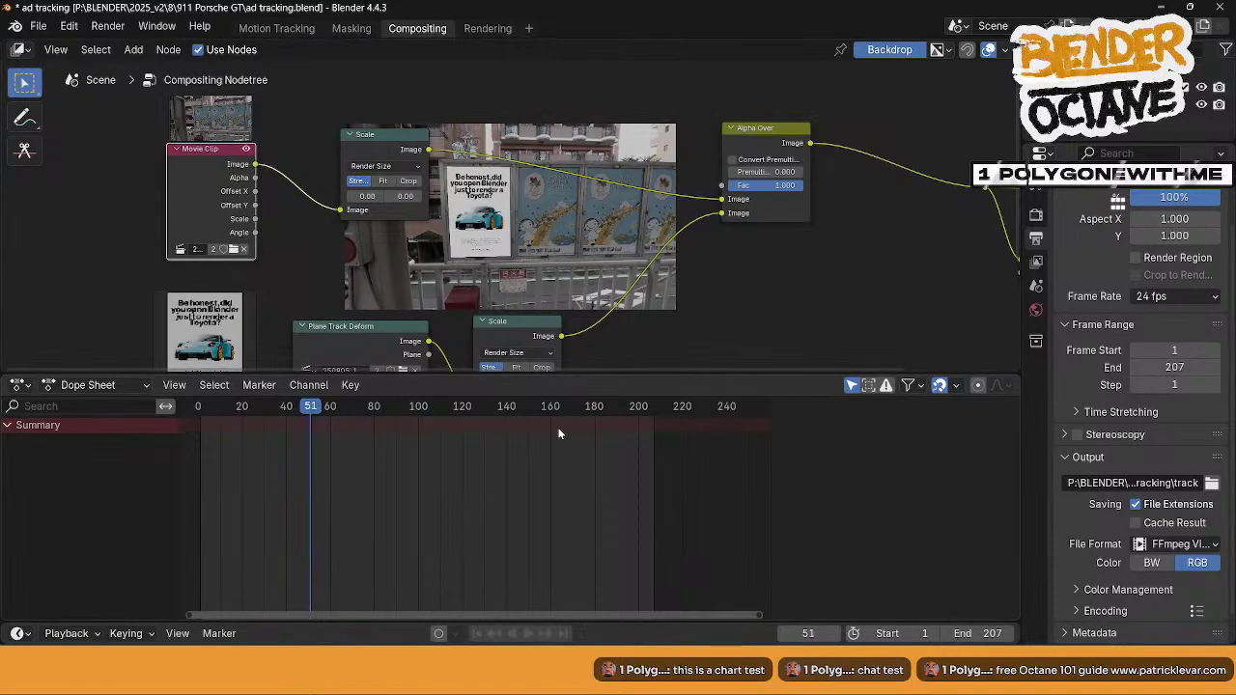
pyautogui.press('Escape')
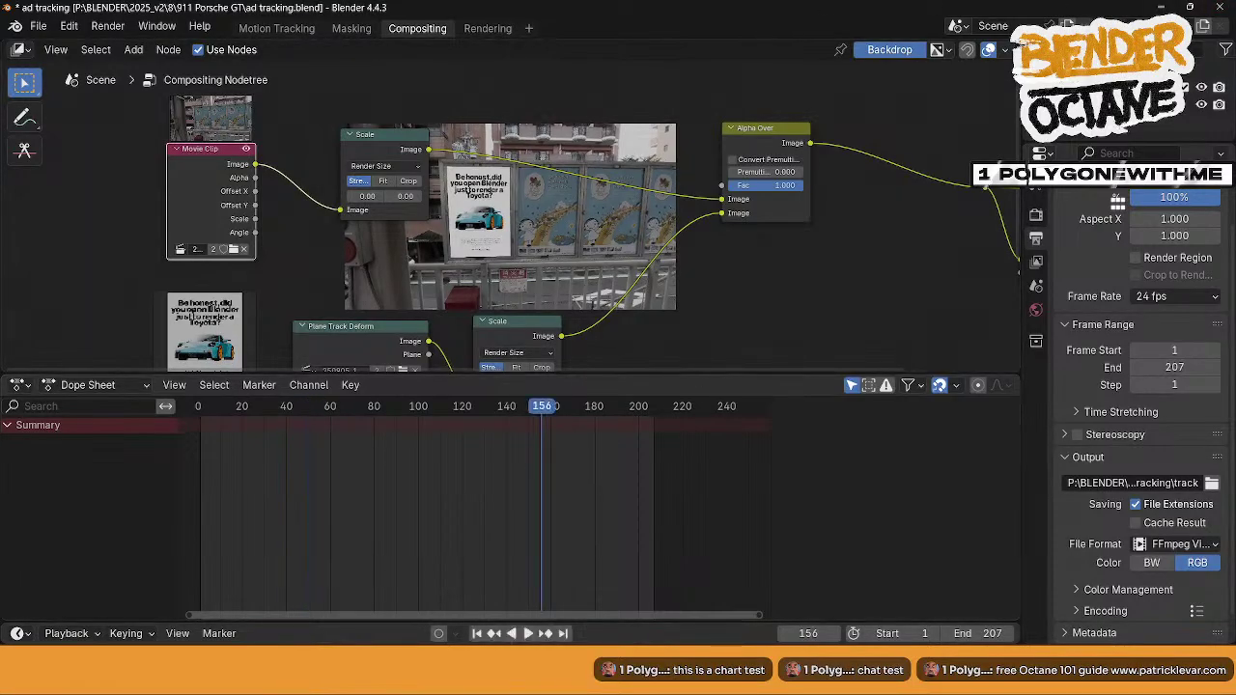
# - Play the rendered track0001-0207 video from the tracking folder in File Explorer, and close the player and folder window
pyautogui.click(417, 676)
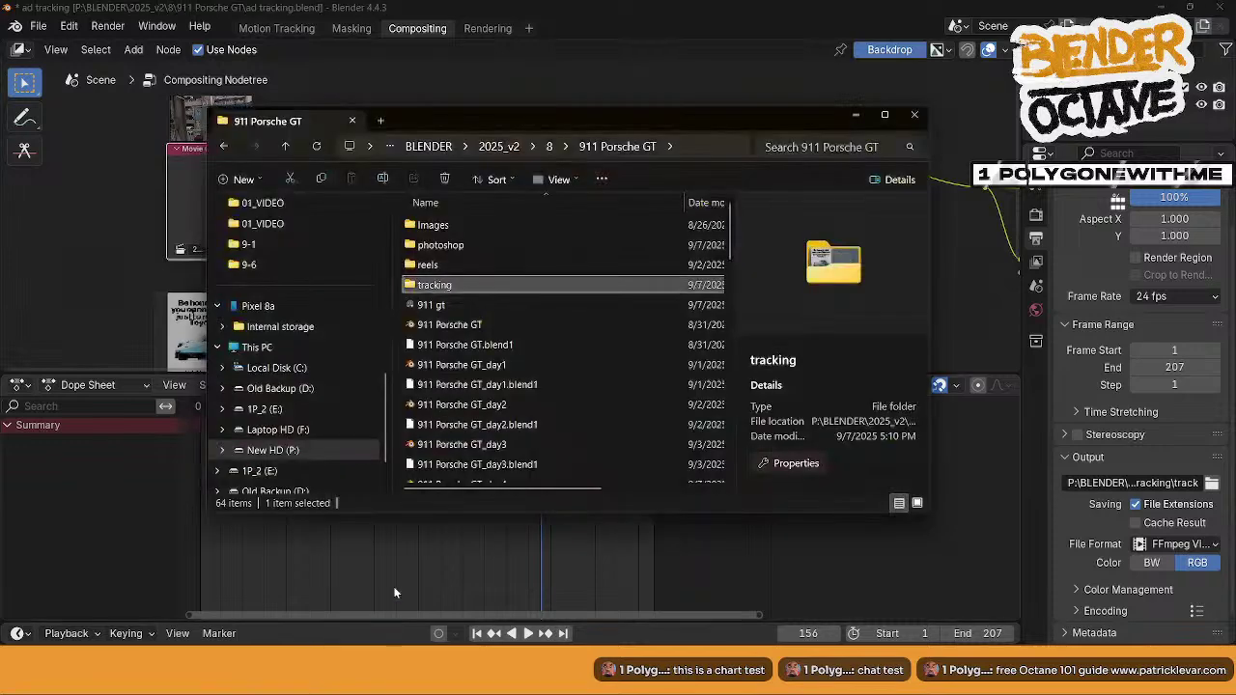
pyautogui.doubleClick(429, 288)
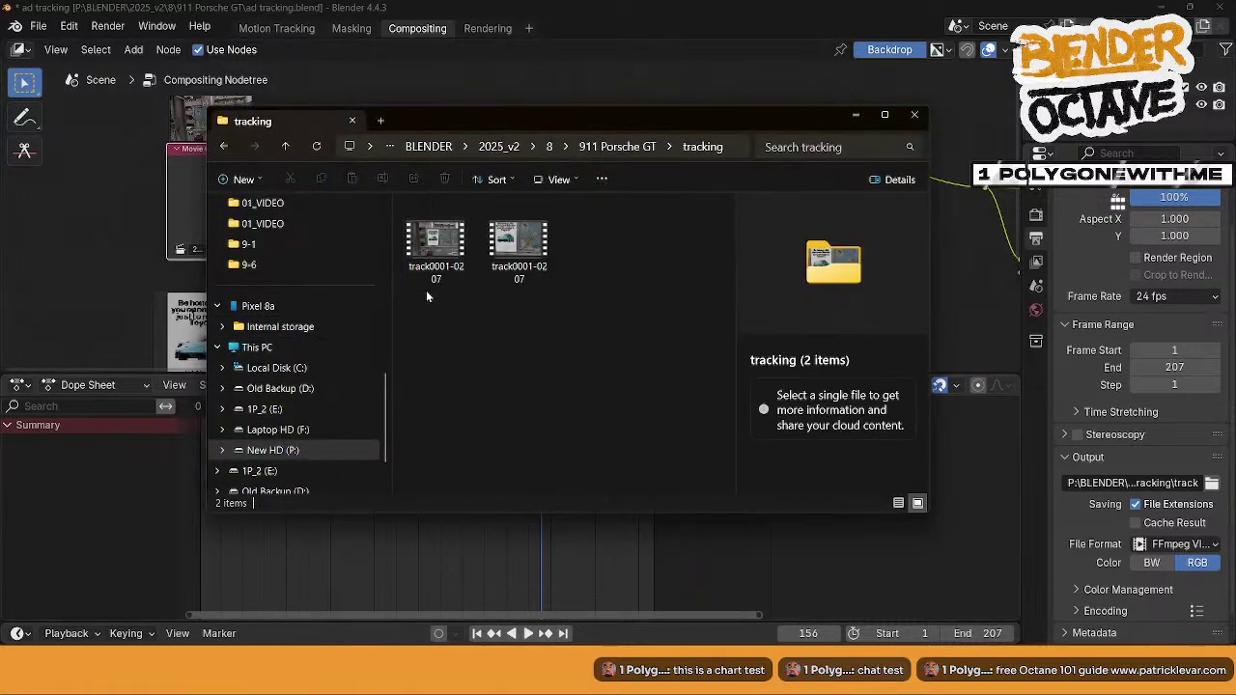
pyautogui.doubleClick(446, 259)
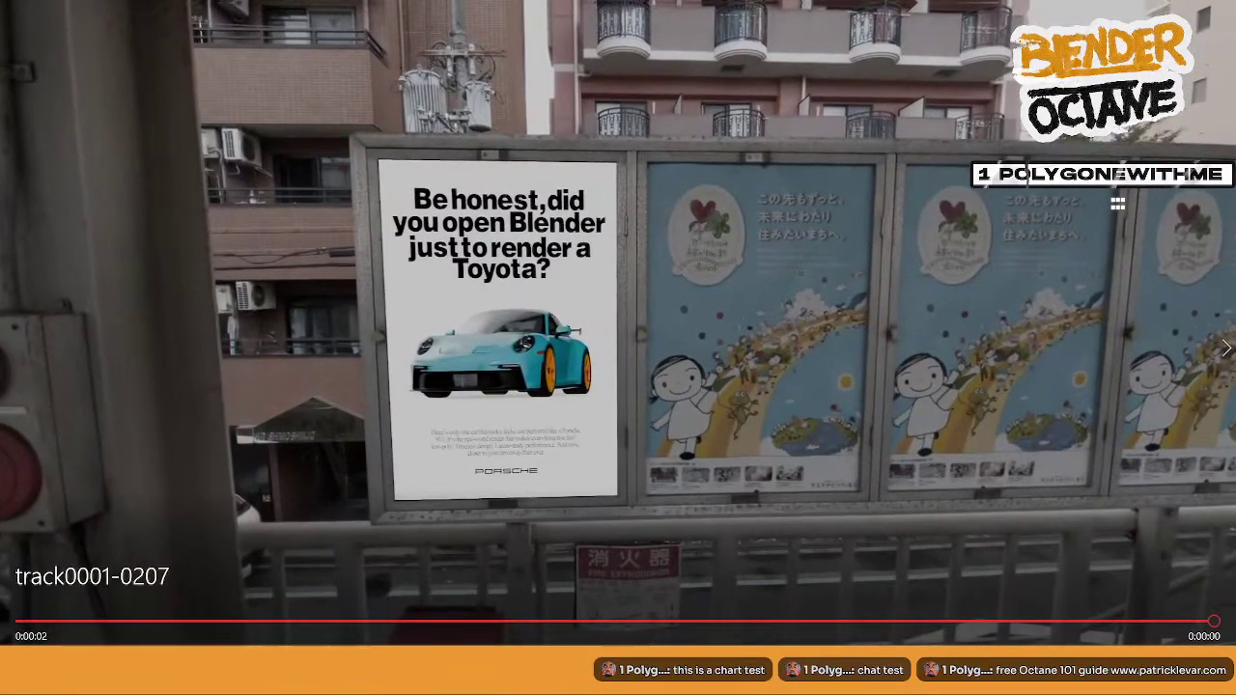
pyautogui.rightClick(1106, 517)
pyautogui.click(1155, 581)
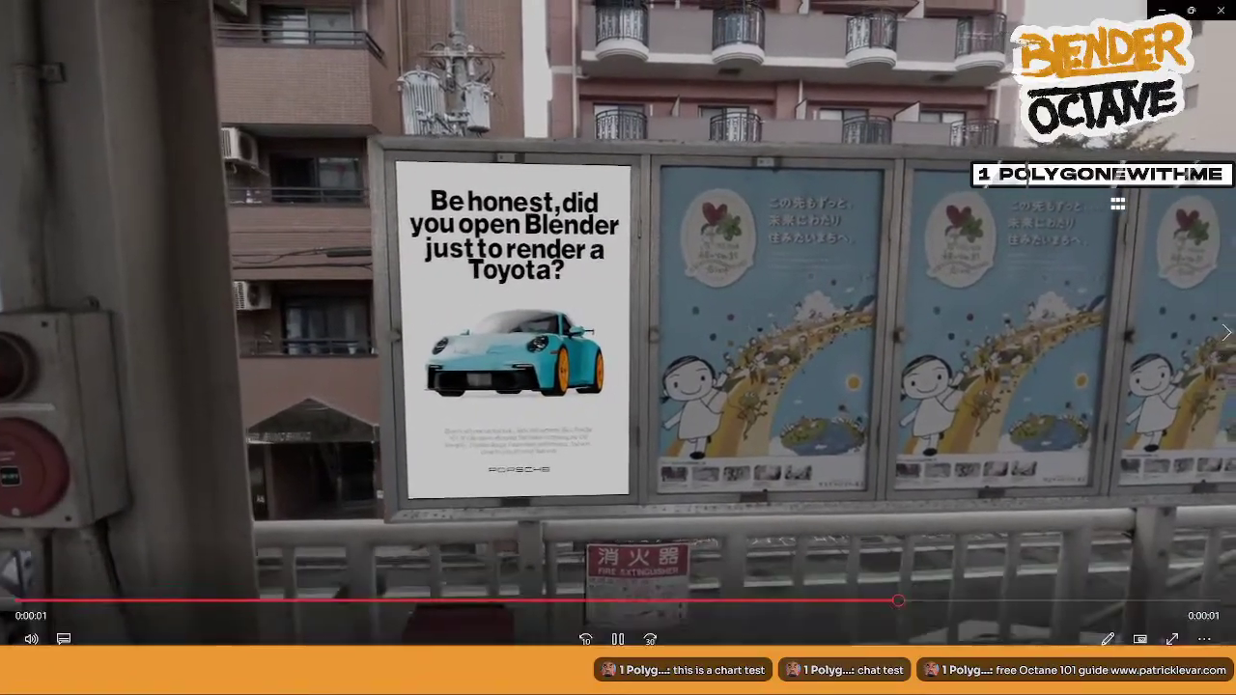
pyautogui.click(1224, 18)
pyautogui.click(849, 5)
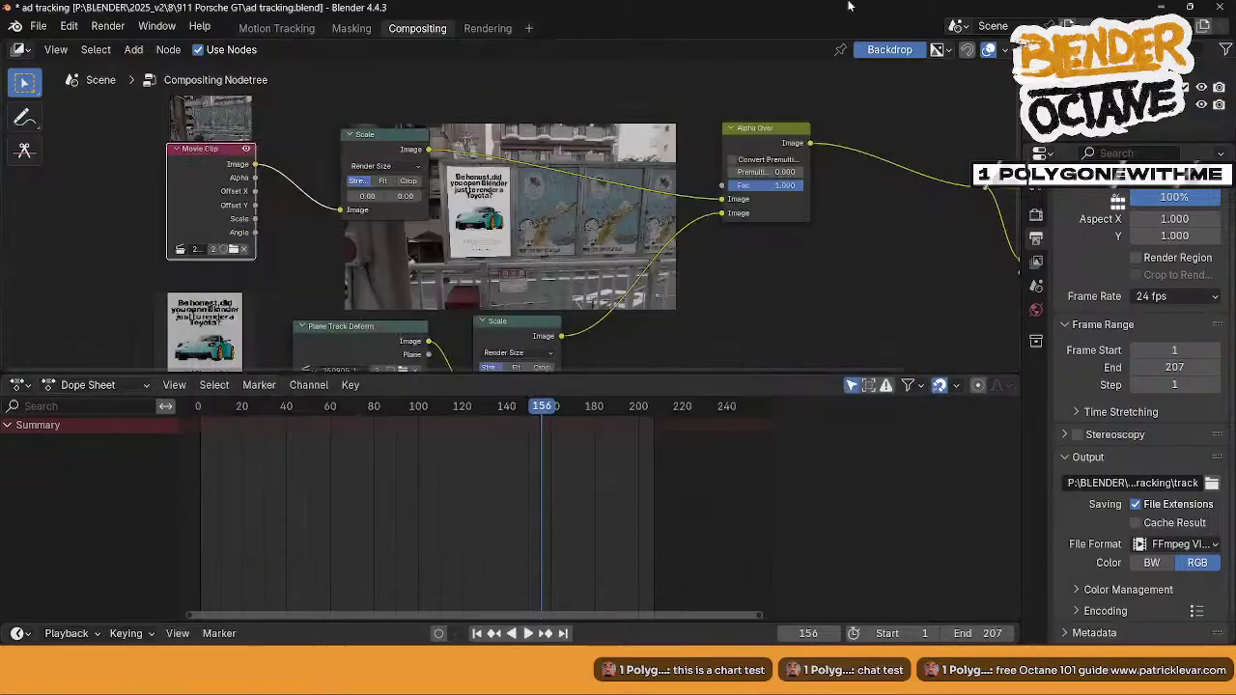
# - In the motion tracking clip at frame 1, add an enlarged marker at the third billboard panel's lower-left corner and track it forward
pyautogui.click(276, 28)
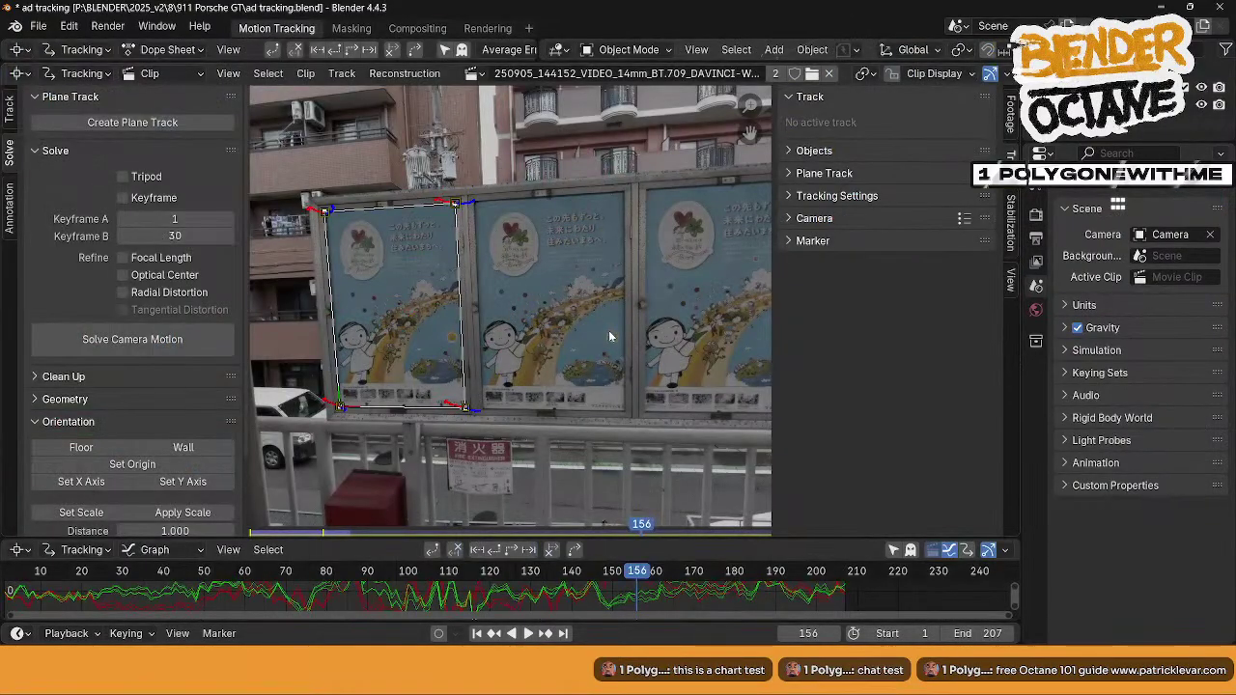
pyautogui.moveTo(610, 331); pyautogui.dragTo(383, 333, button='middle')
pyautogui.scroll(1, 453, 350)
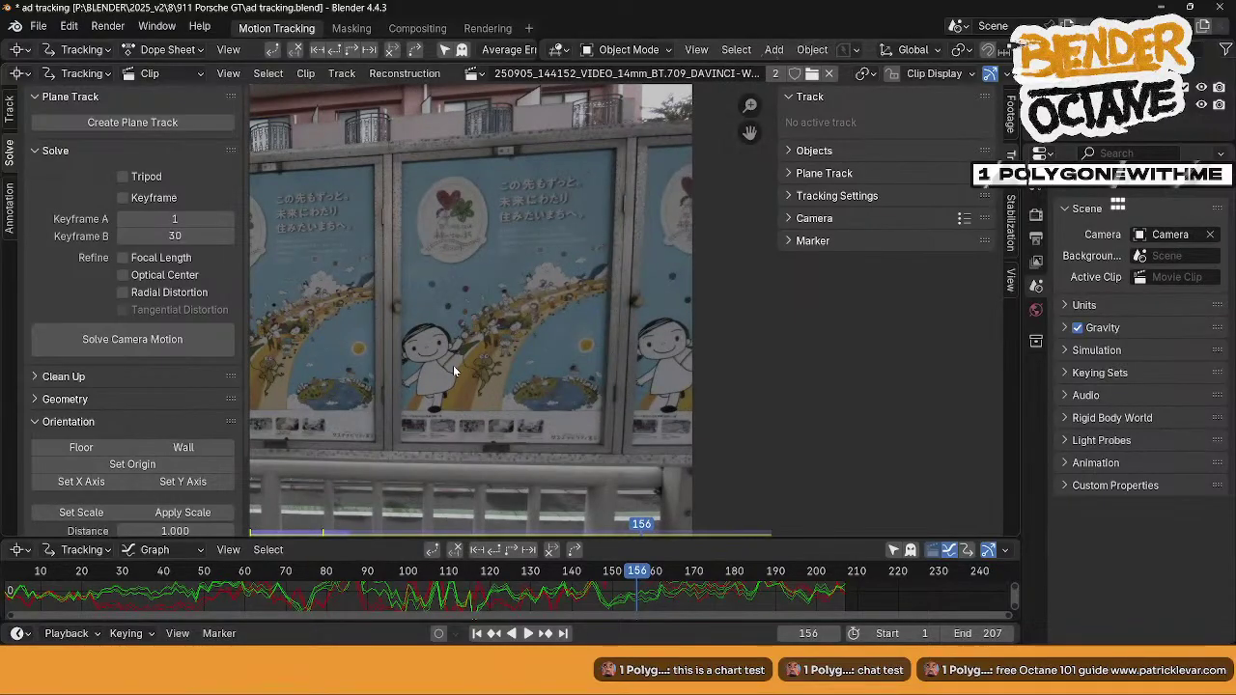
pyautogui.hotkey('shift', 'Left')
pyautogui.scroll(2, 472, 258)
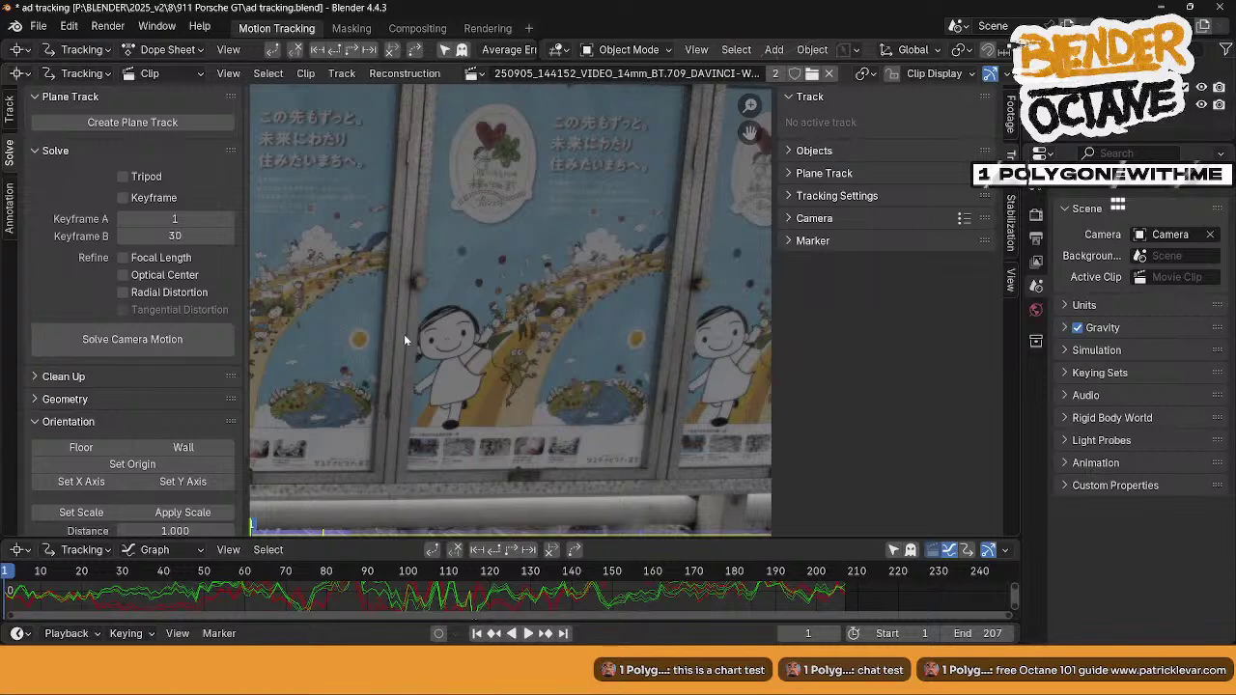
pyautogui.keyDown('ctrl'); pyautogui.click(406, 470); pyautogui.keyUp('ctrl')
pyautogui.moveTo(950, 179); pyautogui.dragTo(936, 191)
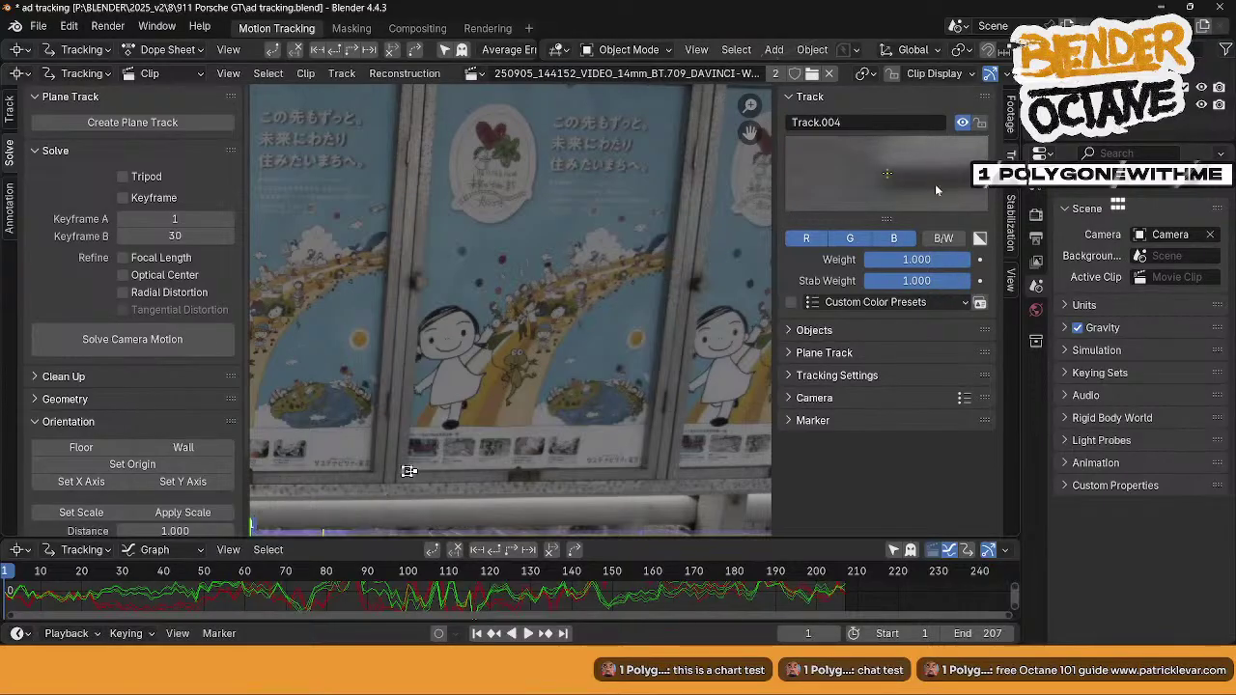
pyautogui.press('s')
pyautogui.click(497, 453)
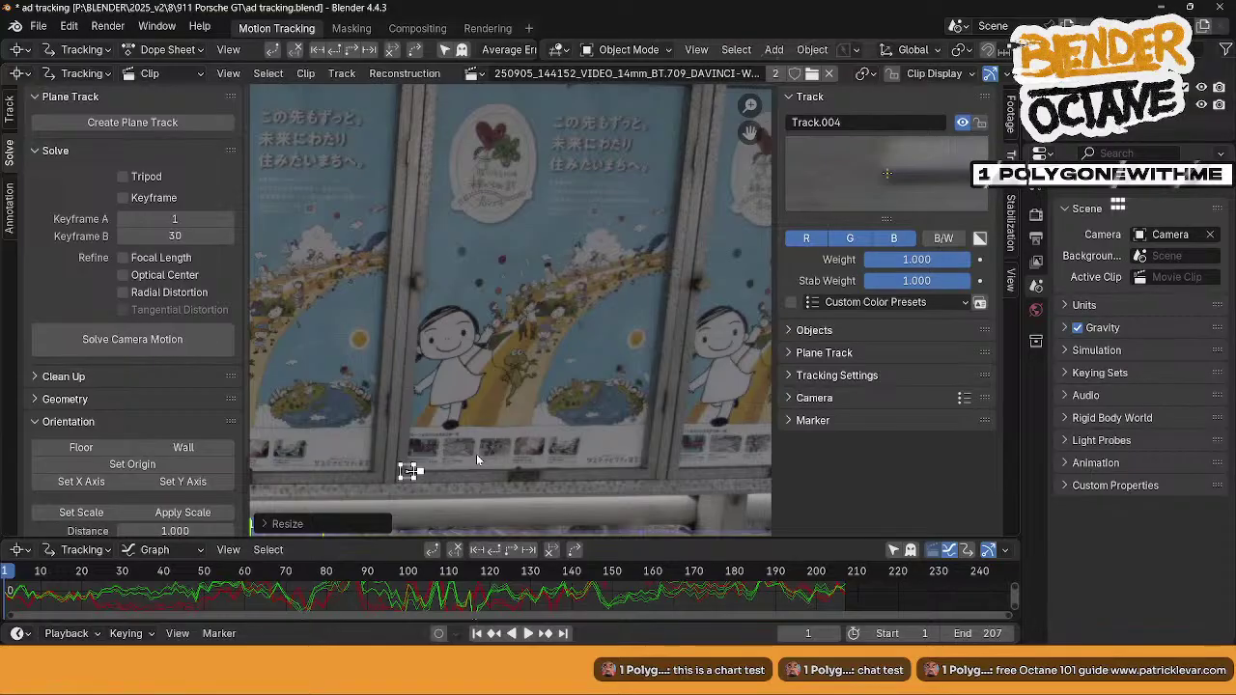
pyautogui.hotkey('ctrl', 't')
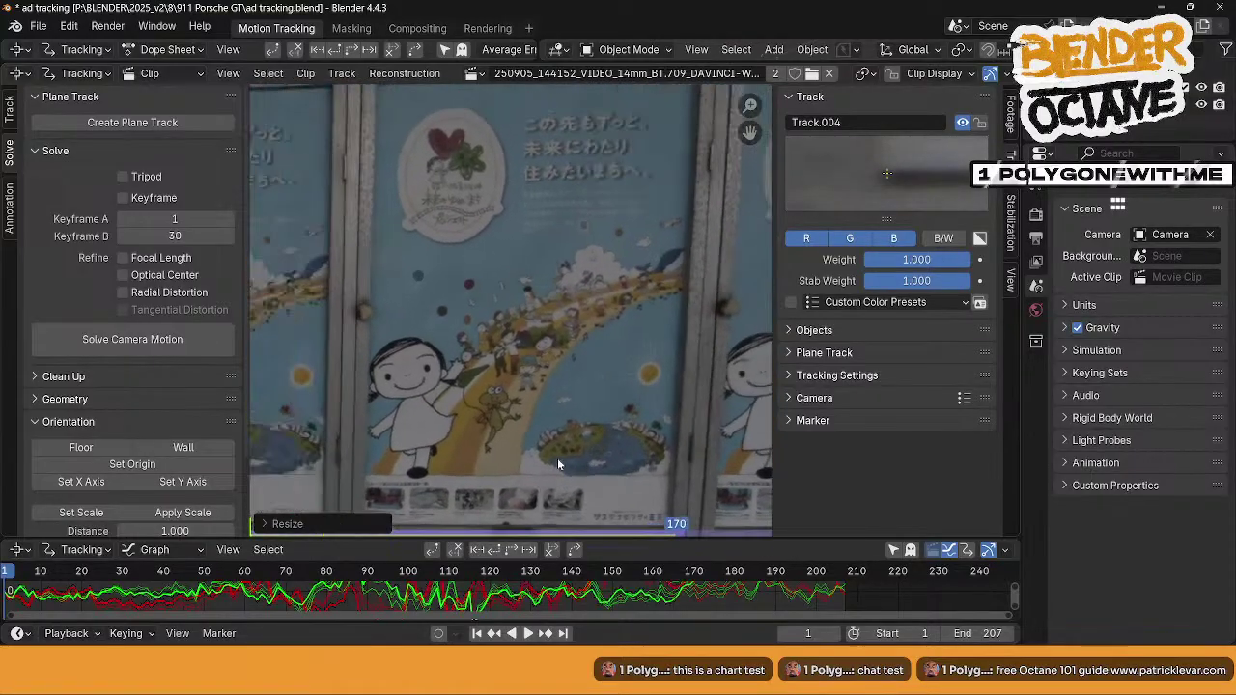
# - At frame 207, add an enlarged marker at the third panel's lower-right corner and track it backward to frame 1
pyautogui.keyDown('ctrl'); pyautogui.click(664, 505); pyautogui.keyUp('ctrl')
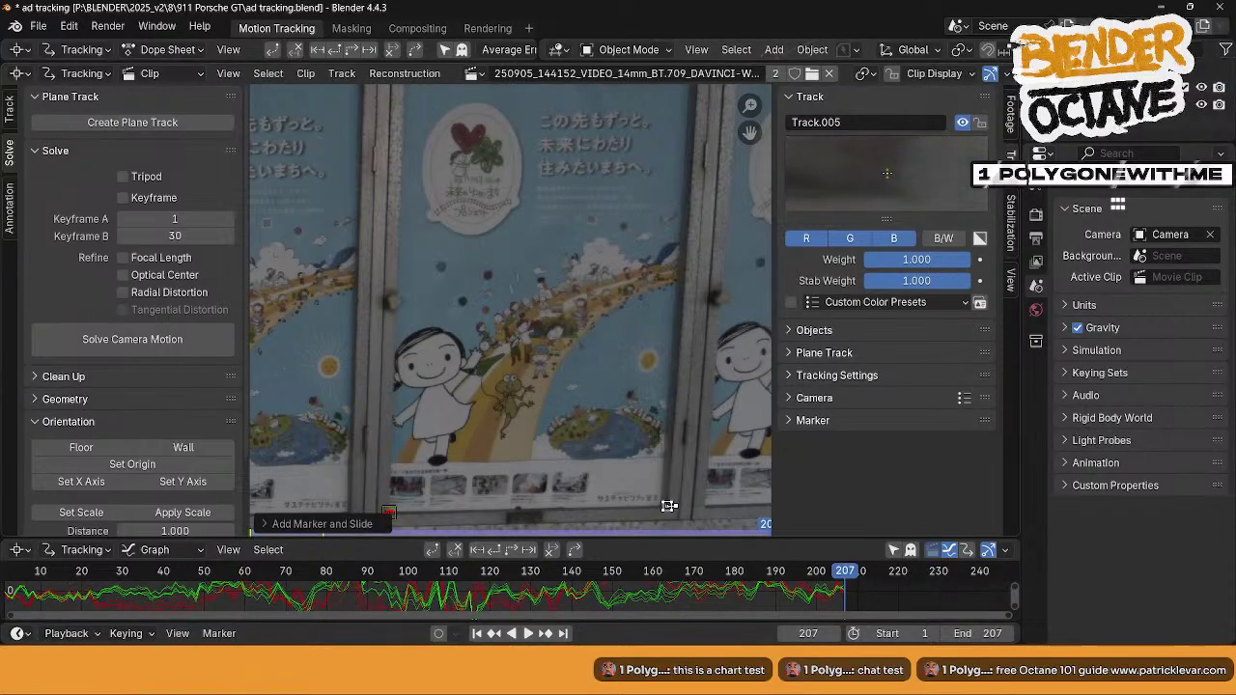
pyautogui.moveTo(859, 211); pyautogui.dragTo(862, 197)
pyautogui.press('s')
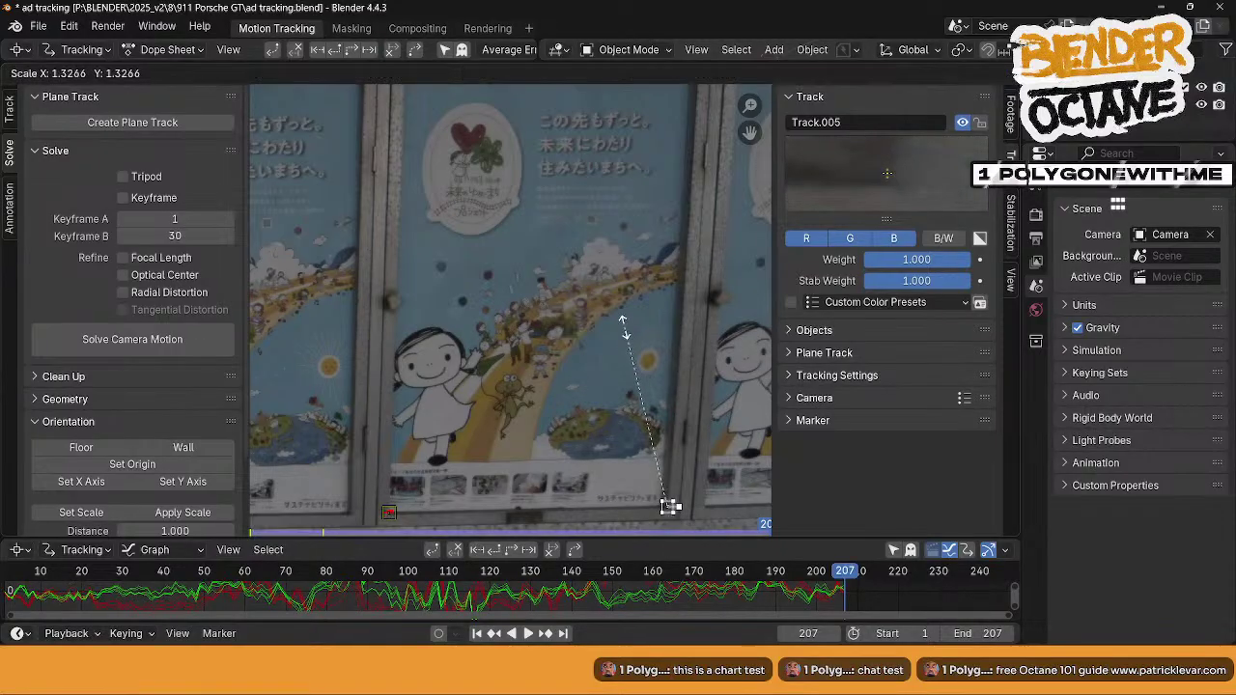
pyautogui.click(644, 451)
pyautogui.hotkey('shift', 'Left')
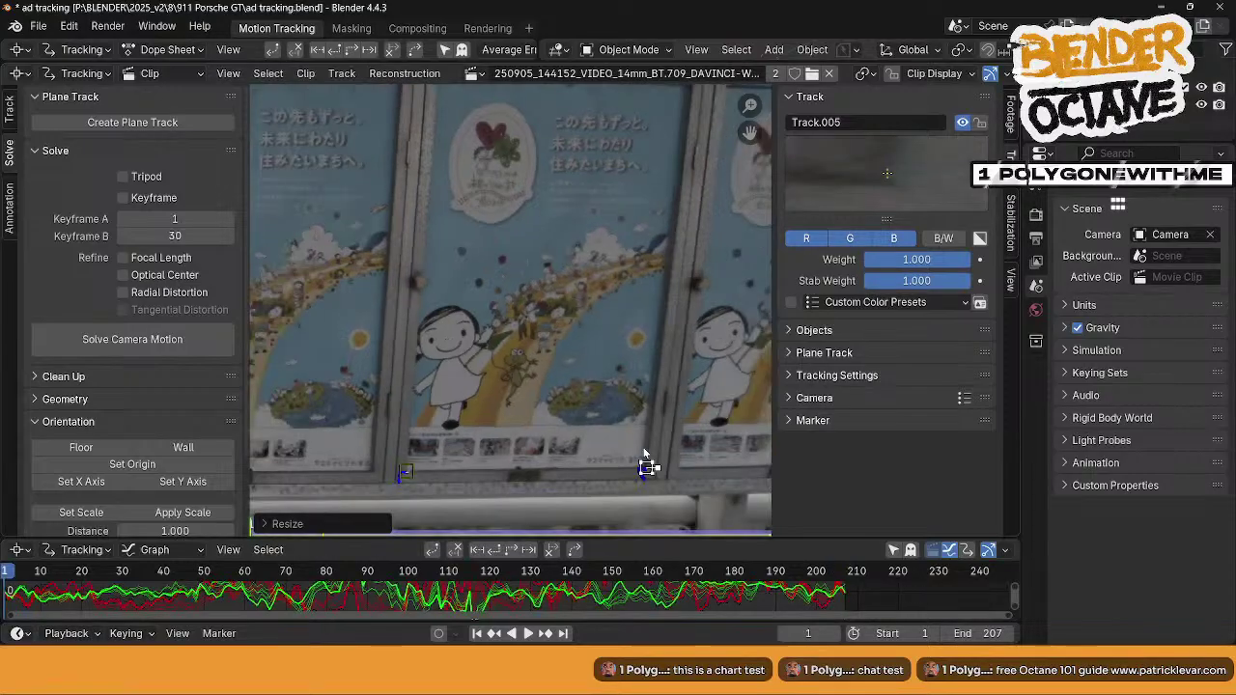
# - At frame 1, place an enlarged marker on the third panel's upper-right corner and track it forward to frame 207
pyautogui.moveTo(608, 190); pyautogui.dragTo(591, 339, button='middle')
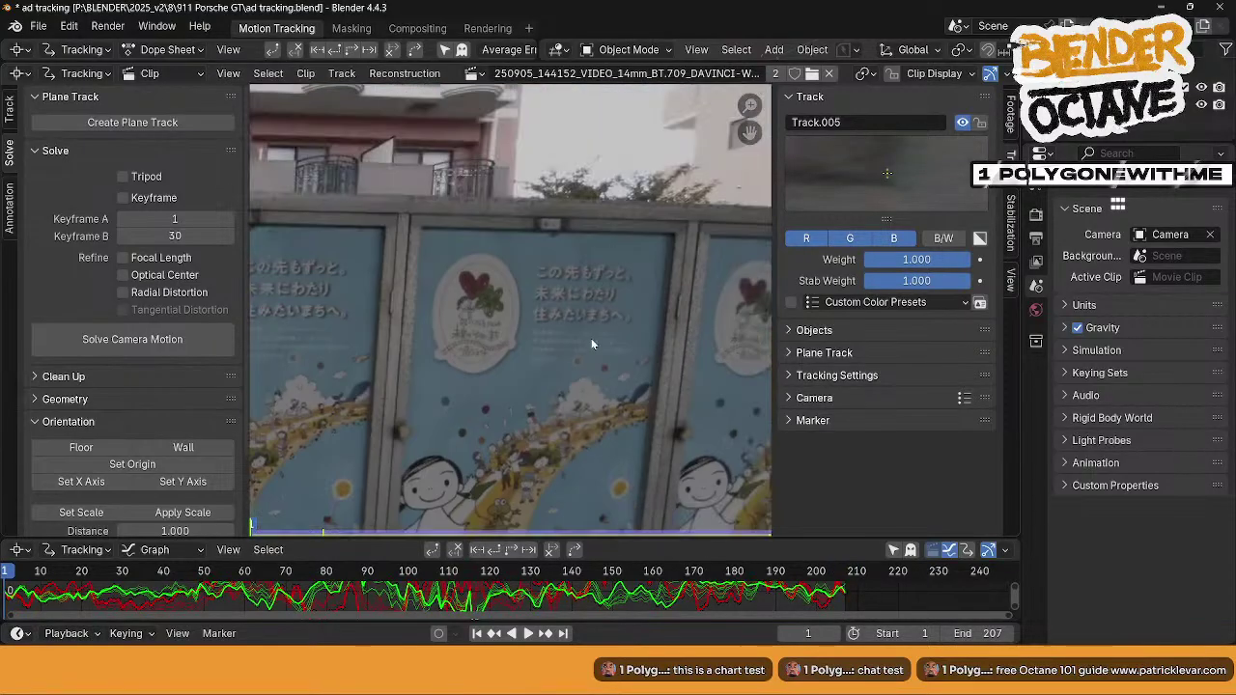
pyautogui.keyDown('ctrl'); pyautogui.click(671, 240); pyautogui.keyUp('ctrl')
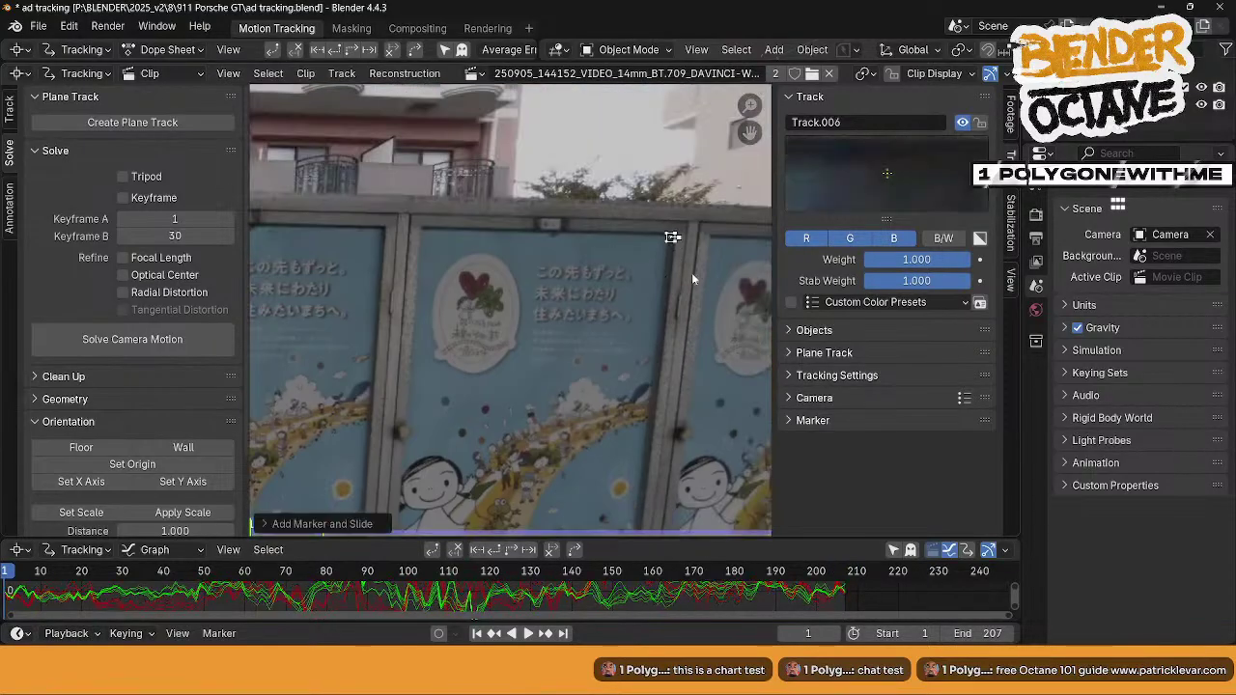
pyautogui.press('s')
pyautogui.click(726, 284)
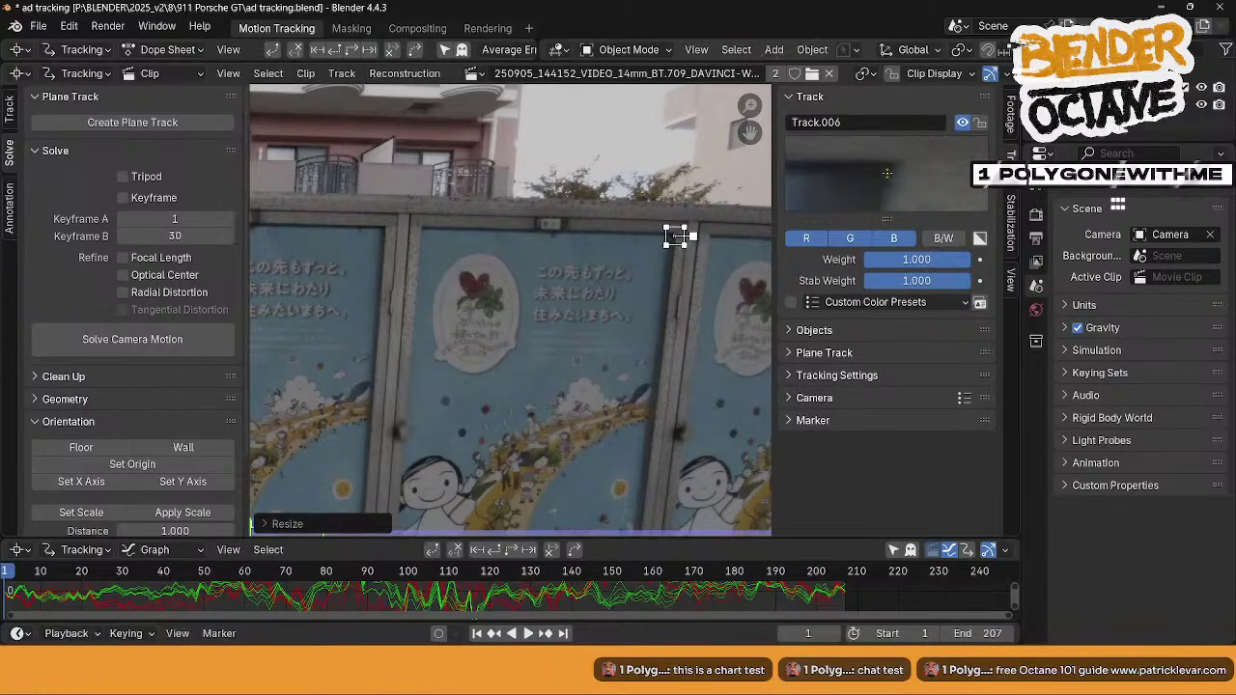
pyautogui.moveTo(676, 238); pyautogui.dragTo(677, 236)
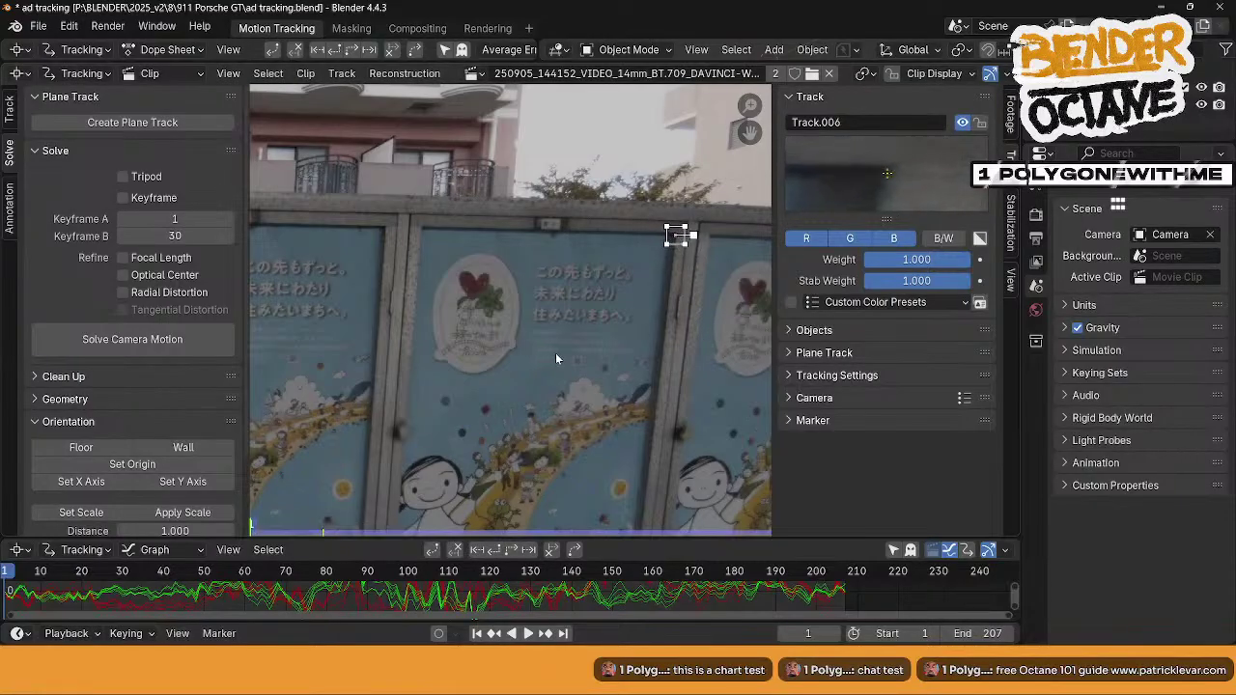
pyautogui.hotkey('ctrl', 't')
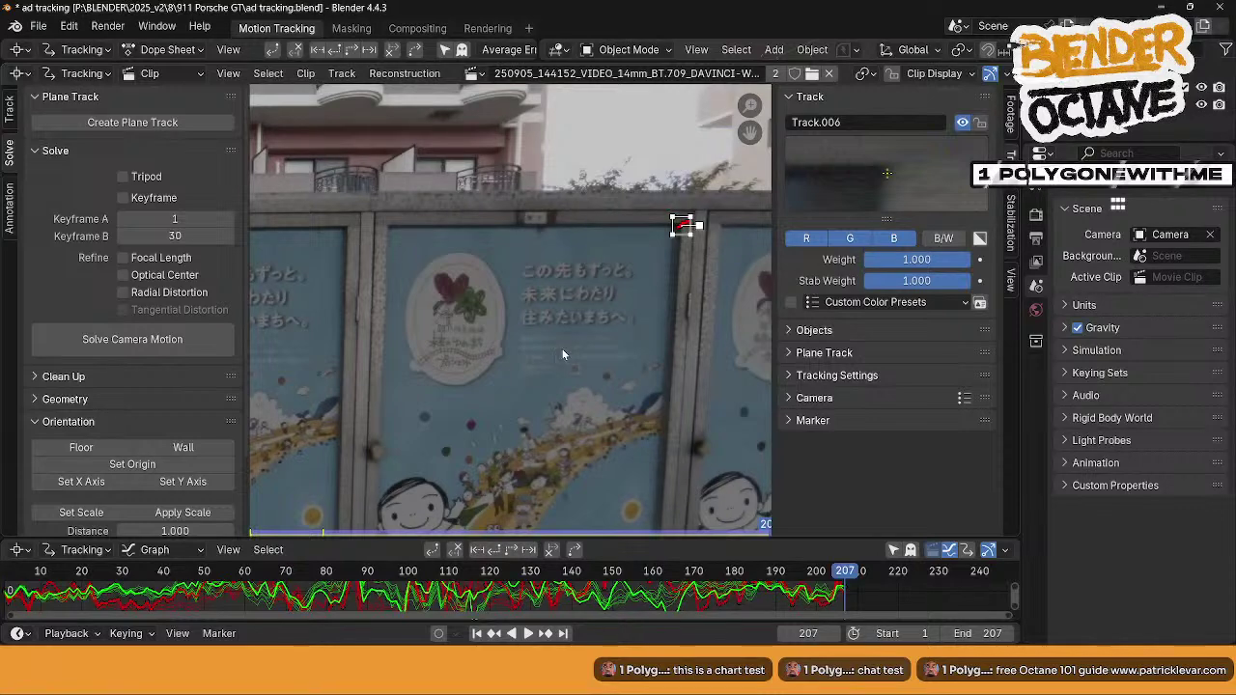
# - At frame 207, add an enlarged marker at the third panel's upper-left corner and track it backward to frame 1
pyautogui.keyDown('ctrl'); pyautogui.click(388, 226); pyautogui.keyUp('ctrl')
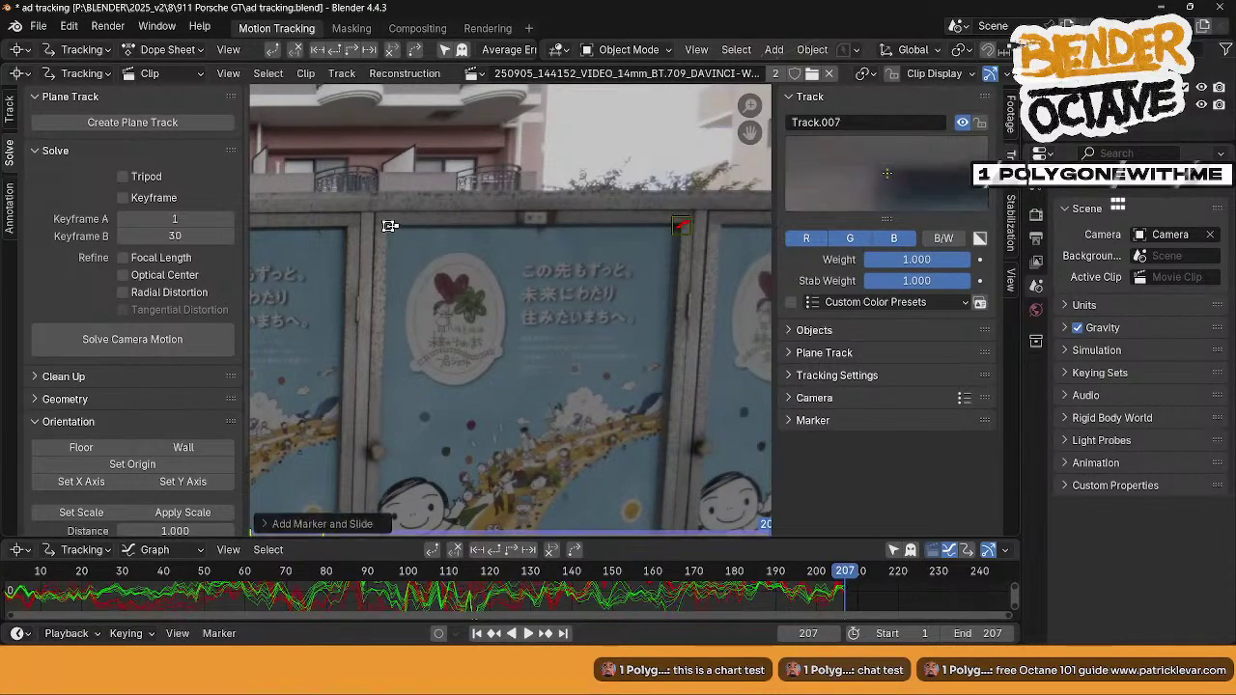
pyautogui.press('s')
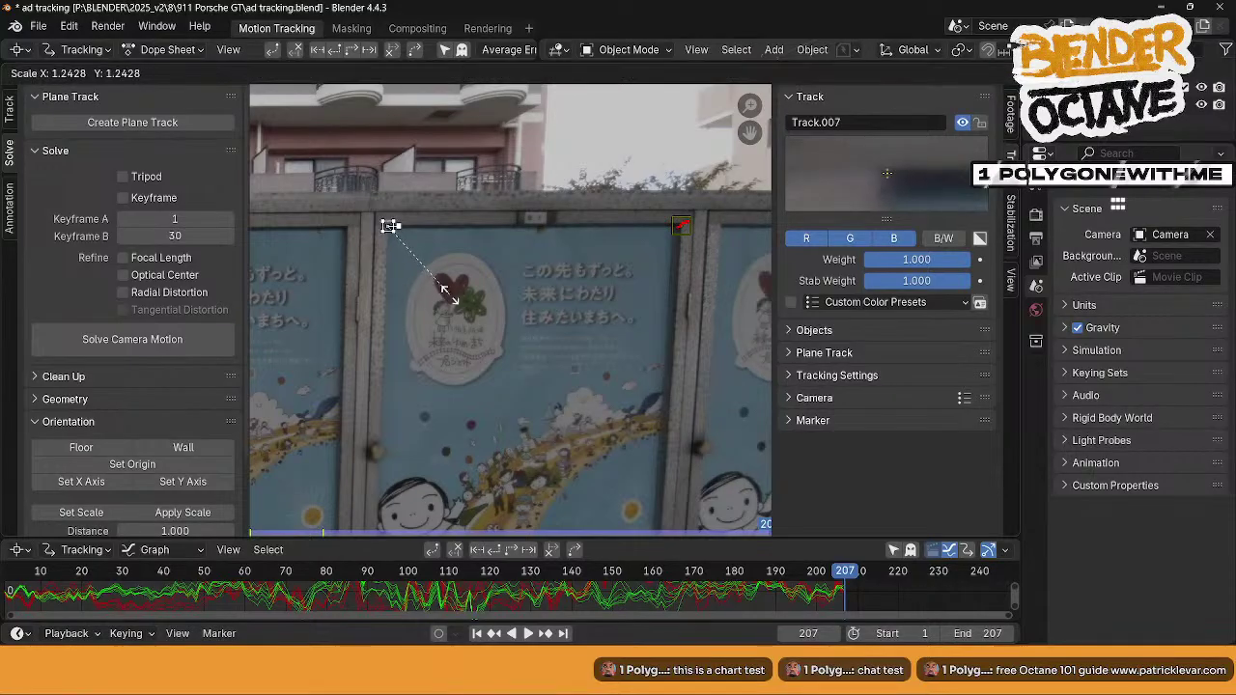
pyautogui.click(439, 285)
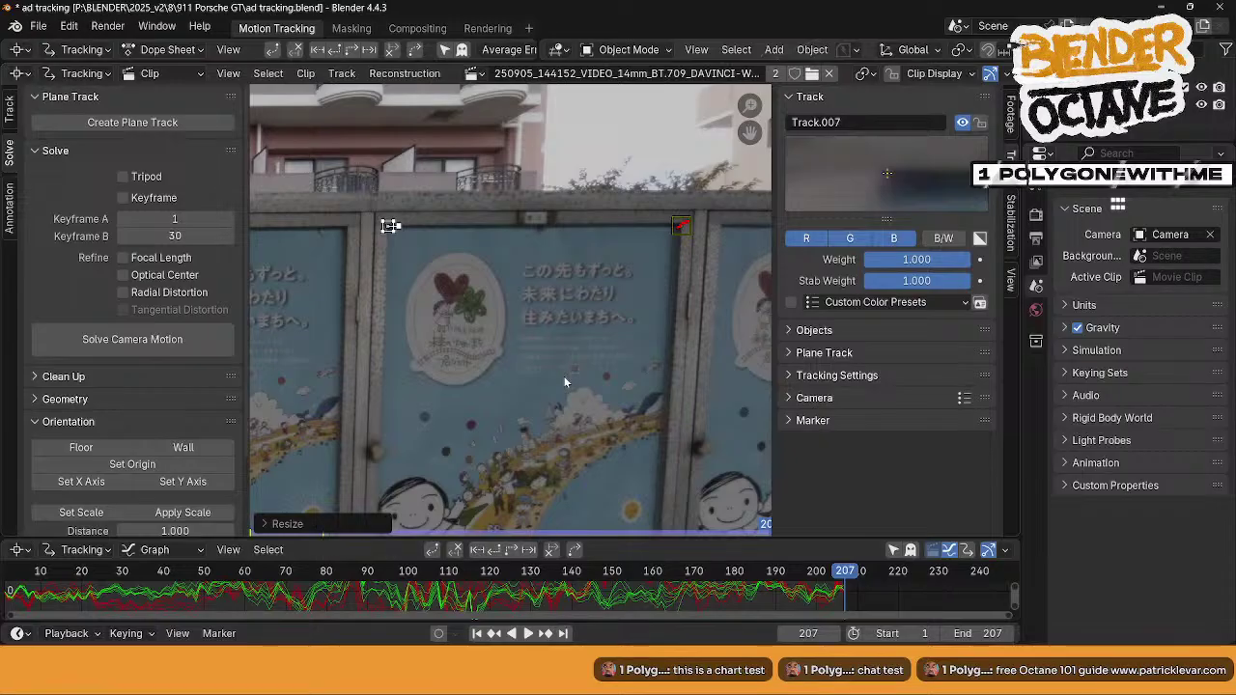
pyautogui.hotkey('shift', 'Left')
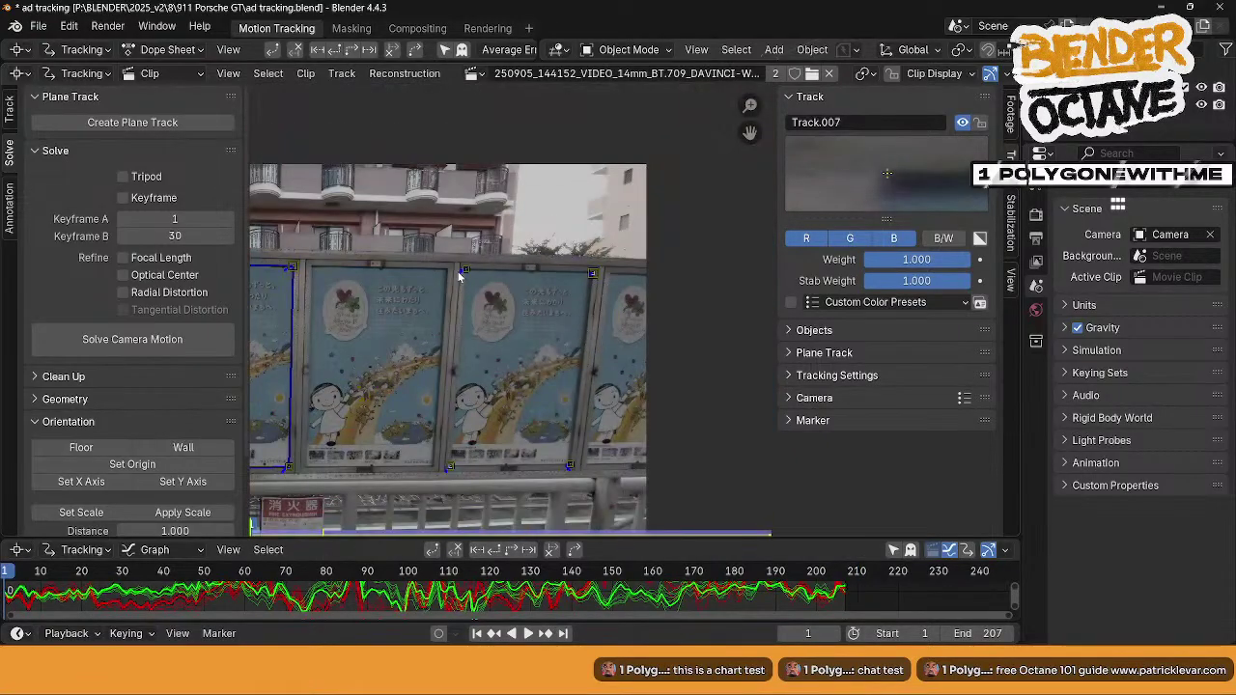
# - Create a plane track from the four corner markers of the third billboard panel
pyautogui.click(592, 275)
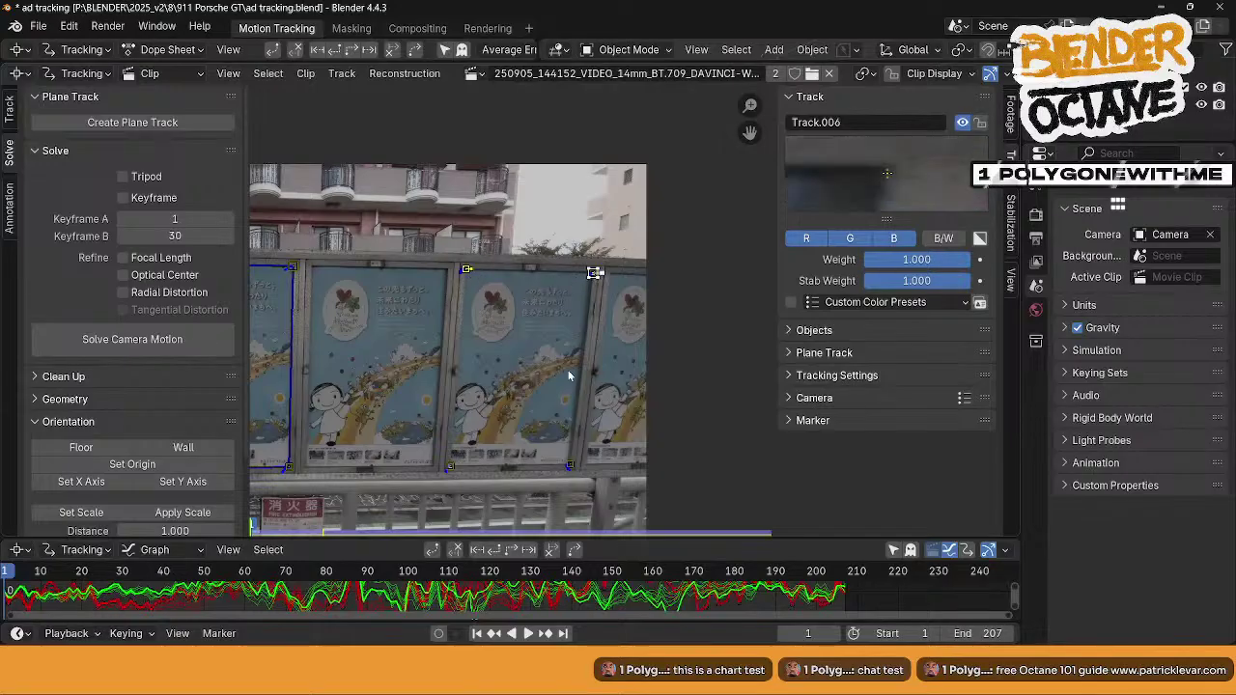
pyautogui.keyDown('shift'); pyautogui.click(571, 466); pyautogui.keyUp('shift')
pyautogui.keyDown('shift'); pyautogui.click(450, 467); pyautogui.keyUp('shift')
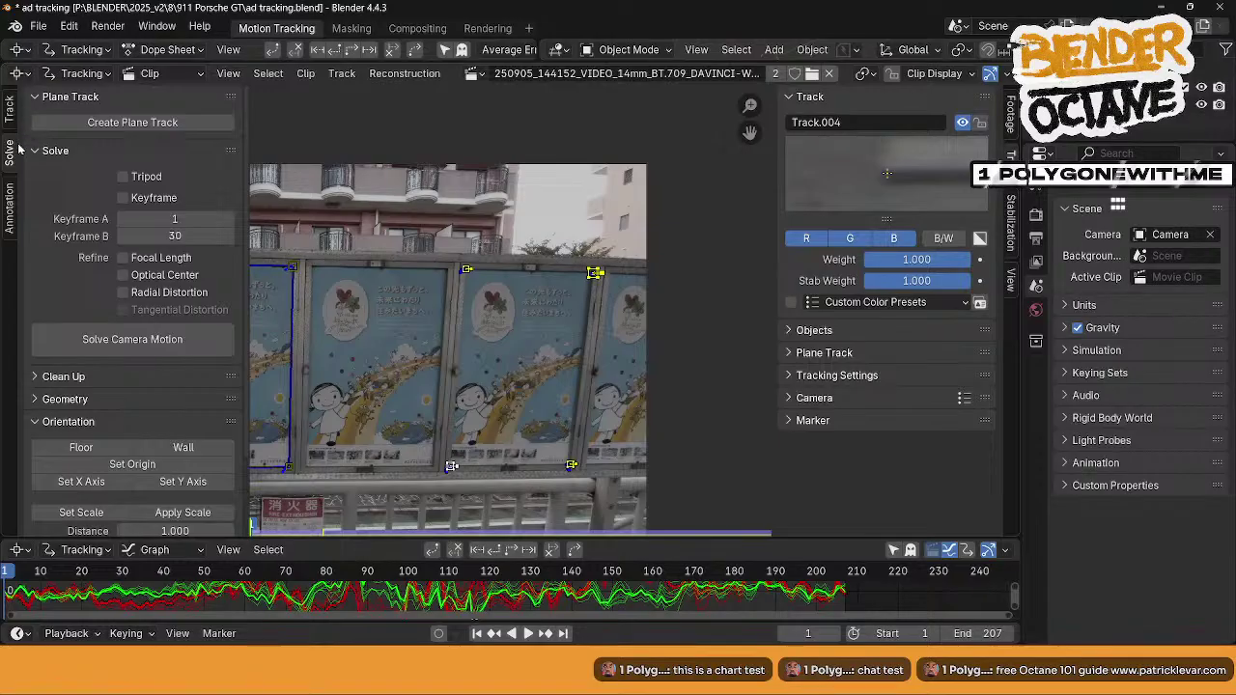
pyautogui.click(106, 128)
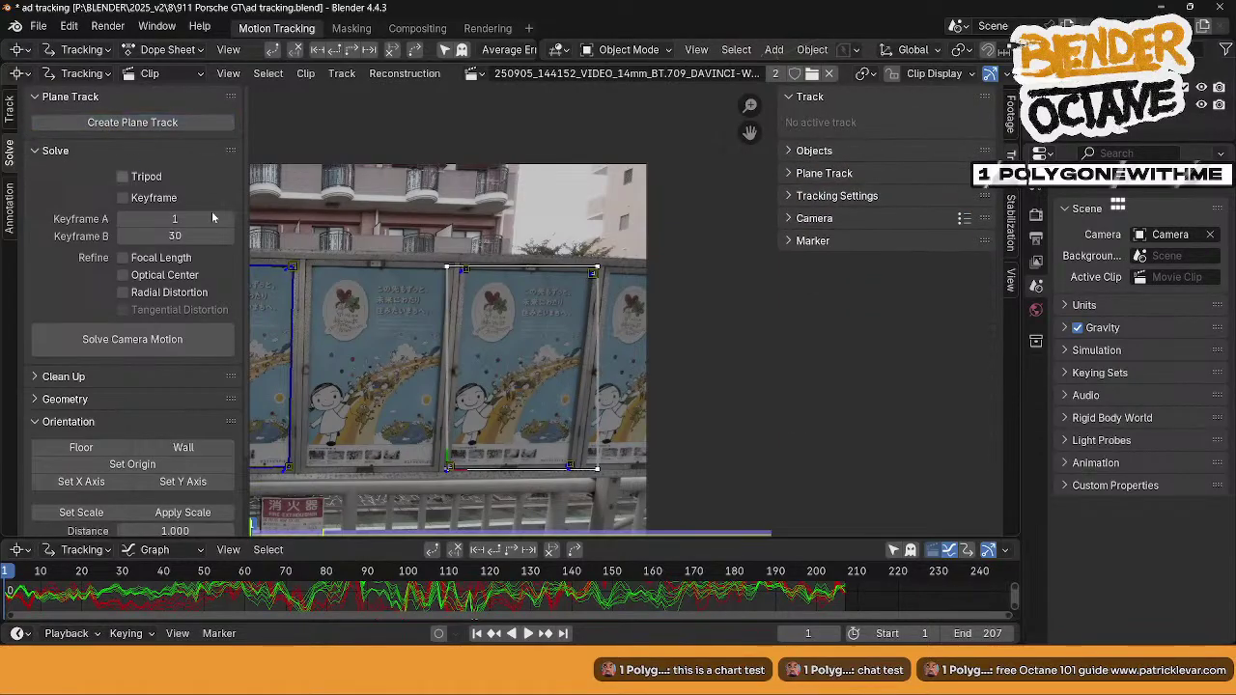
# - Align the new plane track's lower-right corner with the third panel's lower-right corner beside its marker
pyautogui.moveTo(499, 440); pyautogui.dragTo(460, 330, button='middle')
pyautogui.scroll(4, 434, 378)
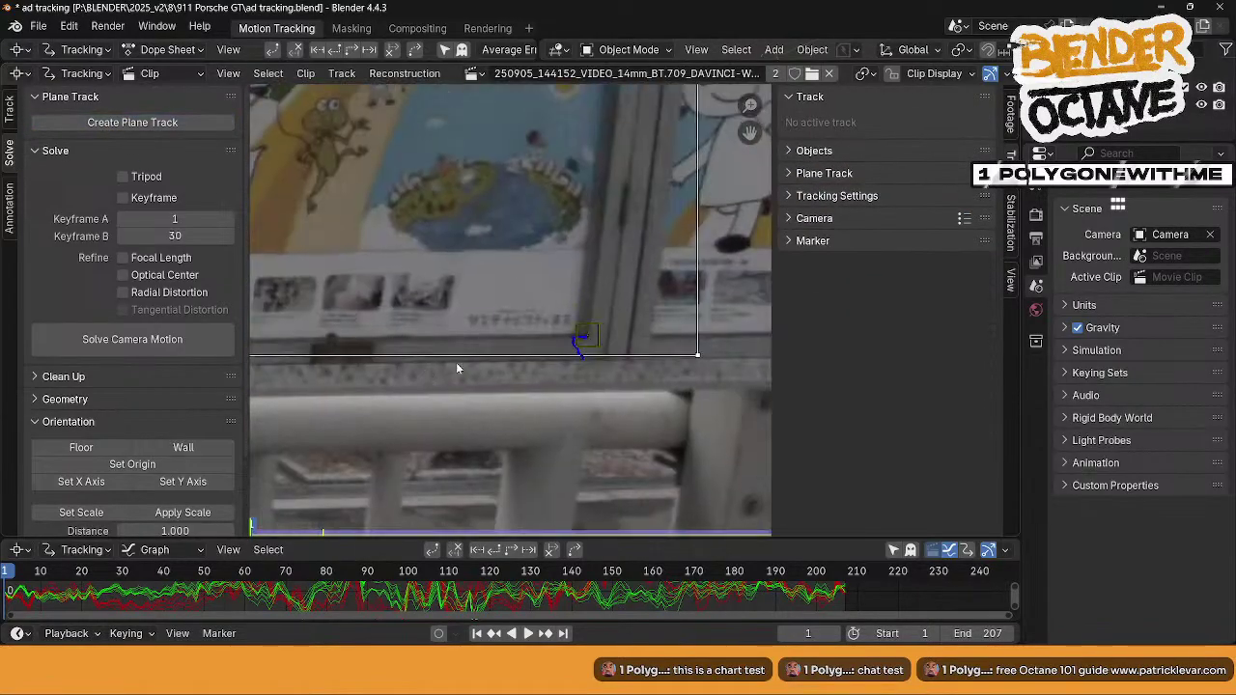
pyautogui.moveTo(698, 357)
pyautogui.mouseDown()
pyautogui.moveTo(556, 323)
pyautogui.moveTo(574, 334)
pyautogui.mouseUp()
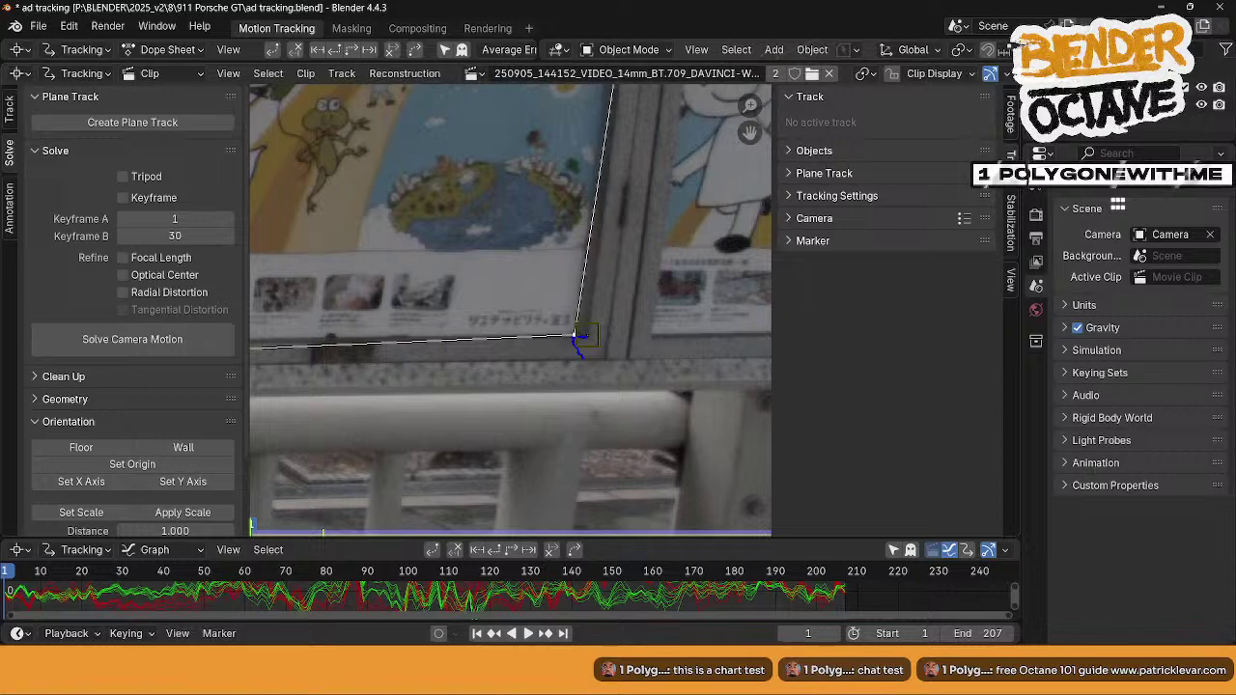
# - Align the new plane track's top-right, top-left and bottom-left corners with the third billboard poster's frame corners
pyautogui.moveTo(609, 121); pyautogui.dragTo(518, 521, button='middle')
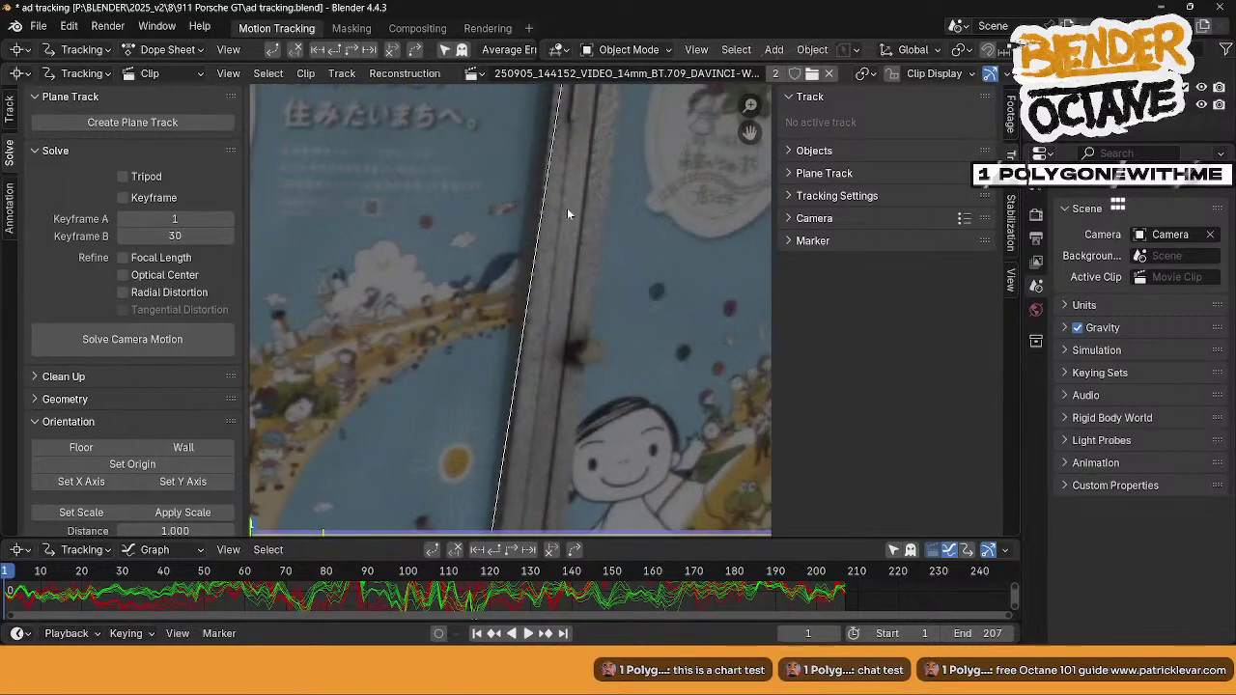
pyautogui.moveTo(568, 209); pyautogui.dragTo(575, 446, button='middle')
pyautogui.moveTo(577, 179); pyautogui.dragTo(546, 202)
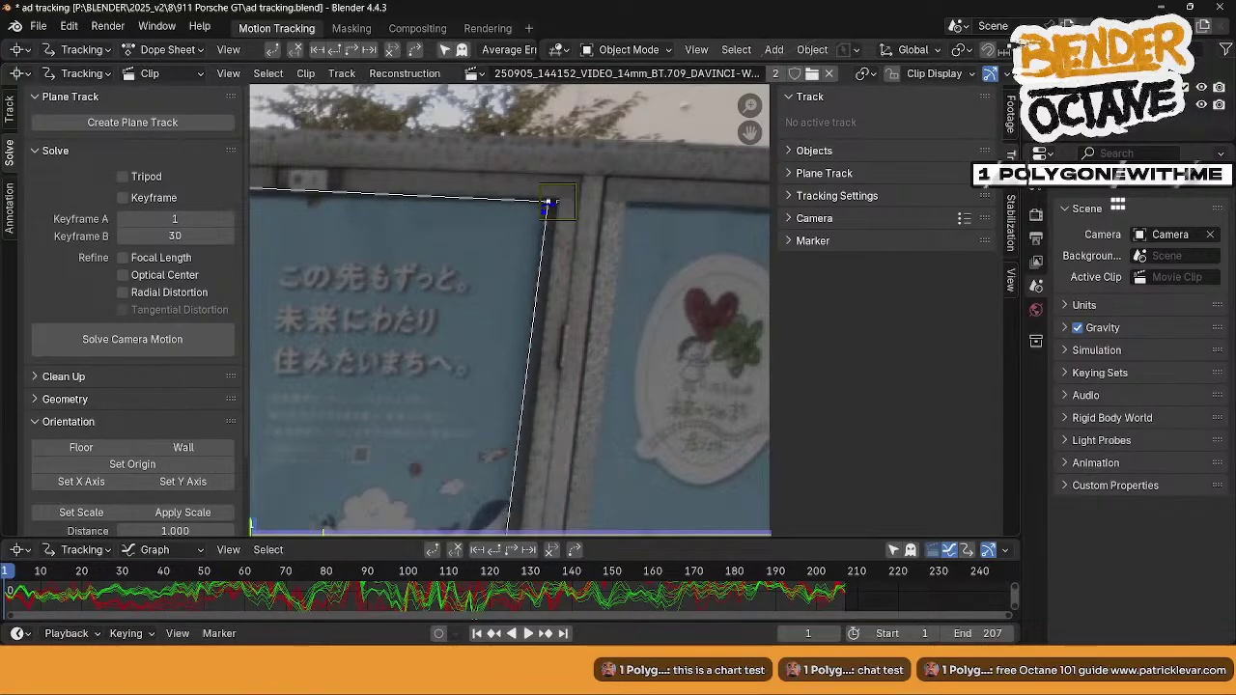
pyautogui.moveTo(429, 282); pyautogui.dragTo(468, 295, button='middle')
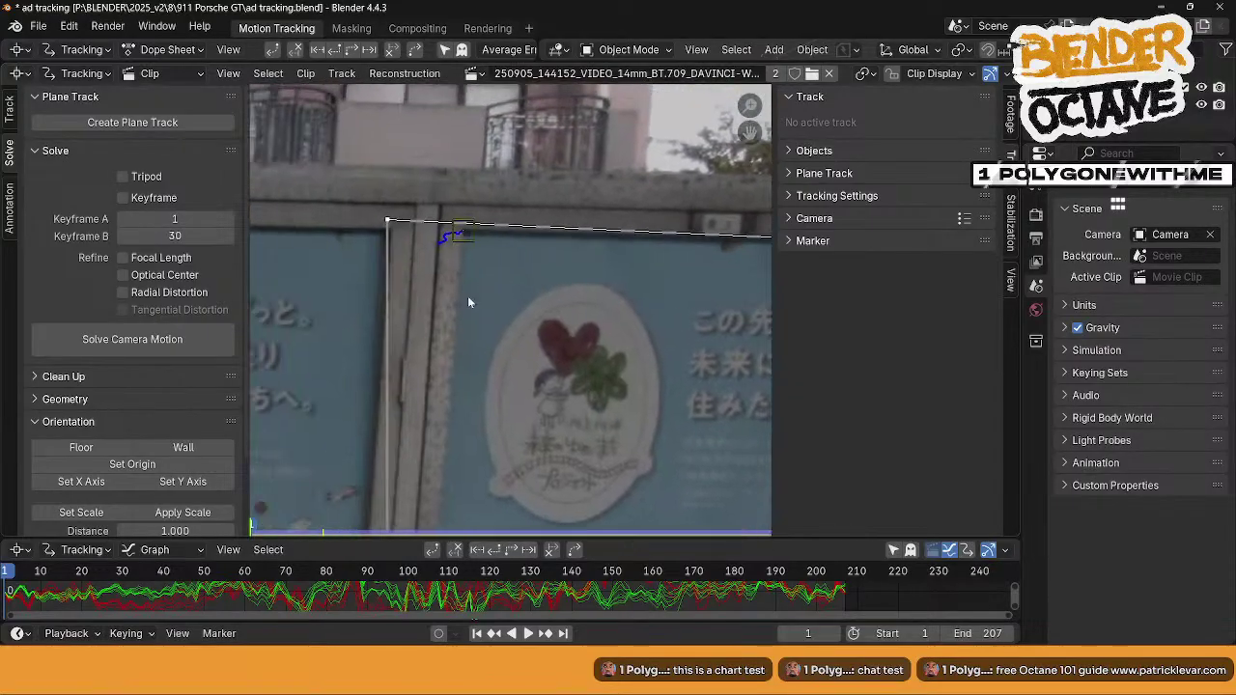
pyautogui.moveTo(389, 227); pyautogui.dragTo(467, 236)
pyautogui.moveTo(497, 527); pyautogui.dragTo(521, 95, button='middle')
pyautogui.moveTo(460, 382); pyautogui.dragTo(461, 193, button='middle')
pyautogui.moveTo(417, 398)
pyautogui.mouseDown()
pyautogui.moveTo(446, 383)
pyautogui.moveTo(431, 381)
pyautogui.mouseUp()
pyautogui.scroll(-6, 434, 380)
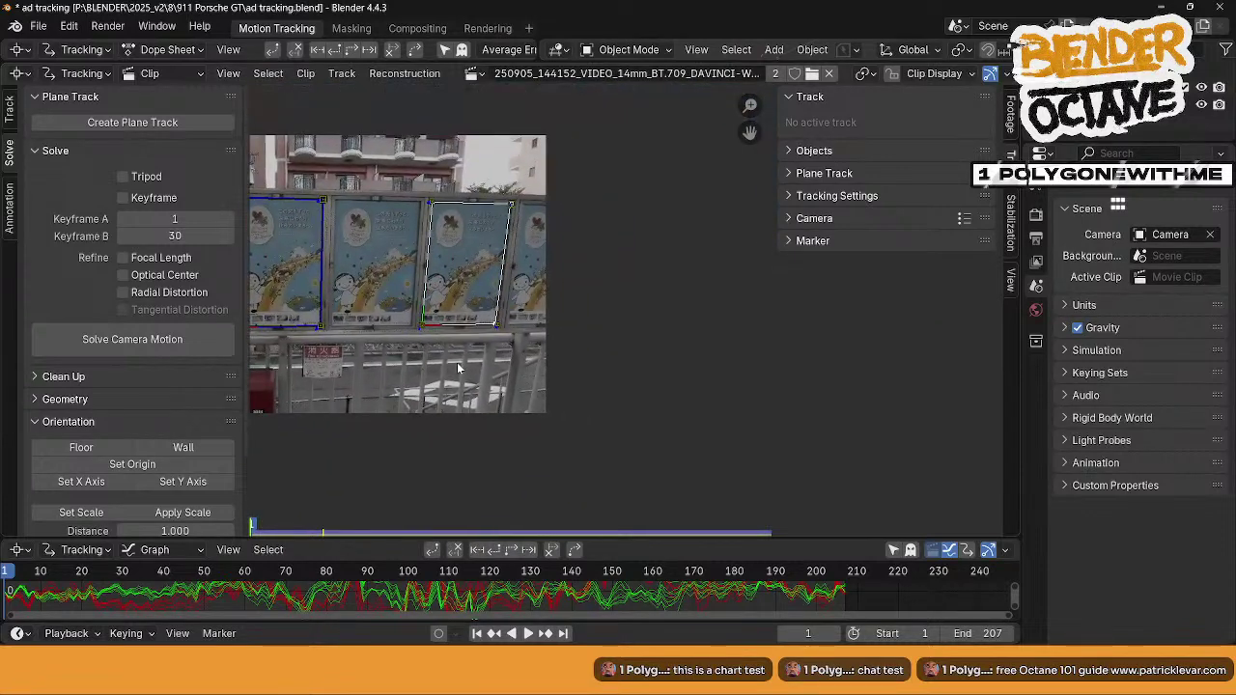
pyautogui.moveTo(458, 368); pyautogui.dragTo(511, 376, button='middle')
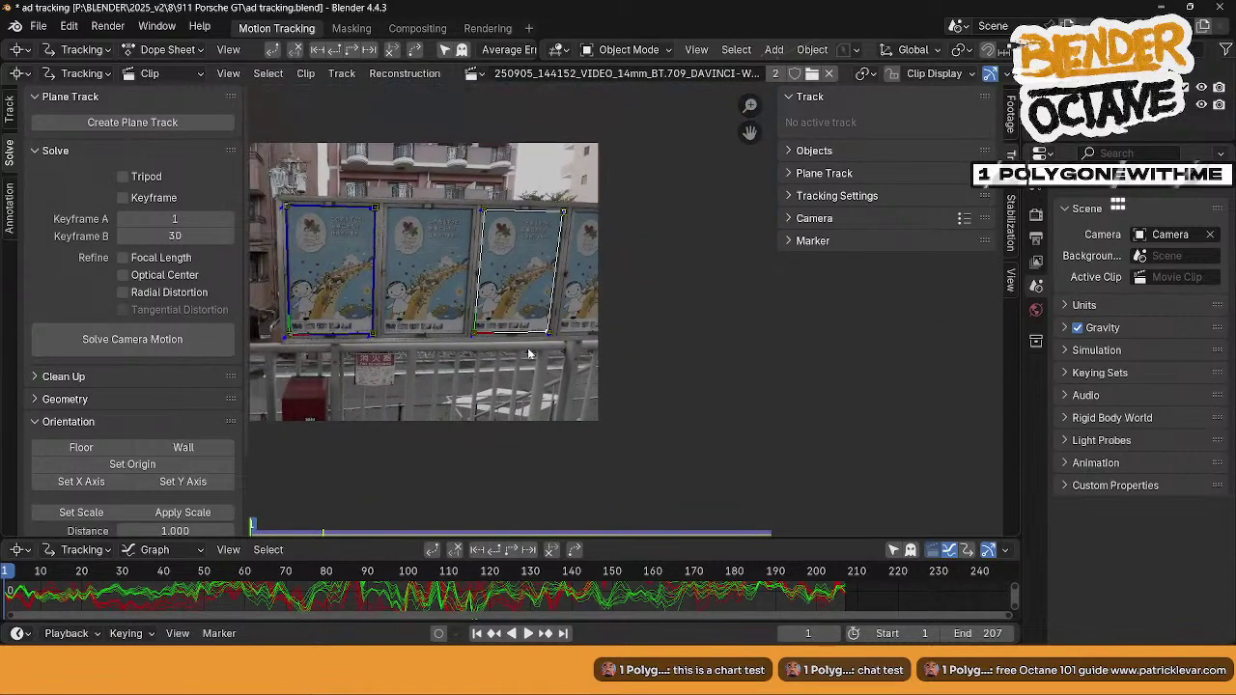
# - In the compositing node tree, duplicate the ad image, Plane Track Deform and Scale nodes and place the copies below the originals
pyautogui.click(410, 29)
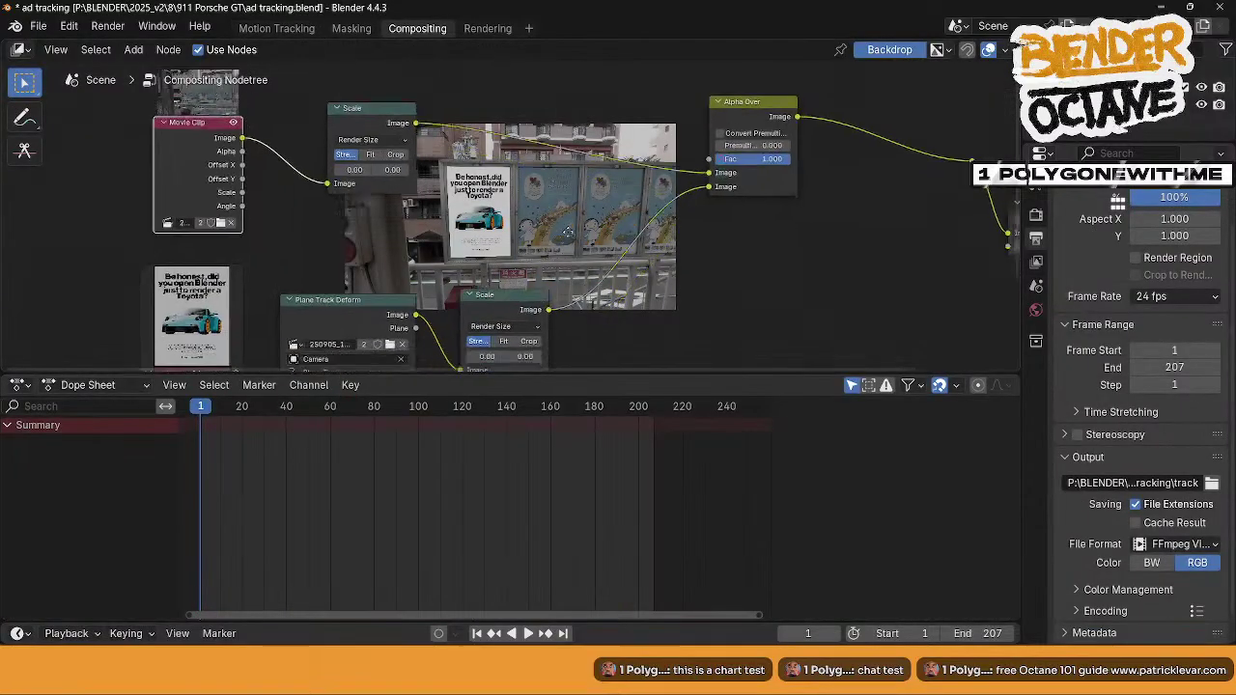
pyautogui.scroll(-3, 545, 244)
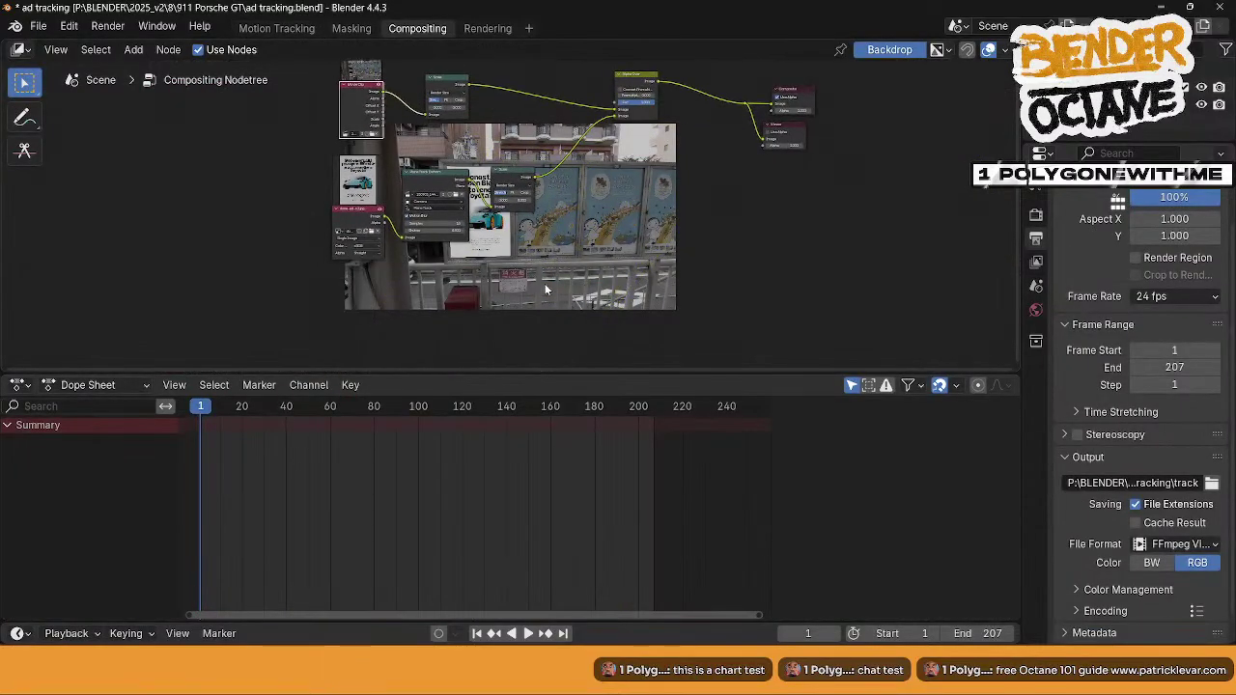
pyautogui.click(372, 222)
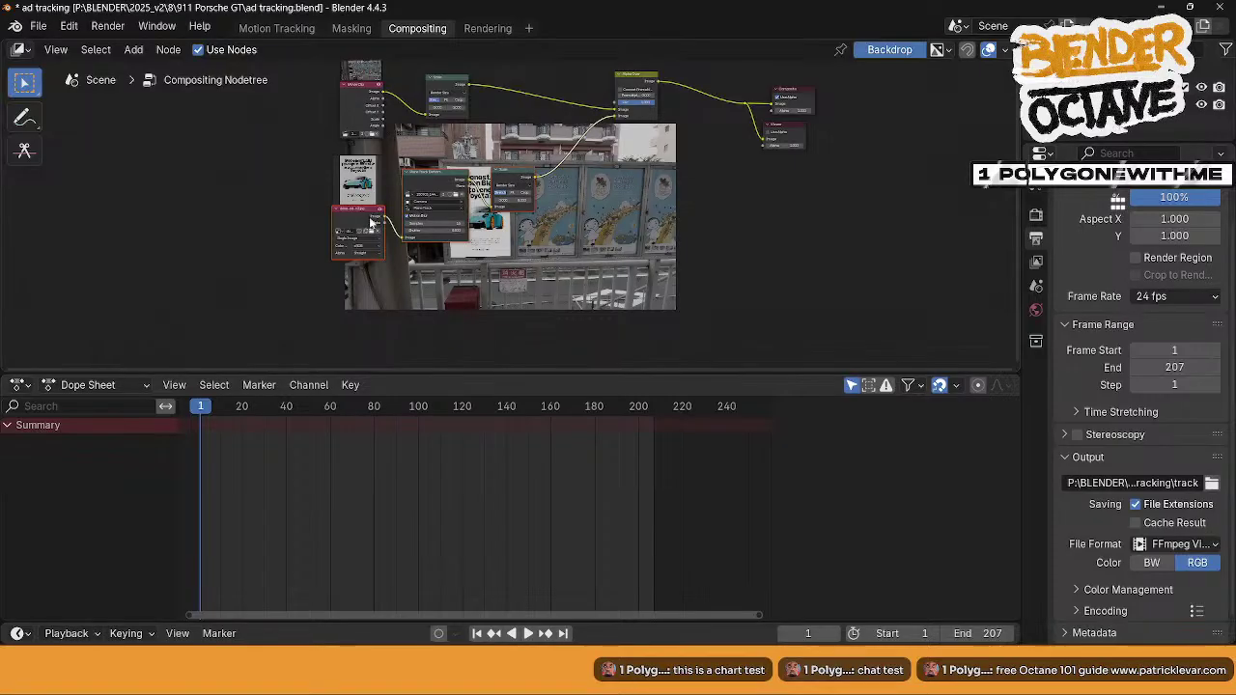
pyautogui.hotkey('shift', 'd')
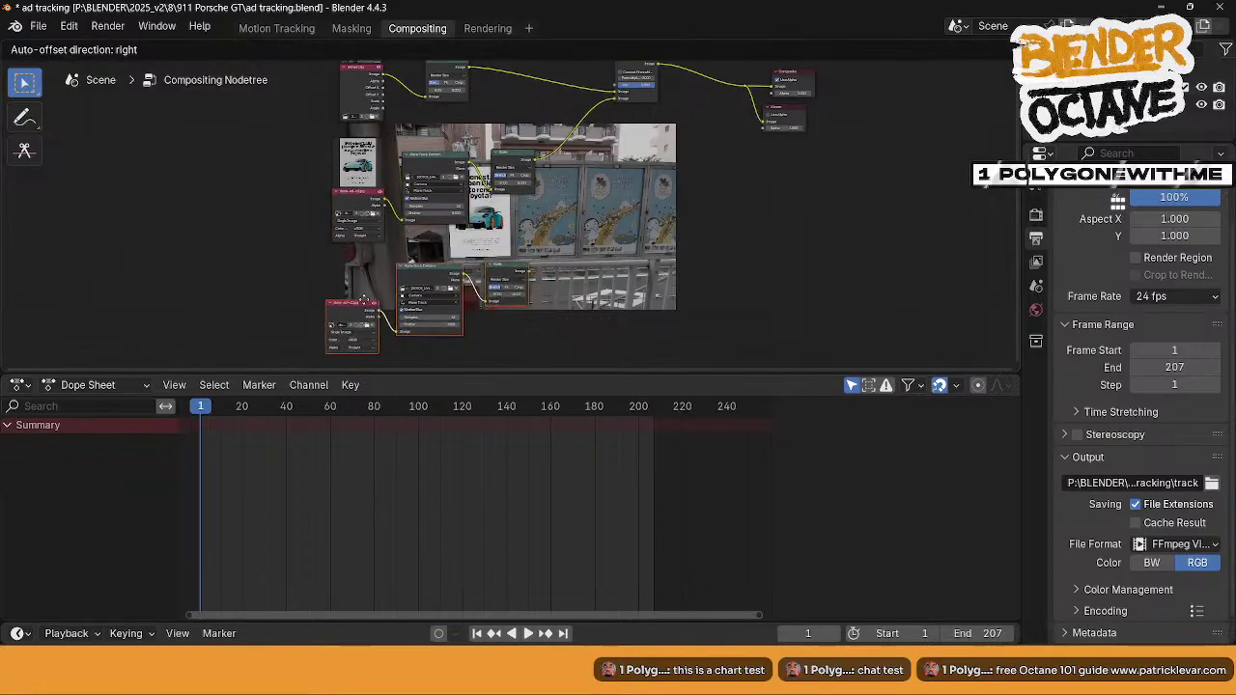
pyautogui.click(363, 289)
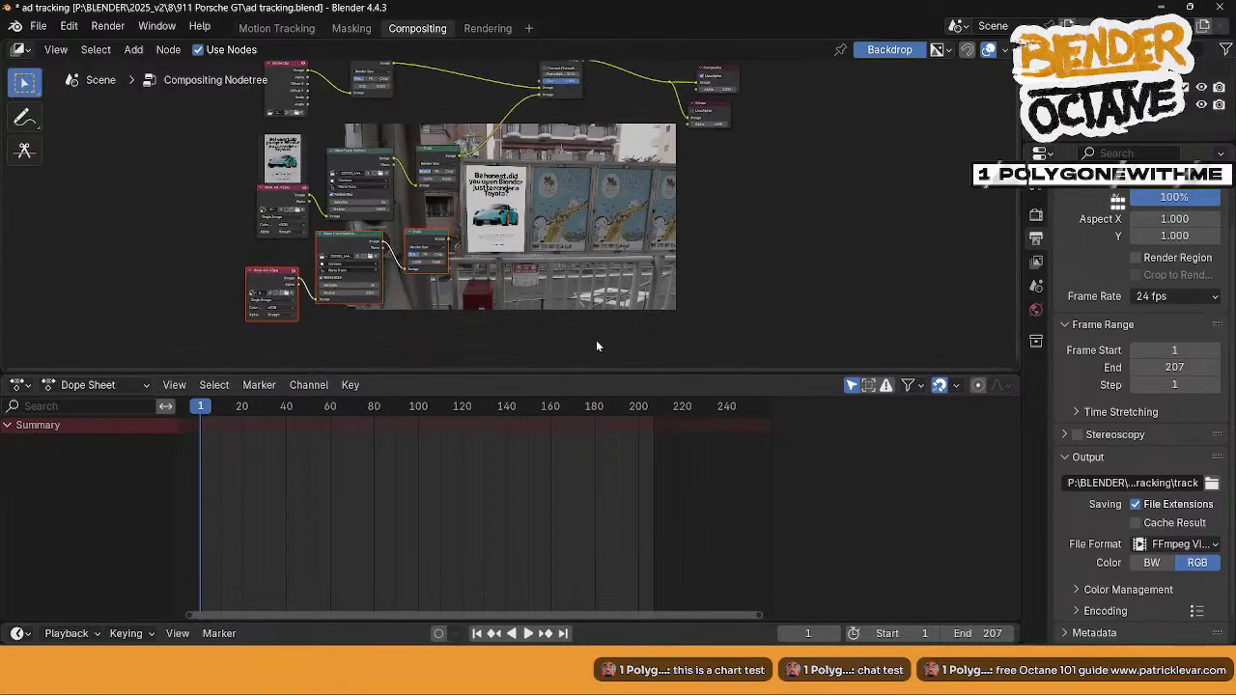
# - Enlarge the compositor area and split it into two node editors stacked one above the other
pyautogui.click(18, 385)
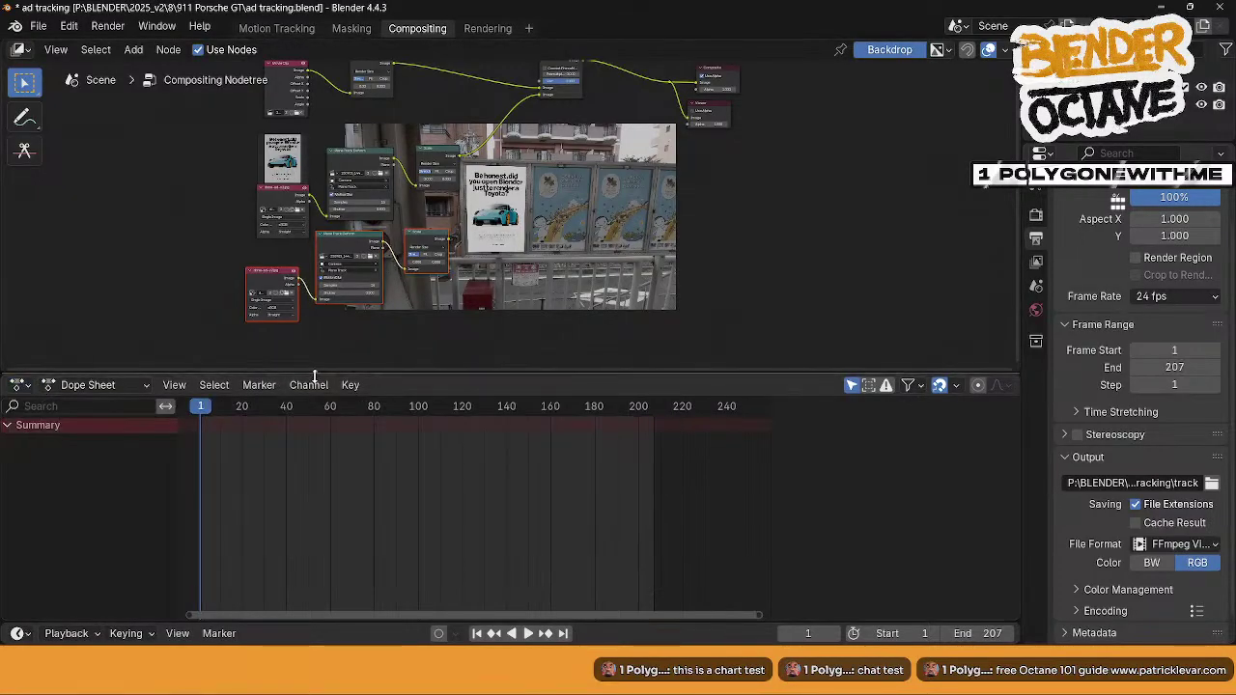
pyautogui.moveTo(314, 375); pyautogui.dragTo(297, 570)
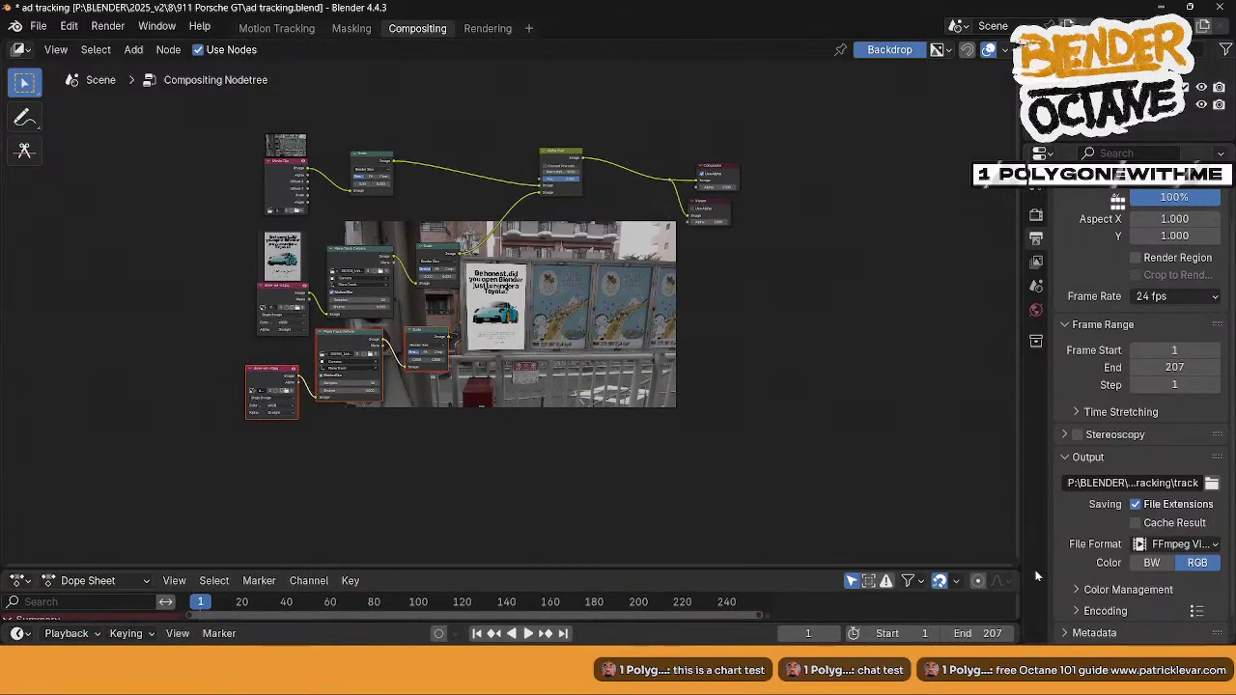
pyautogui.moveTo(1015, 568); pyautogui.dragTo(977, 440)
pyautogui.moveTo(499, 441); pyautogui.dragTo(539, 341)
# - Clear the nodes from the upper editor's view so it serves as a preview of the backdrop image only
pyautogui.moveTo(714, 184); pyautogui.dragTo(710, 251, button='middle')
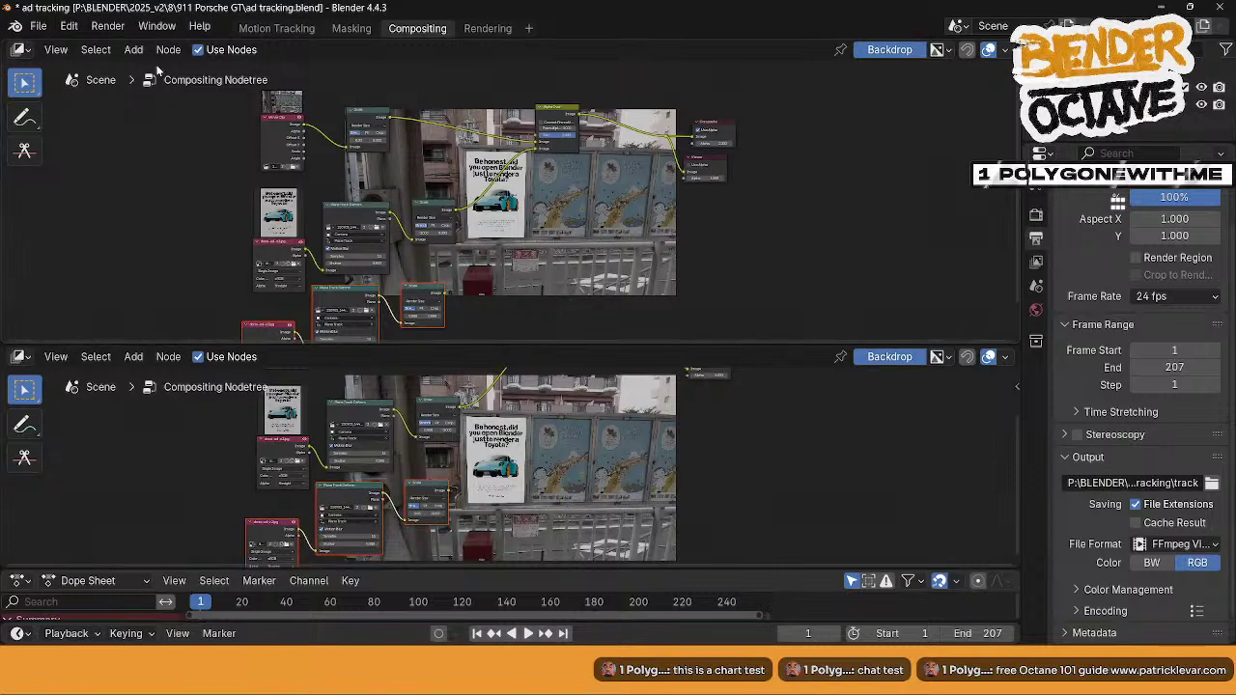
pyautogui.click(198, 50)
pyautogui.click(889, 51)
pyautogui.click(889, 50)
pyautogui.moveTo(749, 229); pyautogui.dragTo(215, 253, button='middle')
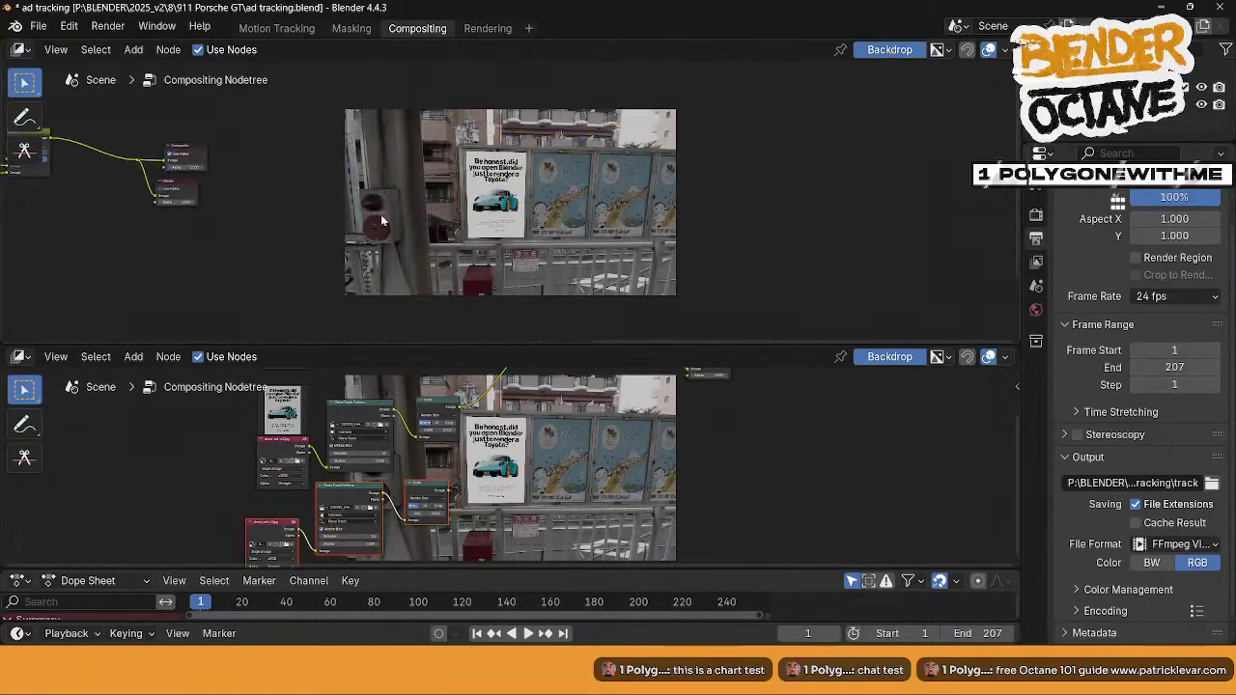
pyautogui.moveTo(381, 220); pyautogui.dragTo(289, 223, button='middle')
pyautogui.scroll(3, 542, 240)
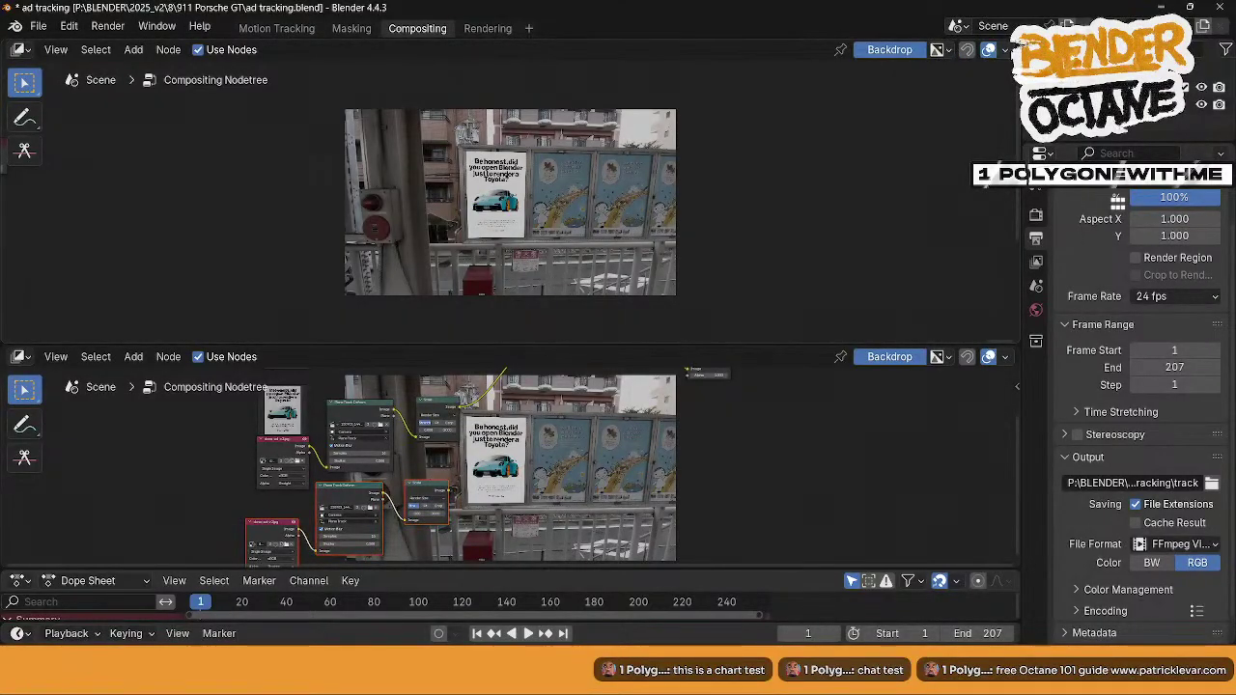
# - Fit the backdrop image to the upper editor and turn off the backdrop in the lower editor
pyautogui.press('n')
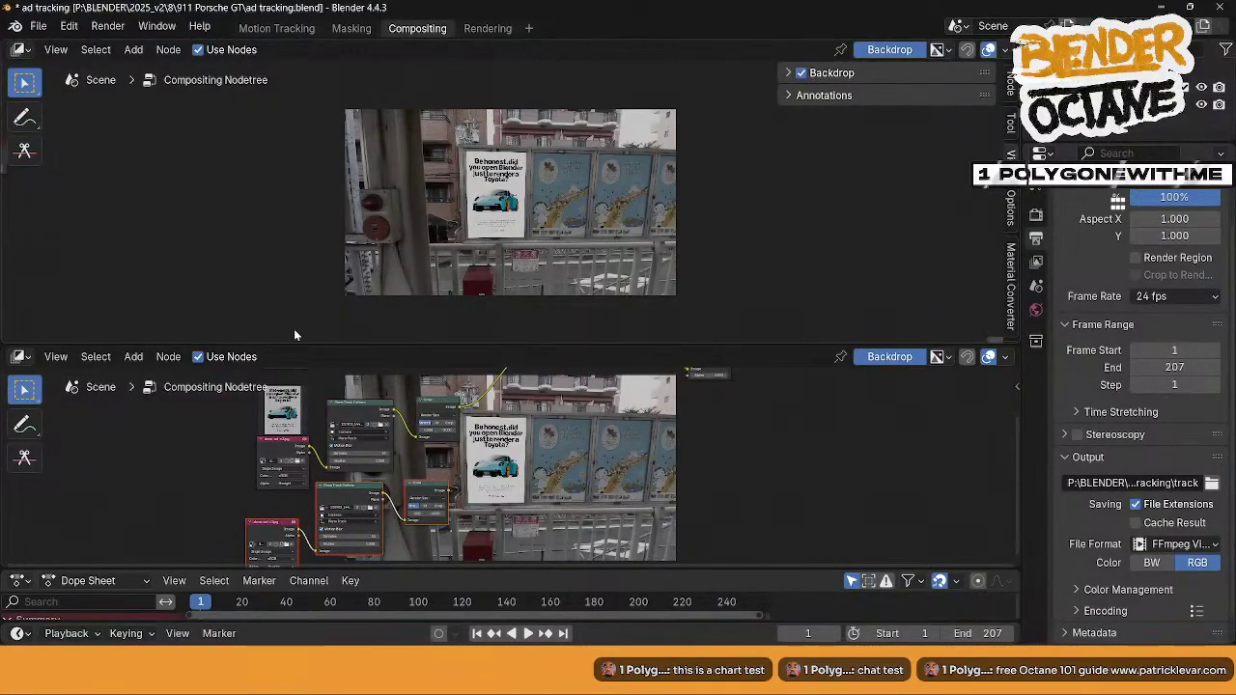
pyautogui.hotkey('alt', 'Home')
pyautogui.moveTo(458, 456); pyautogui.dragTo(540, 439, button='middle')
pyautogui.click(884, 359)
pyautogui.press('Home')
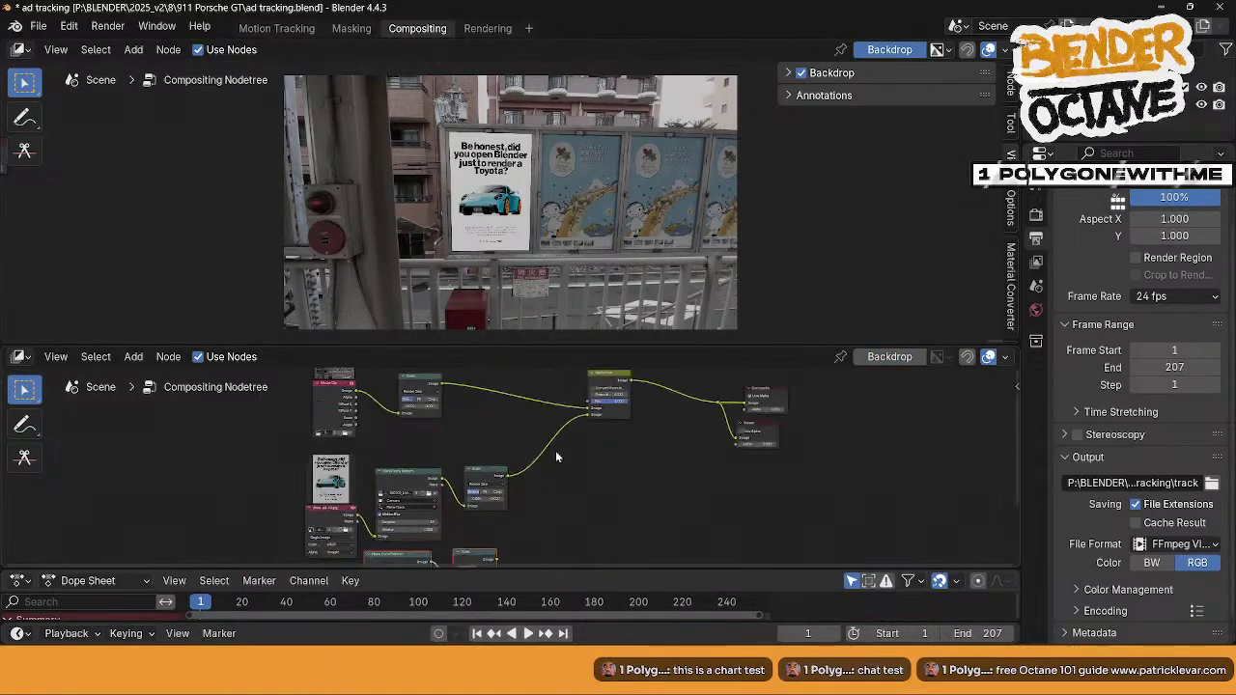
# - Reduce the upper preview's height to give the lower node editor more room
pyautogui.scroll(-2, 555, 451)
pyautogui.moveTo(540, 344); pyautogui.dragTo(541, 313)
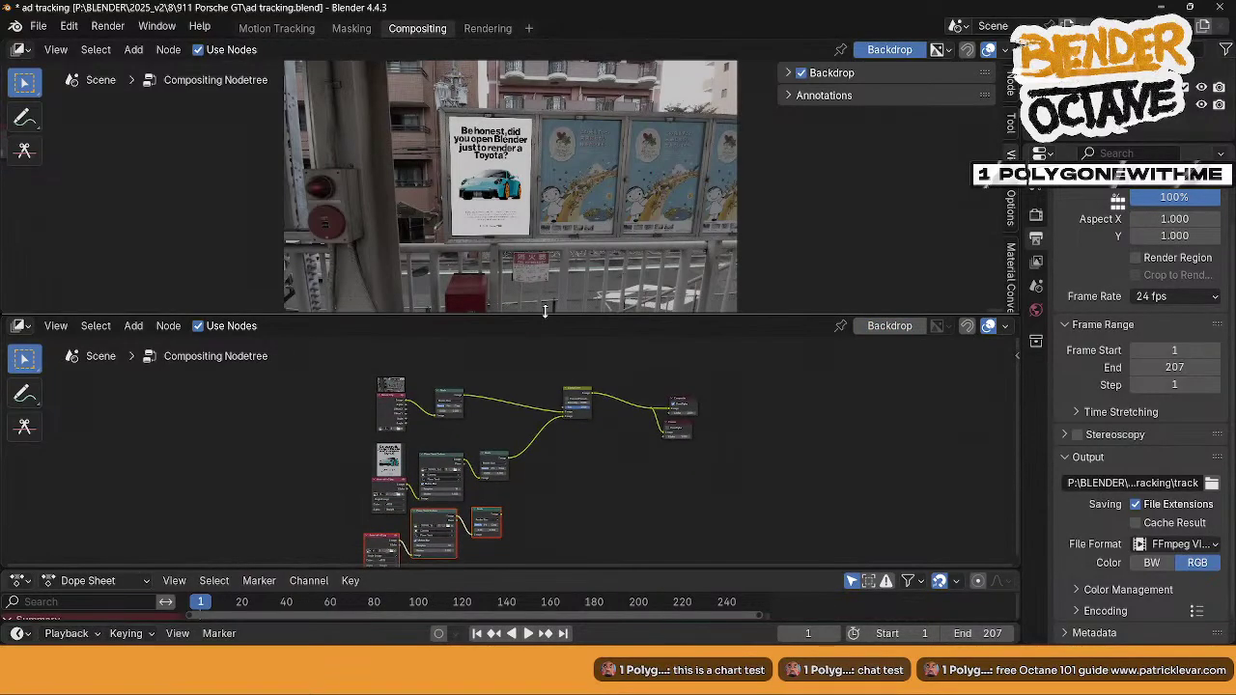
pyautogui.moveTo(551, 506); pyautogui.dragTo(509, 429, button='middle')
pyautogui.scroll(4, 509, 428)
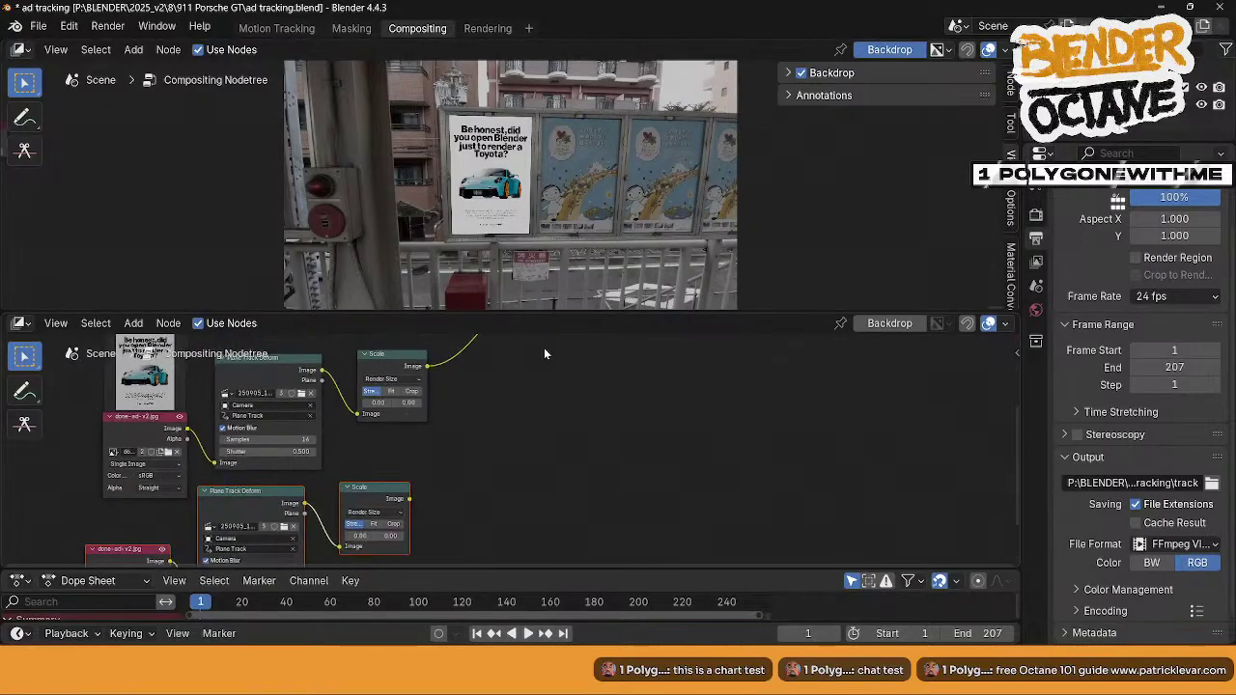
pyautogui.moveTo(555, 312); pyautogui.dragTo(556, 233)
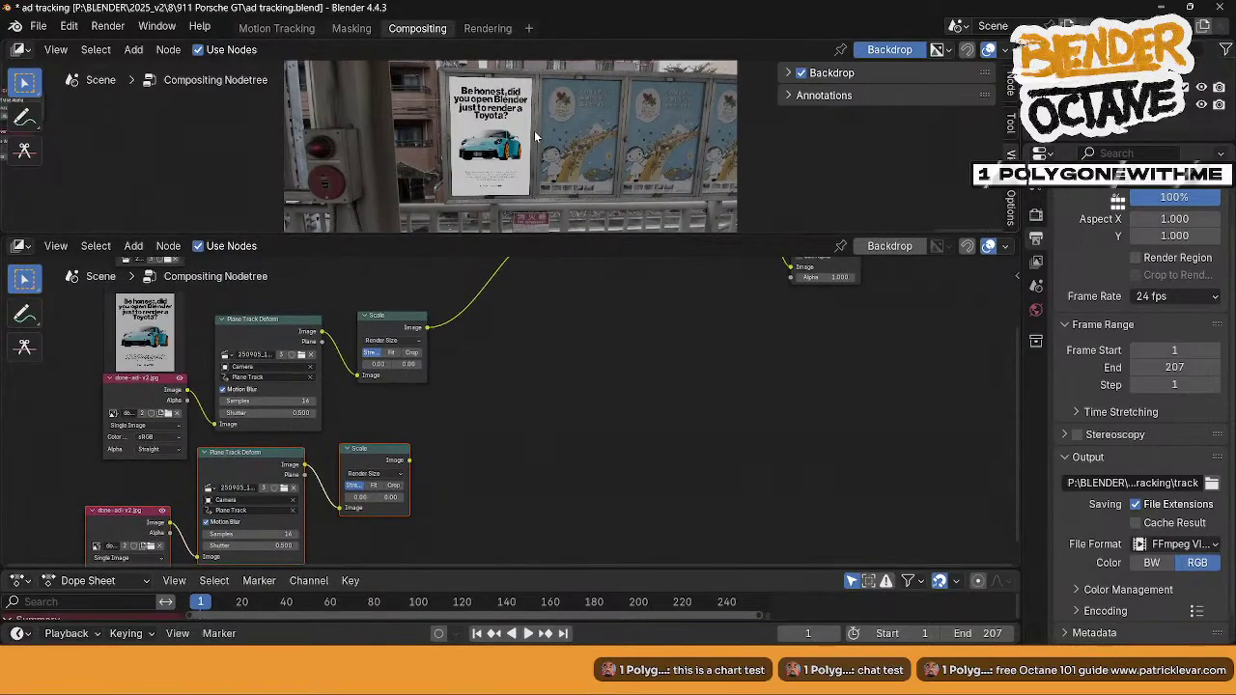
# - Advance to frame 2, select the Viewer node and refit the backdrop to the smaller preview area
pyautogui.press('Right')
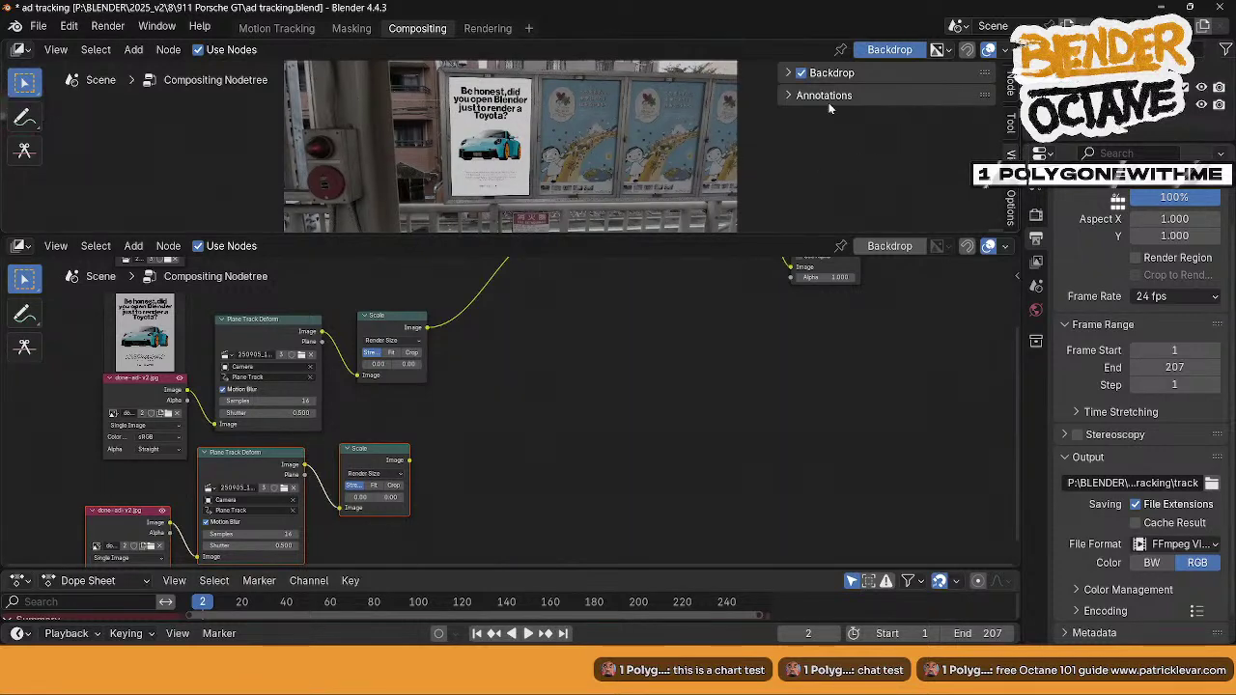
pyautogui.moveTo(857, 333); pyautogui.dragTo(647, 476, button='middle')
pyautogui.click(632, 389)
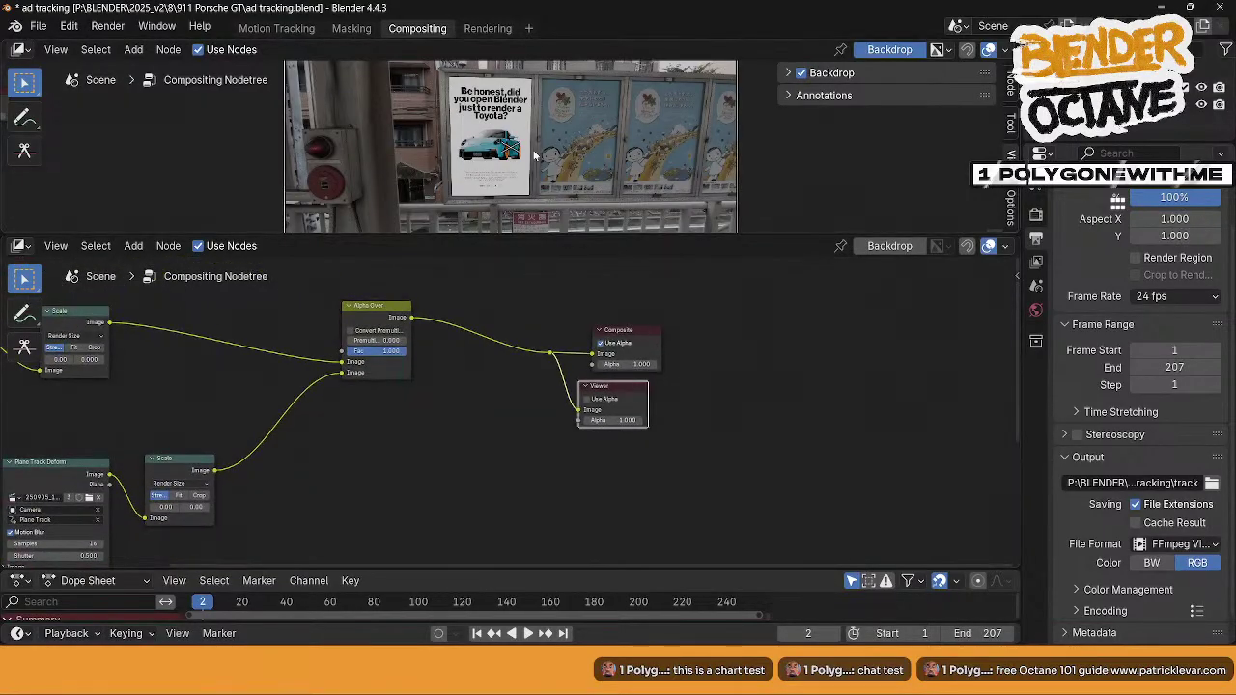
pyautogui.click(1010, 85)
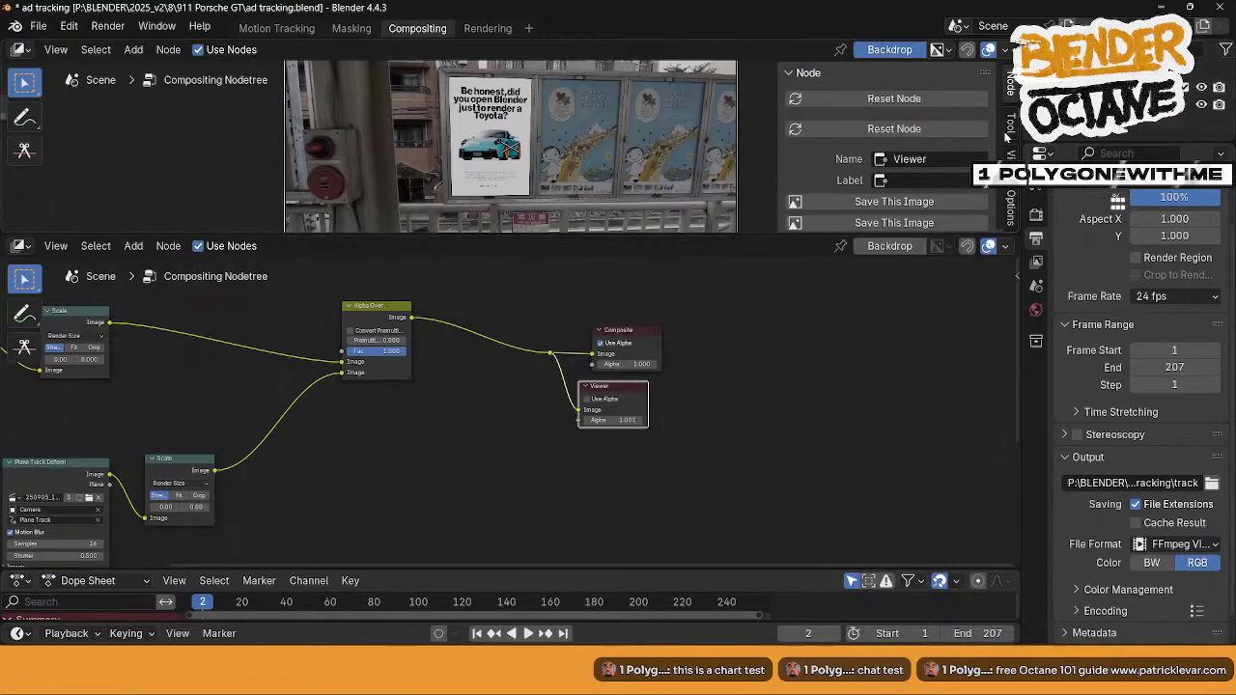
pyautogui.click(1011, 156)
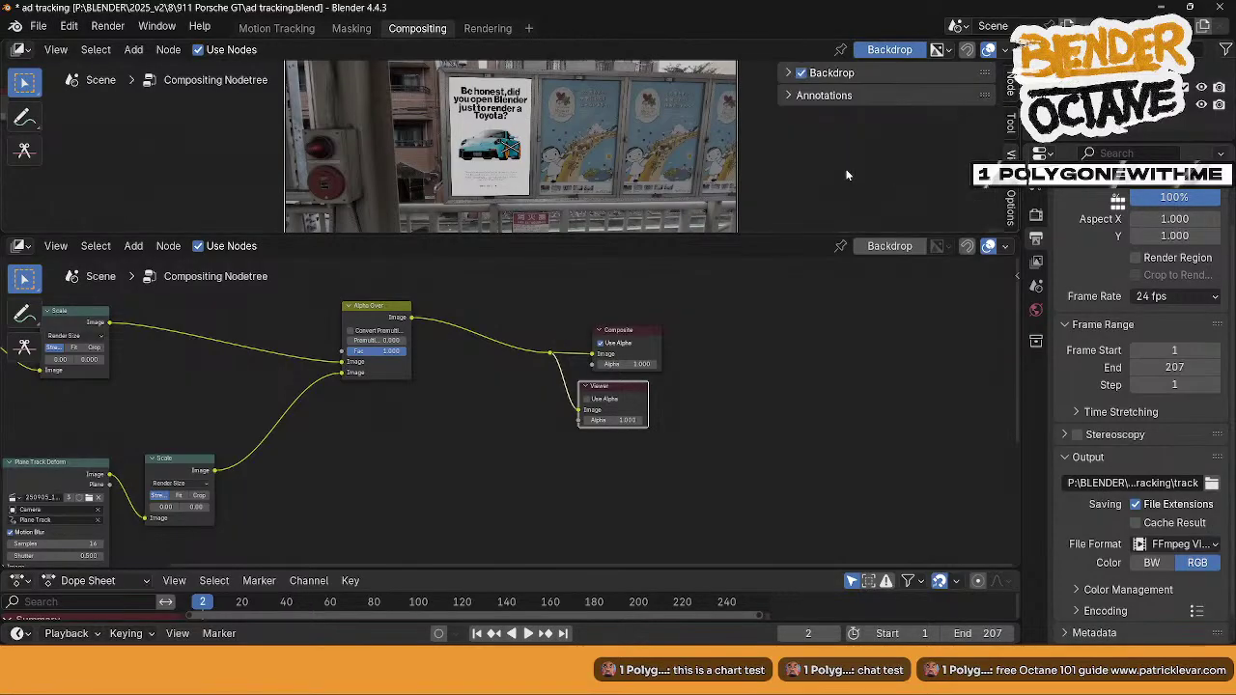
pyautogui.click(789, 74)
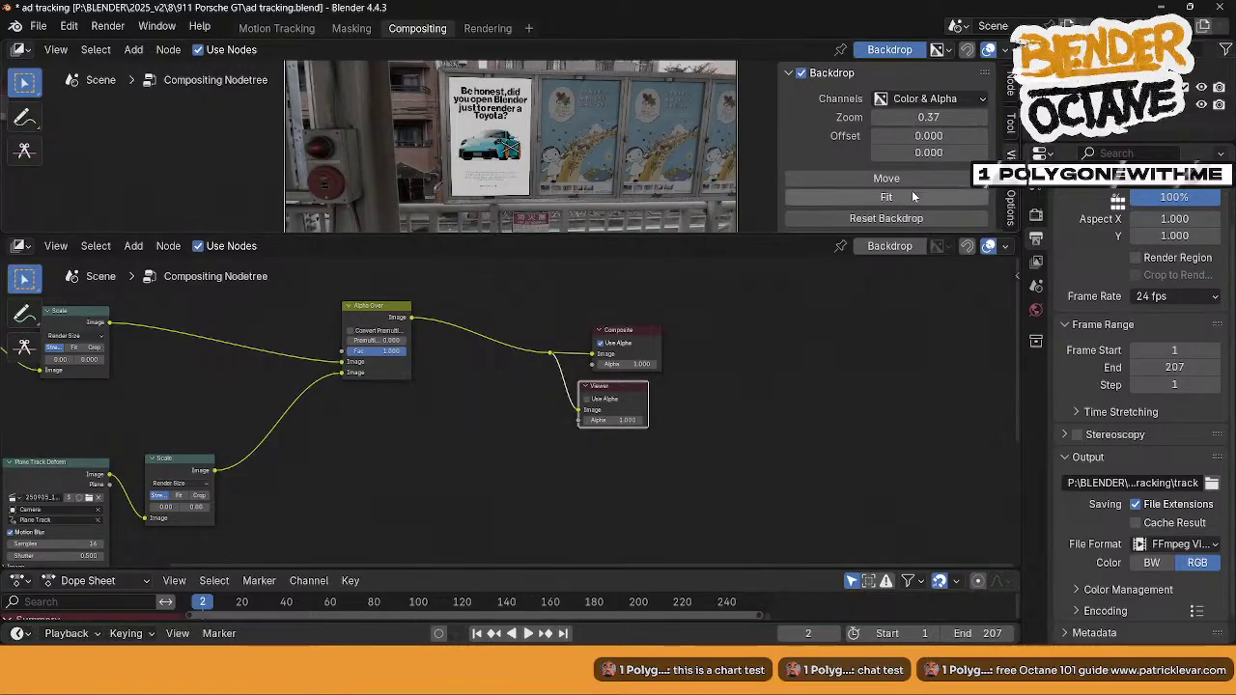
pyautogui.click(889, 197)
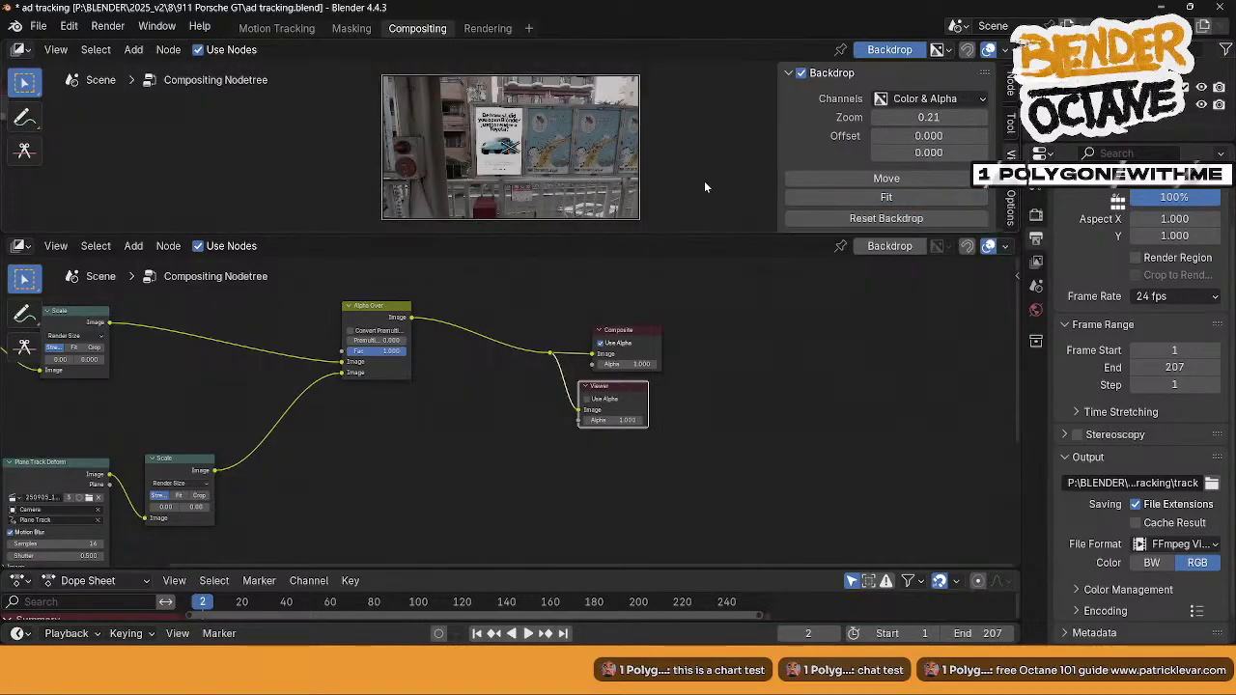
# - Reposition the Viewer node beneath the Composite node and enable its Use Alpha option
pyautogui.click(476, 415)
pyautogui.moveTo(421, 439); pyautogui.dragTo(595, 415, button='middle')
pyautogui.scroll(3, 560, 437)
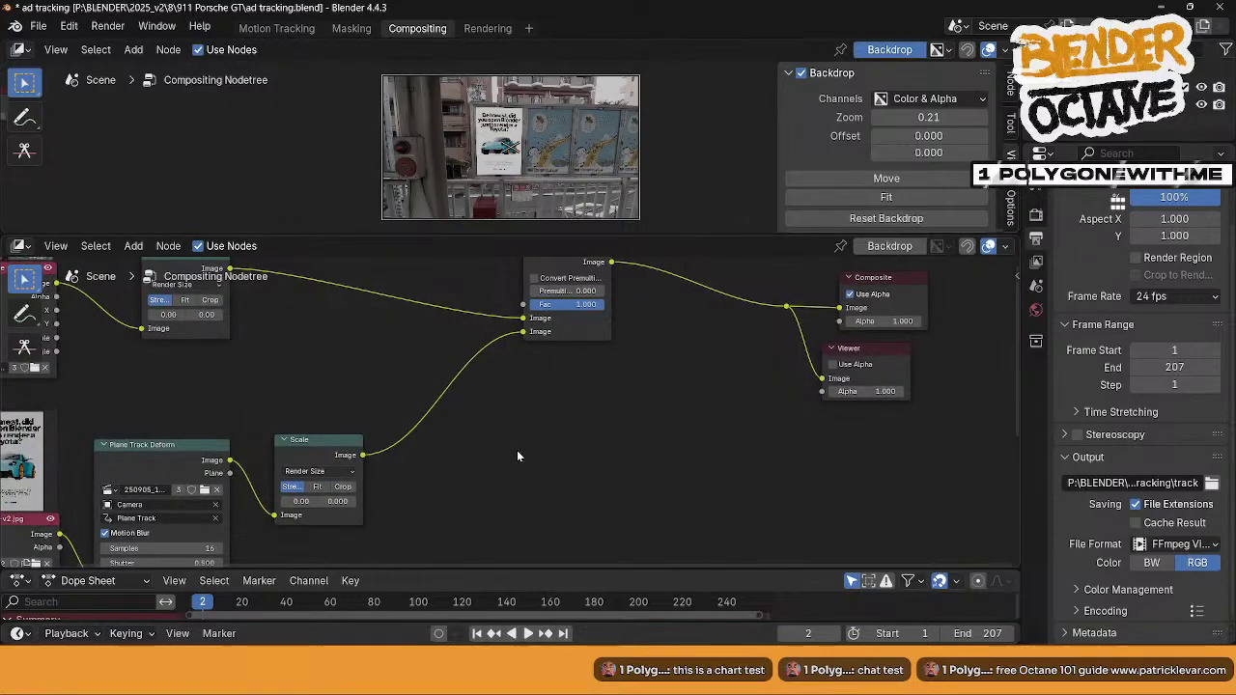
pyautogui.moveTo(841, 346); pyautogui.dragTo(871, 353)
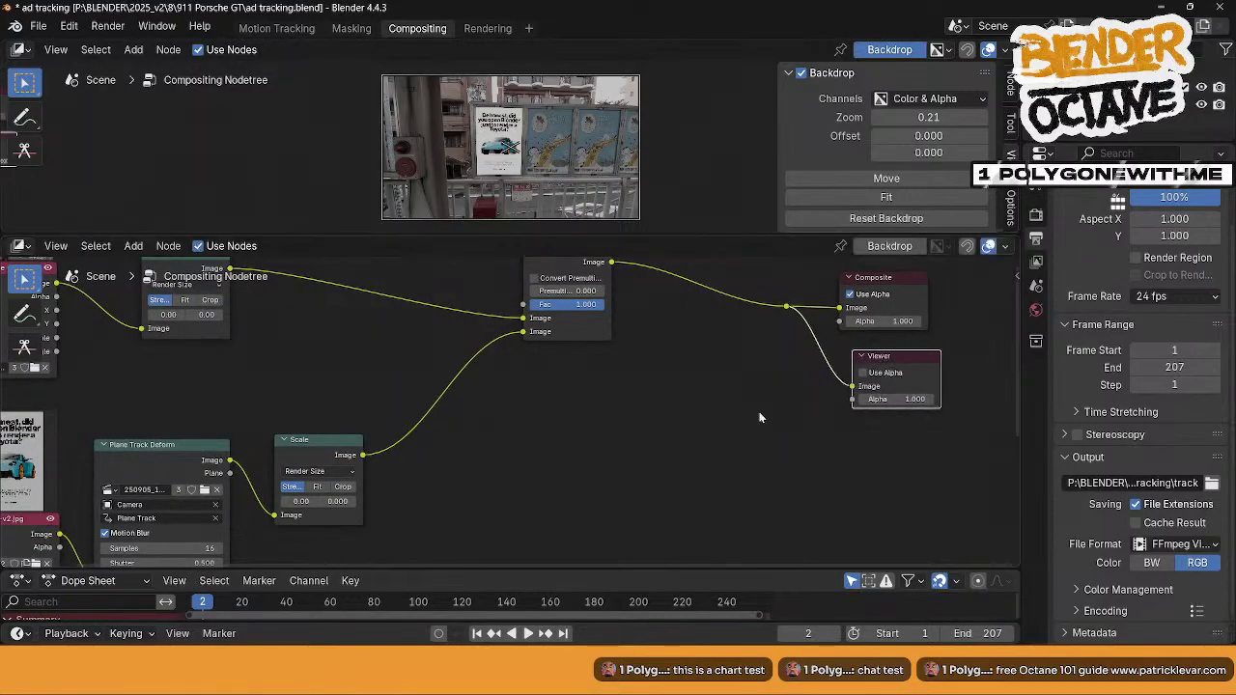
pyautogui.moveTo(663, 449); pyautogui.dragTo(653, 471, button='middle')
pyautogui.moveTo(487, 484); pyautogui.dragTo(402, 488, button='middle')
pyautogui.scroll(-3, 483, 483)
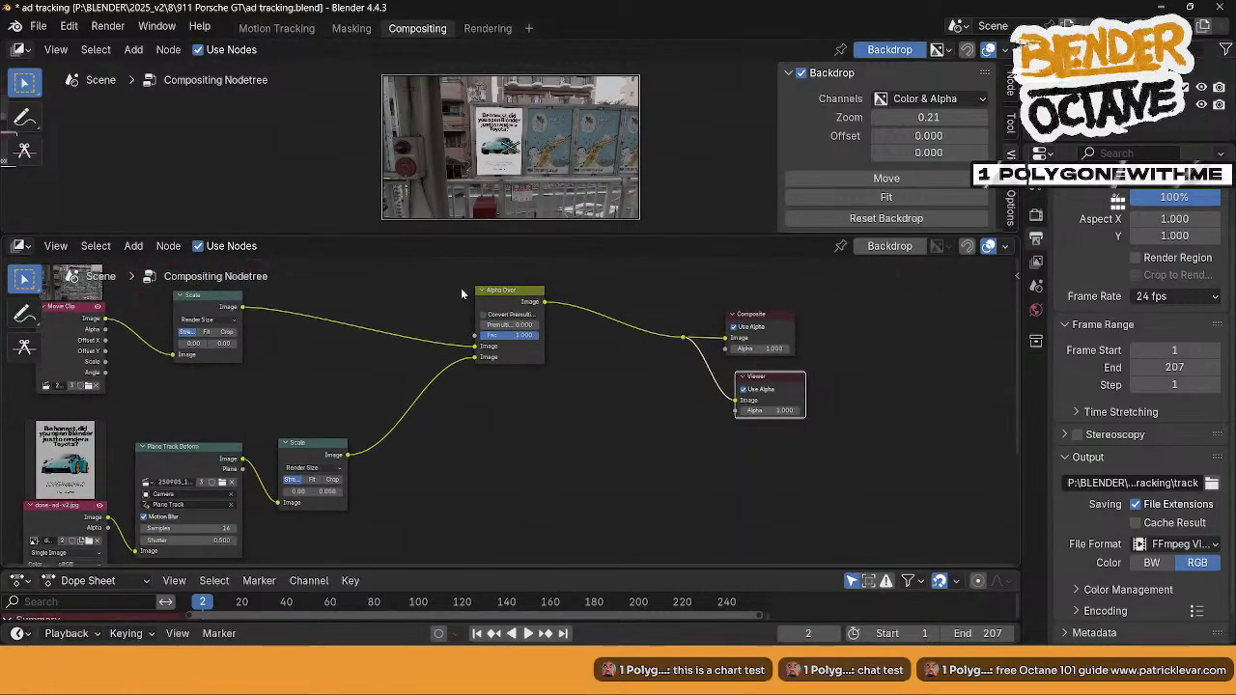
# - Insert an Alpha Over copy before the outputs, with the first Alpha Over in its lower Image input and the duplicated Scale in its upper one
pyautogui.click(496, 295)
pyautogui.hotkey('shift', 'd')
pyautogui.click(610, 328)
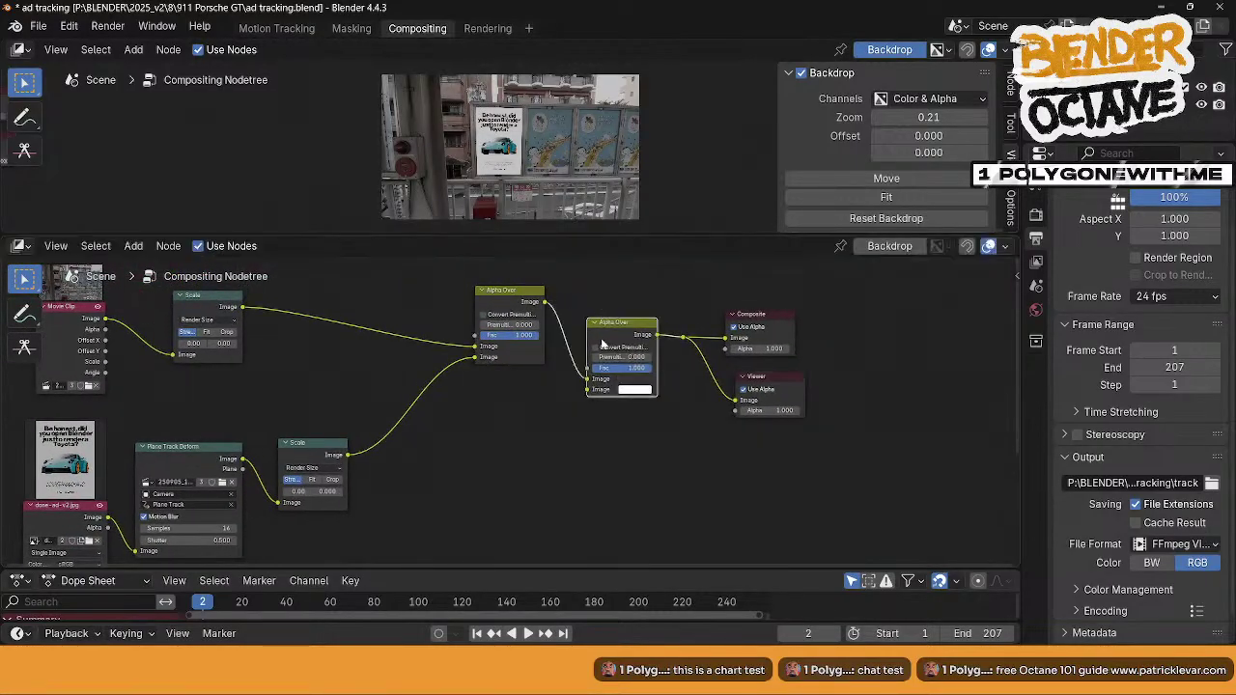
pyautogui.moveTo(551, 417); pyautogui.dragTo(537, 362, button='middle')
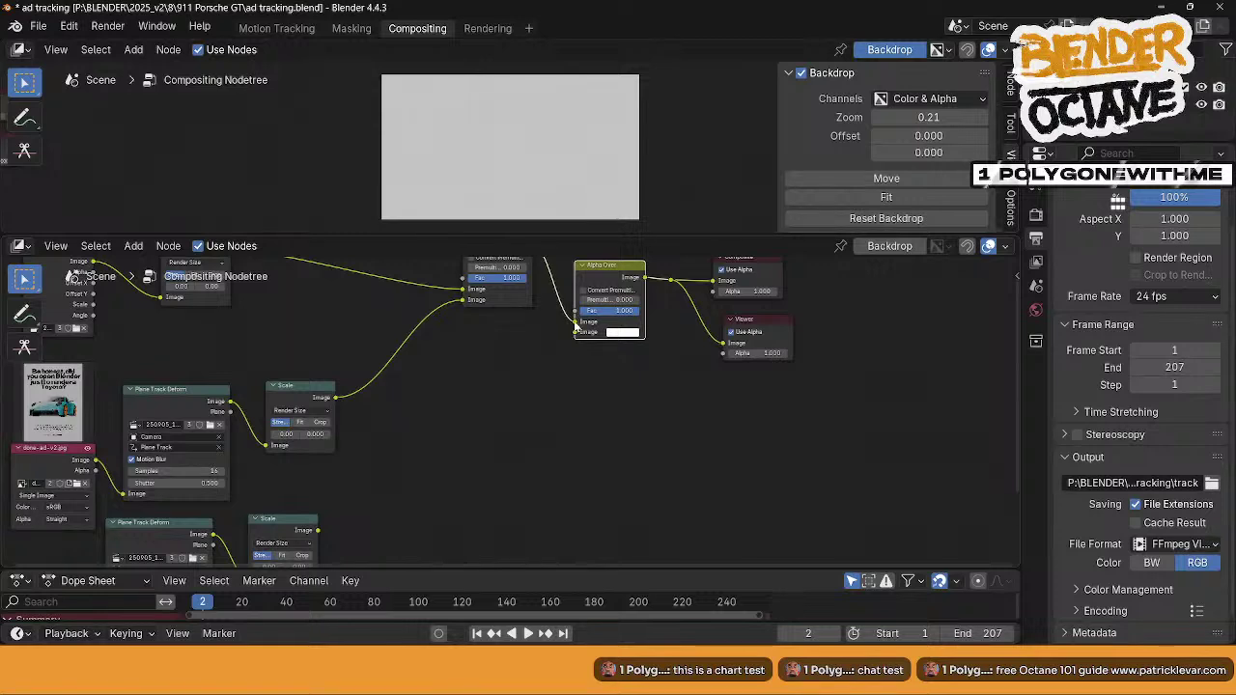
pyautogui.moveTo(574, 324); pyautogui.dragTo(575, 333)
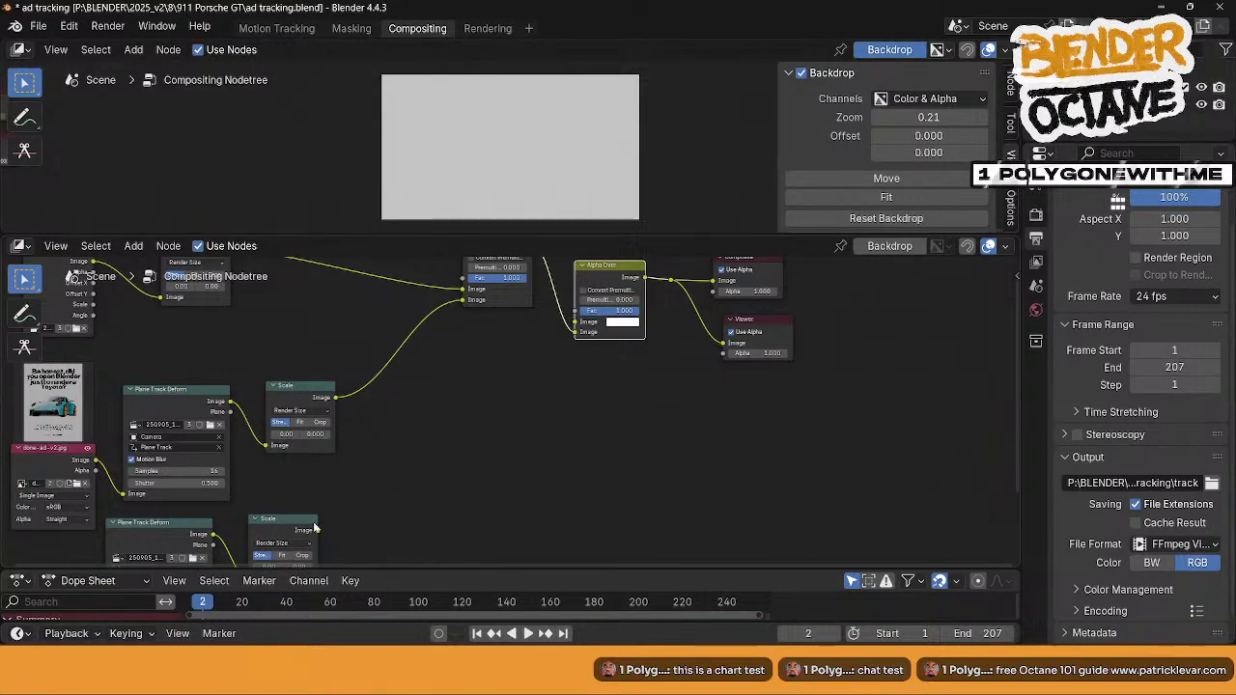
pyautogui.moveTo(319, 532); pyautogui.dragTo(575, 322)
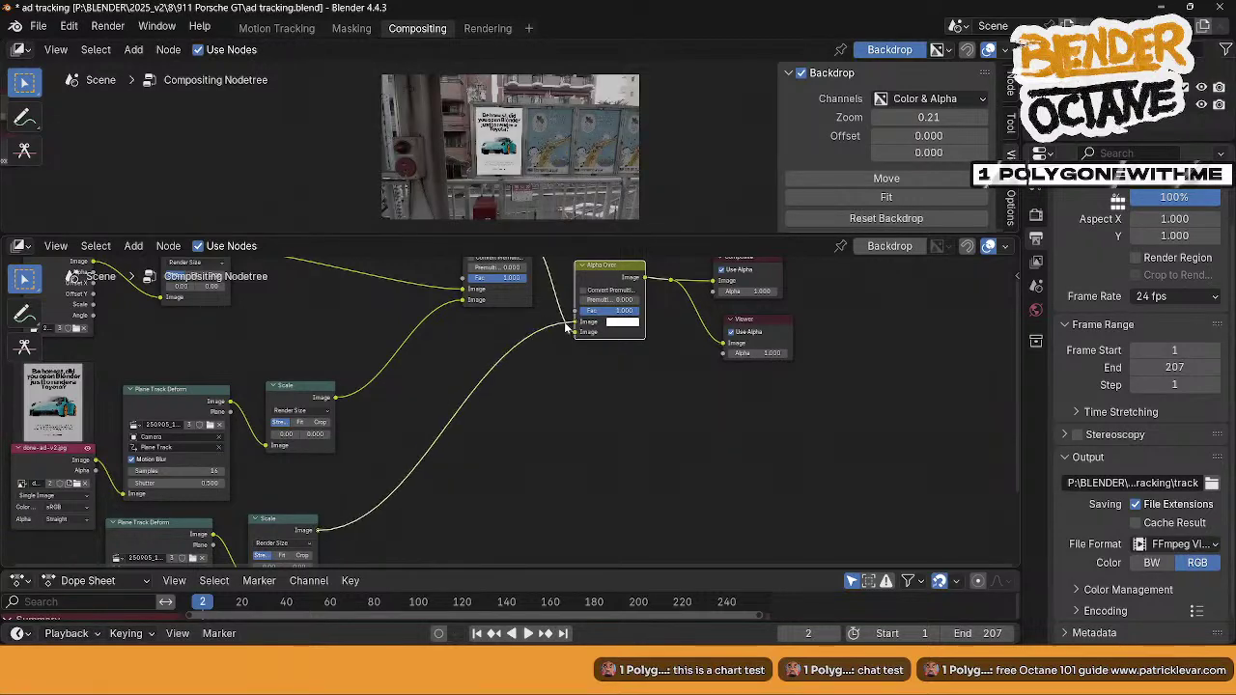
# - Move the duplicated ad image, Plane Track Deform and Scale nodes further down, clear of the original ad branch
pyautogui.moveTo(516, 419); pyautogui.dragTo(572, 357, button='middle')
pyautogui.moveTo(491, 437); pyautogui.dragTo(547, 379, button='middle')
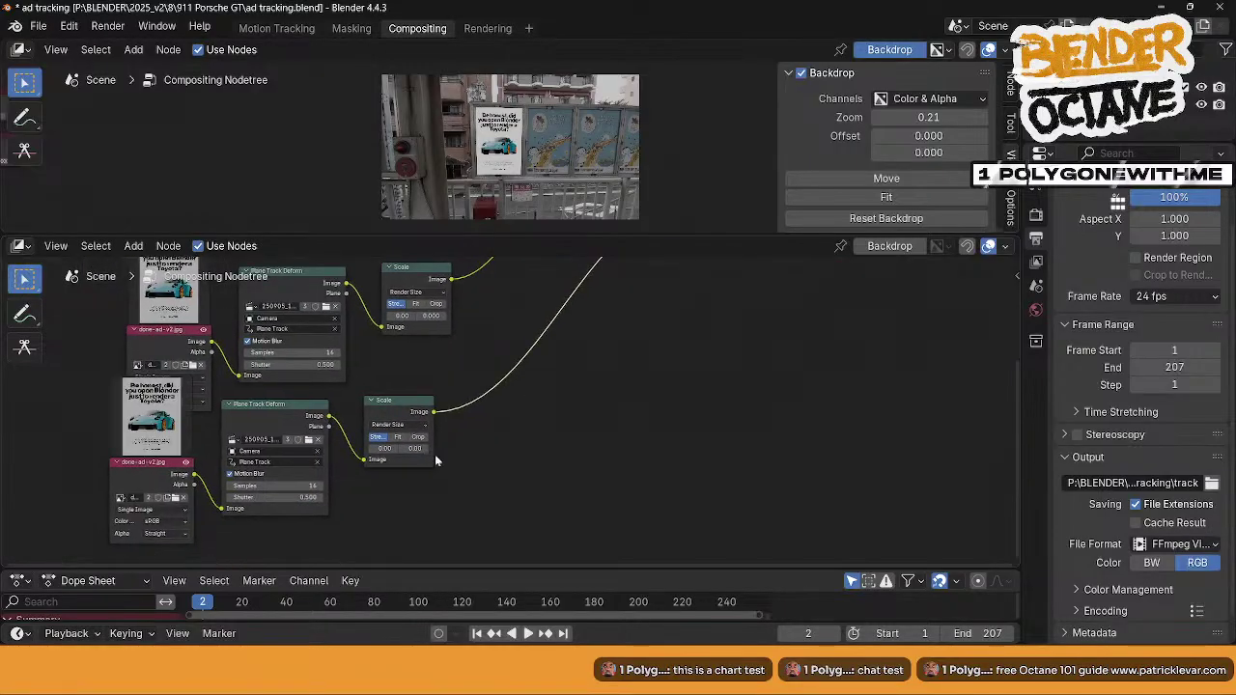
pyautogui.scroll(3, 435, 453)
pyautogui.moveTo(471, 442); pyautogui.dragTo(564, 348, button='middle')
pyautogui.moveTo(148, 396); pyautogui.dragTo(149, 475)
pyautogui.moveTo(523, 383); pyautogui.dragTo(497, 456, button='middle')
pyautogui.moveTo(286, 411); pyautogui.dragTo(306, 470)
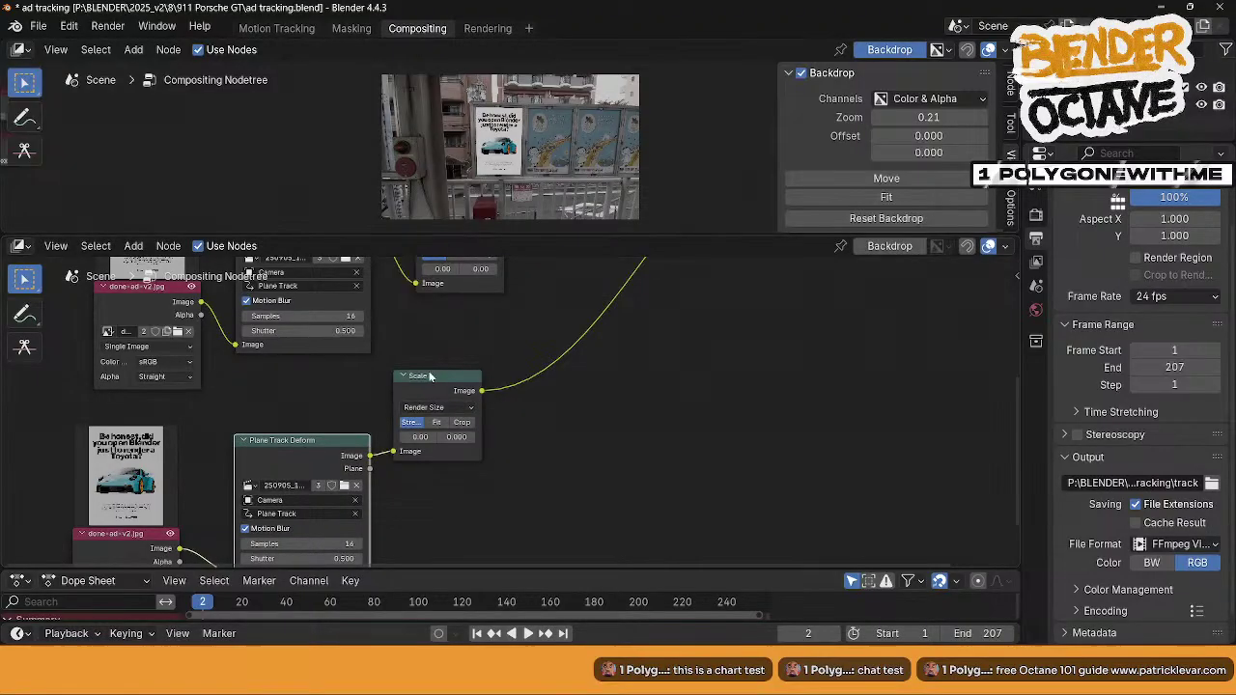
pyautogui.moveTo(432, 376); pyautogui.dragTo(443, 467)
pyautogui.moveTo(445, 453); pyautogui.dragTo(483, 339, button='middle')
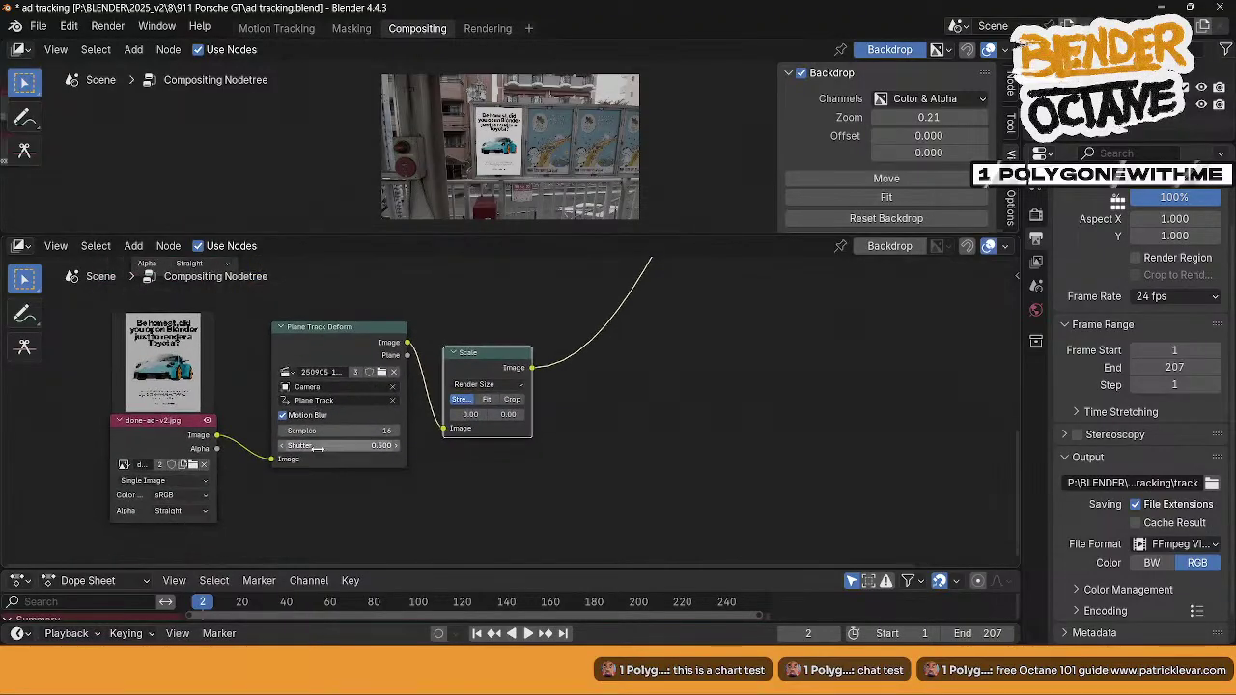
# - Assign Plane Track.001 to the duplicated Plane Track Deform node
pyautogui.click(342, 401)
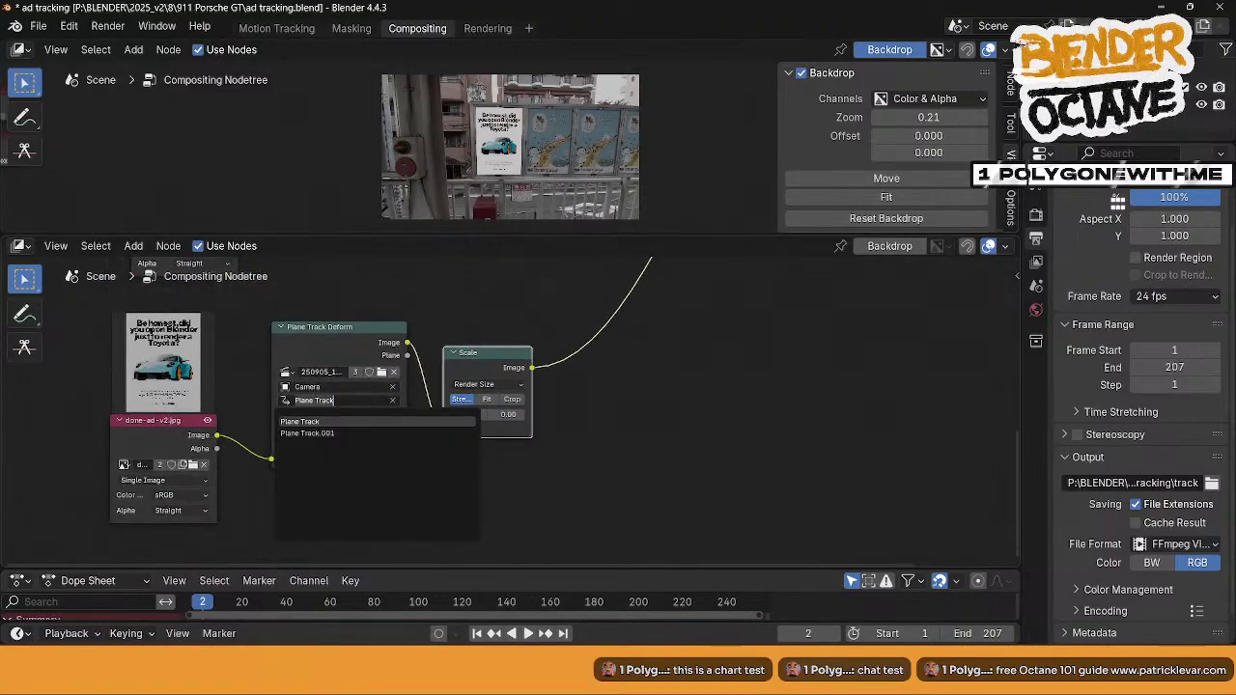
pyautogui.click(307, 432)
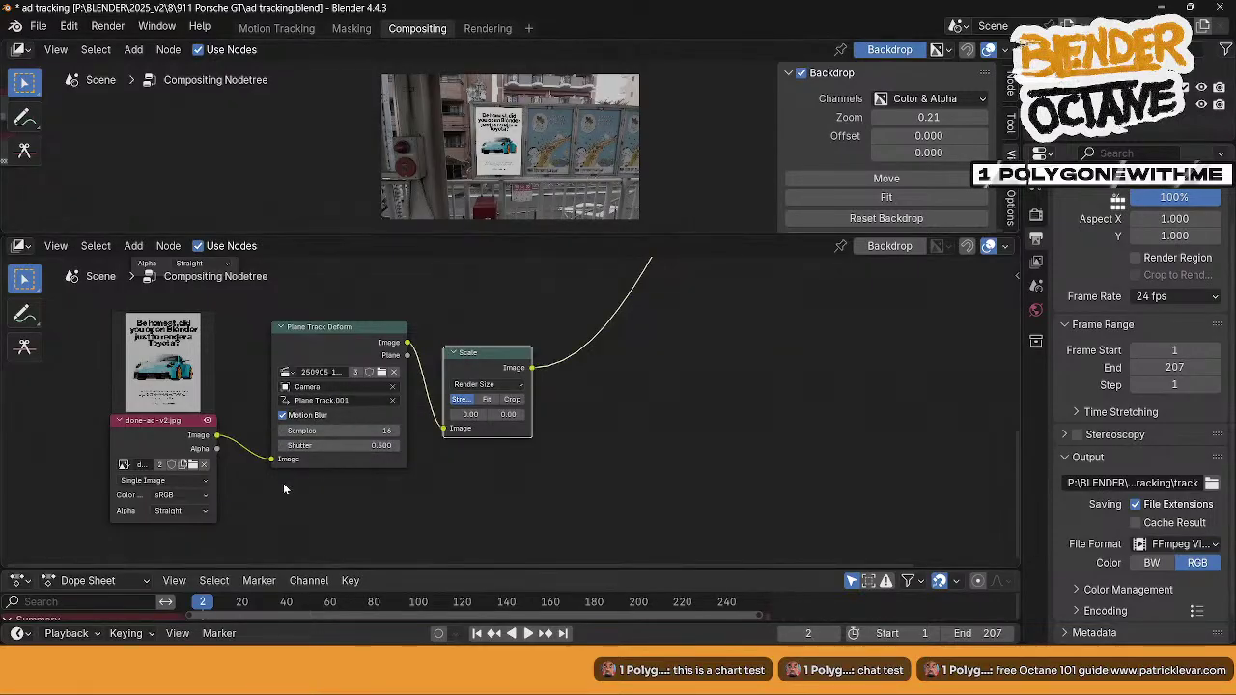
pyautogui.click(367, 386)
pyautogui.click(318, 295)
# - Swap the second Alpha Over's inputs, with the first Alpha Over in the upper Image input and the duplicated Scale in the lower one
pyautogui.moveTo(604, 384); pyautogui.dragTo(396, 605, button='middle')
pyautogui.moveTo(645, 268); pyautogui.dragTo(479, 434, button='middle')
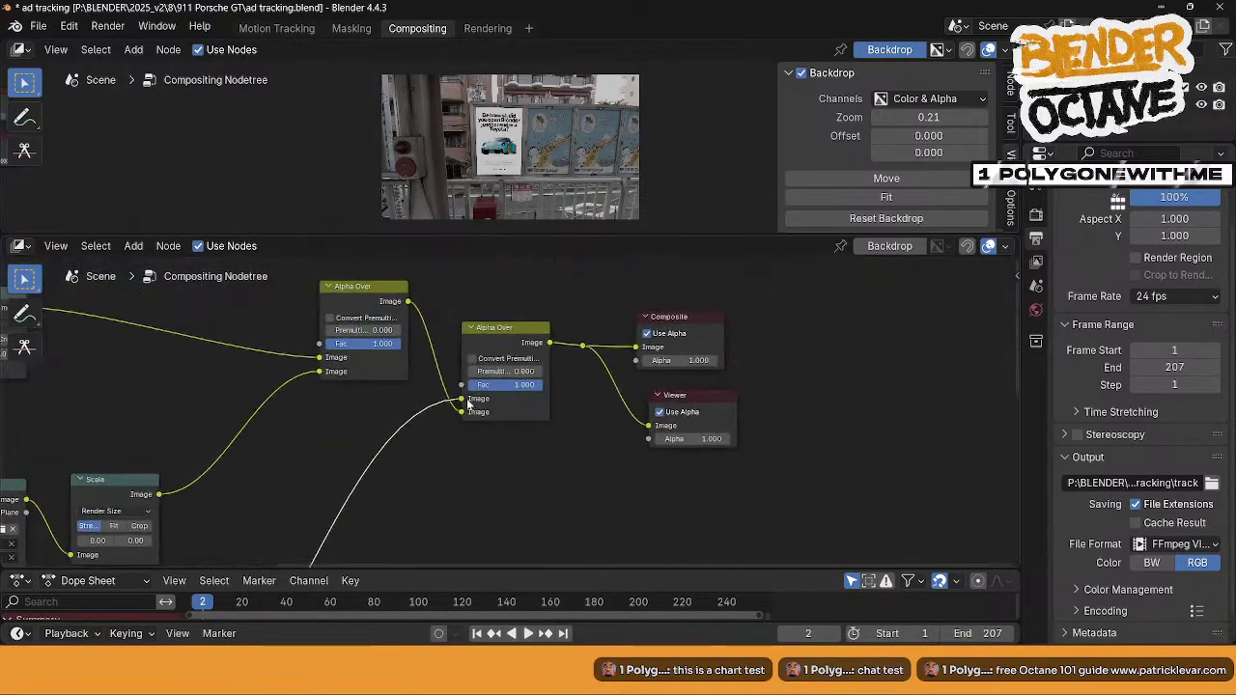
pyautogui.moveTo(461, 400)
pyautogui.mouseDown()
pyautogui.moveTo(476, 452)
pyautogui.moveTo(462, 413)
pyautogui.mouseUp()
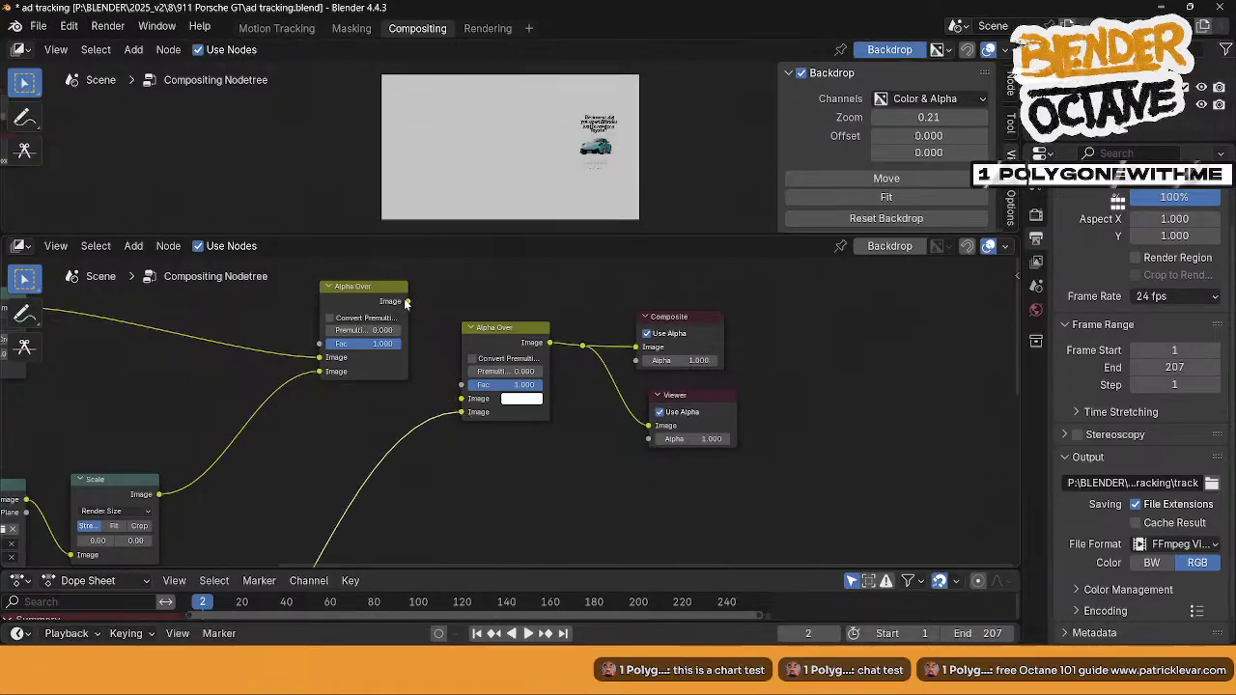
pyautogui.moveTo(407, 302); pyautogui.dragTo(462, 399)
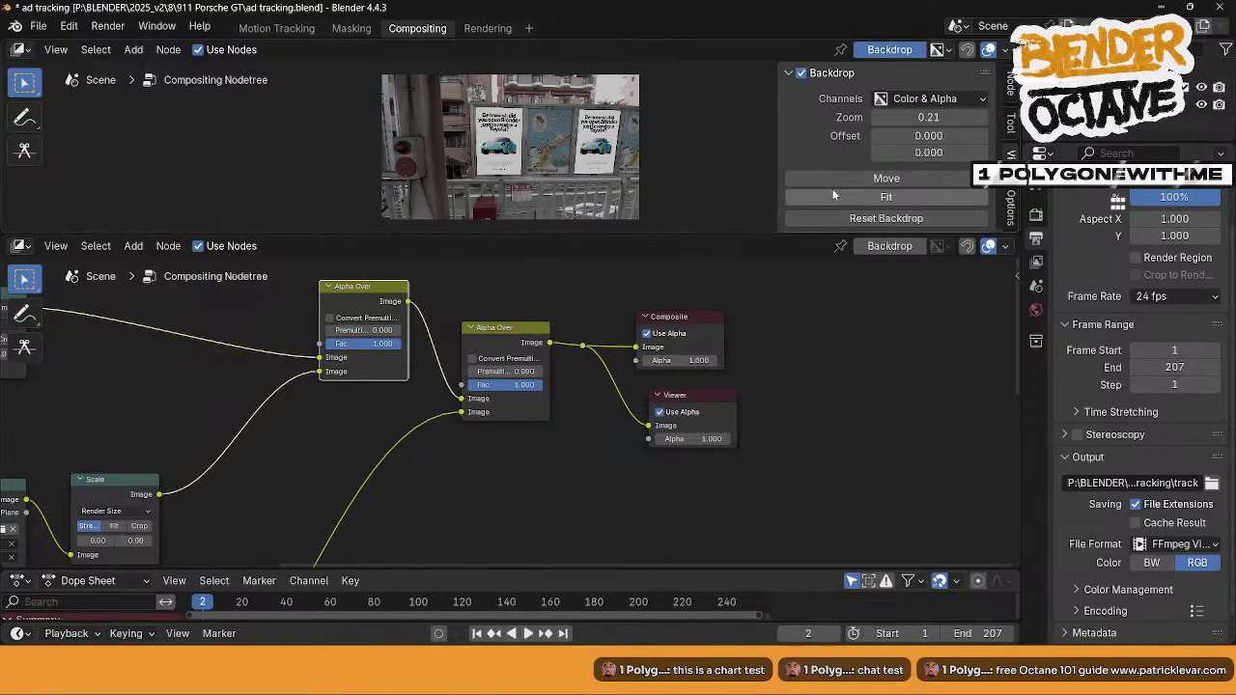
# - Enlarge the composited preview by setting the backdrop zoom to 0.40
pyautogui.click(509, 142)
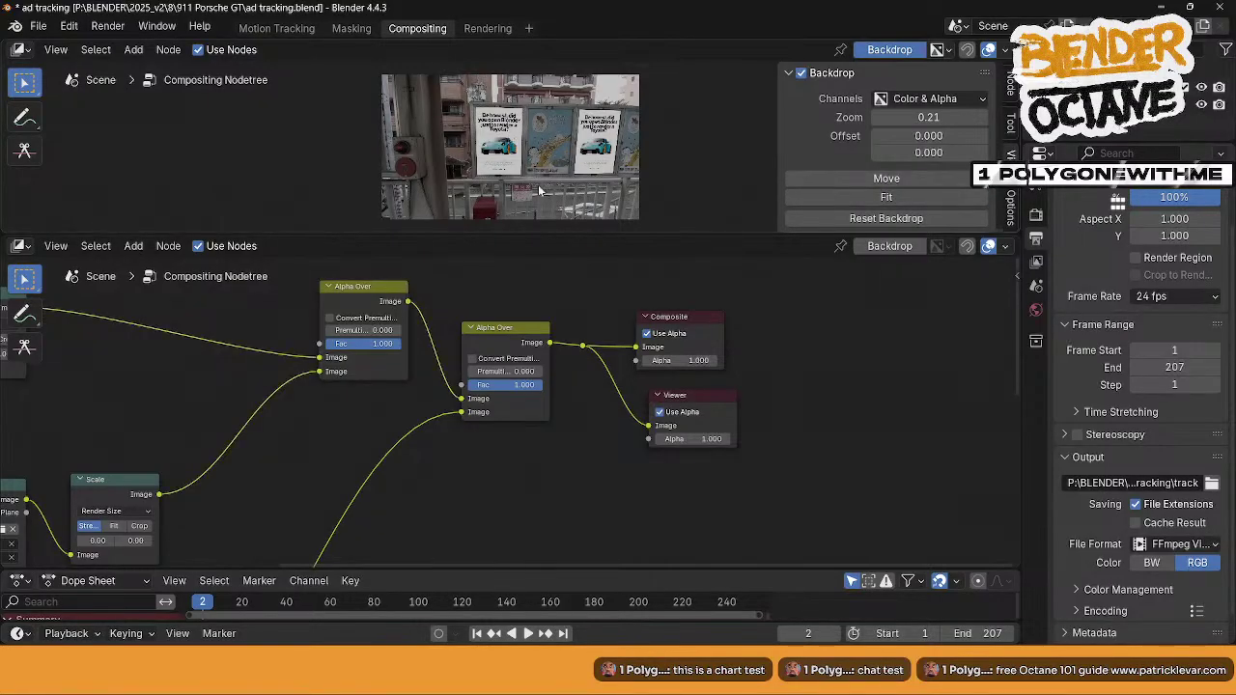
pyautogui.scroll(-2, 512, 155)
pyautogui.scroll(-2, 515, 156)
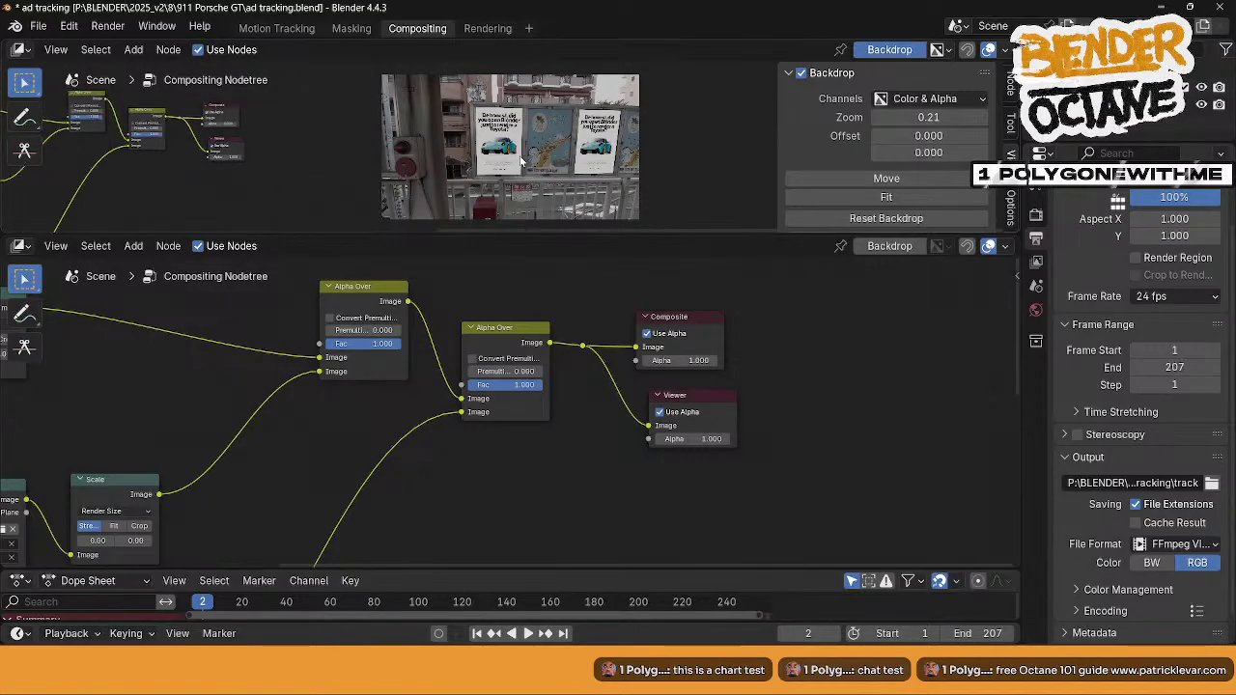
pyautogui.scroll(3, 537, 165)
pyautogui.scroll(2, 537, 165)
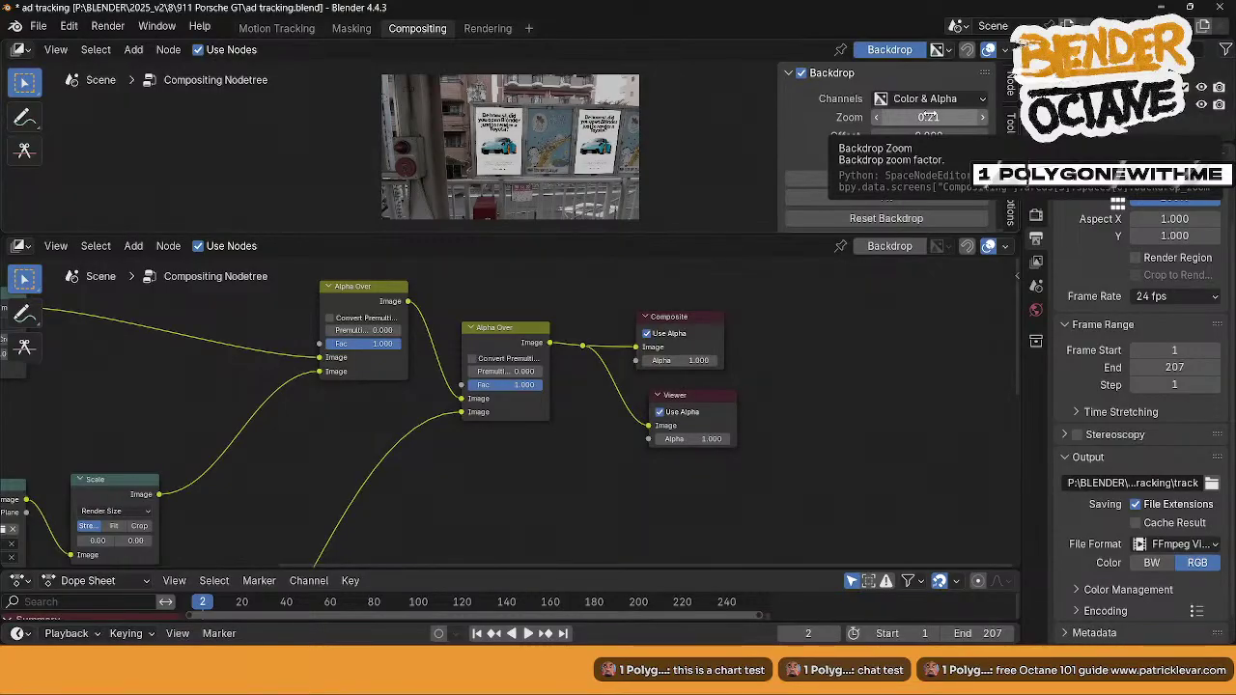
pyautogui.moveTo(928, 117); pyautogui.dragTo(955, 117)
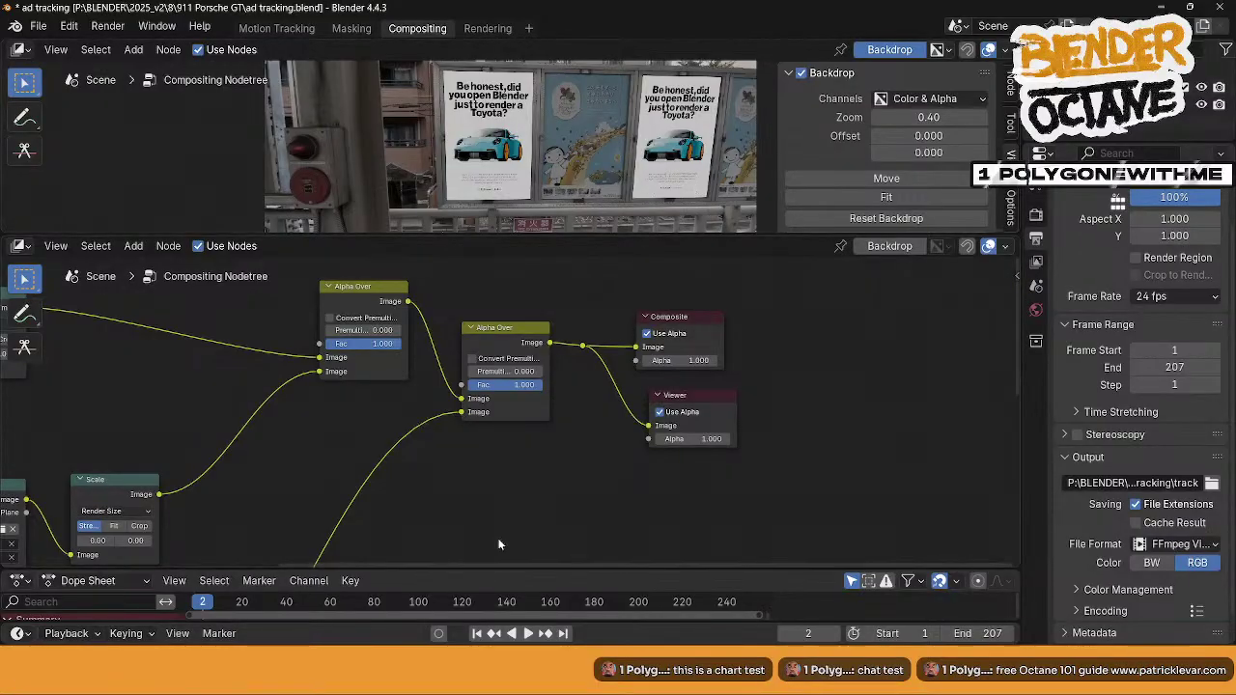
# - Save the blend file with both ad branches composited over the footage
pyautogui.scroll(-3, 501, 476)
pyautogui.moveTo(501, 476); pyautogui.dragTo(475, 496, button='middle')
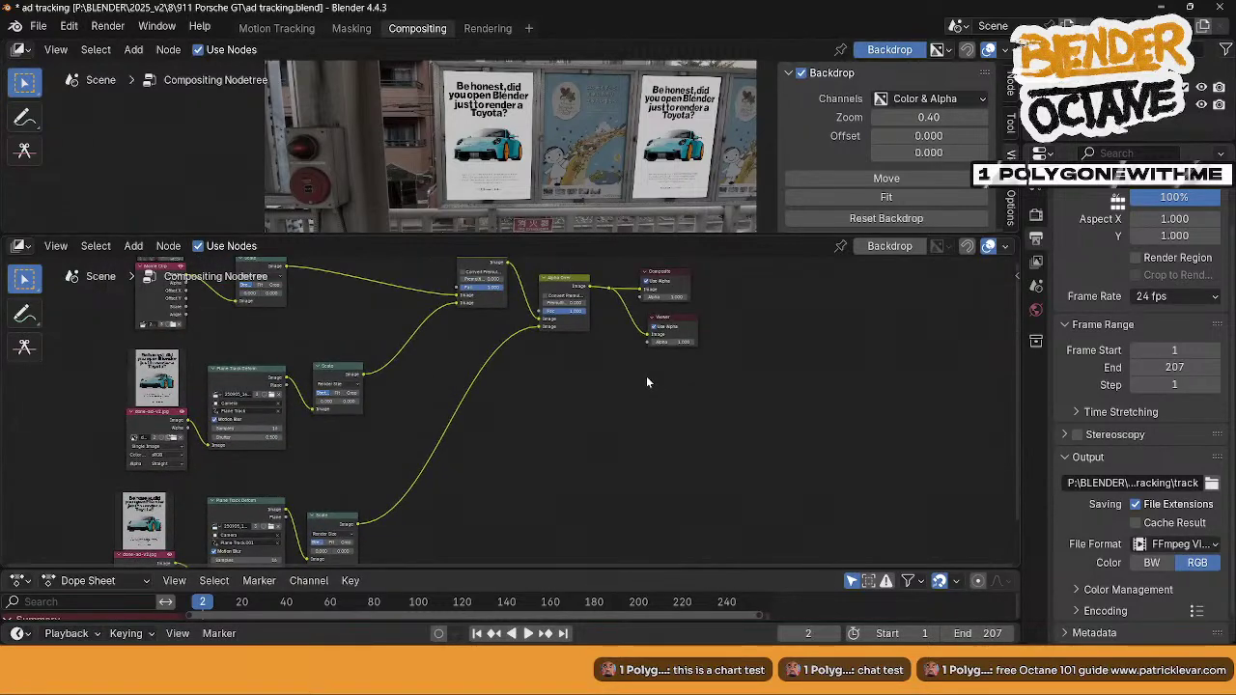
pyautogui.hotkey('ctrl', 's')
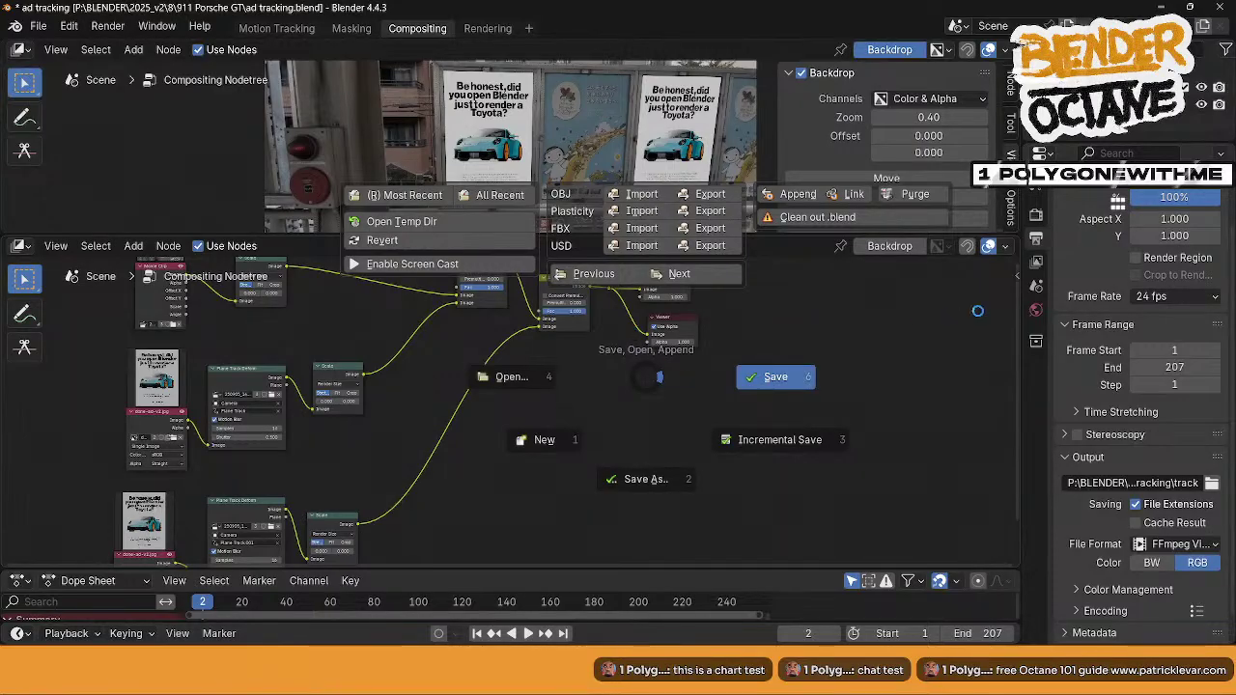
# - Review the node tree from the duplicated ad branch up to the original ad and Movie Clip branches
pyautogui.moveTo(563, 488); pyautogui.dragTo(594, 497, button='middle')
pyautogui.scroll(-2, 566, 442)
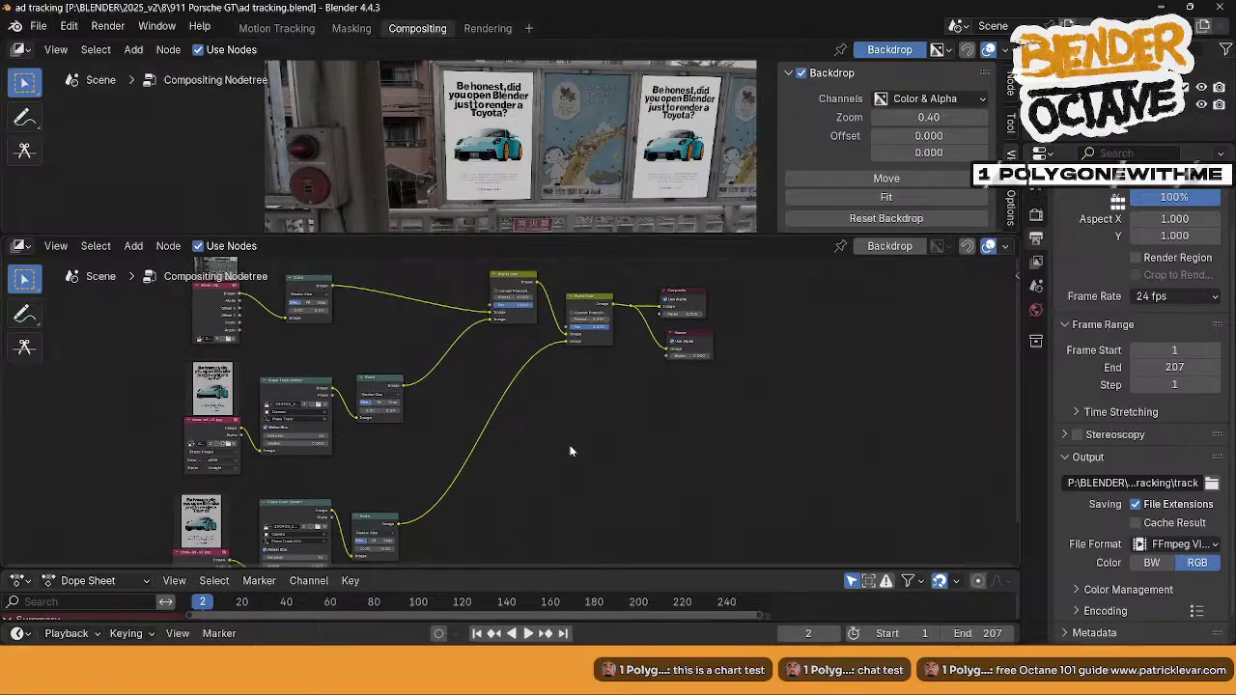
pyautogui.scroll(5, 540, 458)
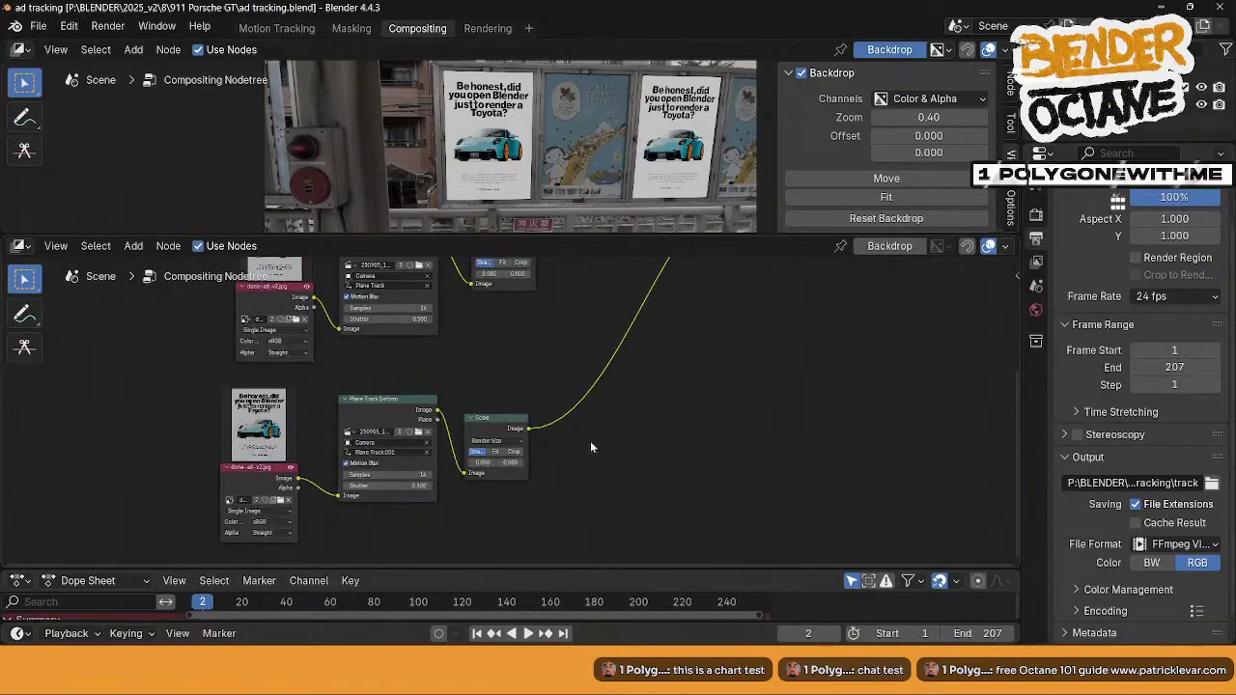
pyautogui.scroll(2, 610, 395)
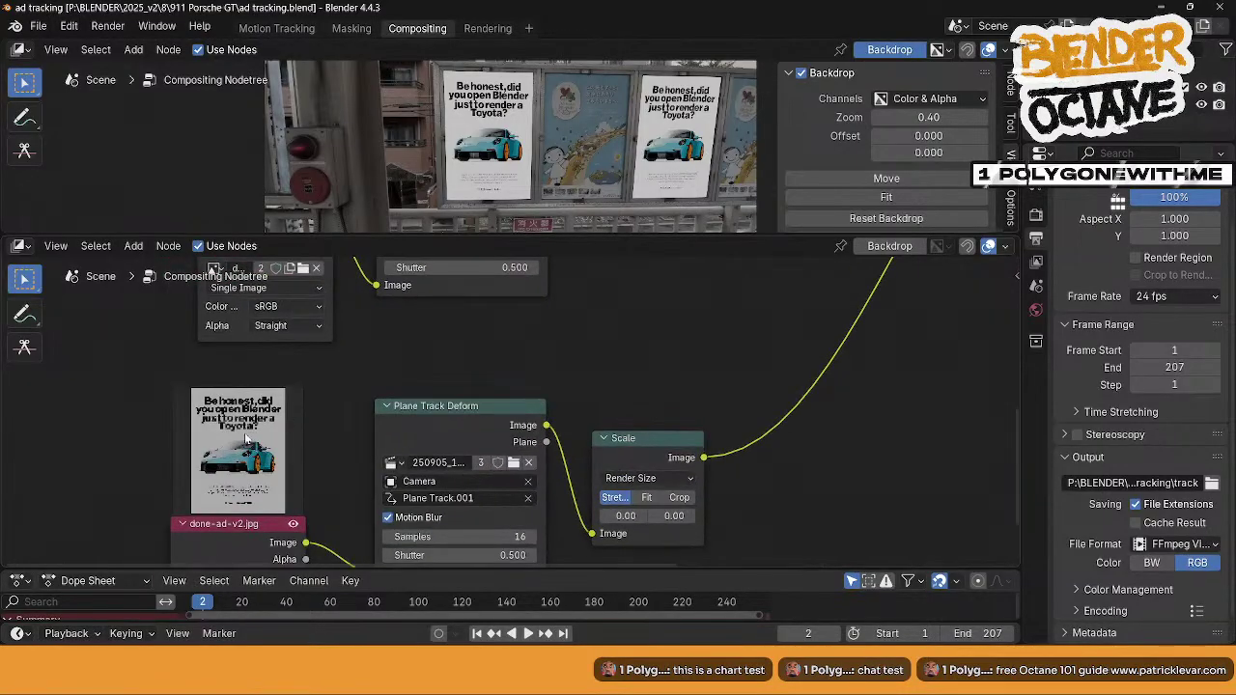
pyautogui.moveTo(378, 376); pyautogui.dragTo(354, 526, button='middle')
pyautogui.moveTo(485, 513); pyautogui.dragTo(463, 567, button='middle')
pyautogui.moveTo(464, 259); pyautogui.dragTo(443, 343, button='middle')
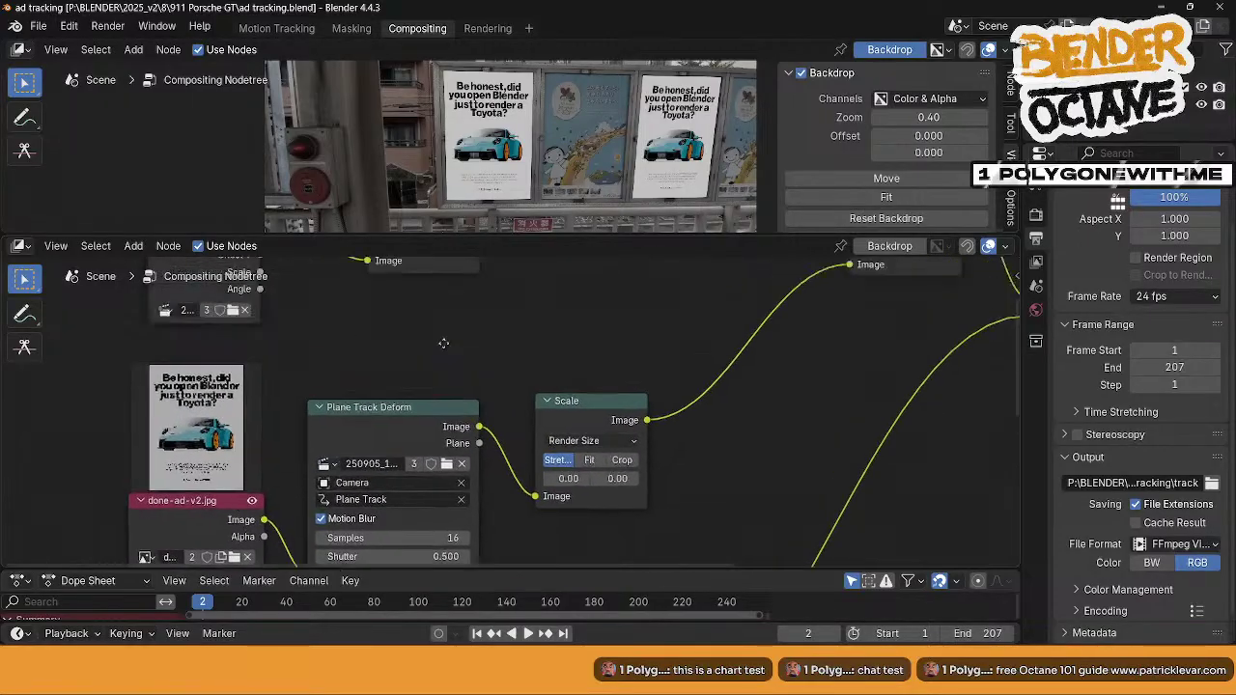
pyautogui.scroll(-4, 443, 343)
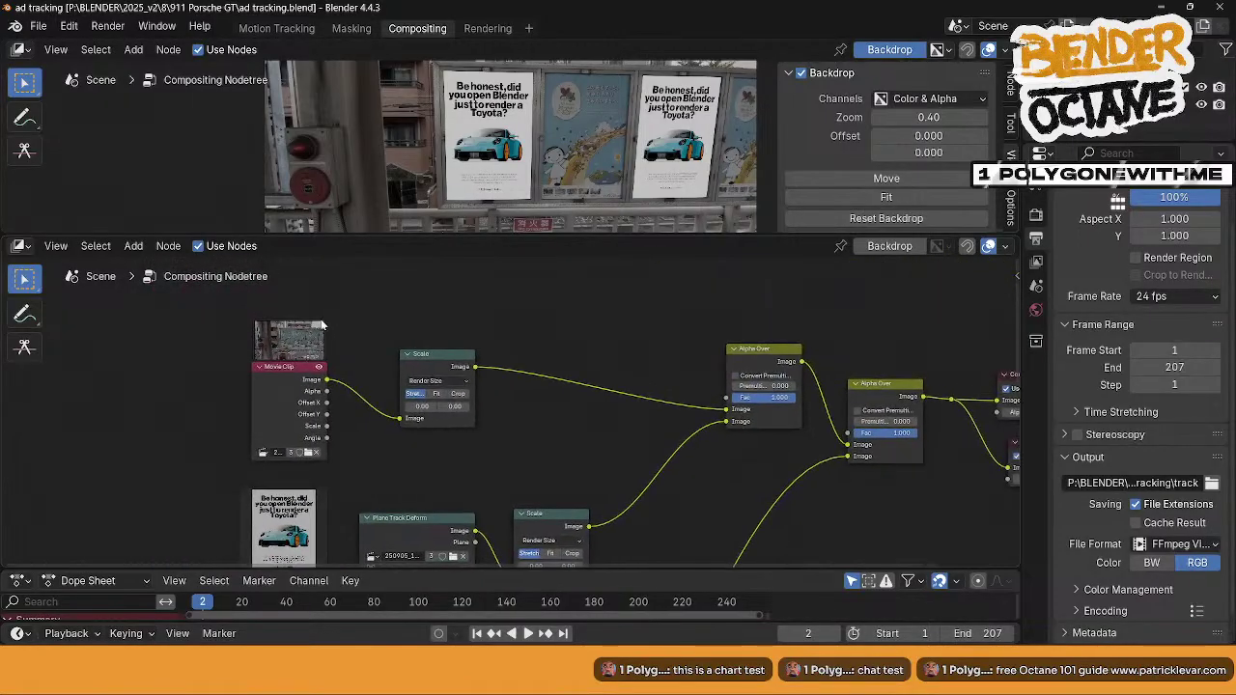
pyautogui.moveTo(322, 326); pyautogui.dragTo(255, 348, button='middle')
# - Start rendering the full animation and minimise the render window to return to the compositing workspace
pyautogui.click(99, 27)
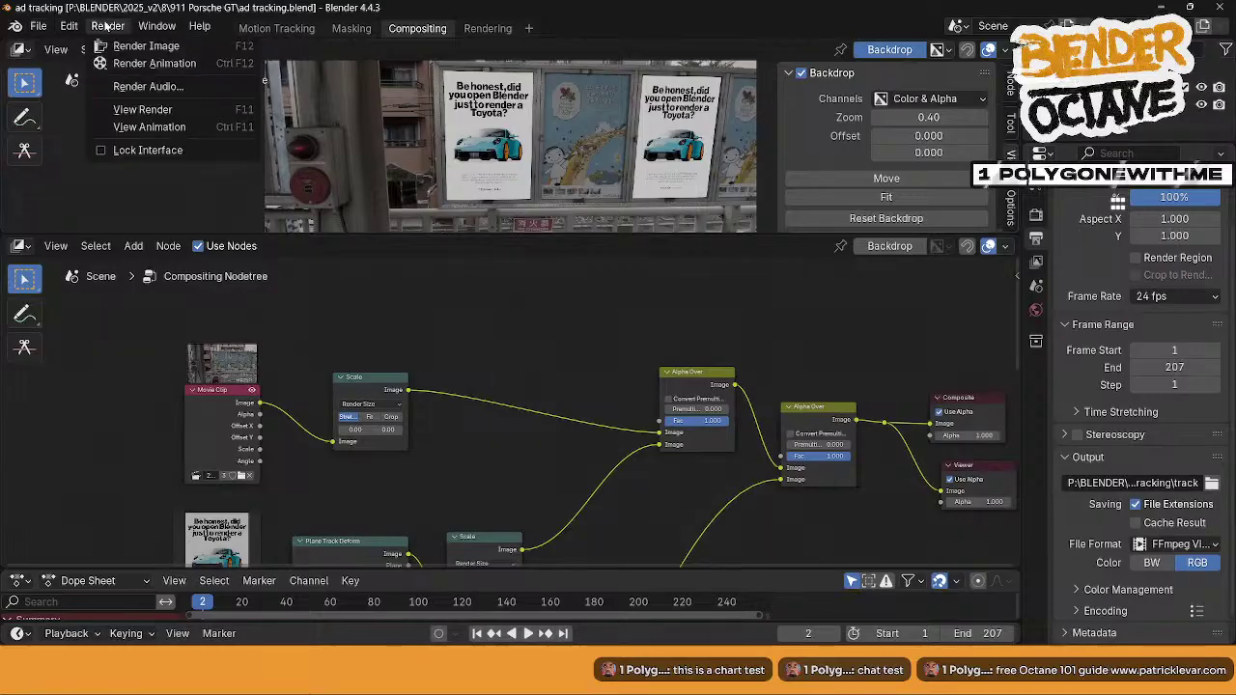
pyautogui.click(150, 63)
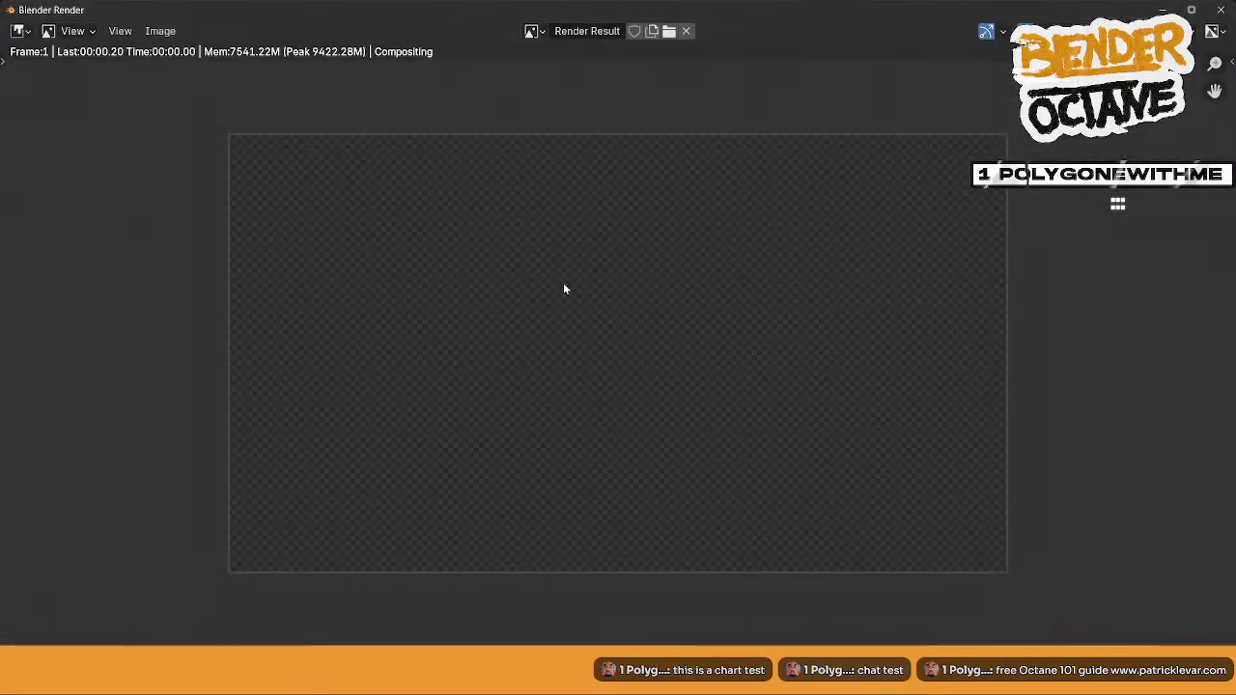
pyautogui.scroll(2, 565, 289)
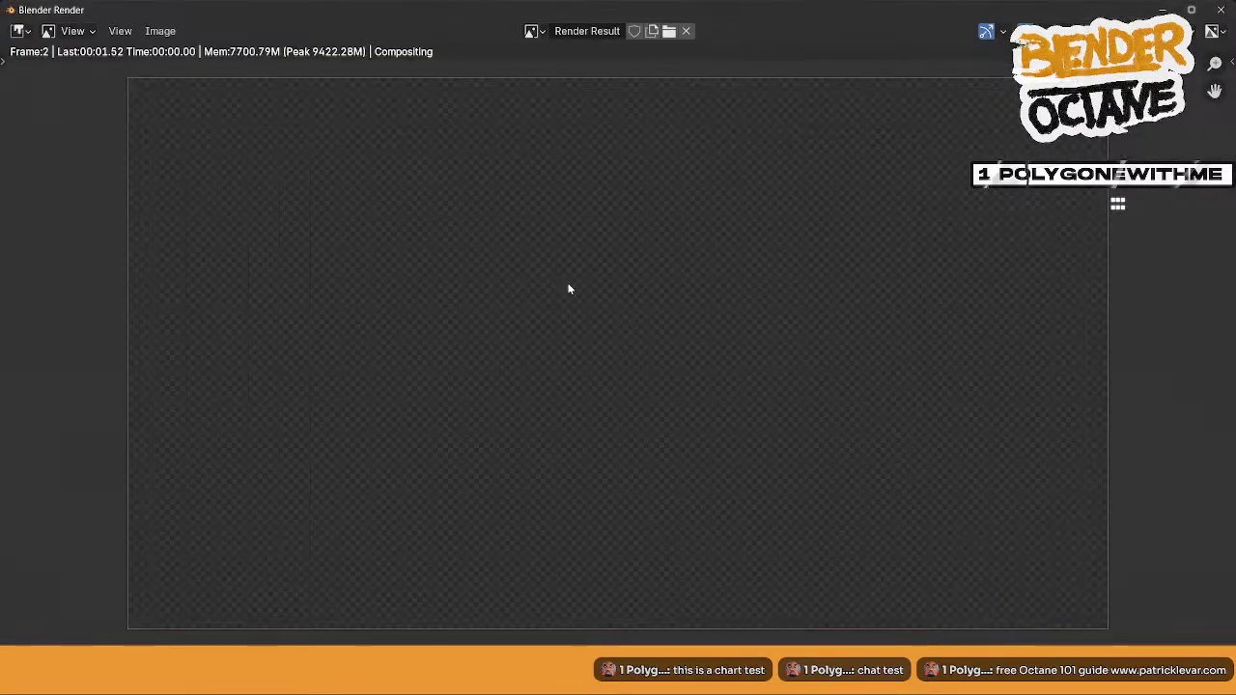
pyautogui.click(1161, 8)
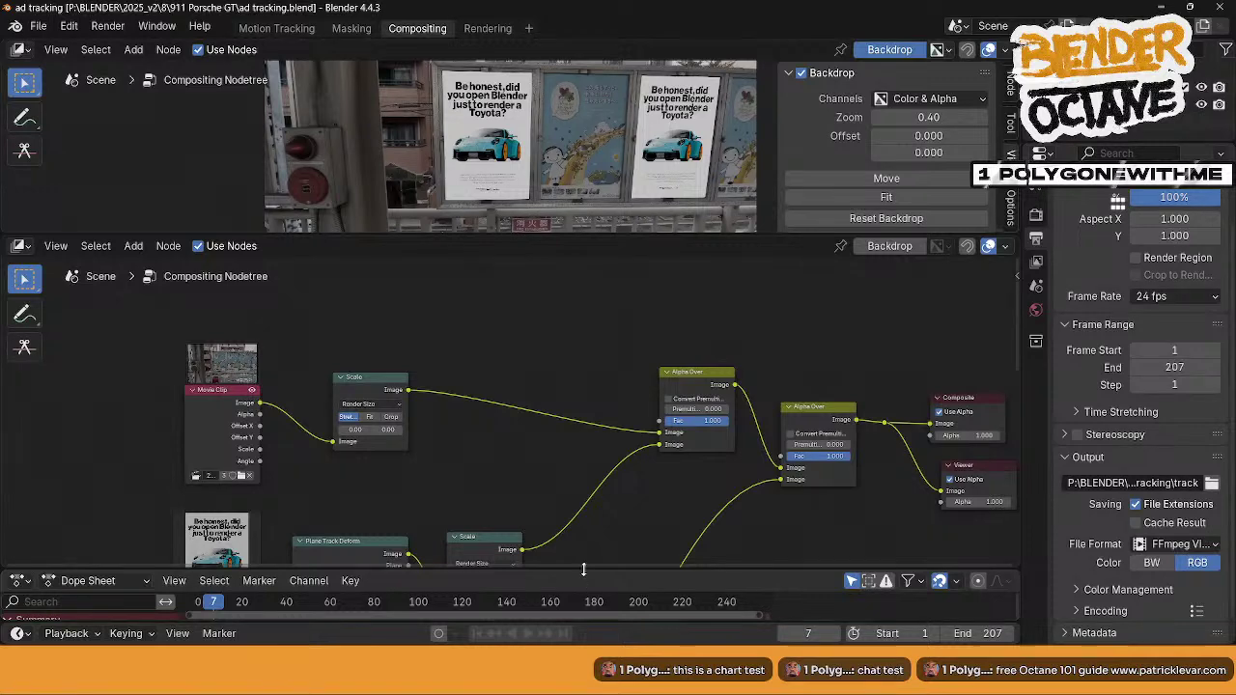
# - Enlarge the upper preview to about half of the workspace and bring the Alpha Over and Viewer nodes into view below it
pyautogui.moveTo(582, 570)
pyautogui.mouseDown()
pyautogui.moveTo(587, 496)
pyautogui.moveTo(591, 562)
pyautogui.mouseUp()
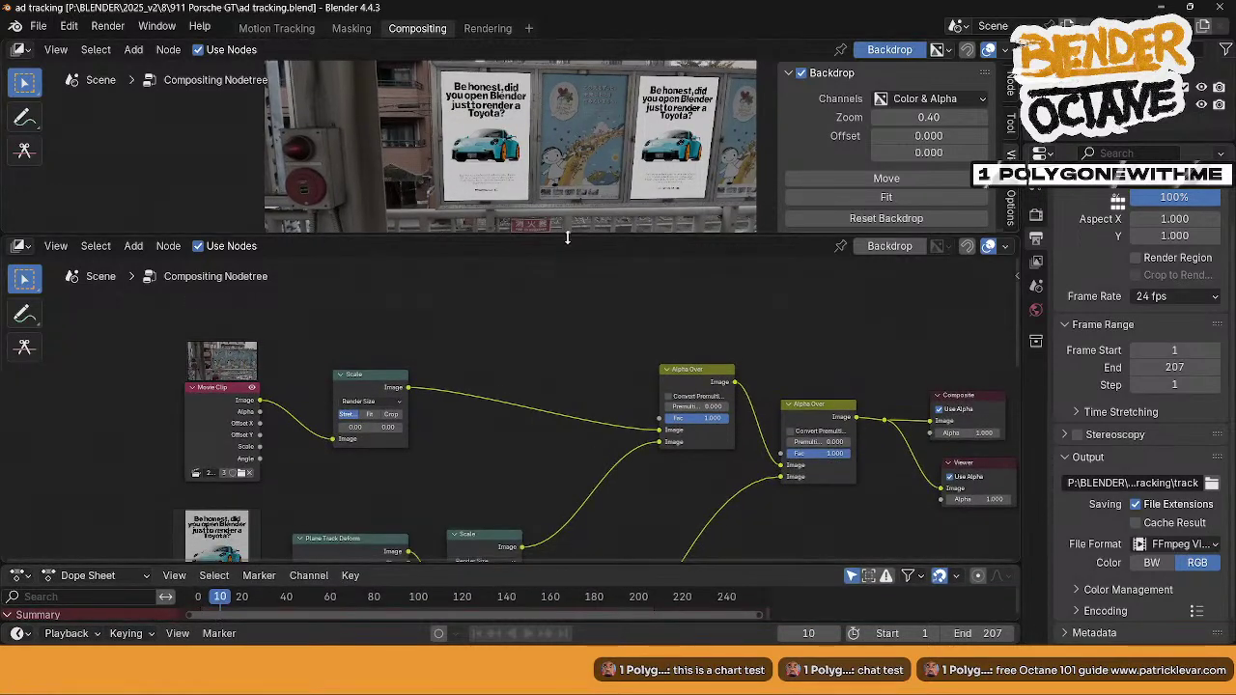
pyautogui.moveTo(543, 234); pyautogui.dragTo(542, 410)
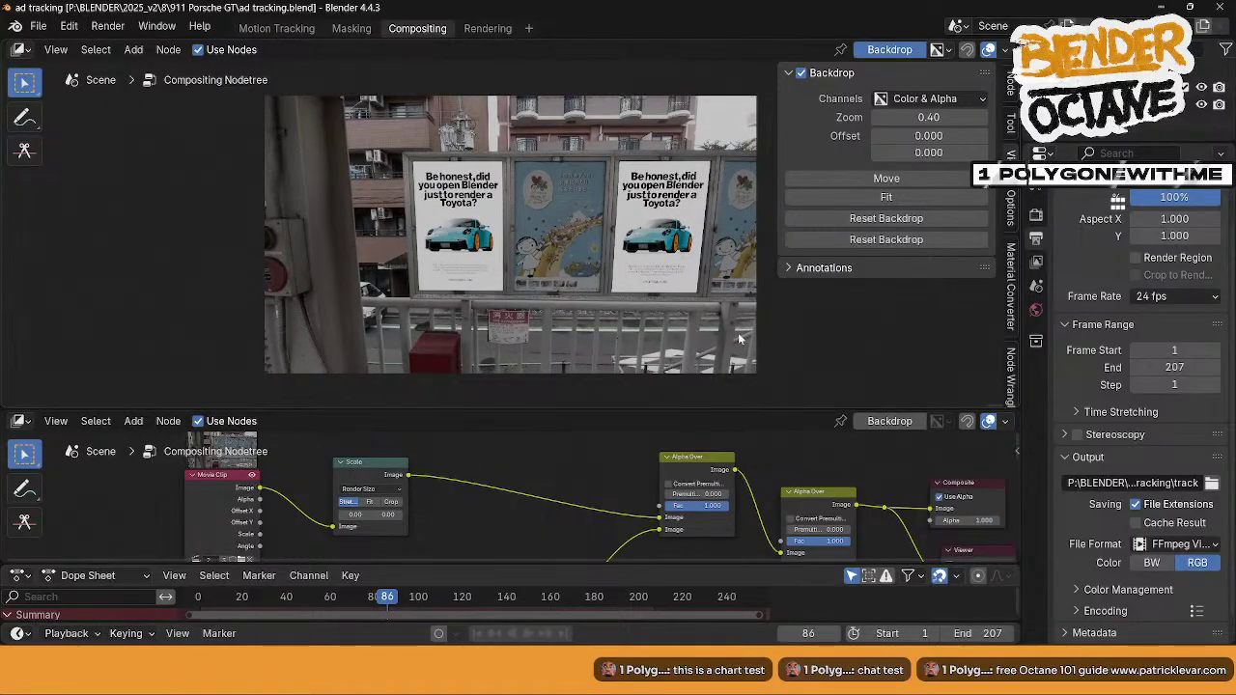
pyautogui.moveTo(546, 412); pyautogui.dragTo(534, 347)
pyautogui.scroll(1, 509, 480)
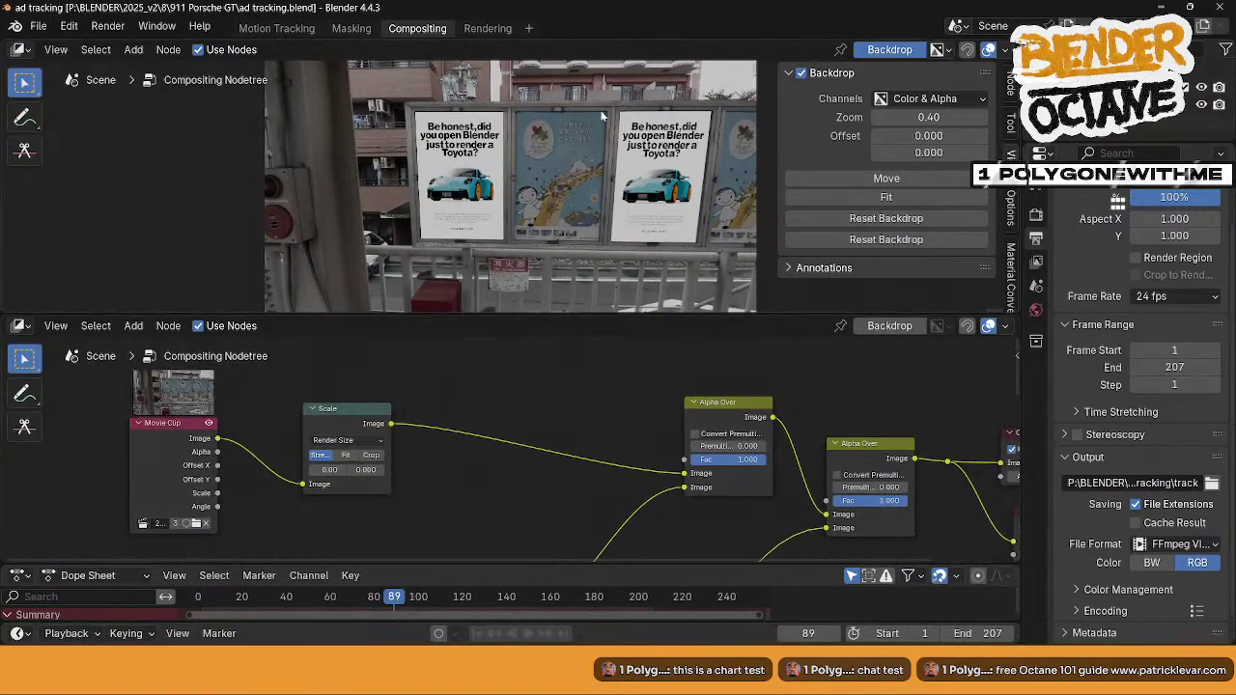
pyautogui.moveTo(509, 488); pyautogui.dragTo(417, 439, button='middle')
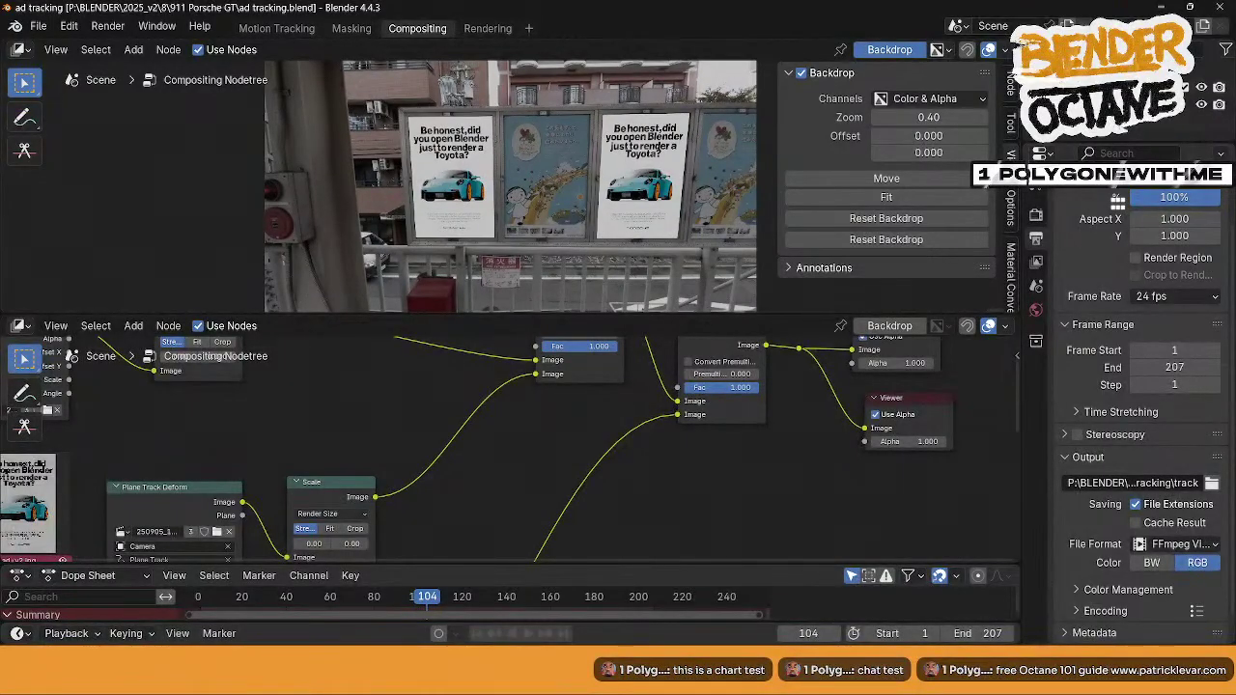
# - Switch to the Chrome browser, search YouTube for "blender compositing" and browse the tutorial results
pyautogui.hotkey('alt', 'Tab')
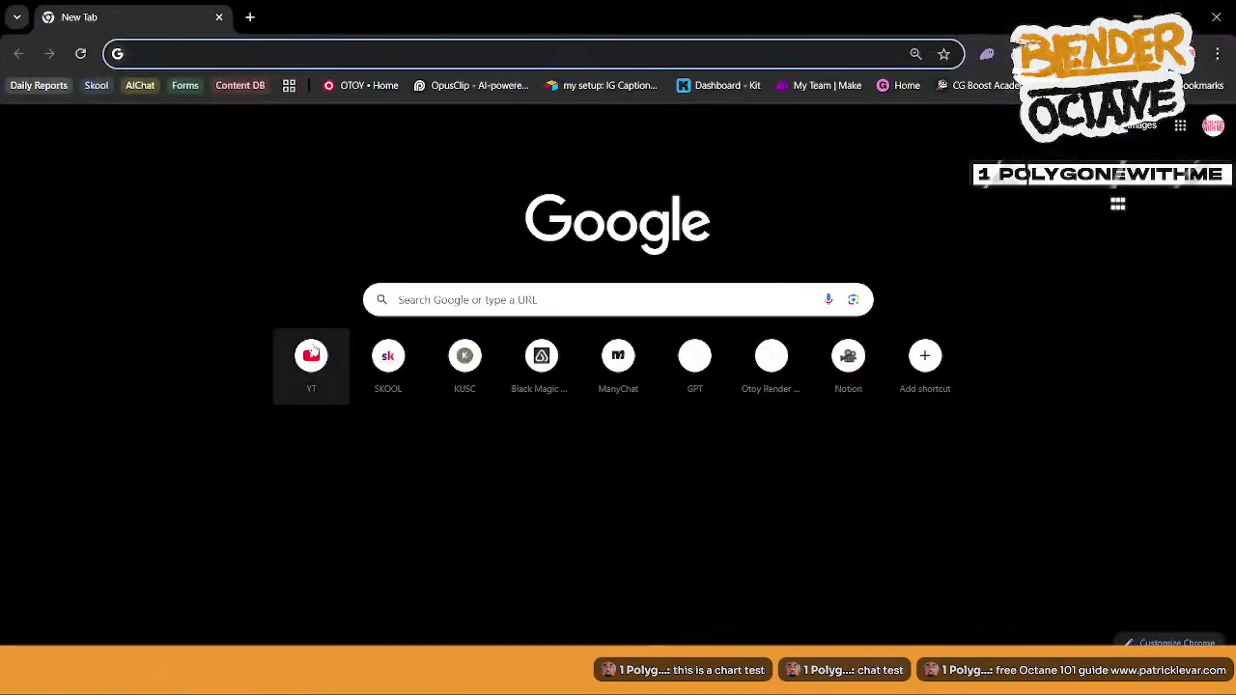
pyautogui.click(309, 353)
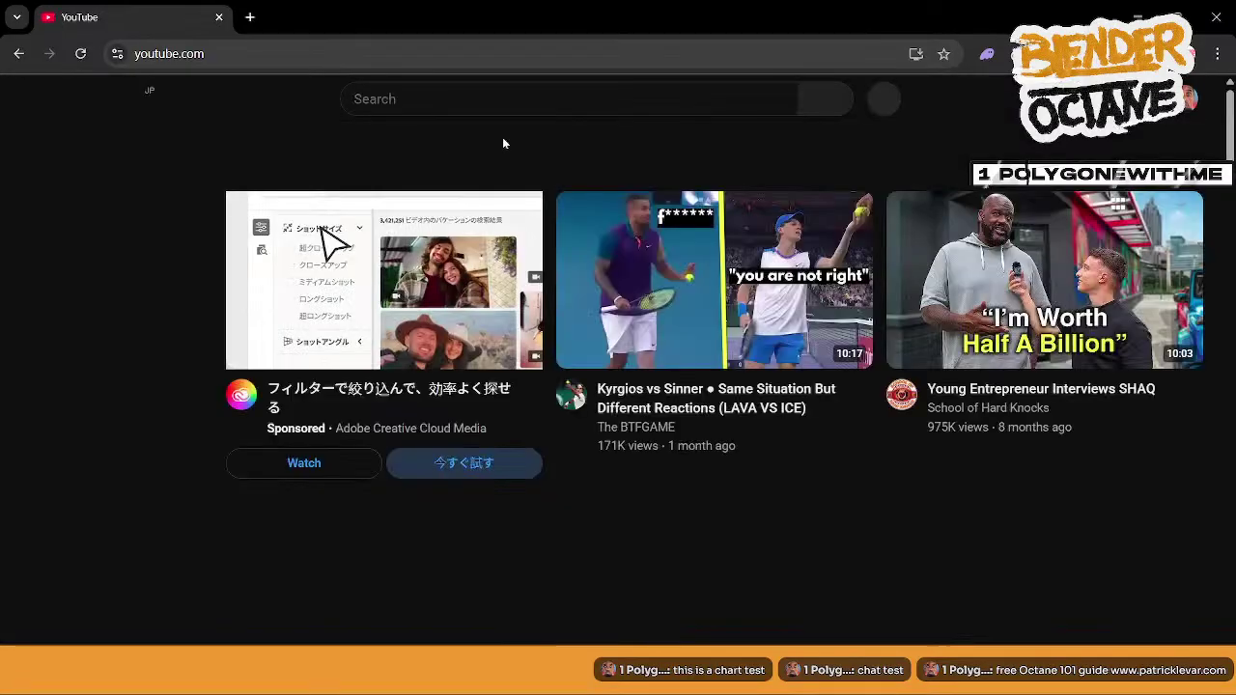
pyautogui.click(502, 99)
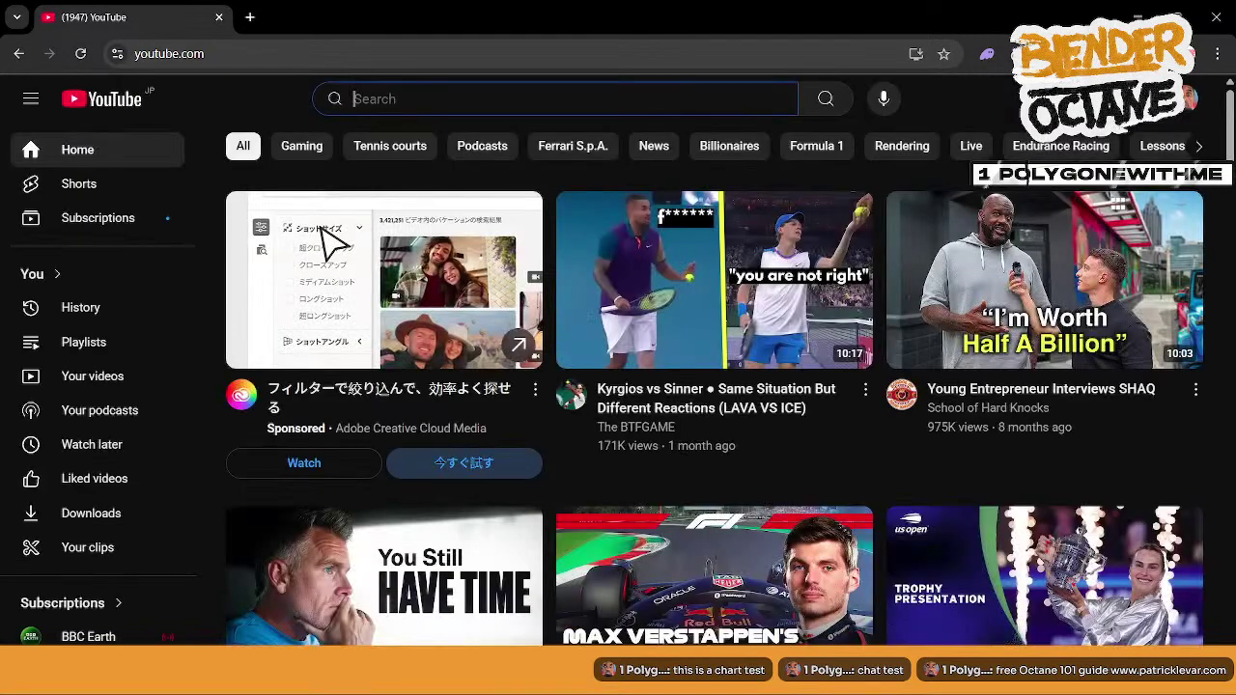
pyautogui.write('b')
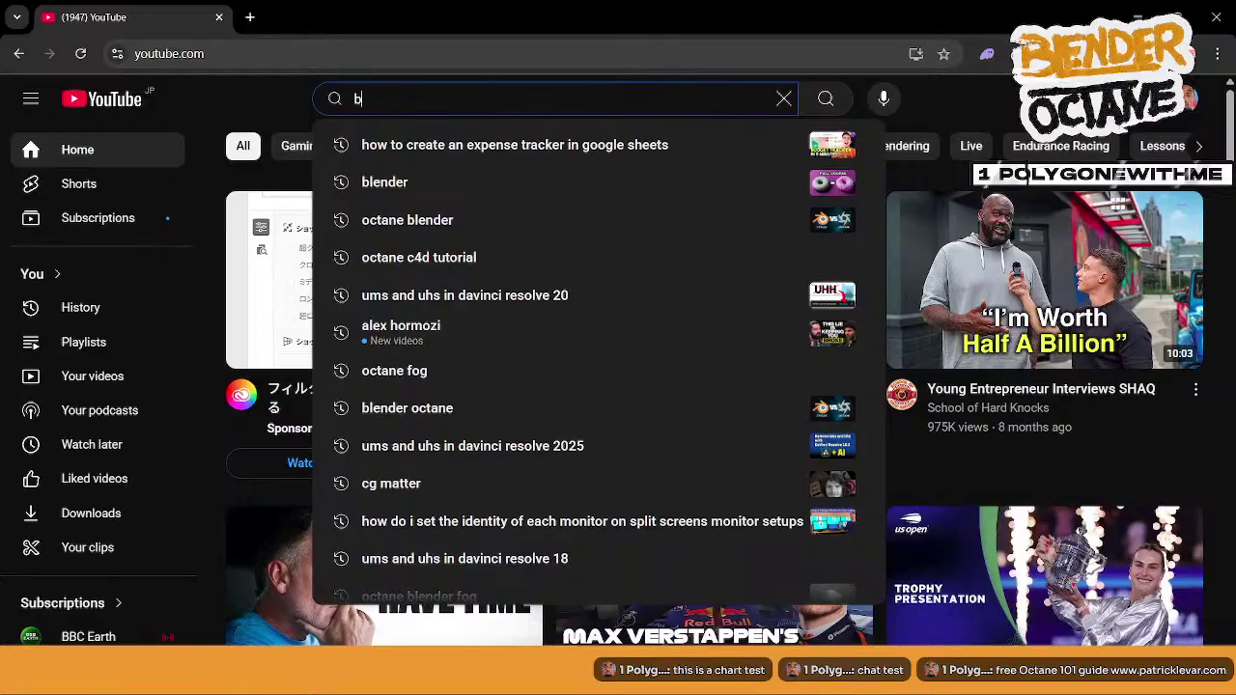
pyautogui.write('lender')
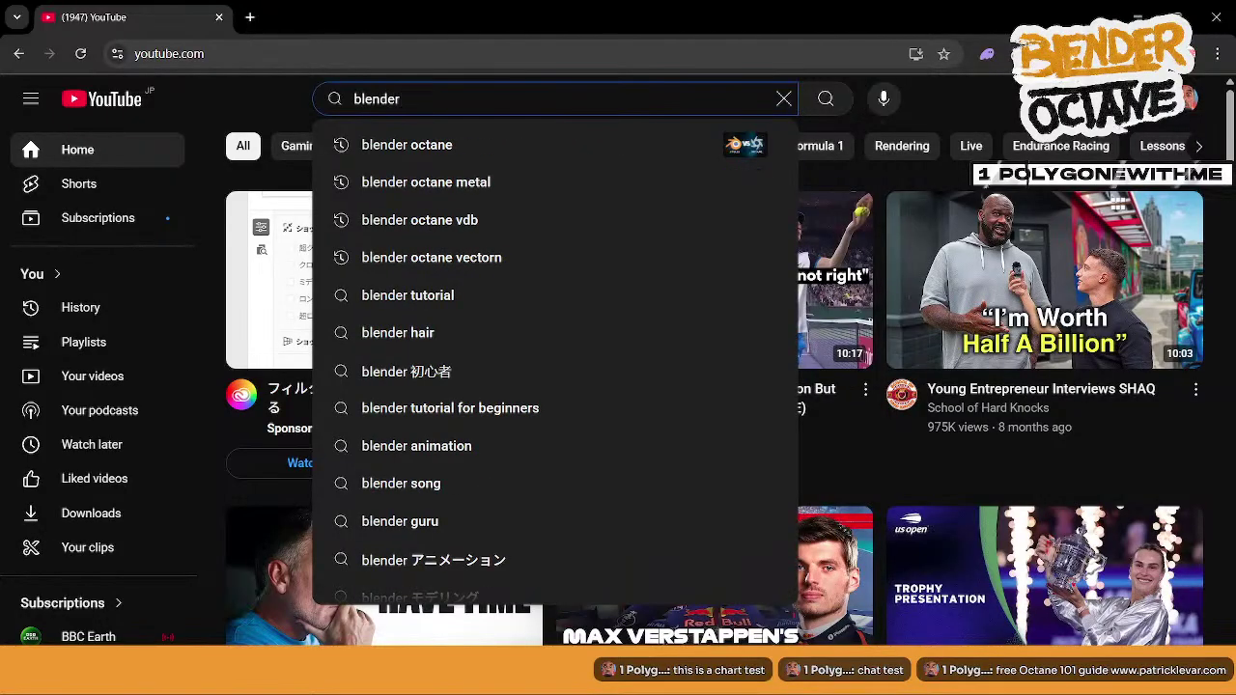
pyautogui.write(' com')
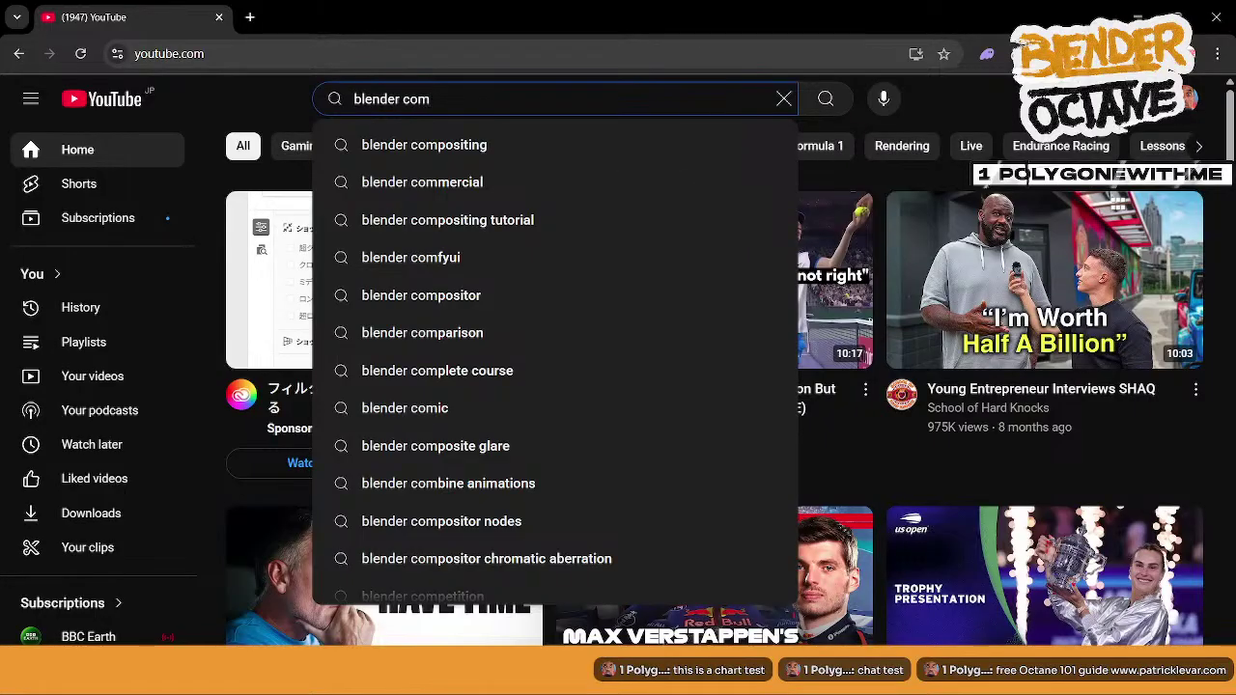
pyautogui.click(504, 145)
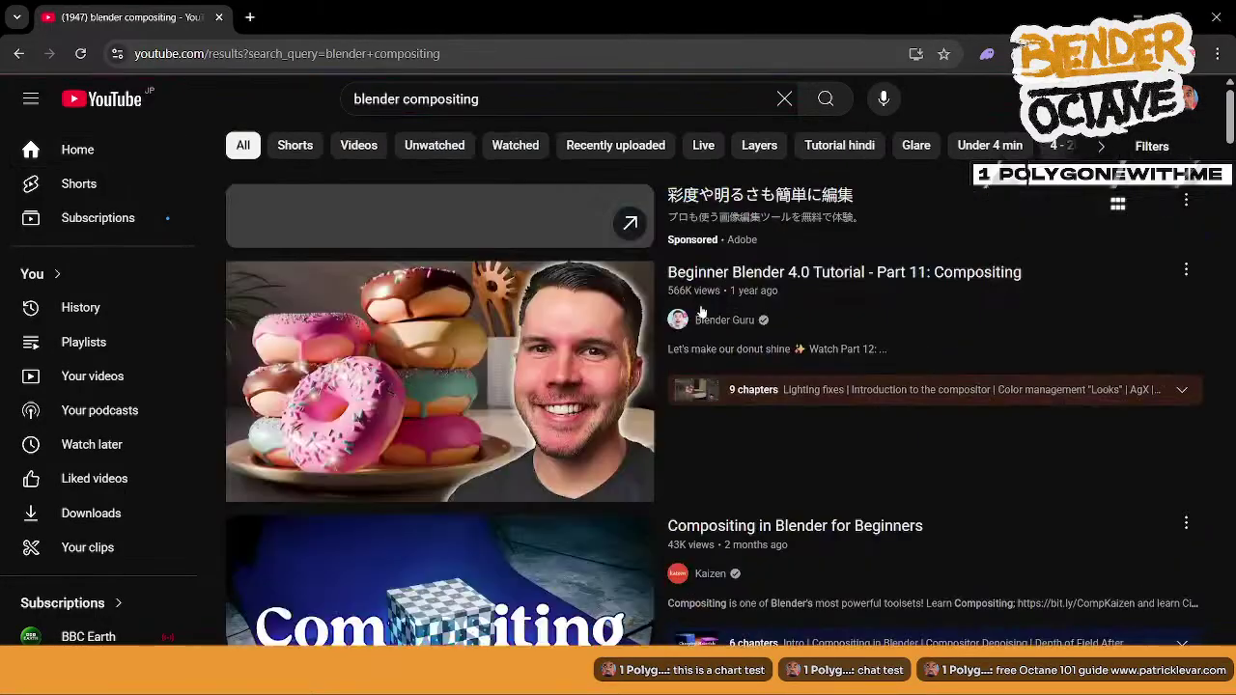
pyautogui.scroll(-5, 706, 310)
pyautogui.scroll(-2, 707, 344)
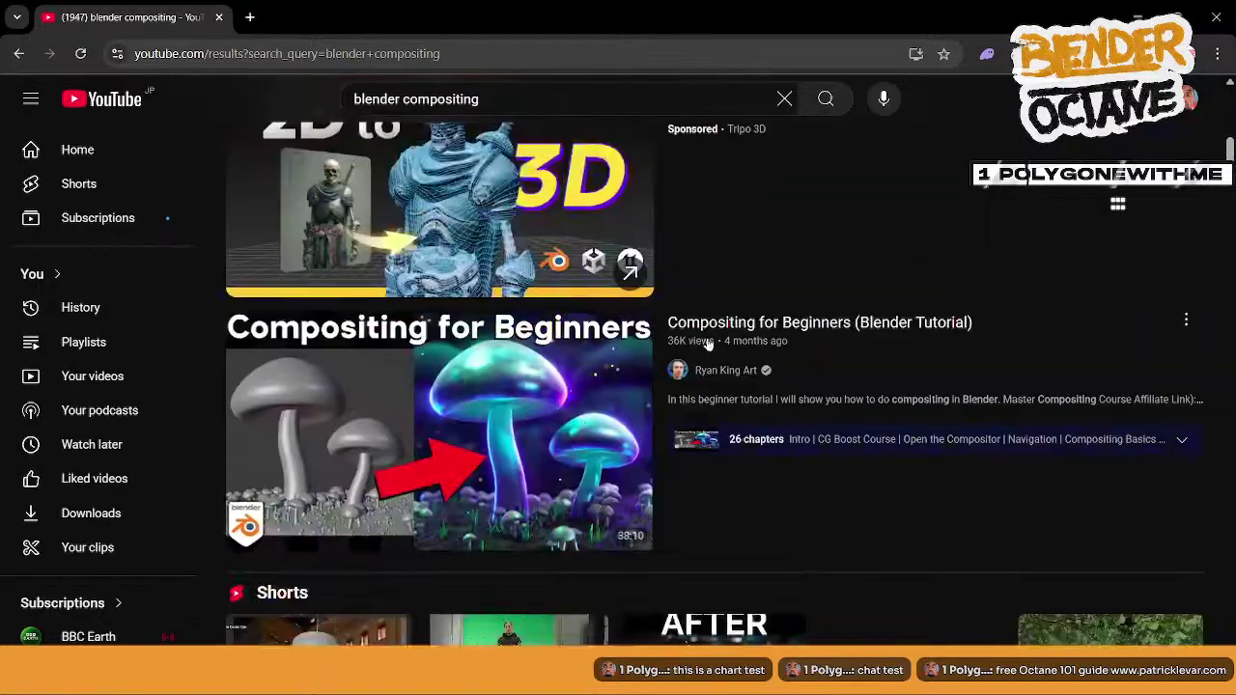
# - Look further down the "blender compositing" results for more compositing tutorials
pyautogui.scroll(-10, 708, 344)
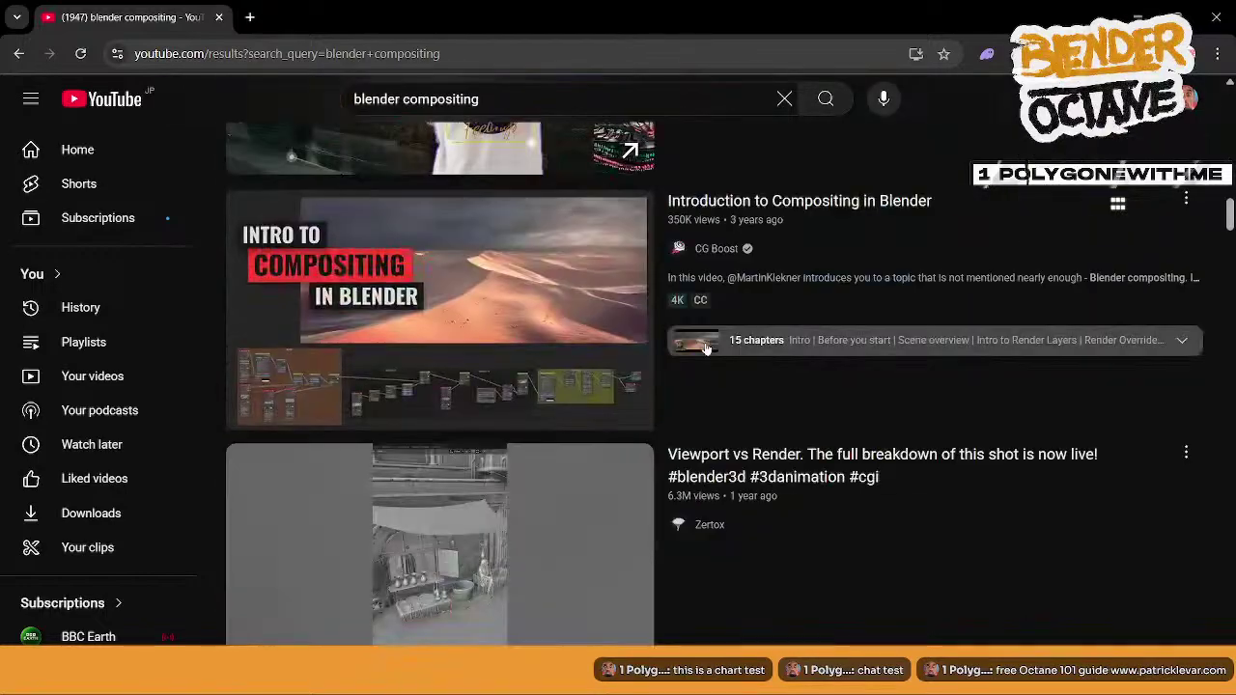
pyautogui.scroll(-15, 706, 349)
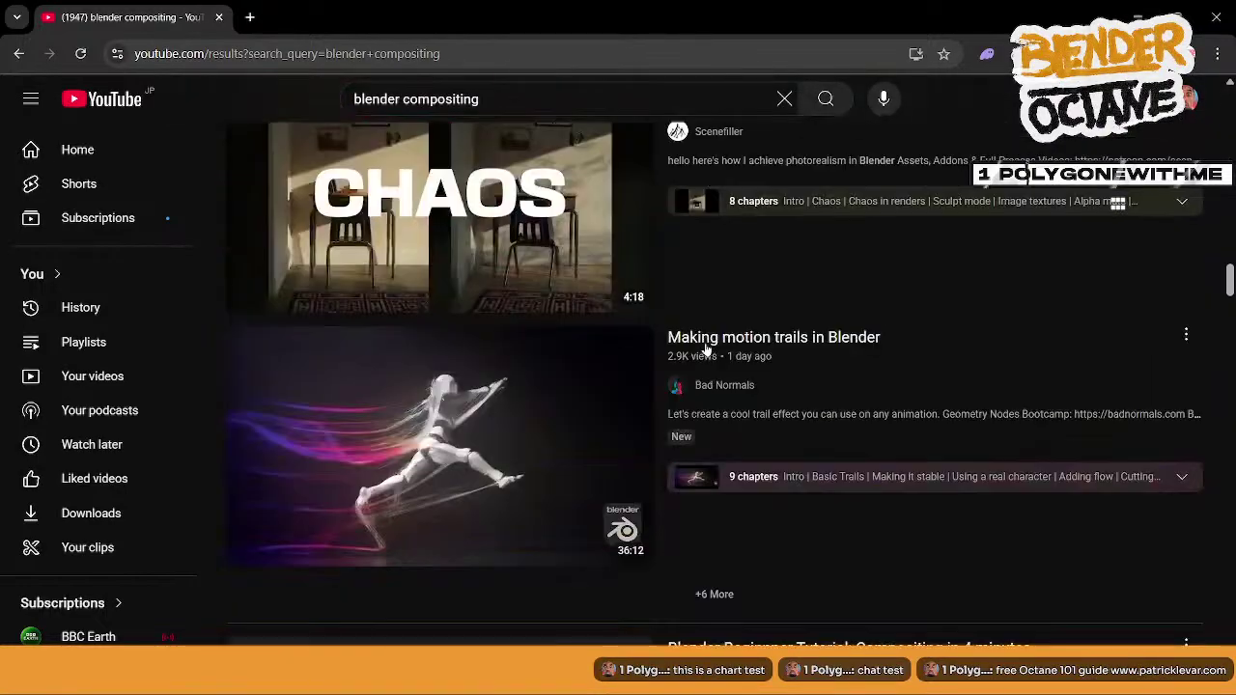
pyautogui.scroll(-12, 706, 349)
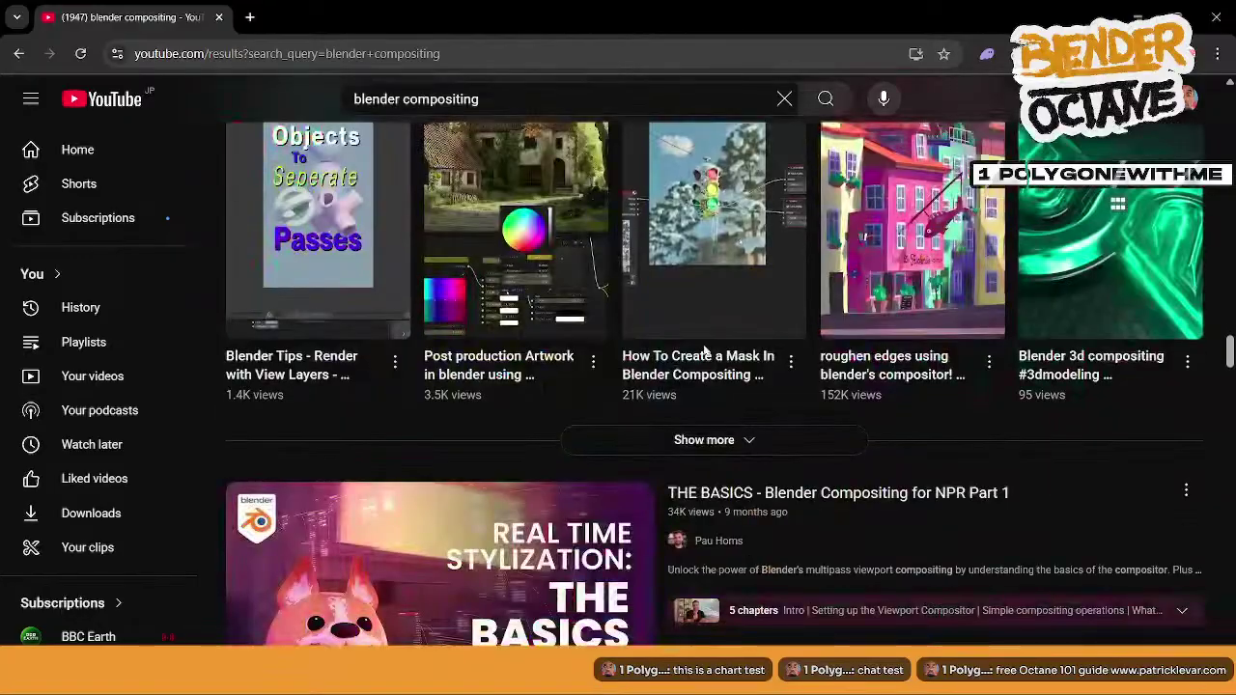
pyautogui.scroll(-10, 705, 351)
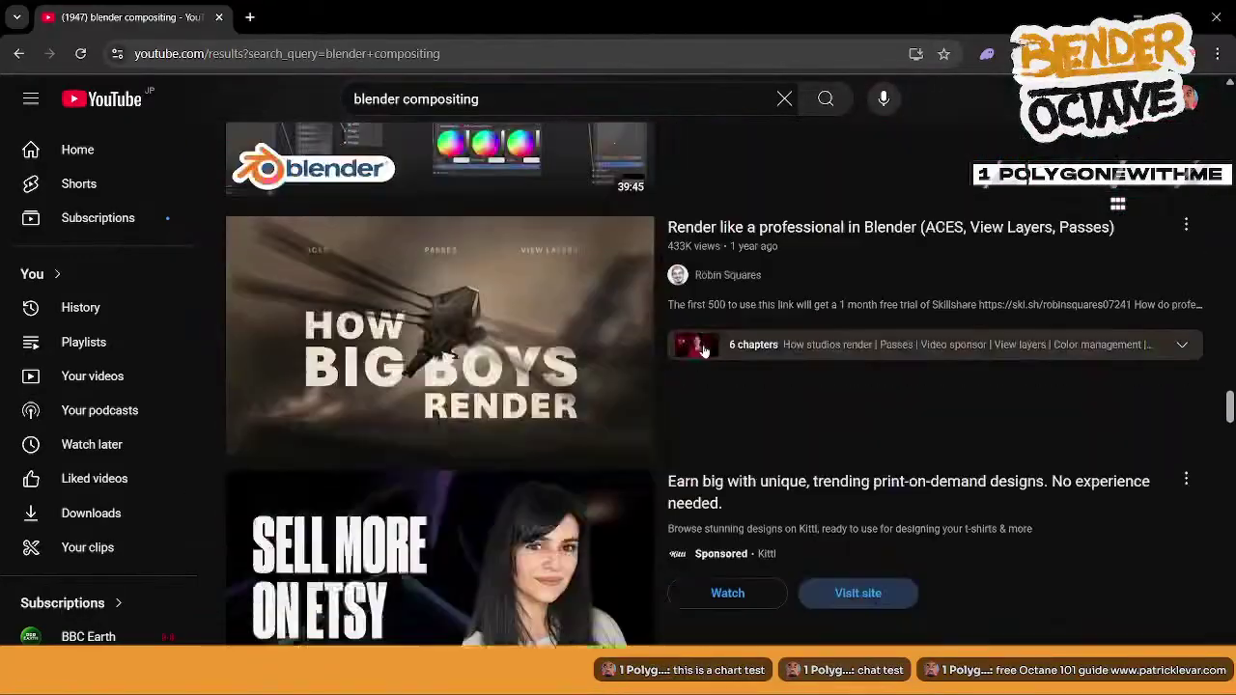
pyautogui.scroll(-8, 702, 349)
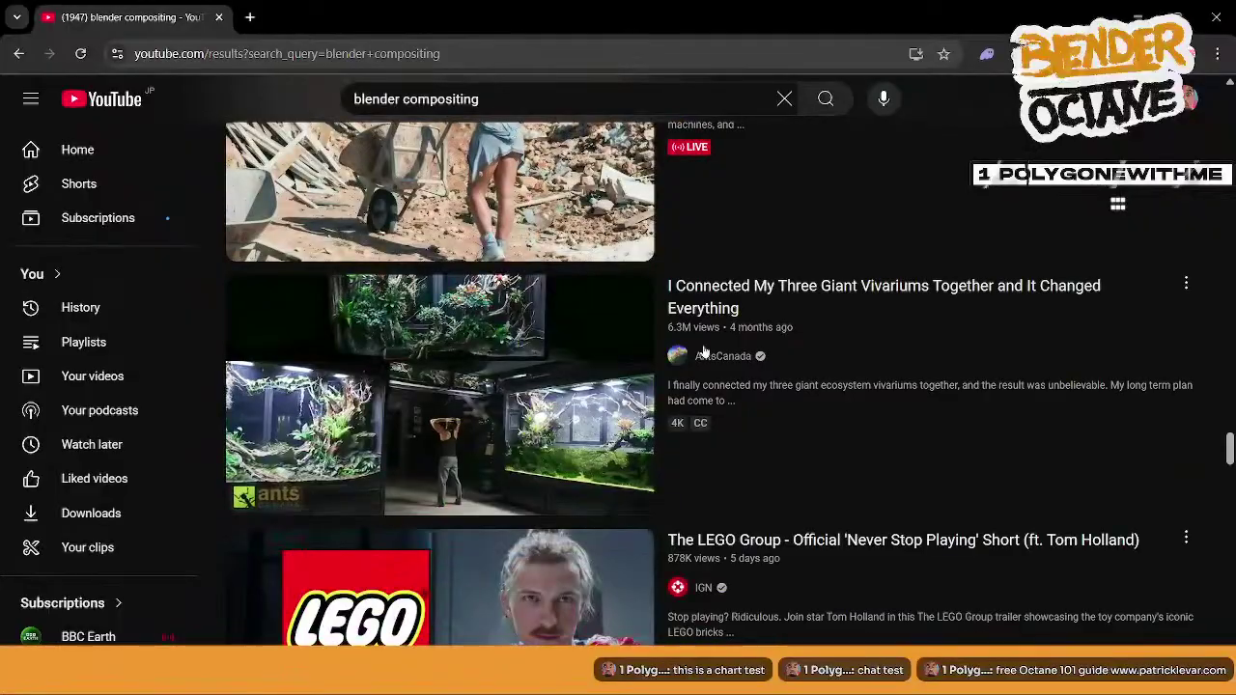
pyautogui.scroll(-3, 703, 350)
pyautogui.scroll(6, 703, 350)
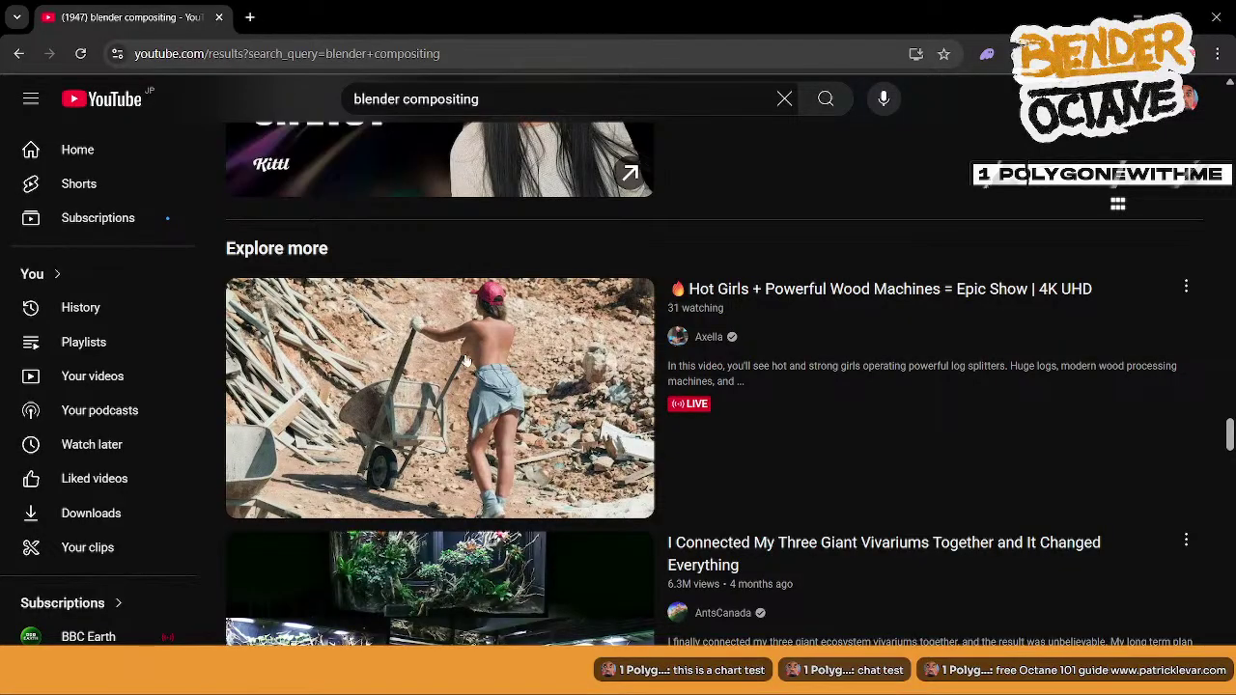
pyautogui.scroll(-6, 466, 360)
pyautogui.scroll(1, 698, 377)
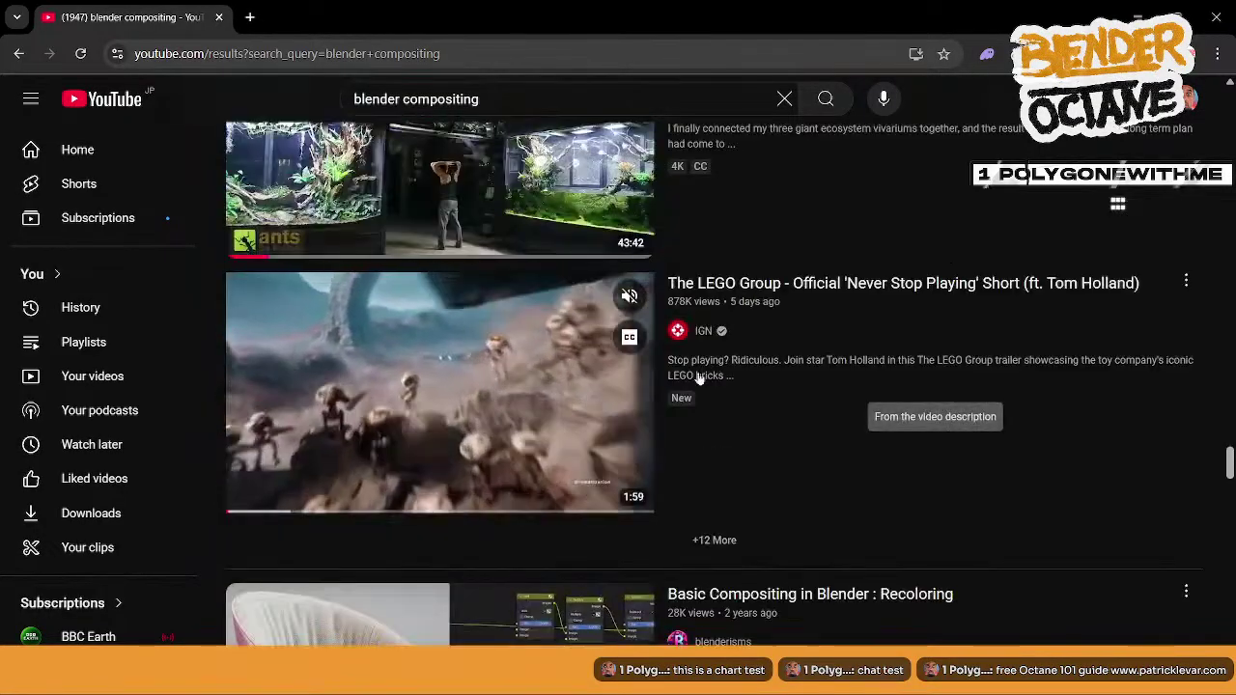
pyautogui.scroll(-6, 698, 375)
pyautogui.scroll(2, 698, 373)
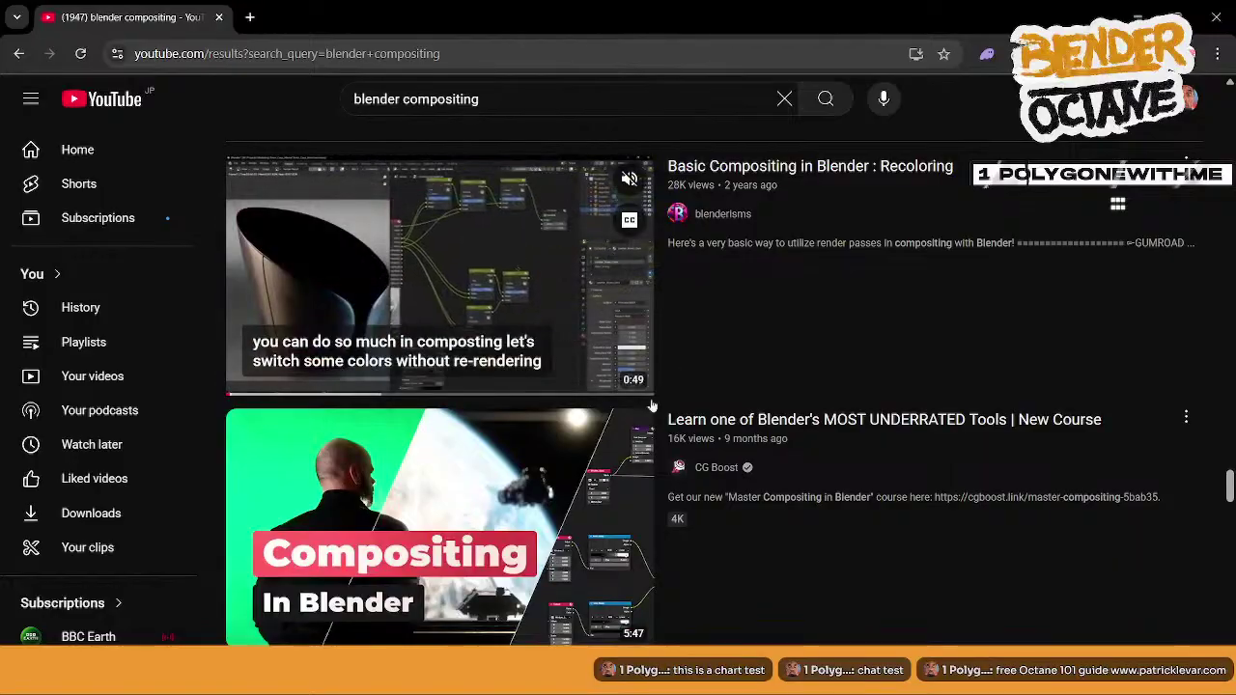
pyautogui.moveTo(486, 560)
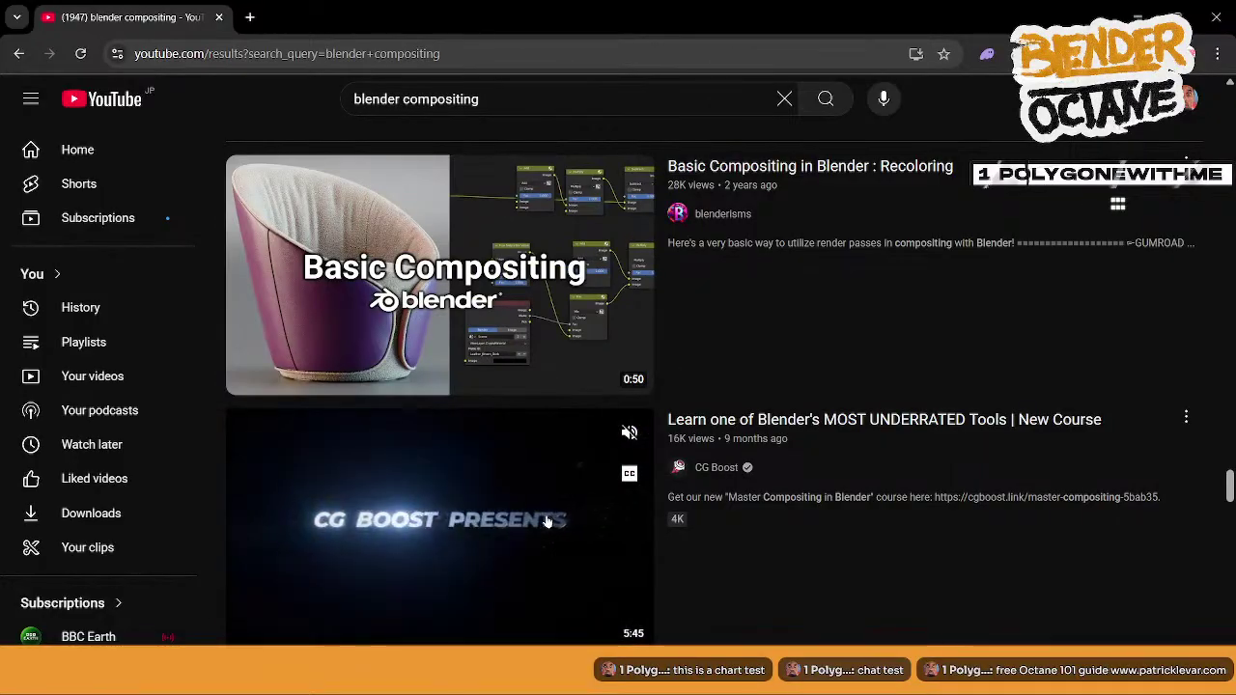
pyautogui.scroll(-10, 808, 502)
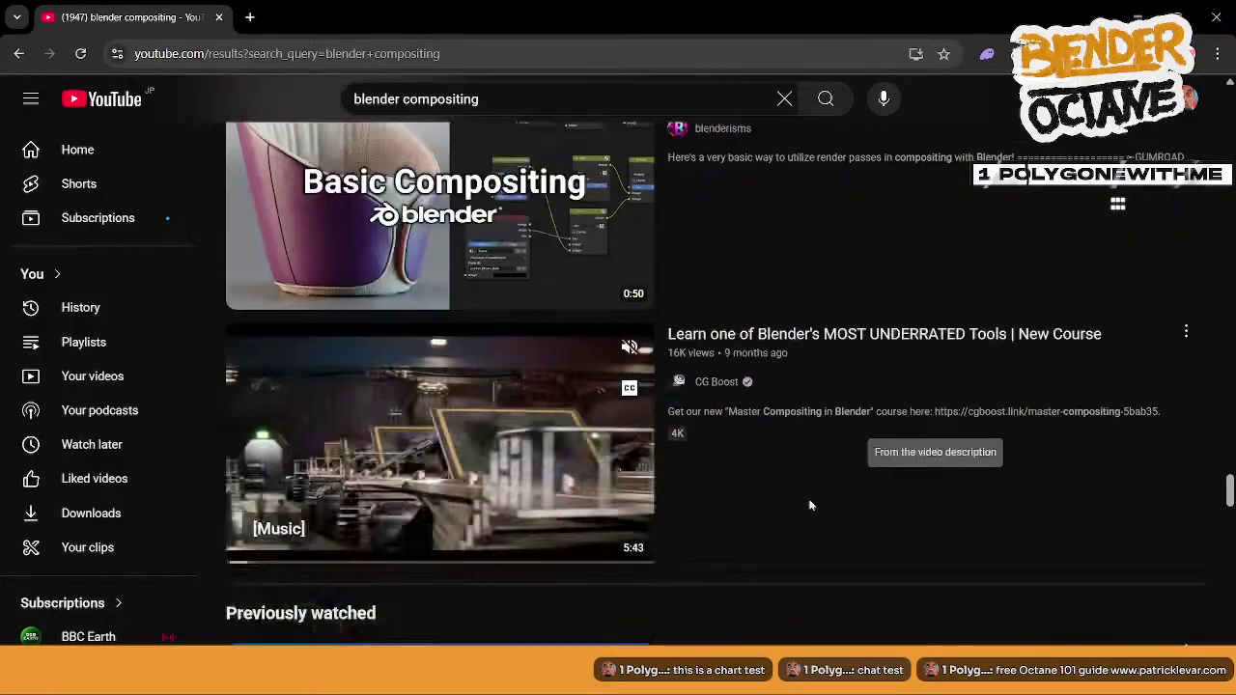
pyautogui.scroll(2, 808, 493)
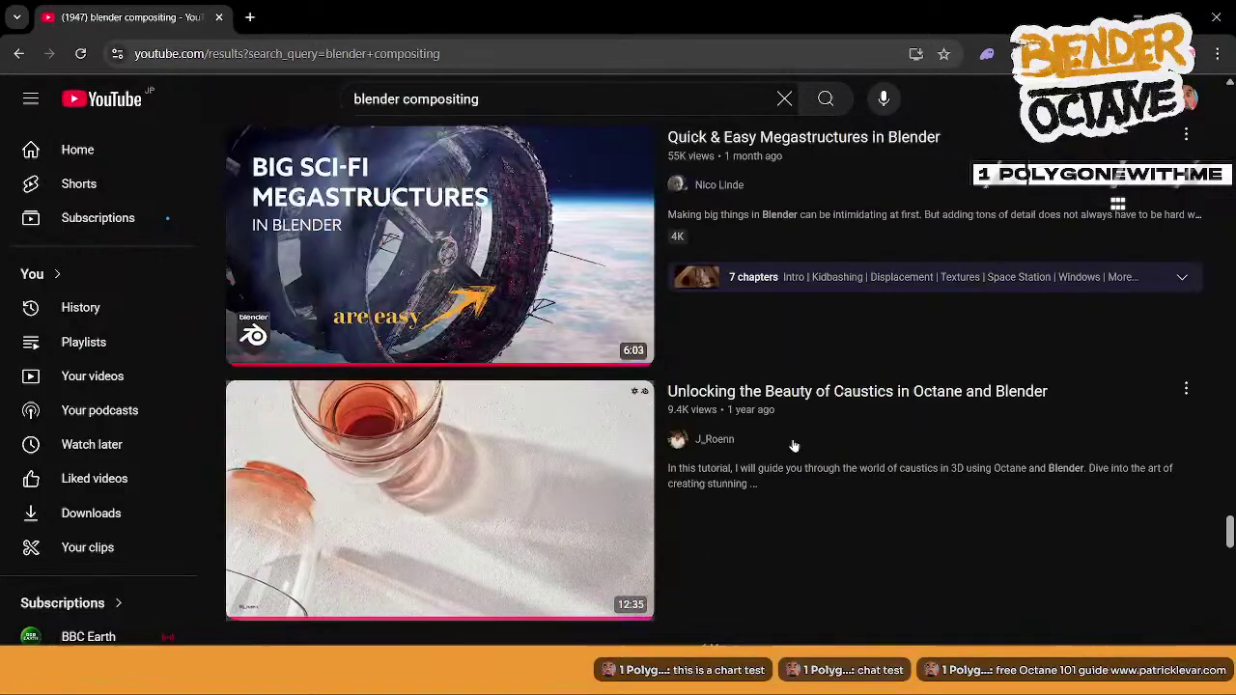
pyautogui.moveTo(745, 356)
pyautogui.scroll(-9, 745, 356)
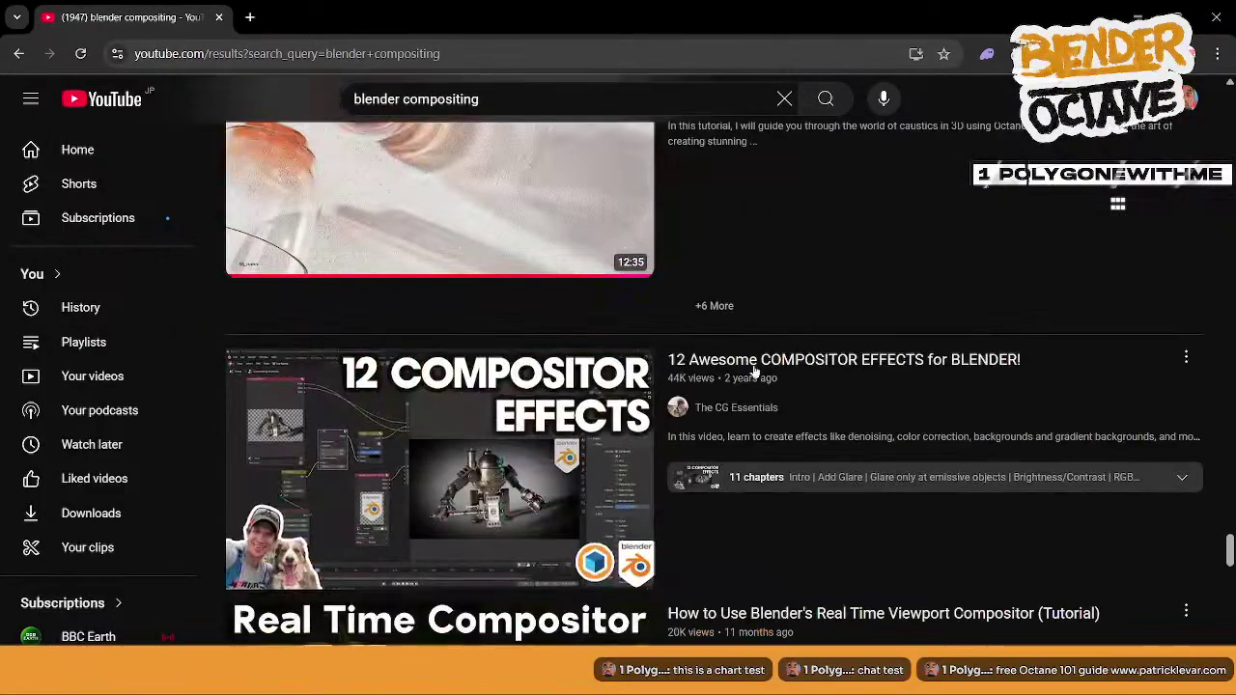
pyautogui.scroll(-9, 759, 375)
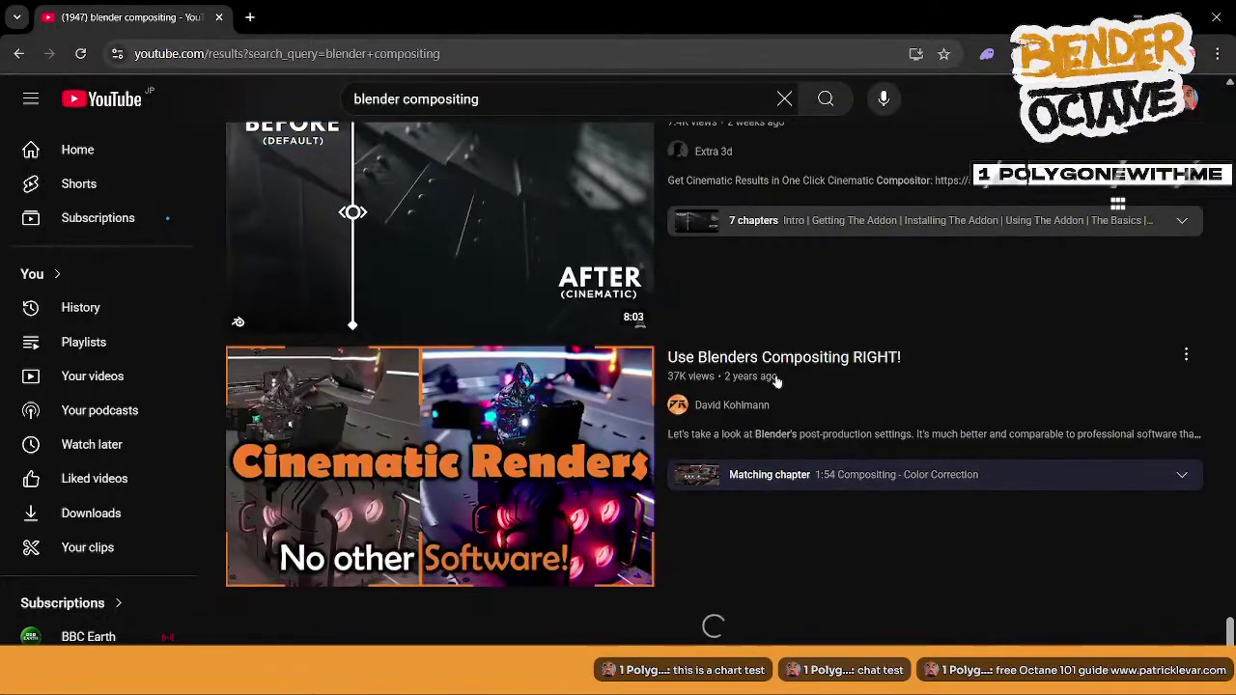
pyautogui.scroll(-3, 759, 375)
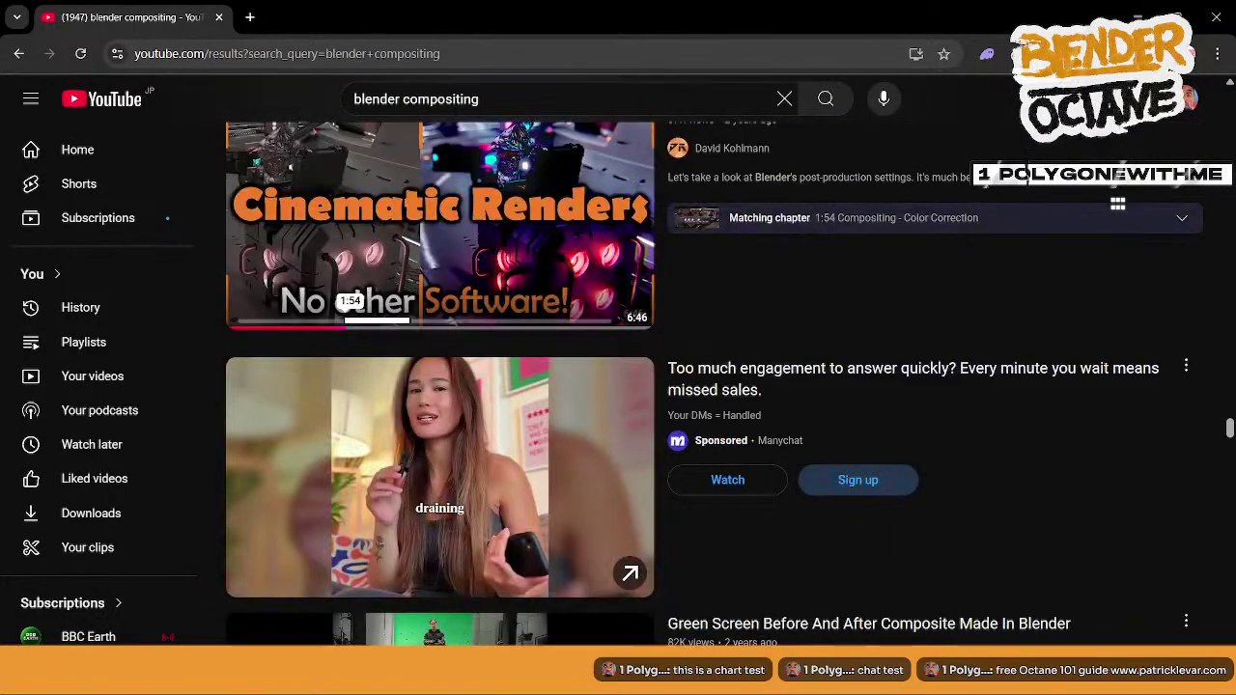
# - Change the YouTube search to "blender Planar track" and run it
pyautogui.click(479, 100)
pyautogui.click(403, 100)
pyautogui.moveTo(480, 99); pyautogui.dragTo(418, 100)
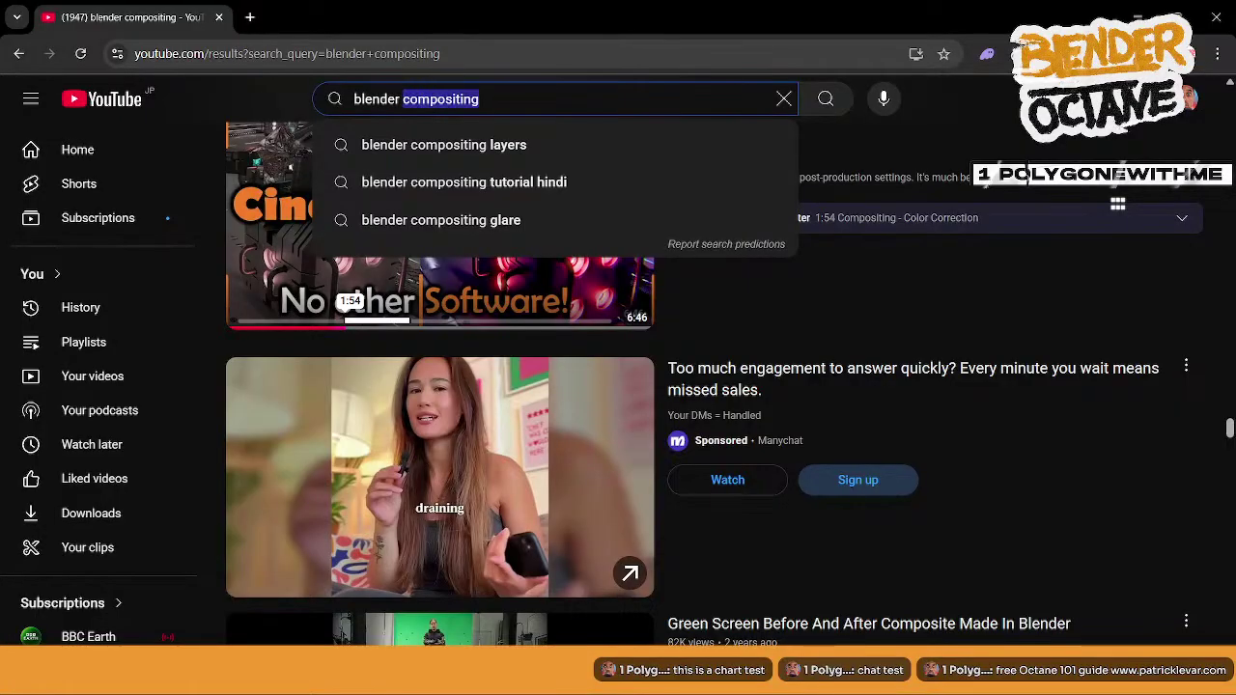
pyautogui.press('super+h')
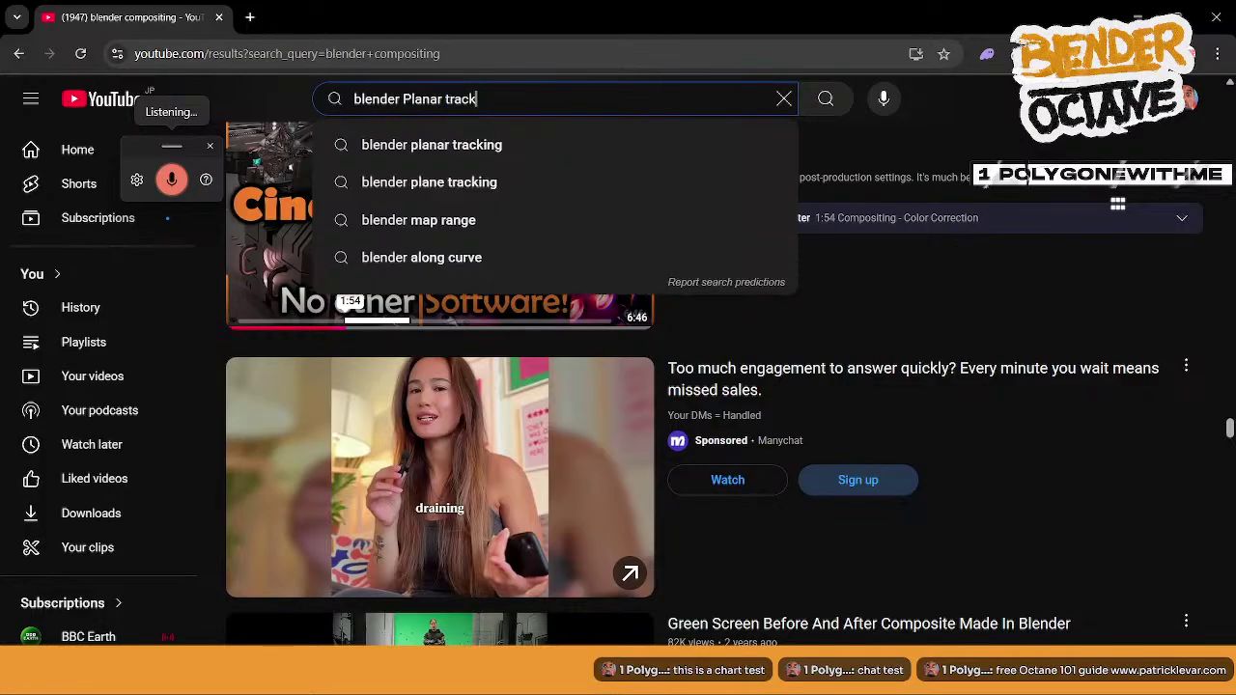
pyautogui.press('Return')
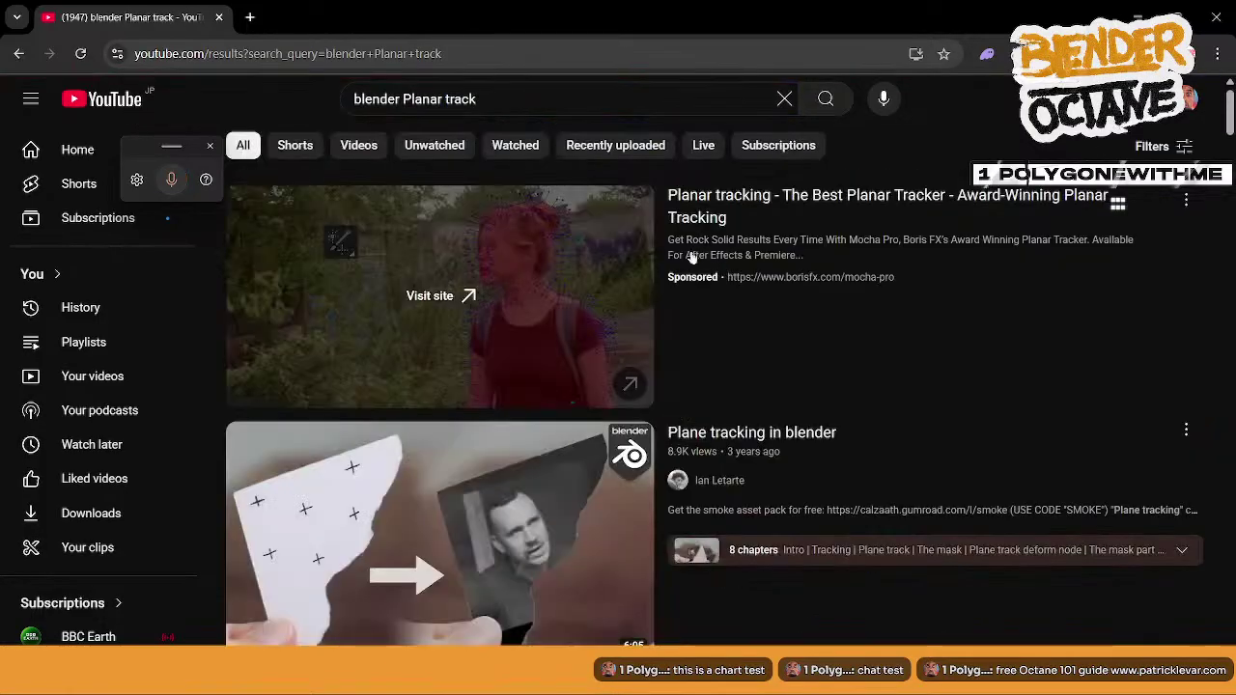
# - Find CG Cookie's "Learn How to Motion Track a Plane in Blender" in the results and save it to Watch later
pyautogui.scroll(-2, 749, 313)
pyautogui.scroll(-5, 751, 312)
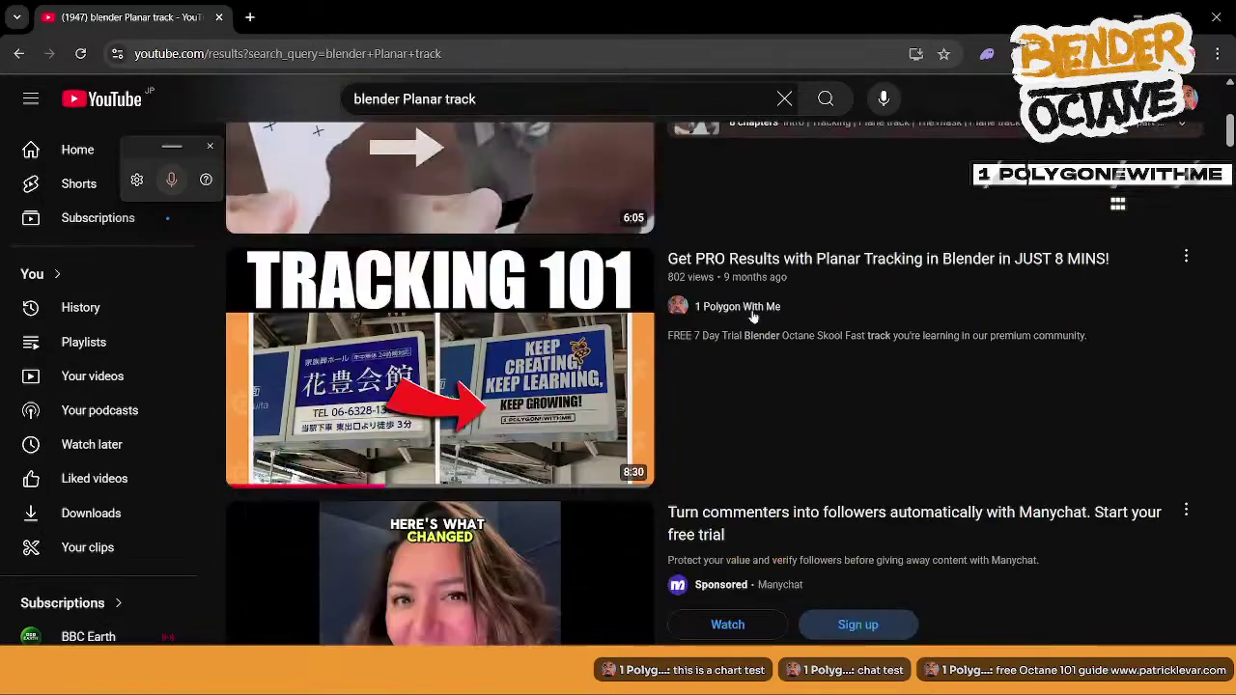
pyautogui.scroll(-2, 754, 319)
pyautogui.scroll(4, 754, 319)
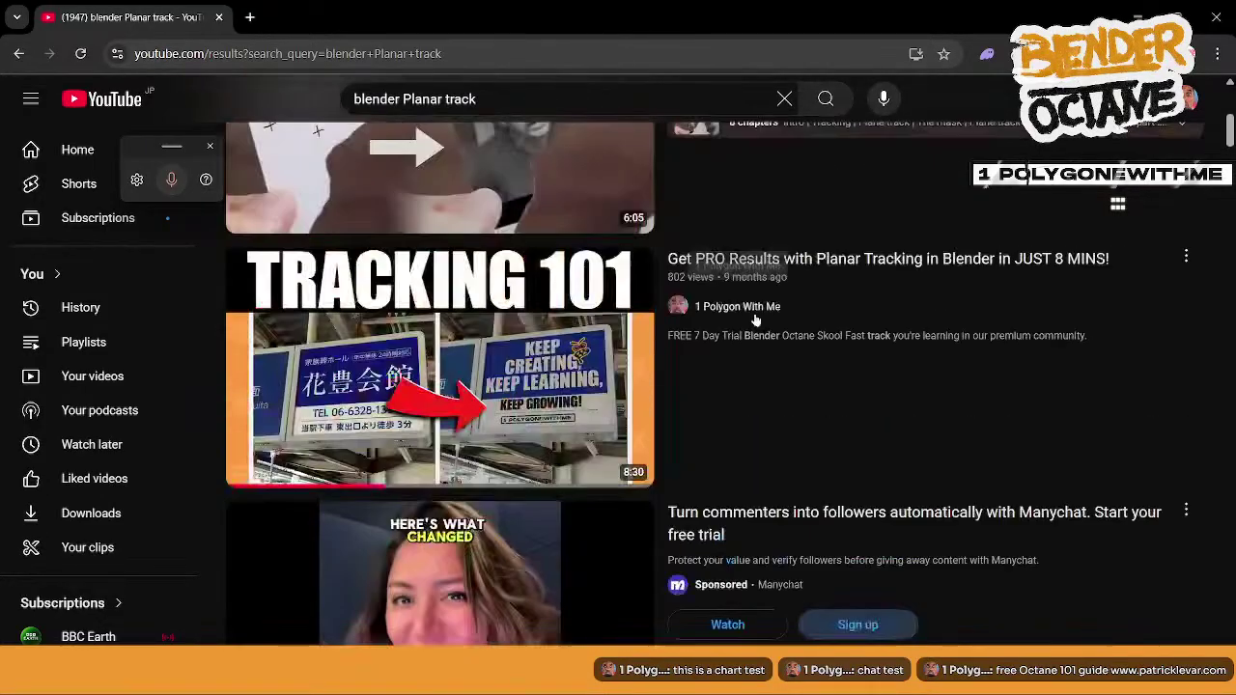
pyautogui.scroll(-9, 836, 404)
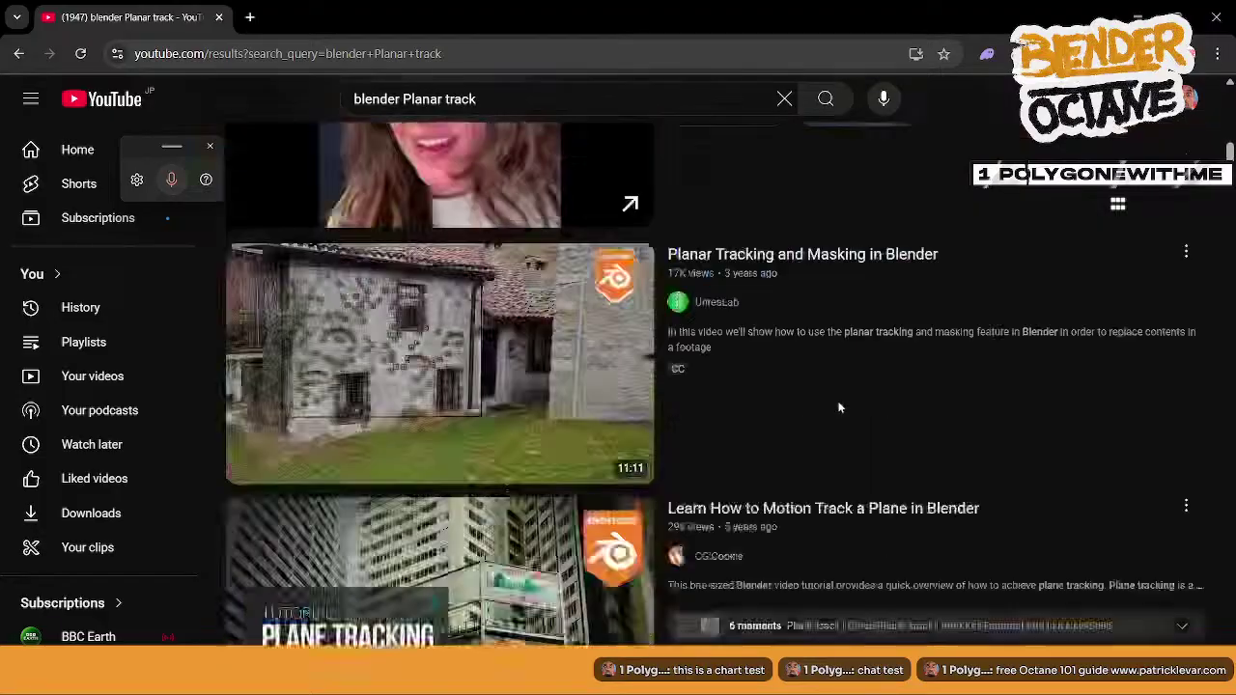
pyautogui.moveTo(538, 270)
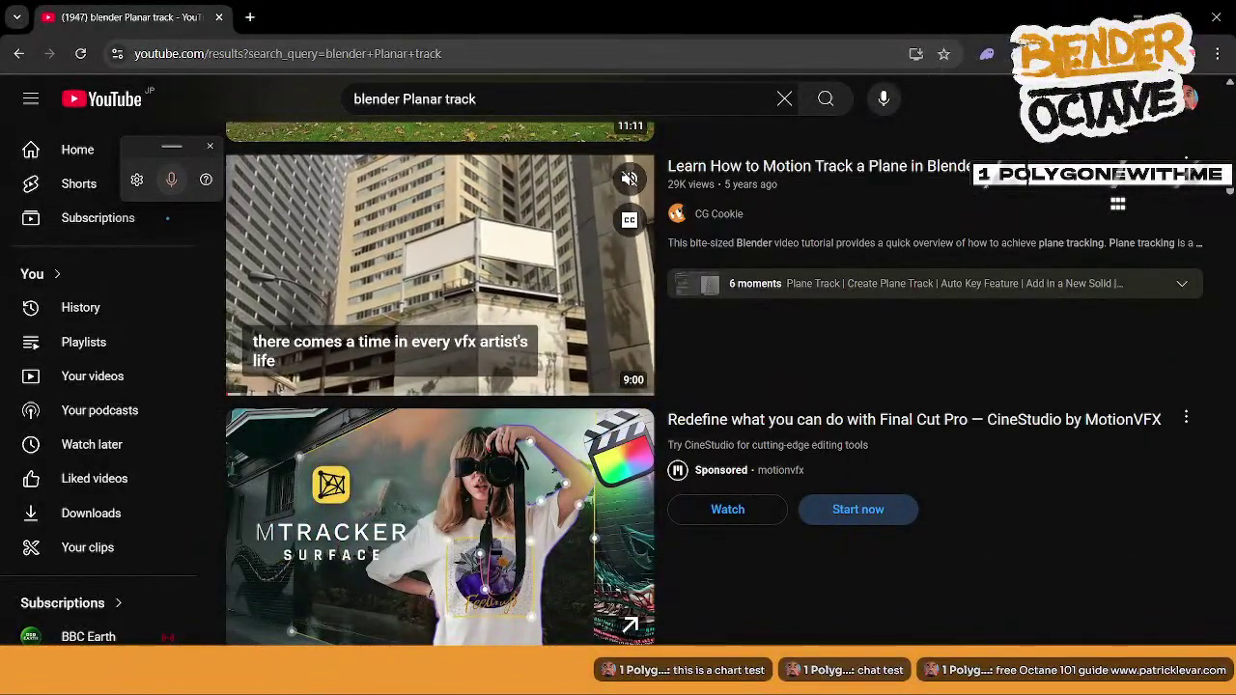
pyautogui.click(1186, 164)
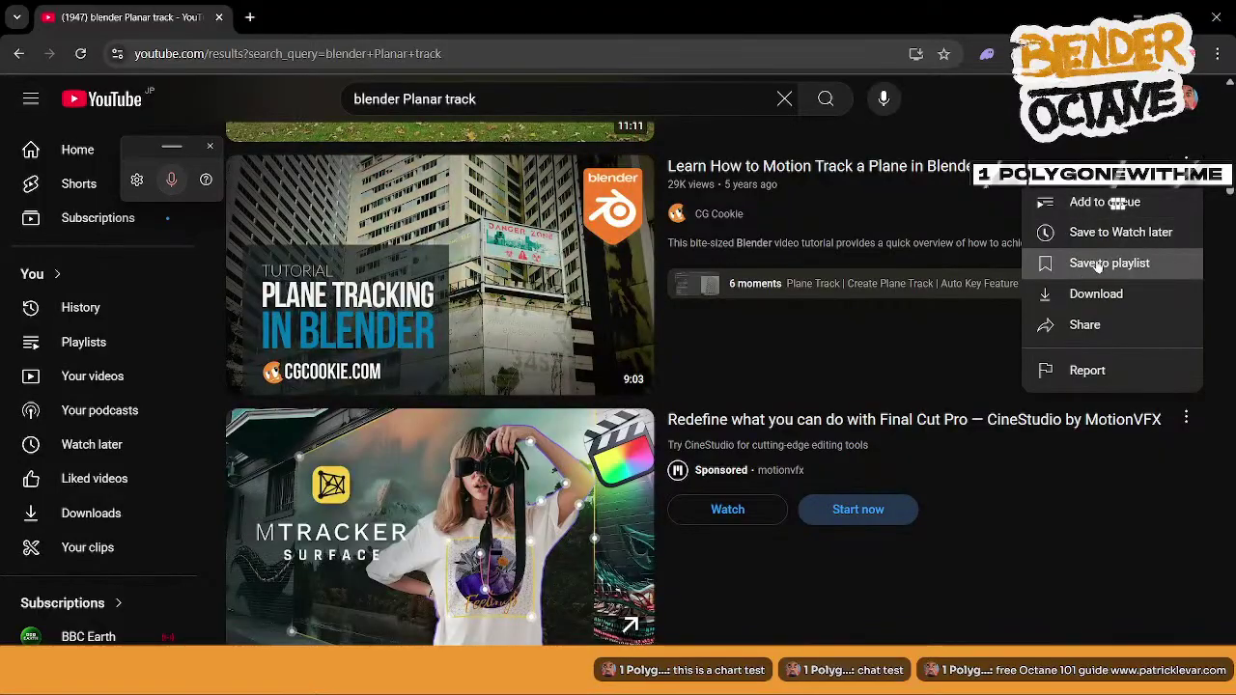
pyautogui.click(1089, 239)
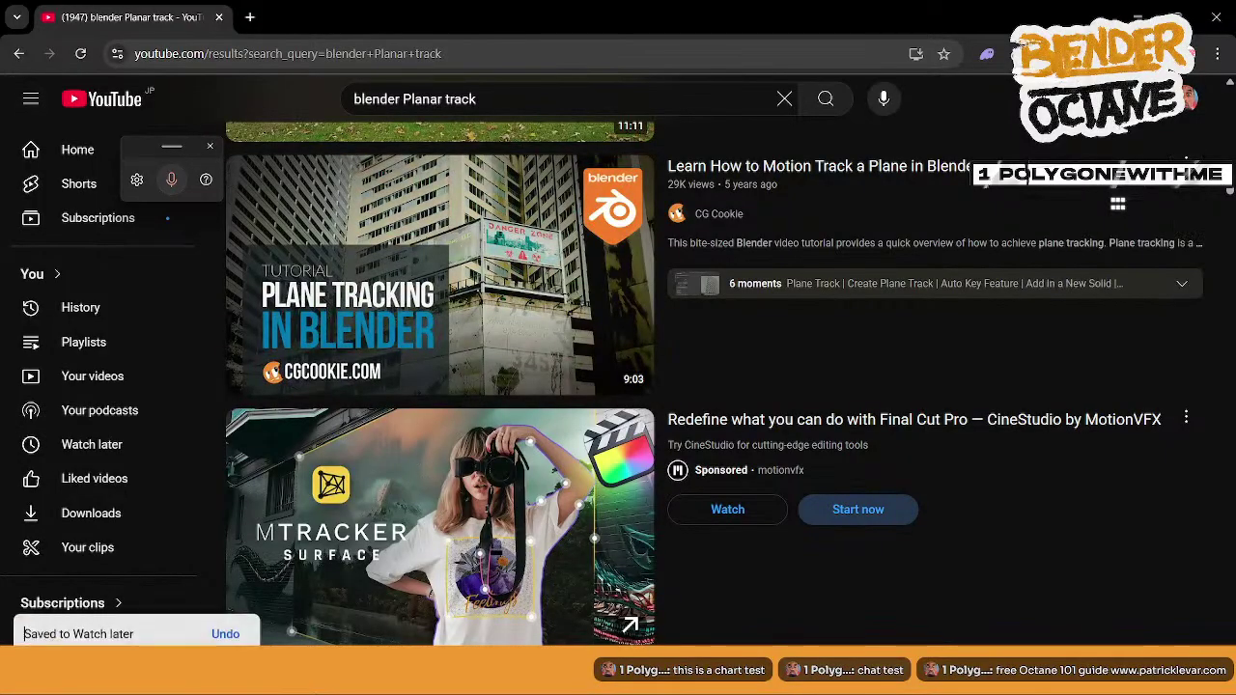
# - Open the CG Cookie plane tracking tutorial and play it in full screen
pyautogui.moveTo(786, 284)
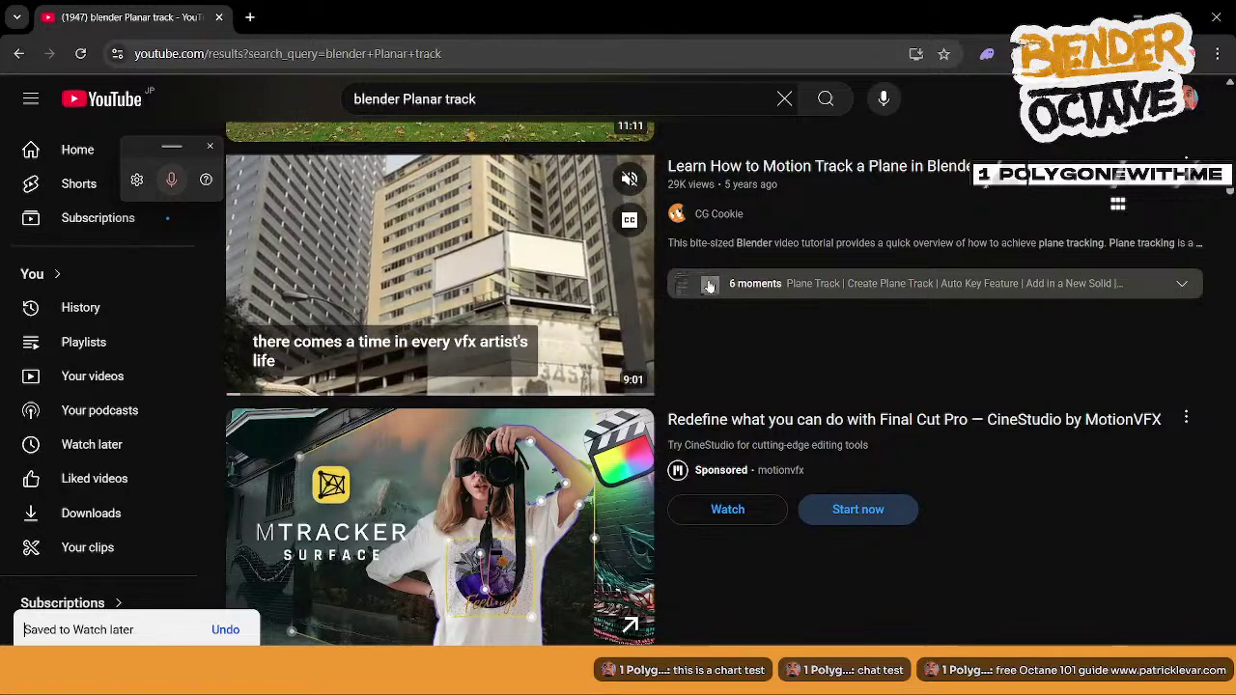
pyautogui.click(547, 249)
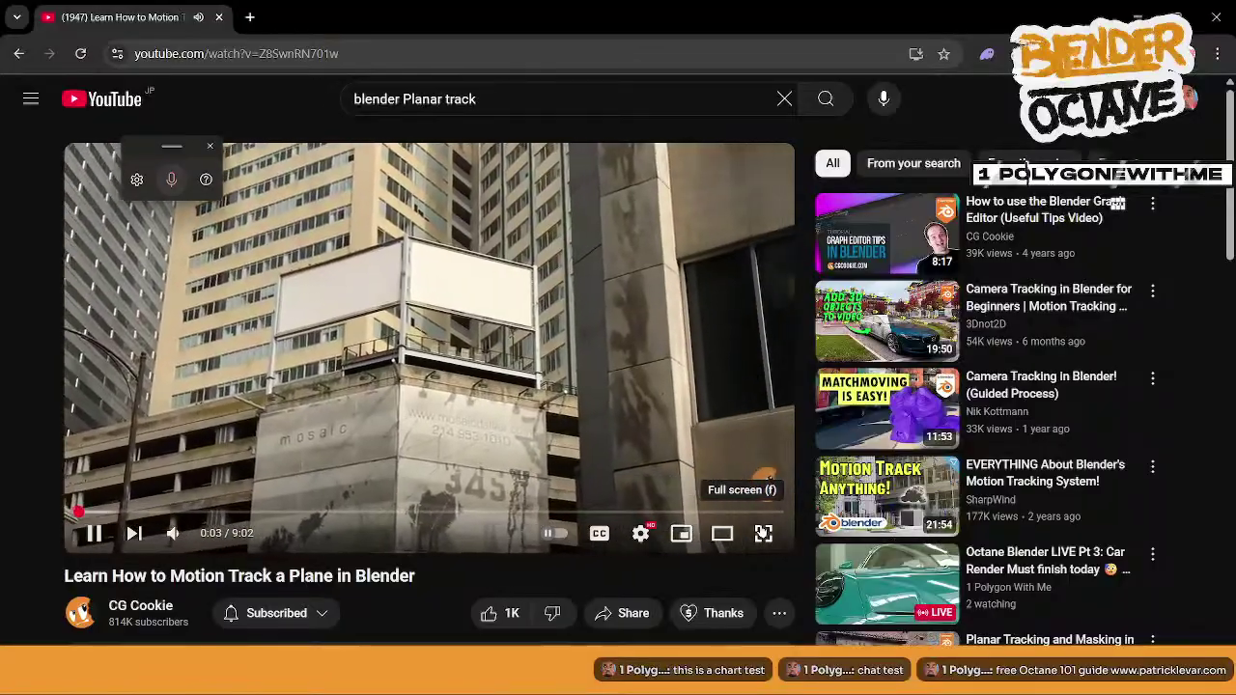
pyautogui.click(763, 533)
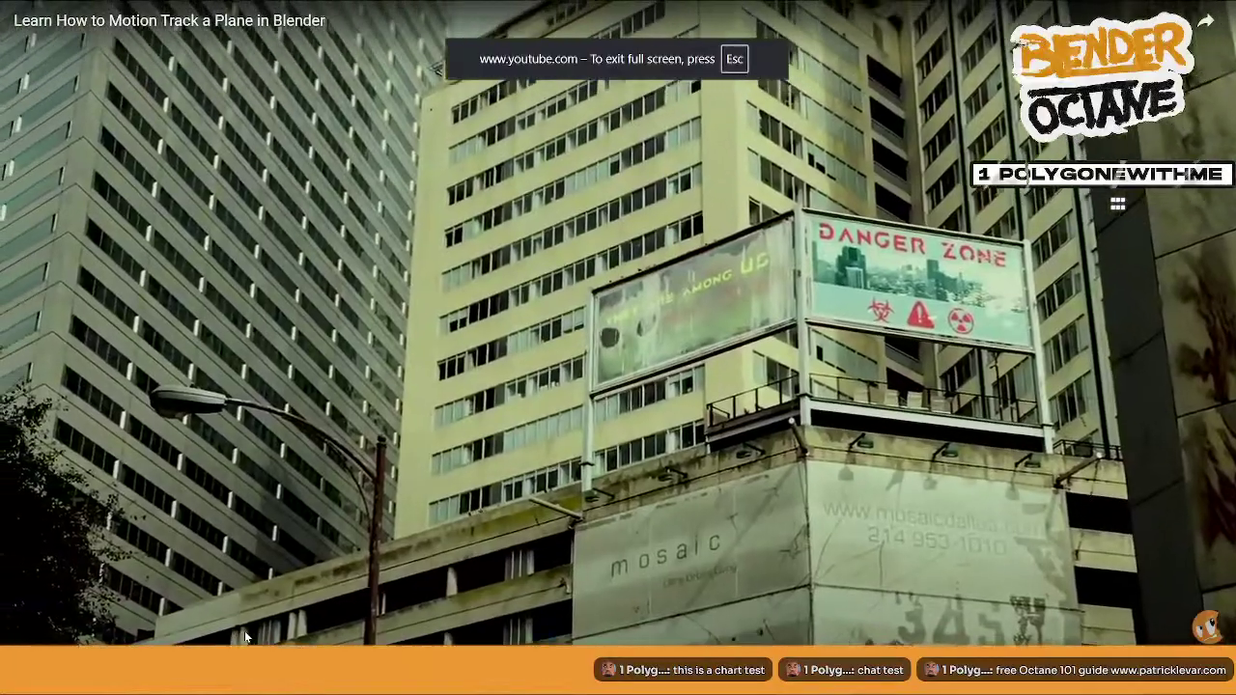
# - Skip through the tutorial past the marker tracking to the part on compositing the billboard image with Alpha Over
pyautogui.moveTo(245, 636); pyautogui.dragTo(300, 637)
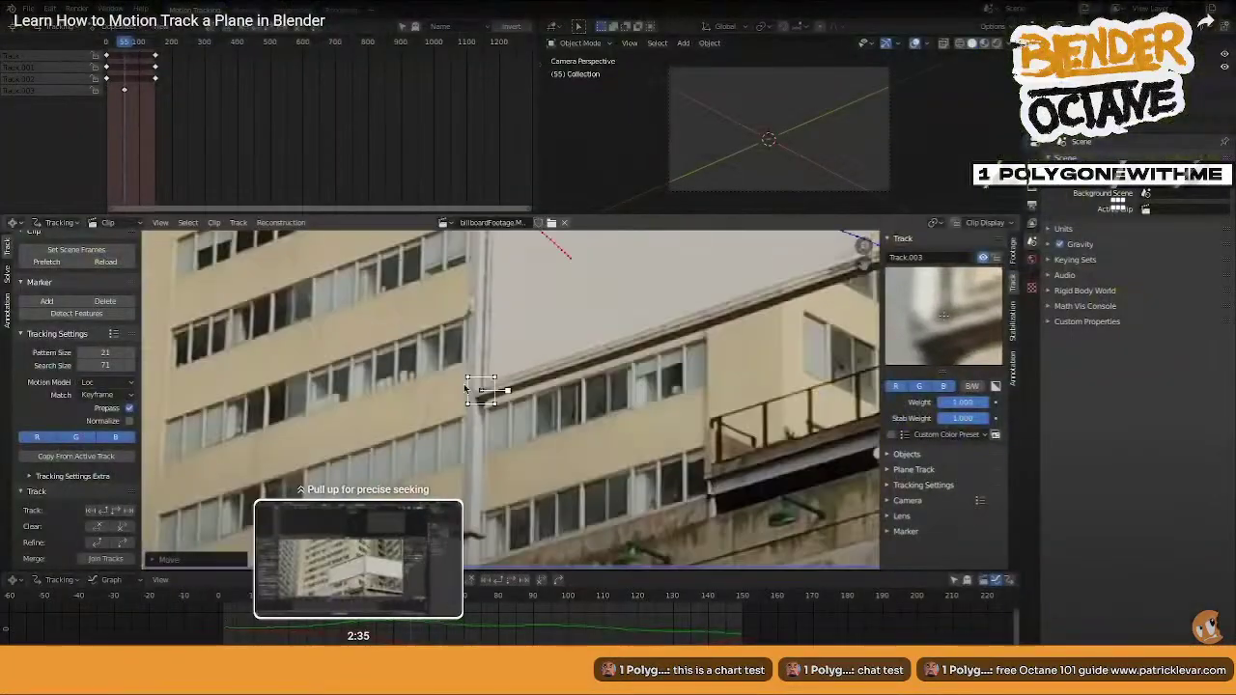
pyautogui.click(358, 639)
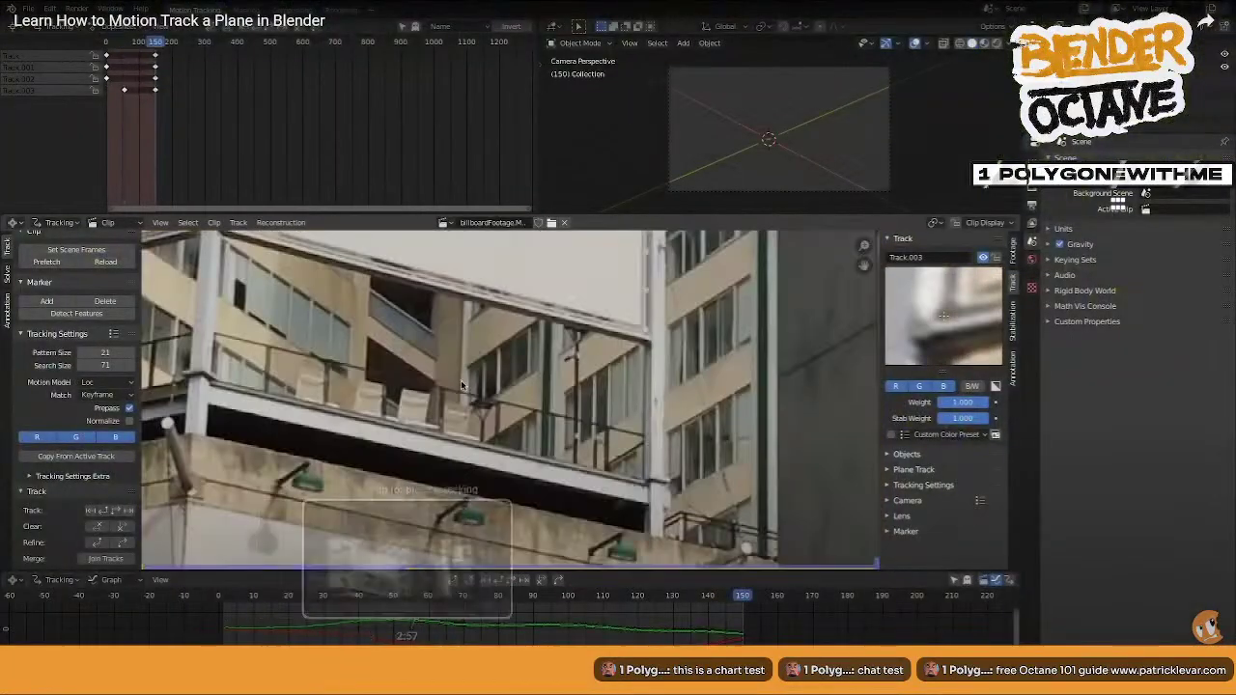
pyautogui.click(481, 639)
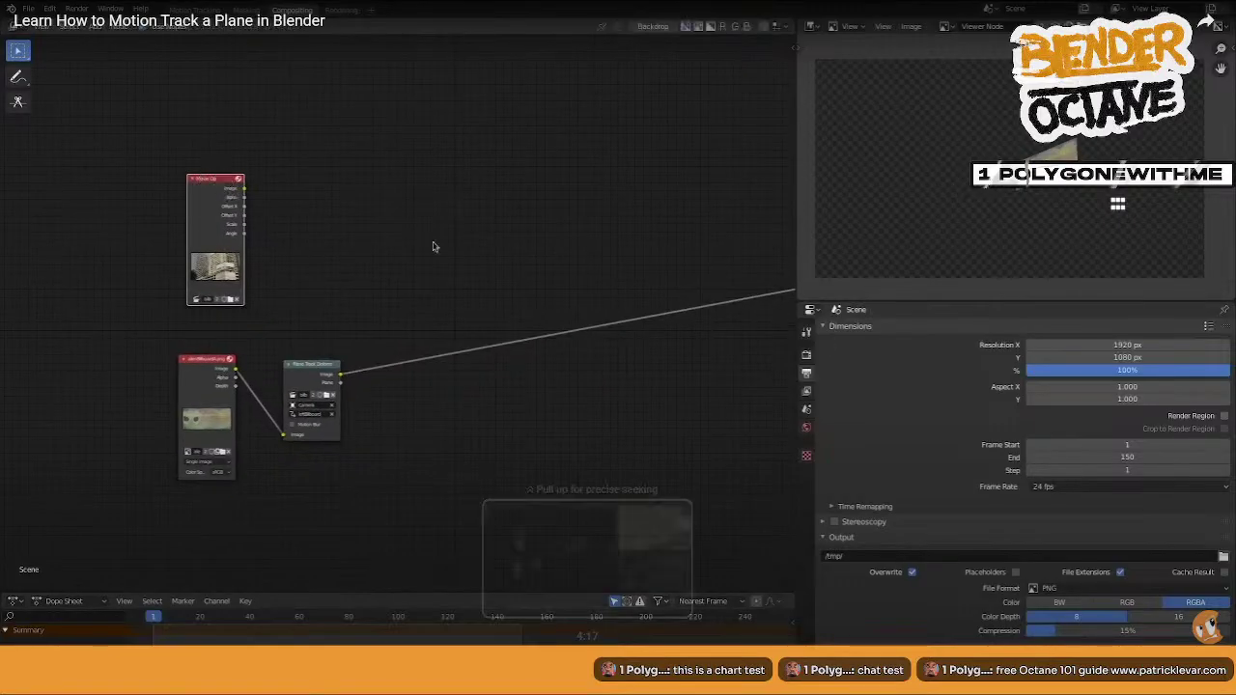
pyautogui.click(588, 645)
pyautogui.click(621, 644)
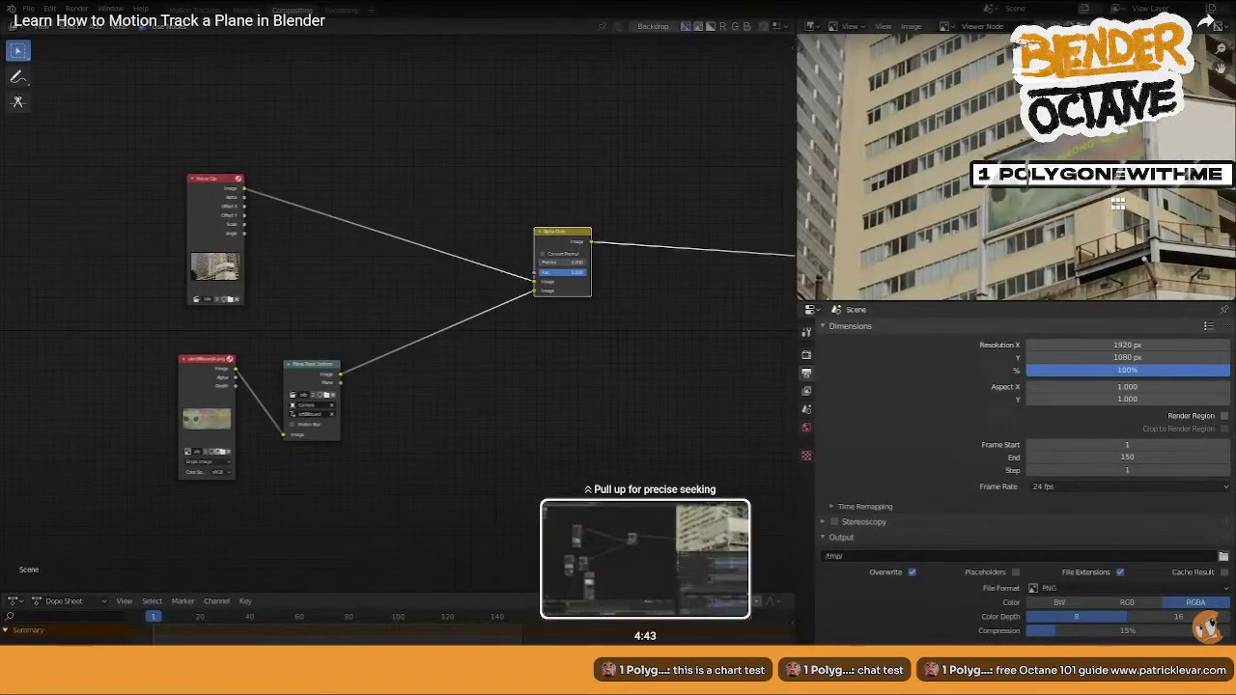
pyautogui.click(630, 645)
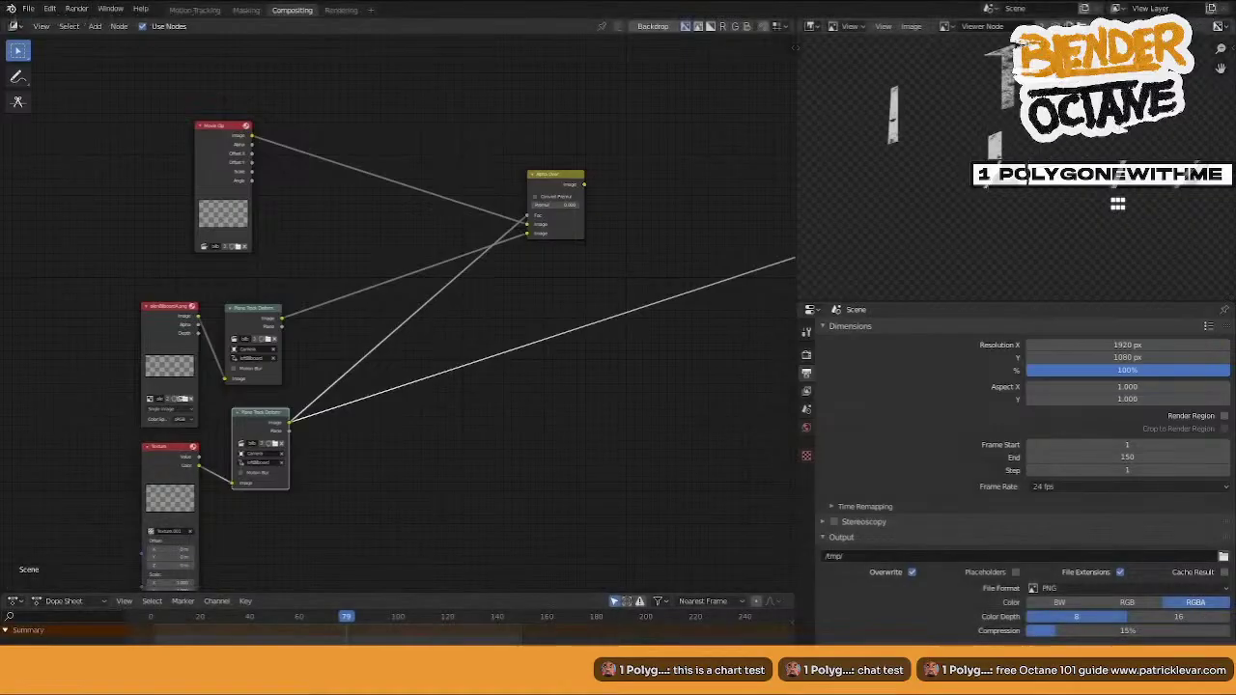
# - Skip ahead in short jumps to the part on adjusting the grunge texture with a ColorRamp node
pyautogui.press('Right')
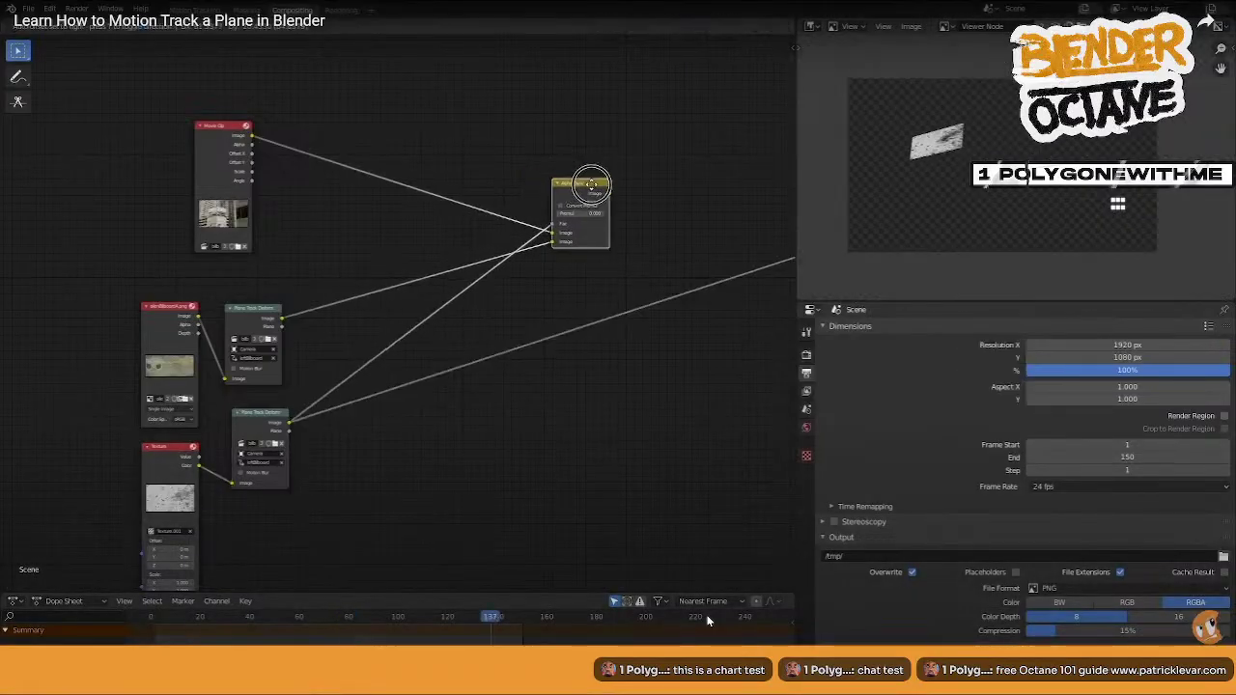
pyautogui.press('Right')
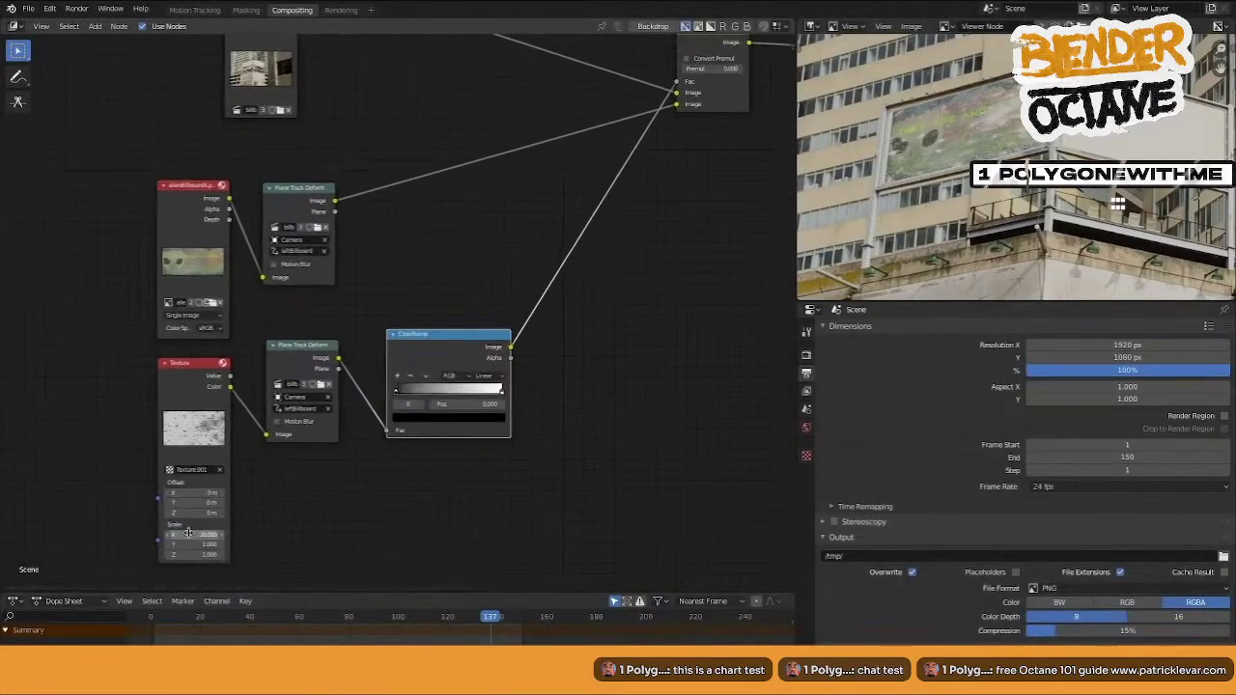
pyautogui.press('Right')
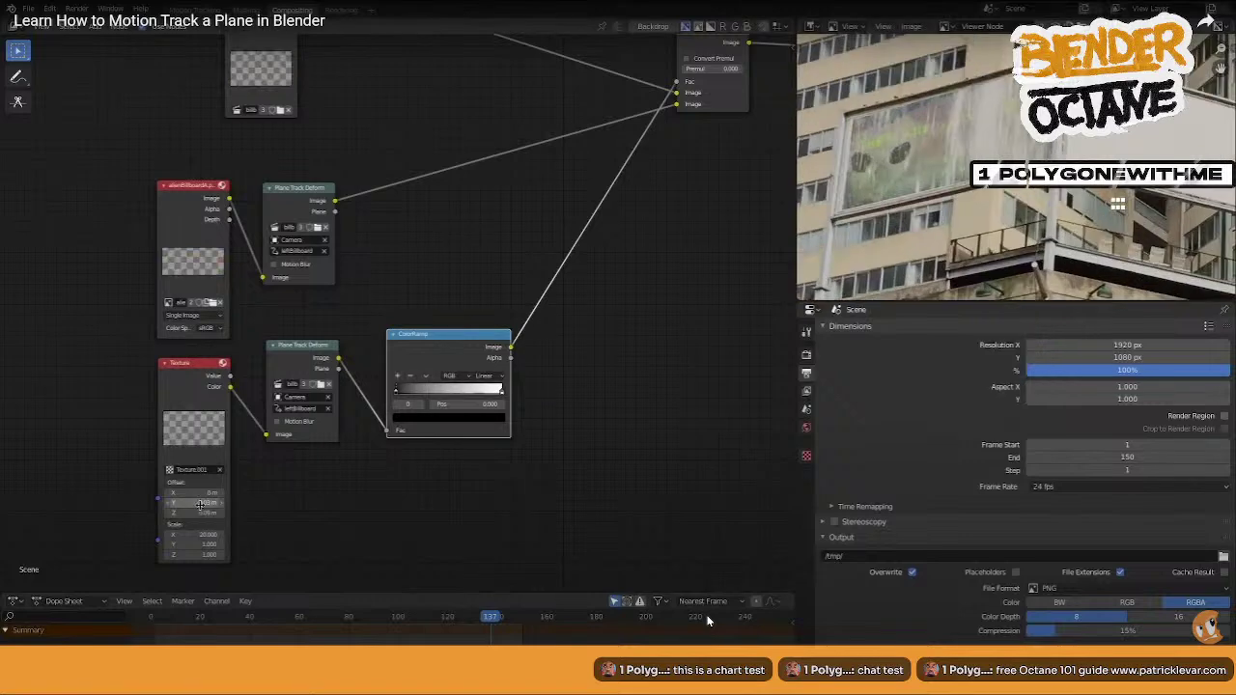
pyautogui.press('Right')
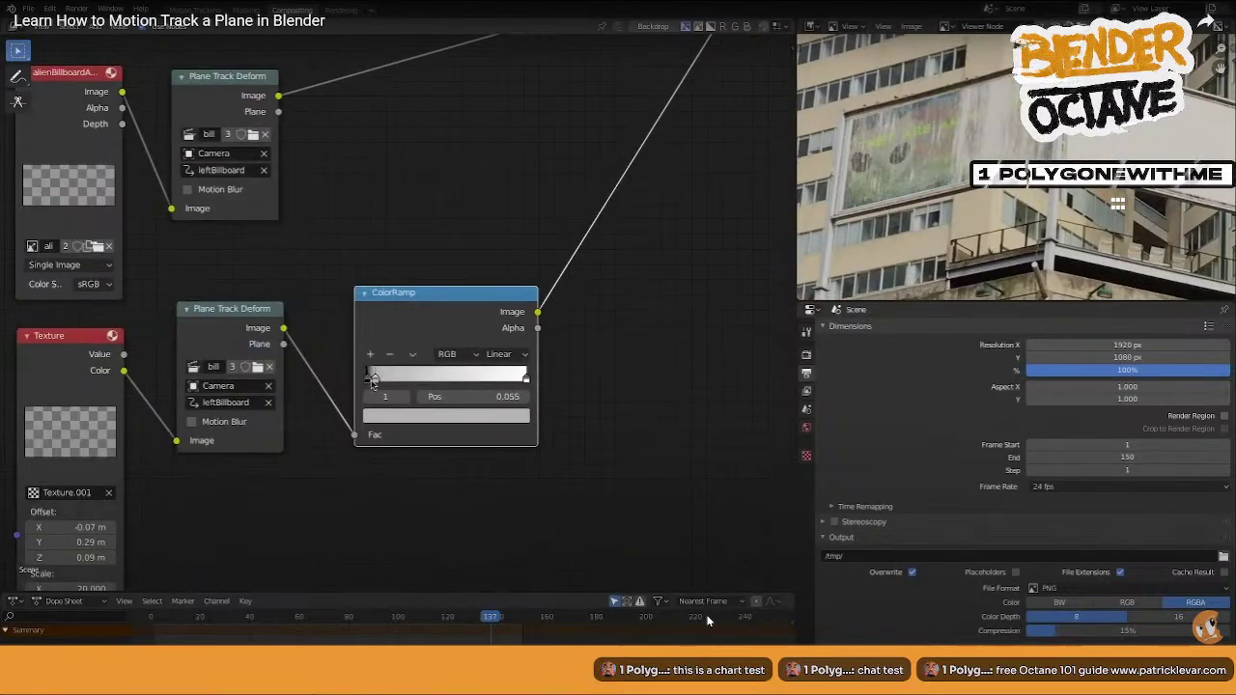
# - Skip ahead to the part on feathering the billboard mask with Dilate/Erode, pause the tutorial and return to Blender
pyautogui.press('Right')
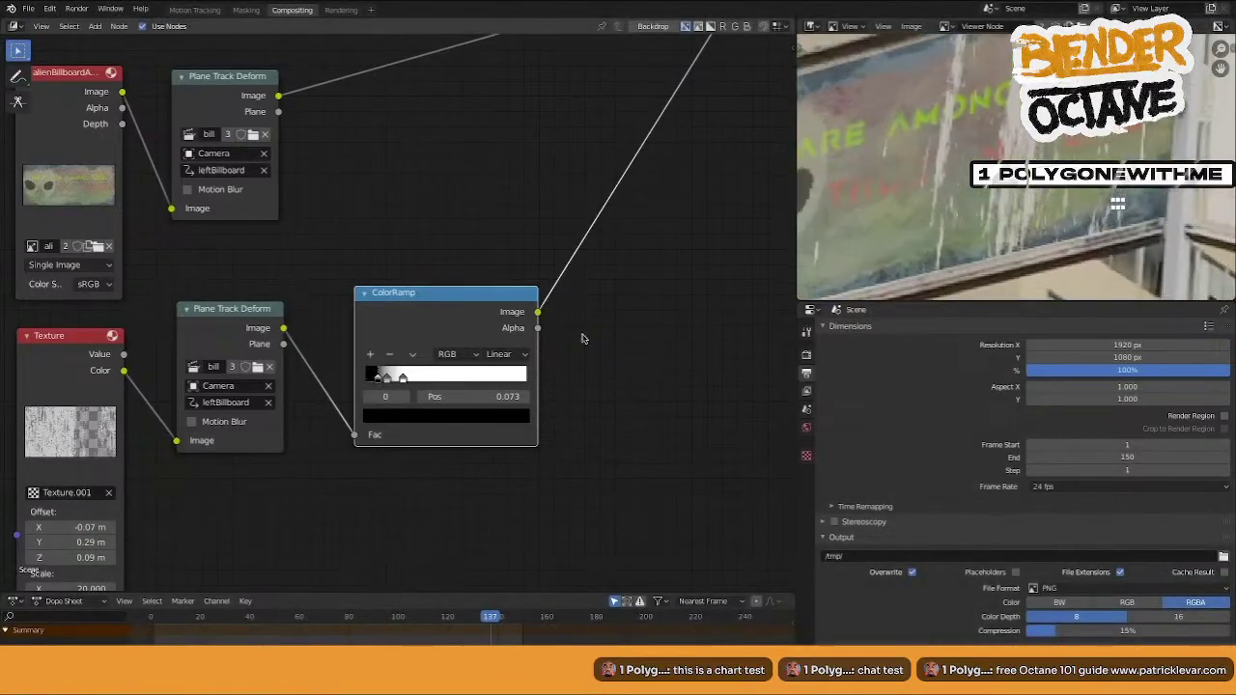
pyautogui.press('Right')
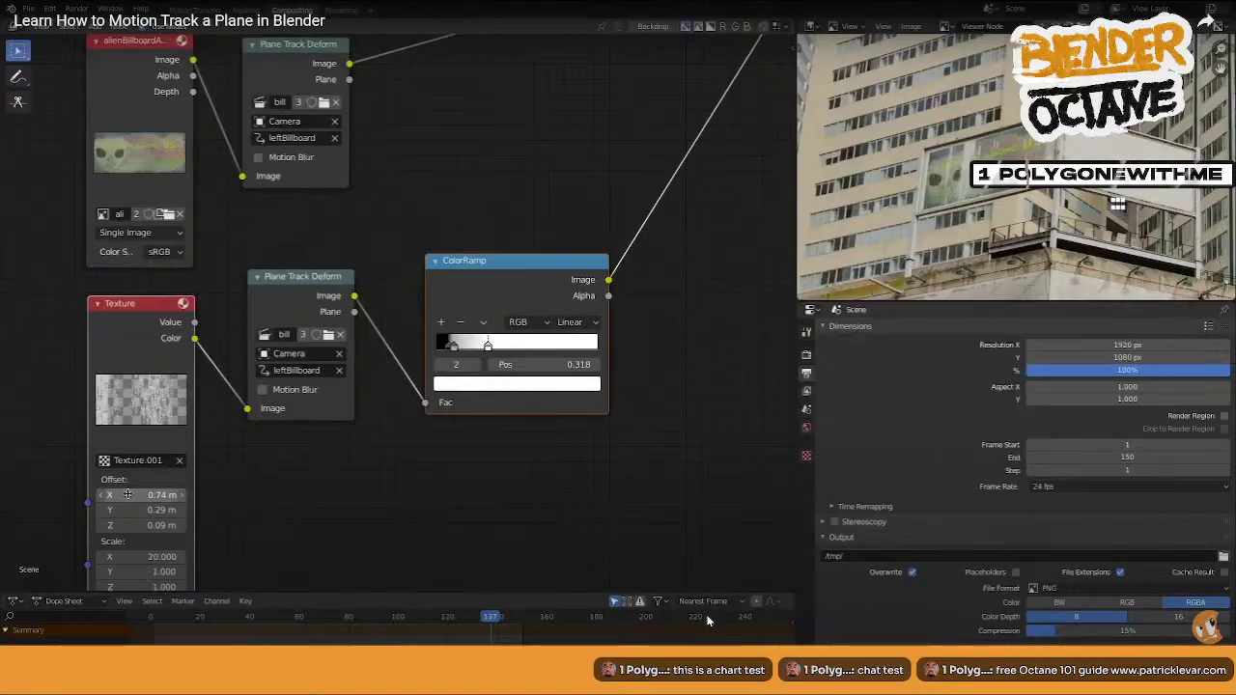
pyautogui.press('Right')
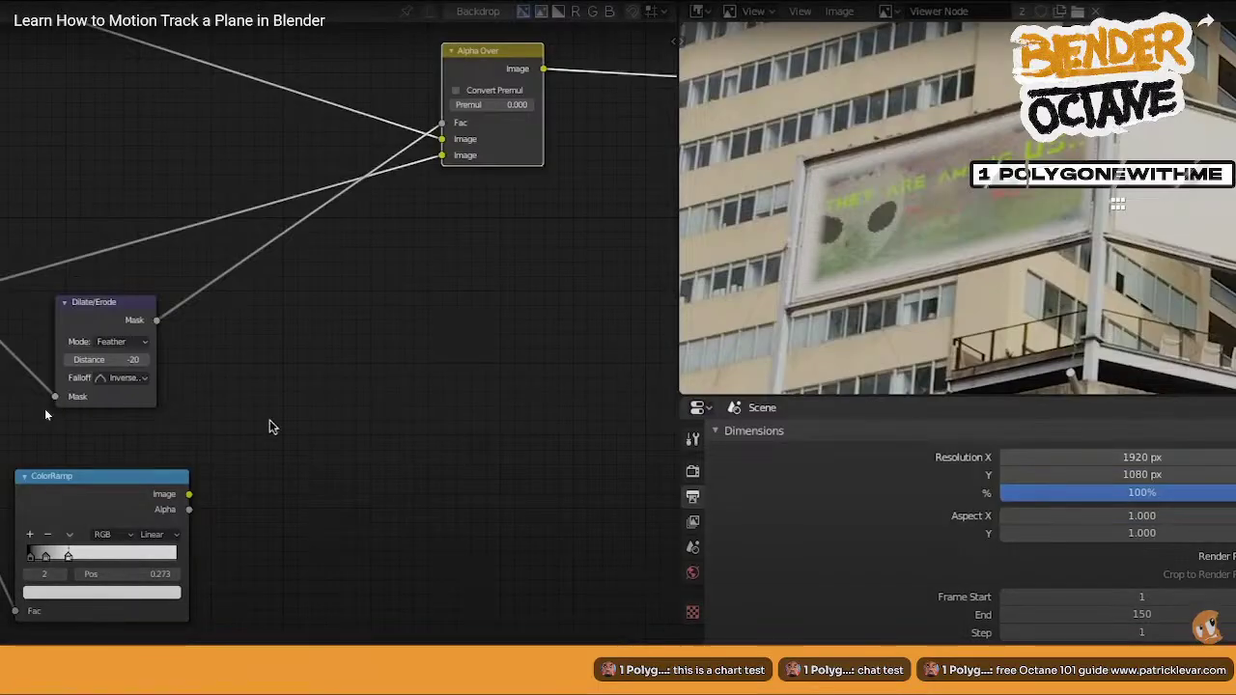
pyautogui.click(172, 378)
pyautogui.click(1207, 668)
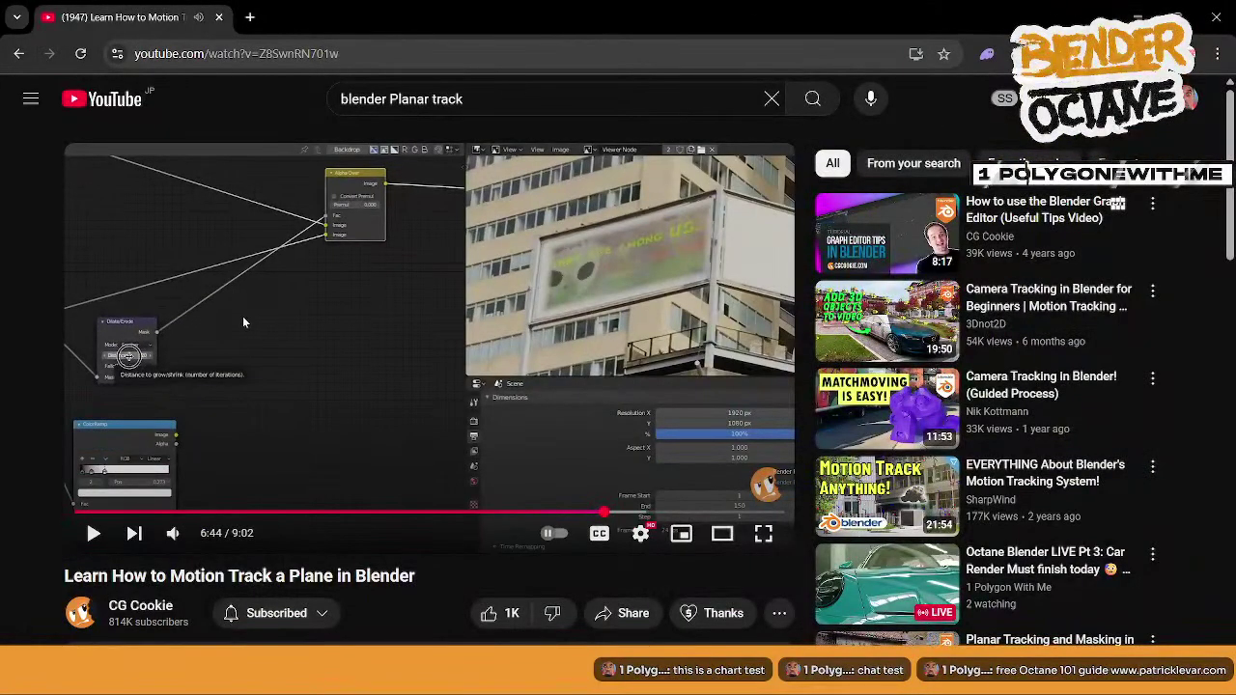
pyautogui.click(1138, 14)
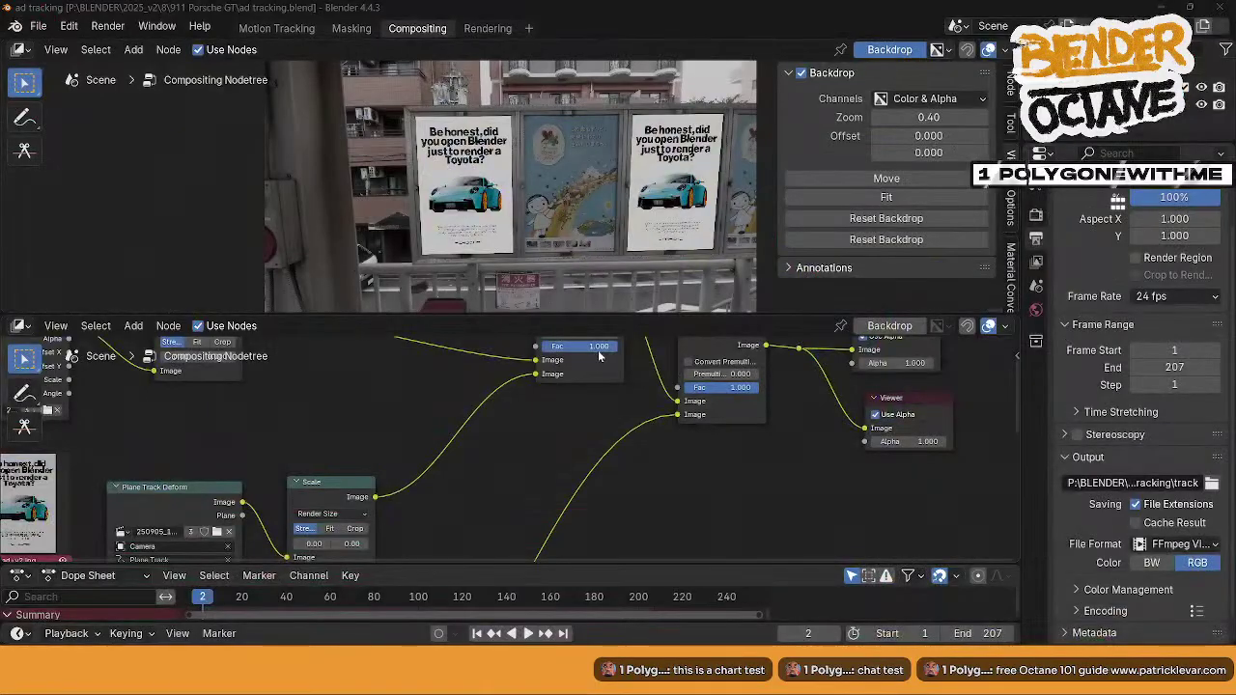
# - Play the newly rendered track0001-0207 video from the tracking folder, close it and return to Blender
pyautogui.moveTo(887, 691)
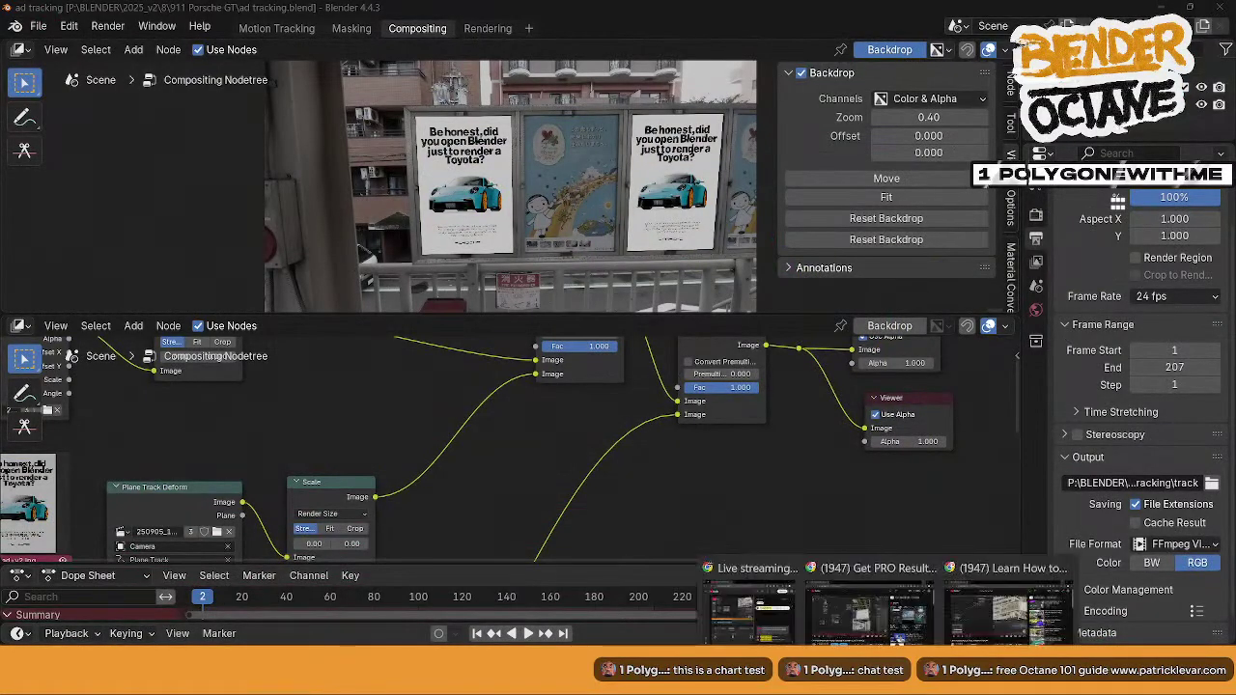
pyautogui.click(349, 683)
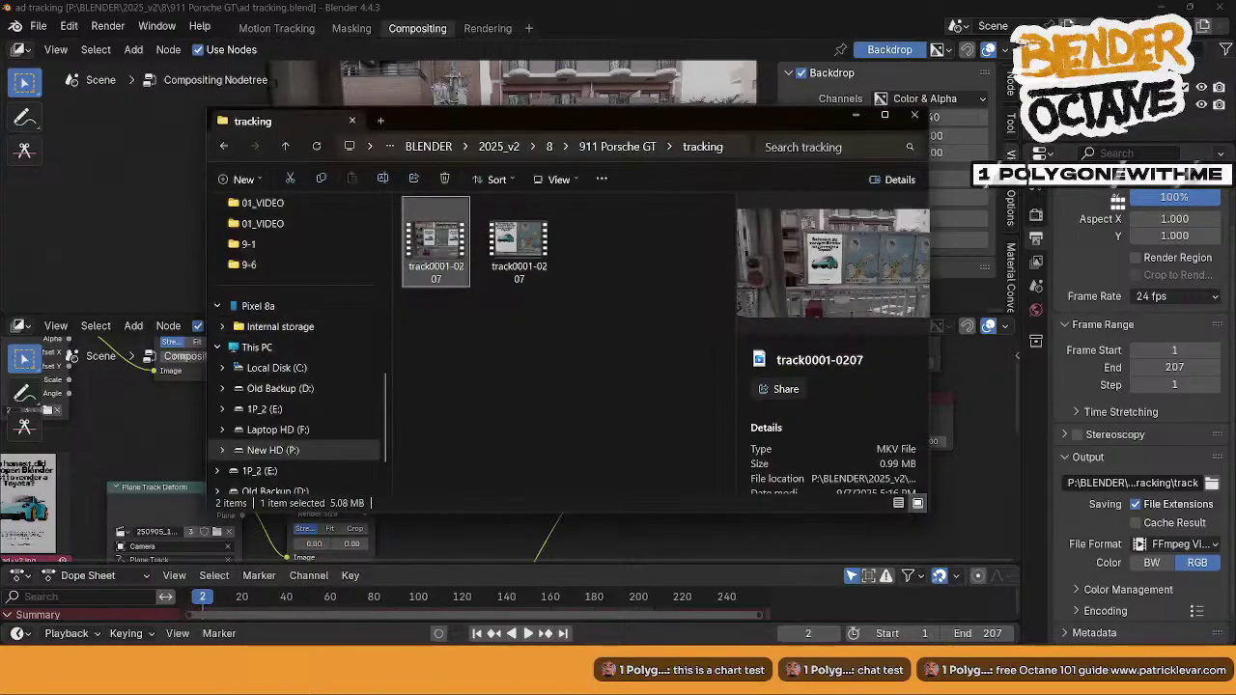
pyautogui.click(493, 385)
pyautogui.doubleClick(460, 251)
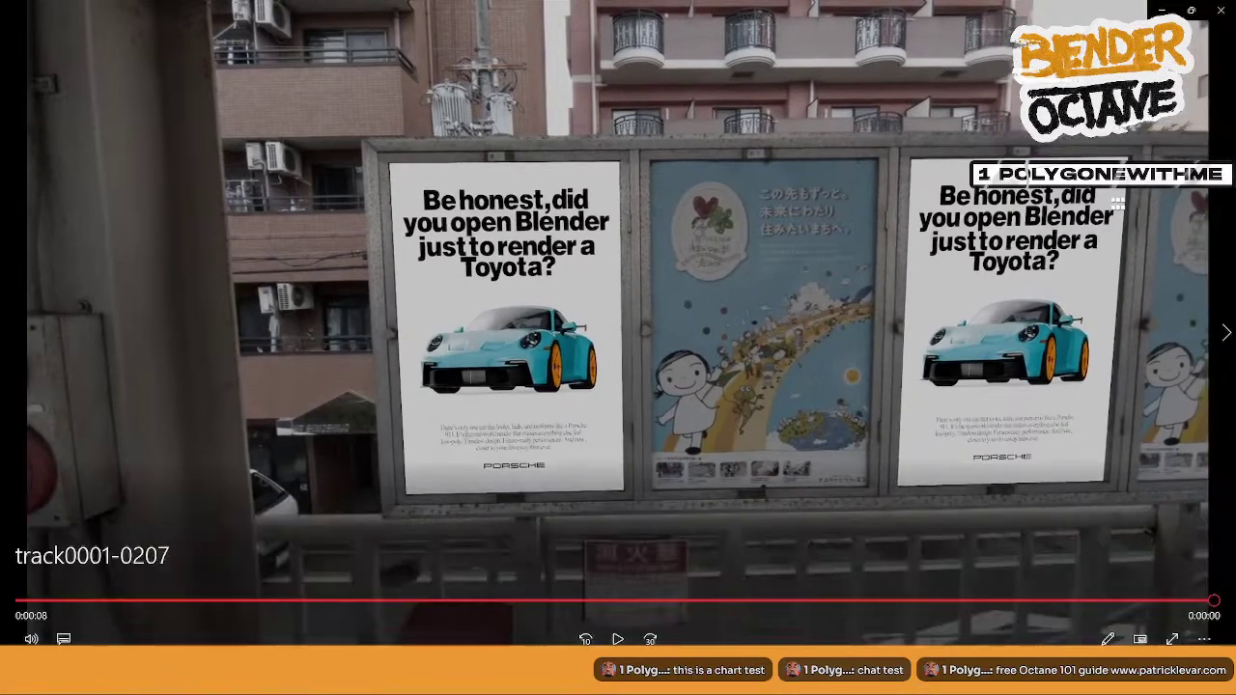
pyautogui.click(1222, 10)
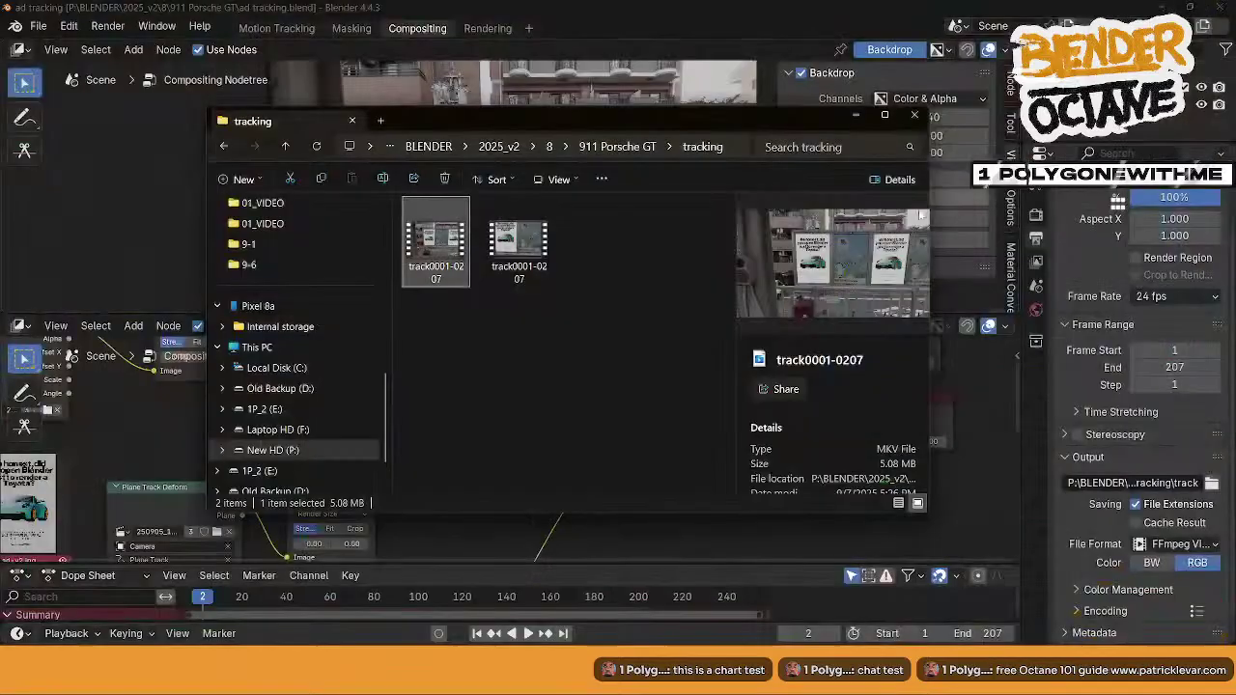
pyautogui.click(782, 29)
# - Set the Scale node fed by Plane Track.001 to Fit and widen the node
pyautogui.moveTo(525, 440); pyautogui.dragTo(583, 533, button='middle')
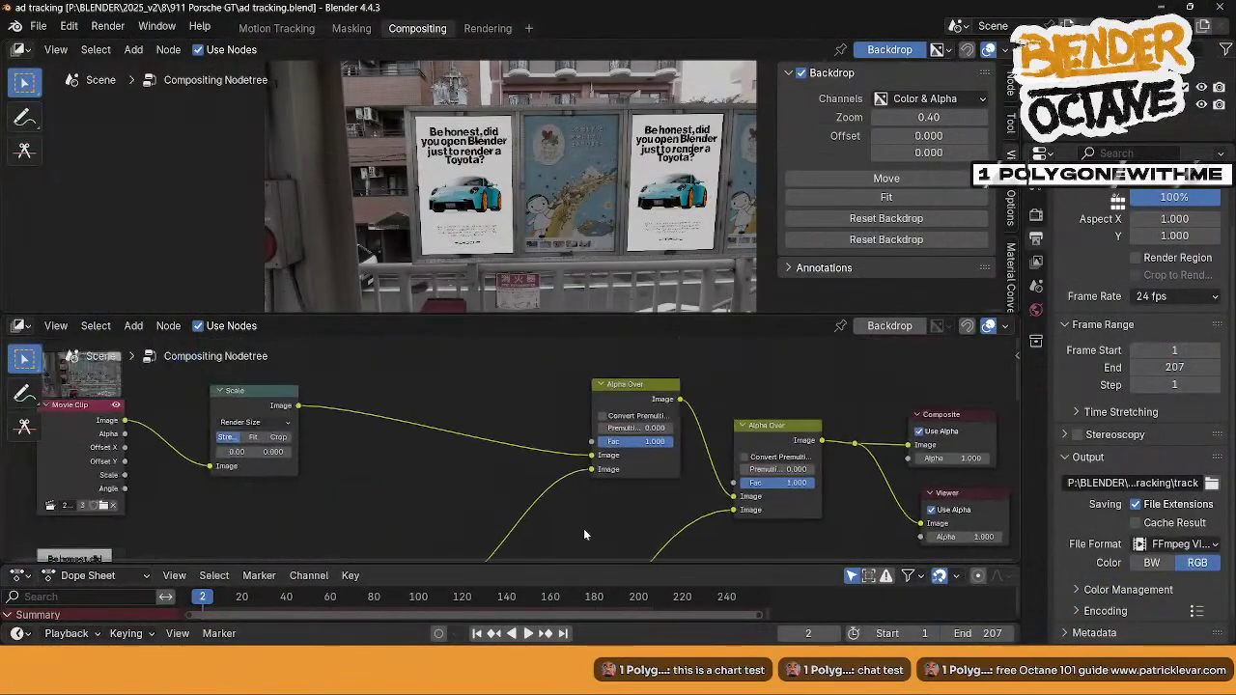
pyautogui.scroll(-4, 581, 531)
pyautogui.moveTo(510, 497); pyautogui.dragTo(480, 323, button='middle')
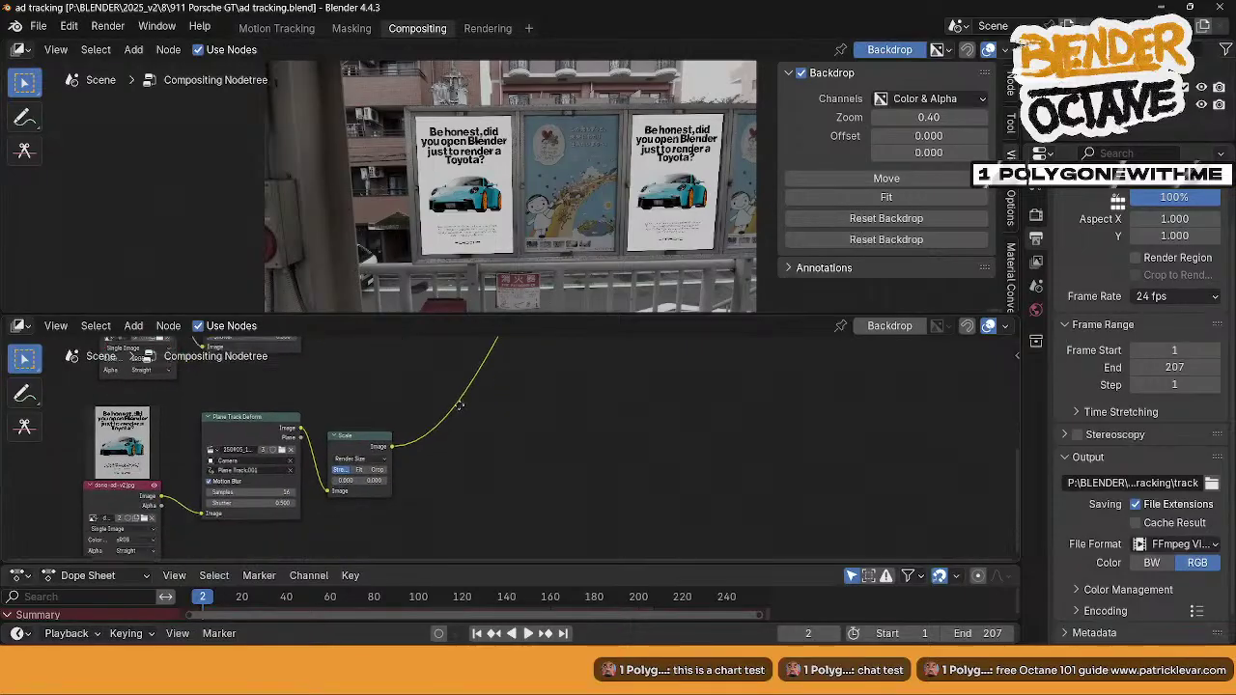
pyautogui.moveTo(442, 483); pyautogui.dragTo(419, 473, button='middle')
pyautogui.scroll(3, 390, 489)
pyautogui.moveTo(423, 393); pyautogui.dragTo(434, 408, button='middle')
pyautogui.click(331, 470)
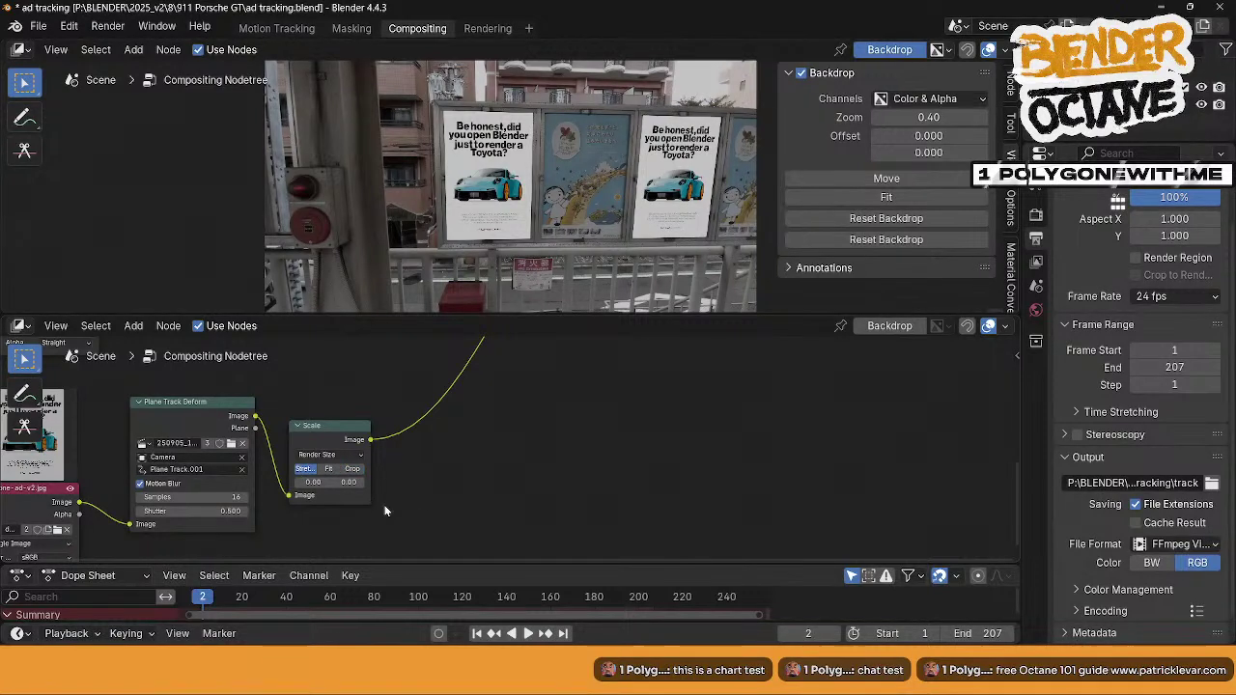
pyautogui.moveTo(372, 483); pyautogui.dragTo(433, 484)
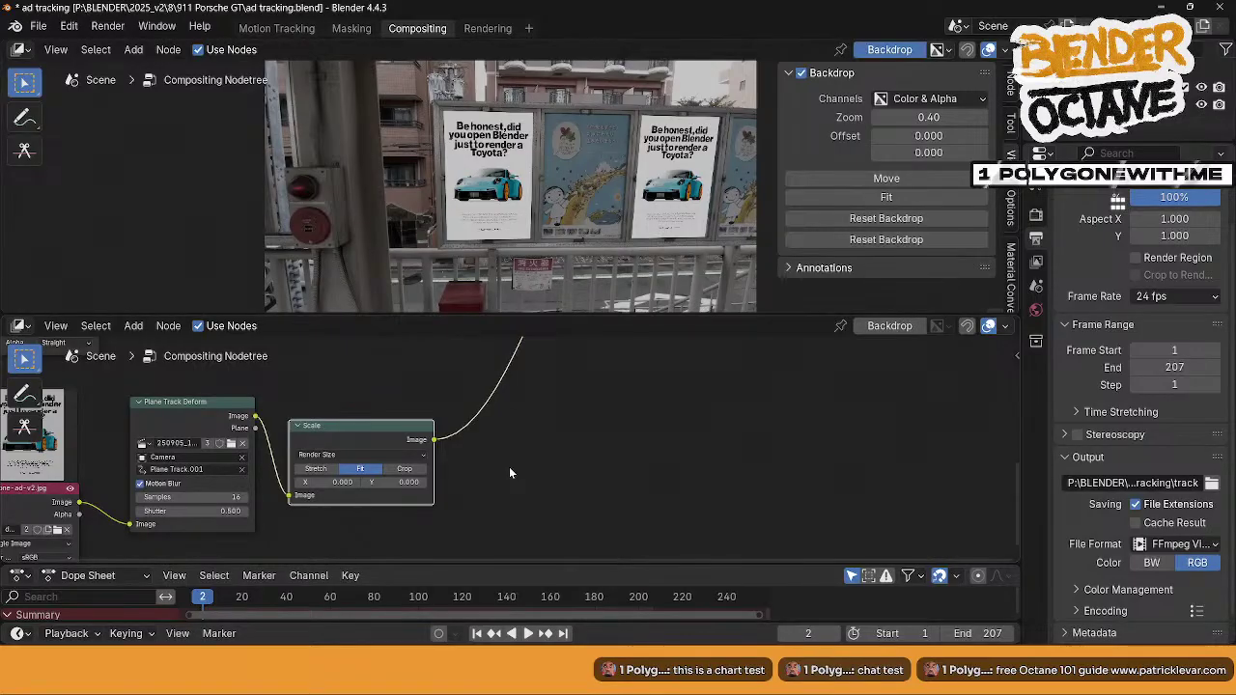
# - Set the Scale node of the ad deformed by Plane Track to Fit
pyautogui.moveTo(494, 461); pyautogui.dragTo(506, 621, button='middle')
pyautogui.moveTo(443, 407); pyautogui.dragTo(416, 484, button='middle')
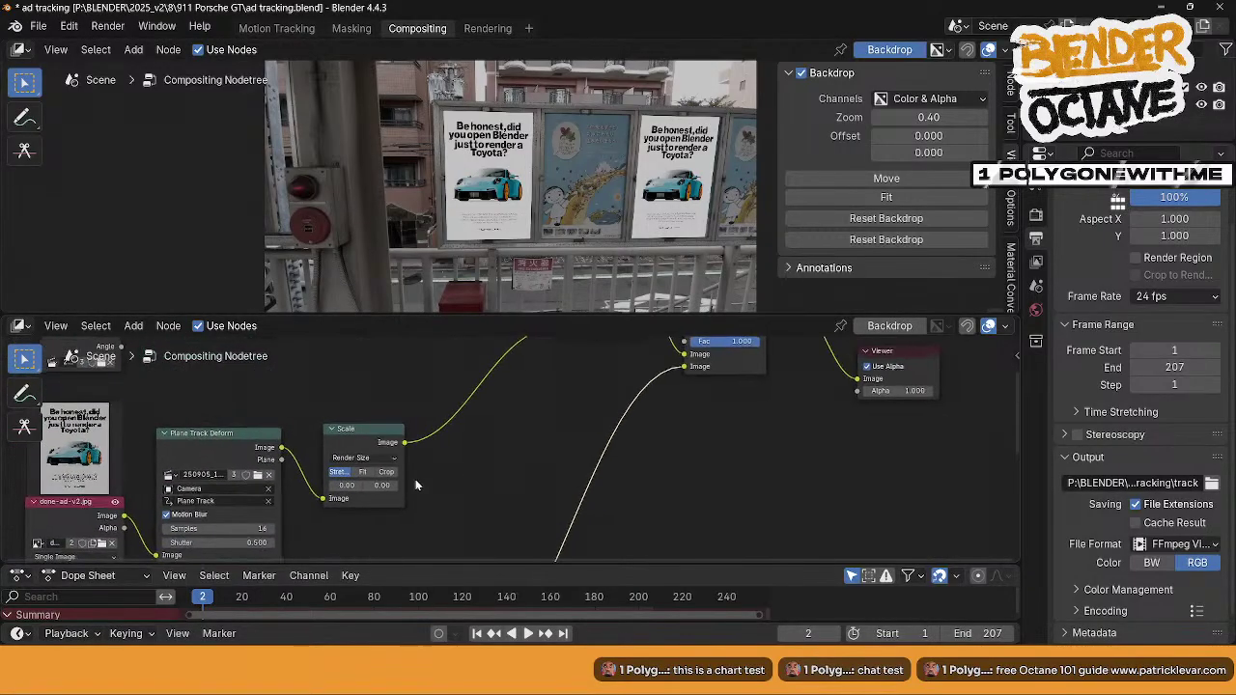
pyautogui.click(365, 472)
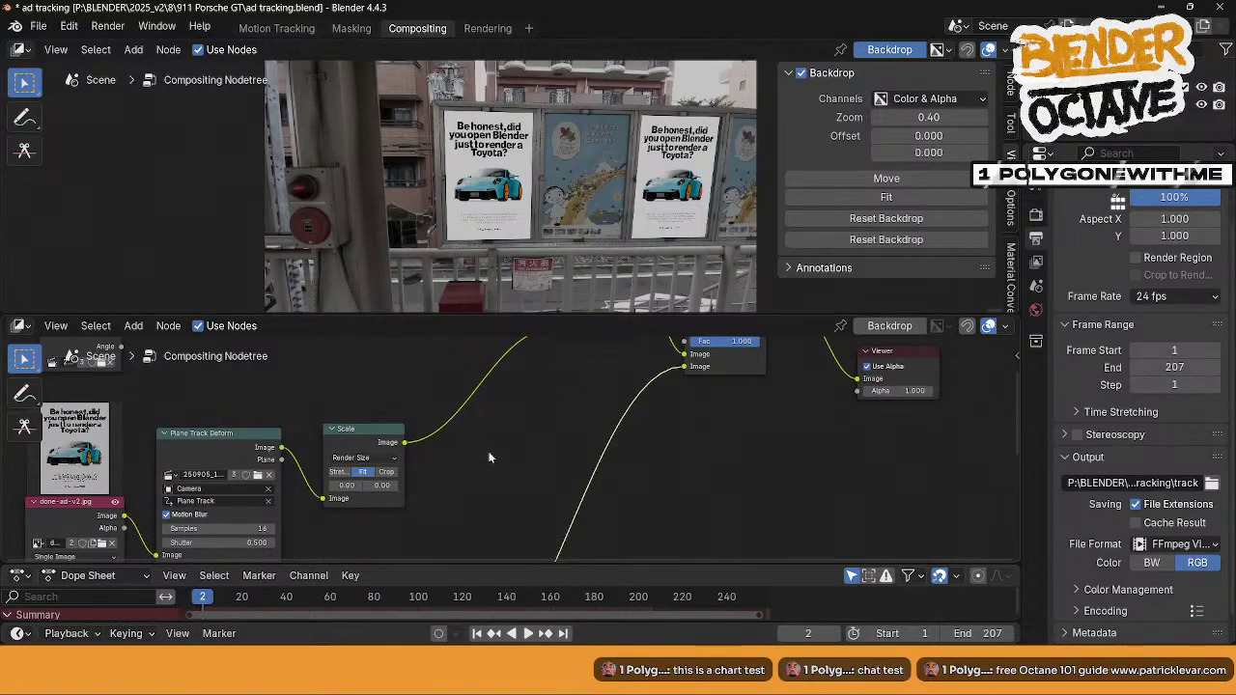
pyautogui.moveTo(491, 460); pyautogui.dragTo(455, 372, button='middle')
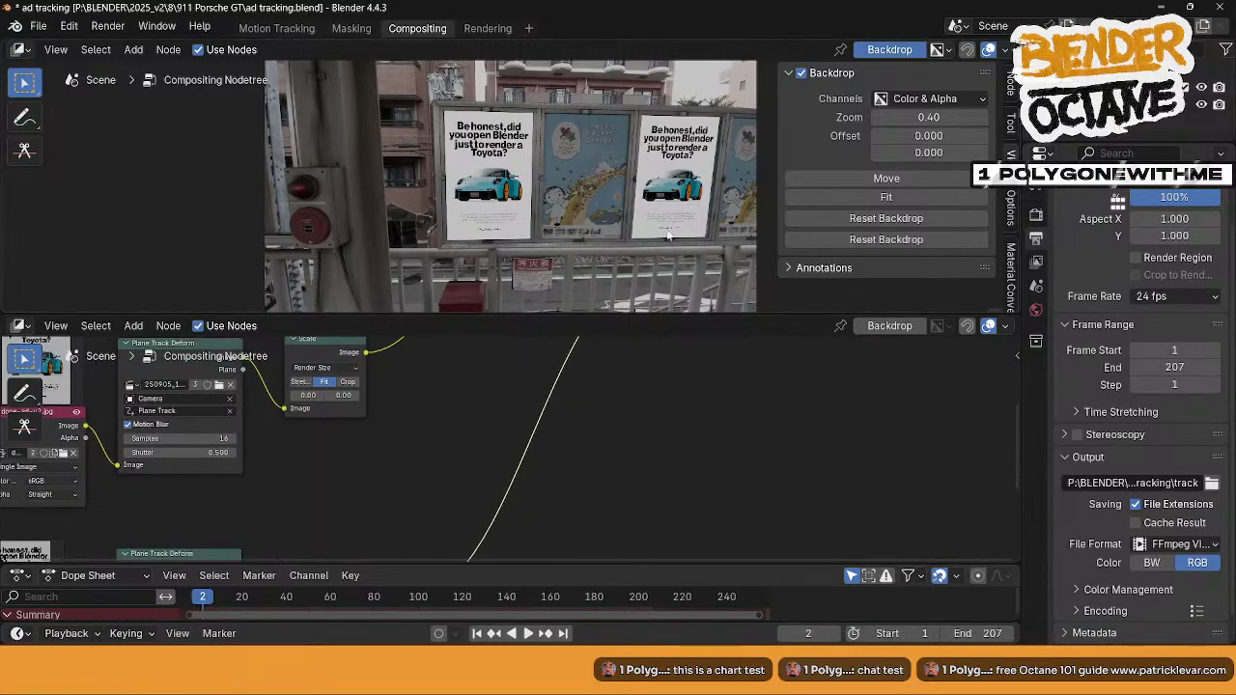
# - Add a Dilate/Erode node between the Plane Track ad's Scale node and the first Alpha Over
pyautogui.moveTo(520, 470); pyautogui.dragTo(488, 350, button='middle')
pyautogui.moveTo(437, 450); pyautogui.dragTo(440, 523, button='middle')
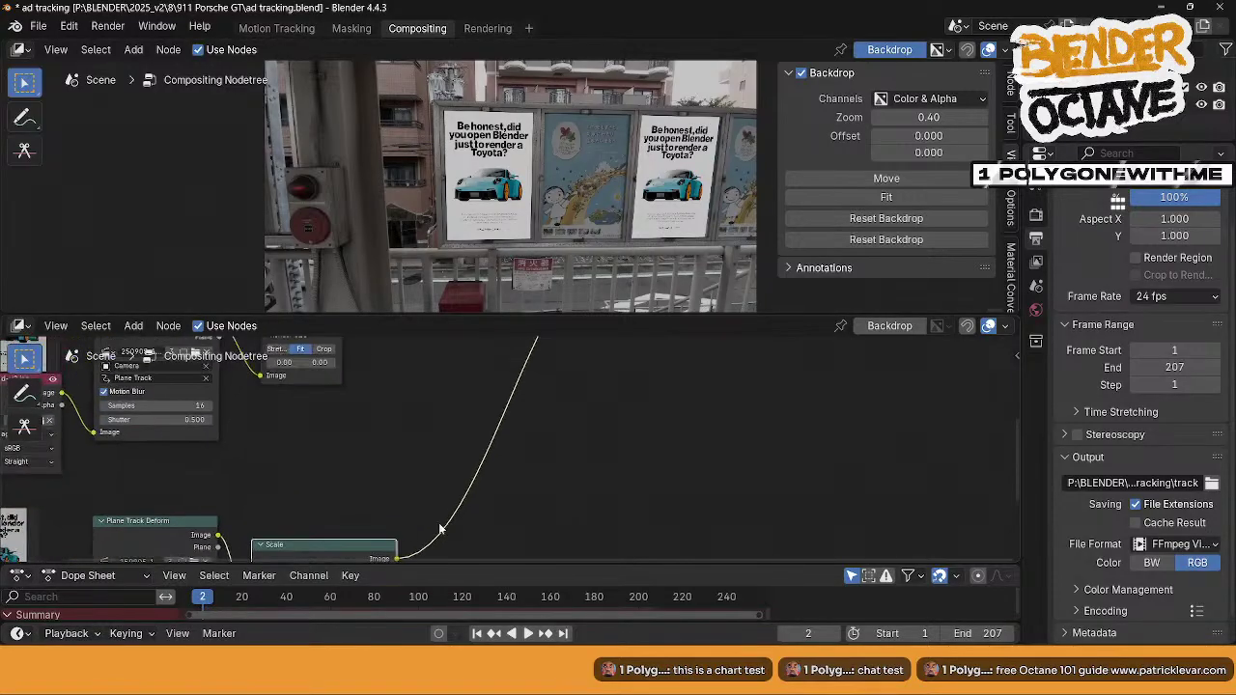
pyautogui.scroll(-7, 424, 438)
pyautogui.moveTo(439, 411); pyautogui.dragTo(403, 492, button='middle')
pyautogui.scroll(4, 404, 496)
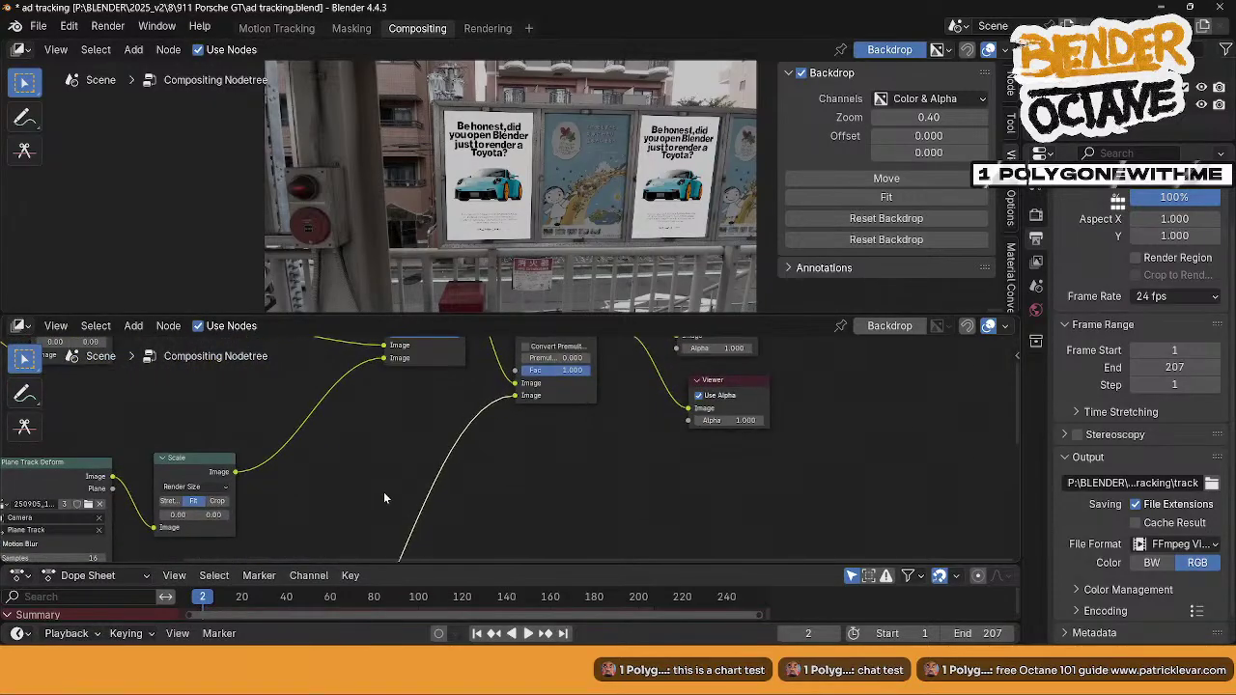
pyautogui.hotkey('shift', 'a')
pyautogui.write('e')
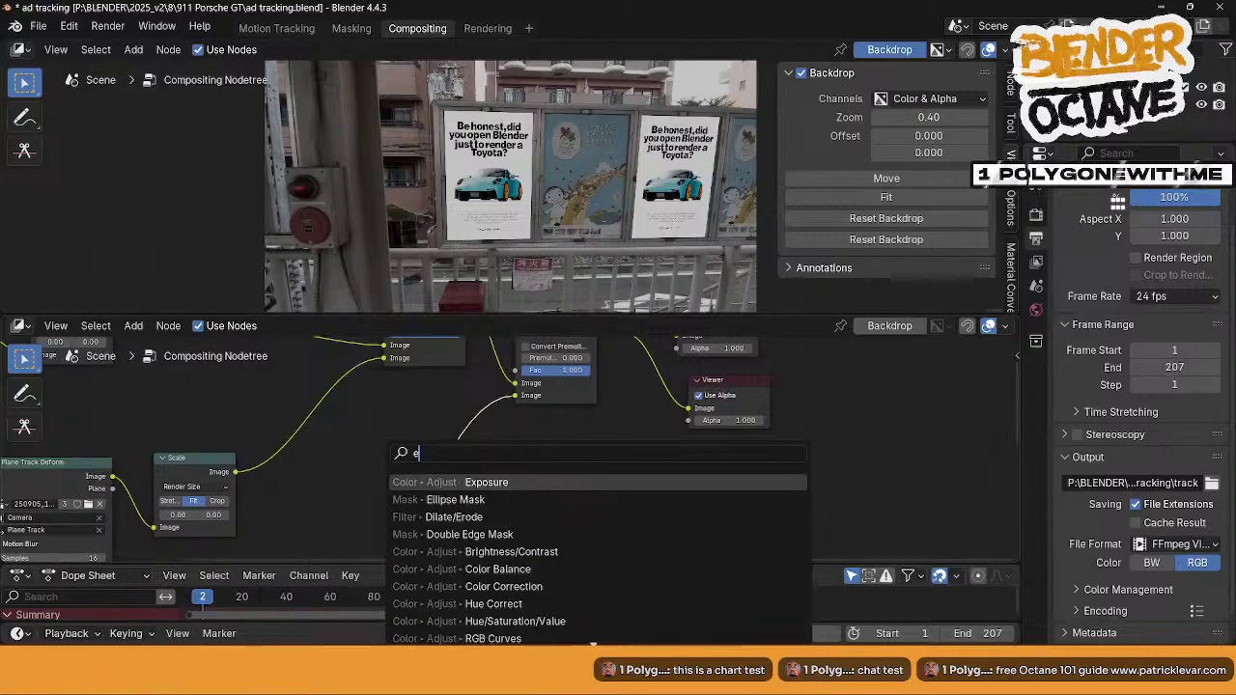
pyautogui.press('Down')
pyautogui.press('Down')
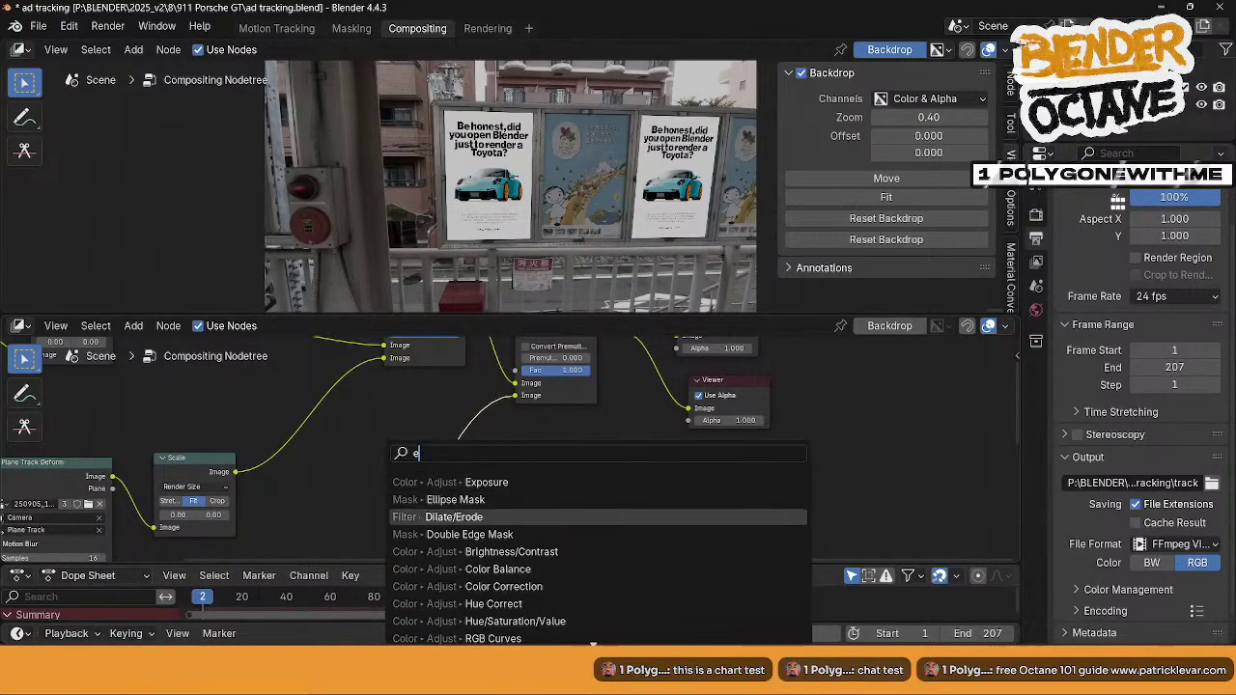
pyautogui.press('Return')
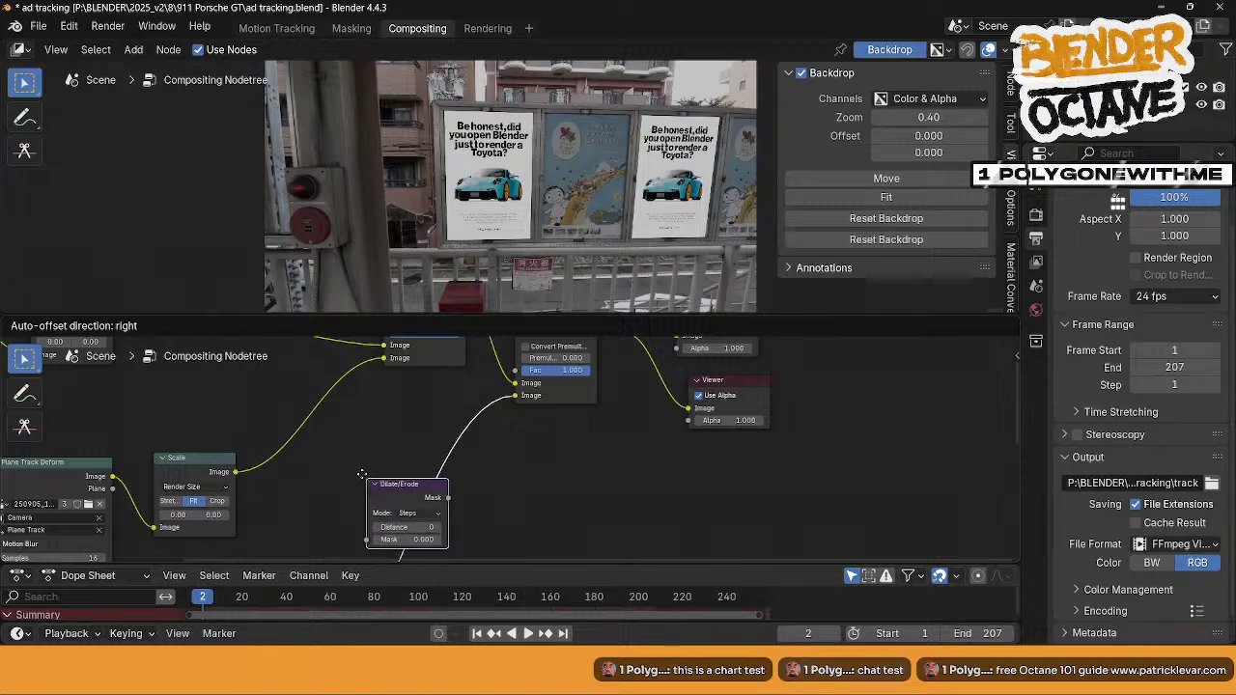
pyautogui.click(286, 419)
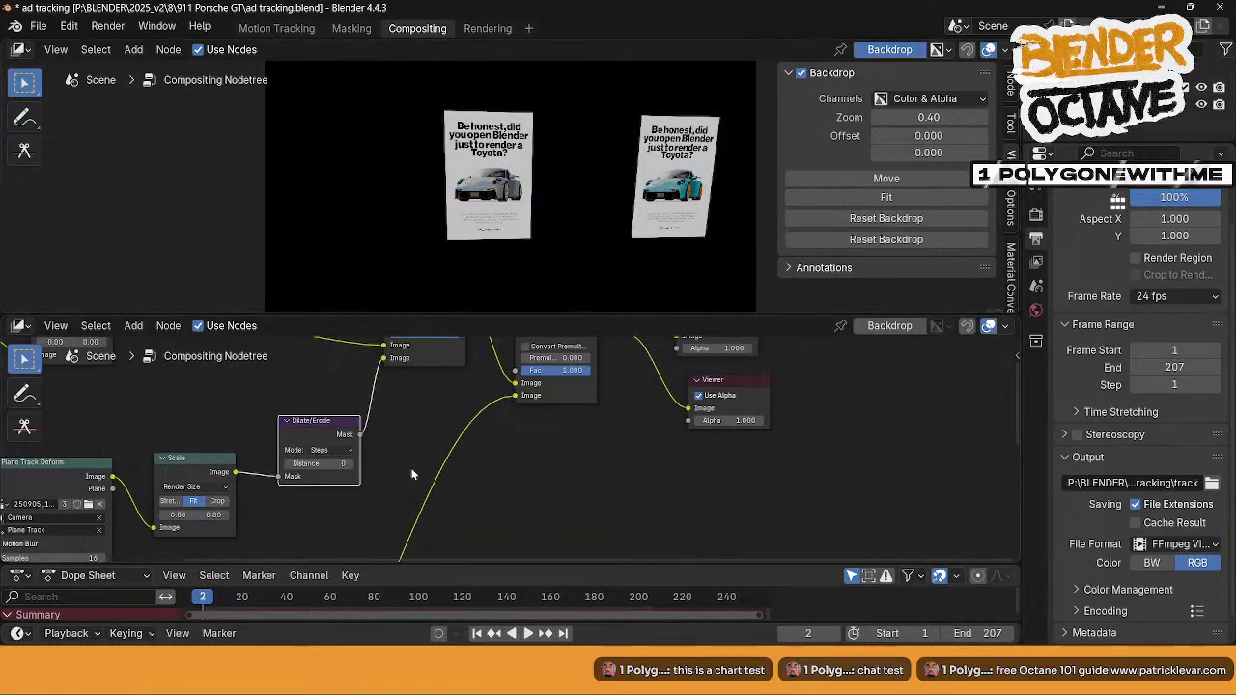
pyautogui.moveTo(406, 503)
pyautogui.mouseDown(button='middle')
pyautogui.moveTo(429, 475)
pyautogui.moveTo(431, 436)
pyautogui.moveTo(390, 495)
pyautogui.mouseUp(button='middle')
pyautogui.scroll(-3, 414, 443)
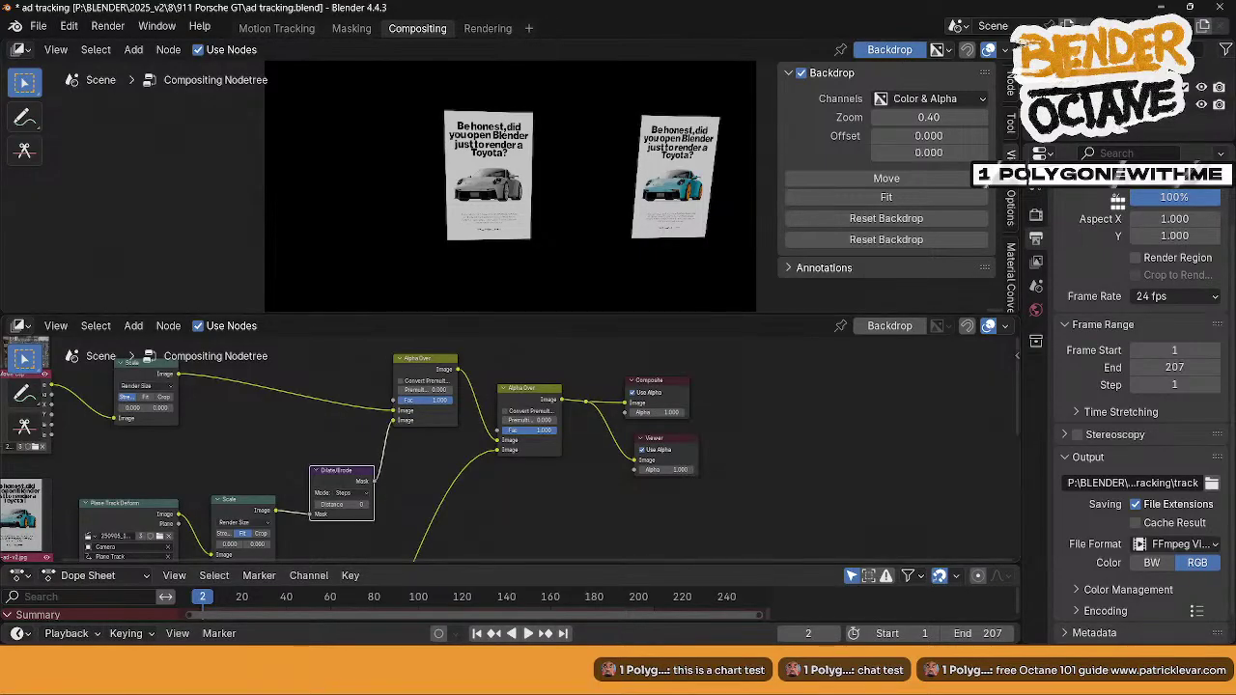
# - Close the "Get PRO Results with Planar Tracking" video and switch to the CG Cookie plane tracking tutorial
pyautogui.click(916, 678)
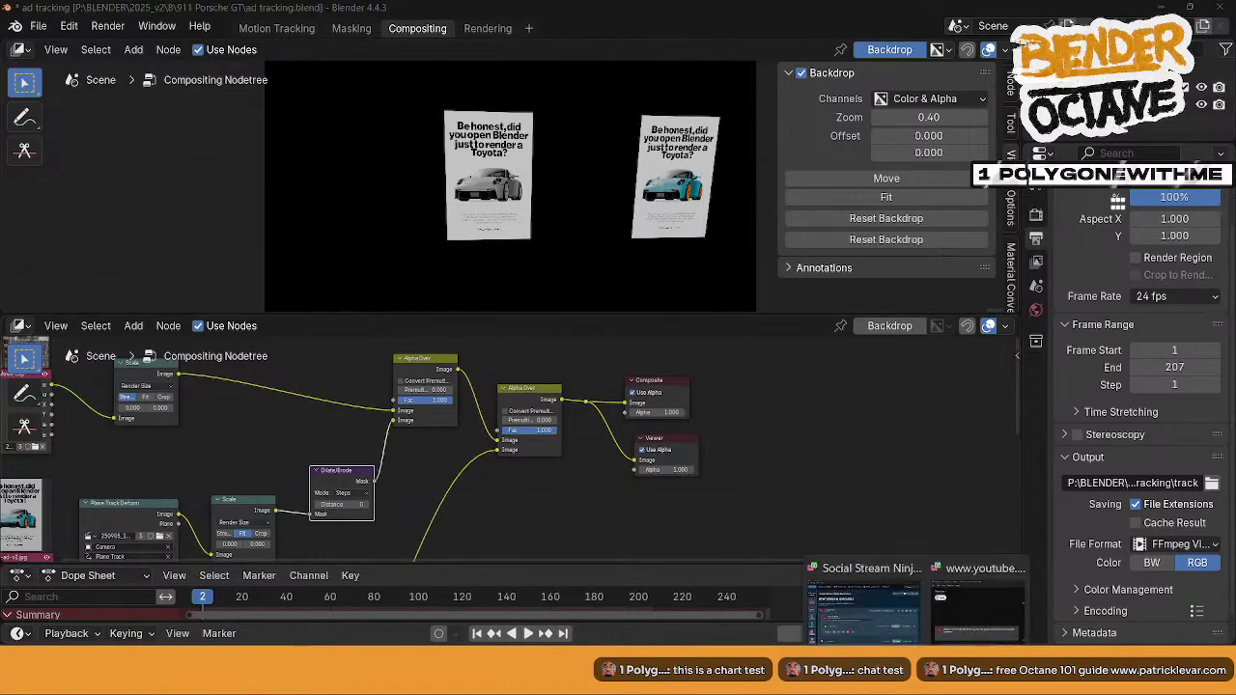
pyautogui.click(874, 599)
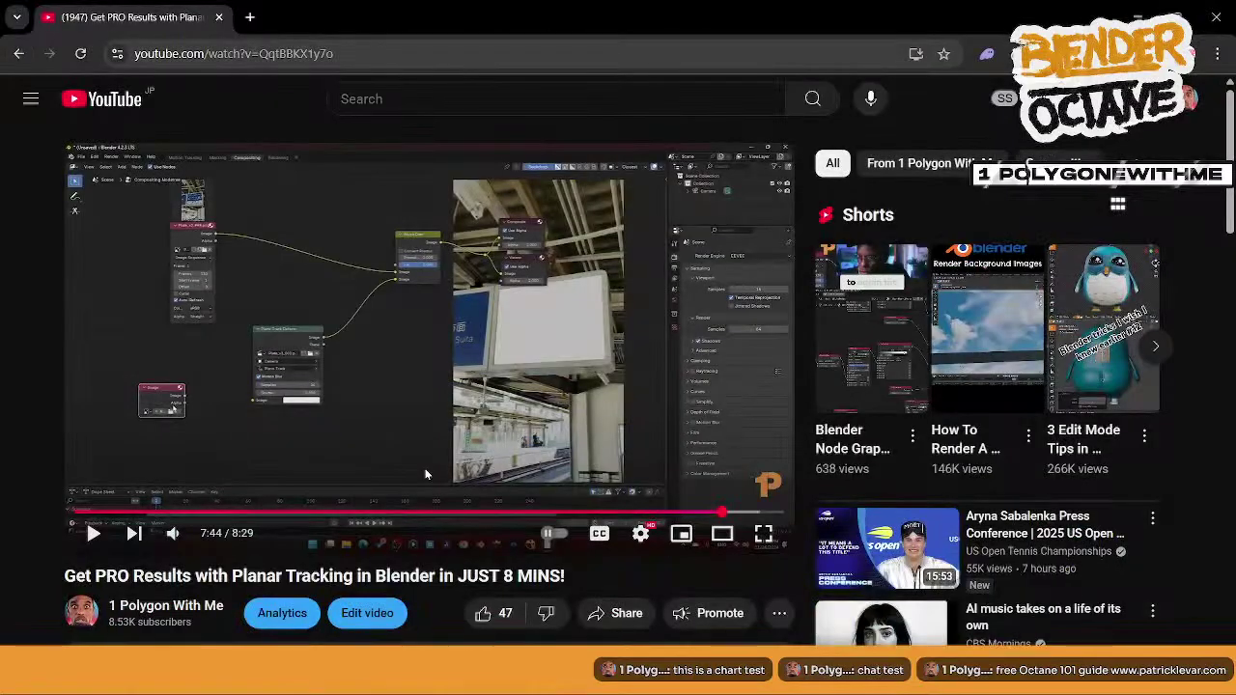
pyautogui.click(1223, 26)
pyautogui.moveTo(889, 676)
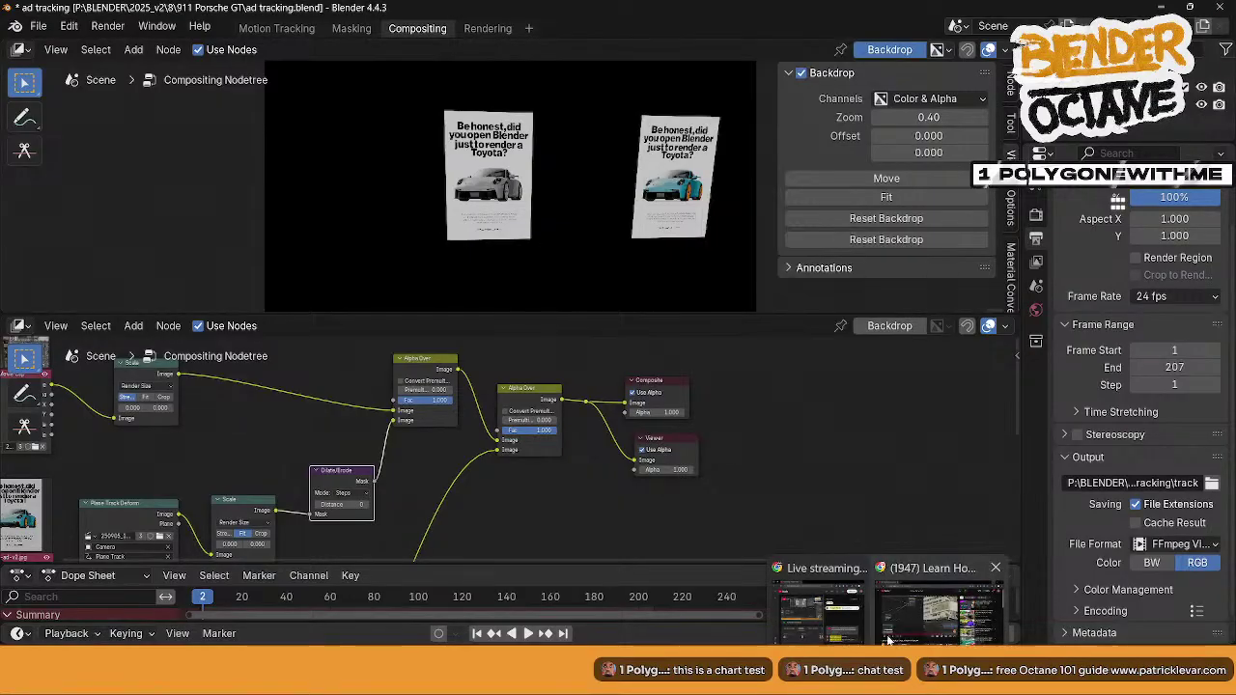
pyautogui.click(936, 599)
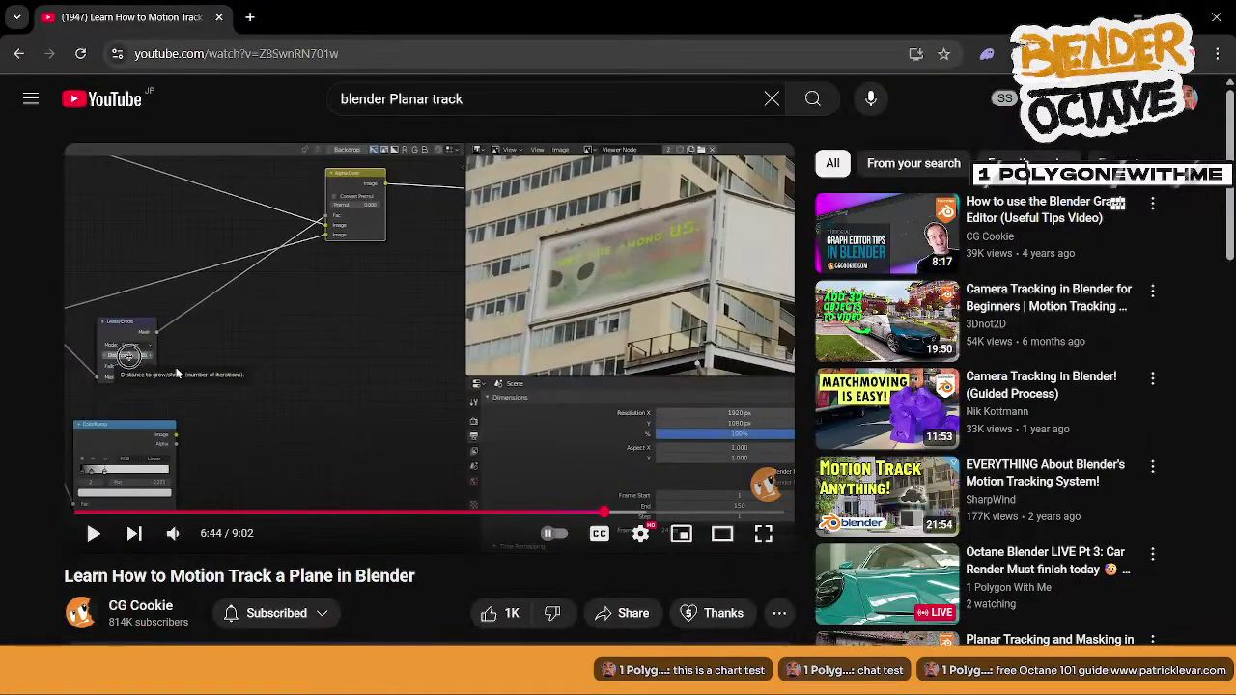
# - Rewind the tutorial to where the Dilate/Erode node is added, pause at 6:30 and return to Blender
pyautogui.click(380, 404)
pyautogui.press('Left')
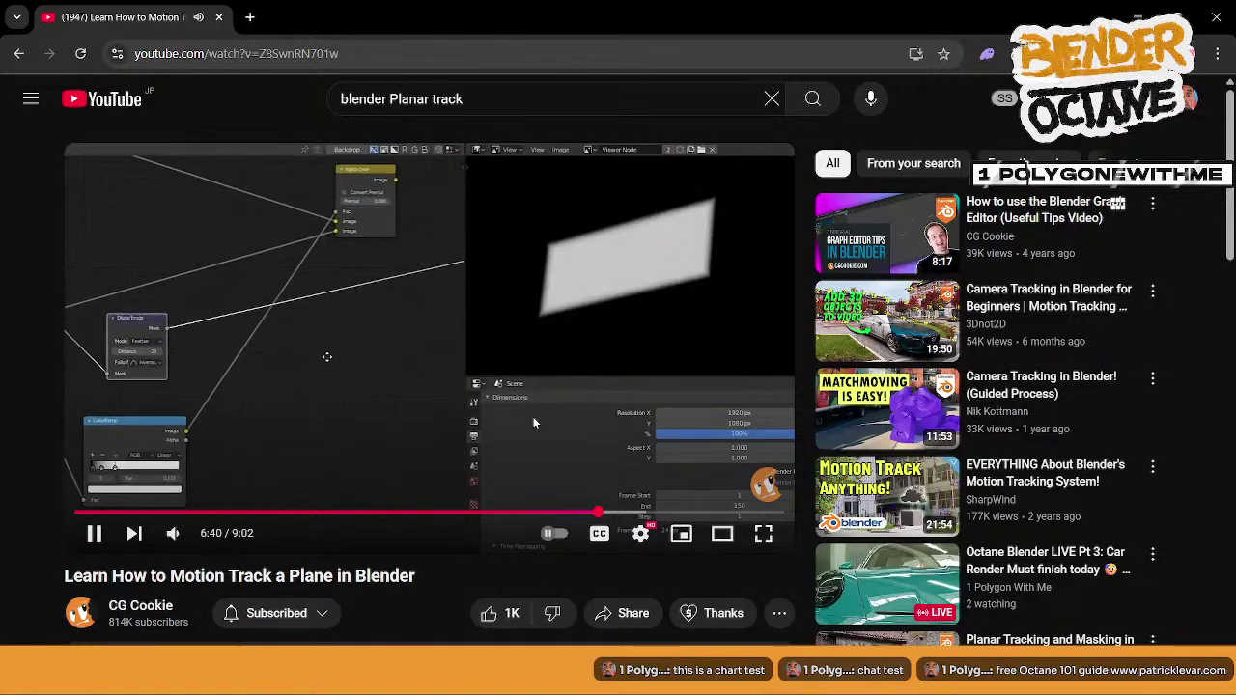
pyautogui.press('Left')
pyautogui.press('Left')
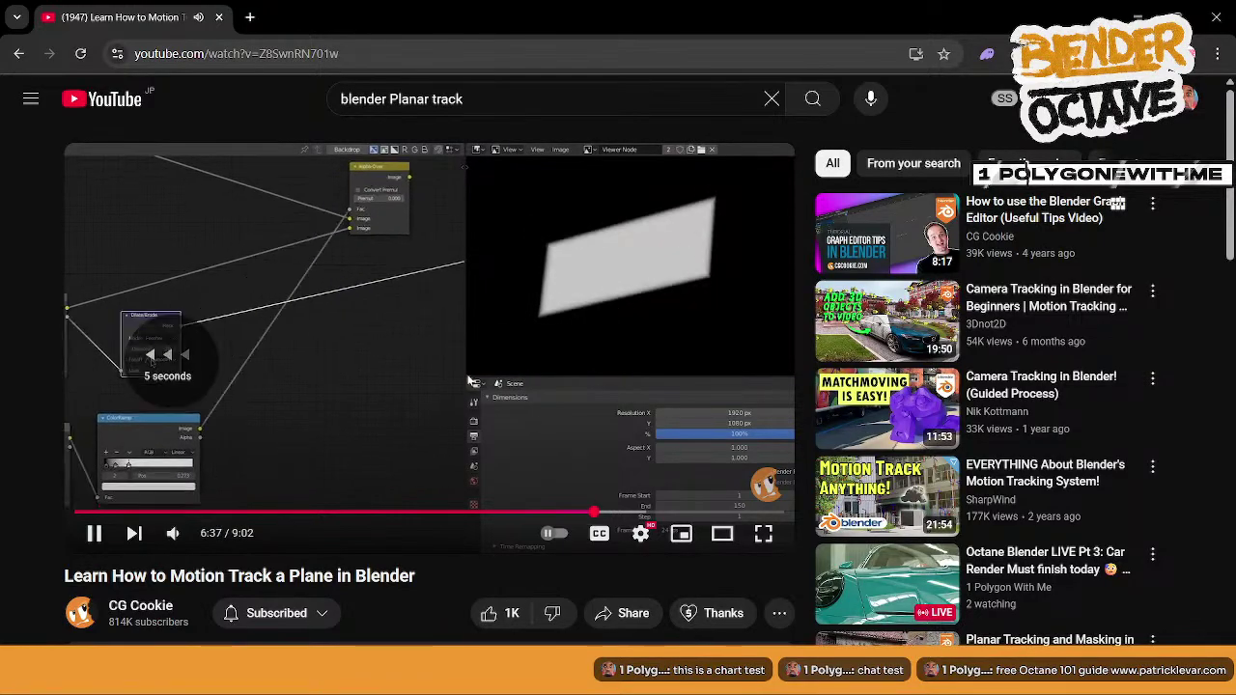
pyautogui.press('Left')
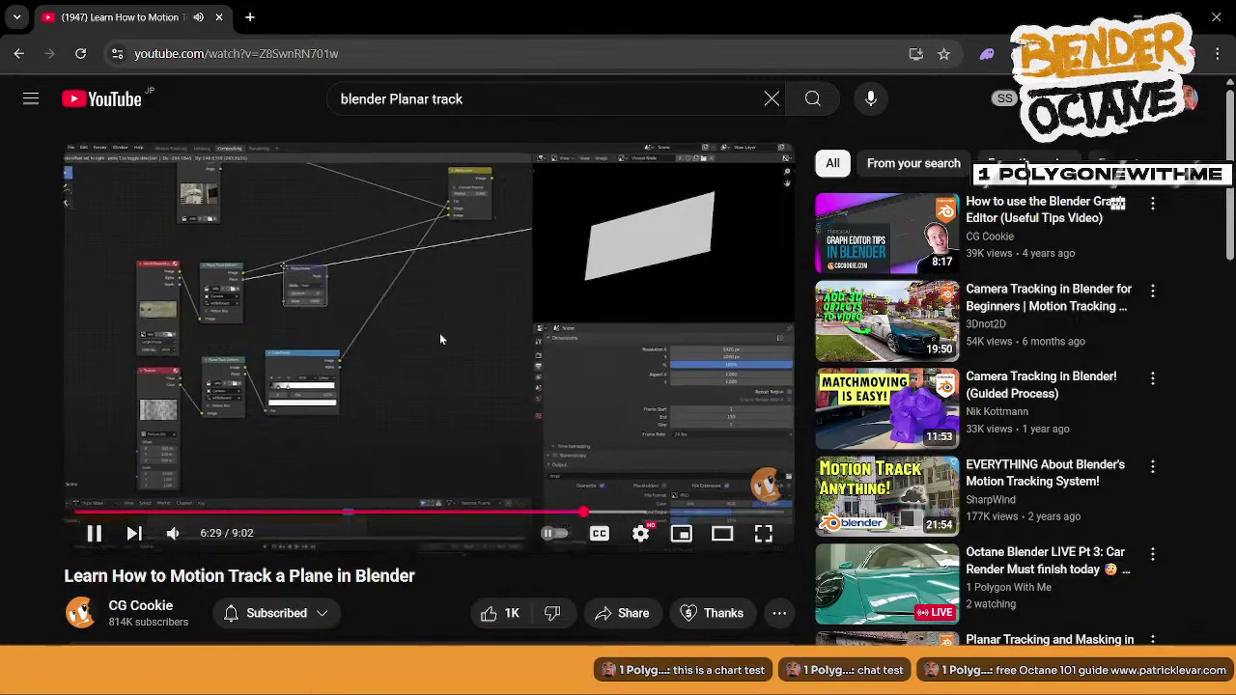
pyautogui.click(384, 335)
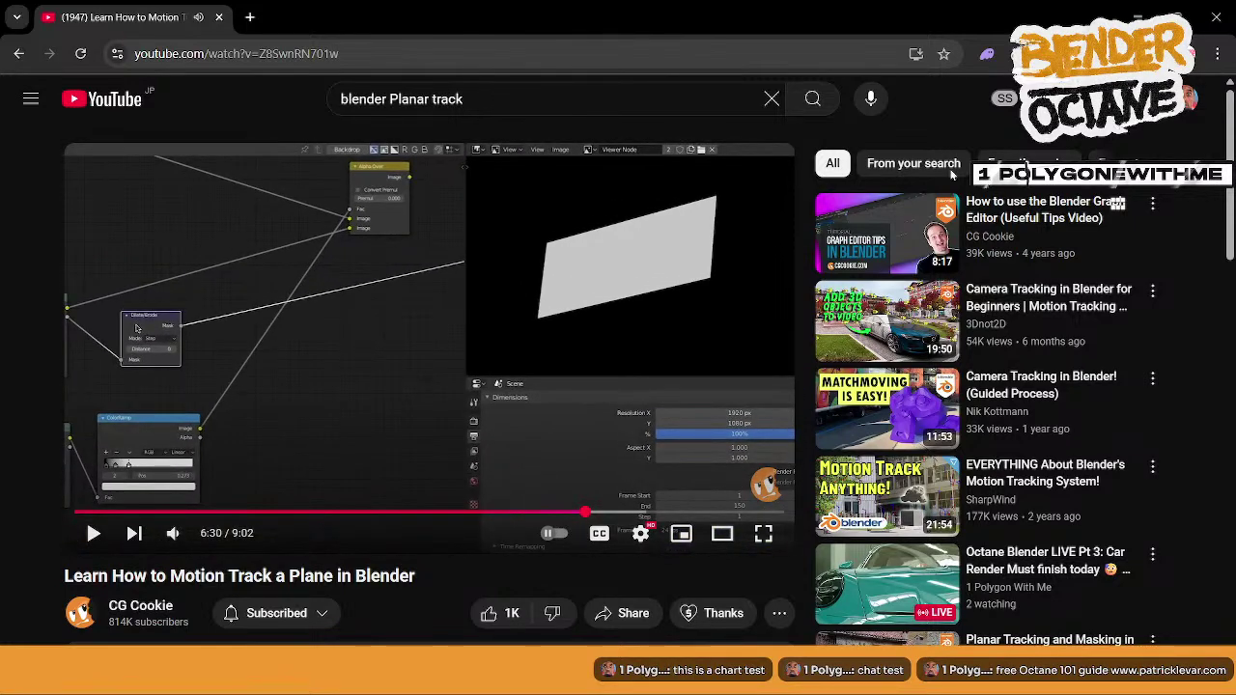
pyautogui.click(1138, 16)
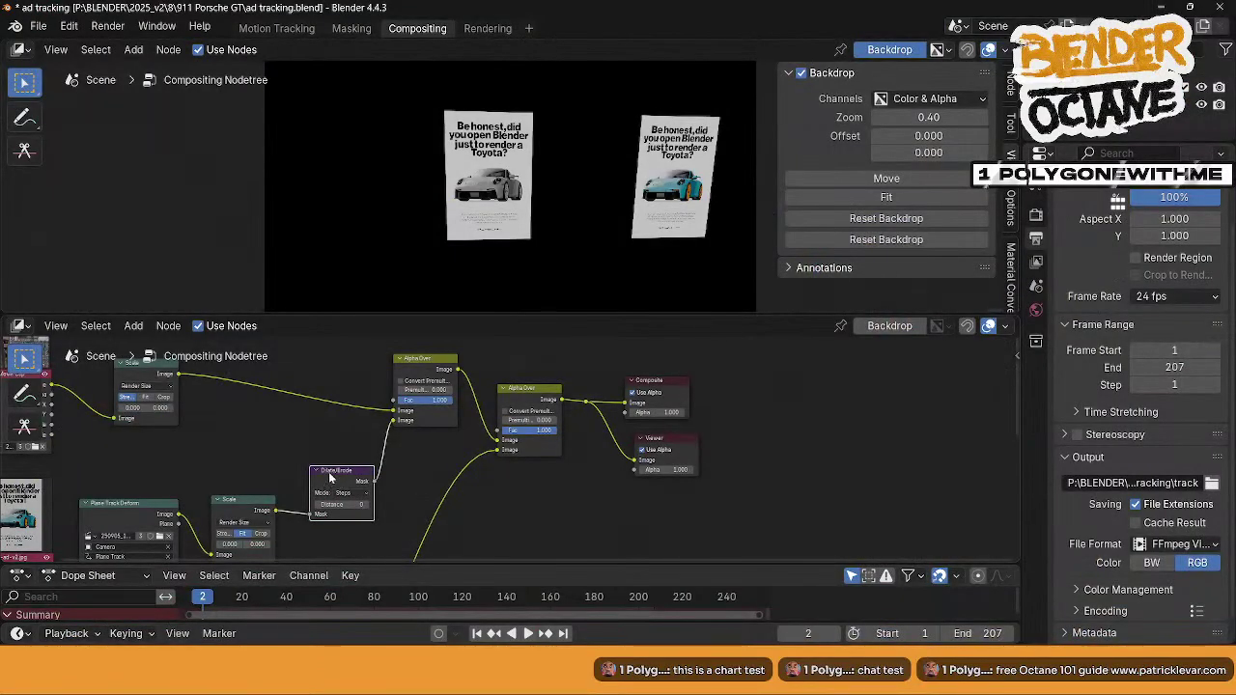
# - Detach the Dilate/Erode node and rewire it from the Plane Track Deform's Image output to the first Alpha Over's Fac input
pyautogui.keyDown('alt'); pyautogui.moveTo(329, 477); pyautogui.dragTo(245, 425); pyautogui.keyUp('alt')
pyautogui.scroll(-1, 451, 428)
pyautogui.moveTo(444, 431); pyautogui.dragTo(448, 518, button='middle')
pyautogui.scroll(3, 471, 433)
pyautogui.moveTo(346, 463); pyautogui.dragTo(305, 399, button='middle')
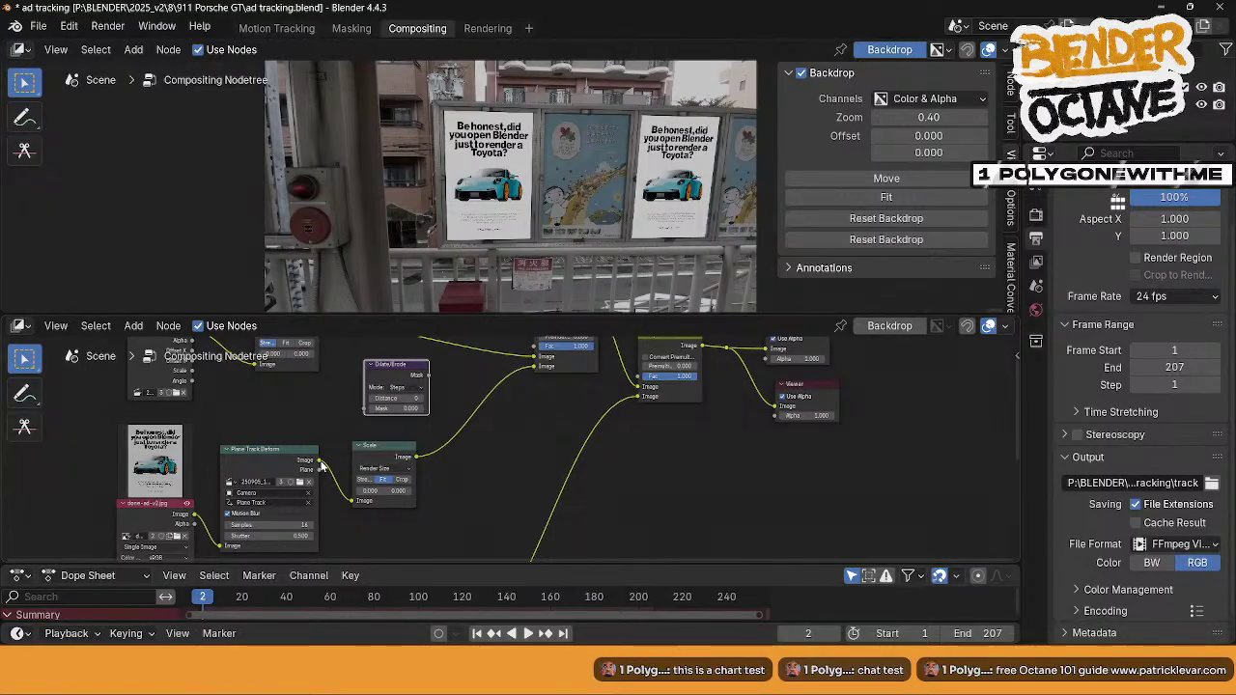
pyautogui.moveTo(320, 461); pyautogui.dragTo(364, 408)
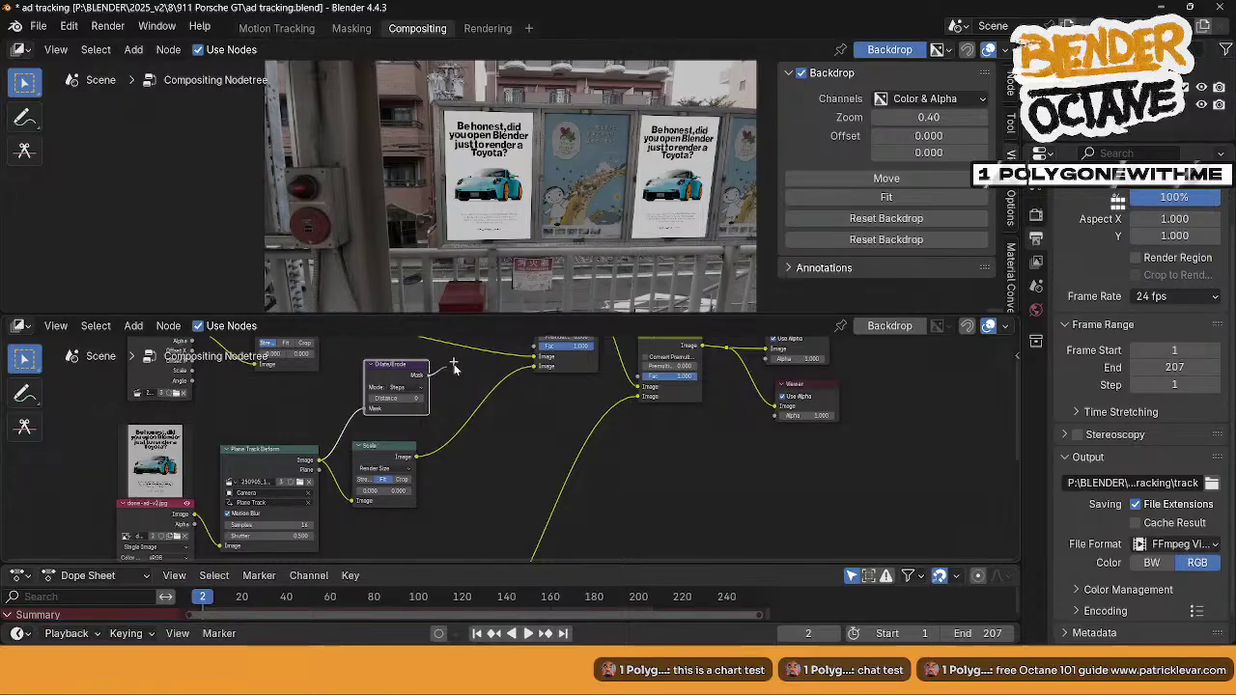
pyautogui.moveTo(428, 375); pyautogui.dragTo(535, 403)
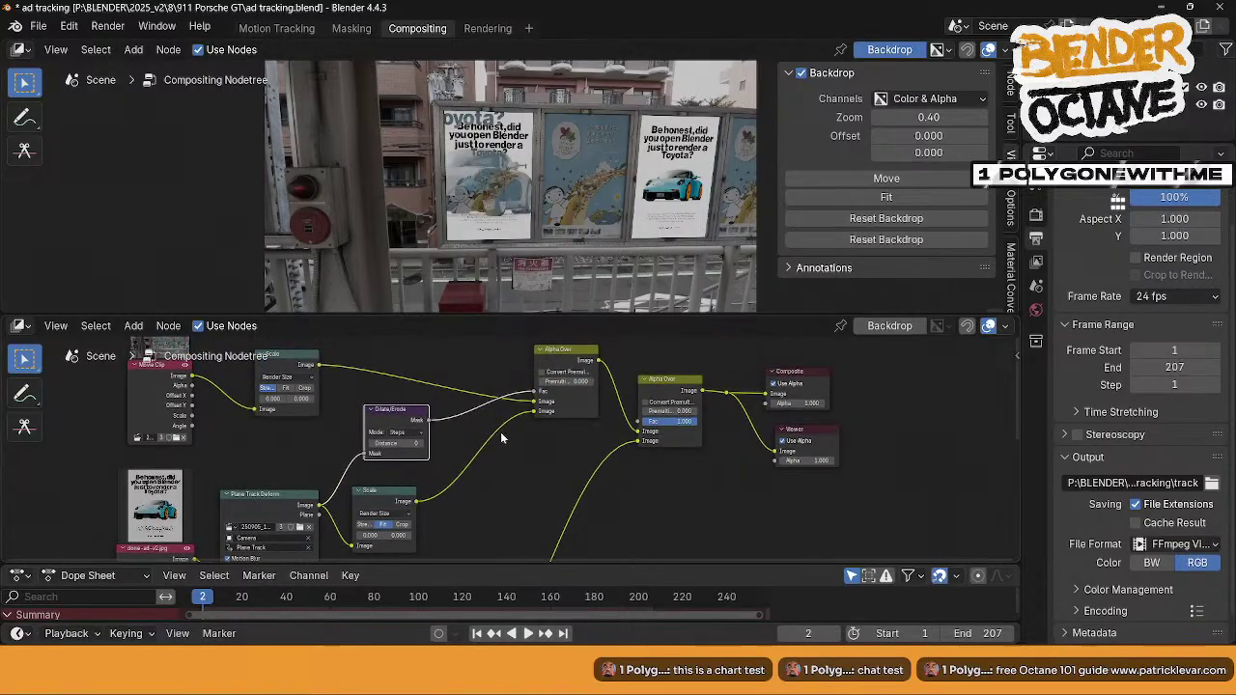
# - Check the mode options available on the Dilate/Erode node
pyautogui.scroll(1, 421, 446)
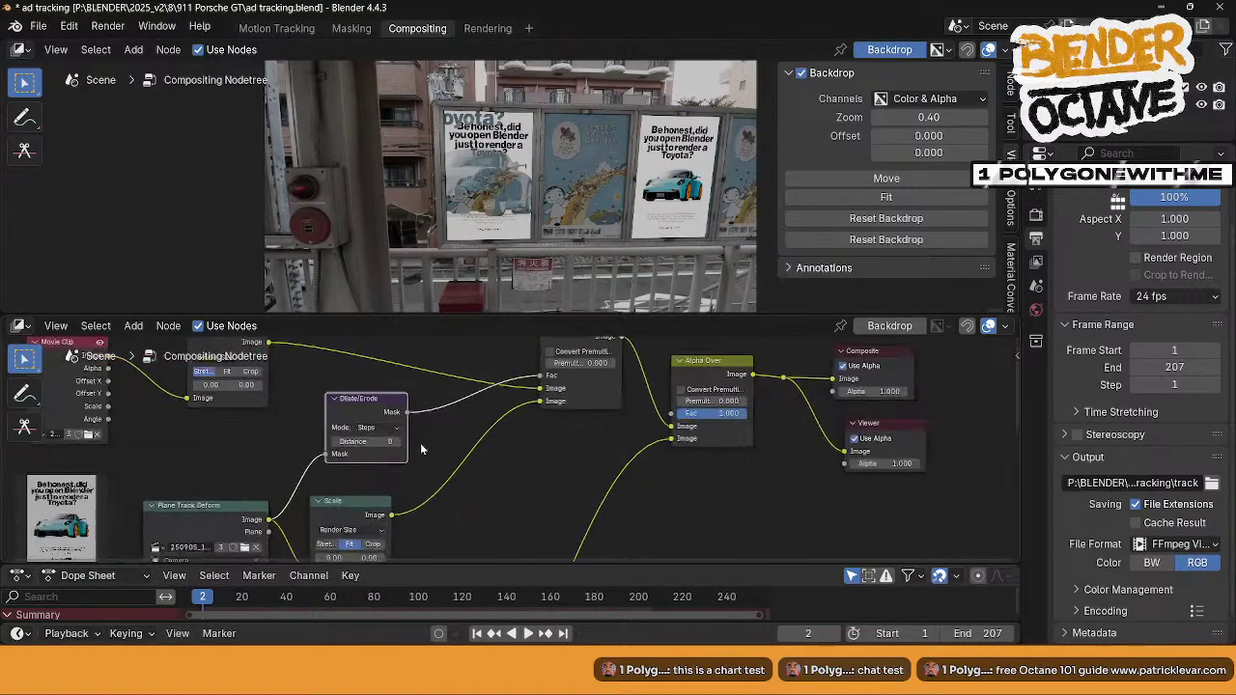
pyautogui.scroll(1, 421, 446)
pyautogui.click(323, 419)
pyautogui.click(326, 431)
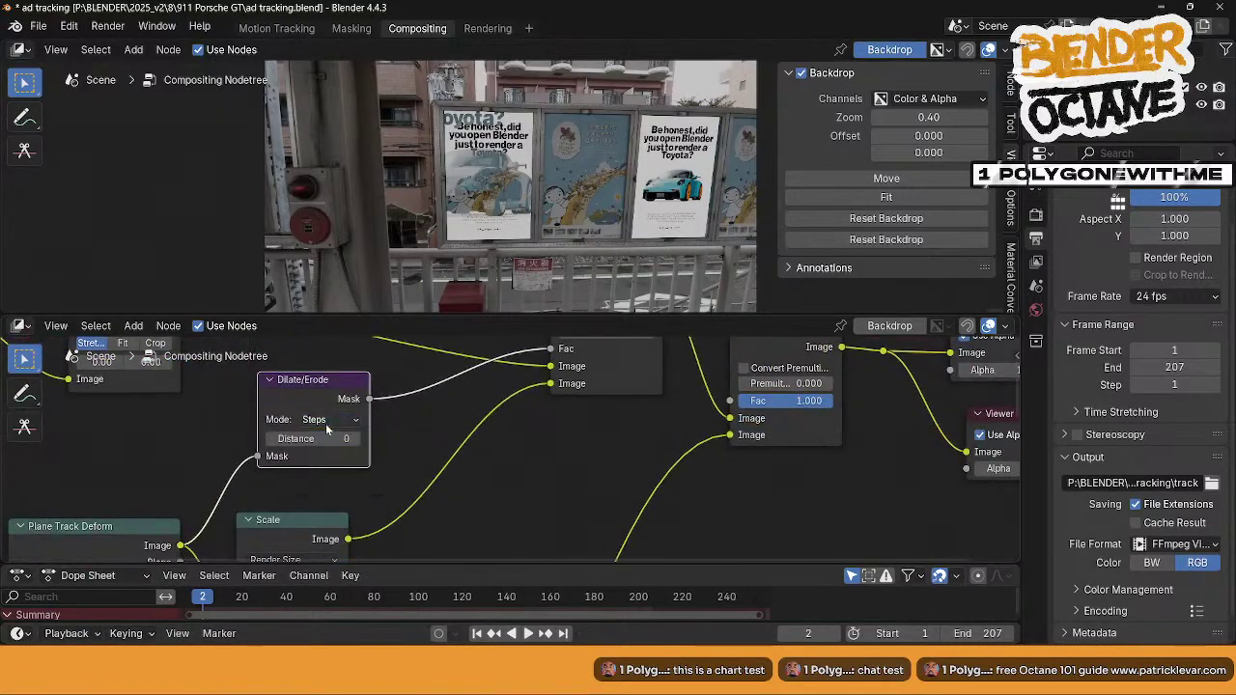
pyautogui.click(325, 424)
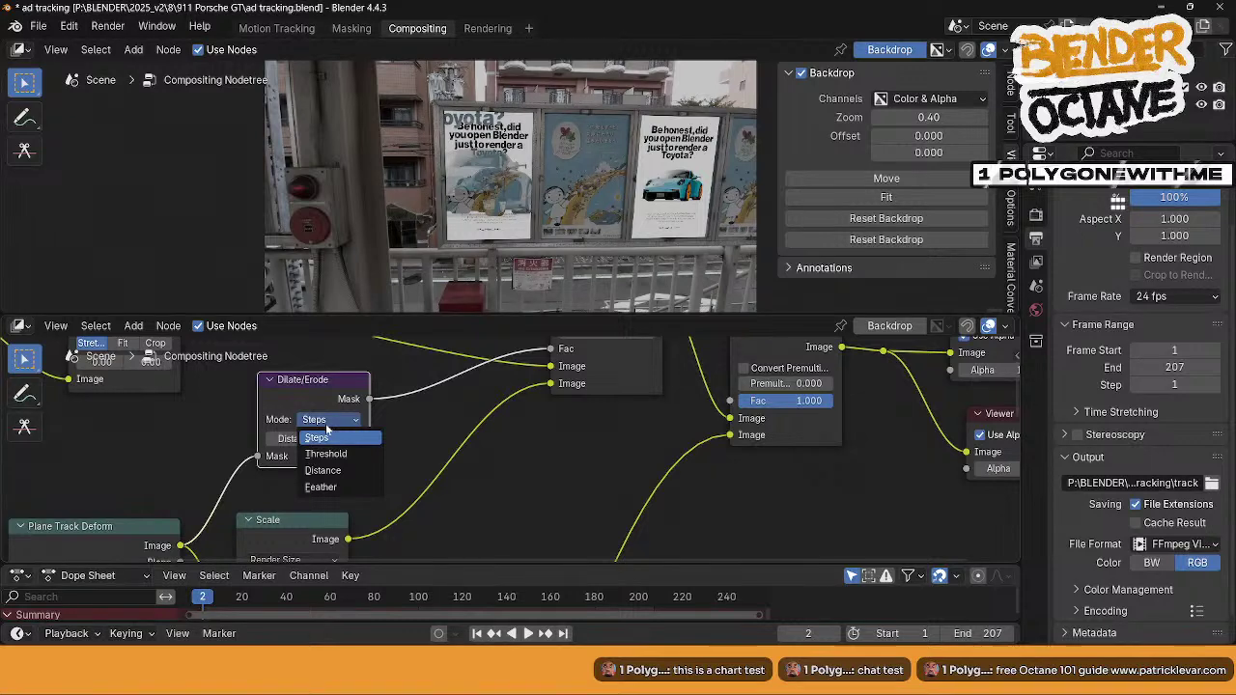
pyautogui.click(325, 424)
# - Rewire the Dilate/Erode node so the Plane Track Deform's Plane output supplies its mask and its result drives the first Alpha Over's Fac
pyautogui.moveTo(326, 424); pyautogui.dragTo(317, 452, button='middle')
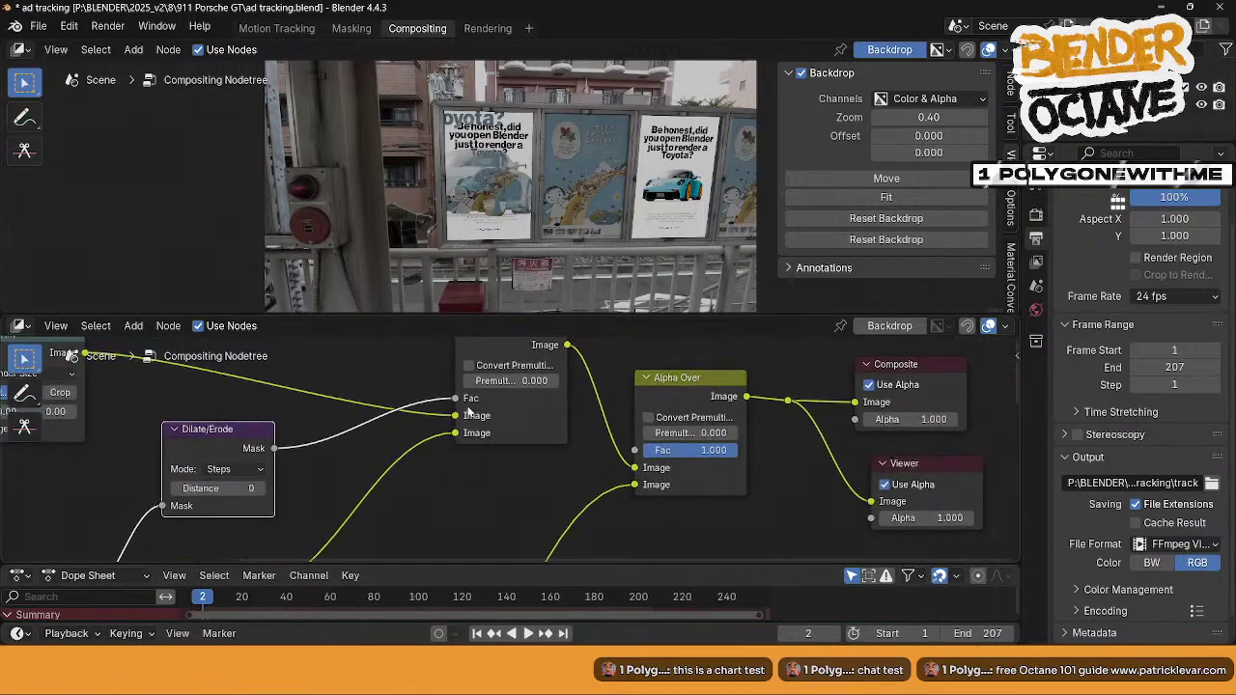
pyautogui.moveTo(456, 399); pyautogui.dragTo(362, 413)
pyautogui.moveTo(309, 484); pyautogui.dragTo(303, 410, button='middle')
pyautogui.scroll(-4, 351, 447)
pyautogui.moveTo(323, 462); pyautogui.dragTo(340, 432, button='middle')
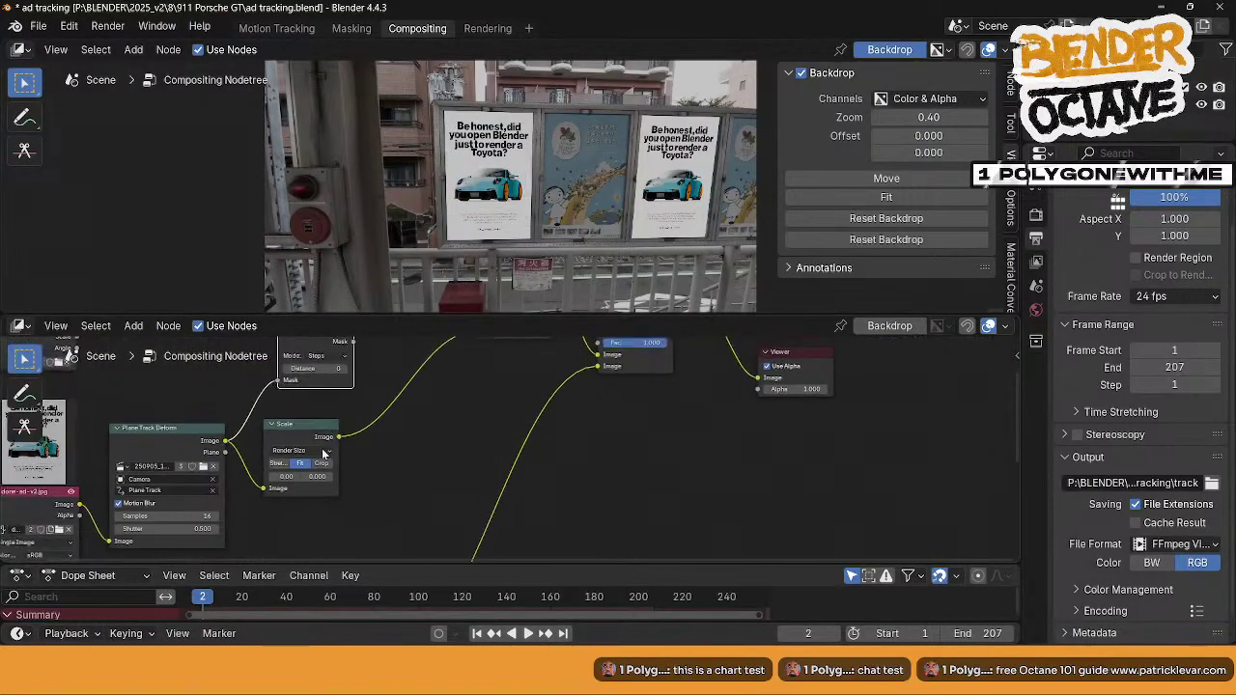
pyautogui.moveTo(241, 454); pyautogui.dragTo(233, 471, button='middle')
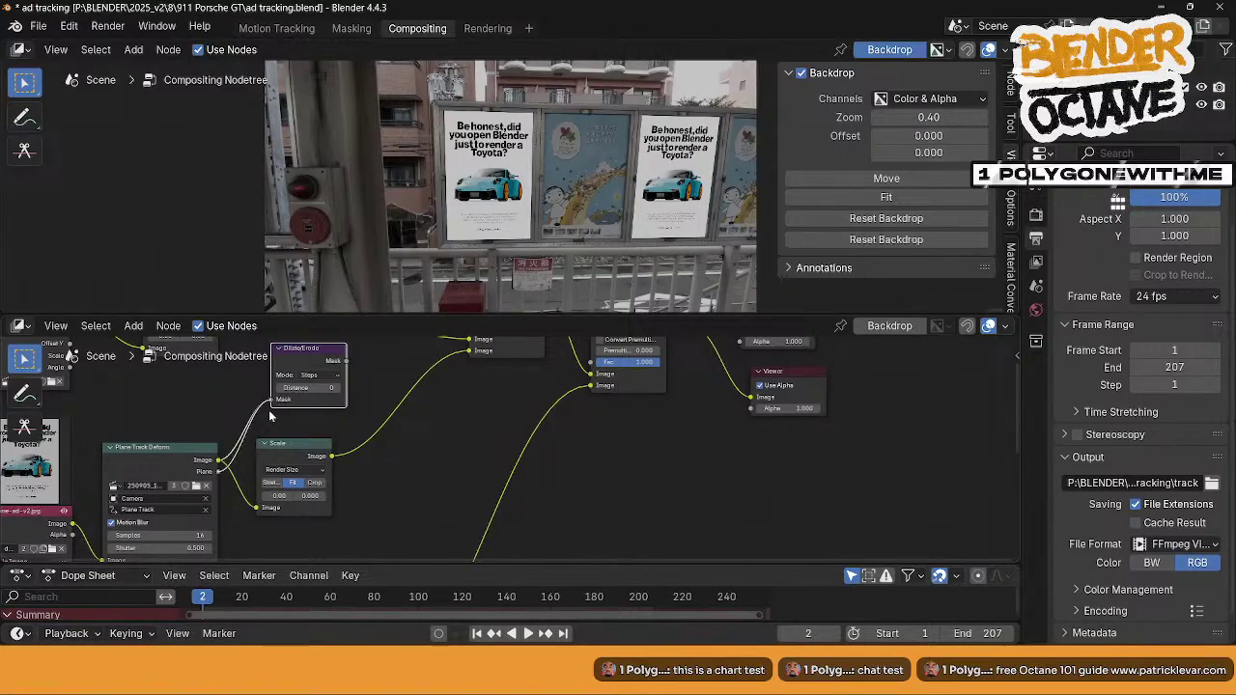
pyautogui.moveTo(340, 413); pyautogui.dragTo(284, 487, button='middle')
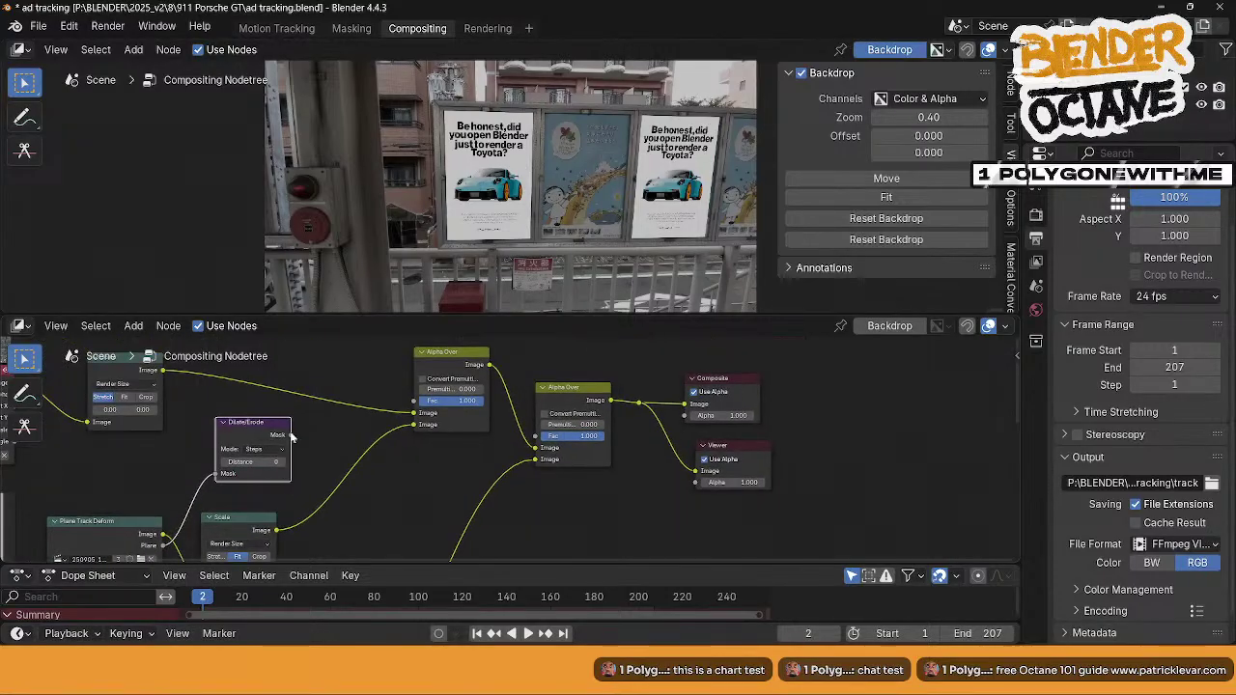
pyautogui.moveTo(288, 435); pyautogui.dragTo(413, 400)
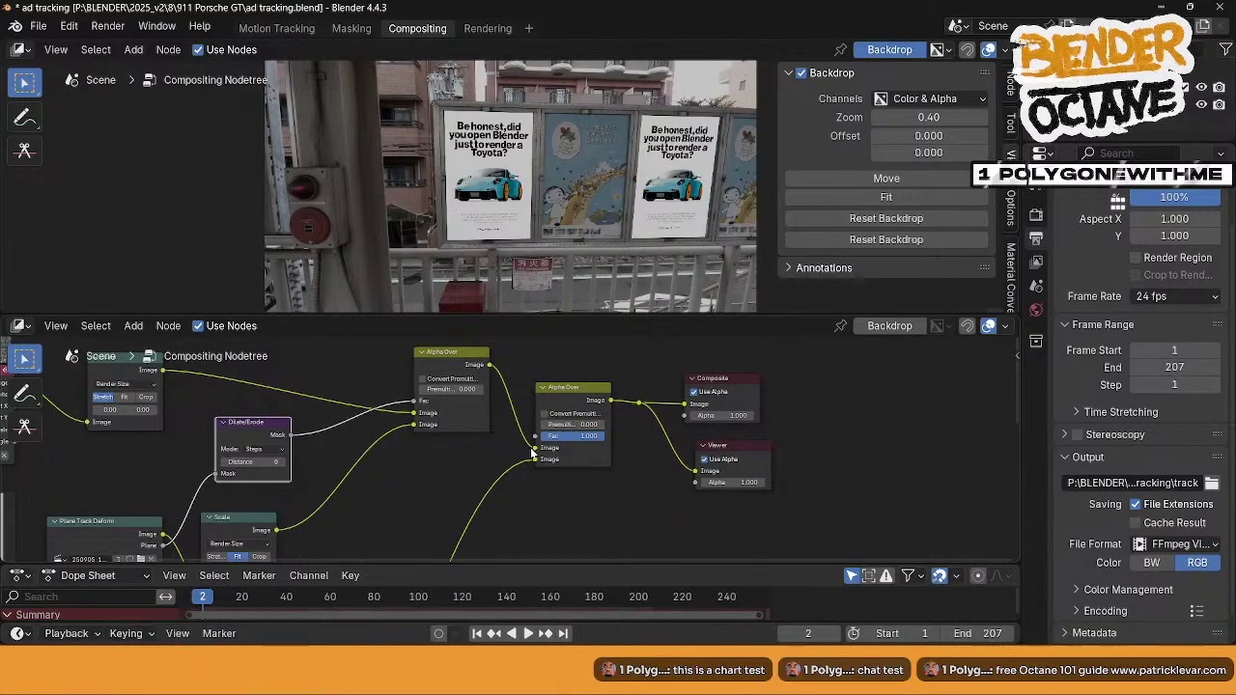
# - Route the first Alpha Over's Image output directly to the Viewer and leave its Convert Premultiplied option disabled
pyautogui.moveTo(533, 449); pyautogui.dragTo(703, 472)
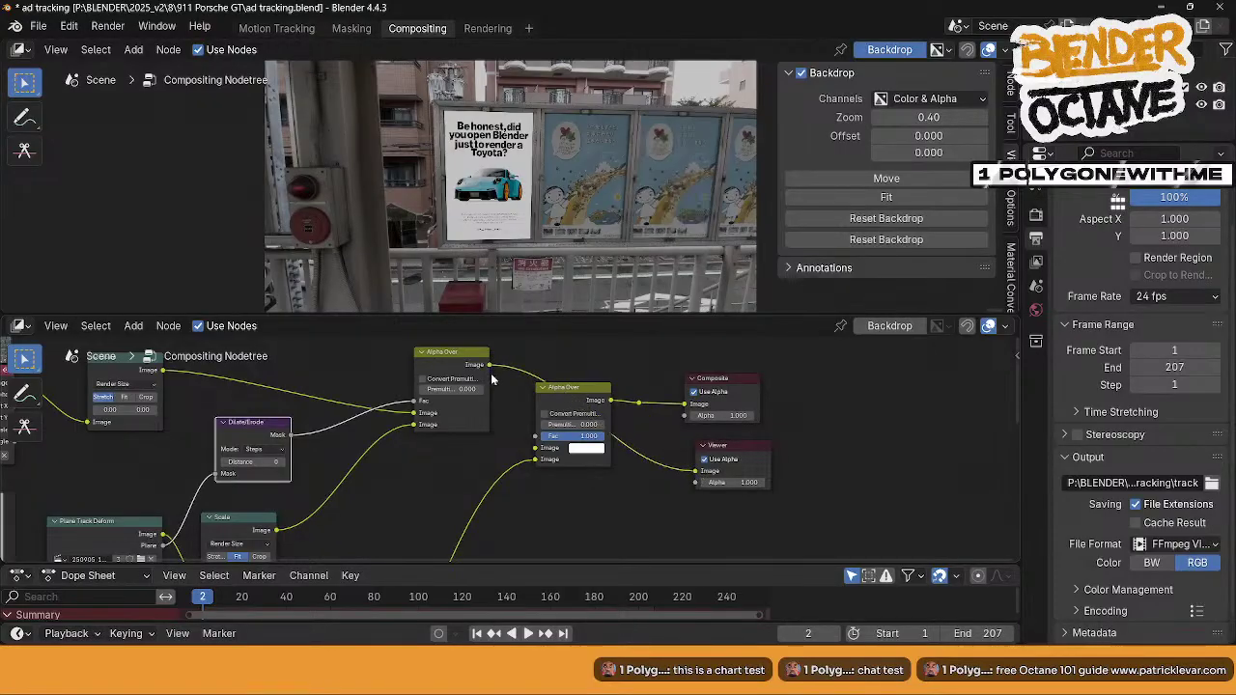
pyautogui.moveTo(381, 476); pyautogui.dragTo(432, 491, button='middle')
pyautogui.moveTo(496, 373); pyautogui.dragTo(488, 428)
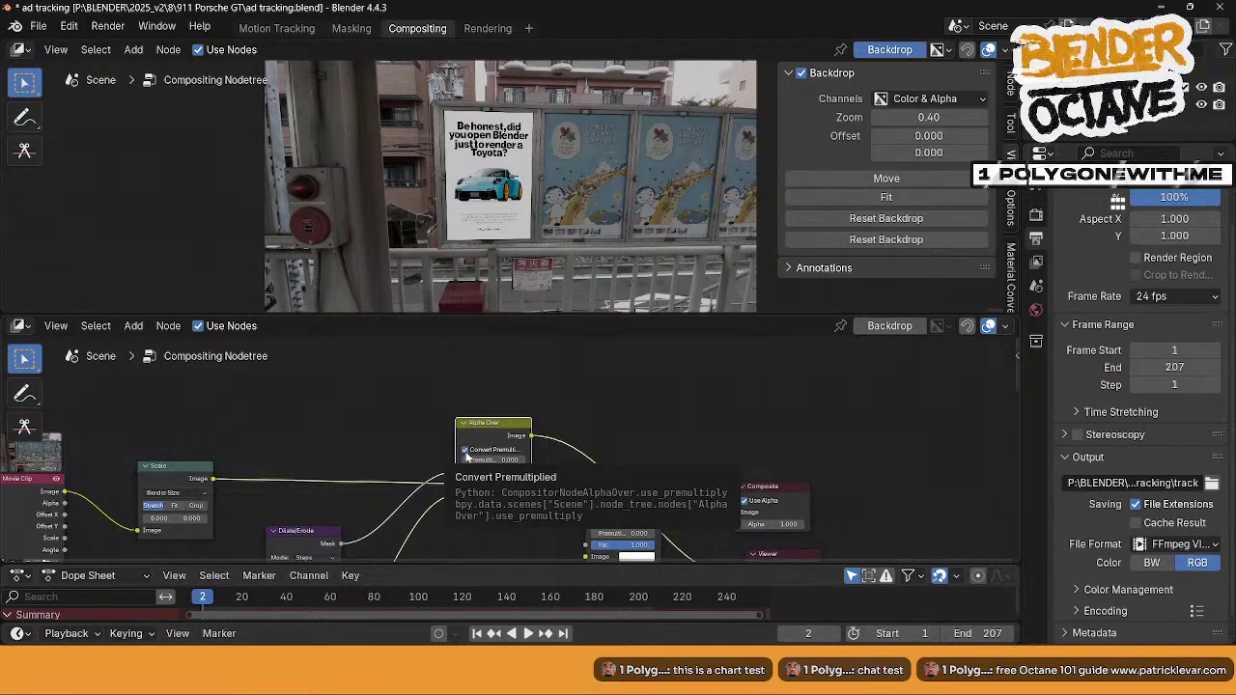
pyautogui.click(466, 455)
pyautogui.moveTo(471, 543); pyautogui.dragTo(462, 417, button='middle')
pyautogui.moveTo(370, 469); pyautogui.dragTo(386, 496, button='middle')
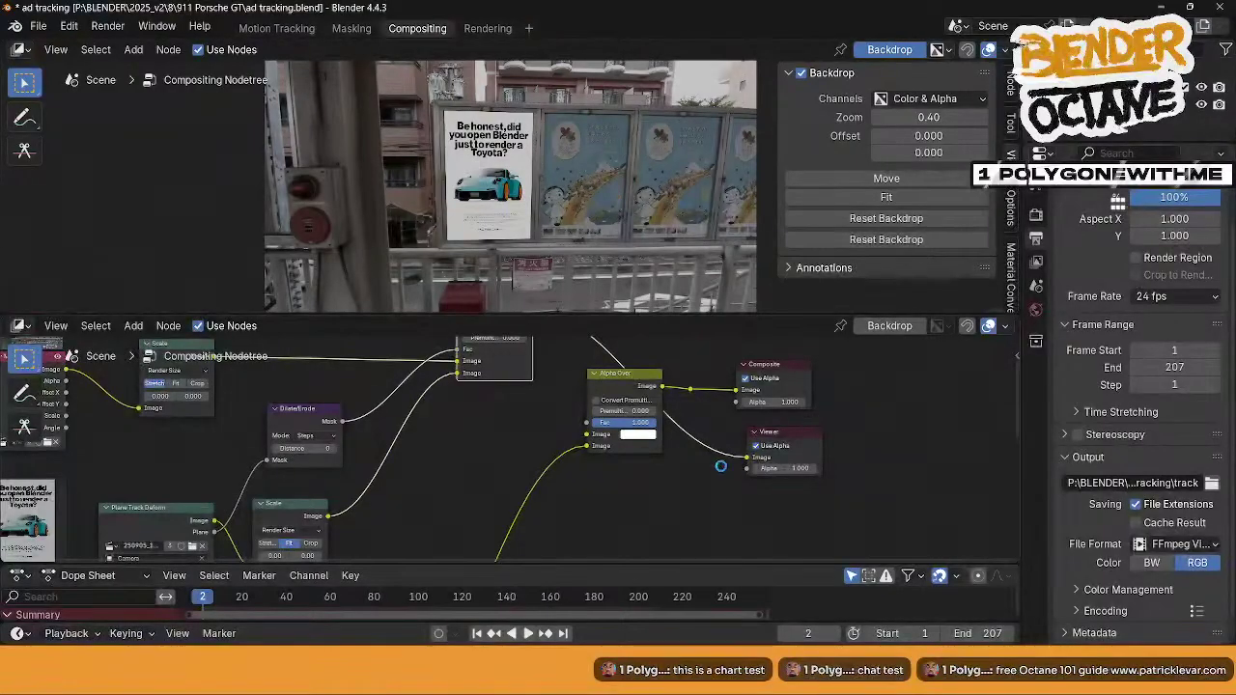
# - Preview the Dilate/Erode mask alone in the Viewer and try different distances in Steps mode, plus Threshold mode
pyautogui.moveTo(721, 467); pyautogui.dragTo(746, 457)
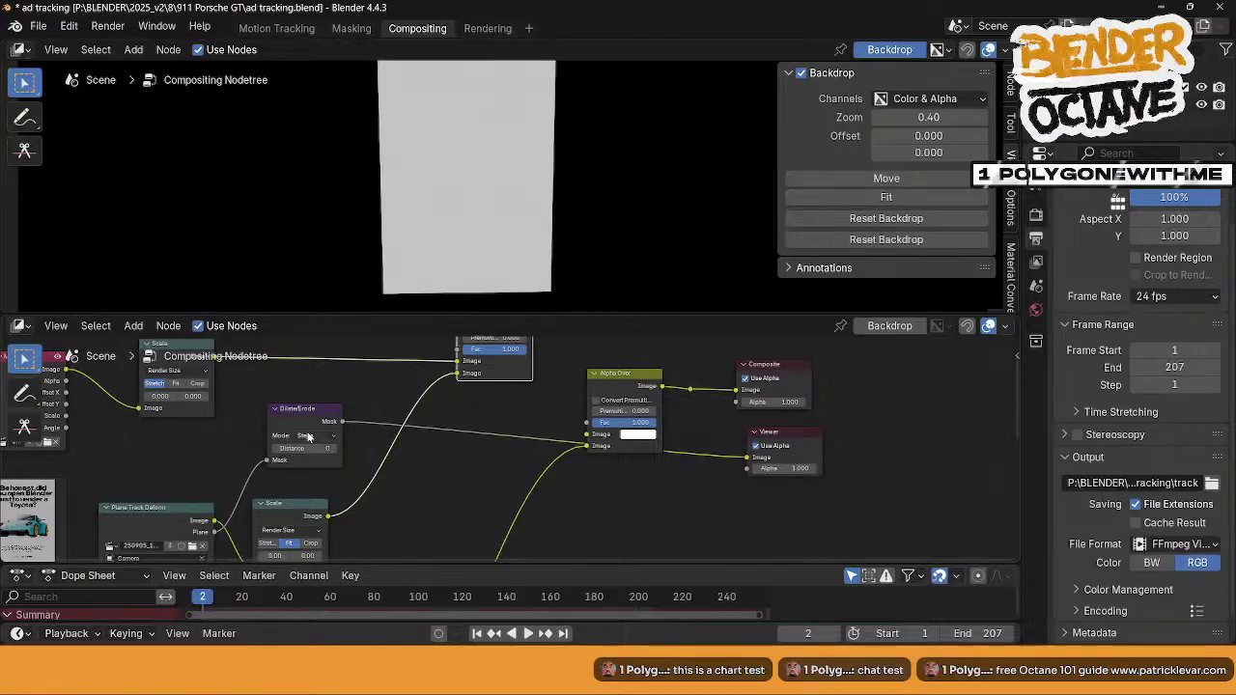
pyautogui.moveTo(307, 448)
pyautogui.mouseDown()
pyautogui.moveTo(362, 448)
pyautogui.moveTo(307, 449)
pyautogui.mouseUp()
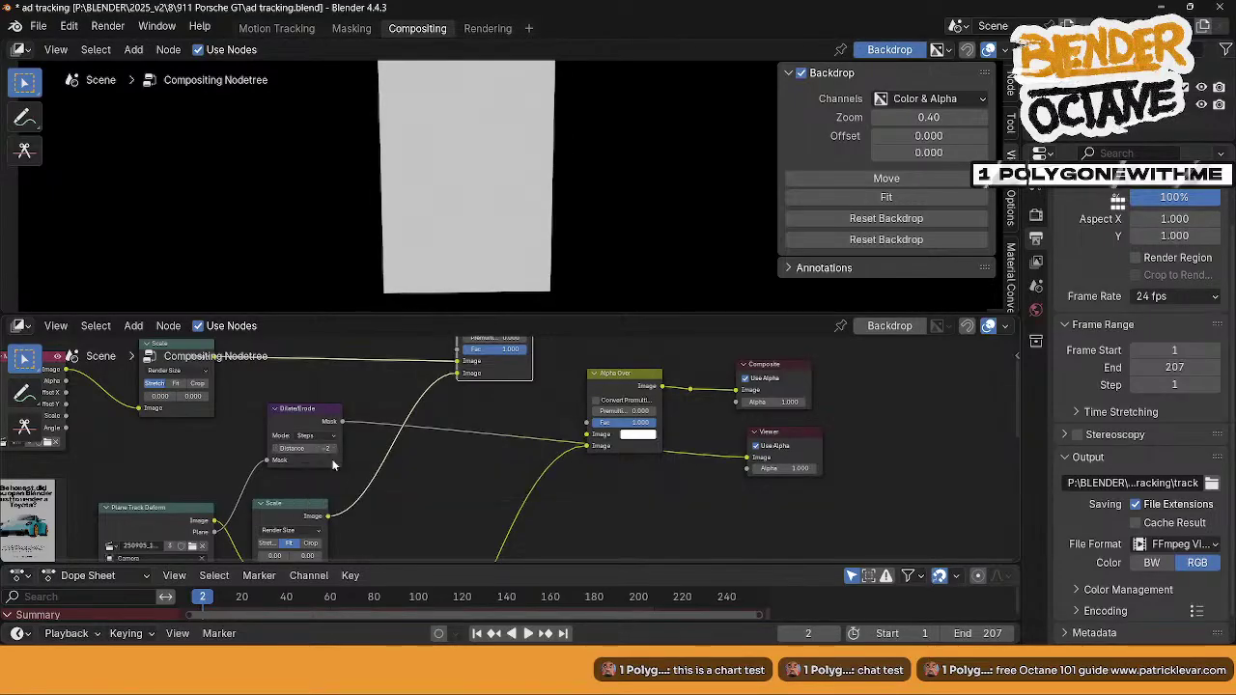
pyautogui.moveTo(330, 449); pyautogui.dragTo(338, 448)
pyautogui.click(324, 436)
pyautogui.click(323, 449)
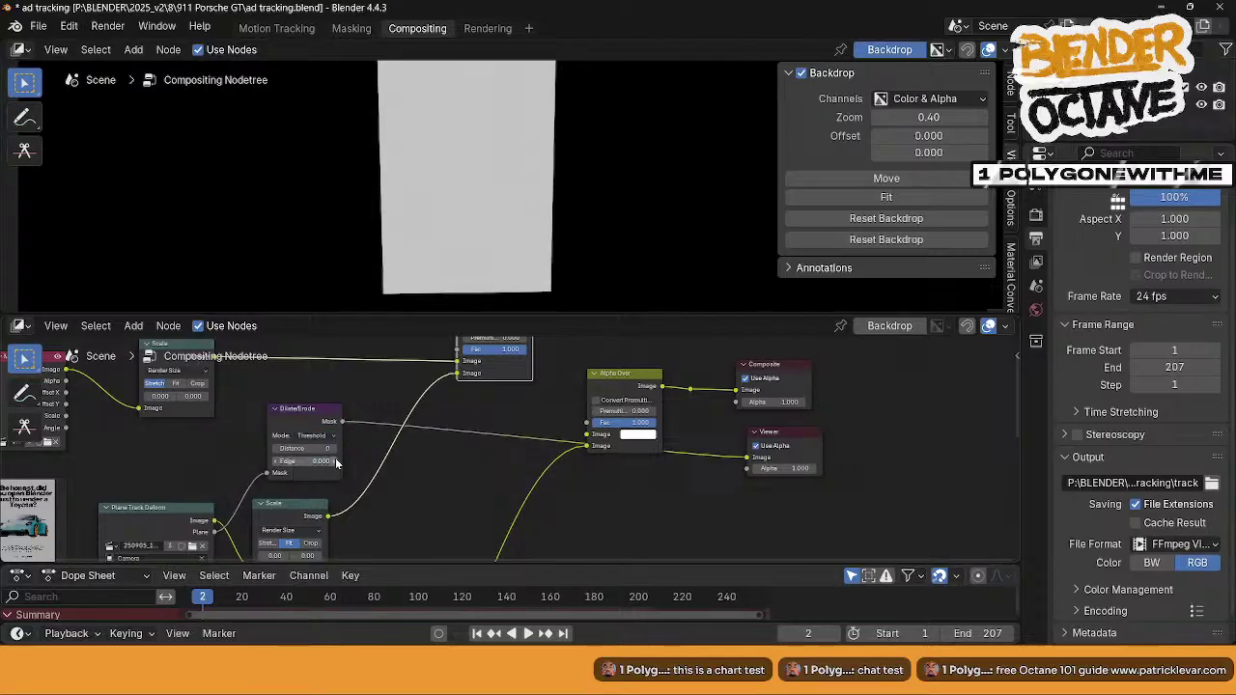
# - Set the Dilate/Erode mode to Feather and its distance to -65
pyautogui.click(307, 435)
pyautogui.click(313, 483)
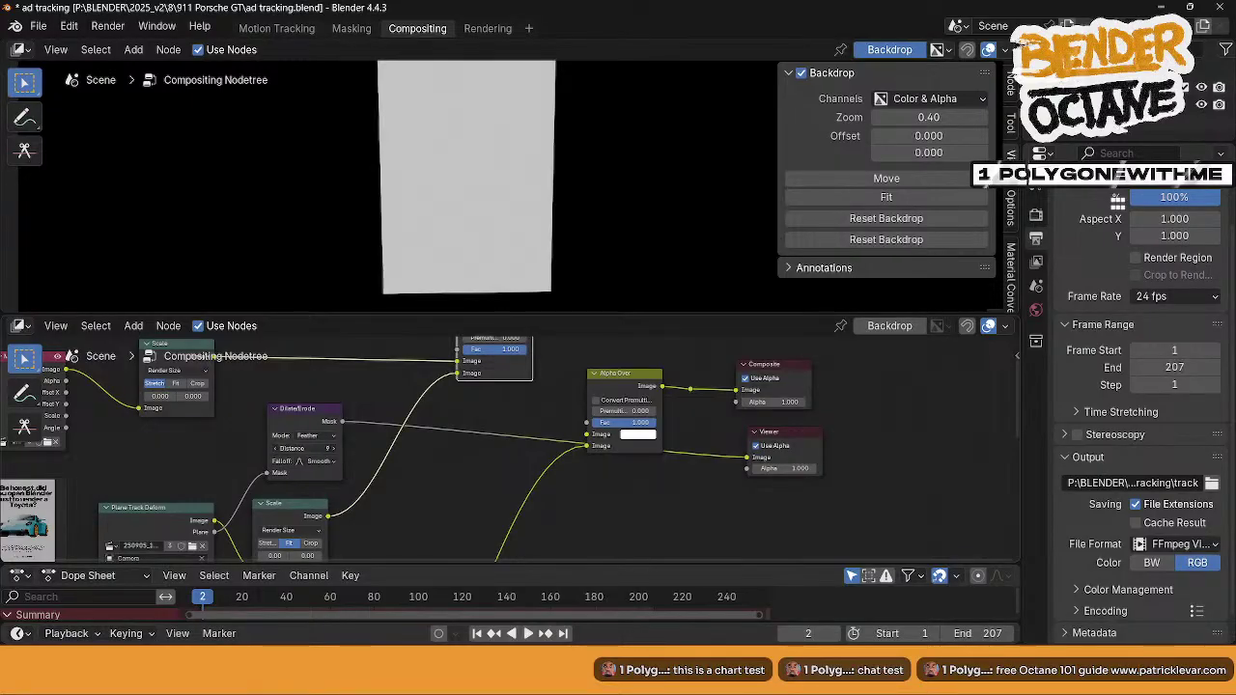
pyautogui.moveTo(319, 451); pyautogui.dragTo(340, 450)
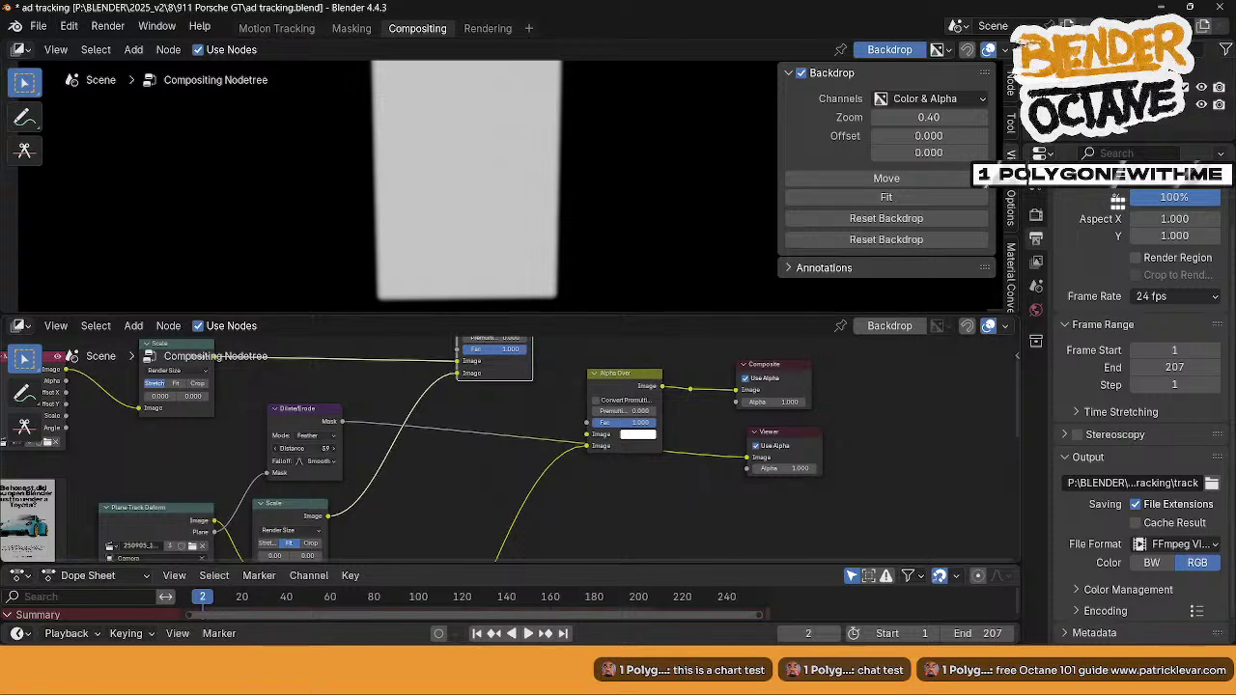
pyautogui.moveTo(320, 448)
pyautogui.mouseDown()
pyautogui.moveTo(298, 449)
pyautogui.moveTo(312, 449)
pyautogui.mouseUp()
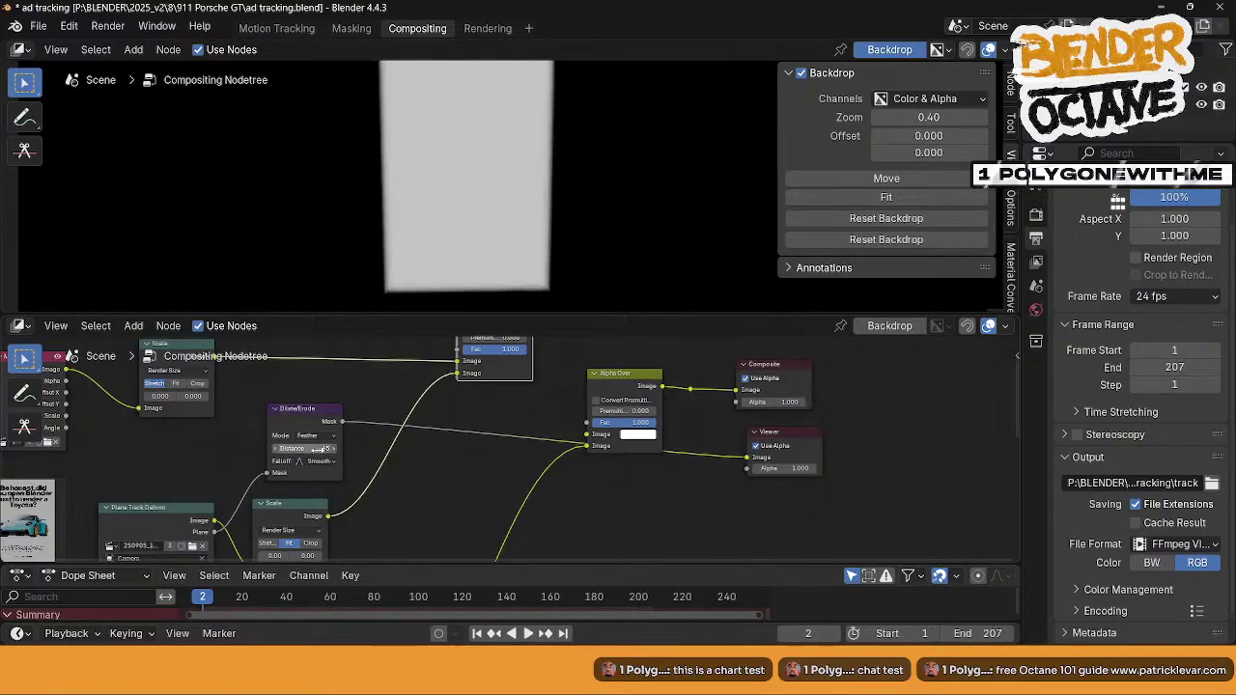
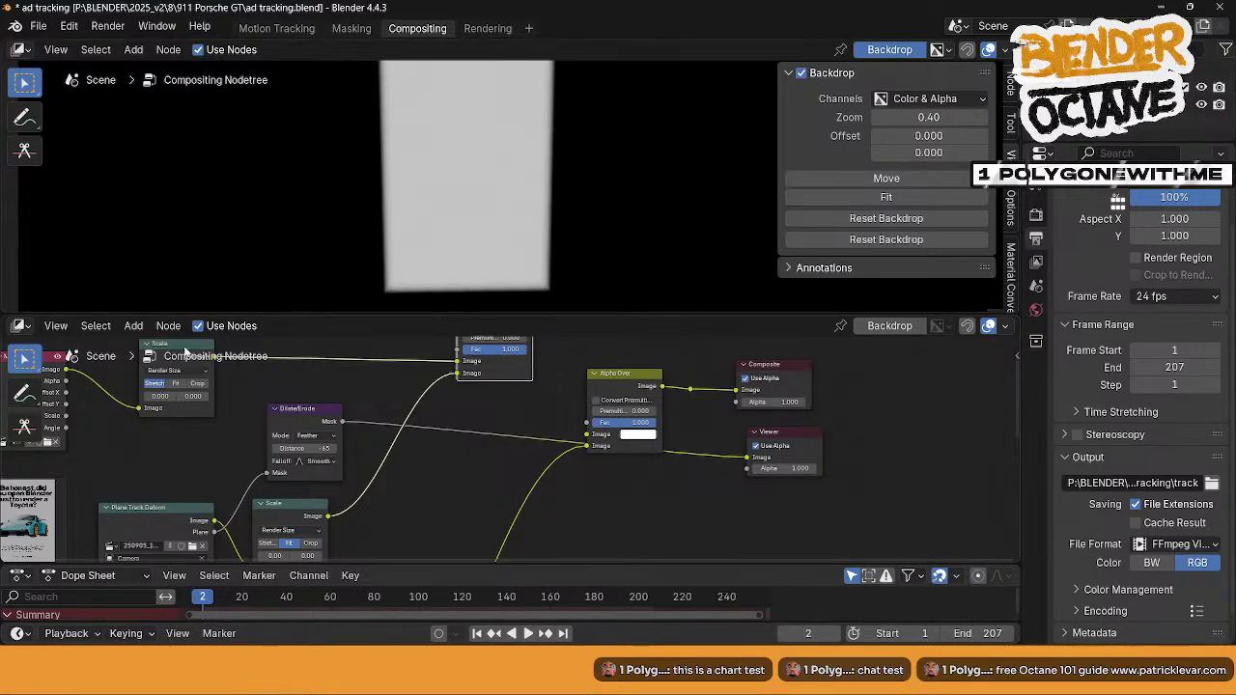
# - Reconnect the first Alpha Over's Image output to the Viewer and enlarge the backdrop to a zoom of 0.82
pyautogui.moveTo(747, 457); pyautogui.dragTo(464, 448)
pyautogui.moveTo(484, 454); pyautogui.dragTo(461, 522, button='middle')
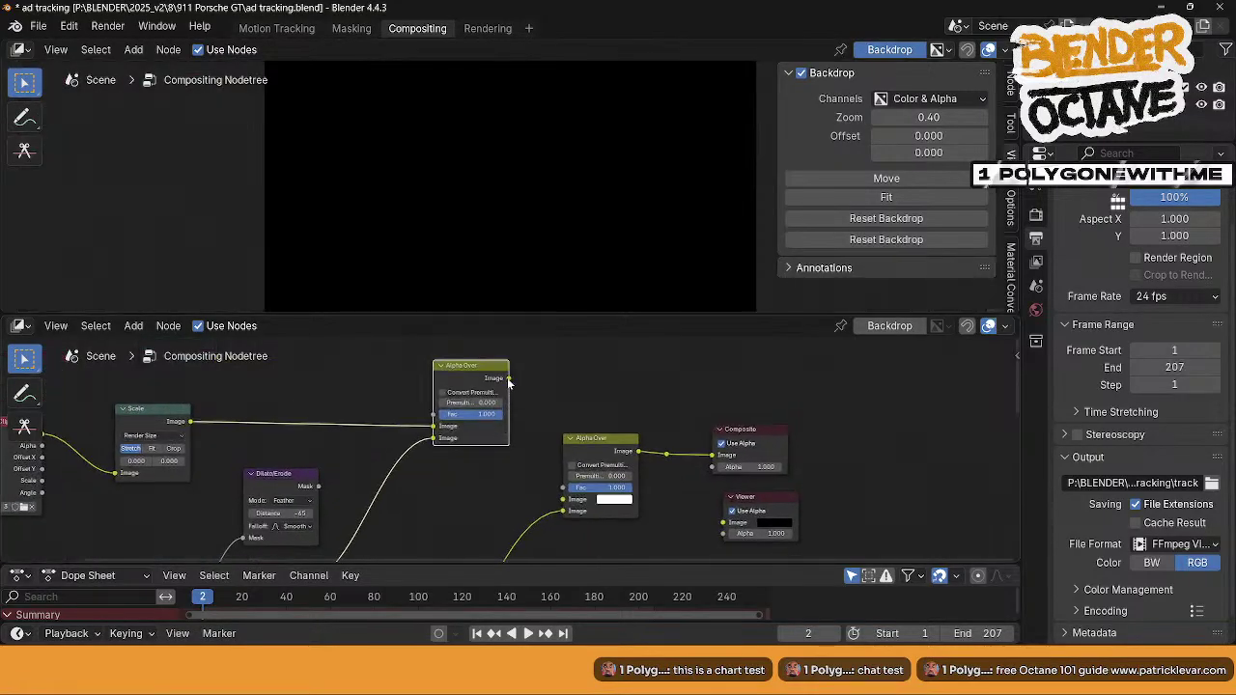
pyautogui.moveTo(509, 383); pyautogui.dragTo(722, 499)
pyautogui.moveTo(408, 479); pyautogui.dragTo(460, 456, button='middle')
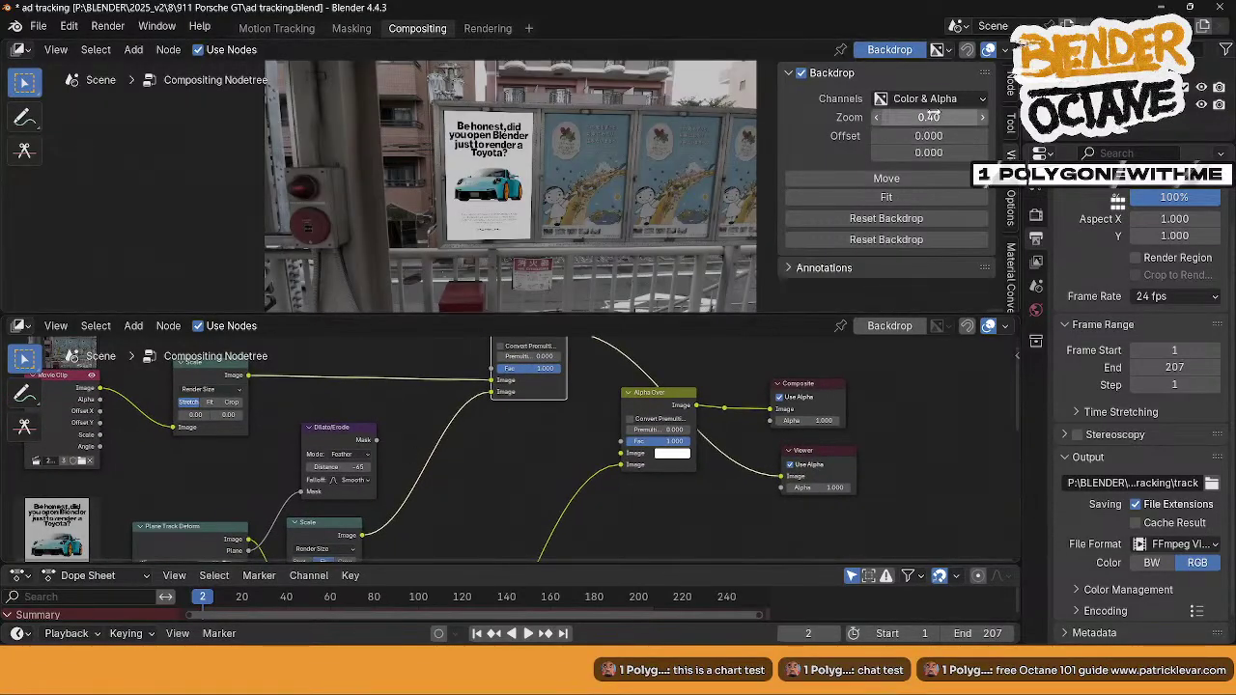
pyautogui.moveTo(927, 117); pyautogui.dragTo(819, 155)
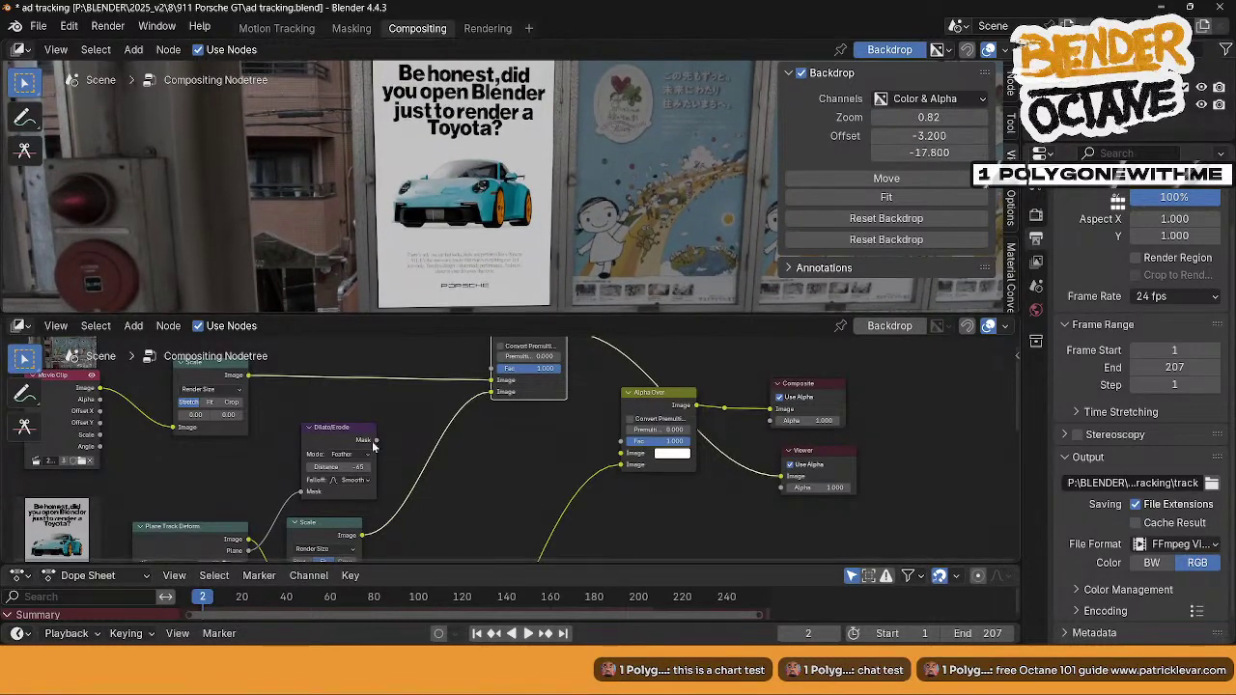
# - Connect the Dilate/Erode mask to the first Alpha Over's Fac input and set the distance to -100
pyautogui.moveTo(375, 440); pyautogui.dragTo(492, 394)
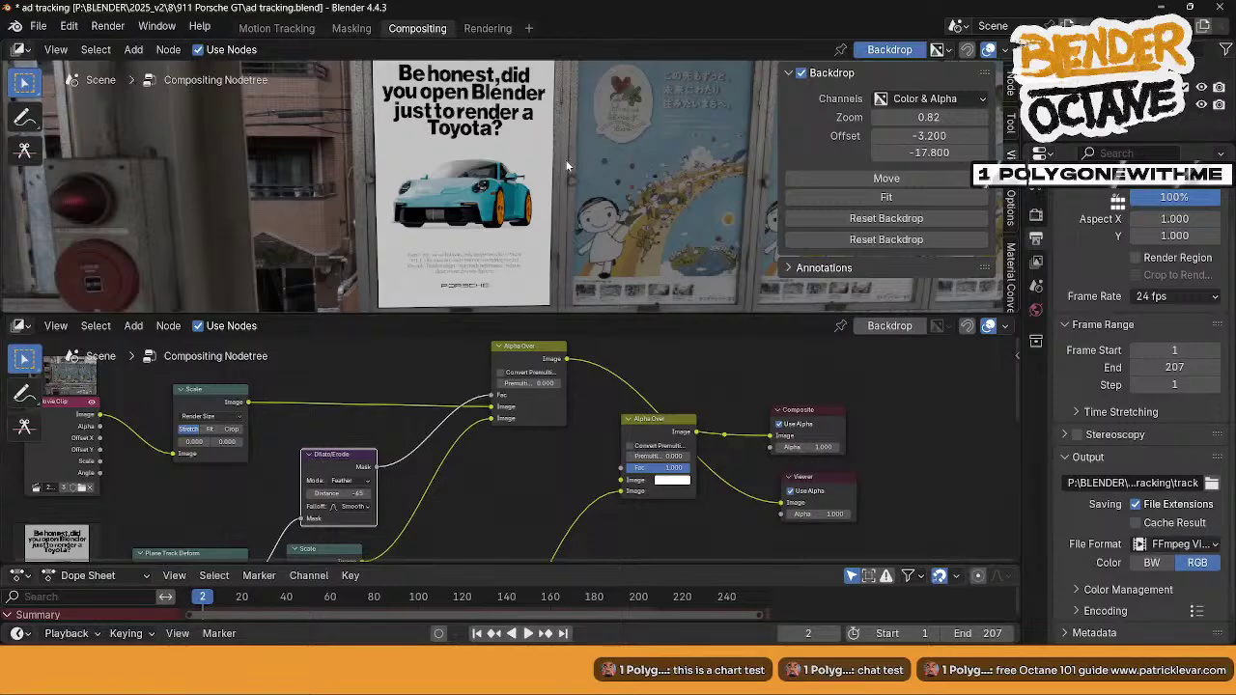
pyautogui.click(336, 493)
pyautogui.write('-100')
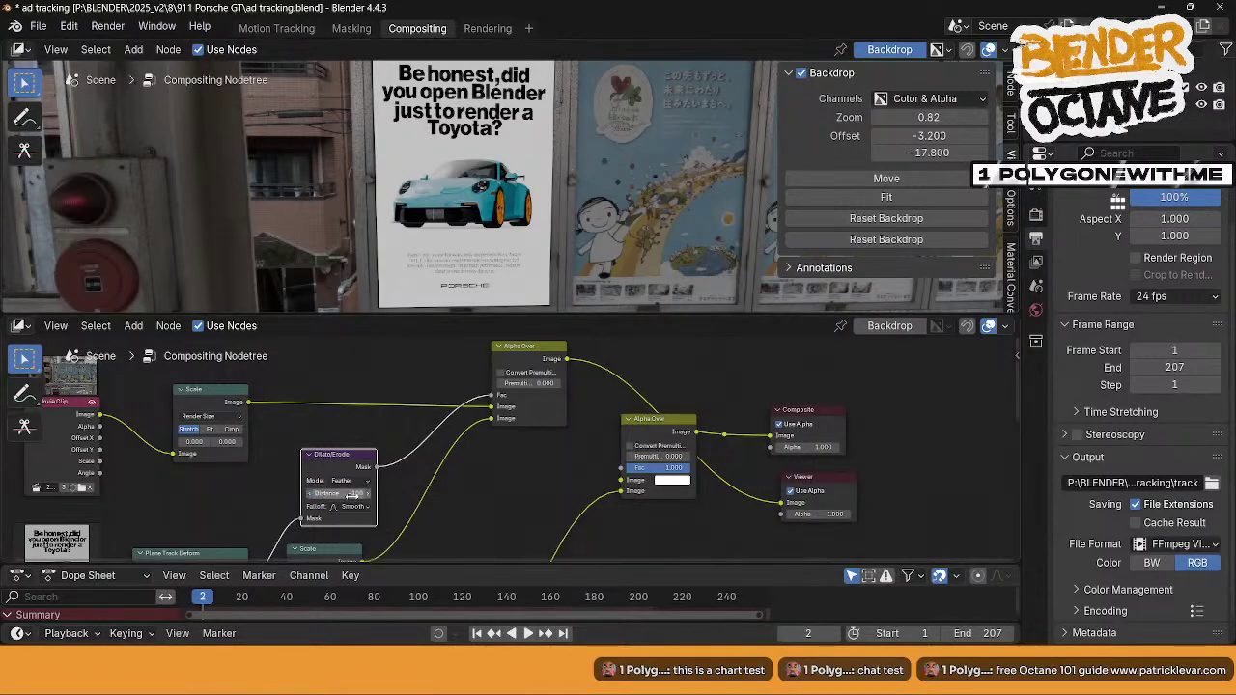
pyautogui.press('Return')
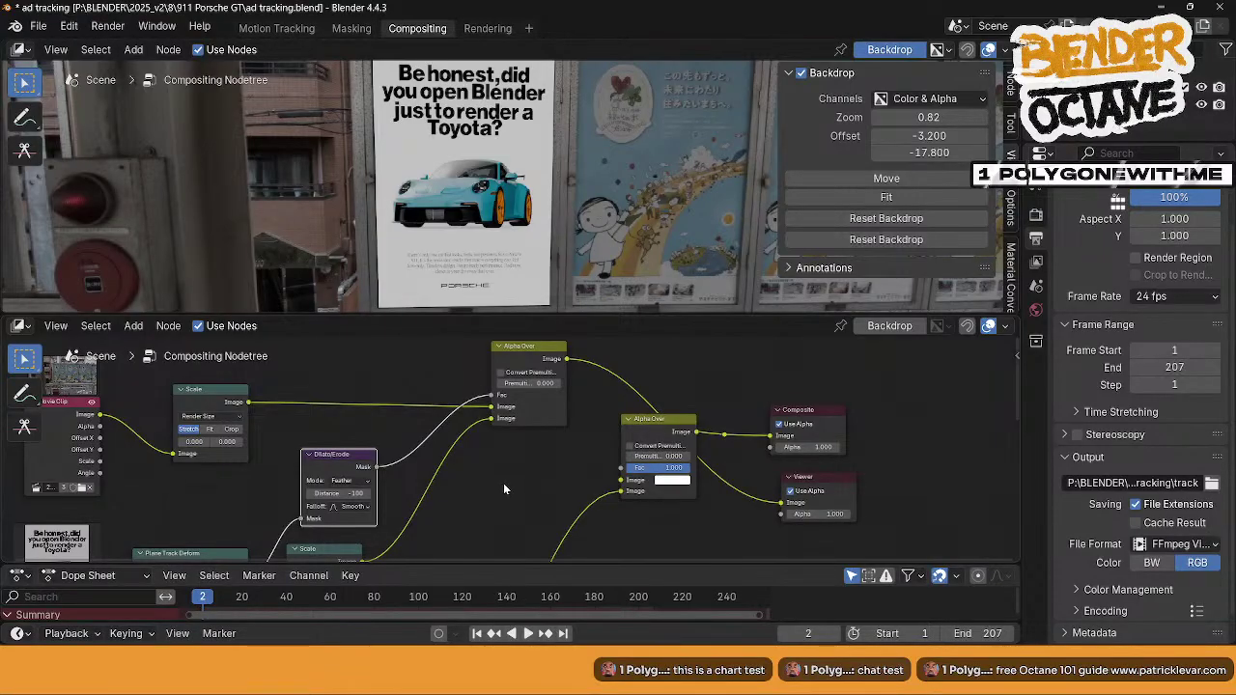
pyautogui.moveTo(522, 350); pyautogui.dragTo(512, 435)
pyautogui.moveTo(430, 527); pyautogui.dragTo(450, 462, button='middle')
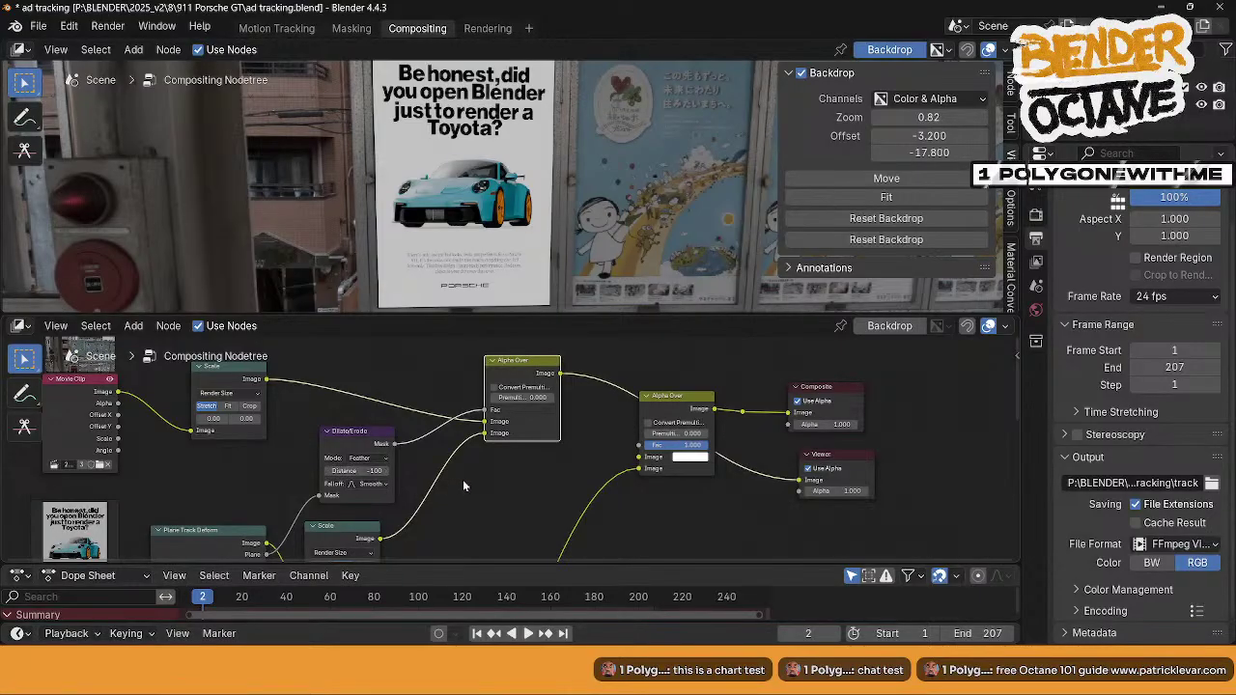
# - Change the Dilate/Erode falloff to Root and try other distances, keeping -100
pyautogui.click(497, 520)
pyautogui.click(371, 484)
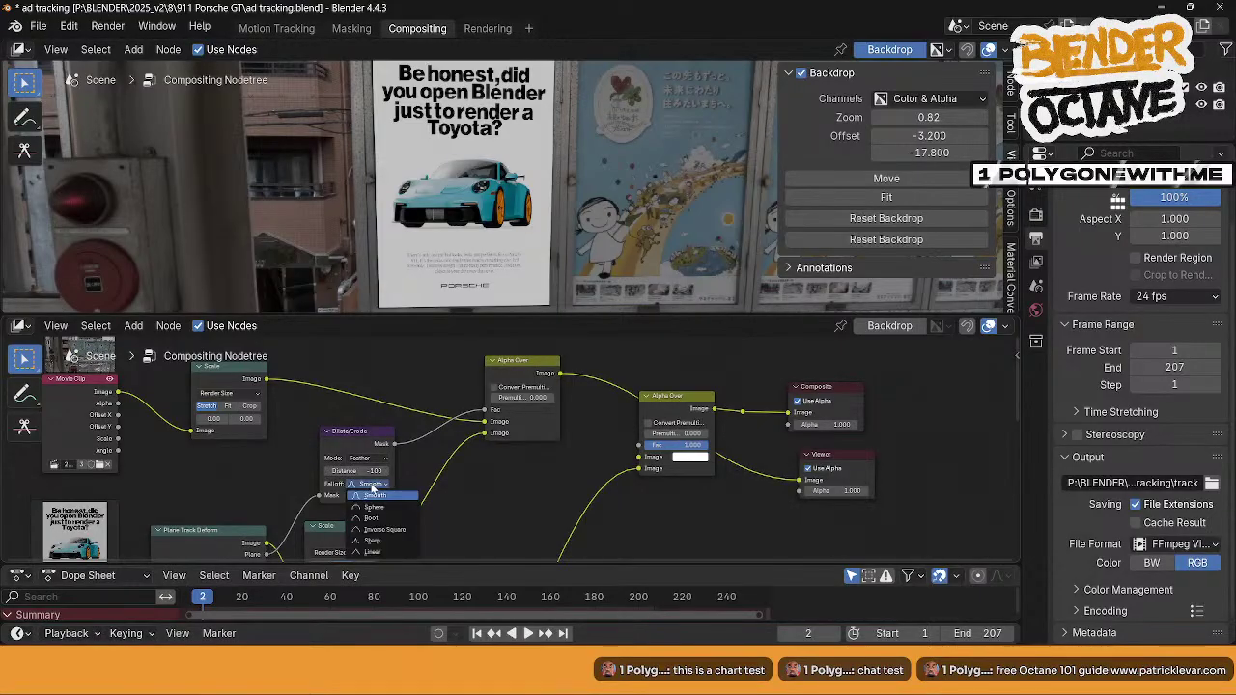
pyautogui.click(371, 517)
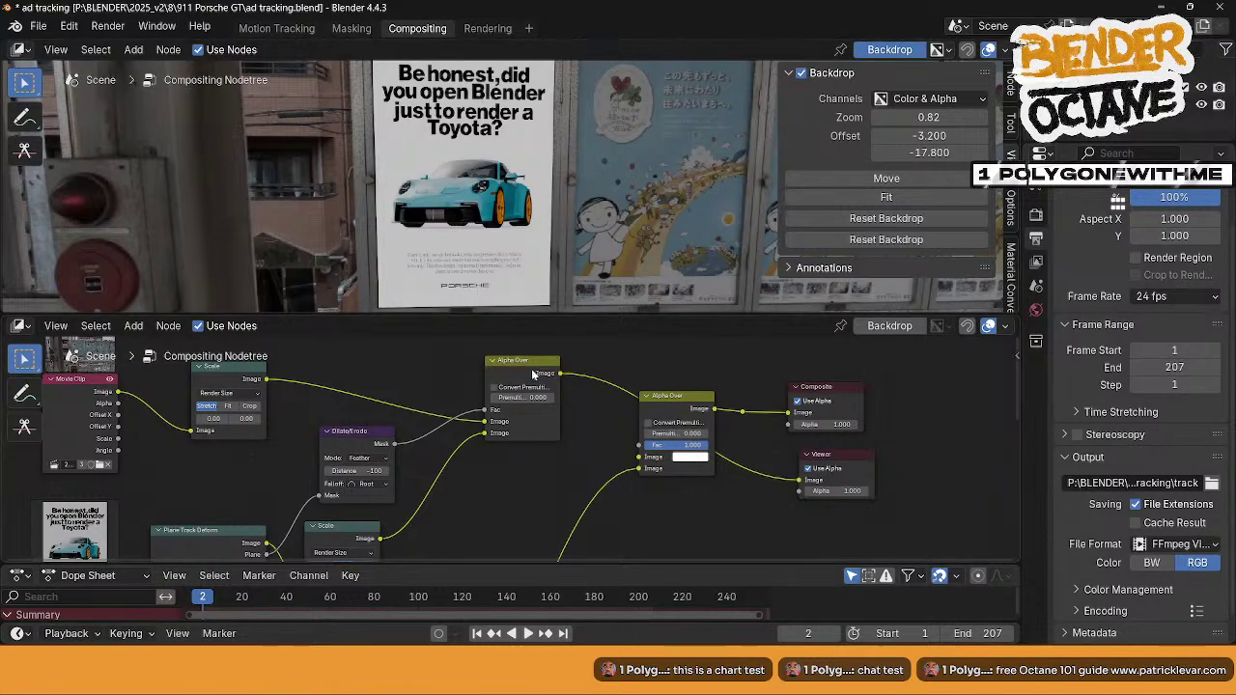
pyautogui.moveTo(524, 368)
pyautogui.mouseDown()
pyautogui.moveTo(473, 398)
pyautogui.moveTo(506, 365)
pyautogui.mouseUp()
pyautogui.moveTo(507, 365); pyautogui.dragTo(507, 372, button='middle')
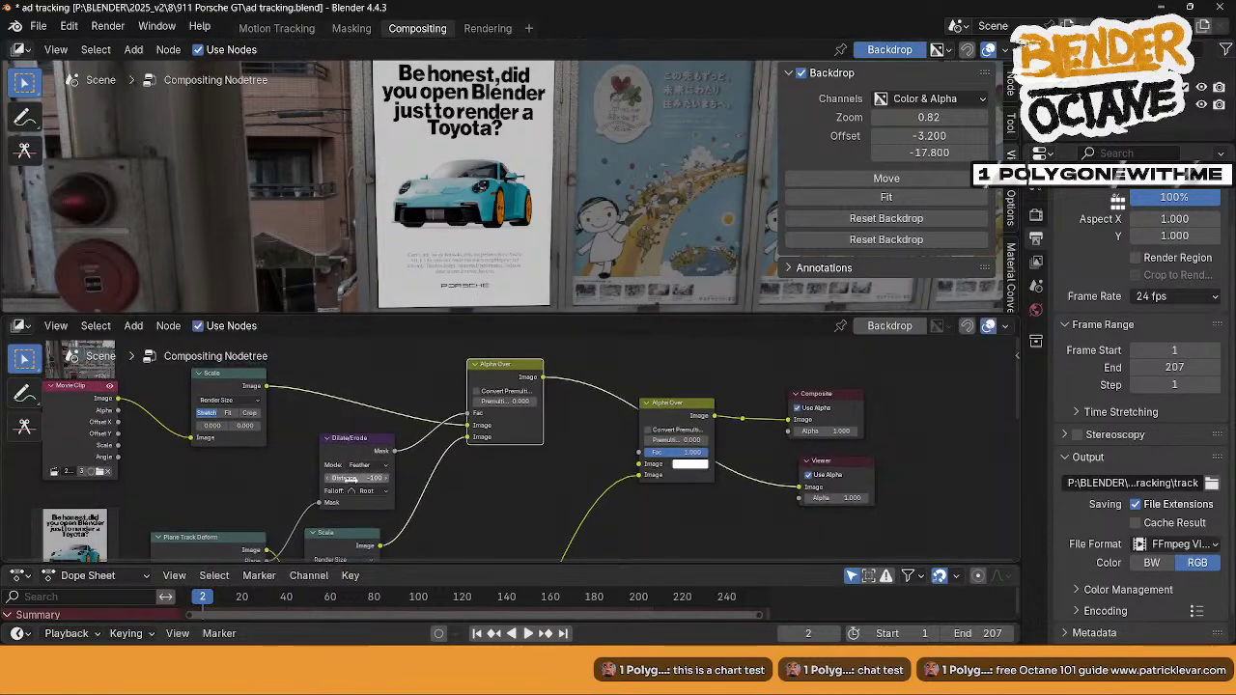
pyautogui.moveTo(352, 478); pyautogui.dragTo(618, 478)
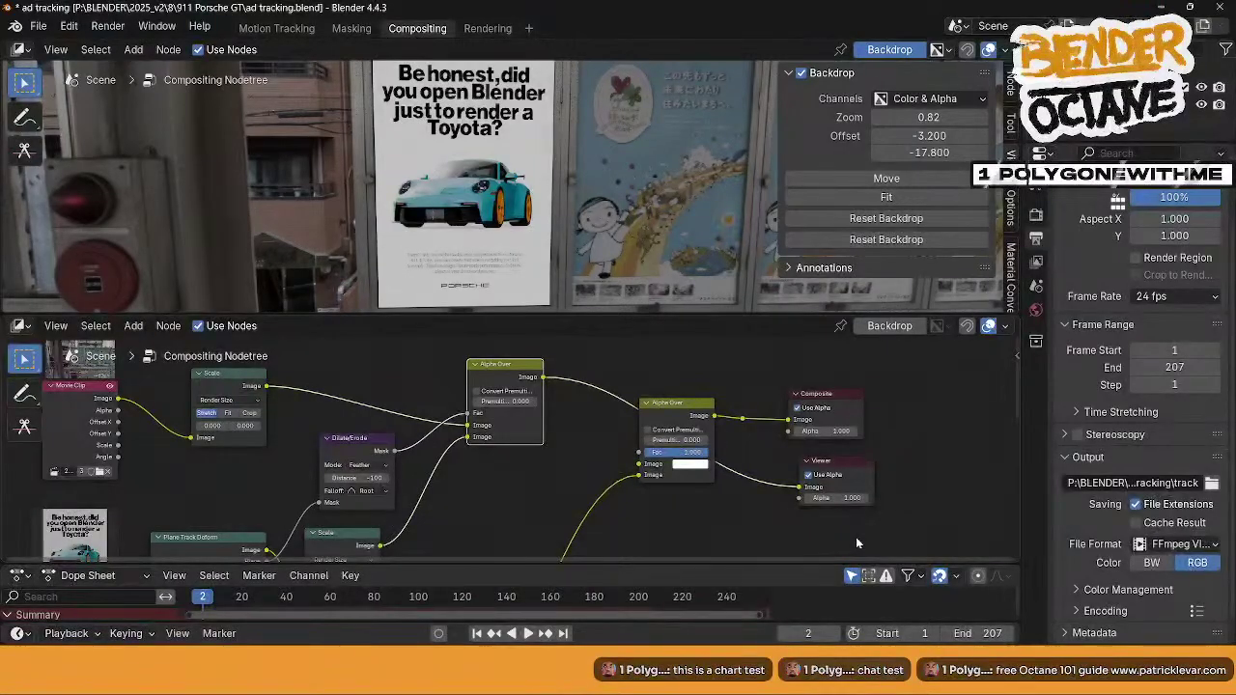
# - Move the second Alpha Over node well below the first one, clear of the Viewer link
pyautogui.moveTo(673, 403); pyautogui.dragTo(632, 427)
pyautogui.moveTo(670, 504); pyautogui.dragTo(611, 458, button='middle')
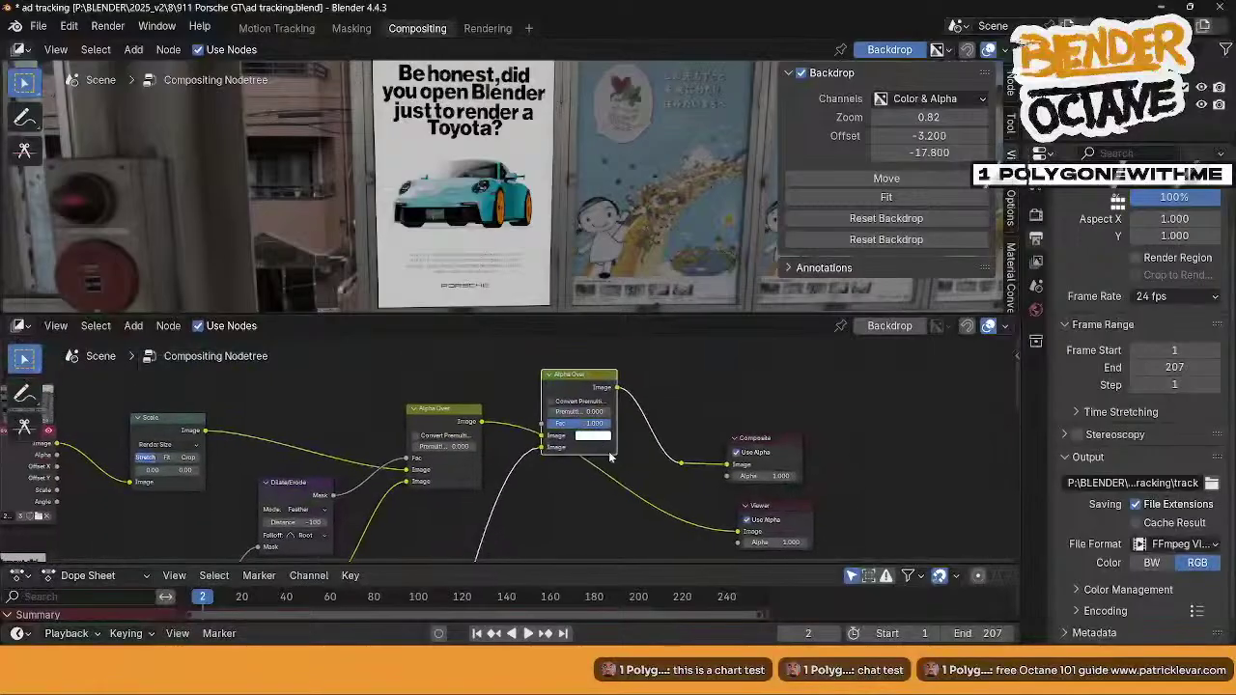
pyautogui.moveTo(585, 386); pyautogui.dragTo(580, 532)
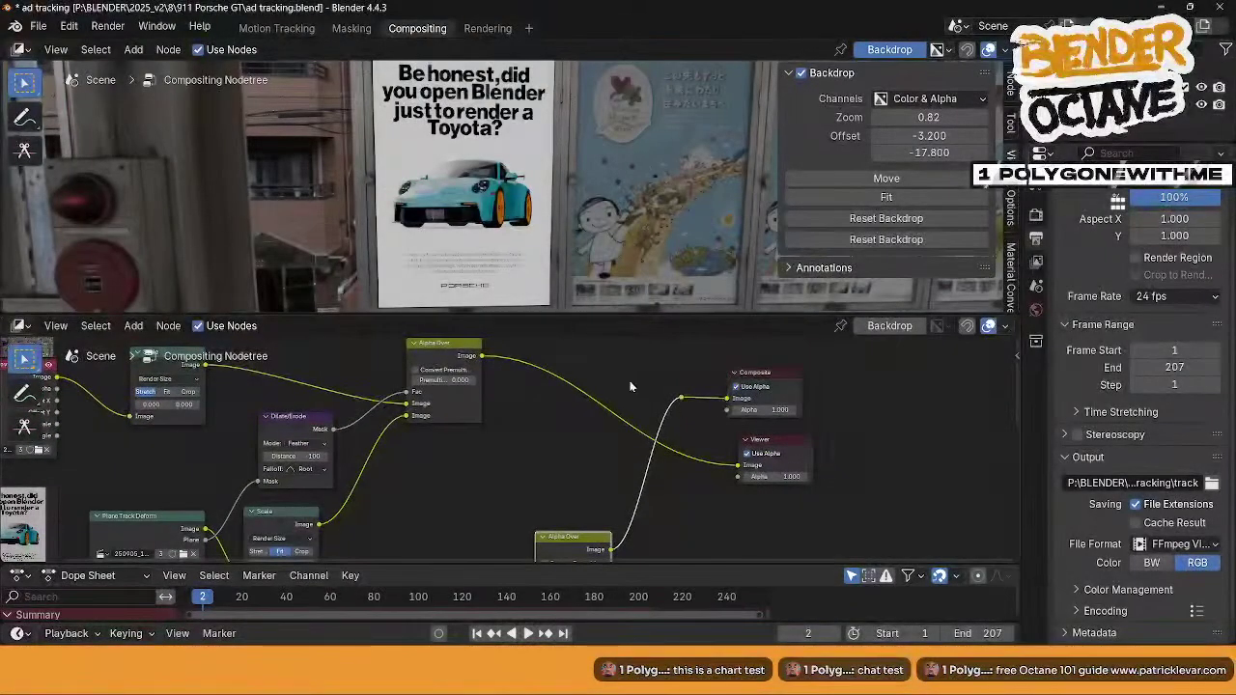
pyautogui.moveTo(455, 434); pyautogui.dragTo(456, 436, button='middle')
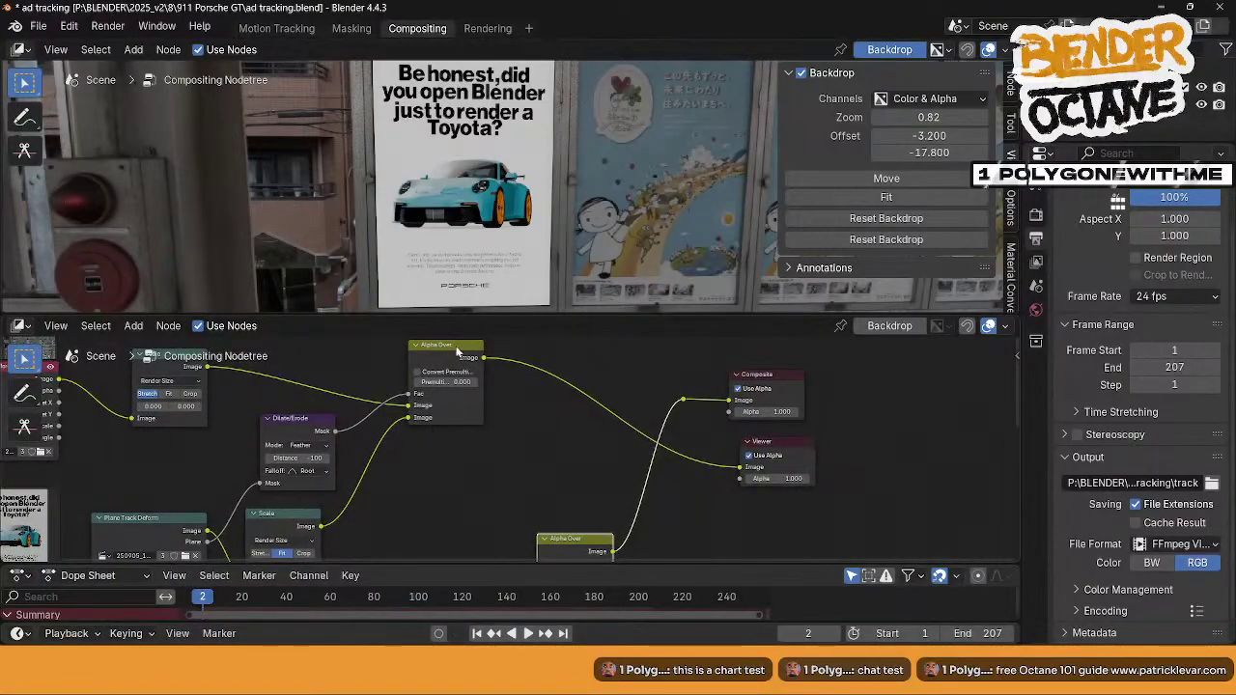
# - Enable Convert Premultiplied on the first Alpha Over and magnify the backdrop preview to a zoom of 2.05
pyautogui.moveTo(456, 345); pyautogui.dragTo(460, 363)
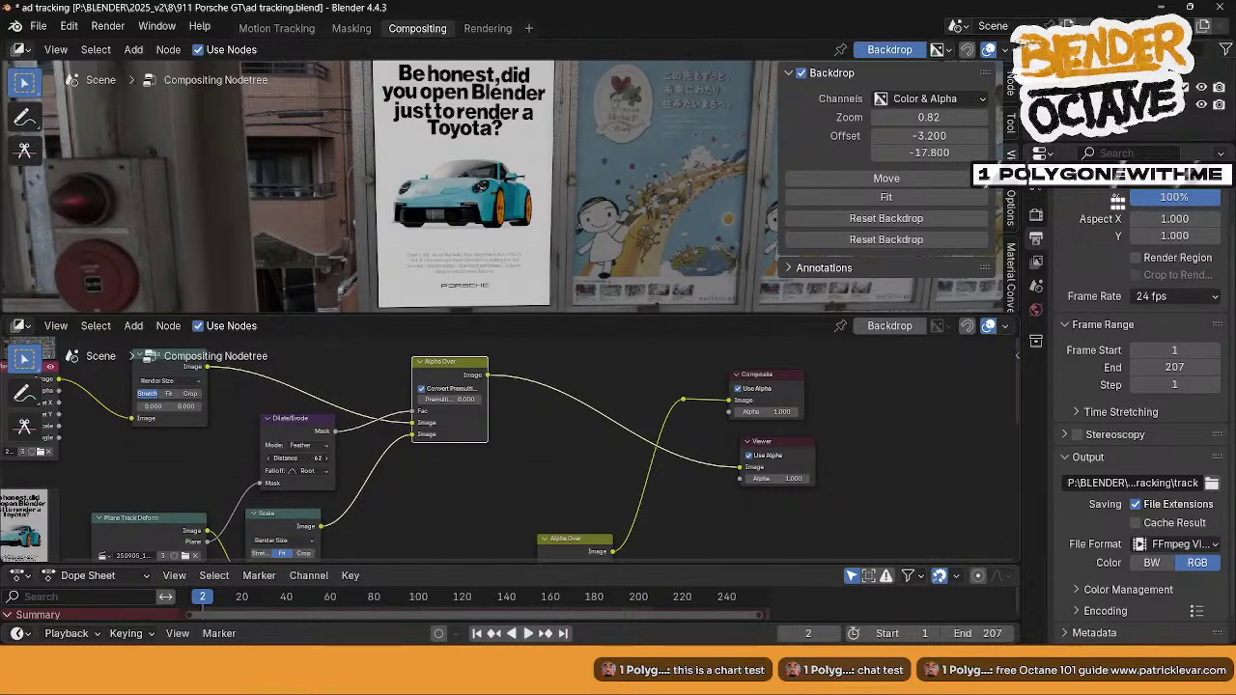
pyautogui.moveTo(307, 457); pyautogui.dragTo(267, 458)
pyautogui.click(928, 116)
pyautogui.write('2.25')
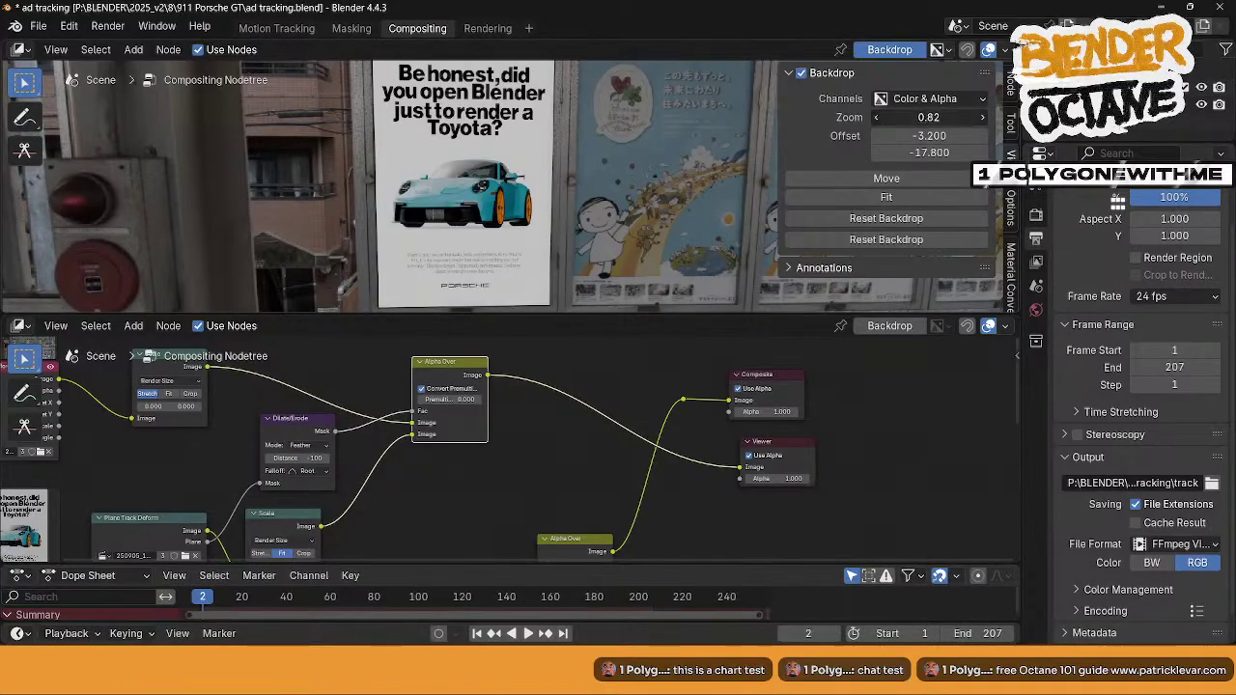
pyautogui.press('Return')
pyautogui.moveTo(928, 117); pyautogui.dragTo(908, 117)
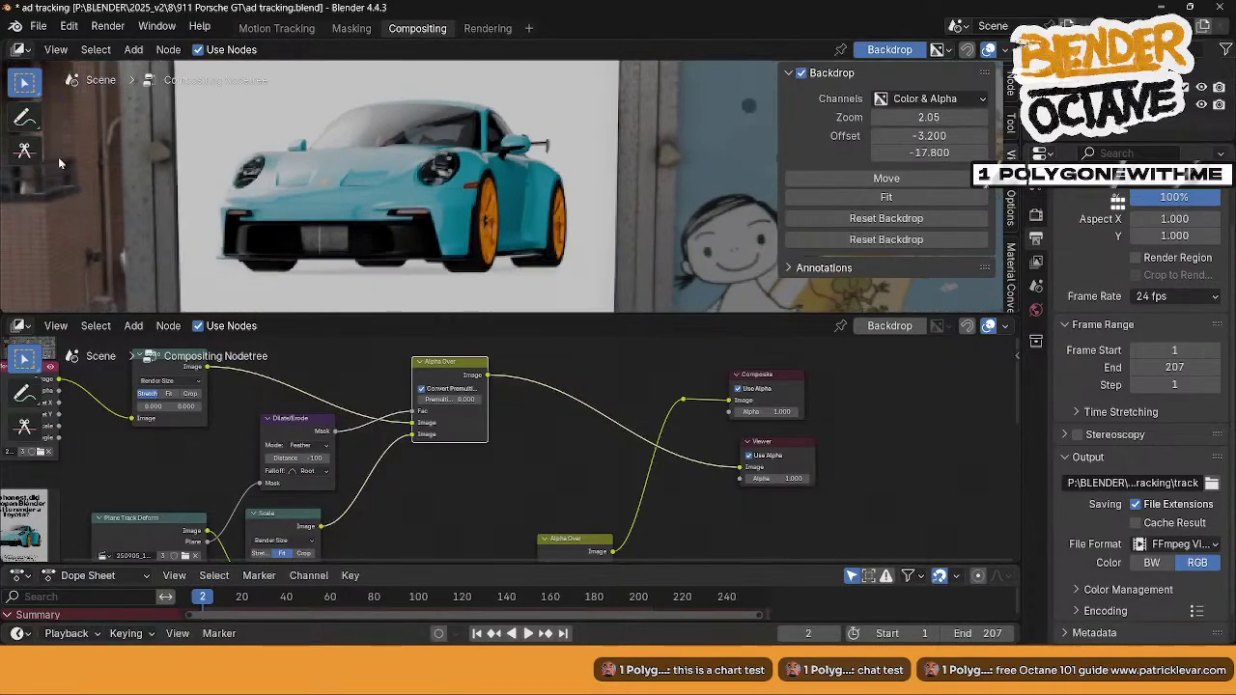
# - Try a Dilate/Erode distance of 28 and return it to -100
pyautogui.moveTo(246, 459); pyautogui.dragTo(242, 390, button='middle')
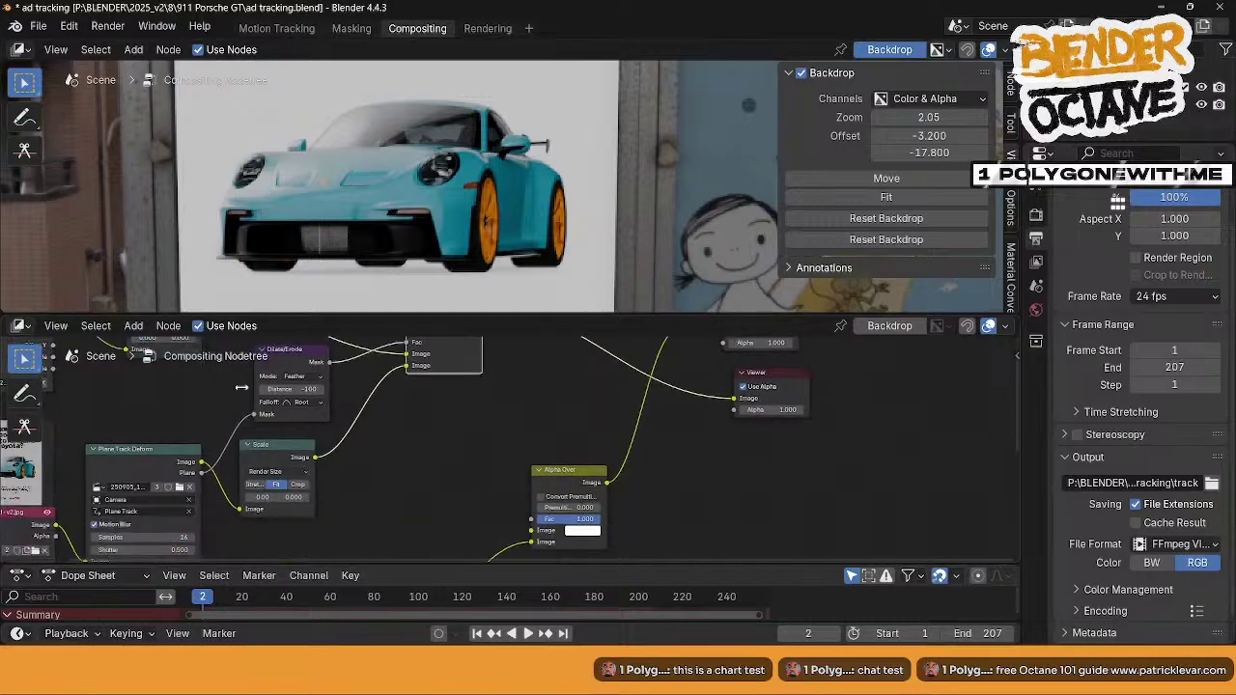
pyautogui.click(280, 389)
pyautogui.write('28')
pyautogui.press('Return')
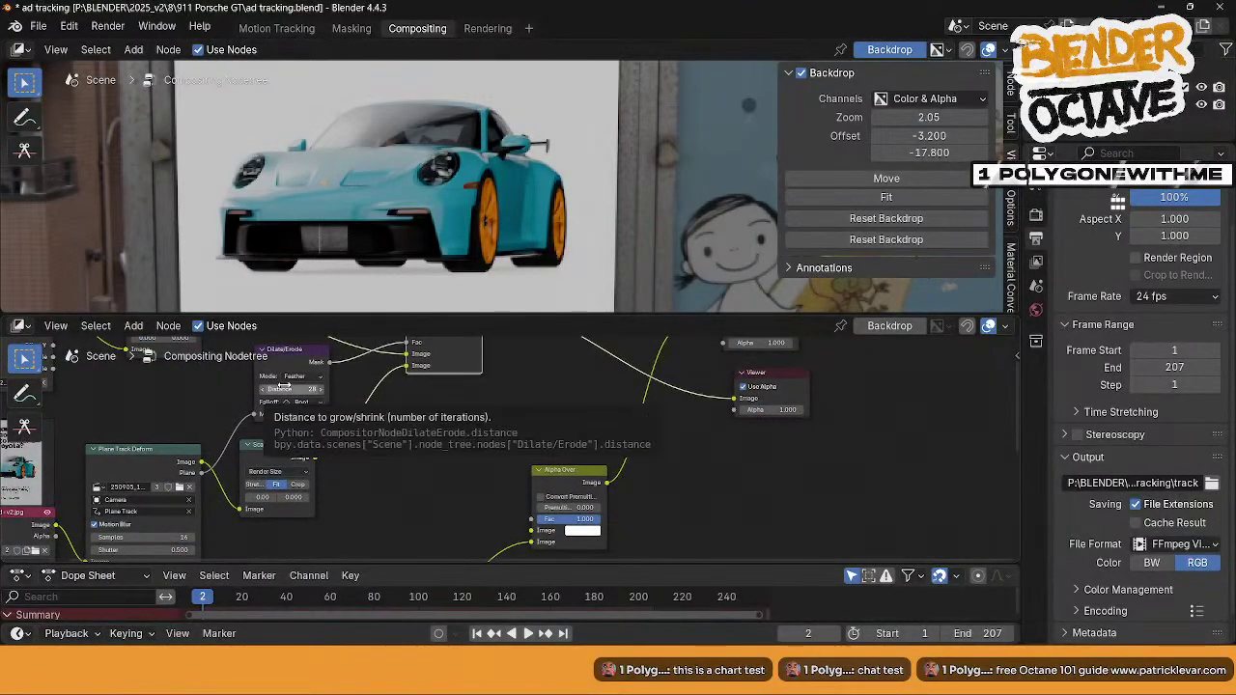
pyautogui.click(290, 390)
pyautogui.write('100')
pyautogui.press('Return')
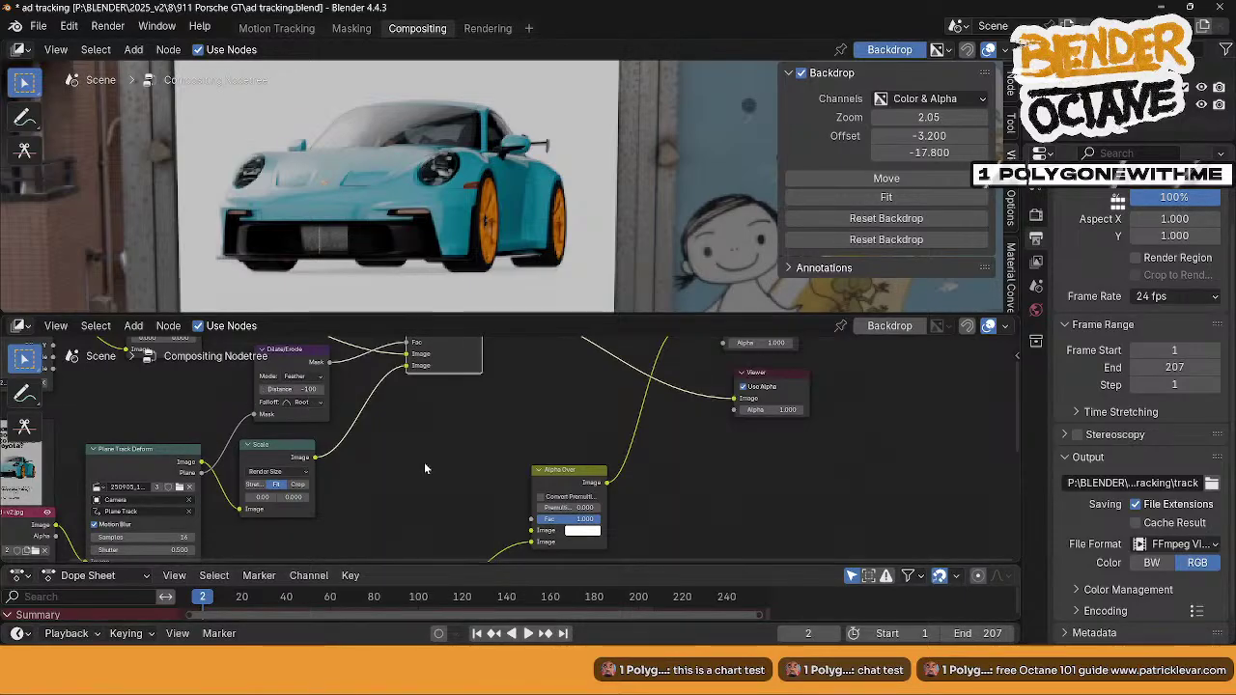
# - Try the first Alpha Over's output on the Composite input and return the link to the Viewer
pyautogui.moveTo(474, 362); pyautogui.dragTo(425, 447, button='middle')
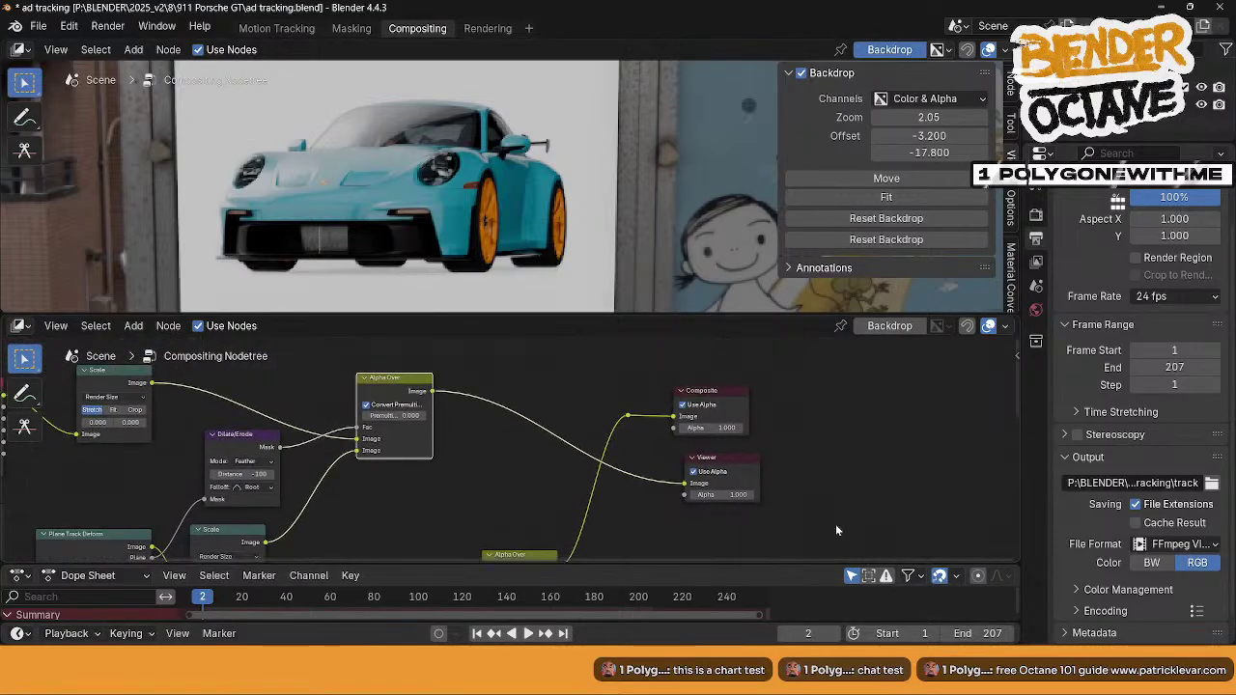
pyautogui.moveTo(683, 483); pyautogui.dragTo(672, 418)
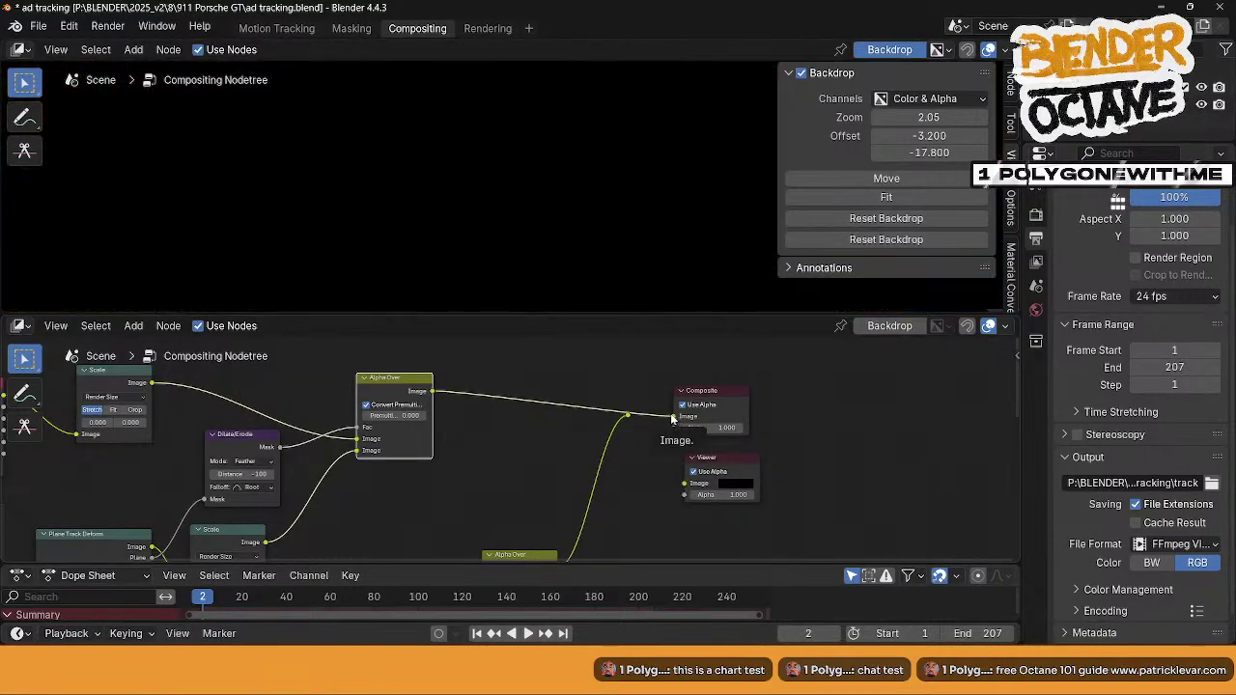
pyautogui.moveTo(673, 418); pyautogui.dragTo(690, 489)
pyautogui.moveTo(375, 480); pyautogui.dragTo(497, 476, button='middle')
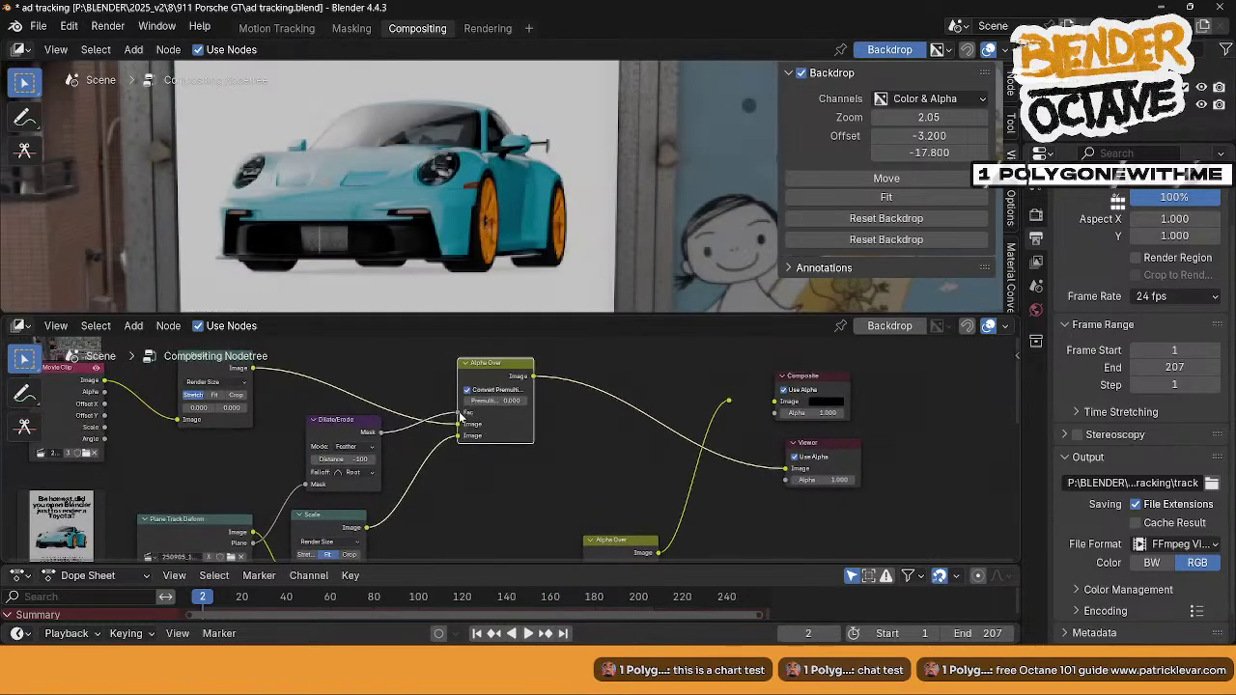
# - Disconnect the mask and footage from the first Alpha Over and try the Dilate/Erode mask on its first Image input
pyautogui.moveTo(460, 415); pyautogui.dragTo(447, 440)
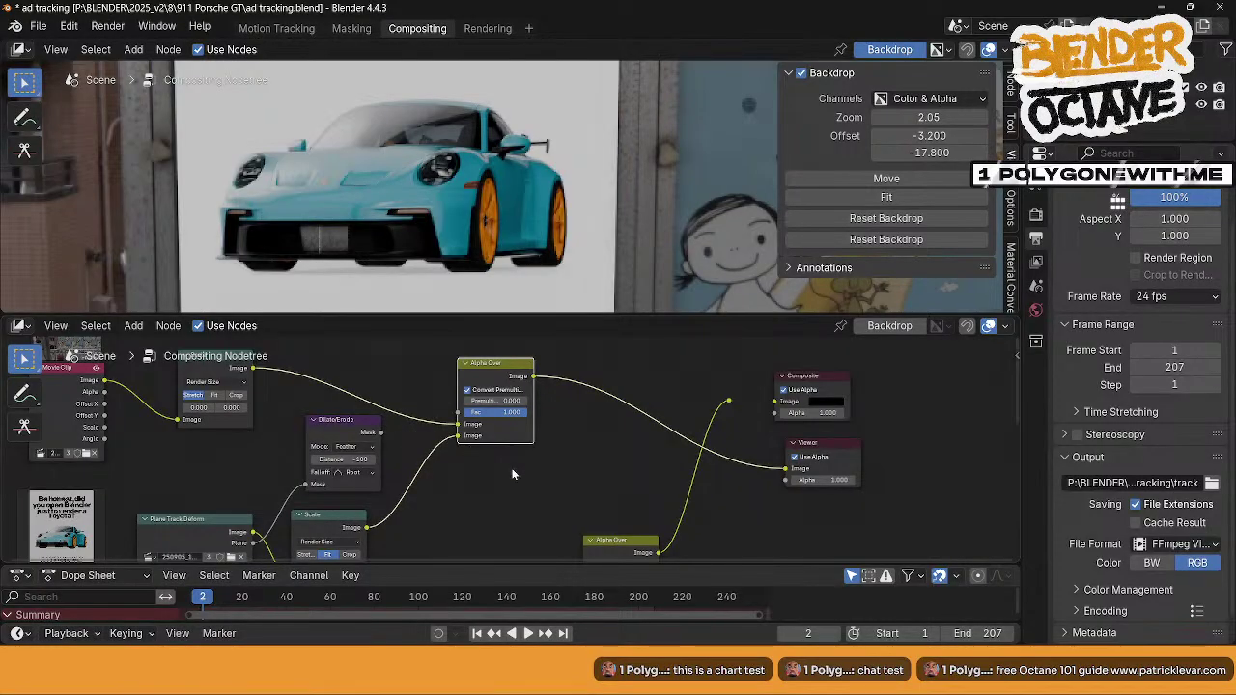
pyautogui.moveTo(457, 424); pyautogui.dragTo(410, 373)
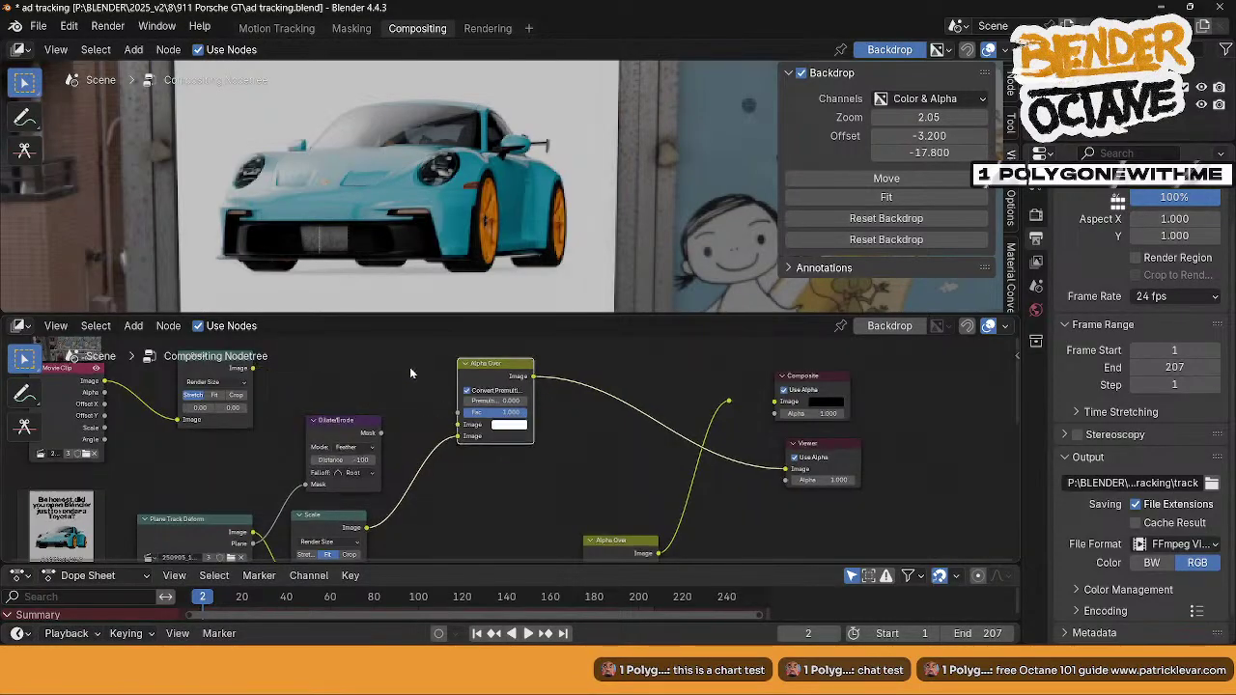
pyautogui.scroll(-1, 527, 464)
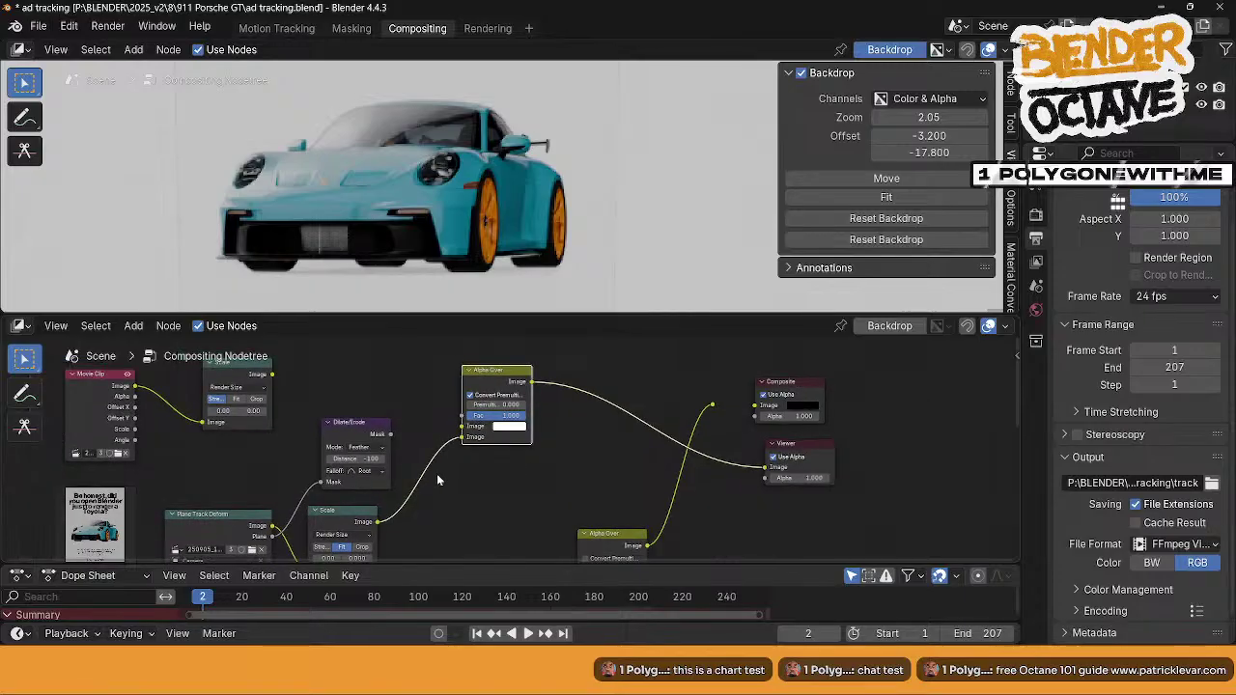
pyautogui.click(385, 435)
pyautogui.moveTo(448, 428); pyautogui.dragTo(454, 431)
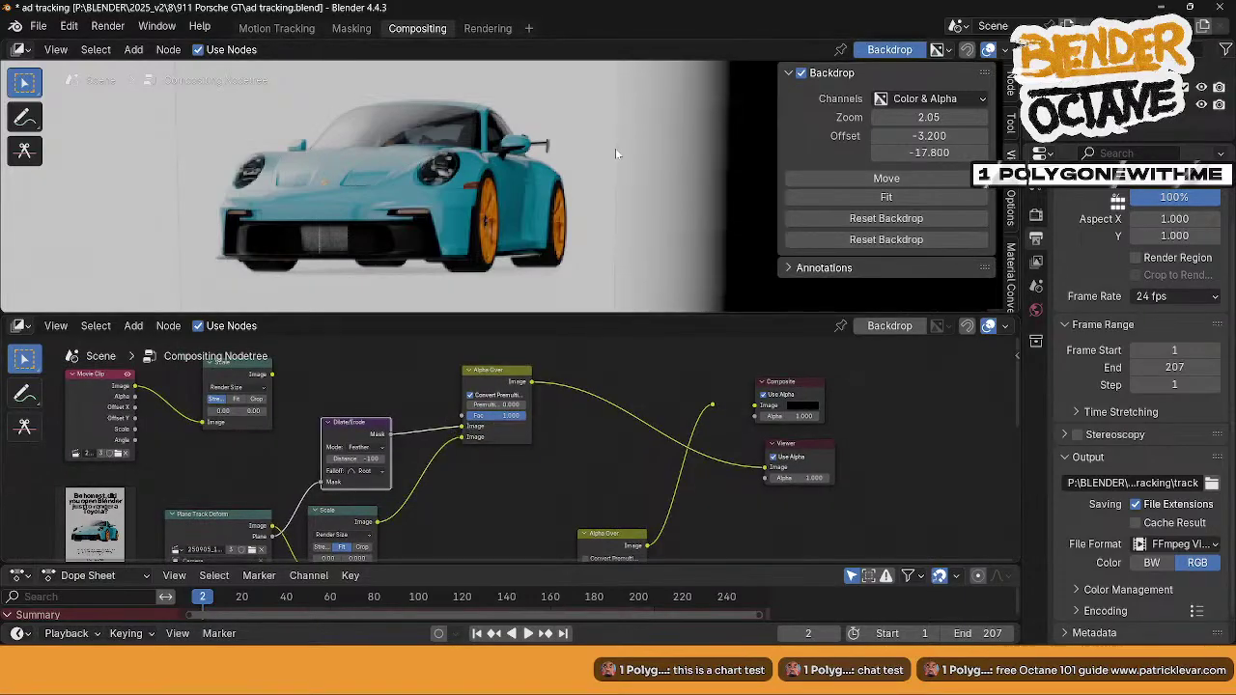
# - Fit the whole frame in the backdrop preview and set its zoom to 0.25
pyautogui.moveTo(629, 316)
pyautogui.mouseDown()
pyautogui.moveTo(634, 362)
pyautogui.moveTo(612, 289)
pyautogui.moveTo(614, 314)
pyautogui.mouseUp()
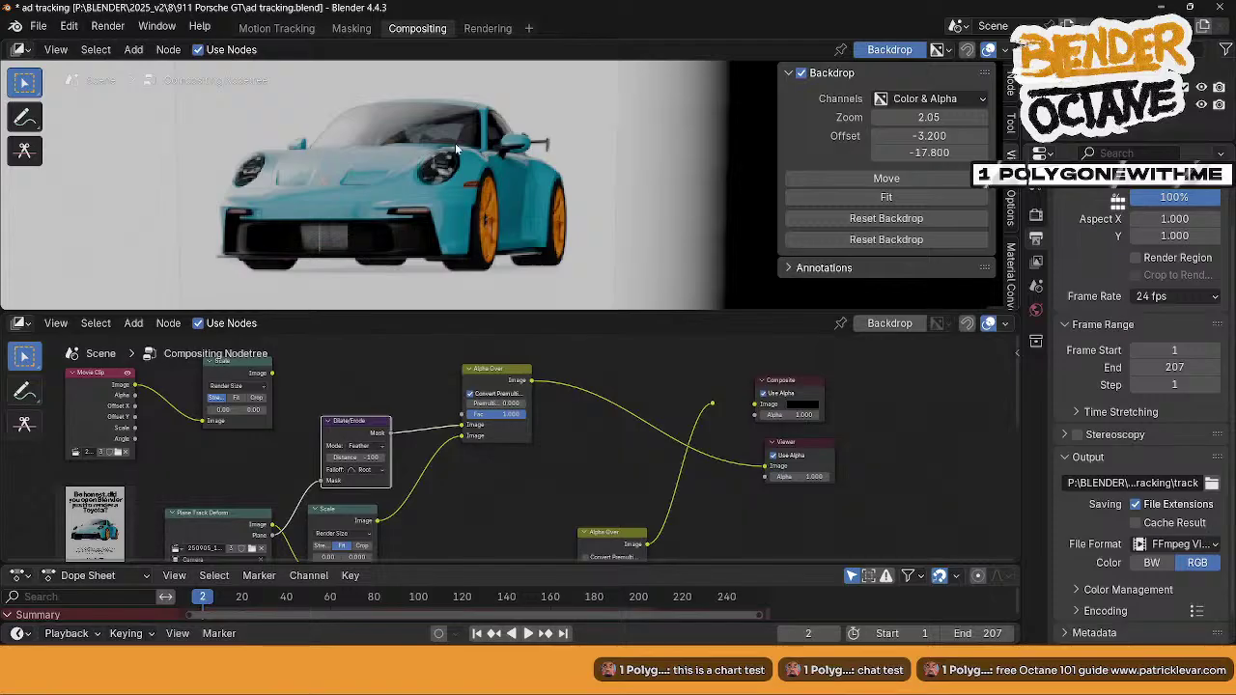
pyautogui.hotkey('alt', 'Home')
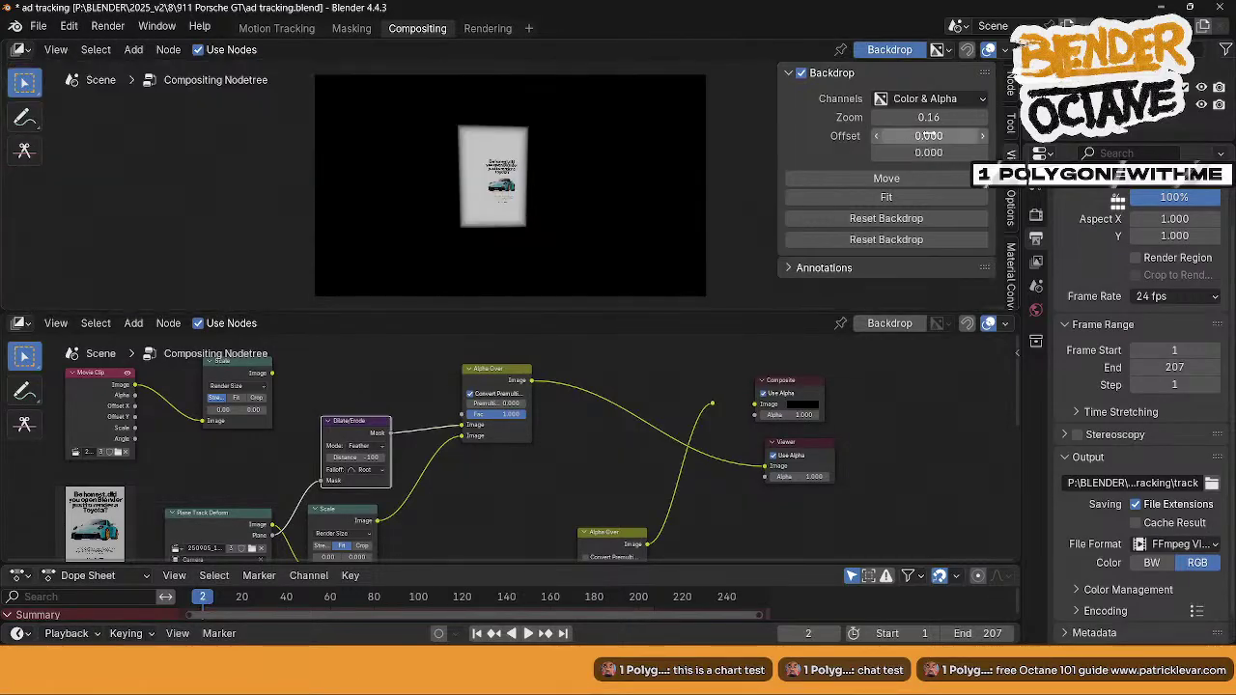
pyautogui.moveTo(928, 116)
pyautogui.mouseDown()
pyautogui.moveTo(975, 117)
pyautogui.moveTo(898, 117)
pyautogui.moveTo(919, 117)
pyautogui.mouseUp()
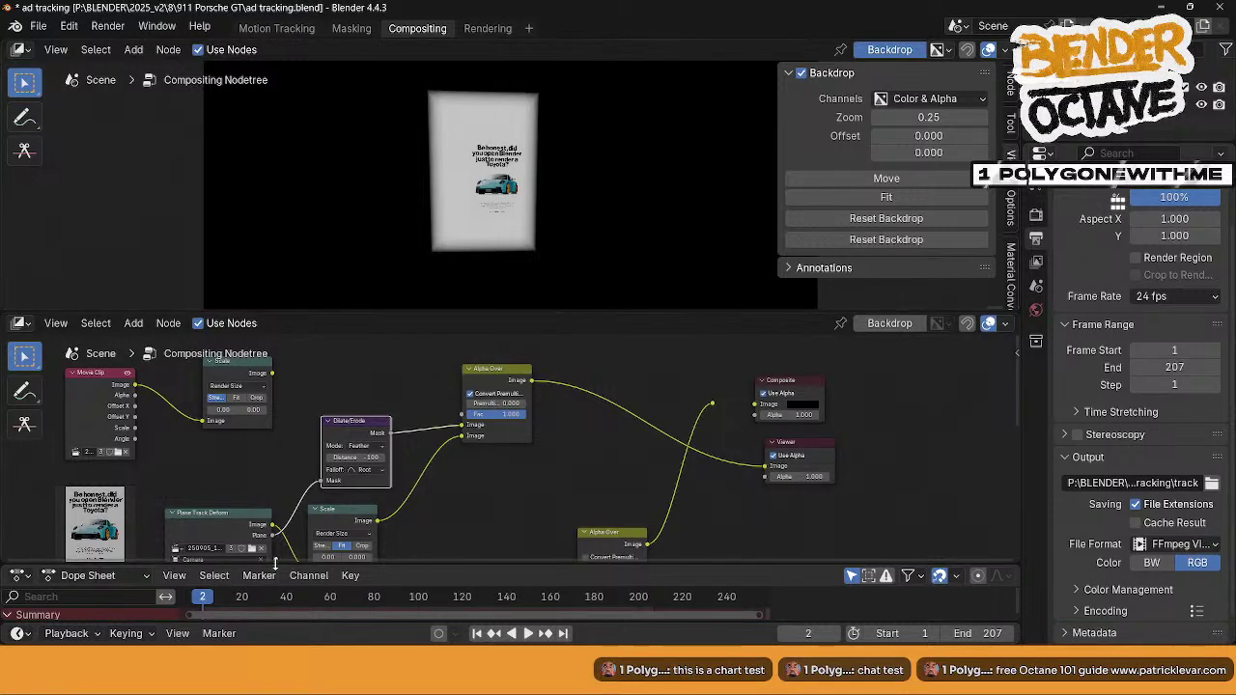
# - Duplicate the first poster's Scale node and insert the copy between the Plane Track Deform's Plane output and the Dilate/Erode mask input
pyautogui.moveTo(488, 522); pyautogui.dragTo(397, 482, button='middle')
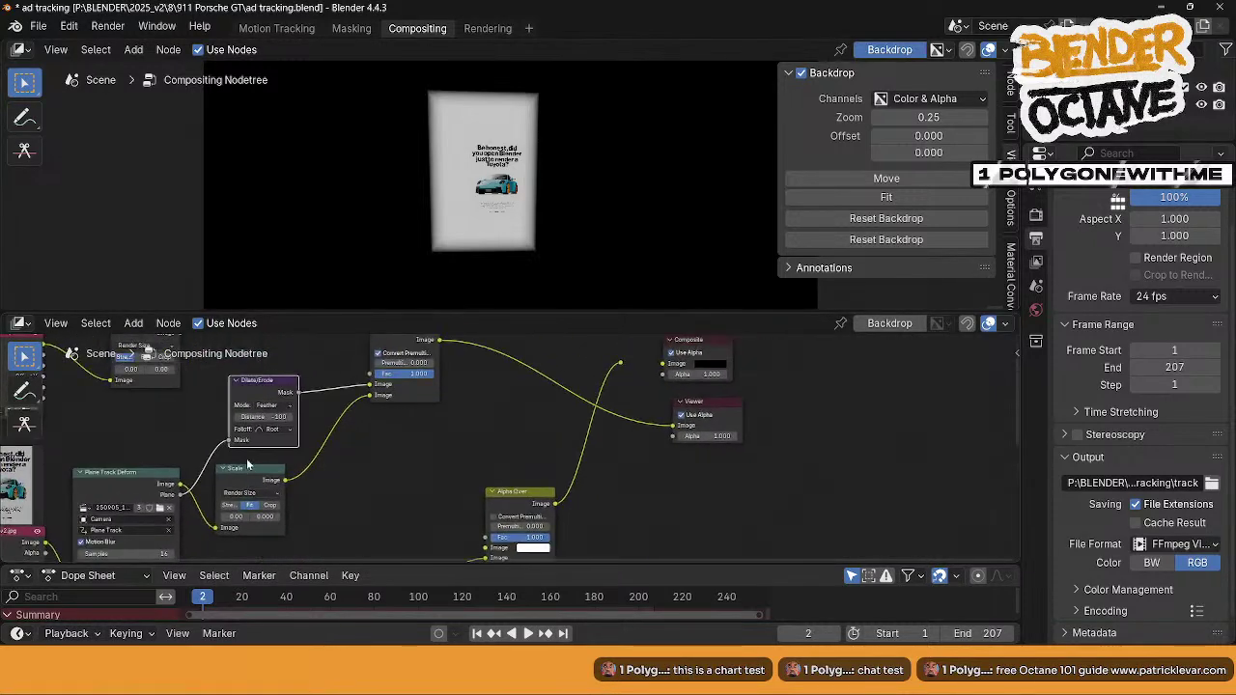
pyautogui.moveTo(277, 390); pyautogui.dragTo(296, 383)
pyautogui.moveTo(385, 488); pyautogui.dragTo(451, 446, button='middle')
pyautogui.scroll(-1, 450, 451)
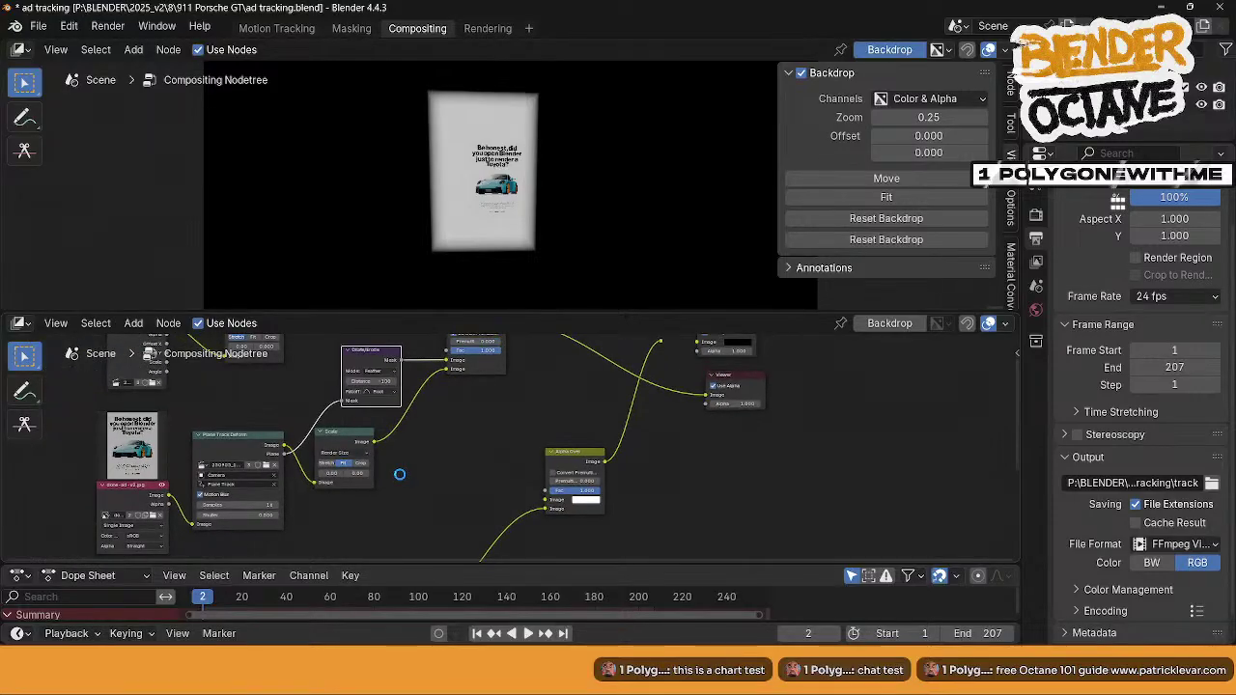
pyautogui.moveTo(317, 473); pyautogui.dragTo(322, 472, button='middle')
pyautogui.moveTo(373, 411); pyautogui.dragTo(425, 487, button='middle')
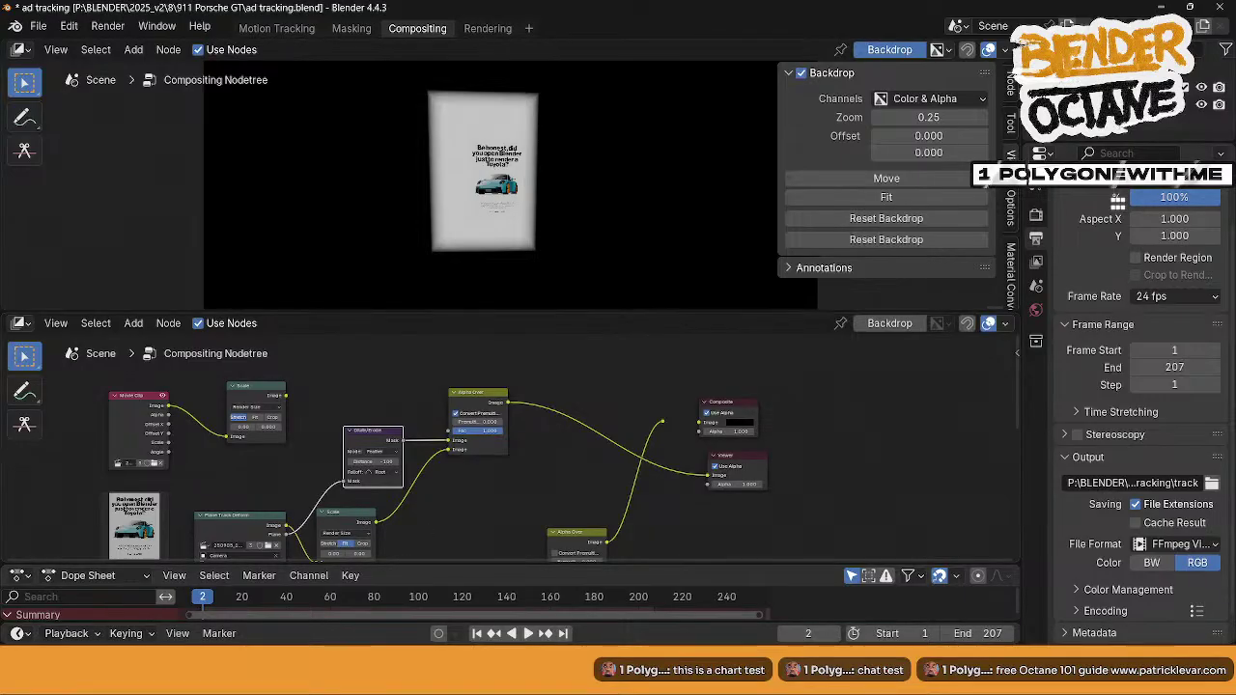
pyautogui.click(346, 514)
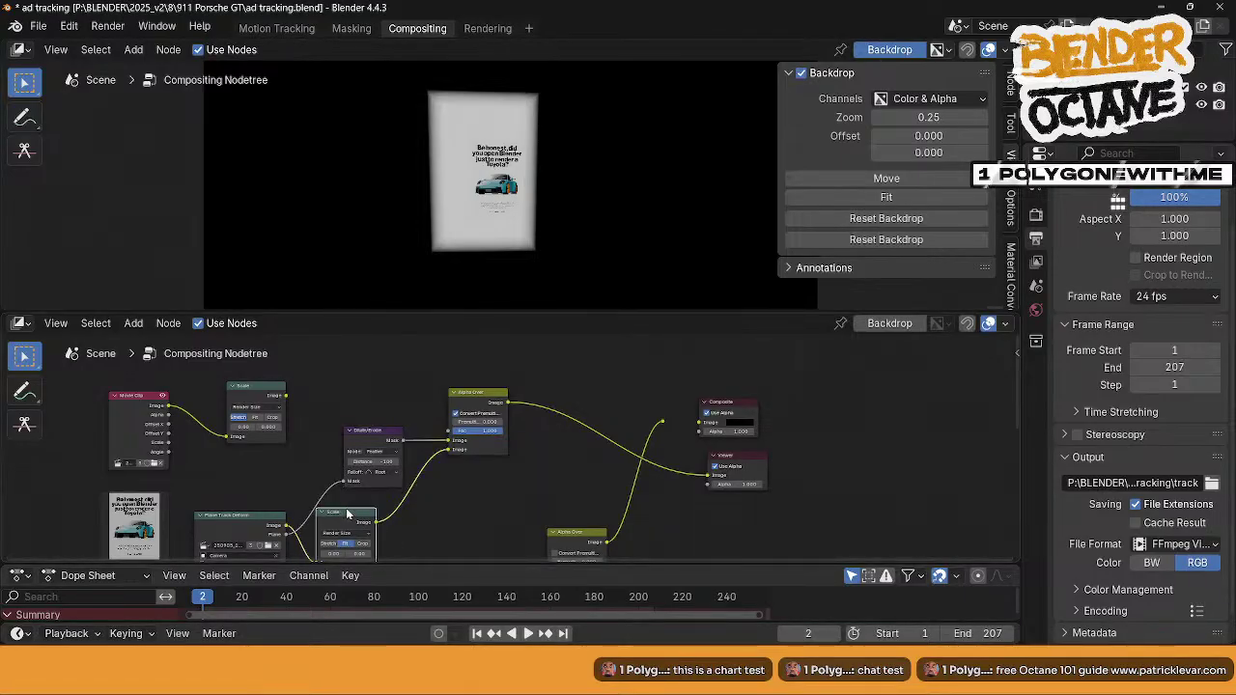
pyautogui.hotkey('shift', 'd')
pyautogui.click(333, 459)
# - Arrange the Dilate/Erode node directly beside the copied Scale node, ahead of the first Alpha Over
pyautogui.moveTo(422, 431); pyautogui.dragTo(426, 428)
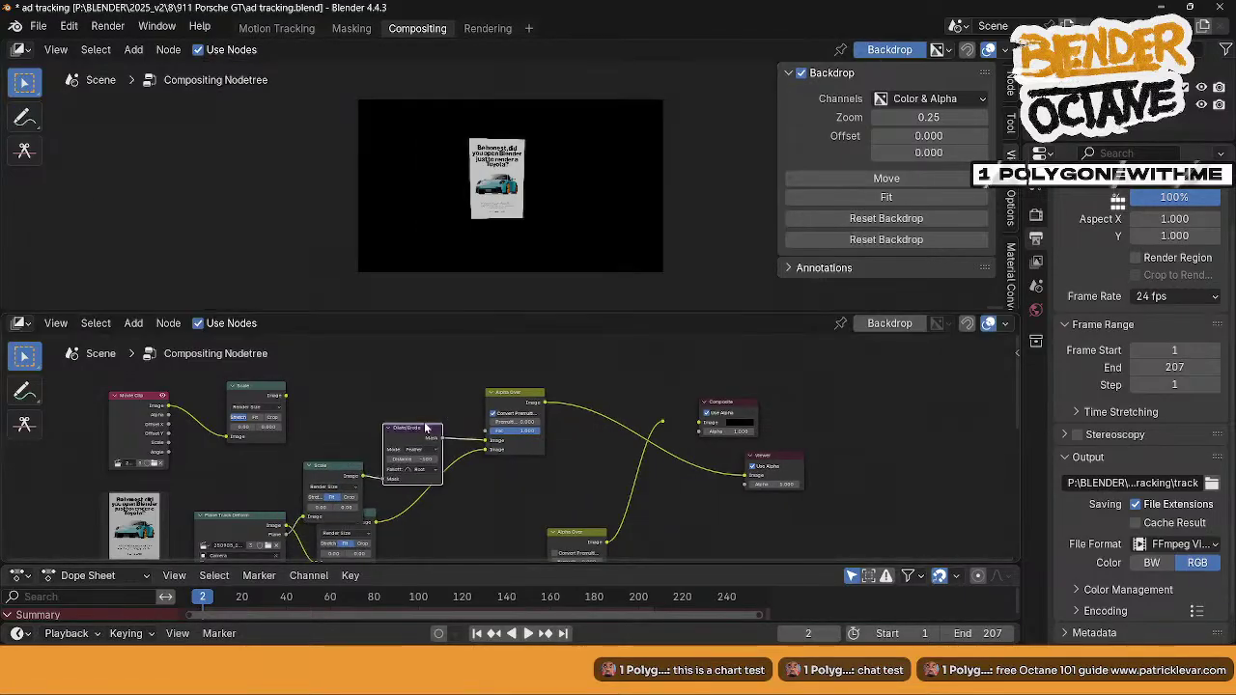
pyautogui.click(432, 407)
pyautogui.moveTo(344, 462); pyautogui.dragTo(387, 424)
pyautogui.scroll(3, 417, 492)
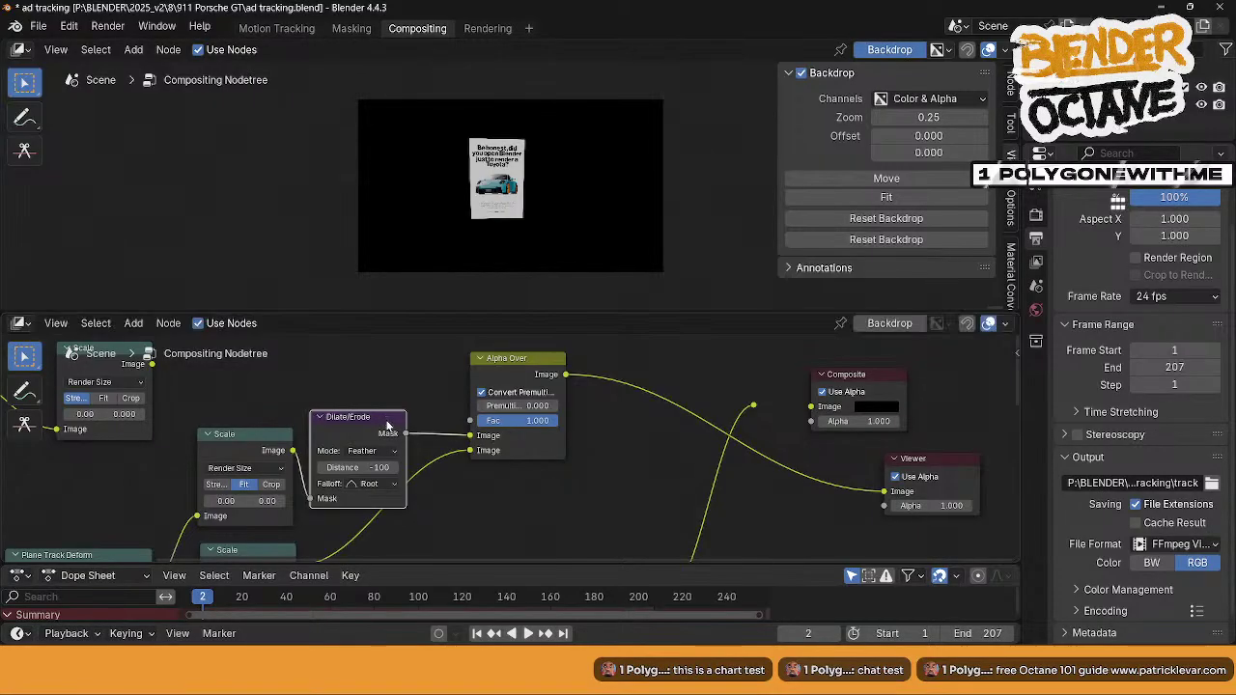
# - Connect the Dilate/Erode mask to the first Alpha Over's Fac and the footage's Scale output to its first Image input
pyautogui.moveTo(363, 409); pyautogui.dragTo(433, 421, button='middle')
pyautogui.moveTo(553, 502); pyautogui.dragTo(538, 466, button='middle')
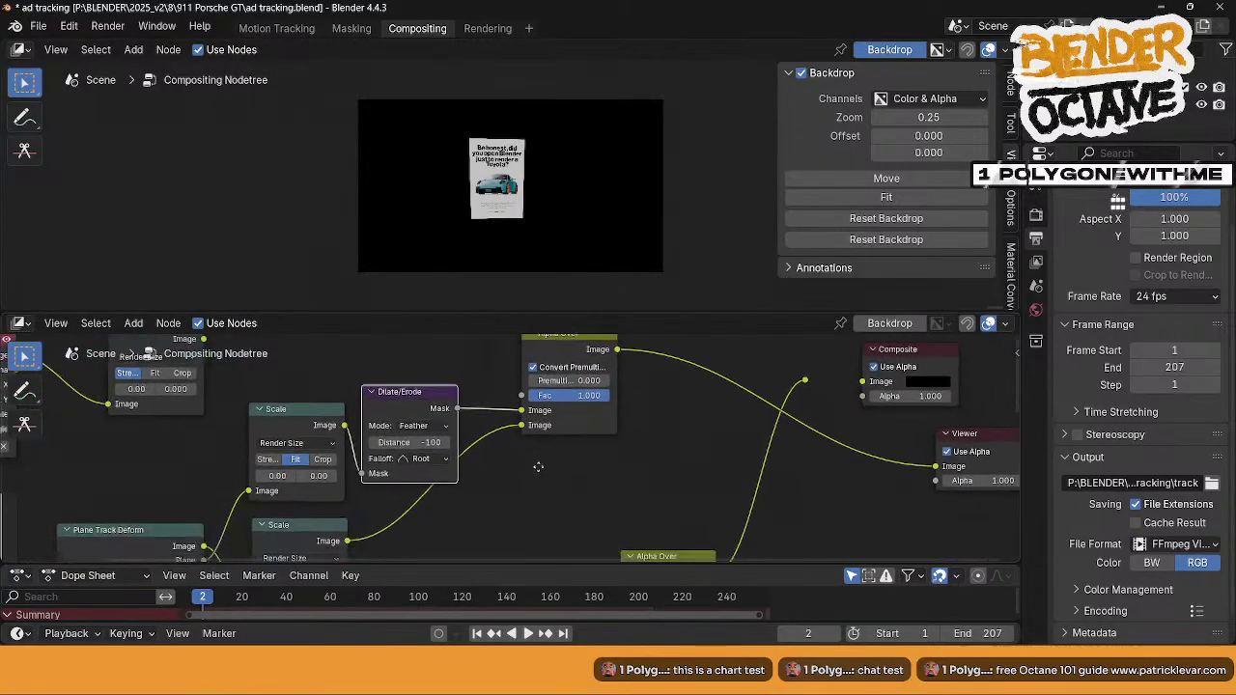
pyautogui.moveTo(522, 412); pyautogui.dragTo(523, 397)
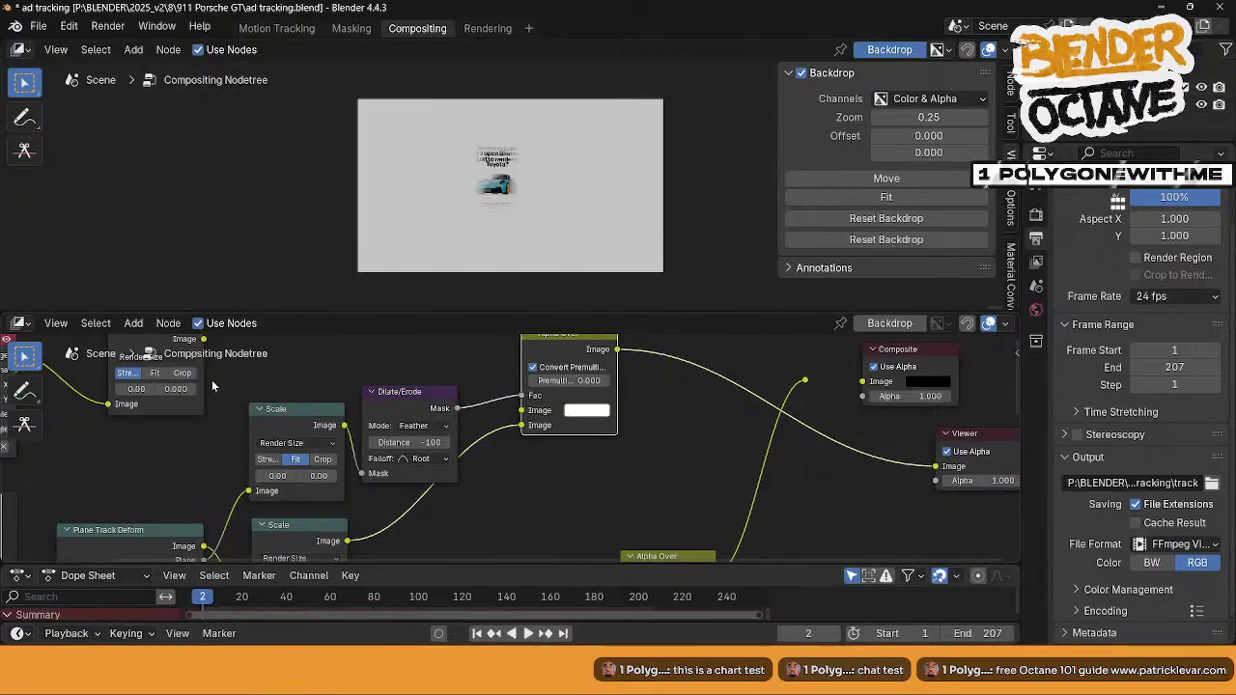
pyautogui.moveTo(212, 386); pyautogui.dragTo(199, 447, button='middle')
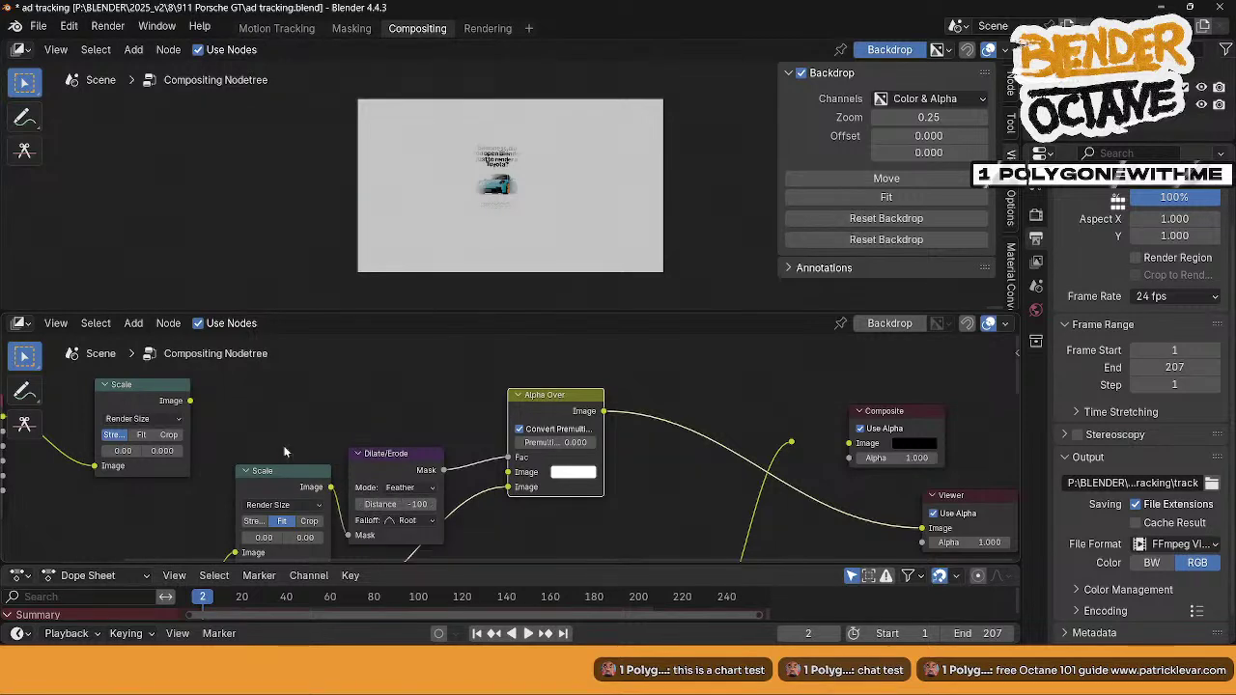
pyautogui.moveTo(190, 399); pyautogui.dragTo(509, 457)
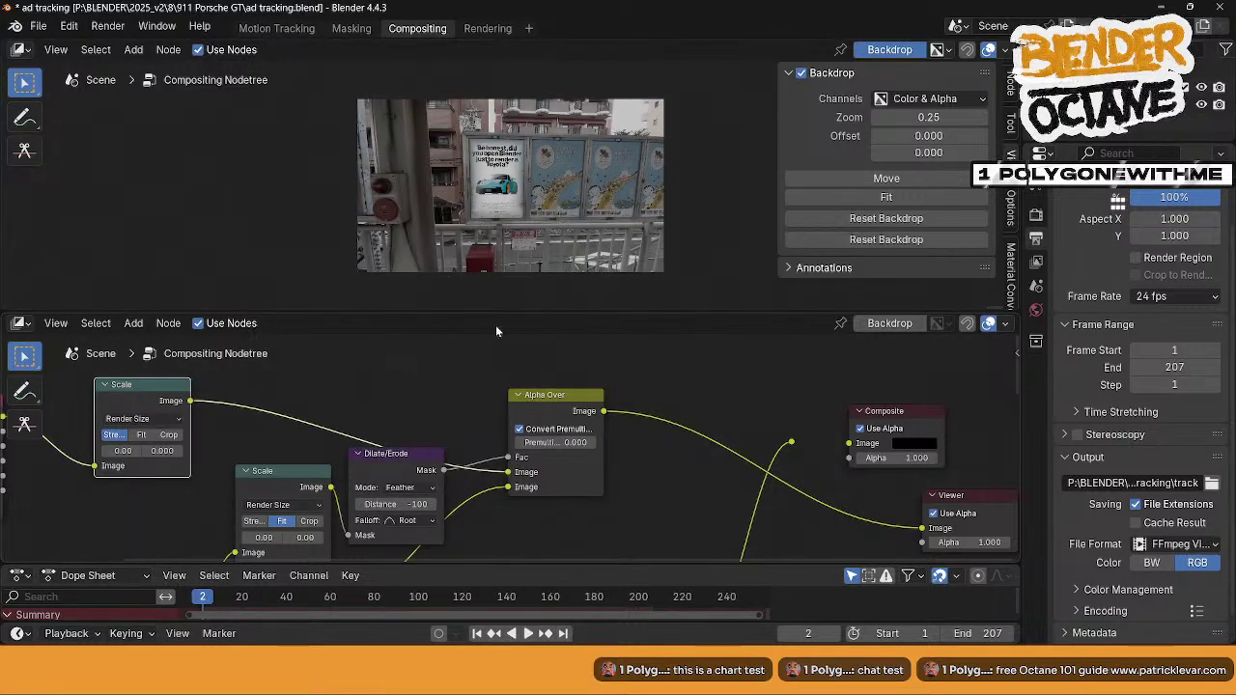
# - Magnify the backdrop preview to a zoom of 0.86 and try Dilate/Erode distances of -50 and -25
pyautogui.moveTo(927, 117); pyautogui.dragTo(977, 117)
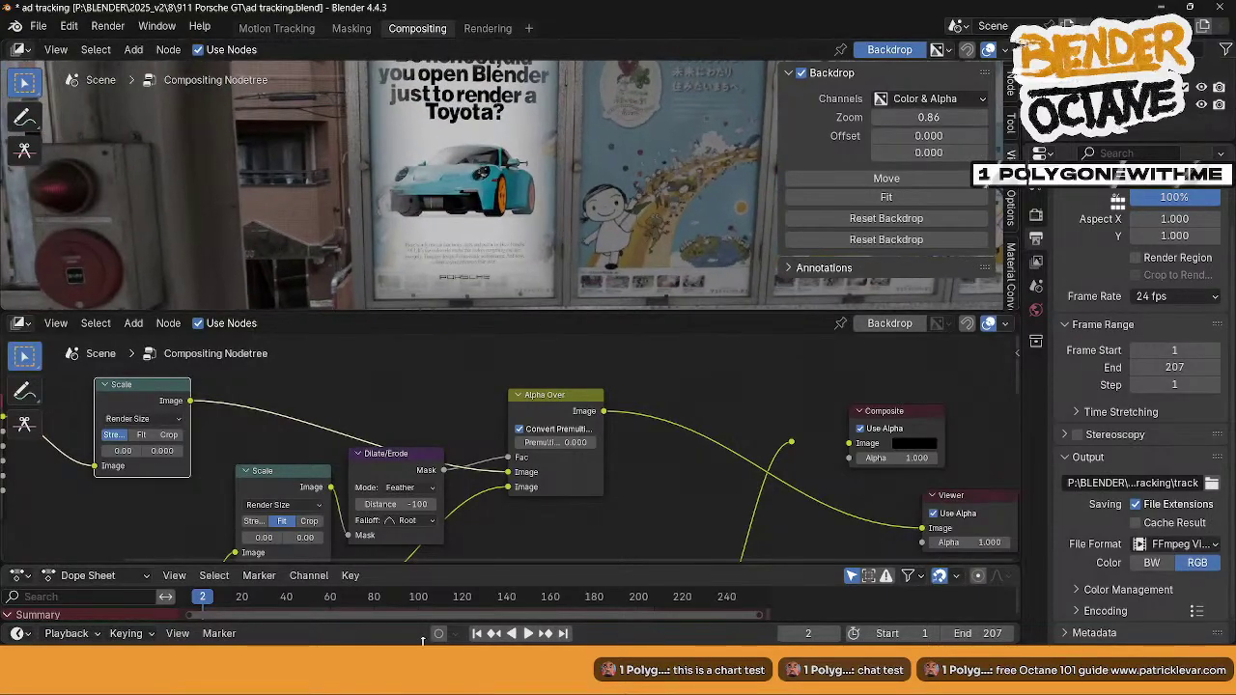
pyautogui.click(396, 503)
pyautogui.write('-50')
pyautogui.press('Return')
pyautogui.click(415, 508)
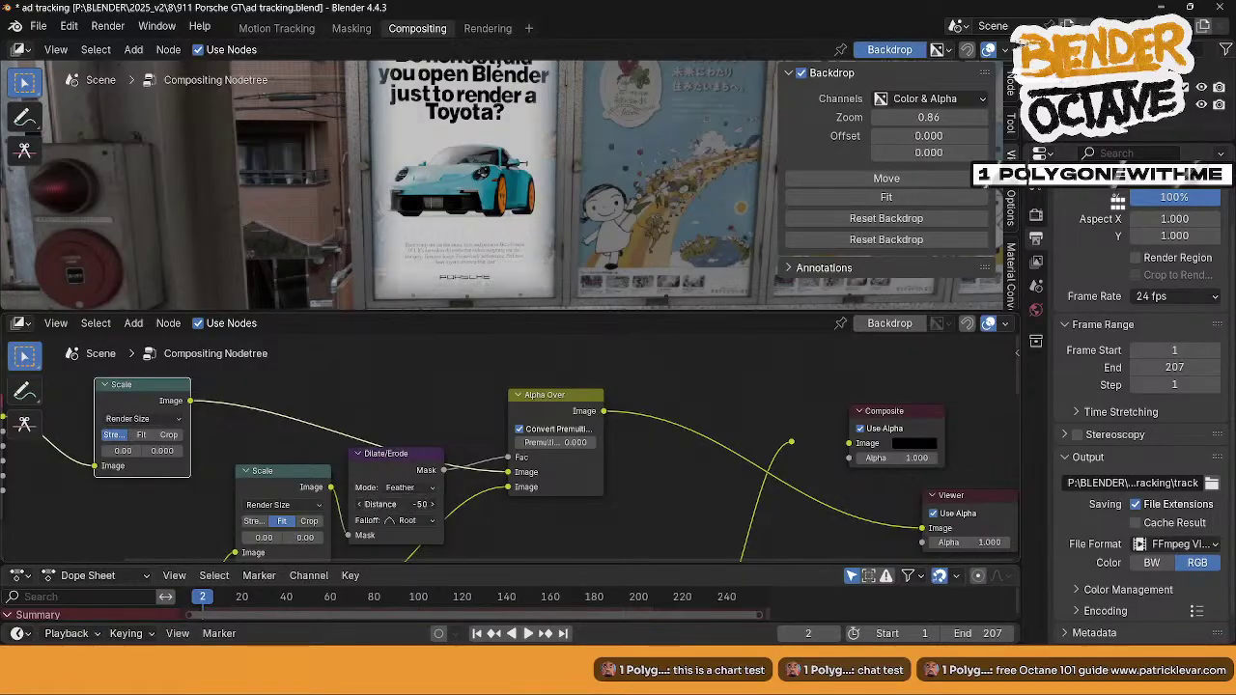
pyautogui.write('-25')
pyautogui.press('Return')
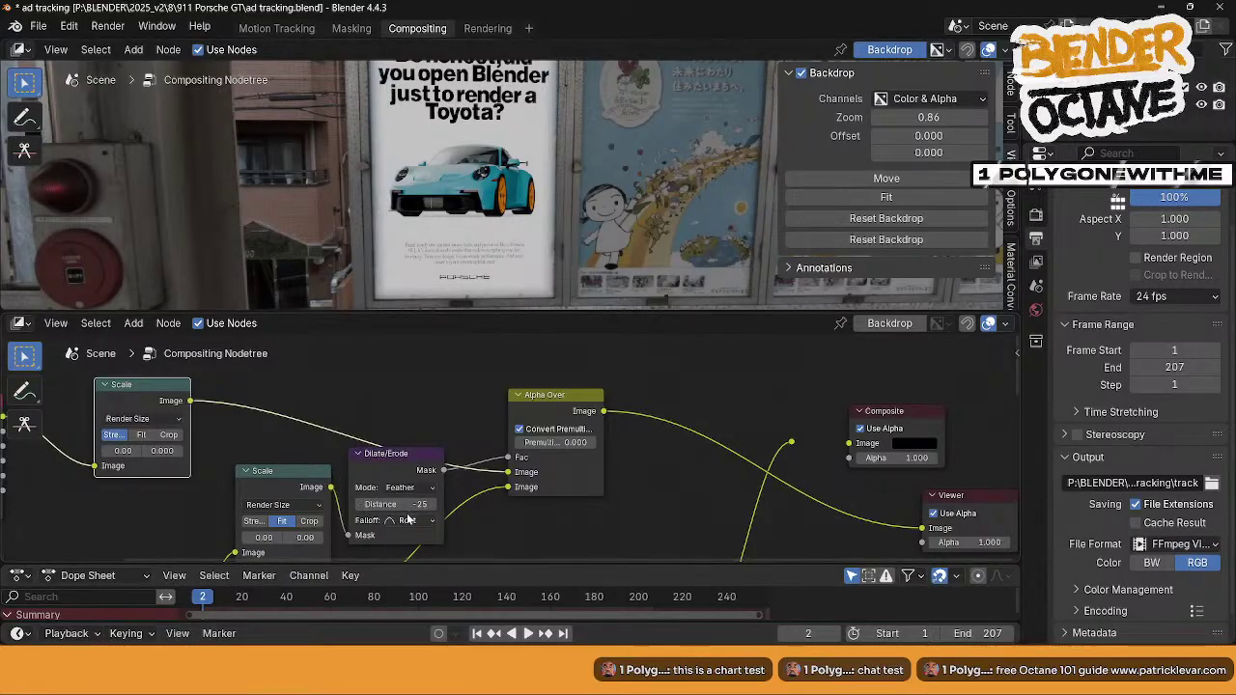
# - Set the Dilate/Erode distance to -5 and shift the backdrop offset to -9.4 and 21.3
pyautogui.click(413, 502)
pyautogui.press('BackSpace')
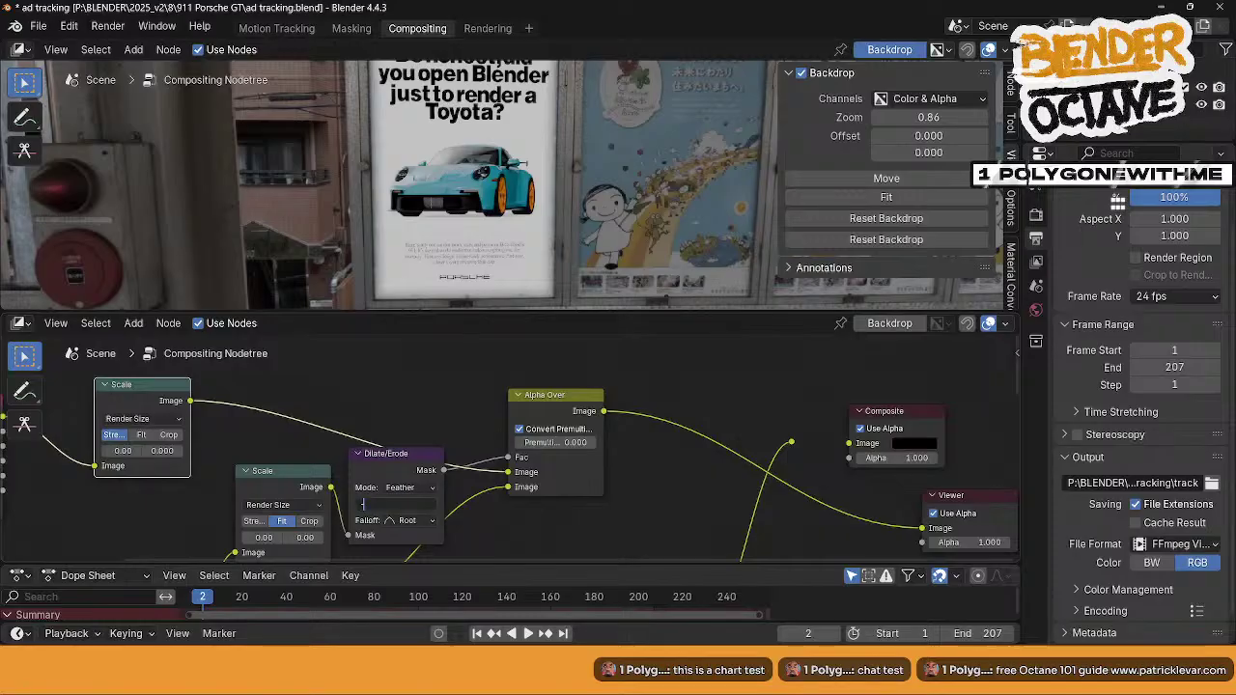
pyautogui.write('-5')
pyautogui.press('Return')
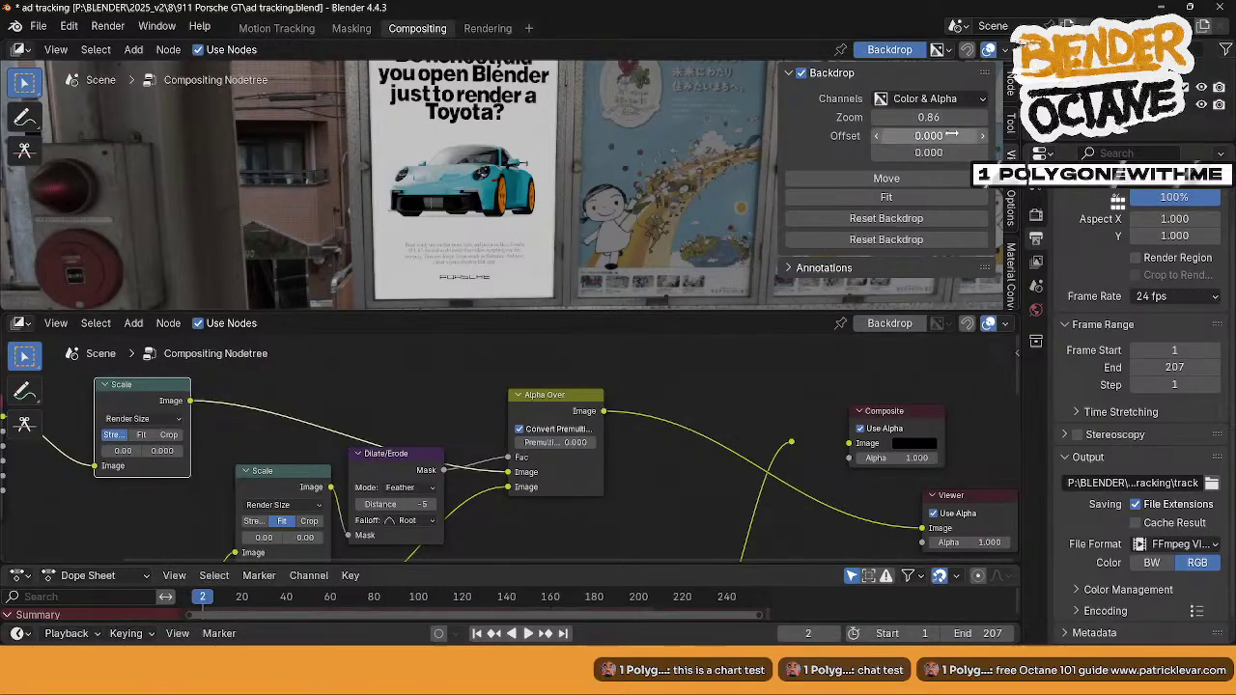
pyautogui.moveTo(951, 135); pyautogui.dragTo(921, 136)
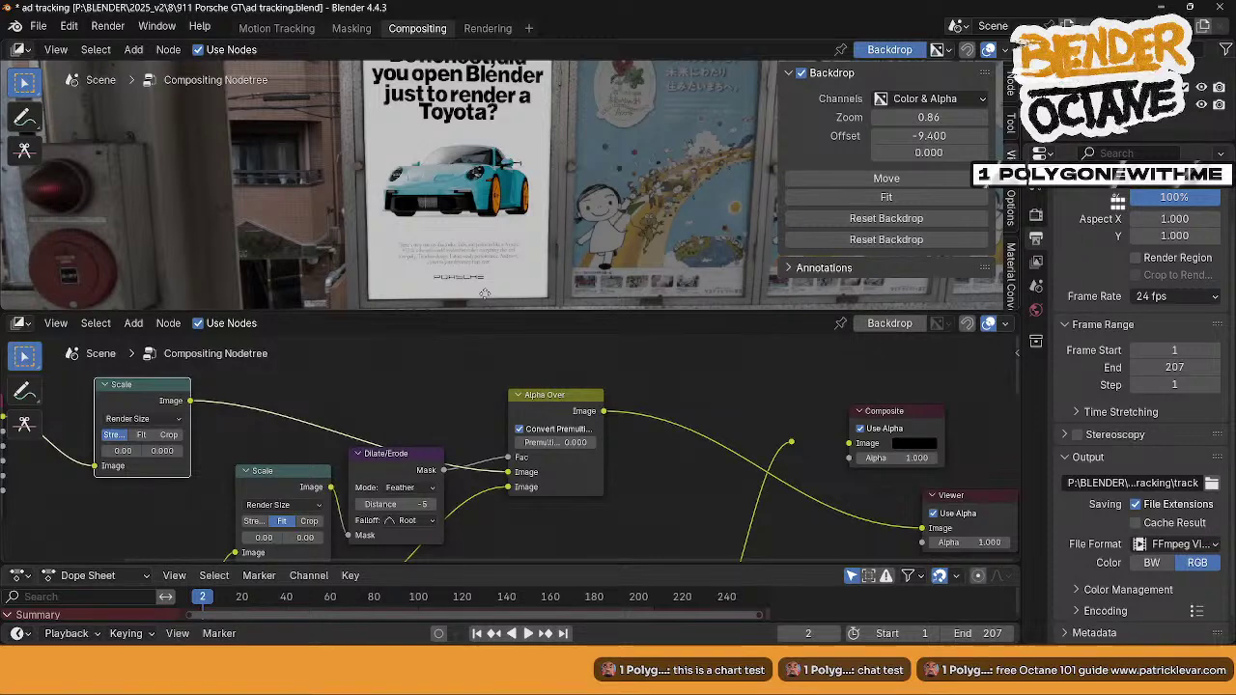
pyautogui.moveTo(927, 153); pyautogui.dragTo(961, 152)
# - Space out the first poster's two Scale nodes and the Dilate/Erode node to tidy the node layout
pyautogui.scroll(-4, 551, 494)
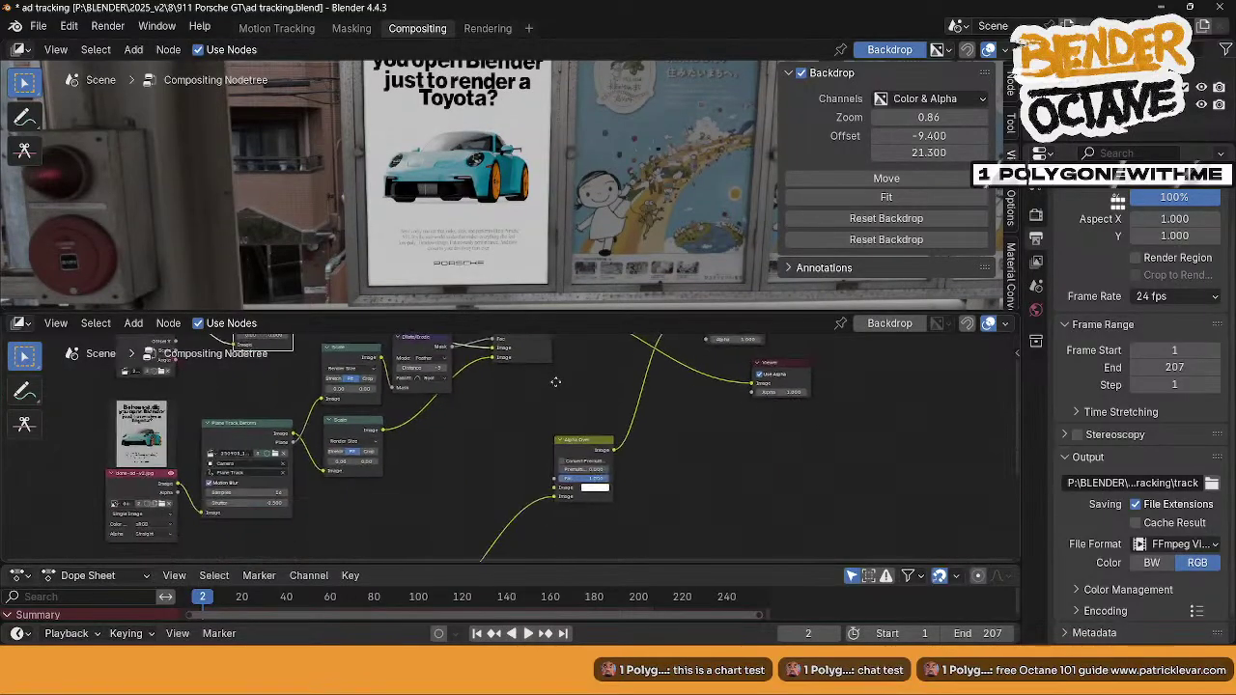
pyautogui.moveTo(365, 452); pyautogui.dragTo(376, 487)
pyautogui.moveTo(391, 397); pyautogui.dragTo(397, 440)
pyautogui.moveTo(369, 483); pyautogui.dragTo(360, 486)
pyautogui.moveTo(404, 457); pyautogui.dragTo(345, 512, button='middle')
pyautogui.moveTo(367, 428); pyautogui.dragTo(378, 442)
pyautogui.moveTo(559, 469); pyautogui.dragTo(527, 453, button='middle')
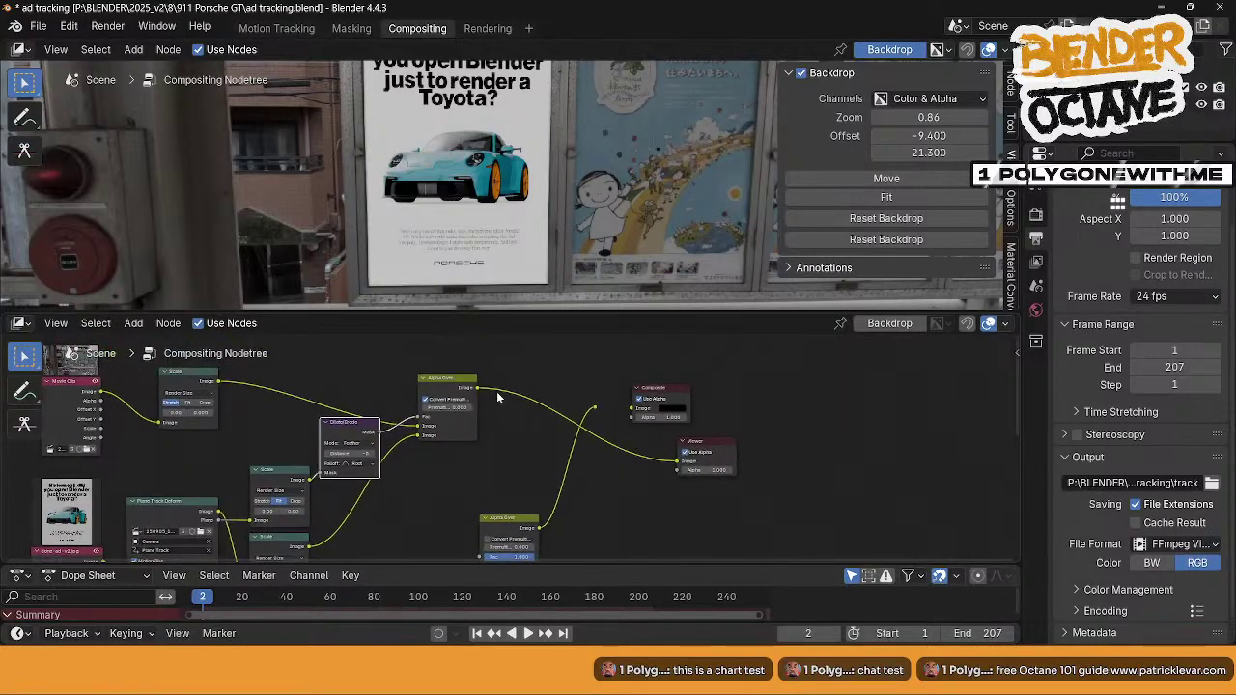
# - Connect the second Alpha Over's output to both the Viewer and Composite nodes and move that Alpha Over closer to them
pyautogui.moveTo(596, 409); pyautogui.dragTo(676, 462)
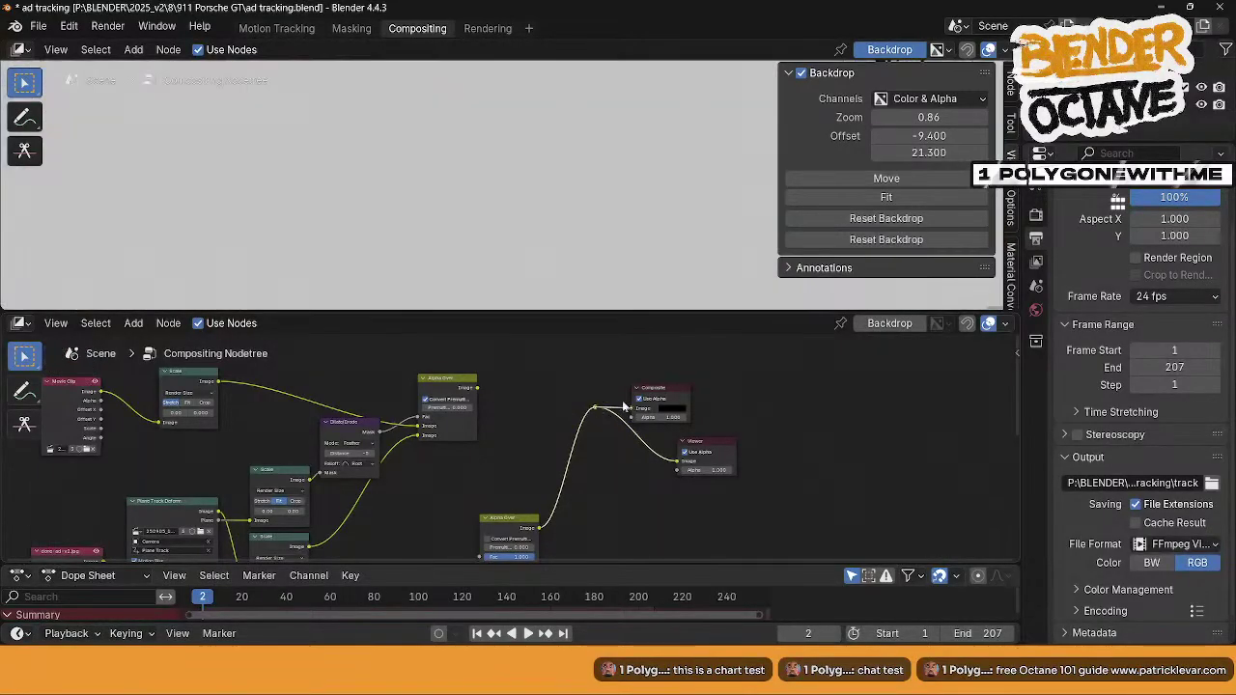
pyautogui.moveTo(619, 448); pyautogui.dragTo(660, 418, button='middle')
pyautogui.moveTo(547, 489); pyautogui.dragTo(591, 476)
# - Duplicate the Dilate/Erode node and place the copy just ahead of the second Alpha Over node
pyautogui.moveTo(416, 475)
pyautogui.mouseDown(button='middle')
pyautogui.moveTo(414, 427)
pyautogui.moveTo(396, 462)
pyautogui.moveTo(434, 469)
pyautogui.mouseUp(button='middle')
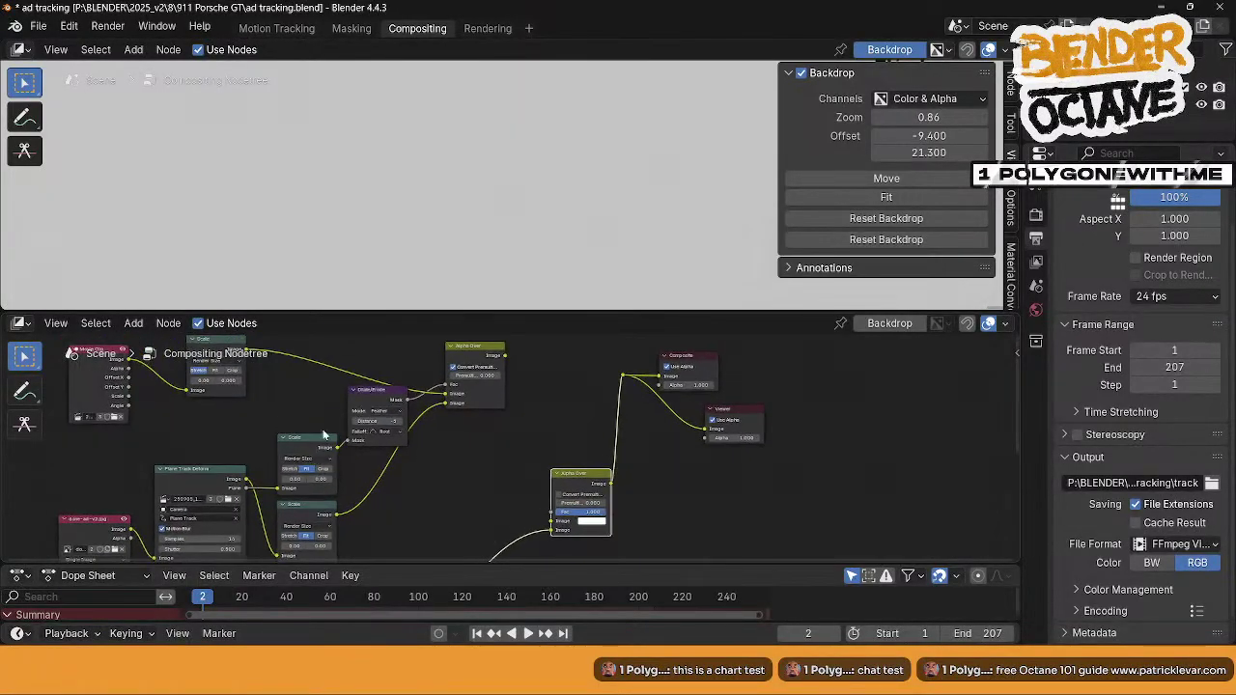
pyautogui.click(373, 401)
pyautogui.hotkey('shift', 'd')
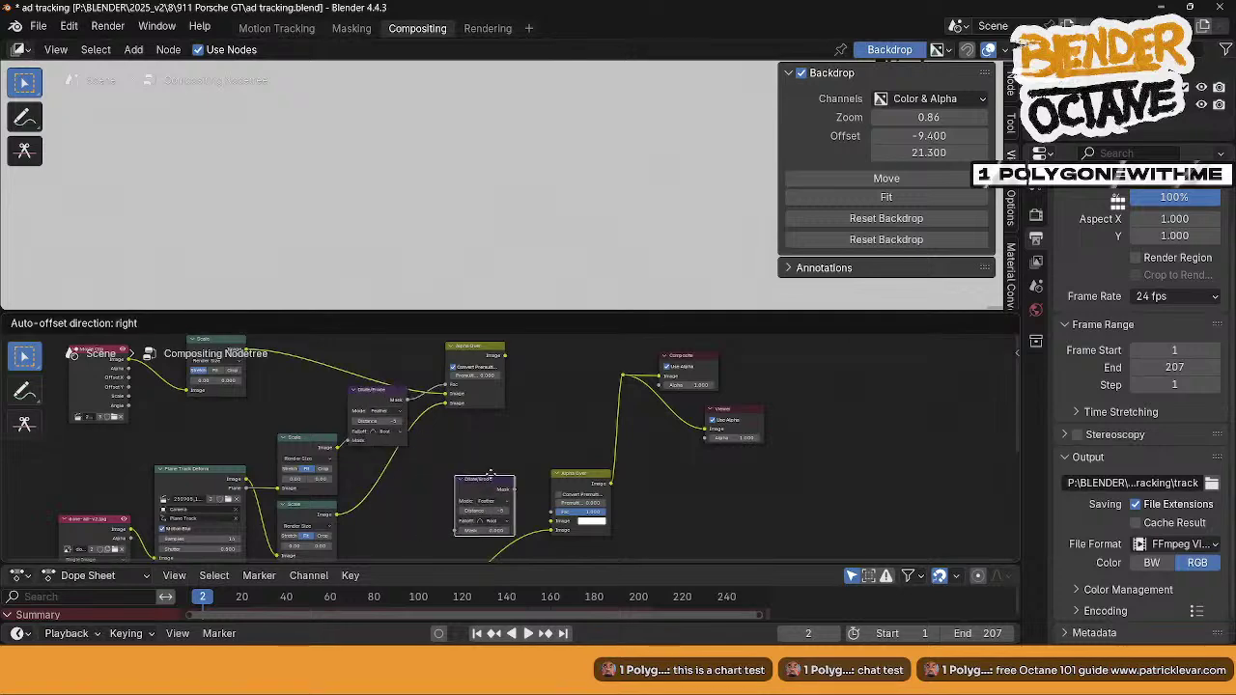
pyautogui.click(486, 451)
pyautogui.moveTo(506, 461); pyautogui.dragTo(516, 388, button='middle')
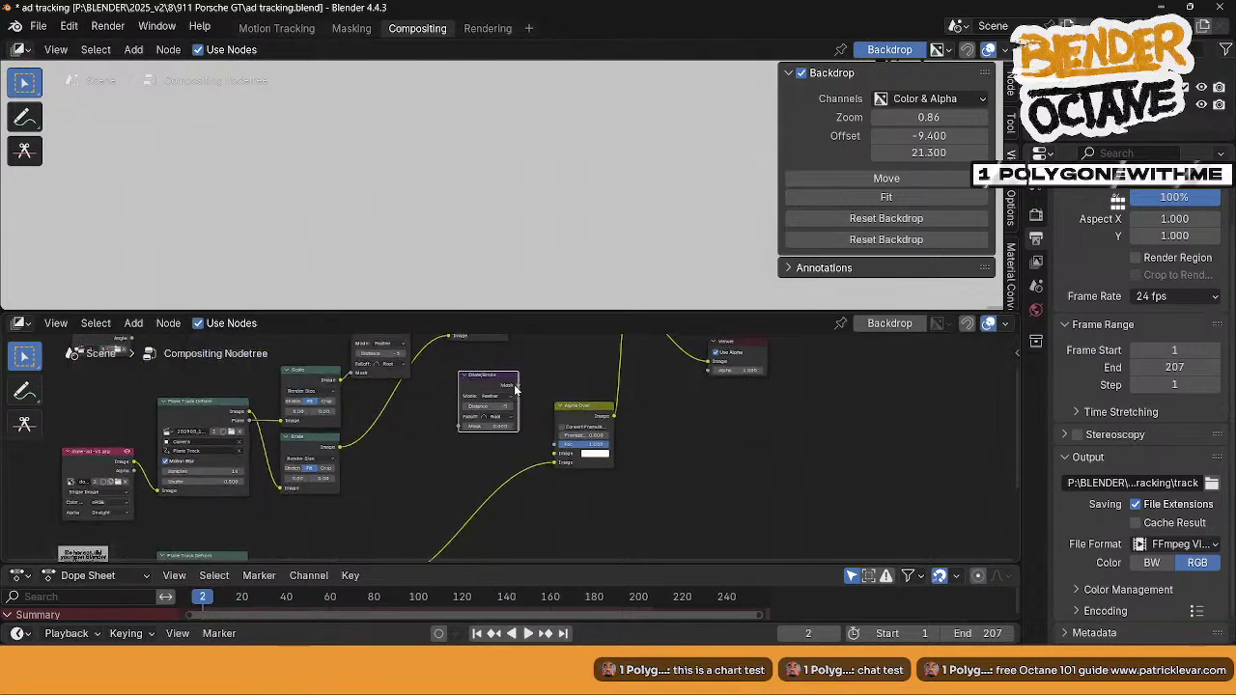
# - Connect the duplicated Dilate/Erode node's Mask output to the Fac input of the second Alpha Over node
pyautogui.moveTo(532, 415); pyautogui.dragTo(554, 444)
pyautogui.moveTo(367, 405); pyautogui.dragTo(380, 440, button='middle')
pyautogui.click(351, 418)
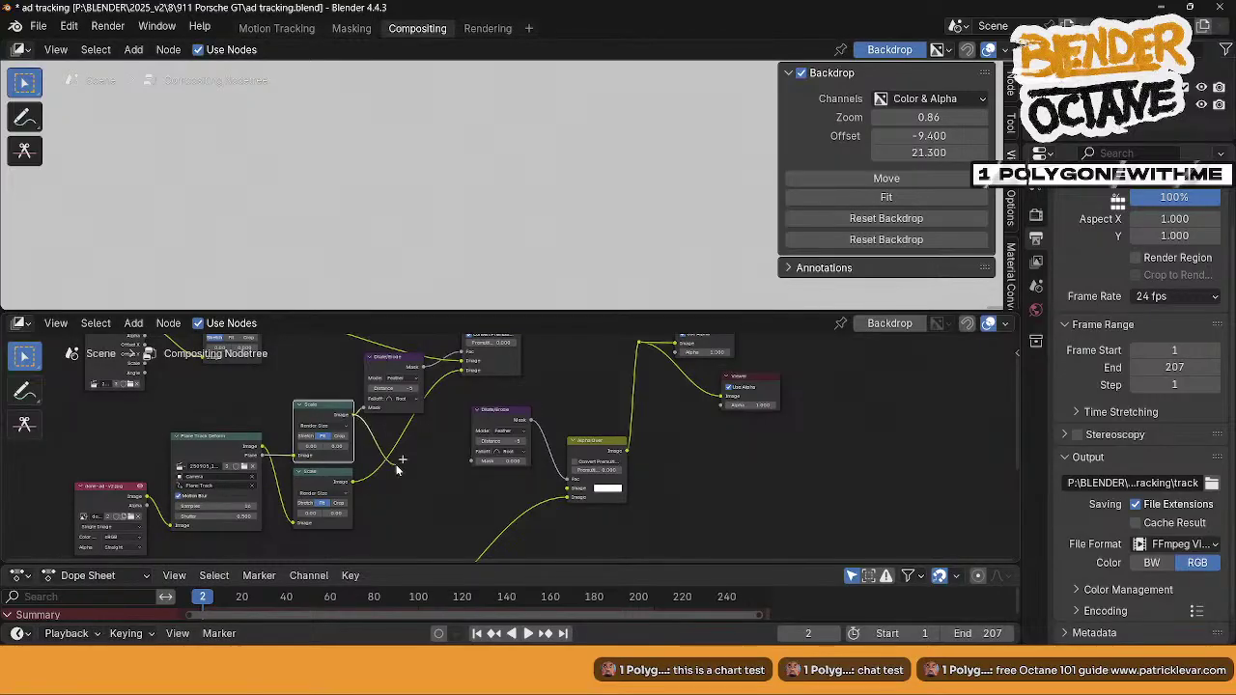
# - Narrow the second poster's Scale node to match the width of the first poster's Scale nodes
pyautogui.moveTo(427, 503); pyautogui.dragTo(414, 384, button='middle')
pyautogui.scroll(-3, 410, 454)
pyautogui.moveTo(385, 454); pyautogui.dragTo(380, 480, button='middle')
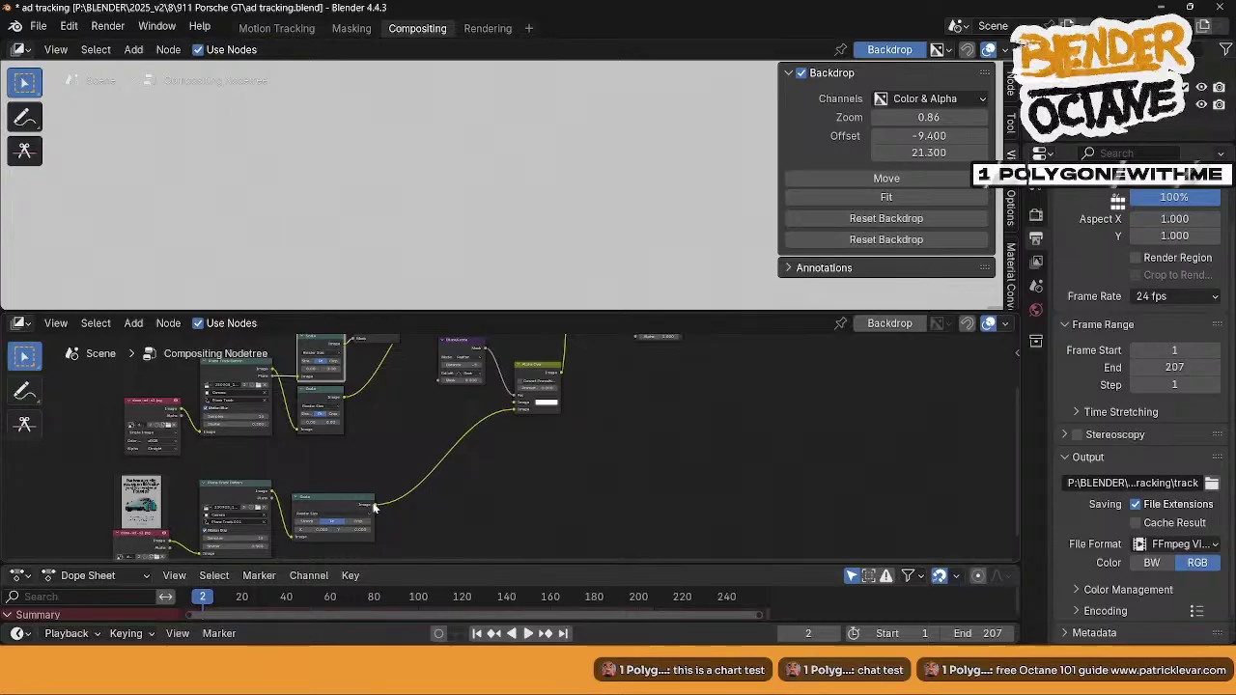
pyautogui.click(378, 508)
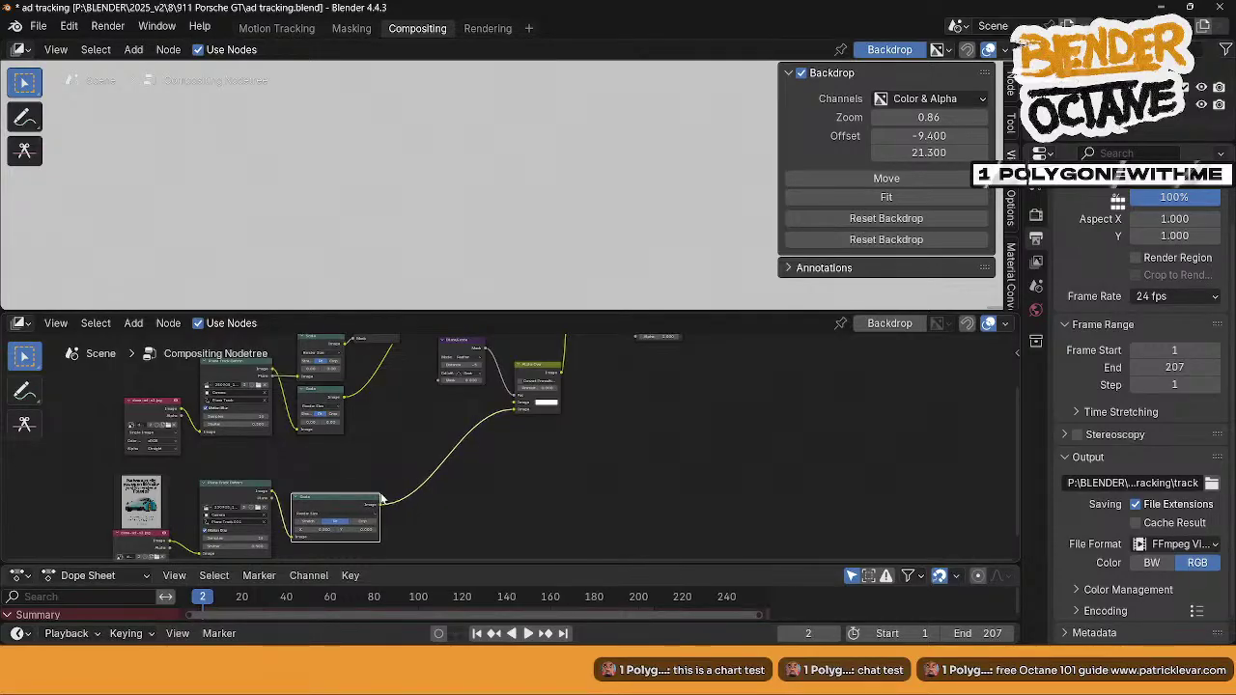
pyautogui.moveTo(379, 495); pyautogui.dragTo(335, 503)
# - Connect the second Plane Track Deform's Plane output to the duplicated Dilate/Erode node's Mask input
pyautogui.moveTo(378, 420)
pyautogui.mouseDown()
pyautogui.moveTo(433, 384)
pyautogui.moveTo(390, 437)
pyautogui.mouseUp()
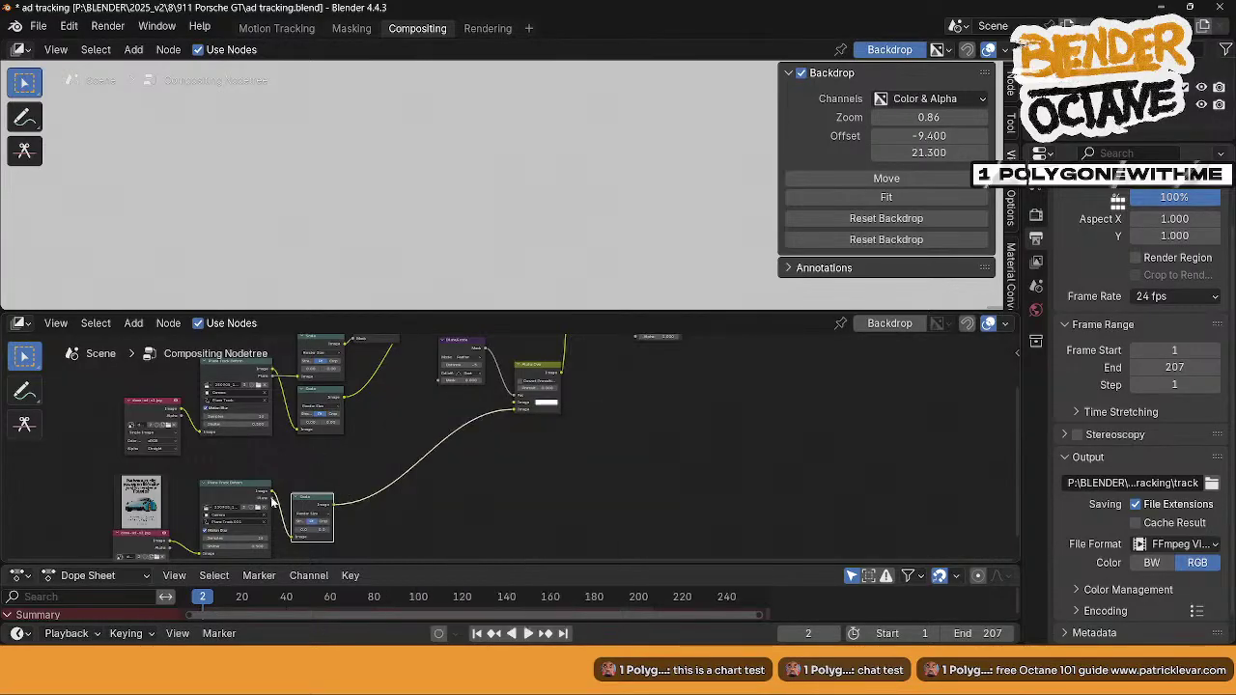
pyautogui.click(274, 499)
pyautogui.moveTo(349, 473); pyautogui.dragTo(430, 377)
# - Duplicate the second poster's Scale node and insert the copy on the link from Plane to the Dilate/Erode Mask
pyautogui.click(318, 502)
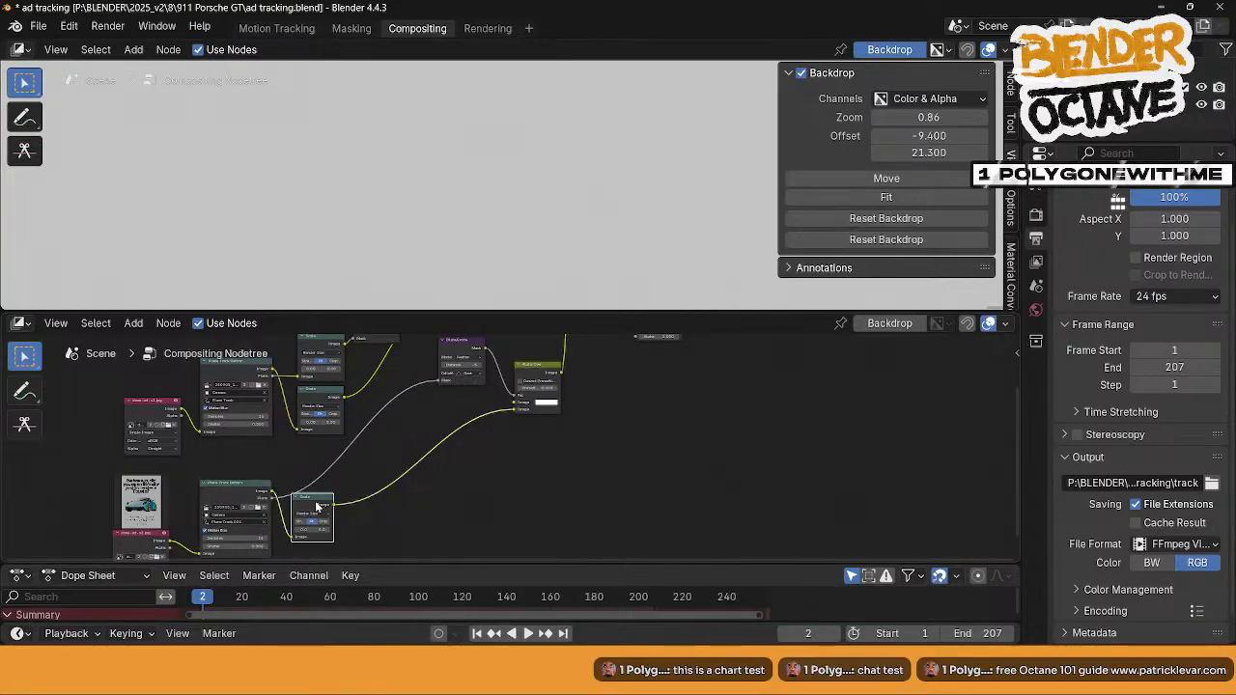
pyautogui.hotkey('shift', 'd')
pyautogui.click(320, 463)
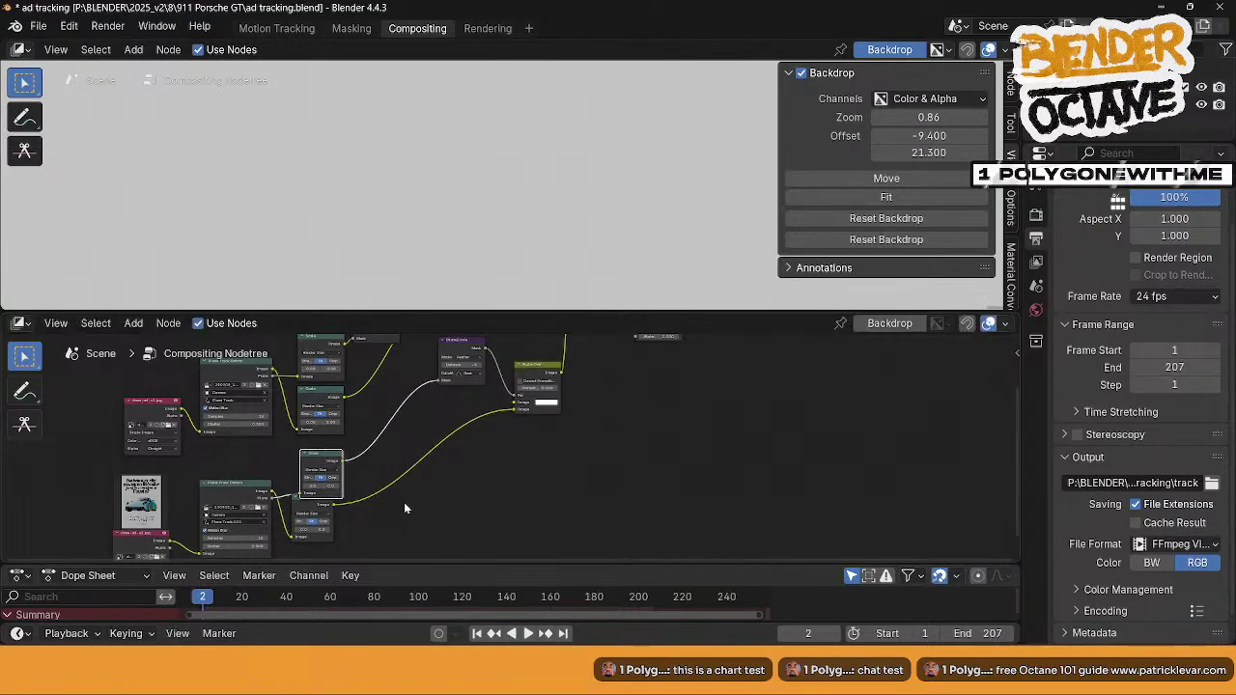
# - Align both posters' Scale nodes in one column by scaling to 0 along X, and spread them apart vertically
pyautogui.moveTo(336, 525); pyautogui.dragTo(388, 507, button='middle')
pyautogui.moveTo(366, 536); pyautogui.dragTo(341, 334)
pyautogui.press('s')
pyautogui.press('x')
pyautogui.press('0')
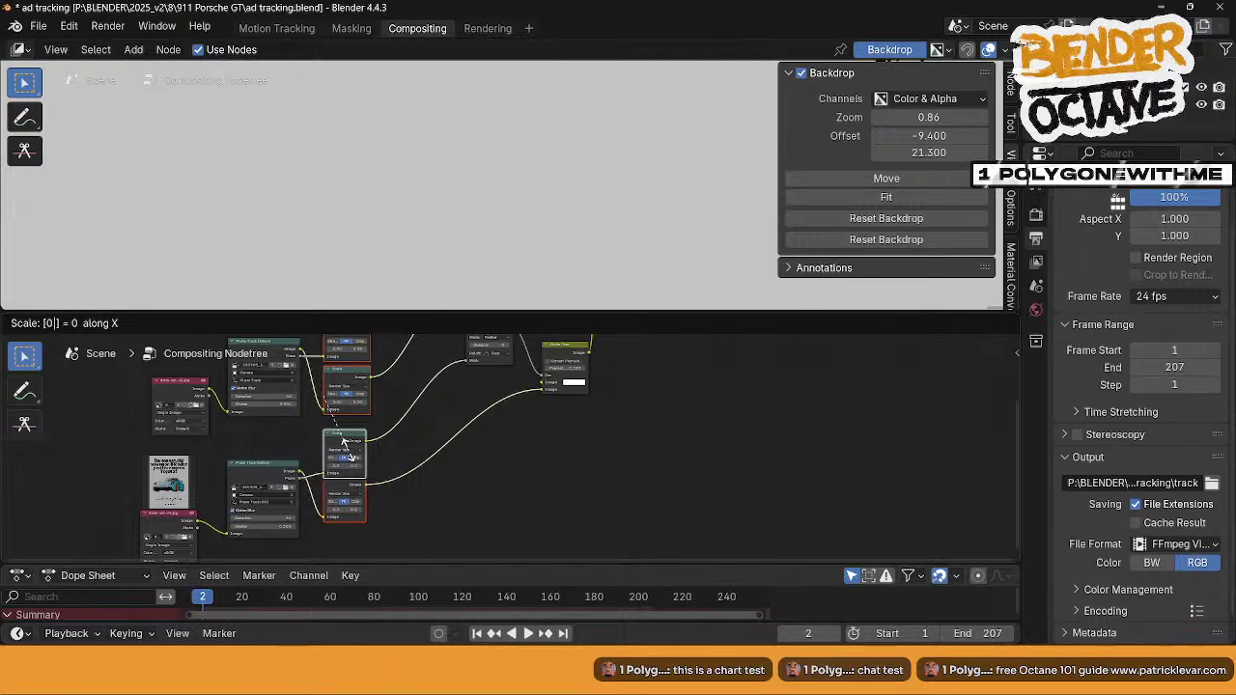
pyautogui.press('Return')
pyautogui.press('s')
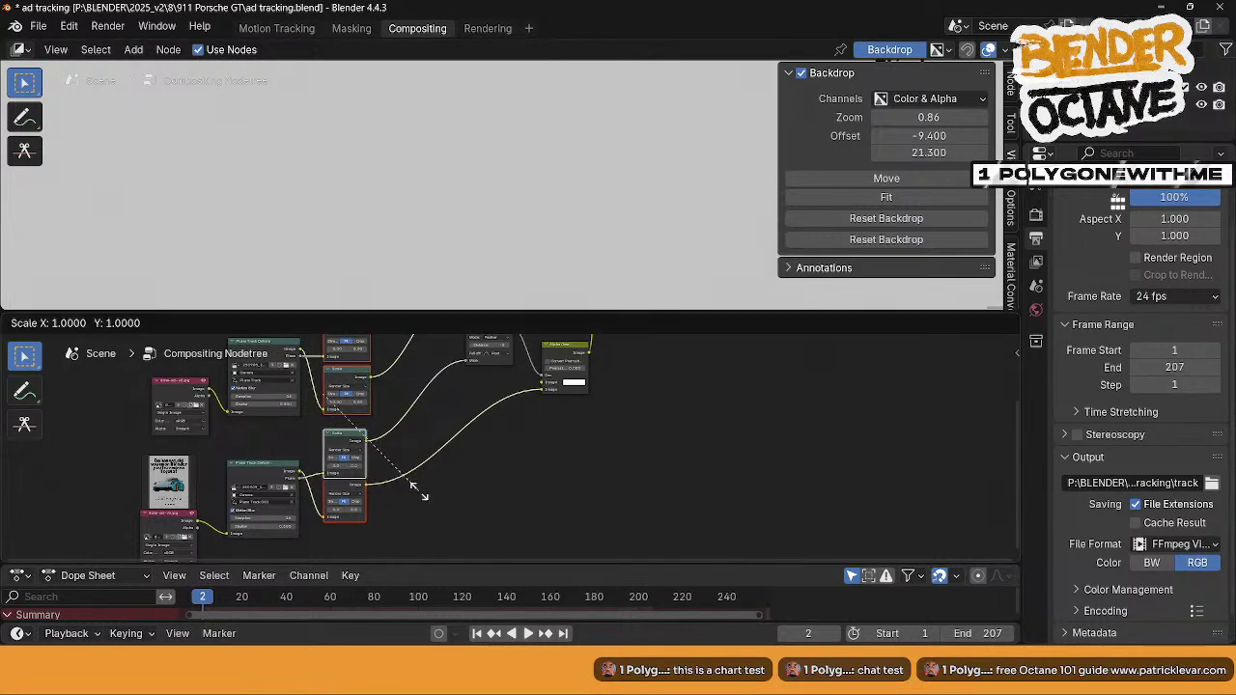
pyautogui.press('y')
pyautogui.click(447, 505)
# - Move the second Dilate/Erode node slightly away from the second Alpha Over, beneath the first Alpha Over
pyautogui.scroll(-2, 475, 498)
pyautogui.moveTo(491, 414); pyautogui.dragTo(468, 480, button='middle')
pyautogui.scroll(2, 477, 482)
pyautogui.moveTo(491, 370); pyautogui.dragTo(501, 404, button='middle')
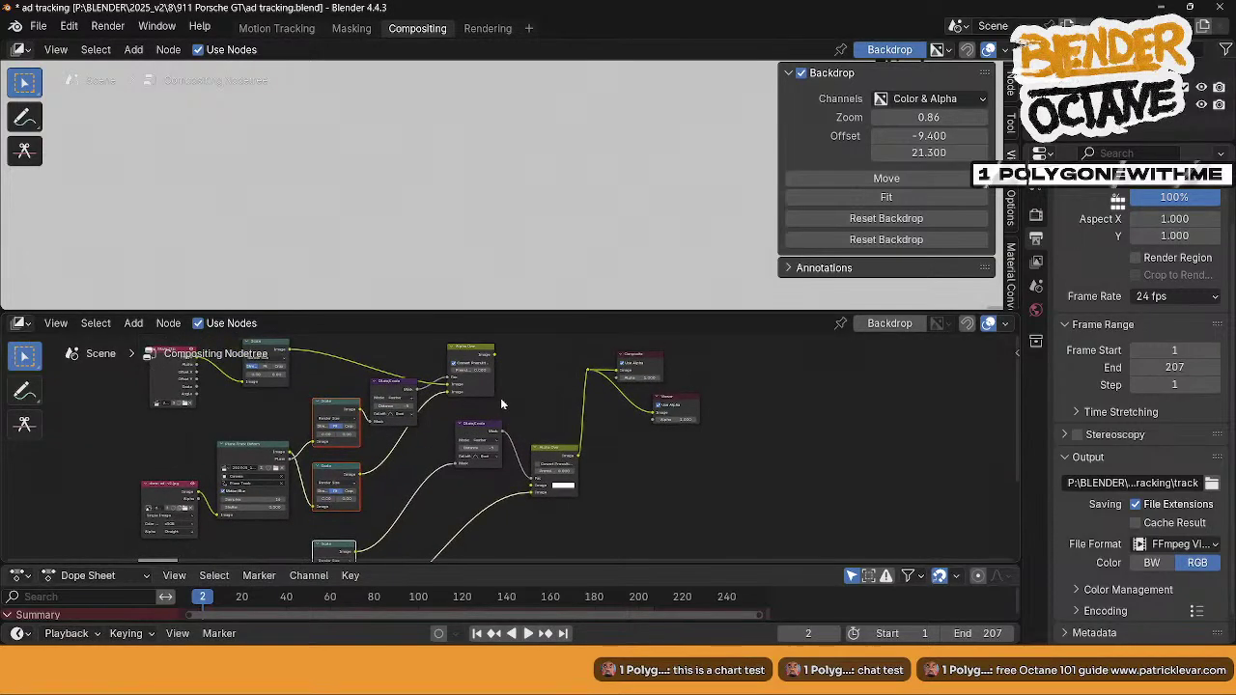
pyautogui.moveTo(485, 432); pyautogui.dragTo(482, 443)
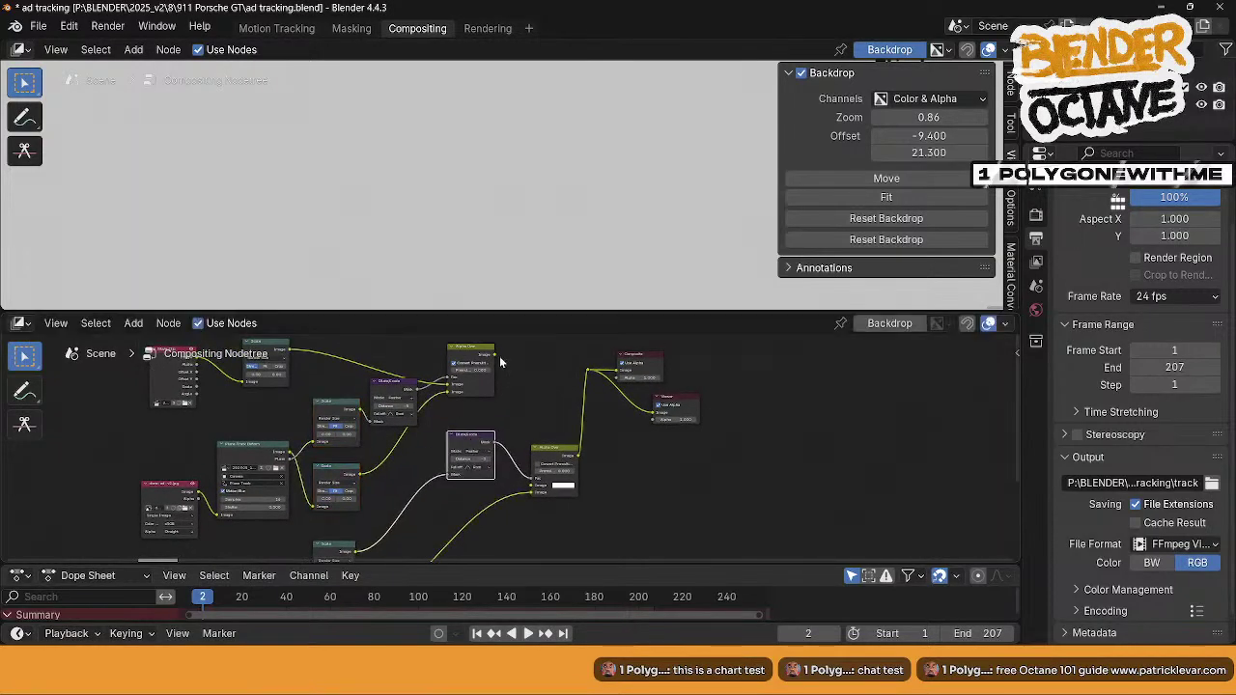
# - Feed the first Alpha Over's output into the second Alpha Over's upper Image input and the second poster's Scale into the lower one
pyautogui.moveTo(495, 356); pyautogui.dragTo(536, 486)
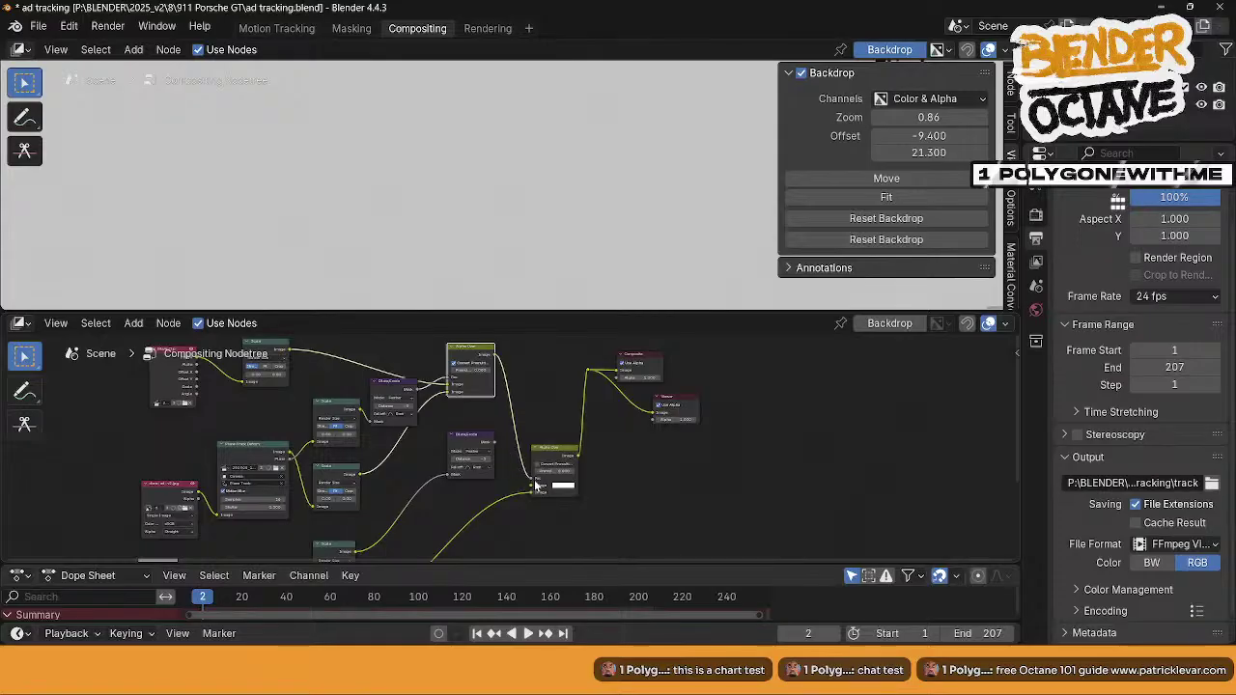
pyautogui.scroll(4, 507, 458)
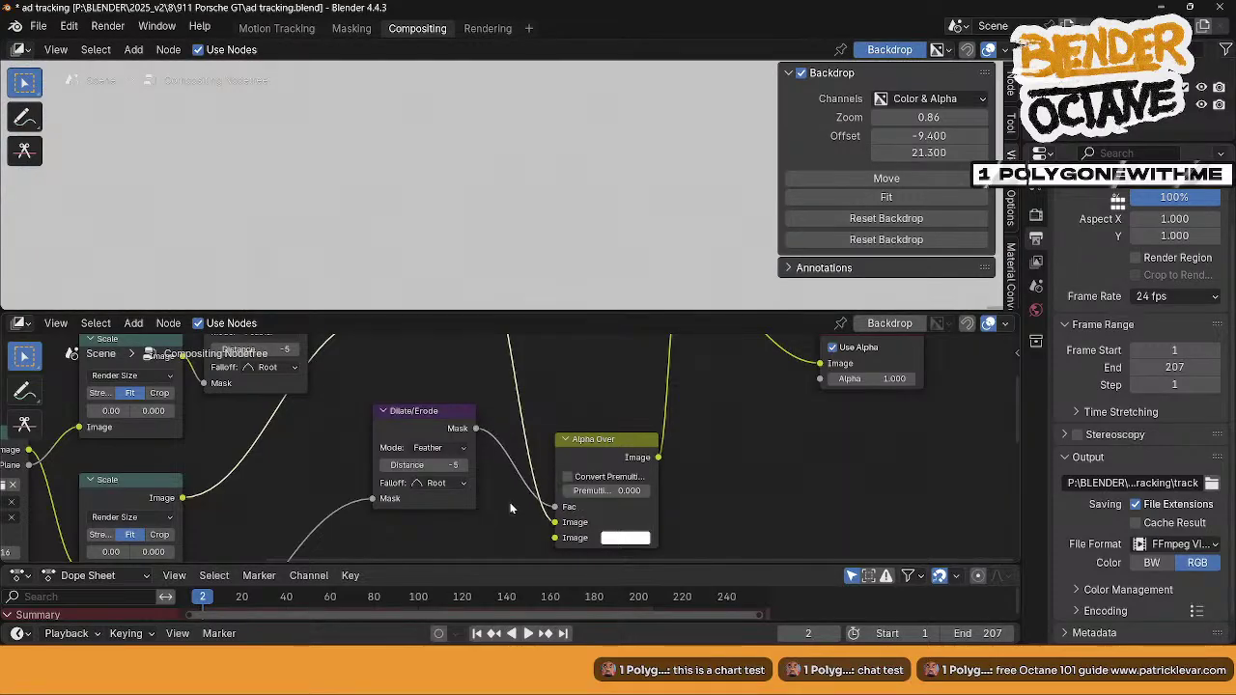
pyautogui.scroll(-5, 510, 502)
pyautogui.moveTo(372, 495); pyautogui.dragTo(577, 364)
# - Stack the Composite and Viewer nodes beyond the second Alpha Over and pan the backdrop until both replaced posters are in view
pyautogui.moveTo(575, 369); pyautogui.dragTo(428, 558, button='middle')
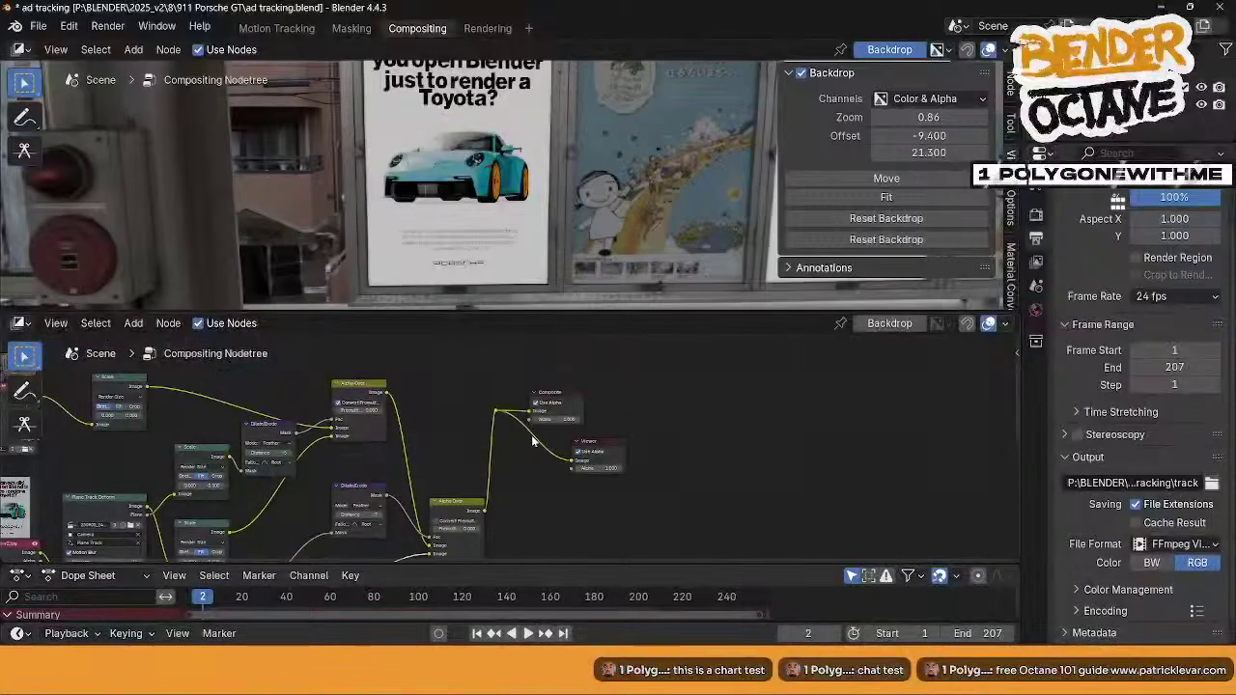
pyautogui.moveTo(480, 353); pyautogui.dragTo(647, 464)
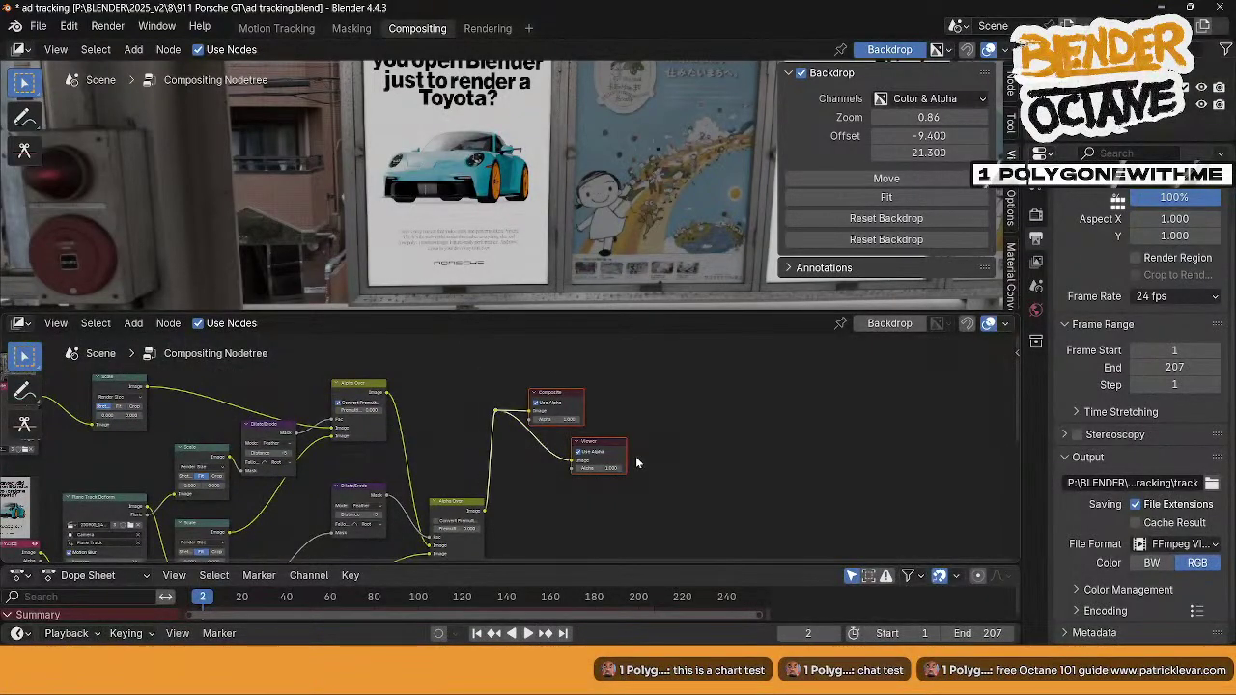
pyautogui.press('g')
pyautogui.click(693, 534)
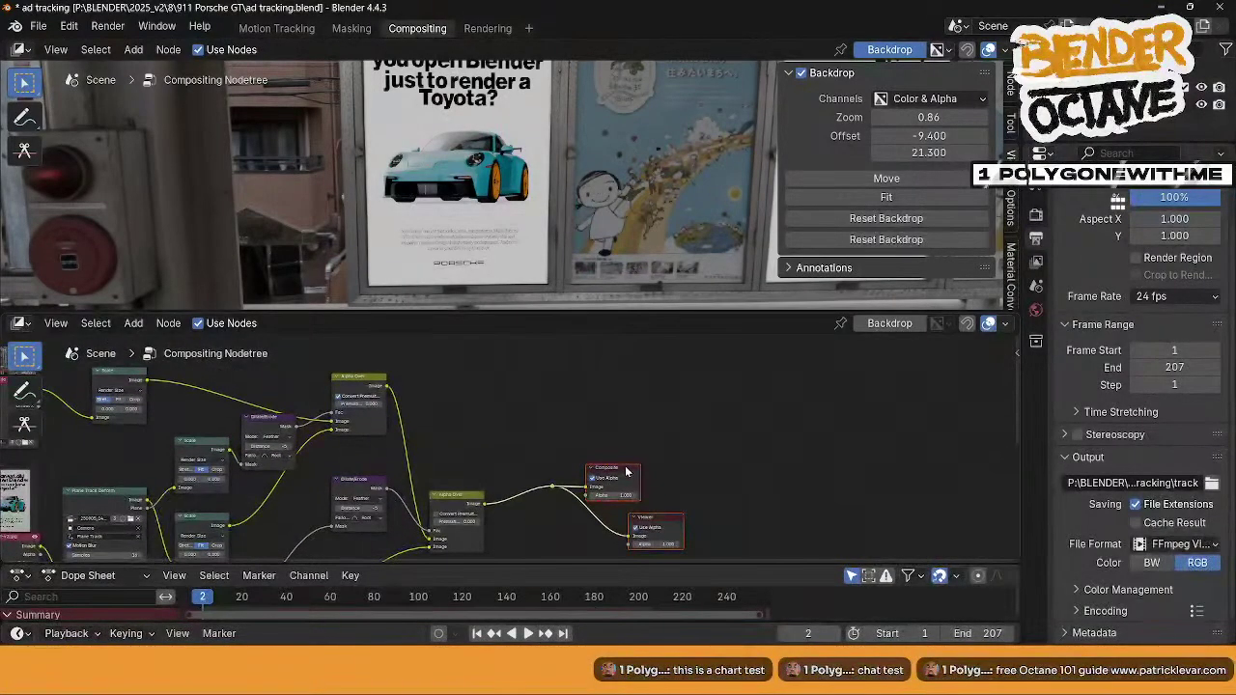
pyautogui.press('g')
pyautogui.click(618, 426)
pyautogui.click(618, 426)
pyautogui.moveTo(629, 462); pyautogui.dragTo(641, 441)
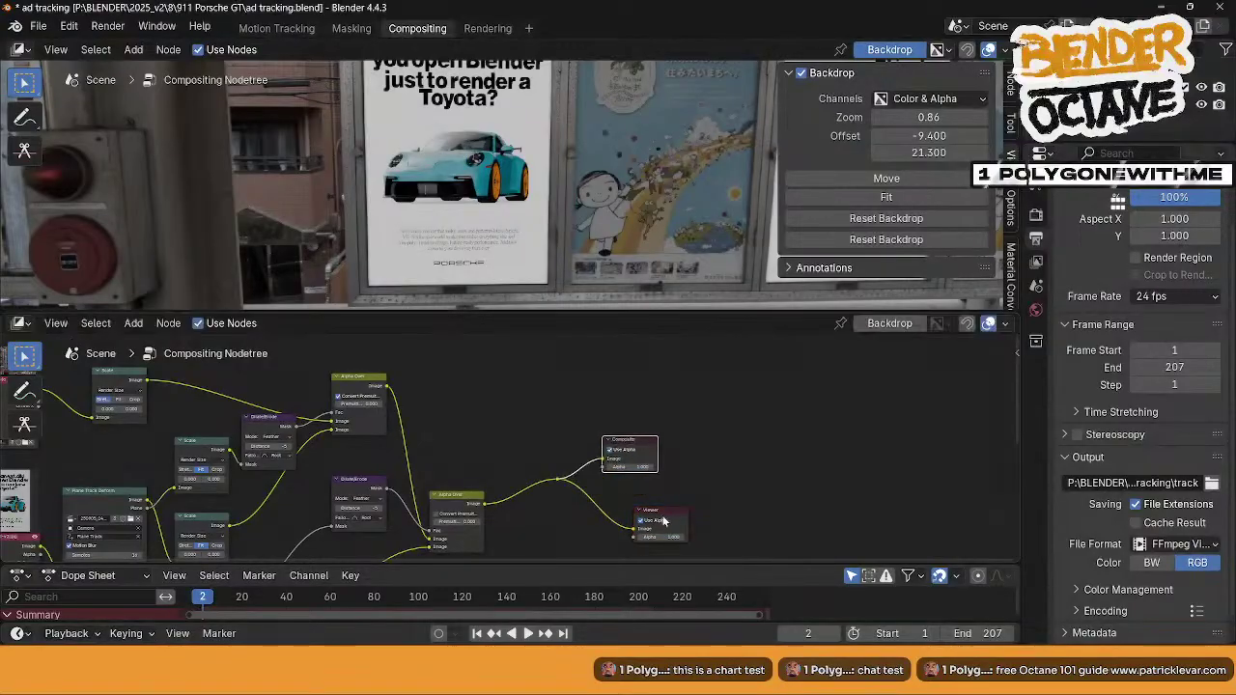
pyautogui.moveTo(661, 515); pyautogui.dragTo(629, 514)
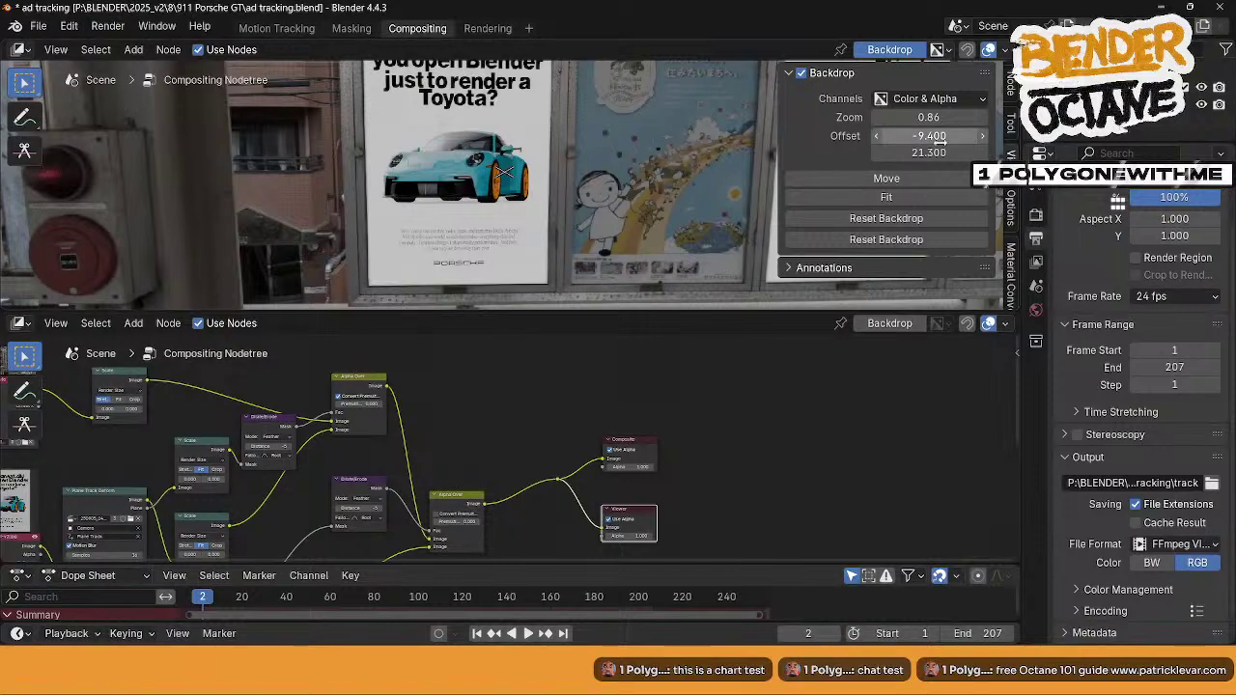
pyautogui.keyDown('alt'); pyautogui.moveTo(504, 172); pyautogui.dragTo(204, 214, button='middle'); pyautogui.keyUp('alt')
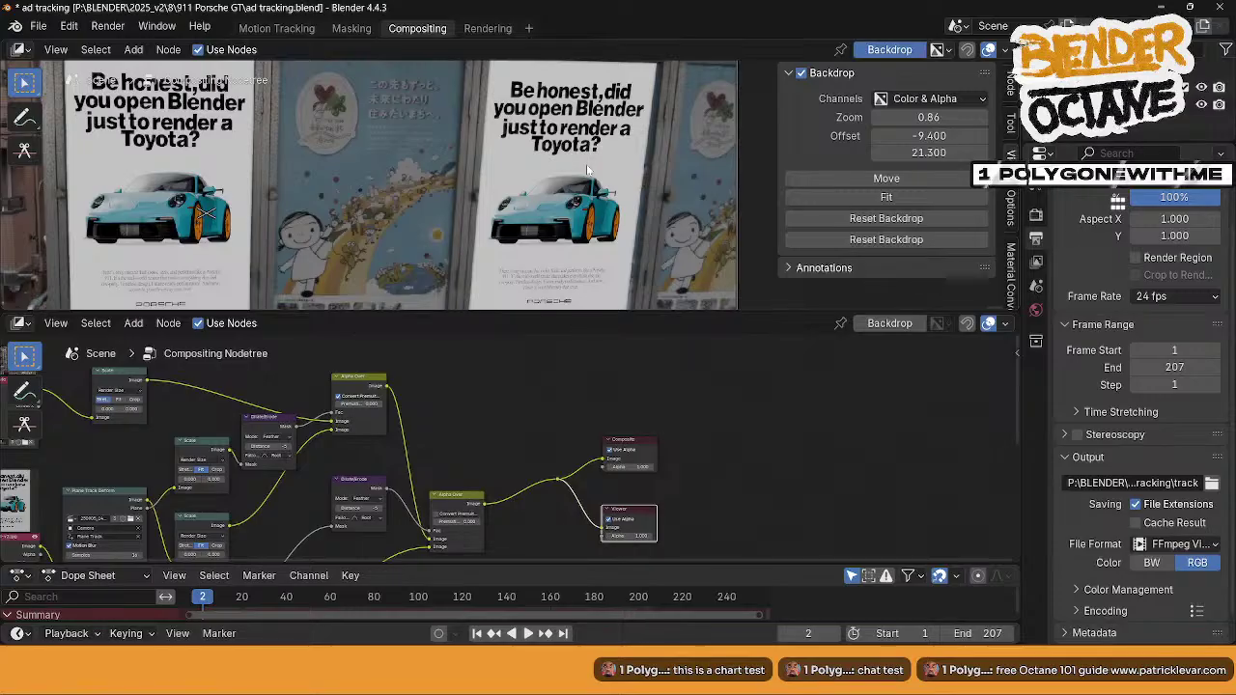
# - Try the Stretch frame method on the second poster's lower Scale node, and return it to Fit
pyautogui.moveTo(338, 519); pyautogui.dragTo(350, 403, button='middle')
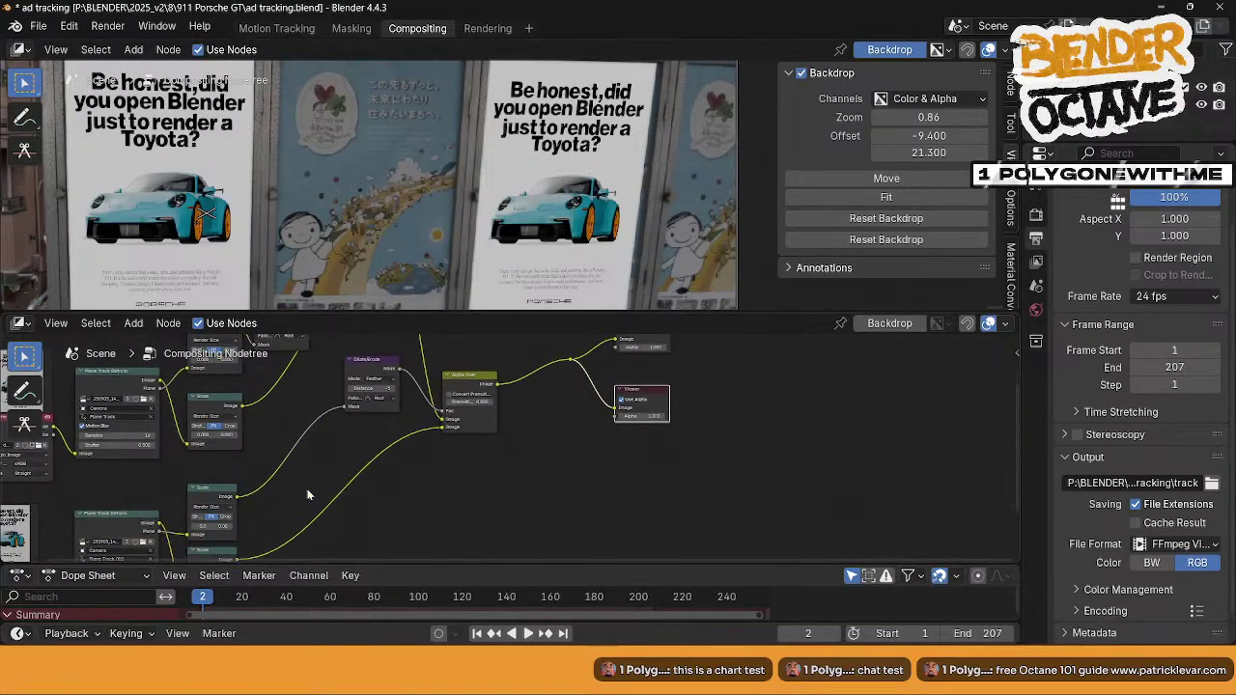
pyautogui.moveTo(313, 524); pyautogui.dragTo(361, 465, button='middle')
pyautogui.scroll(3, 361, 466)
pyautogui.moveTo(293, 545); pyautogui.dragTo(342, 481, button='middle')
pyautogui.scroll(2, 383, 467)
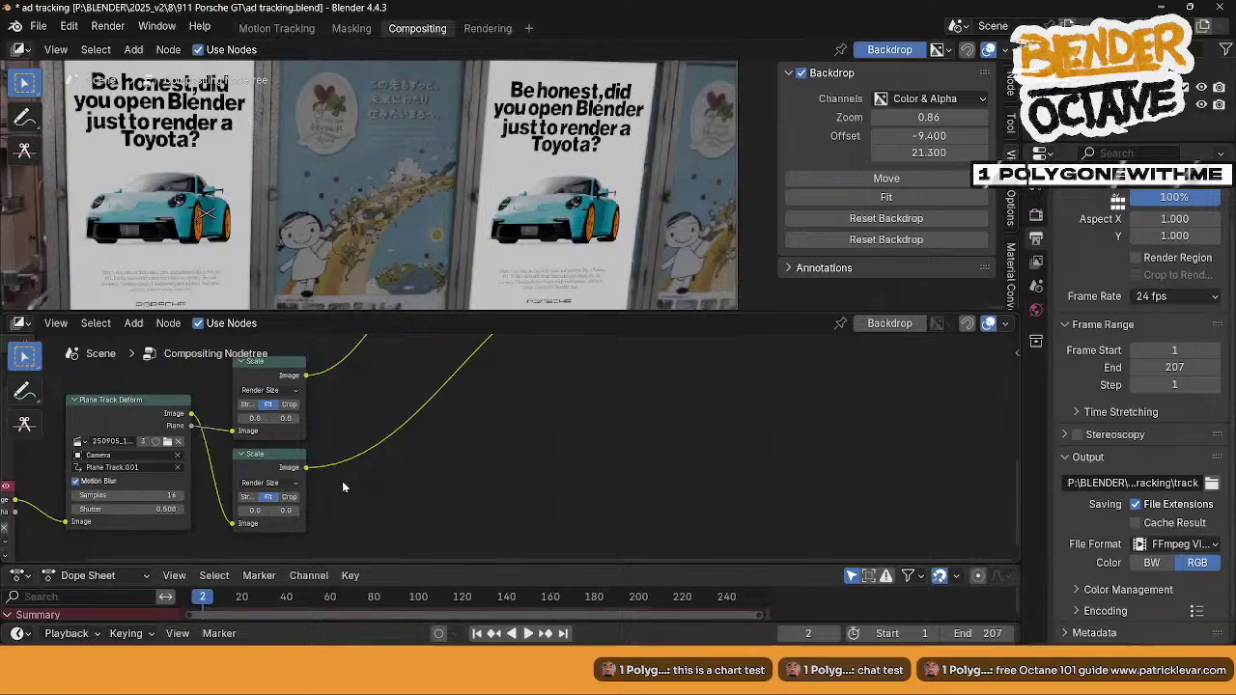
pyautogui.click(248, 497)
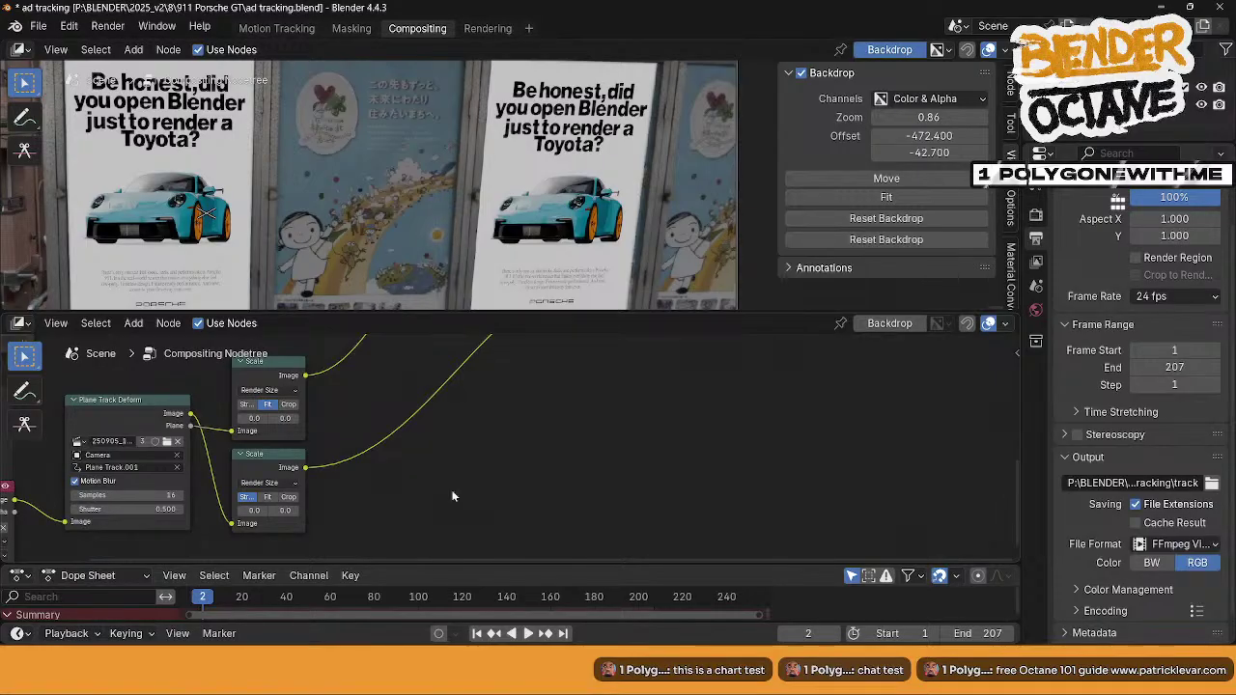
pyautogui.click(267, 497)
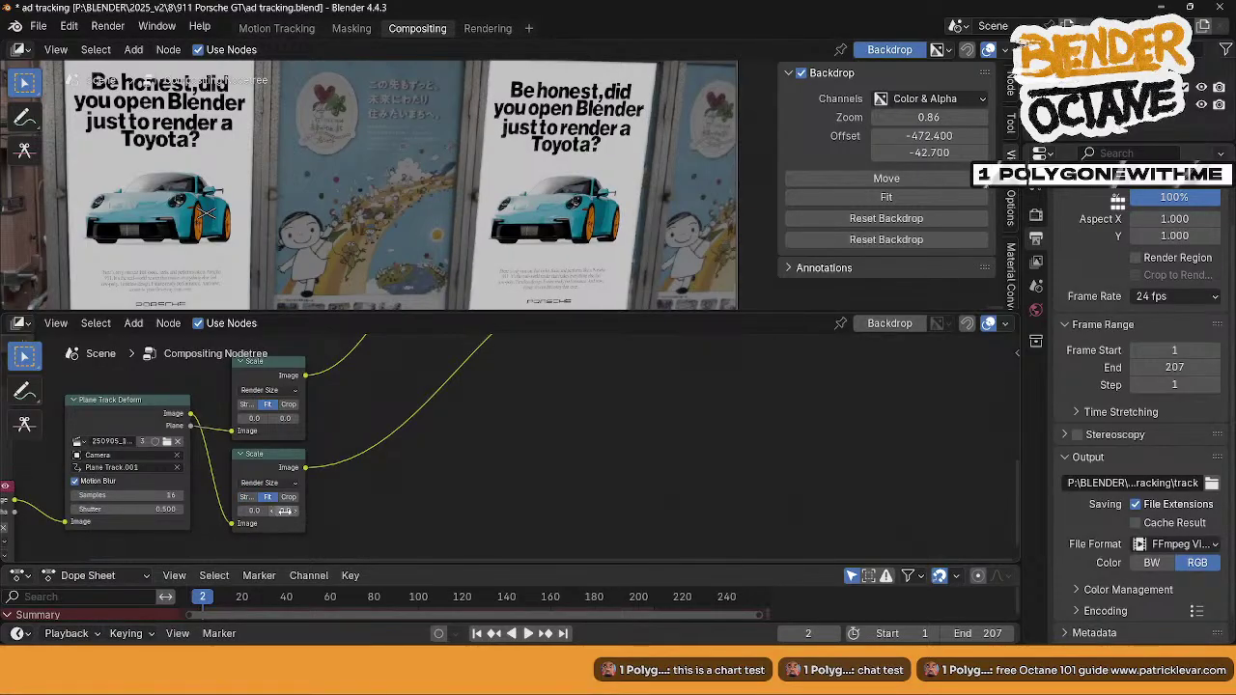
# - Try X and Y offset changes on the second poster's lower Scale node, resetting Y to 0 in between
pyautogui.moveTo(282, 511); pyautogui.dragTo(309, 511)
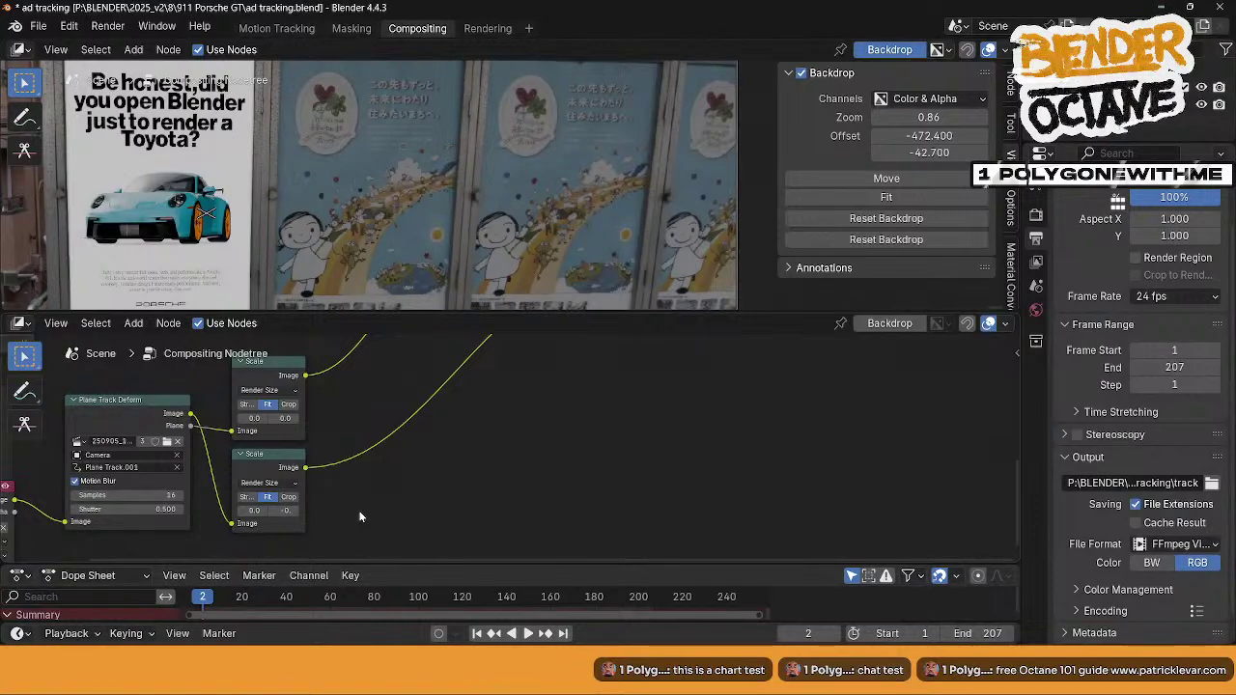
pyautogui.click(282, 511)
pyautogui.write('0')
pyautogui.press('Return')
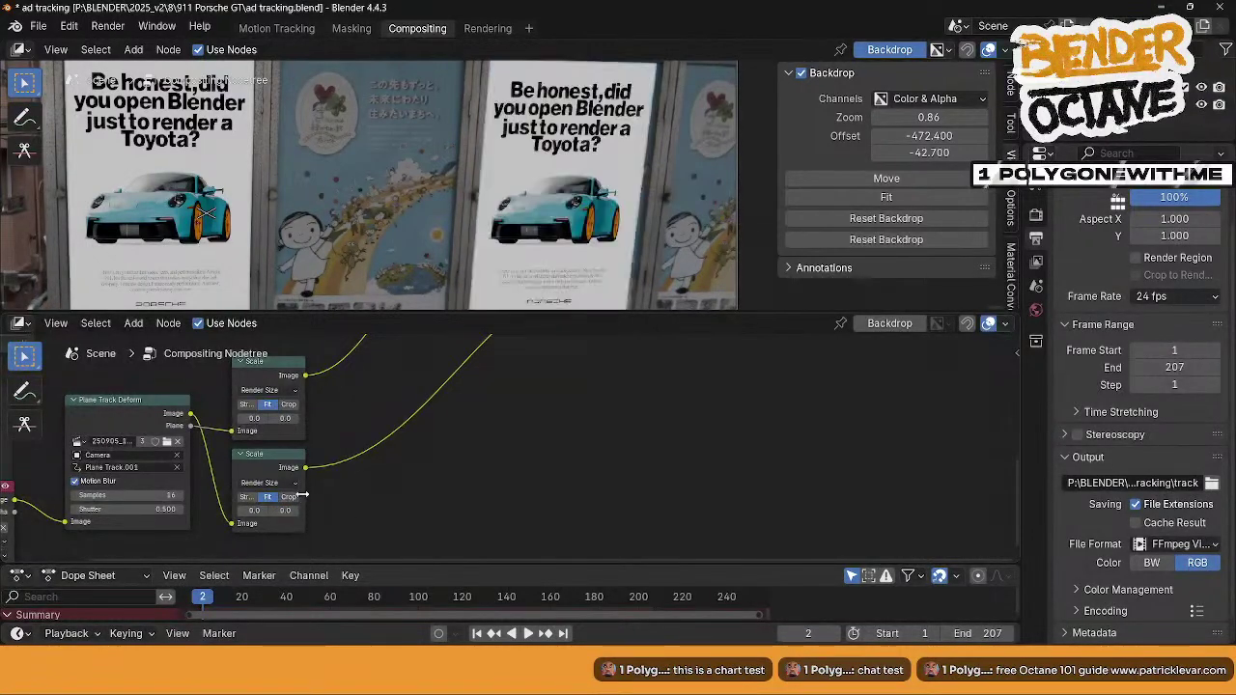
pyautogui.moveTo(307, 505); pyautogui.dragTo(349, 524)
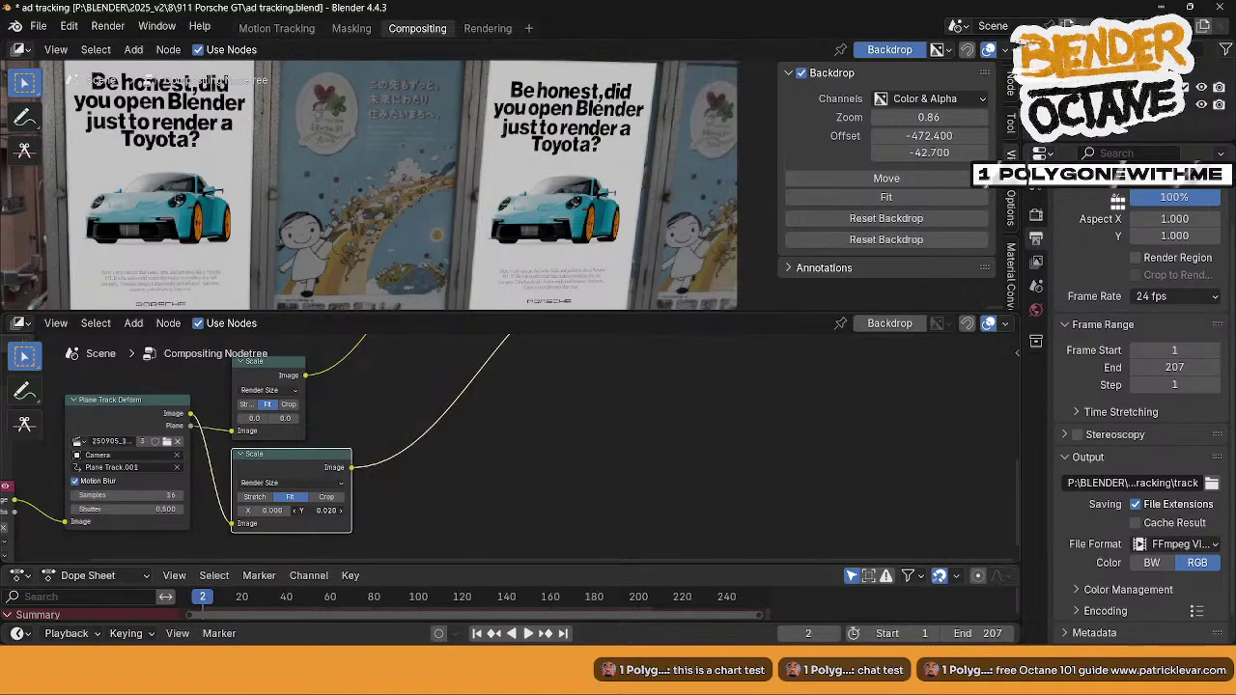
pyautogui.moveTo(318, 510); pyautogui.dragTo(457, 466)
pyautogui.moveTo(352, 483); pyautogui.dragTo(311, 490)
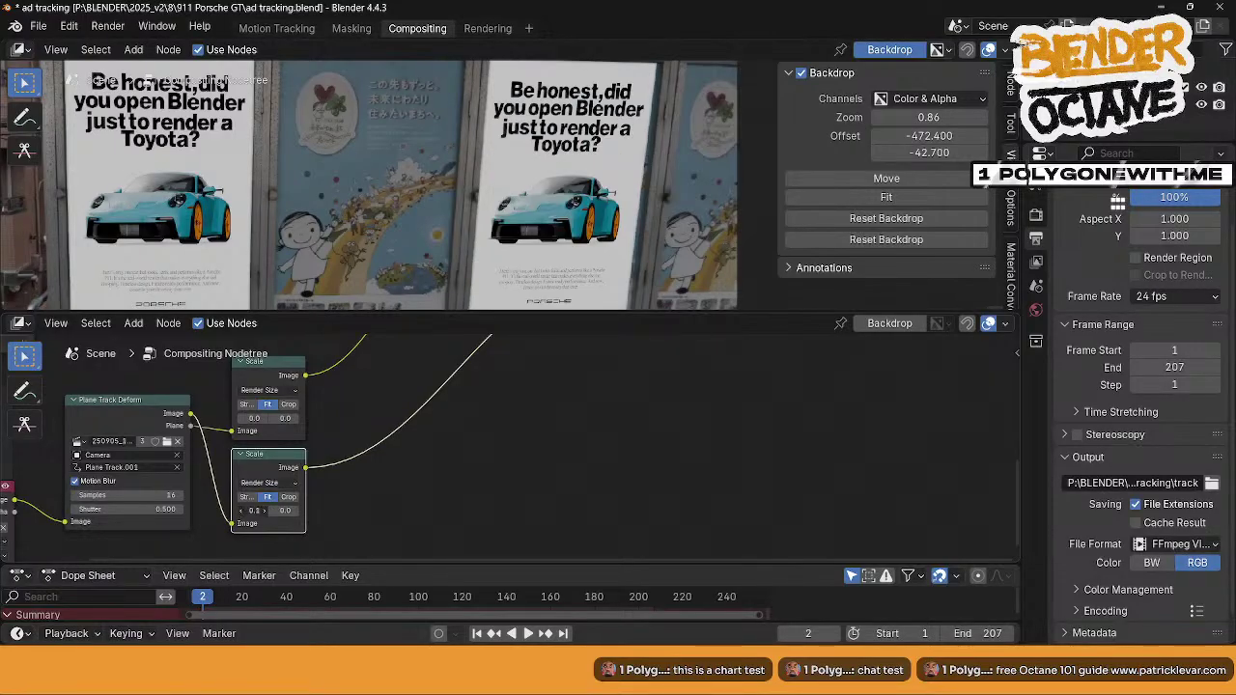
pyautogui.moveTo(254, 510); pyautogui.dragTo(252, 510)
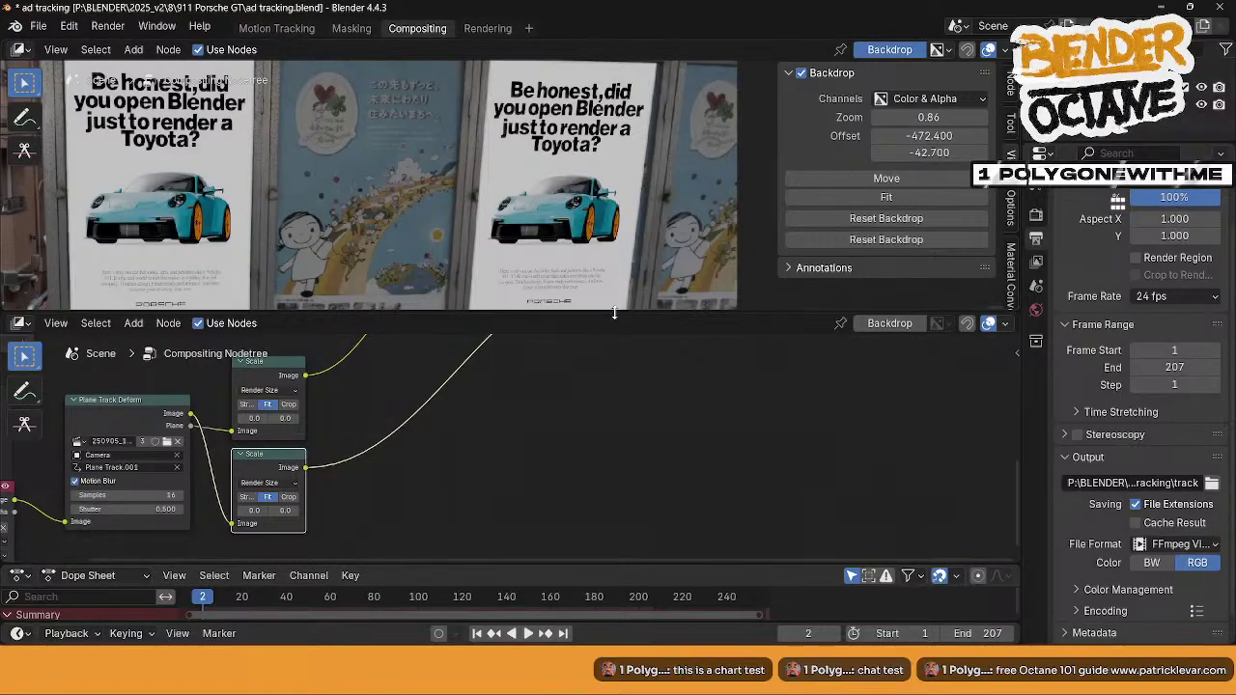
# - Set the second poster's lower Scale node to Stretch and enlarge the node area slightly
pyautogui.moveTo(609, 315)
pyautogui.mouseDown()
pyautogui.moveTo(609, 396)
pyautogui.moveTo(604, 316)
pyautogui.mouseUp()
pyautogui.click(243, 496)
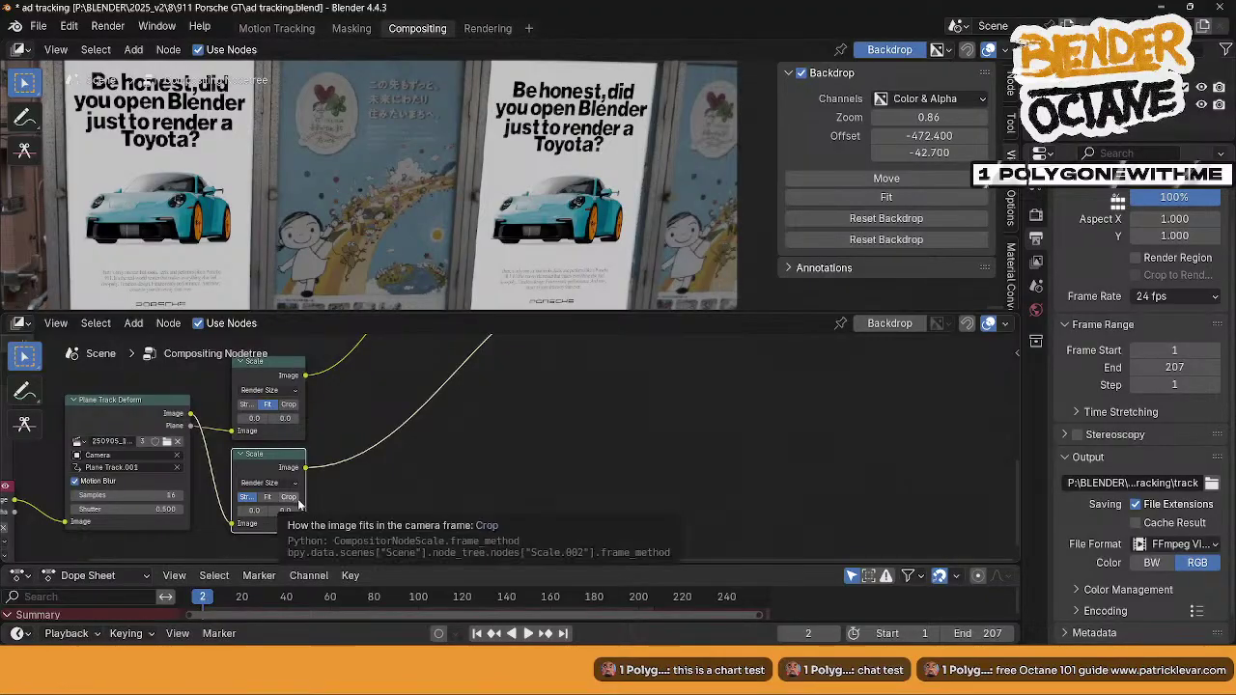
pyautogui.moveTo(341, 493); pyautogui.dragTo(329, 512, button='middle')
pyautogui.moveTo(220, 543); pyautogui.dragTo(589, 467)
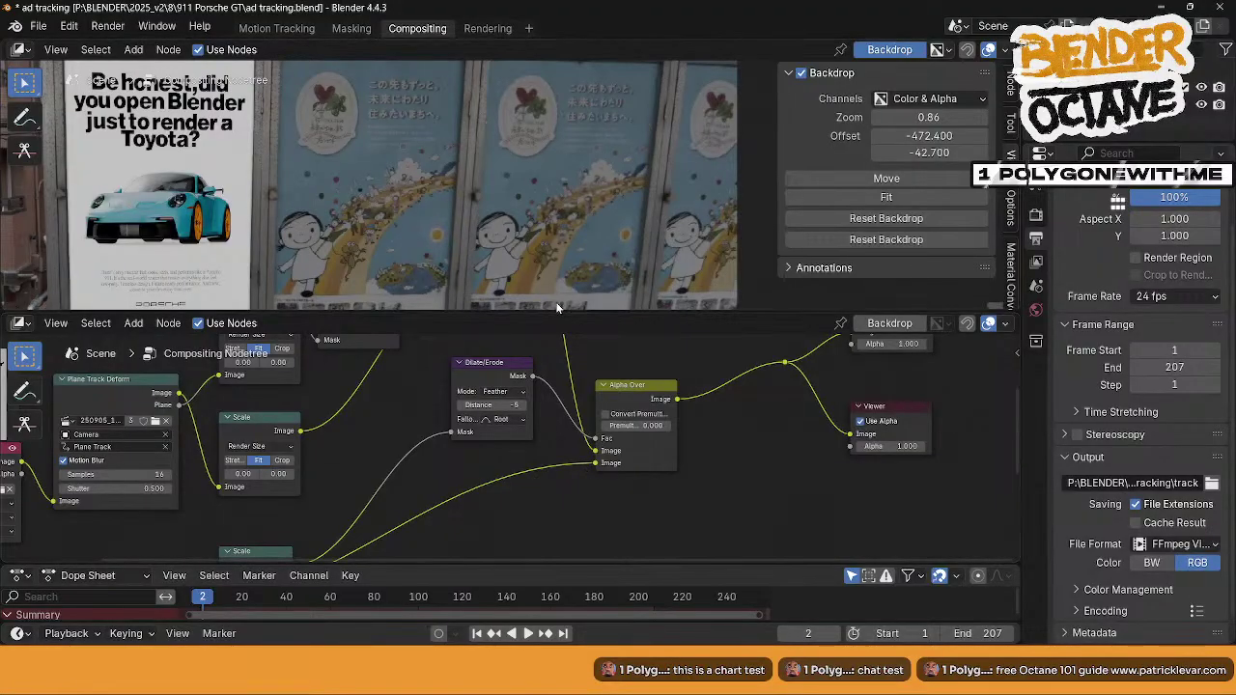
pyautogui.moveTo(569, 314); pyautogui.dragTo(528, 304)
# - Change the frame method of the Movie Clip's Scale node to Fit
pyautogui.moveTo(450, 433); pyautogui.dragTo(717, 458, button='middle')
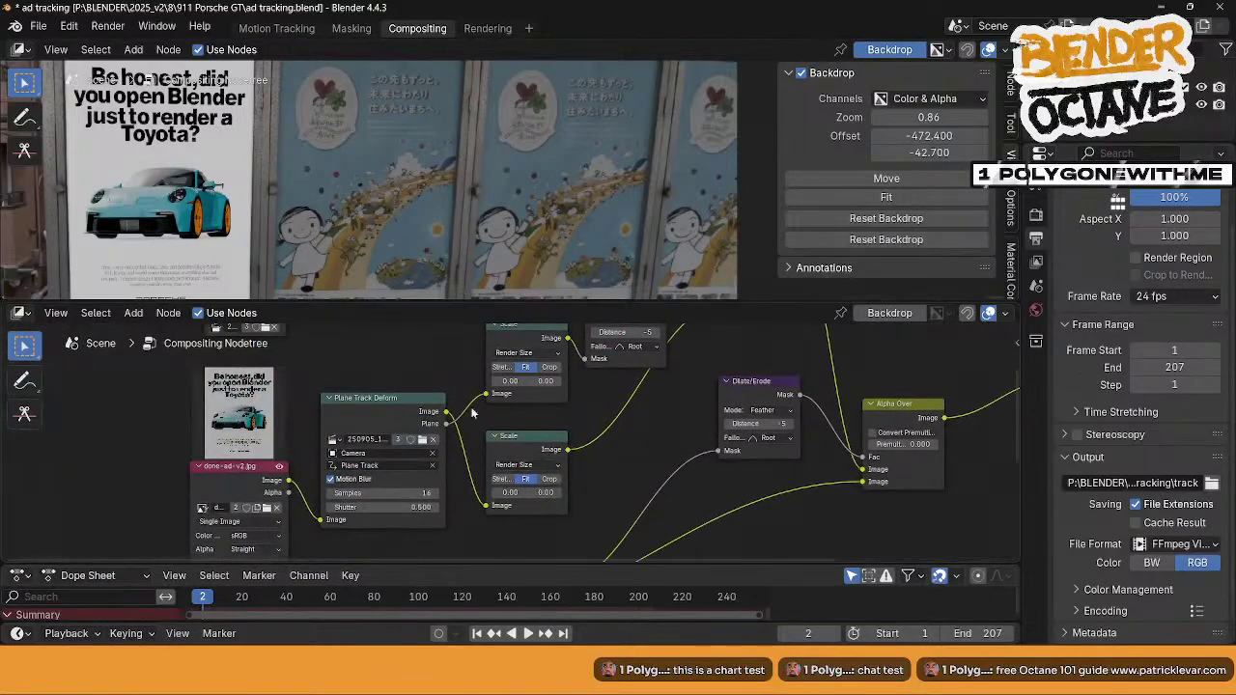
pyautogui.moveTo(345, 365); pyautogui.dragTo(336, 522, button='middle')
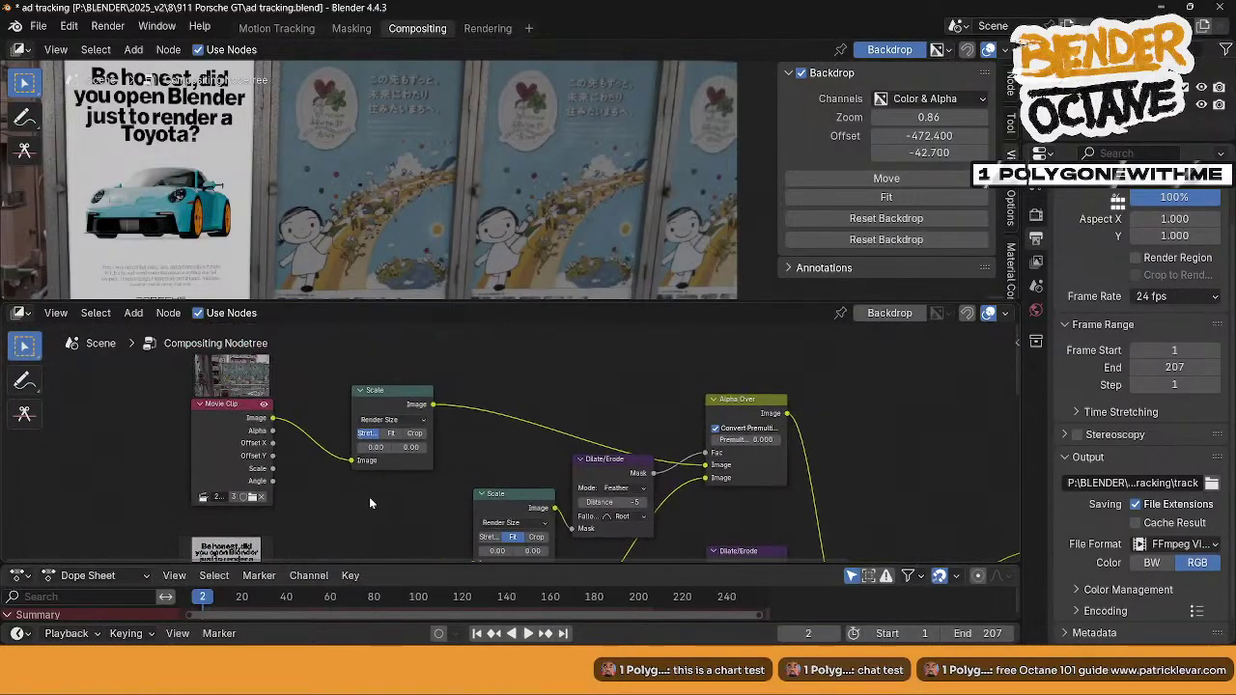
pyautogui.scroll(2, 1115, 215)
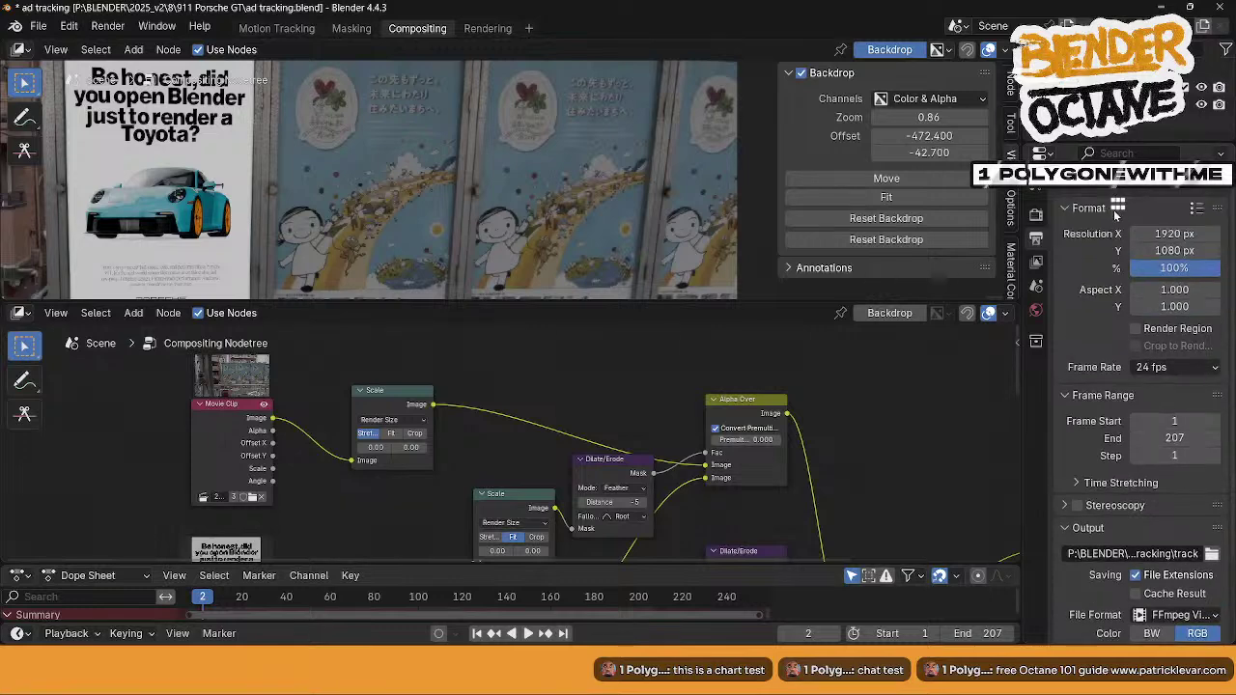
pyautogui.moveTo(412, 472); pyautogui.dragTo(292, 432, button='middle')
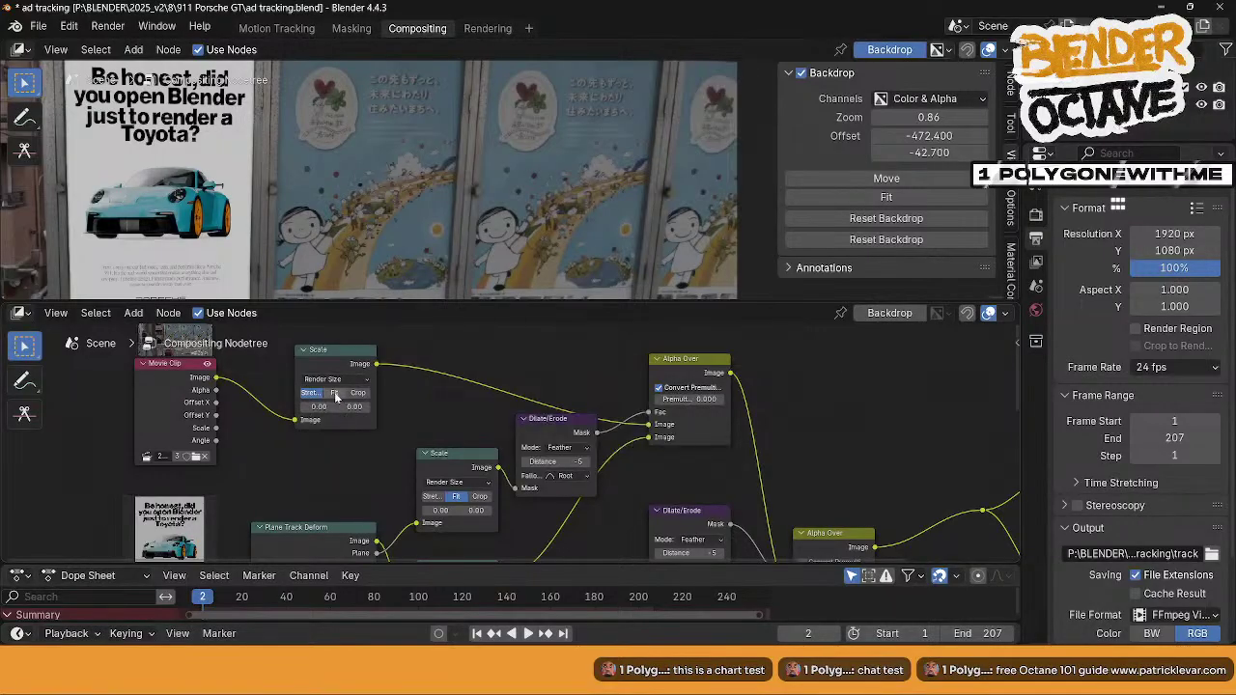
pyautogui.click(336, 396)
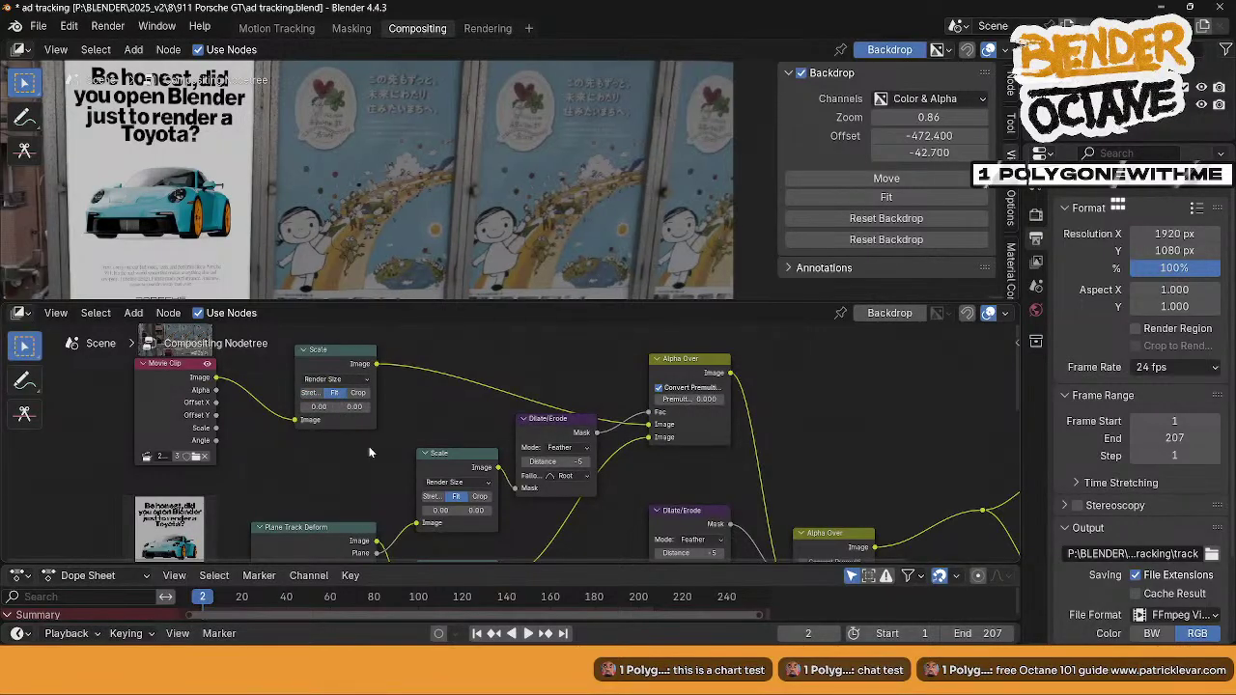
pyautogui.moveTo(368, 446)
pyautogui.mouseDown(button='middle')
pyautogui.moveTo(365, 402)
pyautogui.moveTo(344, 380)
pyautogui.mouseUp(button='middle')
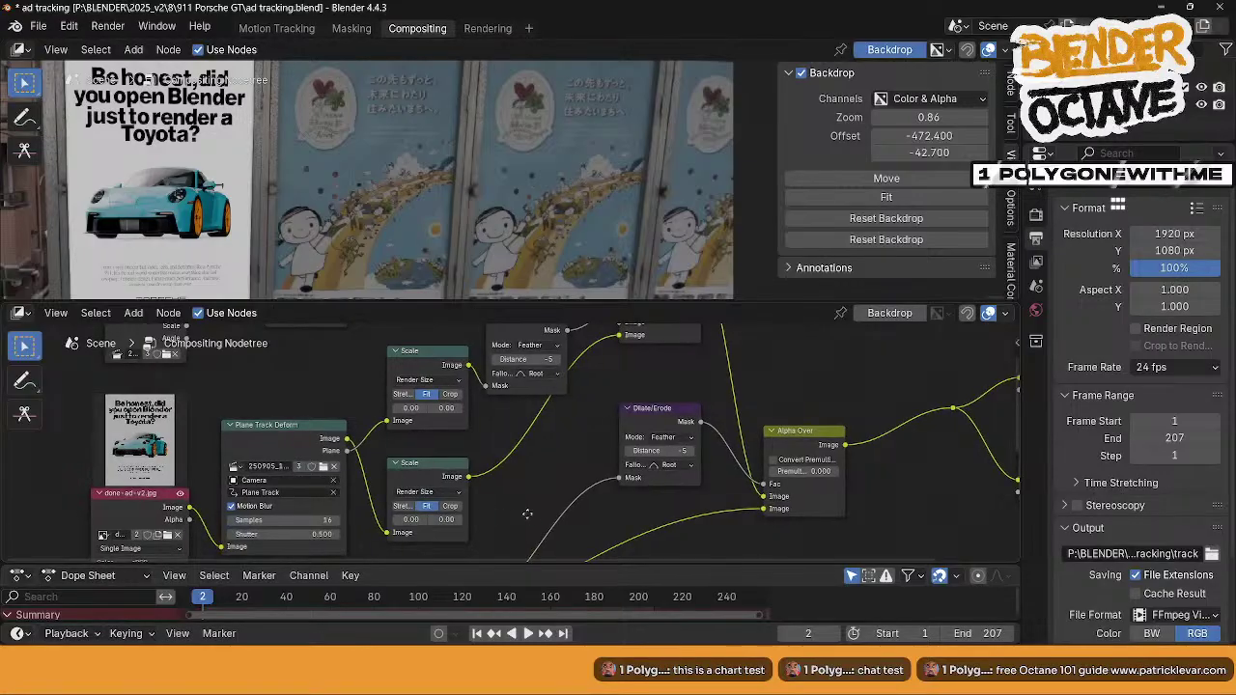
# - Set the second poster's lower Scale node to Fit and wire it between the Plane Track Deform image output and the Alpha Over node
pyautogui.moveTo(527, 512); pyautogui.dragTo(371, 412, button='middle')
pyautogui.moveTo(397, 474); pyautogui.dragTo(394, 391, button='middle')
pyautogui.moveTo(361, 462); pyautogui.dragTo(362, 400, button='middle')
pyautogui.click(267, 490)
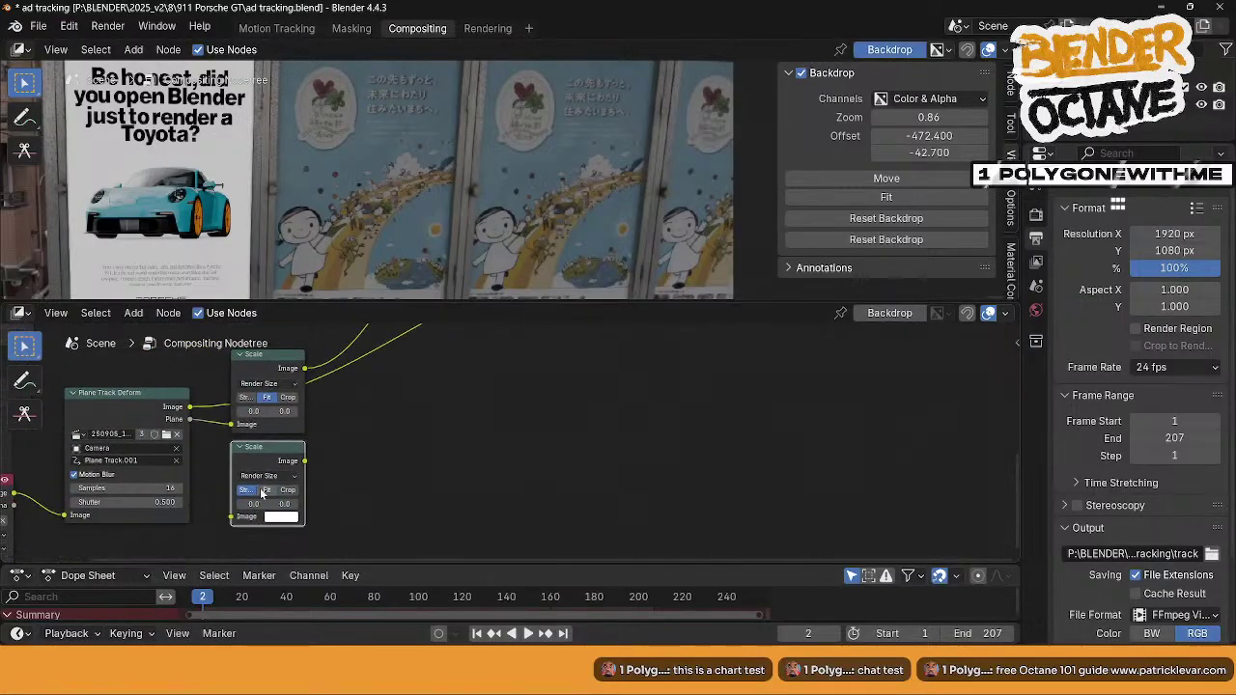
pyautogui.moveTo(215, 437); pyautogui.dragTo(323, 492, button='middle')
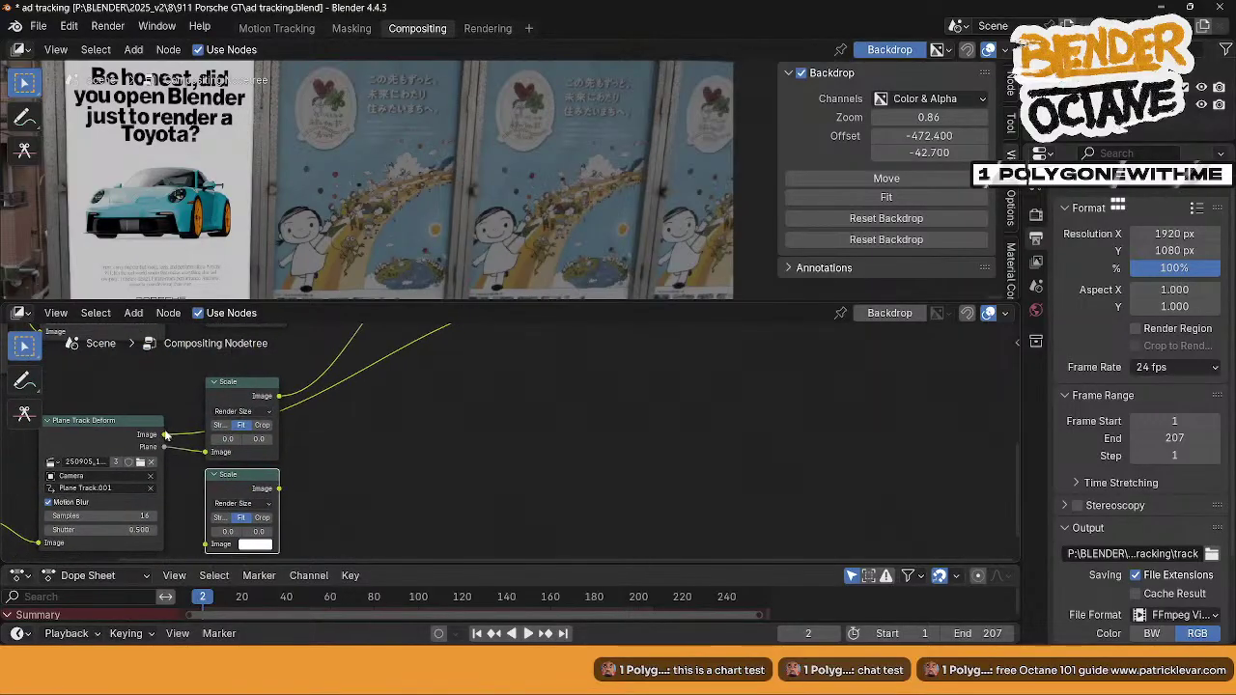
pyautogui.moveTo(165, 435); pyautogui.dragTo(203, 445)
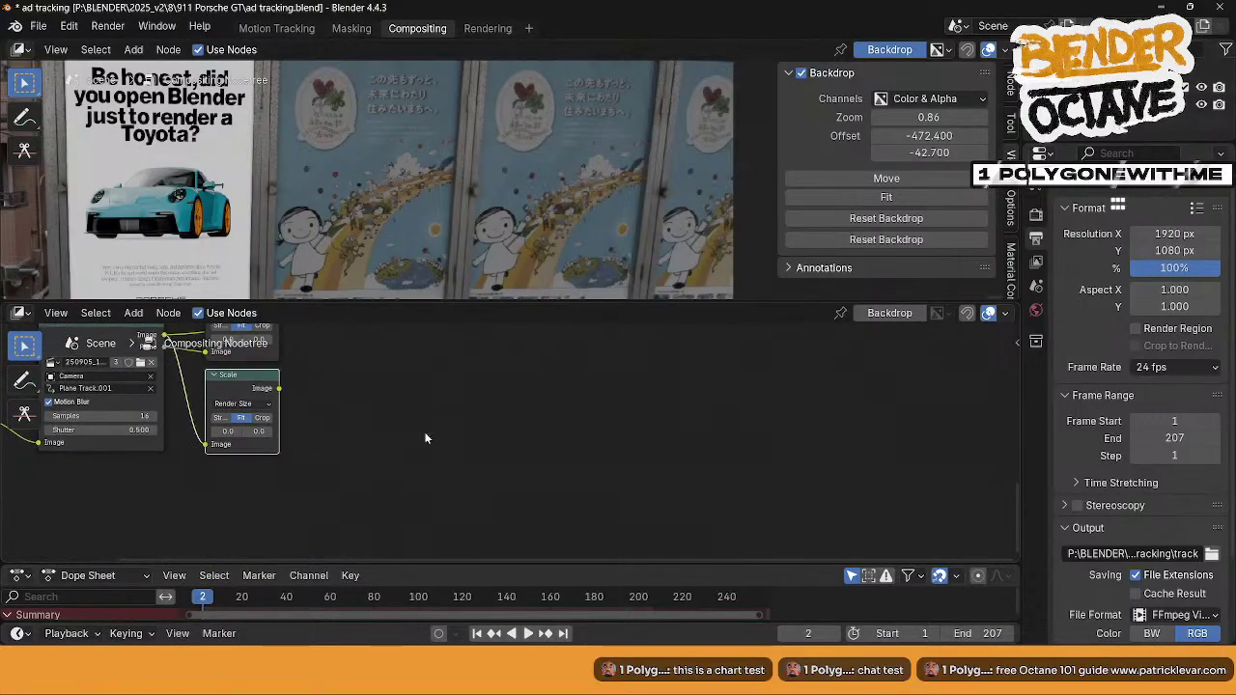
pyautogui.moveTo(279, 388); pyautogui.dragTo(583, 486)
pyautogui.moveTo(586, 488); pyautogui.dragTo(727, 534, button='middle')
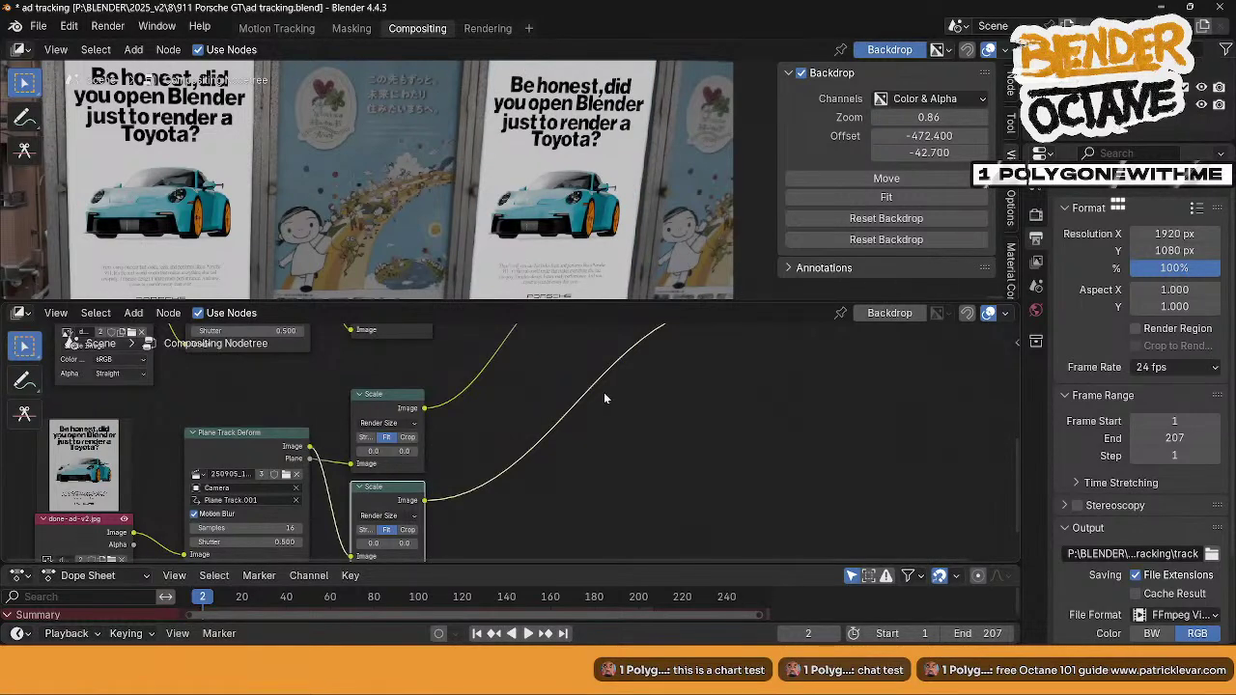
pyautogui.moveTo(601, 301); pyautogui.dragTo(591, 450)
# - Nudge the lower-right and upper-right corners of the second poster's plane track onto the poster frame in the Motion Tracking workspace
pyautogui.click(280, 28)
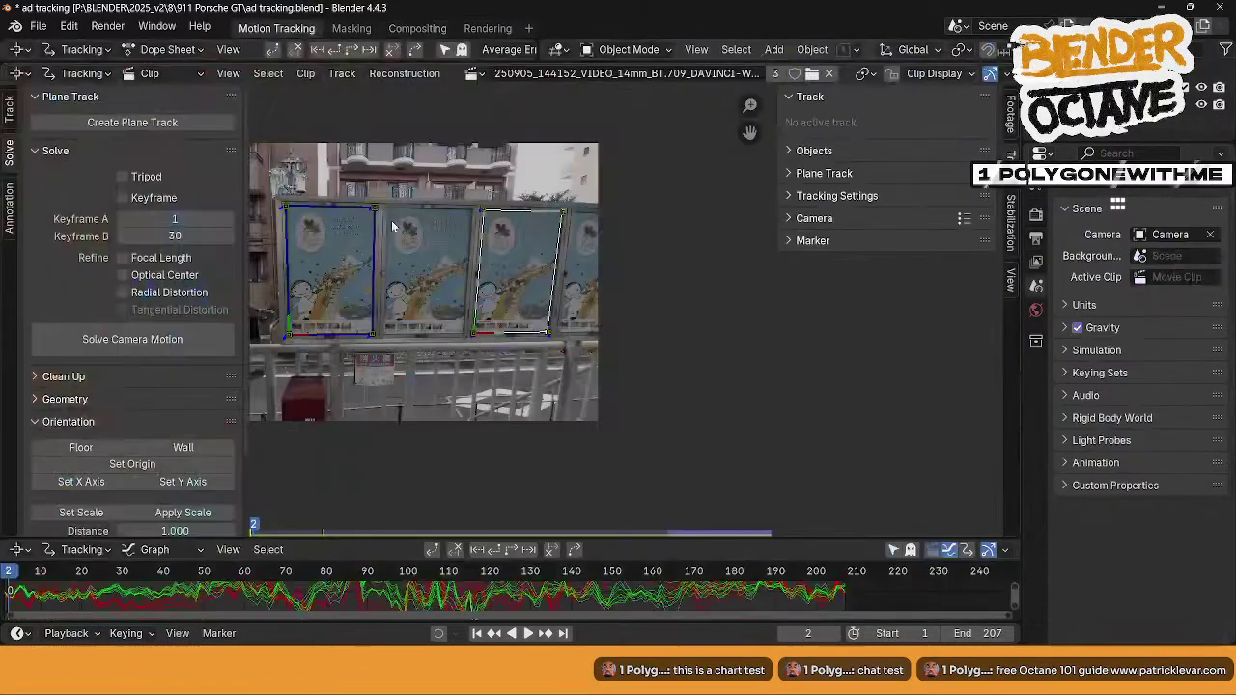
pyautogui.scroll(5, 516, 308)
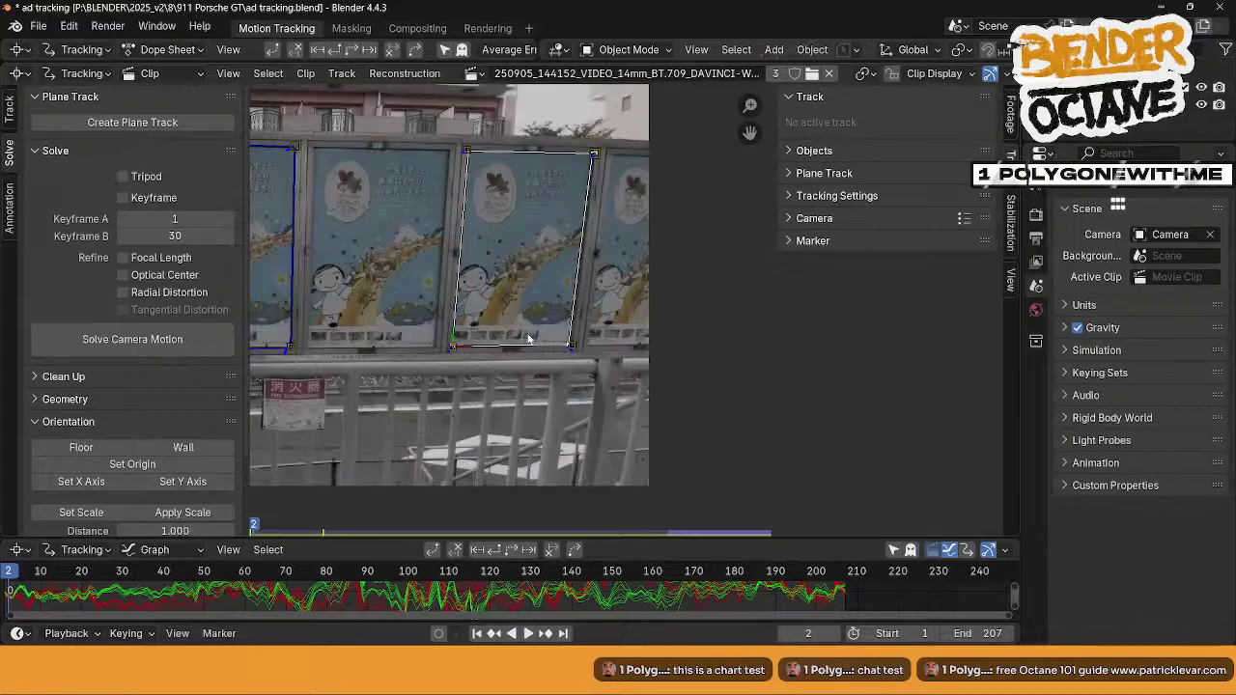
pyautogui.scroll(2, 631, 342)
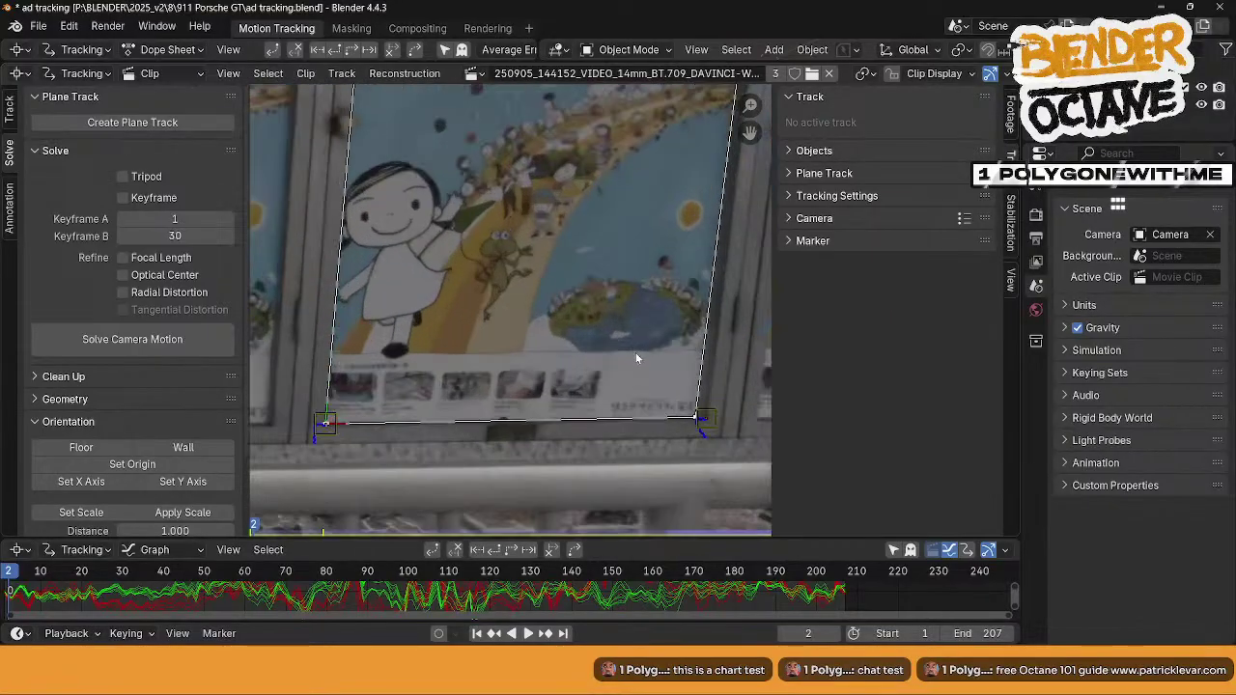
pyautogui.moveTo(680, 386); pyautogui.dragTo(499, 384, button='middle')
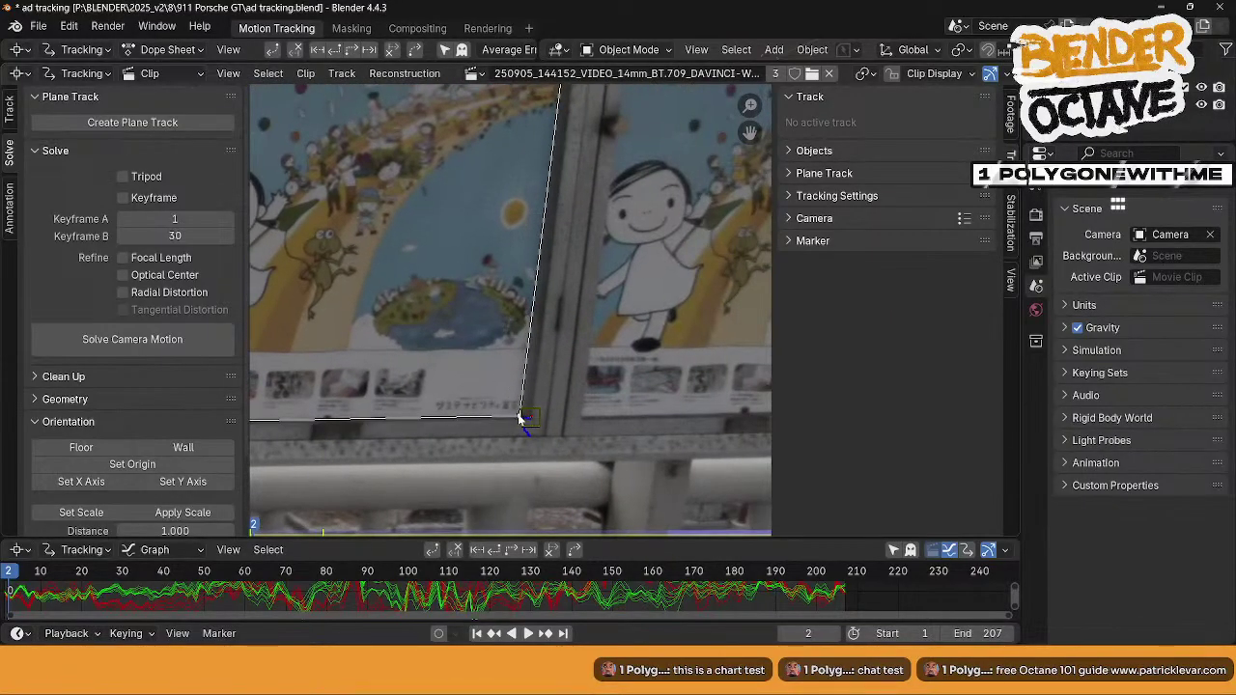
pyautogui.moveTo(519, 414); pyautogui.dragTo(526, 416)
pyautogui.moveTo(596, 106); pyautogui.dragTo(533, 415, button='middle')
pyautogui.moveTo(534, 289); pyautogui.dragTo(524, 337, button='middle')
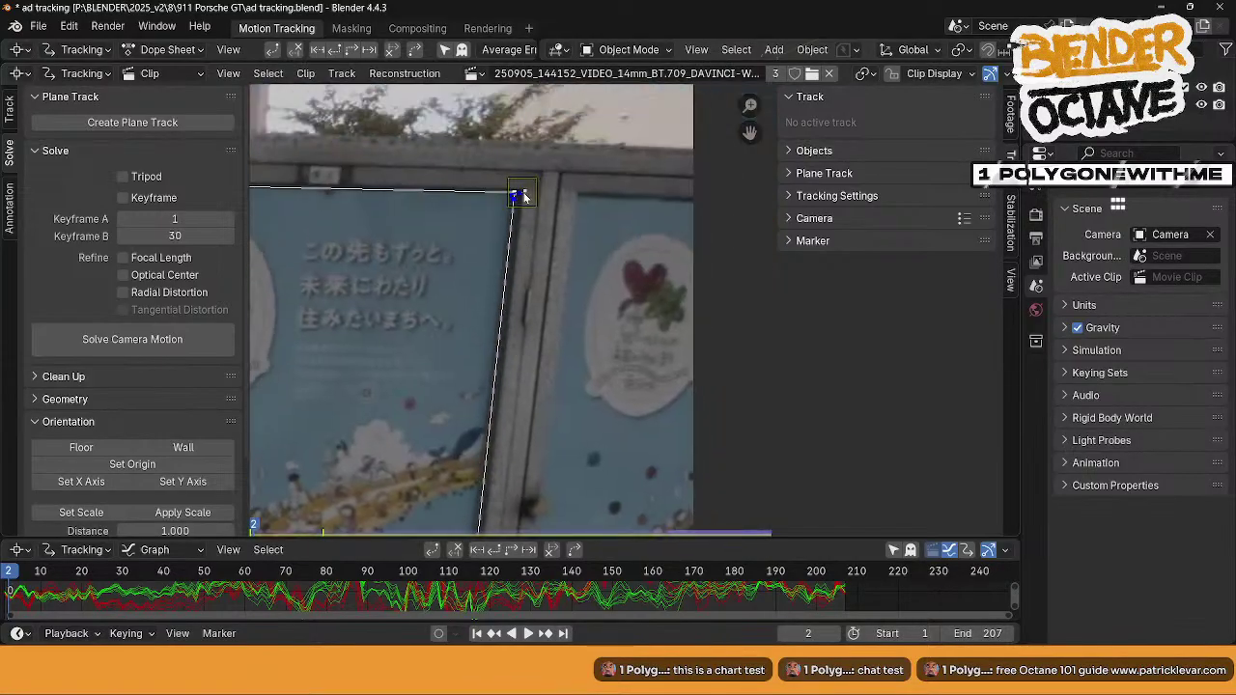
pyautogui.moveTo(519, 192); pyautogui.dragTo(519, 196)
# - Nudge the upper-left corner of the second poster's plane track to align with the poster
pyautogui.moveTo(424, 447); pyautogui.dragTo(437, 208, button='middle')
pyautogui.moveTo(475, 412); pyautogui.dragTo(484, 268, button='middle')
pyautogui.moveTo(323, 361); pyautogui.dragTo(492, 325, button='middle')
pyautogui.moveTo(375, 340); pyautogui.dragTo(488, 469, button='middle')
pyautogui.moveTo(467, 106); pyautogui.dragTo(430, 348, button='middle')
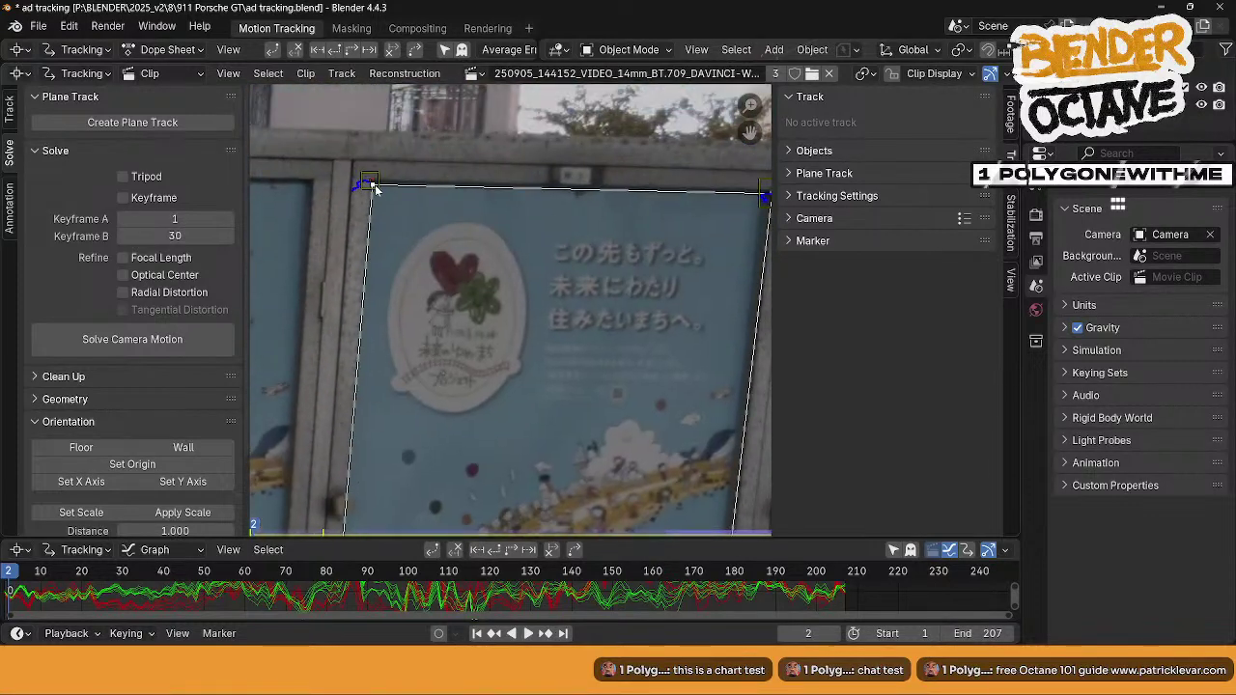
pyautogui.moveTo(374, 184); pyautogui.dragTo(372, 183)
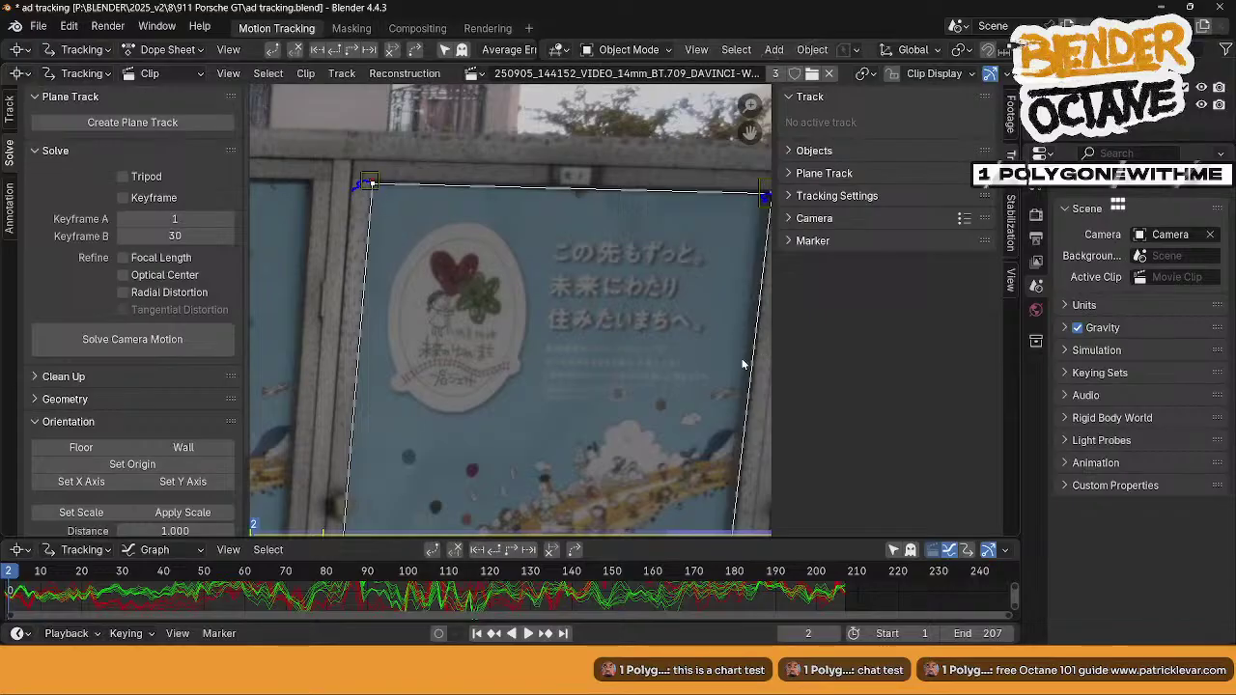
# - Save the blend file, then return to the Compositing workspace and fit the backdrop to the view
pyautogui.hotkey('ctrl', 's')
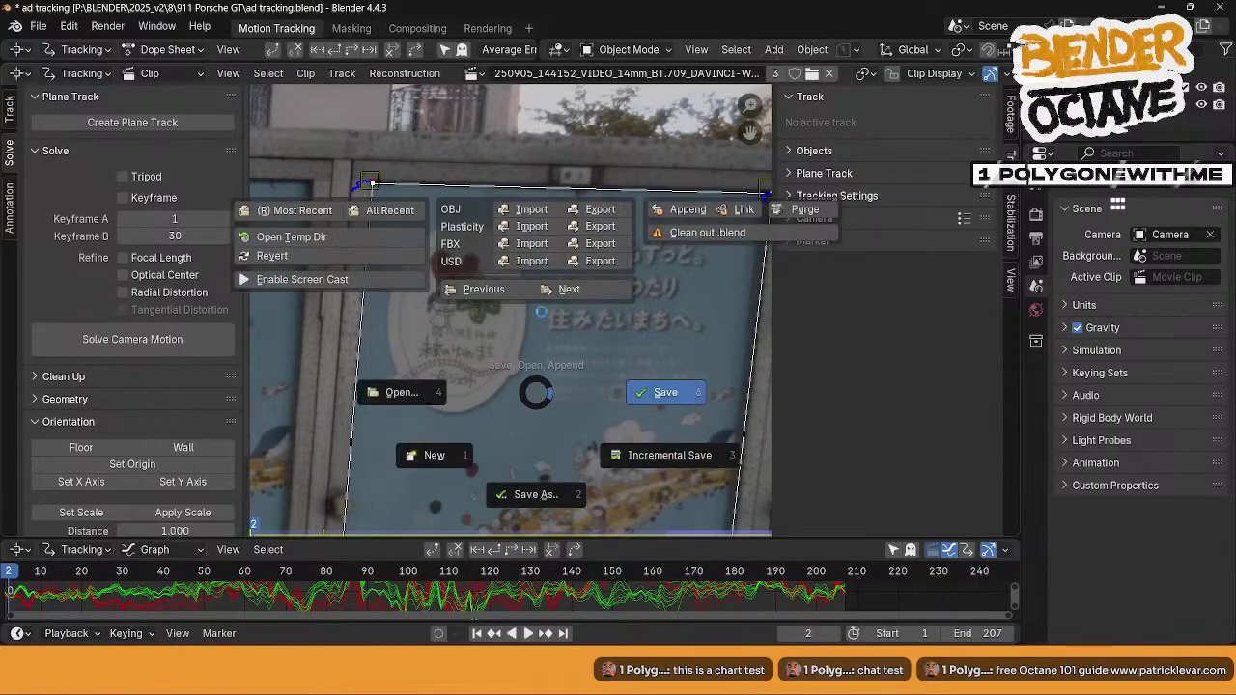
pyautogui.click(462, 301)
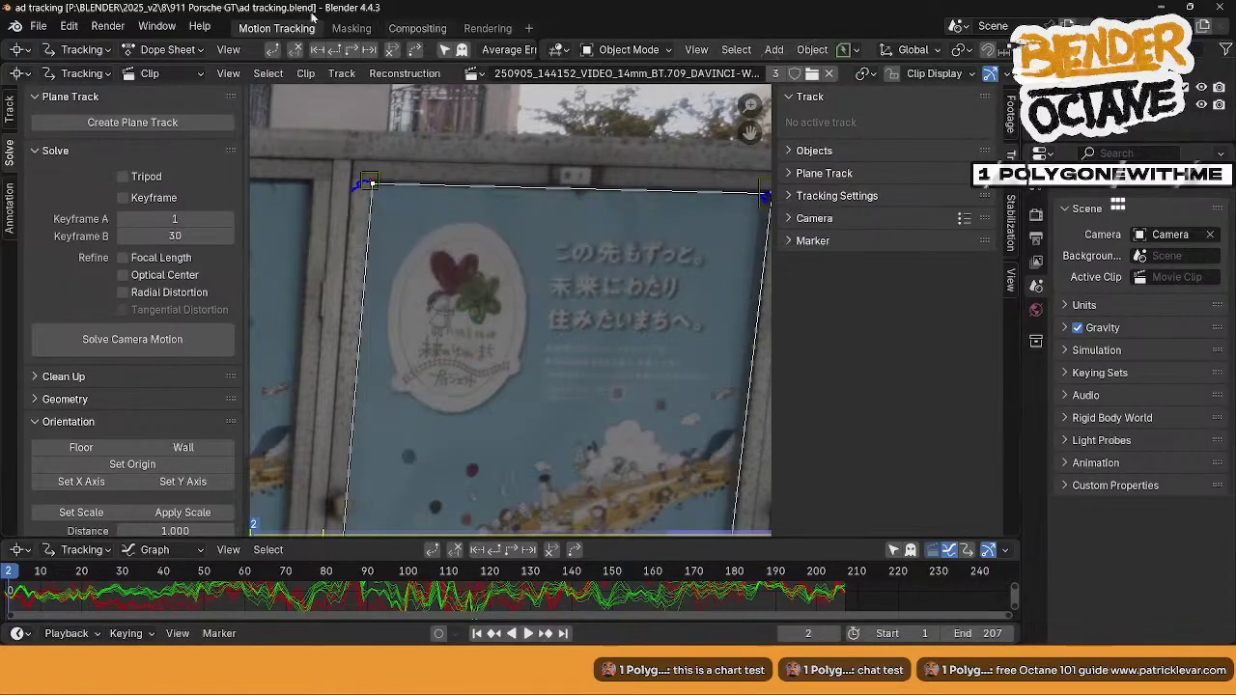
pyautogui.click(417, 28)
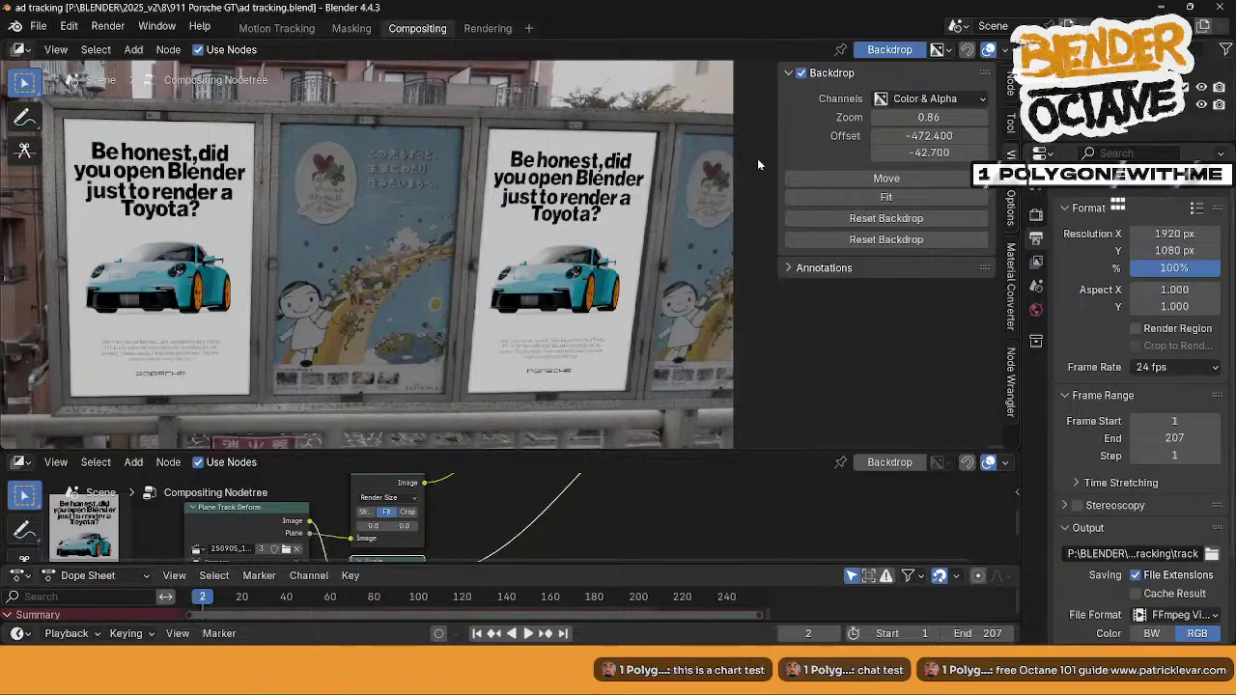
pyautogui.moveTo(928, 117)
pyautogui.mouseDown()
pyautogui.moveTo(840, 117)
pyautogui.moveTo(946, 116)
pyautogui.mouseUp()
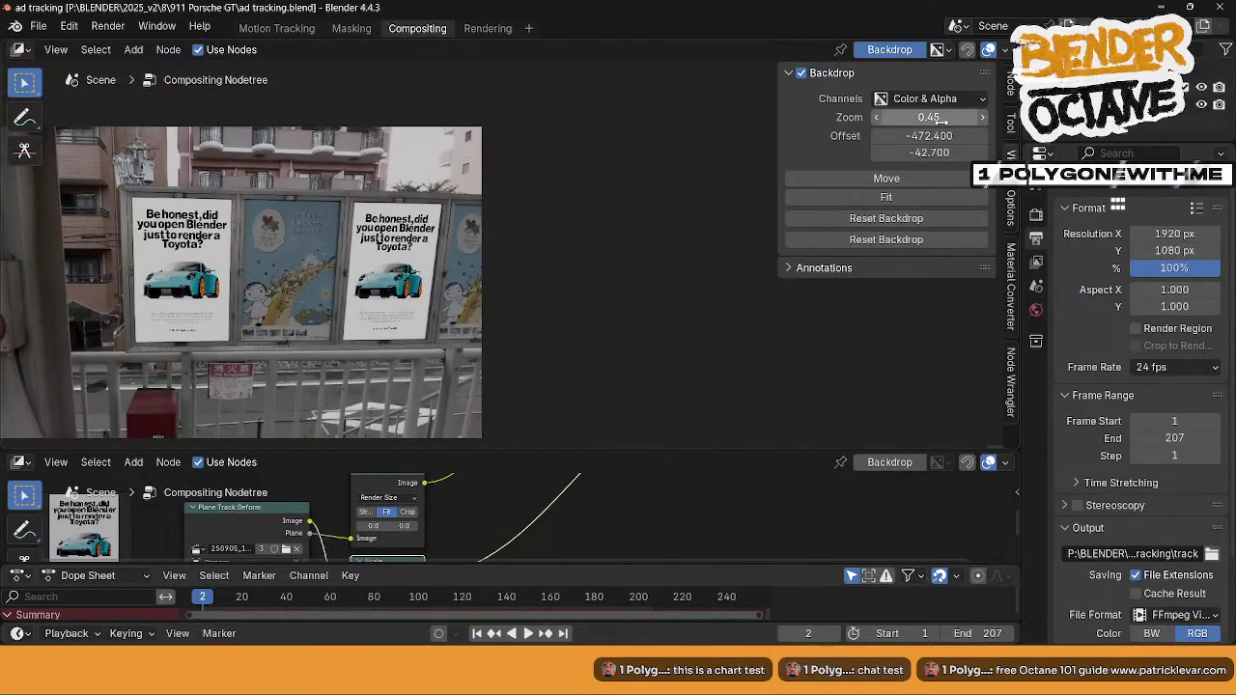
pyautogui.click(894, 197)
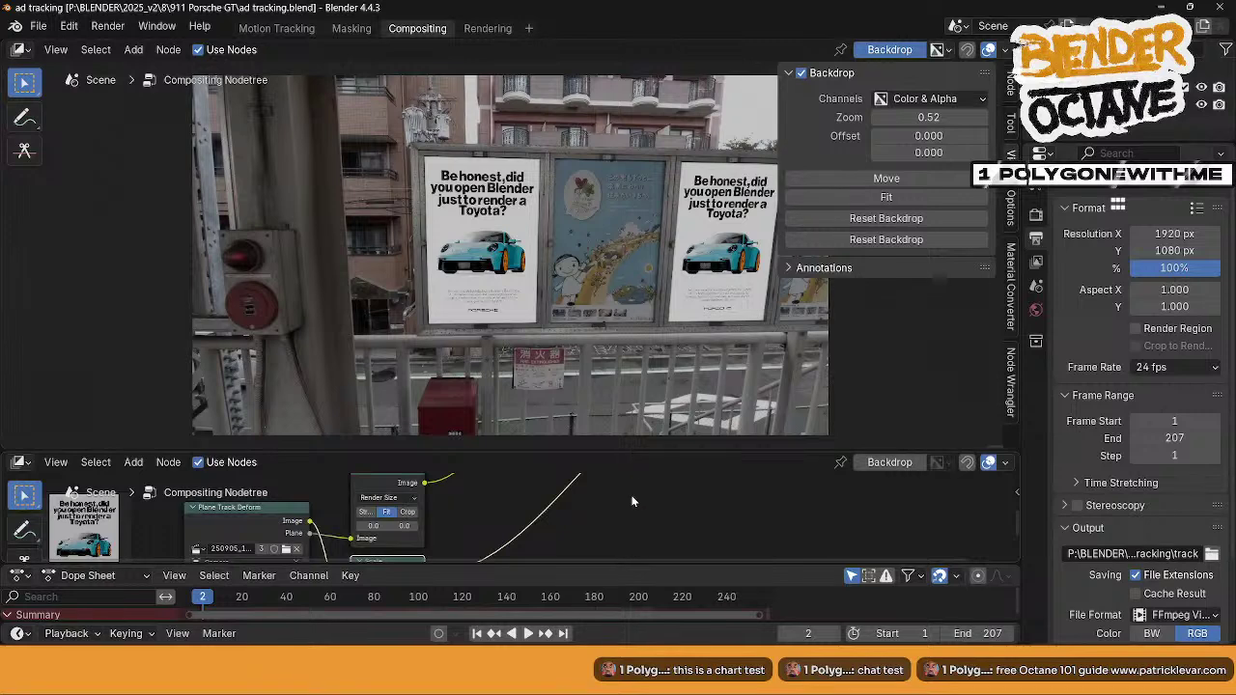
pyautogui.scroll(-4, 632, 500)
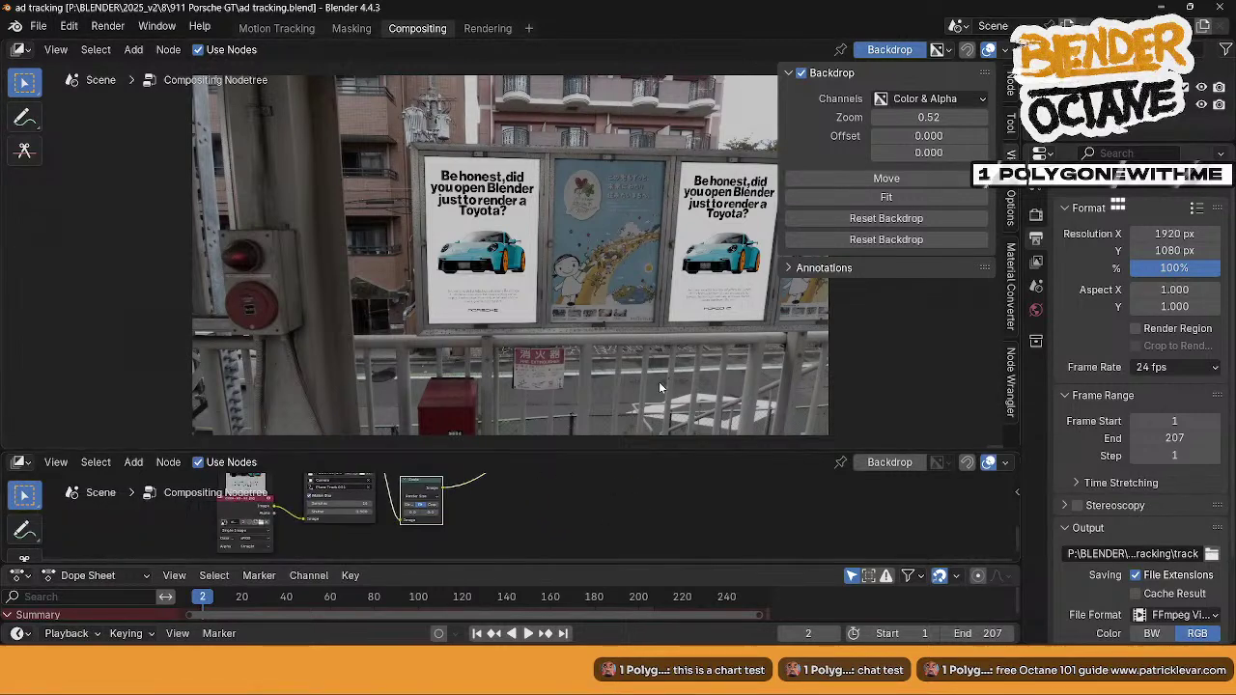
# - Render the full animation and minimize the render window
pyautogui.click(106, 26)
pyautogui.click(126, 59)
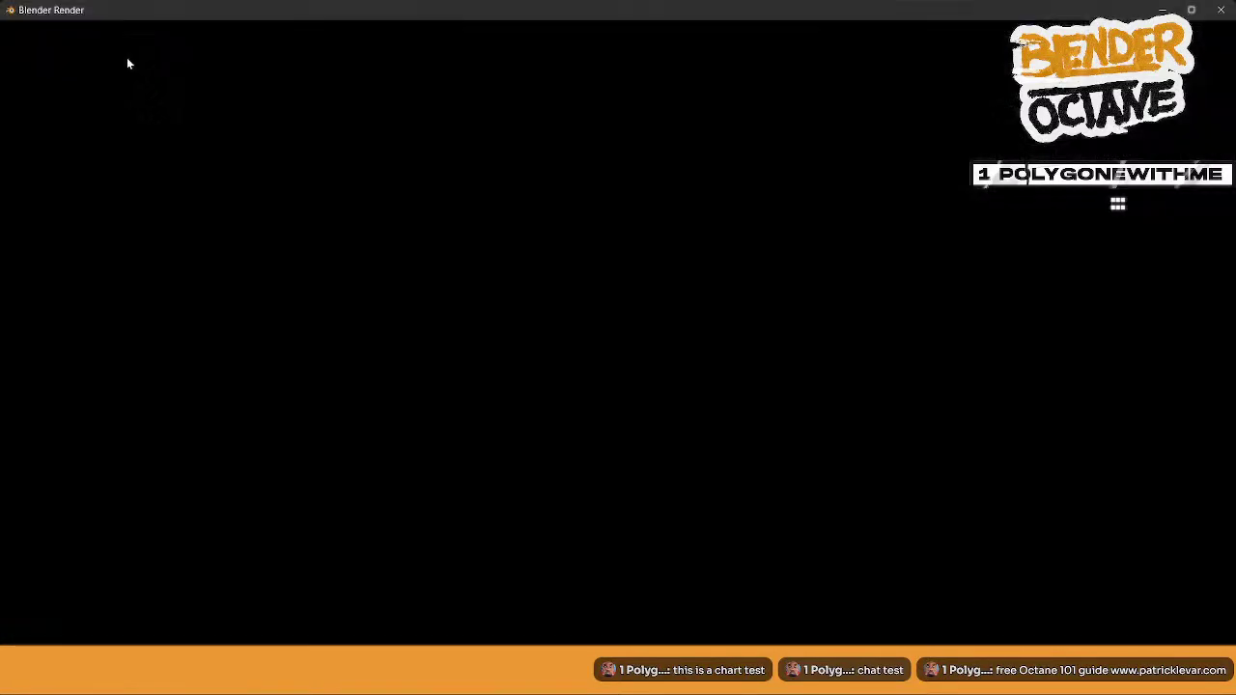
pyautogui.scroll(-1, 596, 301)
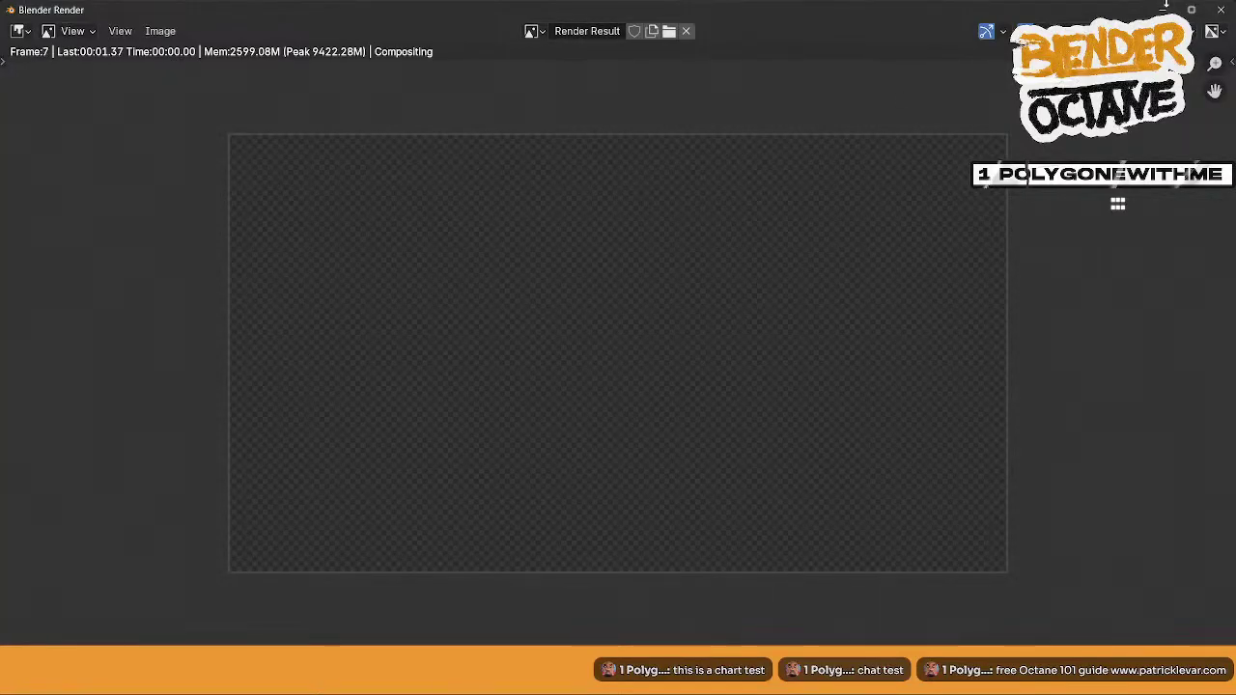
pyautogui.click(1162, 9)
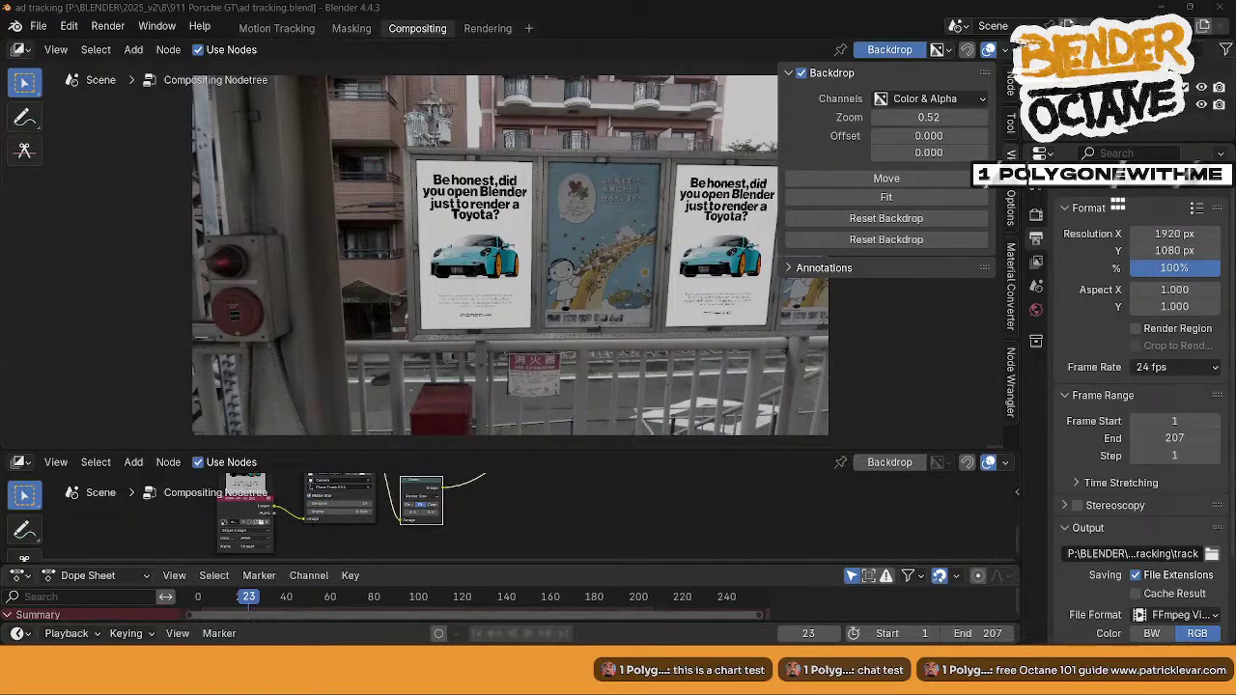
pyautogui.press('Right')
pyautogui.press('Right')
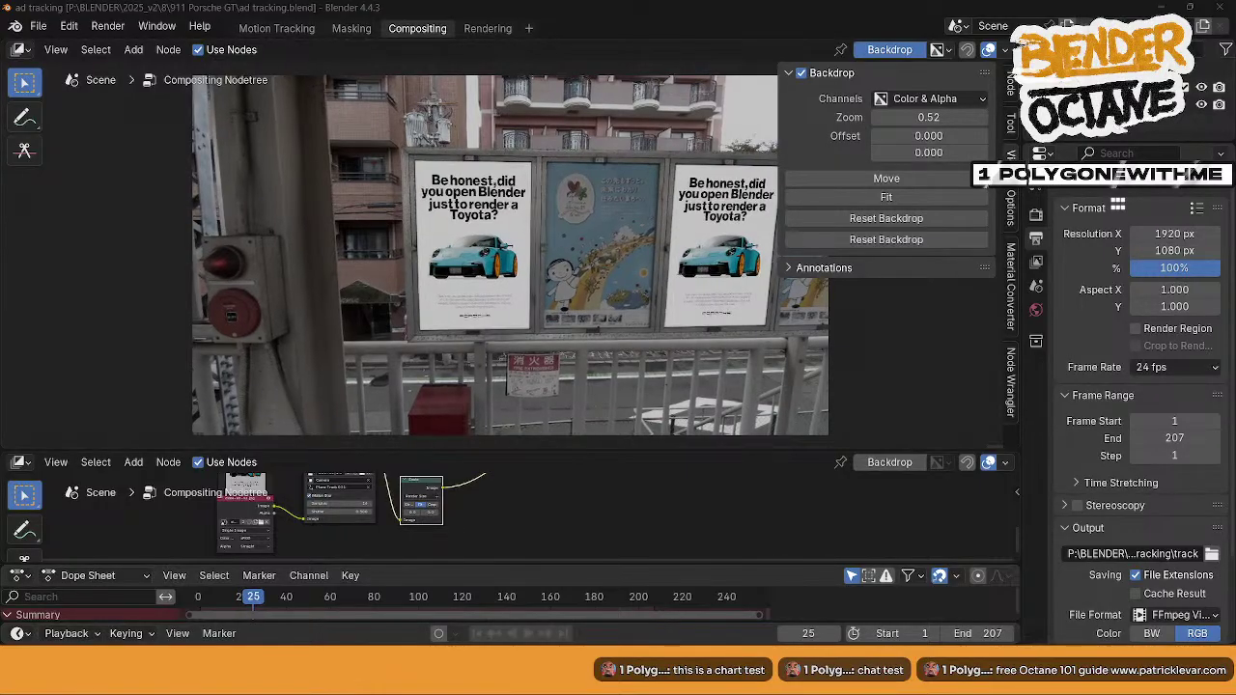
pyautogui.press('Right')
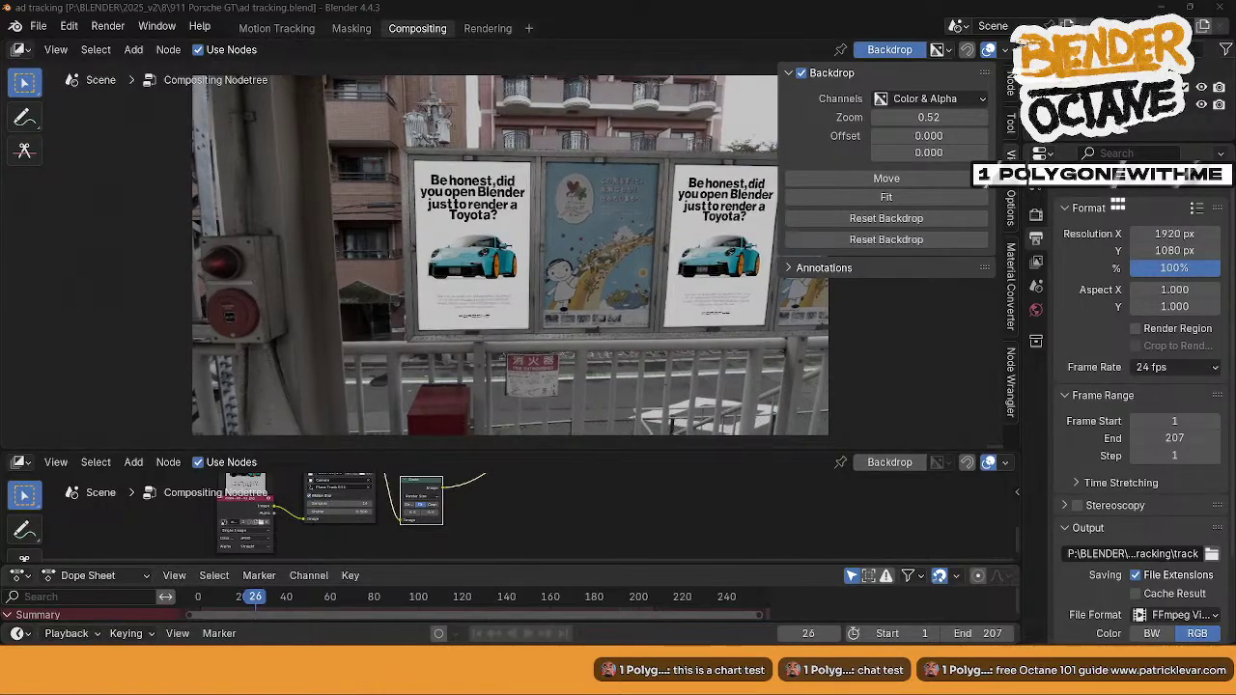
pyautogui.press('Right')
pyautogui.press('Right')
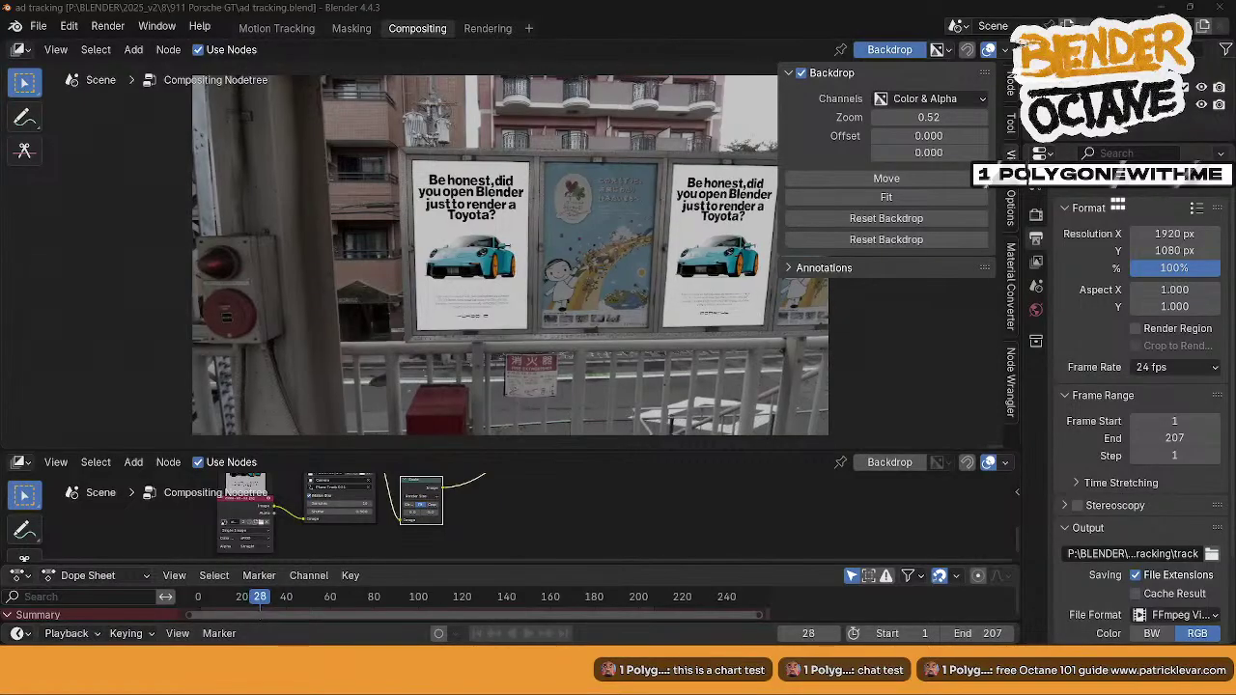
pyautogui.press('Right')
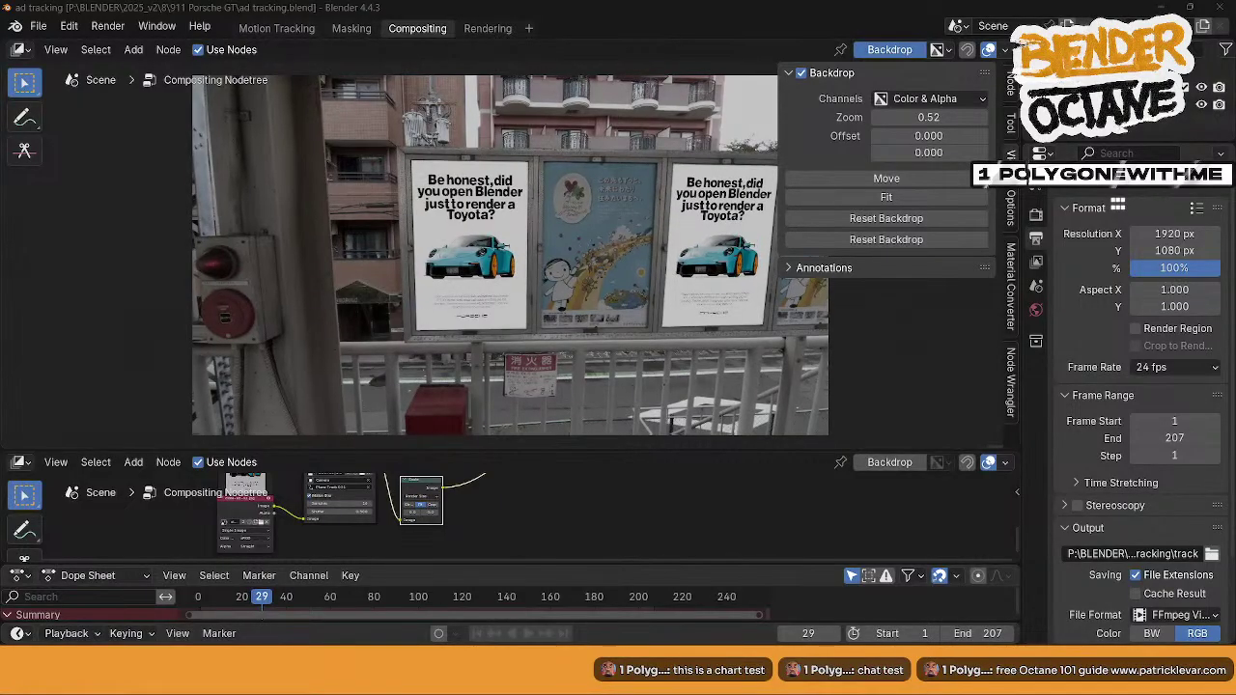
pyautogui.press('Right')
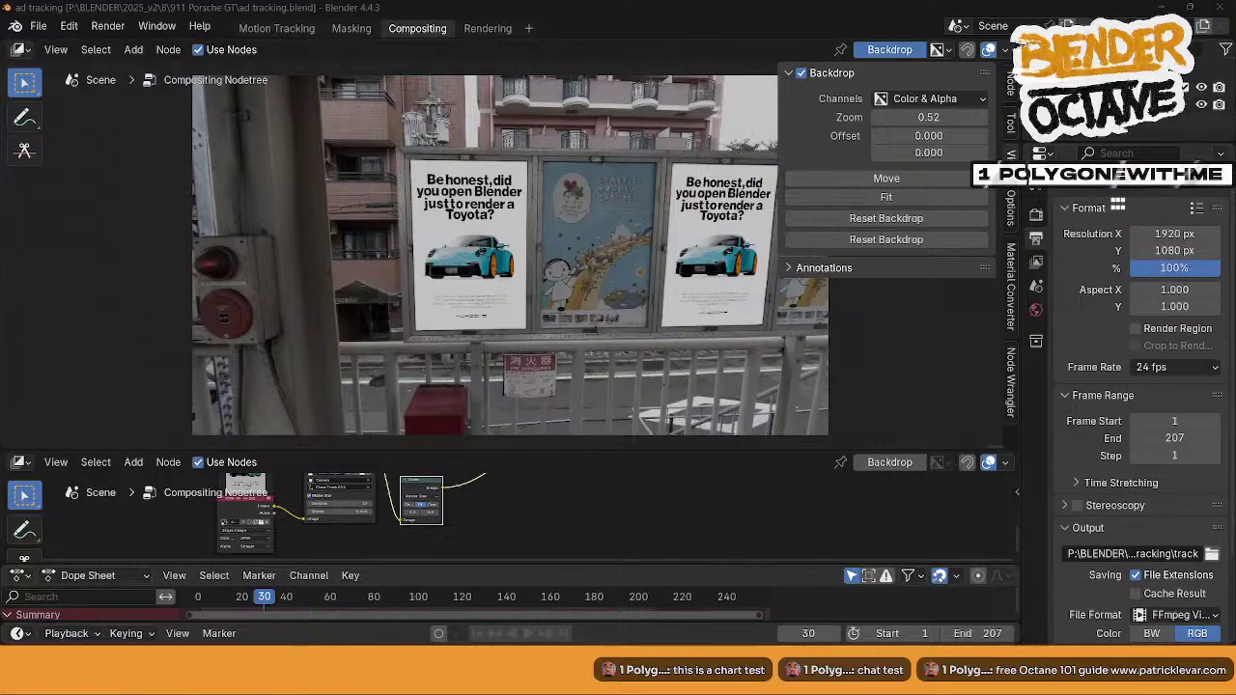
pyautogui.press('Right')
pyautogui.press('Right')
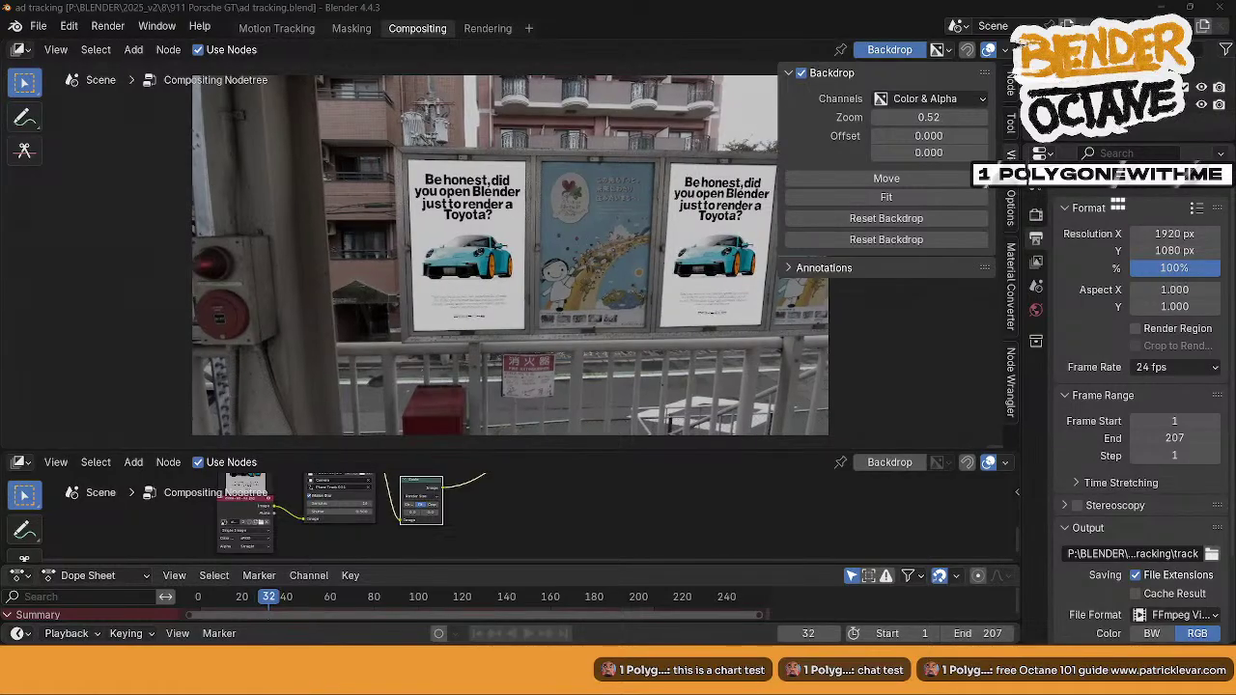
pyautogui.press('Right')
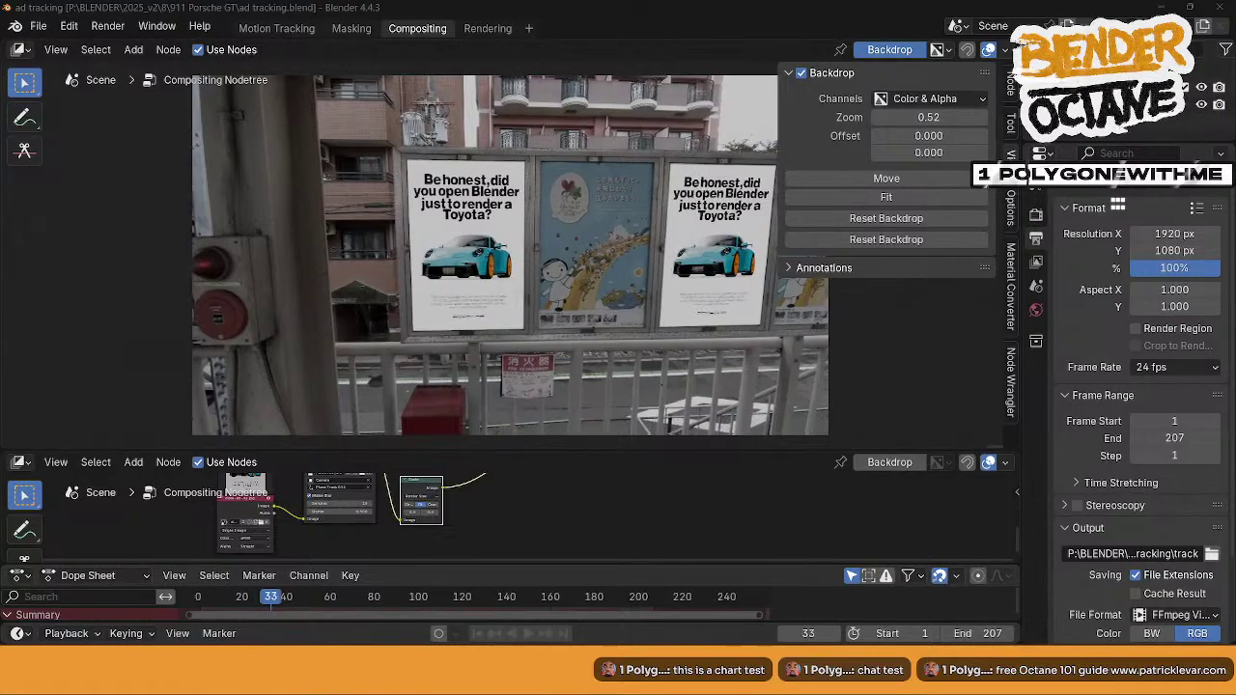
pyautogui.press('Right')
pyautogui.press('Right')
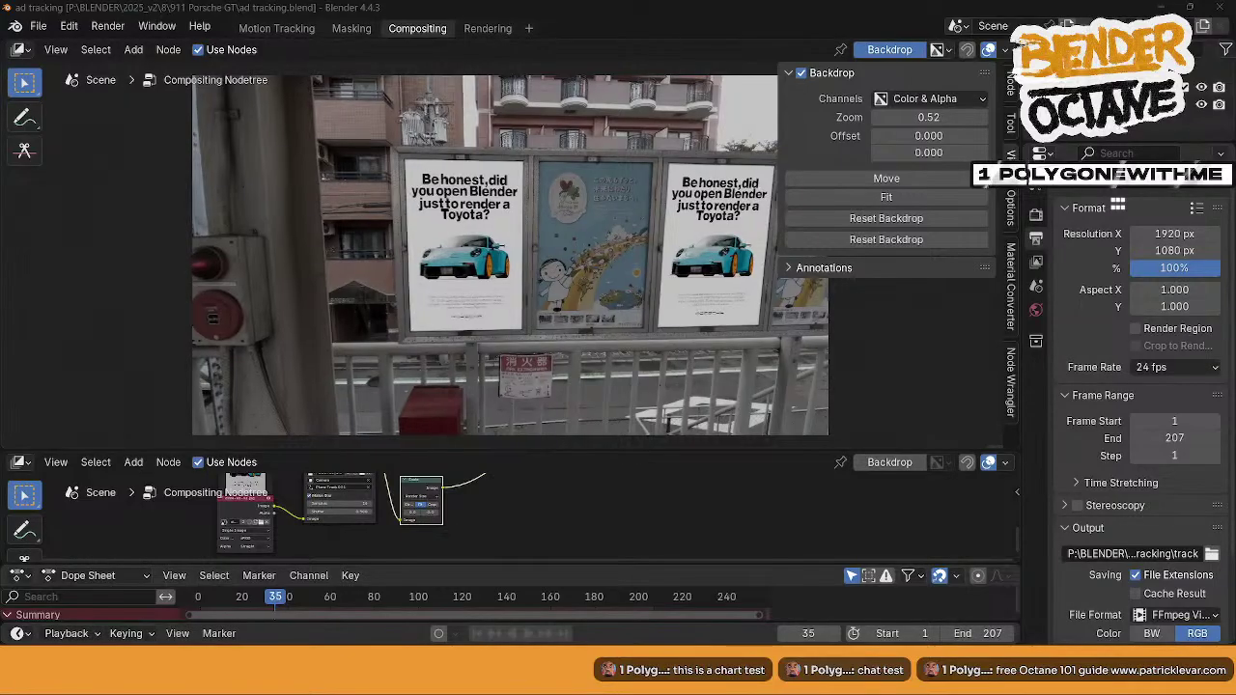
pyautogui.press('Right')
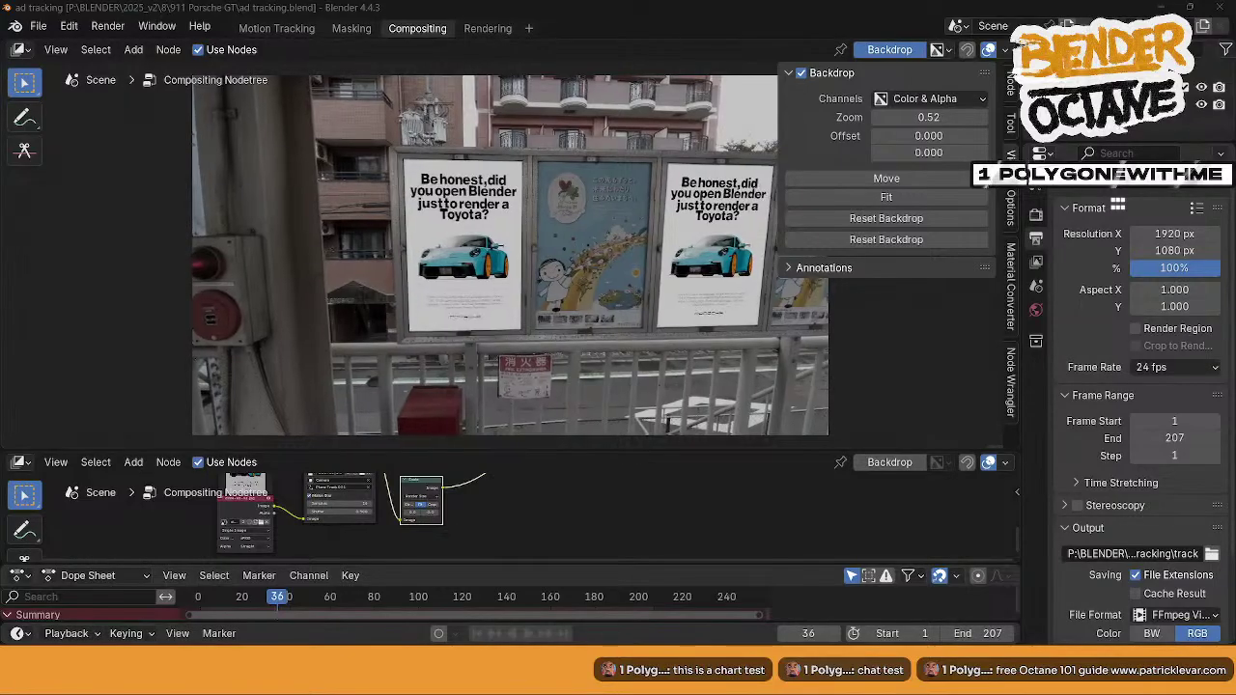
pyautogui.press('Right')
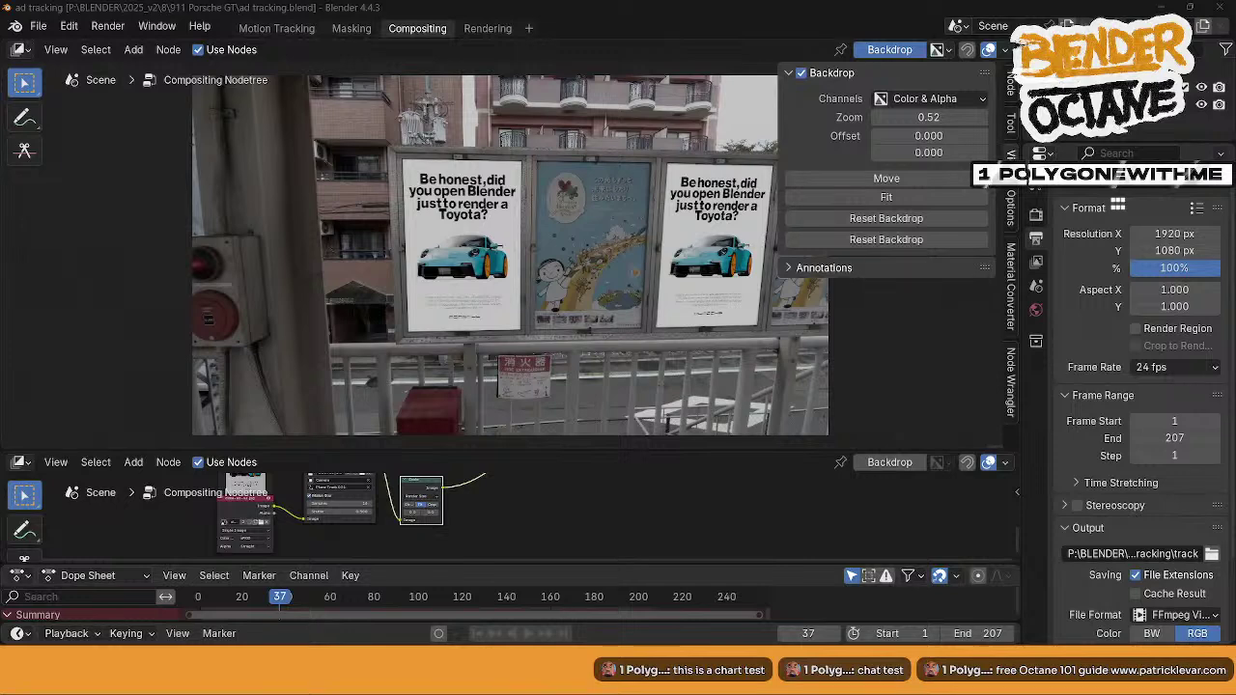
pyautogui.press('Right')
pyautogui.press('Right')
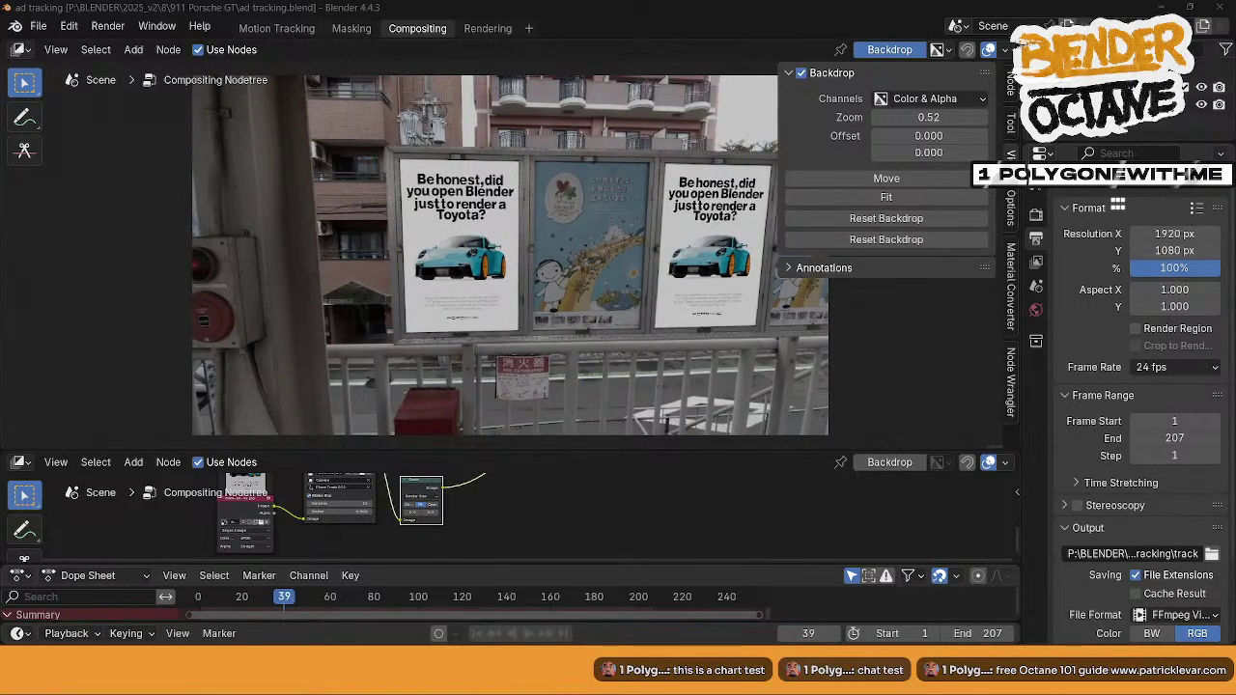
pyautogui.press('Right')
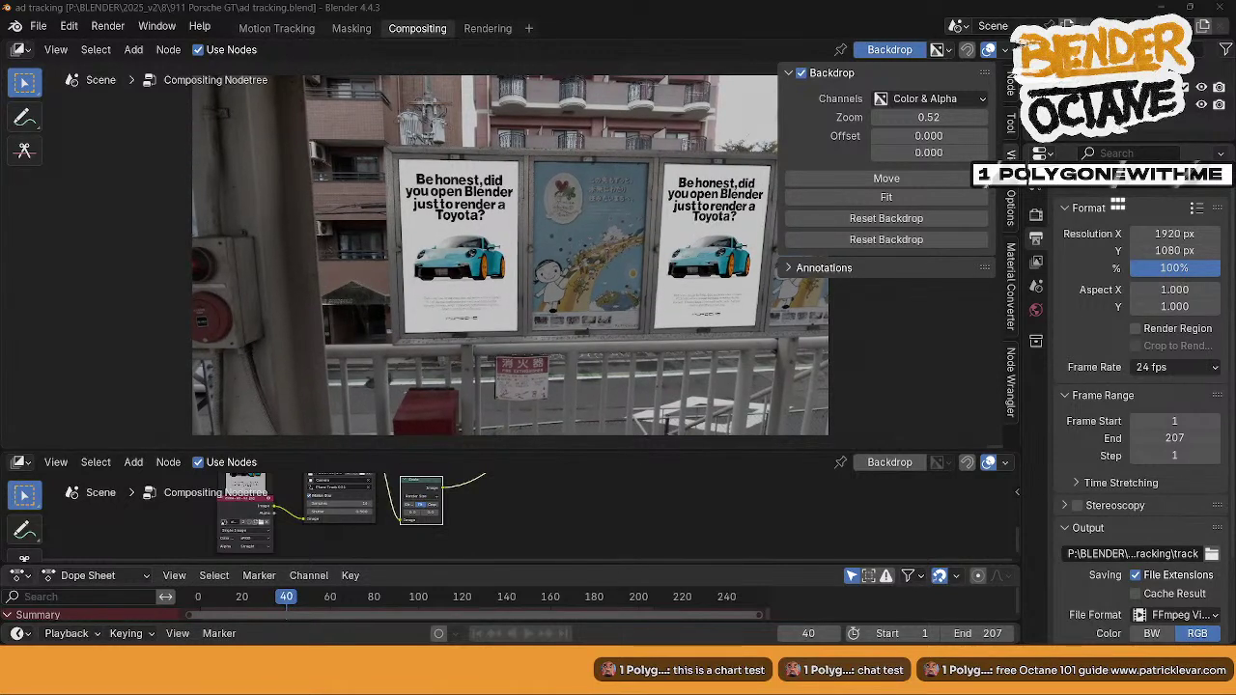
pyautogui.press('Right')
pyautogui.press('Right')
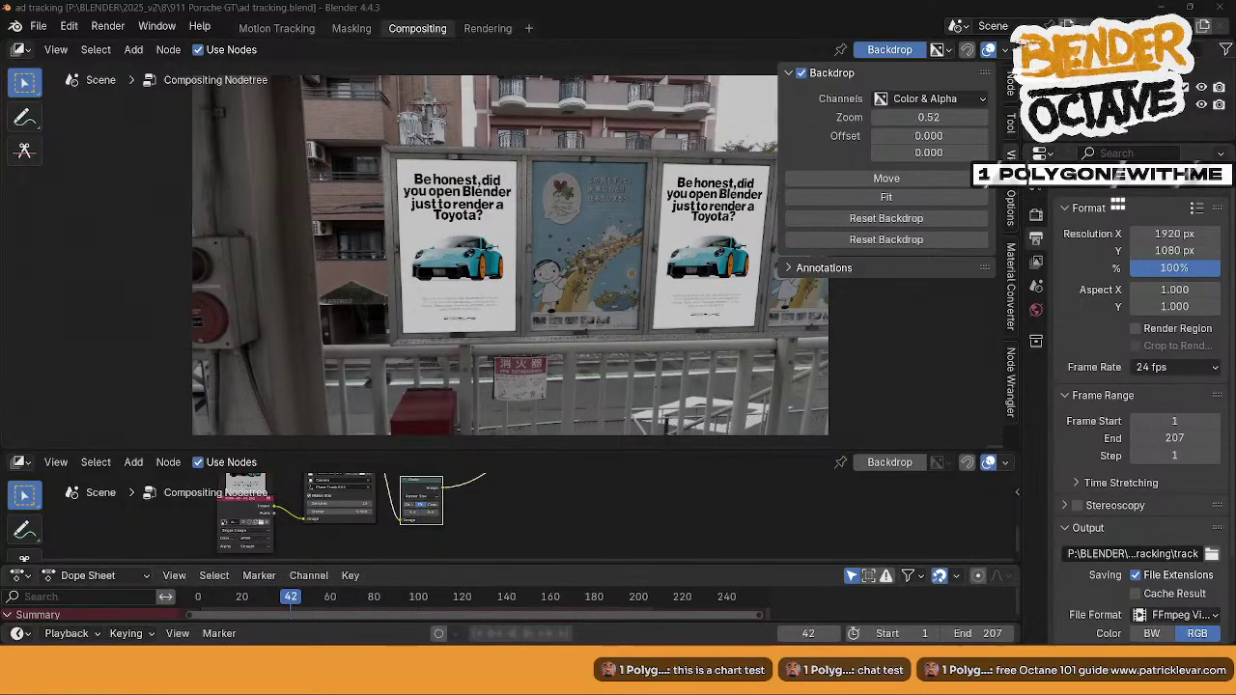
pyautogui.press('Right')
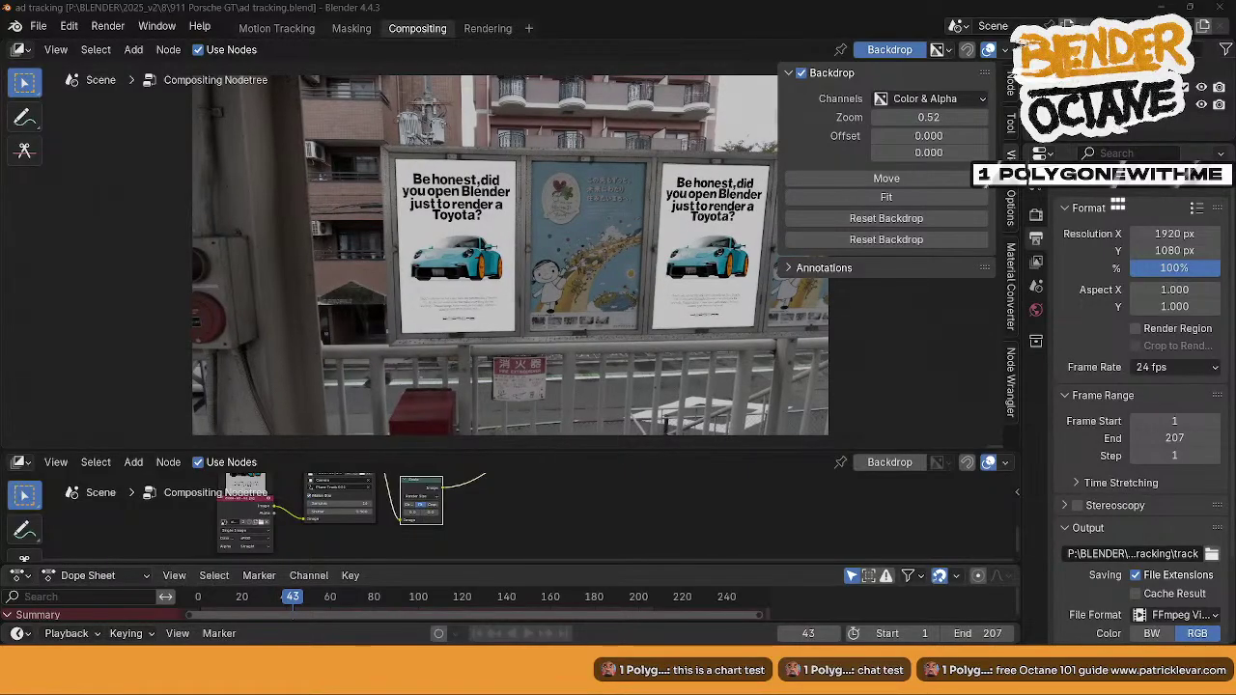
pyautogui.press('Right')
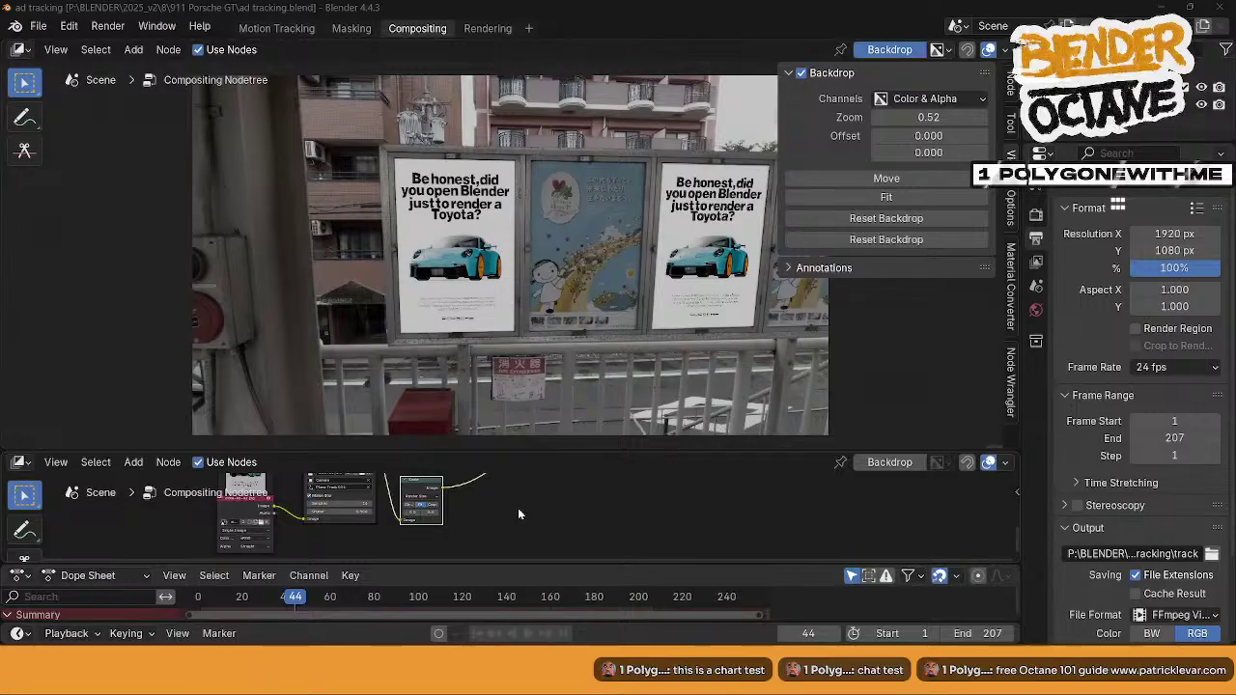
pyautogui.press('Right')
pyautogui.press('Right')
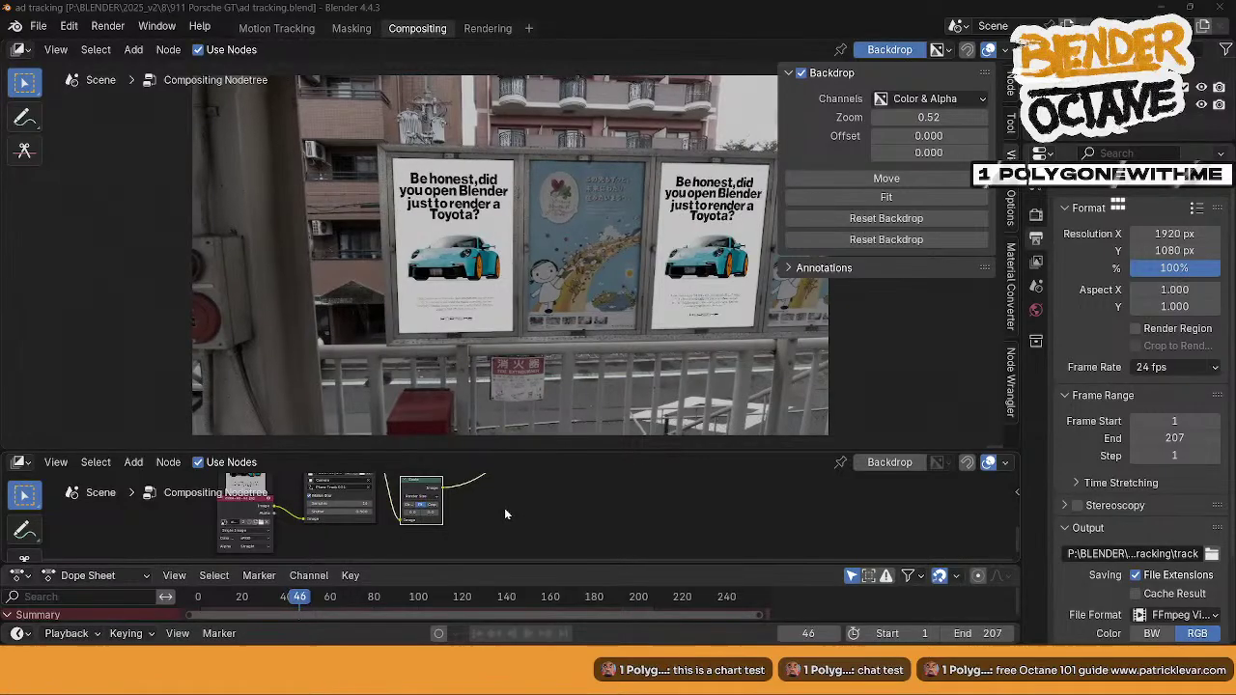
pyautogui.press('Right')
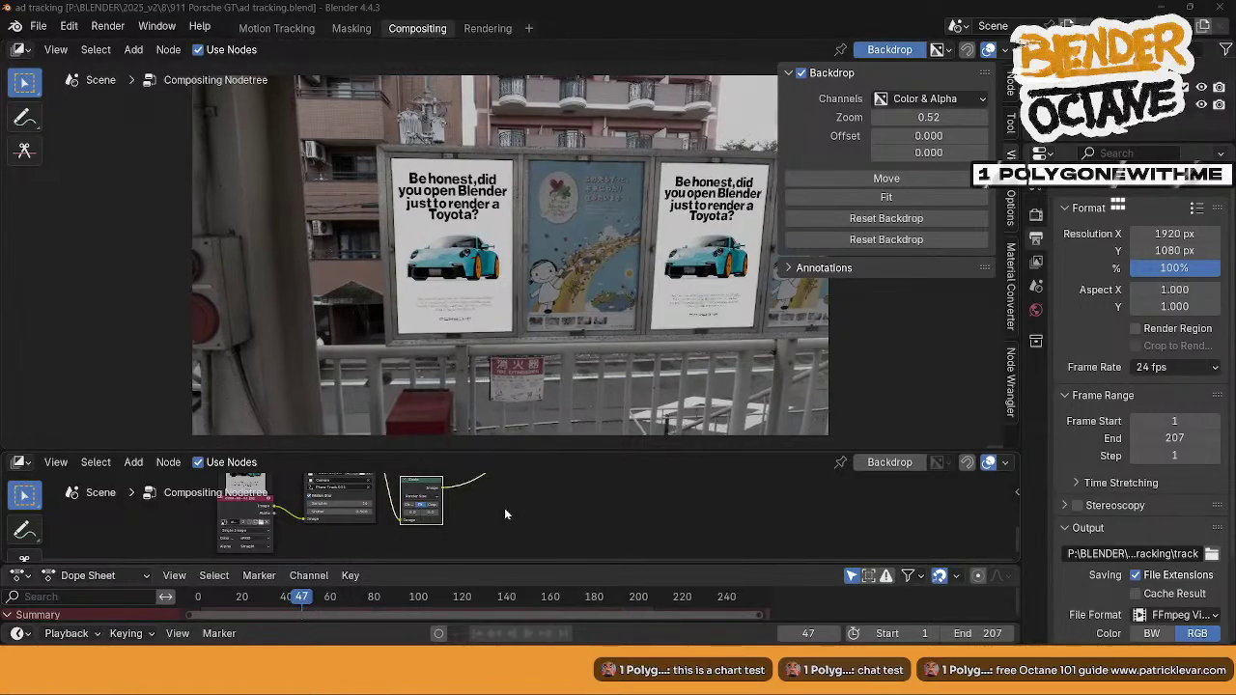
pyautogui.press('Right')
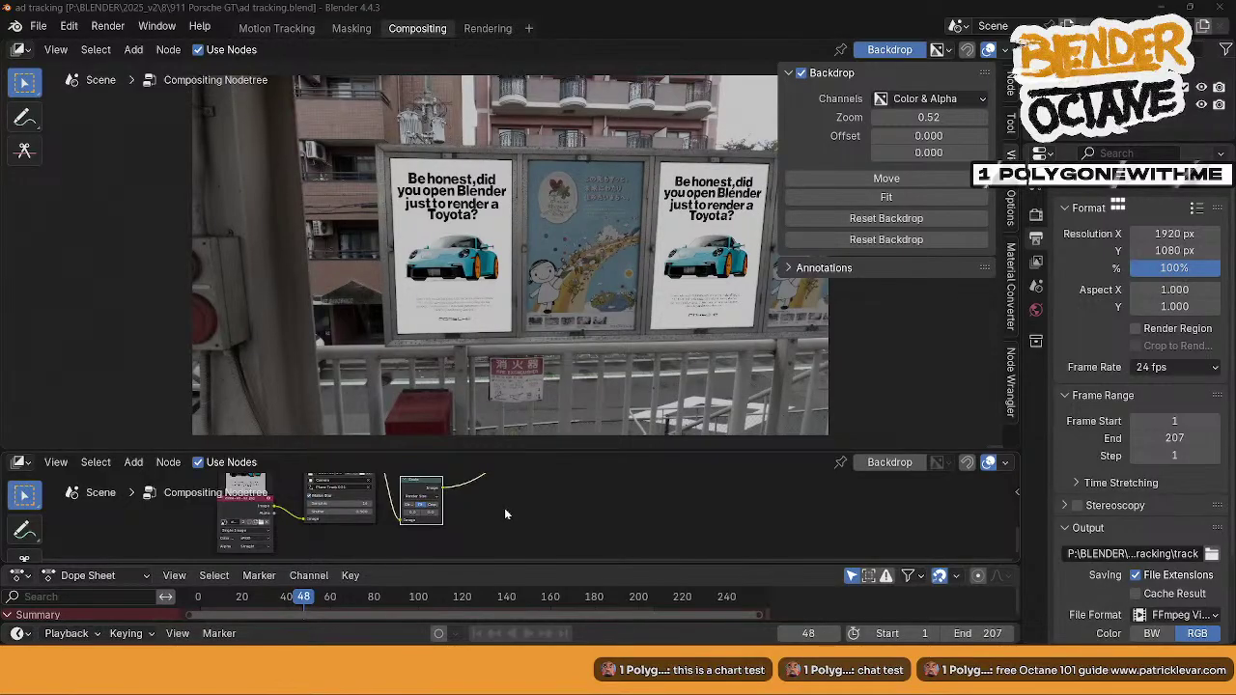
pyautogui.press('Right')
pyautogui.press('Right')
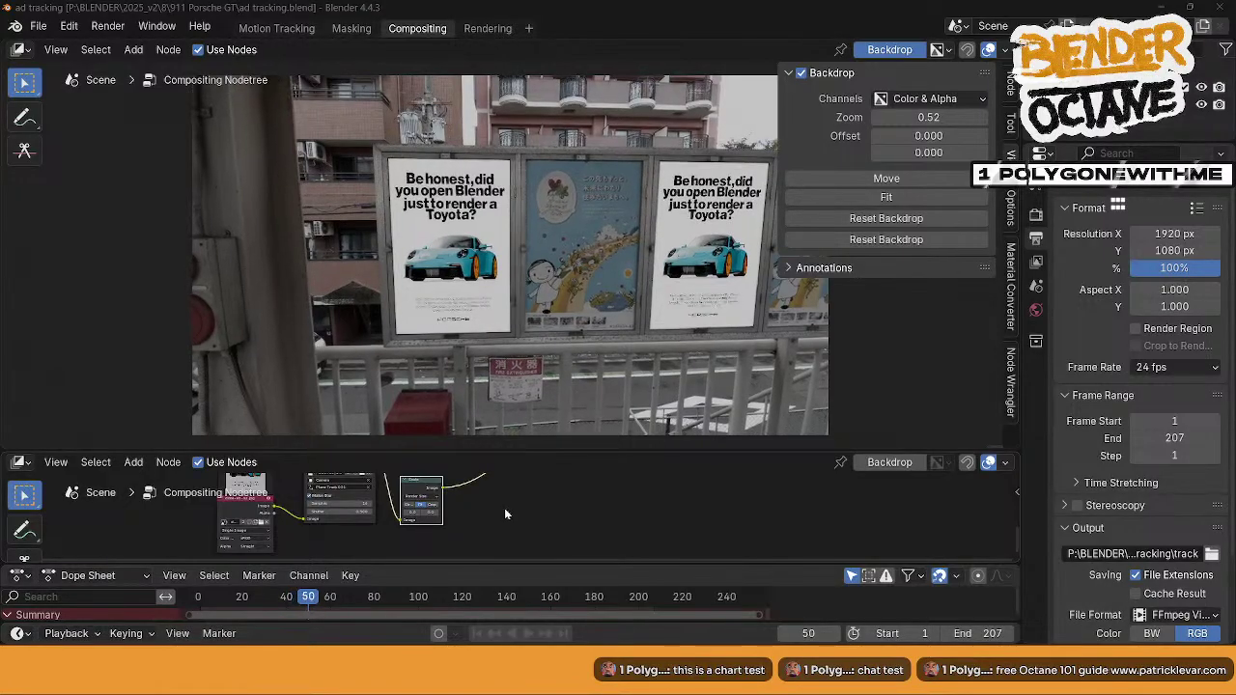
pyautogui.press('Right')
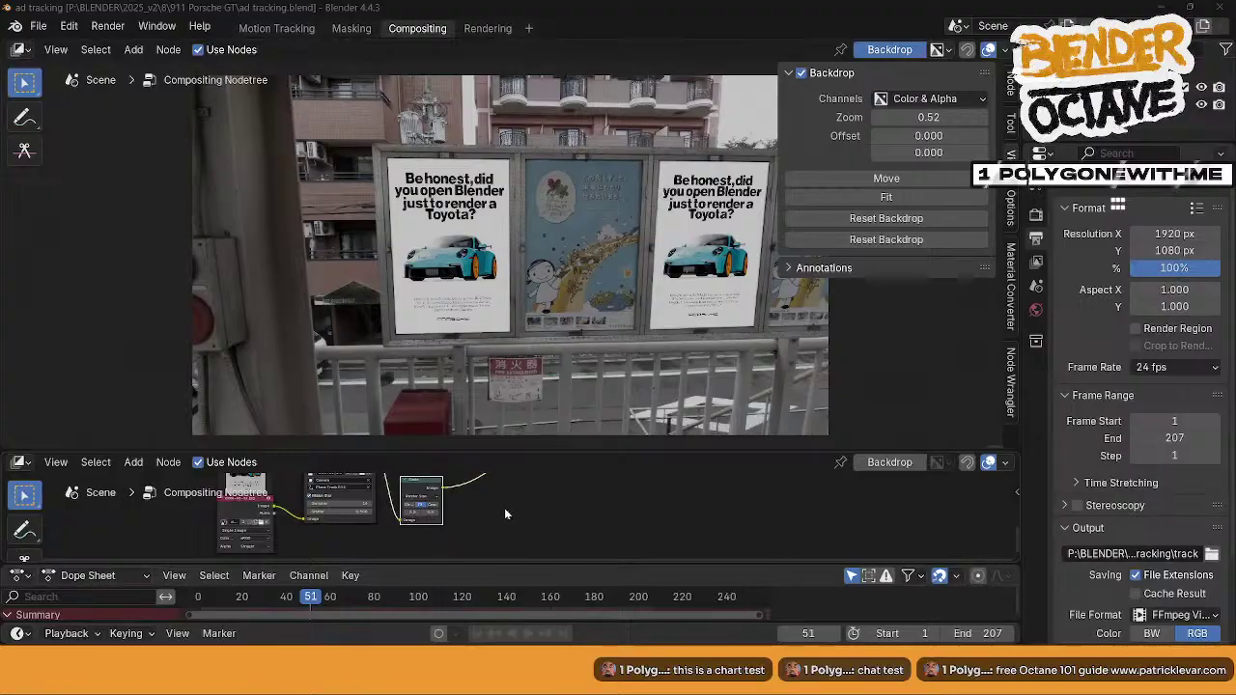
pyautogui.press('Right')
pyautogui.press('Right')
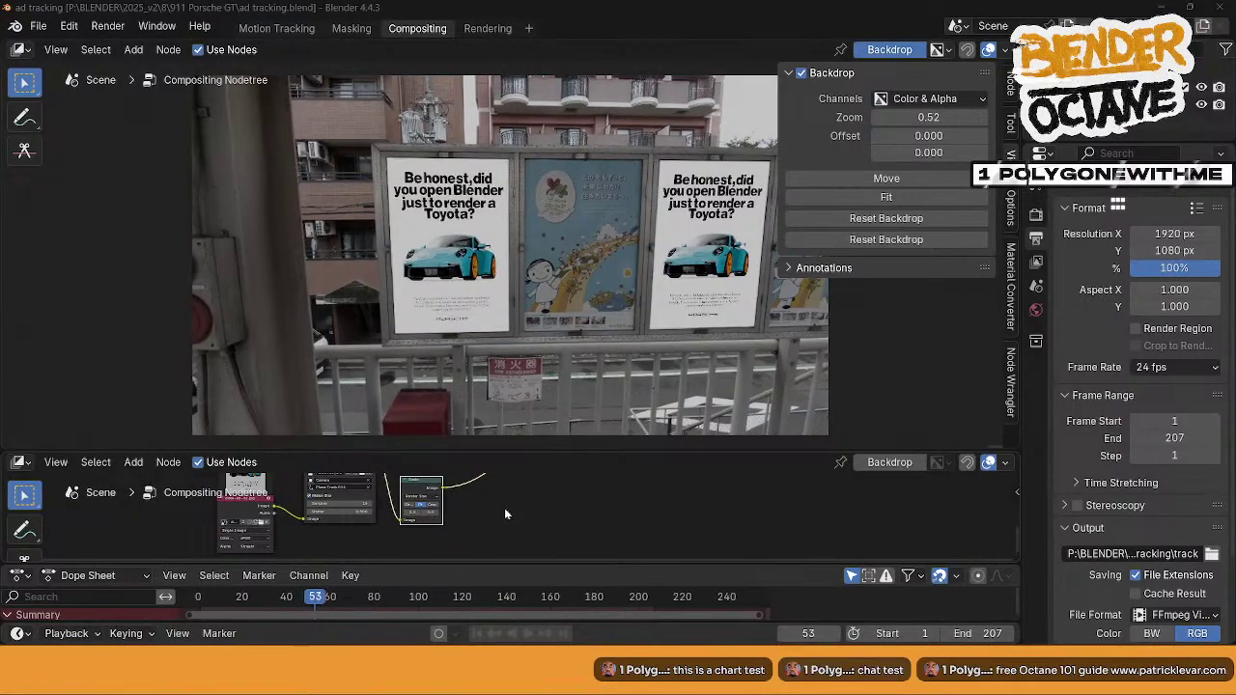
pyautogui.press('Right')
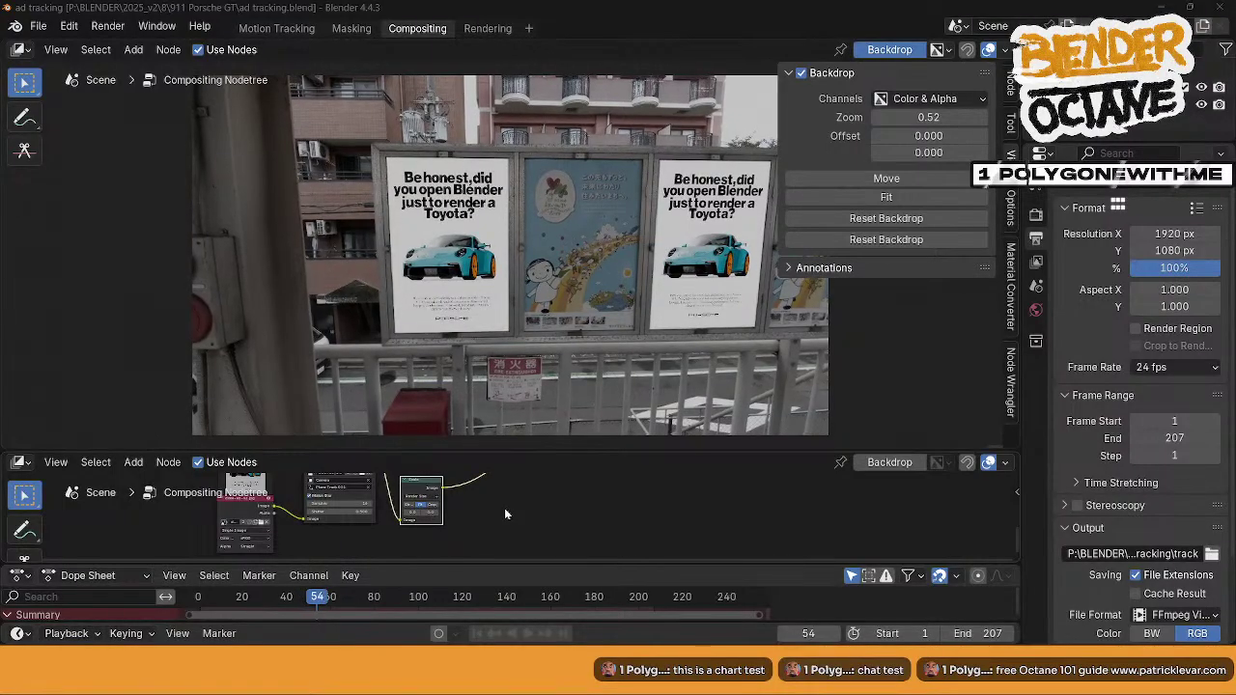
pyautogui.press('Right')
pyautogui.press('Right')
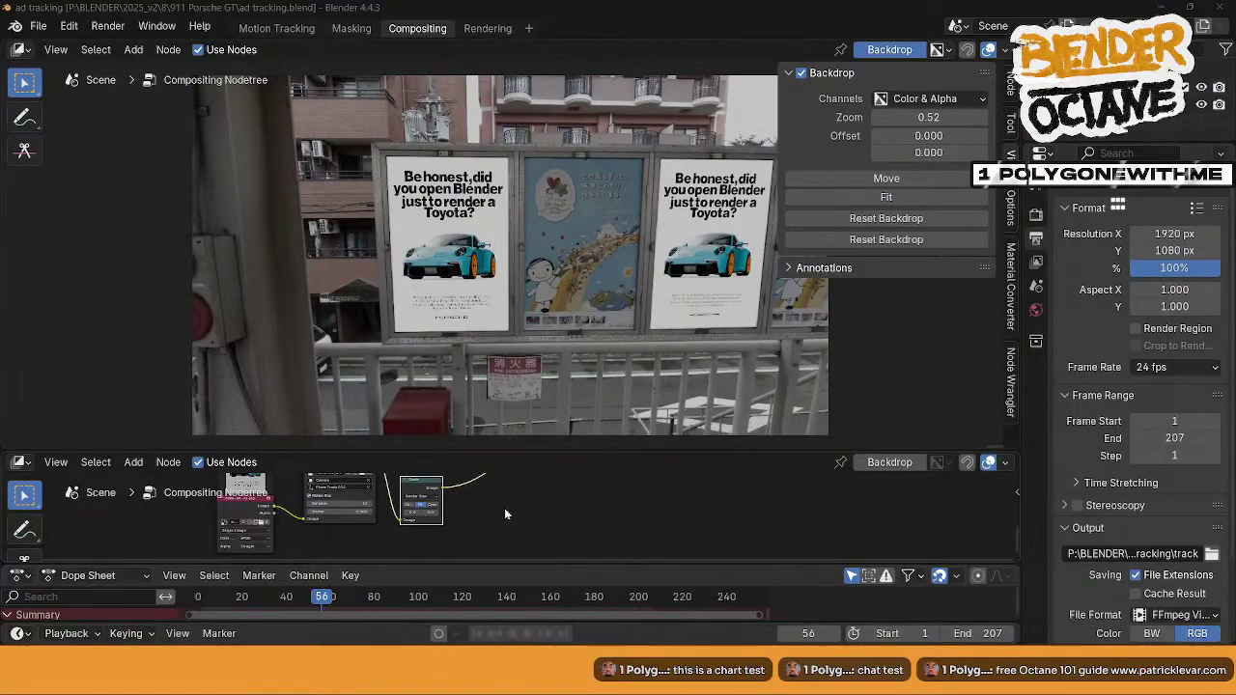
pyautogui.press('Right')
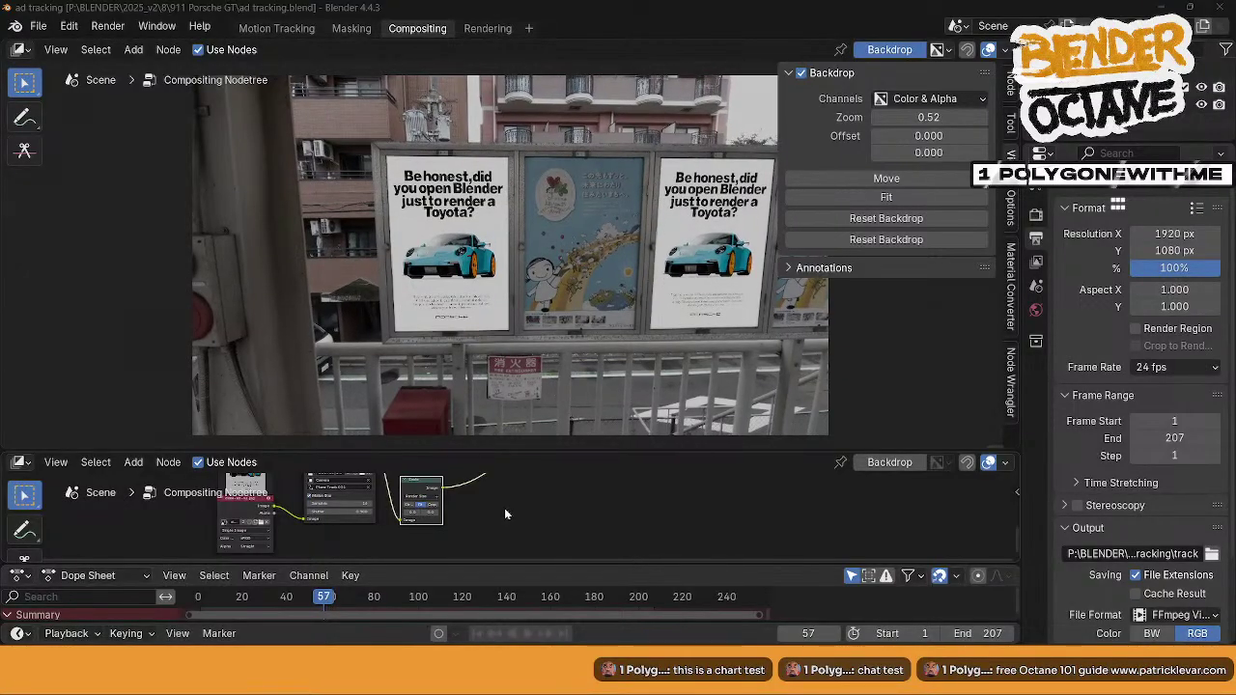
pyautogui.press('Right')
pyautogui.press('Right')
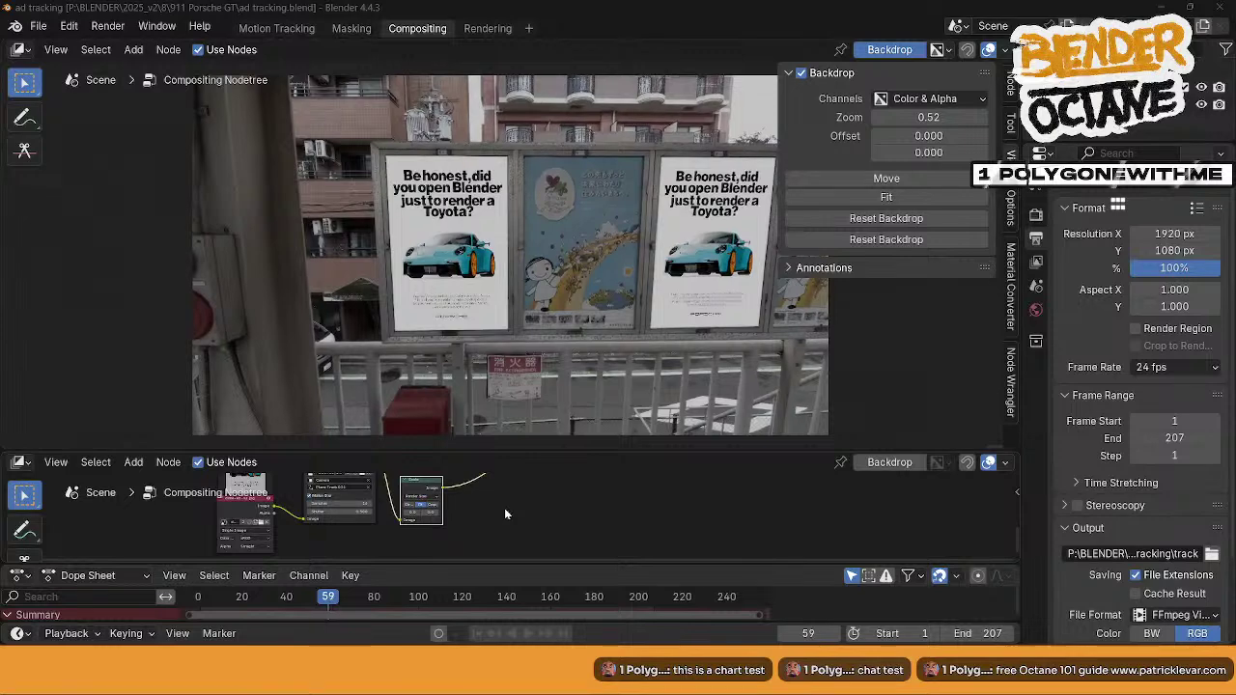
pyautogui.press('Right')
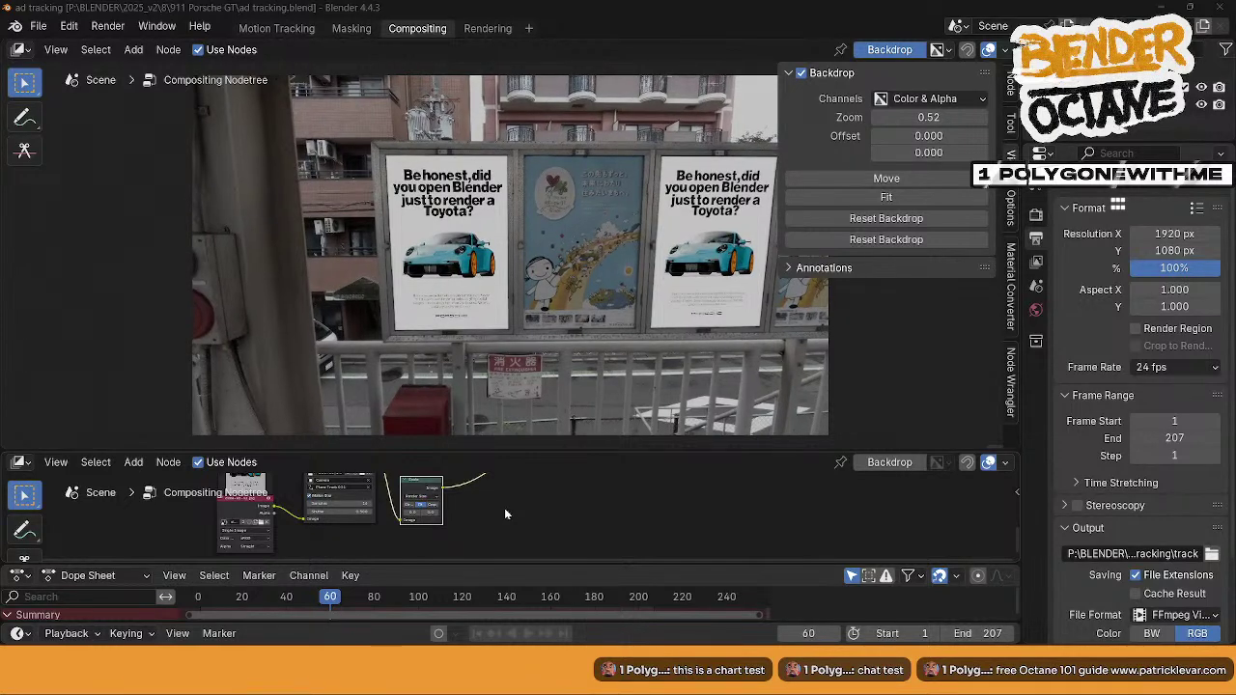
pyautogui.press('Right')
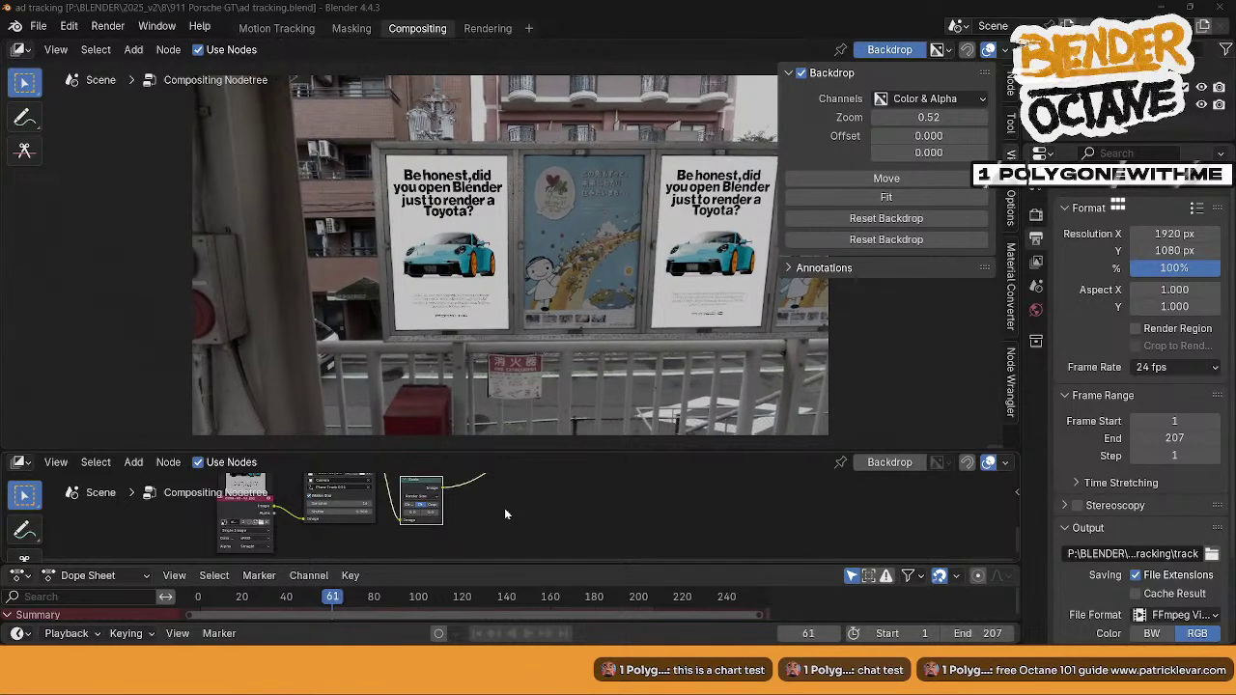
pyautogui.press('Right')
pyautogui.press('Right')
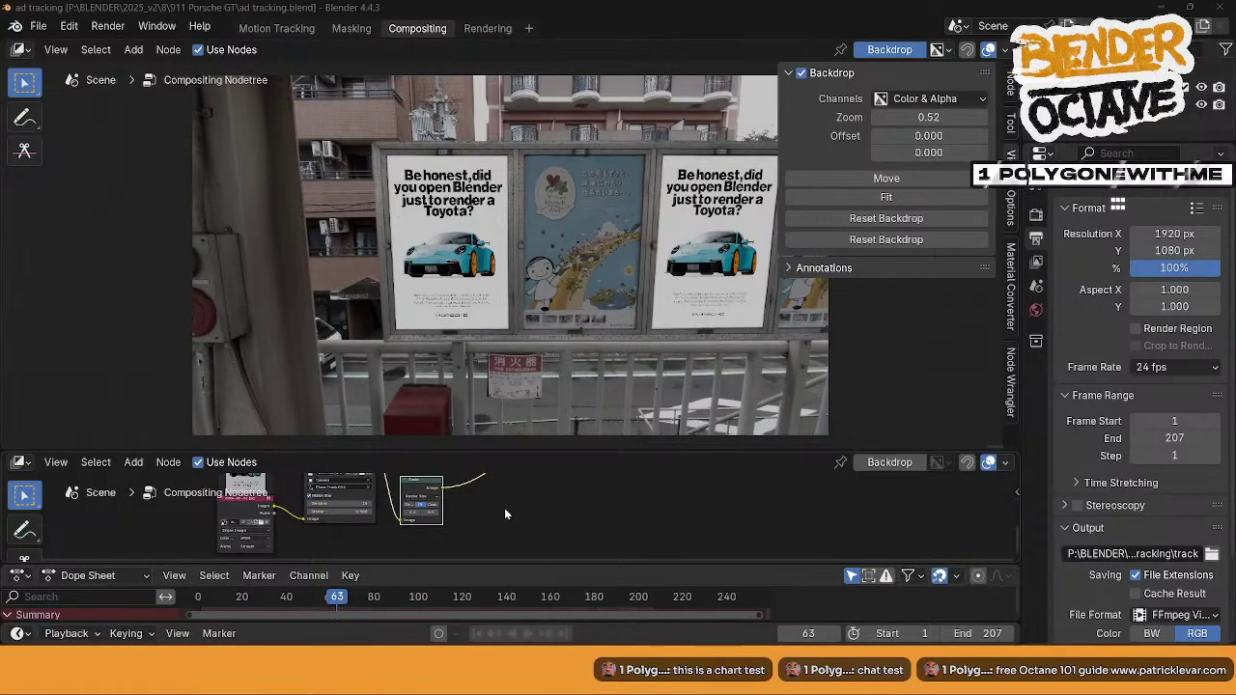
pyautogui.press('Right')
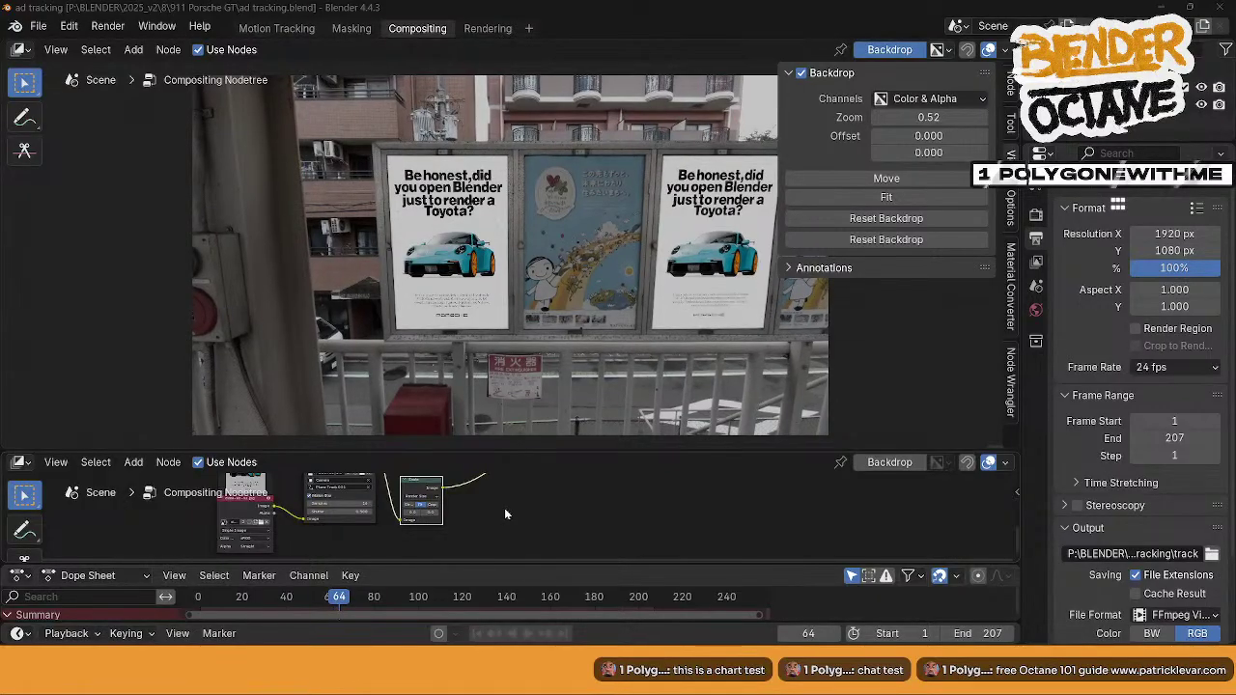
pyautogui.press('Right')
pyautogui.press('Right')
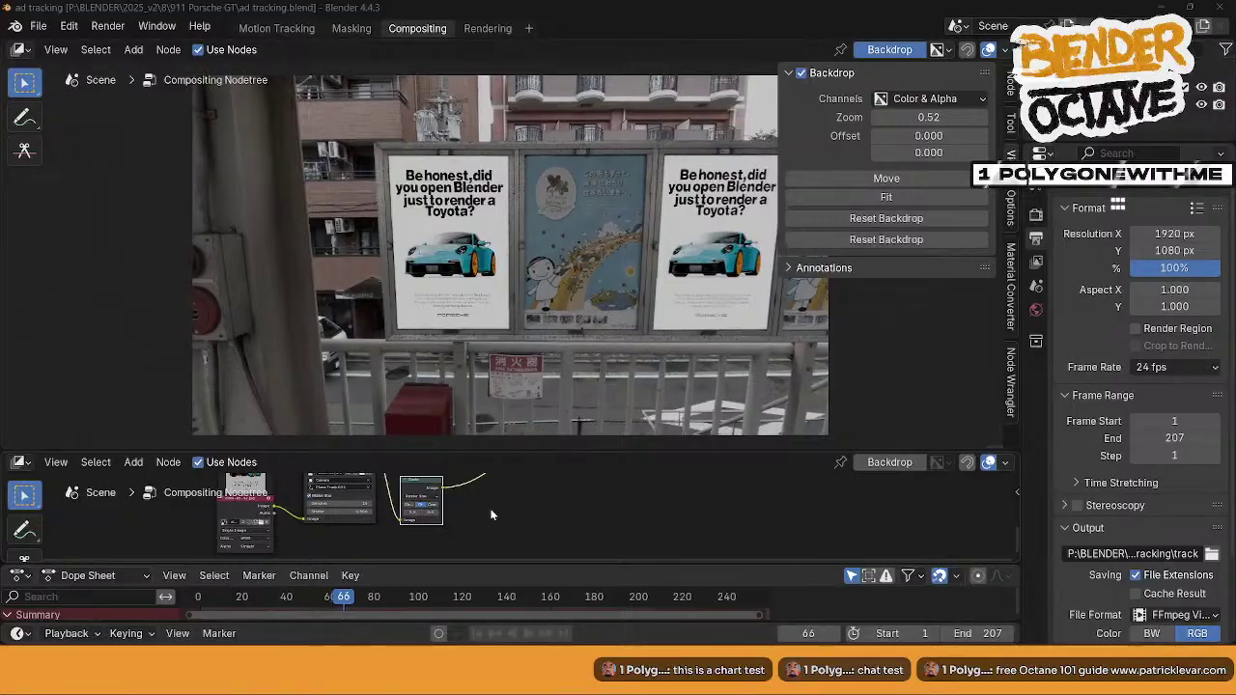
pyautogui.press('Right')
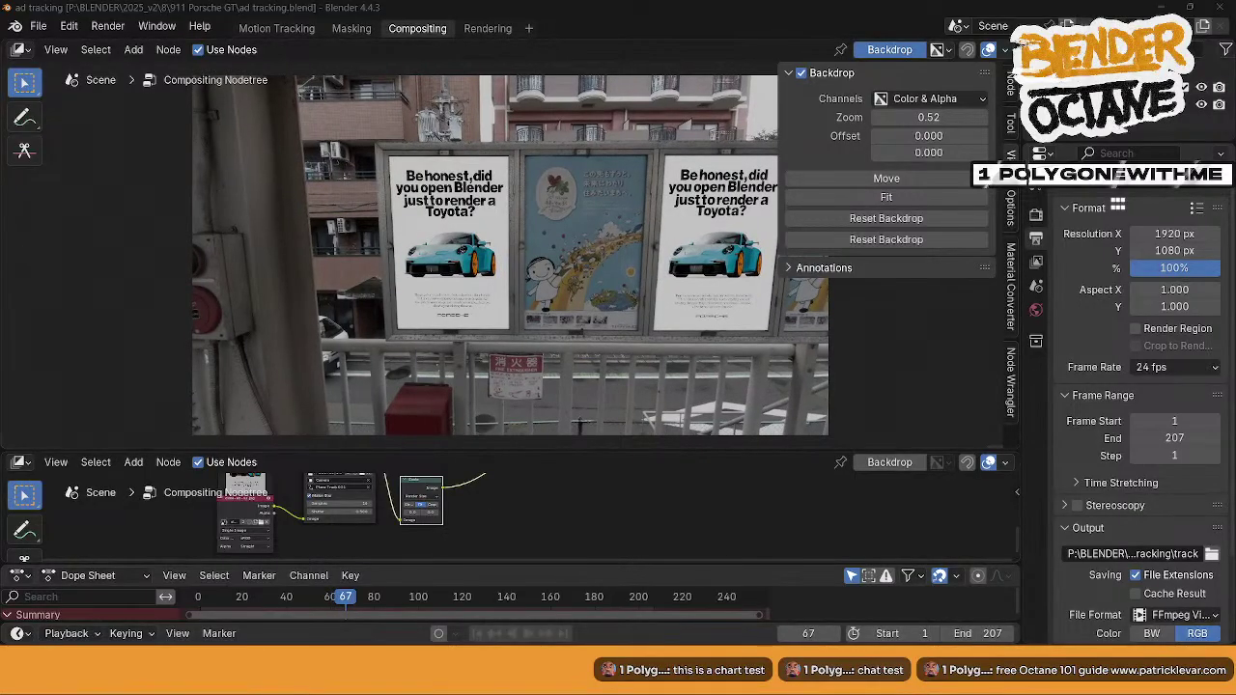
pyautogui.press('Right')
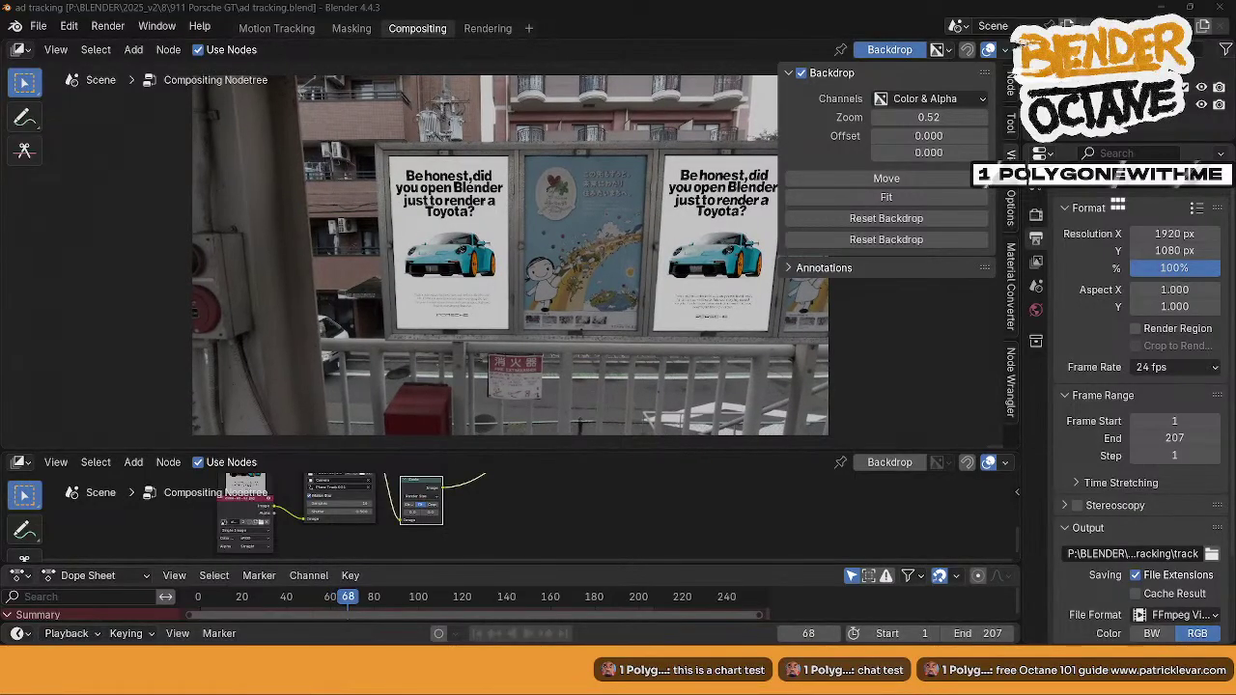
pyautogui.press('Right')
pyautogui.press('Right')
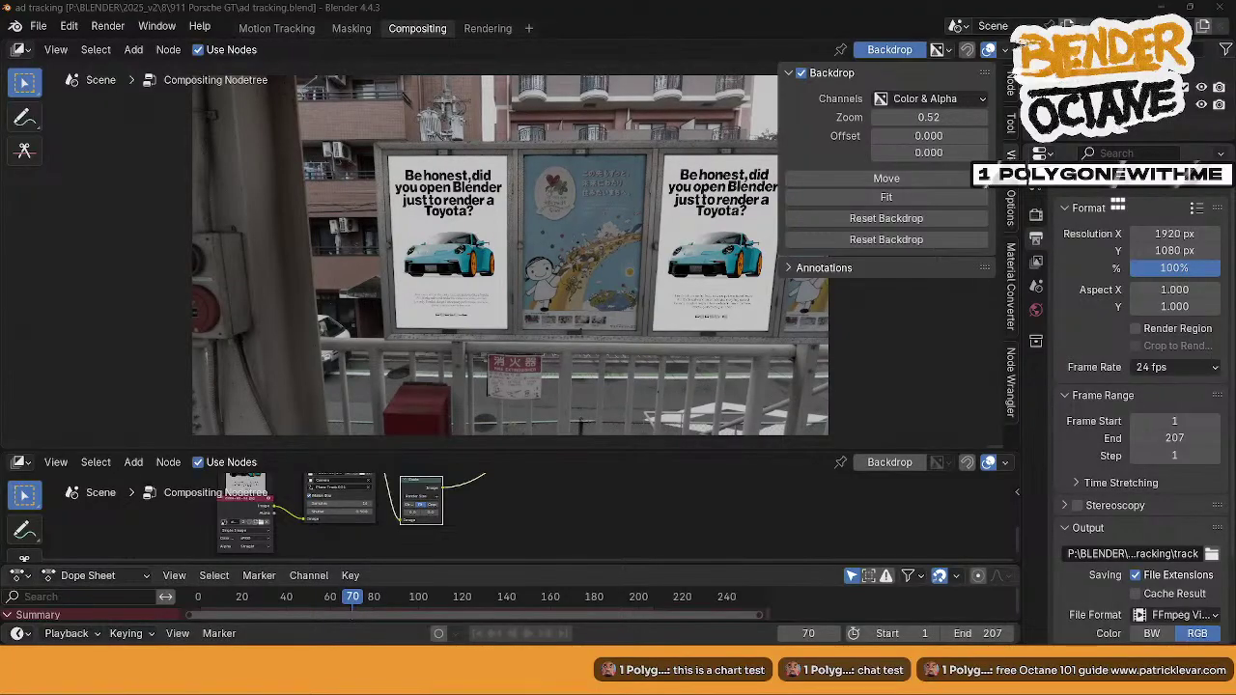
pyautogui.press('Right')
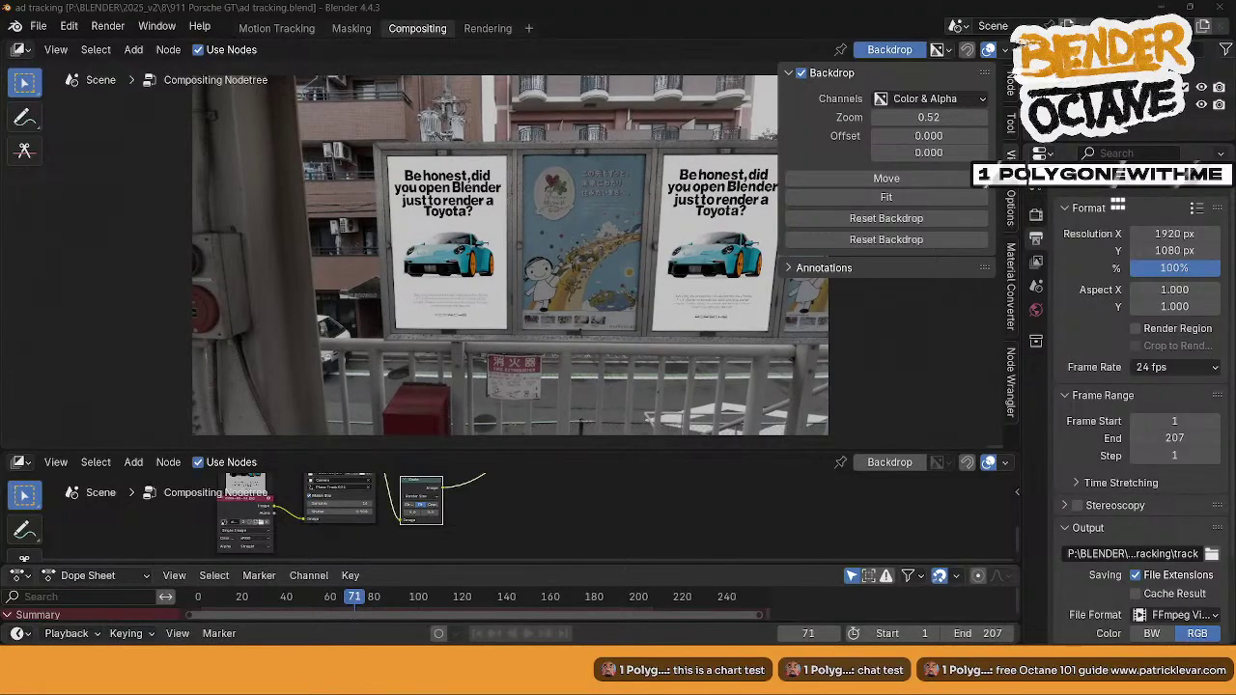
pyautogui.press('Right')
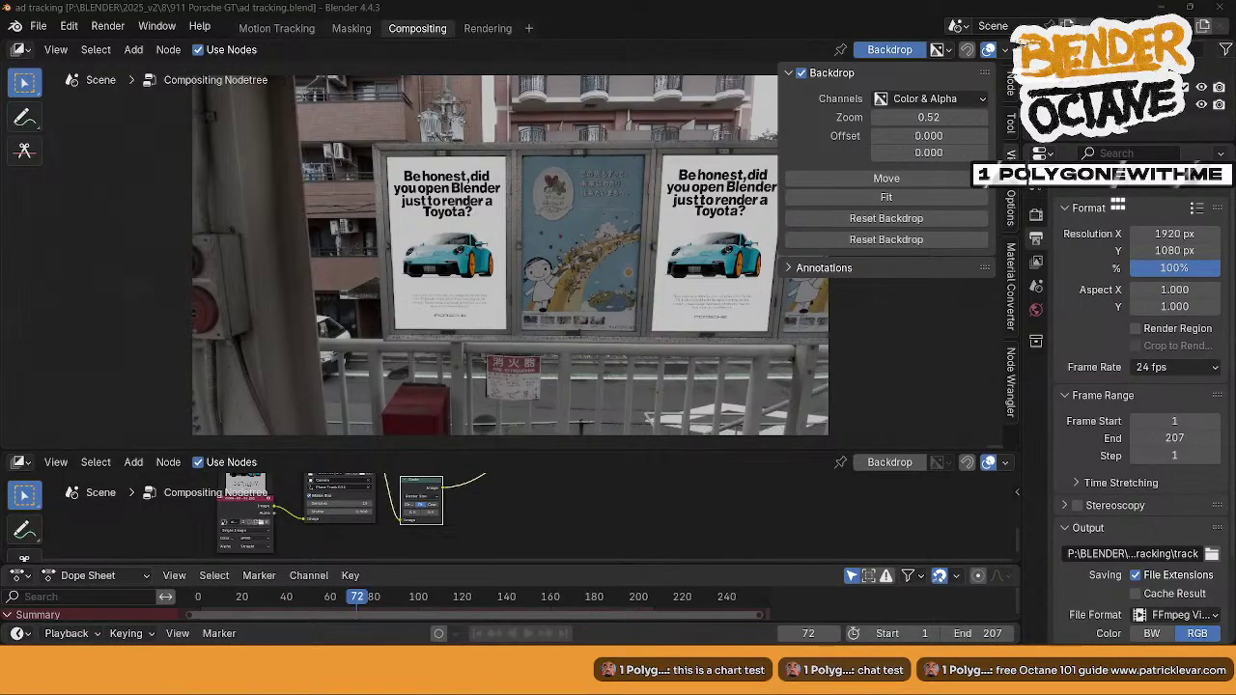
pyautogui.press('Right')
pyautogui.press('Right')
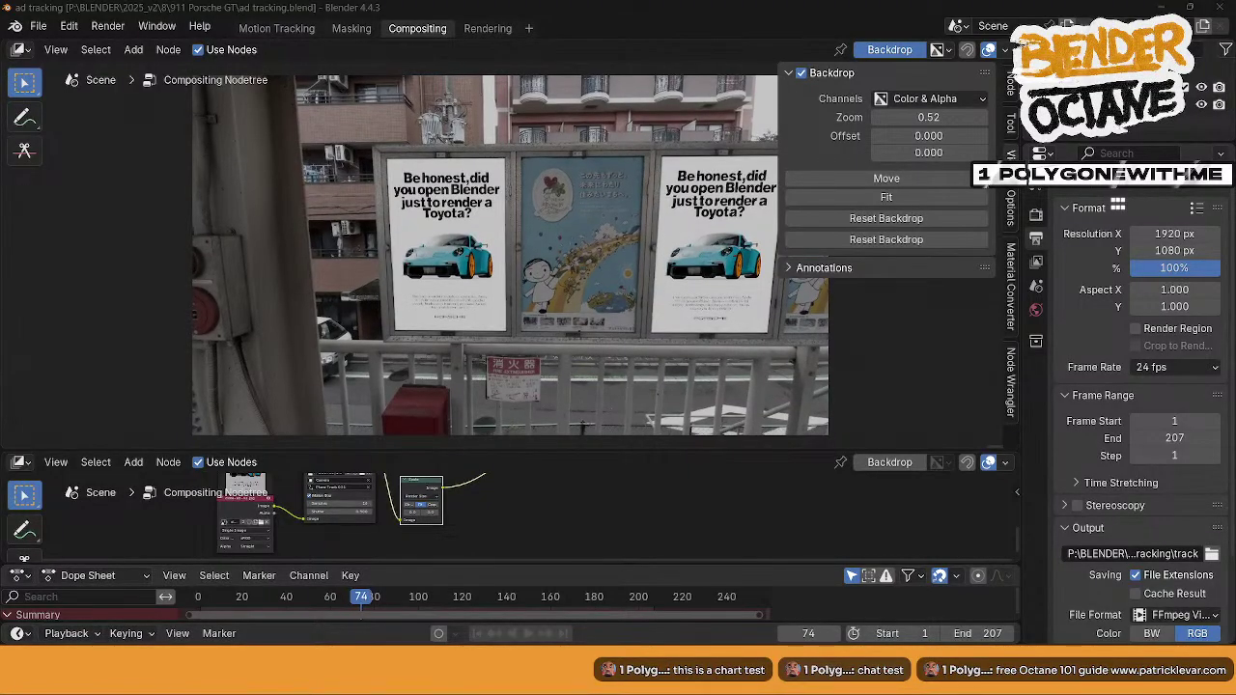
pyautogui.press('Right')
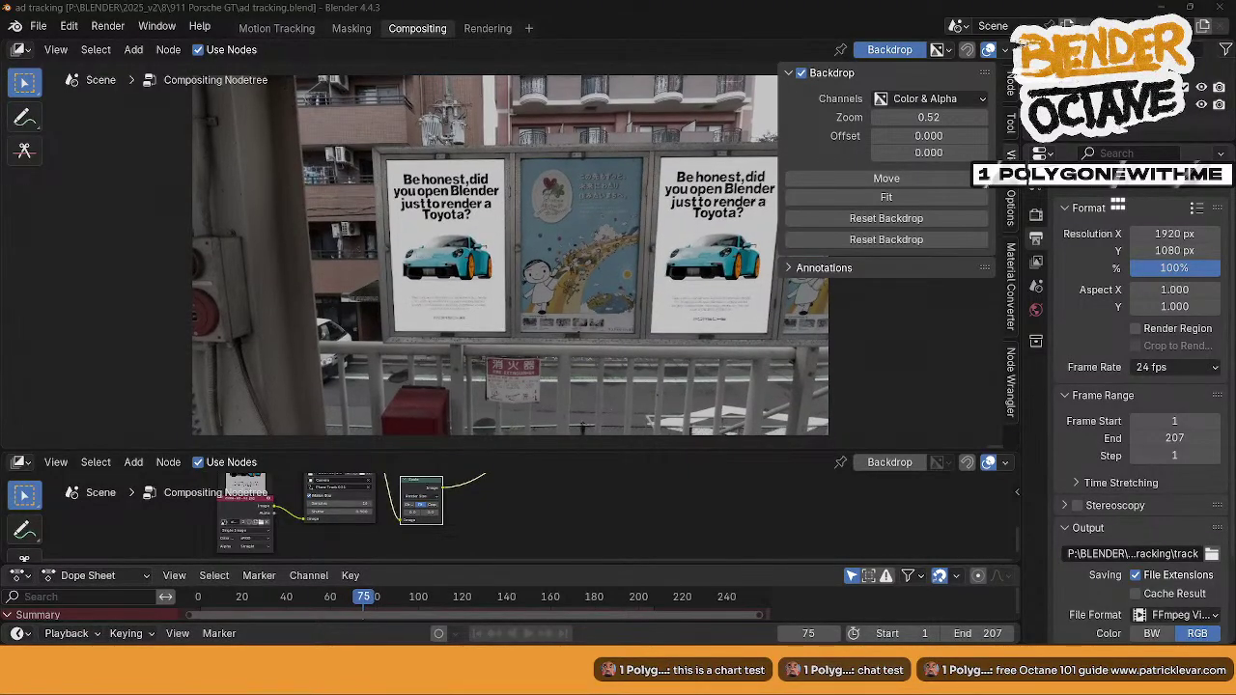
pyautogui.press('Right')
pyautogui.press('Right')
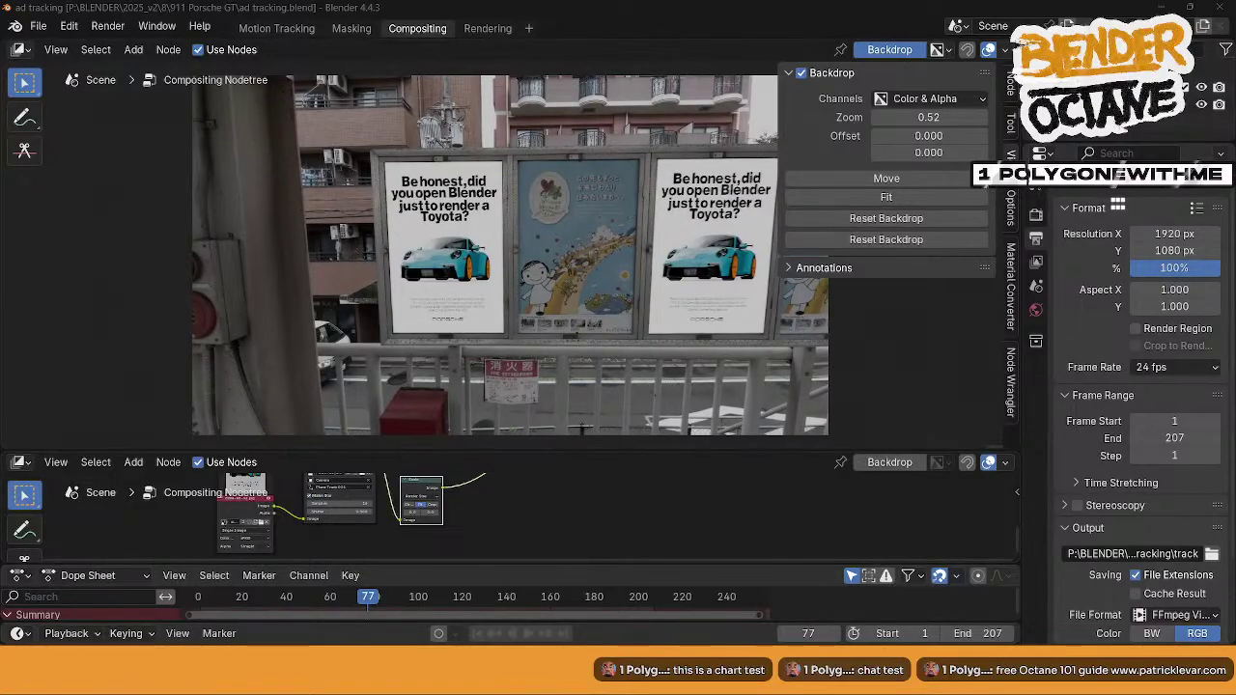
pyautogui.press('Right')
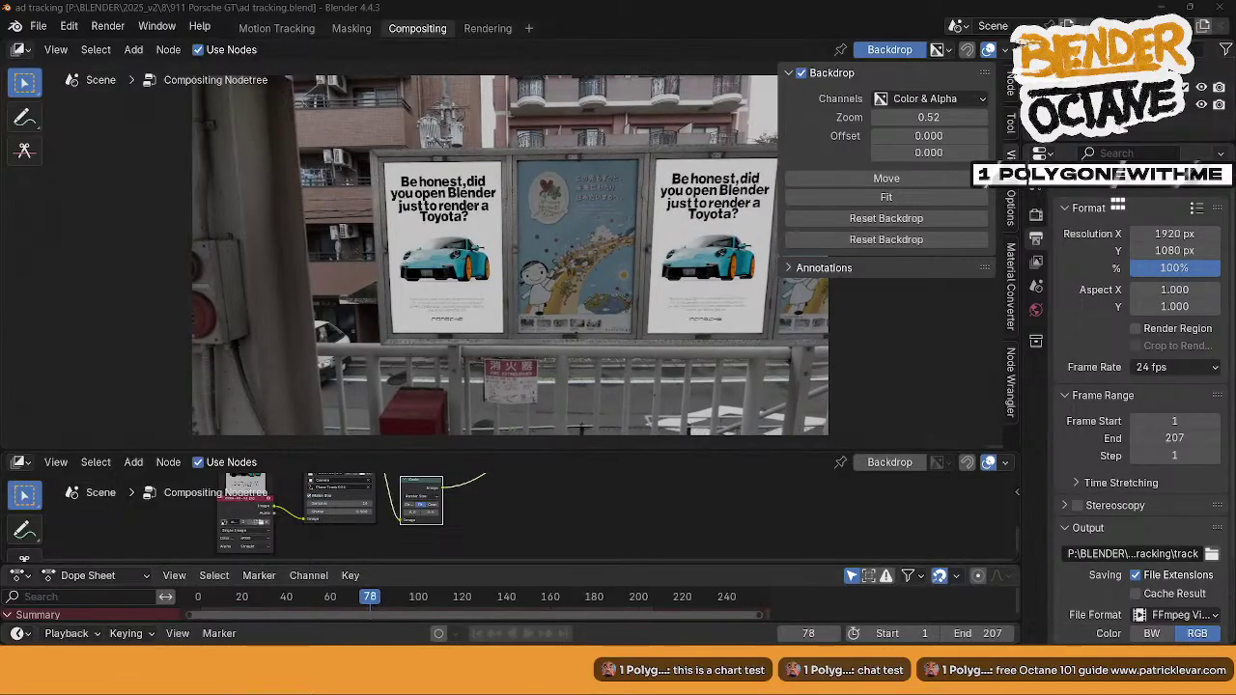
pyautogui.press('Right')
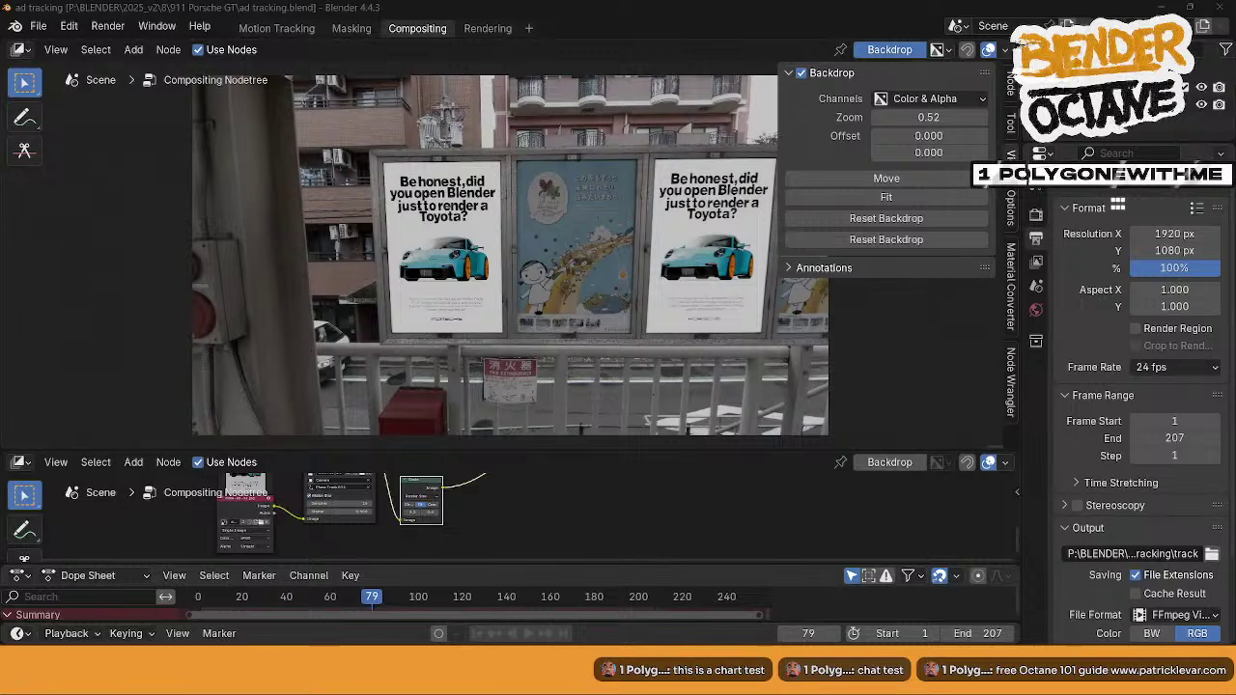
pyautogui.press('Right')
pyautogui.press('Right')
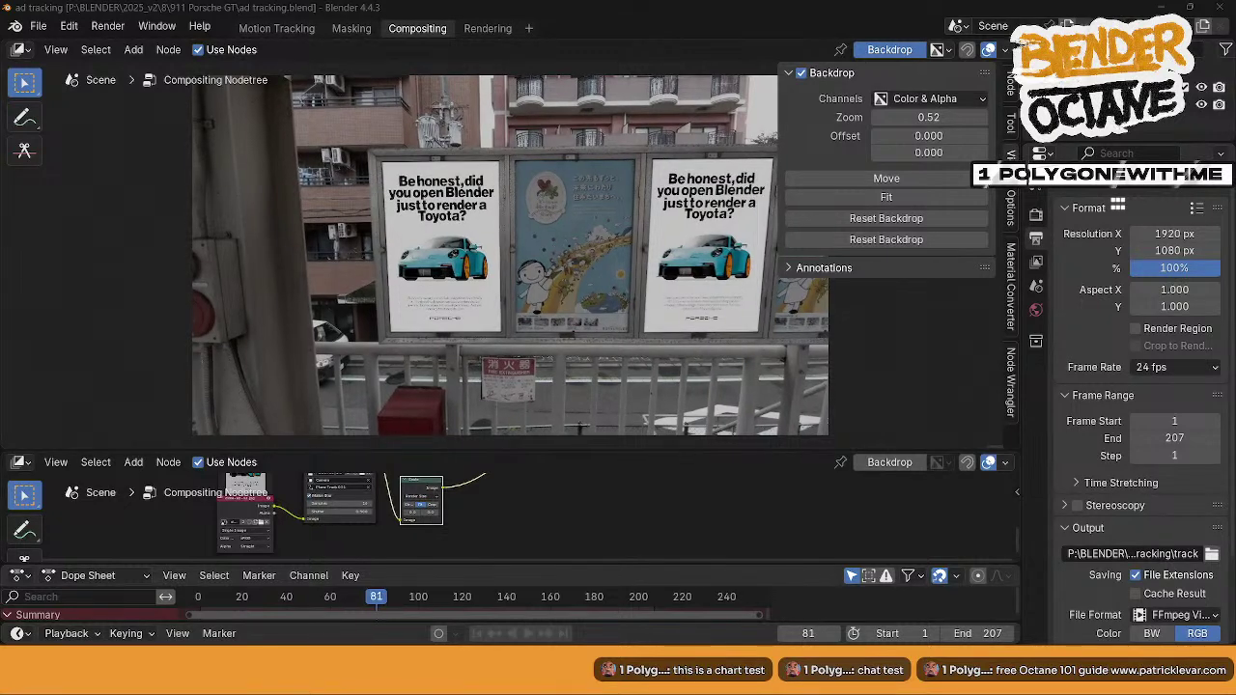
pyautogui.press('Right')
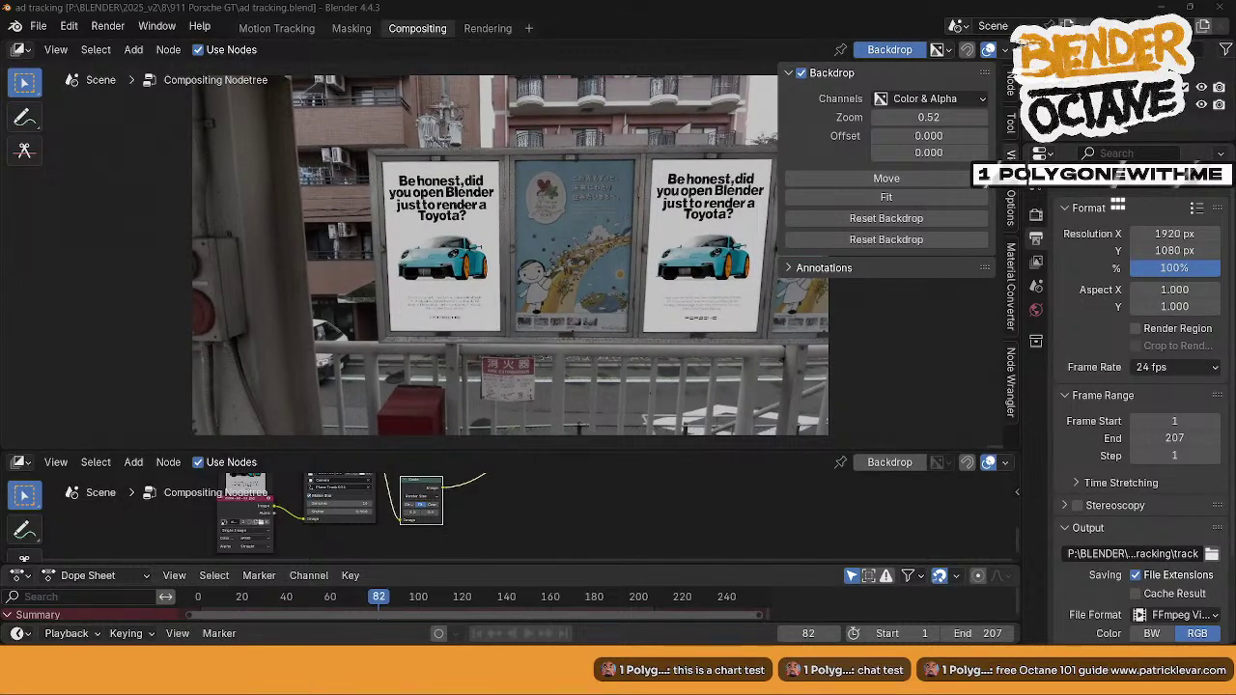
pyautogui.press('Right')
pyautogui.press('Right')
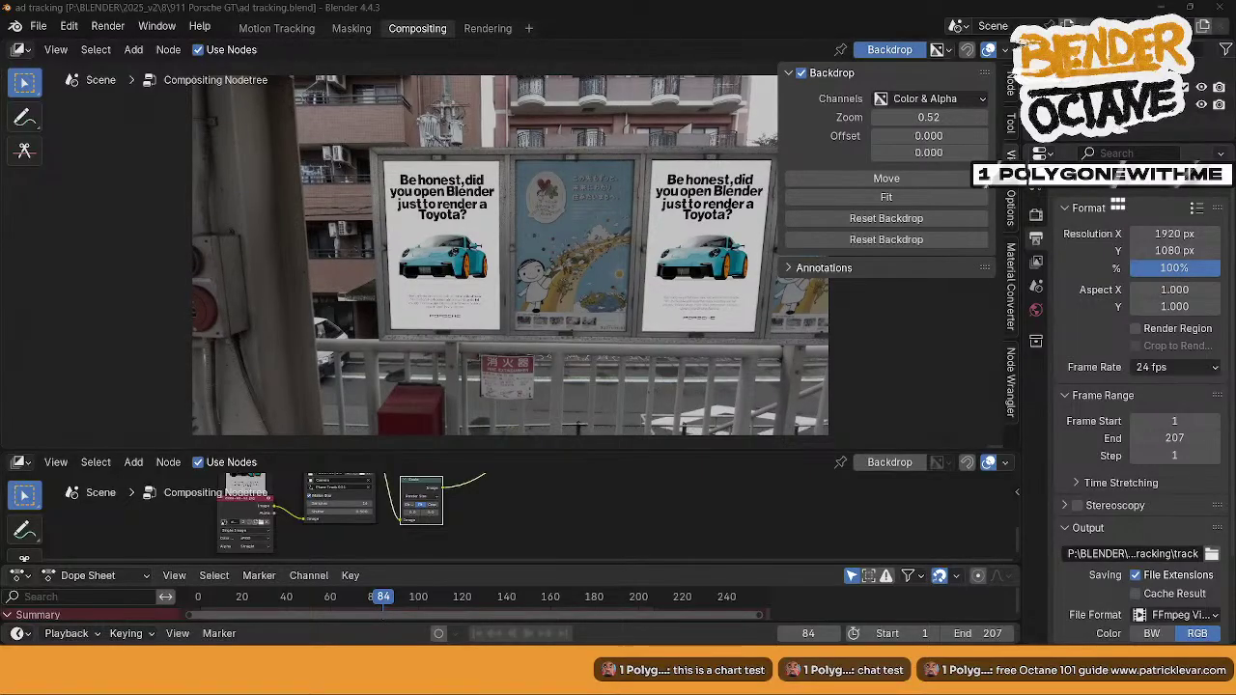
pyautogui.press('Right')
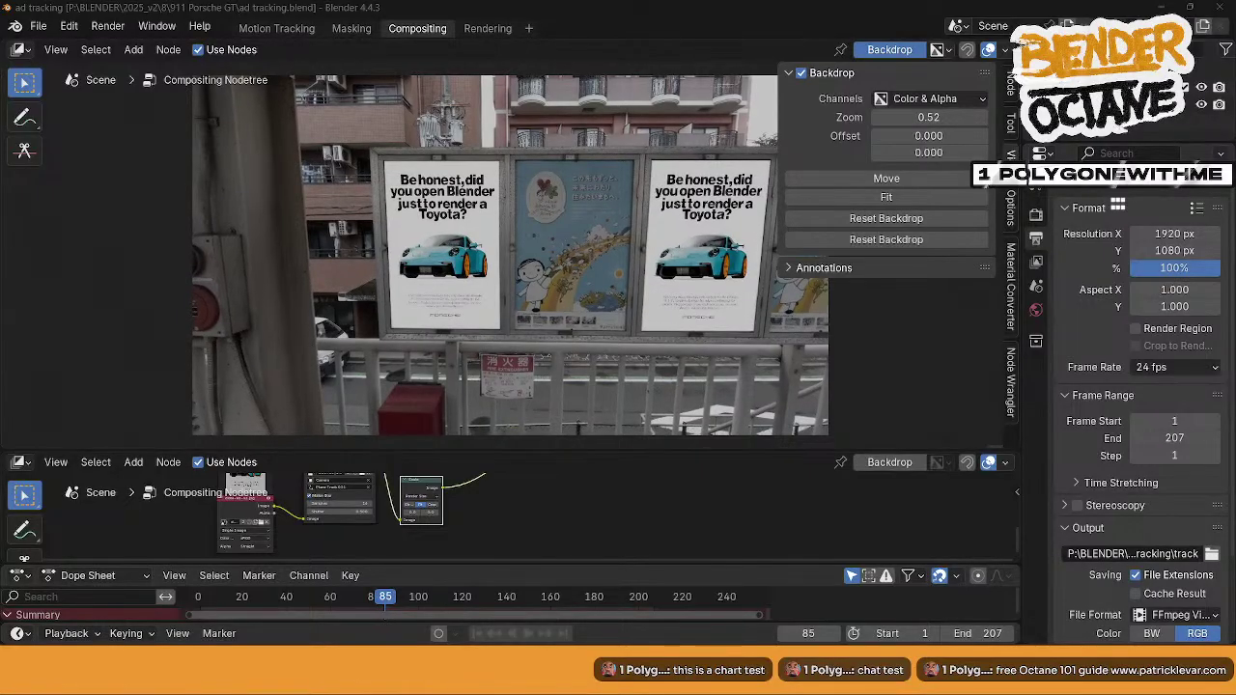
pyautogui.press('Right')
pyautogui.press('Right')
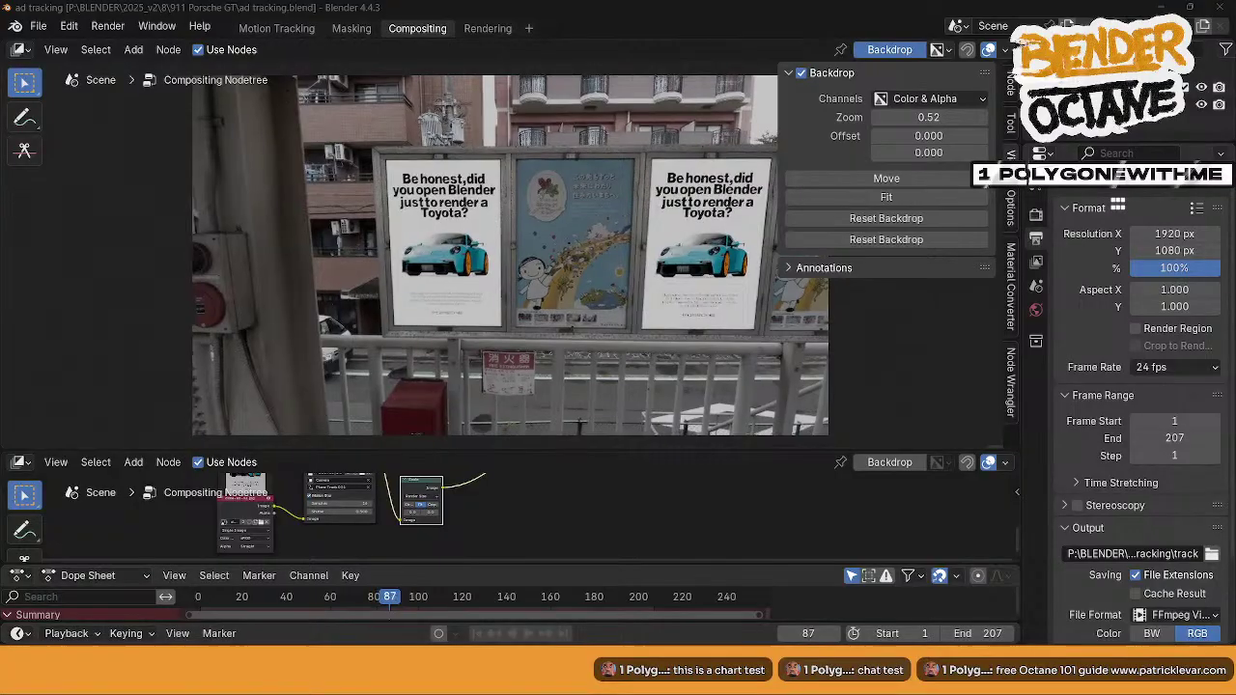
pyautogui.press('Right')
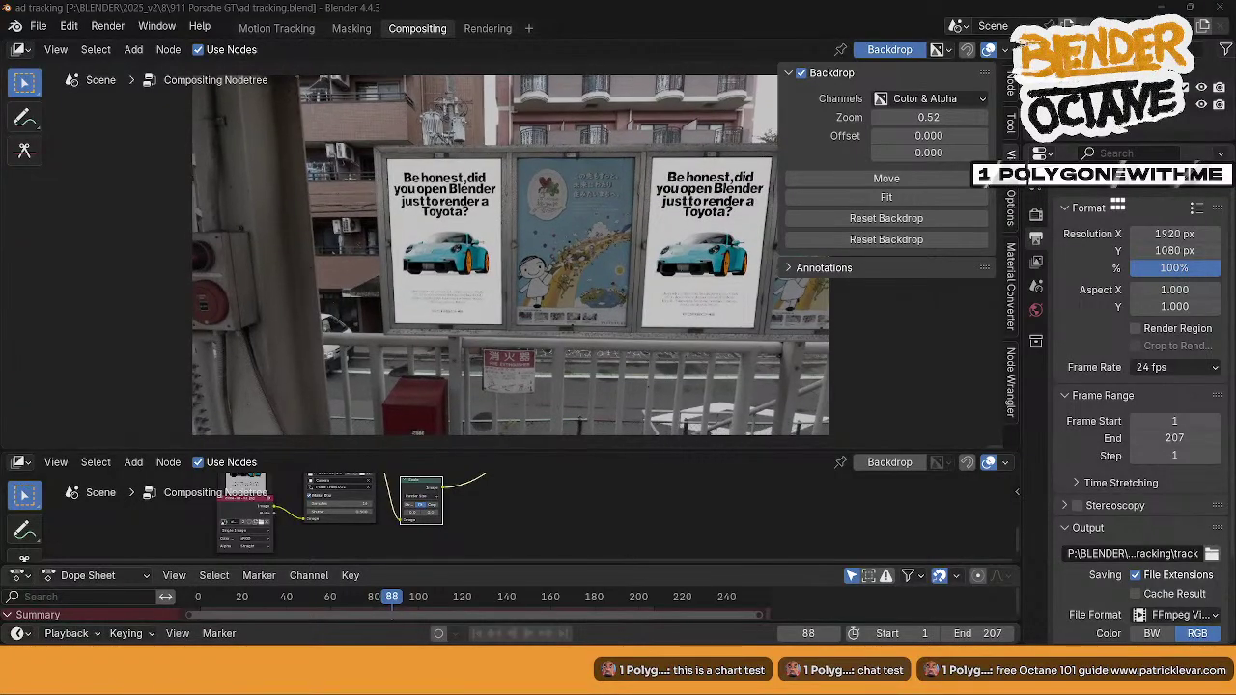
pyautogui.press('Right')
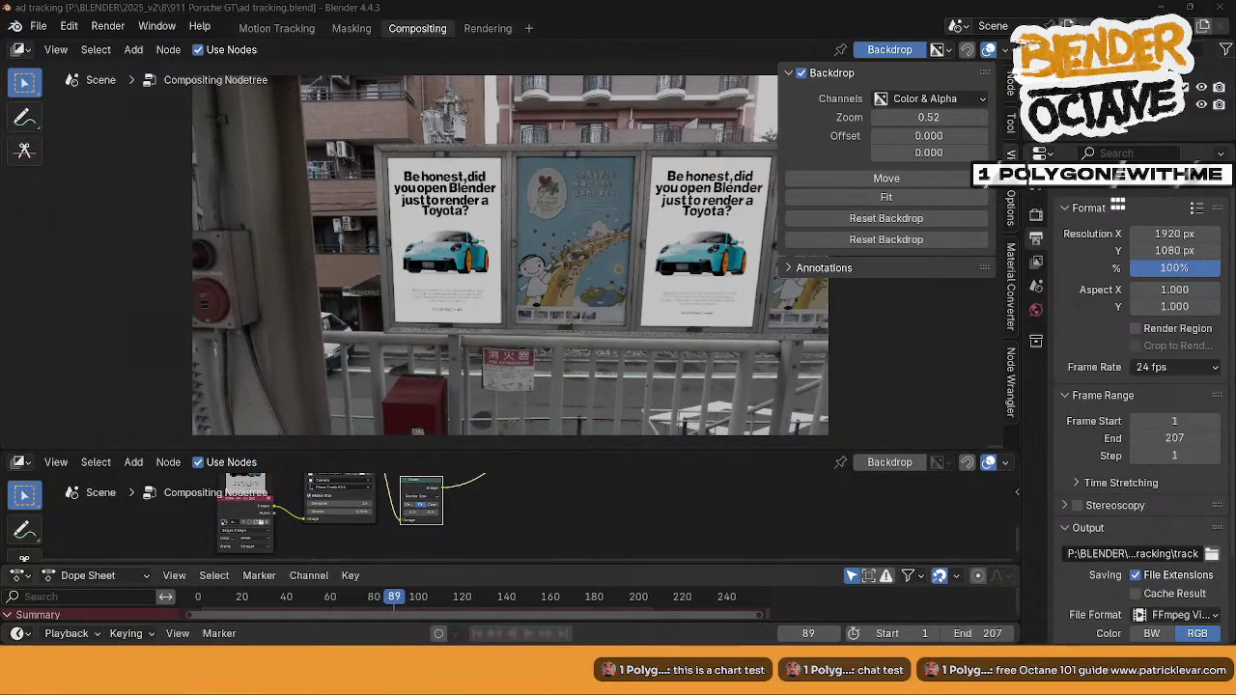
pyautogui.press('Right')
pyautogui.press('Right')
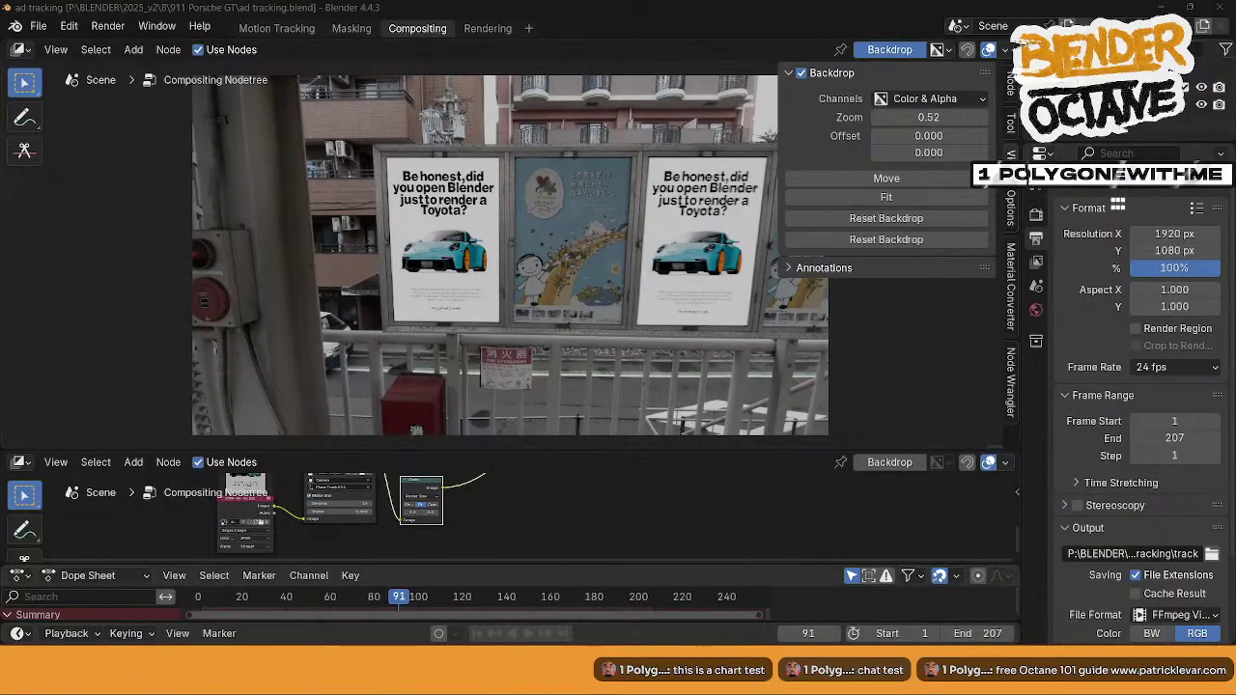
pyautogui.press('Right')
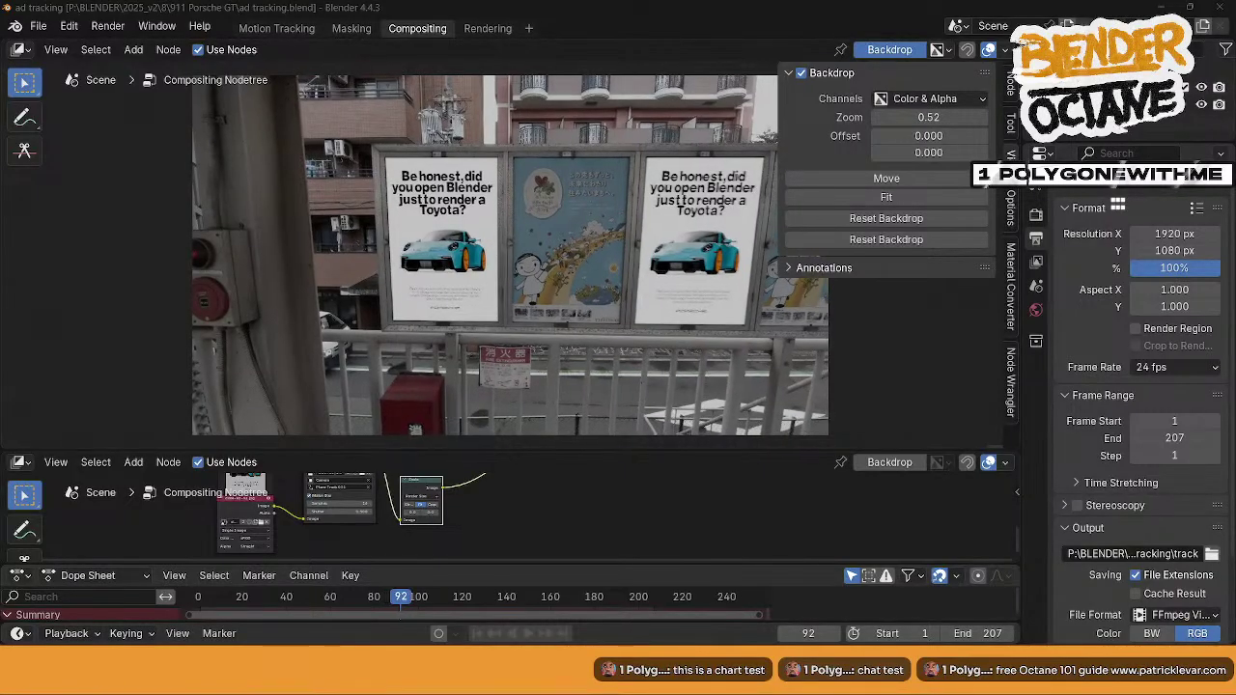
pyautogui.press('Right')
pyautogui.press('Right')
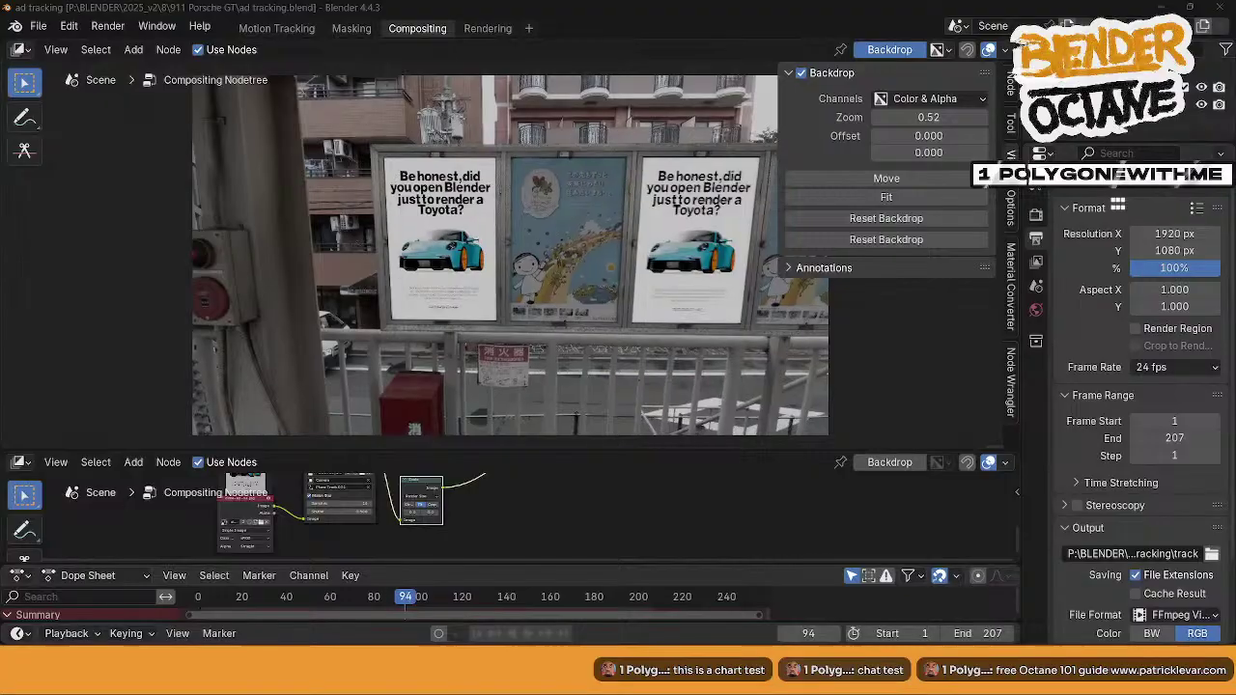
pyautogui.press('Right')
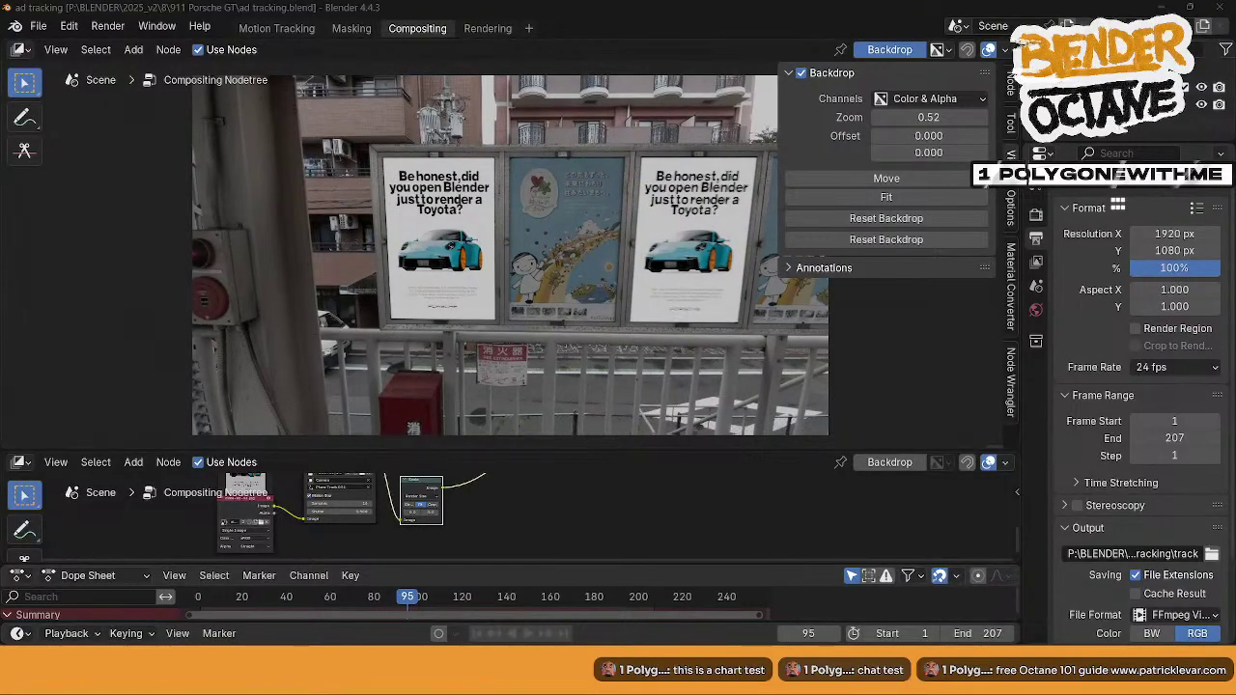
pyautogui.press('Right')
pyautogui.press('Right')
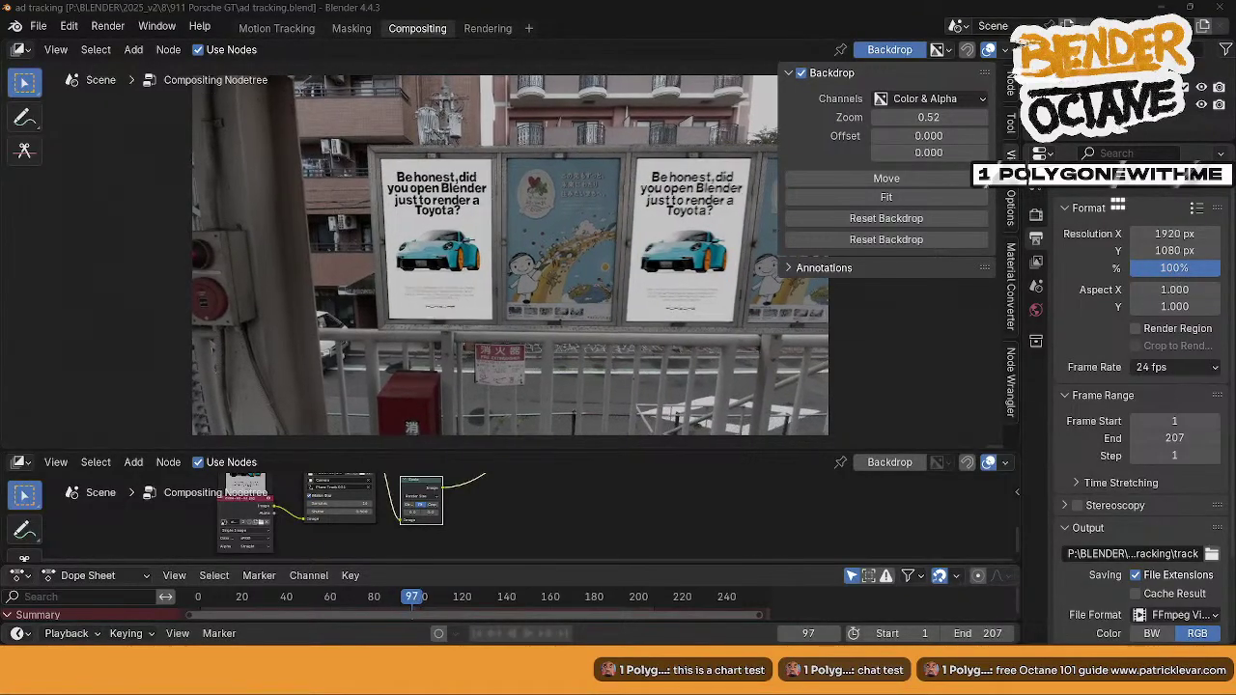
pyautogui.press('Right')
pyautogui.press('Right')
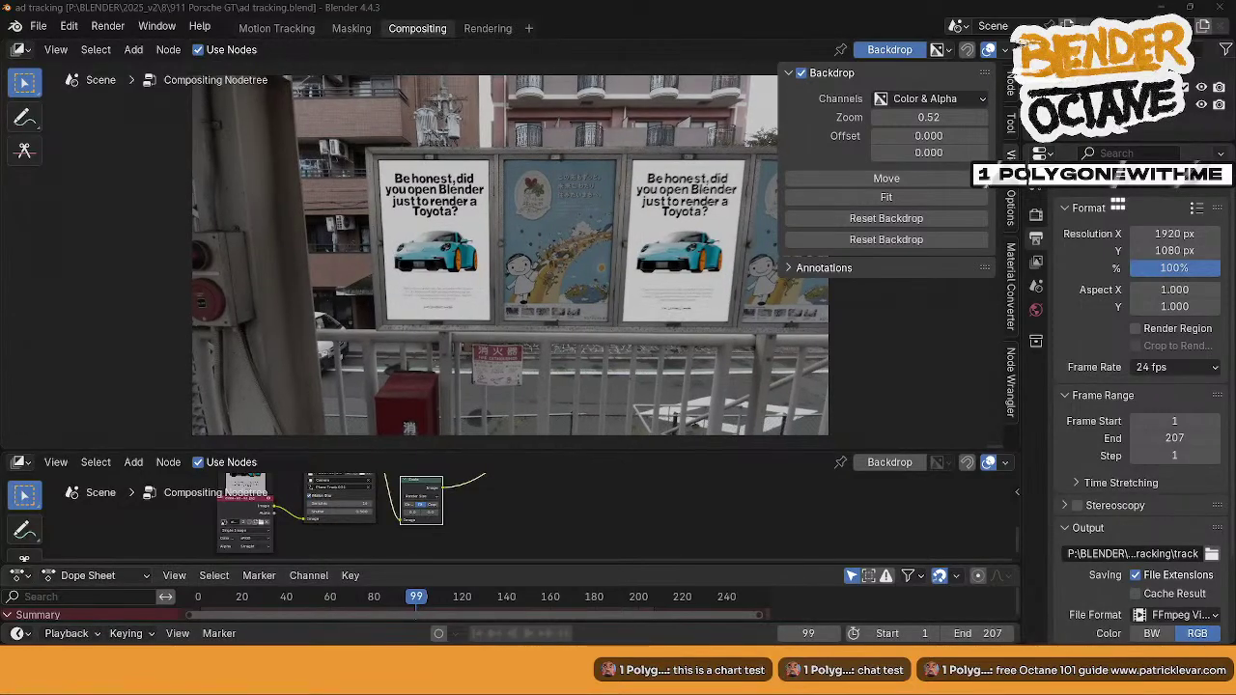
pyautogui.press('Right')
pyautogui.press('Right')
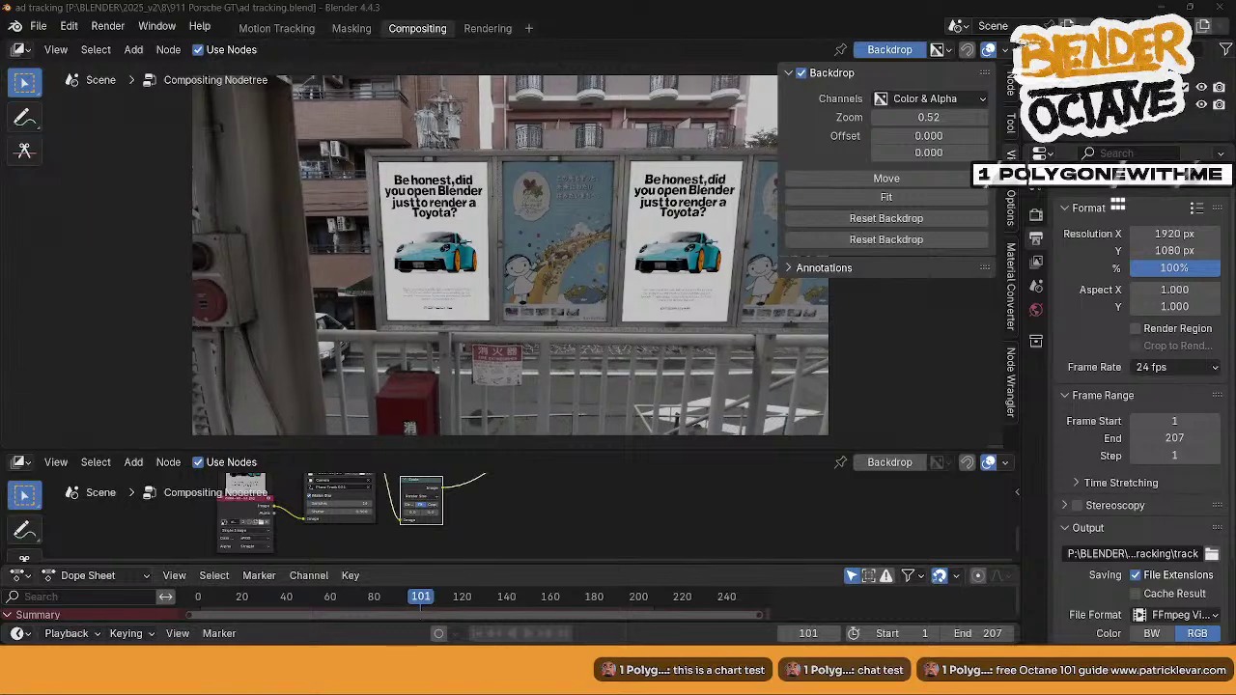
pyautogui.press('Right')
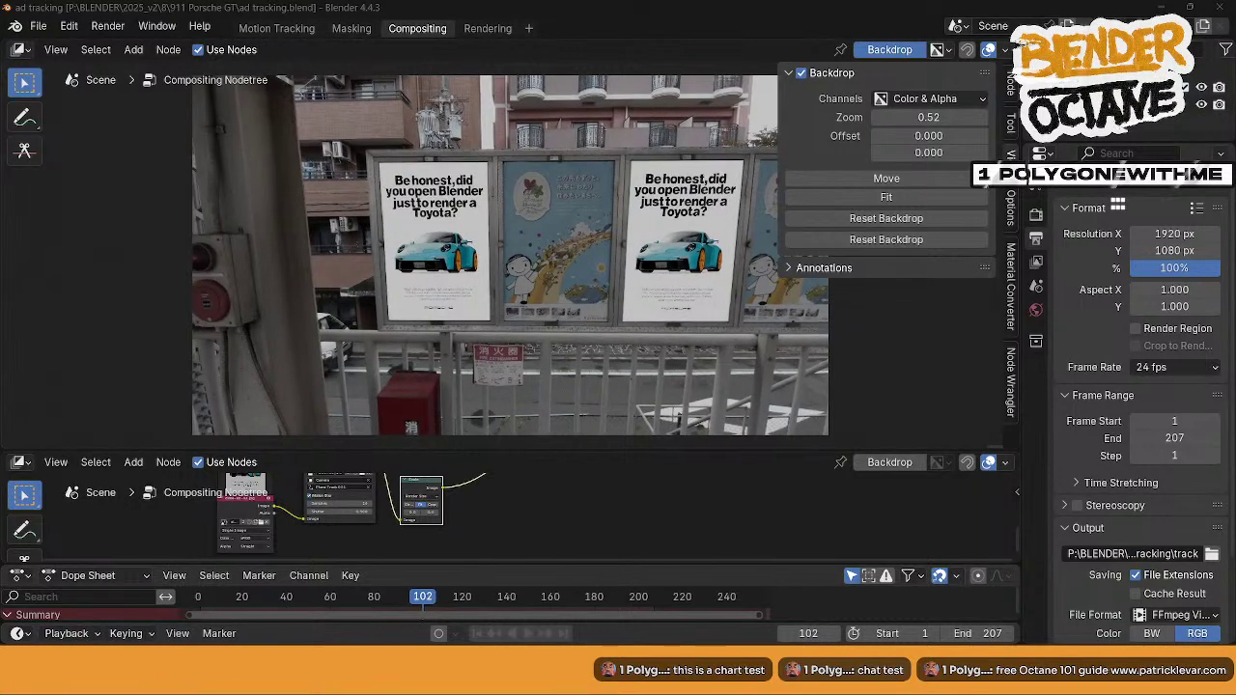
pyautogui.press('Right')
pyautogui.press('Right')
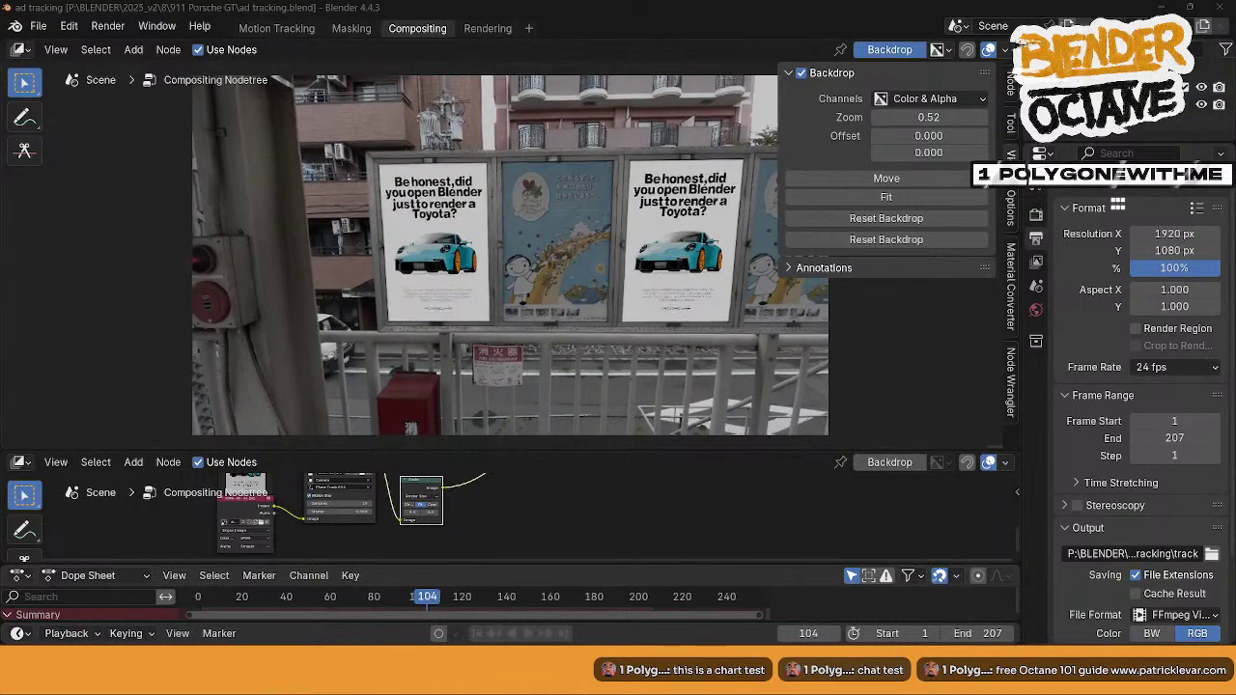
pyautogui.press('Right')
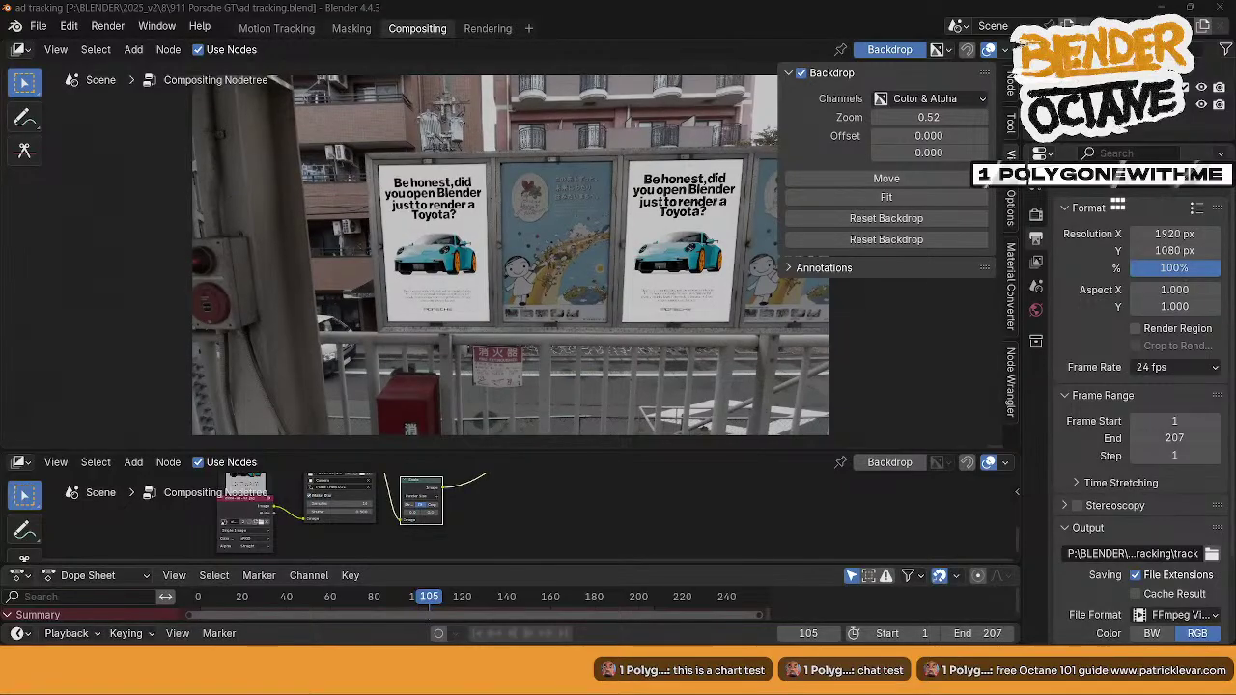
pyautogui.press('Right')
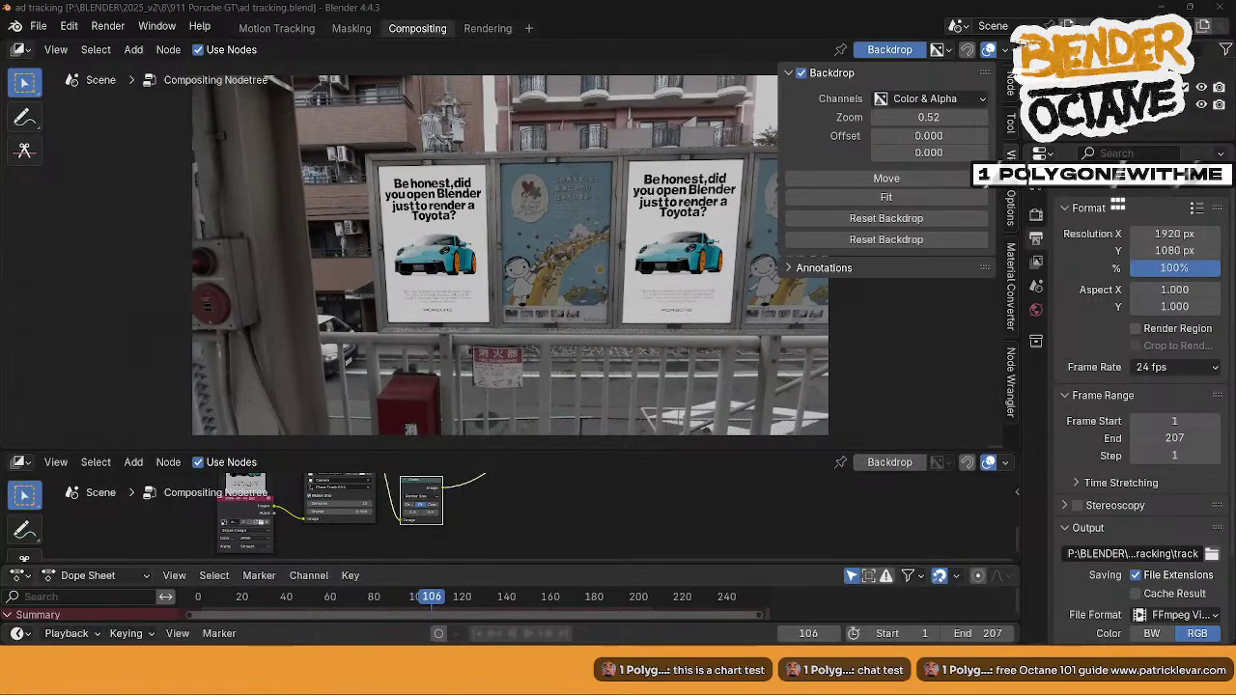
pyautogui.press('Right')
pyautogui.press('Right')
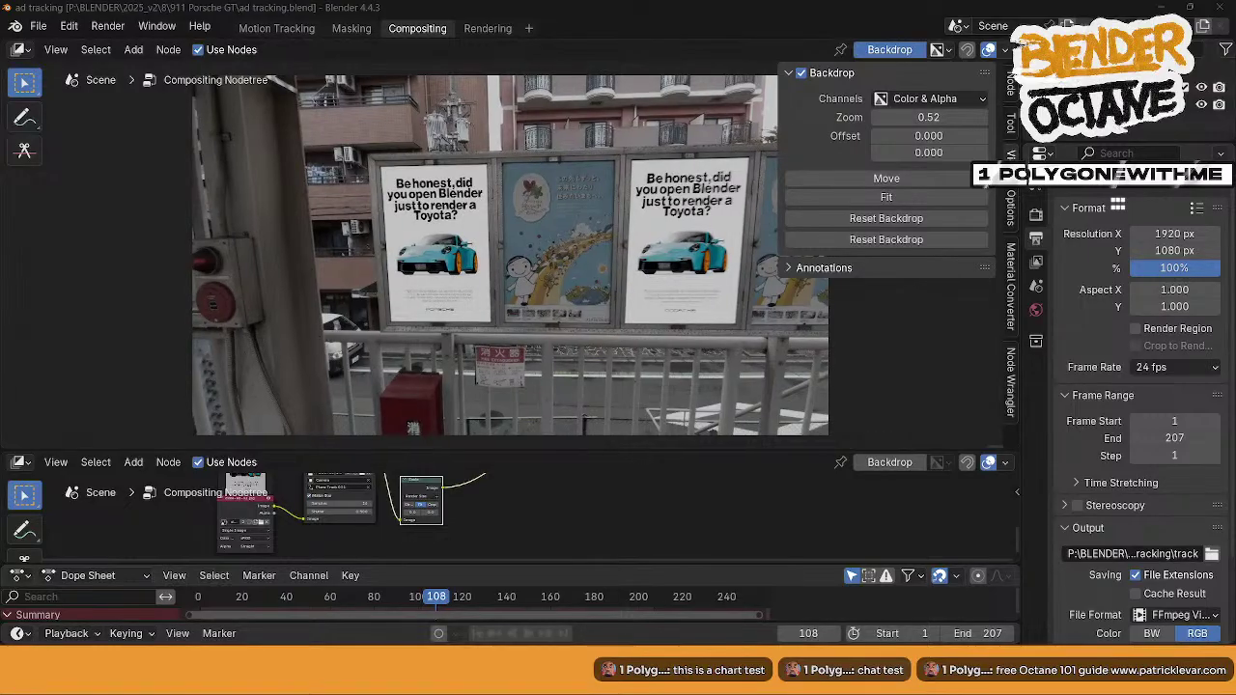
pyautogui.press('Right')
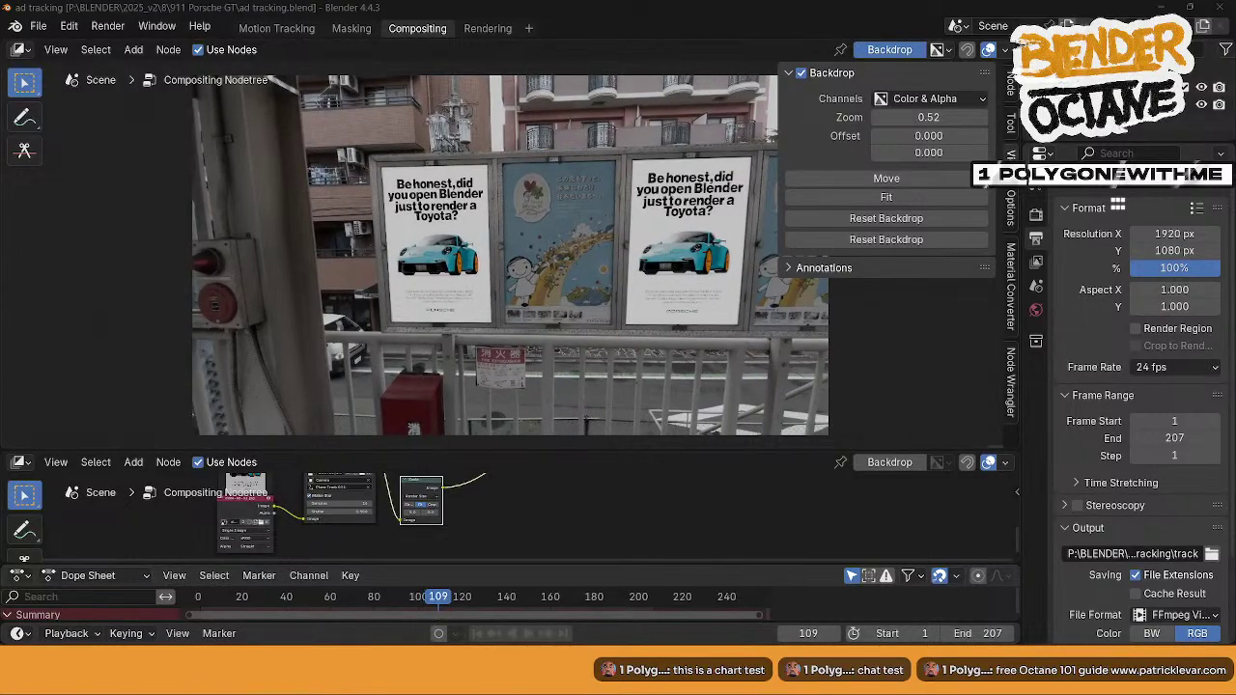
pyautogui.press('Right')
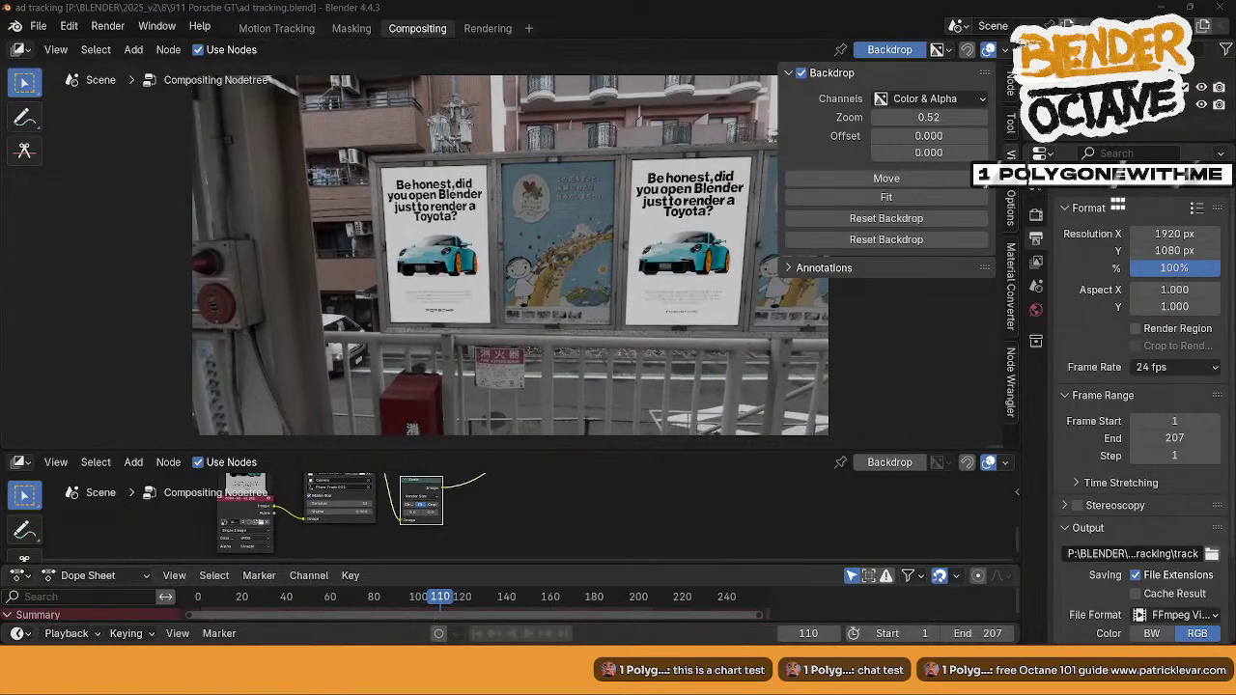
pyautogui.press('Right')
pyautogui.press('Right')
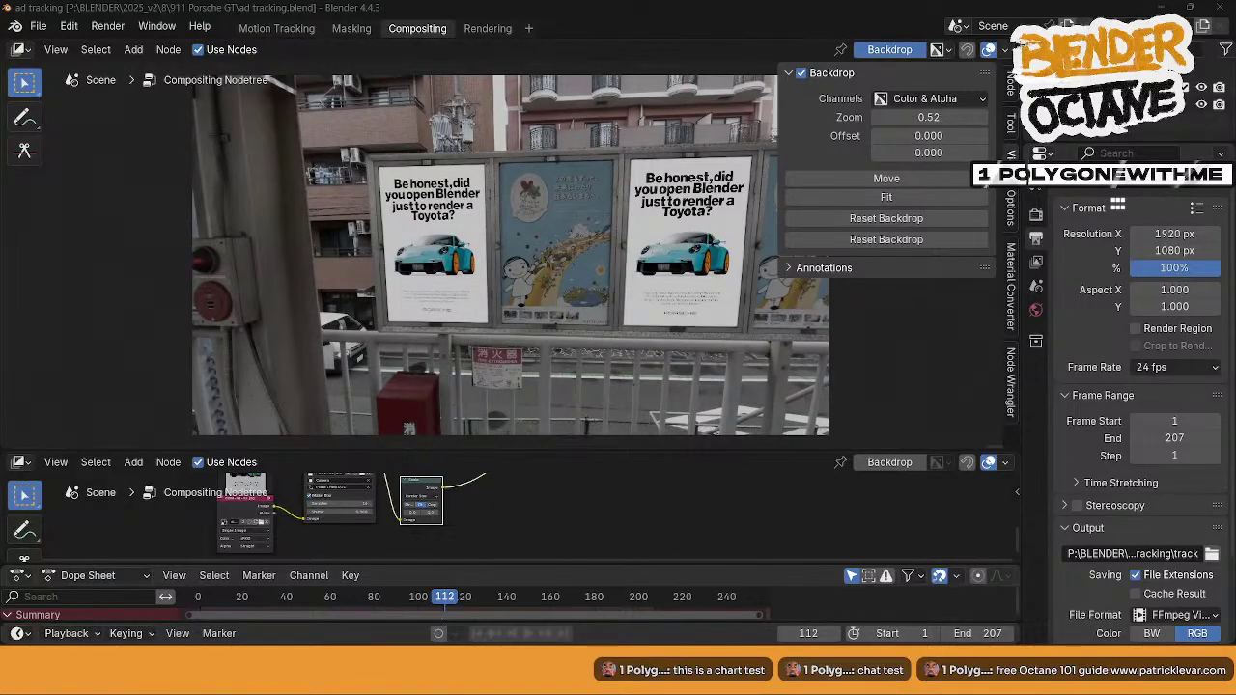
pyautogui.press('Right')
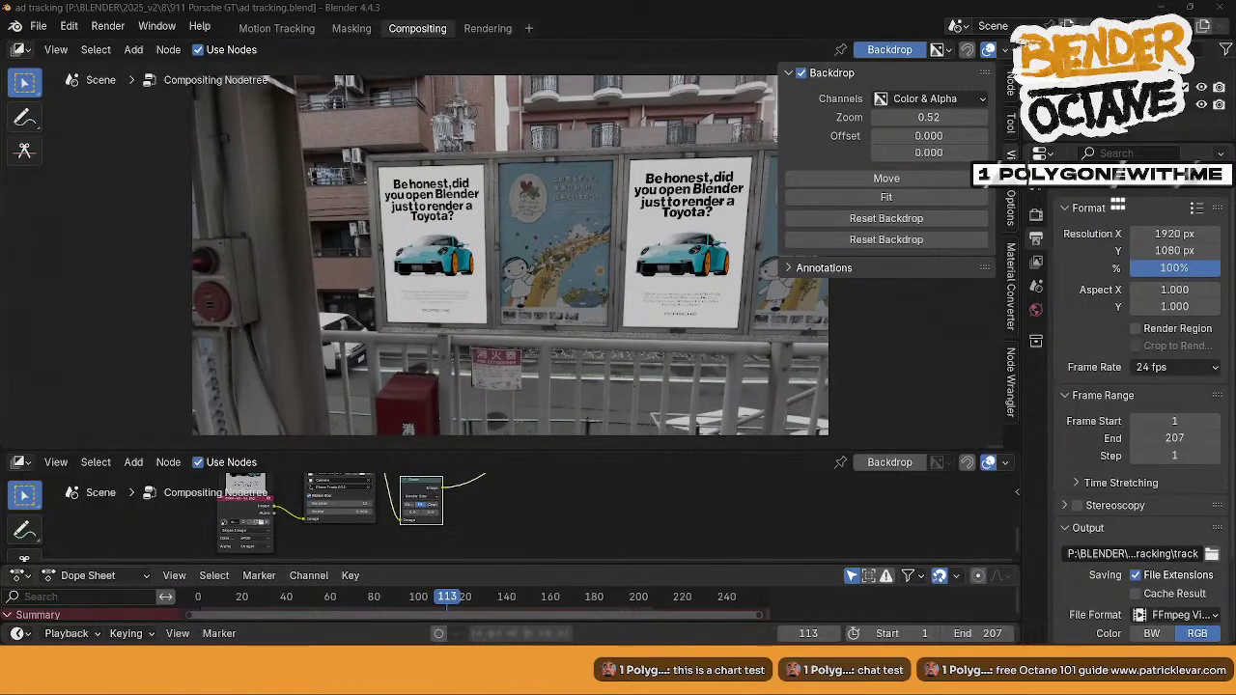
pyautogui.press('Right')
pyautogui.press('Right')
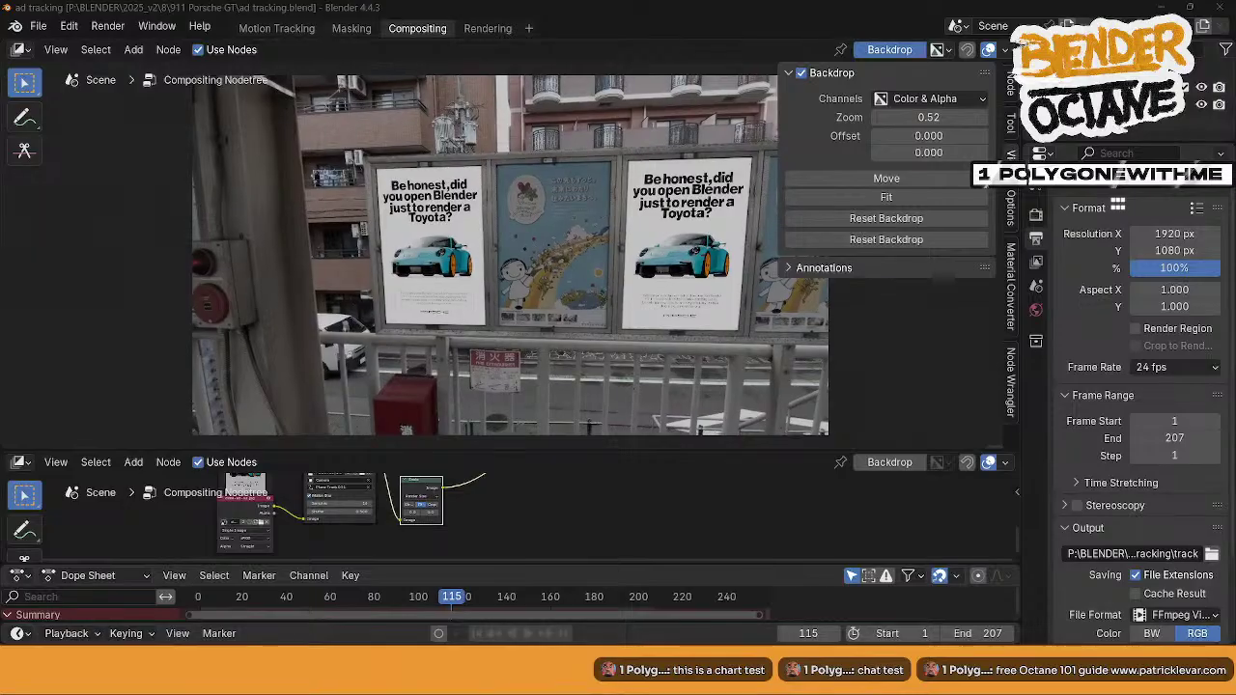
pyautogui.press('Right')
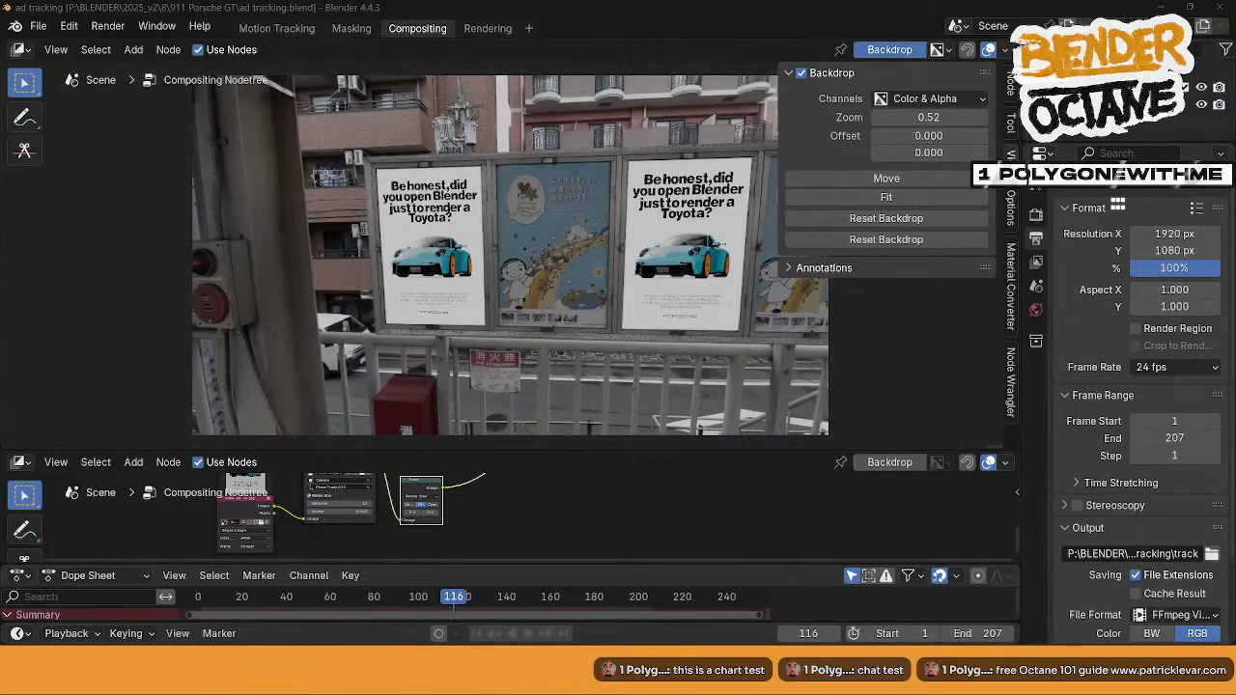
pyautogui.press('Right')
pyautogui.press('Right')
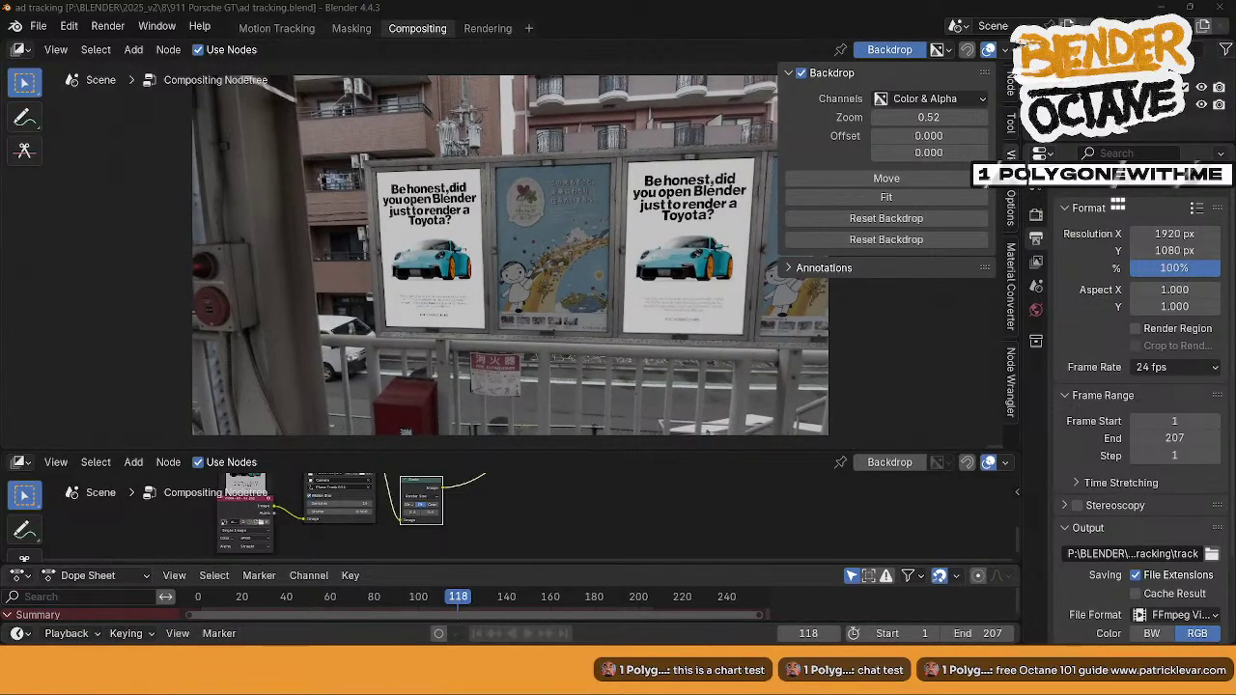
pyautogui.press('Right')
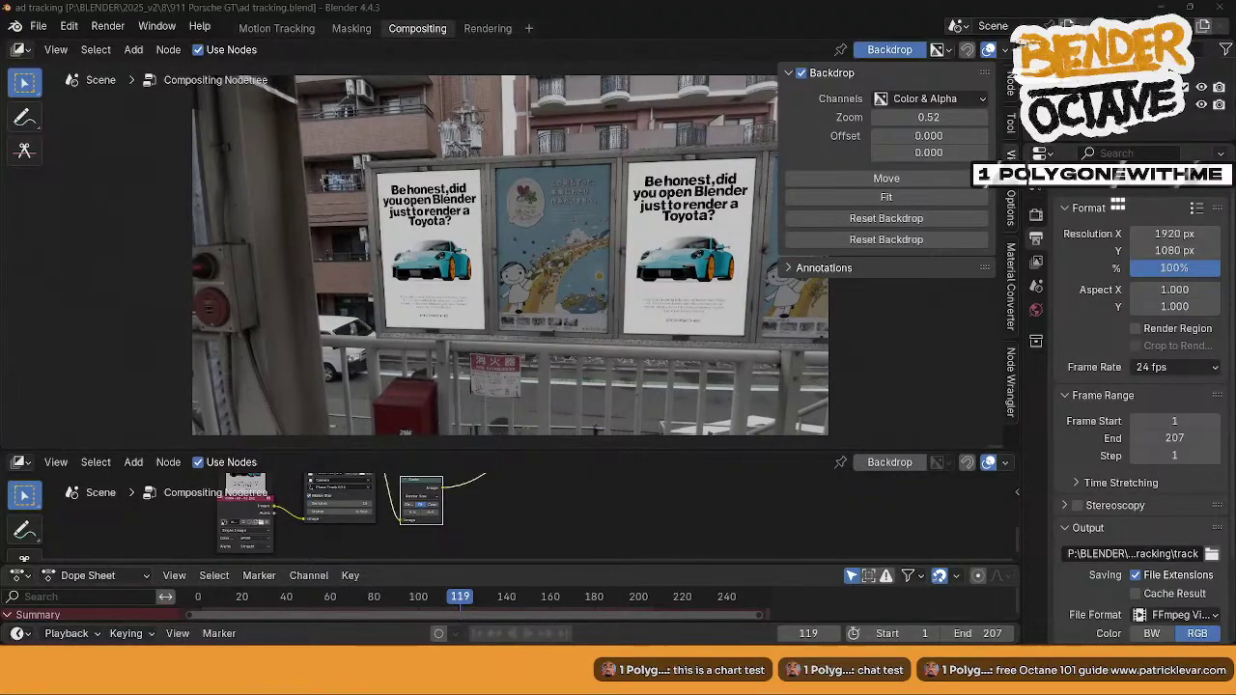
pyautogui.press('Right')
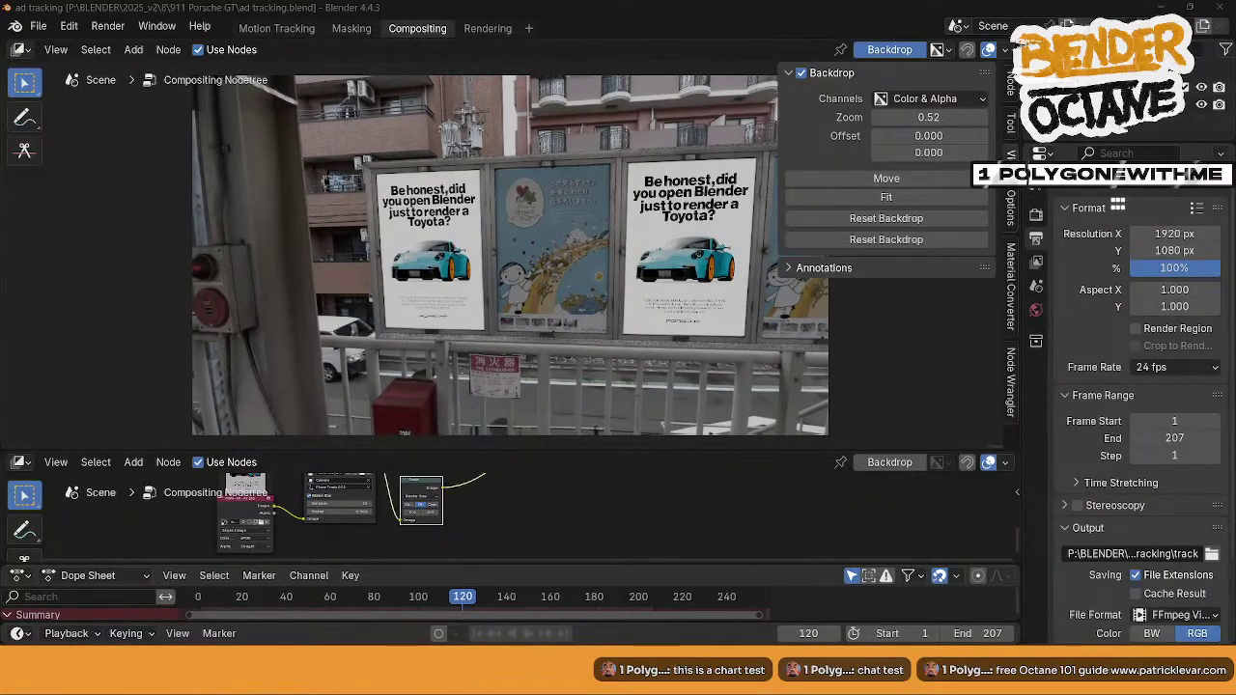
pyautogui.press('Right')
pyautogui.press('Right')
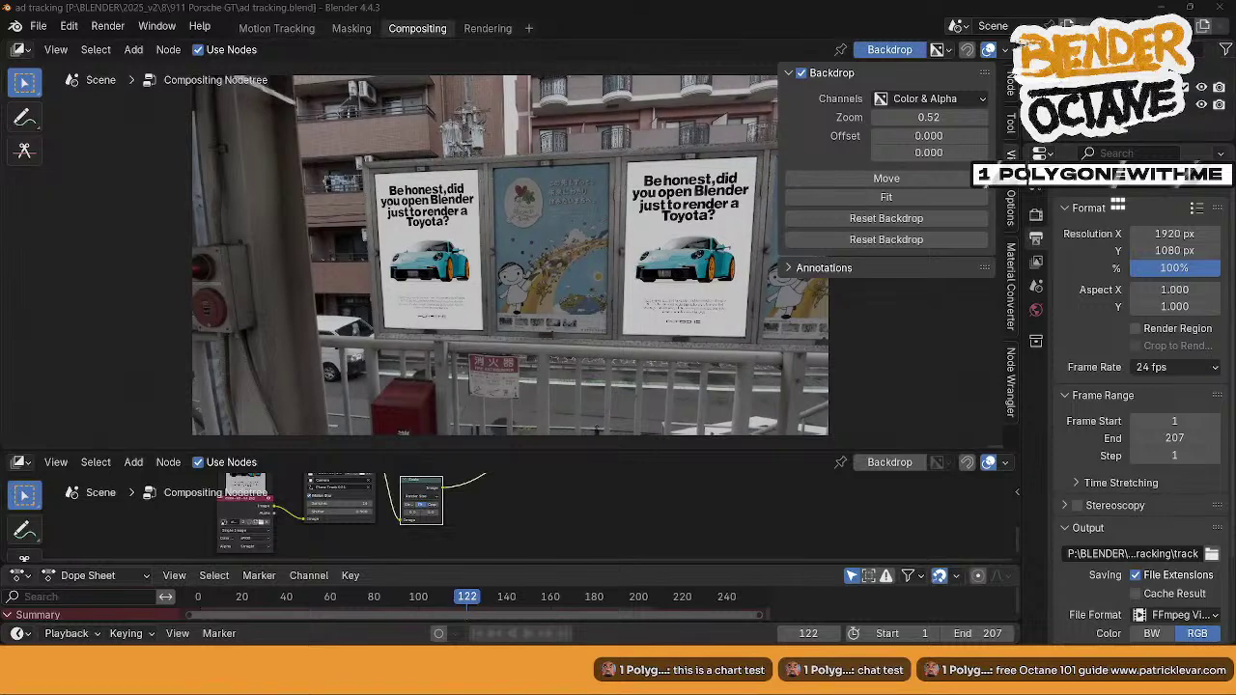
pyautogui.press('Right')
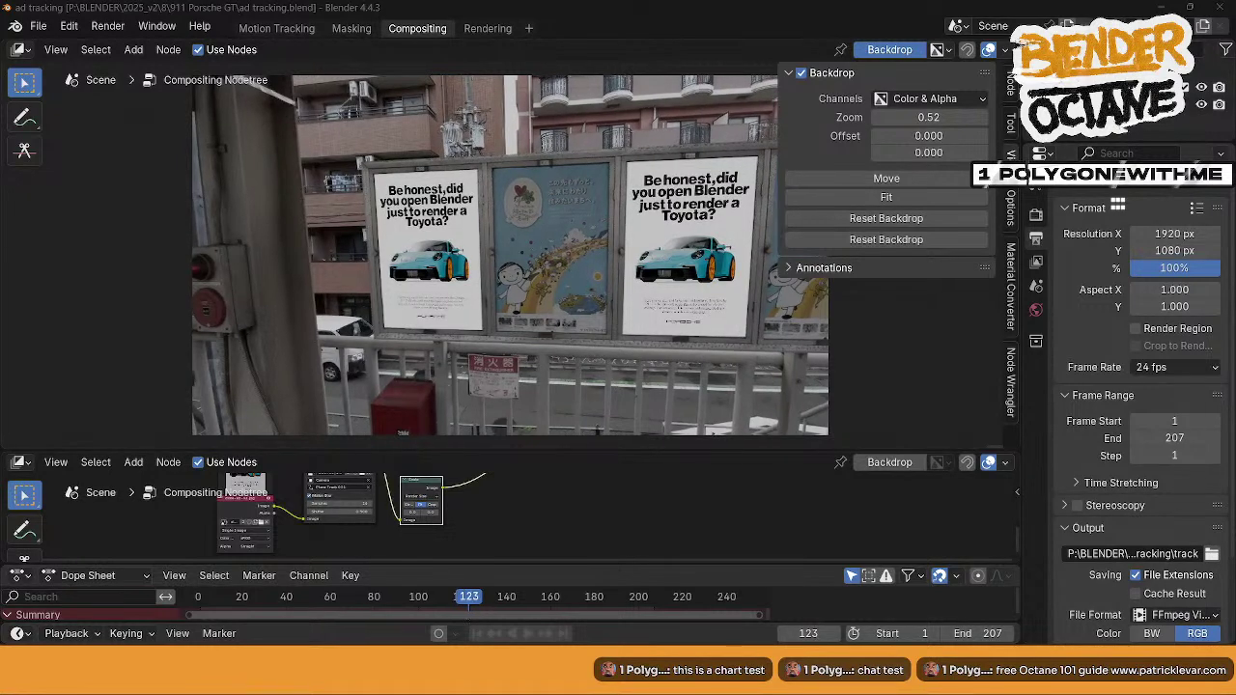
pyautogui.press('Right')
pyautogui.press('Right')
pyautogui.press('Right')
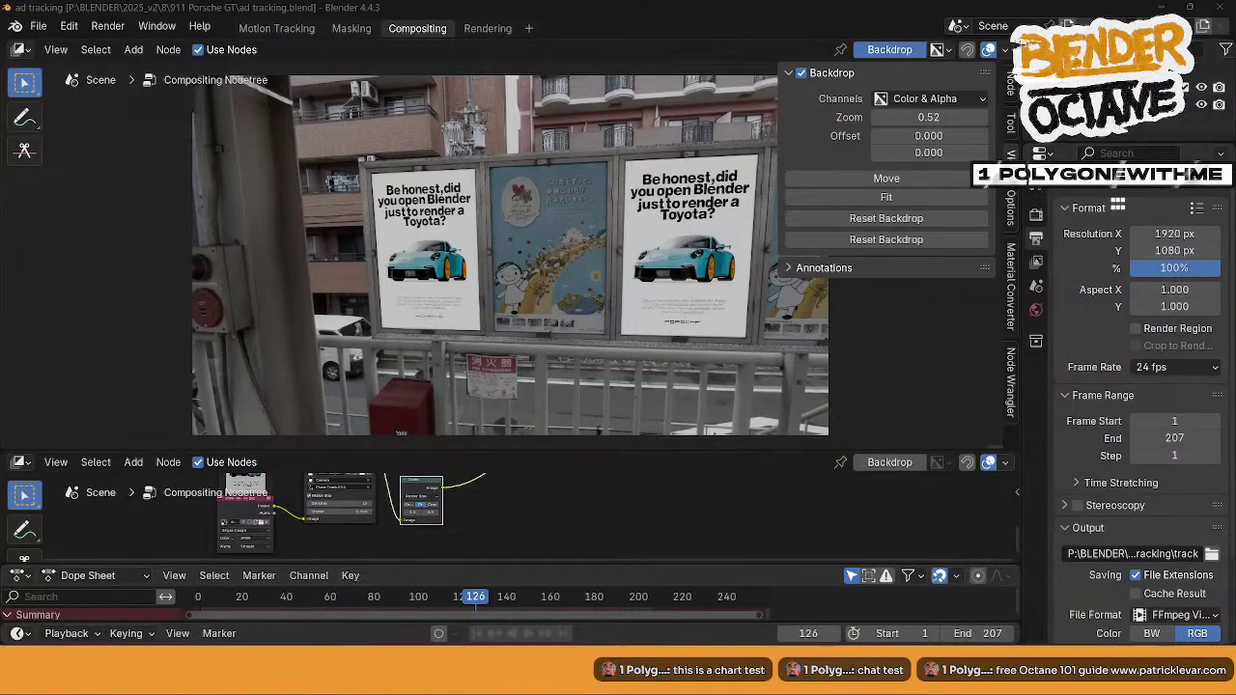
pyautogui.press('Right')
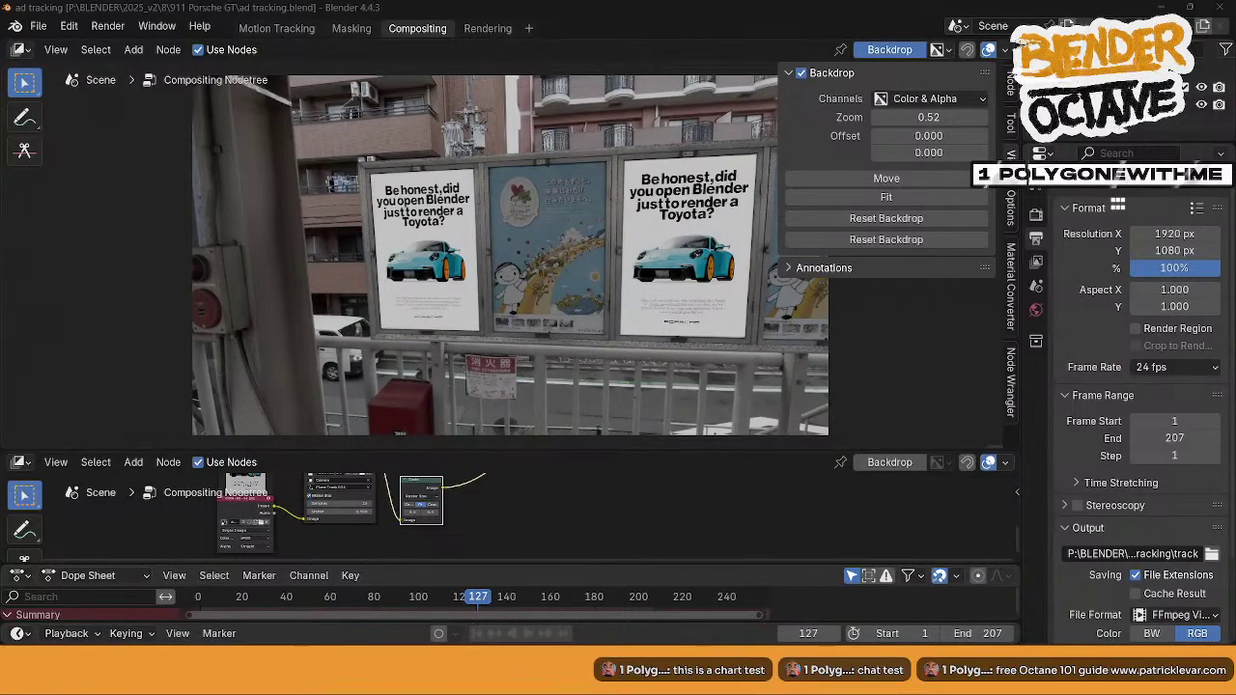
pyautogui.press('Right')
pyautogui.press('Right')
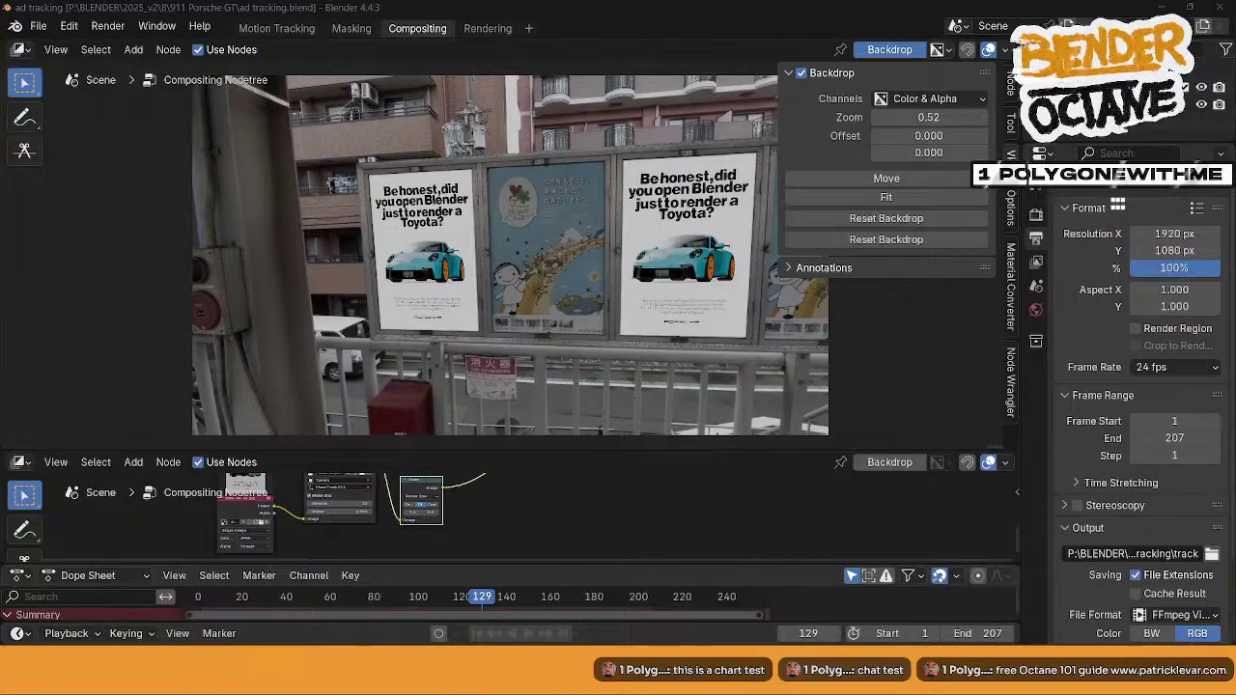
pyautogui.press('Right')
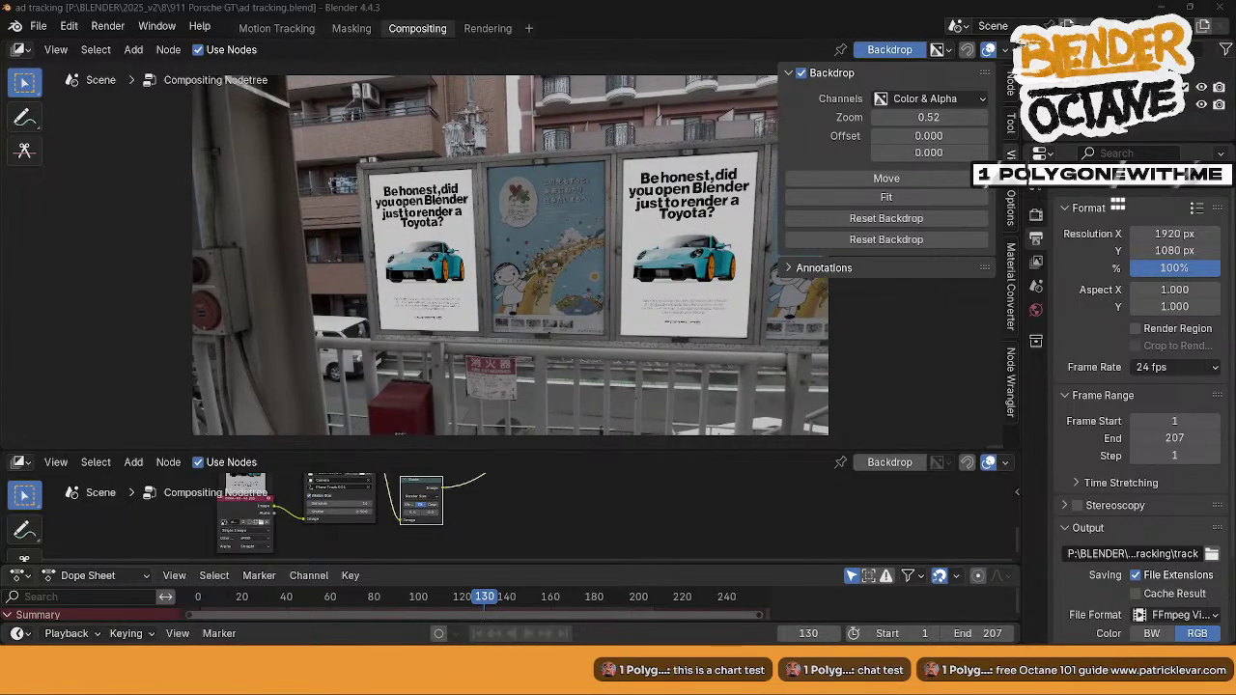
pyautogui.press('Right')
pyautogui.press('Right')
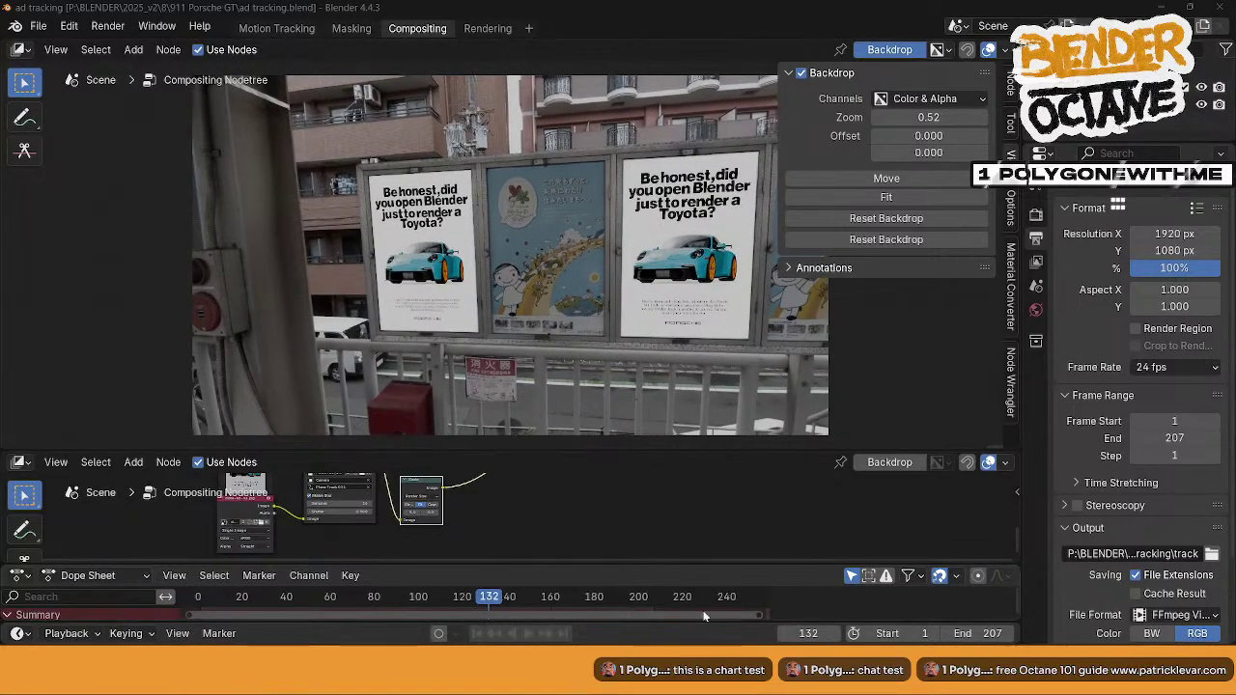
pyautogui.press('Right')
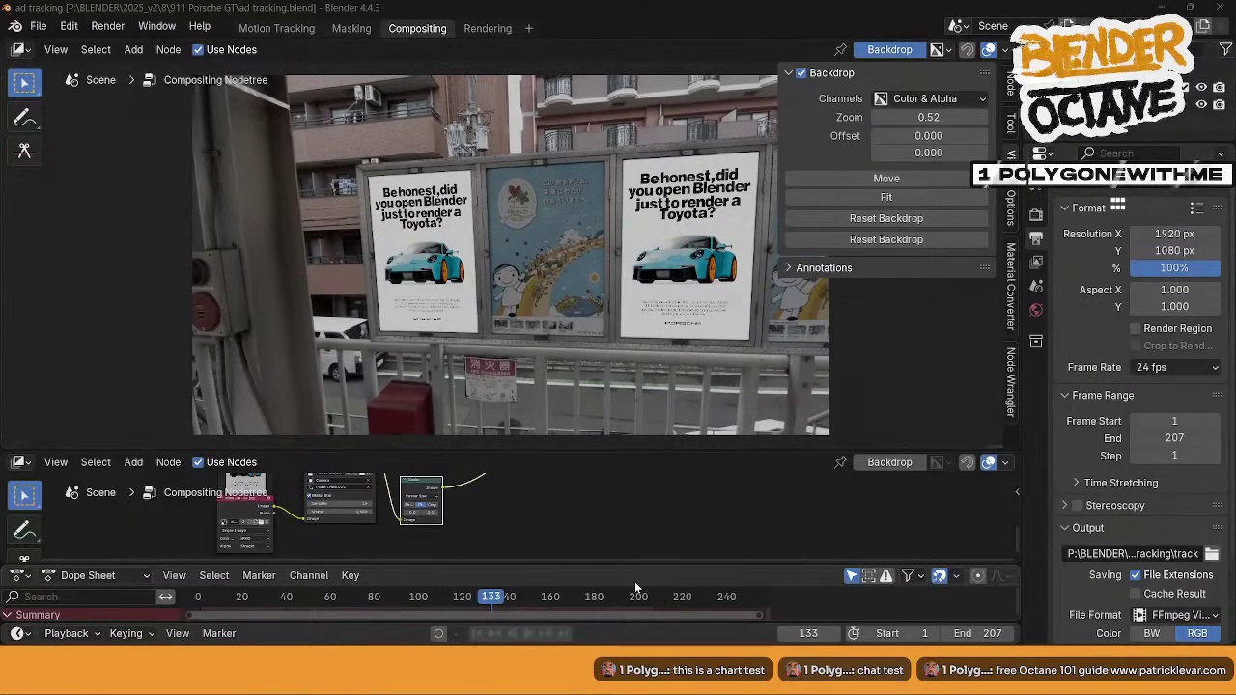
pyautogui.press('Right')
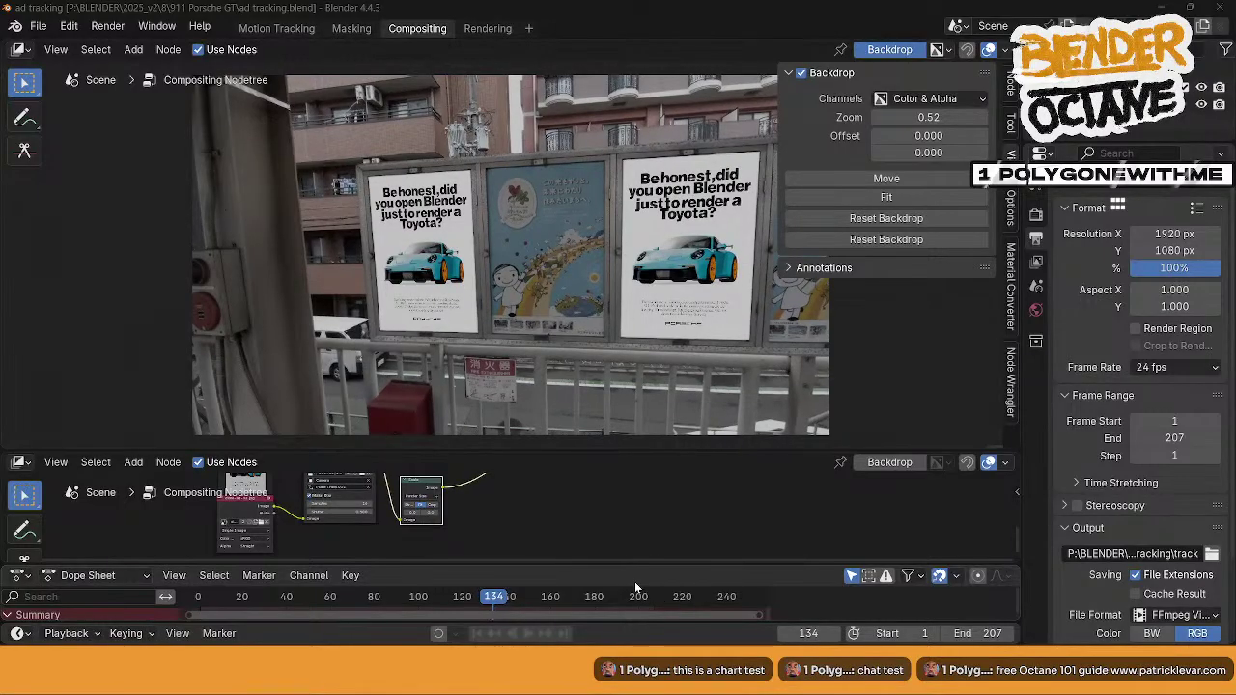
pyautogui.press('Right')
pyautogui.press('Right')
pyautogui.press('Right')
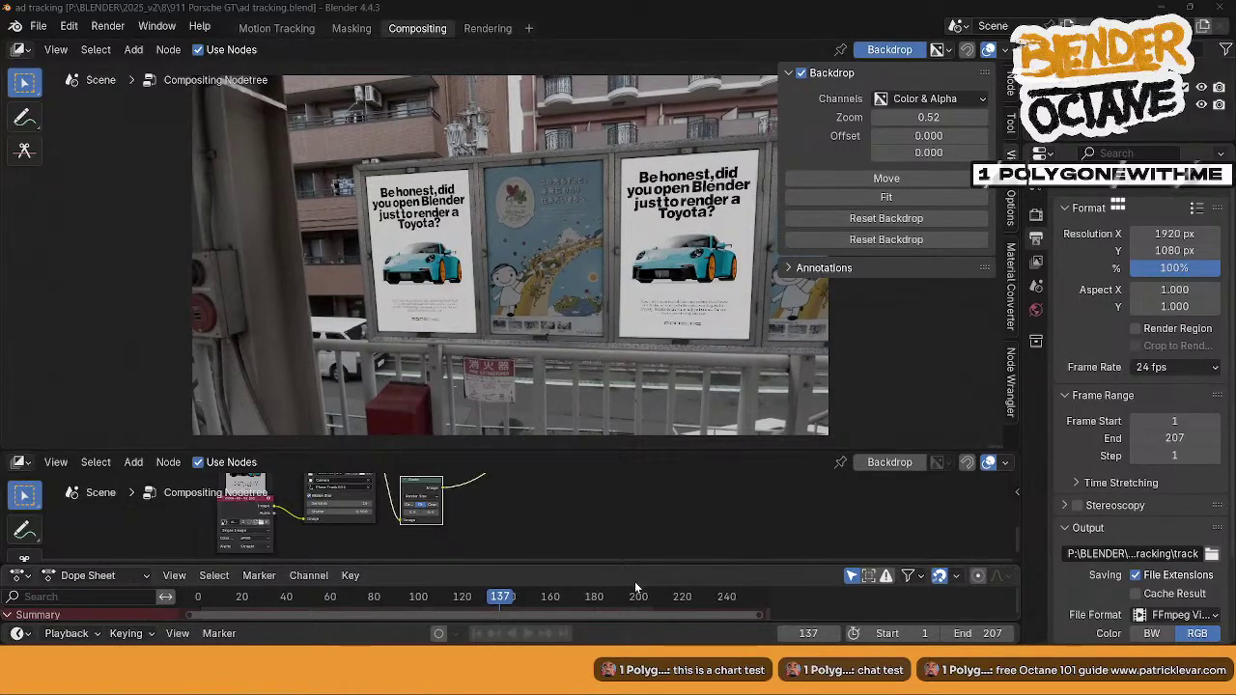
pyautogui.press('Right')
pyautogui.press('Right')
pyautogui.press('Right')
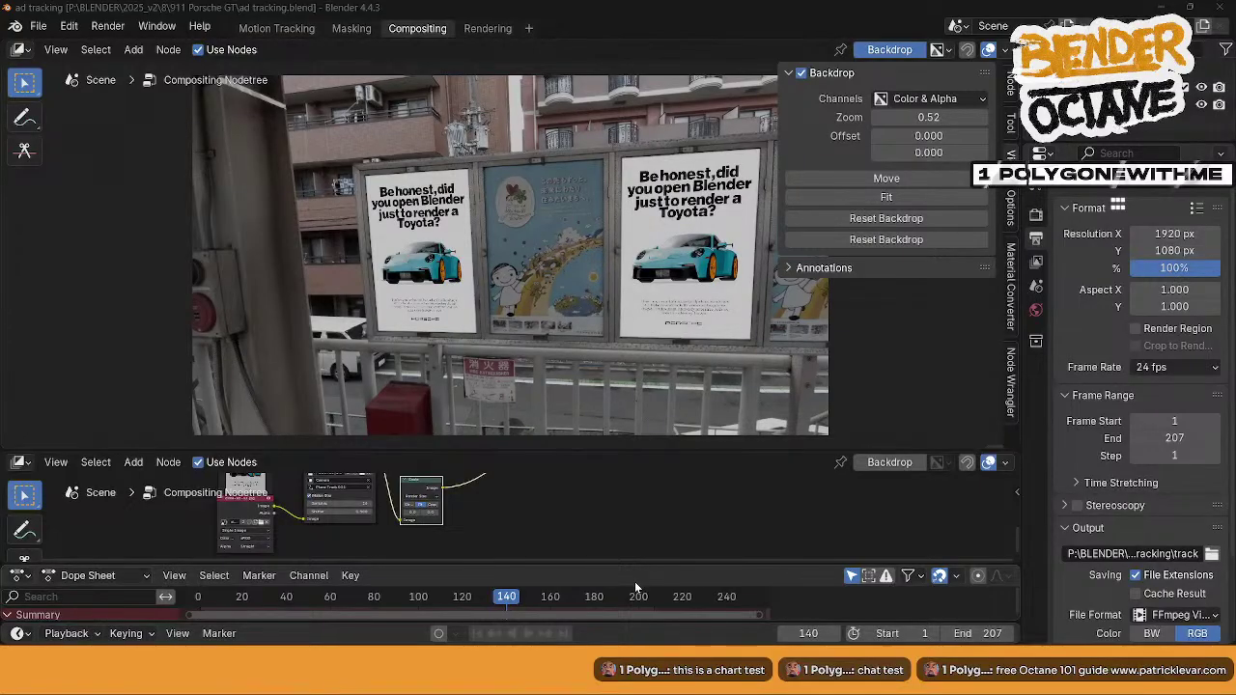
pyautogui.press('Right')
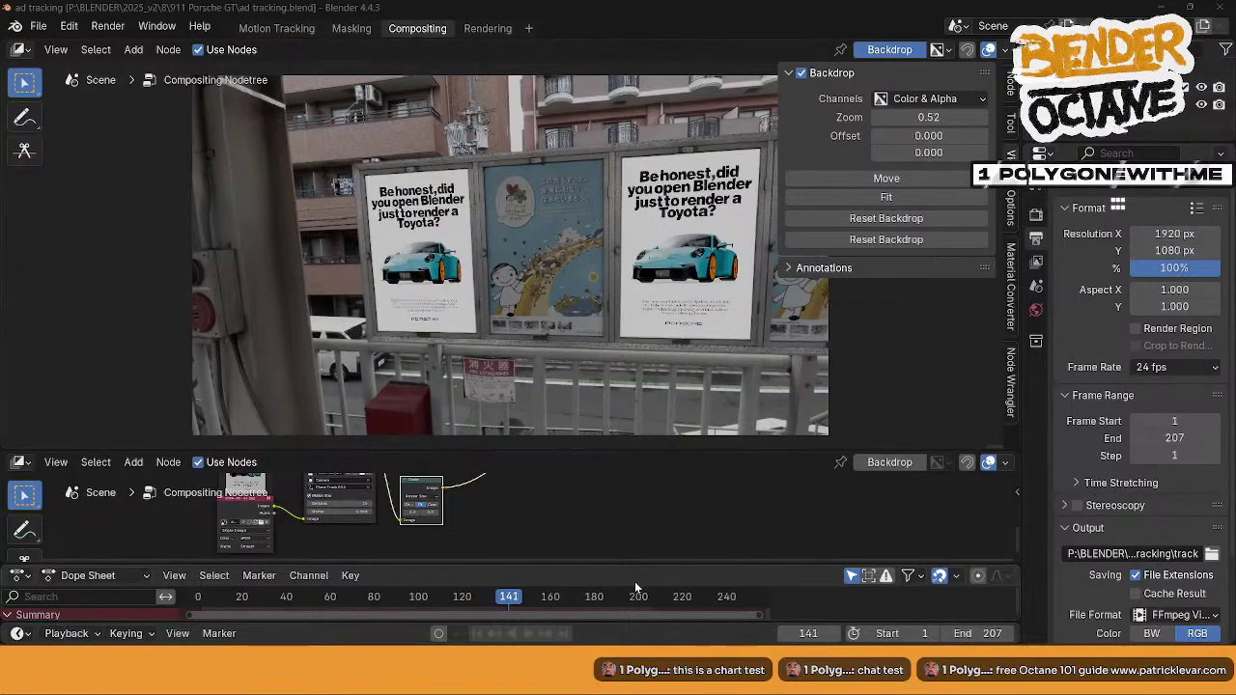
pyautogui.press('Right')
pyautogui.press('Right')
pyautogui.press('Right')
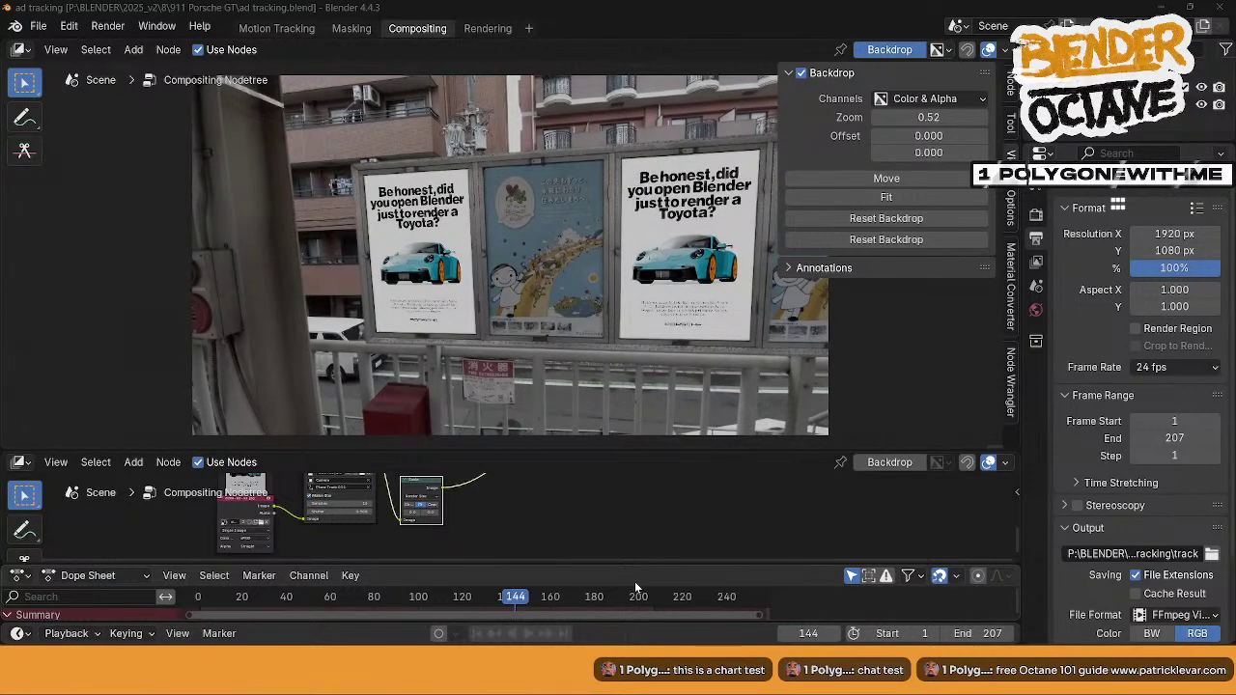
pyautogui.press('Right')
pyautogui.press('Right')
pyautogui.press('Right')
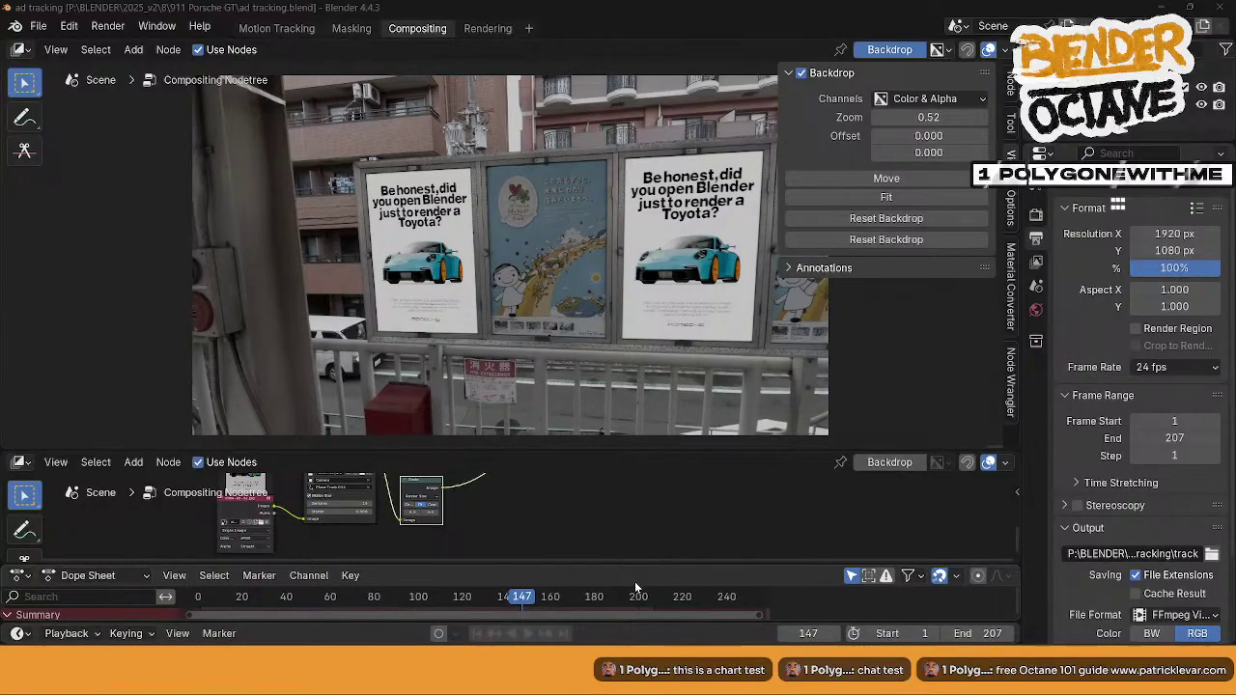
pyautogui.press('Right')
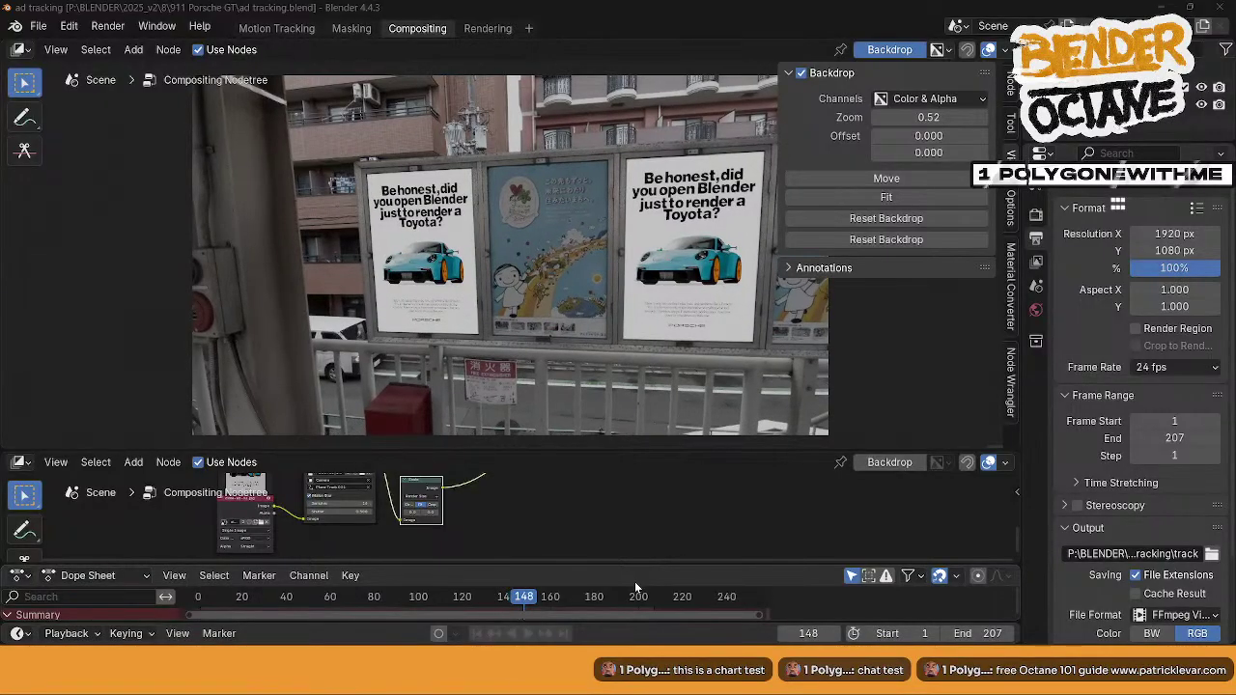
pyautogui.press('Right')
pyautogui.press('Right')
pyautogui.press('Right')
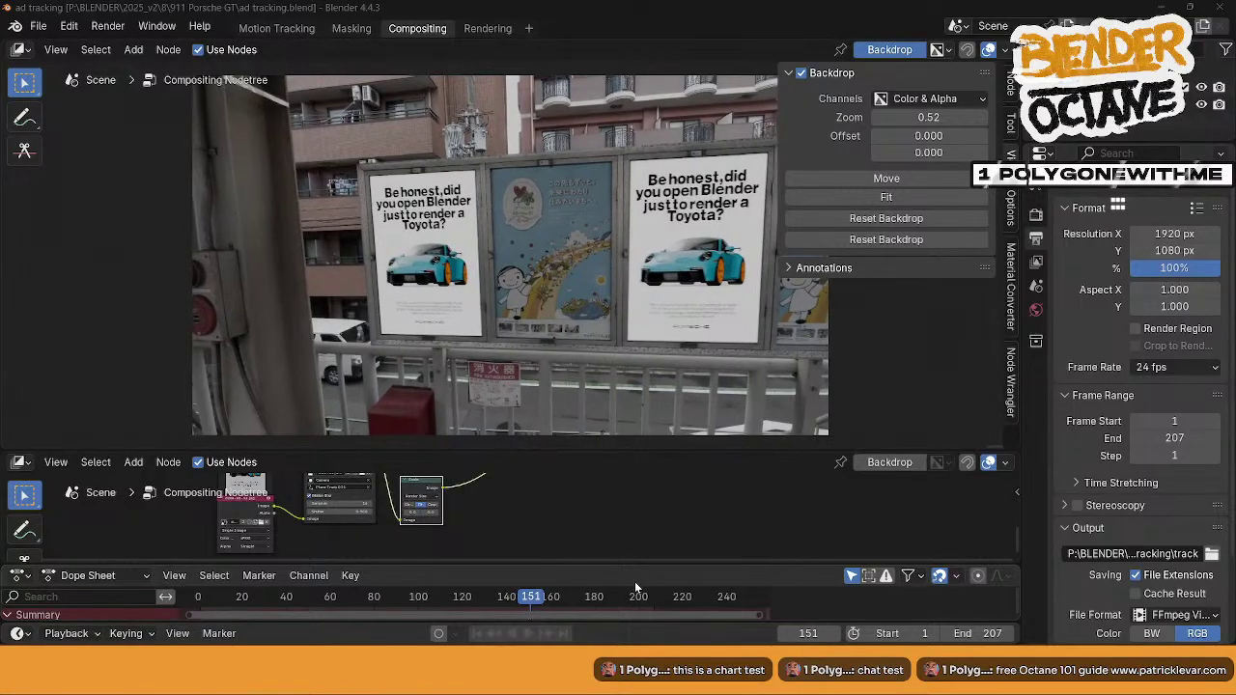
pyautogui.press('Right')
pyautogui.press('Right')
pyautogui.press('Right')
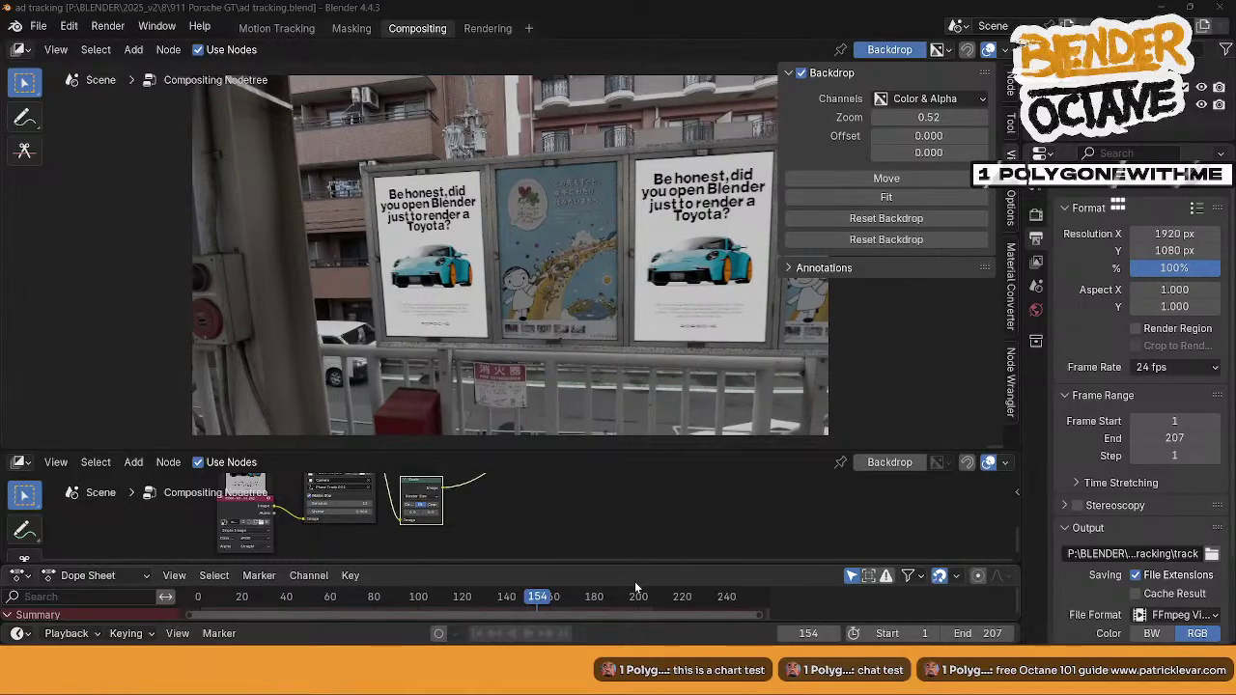
pyautogui.press('Right')
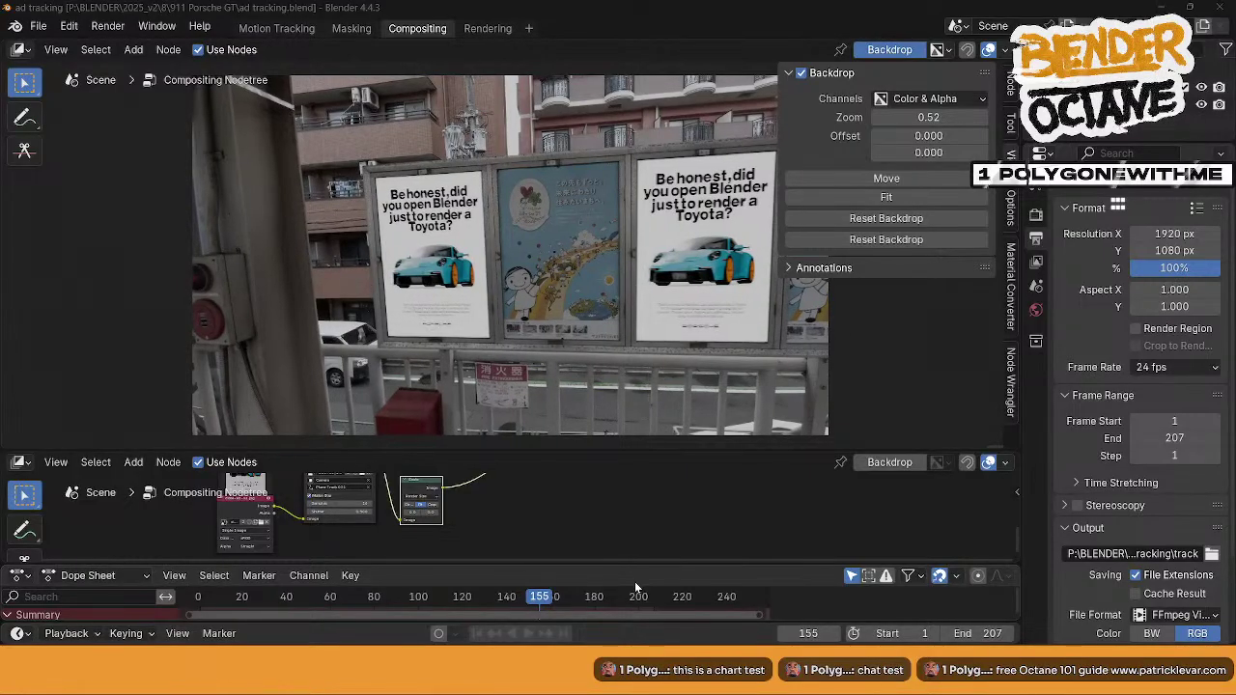
pyautogui.press('Right')
pyautogui.press('Right')
pyautogui.press('Right')
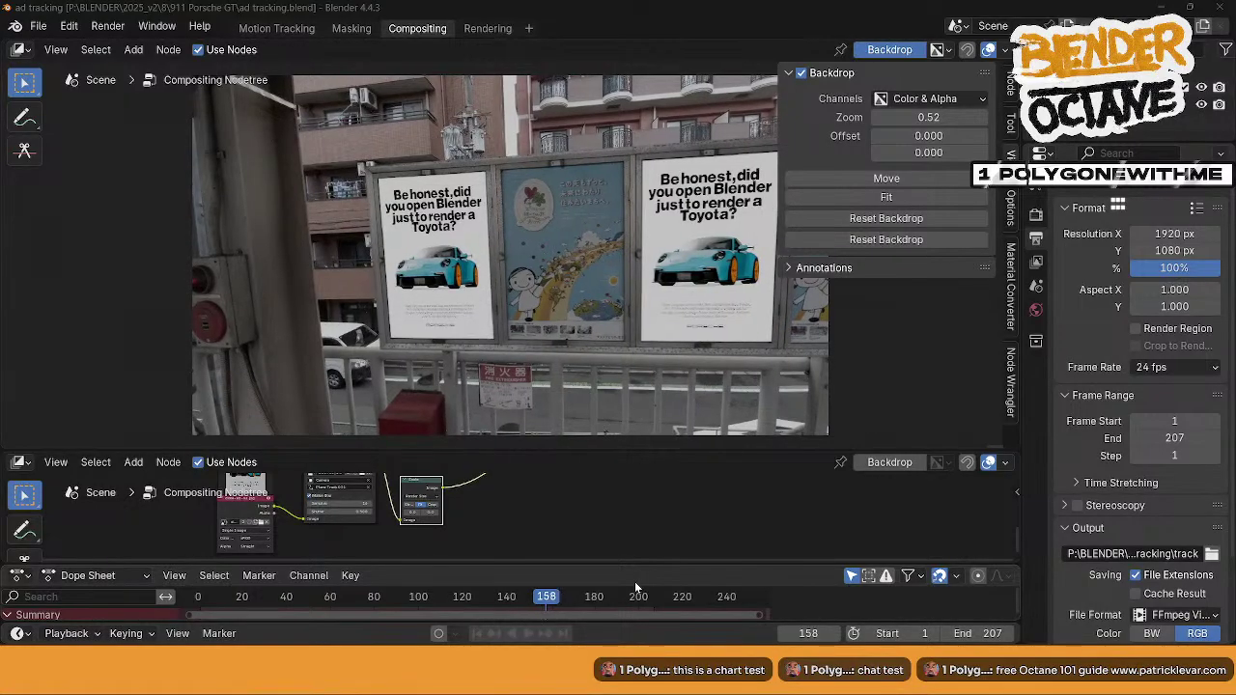
pyautogui.press('Right')
pyautogui.press('Right')
pyautogui.press('Right')
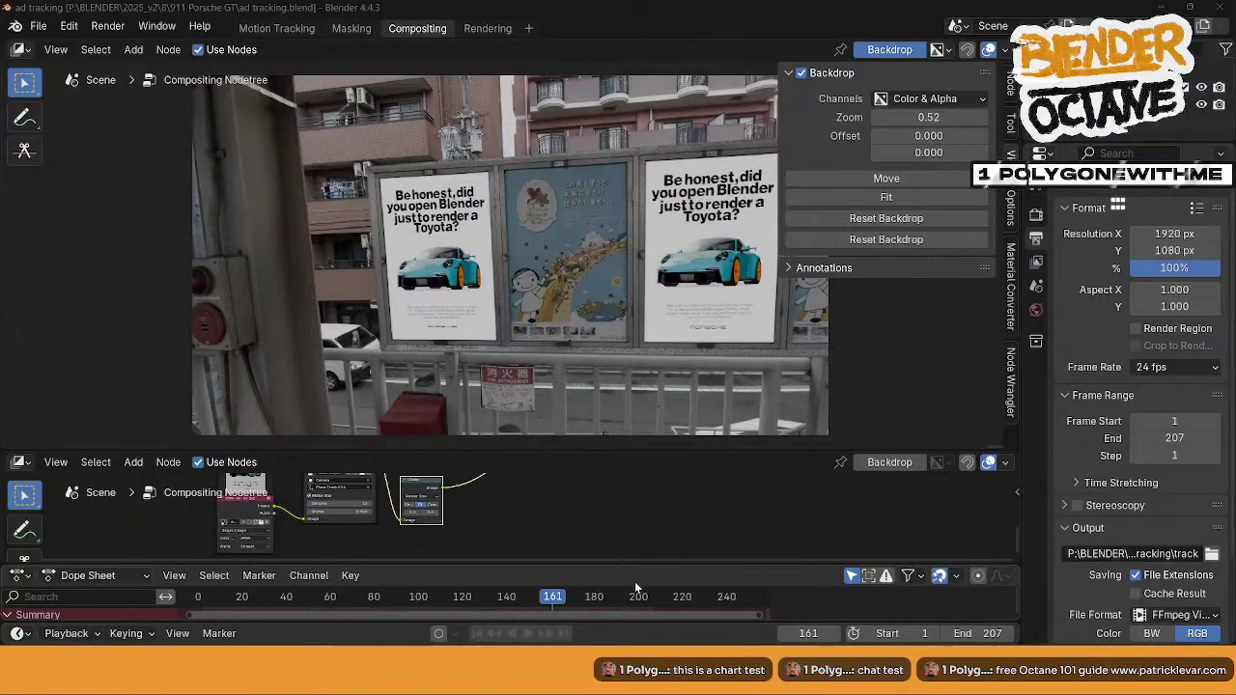
pyautogui.press('Right')
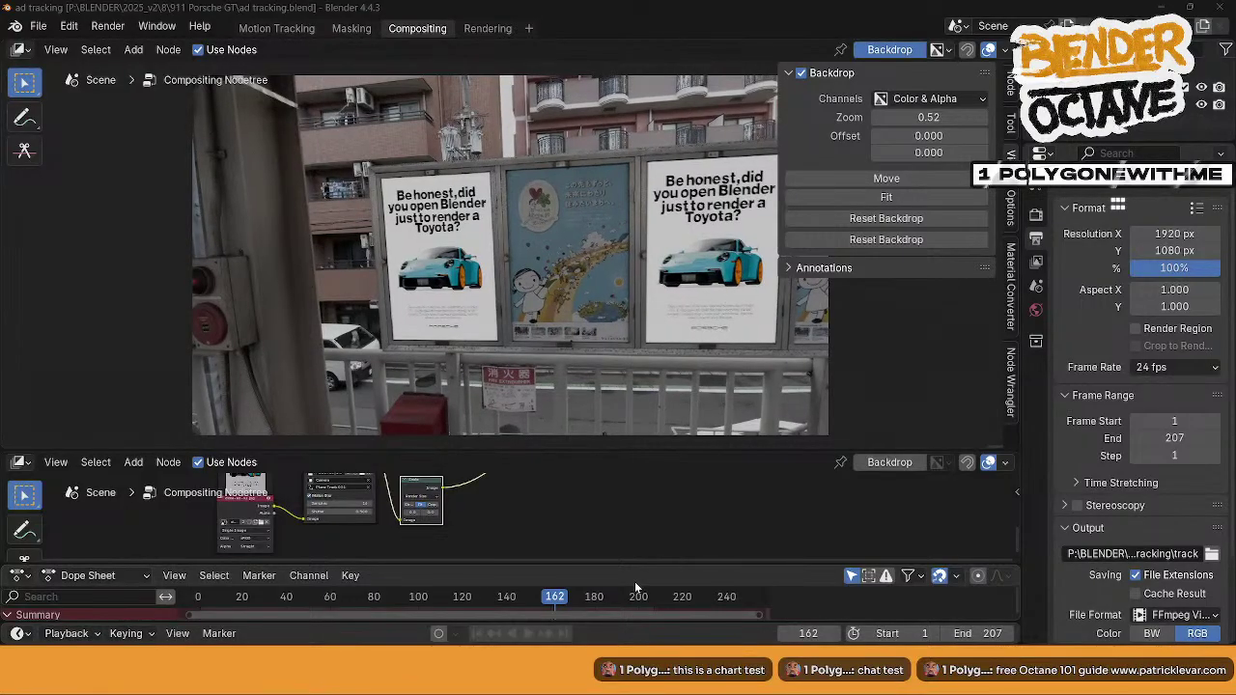
pyautogui.press('Right')
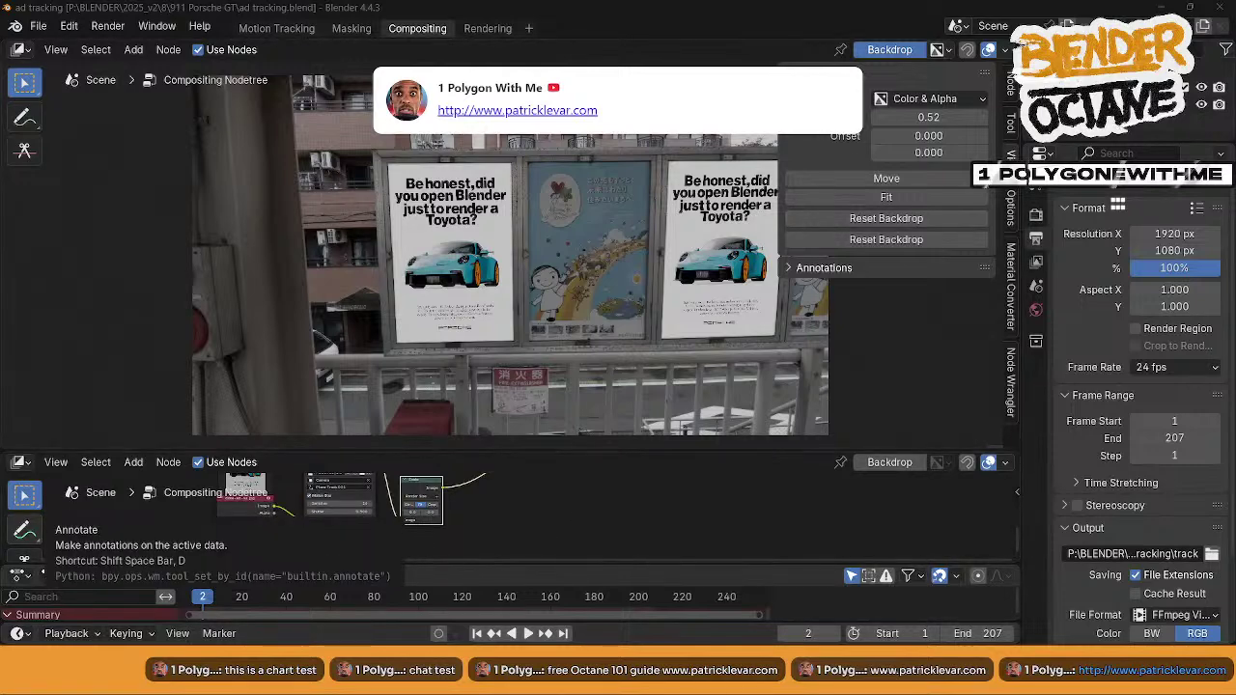
# - Open the latest track0001-0207 render from the tracking folder, review it playing on repeat, and close the video player
pyautogui.moveTo(859, 676)
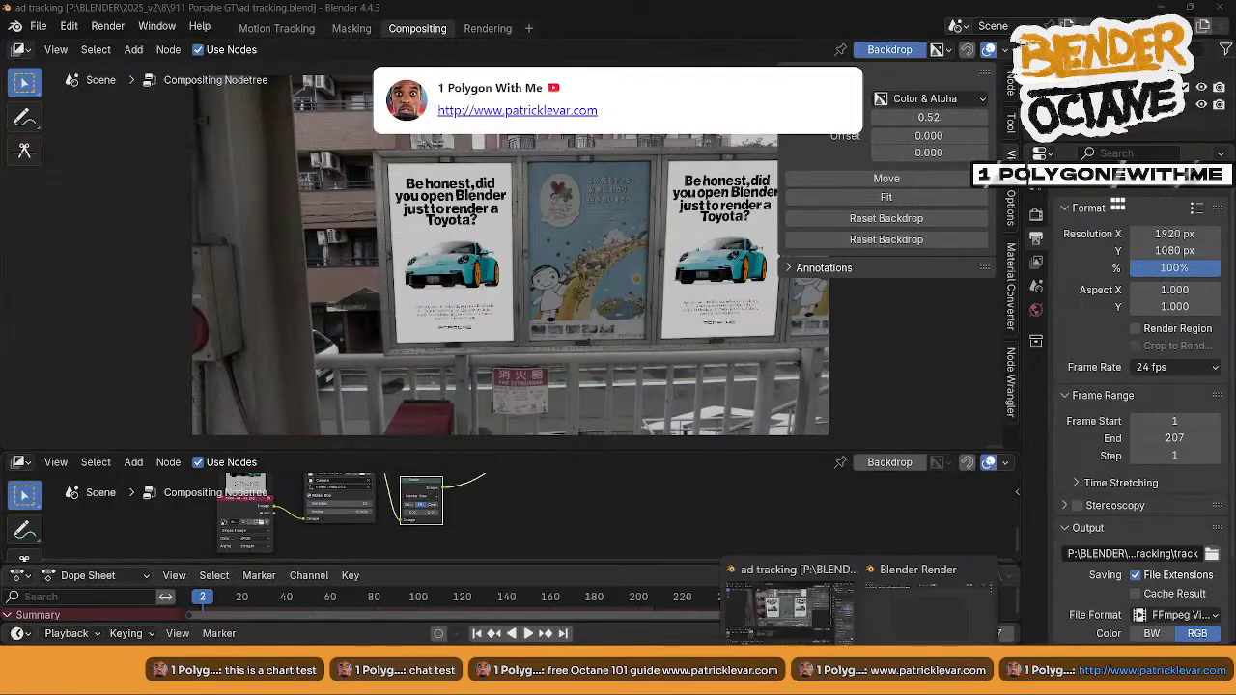
pyautogui.click(749, 676)
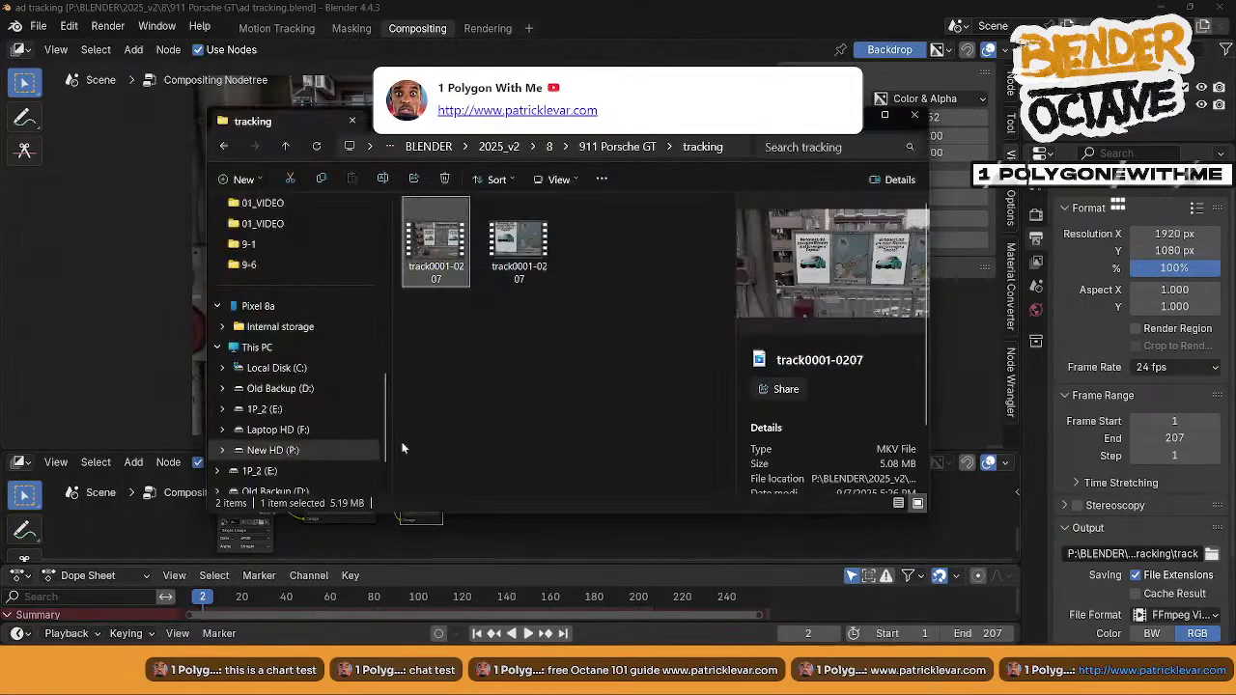
pyautogui.doubleClick(435, 243)
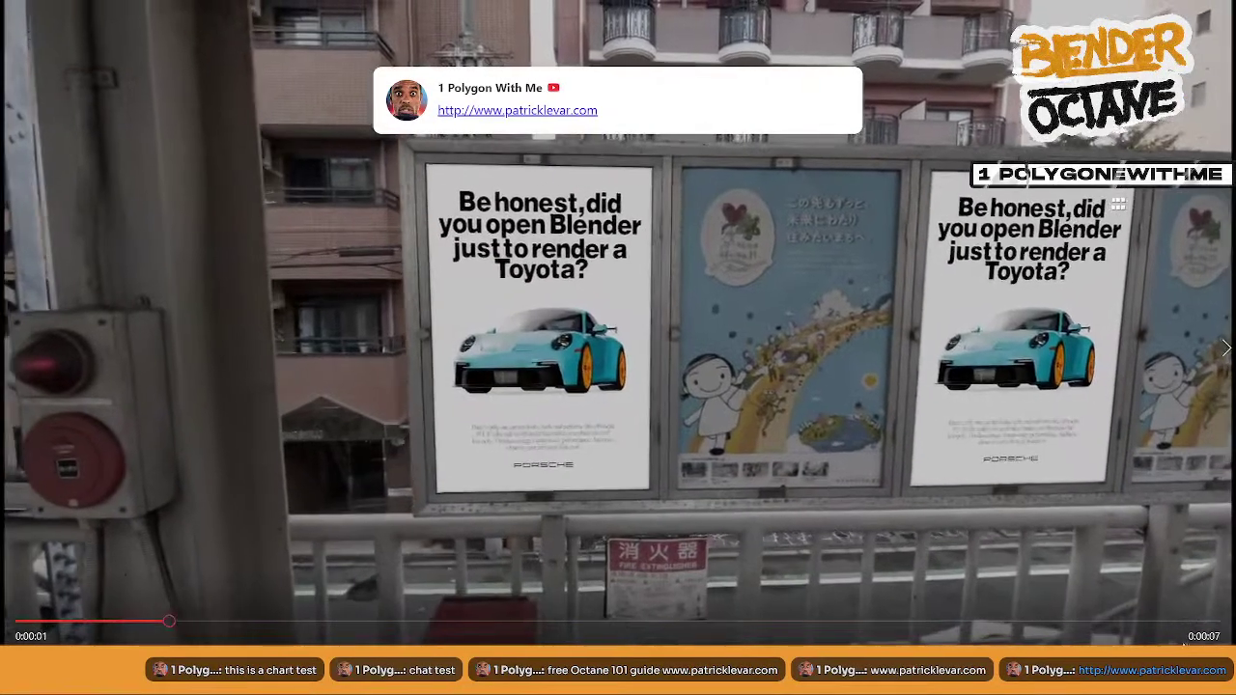
pyautogui.click(1214, 666)
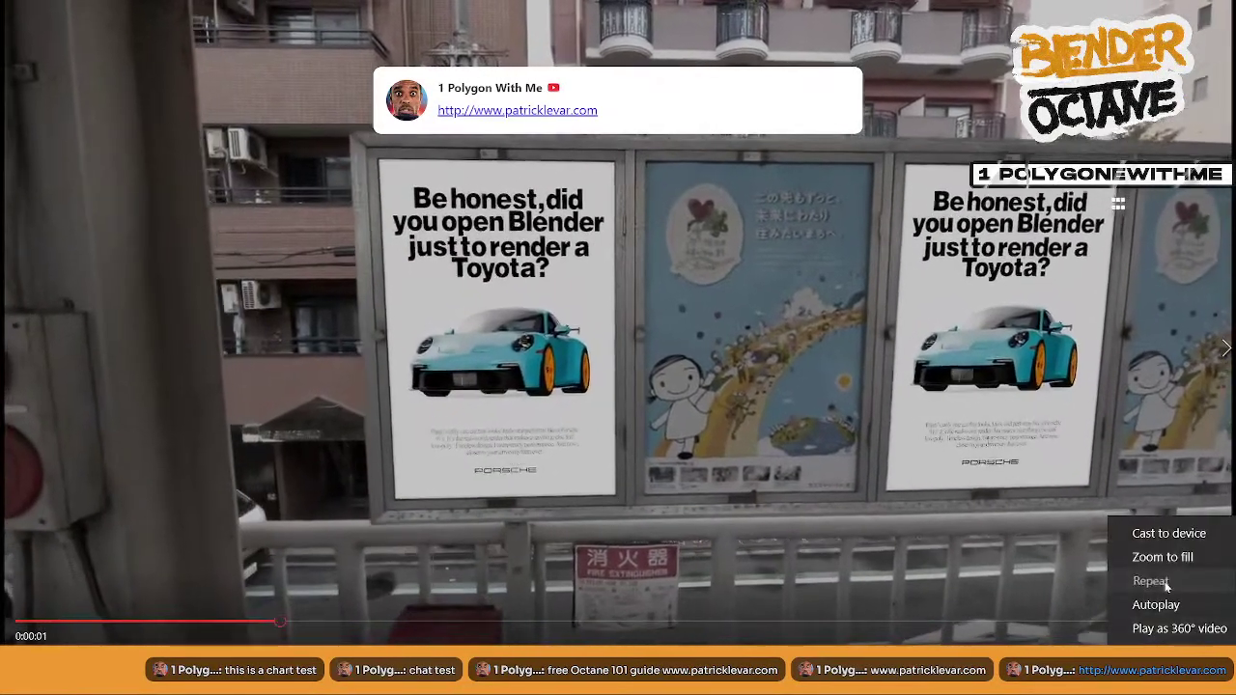
pyautogui.click(1162, 583)
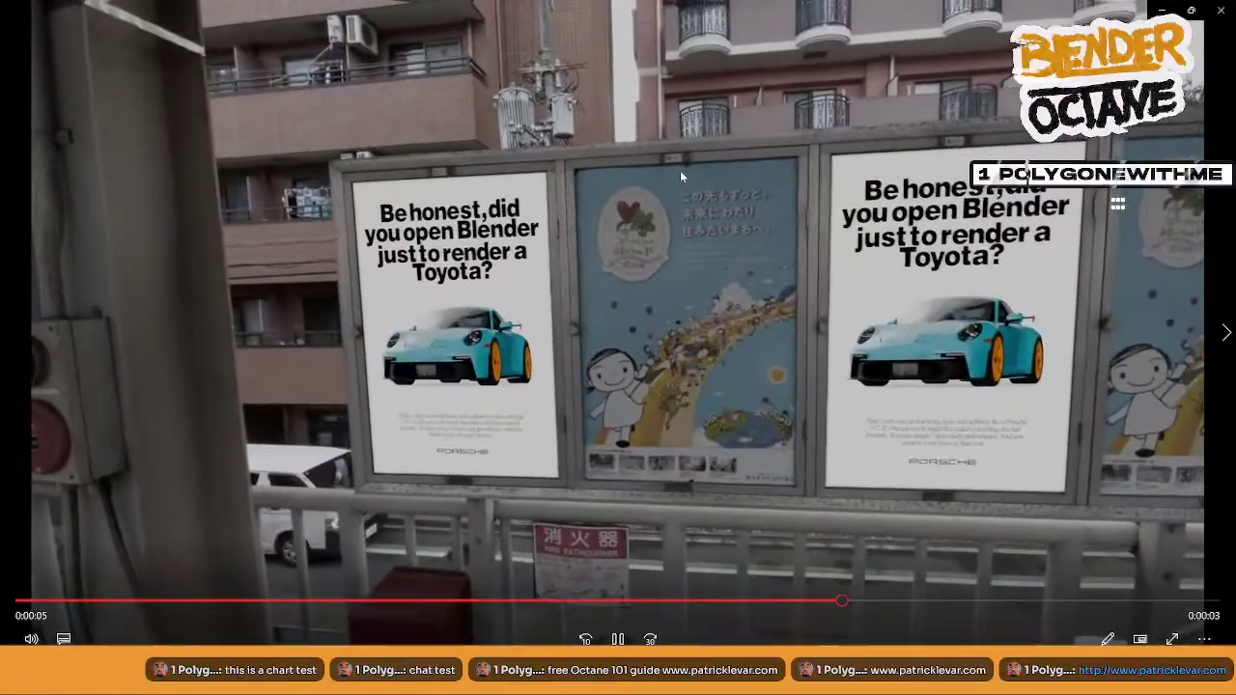
pyautogui.click(730, 174)
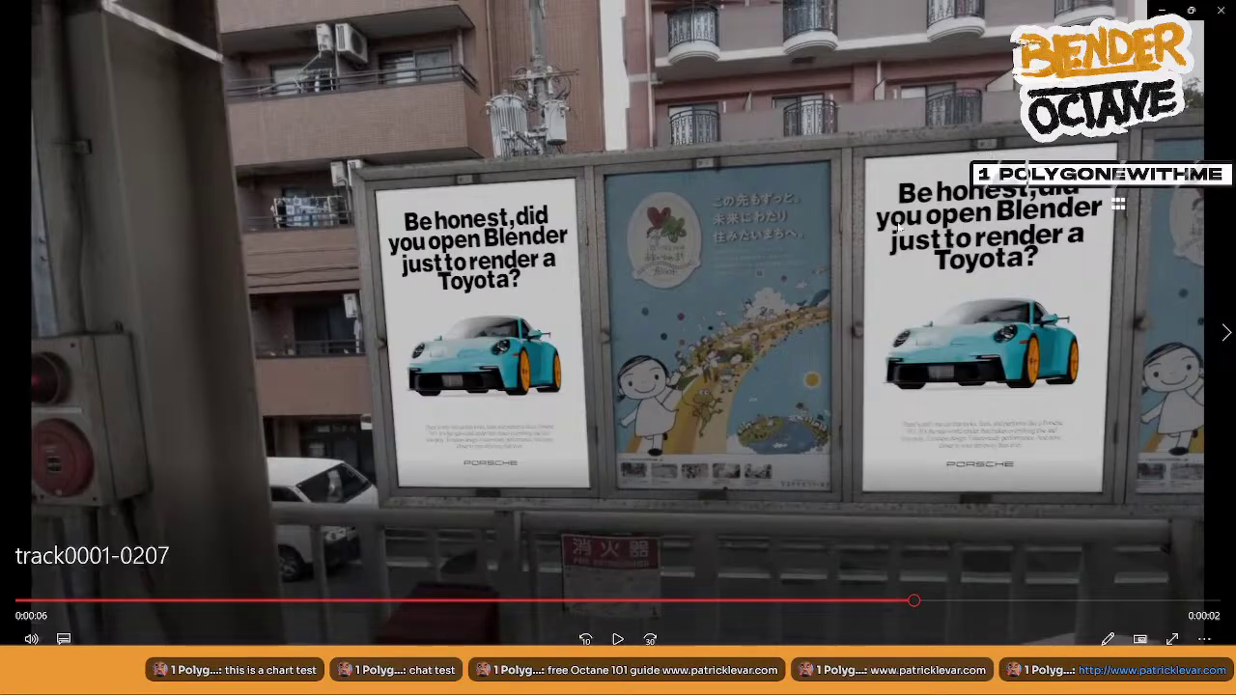
pyautogui.click(1220, 12)
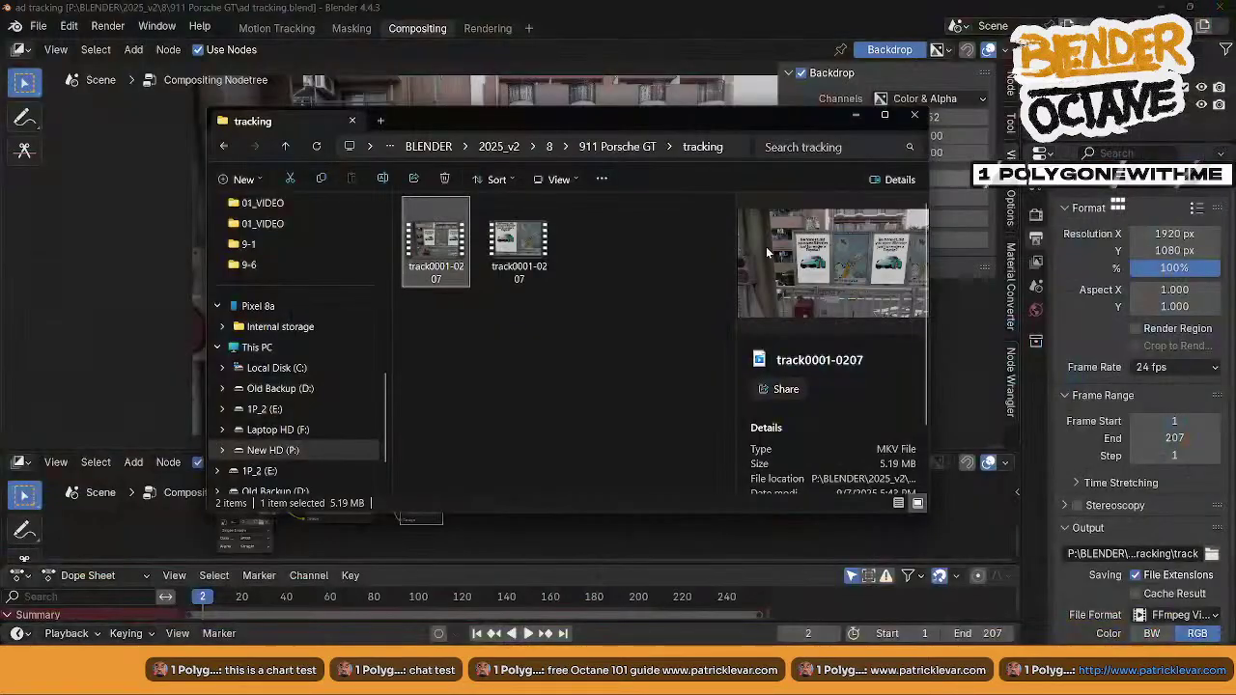
# - Switch to Photoshop and open the recent ad document FileName_0194Beauty_ViewLayer_v2.psd
pyautogui.click(630, 375)
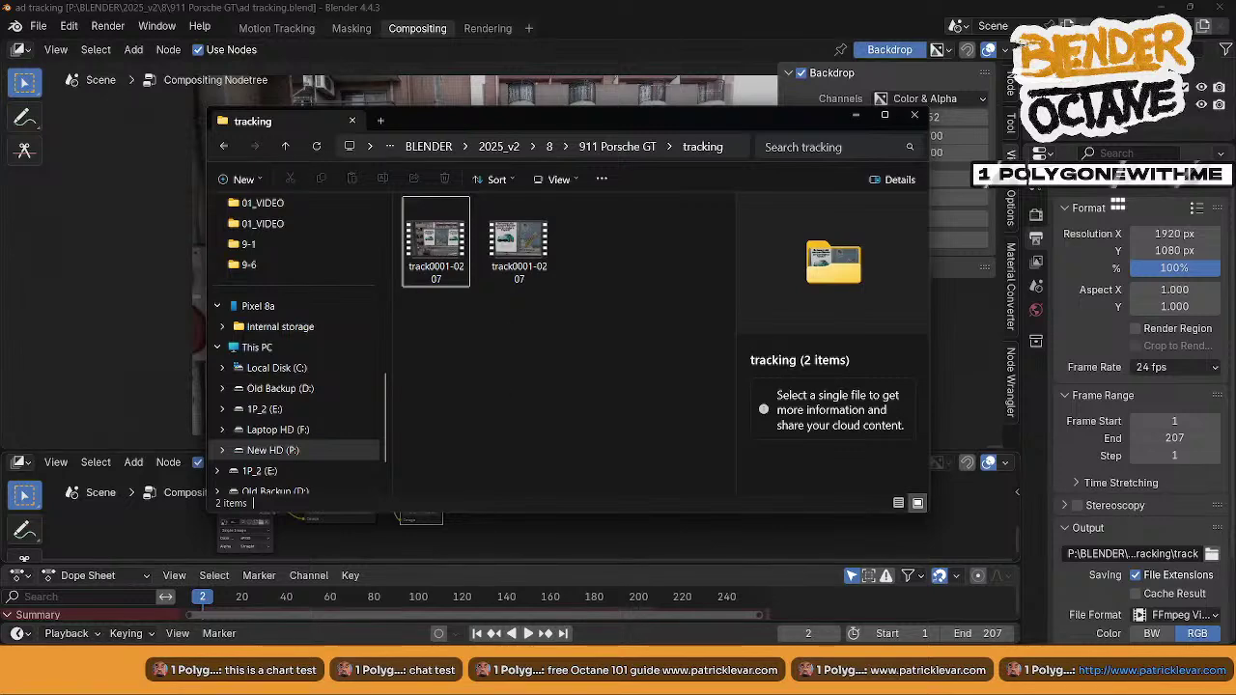
pyautogui.click(579, 679)
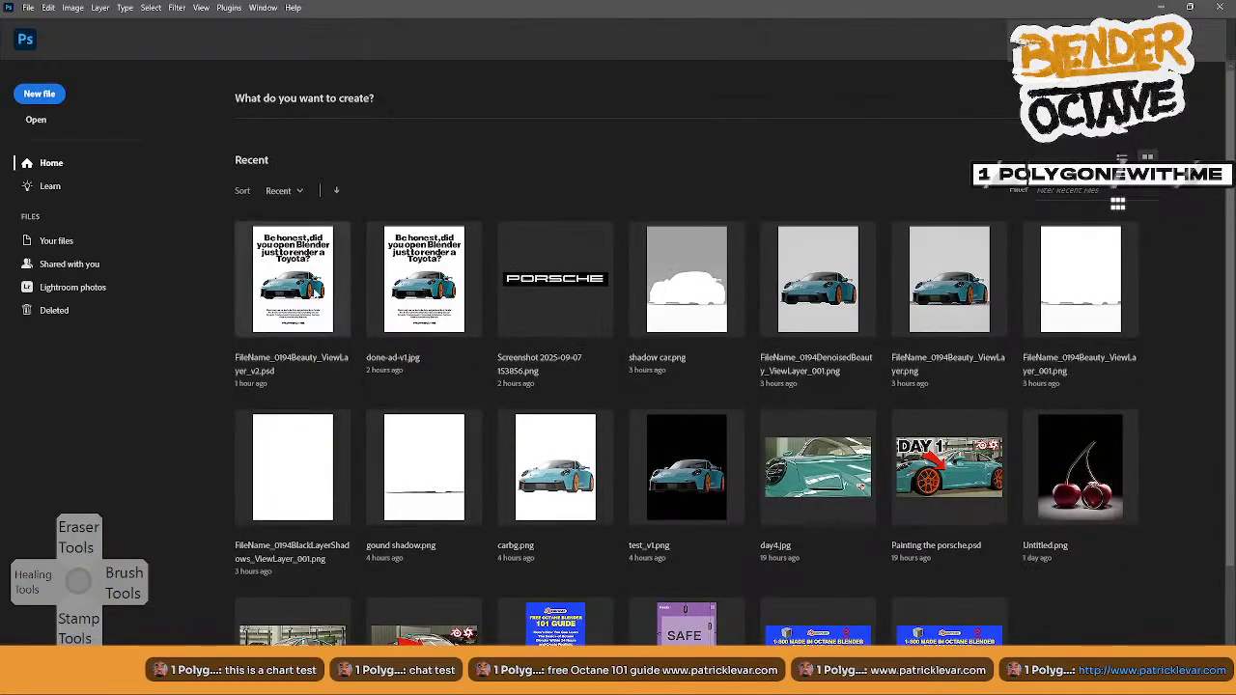
pyautogui.click(320, 302)
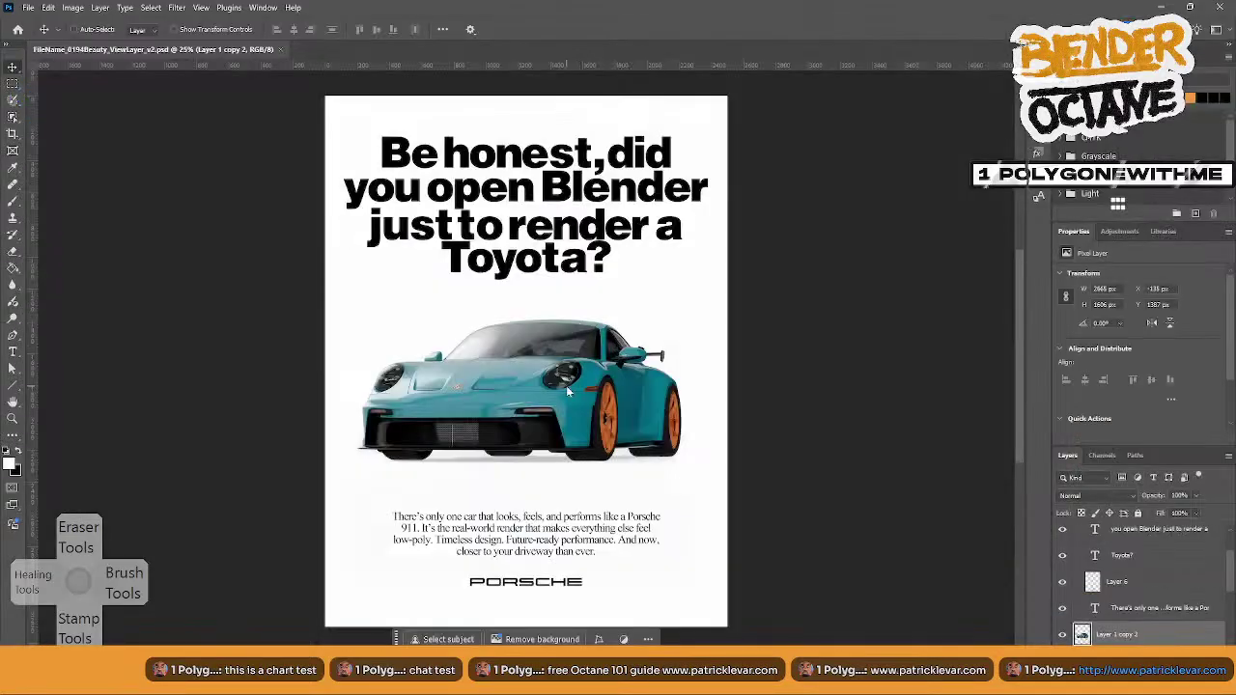
# - Search the My Asset folder for "paper" when opening a file and browse the Resource Boy - Torn Paper Textures folder
pyautogui.hotkey('ctrl', 'o')
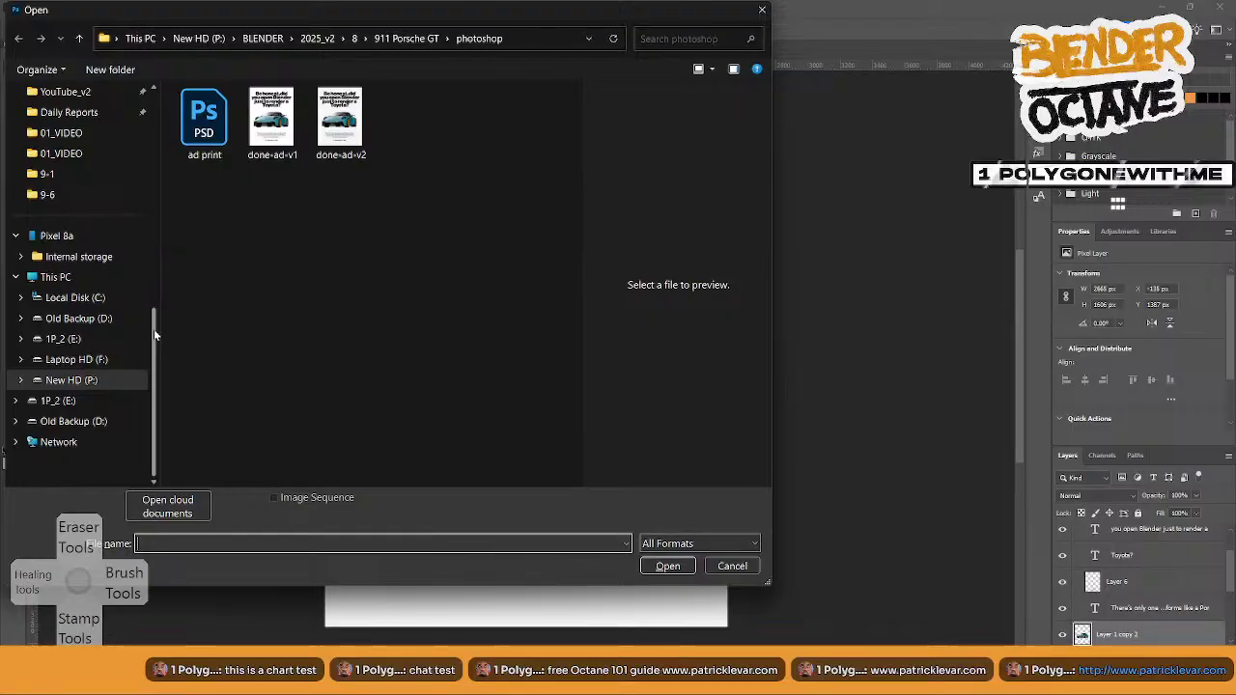
pyautogui.scroll(4, 154, 335)
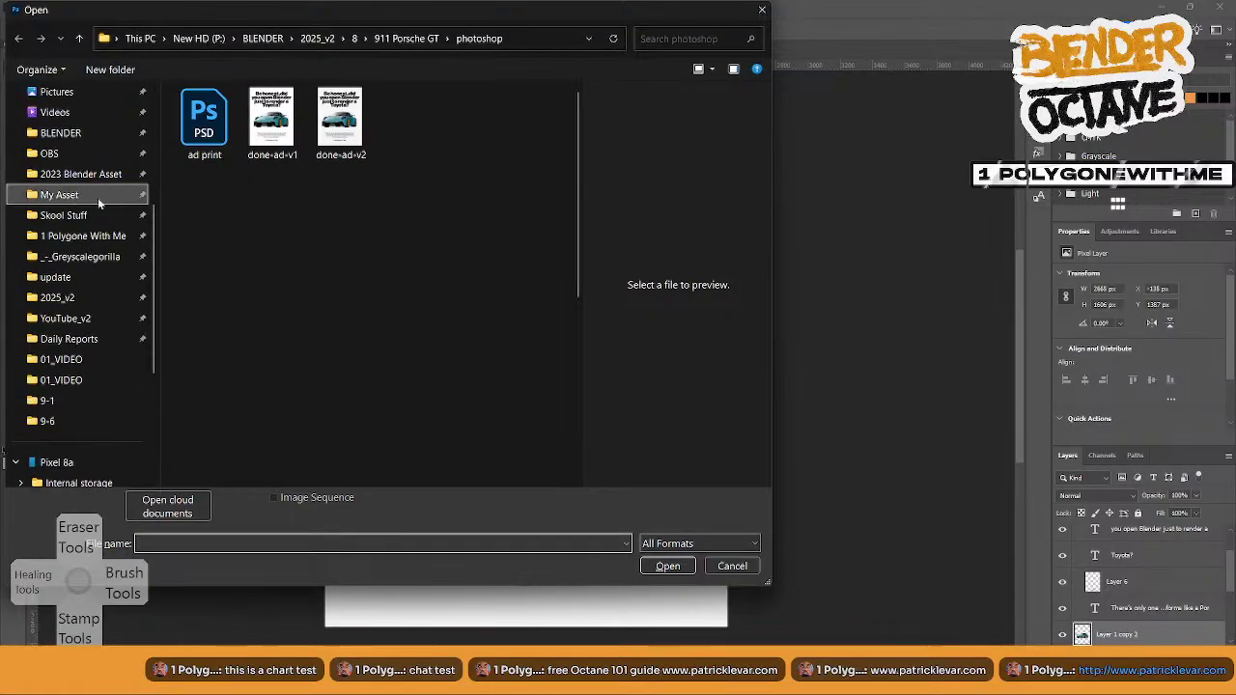
pyautogui.click(98, 197)
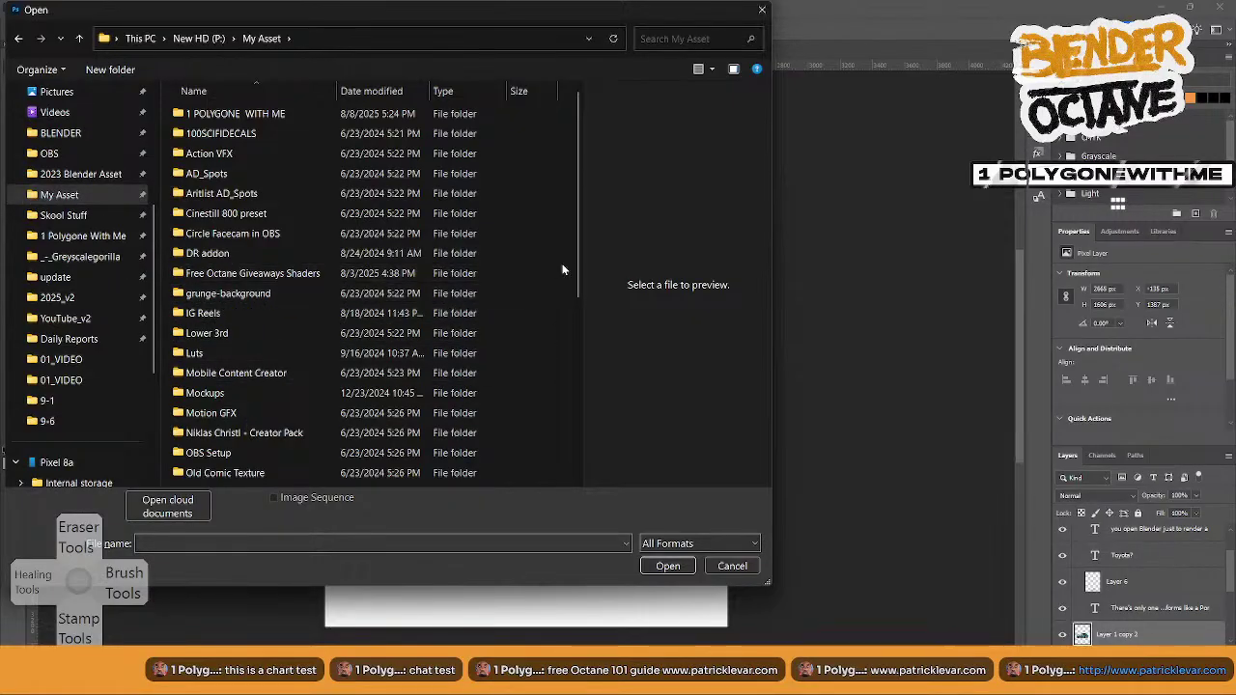
pyautogui.moveTo(577, 254); pyautogui.dragTo(599, 366)
pyautogui.click(714, 38)
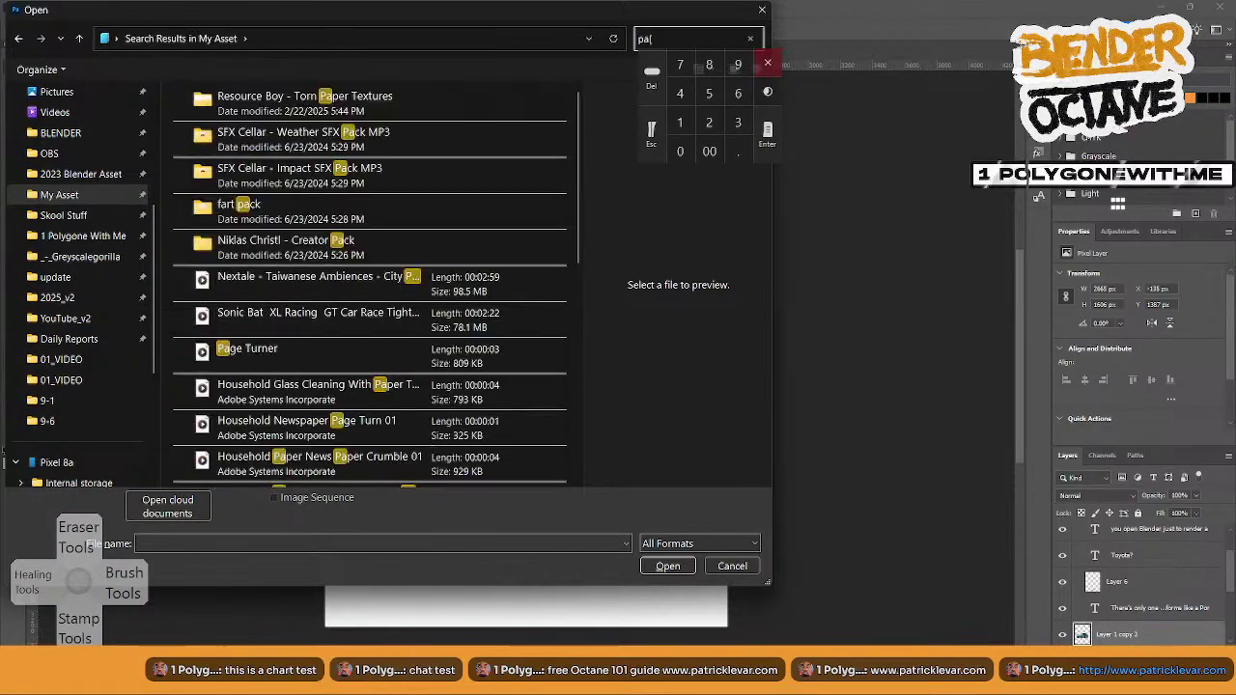
pyautogui.write('paper')
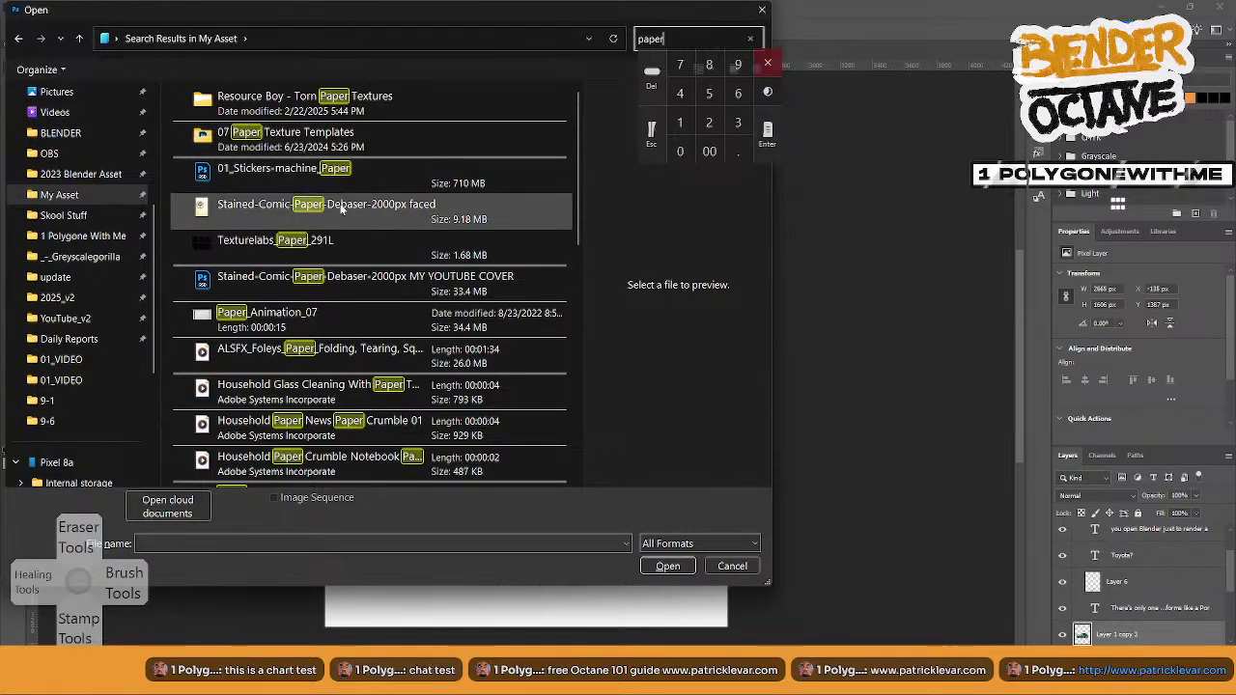
pyautogui.doubleClick(338, 103)
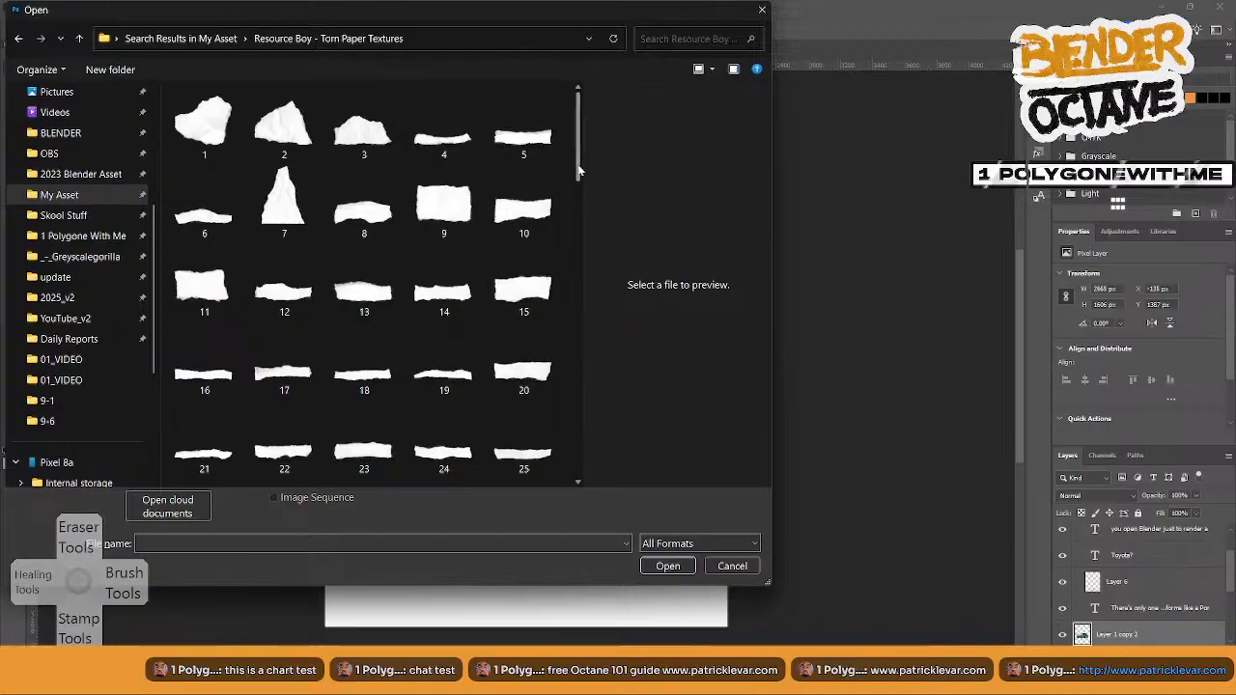
pyautogui.moveTo(579, 170); pyautogui.dragTo(599, 131)
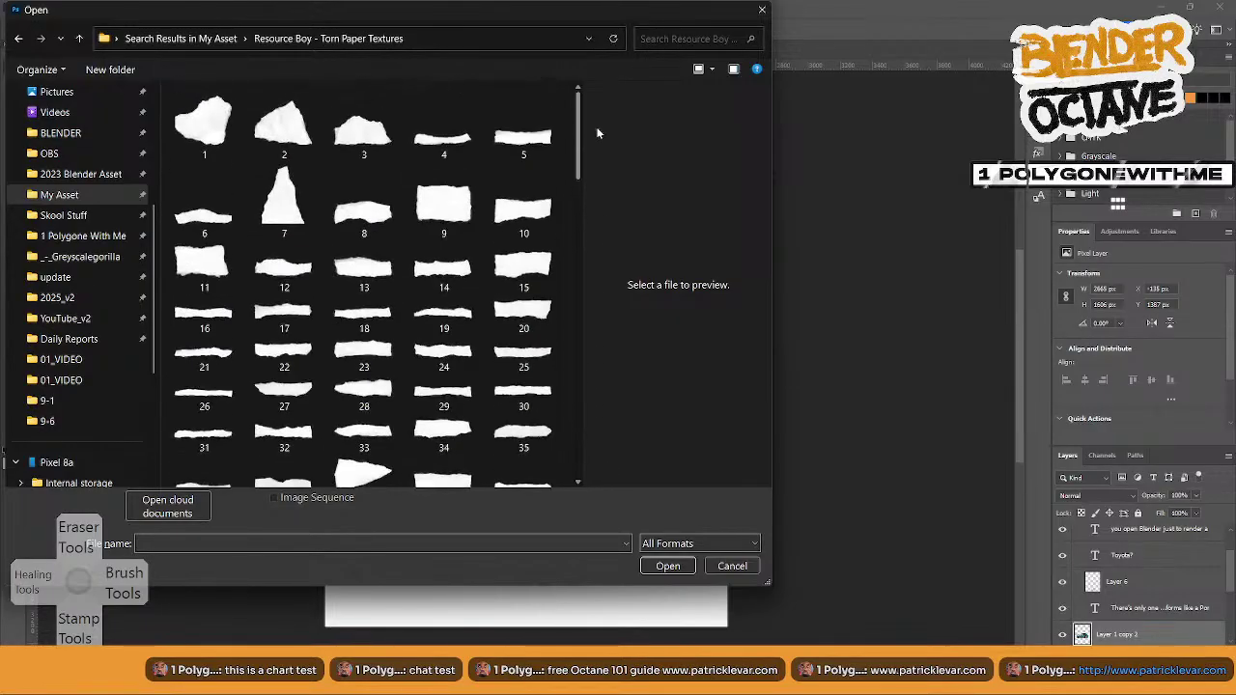
# - Return to the paper search results, look inside the 07 Paper Texture Templates folder, and cancel opening a file
pyautogui.click(80, 43)
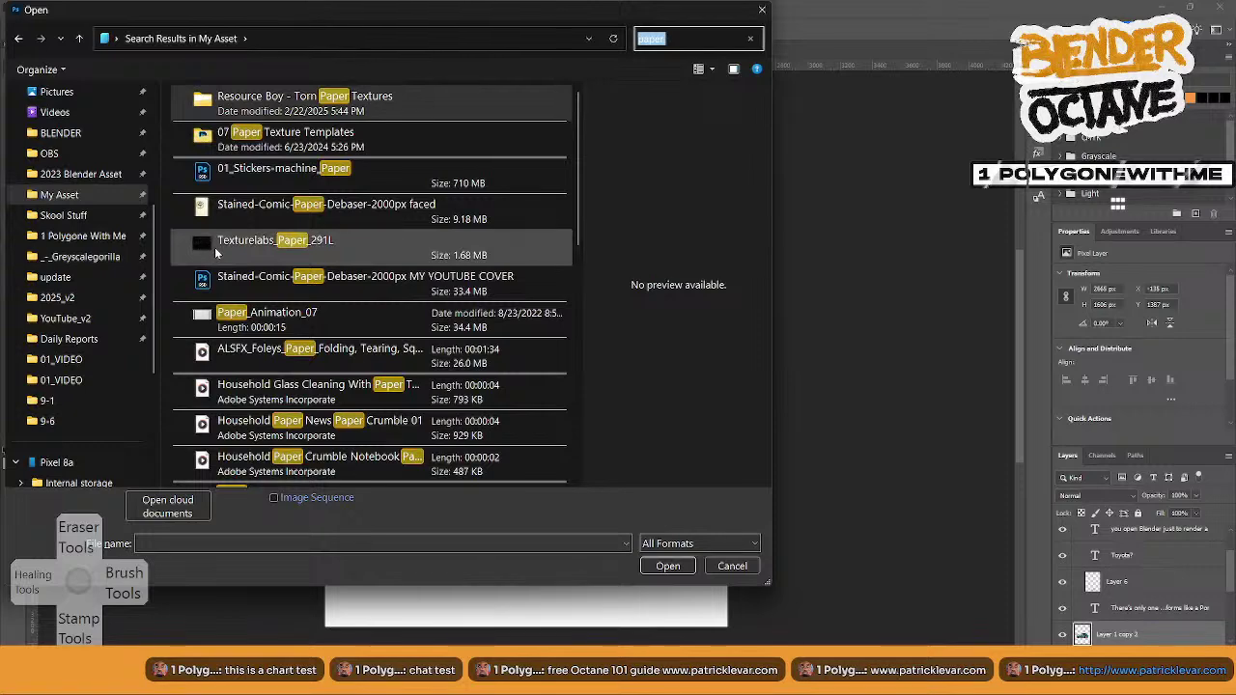
pyautogui.click(337, 145)
pyautogui.doubleClick(338, 145)
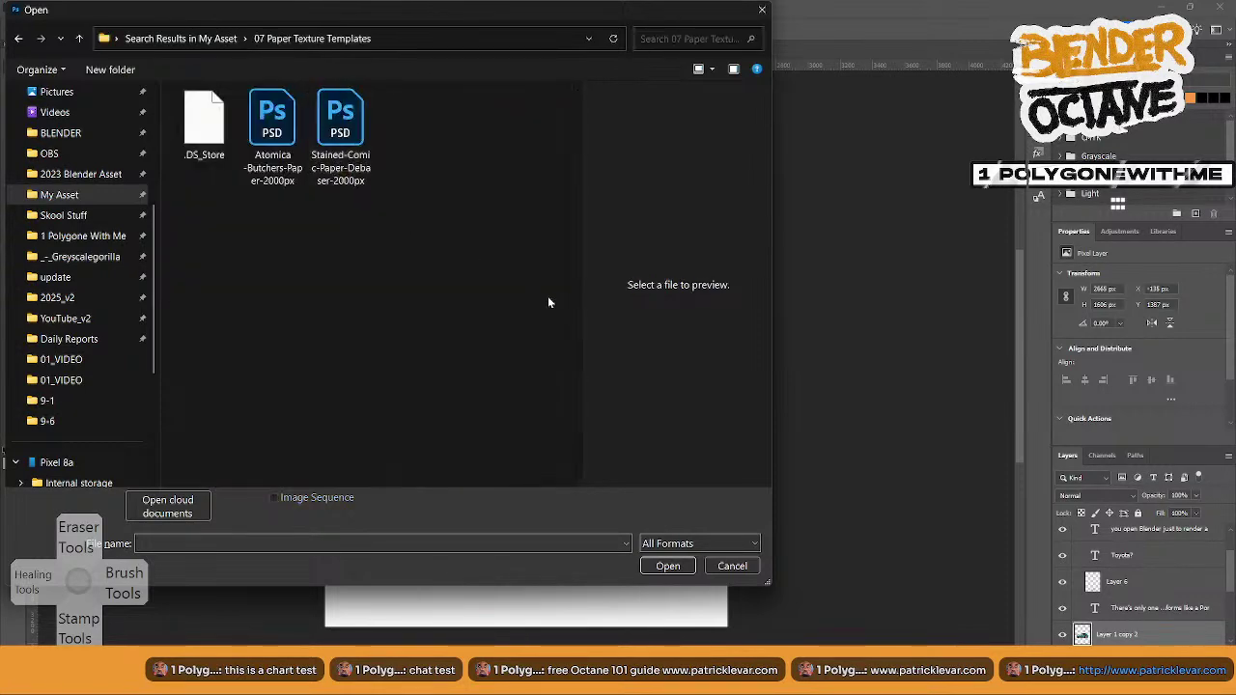
pyautogui.click(731, 566)
# - Start opening another file and browse to the Skool Stuff folder
pyautogui.hotkey('ctrl', 'o')
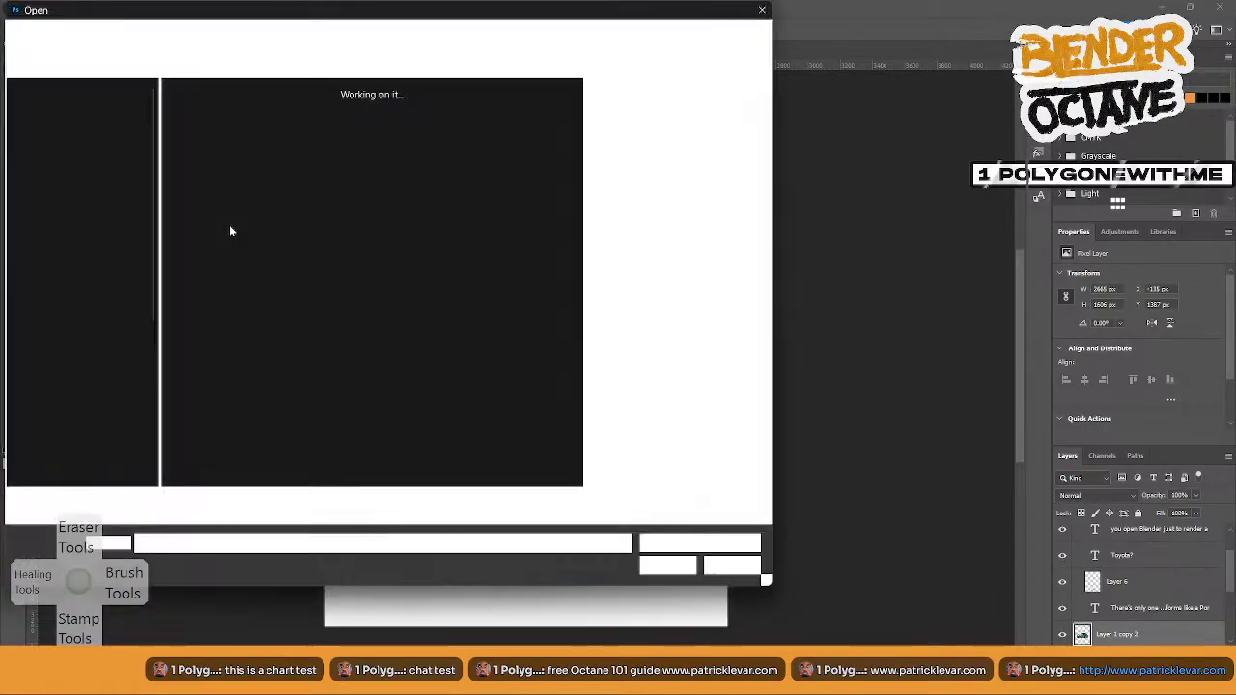
pyautogui.click(85, 162)
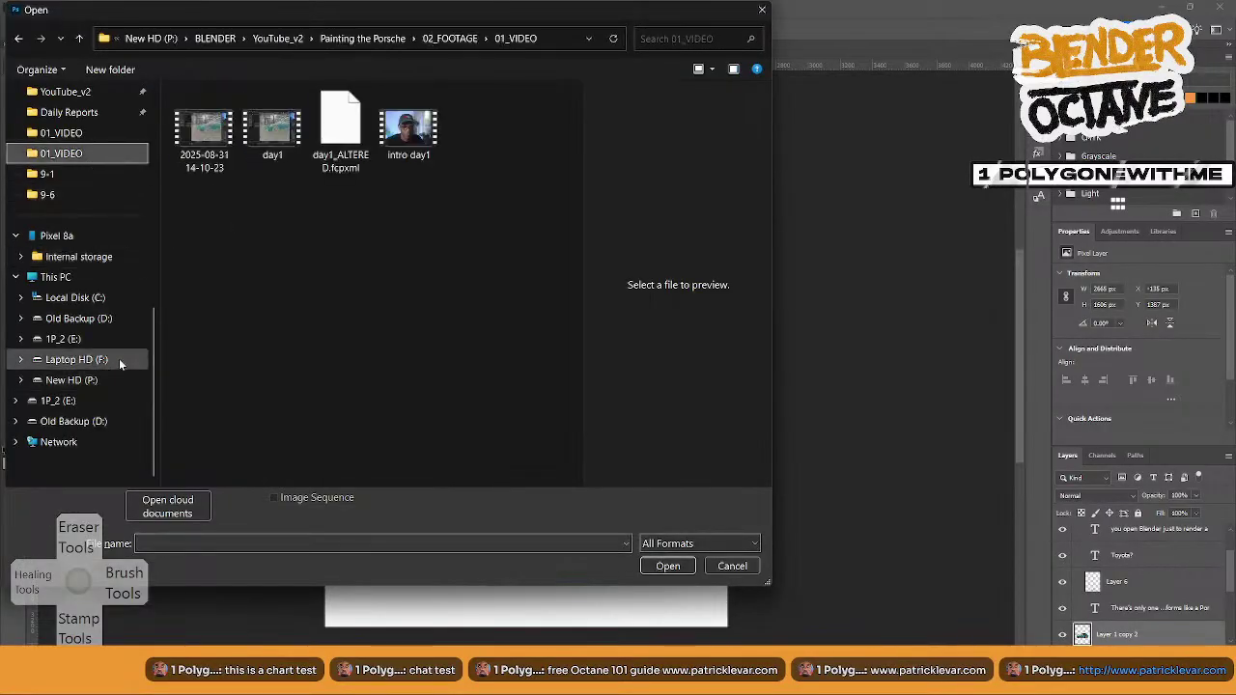
pyautogui.moveTo(154, 377); pyautogui.dragTo(154, 220)
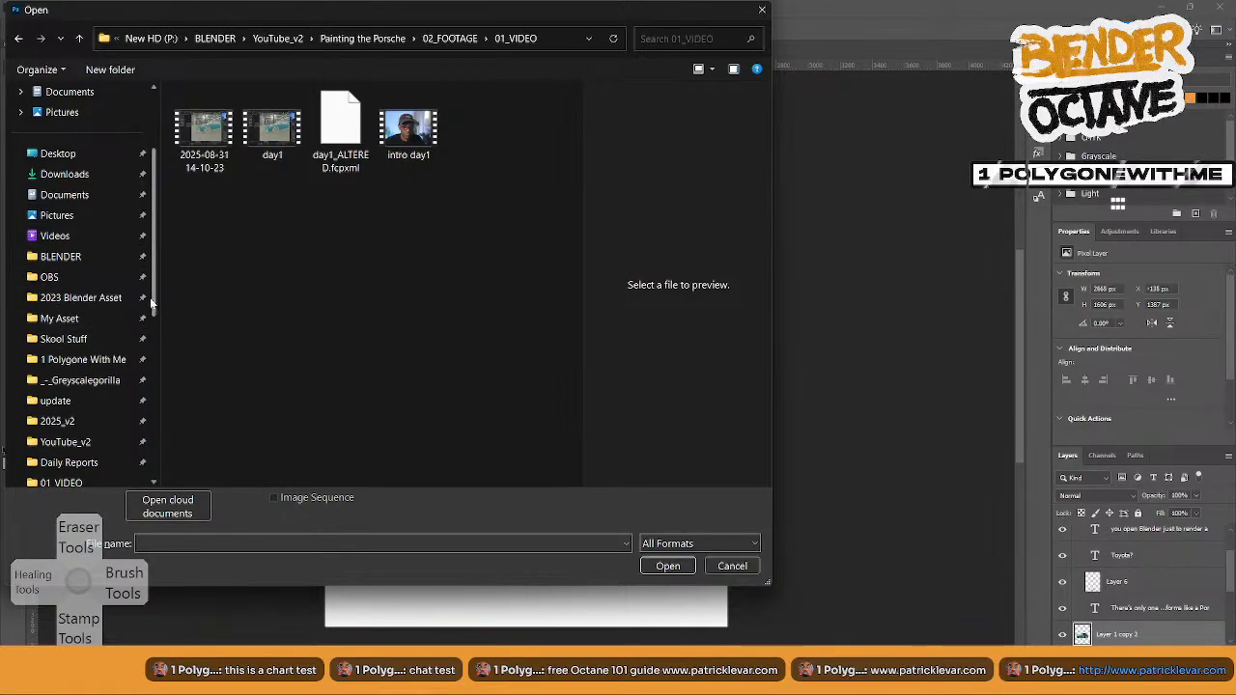
pyautogui.moveTo(155, 307); pyautogui.dragTo(158, 316)
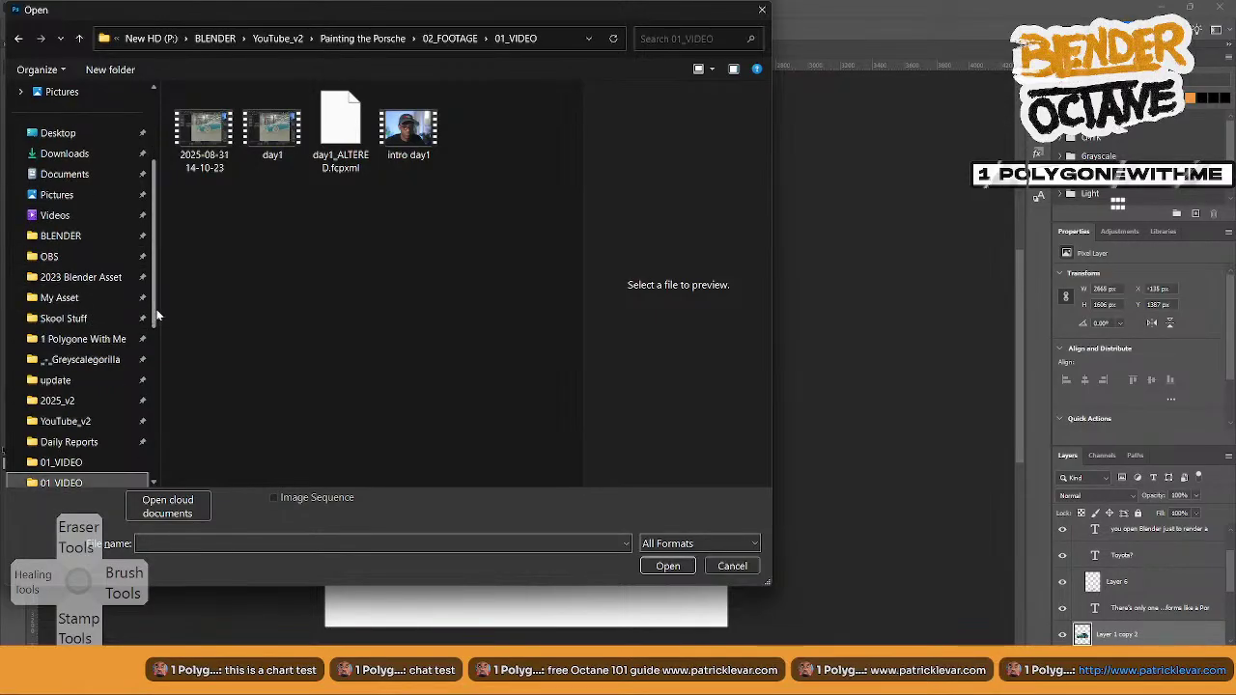
pyautogui.click(61, 320)
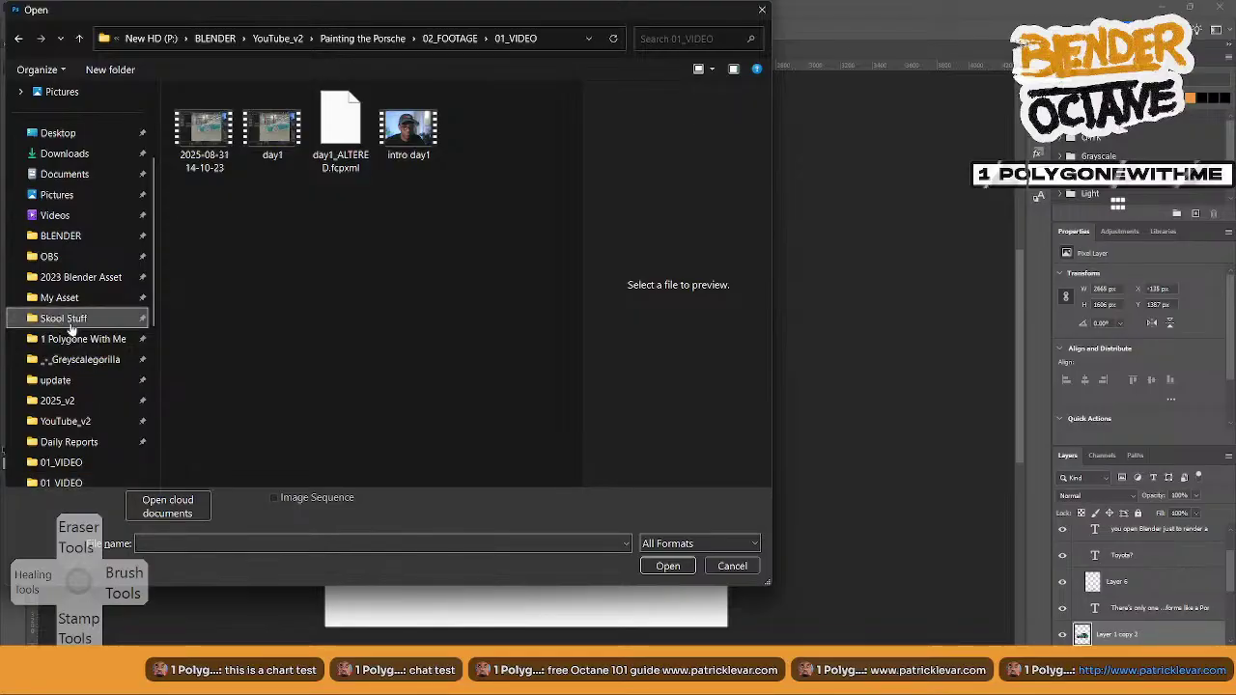
# - Browse to the Old Comic Texture folder inside My Asset on the New HD drive to find a paper texture
pyautogui.click(81, 401)
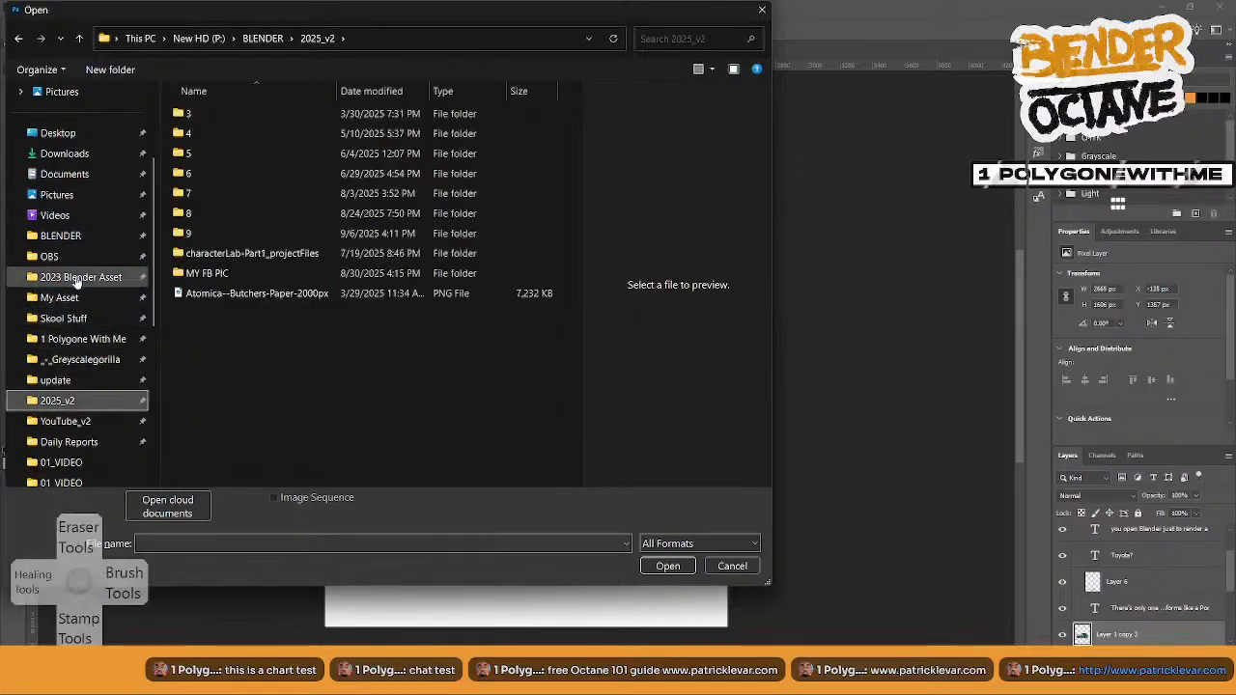
pyautogui.scroll(-2, 158, 337)
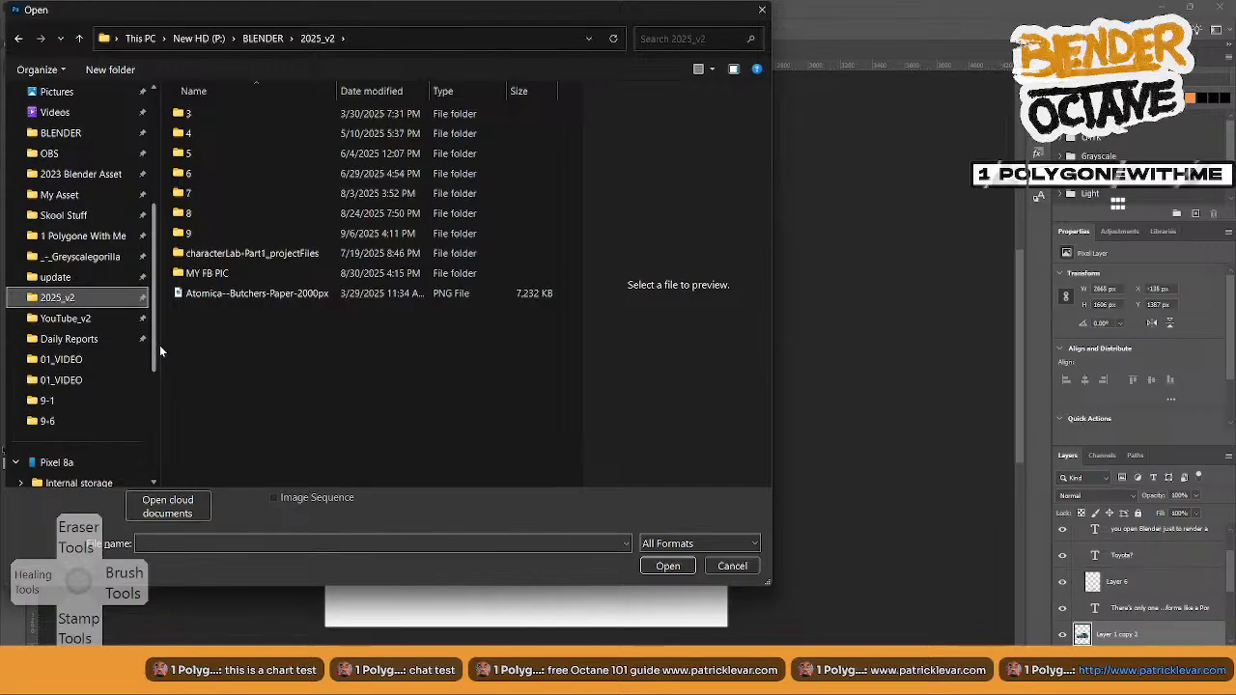
pyautogui.scroll(2, 159, 333)
pyautogui.click(107, 297)
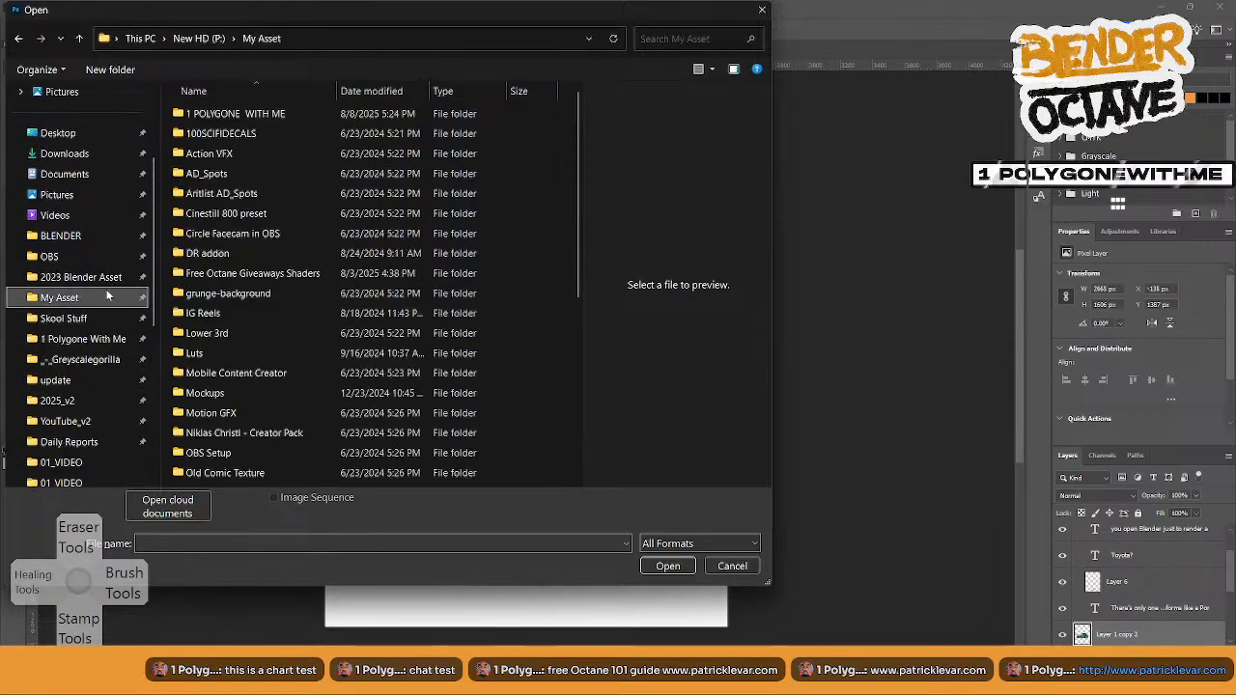
pyautogui.click(255, 372)
pyautogui.scroll(-1, 254, 374)
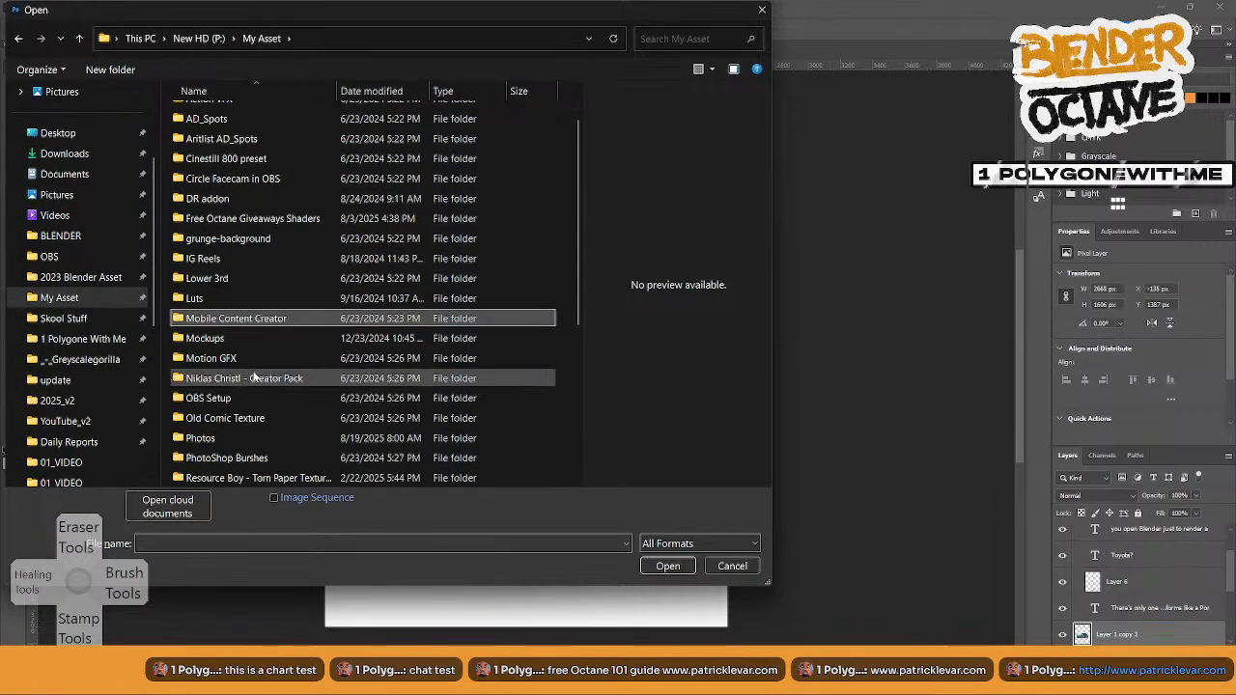
pyautogui.doubleClick(225, 419)
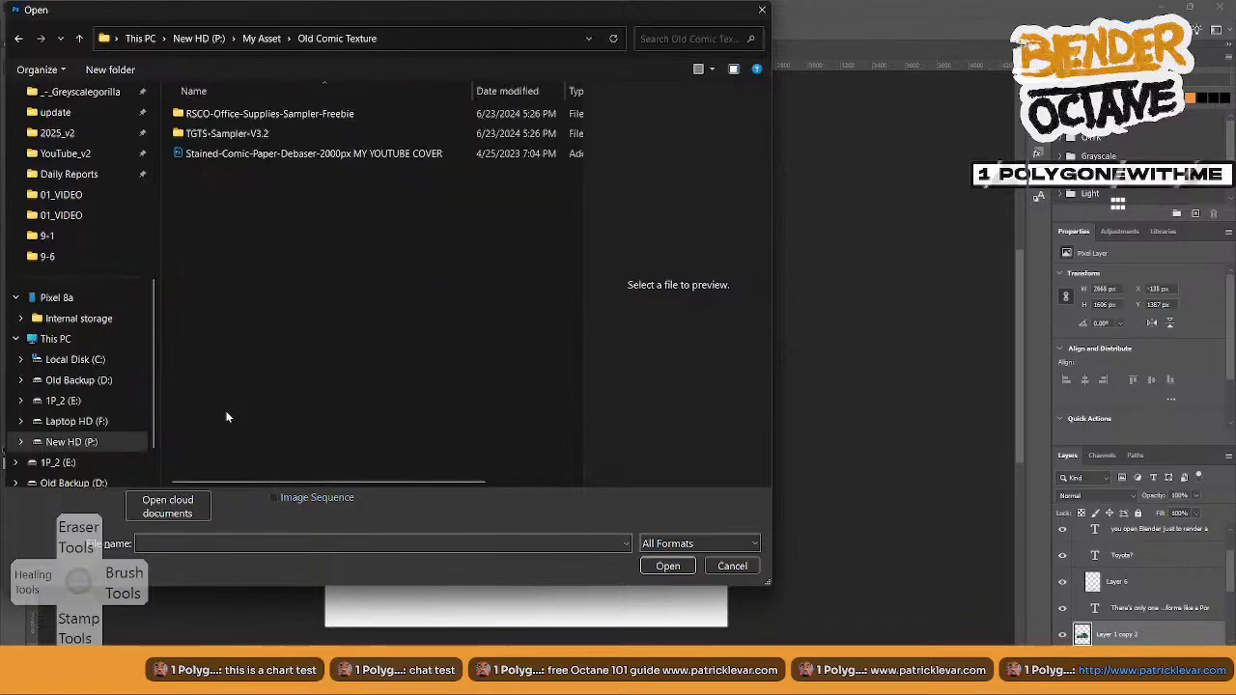
# - Look through the TGTS-Sampler-V3.2 and RSCO office supplies folders and open the Stained-Comic-Paper-Debaser-2000px MY YOUTUBE COVER file
pyautogui.doubleClick(214, 136)
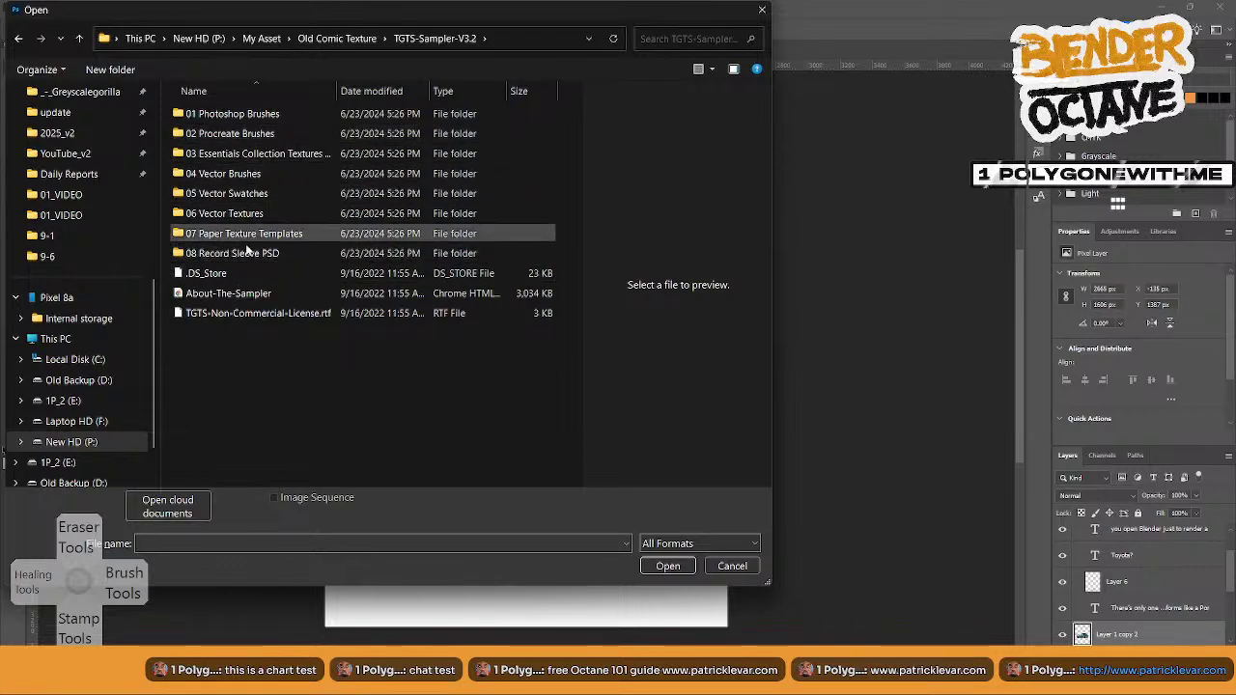
pyautogui.click(366, 39)
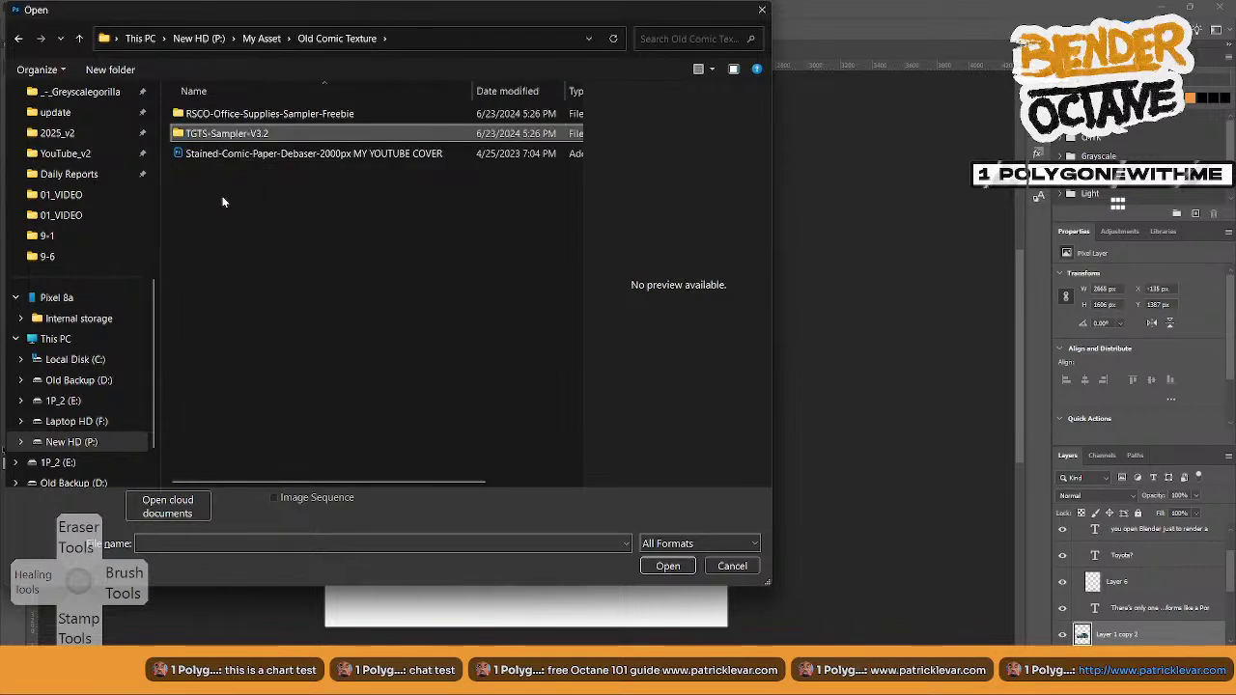
pyautogui.doubleClick(231, 114)
pyautogui.doubleClick(258, 134)
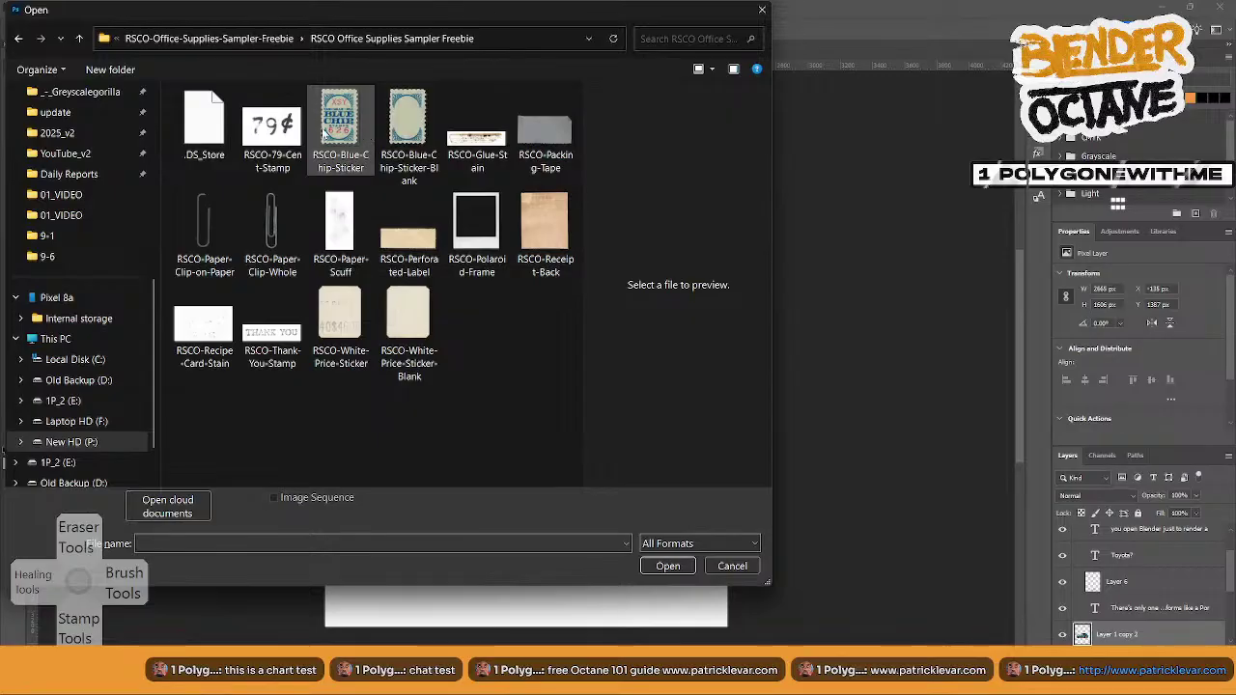
pyautogui.click(80, 38)
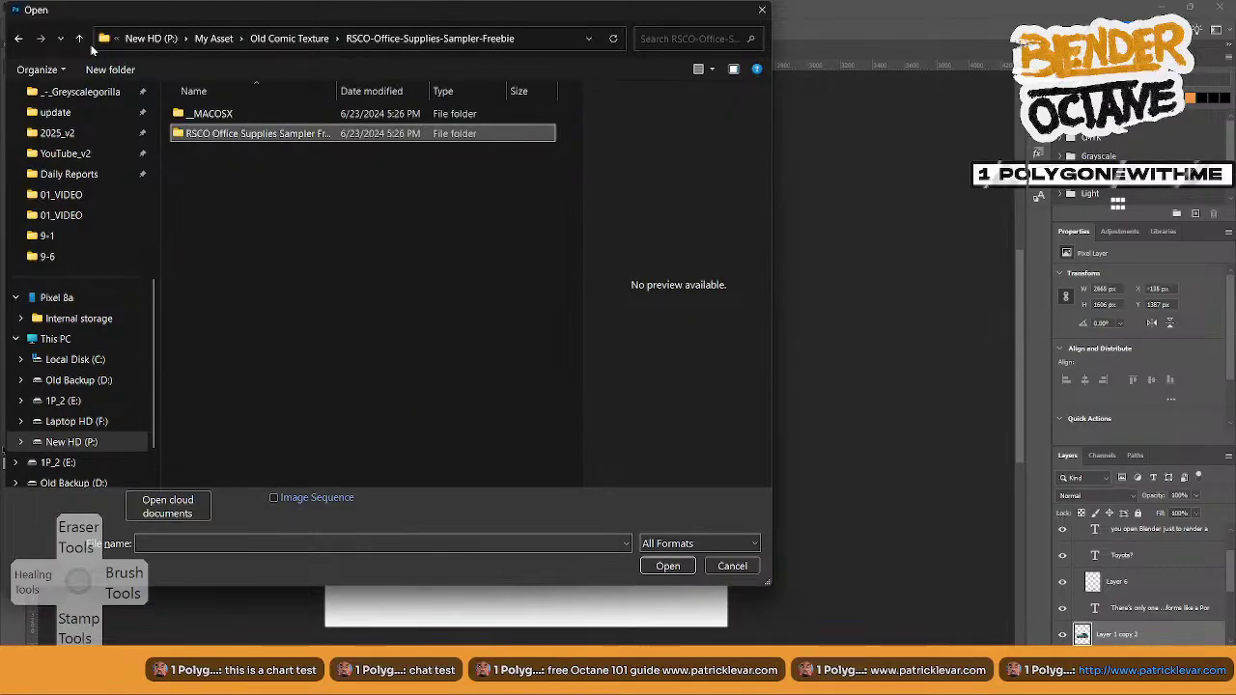
pyautogui.click(79, 39)
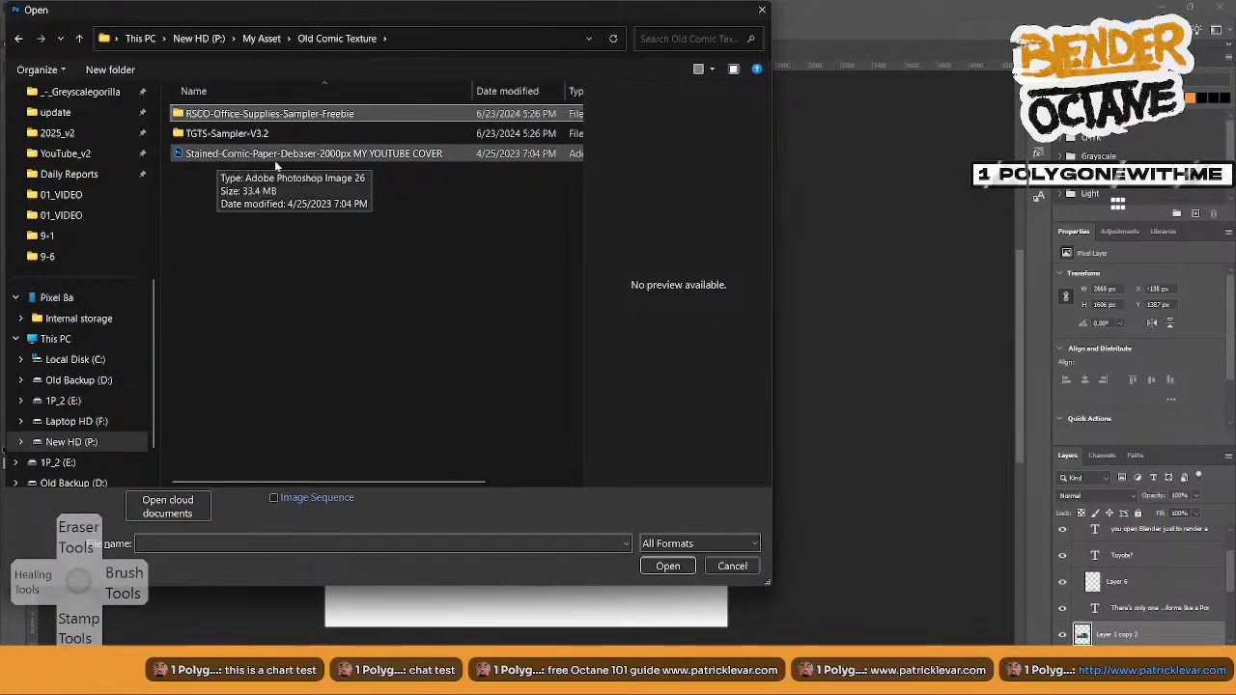
pyautogui.doubleClick(333, 156)
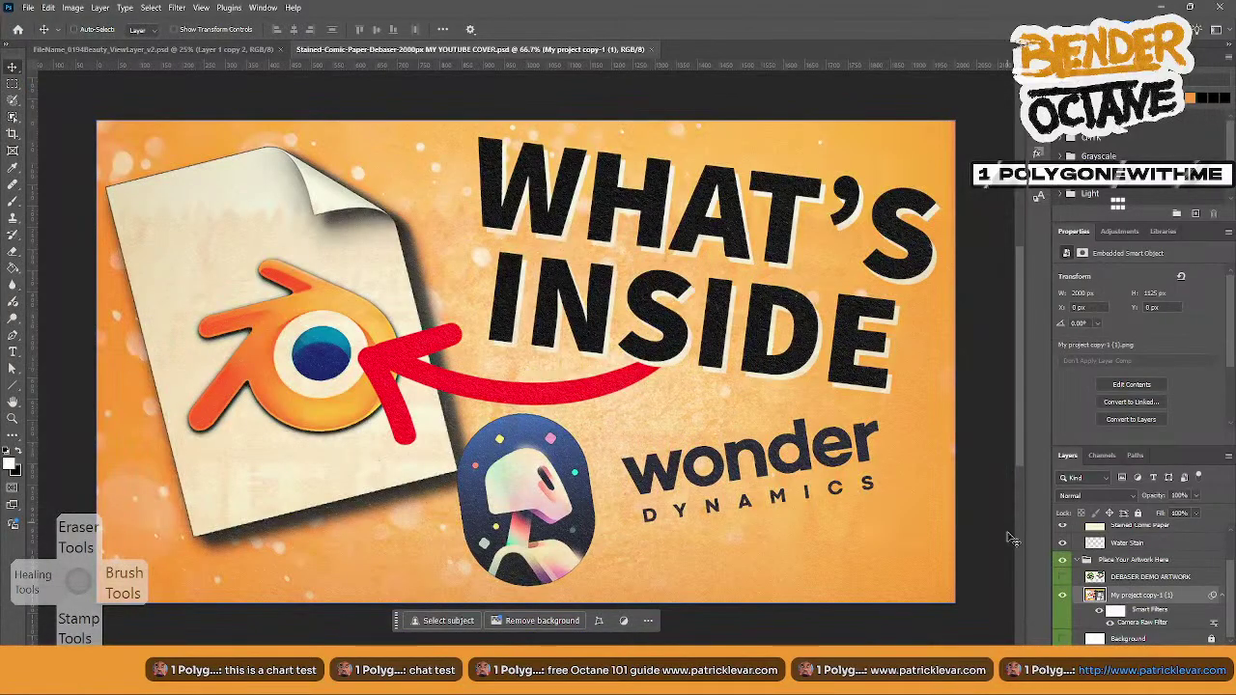
# - Hide the My project copy-1 (1), Stained Comic Paper and Water Stain layers, keeping only Paper Texture Highlights visible
pyautogui.click(1061, 596)
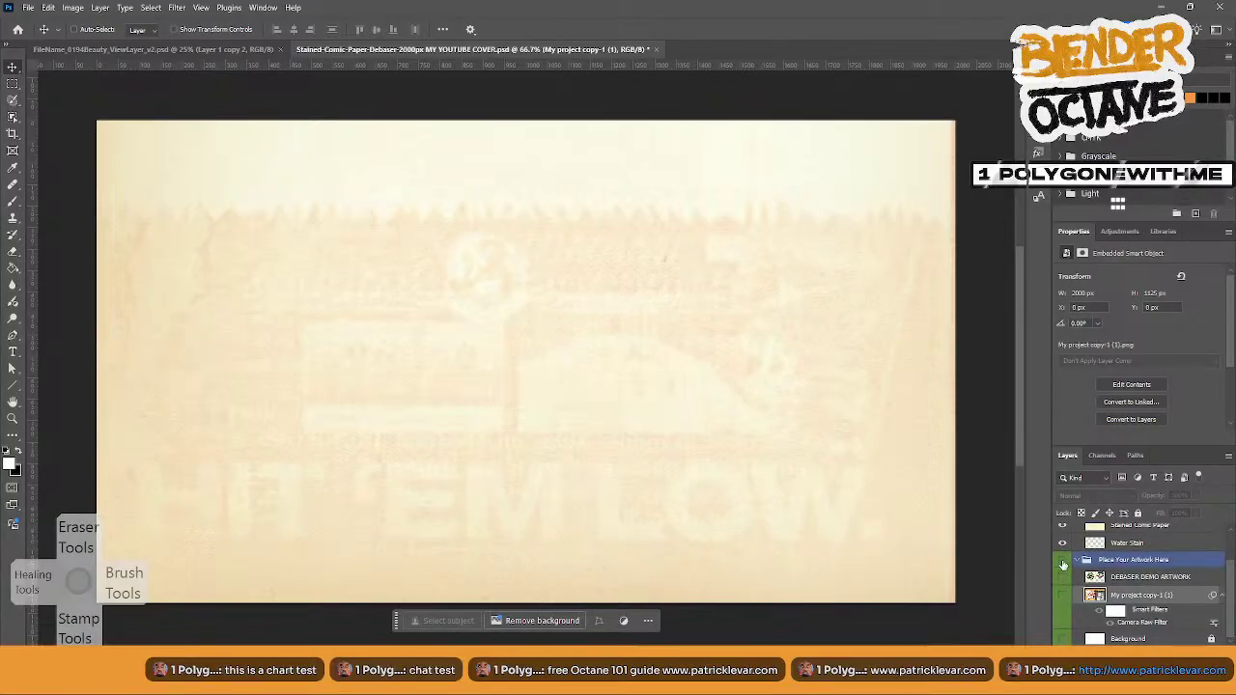
pyautogui.scroll(1, 1065, 553)
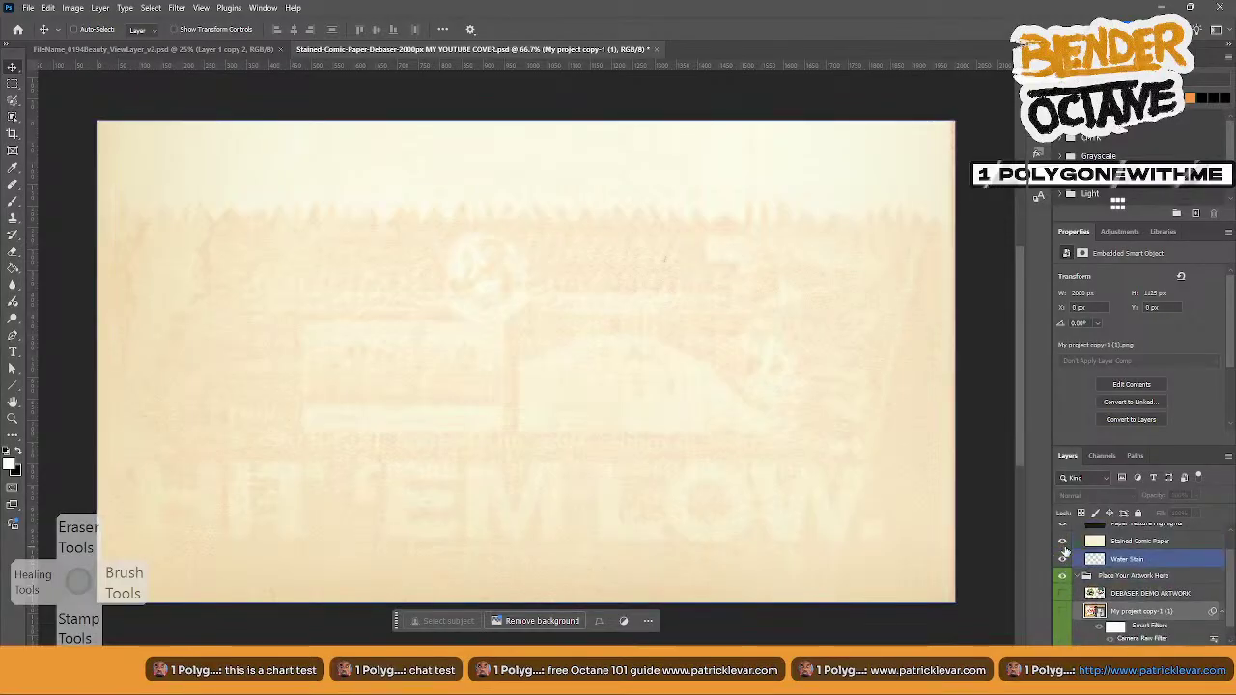
pyautogui.click(1062, 560)
pyautogui.click(1062, 560)
pyautogui.click(1062, 542)
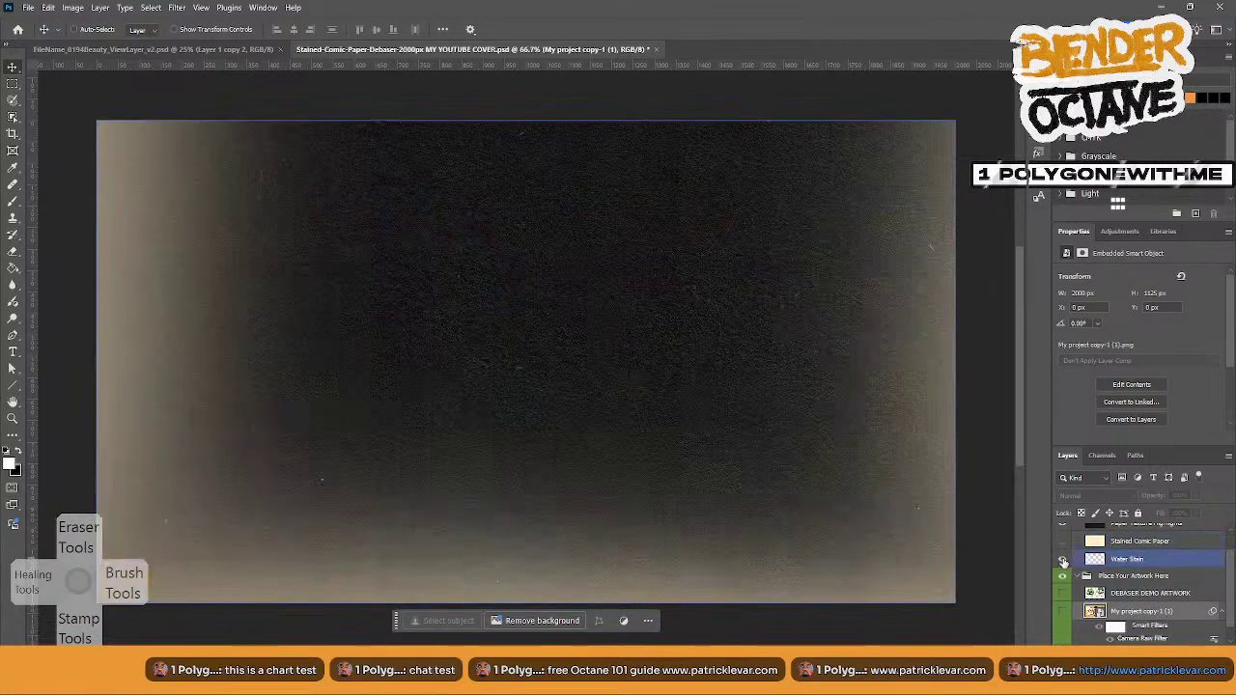
pyautogui.click(1062, 561)
pyautogui.click(1062, 561)
pyautogui.click(1062, 560)
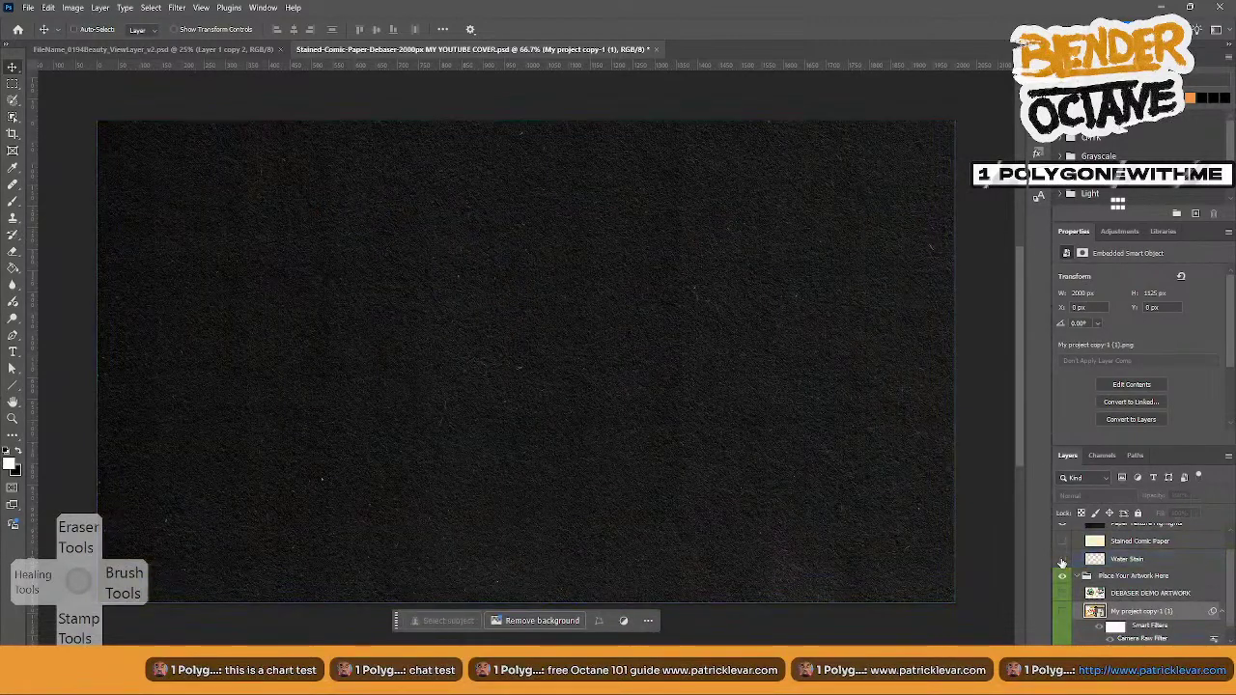
pyautogui.scroll(1, 1061, 544)
pyautogui.click(1062, 550)
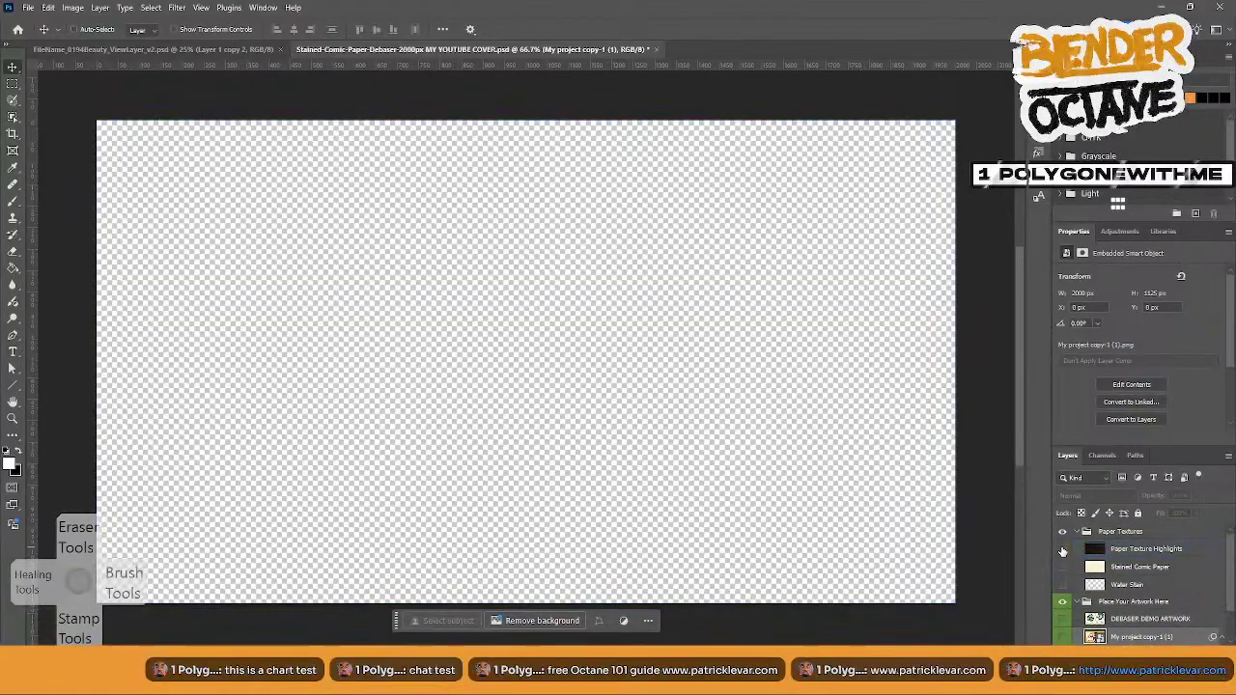
pyautogui.click(1062, 549)
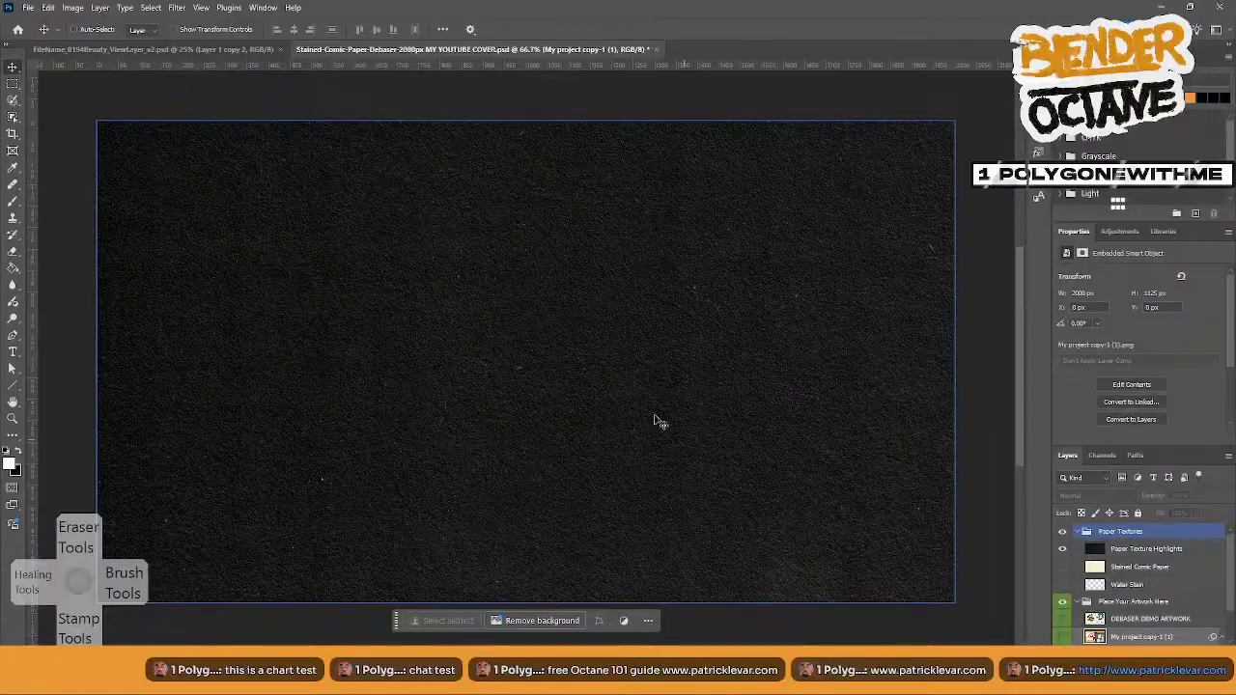
# - Export the isolated dark paper texture with Save for Web as a JPEG High, quality 60, into the photoshop folder
pyautogui.click(28, 7)
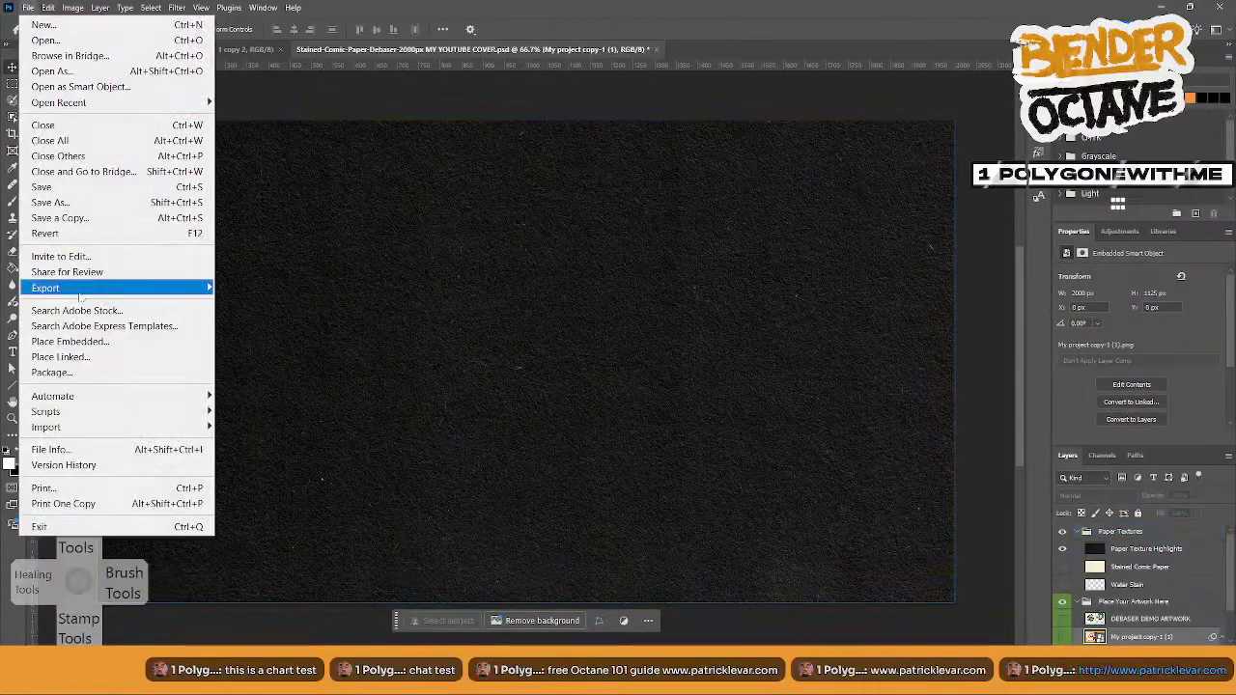
pyautogui.moveTo(81, 290)
pyautogui.click(290, 347)
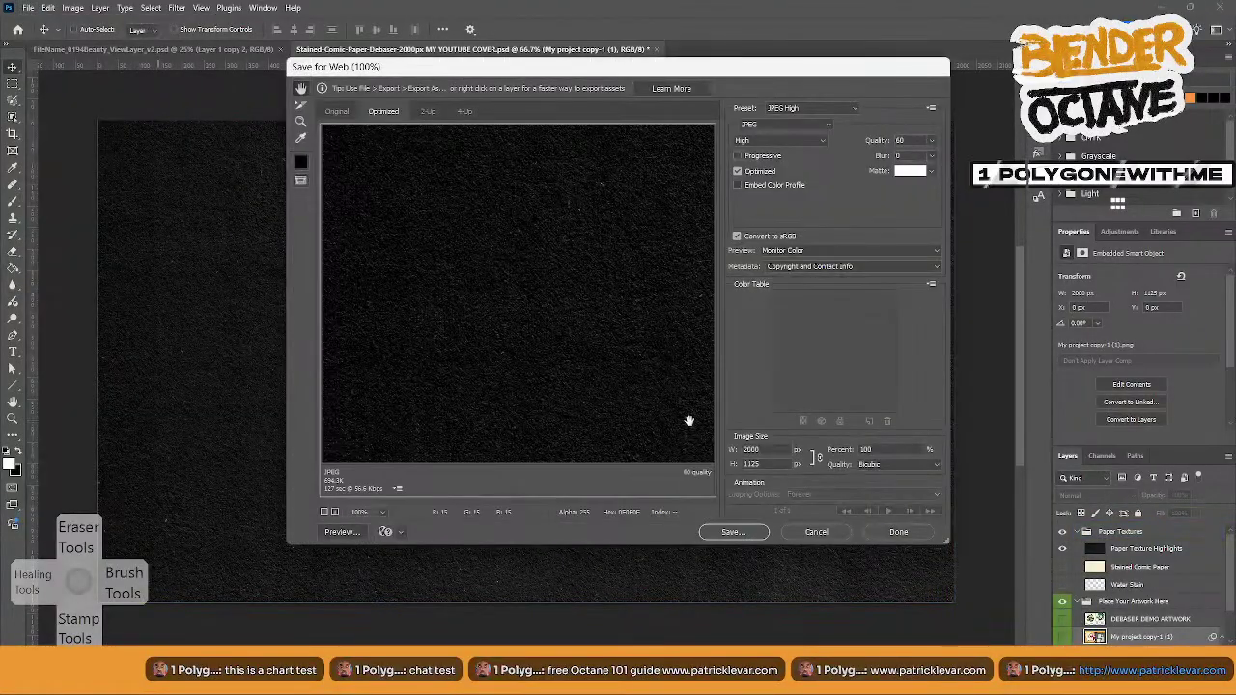
pyautogui.click(732, 532)
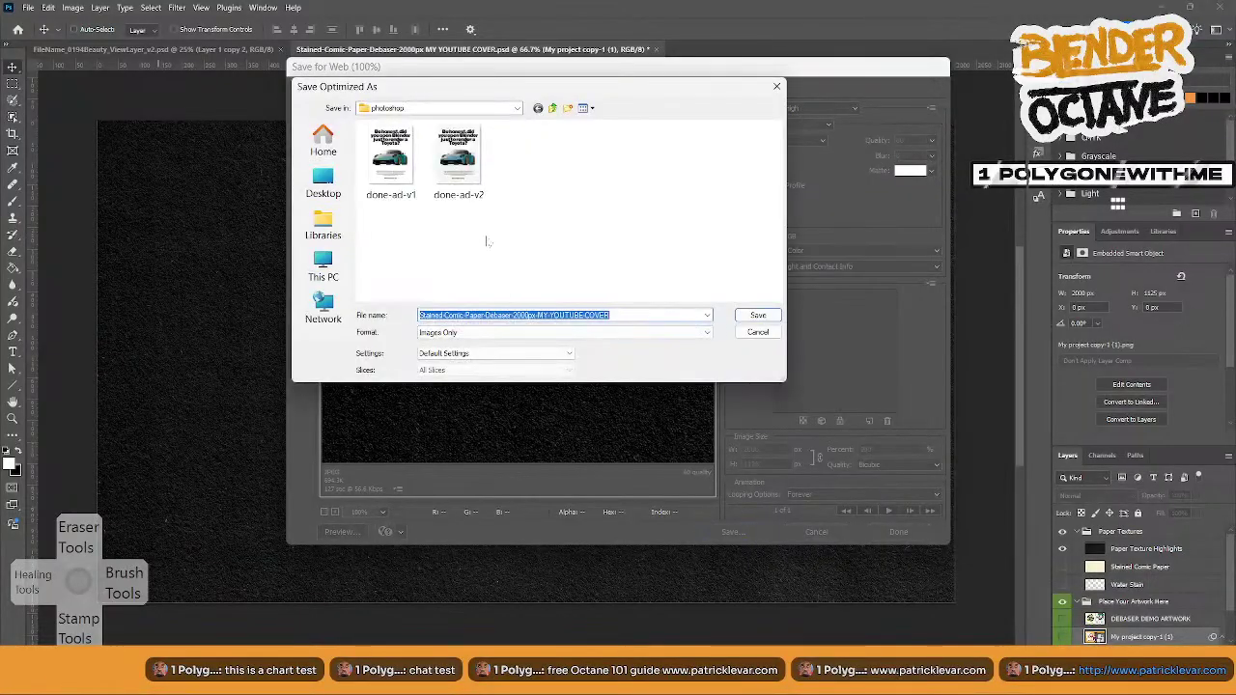
pyautogui.click(758, 315)
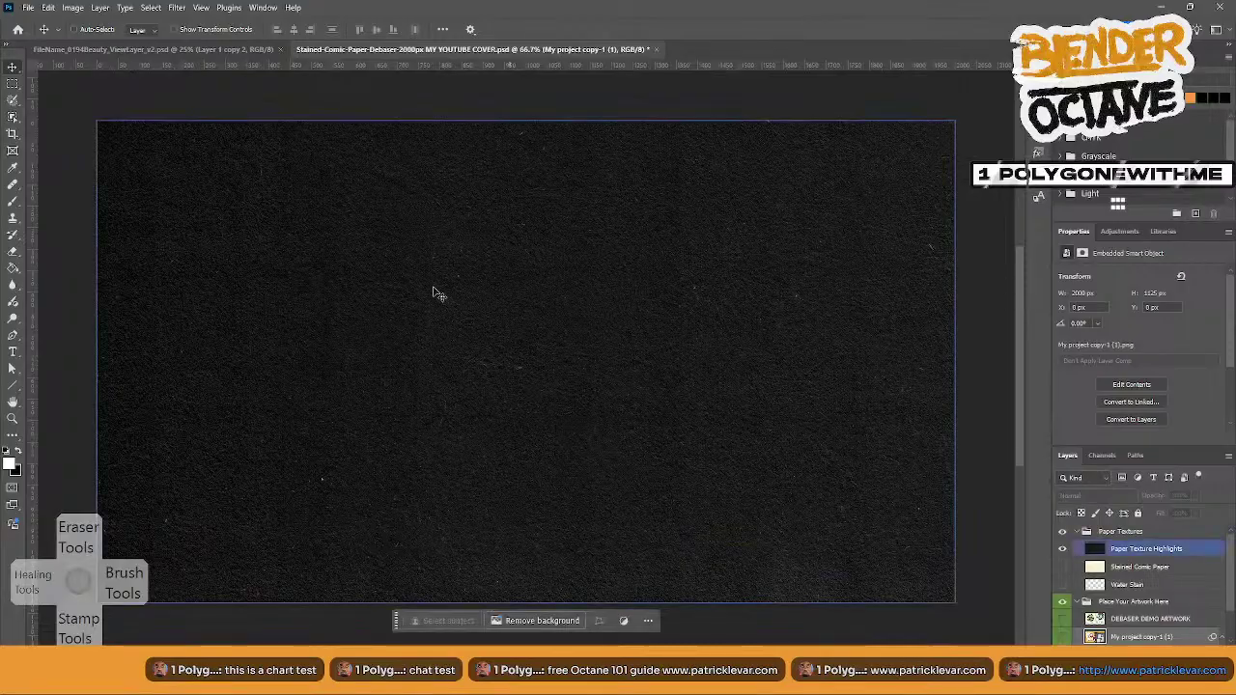
# - Return to the Porsche ad document and open the exported Stained-Comic-Paper-Debaser image from the 911 Porsche GT photoshop folder
pyautogui.click(145, 49)
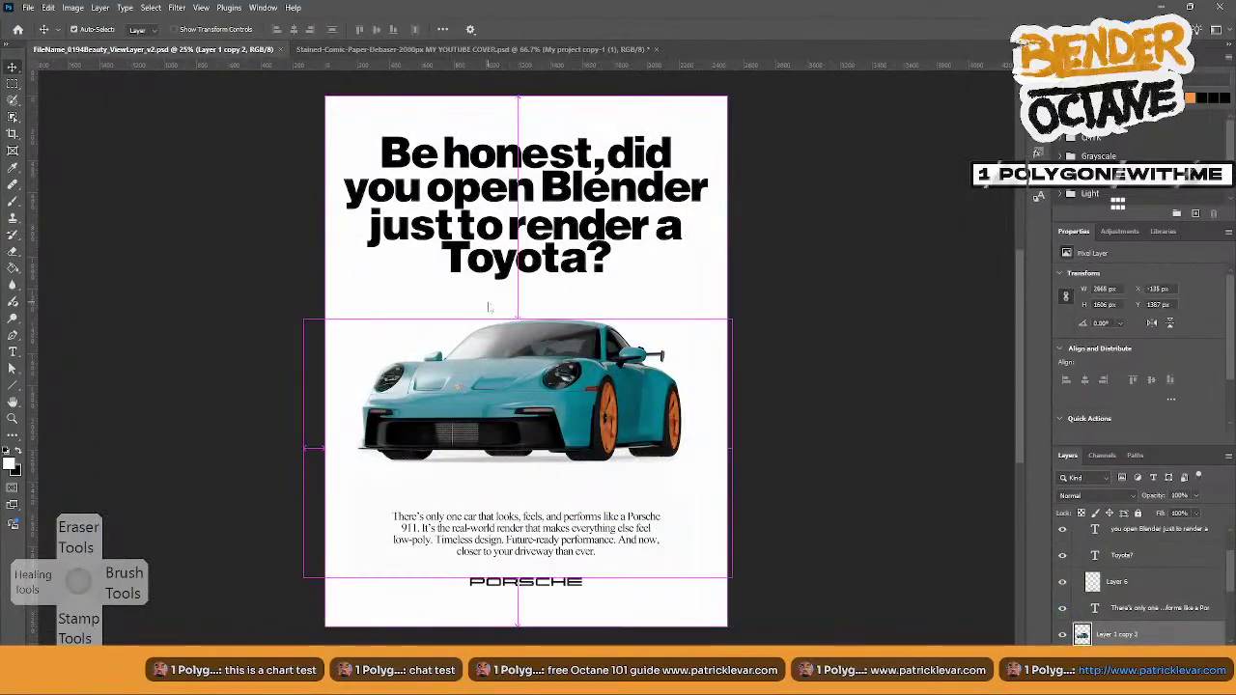
pyautogui.hotkey('ctrl', 'o')
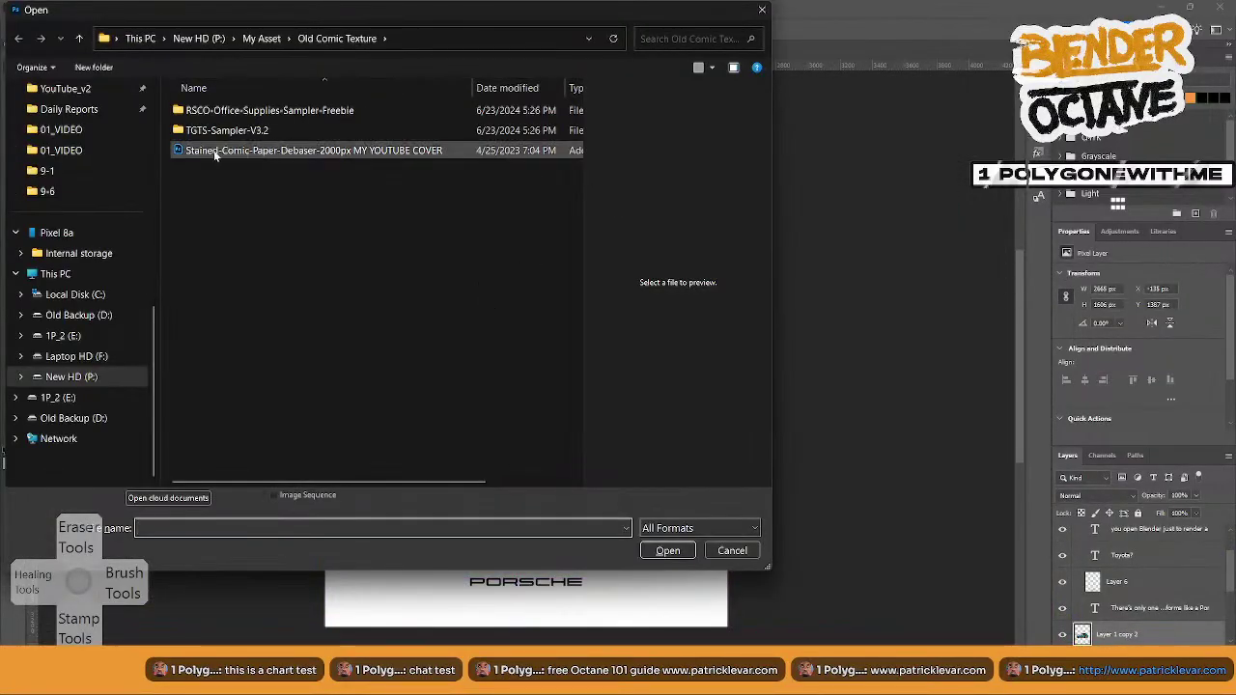
pyautogui.click(47, 170)
pyautogui.scroll(3, 95, 147)
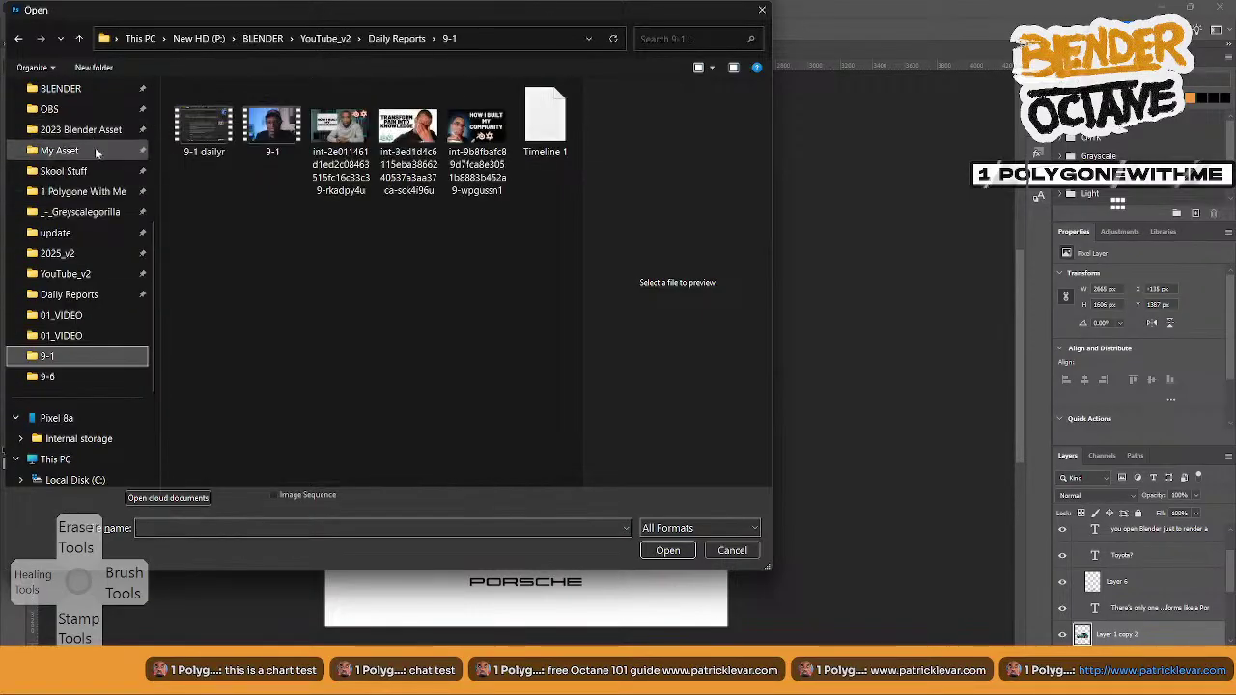
pyautogui.click(60, 253)
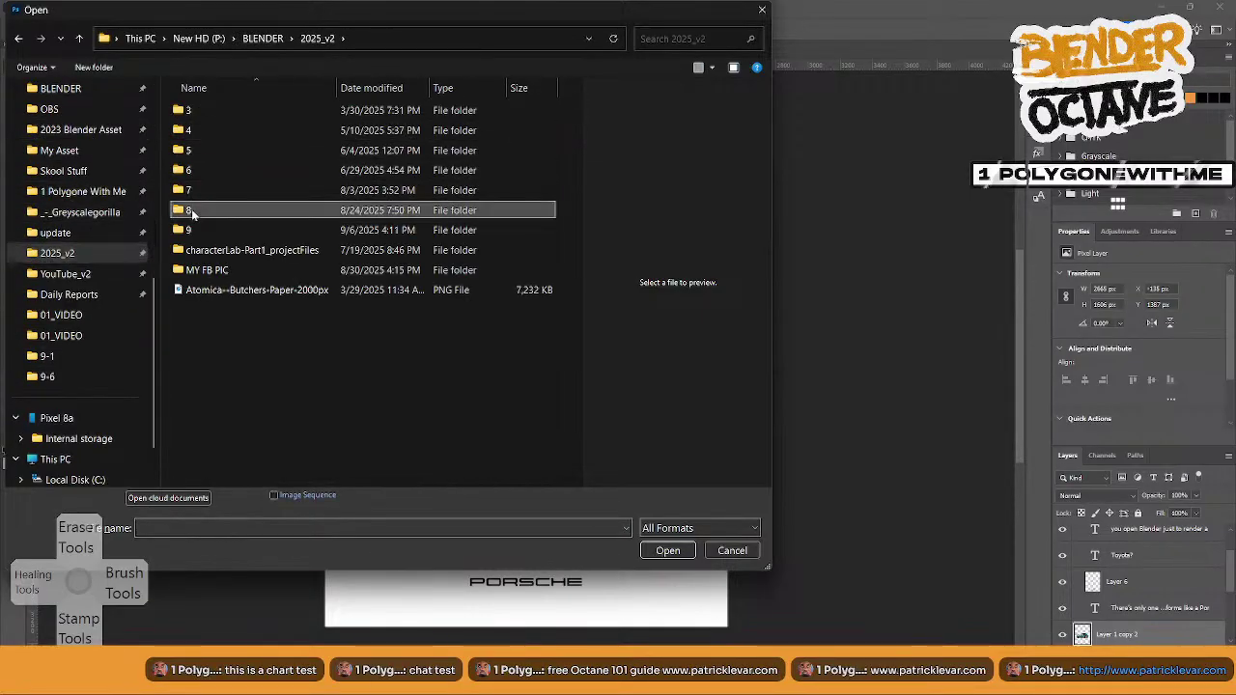
pyautogui.doubleClick(192, 210)
pyautogui.doubleClick(208, 110)
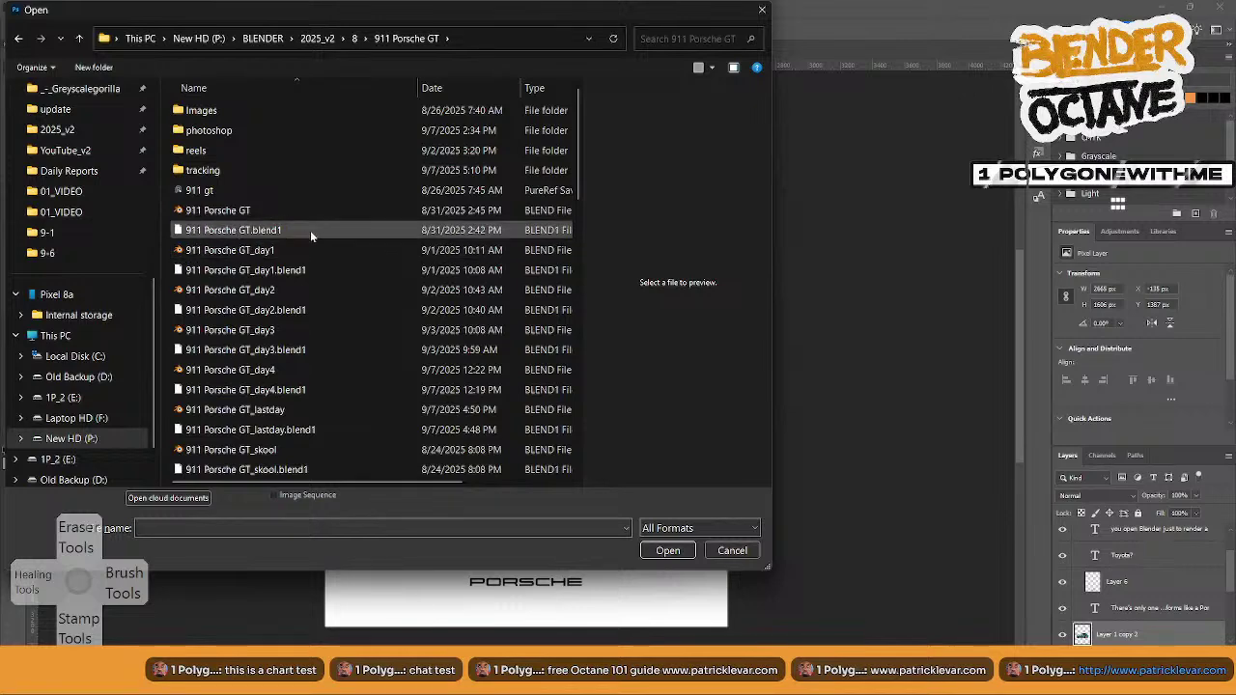
pyautogui.doubleClick(209, 130)
pyautogui.click(408, 135)
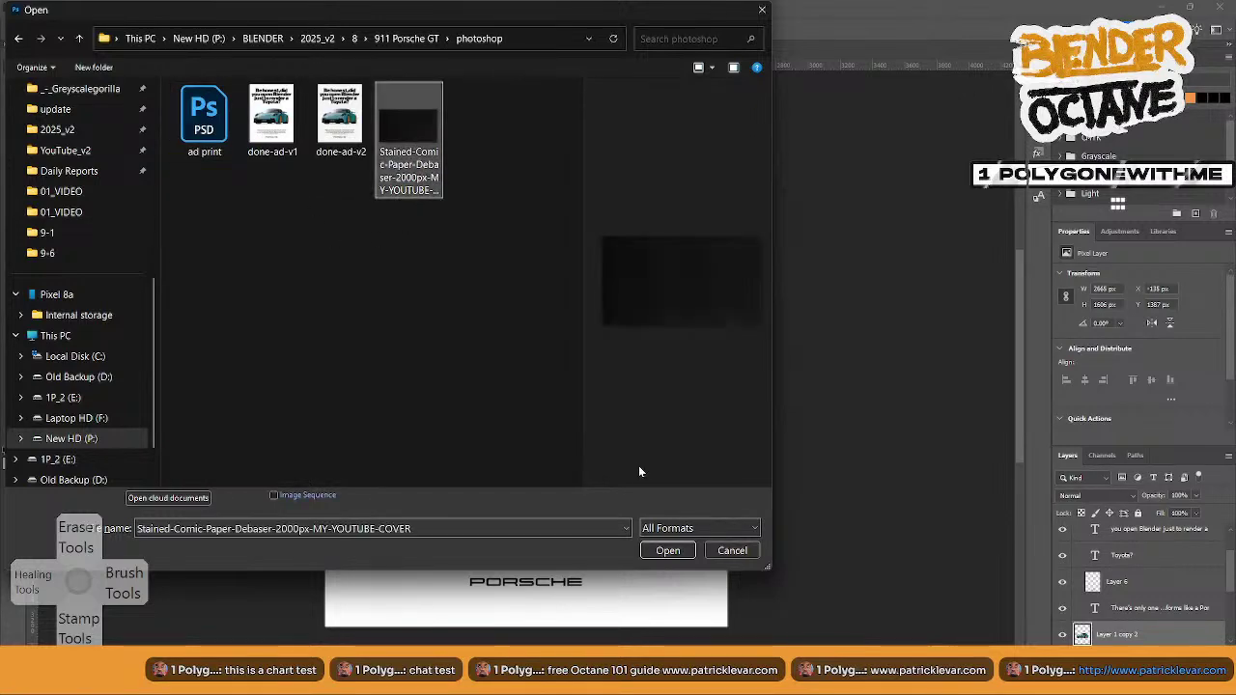
pyautogui.click(667, 550)
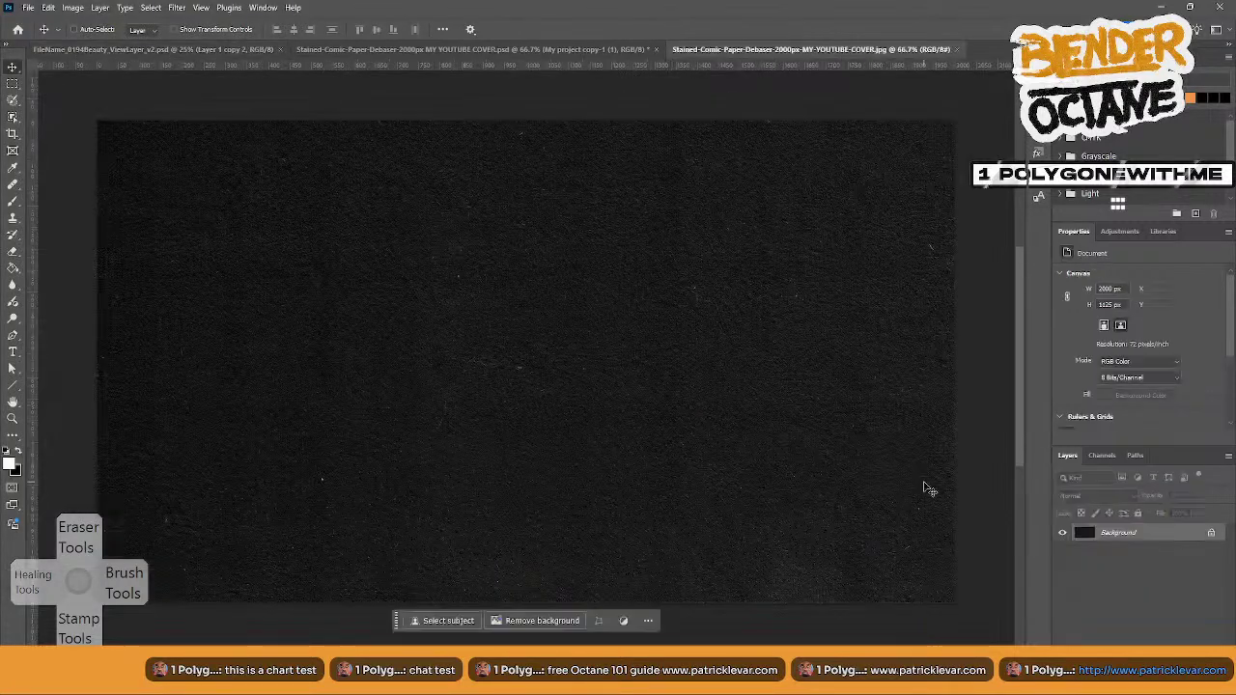
# - Paste the dark paper texture into the Porsche ad, rotated 90° and scaled to about 232% to cover the whole page
pyautogui.click(178, 48)
pyautogui.hotkey('ctrl', 'v')
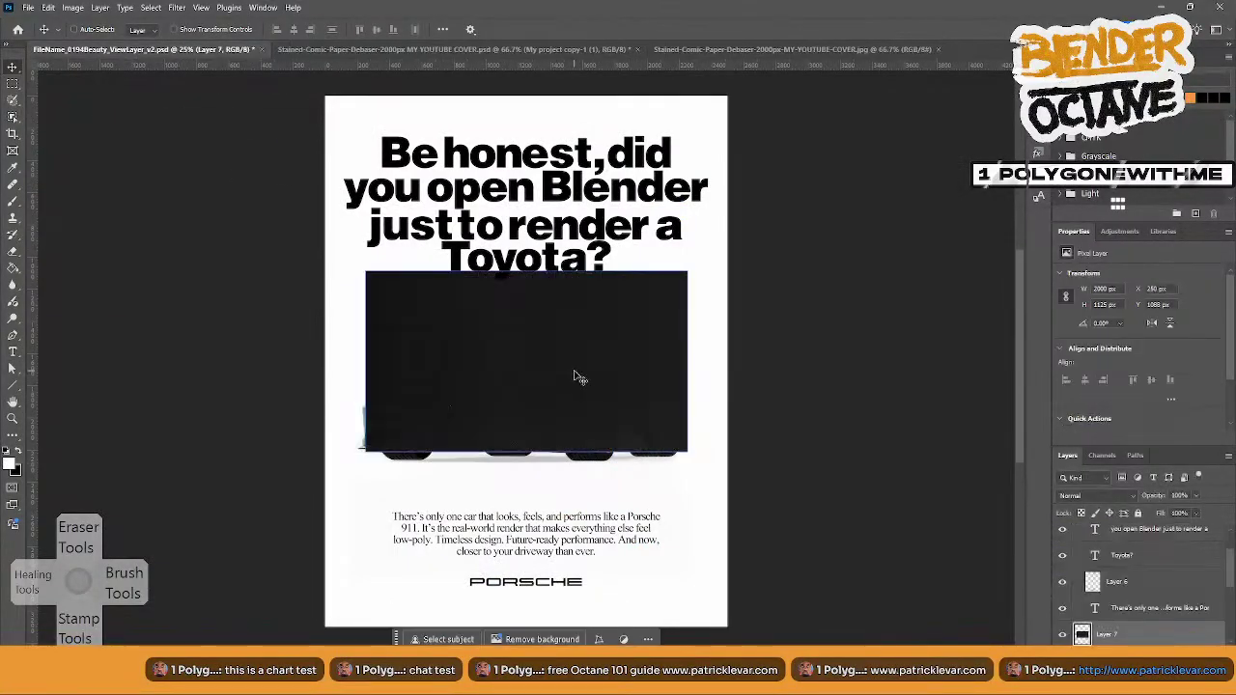
pyautogui.hotkey('ctrl', 't')
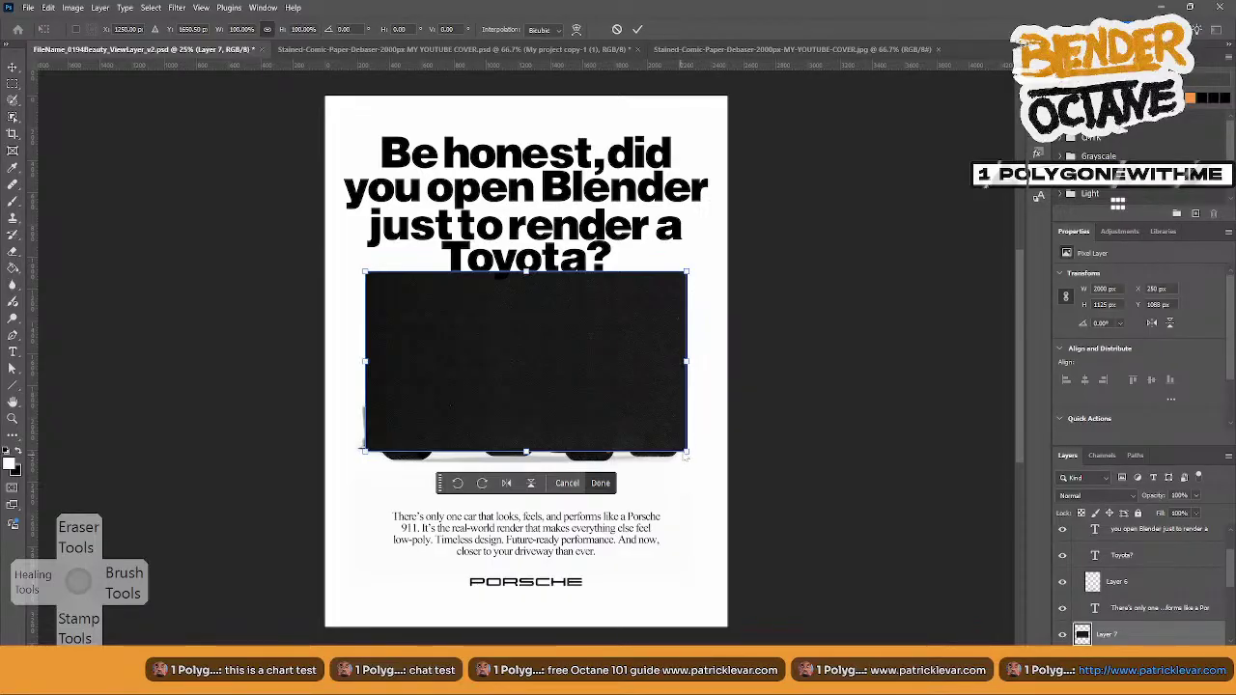
pyautogui.moveTo(686, 273); pyautogui.dragTo(606, 512)
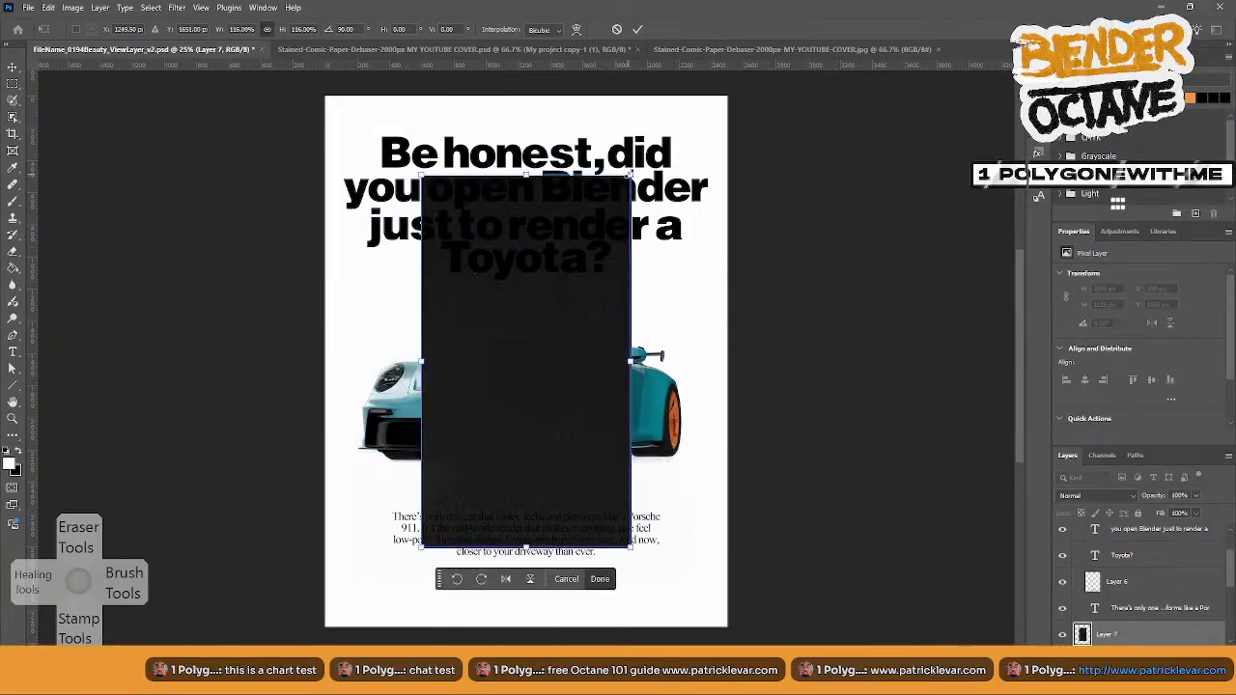
pyautogui.keyDown('alt'); pyautogui.moveTo(630, 176); pyautogui.dragTo(739, 257); pyautogui.keyUp('alt')
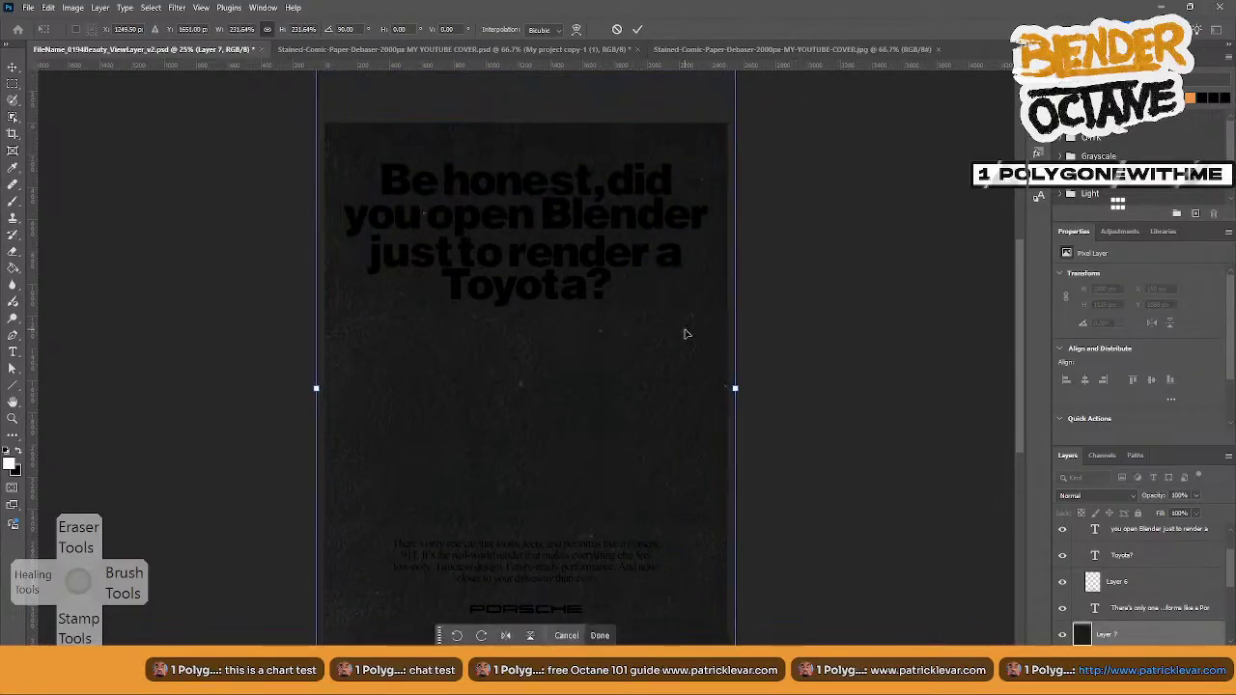
# - Move the paper texture layer above the text group and set its blend mode to Difference
pyautogui.moveTo(1113, 634); pyautogui.dragTo(1110, 526)
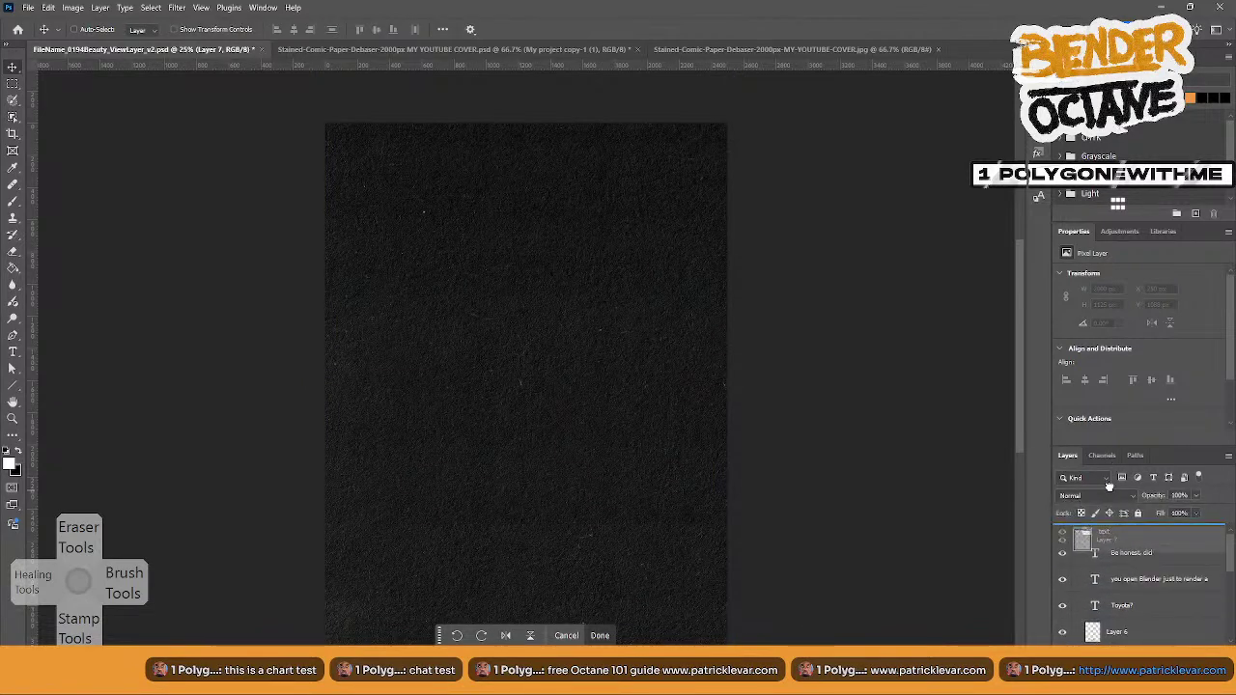
pyautogui.click(1125, 496)
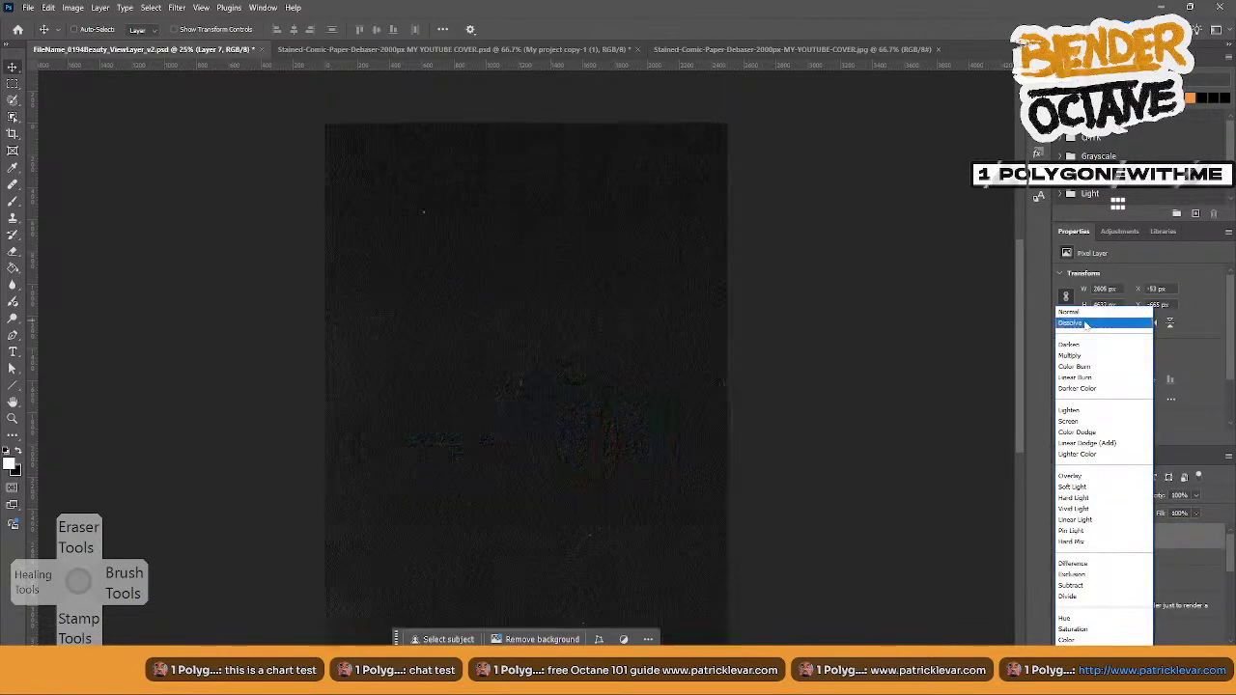
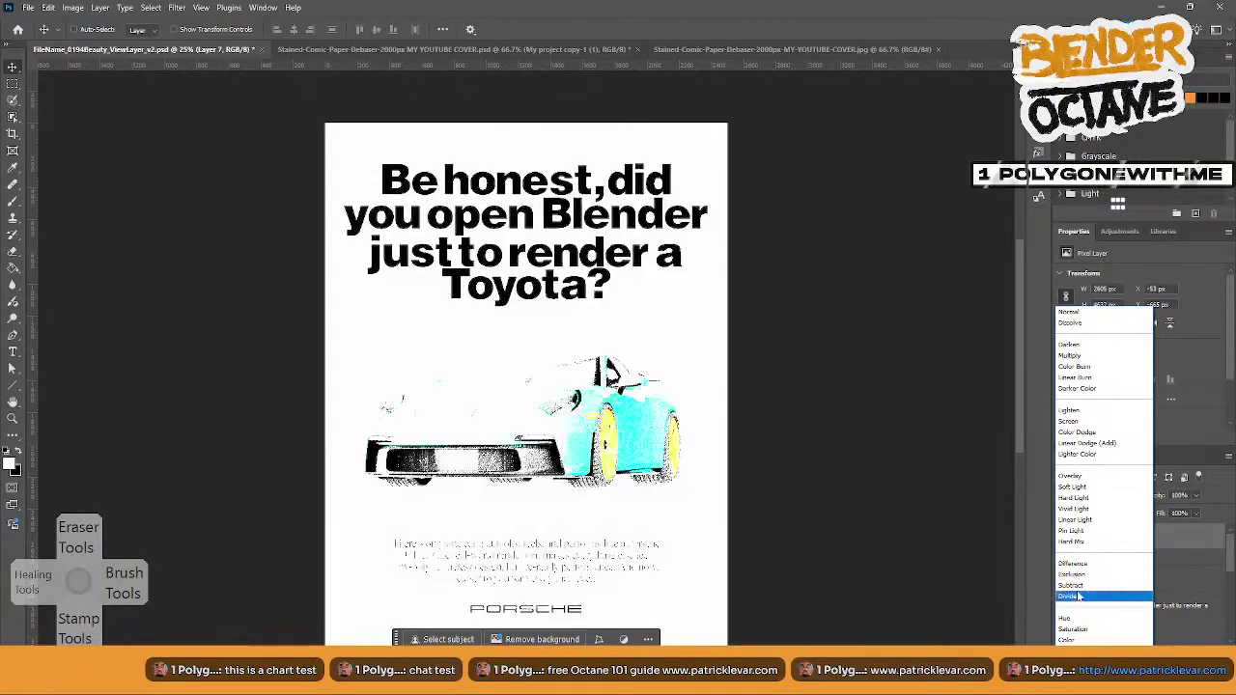
pyautogui.click(1073, 564)
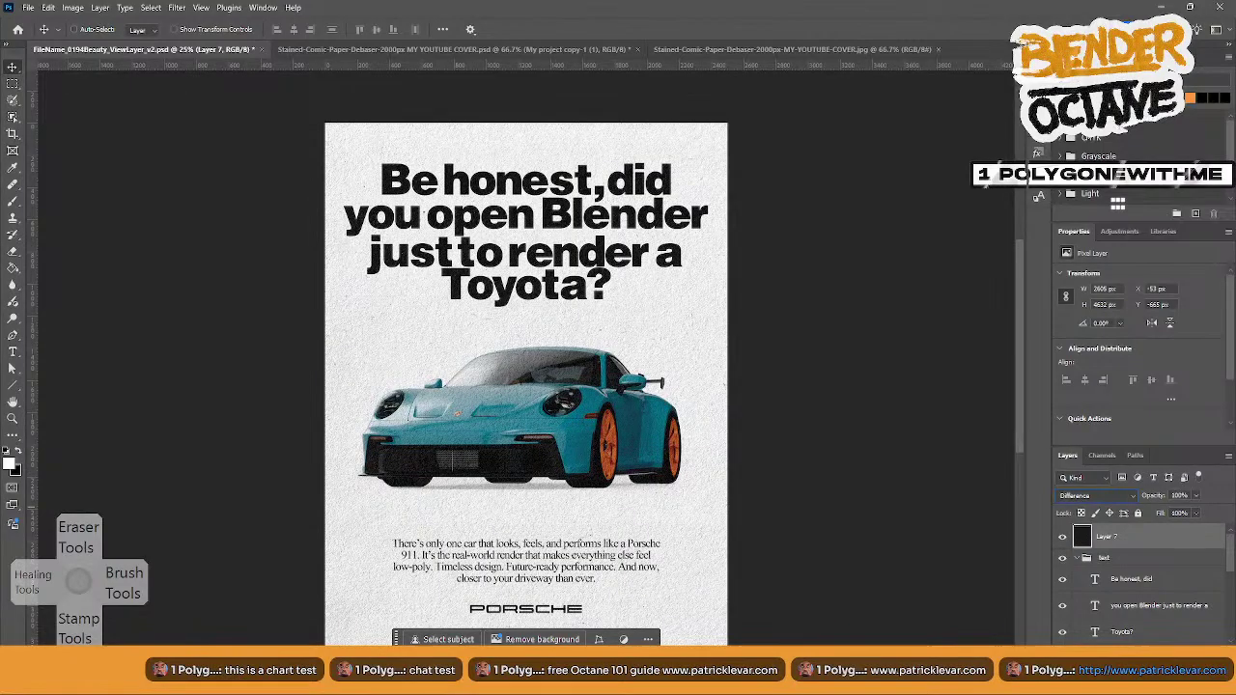
# - Lower the paper texture layer's opacity to 64% and check the texture over the whole page
pyautogui.click(1195, 496)
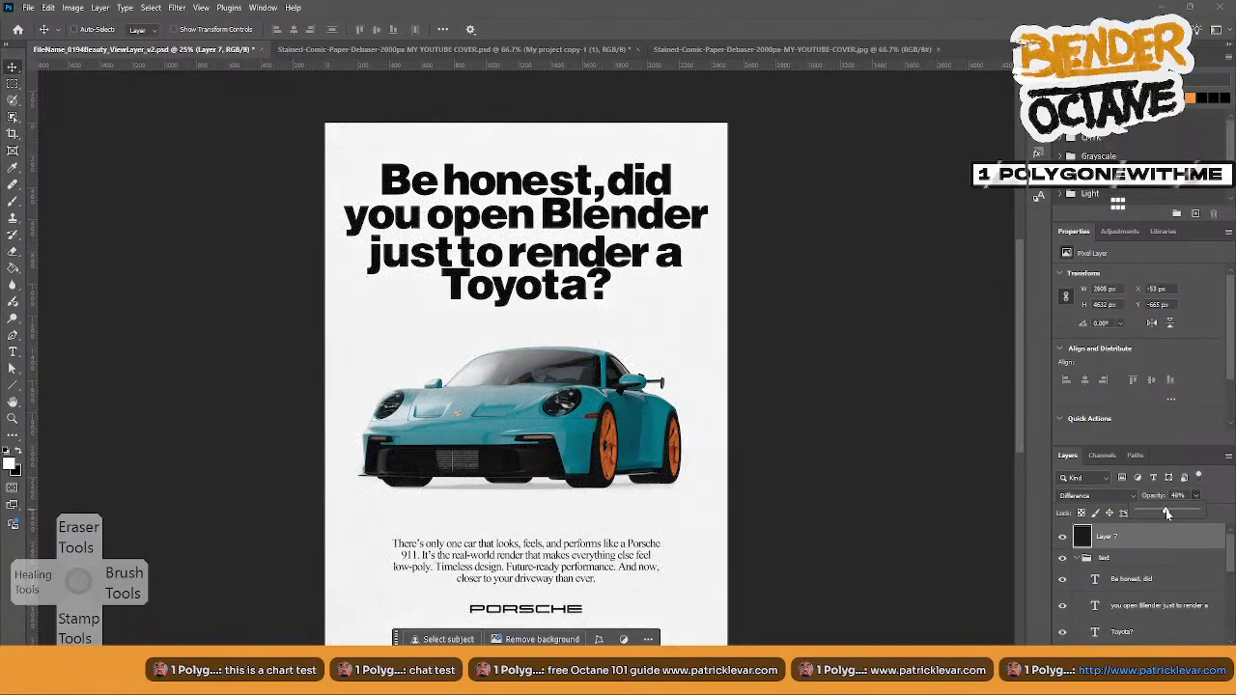
pyautogui.moveTo(1165, 515); pyautogui.dragTo(1169, 509)
pyautogui.scroll(-5, 1009, 445)
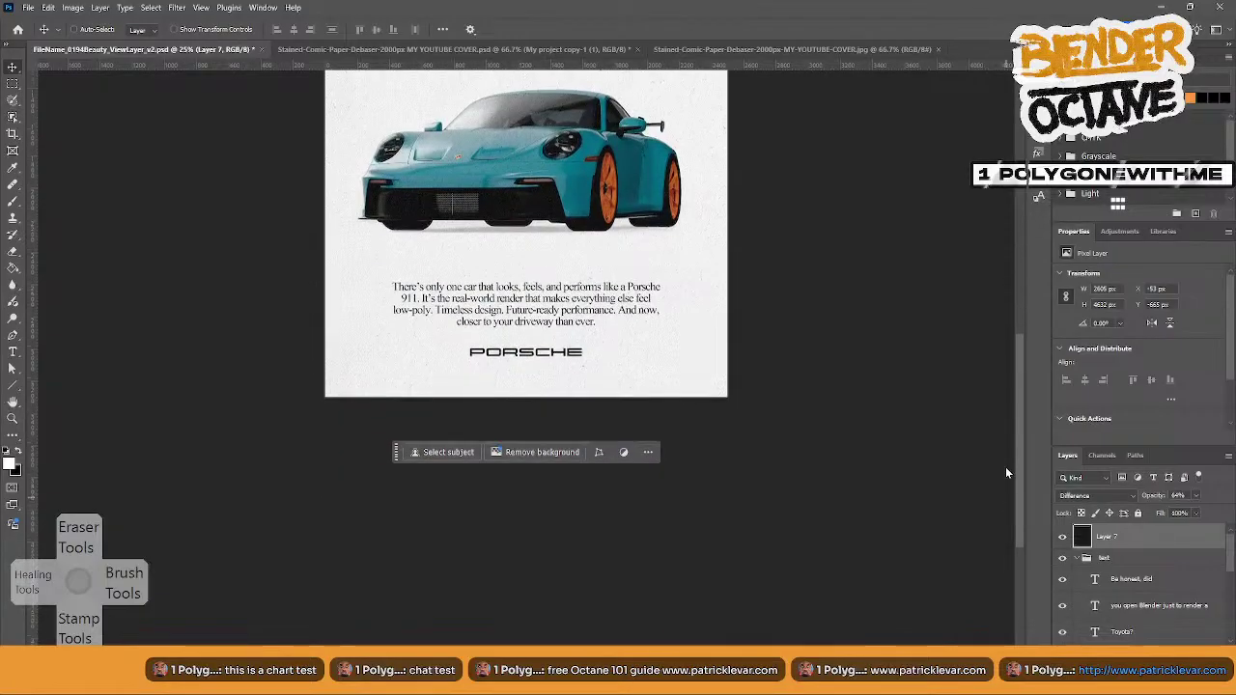
pyautogui.scroll(5, 1005, 473)
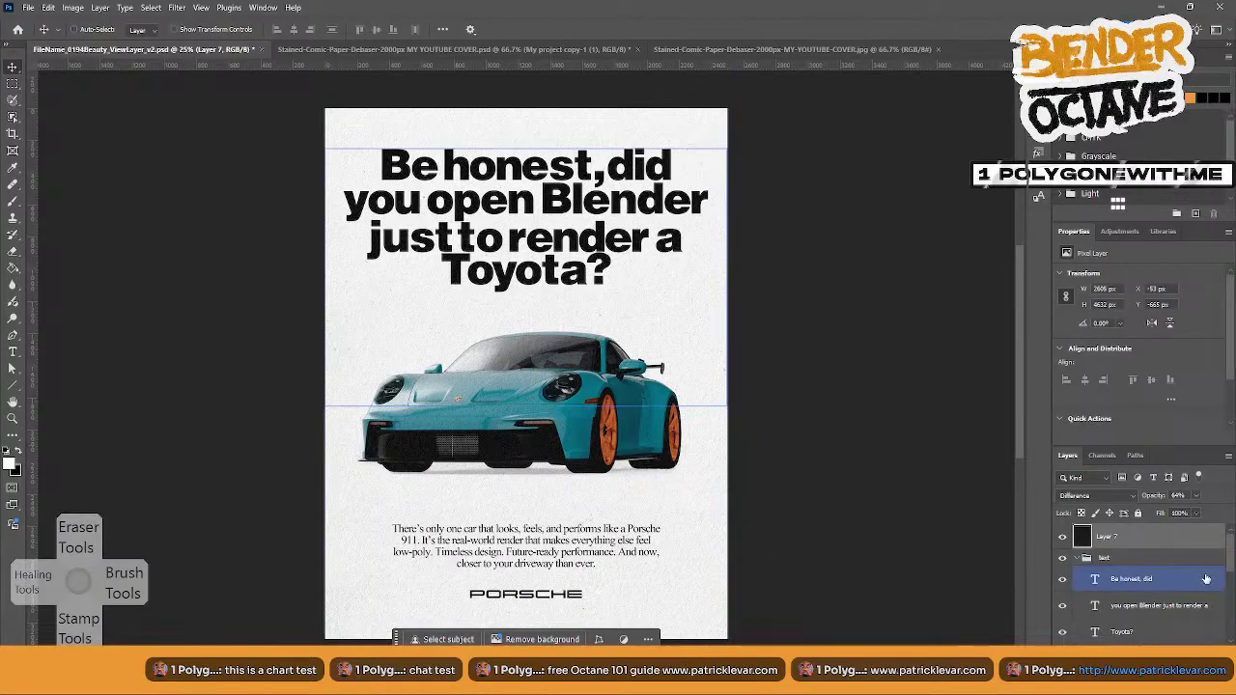
pyautogui.click(28, 8)
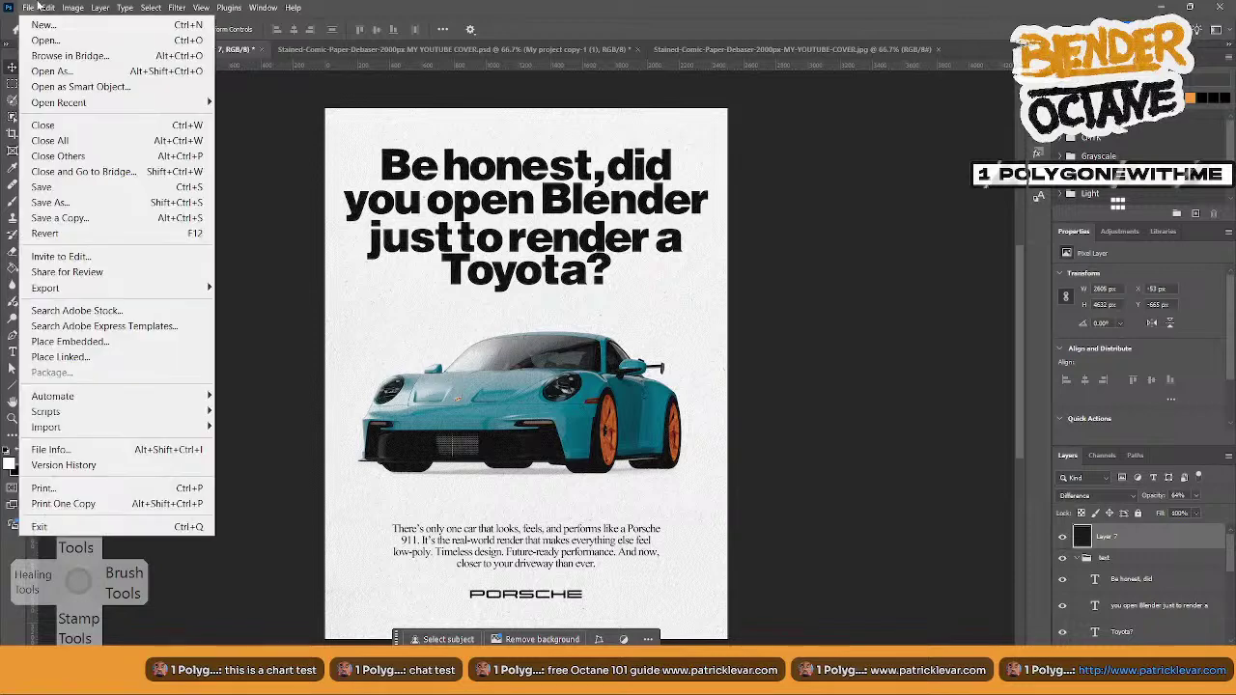
pyautogui.moveTo(118, 288)
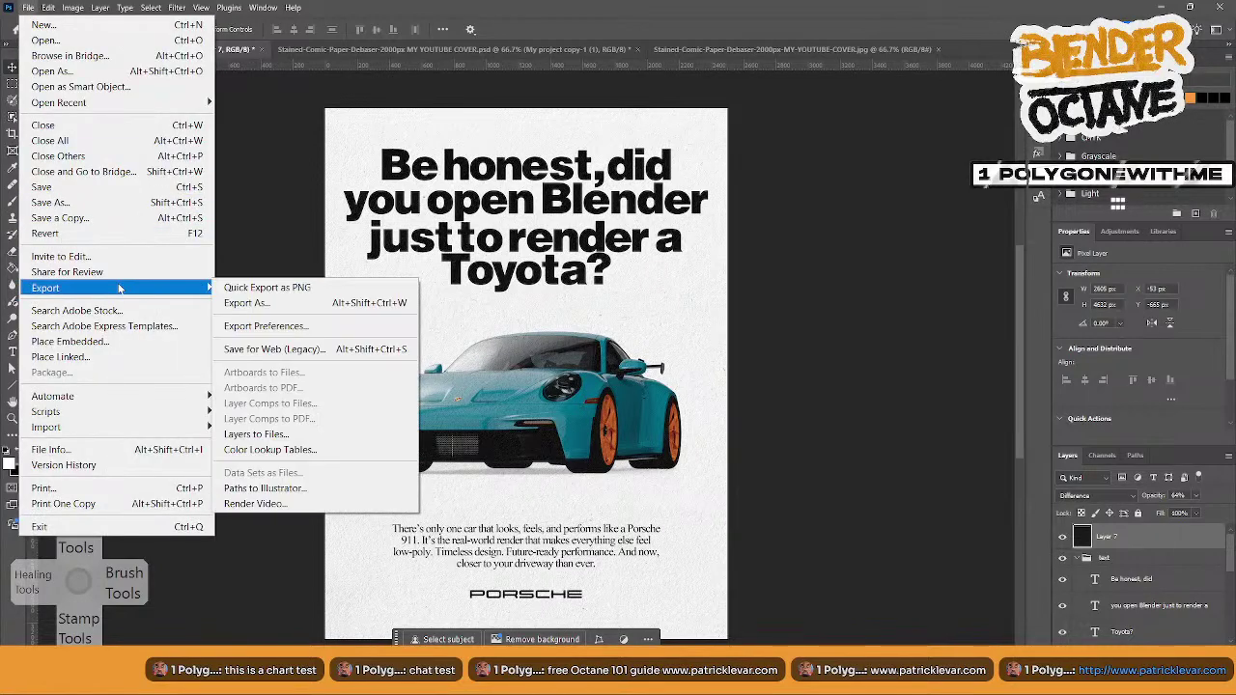
pyautogui.click(273, 353)
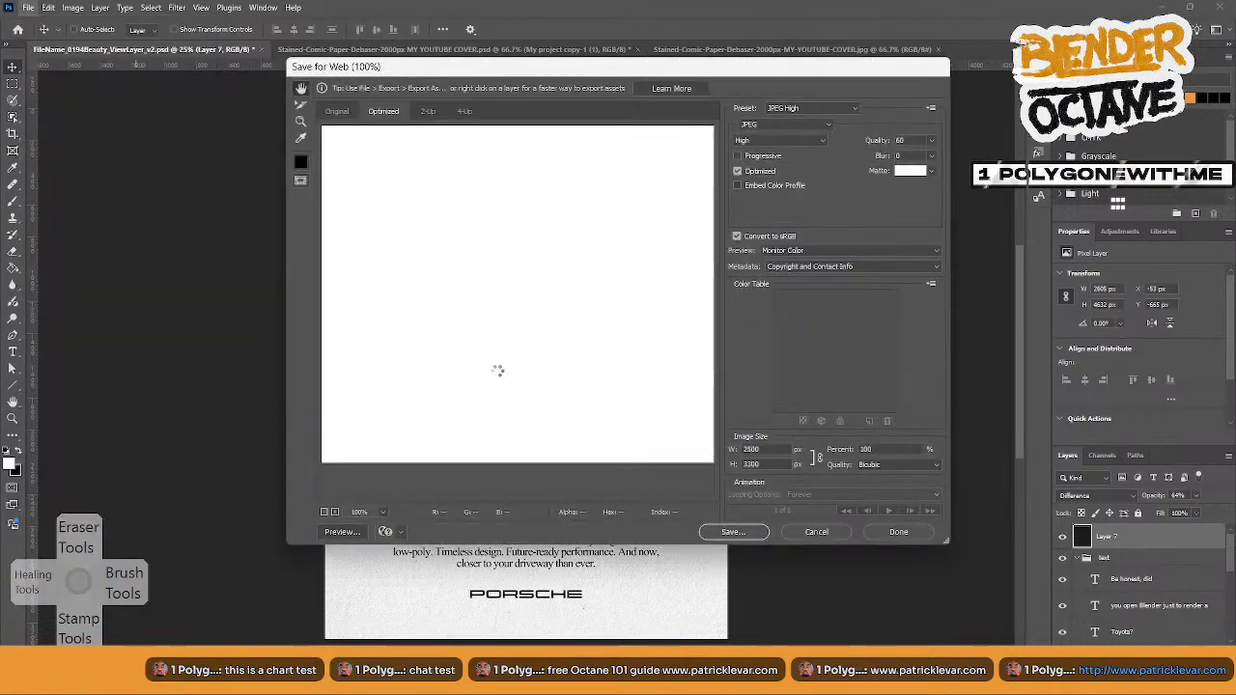
pyautogui.click(733, 531)
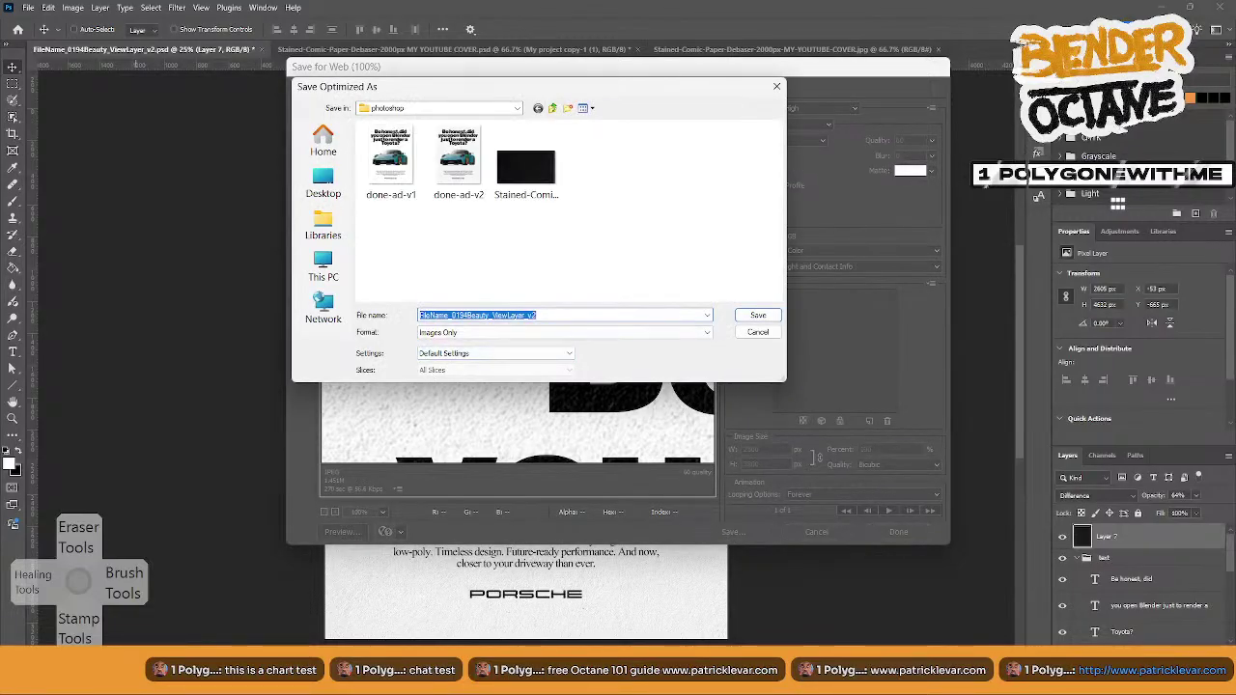
pyautogui.click(541, 315)
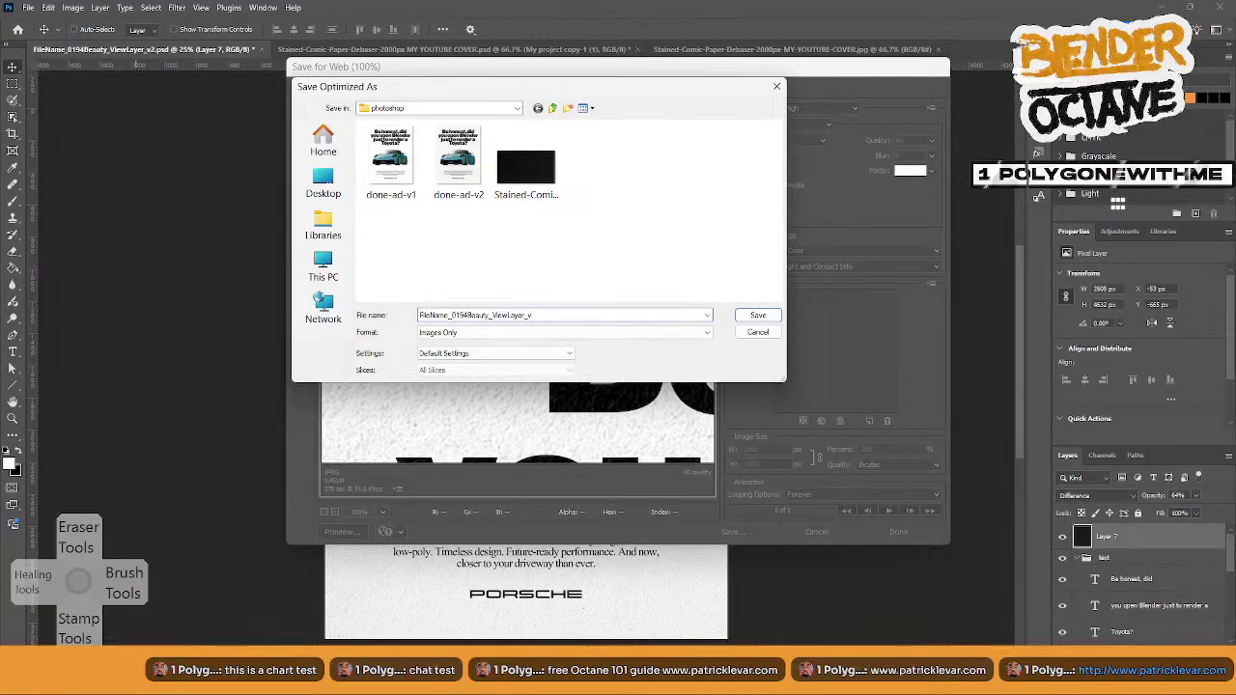
pyautogui.click(462, 178)
pyautogui.click(467, 316)
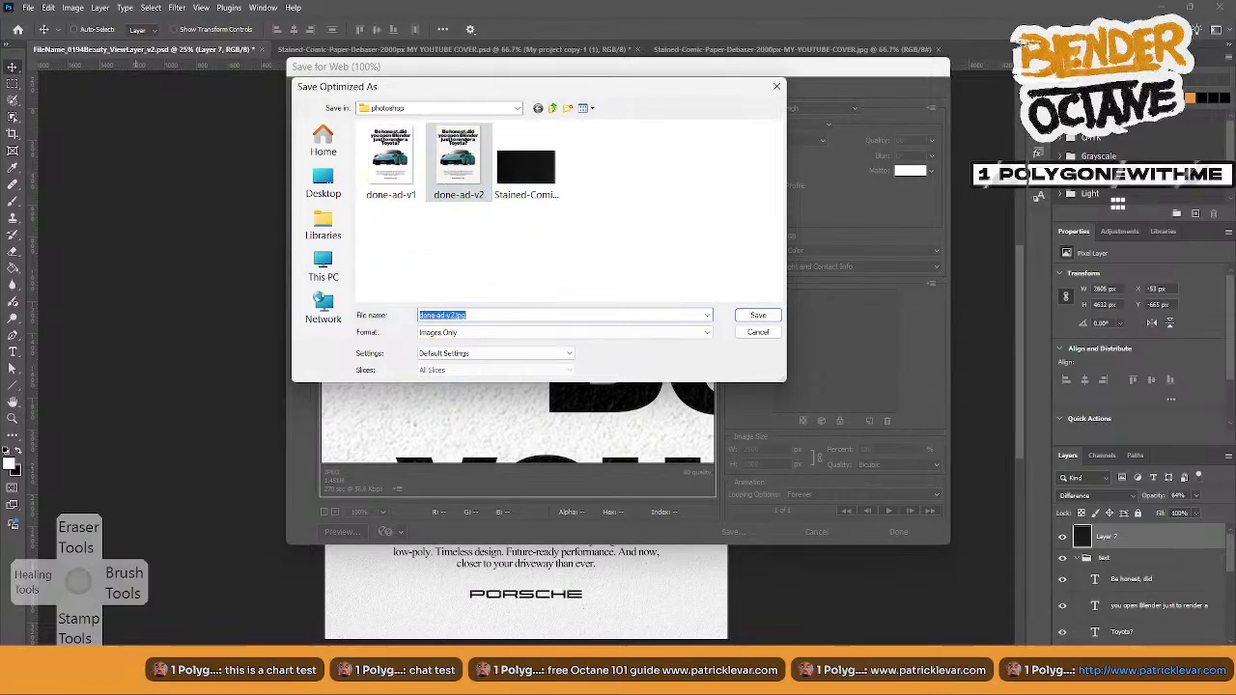
pyautogui.press('End')
pyautogui.press('BackSpace')
pyautogui.press('BackSpace')
pyautogui.press('BackSpace')
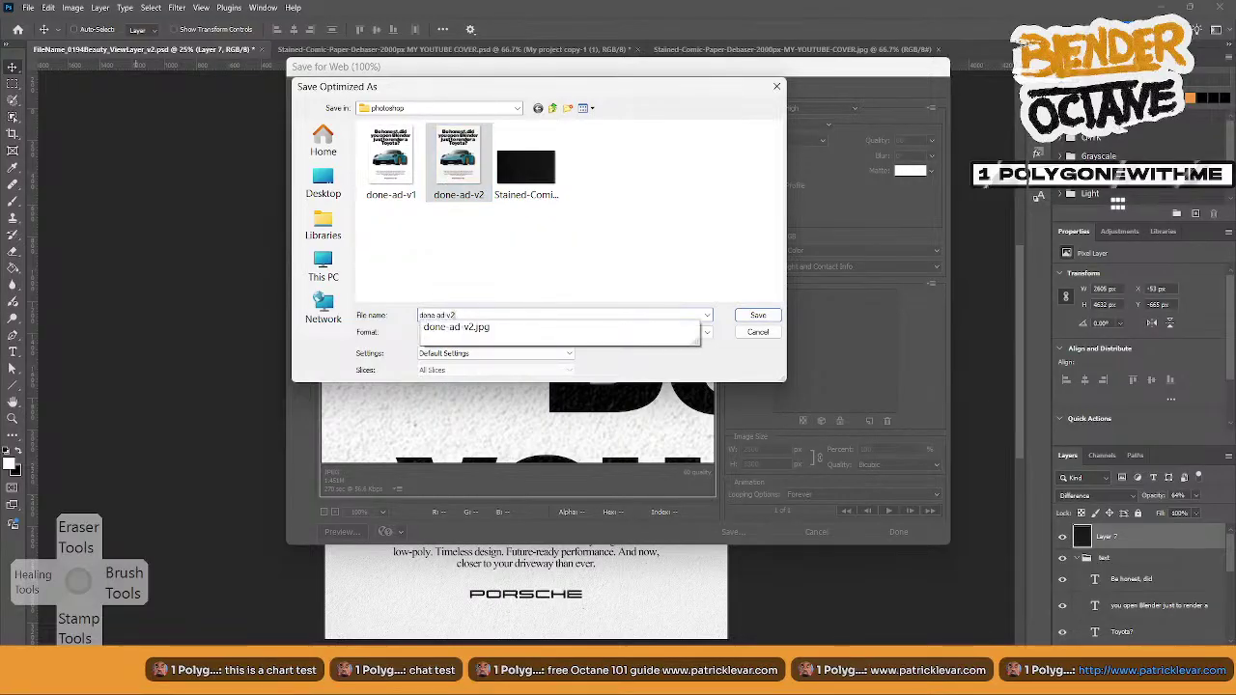
pyautogui.click(760, 333)
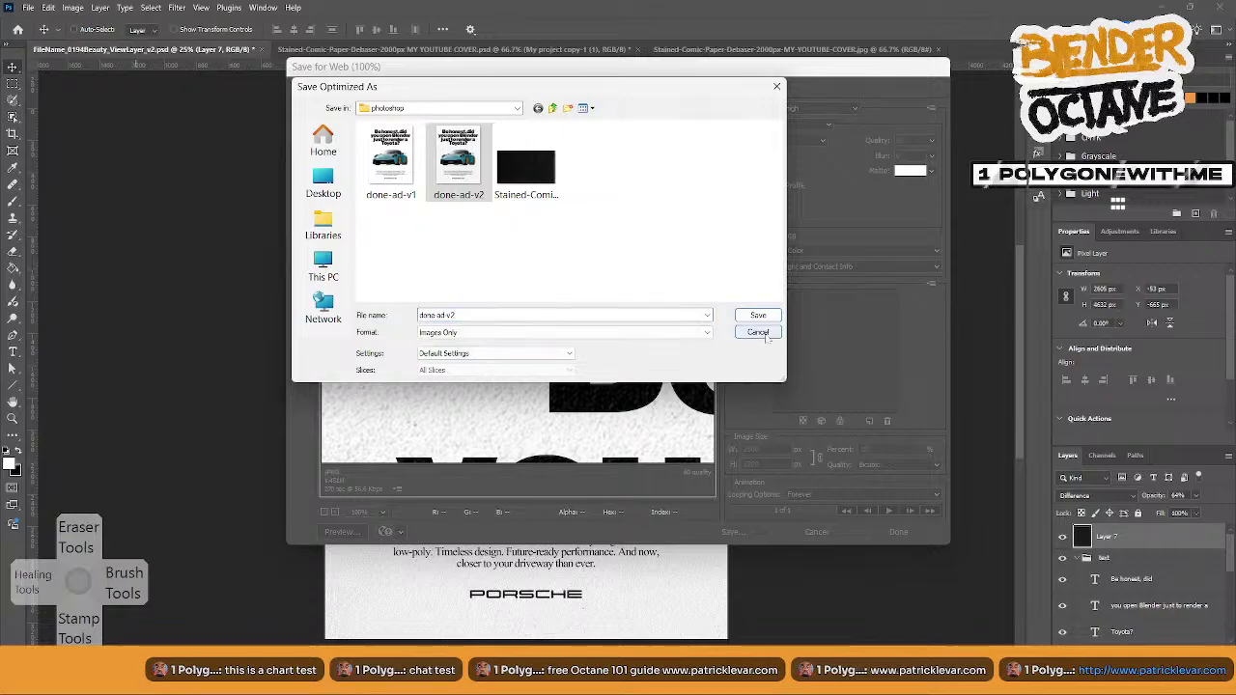
pyautogui.click(816, 532)
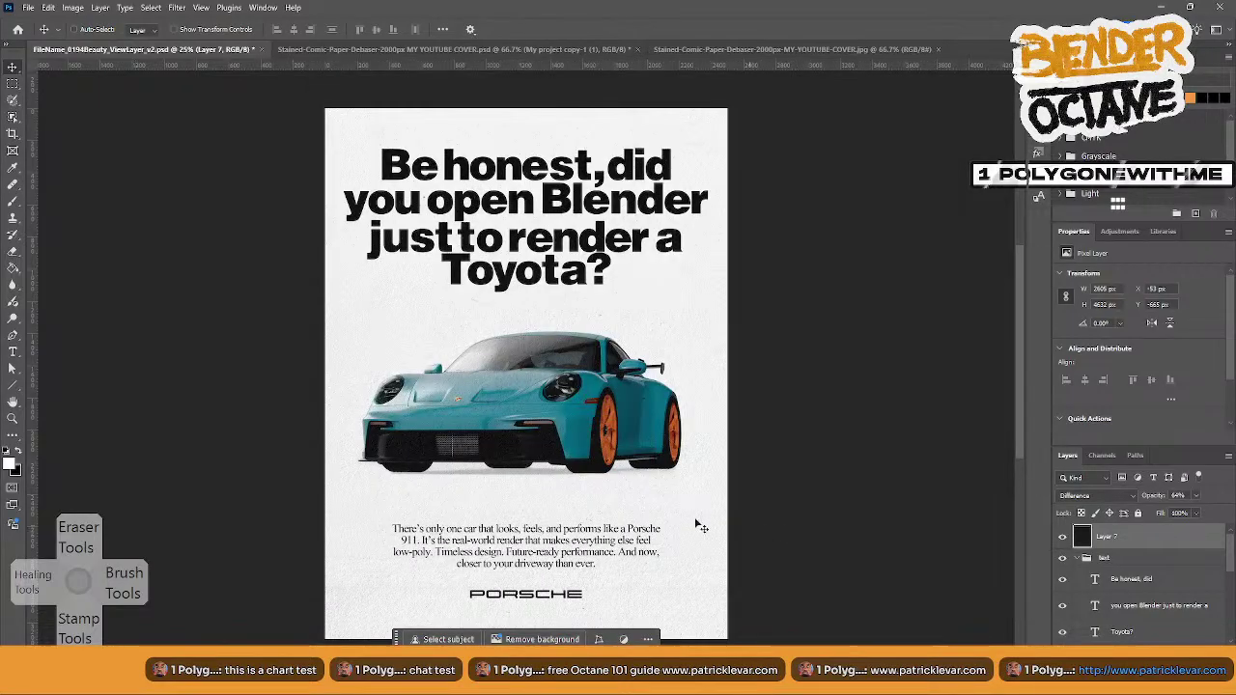
# - Add a new layer directly beneath the paper texture and draw a rectangular selection about 44 × 72 px at the page's upper edge
pyautogui.click(1178, 560)
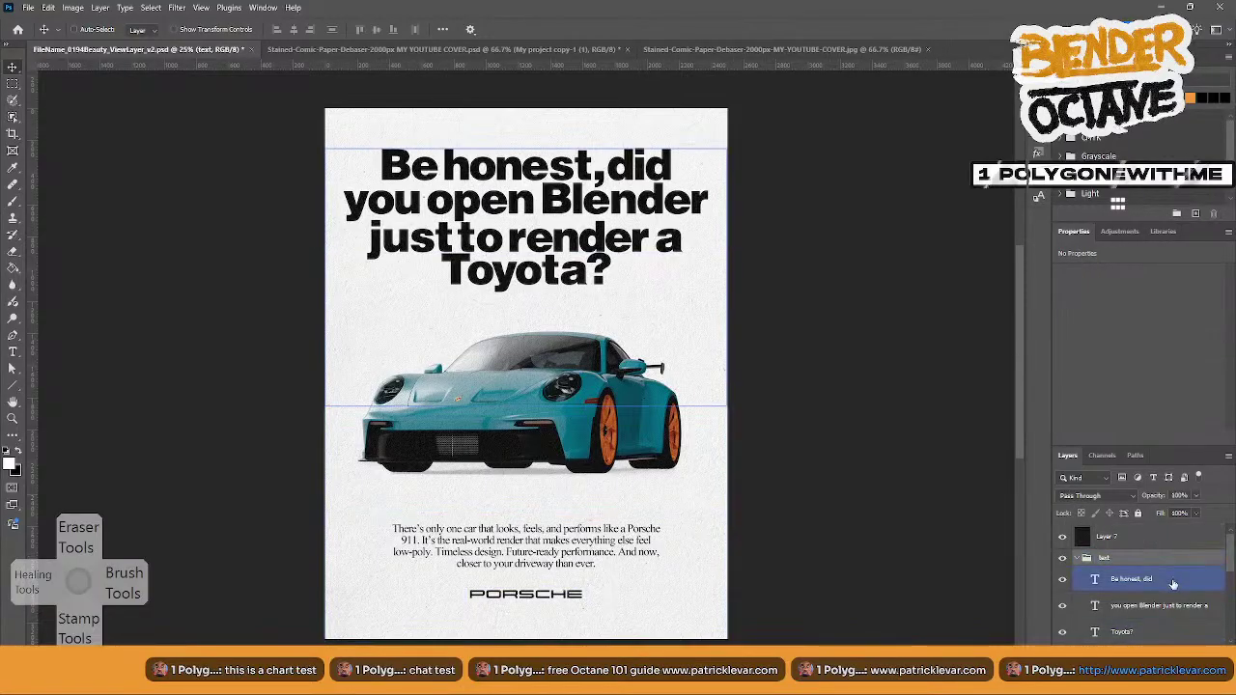
pyautogui.click(1158, 544)
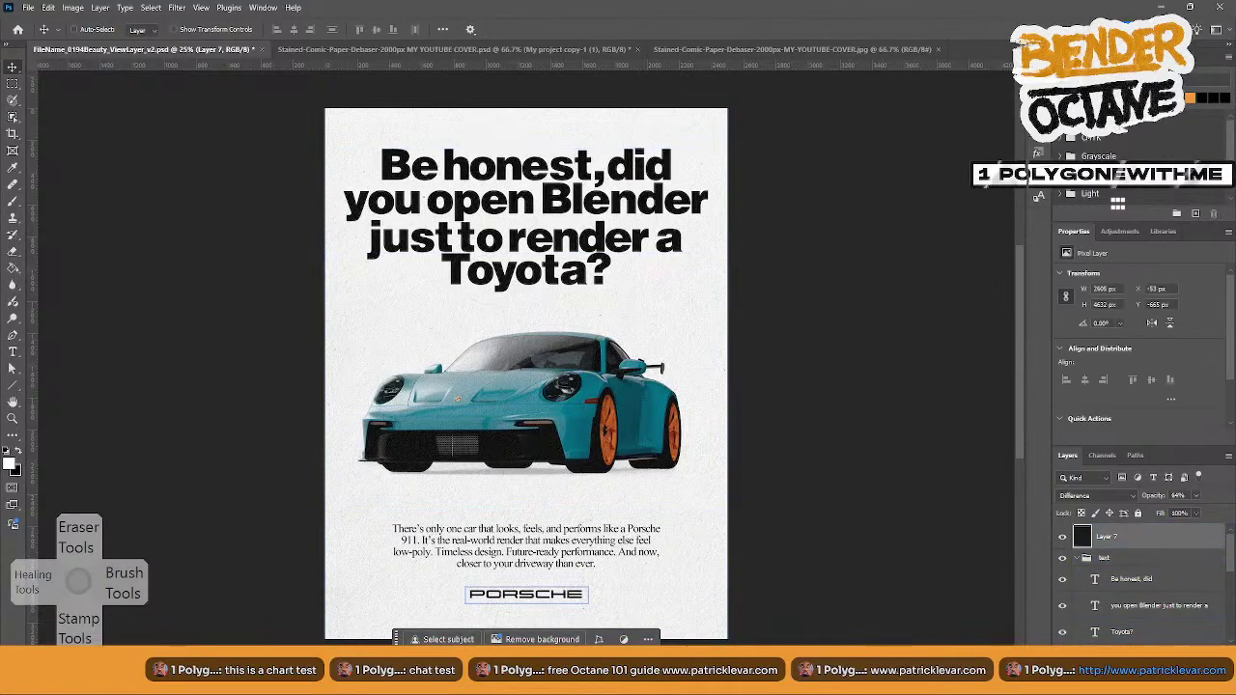
pyautogui.click(1195, 663)
pyautogui.moveTo(1134, 541); pyautogui.dragTo(1131, 573)
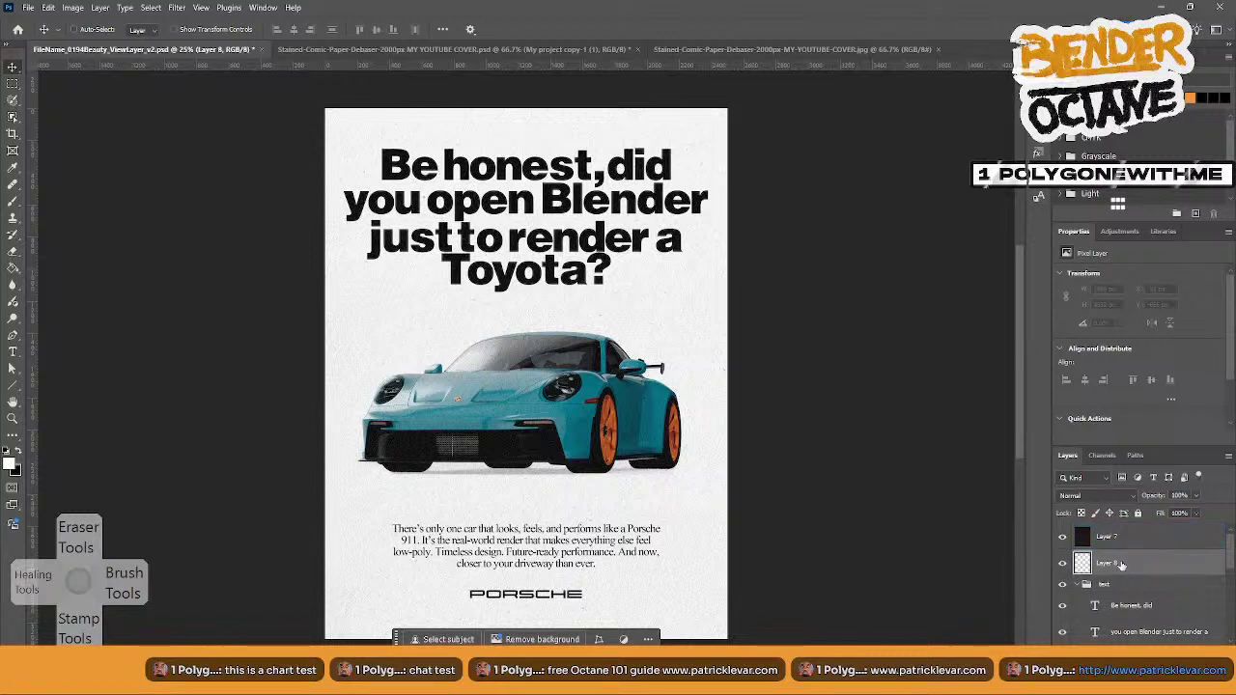
pyautogui.click(19, 85)
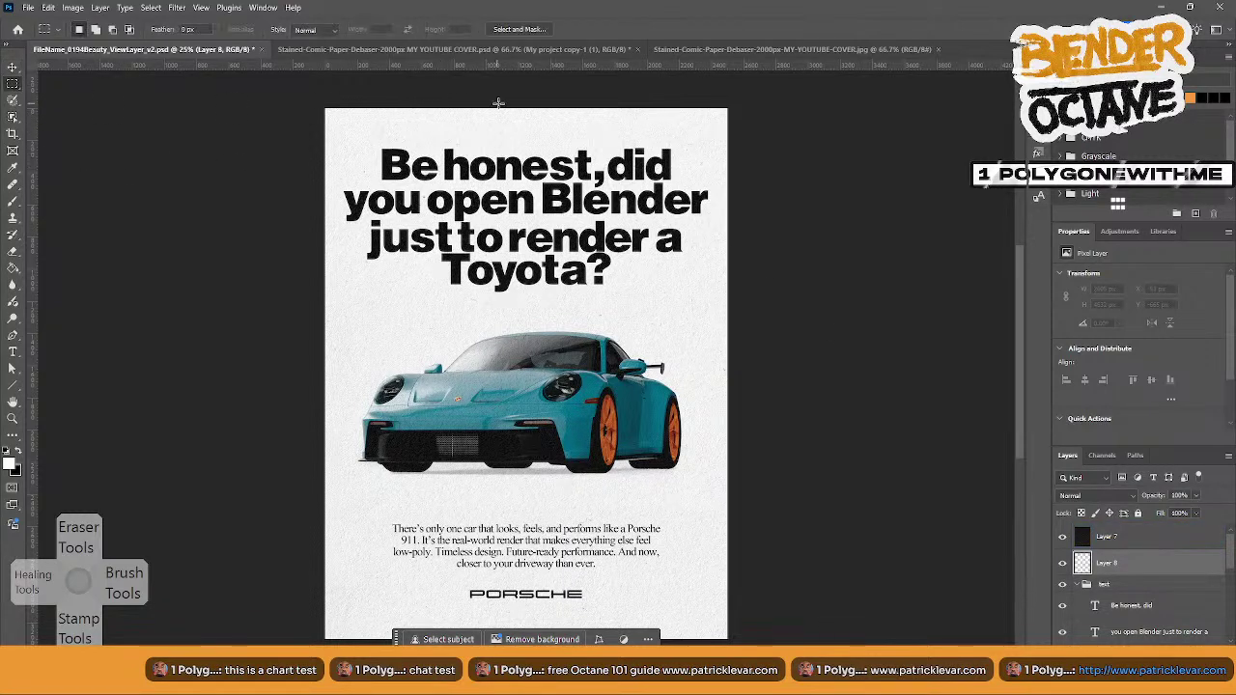
pyautogui.moveTo(505, 104); pyautogui.dragTo(506, 114)
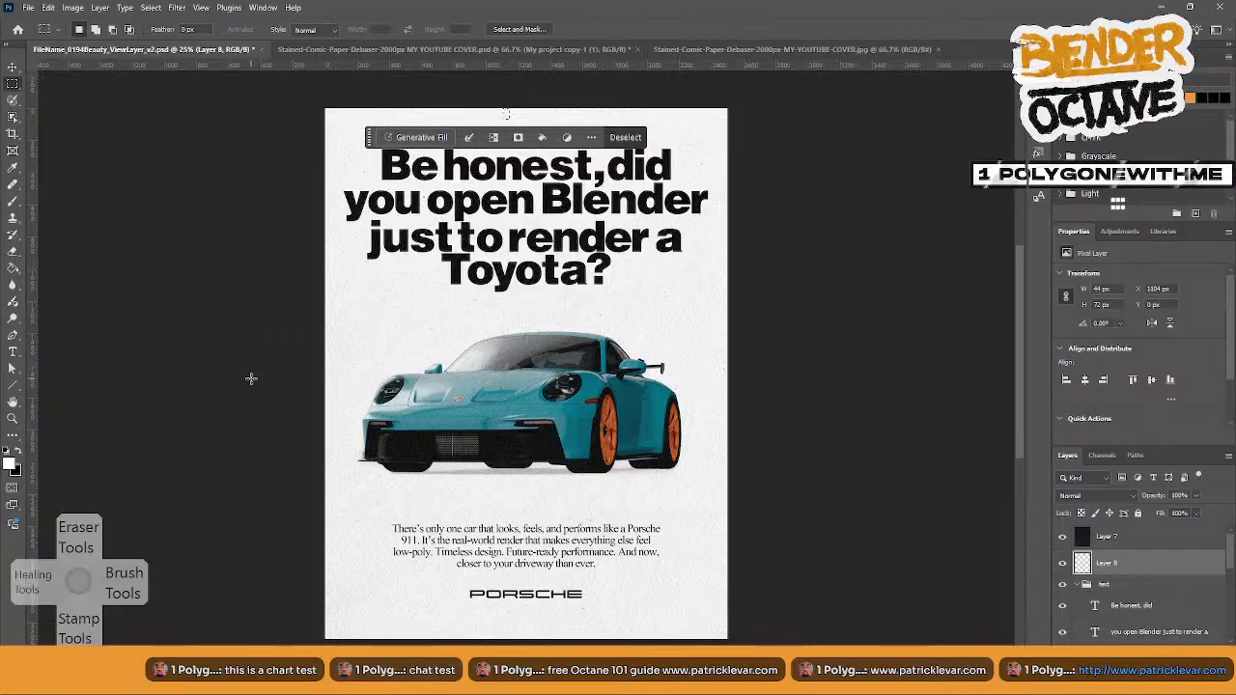
# - Fill the small rectangular selection with the black background color at 100% opacity in Normal mode, and clear the selection
pyautogui.click(74, 8)
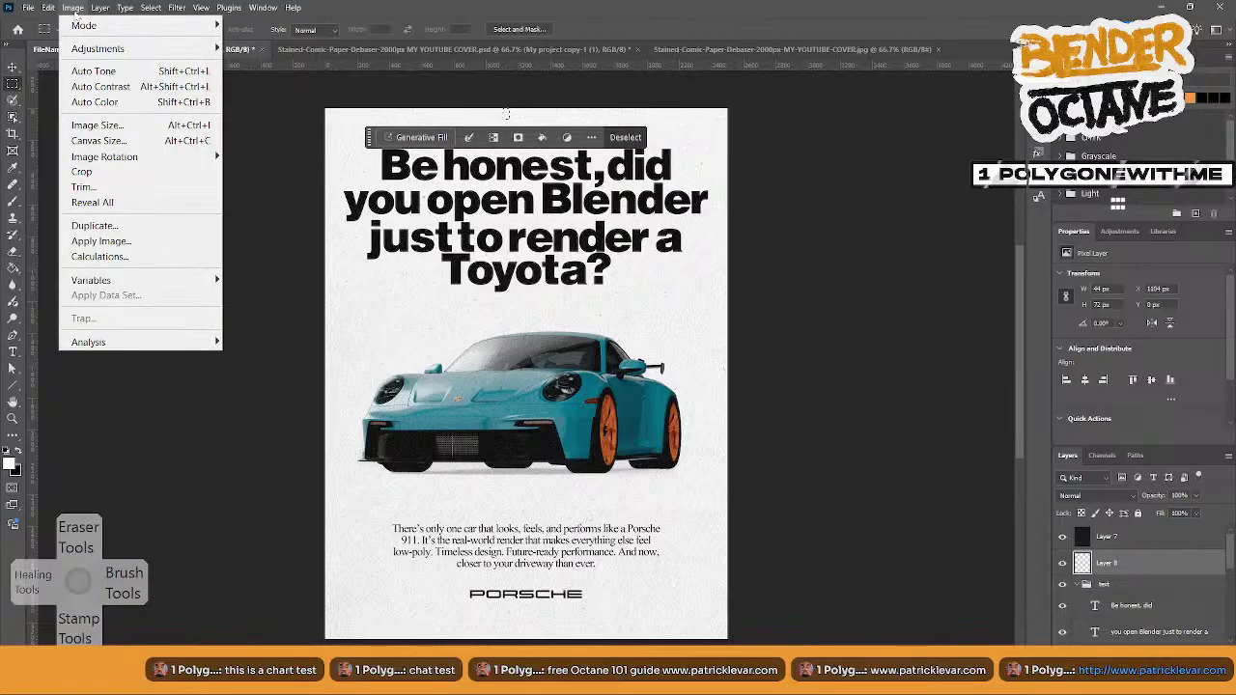
pyautogui.click(74, 9)
pyautogui.click(48, 9)
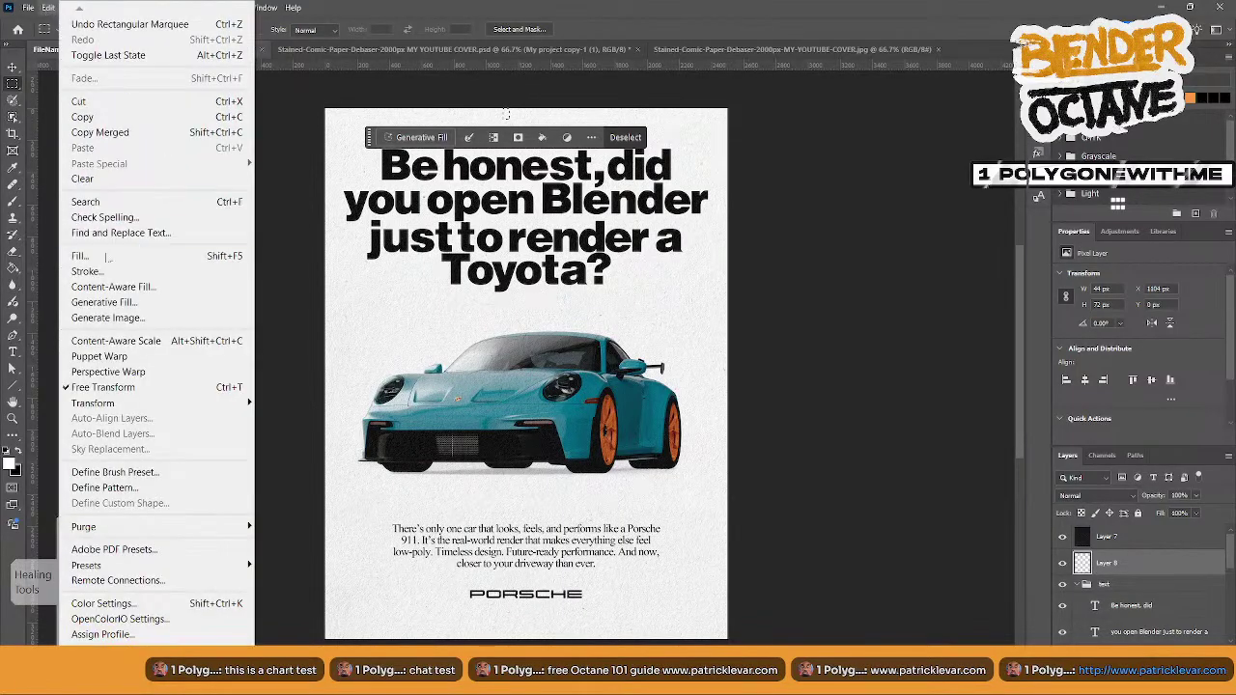
pyautogui.click(107, 257)
pyautogui.click(627, 170)
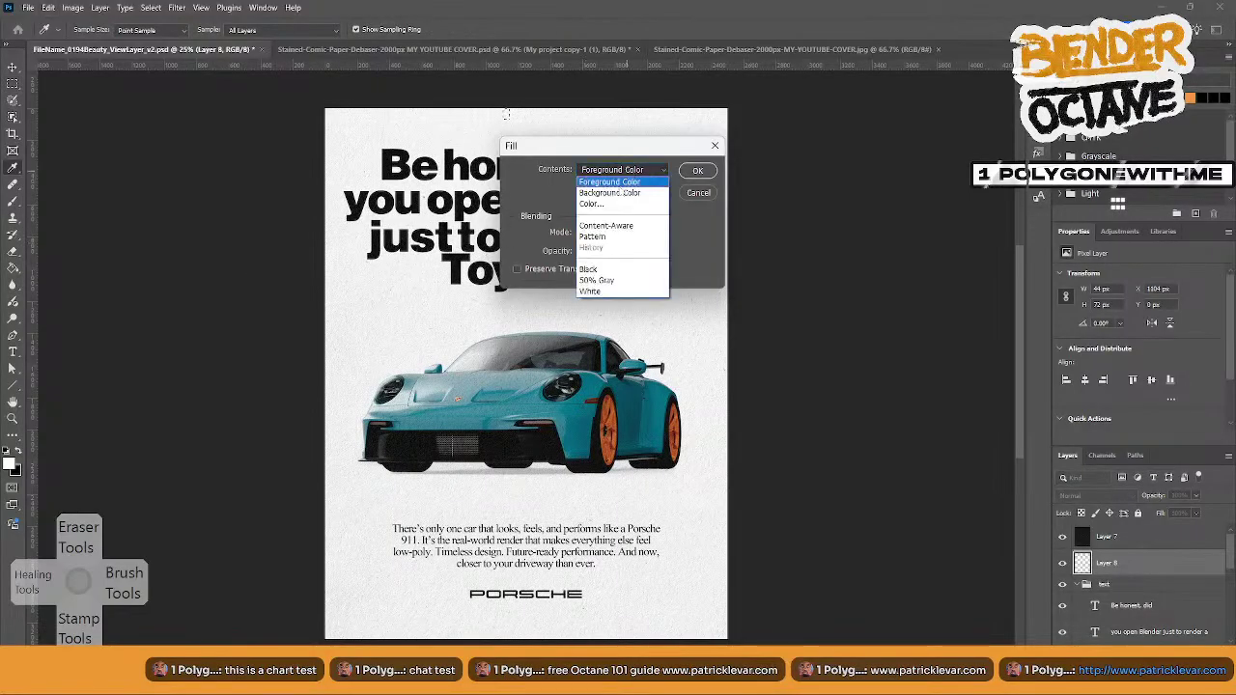
pyautogui.click(618, 193)
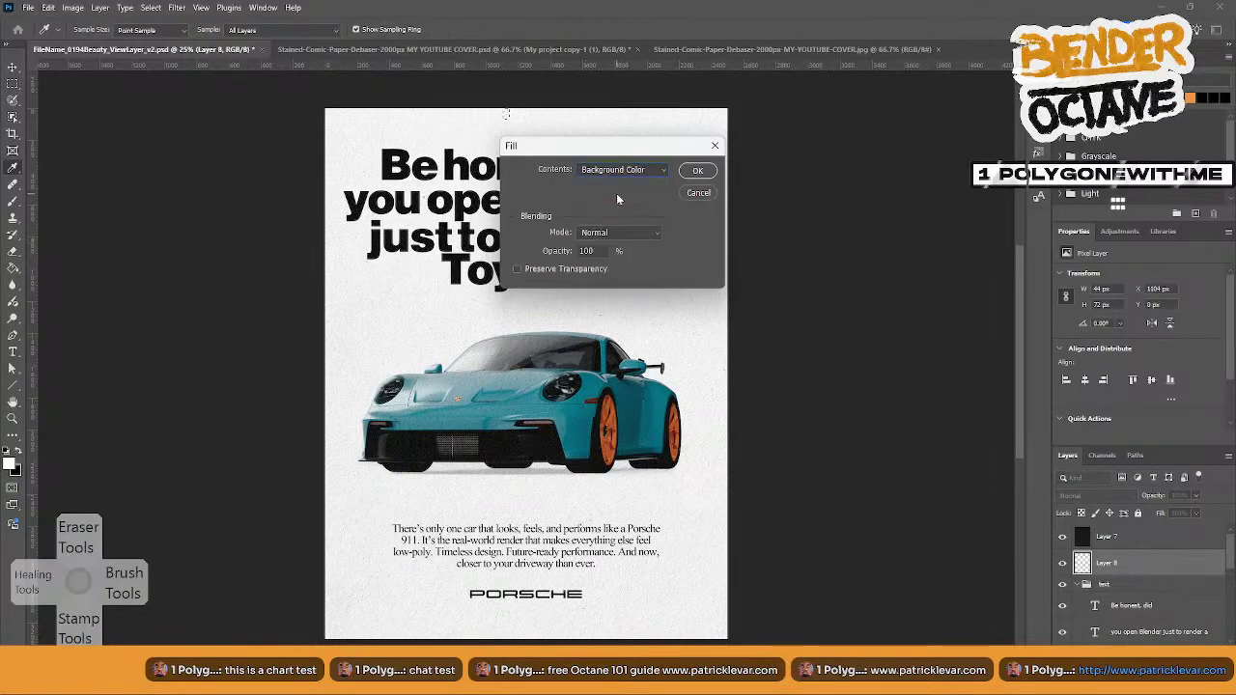
pyautogui.click(697, 170)
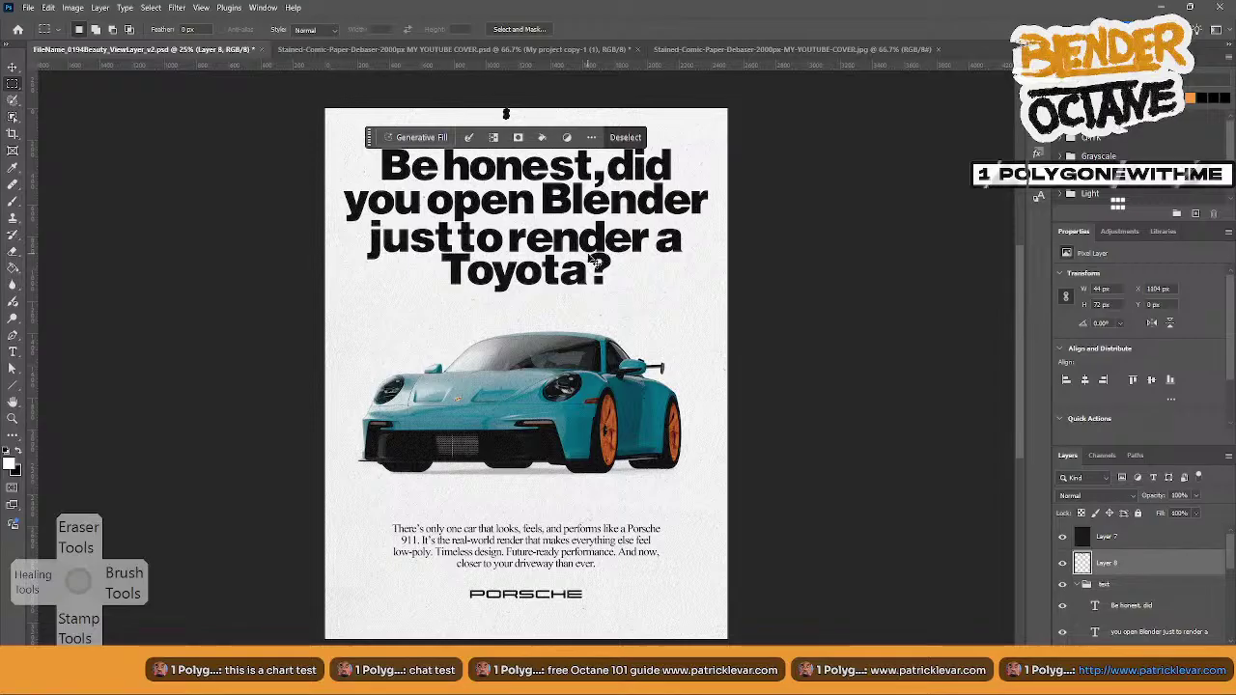
pyautogui.hotkey('ctrl', 'd')
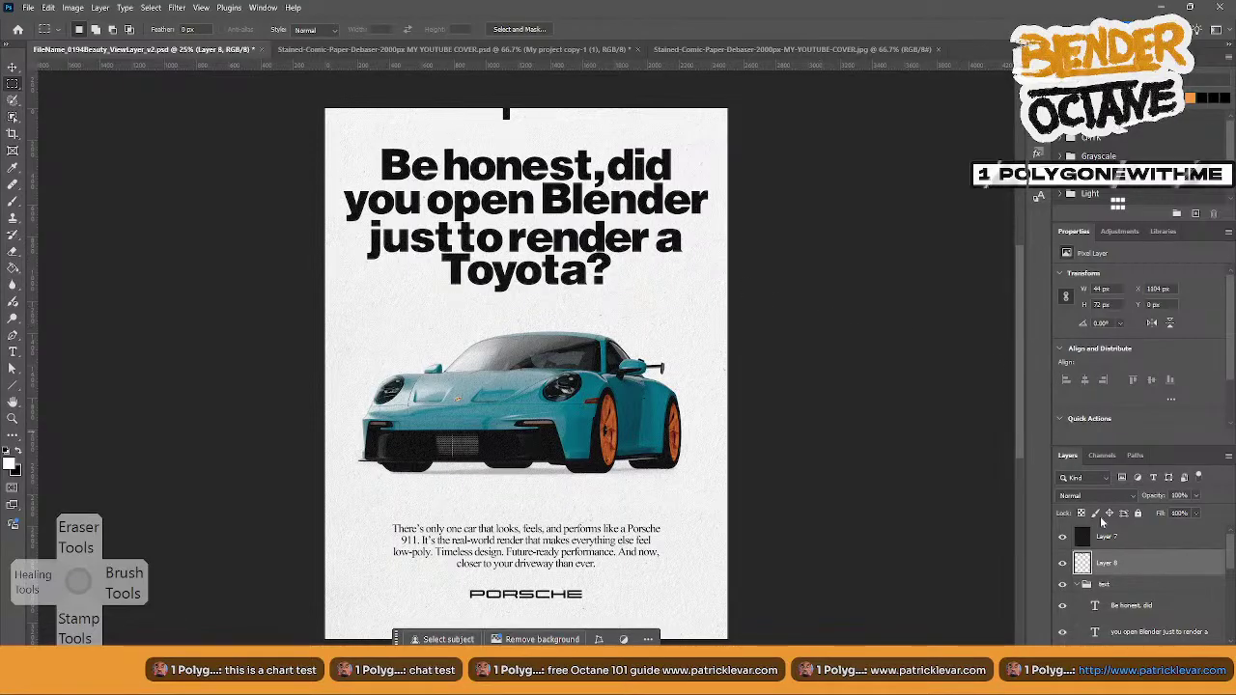
# - Apply a slight Gaussian Blur to the small black mark at the page's upper edge
pyautogui.click(99, 8)
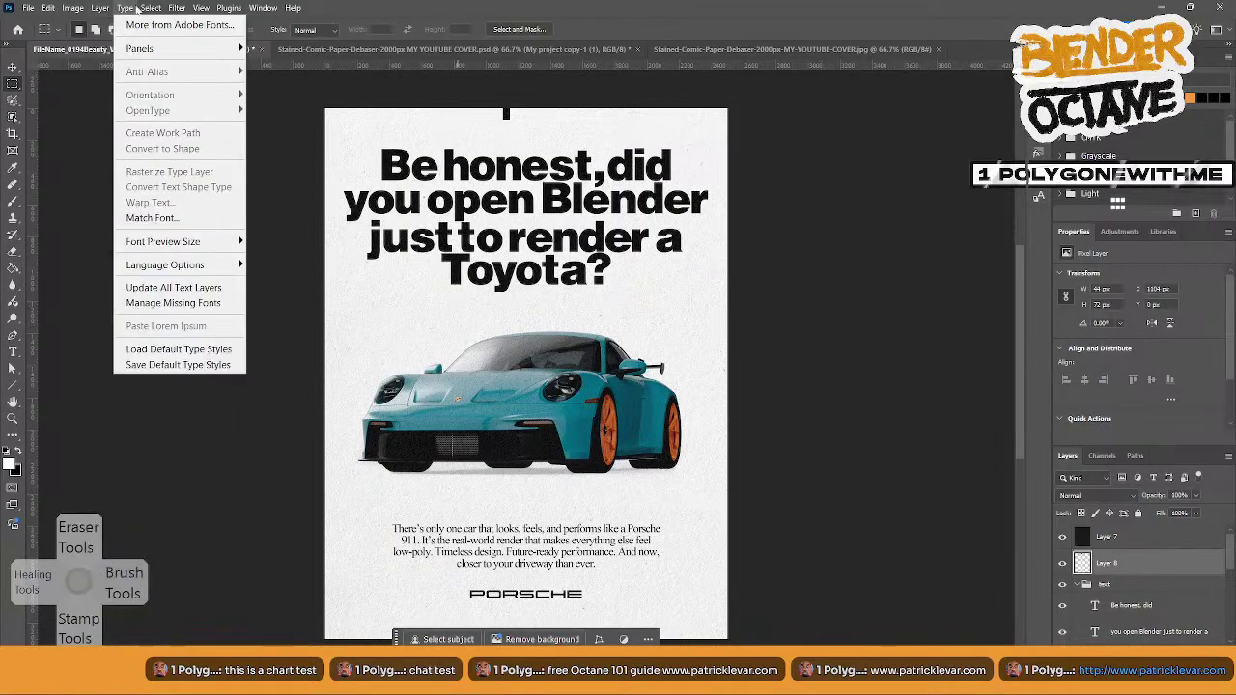
pyautogui.moveTo(328, 195)
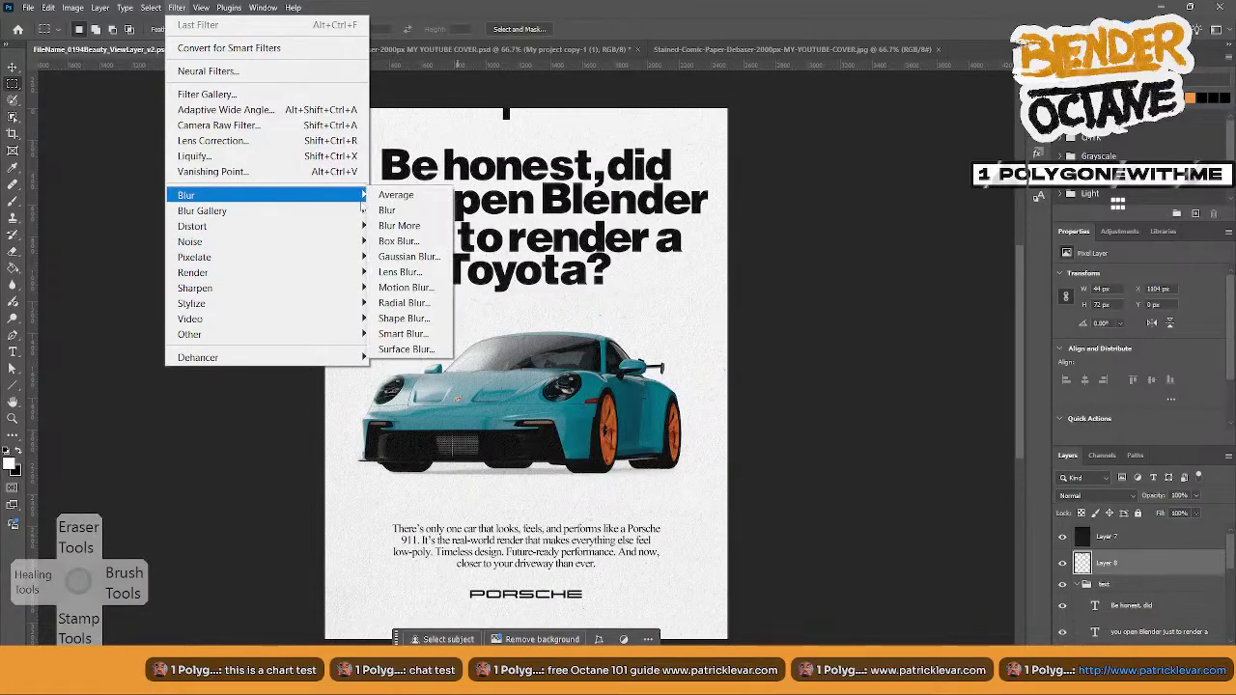
pyautogui.click(411, 257)
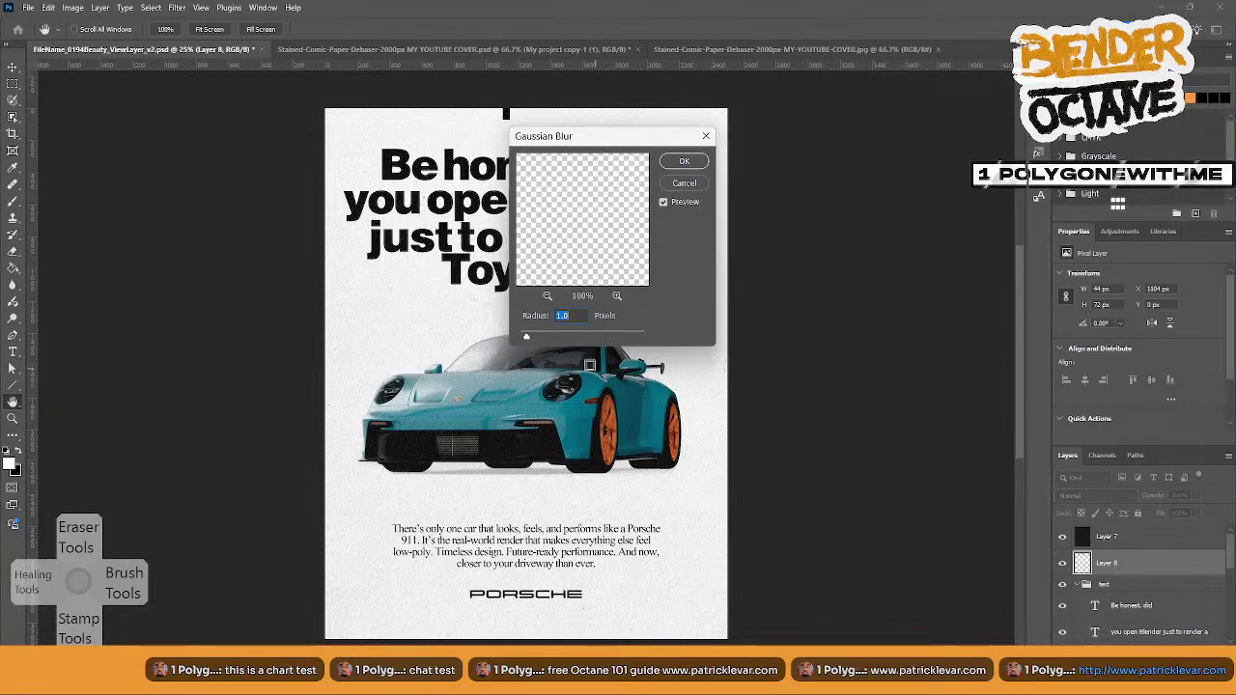
pyautogui.moveTo(526, 339); pyautogui.dragTo(540, 340)
pyautogui.click(683, 161)
pyautogui.scroll(-1, 1142, 566)
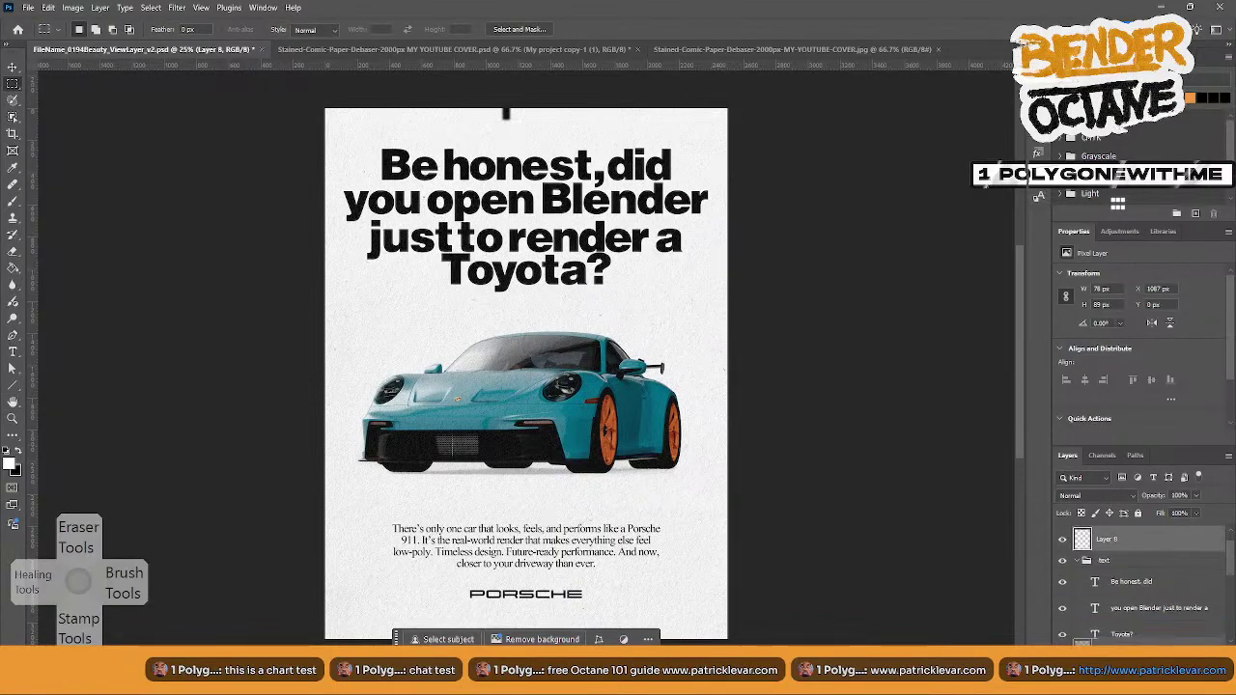
# - Duplicate the blurred black mark's layer and move the copy down to the page's lower edge, below the PORSCHE logo
pyautogui.hotkey('ctrl', 'j')
pyautogui.press('v')
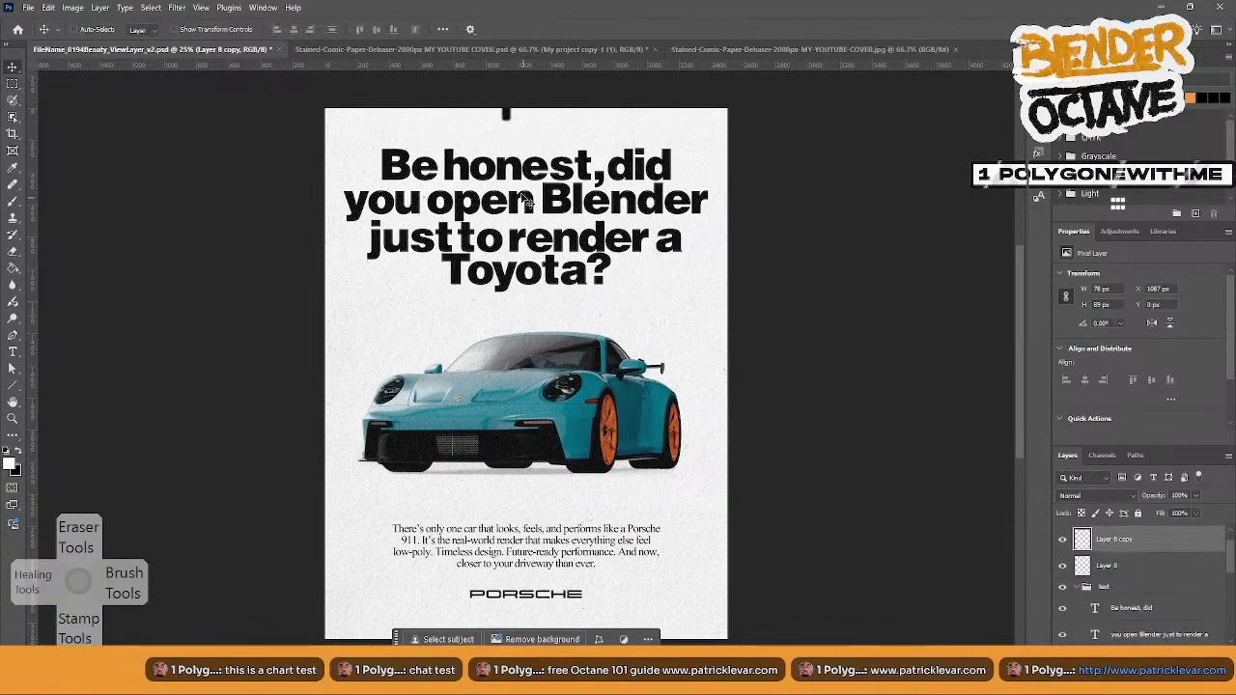
pyautogui.keyDown('shift'); pyautogui.moveTo(523, 199); pyautogui.dragTo(537, 616); pyautogui.keyUp('shift')
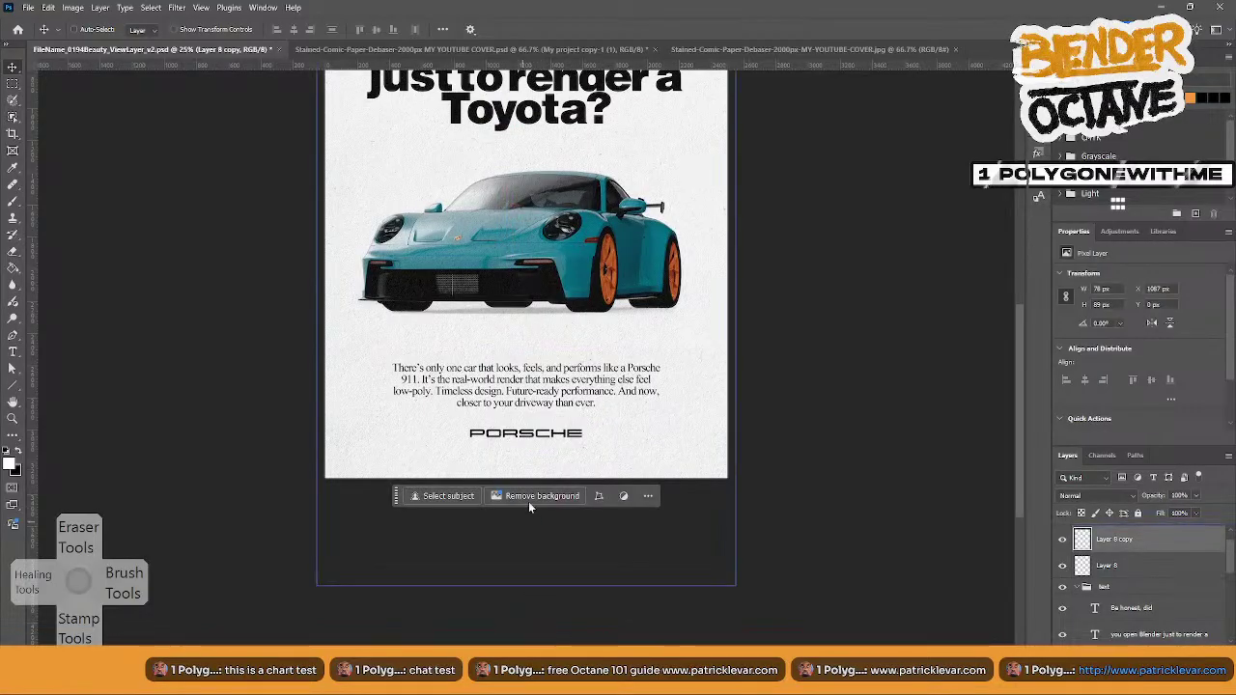
pyautogui.scroll(2, 558, 453)
pyautogui.keyDown('shift'); pyautogui.moveTo(556, 451); pyautogui.dragTo(527, 644); pyautogui.keyUp('shift')
pyautogui.keyDown('shift'); pyautogui.moveTo(564, 151); pyautogui.dragTo(551, 208); pyautogui.keyUp('shift')
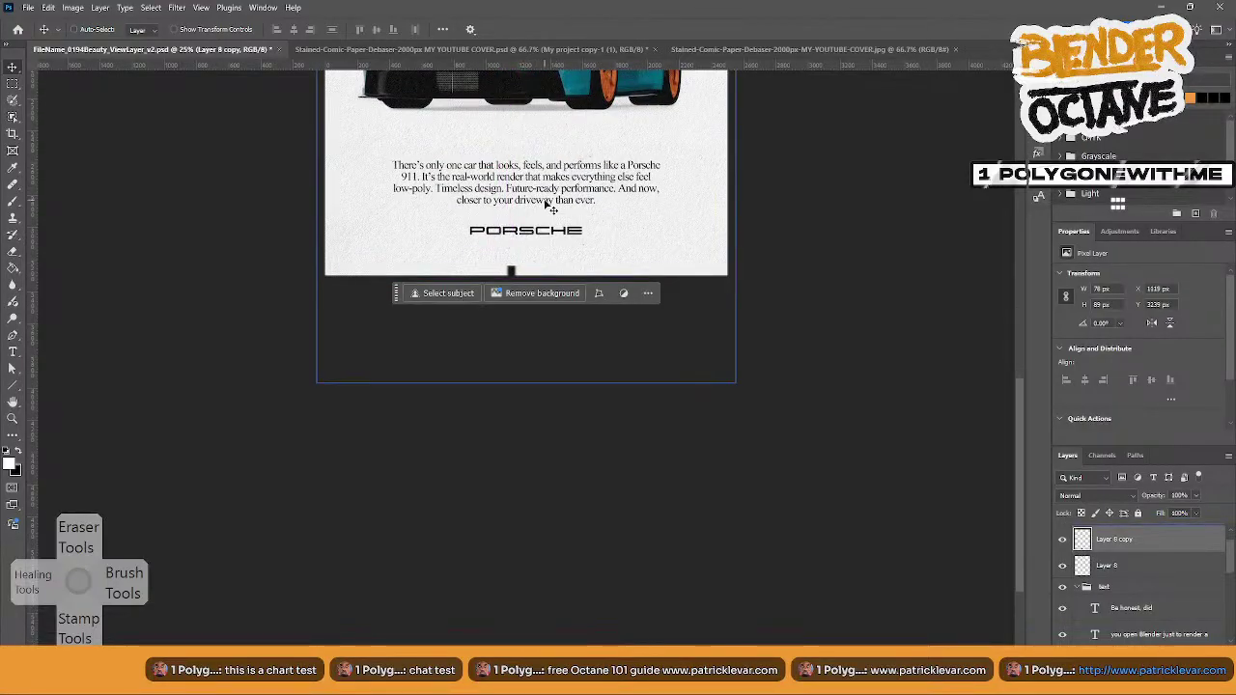
# - Nudge the lower black mark 80 px to the right, near the page's horizontal center
pyautogui.hotkey('shift', 'Right')
pyautogui.hotkey('shift', 'Right')
pyautogui.hotkey('shift', 'Right')
pyautogui.hotkey('shift', 'Right')
pyautogui.hotkey('shift', 'Right')
pyautogui.hotkey('shift', 'Right')
pyautogui.hotkey('shift', 'Right')
pyautogui.hotkey('shift', 'Right')
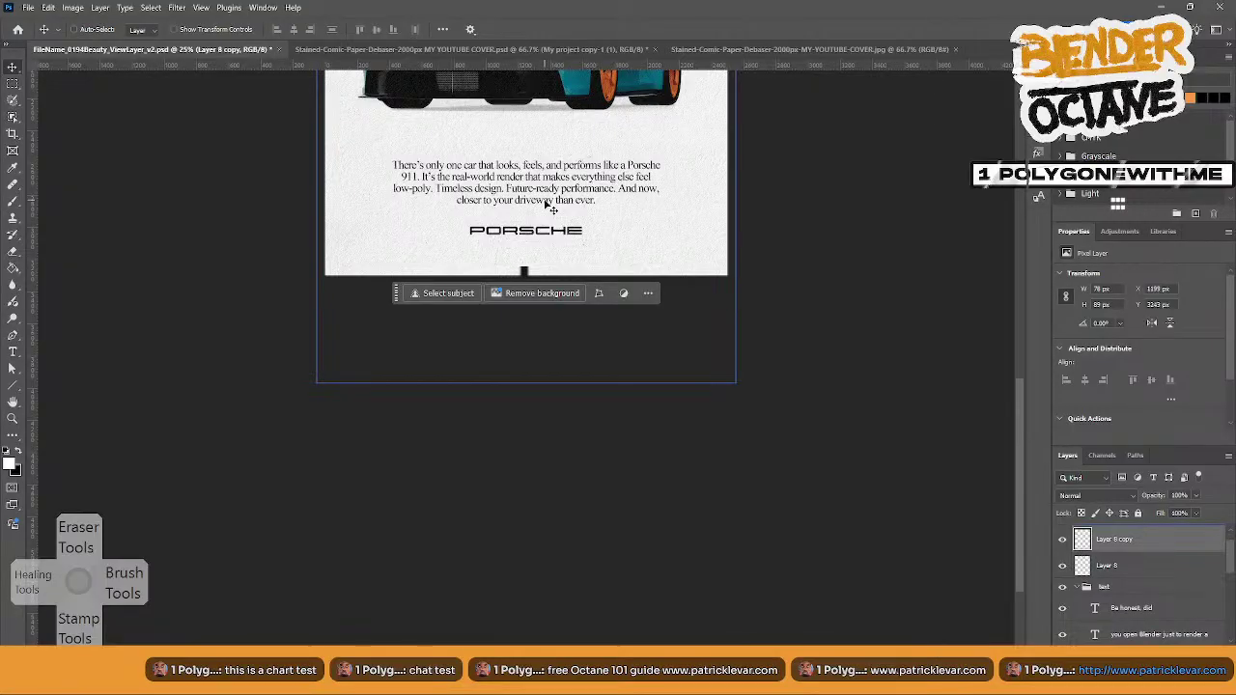
# - Move the black mark at the page's upper edge slightly right and up, to X 1120 px, Y -32 px
pyautogui.scroll(5, 863, 323)
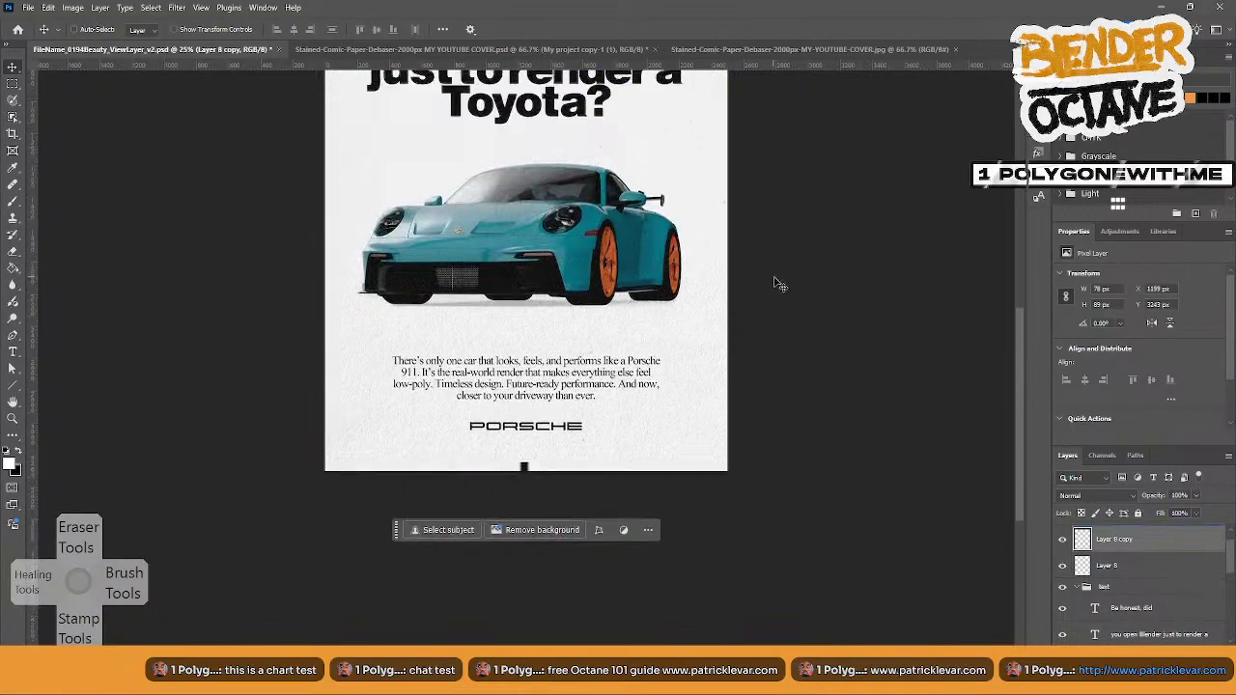
pyautogui.scroll(1, 818, 321)
pyautogui.click(1130, 571)
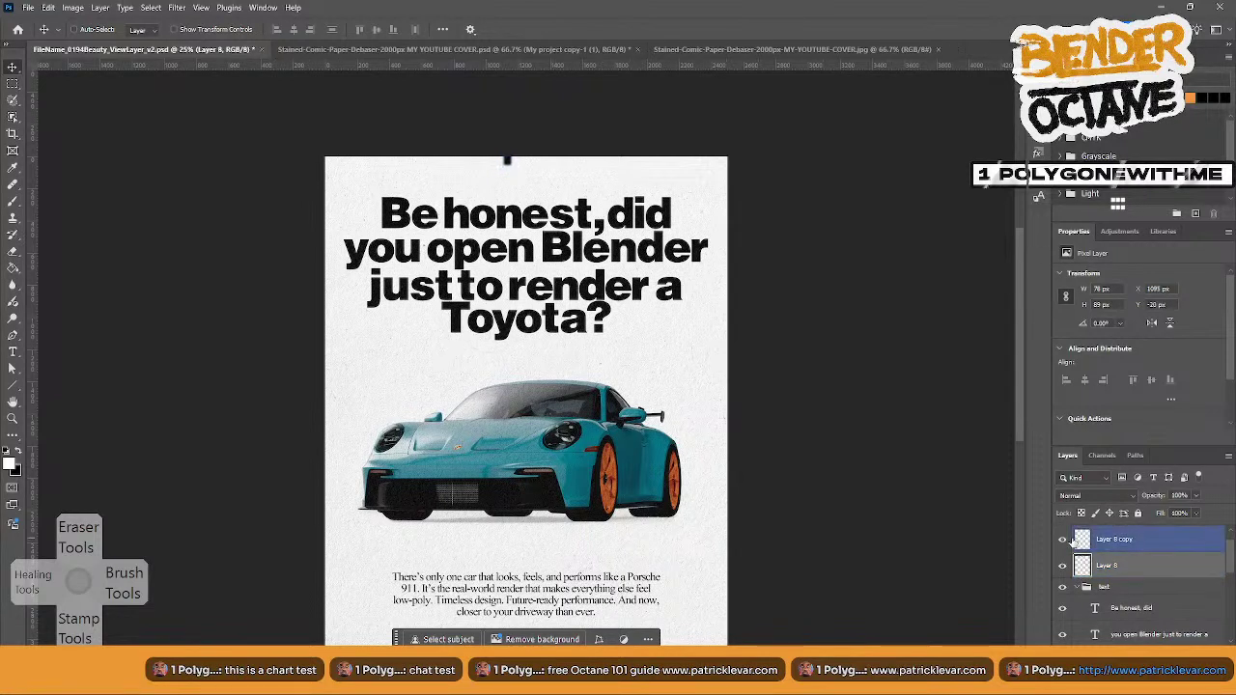
pyautogui.moveTo(629, 236); pyautogui.dragTo(633, 235)
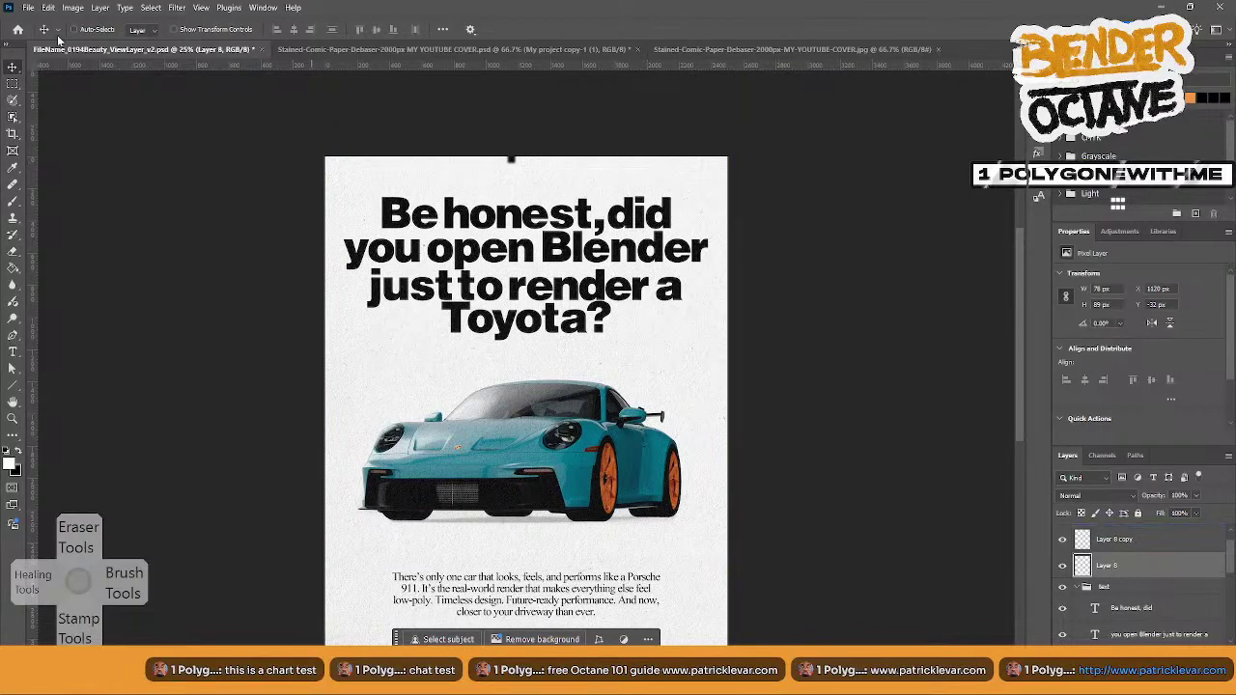
# - Export the ad with Save for Web as a JPEG named done-ad-v3 in the photoshop folder
pyautogui.click(28, 7)
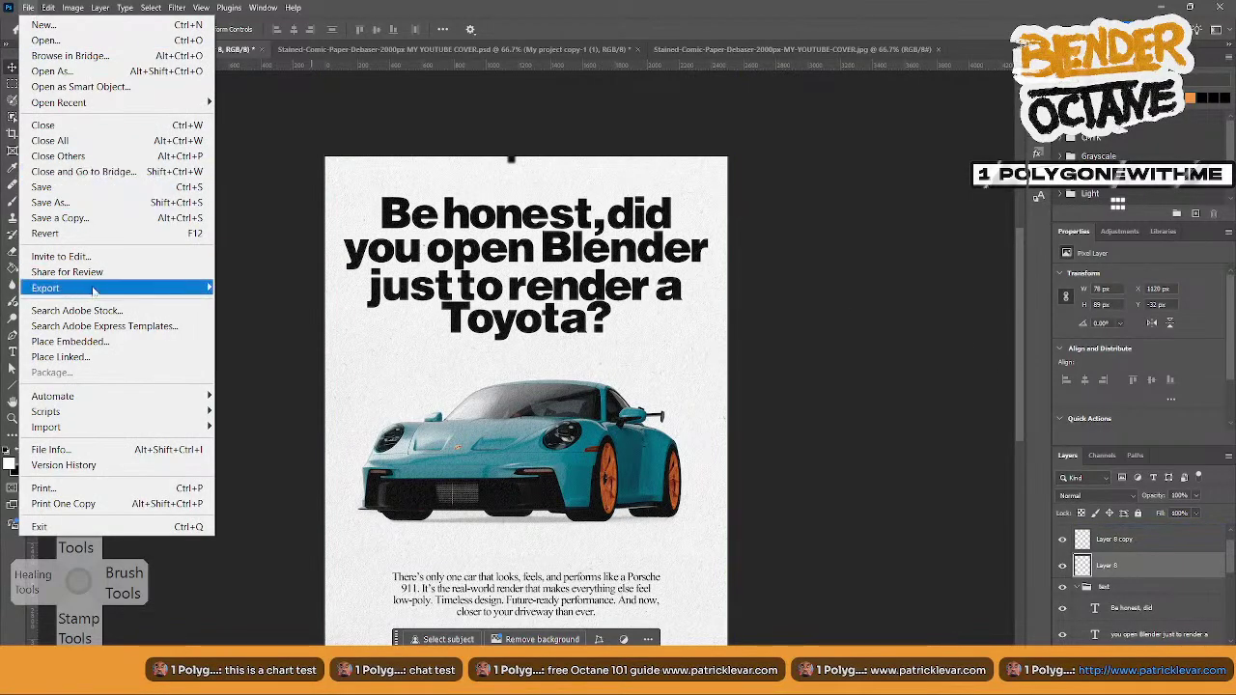
pyautogui.moveTo(125, 290)
pyautogui.click(312, 349)
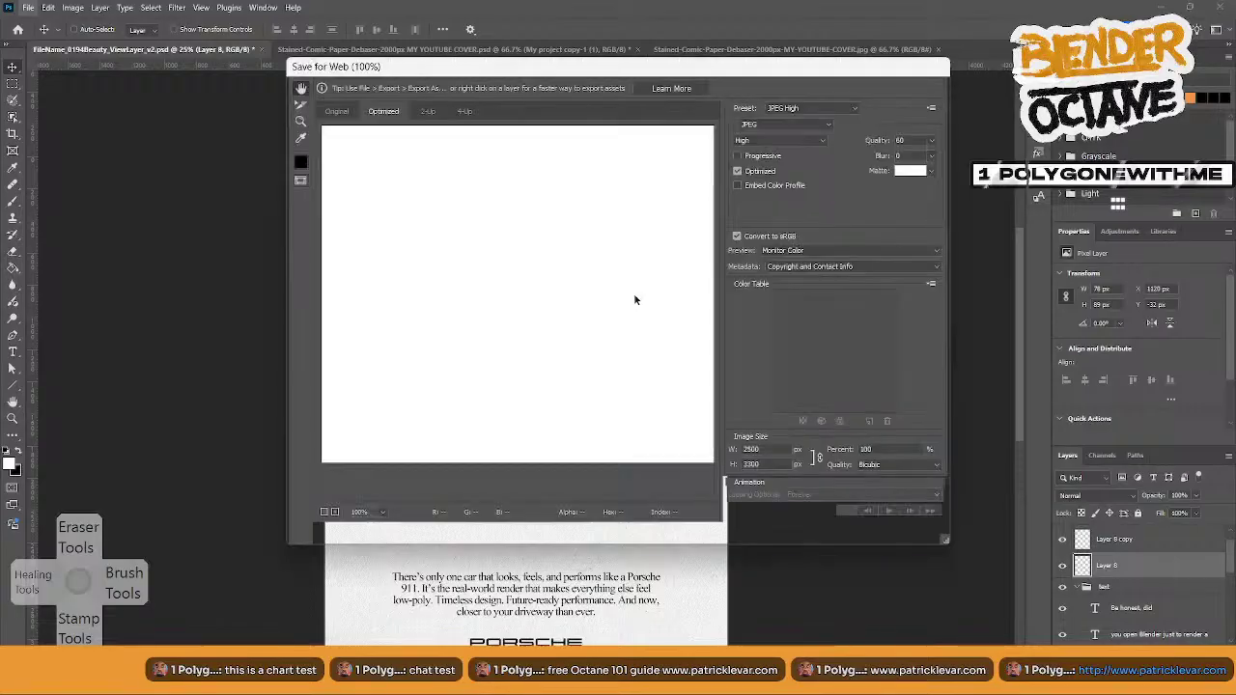
pyautogui.click(726, 534)
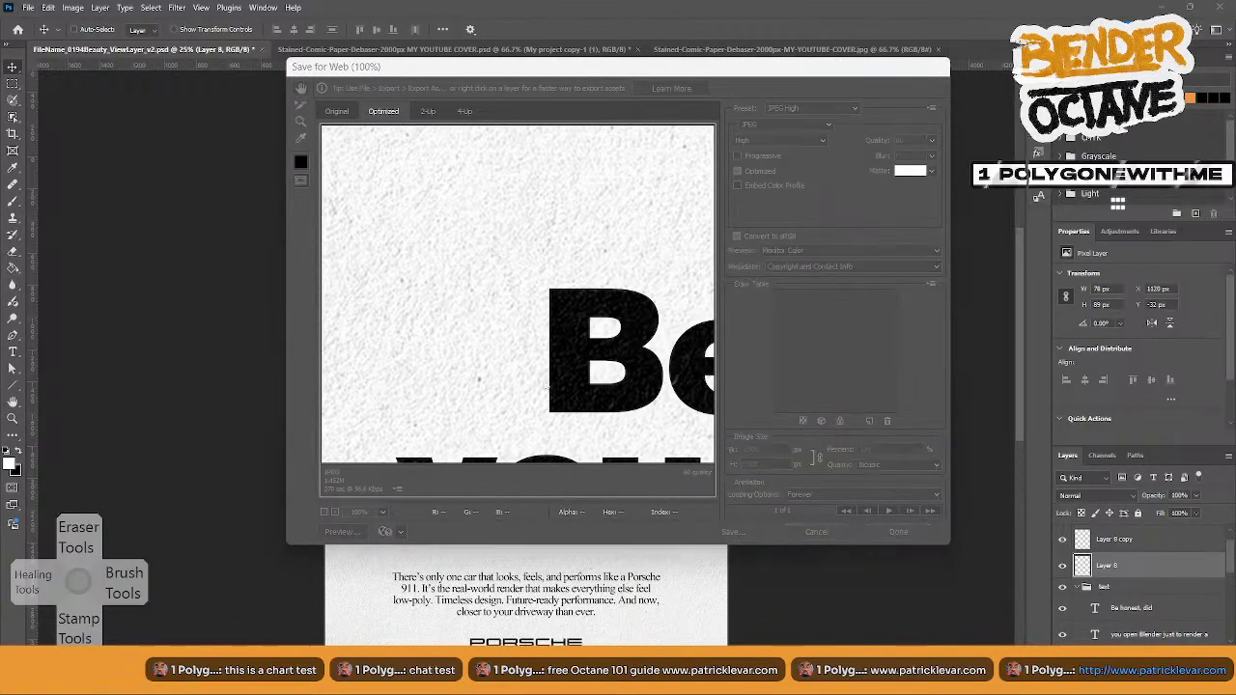
pyautogui.click(458, 160)
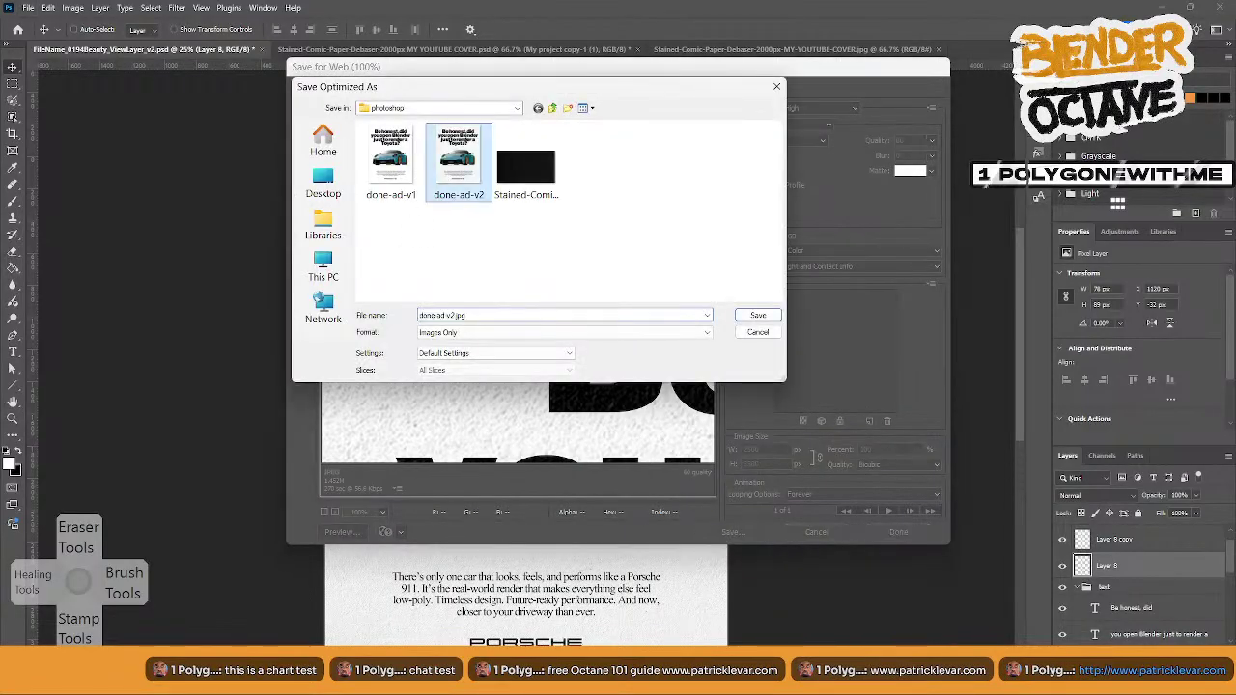
pyautogui.click(545, 315)
pyautogui.press('BackSpace')
pyautogui.press('BackSpace')
pyautogui.press('BackSpace')
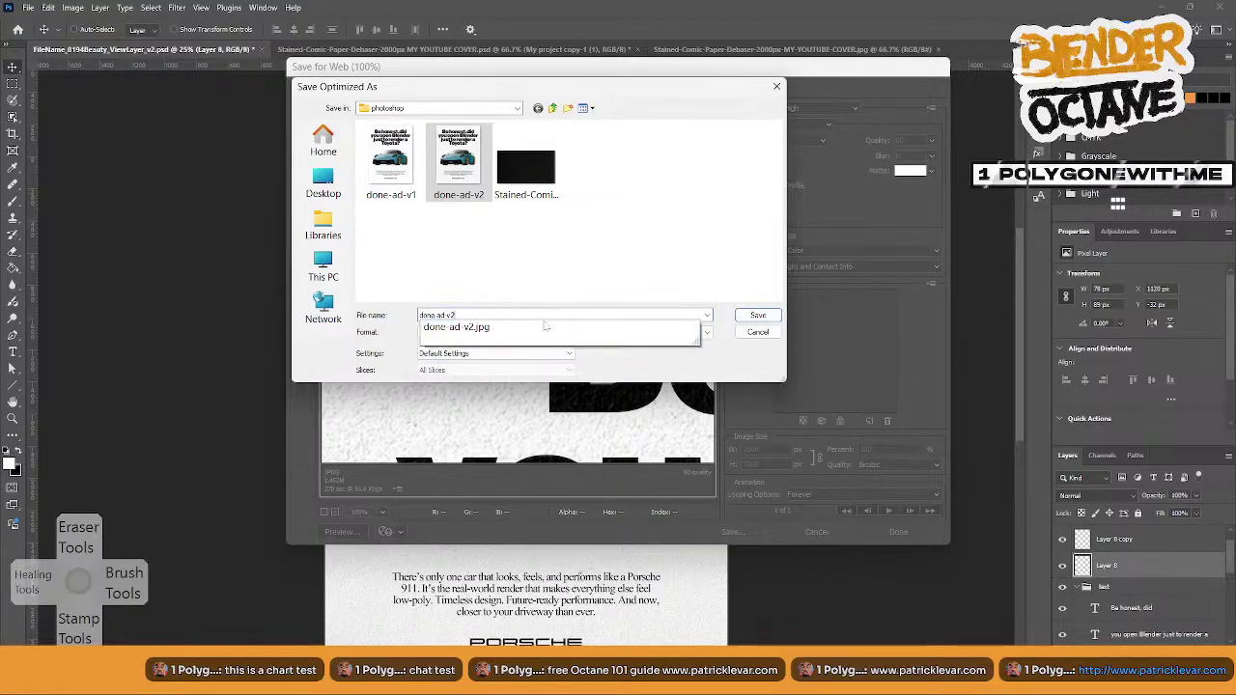
pyautogui.press('BackSpace')
pyautogui.write('3')
pyautogui.press('Return')
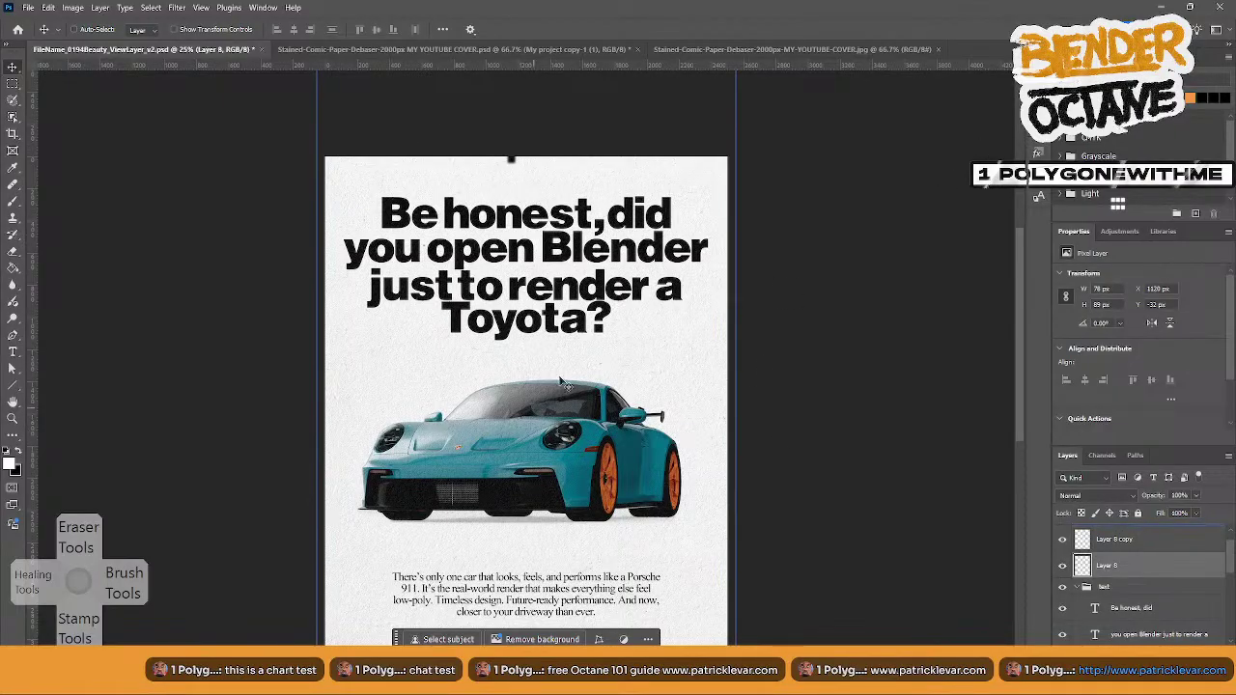
# - Quit Photoshop, saving the changes to the ad's PSD document, and return to the Blender compositing window
pyautogui.scroll(-2, 576, 453)
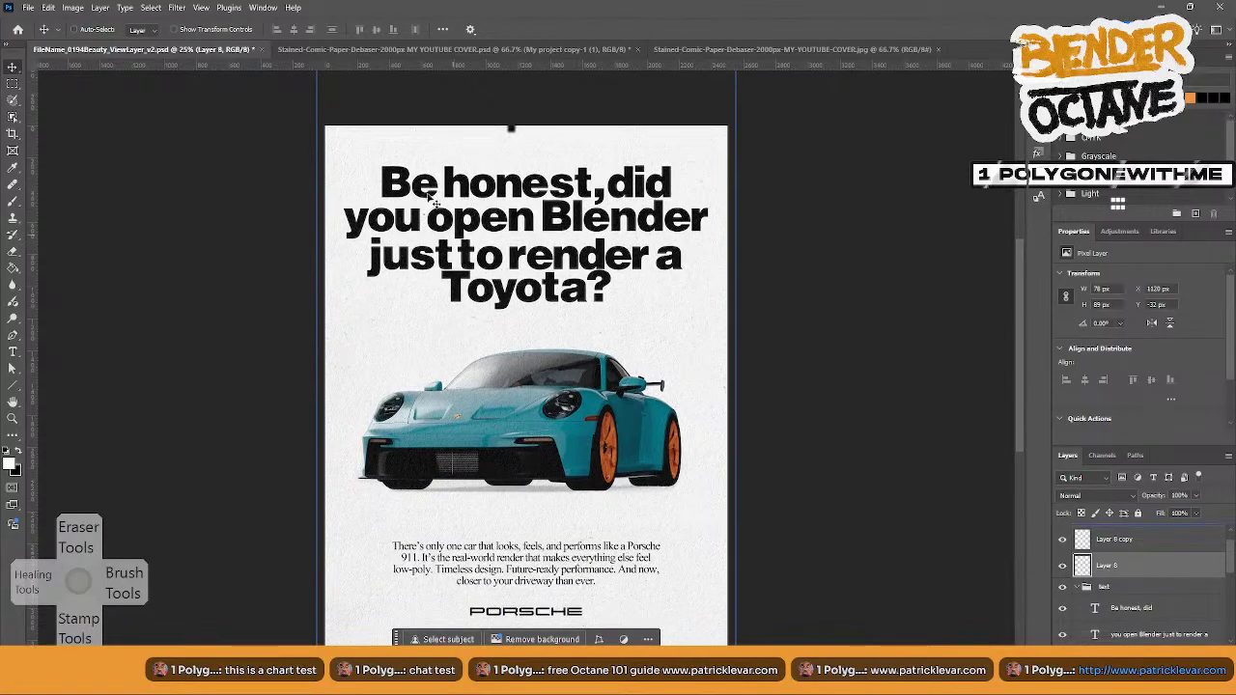
pyautogui.scroll(-3, 524, 293)
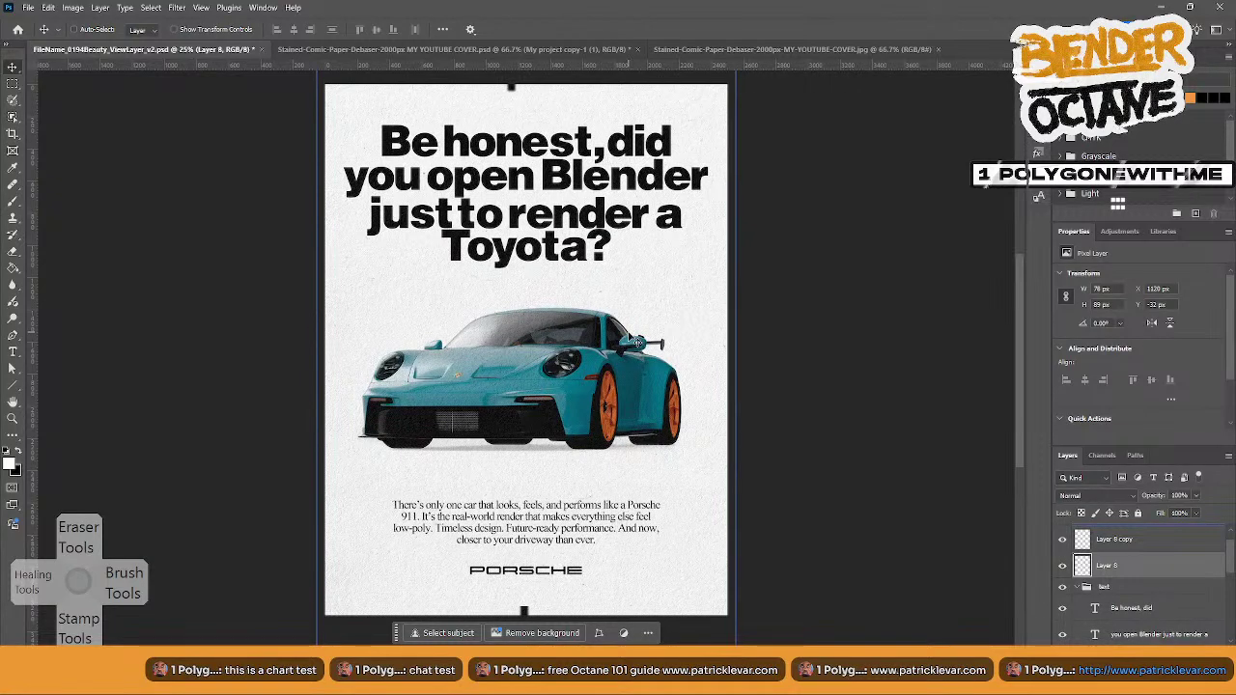
pyautogui.click(1161, 6)
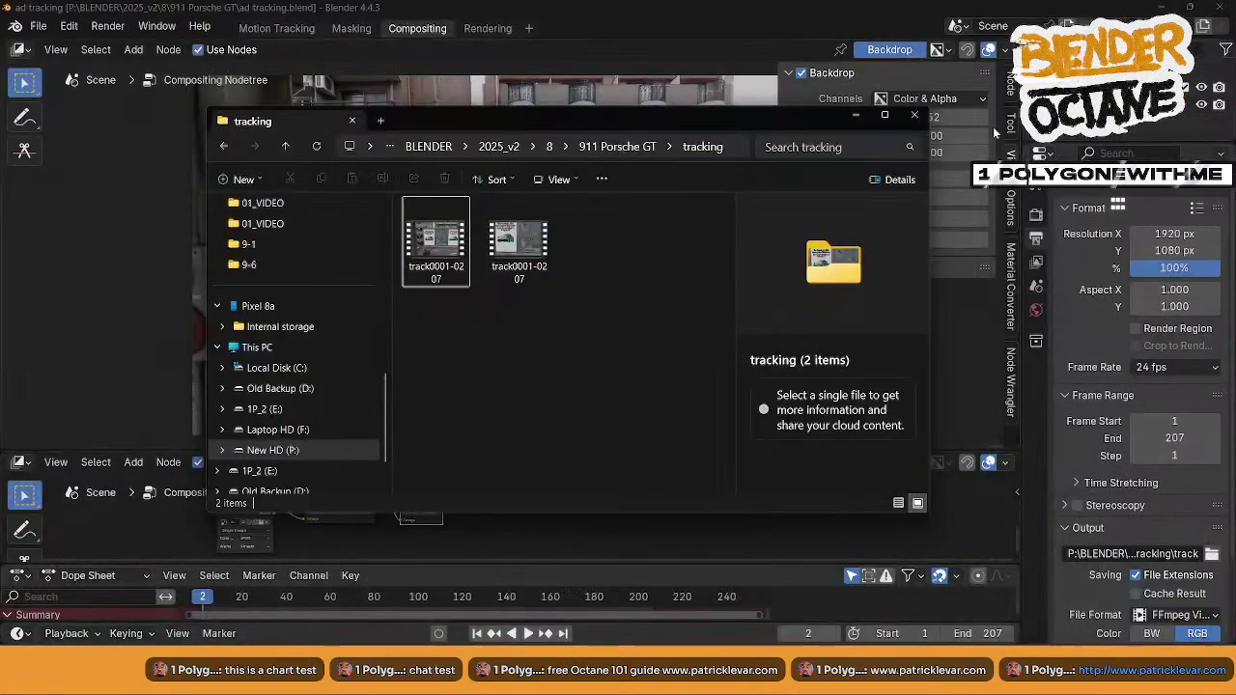
pyautogui.click(676, 673)
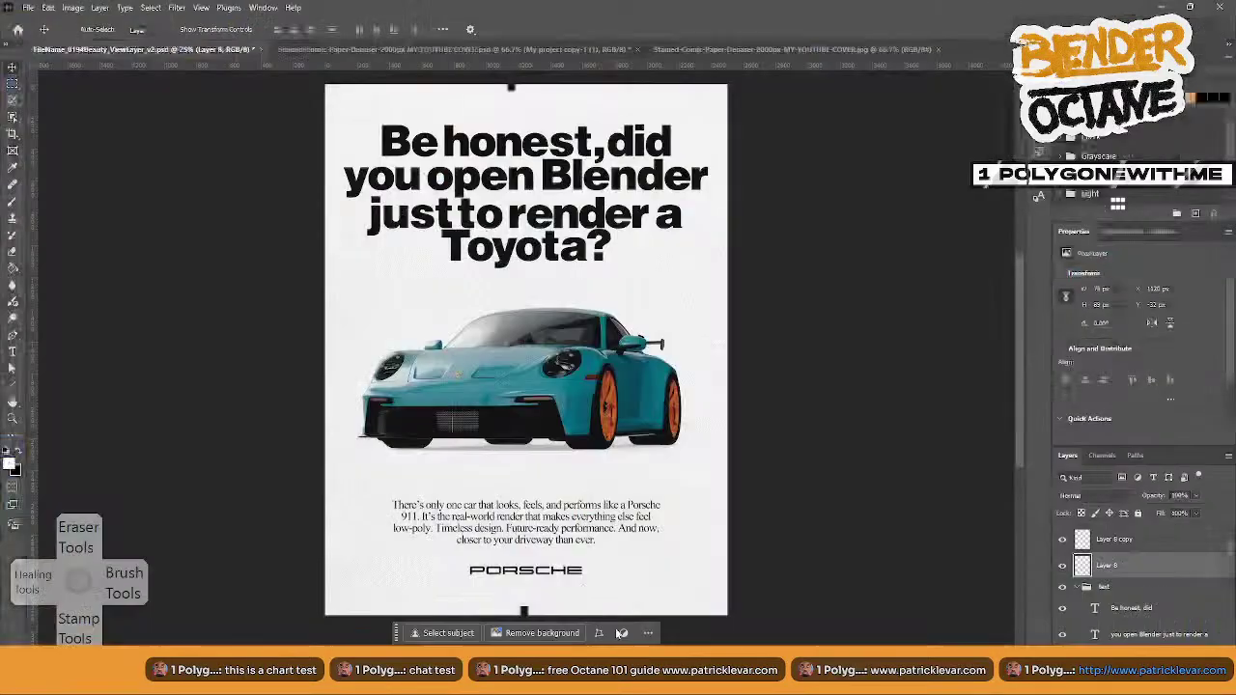
pyautogui.click(1218, 7)
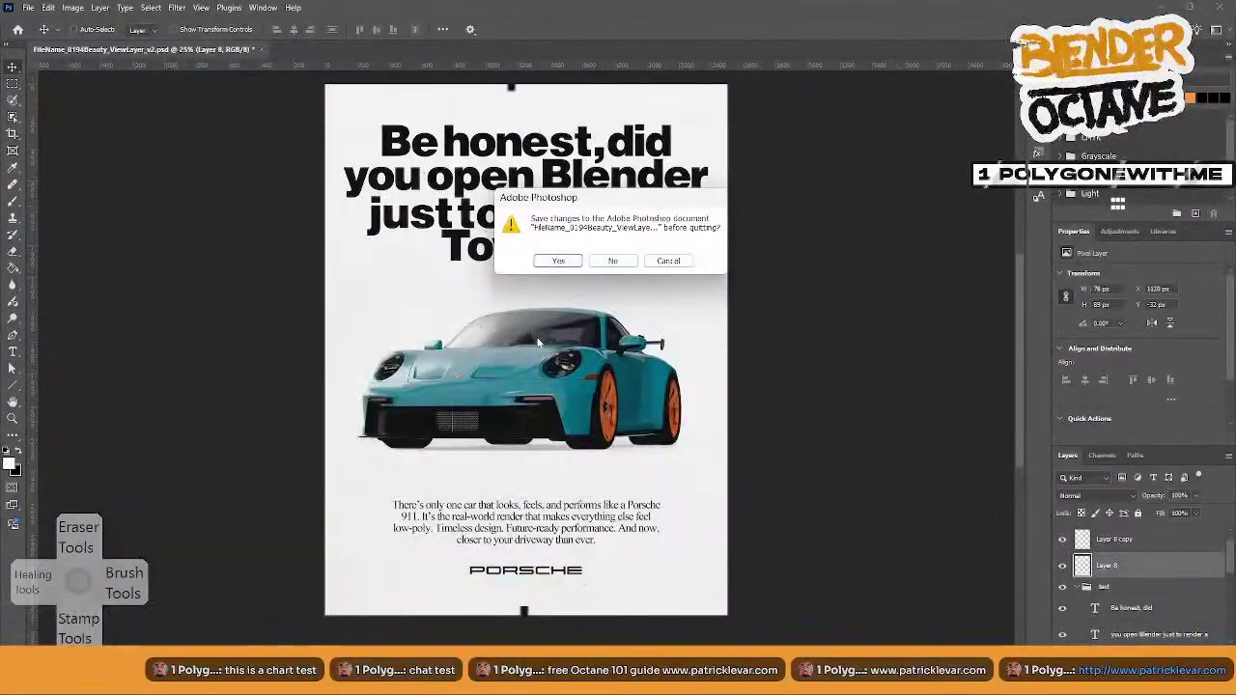
pyautogui.click(557, 261)
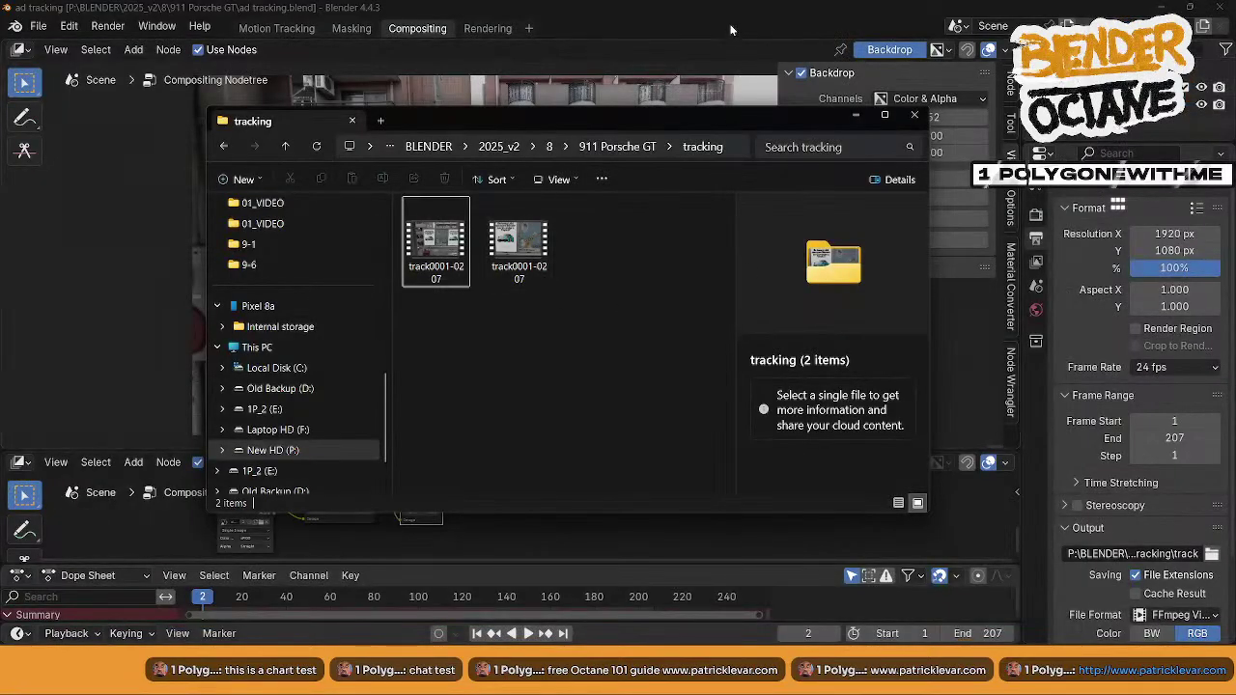
pyautogui.click(730, 30)
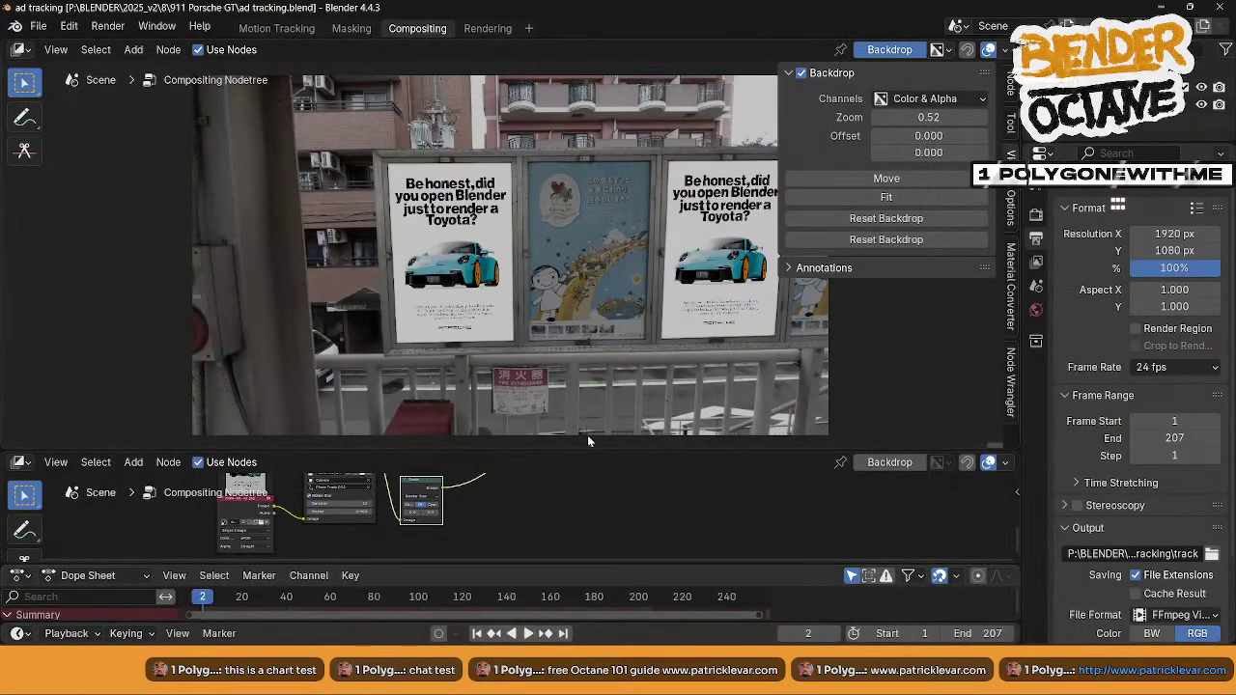
# - Load done-ad-v3.jpg into the image node that feeds the Plane Track.001 deform node
pyautogui.moveTo(585, 447); pyautogui.dragTo(628, 312)
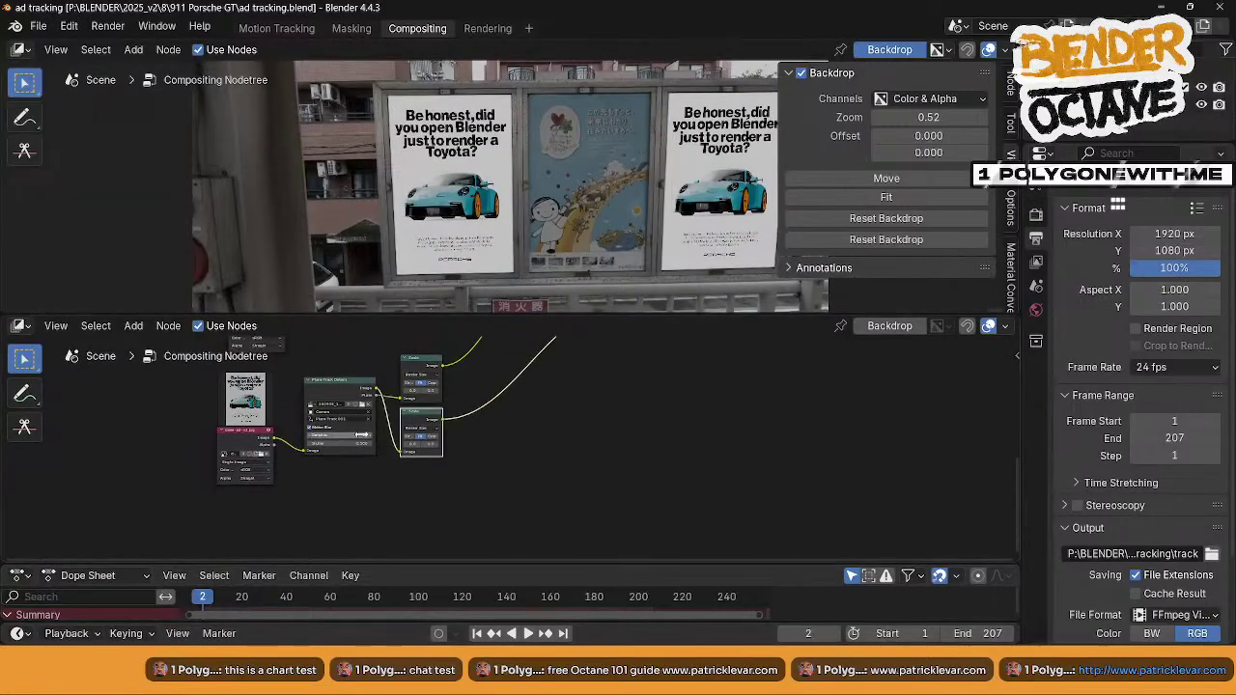
pyautogui.scroll(4, 335, 467)
pyautogui.moveTo(335, 468); pyautogui.dragTo(390, 498, button='middle')
pyautogui.scroll(2, 342, 501)
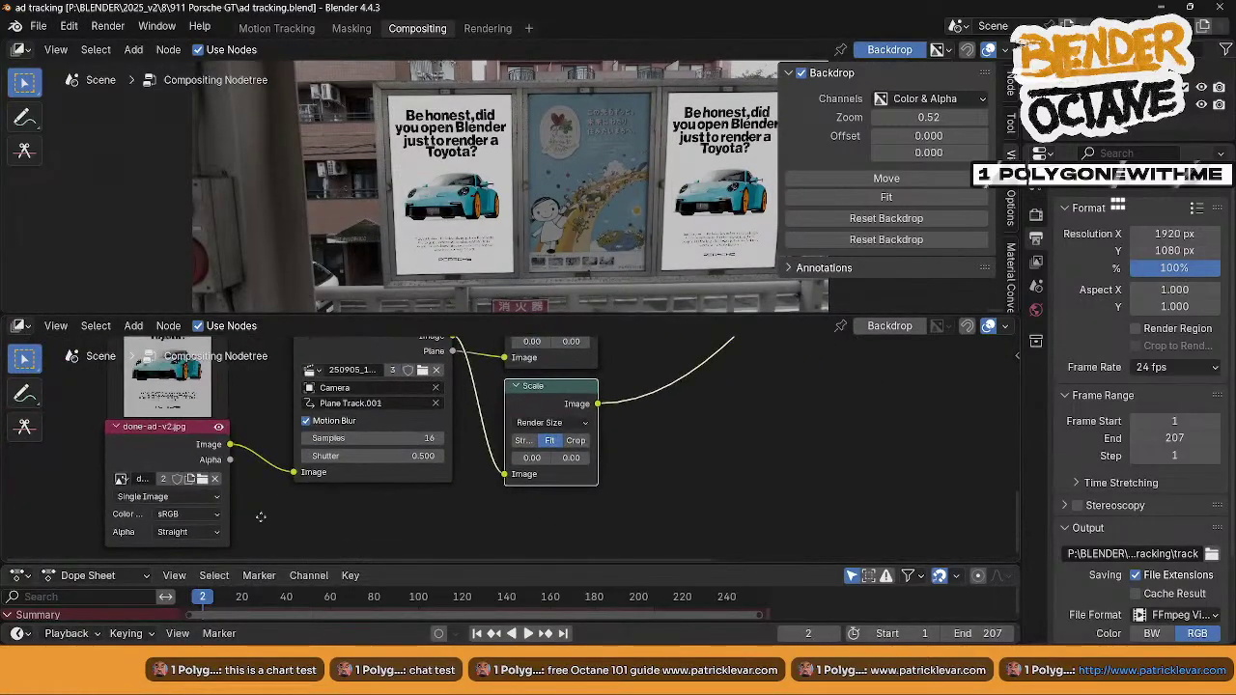
pyautogui.click(306, 466)
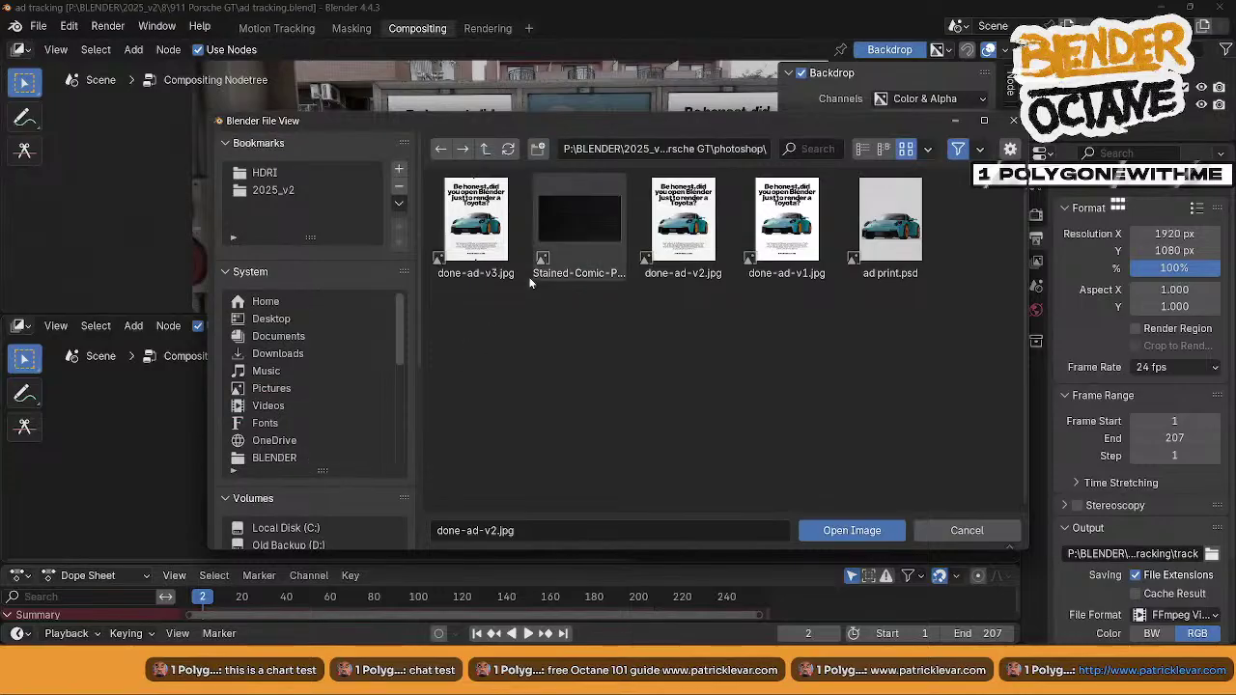
pyautogui.click(444, 212)
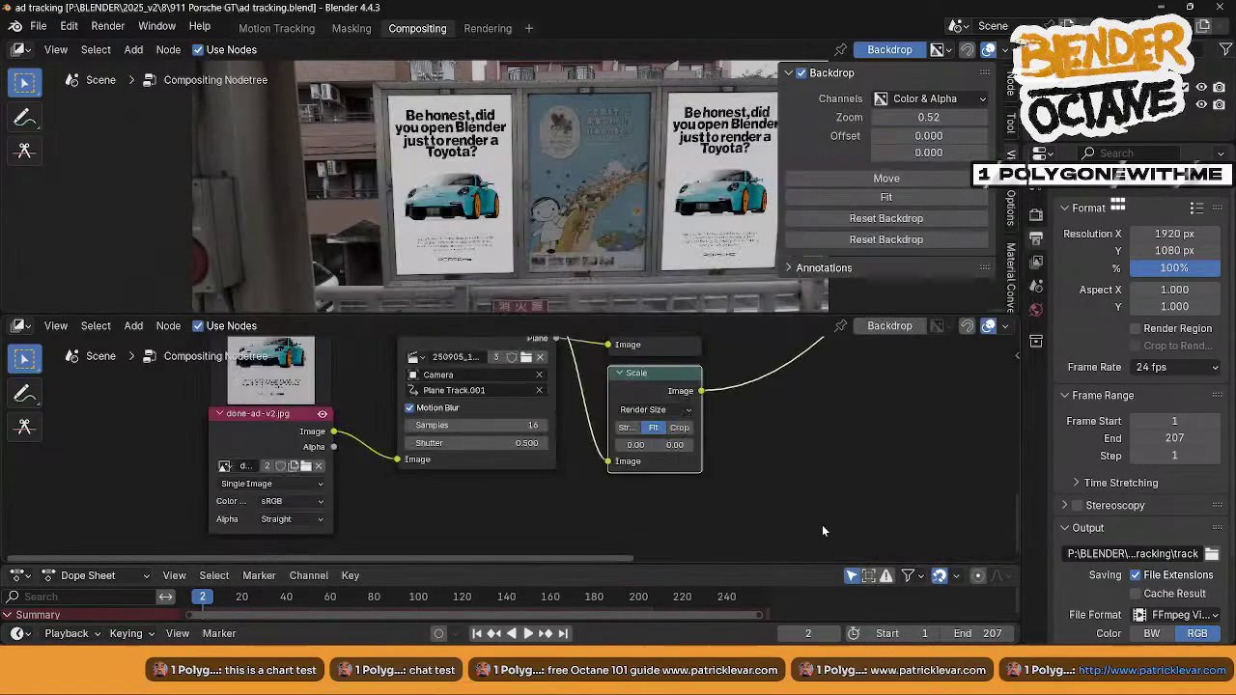
pyautogui.click(822, 527)
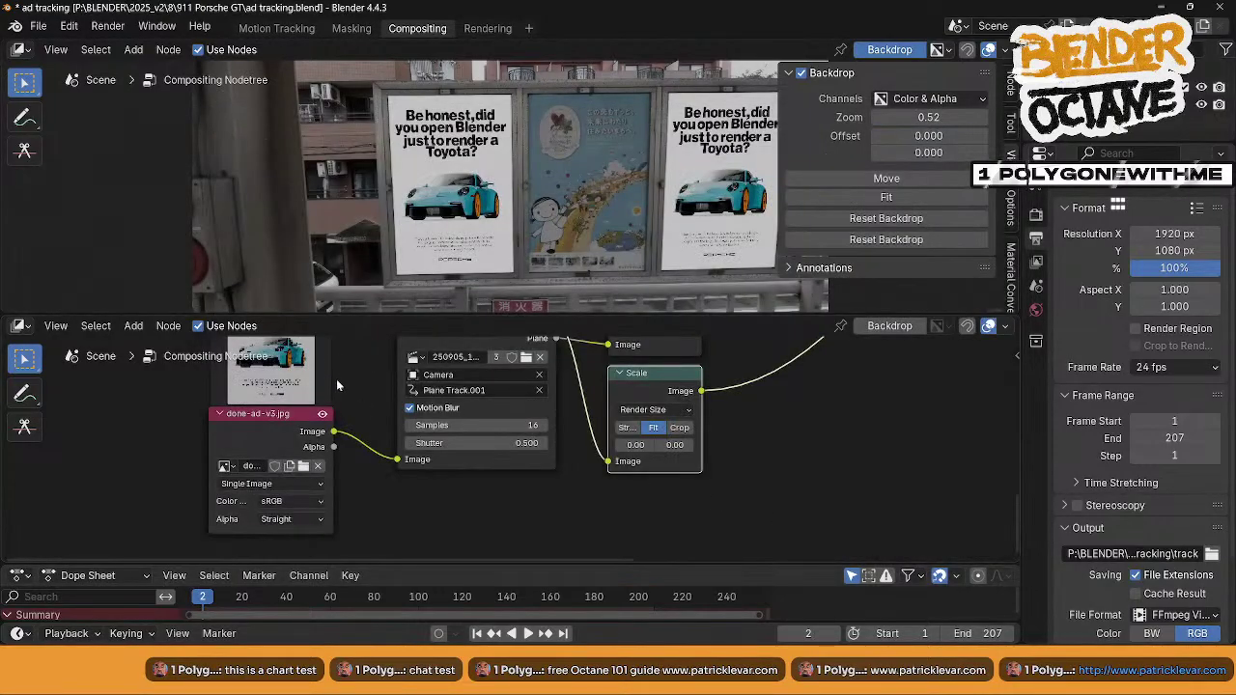
# - Set the image node feeding the other Plane Track Deform node to the already loaded done-ad-v3.jpg
pyautogui.moveTo(336, 380); pyautogui.dragTo(350, 556, button='middle')
pyautogui.moveTo(423, 447); pyautogui.dragTo(440, 593, button='middle')
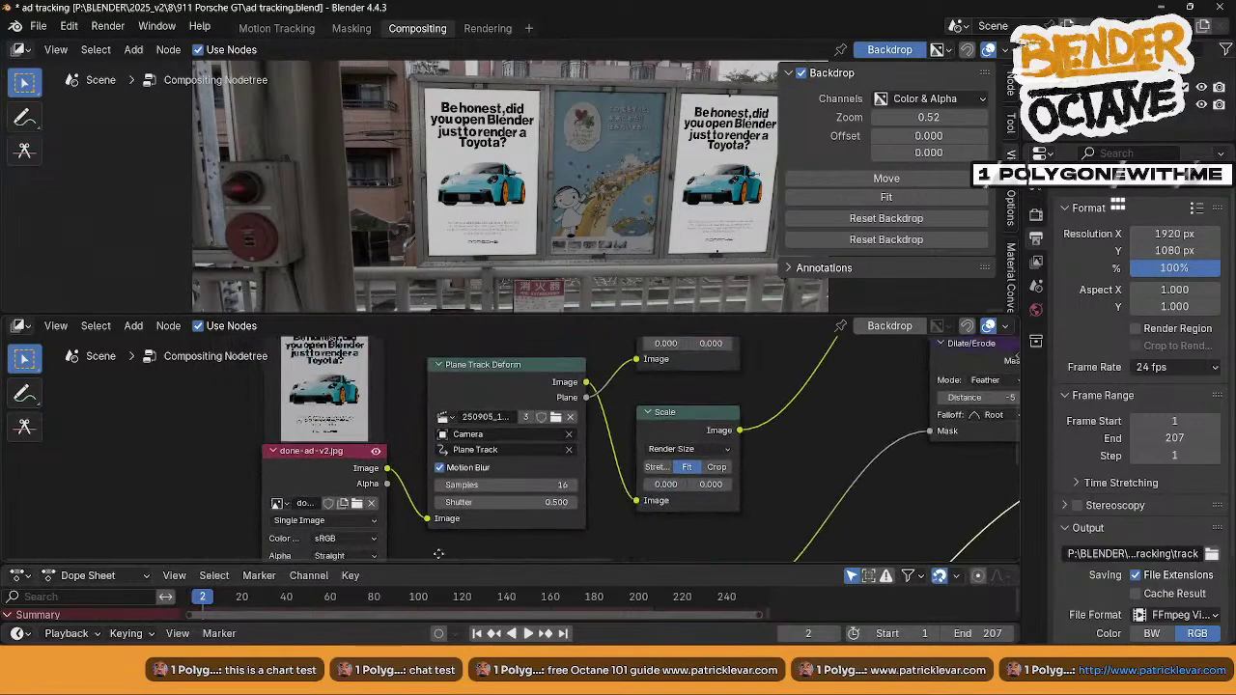
pyautogui.click(278, 499)
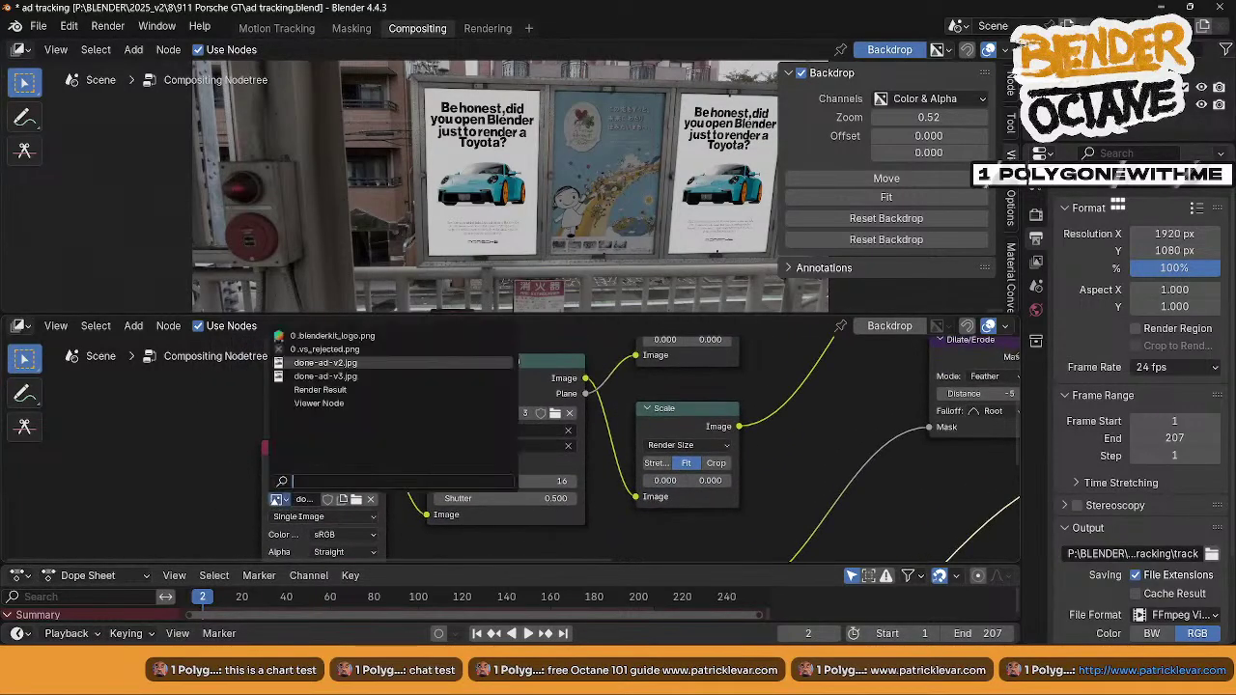
pyautogui.click(309, 383)
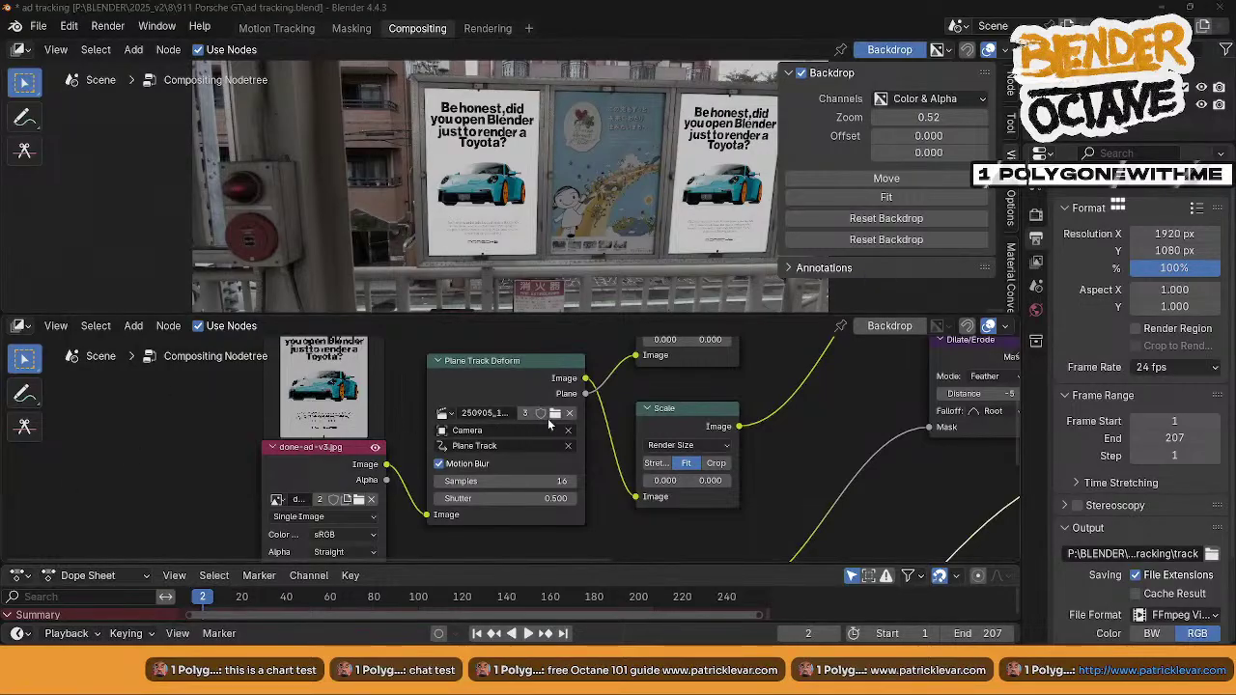
# - Enlarge the backdrop preview area and save the ad tracking Blender file
pyautogui.moveTo(748, 413); pyautogui.dragTo(745, 414, button='middle')
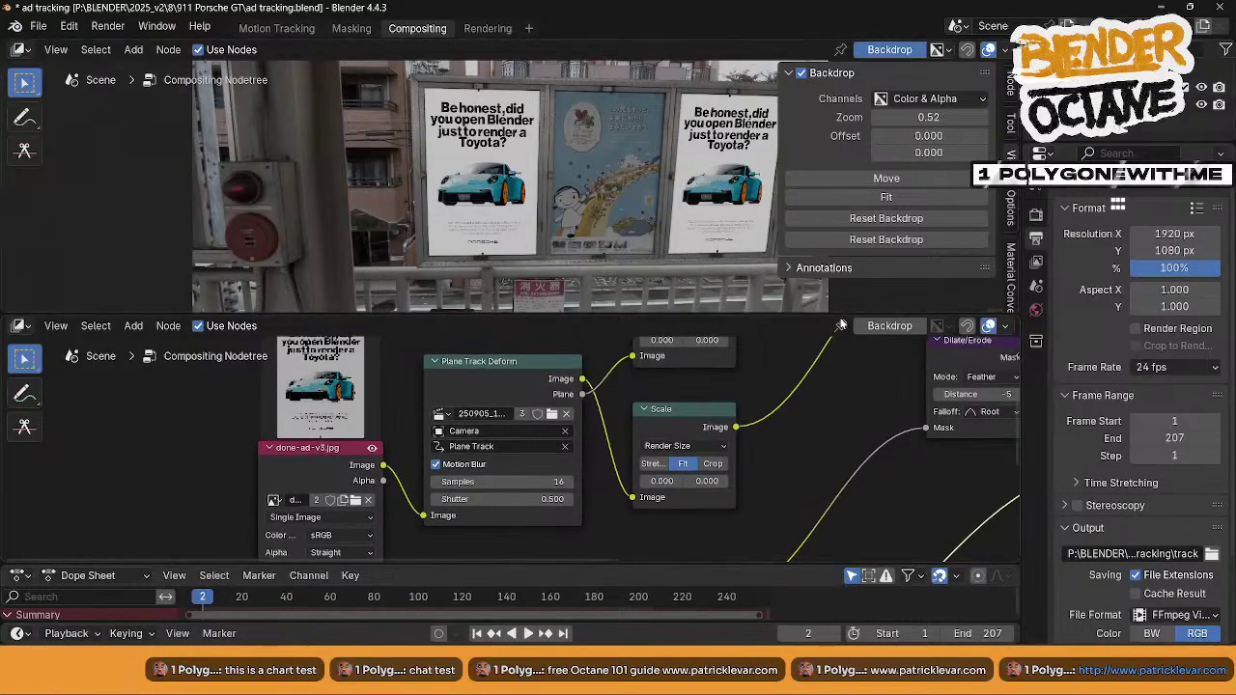
pyautogui.moveTo(834, 315); pyautogui.dragTo(752, 479)
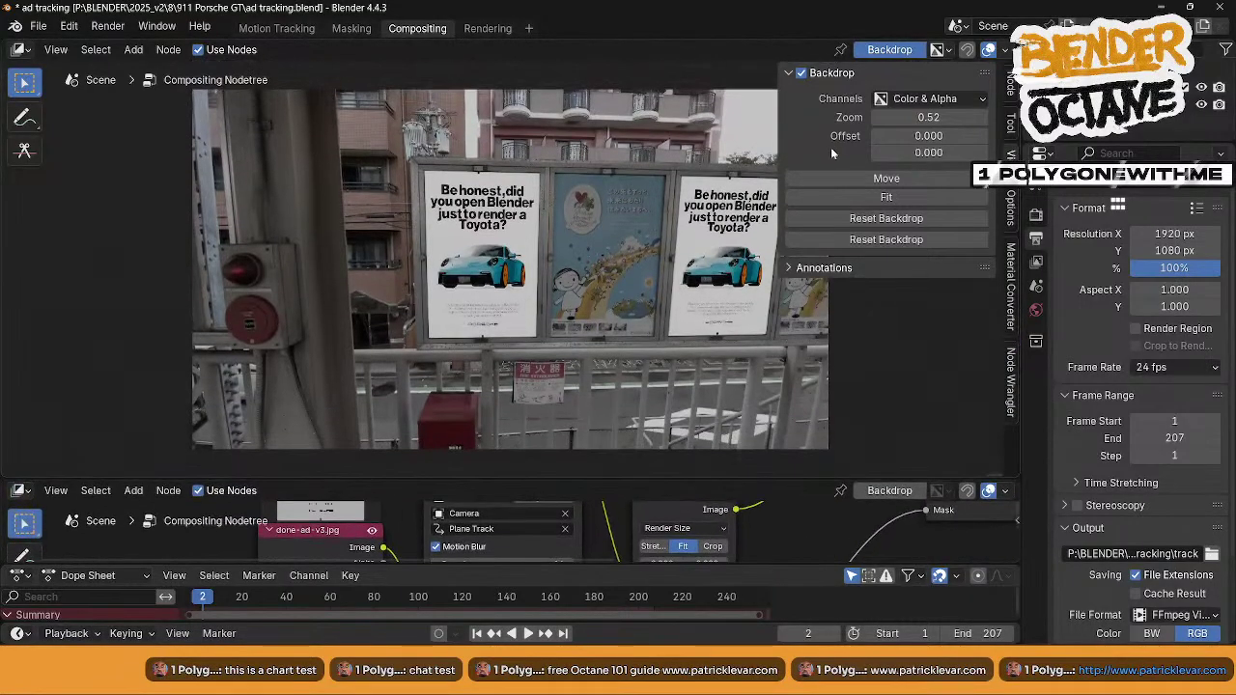
pyautogui.hotkey('ctrl', 's')
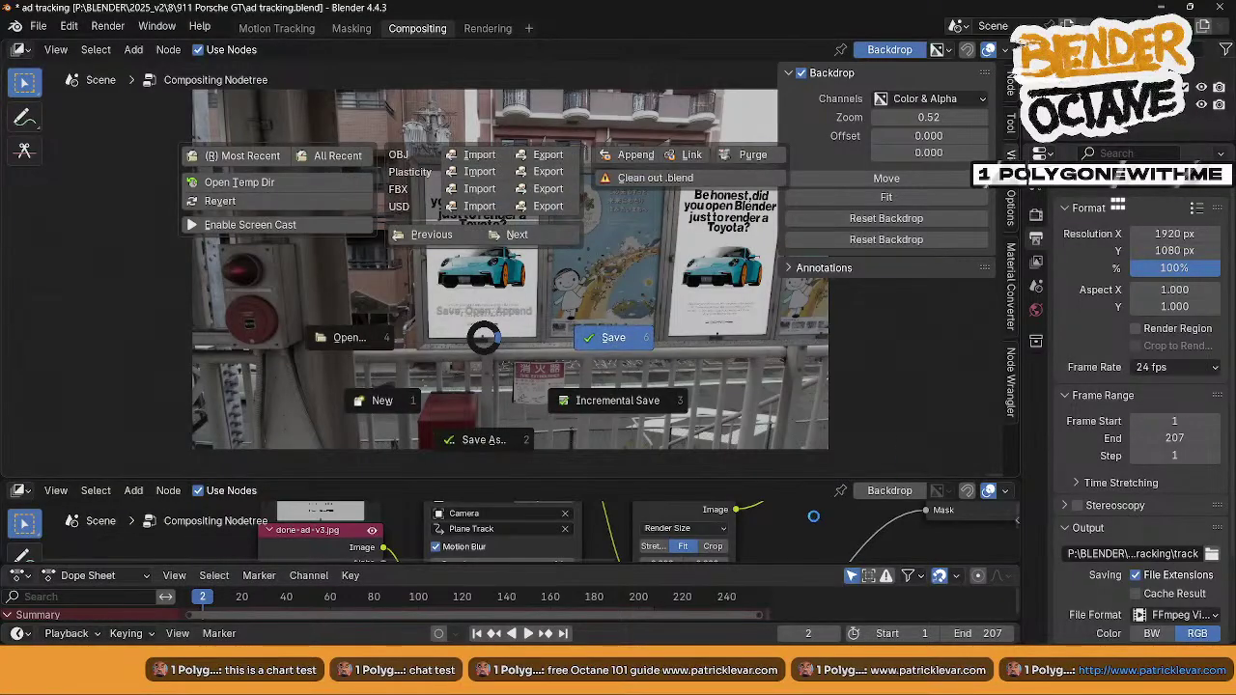
# - Set the Movie Clip node and its Scale node apart from the tree and cut the link from Scale to the first Alpha Over node
pyautogui.moveTo(797, 479); pyautogui.dragTo(796, 214)
pyautogui.scroll(2, 799, 367)
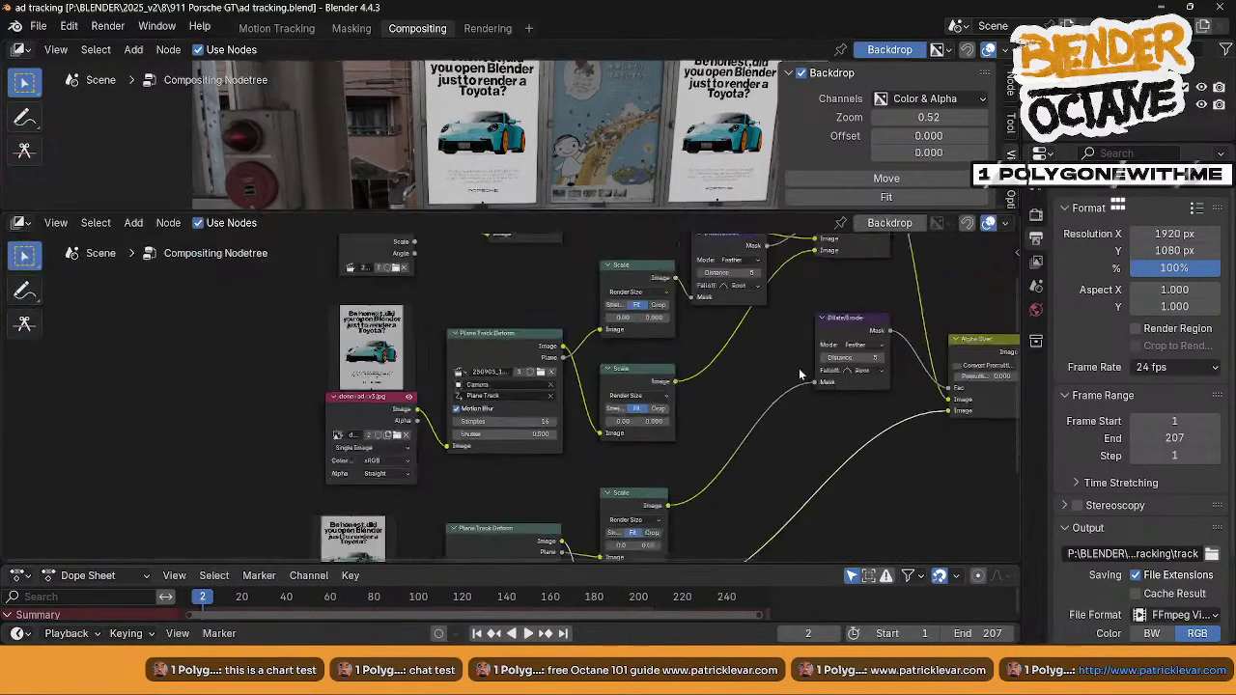
pyautogui.scroll(-1, 798, 368)
pyautogui.moveTo(791, 370); pyautogui.dragTo(470, 464, button='middle')
pyautogui.scroll(-3, 505, 415)
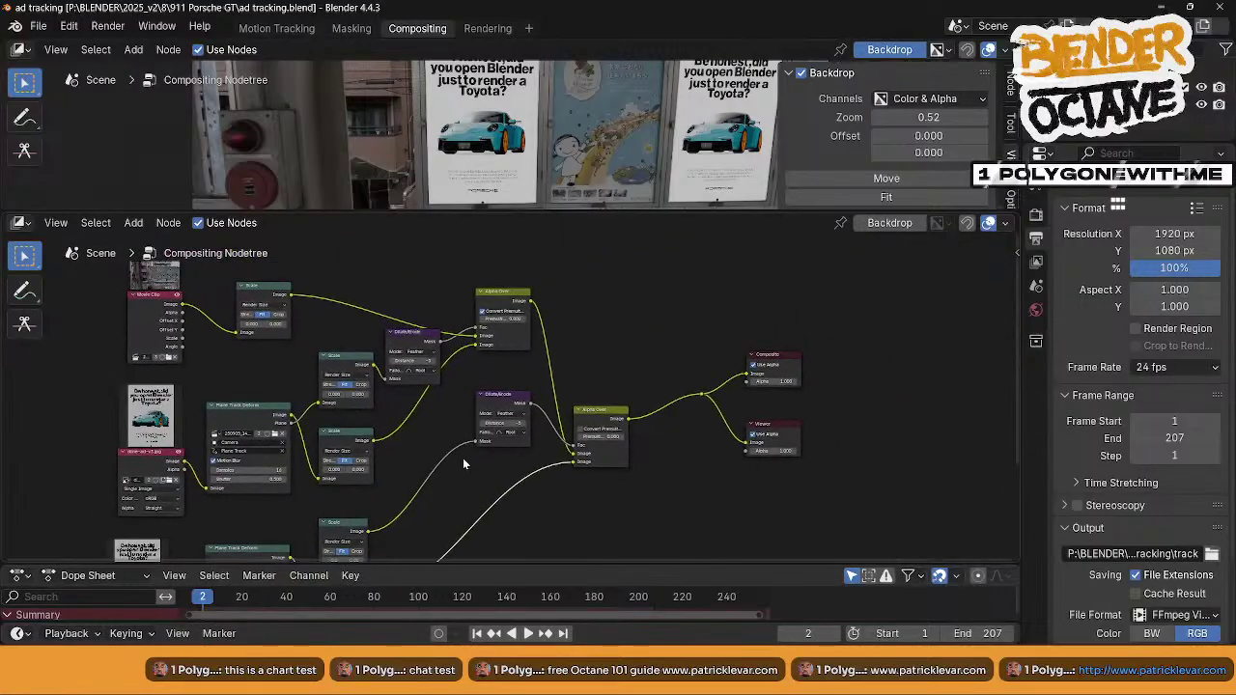
pyautogui.scroll(4, 439, 384)
pyautogui.moveTo(446, 408); pyautogui.dragTo(422, 404, button='middle')
pyautogui.moveTo(559, 438); pyautogui.dragTo(586, 466, button='middle')
pyautogui.scroll(-1, 586, 466)
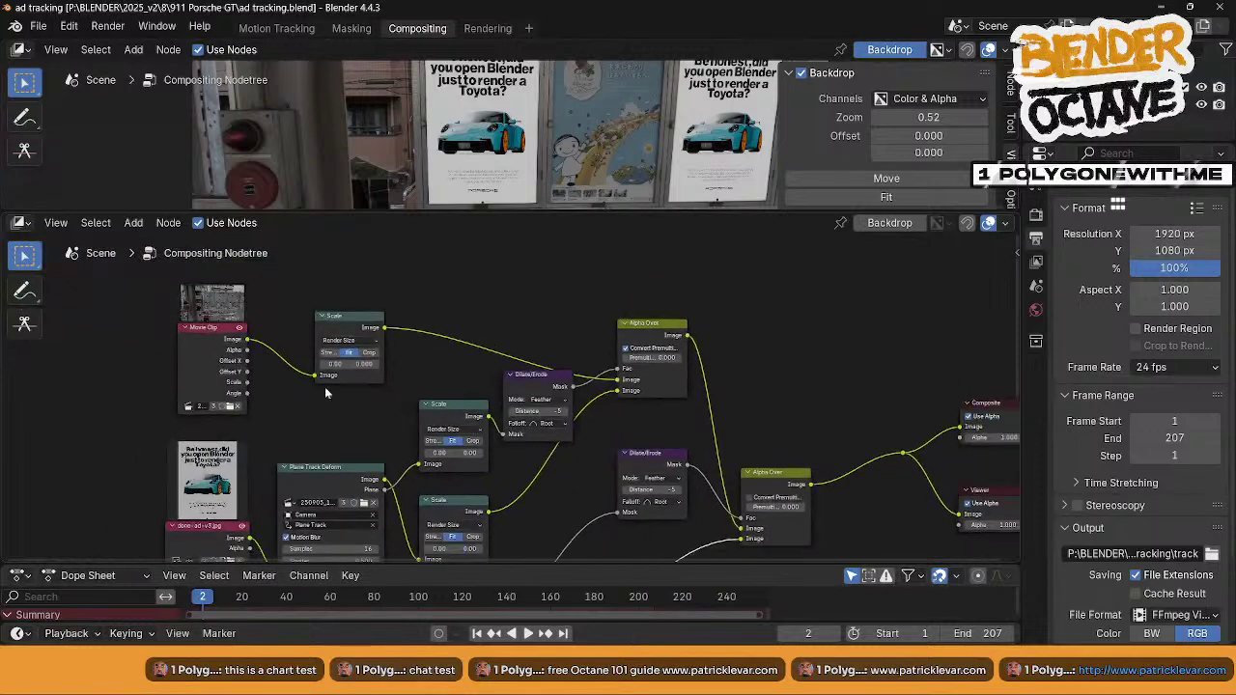
pyautogui.moveTo(216, 365); pyautogui.dragTo(84, 328)
pyautogui.moveTo(337, 324); pyautogui.dragTo(179, 288)
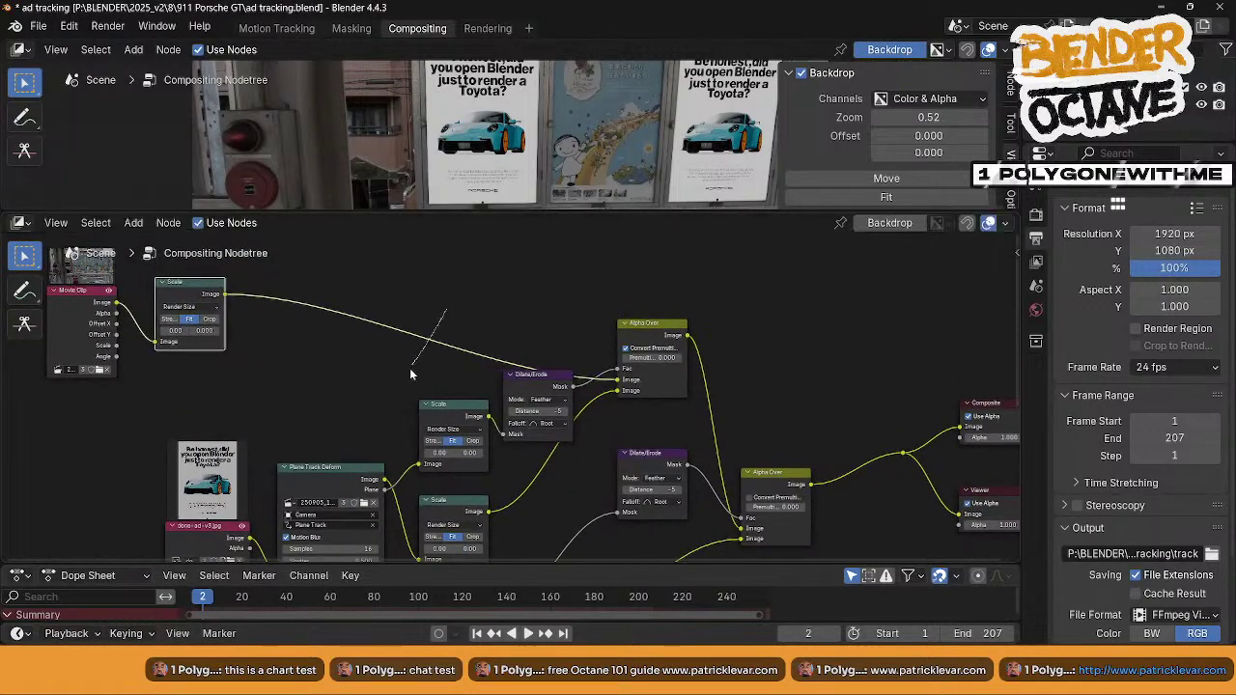
pyautogui.keyDown('ctrl'); pyautogui.moveTo(446, 311); pyautogui.dragTo(410, 373, button='right'); pyautogui.keyUp('ctrl')
# - Shift the first ad branch's Dilate/Erode, mask Scale and Plane Track Deform nodes upward in the node tree
pyautogui.moveTo(515, 382); pyautogui.dragTo(498, 346)
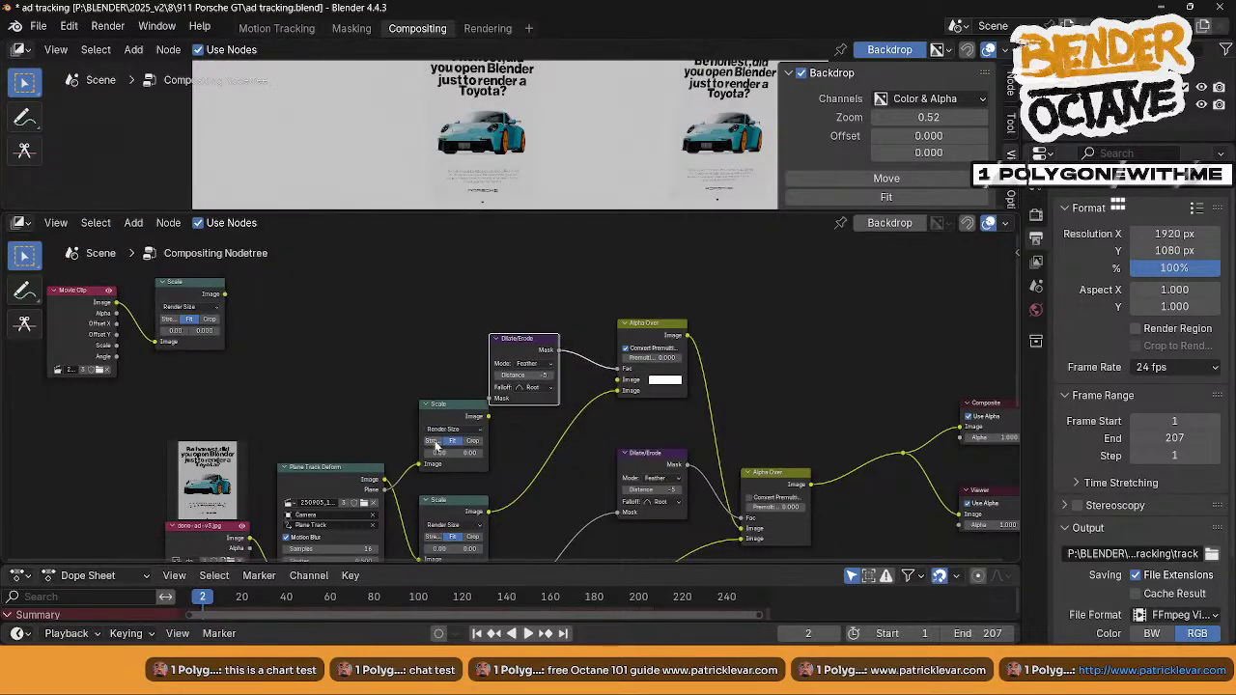
pyautogui.moveTo(447, 413); pyautogui.dragTo(430, 369)
pyautogui.moveTo(328, 473); pyautogui.dragTo(323, 416)
pyautogui.moveTo(412, 447); pyautogui.dragTo(203, 404, button='middle')
pyautogui.scroll(-2, 541, 401)
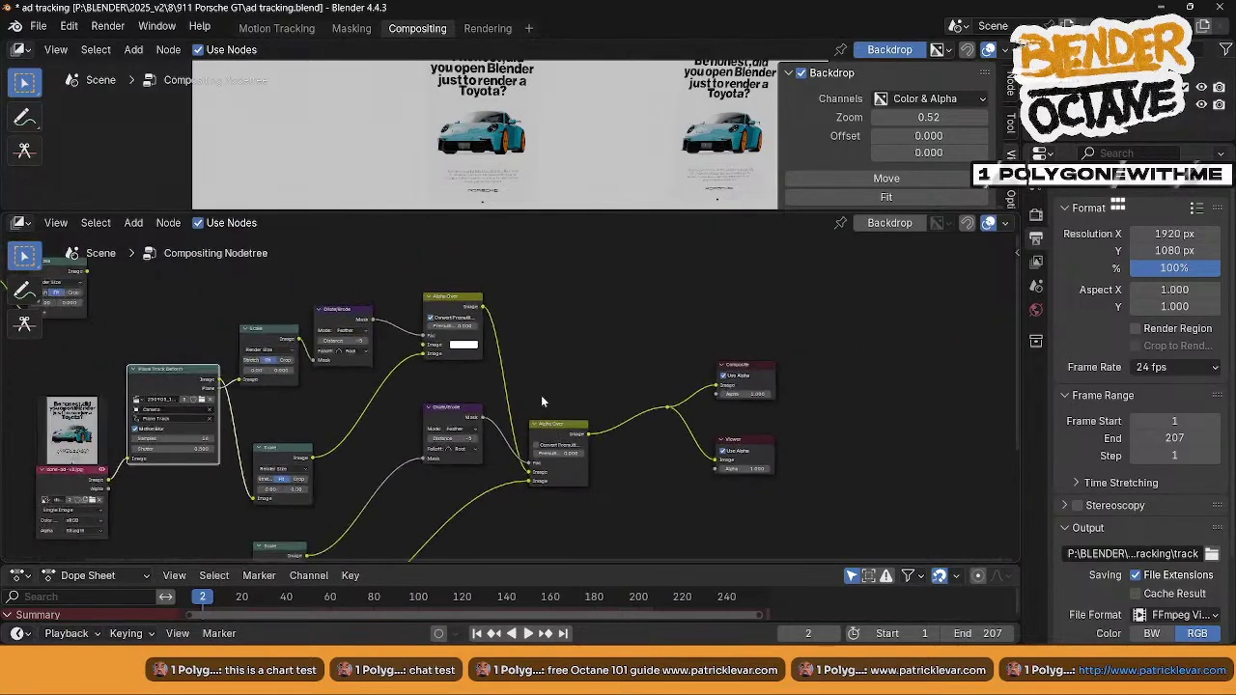
pyautogui.moveTo(542, 401); pyautogui.dragTo(594, 353, button='middle')
pyautogui.moveTo(516, 305); pyautogui.dragTo(644, 338, button='middle')
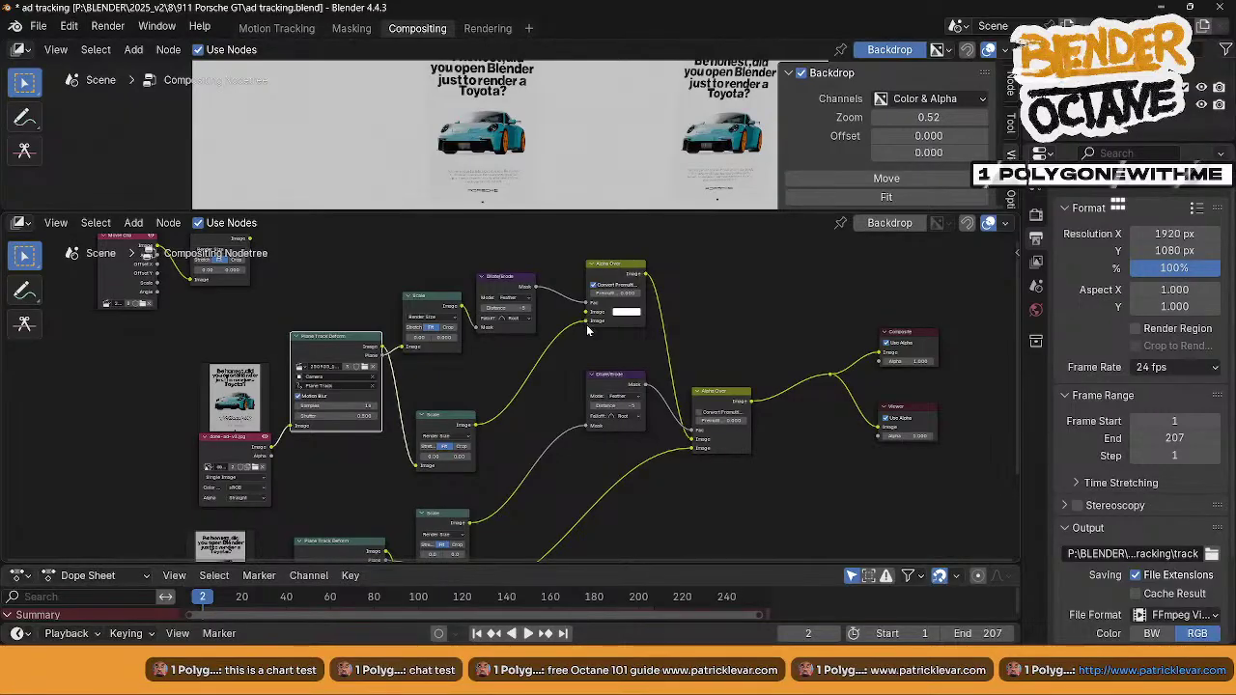
pyautogui.moveTo(638, 479)
pyautogui.mouseDown(button='middle')
pyautogui.moveTo(653, 478)
pyautogui.moveTo(628, 488)
pyautogui.mouseUp(button='middle')
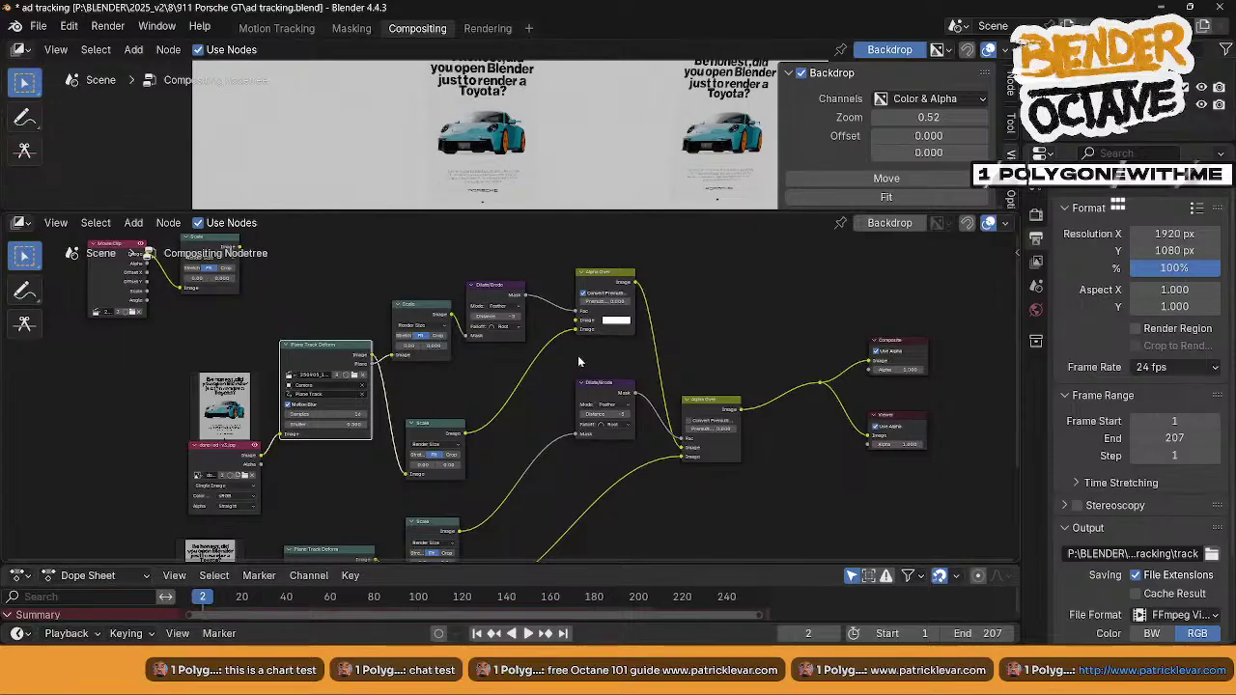
# - Try linking the footage Scale node's output to the first Alpha Over node's background image input, and disconnect it again
pyautogui.moveTo(740, 438); pyautogui.dragTo(653, 472, button='middle')
pyautogui.moveTo(612, 377); pyautogui.dragTo(672, 403, button='middle')
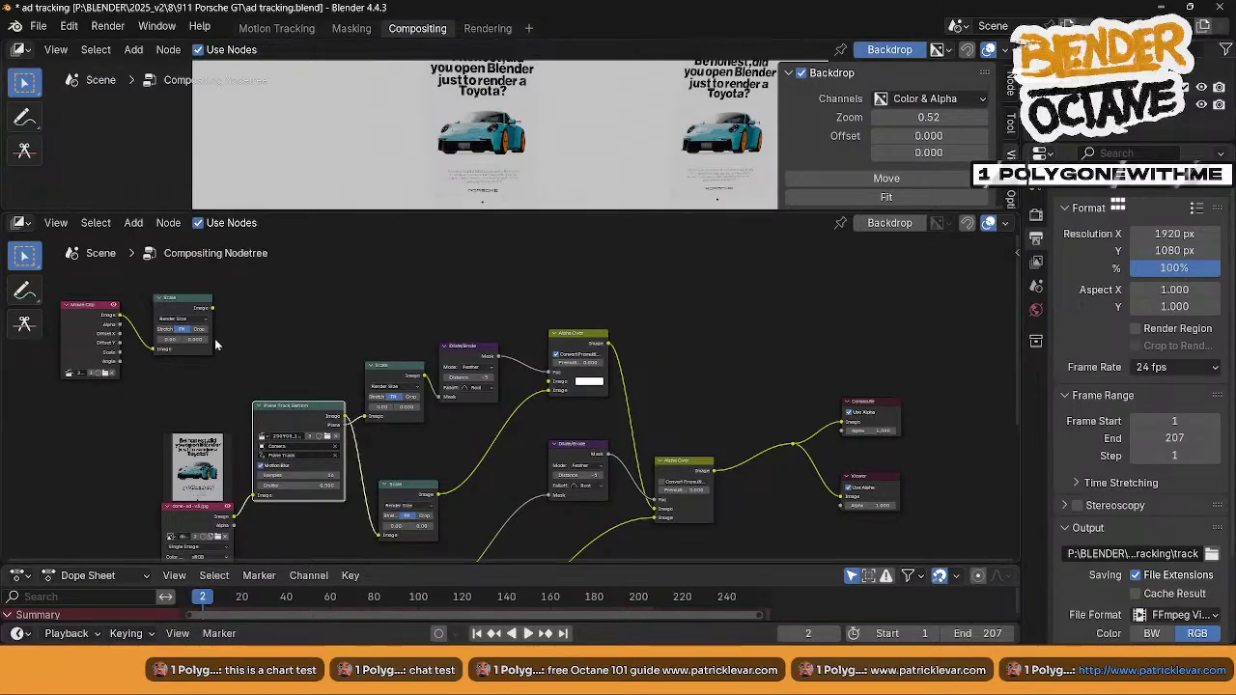
pyautogui.moveTo(213, 310); pyautogui.dragTo(551, 383)
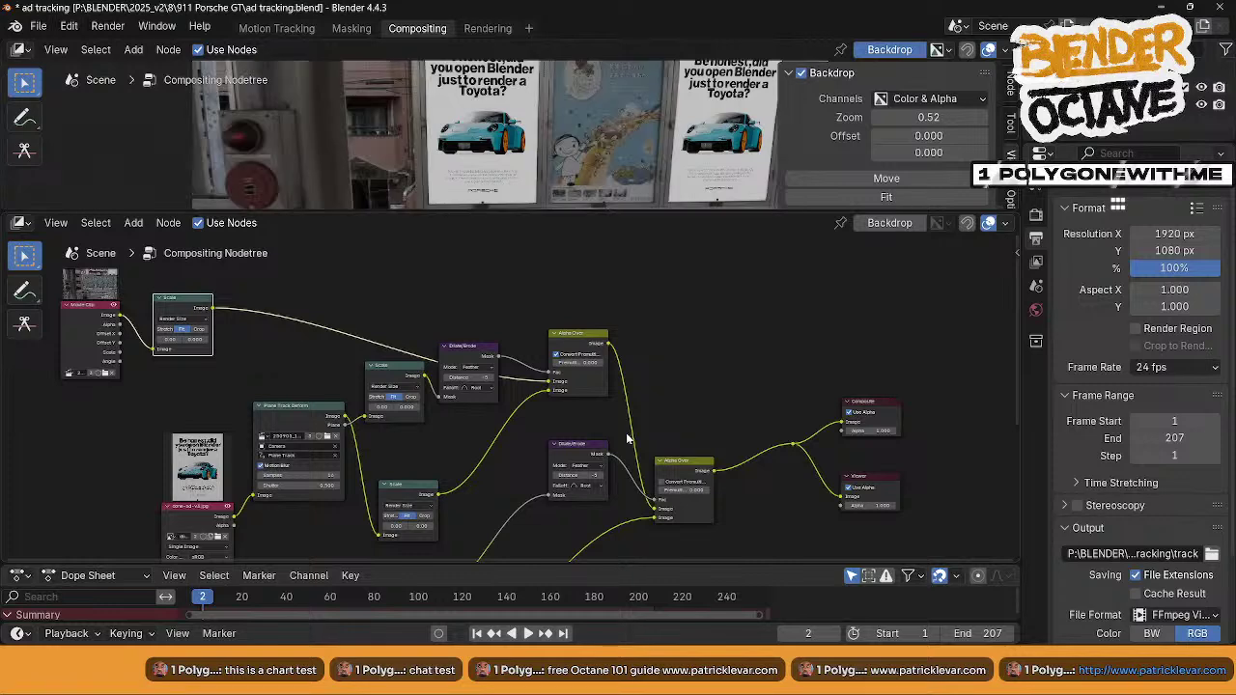
pyautogui.moveTo(641, 424); pyautogui.dragTo(656, 407, button='middle')
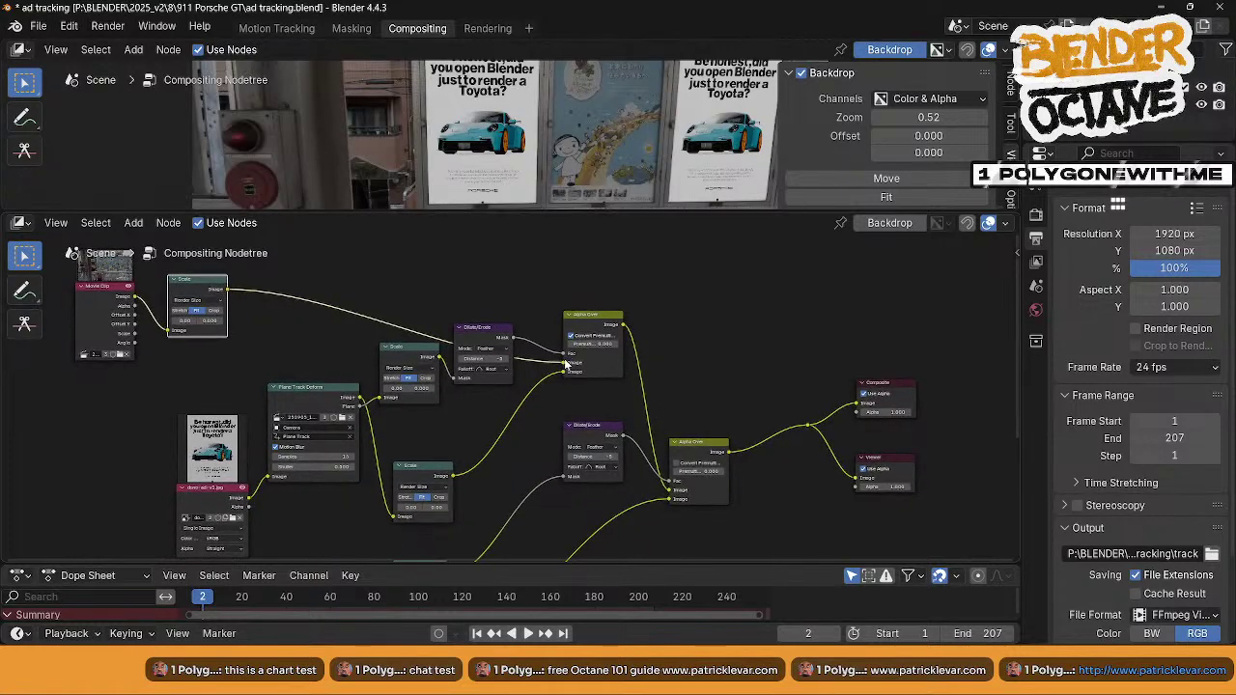
pyautogui.moveTo(565, 365); pyautogui.dragTo(540, 381)
# - Set the first Alpha Over node's background colour to black and move its Dilate/Erode mask link from Fac to the background image input
pyautogui.click(604, 363)
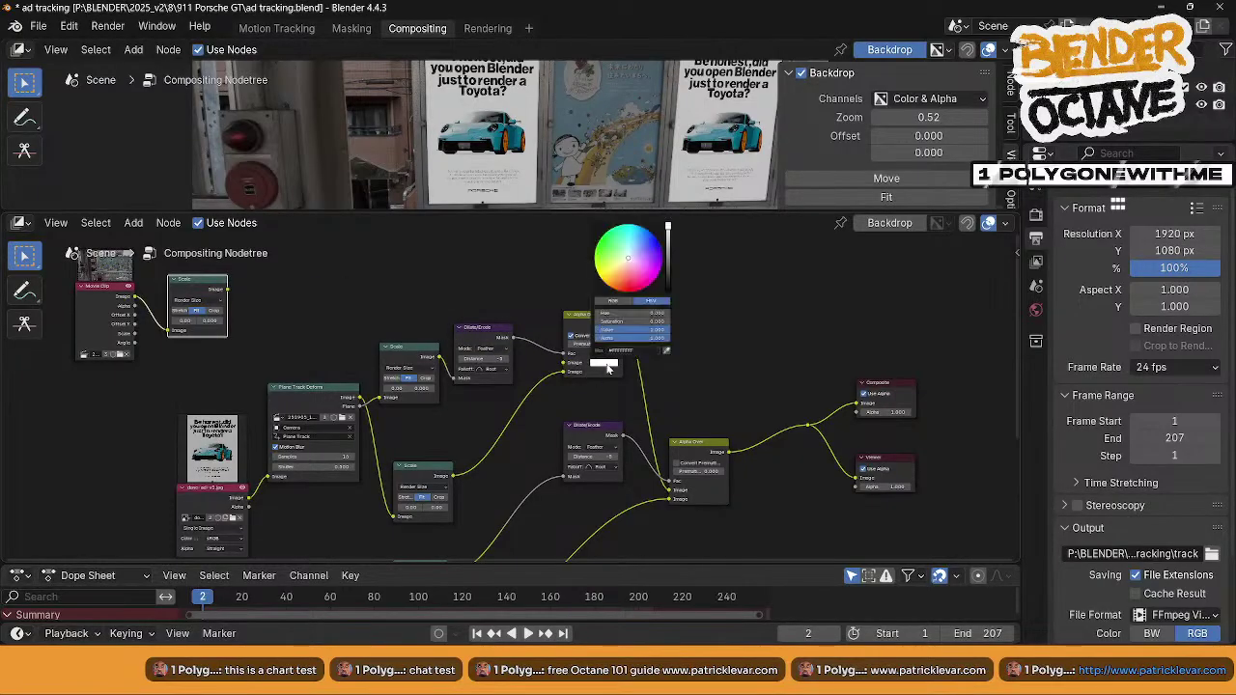
pyautogui.moveTo(667, 236); pyautogui.dragTo(668, 291)
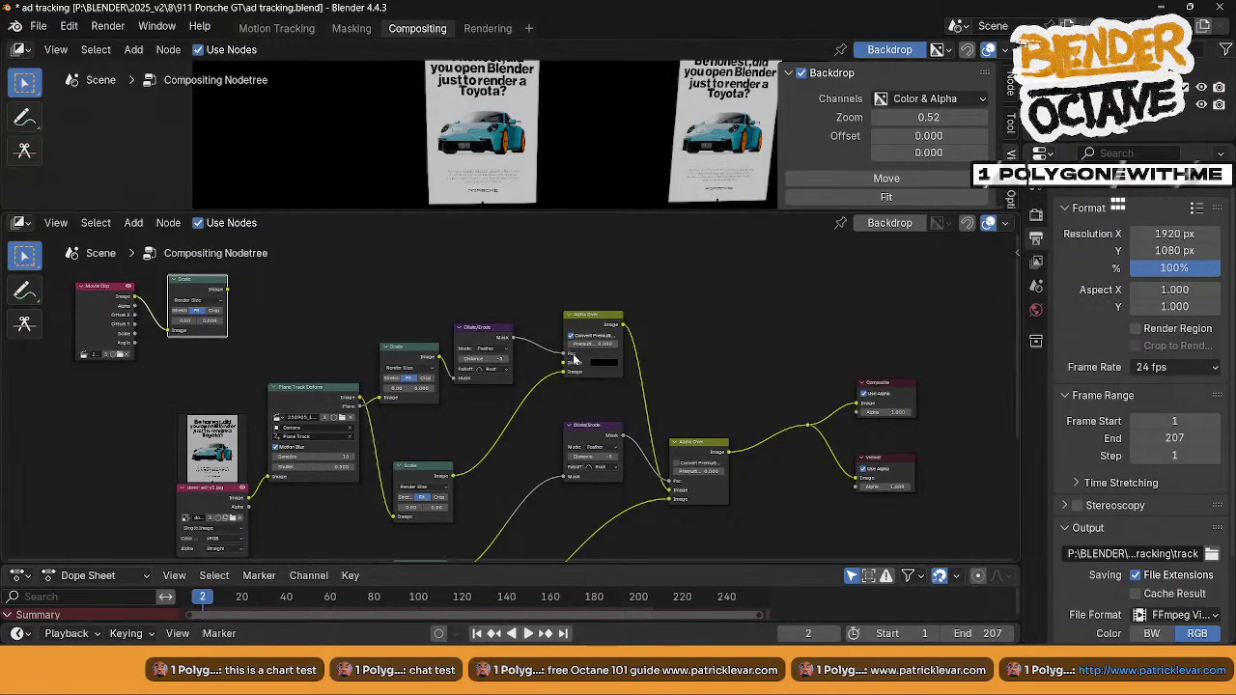
pyautogui.moveTo(565, 353); pyautogui.dragTo(565, 363)
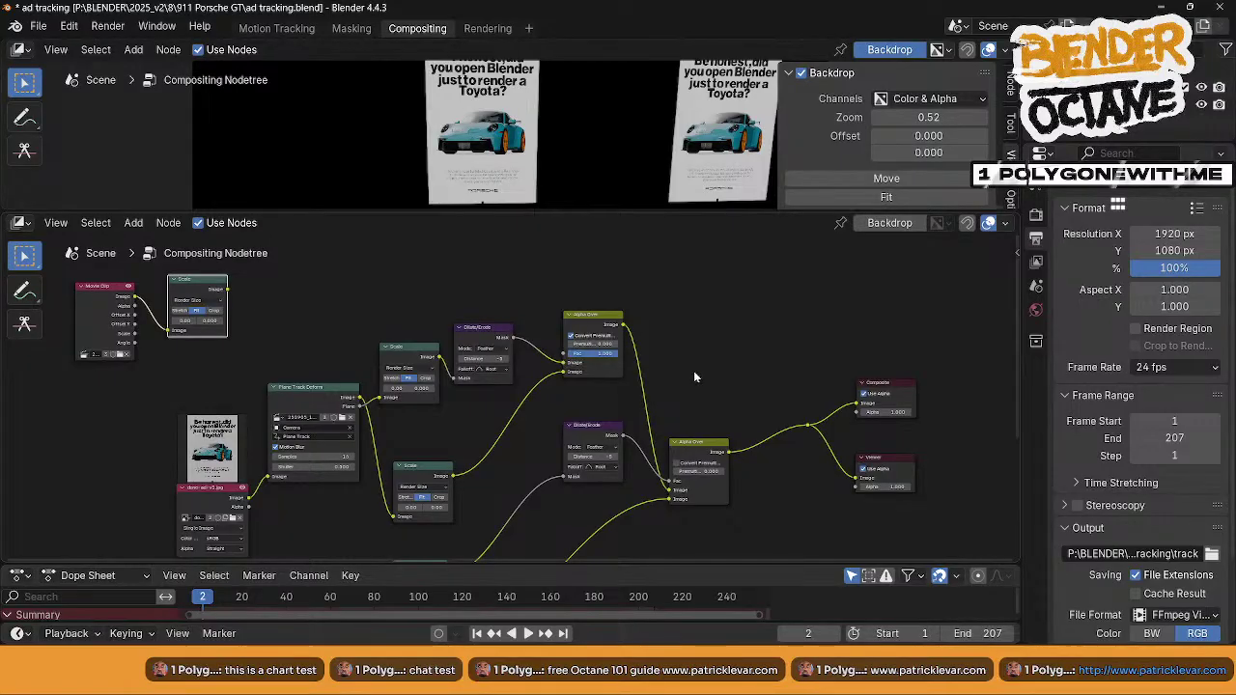
pyautogui.moveTo(693, 393); pyautogui.dragTo(638, 351, button='middle')
pyautogui.moveTo(555, 300); pyautogui.dragTo(542, 304)
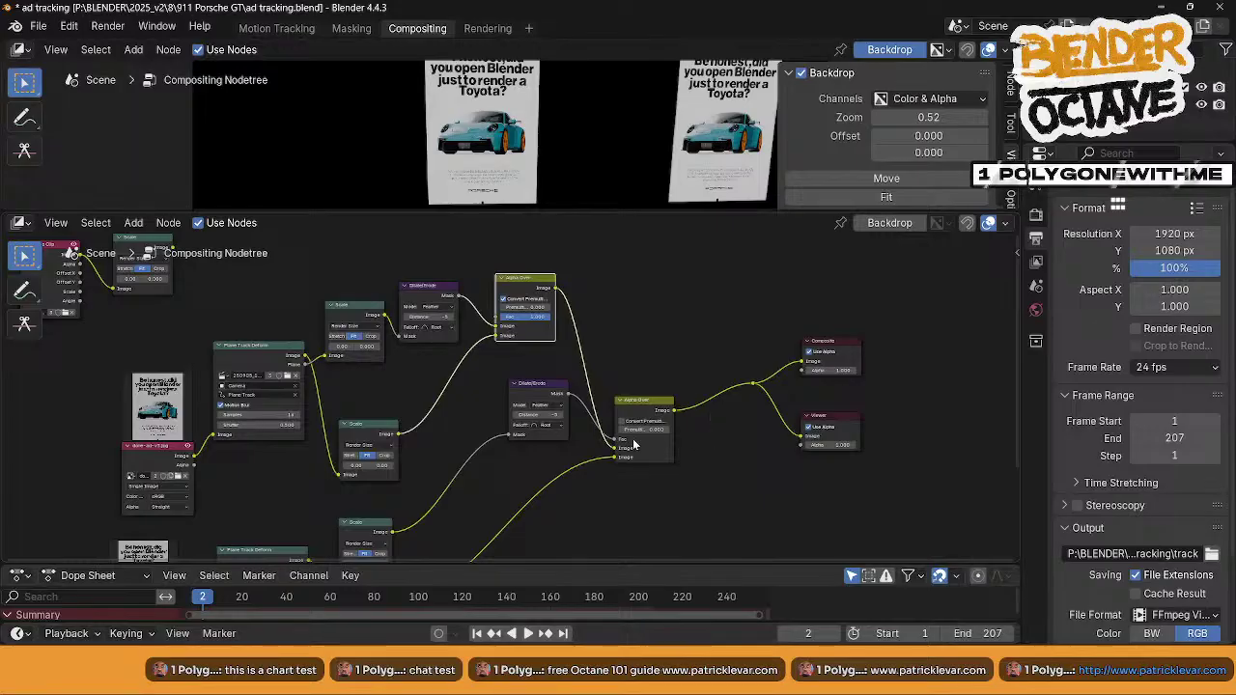
# - Shift the second ad branch's Dilate/Erode node away from the second Alpha Over node
pyautogui.moveTo(634, 445); pyautogui.dragTo(693, 404, button='middle')
pyautogui.moveTo(599, 343); pyautogui.dragTo(566, 366)
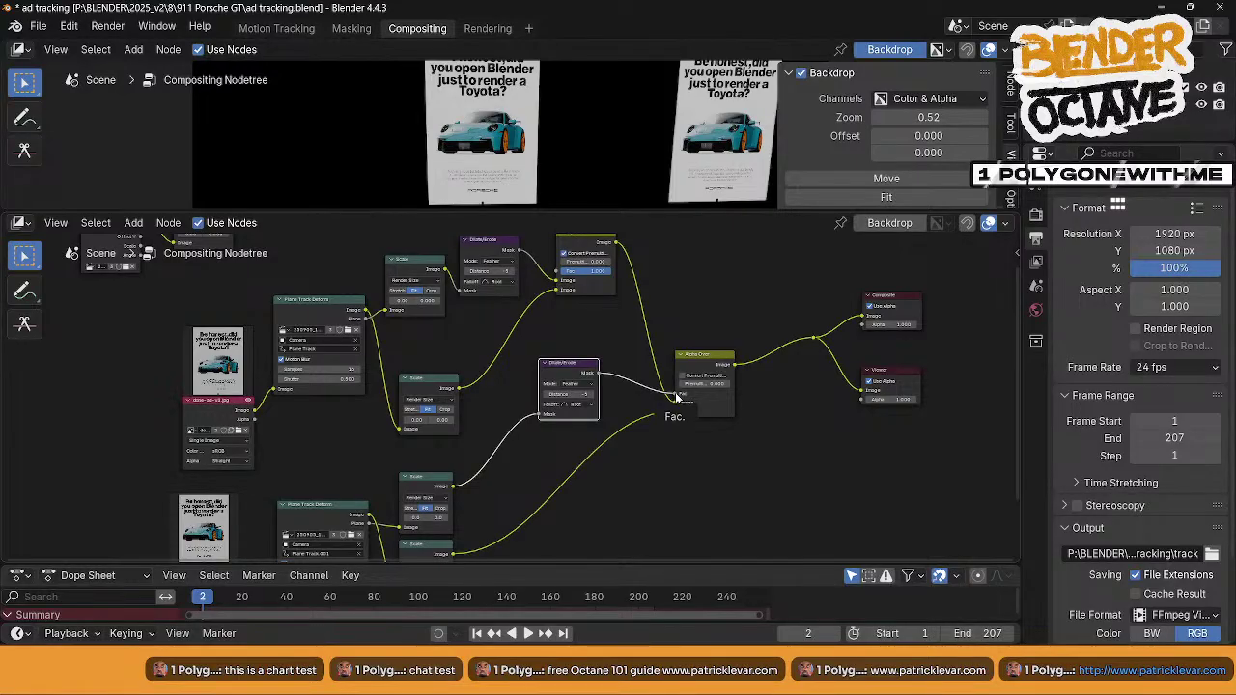
pyautogui.moveTo(667, 418); pyautogui.dragTo(597, 441, button='middle')
# - Enlarge the backdrop preview area and enable Convert Premultiplied on the second Alpha Over node
pyautogui.moveTo(637, 208); pyautogui.dragTo(637, 328)
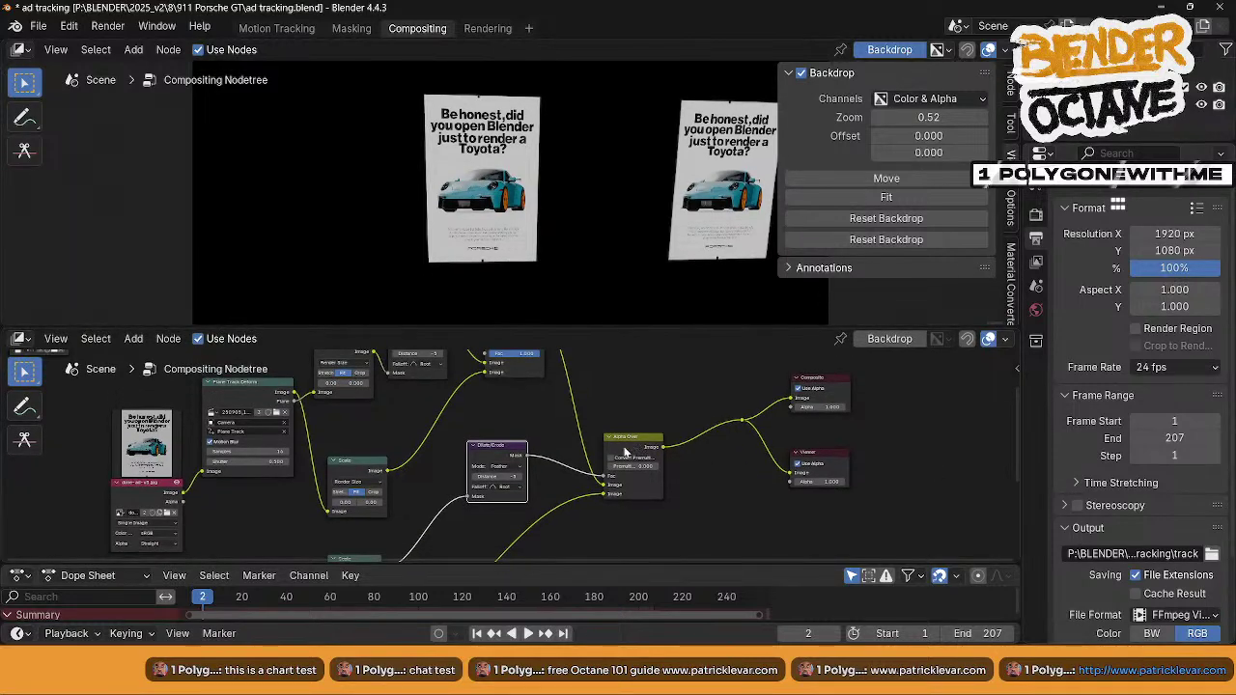
pyautogui.moveTo(607, 393); pyautogui.dragTo(579, 387, button='middle')
pyautogui.scroll(-2, 581, 395)
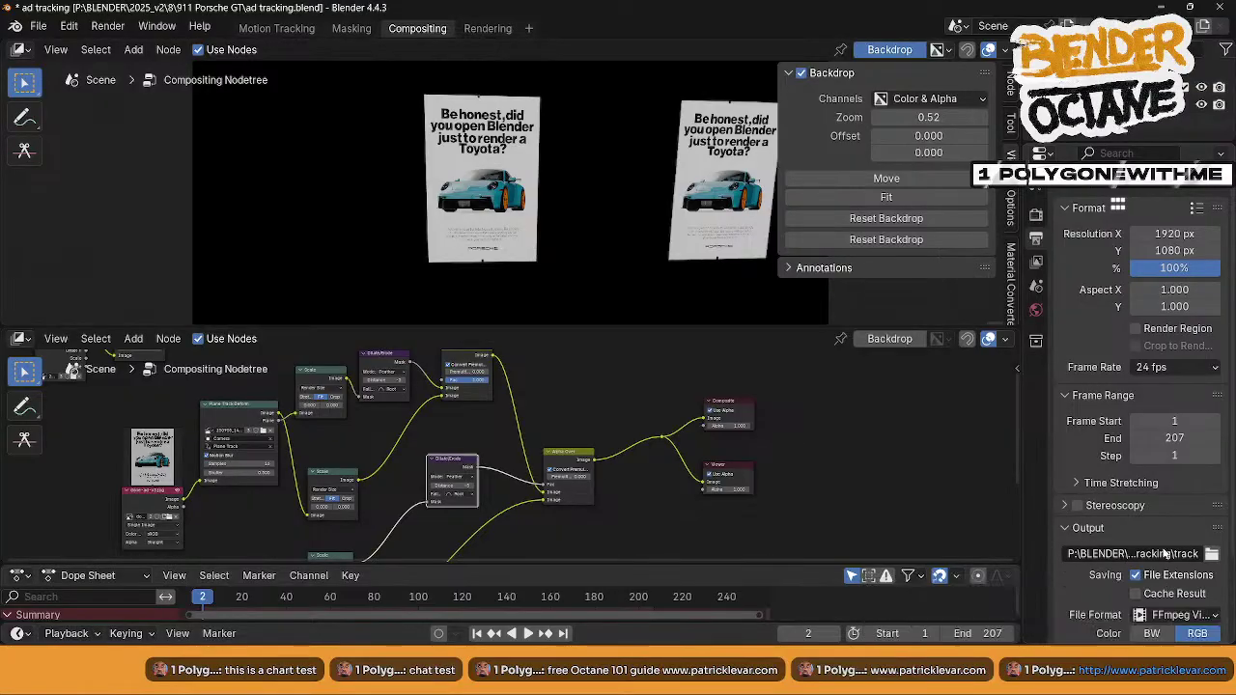
# - Set the render output file format to PNG with RGBA colour
pyautogui.click(1180, 615)
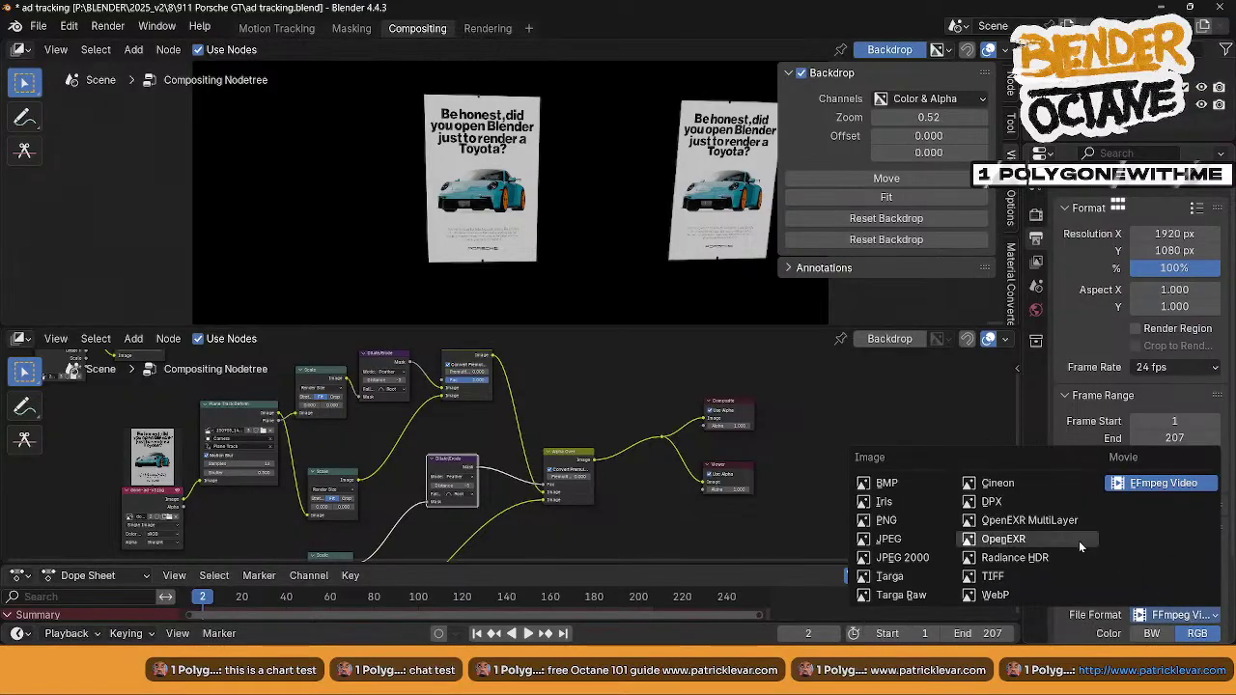
pyautogui.click(885, 519)
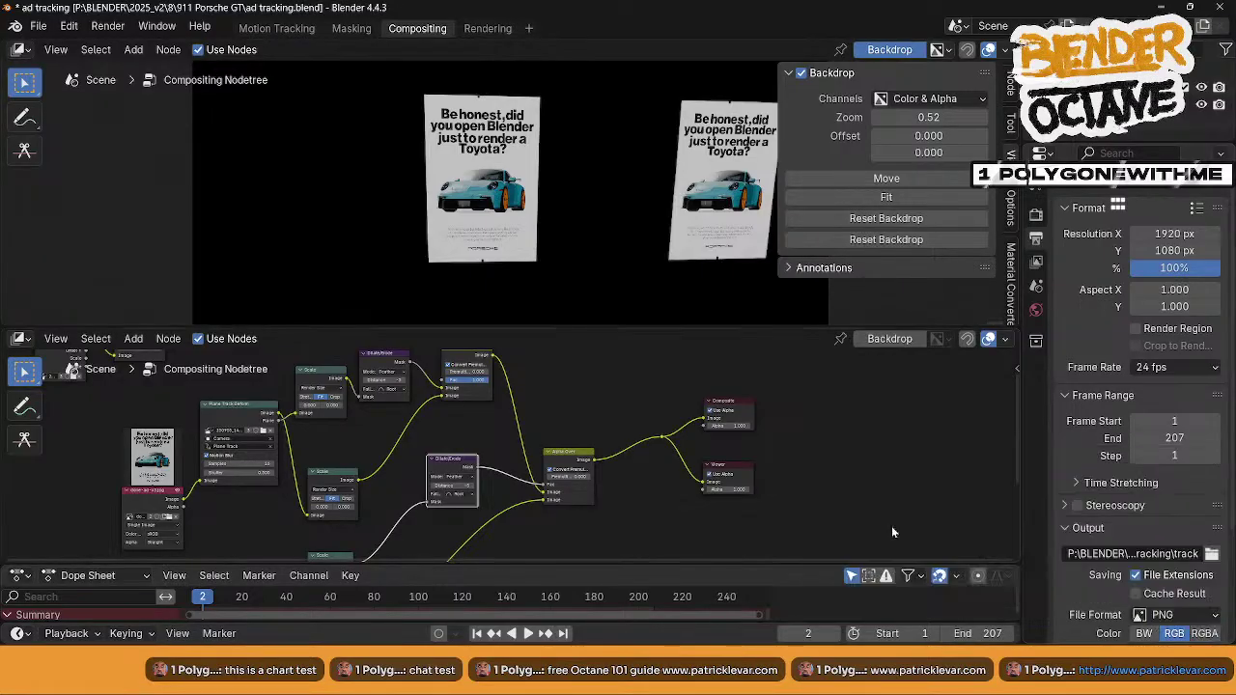
pyautogui.click(1204, 634)
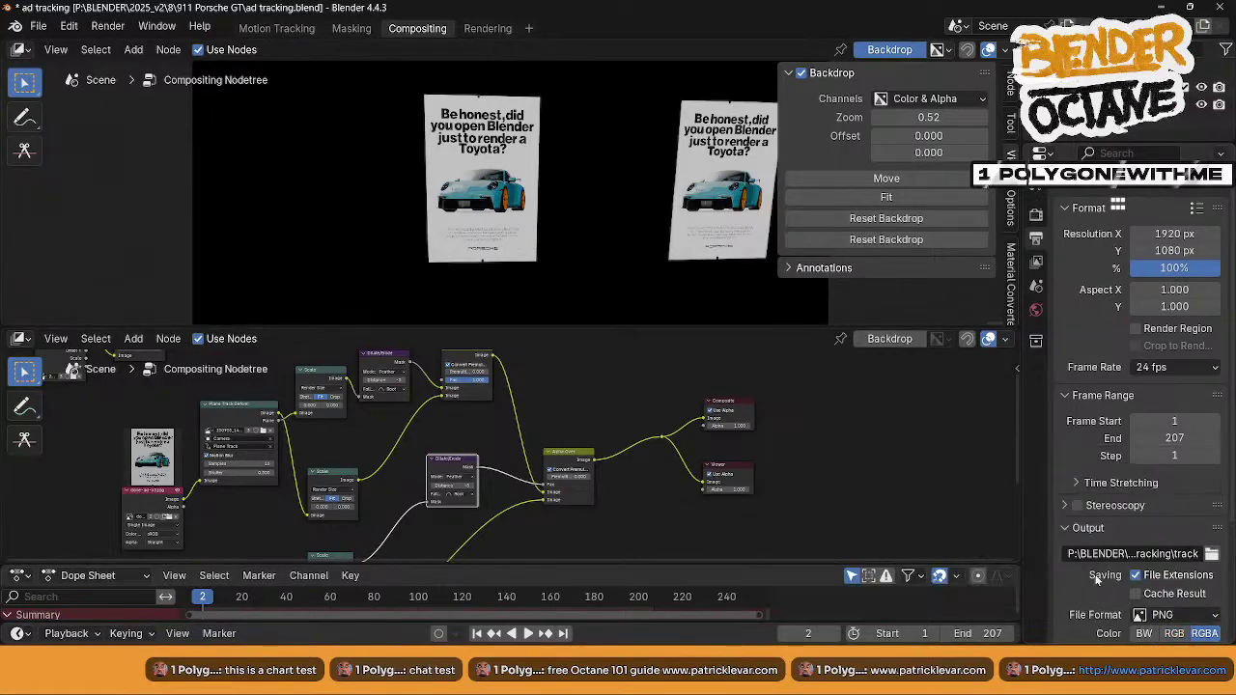
pyautogui.scroll(-3, 1095, 579)
pyautogui.scroll(3, 1093, 577)
# - Save the ad tracking file, render the current frame as a still image and close the render window
pyautogui.hotkey('ctrl', 's')
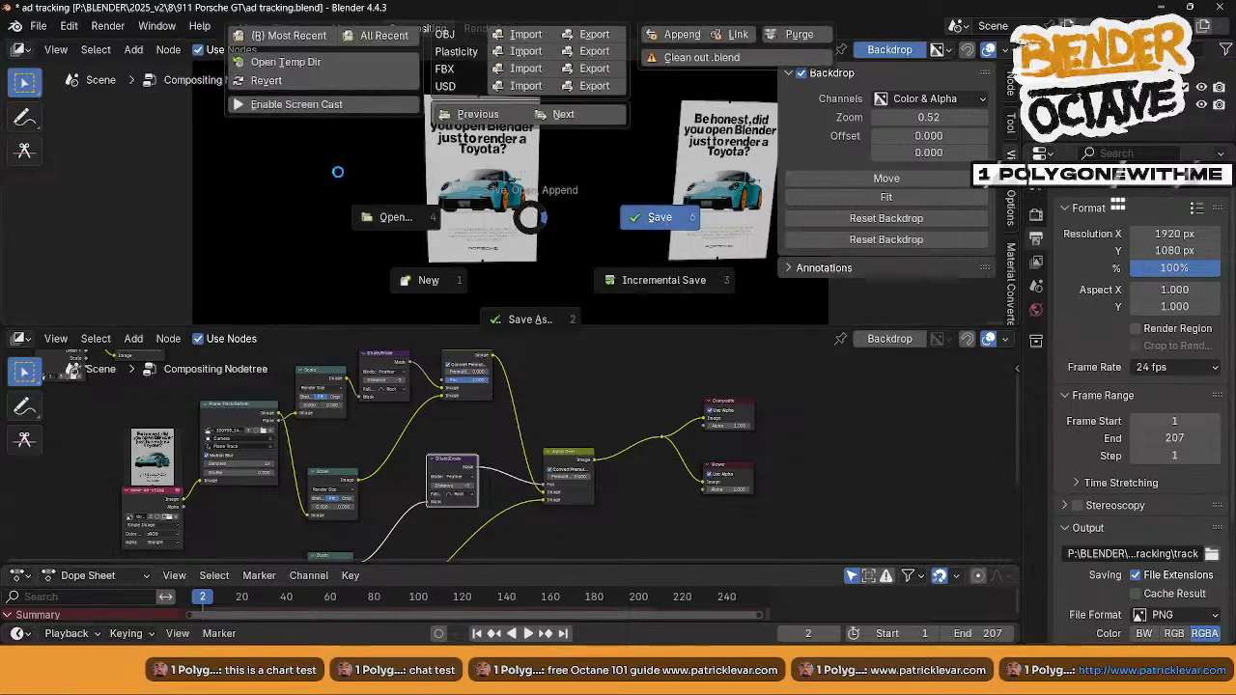
pyautogui.click(659, 217)
pyautogui.click(106, 28)
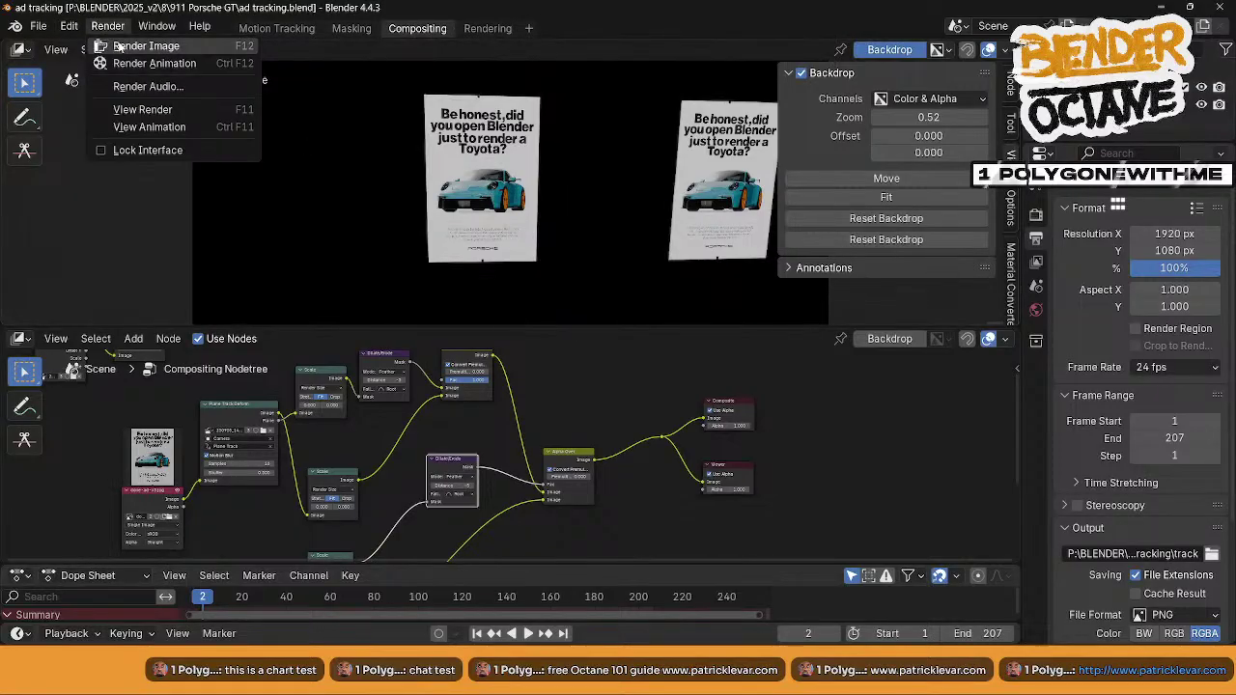
pyautogui.click(140, 45)
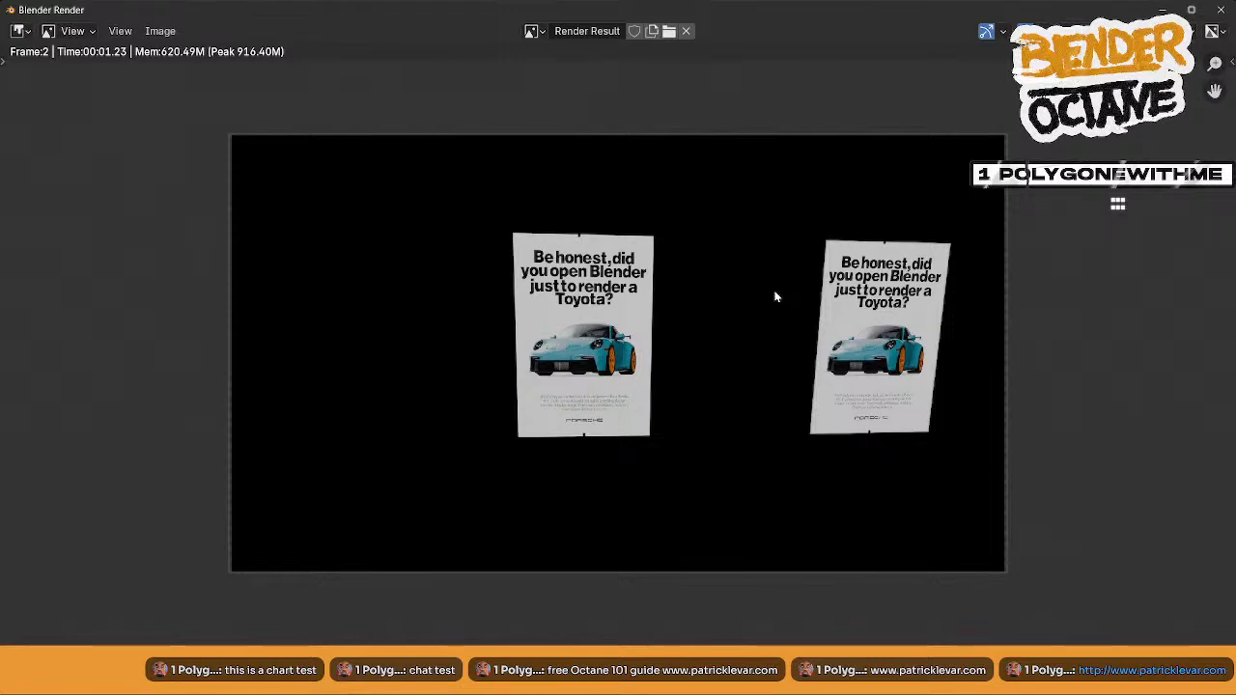
pyautogui.click(1220, 9)
# - Move the second Alpha Over node farther right and disconnect all incoming links of both Alpha Over nodes
pyautogui.moveTo(517, 448); pyautogui.dragTo(646, 442, button='middle')
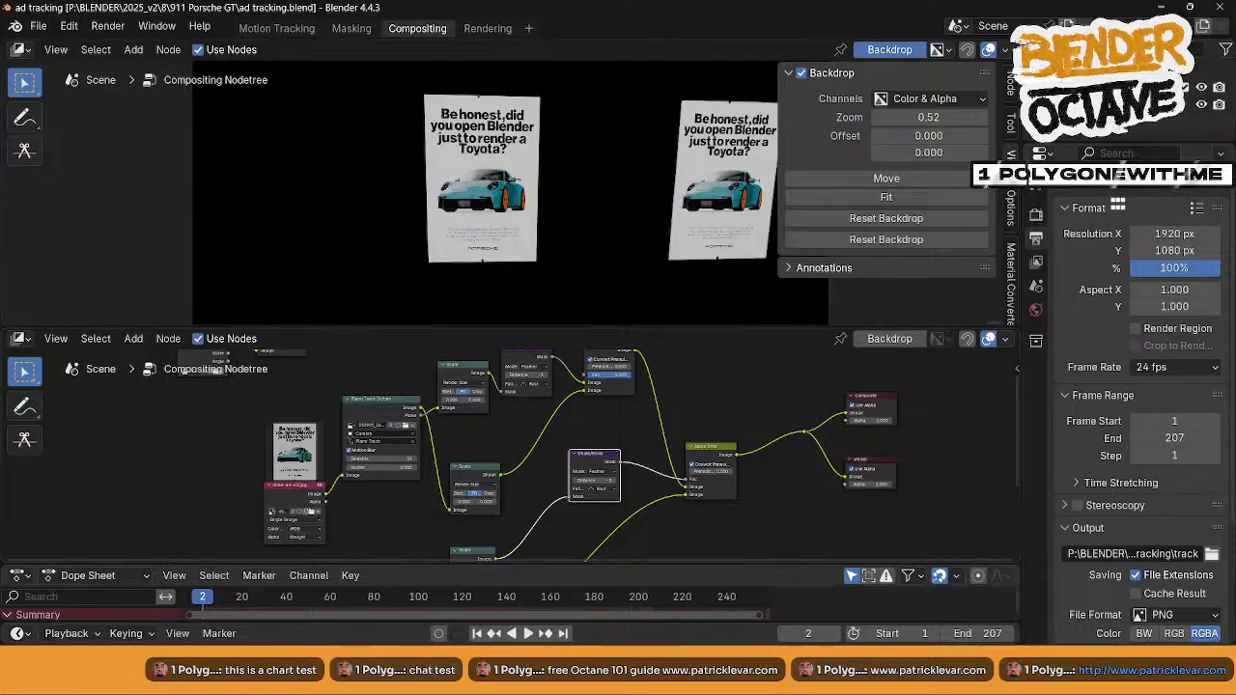
pyautogui.moveTo(665, 390); pyautogui.dragTo(580, 405, button='middle')
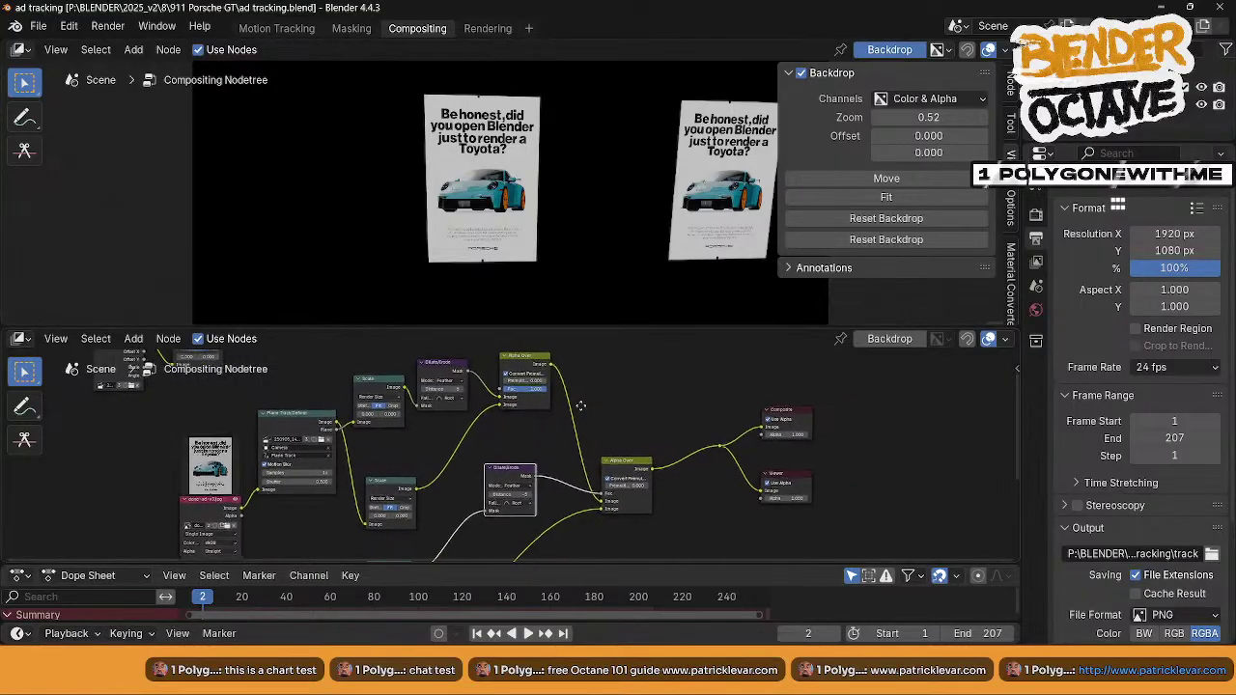
pyautogui.scroll(2, 572, 475)
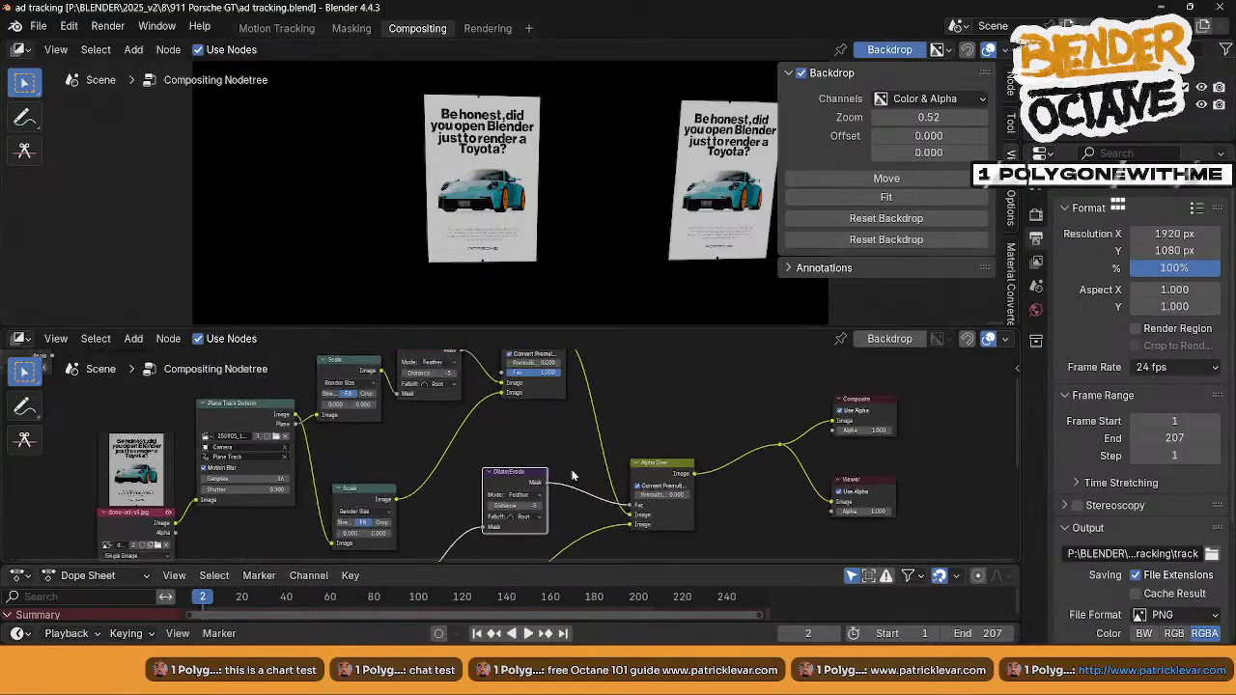
pyautogui.scroll(1, 571, 475)
pyautogui.moveTo(572, 470); pyautogui.dragTo(558, 474, button='middle')
pyautogui.moveTo(671, 466); pyautogui.dragTo(727, 471)
pyautogui.moveTo(576, 468); pyautogui.dragTo(545, 385, button='middle')
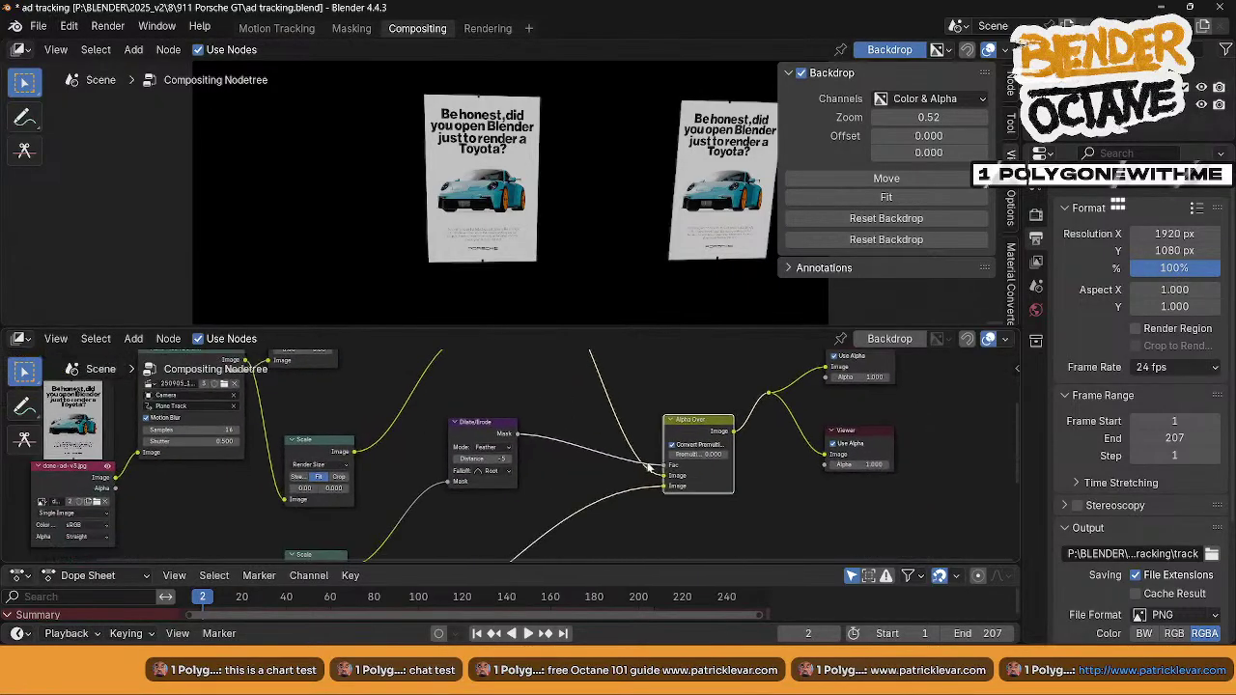
pyautogui.moveTo(665, 467); pyautogui.dragTo(639, 492)
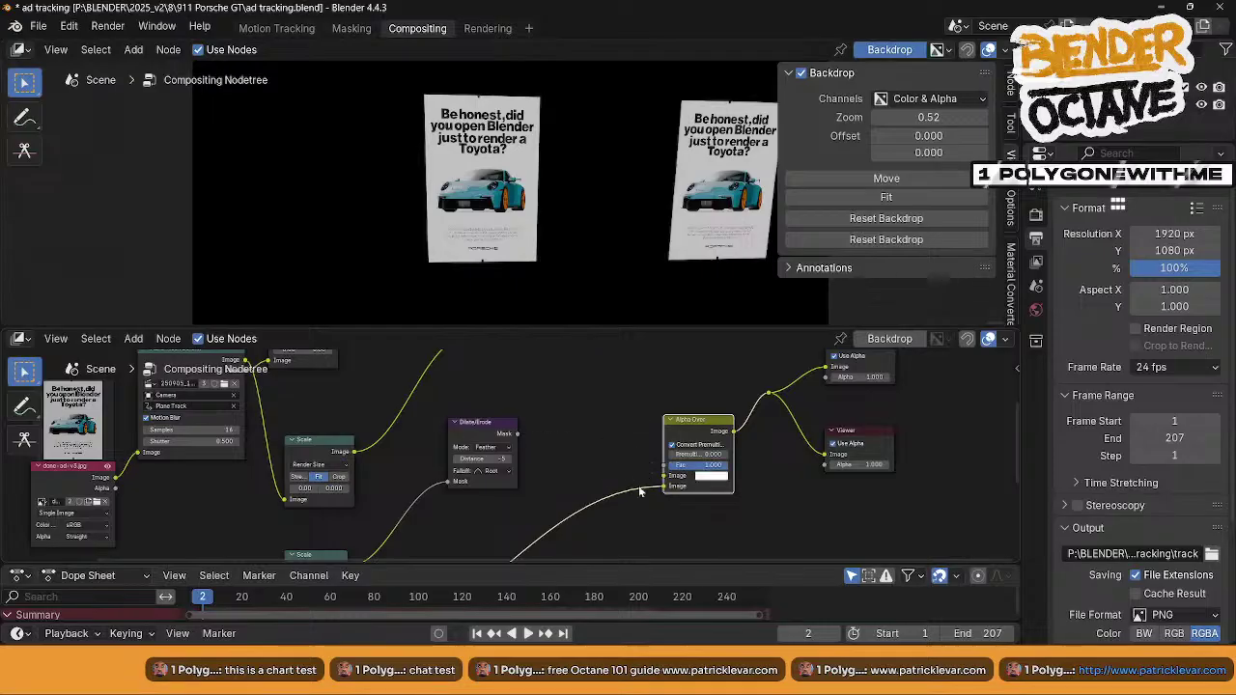
pyautogui.moveTo(626, 407); pyautogui.dragTo(600, 479, button='middle')
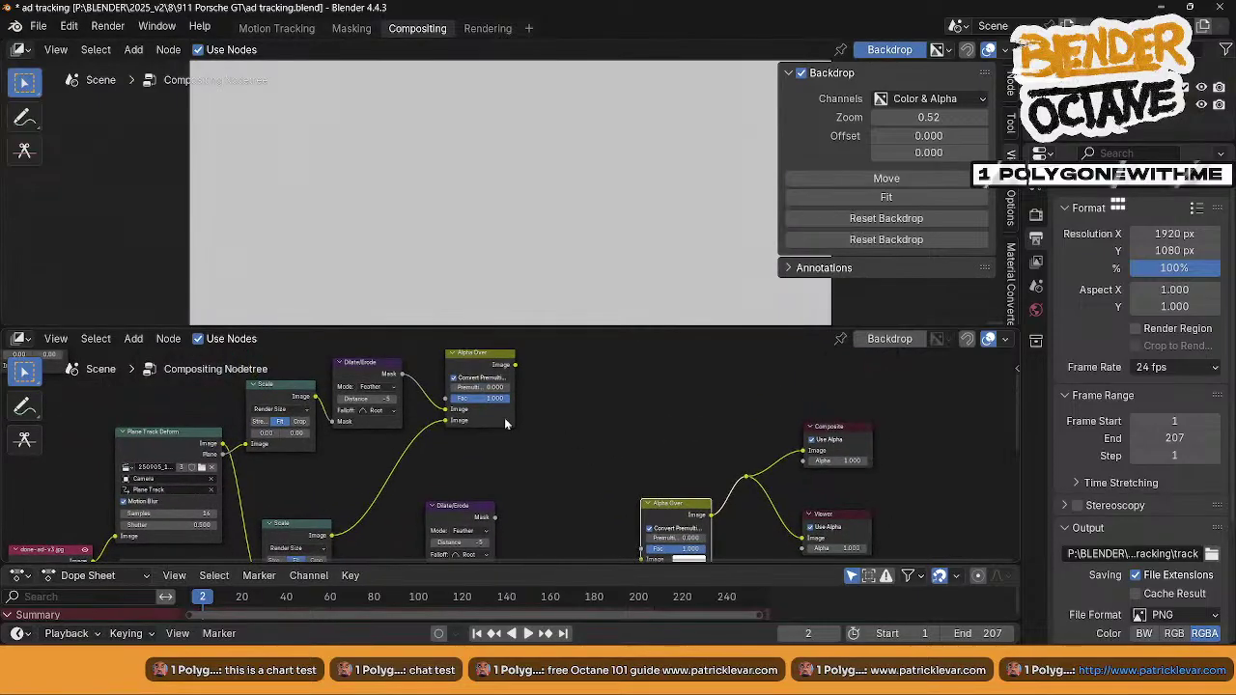
pyautogui.moveTo(444, 421); pyautogui.dragTo(416, 433)
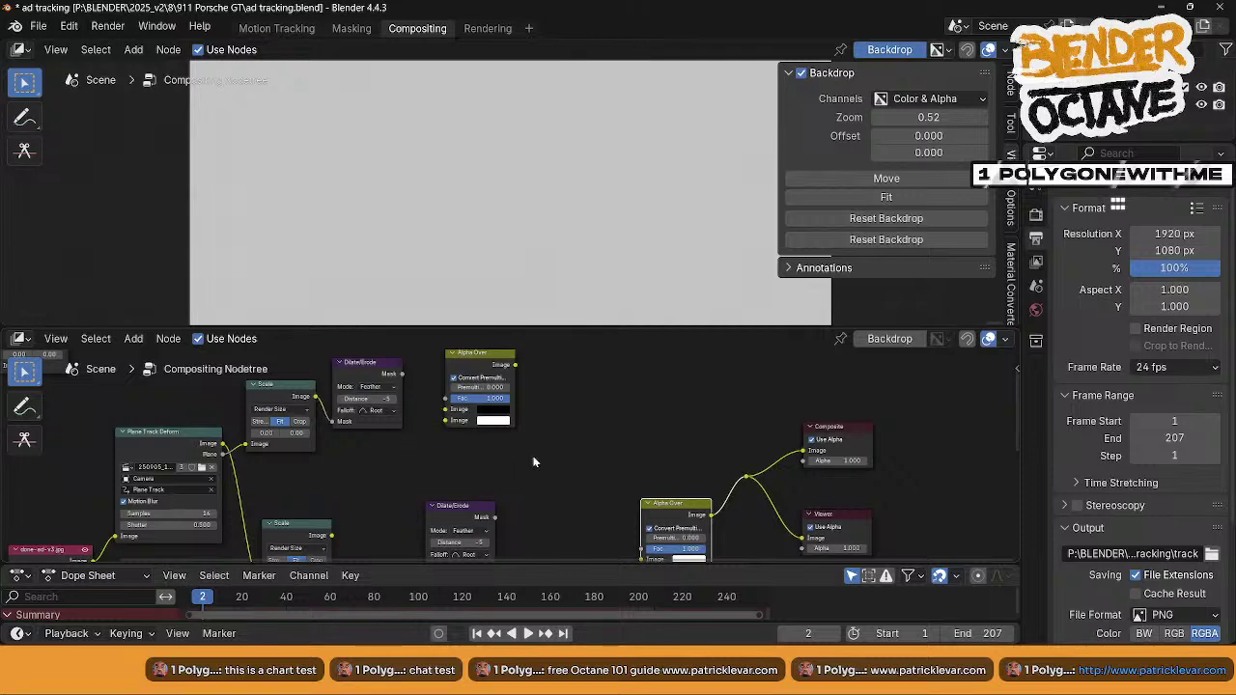
# - Cut the second Alpha Over node's output link to the Composite and Viewer nodes and park the node below the Dilate/Erode node
pyautogui.moveTo(594, 461); pyautogui.dragTo(557, 420, button='middle')
pyautogui.moveTo(628, 474); pyautogui.dragTo(609, 435)
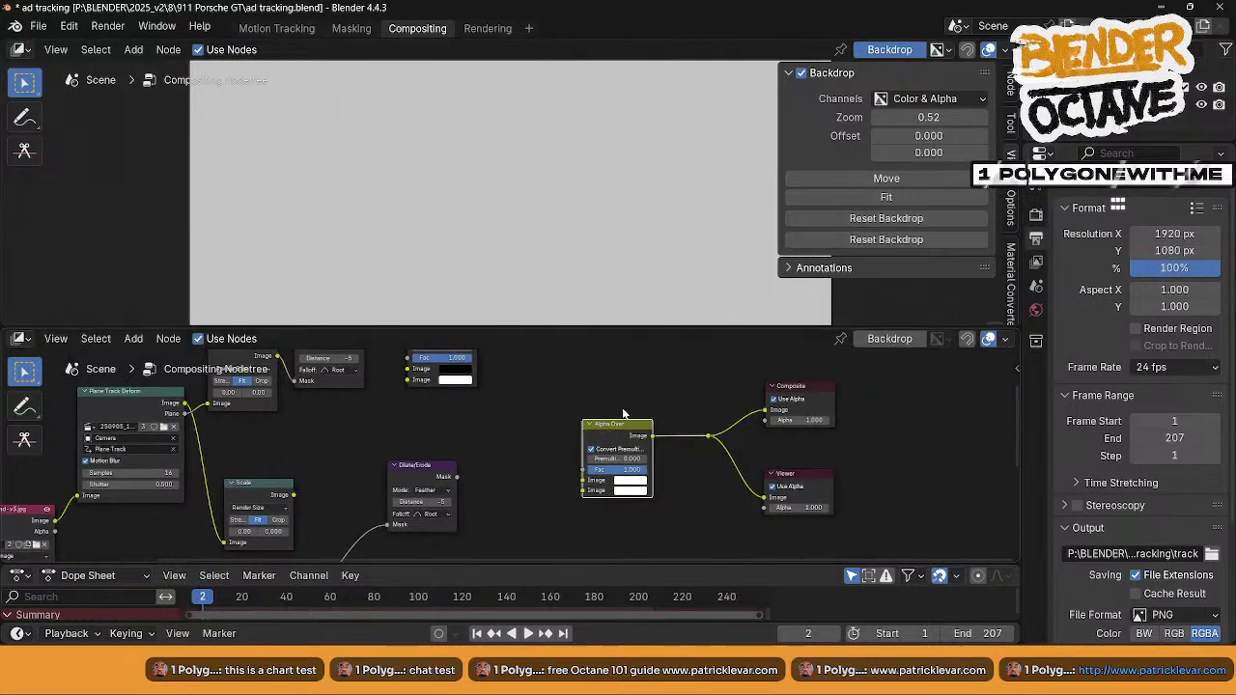
pyautogui.keyDown('ctrl'); pyautogui.moveTo(679, 399); pyautogui.dragTo(659, 475, button='right'); pyautogui.keyUp('ctrl')
pyautogui.moveTo(619, 431); pyautogui.dragTo(497, 558)
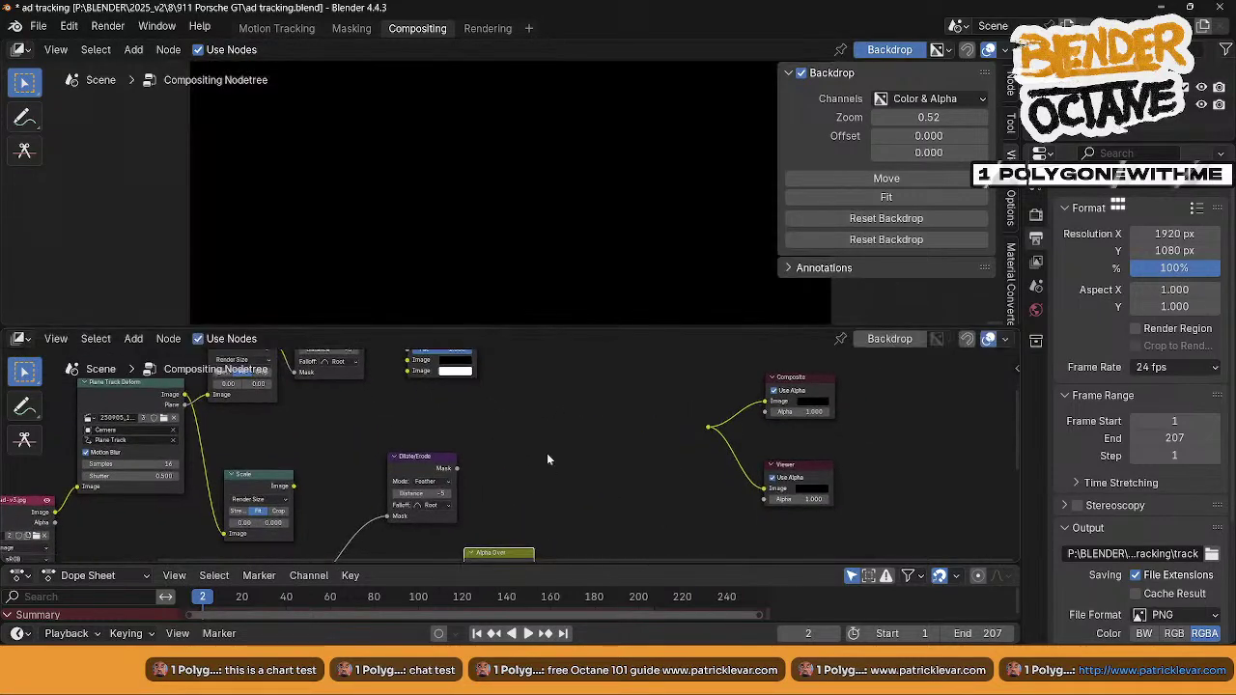
pyautogui.scroll(-1, 579, 425)
pyautogui.scroll(-1, 582, 429)
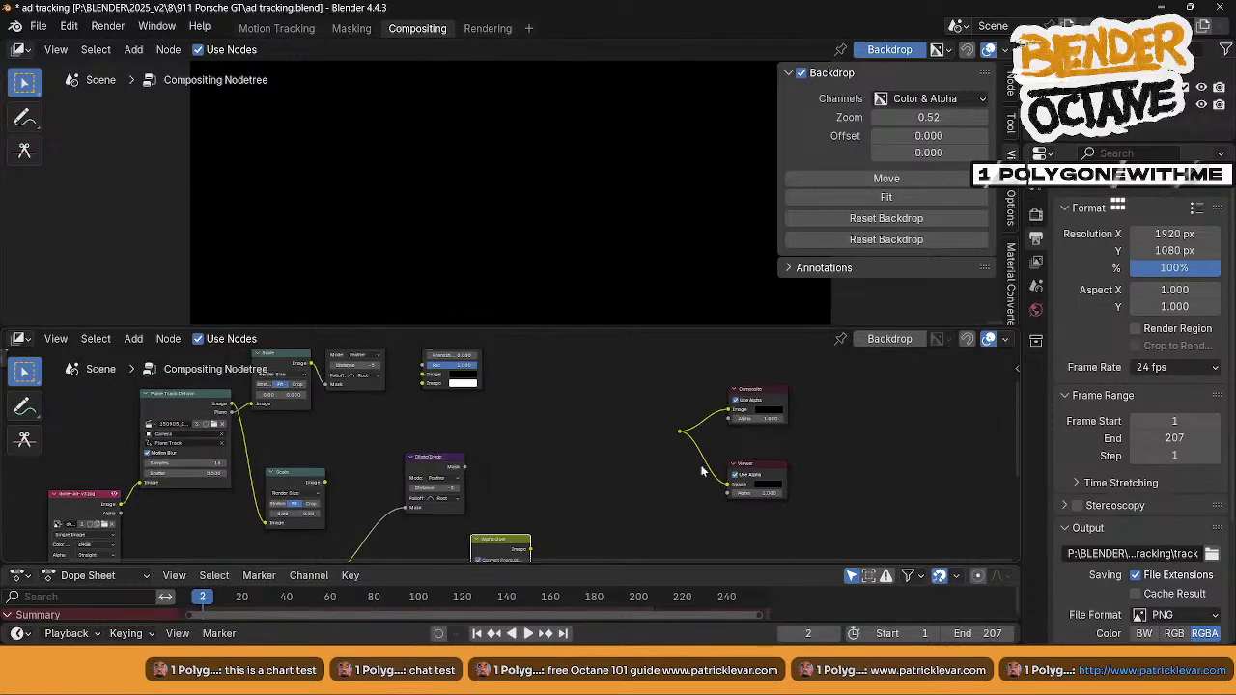
pyautogui.scroll(-1, 685, 461)
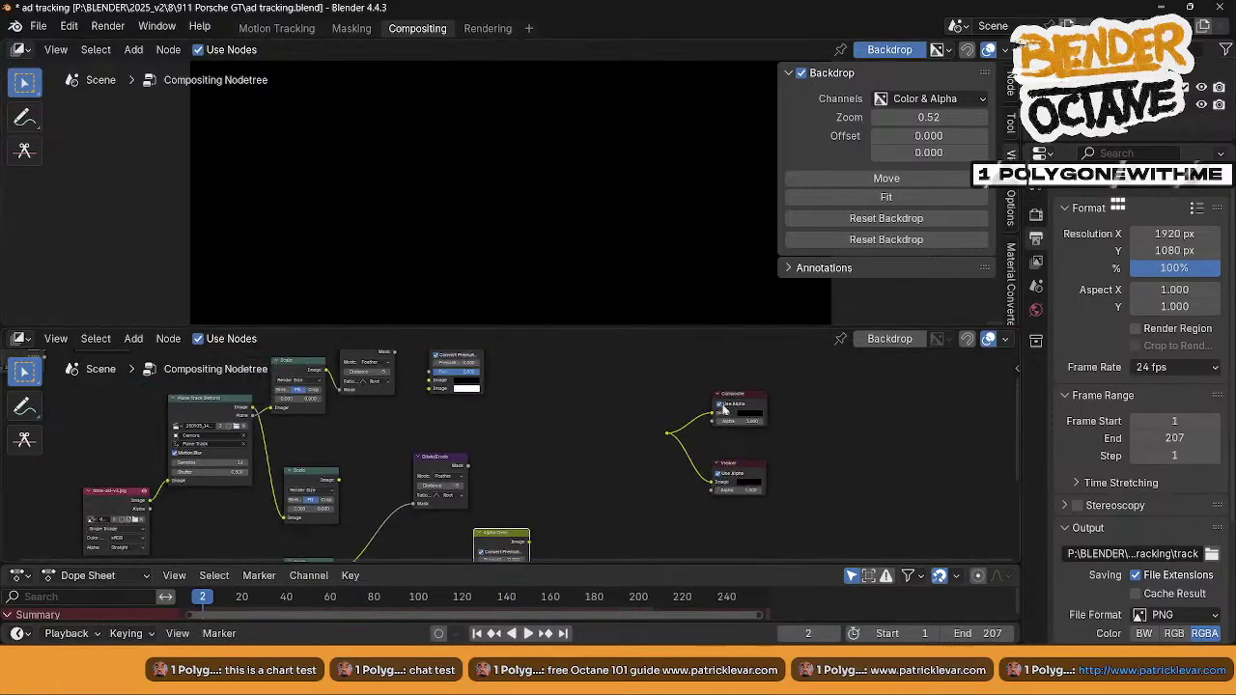
pyautogui.moveTo(553, 412); pyautogui.dragTo(668, 418, button='middle')
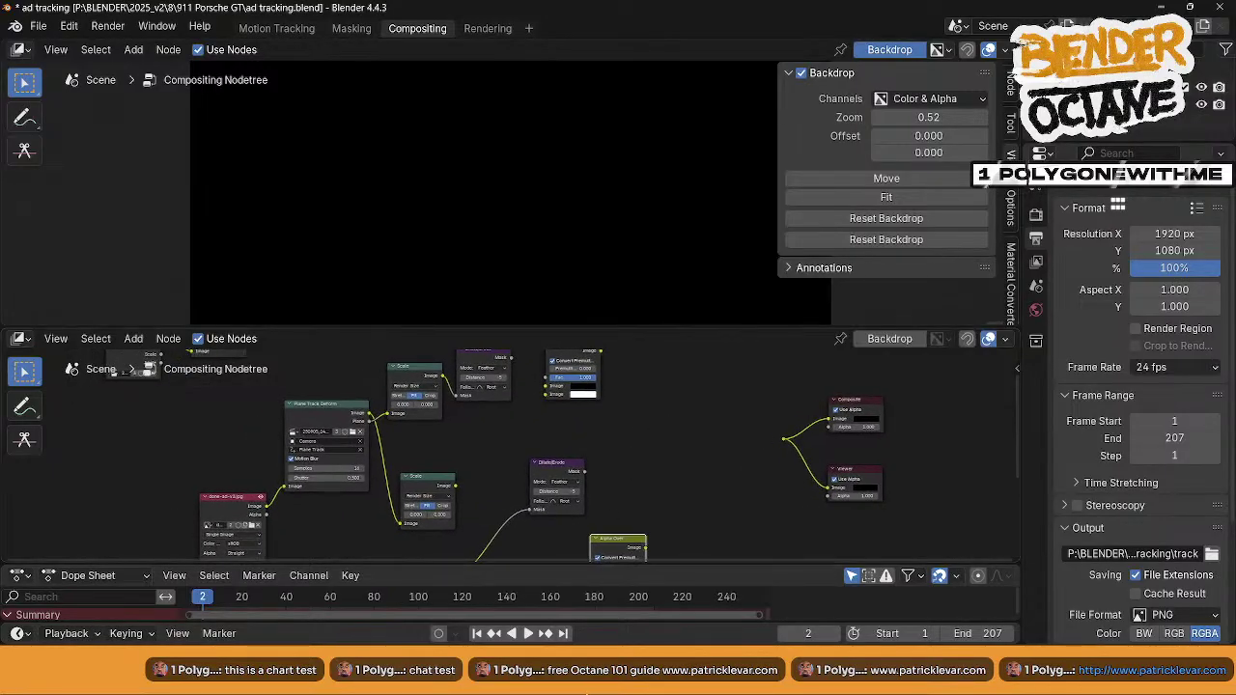
# - Switch to Photoshop, check which files the 911 Porsche GT tracking folder offers for opening, and return to Blender
pyautogui.click(586, 692)
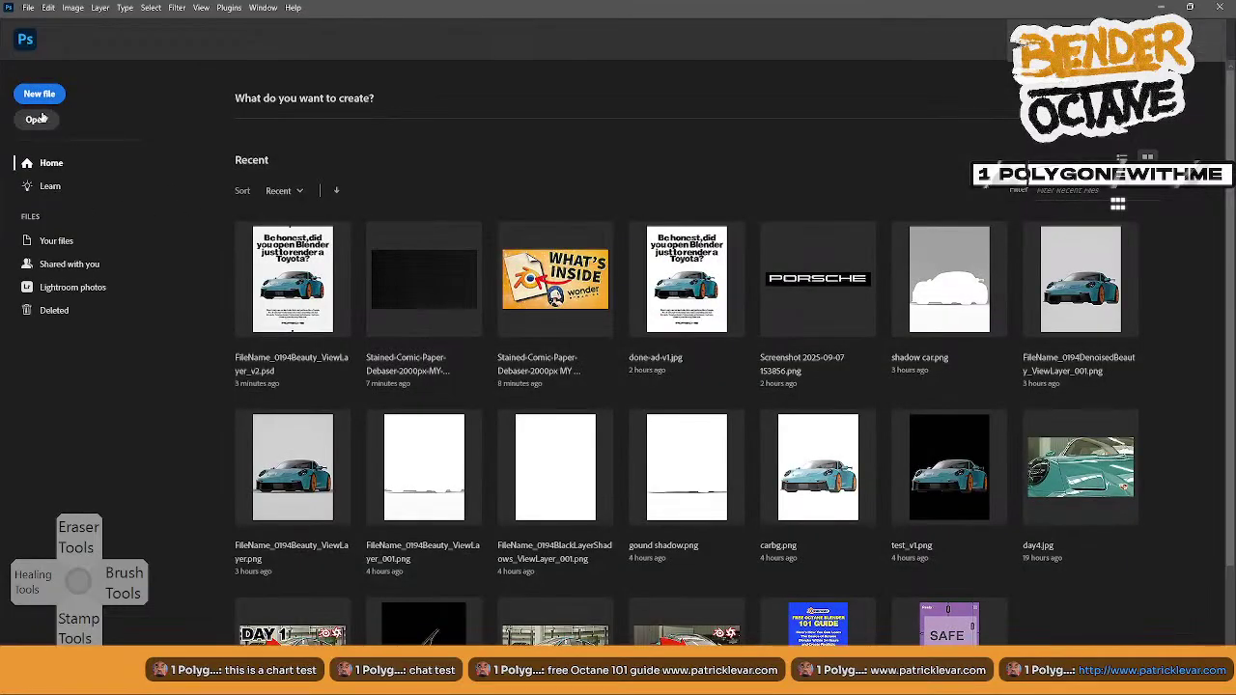
pyautogui.click(39, 119)
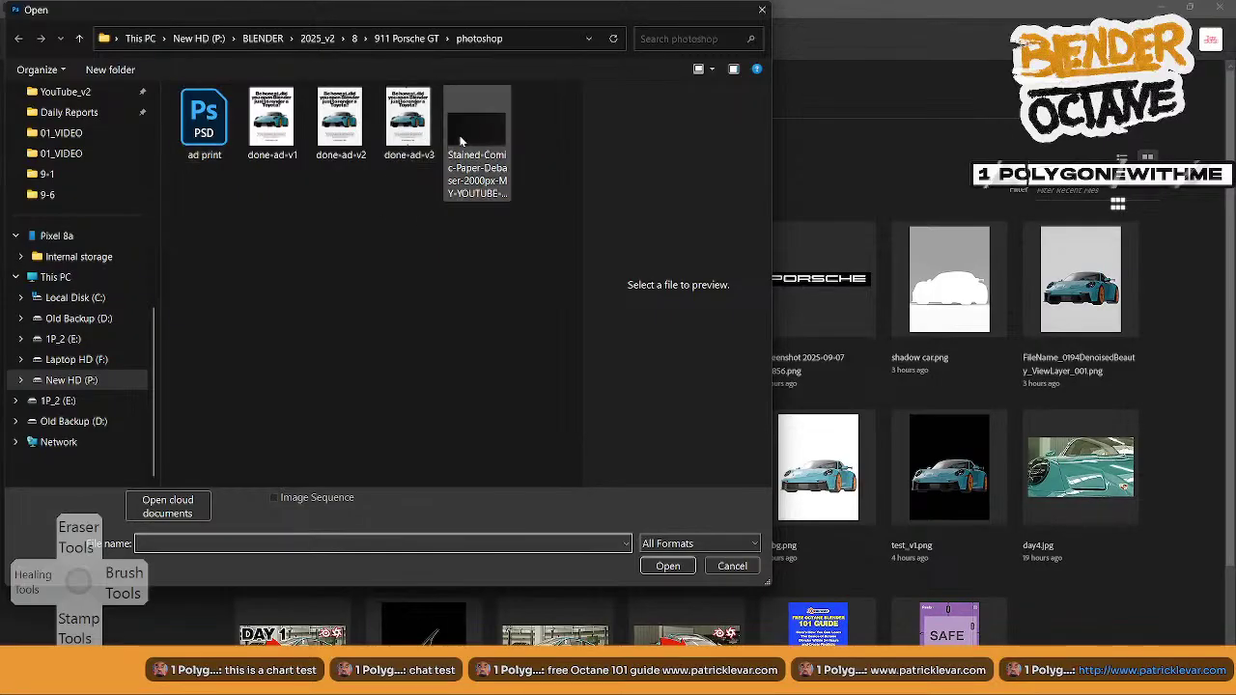
pyautogui.click(403, 39)
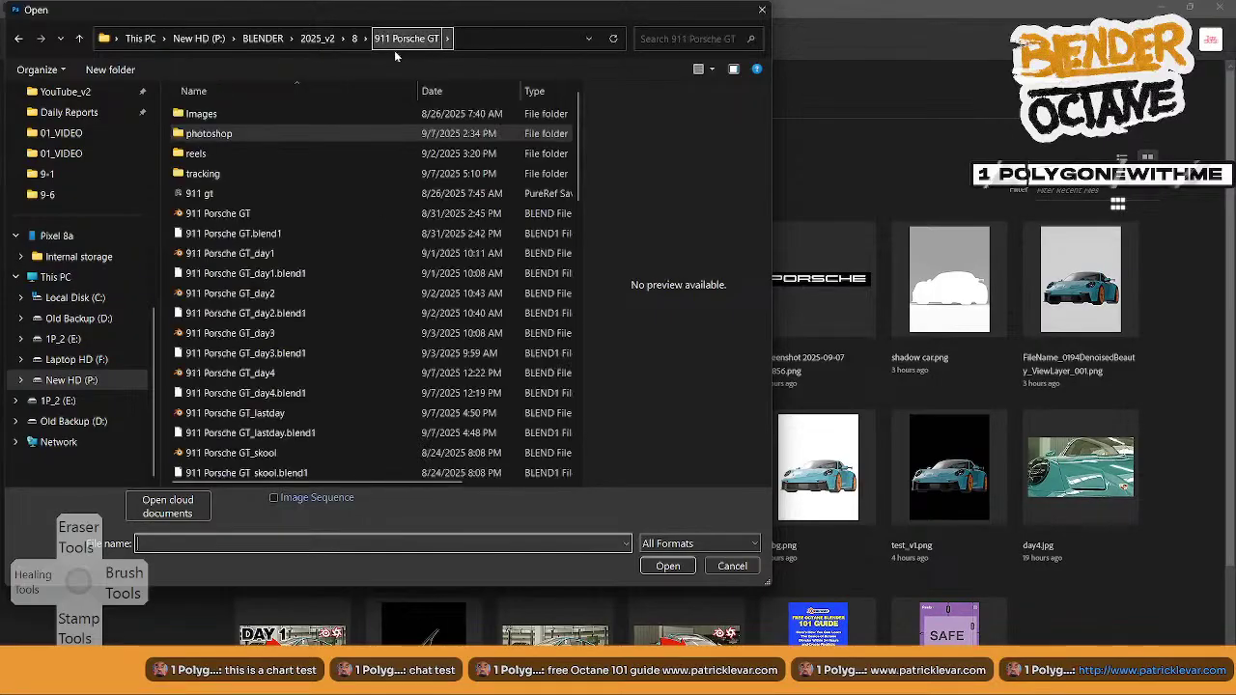
pyautogui.doubleClick(202, 173)
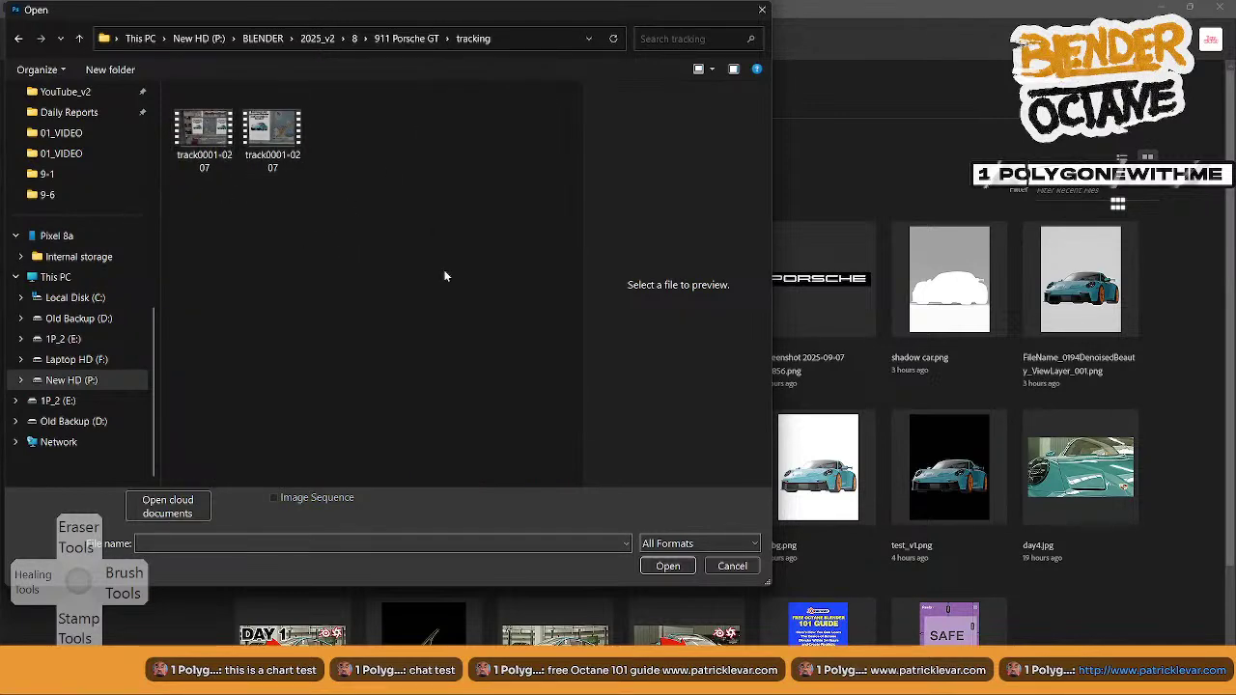
pyautogui.click(732, 566)
pyautogui.click(1160, 8)
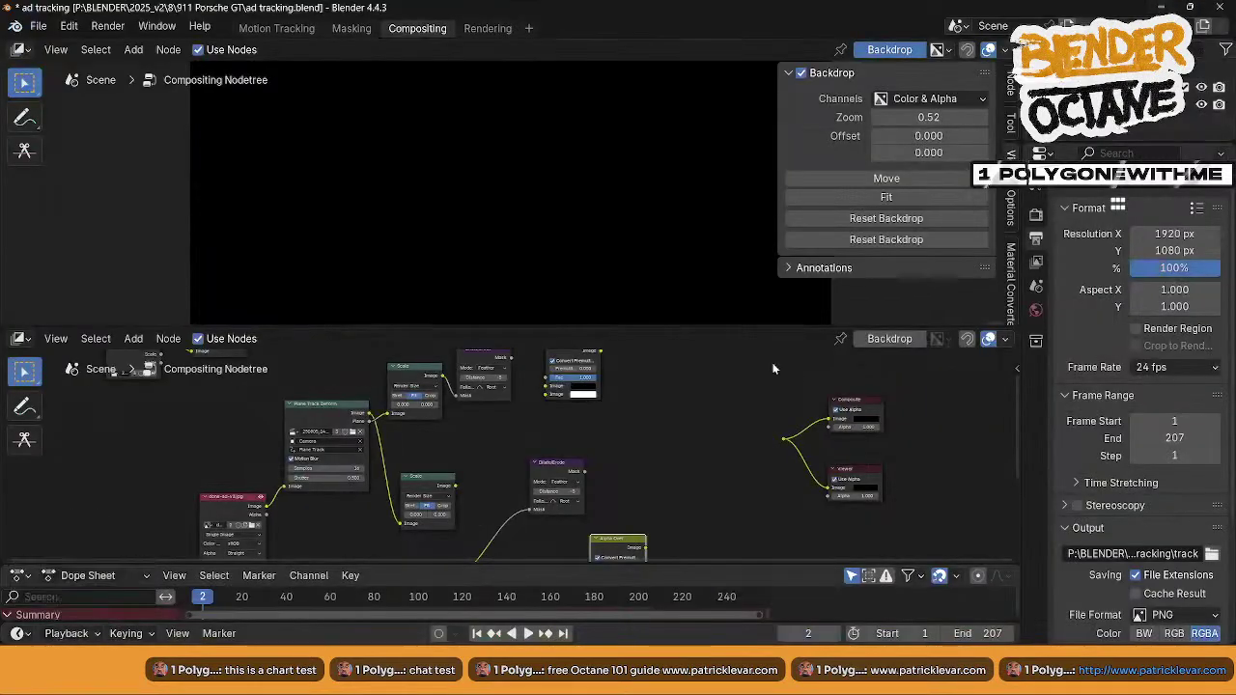
# - Move the first done-ad-v3.jpg image node up beside its Plane Track Deform node
pyautogui.moveTo(718, 464); pyautogui.dragTo(709, 432, button='middle')
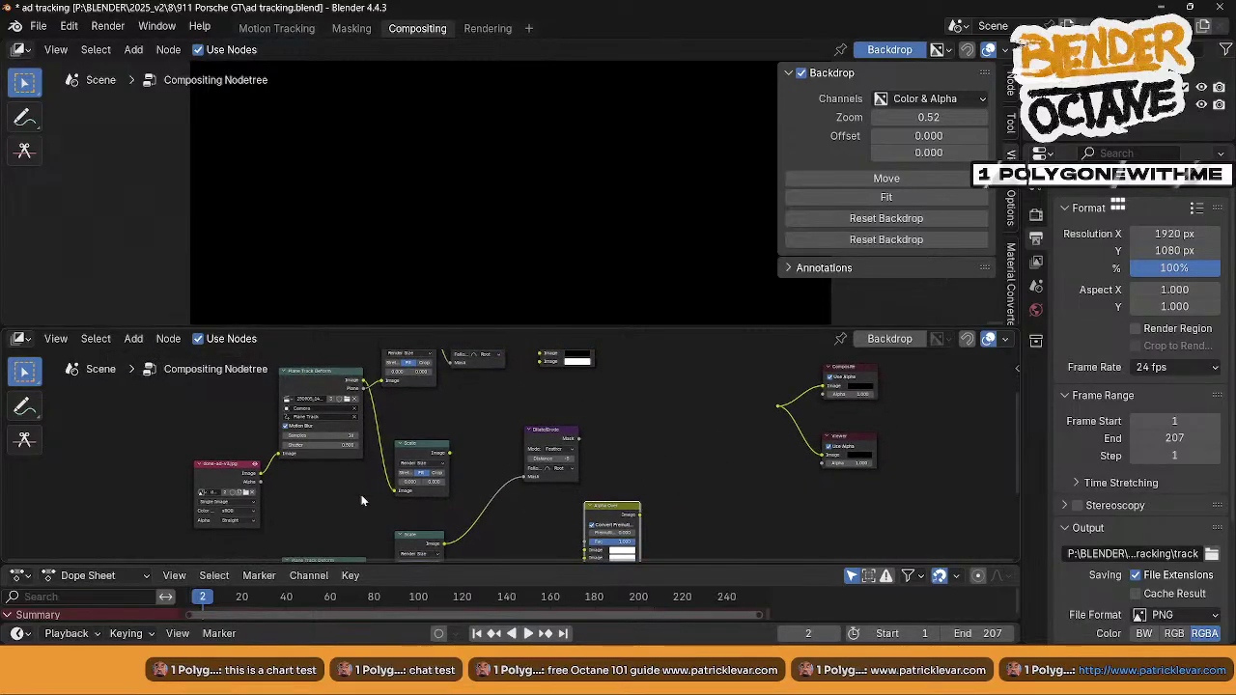
pyautogui.moveTo(235, 465); pyautogui.dragTo(199, 395)
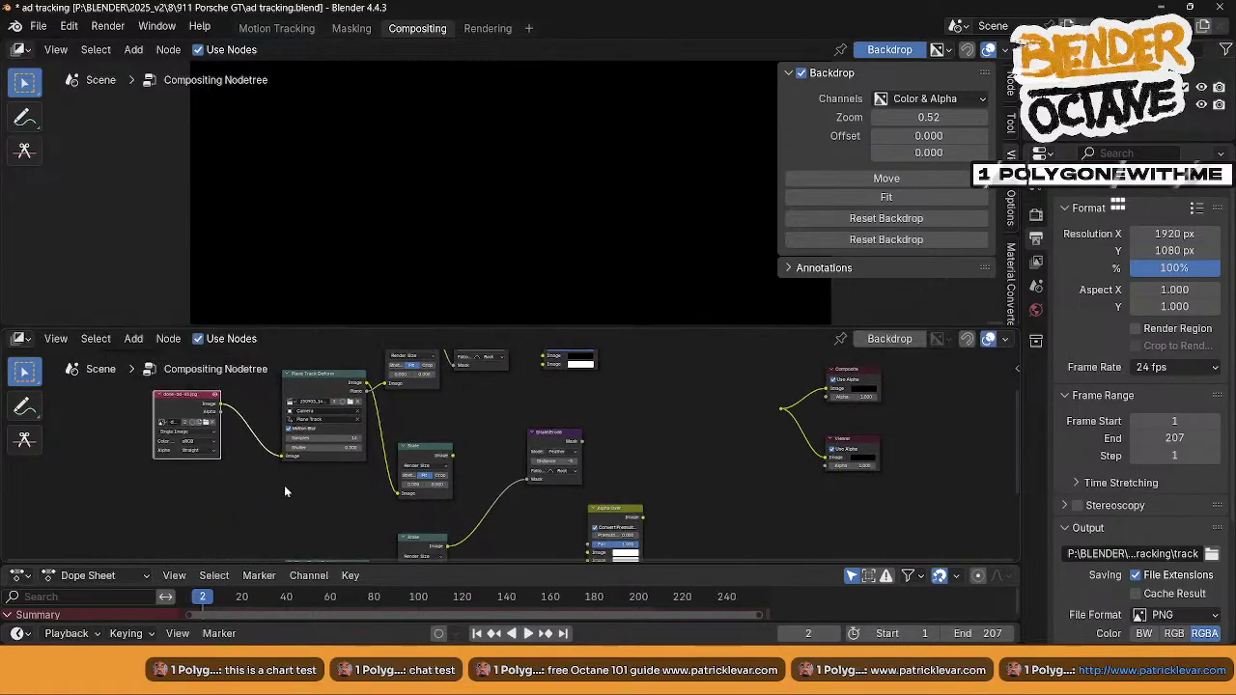
# - Tighten the first ad's node chain by moving its image, Plane Track Deform, two Scale and Dilate/Erode nodes closer together
pyautogui.moveTo(284, 485); pyautogui.dragTo(289, 539, button='middle')
pyautogui.moveTo(269, 403); pyautogui.dragTo(253, 429, button='middle')
pyautogui.moveTo(328, 440); pyautogui.dragTo(281, 466)
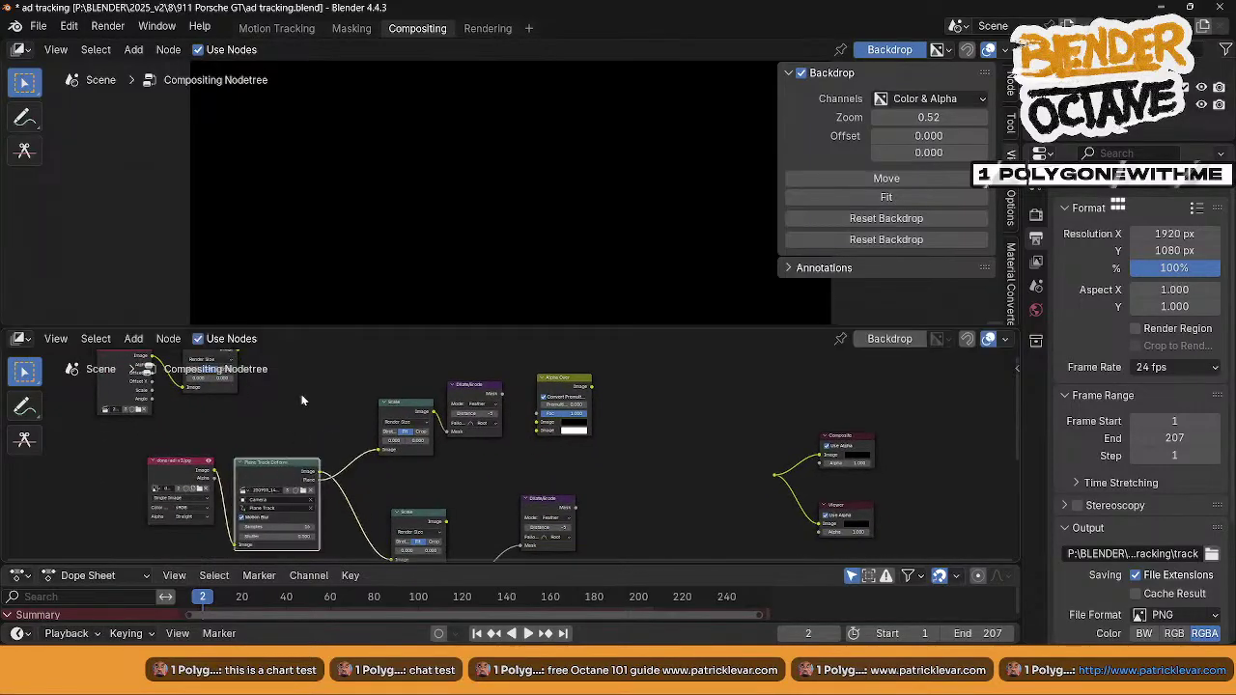
pyautogui.moveTo(188, 511); pyautogui.dragTo(169, 504)
pyautogui.moveTo(270, 463); pyautogui.dragTo(249, 455)
pyautogui.moveTo(398, 474)
pyautogui.mouseDown(button='middle')
pyautogui.moveTo(364, 469)
pyautogui.moveTo(371, 443)
pyautogui.mouseUp(button='middle')
pyautogui.moveTo(376, 488); pyautogui.dragTo(342, 494)
pyautogui.moveTo(349, 365); pyautogui.dragTo(330, 377)
pyautogui.moveTo(396, 355); pyautogui.dragTo(355, 377, button='middle')
pyautogui.click(364, 382)
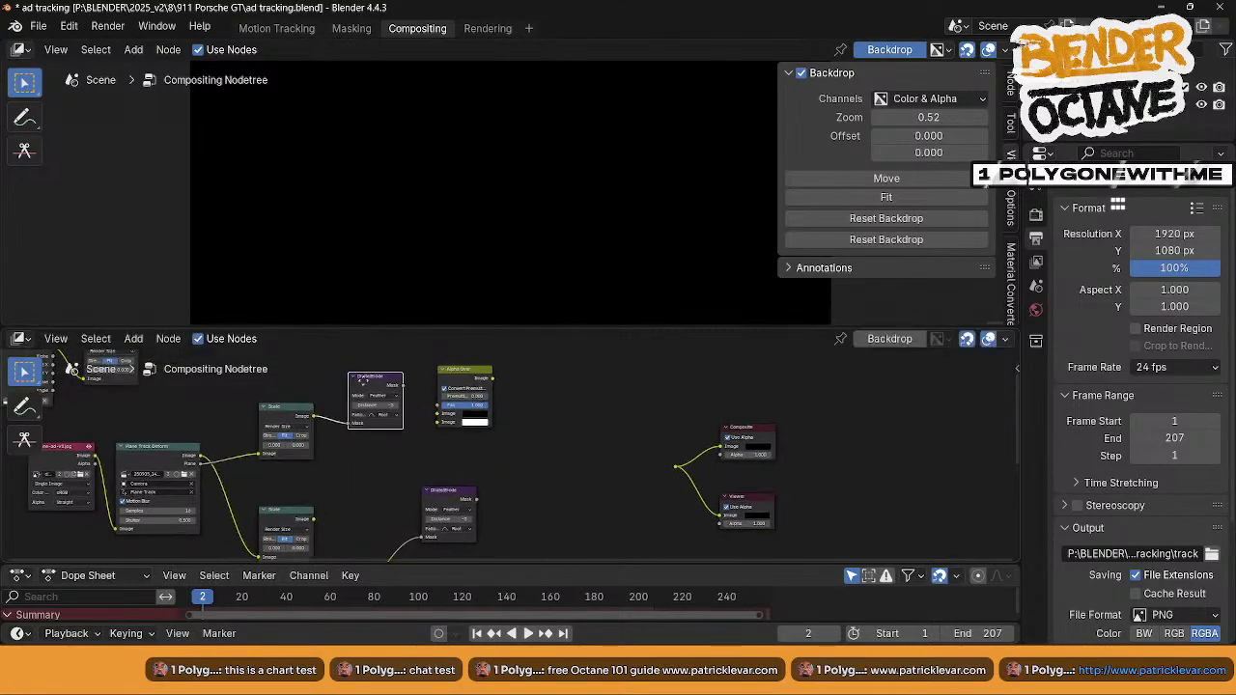
pyautogui.moveTo(364, 383); pyautogui.dragTo(354, 414)
pyautogui.moveTo(399, 428); pyautogui.dragTo(365, 414, button='middle')
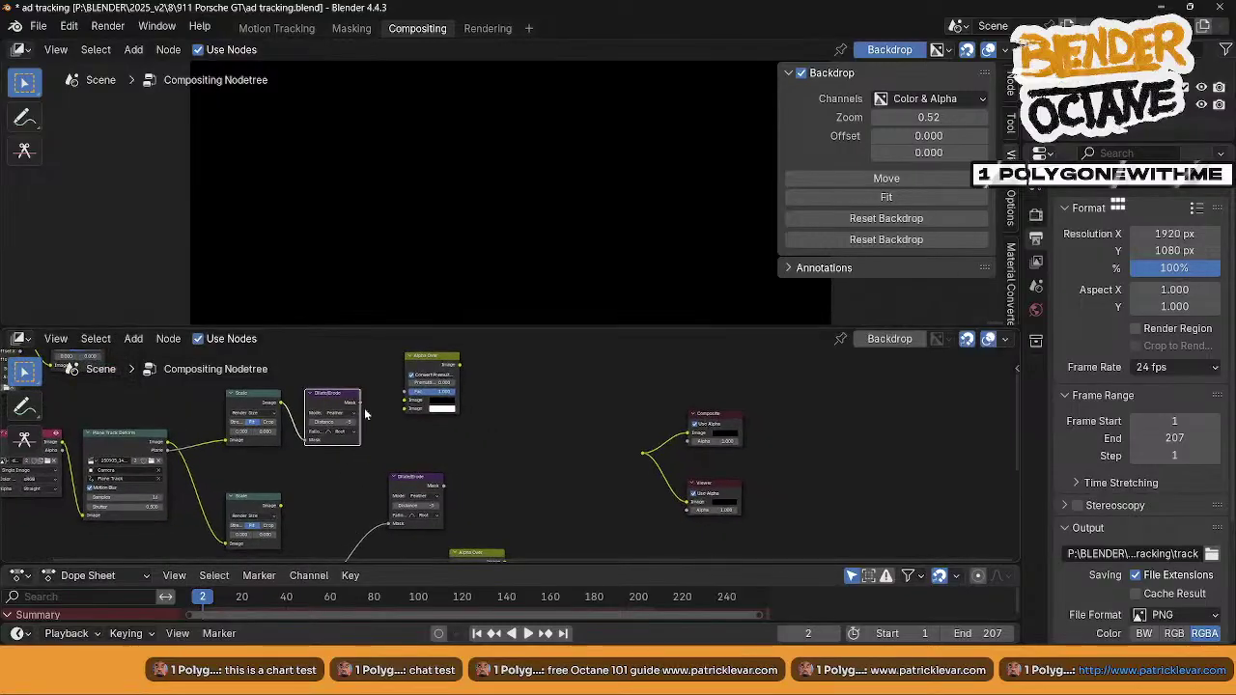
# - Link the first Dilate/Erode node's mask output to the reroute feeding the Composite and Viewer nodes
pyautogui.moveTo(360, 404); pyautogui.dragTo(642, 452)
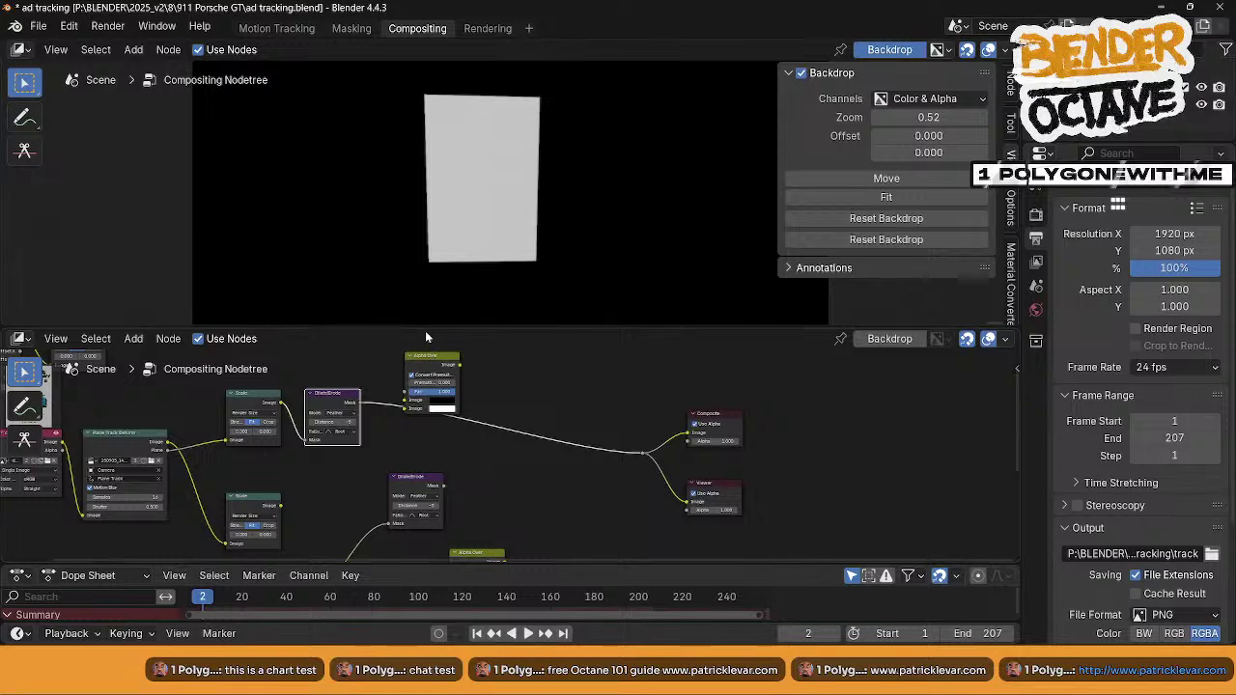
pyautogui.moveTo(429, 356); pyautogui.dragTo(421, 352)
pyautogui.moveTo(440, 451); pyautogui.dragTo(538, 485, button='middle')
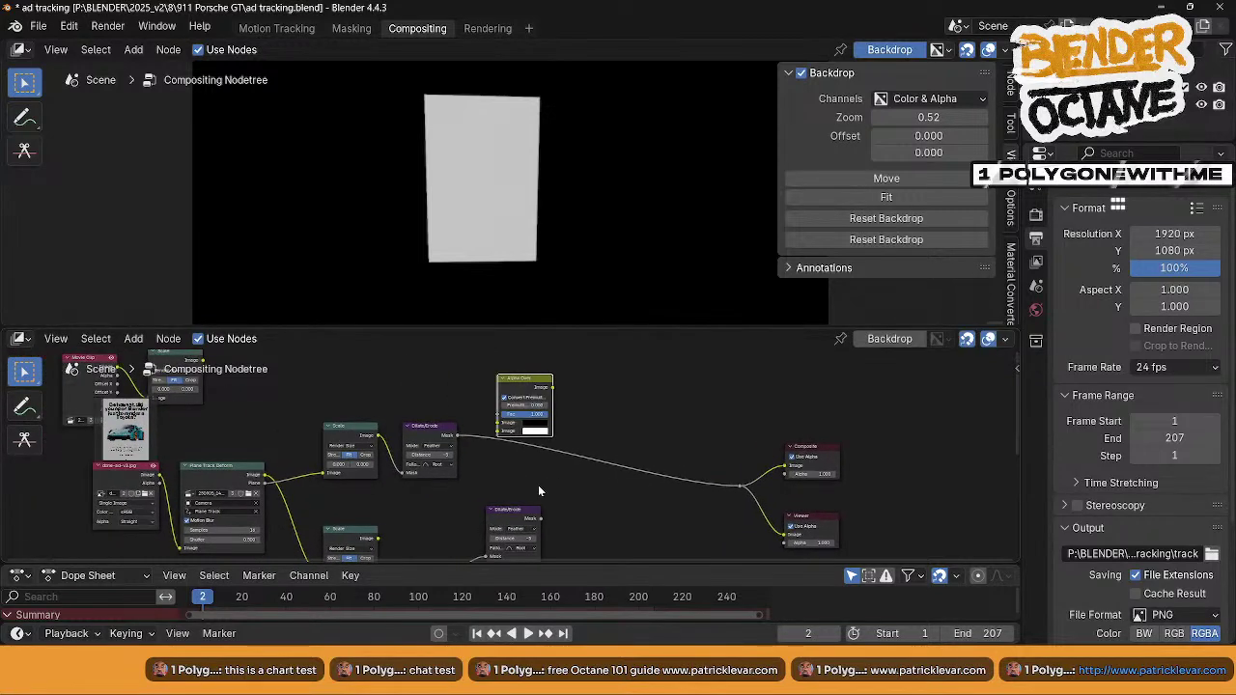
pyautogui.scroll(-1, 531, 484)
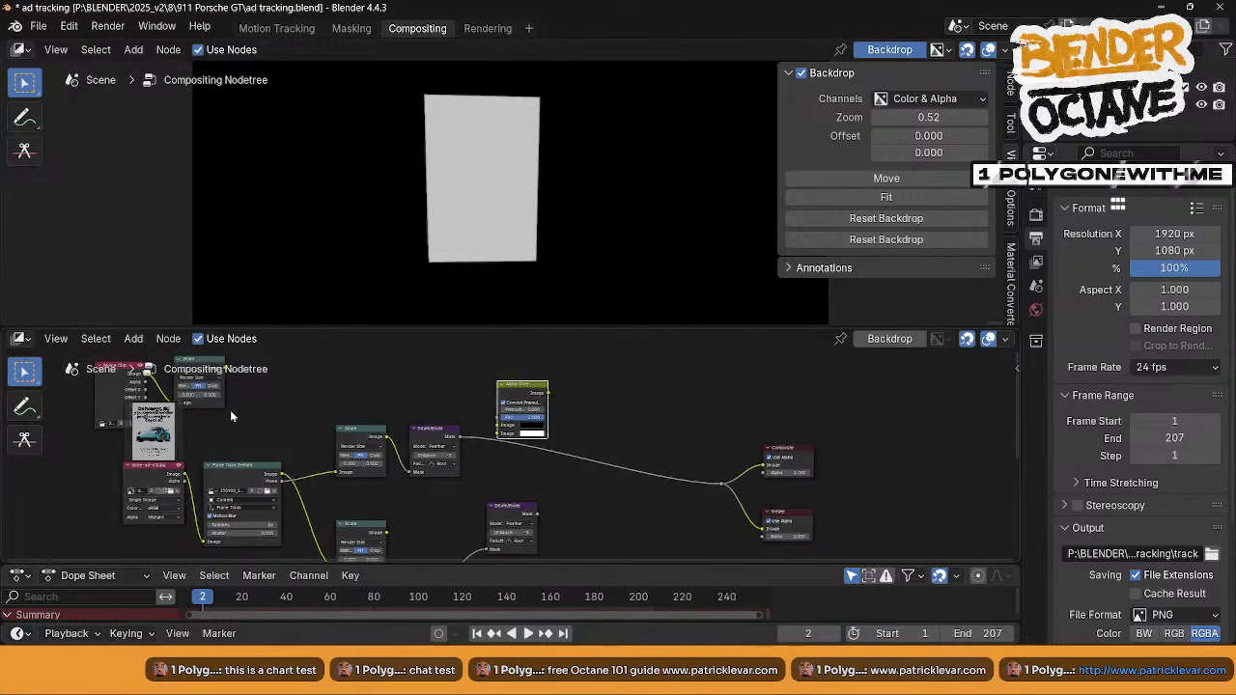
pyautogui.moveTo(231, 411); pyautogui.dragTo(237, 477, button='middle')
pyautogui.moveTo(99, 391); pyautogui.dragTo(192, 382)
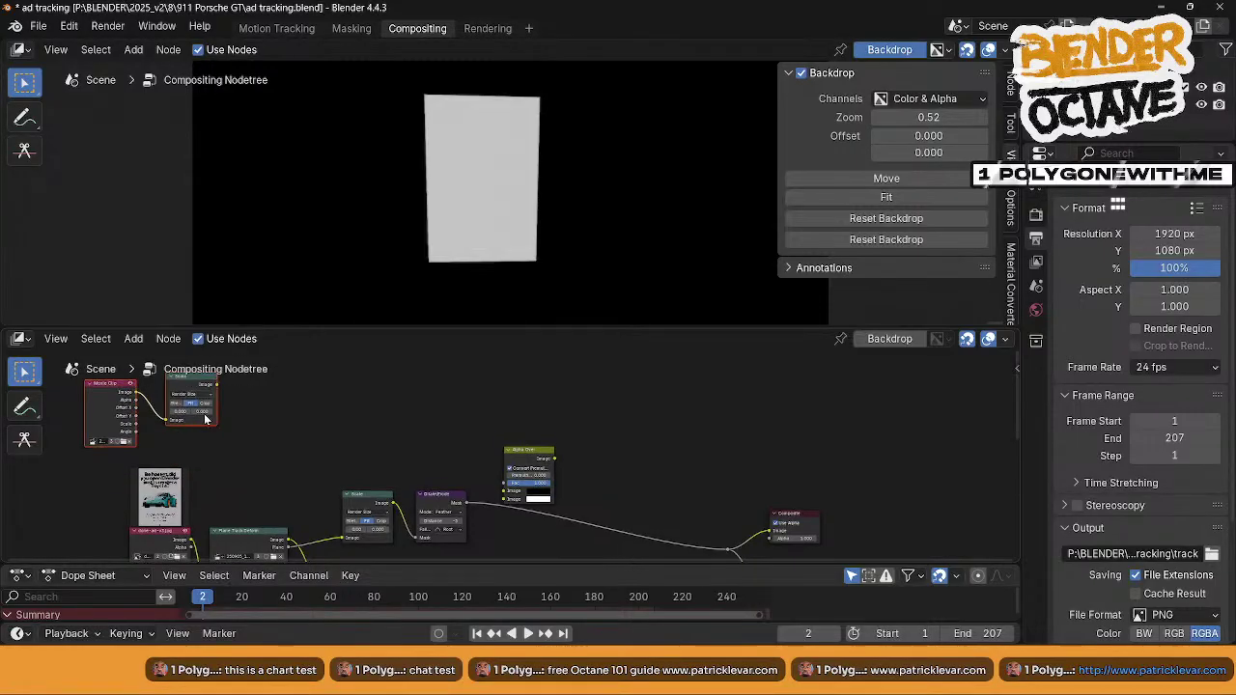
pyautogui.moveTo(283, 458); pyautogui.dragTo(203, 435, button='middle')
pyautogui.moveTo(405, 448); pyautogui.dragTo(397, 408, button='middle')
pyautogui.moveTo(334, 498); pyautogui.dragTo(338, 466, button='middle')
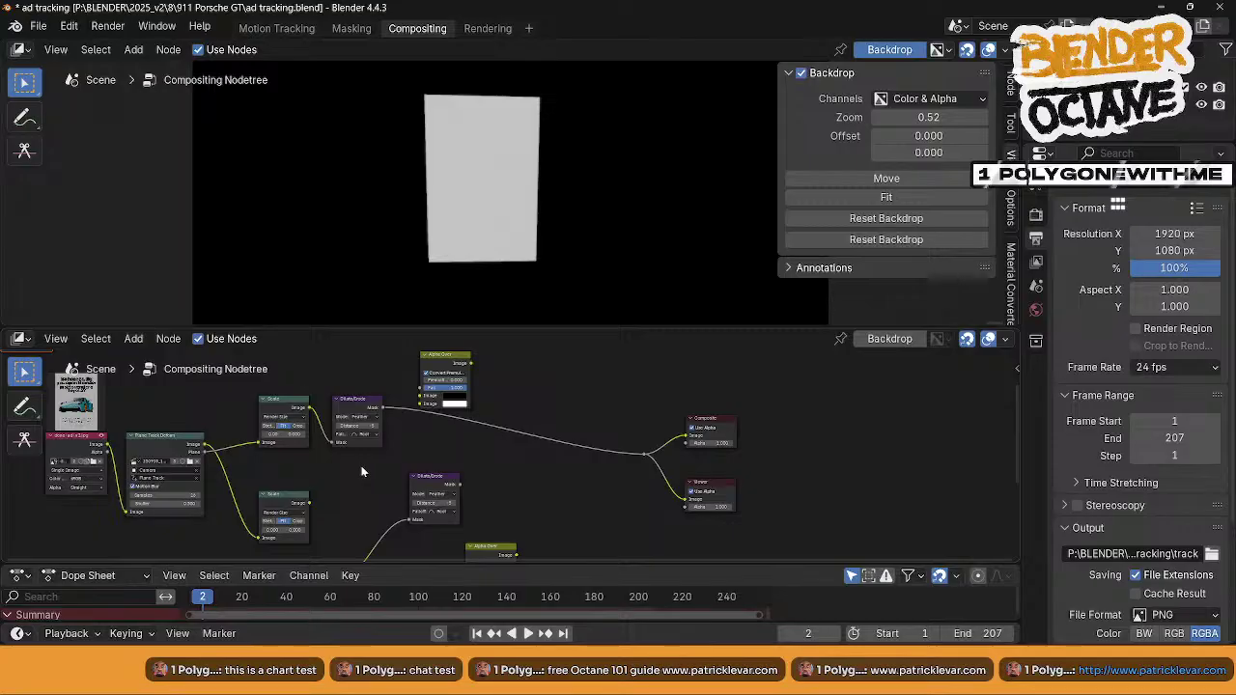
# - Stack the first ad's two Scale nodes beside Plane Track Deform, with the image Scale above the plane Scale
pyautogui.moveTo(298, 497); pyautogui.dragTo(285, 452)
pyautogui.moveTo(289, 404); pyautogui.dragTo(279, 549)
pyautogui.moveTo(271, 454); pyautogui.dragTo(264, 401)
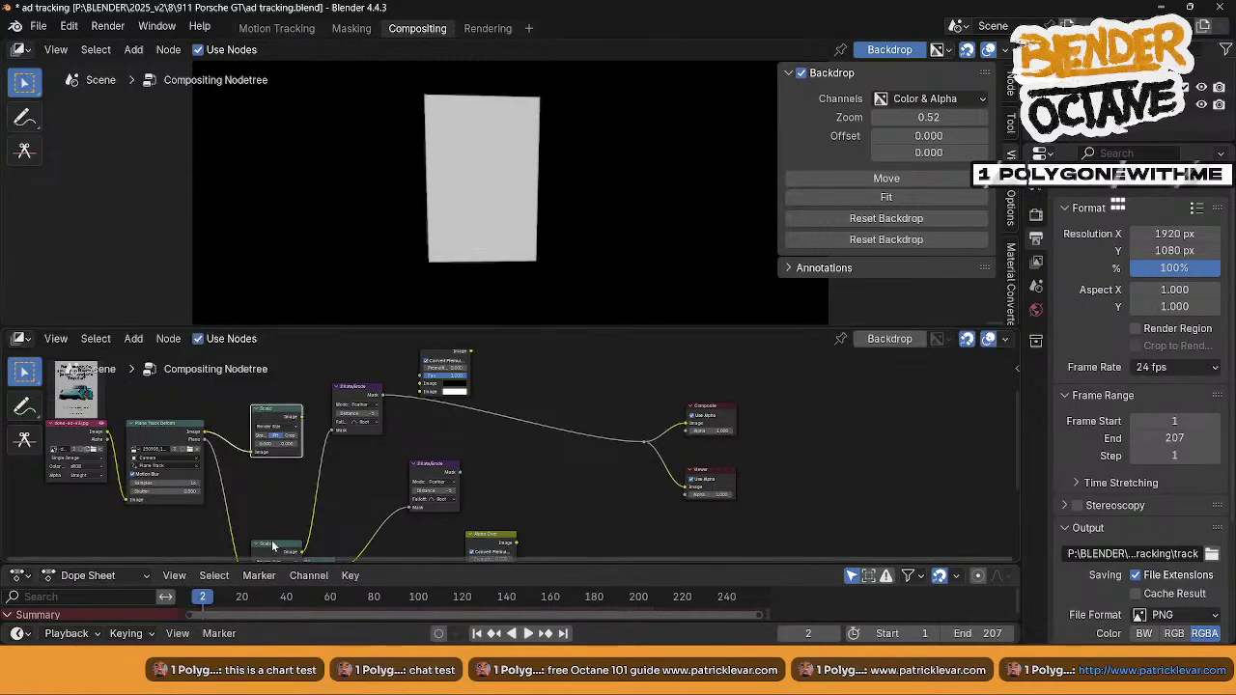
pyautogui.moveTo(267, 546); pyautogui.dragTo(267, 470)
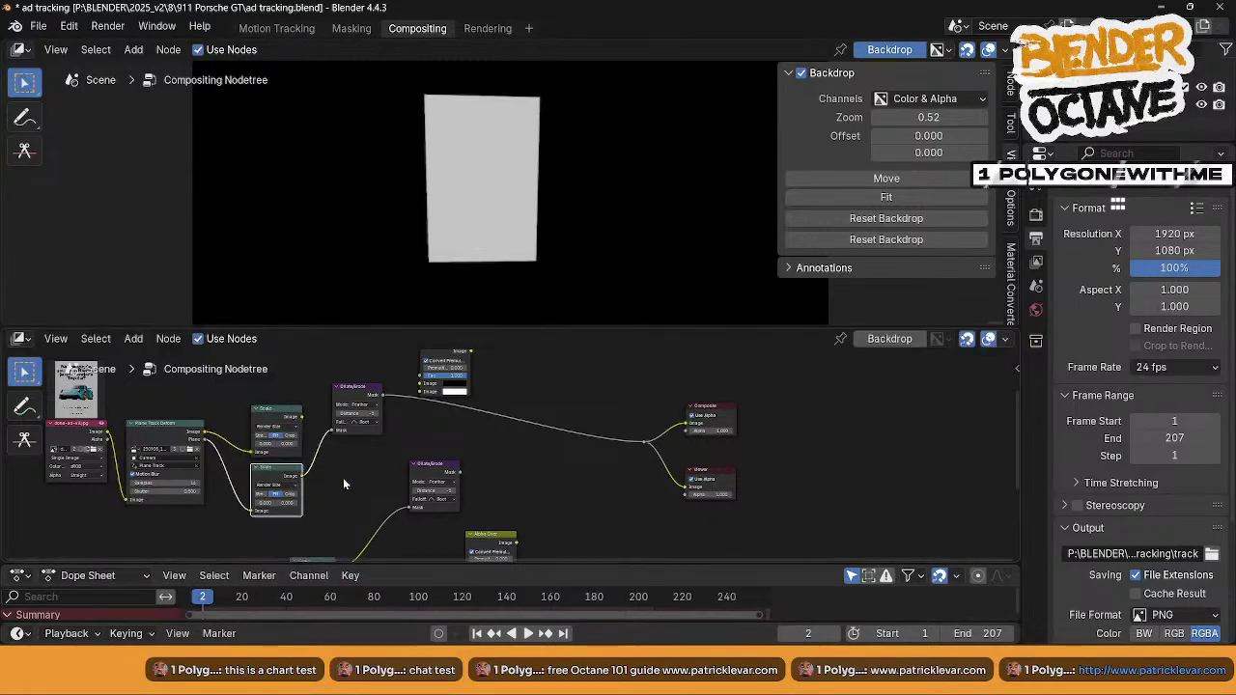
pyautogui.click(257, 409)
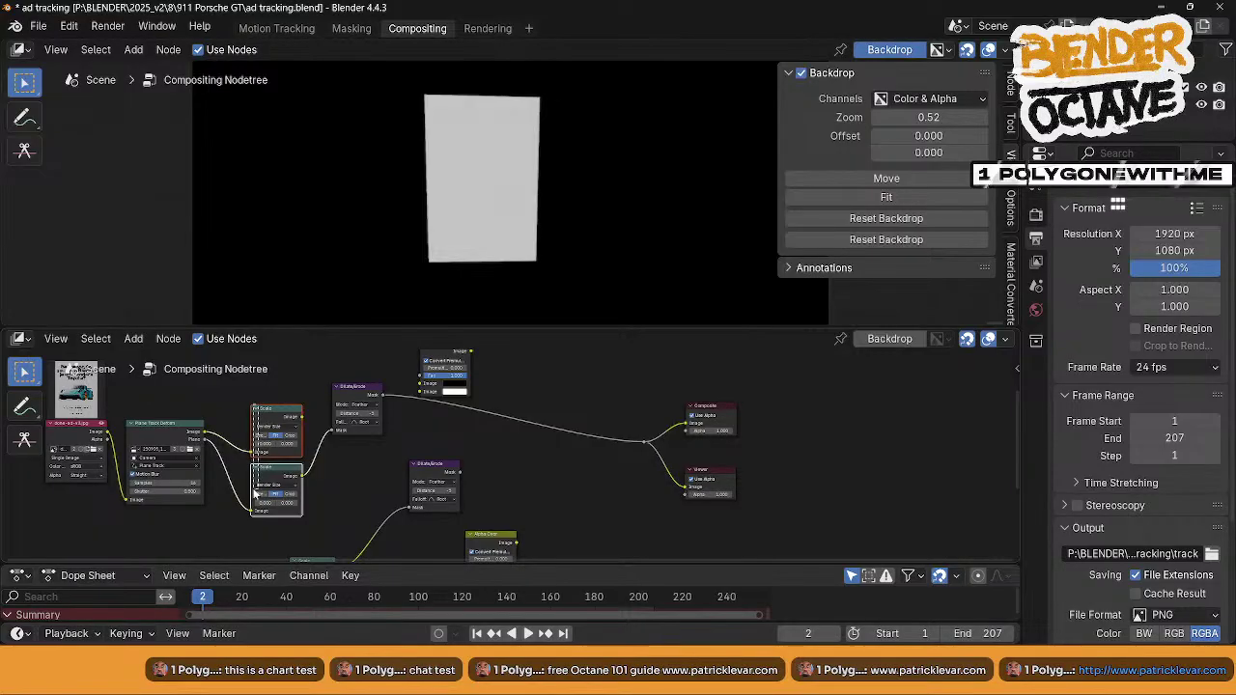
pyautogui.moveTo(269, 416); pyautogui.dragTo(255, 431)
pyautogui.moveTo(323, 477); pyautogui.dragTo(247, 474, button='middle')
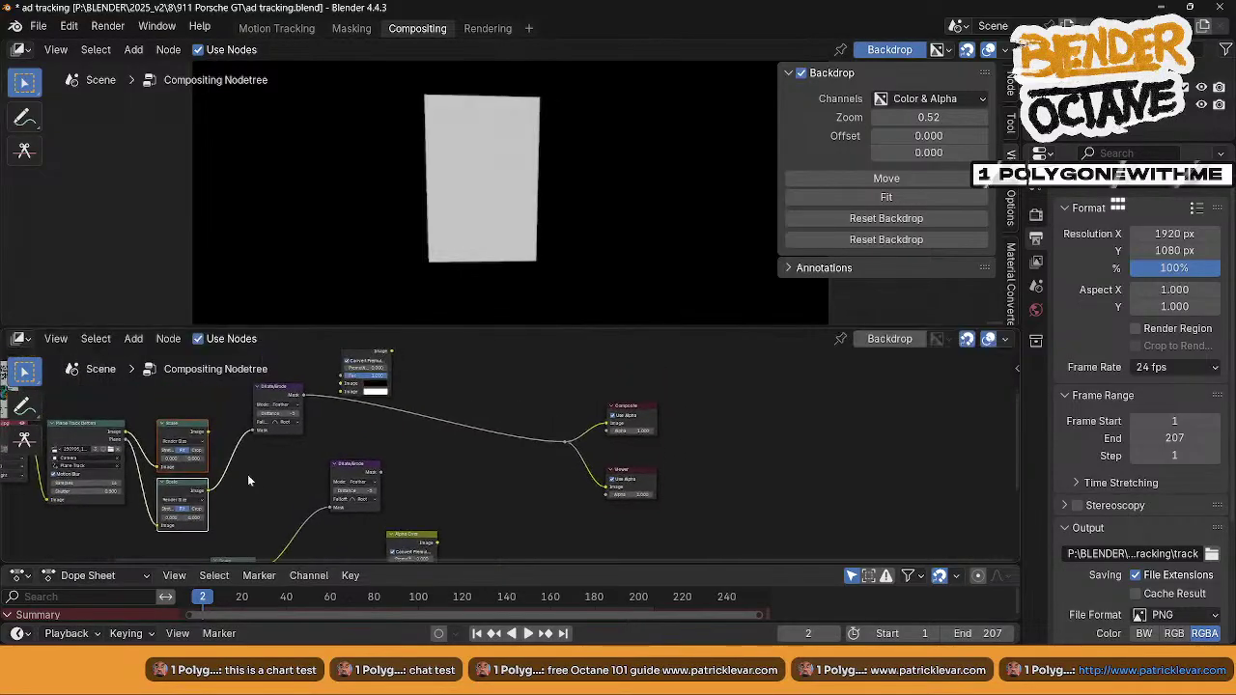
# - Place the first Dilate/Erode node beside the lower Scale node, bring the first Alpha Over closer and move the second Dilate/Erode down
pyautogui.click(268, 389)
pyautogui.moveTo(268, 389); pyautogui.dragTo(252, 469)
pyautogui.moveTo(252, 469); pyautogui.dragTo(389, 442, button='middle')
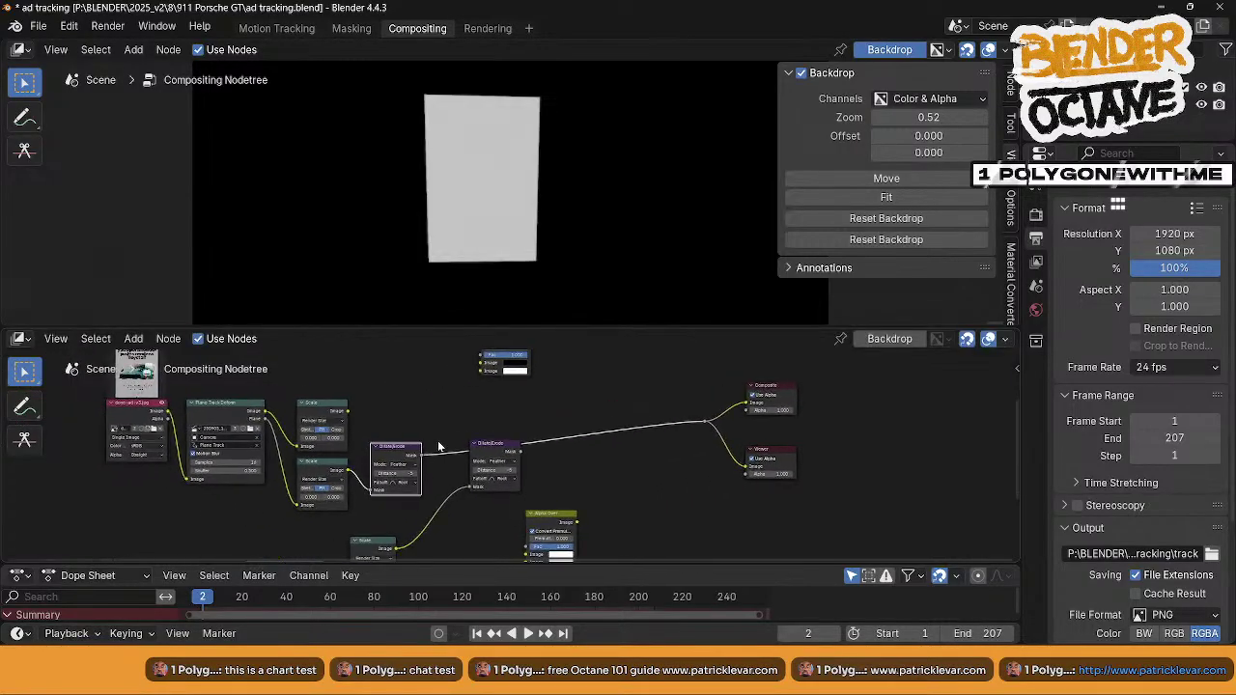
pyautogui.moveTo(407, 451)
pyautogui.mouseDown()
pyautogui.moveTo(401, 421)
pyautogui.moveTo(407, 444)
pyautogui.mouseUp()
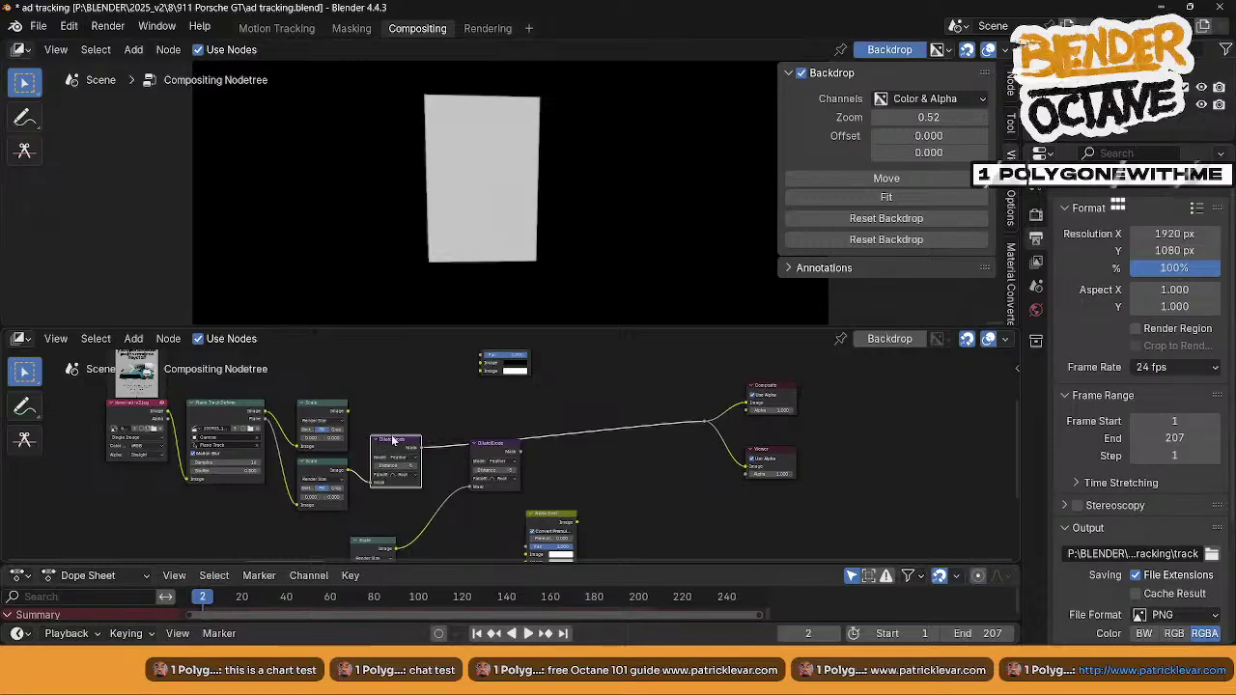
pyautogui.moveTo(548, 381); pyautogui.dragTo(539, 422, button='middle')
pyautogui.moveTo(496, 363); pyautogui.dragTo(475, 392)
pyautogui.moveTo(482, 483); pyautogui.dragTo(469, 517)
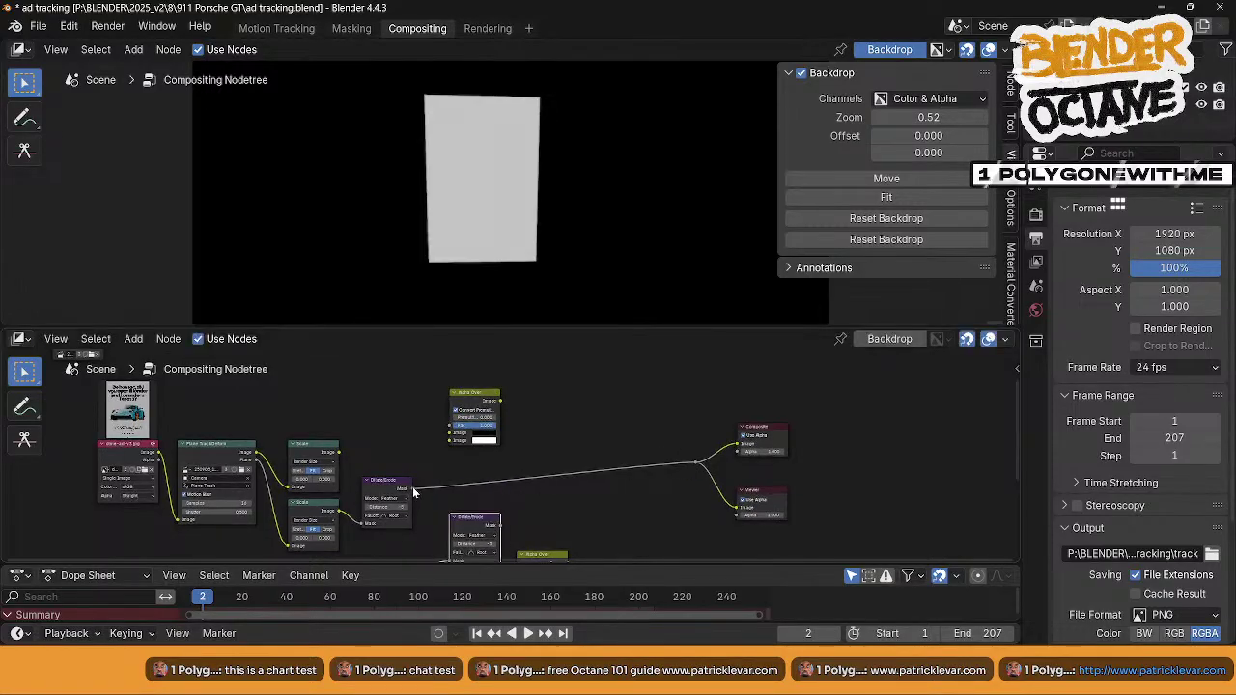
# - Link the upper Scale node to the first Alpha Over's second Image input and its output to the Composite and Viewer reroute
pyautogui.moveTo(338, 451); pyautogui.dragTo(443, 439)
pyautogui.moveTo(500, 400); pyautogui.dragTo(695, 463)
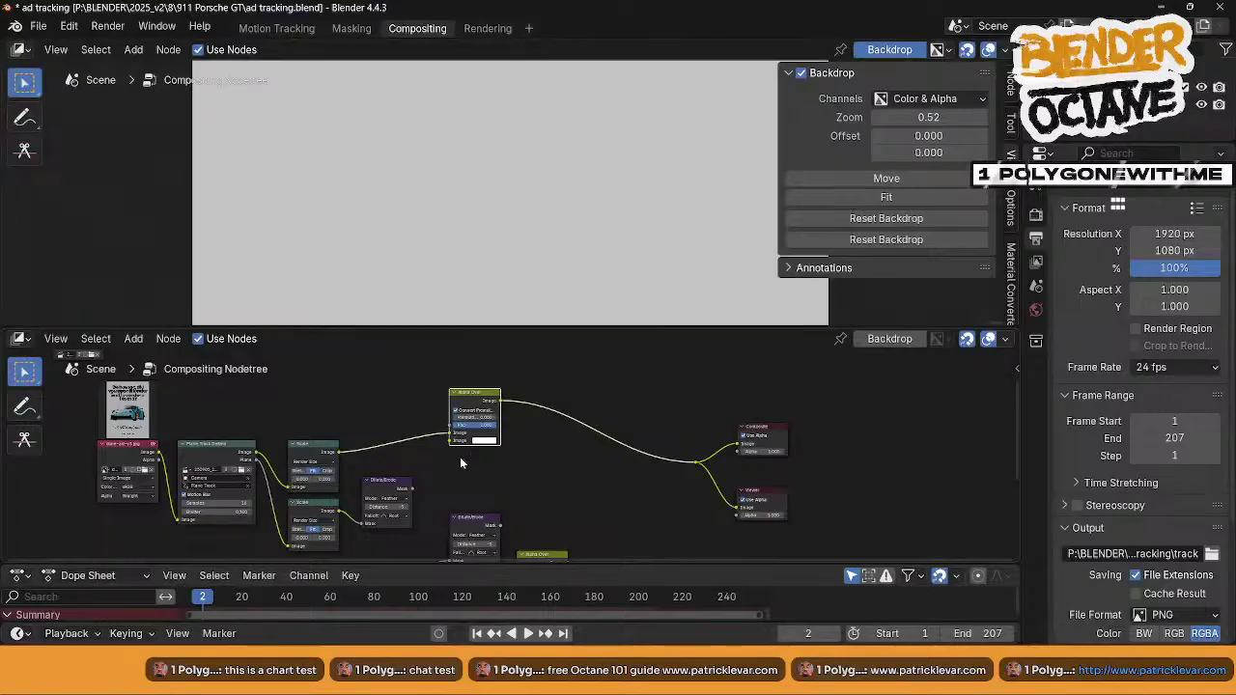
pyautogui.moveTo(449, 433); pyautogui.dragTo(454, 442)
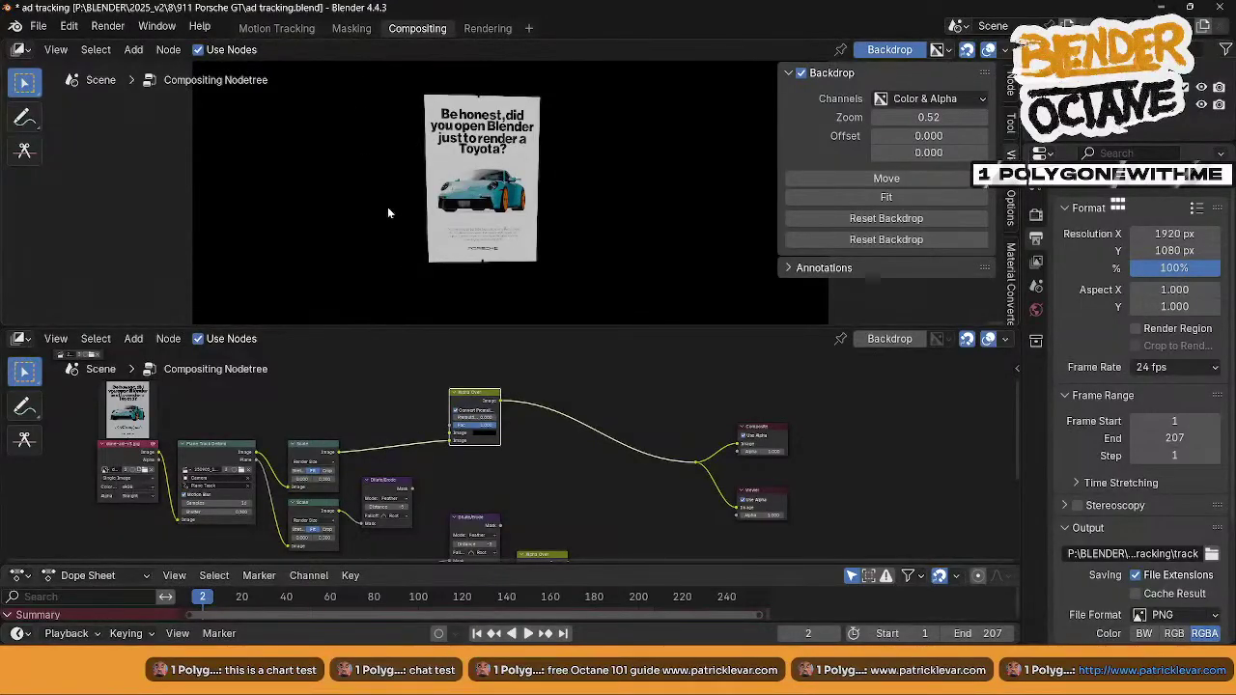
# - Make the Alpha Over's first Image colour fully transparent and link the first Dilate/Erode mask to its Fac input
pyautogui.click(487, 439)
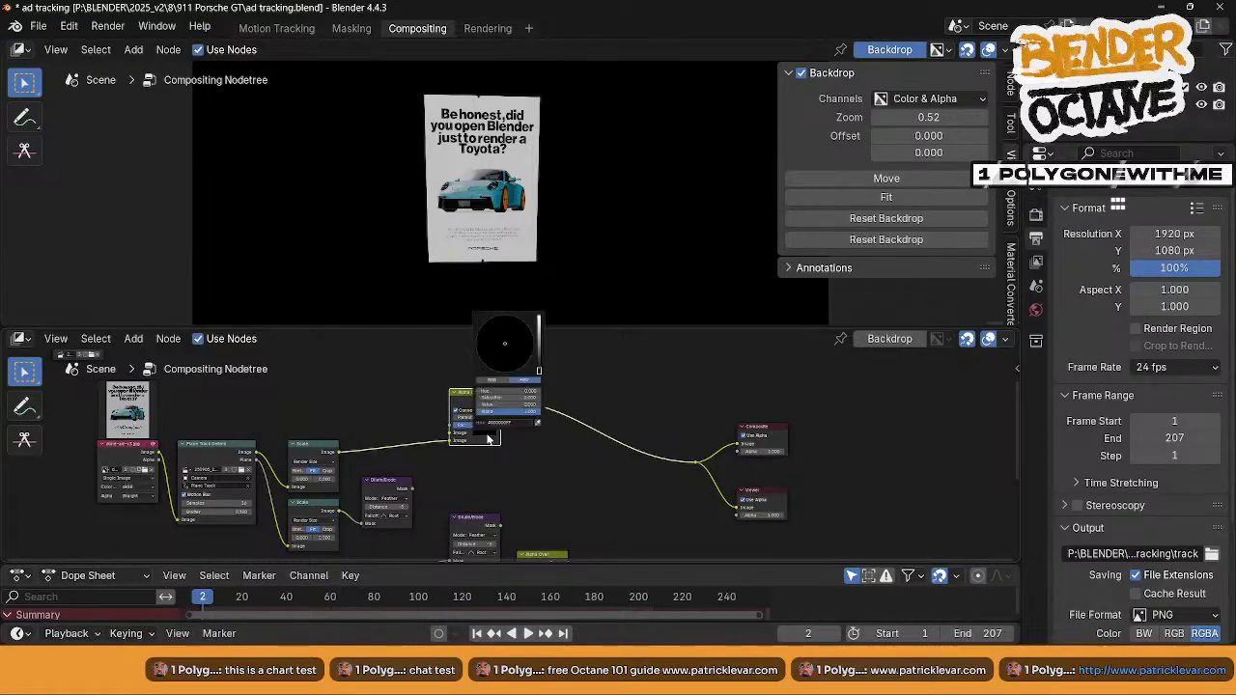
pyautogui.moveTo(520, 411); pyautogui.dragTo(478, 411)
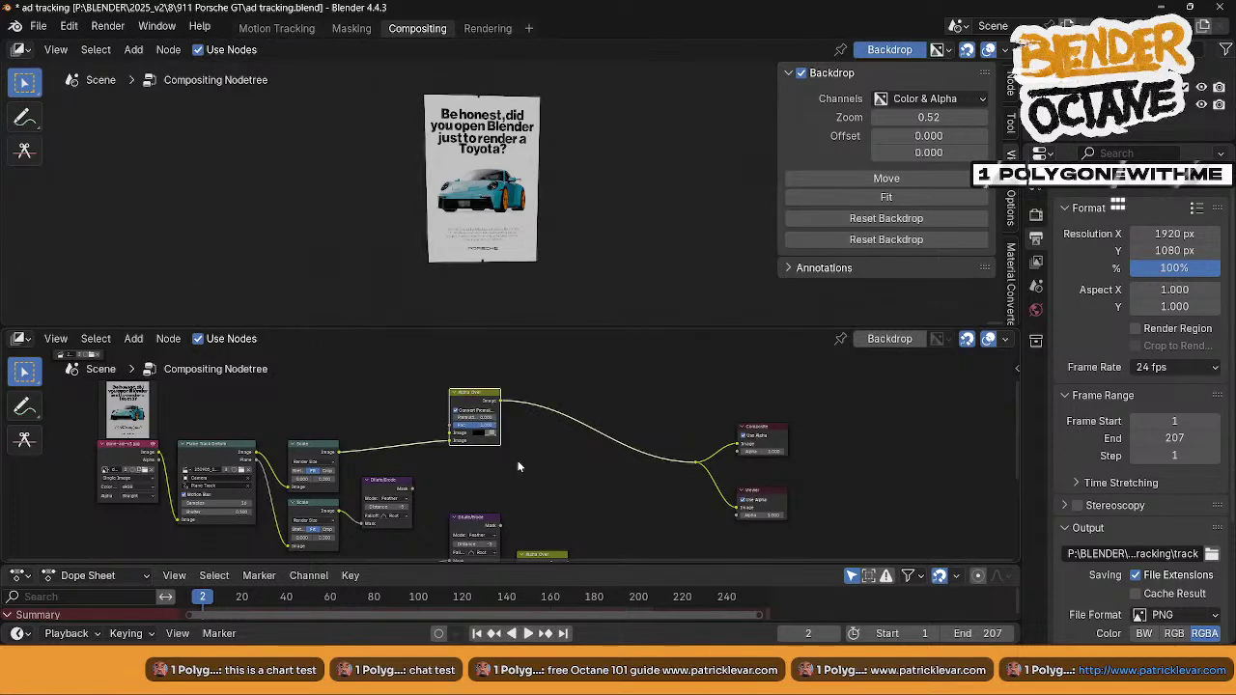
pyautogui.click(412, 489)
pyautogui.moveTo(427, 456); pyautogui.dragTo(454, 426)
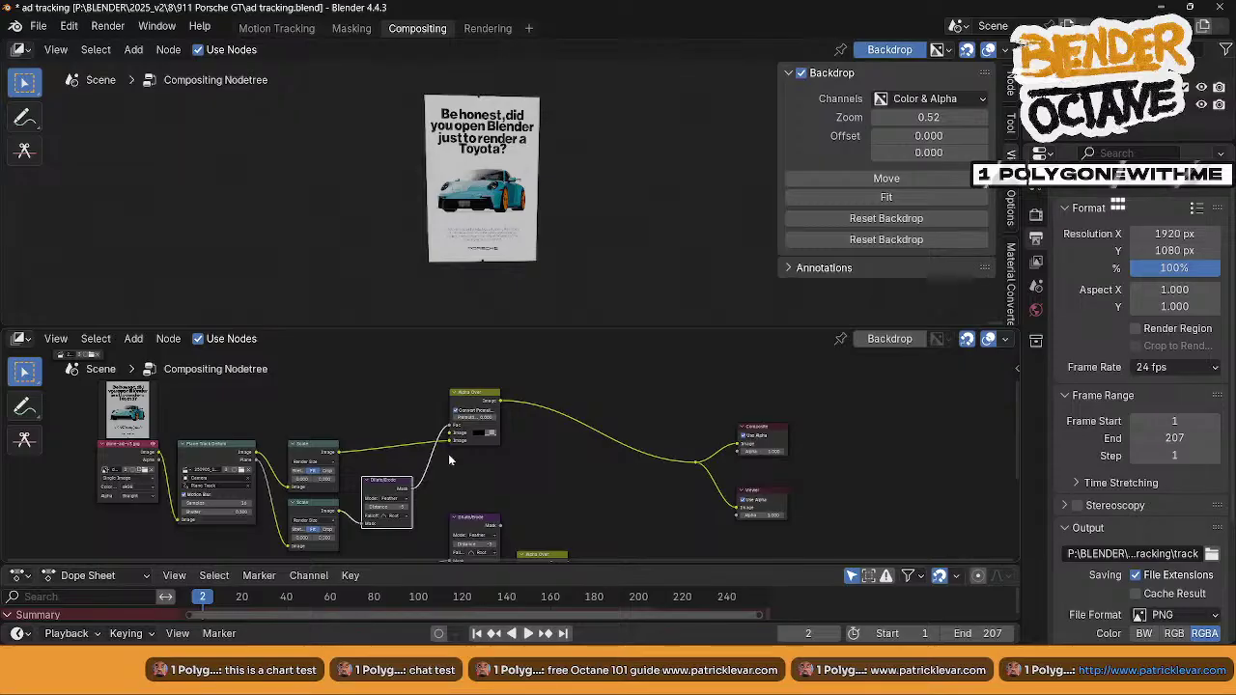
# - Lower the first Dilate/Erode node slightly and move the connected Alpha Over node down beside it
pyautogui.click(367, 480)
pyautogui.click(369, 479)
pyautogui.moveTo(369, 480); pyautogui.dragTo(381, 506)
pyautogui.moveTo(451, 464); pyautogui.dragTo(373, 447, button='middle')
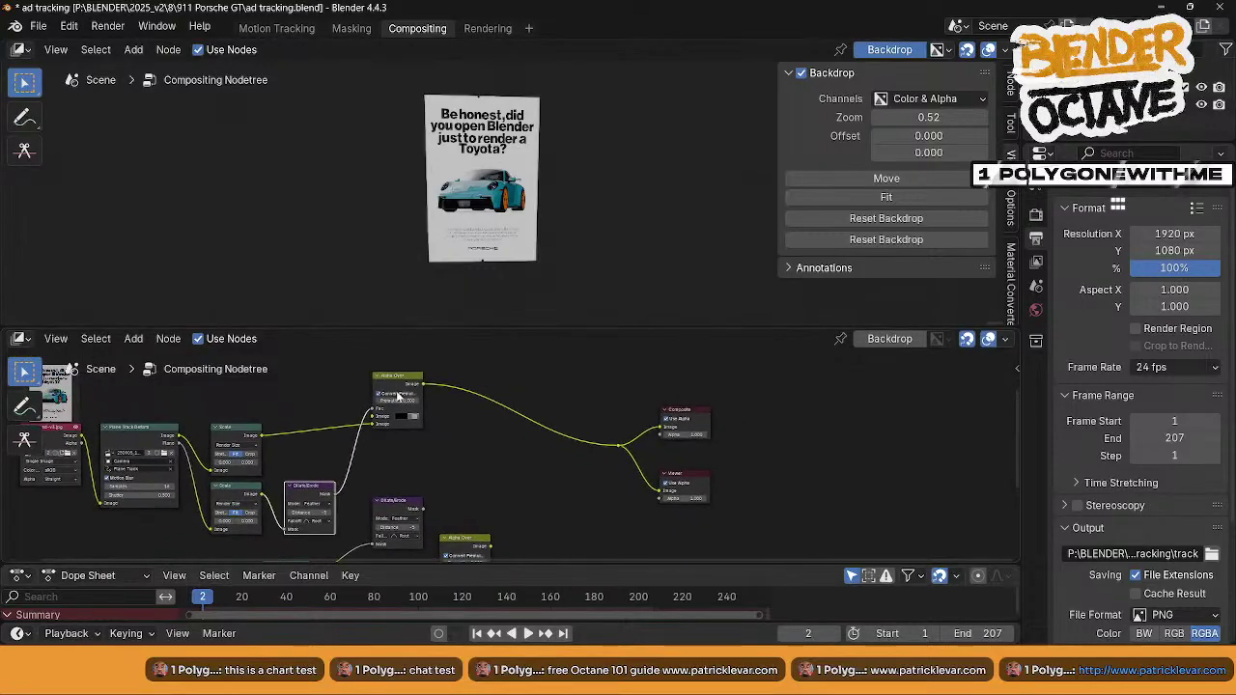
pyautogui.moveTo(390, 379); pyautogui.dragTo(372, 430)
pyautogui.moveTo(527, 484); pyautogui.dragTo(472, 445, button='middle')
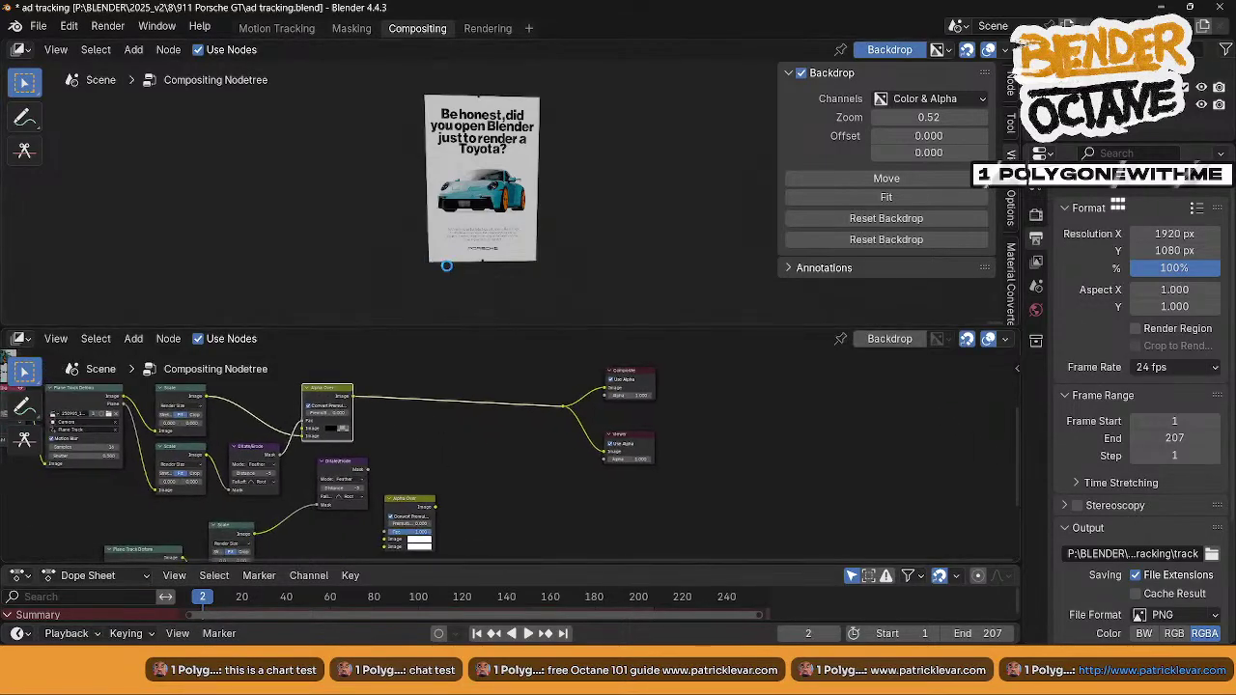
# - Save the ad tracking blend file and check the output path, PNG format and RGBA settings
pyautogui.hotkey('ctrl', 's')
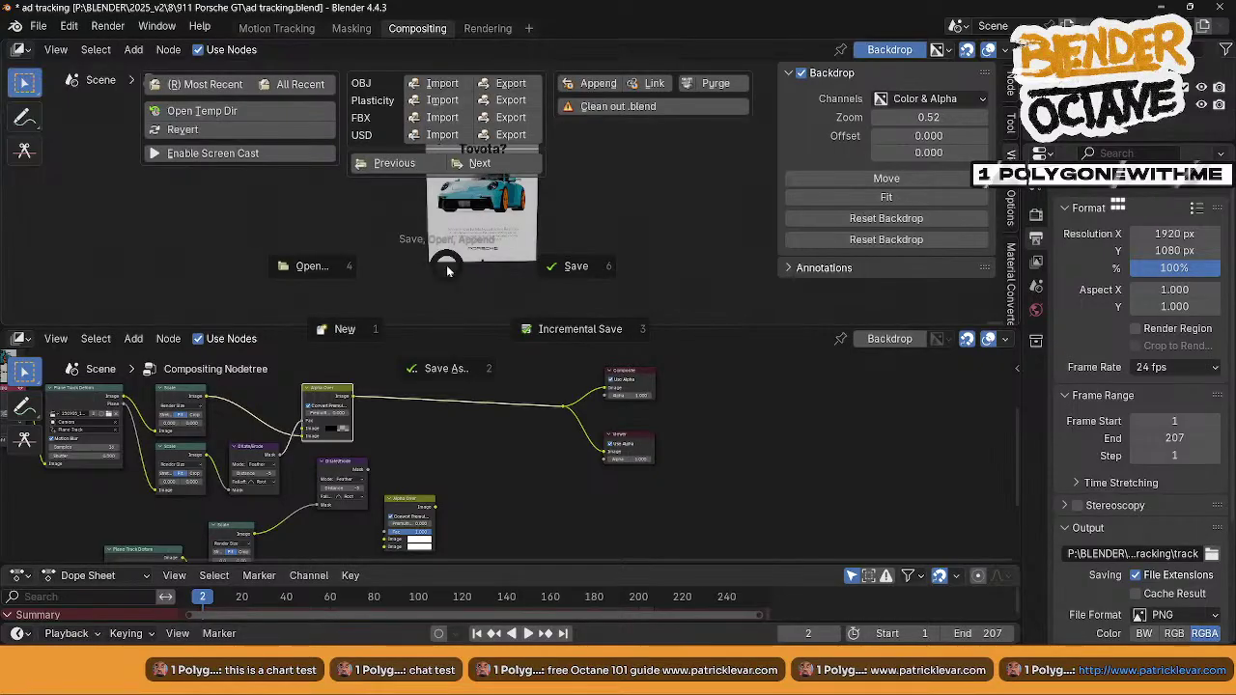
pyautogui.click(587, 269)
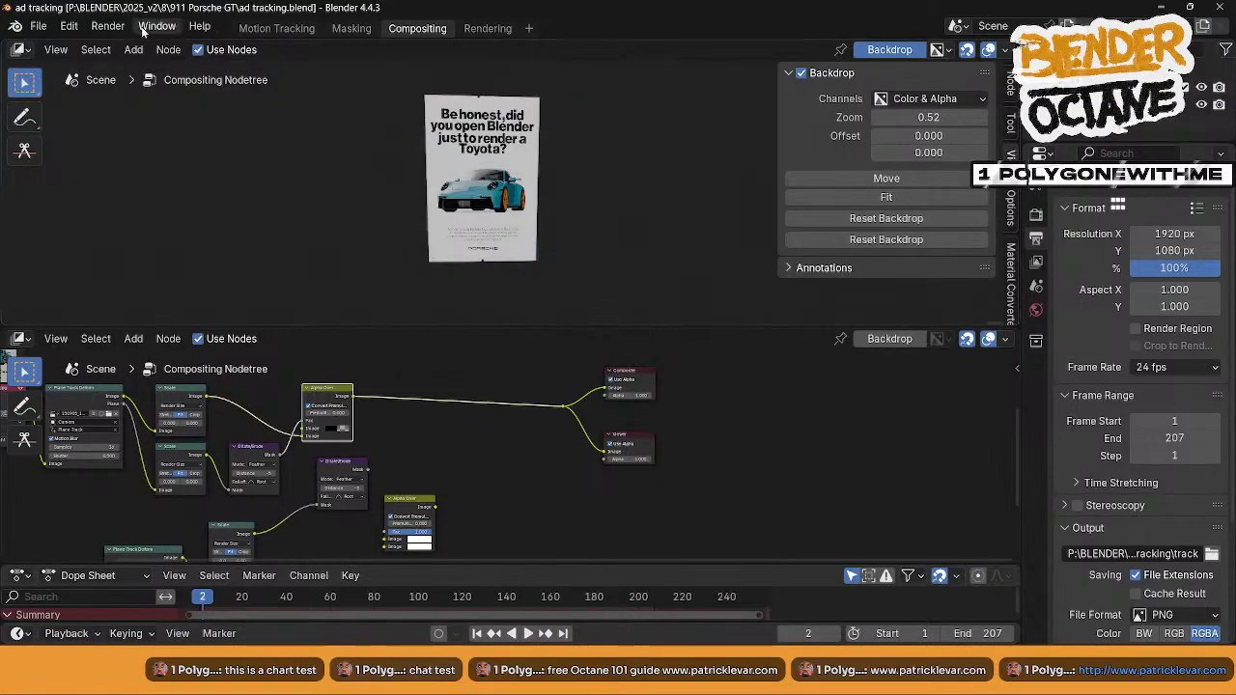
pyautogui.click(107, 26)
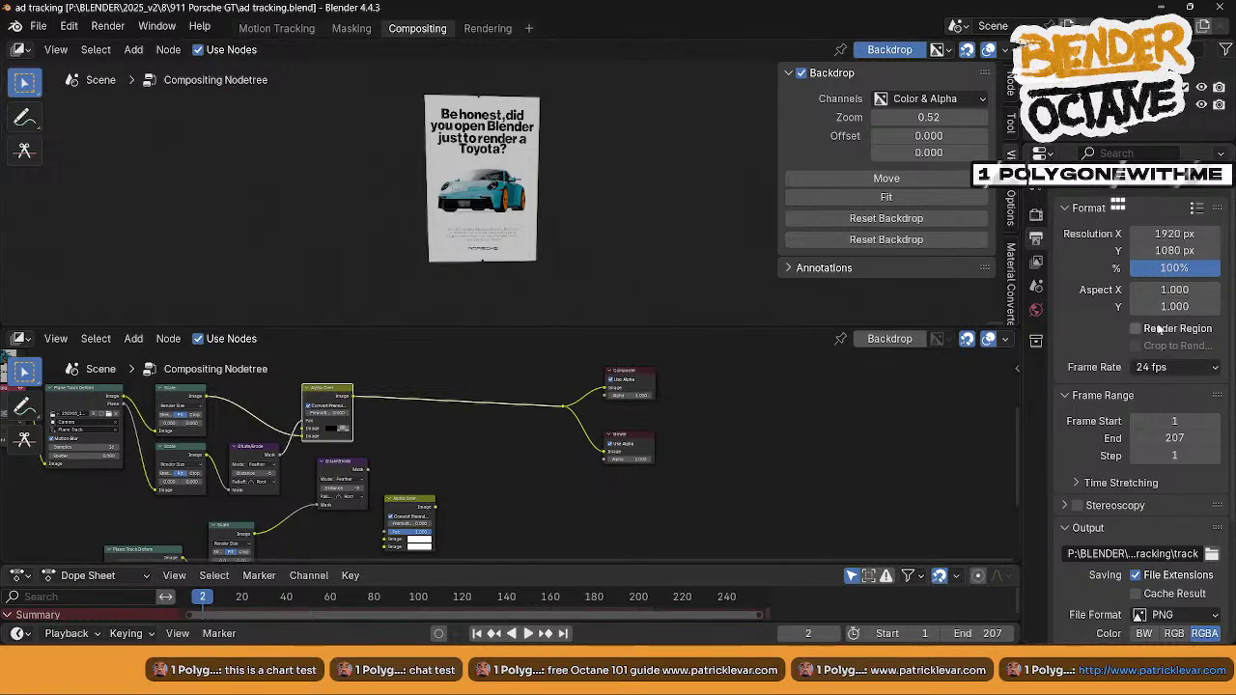
pyautogui.scroll(-1, 1115, 507)
pyautogui.scroll(-3, 1110, 526)
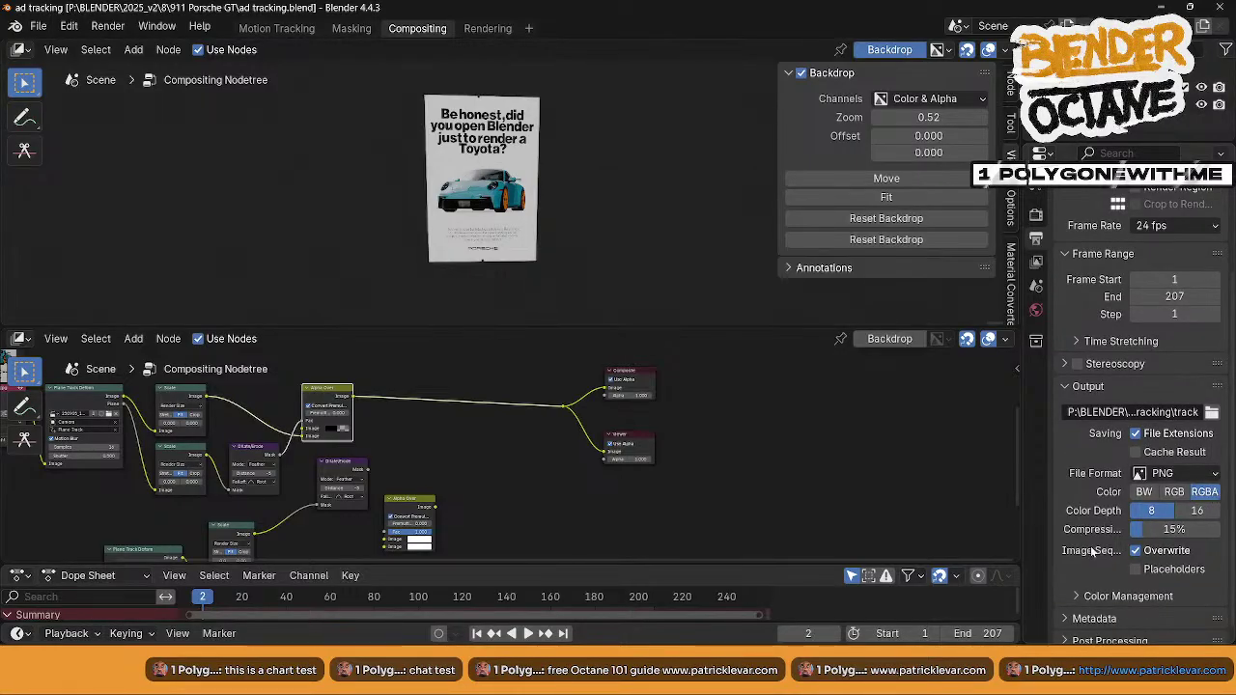
pyautogui.scroll(-1, 1197, 498)
# - Render the current frame as a still image and inspect the ad's transparent background
pyautogui.click(107, 26)
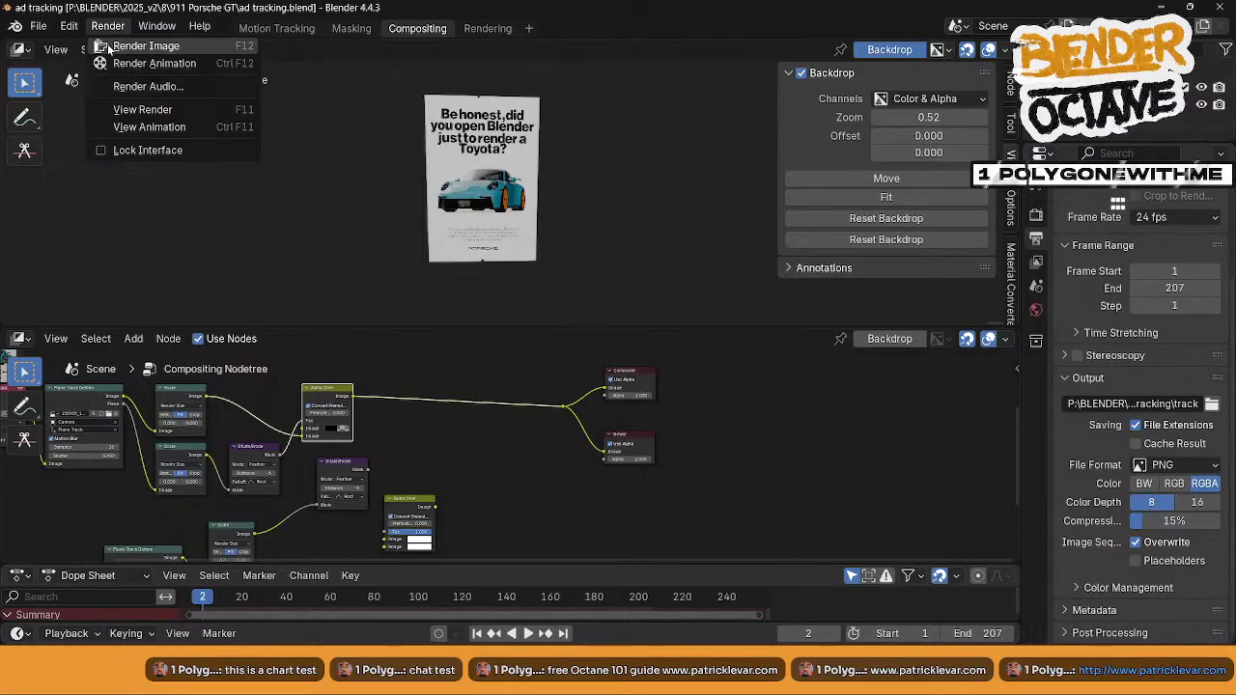
pyautogui.click(109, 46)
pyautogui.scroll(-1, 417, 305)
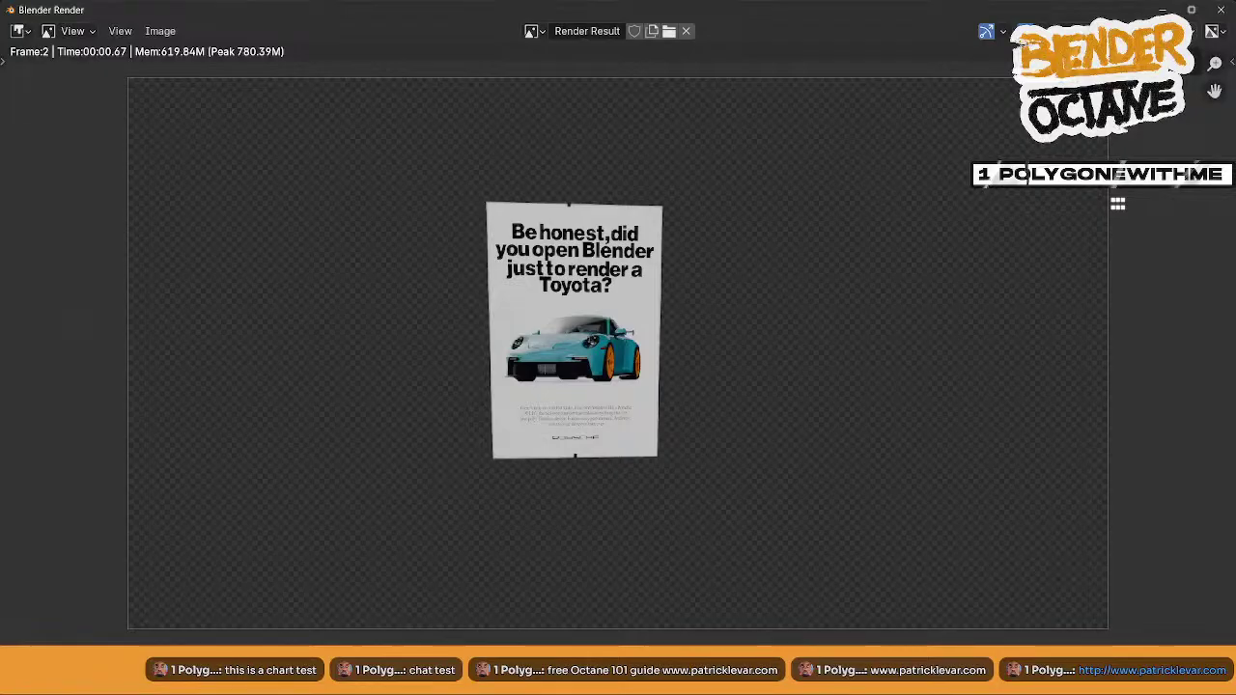
pyautogui.moveTo(1189, 14)
# - Switch to Photoshop, browse to the 911 Porsche GT tracking folder for files to open, and cancel without opening any
pyautogui.click(1048, 680)
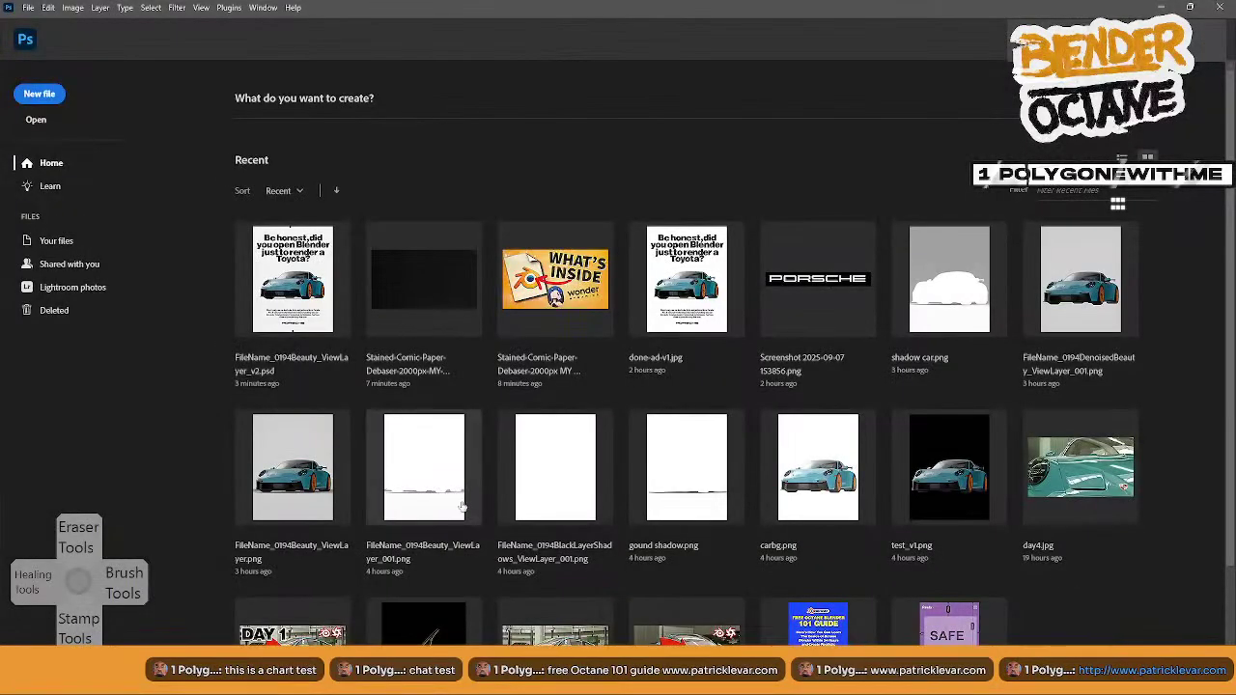
pyautogui.click(36, 119)
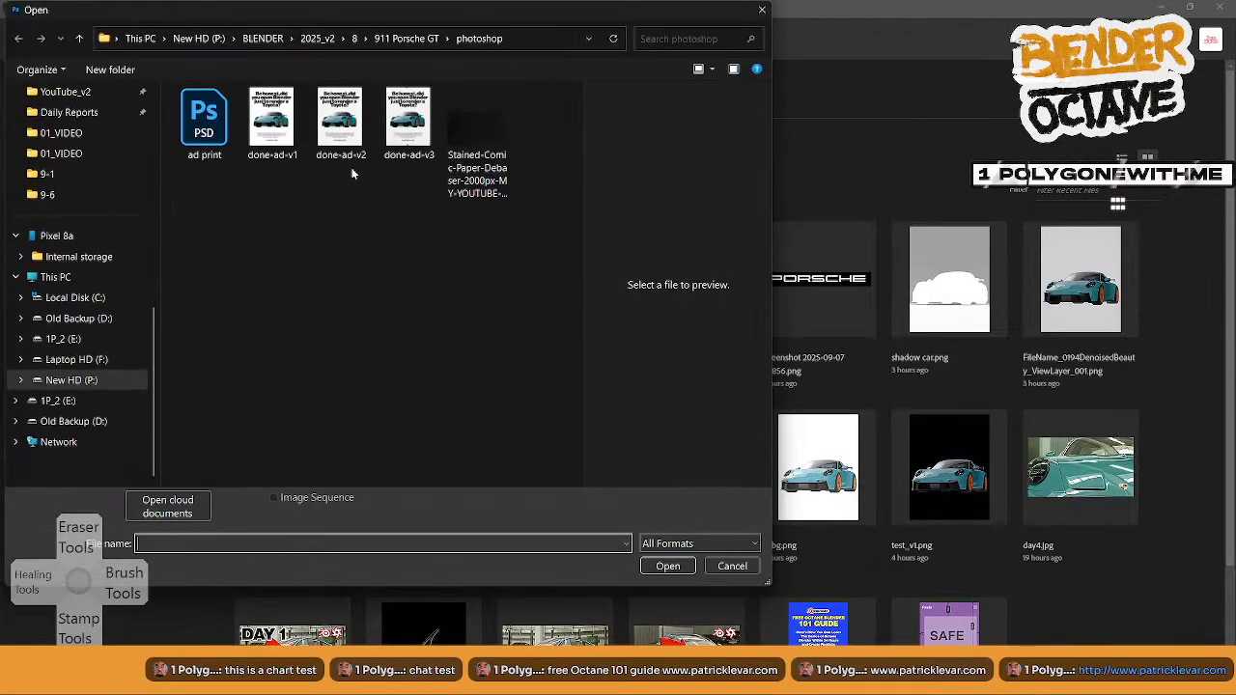
pyautogui.click(406, 39)
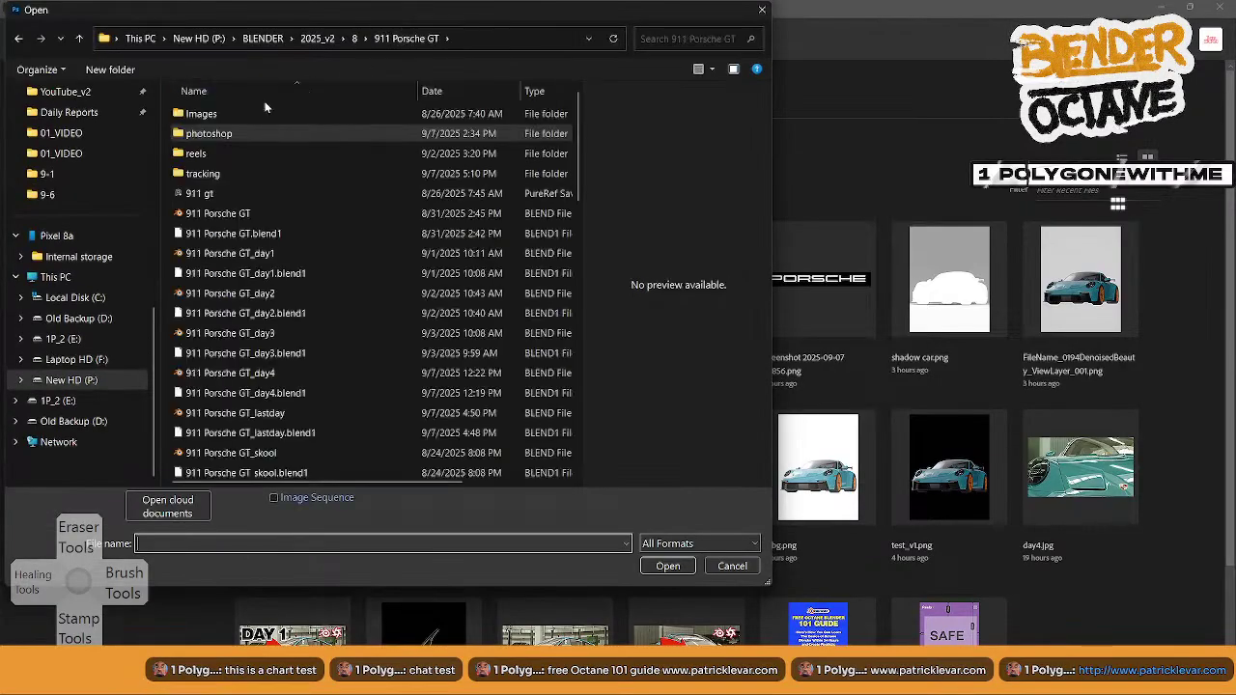
pyautogui.doubleClick(202, 172)
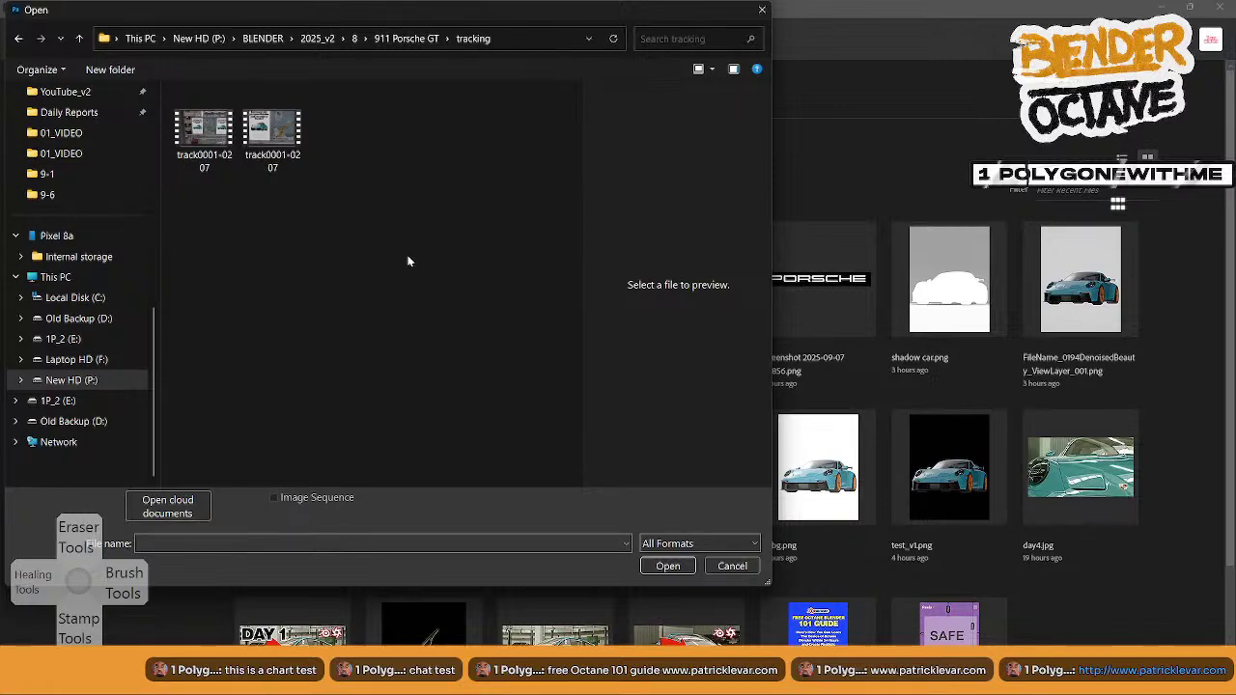
pyautogui.click(719, 566)
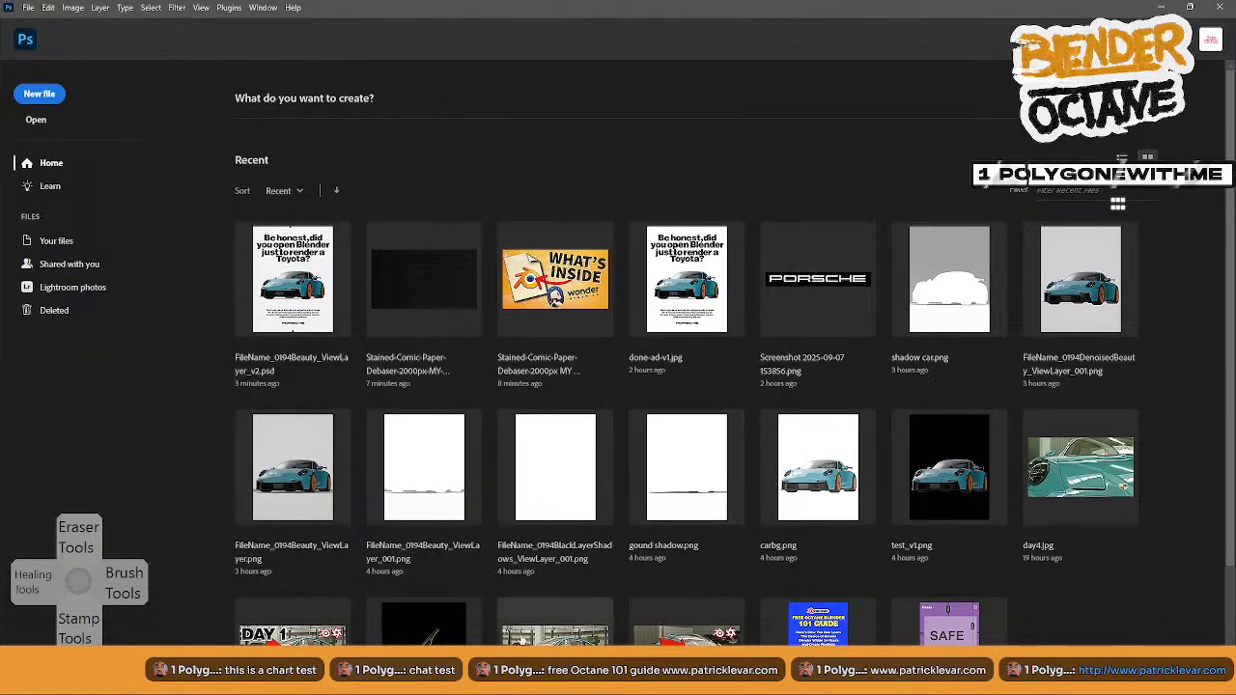
# - Check the contents of the 911 Porsche GT tracking folder in File Explorer and close the window
pyautogui.click(430, 681)
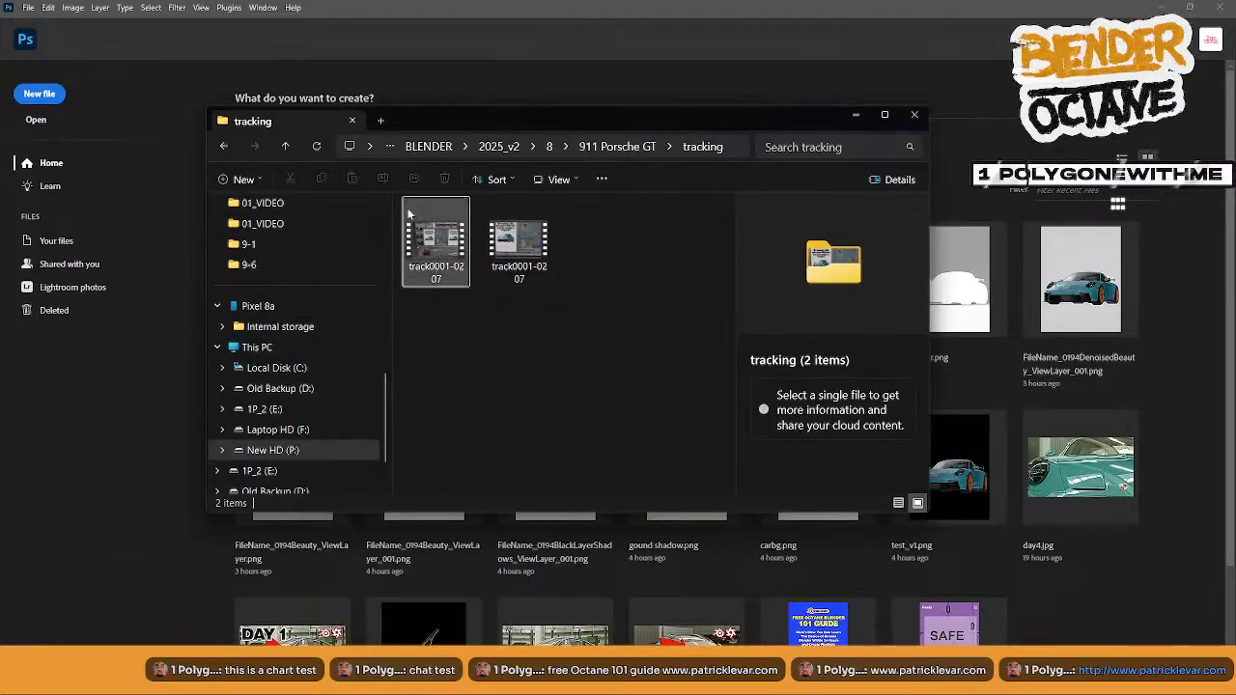
pyautogui.click(285, 147)
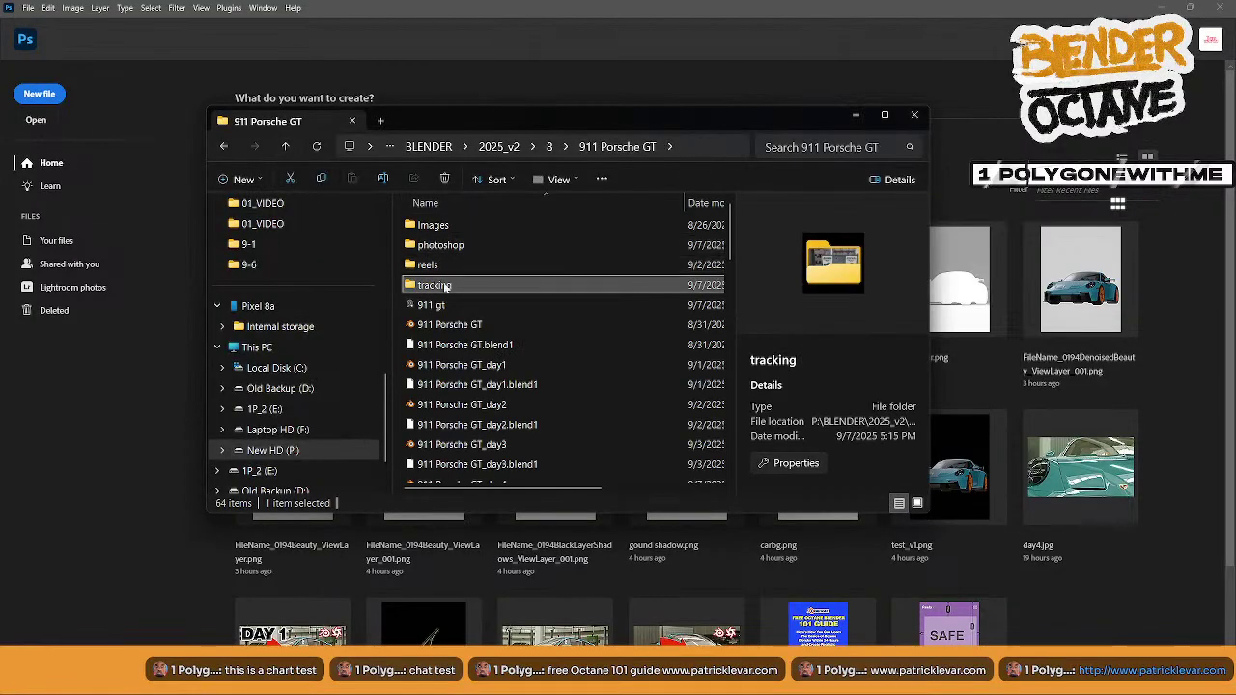
pyautogui.doubleClick(445, 288)
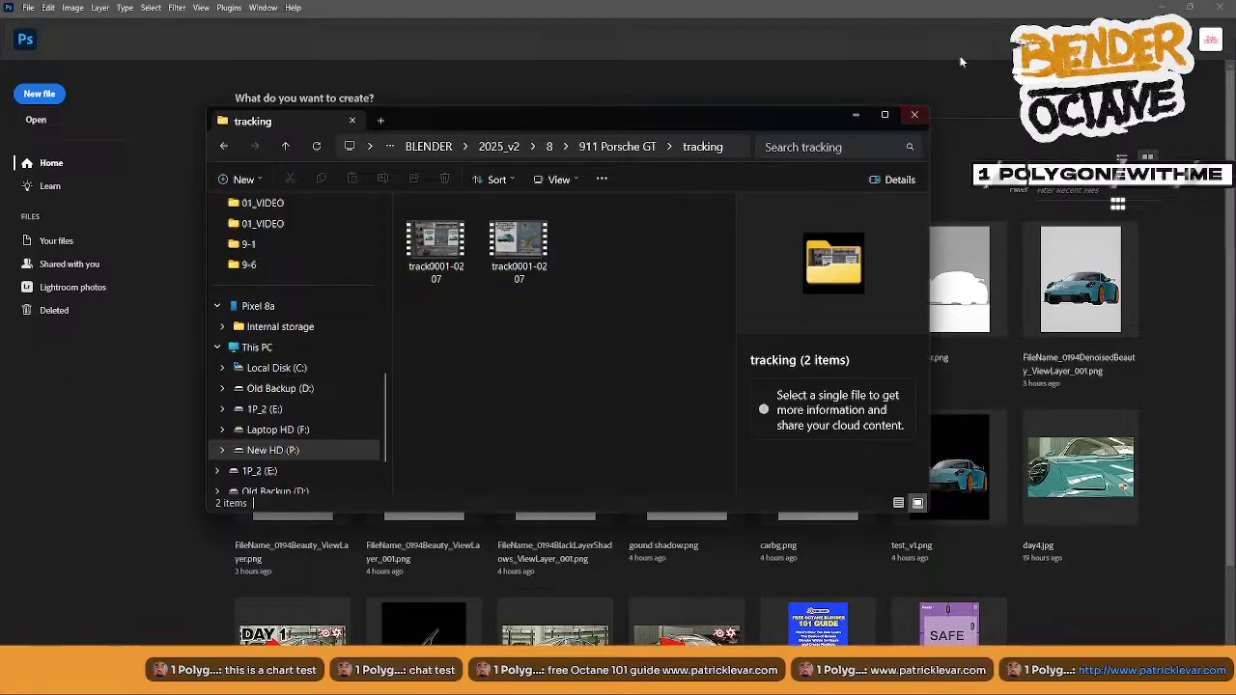
pyautogui.click(914, 114)
# - Switch to Blender, create a folder named png inside the tracking output directory, and enter it
pyautogui.moveTo(857, 692)
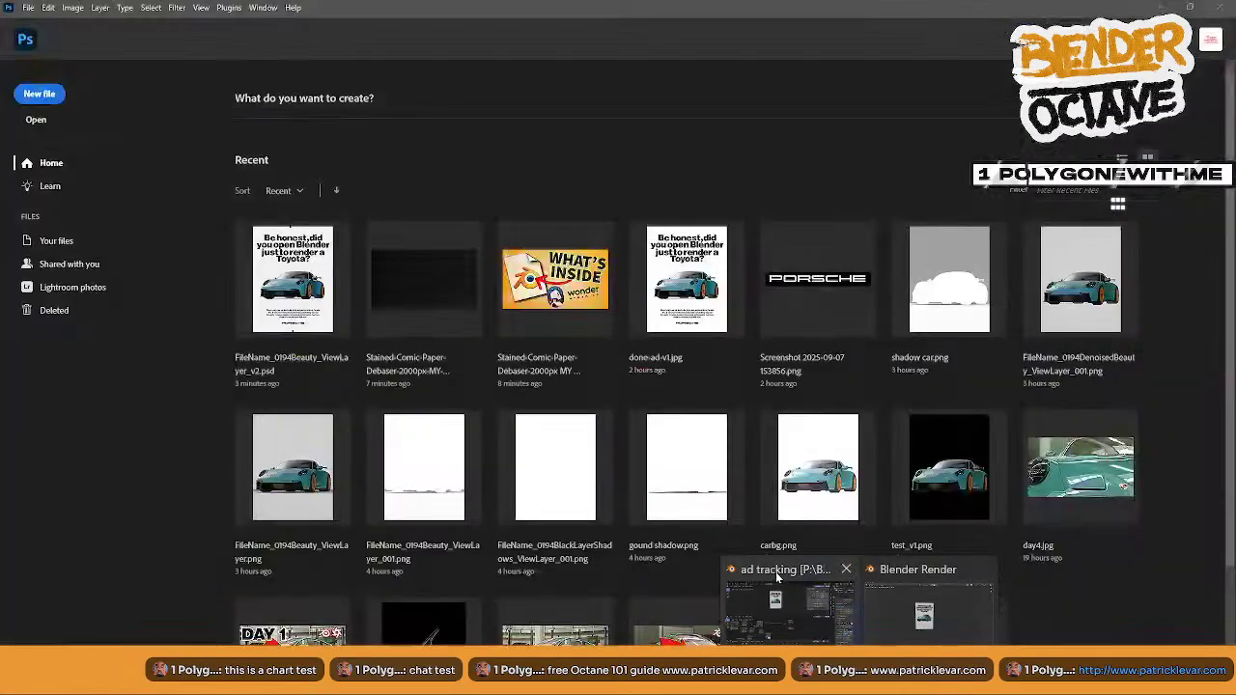
pyautogui.click(792, 603)
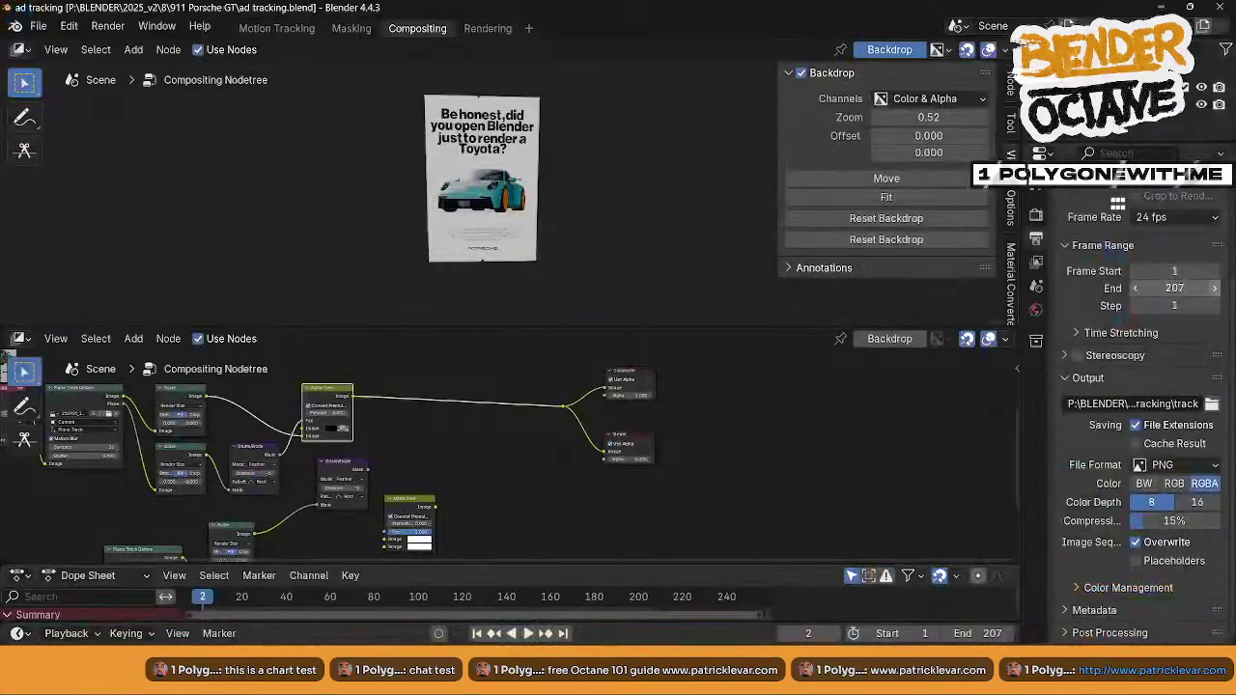
pyautogui.click(1212, 403)
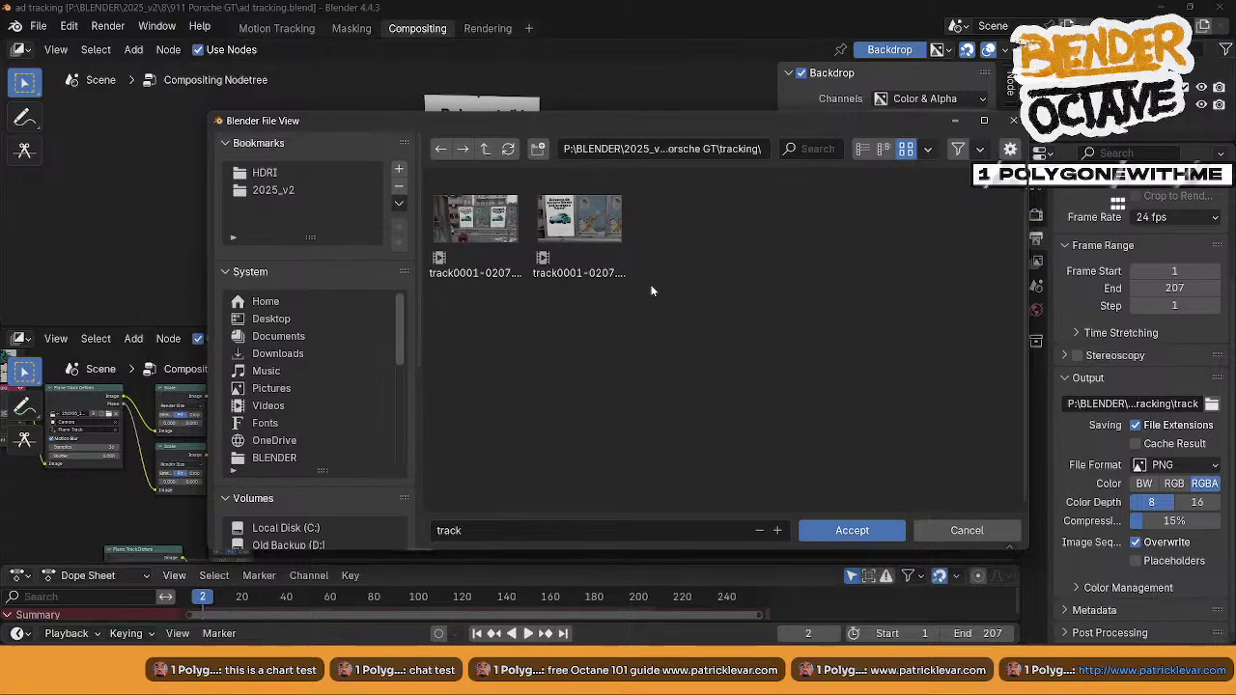
pyautogui.click(537, 149)
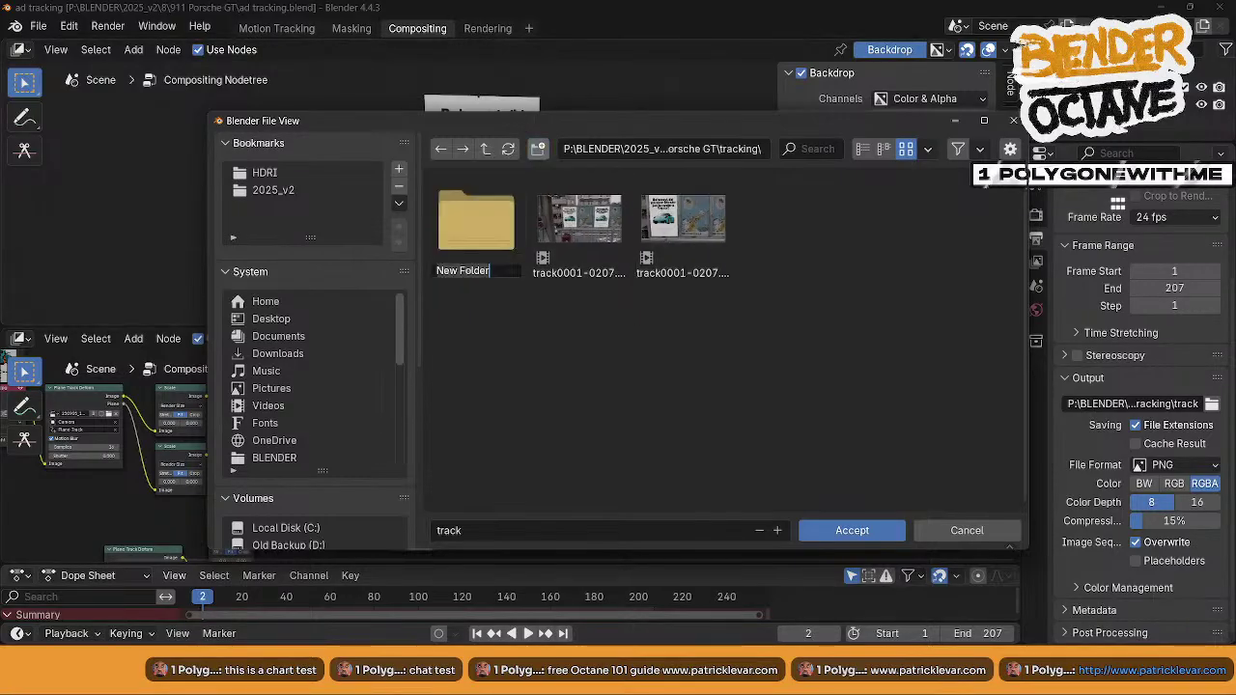
pyautogui.write('png')
pyautogui.press('Return')
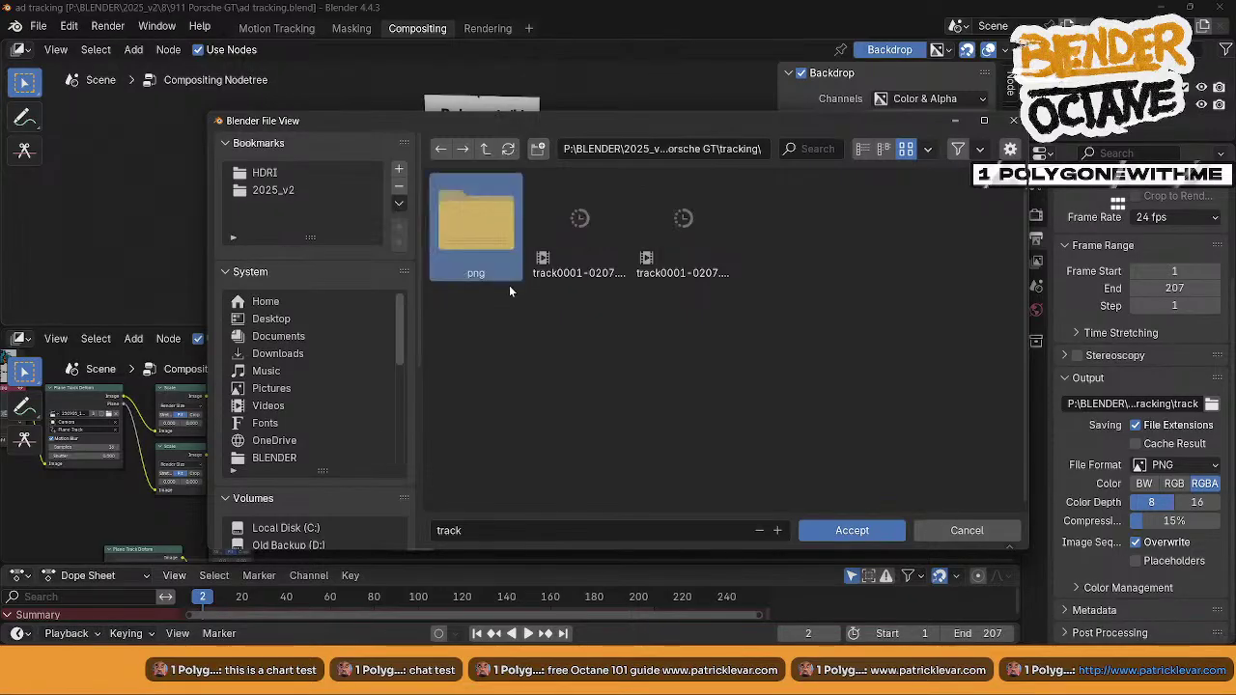
pyautogui.doubleClick(442, 199)
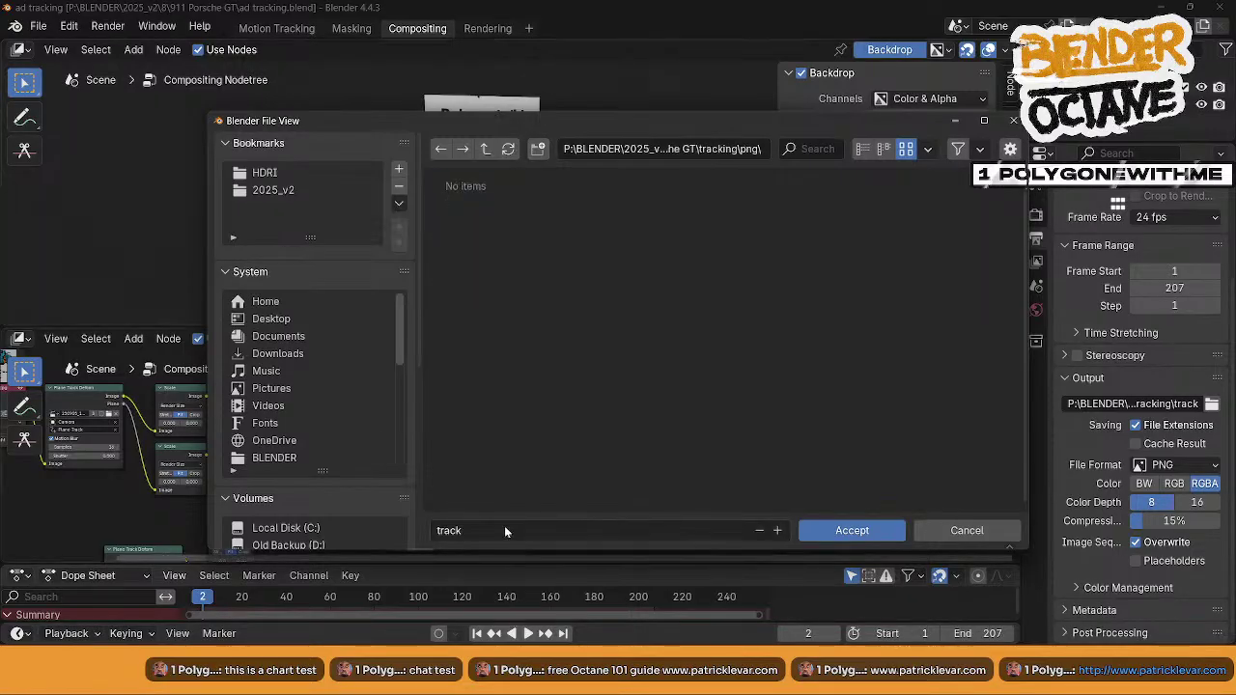
# - Set the output file name to track### in the png folder and accept the path
pyautogui.click(504, 530)
pyautogui.click(504, 530)
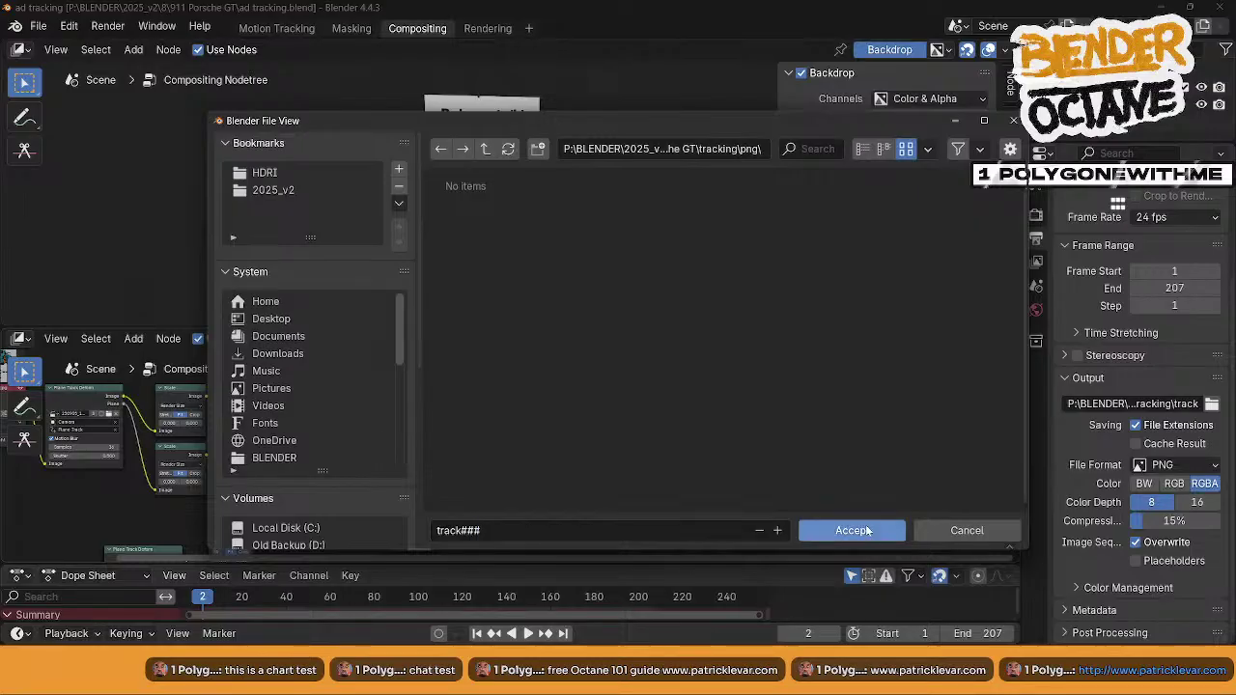
pyautogui.click(864, 531)
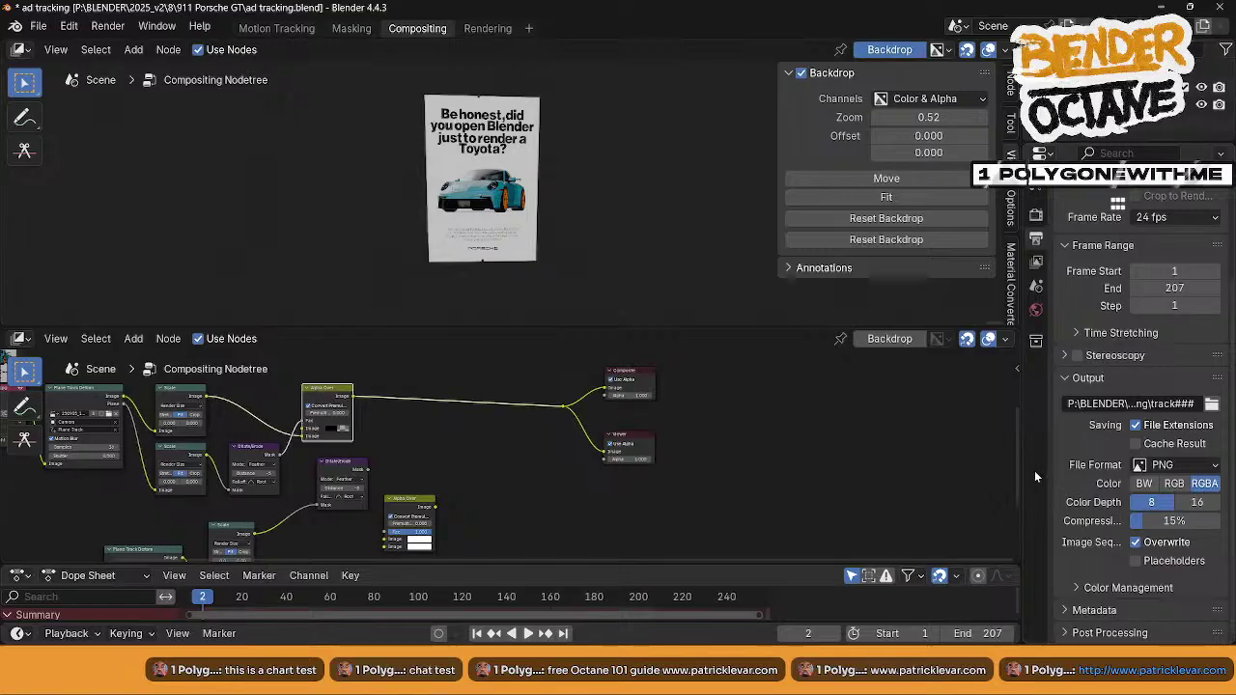
# - Widen the properties area, enlarge the lower node editor, and hide the backdrop settings sidebar
pyautogui.moveTo(1018, 471); pyautogui.dragTo(915, 470)
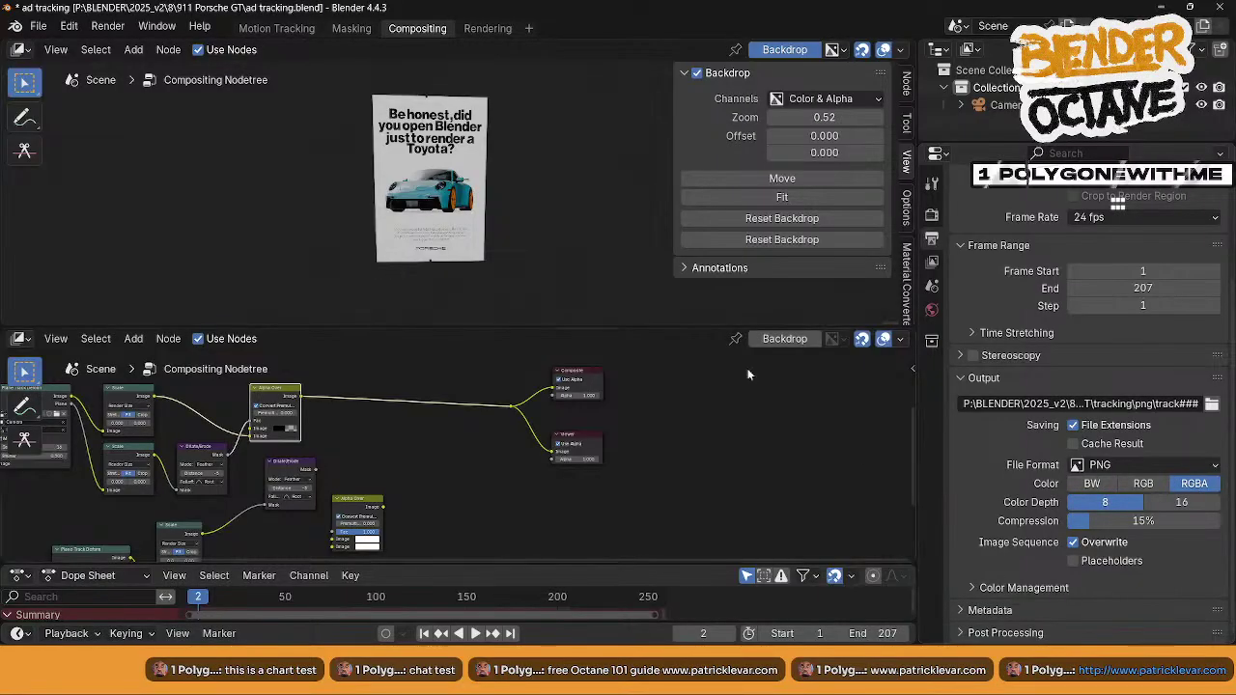
pyautogui.moveTo(408, 452); pyautogui.dragTo(516, 420, button='middle')
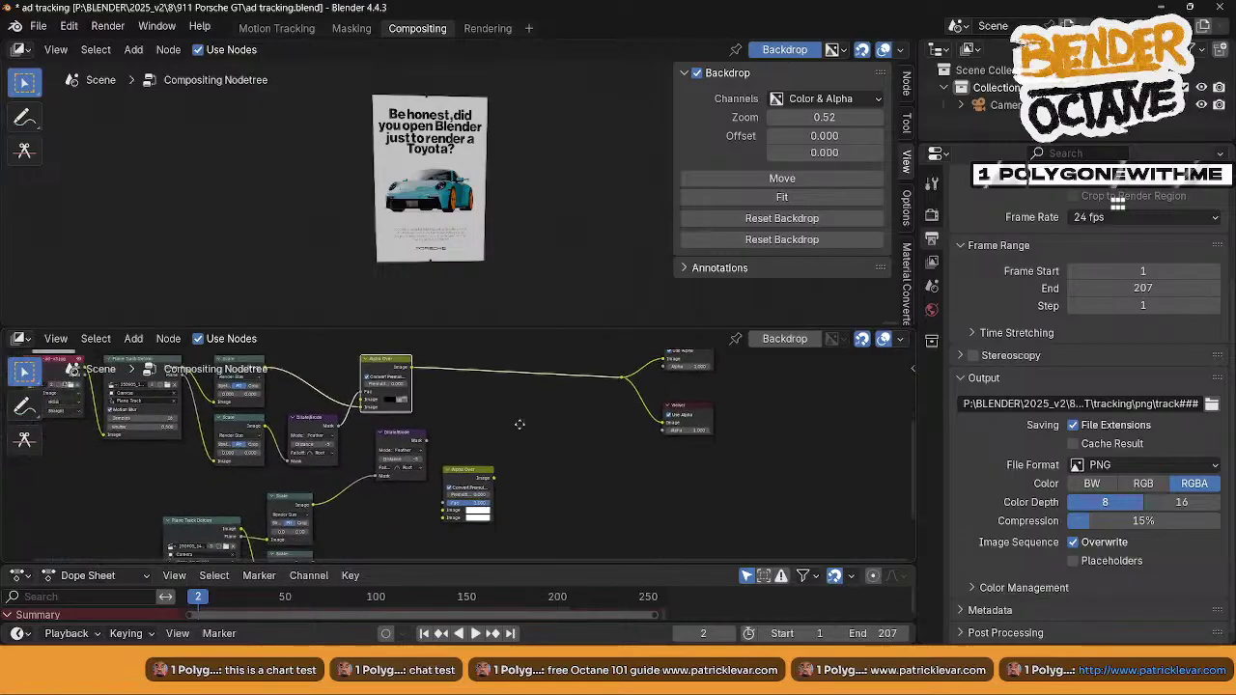
pyautogui.moveTo(489, 470); pyautogui.dragTo(581, 445, button='middle')
pyautogui.scroll(-1, 452, 481)
pyautogui.moveTo(452, 481); pyautogui.dragTo(494, 407, button='middle')
pyautogui.moveTo(505, 324); pyautogui.dragTo(509, 261)
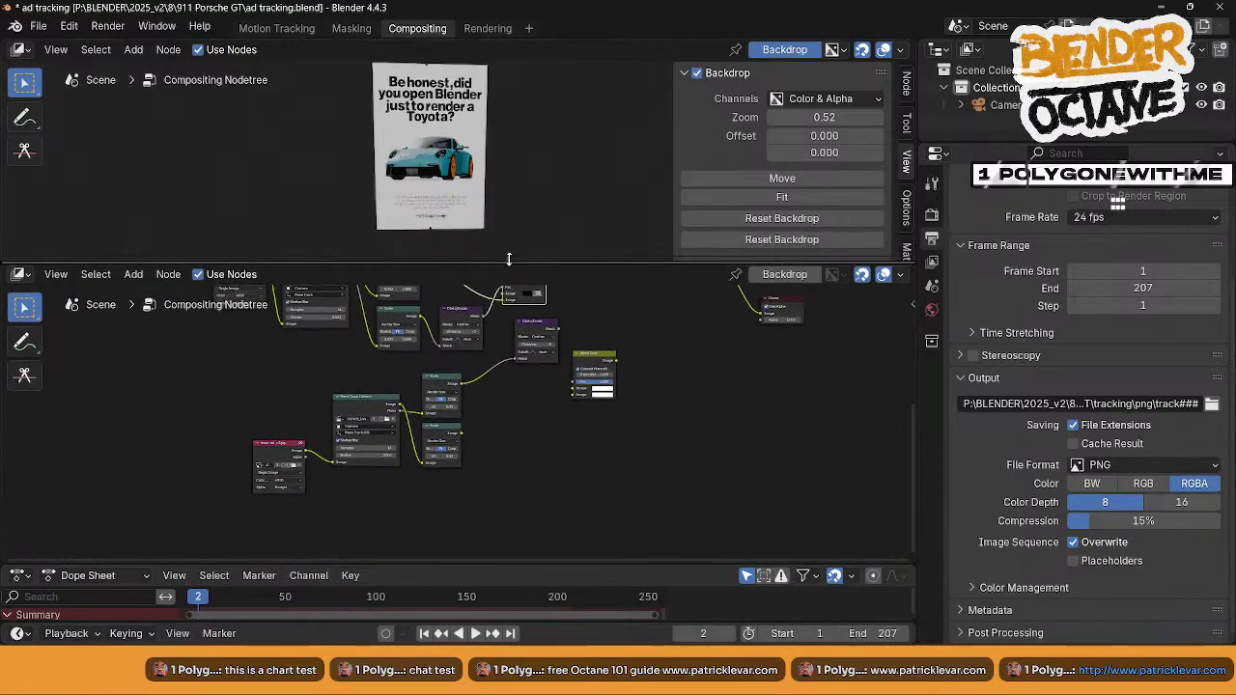
pyautogui.press('n')
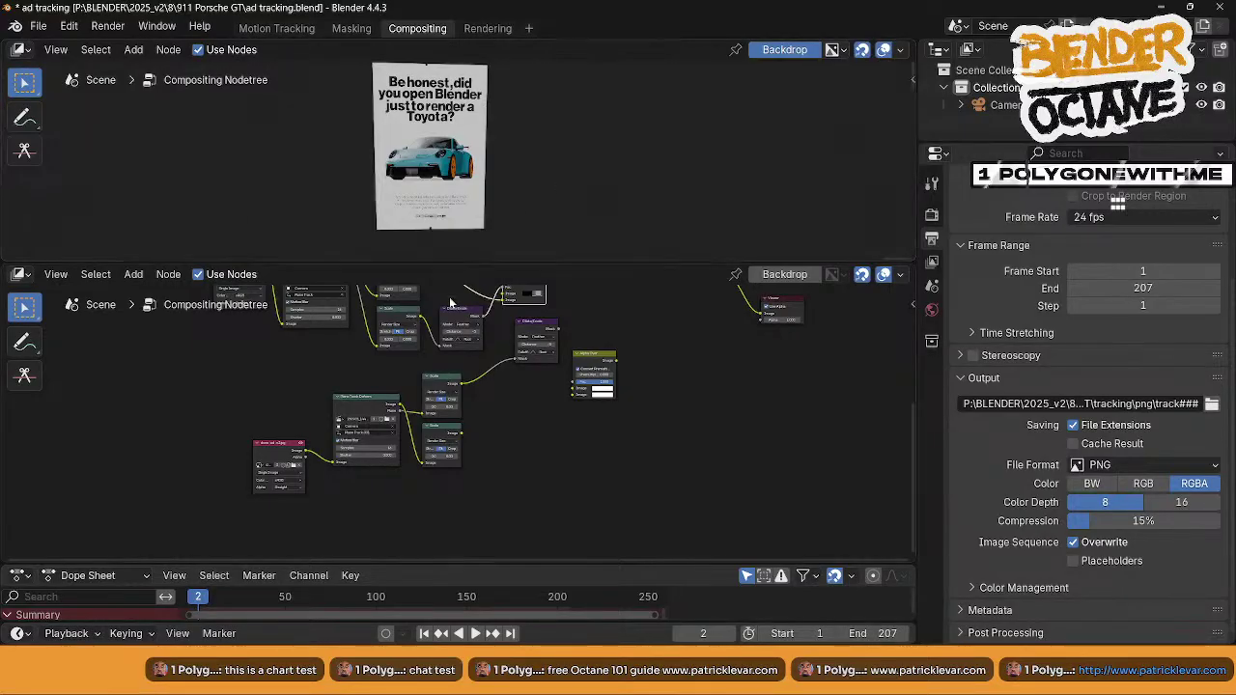
# - Move the second ad's image node and its Plane Track Deform node away from the Scale nodes
pyautogui.moveTo(285, 419); pyautogui.dragTo(356, 357, button='middle')
pyautogui.scroll(3, 292, 448)
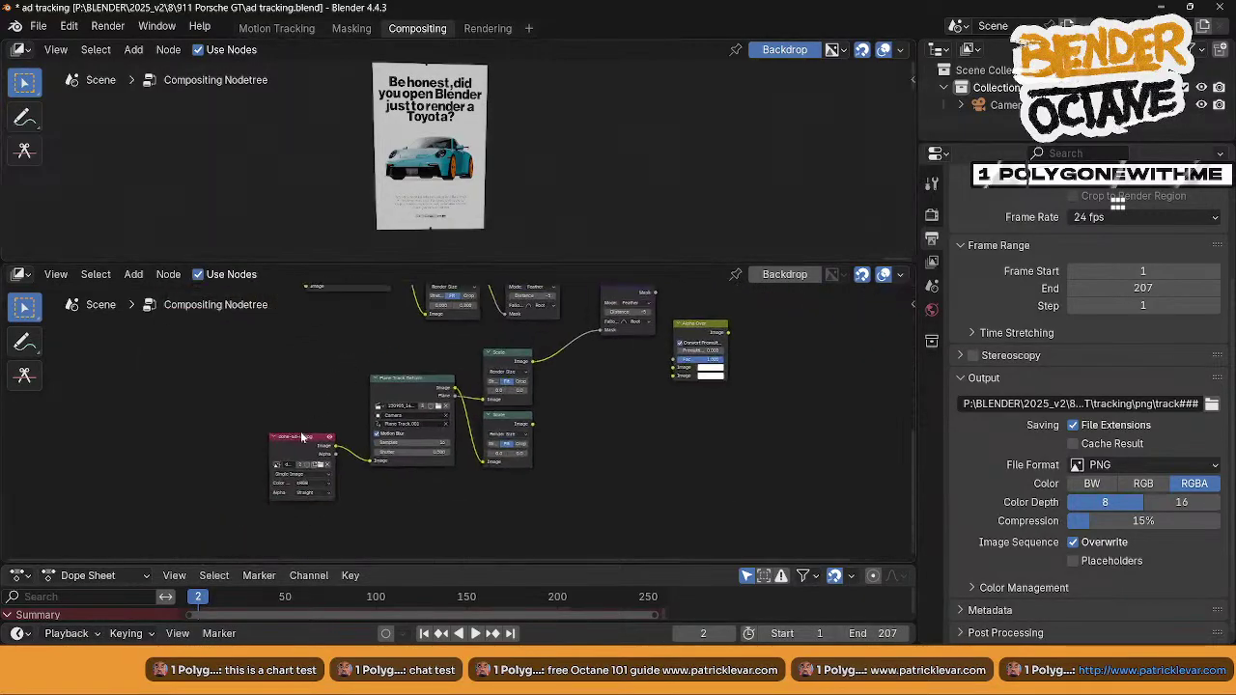
pyautogui.moveTo(295, 436); pyautogui.dragTo(236, 429)
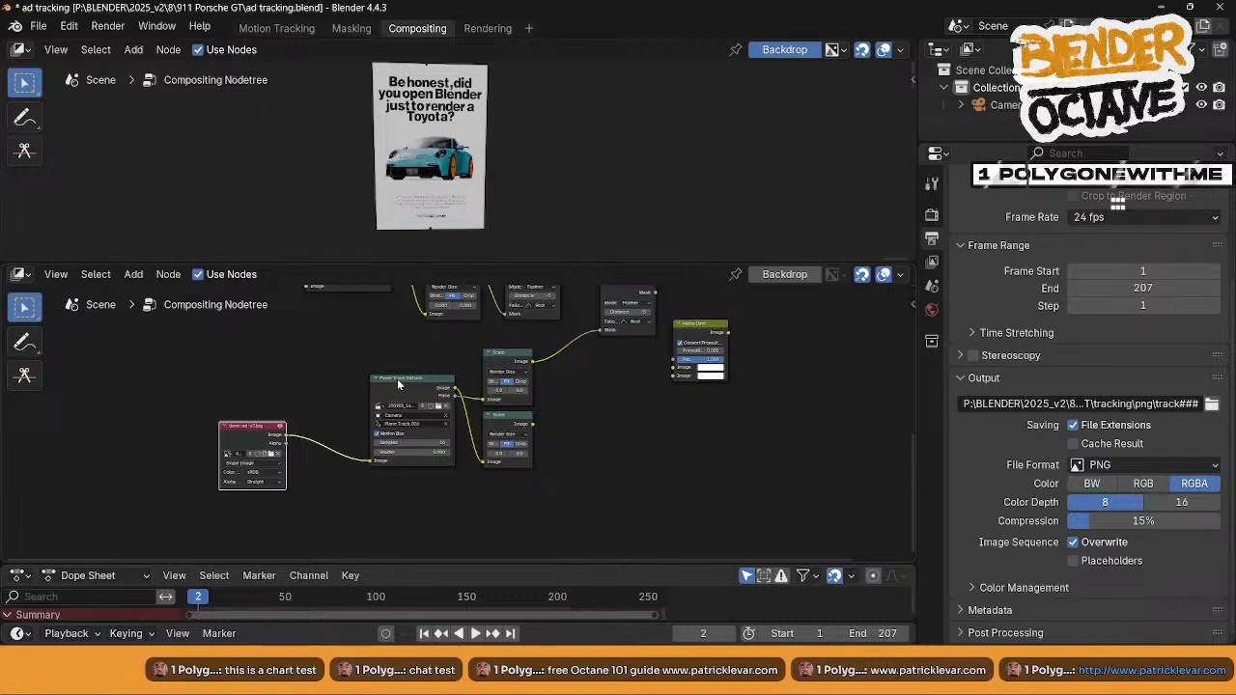
pyautogui.moveTo(393, 385); pyautogui.dragTo(329, 427)
pyautogui.moveTo(329, 426); pyautogui.dragTo(334, 384, button='middle')
# - Stack the second ad's two Scale nodes beside its Plane Track Deform node and place its Dilate/Erode node next to them
pyautogui.moveTo(641, 408); pyautogui.dragTo(500, 470, button='middle')
pyautogui.scroll(-1, 555, 443)
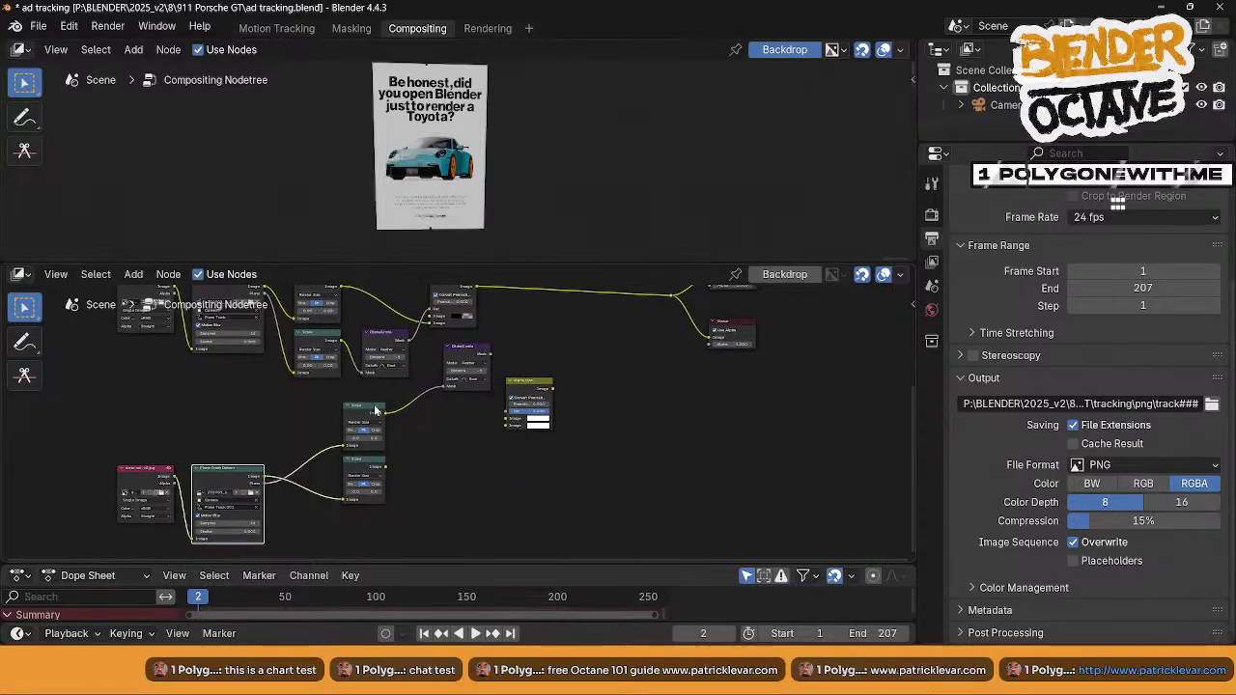
pyautogui.moveTo(385, 414); pyautogui.dragTo(423, 509)
pyautogui.moveTo(367, 460); pyautogui.dragTo(364, 442)
pyautogui.moveTo(419, 518); pyautogui.dragTo(346, 497)
pyautogui.moveTo(353, 402); pyautogui.dragTo(293, 519)
pyautogui.moveTo(390, 468); pyautogui.dragTo(328, 456, button='middle')
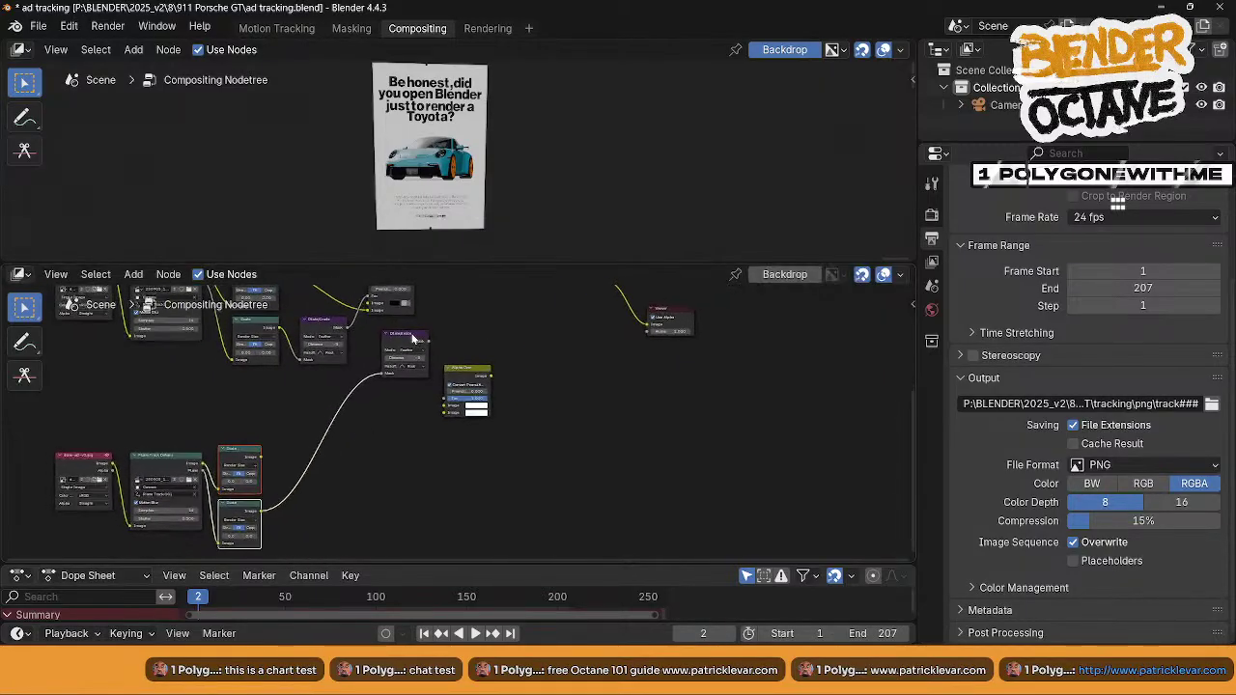
pyautogui.moveTo(411, 344); pyautogui.dragTo(304, 503)
pyautogui.scroll(3, 339, 478)
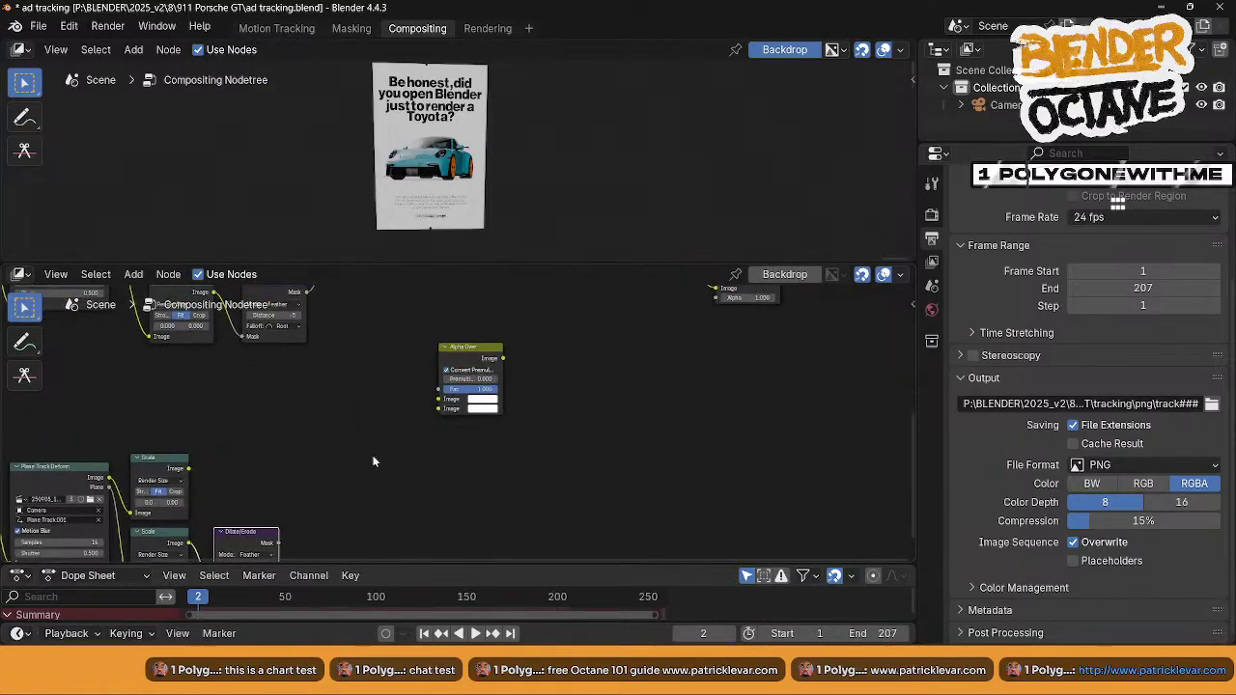
# - Insert the unconnected Alpha Over node into the link between the first Alpha Over and the outputs, positioned near the second ad's nodes
pyautogui.moveTo(482, 475); pyautogui.dragTo(413, 551)
pyautogui.moveTo(502, 438); pyautogui.dragTo(541, 476, button='middle')
pyautogui.moveTo(501, 514); pyautogui.dragTo(477, 343, button='middle')
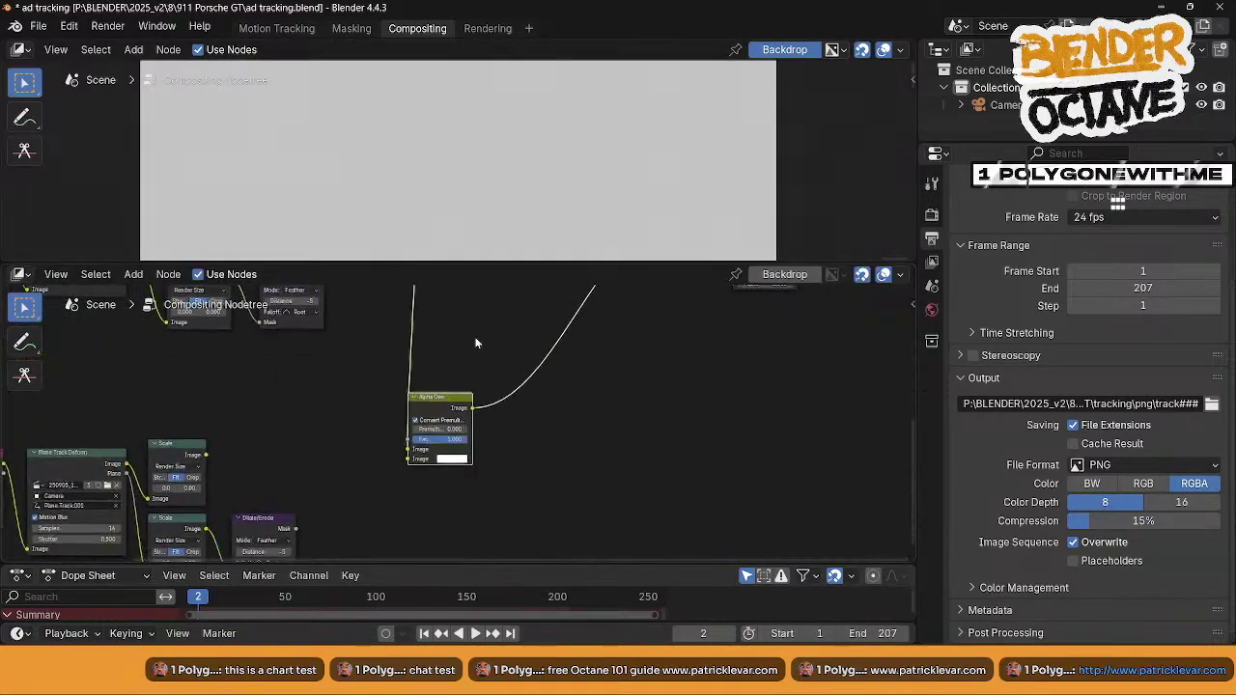
pyautogui.moveTo(433, 404); pyautogui.dragTo(478, 422)
pyautogui.click(500, 477)
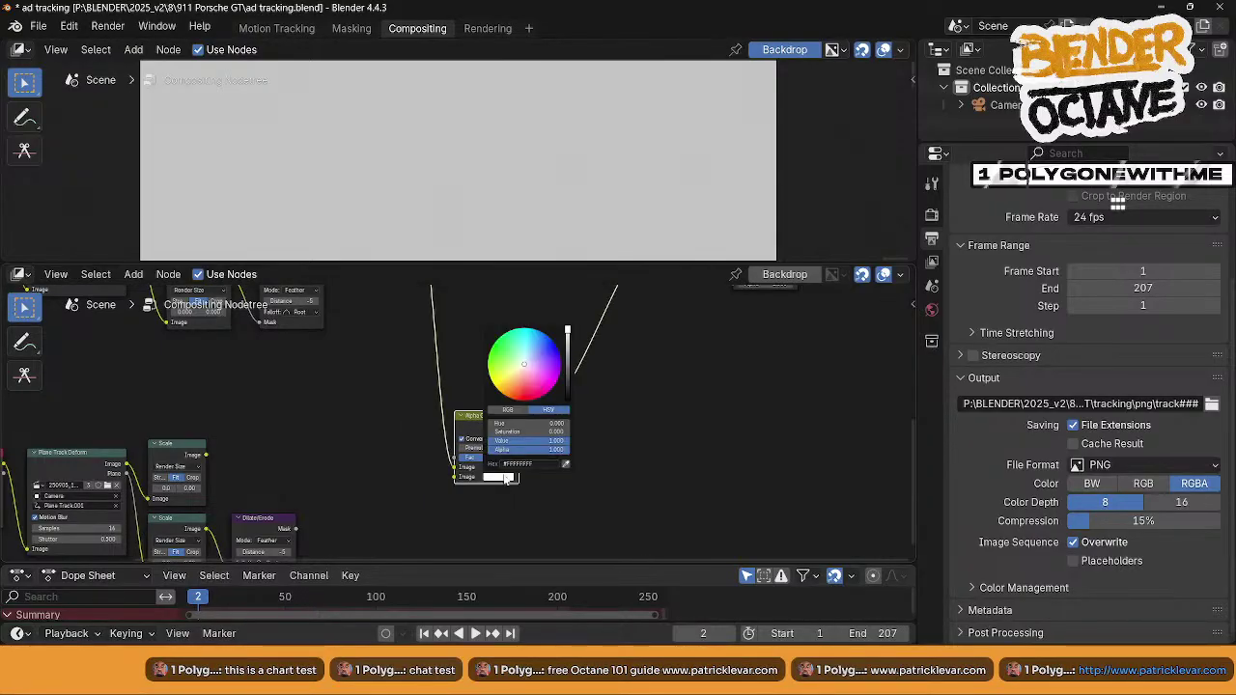
pyautogui.click(362, 487)
pyautogui.moveTo(345, 474); pyautogui.dragTo(330, 410, button='middle')
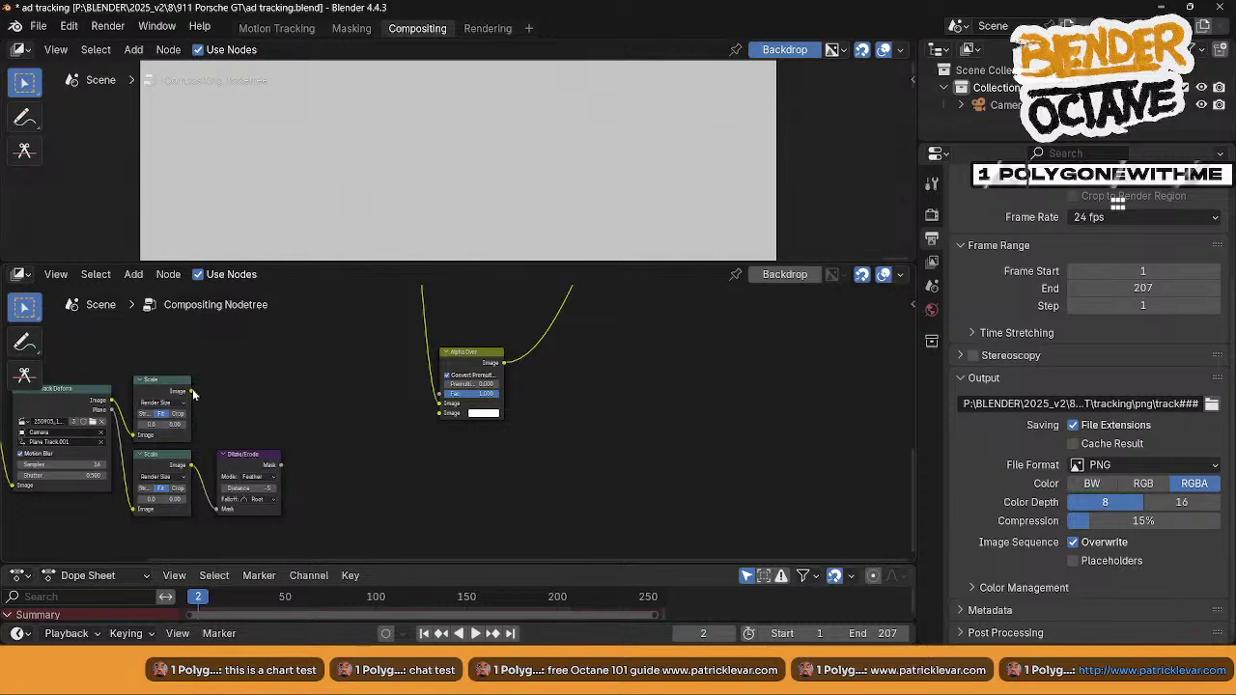
# - Connect the second ad's upper Scale image to the new Alpha Over's second Image input and its Dilate/Erode mask to Fac
pyautogui.moveTo(193, 392); pyautogui.dragTo(437, 423)
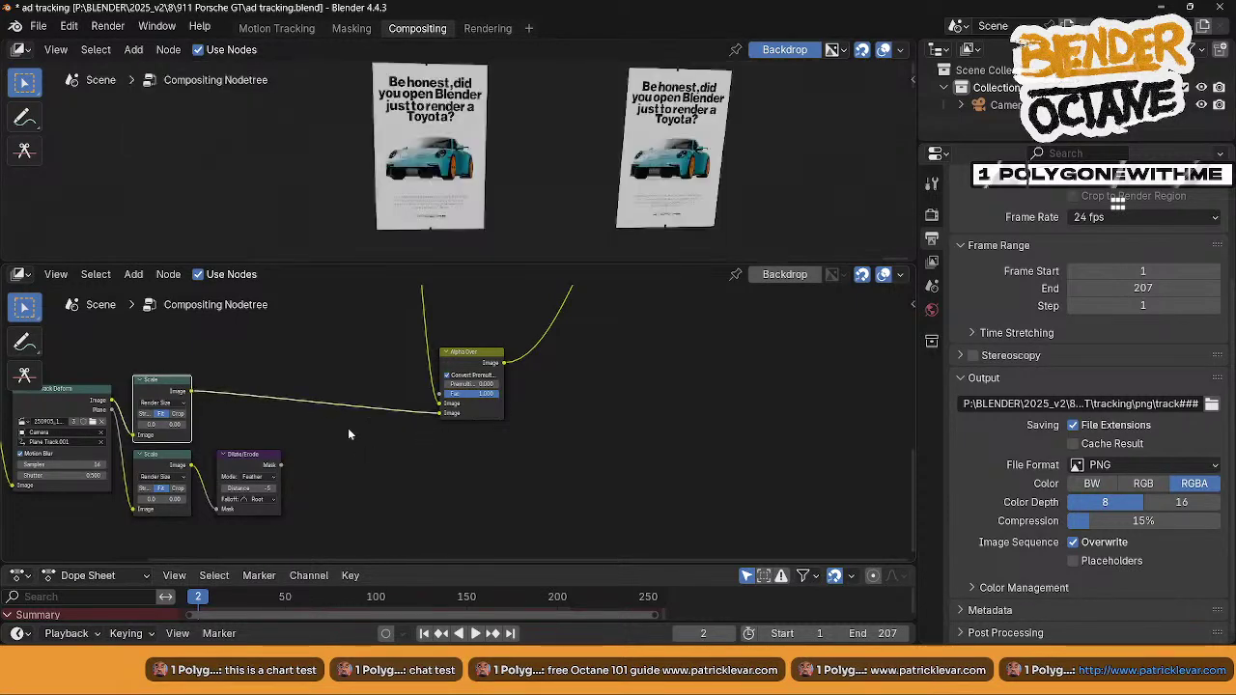
pyautogui.moveTo(347, 427); pyautogui.dragTo(312, 458, button='middle')
pyautogui.moveTo(244, 496); pyautogui.dragTo(403, 424)
pyautogui.moveTo(440, 386)
pyautogui.mouseDown()
pyautogui.moveTo(432, 347)
pyautogui.moveTo(412, 437)
pyautogui.moveTo(431, 400)
pyautogui.mouseUp()
# - Move the second Alpha Over node up between the first Alpha Over and the output nodes
pyautogui.scroll(-3, 422, 394)
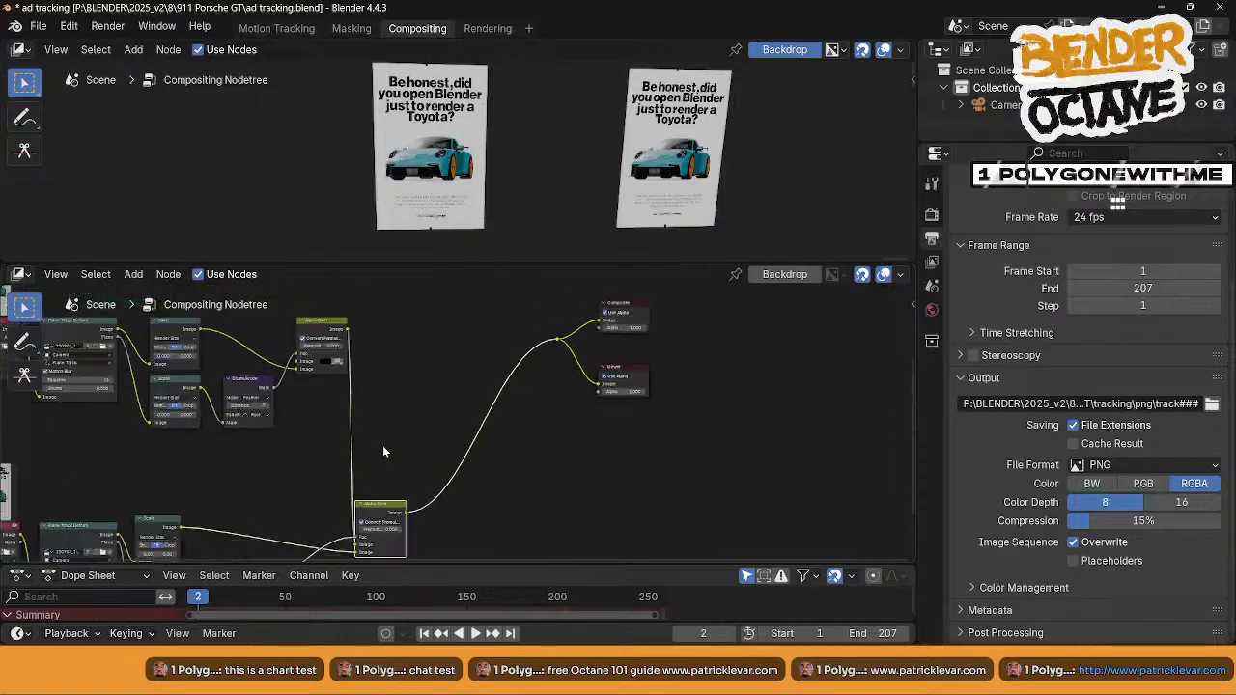
pyautogui.moveTo(411, 436); pyautogui.dragTo(440, 364)
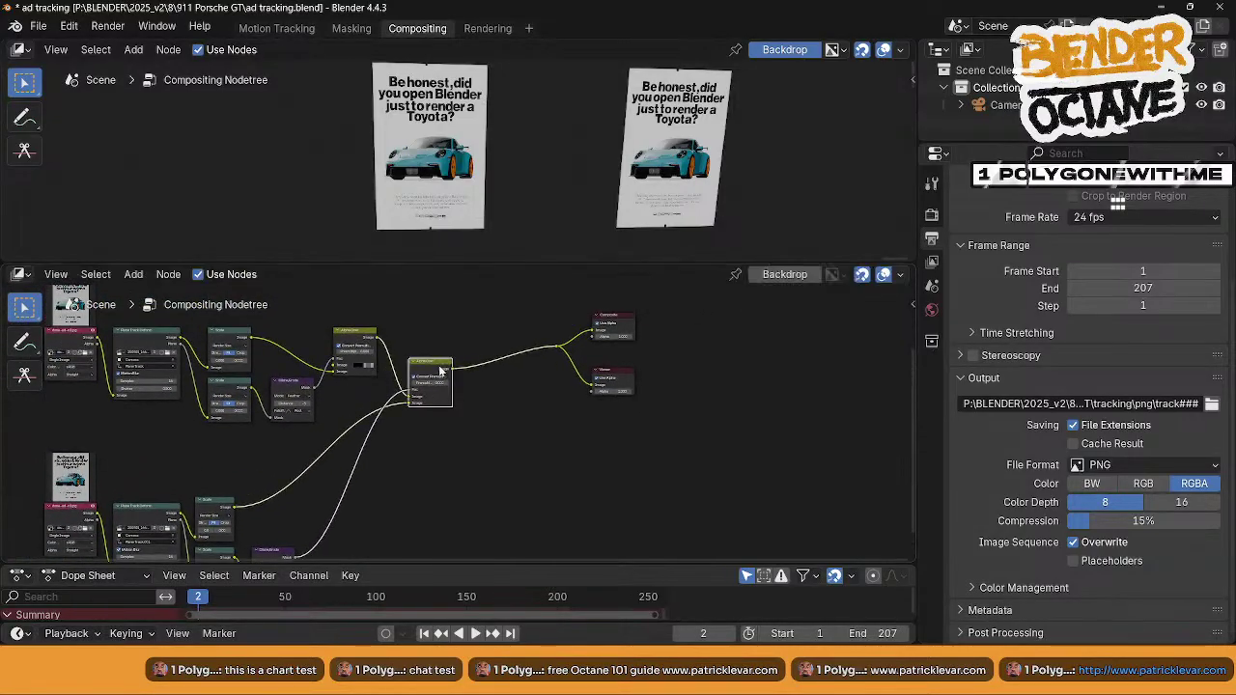
pyautogui.moveTo(469, 460); pyautogui.dragTo(354, 504, button='middle')
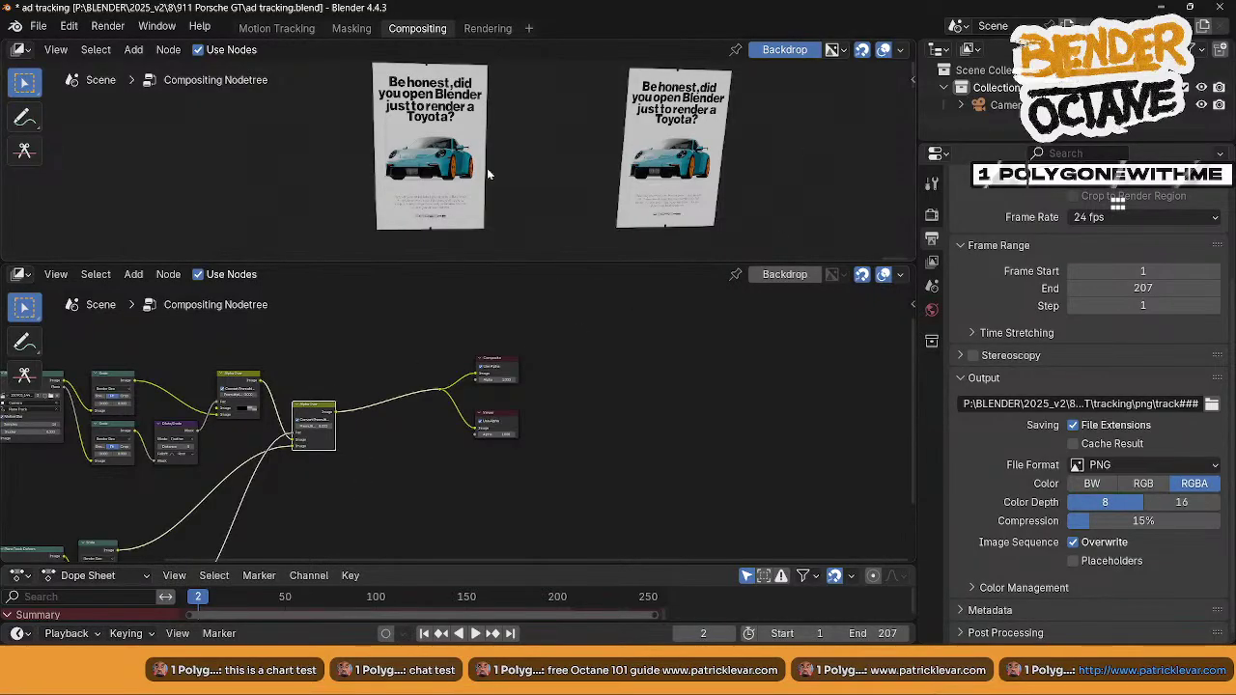
# - Save the ad tracking blend file and render the full animation
pyautogui.hotkey('ctrl', 's')
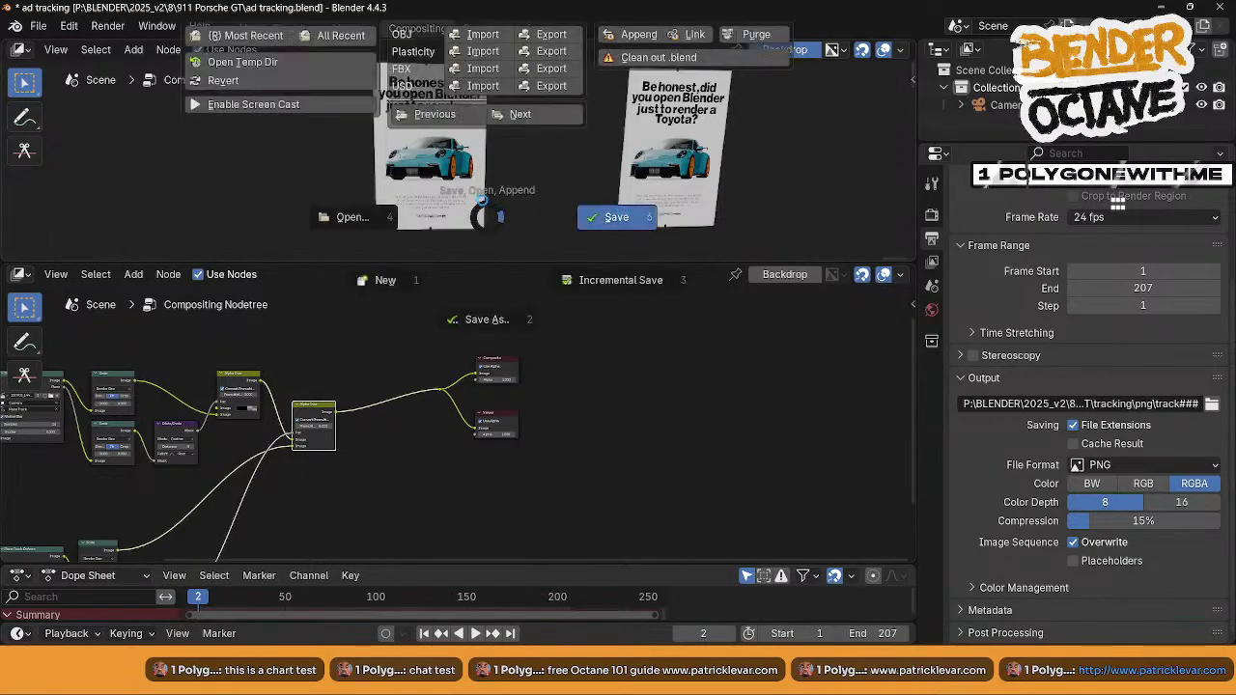
pyautogui.click(107, 27)
pyautogui.click(108, 27)
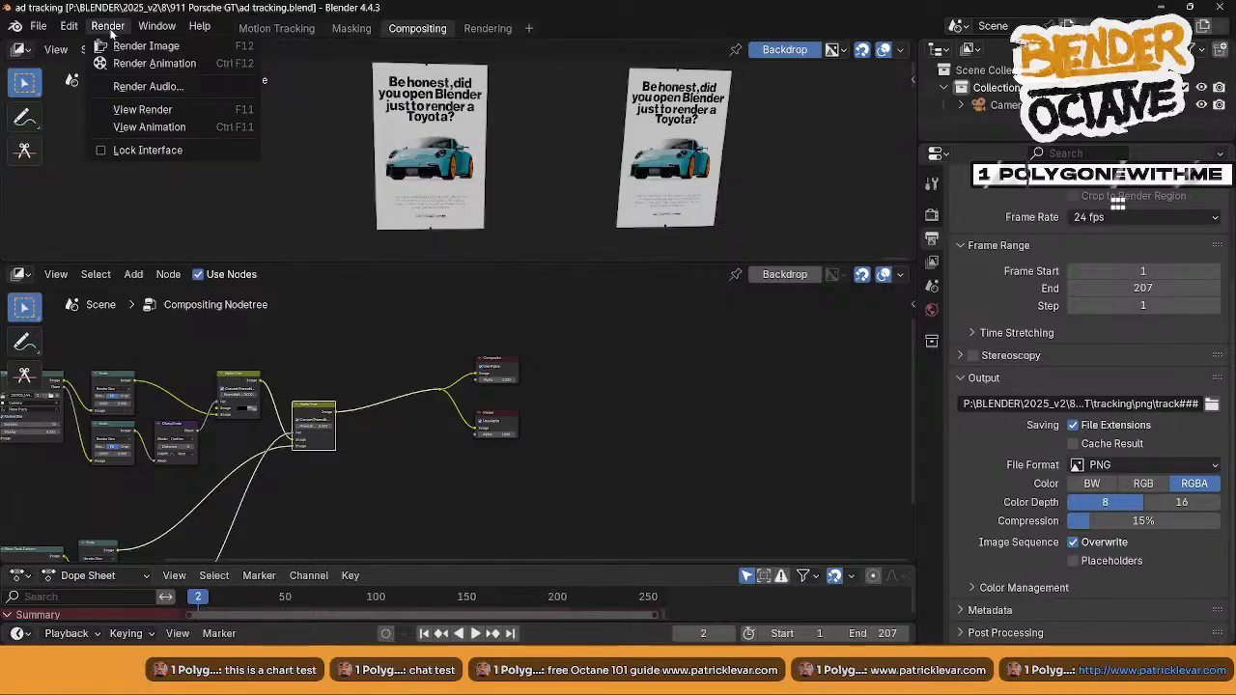
pyautogui.click(150, 63)
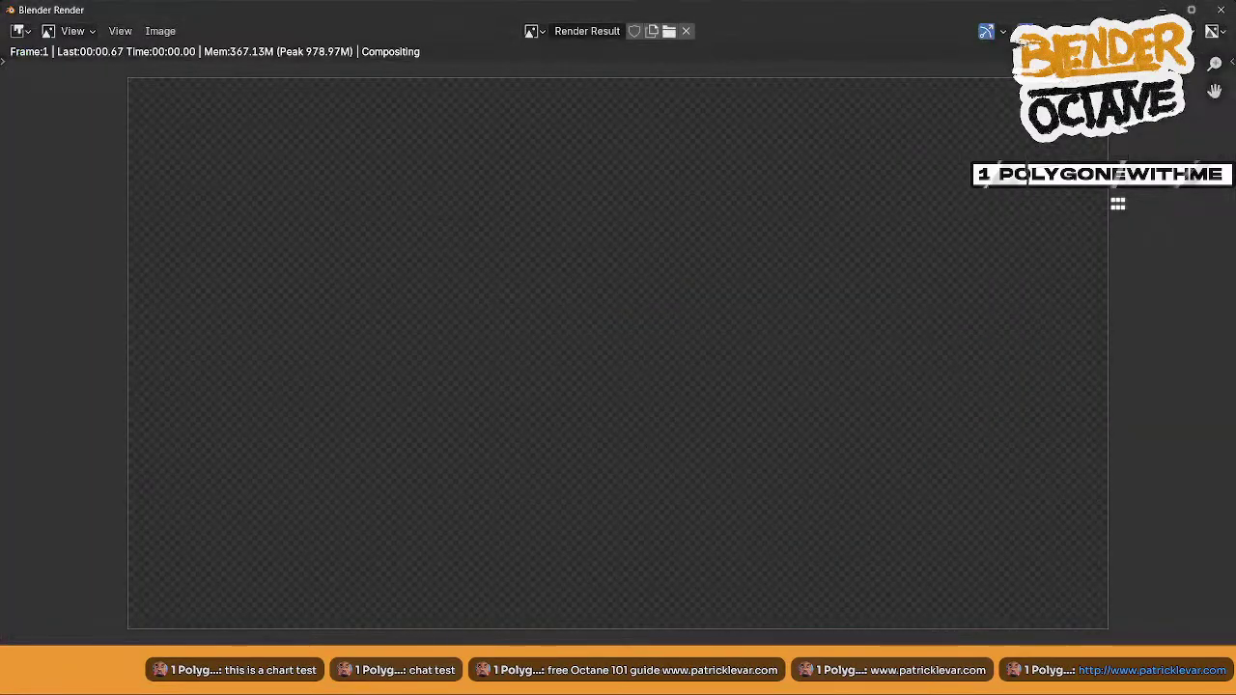
# - Check the rendered track image sequence in the tracking folder's png subfolder while the animation renders
pyautogui.click(135, 673)
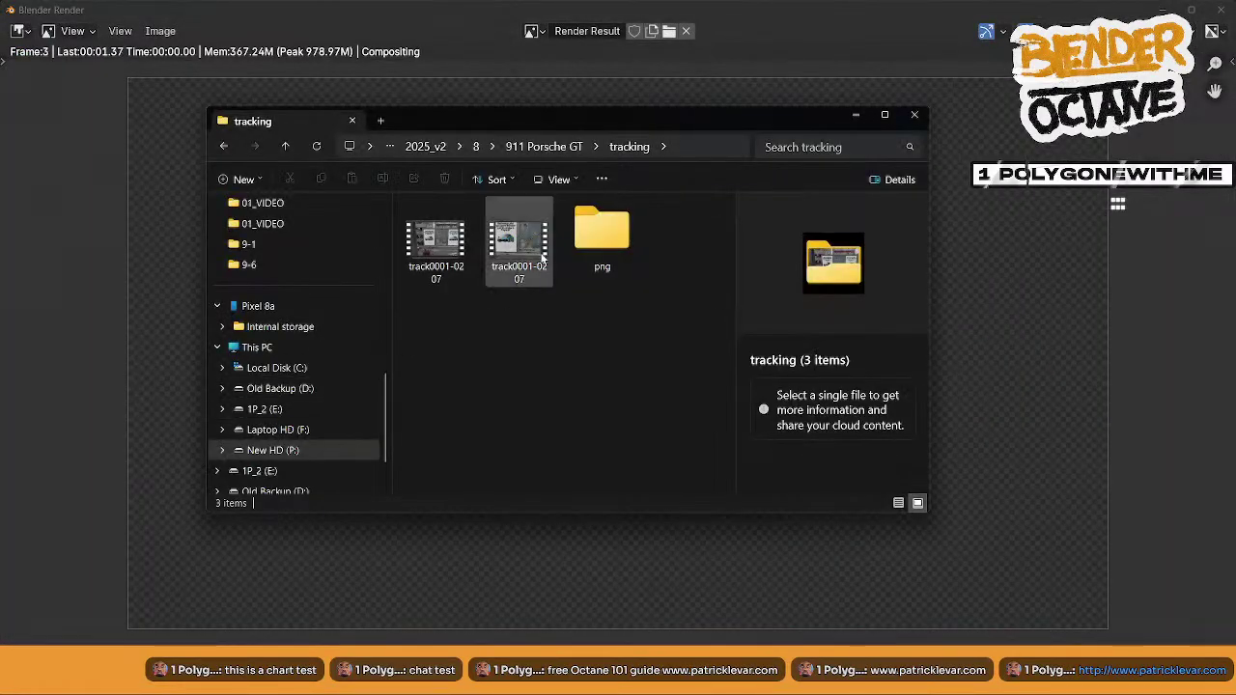
pyautogui.doubleClick(601, 234)
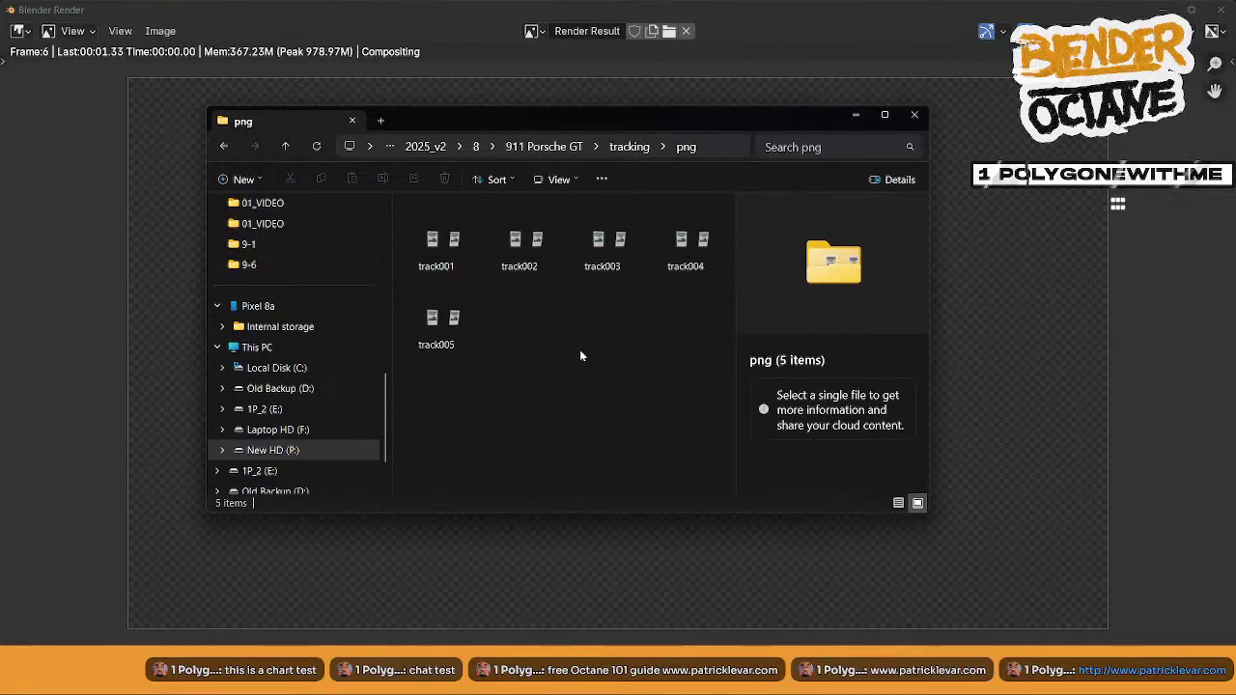
pyautogui.moveTo(675, 124); pyautogui.dragTo(688, 172)
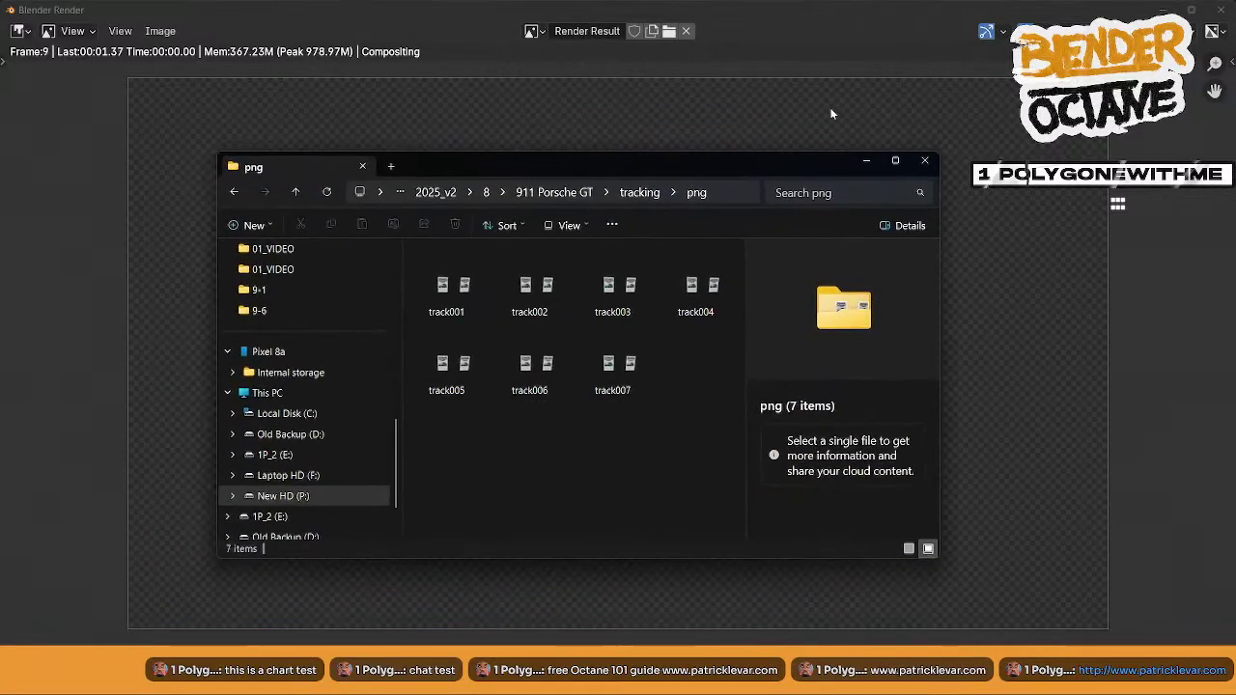
pyautogui.click(480, 117)
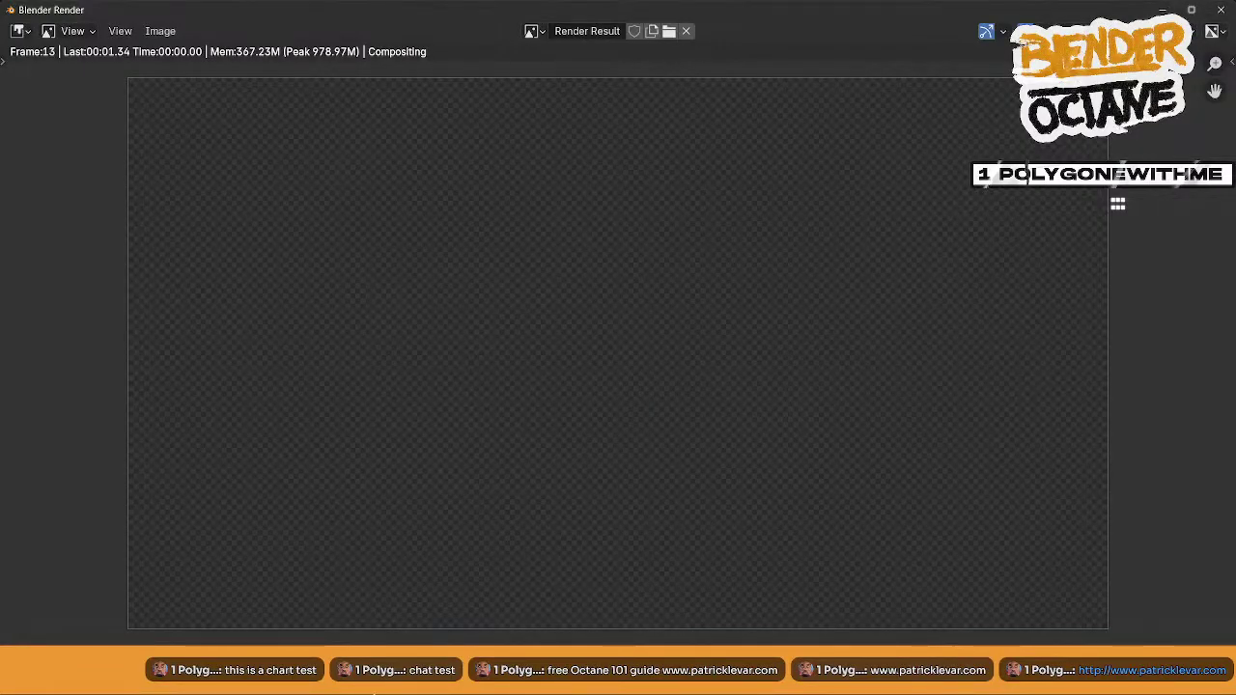
pyautogui.click(374, 690)
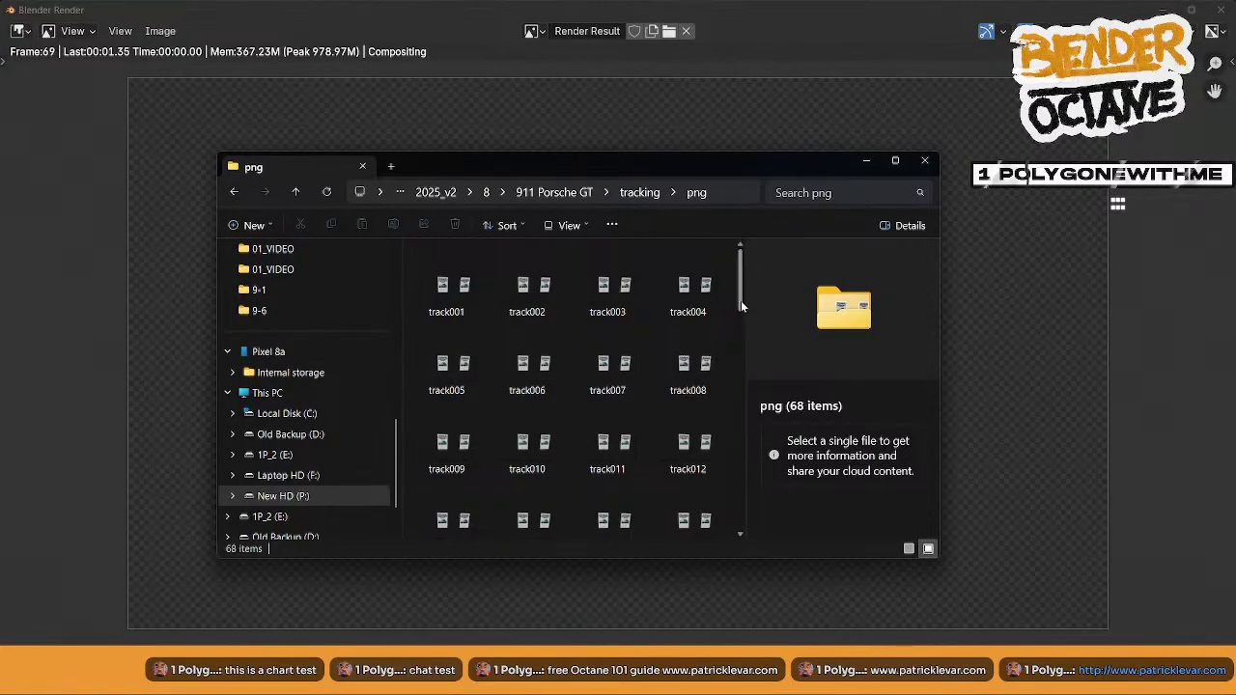
# - Check the rendered track frames in the png folder as a detailed list and minimise the folder window
pyautogui.click(909, 548)
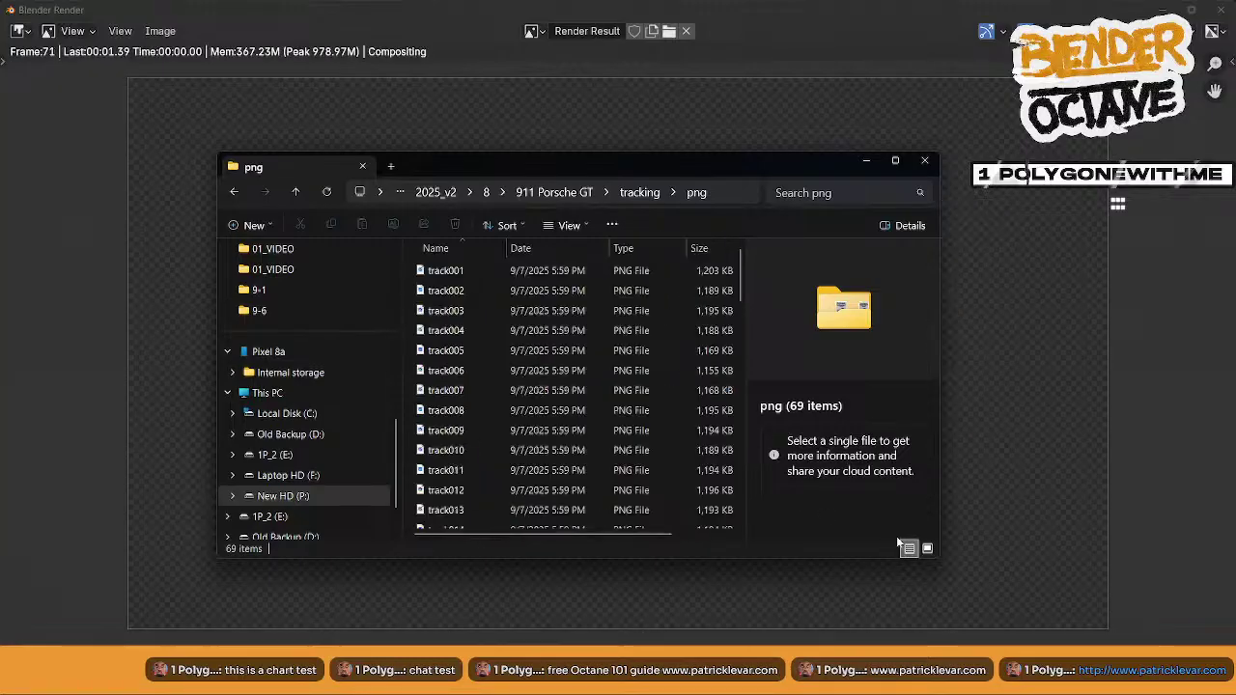
pyautogui.moveTo(747, 304); pyautogui.dragTo(760, 509)
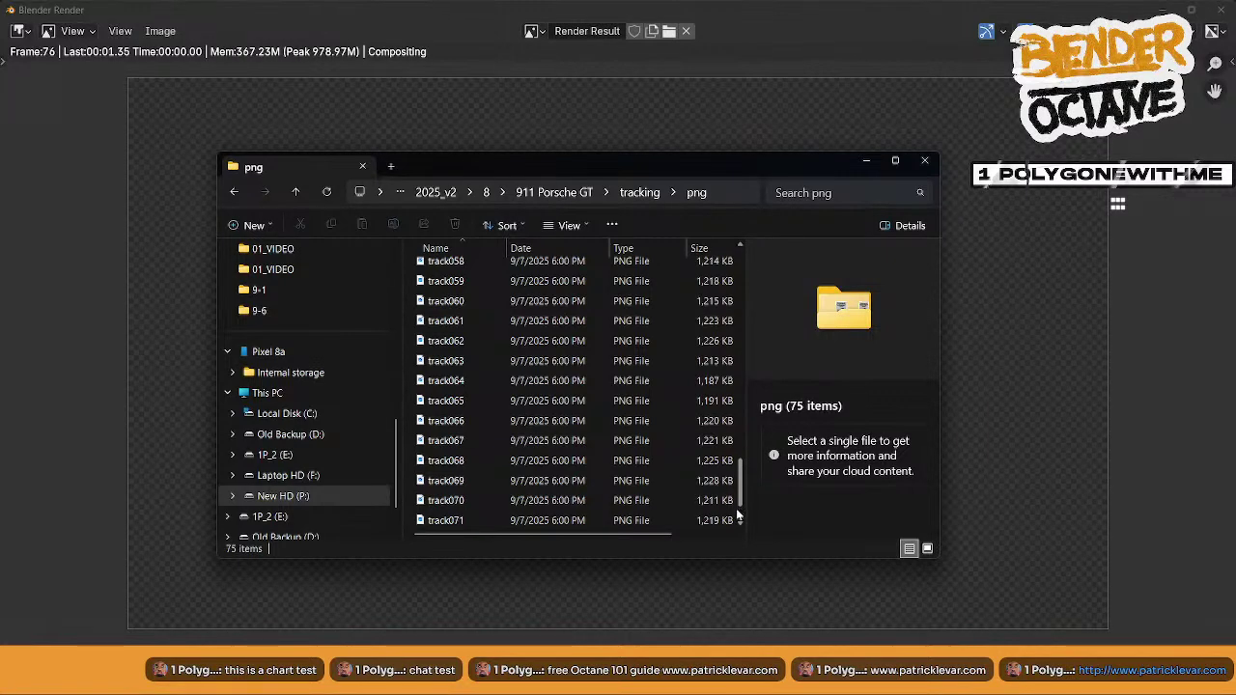
pyautogui.moveTo(809, 166); pyautogui.dragTo(799, 172)
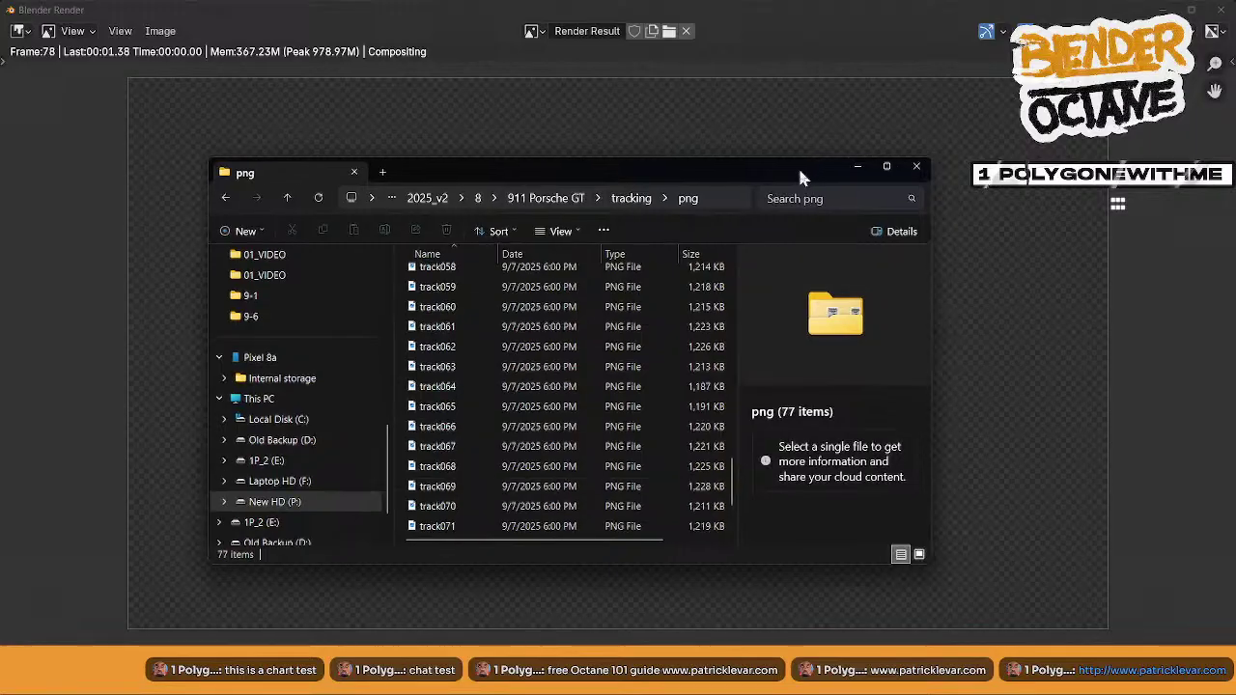
pyautogui.click(856, 166)
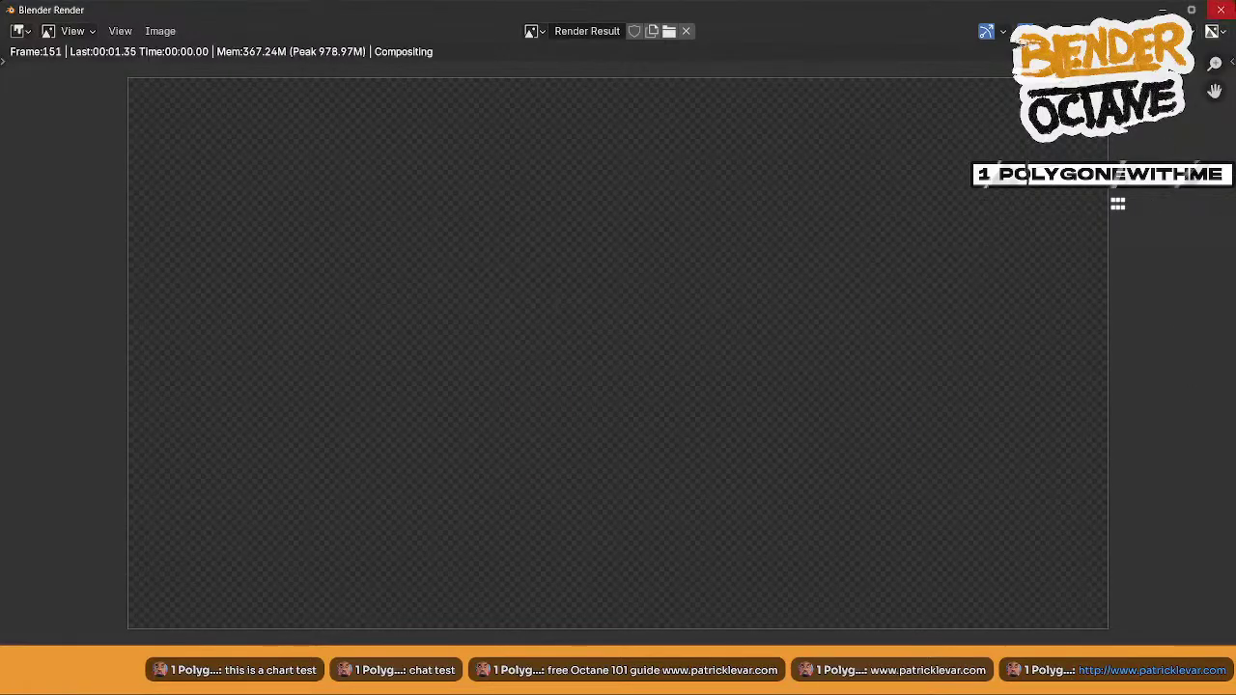
# - Save the ad tracking blend file and close Blender and Photoshop
pyautogui.click(1163, 10)
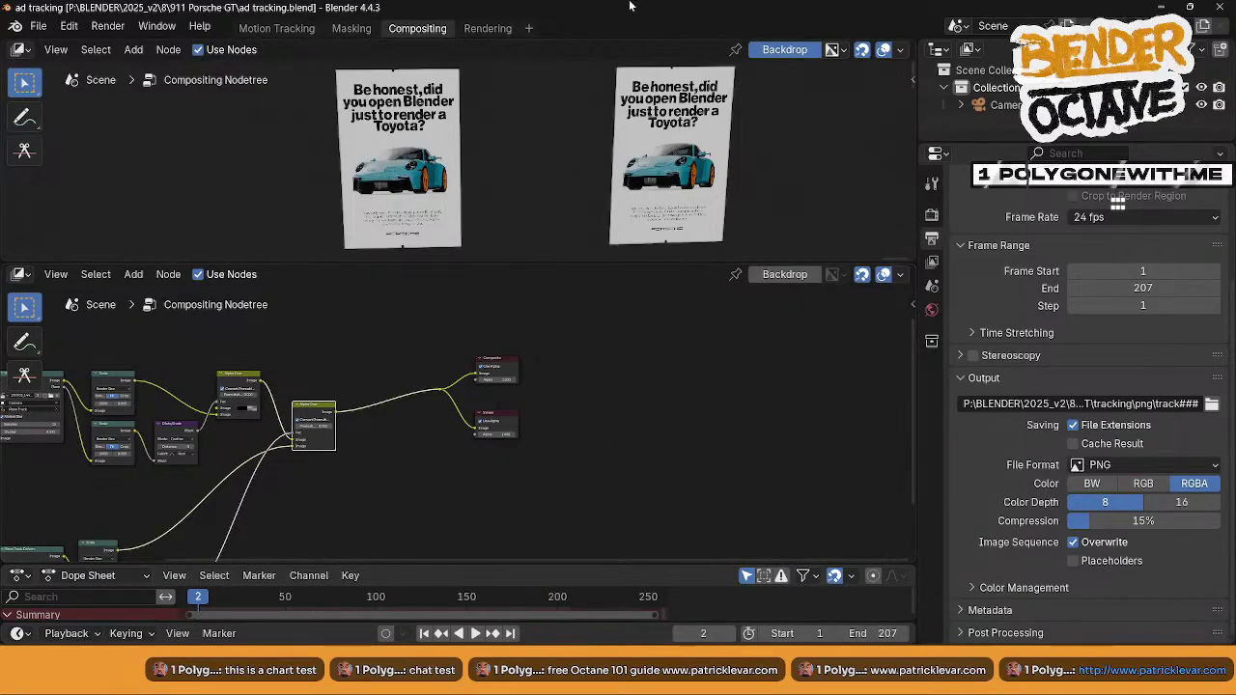
pyautogui.hotkey('ctrl', 's')
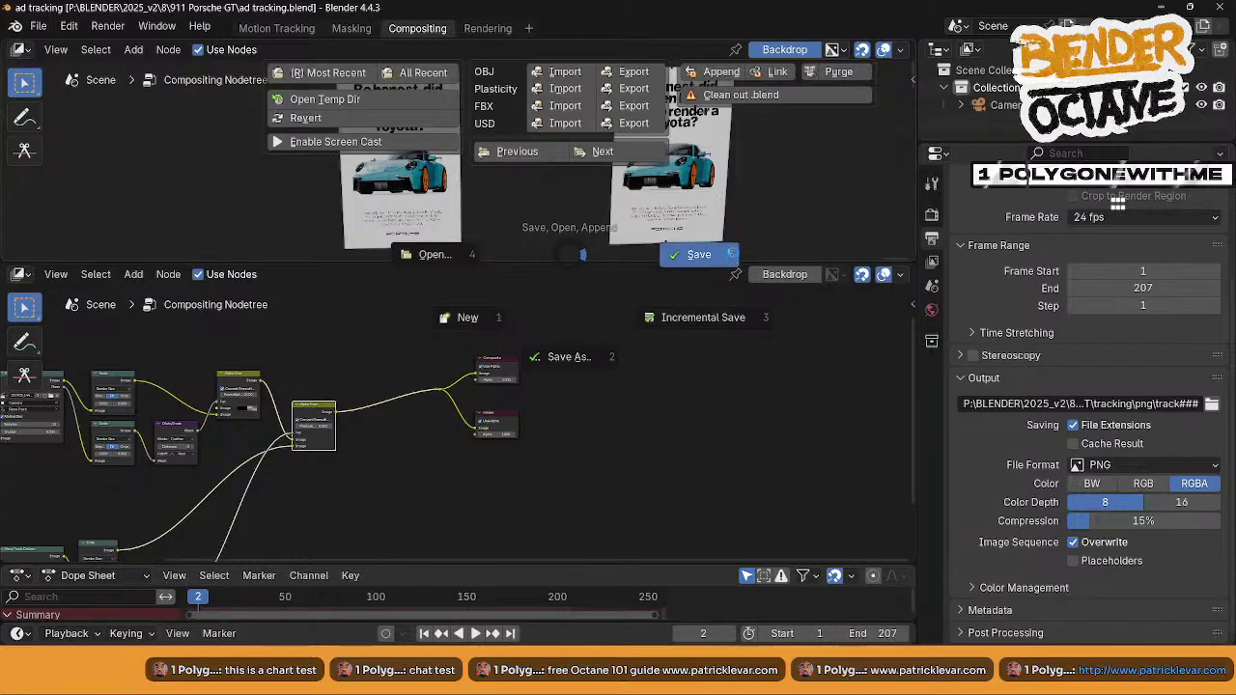
pyautogui.click(1220, 7)
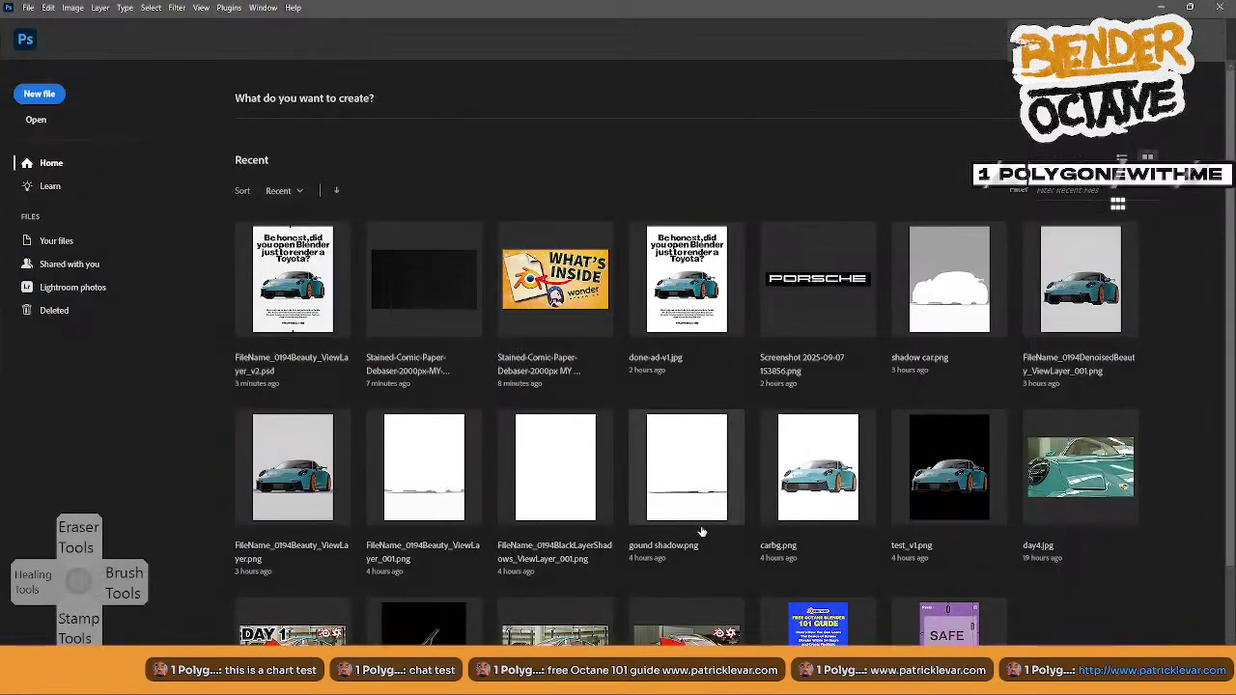
pyautogui.click(1219, 8)
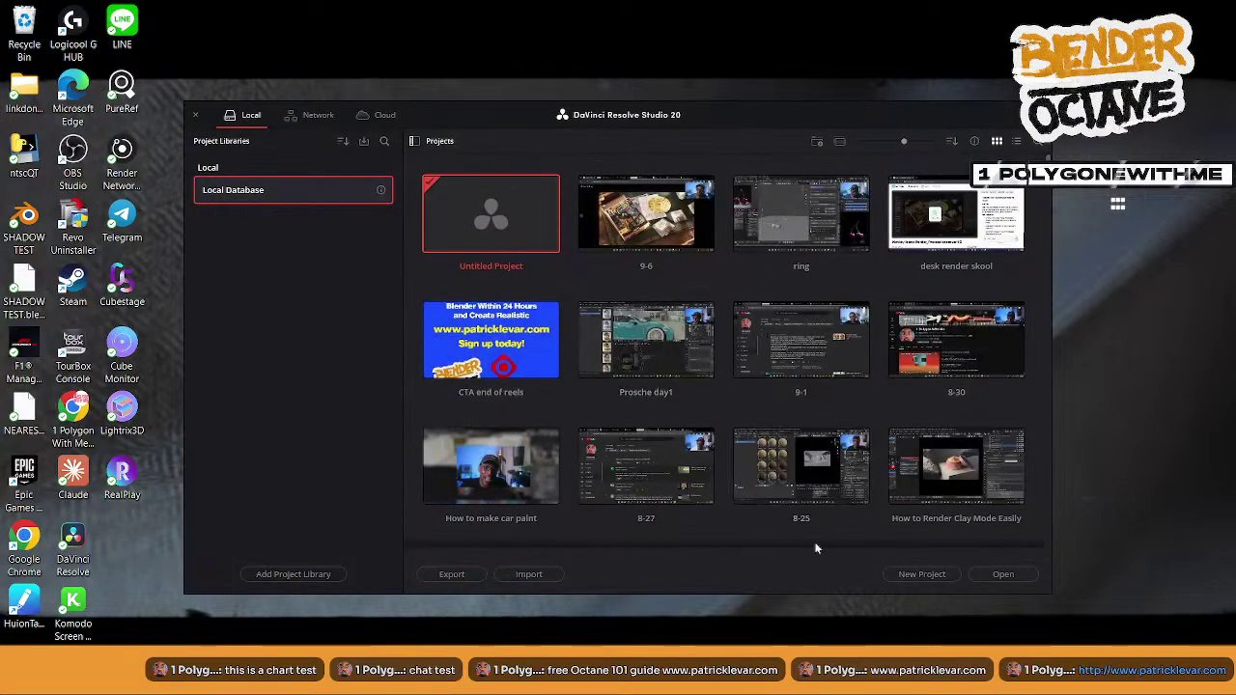
# - Start a new project in DaVinci Resolve and browse for its media location to BLENDER, 2025_v2, 8, 911 Porsche GT
pyautogui.click(904, 575)
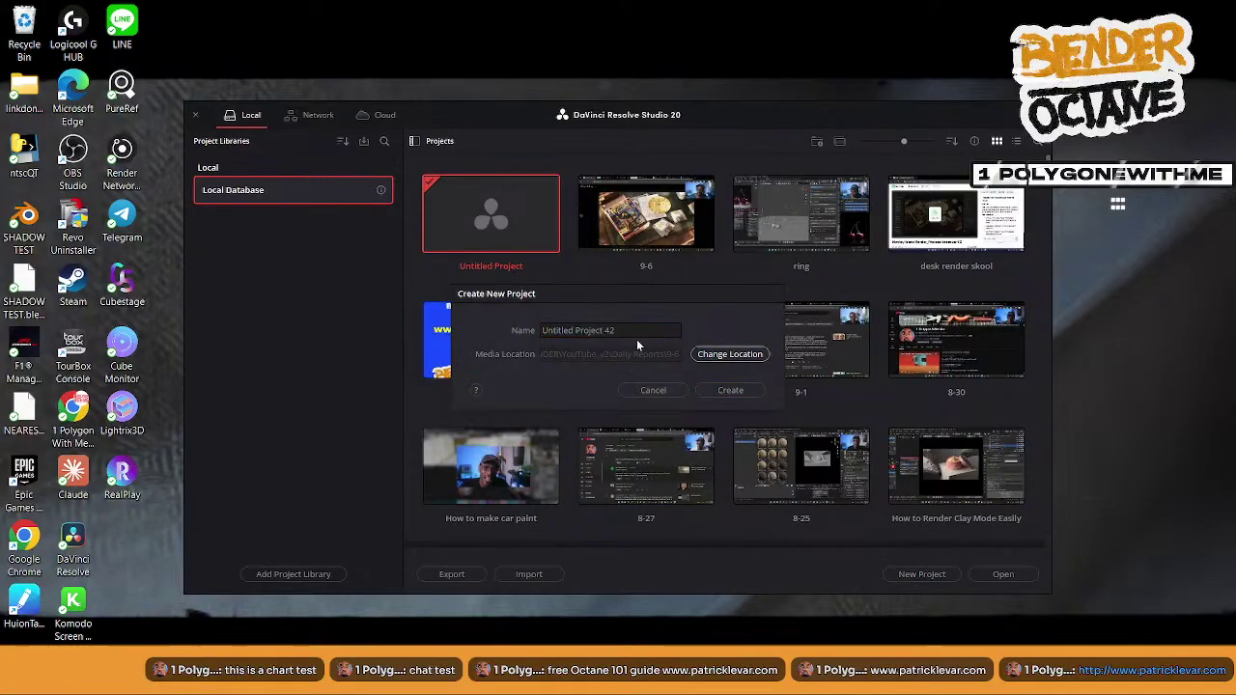
pyautogui.click(730, 354)
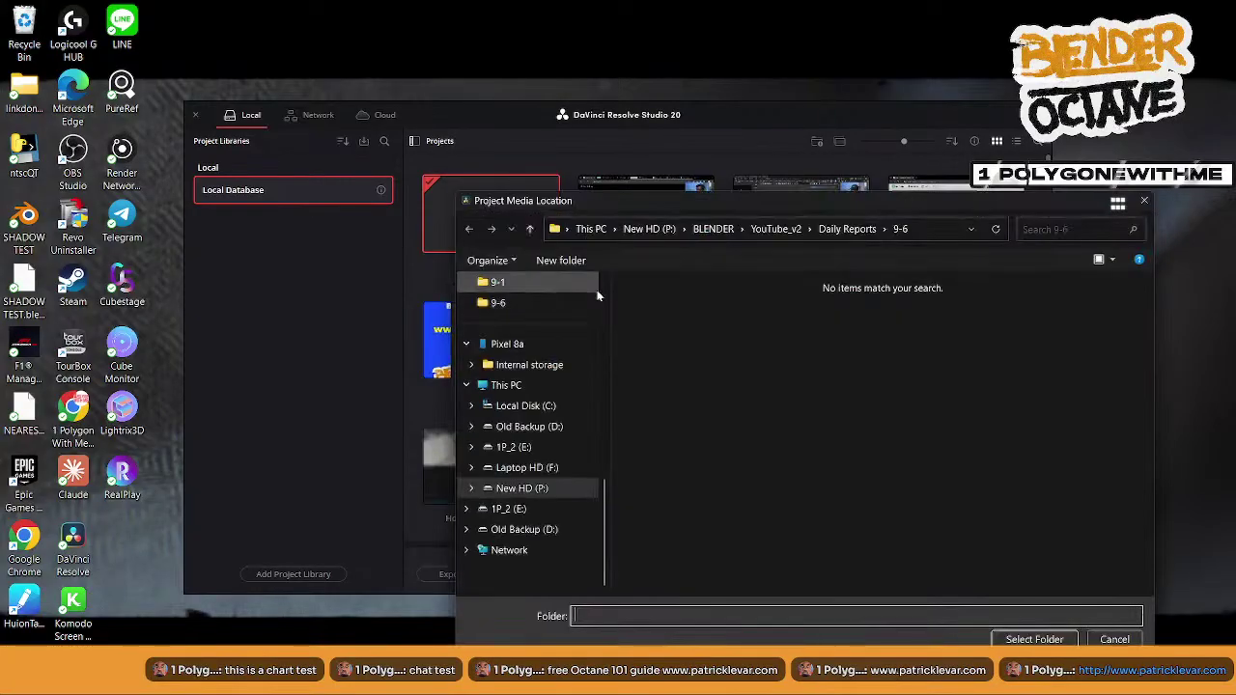
pyautogui.click(789, 227)
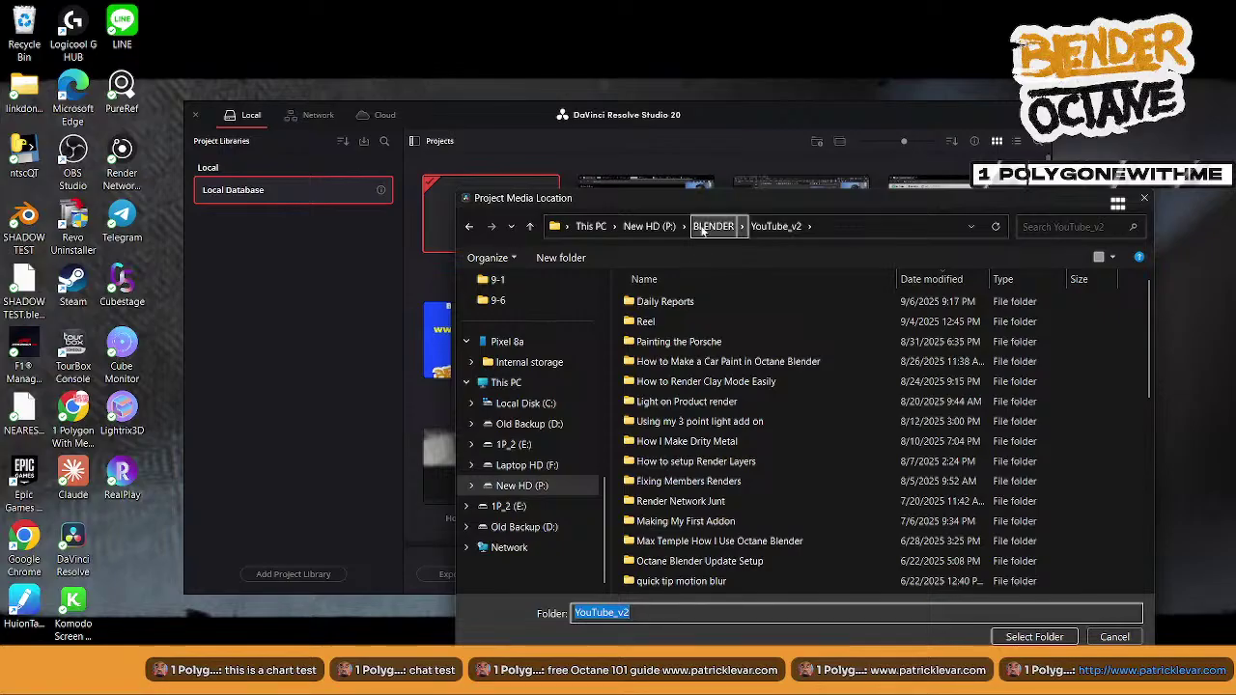
pyautogui.click(713, 226)
pyautogui.doubleClick(665, 288)
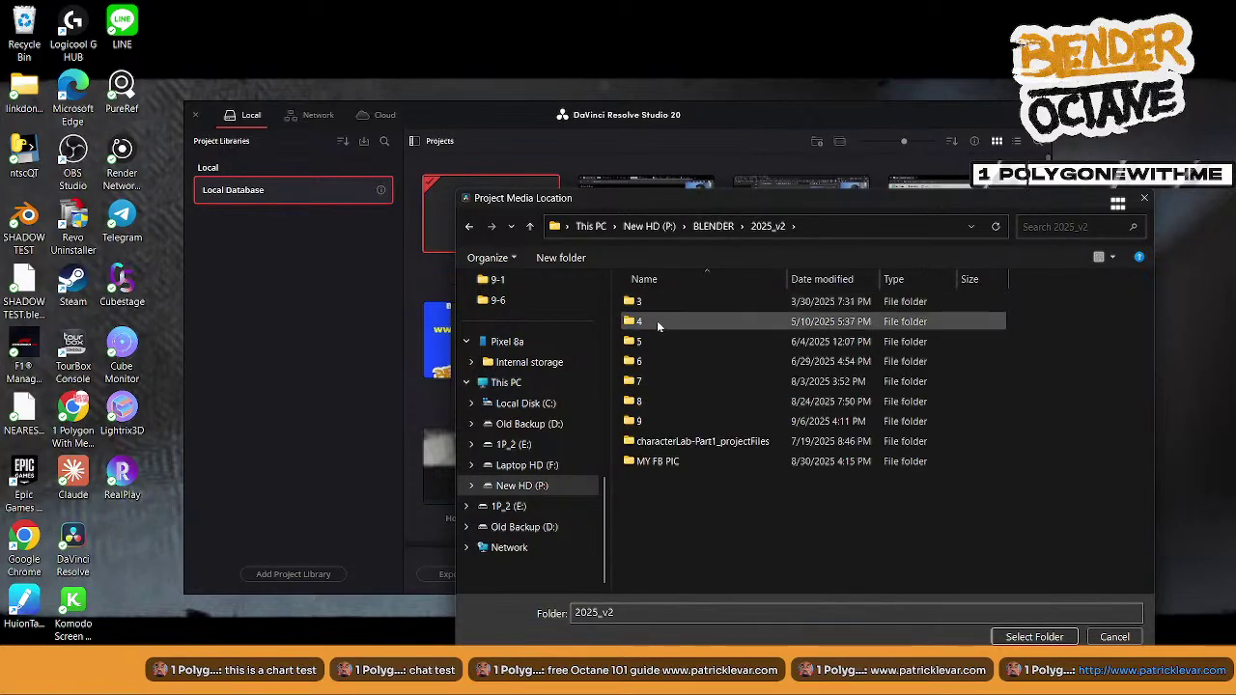
pyautogui.doubleClick(635, 405)
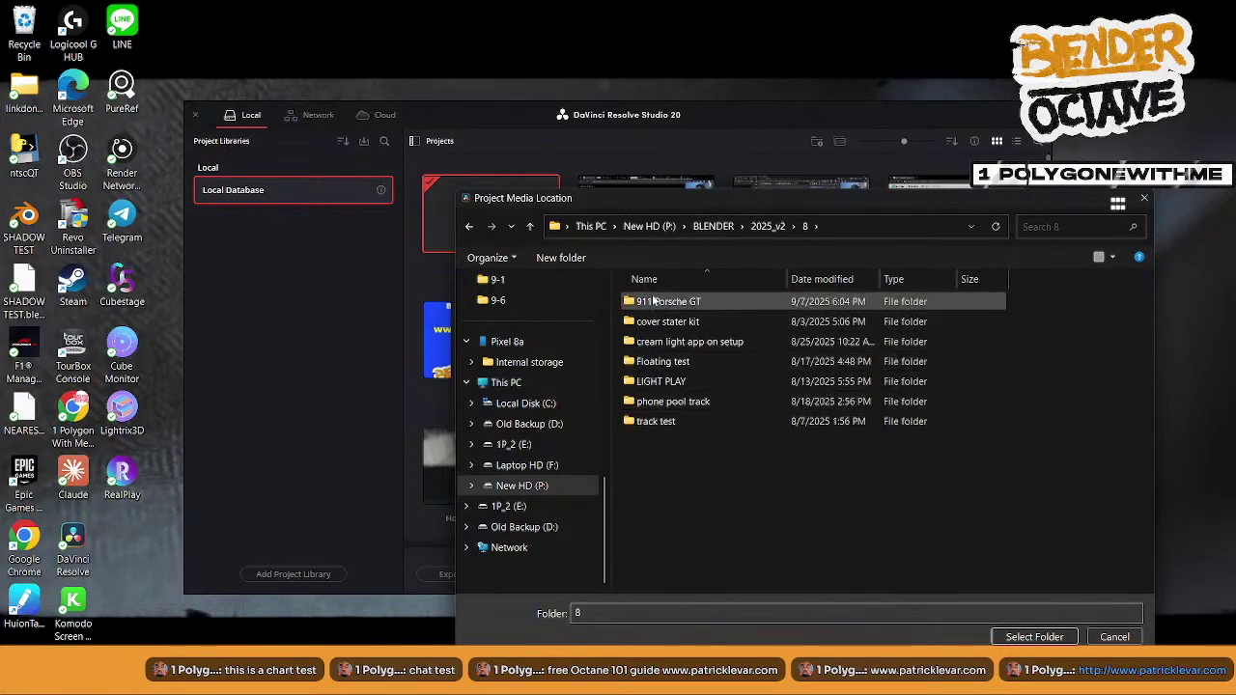
pyautogui.doubleClick(657, 302)
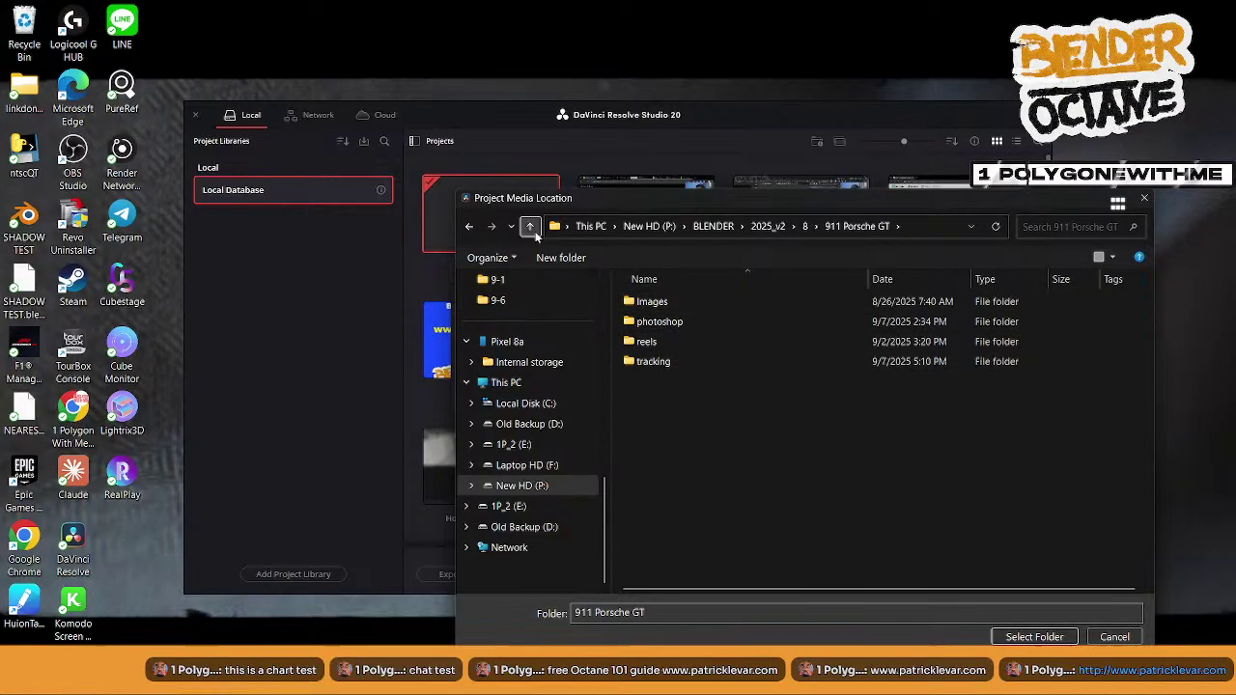
# - Create a folder named comp inside 911 Porsche GT and set it as the project's media location
pyautogui.click(548, 258)
pyautogui.write('c')
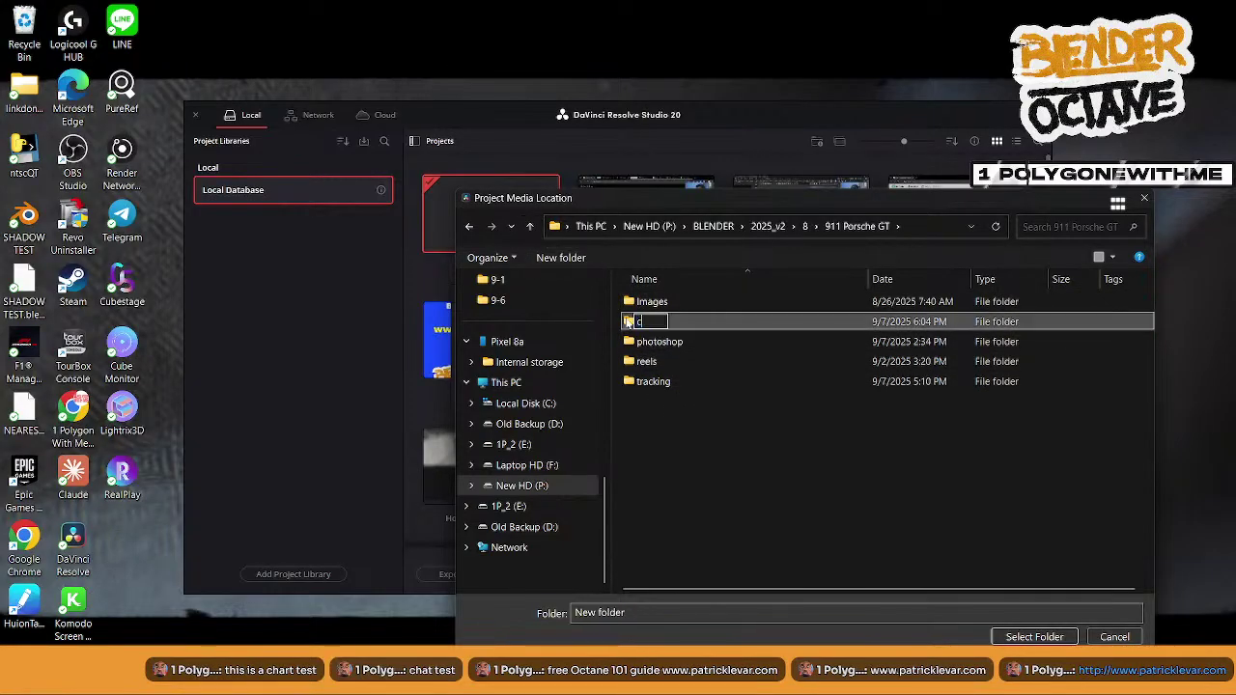
pyautogui.write('omp')
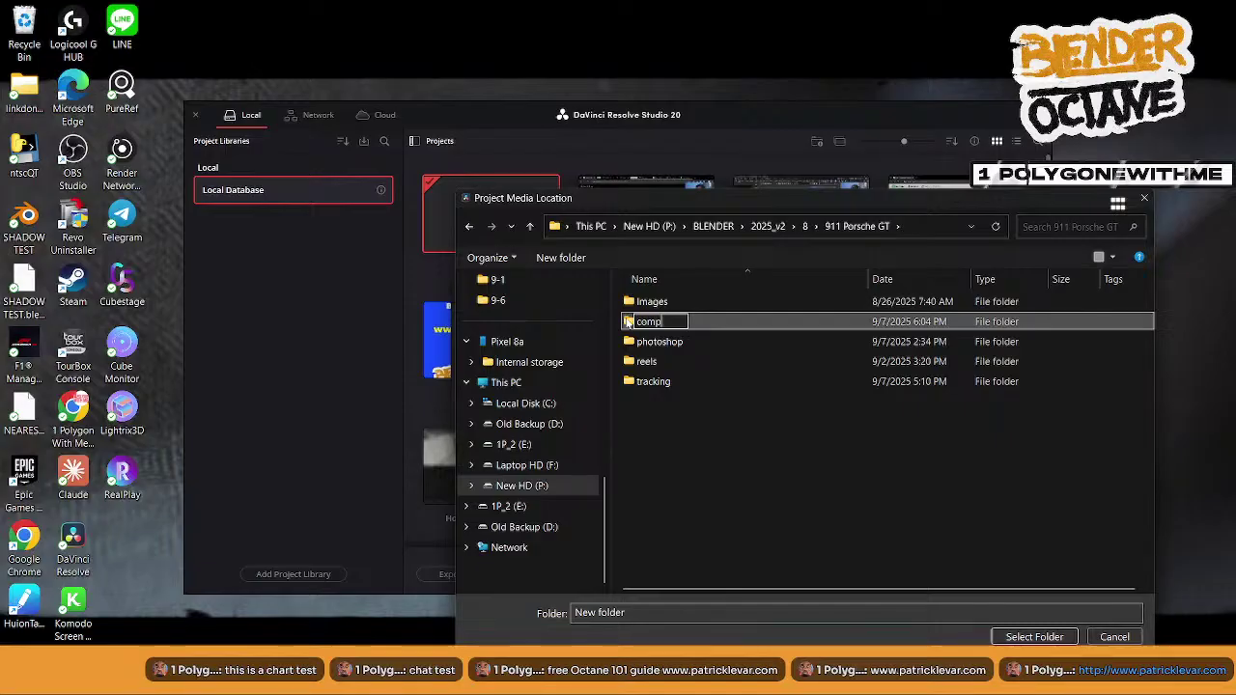
pyautogui.press('Return')
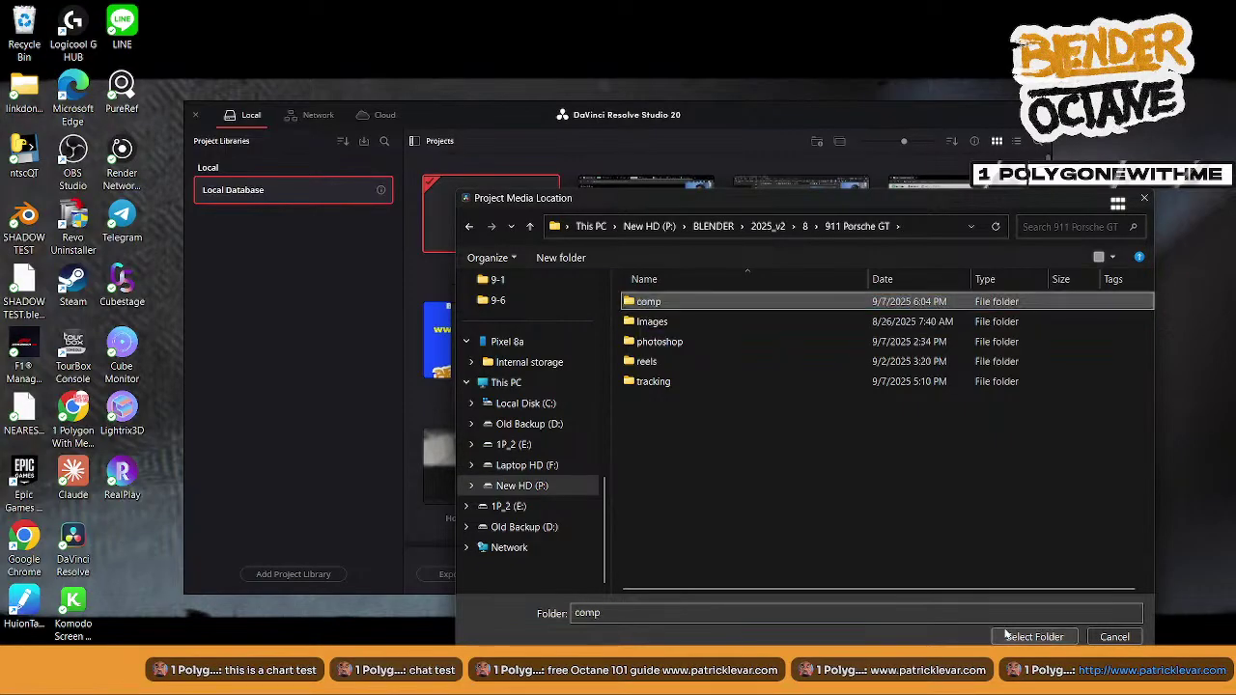
pyautogui.doubleClick(645, 301)
pyautogui.click(1034, 636)
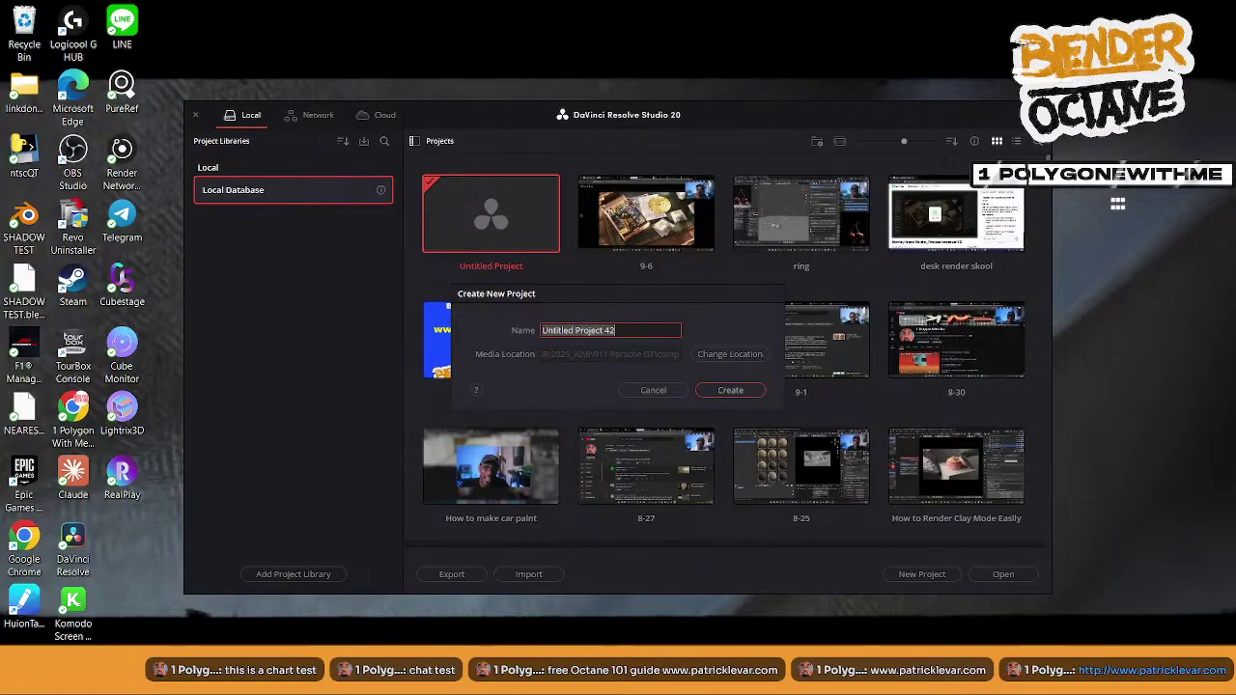
# - Name the new project Porsche comp and create it
pyautogui.press('super+h')
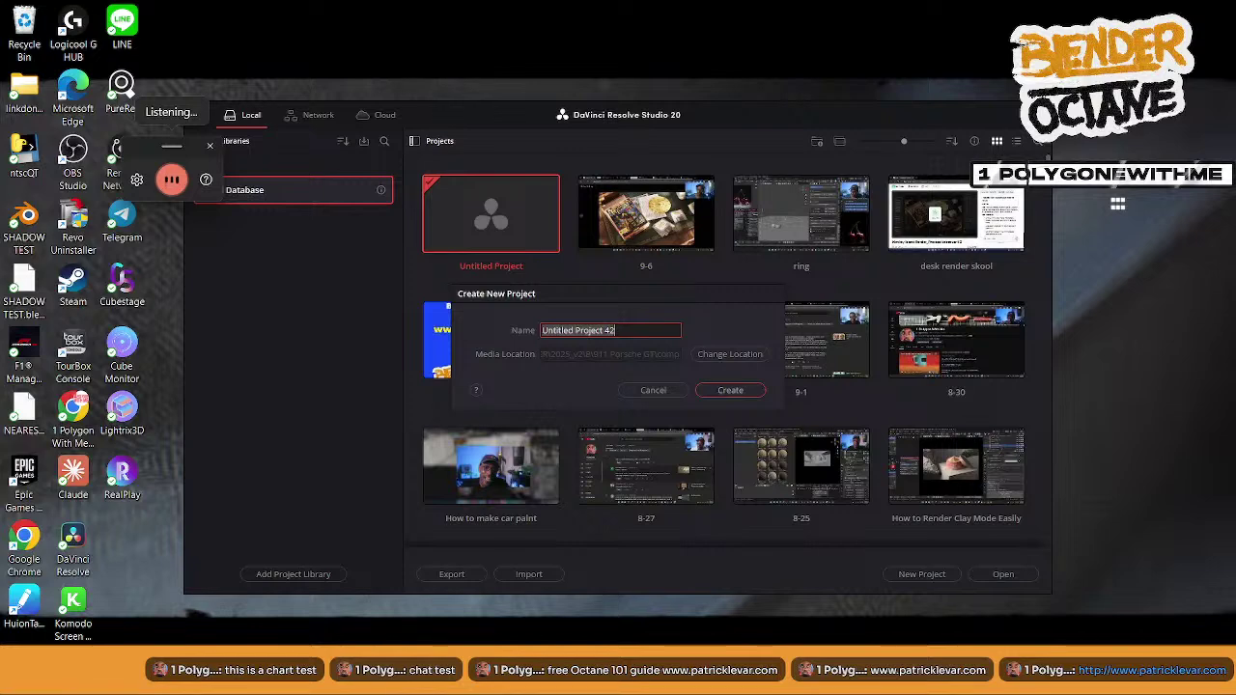
pyautogui.write('Porsche comp')
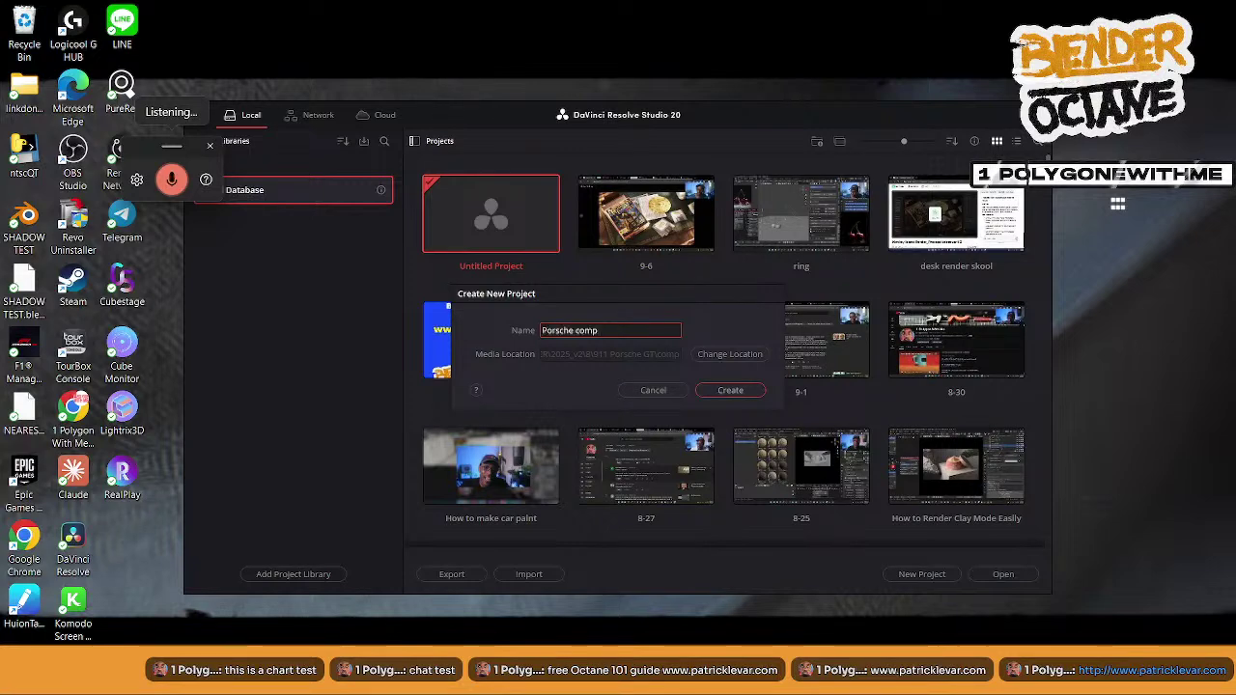
pyautogui.click(711, 389)
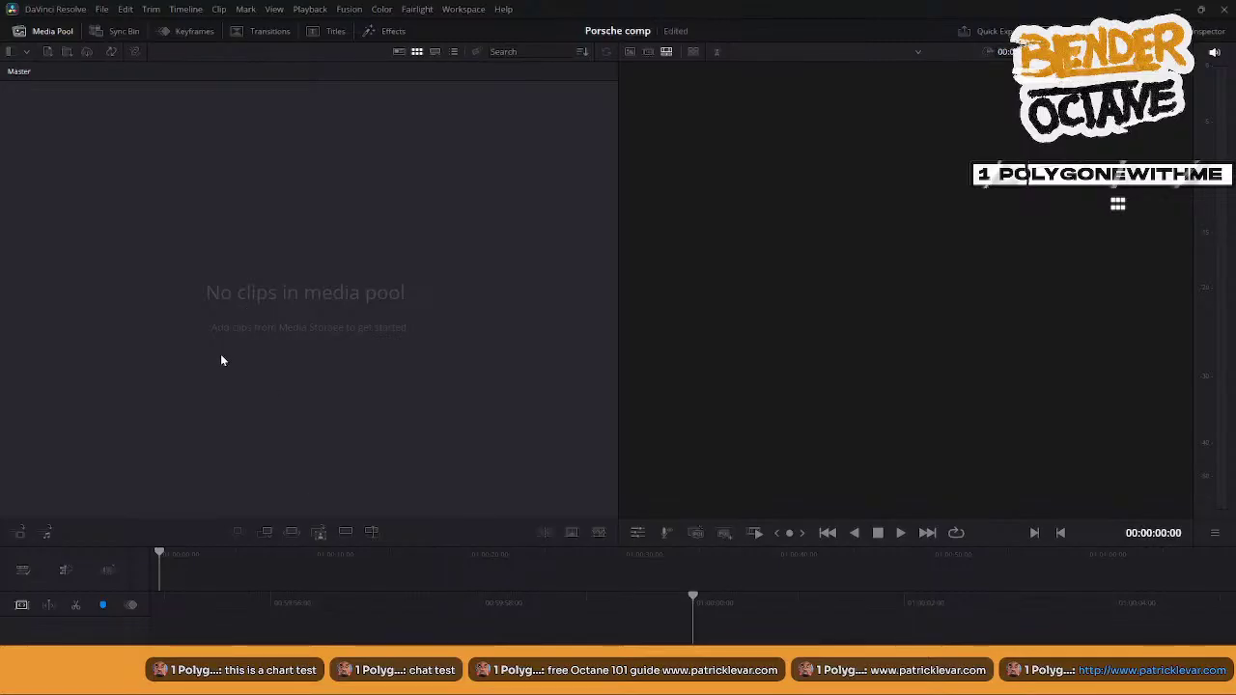
# - Switch to the Media page and bring its media storage and media pool window maximised onto this screen
pyautogui.hotkey('shift', '2')
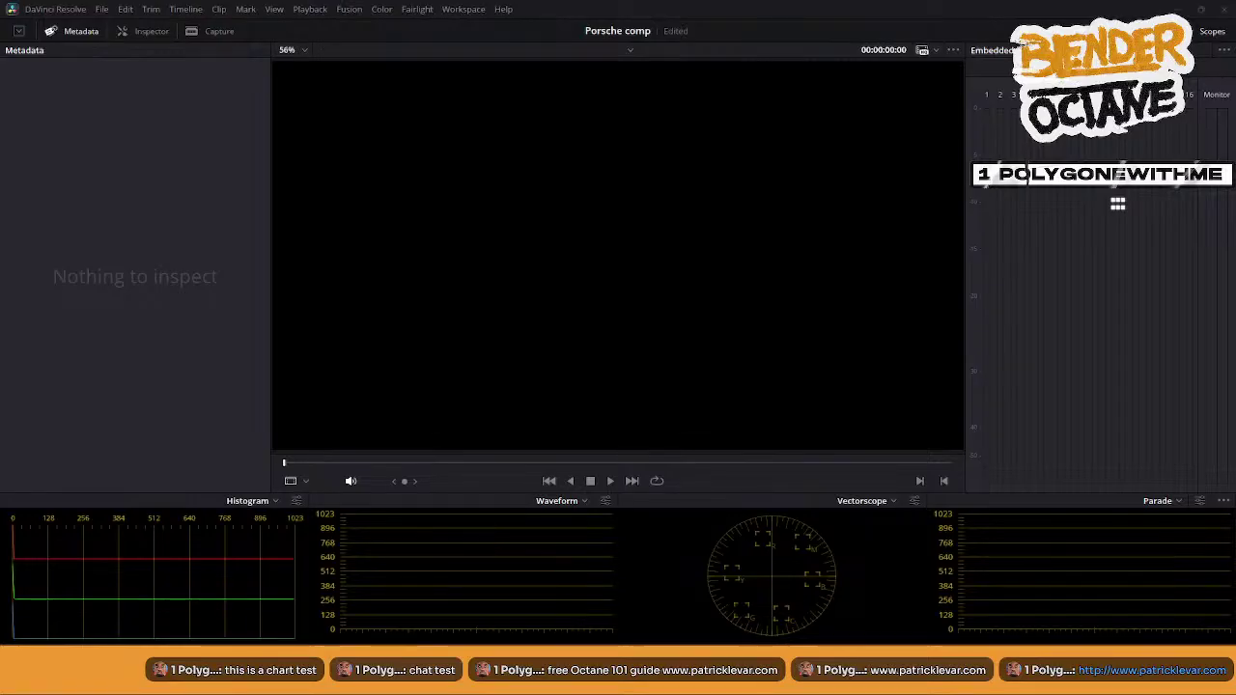
pyautogui.moveTo(406, 676); pyautogui.dragTo(557, 40)
pyautogui.doubleClick(713, 44)
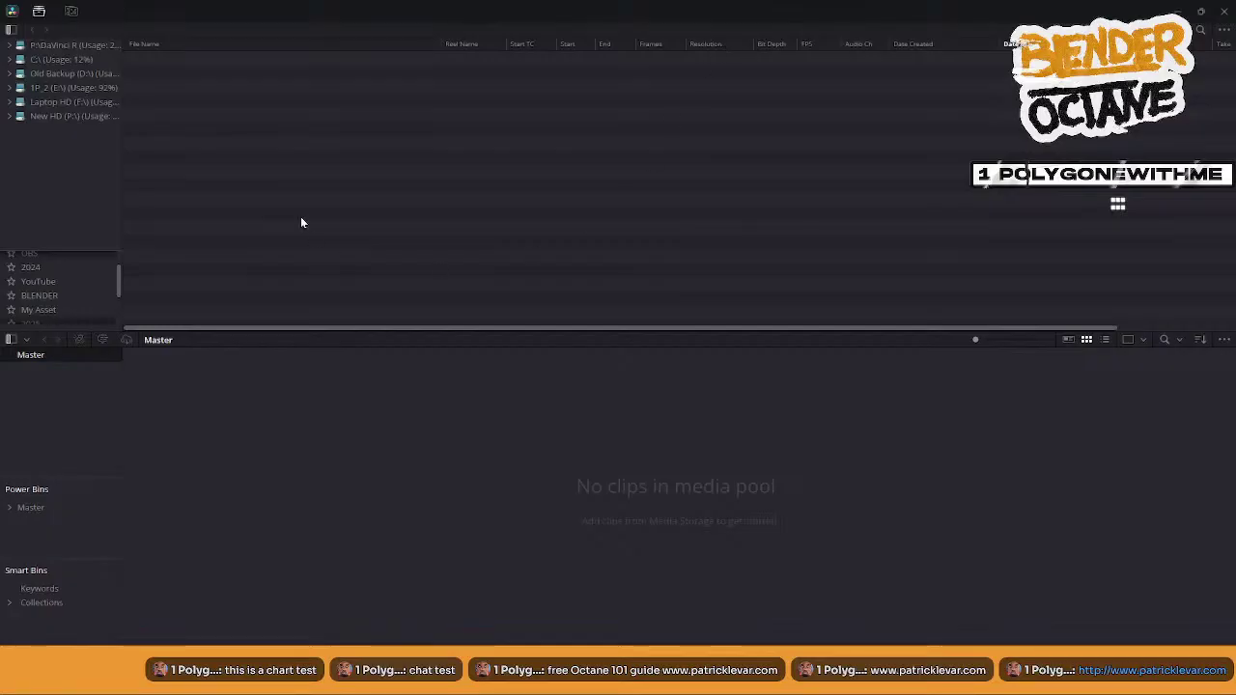
# - Add the track[001-207].png sequence from the tracking png folder of 2025_v2, 8, 911 Porsche GT to the Master bin
pyautogui.click(79, 282)
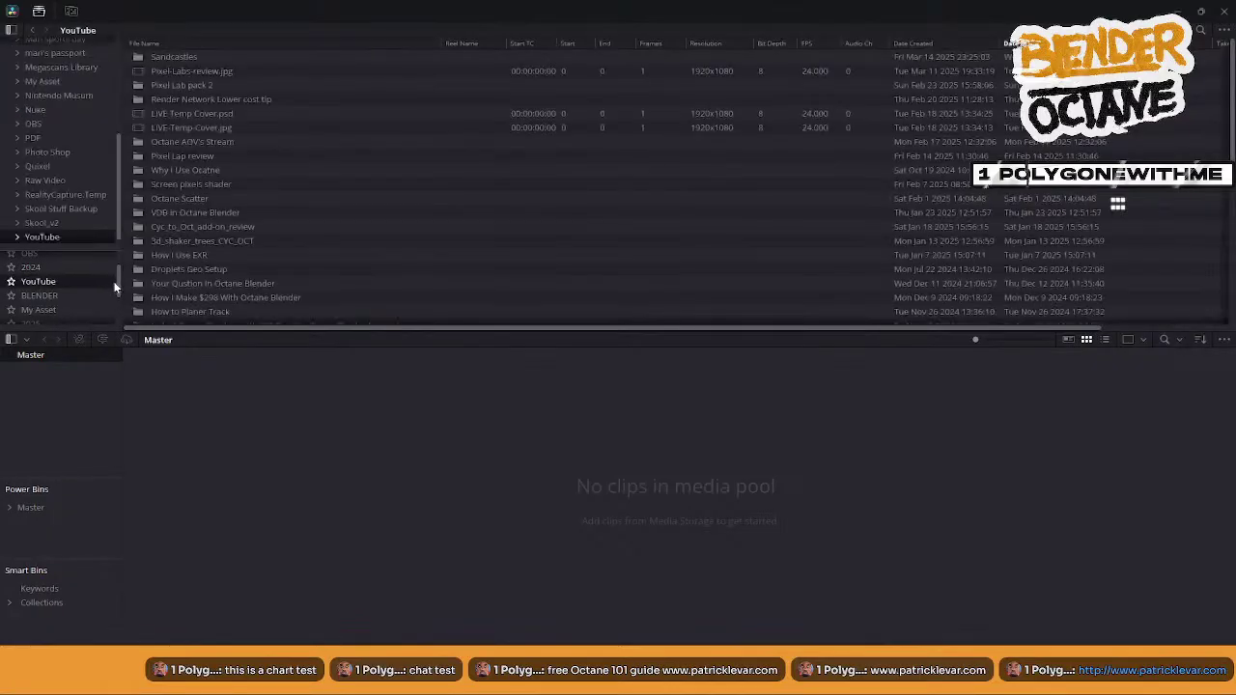
pyautogui.moveTo(117, 284); pyautogui.dragTo(118, 293)
pyautogui.scroll(-2, 118, 298)
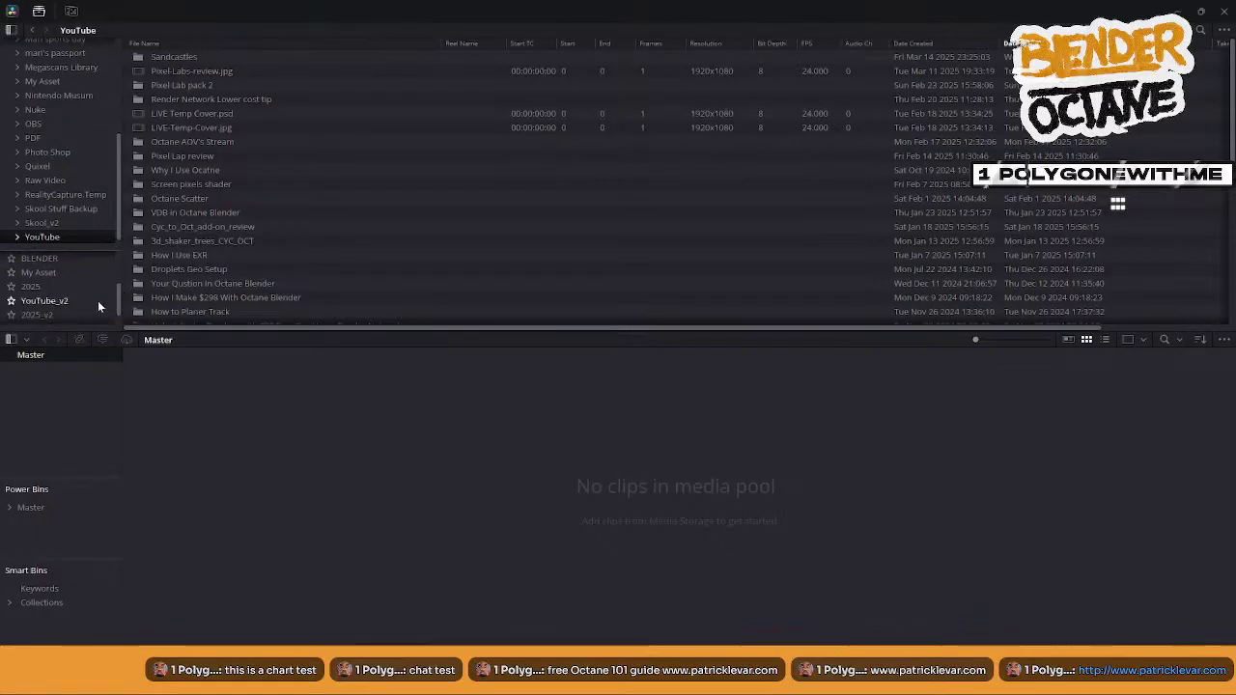
pyautogui.click(60, 310)
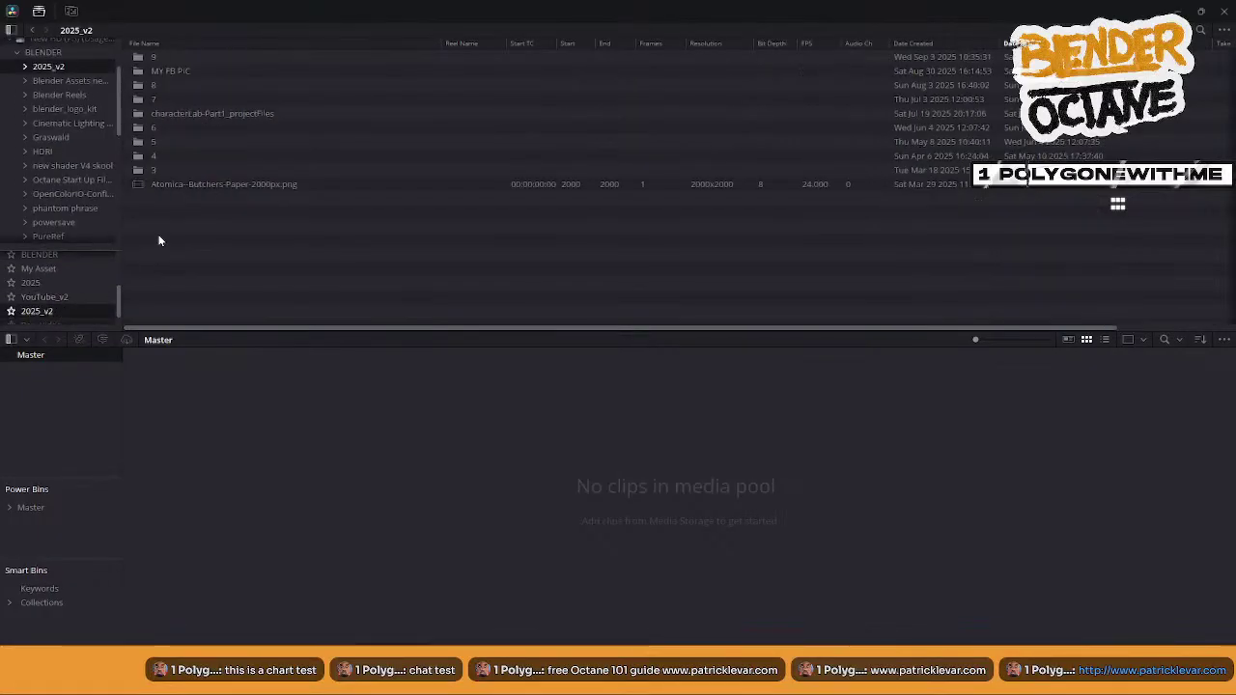
pyautogui.click(141, 86)
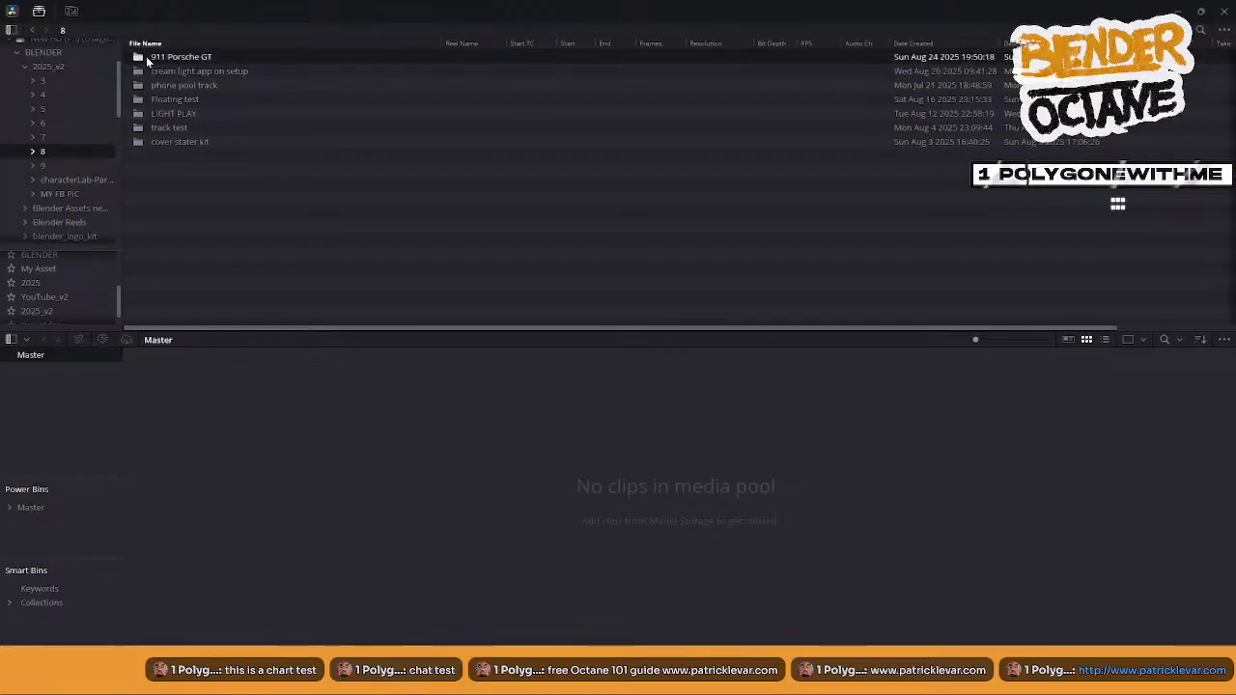
pyautogui.doubleClick(146, 56)
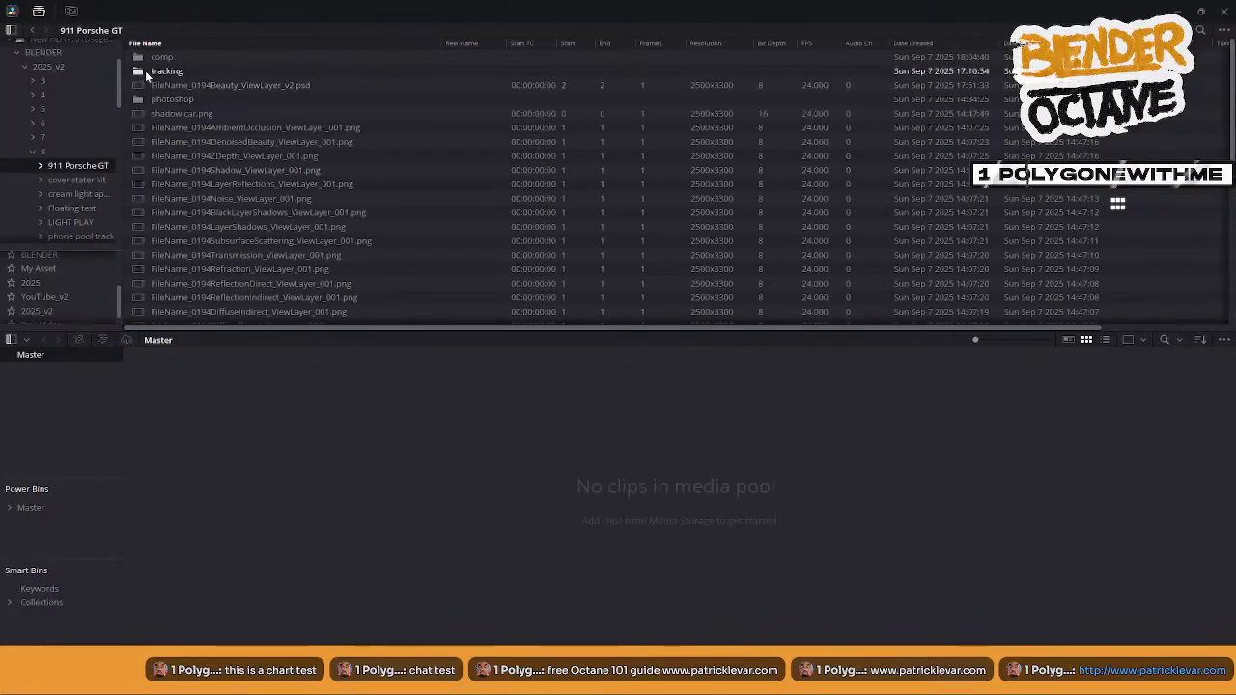
pyautogui.doubleClick(145, 70)
pyautogui.doubleClick(147, 87)
pyautogui.moveTo(169, 56); pyautogui.dragTo(248, 400)
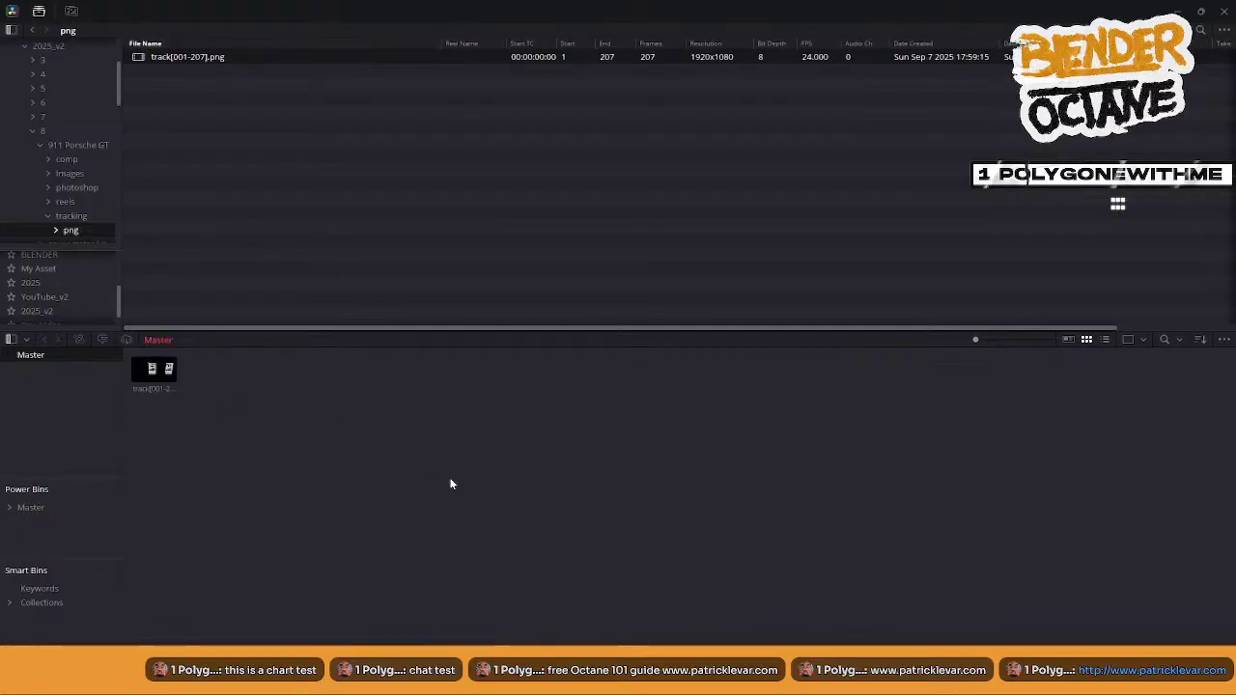
# - Import the 250905_144152_VIDEO_14mm_BT.709_DAVINCI-WG footage from the Downloads folder into the Master bin
pyautogui.moveTo(120, 307)
pyautogui.mouseDown()
pyautogui.moveTo(118, 274)
pyautogui.moveTo(122, 324)
pyautogui.mouseUp()
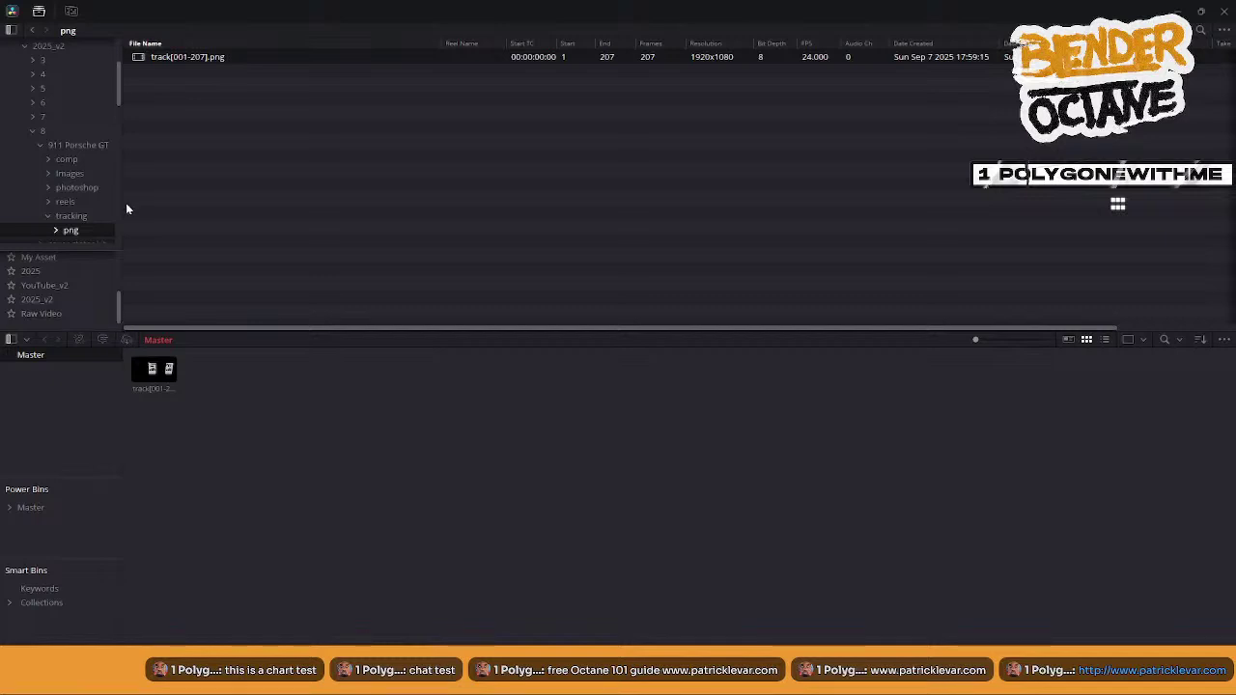
pyautogui.moveTo(119, 111); pyautogui.dragTo(119, 63)
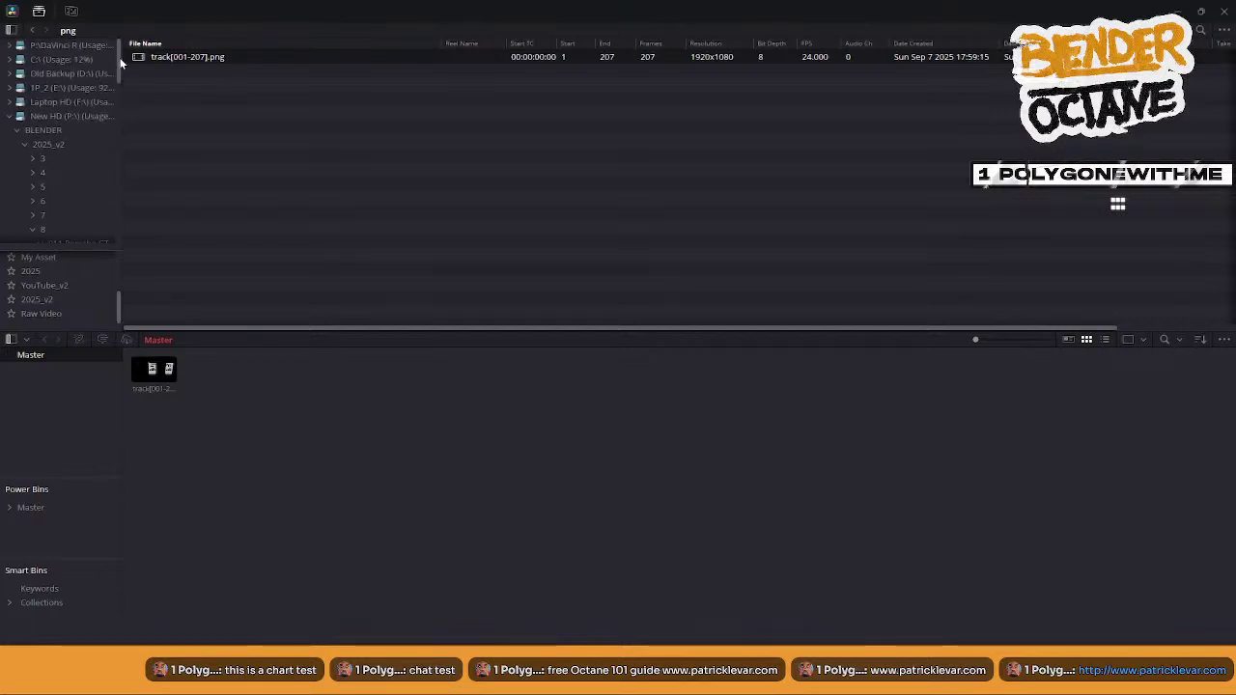
pyautogui.rightClick(386, 395)
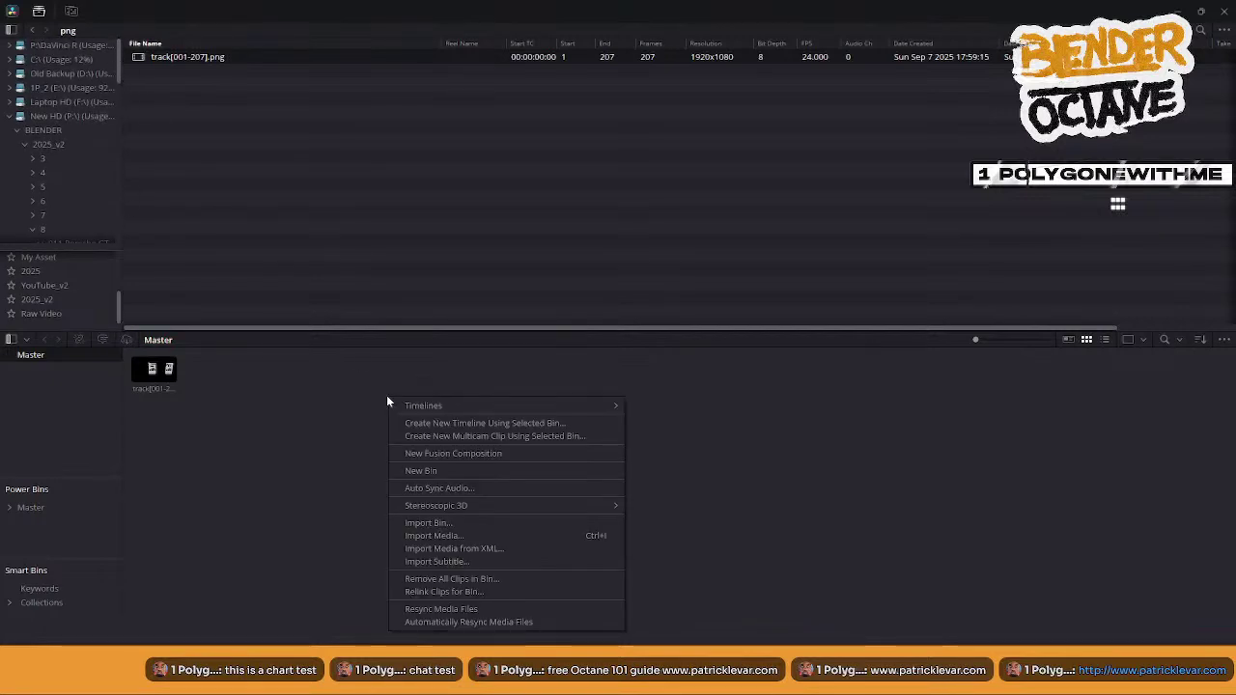
pyautogui.click(465, 527)
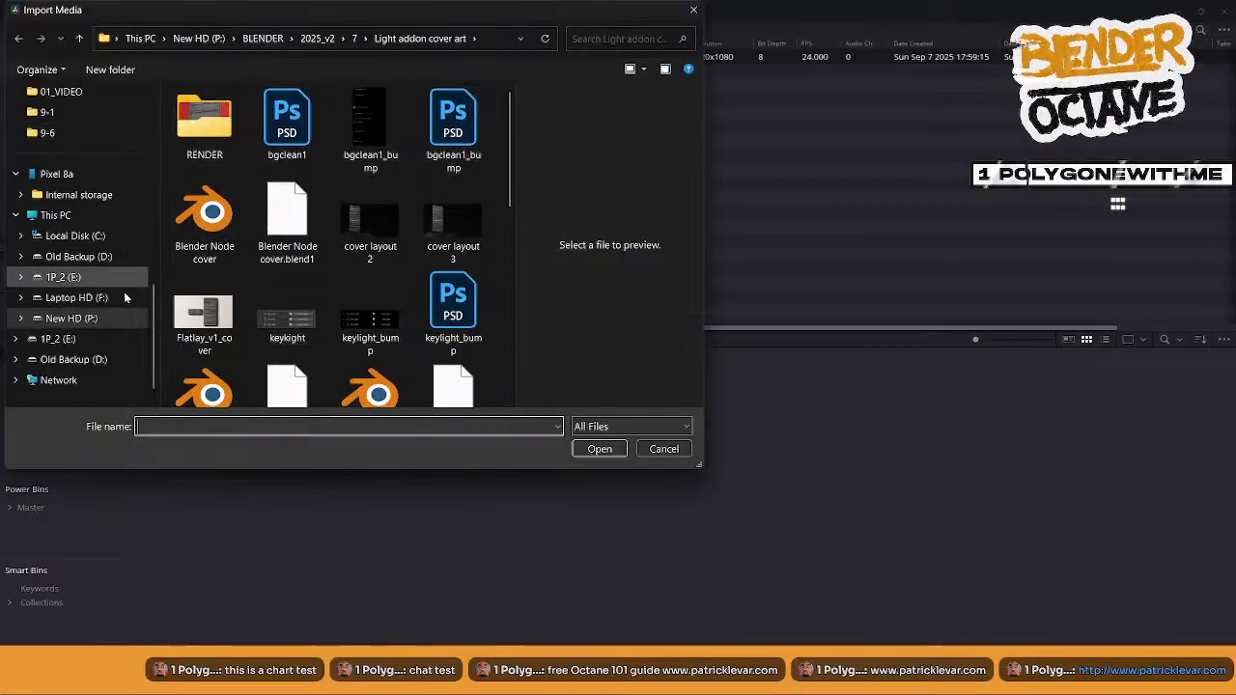
pyautogui.moveTo(153, 340); pyautogui.dragTo(130, 147)
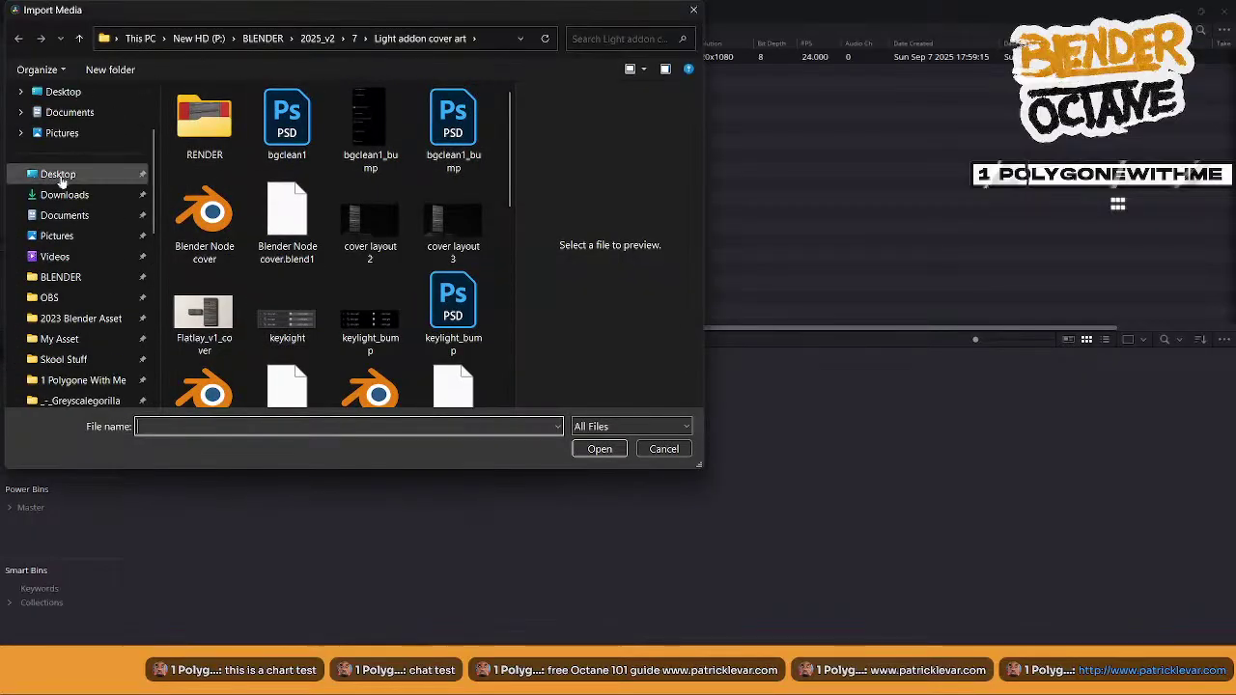
pyautogui.click(111, 198)
pyautogui.click(253, 135)
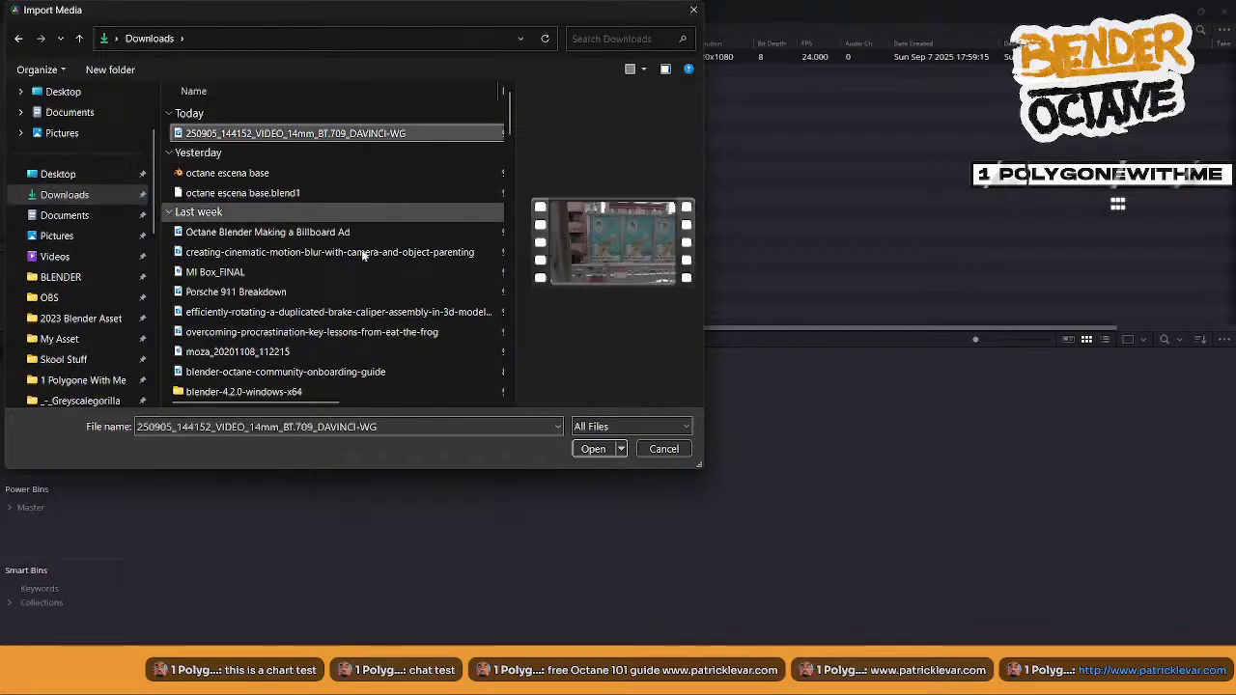
pyautogui.click(581, 453)
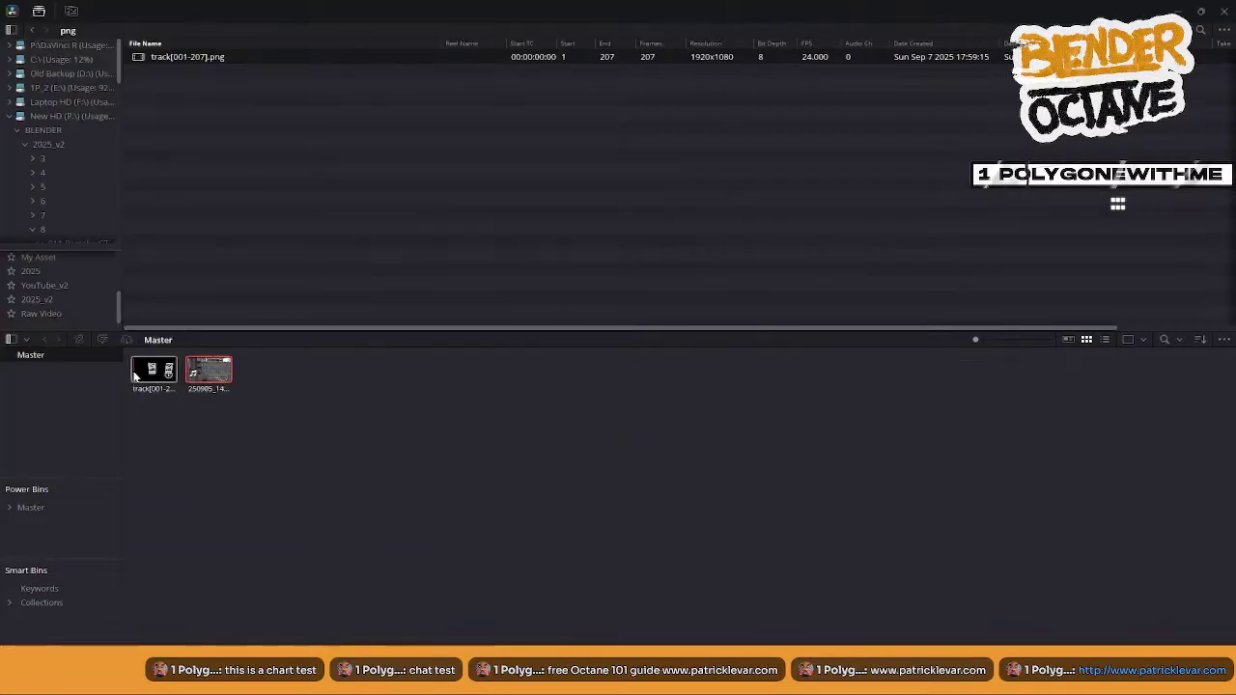
# - Move the media storage and media pool window back to the other screen maximised, and switch to the Edit page
pyautogui.moveTo(463, 10); pyautogui.dragTo(0, 48)
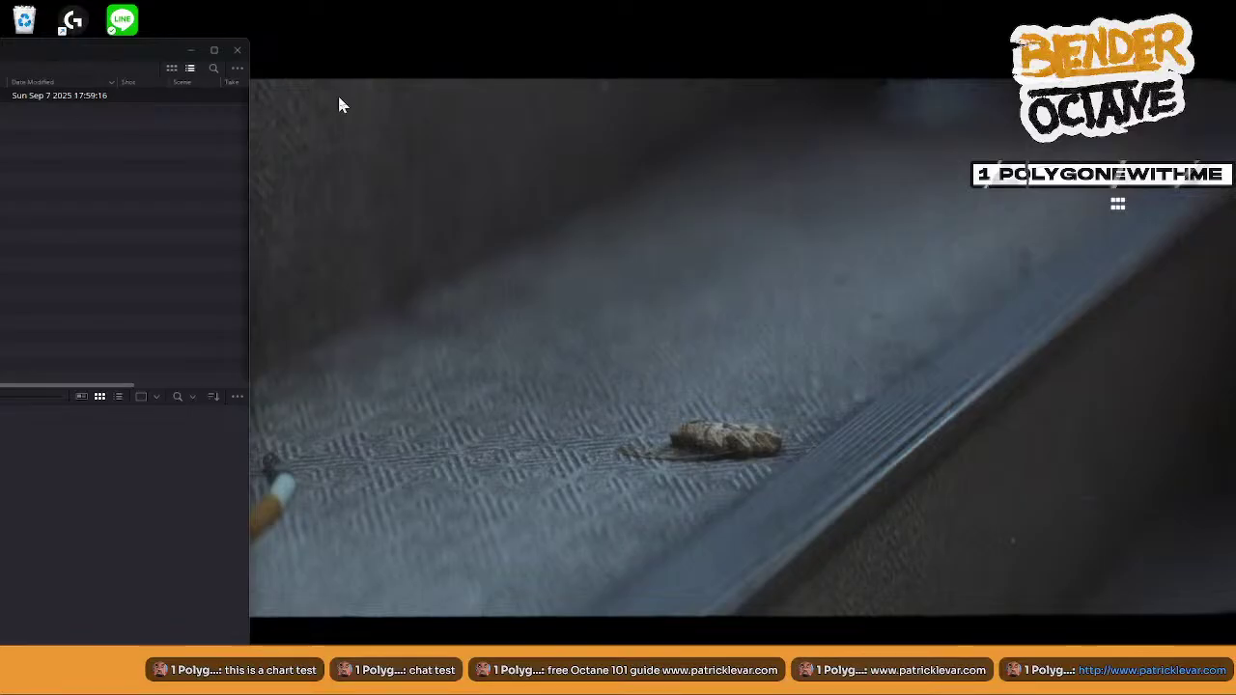
pyautogui.click(215, 49)
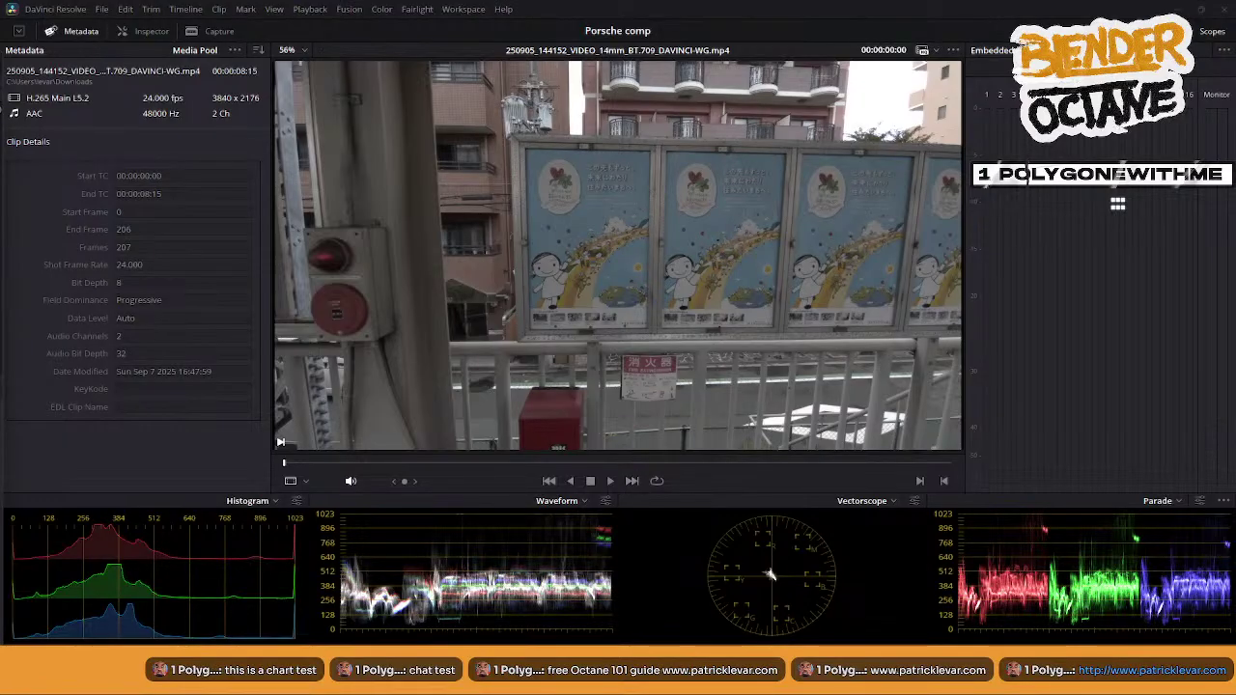
pyautogui.hotkey('shift', '4')
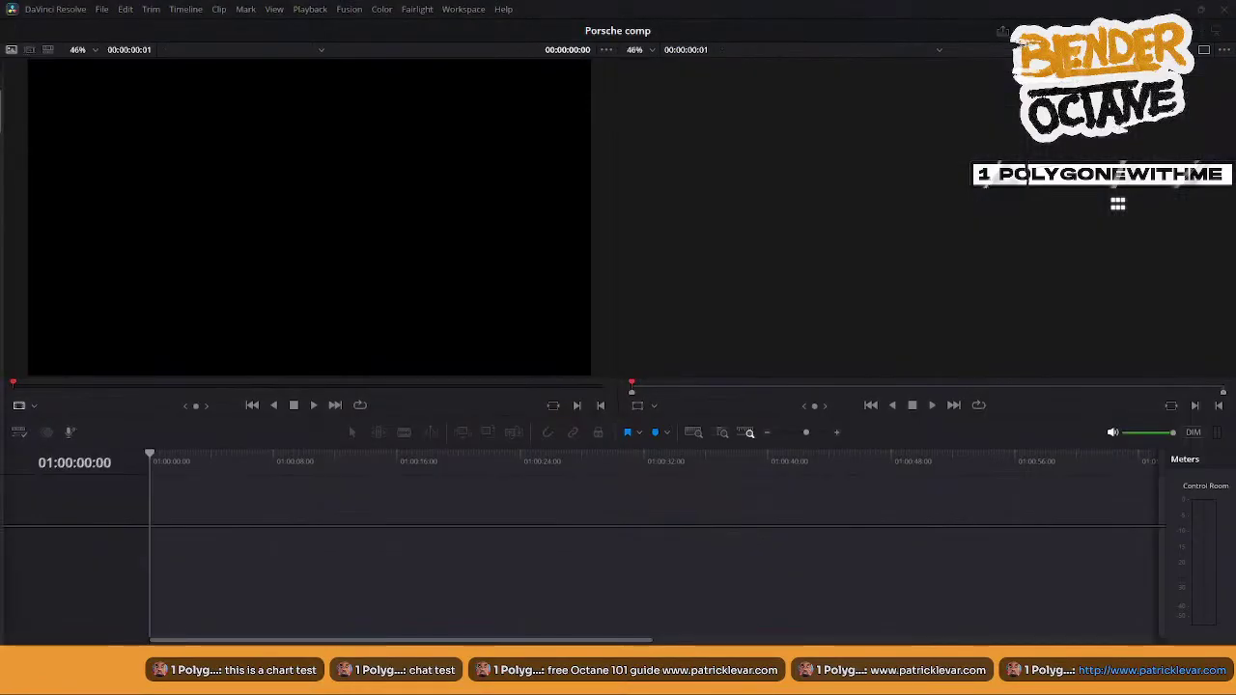
# - Build a timeline with the 250905_144152 street footage on V1 and the track[001-207].png sequence above it on V2
pyautogui.moveTo(2, 357); pyautogui.dragTo(2, 299)
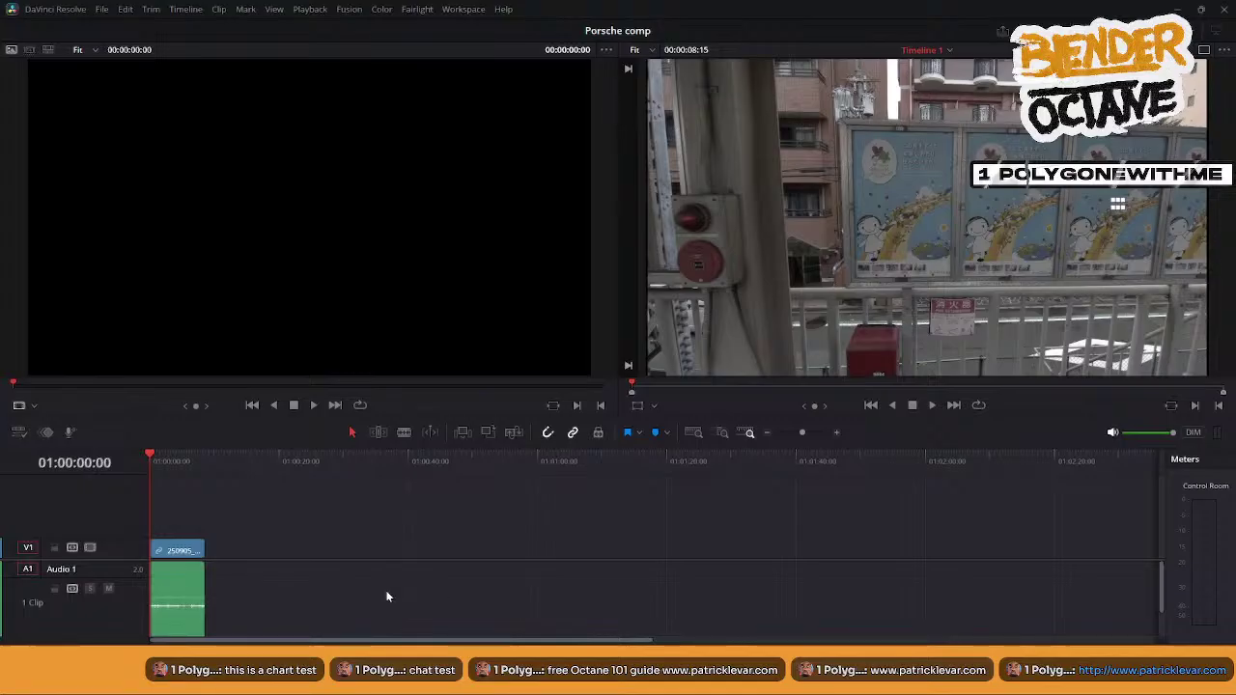
pyautogui.click(697, 432)
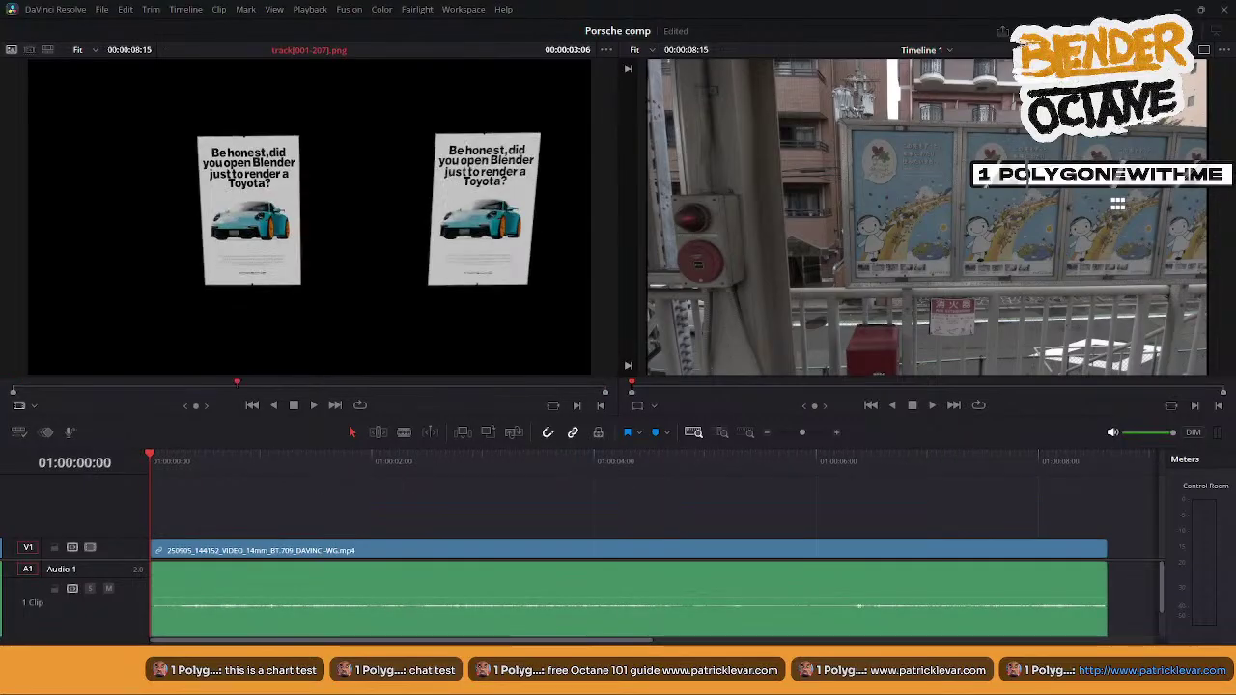
pyautogui.moveTo(0, 241); pyautogui.dragTo(236, 529)
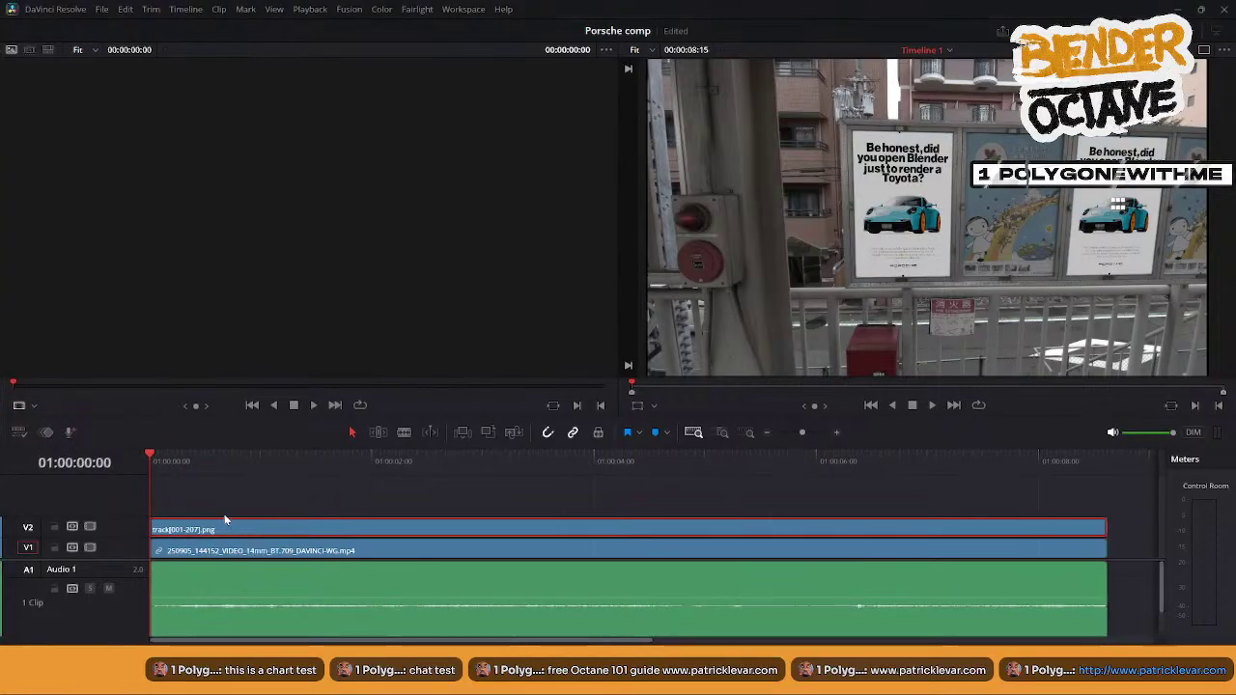
# - Play the start of the composite and normalize the audio levels of the street footage clip
pyautogui.press('space')
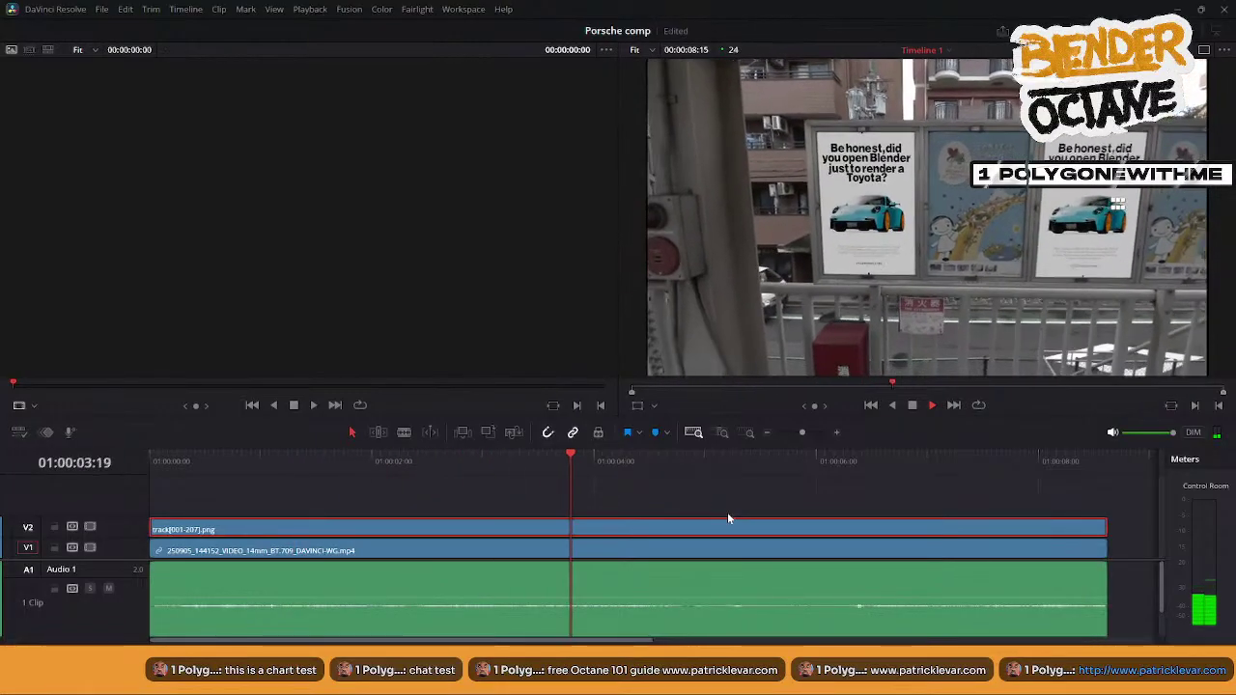
pyautogui.rightClick(771, 558)
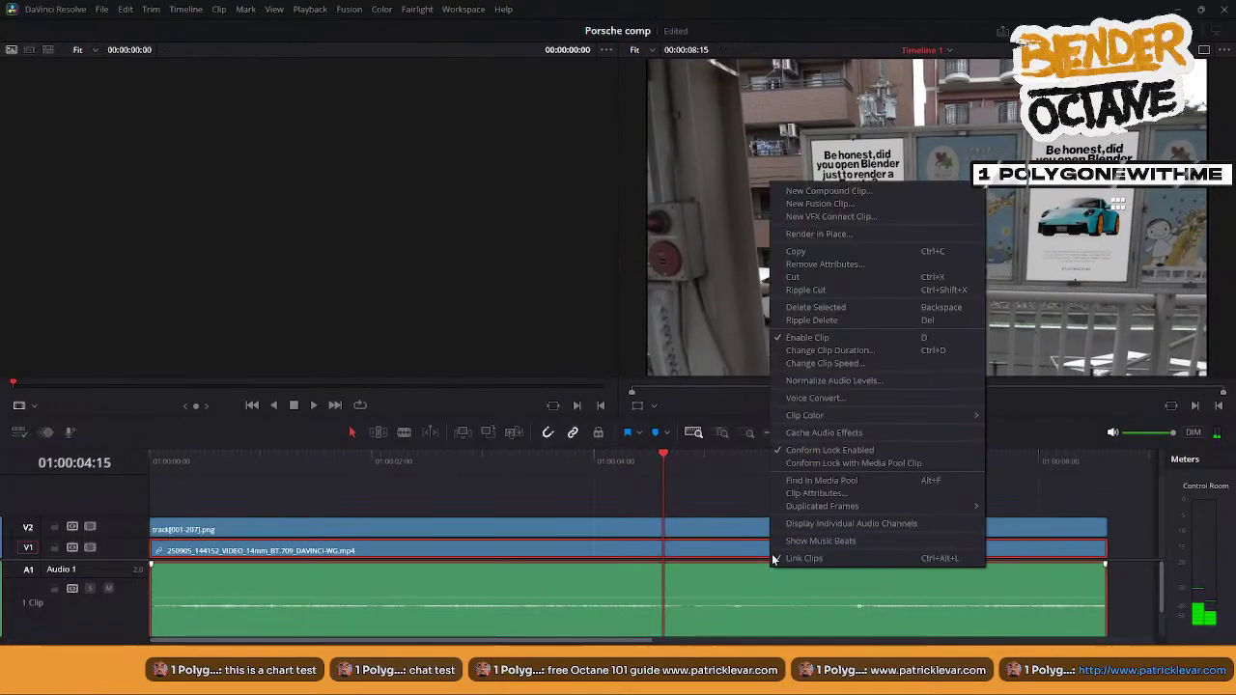
pyautogui.click(827, 383)
pyautogui.click(719, 538)
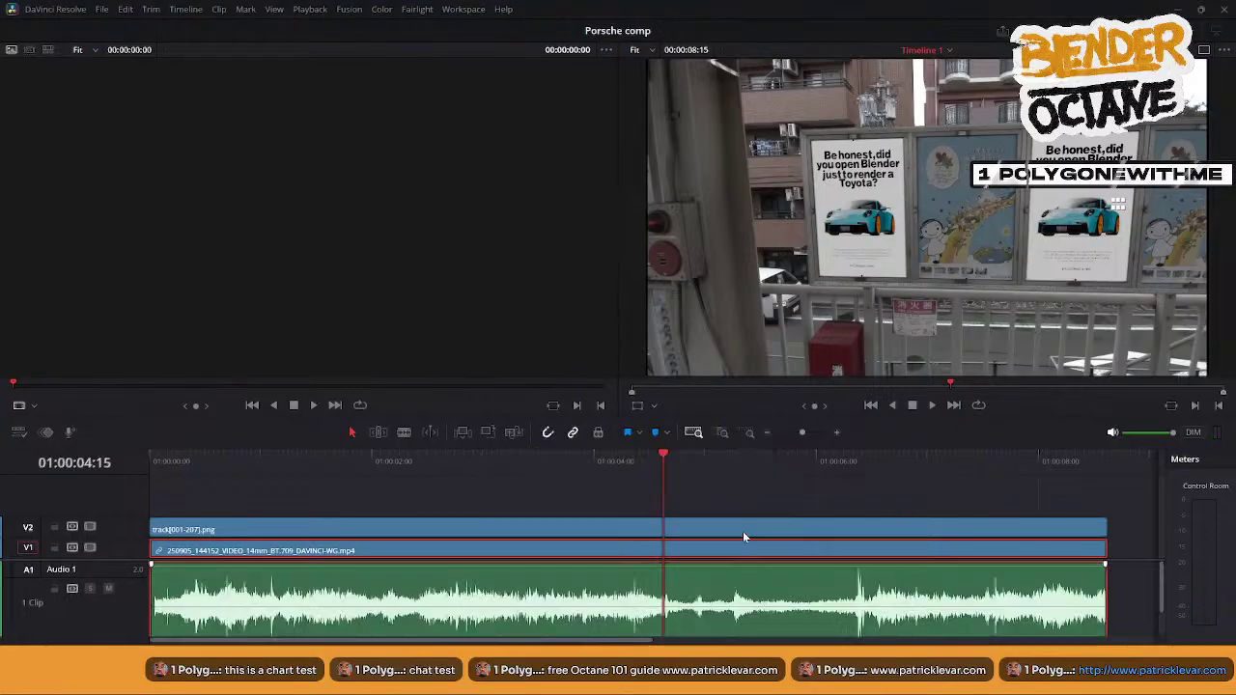
# - Play the rest of the timeline to check the tracked ads and the normalized audio
pyautogui.click(881, 528)
pyautogui.press('space')
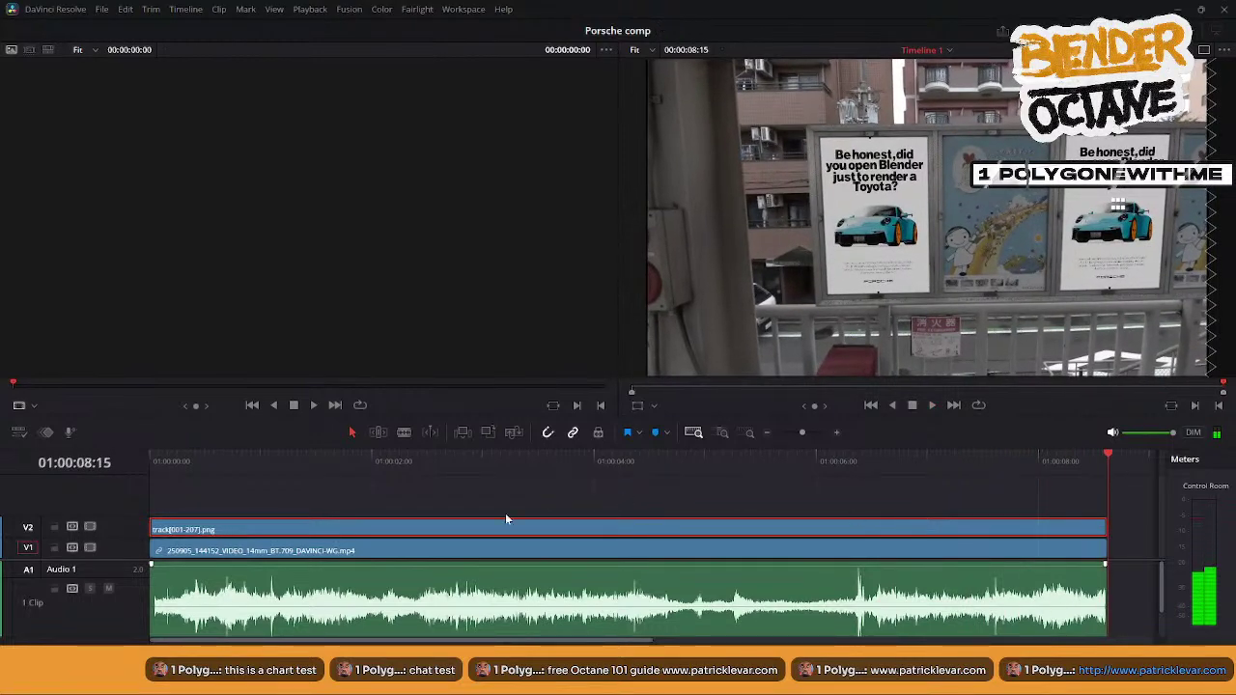
pyautogui.click(585, 502)
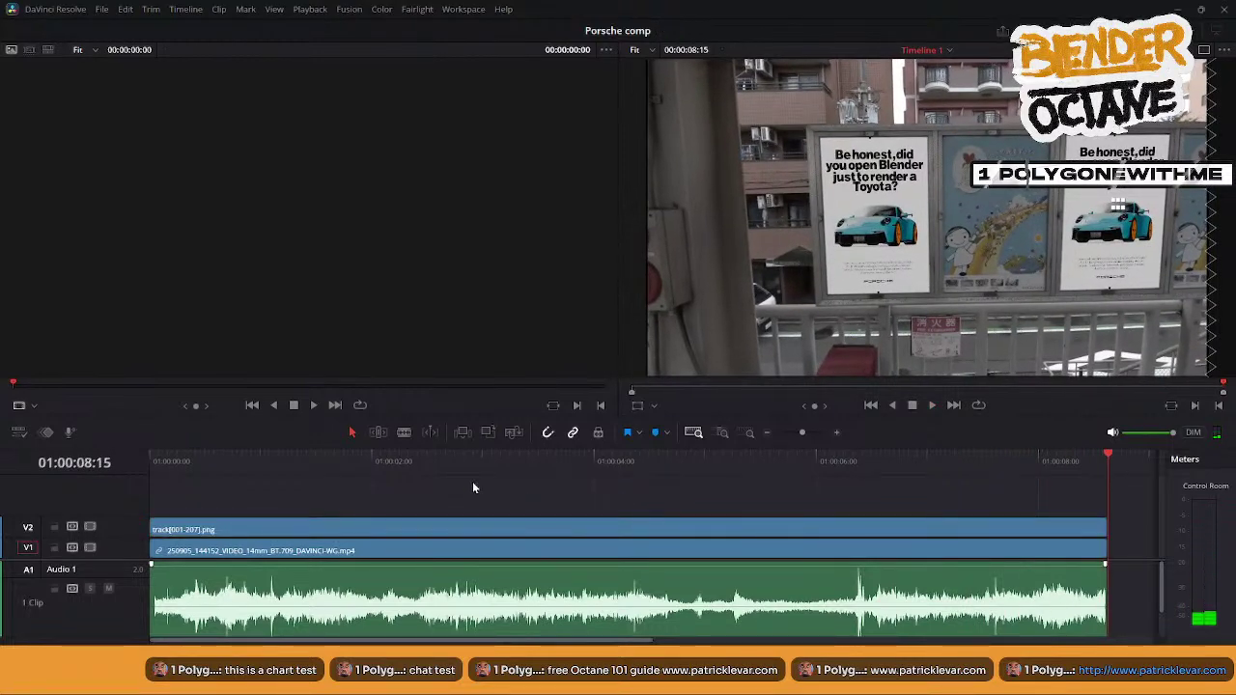
# - Combine the PNG sequence and the street footage into a new Fusion clip and open it on the Fusion page
pyautogui.moveTo(471, 488); pyautogui.dragTo(537, 548)
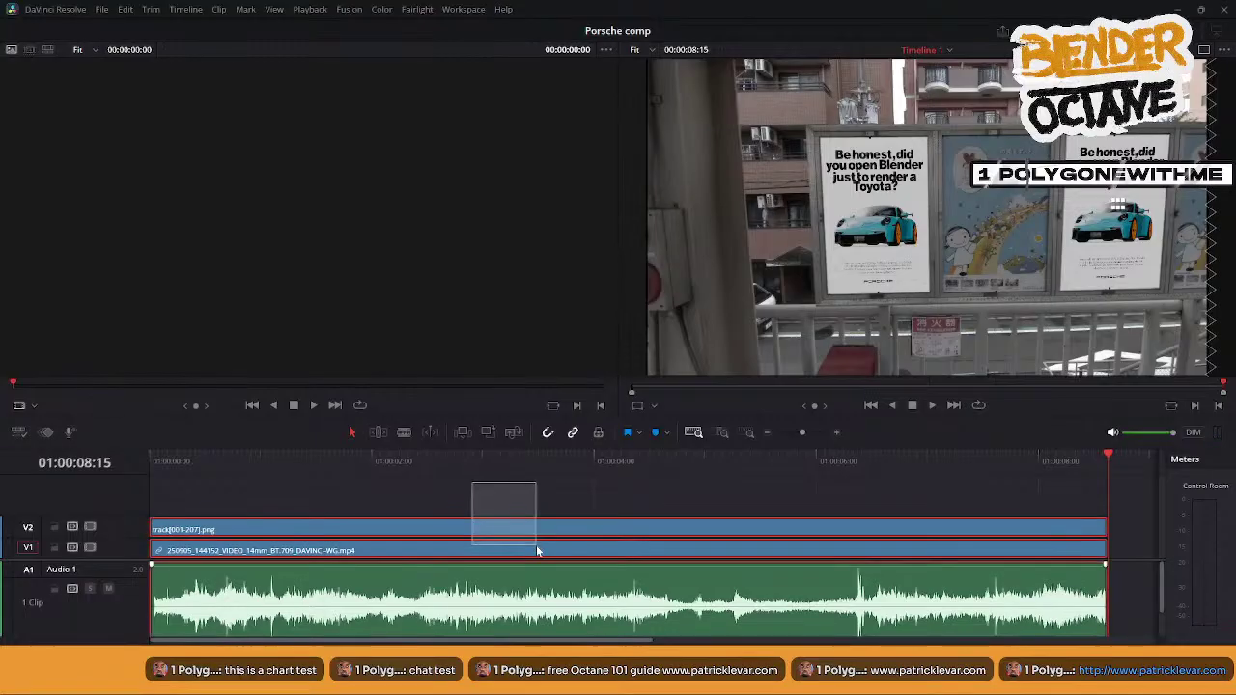
pyautogui.rightClick(536, 546)
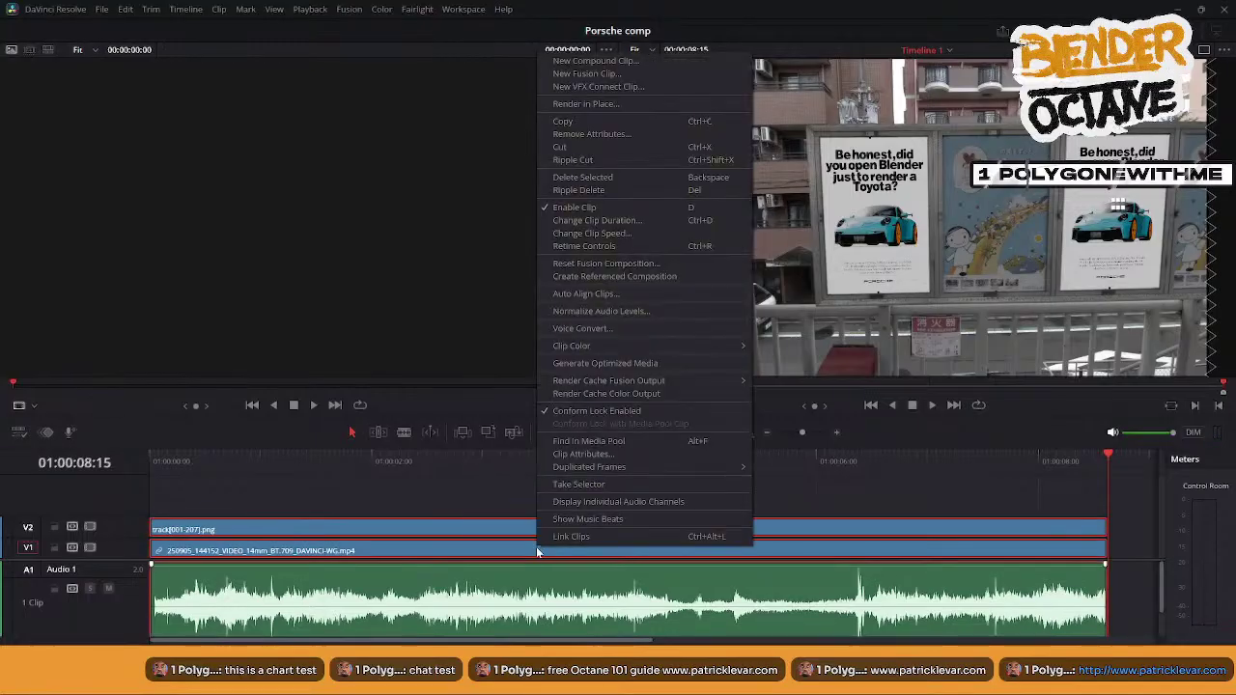
pyautogui.click(591, 75)
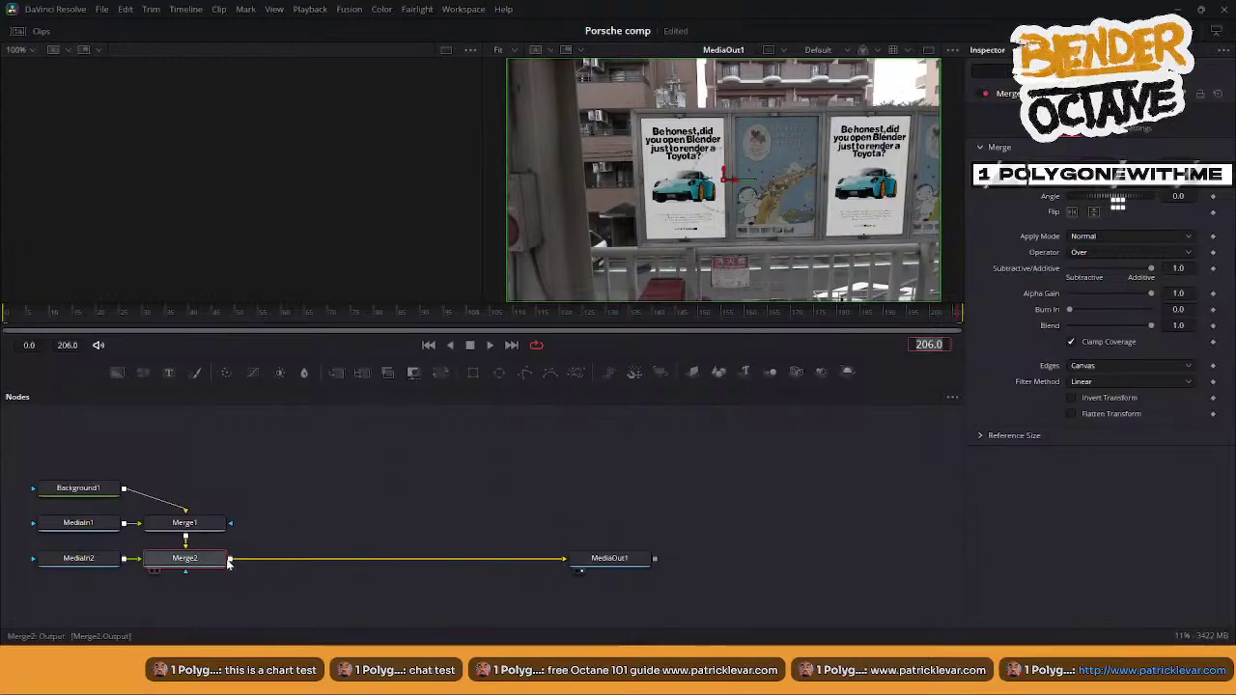
# - Delete the Merge1 and Background1 nodes from the composition, previewing the Background1, MediaIn1 and MediaIn2 nodes in the viewer
pyautogui.keyDown('shift'); pyautogui.moveTo(189, 522); pyautogui.dragTo(254, 489); pyautogui.keyUp('shift')
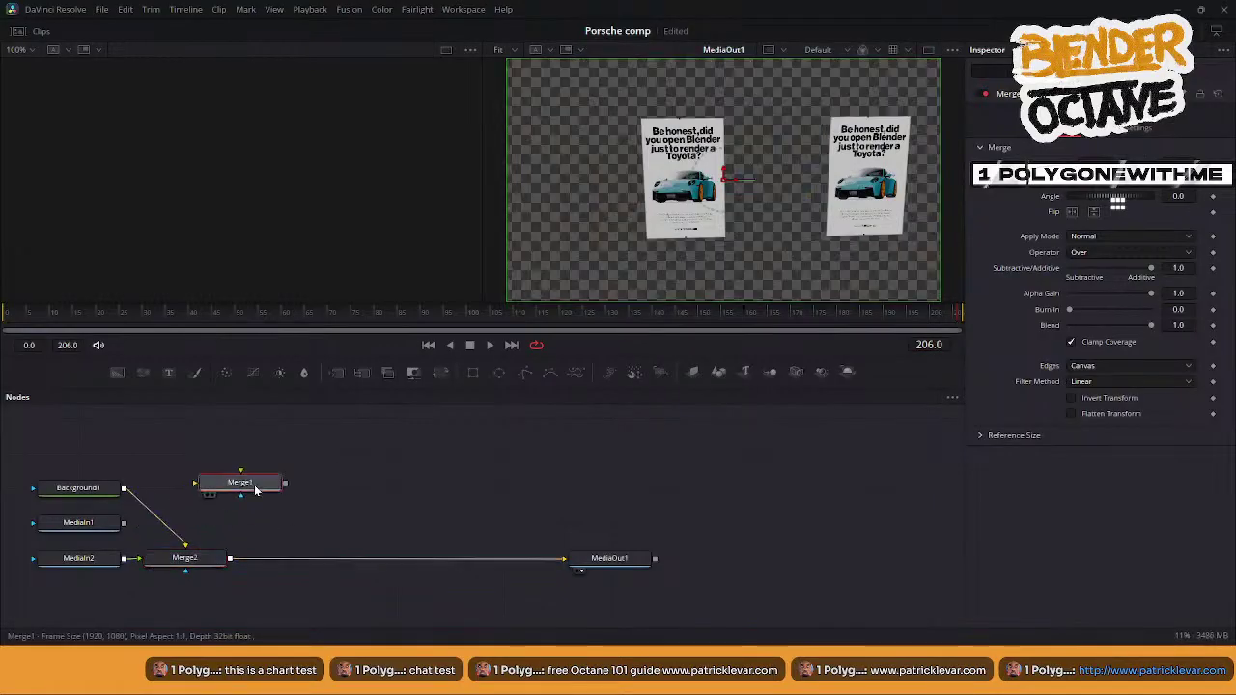
pyautogui.press('Delete')
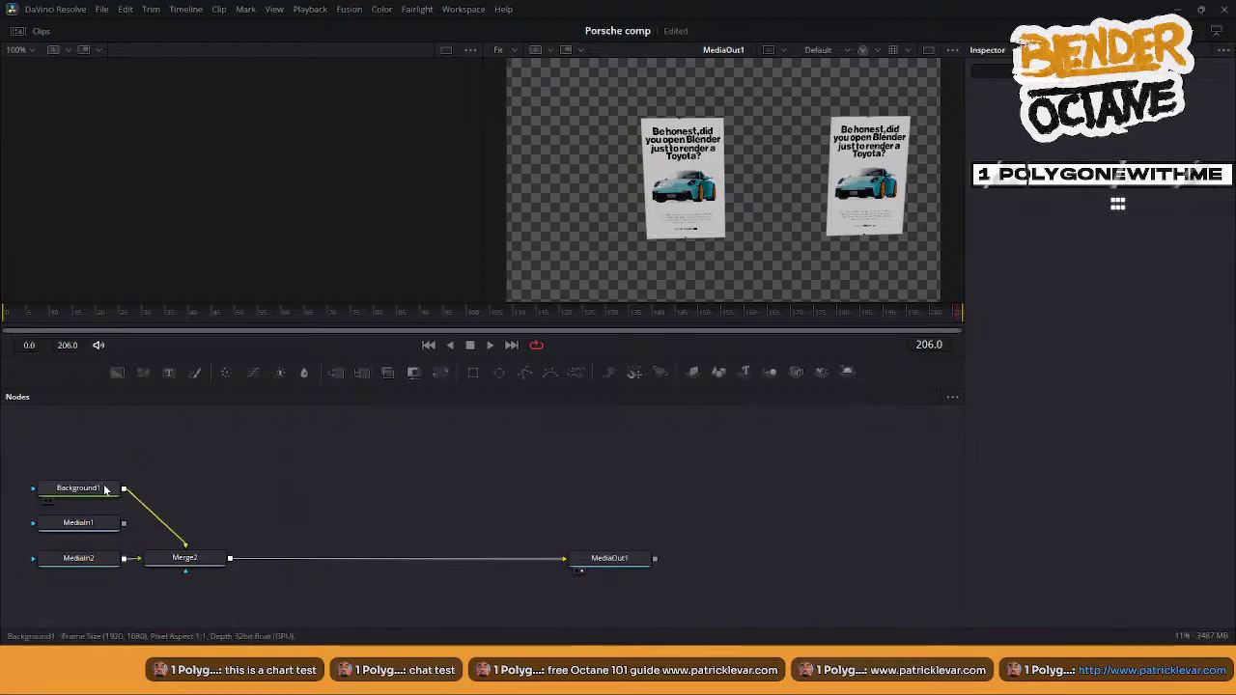
pyautogui.moveTo(104, 489); pyautogui.dragTo(530, 226)
pyautogui.moveTo(201, 463); pyautogui.dragTo(526, 241)
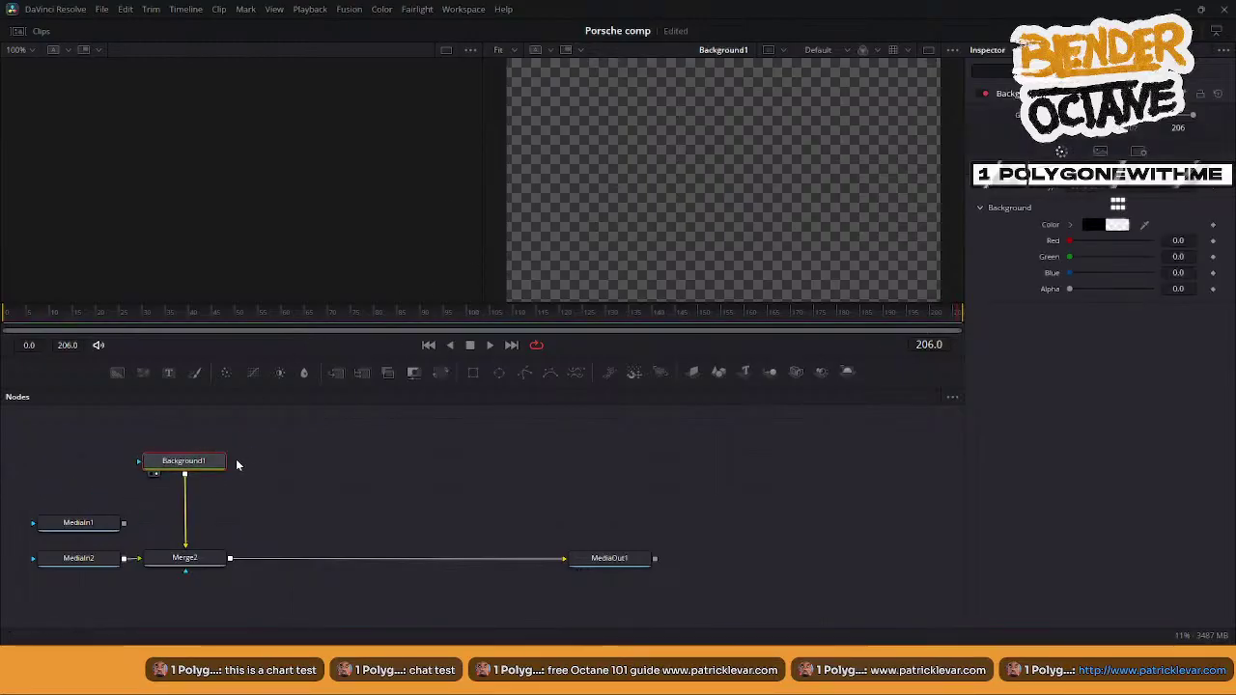
pyautogui.moveTo(64, 527); pyautogui.dragTo(526, 302)
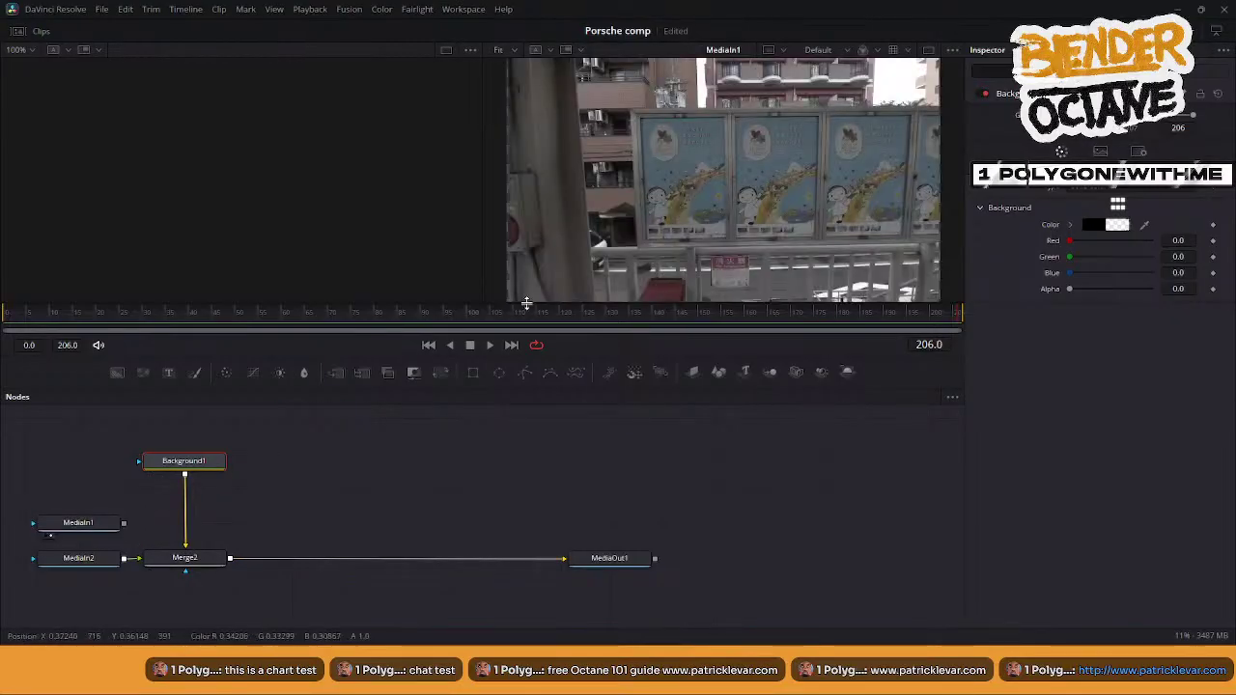
pyautogui.moveTo(79, 559); pyautogui.dragTo(792, 145)
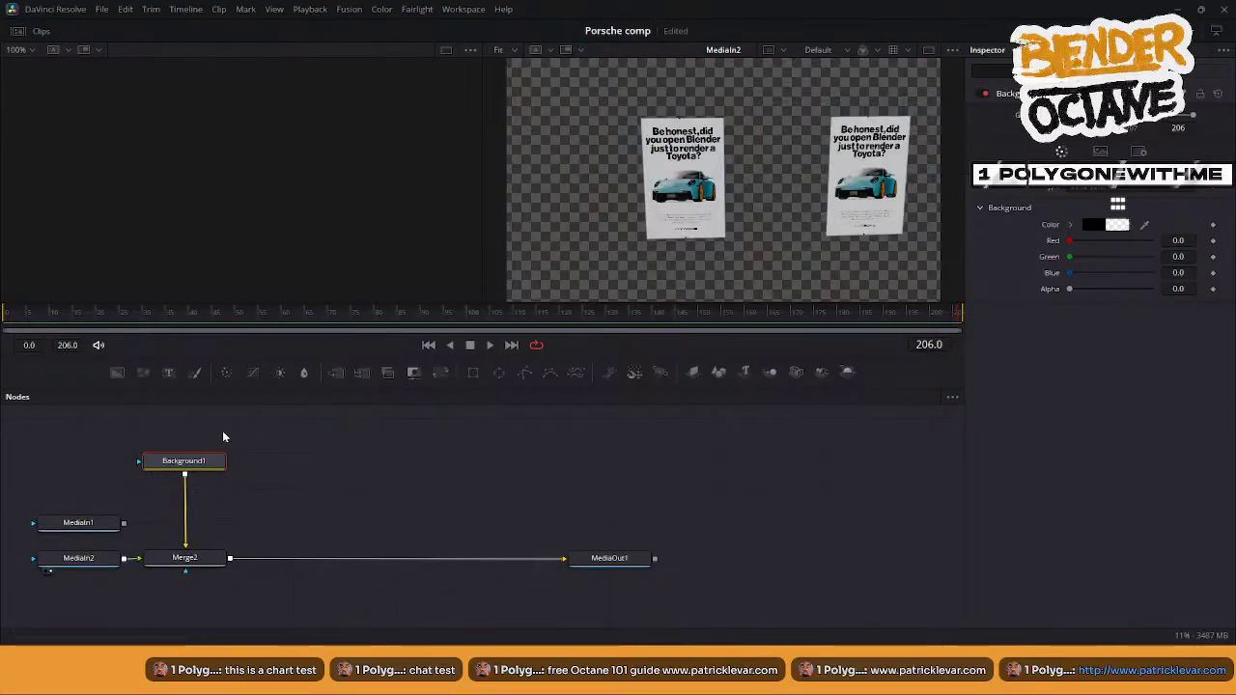
pyautogui.press('Delete')
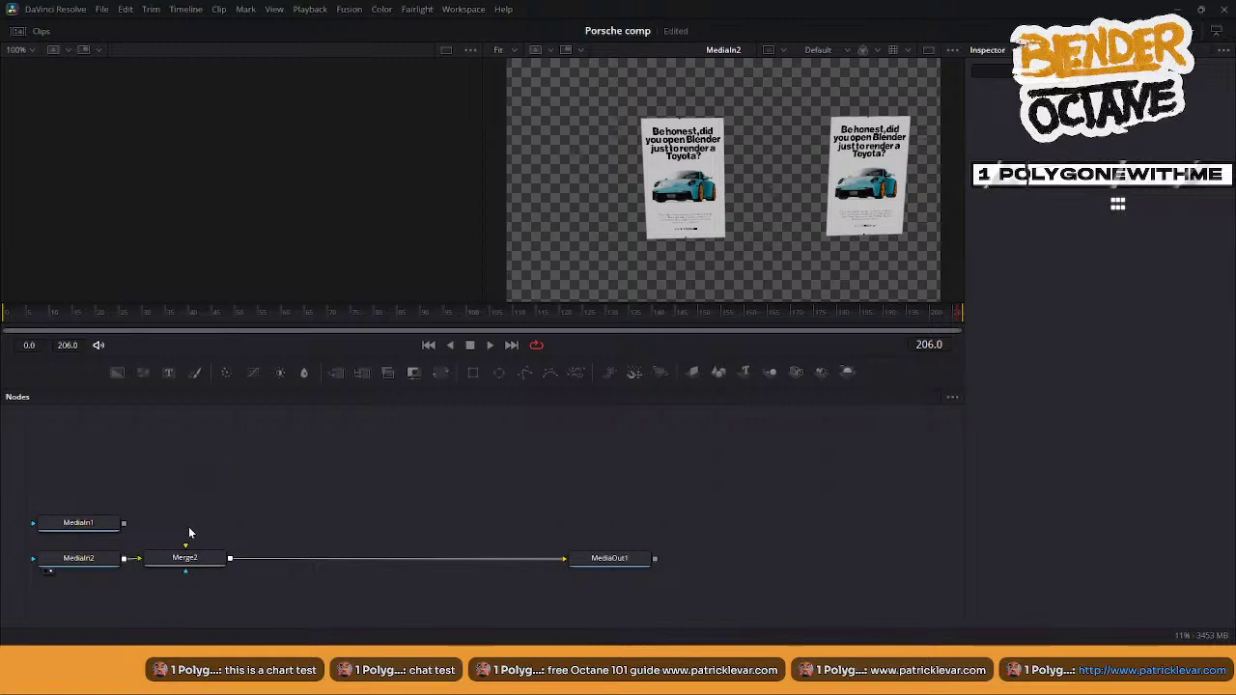
# - Rename the MediaIn1 footage node to video and the MediaIn2 render node to ad
pyautogui.click(85, 524)
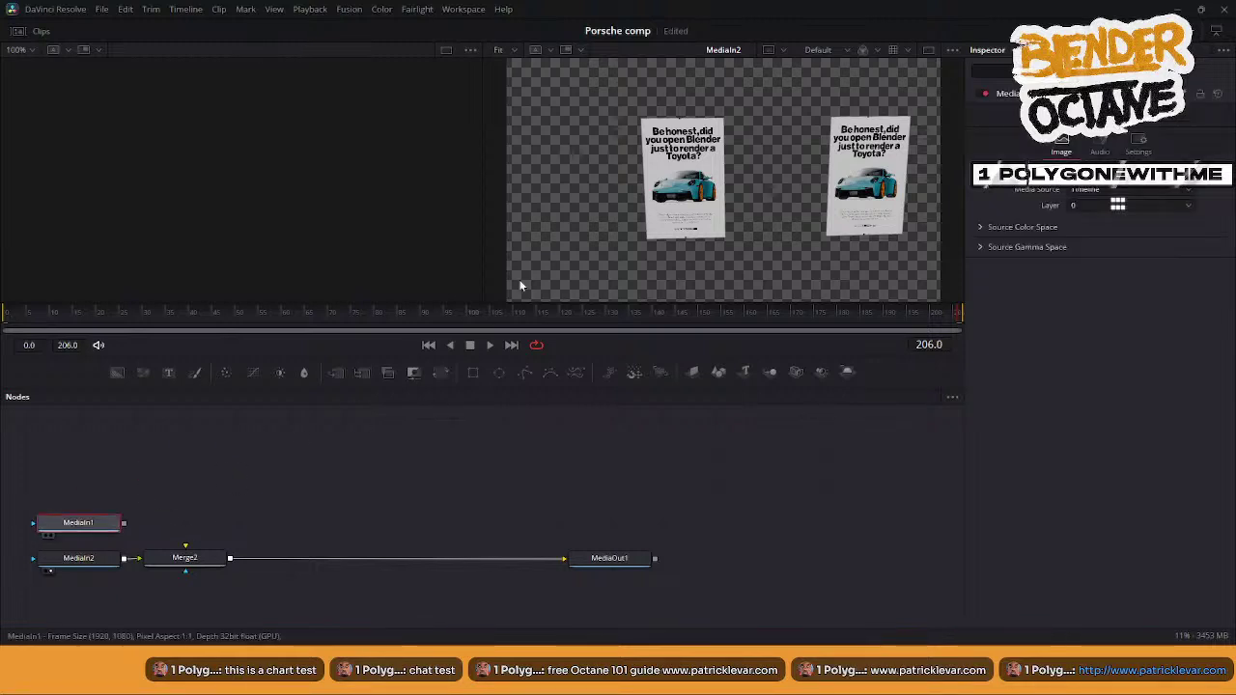
pyautogui.press('2')
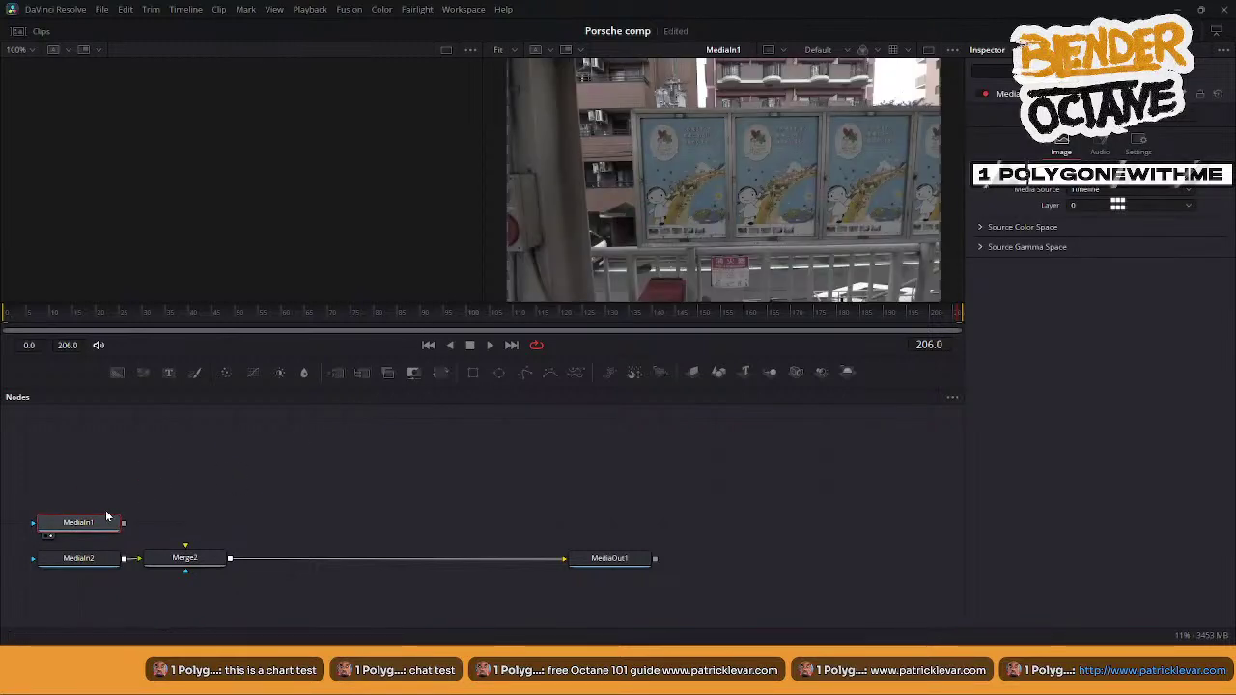
pyautogui.press('F2')
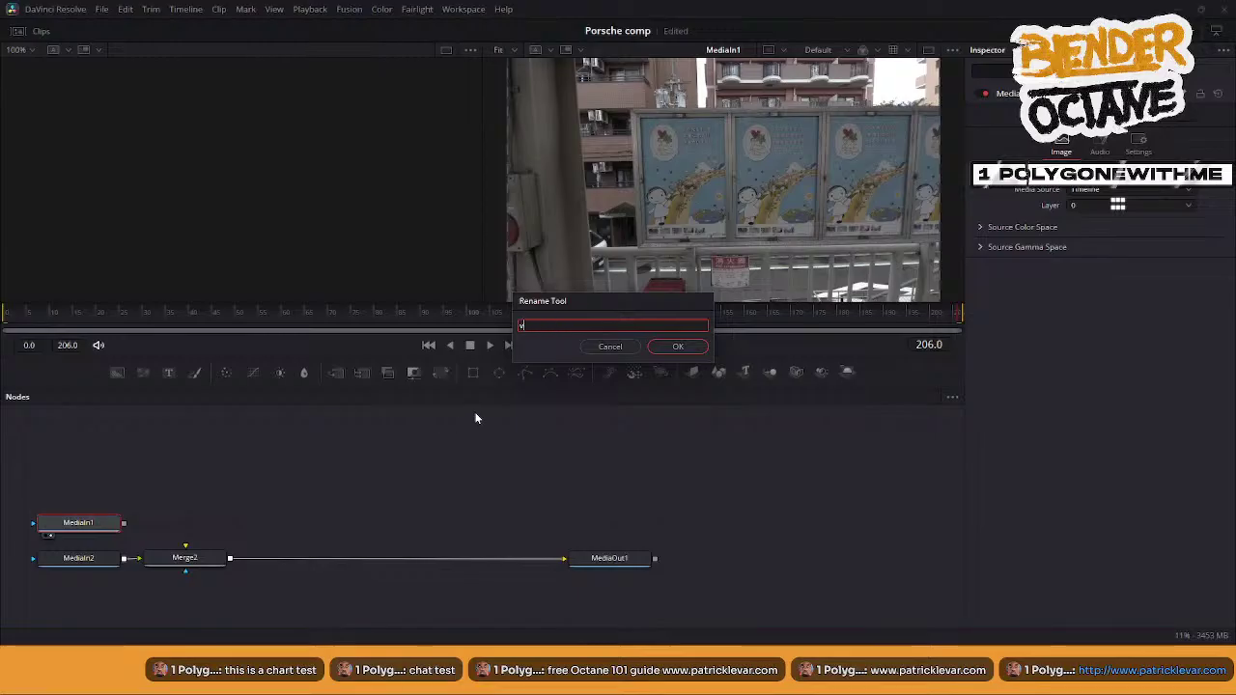
pyautogui.press('Return')
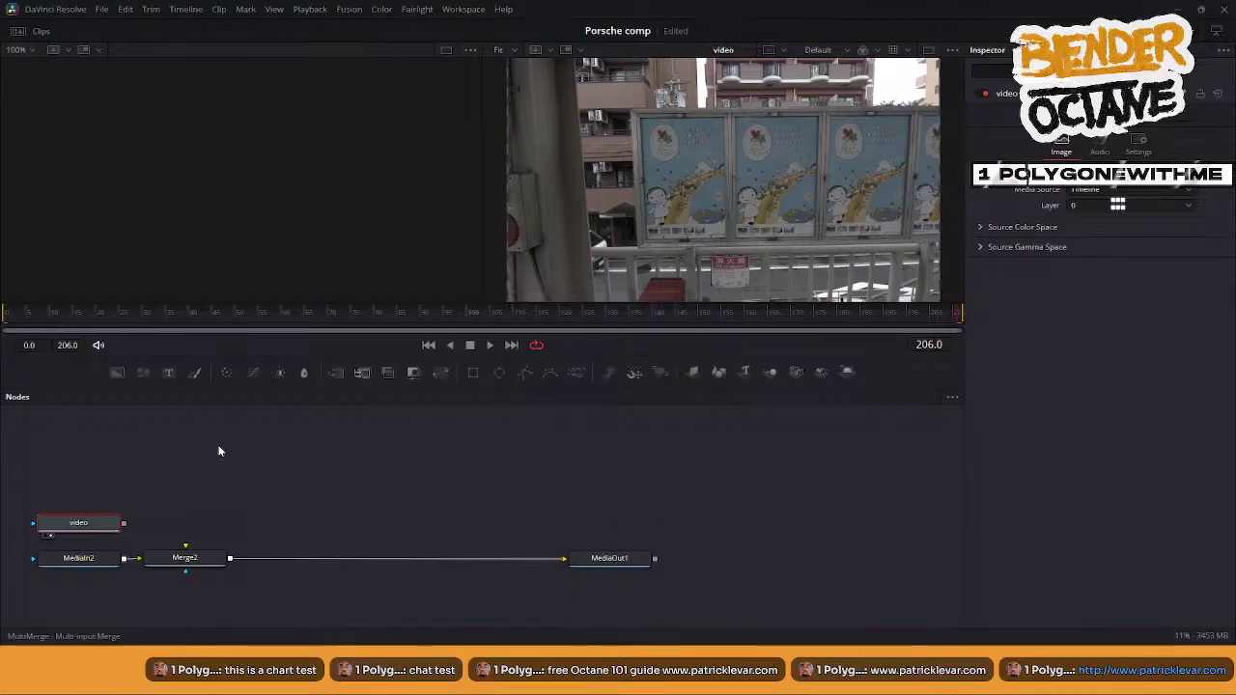
pyautogui.click(97, 558)
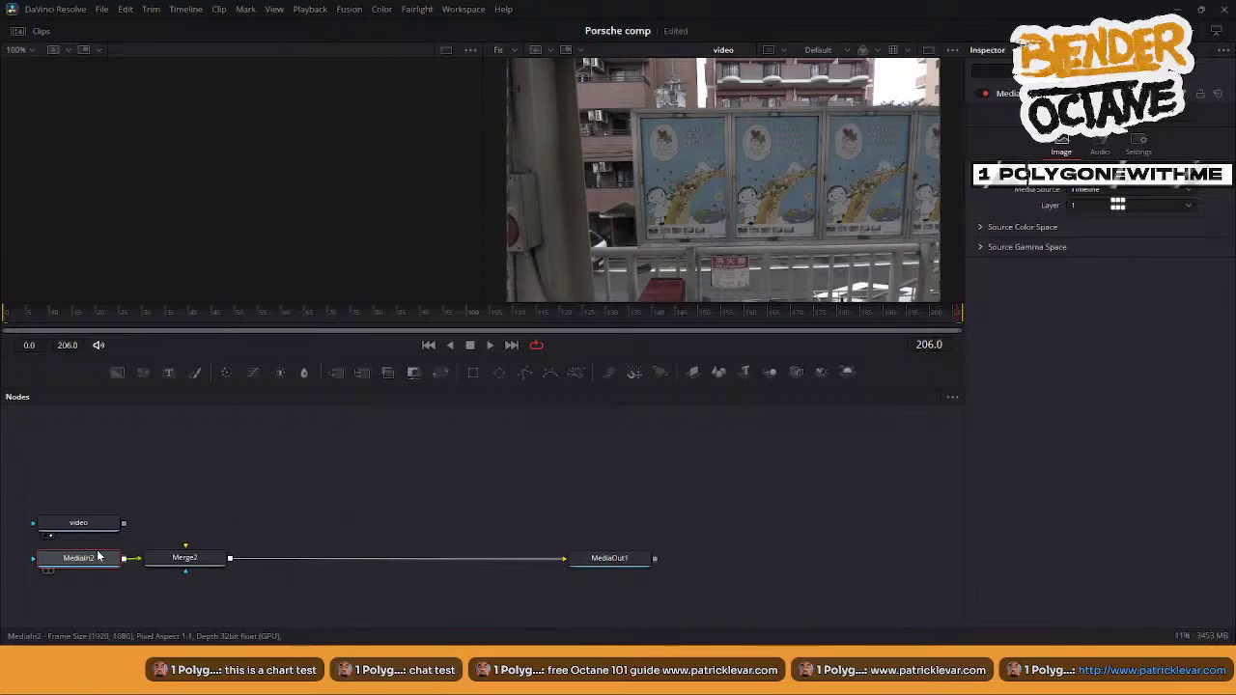
pyautogui.press('F2')
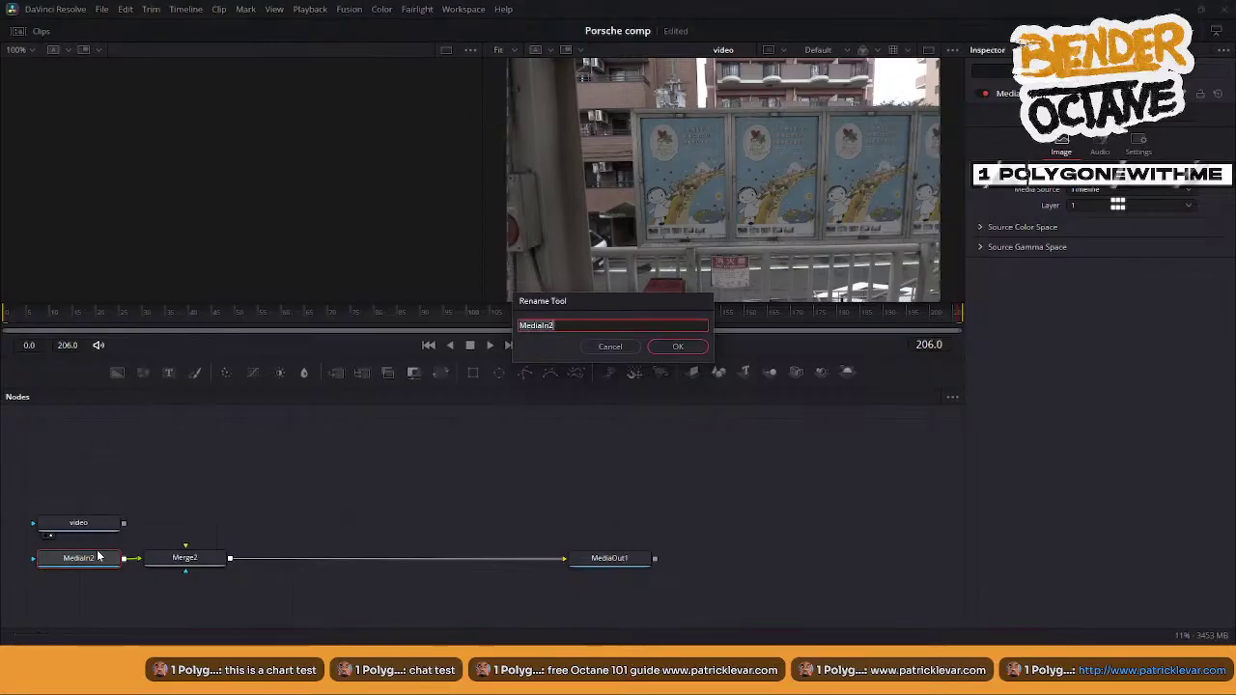
pyautogui.write('ad')
pyautogui.press('Return')
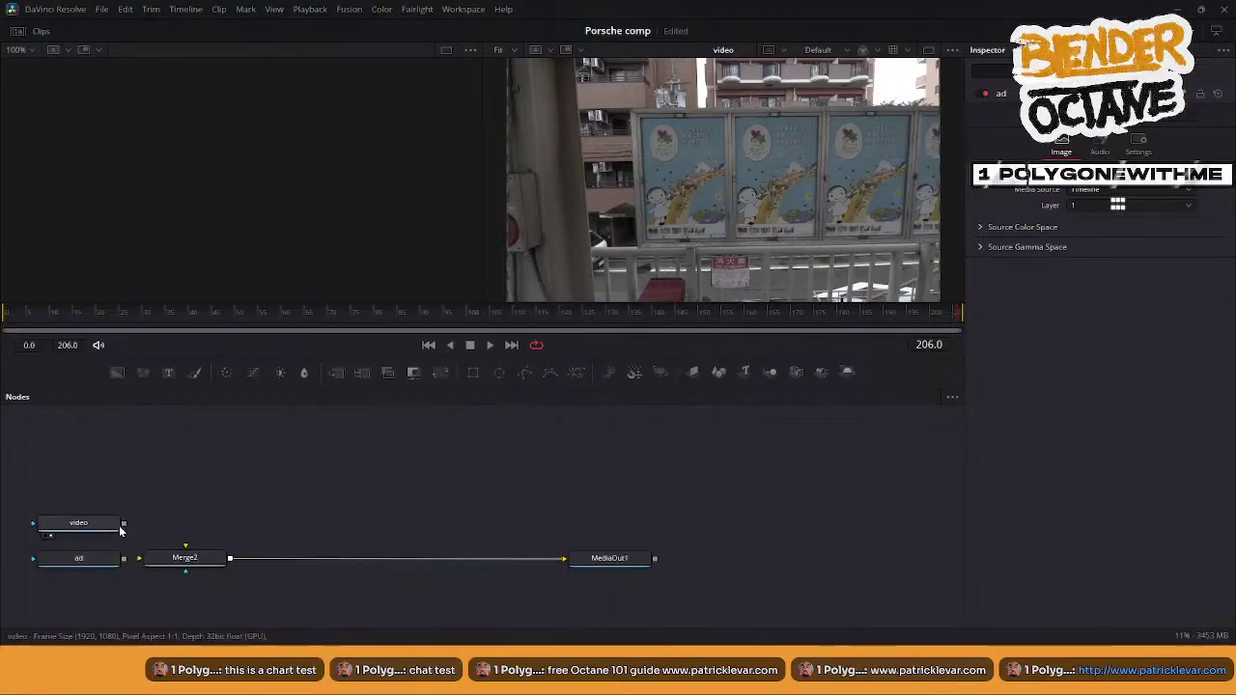
# - Connect the video and ad nodes to Merge2, with the ad node placed above the merge
pyautogui.moveTo(124, 523); pyautogui.dragTo(185, 542)
pyautogui.moveTo(237, 481); pyautogui.dragTo(186, 555)
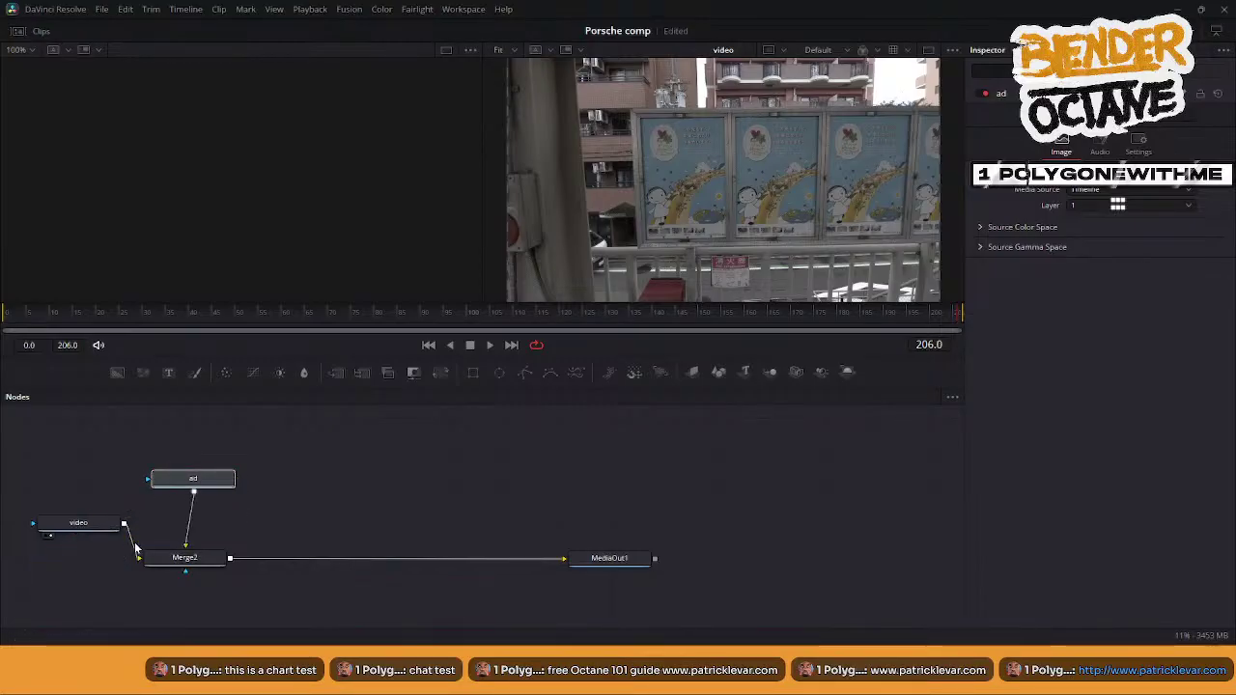
# - Set node arrangement to snap to connected nodes, then line up video level with Merge2 and ad directly above it
pyautogui.moveTo(78, 522); pyautogui.dragTo(74, 541)
pyautogui.rightClick(312, 475)
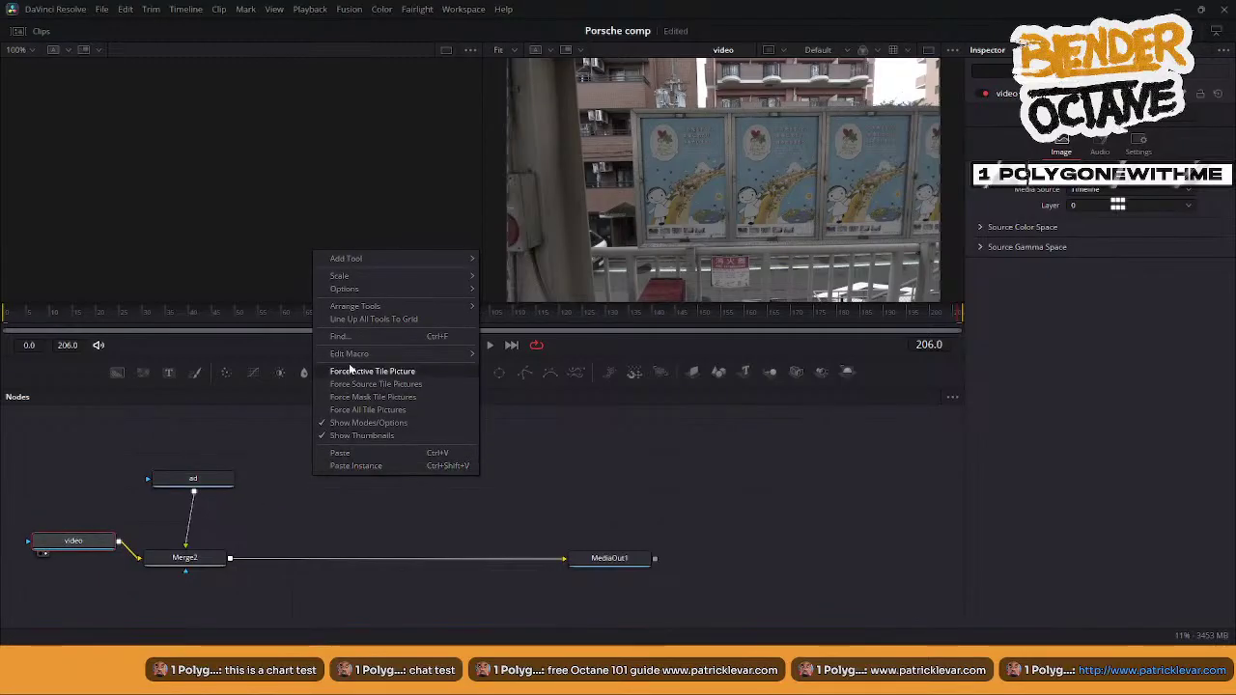
pyautogui.moveTo(411, 307)
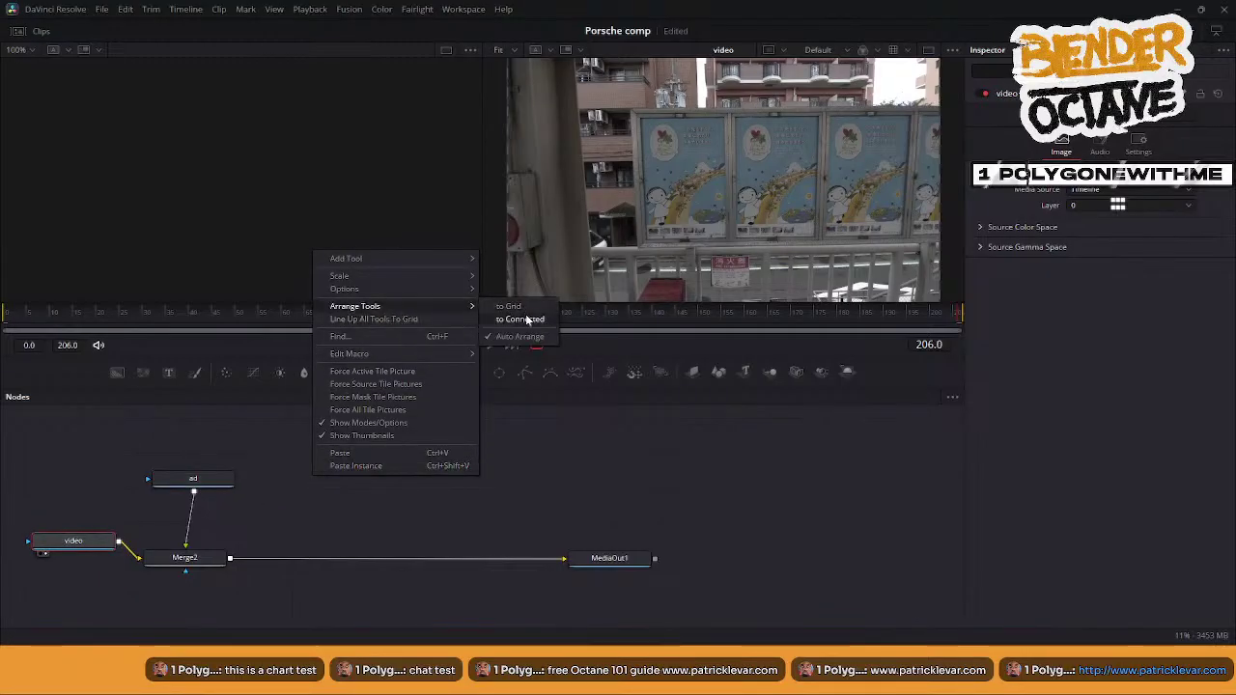
pyautogui.click(527, 319)
pyautogui.moveTo(85, 550); pyautogui.dragTo(90, 568)
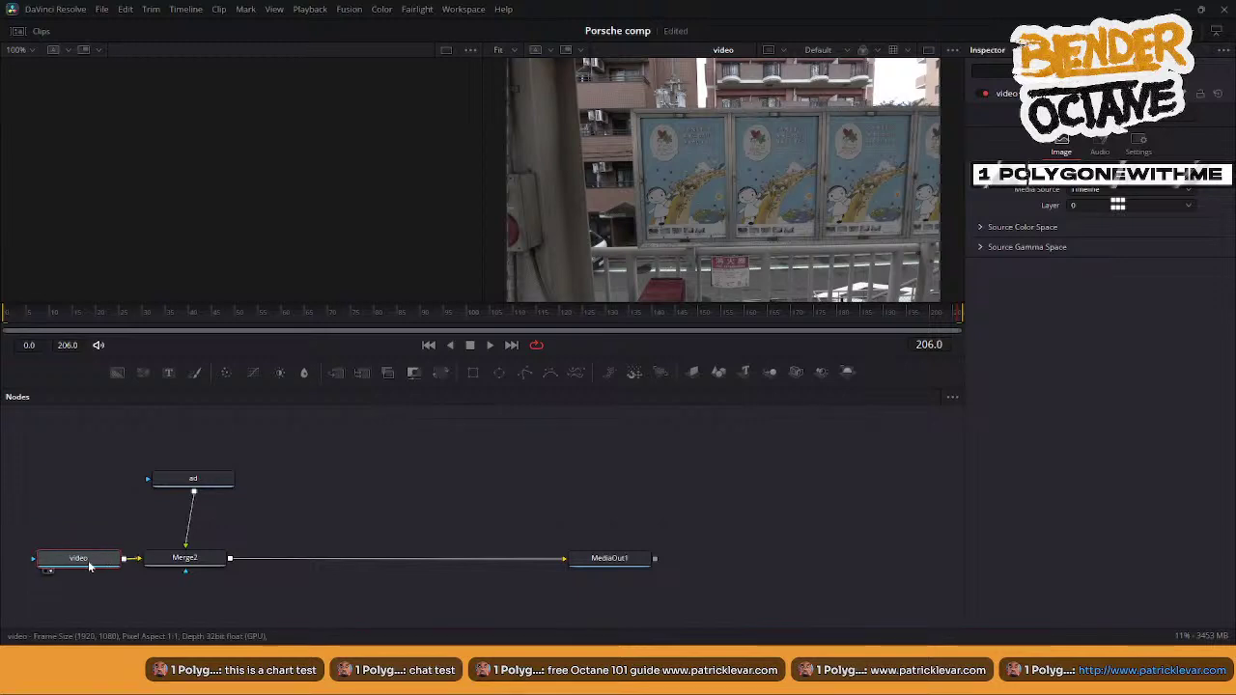
pyautogui.moveTo(194, 478); pyautogui.dragTo(184, 489)
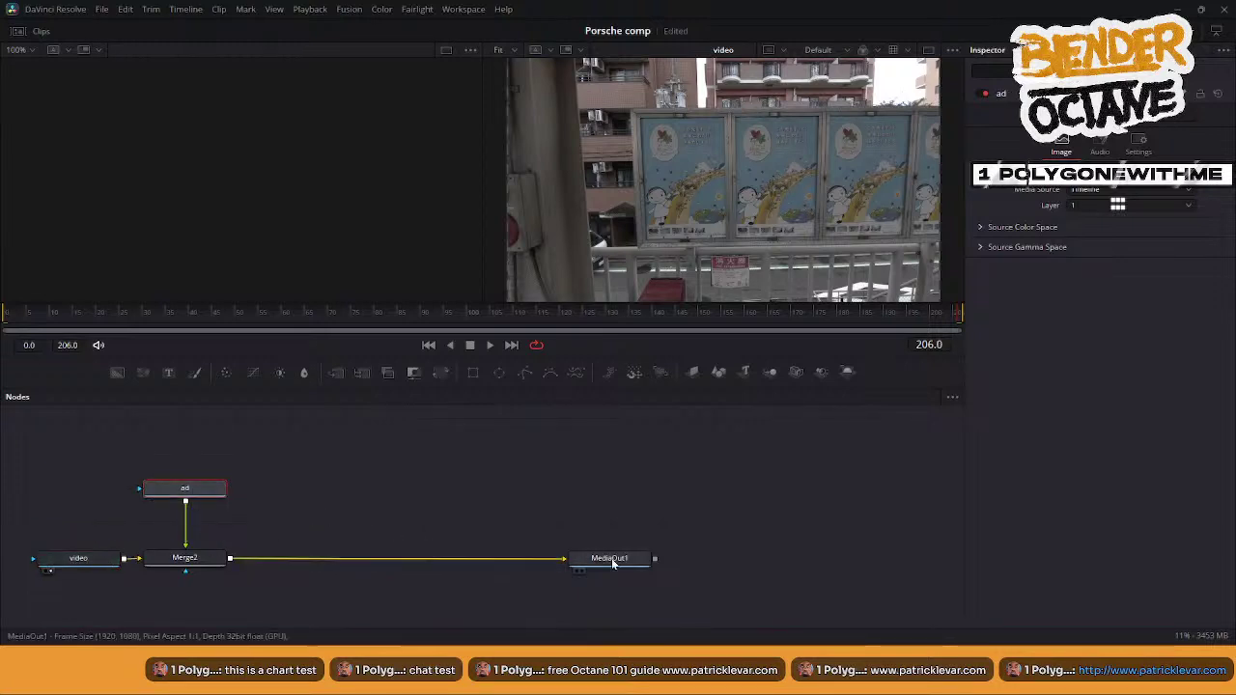
# - Show MediaOut1 in a single enlarged viewer and move the ad node higher above Merge2
pyautogui.click(579, 570)
pyautogui.moveTo(425, 444); pyautogui.dragTo(544, 445, button='middle')
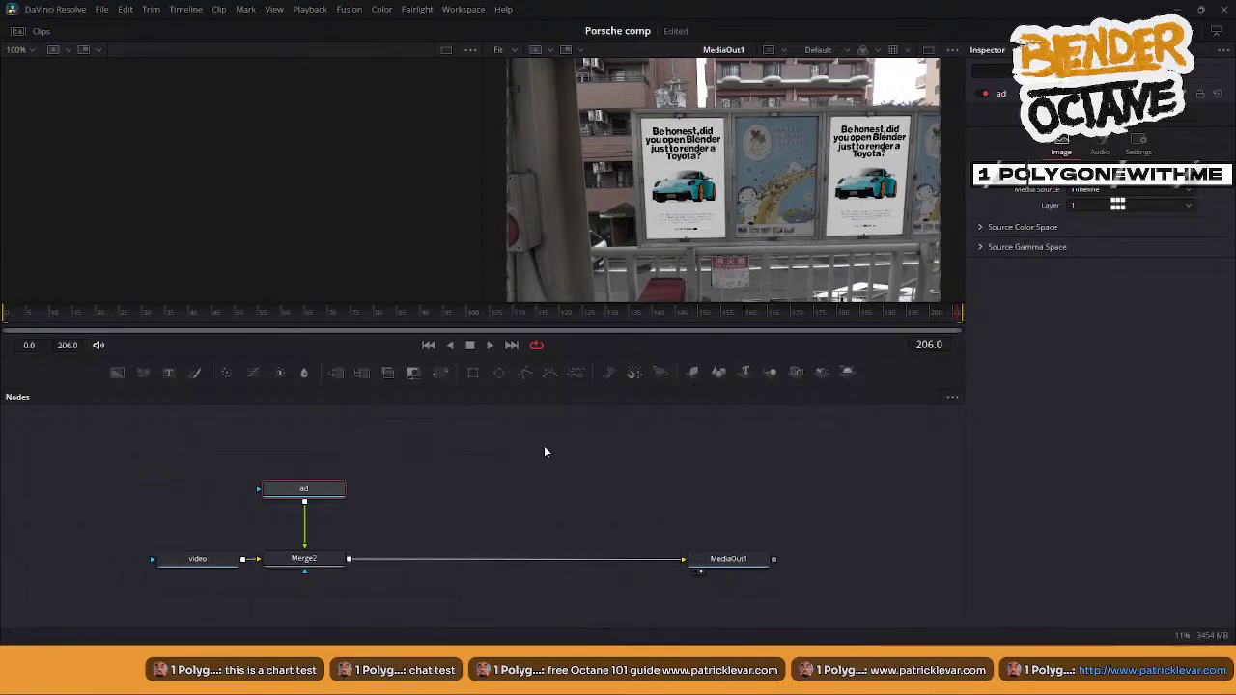
pyautogui.moveTo(309, 492); pyautogui.dragTo(319, 423)
pyautogui.moveTo(371, 492); pyautogui.dragTo(382, 535, button='middle')
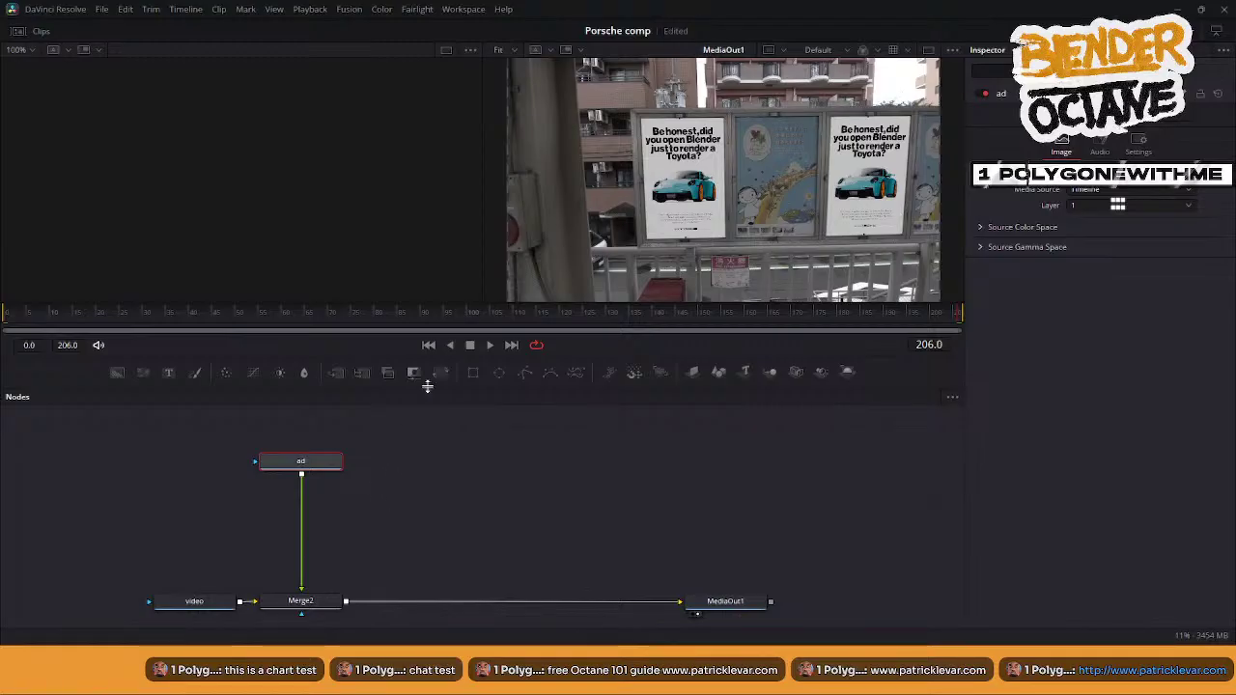
pyautogui.click(927, 51)
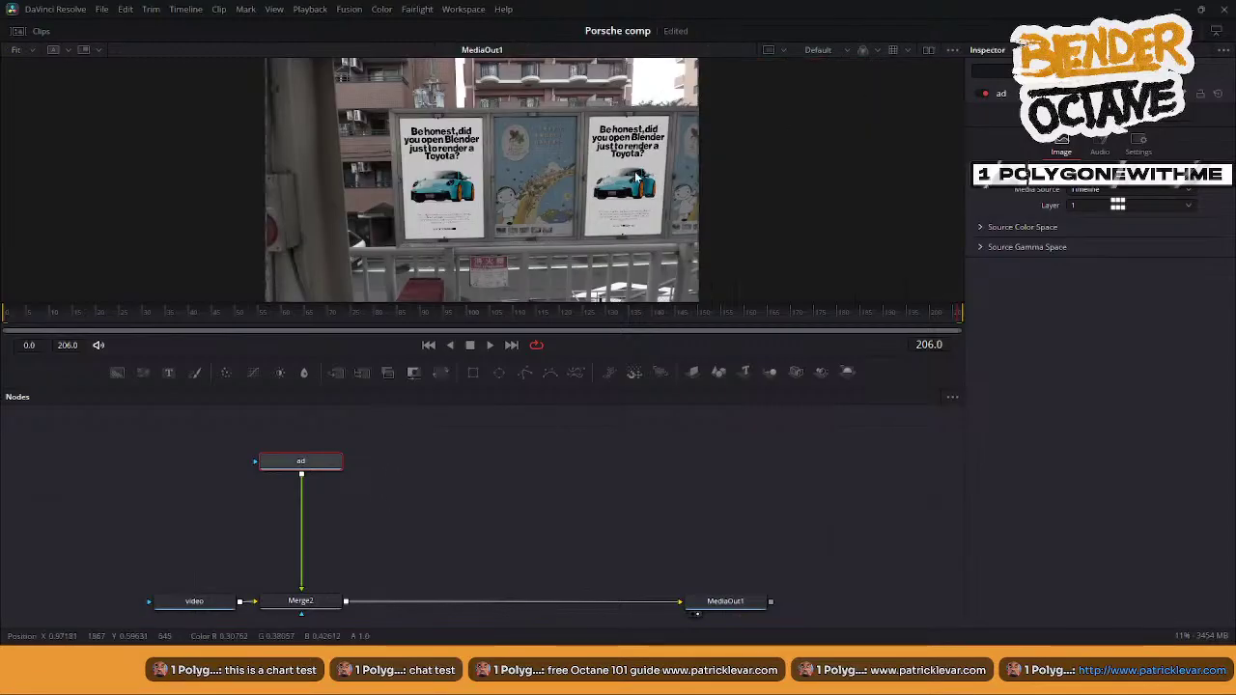
# - Examine the merged composite up close and at full frame to compare the ads with the street footage
pyautogui.scroll(3, 634, 180)
pyautogui.scroll(-2, 610, 212)
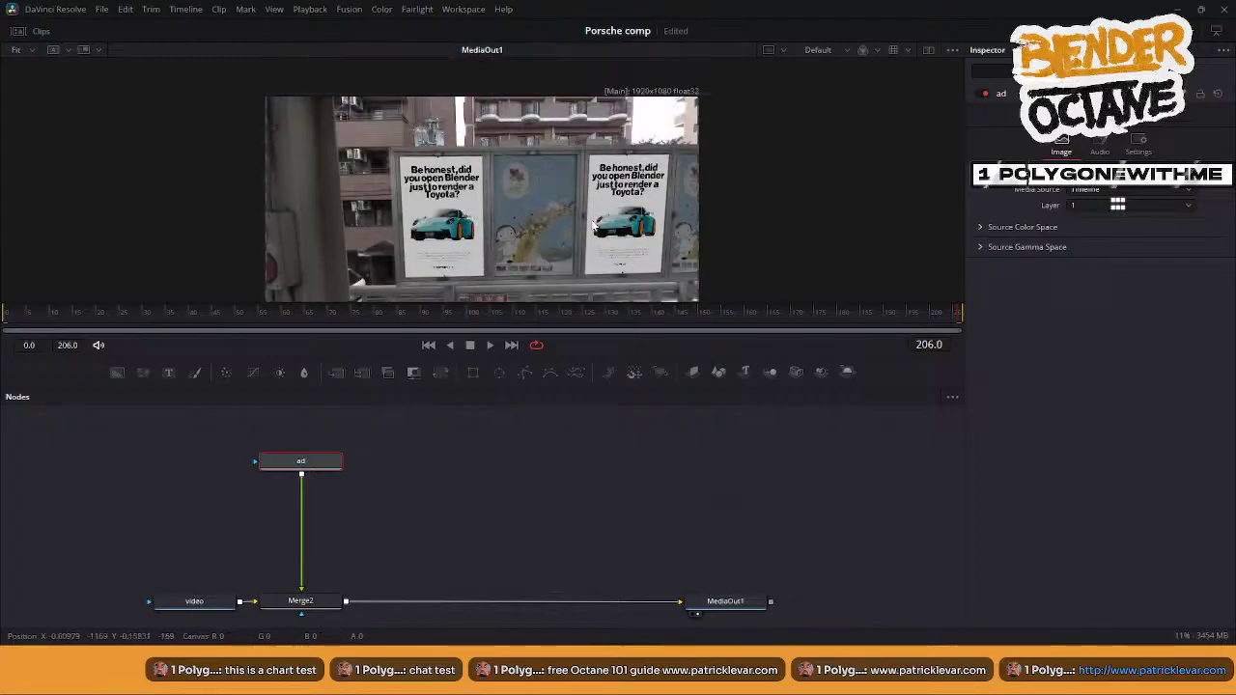
pyautogui.scroll(-2, 594, 225)
pyautogui.scroll(2, 593, 222)
pyautogui.keyDown('ctrl'); pyautogui.scroll(1, 594, 225); pyautogui.keyUp('ctrl')
pyautogui.keyDown('ctrl'); pyautogui.scroll(-3, 594, 225); pyautogui.keyUp('ctrl')
pyautogui.keyDown('ctrl'); pyautogui.scroll(5, 597, 223); pyautogui.keyUp('ctrl')
pyautogui.keyDown('ctrl'); pyautogui.scroll(-3, 598, 221); pyautogui.keyUp('ctrl')
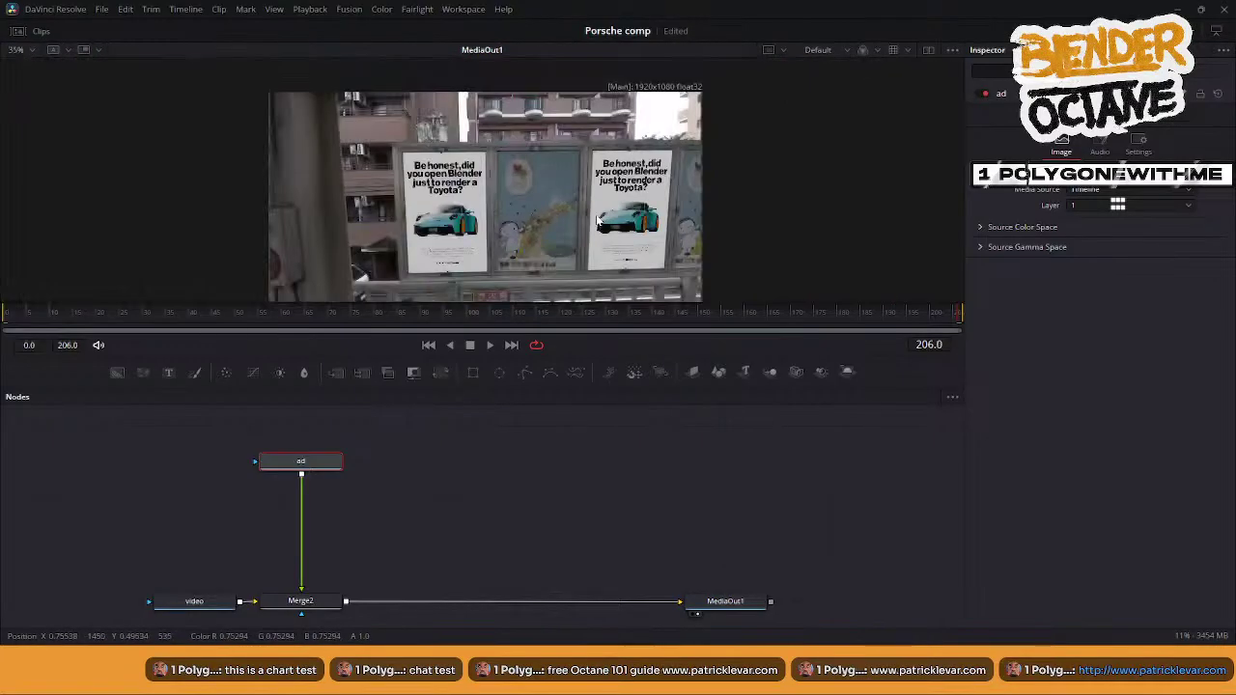
pyautogui.keyDown('ctrl'); pyautogui.scroll(2, 597, 222); pyautogui.keyUp('ctrl')
pyautogui.keyDown('shift'); pyautogui.scroll(4, 586, 214); pyautogui.keyUp('shift')
pyautogui.keyDown('shift'); pyautogui.scroll(-3, 581, 200); pyautogui.keyUp('shift')
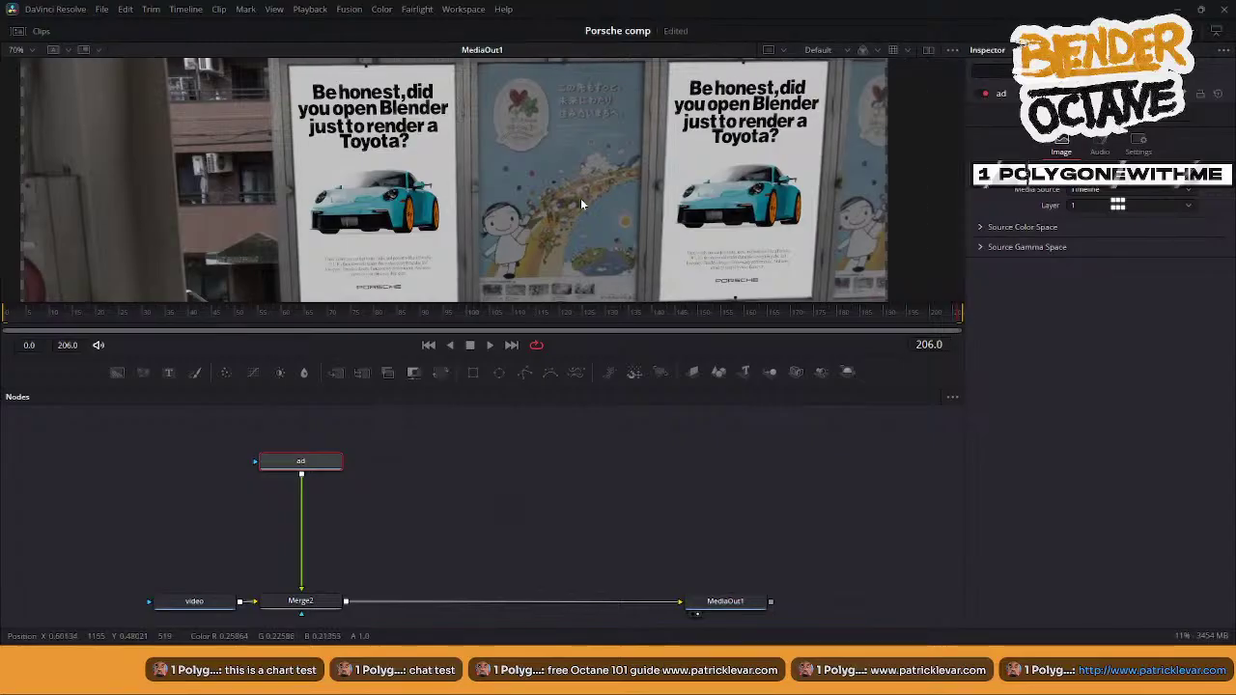
pyautogui.scroll(-1, 586, 201)
pyautogui.keyDown('ctrl'); pyautogui.scroll(-2, 585, 209); pyautogui.keyUp('ctrl')
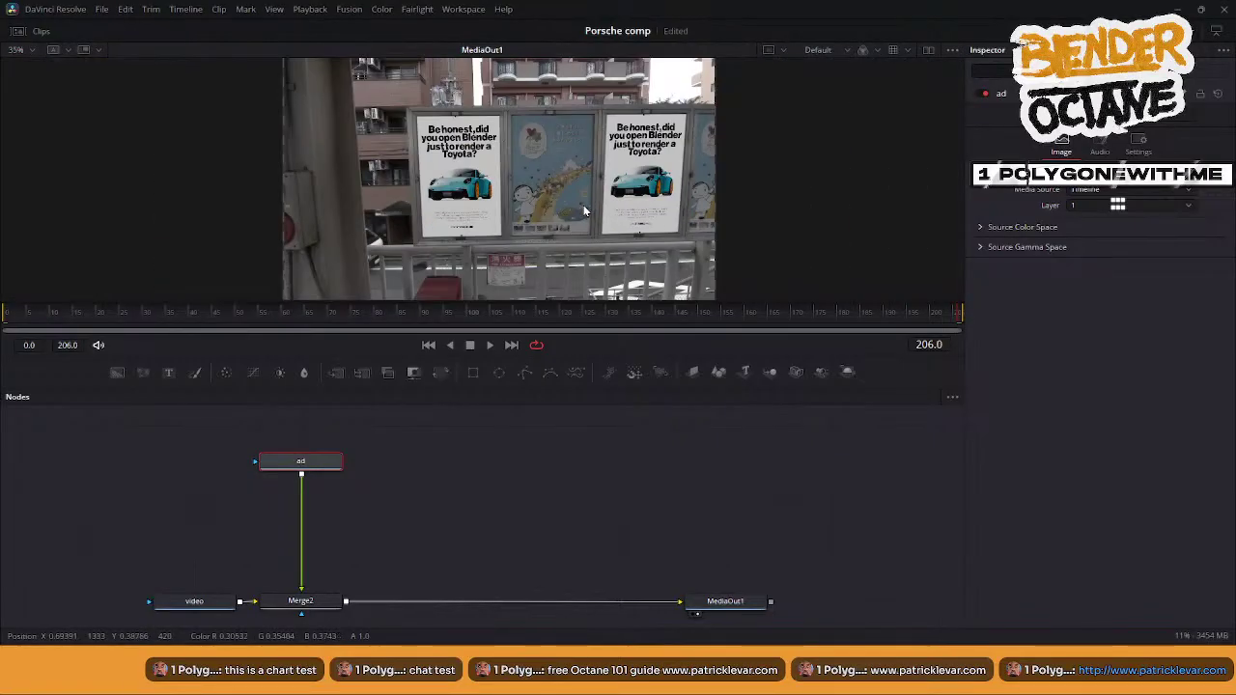
# - Insert a Color Space Transform node between video and Merge2 and change its input color space
pyautogui.click(198, 600)
pyautogui.moveTo(452, 555); pyautogui.dragTo(558, 536, button='middle')
pyautogui.moveTo(285, 585); pyautogui.dragTo(179, 584)
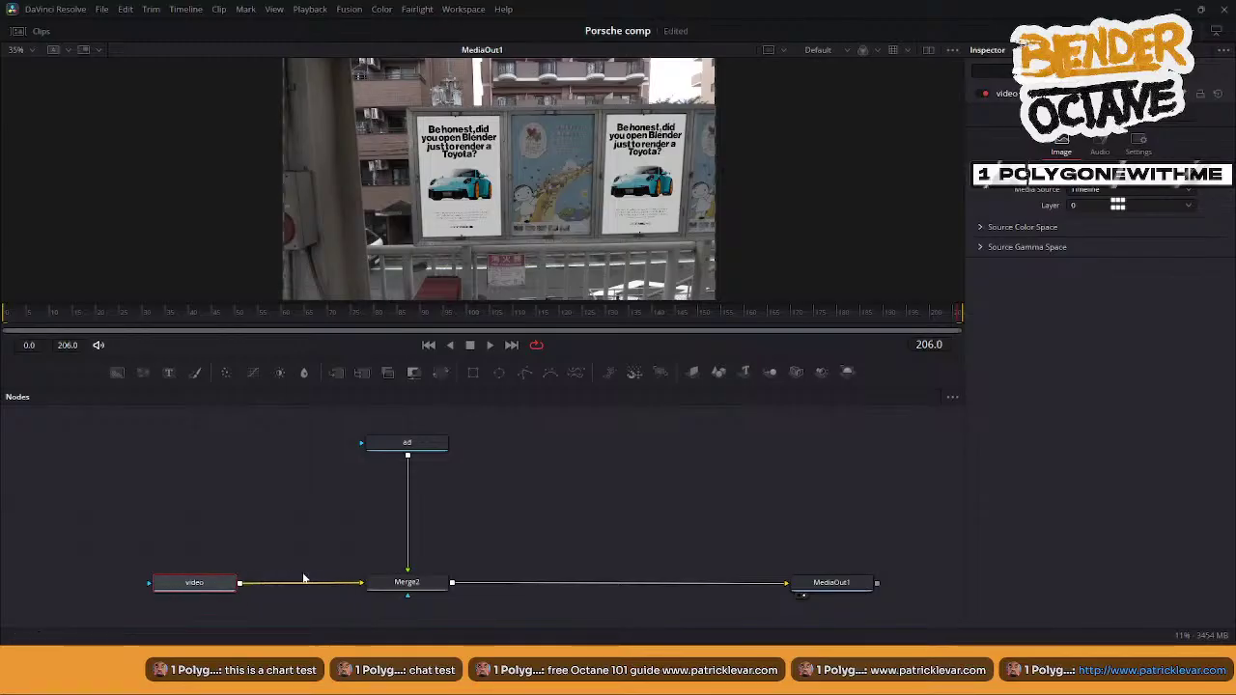
pyautogui.hotkey('shift', 'space')
pyautogui.write('co')
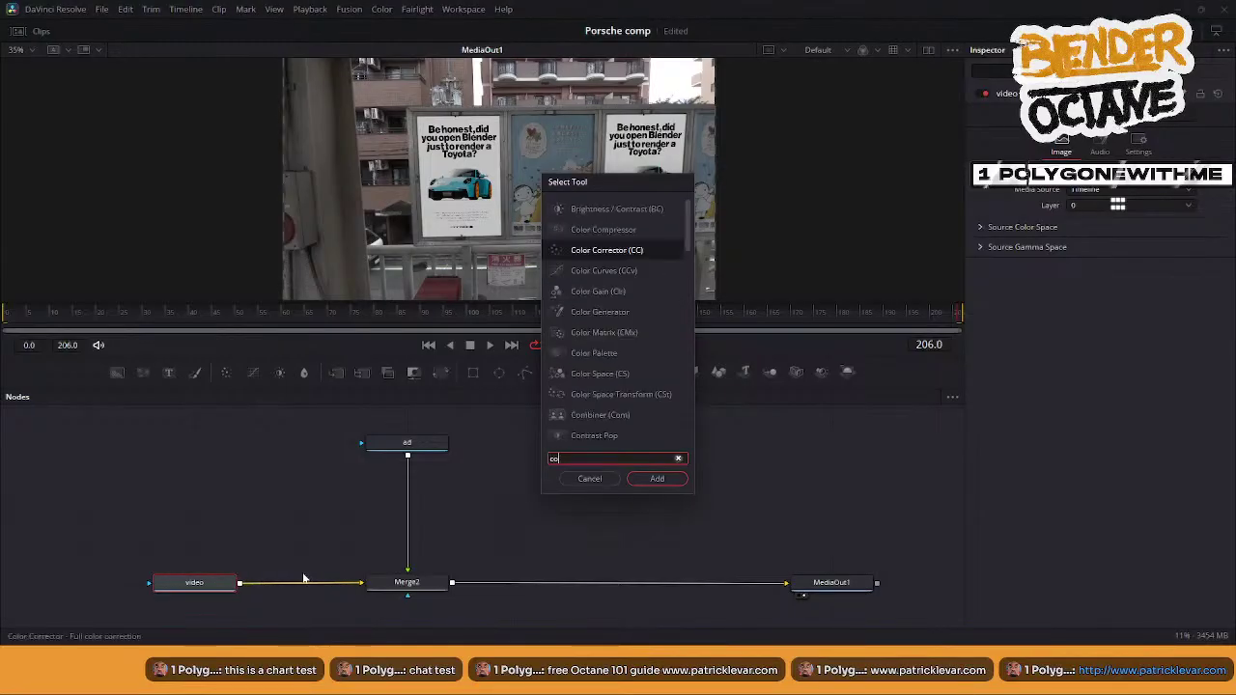
pyautogui.write('l')
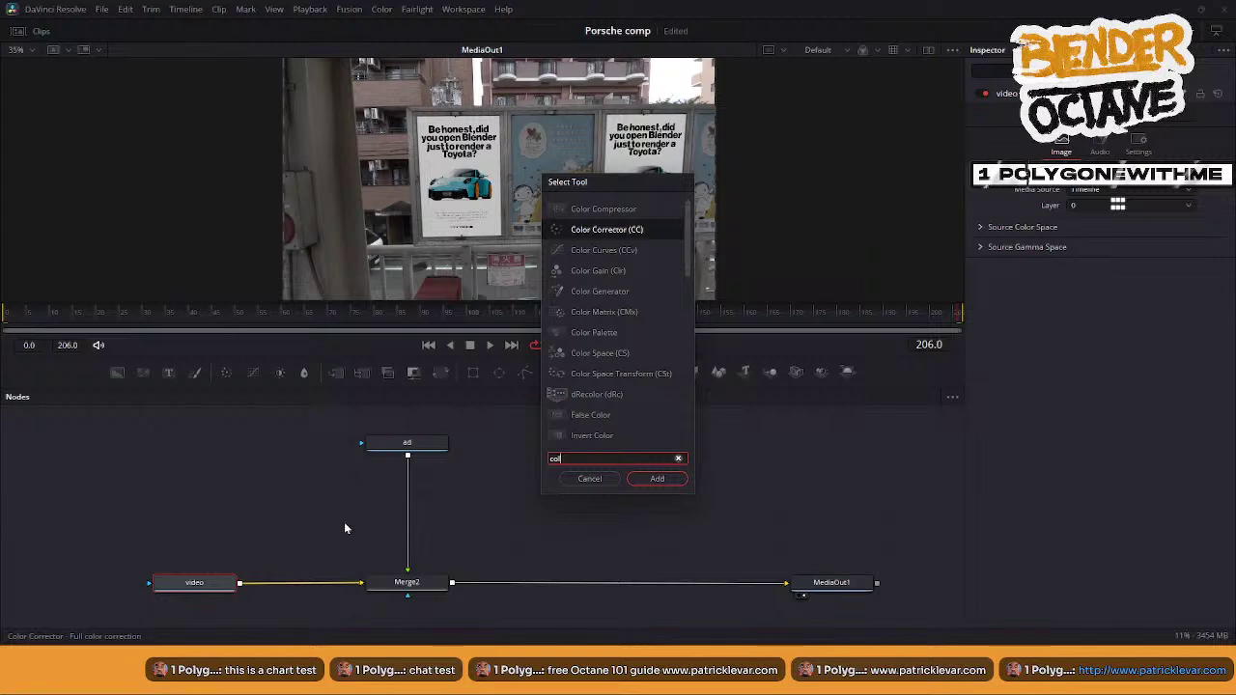
pyautogui.click(593, 375)
pyautogui.click(657, 479)
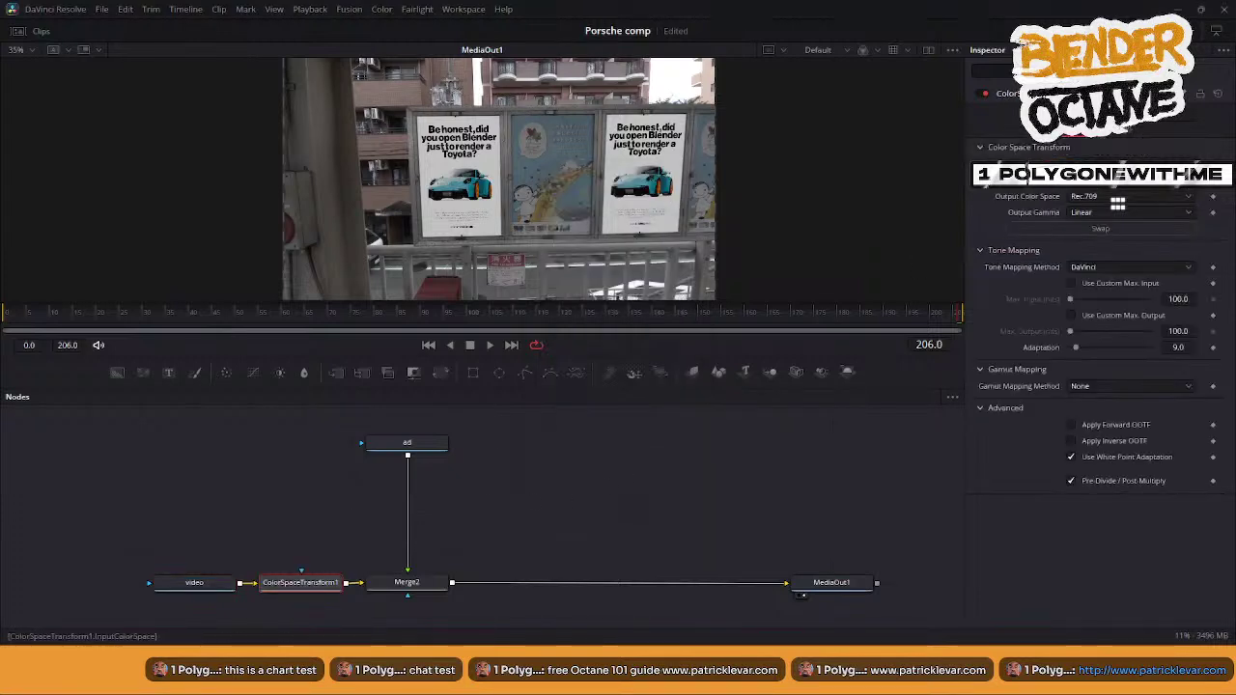
pyautogui.click(1117, 197)
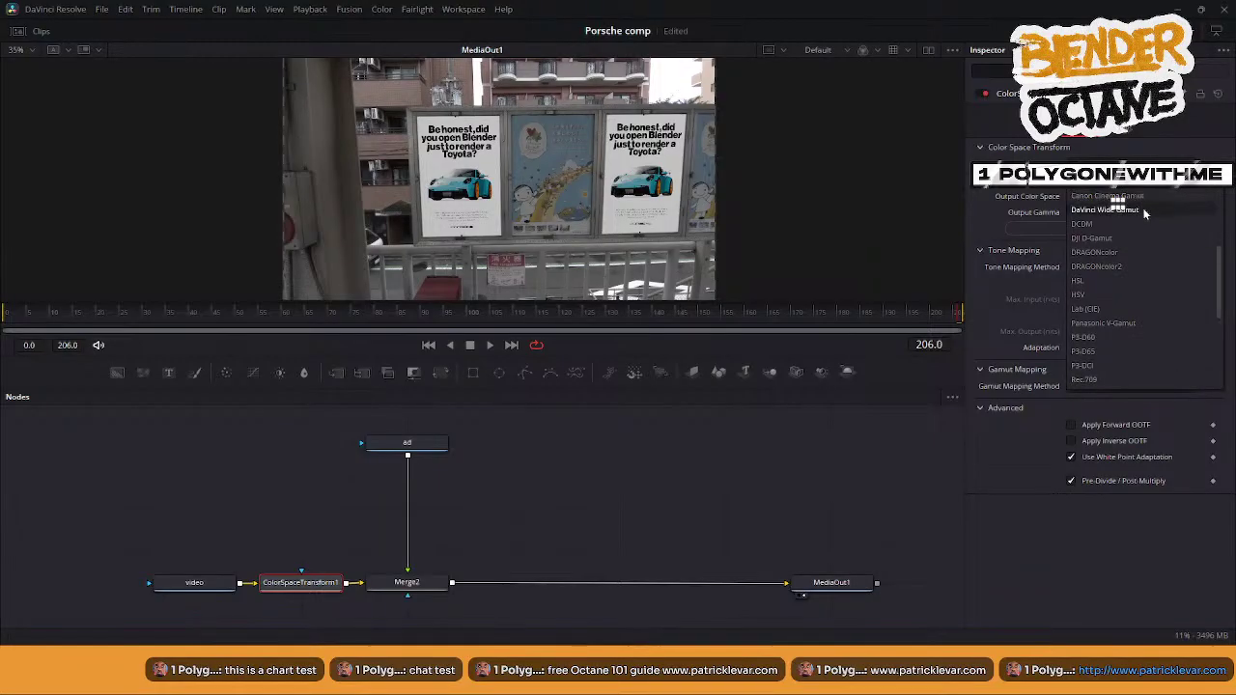
pyautogui.click(1032, 248)
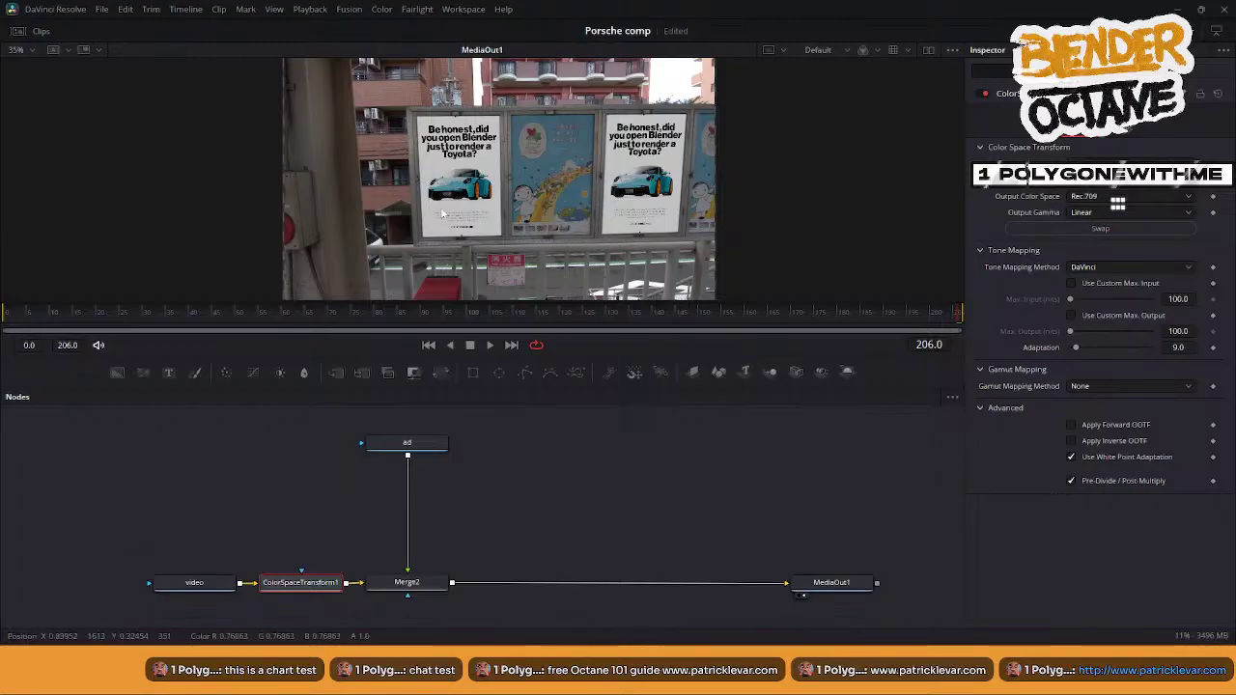
# - Insert a Color Curves node between the ad node and Merge2
pyautogui.click(415, 443)
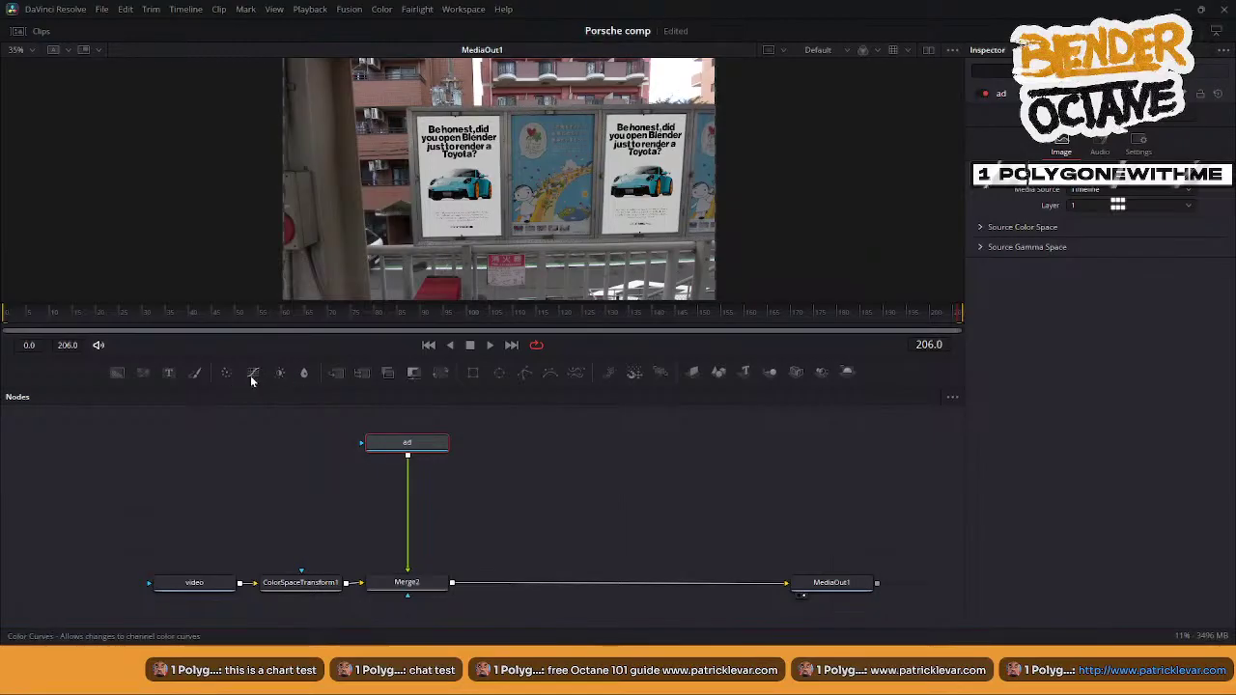
pyautogui.moveTo(251, 378); pyautogui.dragTo(412, 480)
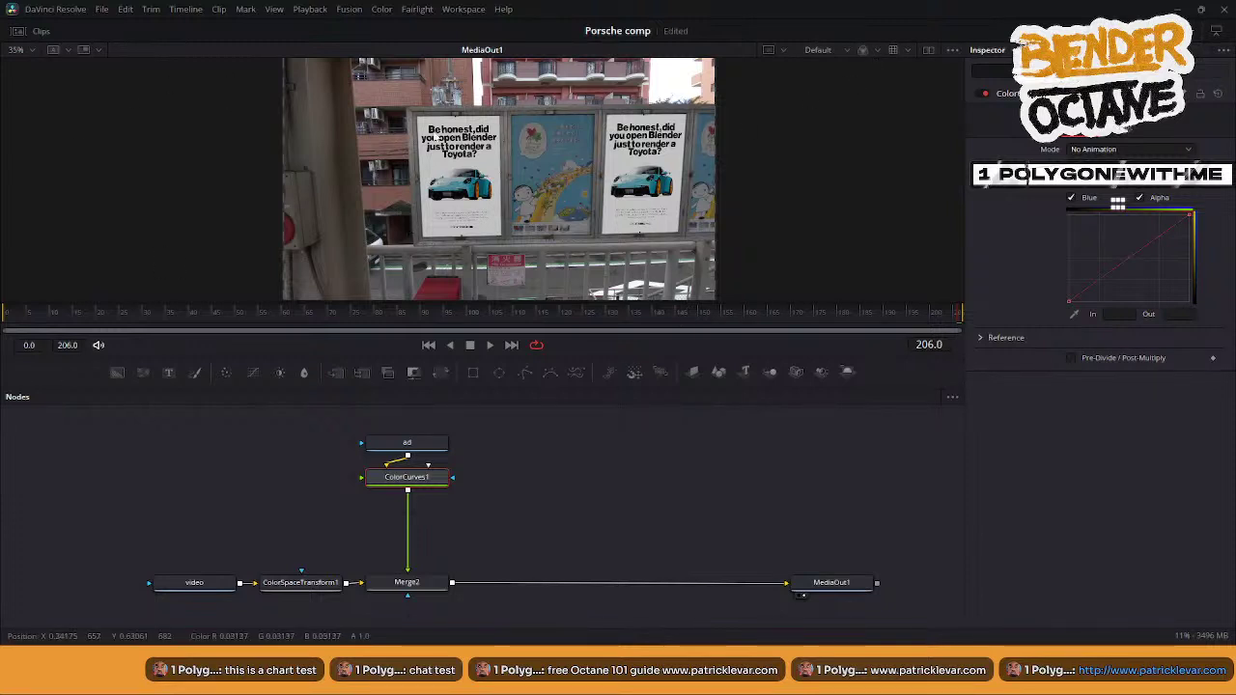
# - Toggle the dual-screen workspace layout and save the project
pyautogui.click(450, 9)
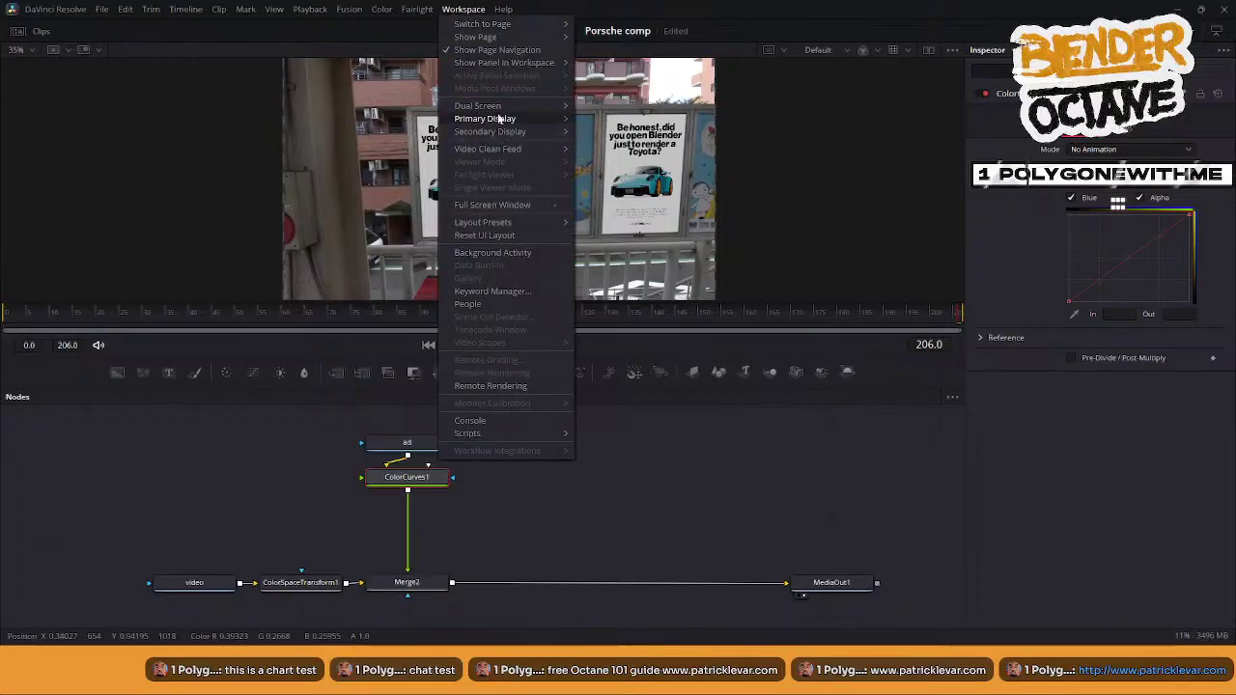
pyautogui.moveTo(537, 106)
pyautogui.click(608, 108)
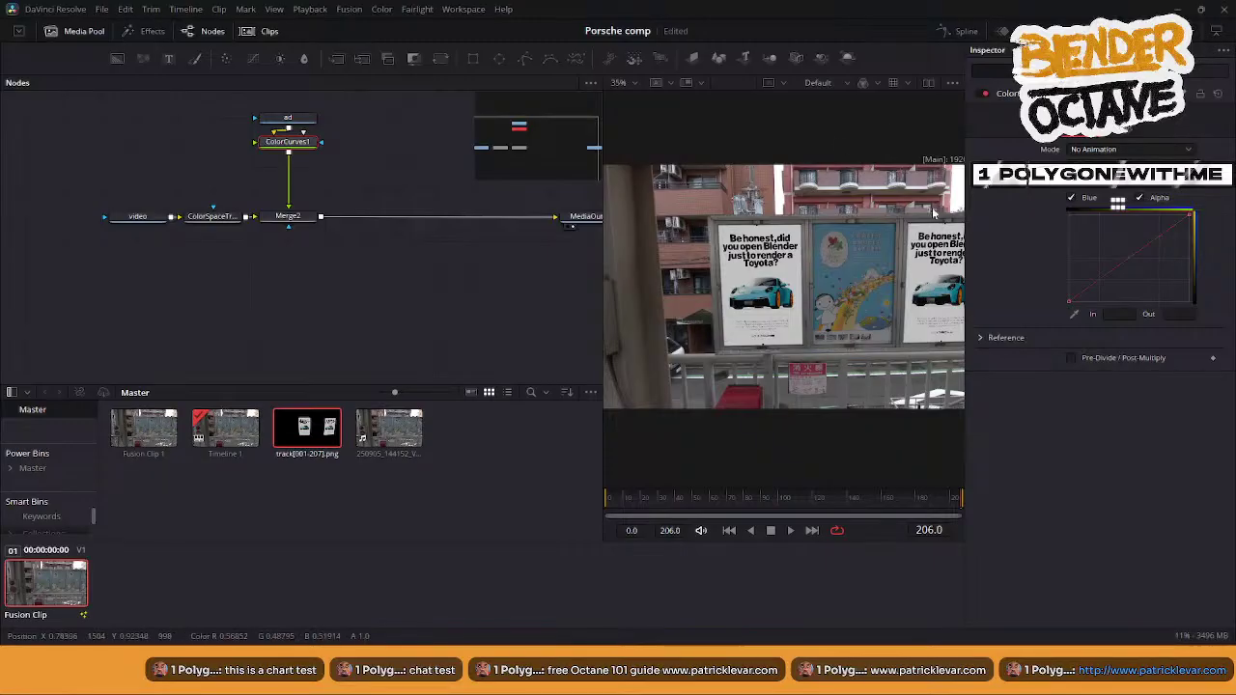
pyautogui.hotkey('ctrl', 's')
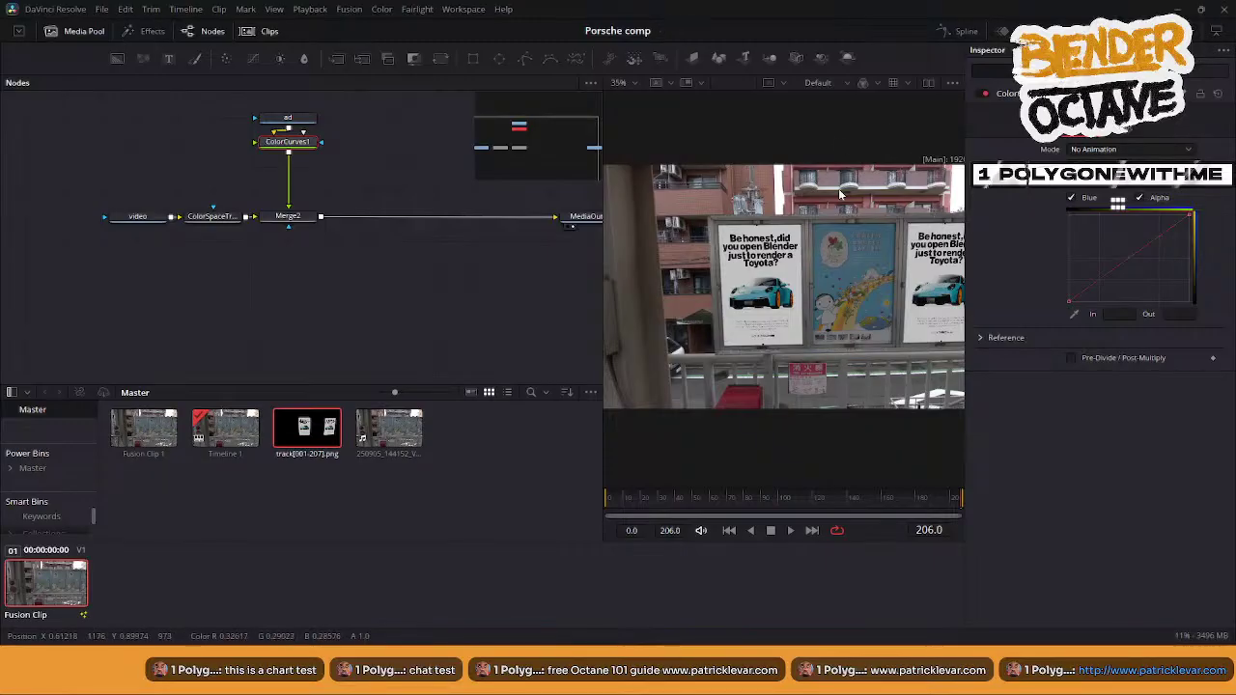
# - Hide the media pool and the clips strip to give the node graph and viewer more room
pyautogui.click(77, 32)
pyautogui.click(258, 32)
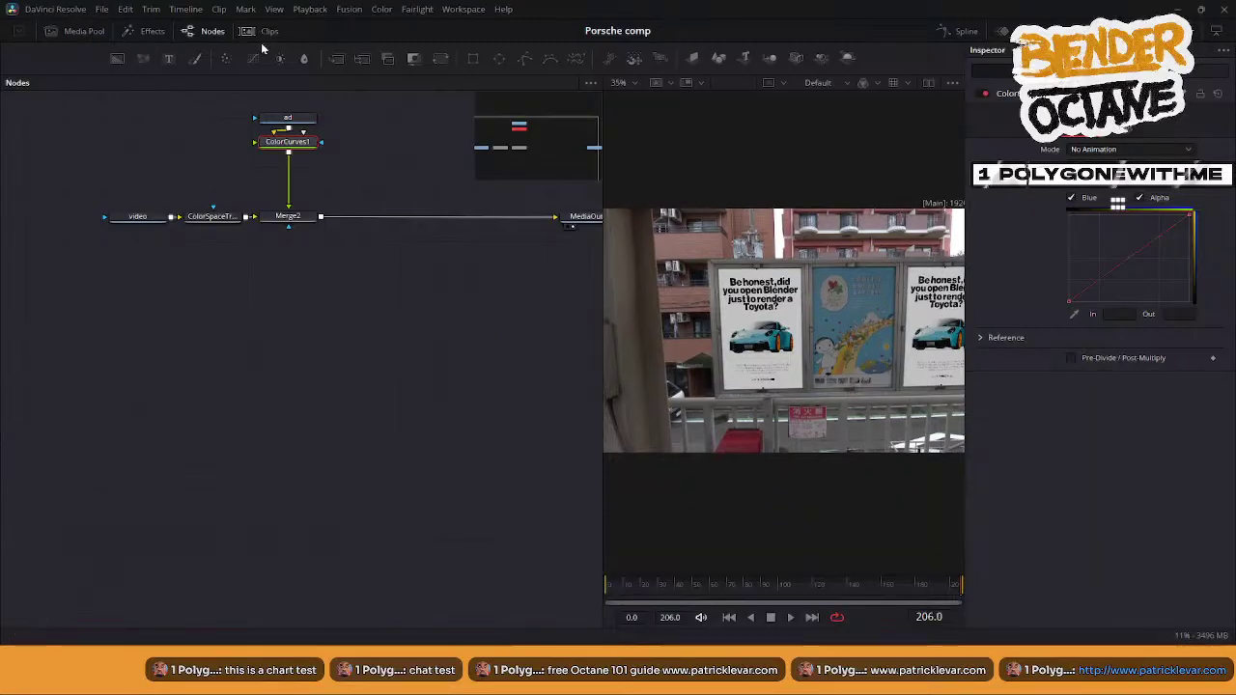
pyautogui.moveTo(378, 271); pyautogui.dragTo(327, 369, button='middle')
pyautogui.scroll(2, 752, 283)
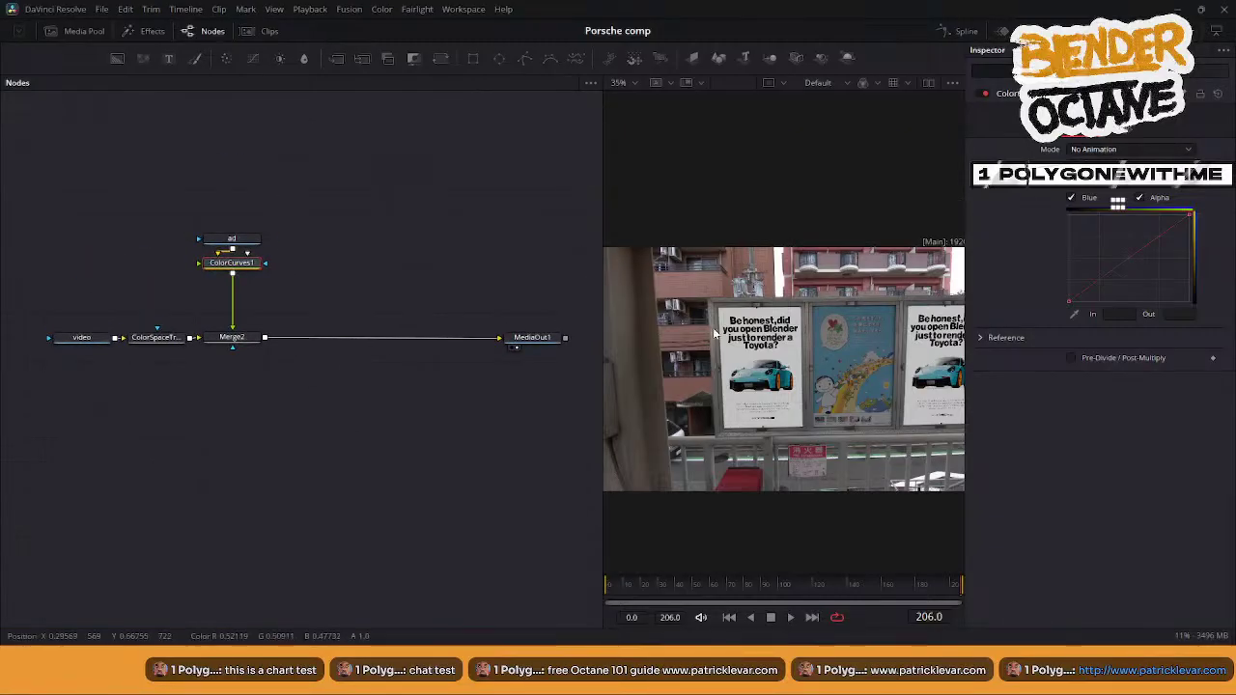
# - Frame the billboard ads in the MediaOut1 viewer and display only the red channel
pyautogui.scroll(-2, 752, 283)
pyautogui.keyDown('ctrl'); pyautogui.scroll(5, 756, 275); pyautogui.keyUp('ctrl')
pyautogui.keyDown('ctrl'); pyautogui.scroll(-3, 758, 277); pyautogui.keyUp('ctrl')
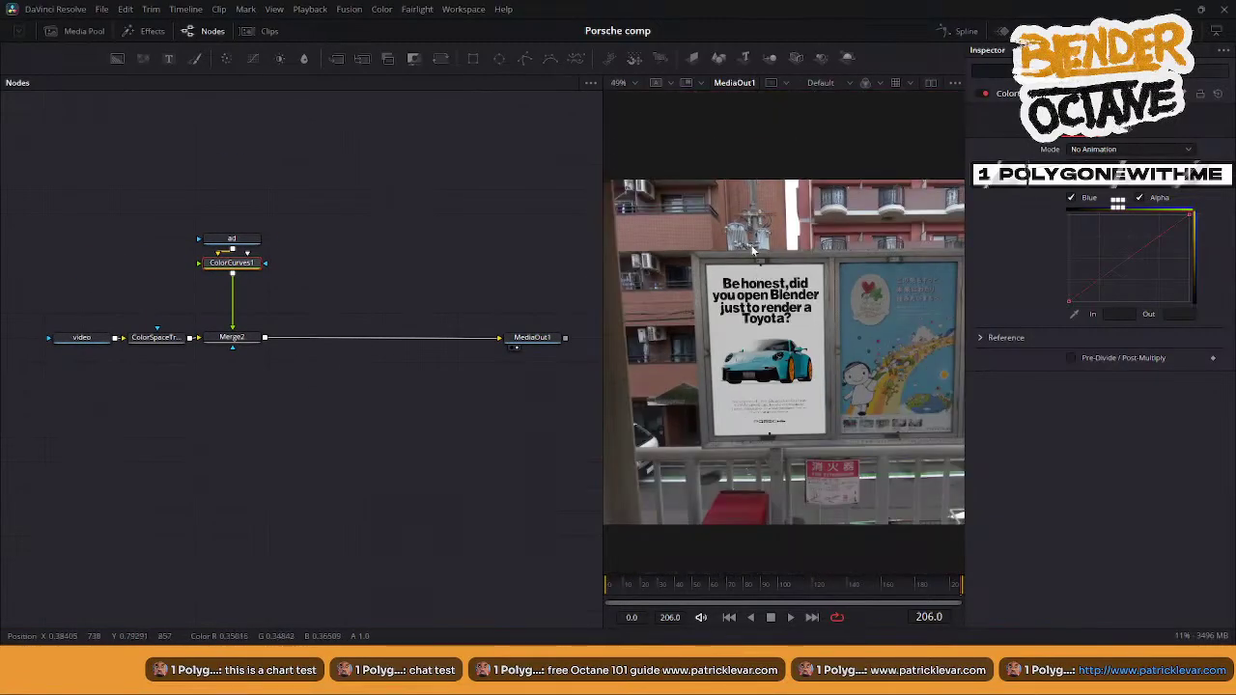
pyautogui.moveTo(759, 279); pyautogui.dragTo(692, 260, button='middle')
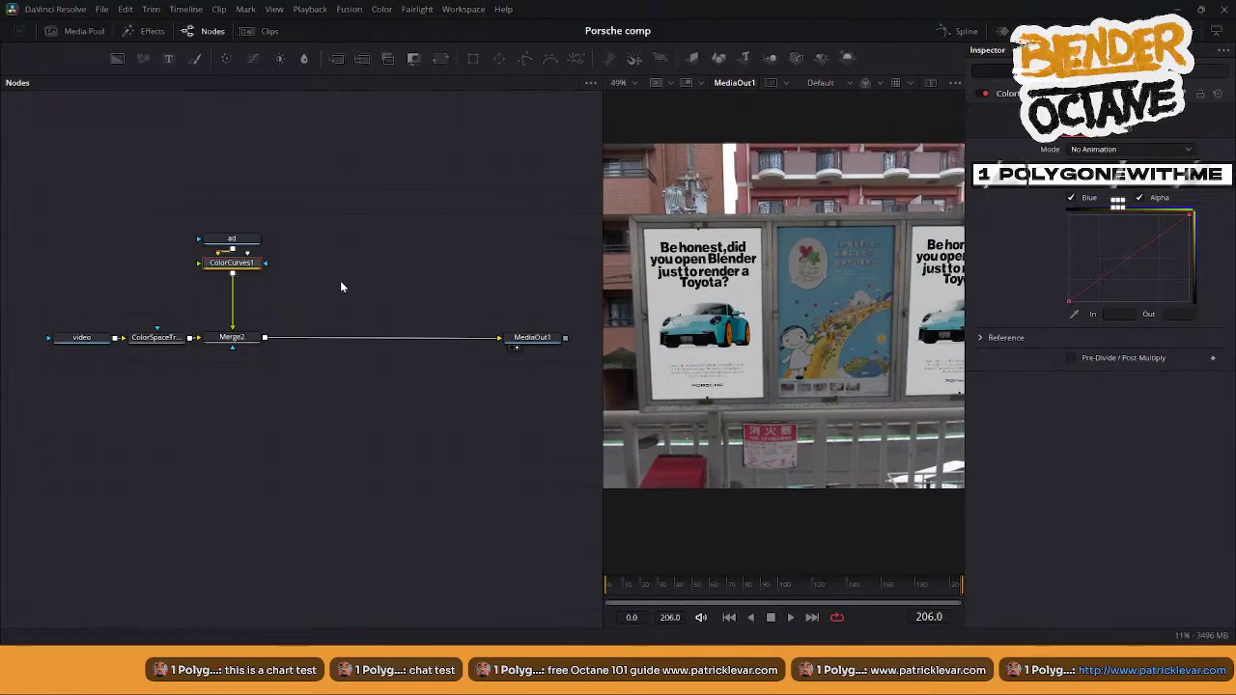
pyautogui.scroll(1, 321, 290)
pyautogui.scroll(-1, 322, 289)
pyautogui.keyDown('ctrl'); pyautogui.scroll(3, 266, 253); pyautogui.keyUp('ctrl')
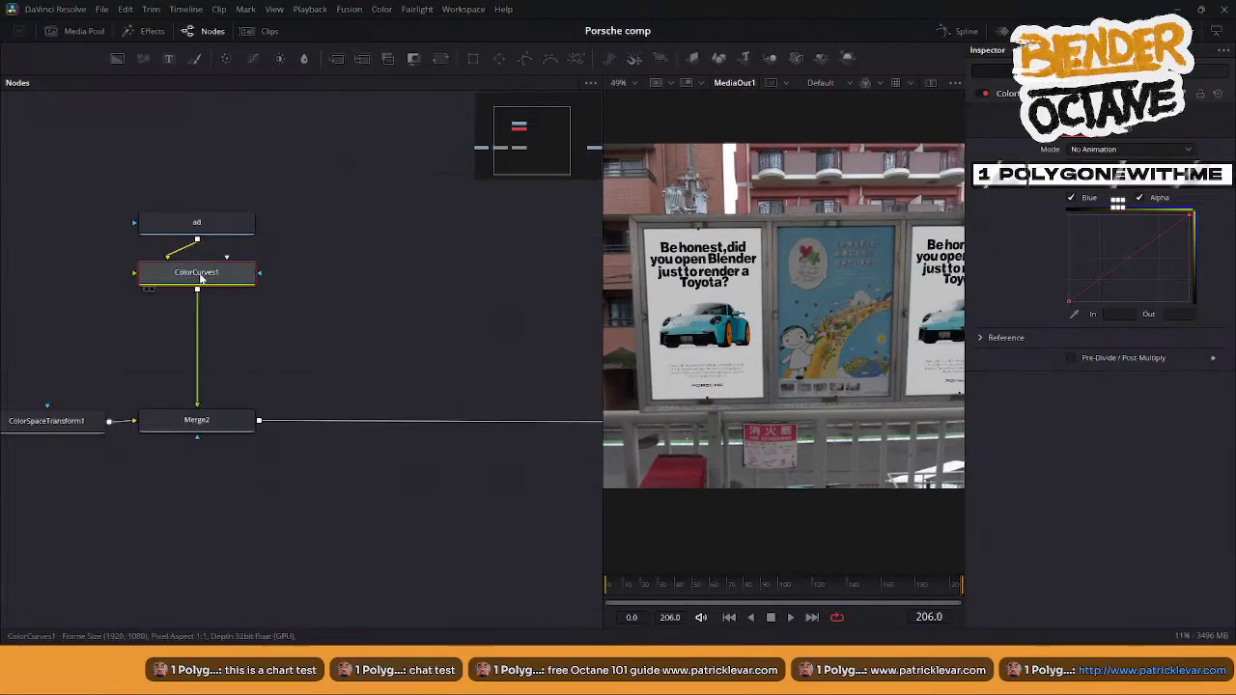
pyautogui.keyDown('ctrl'); pyautogui.scroll(-3, 242, 276); pyautogui.keyUp('ctrl')
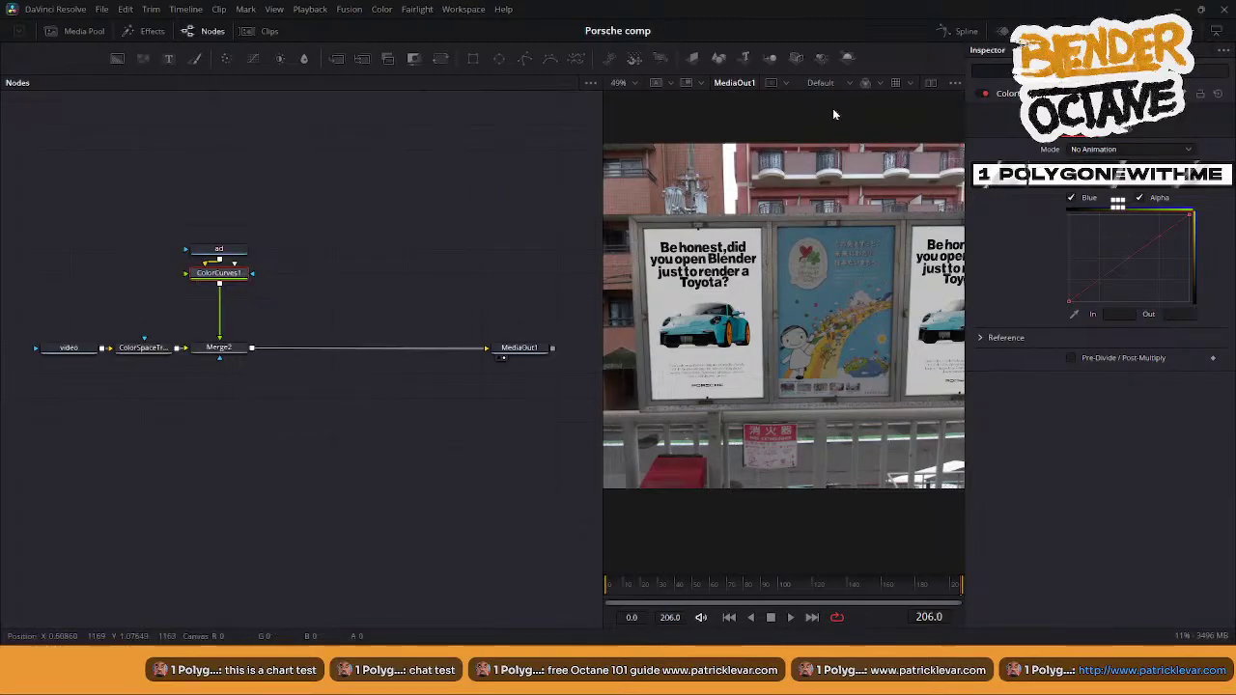
pyautogui.click(867, 83)
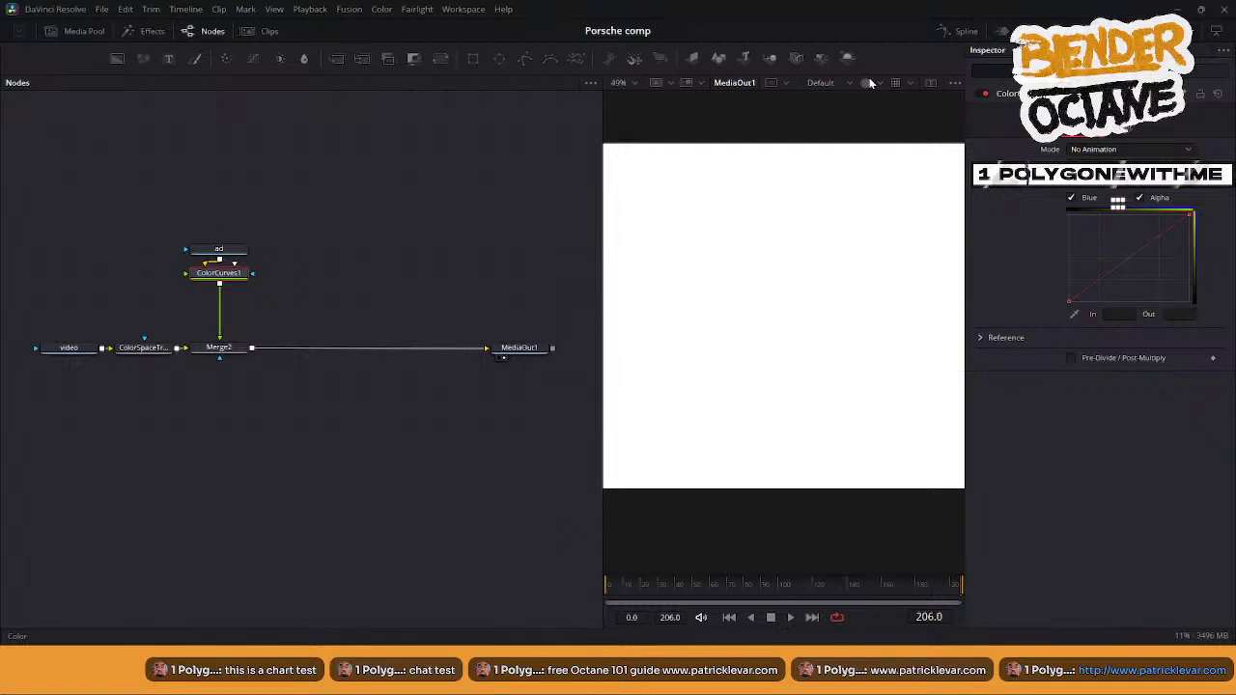
pyautogui.click(867, 83)
pyautogui.click(877, 83)
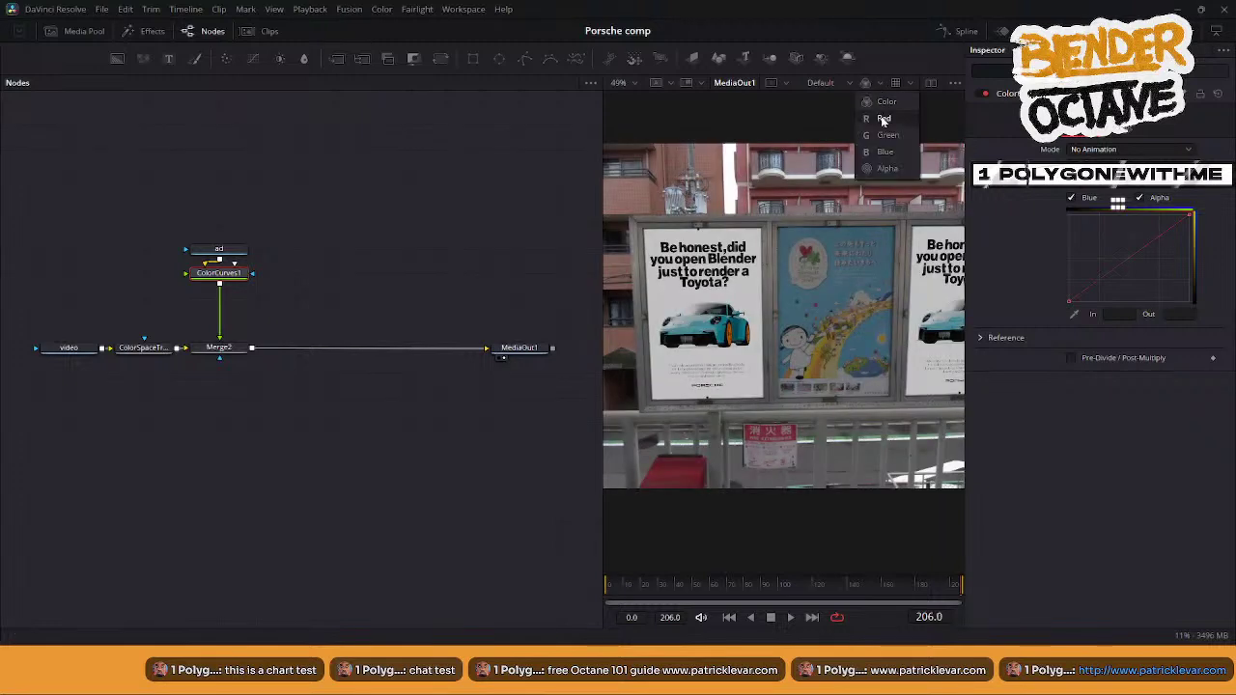
pyautogui.click(896, 120)
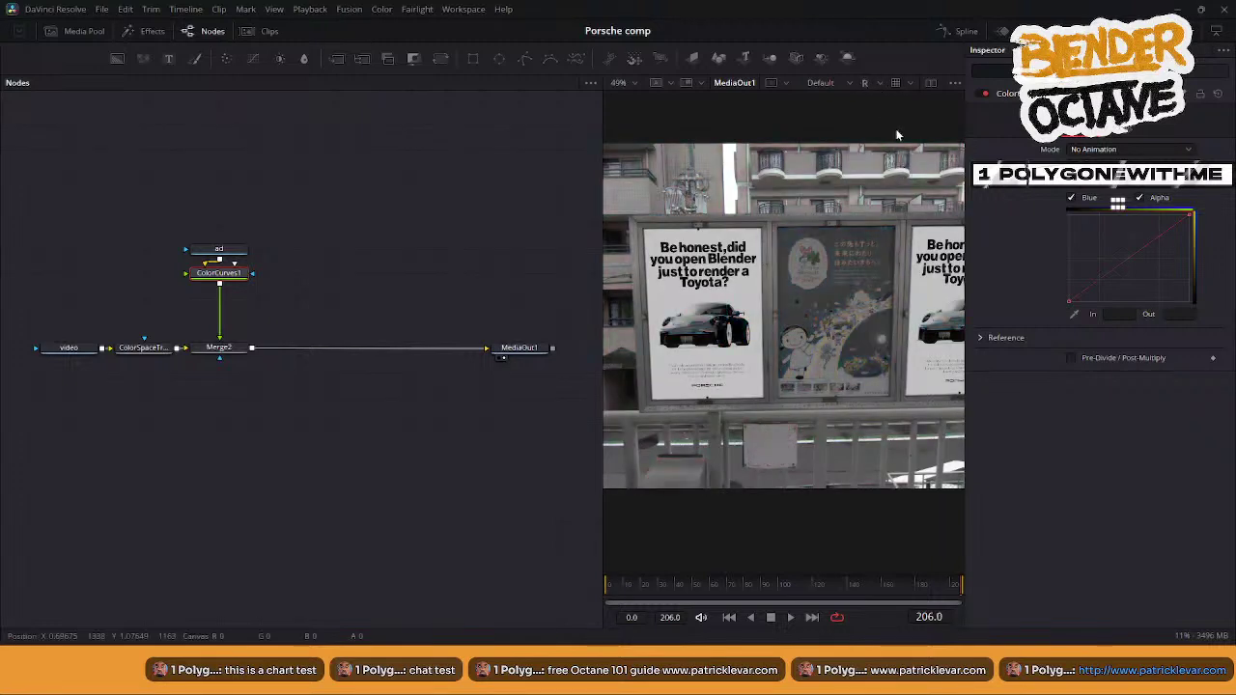
# - Deactivate the blue and alpha channels of the ad's Color Curves node and widen the viewer beside the node graph
pyautogui.click(1141, 198)
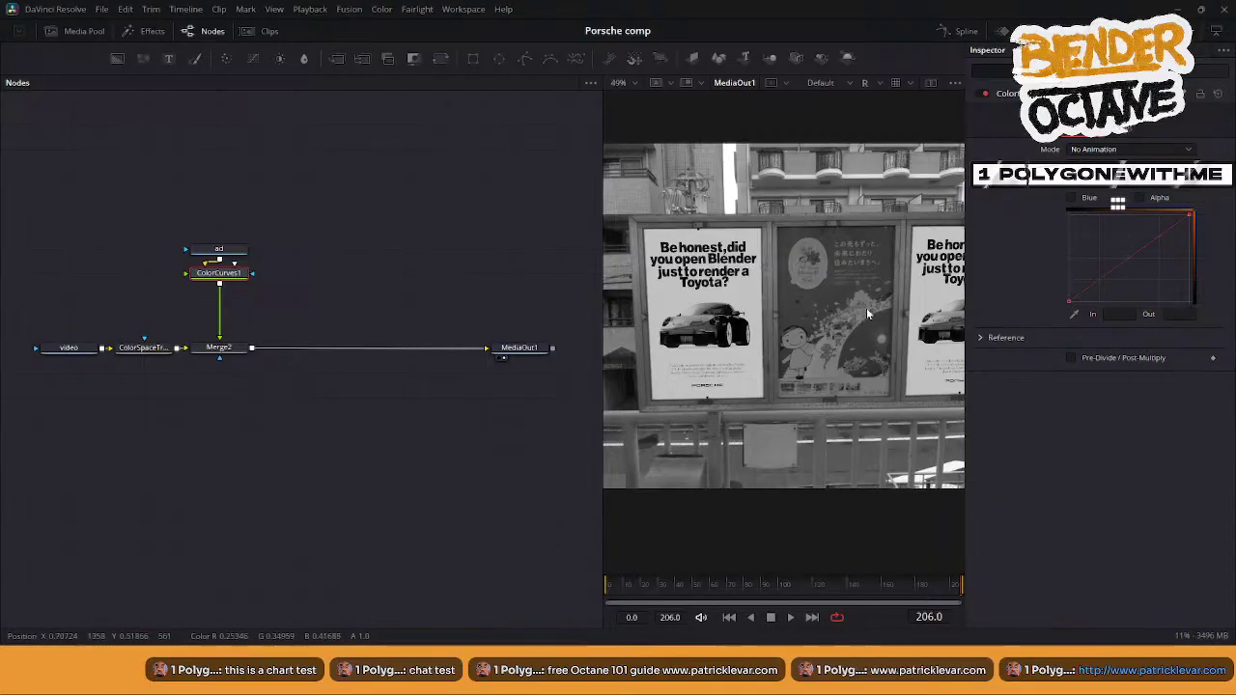
pyautogui.scroll(-1, 851, 318)
pyautogui.scroll(1, 851, 316)
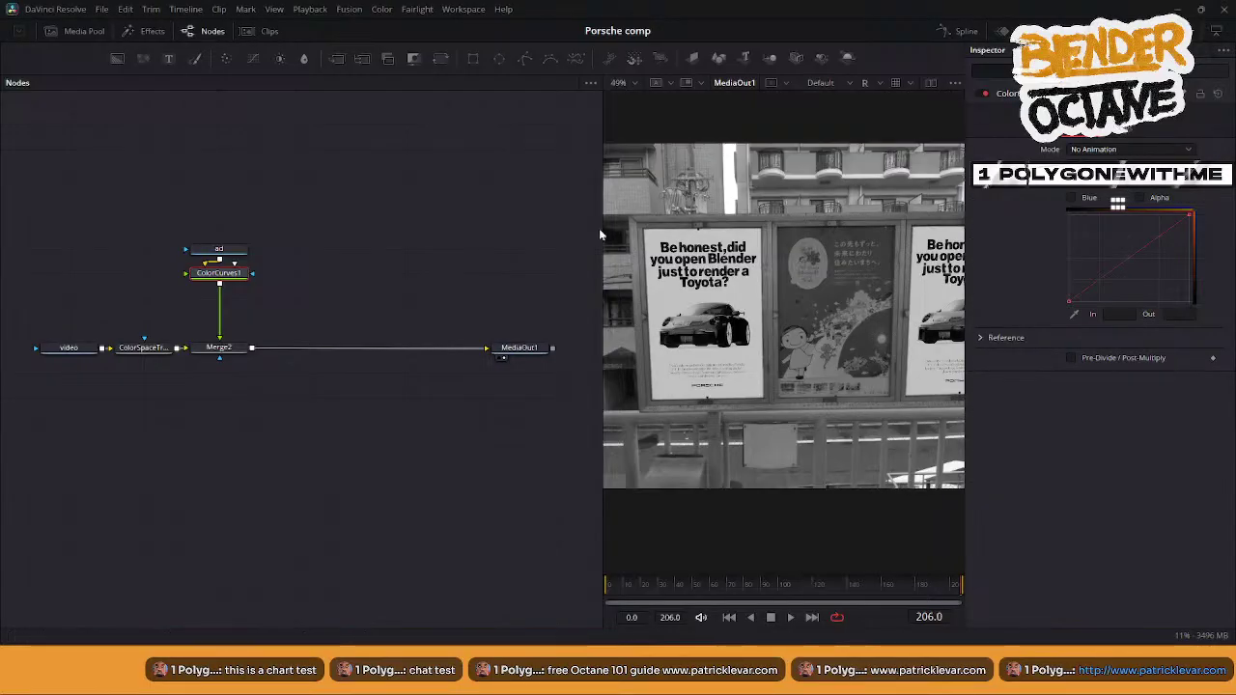
pyautogui.moveTo(601, 231); pyautogui.dragTo(268, 232)
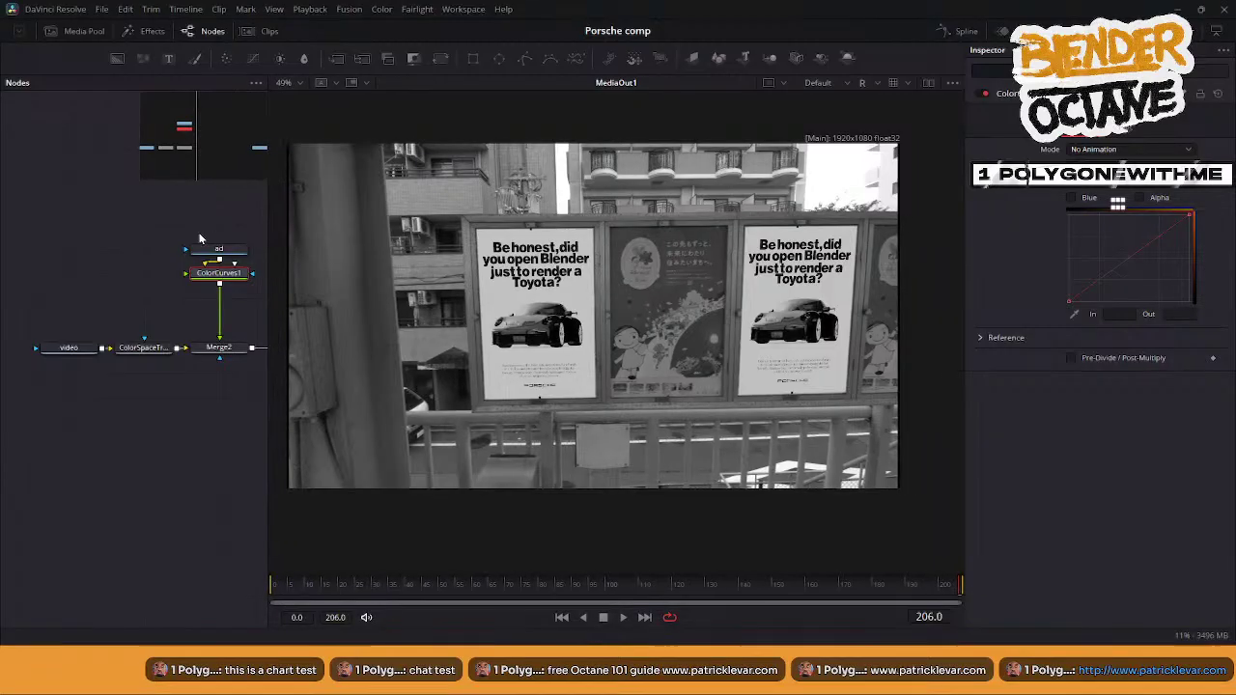
pyautogui.moveTo(167, 235); pyautogui.dragTo(89, 250, button='middle')
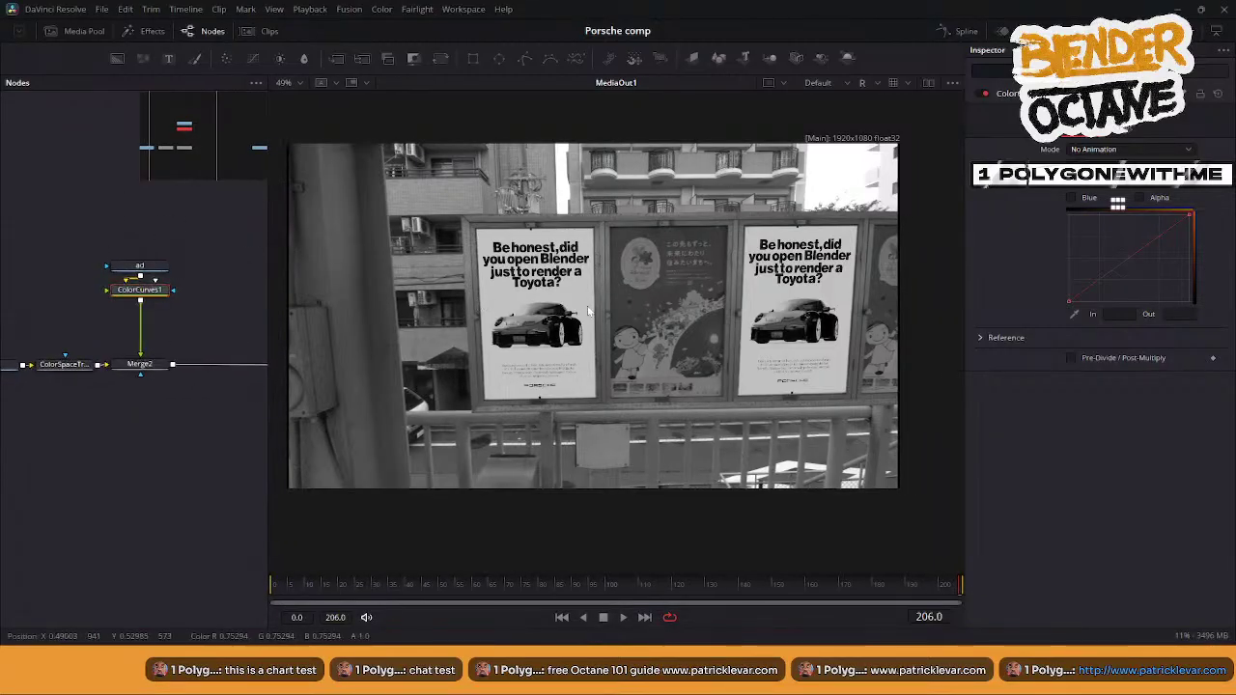
# - Lift the red curve's black point slightly, to an output of about 0.007
pyautogui.scroll(1, 589, 311)
pyautogui.scroll(-1, 589, 311)
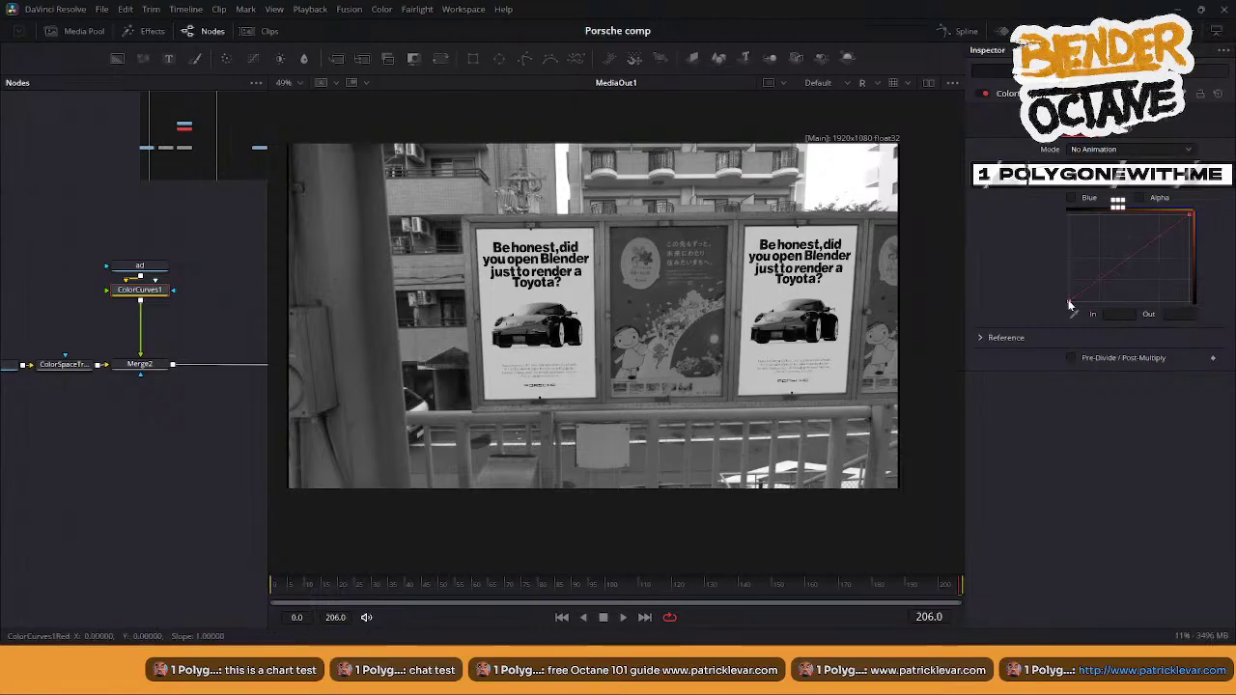
pyautogui.moveTo(1068, 304)
pyautogui.mouseDown()
pyautogui.moveTo(1068, 292)
pyautogui.moveTo(1068, 305)
pyautogui.mouseUp()
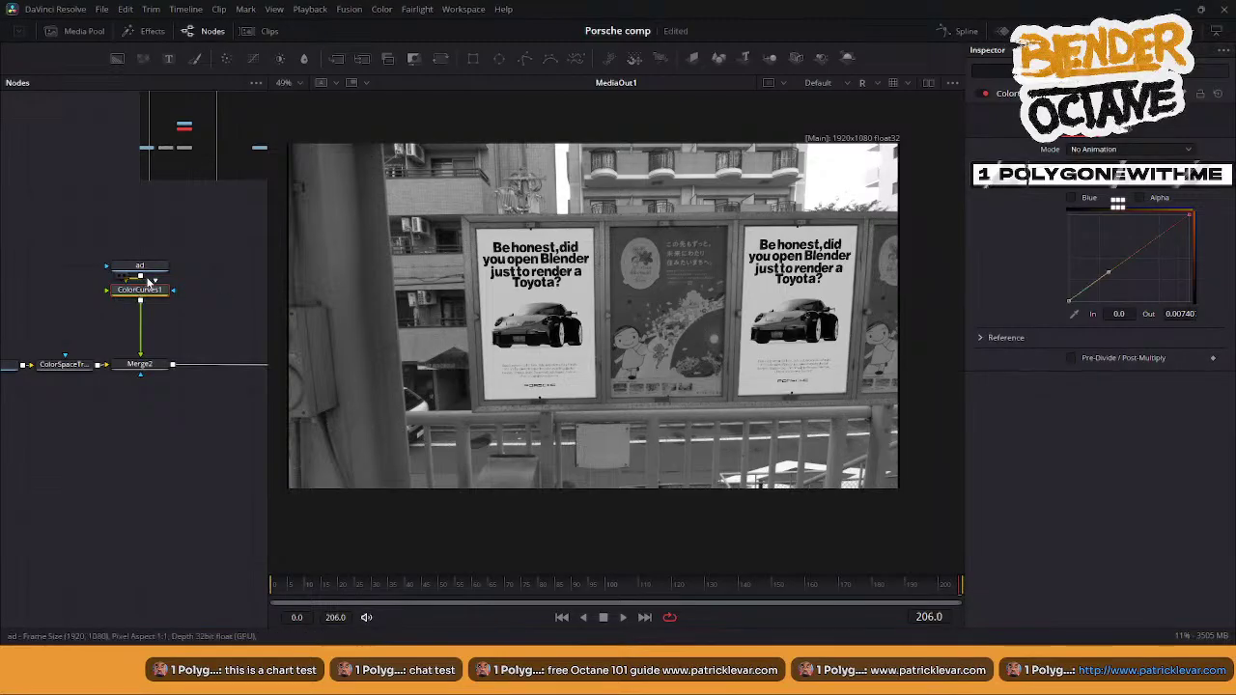
# - Look through the settings of the ColorCurves1, Merge2 and ad nodes for an option that controls alpha handling
pyautogui.click(1120, 125)
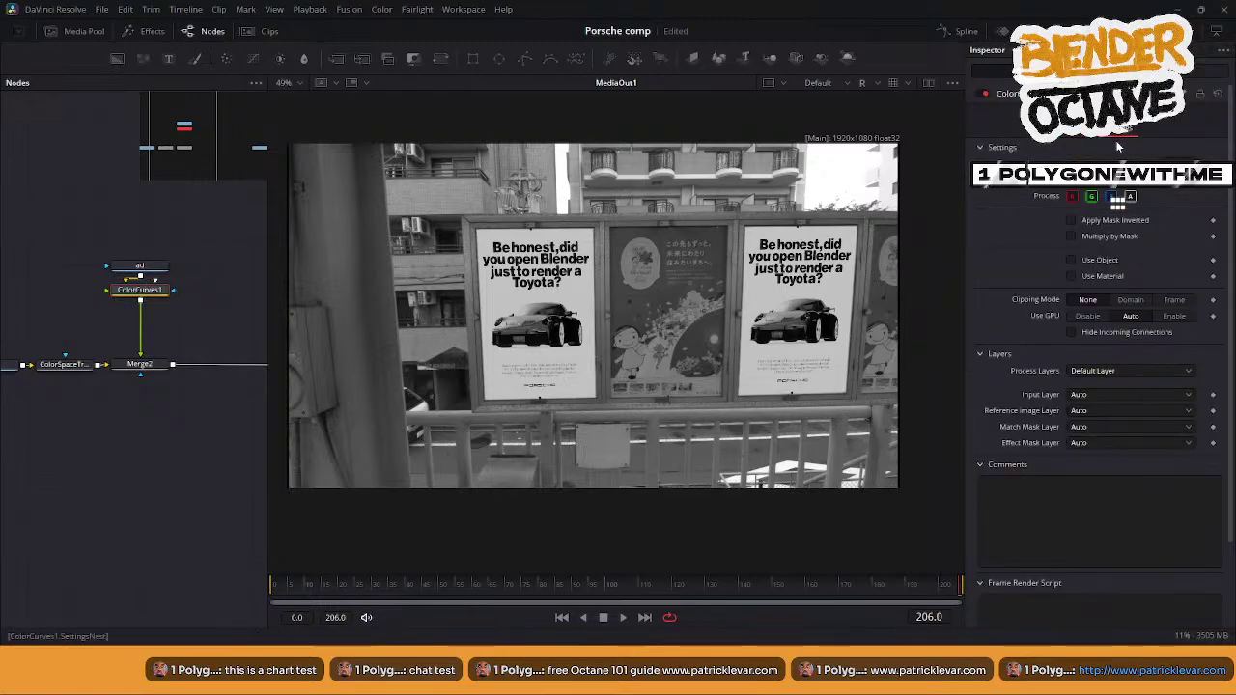
pyautogui.click(140, 364)
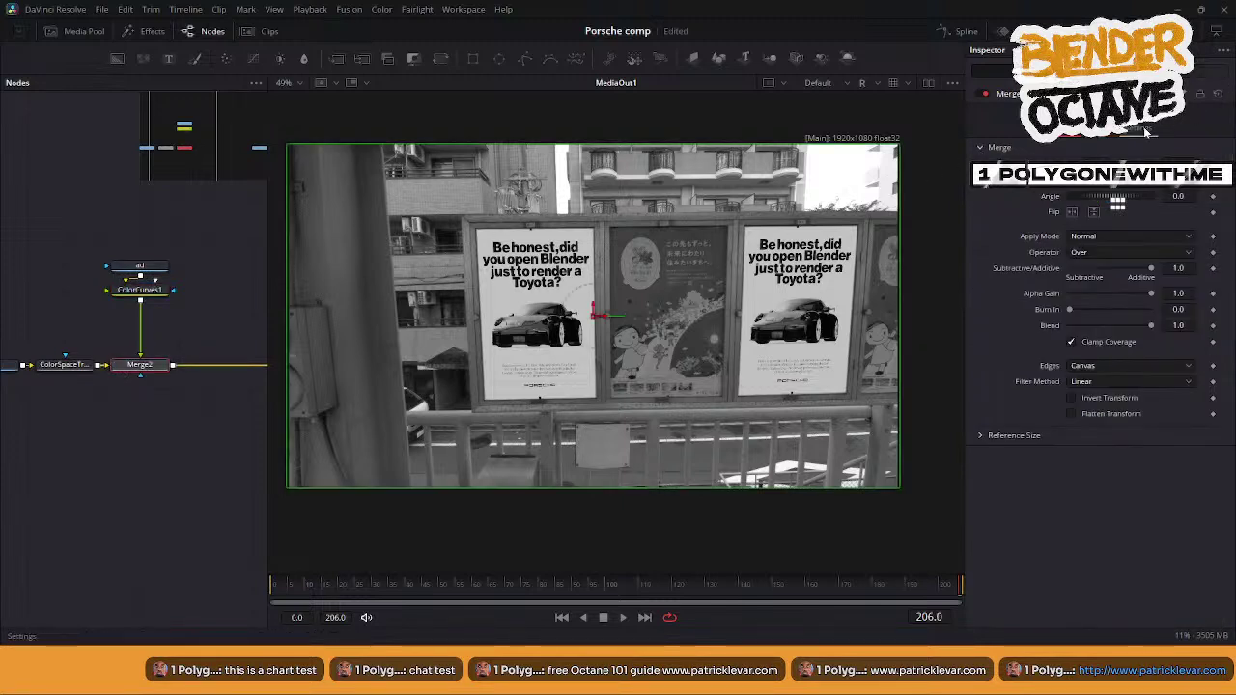
pyautogui.click(1146, 132)
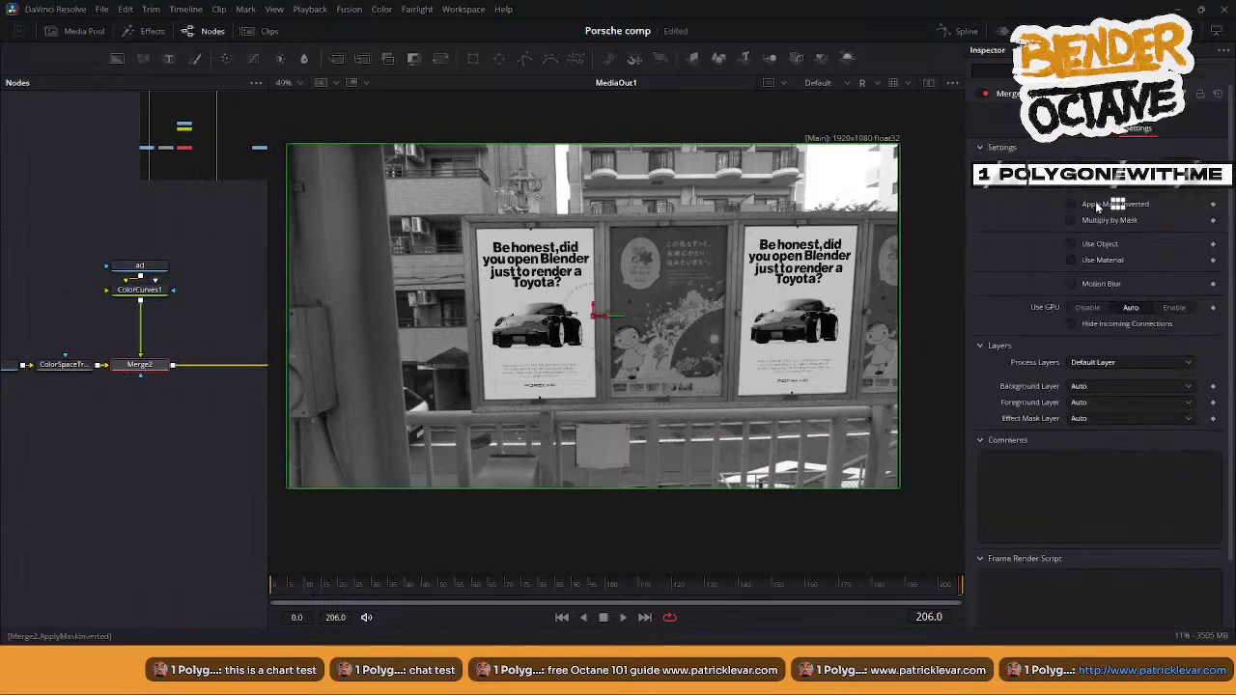
pyautogui.click(1109, 132)
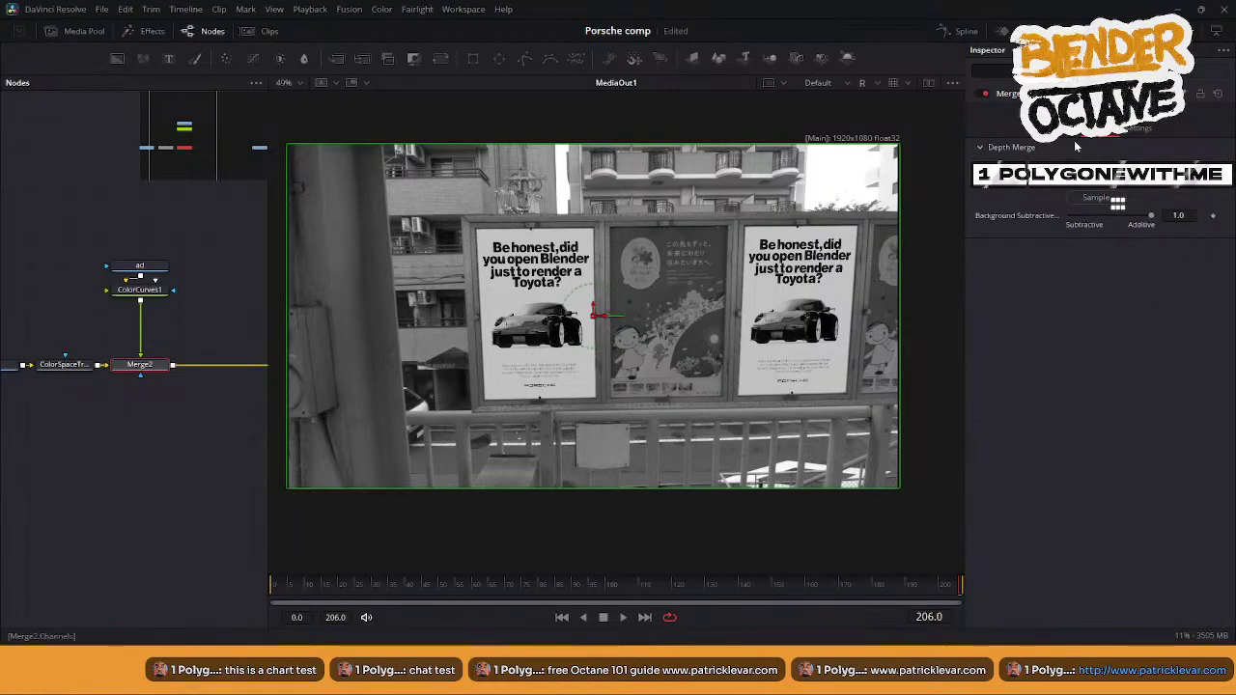
pyautogui.click(1071, 135)
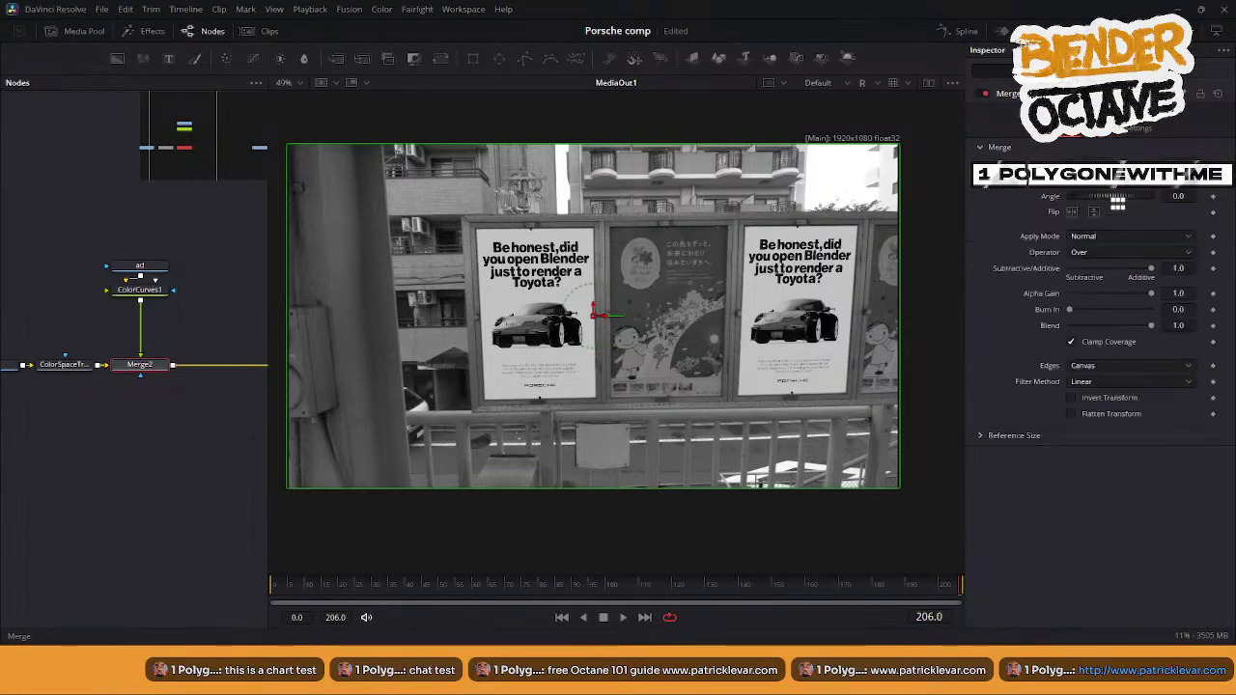
pyautogui.click(153, 269)
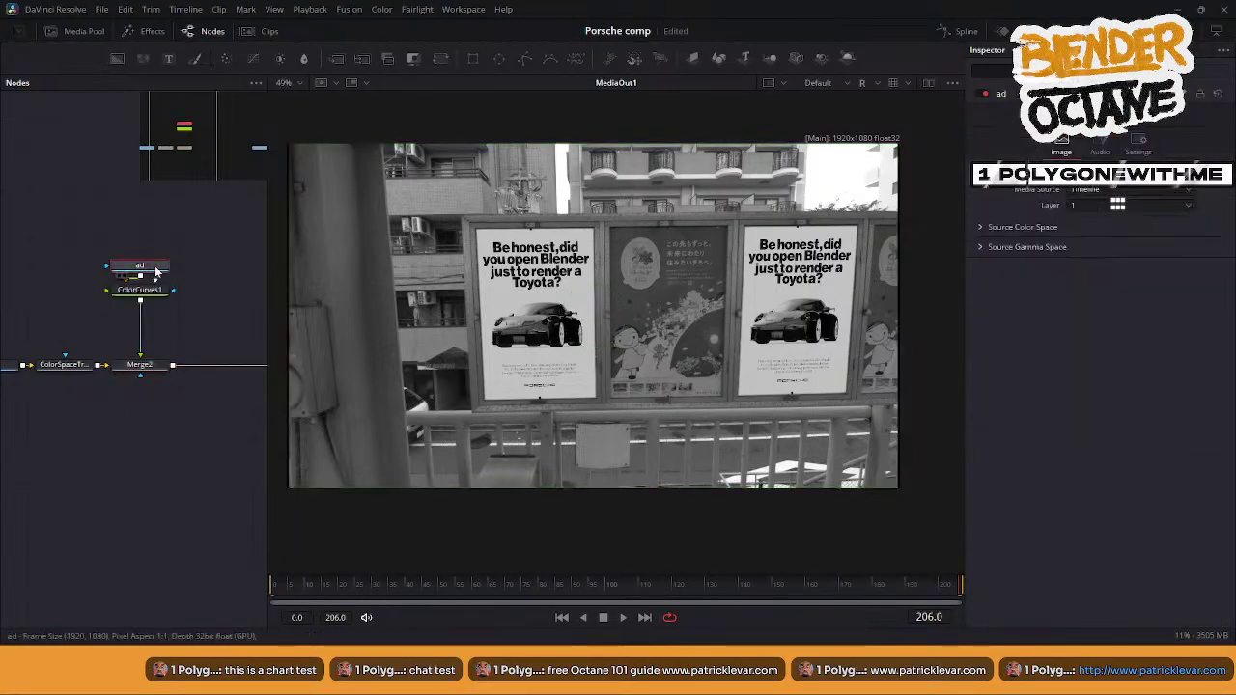
pyautogui.click(1141, 144)
pyautogui.click(1061, 143)
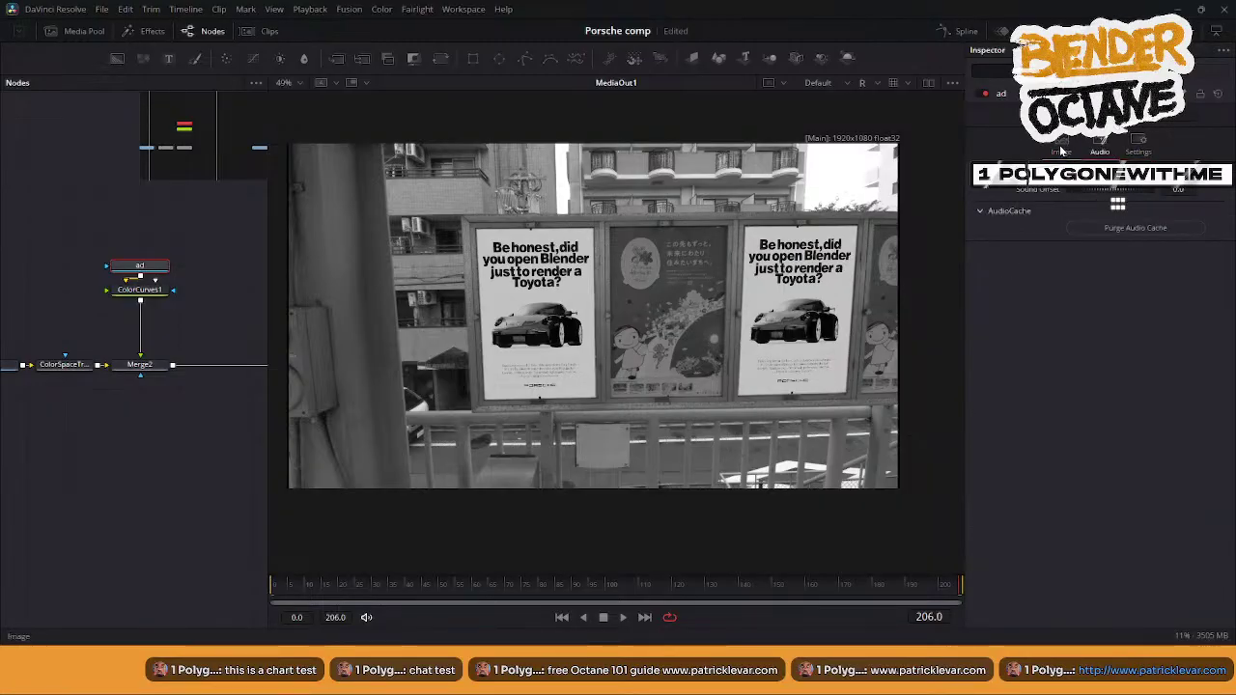
# - Enable Pre-Divide / Post-Multiply on ColorCurves1 and shape the red curve from about In 0.005, Out 0.096 to In 0.791, Out 0.963
pyautogui.click(140, 289)
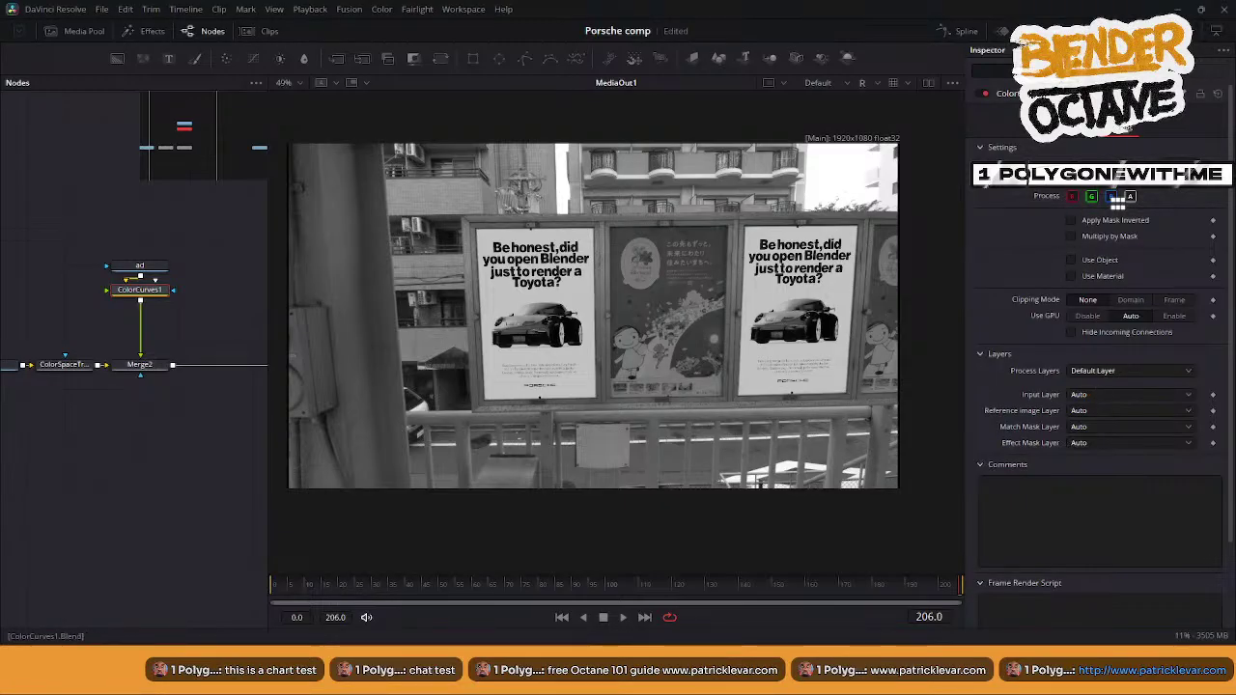
pyautogui.click(1072, 137)
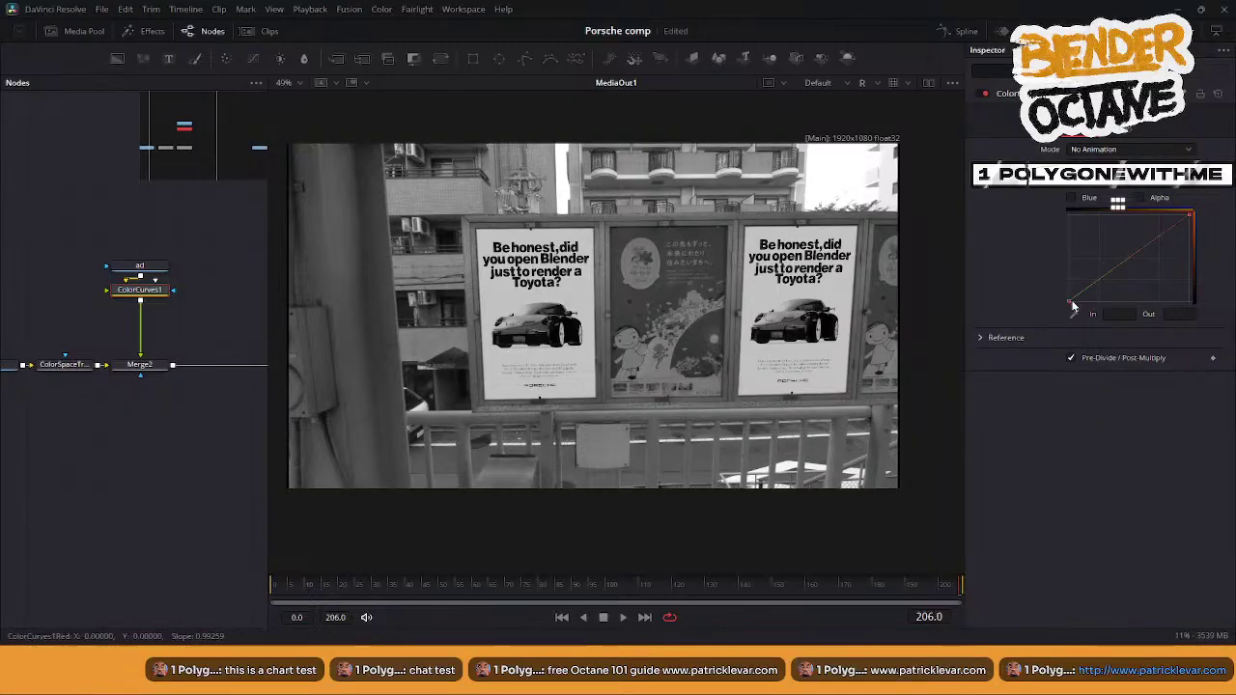
pyautogui.moveTo(1073, 307)
pyautogui.mouseDown()
pyautogui.moveTo(1077, 283)
pyautogui.moveTo(1070, 296)
pyautogui.mouseUp()
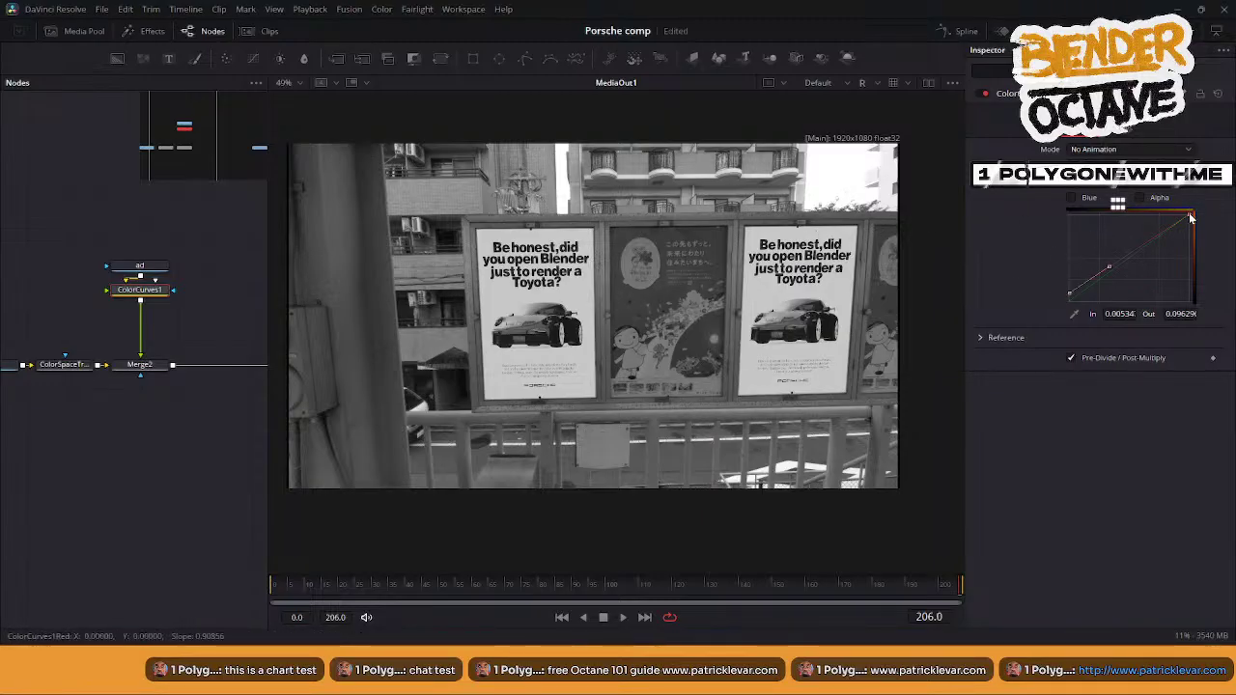
pyautogui.moveTo(1190, 217); pyautogui.dragTo(1171, 220)
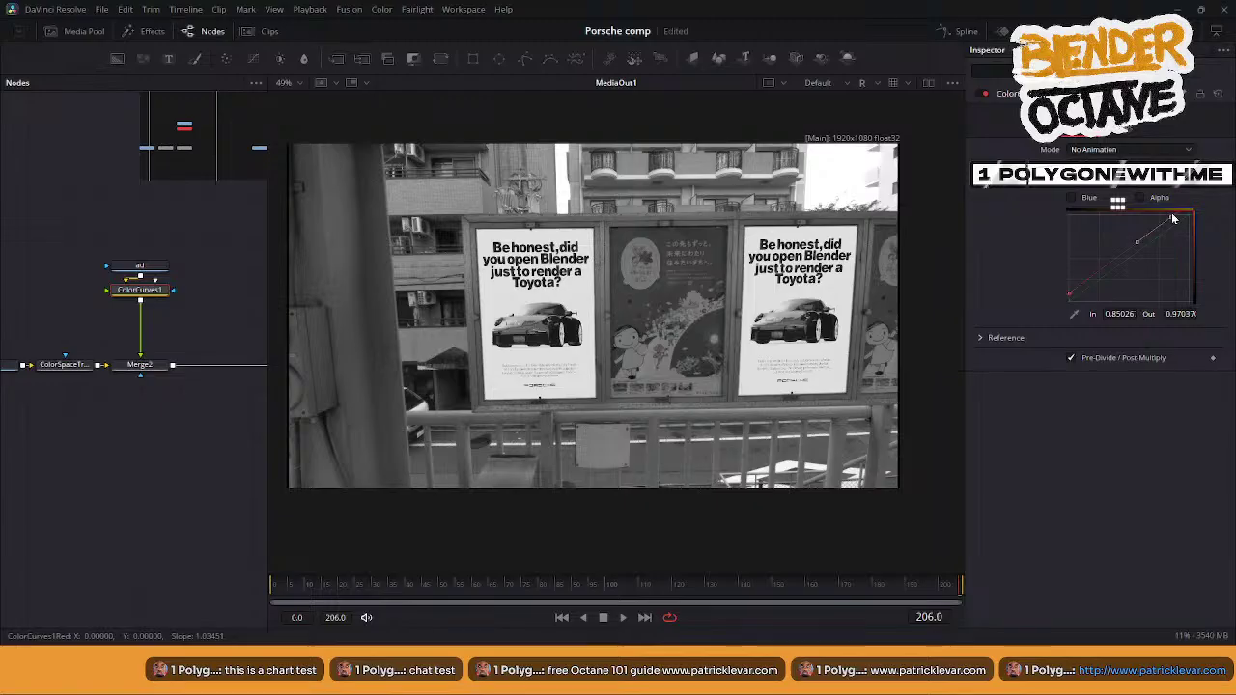
pyautogui.moveTo(1171, 220); pyautogui.dragTo(1174, 216)
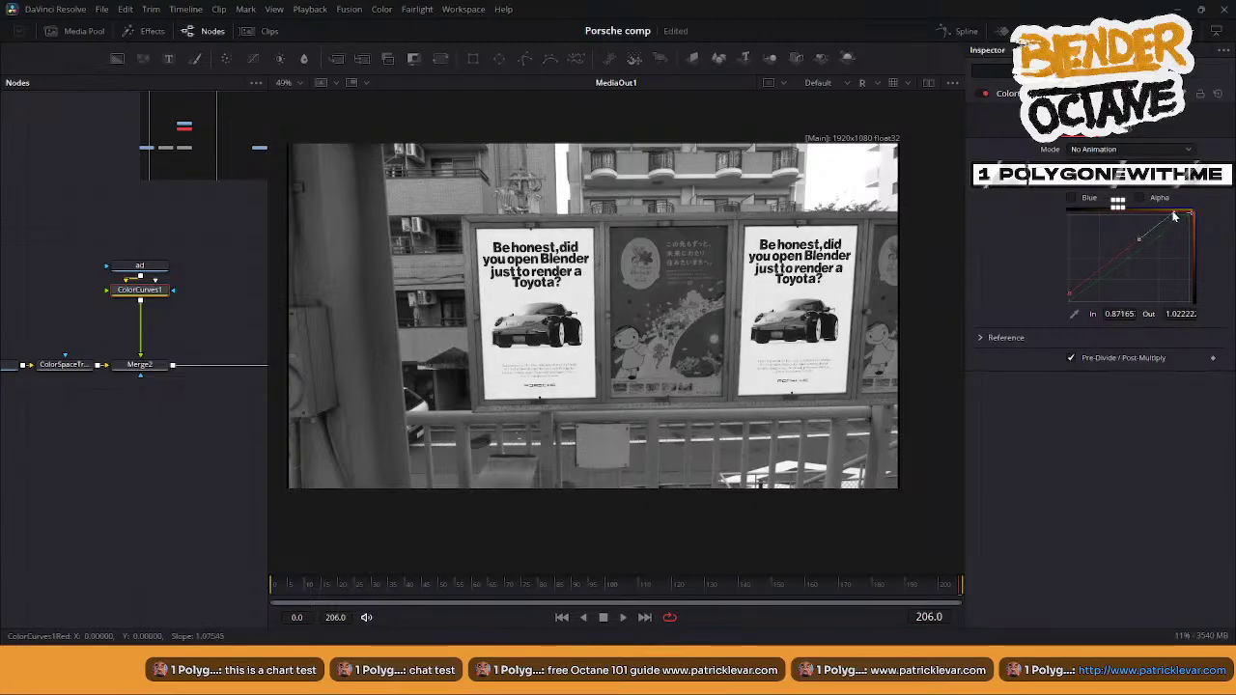
pyautogui.moveTo(1174, 216); pyautogui.dragTo(1173, 217)
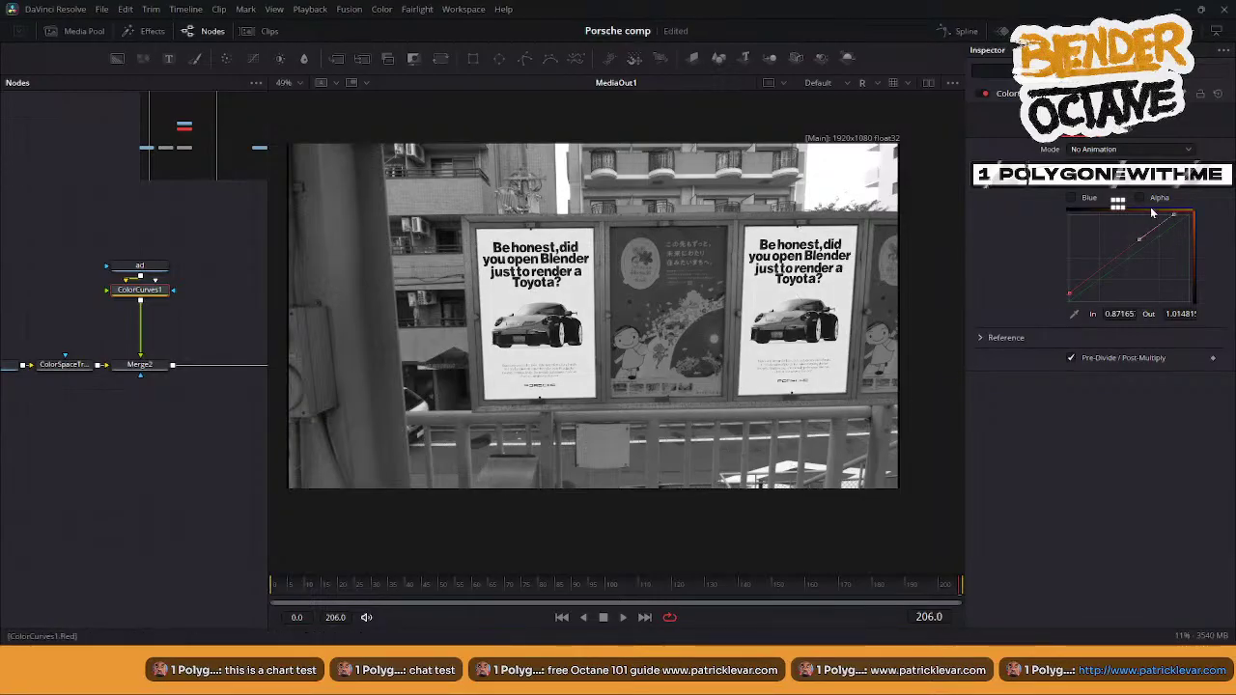
pyautogui.moveTo(1174, 217); pyautogui.dragTo(1163, 222)
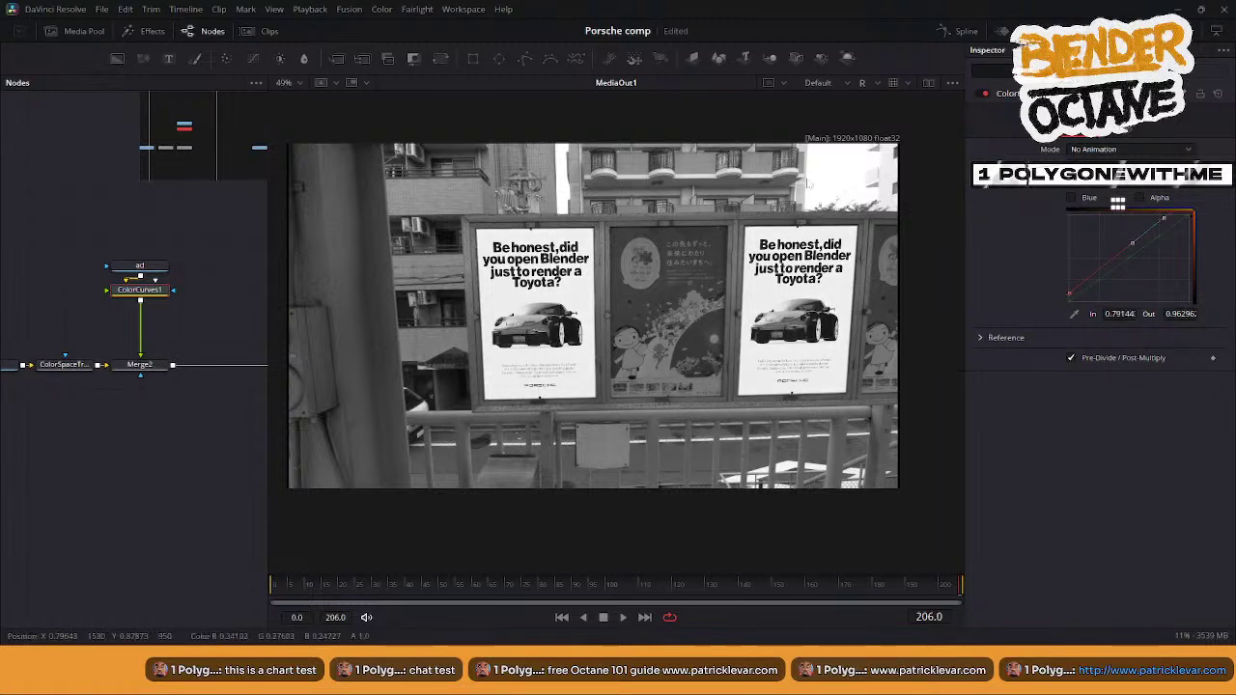
# - Display the green channel and shape only the green curve from about In 0.005, Out 0.089 to In 0.882, Out 1.015
pyautogui.click(867, 85)
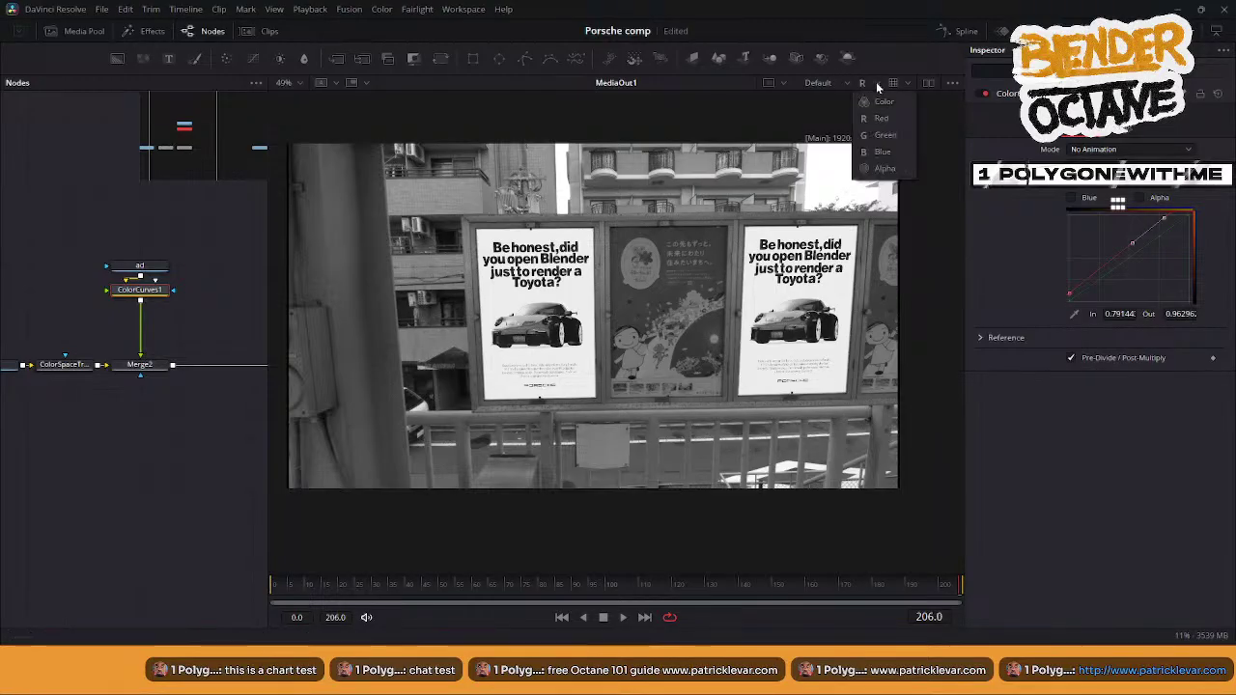
pyautogui.click(884, 117)
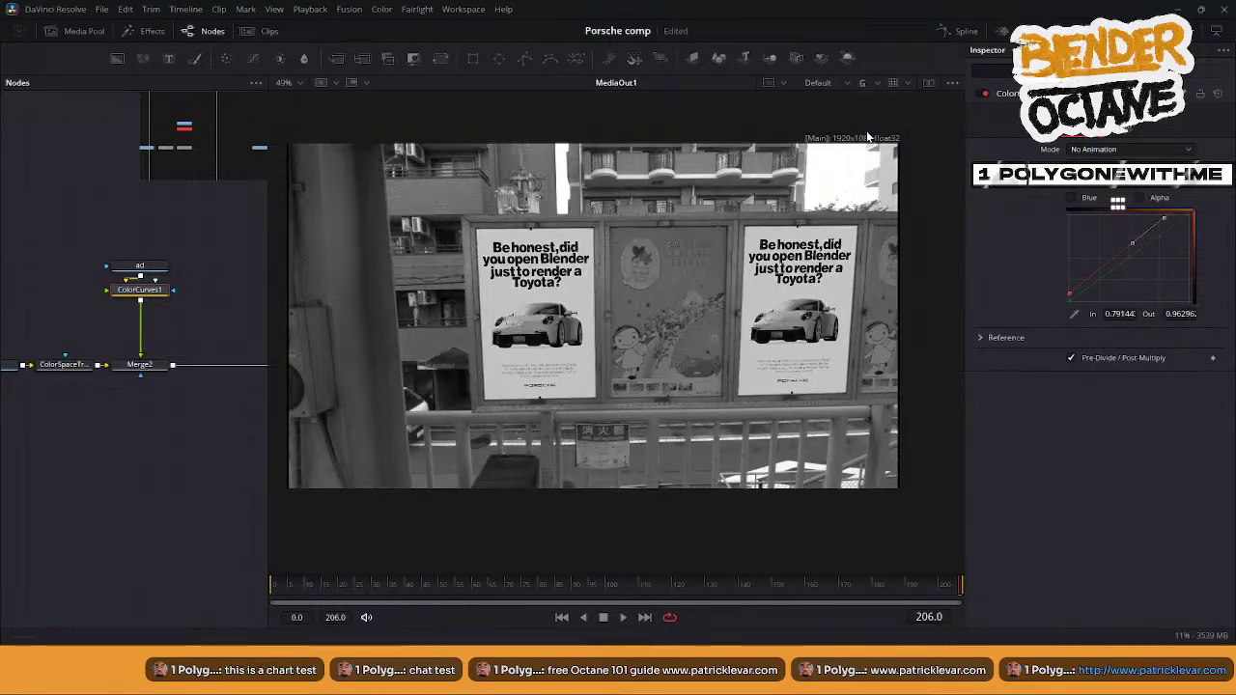
pyautogui.click(1073, 182)
pyautogui.click(1141, 183)
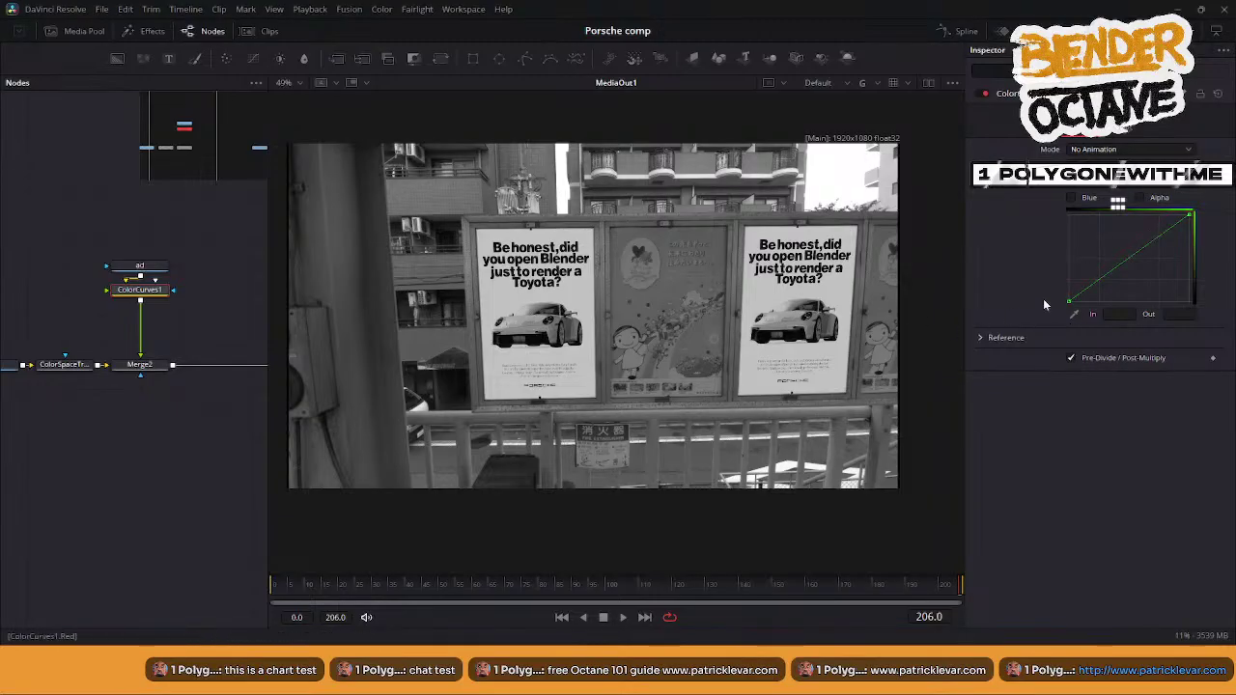
pyautogui.moveTo(1069, 305); pyautogui.dragTo(1070, 297)
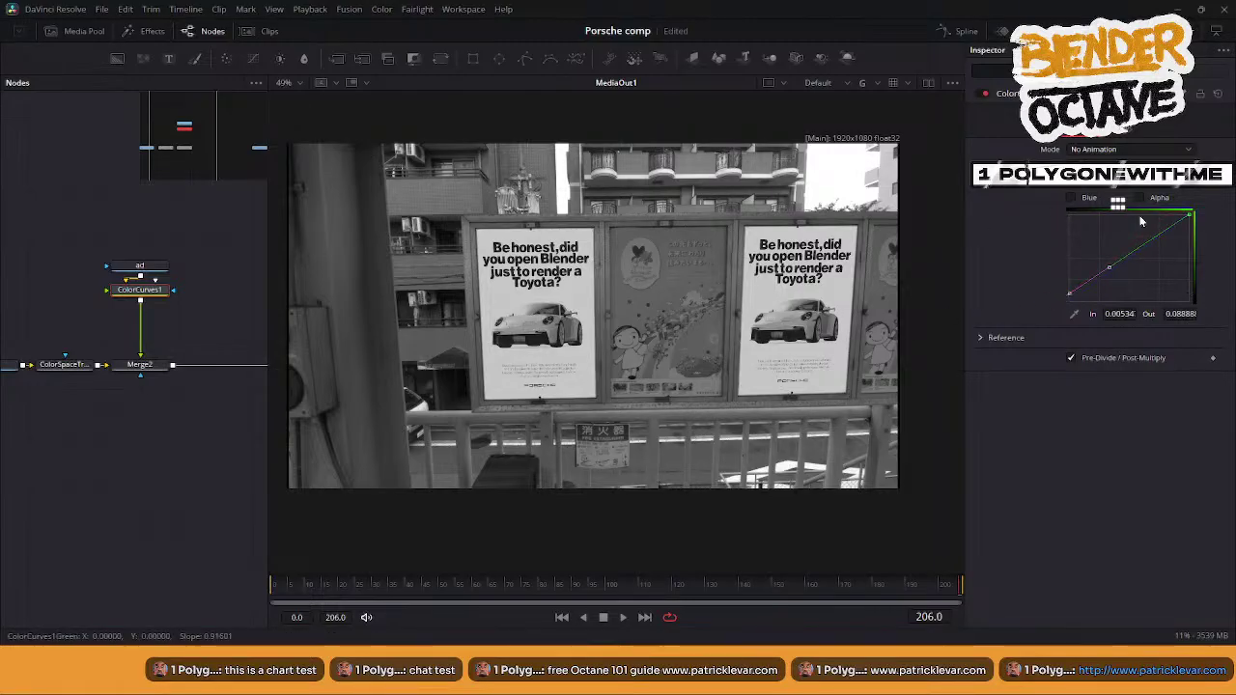
pyautogui.moveTo(1190, 218); pyautogui.dragTo(1176, 217)
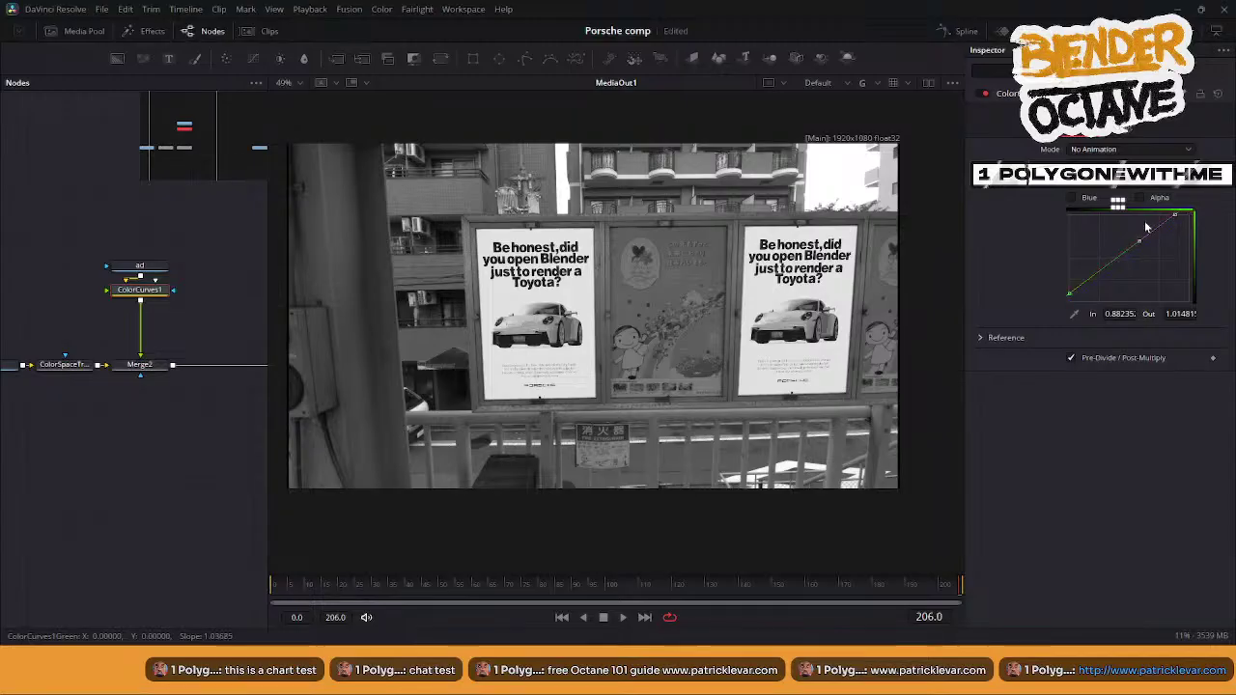
# - Display the blue channel and shape only the blue curve from about In 0.005, Out 0.044 to In 0.850, Out 1.007
pyautogui.click(1119, 197)
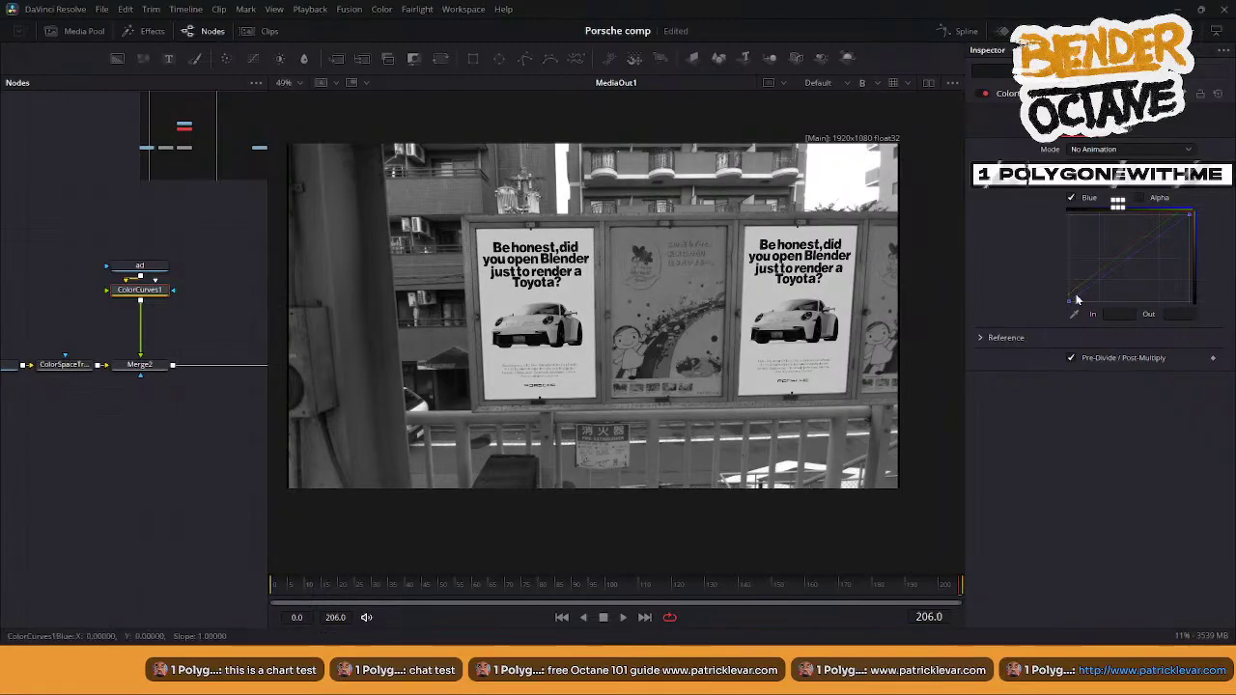
pyautogui.moveTo(1071, 301); pyautogui.dragTo(1070, 294)
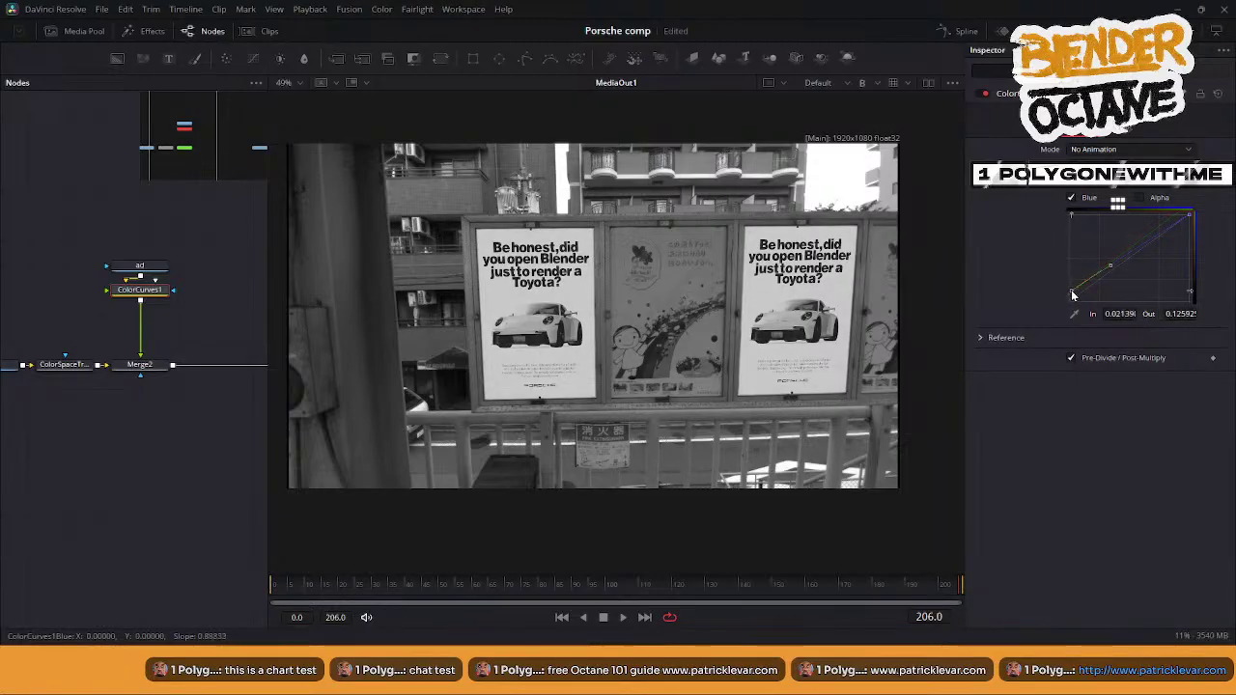
pyautogui.moveTo(1072, 297); pyautogui.dragTo(1070, 302)
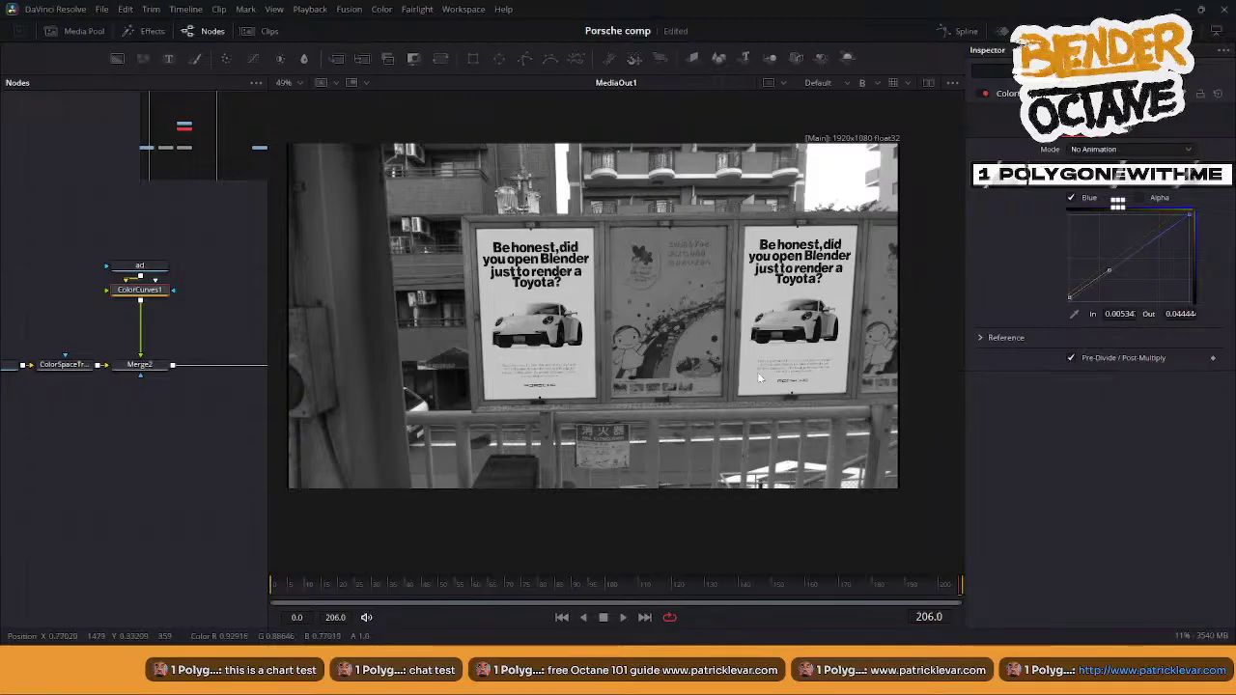
pyautogui.moveTo(1188, 217); pyautogui.dragTo(1175, 220)
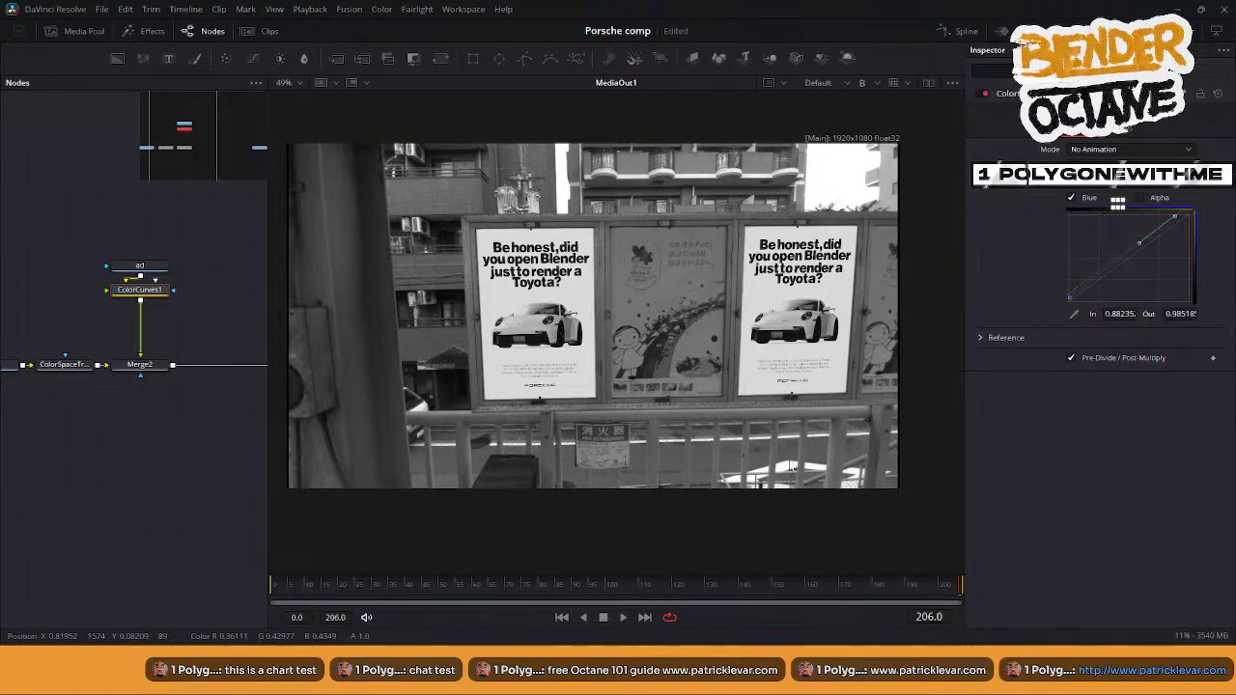
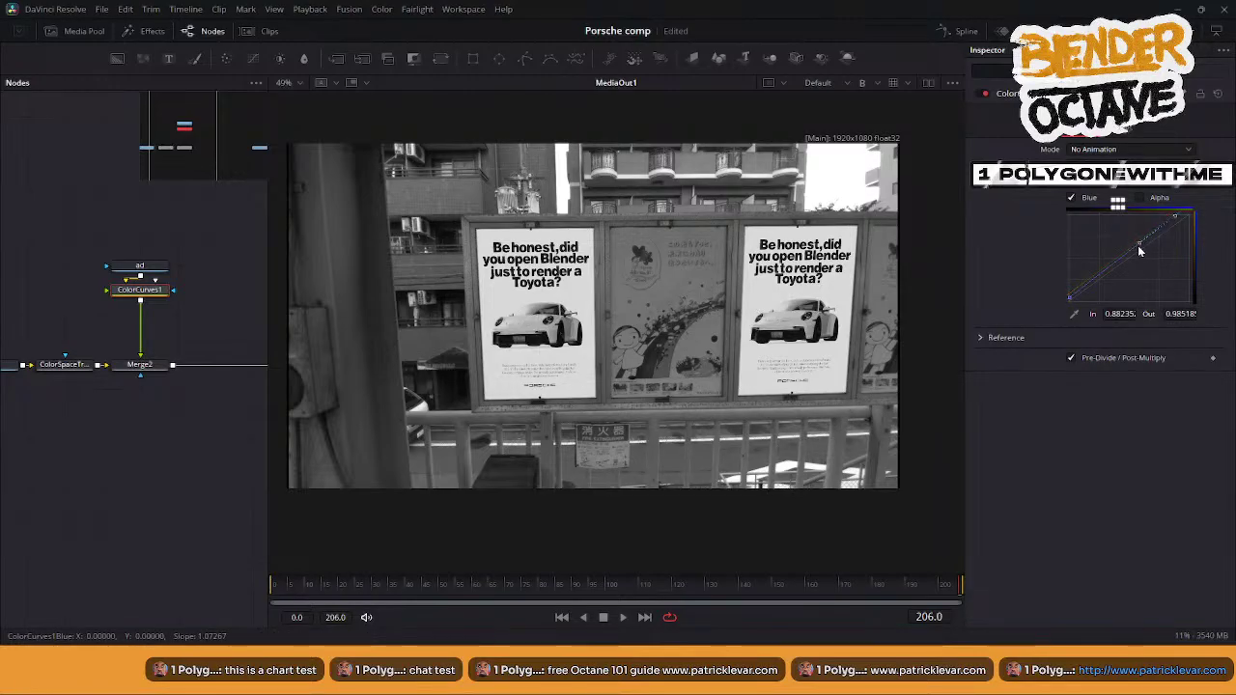
pyautogui.moveTo(1176, 221); pyautogui.dragTo(1176, 220)
pyautogui.moveTo(1173, 221); pyautogui.dragTo(1173, 219)
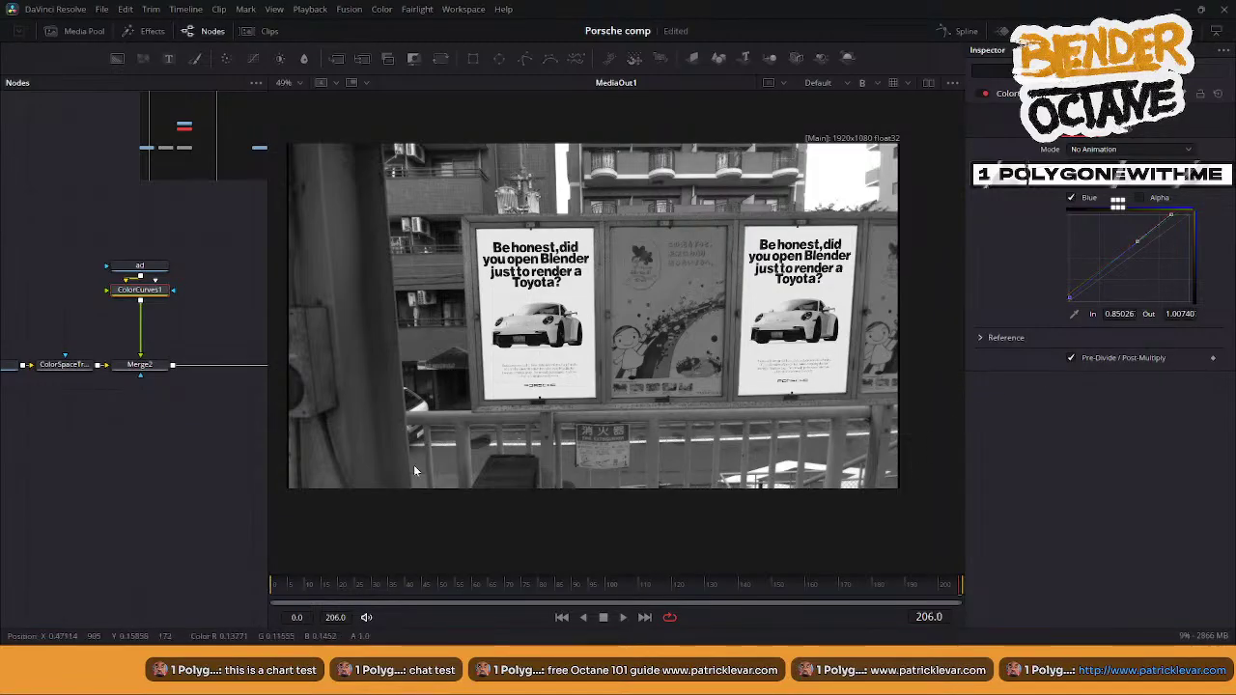
# - Review the composite in full color, switch the viewer back to the red channel and save the project
pyautogui.click(863, 82)
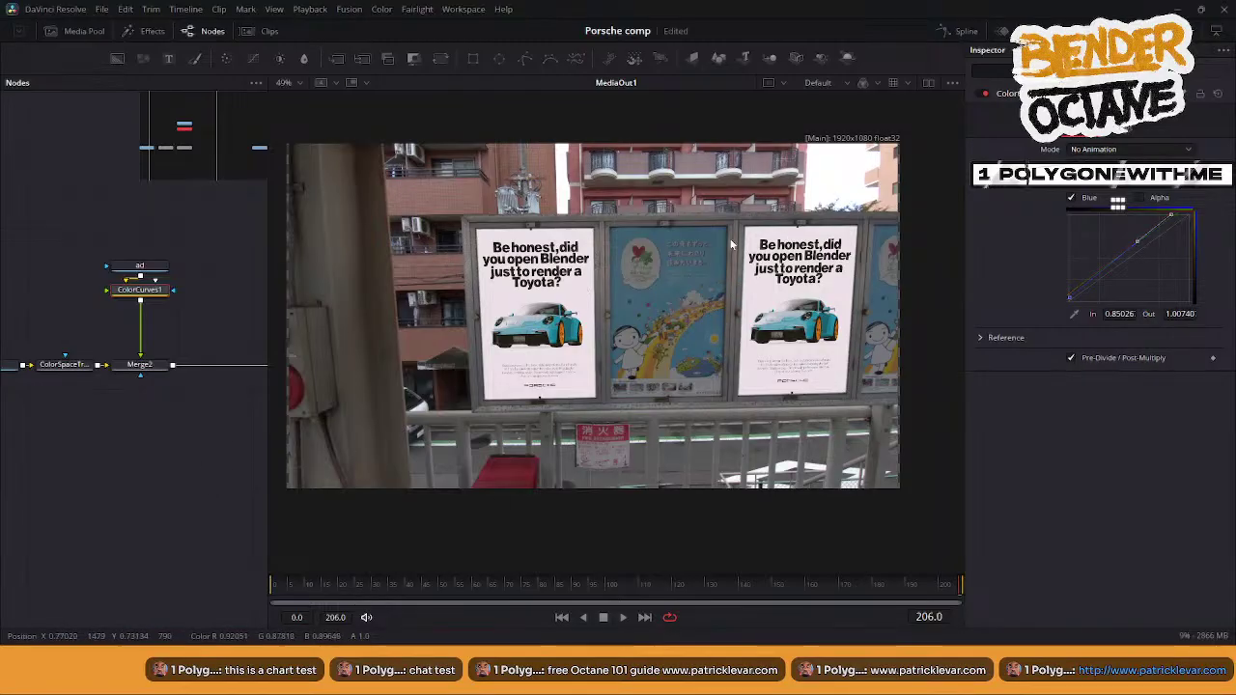
pyautogui.click(863, 83)
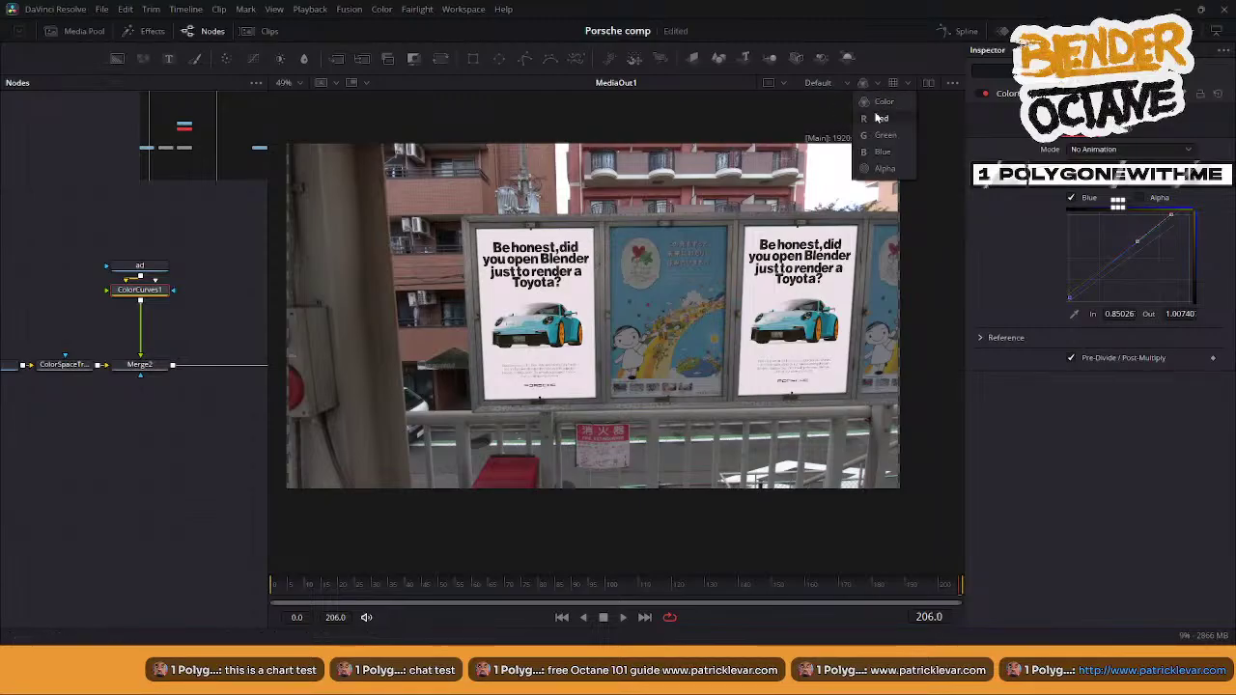
pyautogui.click(879, 118)
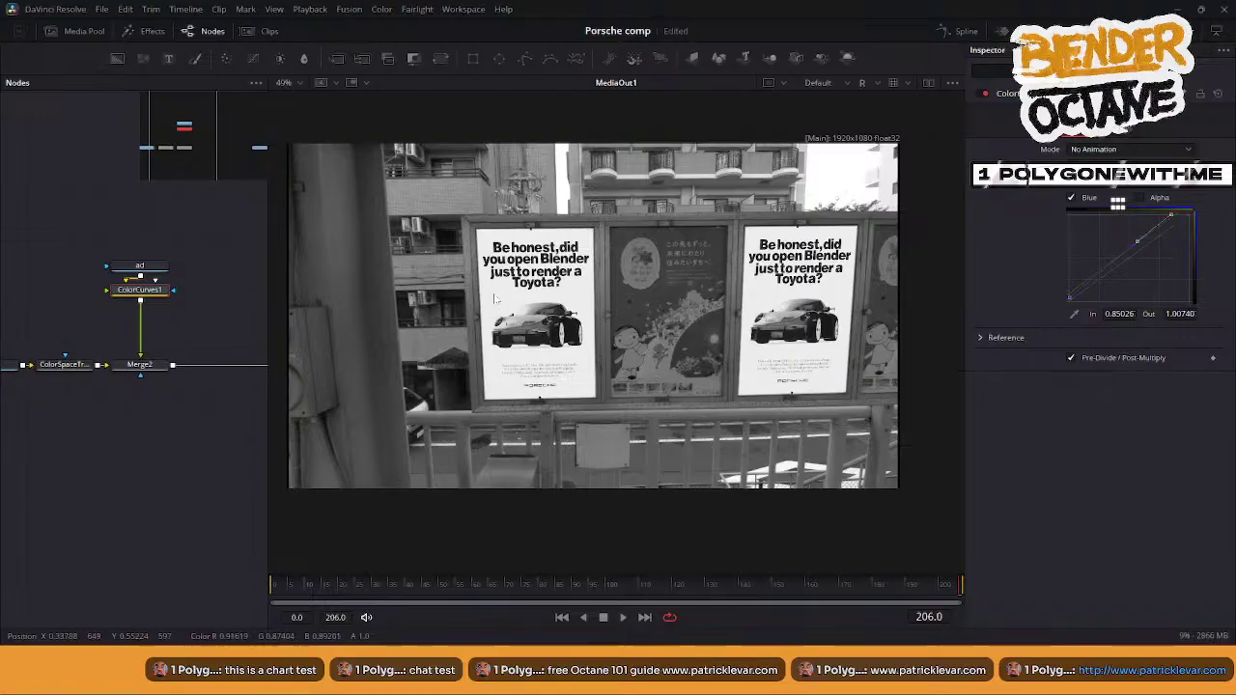
pyautogui.hotkey('ctrl', 's')
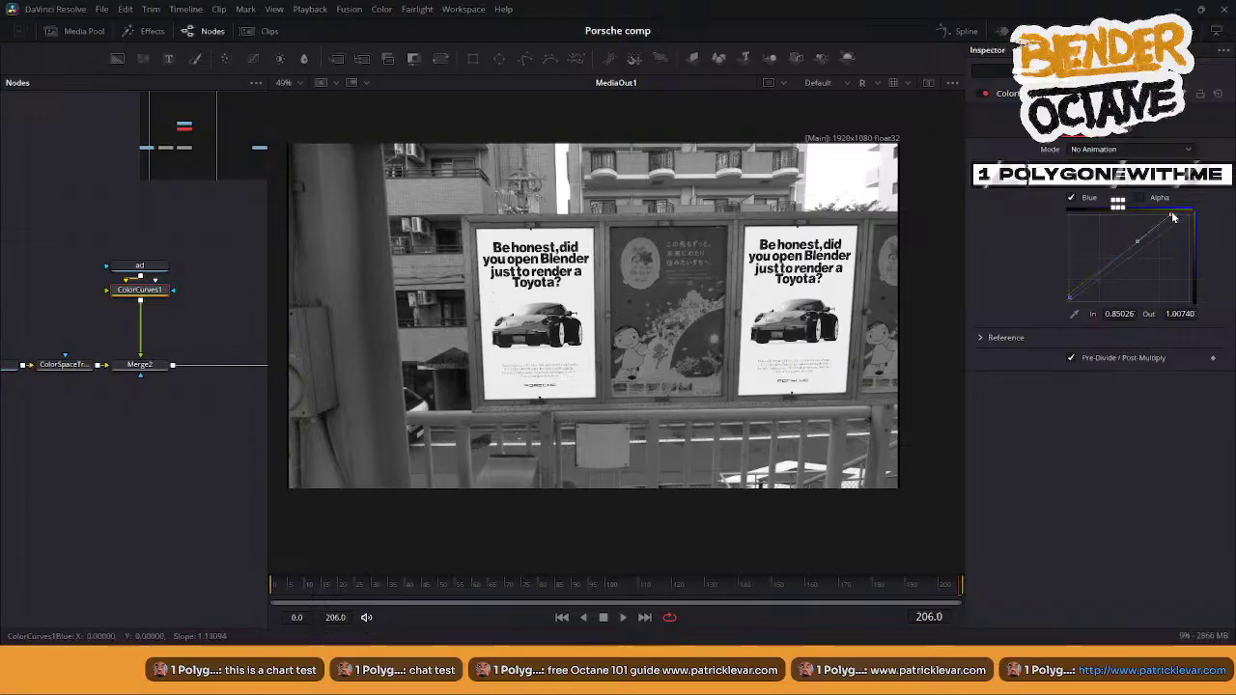
# - Make only the red curve editable and refine its white point to about In 0.888, Out 1.015, judging the ads in full color
pyautogui.click(1071, 198)
pyautogui.click(1072, 182)
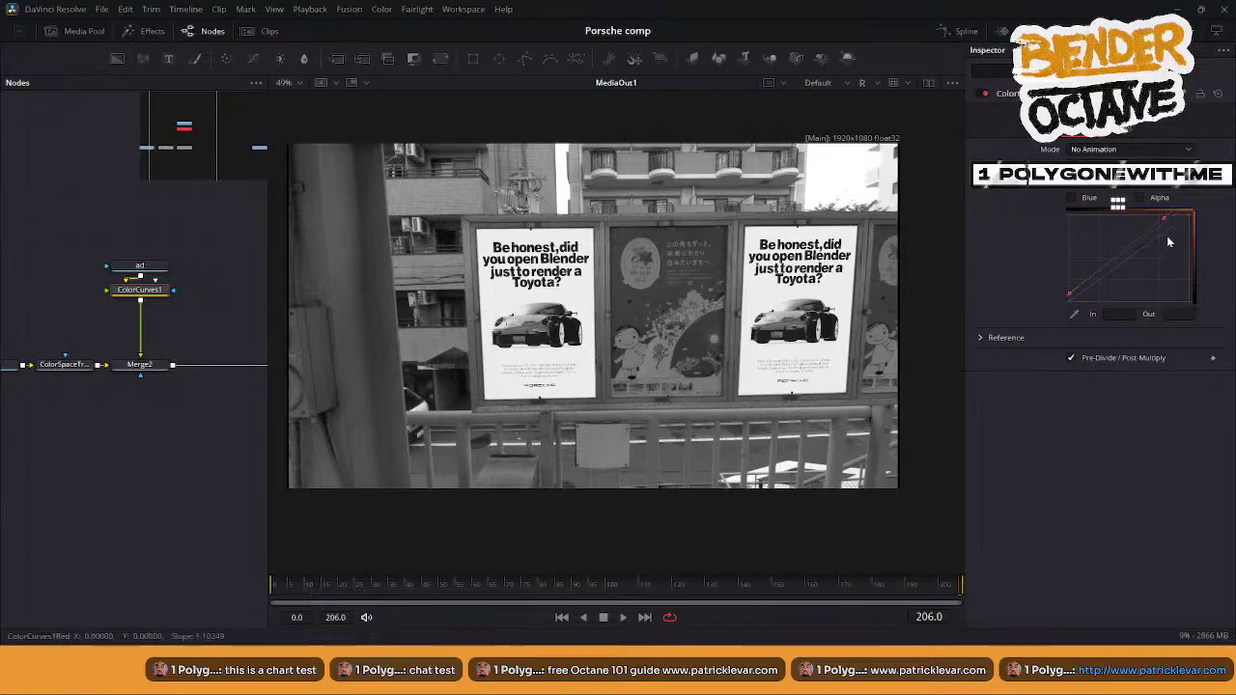
pyautogui.moveTo(1166, 223); pyautogui.dragTo(1170, 223)
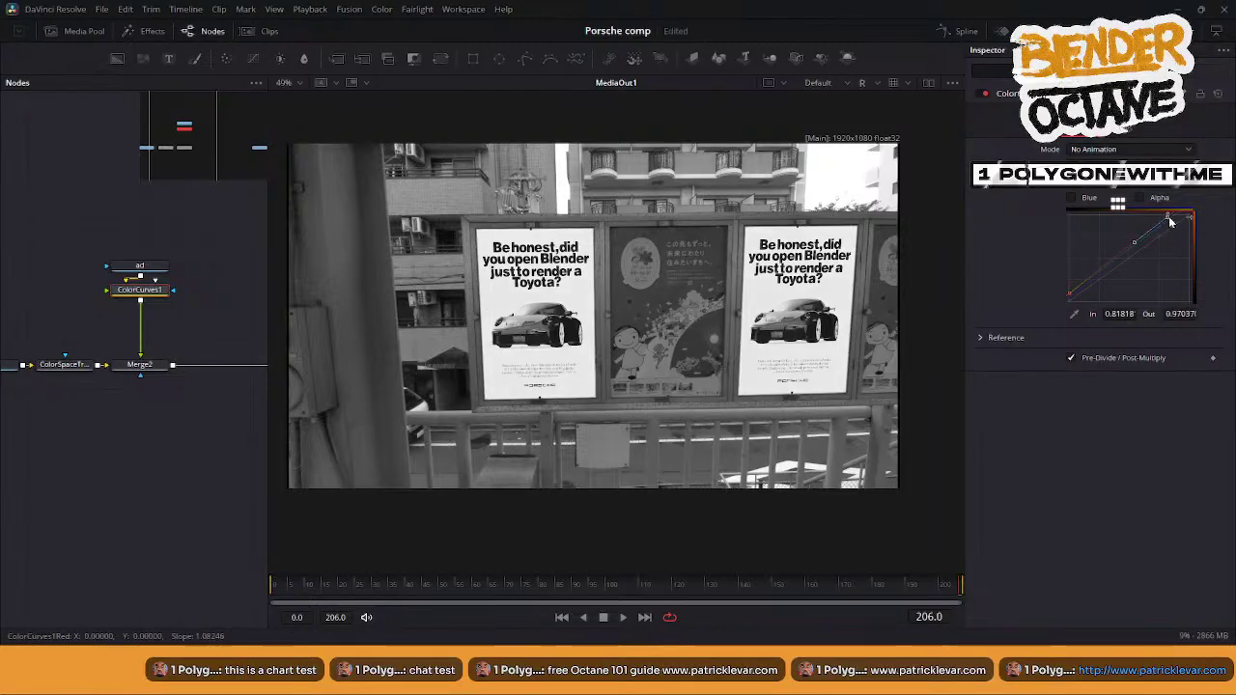
pyautogui.click(862, 83)
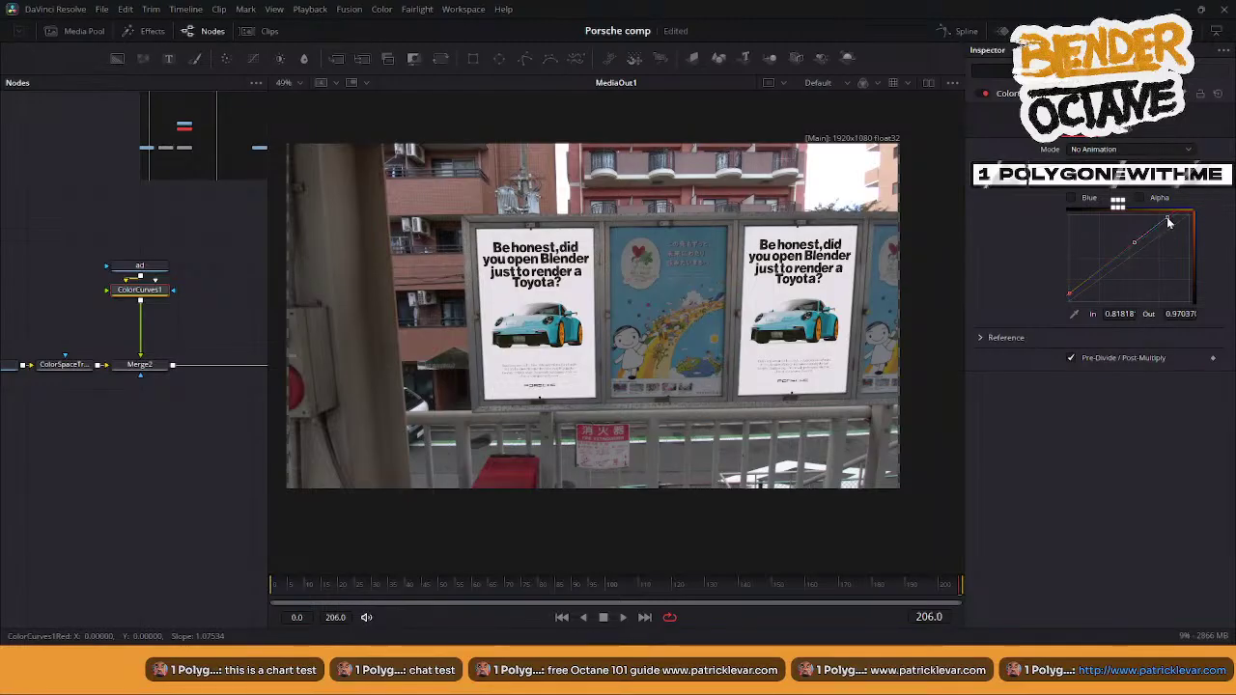
pyautogui.moveTo(1168, 222)
pyautogui.mouseDown()
pyautogui.moveTo(1180, 224)
pyautogui.moveTo(1174, 214)
pyautogui.mouseUp()
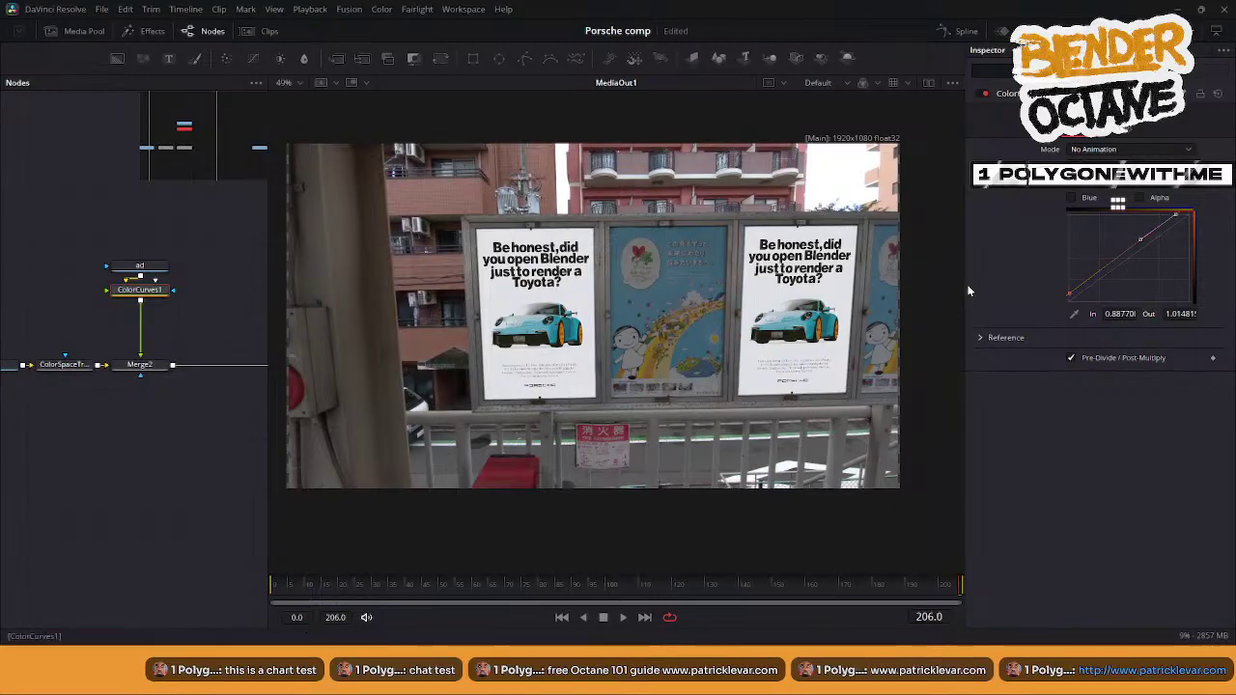
# - Display the red channel, reset the ad's Color Curves to defaults and disable editing of every curve except red
pyautogui.moveTo(963, 284)
pyautogui.mouseDown()
pyautogui.moveTo(937, 284)
pyautogui.moveTo(953, 287)
pyautogui.mouseUp()
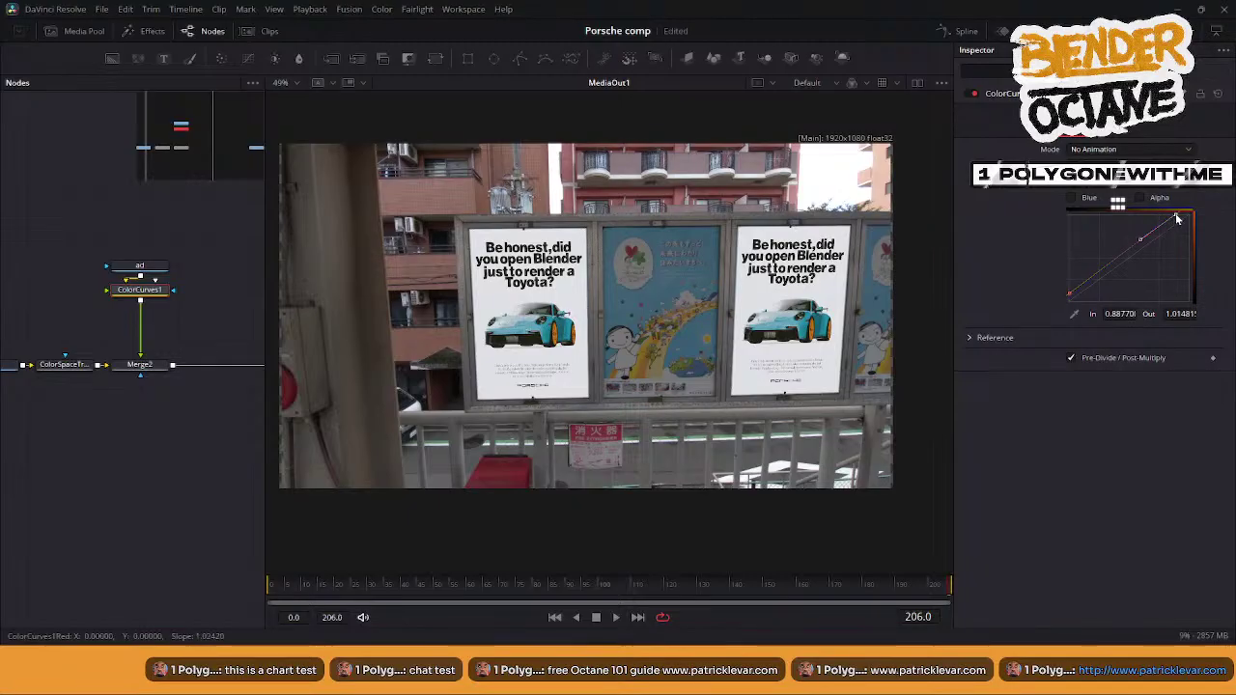
pyautogui.click(866, 82)
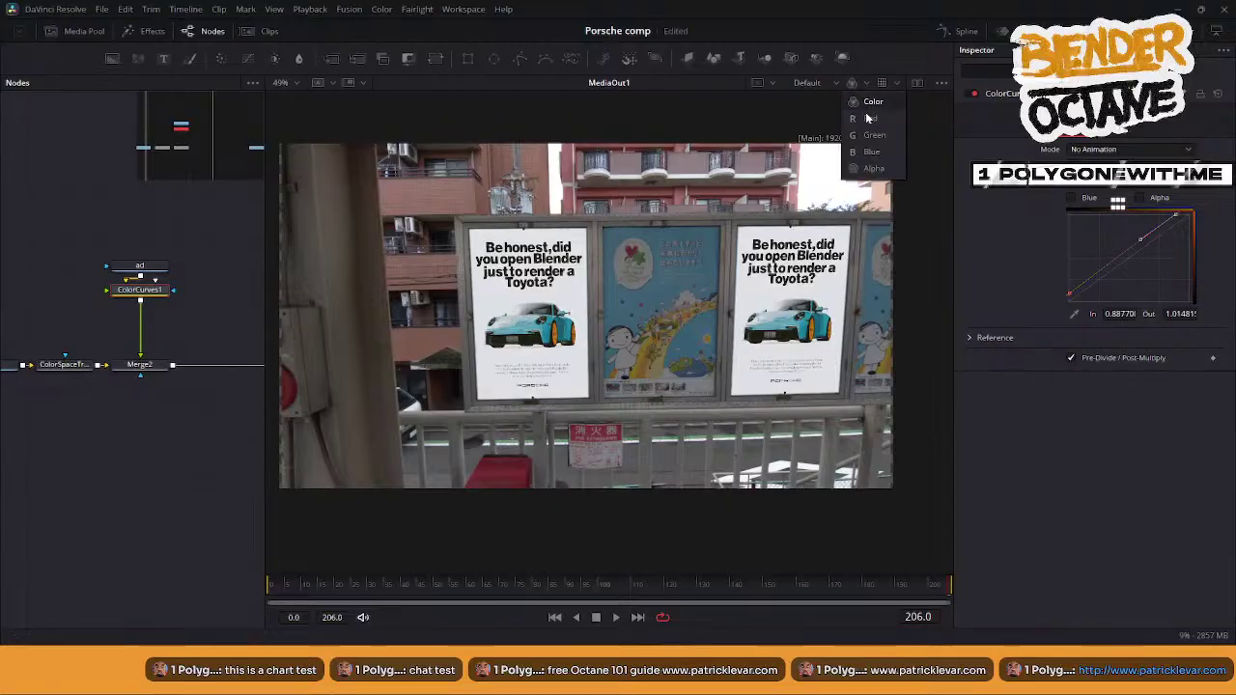
pyautogui.click(864, 115)
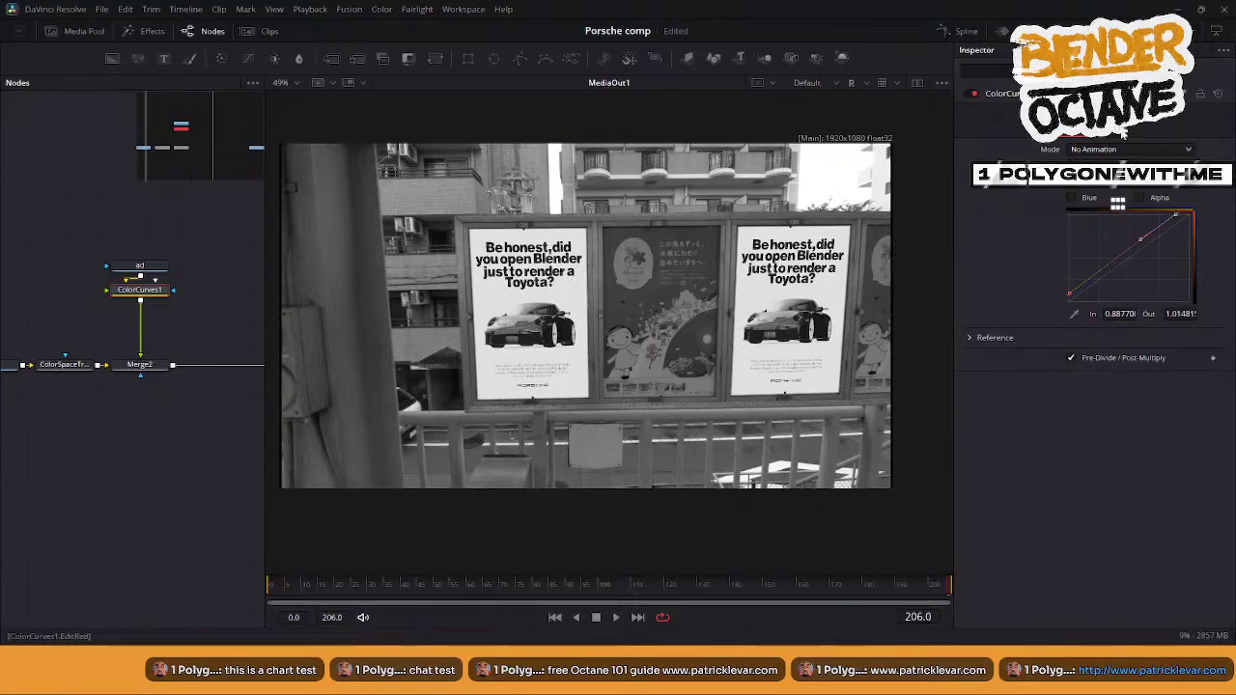
pyautogui.click(1216, 95)
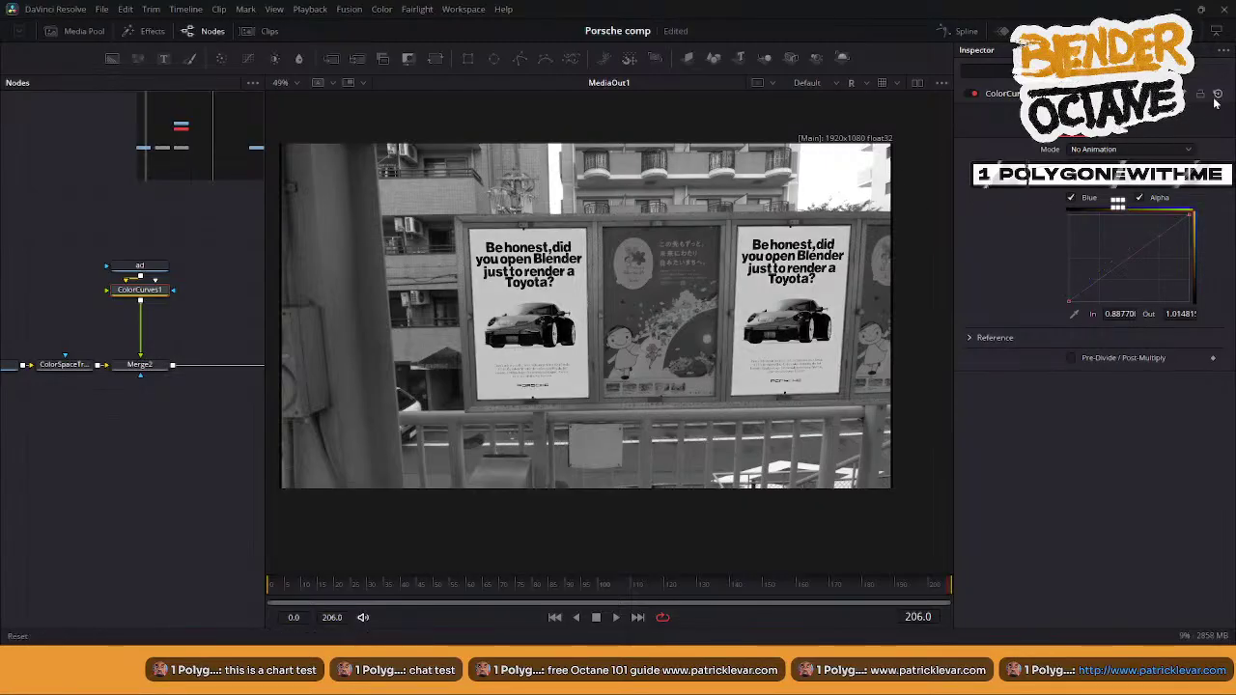
pyautogui.click(1069, 197)
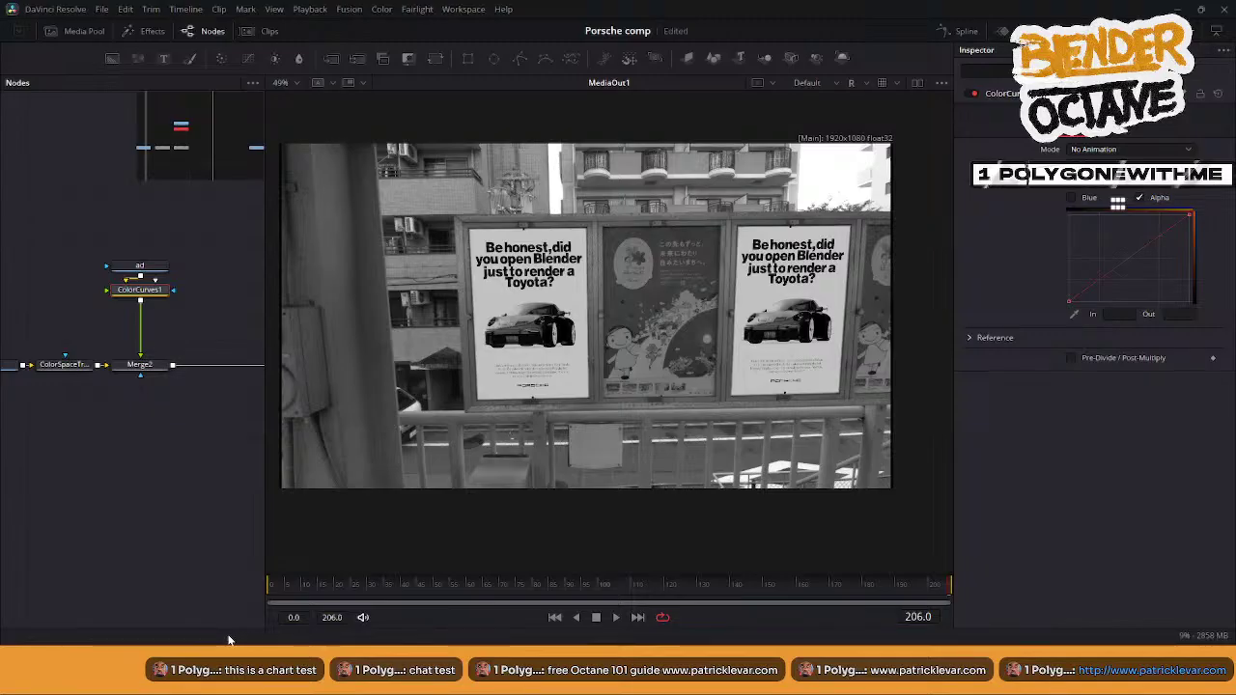
# - Lower the red curve's white point to about In 0.973, Out 0.607 and save the project
pyautogui.click(1189, 218)
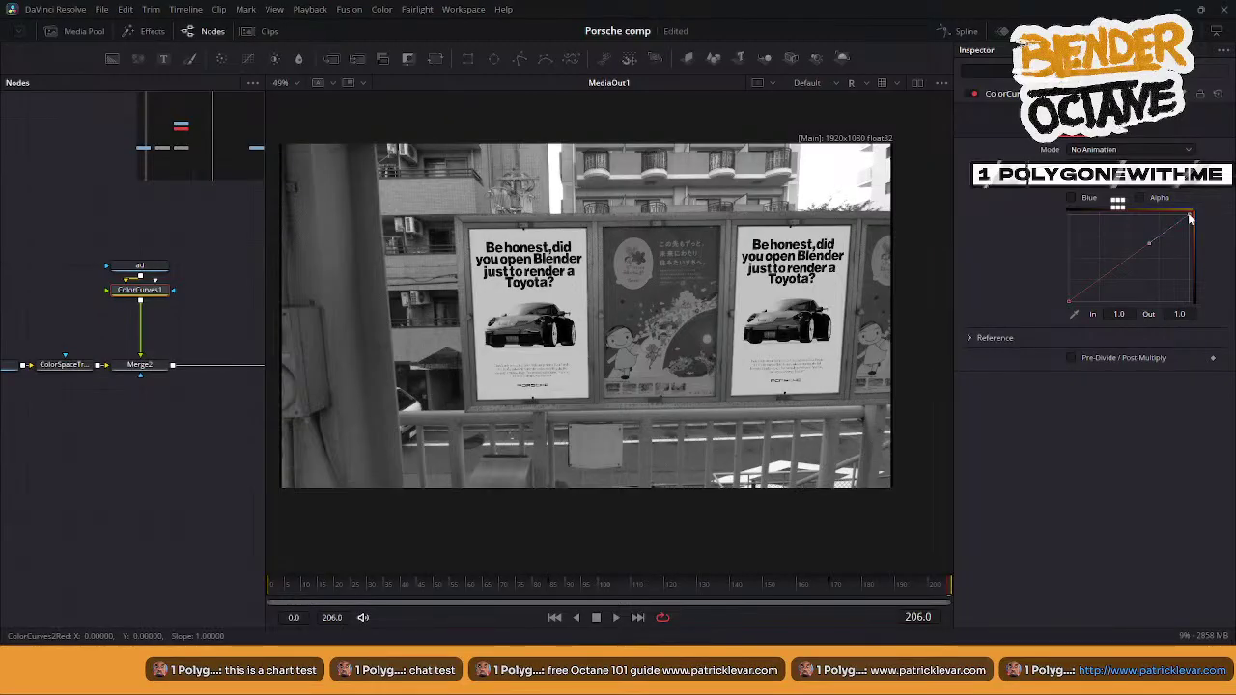
pyautogui.moveTo(1188, 218); pyautogui.dragTo(1186, 252)
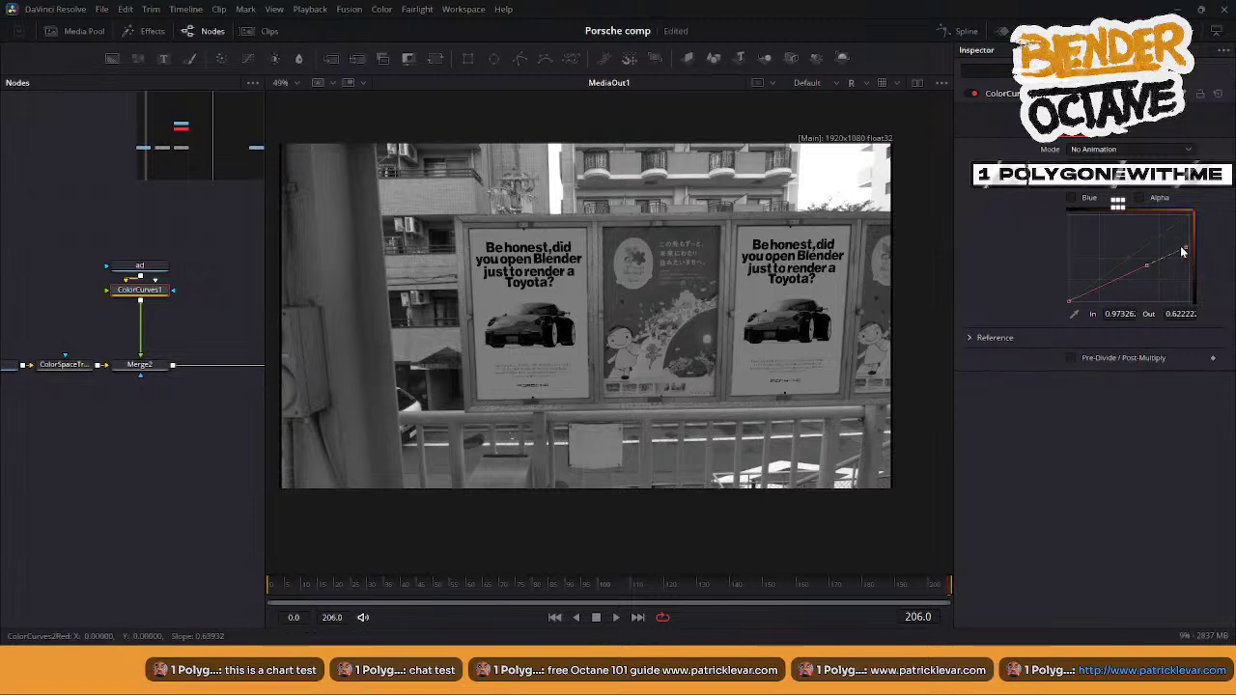
pyautogui.moveTo(1187, 252); pyautogui.dragTo(1187, 253)
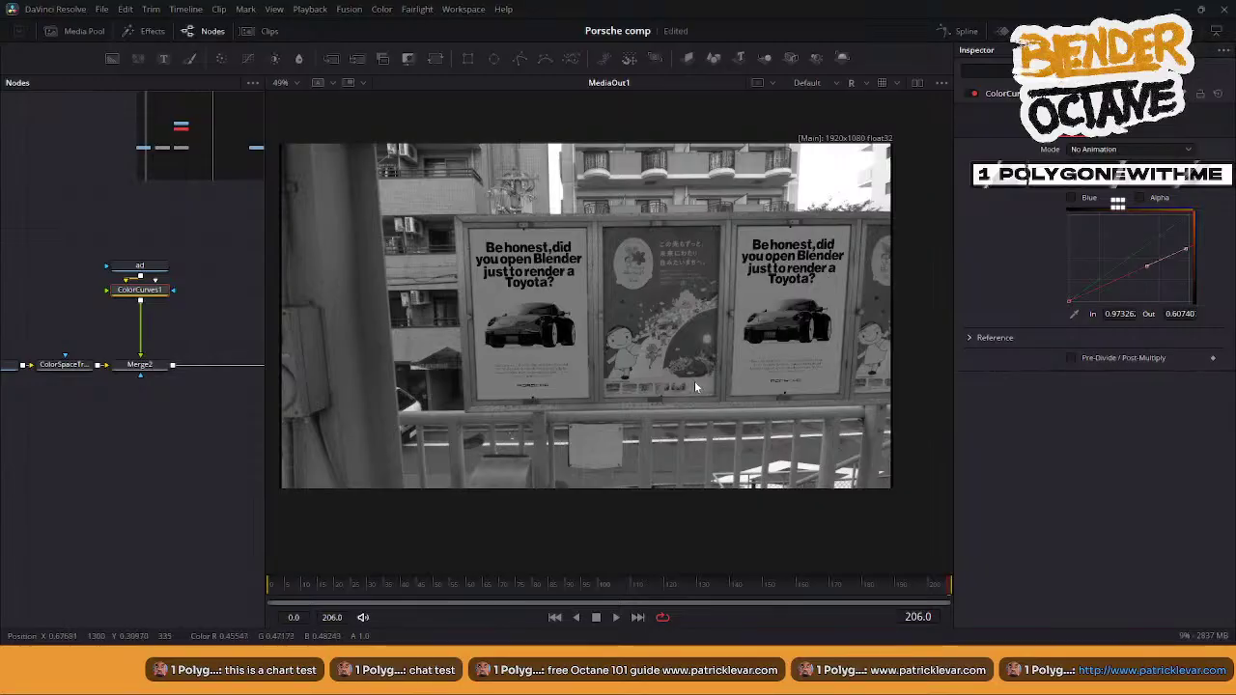
pyautogui.hotkey('ctrl', 's')
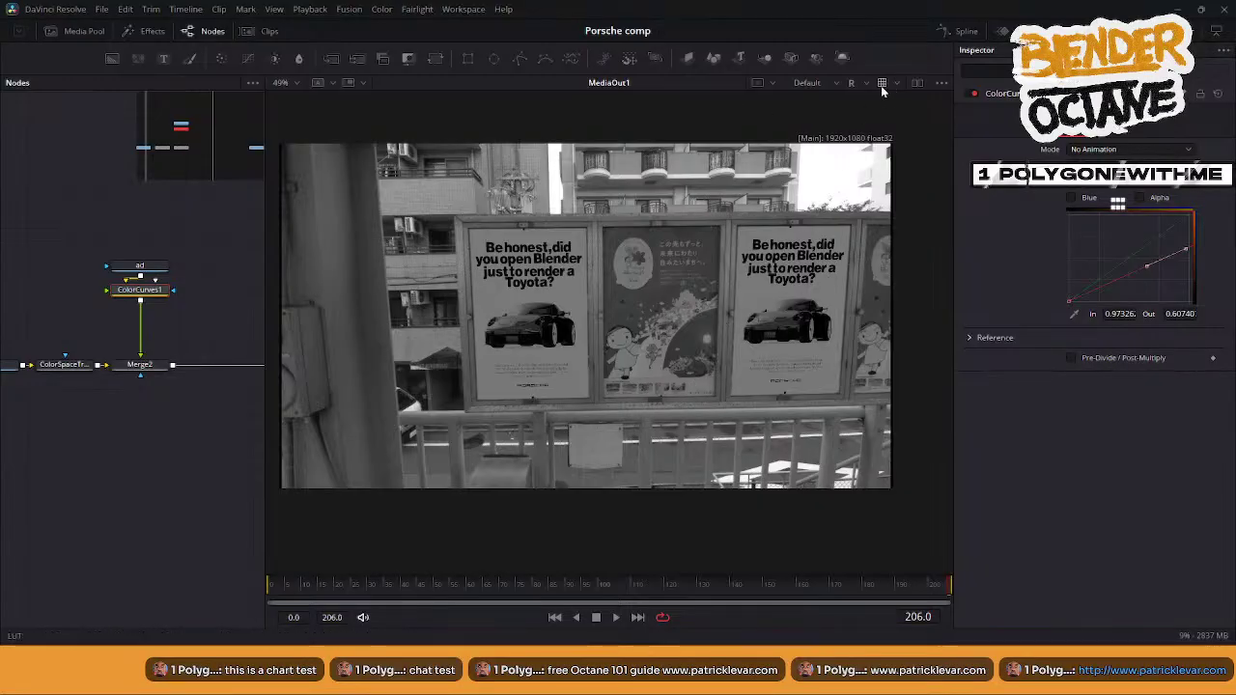
# - Display the green channel and lower only the green curve's white point to roughly the red curve's level
pyautogui.click(850, 83)
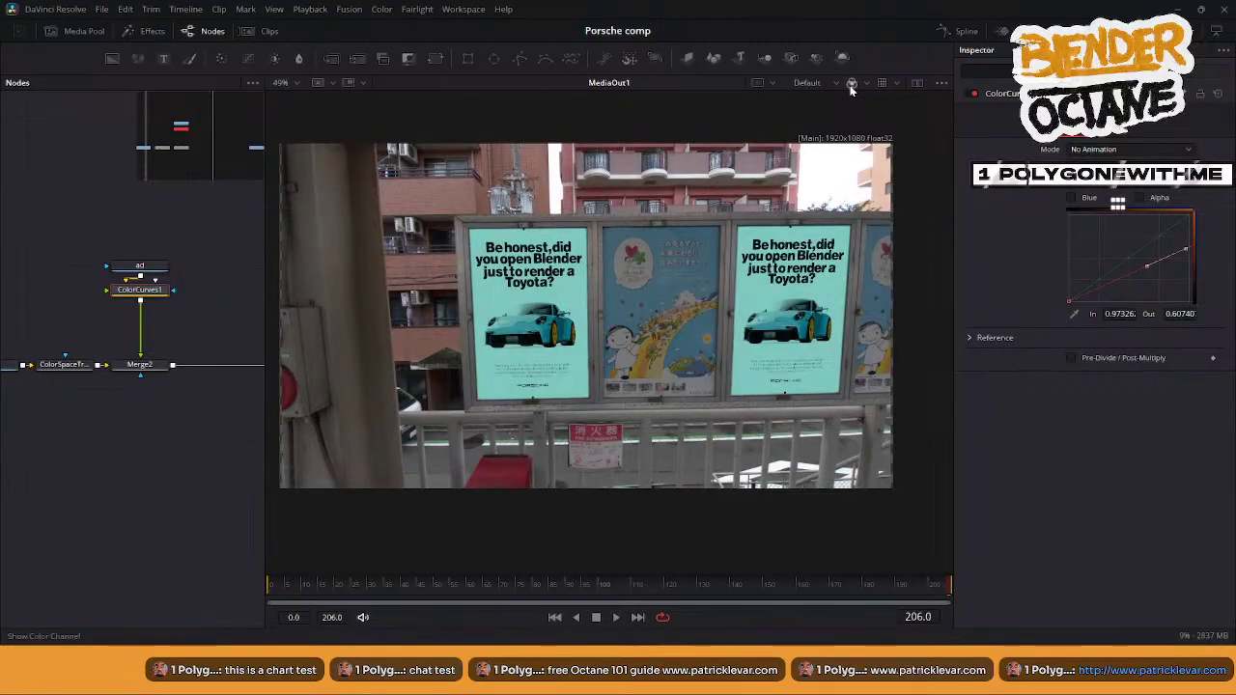
pyautogui.click(866, 84)
pyautogui.click(865, 129)
pyautogui.click(1072, 182)
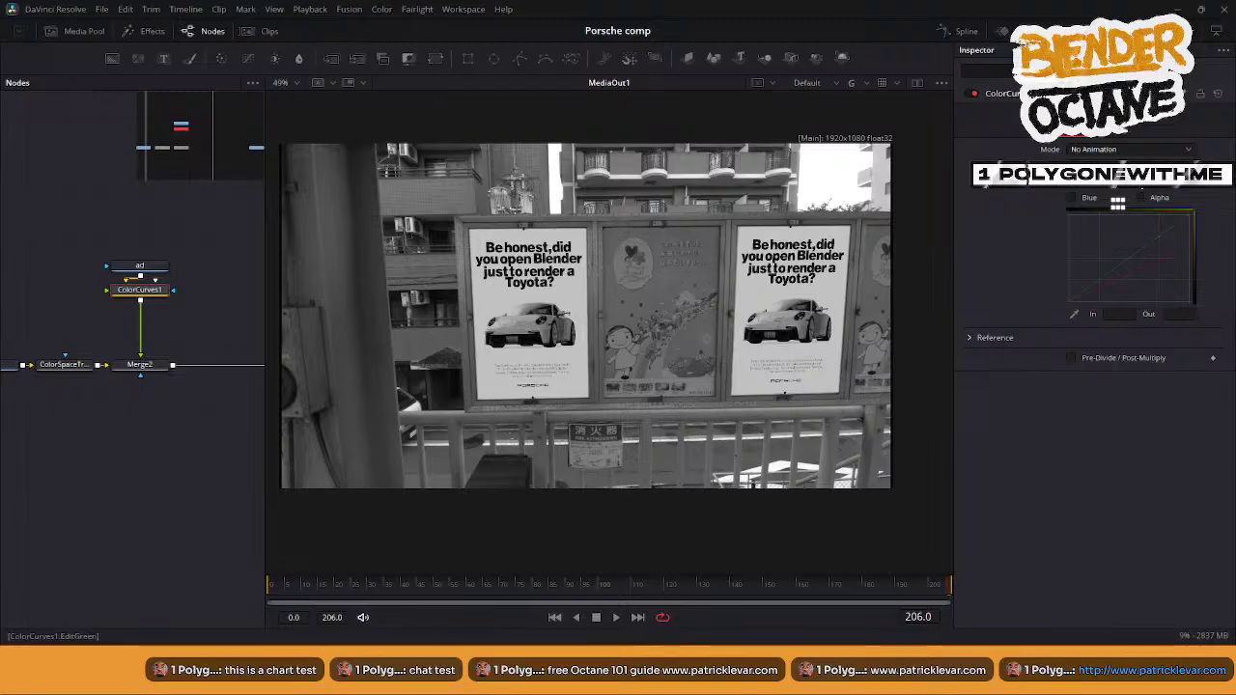
pyautogui.click(1140, 183)
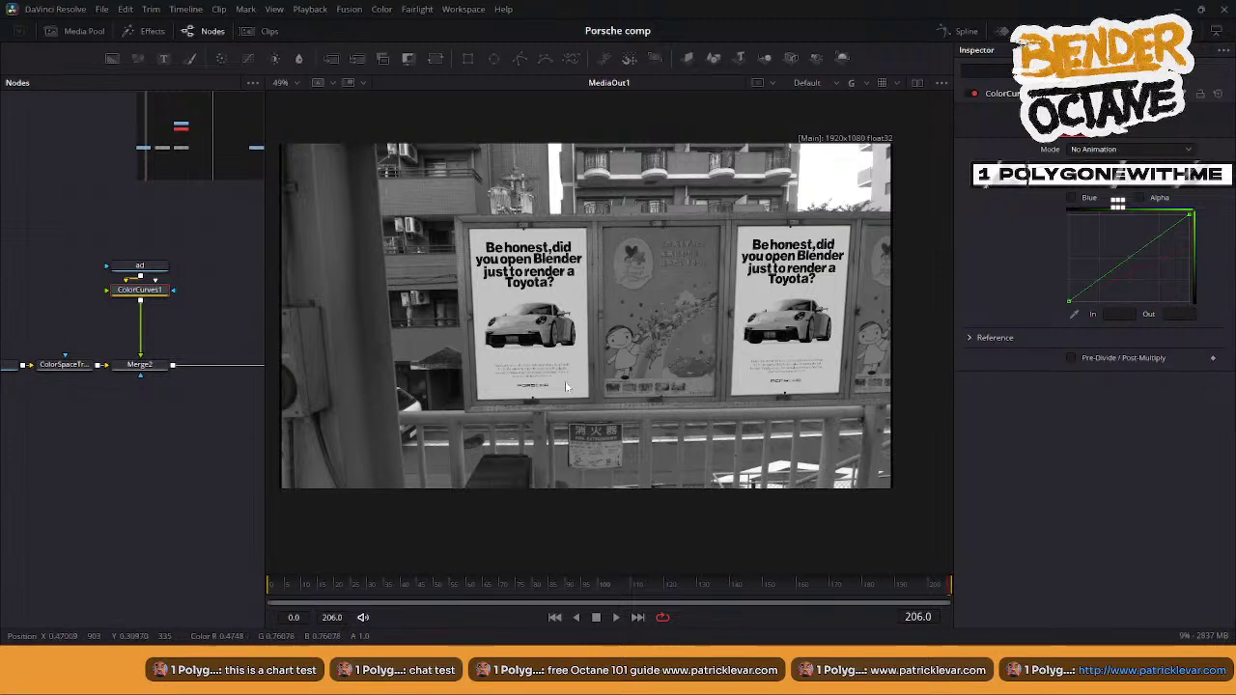
pyautogui.moveTo(1188, 220); pyautogui.dragTo(1190, 250)
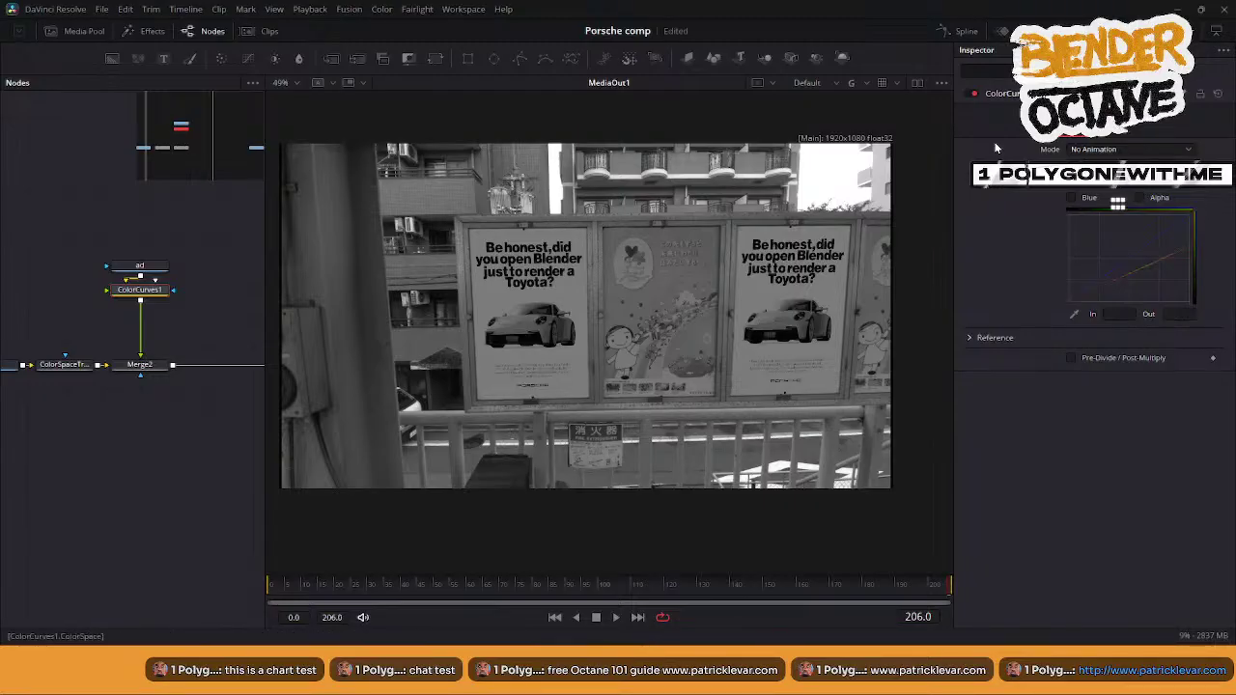
# - Display the blue channel, lower only the blue curve's white point to about In 1.016, Out 0.659, and judge the ads in full color
pyautogui.click(850, 84)
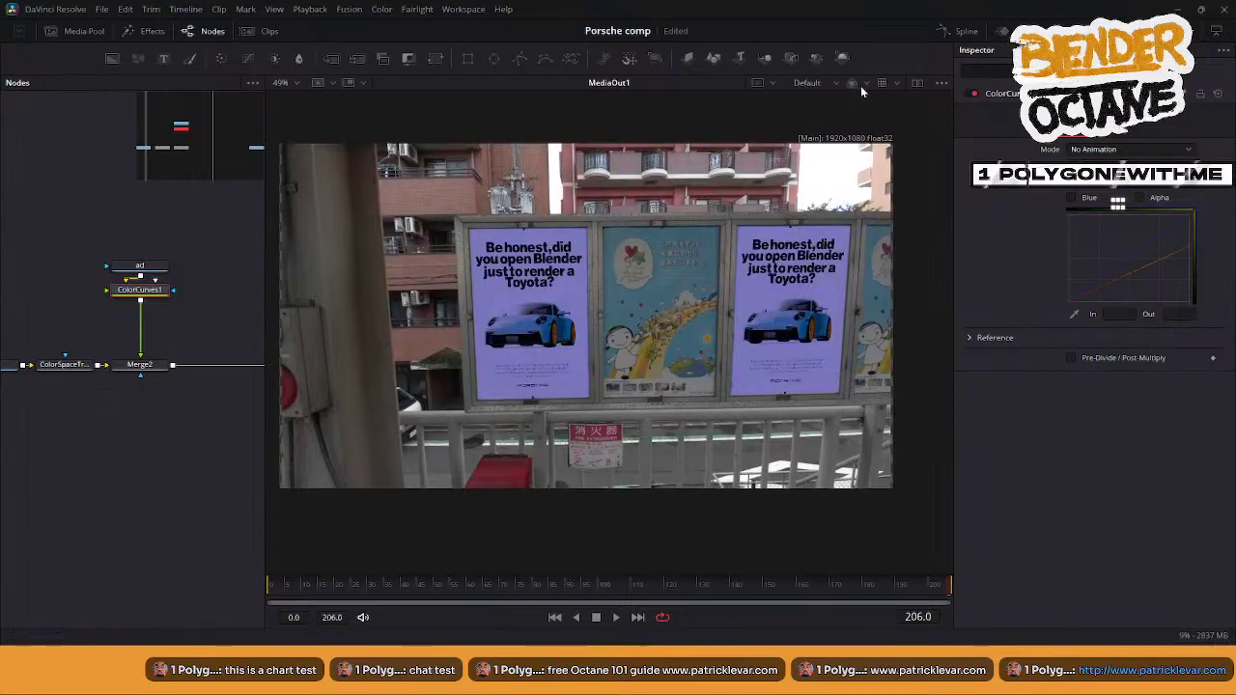
pyautogui.click(862, 84)
pyautogui.click(885, 152)
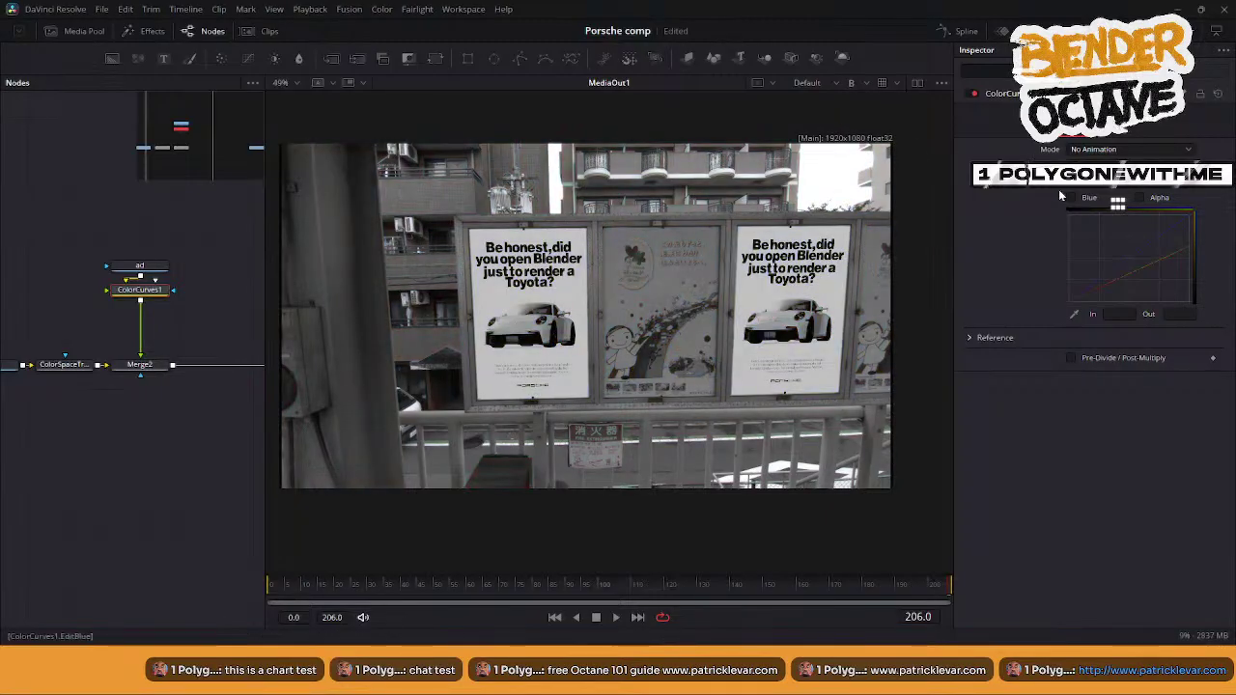
pyautogui.moveTo(1191, 219); pyautogui.dragTo(1194, 249)
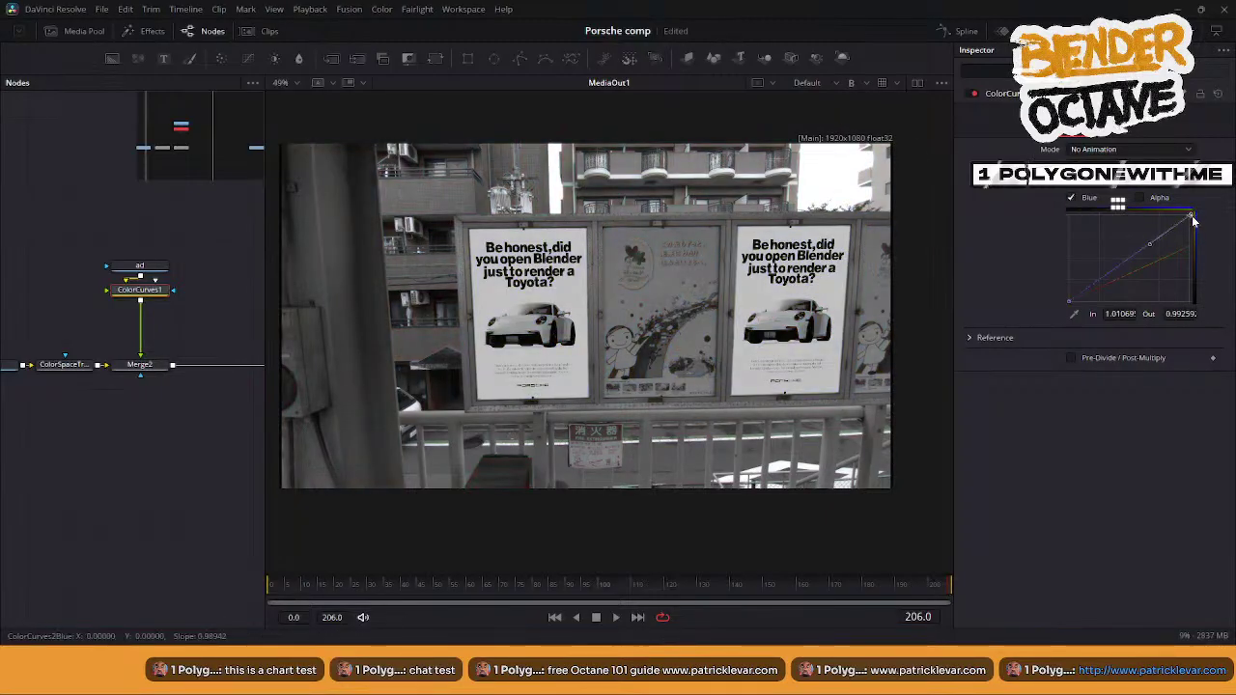
pyautogui.moveTo(1193, 249); pyautogui.dragTo(1193, 249)
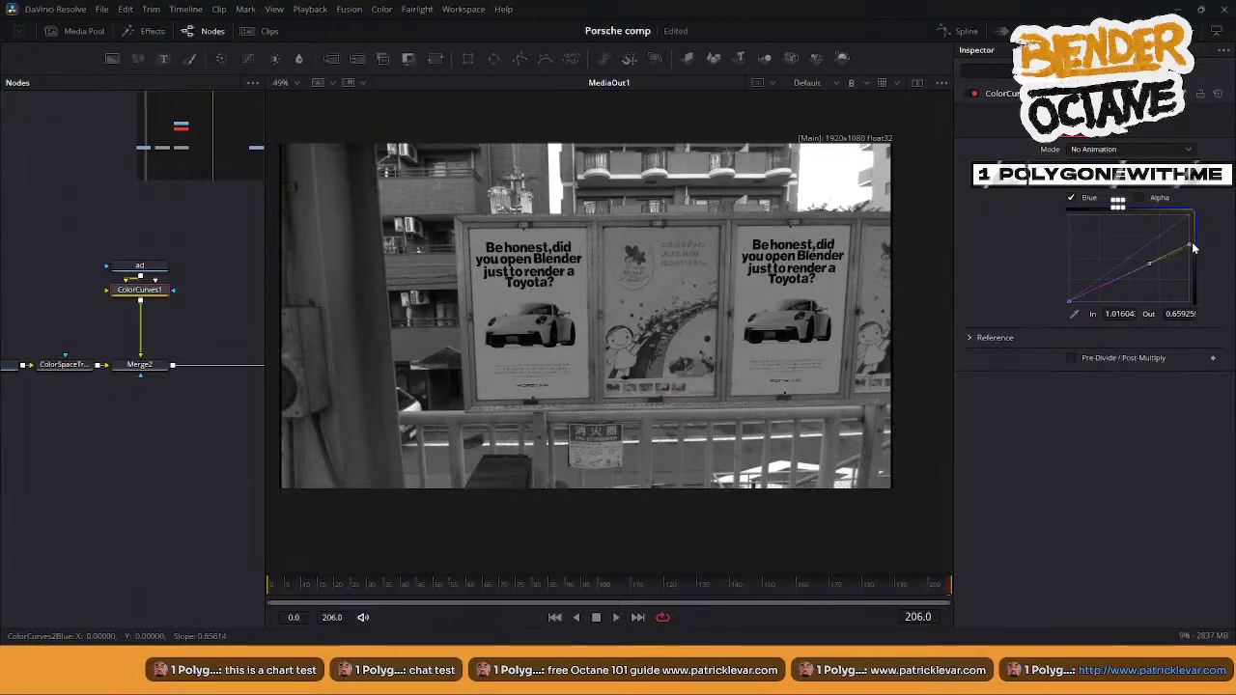
pyautogui.click(851, 83)
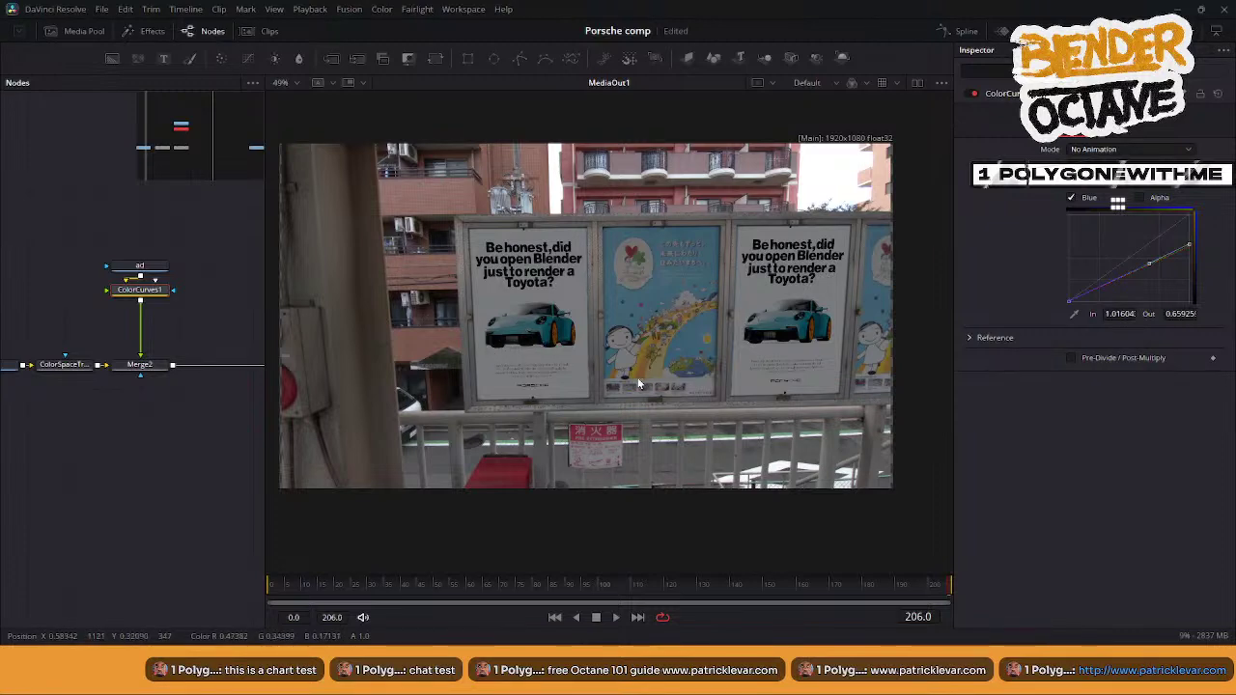
# - In the blue channel, enable Pre-Divide / Post-Multiply and raise the blue curve's black point to about In 0.016, Out 0.089
pyautogui.scroll(3, 644, 331)
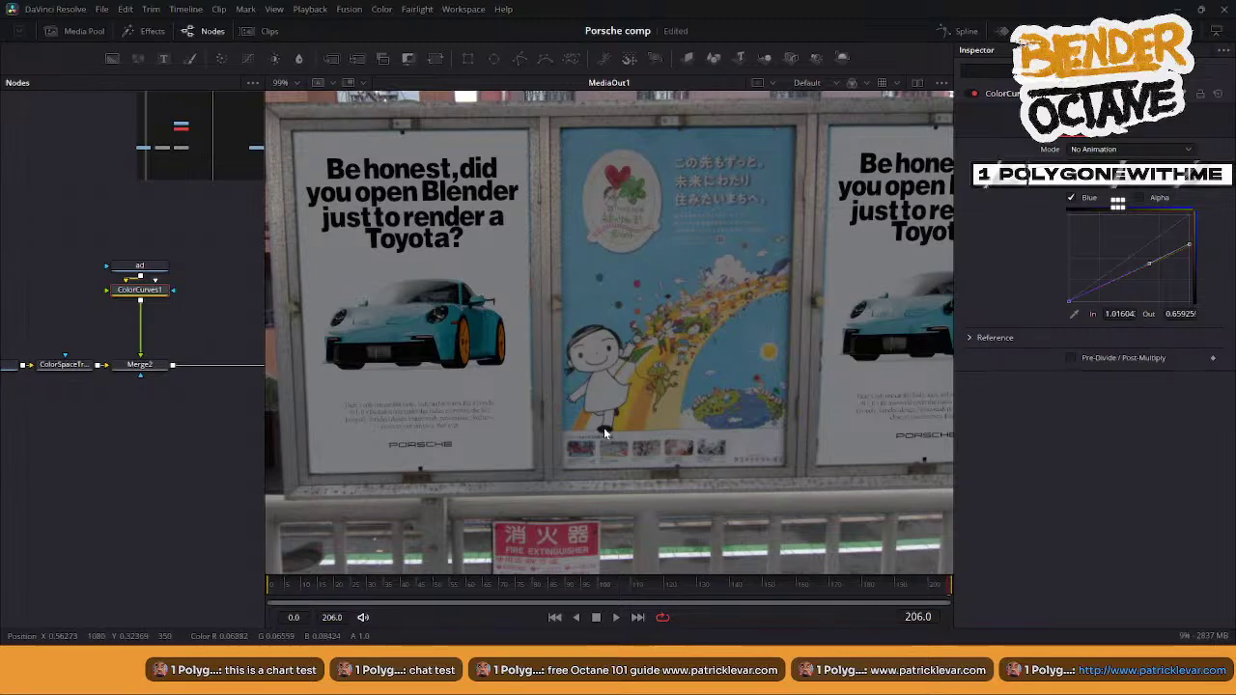
pyautogui.click(865, 83)
pyautogui.click(870, 152)
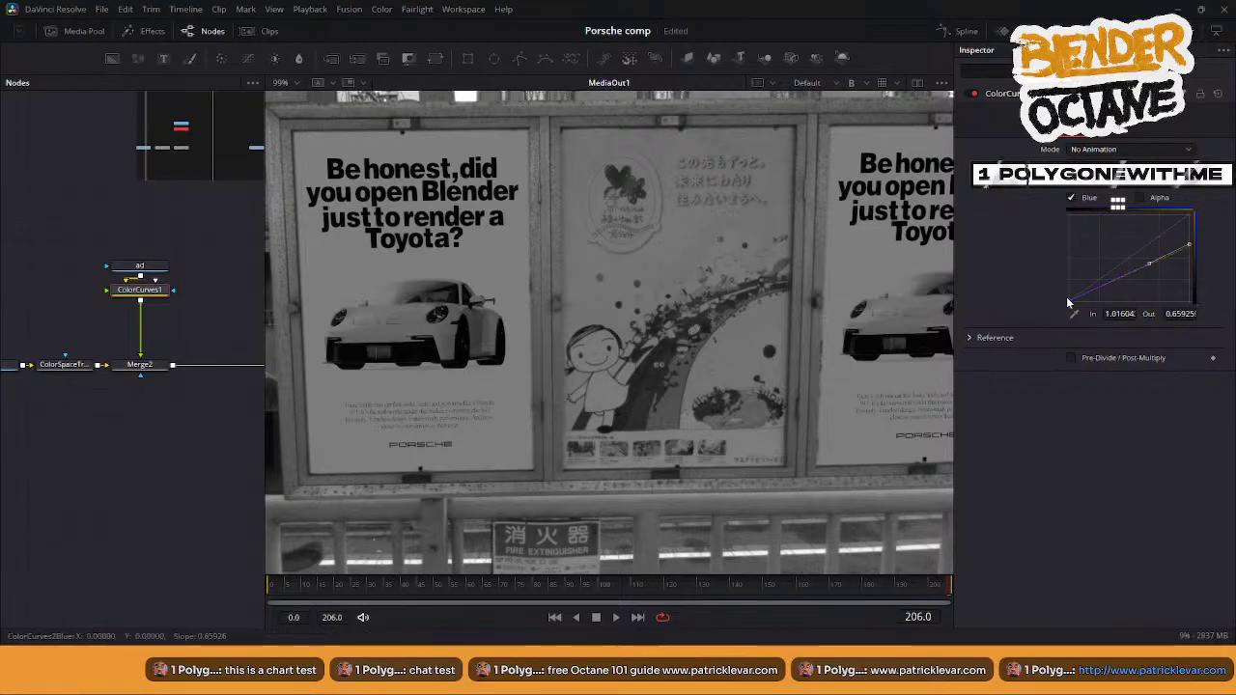
pyautogui.moveTo(1069, 307); pyautogui.dragTo(1066, 308)
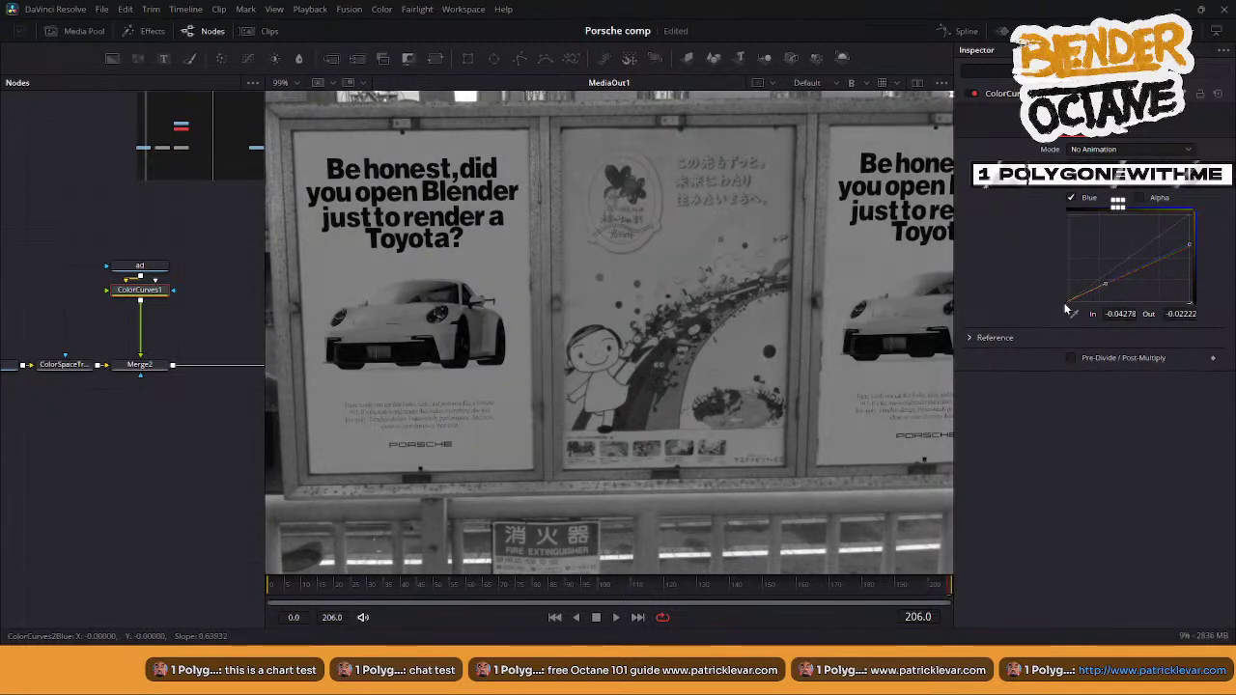
pyautogui.click(1070, 357)
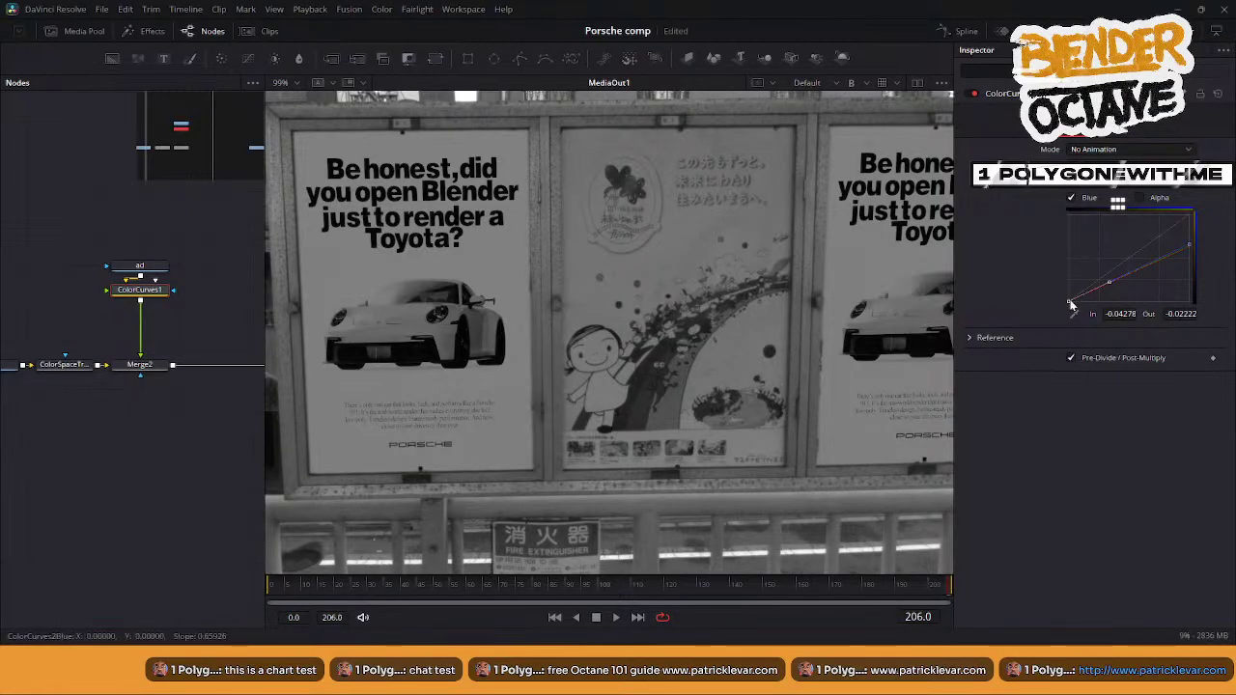
pyautogui.moveTo(1072, 305); pyautogui.dragTo(1069, 305)
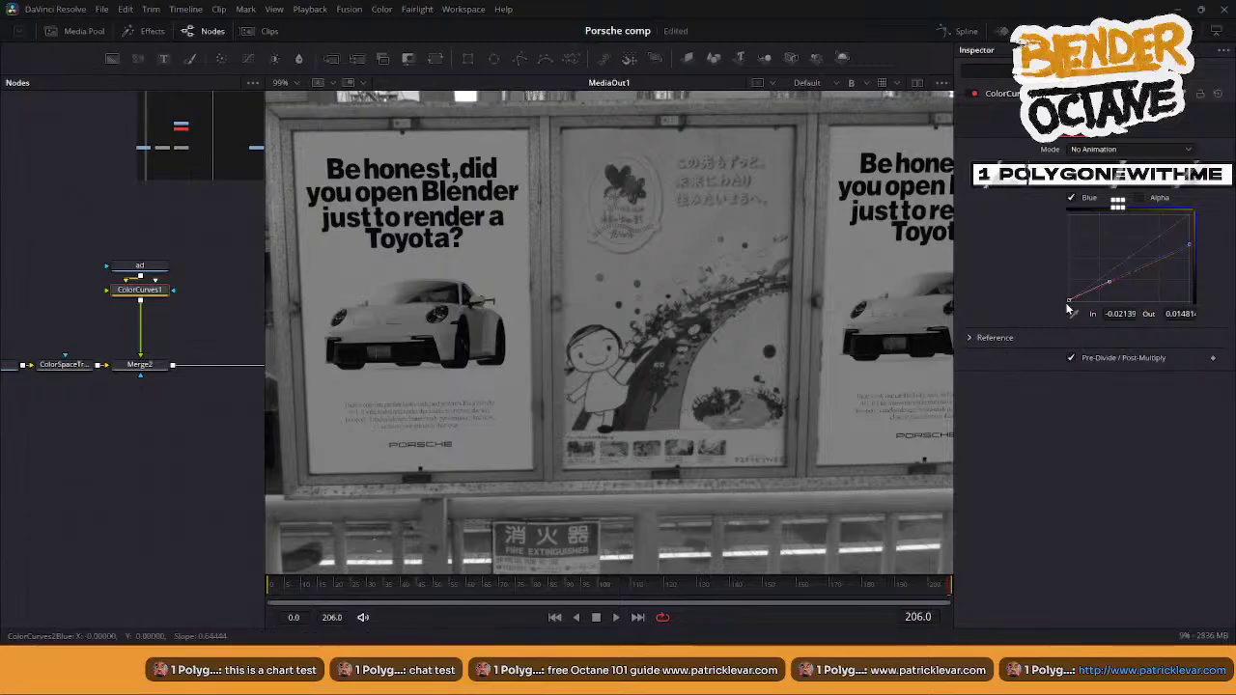
pyautogui.moveTo(1069, 299); pyautogui.dragTo(1071, 297)
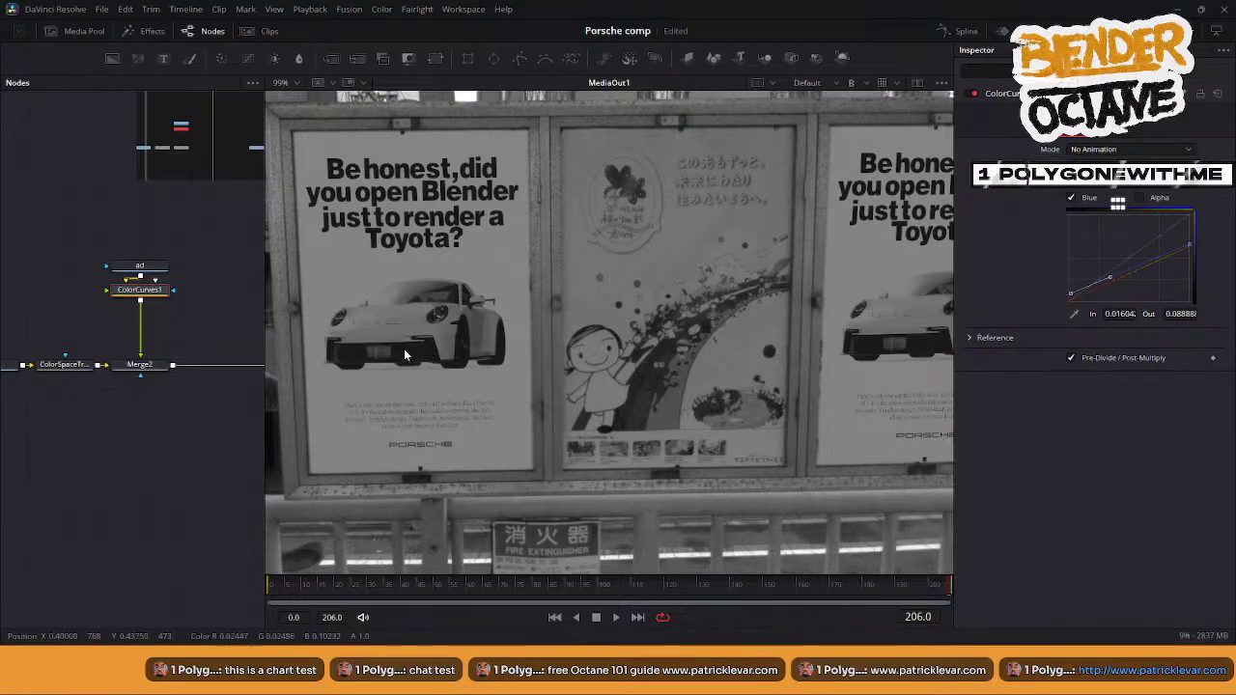
# - Make only the green curve editable and raise its black point to about In 0.011, Out 0.059 while viewing the green channel
pyautogui.click(1070, 199)
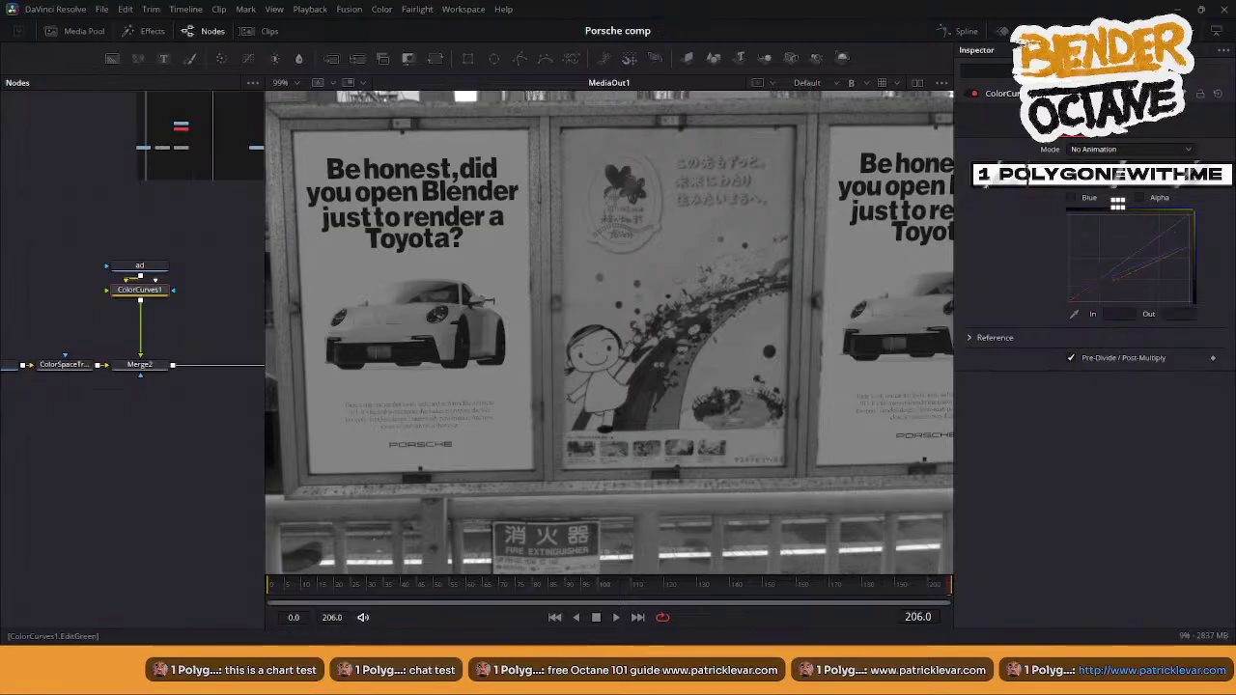
pyautogui.click(1139, 182)
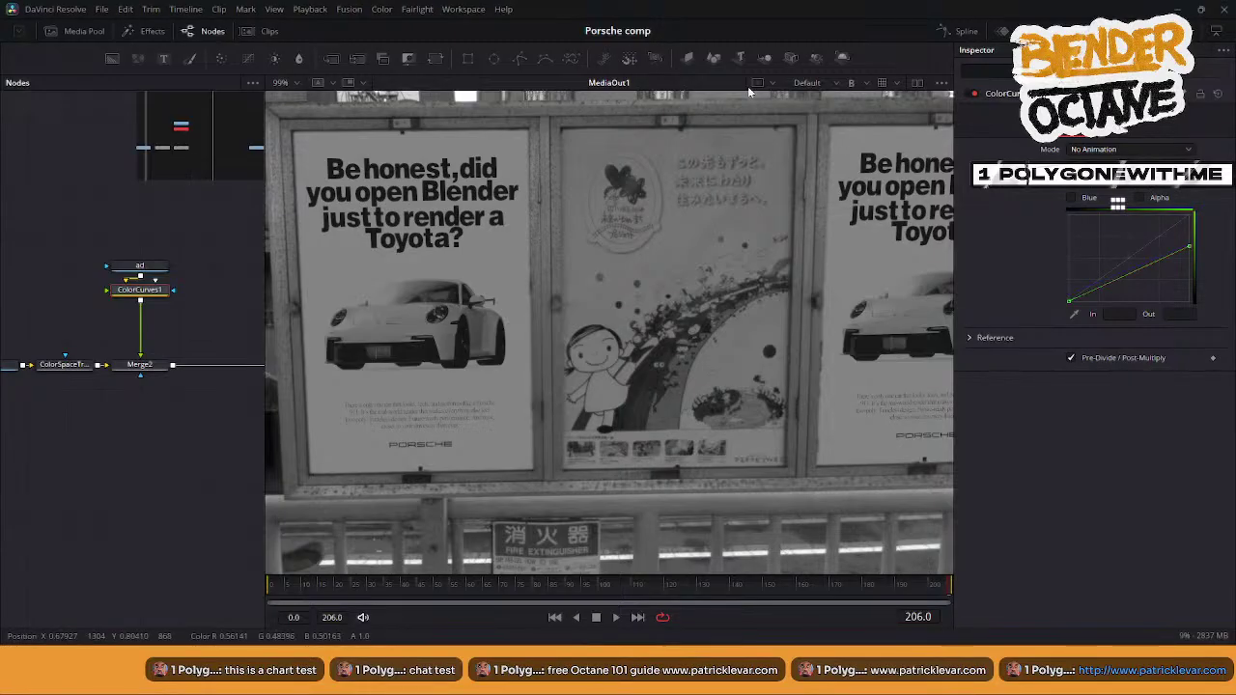
pyautogui.click(851, 83)
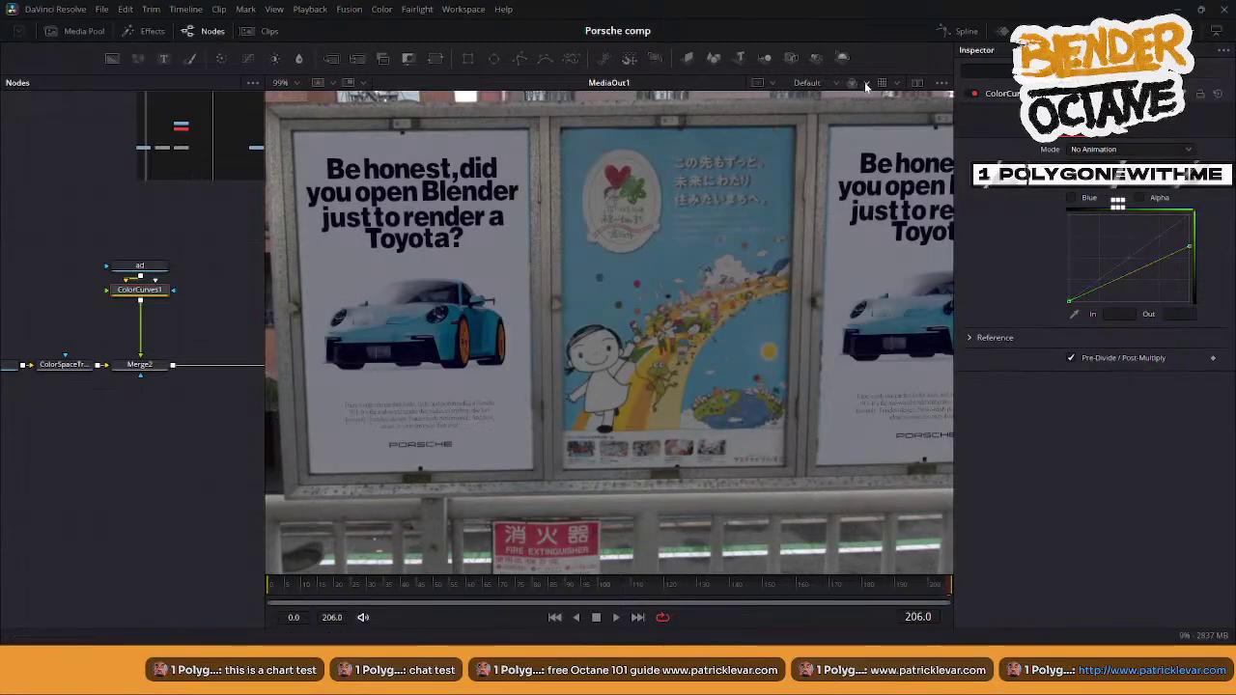
pyautogui.click(866, 84)
pyautogui.click(872, 135)
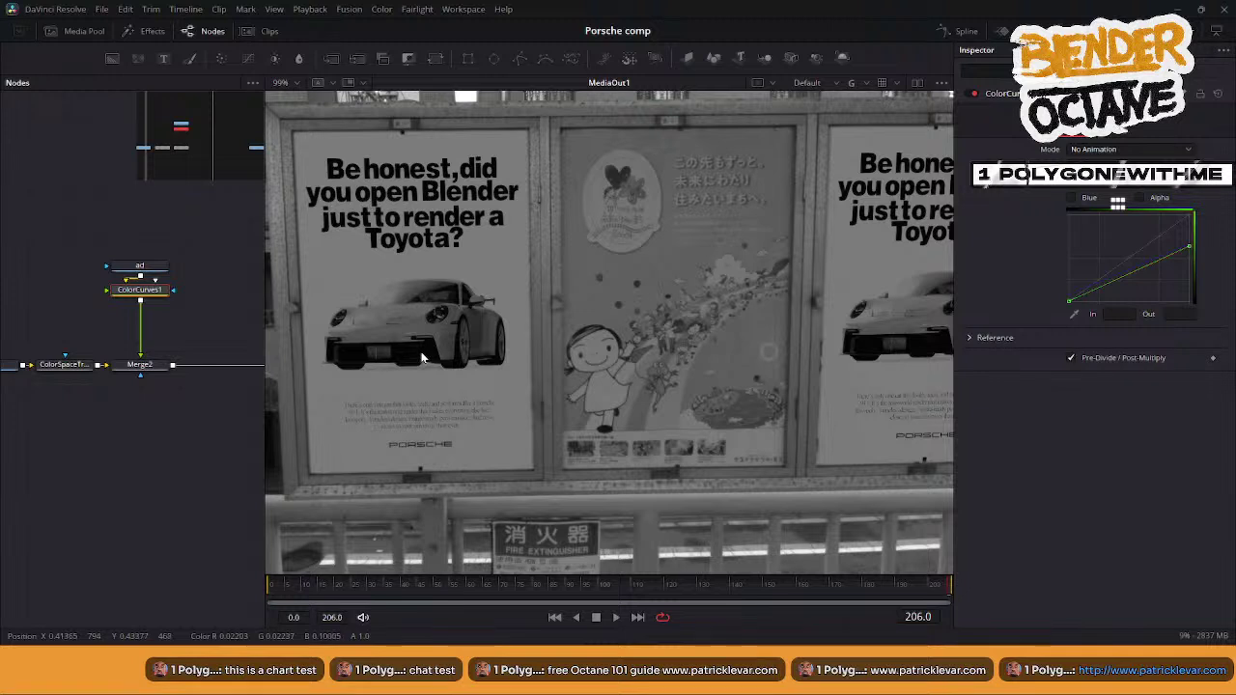
pyautogui.click(1070, 303)
pyautogui.moveTo(1070, 305); pyautogui.dragTo(1070, 300)
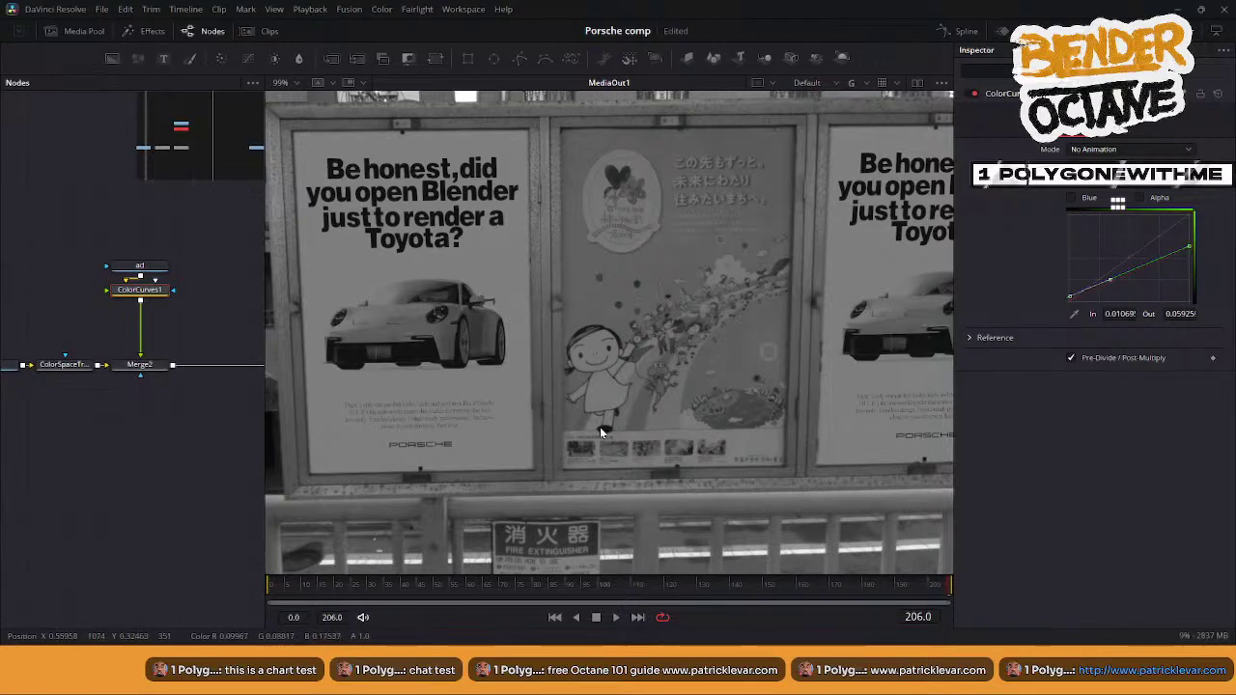
# - Raise only the red curve's black point to about In 0.005, Out 0.067 in the red channel, and restore the full-color view
pyautogui.click(1066, 186)
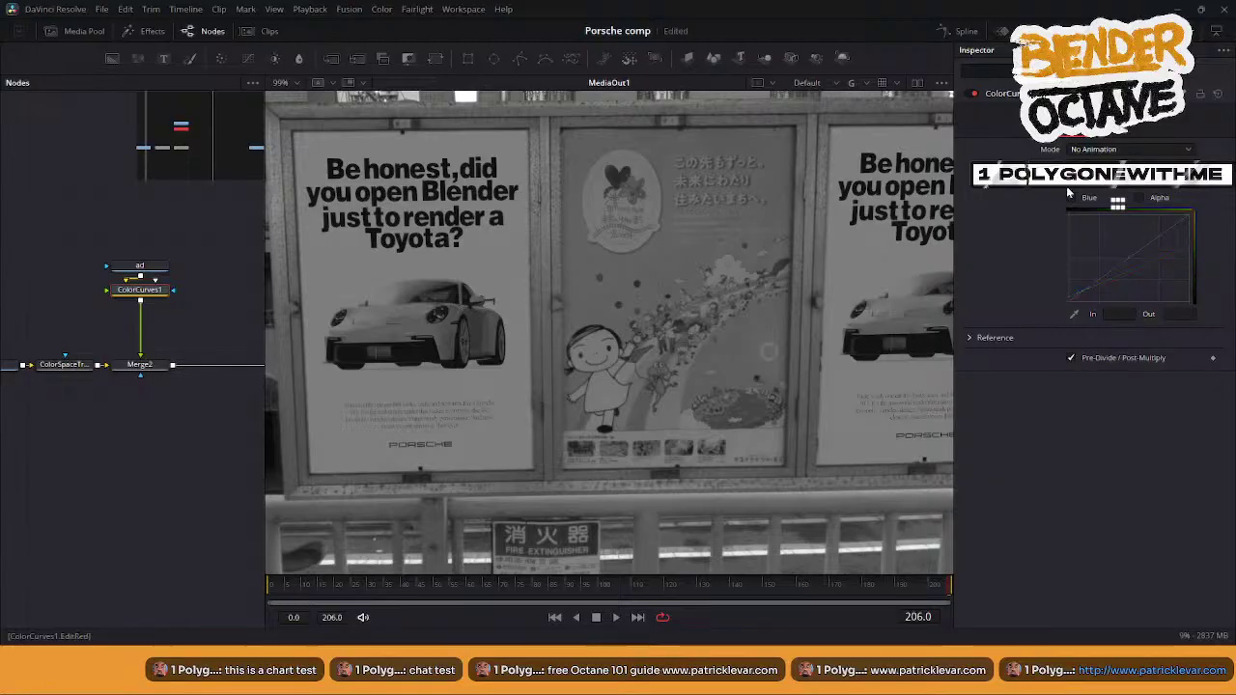
pyautogui.click(851, 84)
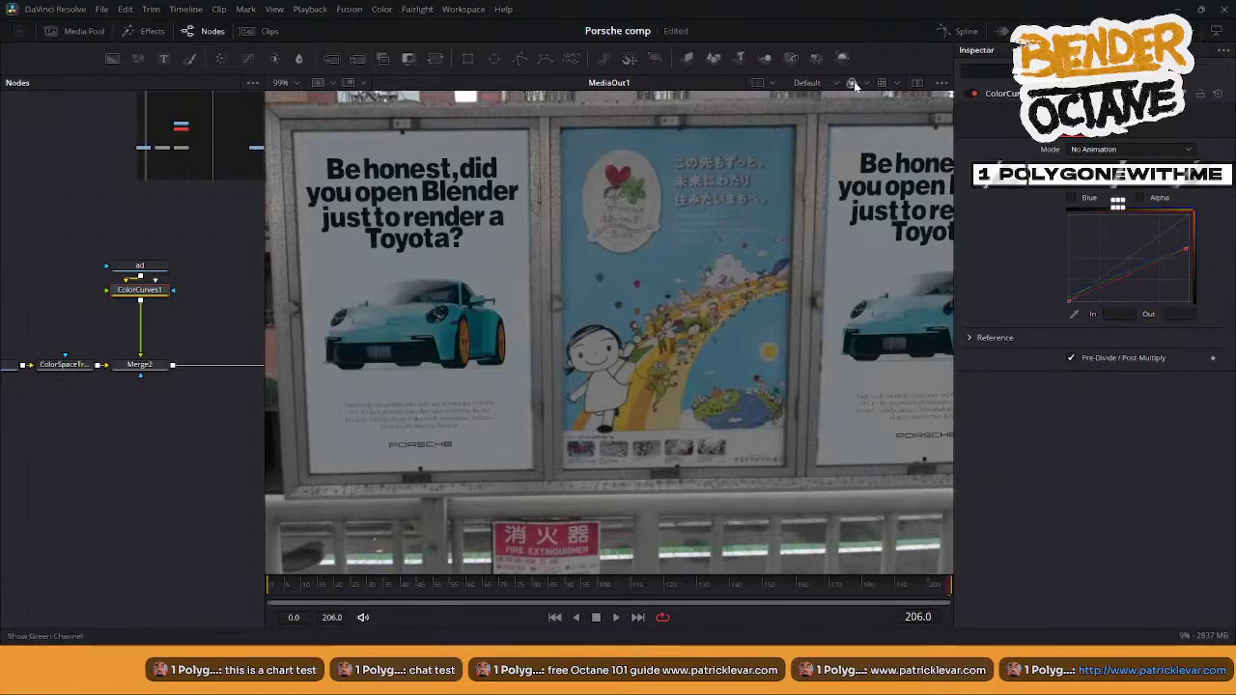
pyautogui.click(854, 85)
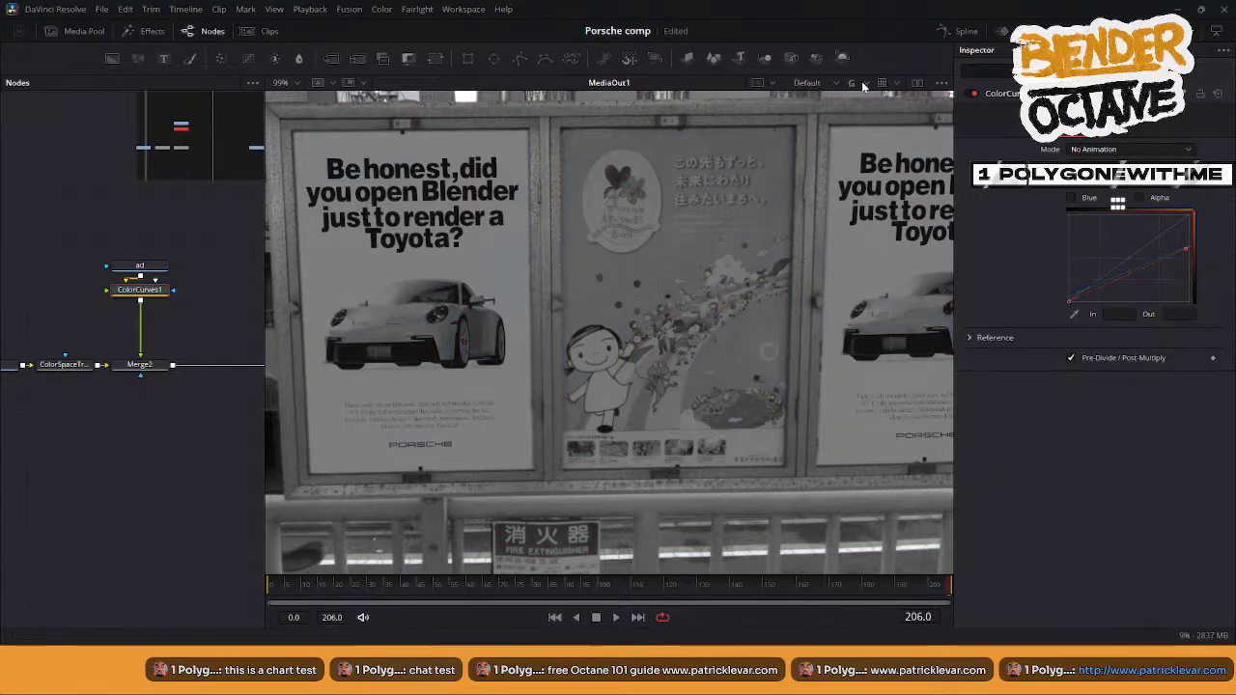
pyautogui.click(866, 85)
pyautogui.click(868, 118)
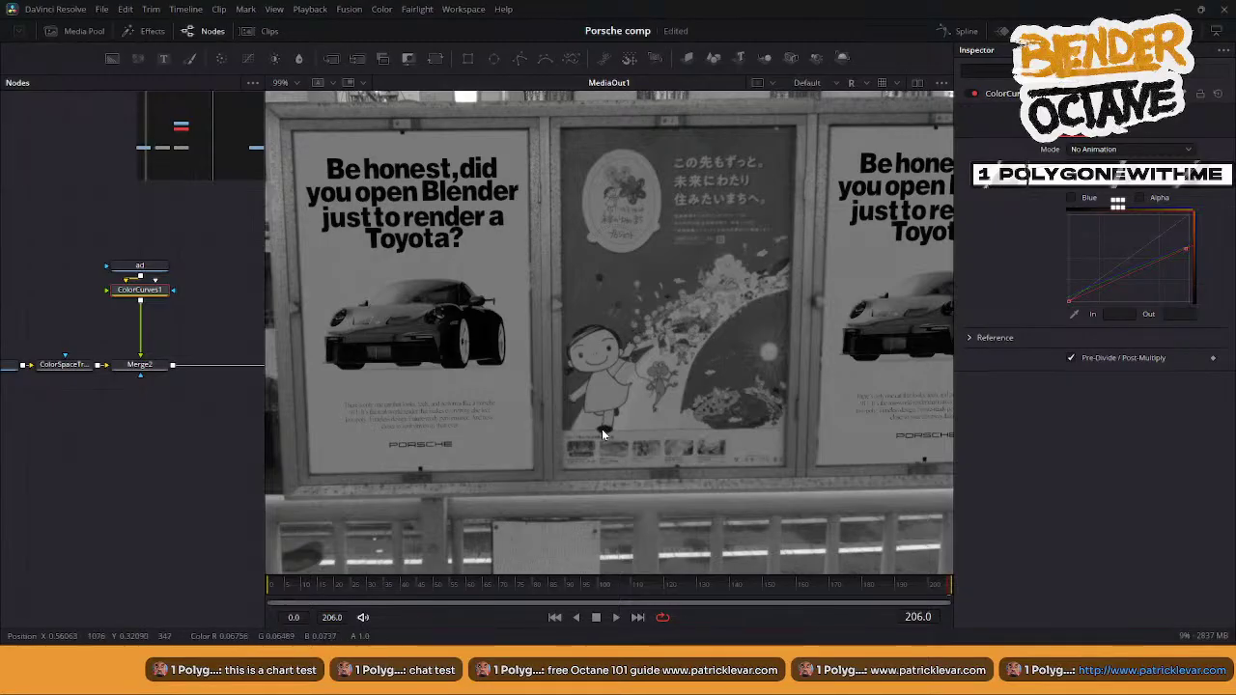
pyautogui.click(1071, 301)
pyautogui.moveTo(1072, 305); pyautogui.dragTo(1070, 303)
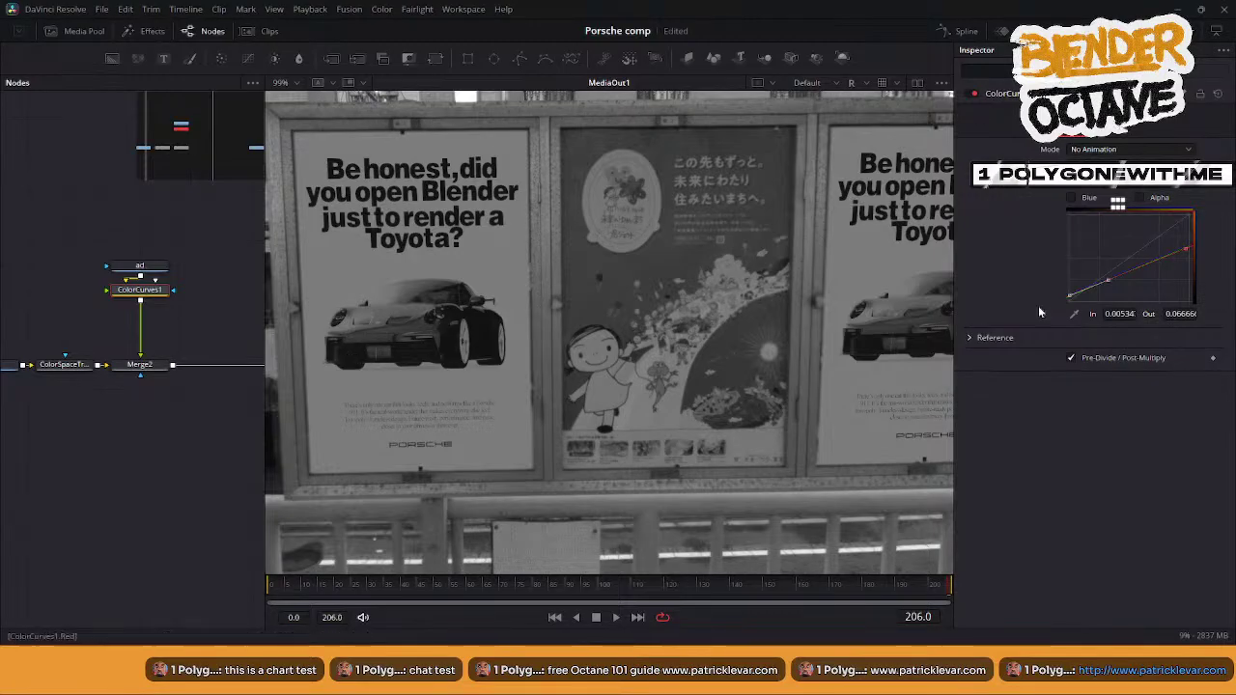
pyautogui.click(852, 83)
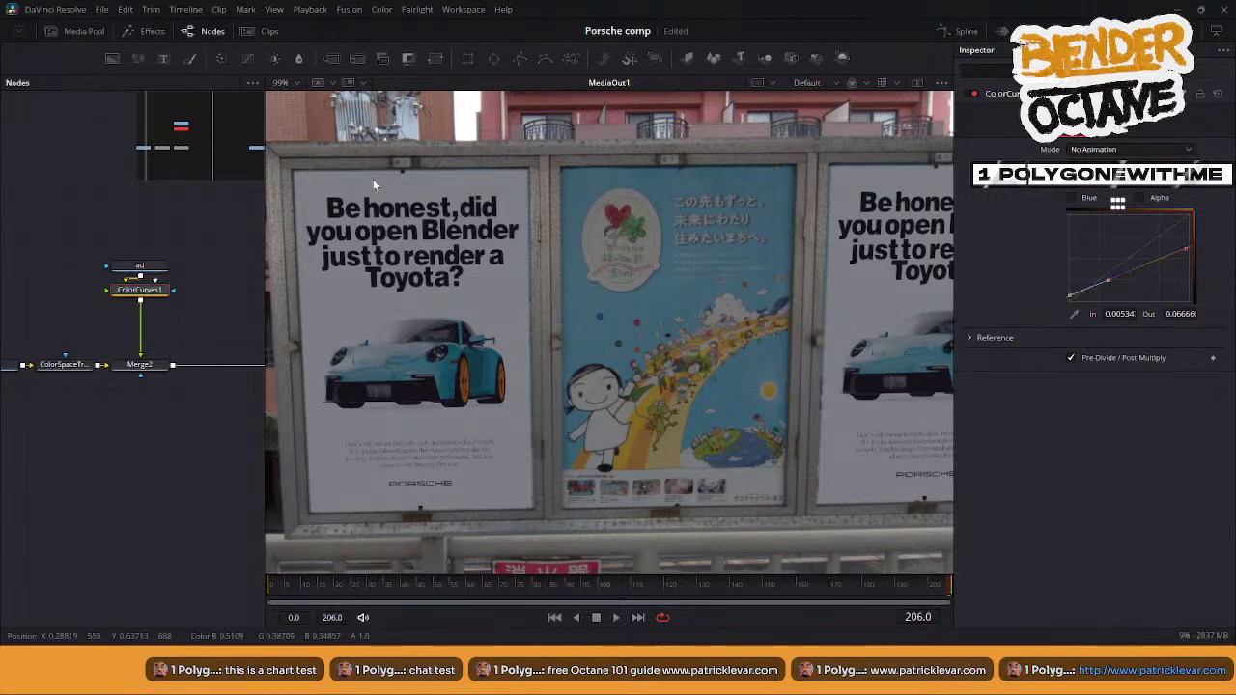
# - Insert a Blur node between the Color Curves and Merge2, and compare the ad's sharpness with the neighbouring poster up close
pyautogui.click(301, 57)
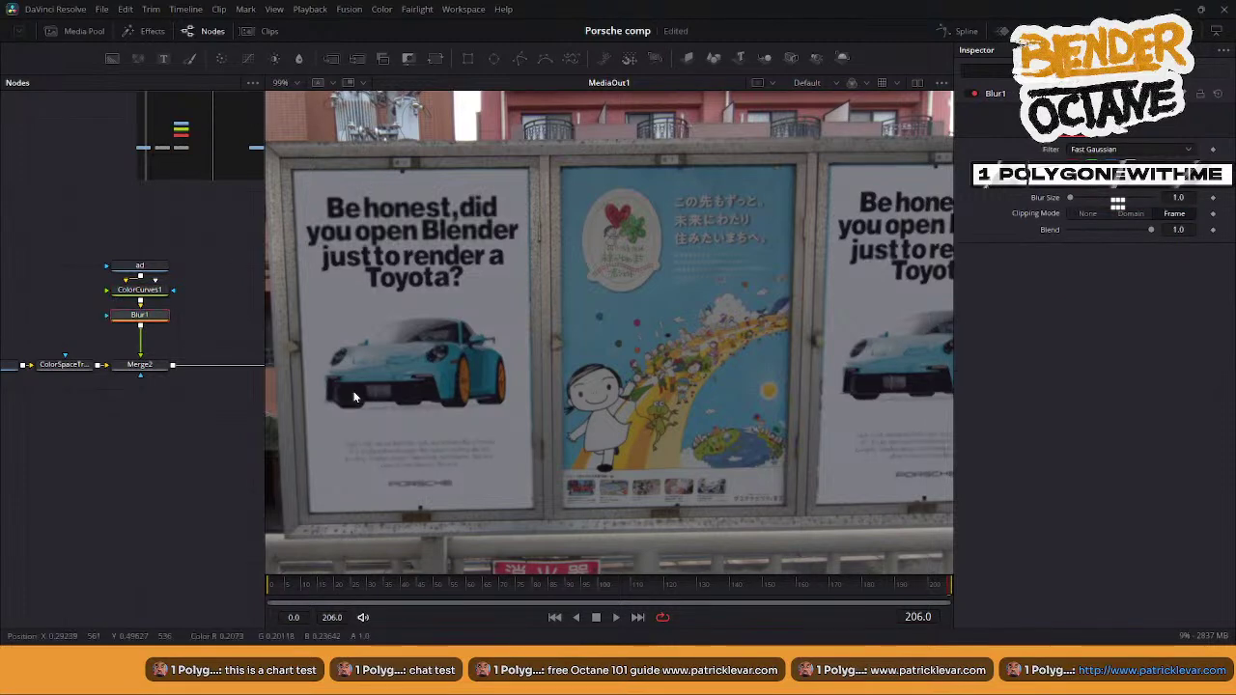
pyautogui.scroll(3, 690, 388)
pyautogui.scroll(-2, 689, 388)
pyautogui.keyDown('ctrl'); pyautogui.scroll(2, 689, 388); pyautogui.keyUp('ctrl')
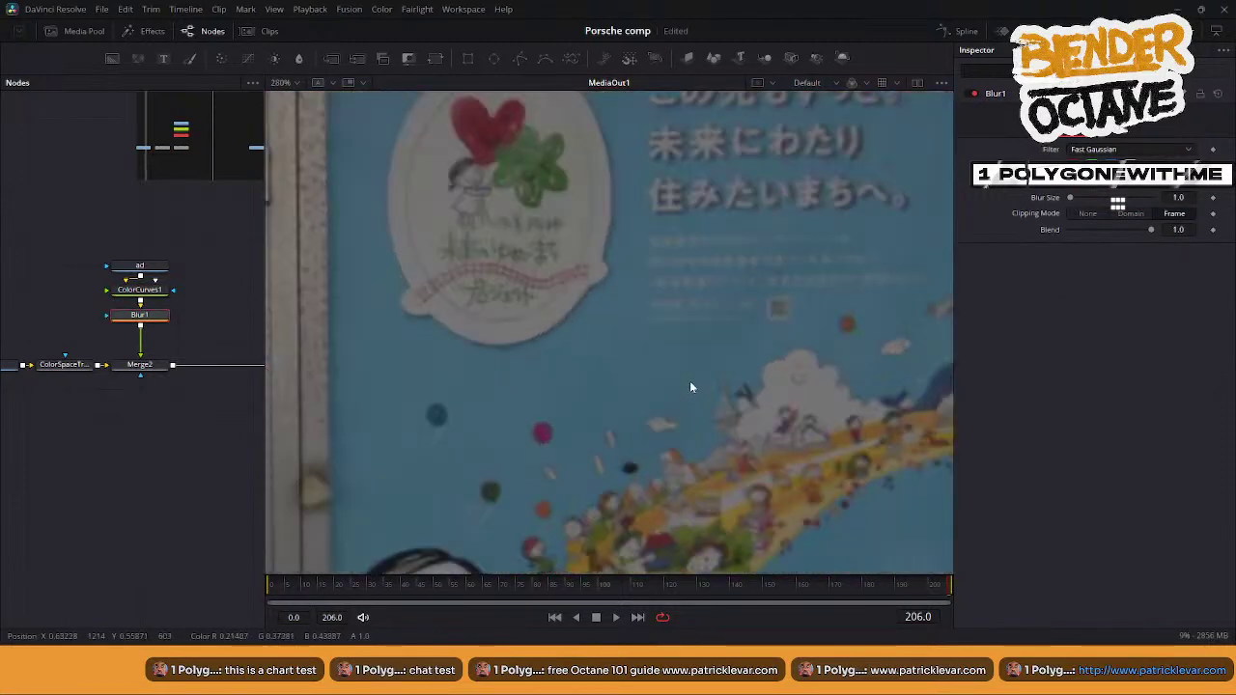
pyautogui.keyDown('ctrl'); pyautogui.scroll(-1, 689, 388); pyautogui.keyUp('ctrl')
pyautogui.moveTo(544, 340); pyautogui.dragTo(701, 332, button='middle')
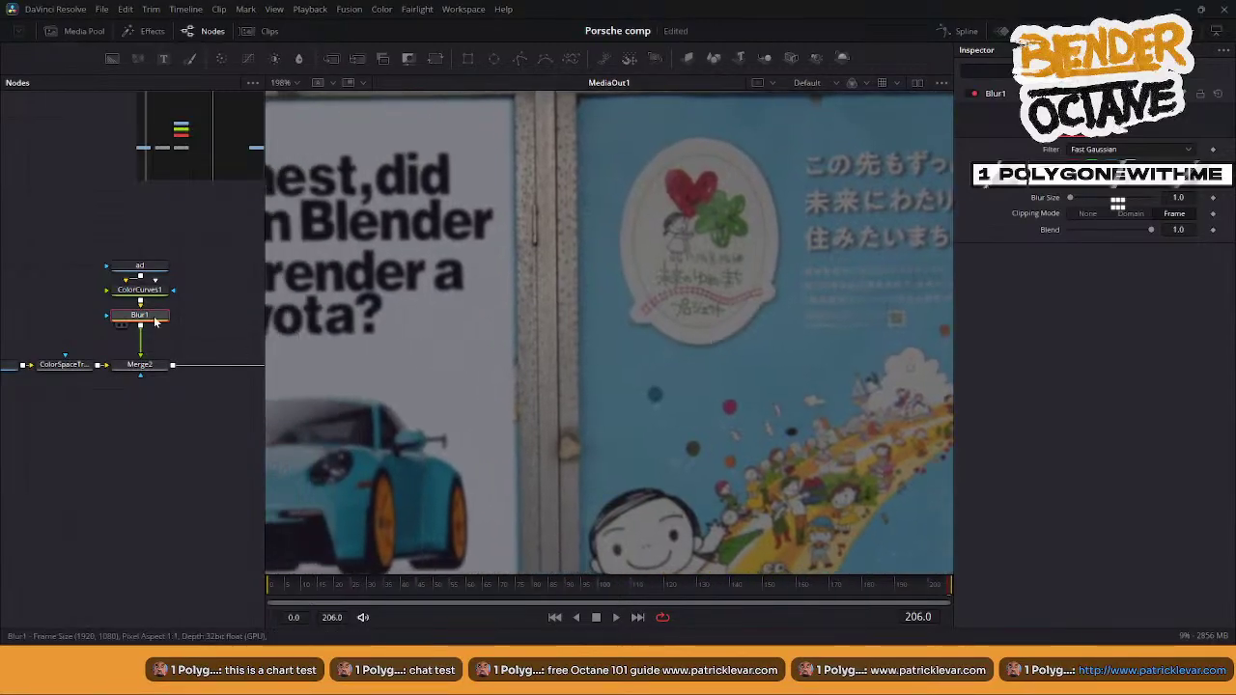
# - Try a Blur Size of 0.5 on the blur node applied to the Porsche ads
pyautogui.moveTo(1070, 198); pyautogui.dragTo(1071, 198)
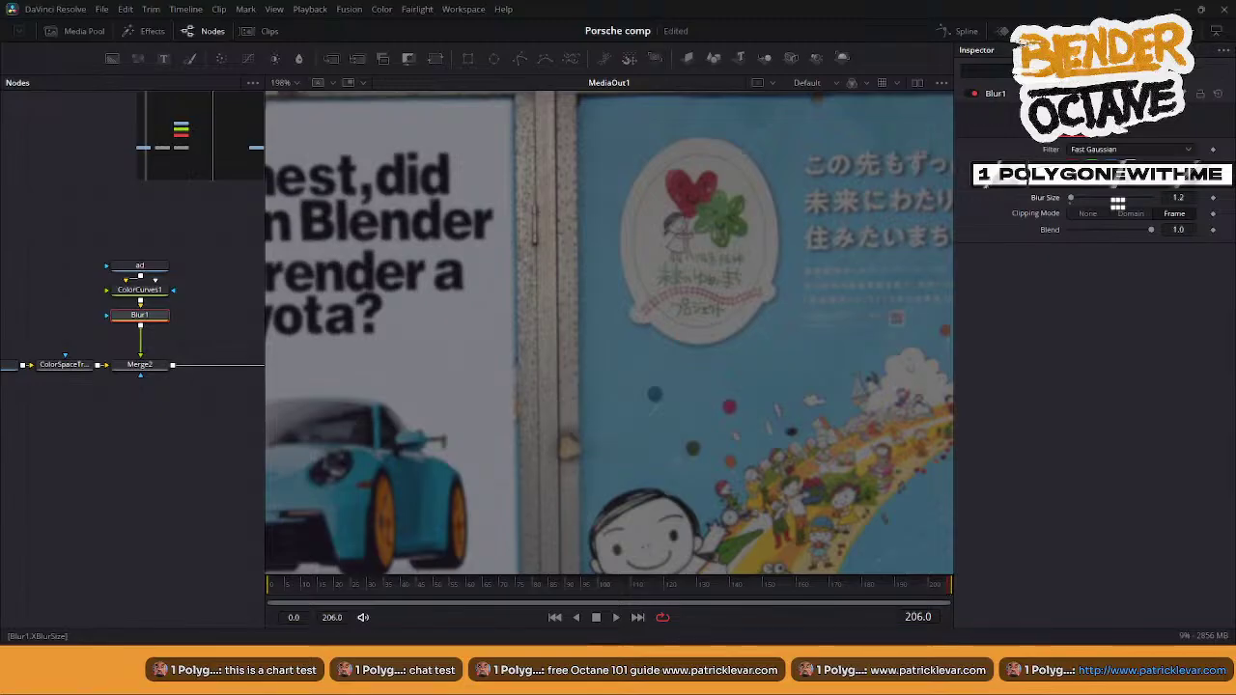
pyautogui.moveTo(1176, 198); pyautogui.dragTo(1140, 202)
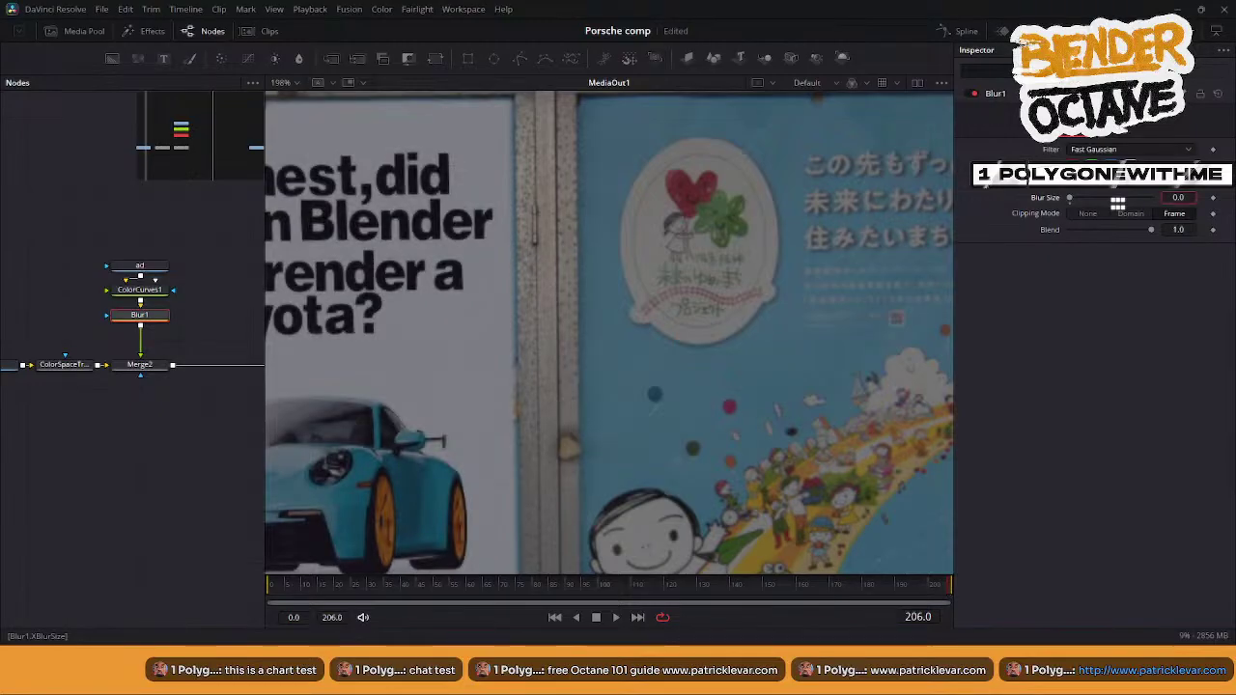
pyautogui.click(1069, 203)
pyautogui.click(1182, 198)
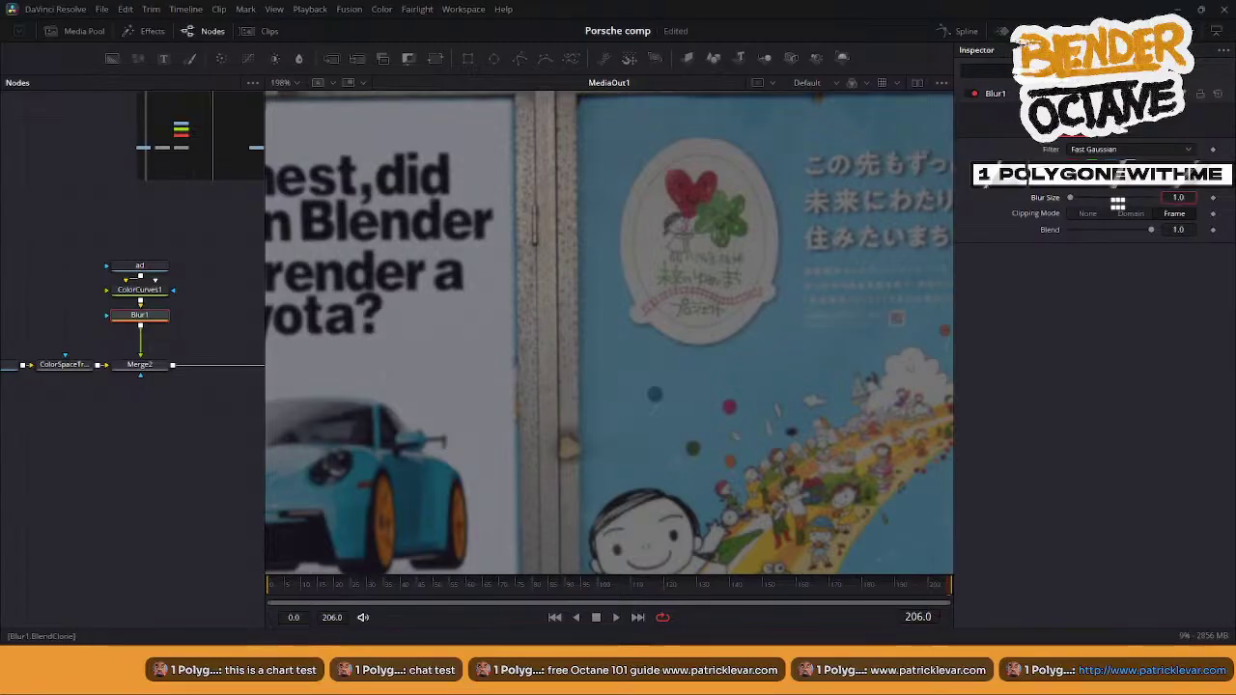
pyautogui.write('/2')
pyautogui.press('Tab')
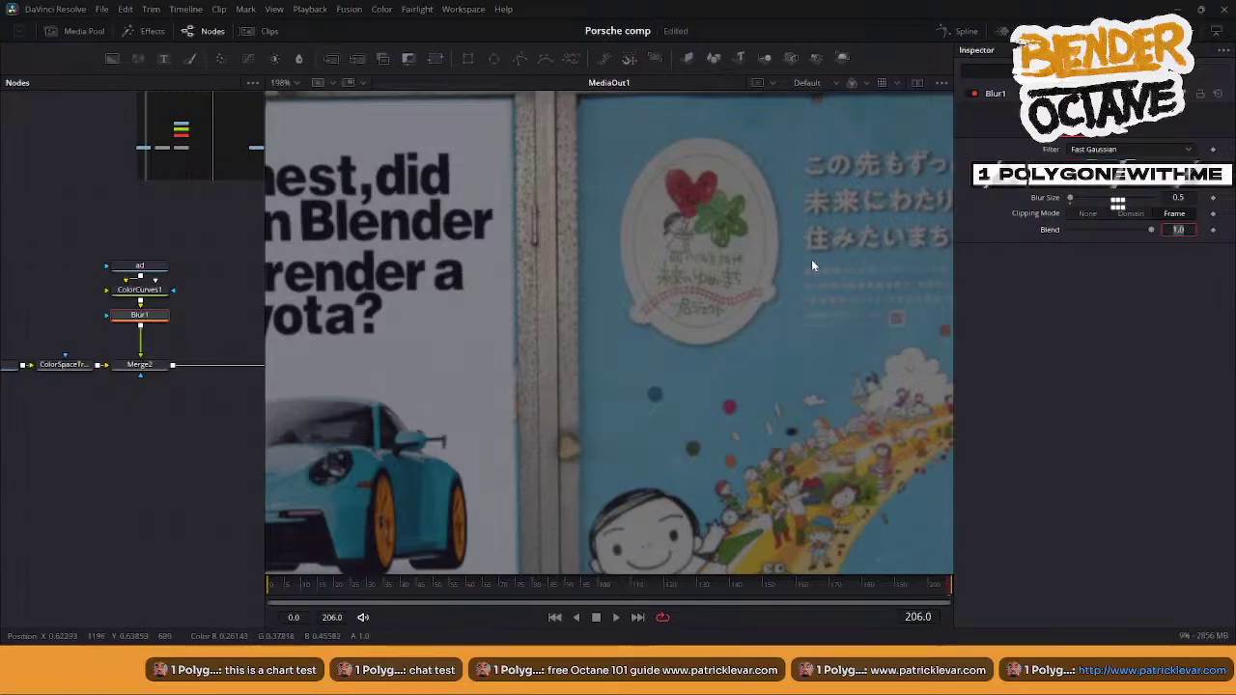
# - Set the blur node's Blur Size to 0.3 to soften the Porsche ads slightly
pyautogui.click(1186, 199)
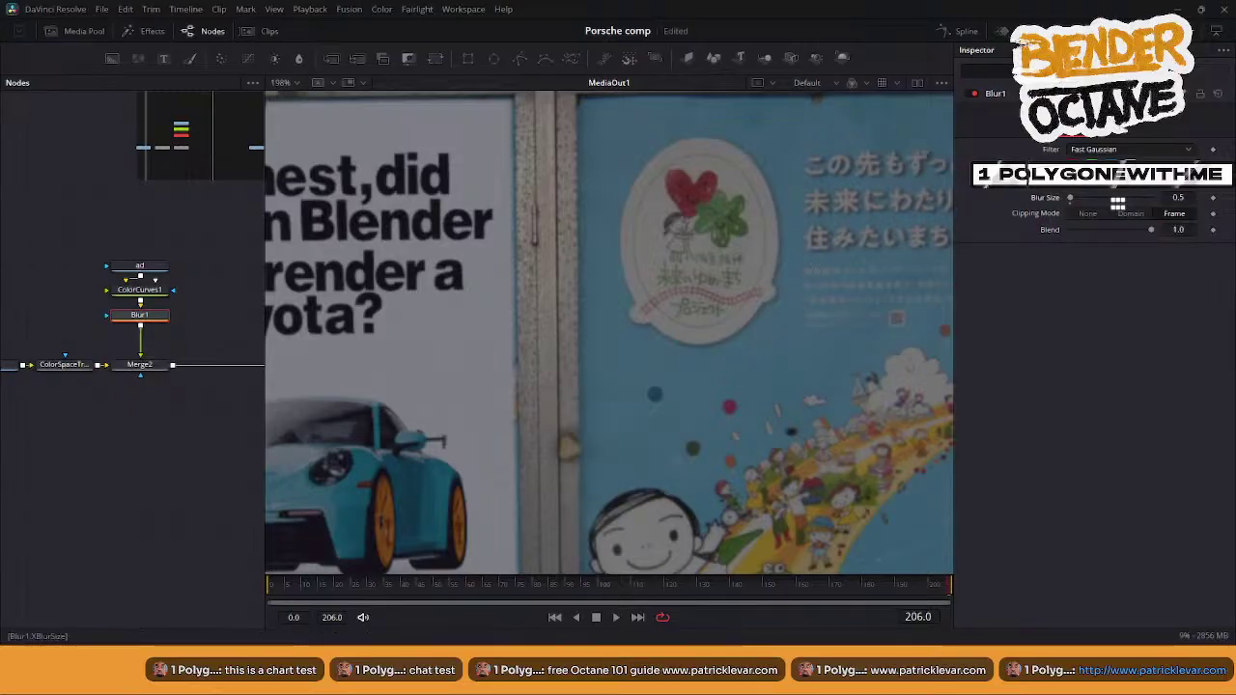
pyautogui.press('BackSpace')
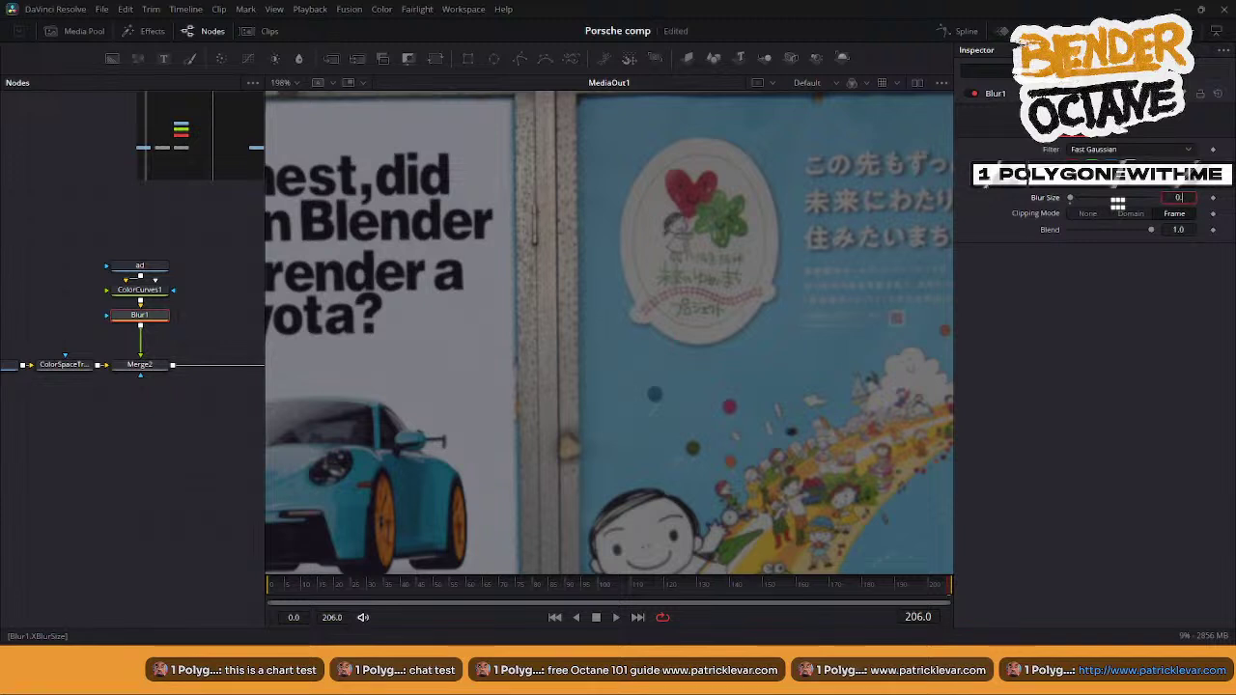
pyautogui.write('3')
pyautogui.press('Tab')
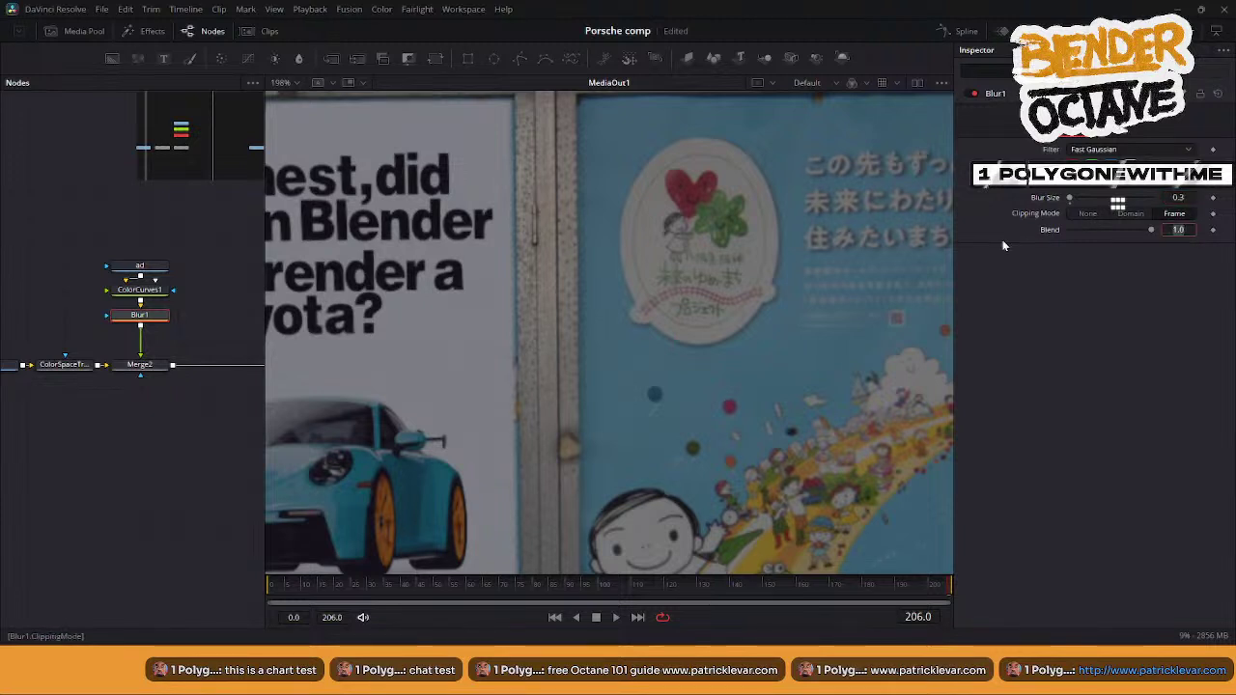
# - Compare the blurred Porsche ad's sharpness with the neighbouring real poster and save the project
pyautogui.scroll(-4, 595, 295)
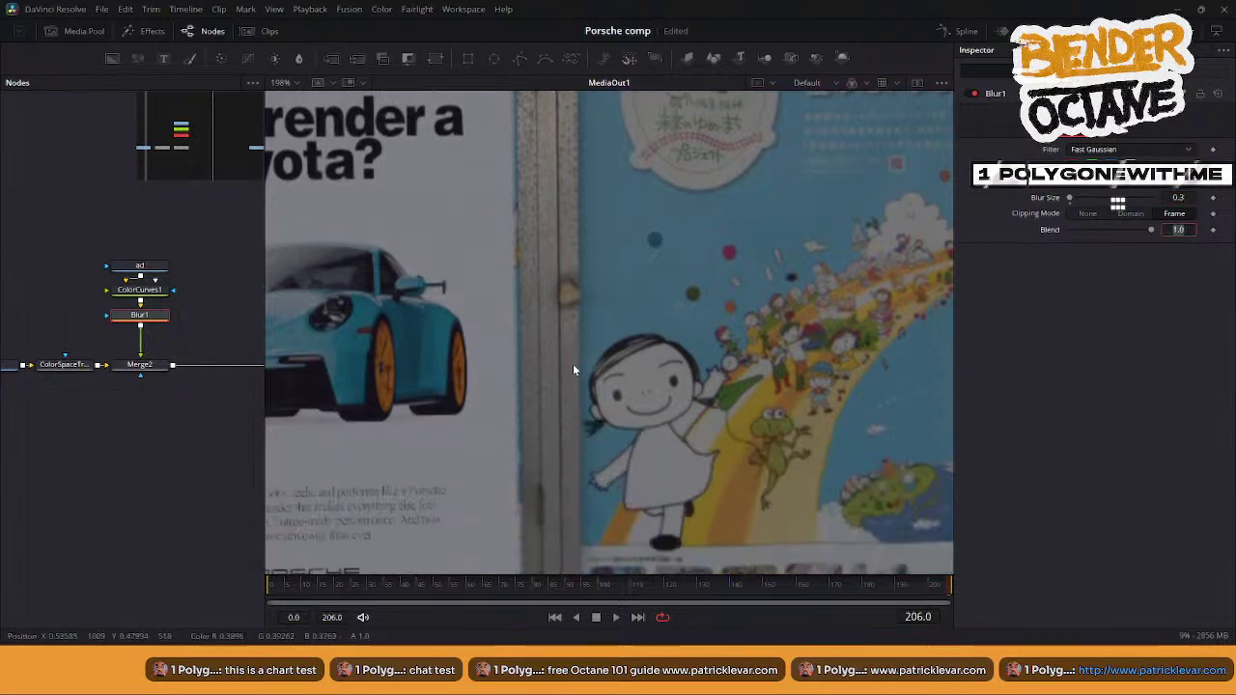
pyautogui.scroll(-3, 595, 358)
pyautogui.scroll(3, 597, 357)
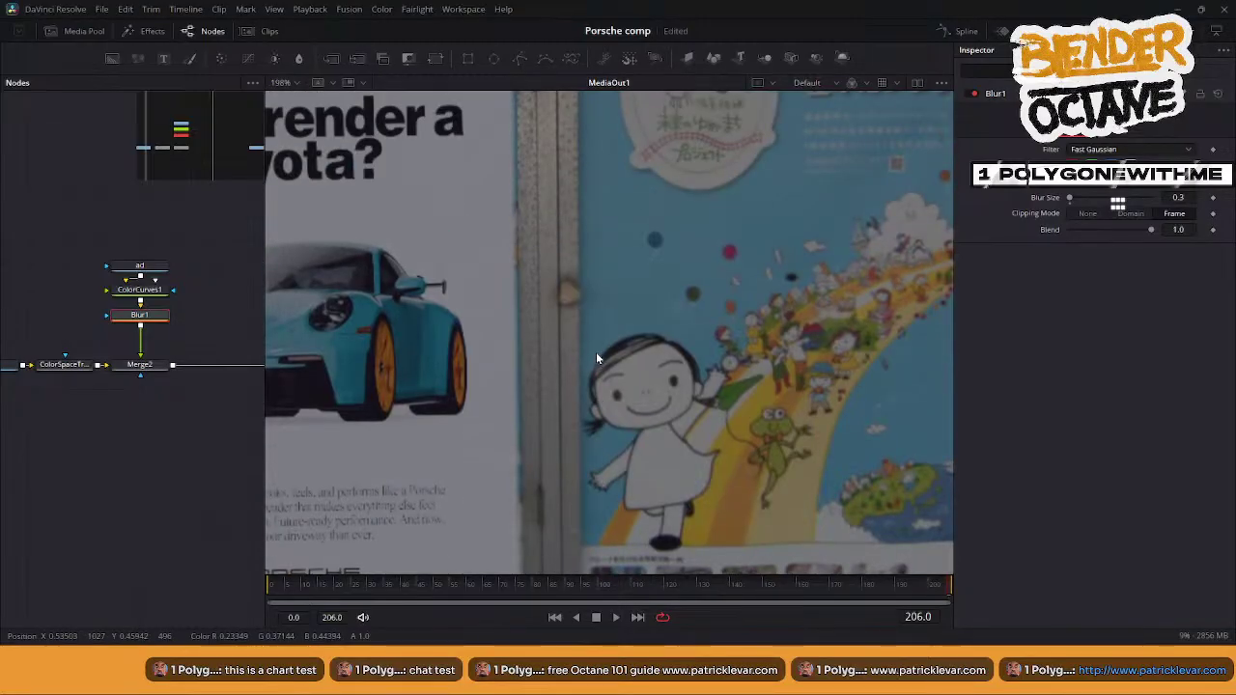
pyautogui.scroll(-2, 596, 352)
pyautogui.keyDown('ctrl'); pyautogui.scroll(-2, 596, 353); pyautogui.keyUp('ctrl')
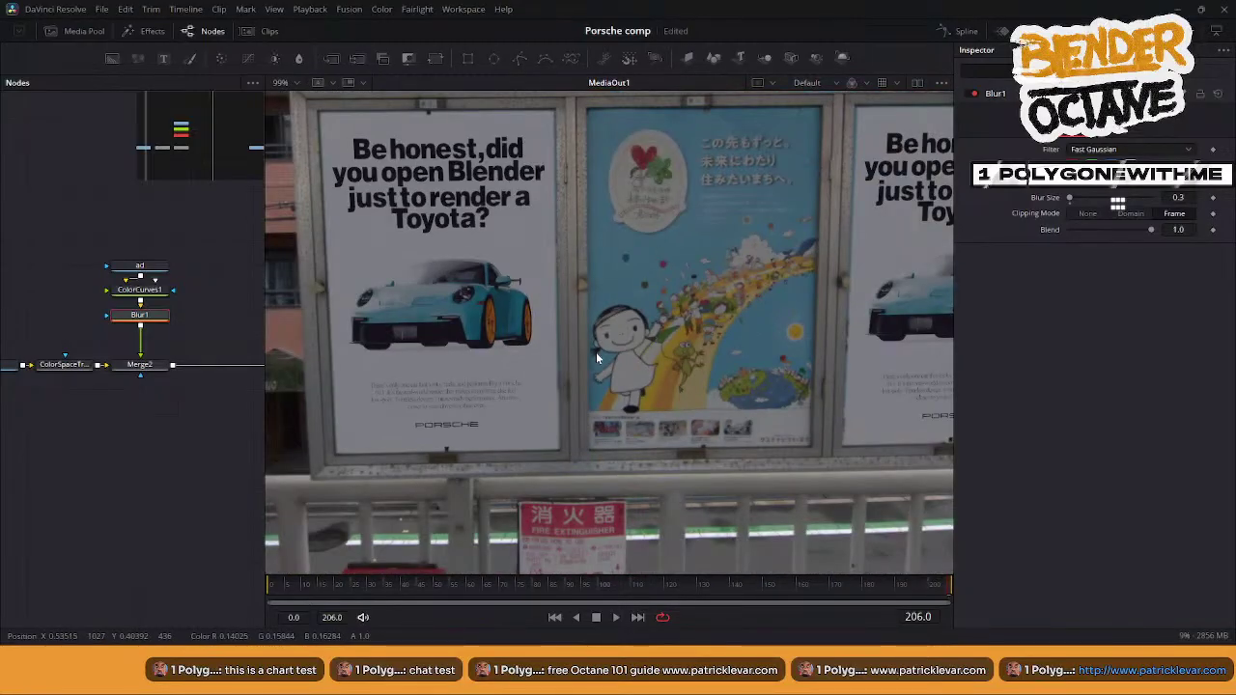
pyautogui.keyDown('ctrl'); pyautogui.scroll(-1, 596, 353); pyautogui.keyUp('ctrl')
pyautogui.keyDown('ctrl'); pyautogui.scroll(5, 659, 338); pyautogui.keyUp('ctrl')
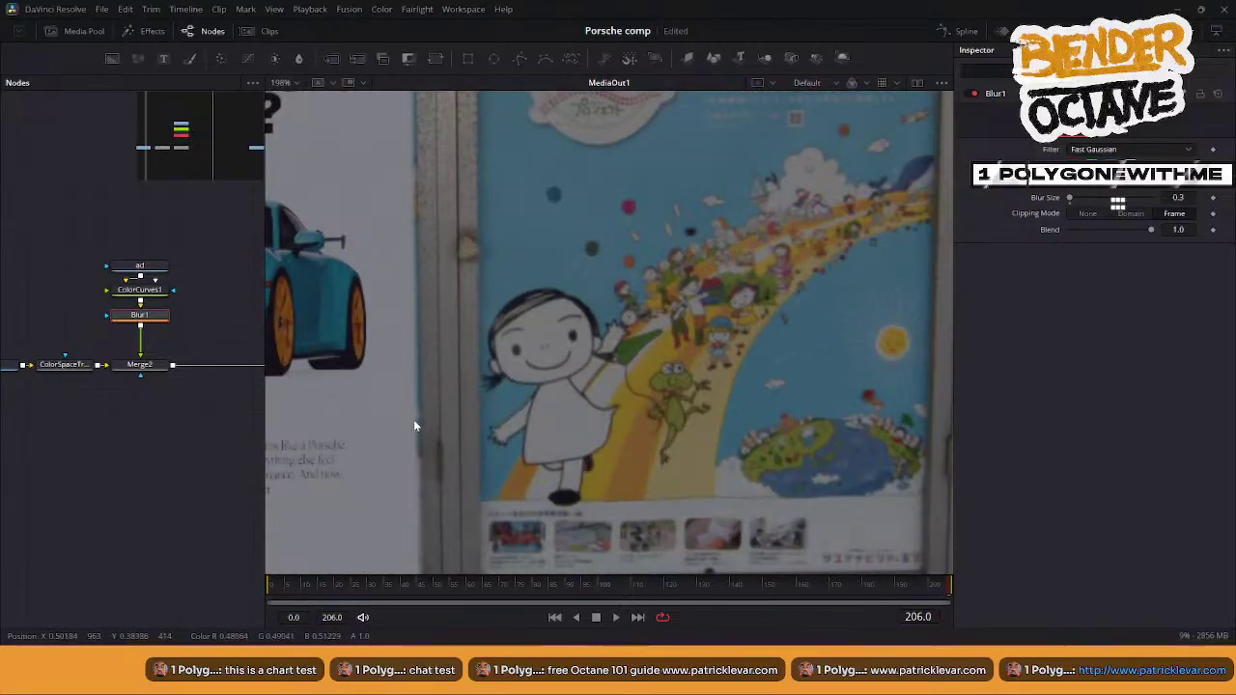
pyautogui.hotkey('ctrl', 's')
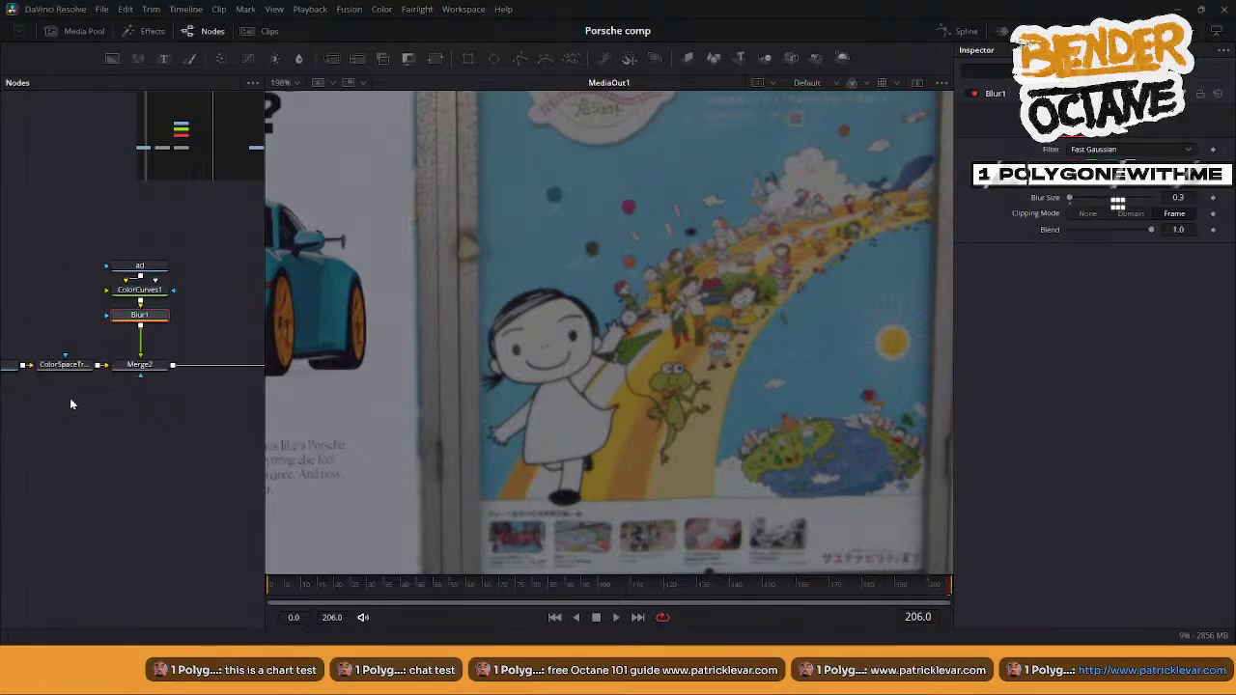
# - Examine the texture and noise of the real poster and frame against the inserted Porsche ads
pyautogui.moveTo(70, 403)
pyautogui.mouseDown(button='middle')
pyautogui.moveTo(227, 404)
pyautogui.moveTo(64, 392)
pyautogui.mouseUp(button='middle')
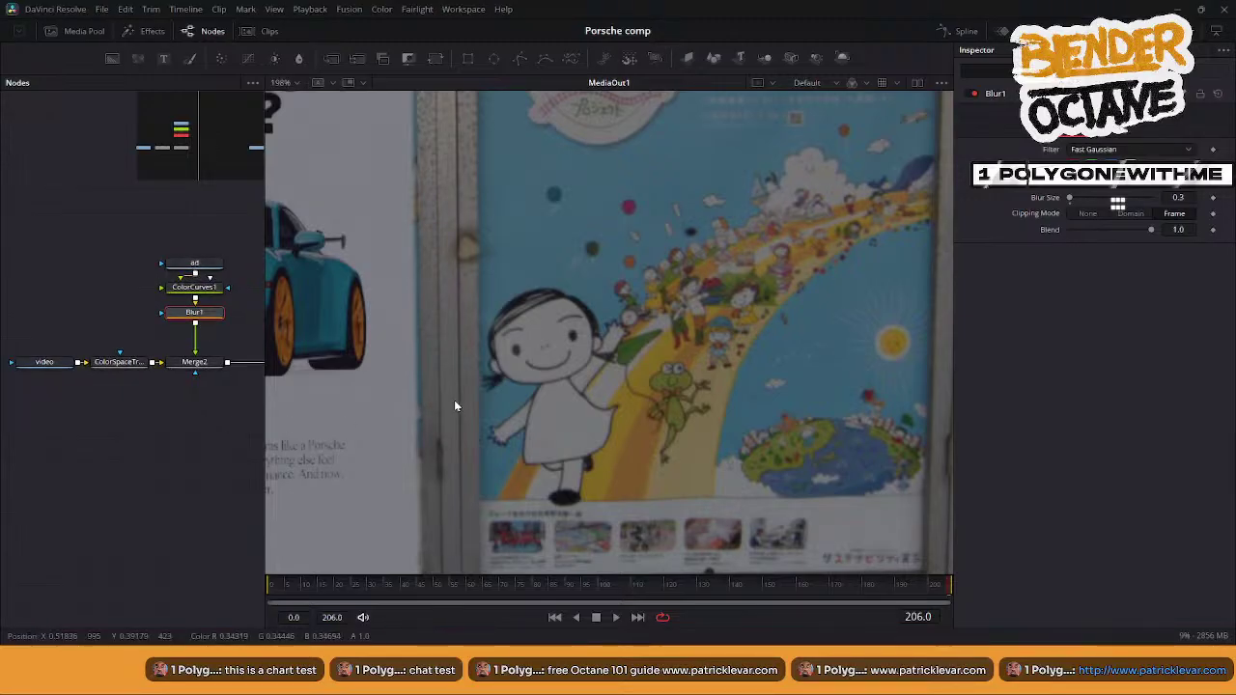
pyautogui.scroll(-2, 455, 401)
pyautogui.scroll(3, 455, 406)
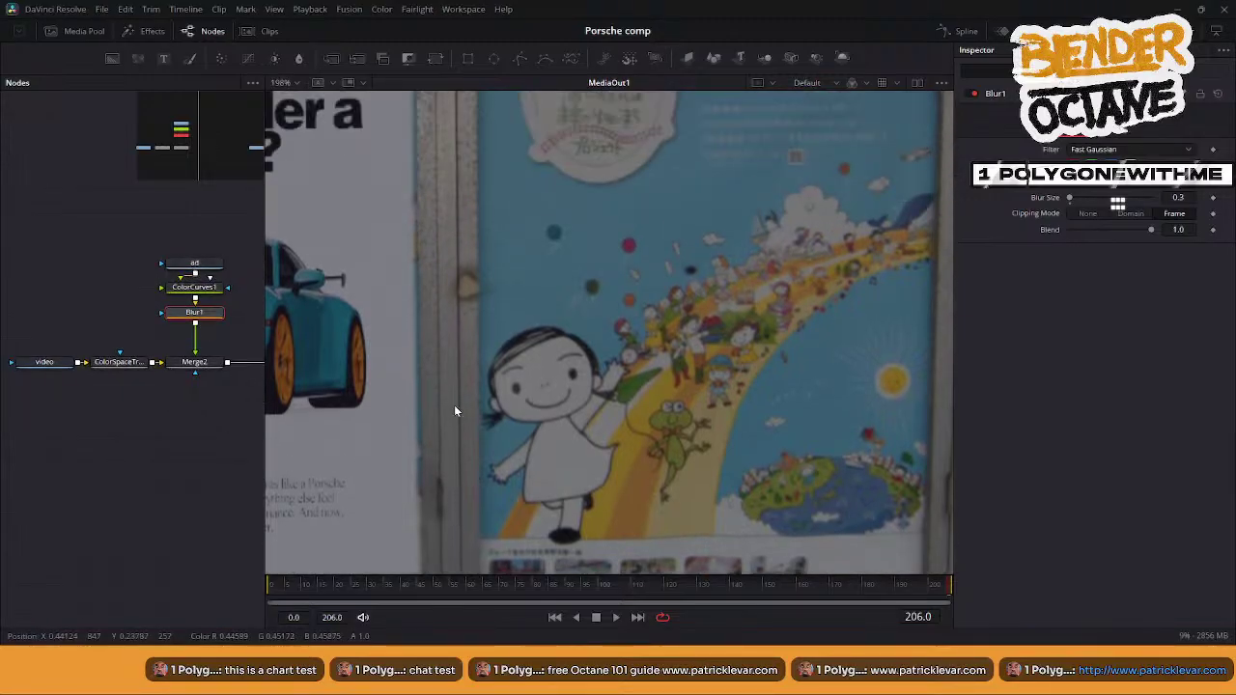
pyautogui.keyDown('ctrl'); pyautogui.scroll(-4, 447, 409); pyautogui.keyUp('ctrl')
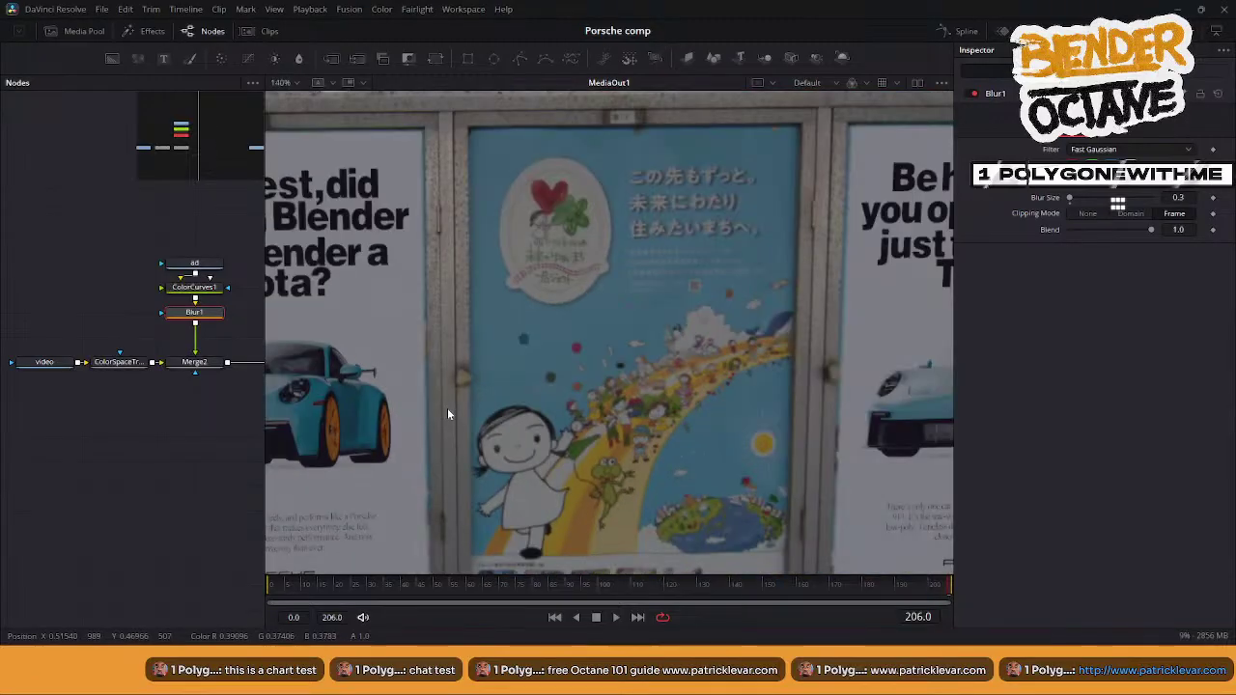
pyautogui.keyDown('ctrl'); pyautogui.scroll(-3, 447, 408); pyautogui.keyUp('ctrl')
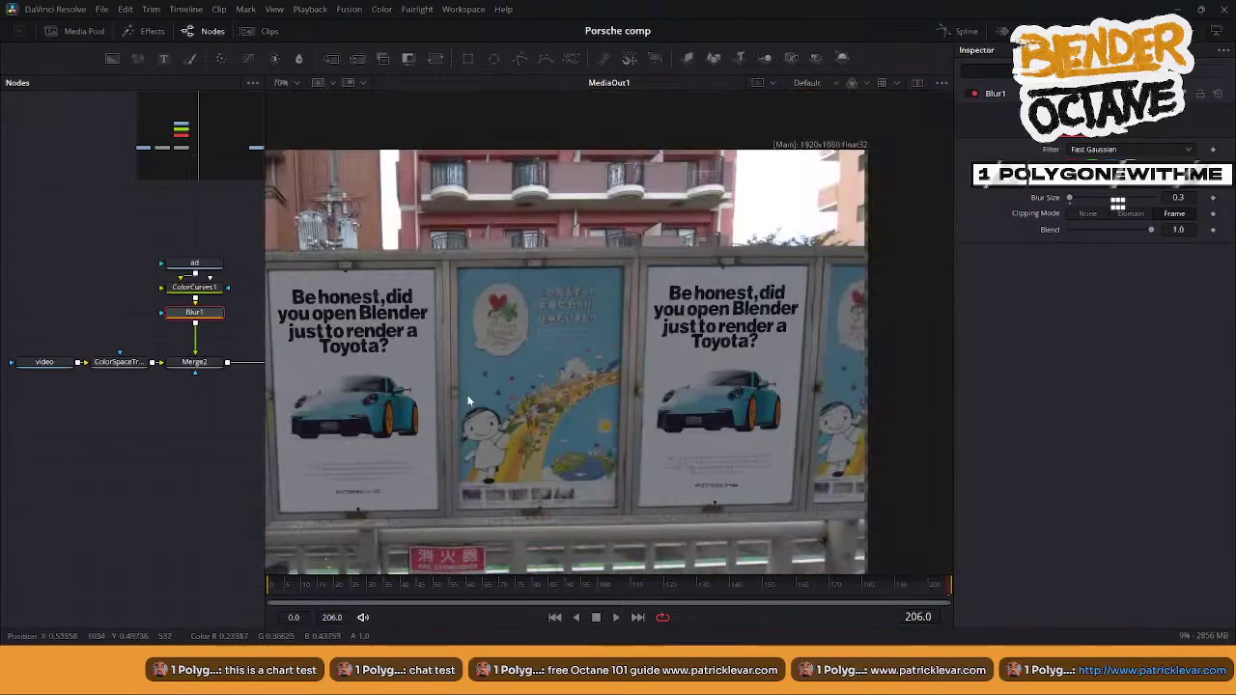
pyautogui.keyDown('ctrl'); pyautogui.scroll(3, 468, 401); pyautogui.keyUp('ctrl')
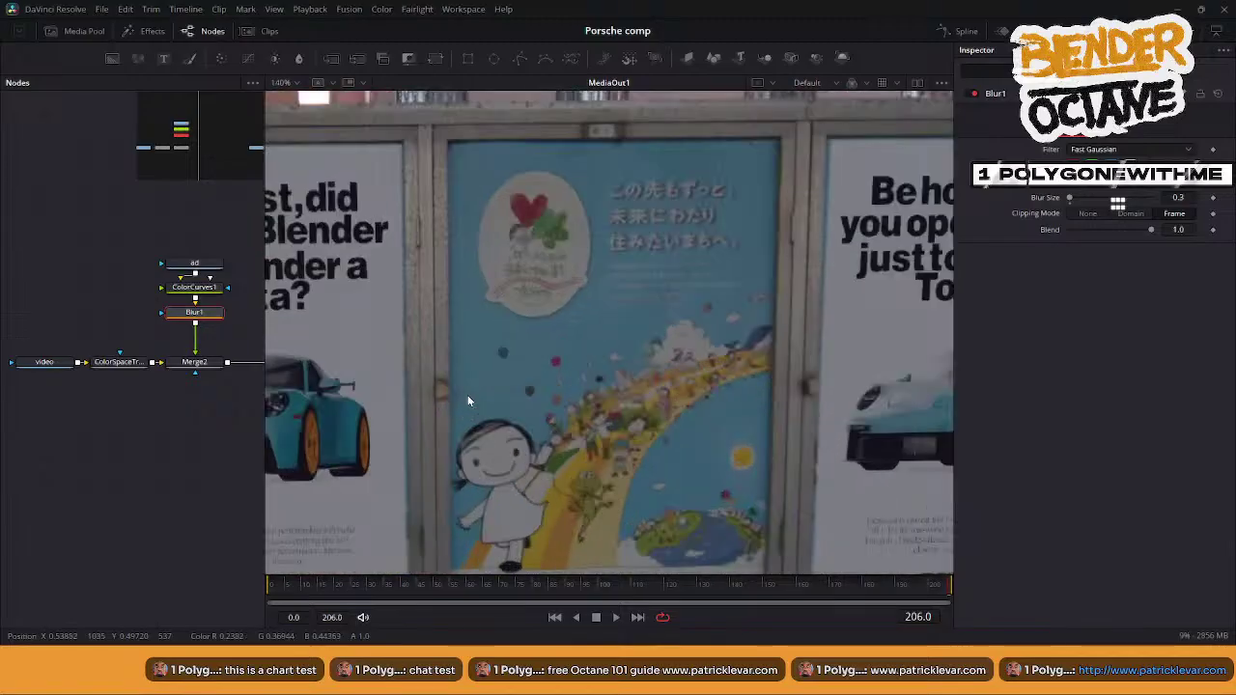
pyautogui.keyDown('ctrl'); pyautogui.scroll(3, 468, 399); pyautogui.keyUp('ctrl')
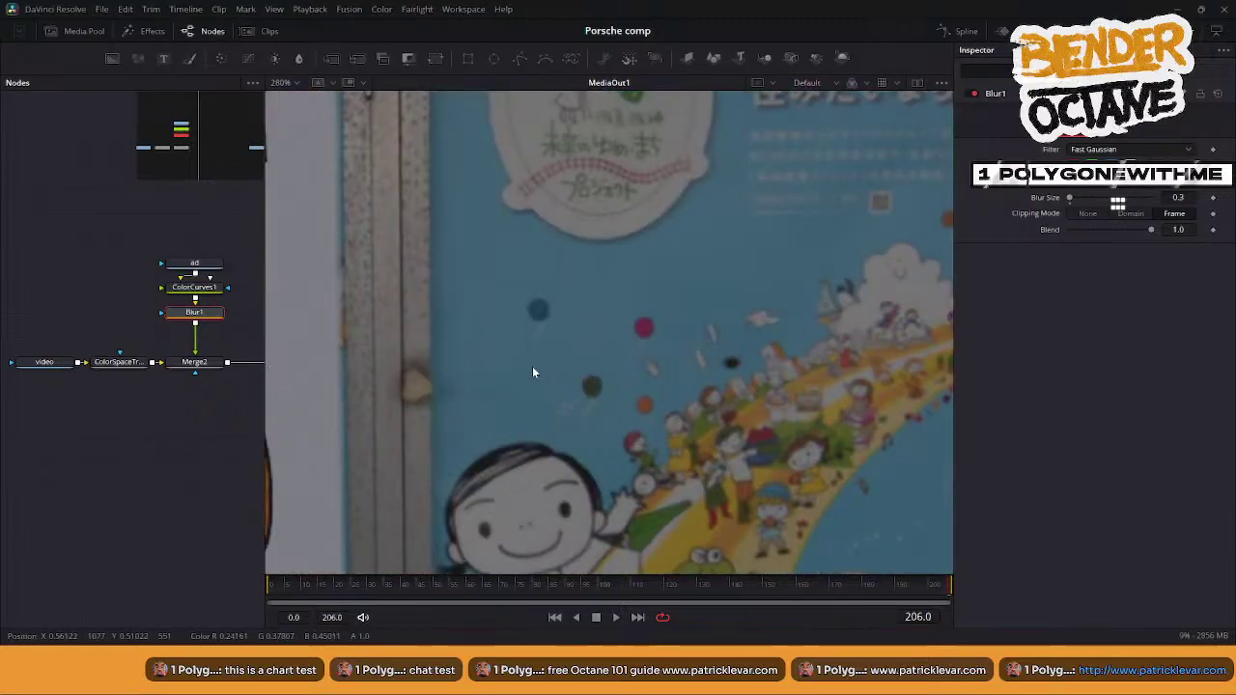
pyautogui.moveTo(532, 367); pyautogui.dragTo(559, 370, button='middle')
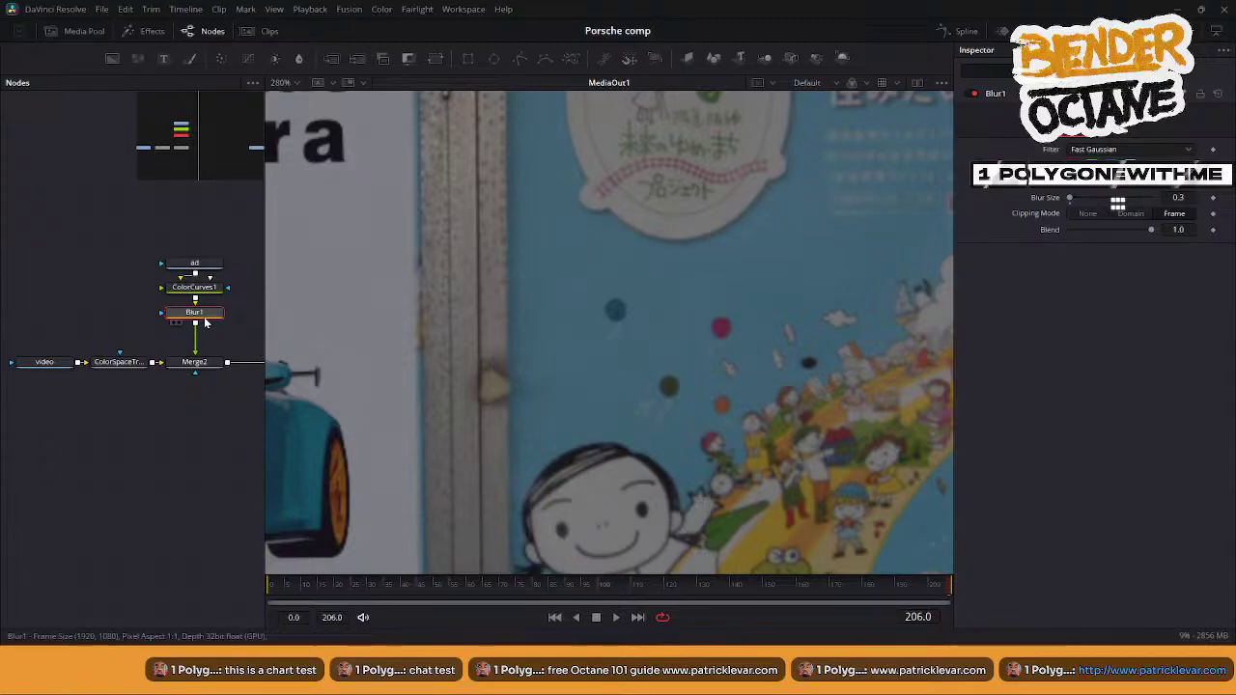
# - Add a Film Grain (FGr) node between the blur node and Merge2
pyautogui.hotkey('shift', 'space')
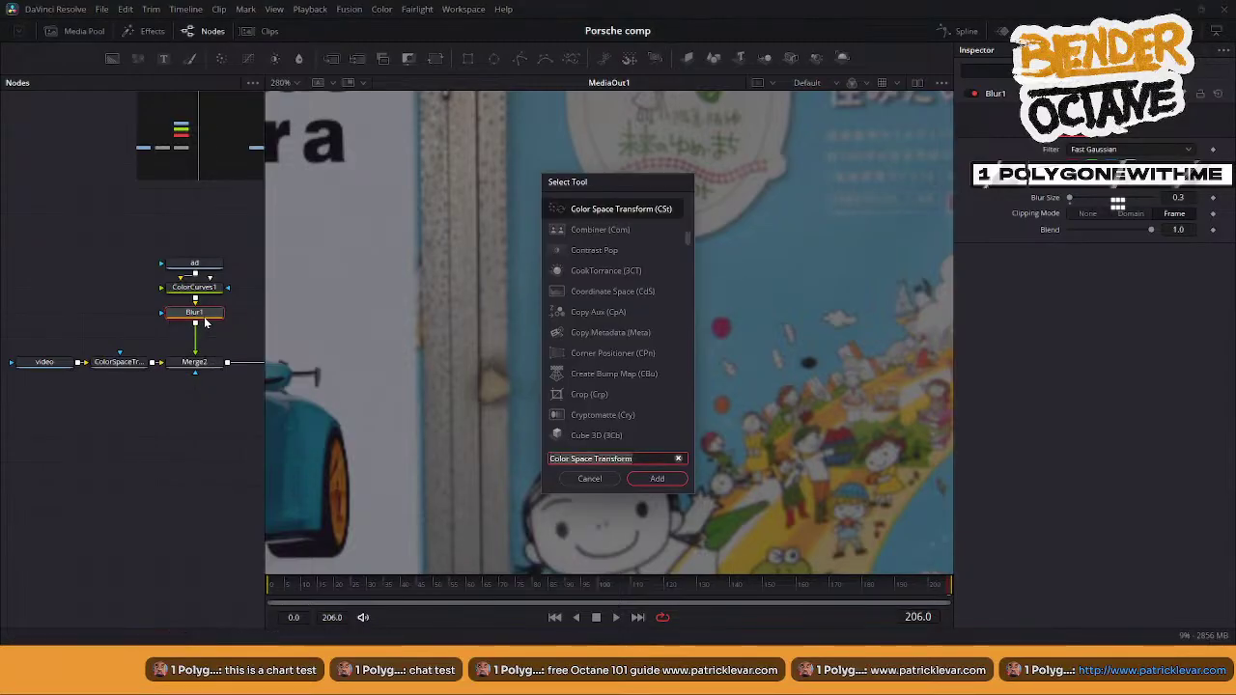
pyautogui.write('no')
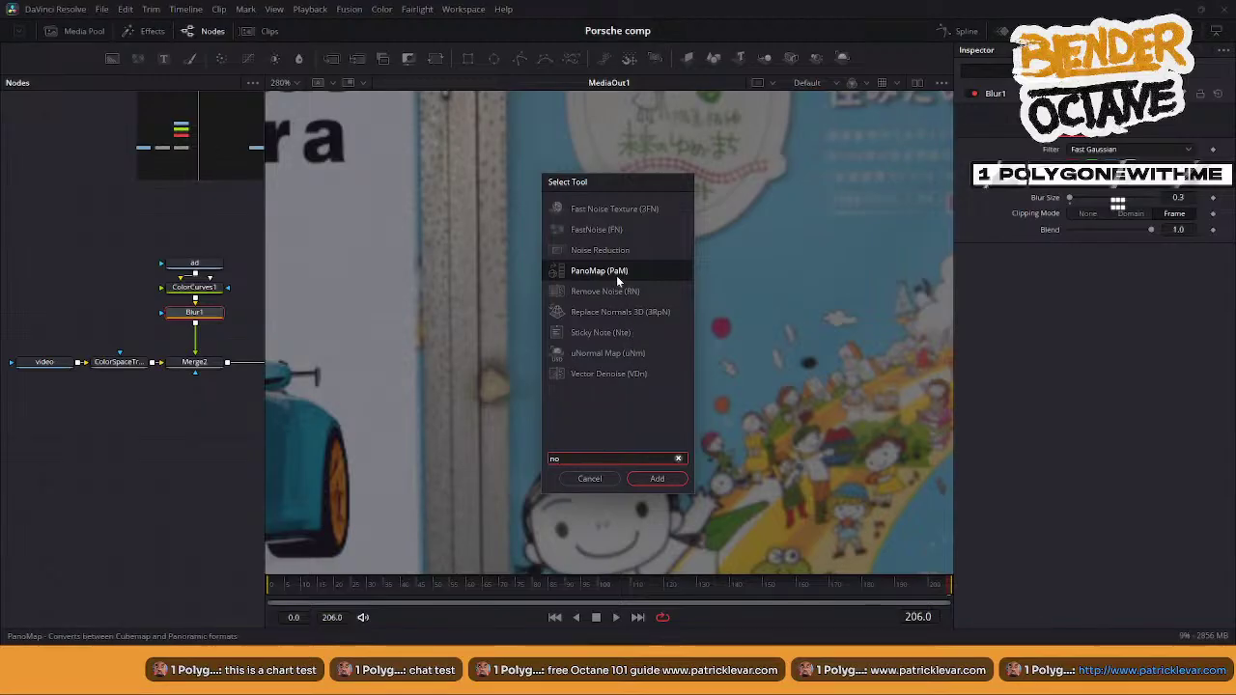
pyautogui.press('BackSpace')
pyautogui.press('BackSpace')
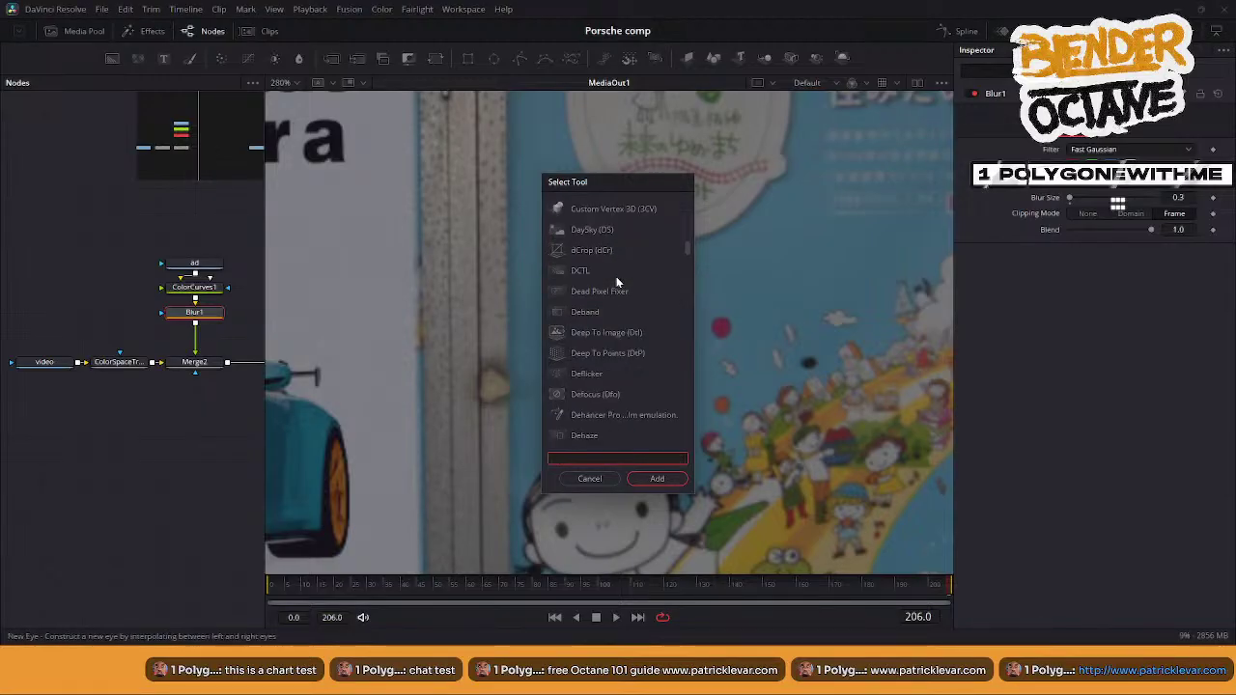
pyautogui.write('gr')
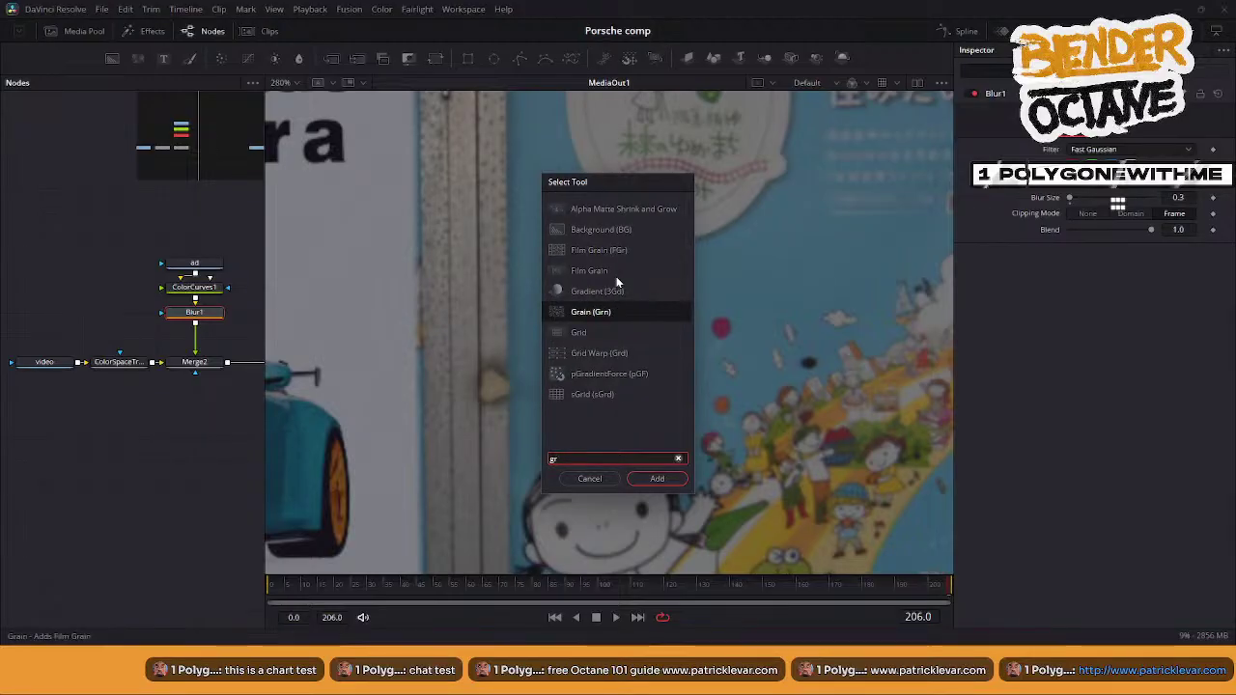
pyautogui.press('BackSpace')
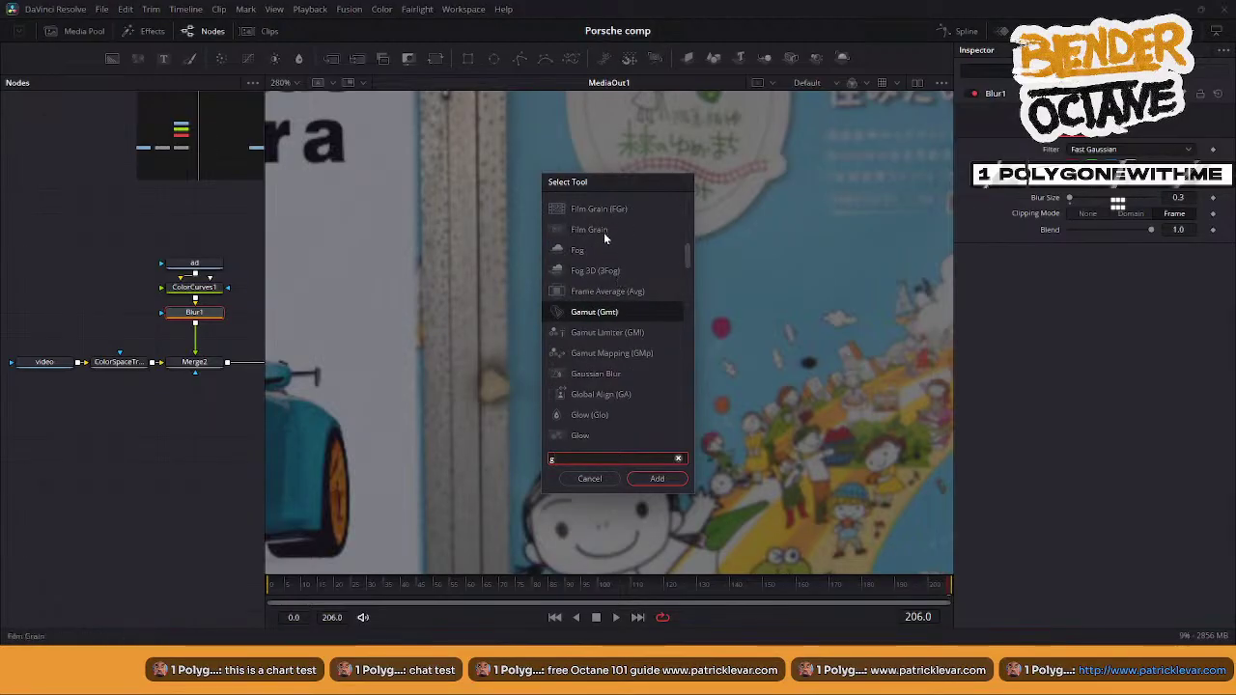
pyautogui.click(603, 232)
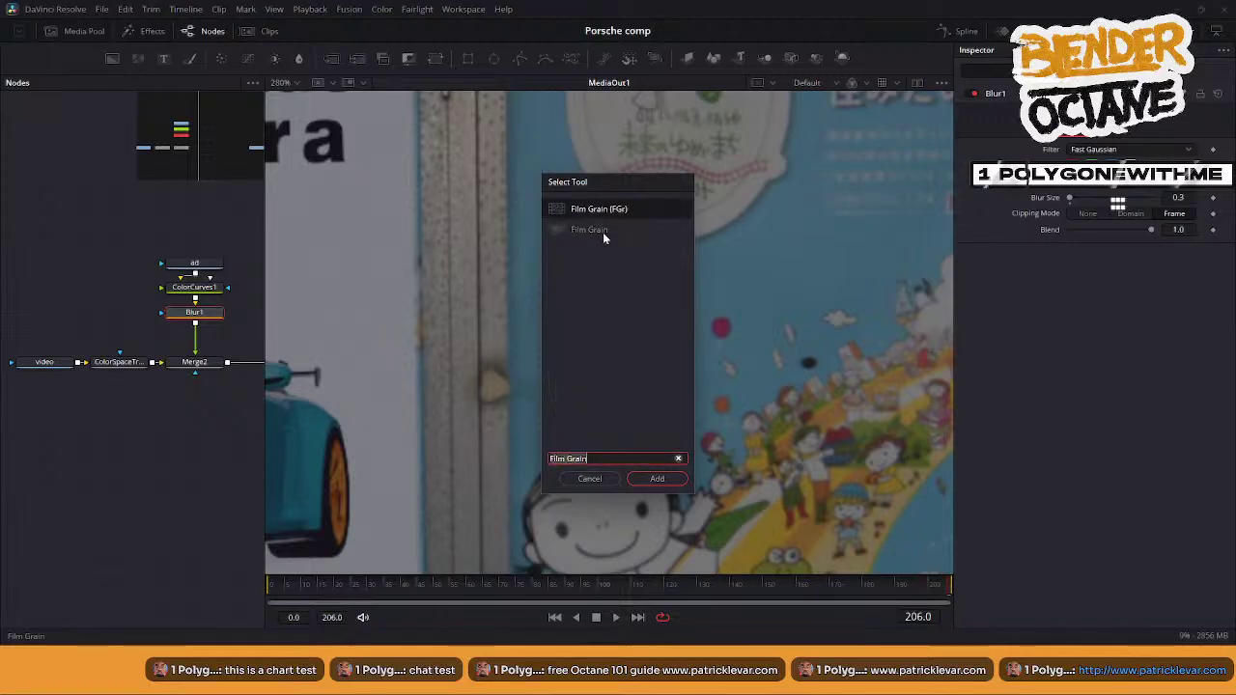
pyautogui.click(649, 478)
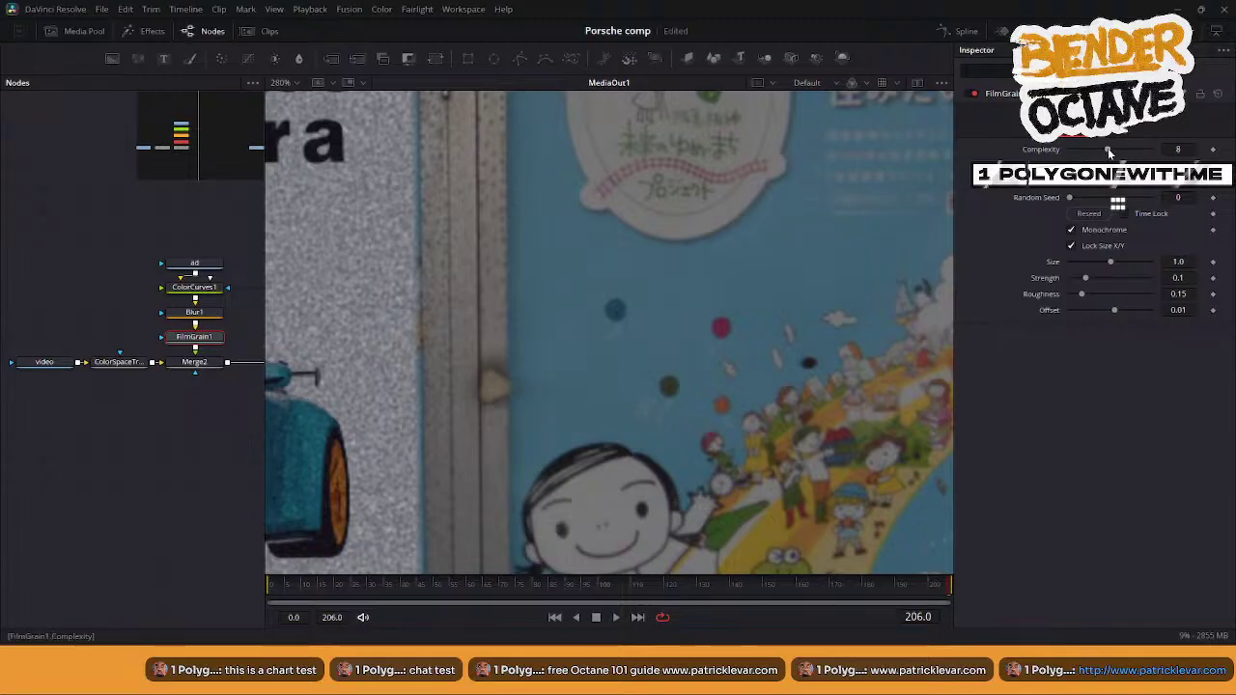
# - Set the film grain's Complexity to 16, Size to 0.03 and Strength to about 0.0118
pyautogui.moveTo(1109, 150); pyautogui.dragTo(1150, 150)
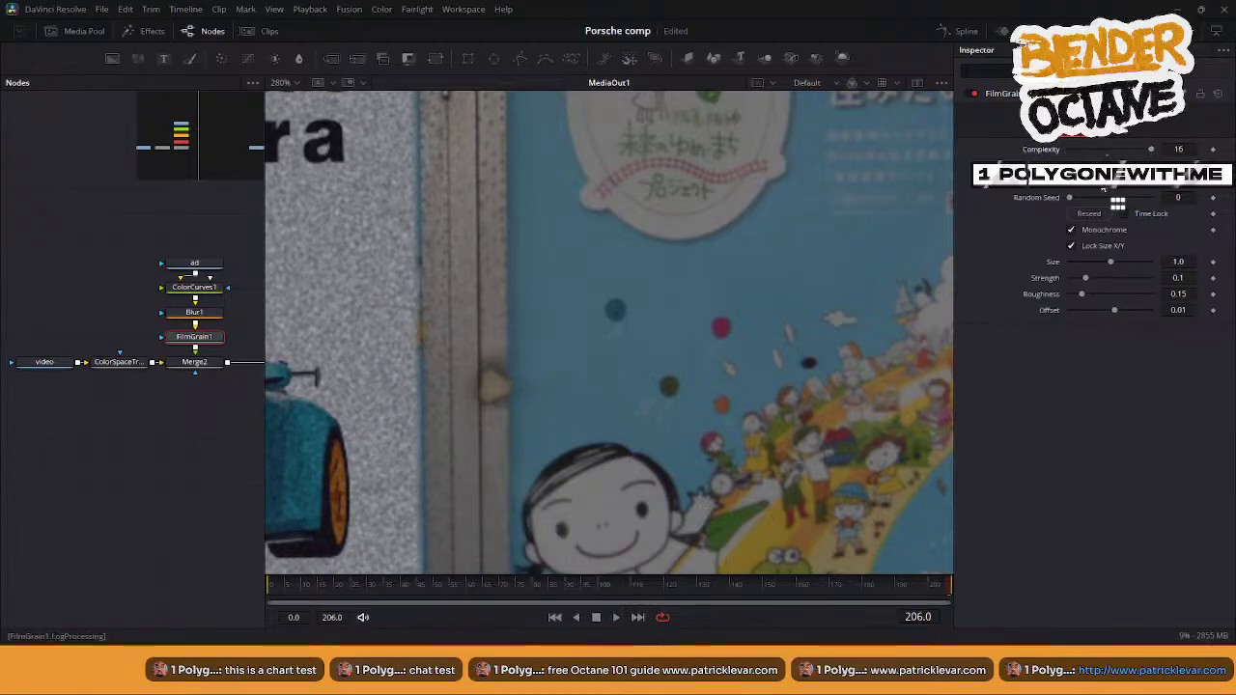
pyautogui.moveTo(1110, 262); pyautogui.dragTo(1070, 261)
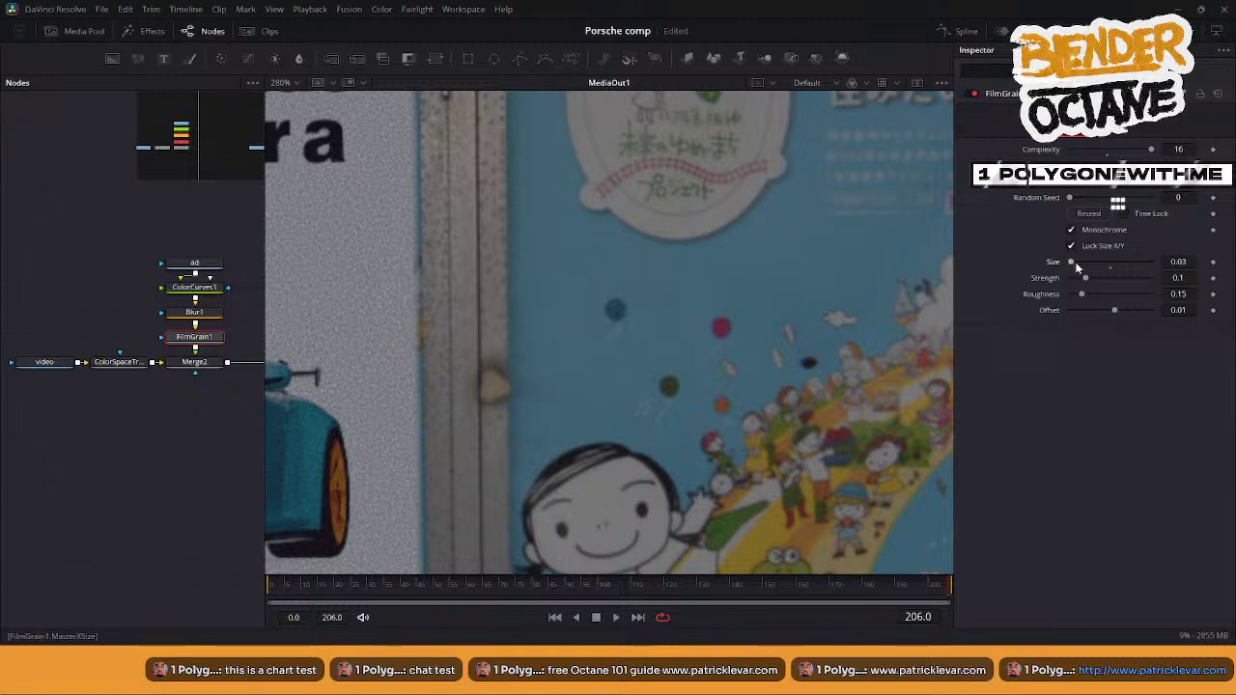
pyautogui.moveTo(1082, 277); pyautogui.dragTo(1060, 278)
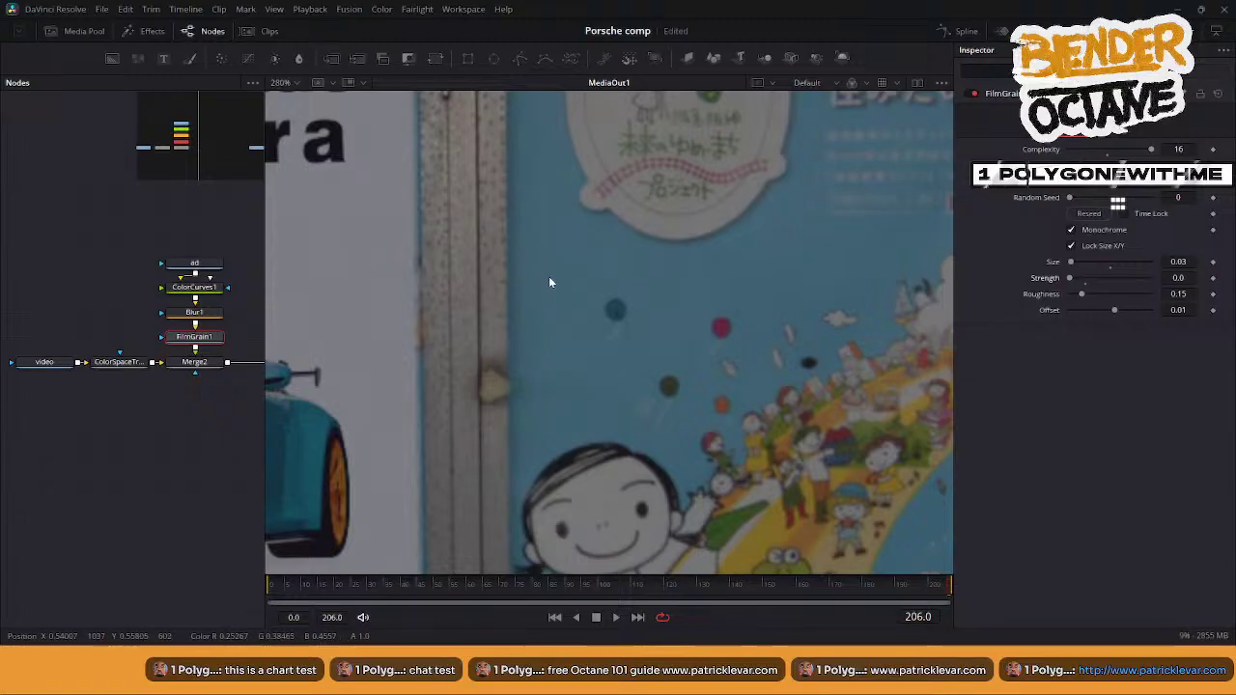
pyautogui.moveTo(486, 374); pyautogui.dragTo(551, 280, button='middle')
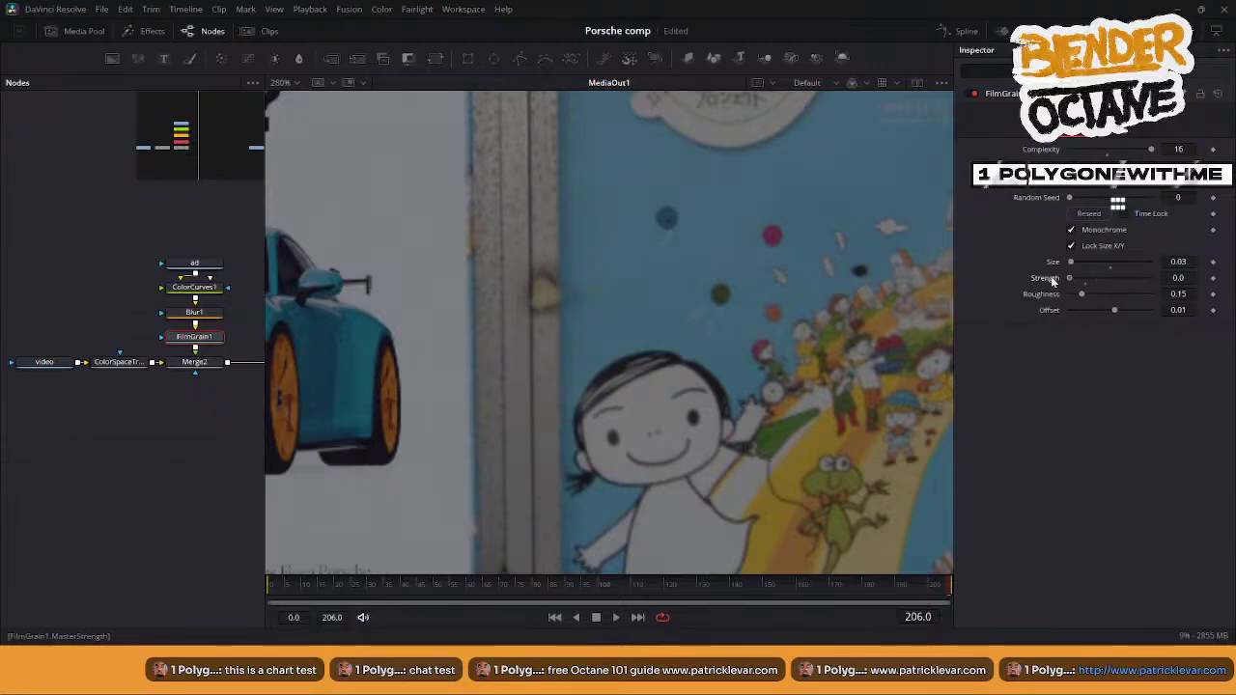
pyautogui.moveTo(1068, 278); pyautogui.dragTo(1038, 280)
pyautogui.moveTo(1079, 282); pyautogui.dragTo(1076, 283)
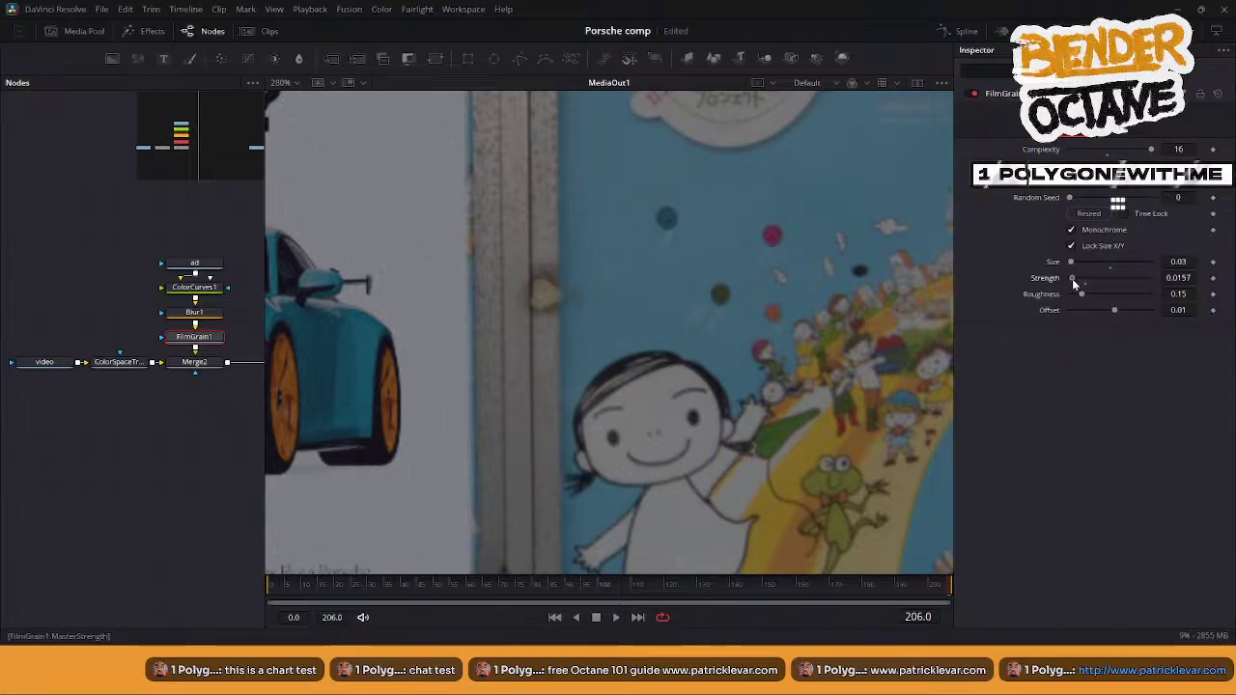
# - Play back the whole composite to check how the grained ads sit in the moving footage
pyautogui.keyDown('ctrl'); pyautogui.scroll(-5, 682, 294); pyautogui.keyUp('ctrl')
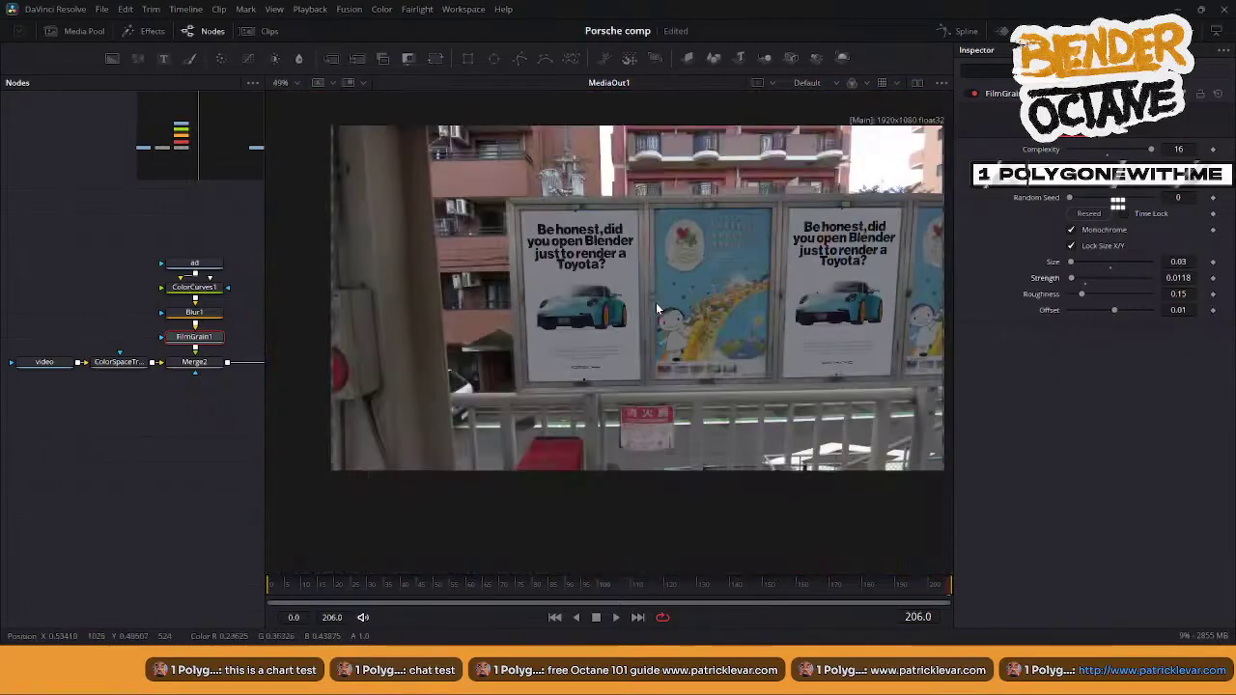
pyautogui.keyDown('ctrl'); pyautogui.scroll(1, 682, 340); pyautogui.keyUp('ctrl')
pyautogui.keyDown('ctrl'); pyautogui.scroll(-2, 725, 348); pyautogui.keyUp('ctrl')
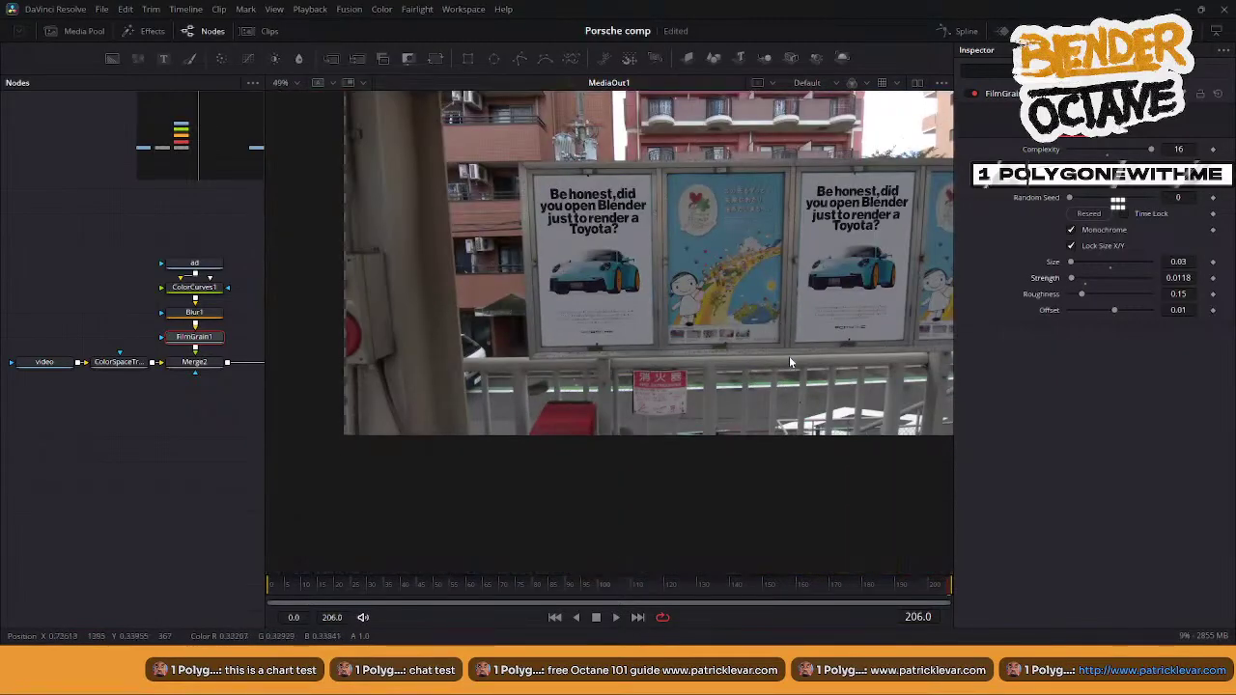
pyautogui.moveTo(716, 323); pyautogui.dragTo(688, 319, button='middle')
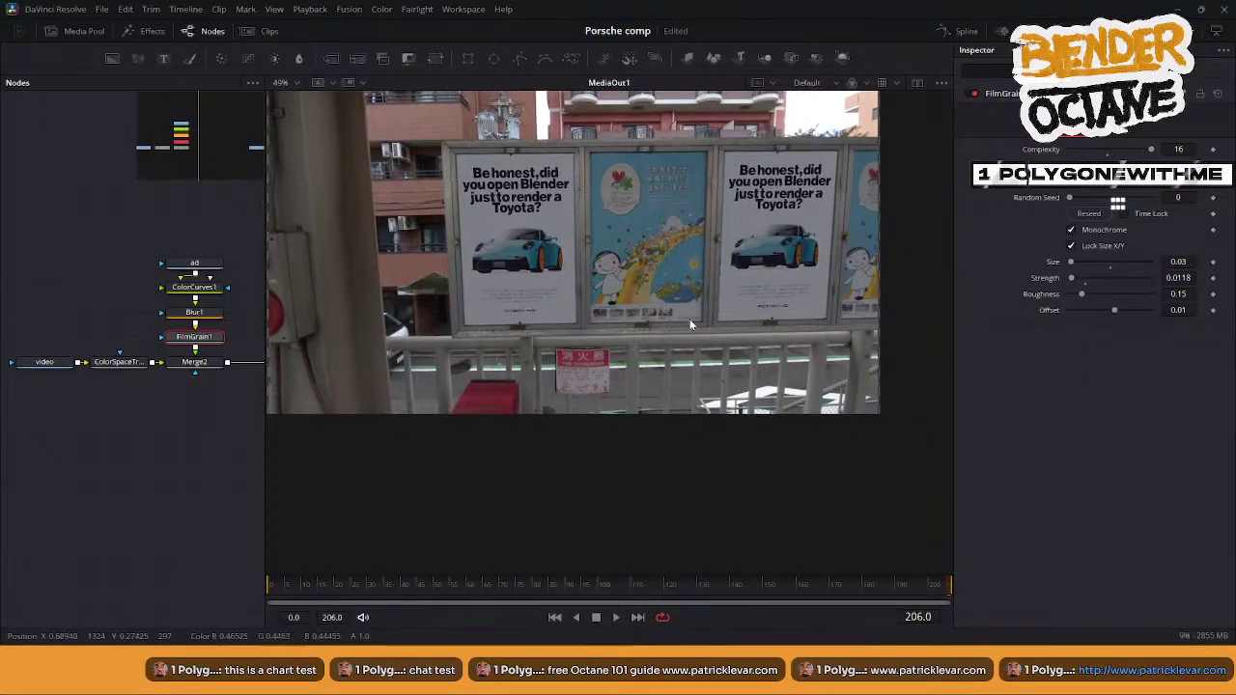
pyautogui.press('space')
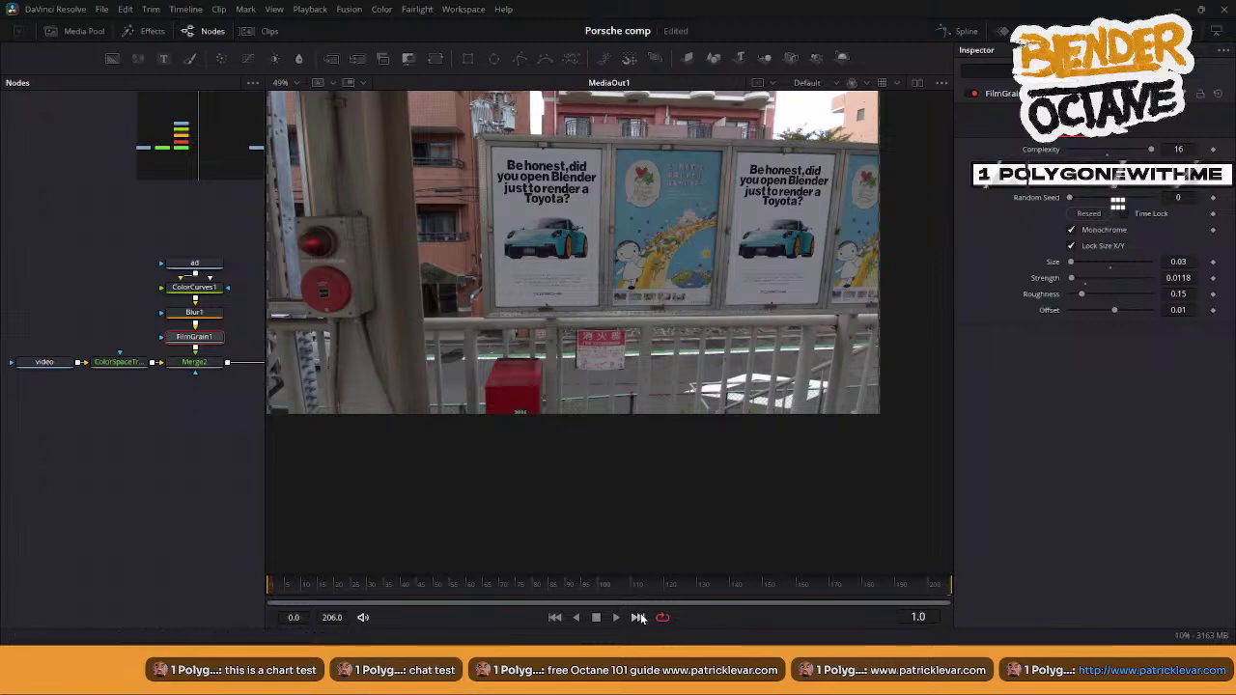
# - Play back the composite and shift the ad, ColorCurves1, Blur1 and FilmGrain1 nodes up, leaving a gap above Merge2
pyautogui.click(616, 618)
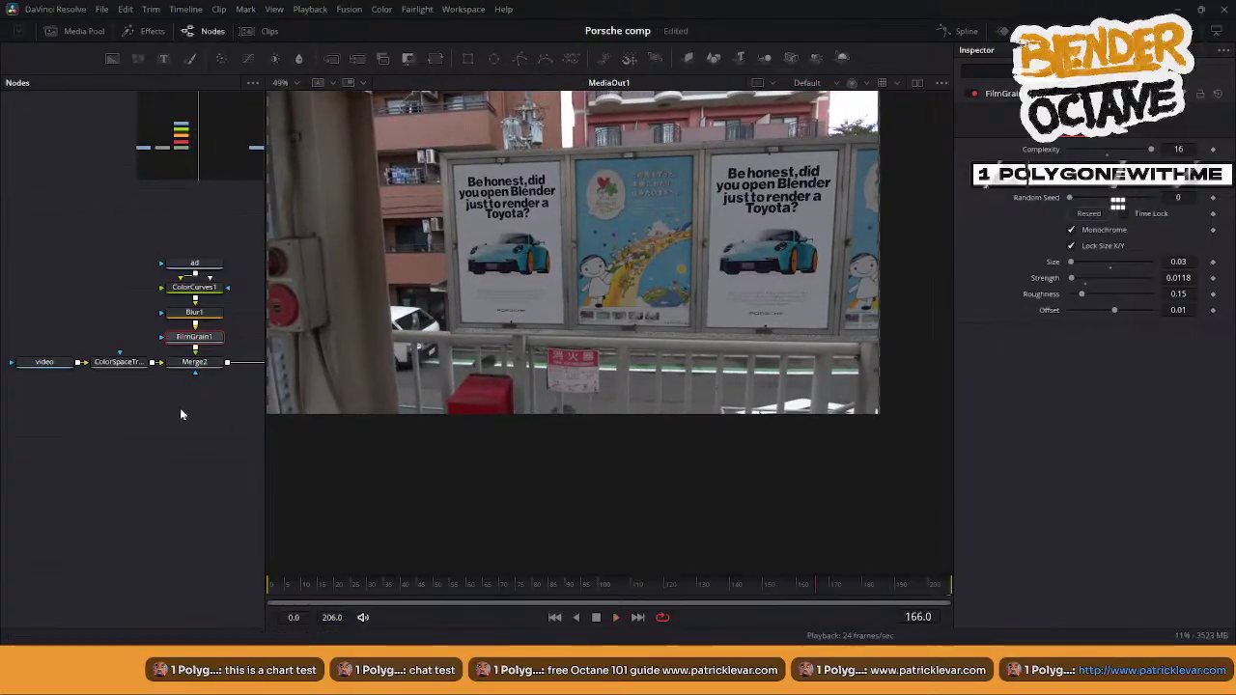
pyautogui.scroll(-2, 164, 408)
pyautogui.moveTo(188, 402); pyautogui.dragTo(166, 423, button='middle')
pyautogui.scroll(-2, 196, 424)
pyautogui.scroll(2, 197, 424)
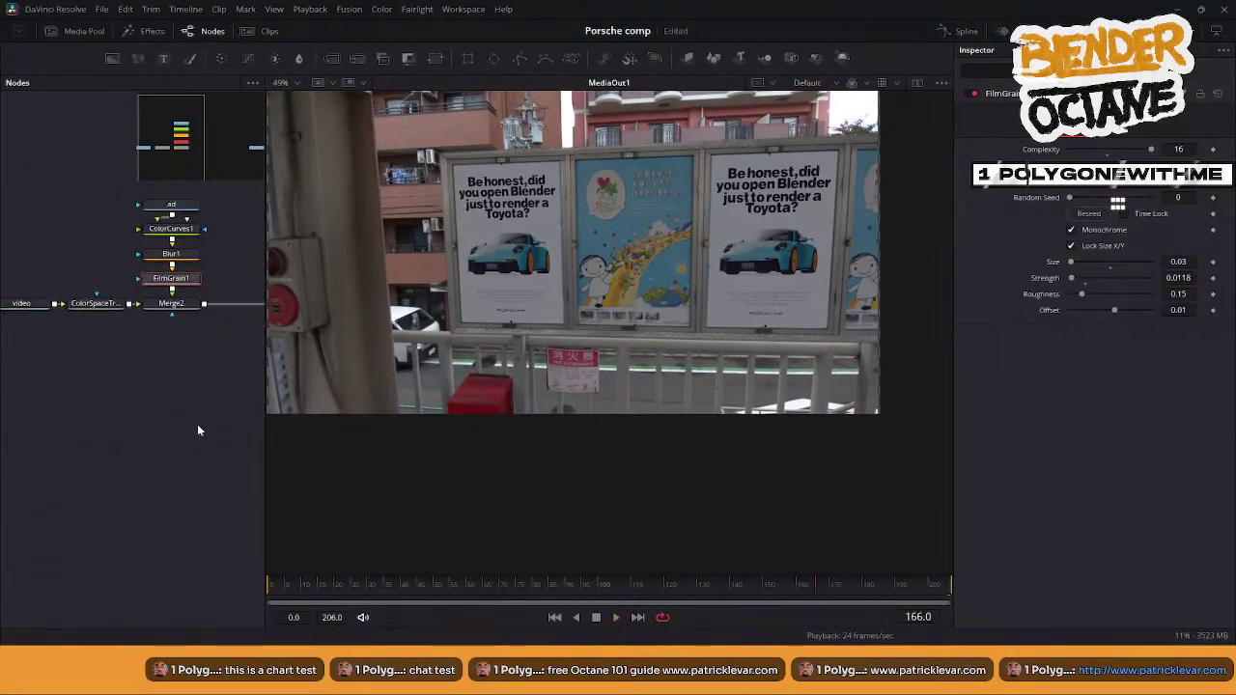
pyautogui.moveTo(157, 216); pyautogui.dragTo(190, 286)
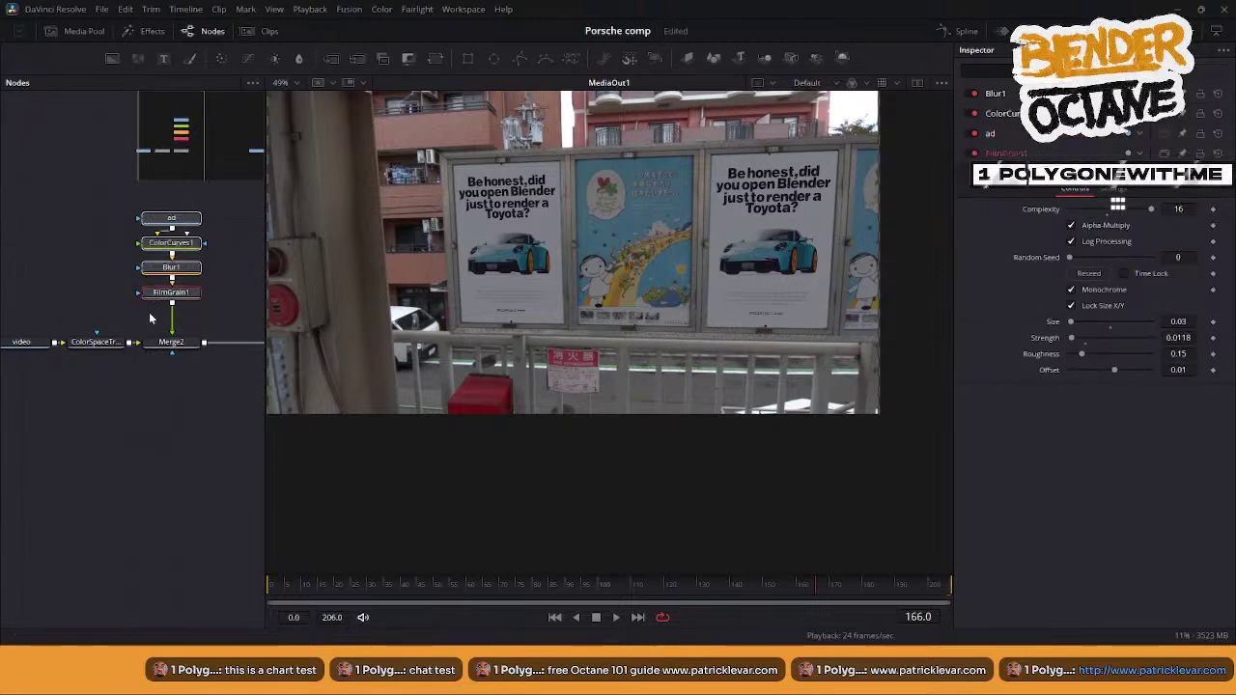
# - Add a FastNoise (FN) node and try inserting it between FilmGrain1 and Merge2
pyautogui.click(121, 307)
pyautogui.hotkey('shift', 'space')
pyautogui.write('no')
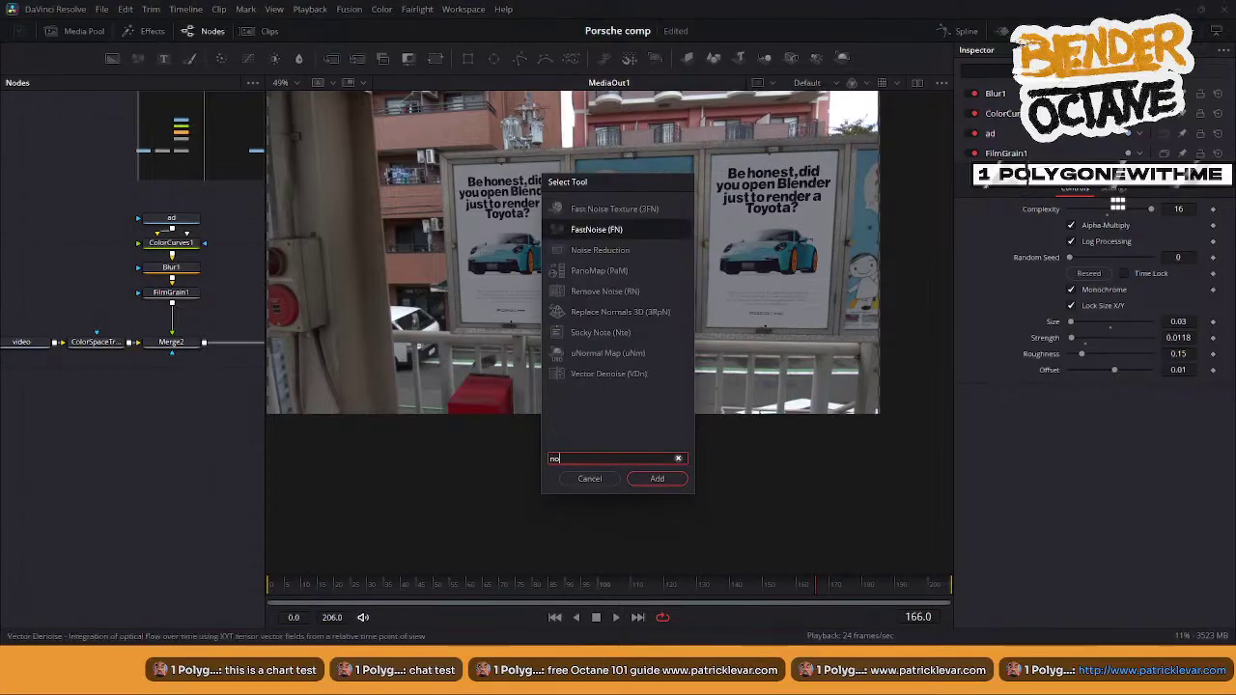
pyautogui.click(657, 478)
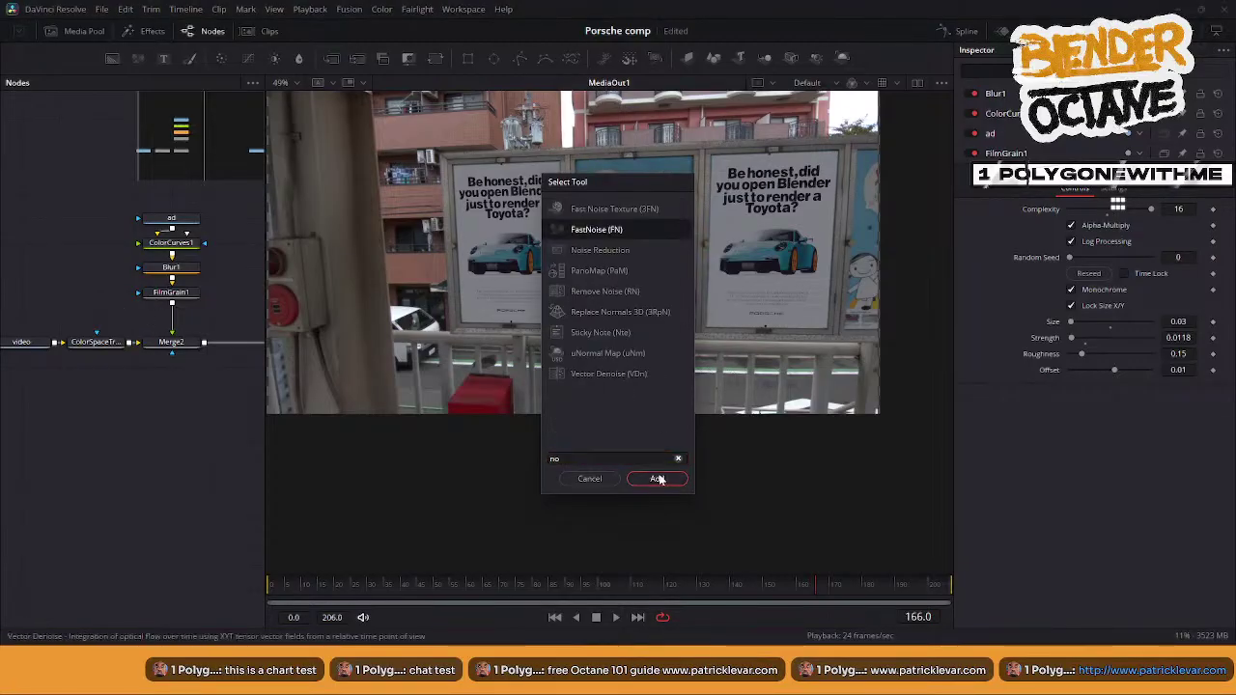
pyautogui.moveTo(133, 294); pyautogui.dragTo(58, 295)
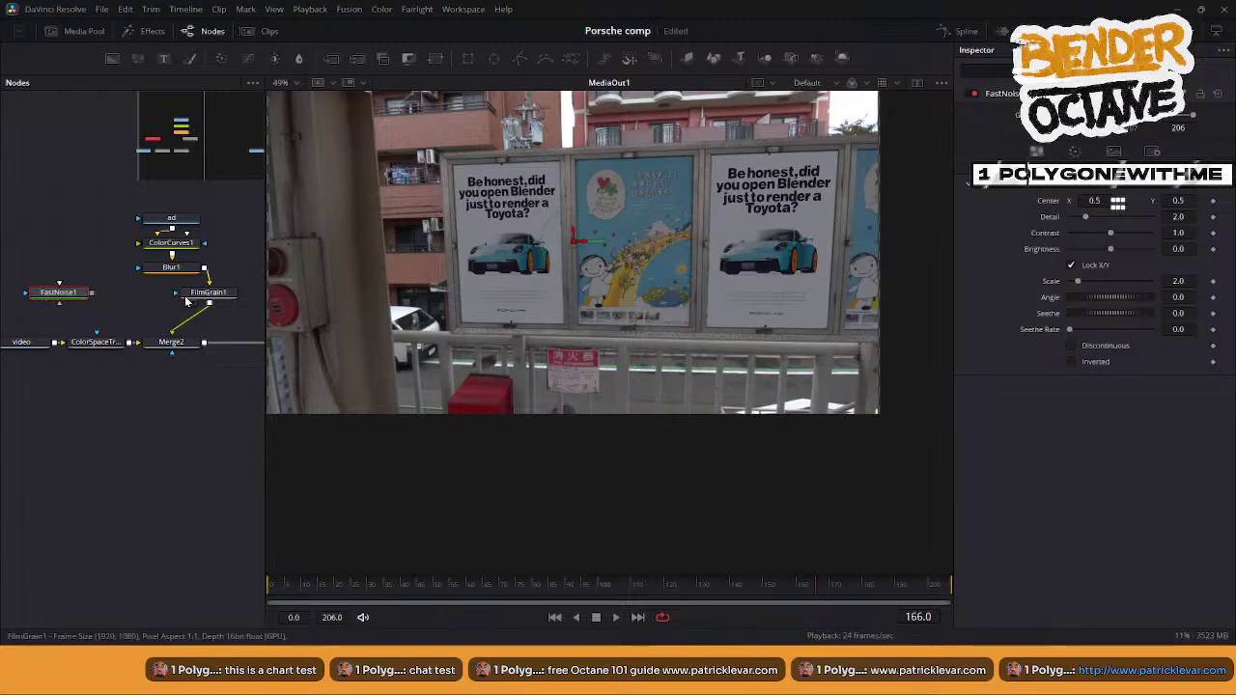
pyautogui.moveTo(209, 293); pyautogui.dragTo(171, 292)
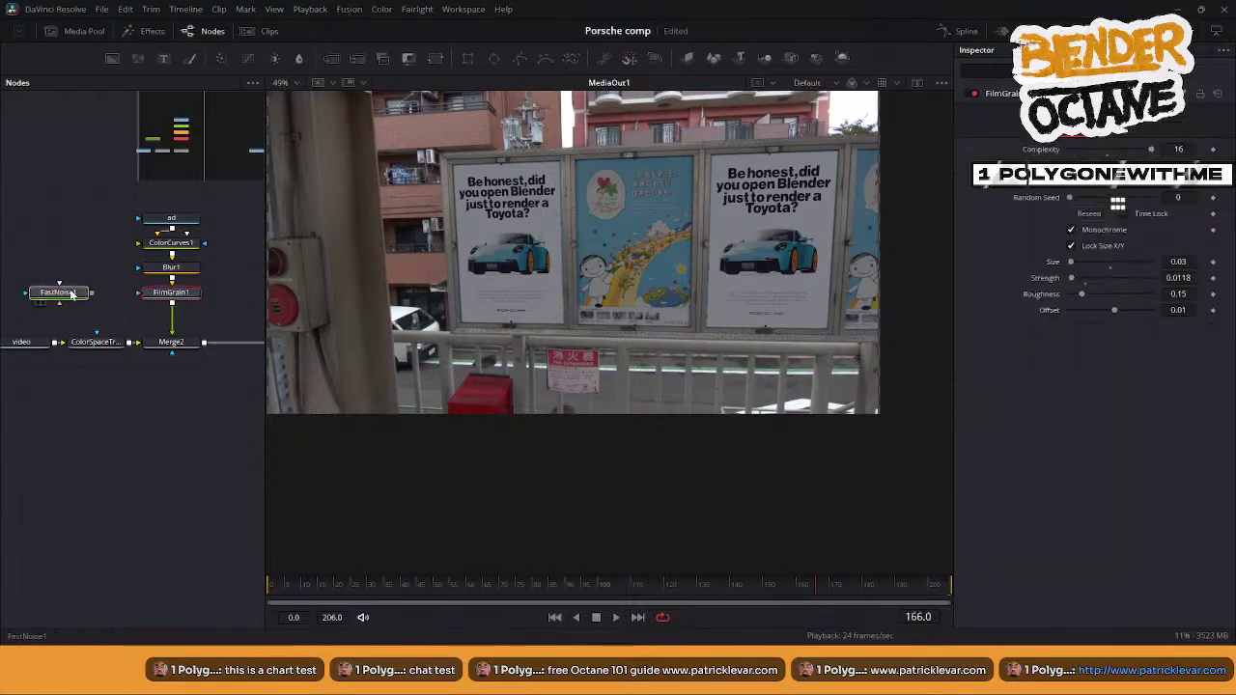
pyautogui.moveTo(76, 297); pyautogui.dragTo(177, 323)
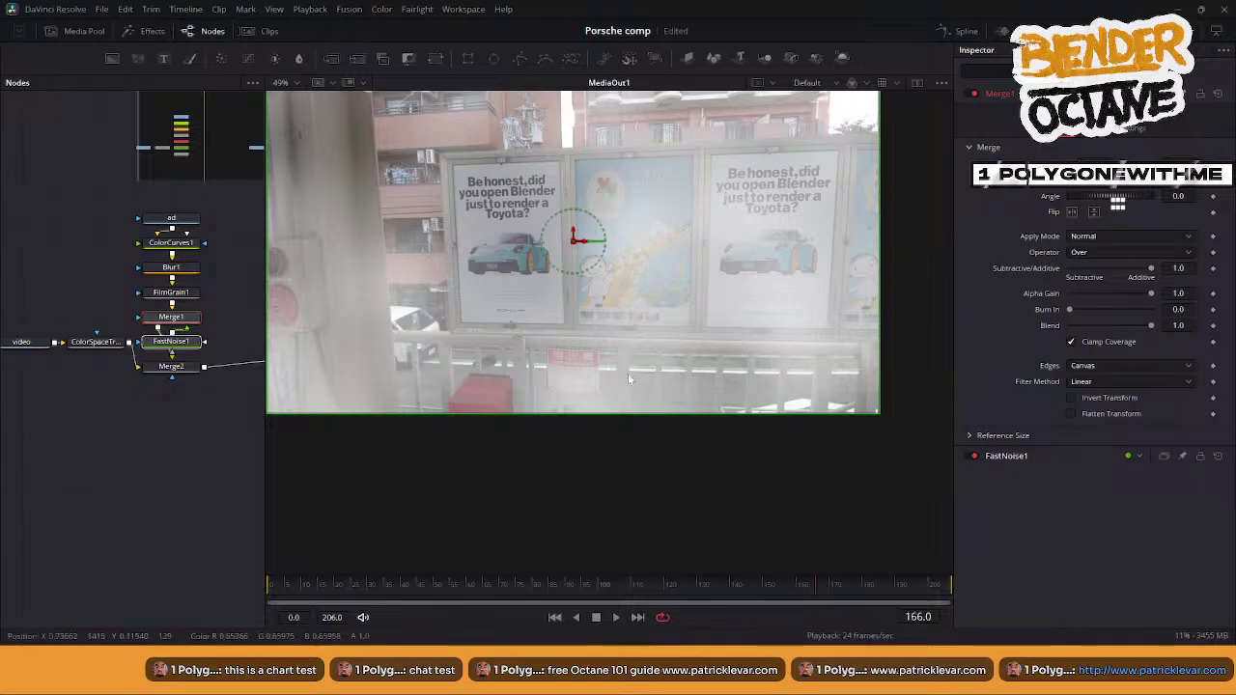
# - Undo the FastNoise insertion and delete the FastNoise1 node
pyautogui.moveTo(170, 344); pyautogui.dragTo(56, 269)
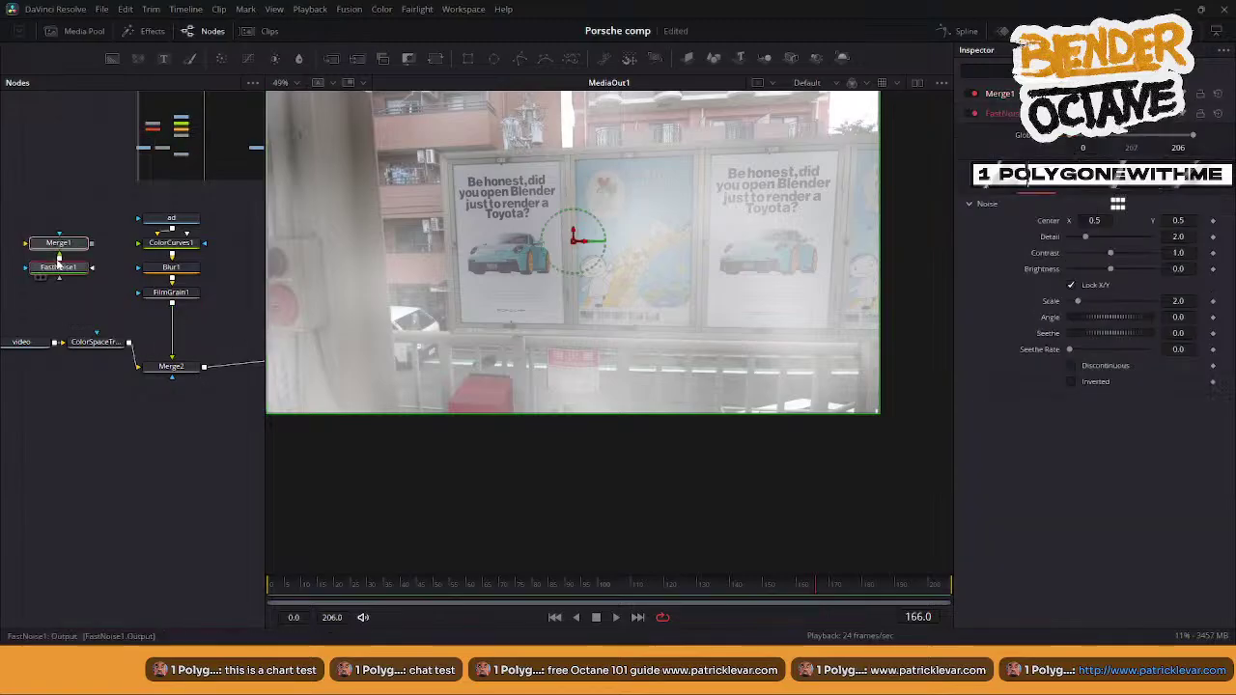
pyautogui.hotkey('ctrl', 'z')
pyautogui.hotkey('ctrl', 'z')
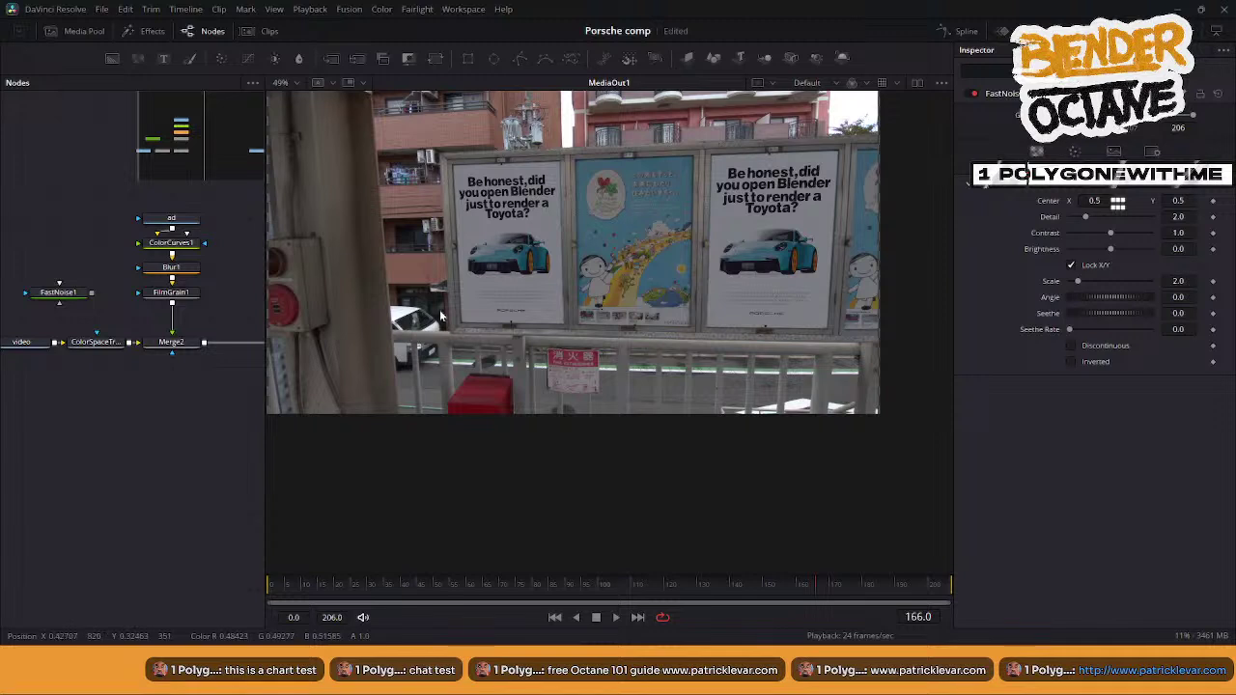
pyautogui.click(70, 292)
pyautogui.press('Delete')
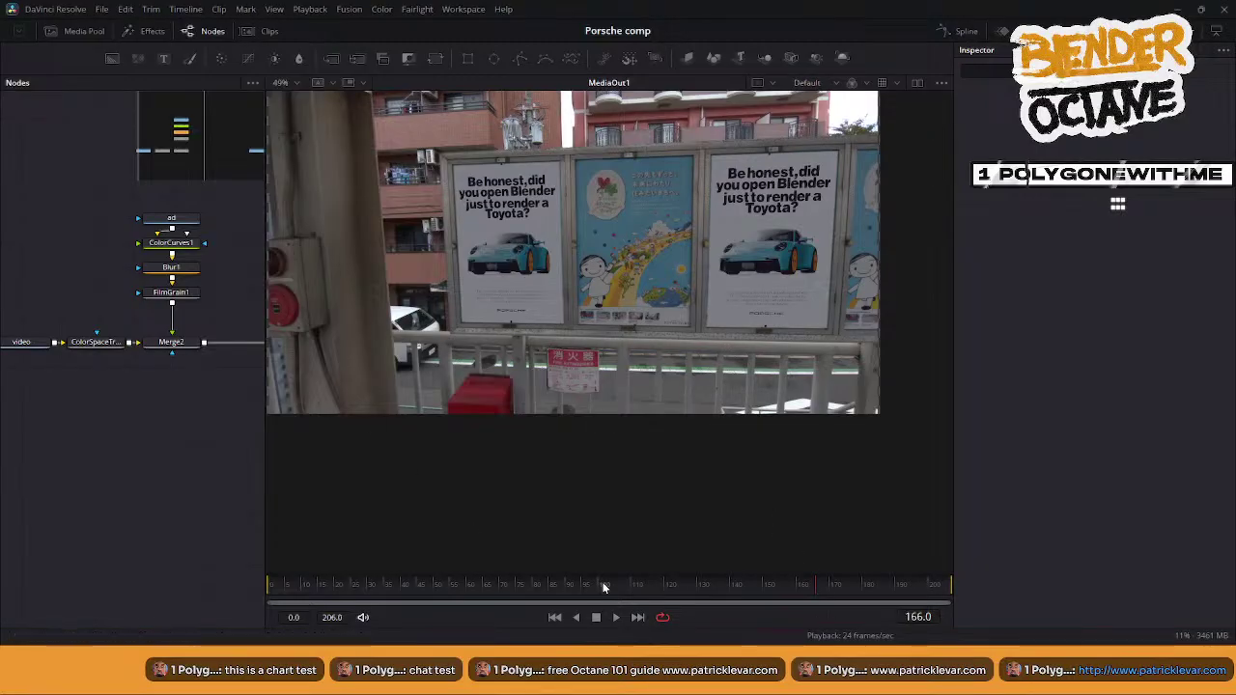
# - Add an Adjustment Clip on track V2 spanning the full length of Fusion Clip 1 and open it on the Color page
pyautogui.click(564, 661)
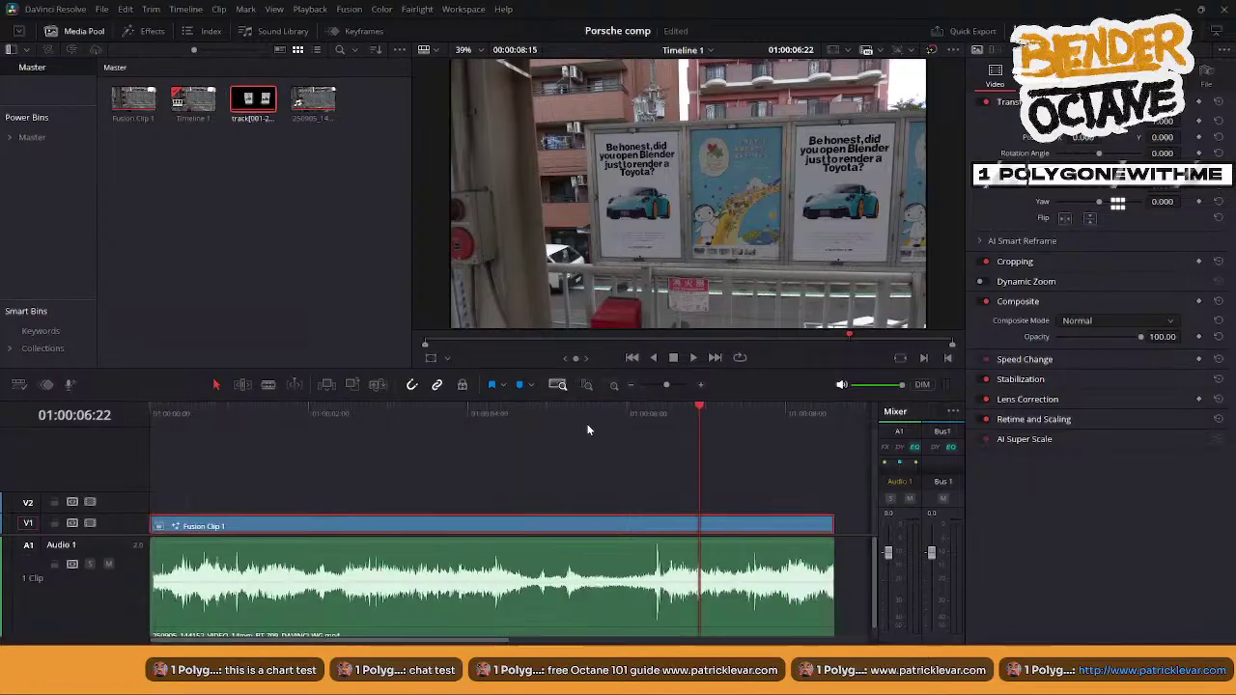
pyautogui.keyDown('alt'); pyautogui.scroll(-2, 579, 454); pyautogui.keyUp('alt')
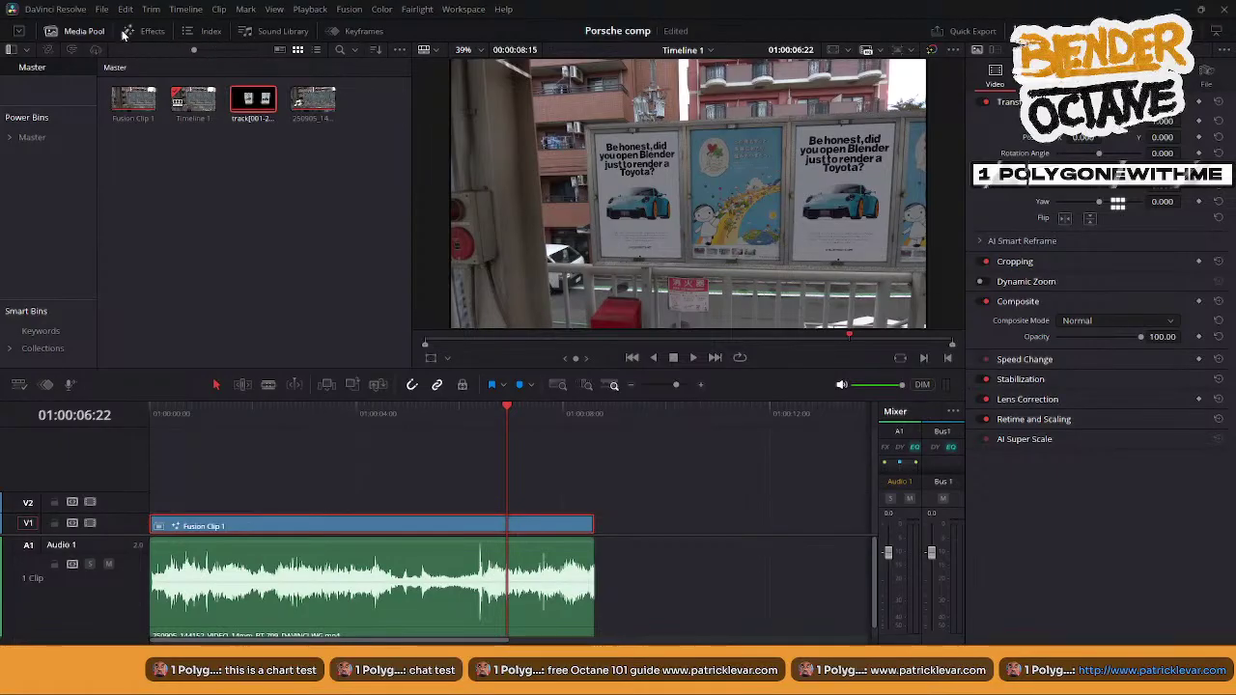
pyautogui.click(152, 32)
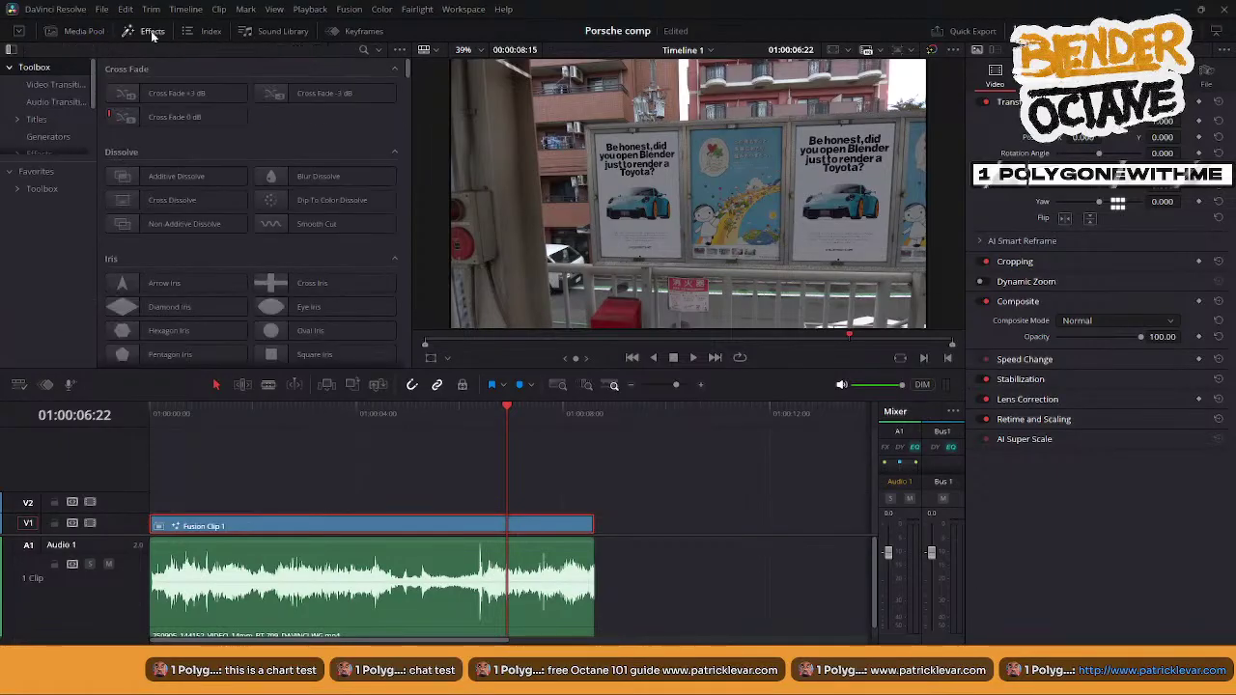
pyautogui.click(53, 85)
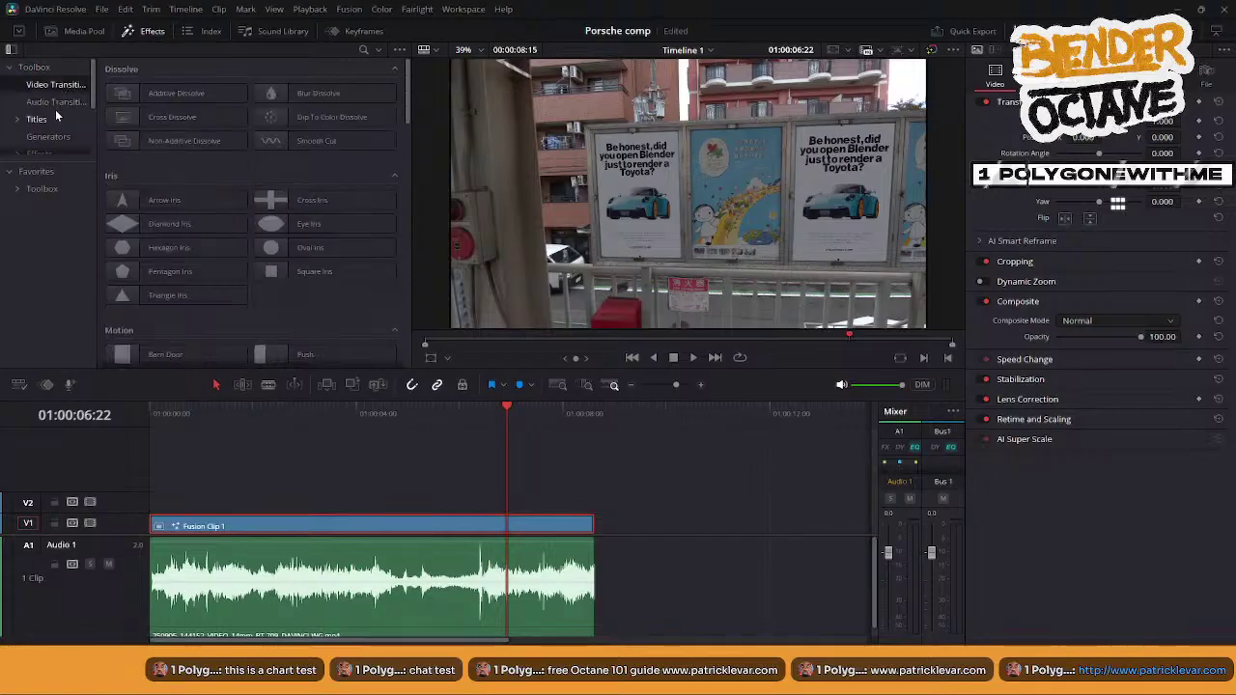
pyautogui.click(54, 101)
pyautogui.click(64, 85)
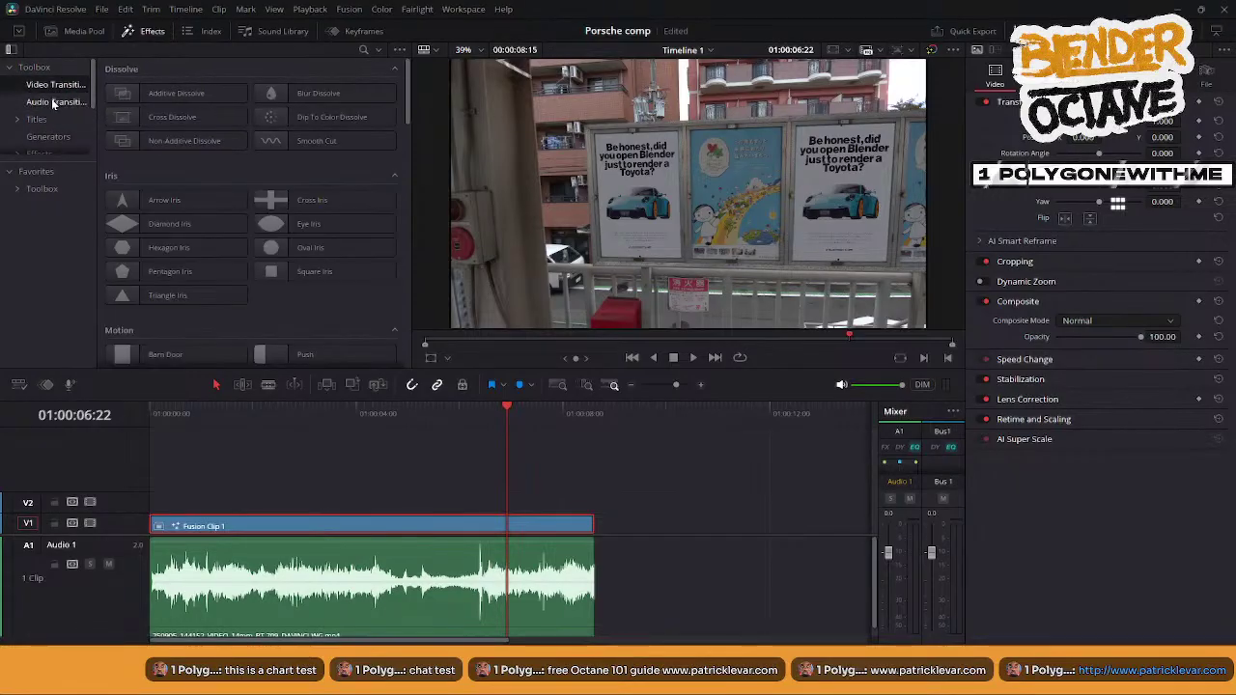
pyautogui.click(61, 102)
pyautogui.scroll(-1, 78, 103)
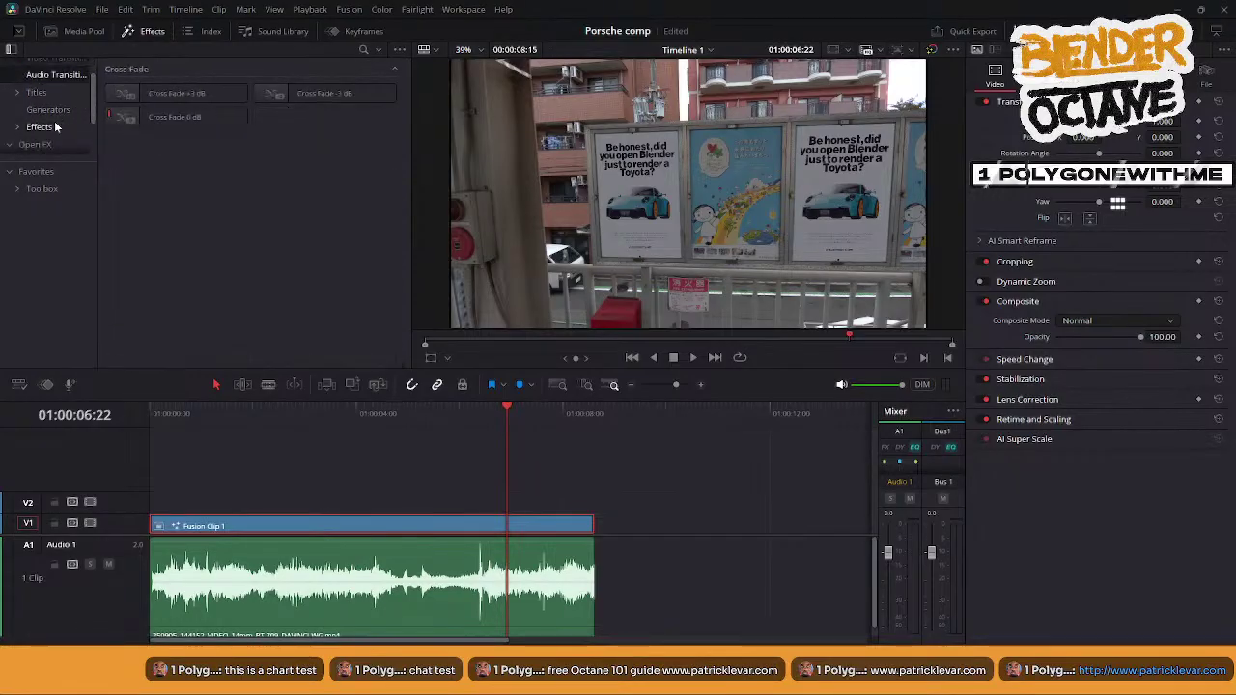
pyautogui.click(44, 126)
pyautogui.moveTo(182, 93); pyautogui.dragTo(151, 504)
pyautogui.moveTo(587, 505); pyautogui.dragTo(593, 505)
pyautogui.click(427, 511)
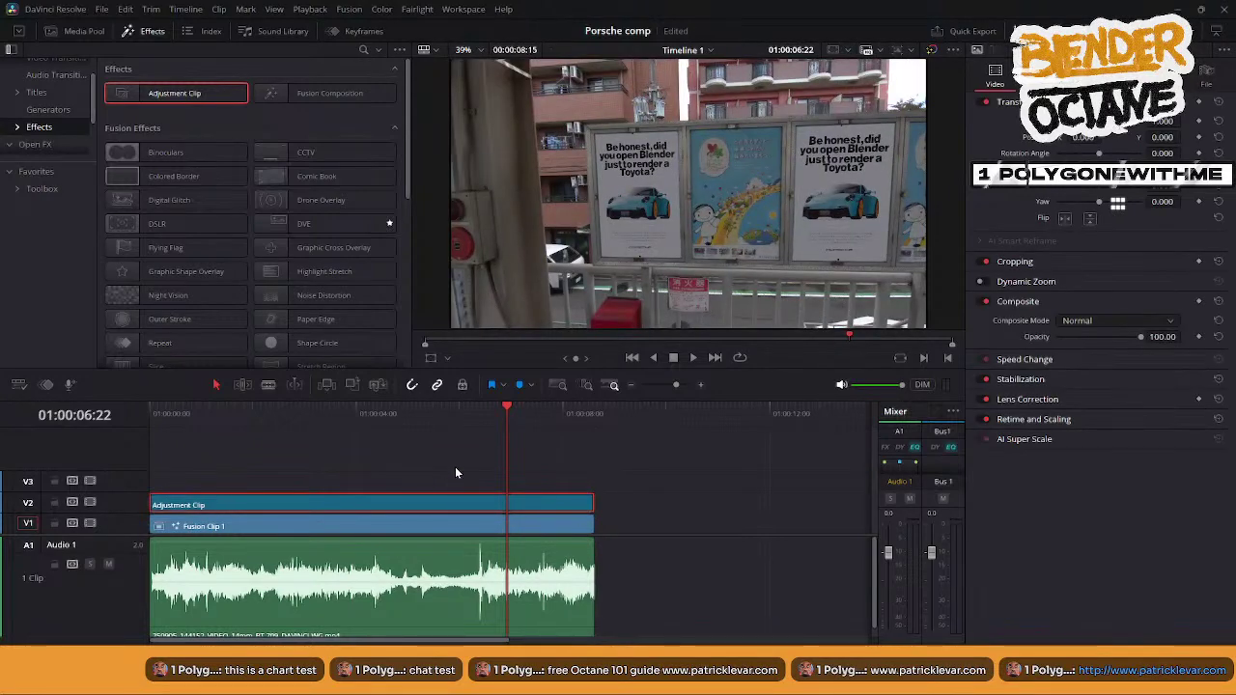
pyautogui.hotkey('shift', '6')
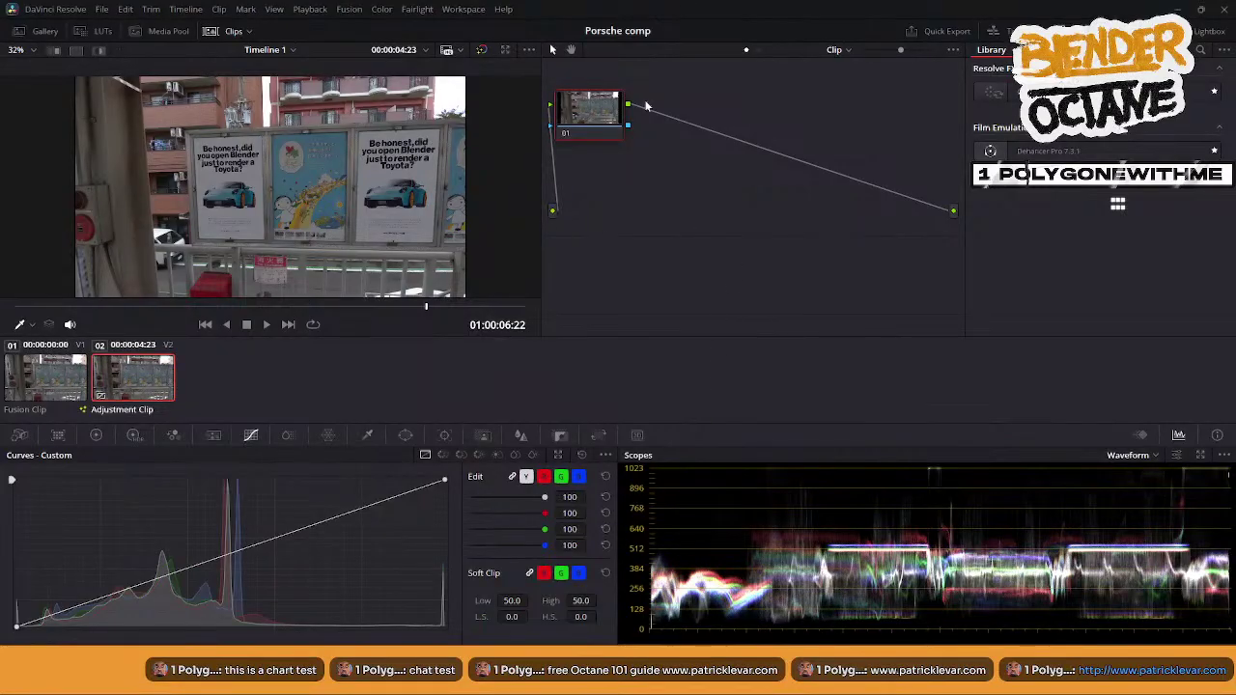
# - Try to apply the Dehancer Pro 7.3.1 film emulation to the adjustment clip's node
pyautogui.moveTo(597, 114); pyautogui.dragTo(647, 127)
pyautogui.moveTo(1068, 155); pyautogui.dragTo(643, 132)
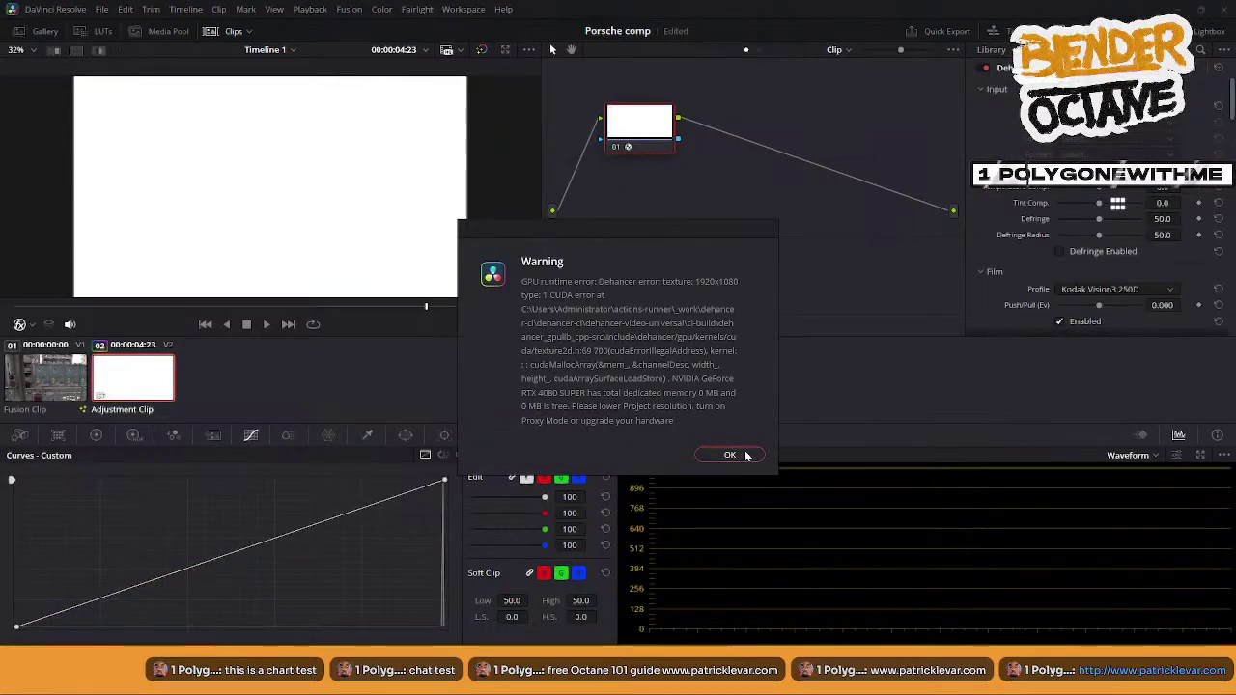
pyautogui.click(743, 455)
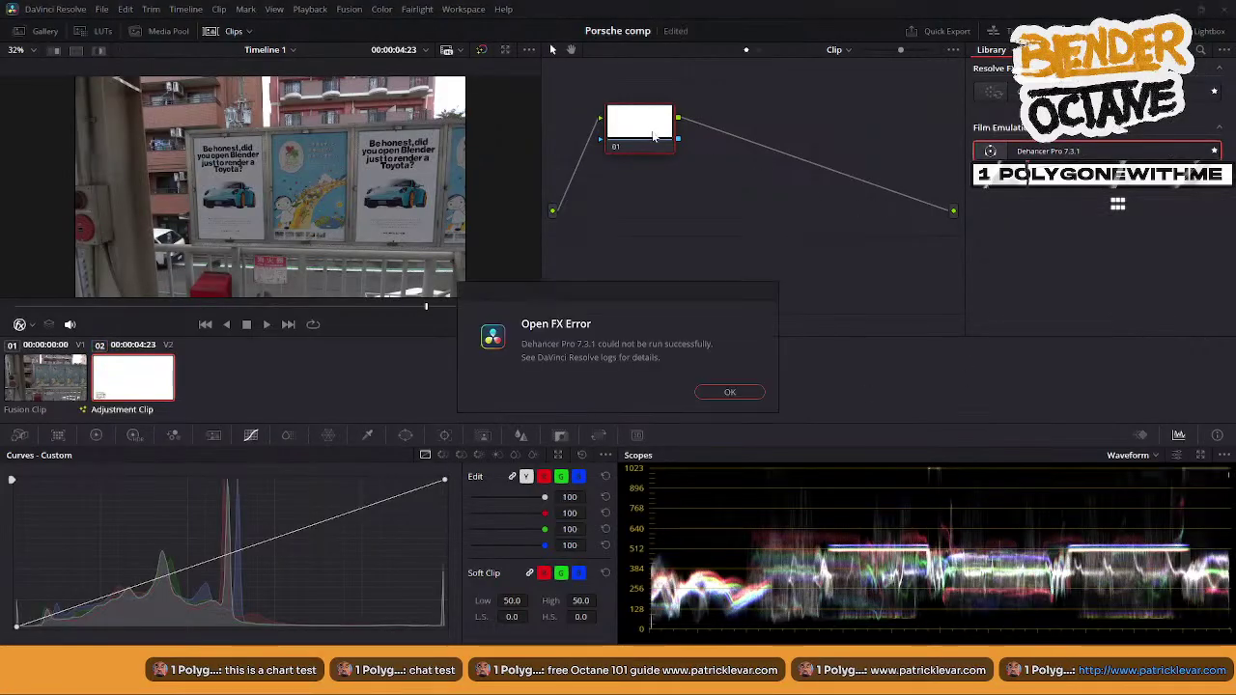
pyautogui.click(729, 390)
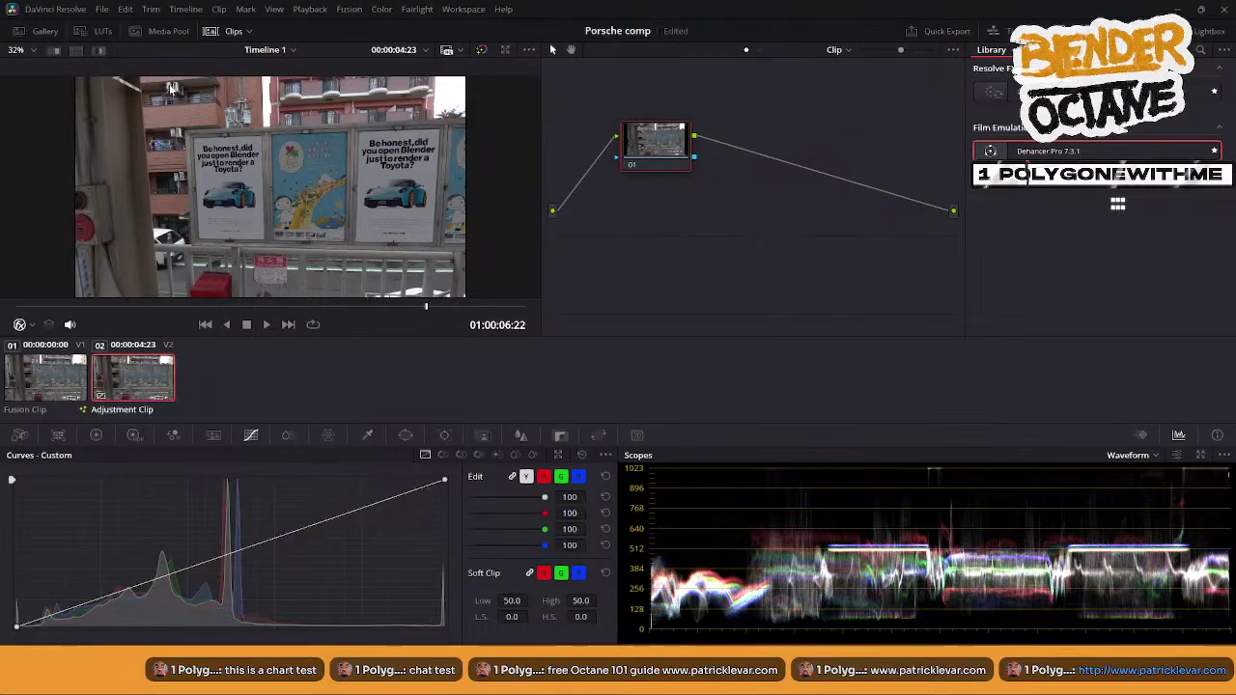
# - Apply the DCI-P3 Fujifilm 3513DI D60 LUT from Film Looks to the adjustment clip's node
pyautogui.click(81, 30)
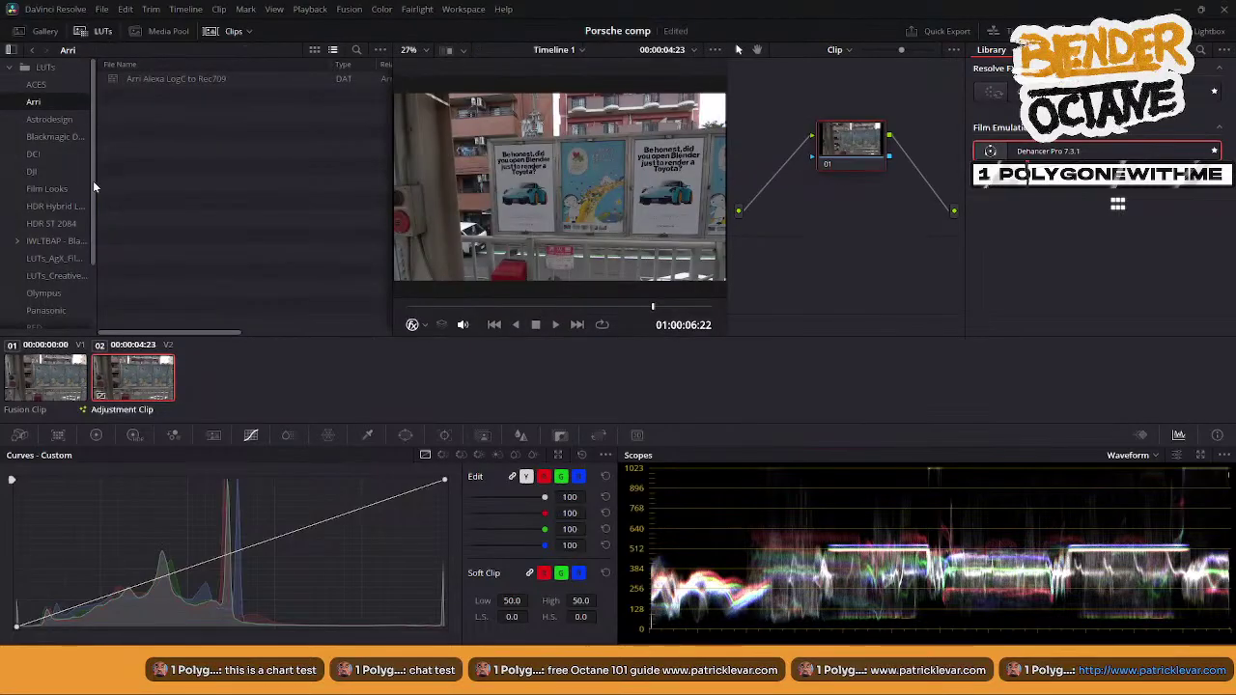
pyautogui.moveTo(93, 180); pyautogui.dragTo(199, 194)
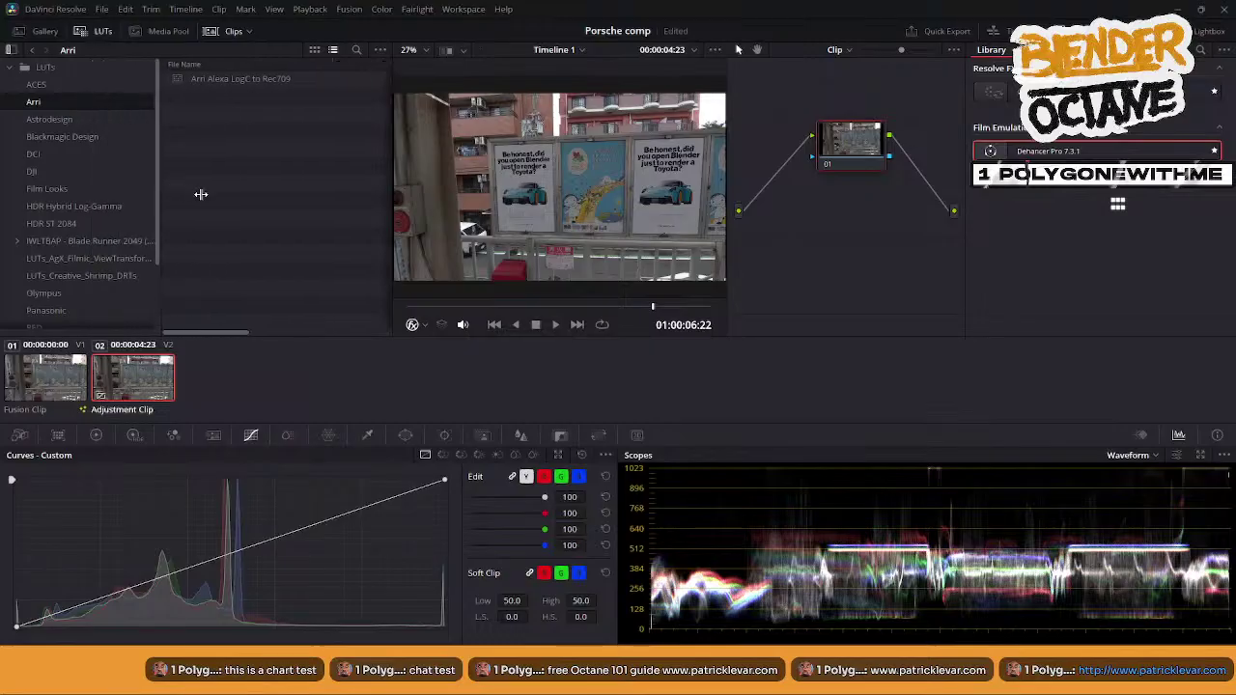
pyautogui.click(34, 189)
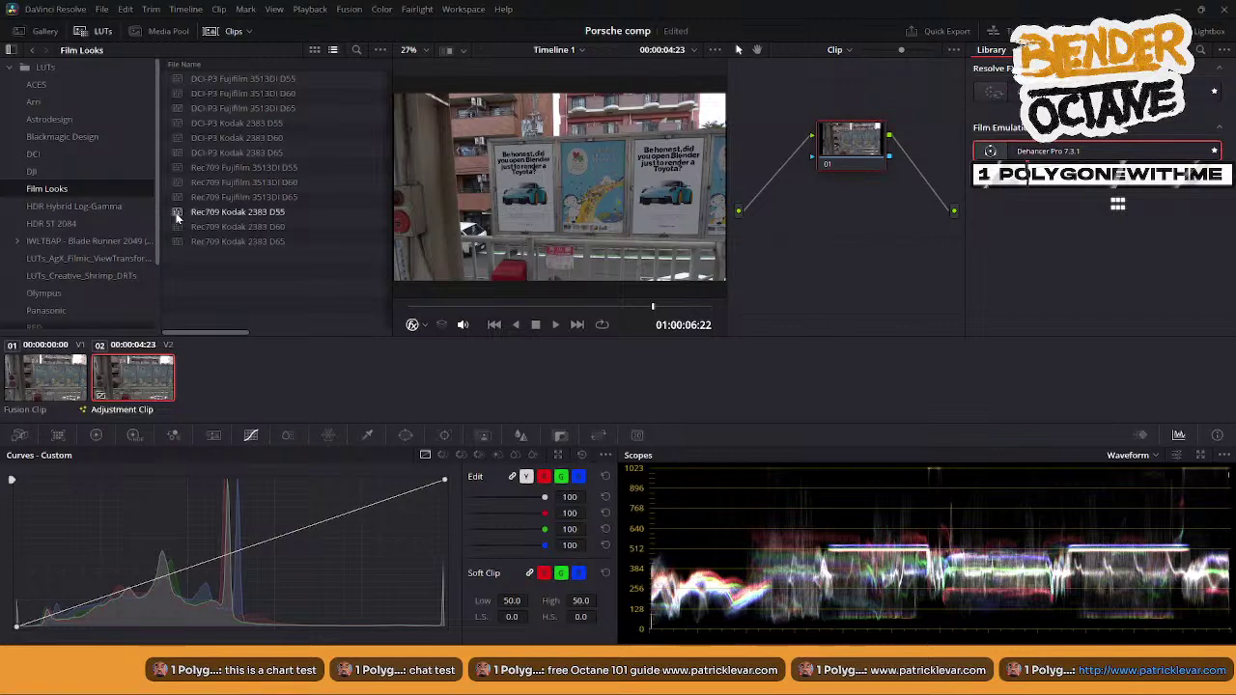
pyautogui.click(233, 83)
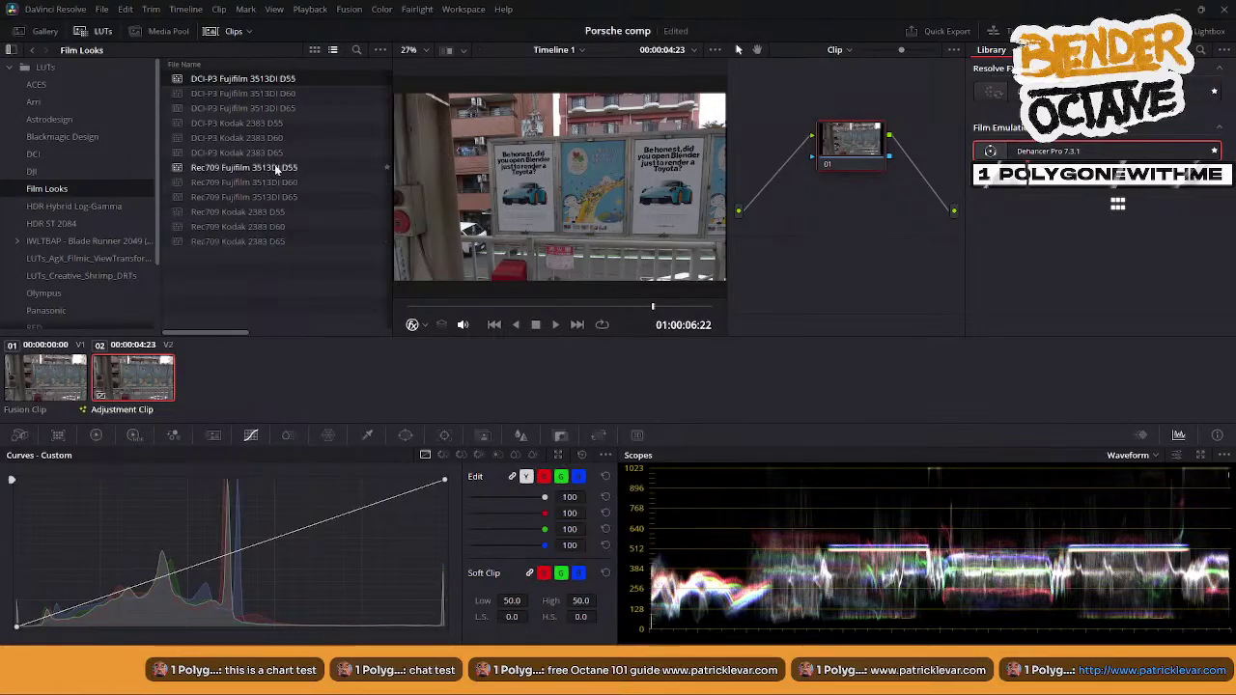
pyautogui.click(268, 94)
pyautogui.moveTo(233, 92); pyautogui.dragTo(830, 140)
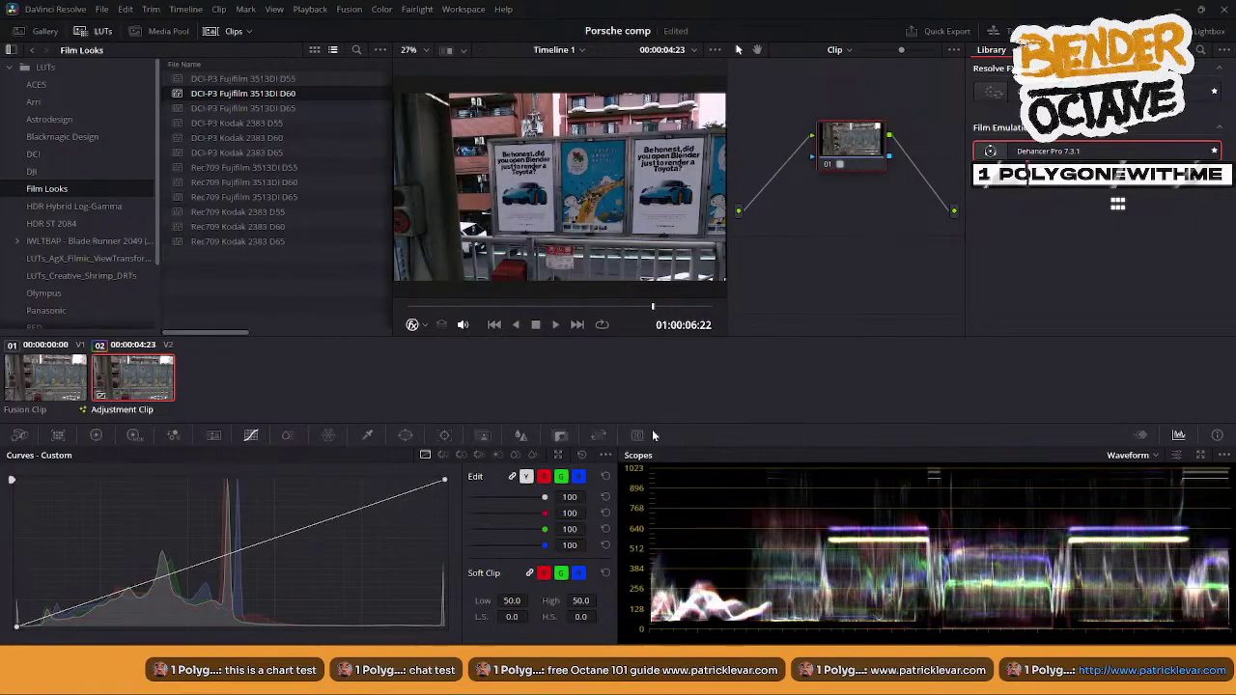
# - Reduce the LUT's strength by setting the node's Key Output gain to 0.422
pyautogui.click(560, 436)
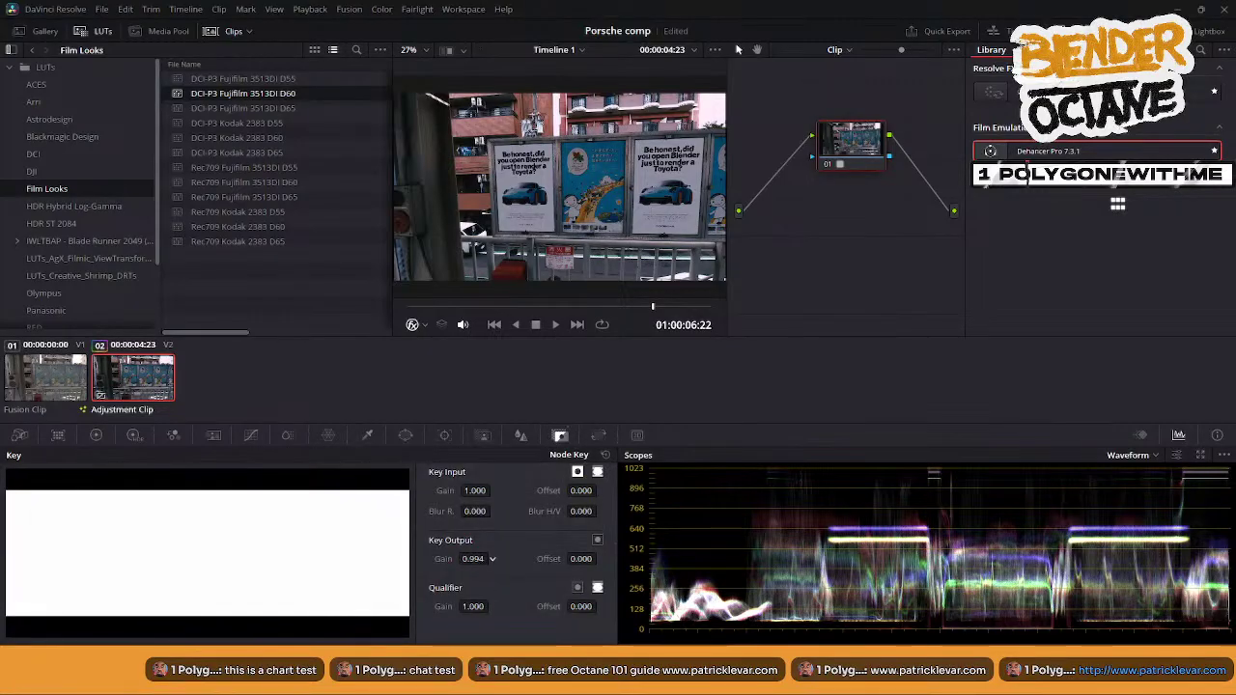
pyautogui.moveTo(472, 559); pyautogui.dragTo(357, 559)
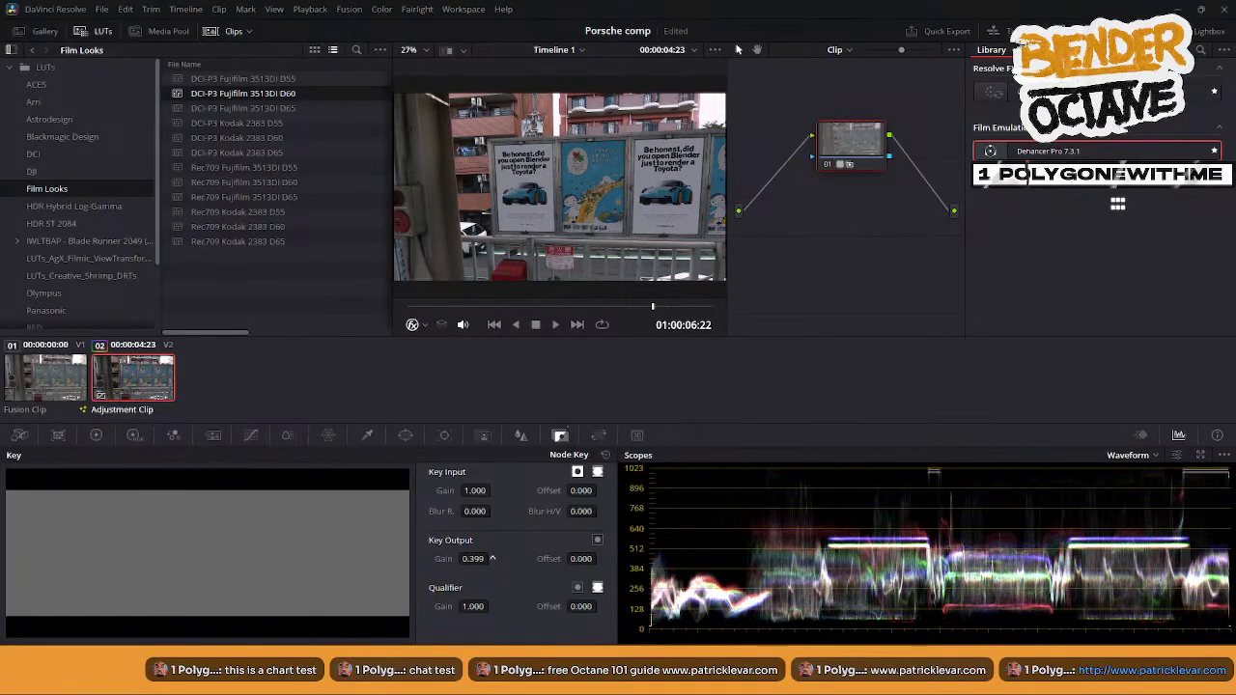
pyautogui.moveTo(491, 558); pyautogui.dragTo(491, 558)
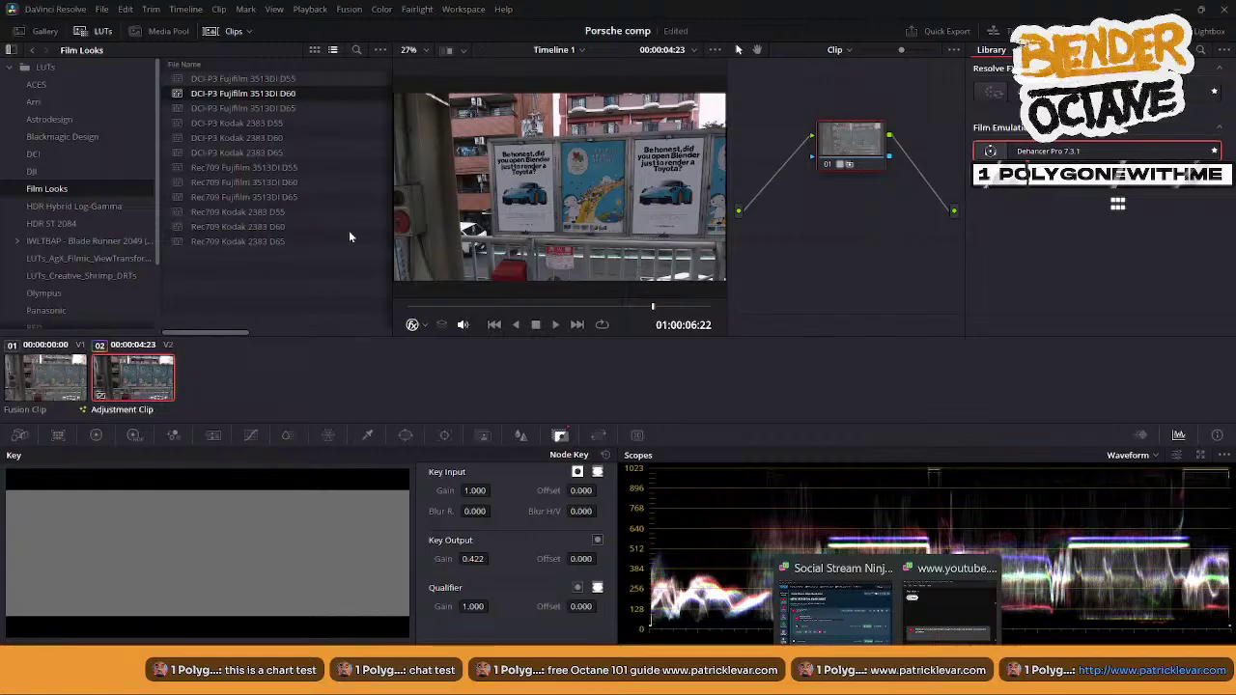
# - Start the video export with the Edit render preset and browse to the 911 Porsche GT comp folder as its destination
pyautogui.hotkey('shift', '8')
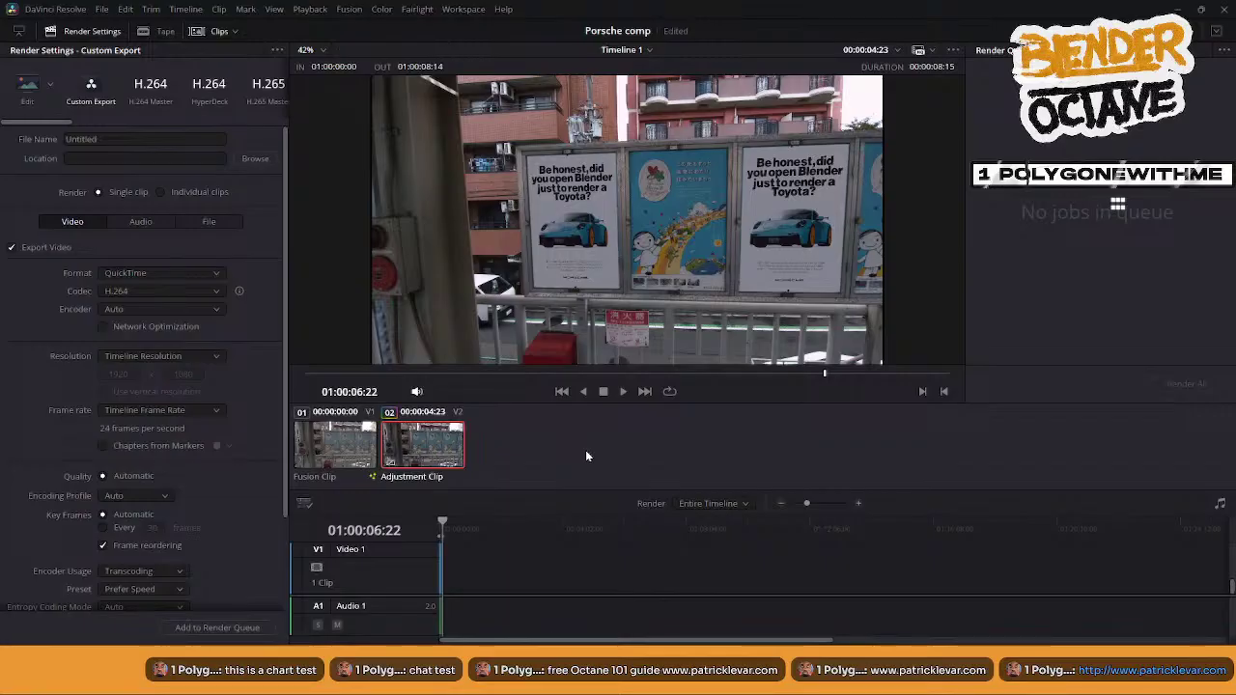
pyautogui.click(28, 95)
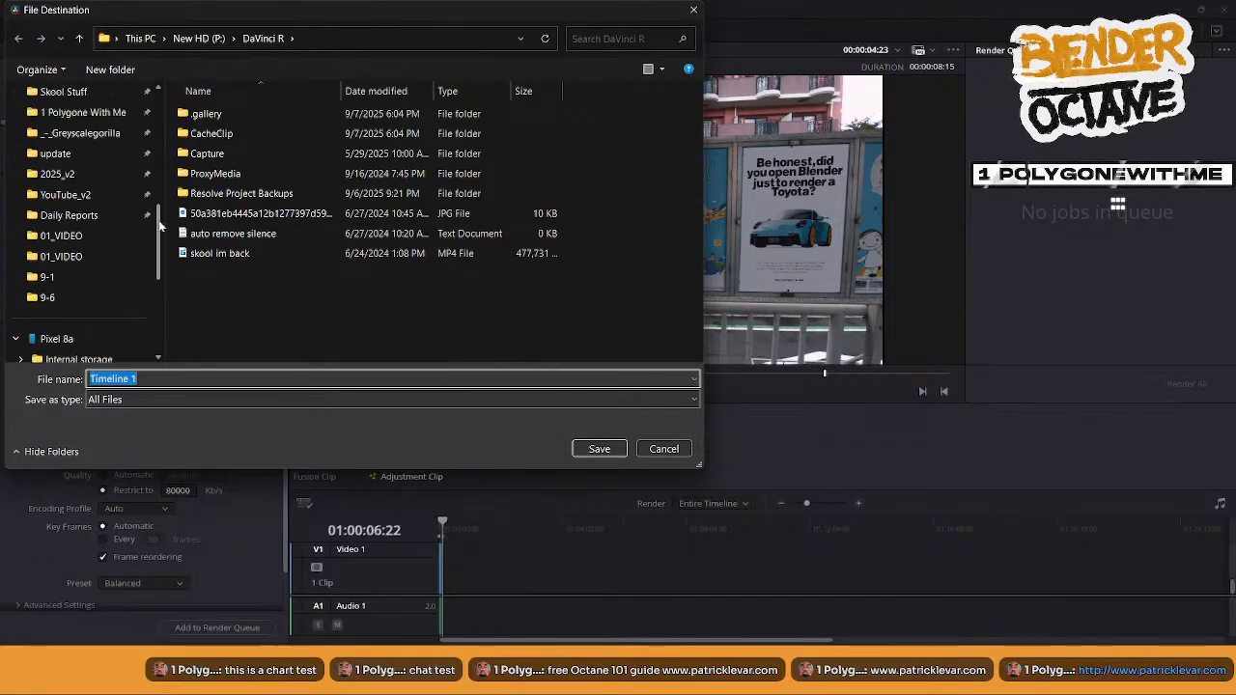
pyautogui.scroll(2, 160, 225)
pyautogui.click(58, 276)
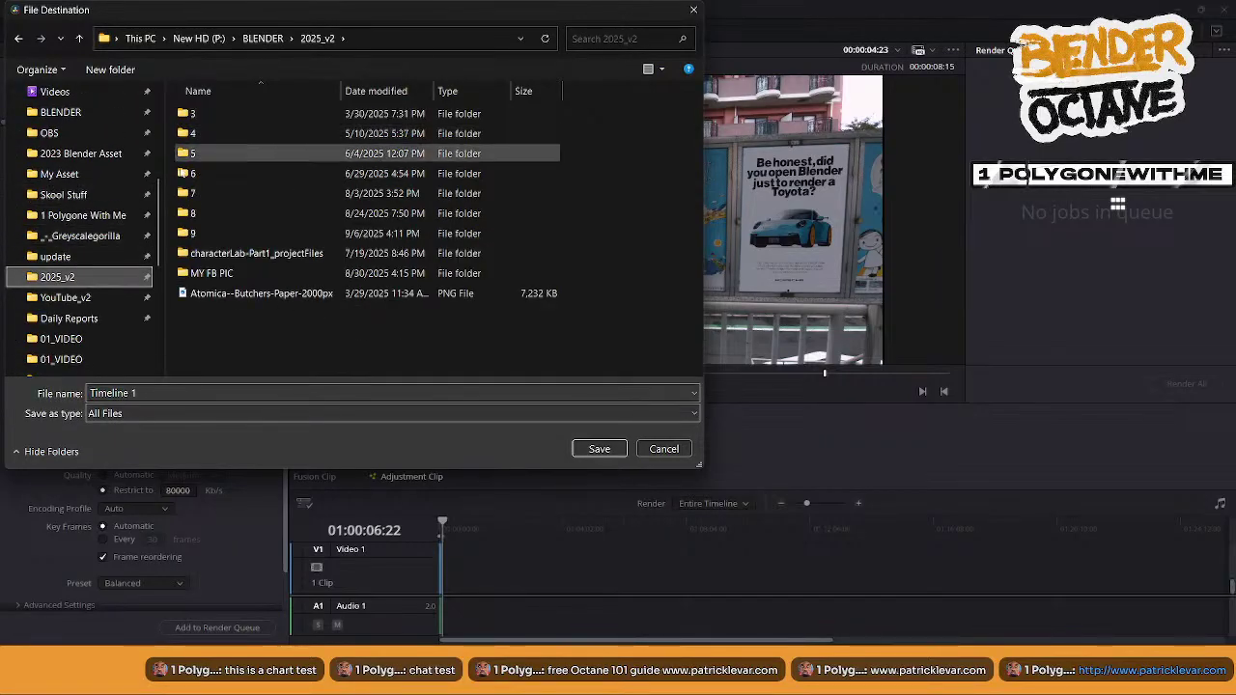
pyautogui.doubleClick(192, 214)
pyautogui.doubleClick(207, 114)
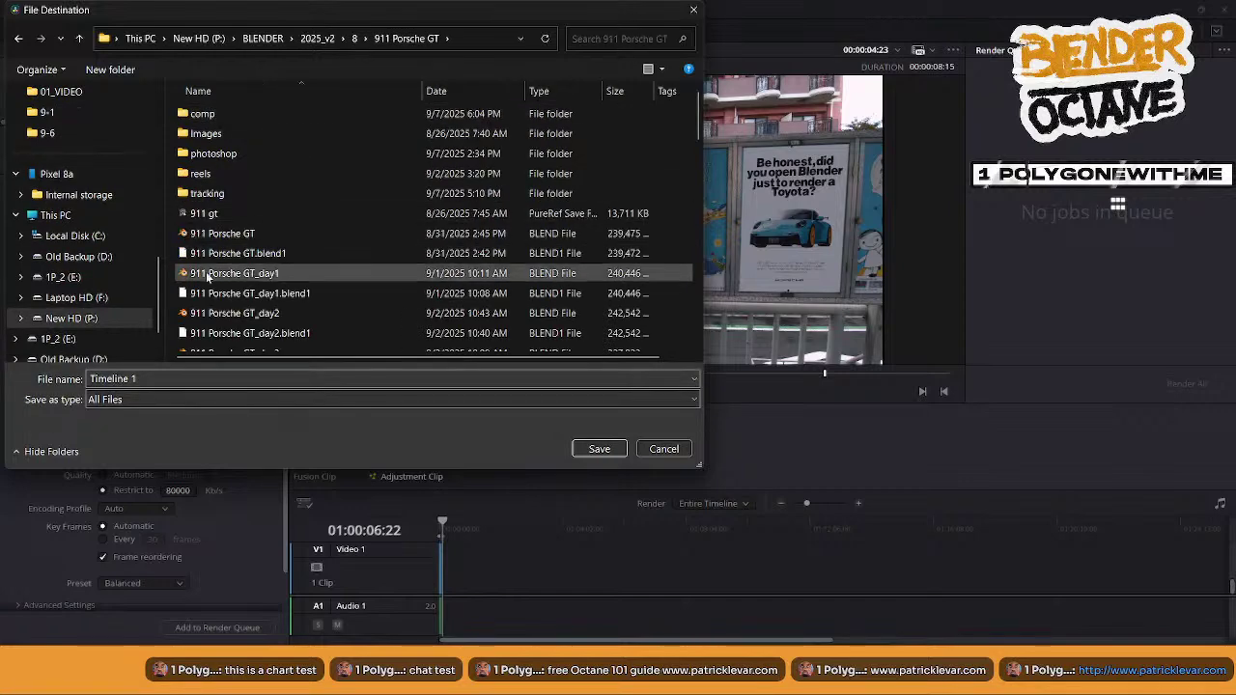
pyautogui.doubleClick(203, 114)
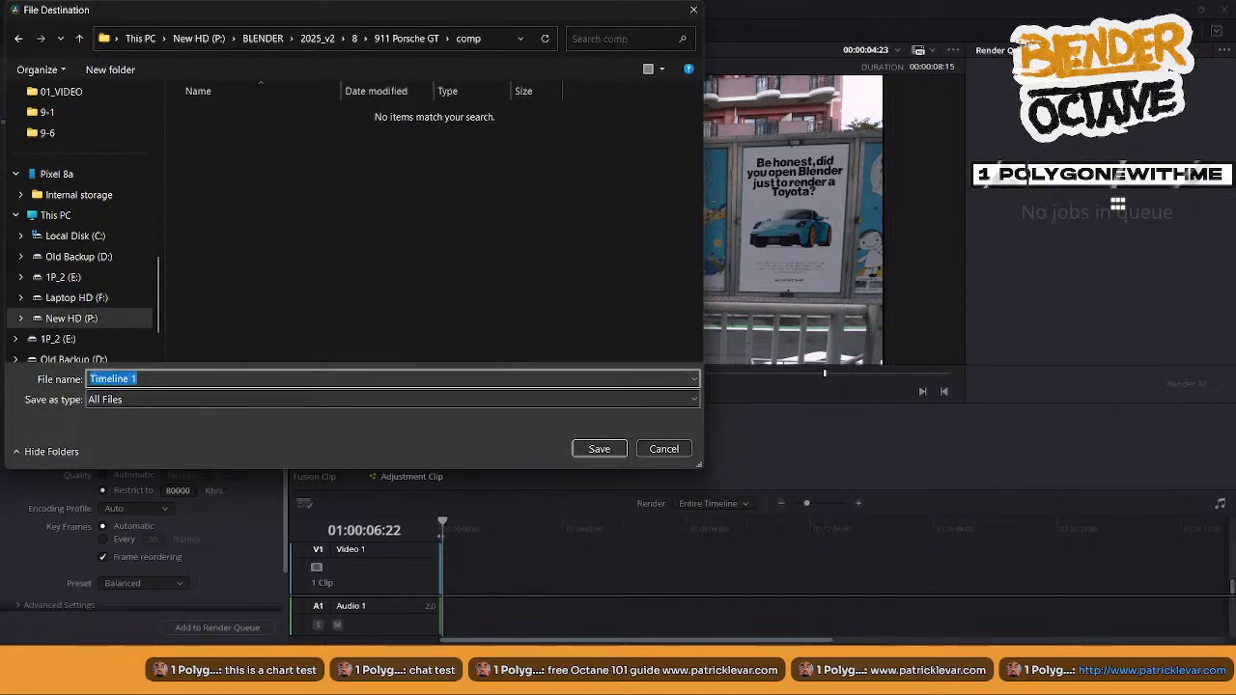
# - Name the export file "Full comp test one" and save the destination, closing voice dictation
pyautogui.press('super+h')
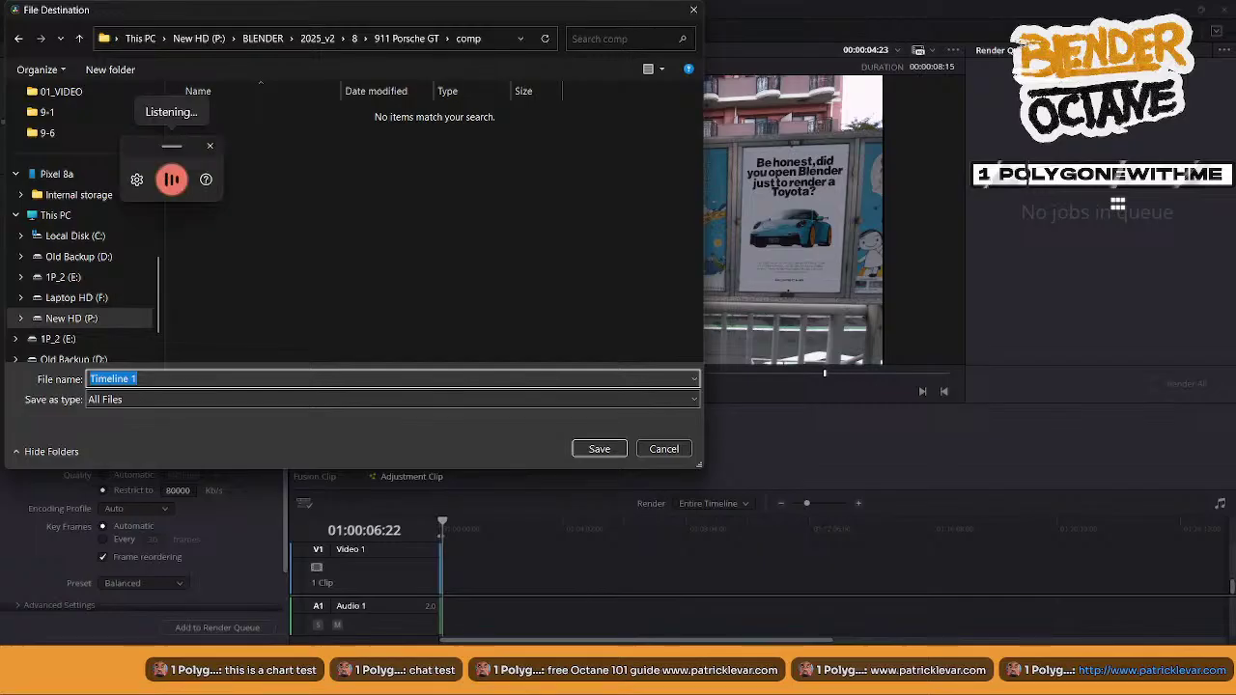
pyautogui.write('Full comp test one')
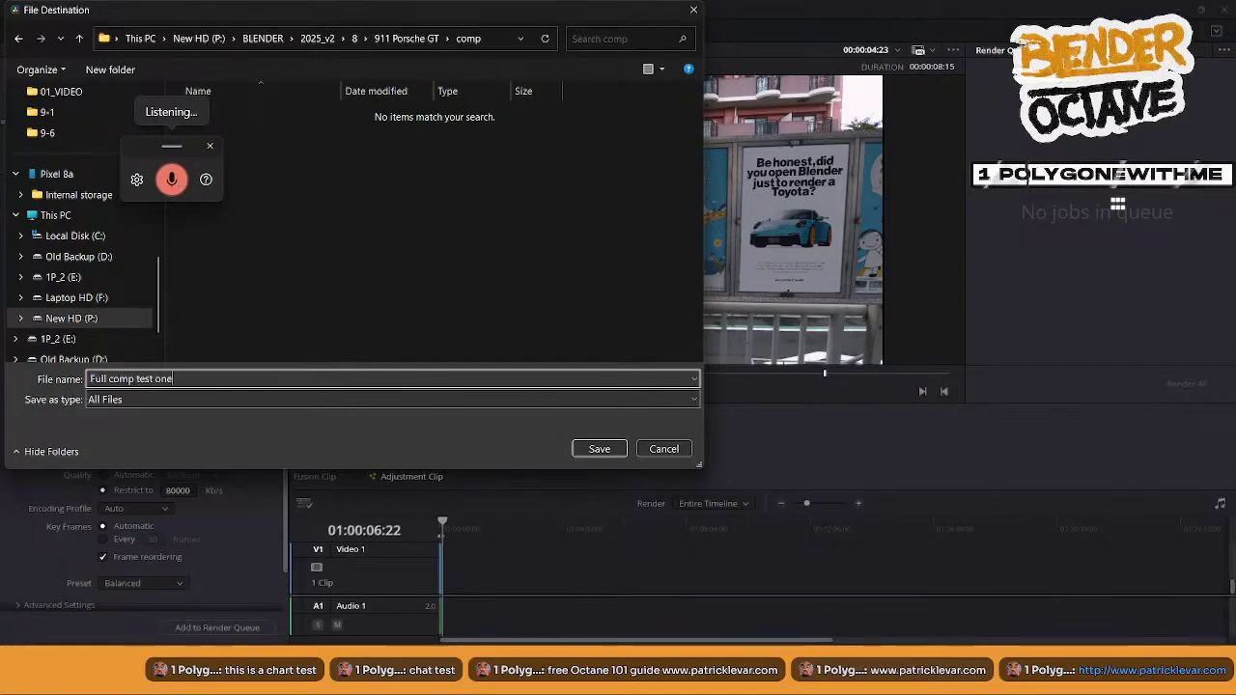
pyautogui.press('Return')
pyautogui.click(209, 147)
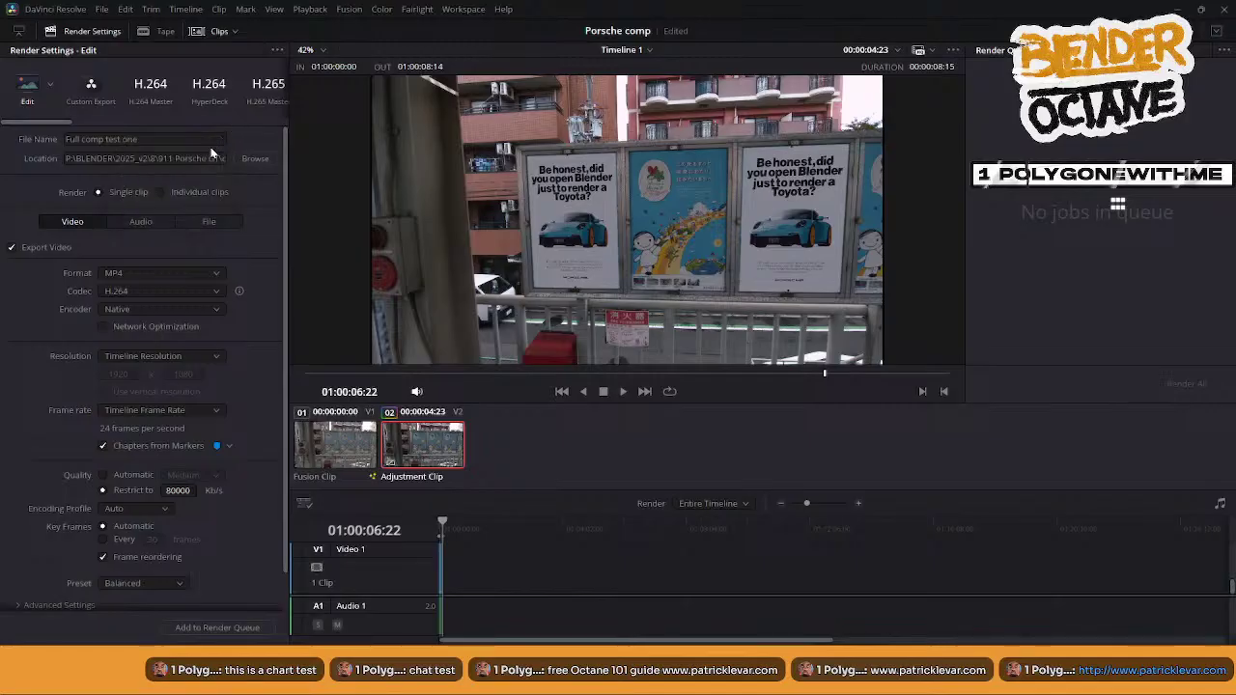
# - Rename the output file to "Full comp test_v1" and render it through the render queue
pyautogui.click(139, 140)
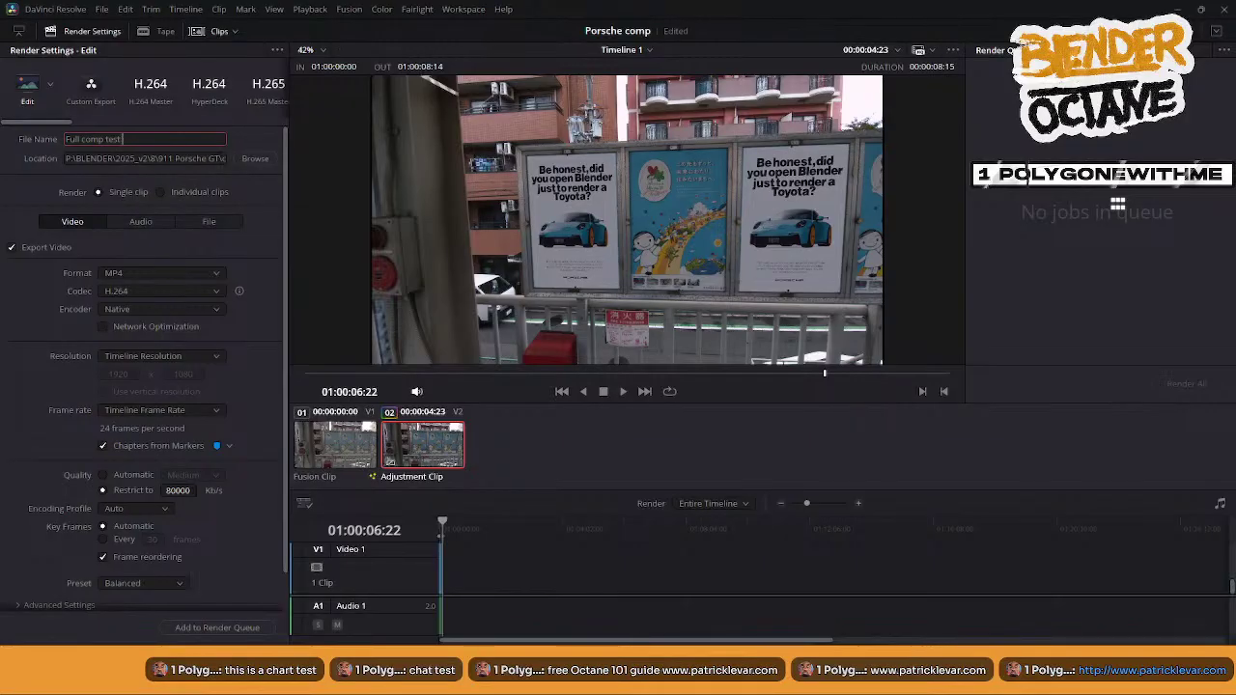
pyautogui.write('_v1')
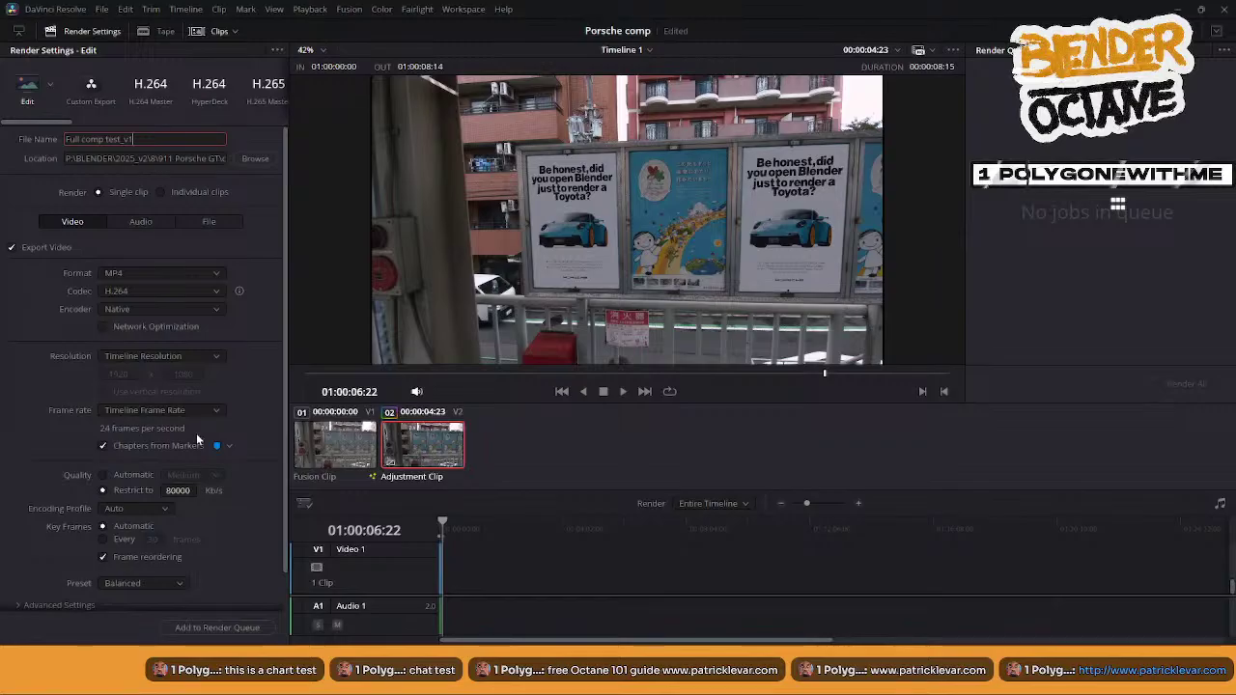
pyautogui.click(218, 628)
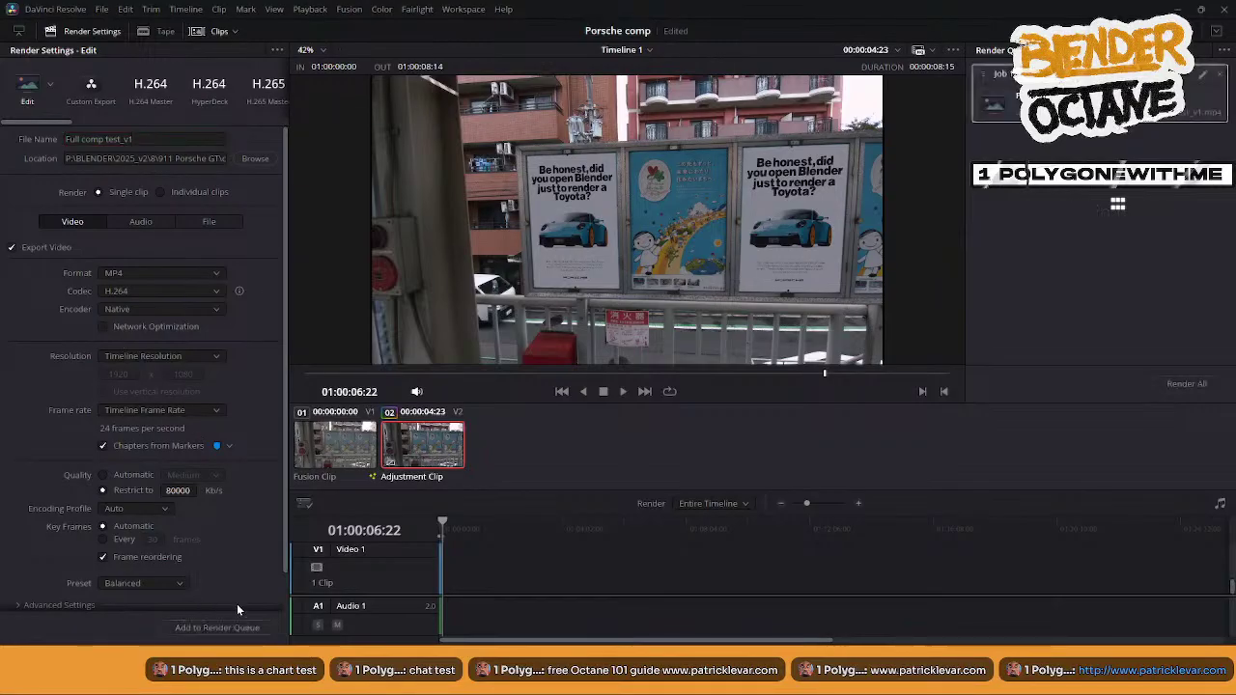
pyautogui.click(1187, 384)
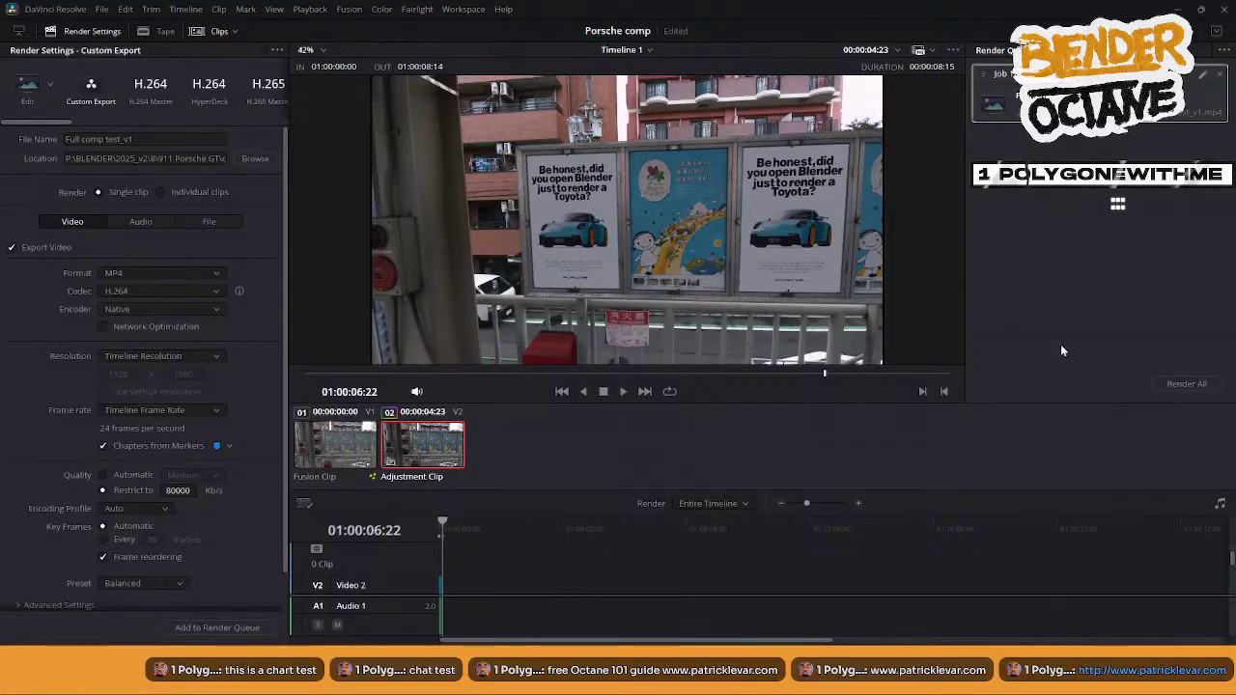
# - Open the rendered job's file location and play Full comp test_v1 with Repeat enabled to review the composite
pyautogui.rightClick(1098, 100)
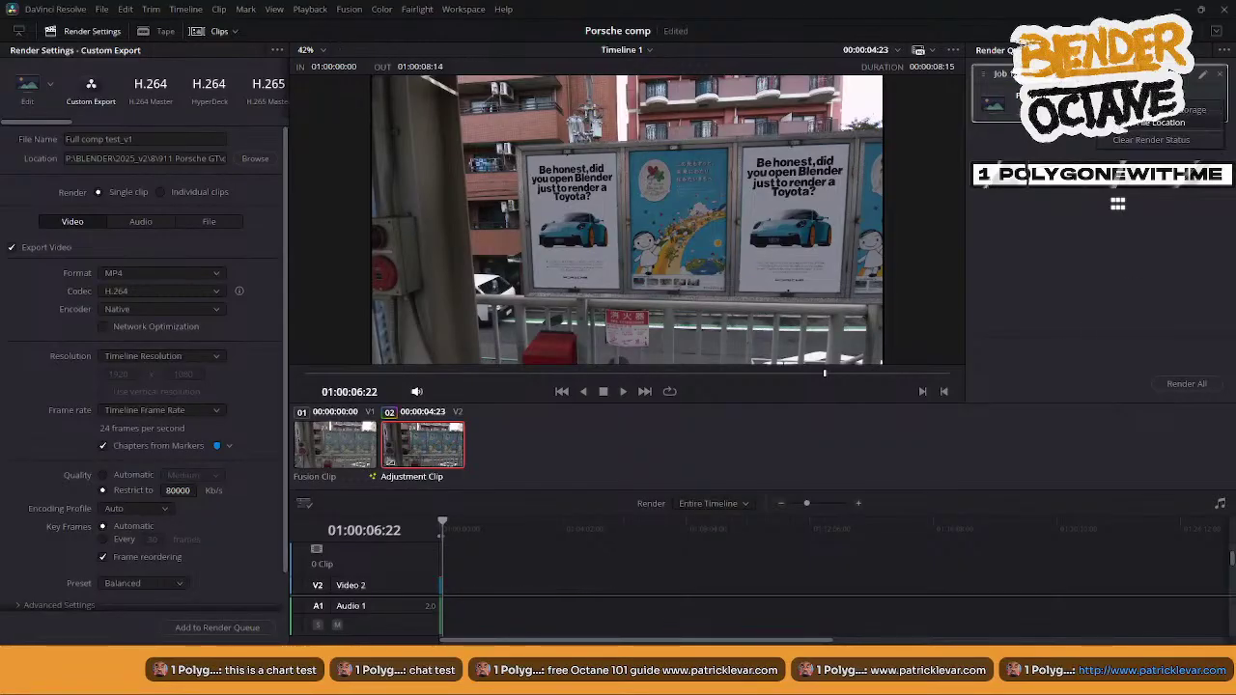
pyautogui.click(1153, 123)
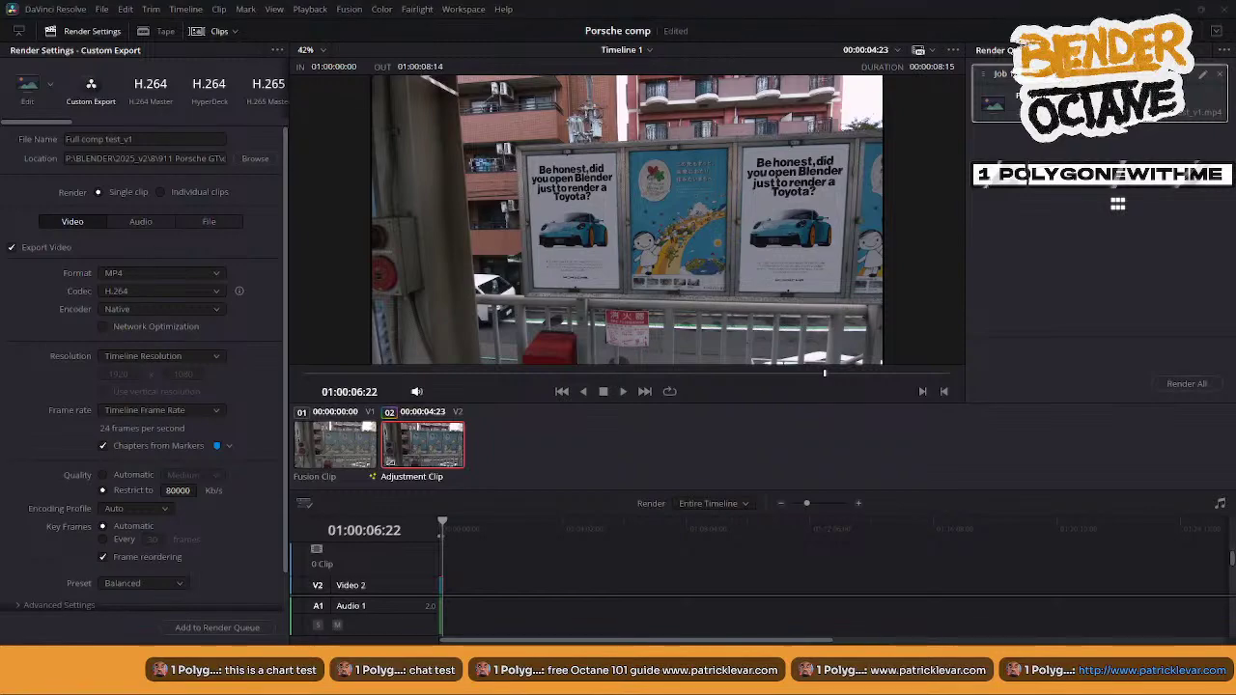
pyautogui.doubleClick(470, 342)
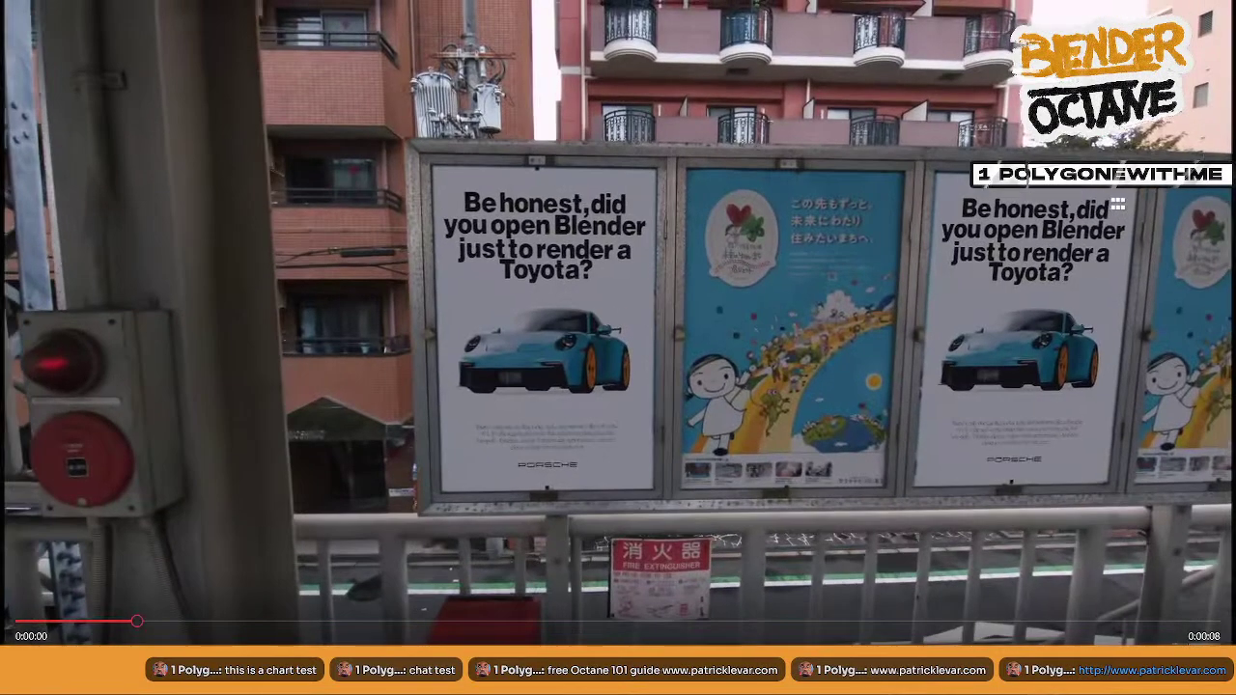
pyautogui.click(1217, 672)
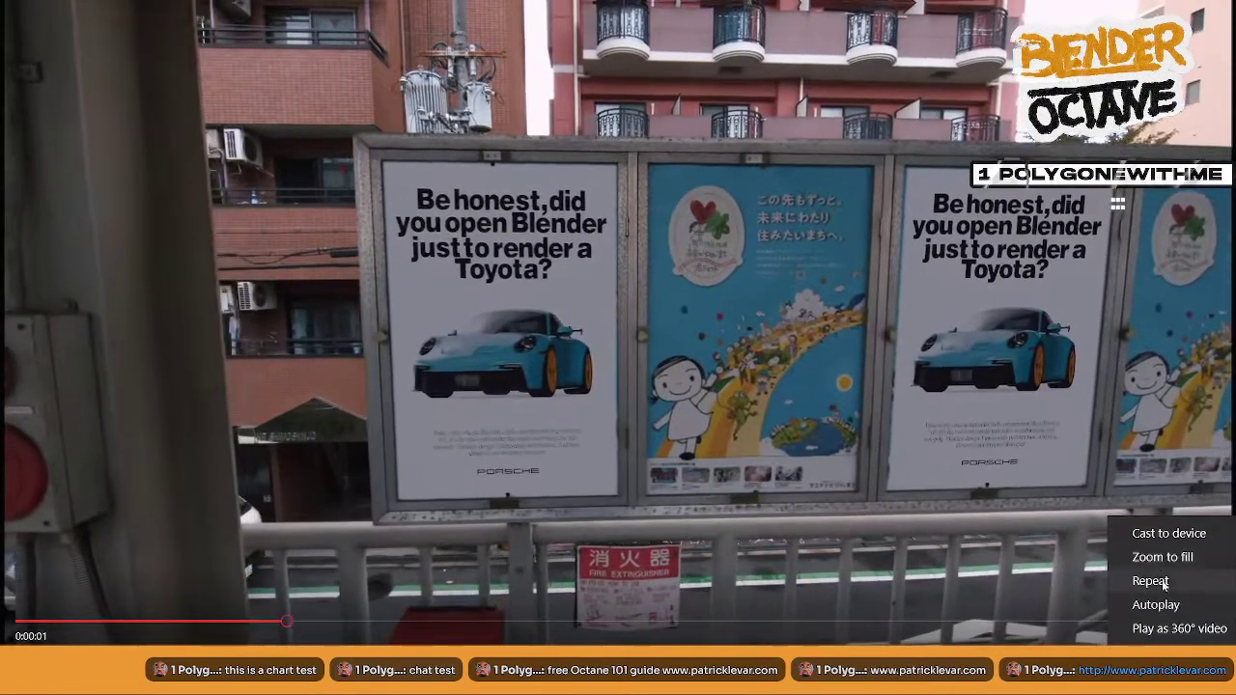
pyautogui.click(1161, 582)
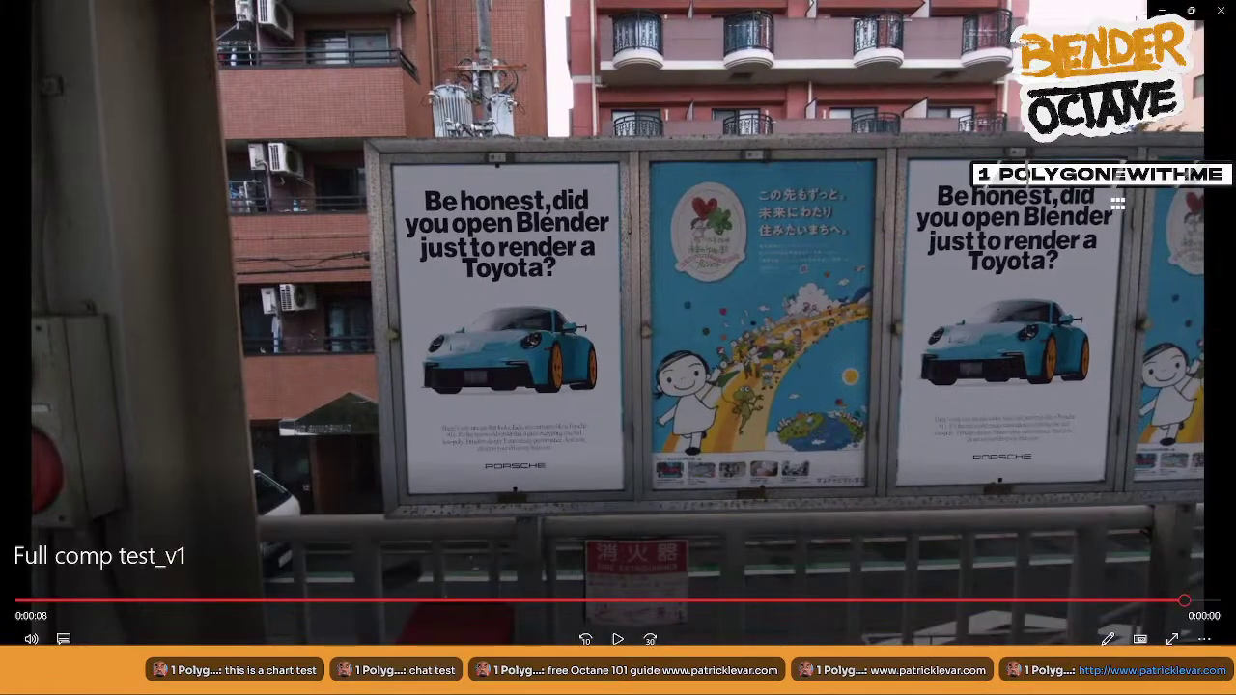
# - Minimise the video player and DaVinci Resolve to get back to the desktop
pyautogui.click(1162, 11)
pyautogui.click(869, 18)
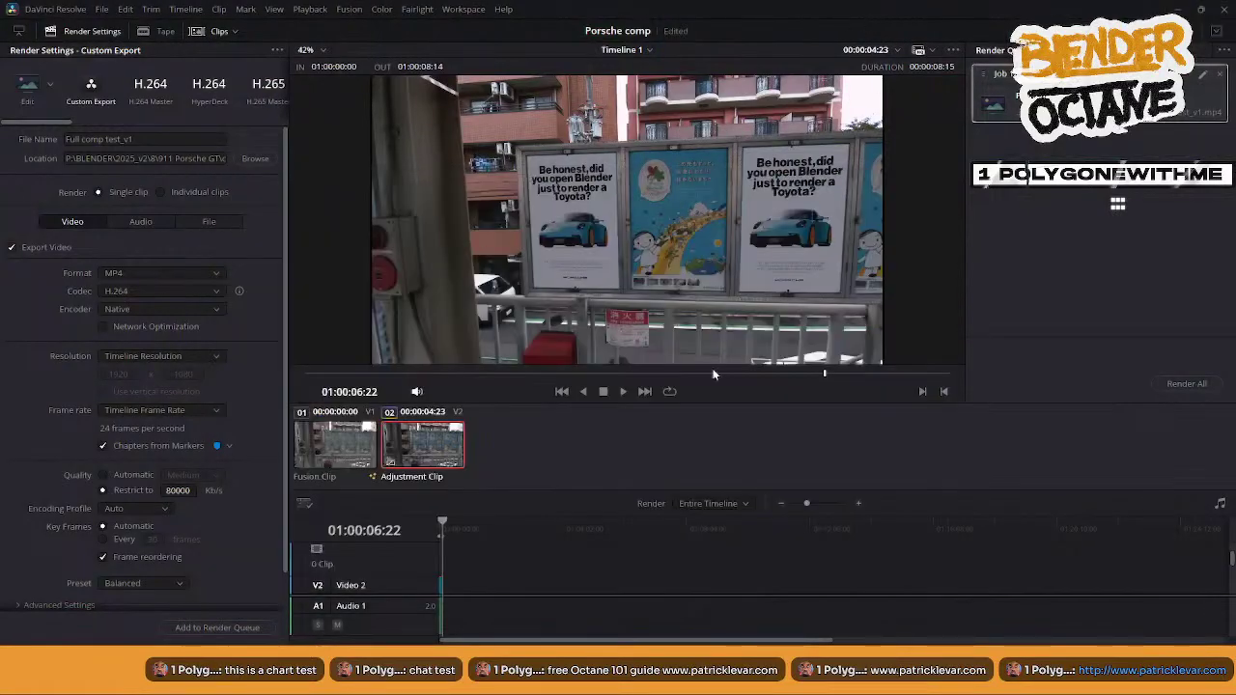
pyautogui.click(1179, 9)
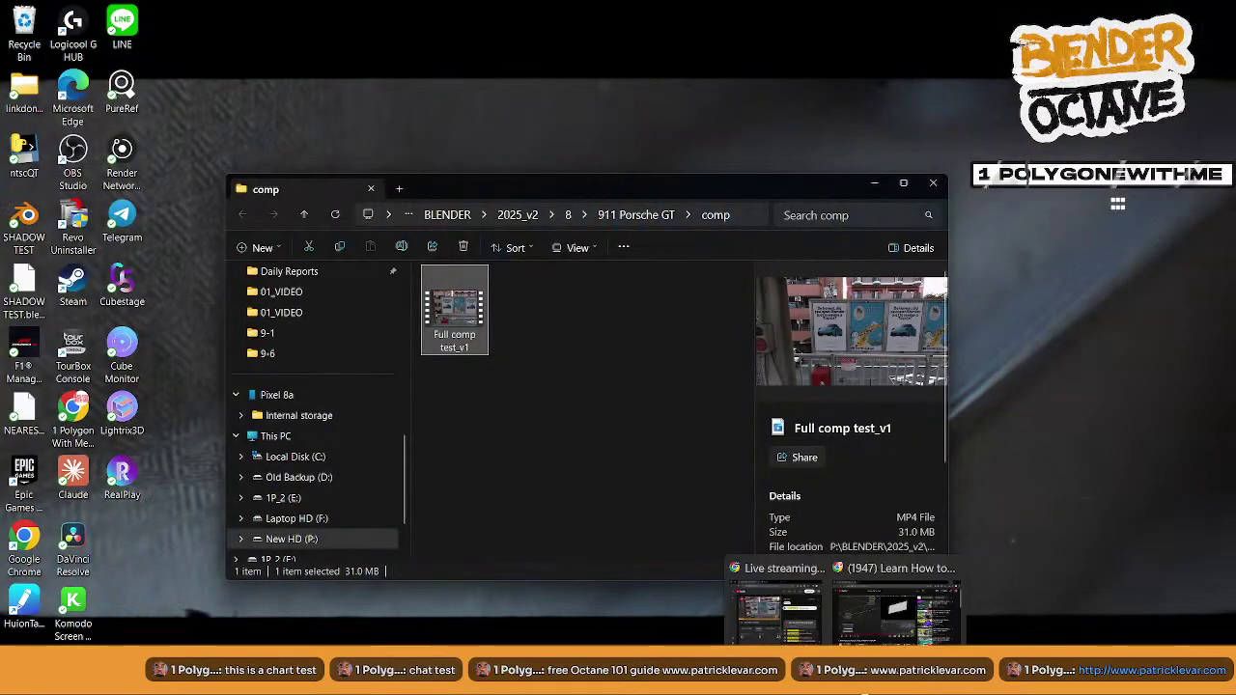
pyautogui.moveTo(900, 690)
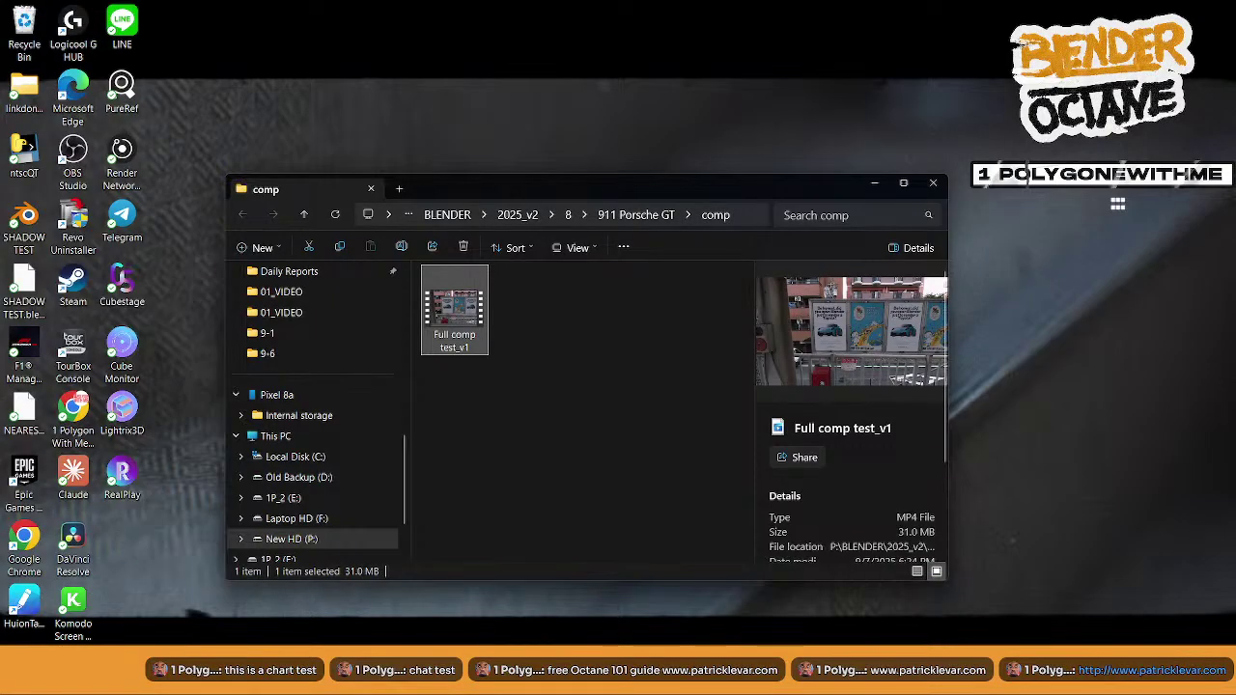
pyautogui.click(900, 689)
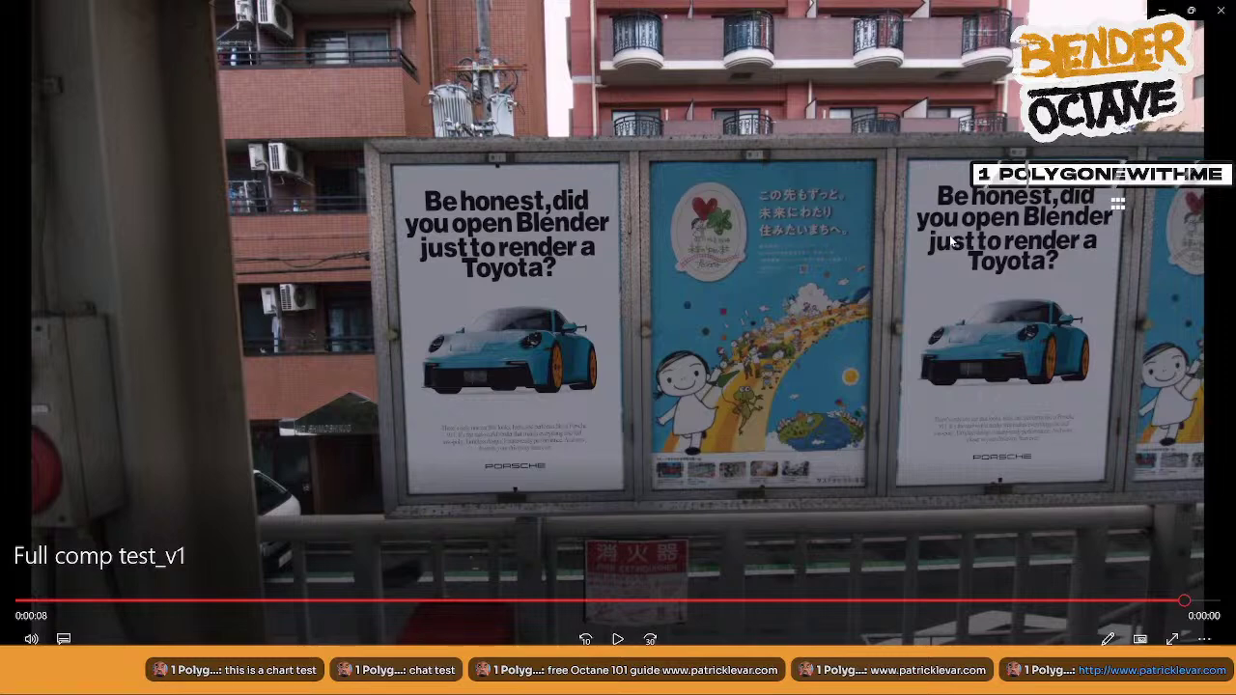
pyautogui.click(1162, 9)
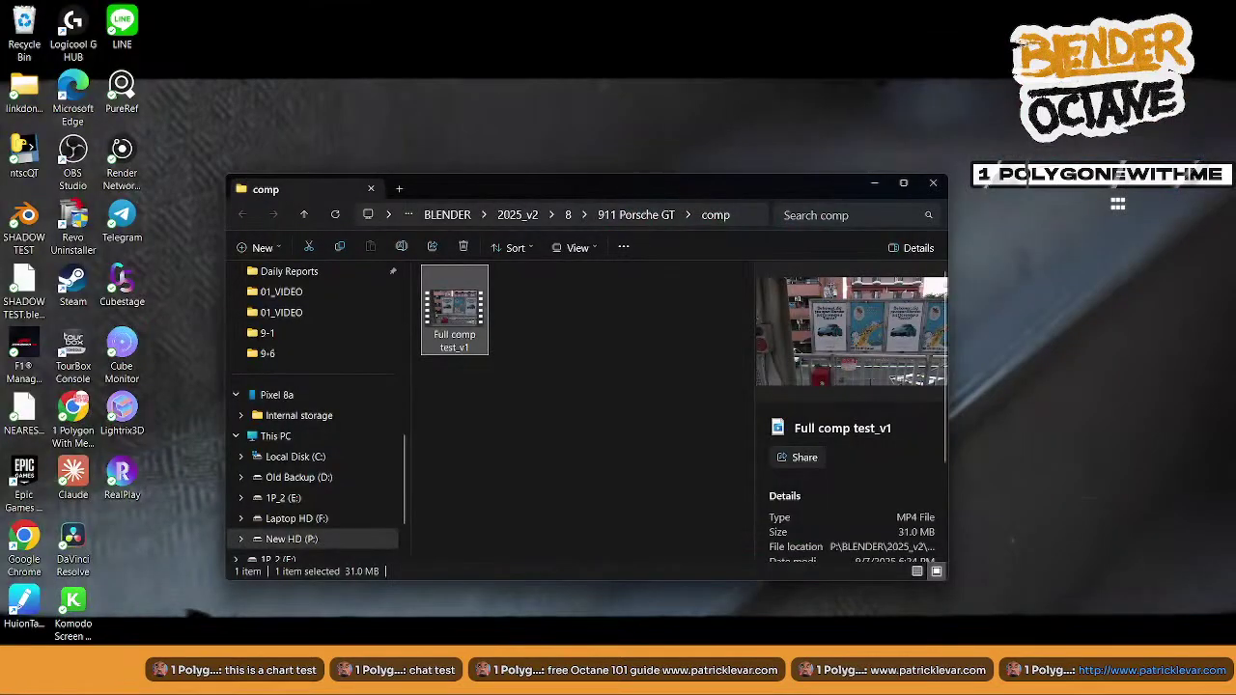
# - Launch Blender and open the recent file ad tracking.blend
pyautogui.click(763, 676)
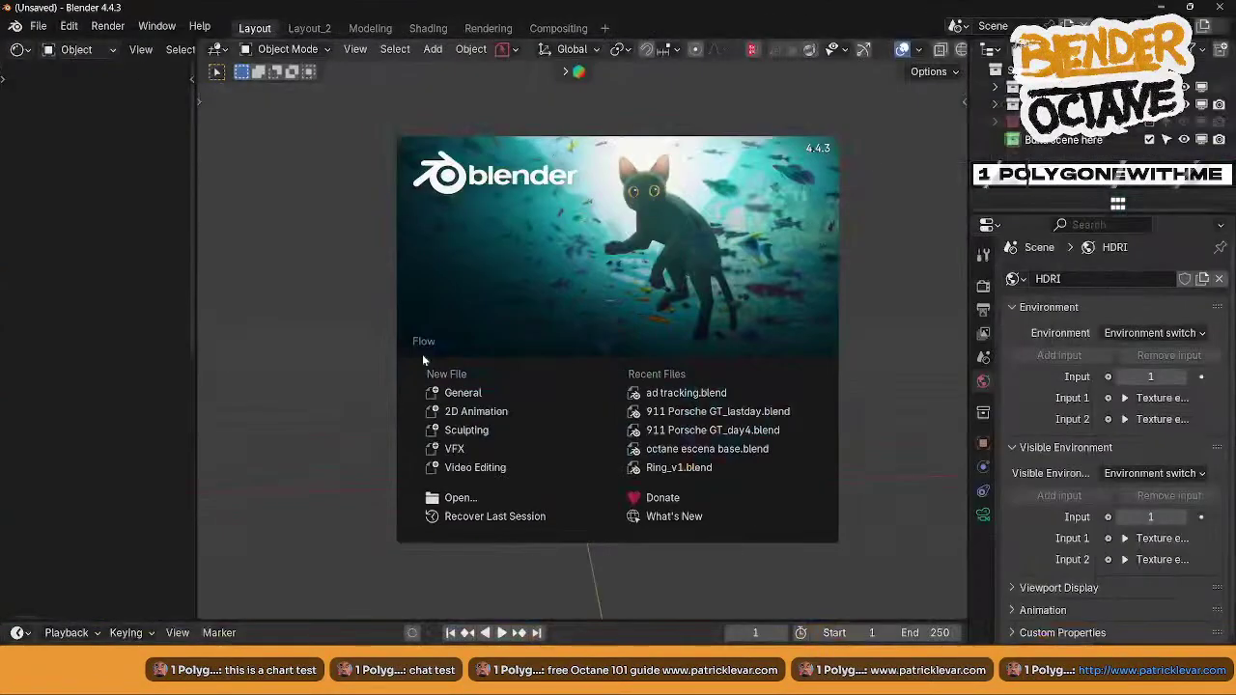
pyautogui.click(676, 394)
pyautogui.moveTo(251, 366); pyautogui.dragTo(587, 353, button='middle')
pyautogui.scroll(5, 481, 437)
pyautogui.scroll(1, 481, 437)
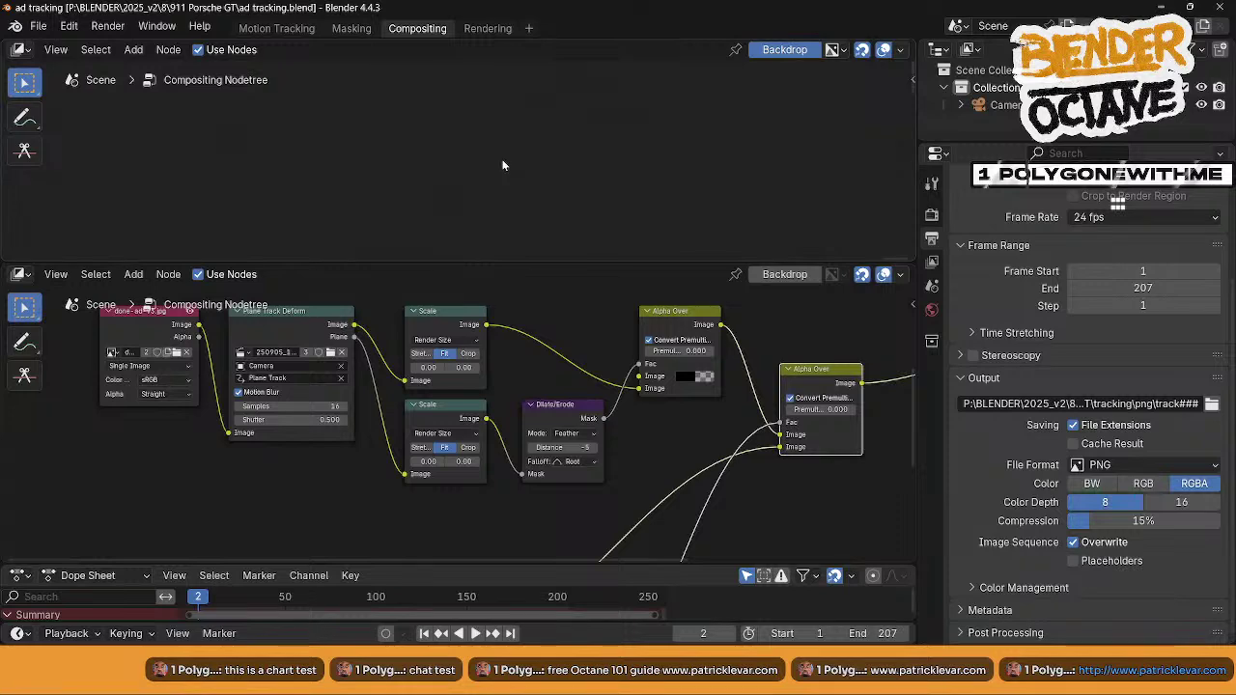
# - Review the compositing nodes of both tracked posters and return the playhead to frame 1
pyautogui.moveTo(701, 484); pyautogui.dragTo(482, 463, button='middle')
pyautogui.moveTo(774, 425); pyautogui.dragTo(588, 455, button='middle')
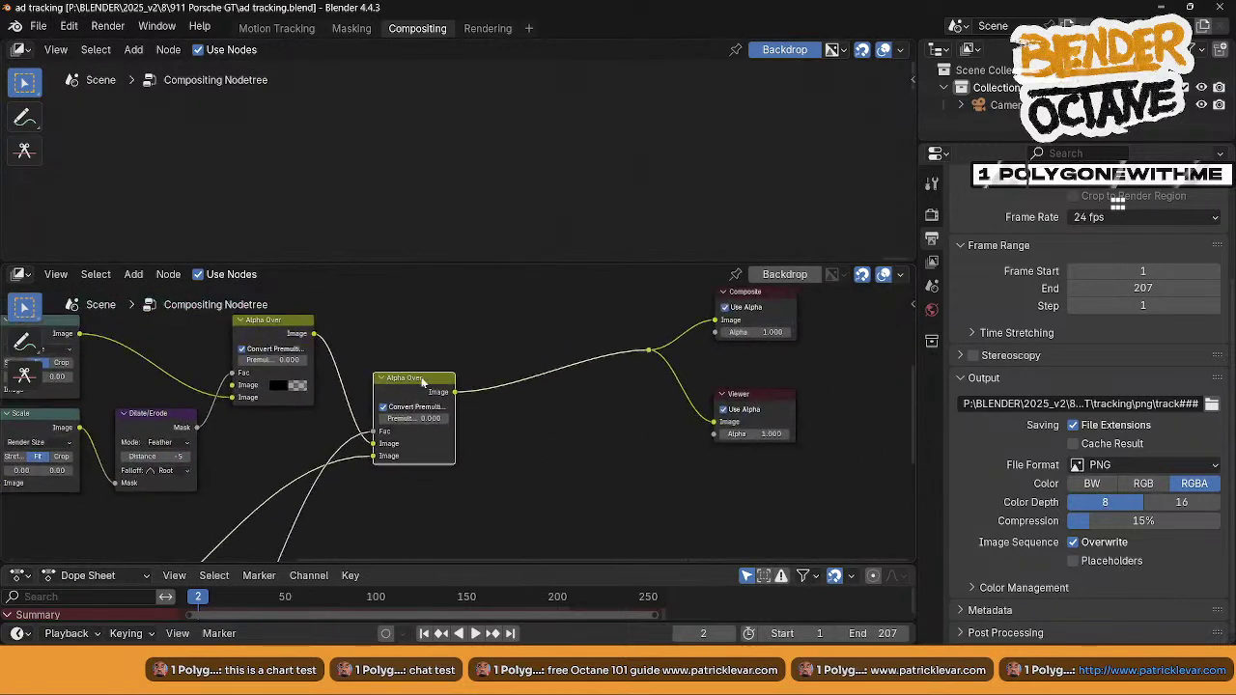
pyautogui.moveTo(489, 323)
pyautogui.mouseDown(button='middle')
pyautogui.moveTo(597, 337)
pyautogui.moveTo(660, 320)
pyautogui.mouseUp(button='middle')
pyautogui.moveTo(415, 420); pyautogui.dragTo(523, 378, button='middle')
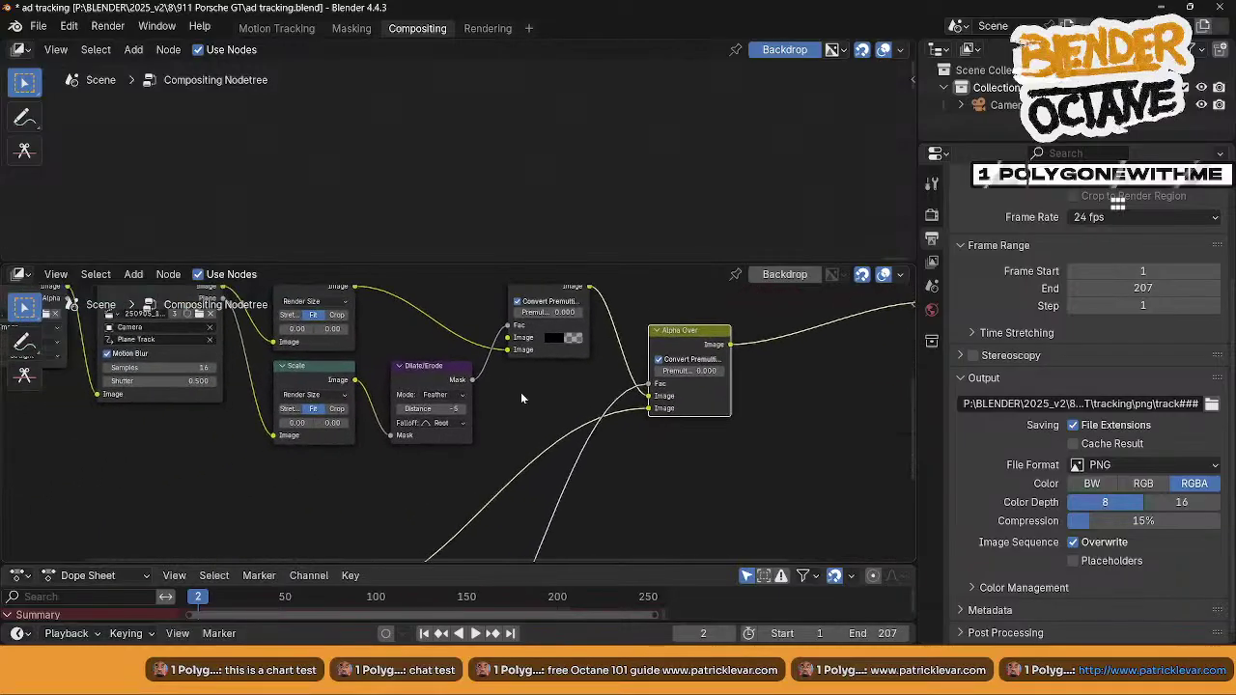
pyautogui.moveTo(270, 452); pyautogui.dragTo(524, 343, button='middle')
pyautogui.scroll(-1, 473, 341)
pyautogui.moveTo(430, 541); pyautogui.dragTo(339, 441, button='middle')
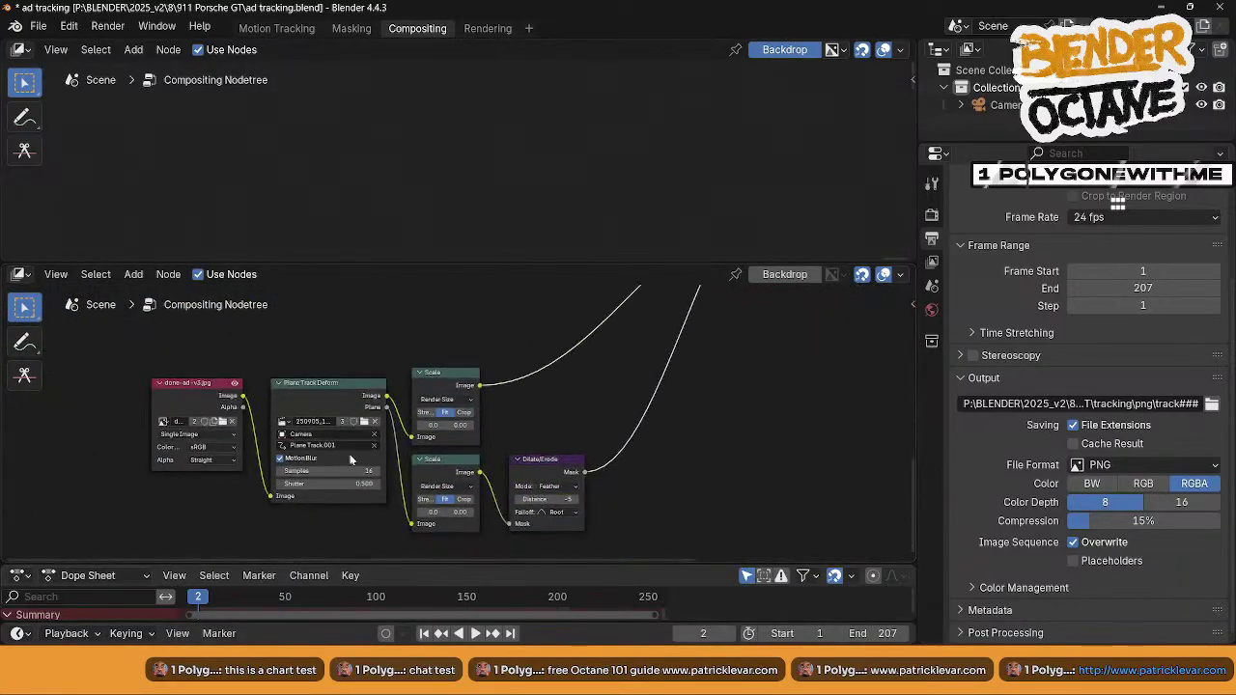
pyautogui.moveTo(367, 366); pyautogui.dragTo(377, 331, button='middle')
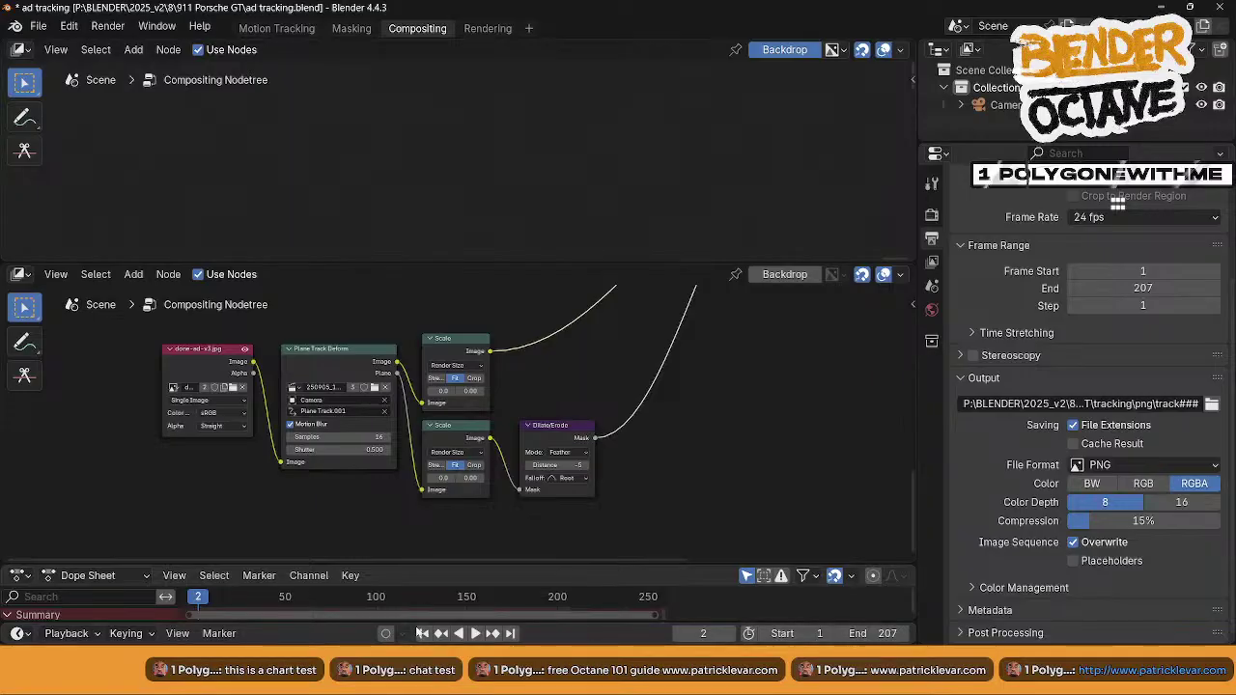
pyautogui.click(424, 633)
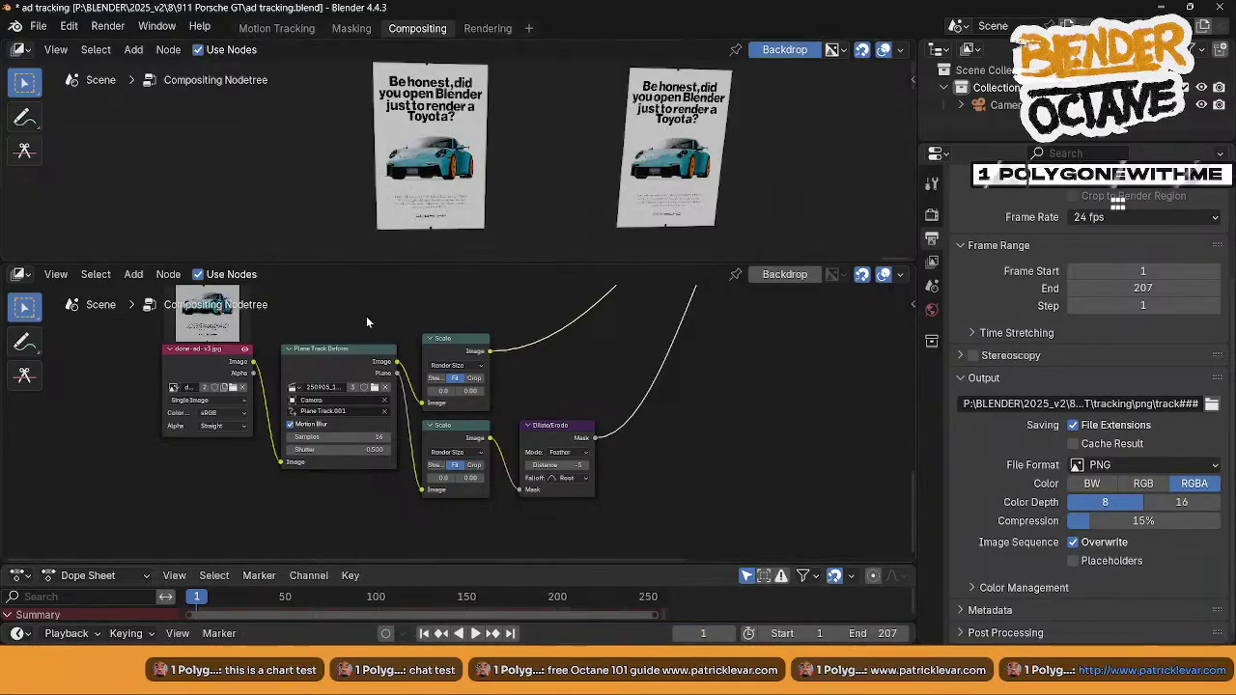
# - Set the Dilate/Erode distance to -2 on the mask of the Plane Track.001 poster
pyautogui.scroll(2, 364, 333)
pyautogui.scroll(3, 361, 352)
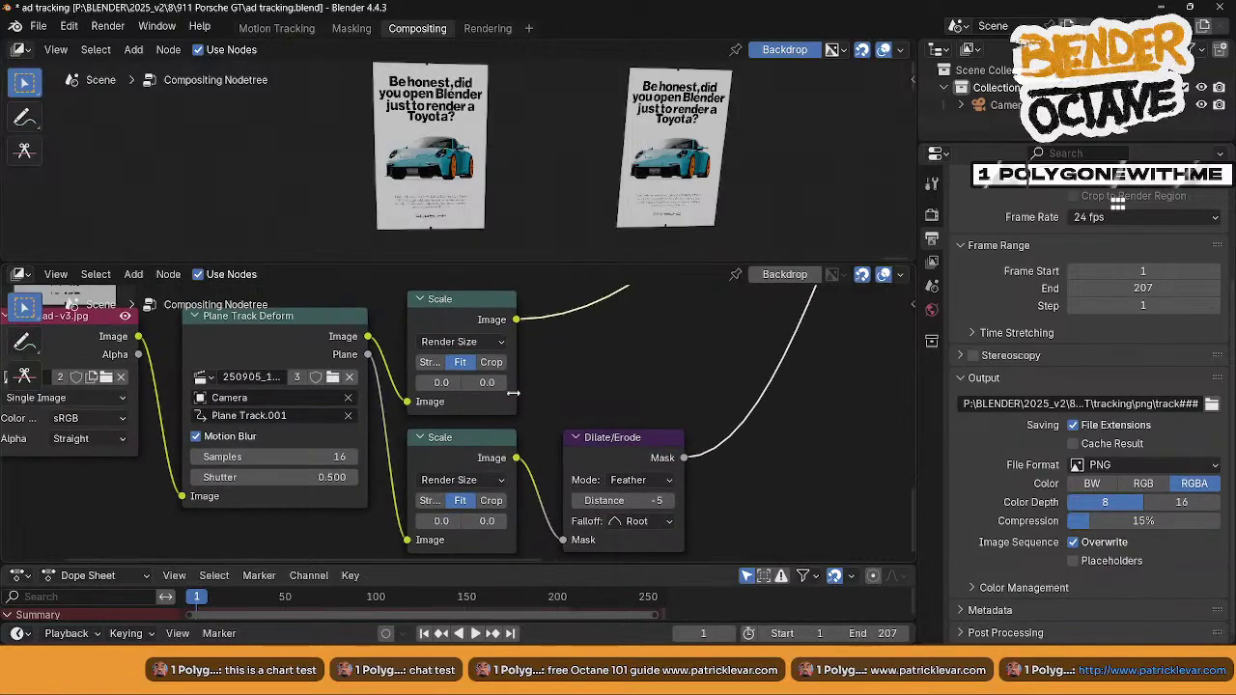
pyautogui.moveTo(532, 356); pyautogui.dragTo(493, 359, button='middle')
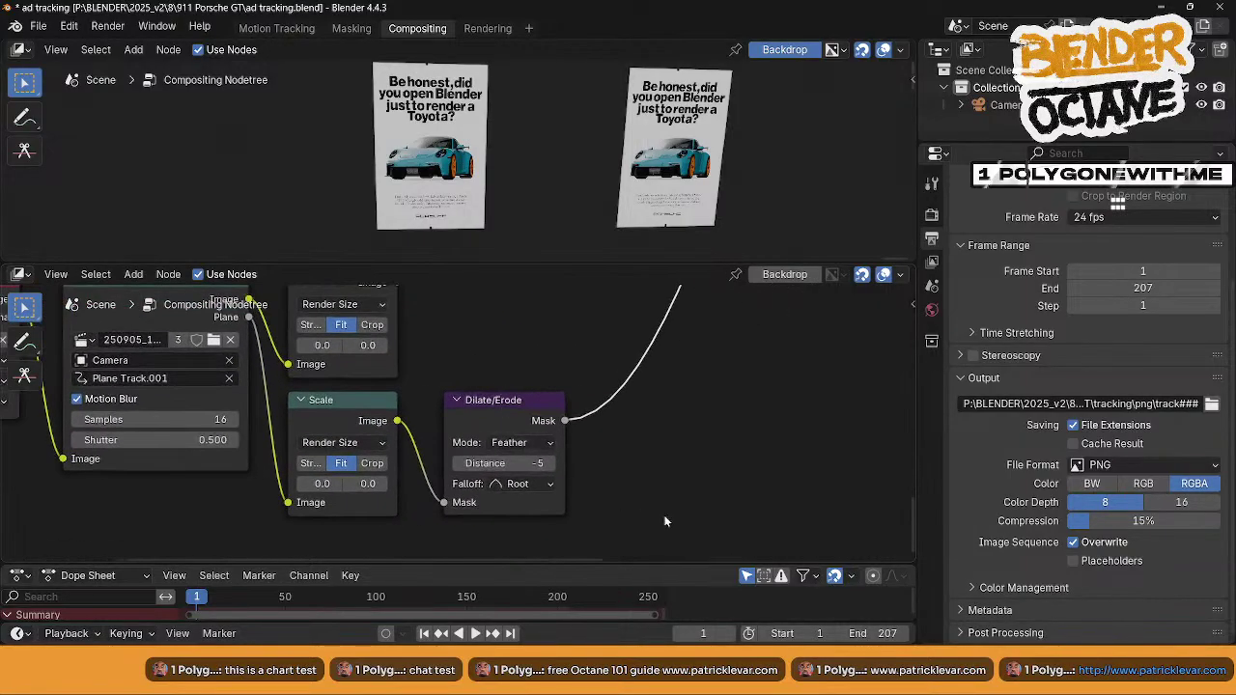
pyautogui.click(517, 463)
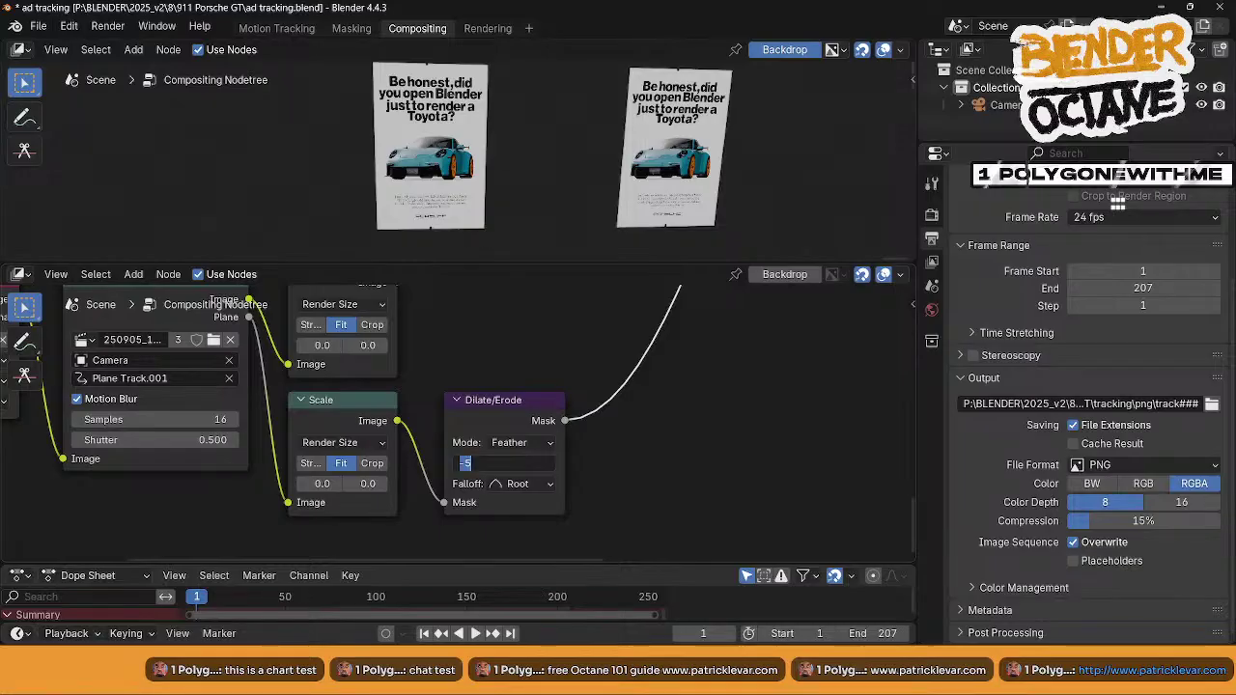
pyautogui.press('BackSpace')
pyautogui.write('2')
pyautogui.press('Return')
# - Set the Dilate/Erode distance to -2 on the mask of the Plane Track poster
pyautogui.moveTo(583, 339); pyautogui.dragTo(587, 287, button='middle')
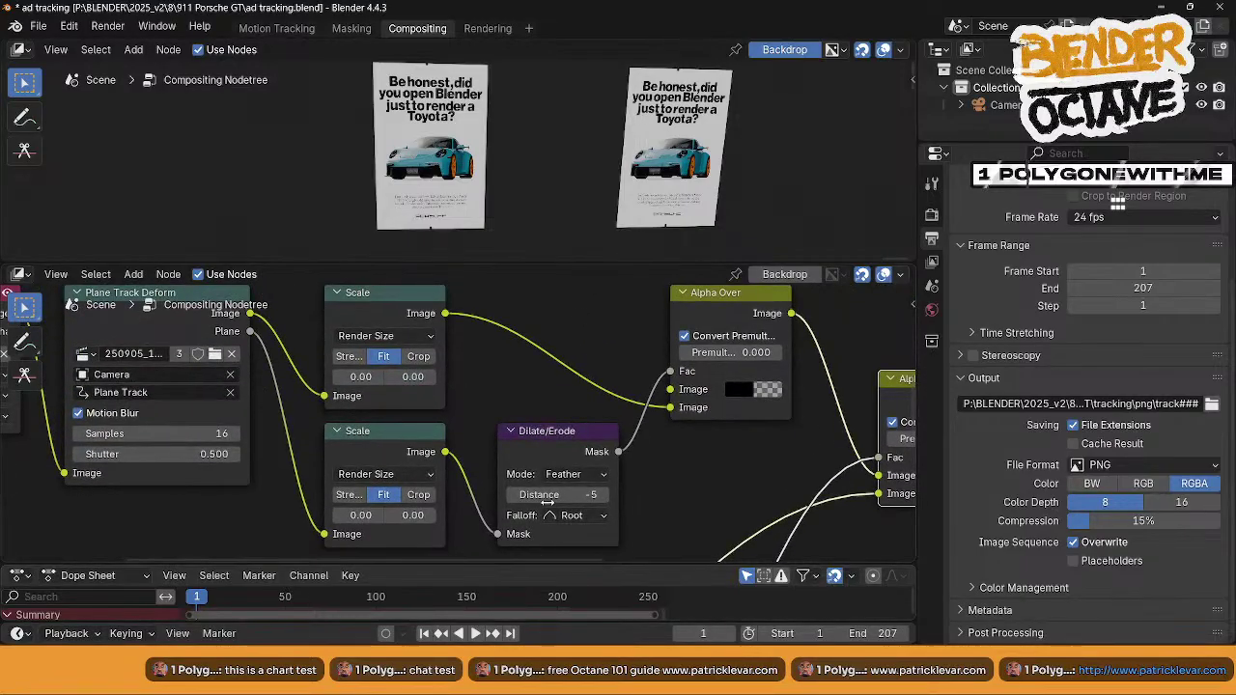
pyautogui.click(550, 494)
pyautogui.write('-2')
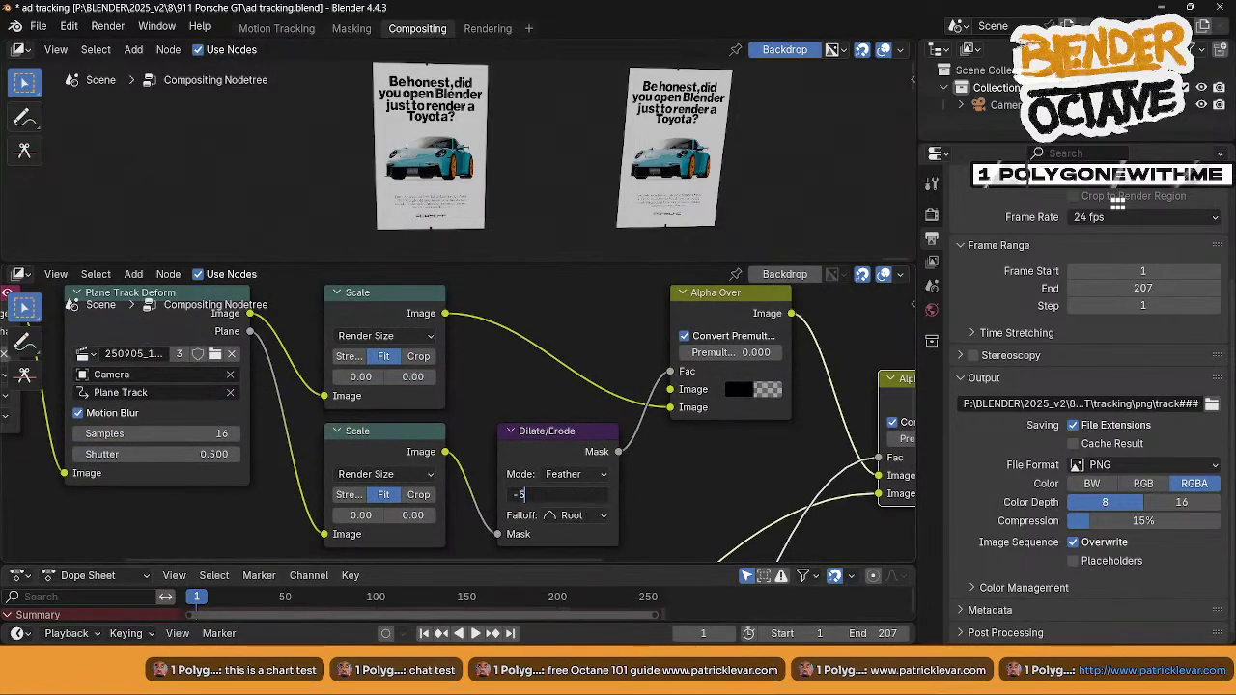
pyautogui.press('Return')
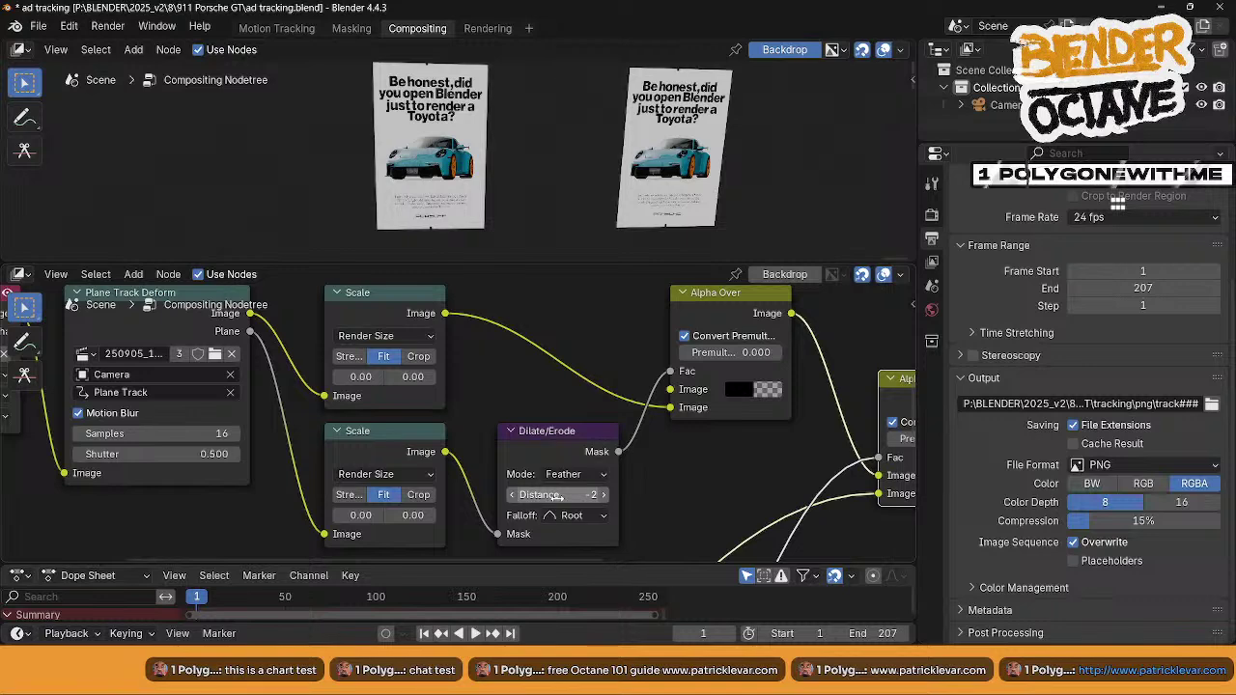
# - Save the ad tracking.blend file with the updated mask settings
pyautogui.scroll(-1, 578, 352)
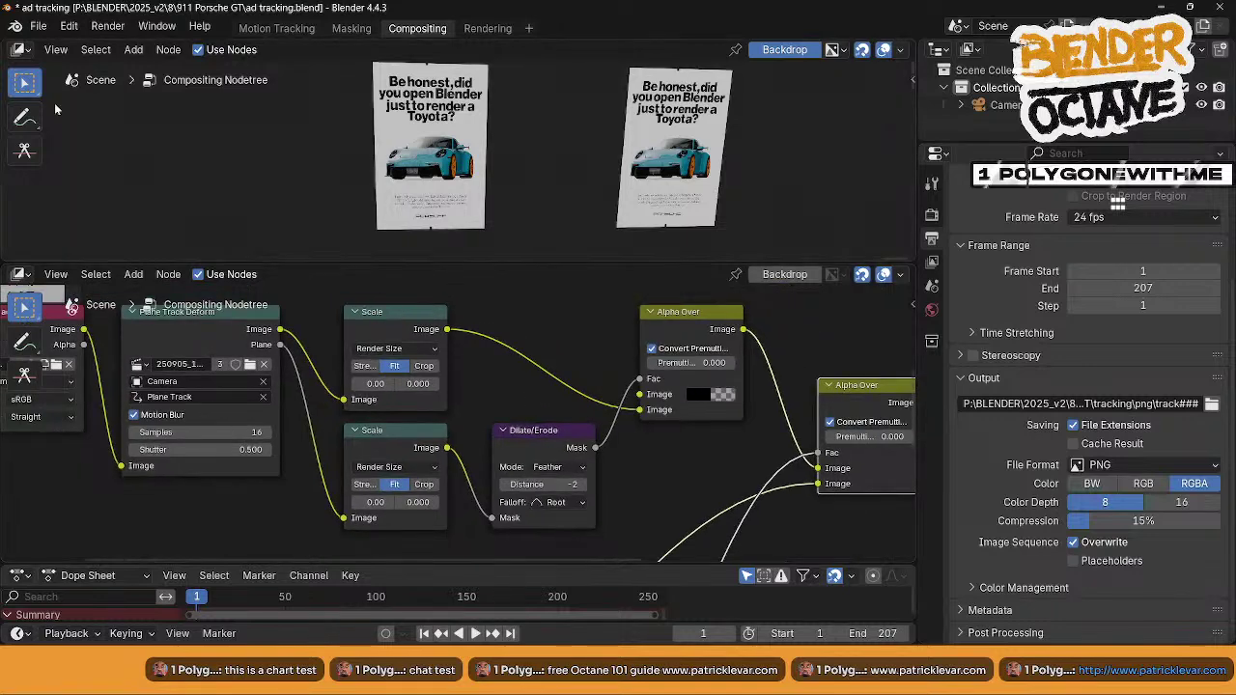
pyautogui.hotkey('ctrl', 's')
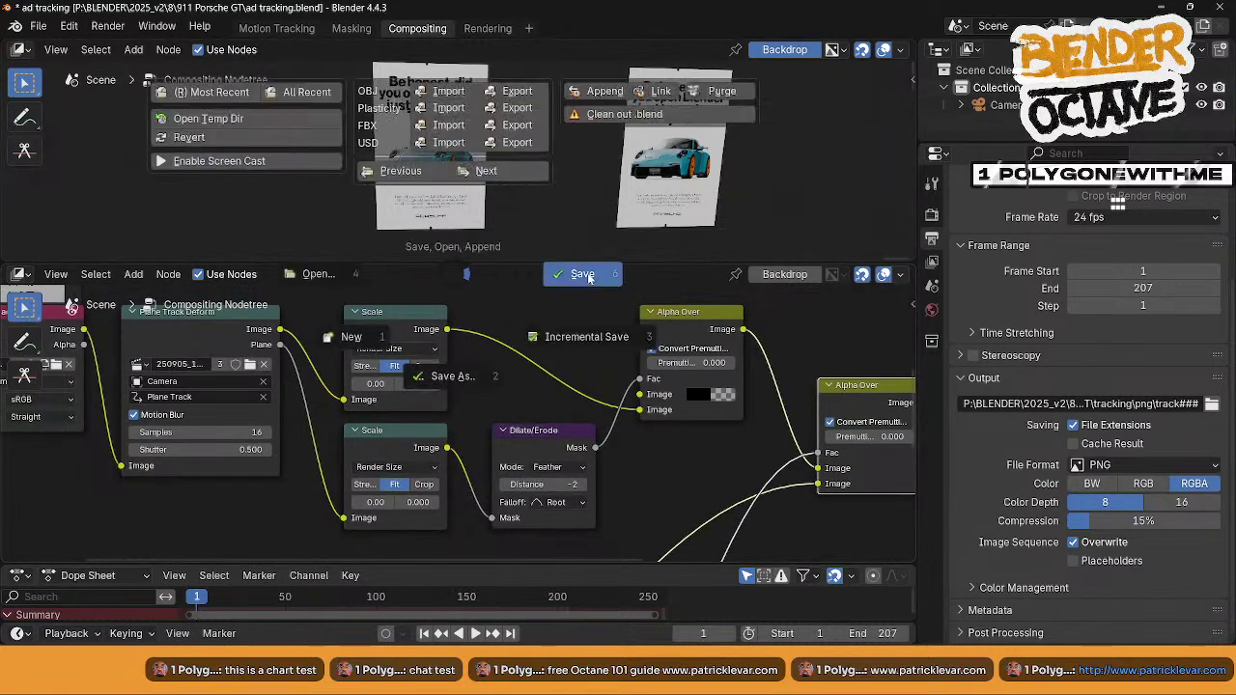
pyautogui.click(465, 273)
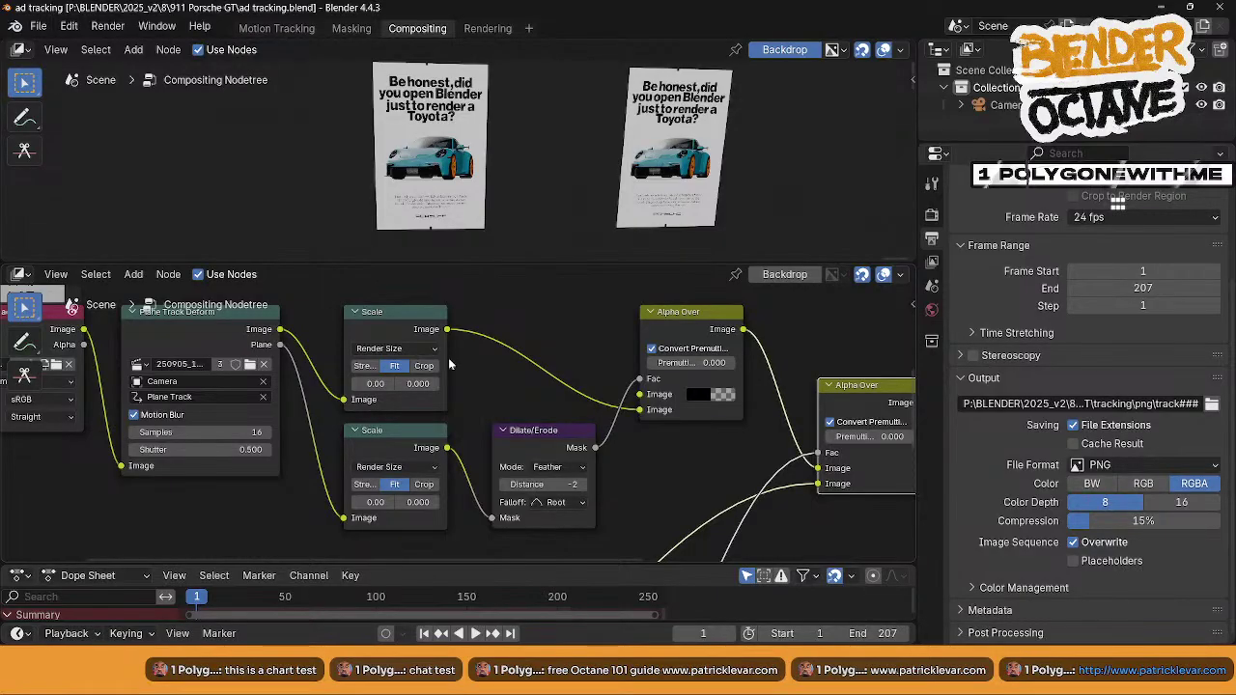
# - Render the poster animation to the tracking PNG sequence and minimise the render window while it runs
pyautogui.click(107, 26)
pyautogui.click(145, 58)
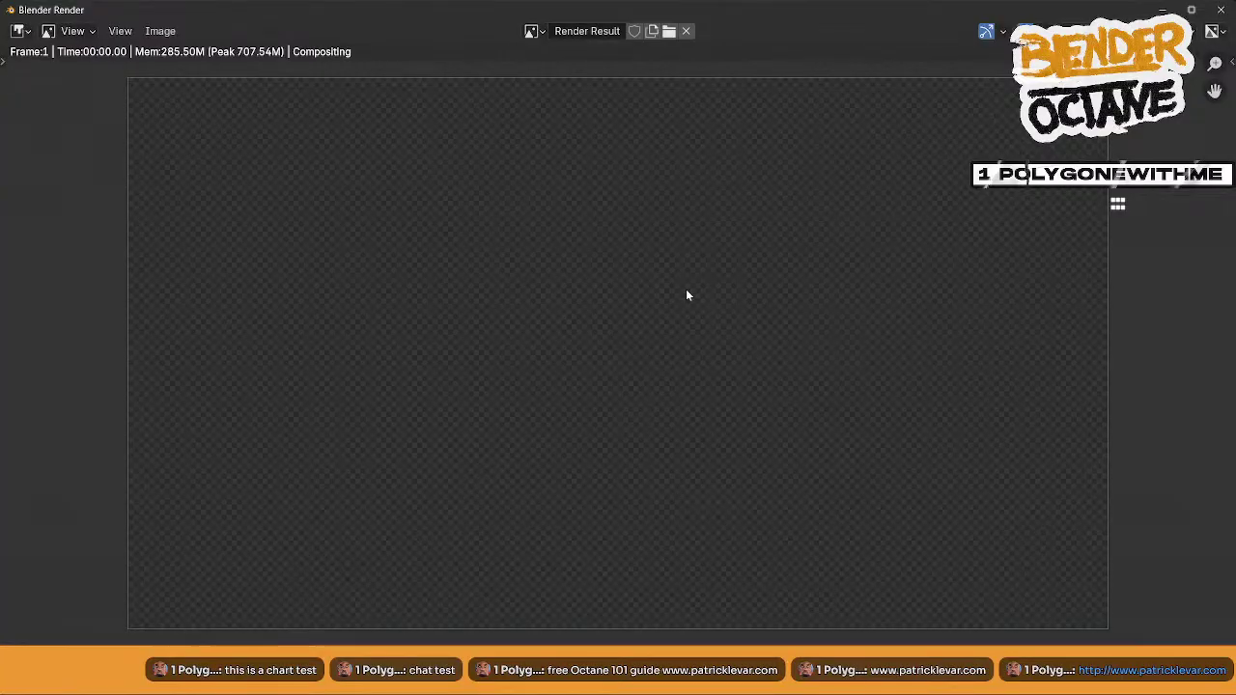
pyautogui.scroll(-1, 689, 292)
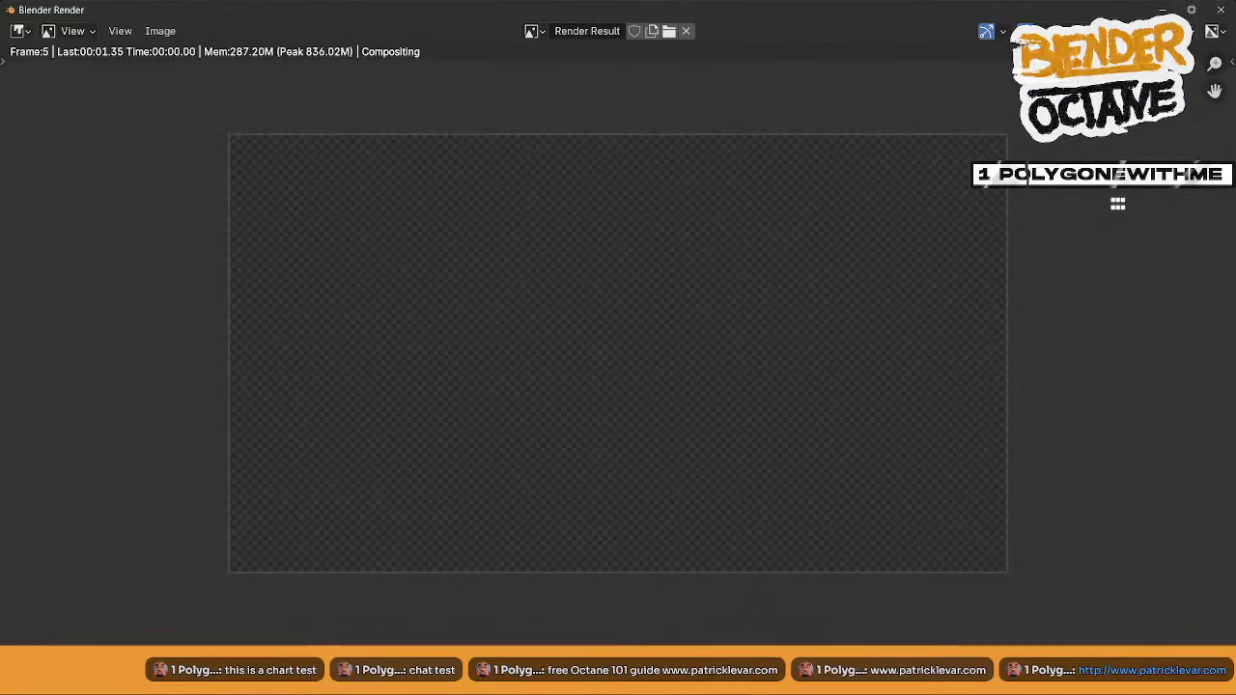
pyautogui.click(1162, 10)
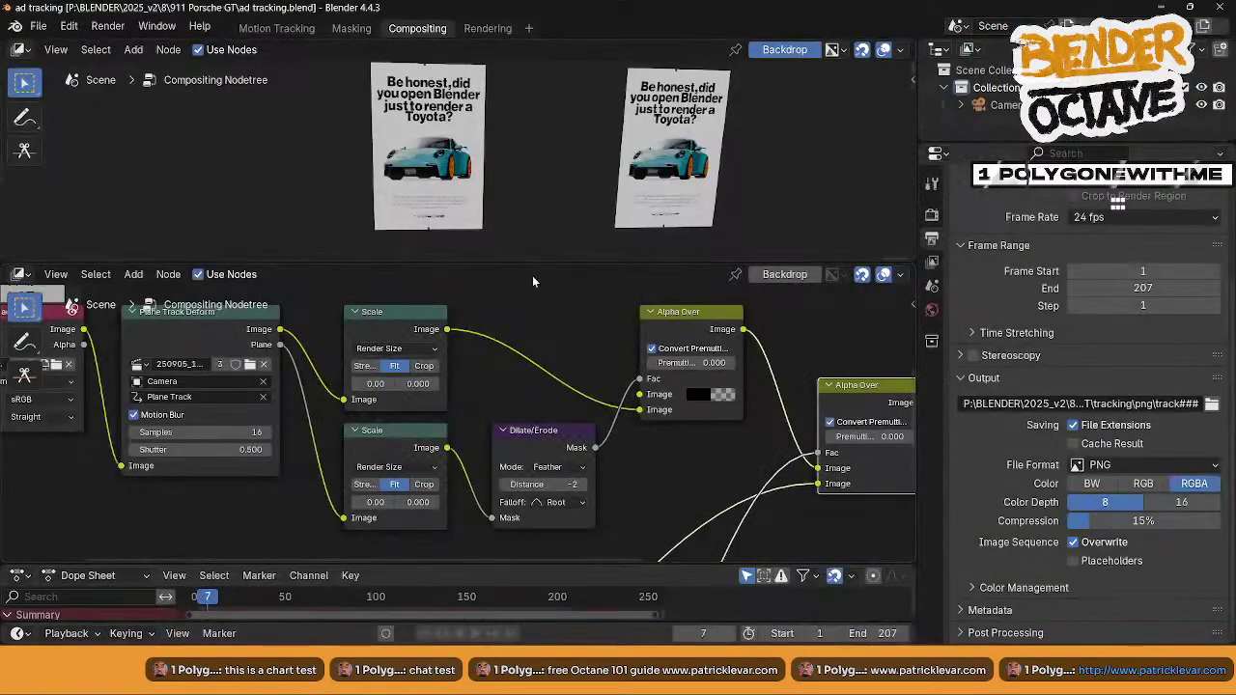
pyautogui.moveTo(533, 259); pyautogui.dragTo(531, 270)
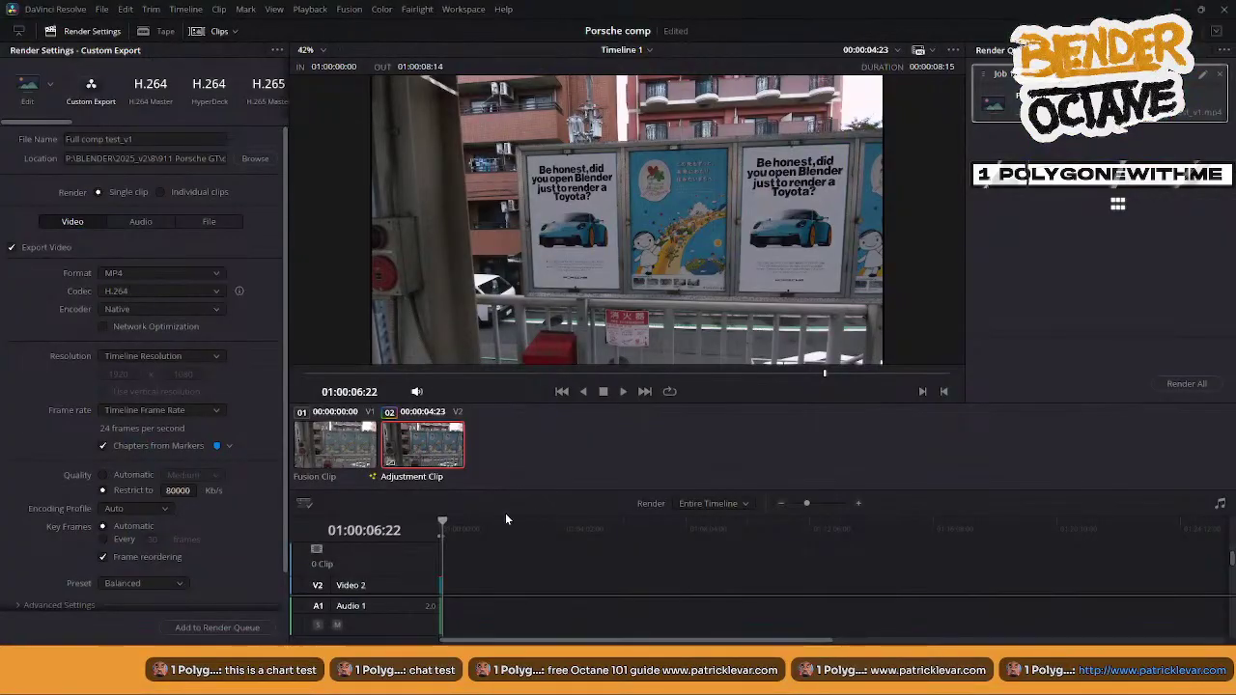
# - In DaVinci Resolve's Fusion page, show the timeline clips and open the Fusion Clip's node composition
pyautogui.click(598, 656)
pyautogui.moveTo(264, 297); pyautogui.dragTo(214, 387, button='middle')
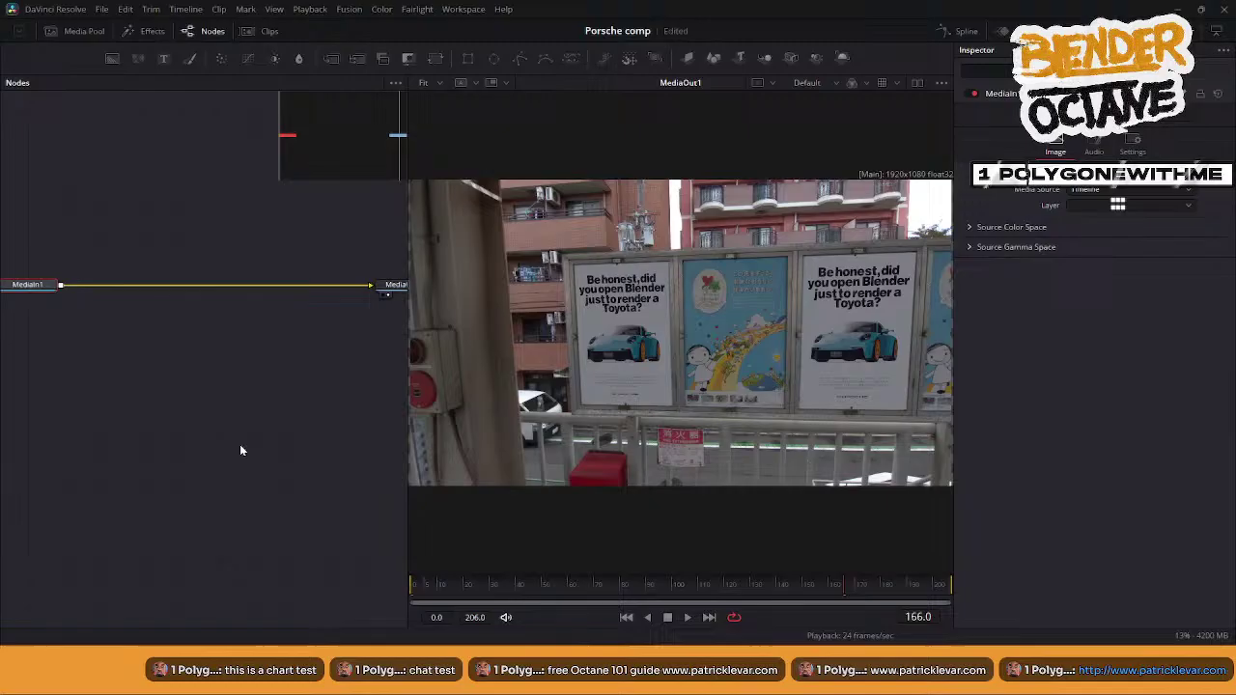
pyautogui.click(267, 32)
pyautogui.click(63, 582)
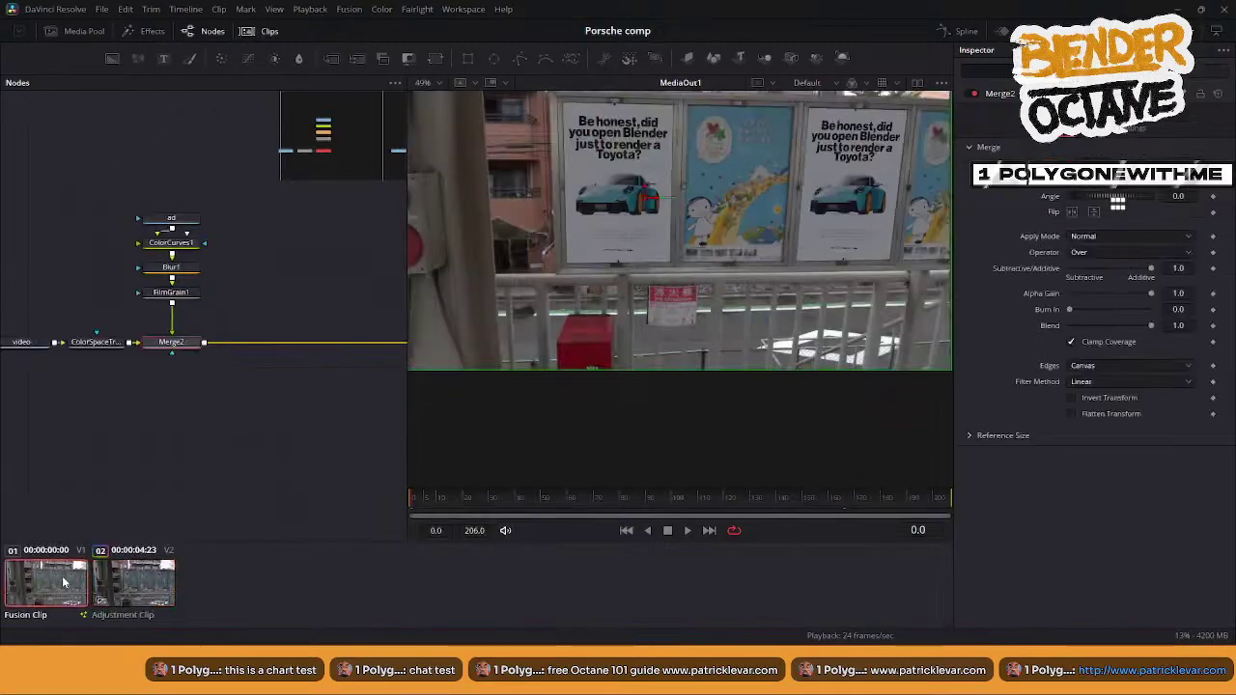
pyautogui.moveTo(272, 283); pyautogui.dragTo(285, 325, button='middle')
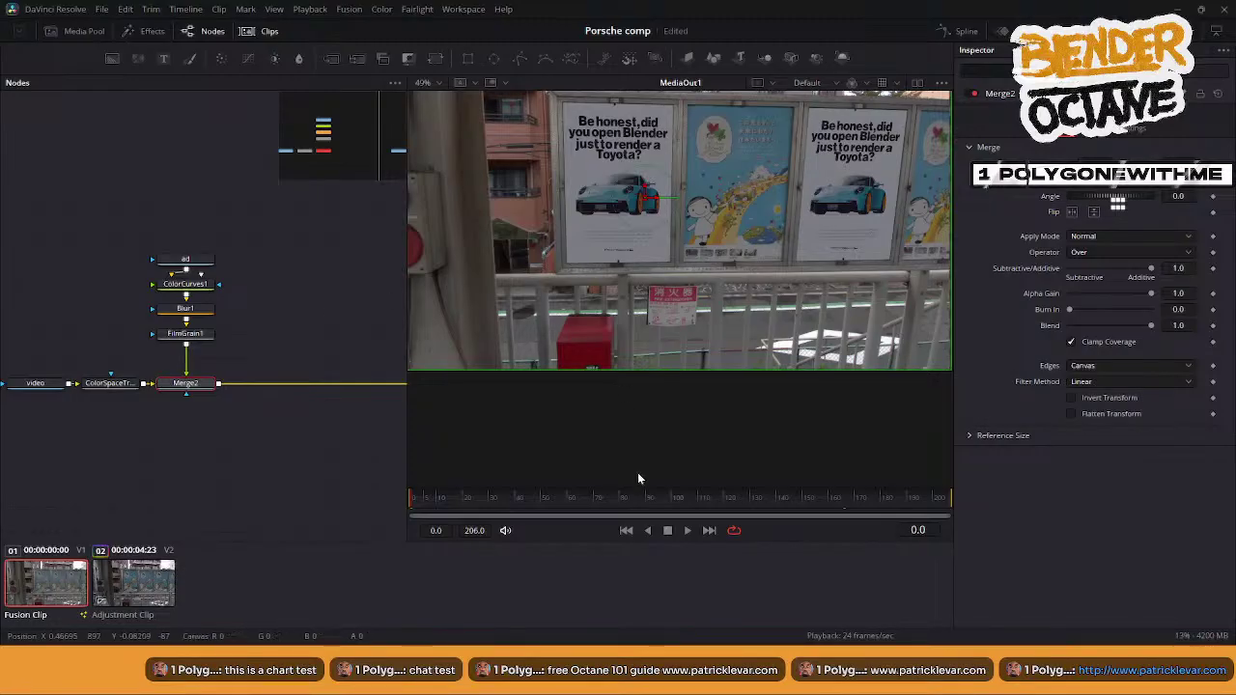
# - Play part of the composite to check the posters, and delete the ad input node above ColorCurves1
pyautogui.click(687, 530)
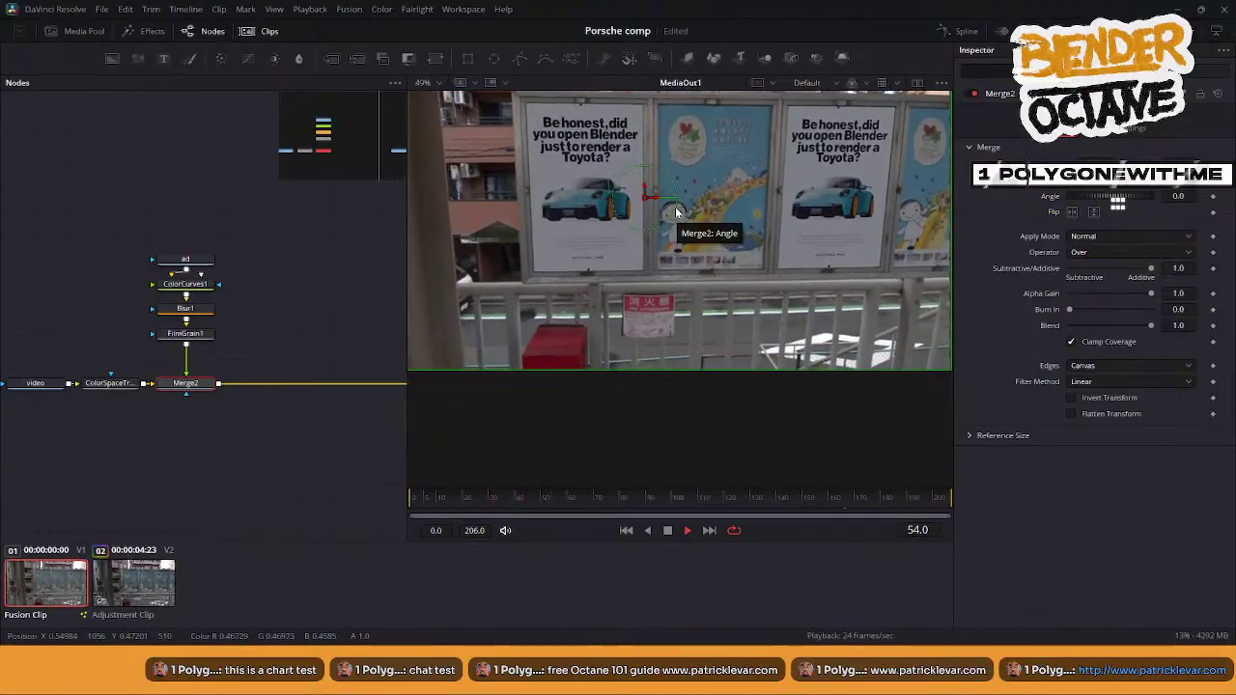
pyautogui.press('space')
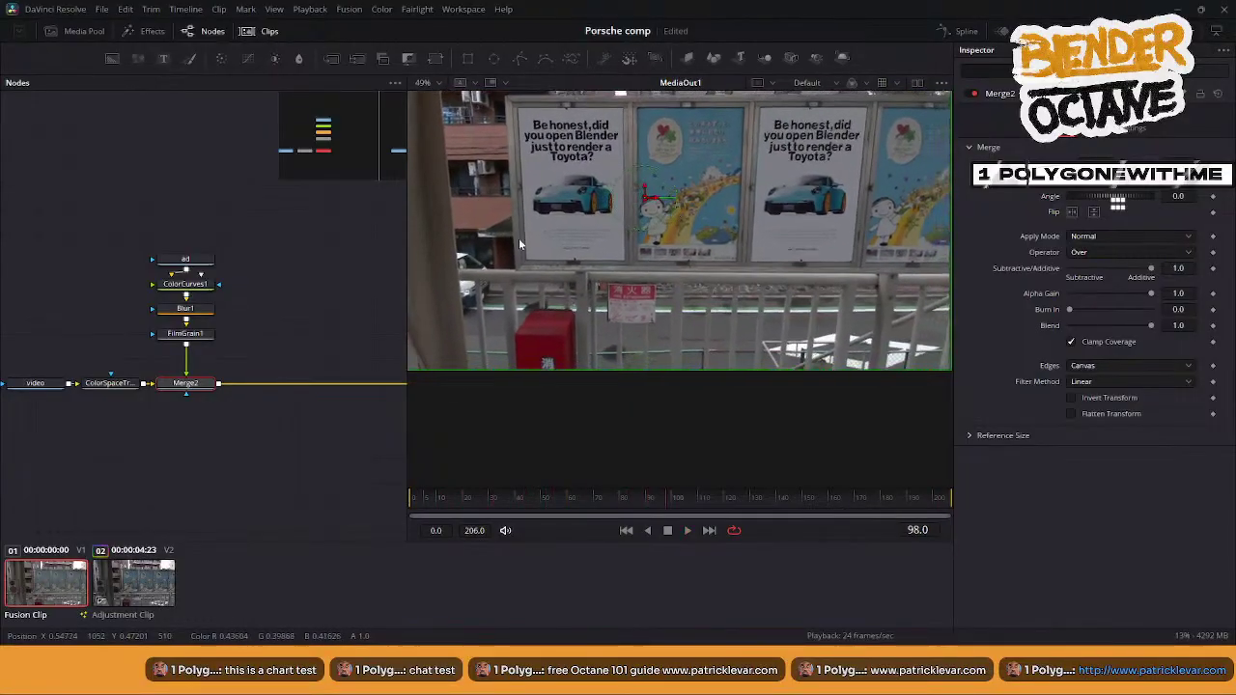
pyautogui.click(205, 260)
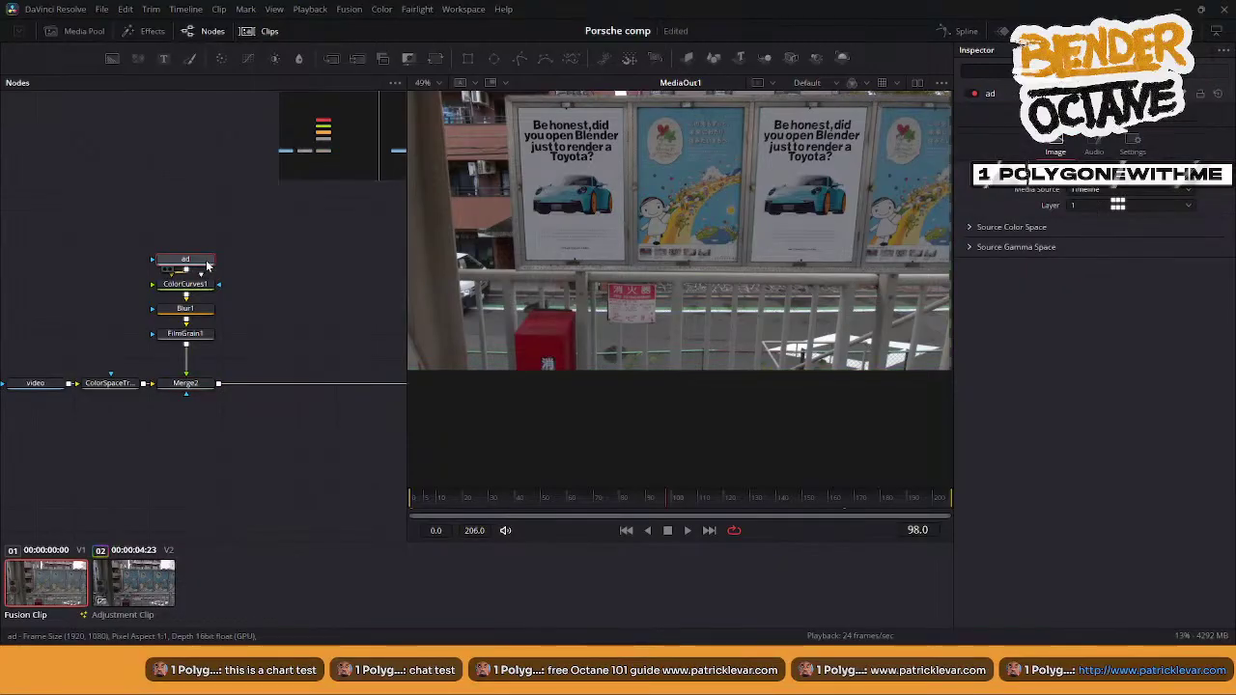
pyautogui.press('Delete')
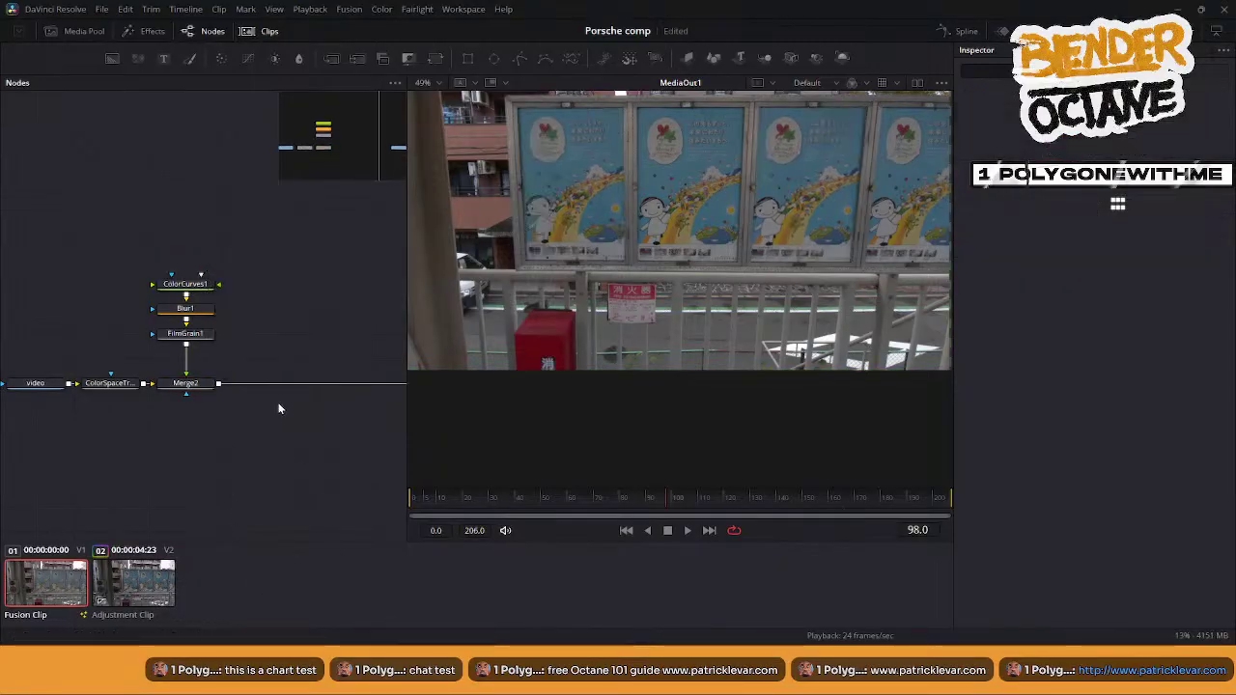
# - Go to the Media page and browse the media storage to folder 8 inside 2025_v2
pyautogui.hotkey('shift', '2')
pyautogui.click(444, 497)
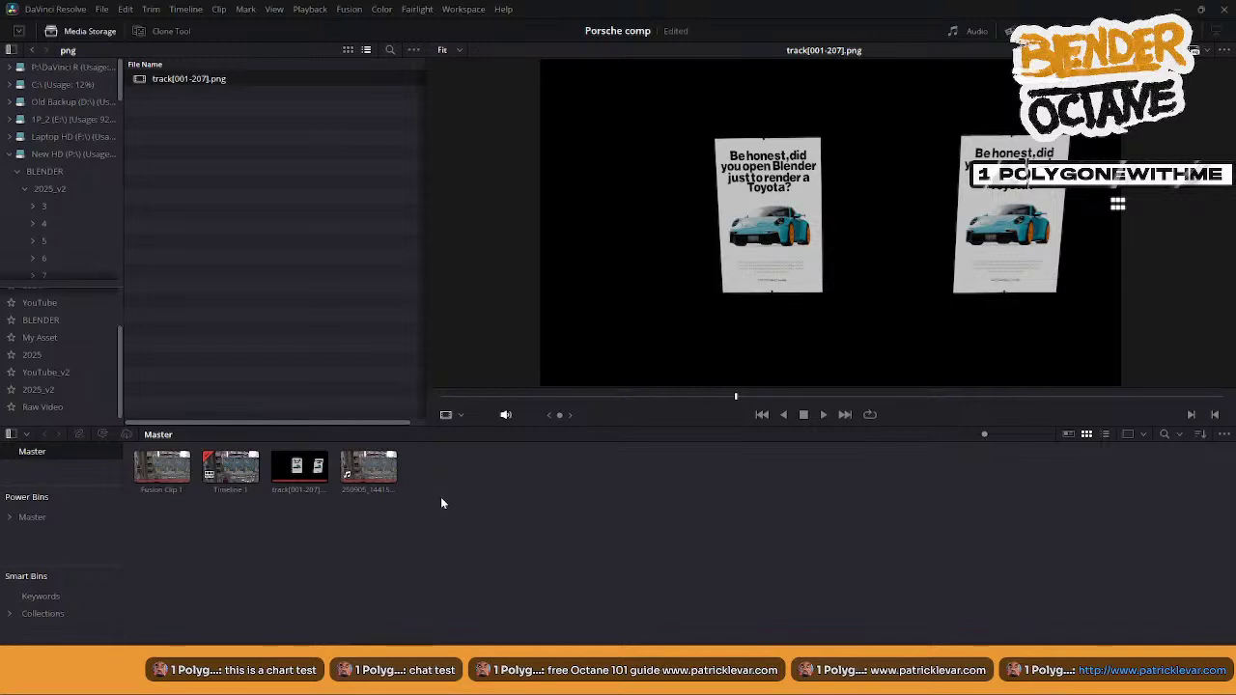
pyautogui.rightClick(434, 482)
pyautogui.click(437, 485)
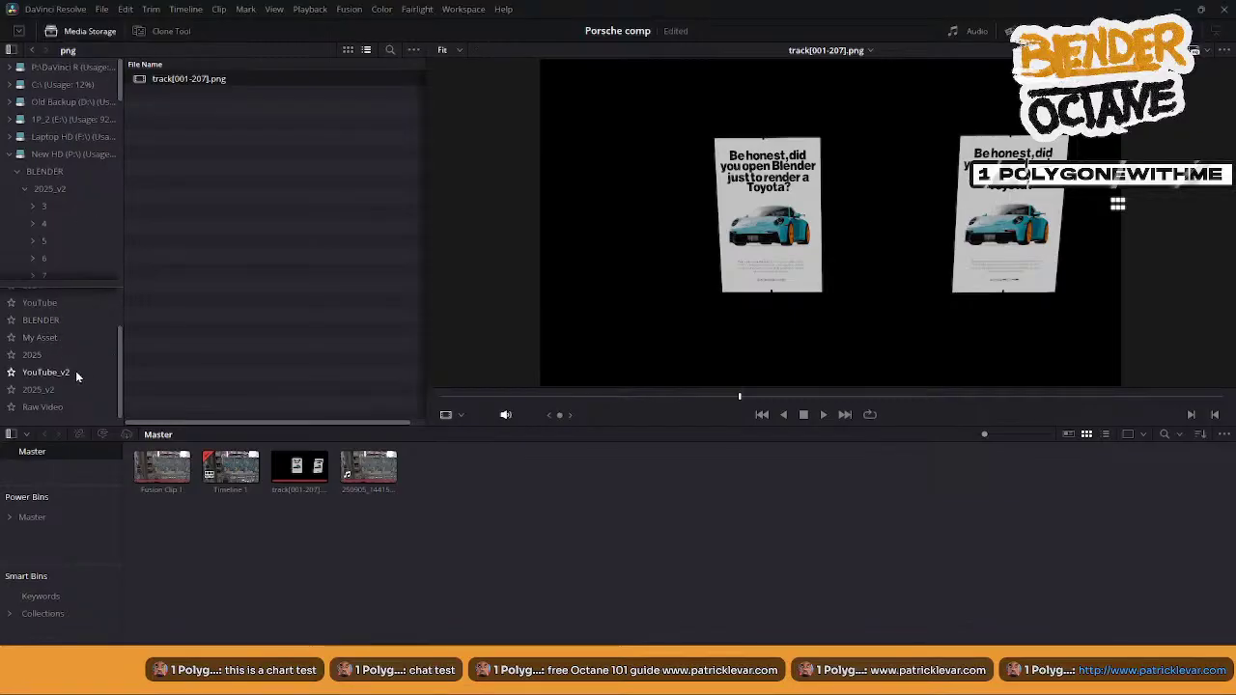
pyautogui.click(44, 389)
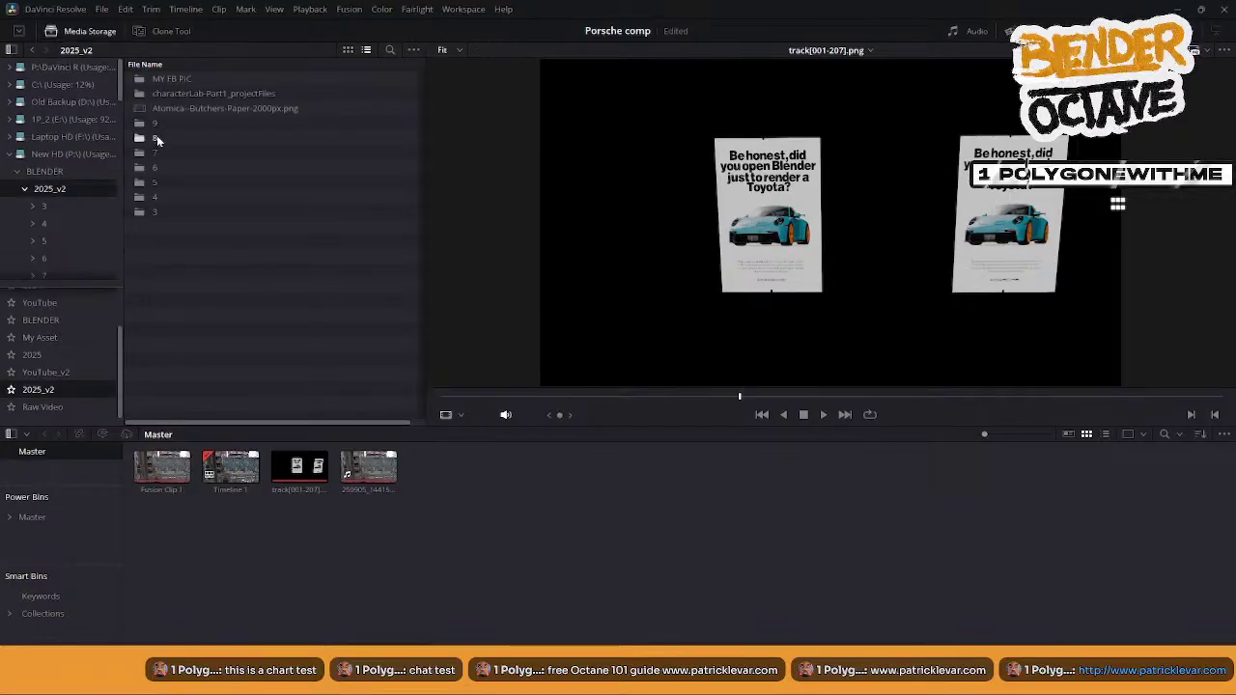
pyautogui.doubleClick(156, 140)
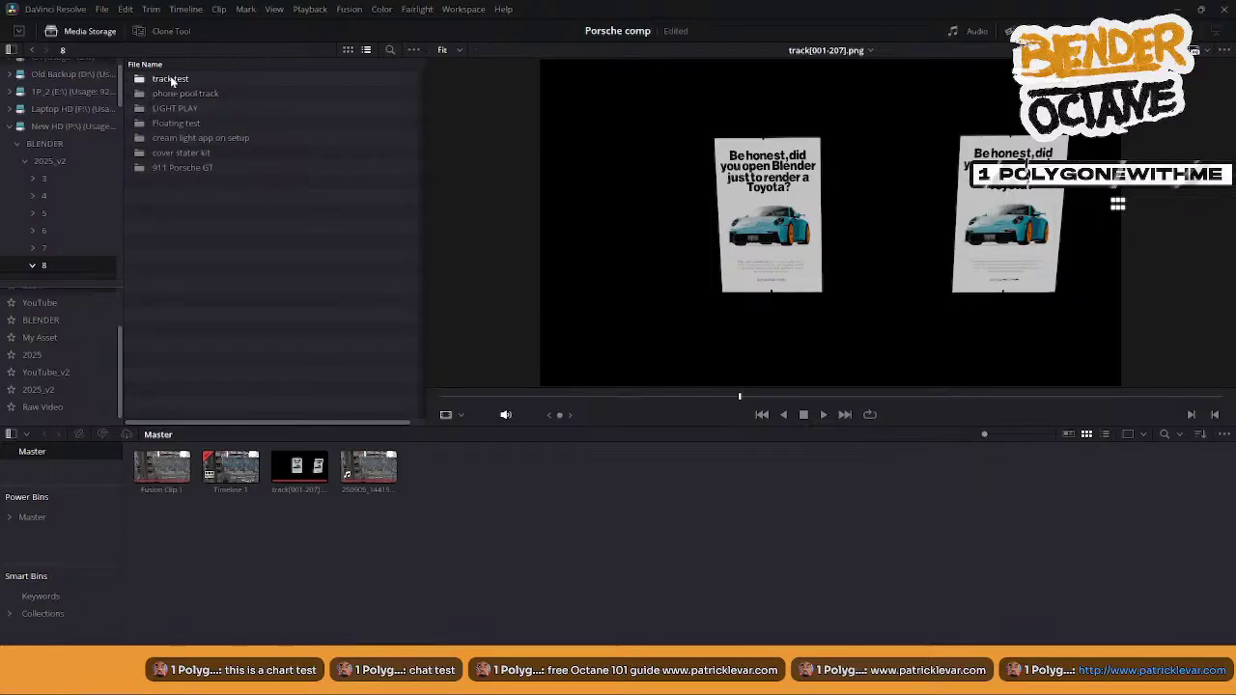
pyautogui.doubleClick(172, 81)
pyautogui.doubleClick(176, 79)
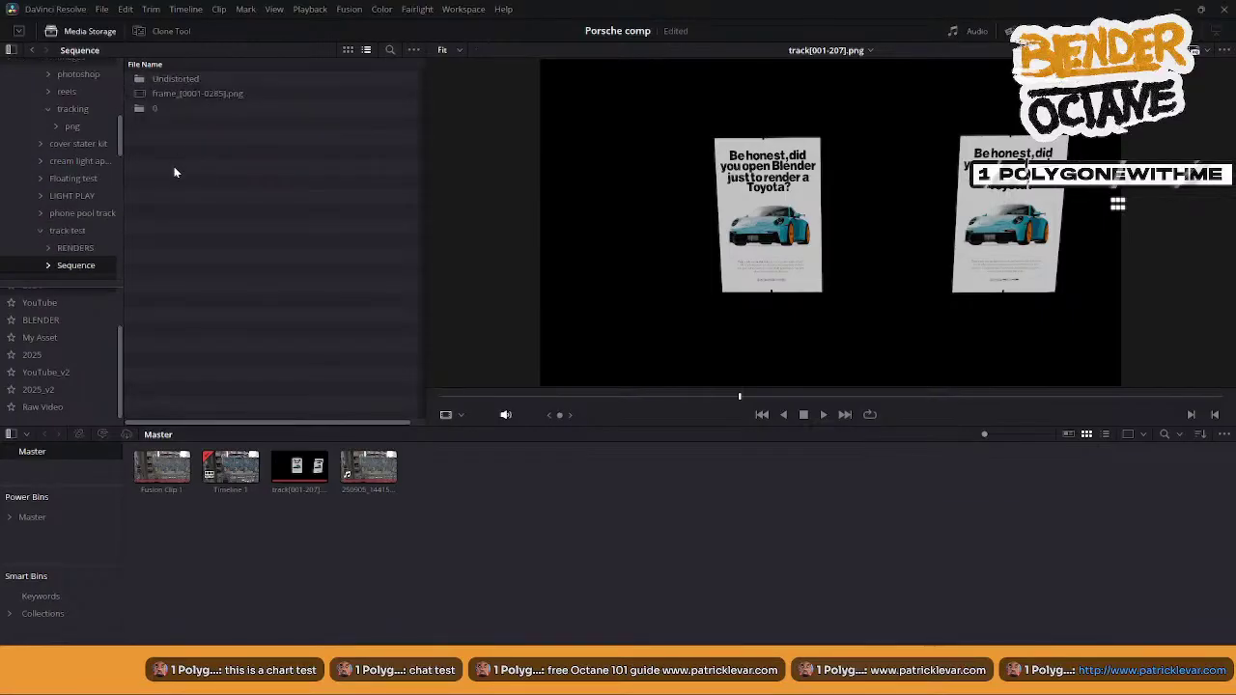
pyautogui.doubleClick(180, 79)
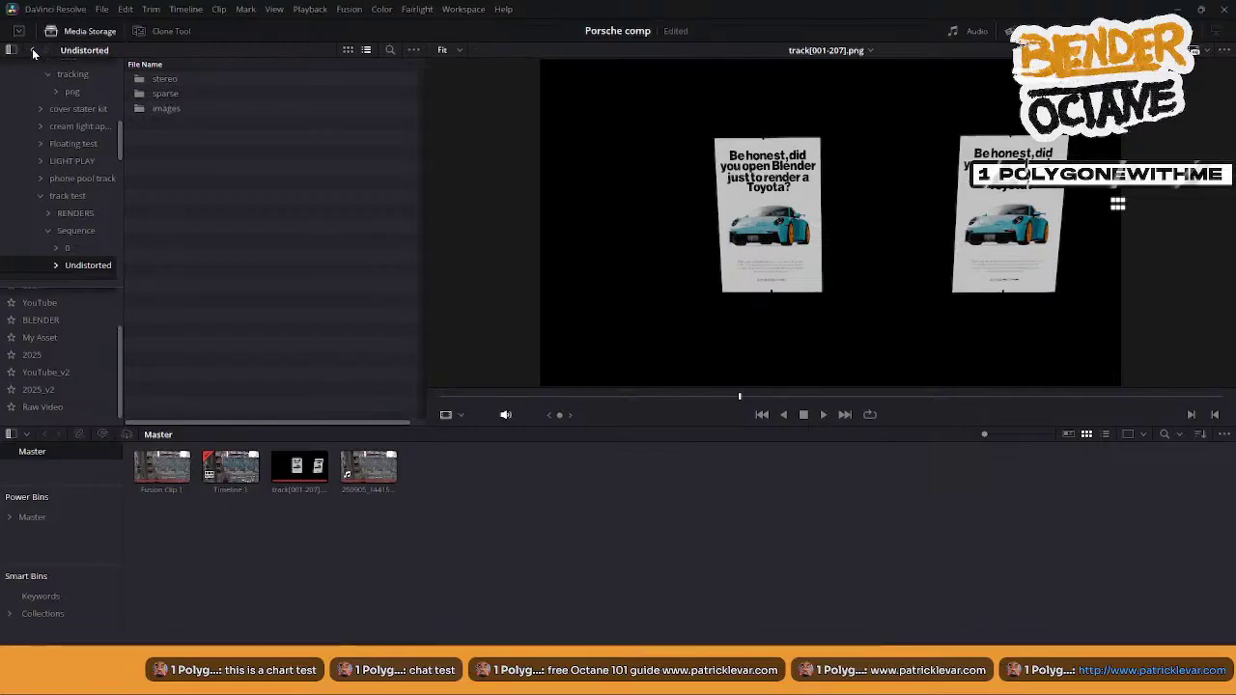
pyautogui.doubleClick(155, 108)
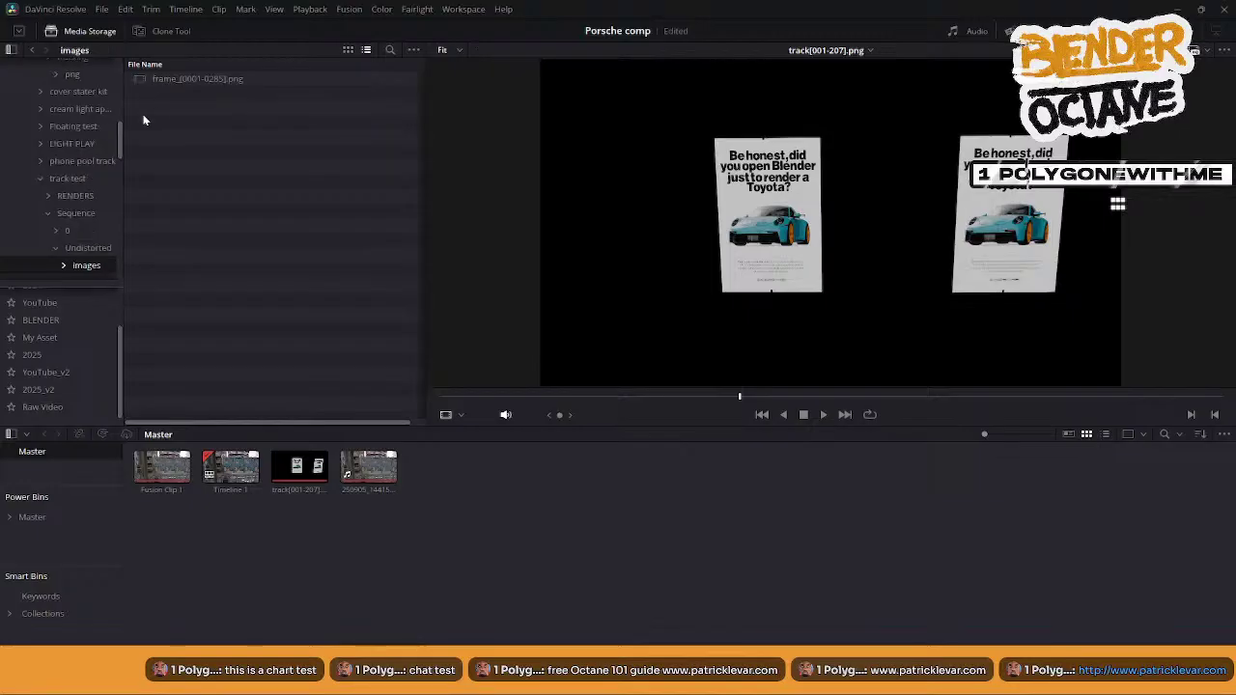
pyautogui.click(158, 81)
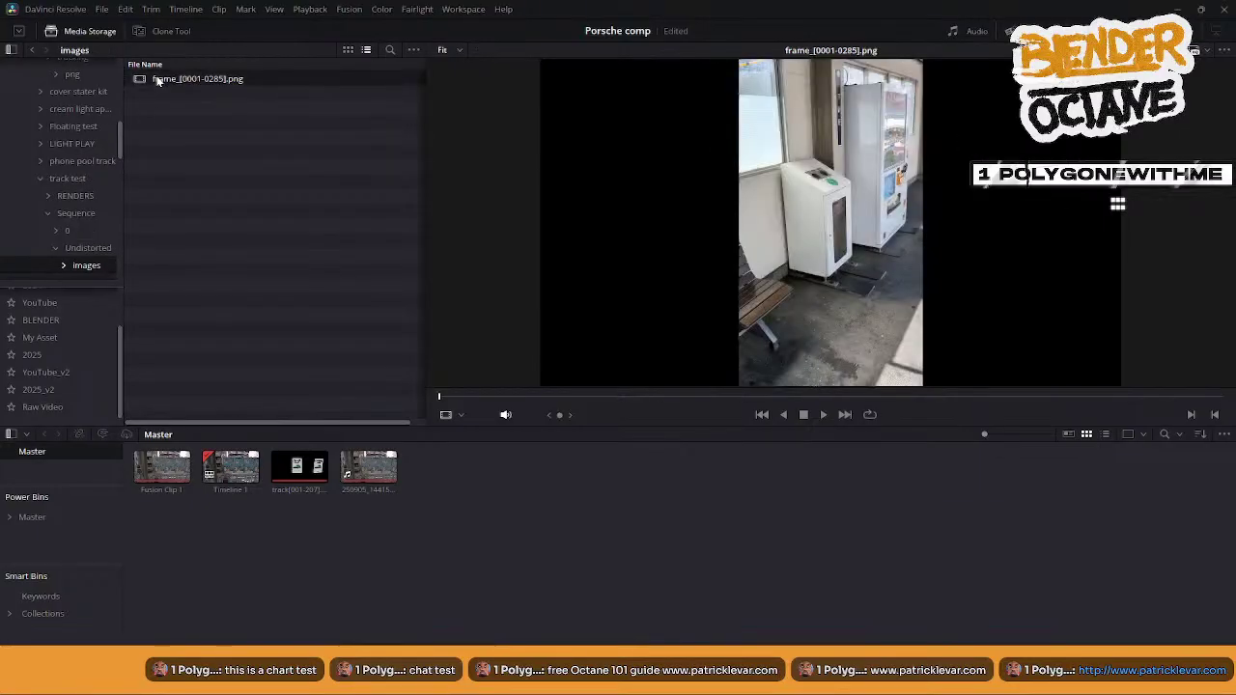
pyautogui.click(32, 51)
pyautogui.click(33, 51)
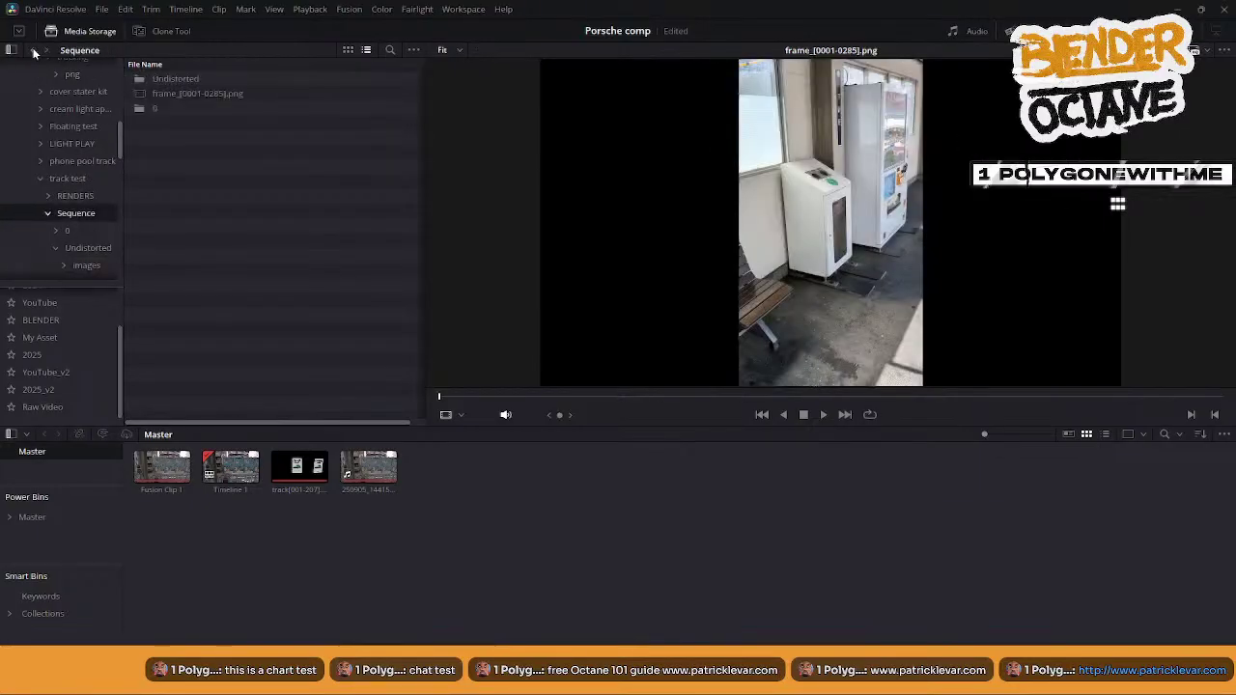
pyautogui.click(33, 51)
pyautogui.click(33, 52)
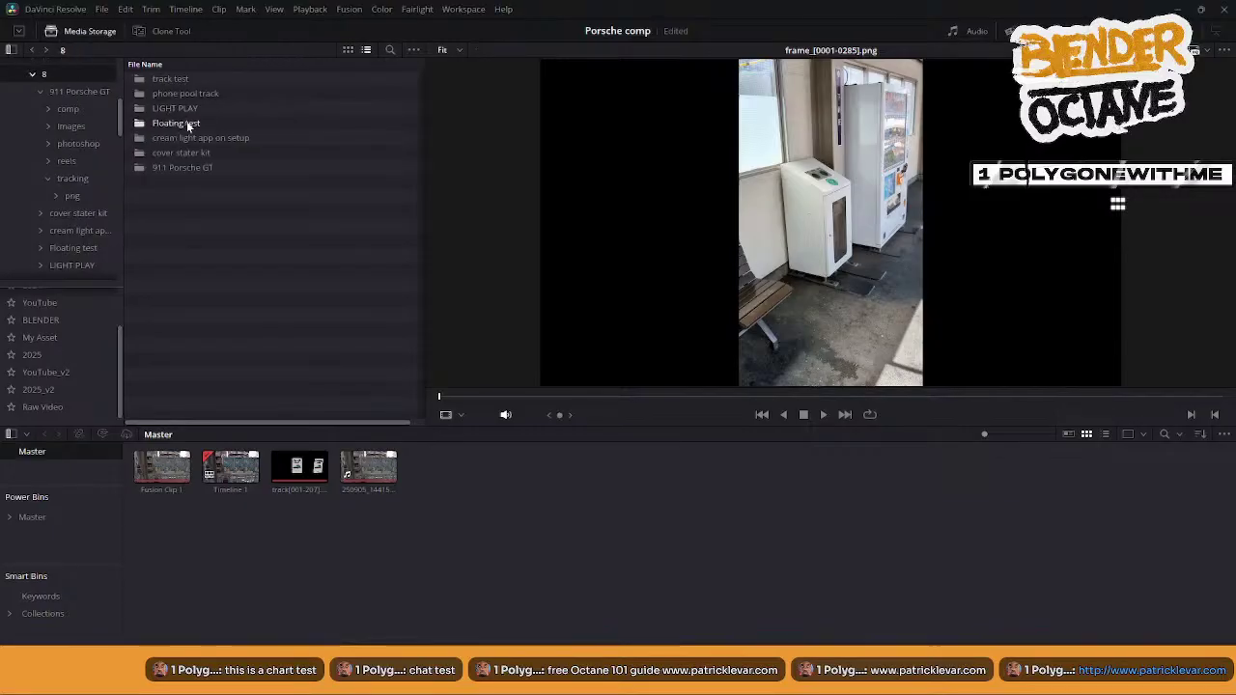
# - Browse to 911 Porsche GT > tracking > png and preview the re-rendered track[001-207].png sequence
pyautogui.doubleClick(200, 166)
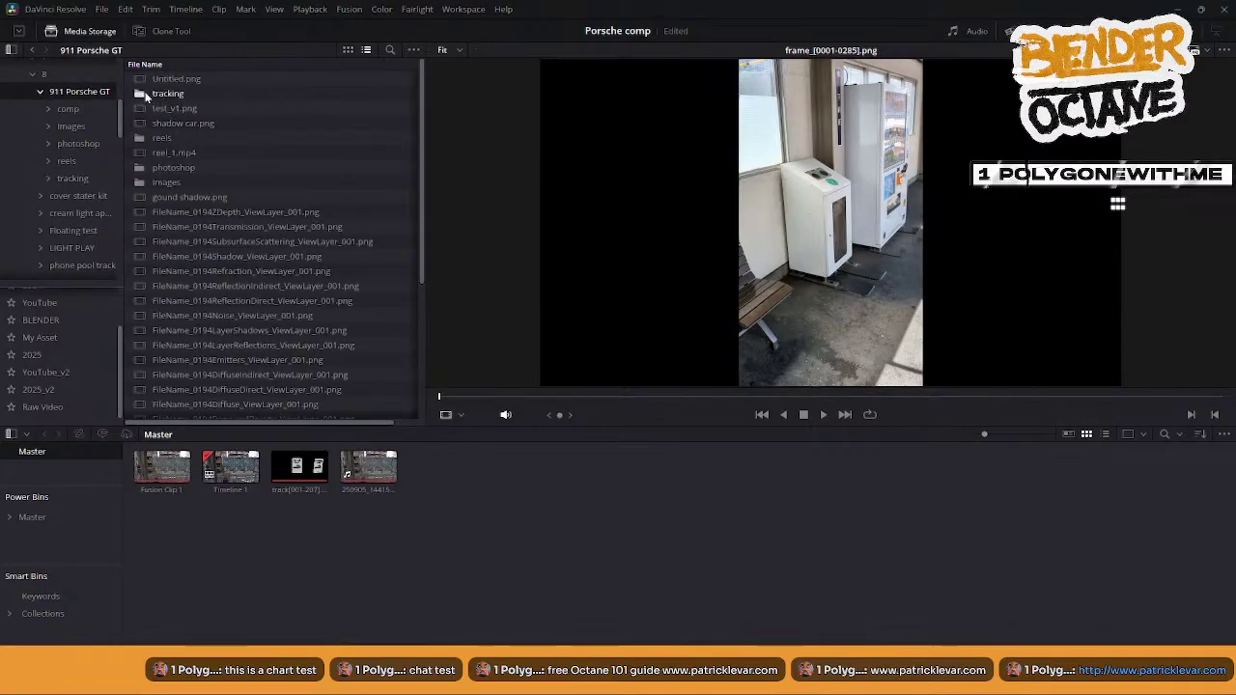
pyautogui.doubleClick(164, 94)
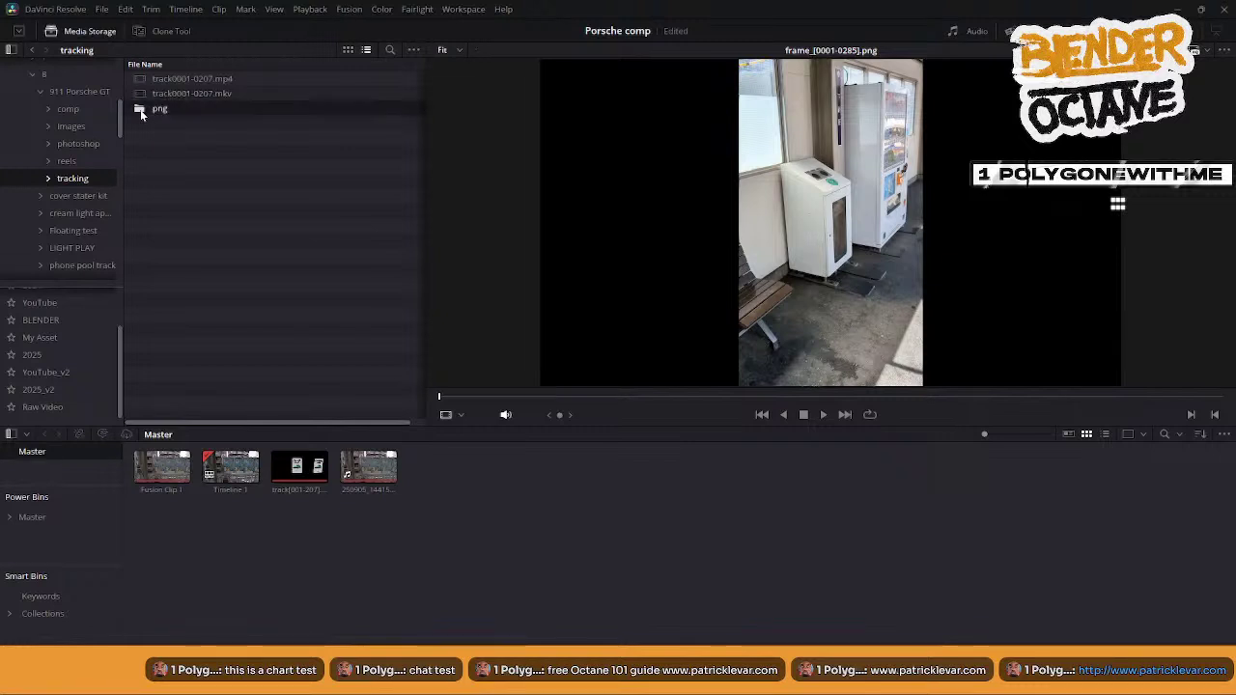
pyautogui.doubleClick(140, 109)
pyautogui.click(169, 80)
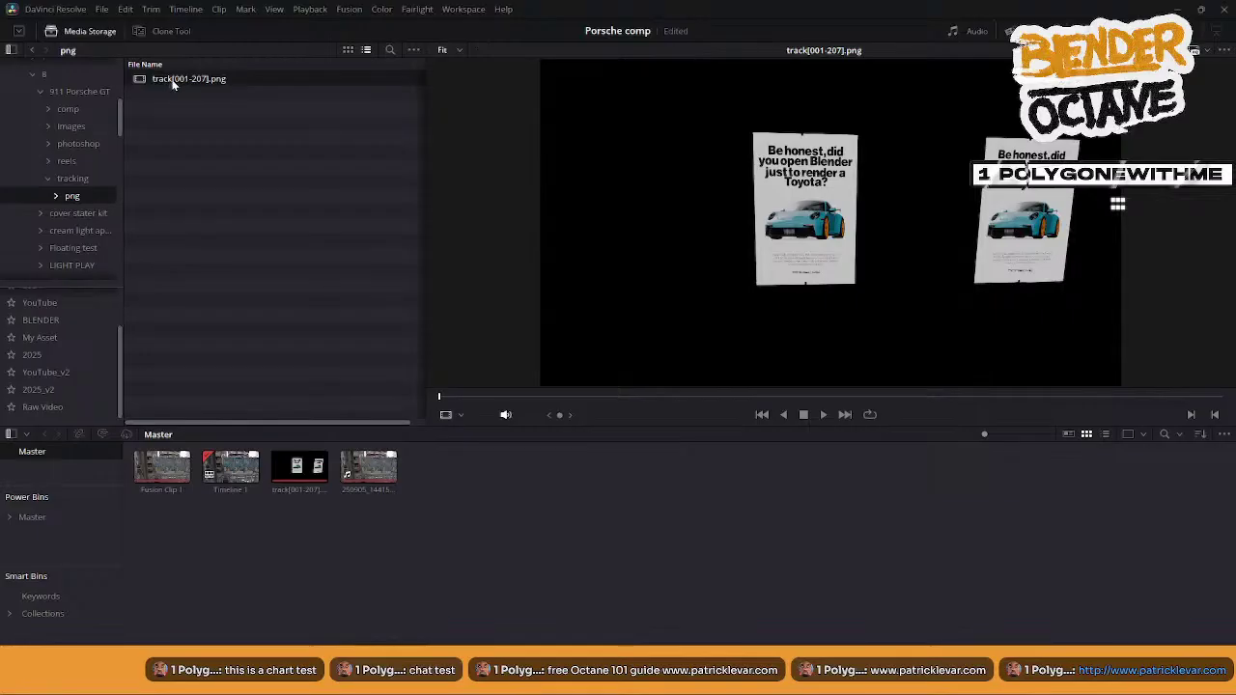
# - Try to add track[001-207].png to the Master bin, and preview the street video and poster sequence already there
pyautogui.moveTo(173, 84); pyautogui.dragTo(443, 455)
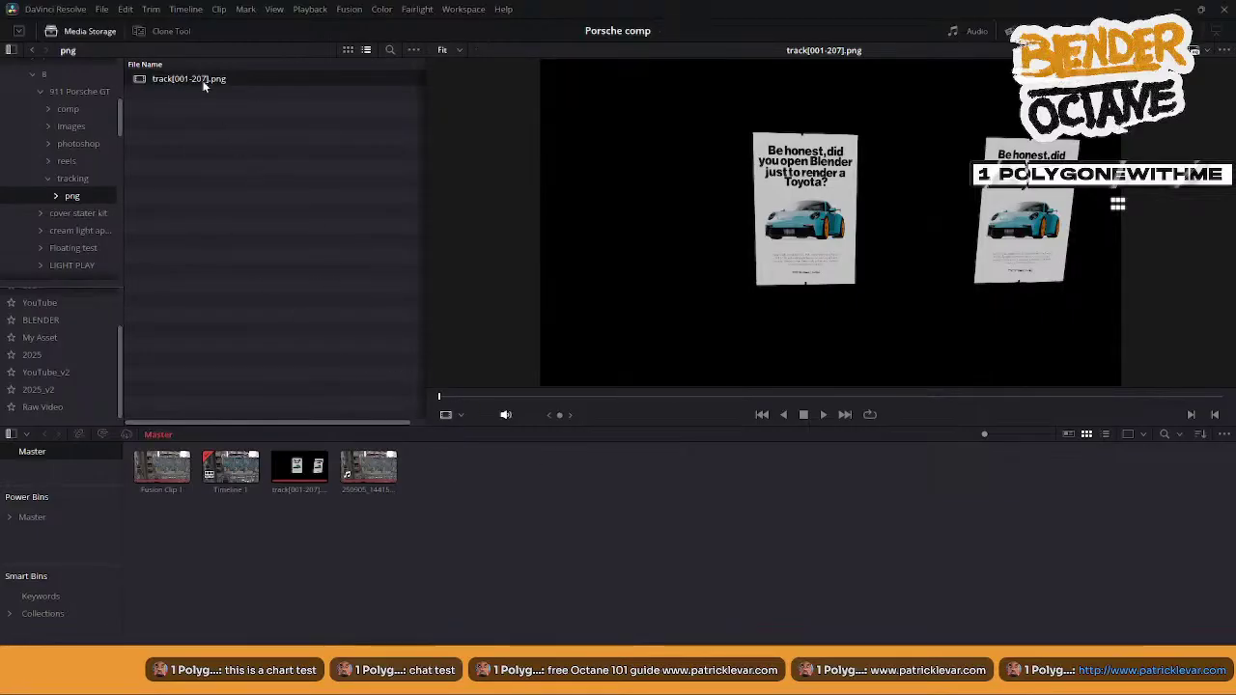
pyautogui.moveTo(203, 86); pyautogui.dragTo(428, 500)
pyautogui.click(367, 472)
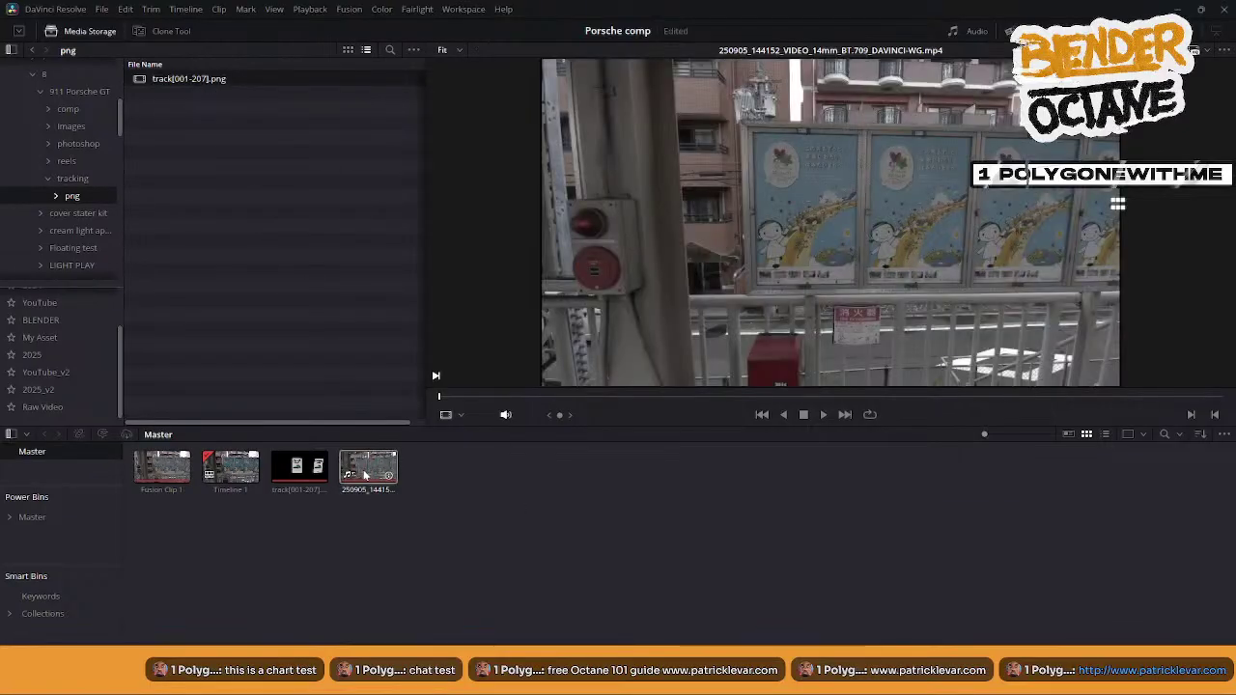
pyautogui.click(301, 470)
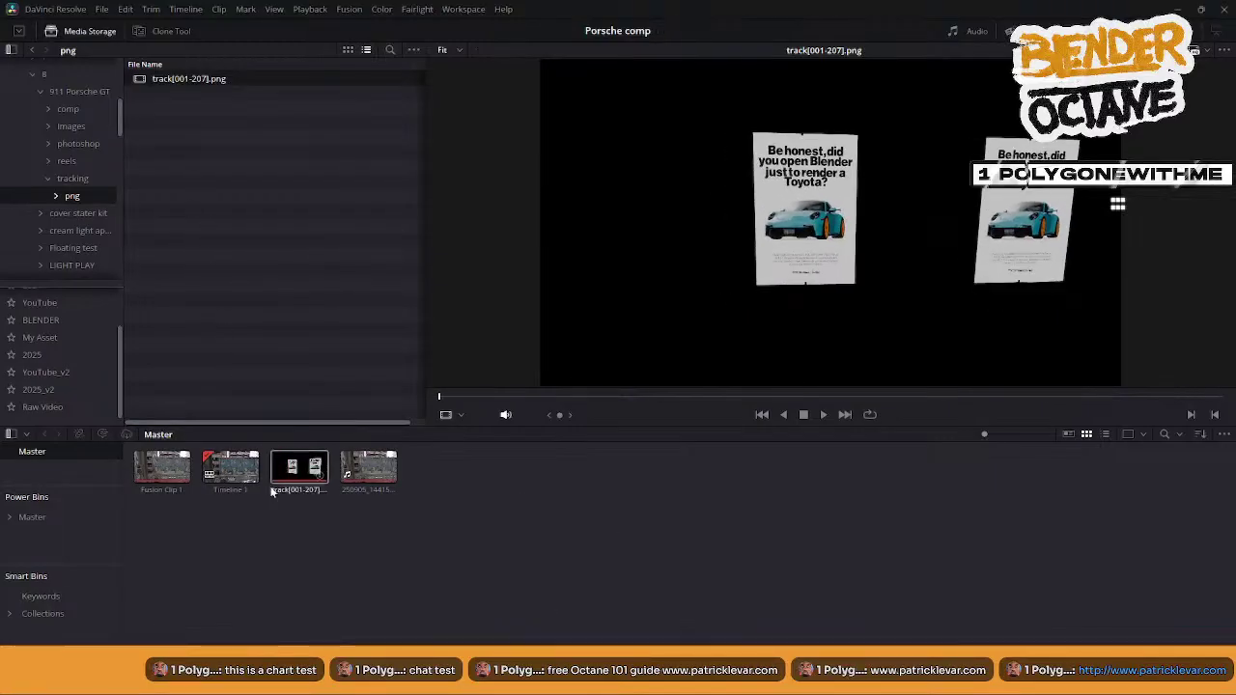
# - Reopen the Fusion Clip's composition and add track[001-207].png from the Master bin as an input node above ColorCurves1
pyautogui.click(580, 659)
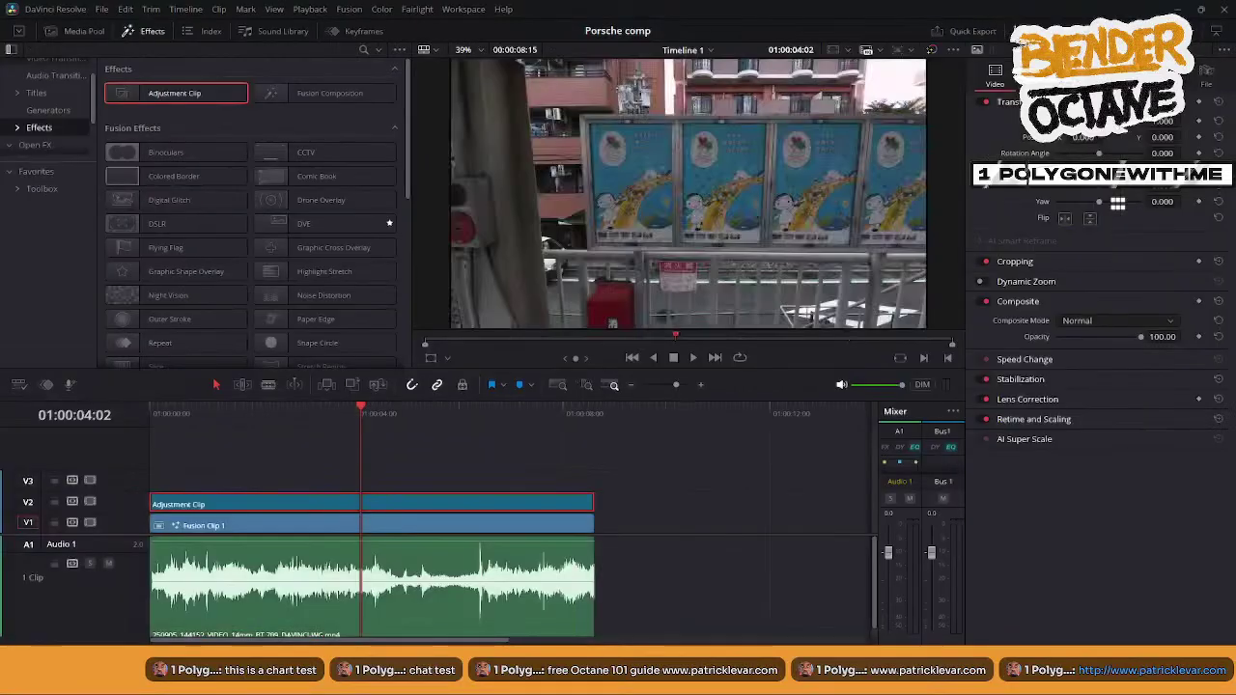
pyautogui.click(618, 658)
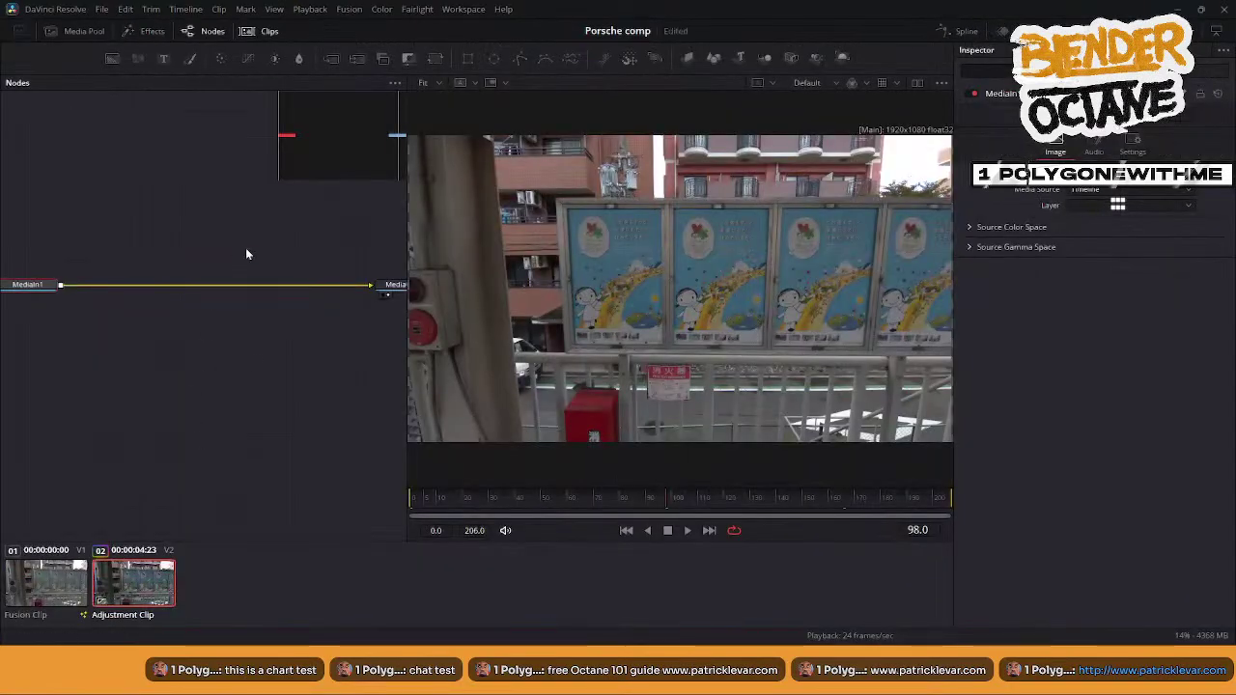
pyautogui.click(53, 586)
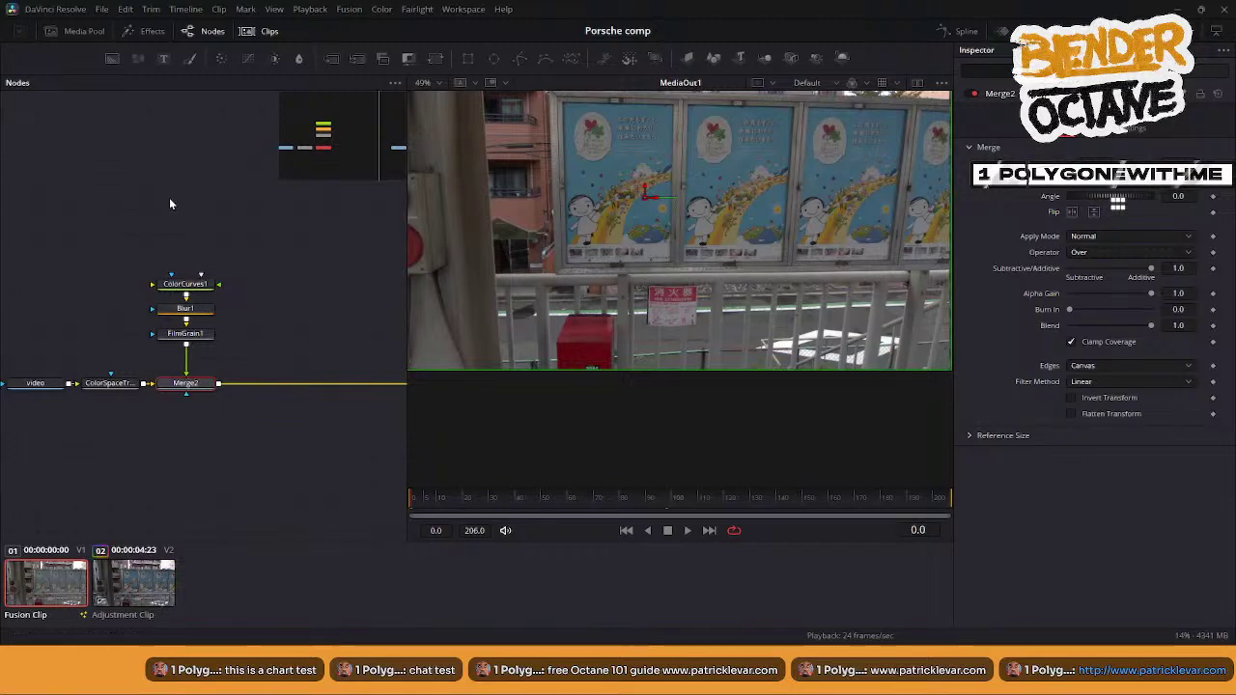
pyautogui.click(69, 31)
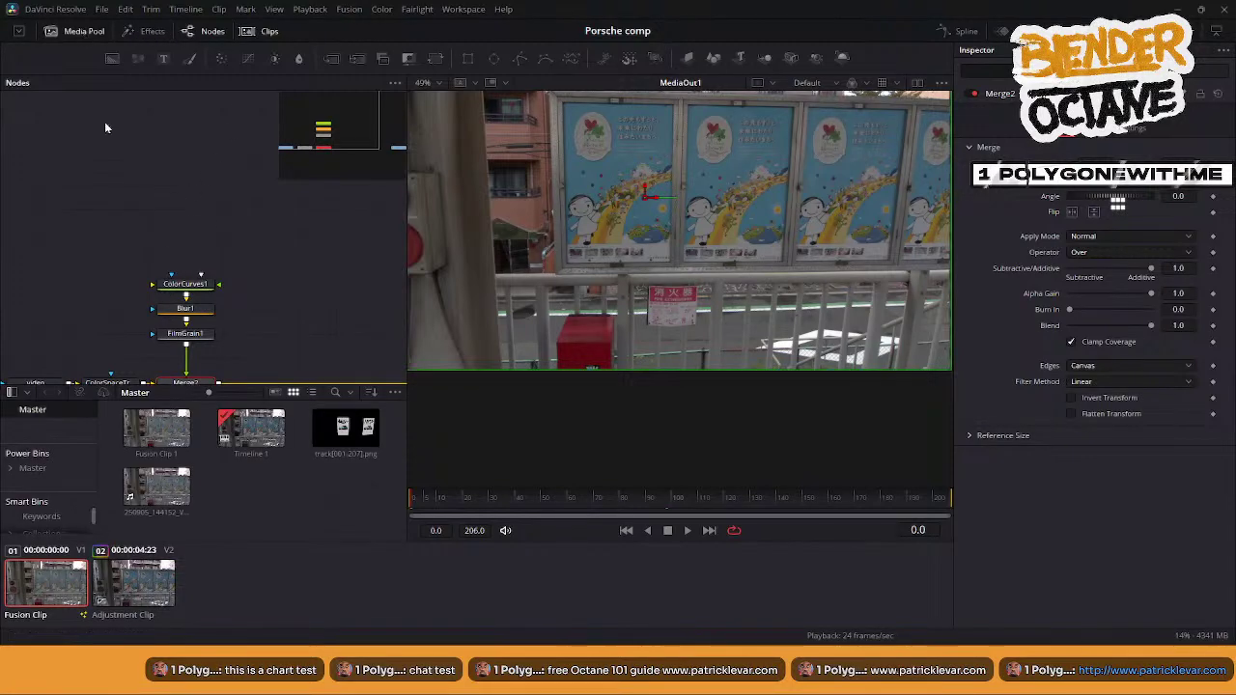
pyautogui.moveTo(346, 431); pyautogui.dragTo(185, 235)
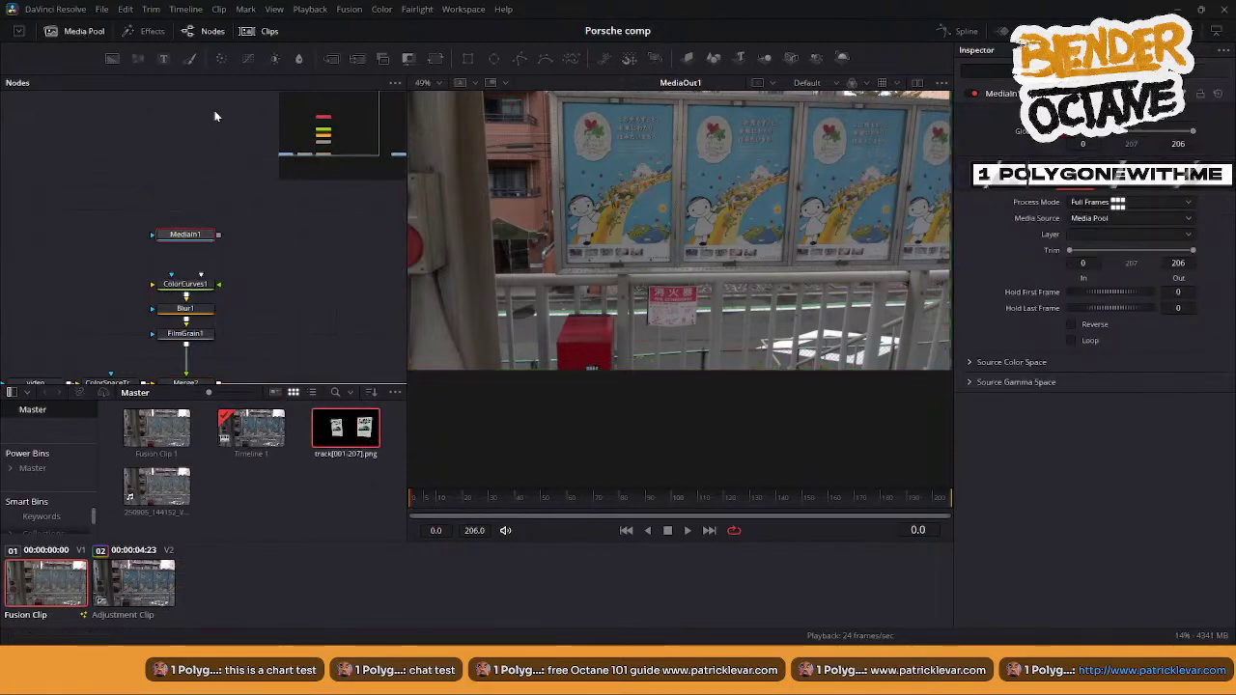
# - Hide the Media Pool and clip strip, connect MediaIn1 to ColorCurves1's image input, and move MediaIn1 just above it
pyautogui.click(94, 32)
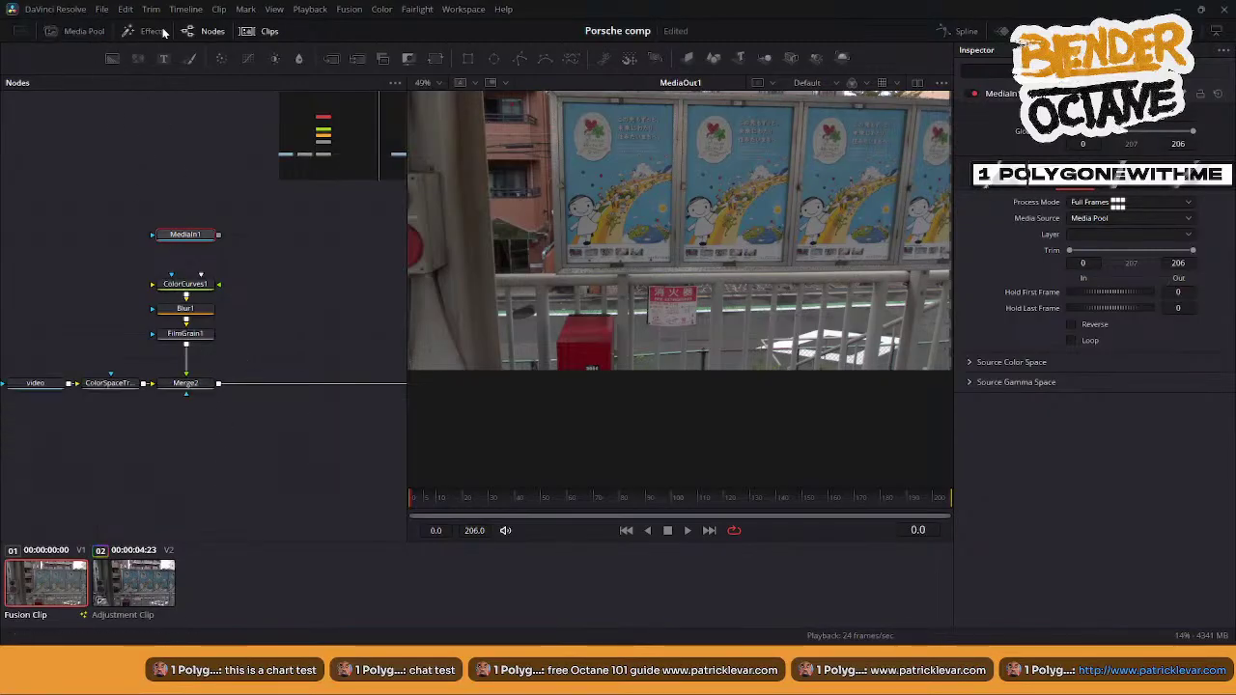
pyautogui.click(196, 31)
pyautogui.click(256, 33)
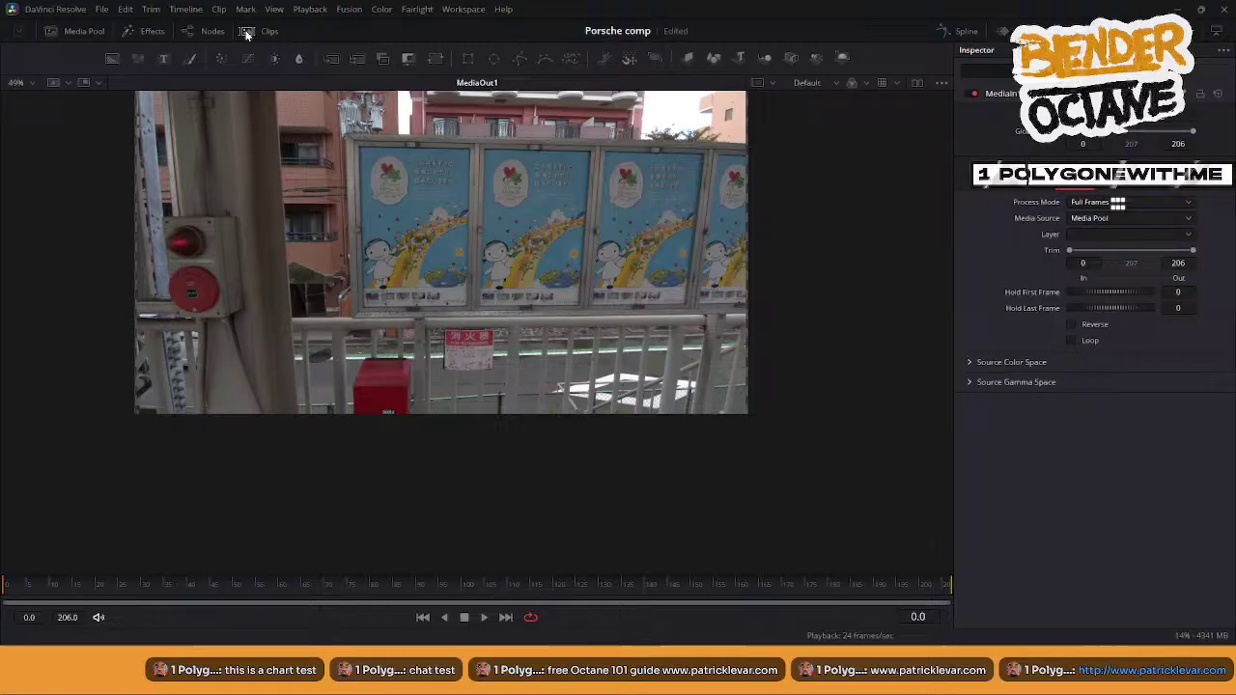
pyautogui.click(193, 35)
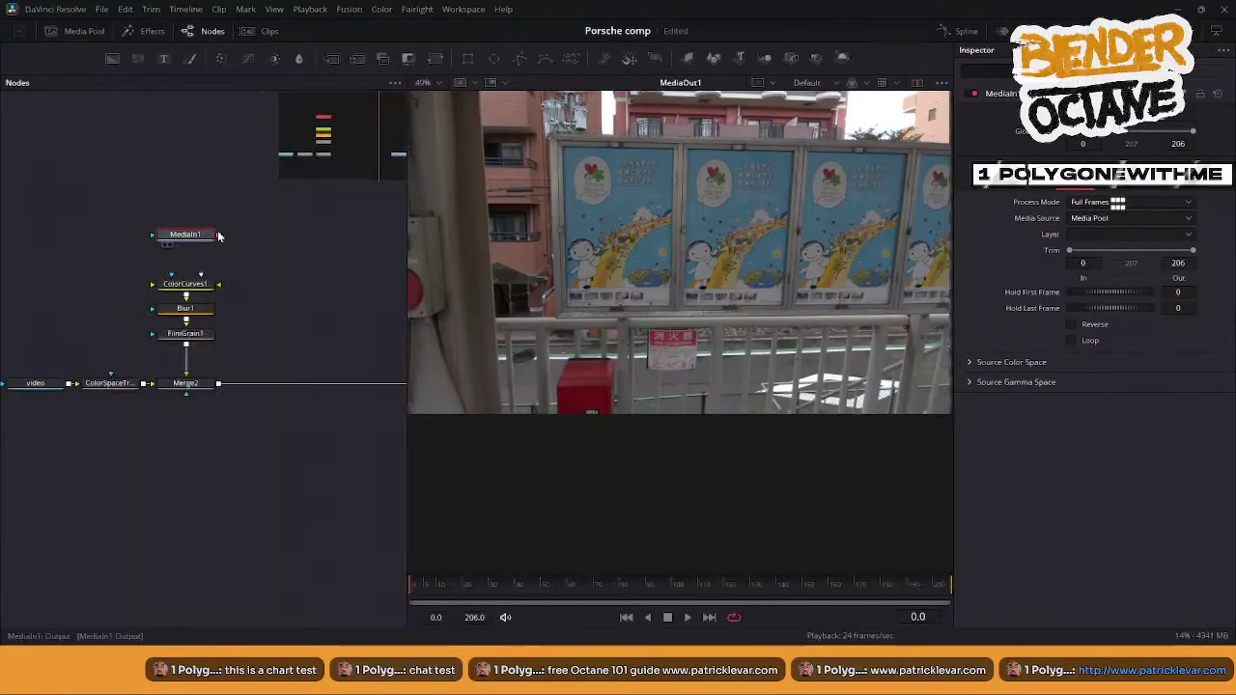
pyautogui.moveTo(221, 235); pyautogui.dragTo(150, 288)
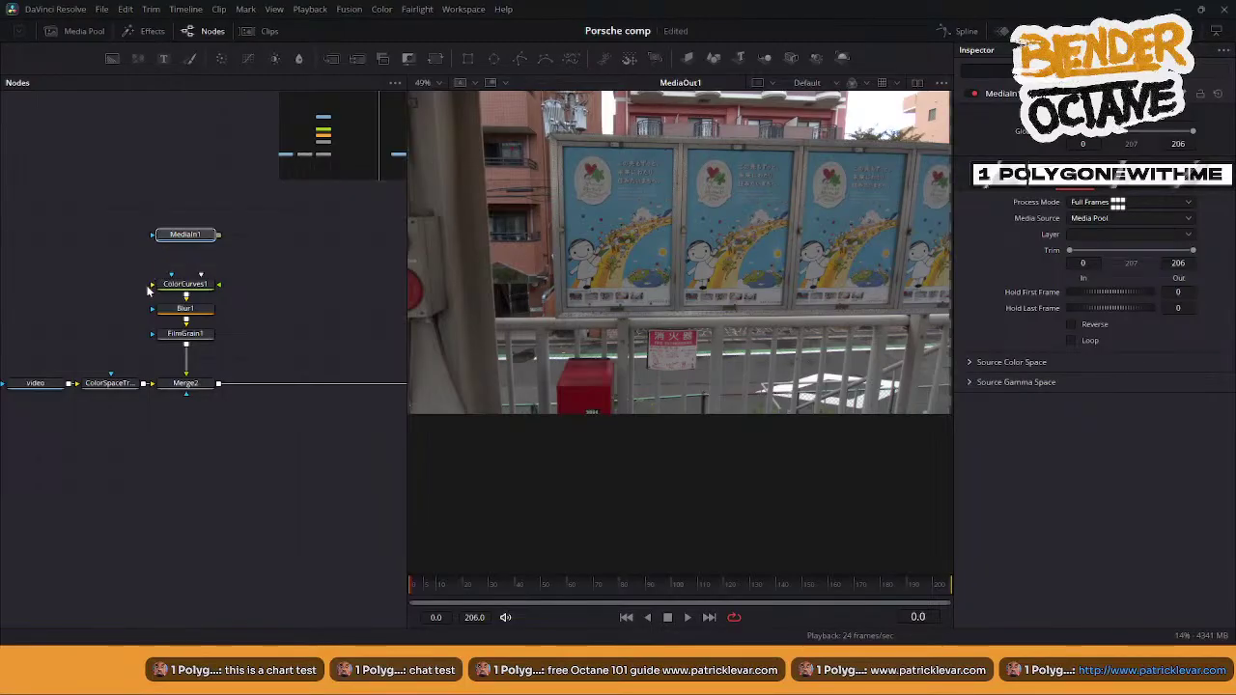
pyautogui.moveTo(219, 237); pyautogui.dragTo(172, 275)
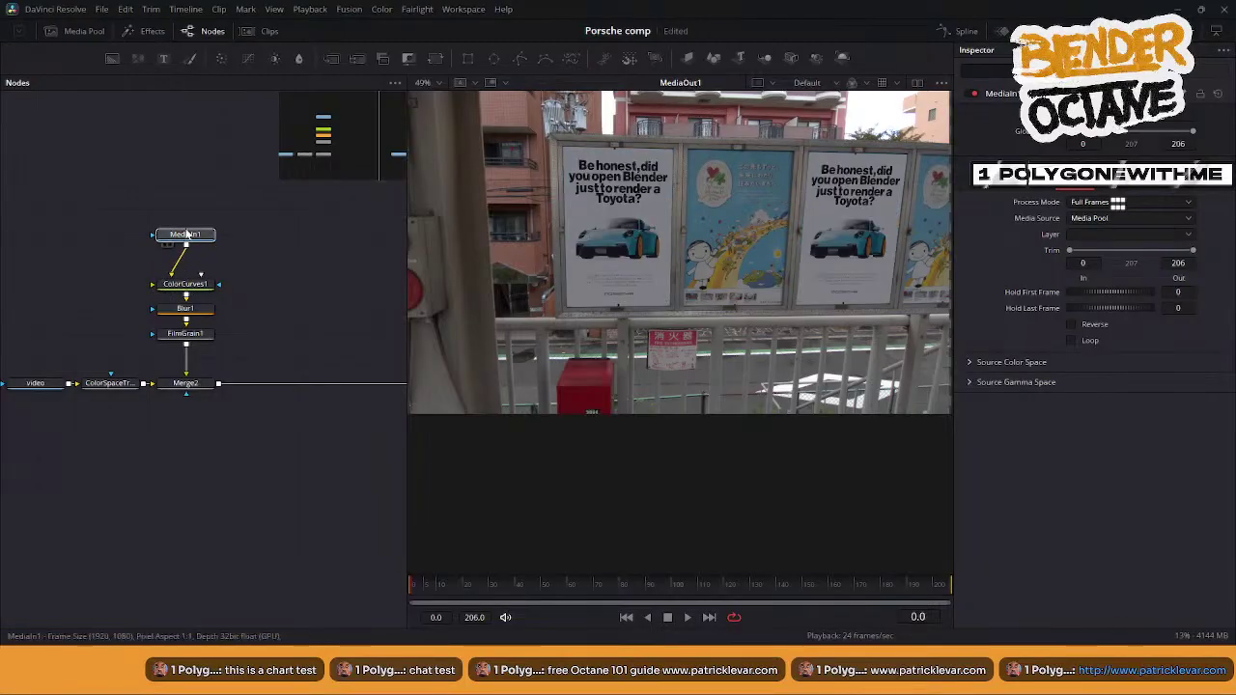
pyautogui.moveTo(193, 235); pyautogui.dragTo(193, 260)
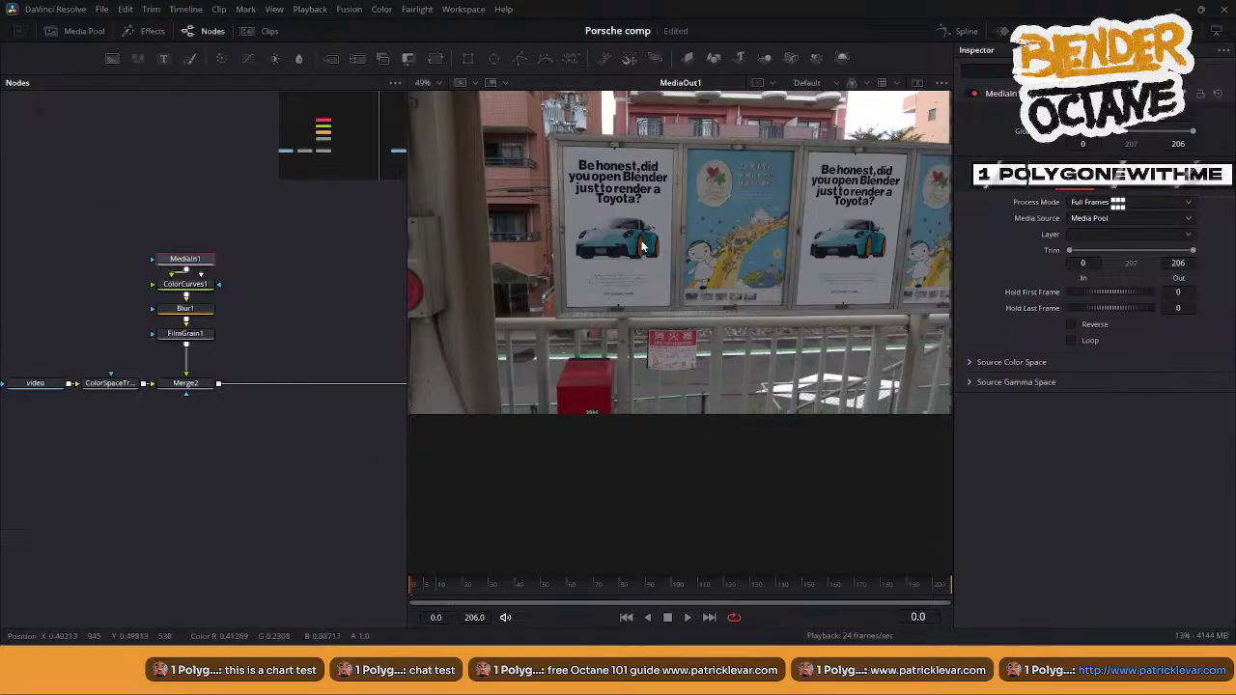
# - Play the composite and scrub back to frame 115 to examine the tracked posters
pyautogui.press('space')
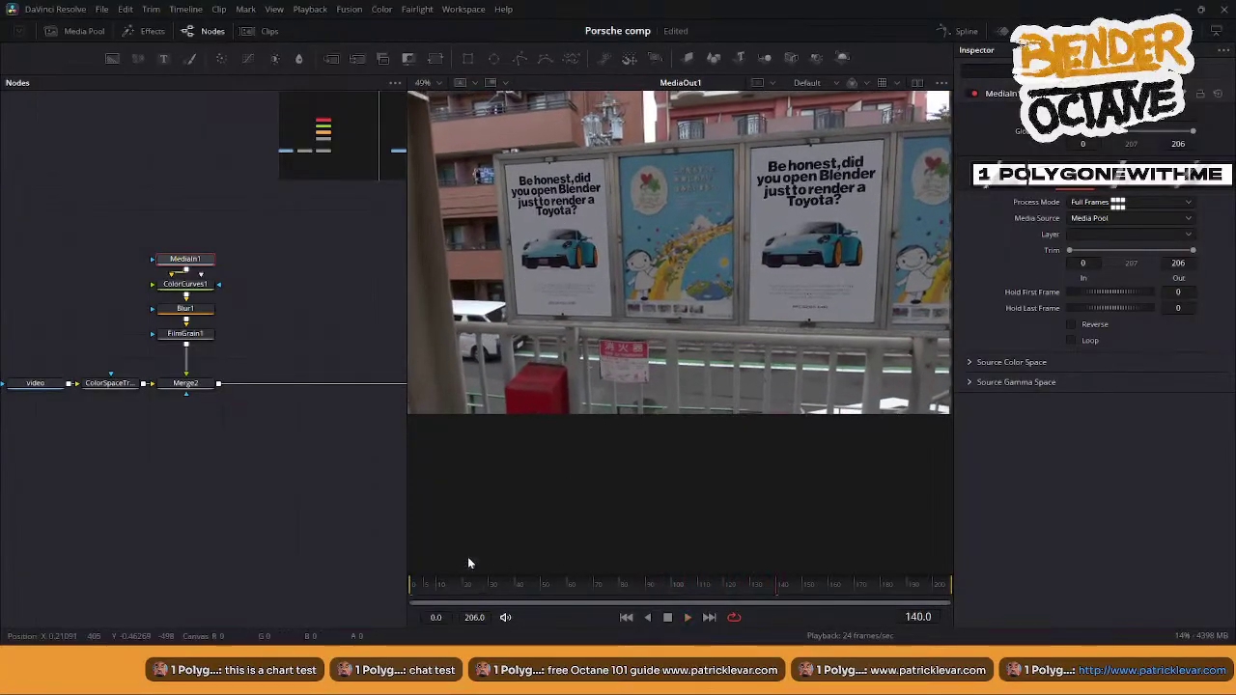
pyautogui.click(772, 583)
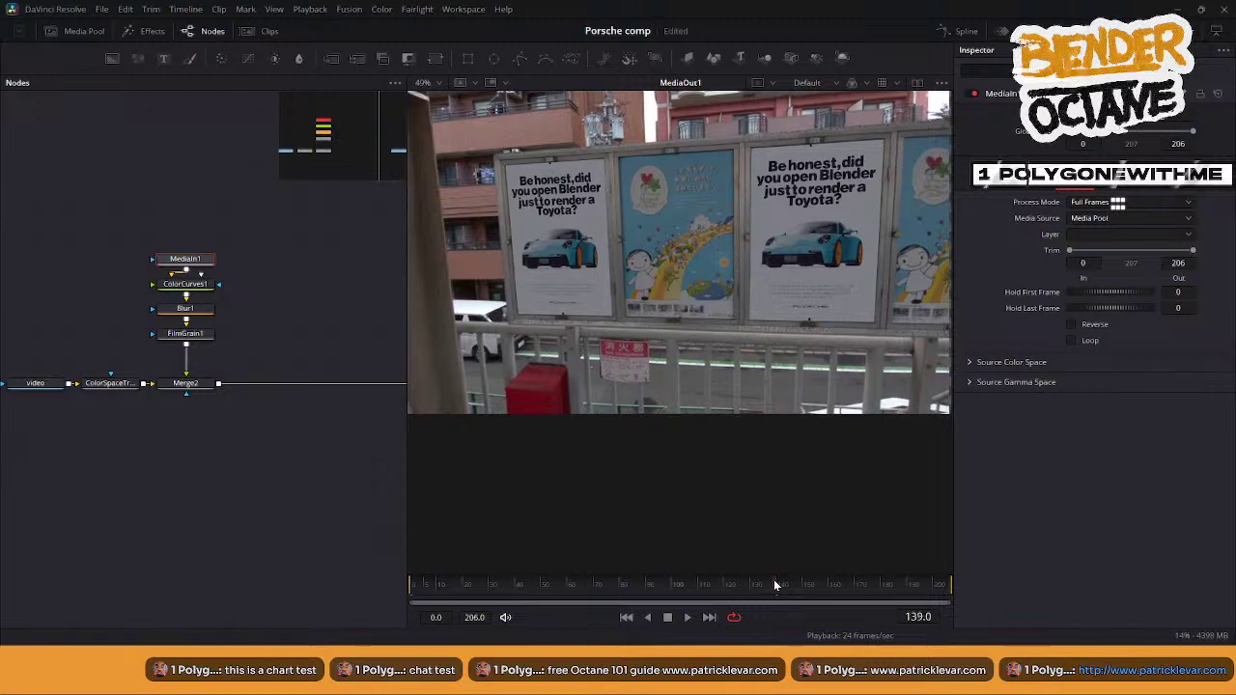
pyautogui.moveTo(772, 585); pyautogui.dragTo(715, 592)
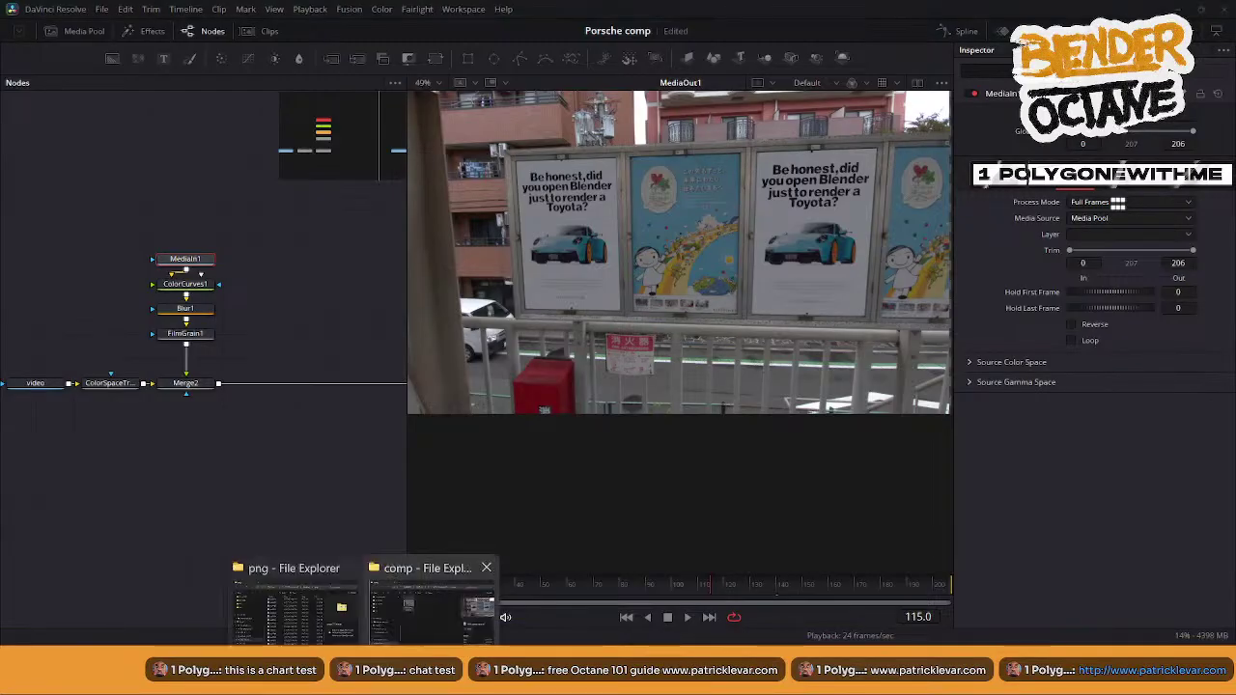
# - In File Explorer, browse to 911 Porsche GT > tracking, play the track0001-0207 video for comparison, and return to the Fusion composite
pyautogui.click(414, 600)
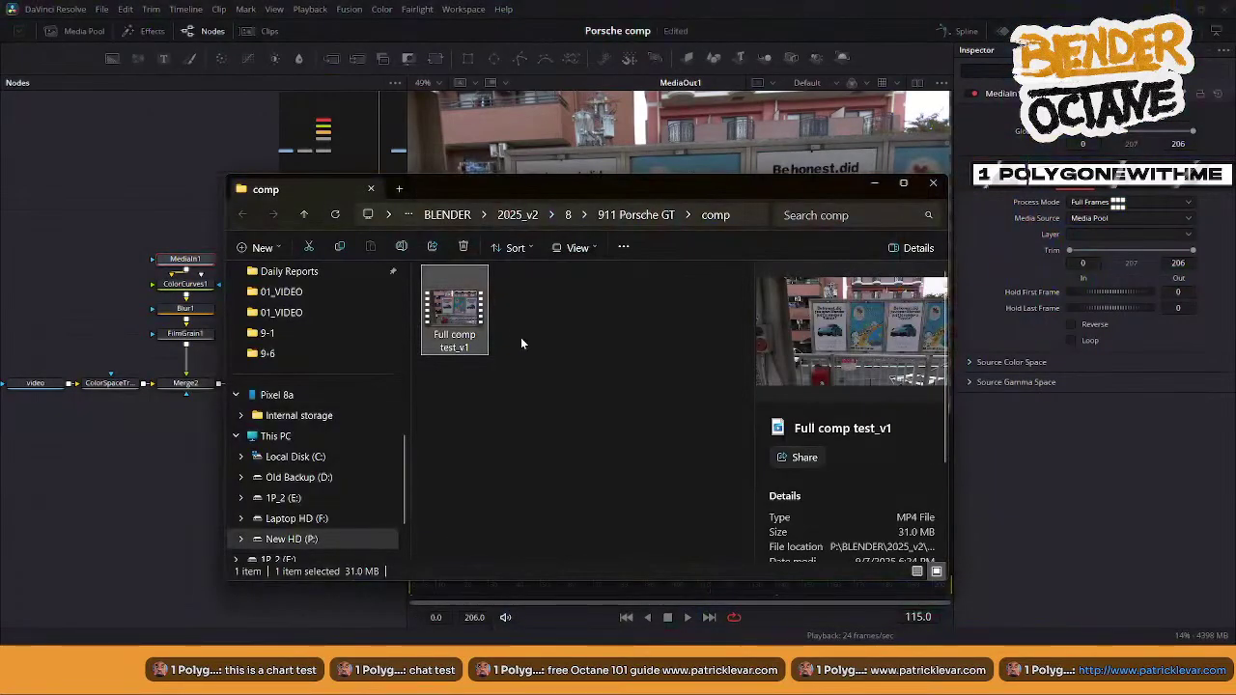
pyautogui.click(635, 215)
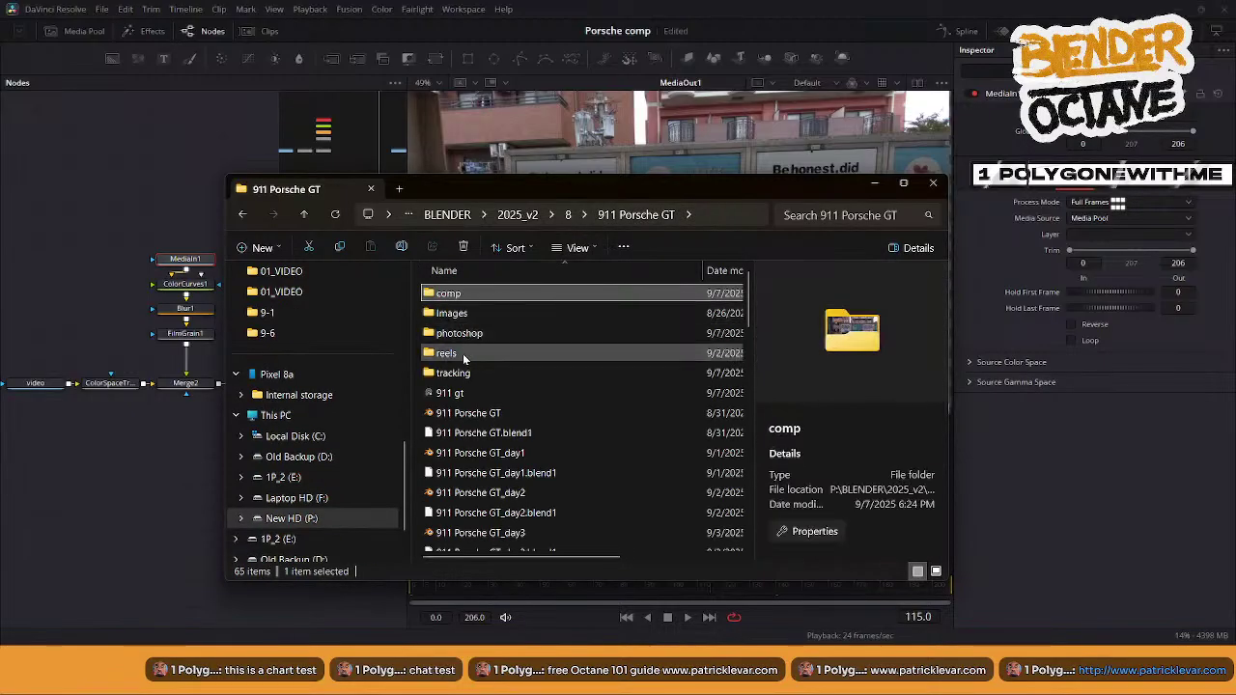
pyautogui.doubleClick(452, 373)
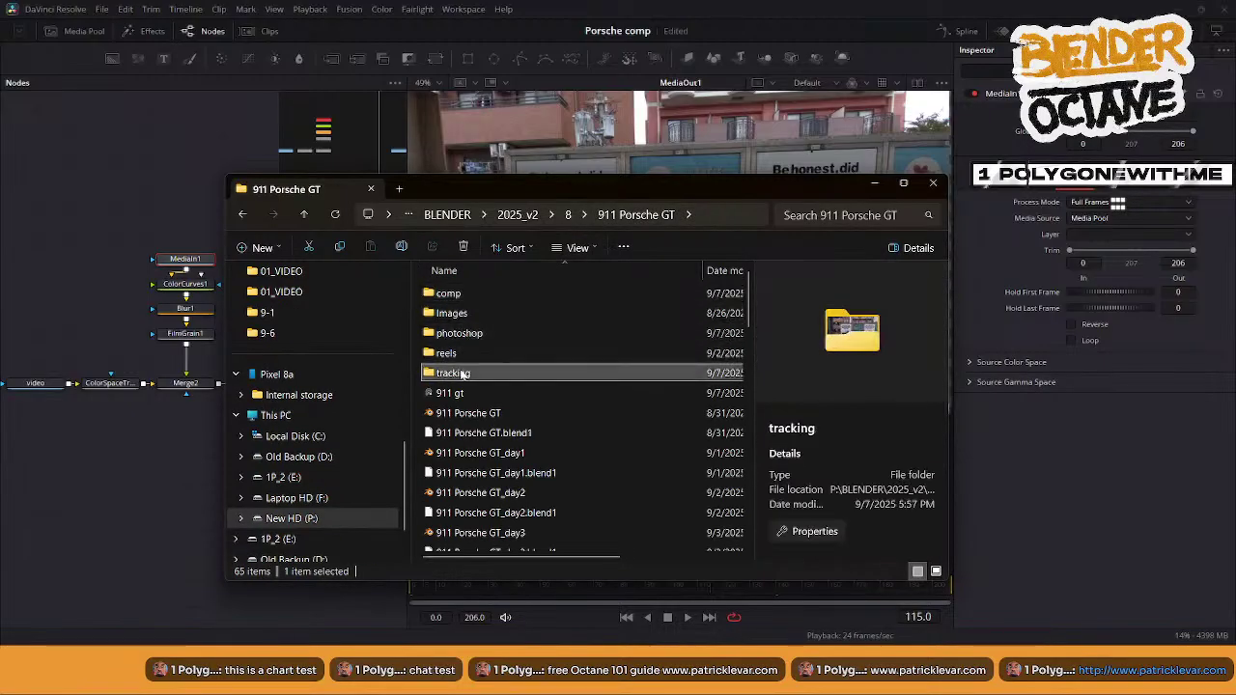
pyautogui.doubleClick(559, 339)
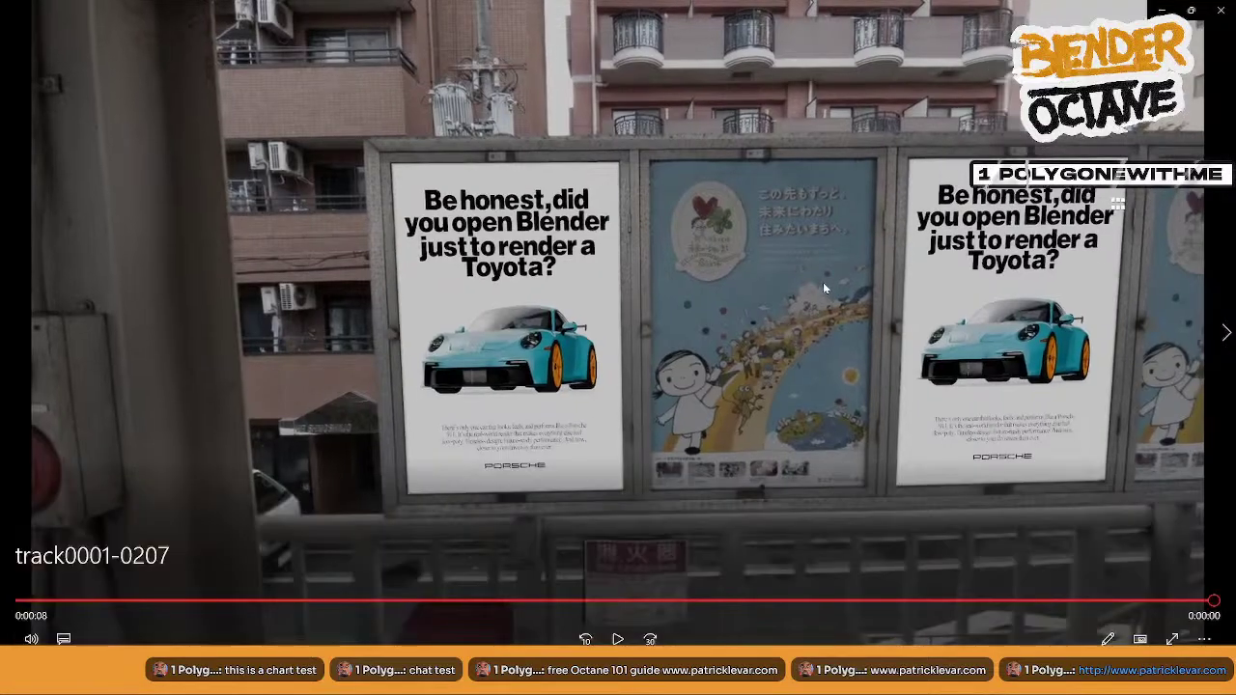
pyautogui.click(1162, 10)
pyautogui.click(741, 24)
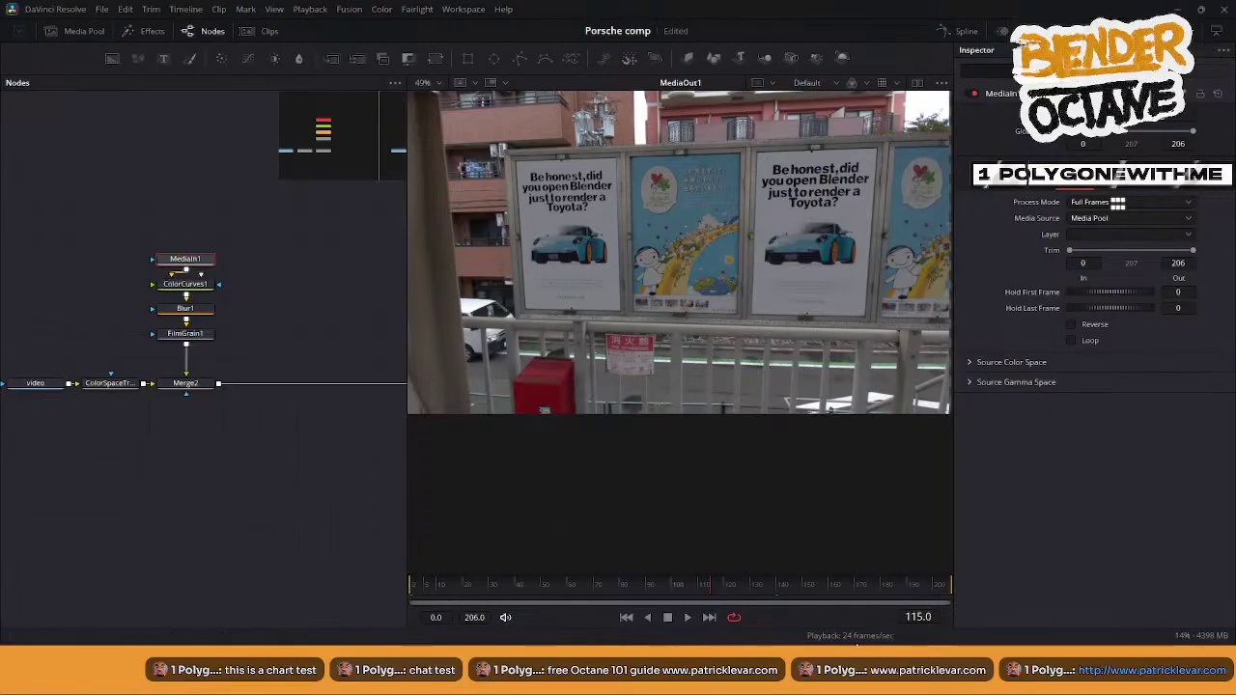
# - Disconnect the video node from ColorSpaceTransform1 and reroute FilmGrain1's output from Merge2 into ColorSpaceTransform1
pyautogui.moveTo(296, 463); pyautogui.dragTo(251, 472, button='middle')
pyautogui.scroll(-2, 255, 469)
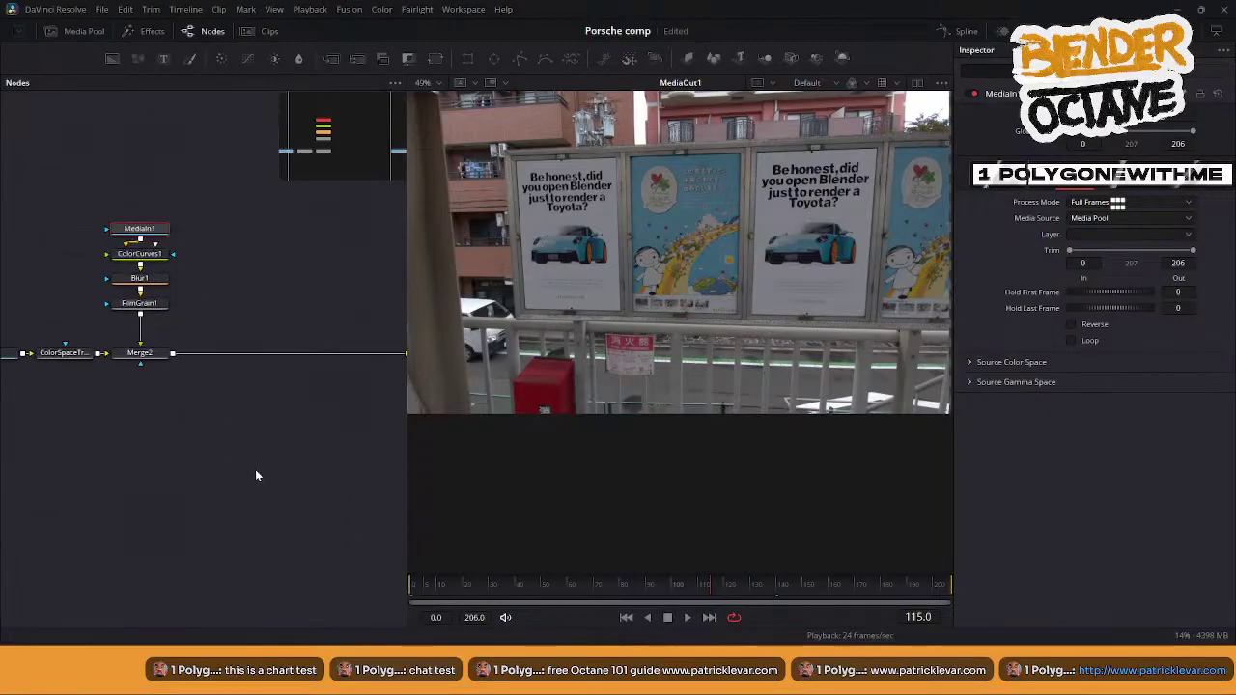
pyautogui.scroll(2, 257, 470)
pyautogui.scroll(-1, 271, 417)
pyautogui.moveTo(152, 406); pyautogui.dragTo(212, 436, button='middle')
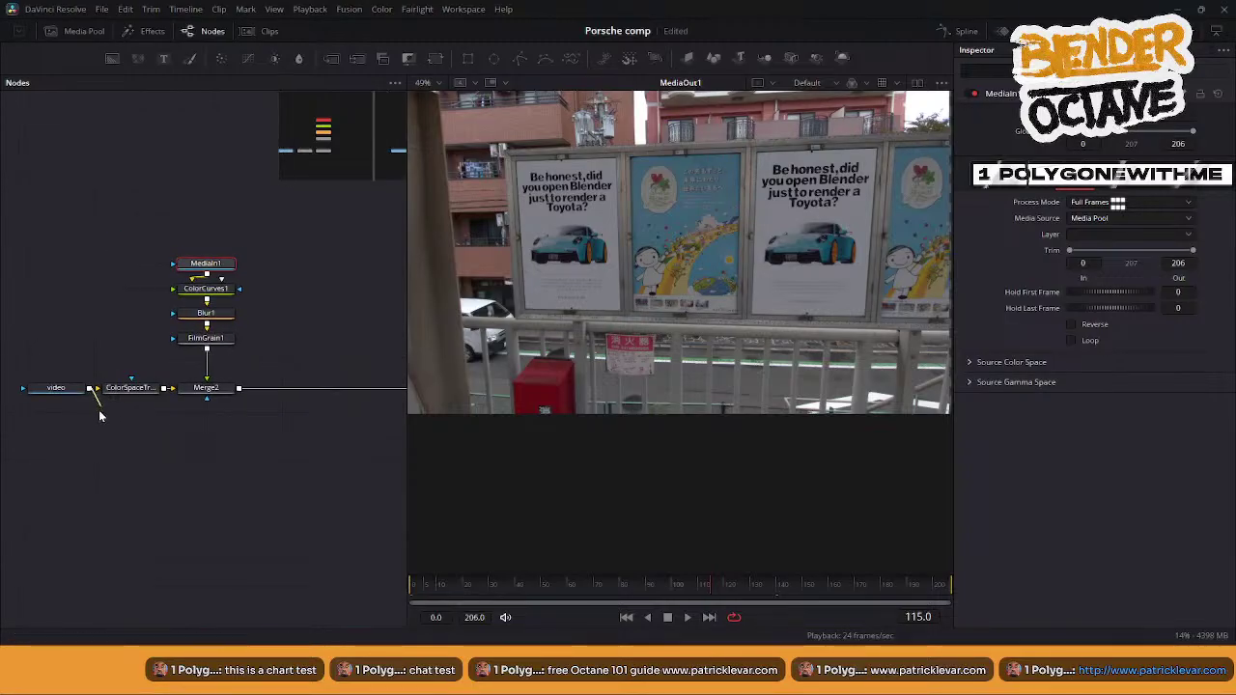
pyautogui.moveTo(95, 390); pyautogui.dragTo(87, 427)
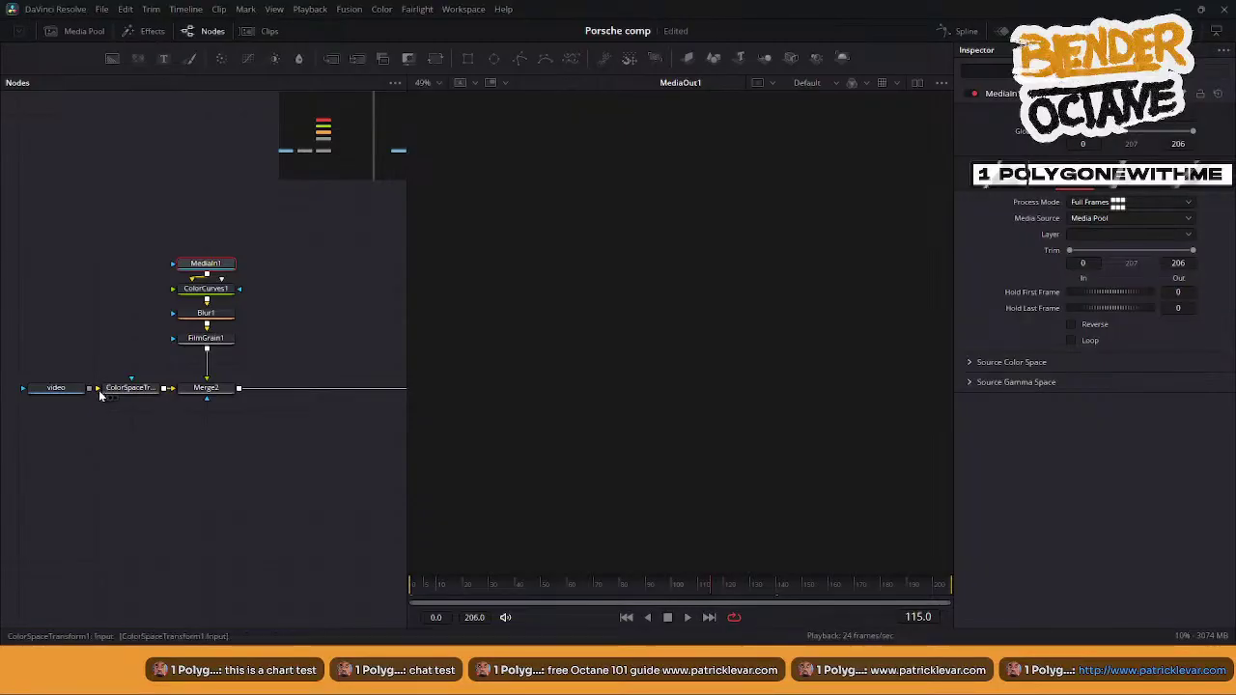
pyautogui.moveTo(204, 378); pyautogui.dragTo(101, 392)
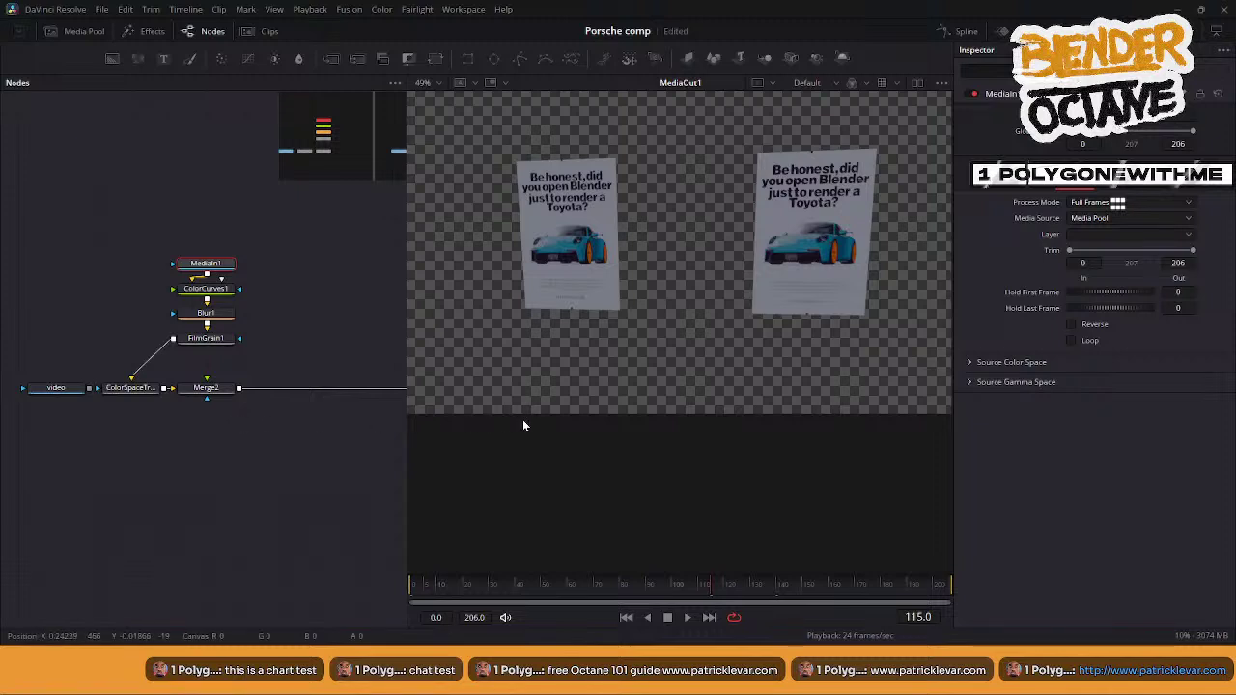
pyautogui.moveTo(296, 458); pyautogui.dragTo(271, 458, button='middle')
pyautogui.scroll(-3, 283, 462)
pyautogui.hscroll(-5, 270, 461)
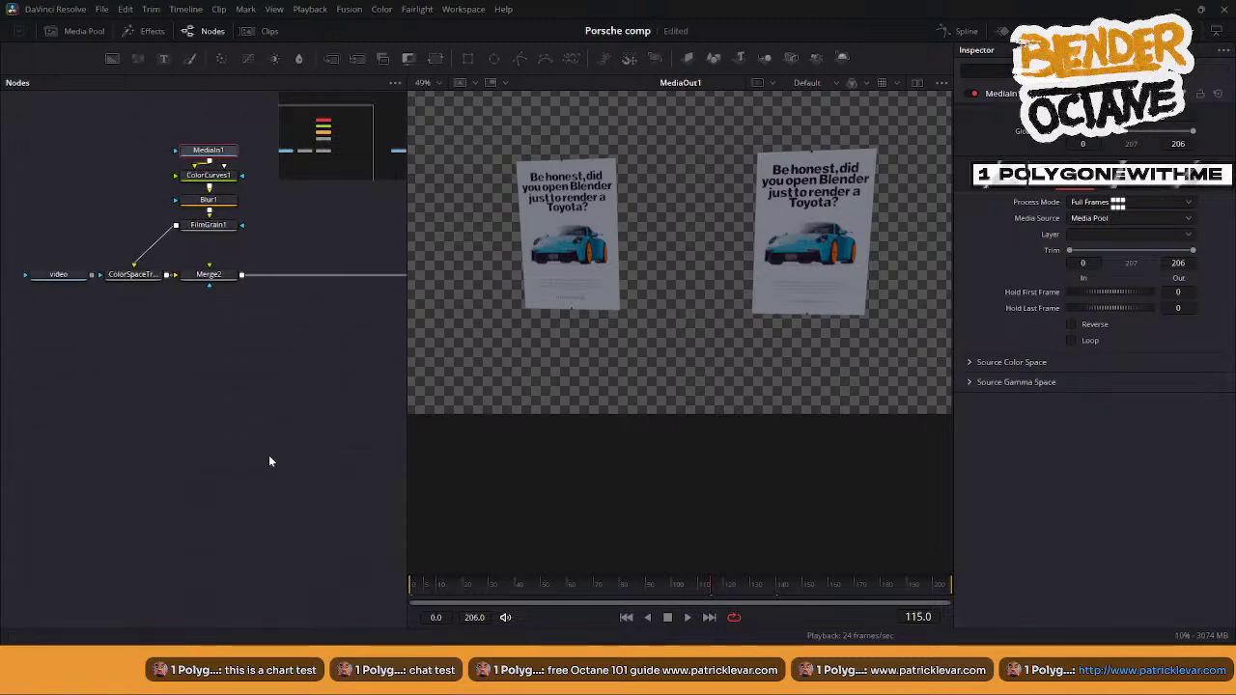
pyautogui.hscroll(5, 231, 447)
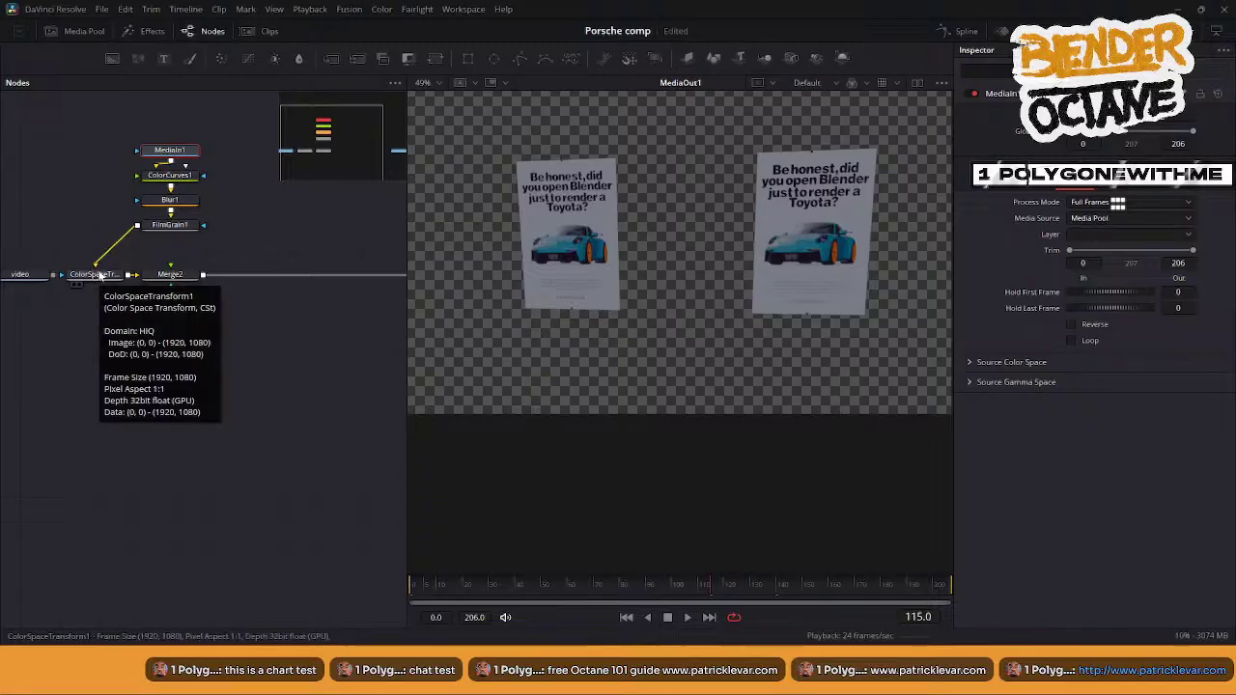
# - Reconnect FilmGrain1 to Merge2 with the video left out, and check the node flow through to MediaOut1
pyautogui.click(101, 275)
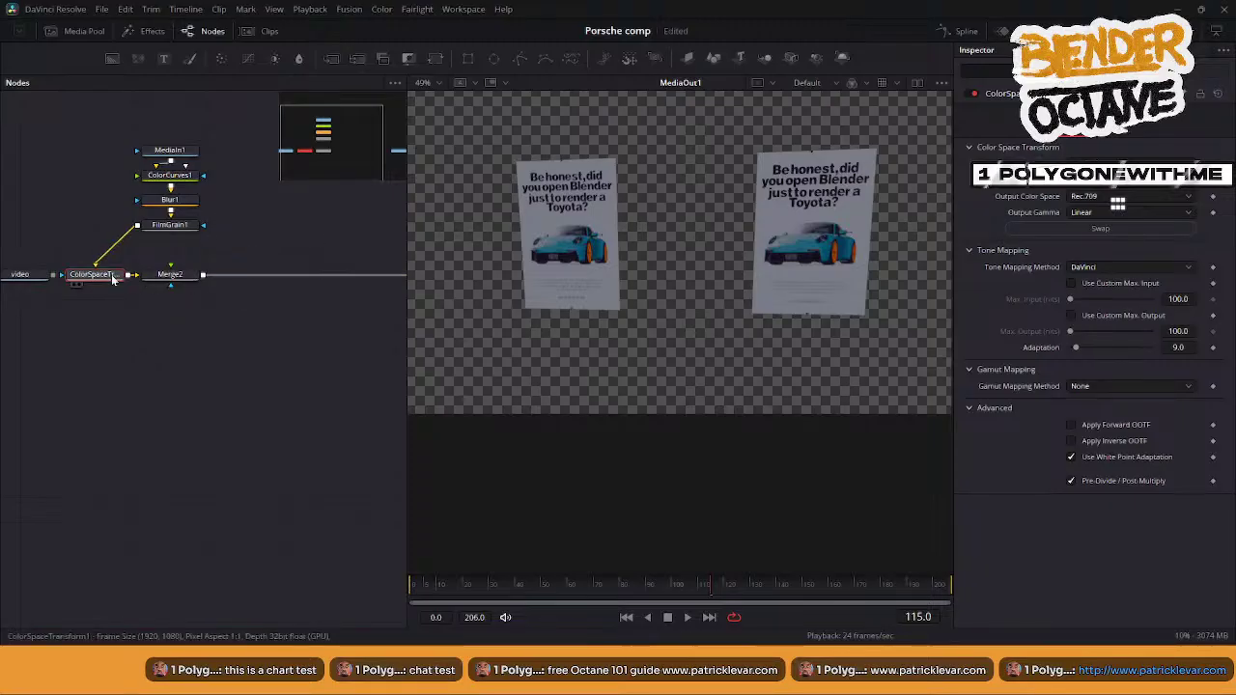
pyautogui.moveTo(94, 273); pyautogui.dragTo(139, 275)
pyautogui.moveTo(261, 339); pyautogui.dragTo(214, 338, button='middle')
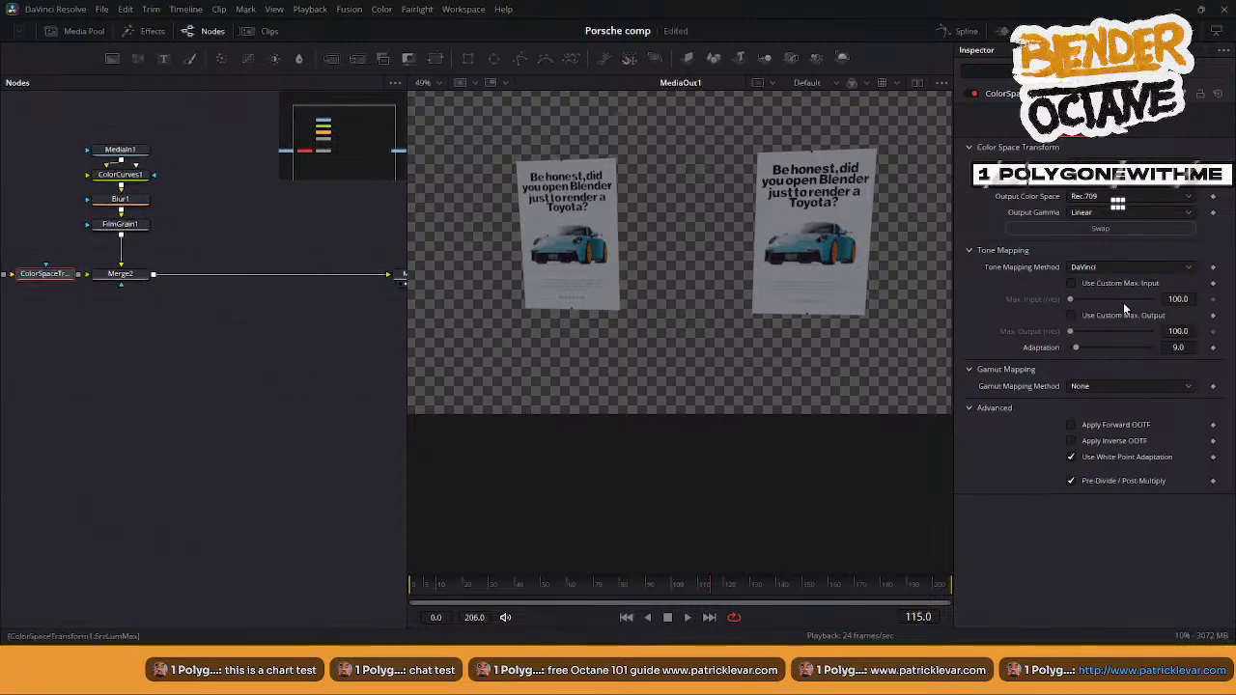
pyautogui.moveTo(358, 355); pyautogui.dragTo(436, 356, button='middle')
pyautogui.hscroll(5, 326, 359)
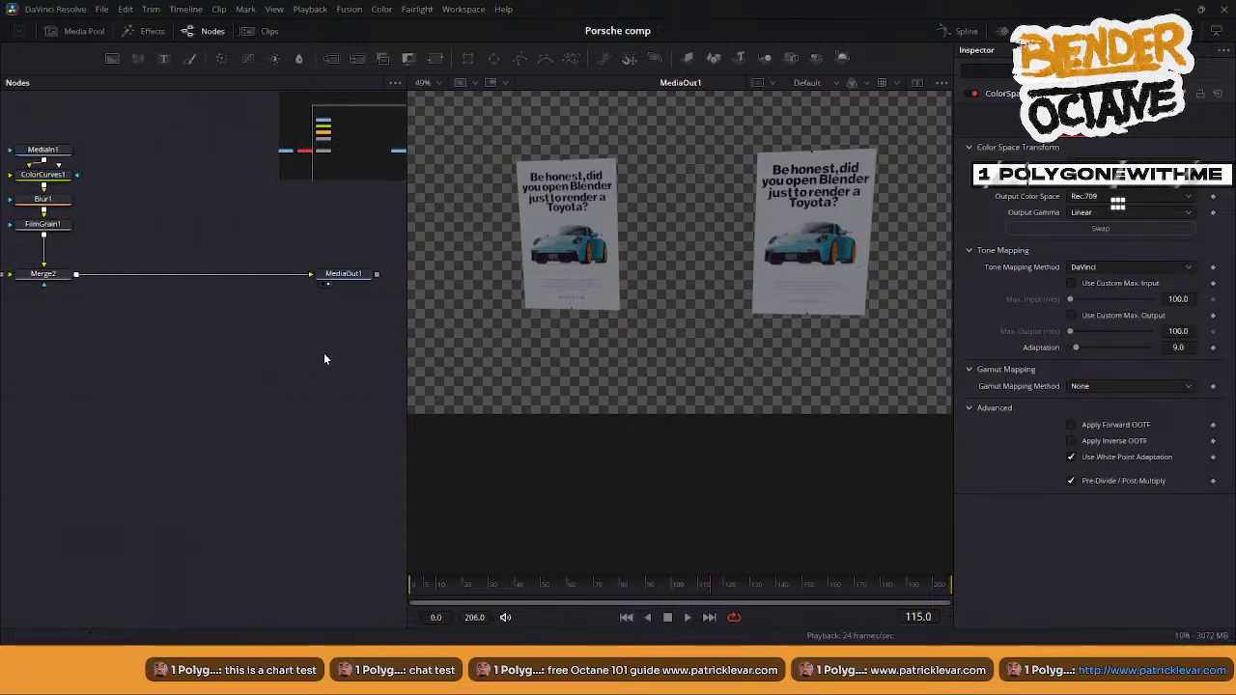
# - View the posters on the Deliver and Edit pages, and return to the Fusion page
pyautogui.click(790, 658)
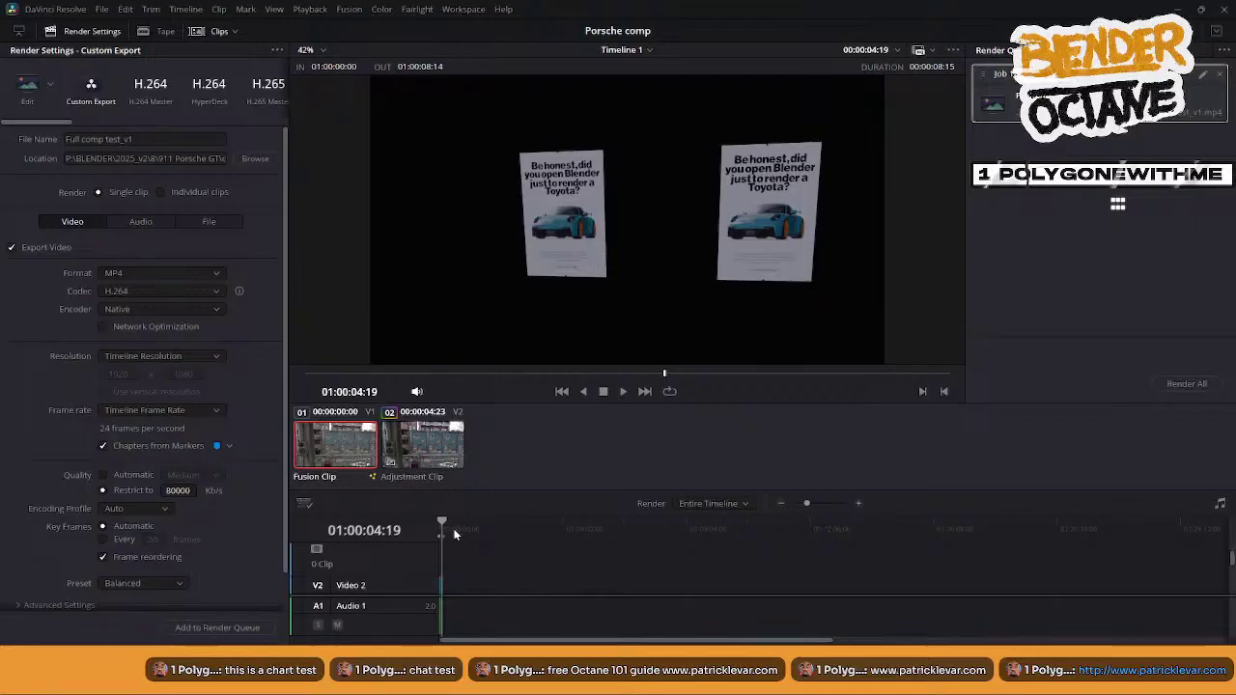
pyautogui.click(549, 659)
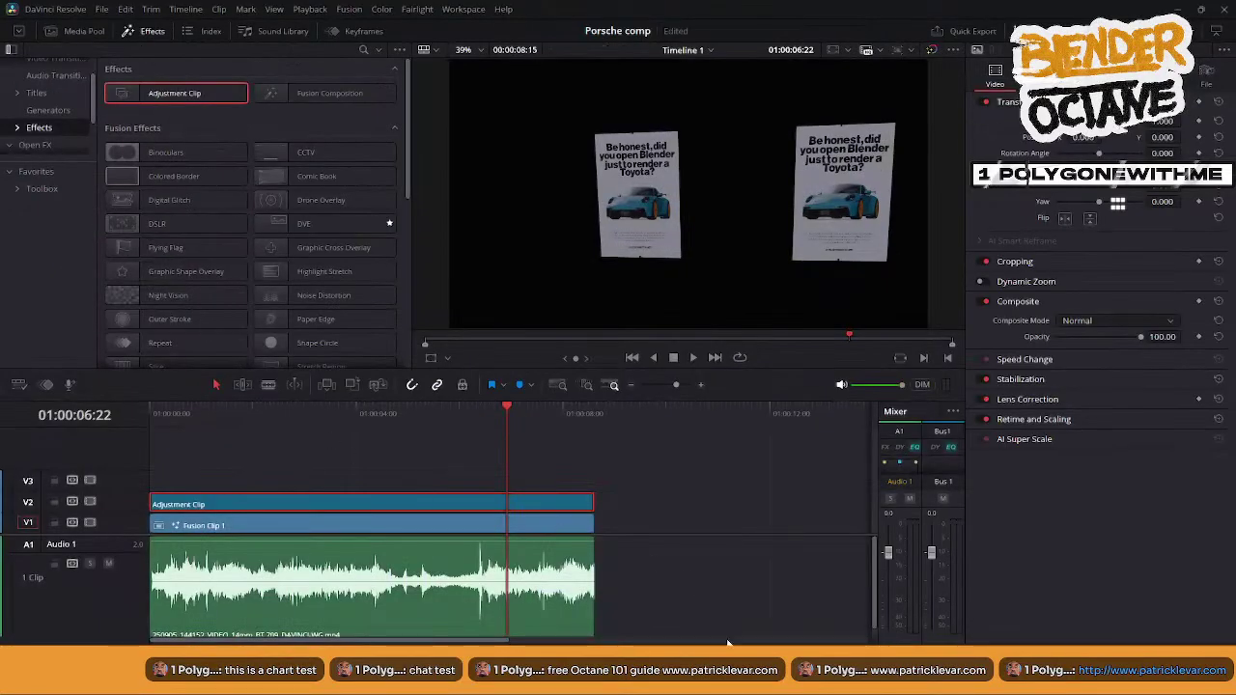
pyautogui.click(603, 659)
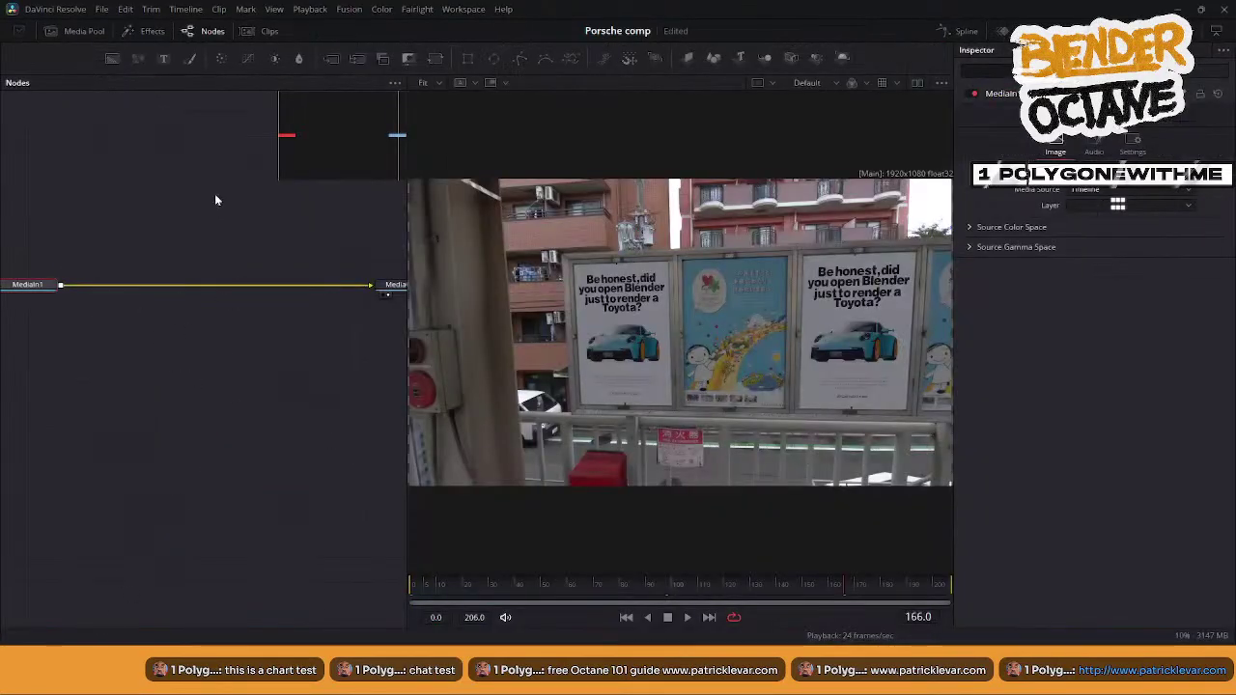
# - Show the Media Pool and clip strip, and open the Fusion Clip's composition instead of the Adjustment Clip's
pyautogui.click(131, 33)
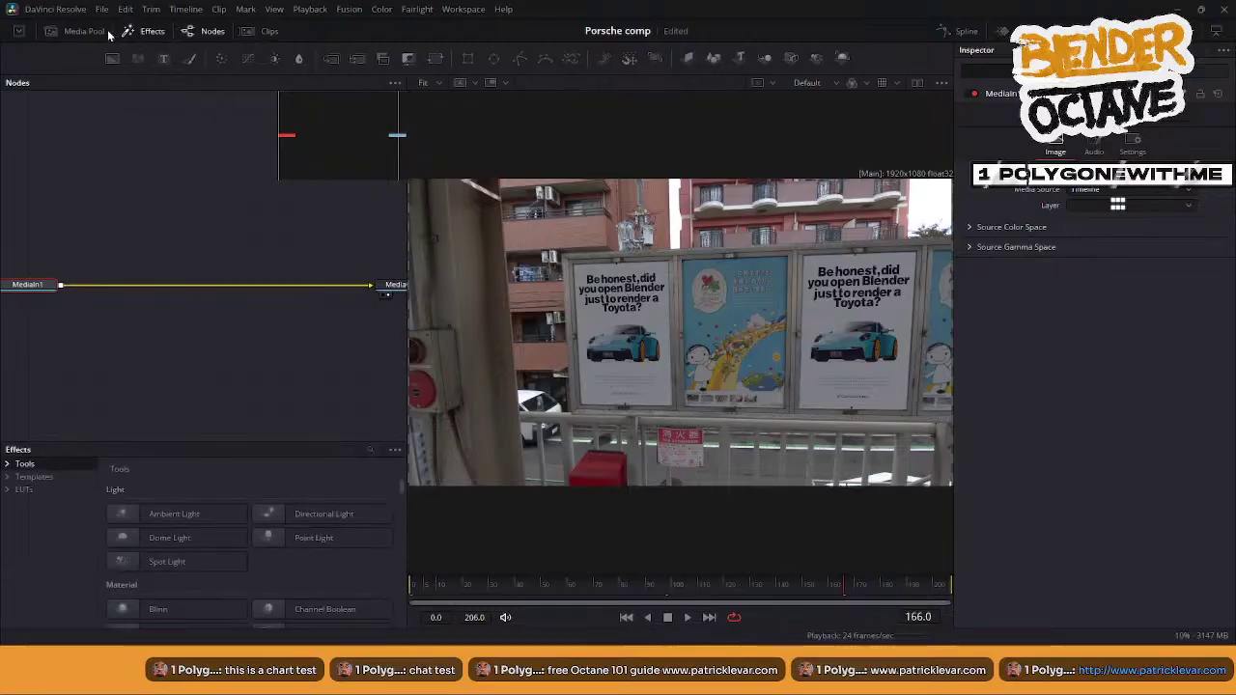
pyautogui.click(93, 33)
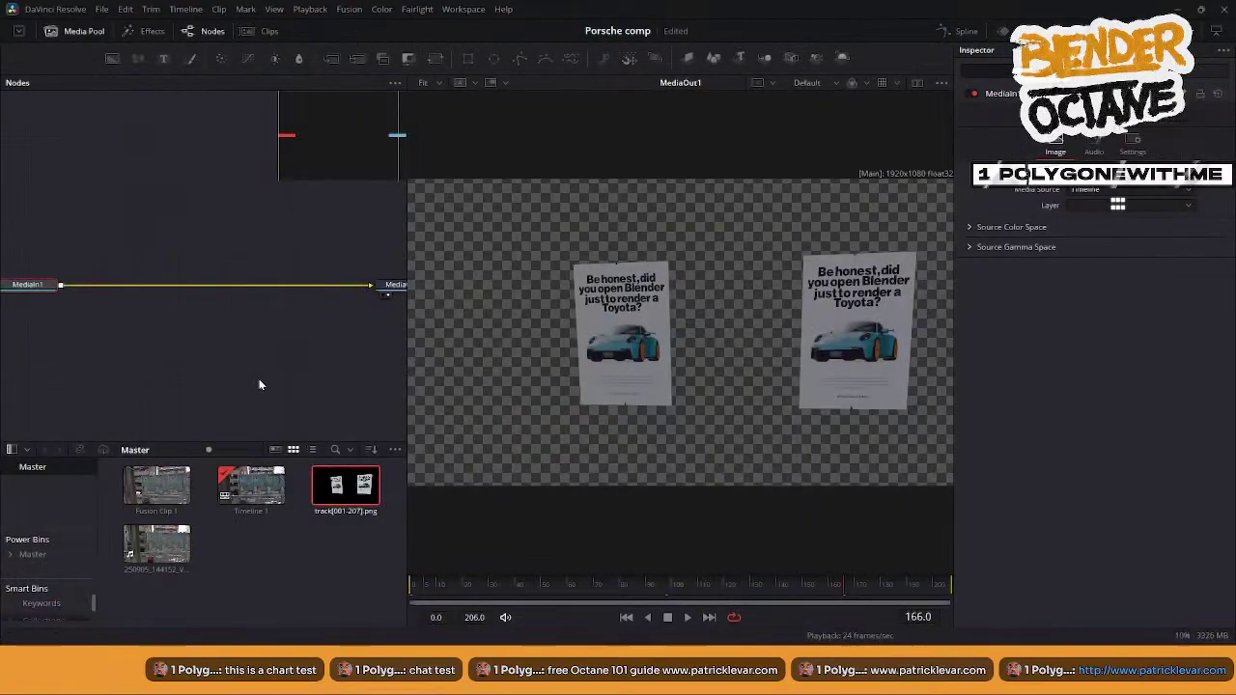
pyautogui.click(256, 31)
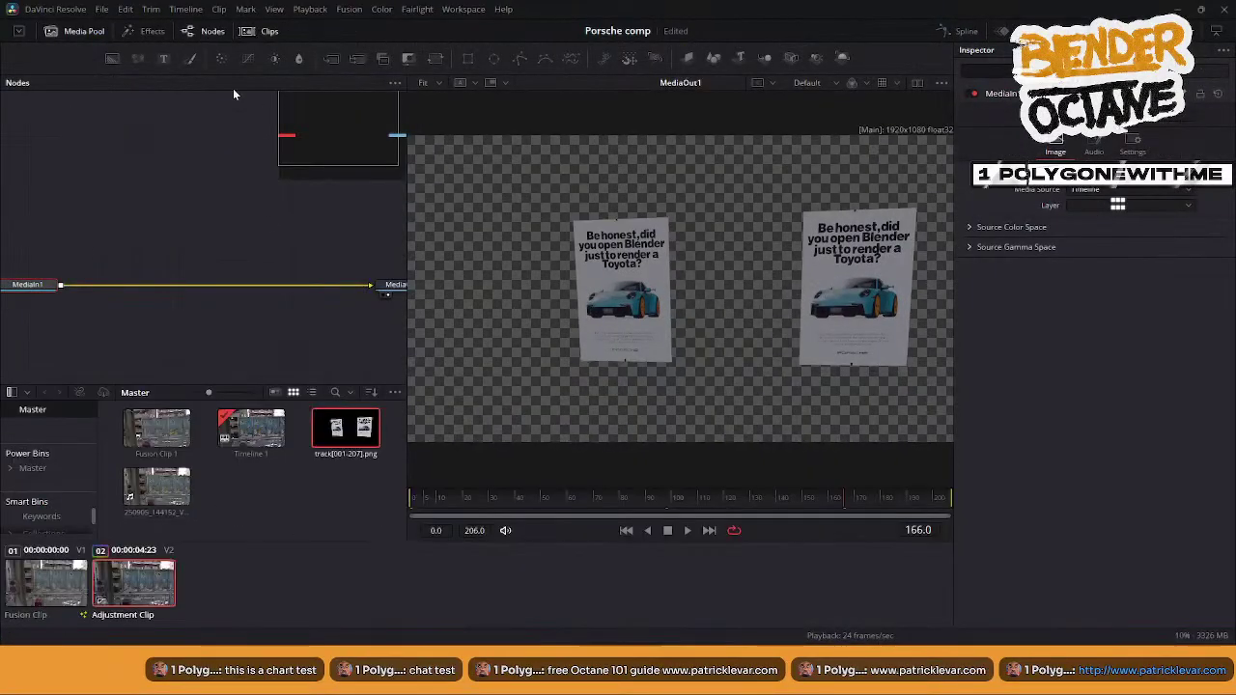
pyautogui.click(63, 582)
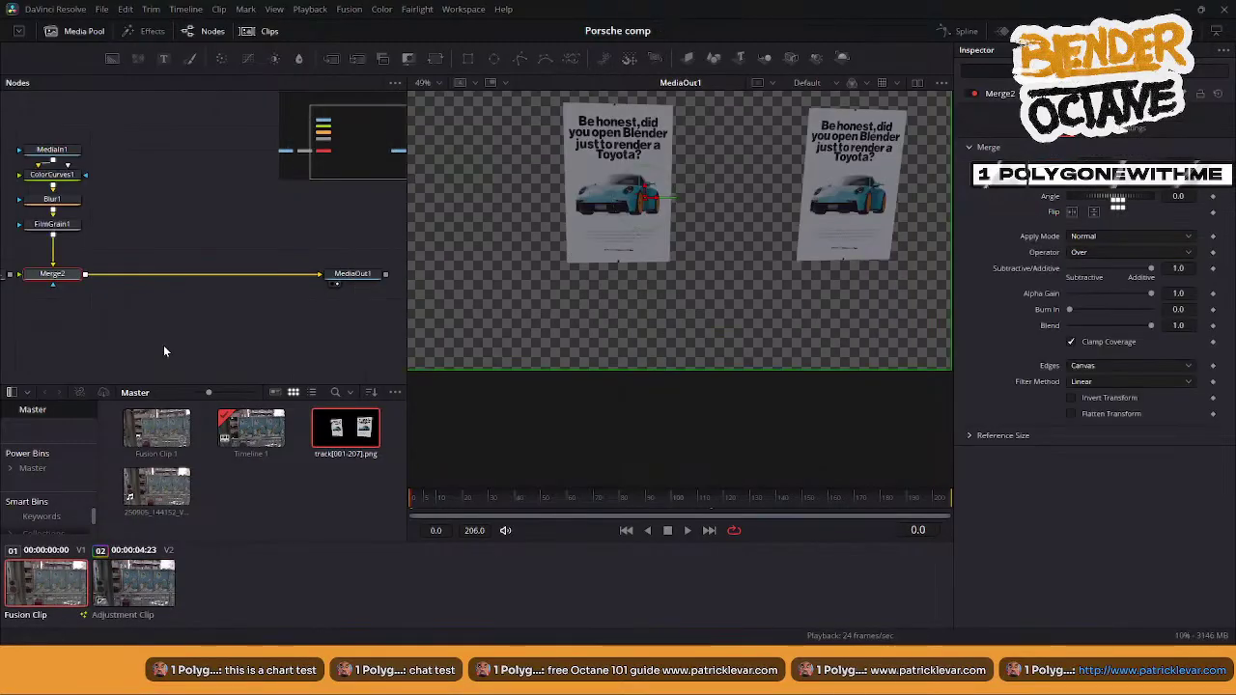
# - Reconnect the video node through ColorSpaceTransform1 to Merge2's background, and FilmGrain1 to Merge2's foreground
pyautogui.moveTo(145, 299); pyautogui.dragTo(268, 300, button='middle')
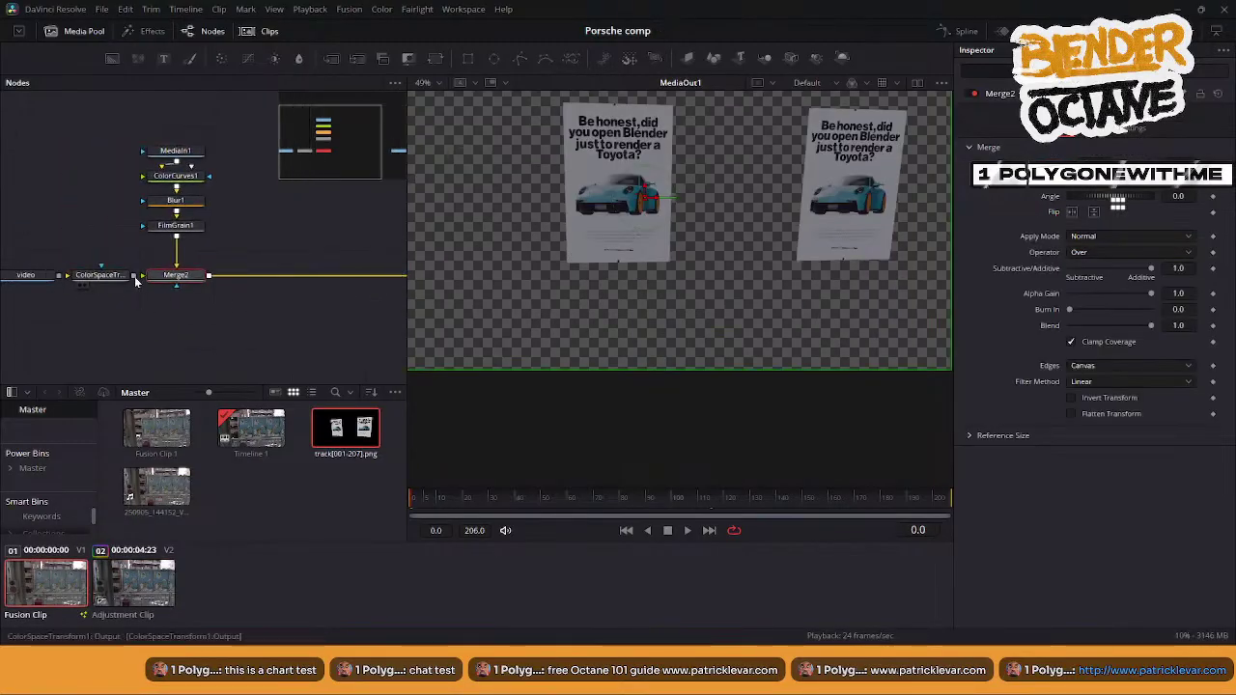
pyautogui.moveTo(135, 276); pyautogui.dragTo(145, 277)
pyautogui.moveTo(59, 276); pyautogui.dragTo(68, 277)
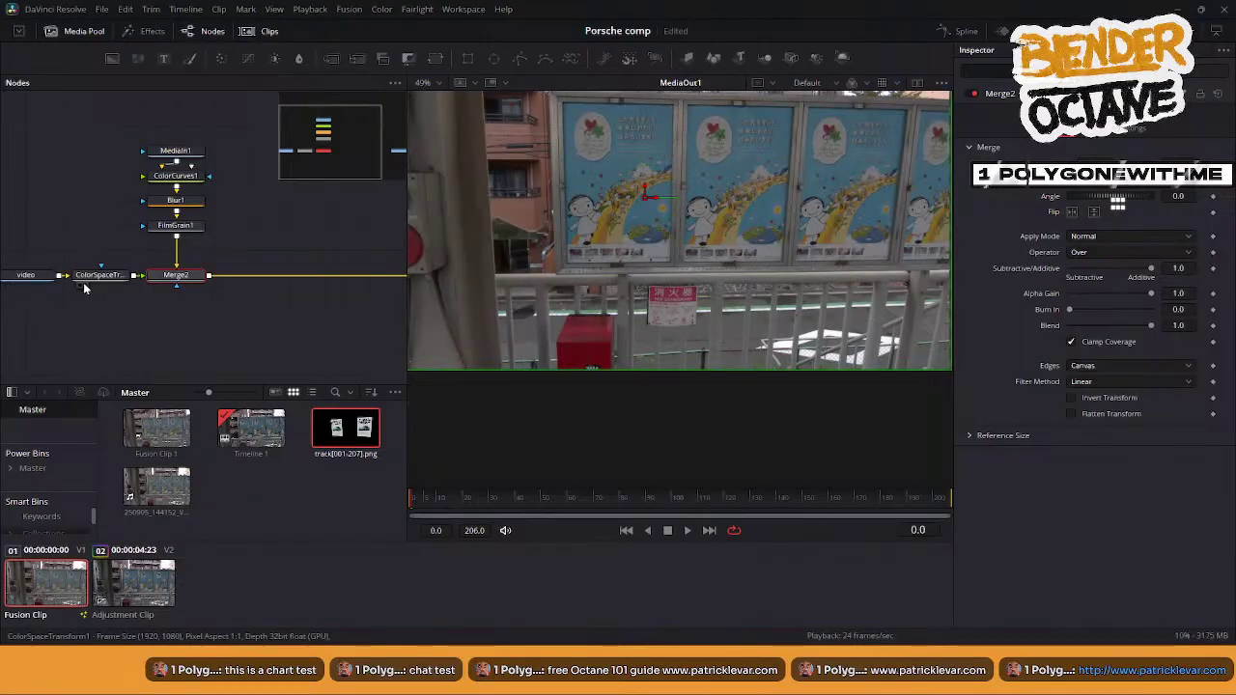
pyautogui.moveTo(178, 266); pyautogui.dragTo(178, 259)
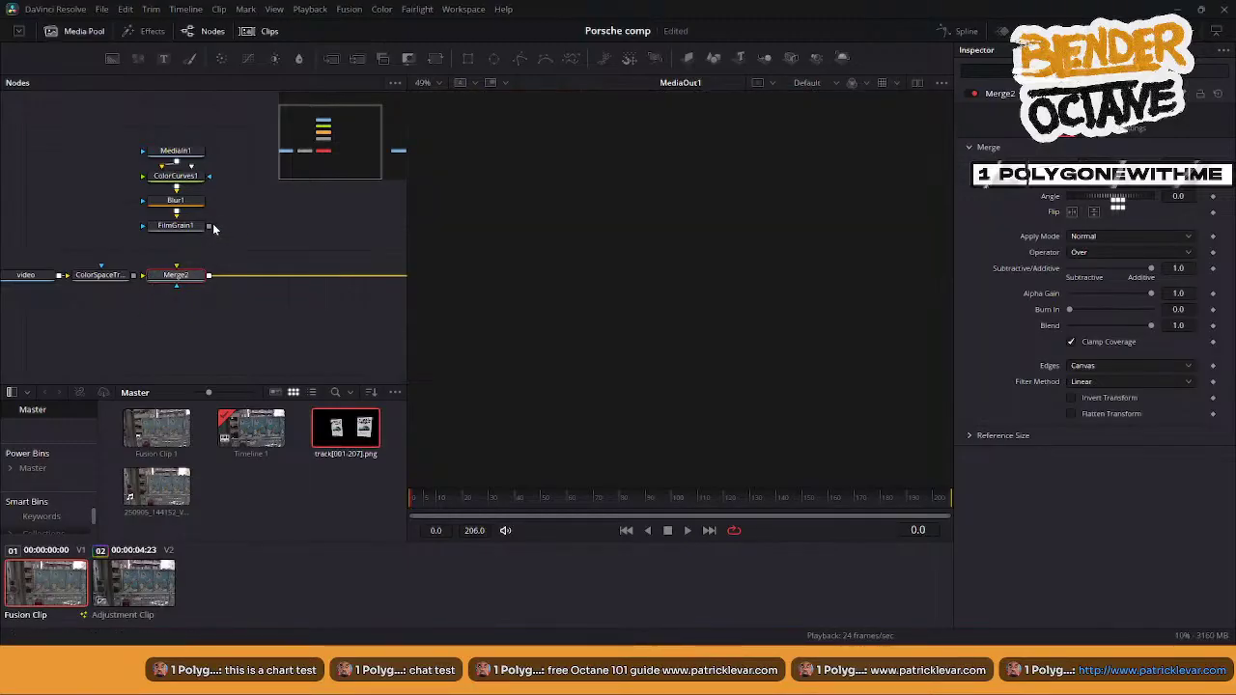
pyautogui.moveTo(133, 277); pyautogui.dragTo(144, 278)
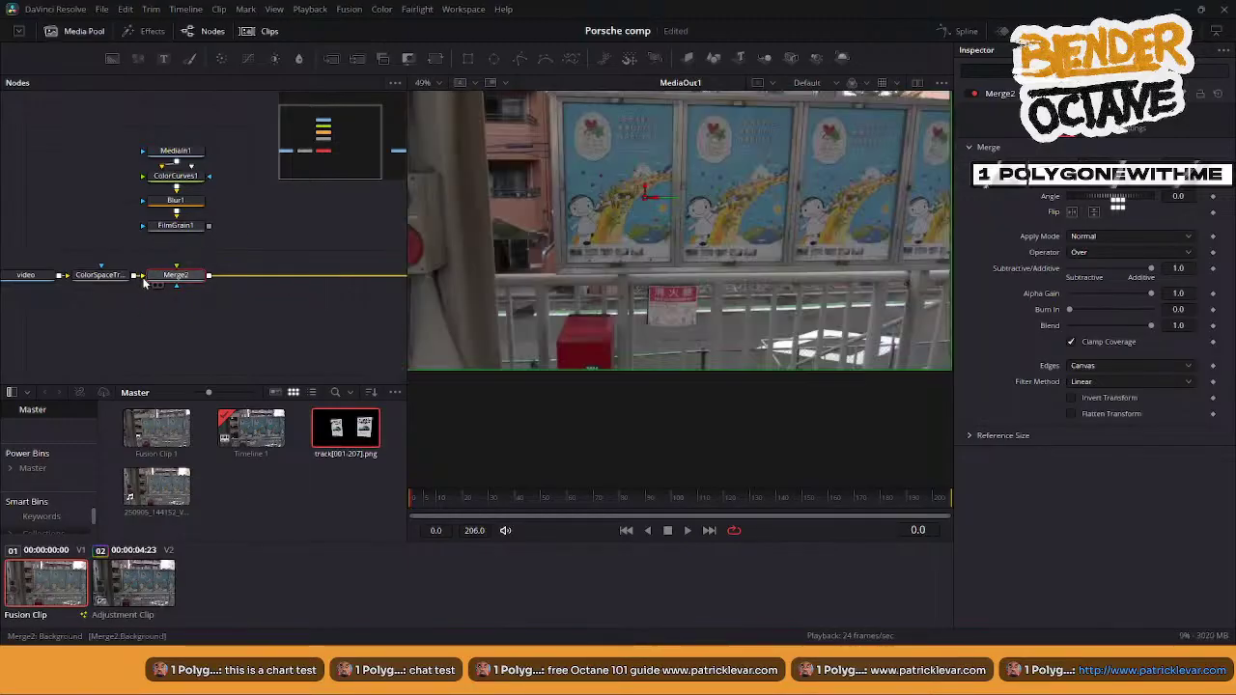
pyautogui.moveTo(209, 226); pyautogui.dragTo(178, 266)
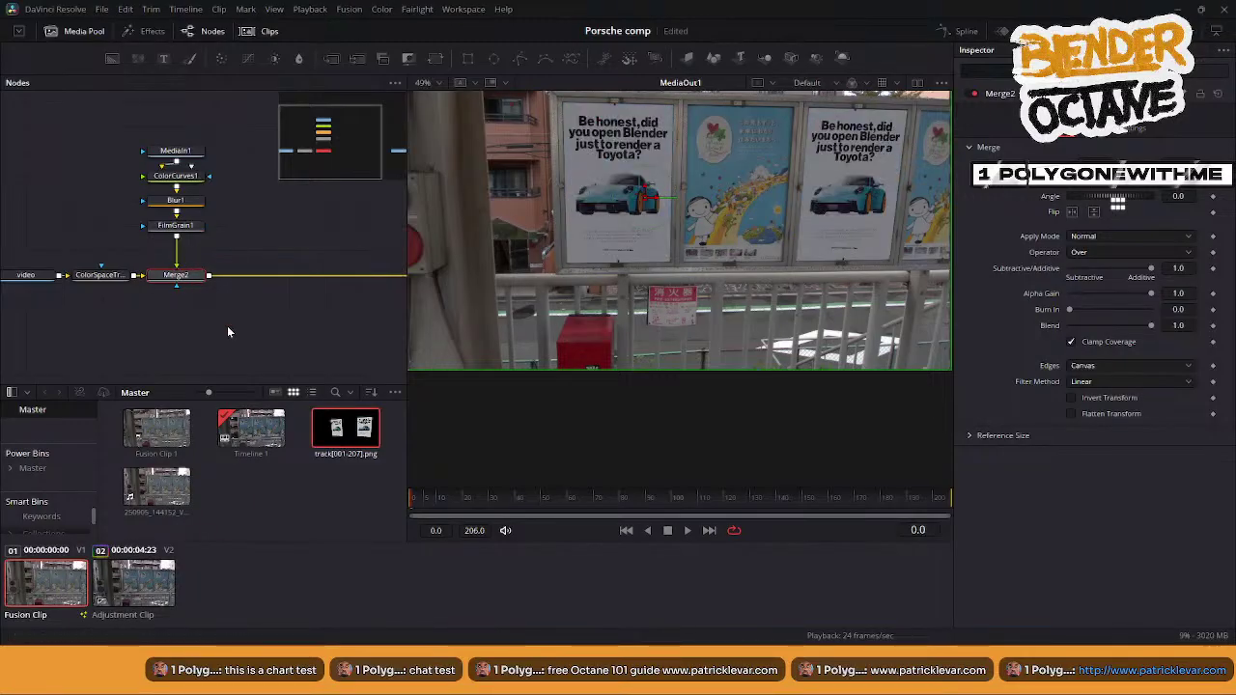
# - Switch to Blender's ad tracking file and connect the movie clip's Scale output to the reroute feeding Composite and Viewer
pyautogui.moveTo(182, 323); pyautogui.dragTo(253, 323, button='middle')
pyautogui.click(113, 278)
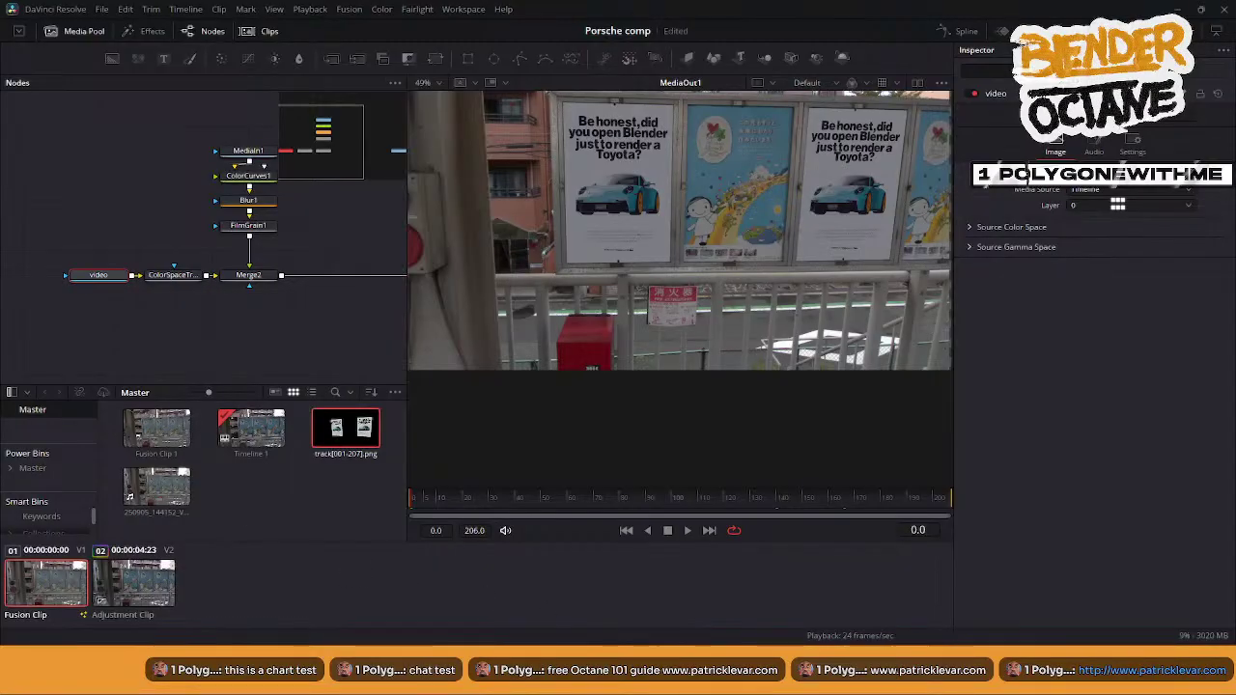
pyautogui.moveTo(925, 687)
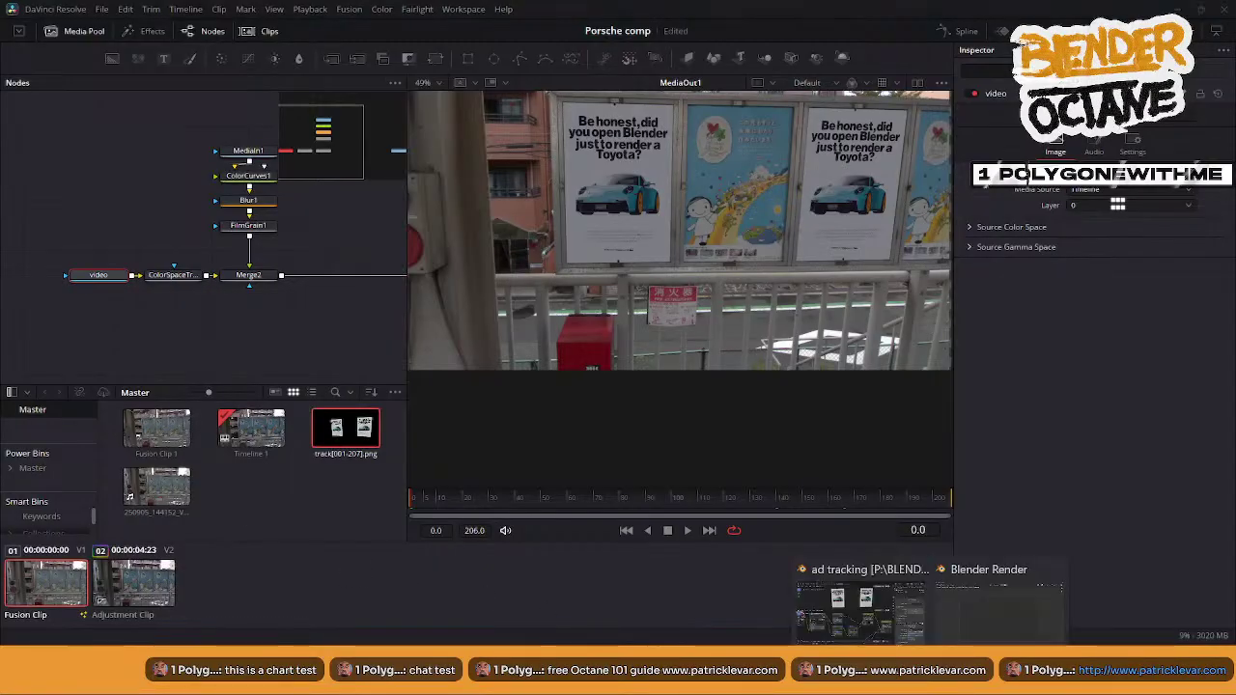
pyautogui.click(840, 608)
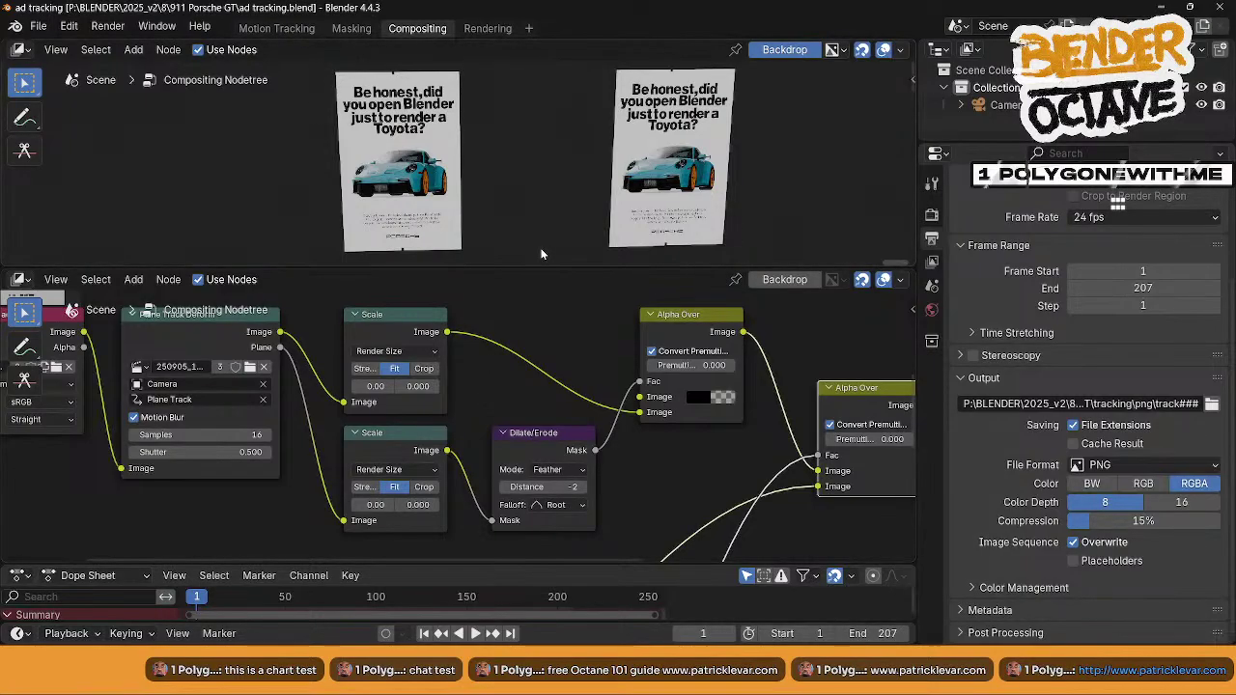
pyautogui.moveTo(550, 270); pyautogui.dragTo(551, 122)
pyautogui.scroll(-7, 516, 342)
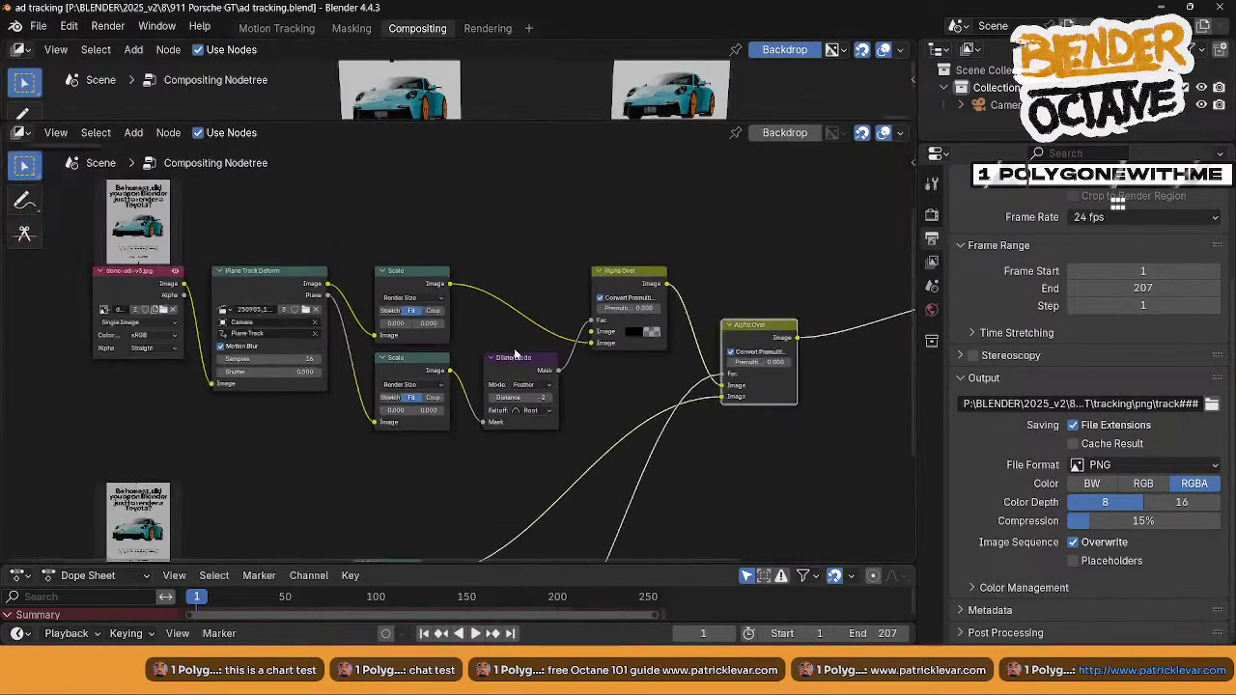
pyautogui.moveTo(489, 276); pyautogui.dragTo(440, 417, button='middle')
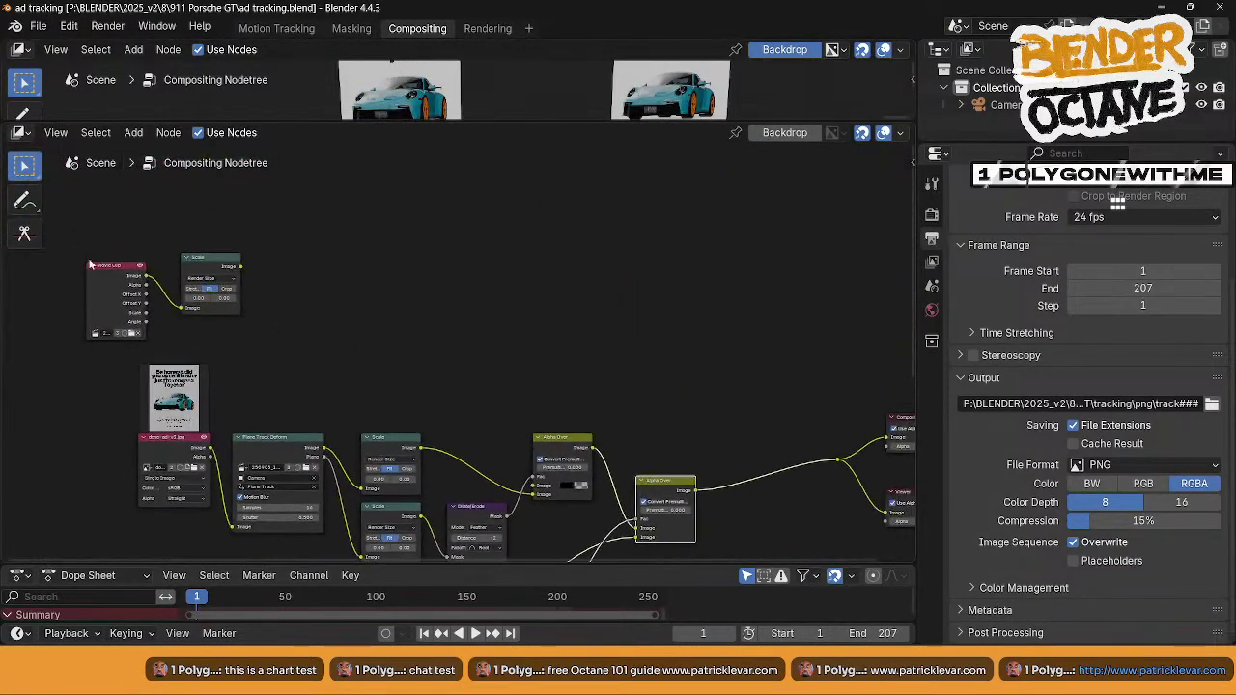
pyautogui.moveTo(90, 263); pyautogui.dragTo(90, 220)
pyautogui.moveTo(223, 267); pyautogui.dragTo(827, 458)
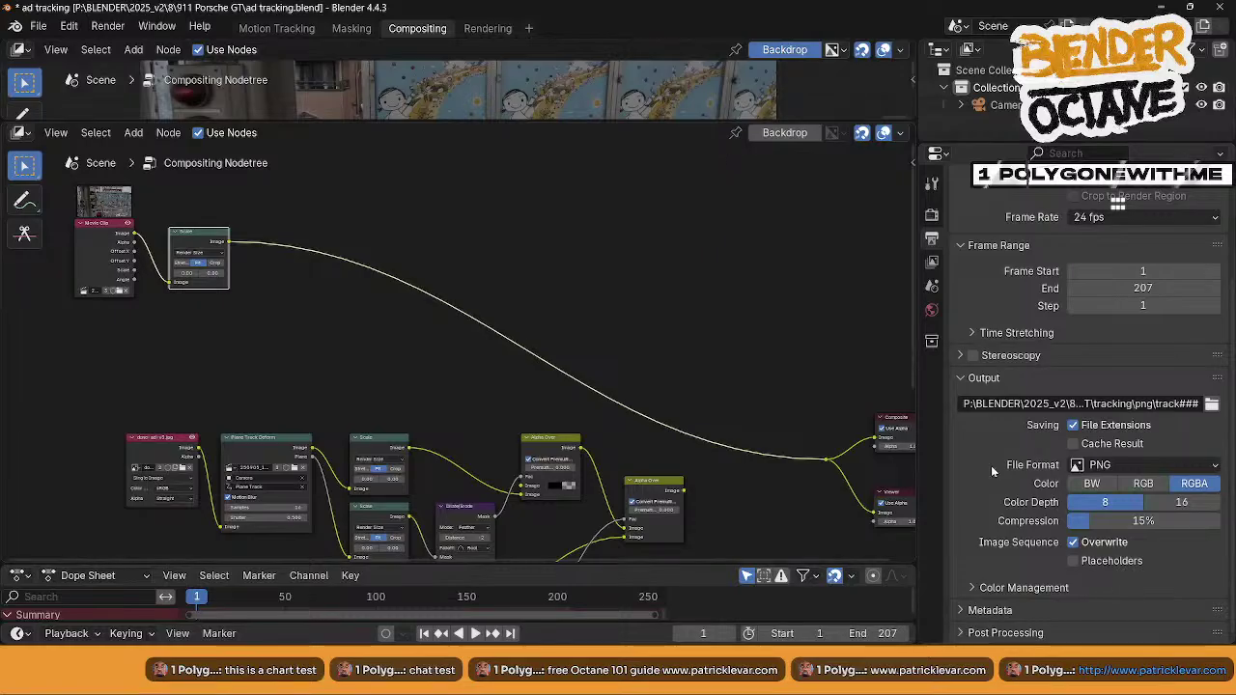
# - Set the output file format to FFmpeg Video and the output path to videoplate in the tracking folder
pyautogui.click(1158, 465)
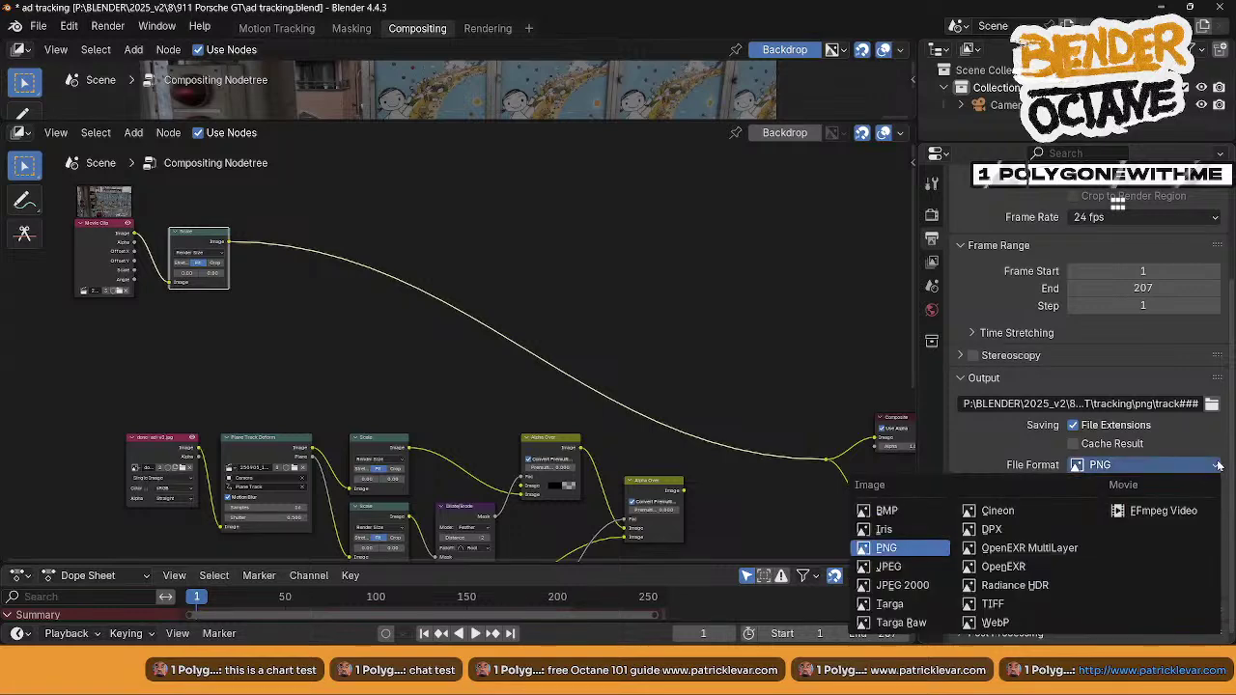
pyautogui.click(1163, 519)
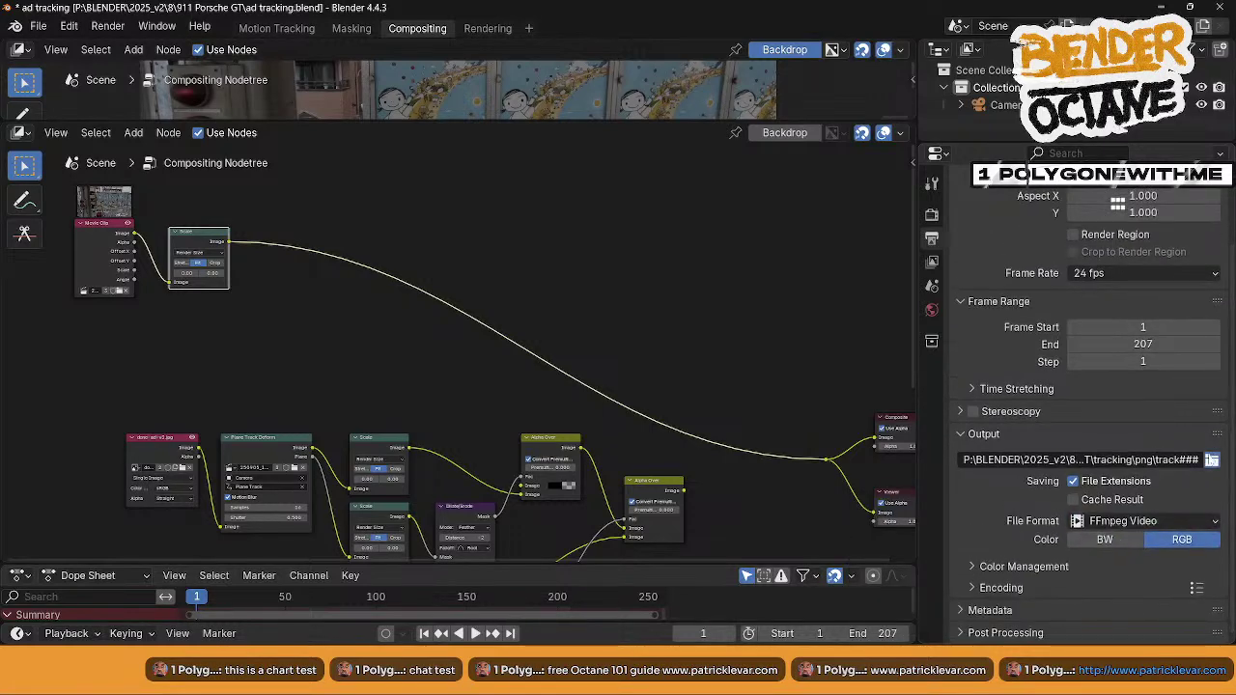
pyautogui.click(1211, 459)
pyautogui.click(484, 148)
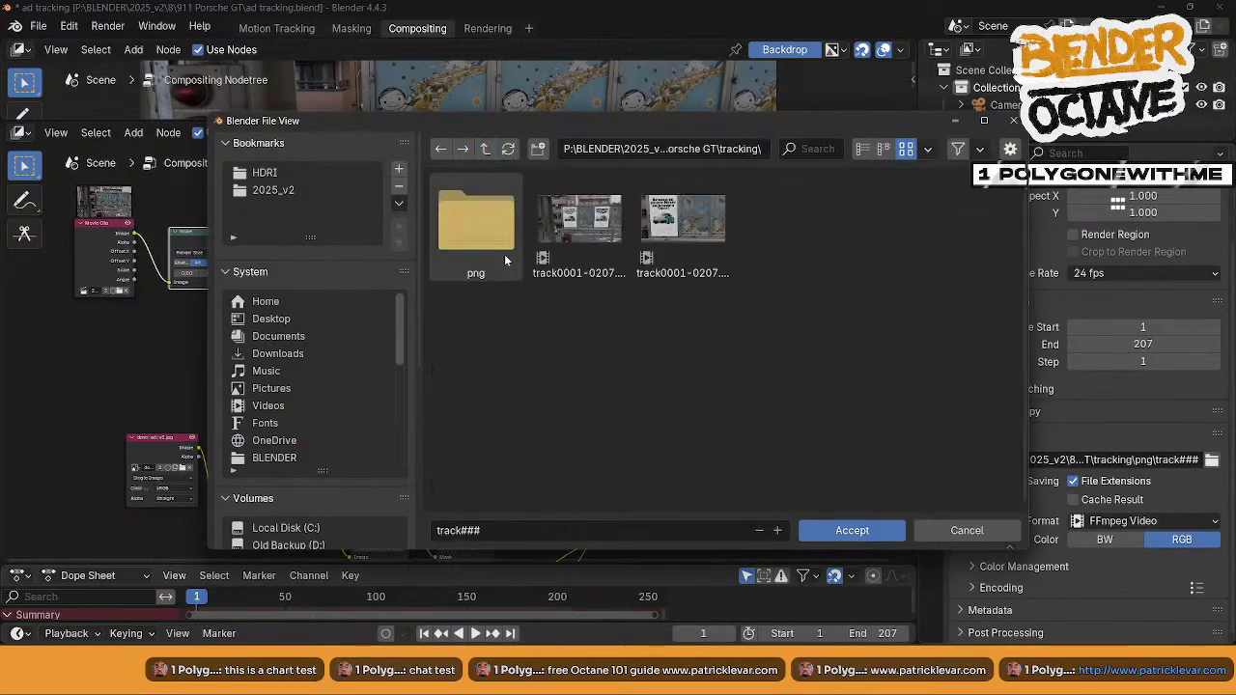
pyautogui.click(515, 535)
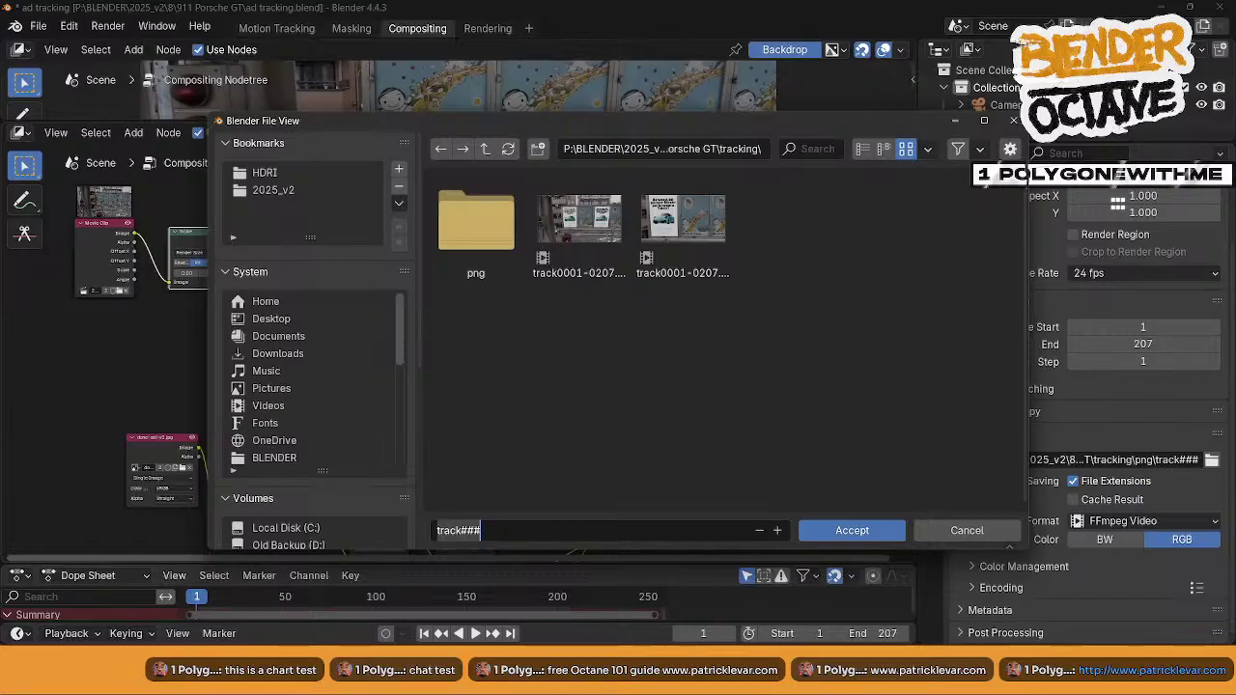
pyautogui.write('videoplate')
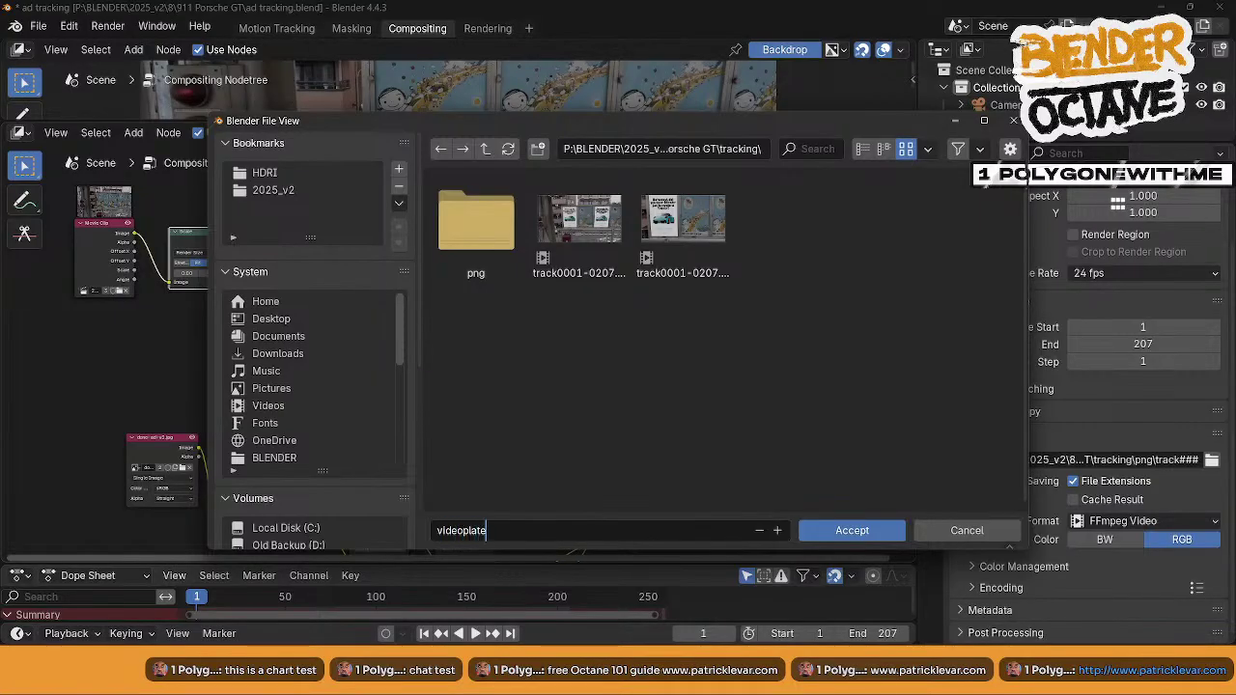
pyautogui.click(869, 530)
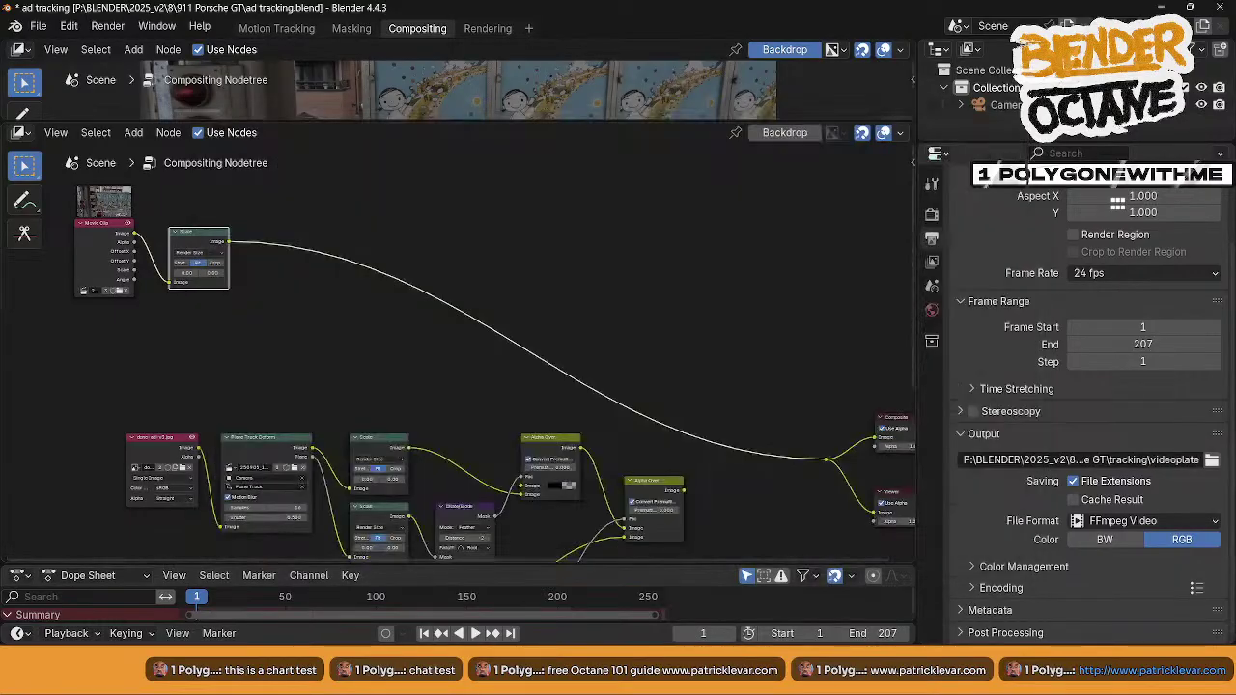
# - Render the video plate as an animation and return to DaVinci Resolve once it is done
pyautogui.click(1196, 587)
pyautogui.scroll(2, 1096, 322)
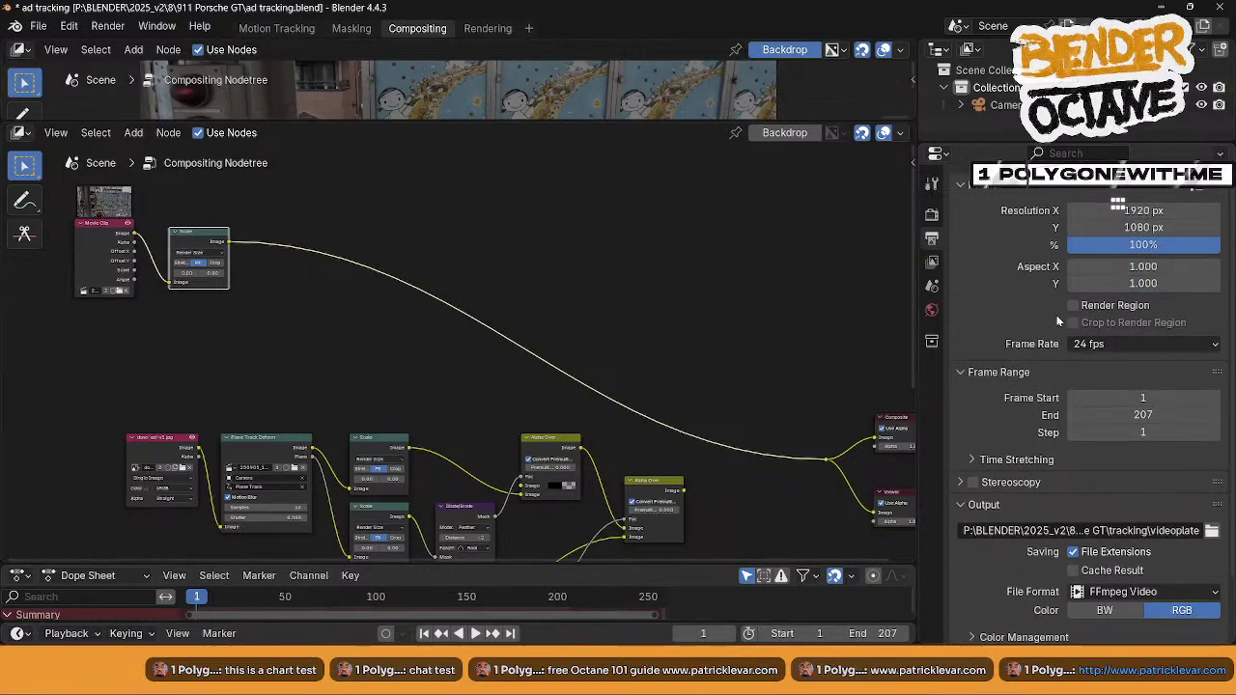
pyautogui.click(108, 26)
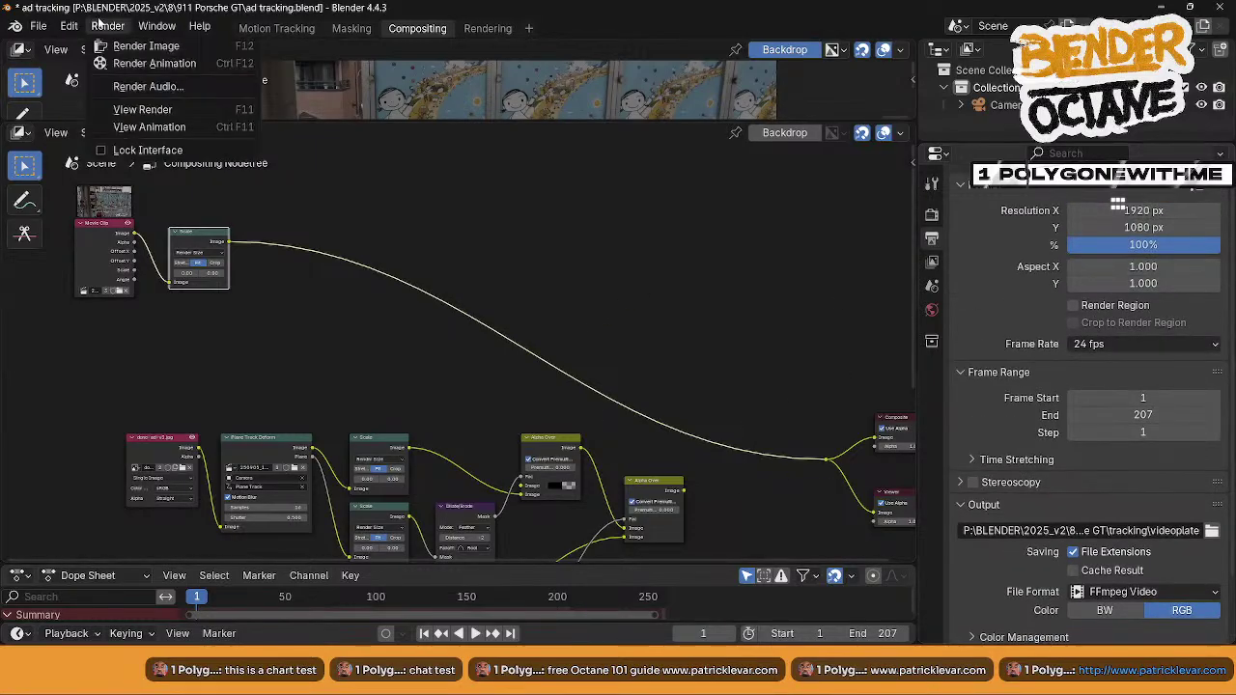
pyautogui.click(117, 63)
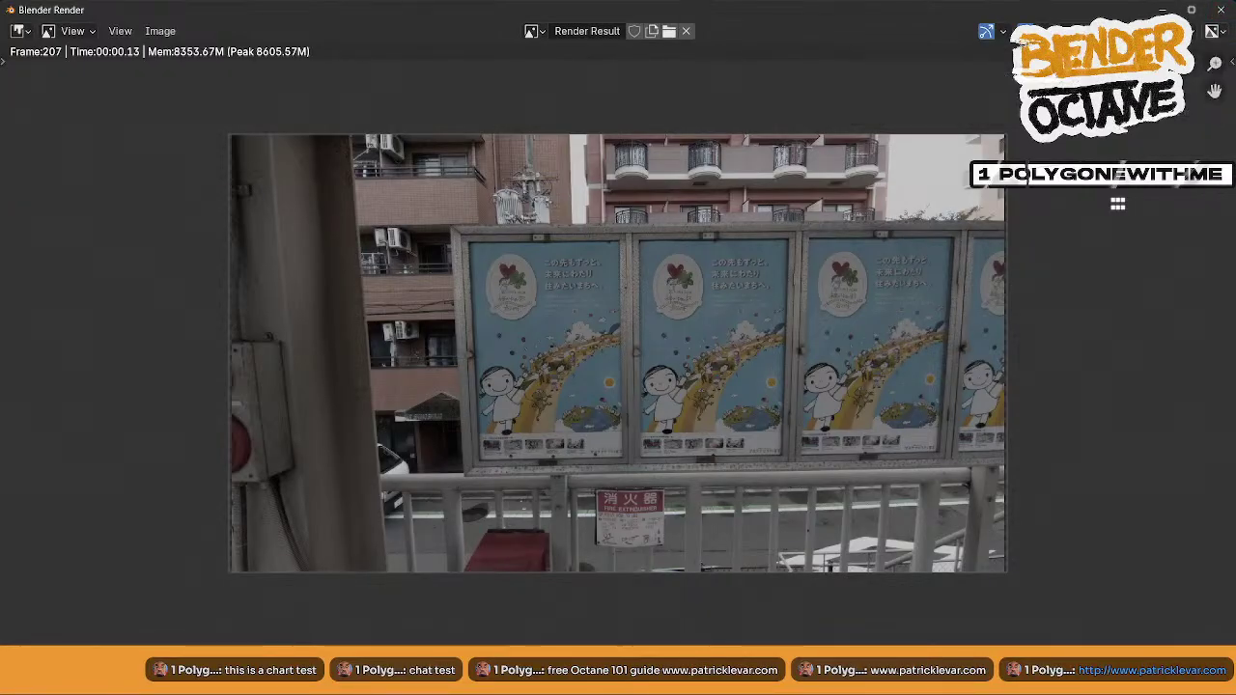
pyautogui.click(1221, 9)
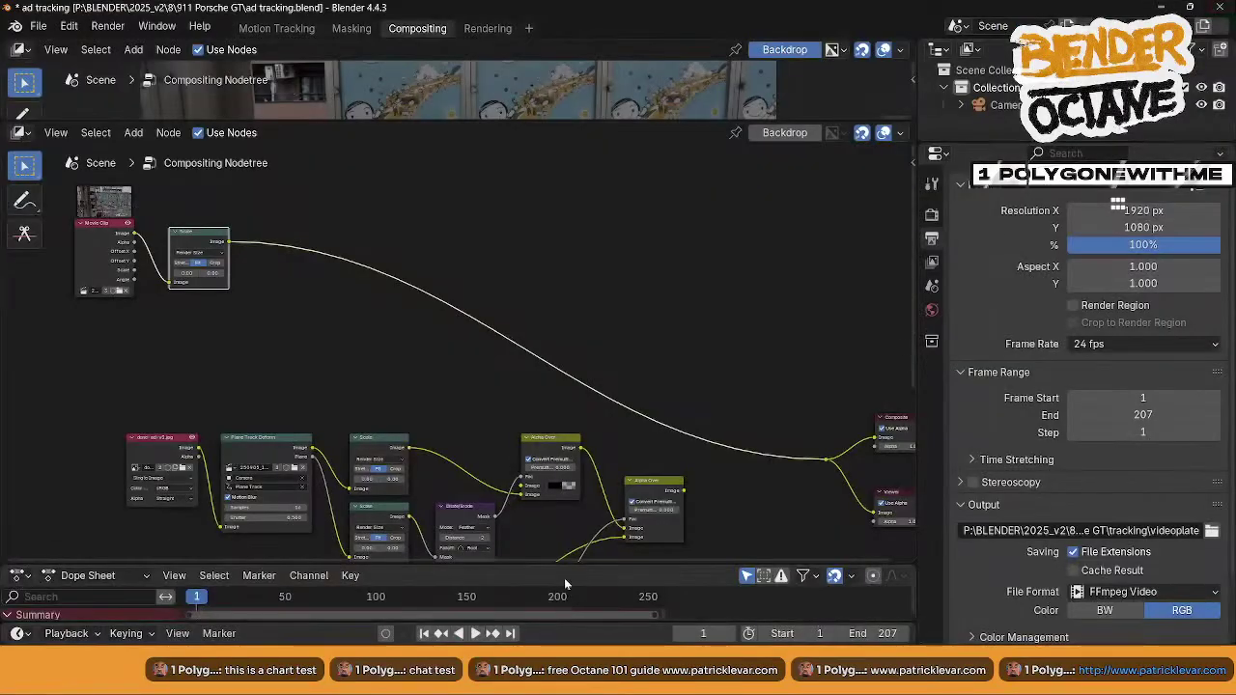
pyautogui.click(1161, 8)
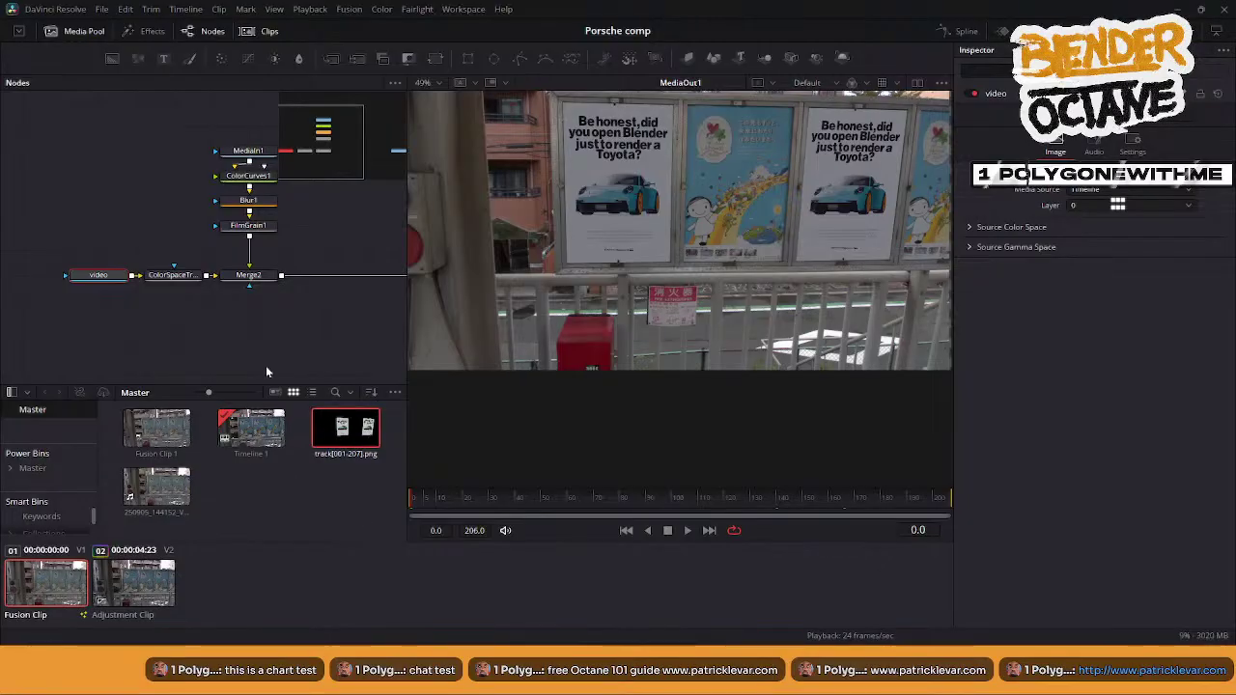
# - Go to the Media page and start importing media into the Master bin
pyautogui.click(274, 336)
pyautogui.moveTo(280, 319); pyautogui.dragTo(288, 321, button='middle')
pyautogui.moveTo(205, 316); pyautogui.dragTo(208, 317, button='middle')
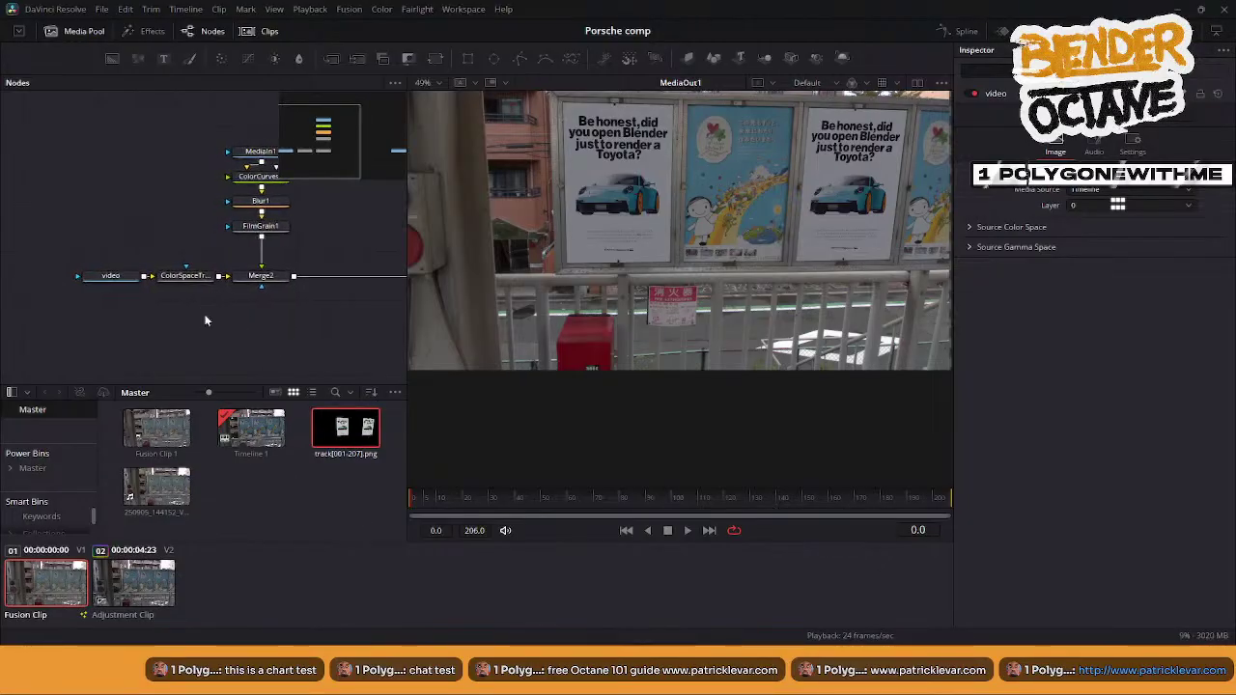
pyautogui.hotkey('shift', '2')
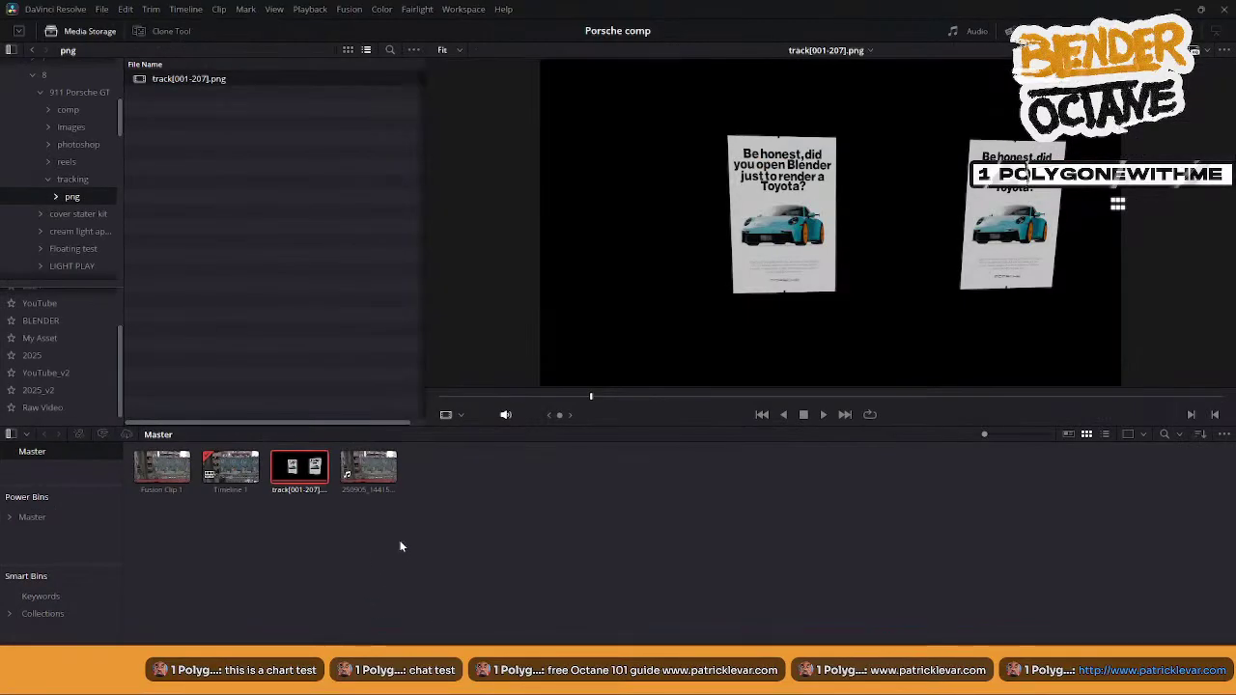
pyautogui.click(463, 509)
pyautogui.rightClick(463, 509)
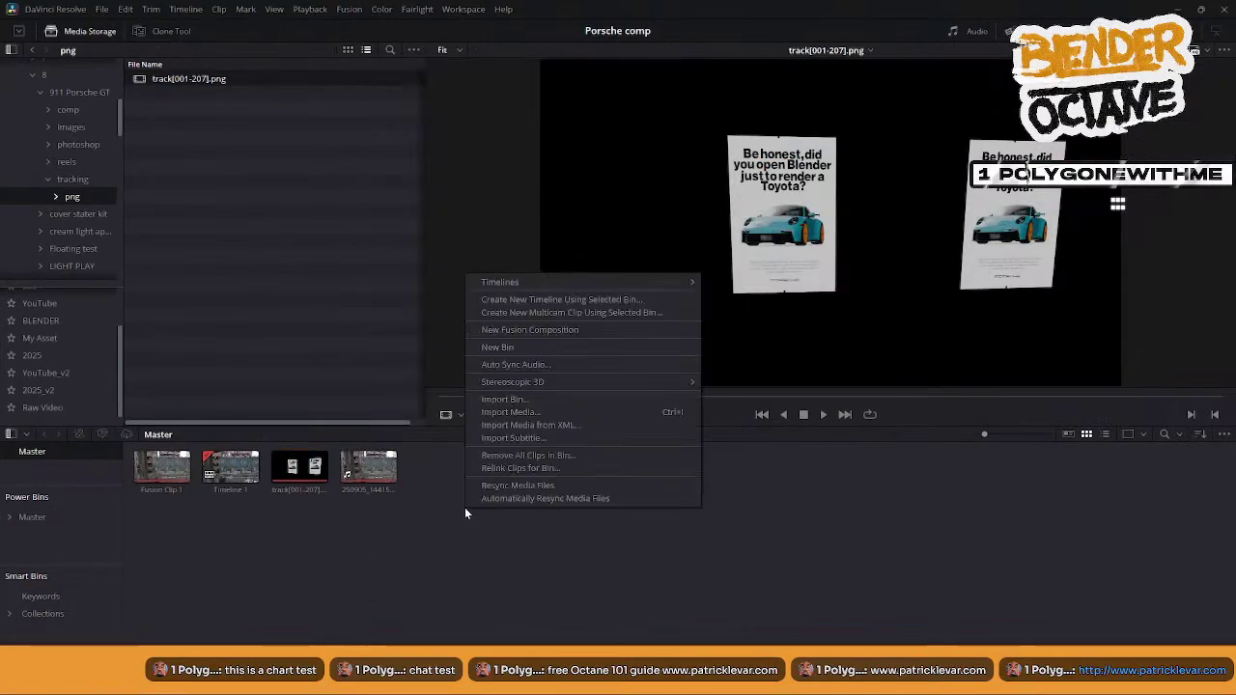
pyautogui.click(543, 412)
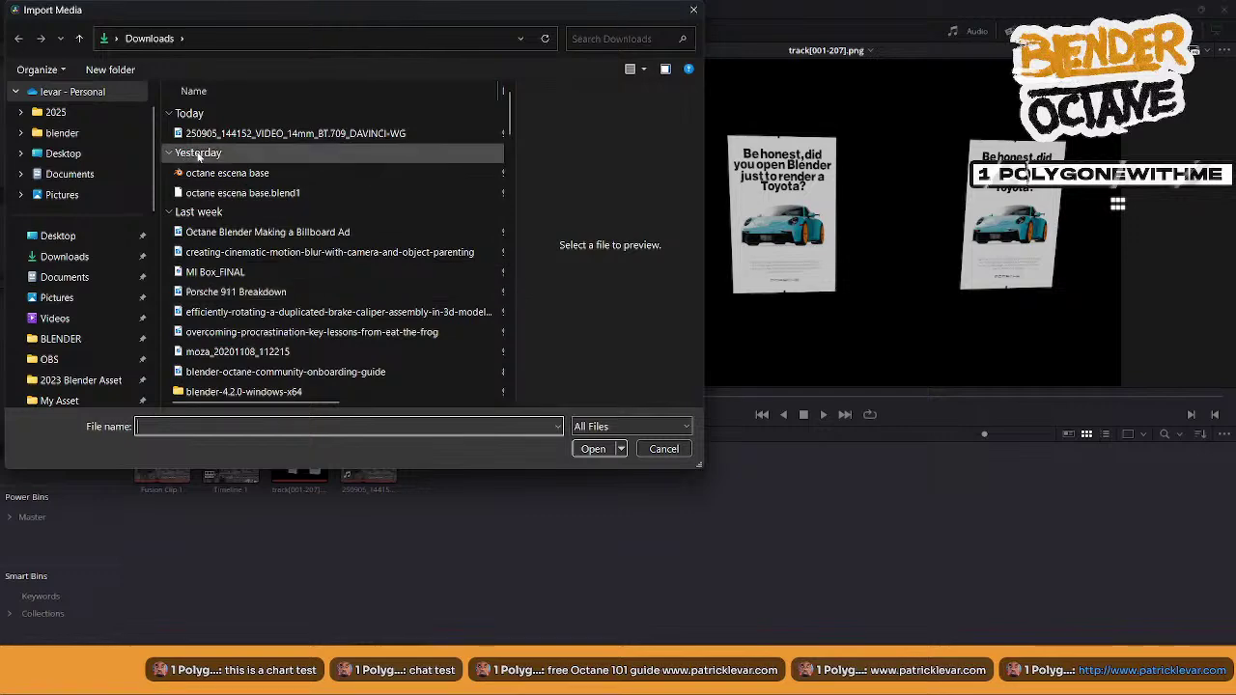
pyautogui.click(85, 112)
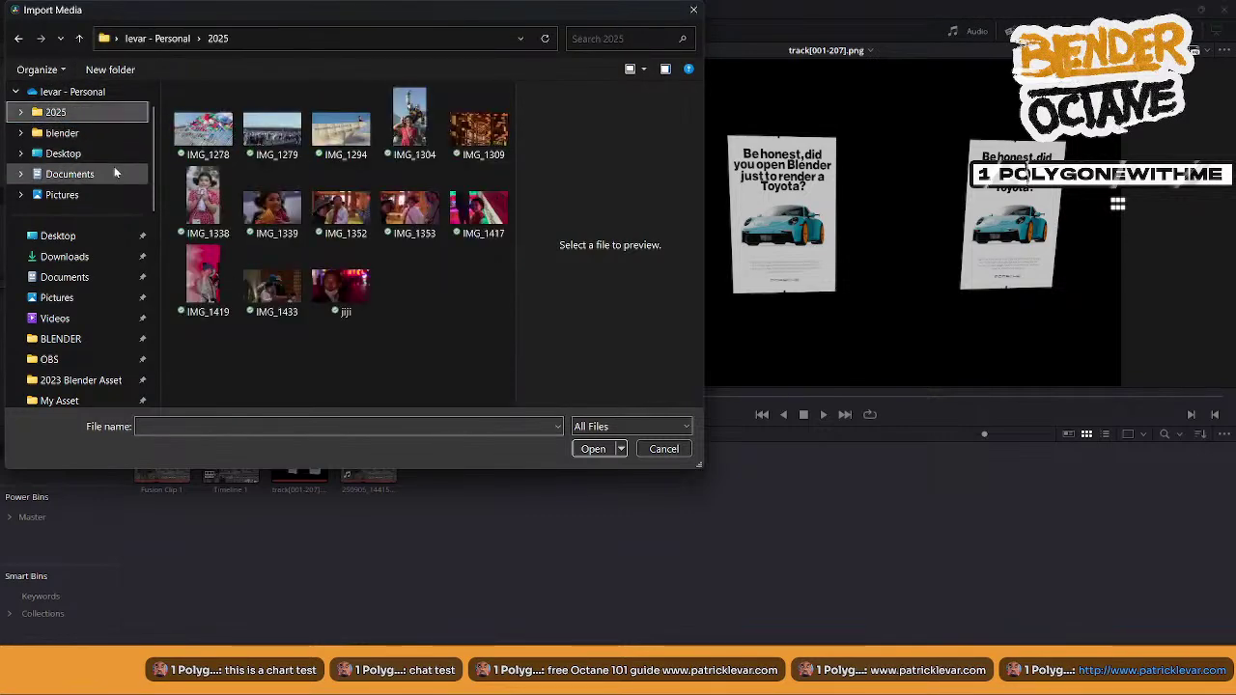
pyautogui.scroll(2, 114, 166)
pyautogui.scroll(-2, 155, 189)
pyautogui.scroll(2, 140, 126)
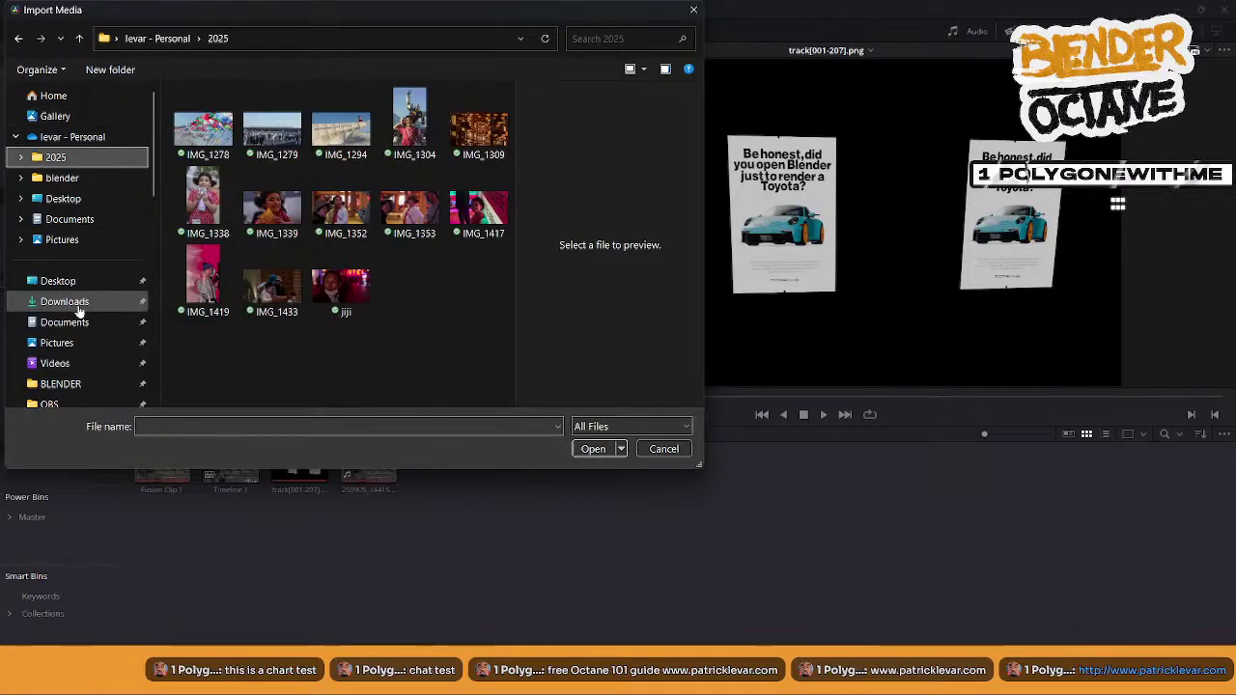
pyautogui.click(81, 359)
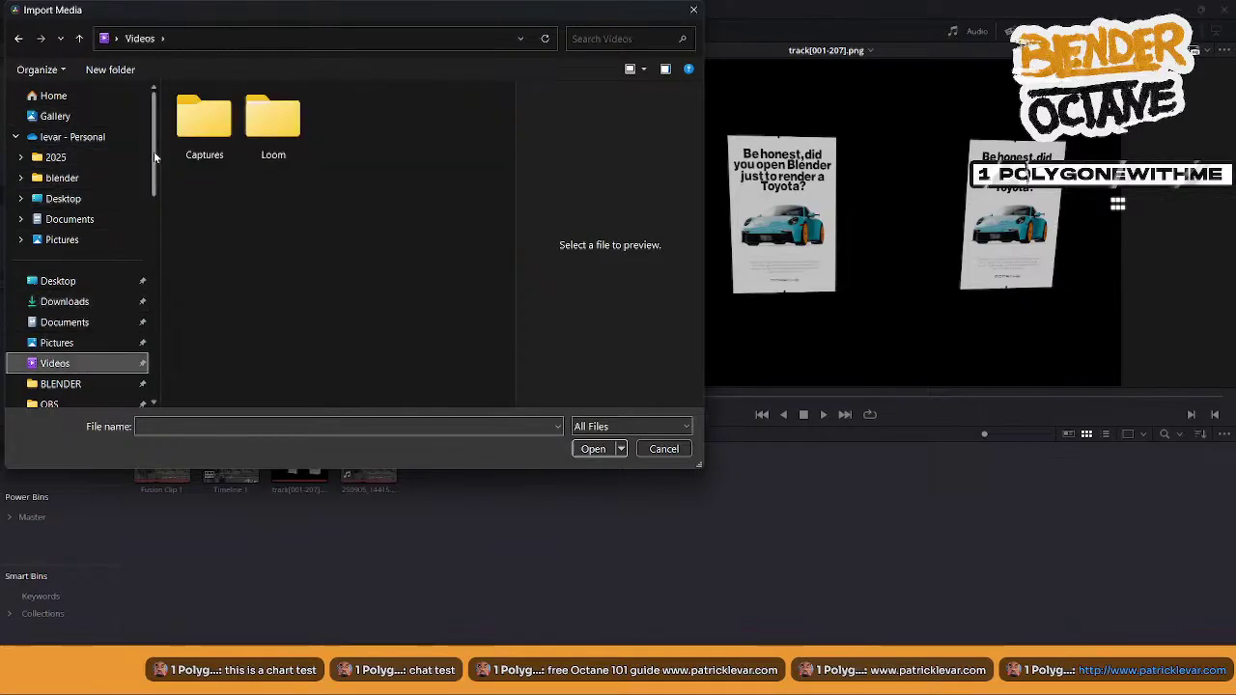
# - Import the videoplate0001-0207 clip from the tracking folder under 2025_v2\8\911 Porsche GT
pyautogui.moveTo(153, 127); pyautogui.dragTo(151, 223)
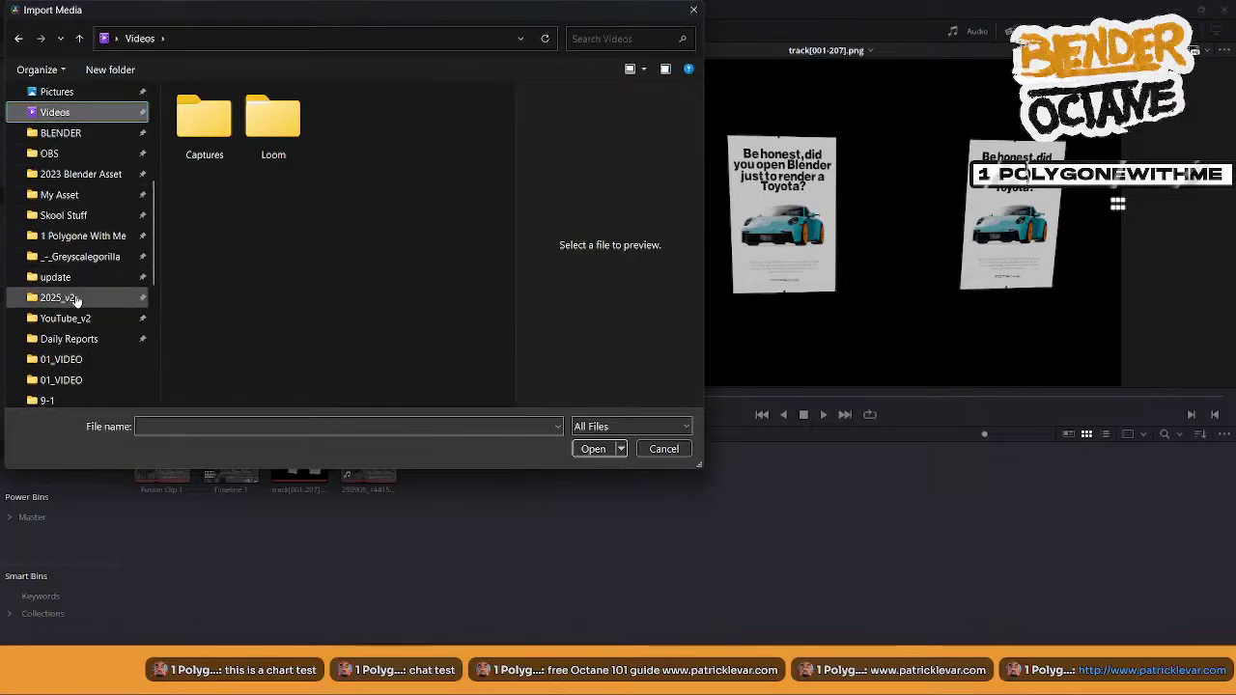
pyautogui.click(75, 298)
pyautogui.doubleClick(189, 213)
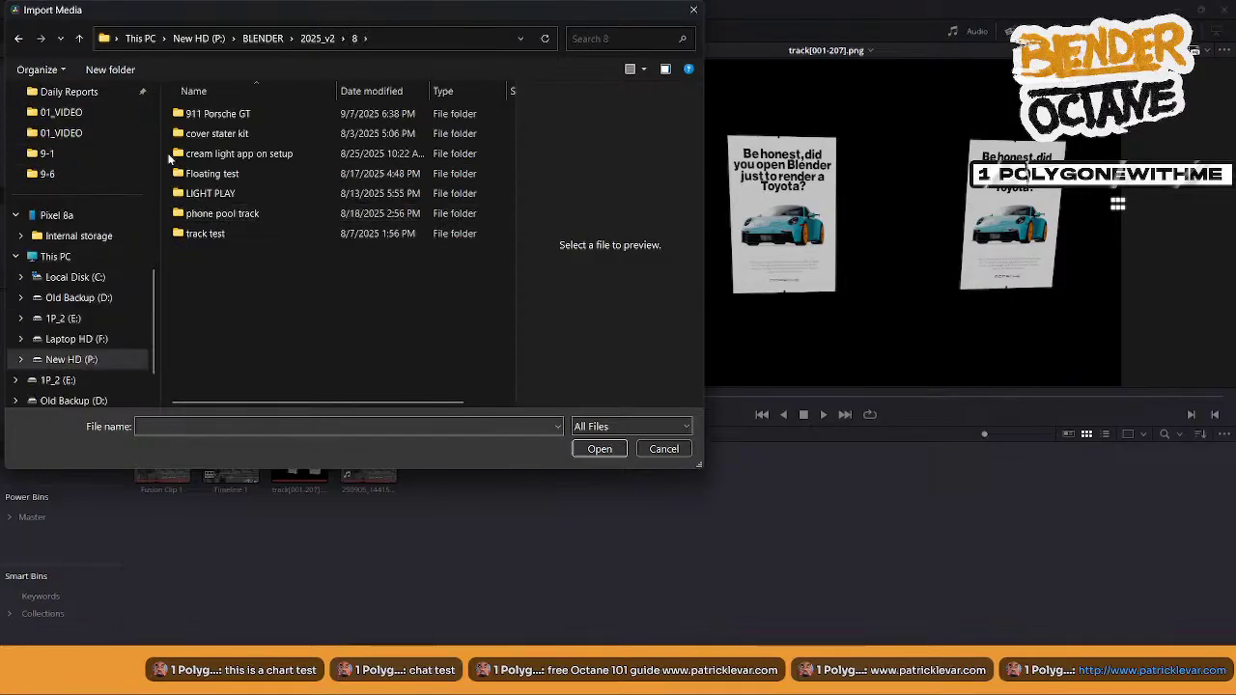
pyautogui.doubleClick(190, 115)
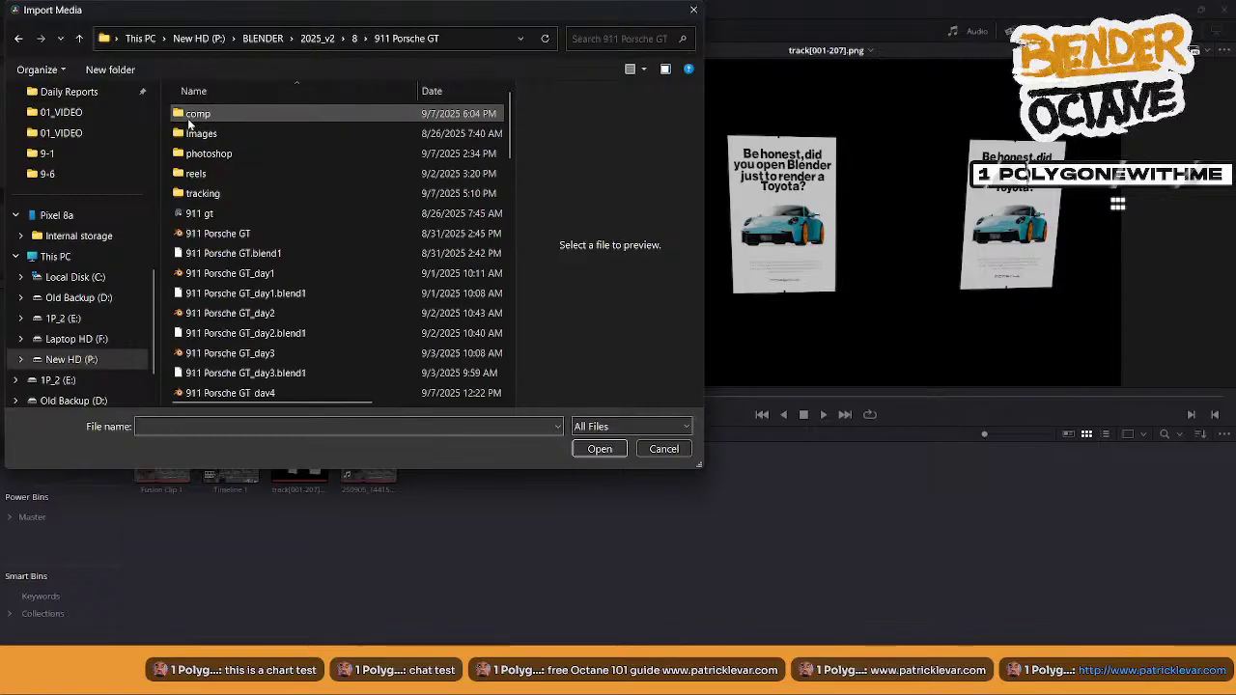
pyautogui.doubleClick(185, 194)
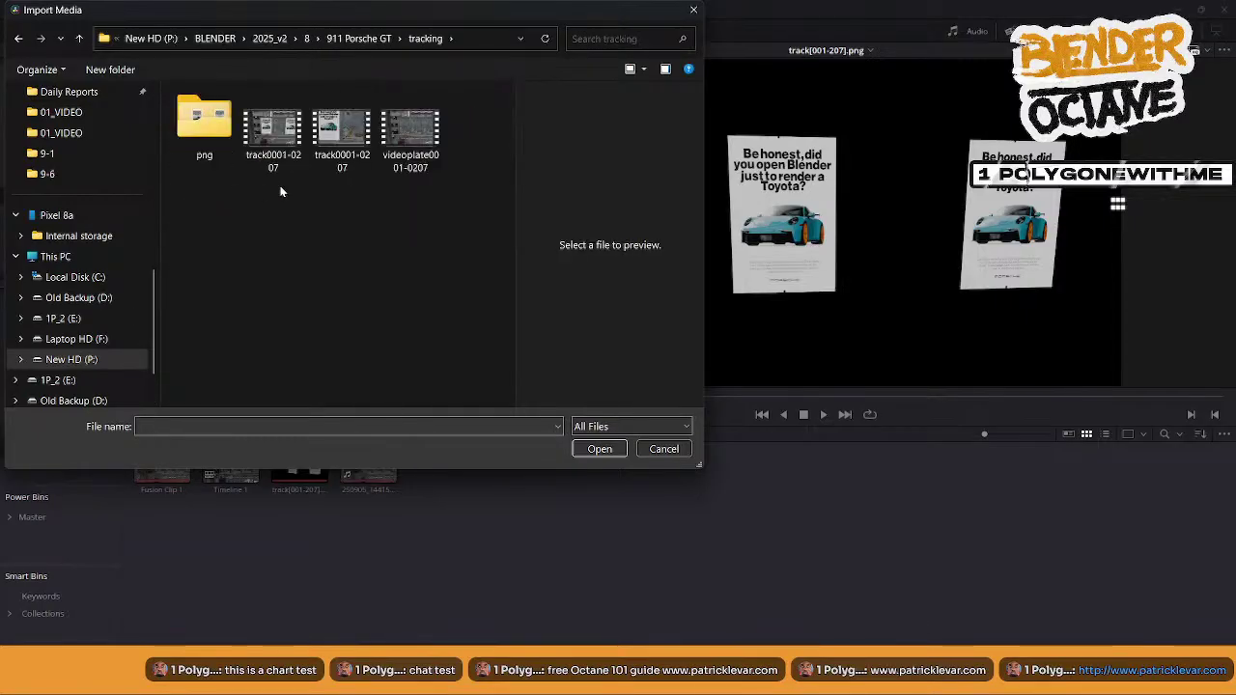
pyautogui.click(392, 172)
pyautogui.click(599, 449)
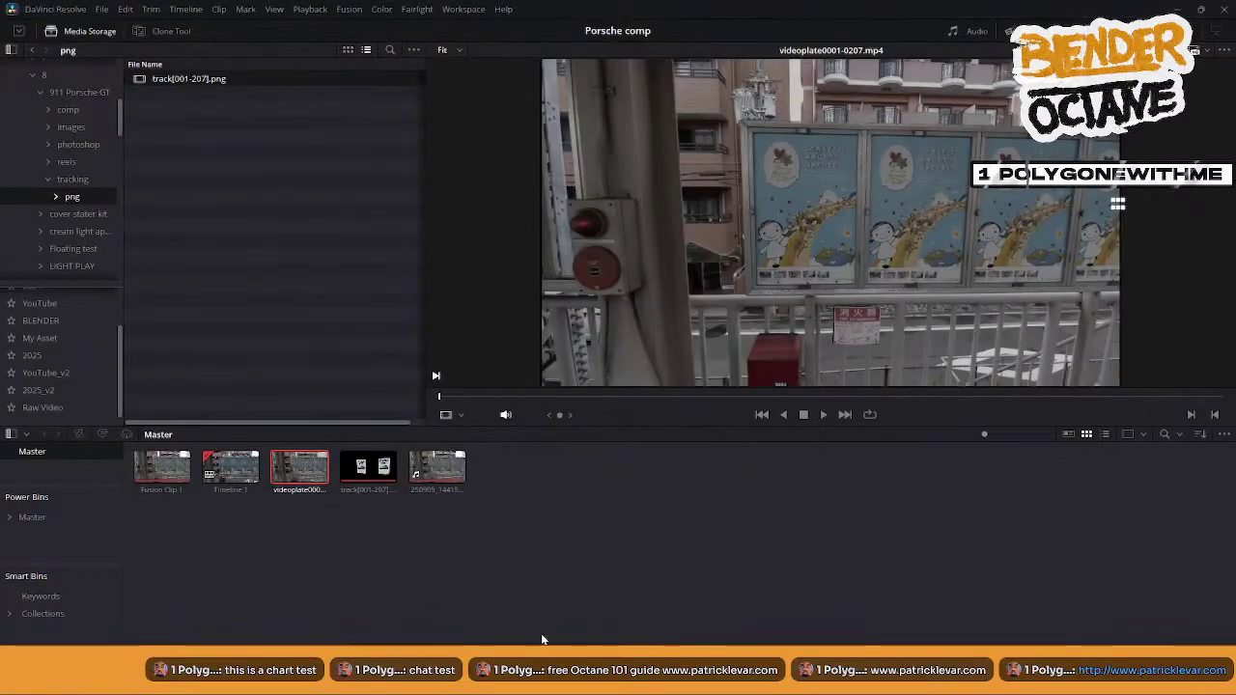
# - On the Fusion page, replace the video node feeding ColorSpaceTransform1 with the videoplate0001-0207 clip, and inspect the composited posters in playback
pyautogui.click(618, 659)
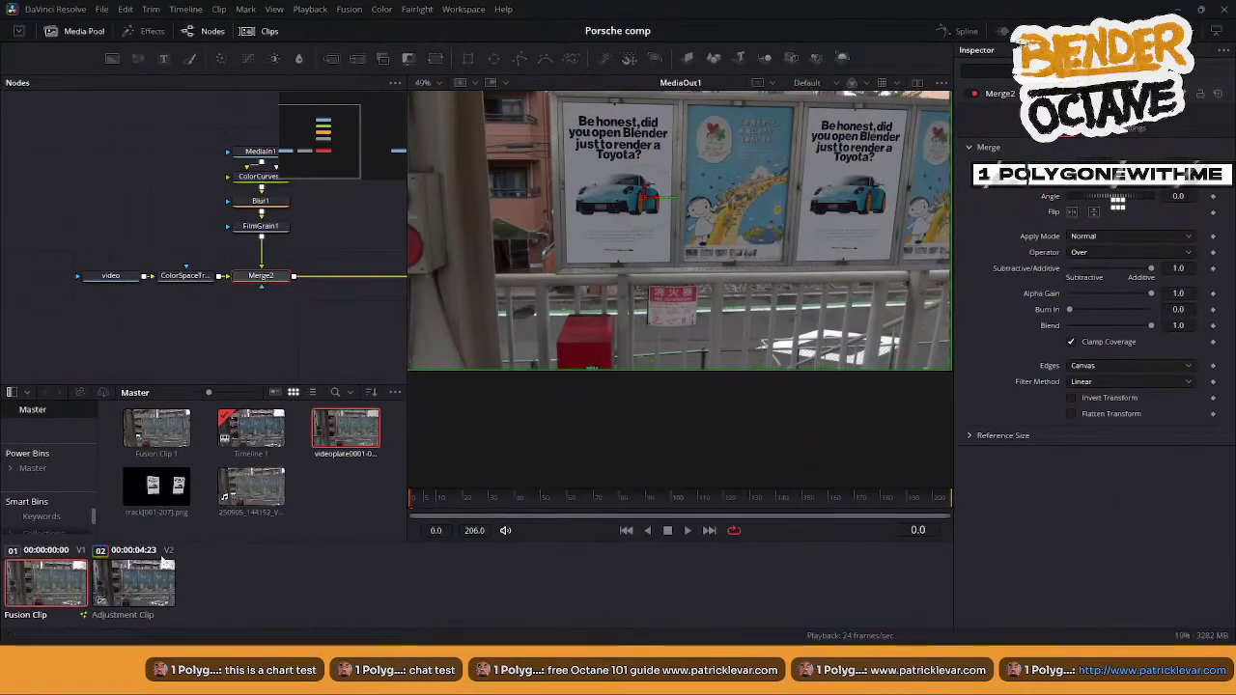
pyautogui.click(149, 277)
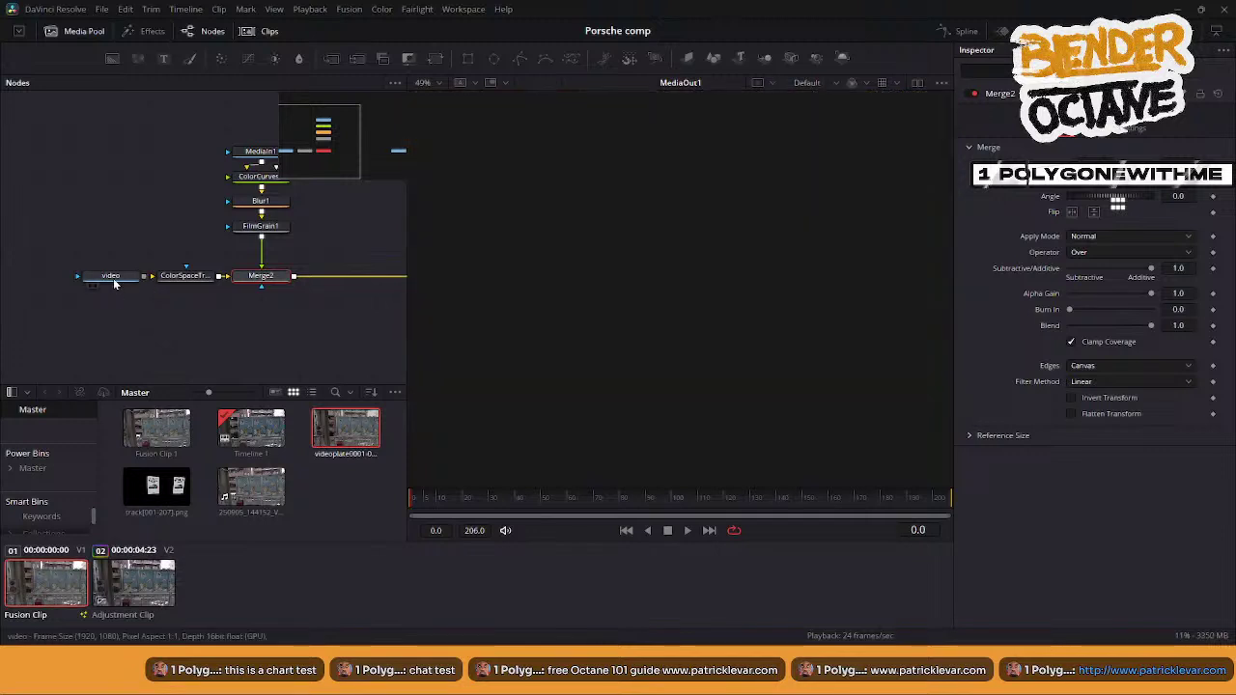
pyautogui.moveTo(117, 278); pyautogui.dragTo(49, 211)
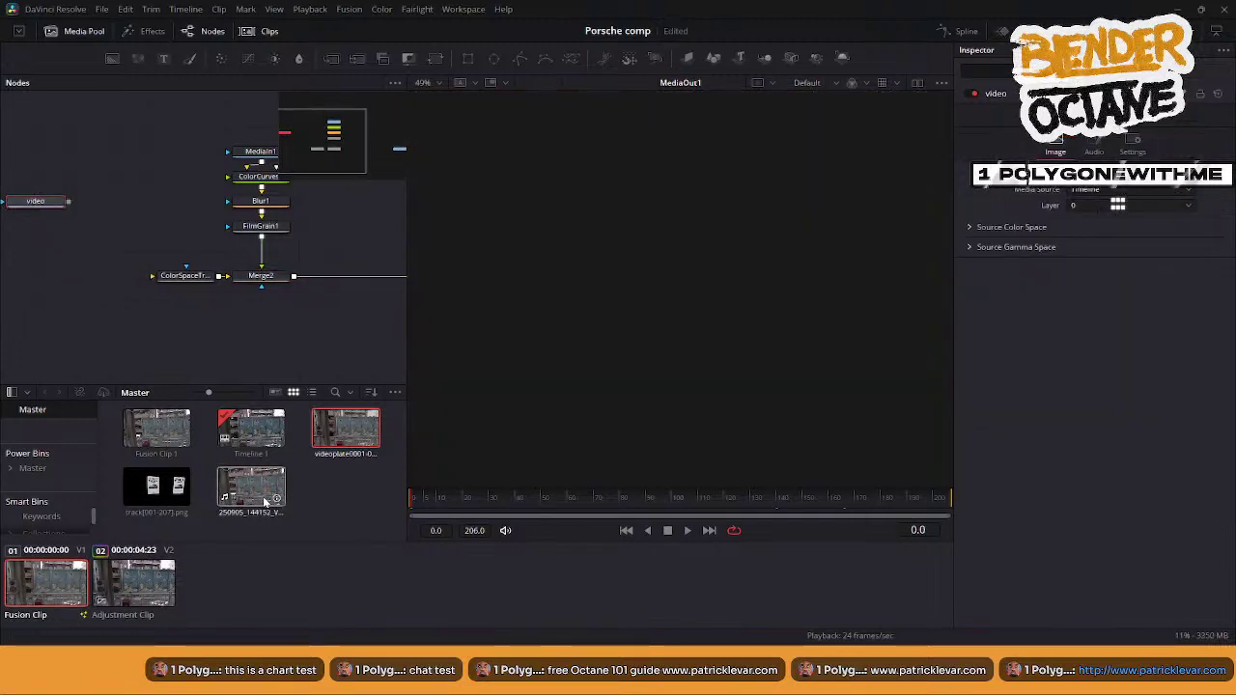
pyautogui.moveTo(229, 487); pyautogui.dragTo(150, 279)
pyautogui.moveTo(70, 279); pyautogui.dragTo(108, 279)
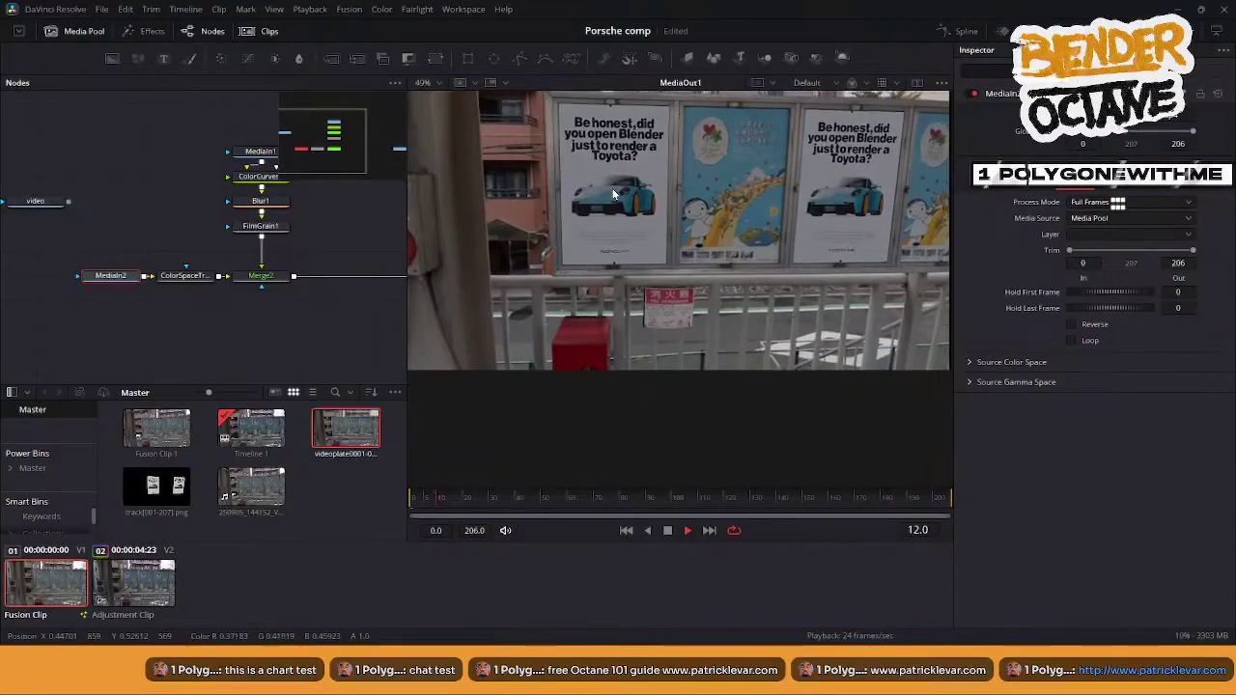
pyautogui.press('space')
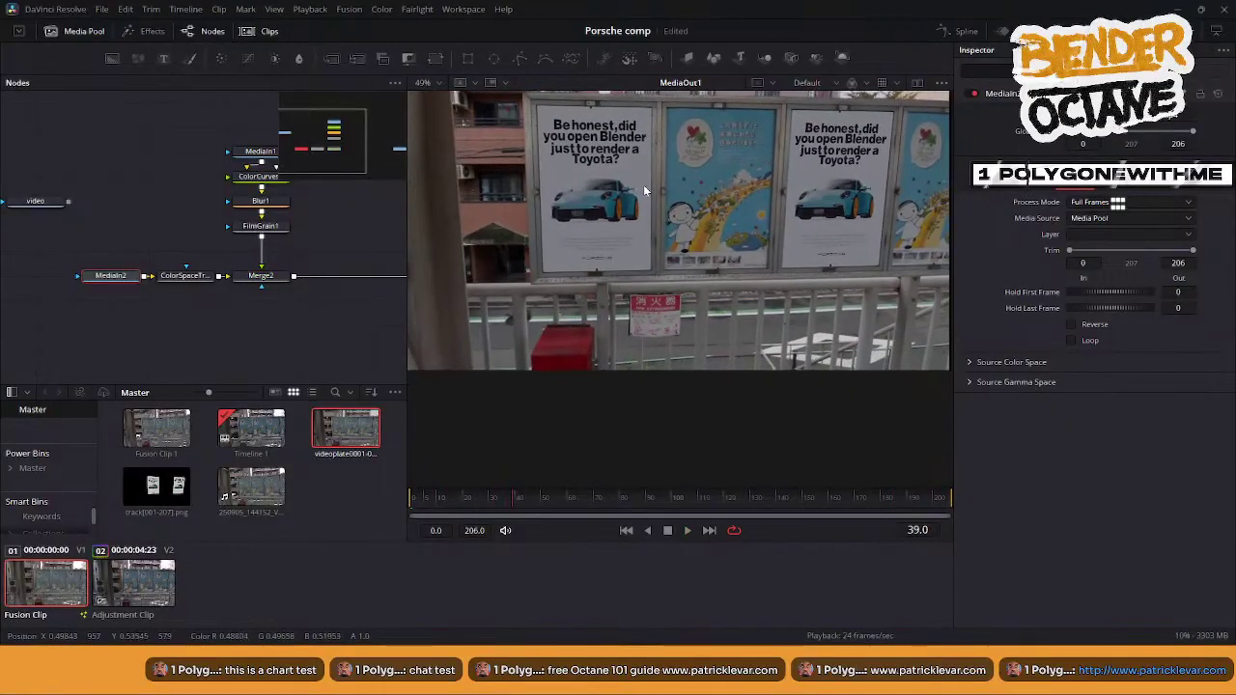
pyautogui.keyDown('ctrl'); pyautogui.scroll(5, 644, 217); pyautogui.keyUp('ctrl')
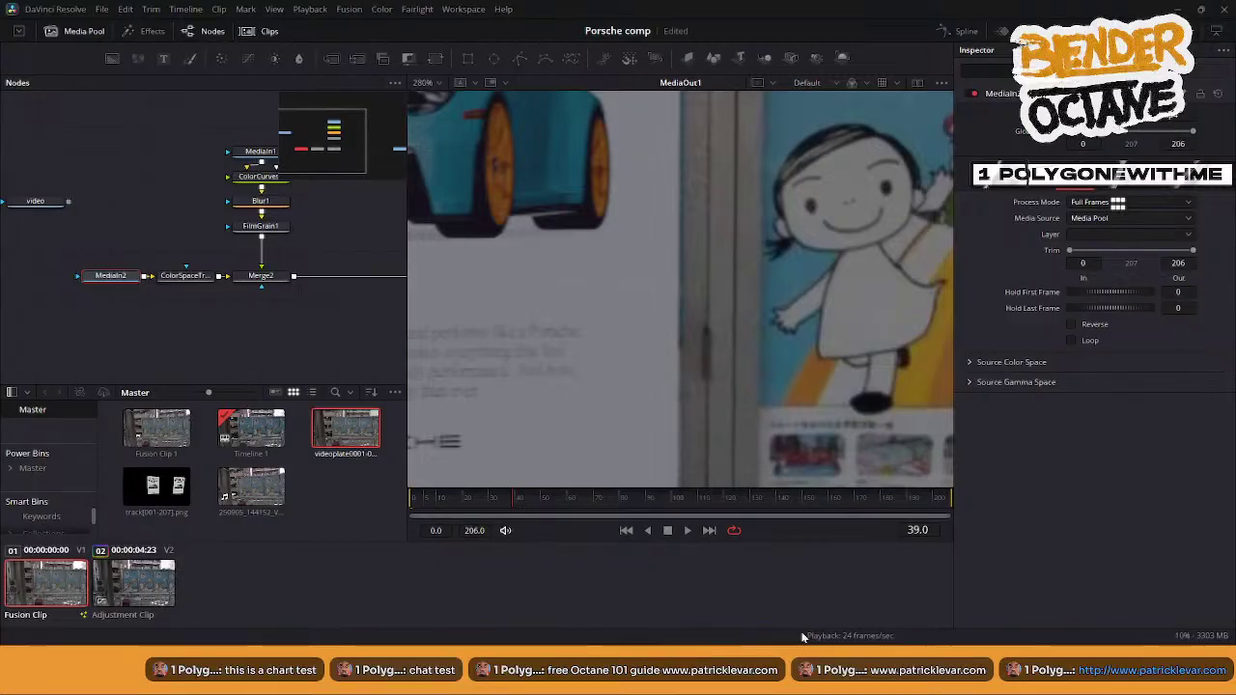
# - Switch to Blender, connect the final Alpha Over node to the Composite and Viewer outputs, and enlarge the backdrop preview
pyautogui.scroll(-5, 651, 335)
pyautogui.scroll(4, 652, 336)
pyautogui.scroll(4, 652, 336)
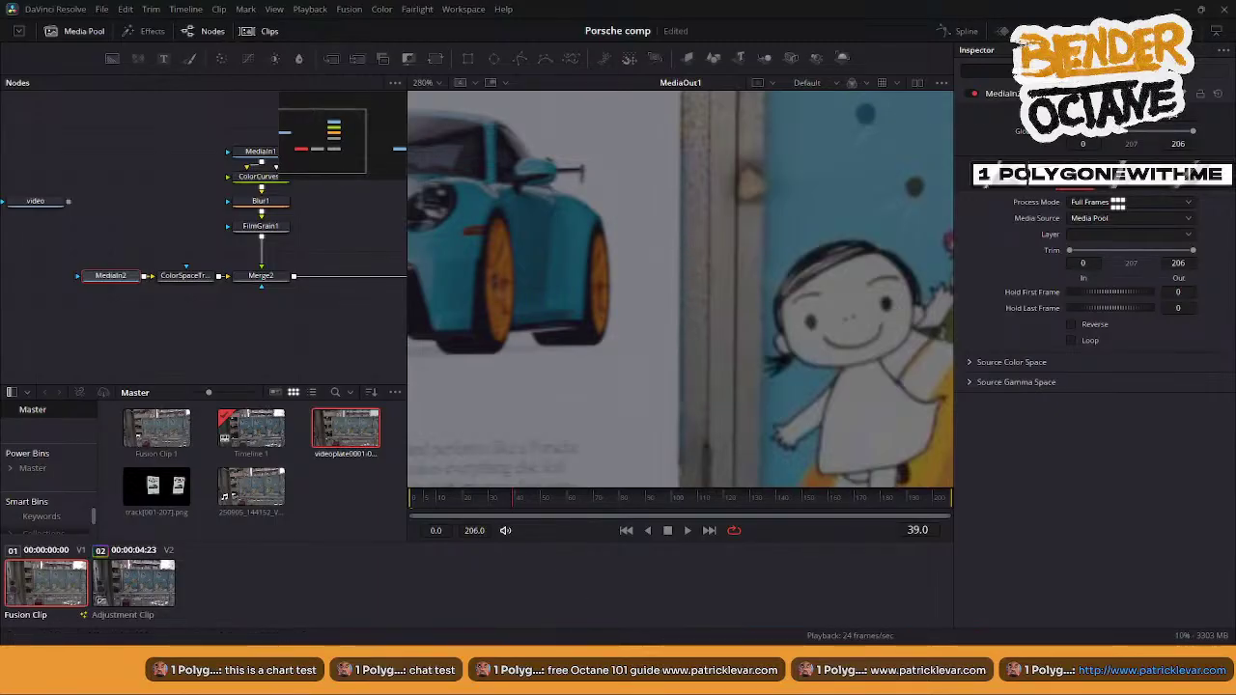
pyautogui.hotkey('alt', 'Tab')
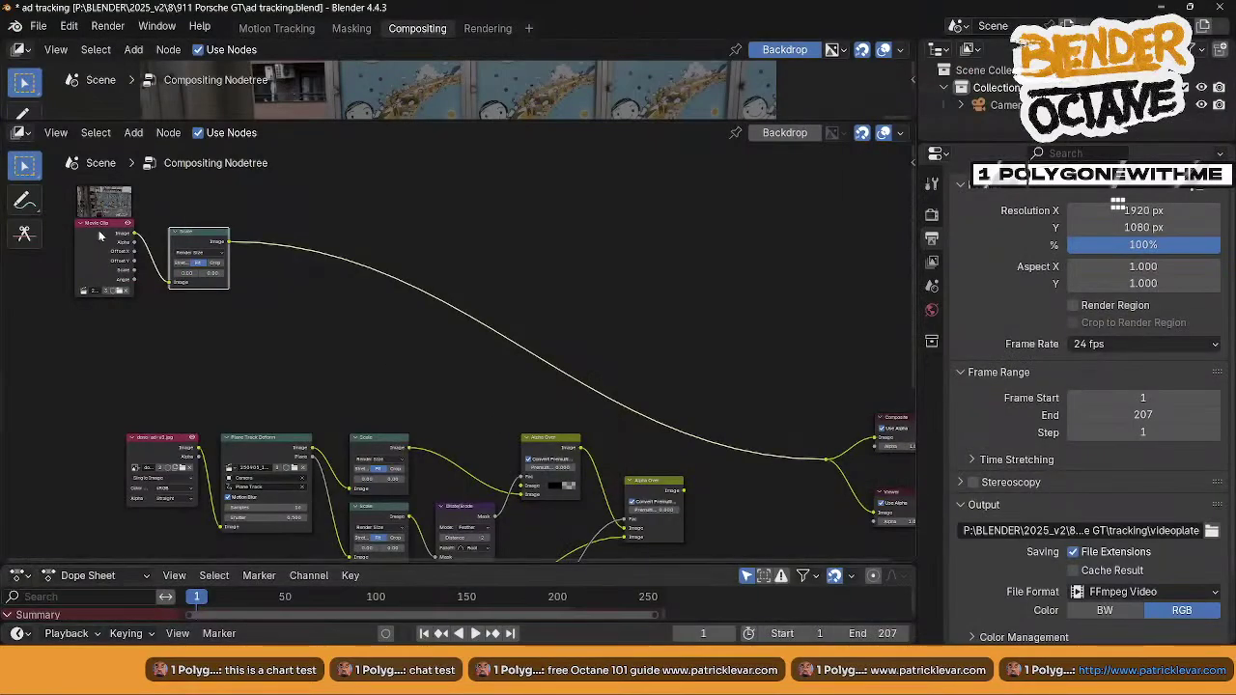
pyautogui.moveTo(591, 352); pyautogui.dragTo(504, 369, button='middle')
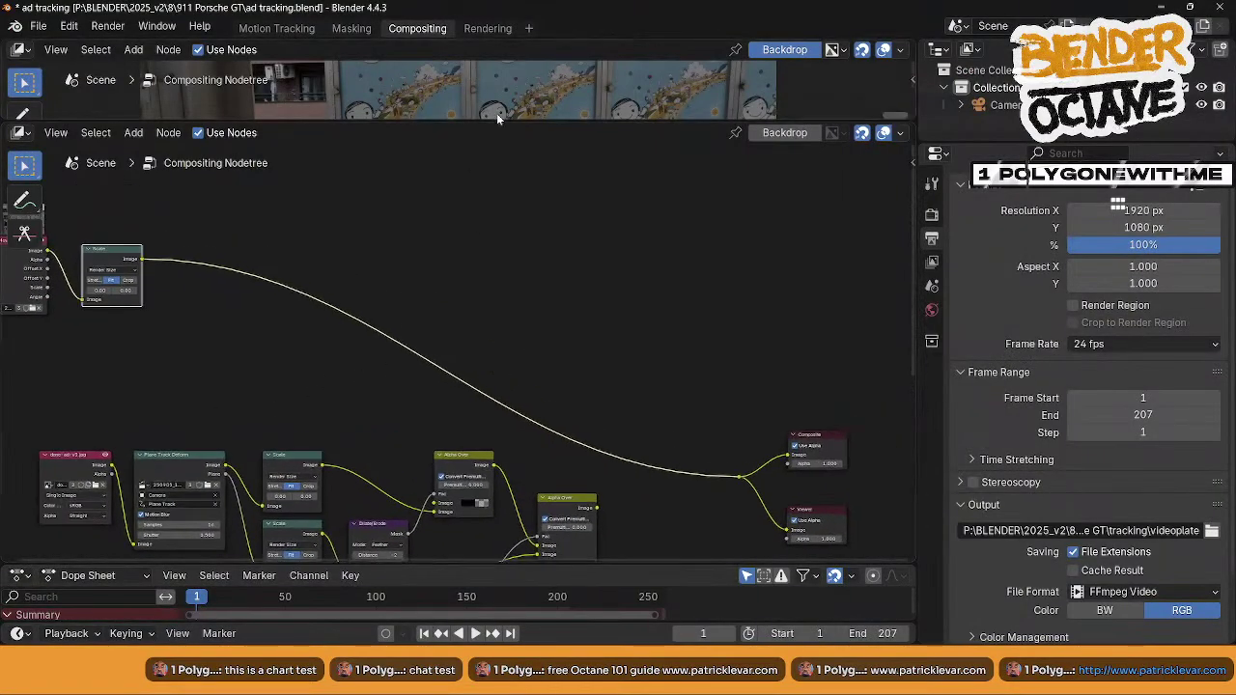
pyautogui.moveTo(556, 401); pyautogui.dragTo(547, 292, button='middle')
pyautogui.moveTo(588, 398); pyautogui.dragTo(721, 368)
pyautogui.moveTo(329, 314); pyautogui.dragTo(538, 312, button='middle')
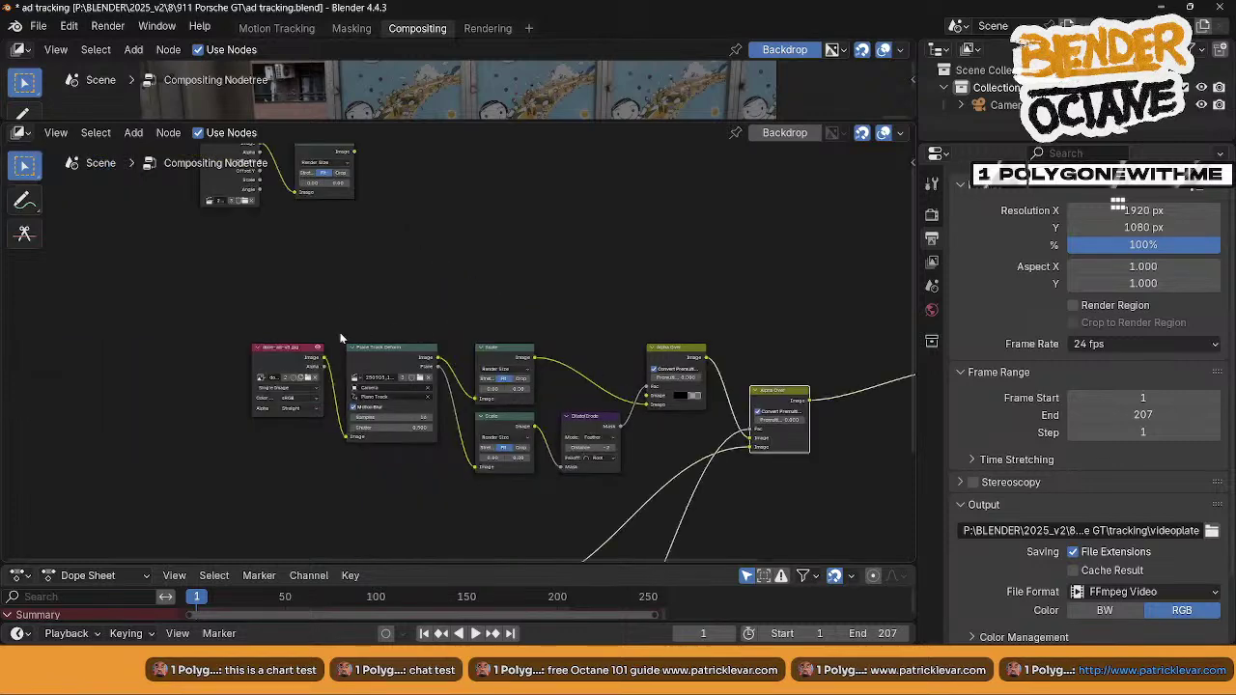
pyautogui.scroll(2, 386, 309)
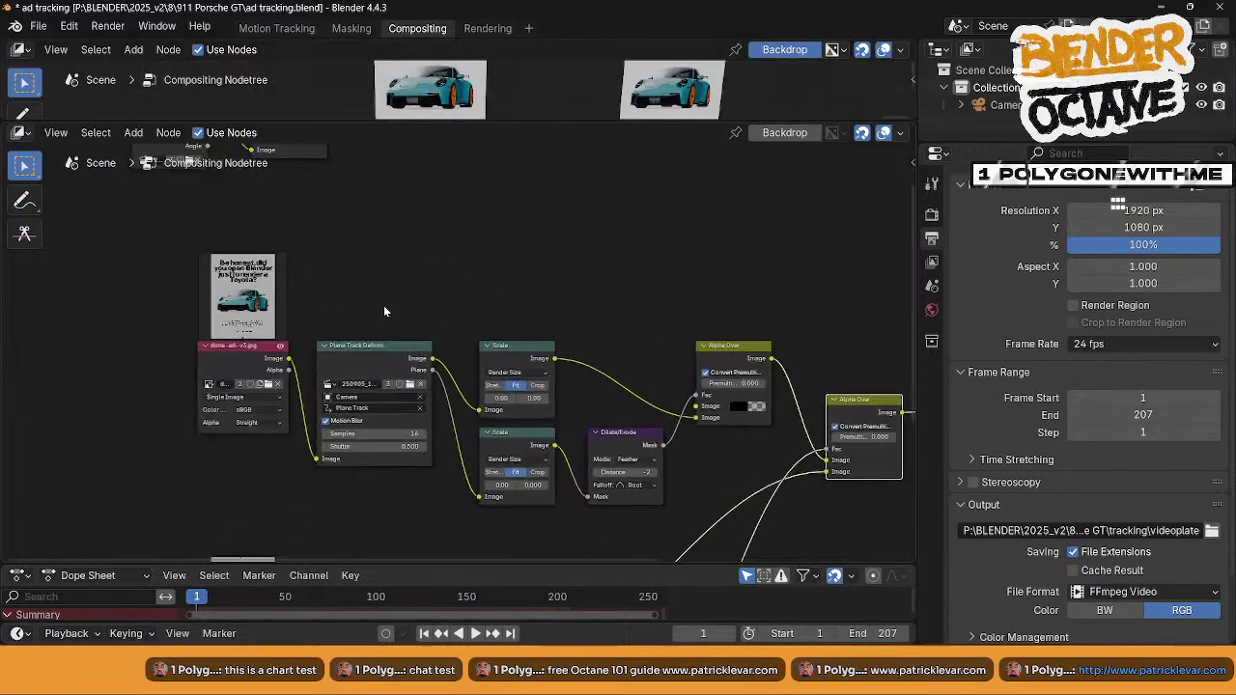
pyautogui.moveTo(512, 126); pyautogui.dragTo(509, 240)
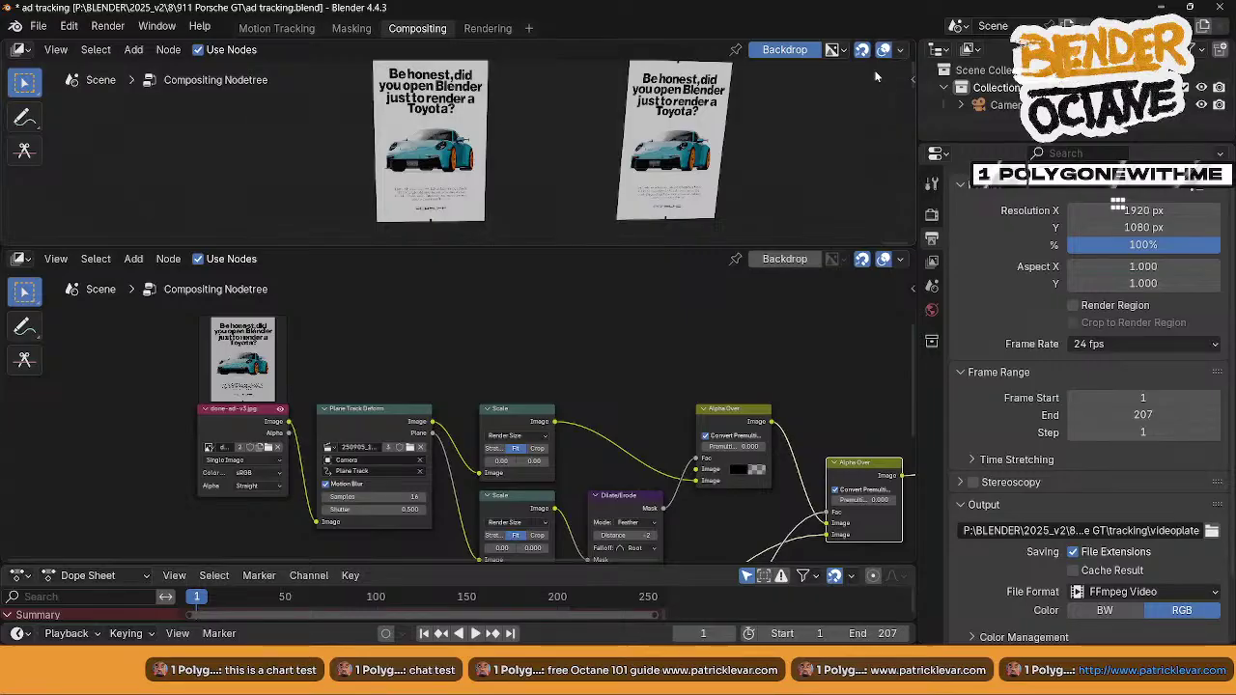
# - Set the Dilate/Erode distance to -1 for the mask coming from the Plane Track deform
pyautogui.moveTo(640, 484); pyautogui.dragTo(595, 400, button='middle')
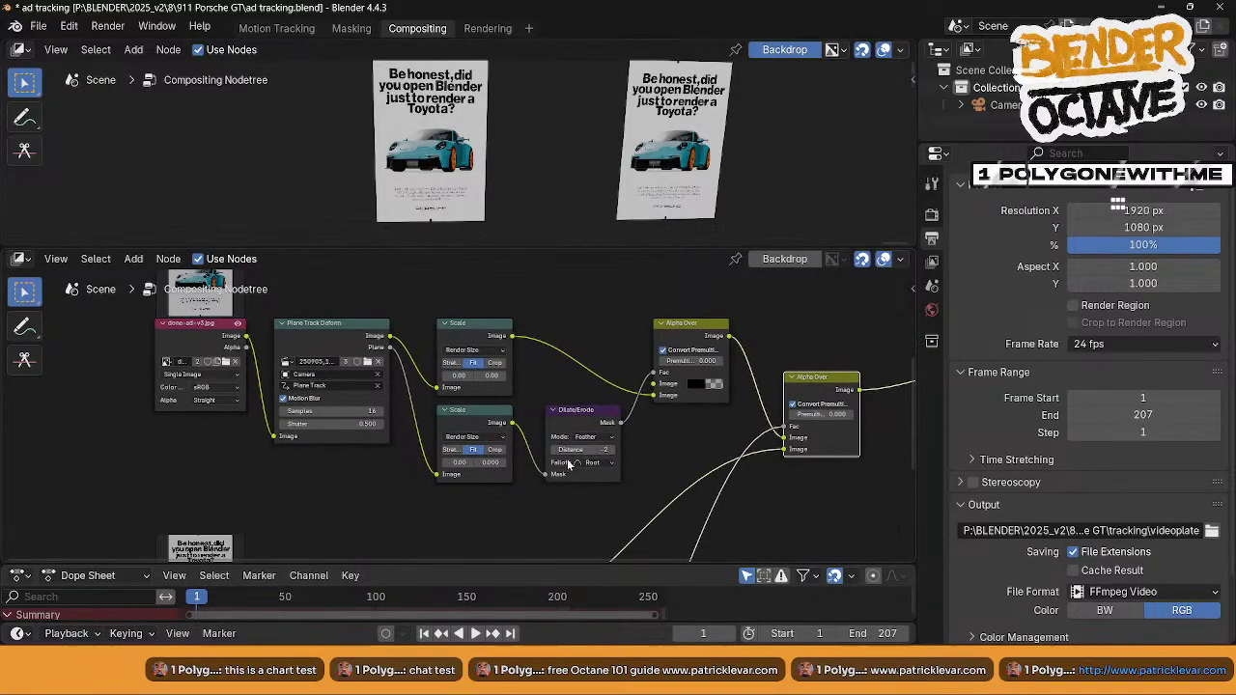
pyautogui.moveTo(653, 473); pyautogui.dragTo(632, 422, button='middle')
pyautogui.scroll(4, 628, 432)
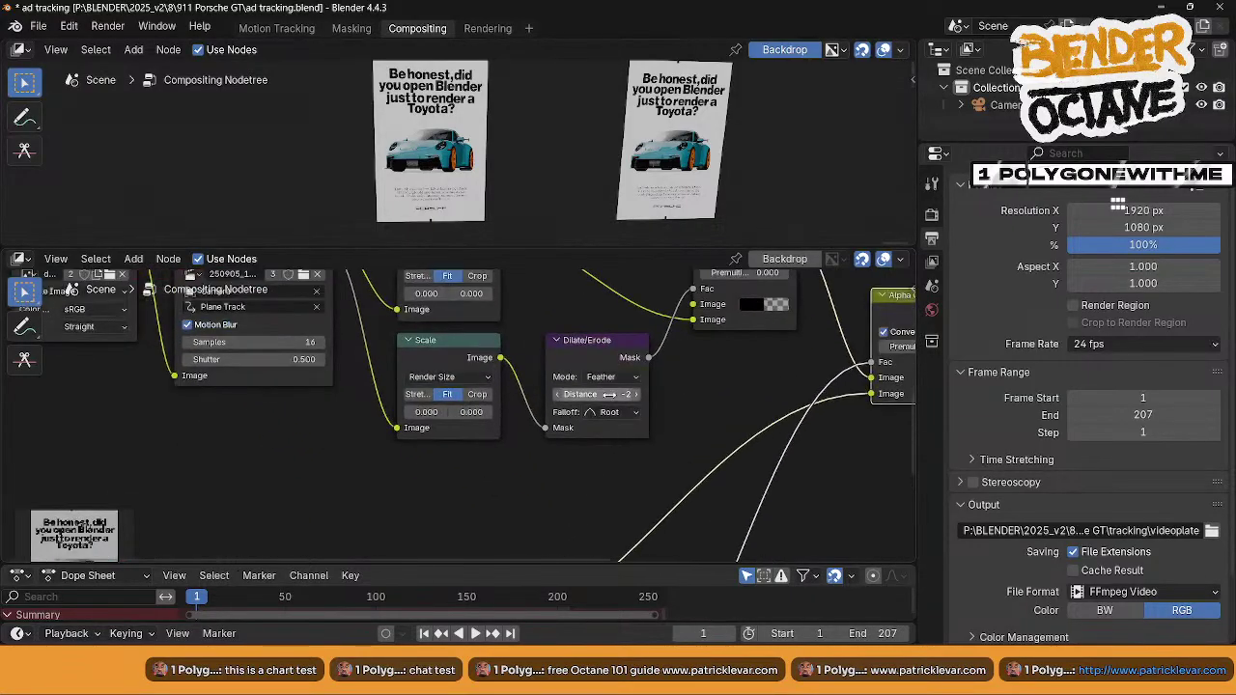
pyautogui.click(594, 394)
pyautogui.click(584, 394)
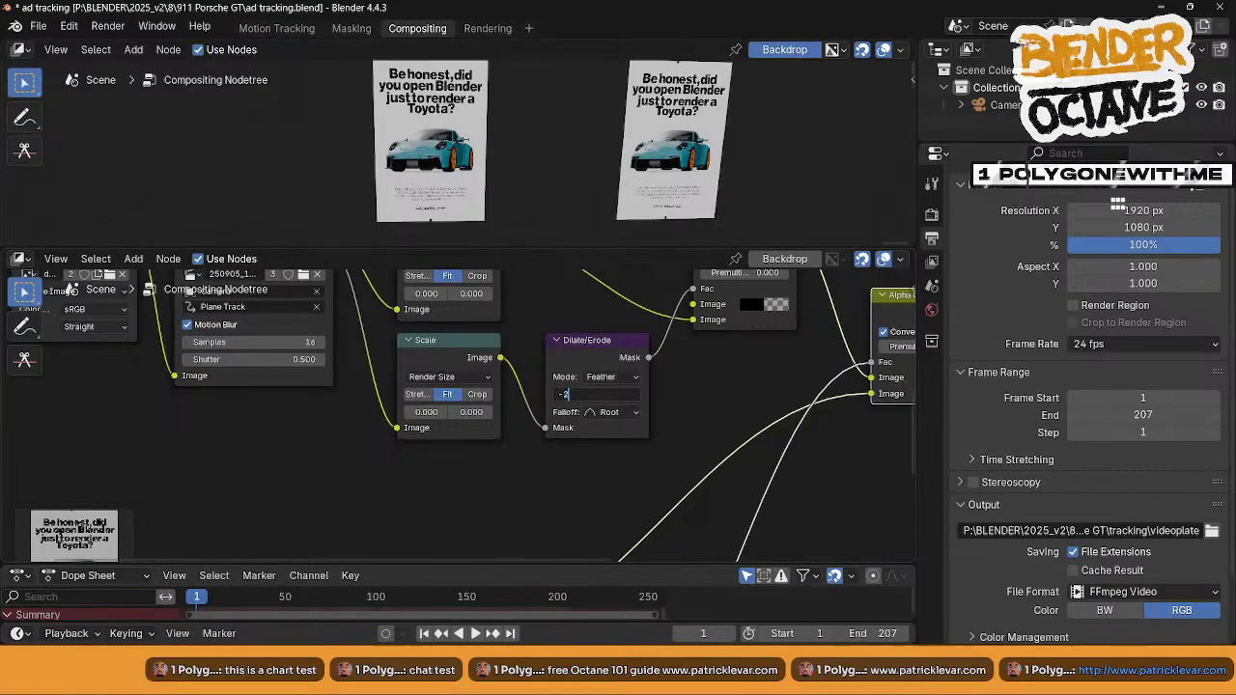
pyautogui.press('Return')
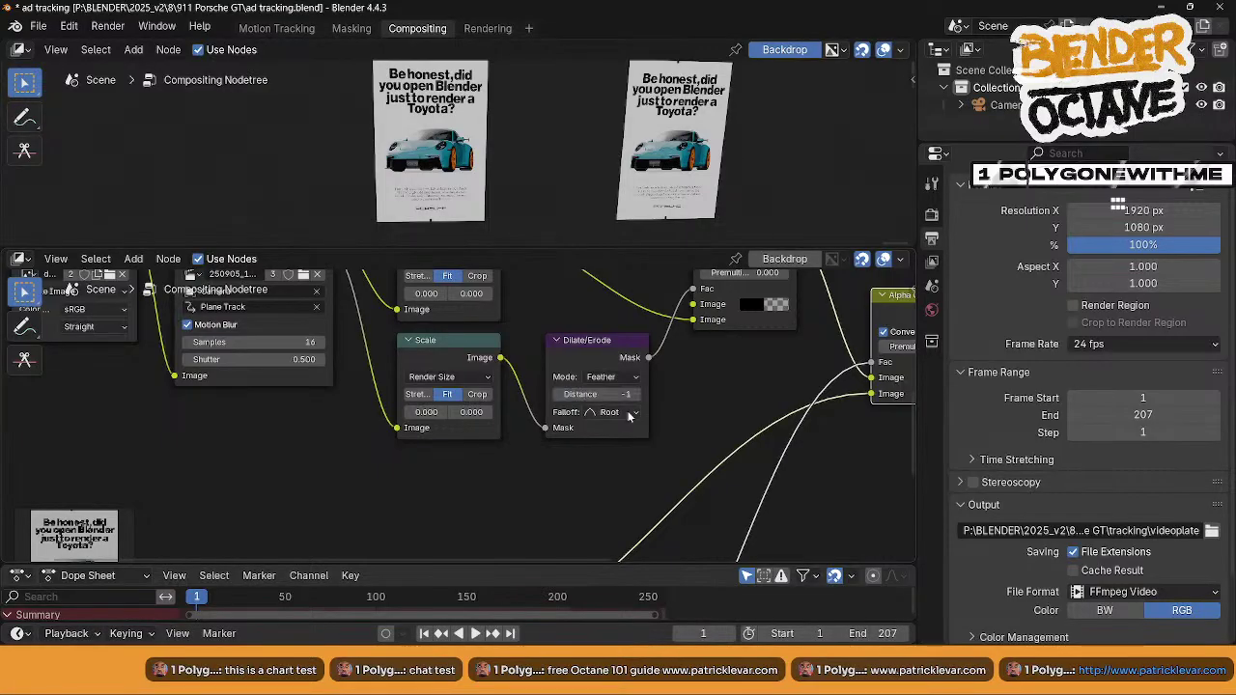
# - Set the Dilate/Erode distance of the Plane Track.001 mask to -1 as well
pyautogui.moveTo(644, 489); pyautogui.dragTo(618, 296, button='middle')
pyautogui.moveTo(609, 425); pyautogui.dragTo(605, 292, button='middle')
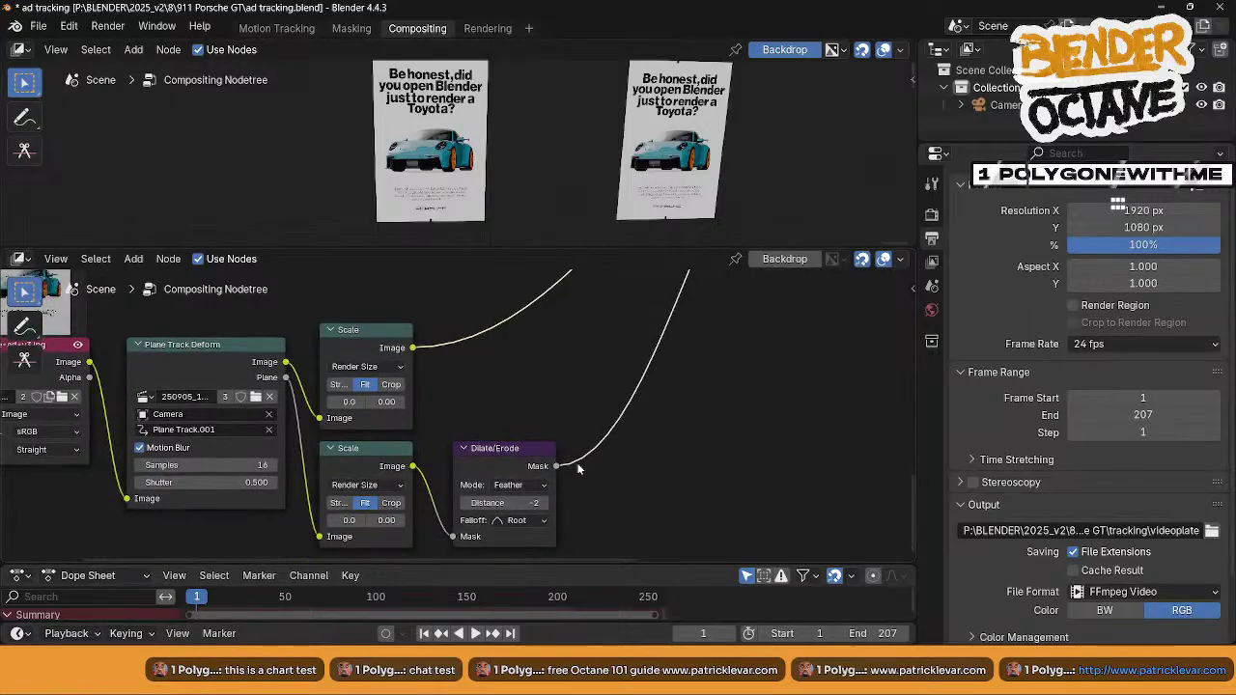
pyautogui.click(502, 502)
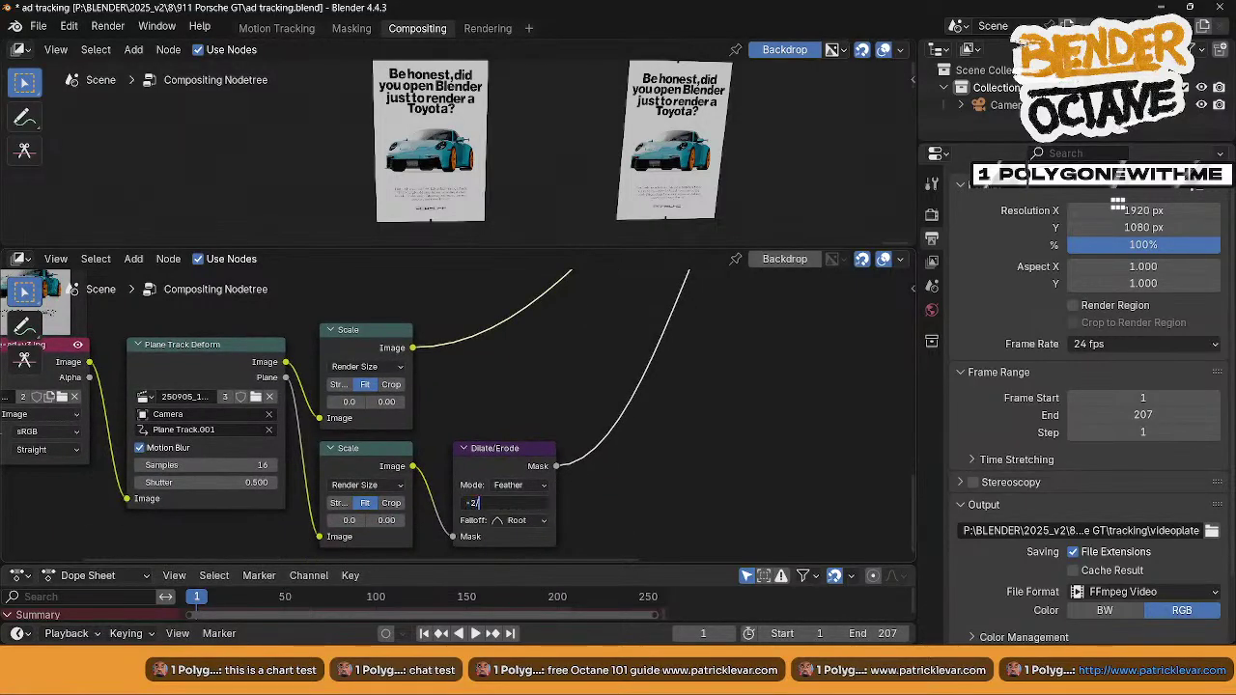
pyautogui.write('2')
pyautogui.press('Return')
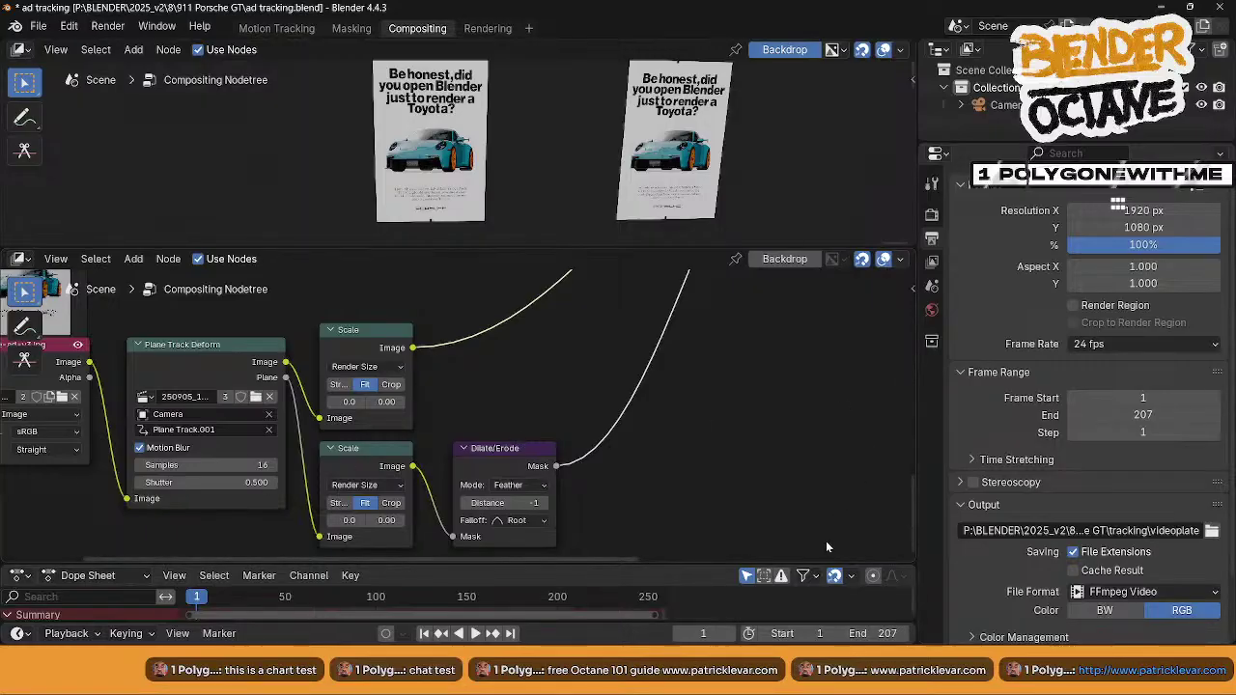
# - Change the render output file format to PNG
pyautogui.moveTo(826, 548); pyautogui.dragTo(700, 339, button='middle')
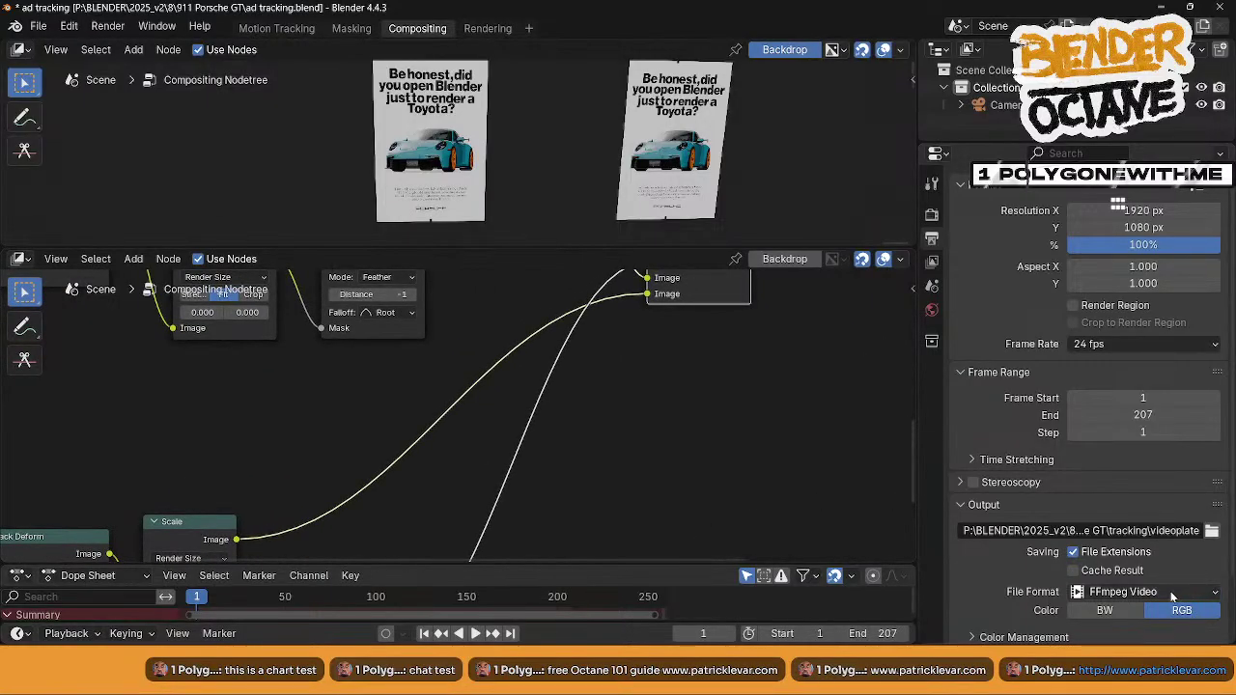
pyautogui.click(1172, 592)
pyautogui.click(891, 497)
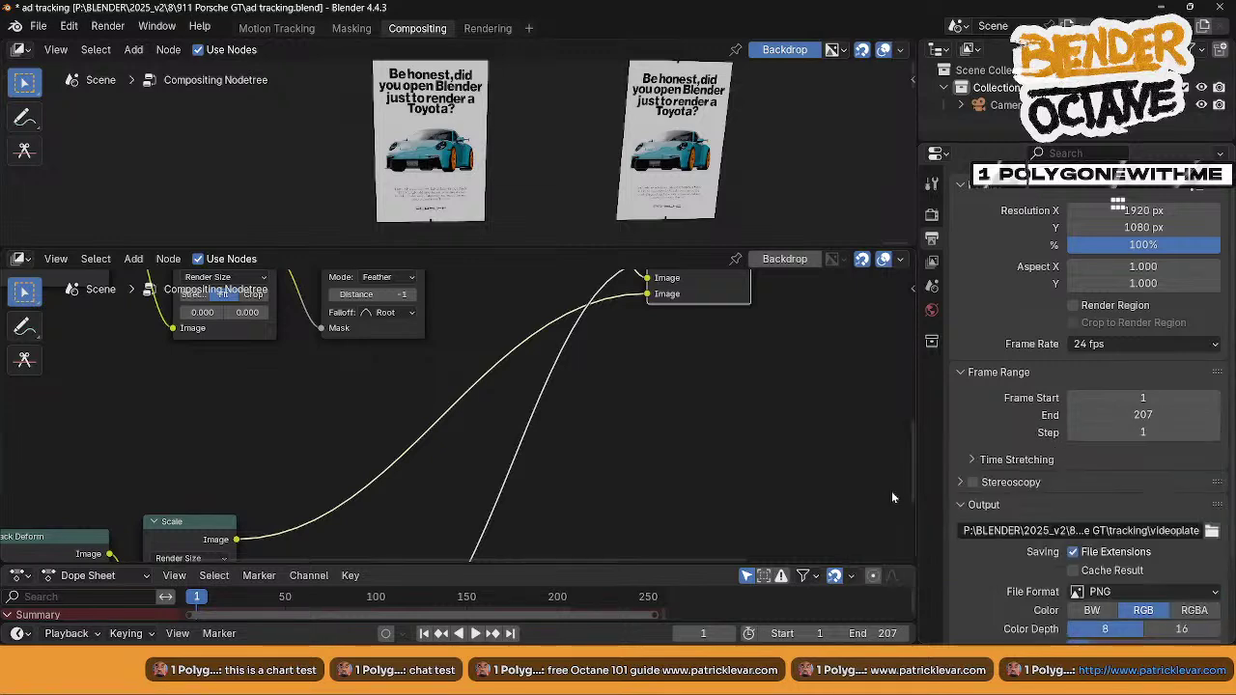
# - Set the render output path to track### in the tracking\png folder, matching the existing image sequence's name
pyautogui.click(1210, 530)
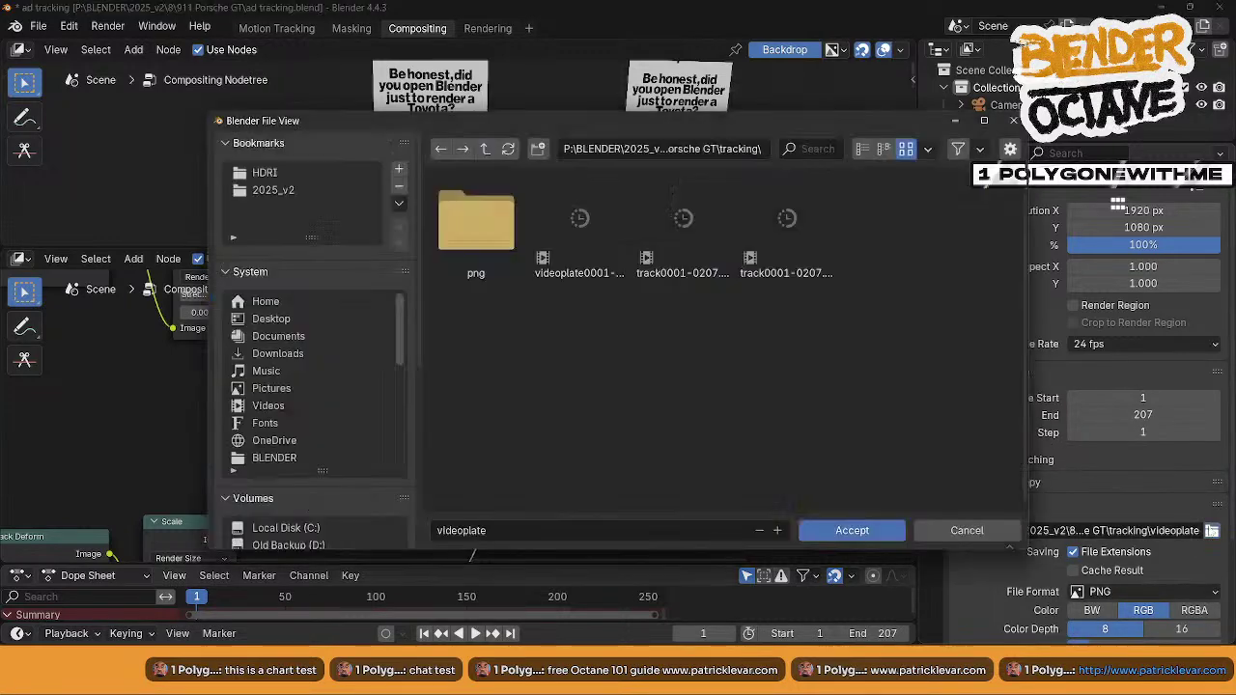
pyautogui.doubleClick(500, 205)
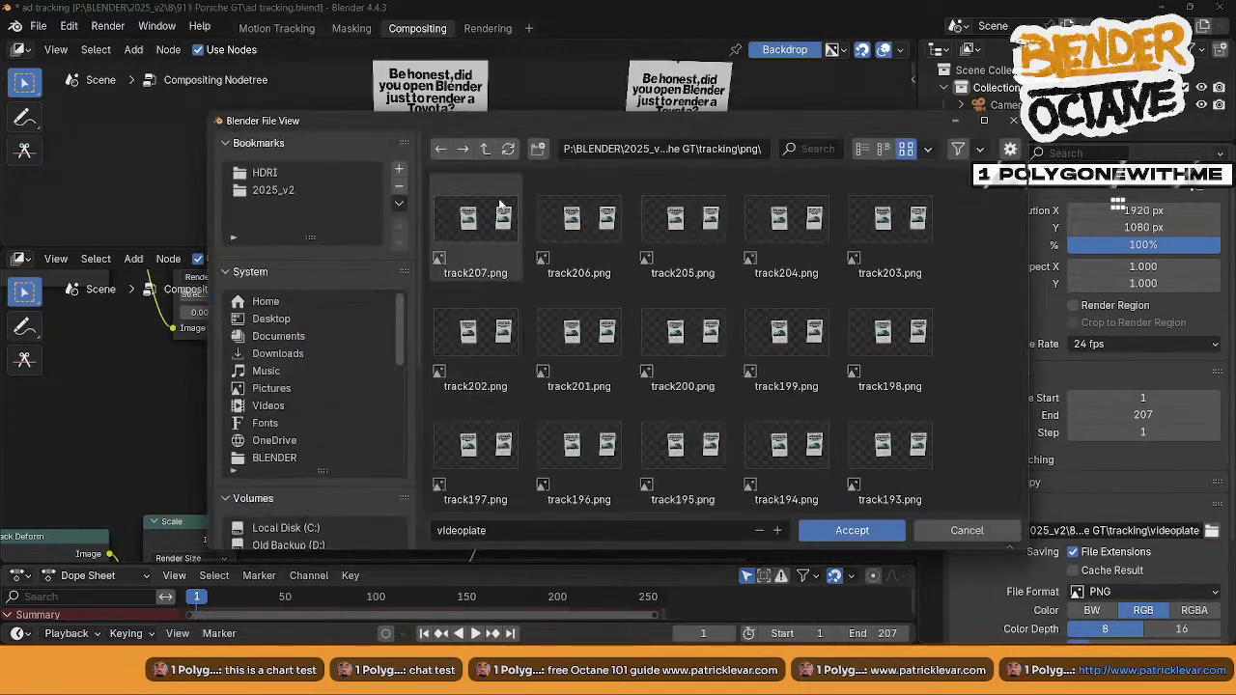
pyautogui.click(500, 204)
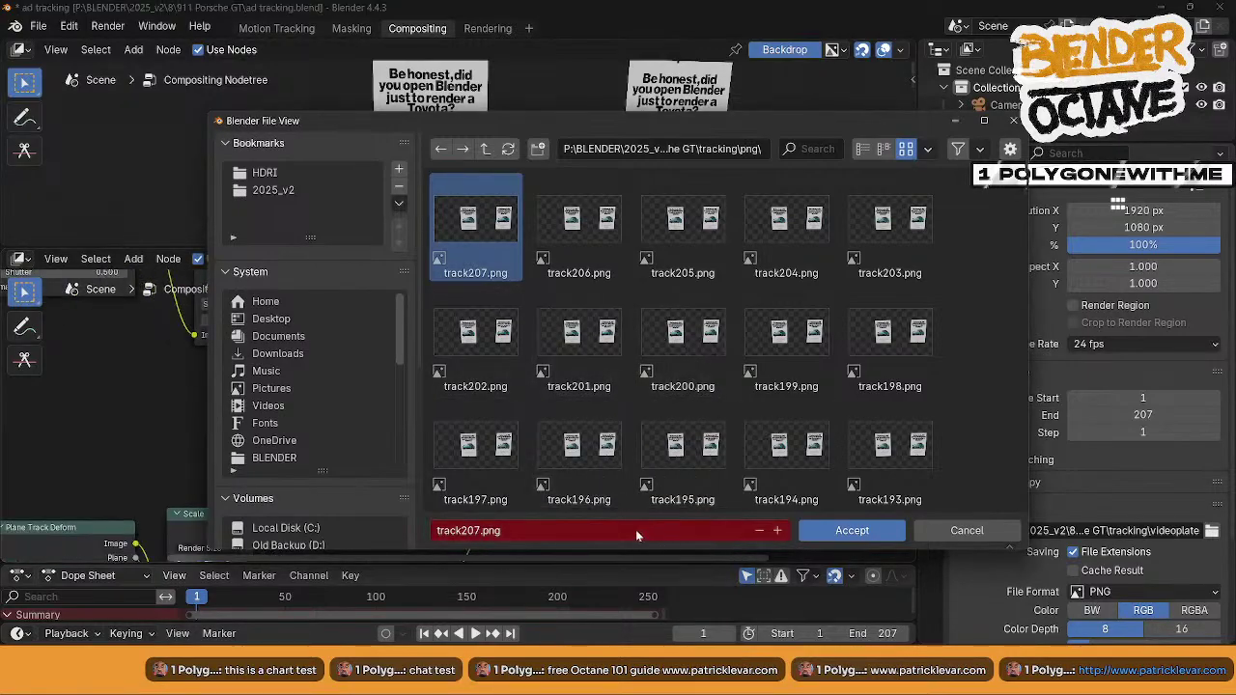
pyautogui.click(519, 530)
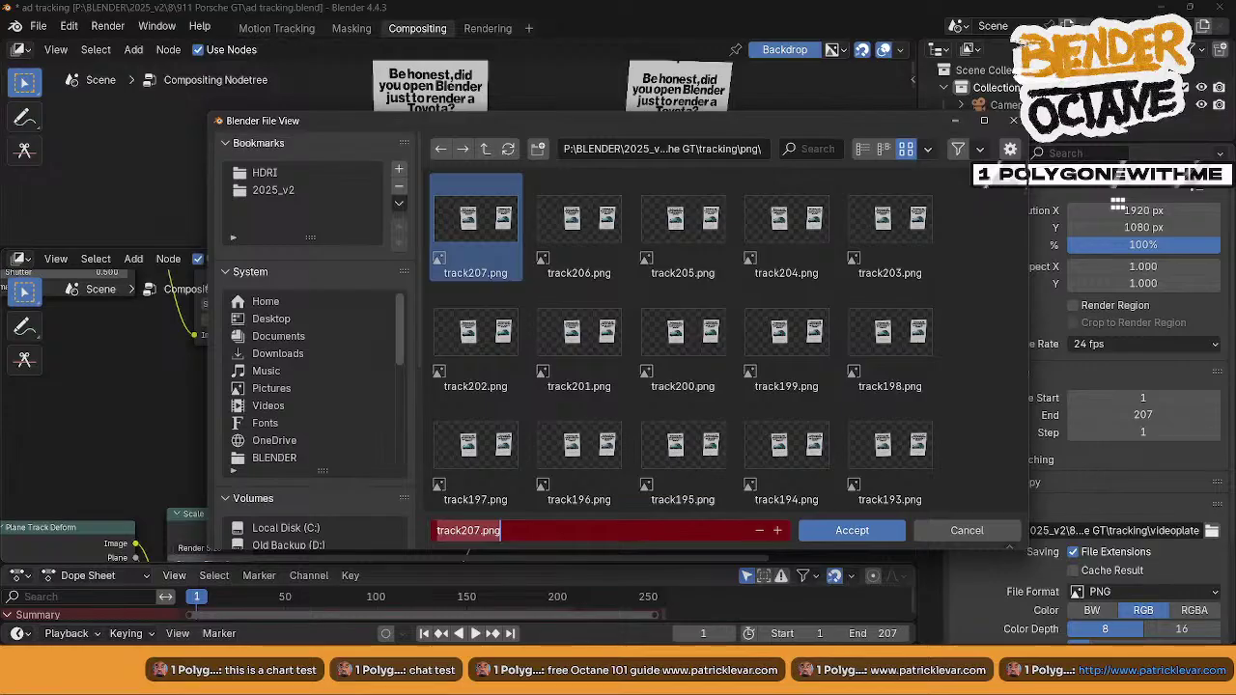
pyautogui.press('End')
pyautogui.press('BackSpace')
pyautogui.press('BackSpace')
pyautogui.press('BackSpace')
pyautogui.press('BackSpace')
pyautogui.press('BackSpace')
pyautogui.press('BackSpace')
pyautogui.press('BackSpace')
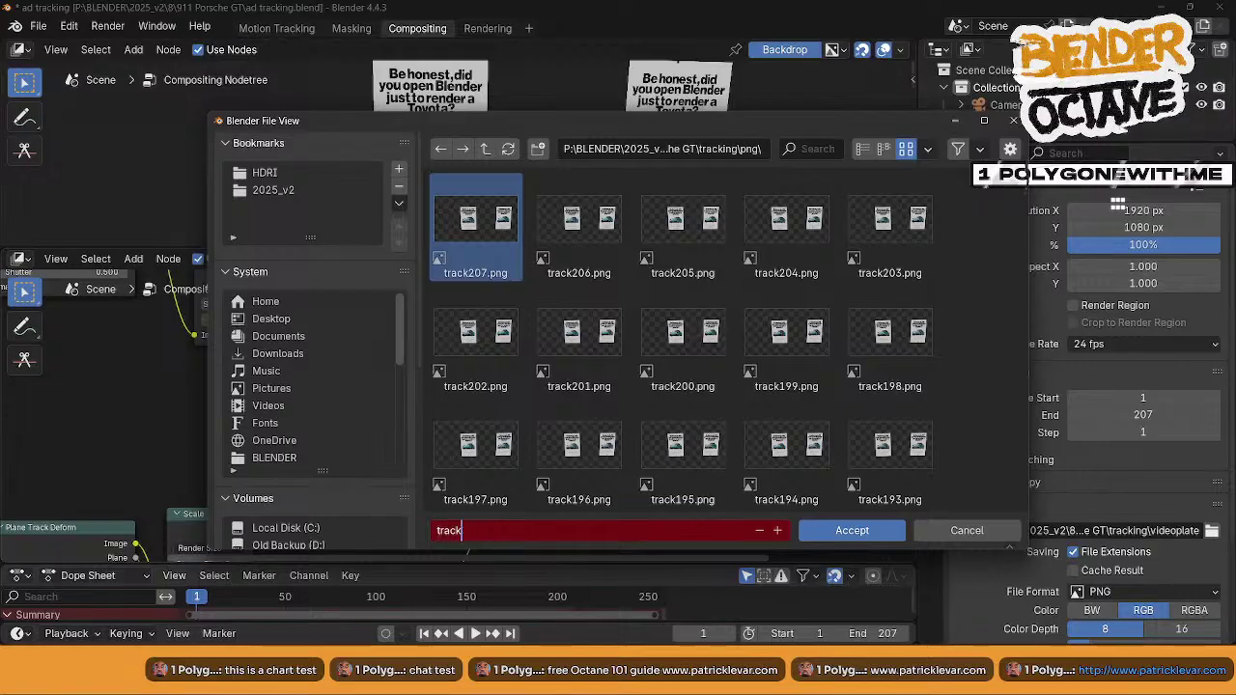
pyautogui.write('###')
pyautogui.press('Return')
pyautogui.click(868, 534)
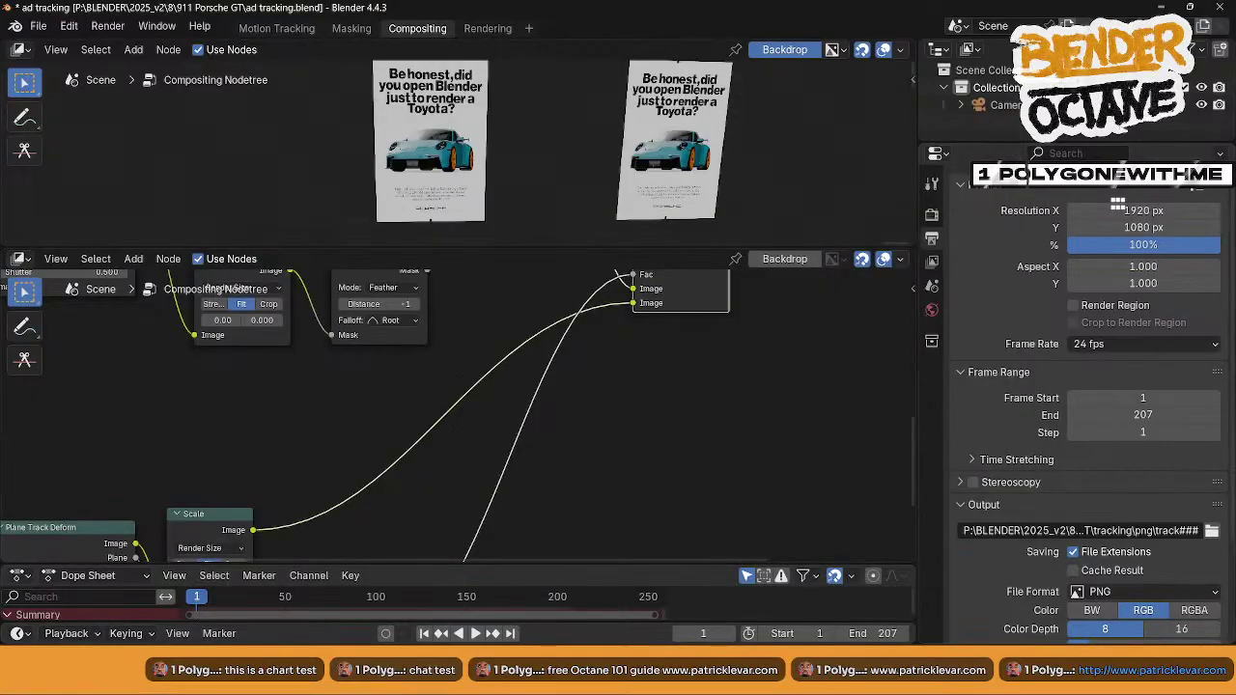
# - Set the PNG output to RGBA color with a color depth of 16
pyautogui.click(1185, 611)
pyautogui.scroll(-3, 1063, 621)
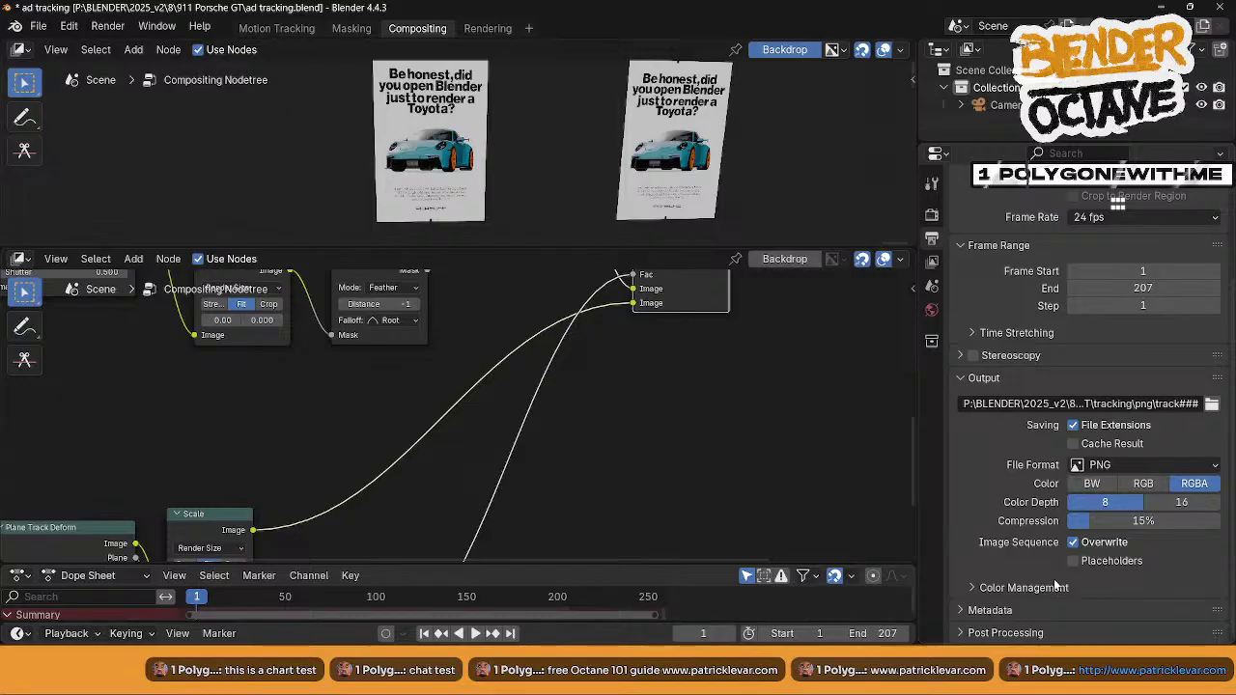
pyautogui.click(1184, 502)
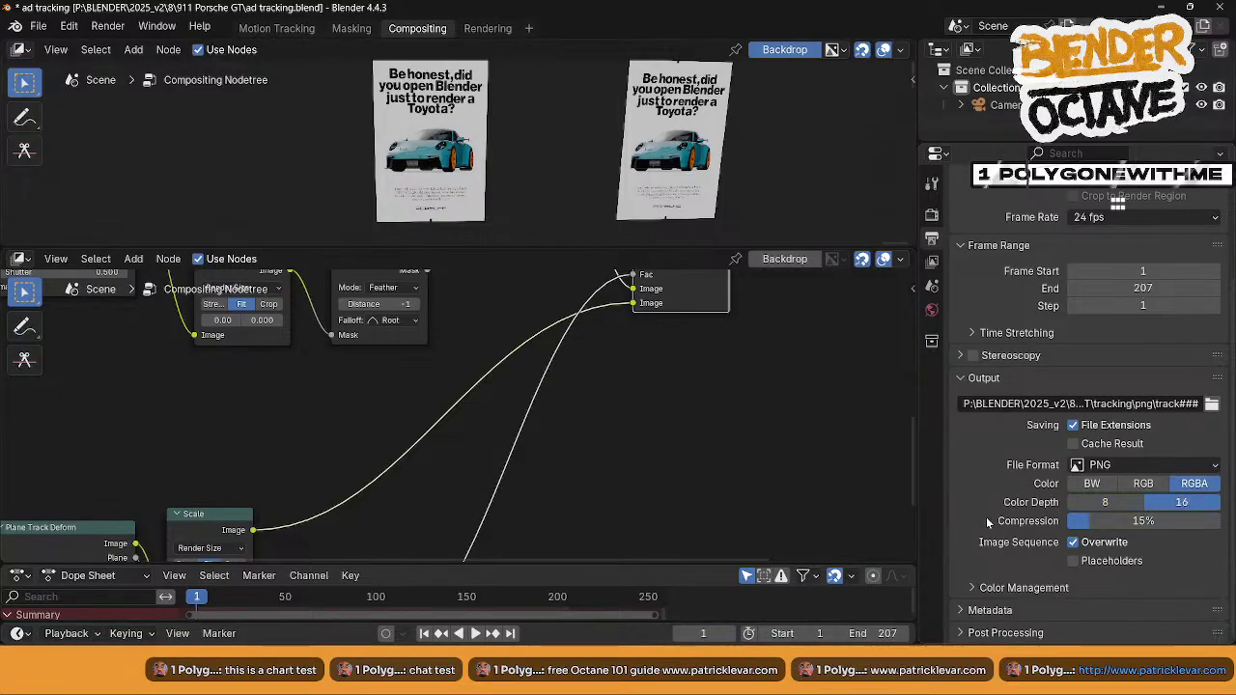
pyautogui.scroll(1, 981, 597)
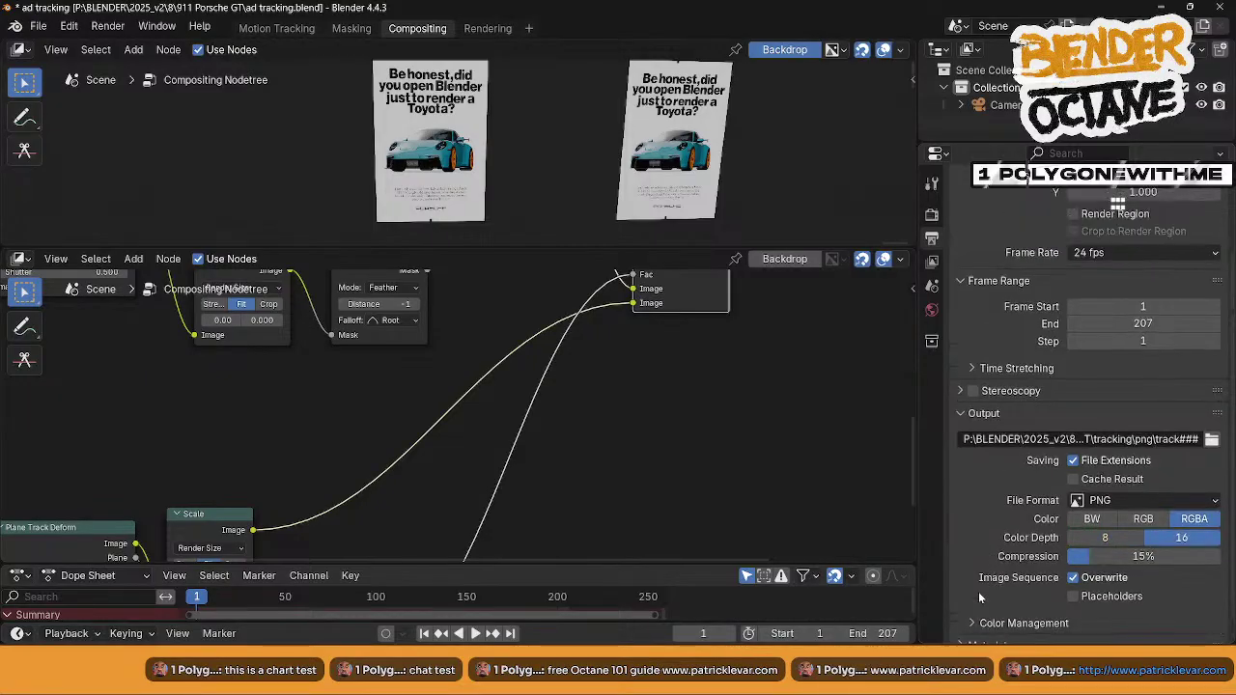
pyautogui.scroll(3, 979, 587)
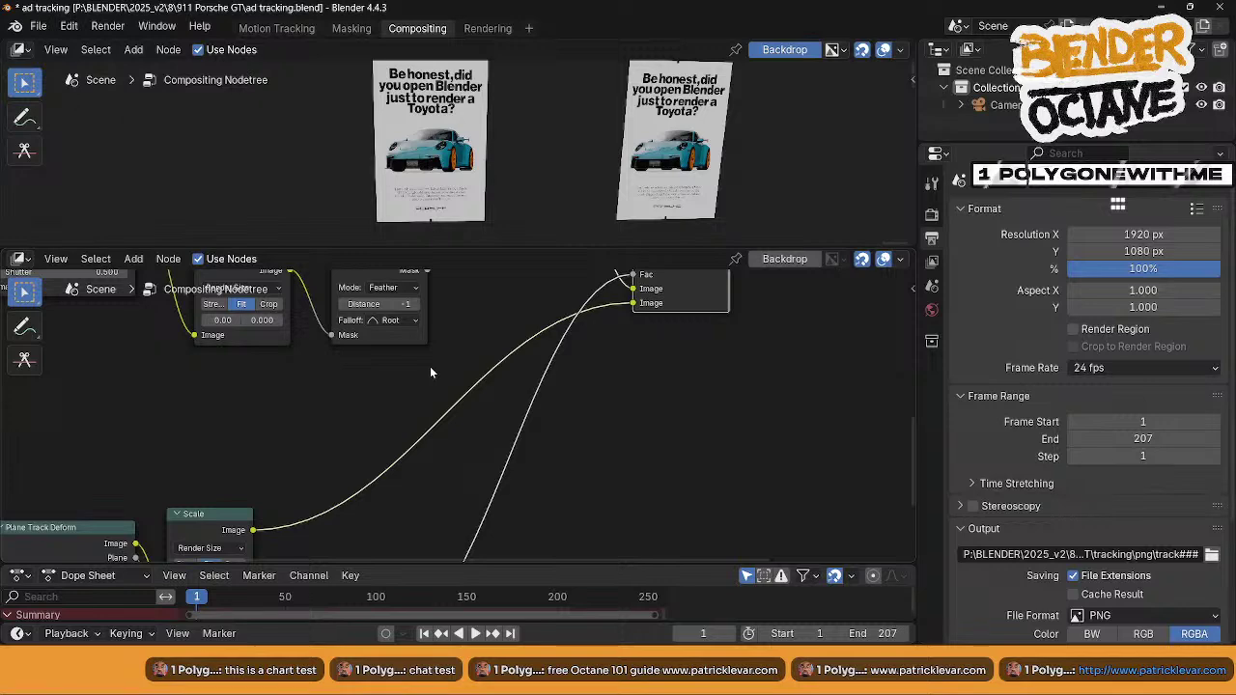
# - Save the blend file and render the poster sequence as an animation, minimizing the render window once it is done
pyautogui.hotkey('ctrl', 's')
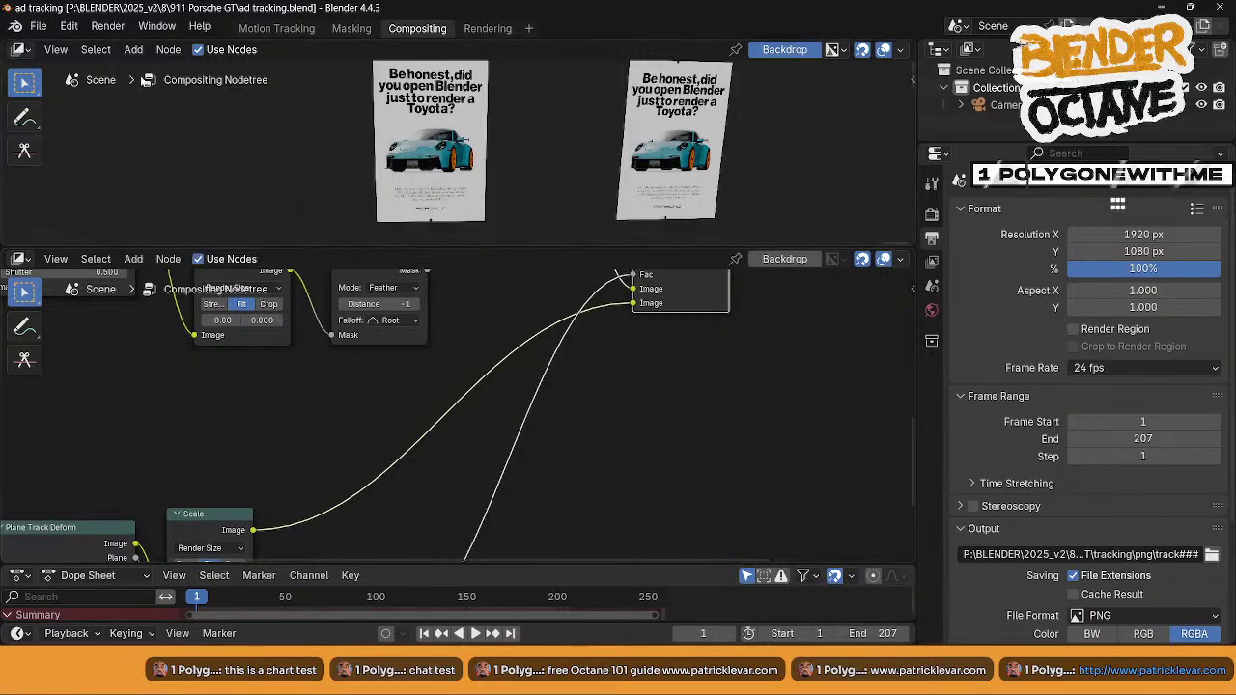
pyautogui.click(107, 27)
pyautogui.click(144, 63)
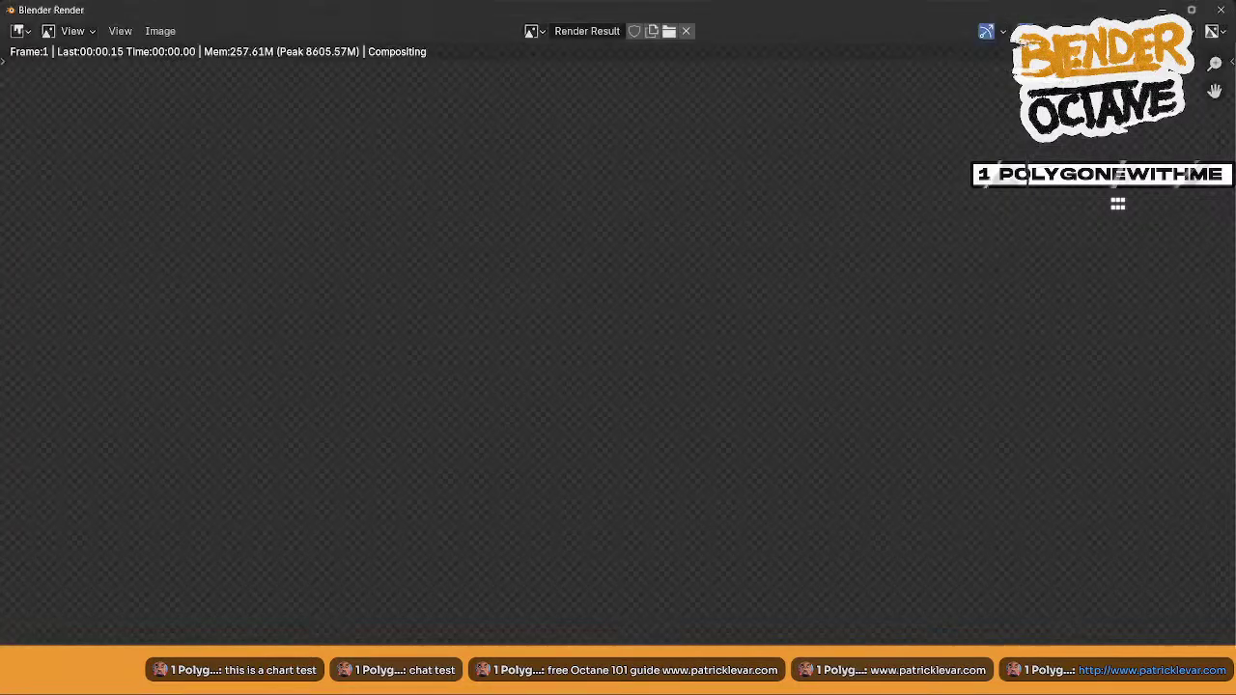
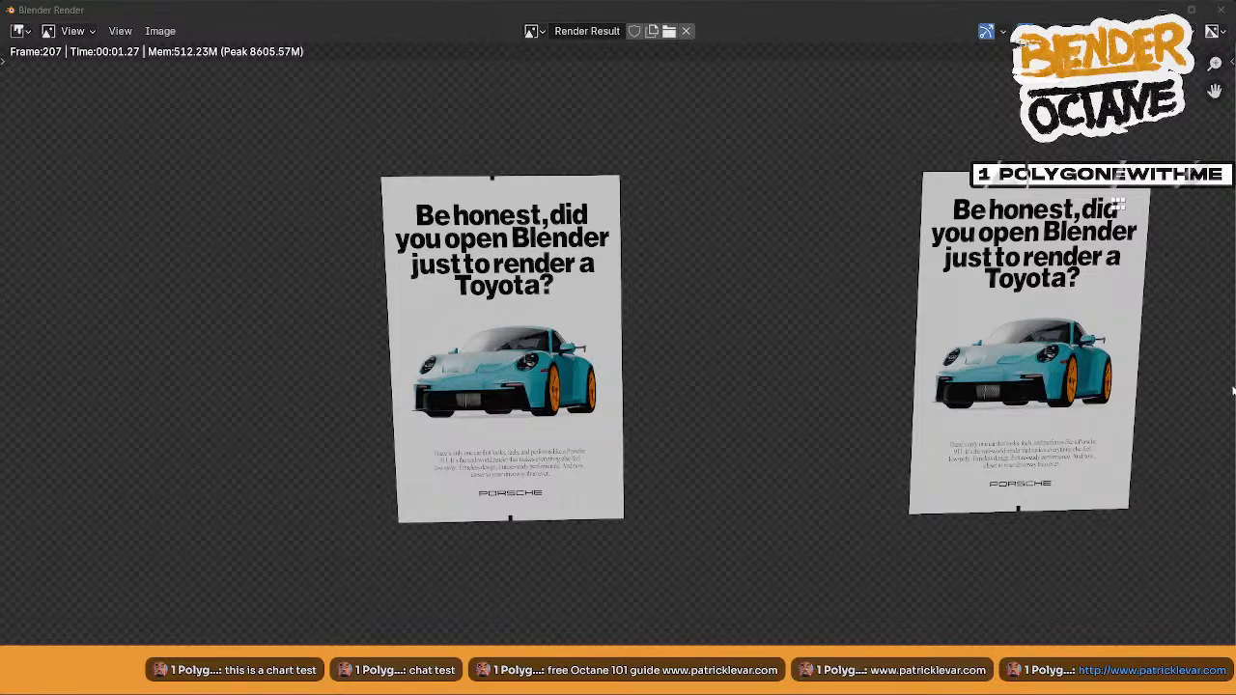
pyautogui.click(1163, 11)
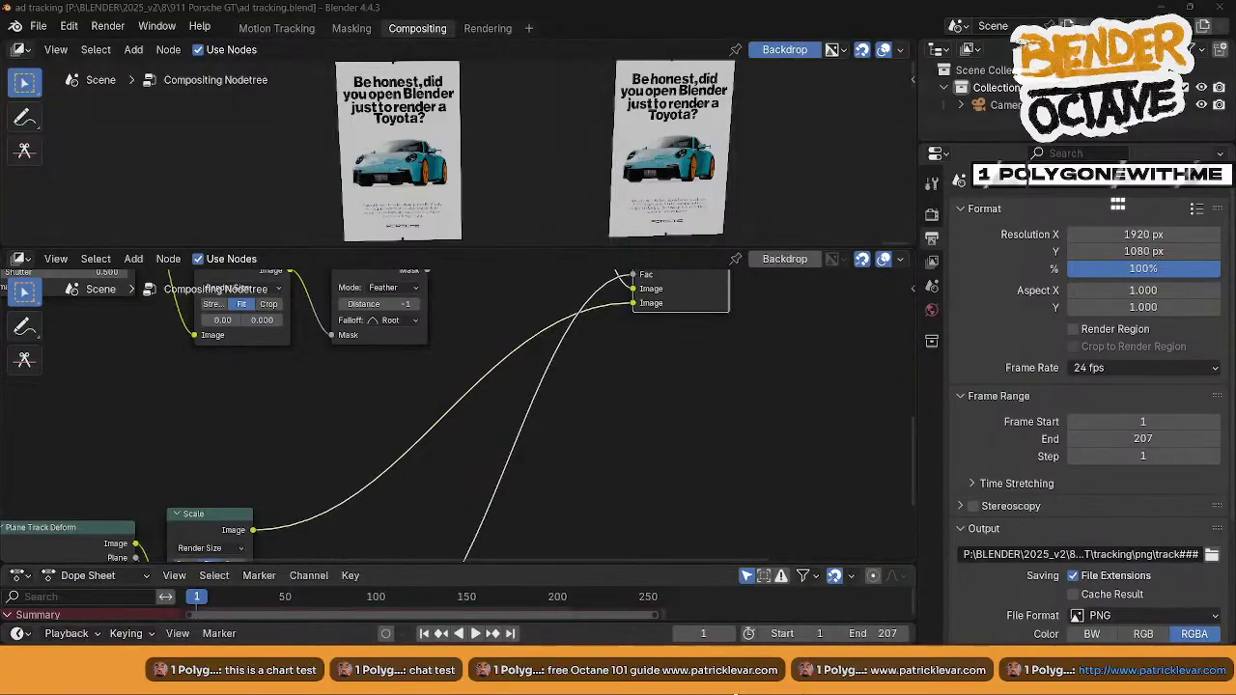
# - Switch to DaVinci Resolve and check the file location of the track[001-207].png clip on disk
pyautogui.click(628, 680)
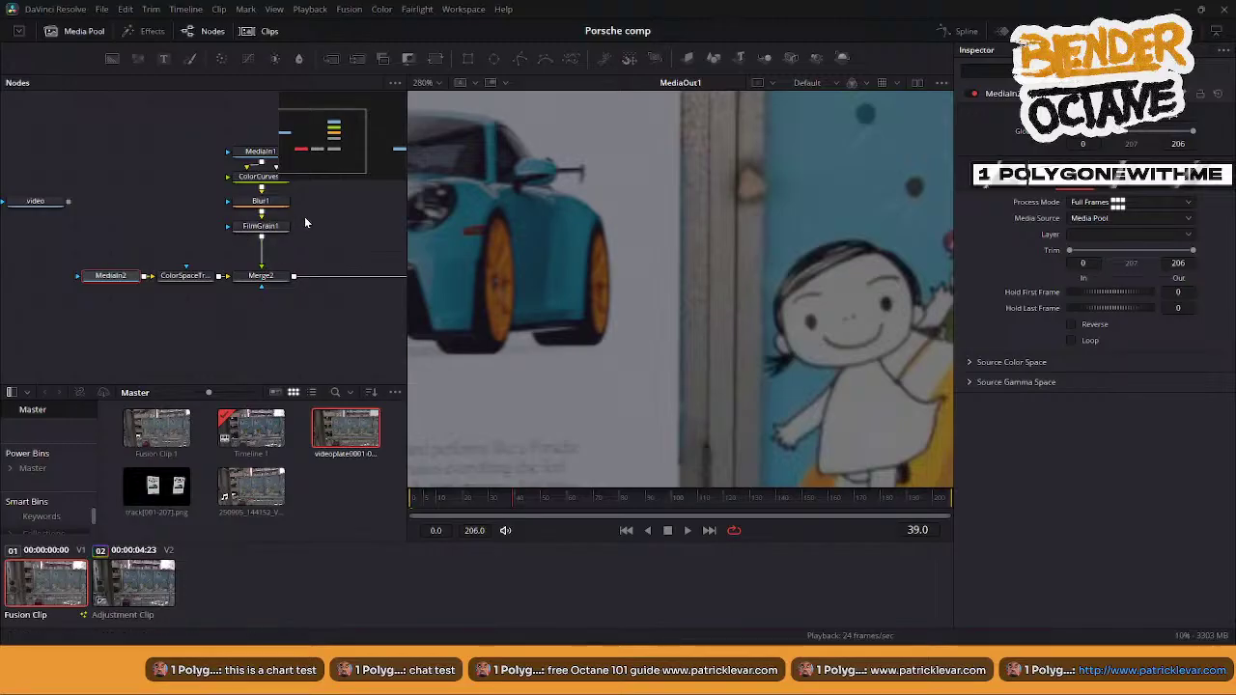
pyautogui.moveTo(310, 220); pyautogui.dragTo(296, 262, button='middle')
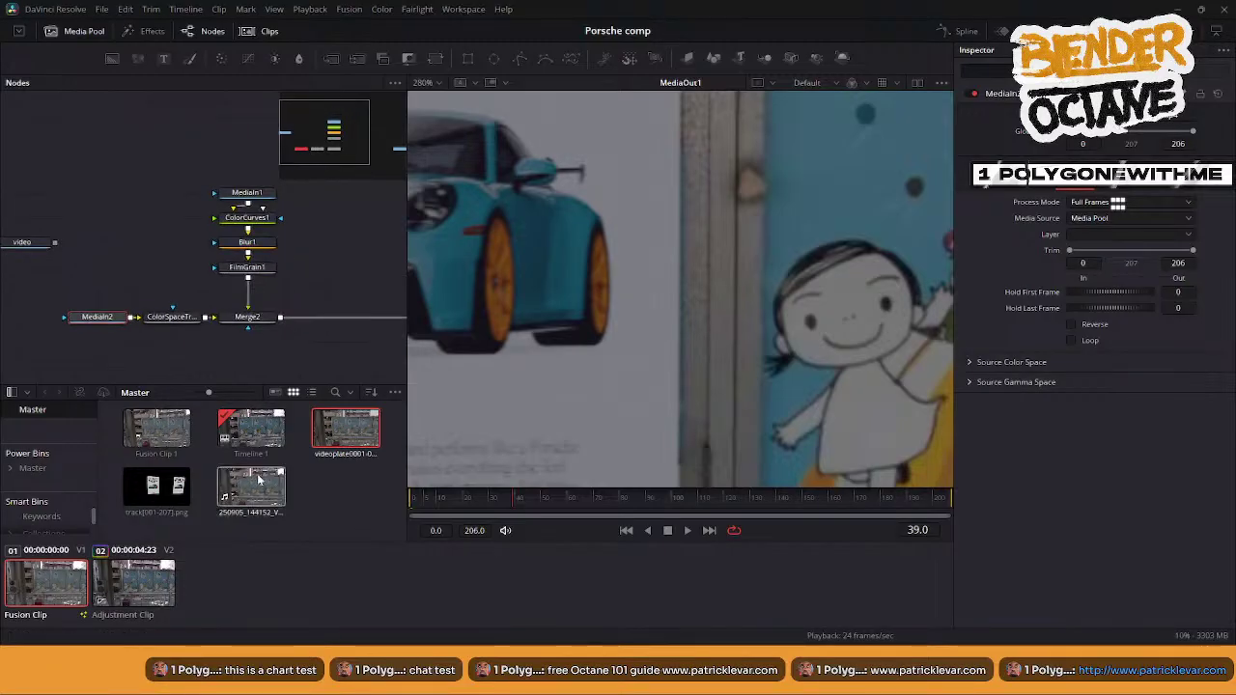
pyautogui.click(151, 489)
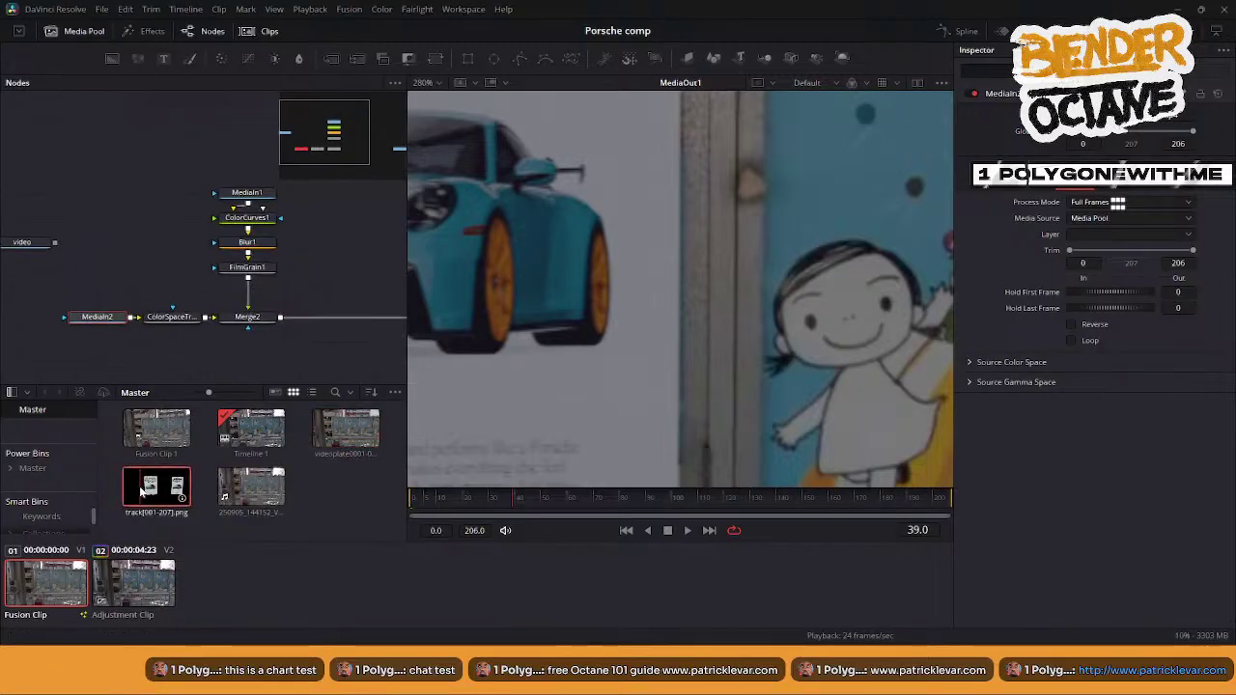
pyautogui.rightClick(151, 490)
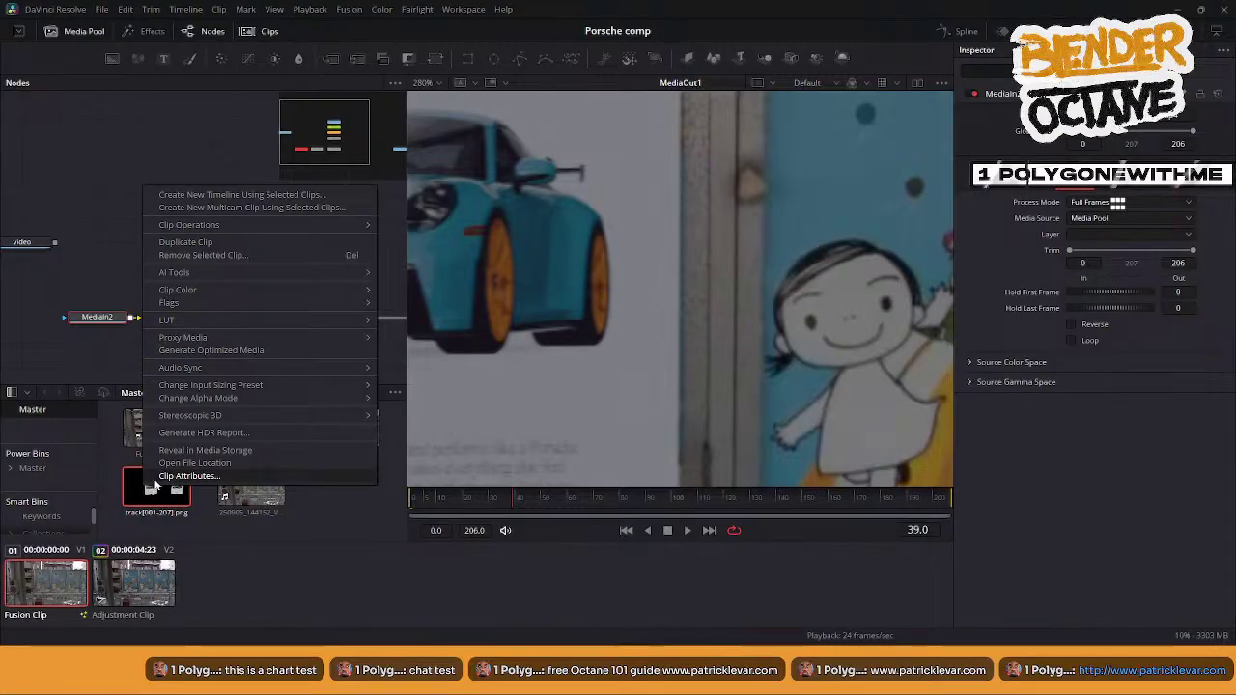
pyautogui.click(245, 464)
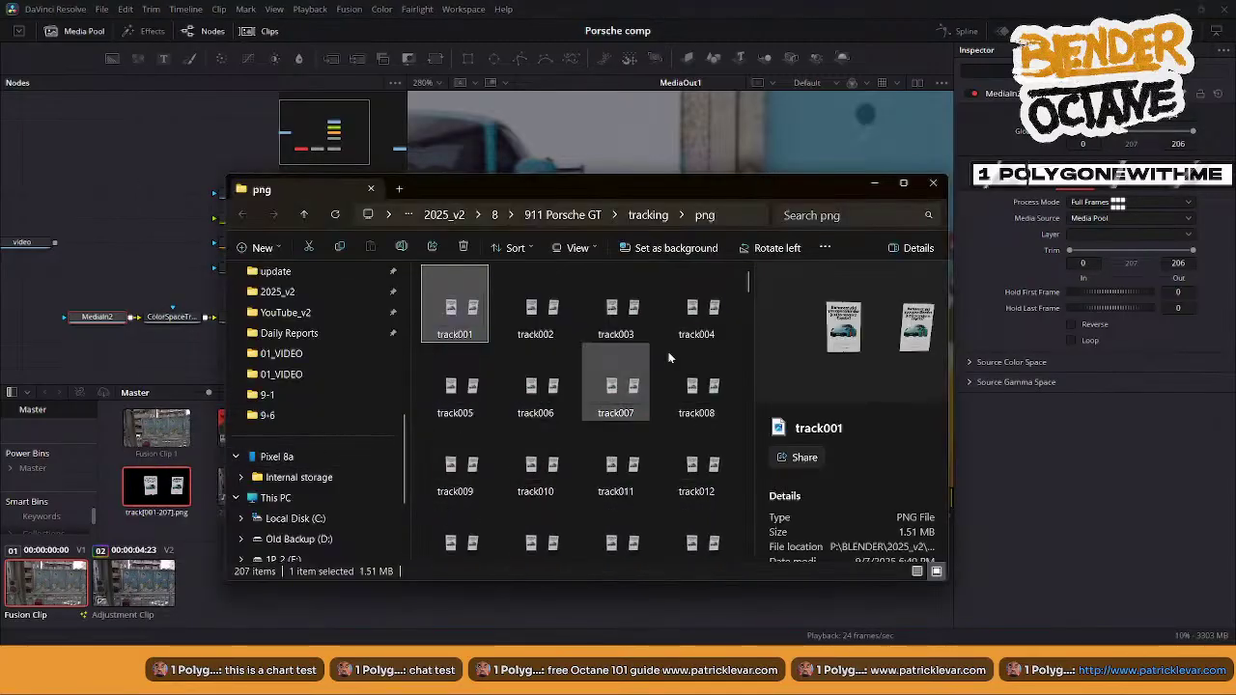
pyautogui.click(932, 184)
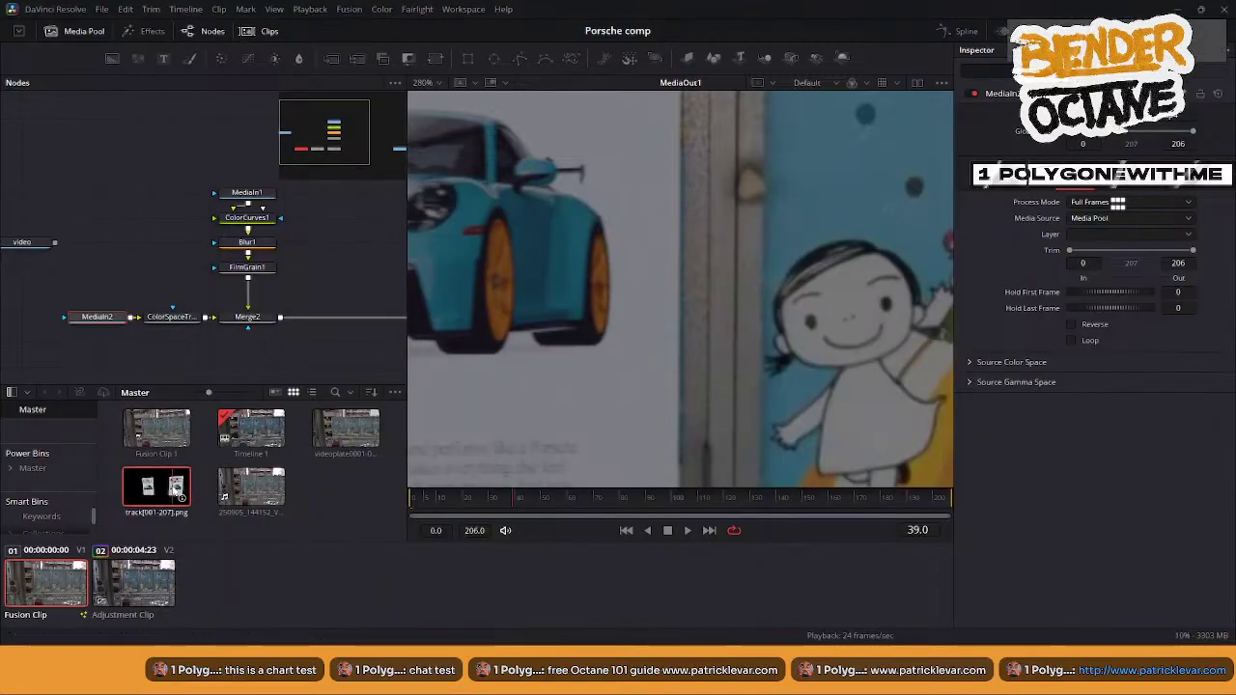
# - On the Media page, add the re-rendered track[001-207].png sequence from the tracking\png storage folder to the Master bin
pyautogui.rightClick(180, 486)
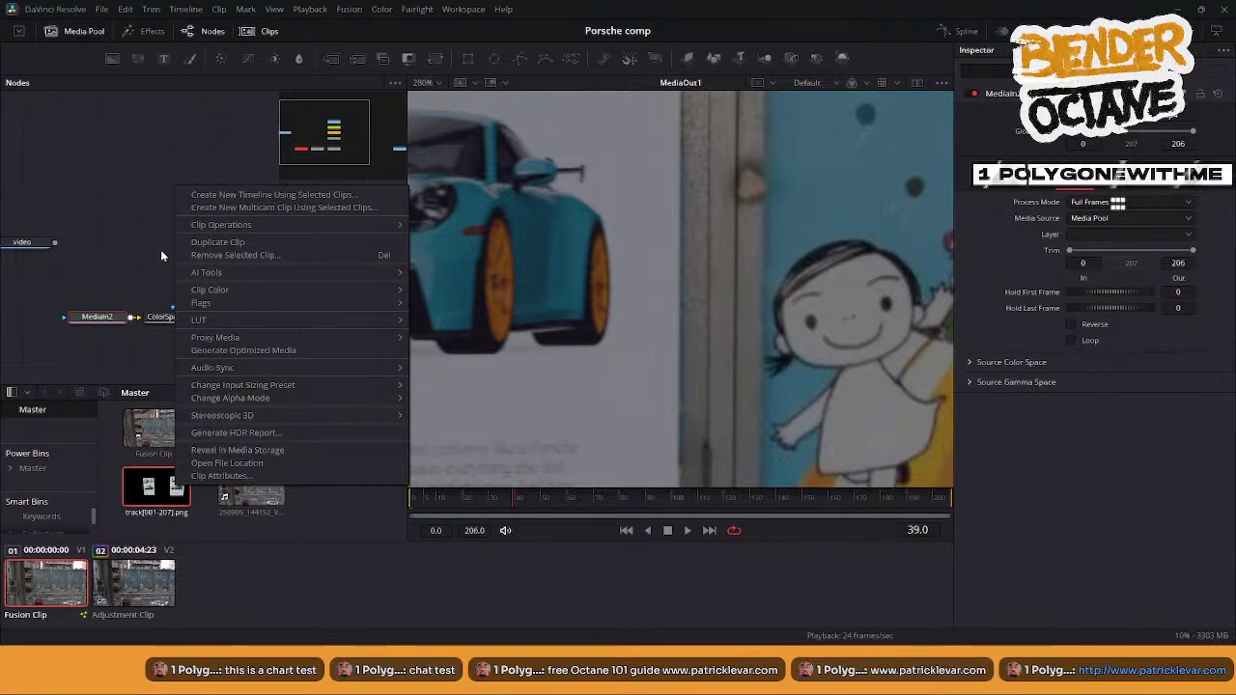
pyautogui.click(147, 362)
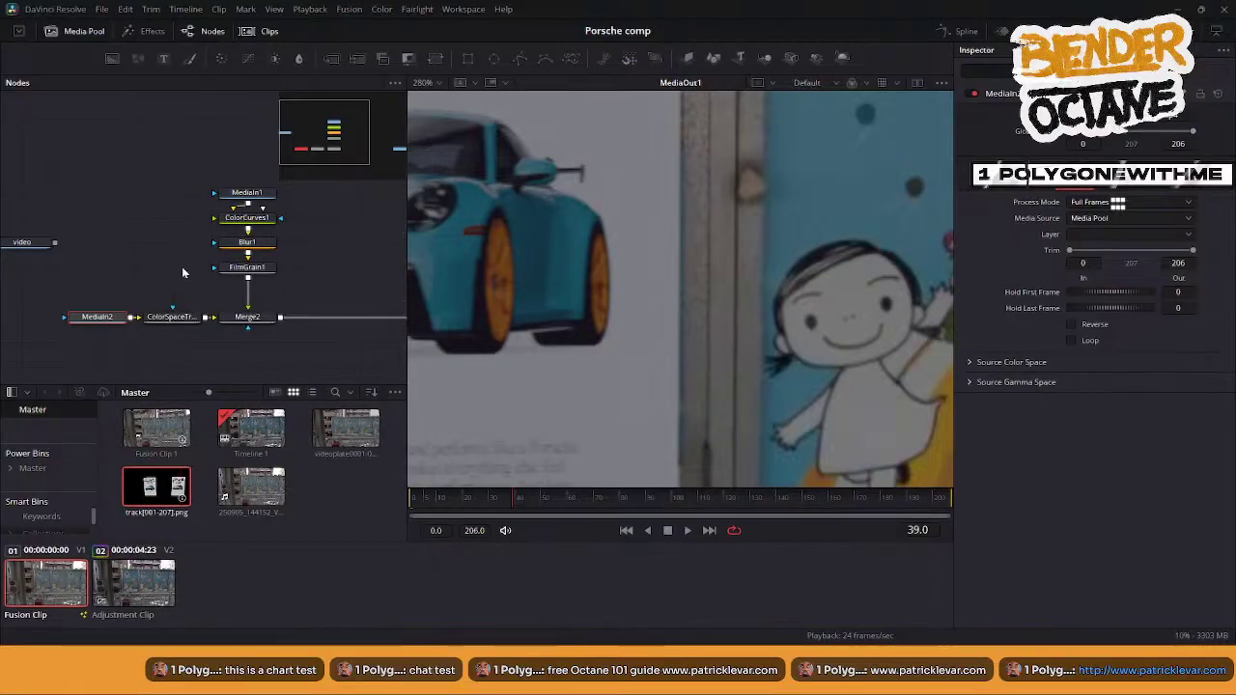
pyautogui.click(71, 32)
pyautogui.click(71, 32)
pyautogui.click(448, 660)
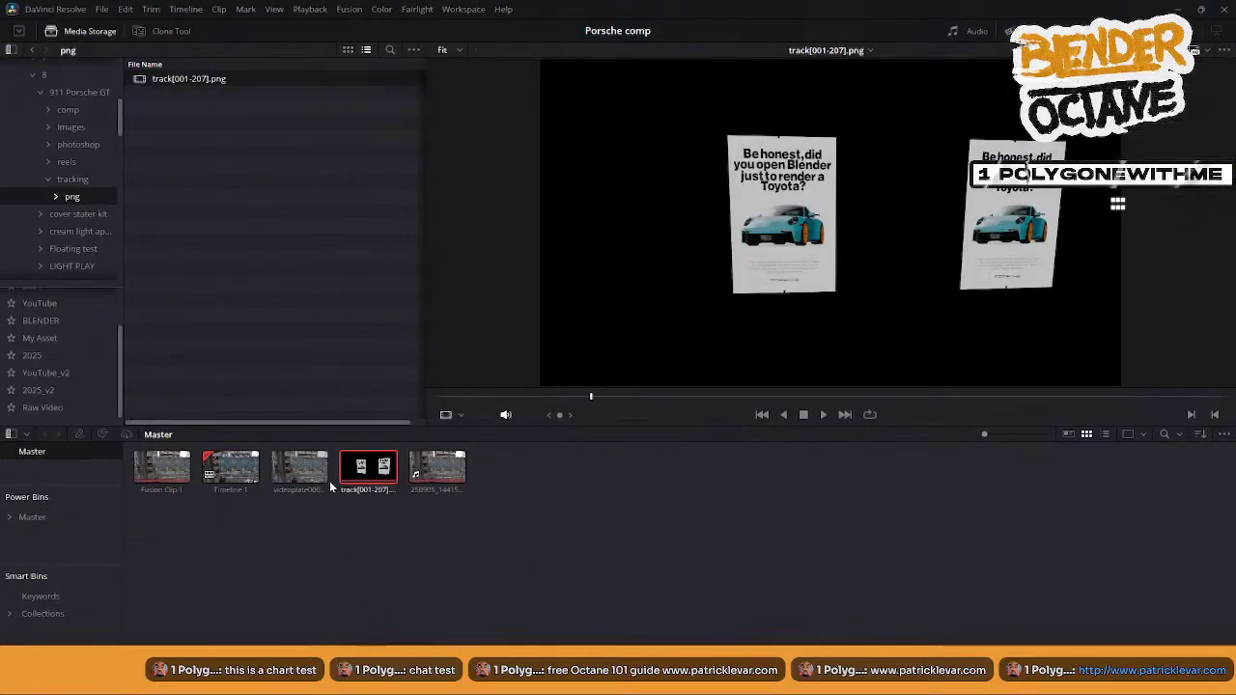
pyautogui.rightClick(359, 477)
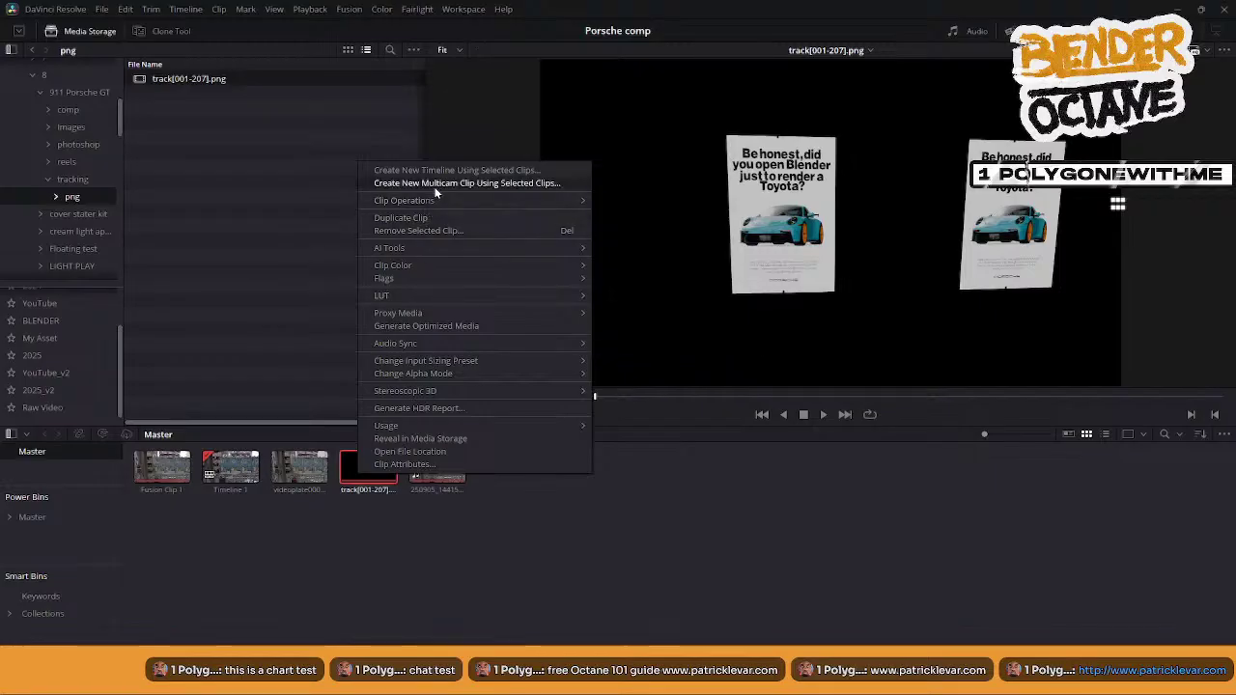
pyautogui.click(431, 479)
pyautogui.rightClick(371, 472)
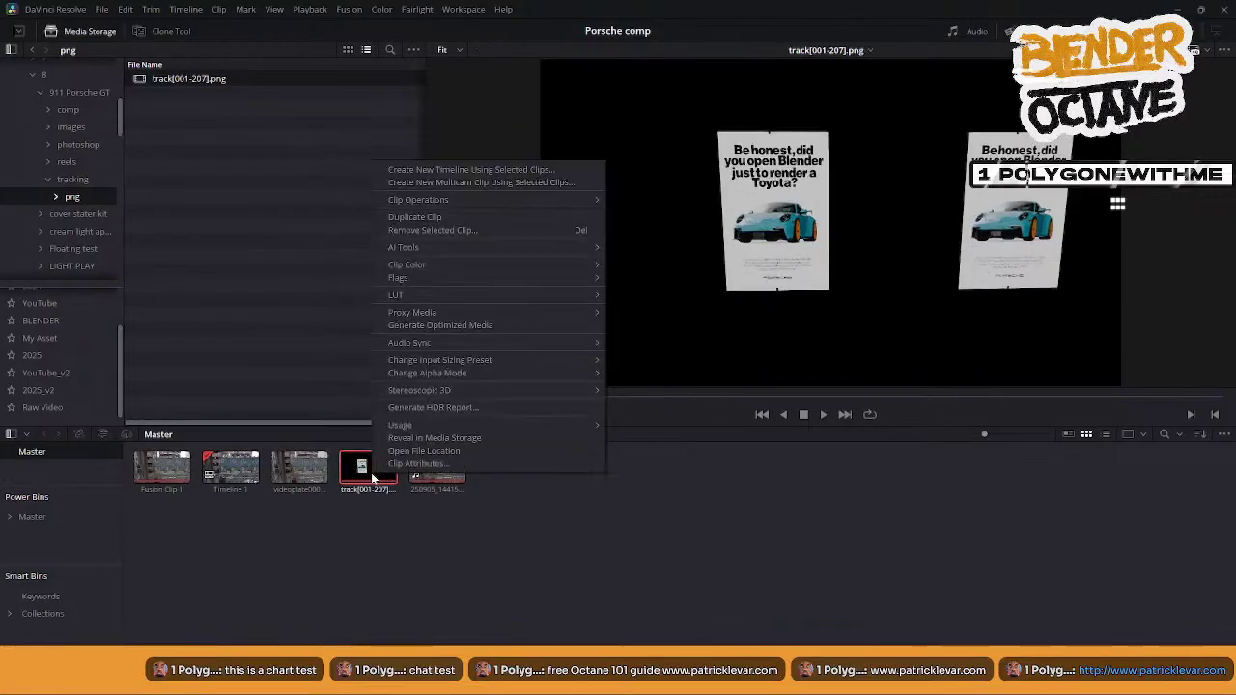
pyautogui.click(331, 551)
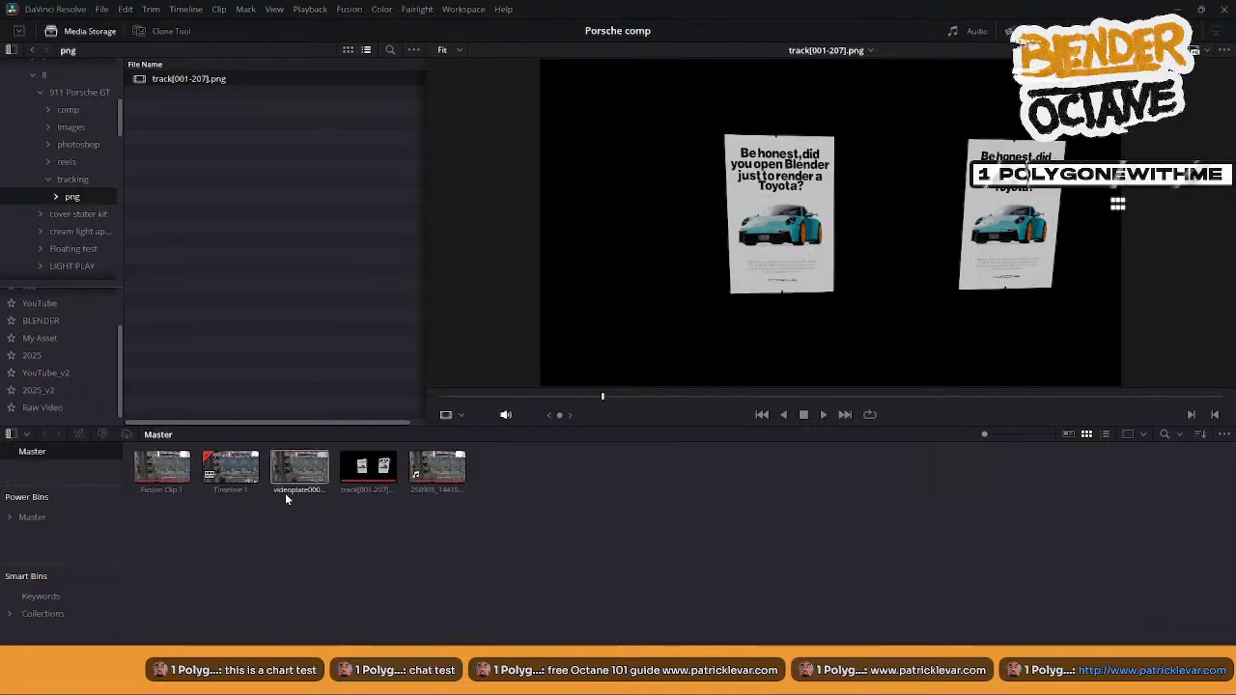
pyautogui.moveTo(189, 85); pyautogui.dragTo(372, 483)
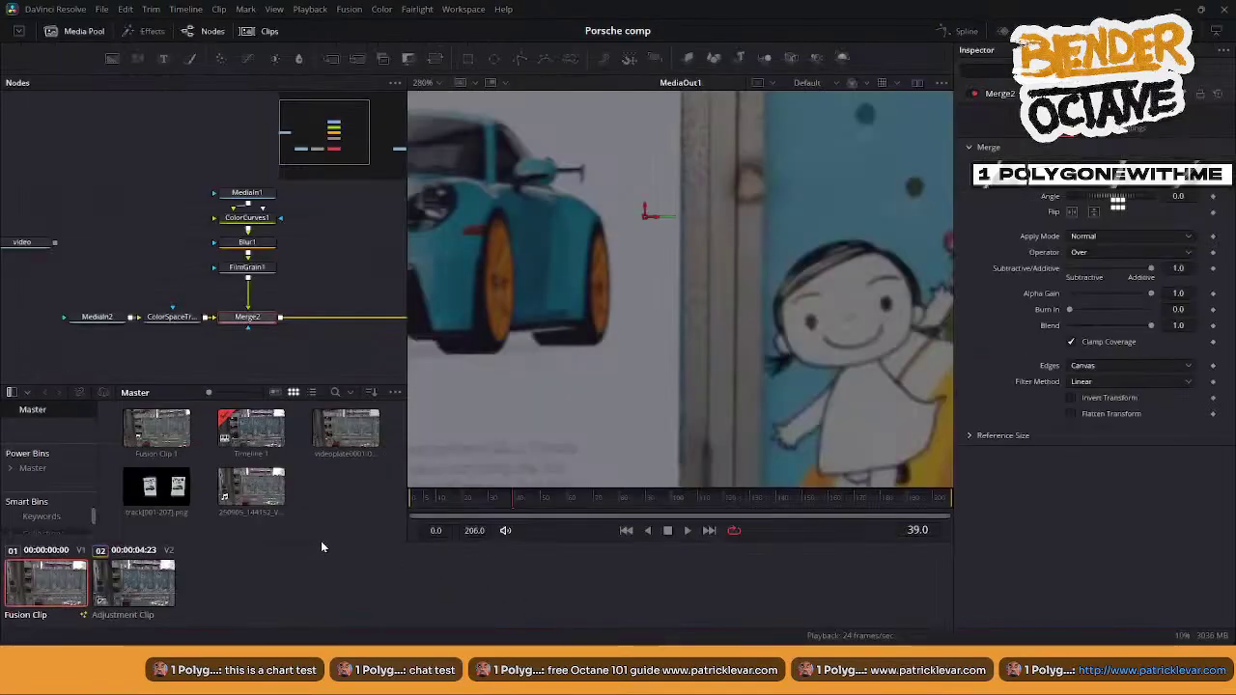
# - Return to the Fusion page and play the Porsche composite from the first frame, viewing the whole picture
pyautogui.click(625, 530)
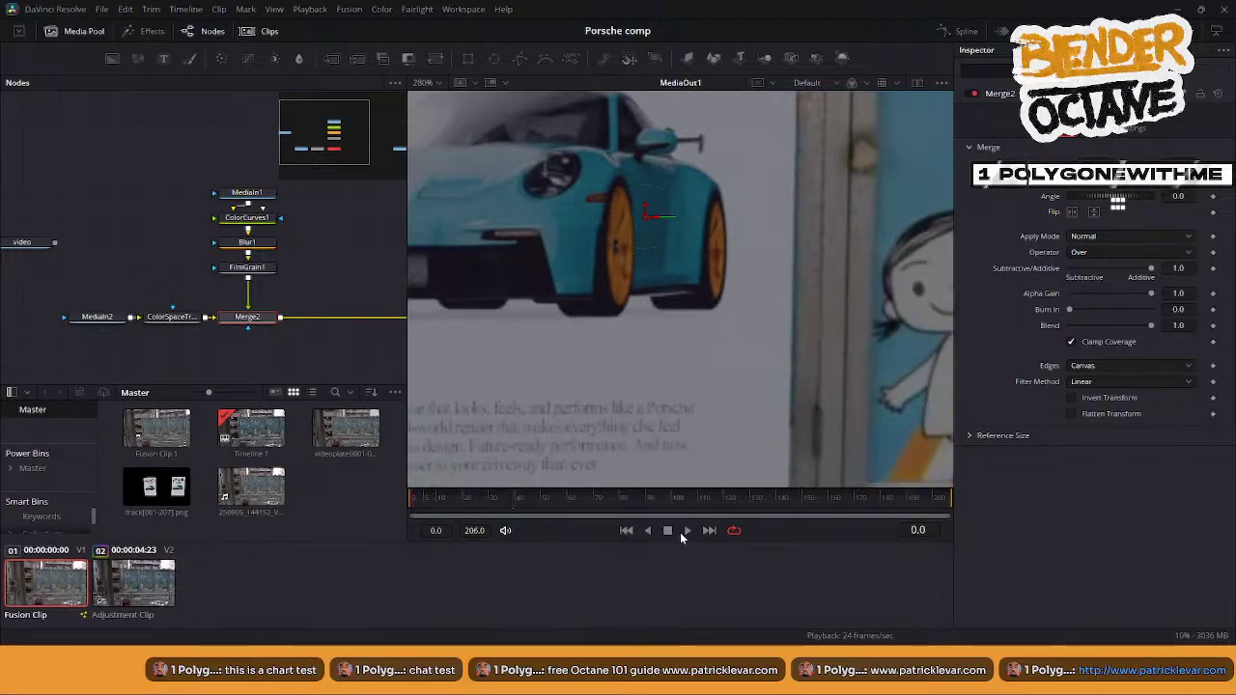
pyautogui.click(687, 530)
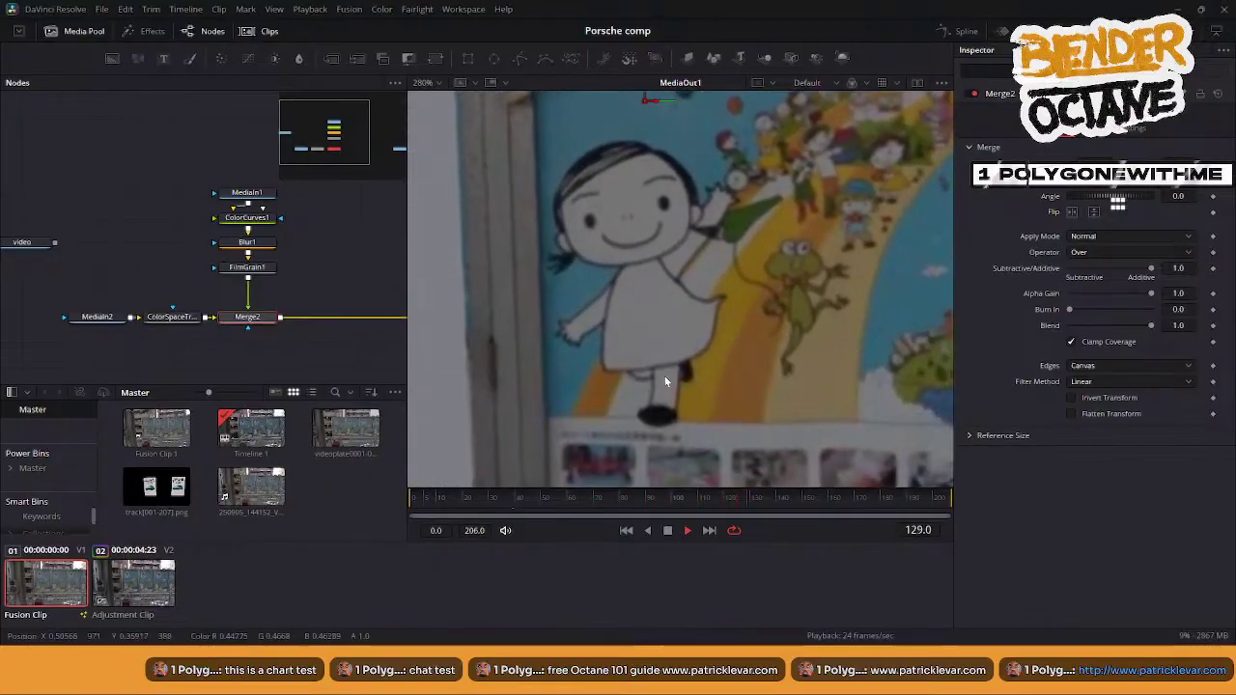
pyautogui.scroll(-5, 666, 374)
pyautogui.scroll(-5, 670, 376)
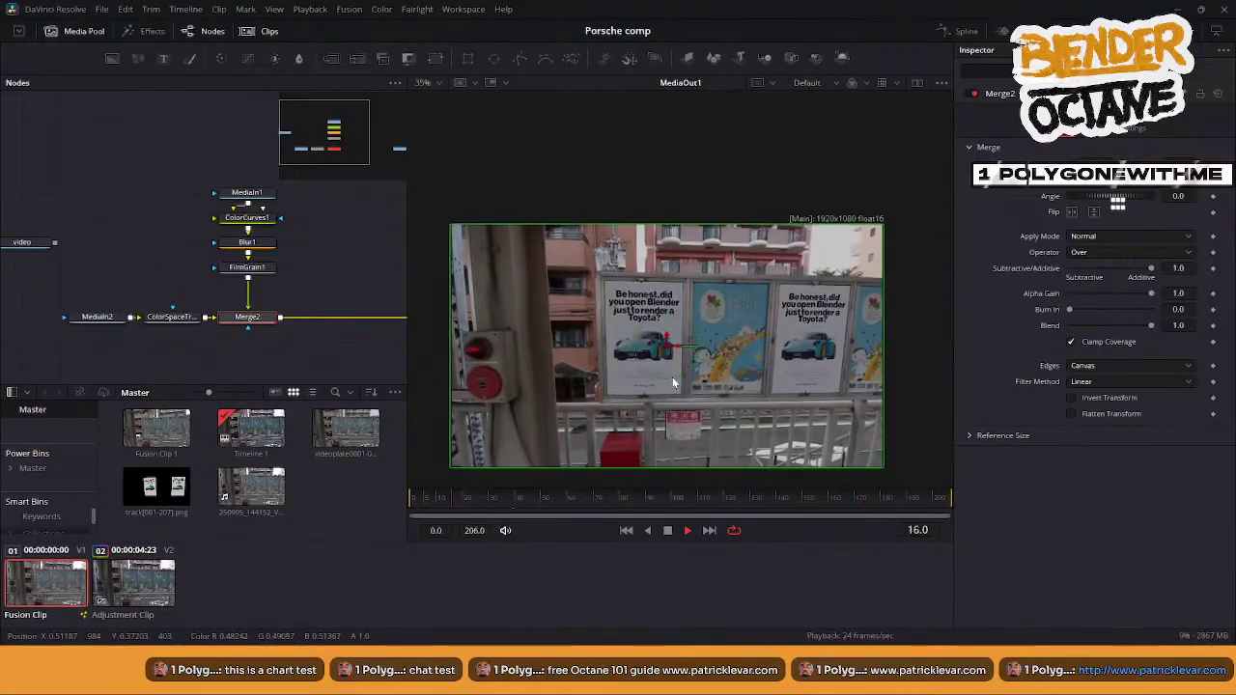
# - Hide the clip strip and the media pool on the Fusion page so the node graph has more room
pyautogui.click(246, 30)
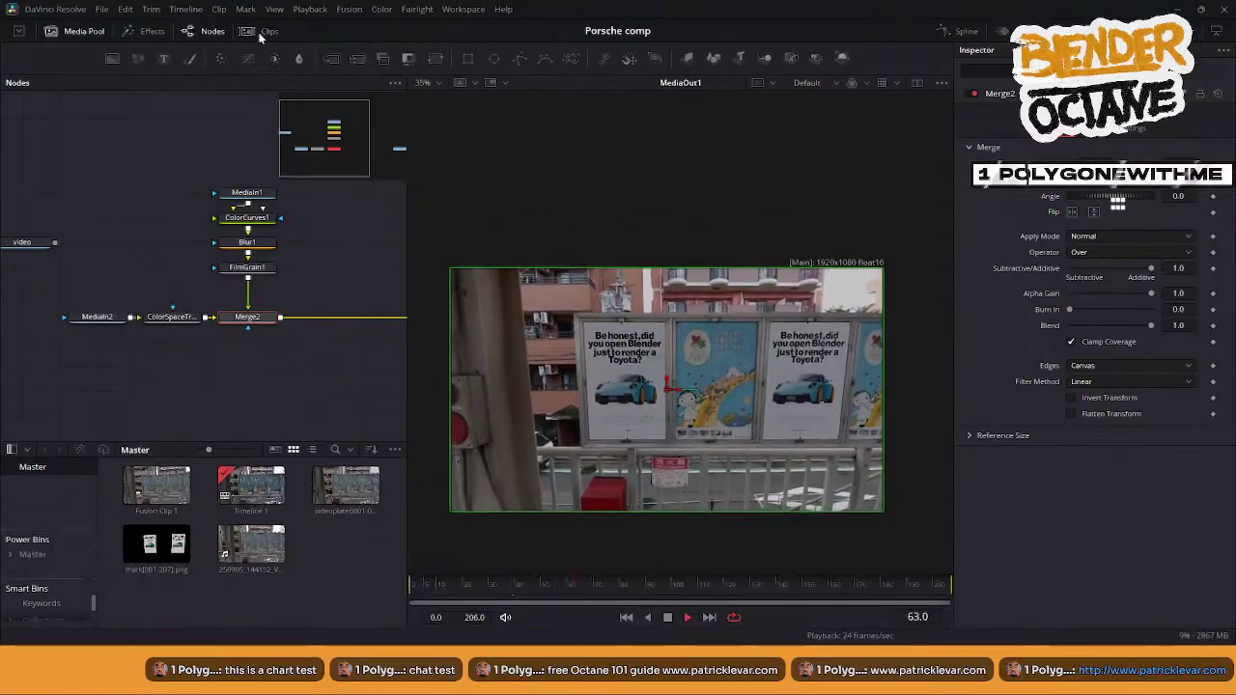
pyautogui.click(246, 31)
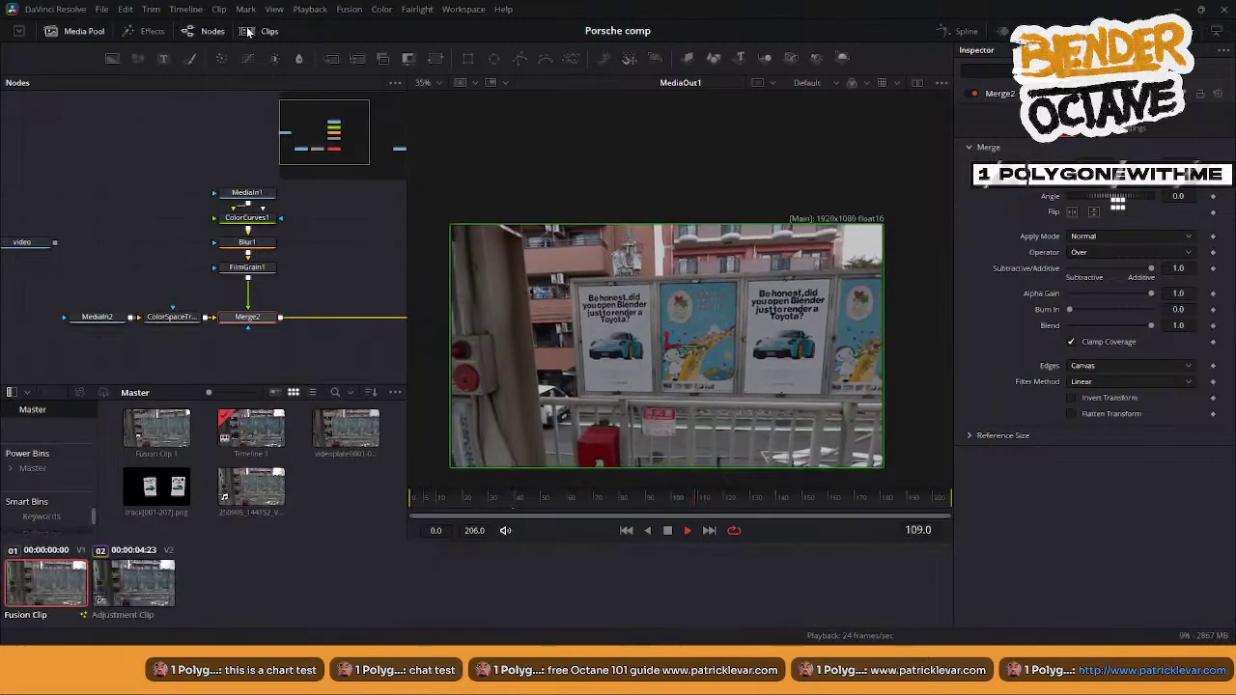
pyautogui.click(246, 31)
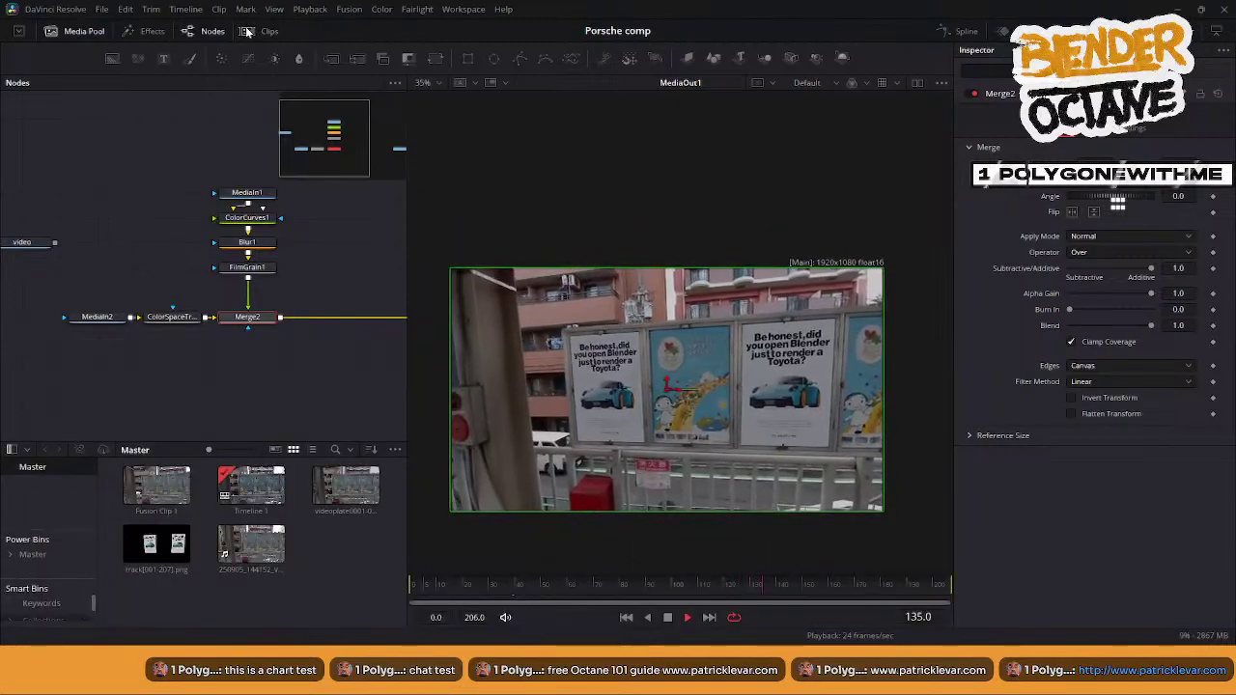
pyautogui.click(79, 31)
# - Play back the Fusion composite to check how the re-rendered posters sit in their frames
pyautogui.moveTo(232, 371); pyautogui.dragTo(218, 447, button='middle')
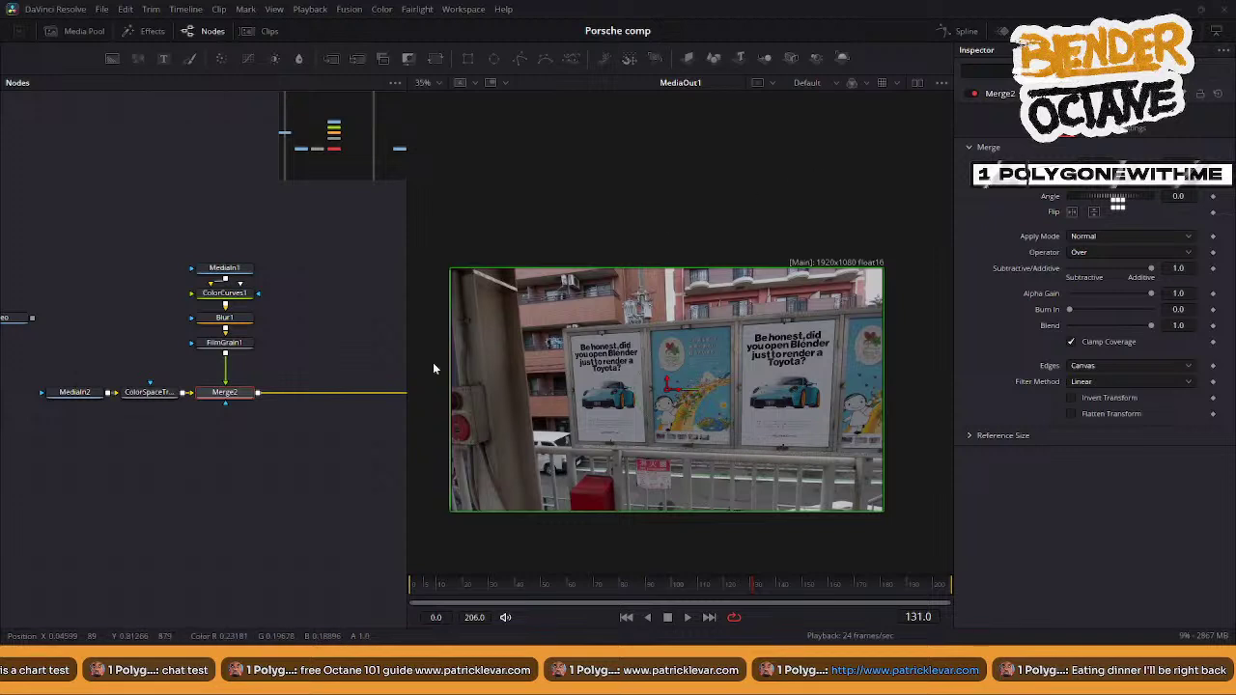
pyautogui.click(685, 618)
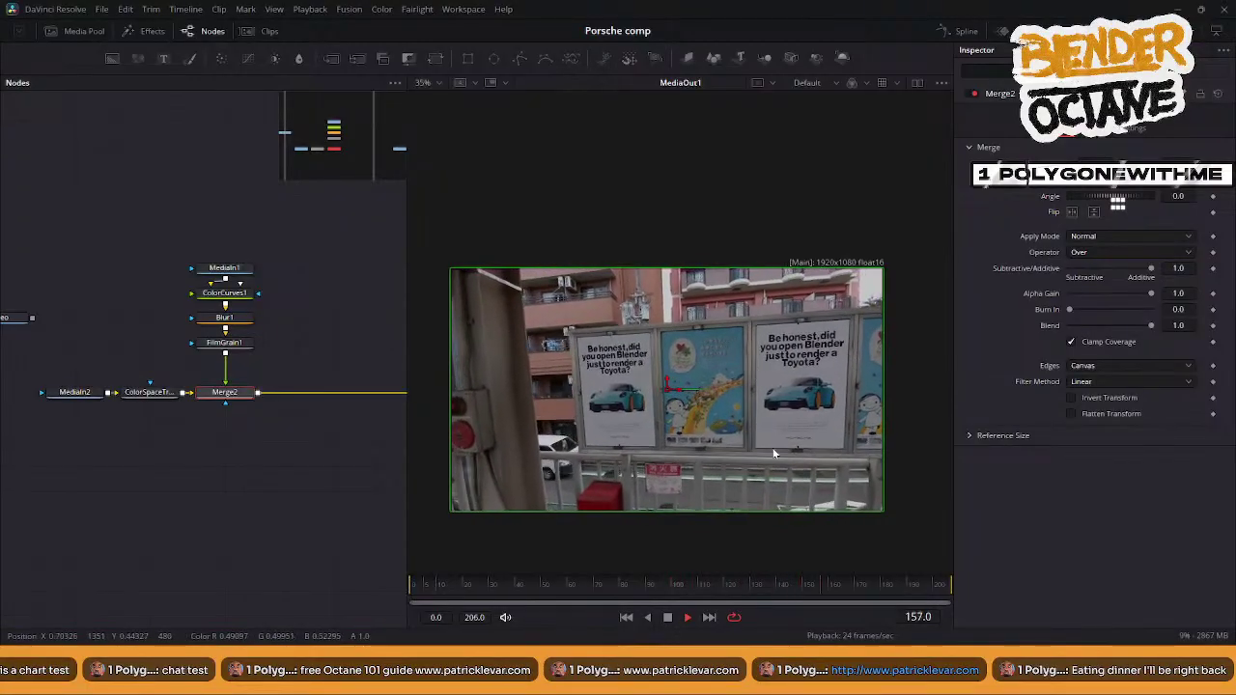
pyautogui.click(667, 617)
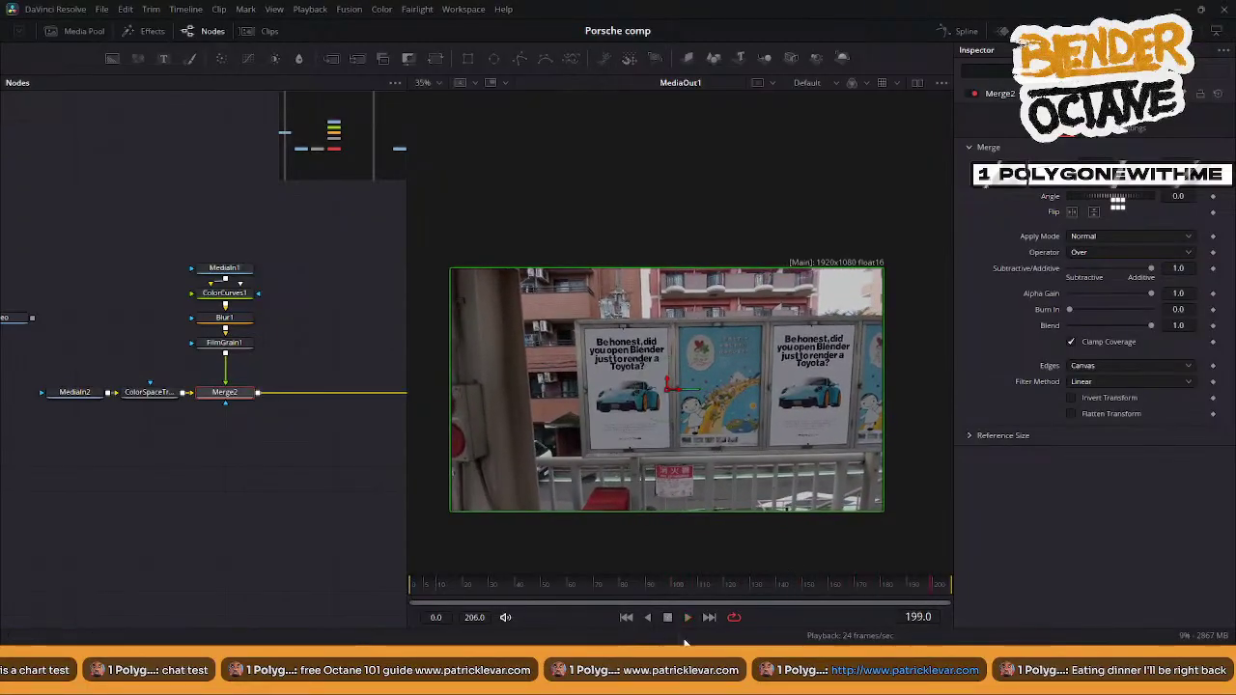
# - Review the Adjustment Clip's grade on the Color page and its node graph on the Fusion page
pyautogui.click(687, 678)
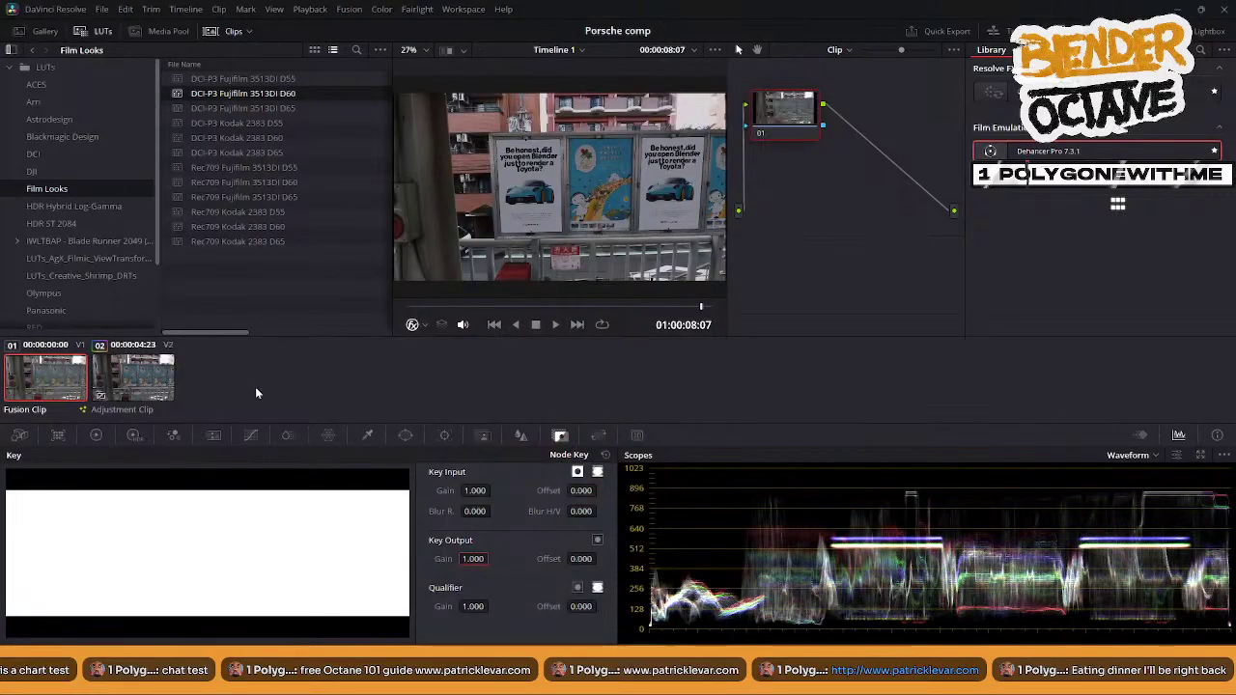
pyautogui.click(145, 387)
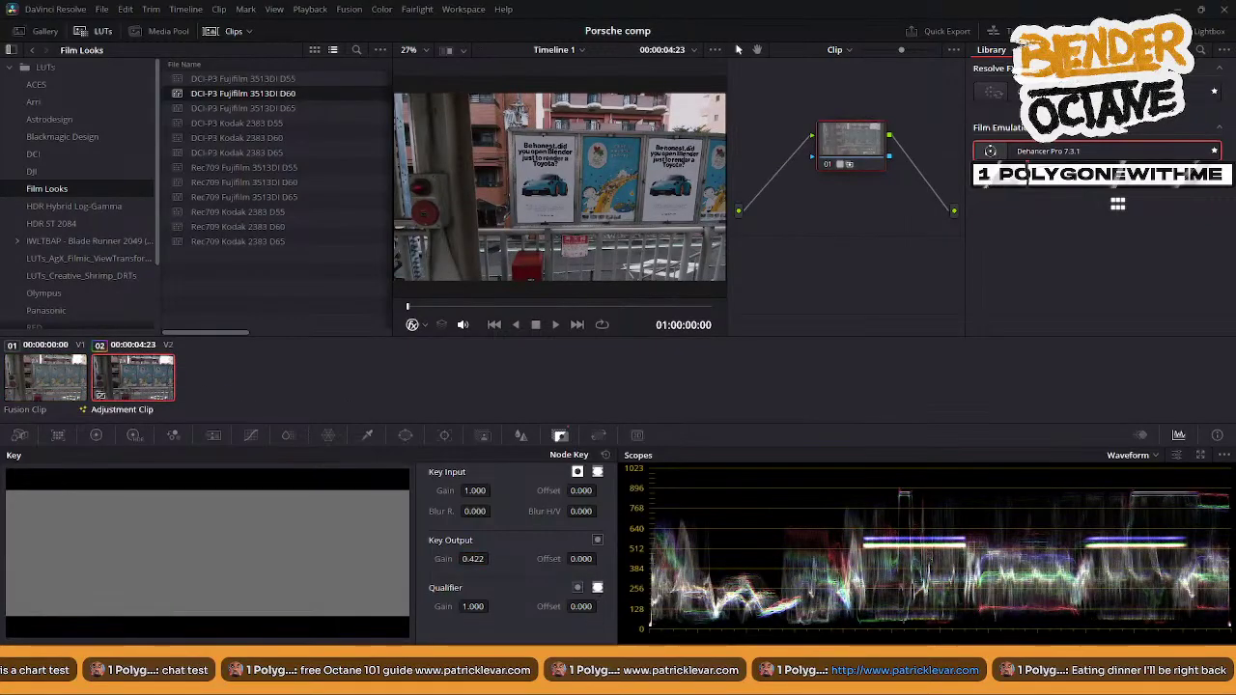
pyautogui.hotkey('shift', '4')
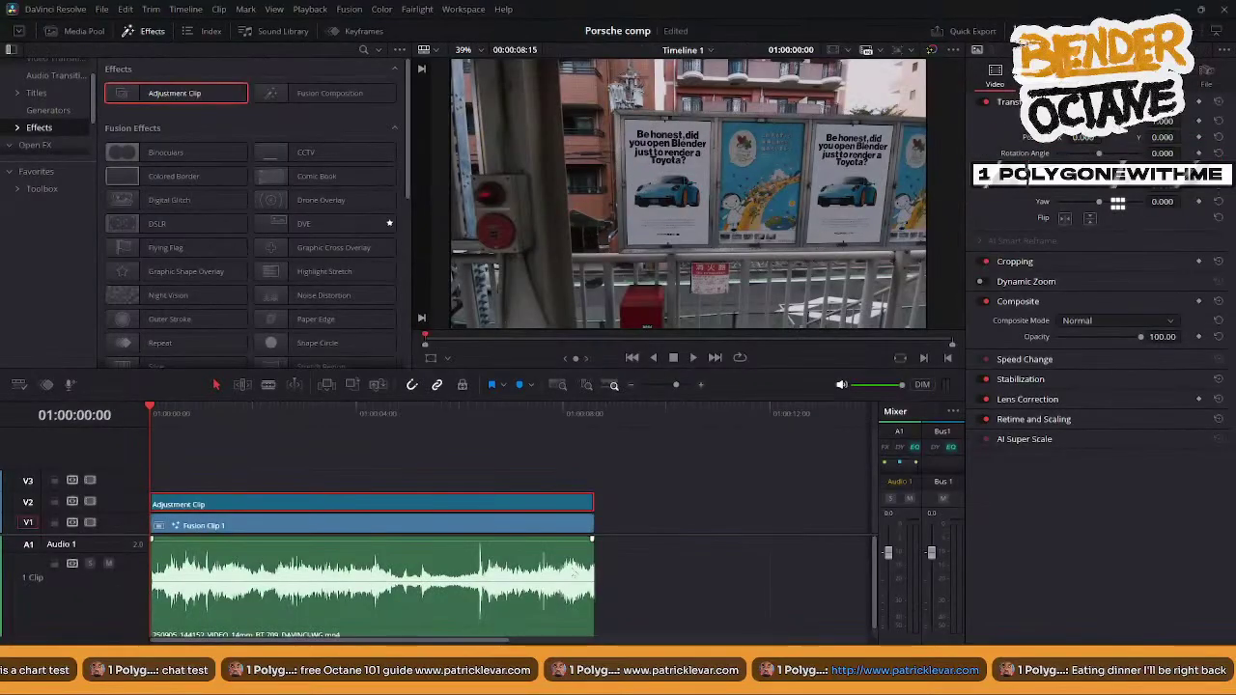
pyautogui.hotkey('shift', '5')
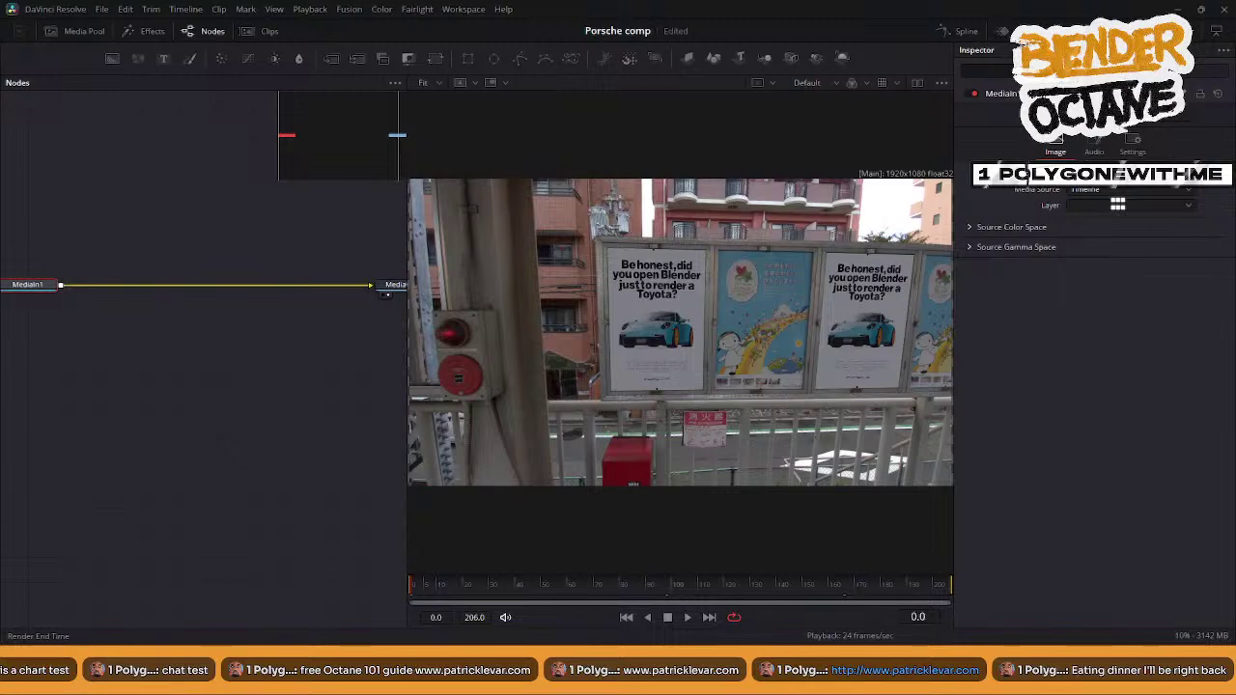
pyautogui.moveTo(344, 428); pyautogui.dragTo(273, 431, button='middle')
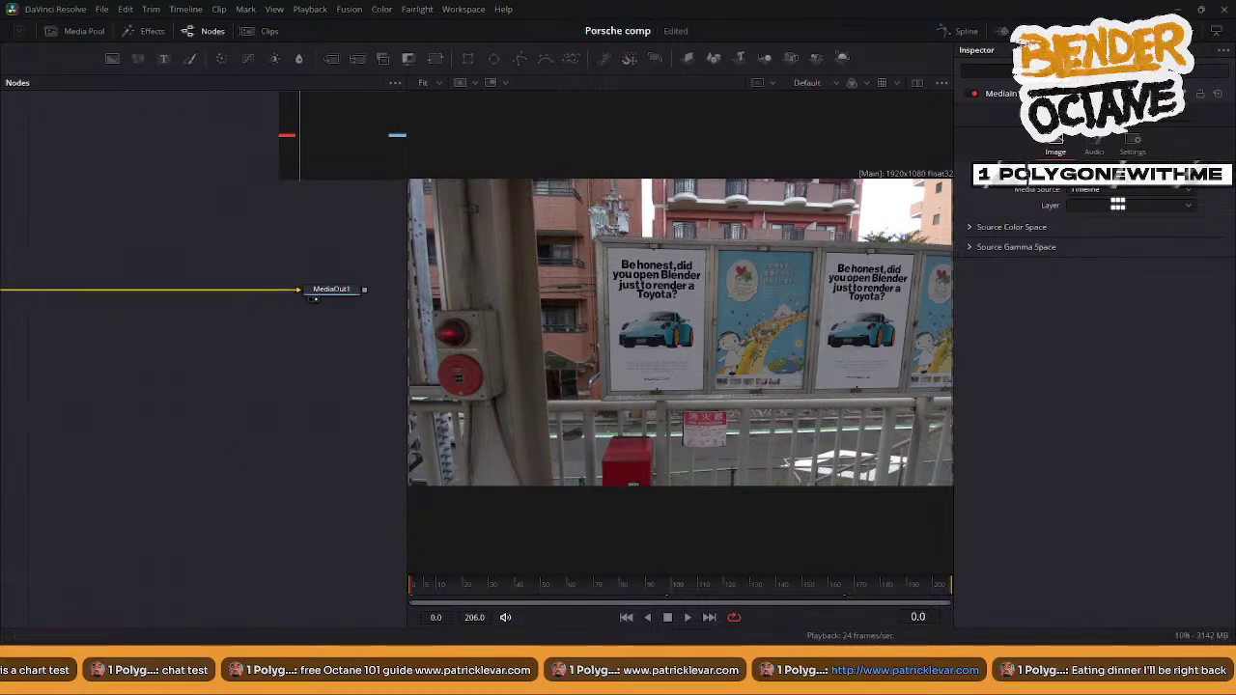
pyautogui.hotkey('shift', '4')
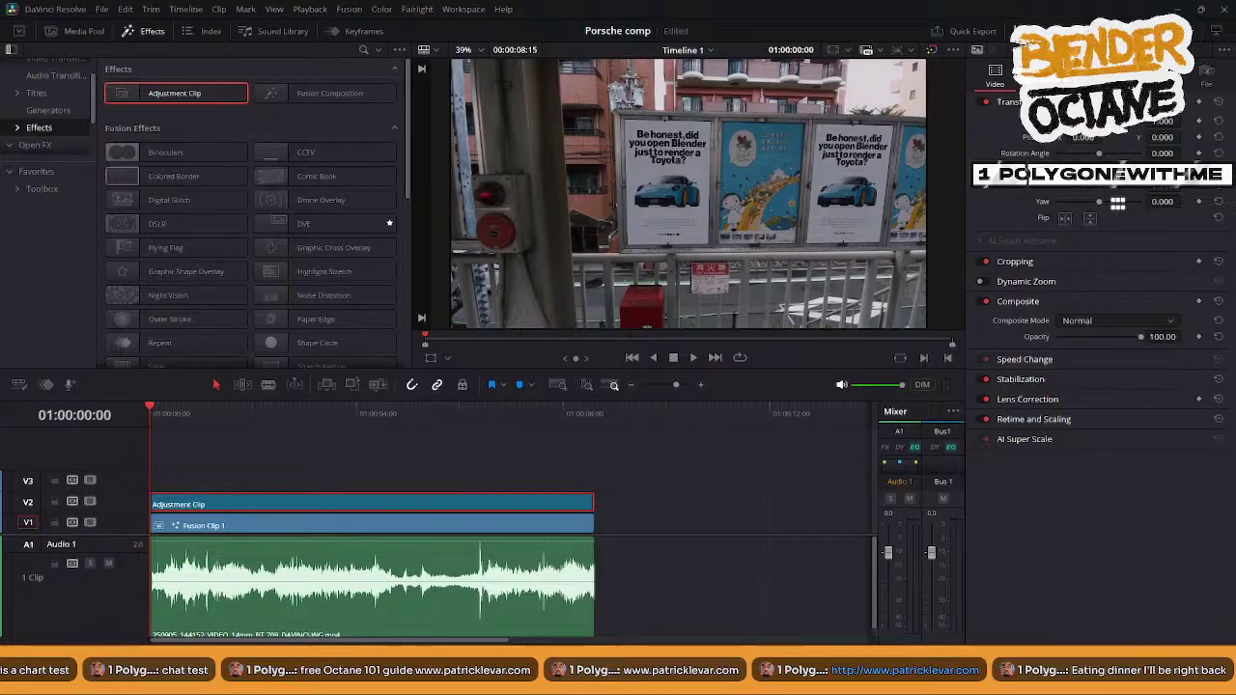
pyautogui.hotkey('shift', '5')
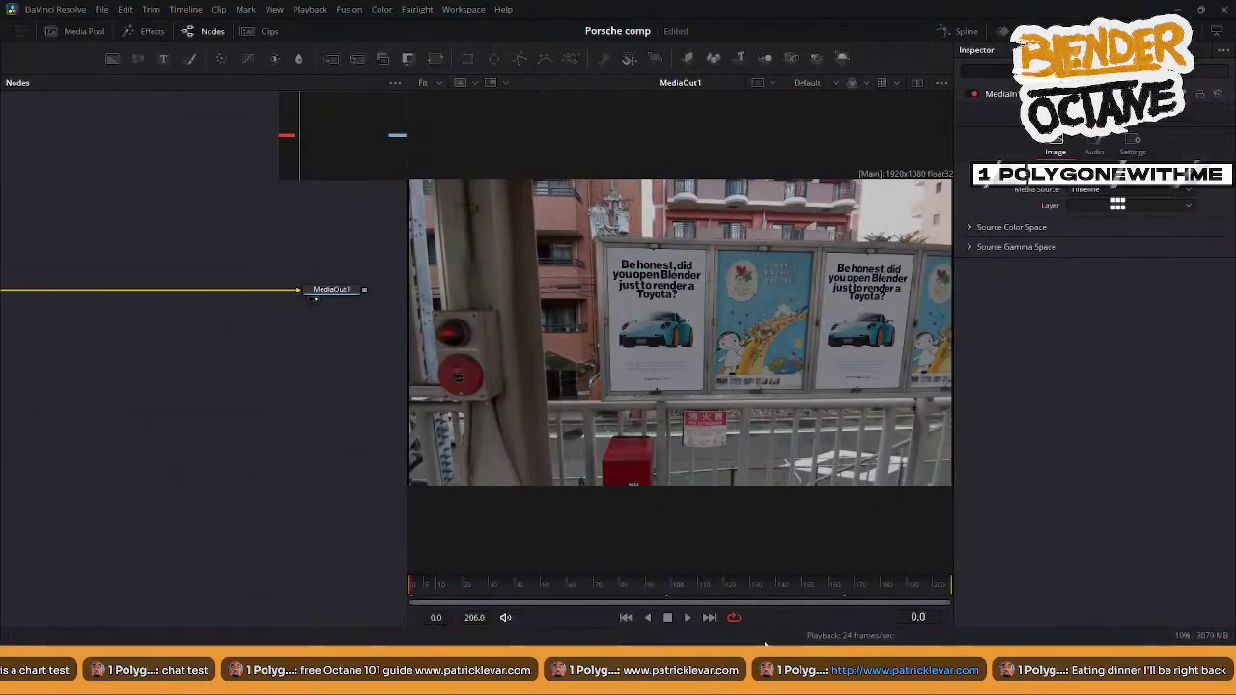
# - On the Deliver page, set the export file name to Full comp test_v2
pyautogui.hotkey('shift', '8')
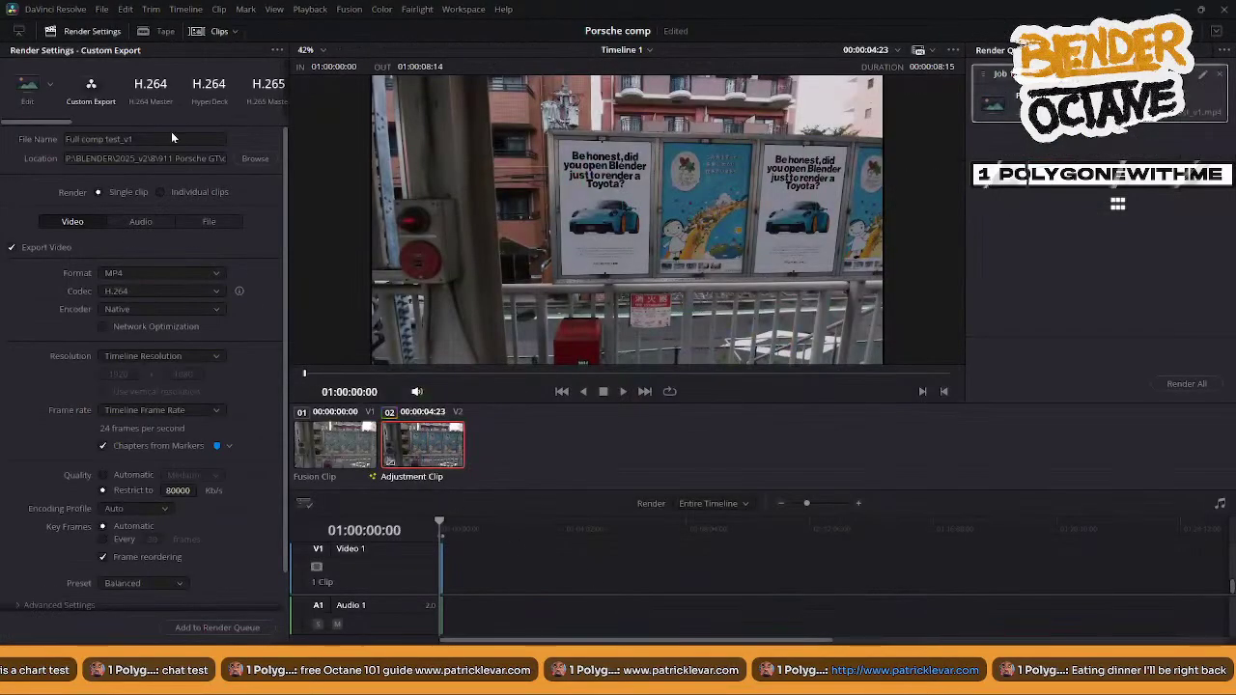
pyautogui.click(139, 139)
pyautogui.write('2')
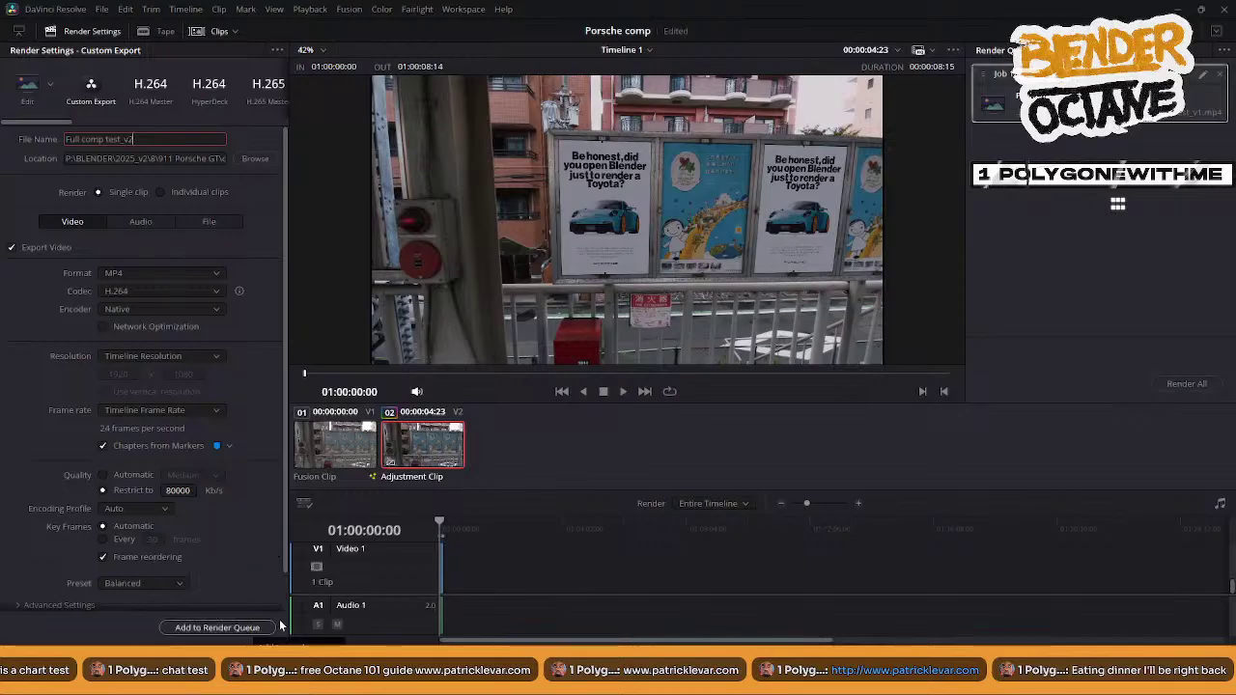
# - Switch to the Edit page and play Timeline 1 from the start to review the graded composite
pyautogui.click(567, 657)
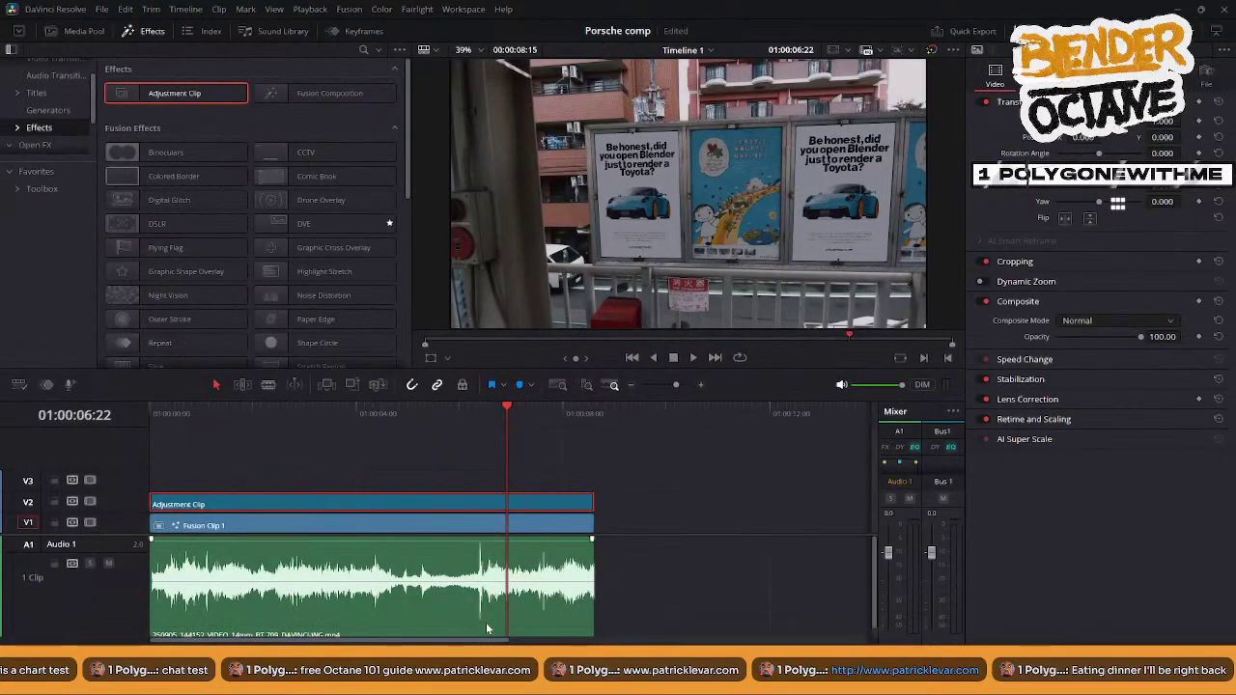
pyautogui.moveTo(521, 421); pyautogui.dragTo(141, 413)
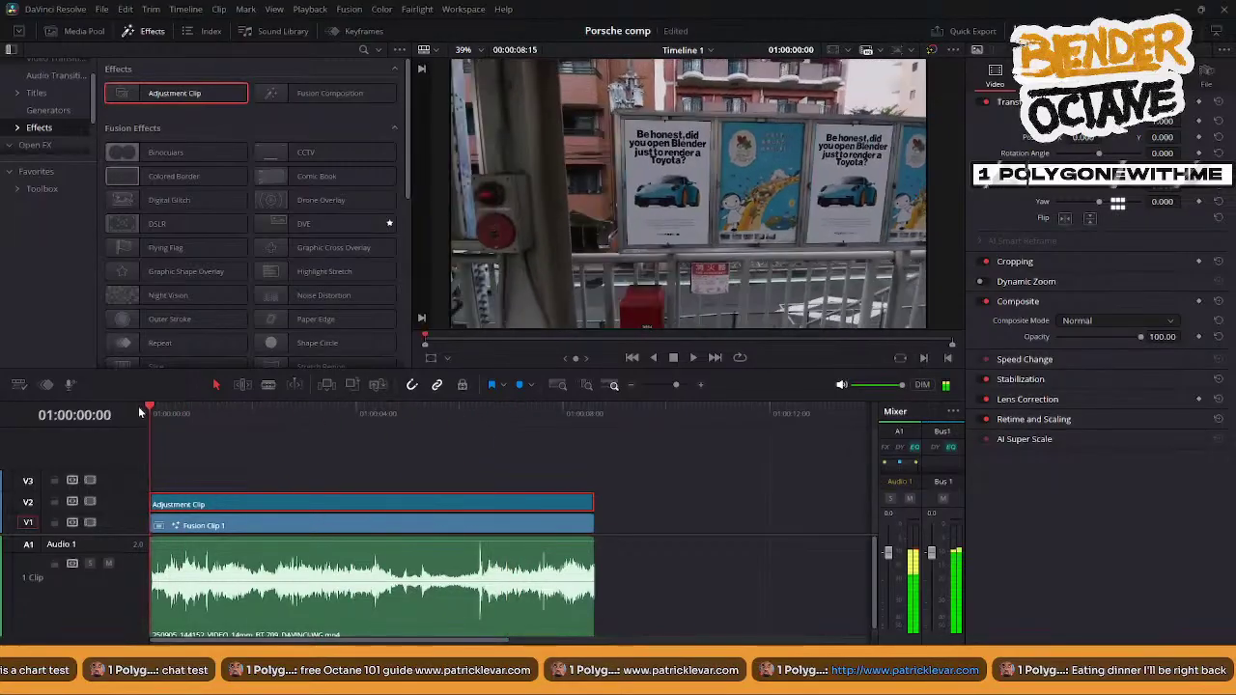
pyautogui.press('space')
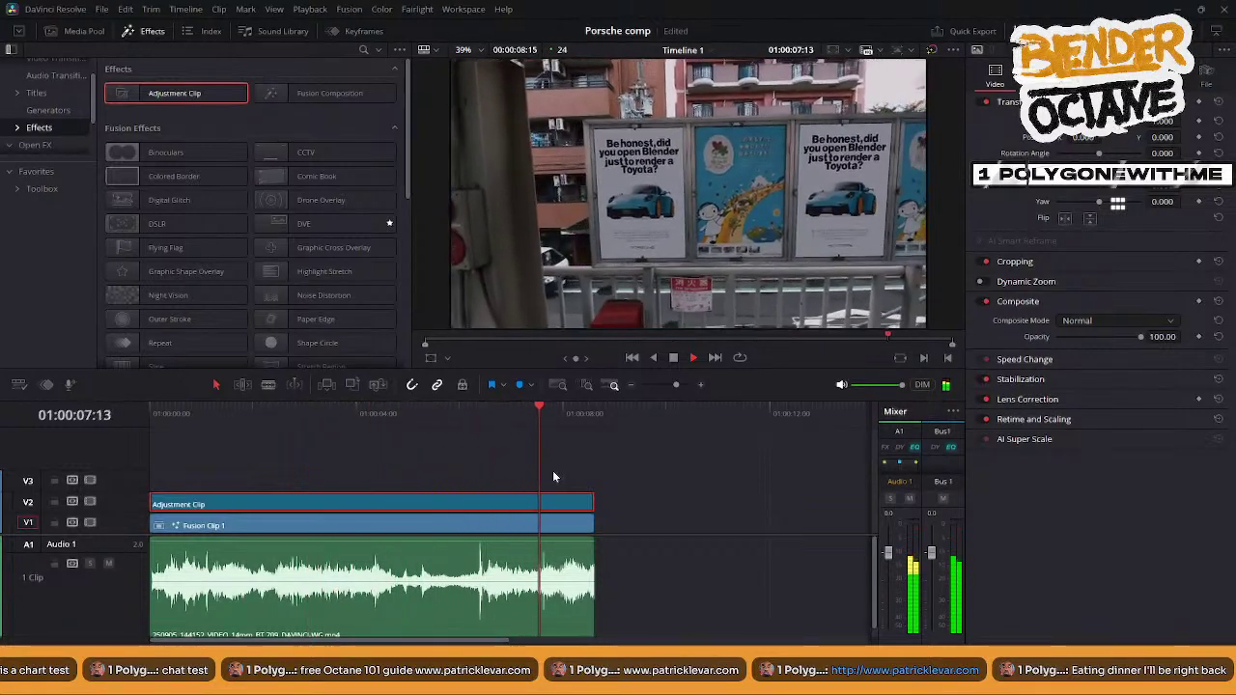
pyautogui.click(336, 466)
# - Place a copy of Fusion Clip 1 directly after the original on V1 and play across the cut
pyautogui.click(319, 522)
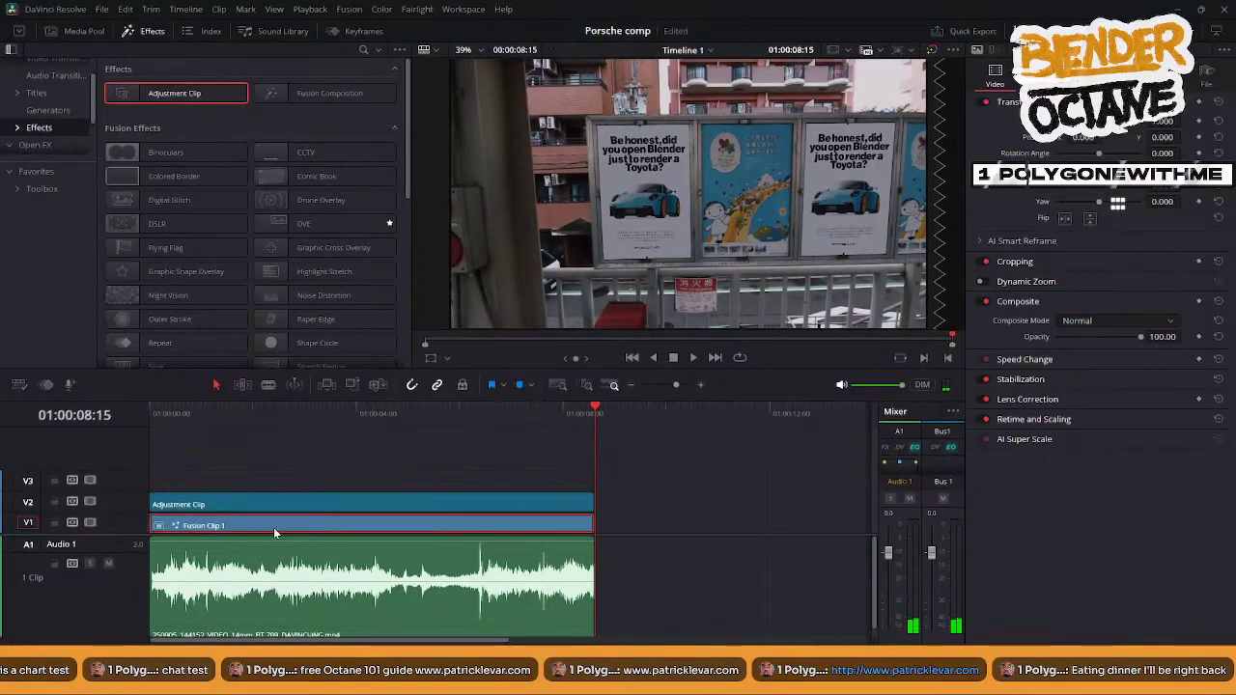
pyautogui.moveTo(393, 534); pyautogui.dragTo(724, 526)
pyautogui.click(465, 501)
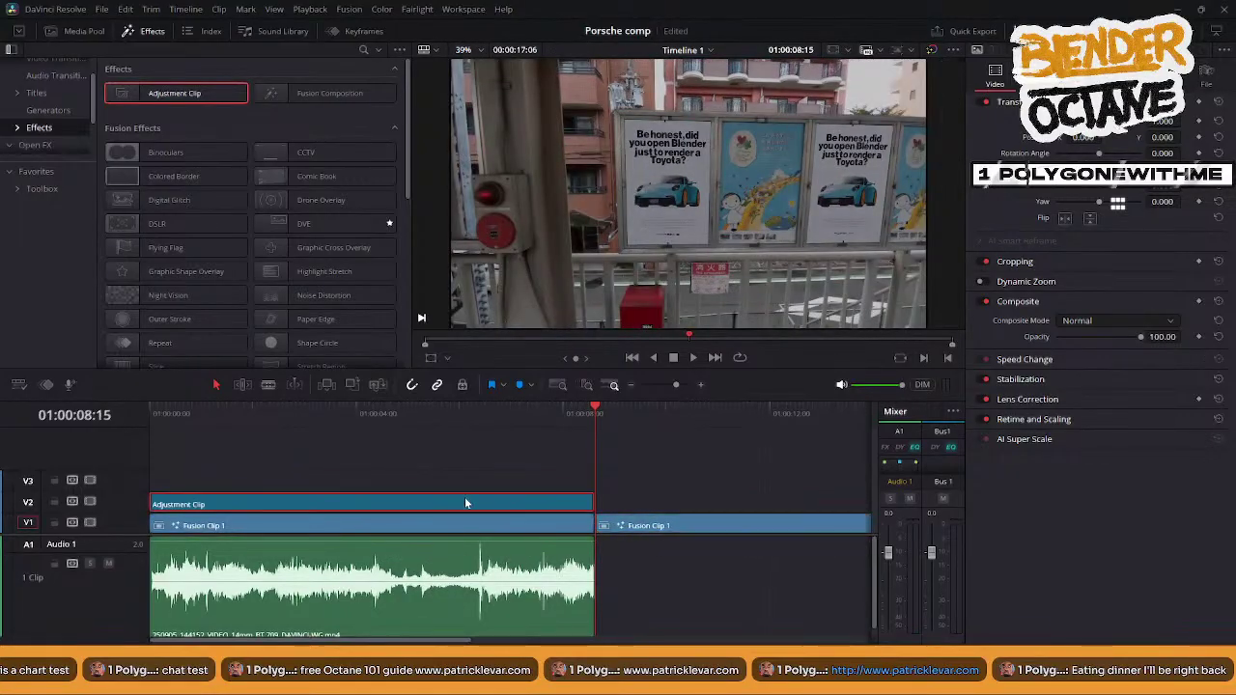
pyautogui.click(543, 417)
pyautogui.press('space')
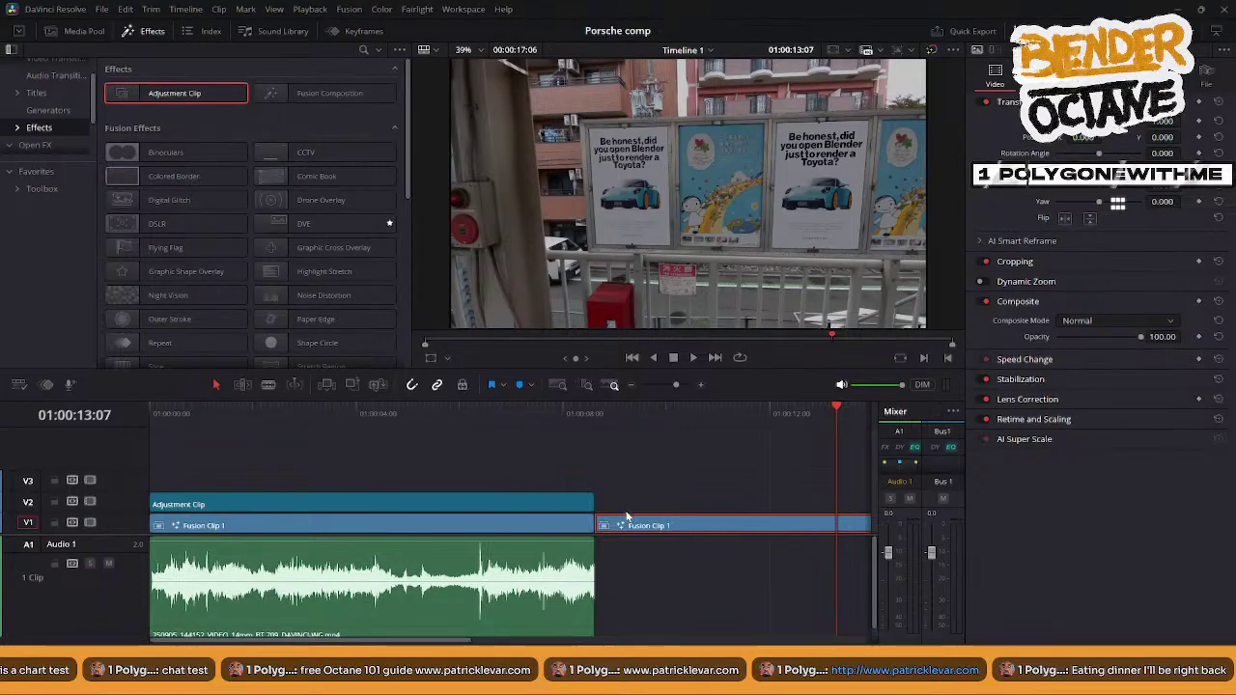
# - Delete the second Fusion Clip 1 from the end of track V1
pyautogui.click(662, 539)
pyautogui.click(675, 530)
pyautogui.press('Delete')
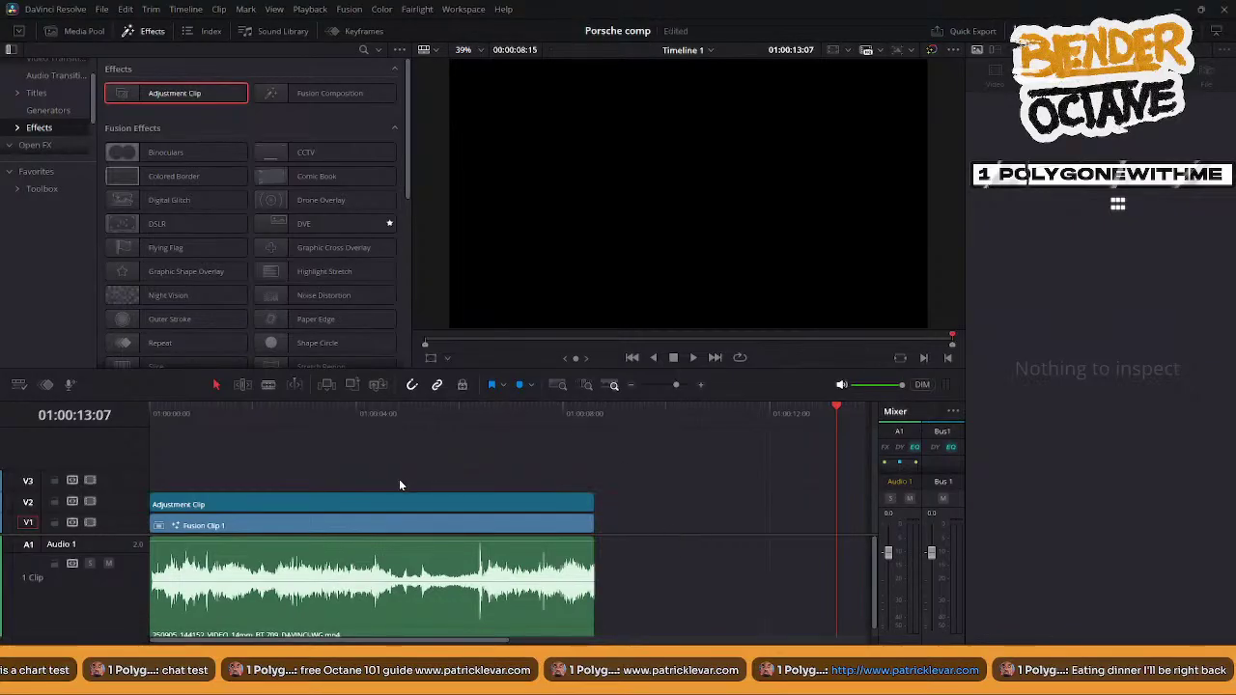
# - Add the videoplate0001-0207.mp4 clip from the media pool directly after Fusion Clip 1 on V1, showing its full length
pyautogui.click(83, 31)
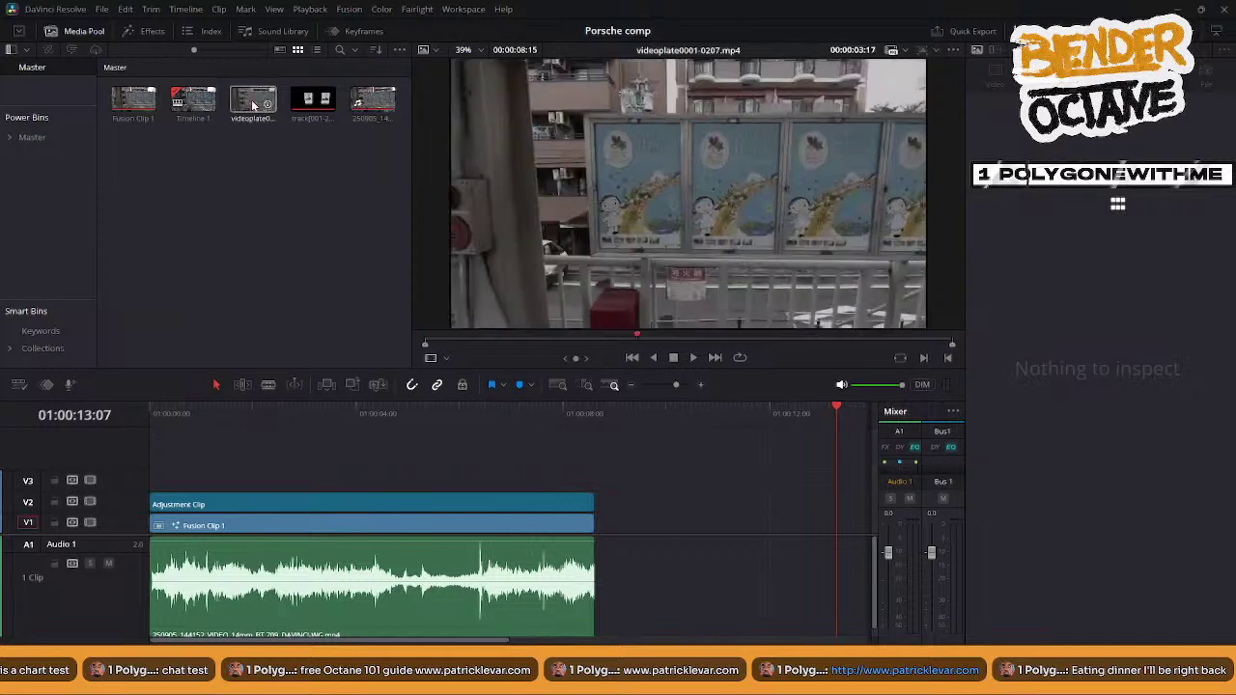
pyautogui.moveTo(253, 100); pyautogui.dragTo(597, 556)
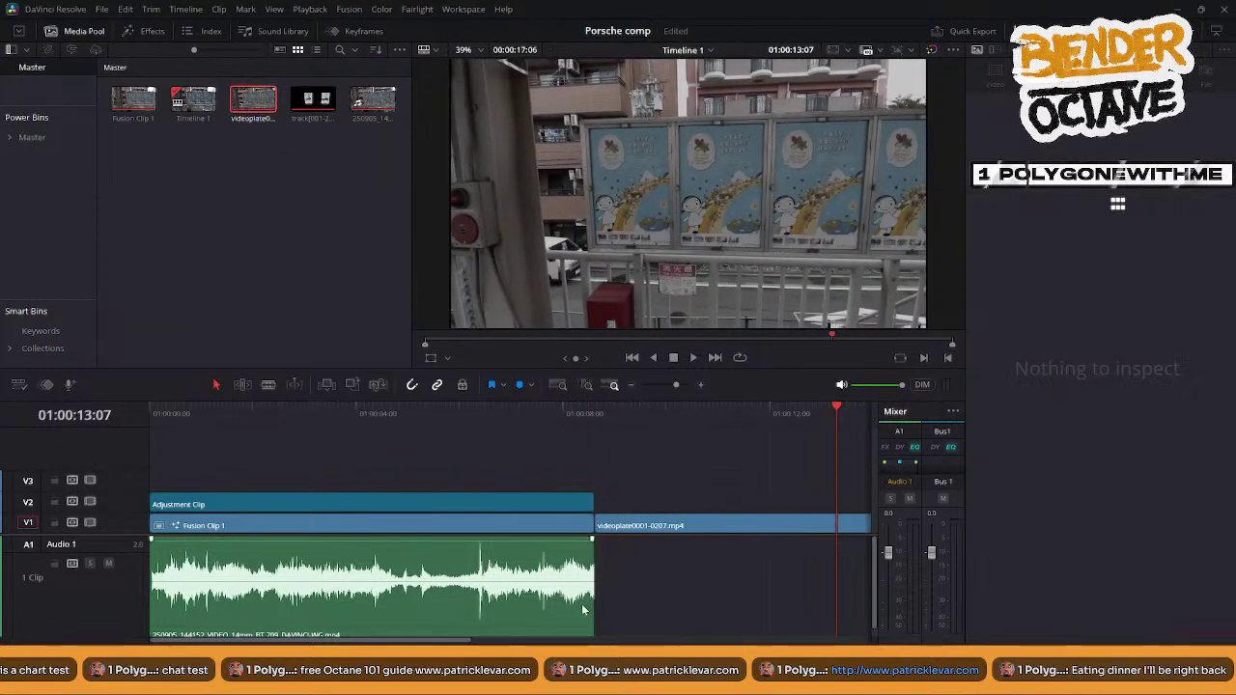
pyautogui.click(575, 607)
pyautogui.hotkey('ctrl', '-')
pyautogui.keyDown('alt'); pyautogui.scroll(1, 600, 598); pyautogui.keyUp('alt')
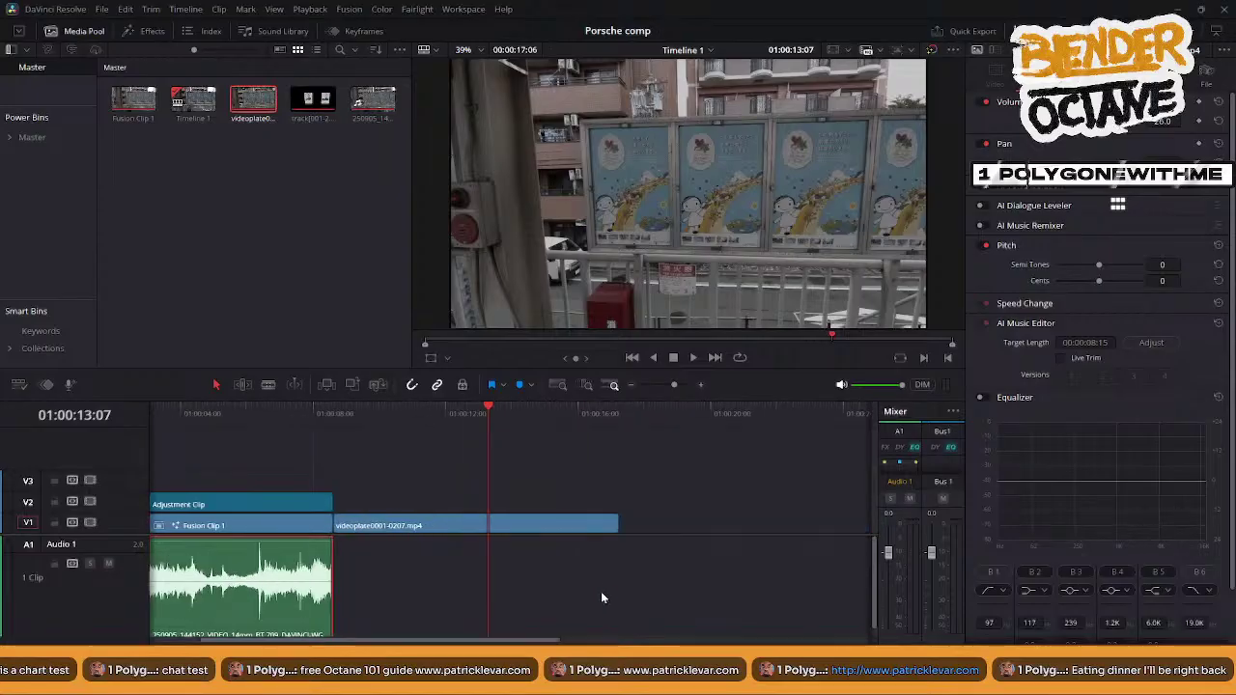
# - Duplicate the A1 audio clip directly after the original, beneath videoplate0001-0207.mp4, and play across the cut
pyautogui.keyDown('alt'); pyautogui.moveTo(299, 592); pyautogui.dragTo(558, 589); pyautogui.keyUp('alt')
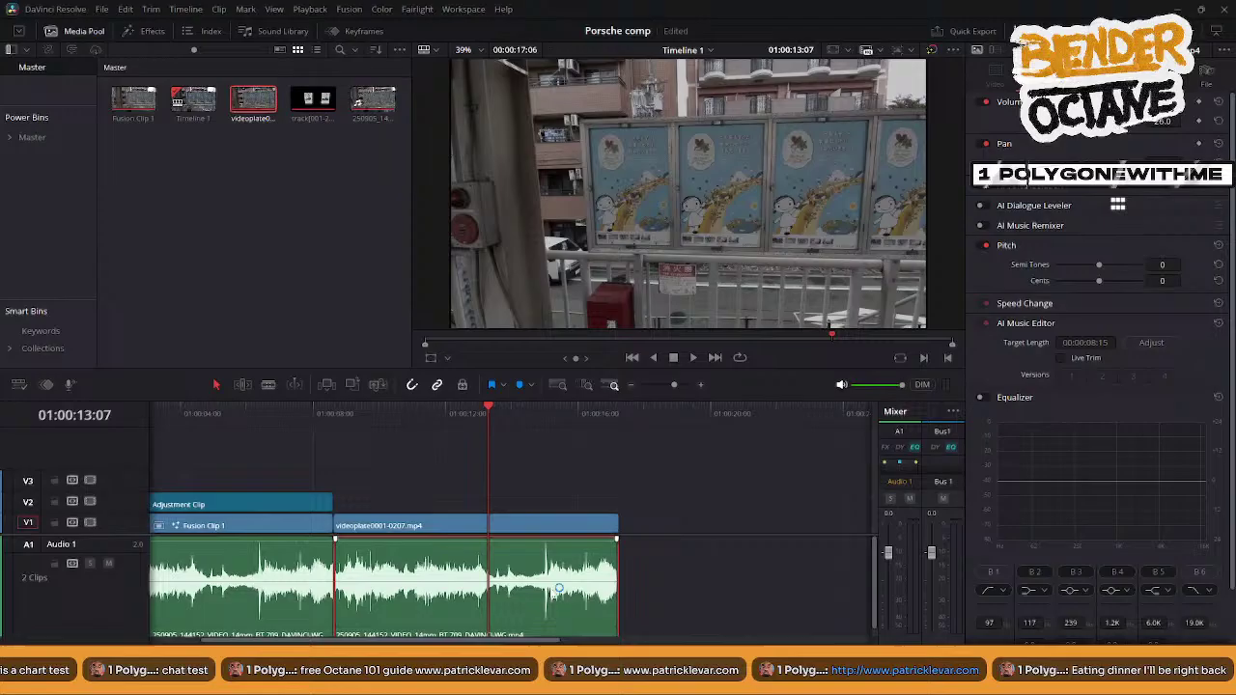
pyautogui.click(316, 412)
pyautogui.press('space')
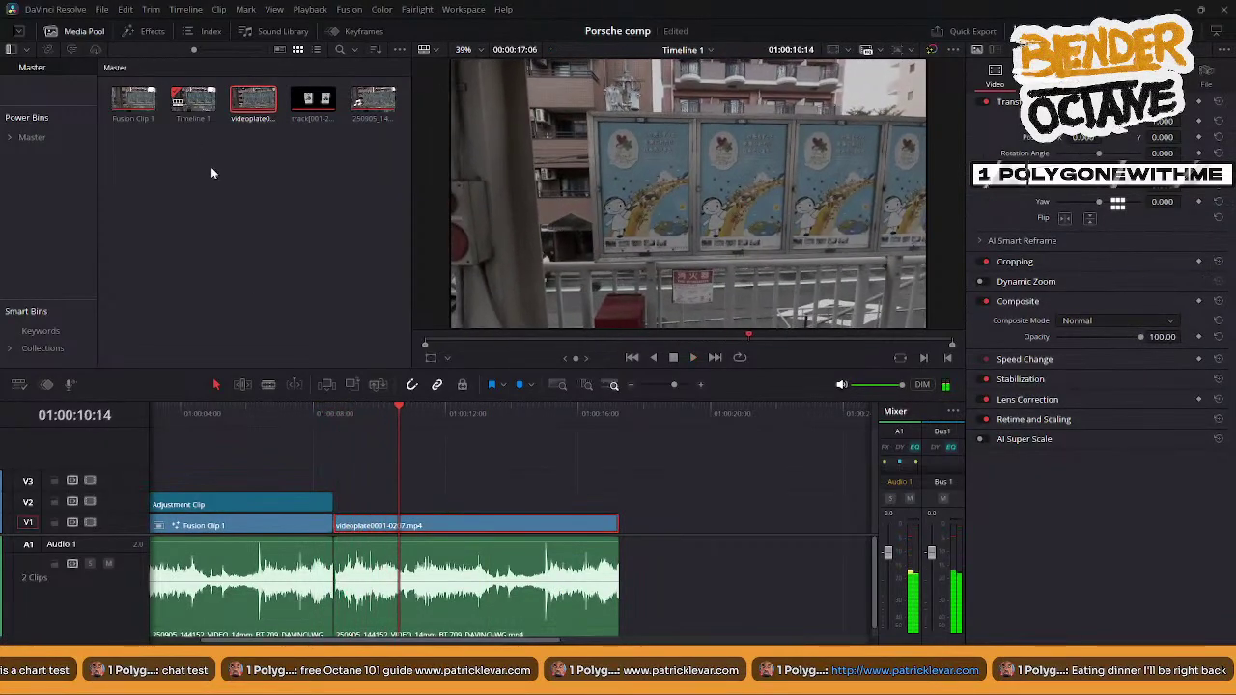
# - Place track[001-207].png on V2 over the video plate, starting partway in and ending with it, and play across its start
pyautogui.moveTo(301, 114); pyautogui.dragTo(407, 503)
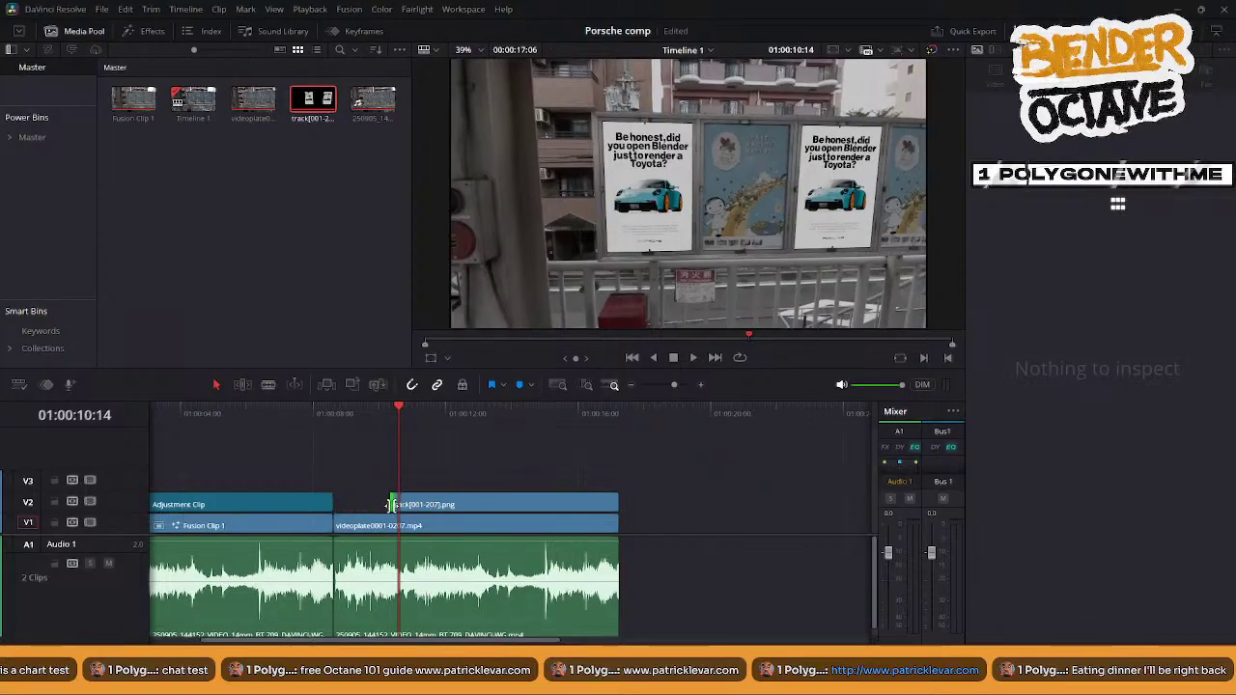
pyautogui.click(306, 410)
pyautogui.press('space')
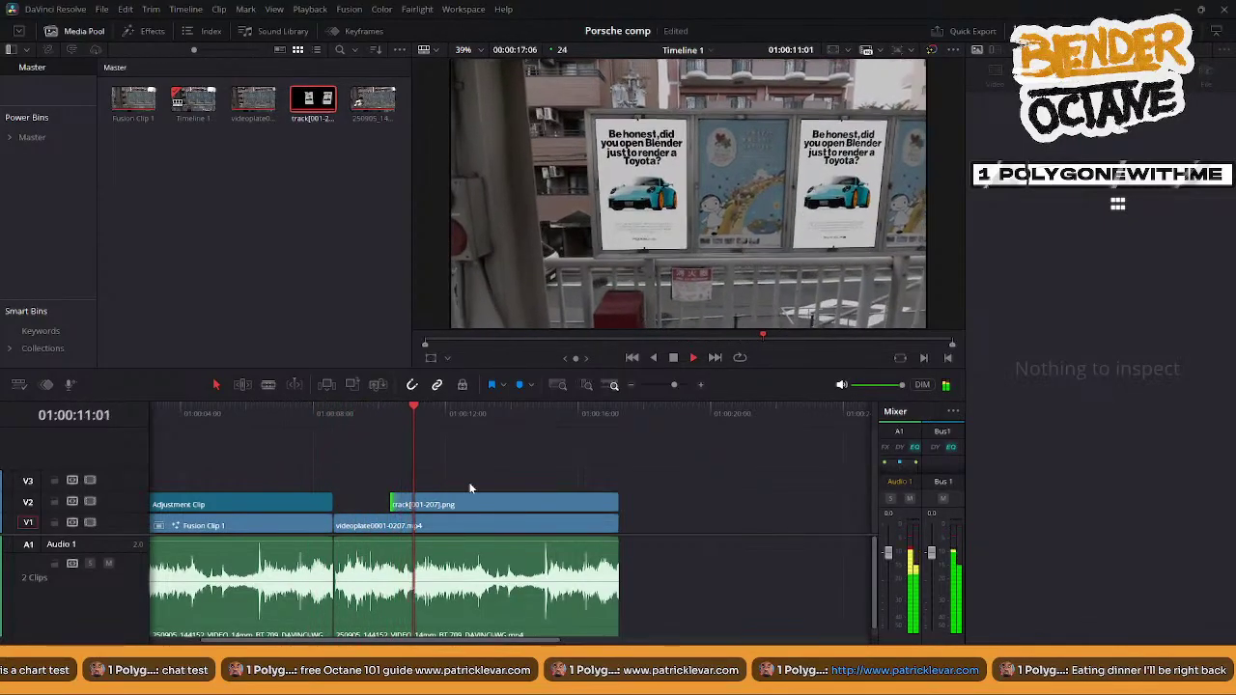
pyautogui.press('space')
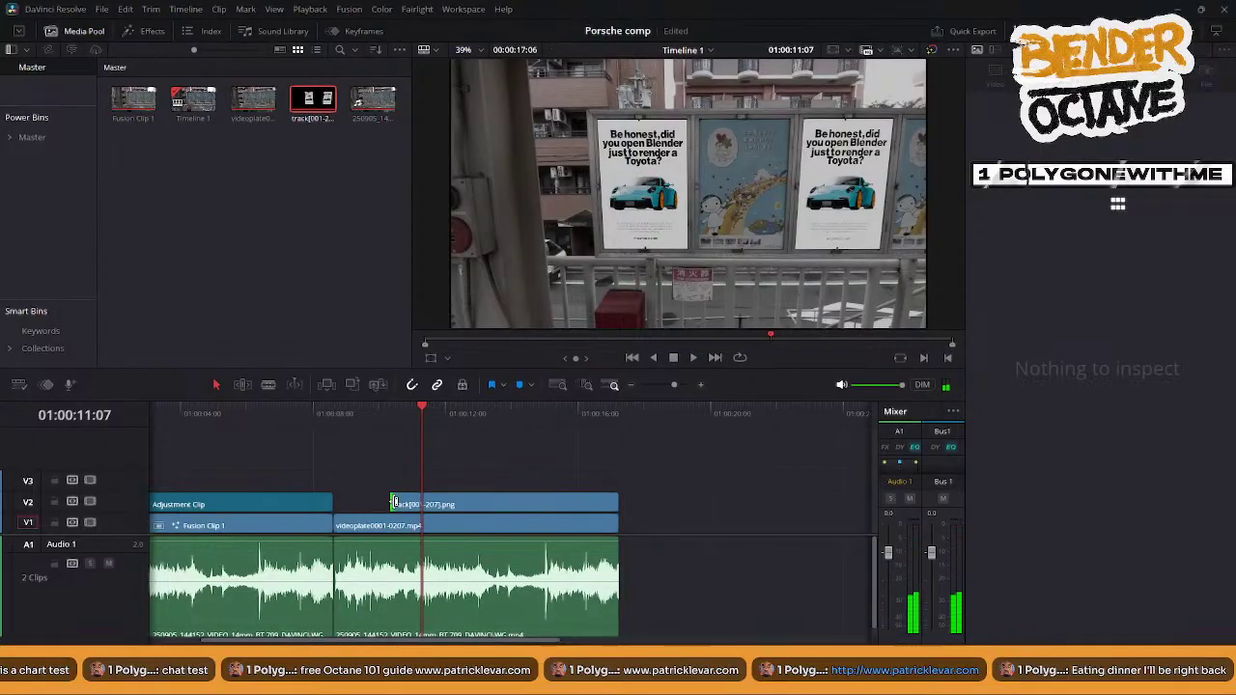
# - Select the track[001-207].png clip on V2 and list the available video transitions, widening the effects category list
pyautogui.rightClick(394, 503)
pyautogui.press('Escape')
pyautogui.click(405, 503)
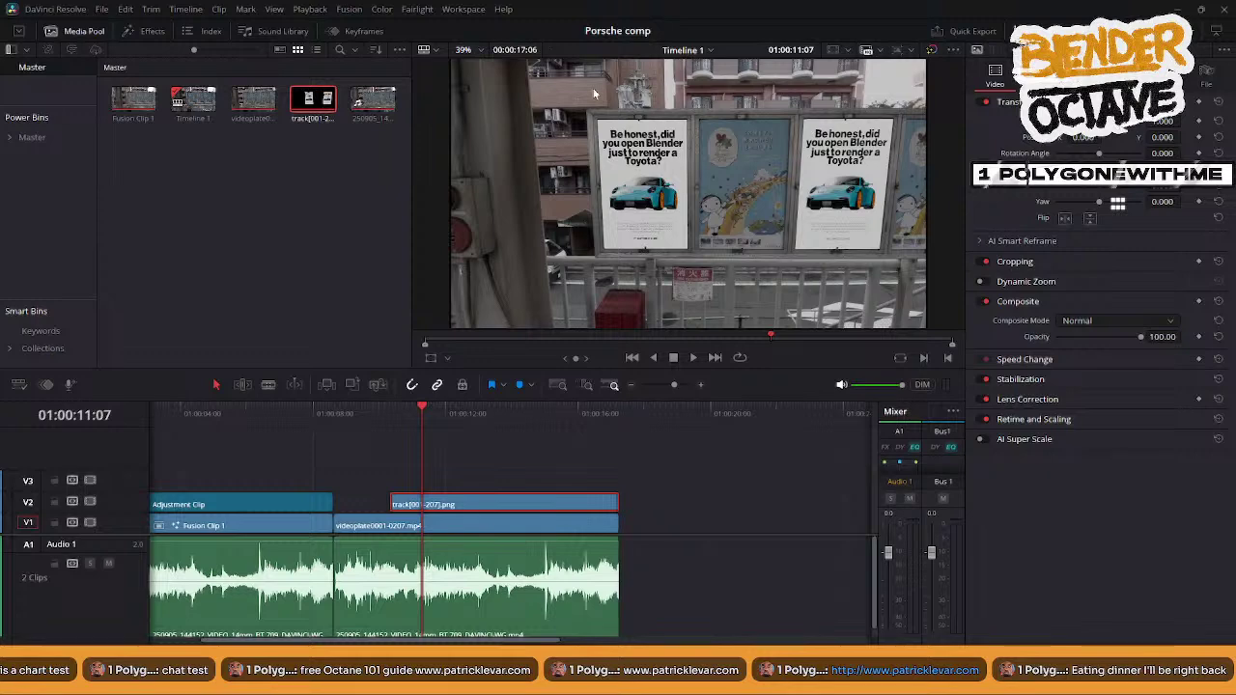
pyautogui.click(77, 31)
pyautogui.click(145, 31)
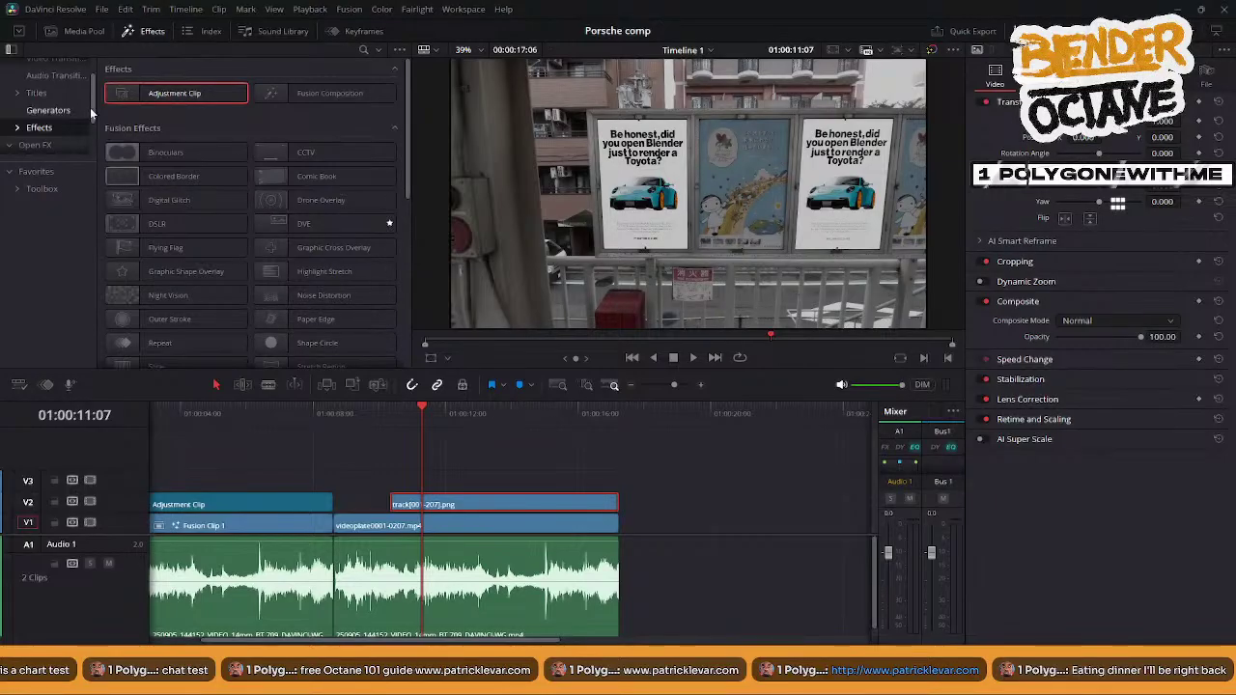
pyautogui.scroll(-2, 89, 110)
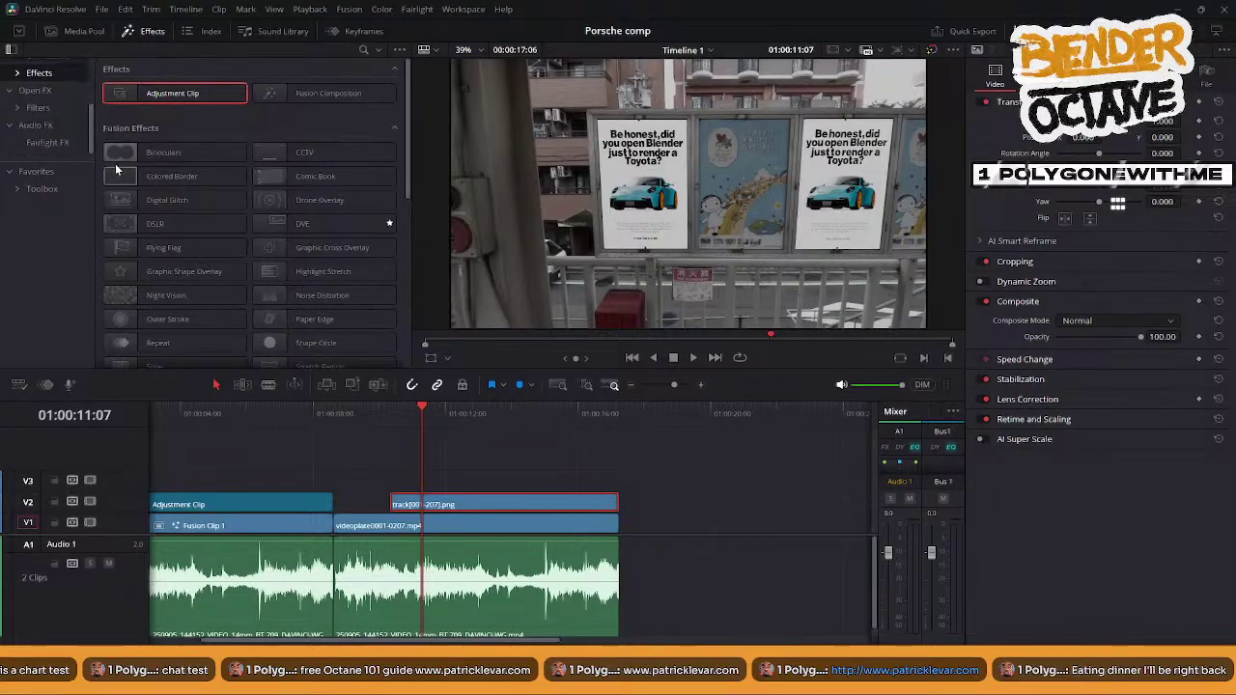
pyautogui.moveTo(97, 121); pyautogui.dragTo(130, 95)
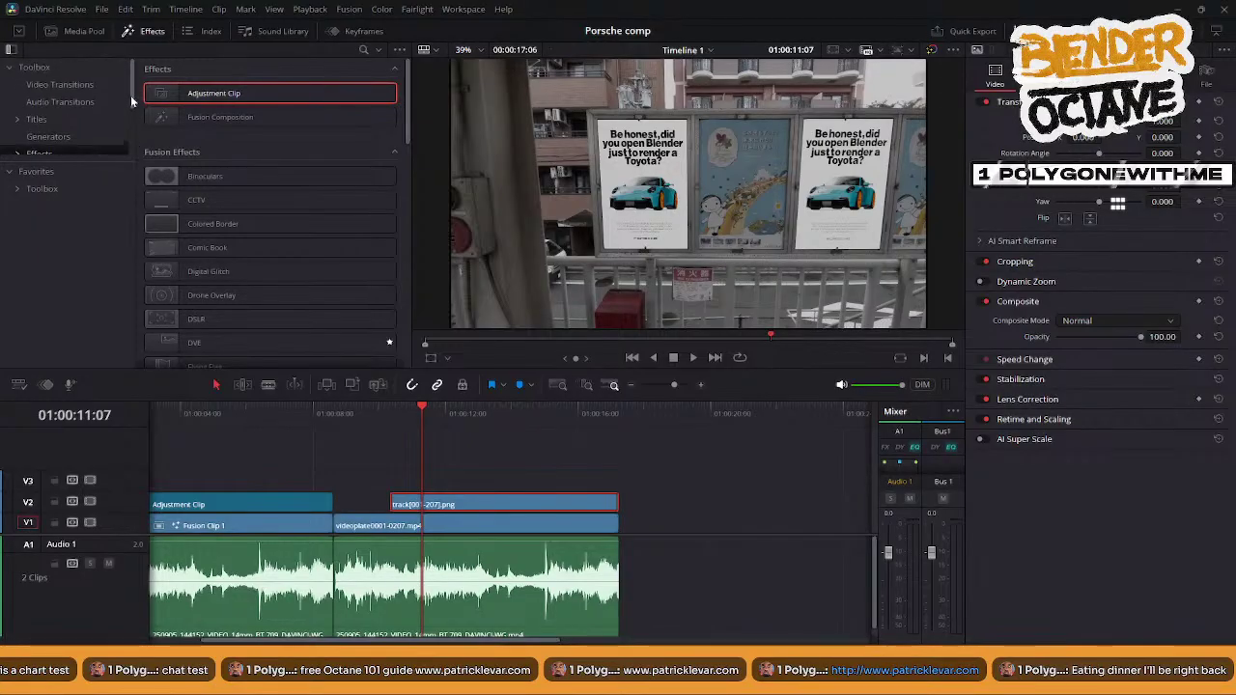
pyautogui.click(68, 85)
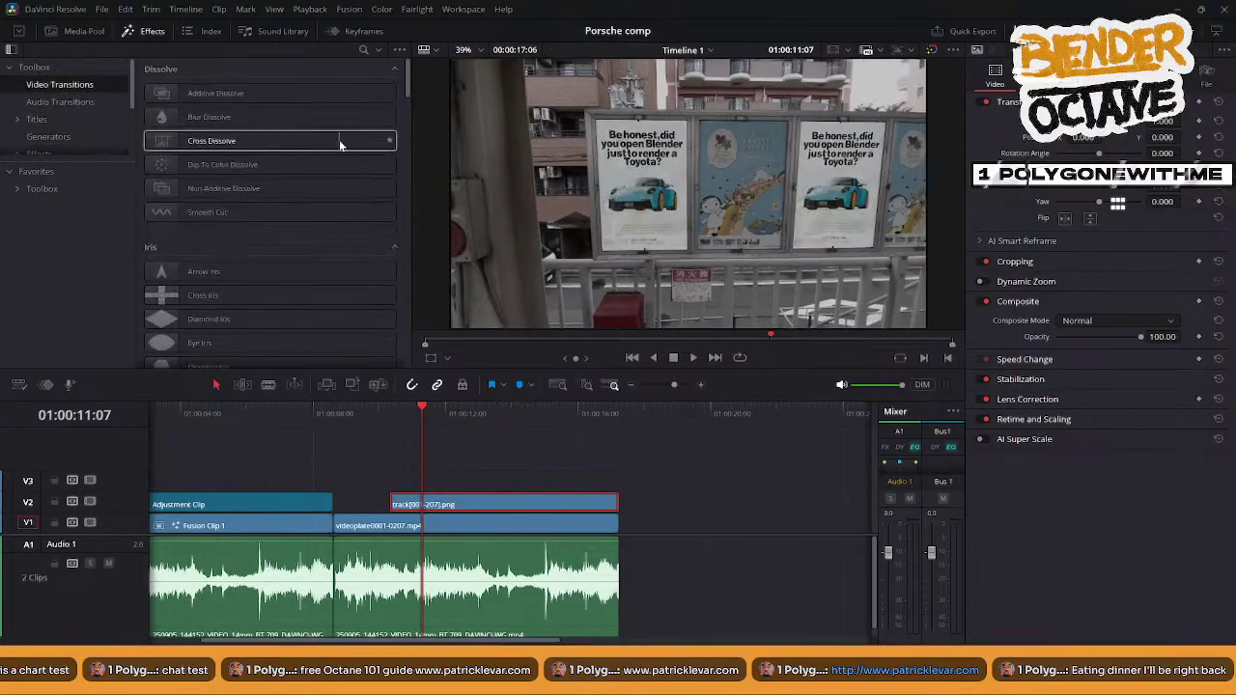
# - Add an Edge Wipe transition to the start of the track[001-207].png clip on V2
pyautogui.moveTo(407, 86); pyautogui.dragTo(420, 183)
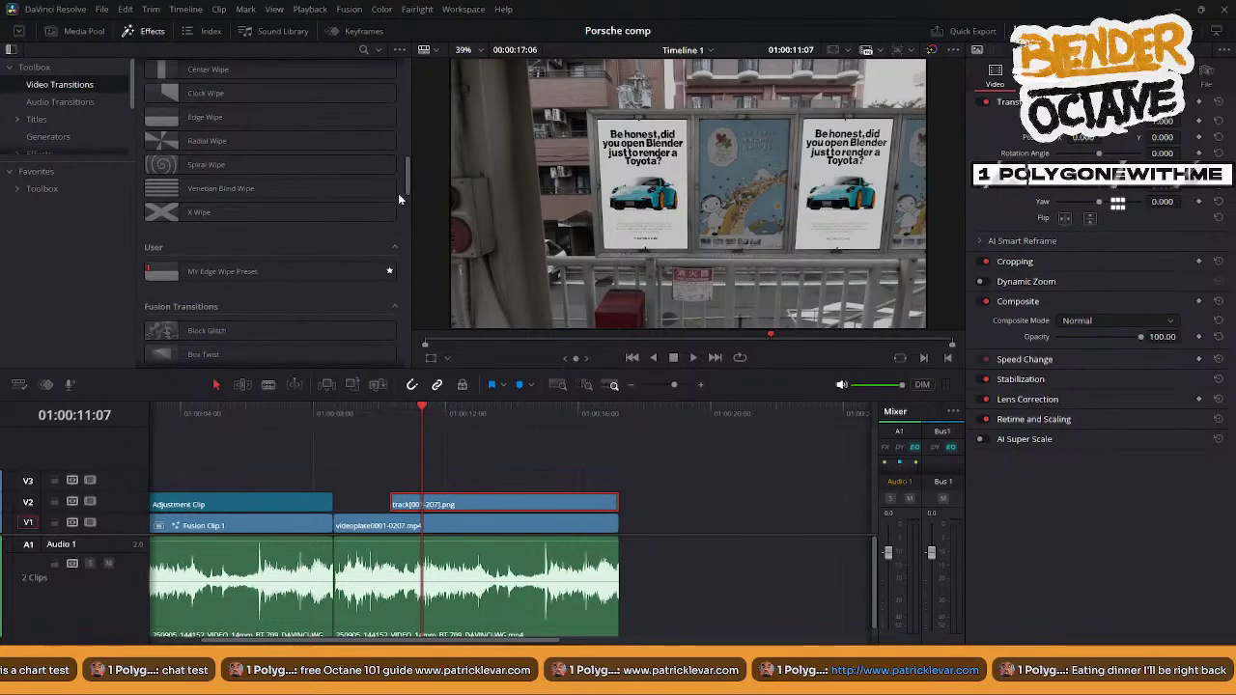
pyautogui.moveTo(301, 278)
pyautogui.moveTo(412, 171); pyautogui.dragTo(408, 163)
pyautogui.moveTo(248, 206)
pyautogui.moveTo(248, 205); pyautogui.dragTo(407, 498)
# - Set the Edge Wipe's angle to 90, enable Feather and raise its border to 69.120
pyautogui.moveTo(397, 408); pyautogui.dragTo(402, 408)
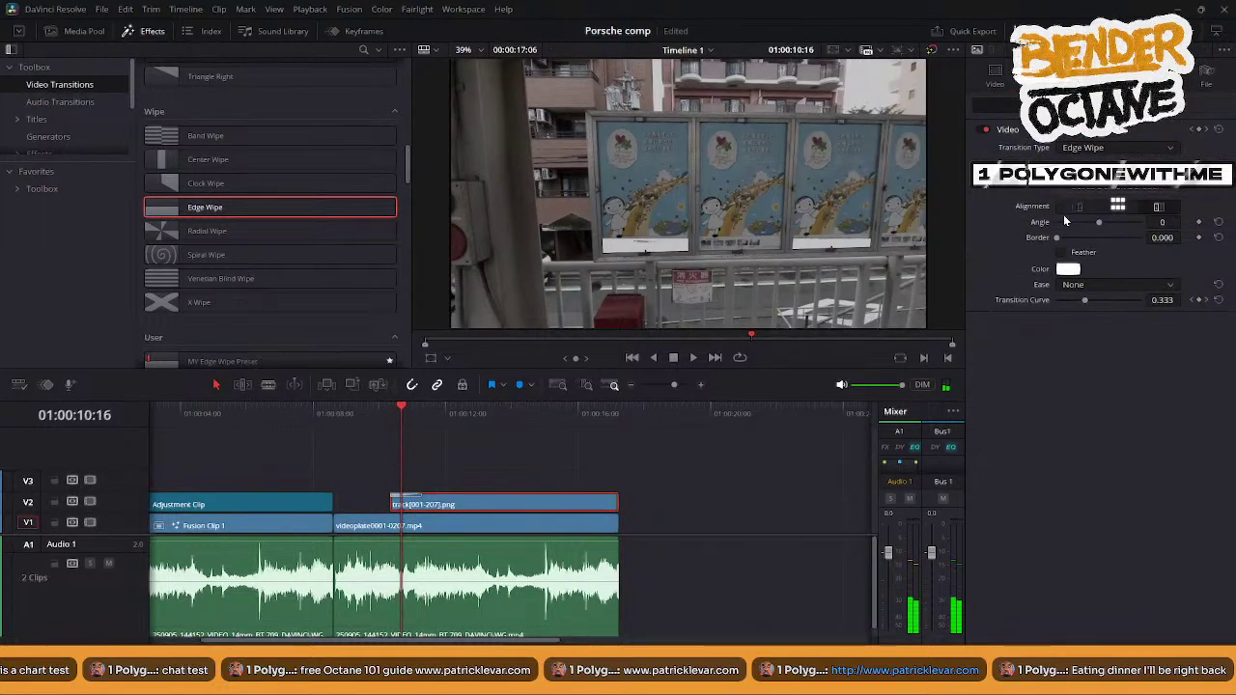
pyautogui.click(1161, 222)
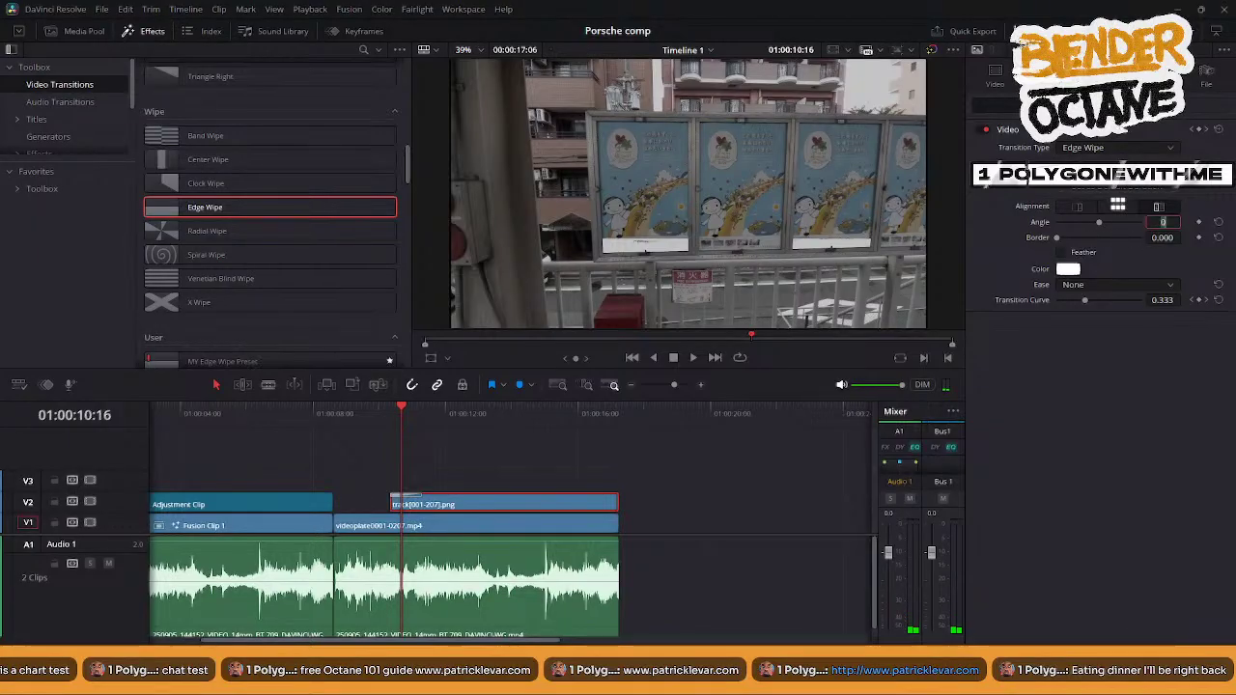
pyautogui.write('90')
pyautogui.press('Return')
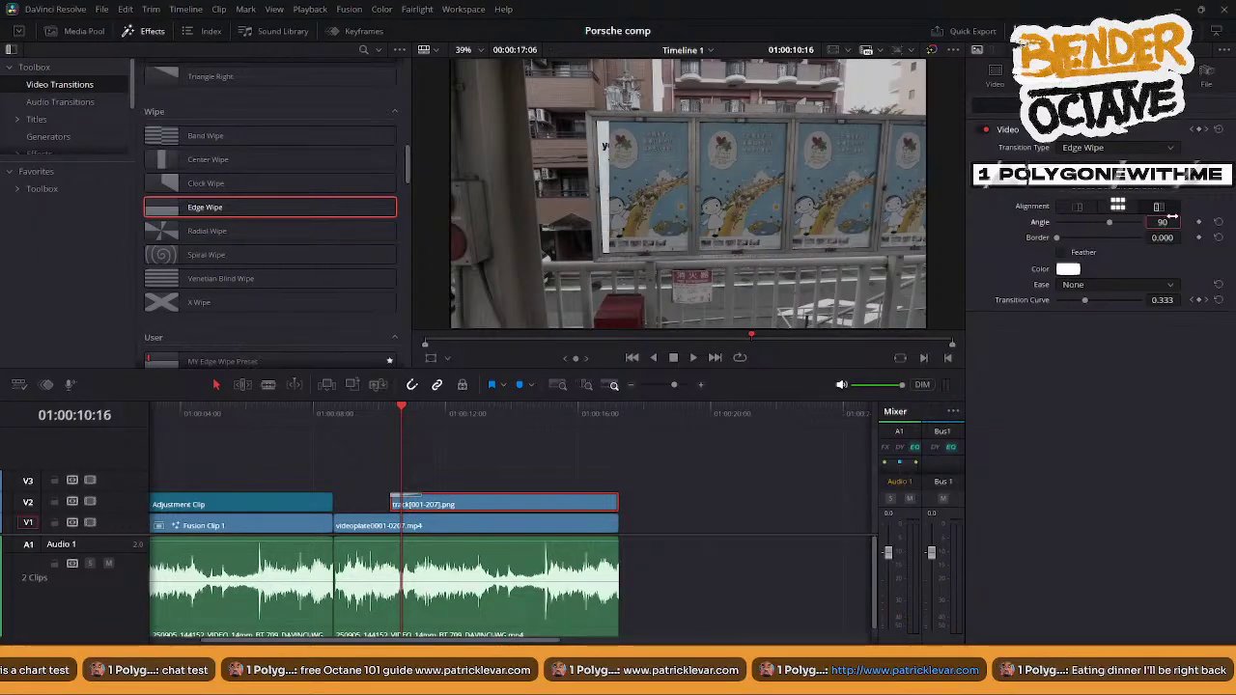
pyautogui.click(1063, 253)
pyautogui.moveTo(1059, 237); pyautogui.dragTo(1067, 237)
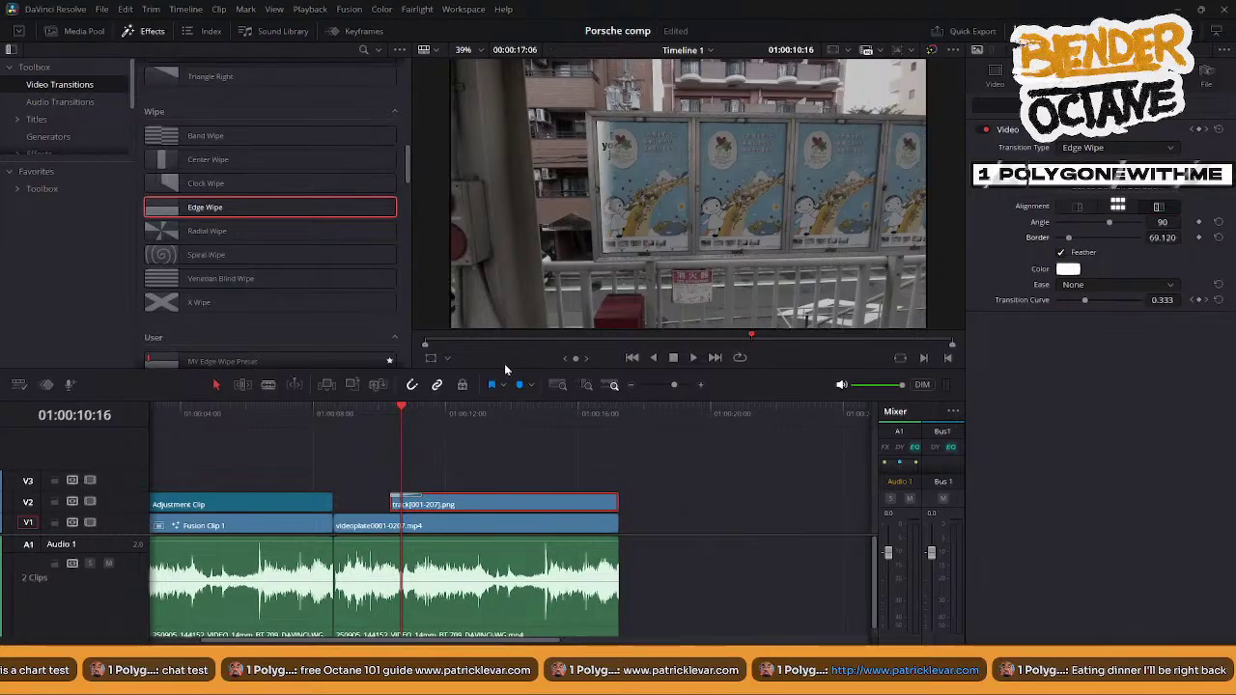
# - Play from before the track[001-207].png clip to 01:00:13:04 to review the feathered wipe
pyautogui.moveTo(373, 416); pyautogui.dragTo(378, 416)
pyautogui.press('space')
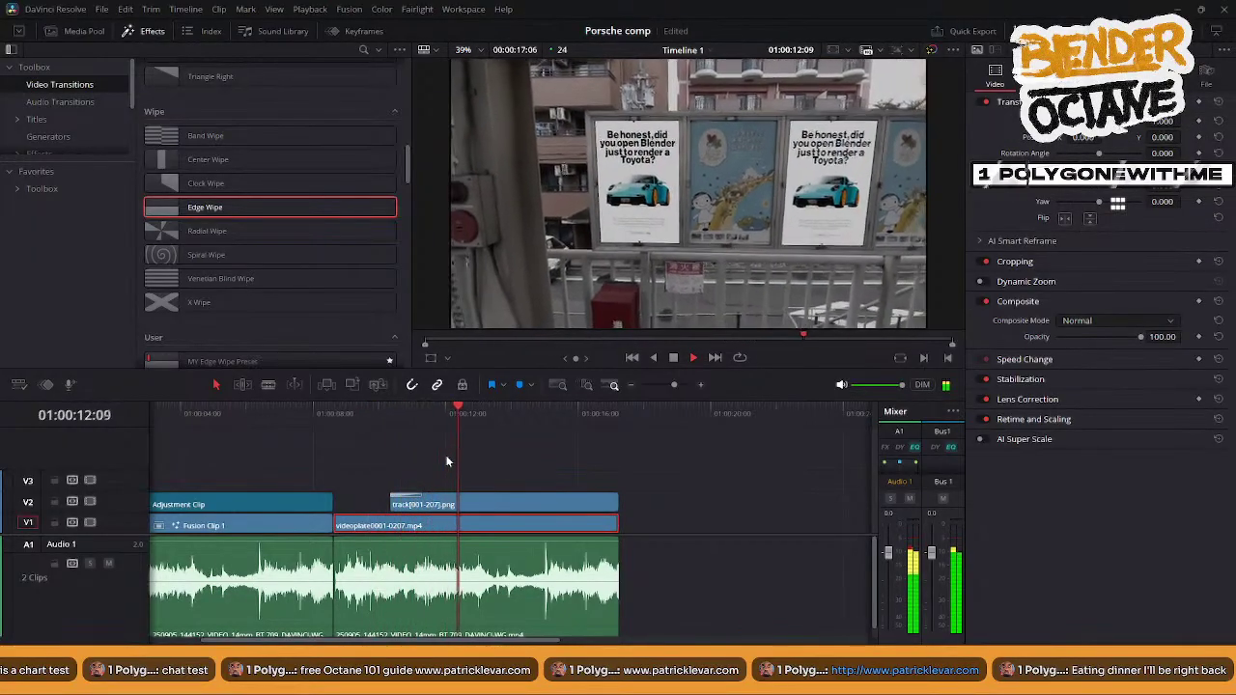
pyautogui.press('space')
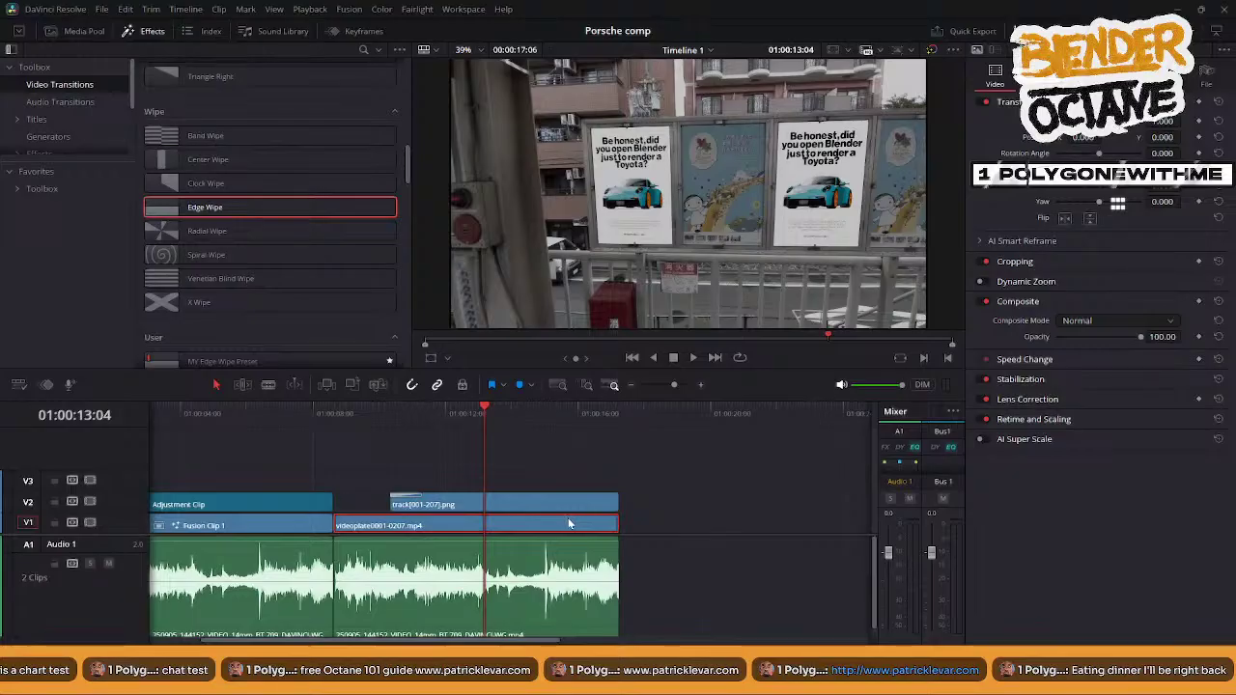
# - Split the video plate on V1 at 01:00:13:04 and trim the second piece's start forward to leave a gap
pyautogui.hotkey('ctrl', 'b')
pyautogui.click(518, 527)
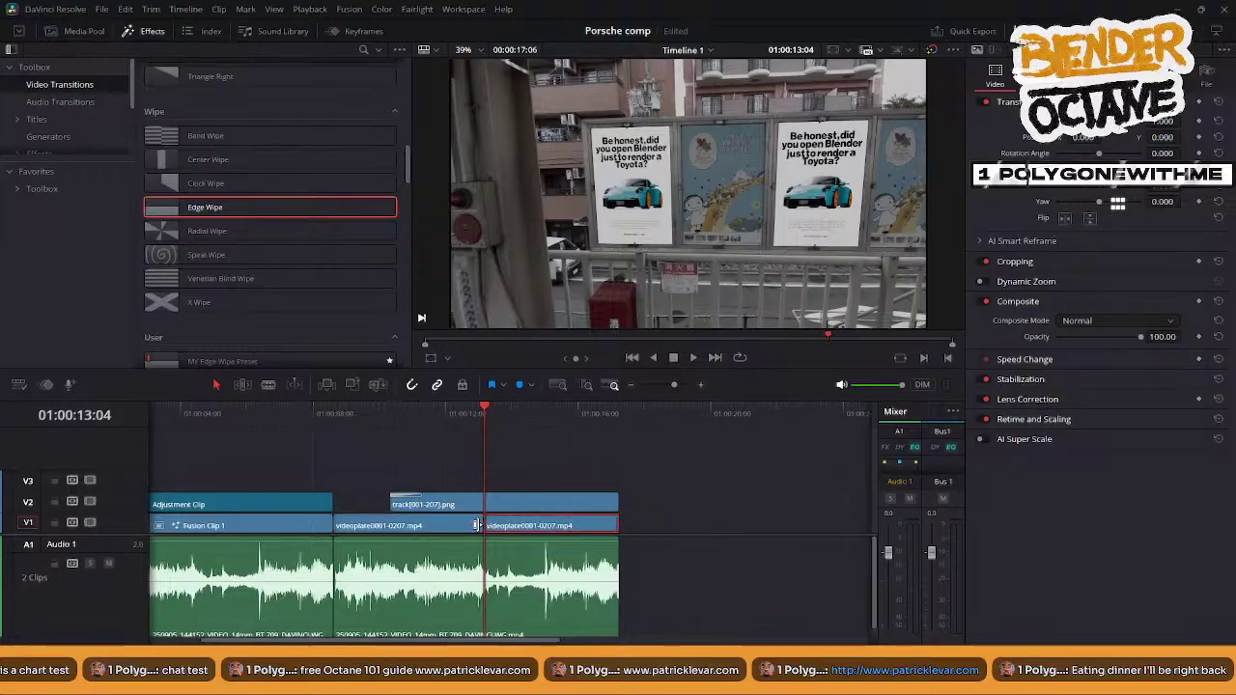
pyautogui.moveTo(477, 525); pyautogui.dragTo(555, 525)
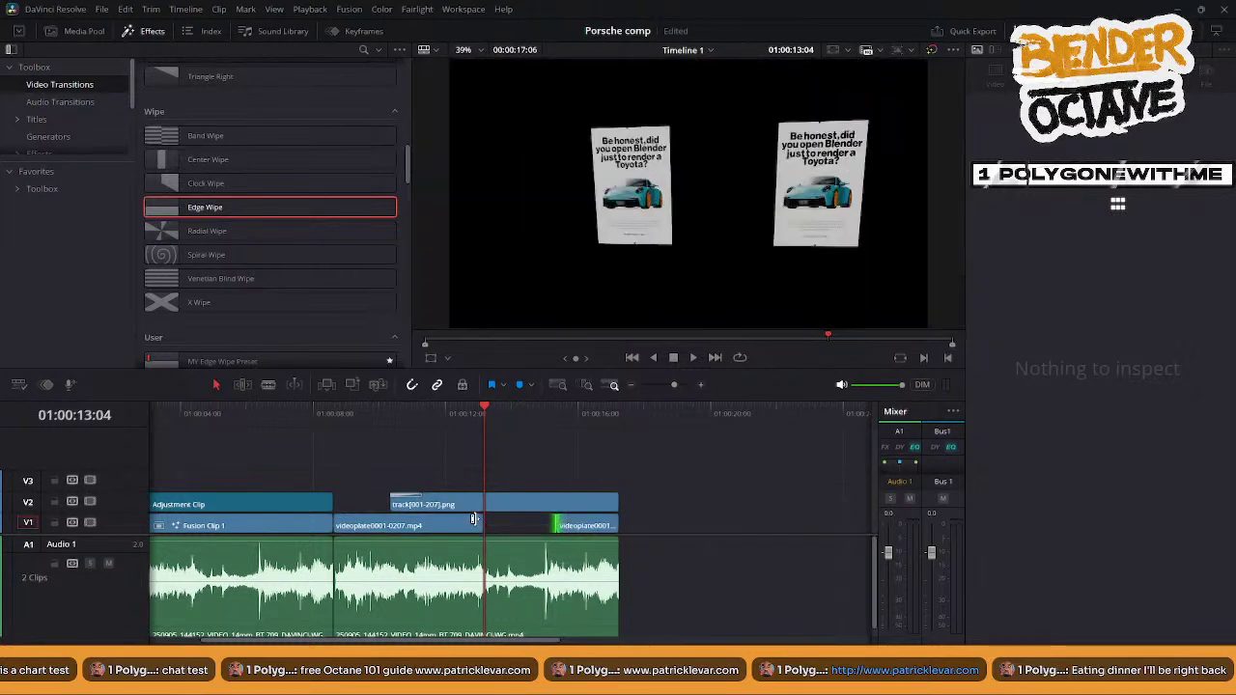
# - Copy the Edge Wipe from the track clip to the end of the first plate piece and play into the gap
pyautogui.click(416, 499)
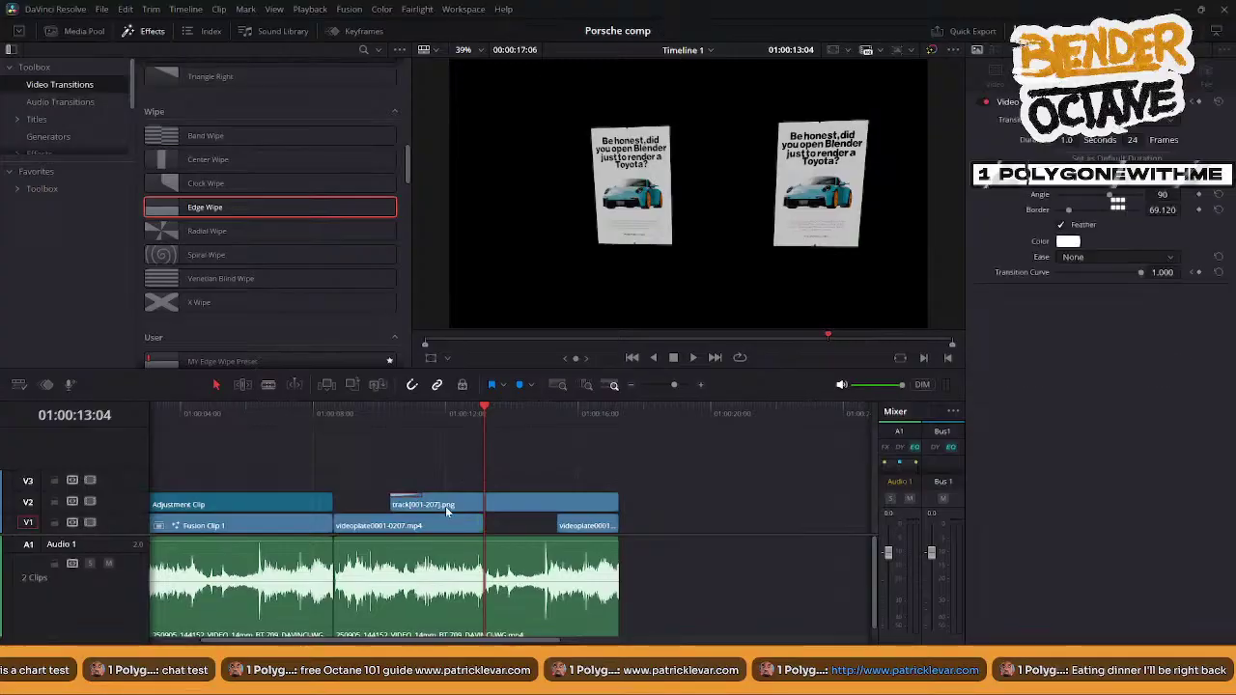
pyautogui.click(474, 515)
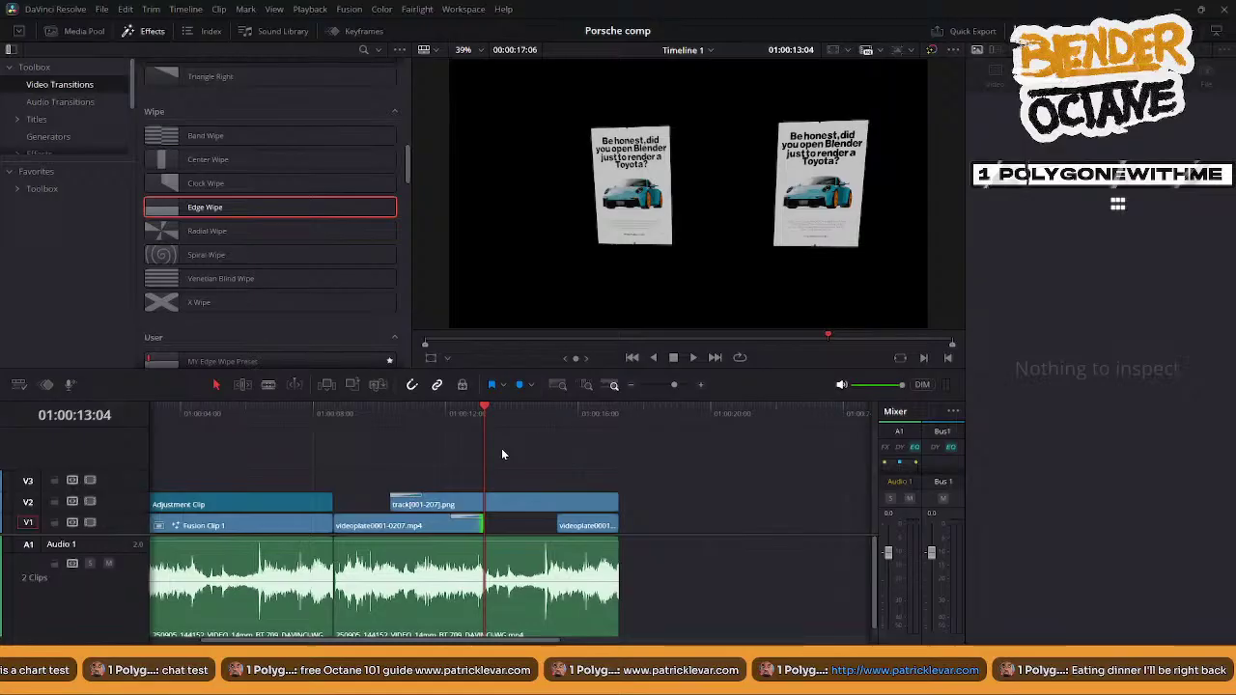
pyautogui.click(365, 410)
pyautogui.press('space')
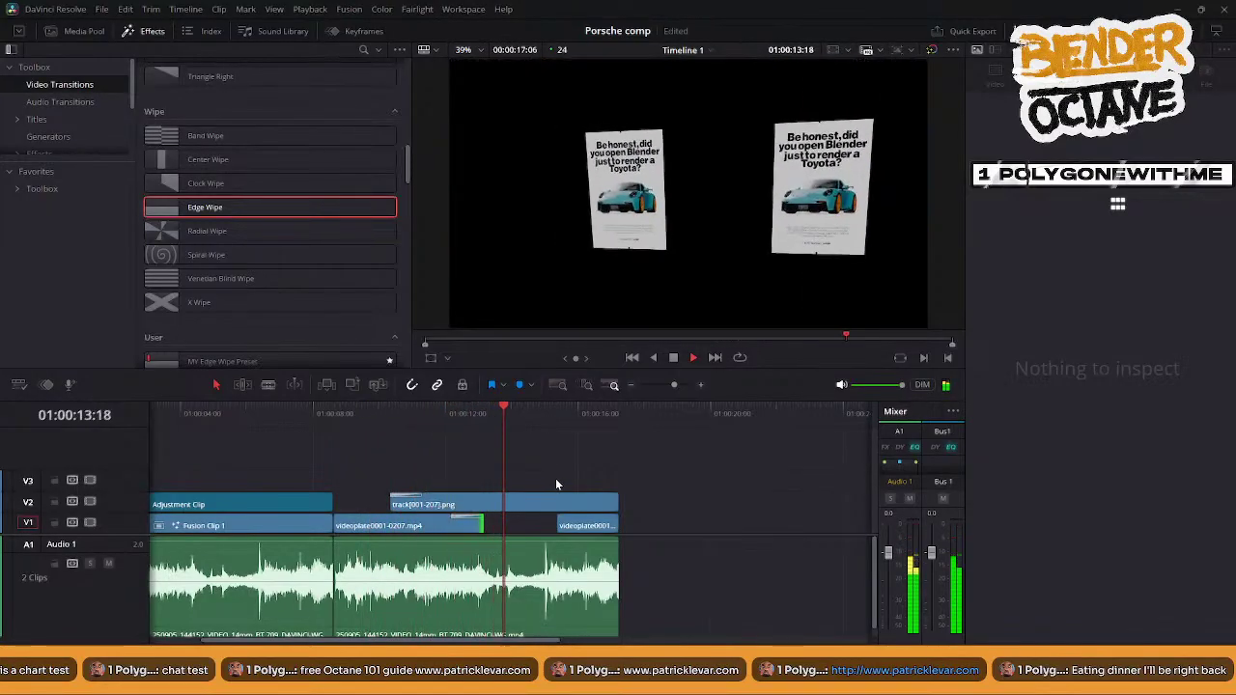
pyautogui.press('space')
# - Extend the second plate piece's start back to 01:00:14:13, add the Edge Wipe there and play through it
pyautogui.moveTo(561, 525); pyautogui.dragTo(537, 523)
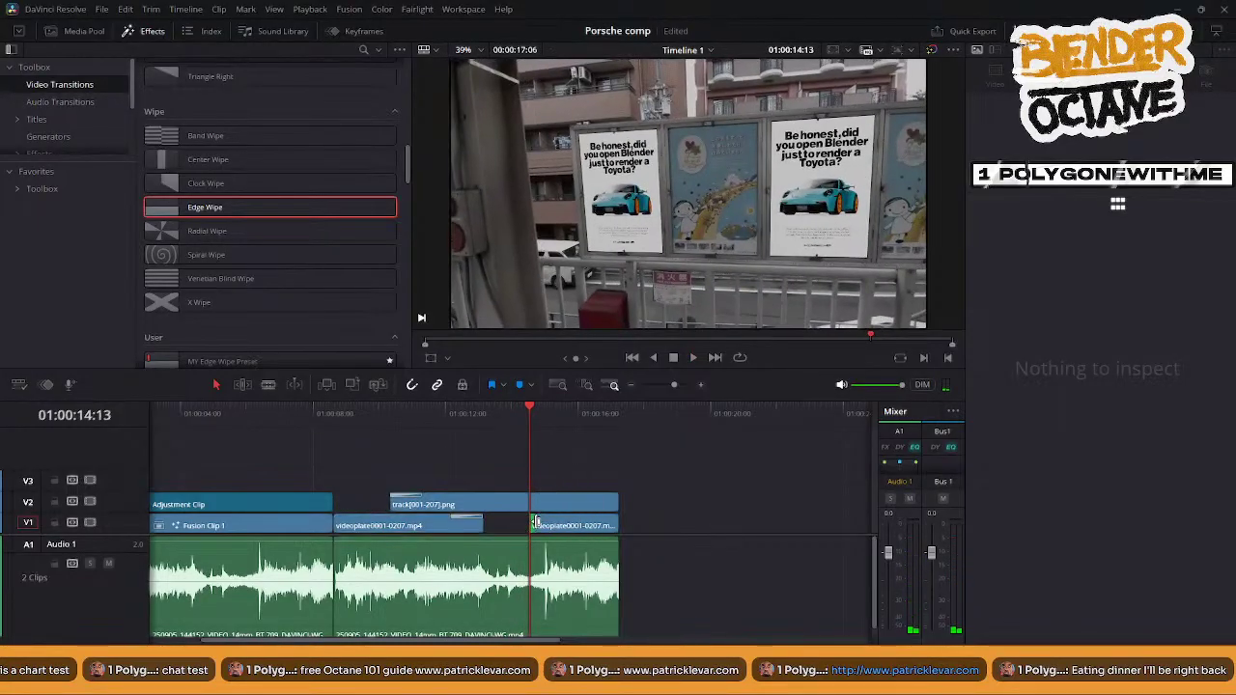
pyautogui.rightClick(541, 522)
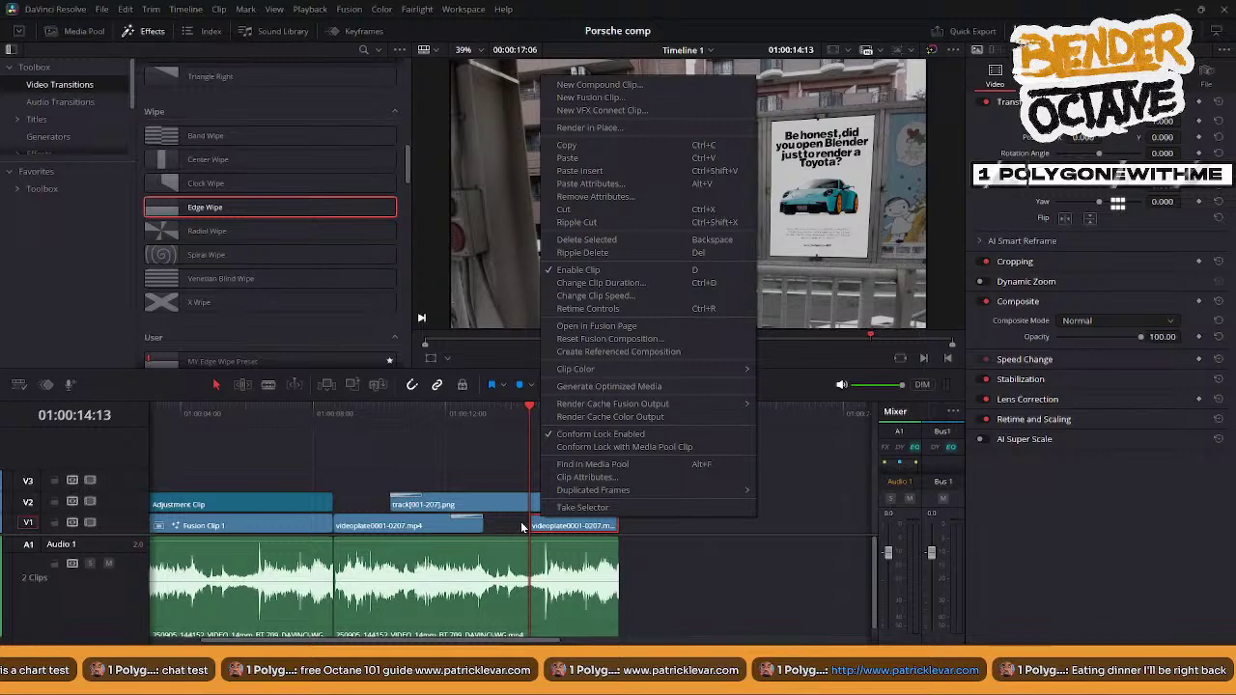
pyautogui.click(537, 522)
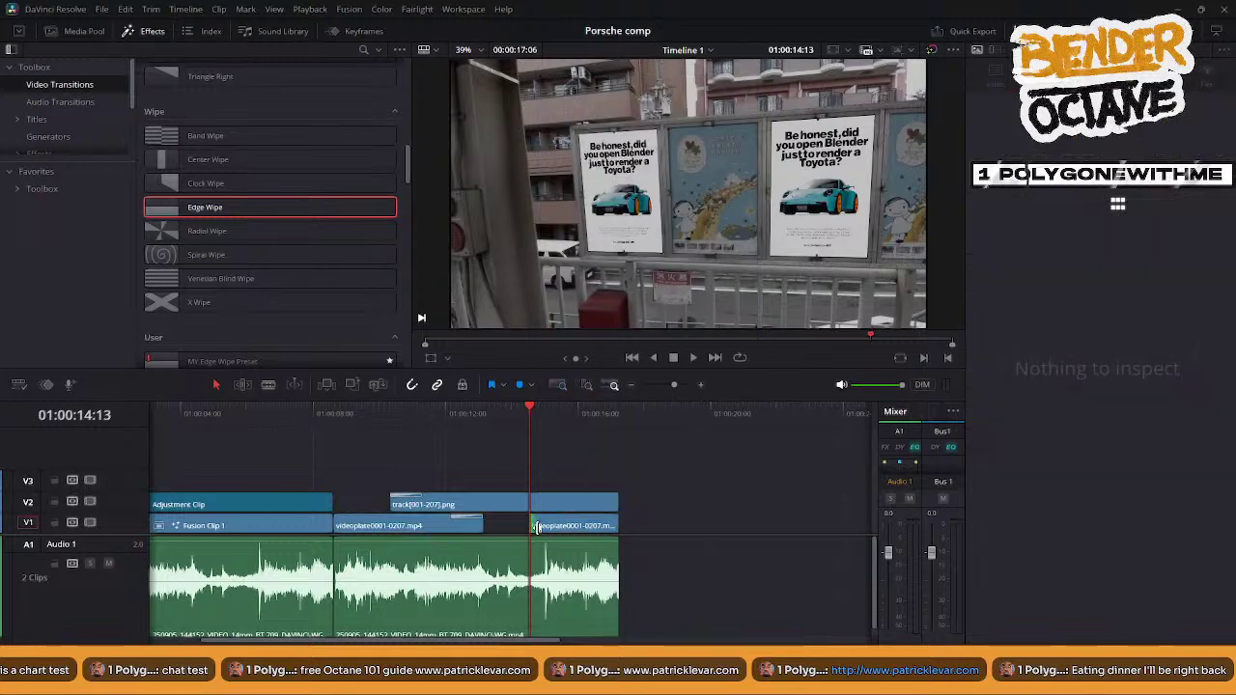
pyautogui.hotkey('ctrl', 't')
pyautogui.click(510, 417)
pyautogui.press('space')
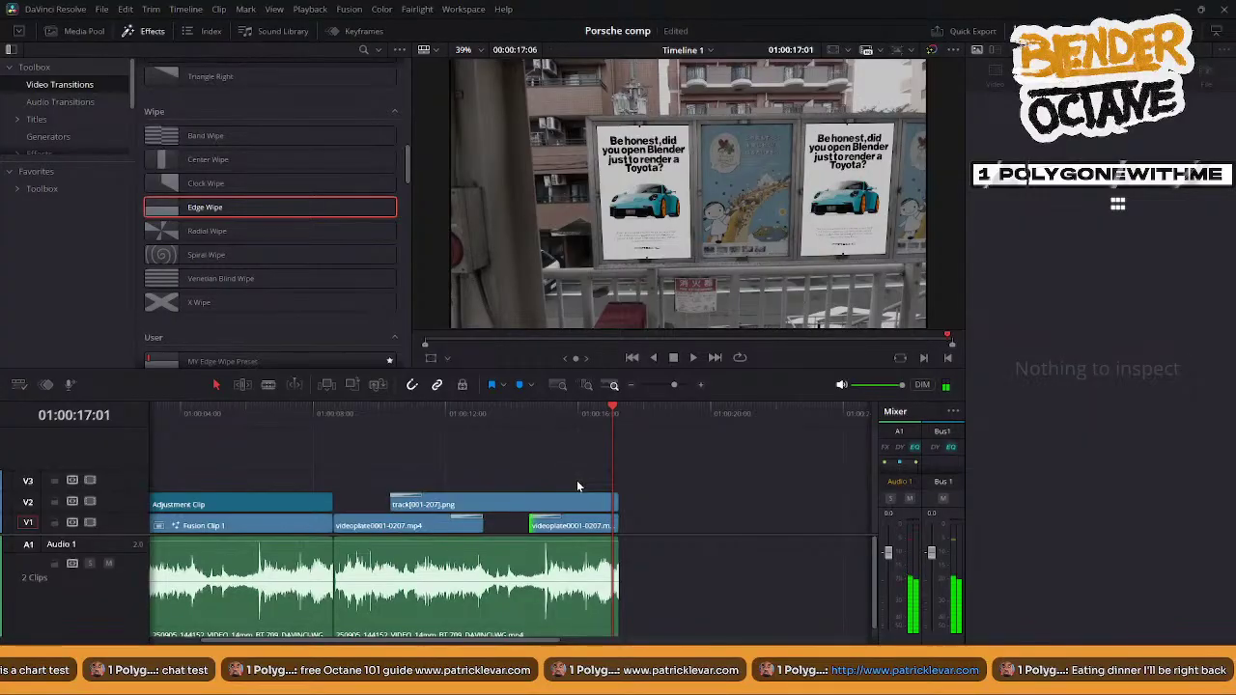
# - Copy the Adjustment Clip to V3 above the last part of the track clip and trim it to the clip's end
pyautogui.keyDown('alt'); pyautogui.moveTo(265, 500); pyautogui.dragTo(742, 482); pyautogui.keyUp('alt')
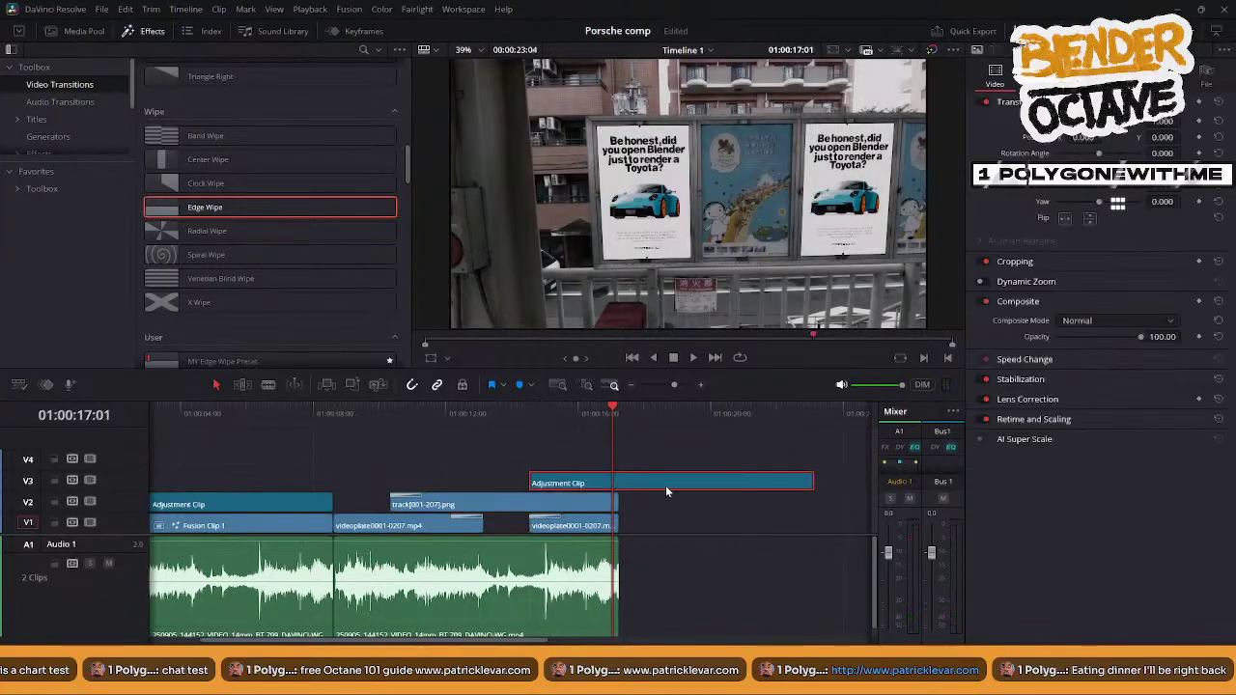
pyautogui.moveTo(666, 486); pyautogui.dragTo(681, 486)
pyautogui.moveTo(827, 479); pyautogui.dragTo(565, 485)
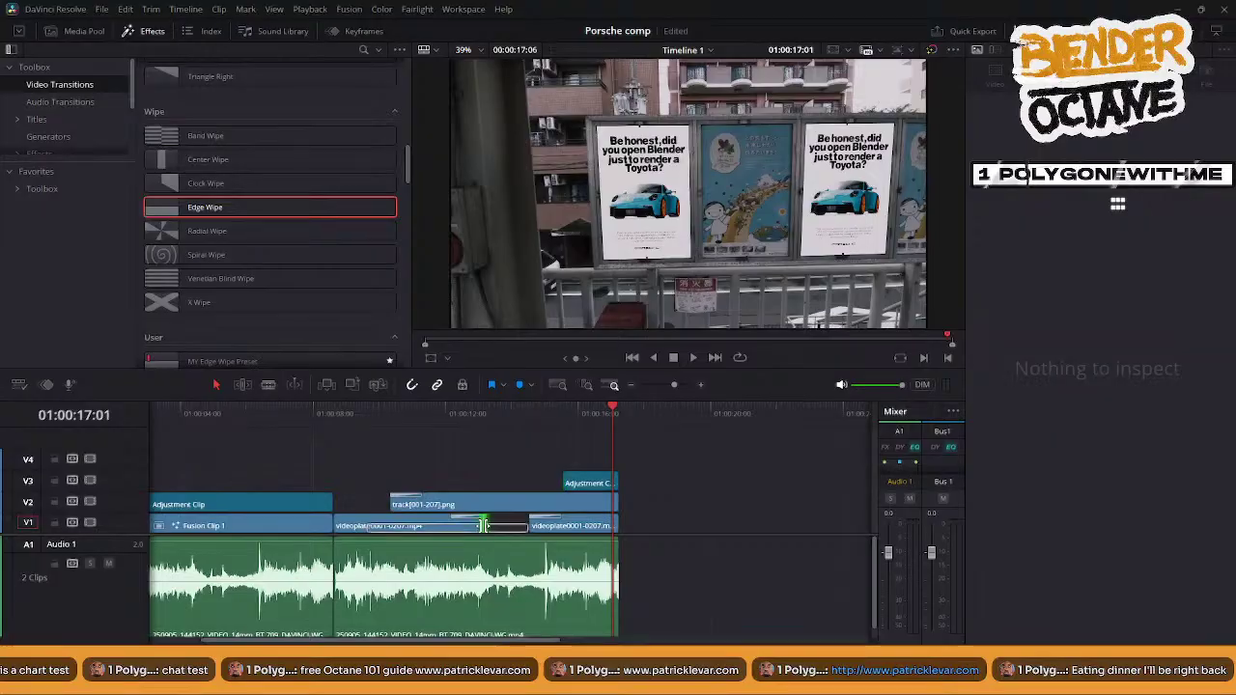
# - Shift the gap between the two plate pieces earlier and extend the start of the V3 Adjustment Clip earlier
pyautogui.moveTo(482, 525)
pyautogui.mouseDown()
pyautogui.moveTo(470, 526)
pyautogui.moveTo(531, 526)
pyautogui.moveTo(460, 525)
pyautogui.moveTo(503, 525)
pyautogui.mouseUp()
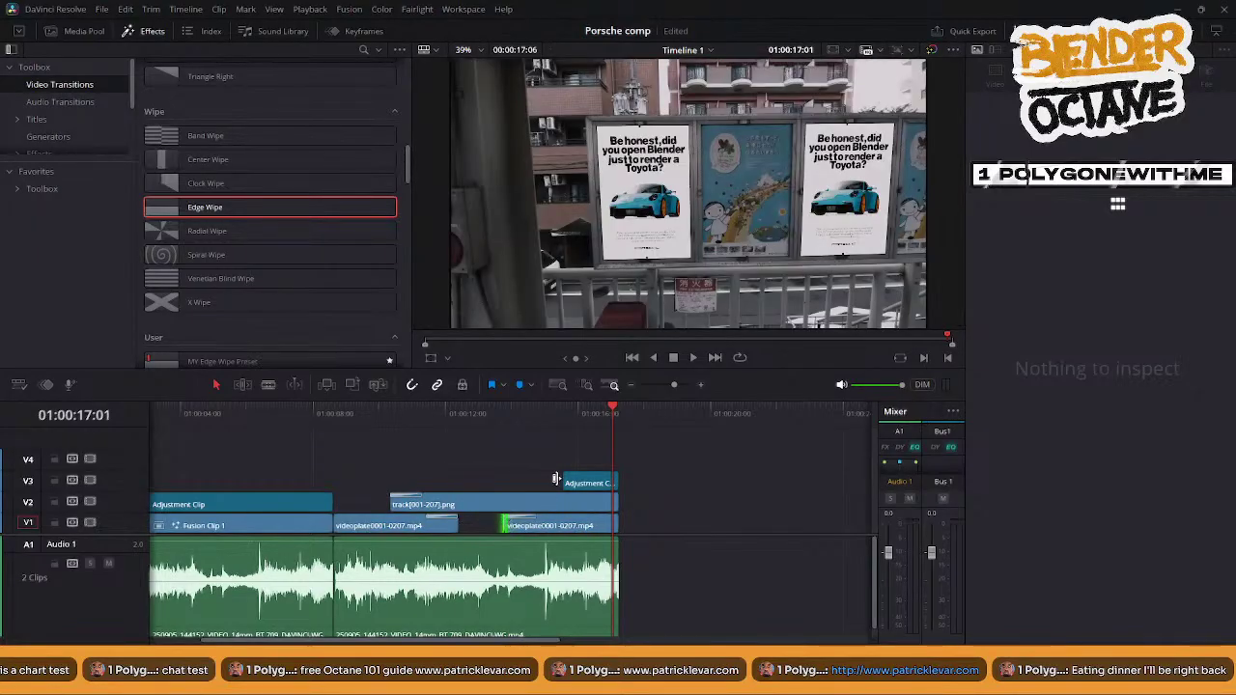
pyautogui.moveTo(562, 480); pyautogui.dragTo(545, 477)
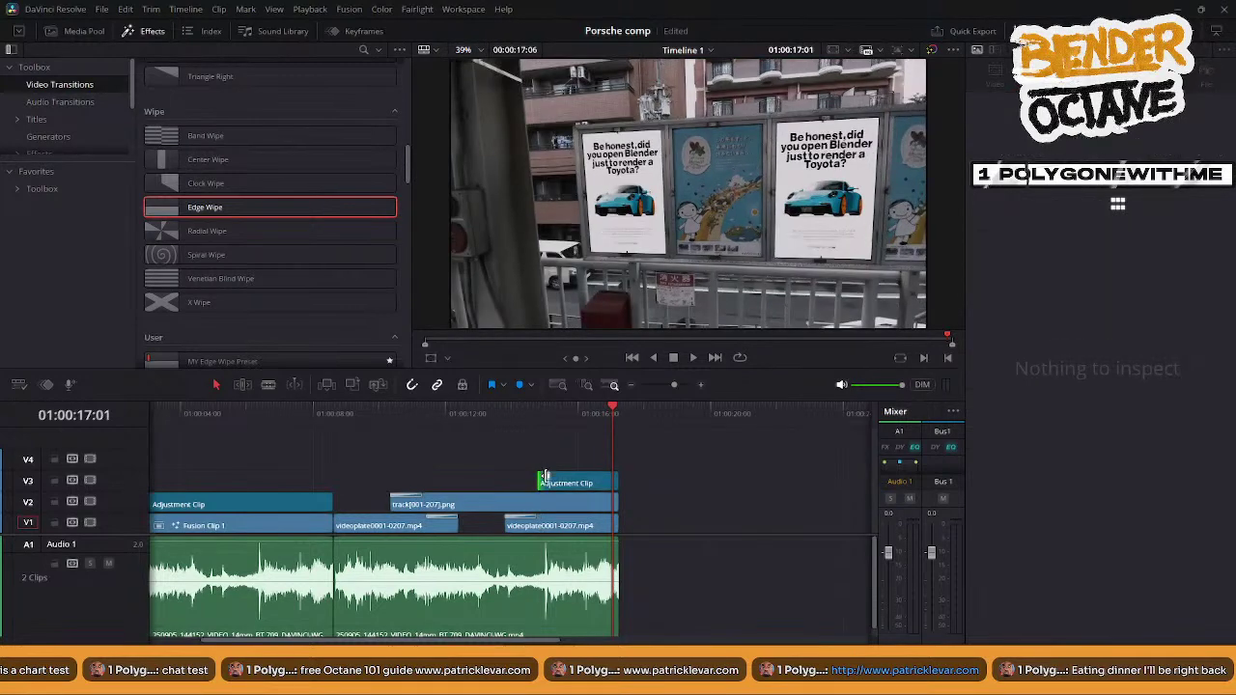
# - Try to copy the Edge Wipe from the second plate piece to the start of the V3 Adjustment Clip and play through it
pyautogui.click(528, 520)
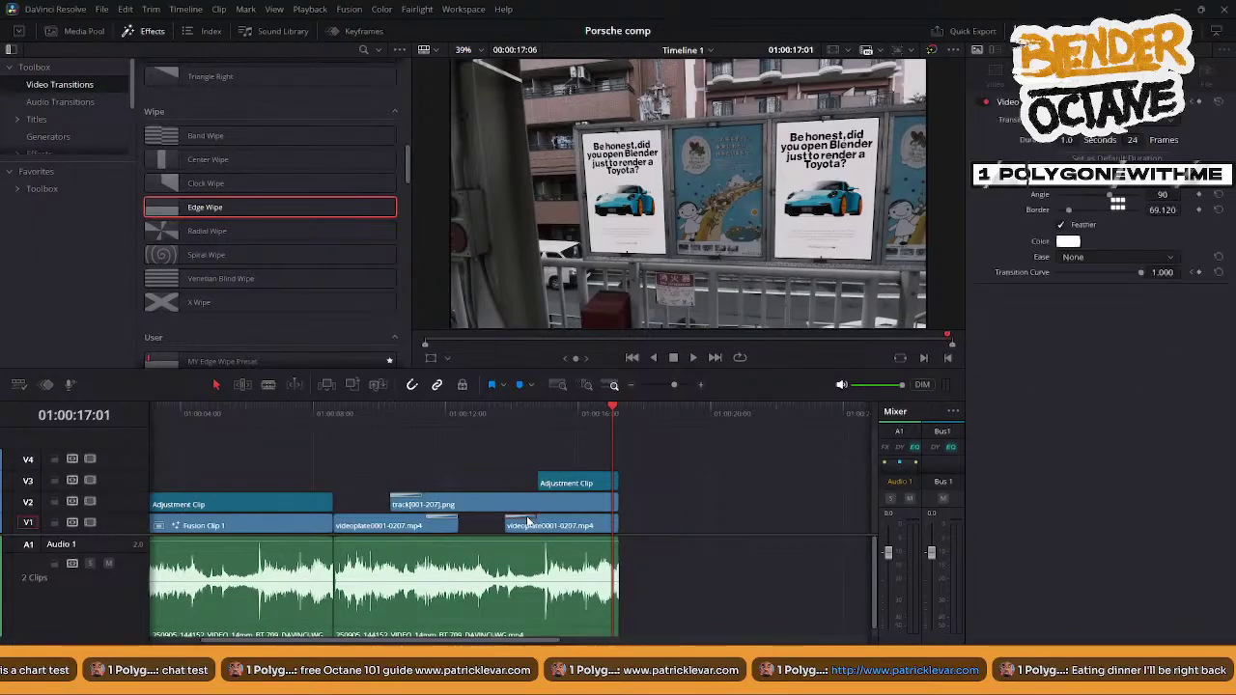
pyautogui.click(543, 478)
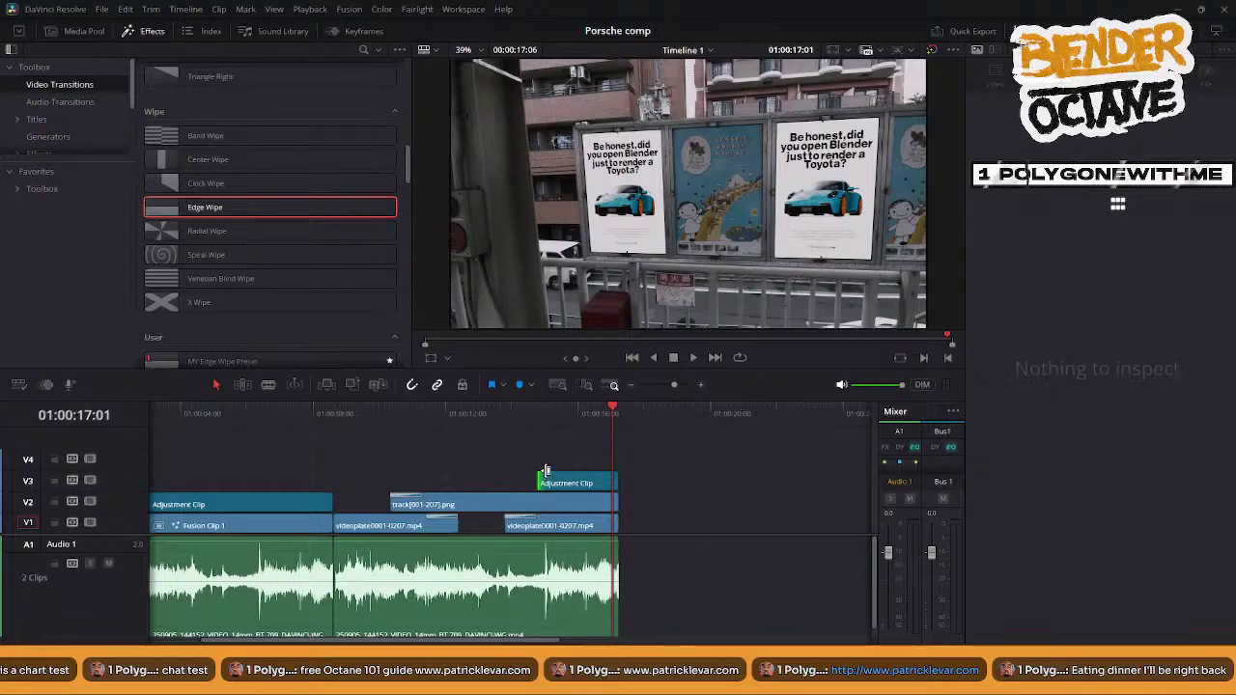
pyautogui.click(394, 417)
pyautogui.press('space')
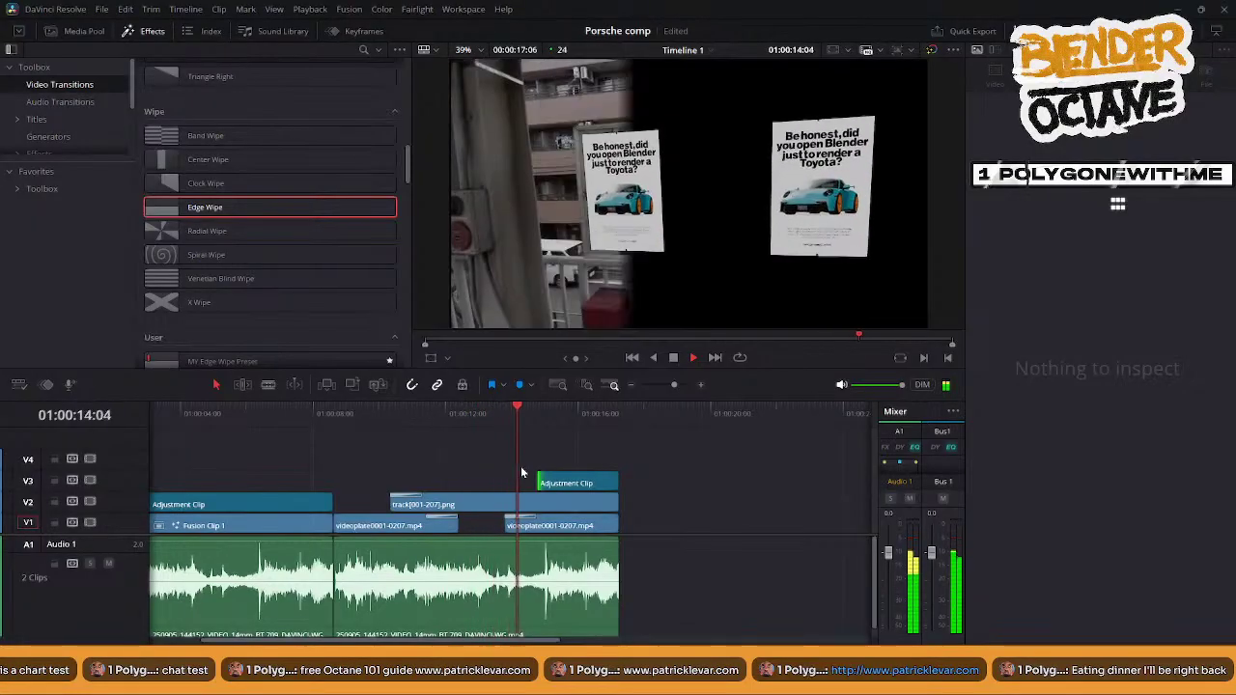
pyautogui.press('space')
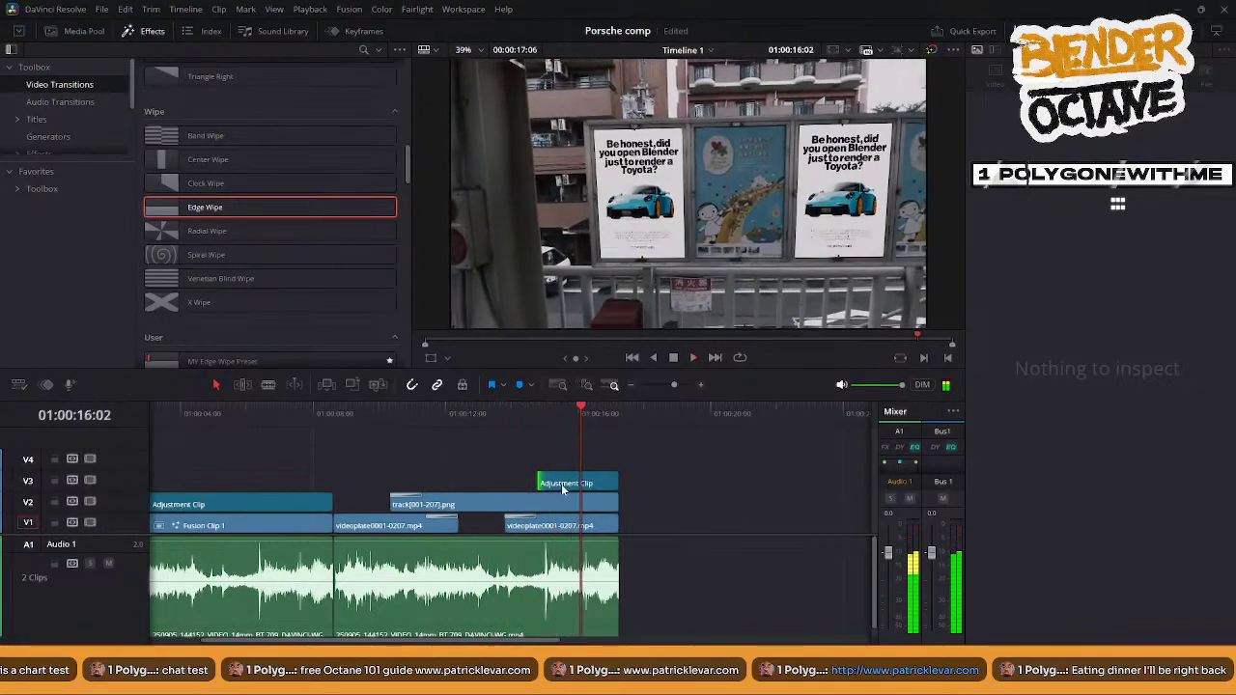
pyautogui.rightClick(543, 480)
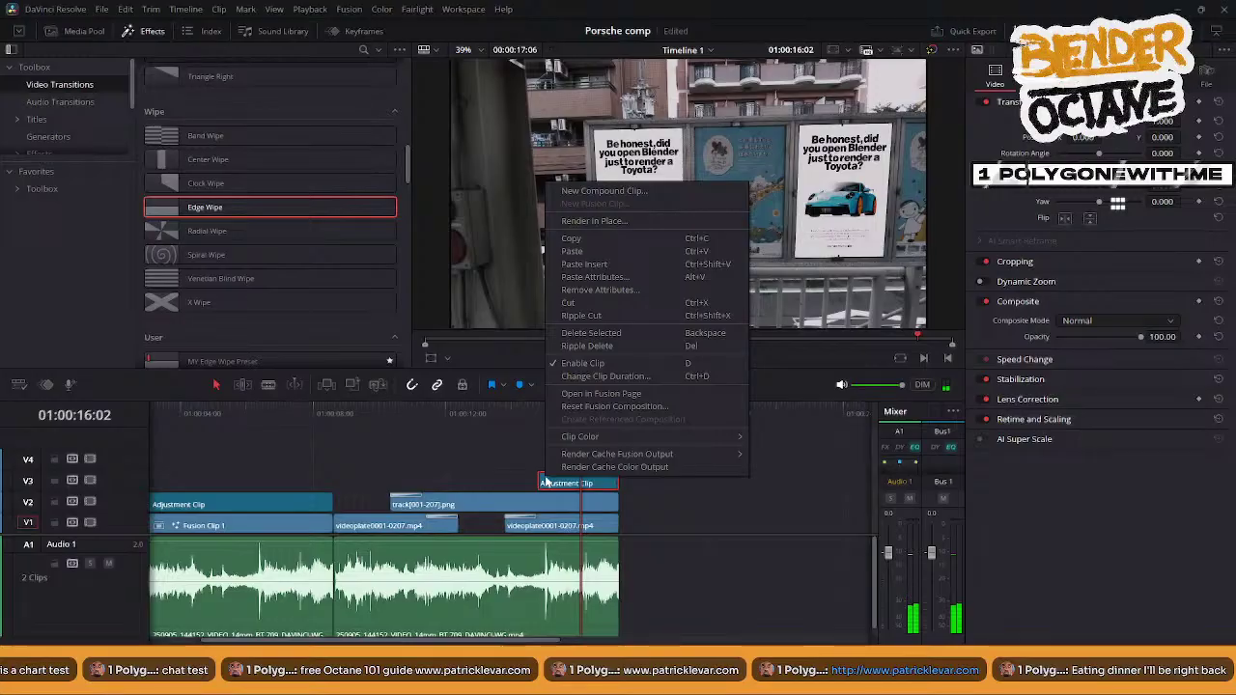
pyautogui.click(543, 476)
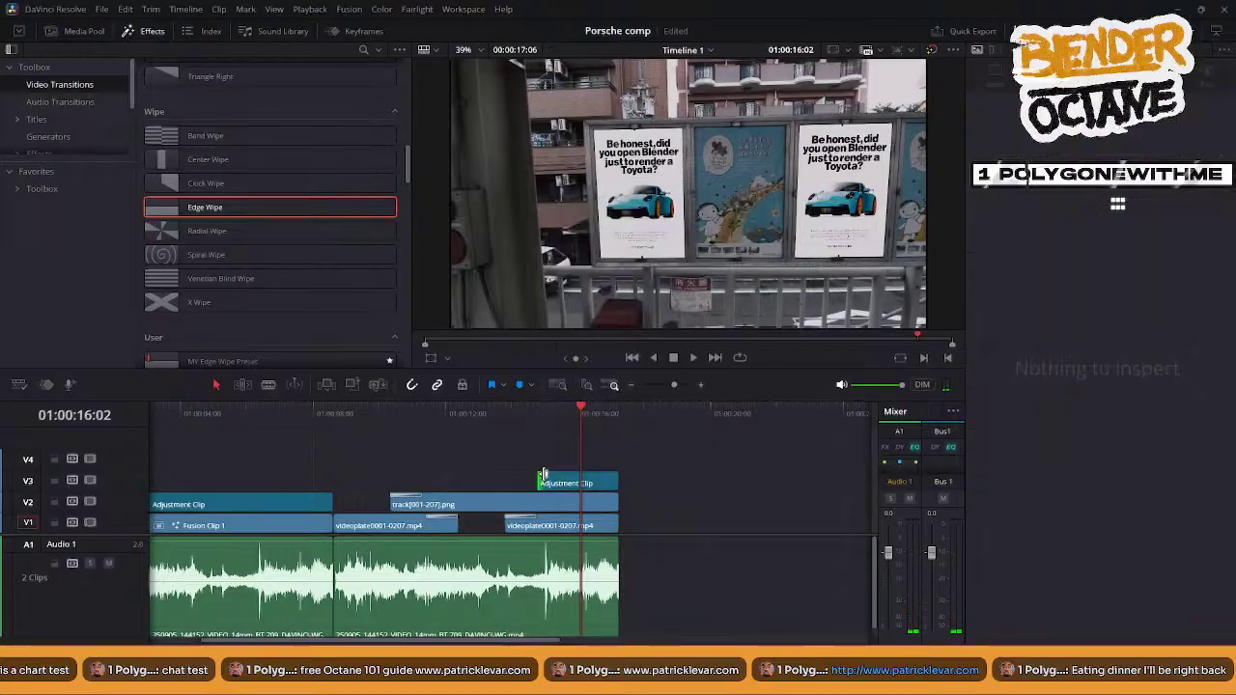
pyautogui.press('space')
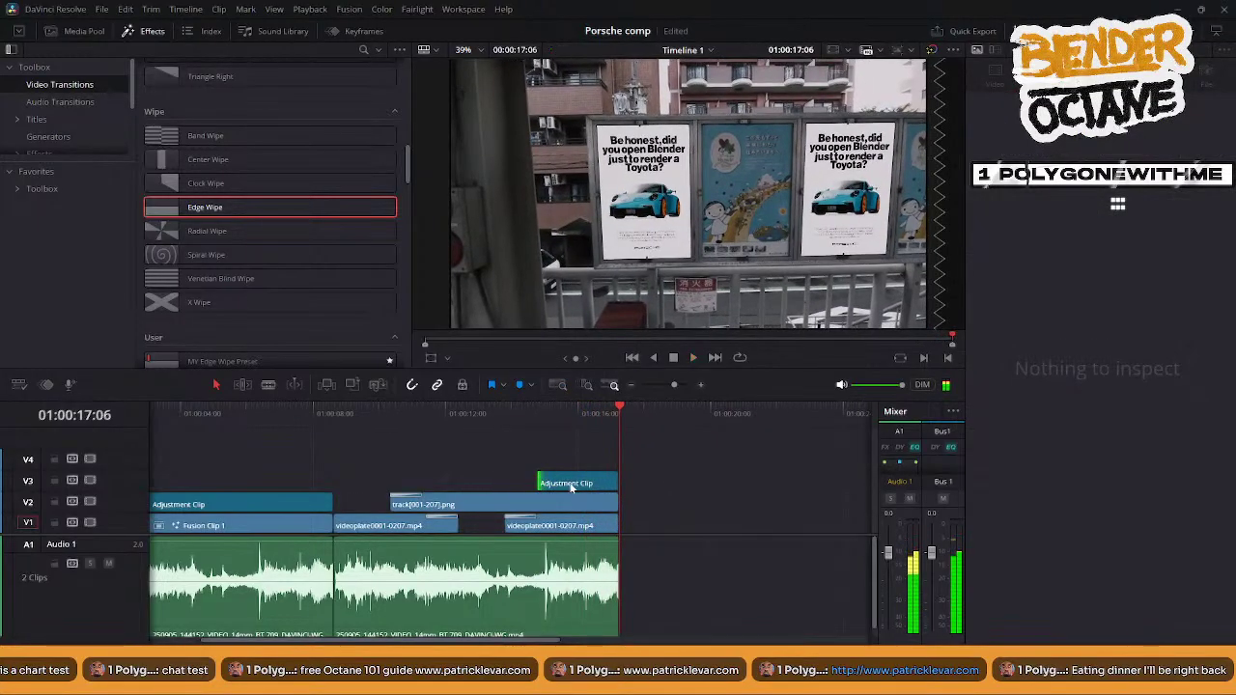
# - Make the video tracks taller, add a fade-in to the start of the V3 Adjustment Clip and play through it
pyautogui.keyDown('shift'); pyautogui.scroll(3, 546, 487); pyautogui.keyUp('shift')
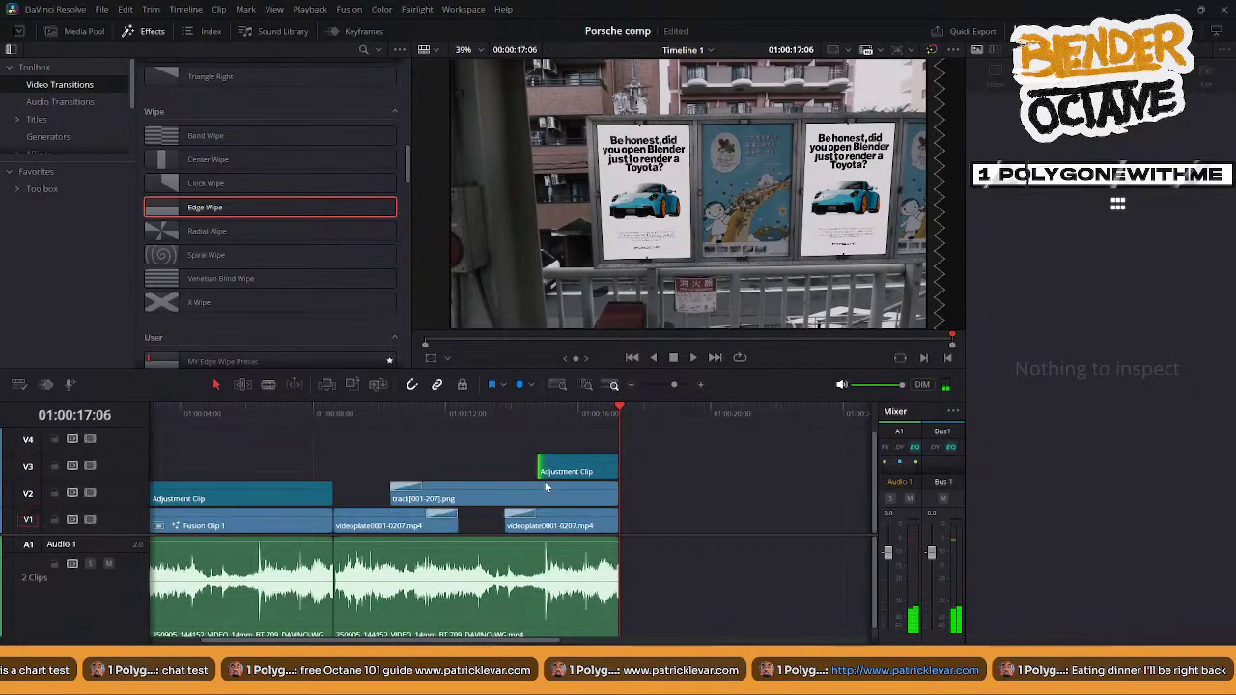
pyautogui.keyDown('shift'); pyautogui.scroll(-3, 546, 488); pyautogui.keyUp('shift')
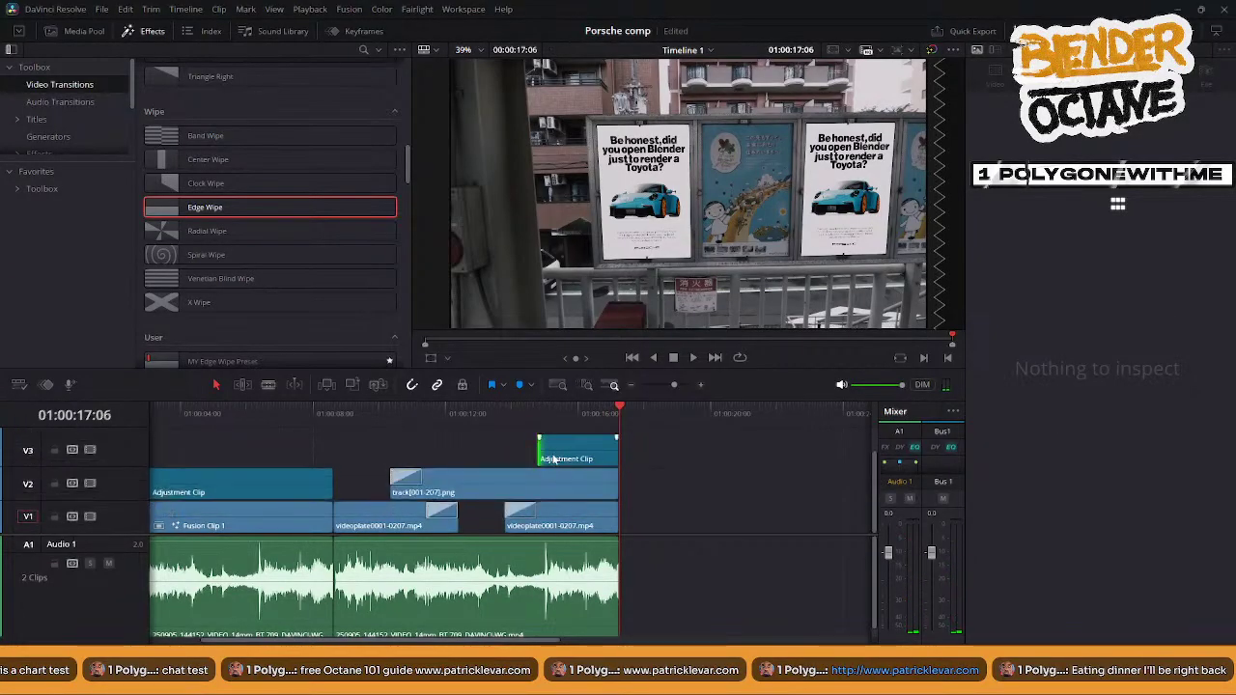
pyautogui.click(548, 458)
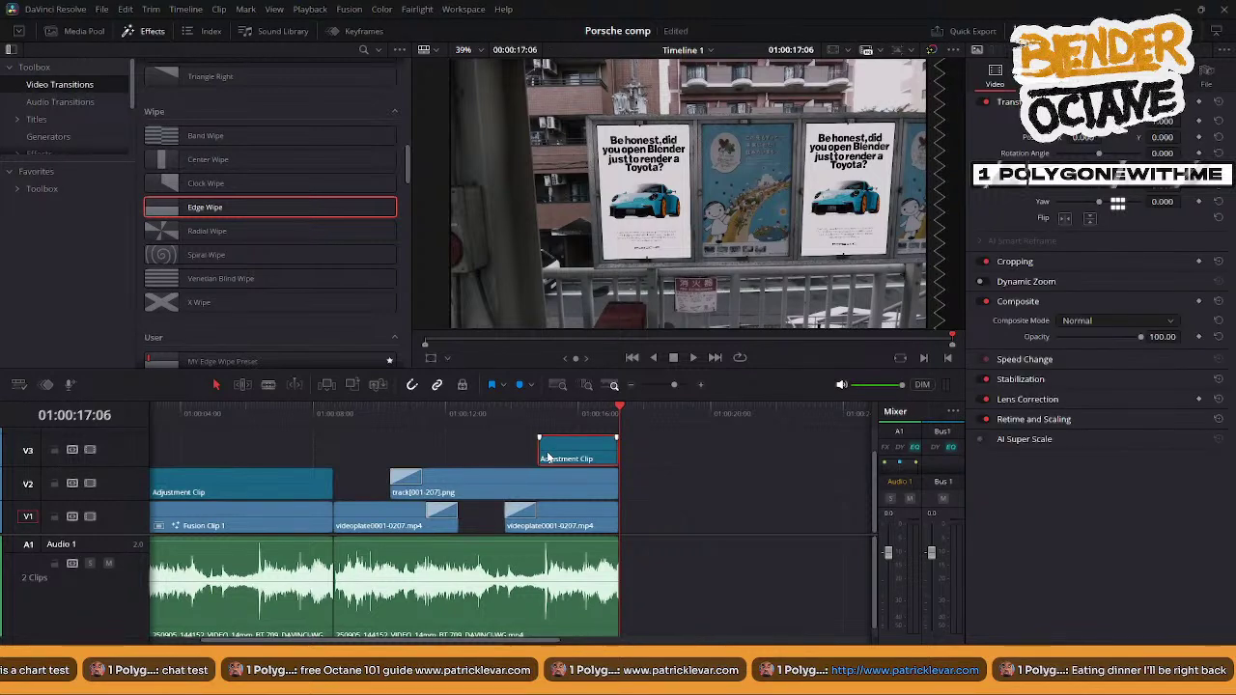
pyautogui.click(544, 442)
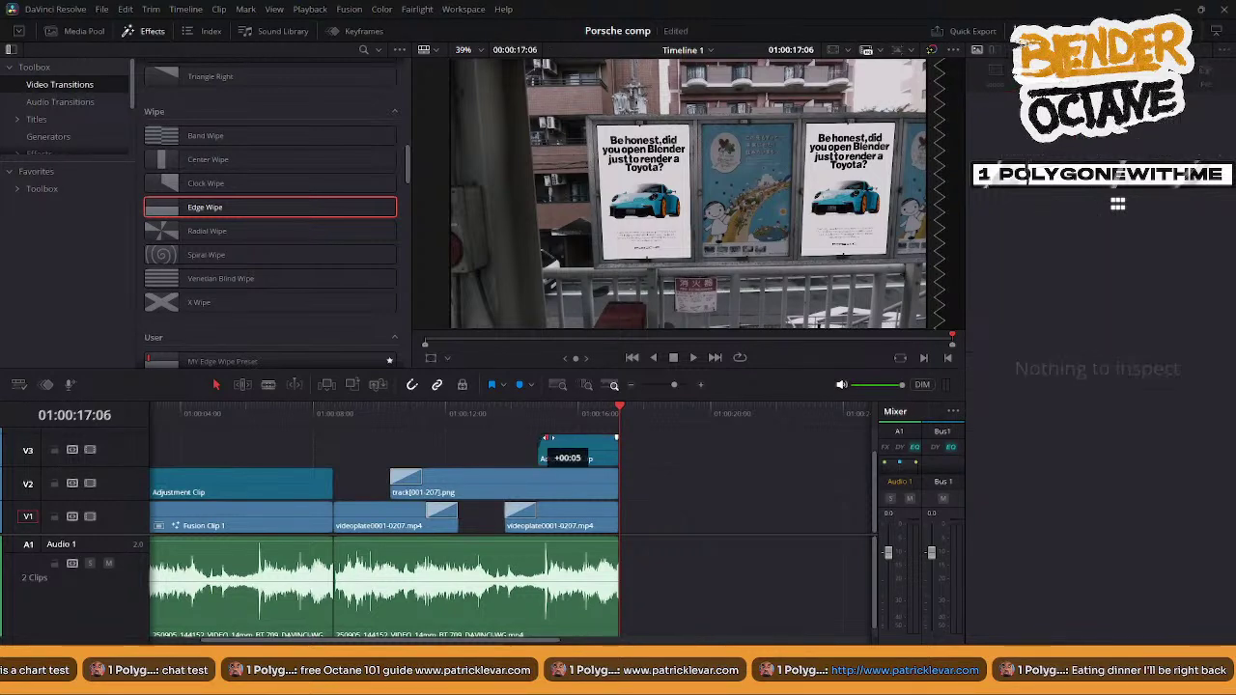
pyautogui.click(484, 420)
pyautogui.press('space')
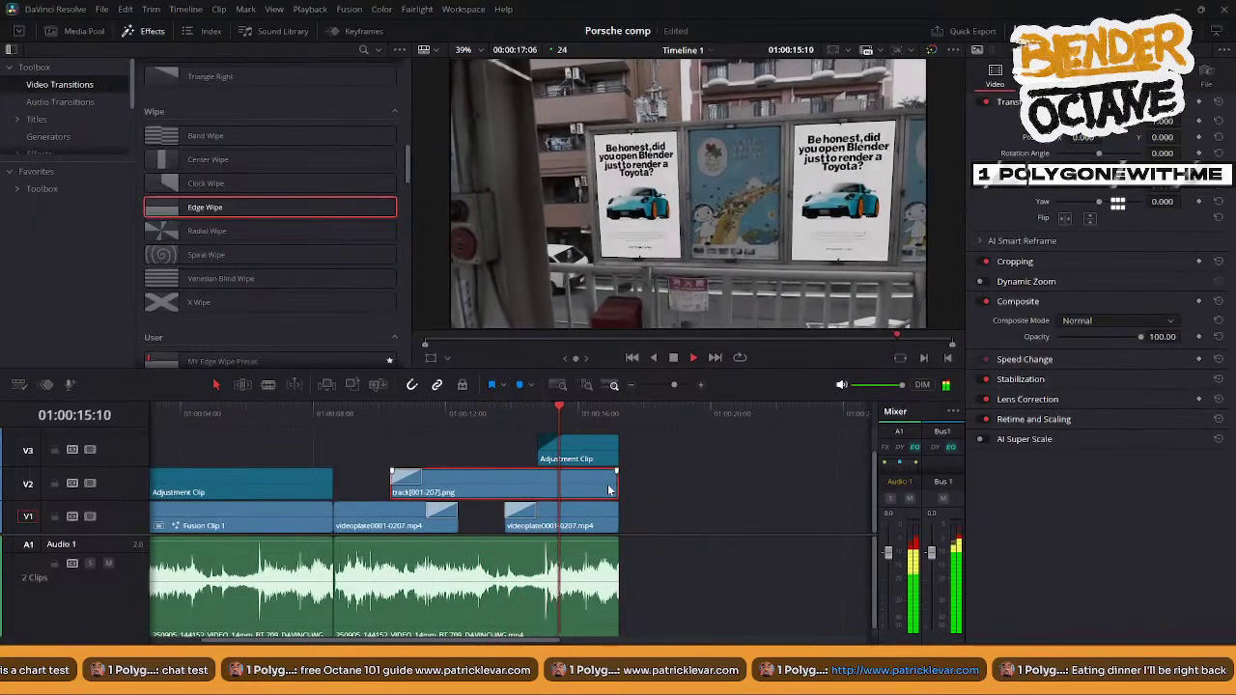
pyautogui.press('space')
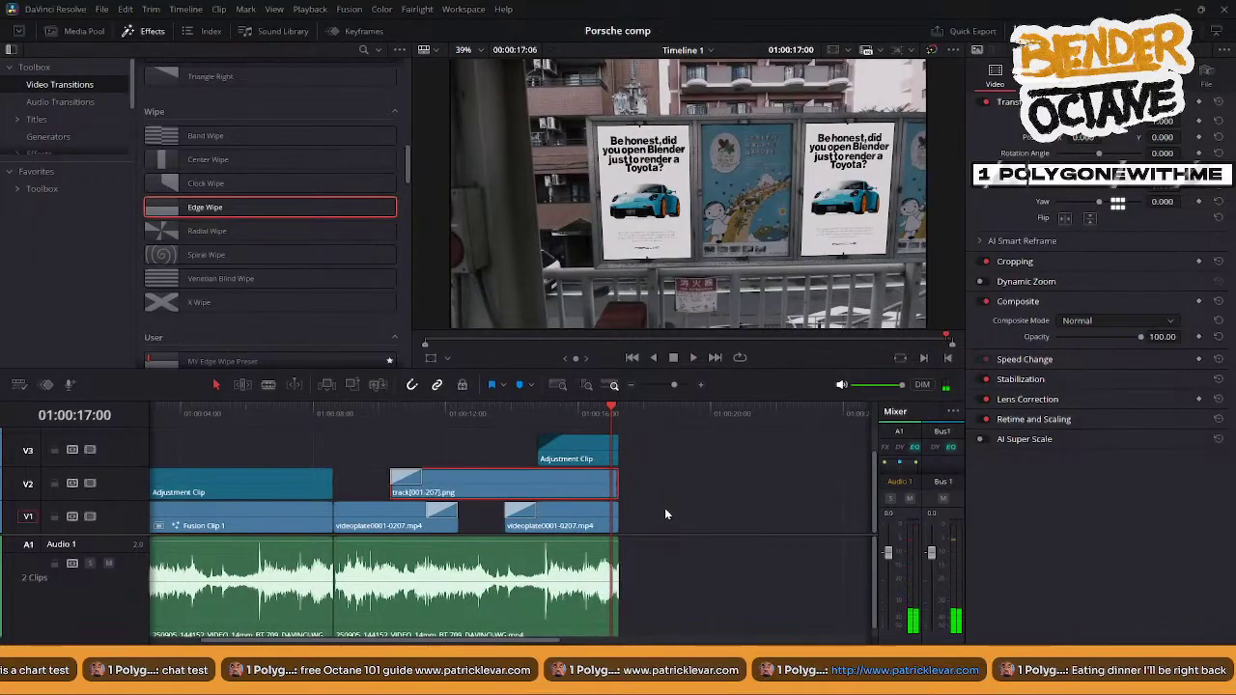
# - Replace the V3 Adjustment Clip with a copy of Fusion Clip 1, trimming its start to cover only the last part of the track clip
pyautogui.click(586, 451)
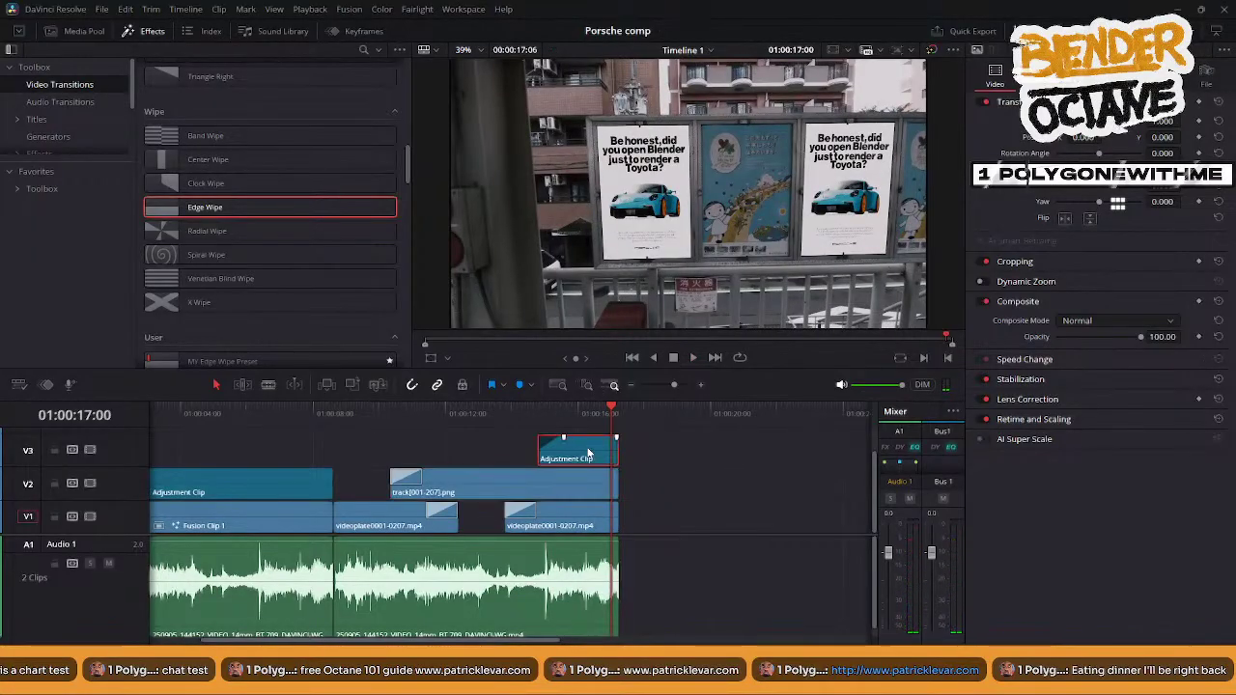
pyautogui.press('Delete')
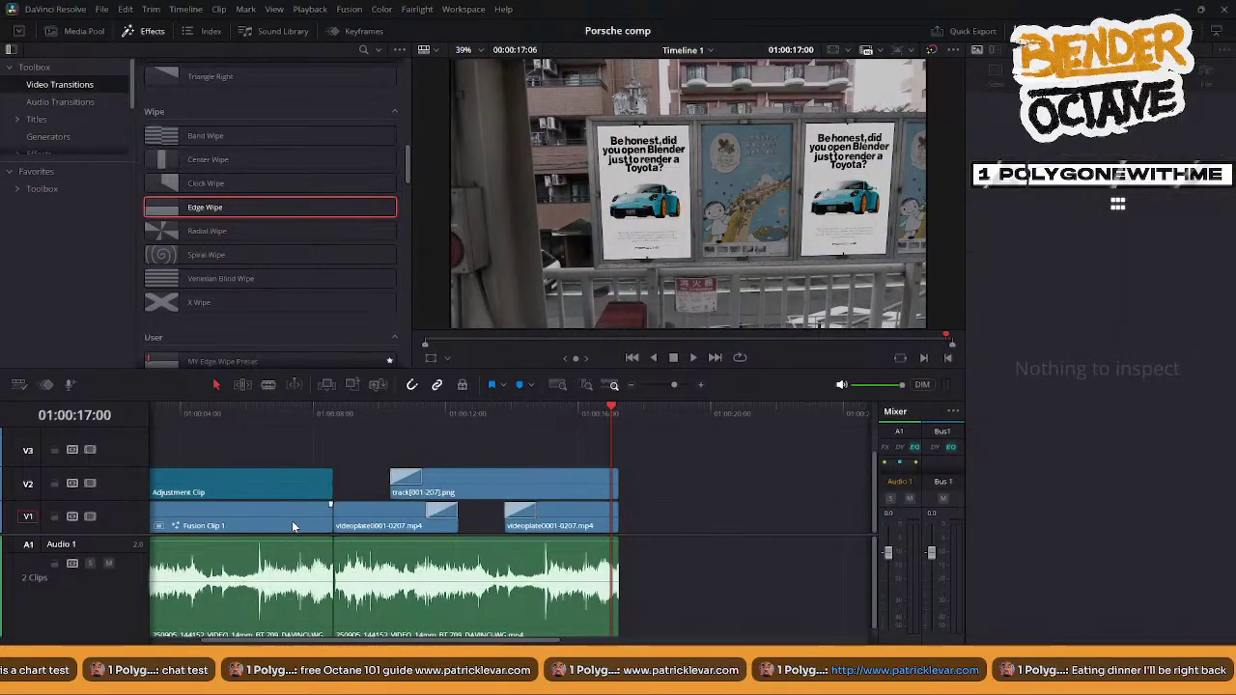
pyautogui.hotkey('ctrl', '9')
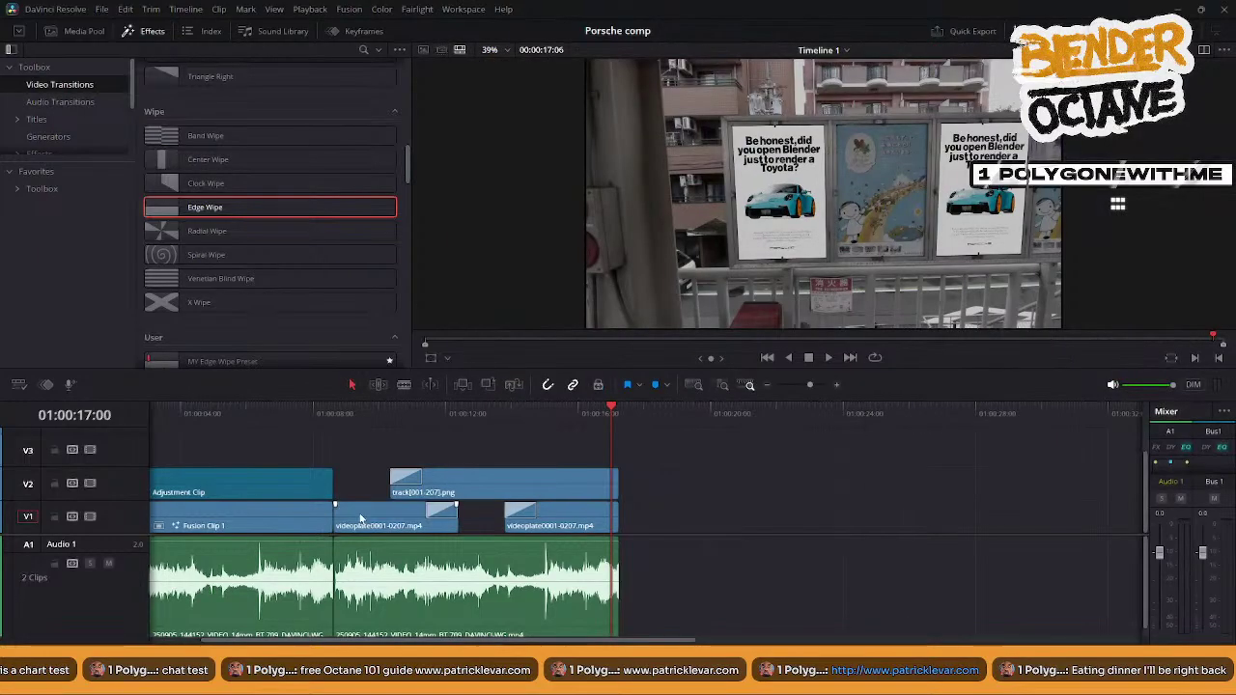
pyautogui.hscroll(-3, 363, 515)
pyautogui.click(363, 516)
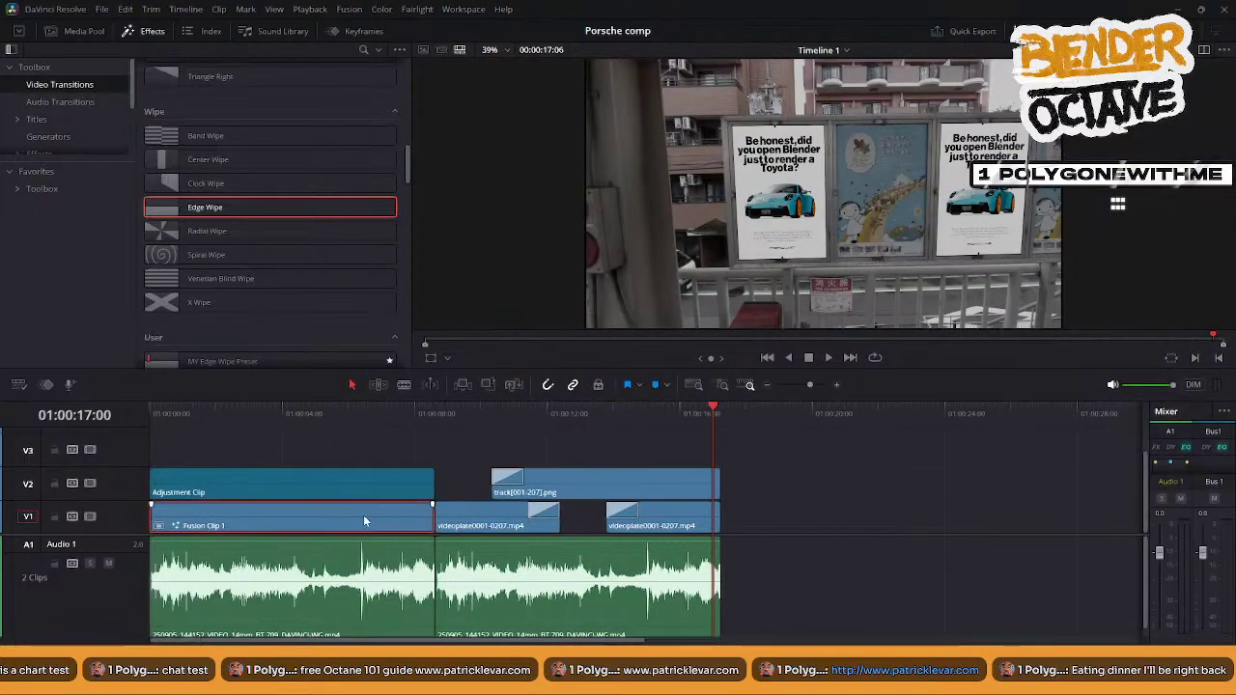
pyautogui.keyDown('alt'); pyautogui.moveTo(363, 514); pyautogui.dragTo(618, 450); pyautogui.keyUp('alt')
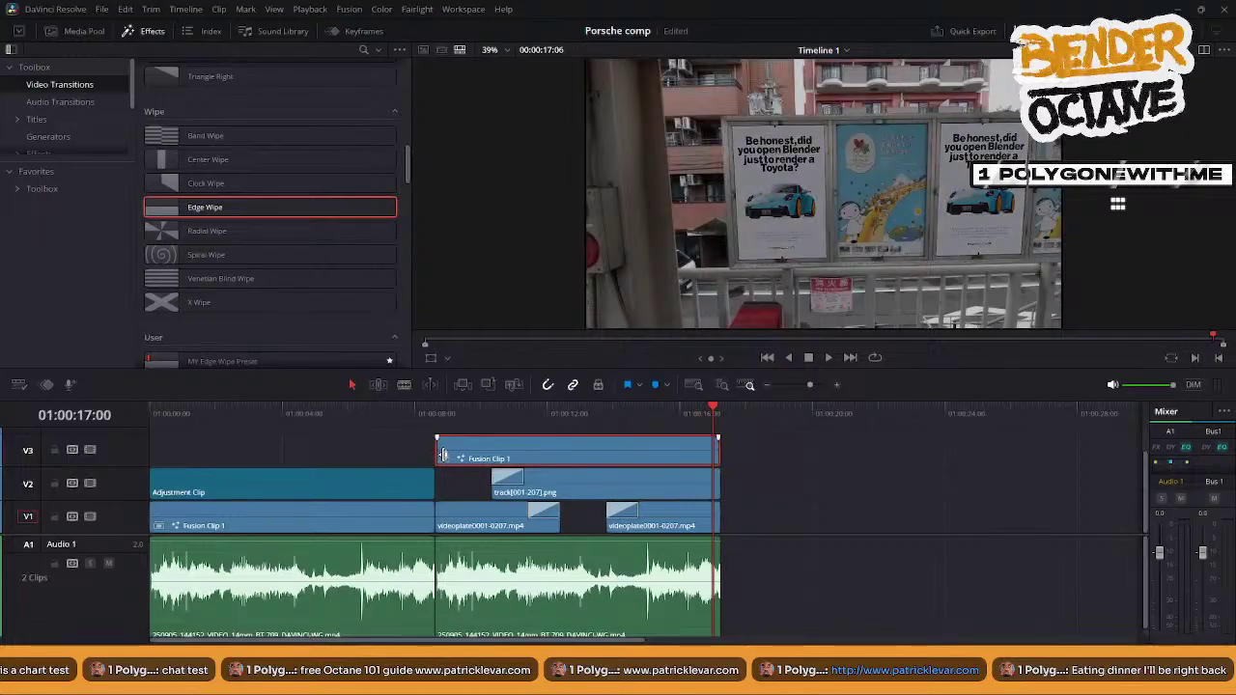
pyautogui.moveTo(429, 453); pyautogui.dragTo(642, 456)
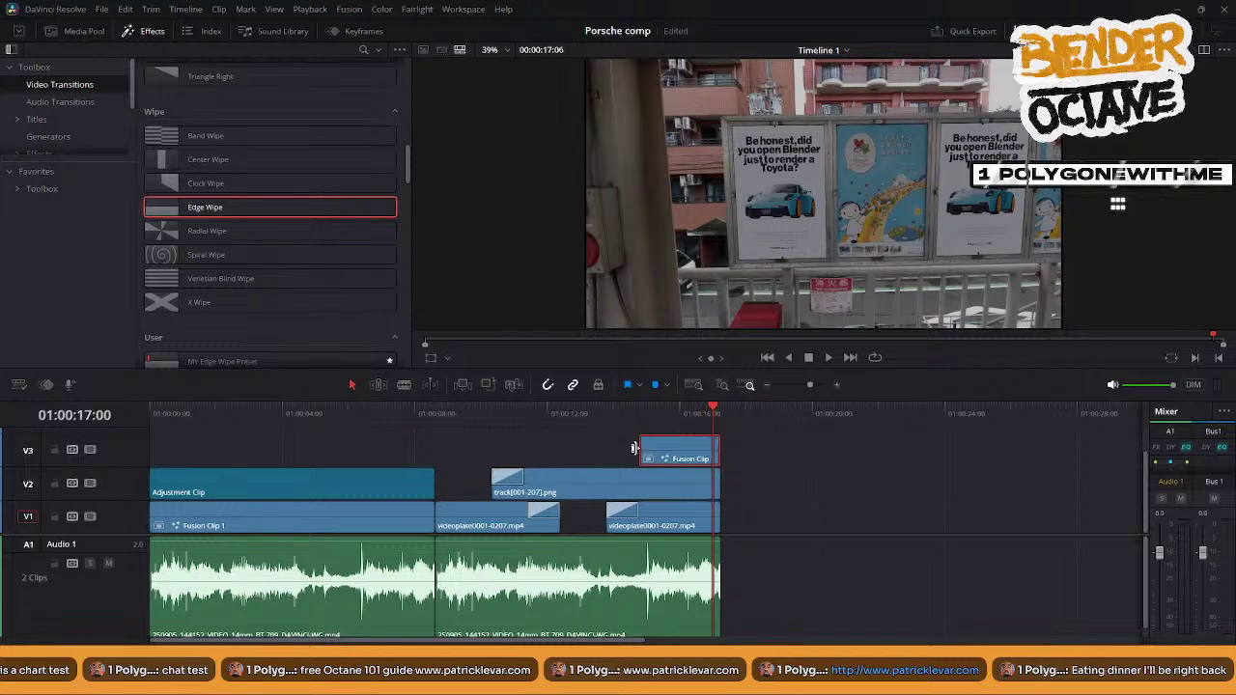
# - Add the Edge Wipe to the start of the V3 Fusion Clip and play the breakdown from its first plate piece
pyautogui.click(645, 445)
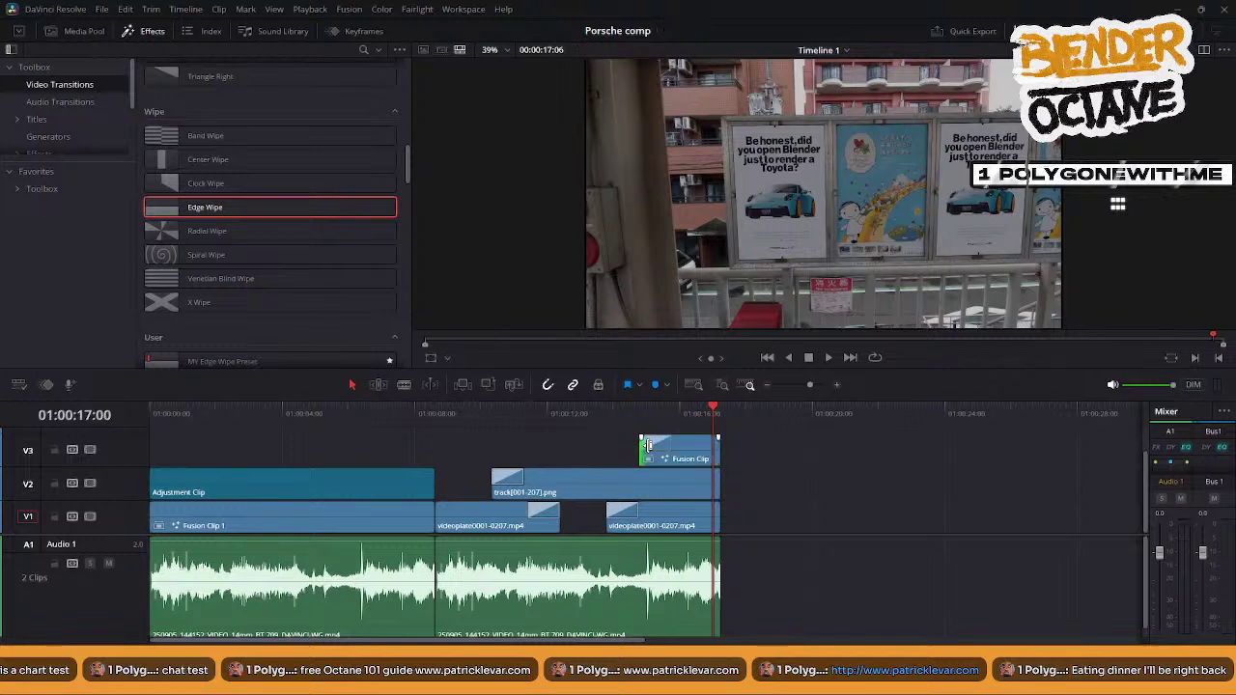
pyautogui.click(436, 415)
pyautogui.press('space')
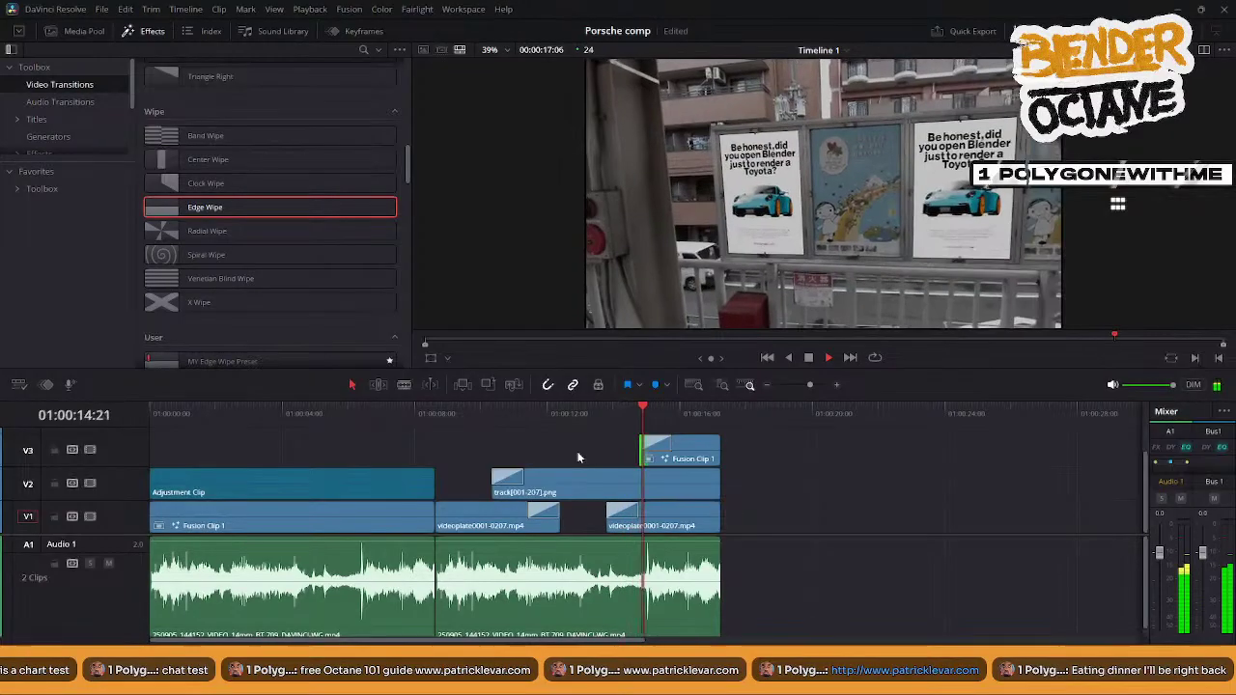
pyautogui.press('space')
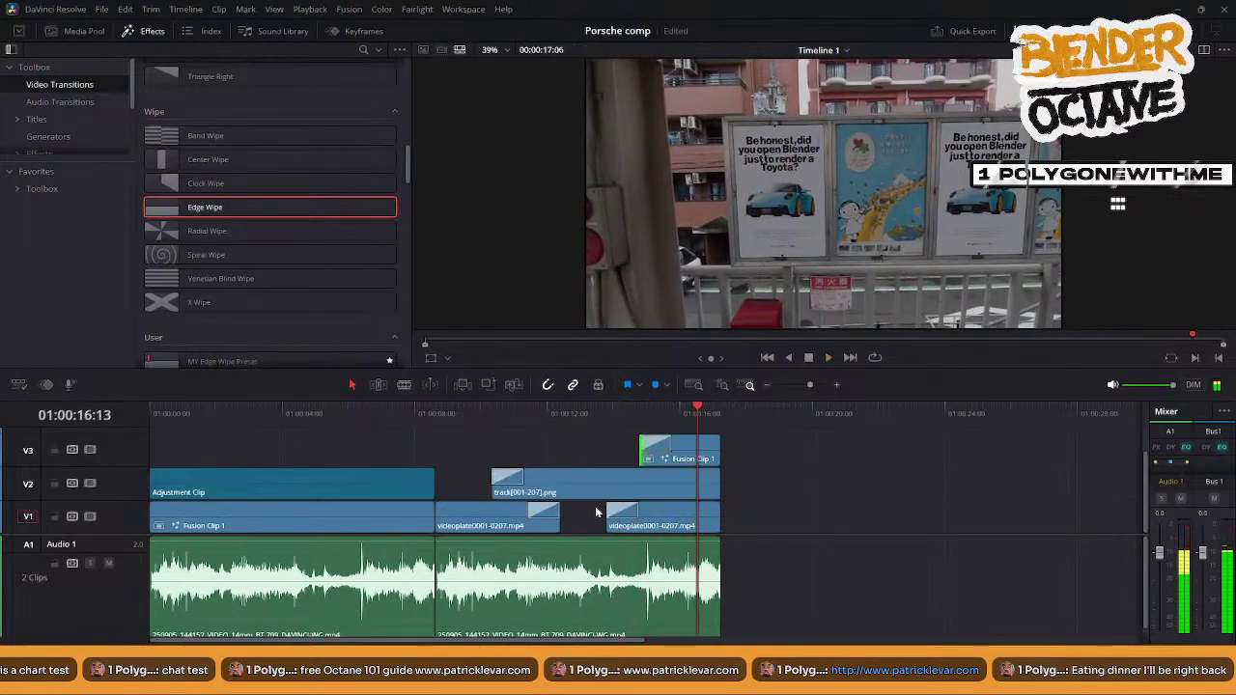
# - Extend the starts of the second plate piece and the V3 Fusion Clip slightly earlier and play the breakdown to its end
pyautogui.moveTo(606, 522); pyautogui.dragTo(599, 522)
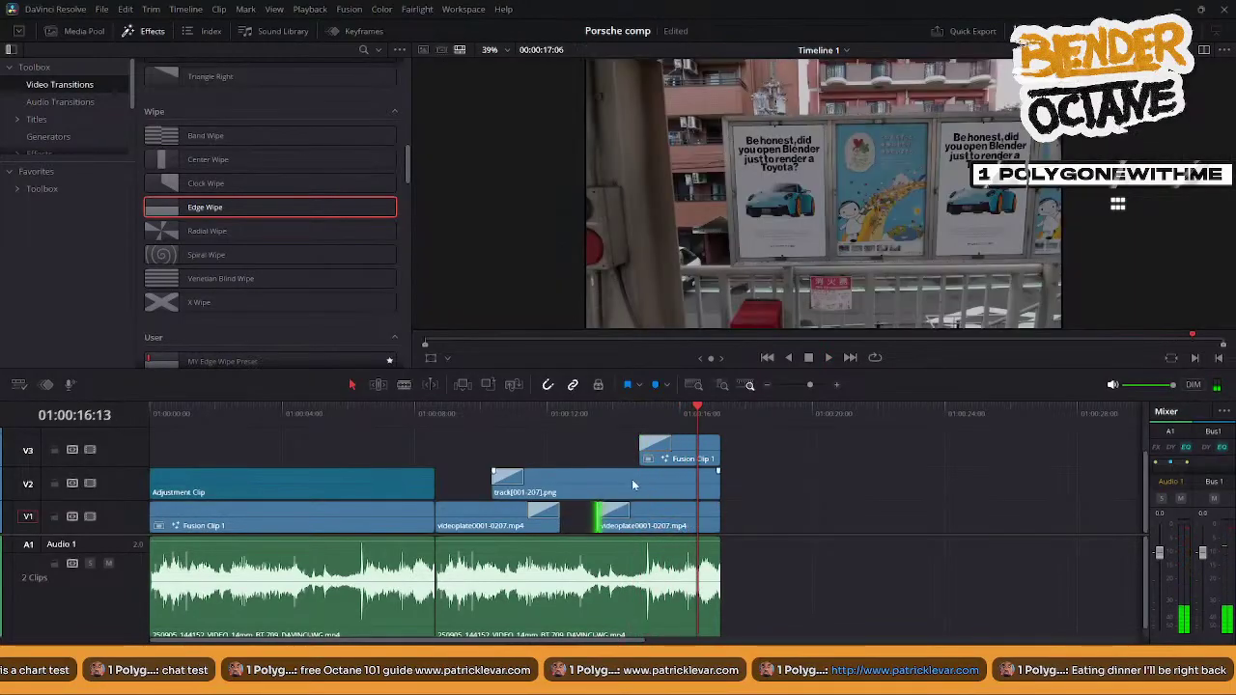
pyautogui.moveTo(640, 458); pyautogui.dragTo(635, 461)
pyautogui.click(443, 413)
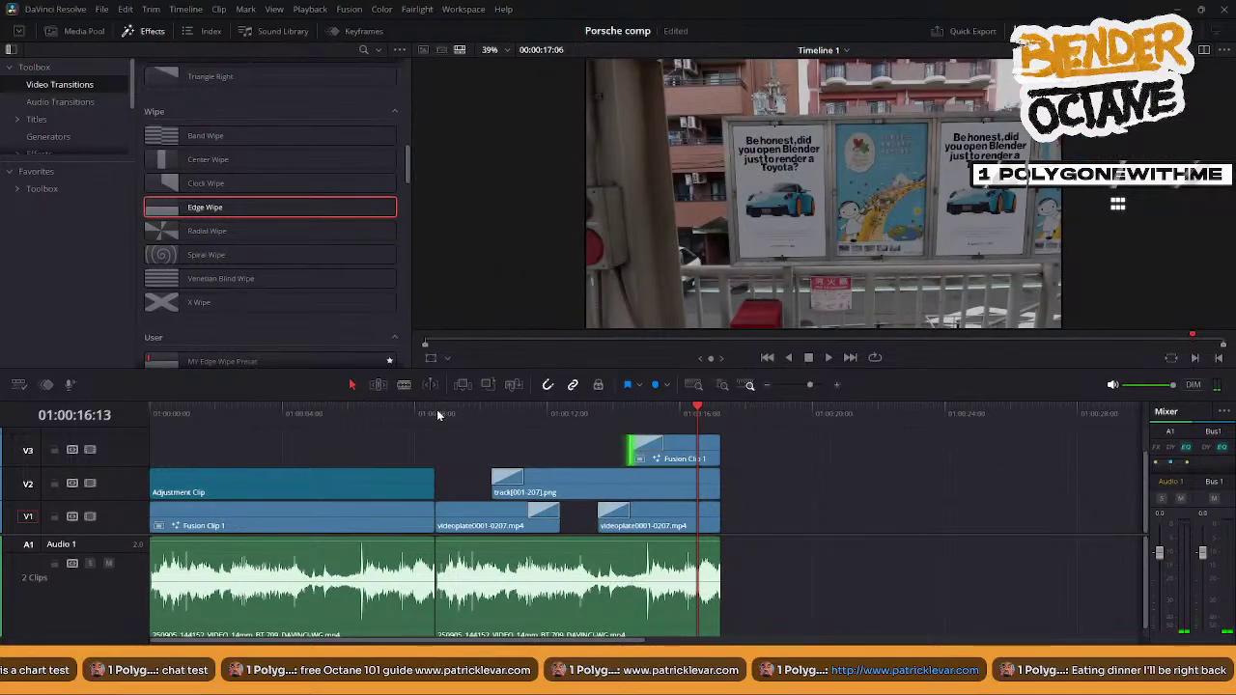
pyautogui.press('space')
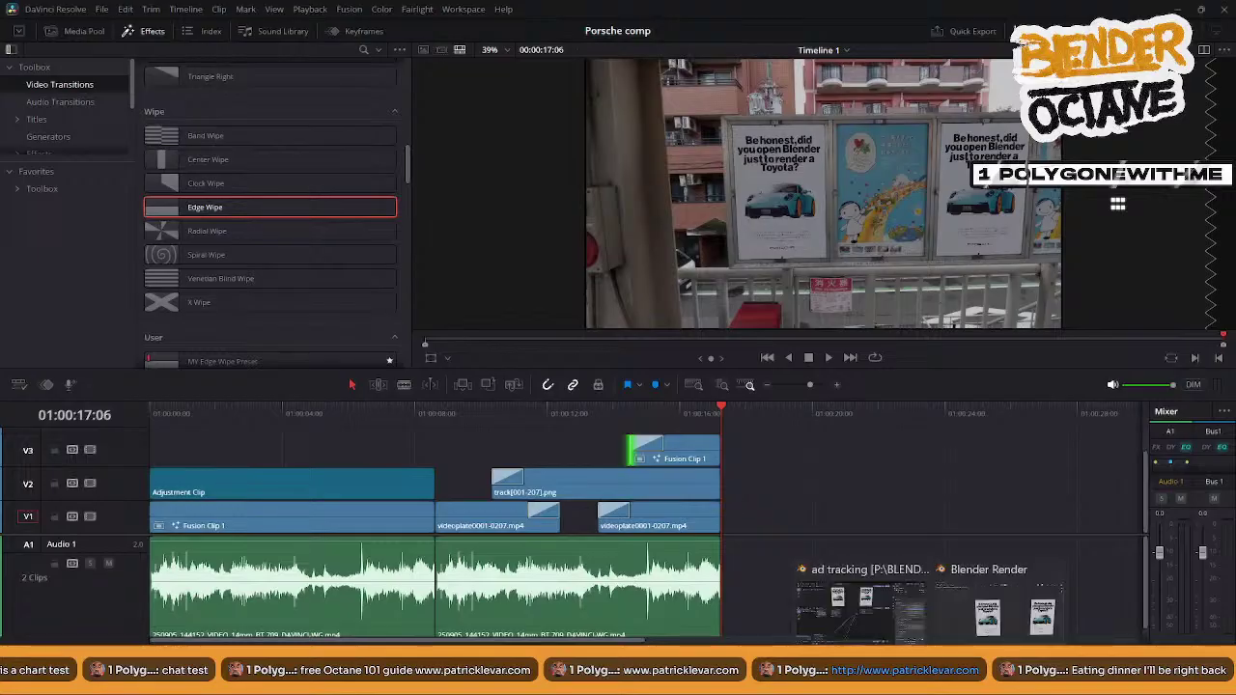
# - Switch to the ad tracking file in Blender, examine the whole compositing node tree and return to DaVinci Resolve
pyautogui.click(864, 570)
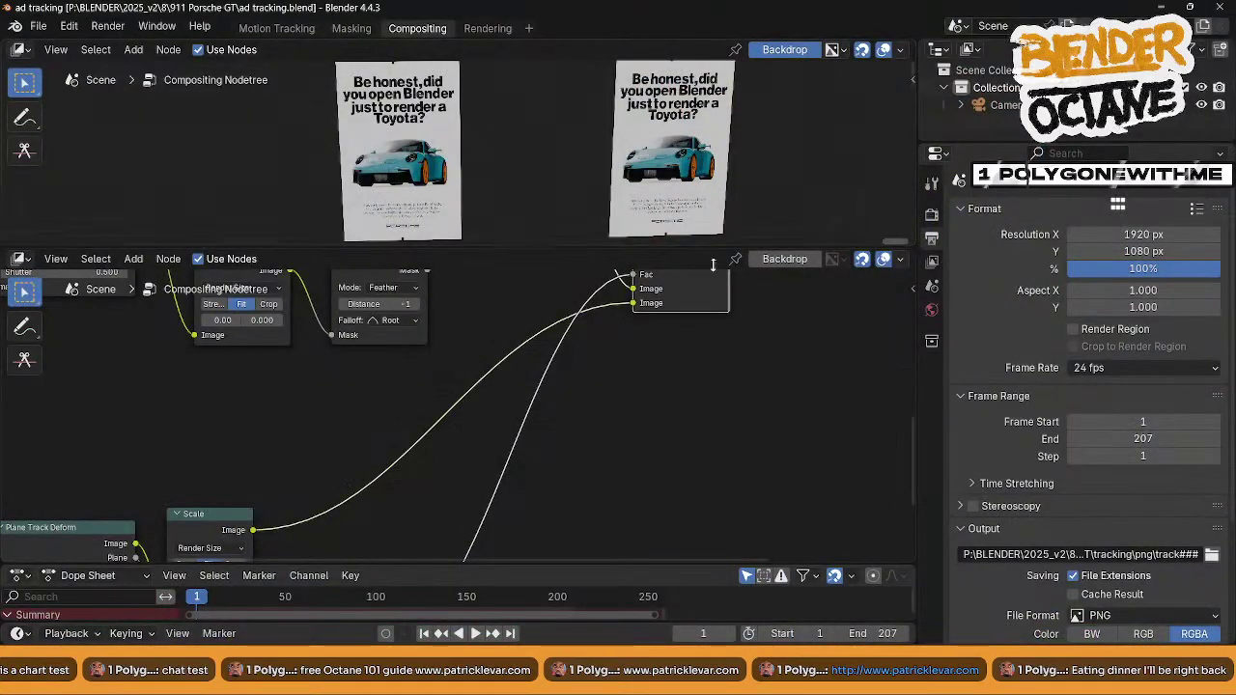
pyautogui.press('Home')
pyautogui.scroll(-2, 645, 397)
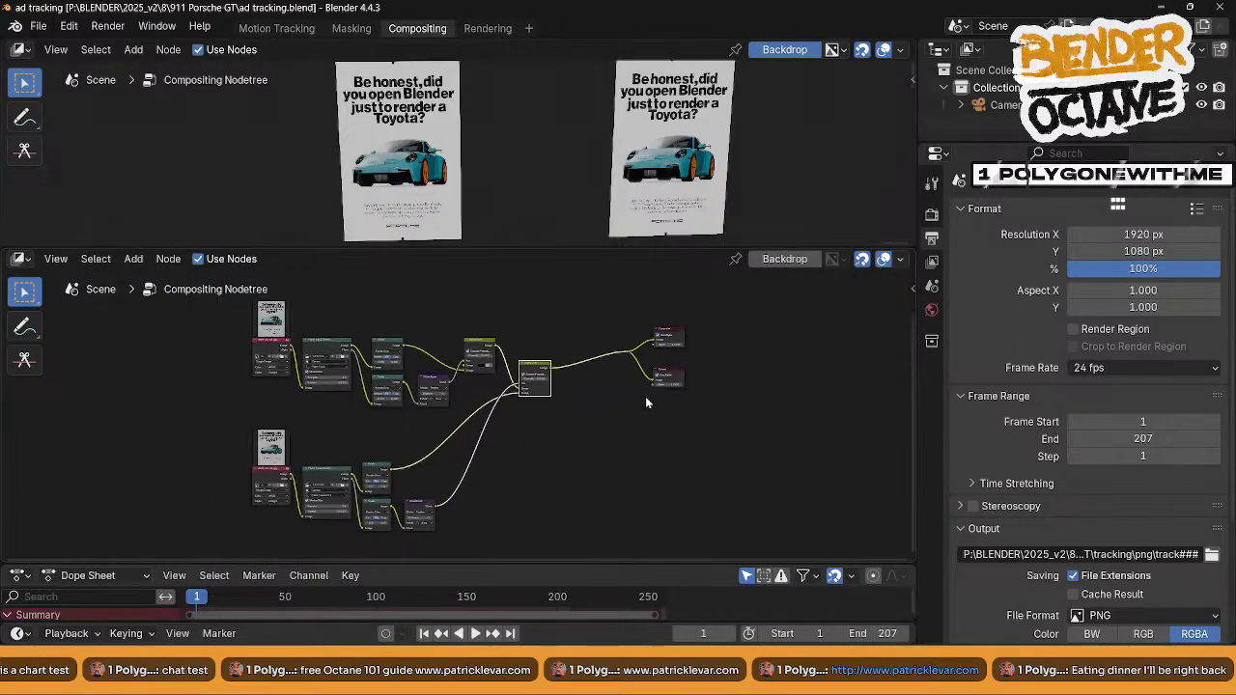
pyautogui.moveTo(658, 386); pyautogui.dragTo(682, 402, button='middle')
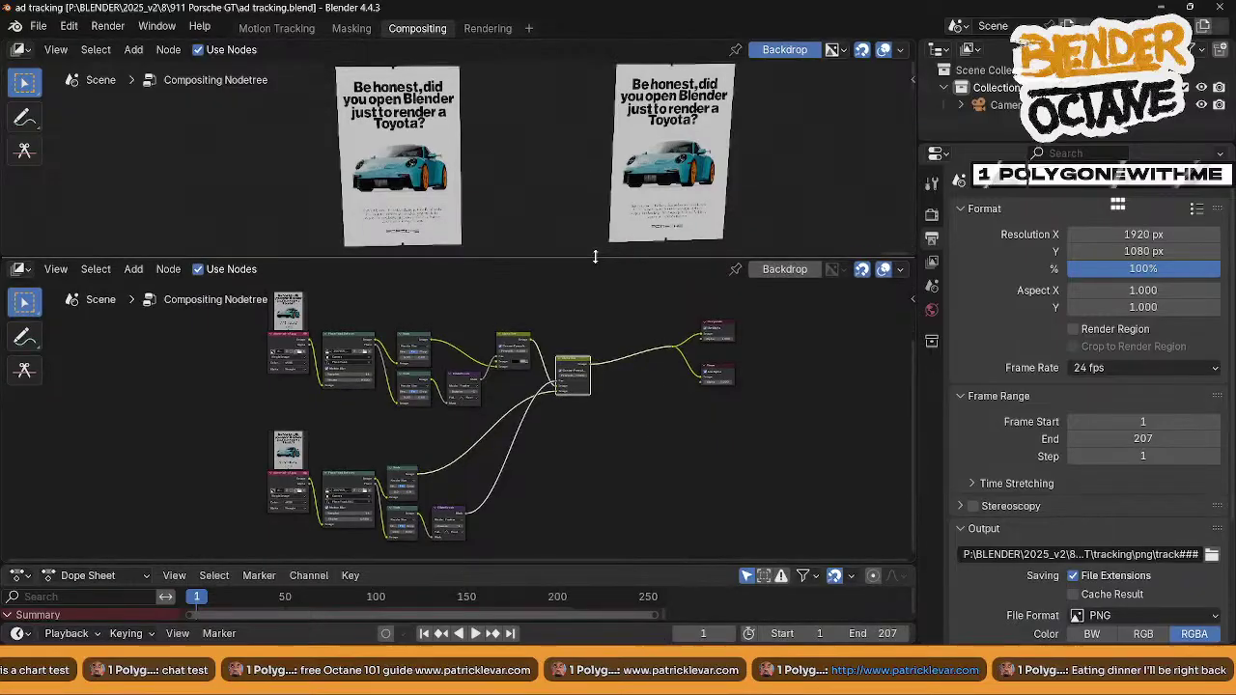
pyautogui.moveTo(591, 248); pyautogui.dragTo(592, 267)
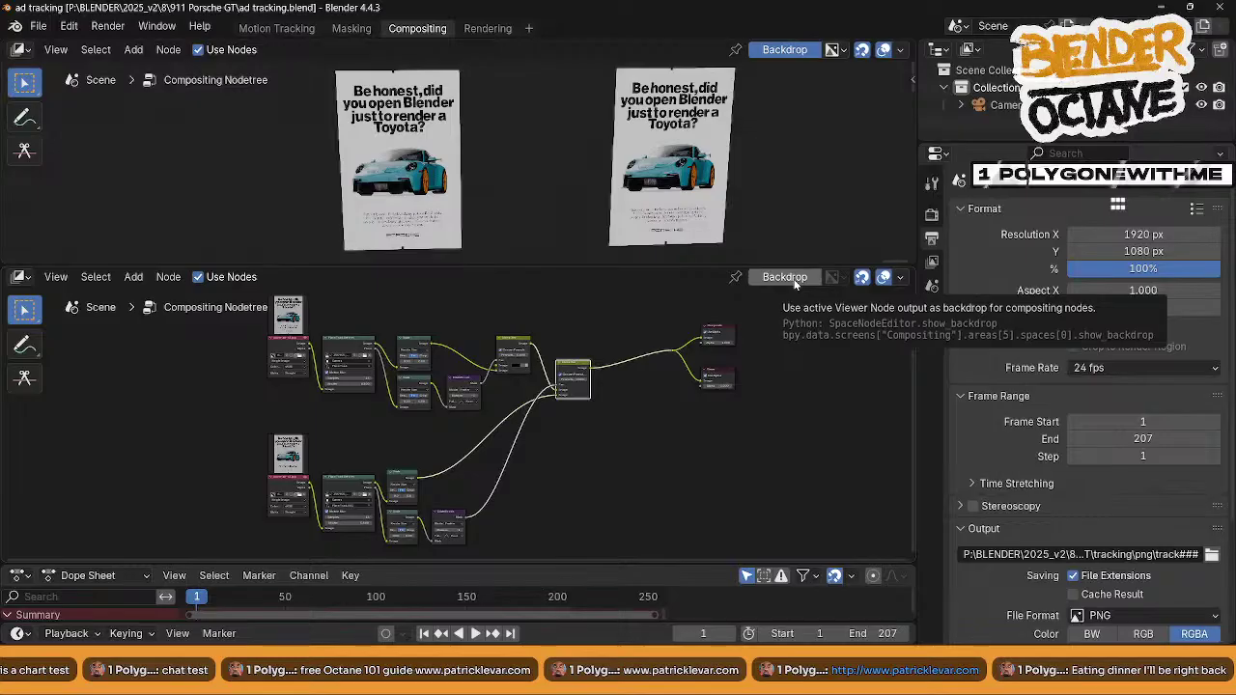
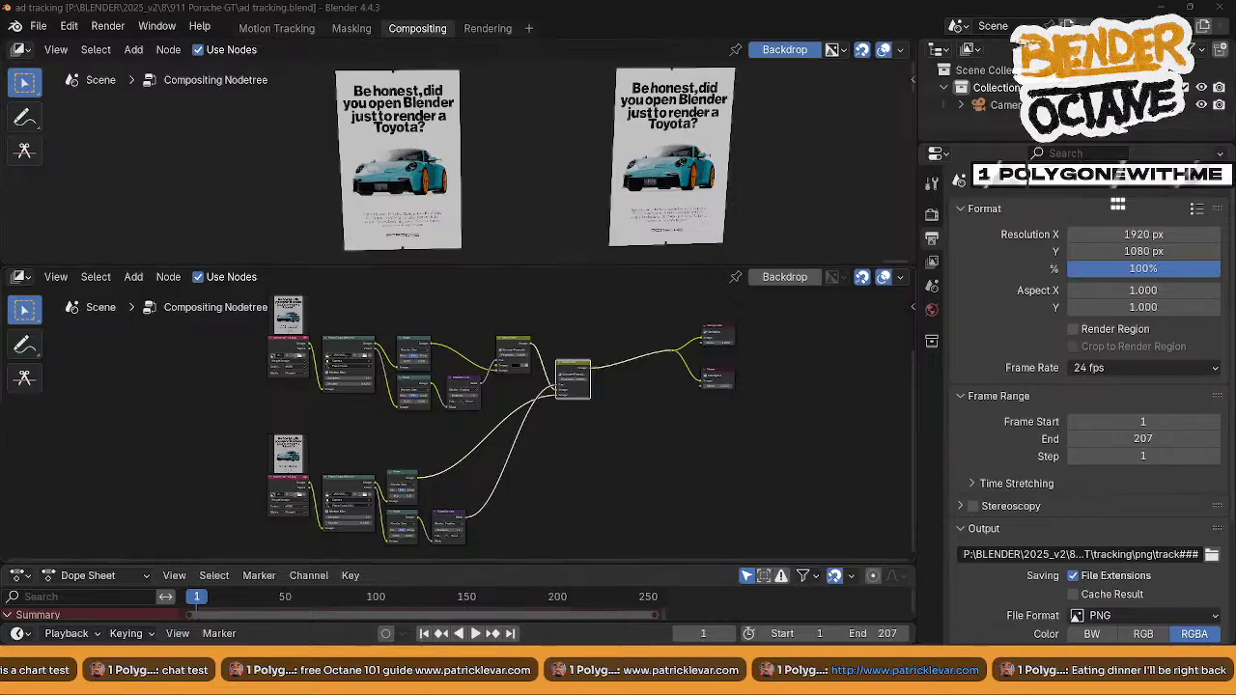
pyautogui.moveTo(660, 460); pyautogui.dragTo(659, 458, button='middle')
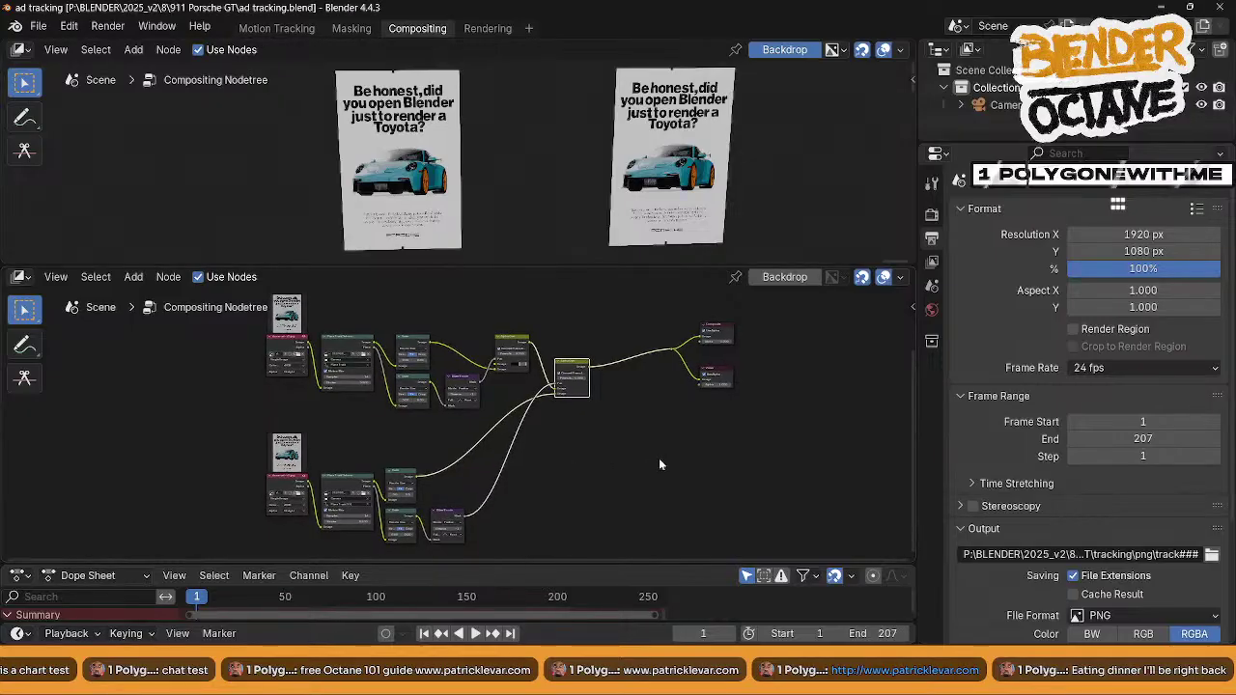
pyautogui.click(1162, 6)
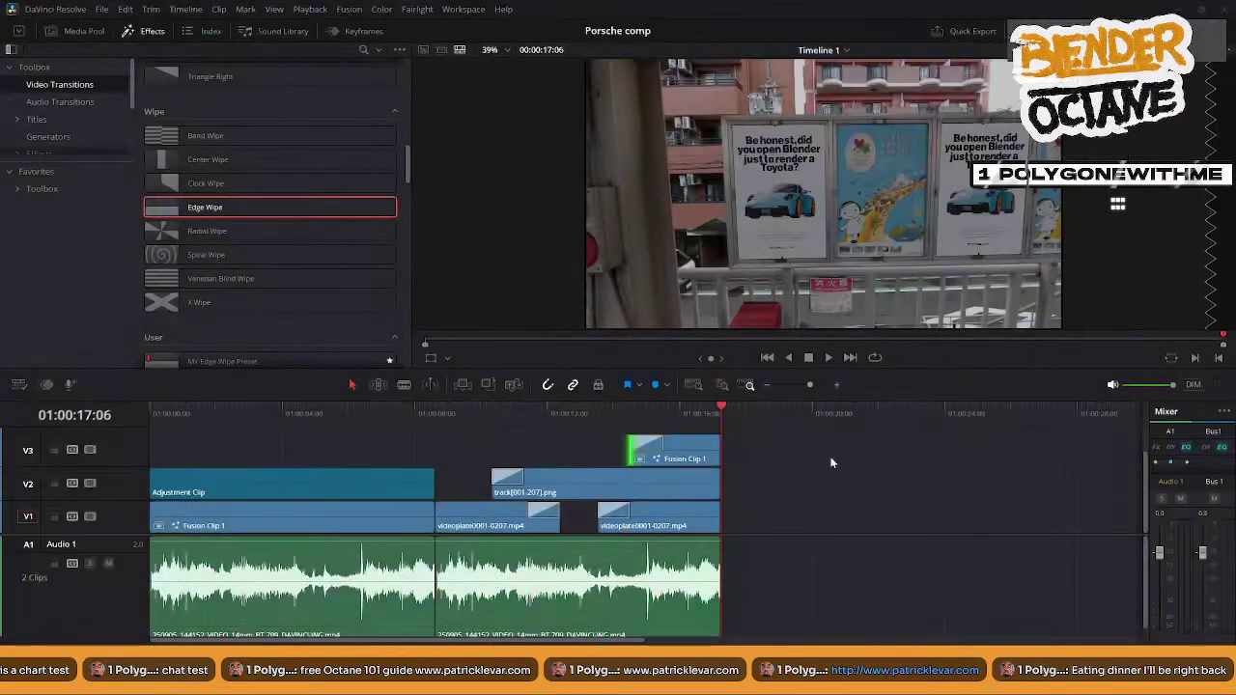
# - Queue the entire timeline as an MP4 H.264 export named Full comp Done and render it
pyautogui.hotkey('shift', '8')
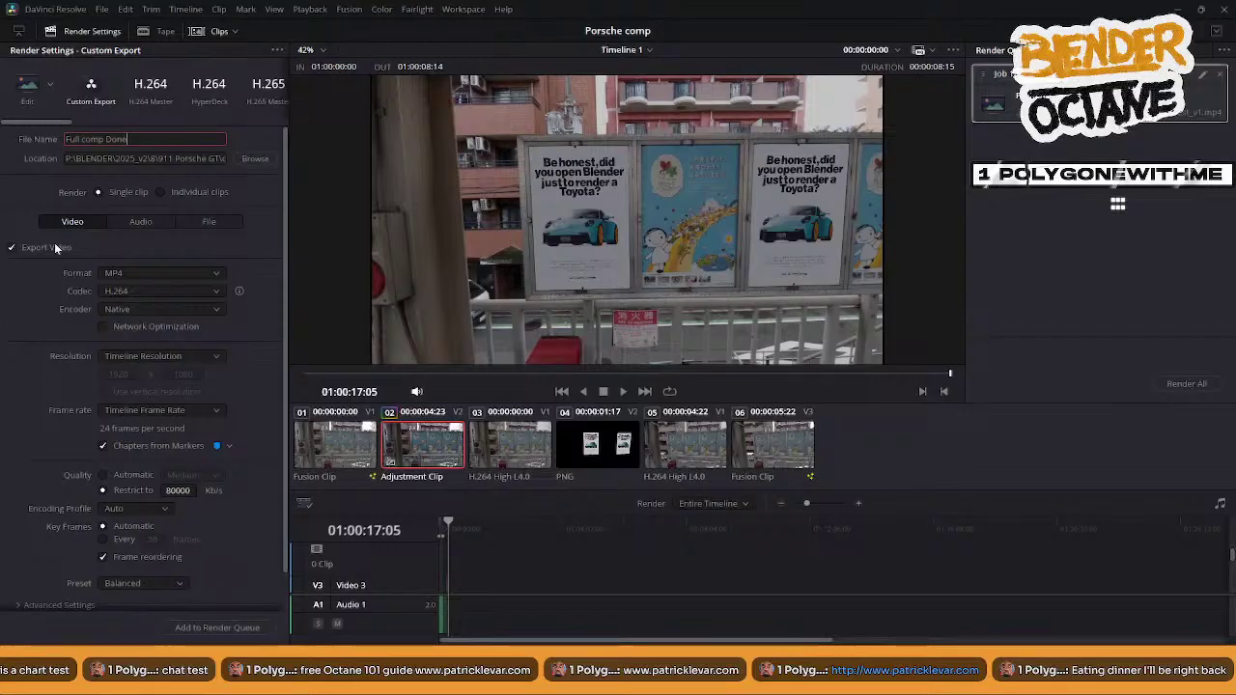
pyautogui.click(219, 628)
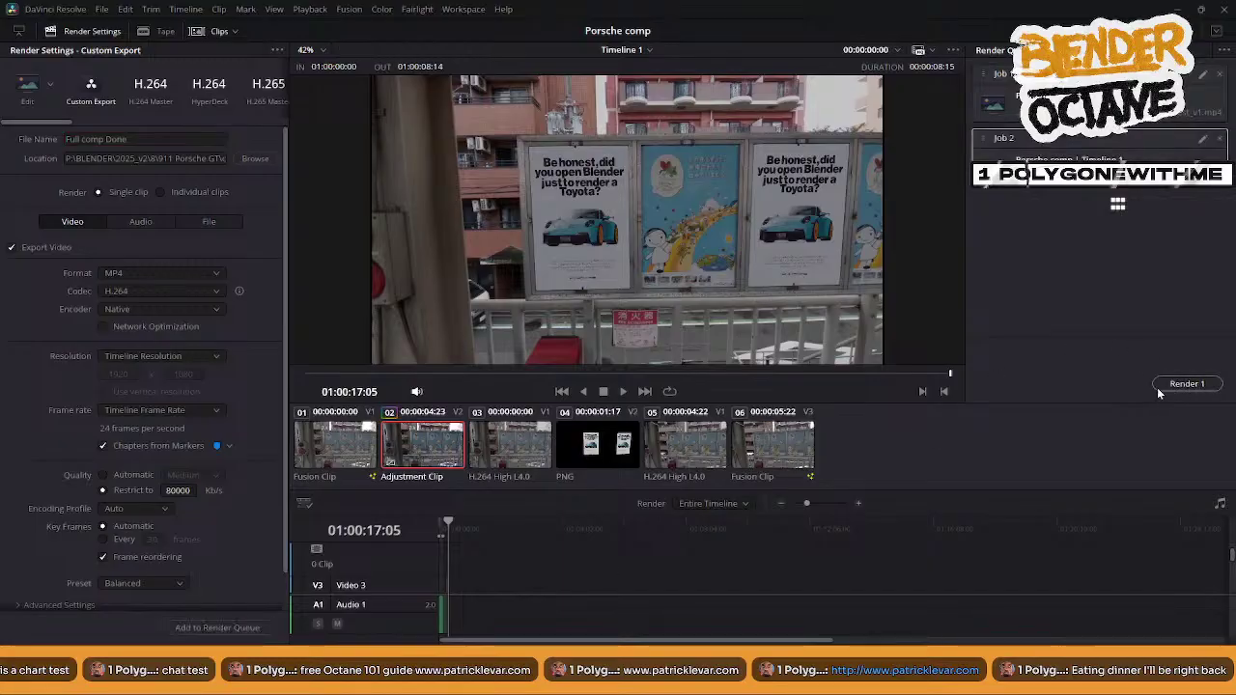
pyautogui.click(1161, 386)
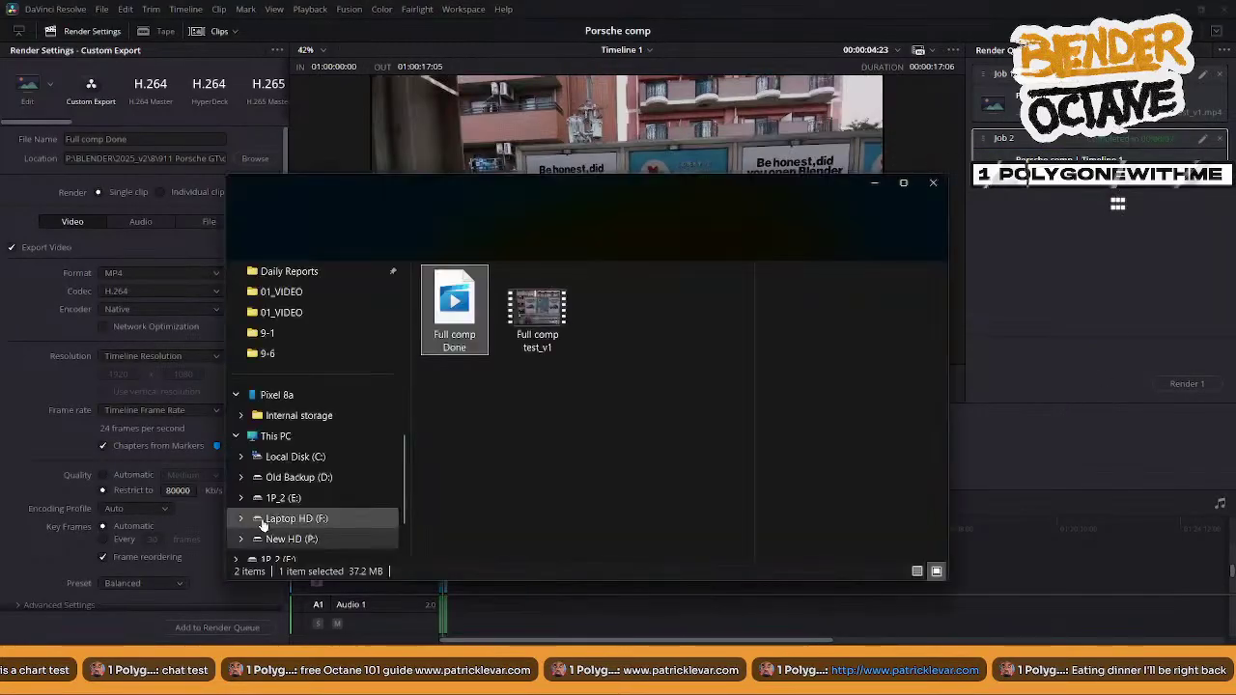
# - Play the rendered Full comp Done video on repeat and review the whole composite and breakdown
pyautogui.doubleClick(455, 311)
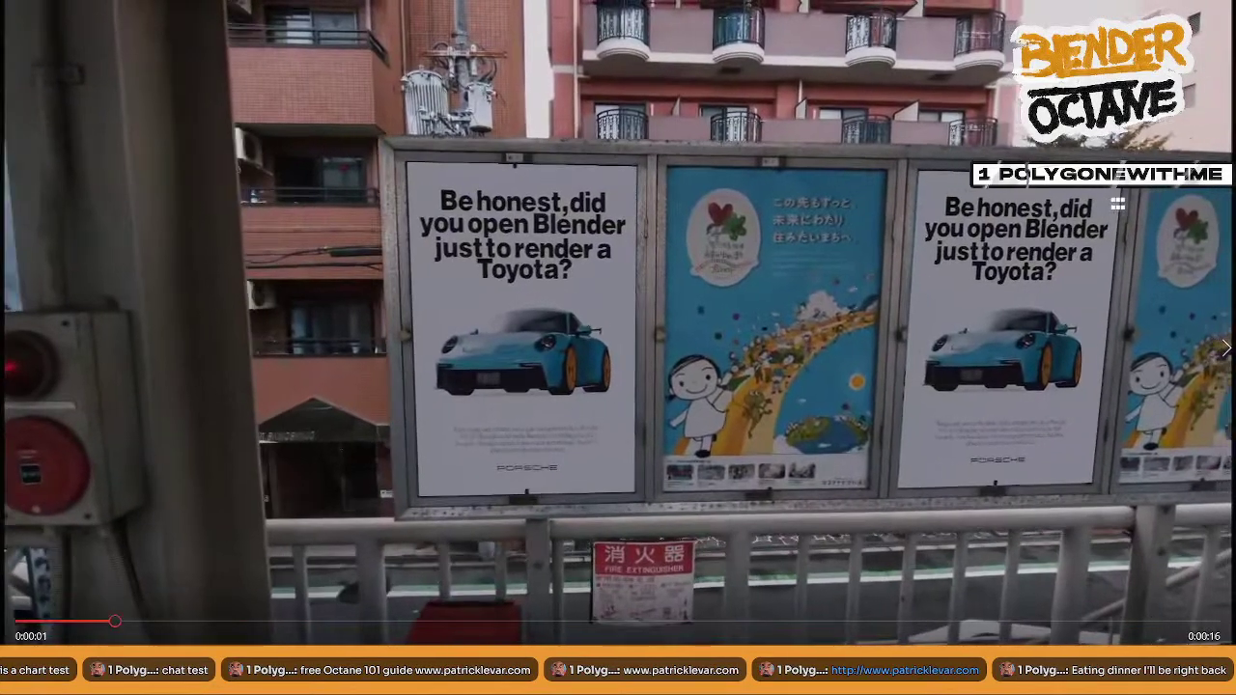
pyautogui.click(1213, 670)
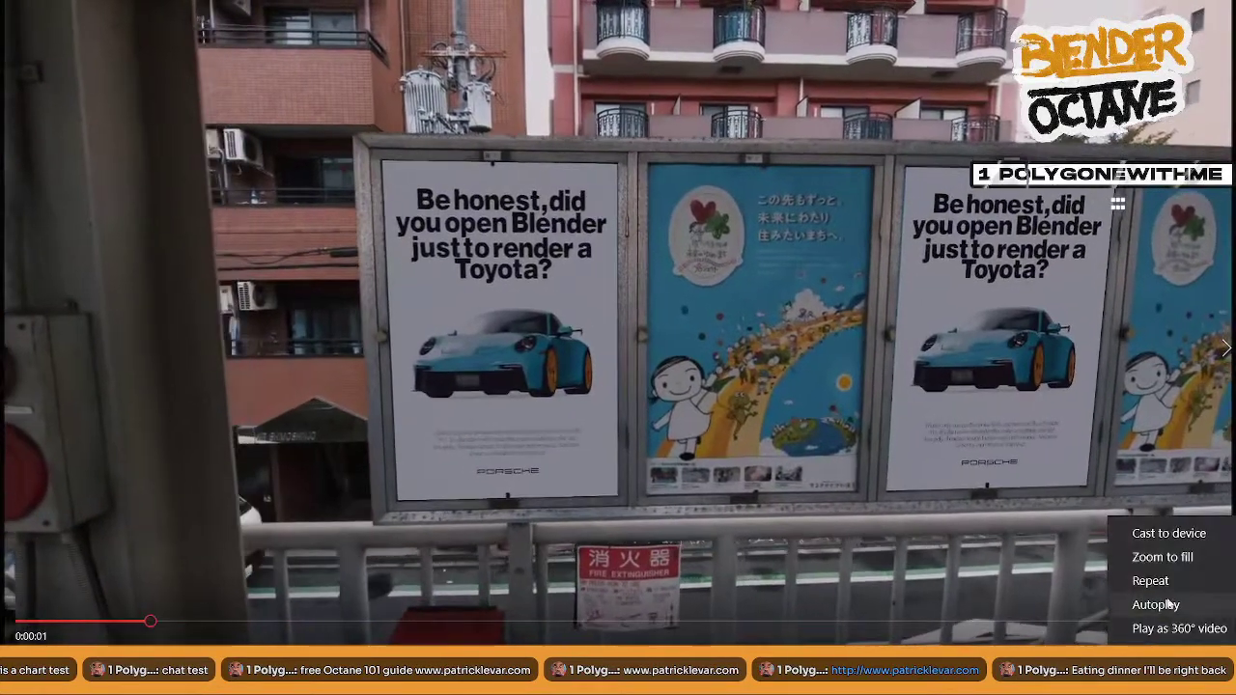
pyautogui.click(1153, 581)
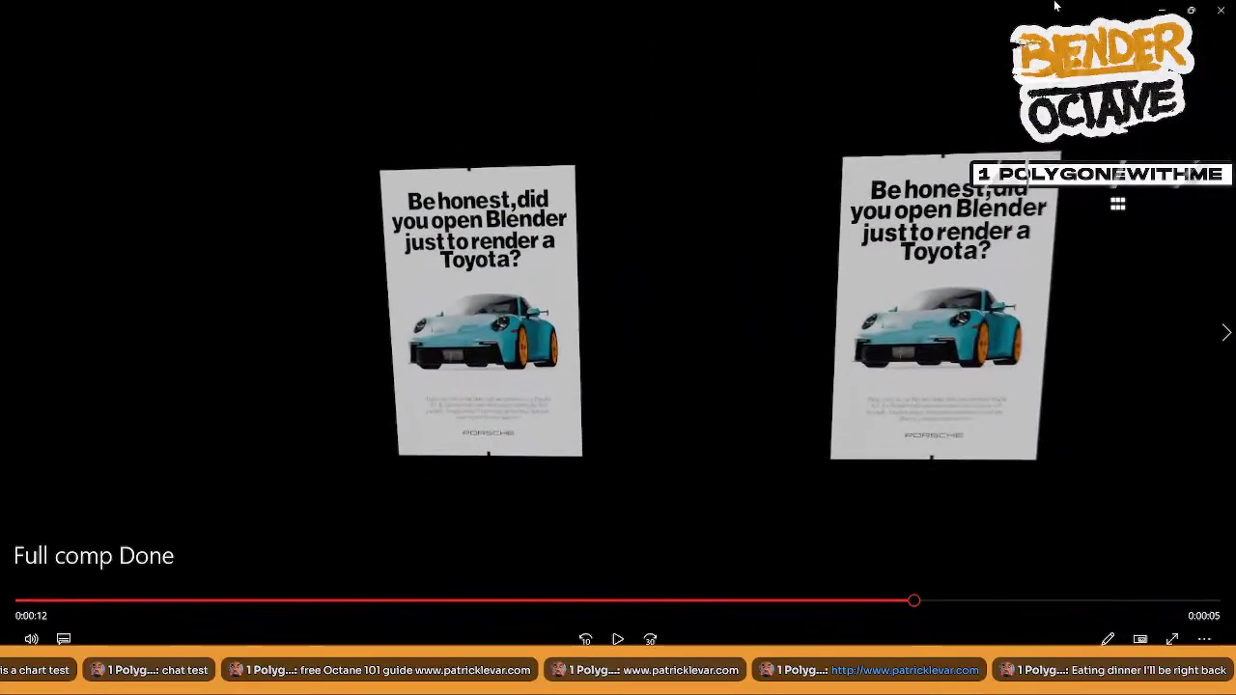
# - Minimise the video player and DaVinci Resolve, switch to the browser and watch the YouTube plane motion tracking tutorial full screen
pyautogui.click(1162, 10)
pyautogui.click(804, 11)
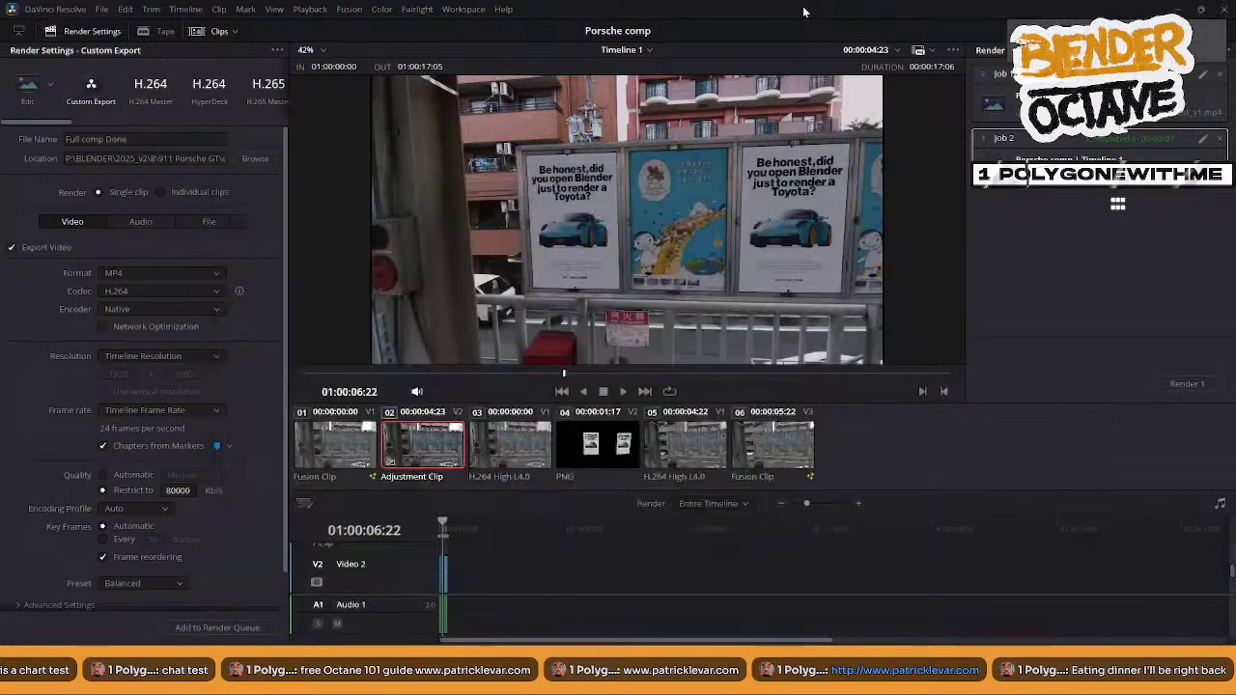
pyautogui.click(1178, 9)
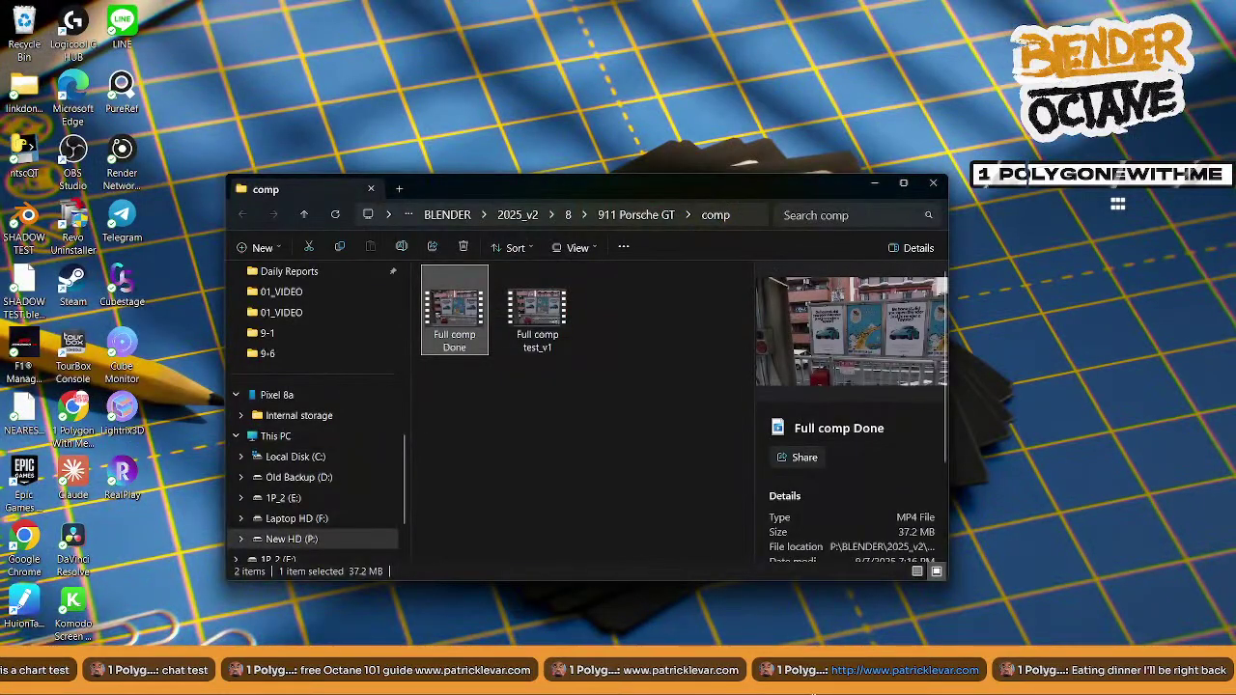
pyautogui.click(814, 693)
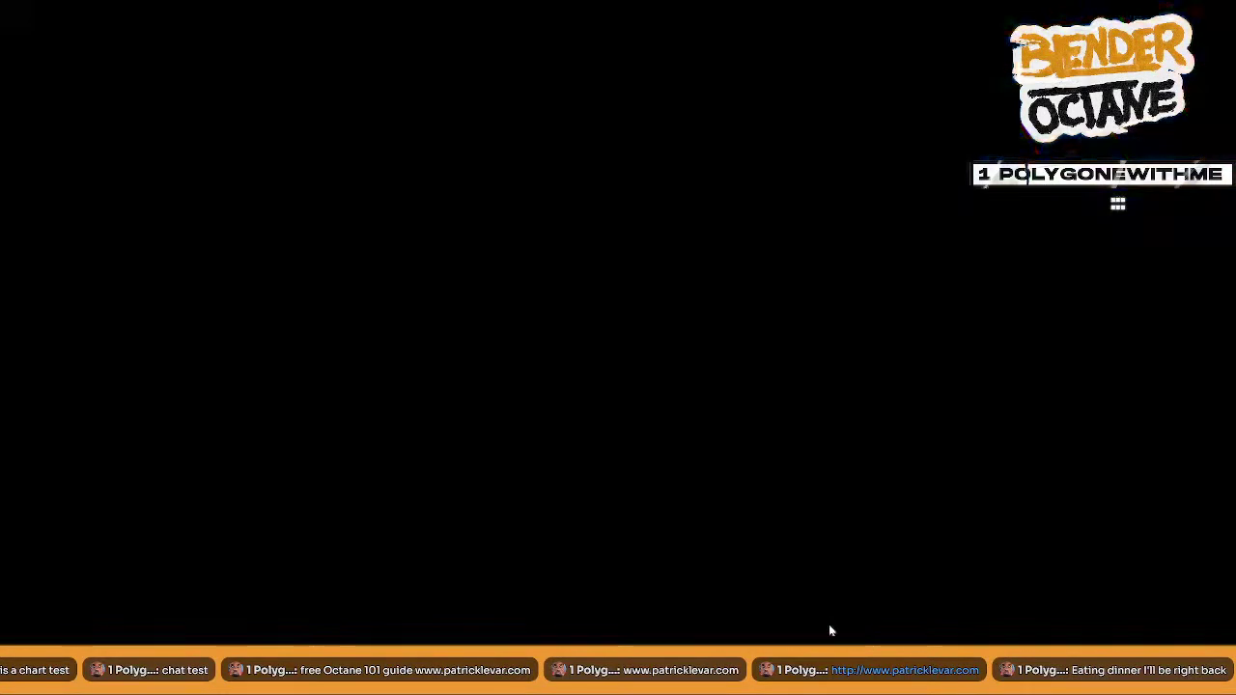
pyautogui.click(829, 623)
pyautogui.click(514, 359)
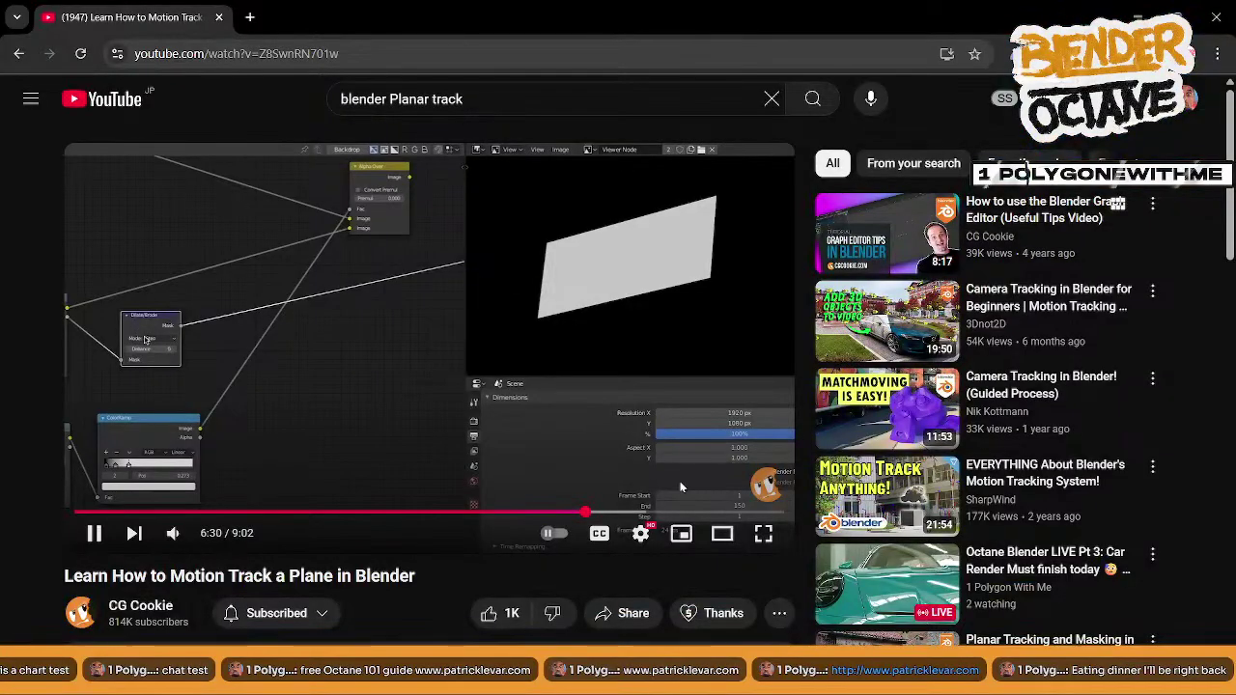
pyautogui.click(762, 533)
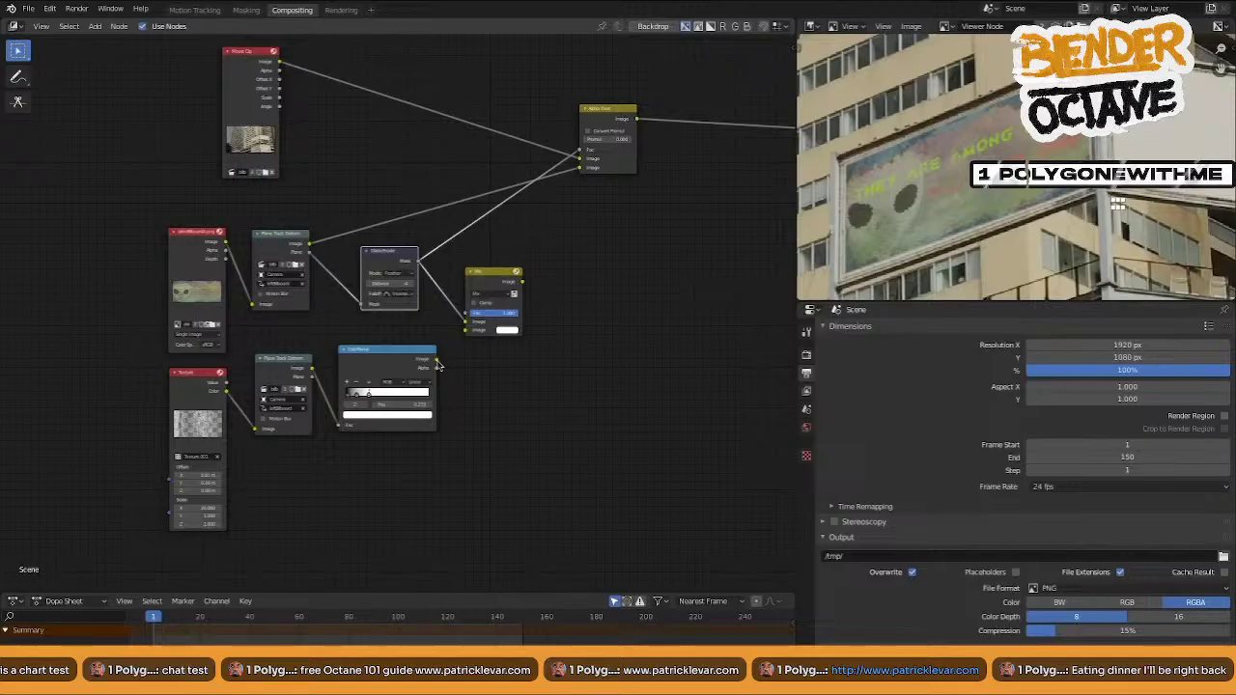
pyautogui.click(490, 295)
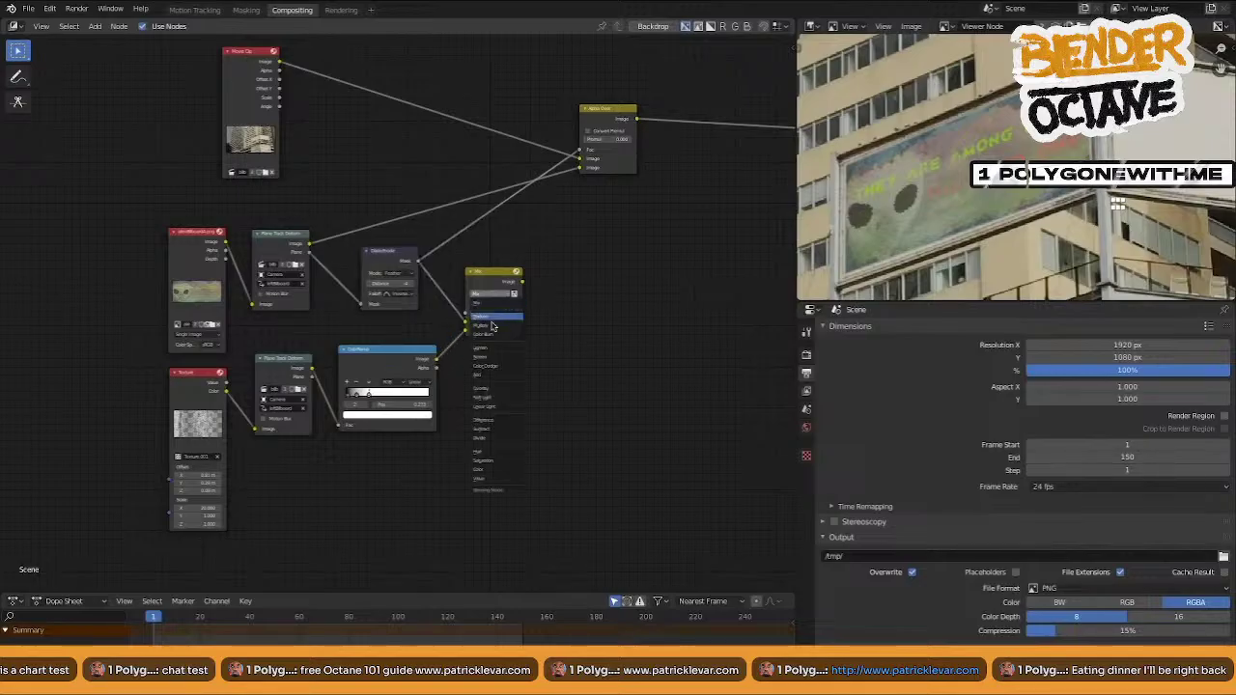
pyautogui.click(491, 329)
pyautogui.keyDown('ctrl'); pyautogui.keyDown('shift'); pyautogui.click(492, 307); pyautogui.keyUp('shift'); pyautogui.keyUp('ctrl')
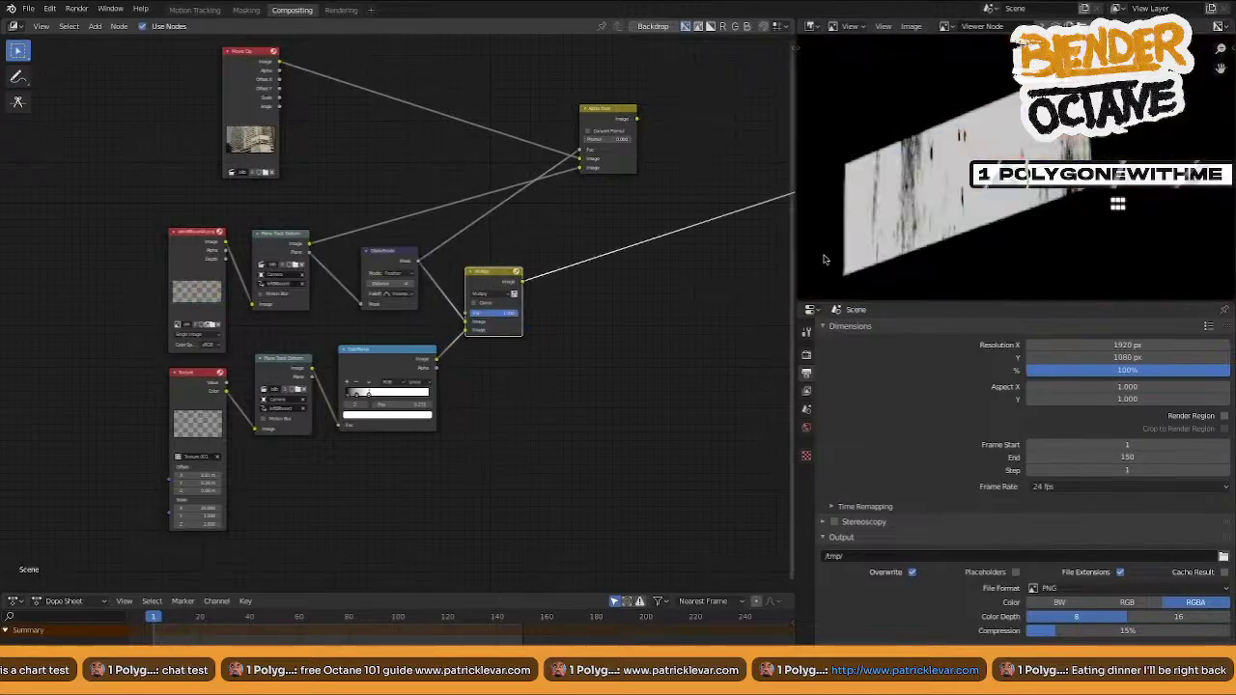
pyautogui.click(388, 262)
pyautogui.press('m')
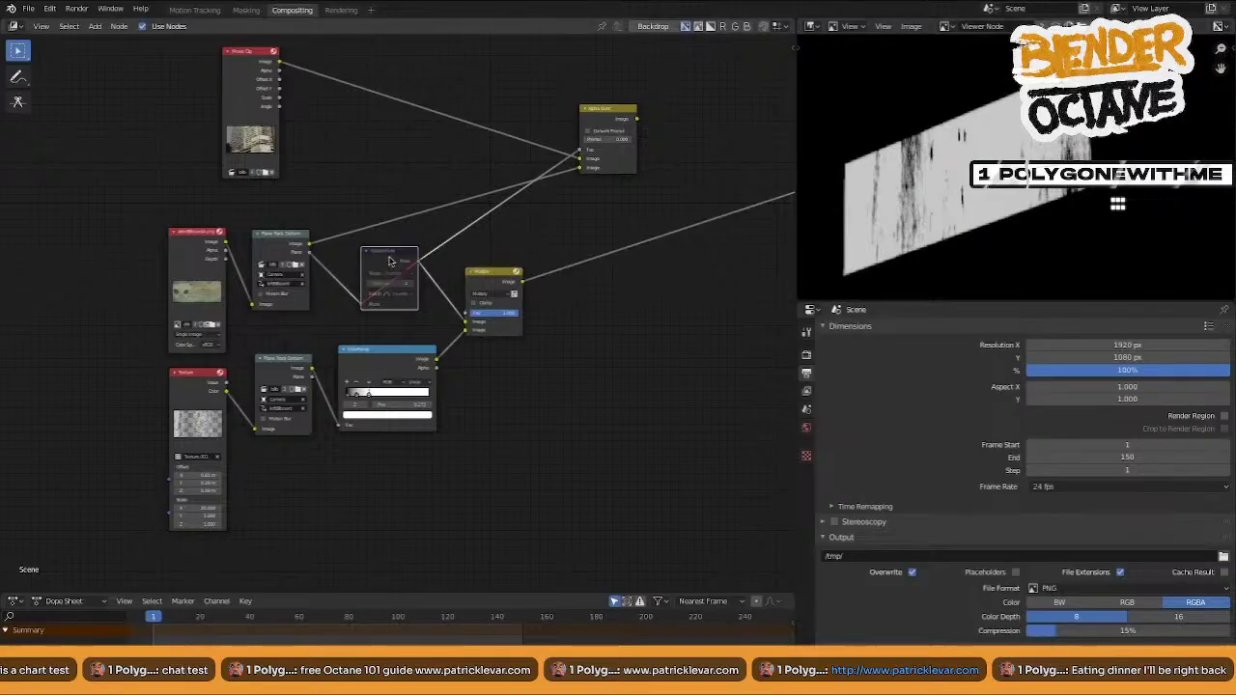
pyautogui.press('m')
pyautogui.press('m')
pyautogui.press('m')
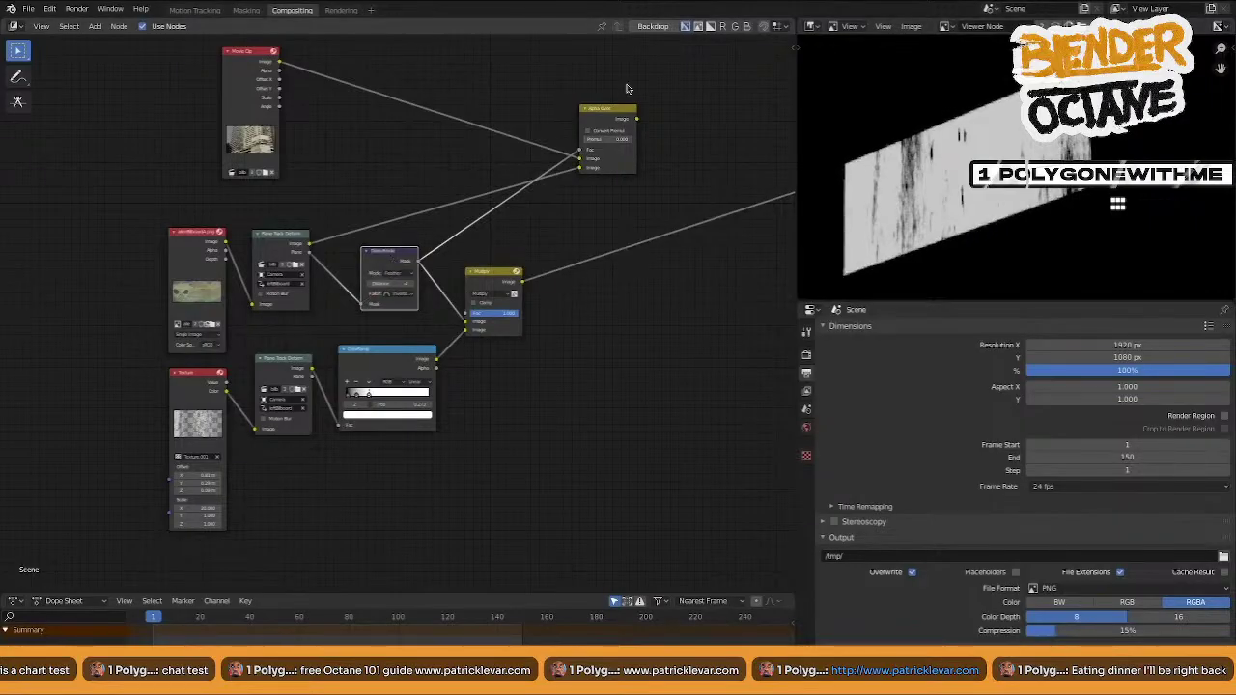
pyautogui.moveTo(619, 114); pyautogui.dragTo(627, 116)
pyautogui.moveTo(522, 281); pyautogui.dragTo(580, 196)
pyautogui.moveTo(616, 109); pyautogui.dragTo(626, 115)
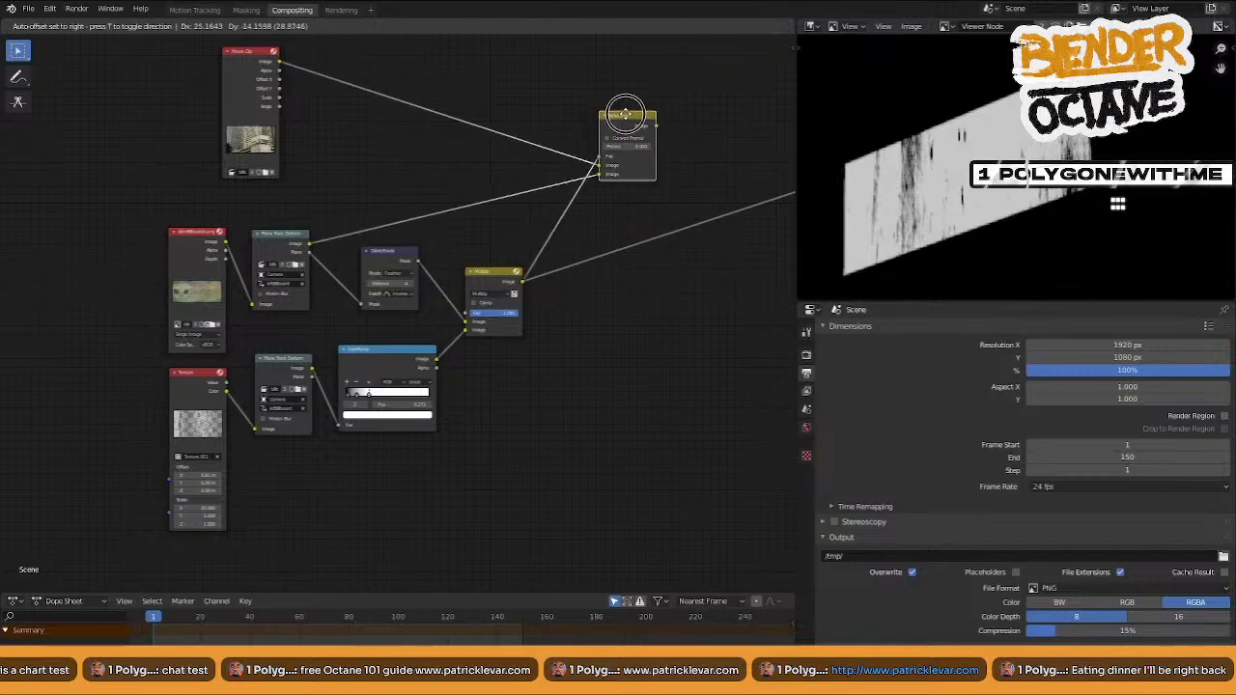
pyautogui.keyDown('ctrl'); pyautogui.keyDown('shift'); pyautogui.click(627, 115); pyautogui.keyUp('shift'); pyautogui.keyUp('ctrl')
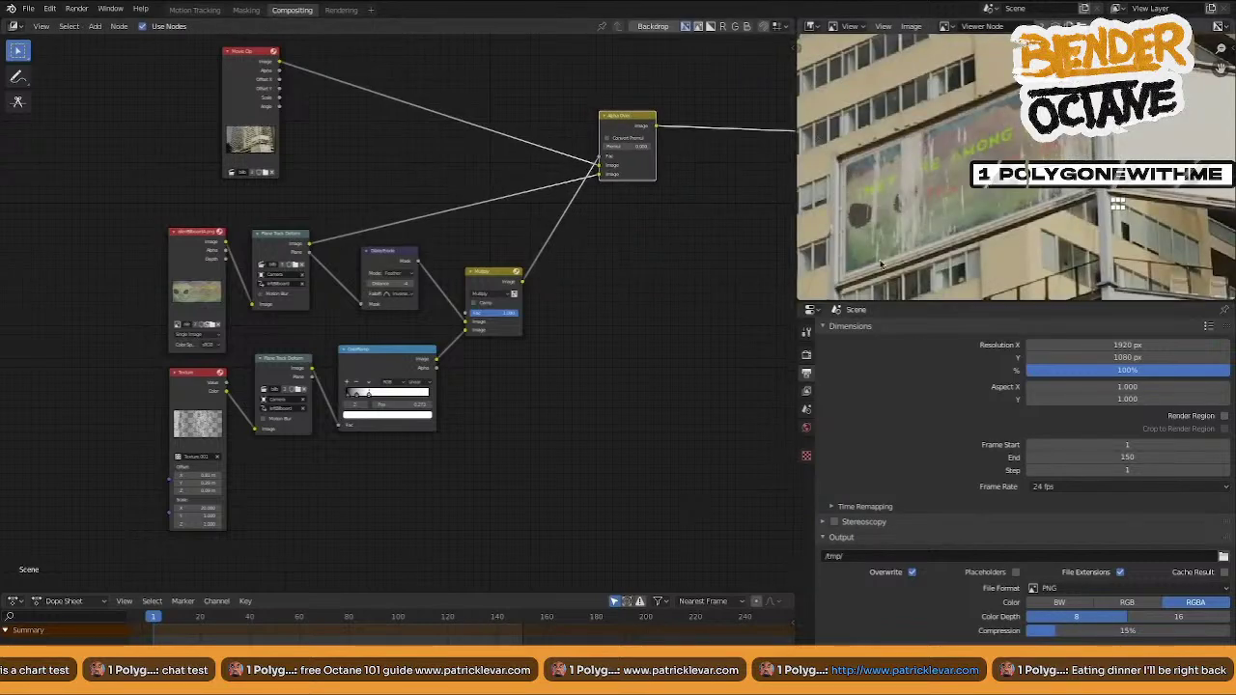
pyautogui.scroll(-2, 483, 300)
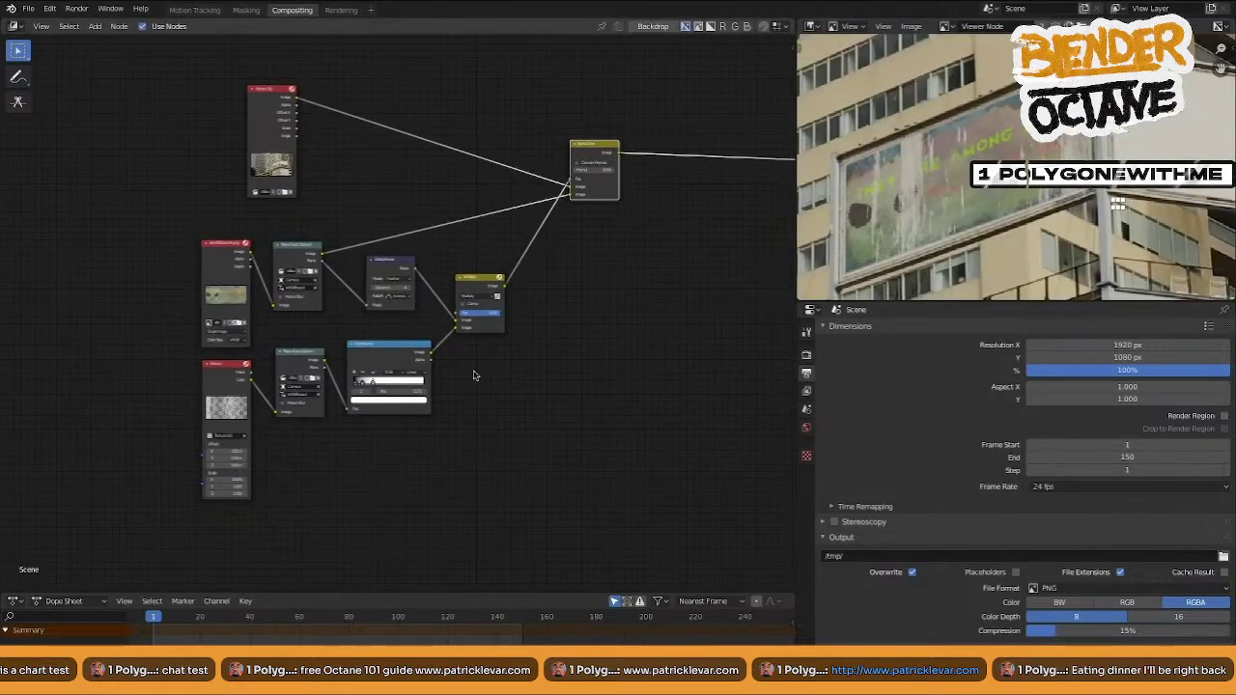
pyautogui.moveTo(611, 142); pyautogui.dragTo(629, 145)
pyautogui.moveTo(399, 351); pyautogui.dragTo(400, 356)
pyautogui.moveTo(481, 281); pyautogui.dragTo(486, 288)
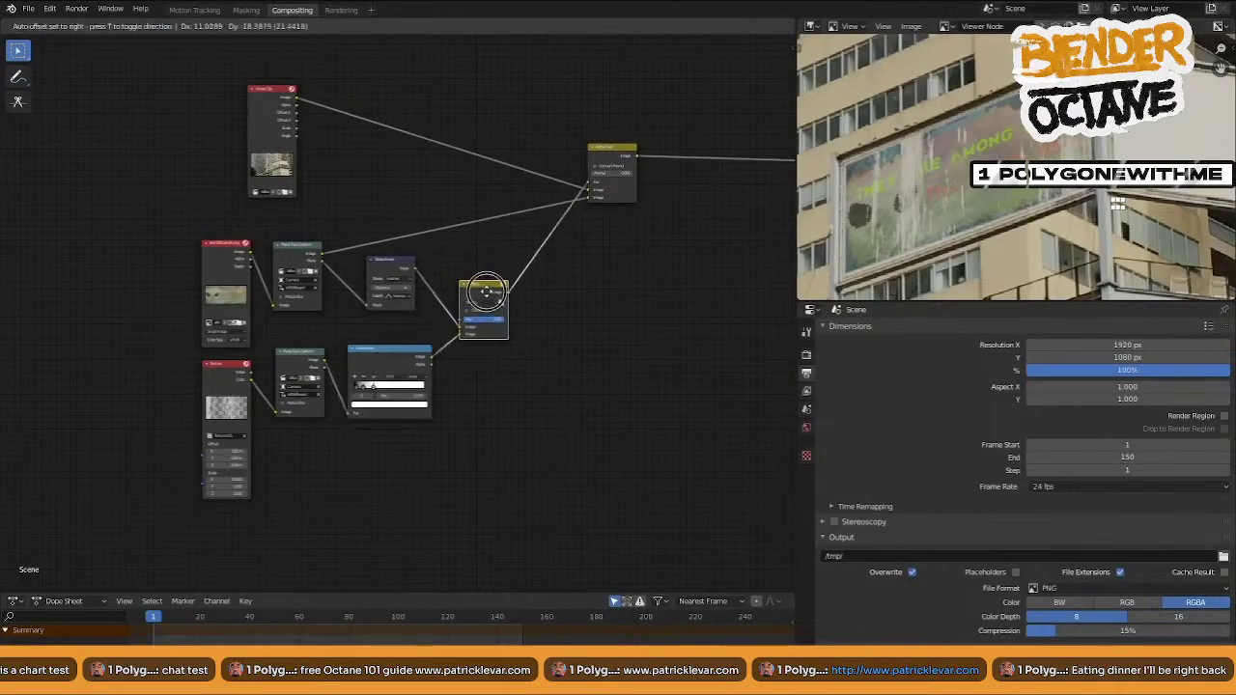
pyautogui.click(403, 616)
pyautogui.scroll(-2, 898, 193)
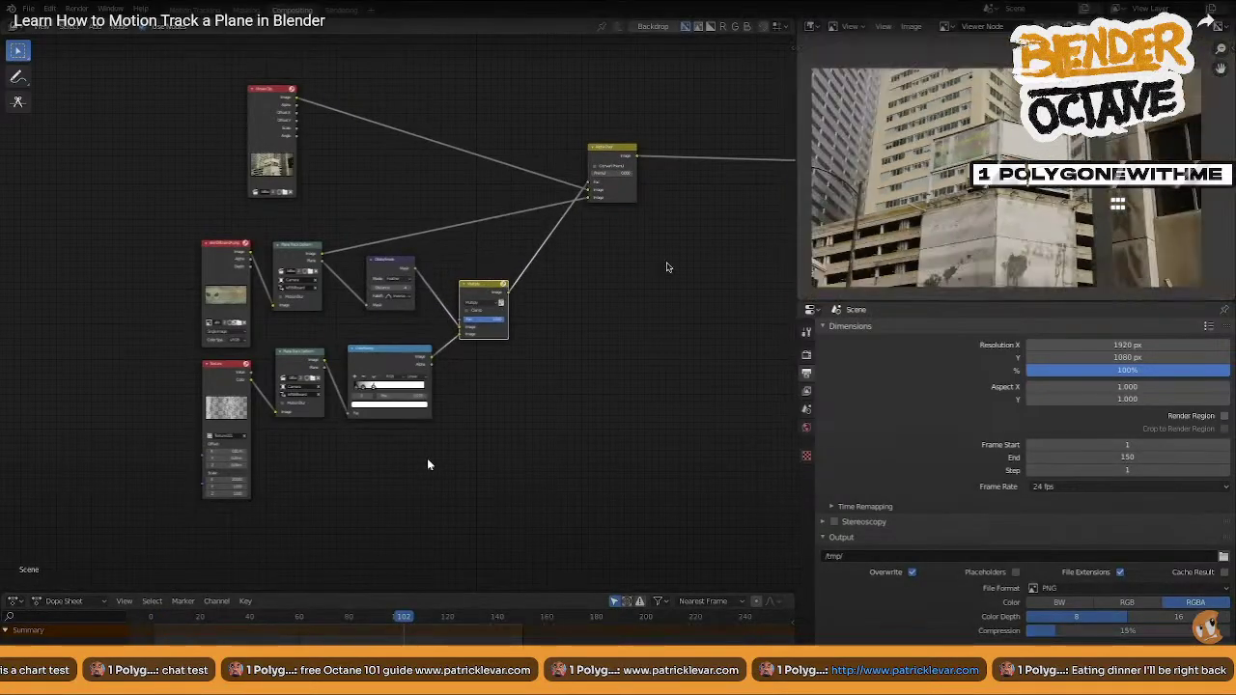
pyautogui.hotkey('shift', 'a')
pyautogui.click(440, 272)
pyautogui.write('hu')
pyautogui.press('Down')
pyautogui.press('Return')
pyautogui.click(405, 193)
pyautogui.scroll(2, 393, 232)
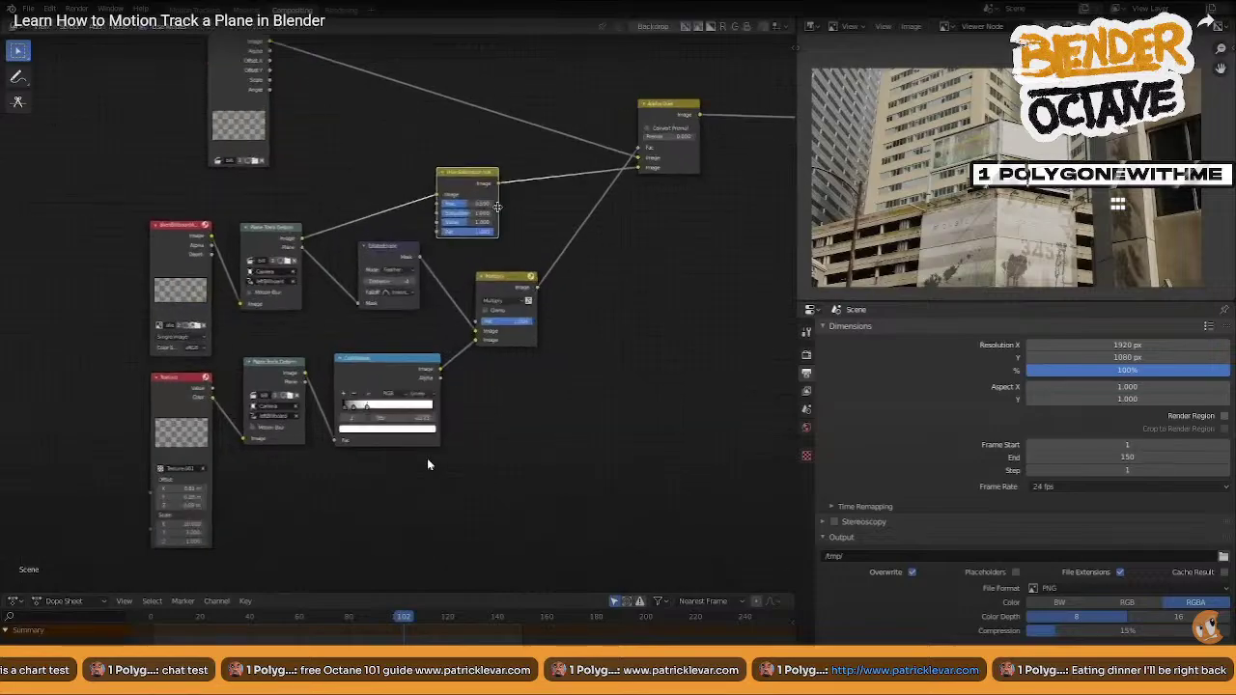
pyautogui.moveTo(392, 240); pyautogui.dragTo(386, 270)
pyautogui.click(494, 186)
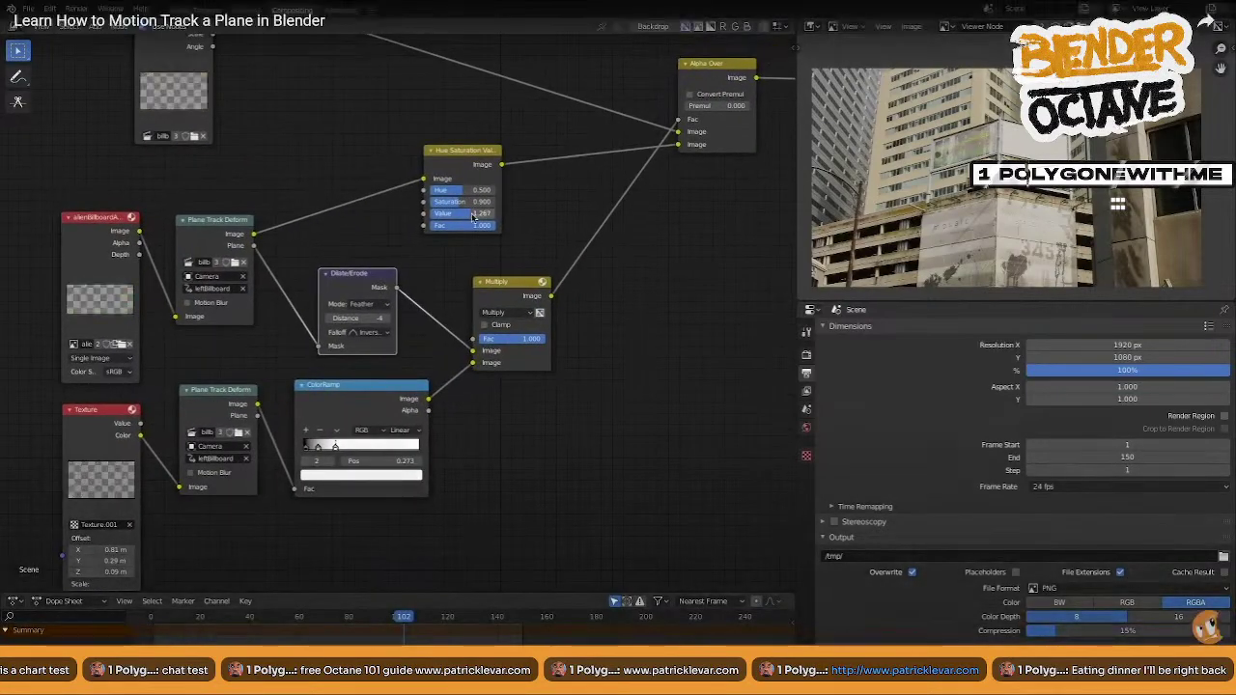
pyautogui.scroll(3, 1008, 164)
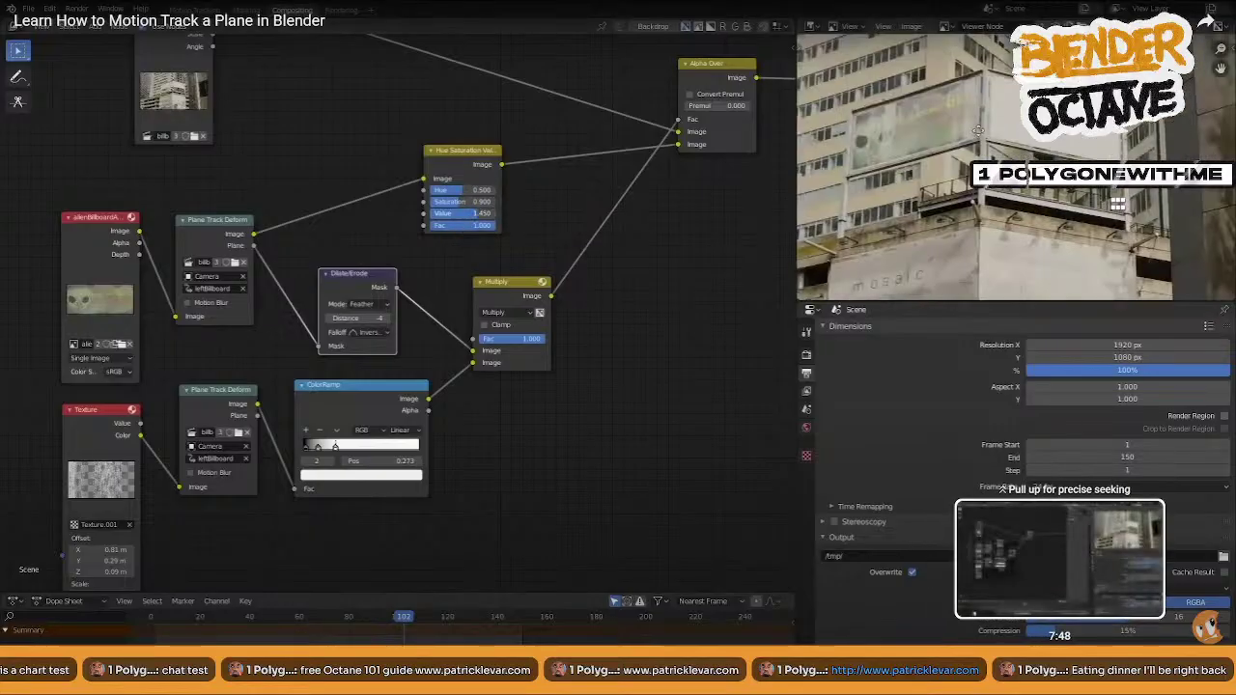
pyautogui.moveTo(512, 283); pyautogui.dragTo(504, 288)
pyautogui.moveTo(470, 181); pyautogui.dragTo(365, 183)
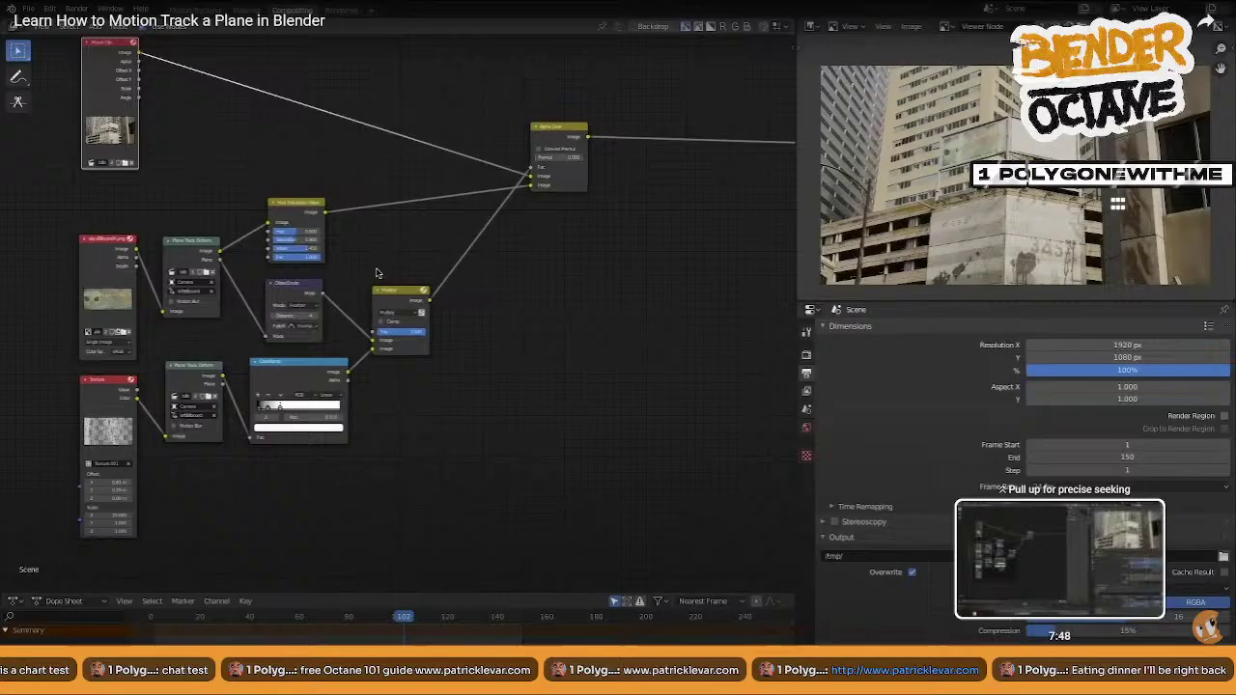
pyautogui.moveTo(61, 199); pyautogui.dragTo(464, 546)
pyautogui.hotkey('ctrl', 'j')
pyautogui.click(249, 195)
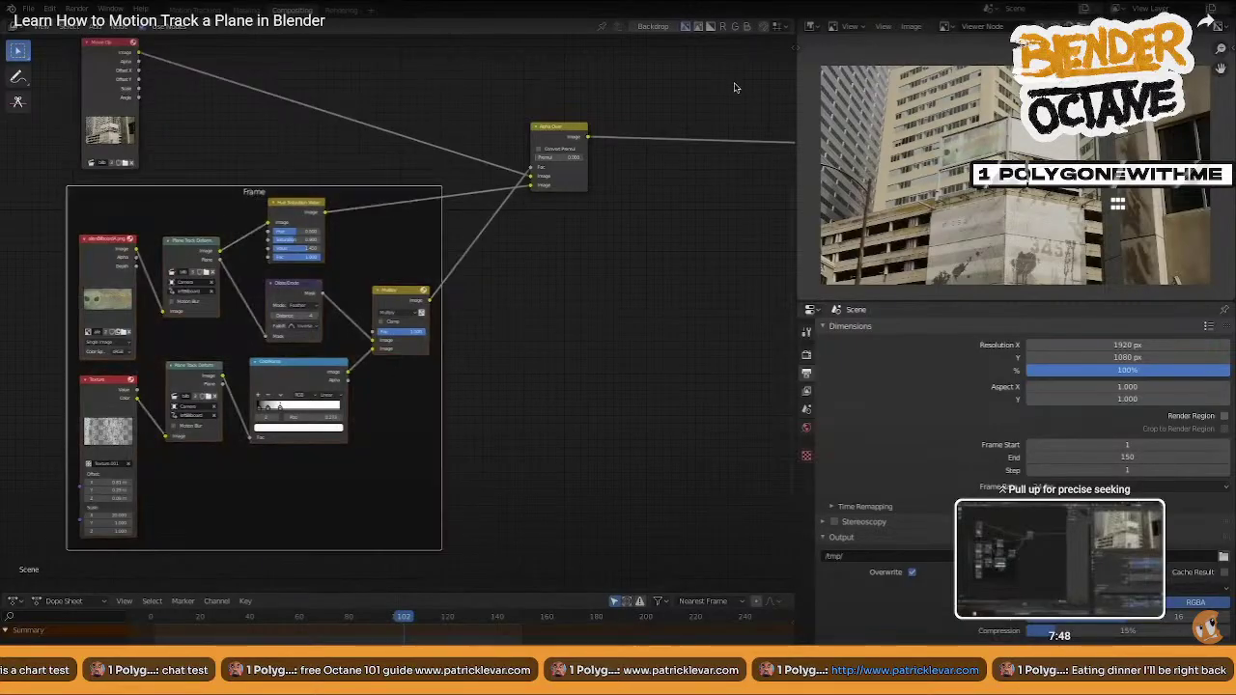
pyautogui.press('n')
pyautogui.doubleClick(745, 79)
pyautogui.write('billboard')
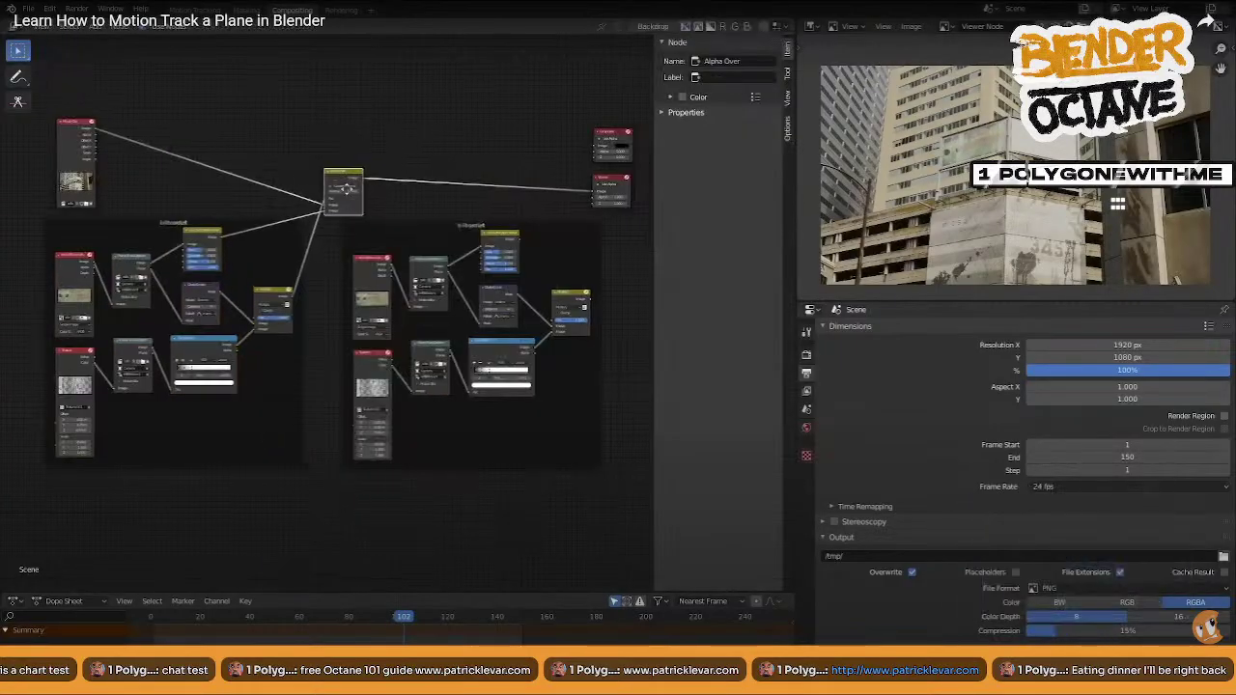
pyautogui.moveTo(341, 187); pyautogui.dragTo(293, 202, button='middle')
pyautogui.click(502, 253)
pyautogui.doubleClick(761, 74)
pyautogui.write('Right')
pyautogui.press('Return')
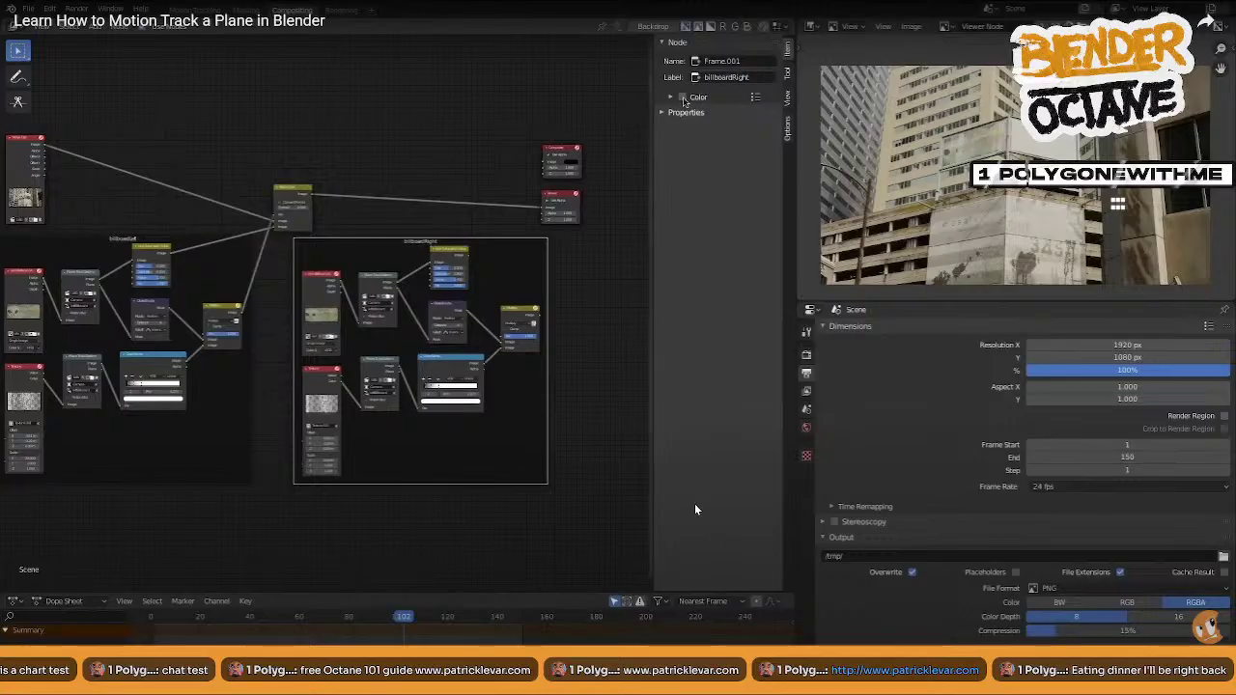
pyautogui.click(682, 96)
pyautogui.click(672, 97)
pyautogui.click(709, 117)
pyautogui.click(721, 158)
pyautogui.press('n')
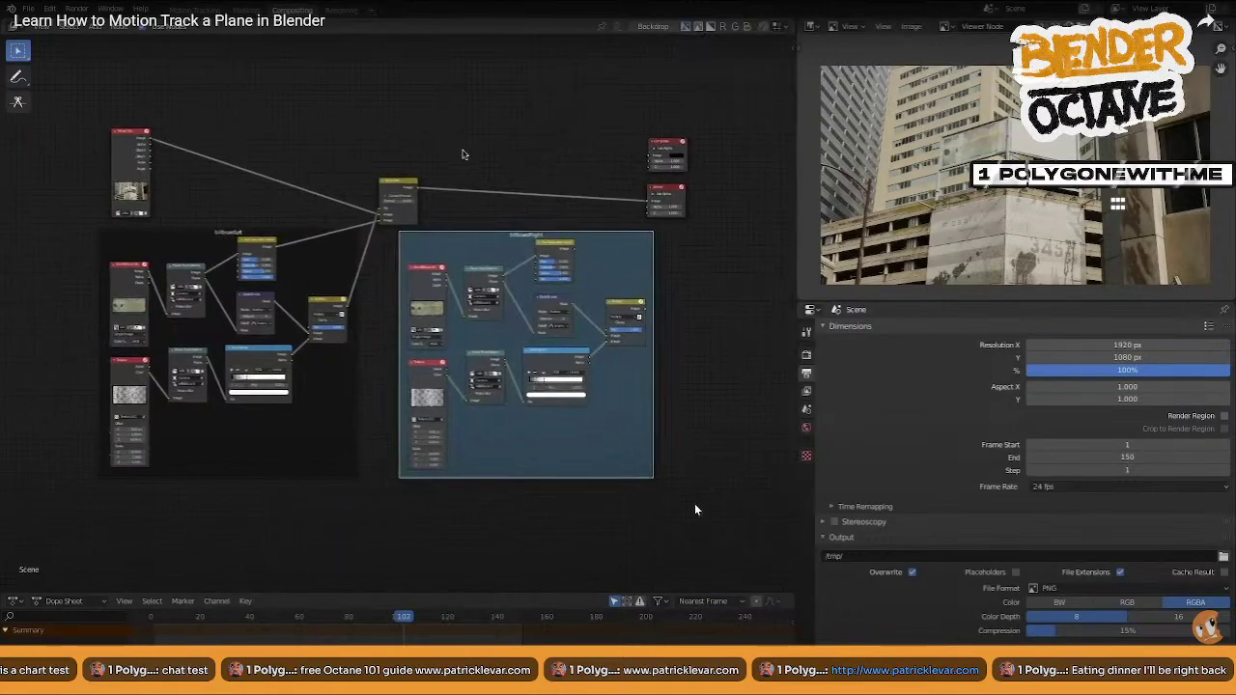
pyautogui.scroll(6, 694, 505)
pyautogui.scroll(4, 460, 380)
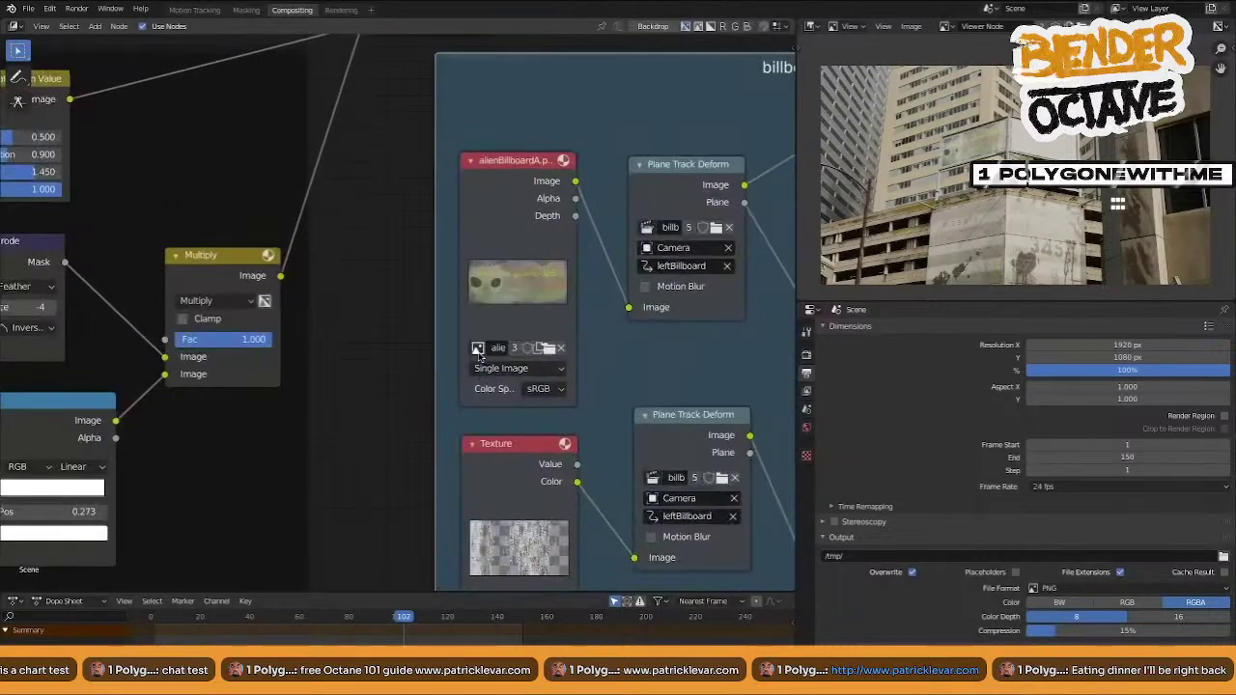
pyautogui.click(477, 348)
pyautogui.click(499, 388)
# - Open the CG Cookie channel from the tutorial and look through its latest videos
pyautogui.click(1207, 629)
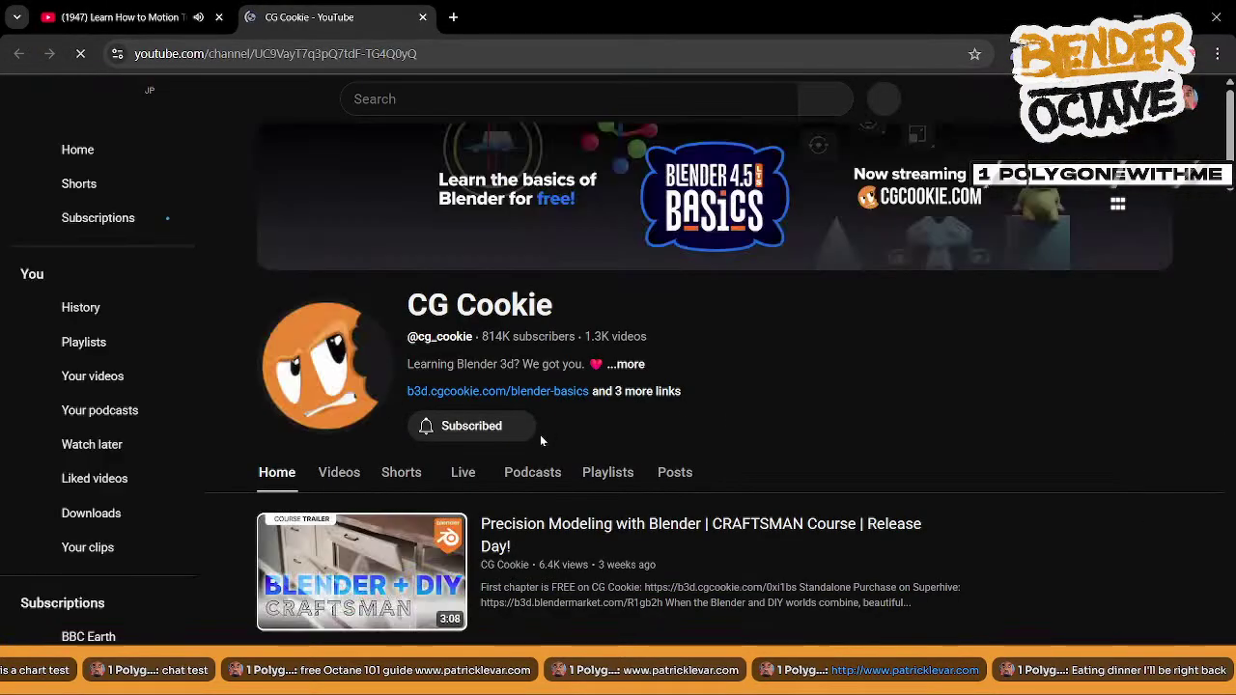
pyautogui.click(338, 473)
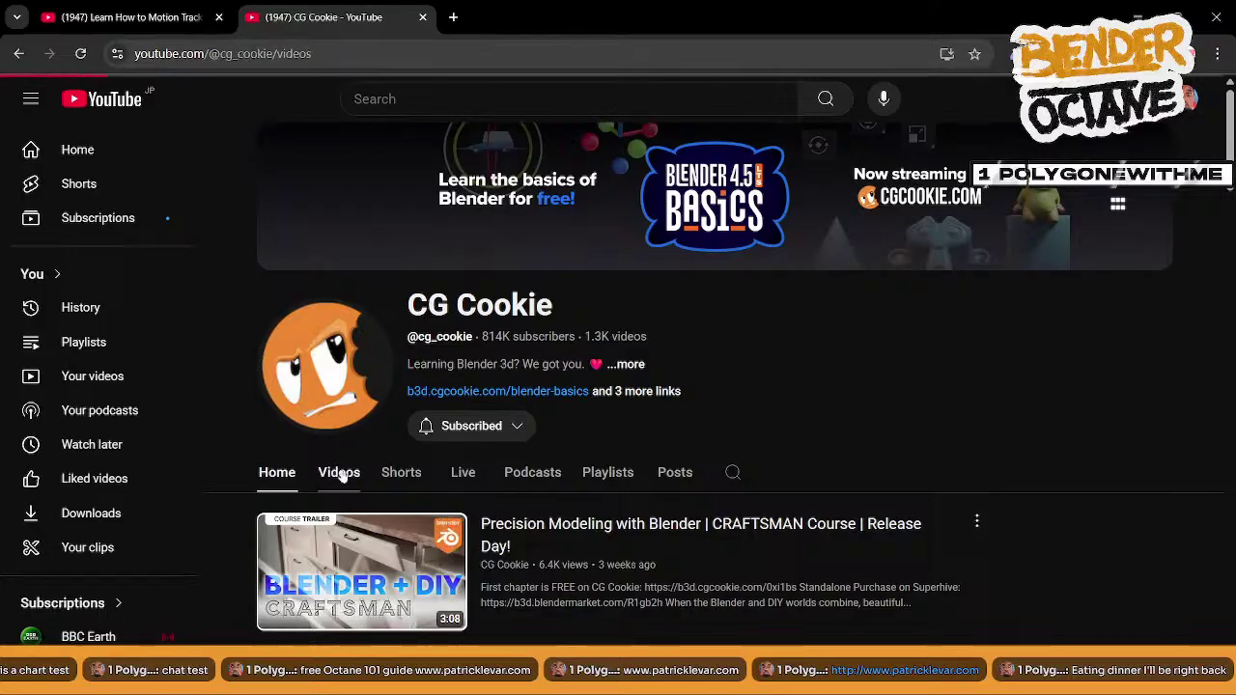
pyautogui.scroll(-3, 588, 468)
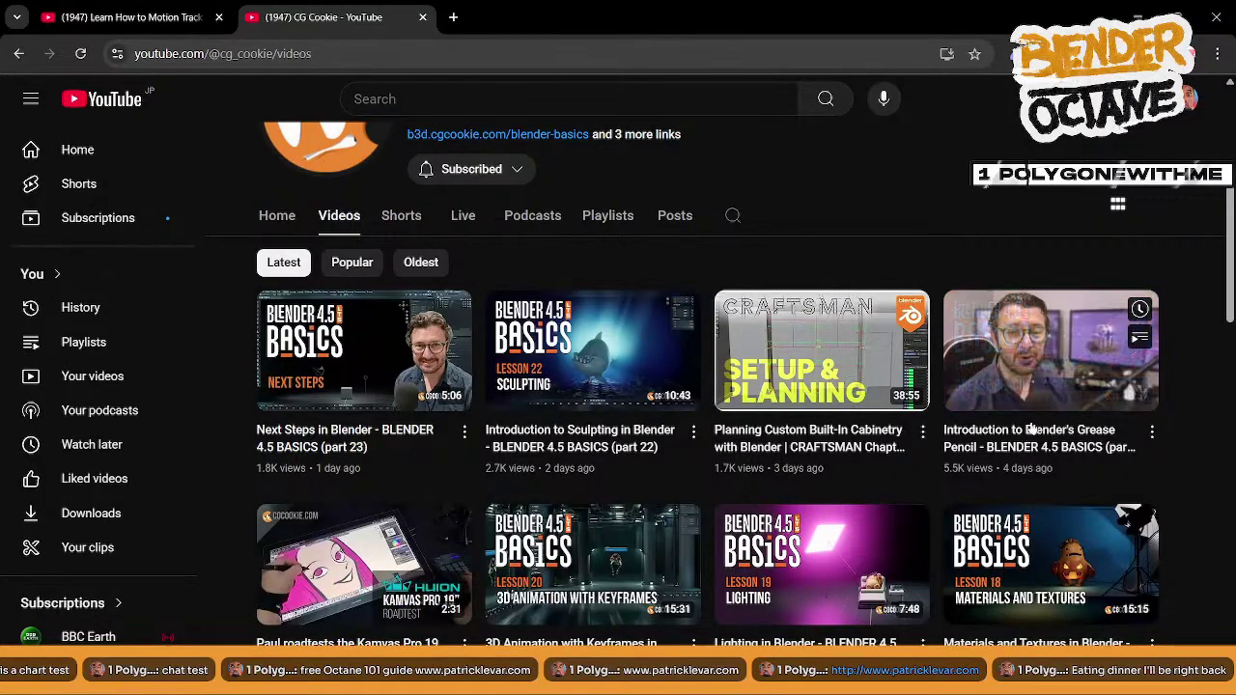
pyautogui.scroll(-2, 663, 498)
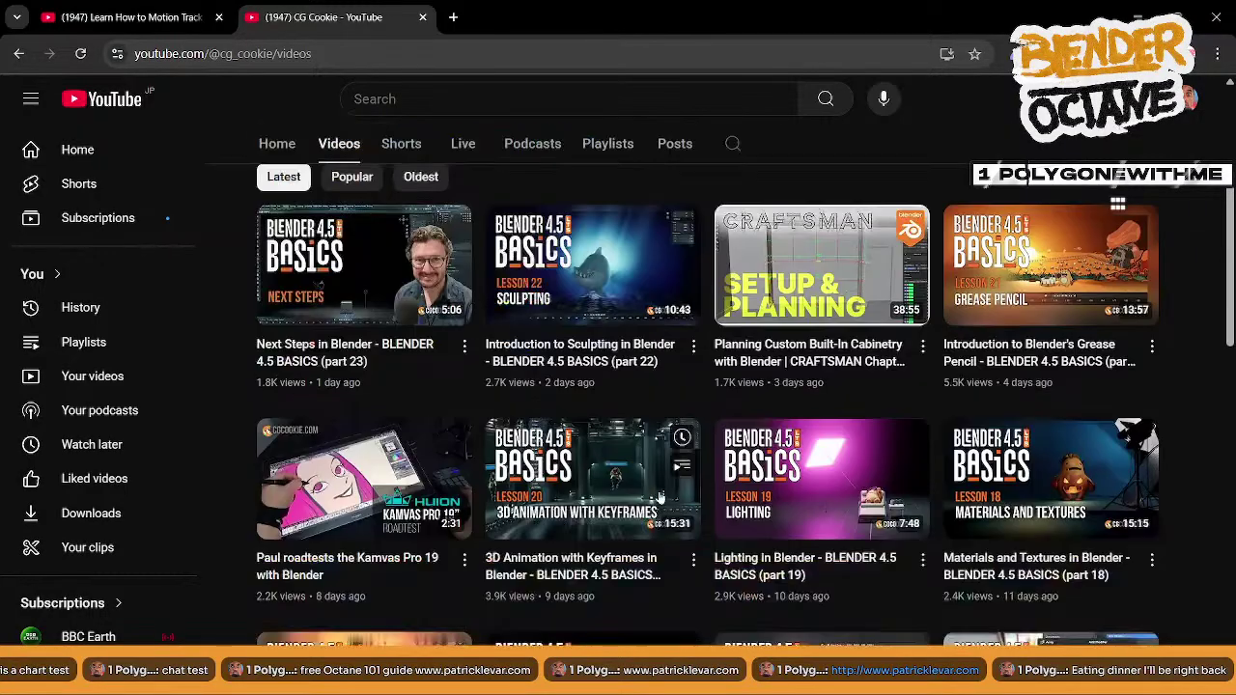
pyautogui.scroll(-2, 608, 496)
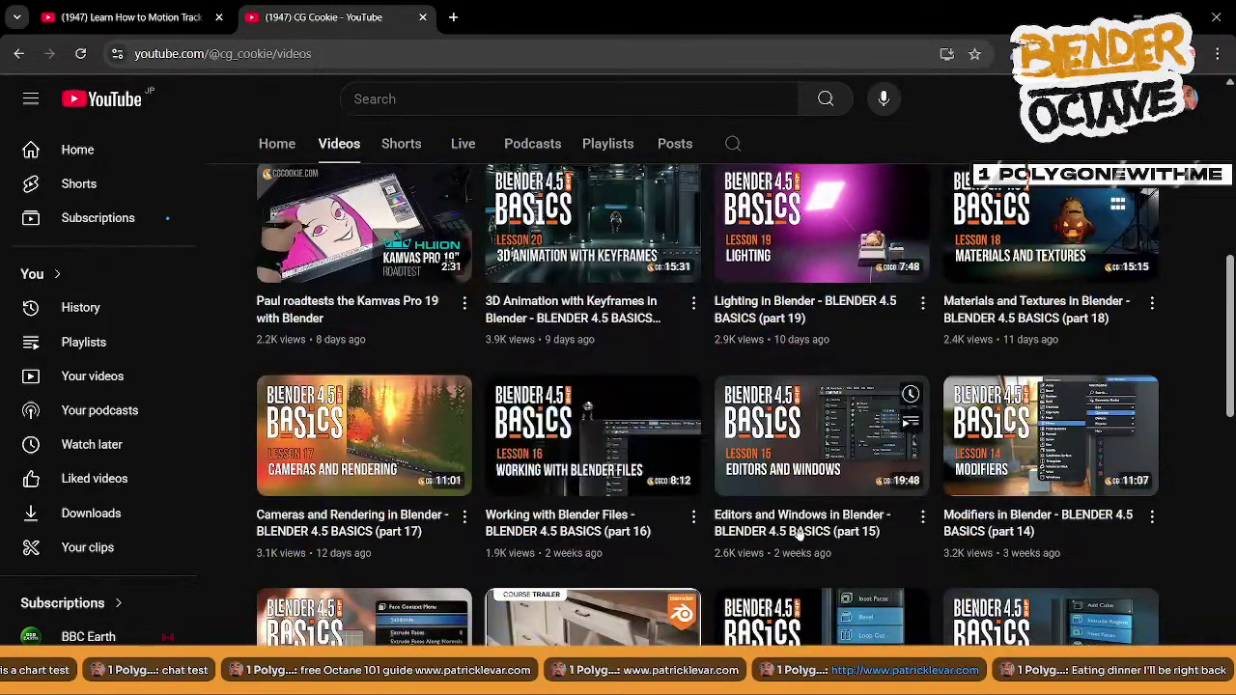
pyautogui.scroll(-1, 733, 502)
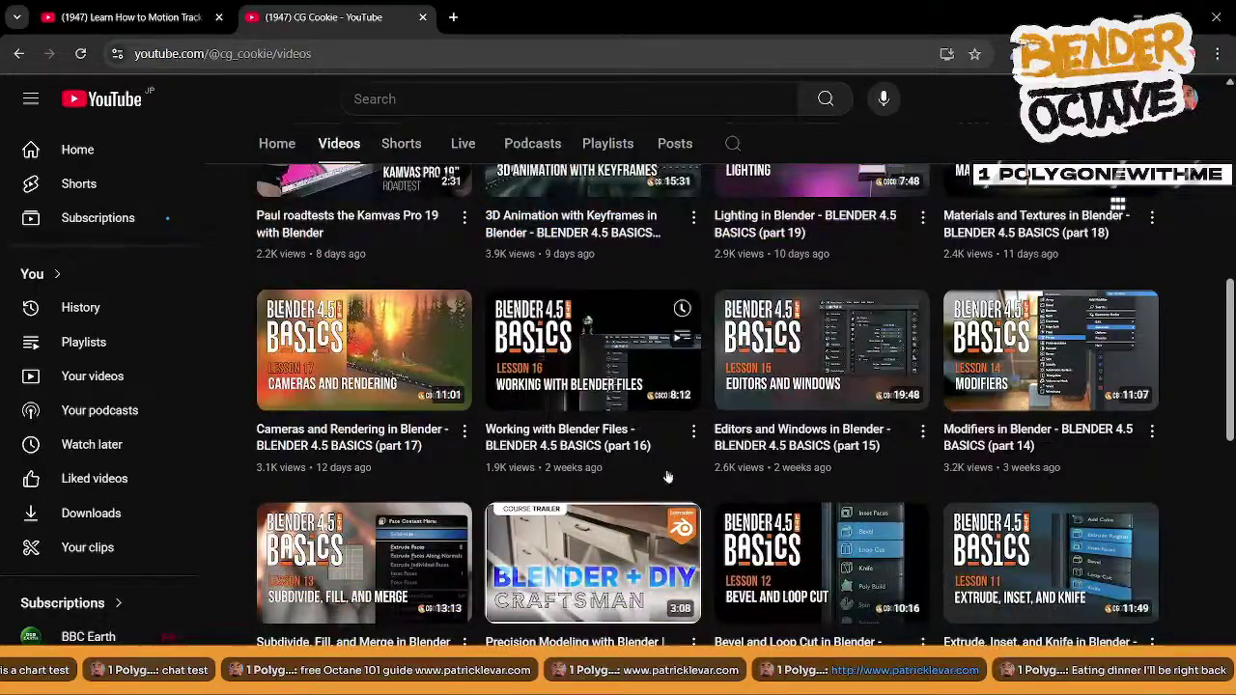
pyautogui.scroll(-2, 665, 475)
pyautogui.scroll(2, 666, 476)
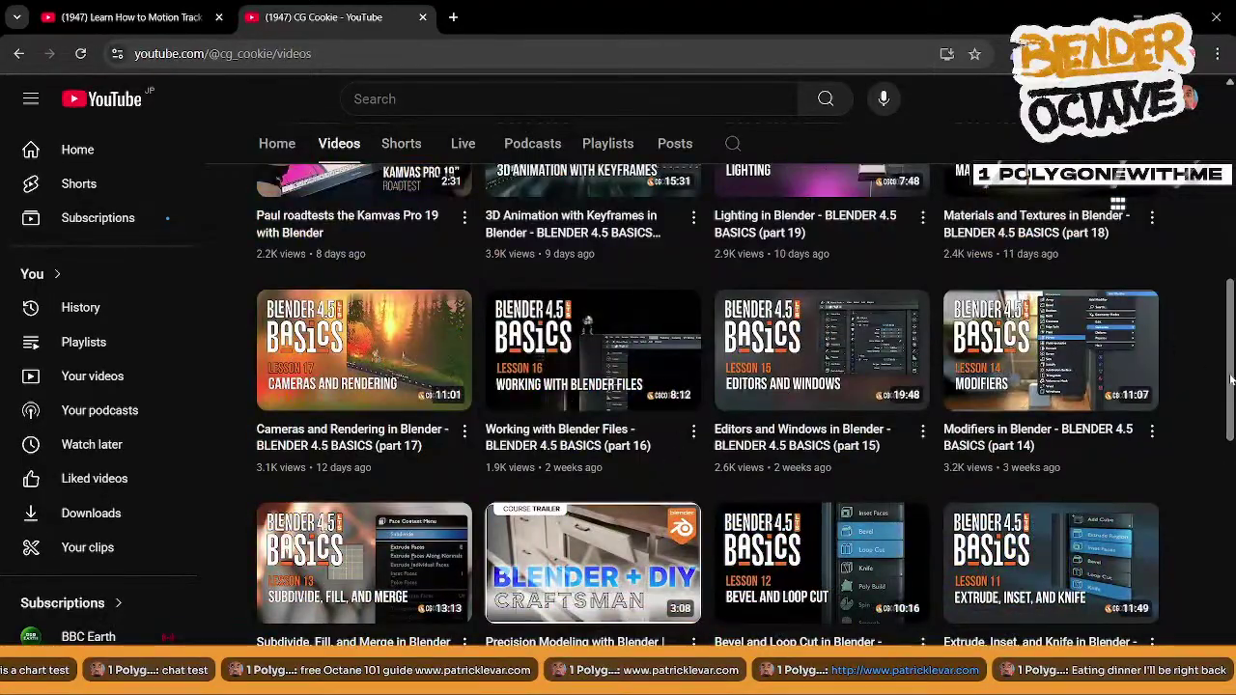
pyautogui.moveTo(1231, 380); pyautogui.dragTo(1197, 125)
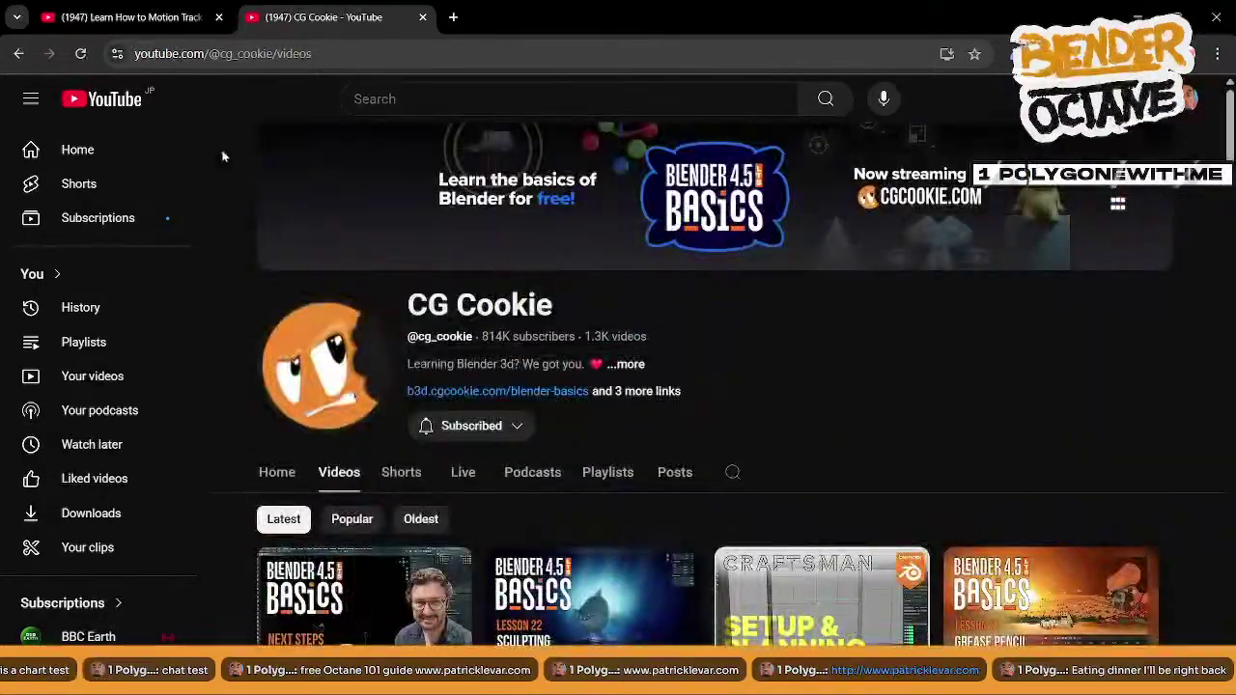
# - Return to the tutorial page, minimise the browser and replay the Full comp Done render from the comp folder
pyautogui.click(130, 17)
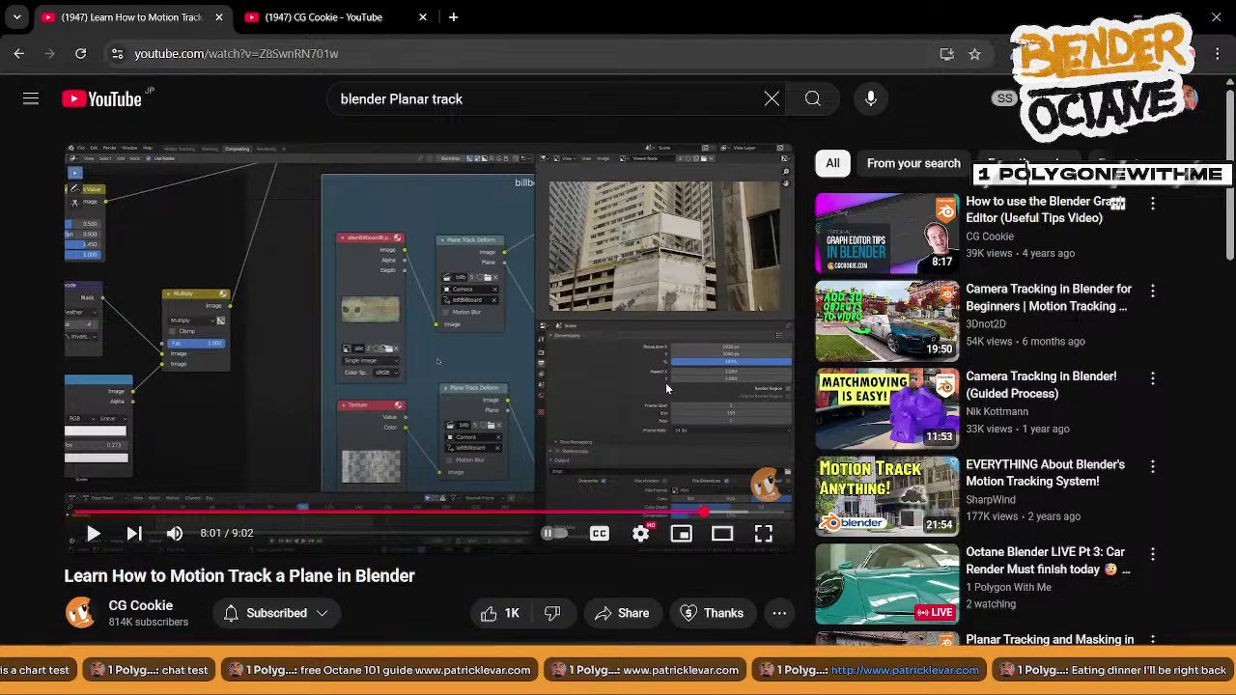
pyautogui.click(1125, 11)
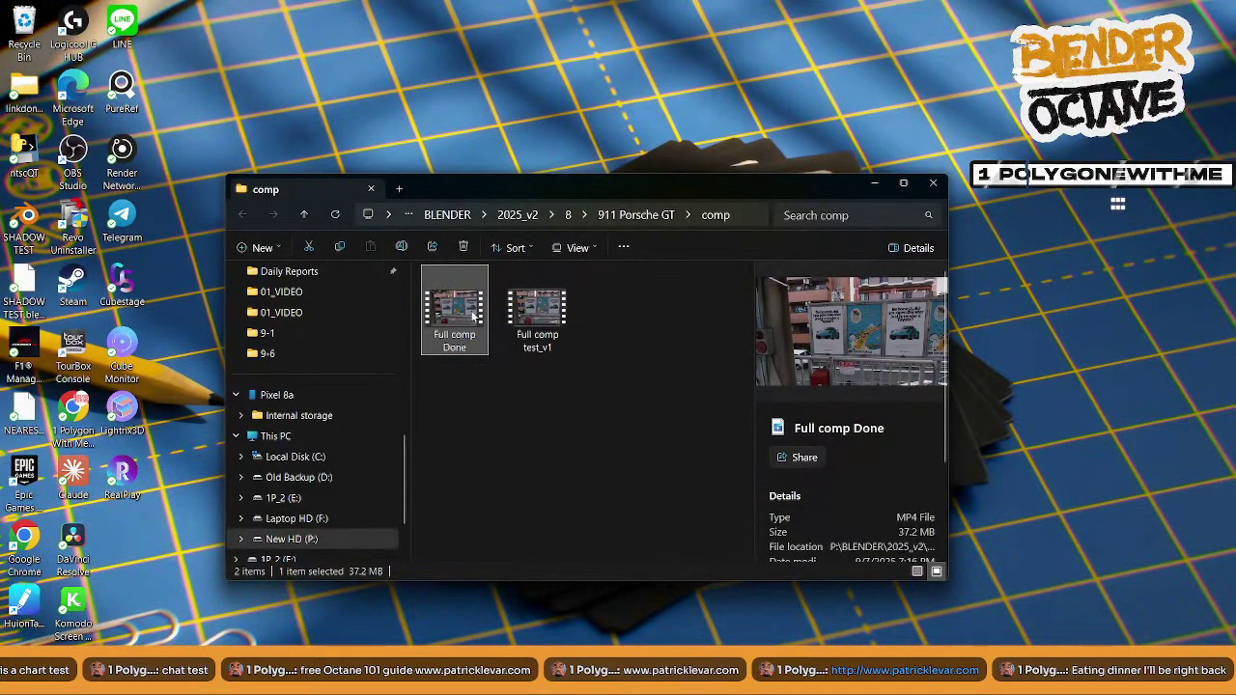
pyautogui.doubleClick(474, 315)
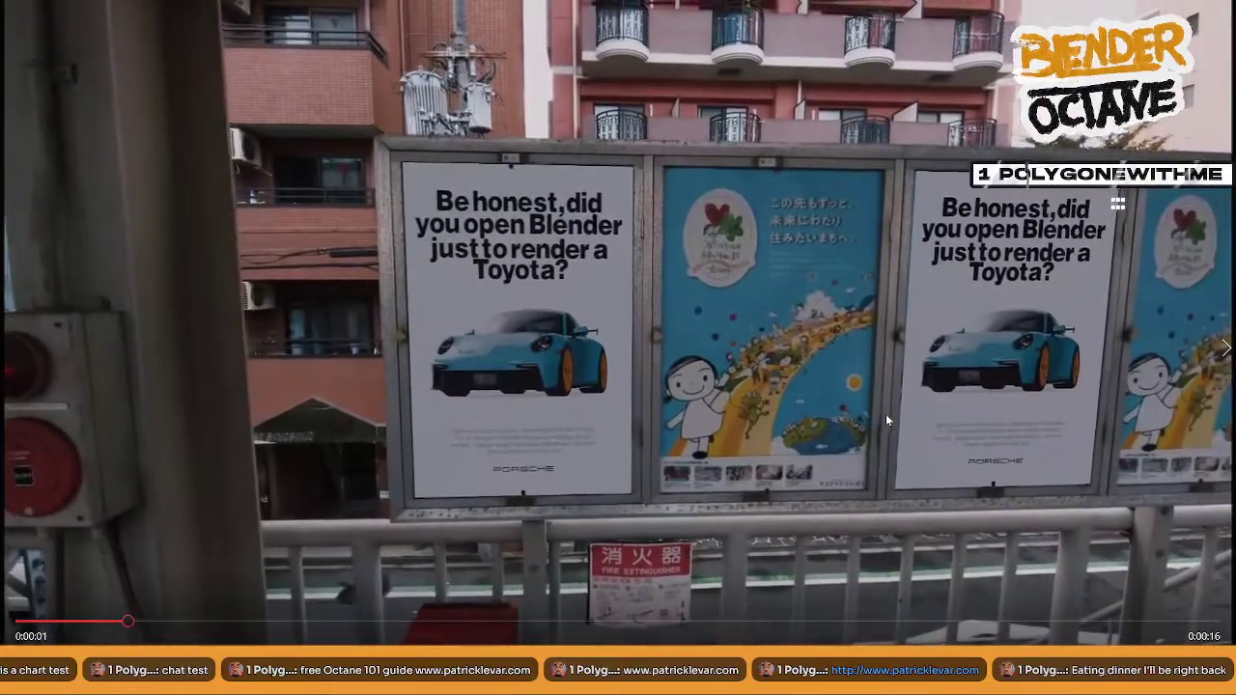